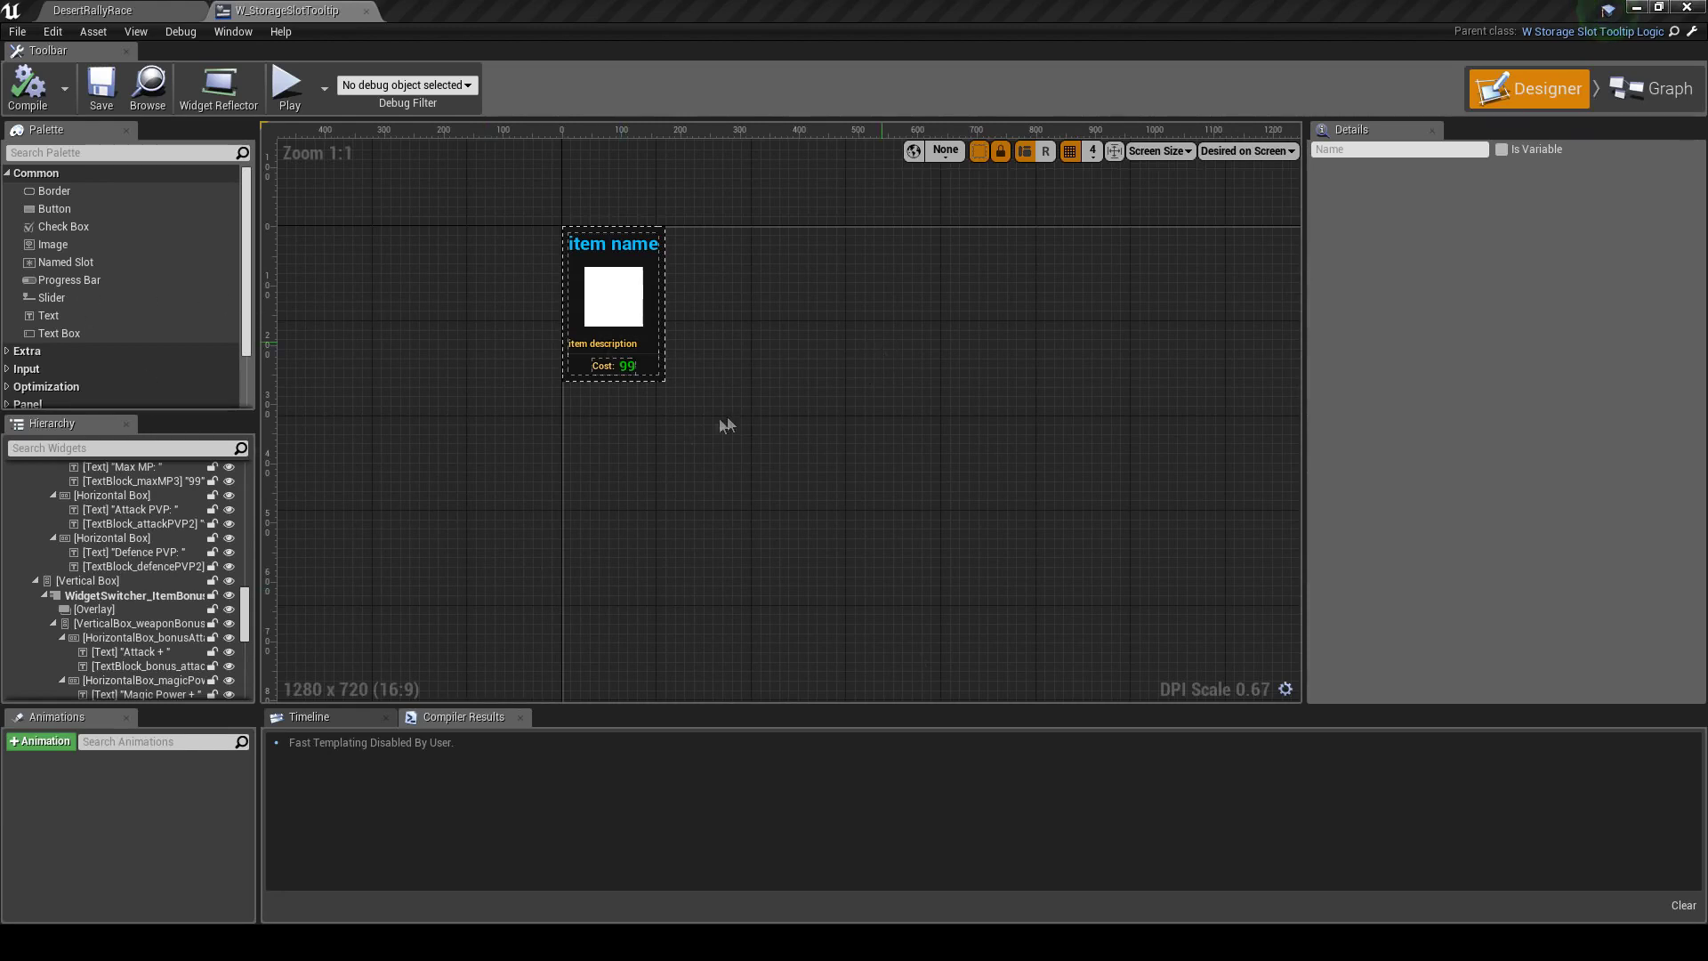
Inspect WidgetSwitcher_ItemBonus, VerticalBox_BonusKit and VerticalBox_armorBonus, then switch to the Graph view
{"action": "left_click", "coordinate": [98, 597]}
{"action": "scroll", "coordinate": [121, 649], "scroll_direction": "down", "scroll_amount": 3}
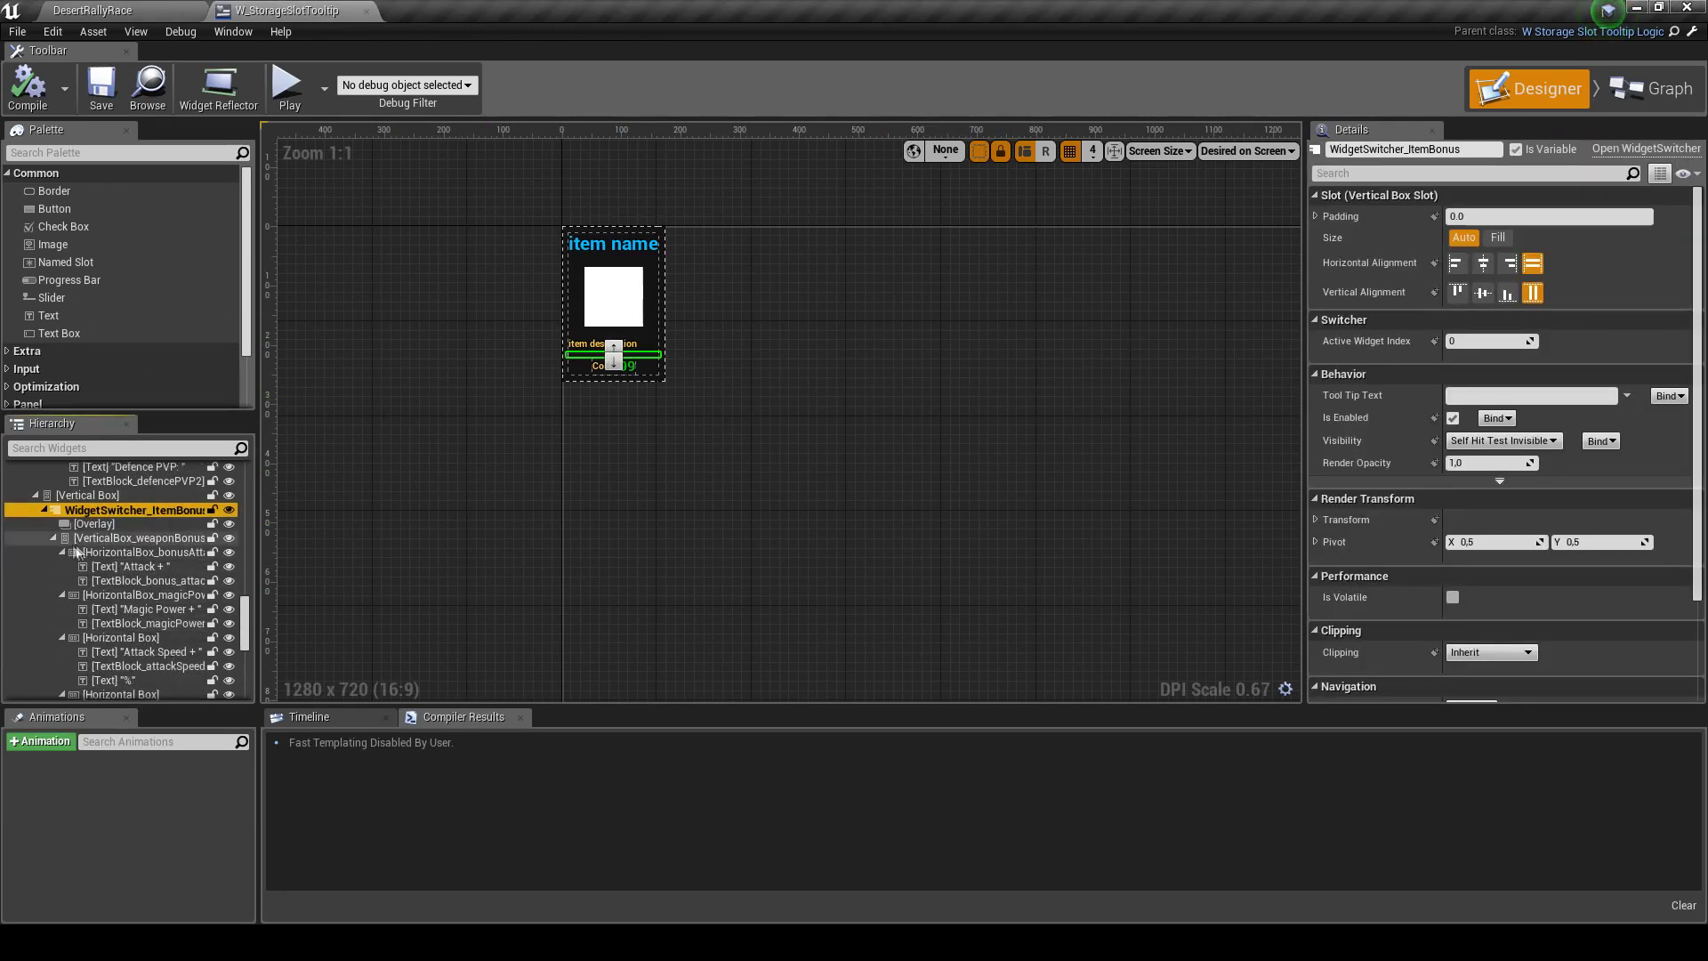
{"action": "scroll", "coordinate": [121, 609], "scroll_direction": "down", "scroll_amount": 3}
{"action": "scroll", "coordinate": [120, 612], "scroll_direction": "down", "scroll_amount": 2}
{"action": "scroll", "coordinate": [120, 623], "scroll_direction": "down", "scroll_amount": 2}
{"action": "scroll", "coordinate": [126, 658], "scroll_direction": "down", "scroll_amount": 2}
{"action": "left_click", "coordinate": [140, 651]}
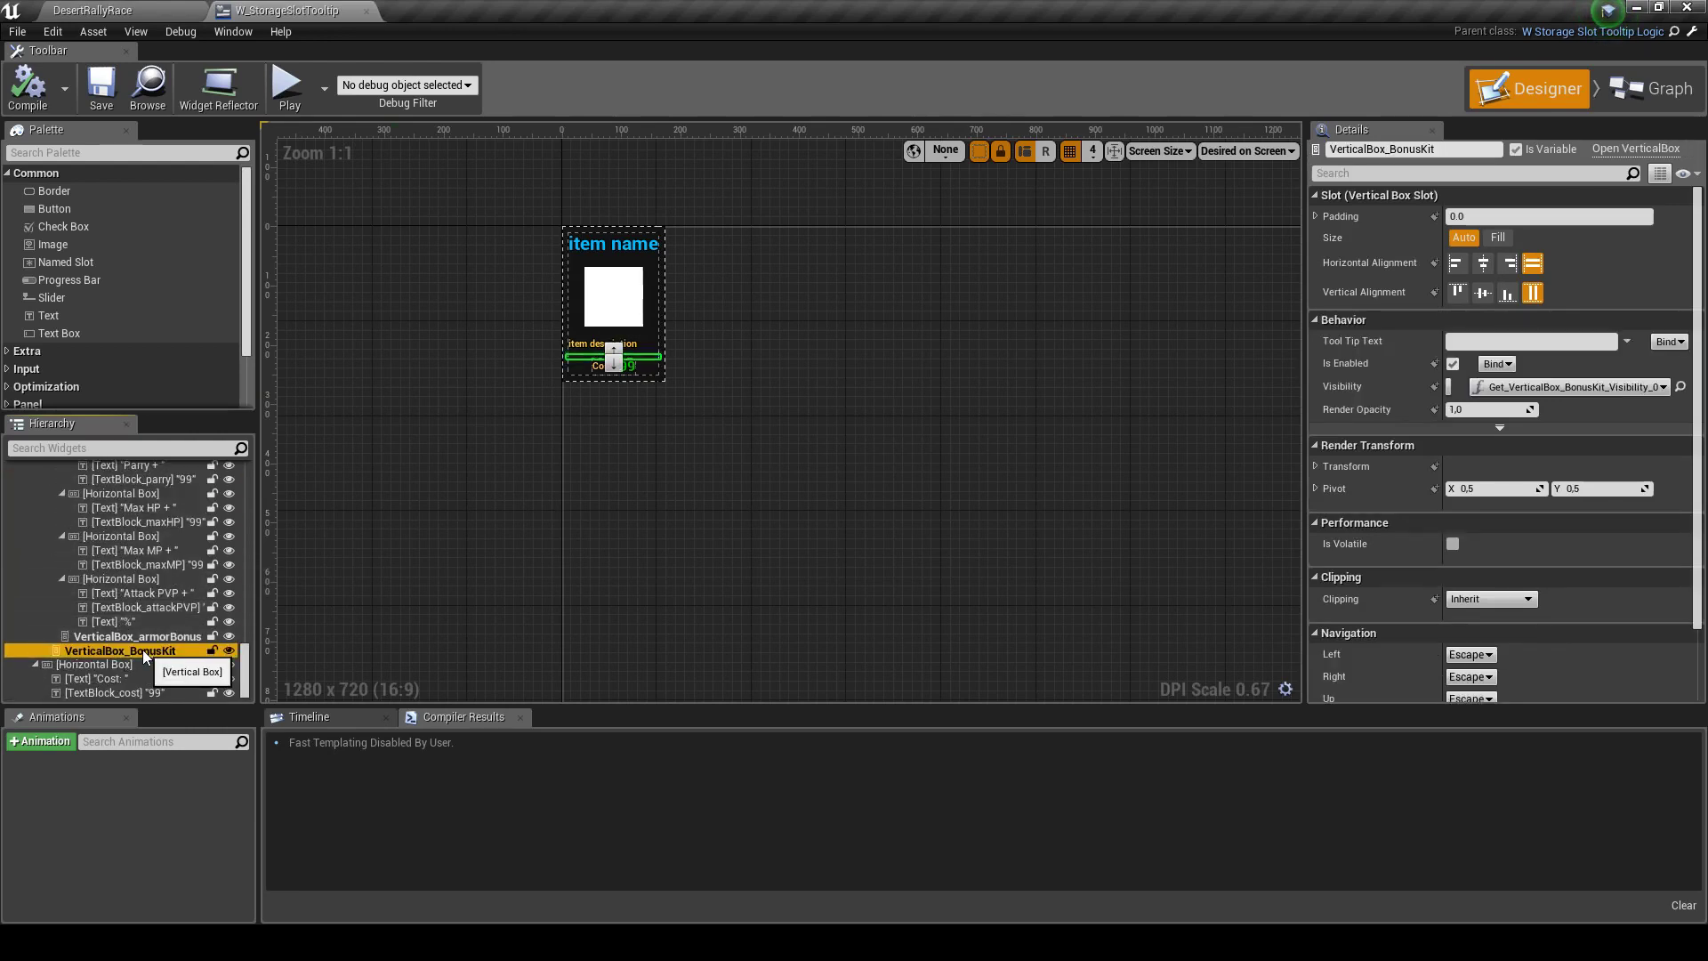
{"action": "left_click", "coordinate": [143, 637]}
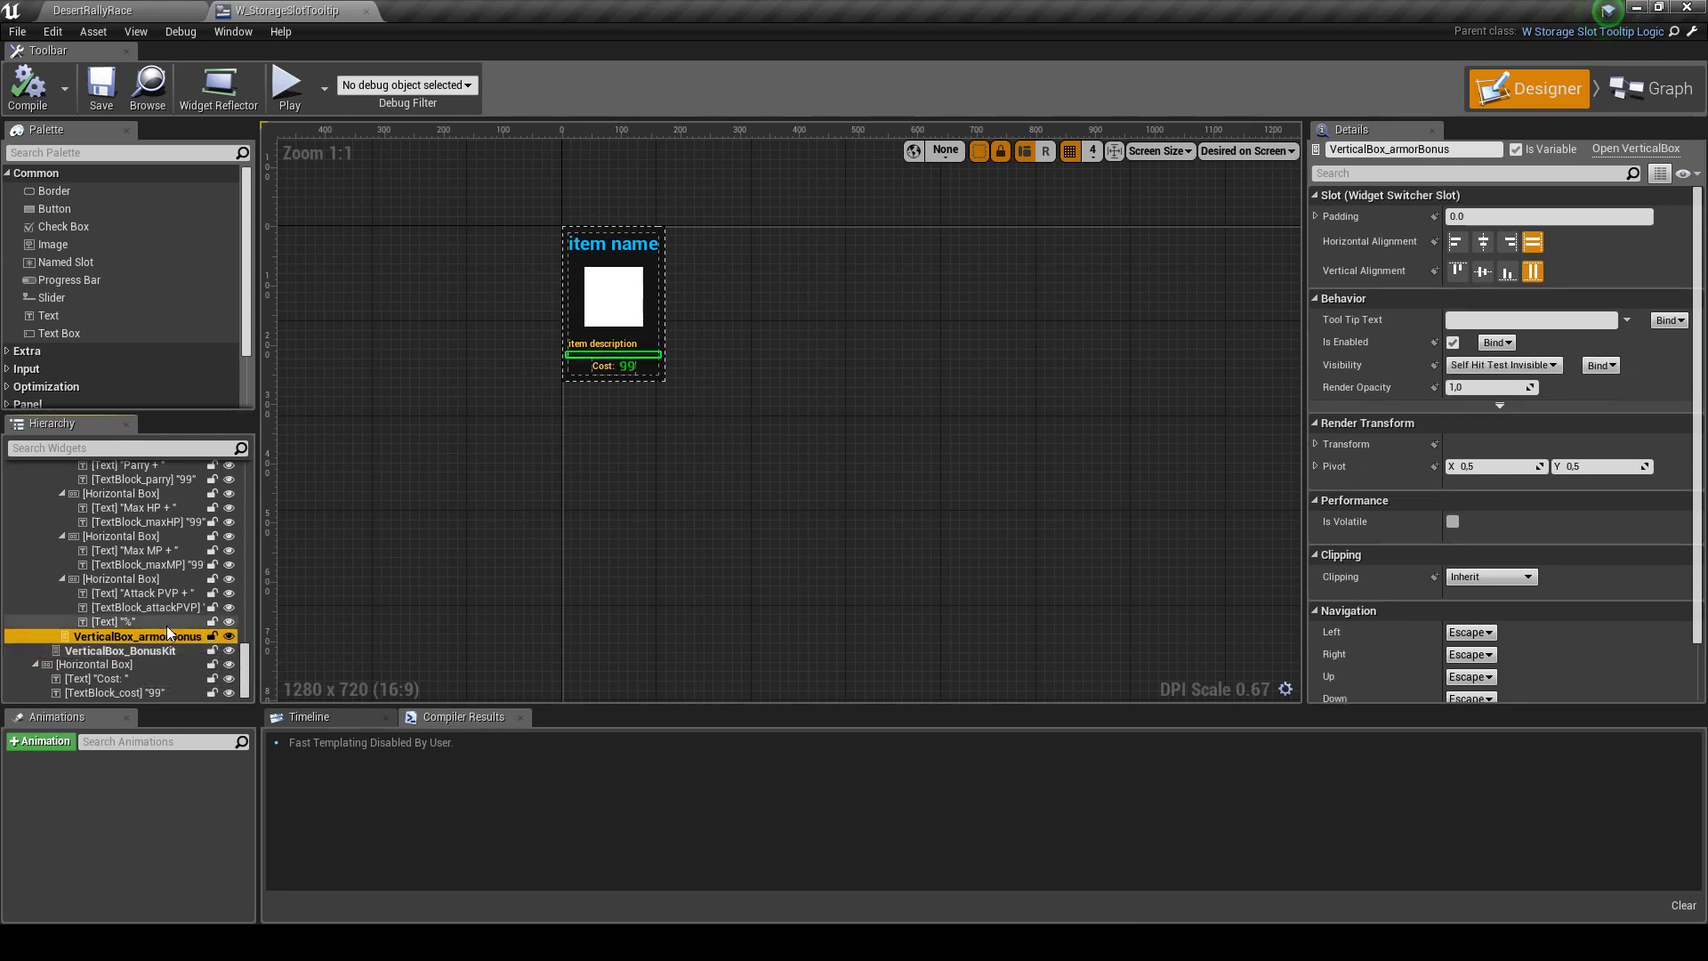
{"action": "left_click", "coordinate": [1655, 89]}
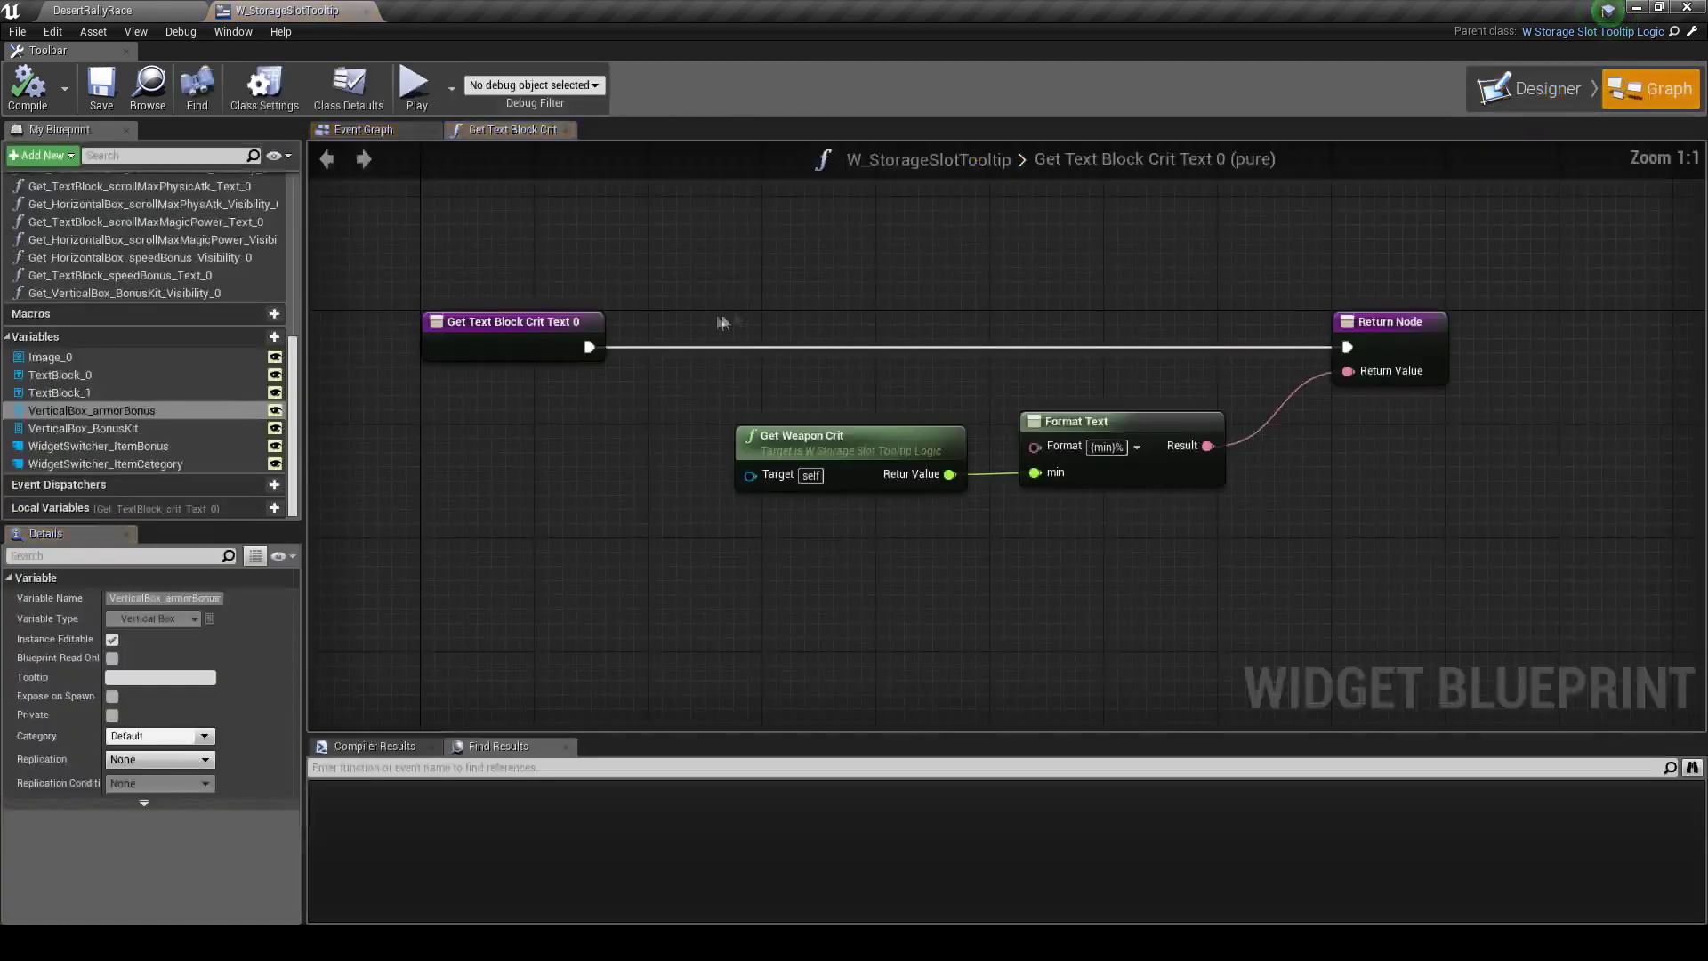
Close the Get Text Block Crit Text 0 graph and pan the Event Graph to the SetText nodes
{"action": "left_click", "coordinate": [566, 130]}
{"action": "mouse_move", "coordinate": [591, 235]}
{"action": "right_mouse_down"}
{"action": "mouse_move", "coordinate": [755, 426]}
{"action": "mouse_move", "coordinate": [1087, 413]}
{"action": "right_mouse_up"}
{"action": "scroll", "coordinate": [871, 418], "scroll_direction": "up", "scroll_amount": 1}
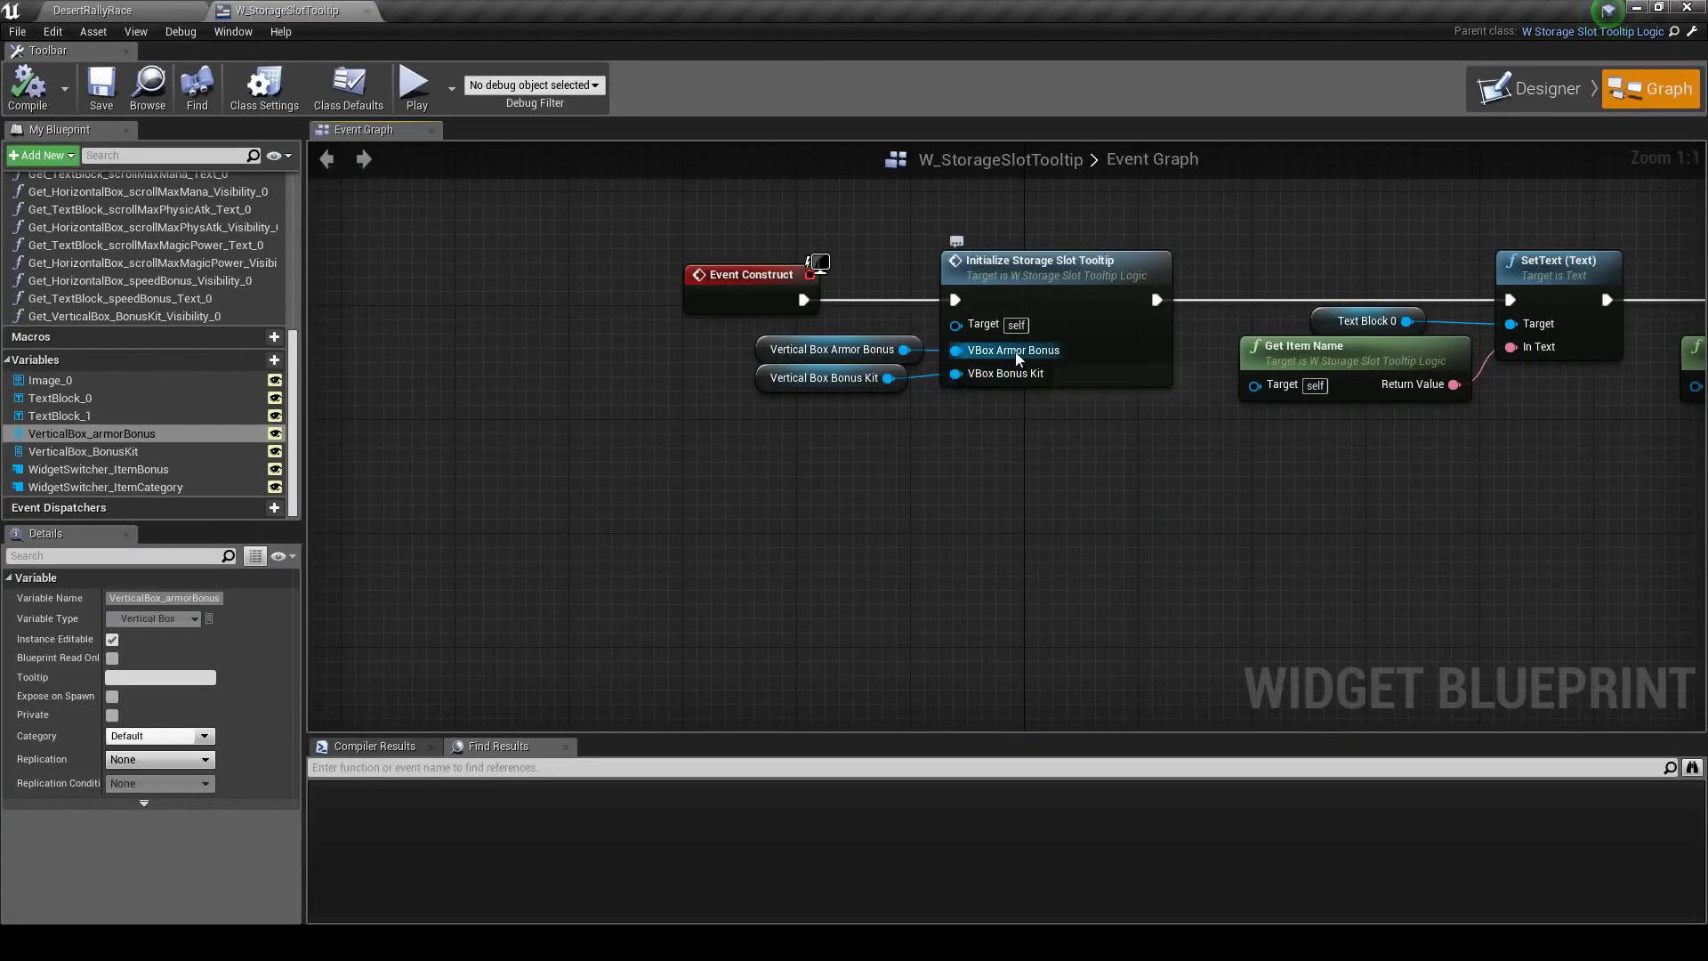
Inspect the Vertical Box Armor Bonus getter and Initialize Storage Slot Tooltip node, then return to Designer
{"action": "left_click", "coordinate": [762, 352]}
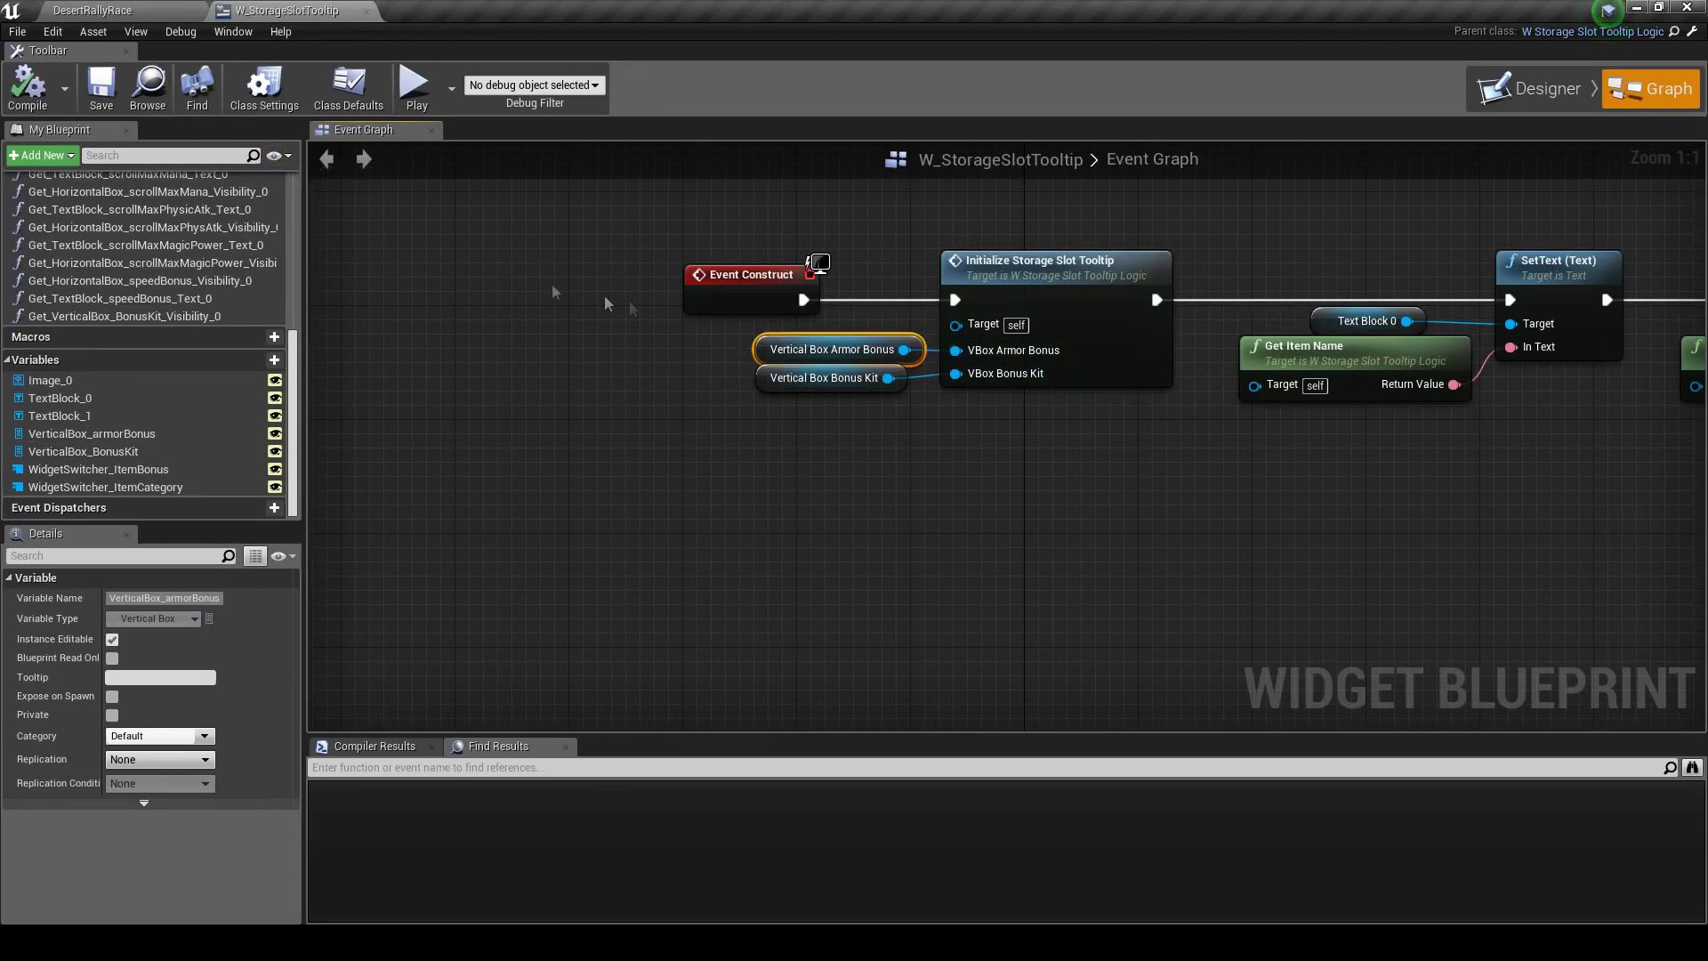
{"action": "left_click", "coordinate": [774, 411]}
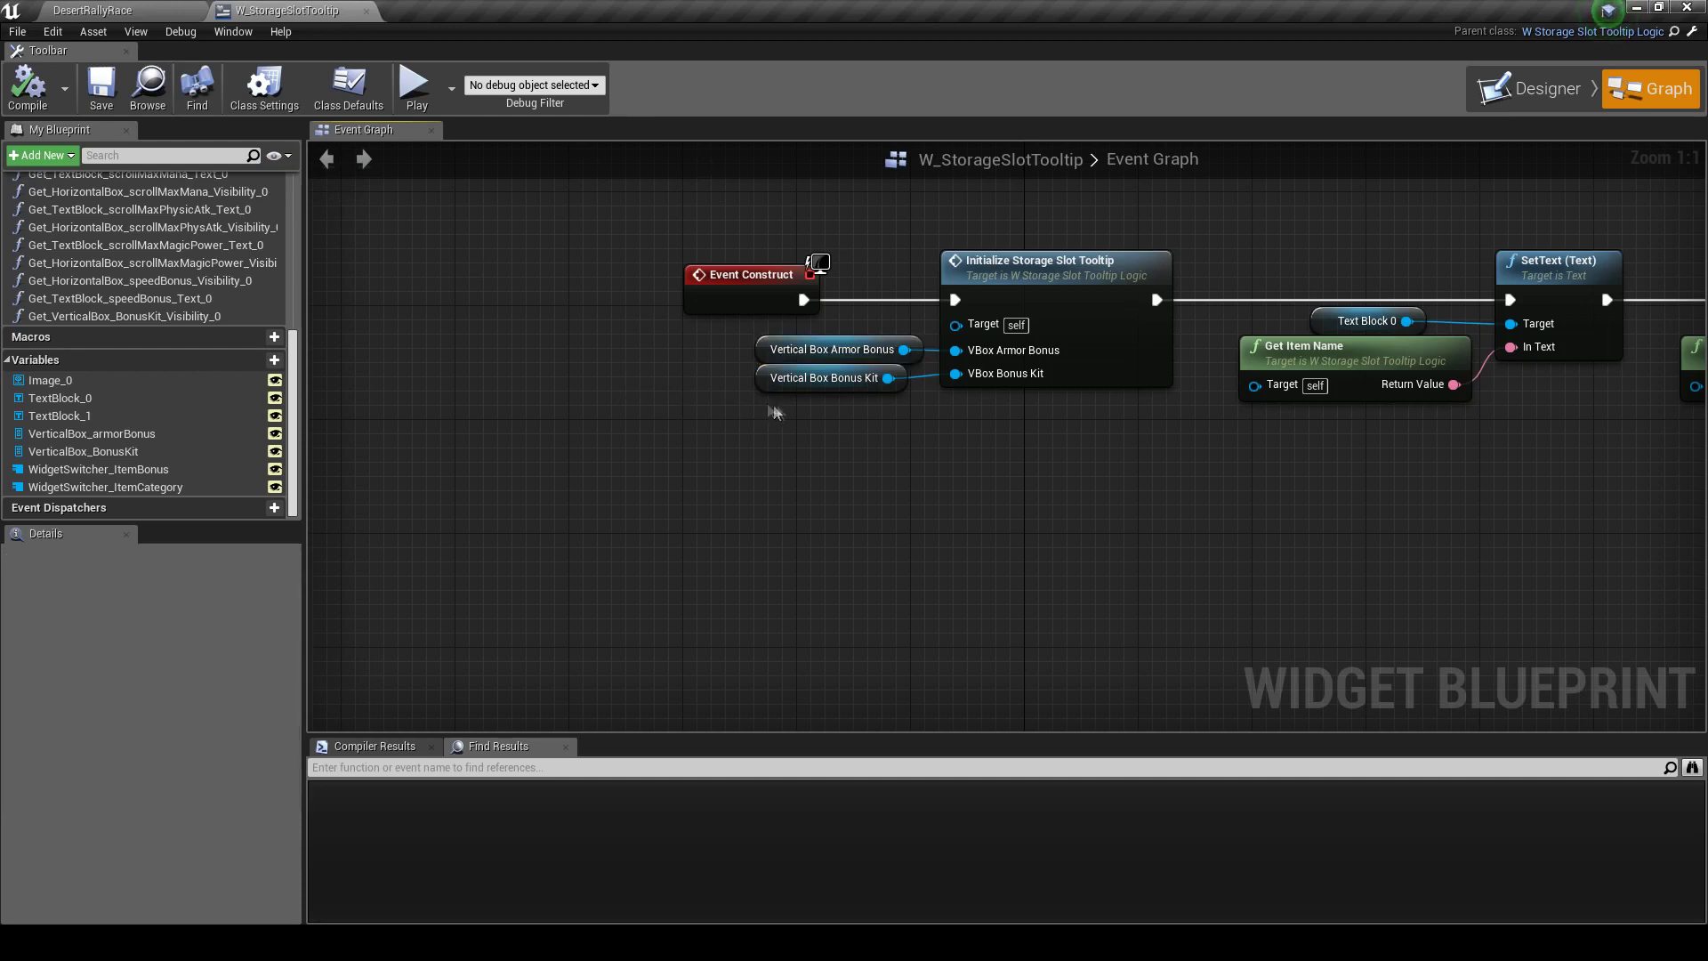
{"action": "right_click_drag", "start_coordinate": [774, 411], "coordinate": [709, 408]}
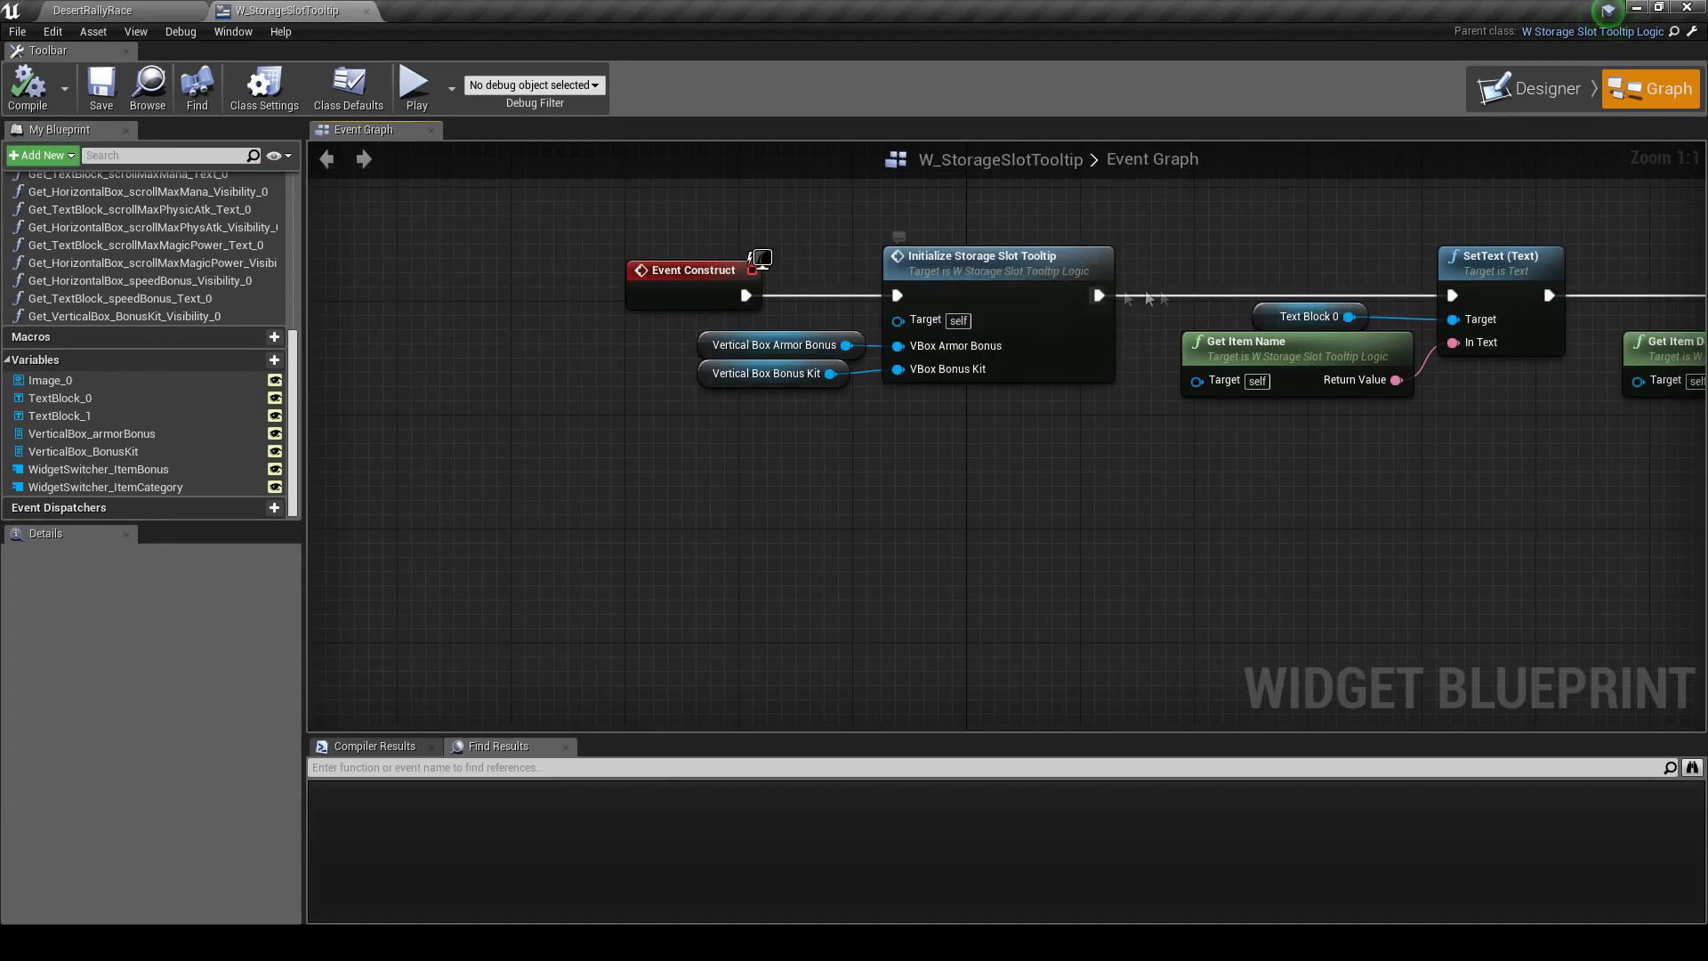
{"action": "left_click", "coordinate": [809, 345]}
{"action": "left_click", "coordinate": [1021, 331]}
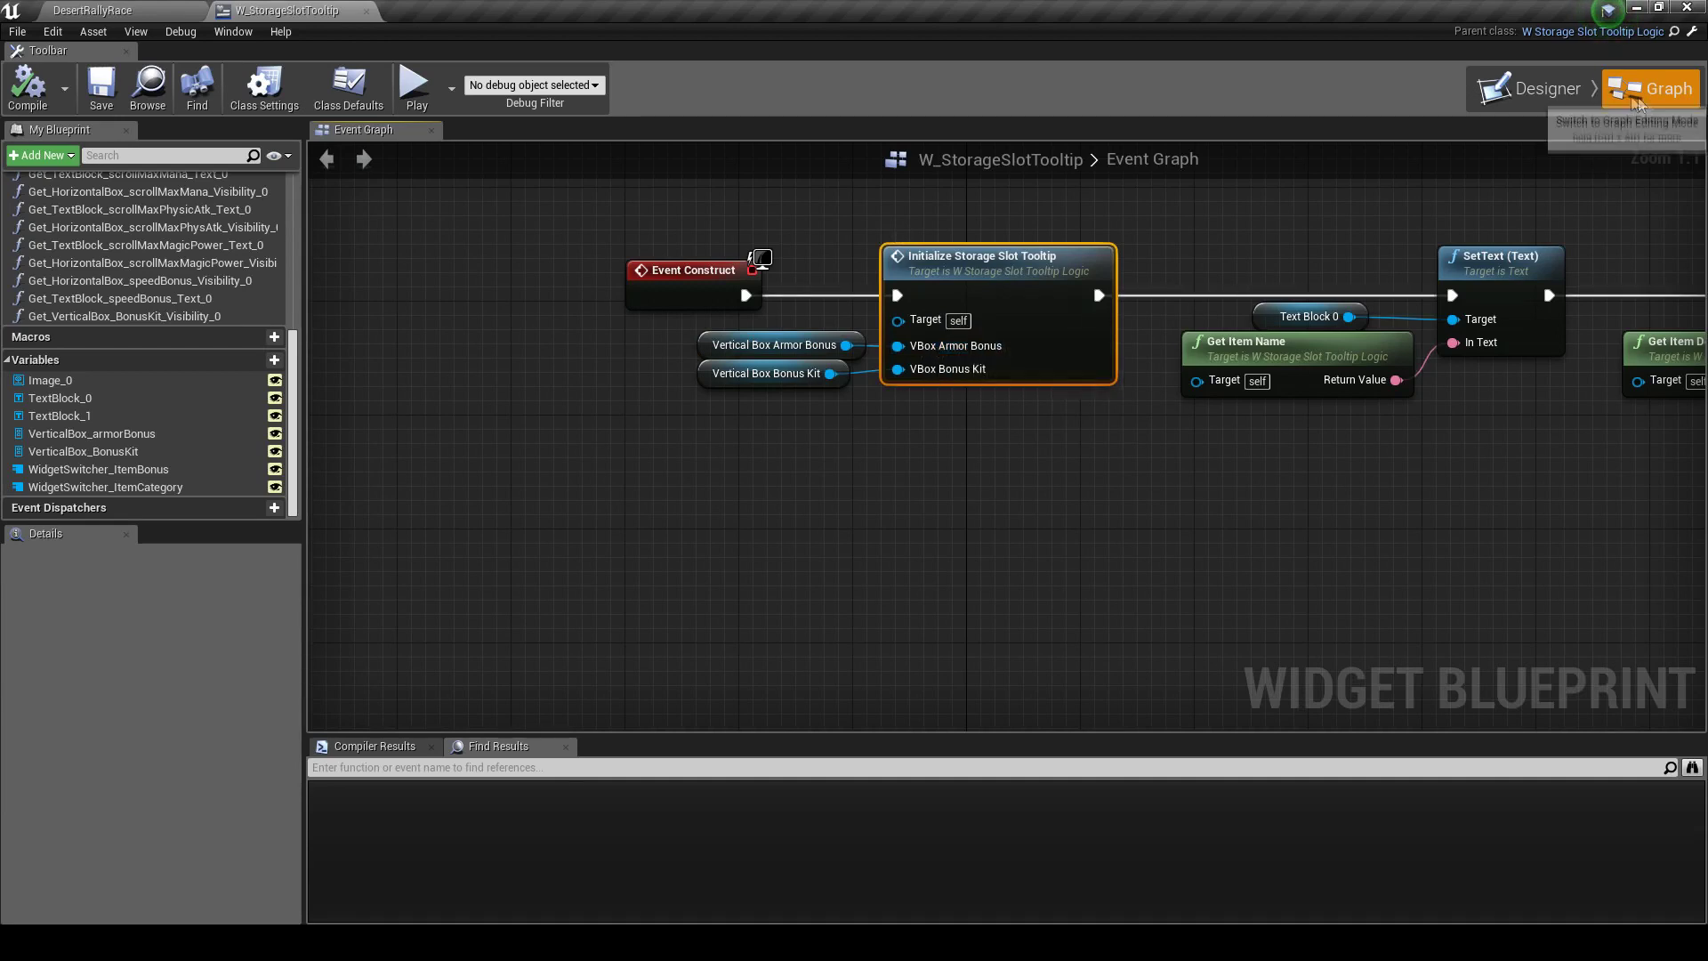
{"action": "left_click", "coordinate": [1531, 89]}
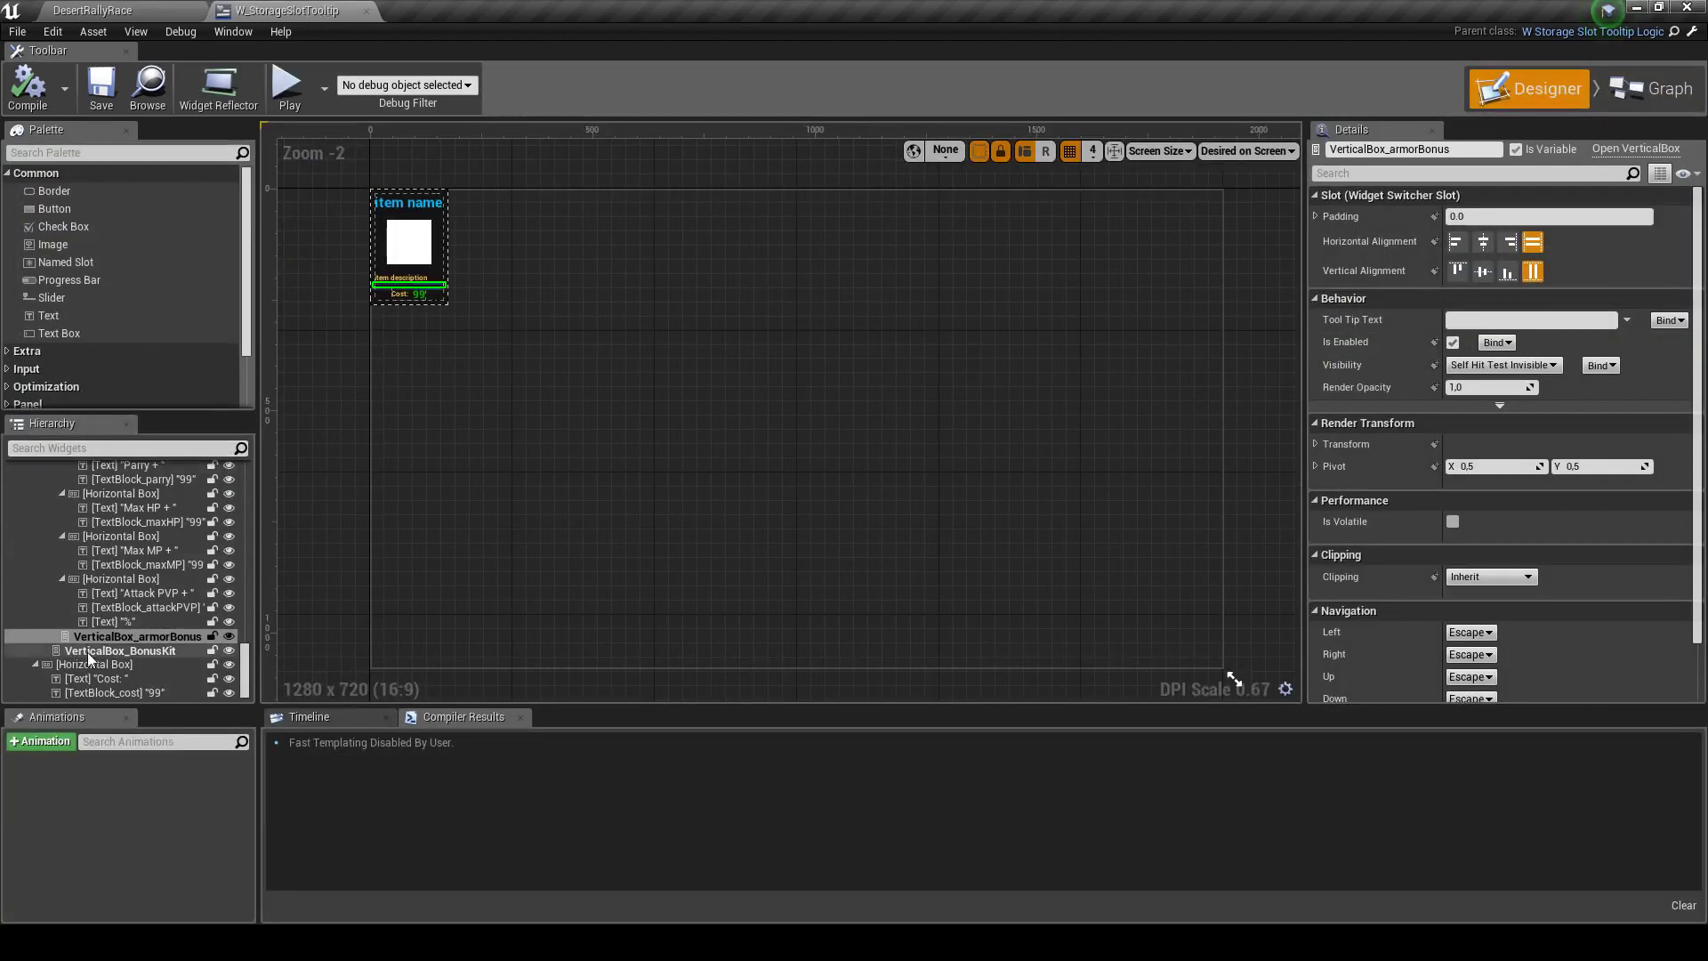
Select VerticalBox_weaponBonus in the Hierarchy and collapse its nested rows
{"action": "scroll", "coordinate": [82, 604], "scroll_direction": "up", "scroll_amount": 2}
{"action": "scroll", "coordinate": [89, 602], "scroll_direction": "up", "scroll_amount": 2}
{"action": "scroll", "coordinate": [98, 599], "scroll_direction": "up", "scroll_amount": 2}
{"action": "scroll", "coordinate": [105, 598], "scroll_direction": "up", "scroll_amount": 2}
{"action": "scroll", "coordinate": [105, 598], "scroll_direction": "up", "scroll_amount": 4}
{"action": "left_click", "coordinate": [124, 565]}
{"action": "left_click", "coordinate": [61, 579]}
{"action": "left_click", "coordinate": [65, 592]}
{"action": "left_click", "coordinate": [62, 607]}
{"action": "left_click", "coordinate": [56, 614]}
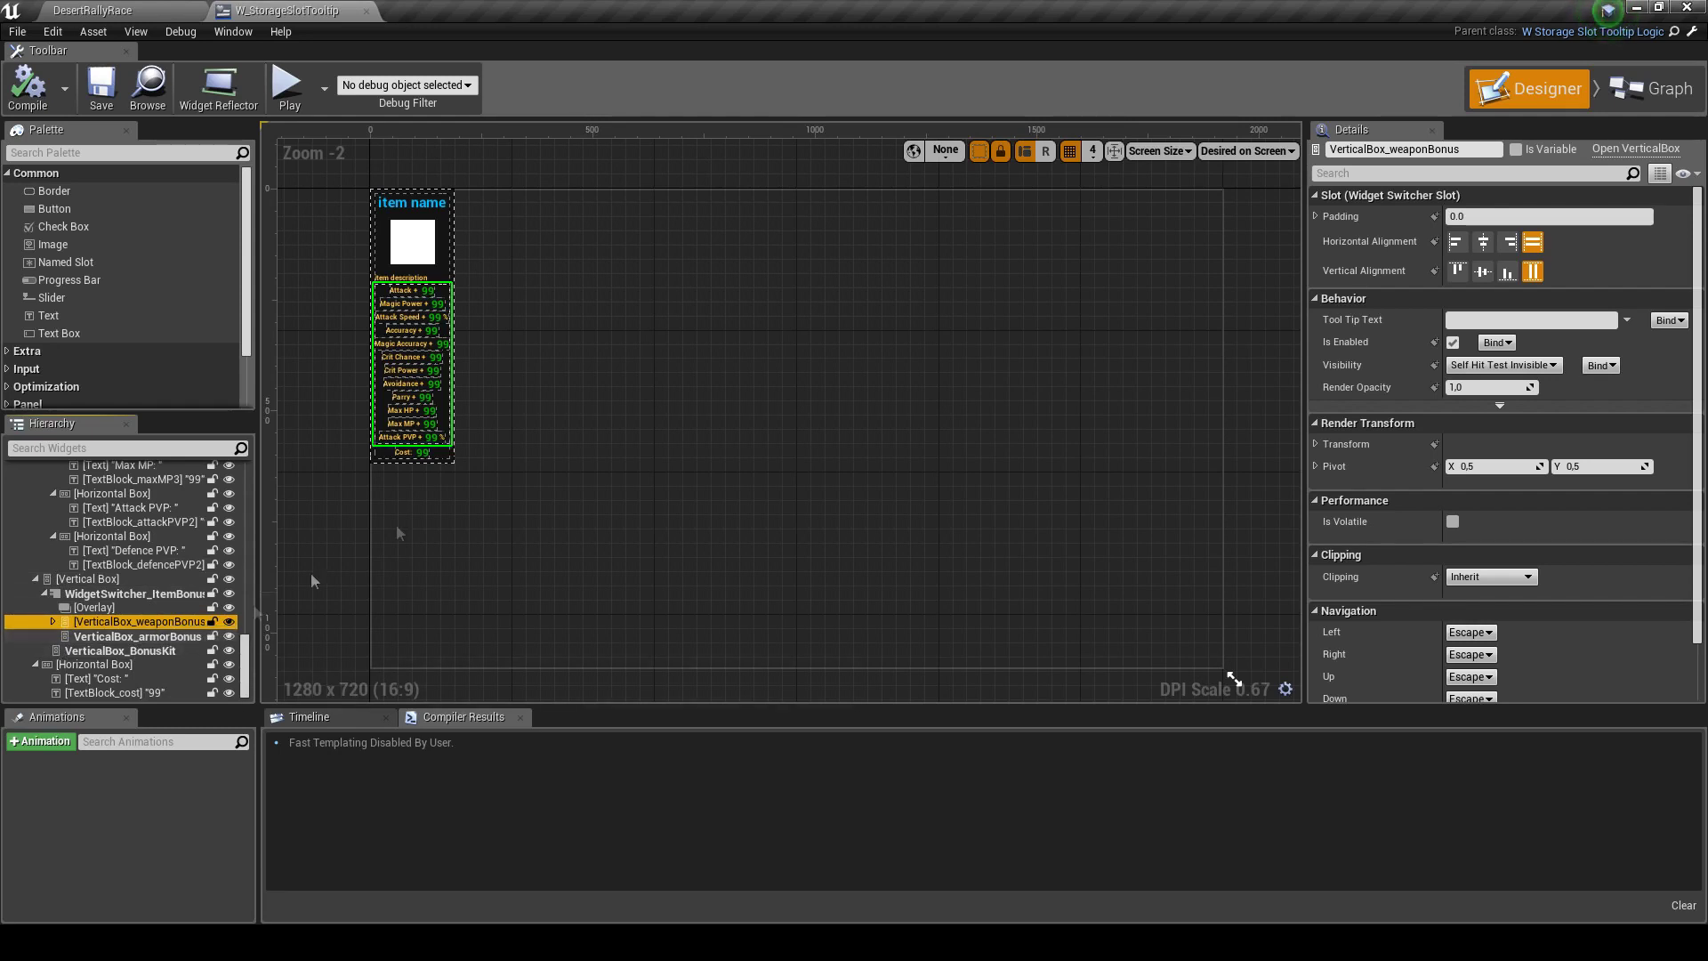
Tick Is Variable on VerticalBox_weaponBonus, then save and compile the widget
{"action": "left_click", "coordinate": [1516, 149]}
{"action": "left_click", "coordinate": [100, 87]}
{"action": "key", "text": "F7"}
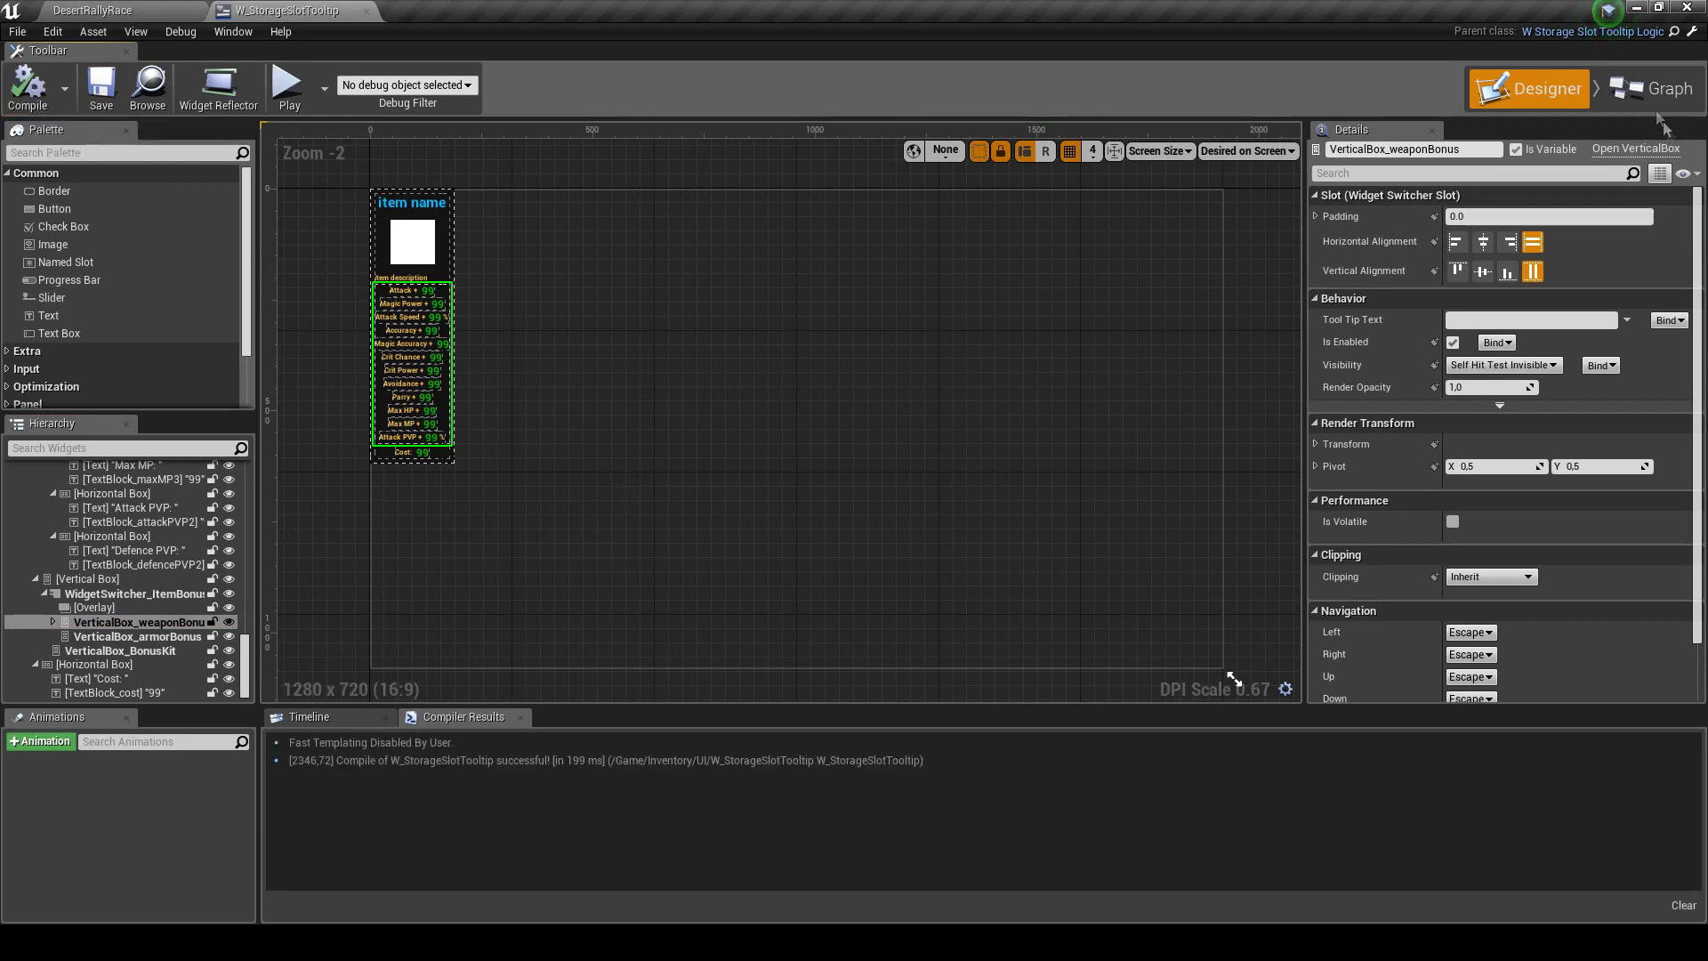
Add a Vertical Box Weapon Bonus getter under the other getters in the Event Graph
{"action": "left_click", "coordinate": [1653, 89]}
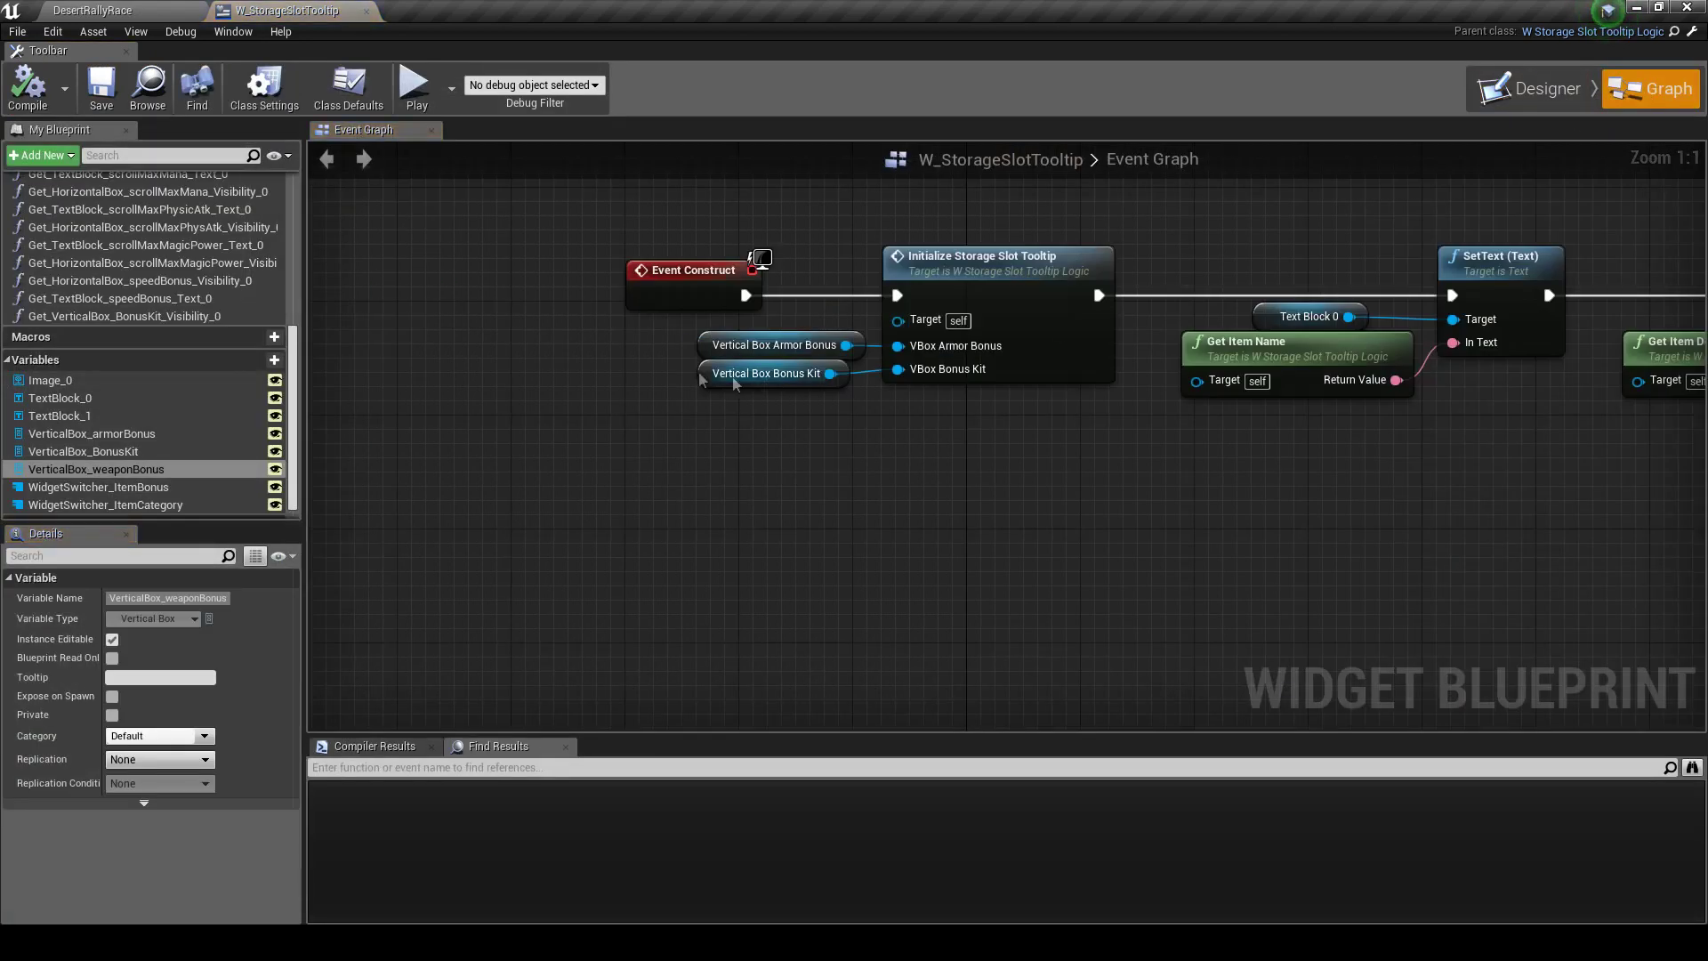
{"action": "left_click_drag", "start_coordinate": [98, 469], "coordinate": [721, 430]}
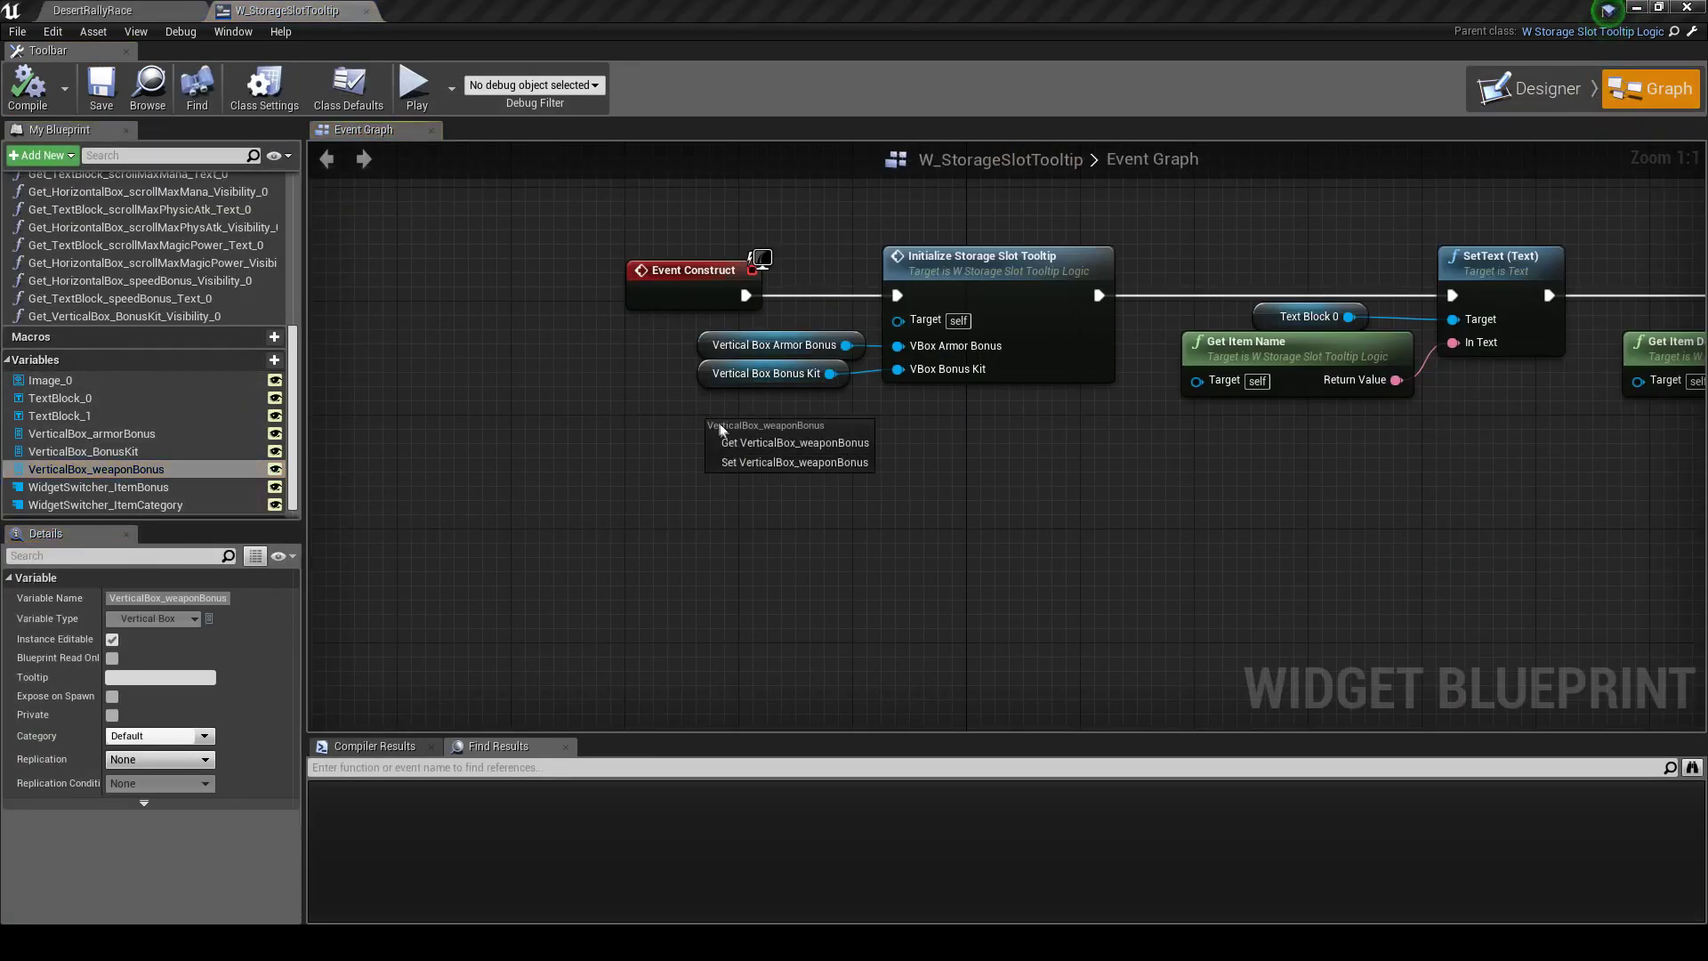
{"action": "left_click", "coordinate": [750, 442]}
{"action": "left_click_drag", "start_coordinate": [735, 445], "coordinate": [706, 431]}
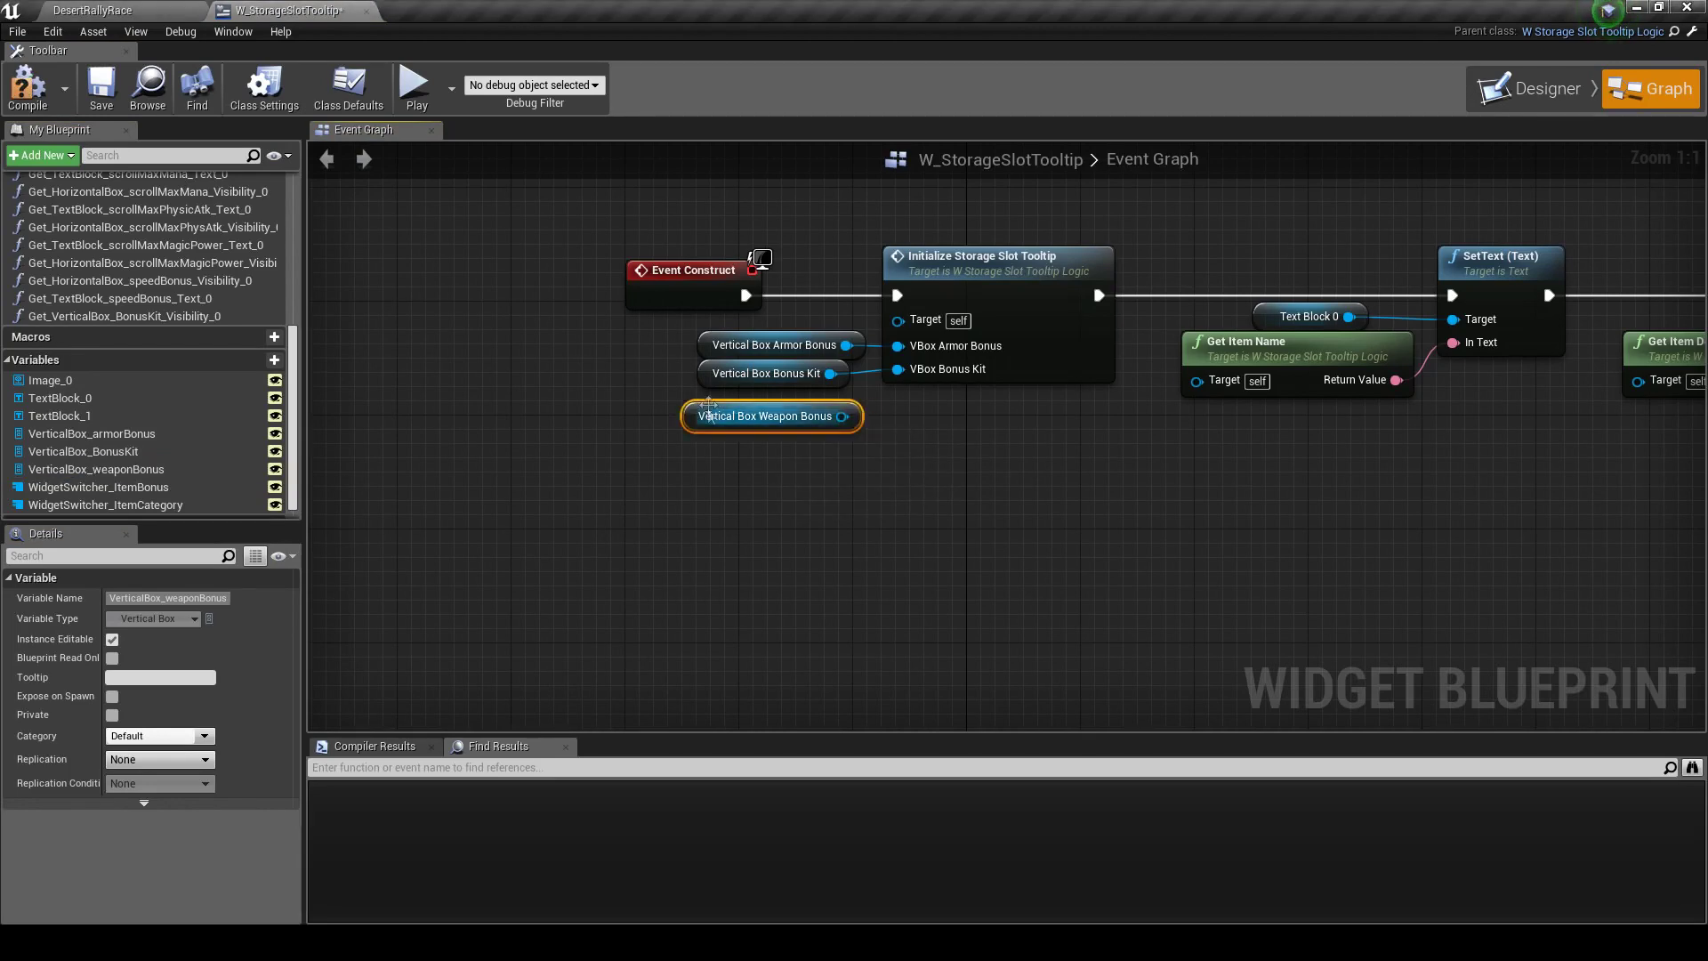
{"action": "left_click", "coordinate": [966, 284]}
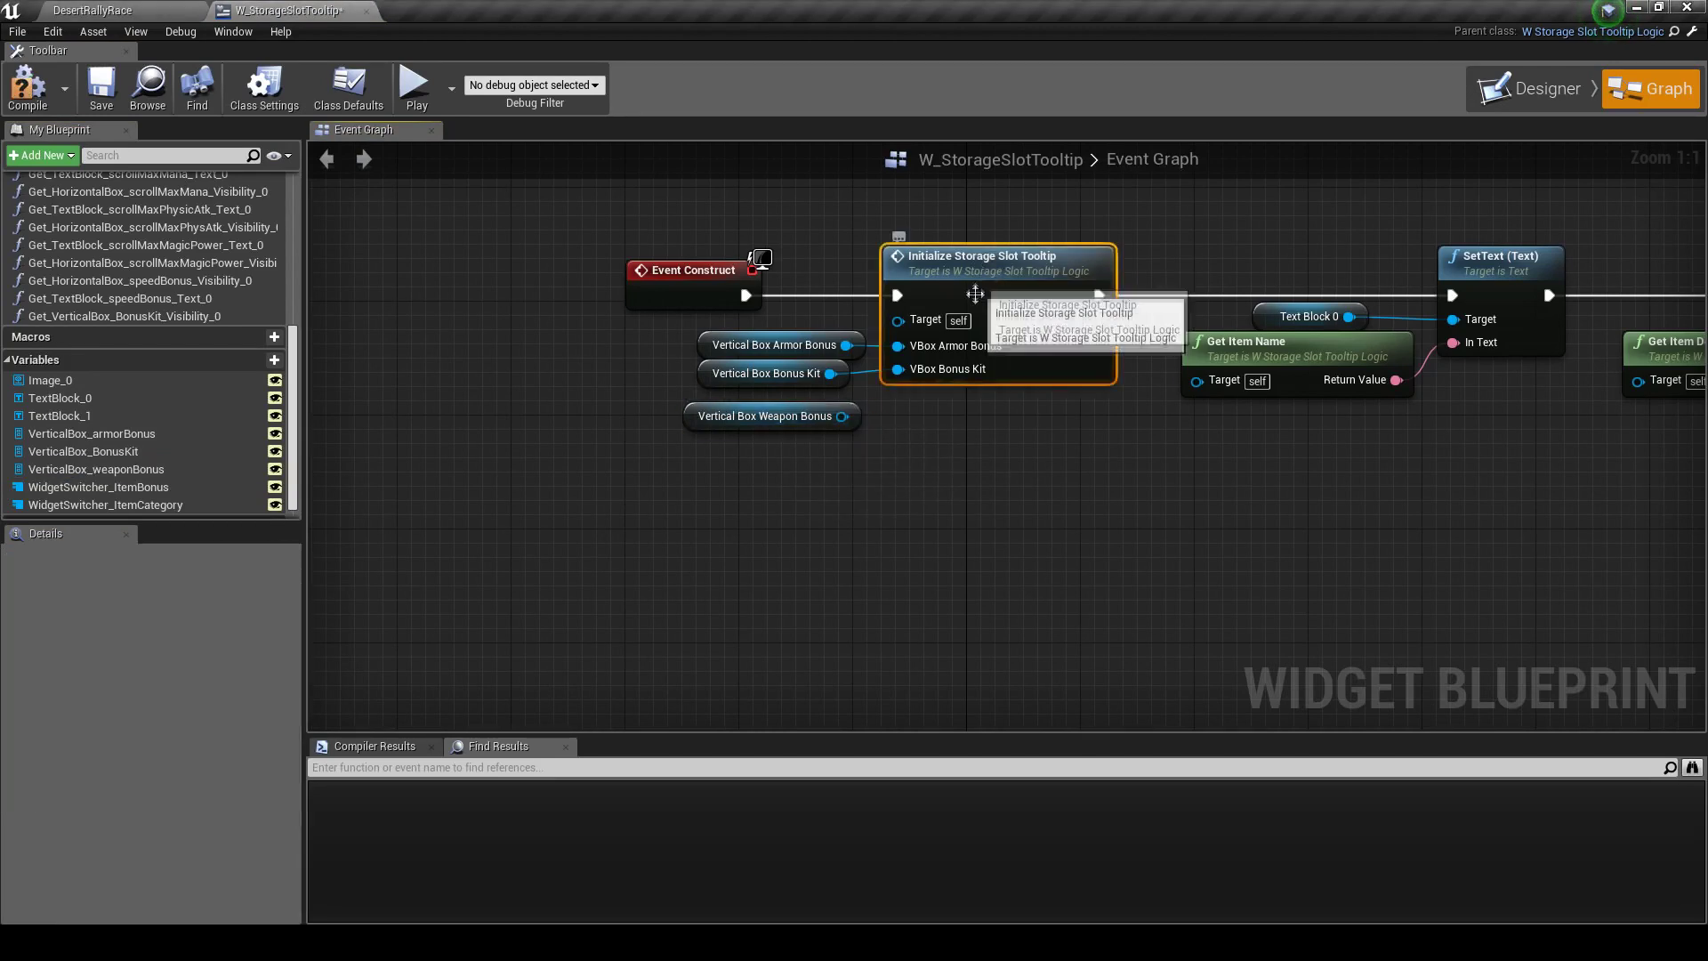
{"action": "double_click", "coordinate": [966, 285]}
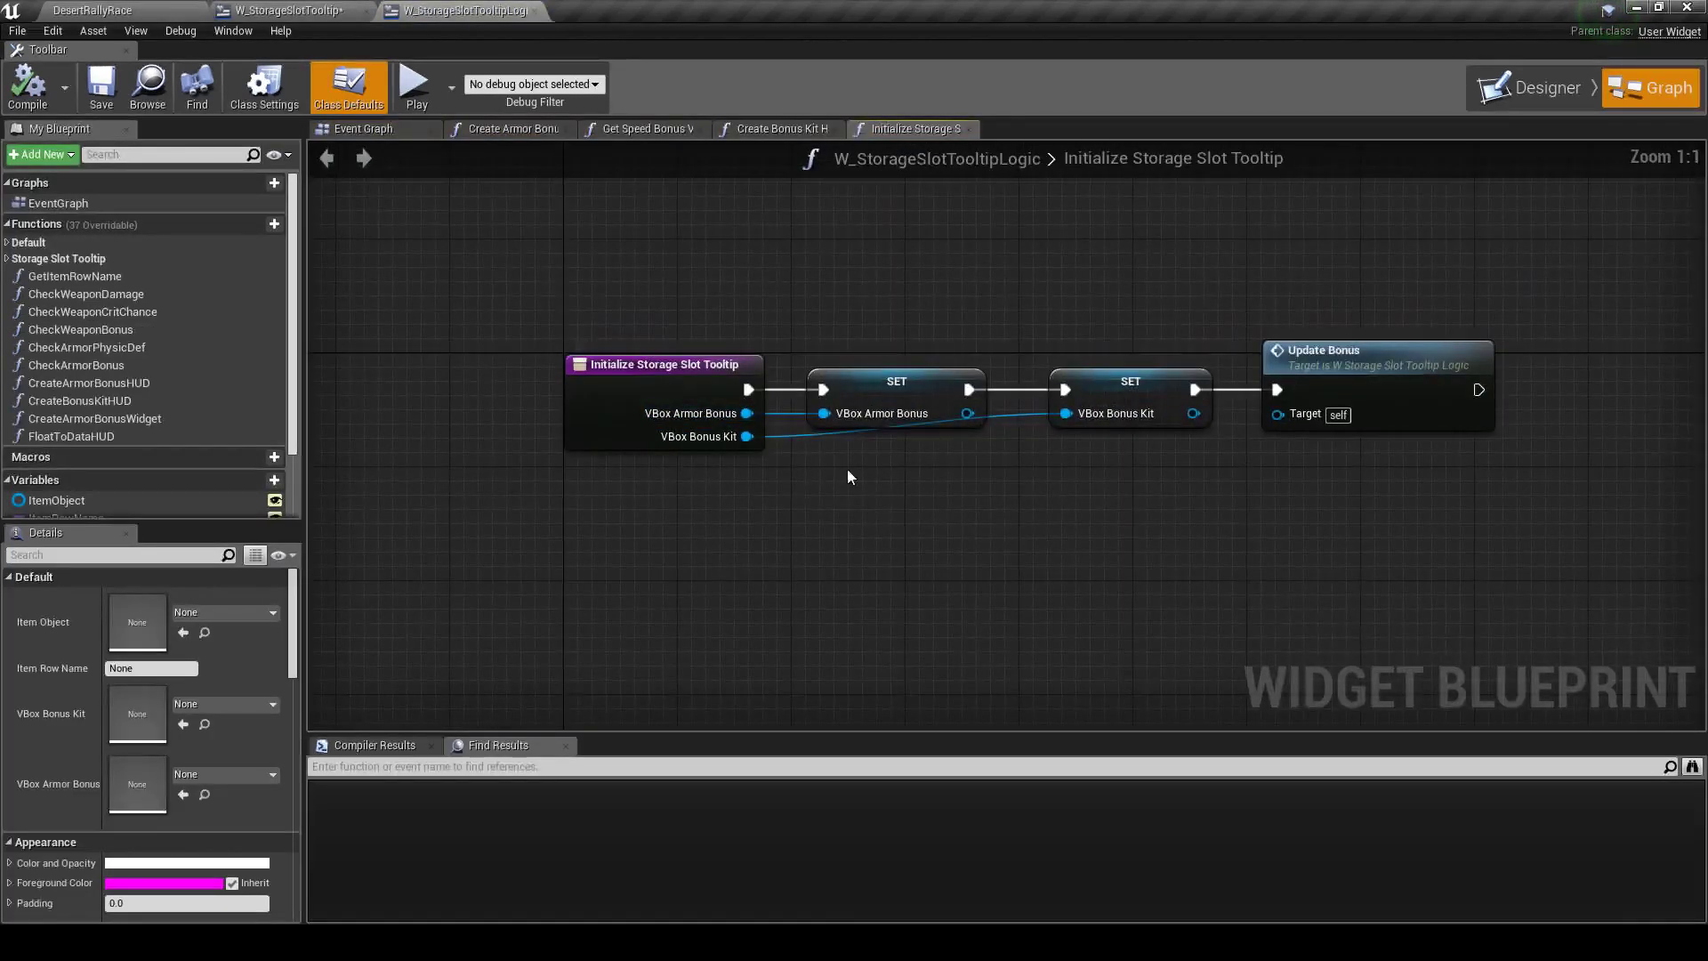
Duplicate the VBoxArmorBonus variable and name the copy VBoxWeaponBonus
{"action": "left_click", "coordinate": [785, 311]}
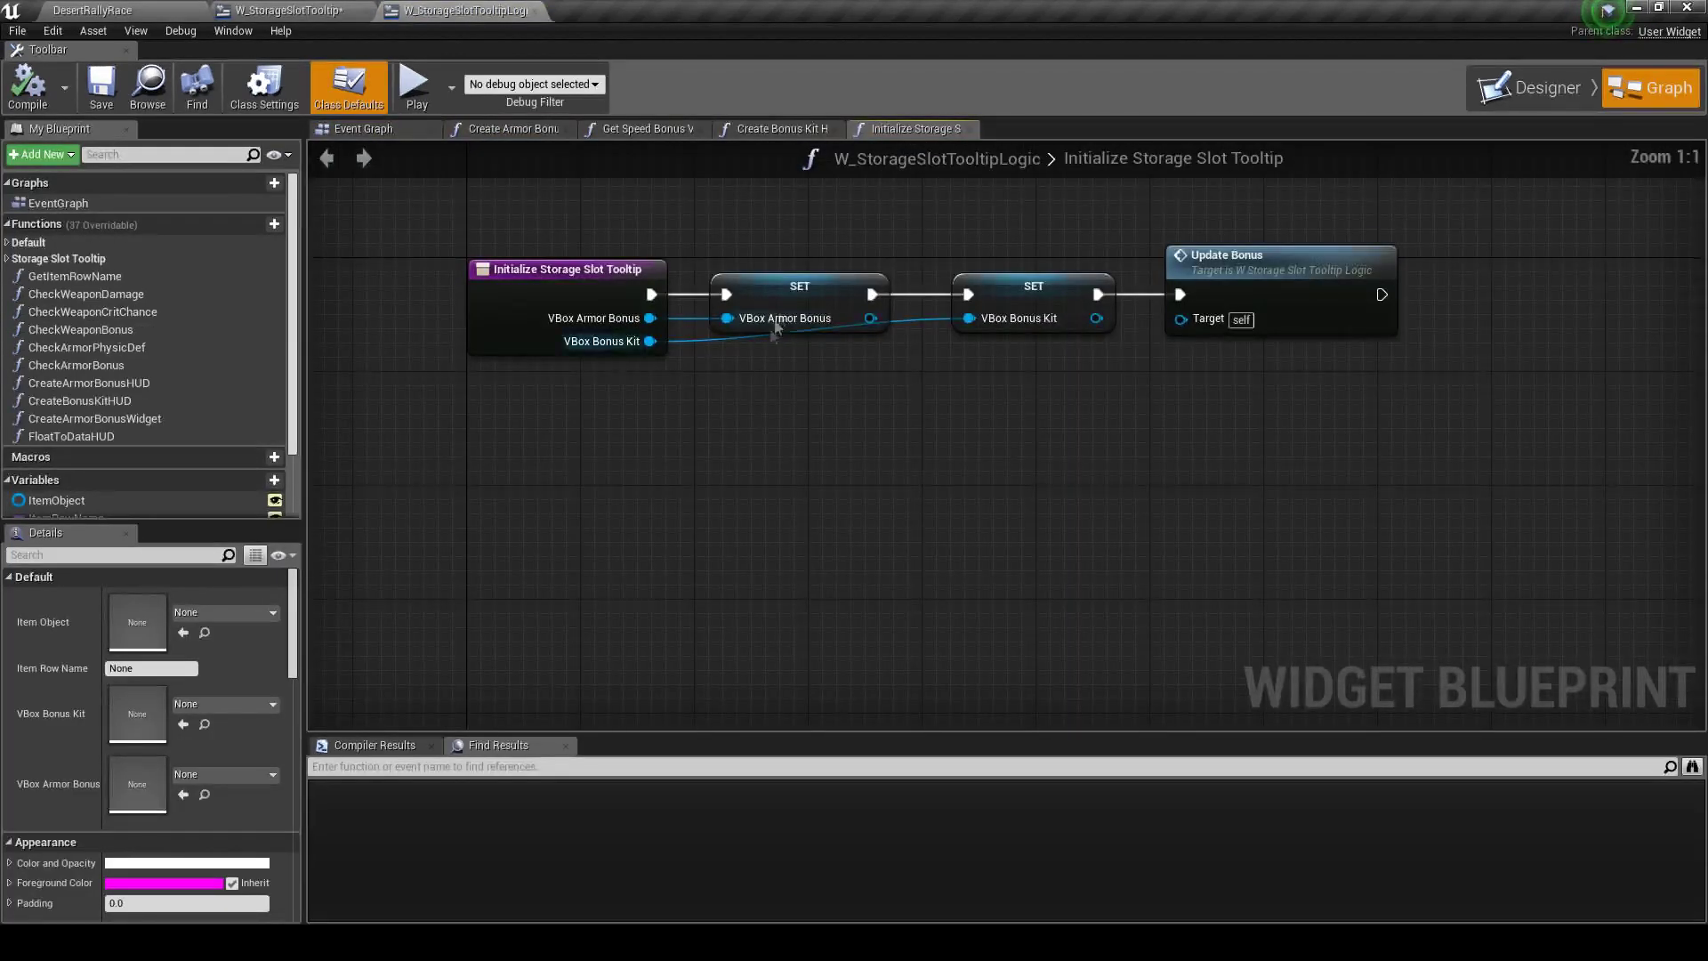
{"action": "scroll", "coordinate": [105, 479], "scroll_direction": "down", "scroll_amount": 3}
{"action": "left_click", "coordinate": [97, 464]}
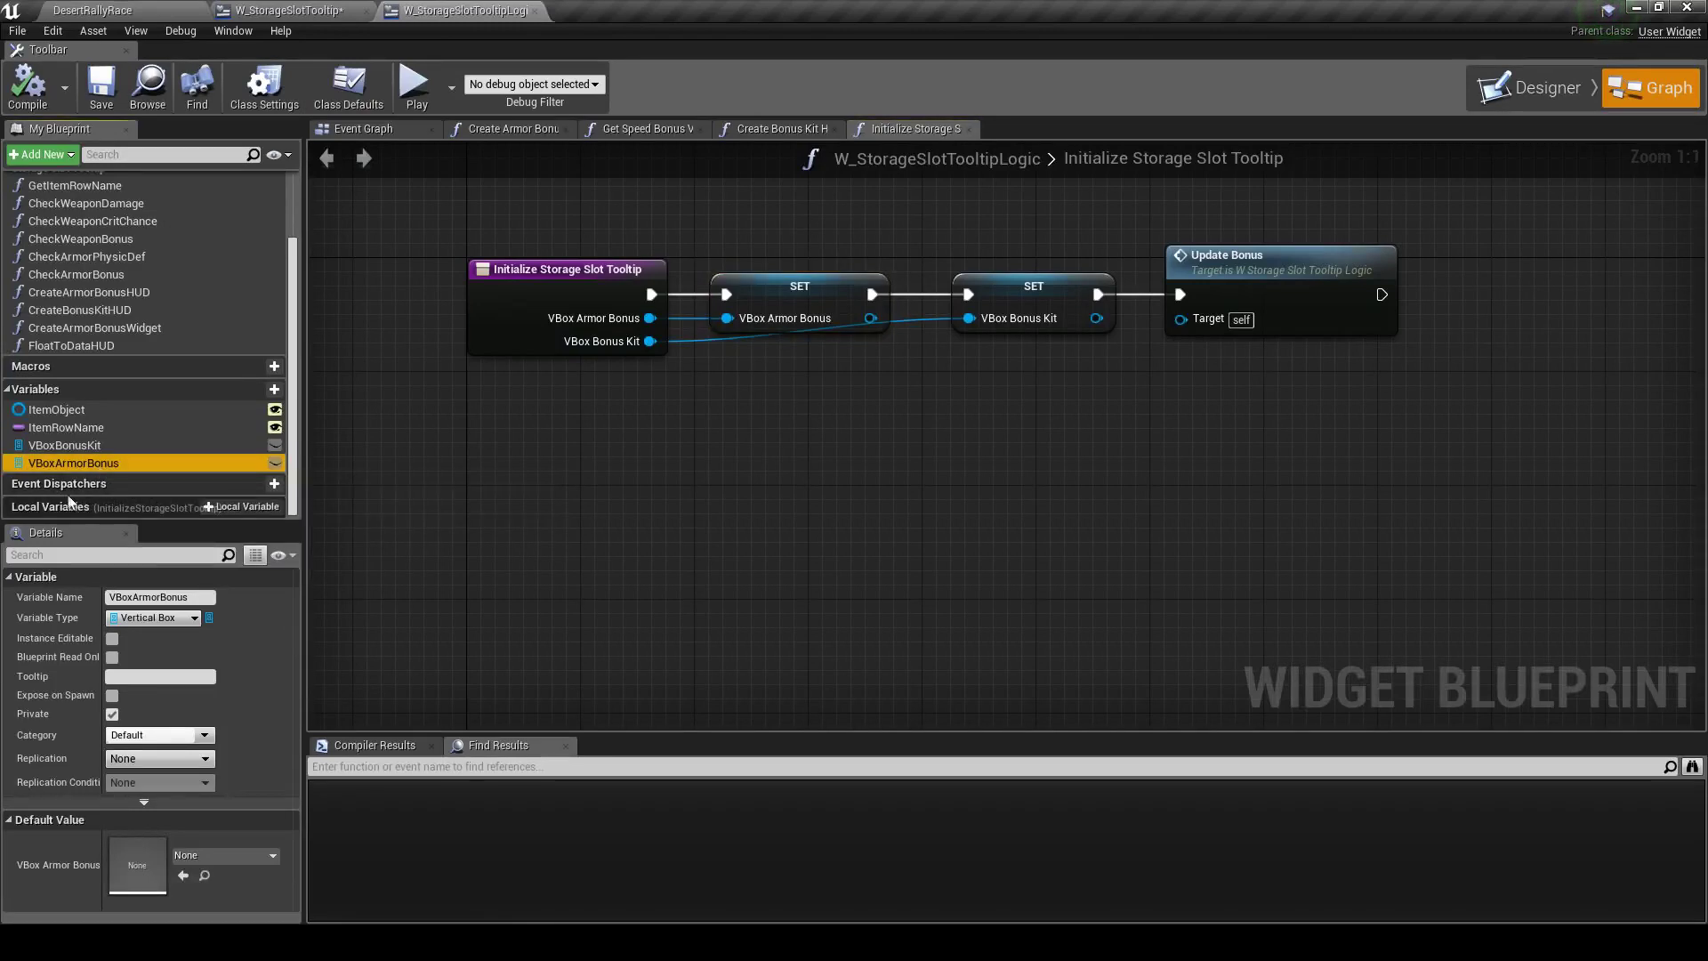
{"action": "key", "text": "ctrl+w"}
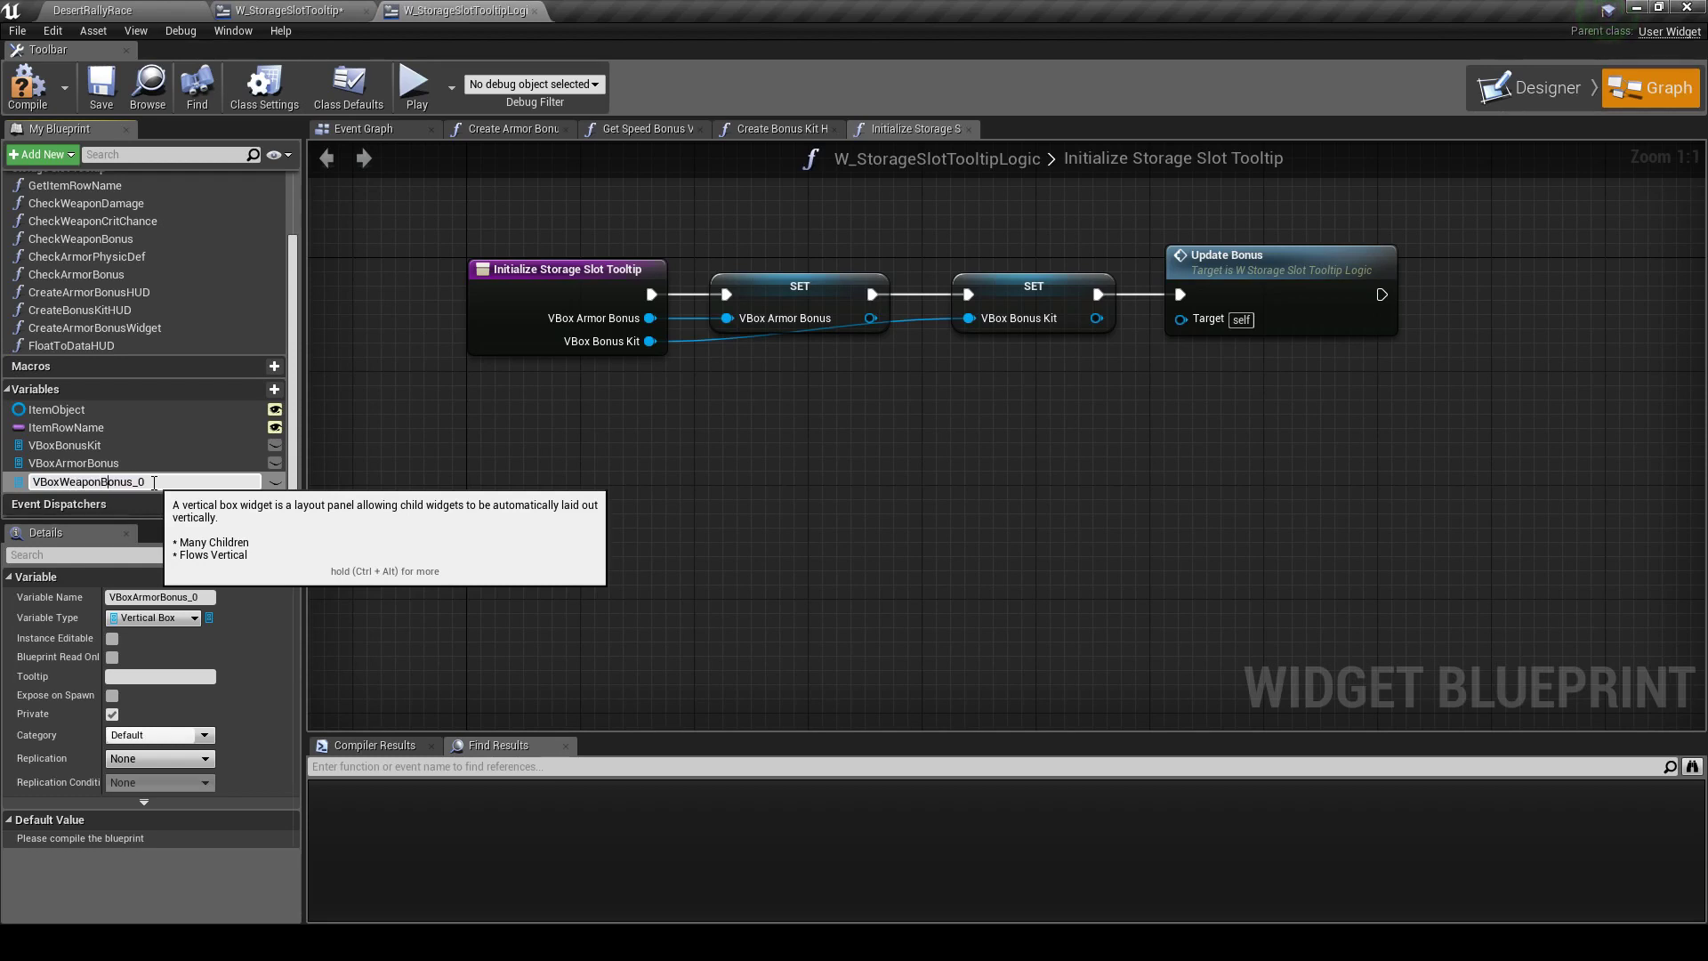
{"action": "key", "text": "Return"}
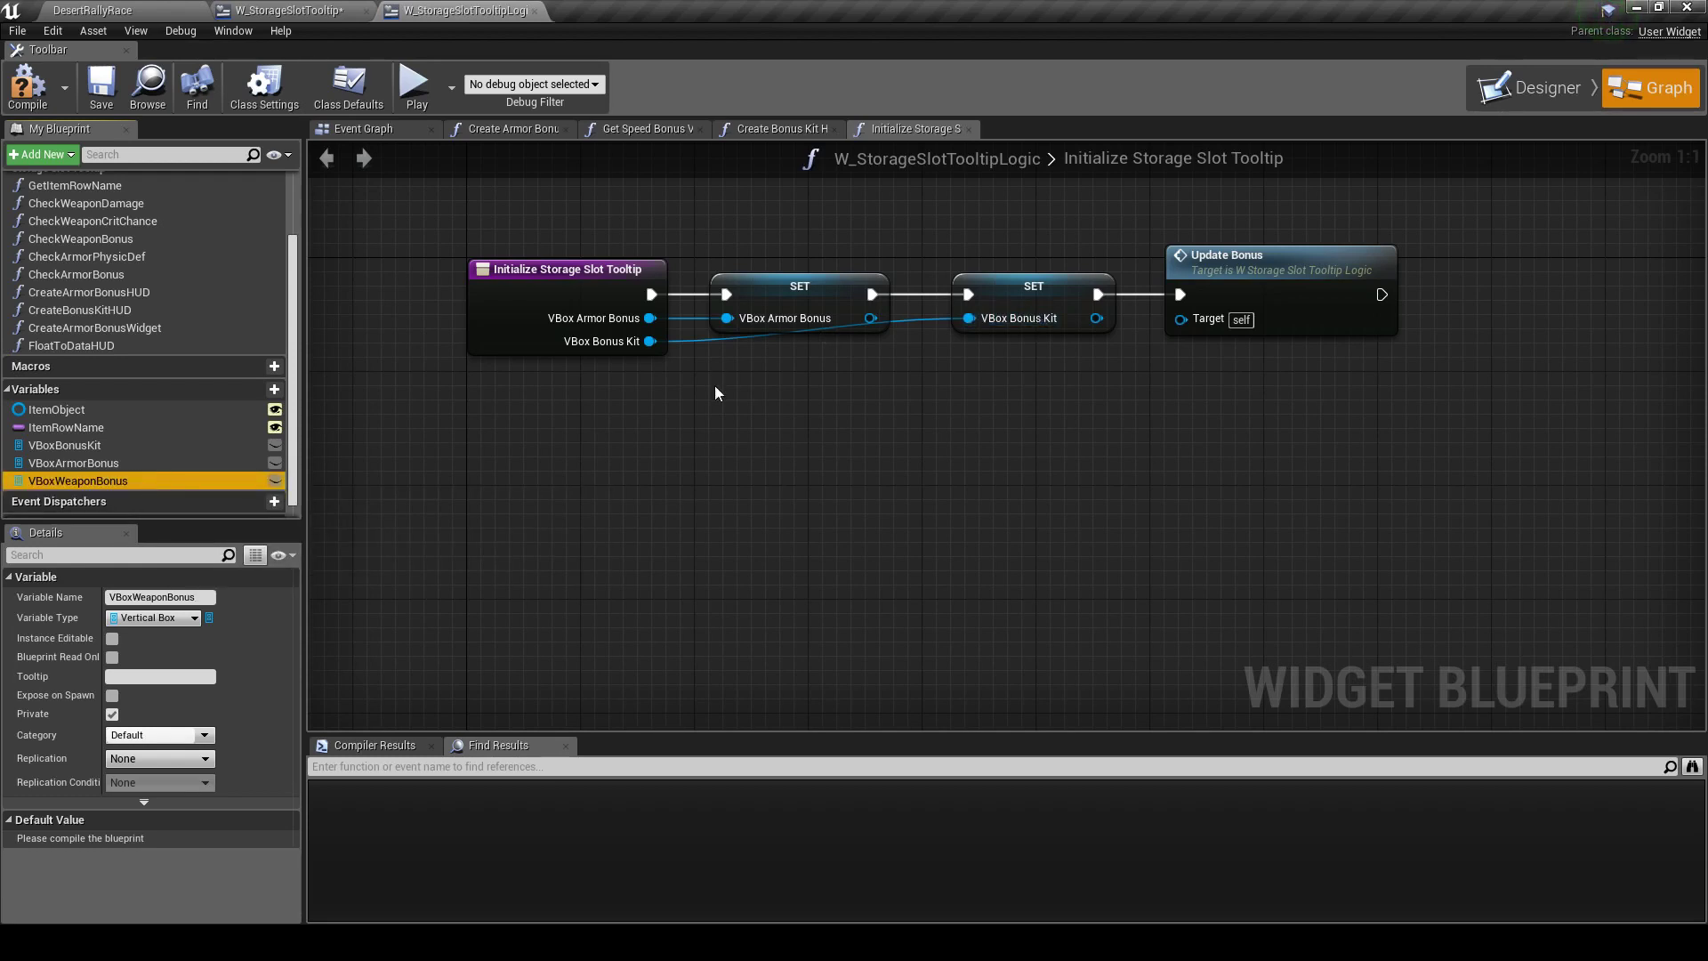
Add a SET VBoxWeaponBonus node between the armor and Bonus Kit SETs, fed by a new function input
{"action": "left_click_drag", "start_coordinate": [78, 480], "coordinate": [980, 403]}
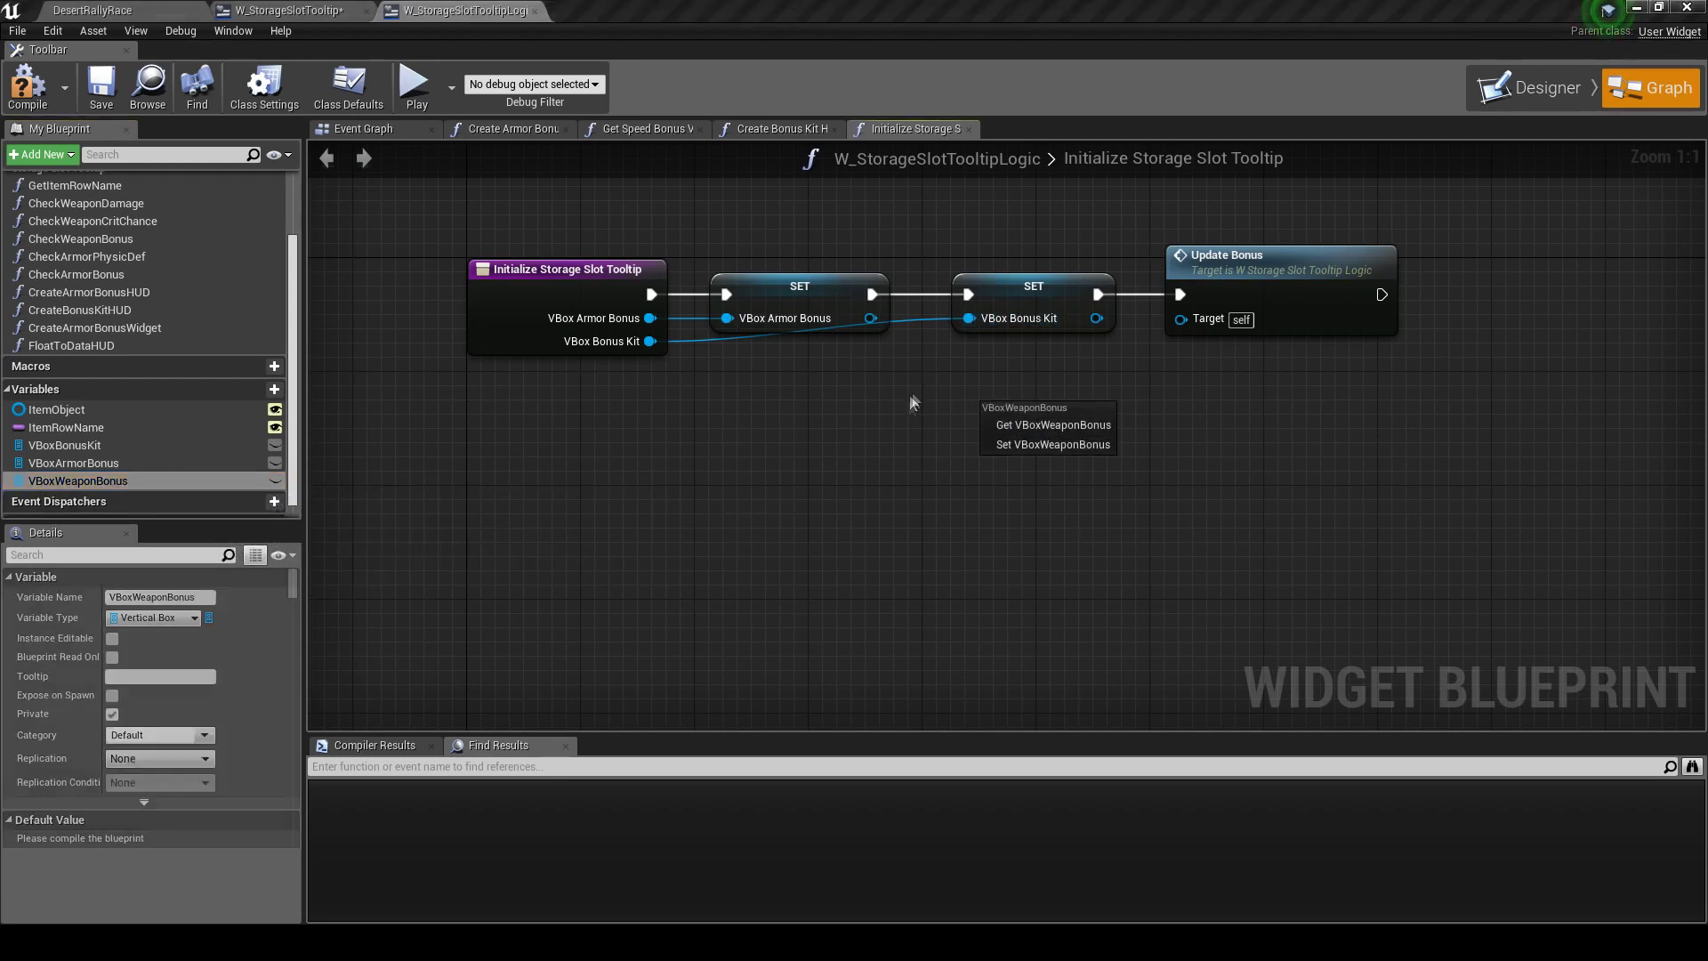
{"action": "left_click", "coordinate": [1004, 447]}
{"action": "left_click_drag", "start_coordinate": [902, 252], "coordinate": [1004, 287]}
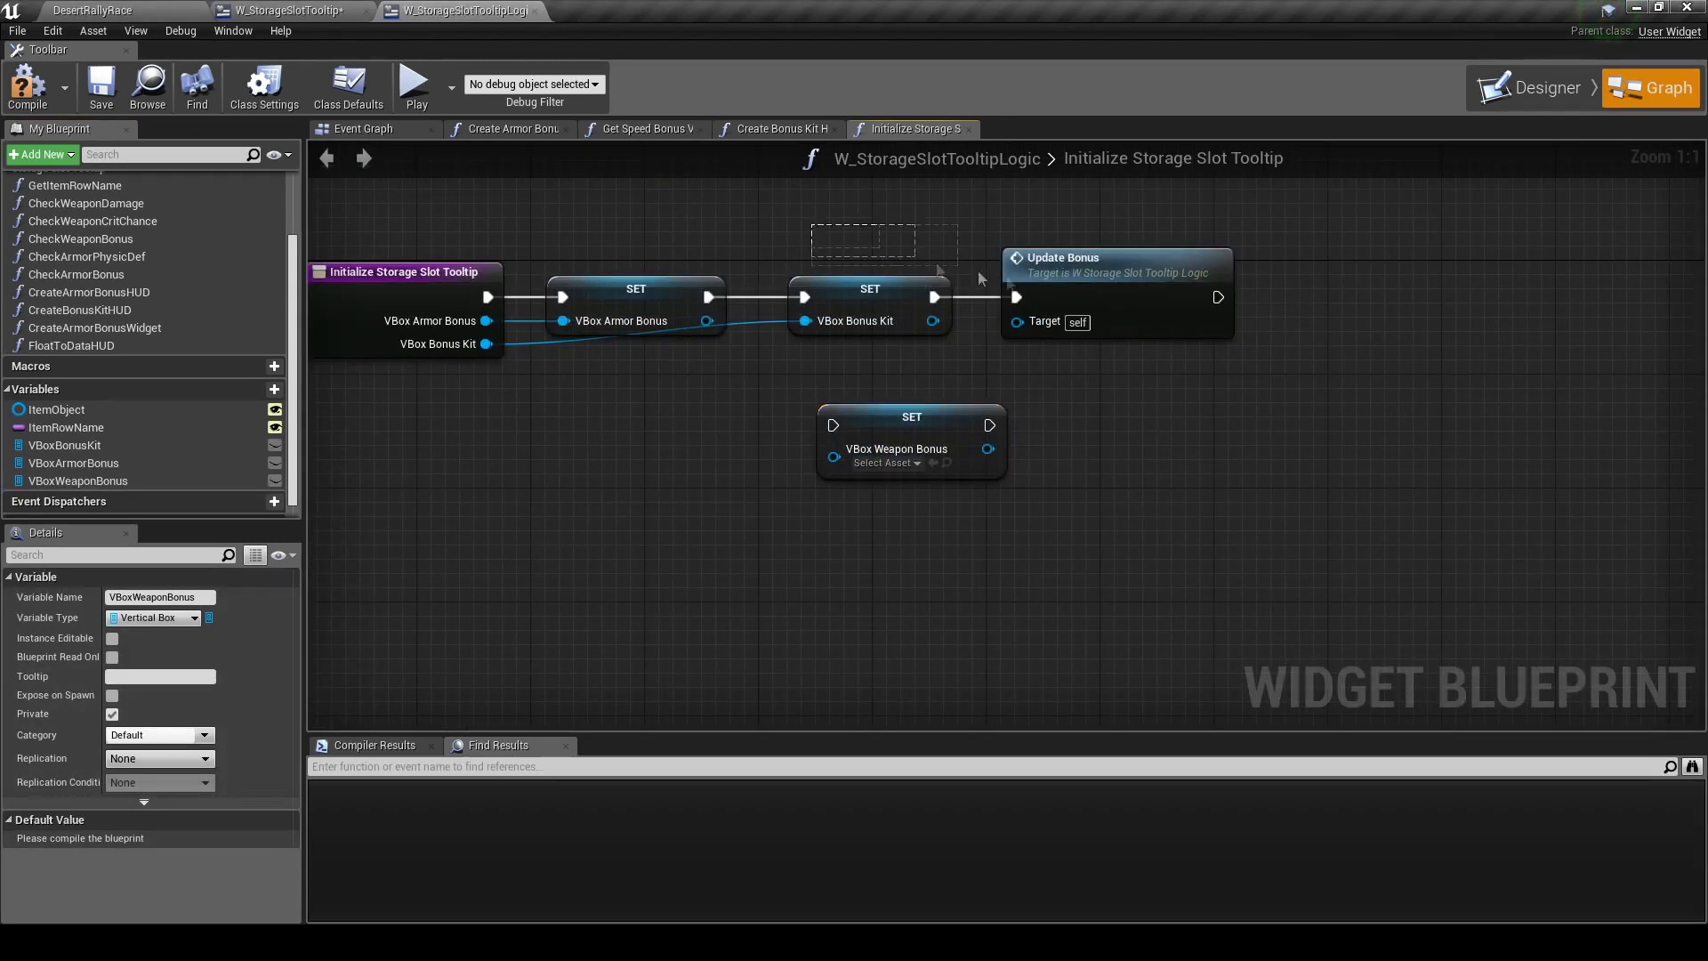
{"action": "left_click_drag", "start_coordinate": [862, 299], "coordinate": [1102, 299]}
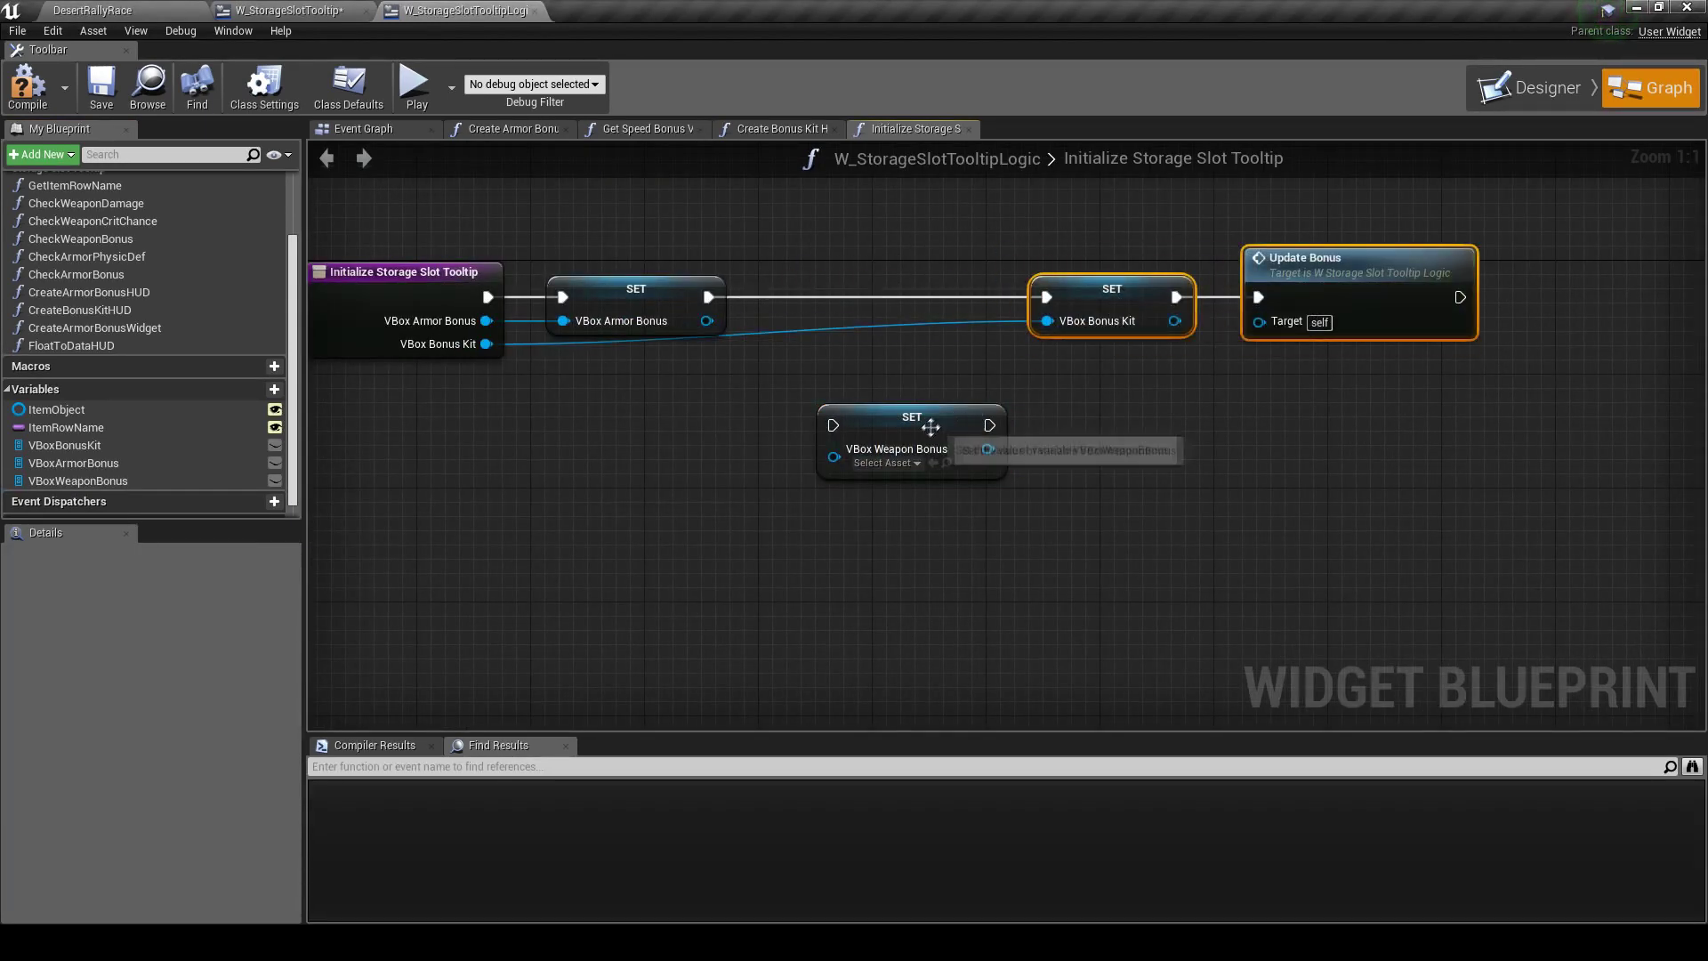
{"action": "left_click_drag", "start_coordinate": [916, 419], "coordinate": [874, 289]}
{"action": "left_click_drag", "start_coordinate": [708, 296], "coordinate": [790, 297]}
{"action": "left_click_drag", "start_coordinate": [947, 296], "coordinate": [1047, 296]}
{"action": "right_click_drag", "start_coordinate": [795, 342], "coordinate": [1074, 360]}
{"action": "left_click_drag", "start_coordinate": [1076, 347], "coordinate": [658, 338]}
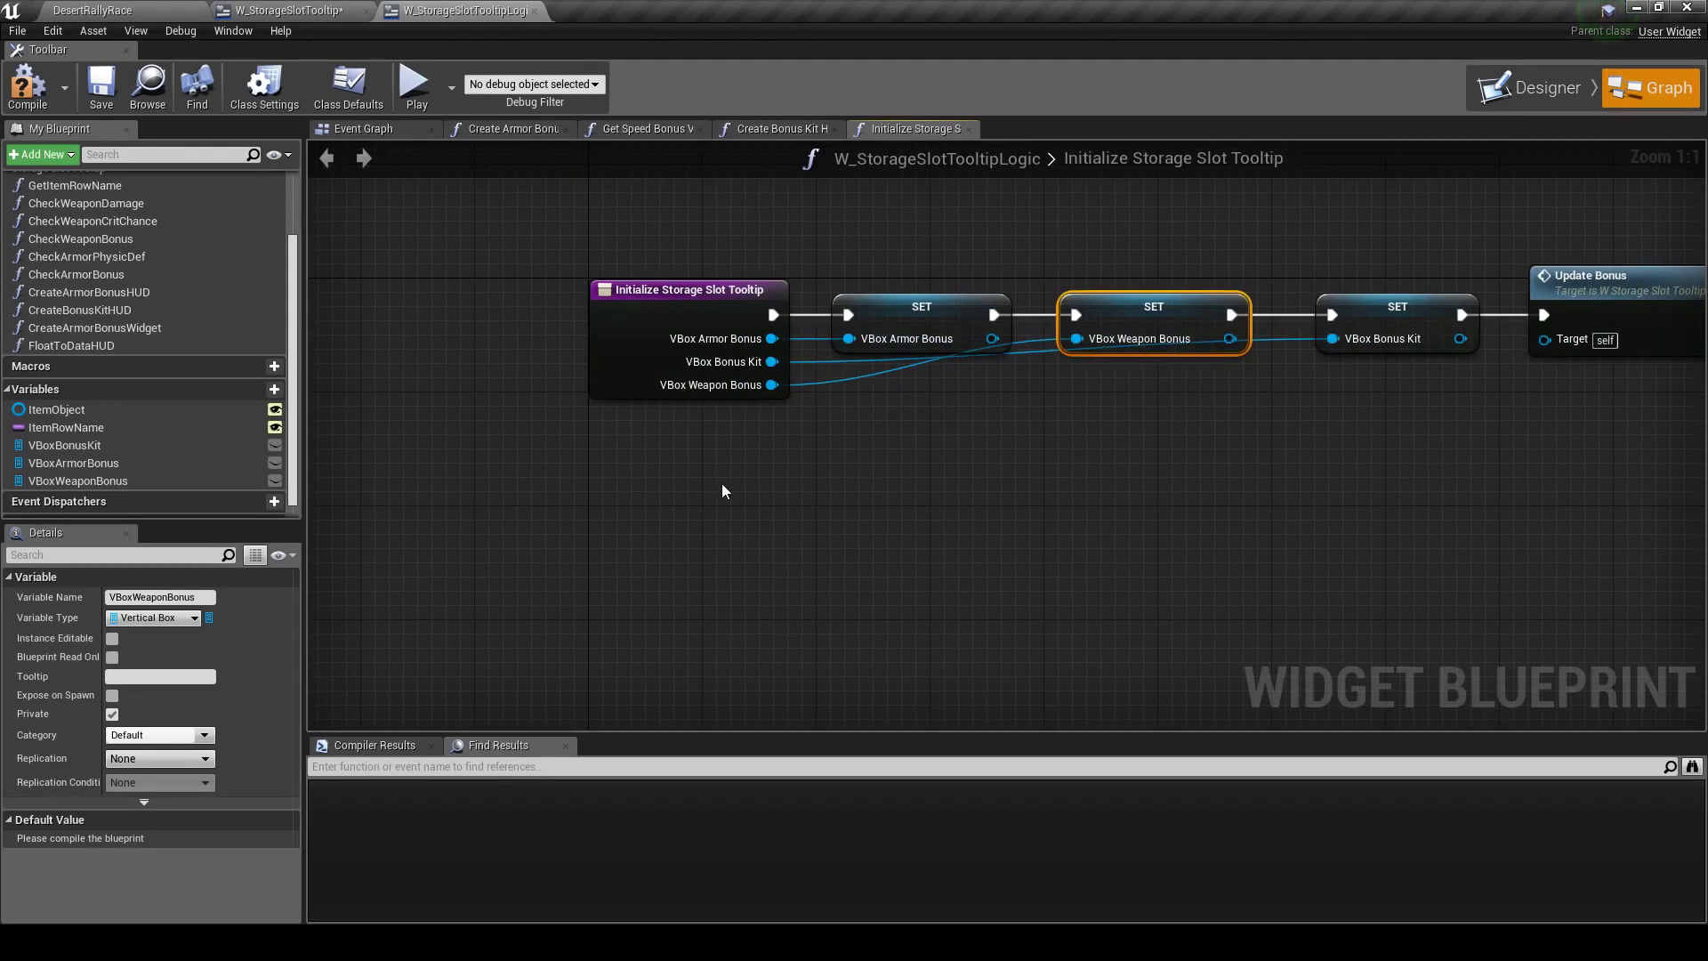
Move the VBox Weapon Bonus input to the top of the inputs, then save and compile
{"action": "left_click", "coordinate": [712, 369]}
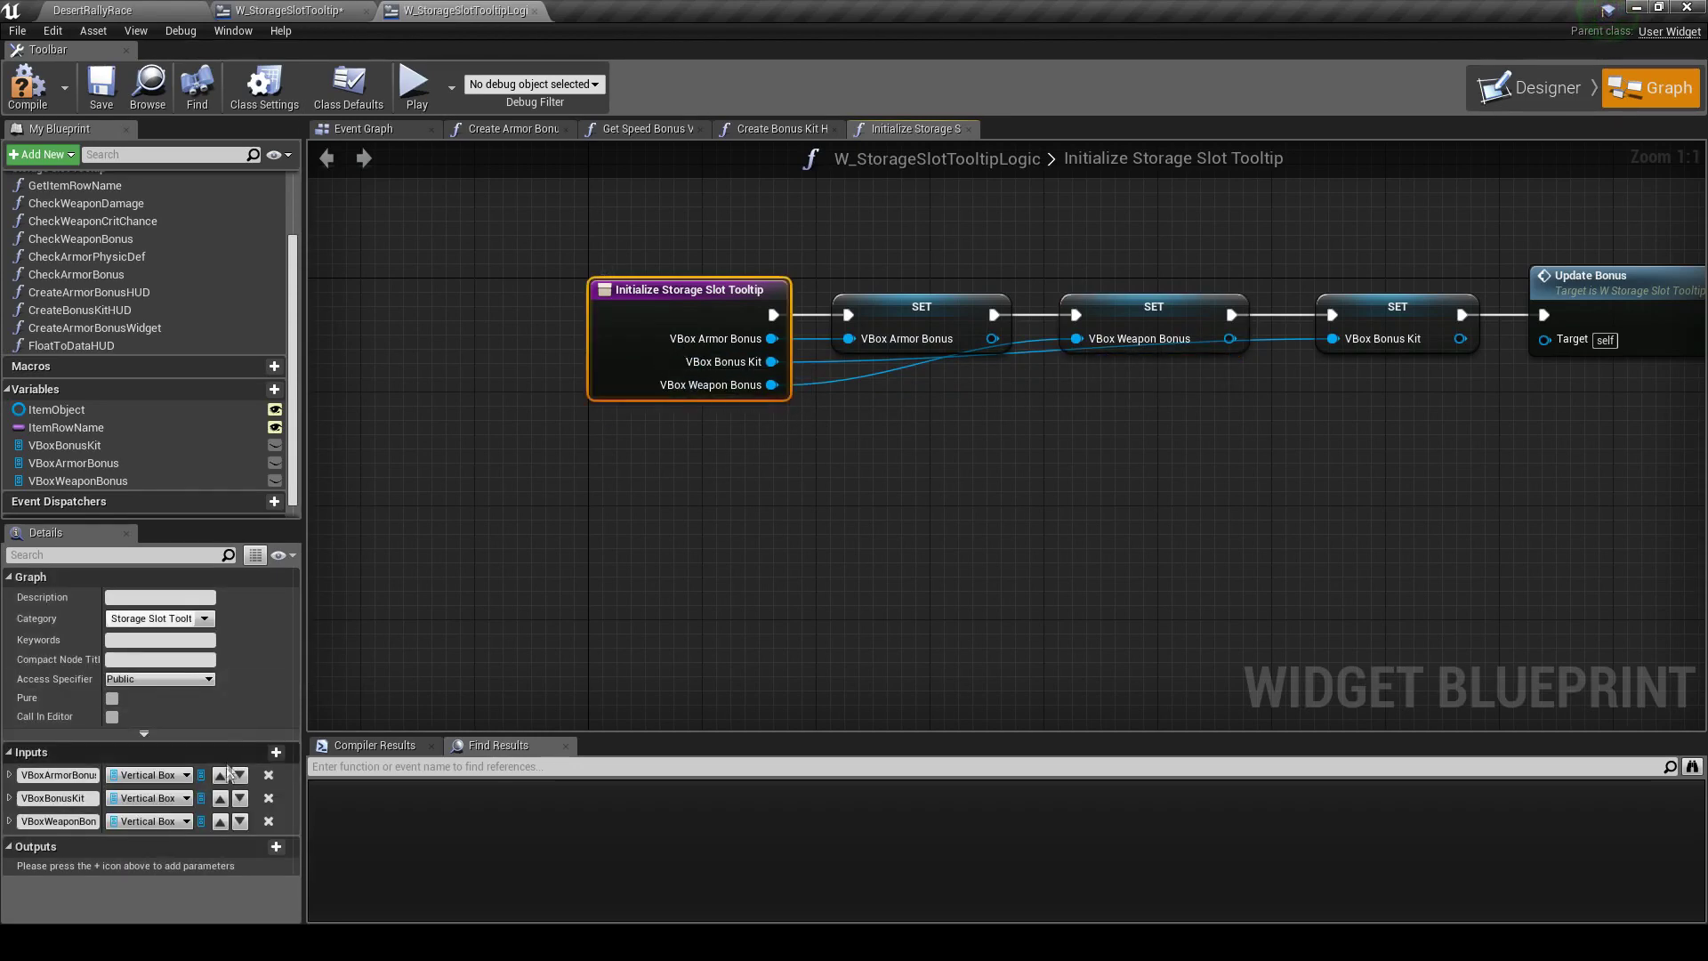
{"action": "left_click", "coordinate": [220, 821]}
{"action": "left_click", "coordinate": [102, 85]}
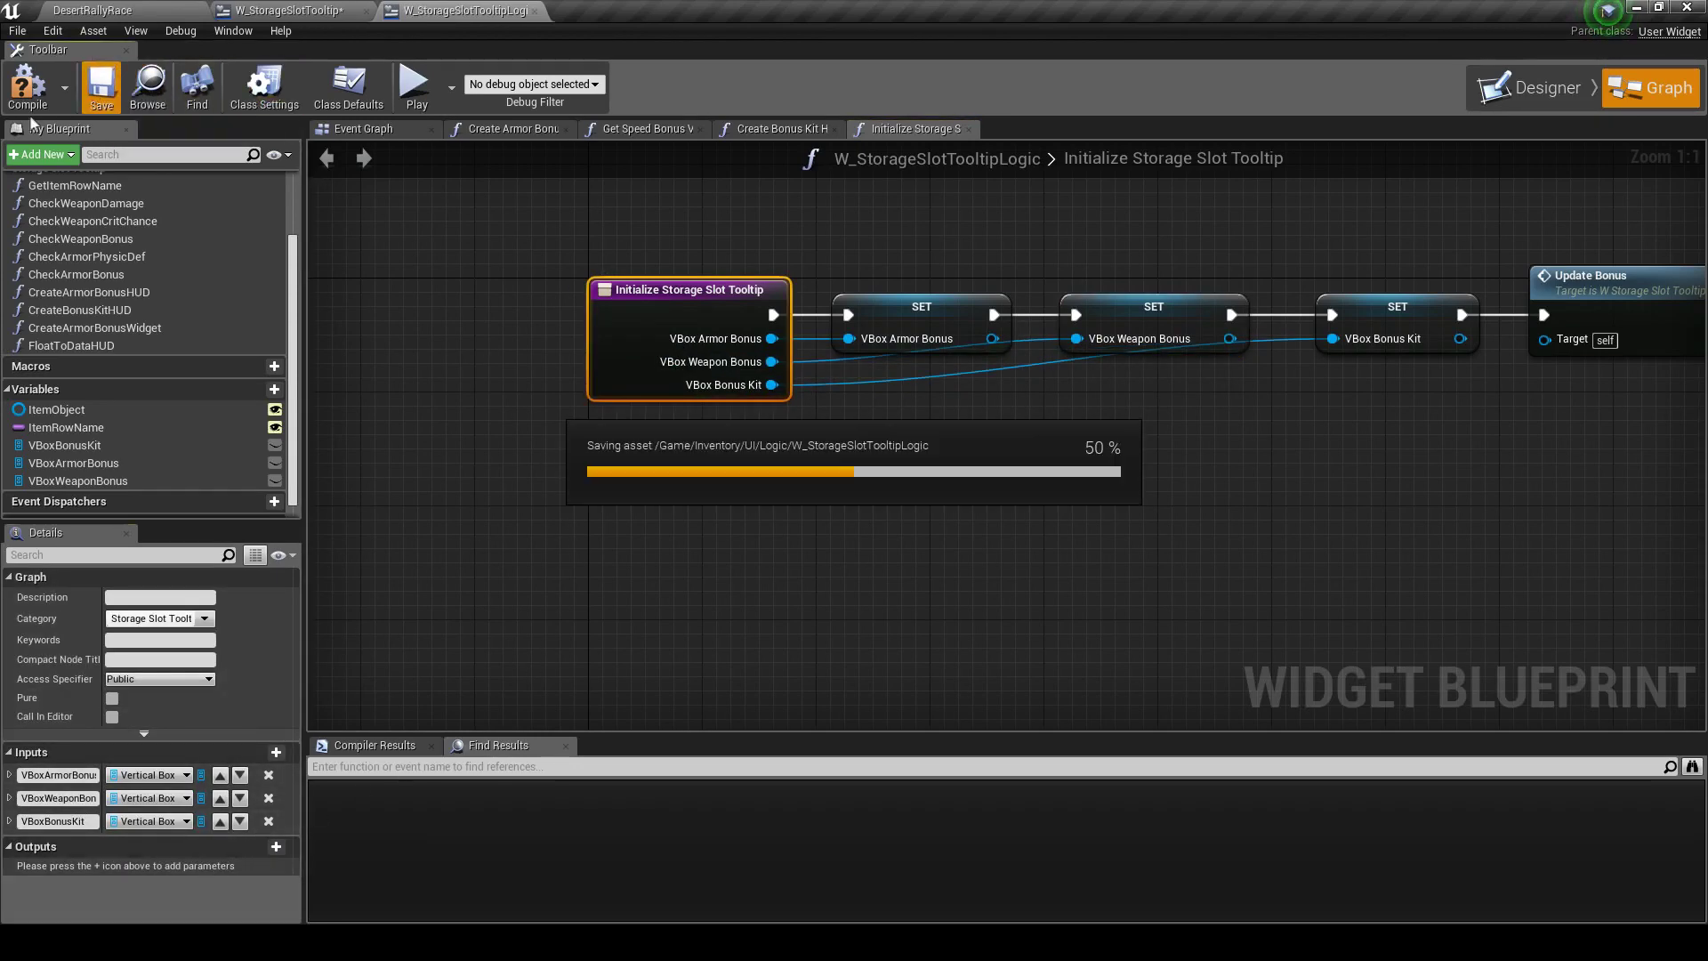
{"action": "left_click", "coordinate": [219, 798]}
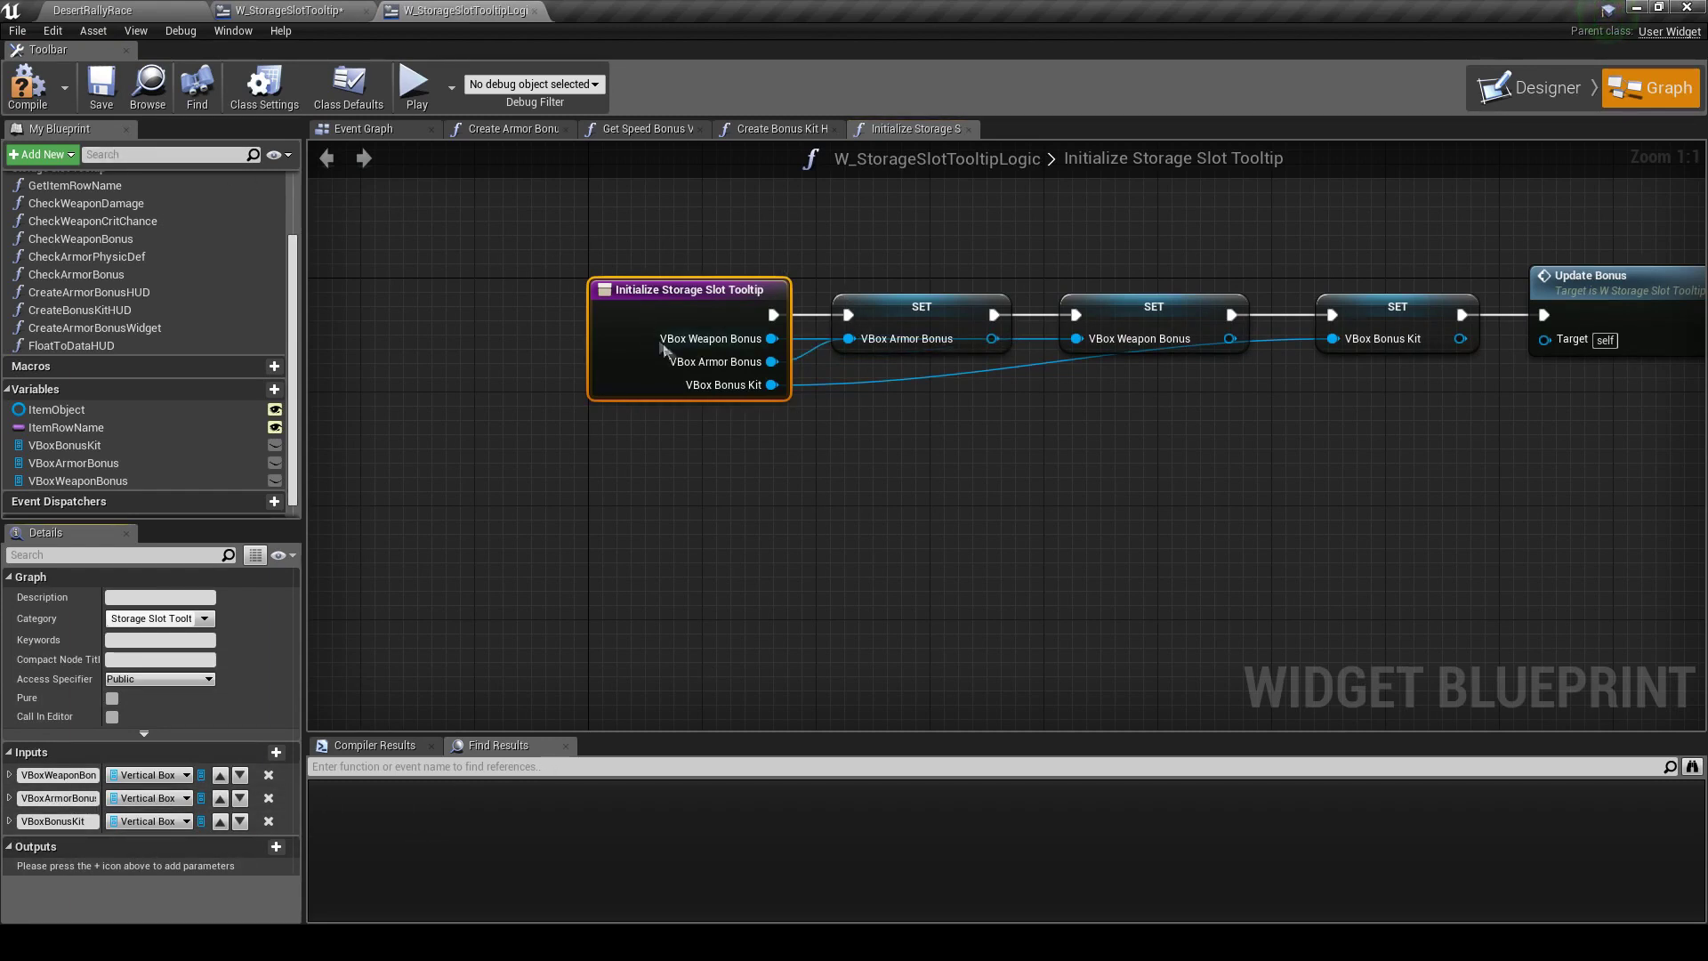
{"action": "left_click", "coordinate": [101, 84]}
{"action": "left_click", "coordinate": [27, 84]}
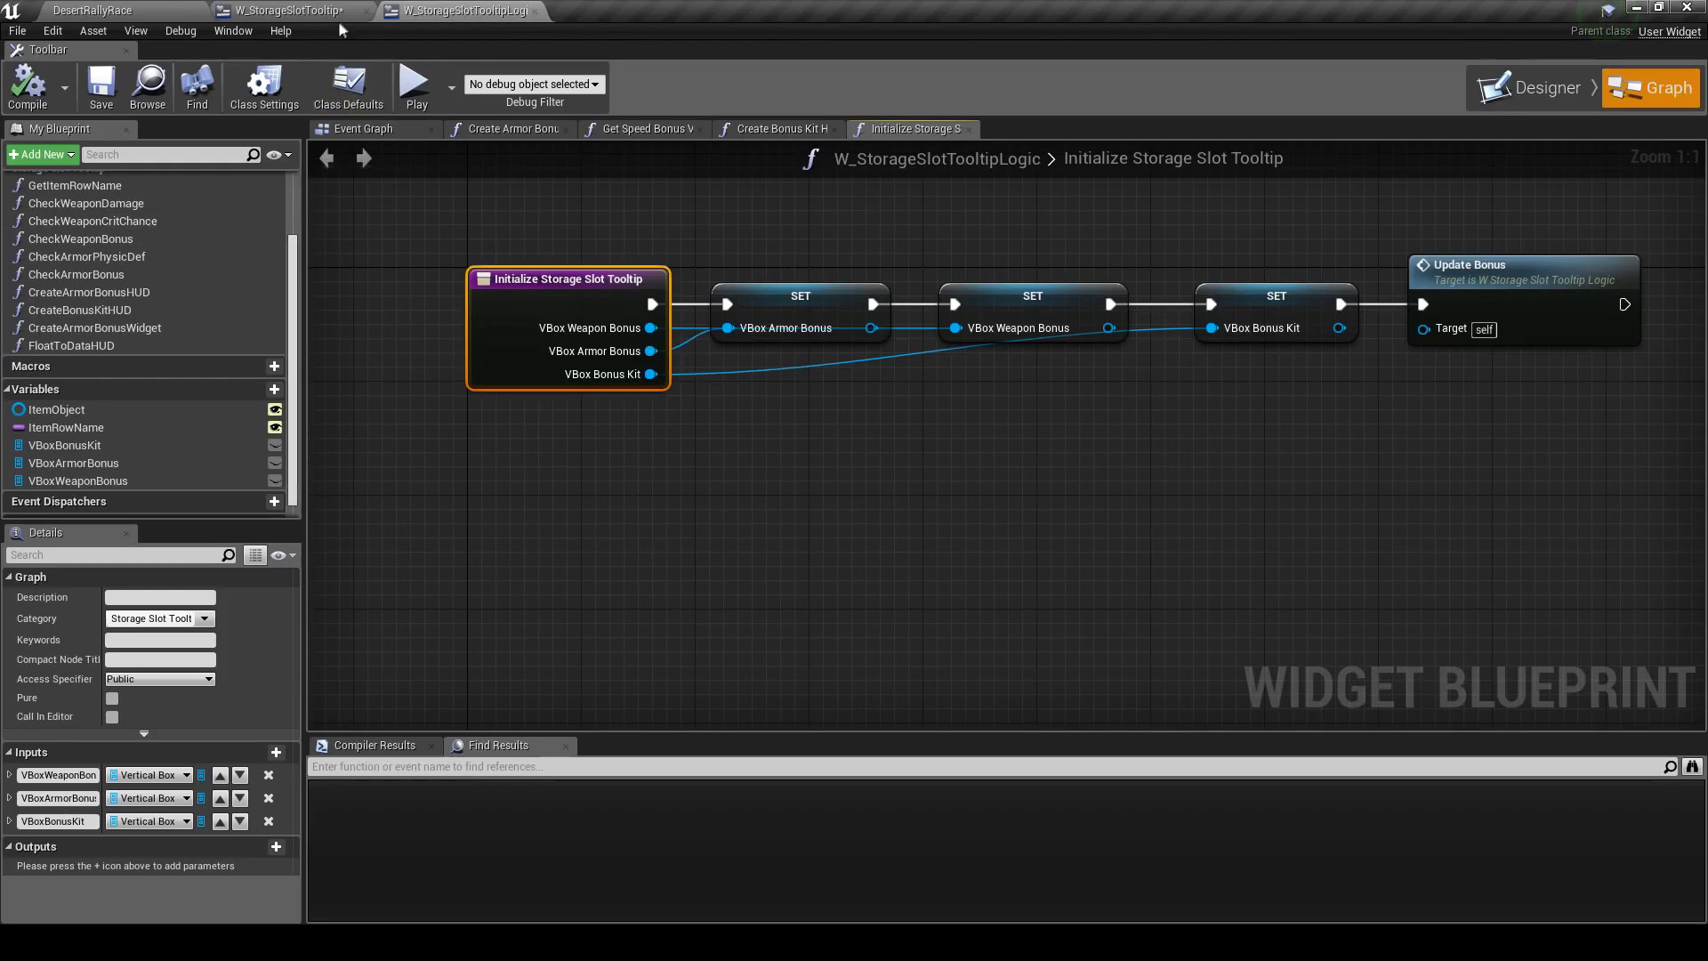
{"action": "left_click", "coordinate": [308, 8]}
Connect the Vertical Box Weapon Bonus getter to the Initialize node's VBox Weapon Bonus pin, tidy the nodes, and compile
{"action": "left_click", "coordinate": [102, 89]}
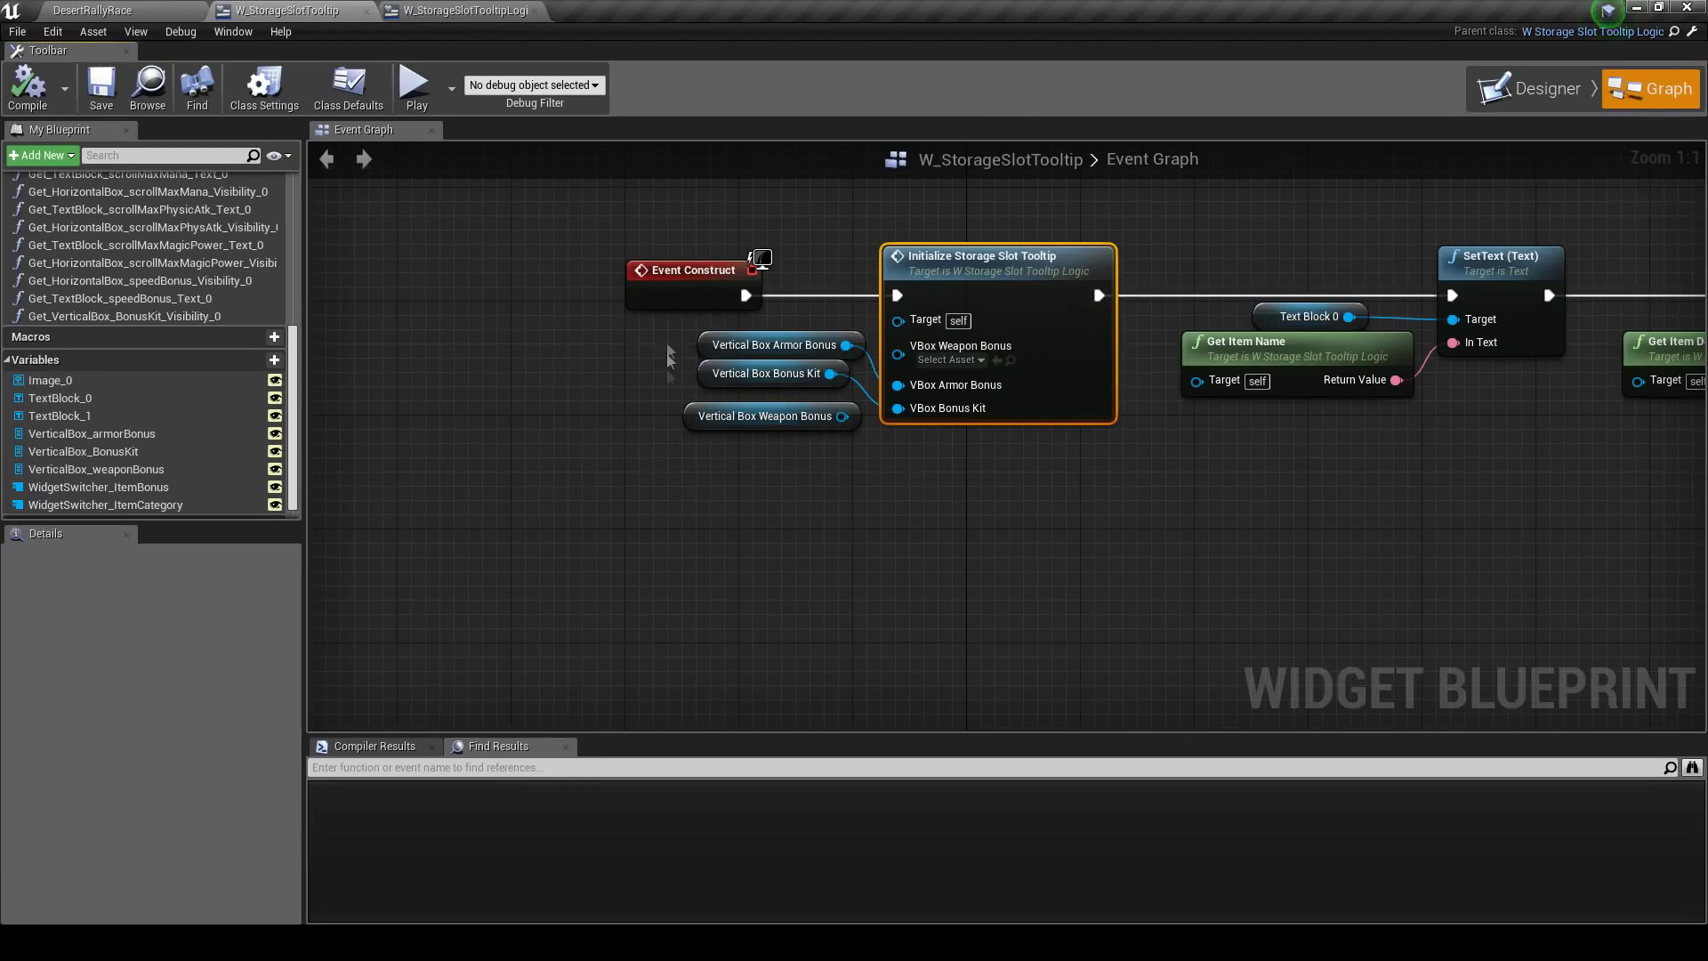
{"action": "mouse_move", "coordinate": [692, 415]}
{"action": "left_mouse_down"}
{"action": "mouse_move", "coordinate": [700, 319]}
{"action": "mouse_move", "coordinate": [668, 260]}
{"action": "left_mouse_up"}
{"action": "left_click_drag", "start_coordinate": [867, 398], "coordinate": [681, 302]}
{"action": "left_click_drag", "start_coordinate": [703, 373], "coordinate": [702, 416]}
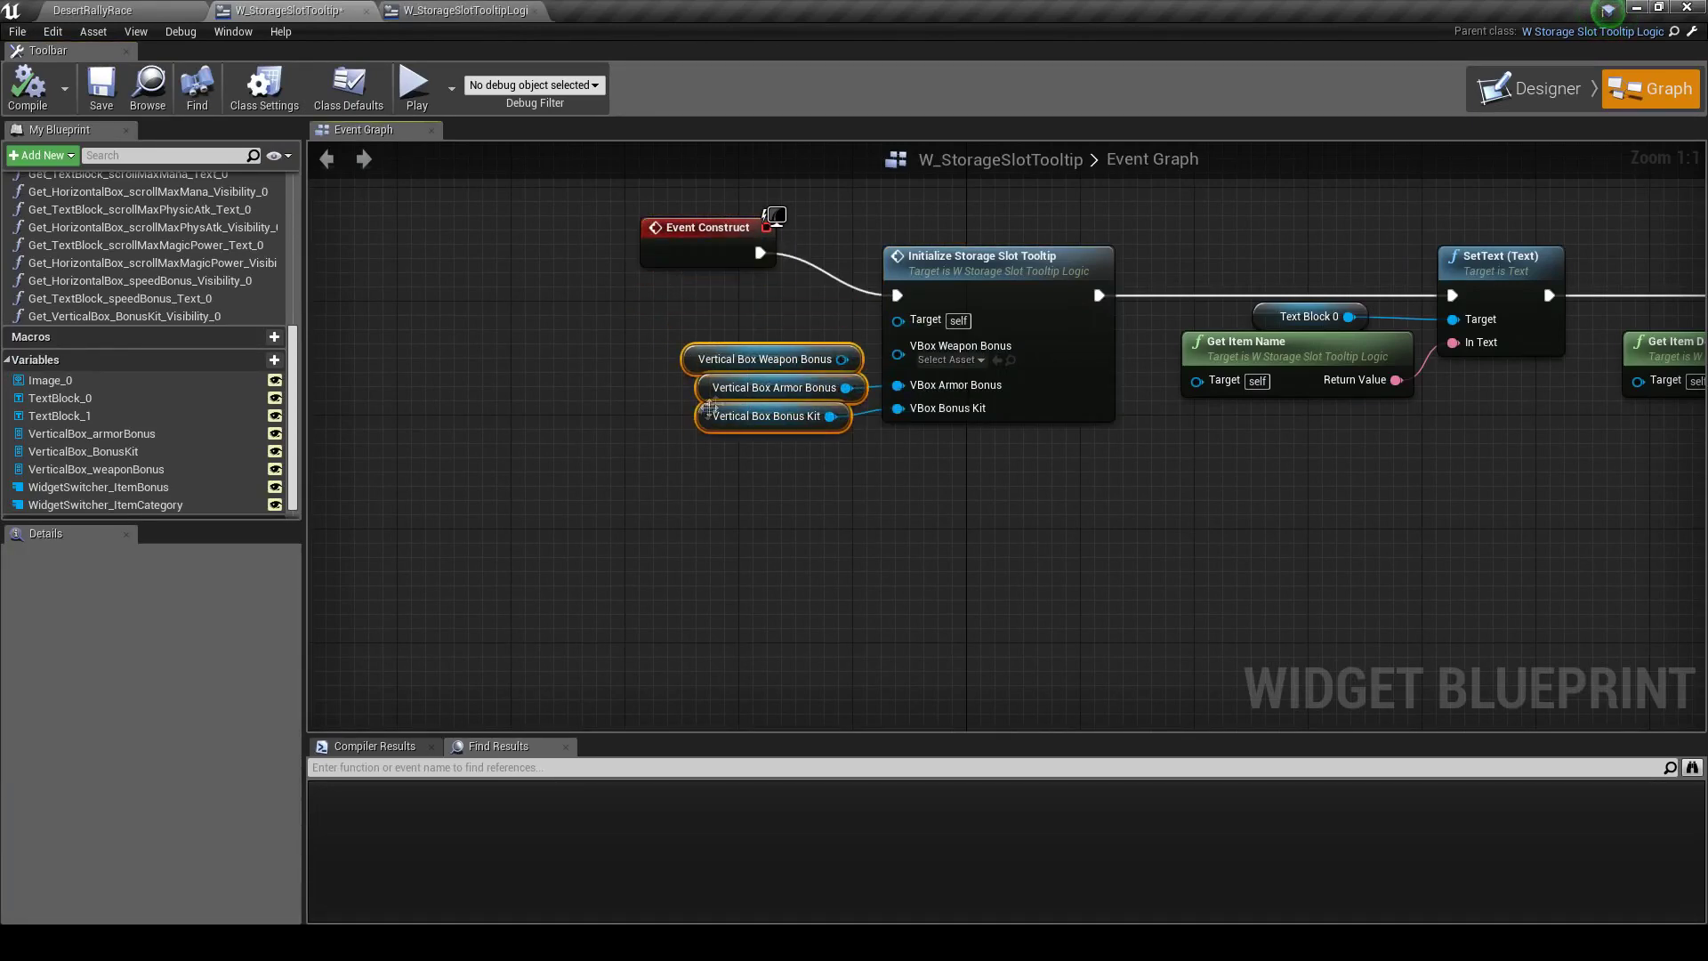
{"action": "left_click_drag", "start_coordinate": [841, 358], "coordinate": [898, 347]}
{"action": "left_click_drag", "start_coordinate": [717, 255], "coordinate": [745, 296]}
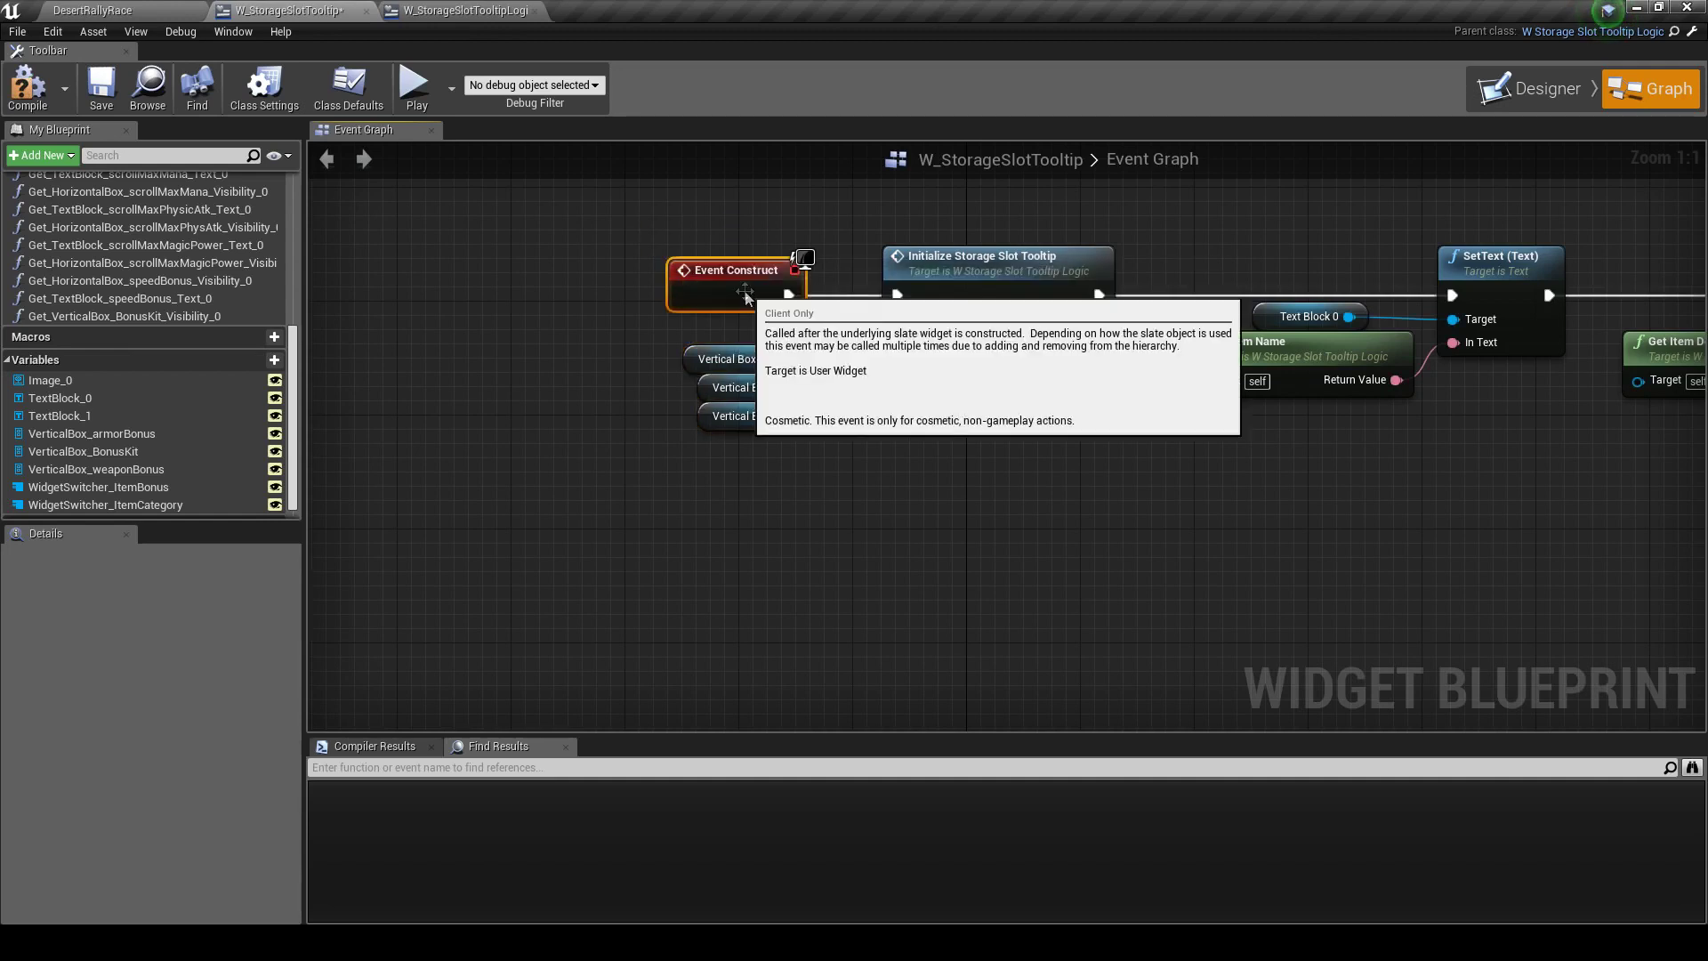
{"action": "left_click_drag", "start_coordinate": [717, 467], "coordinate": [681, 332]}
{"action": "left_click", "coordinate": [101, 87]}
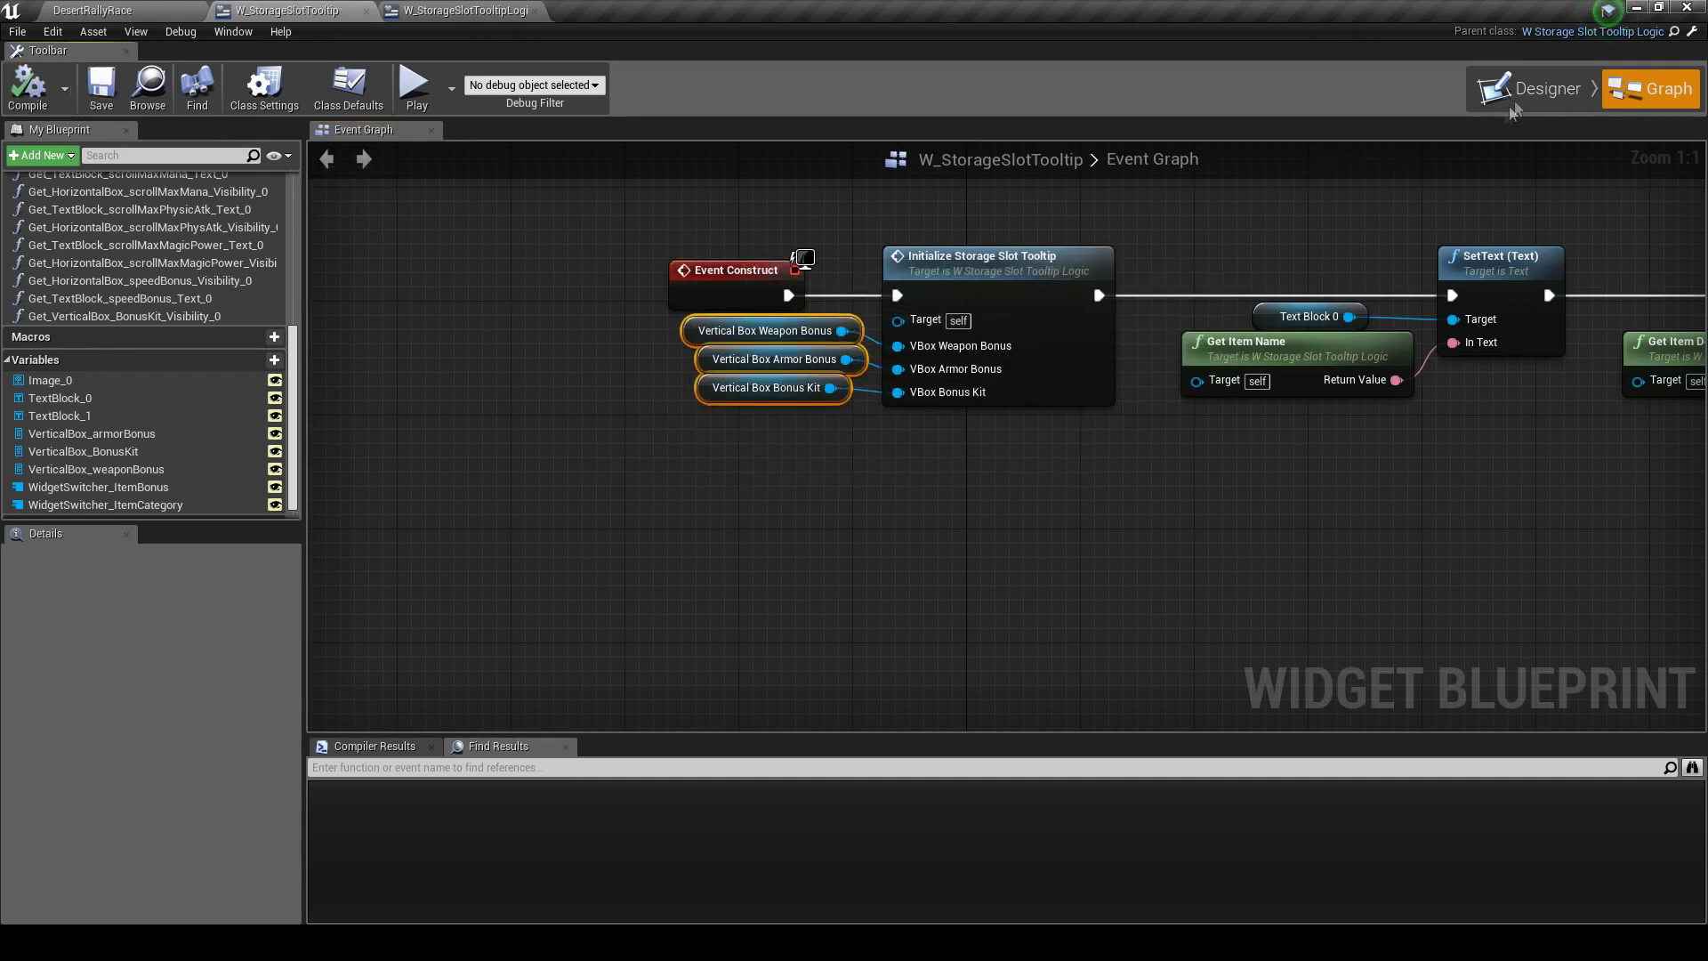
{"action": "left_click", "coordinate": [1512, 105]}
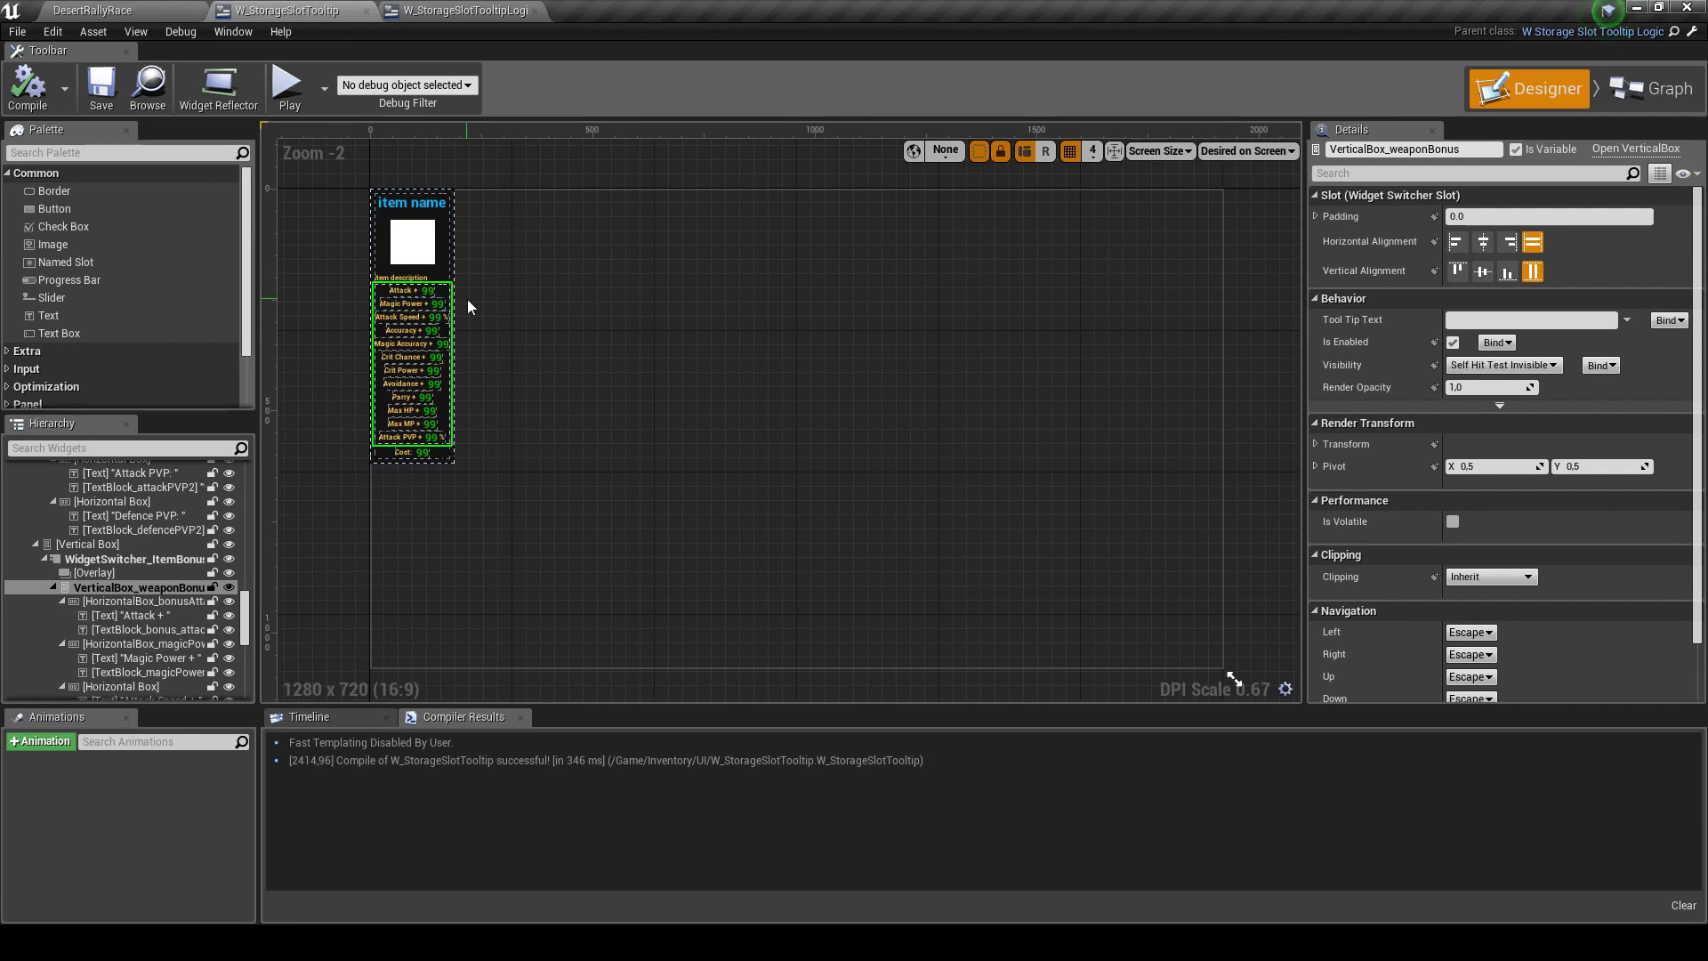
Clear all messages from the Output Log in the level editor
{"action": "left_click", "coordinate": [145, 10]}
{"action": "right_click", "coordinate": [250, 730]}
{"action": "left_click", "coordinate": [285, 885]}
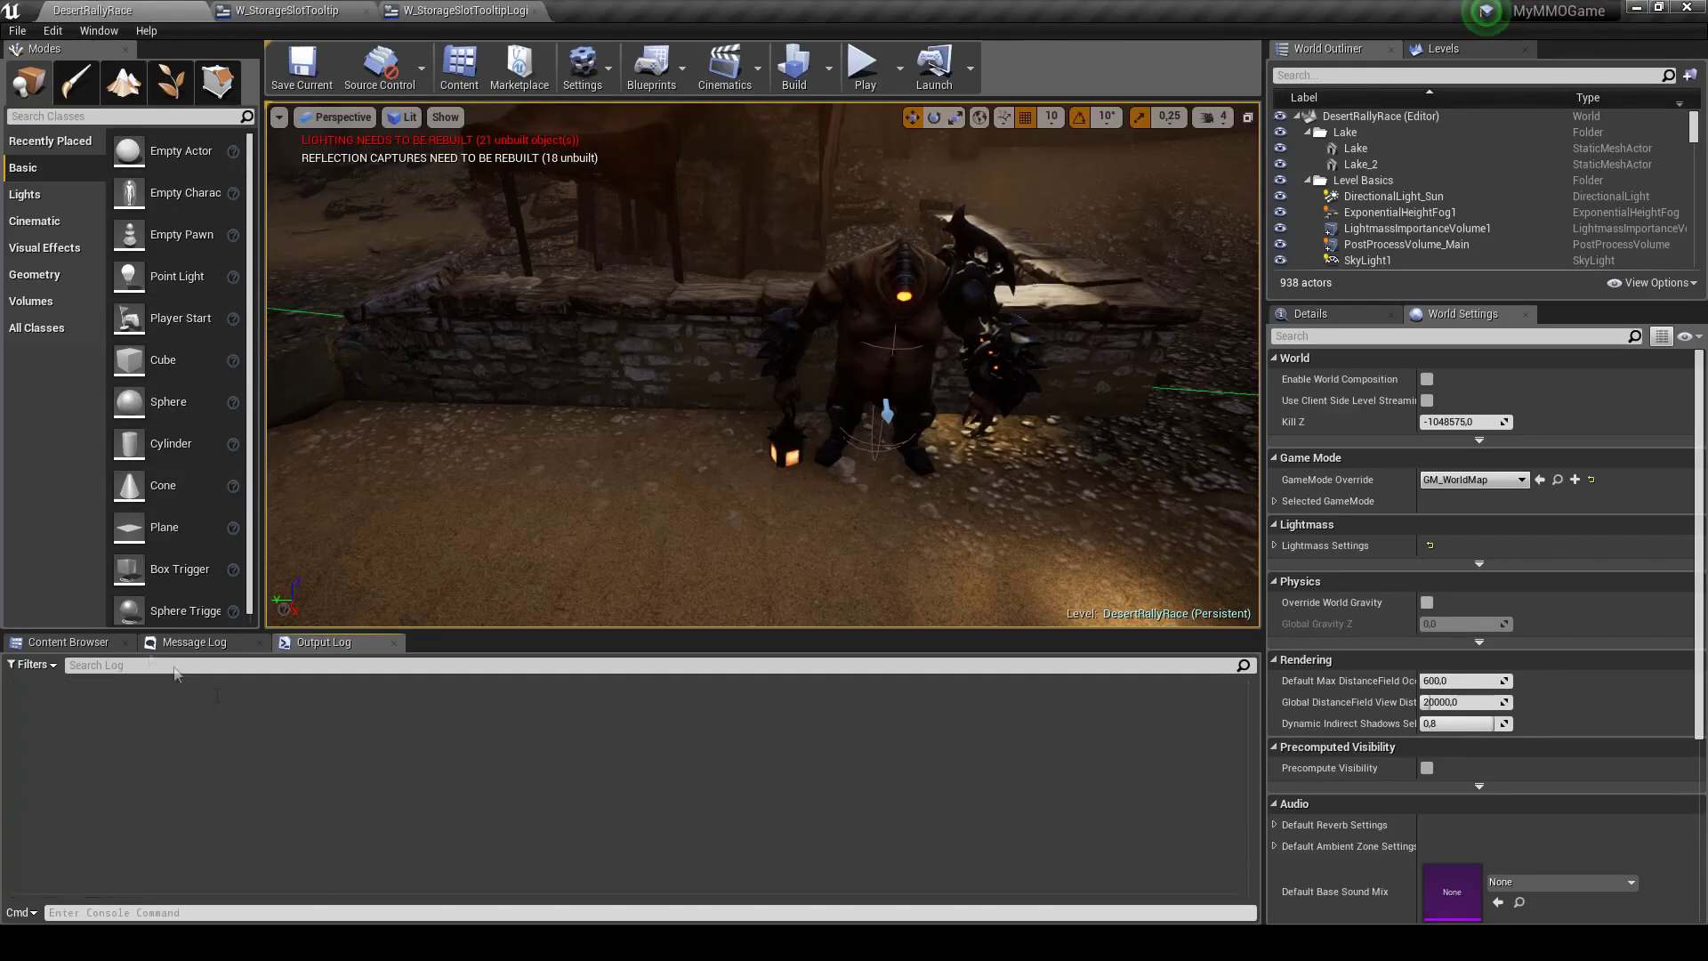
Filter the Content Browser's UI folder to bonus widgets and open W_ArmorBonus
{"action": "left_click", "coordinate": [92, 641]}
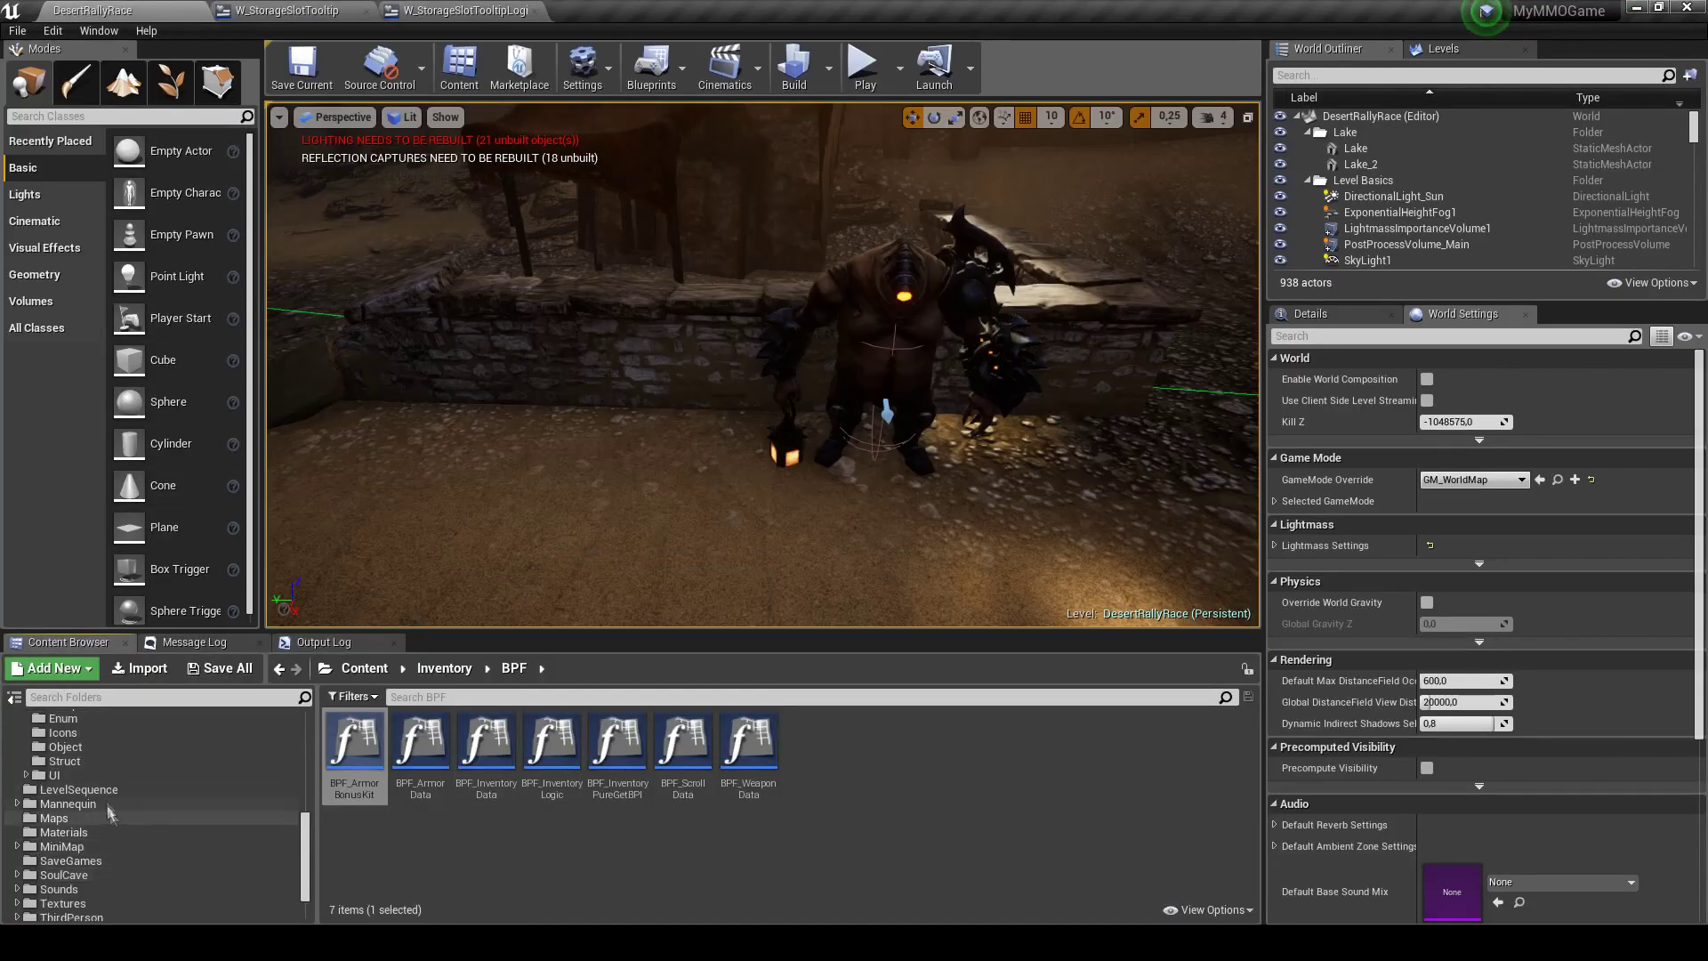
{"action": "left_click", "coordinate": [449, 699]}
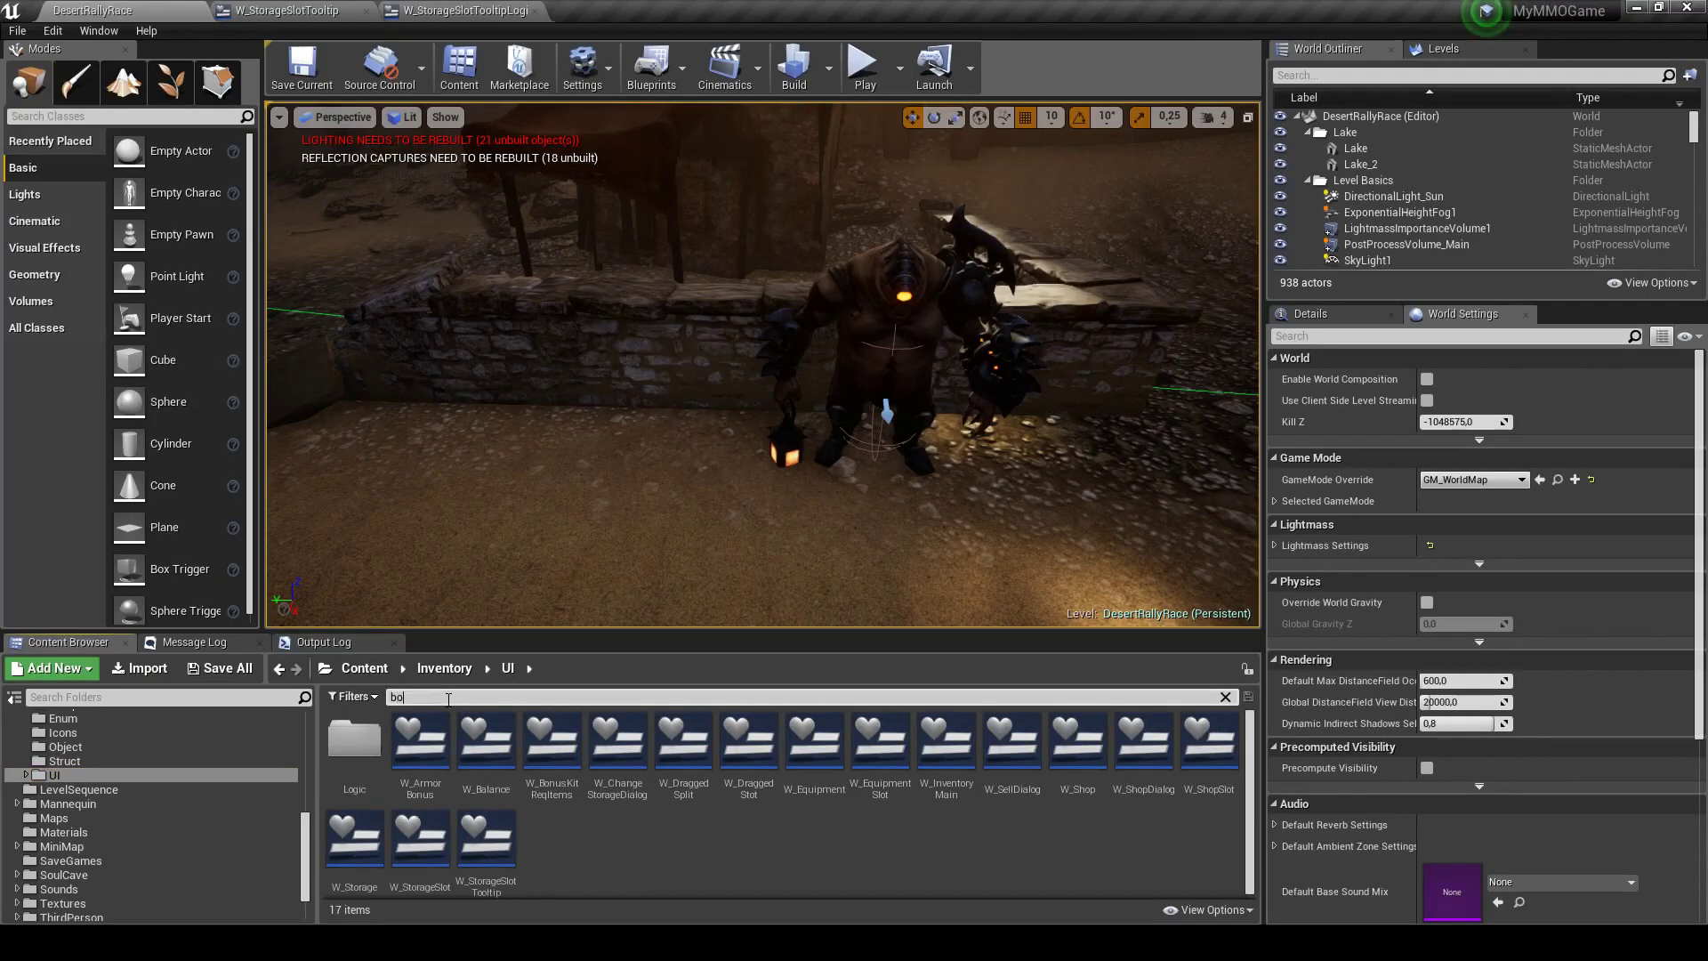
{"action": "type", "text": "nu"}
{"action": "key", "text": "Return"}
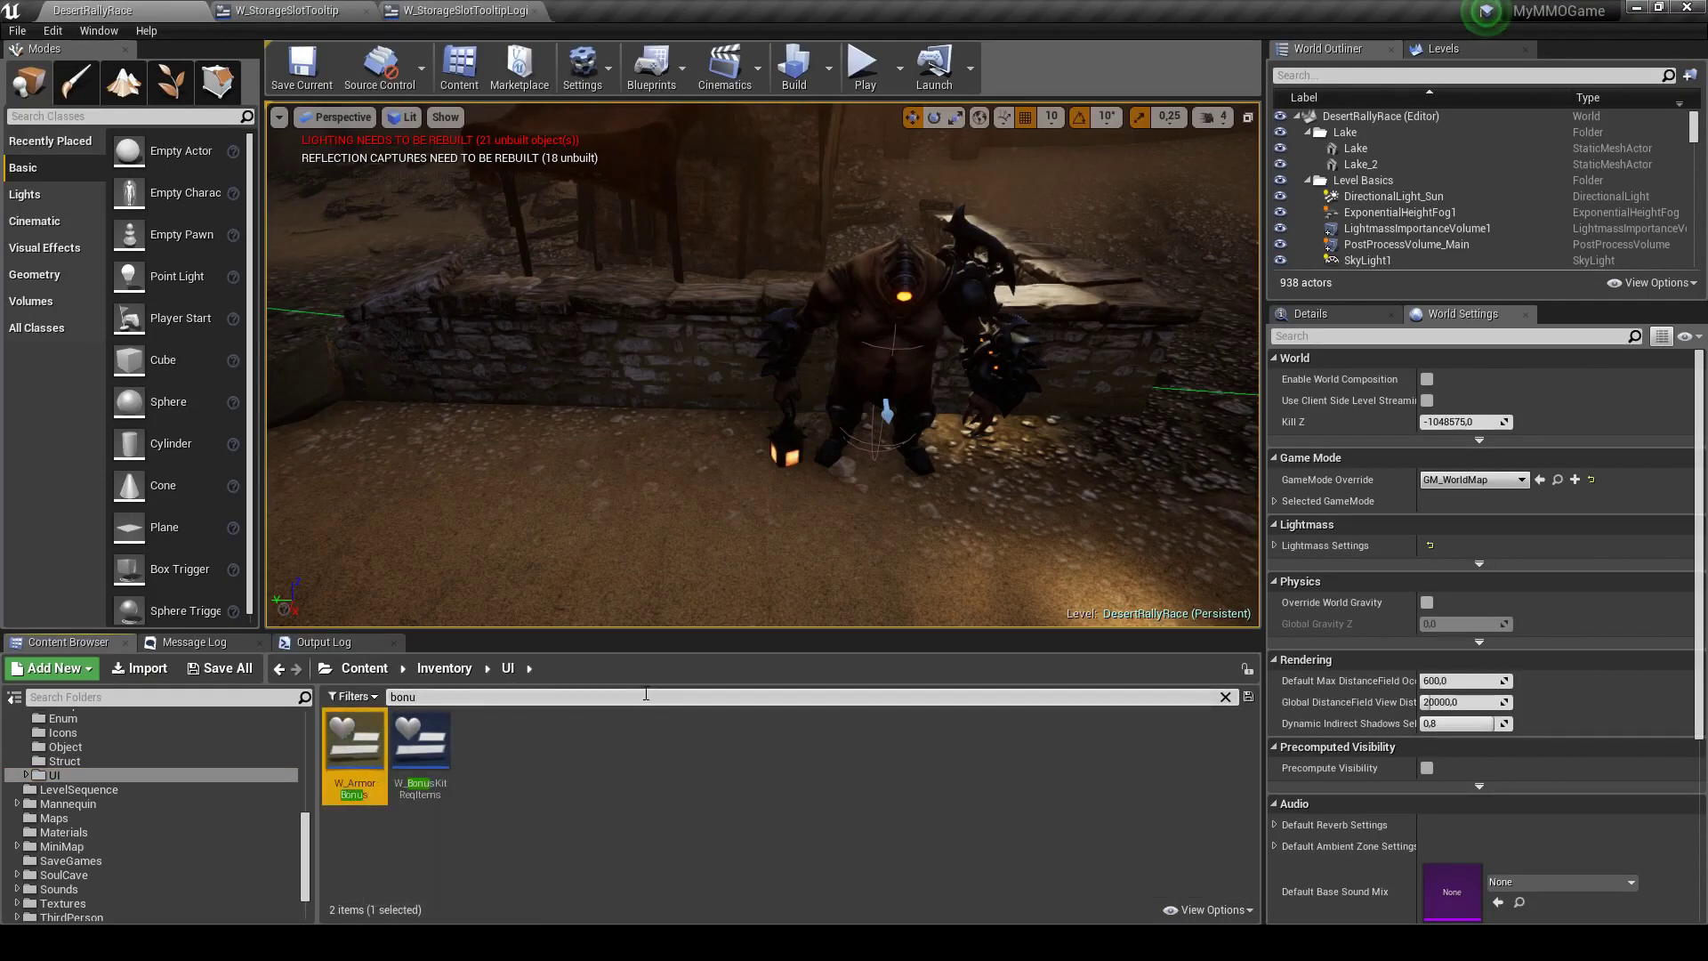
{"action": "double_click", "coordinate": [354, 752]}
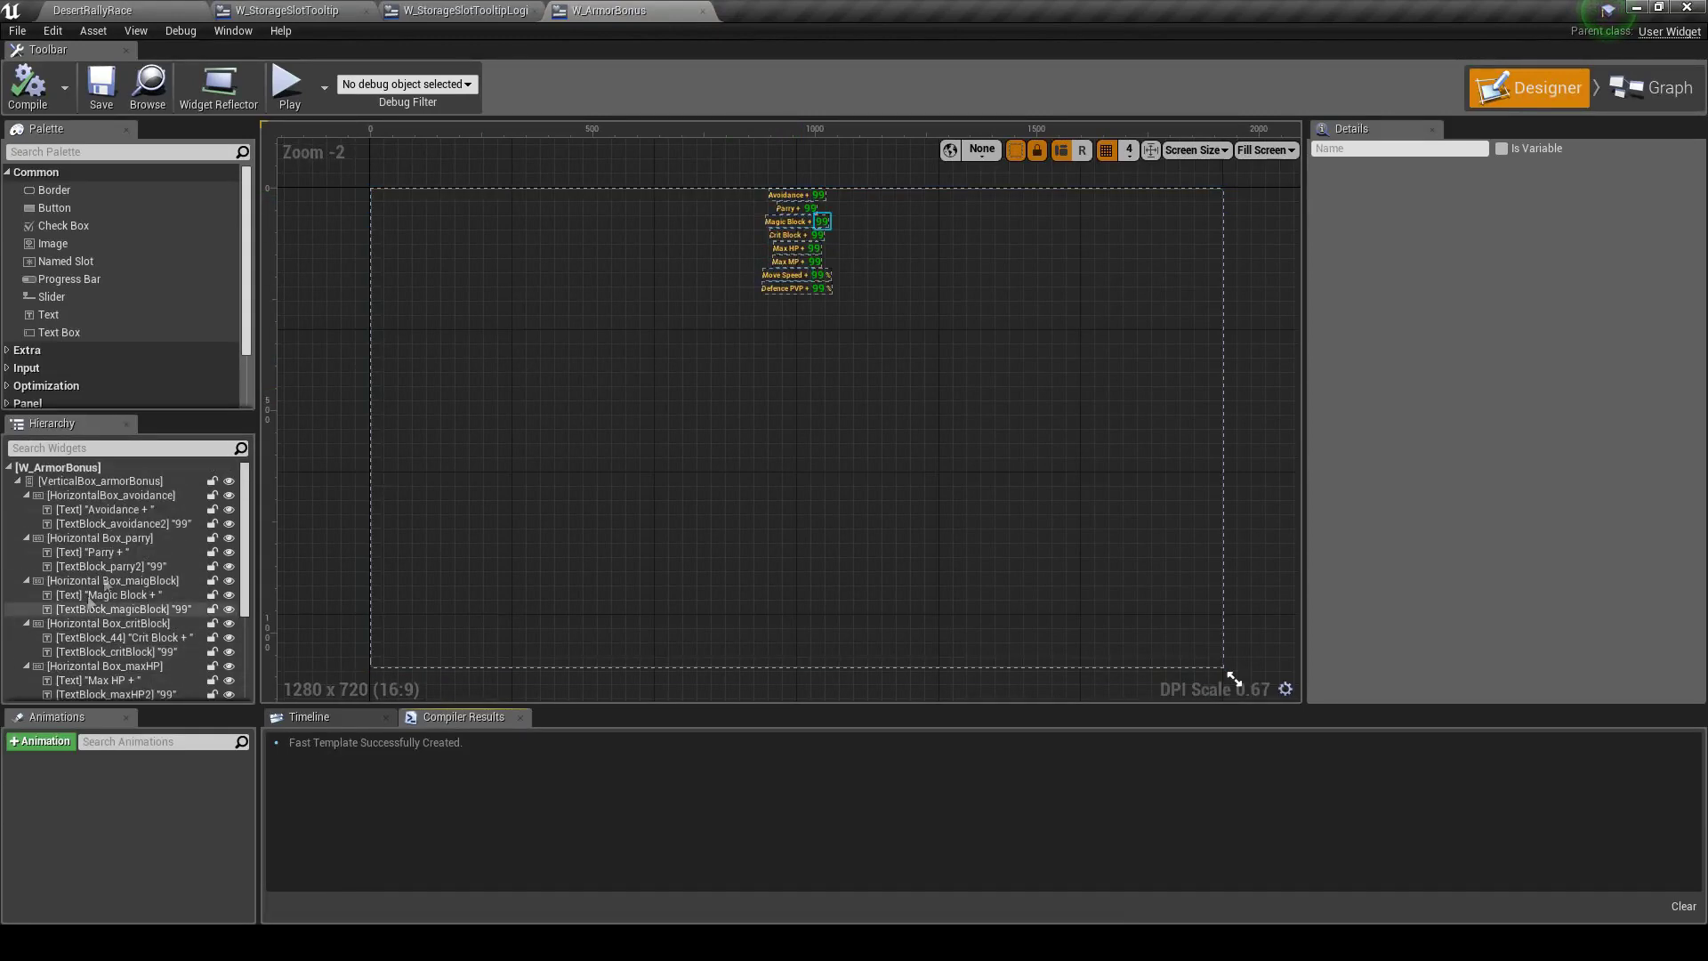
Review W_ArmorBonus's Text and Visibility graph variables, then return to the level editor
{"action": "left_click", "coordinate": [1655, 96]}
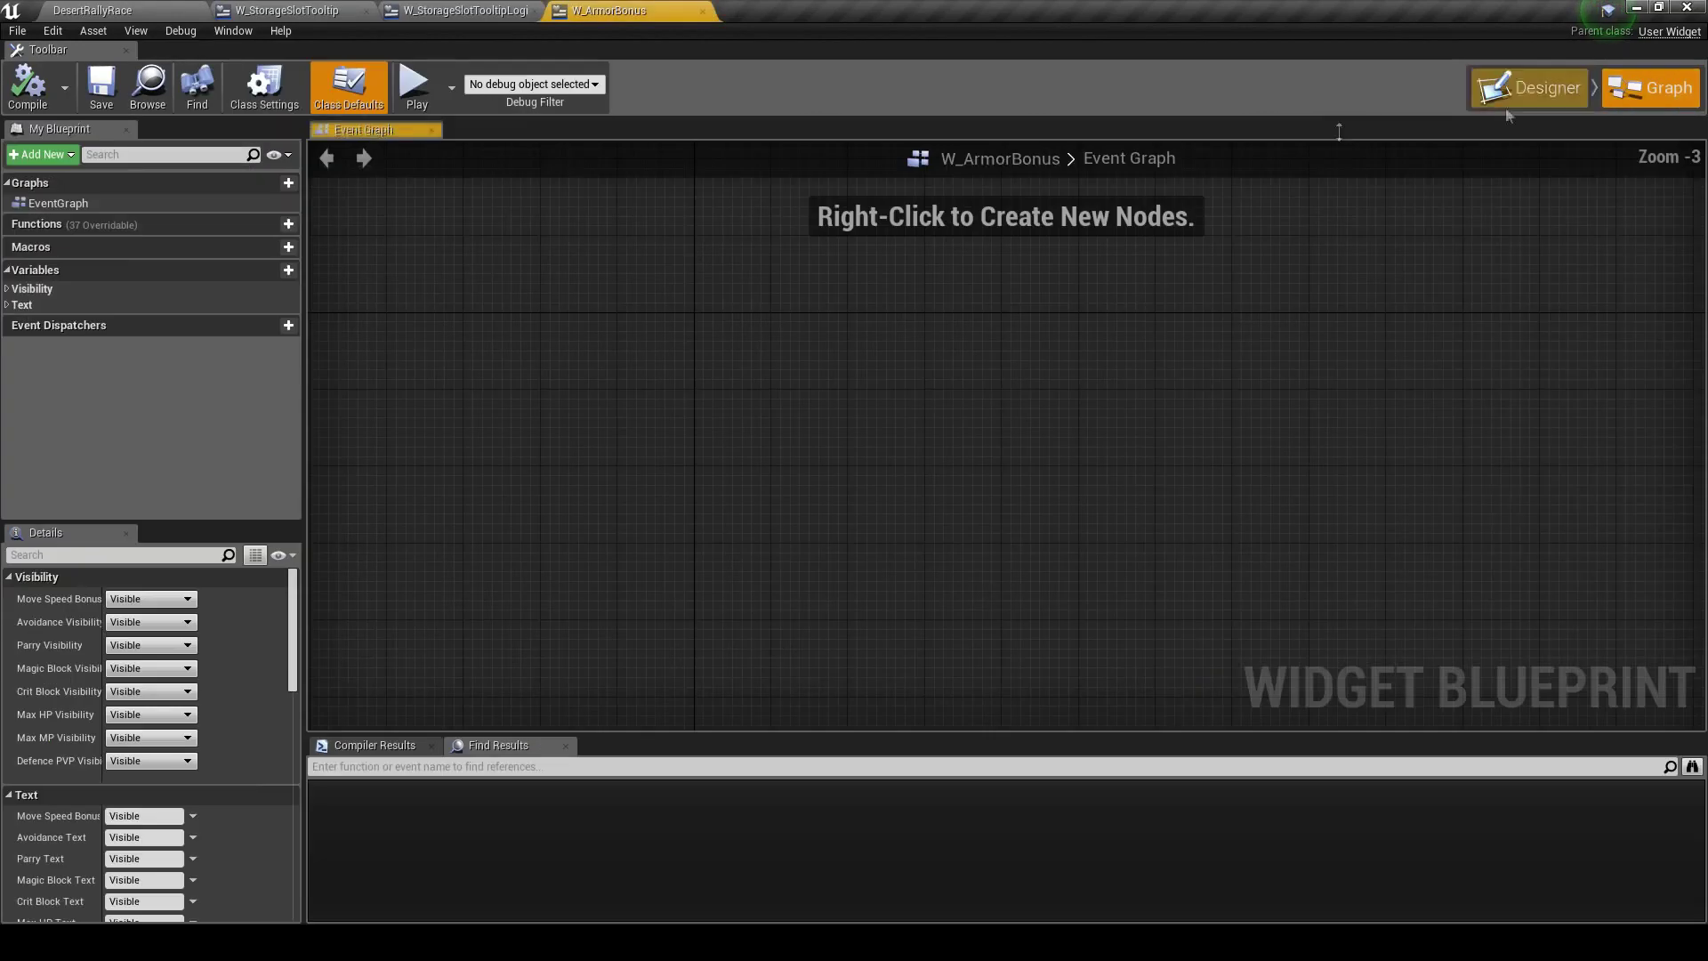
{"action": "left_click", "coordinate": [7, 302]}
{"action": "left_click", "coordinate": [7, 289]}
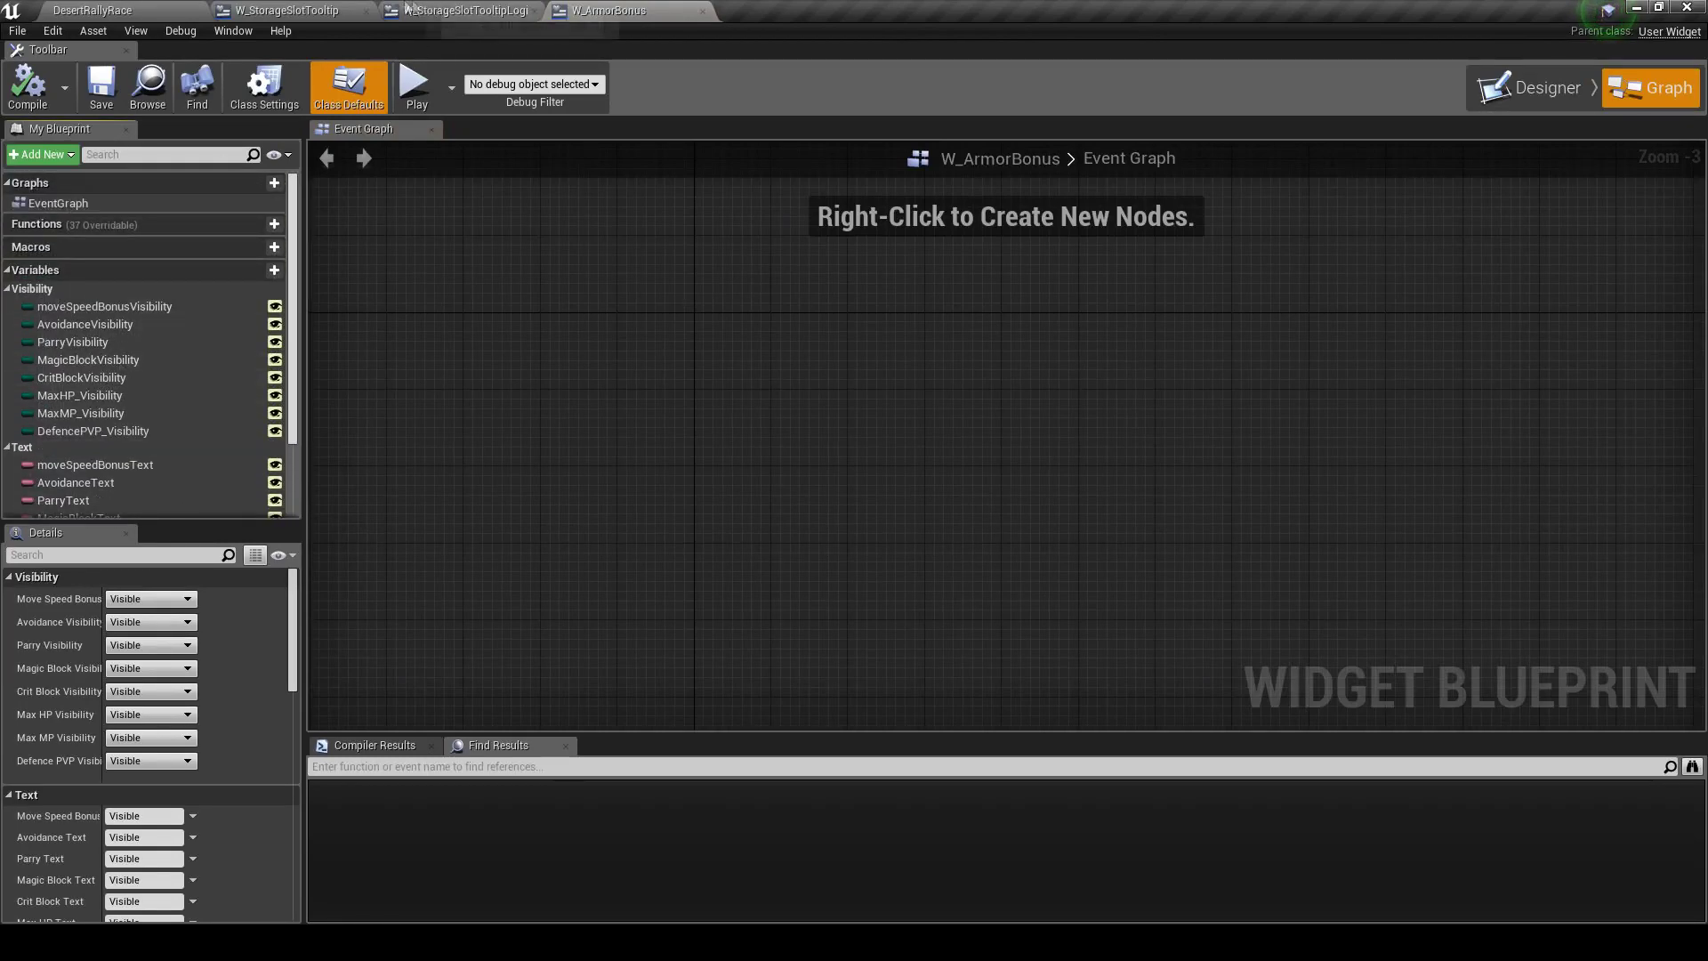
{"action": "left_click", "coordinate": [465, 11]}
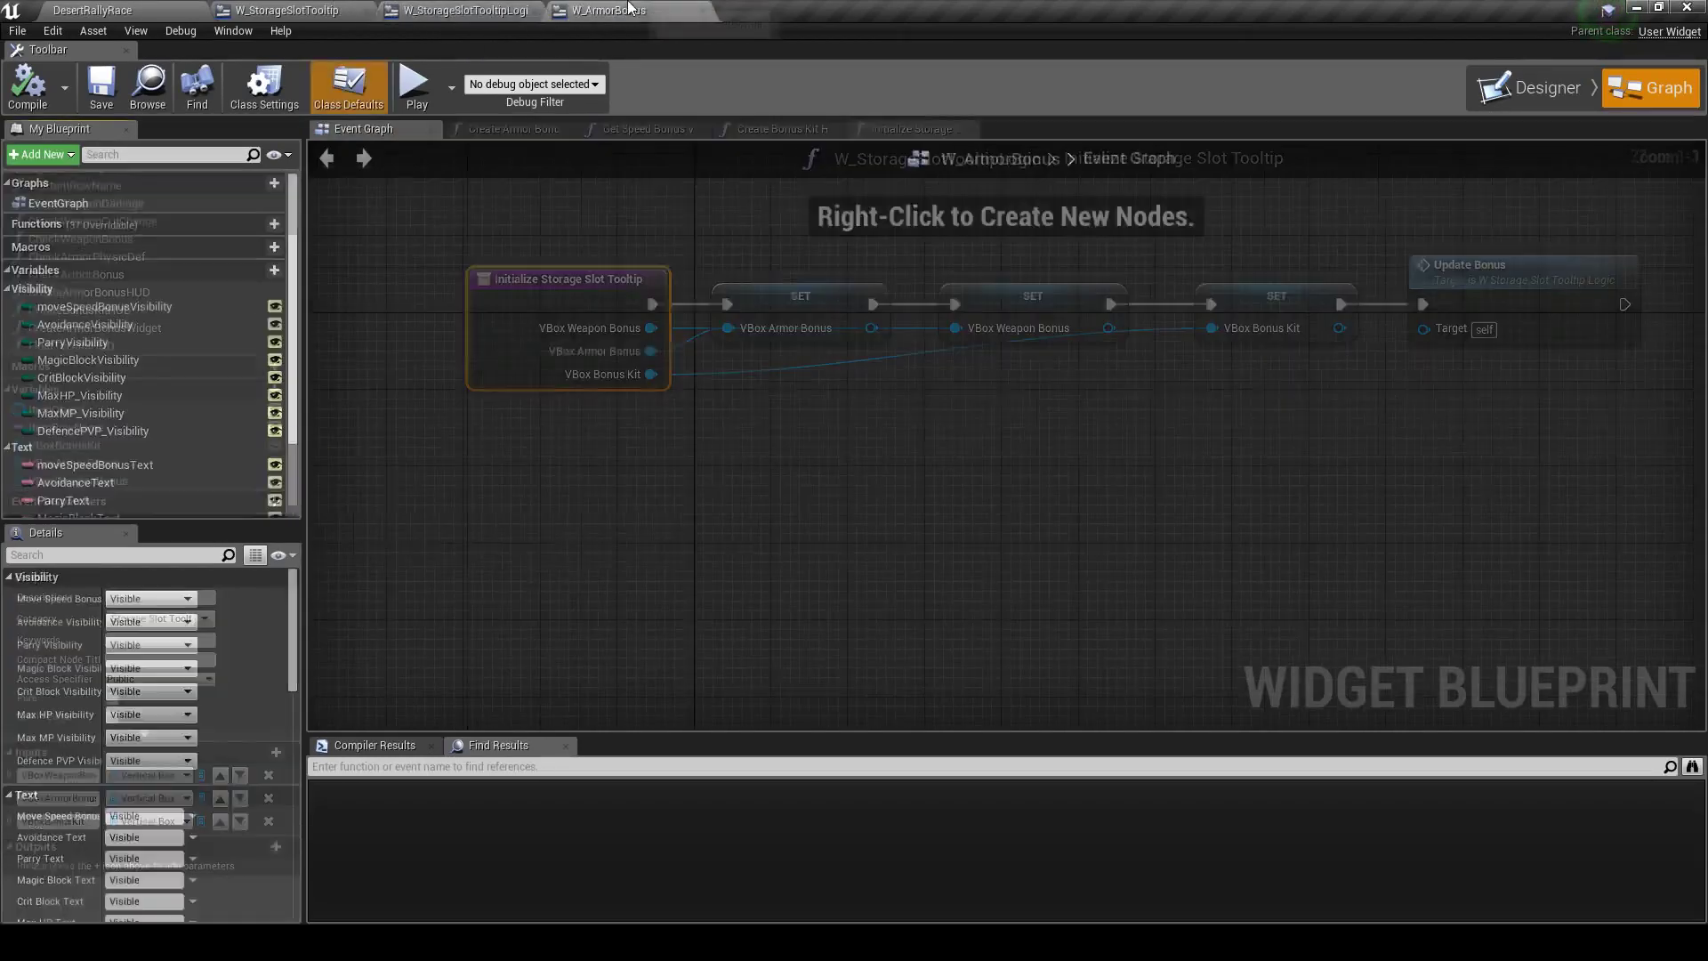
{"action": "left_click", "coordinate": [130, 9]}
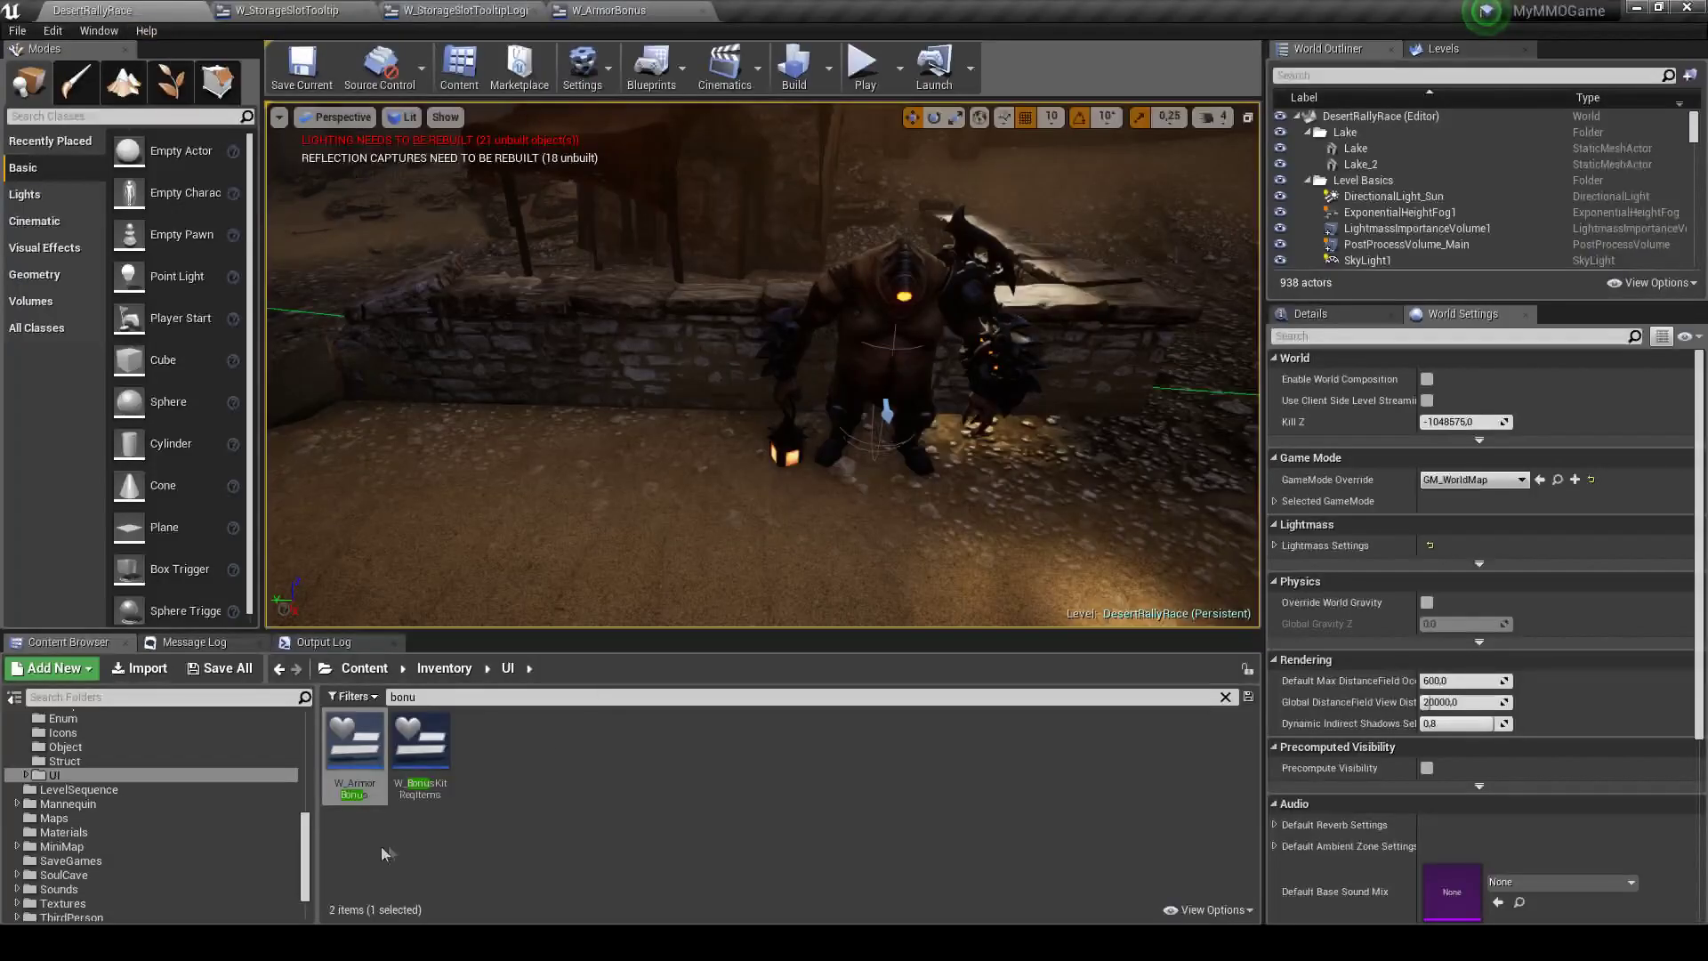
Create a new Widget Blueprint asset in the UI folder
{"action": "right_click", "coordinate": [542, 783]}
{"action": "mouse_move", "coordinate": [594, 774]}
{"action": "left_click", "coordinate": [801, 893]}
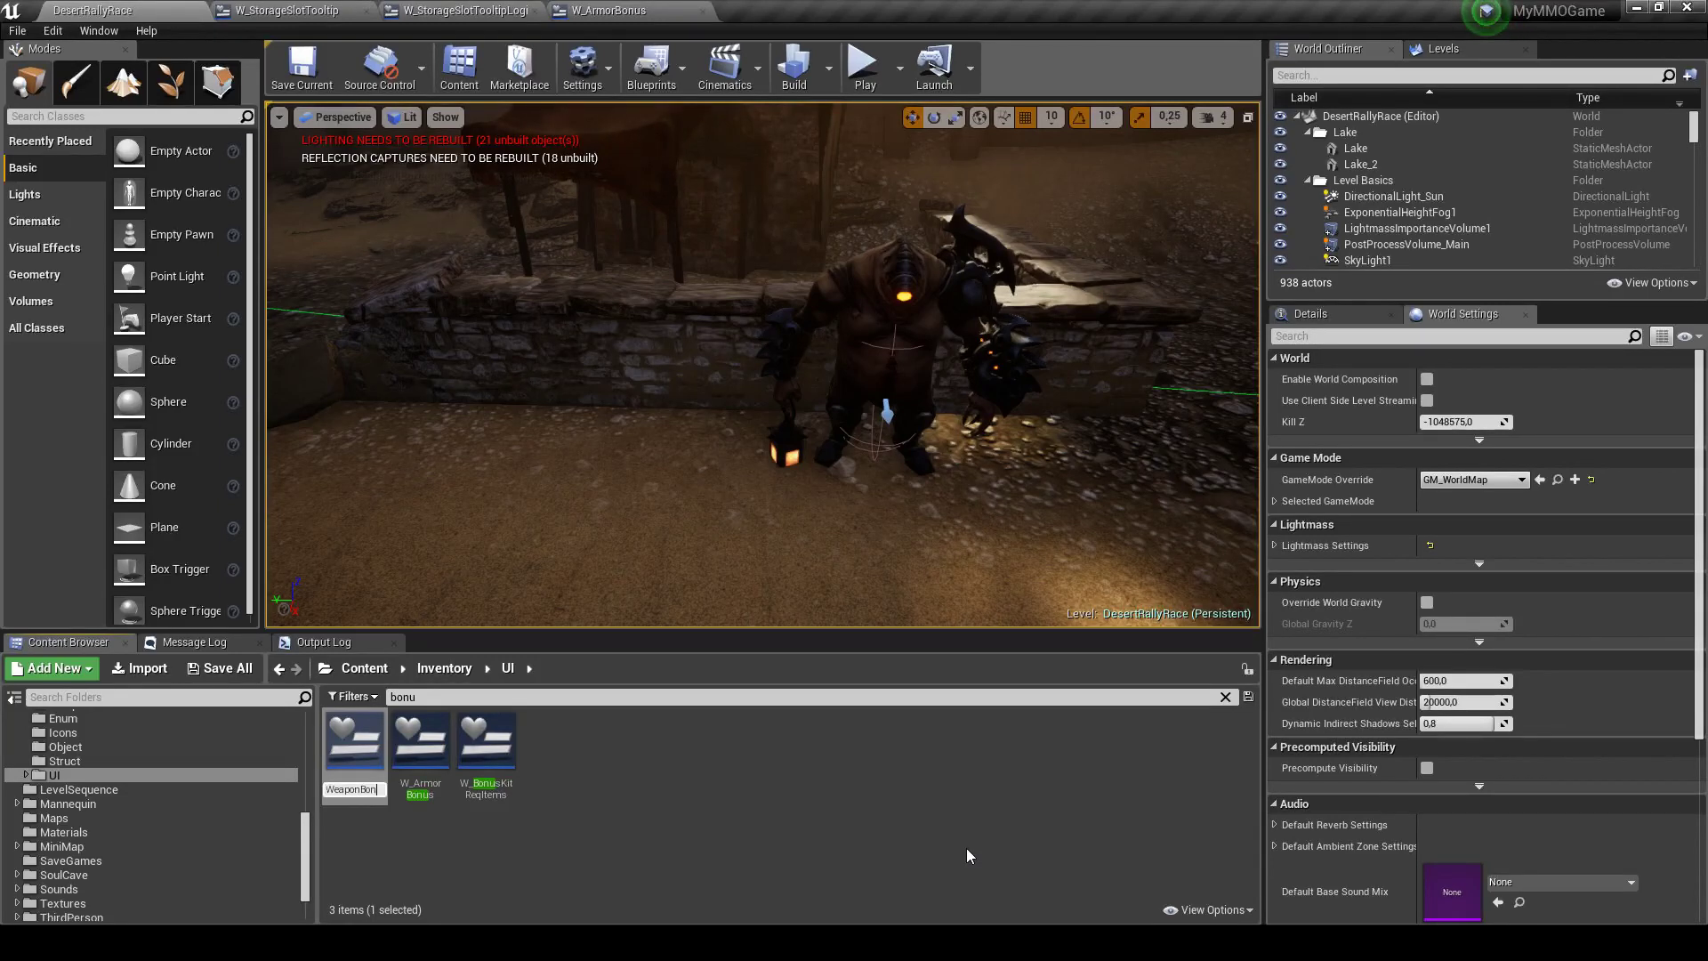
Name the new widget blueprint W_WeaponBonus and open it in its own tab
{"action": "key", "text": "Return"}
{"action": "key", "text": "Return"}
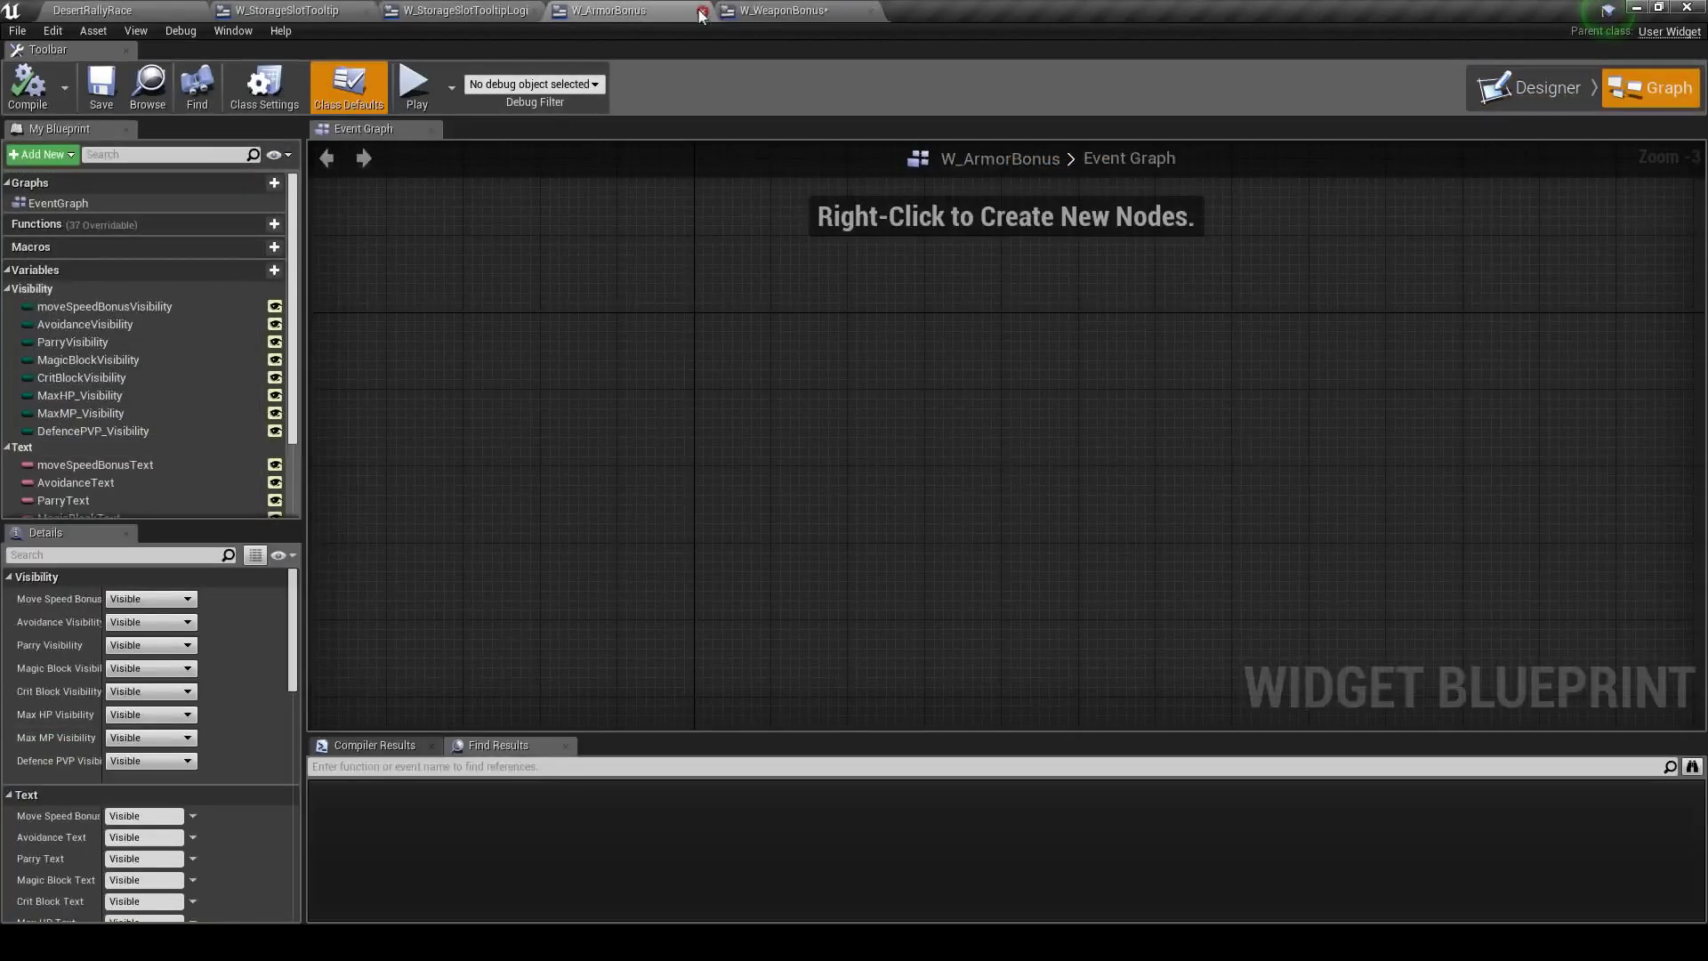
{"action": "left_click", "coordinate": [471, 11]}
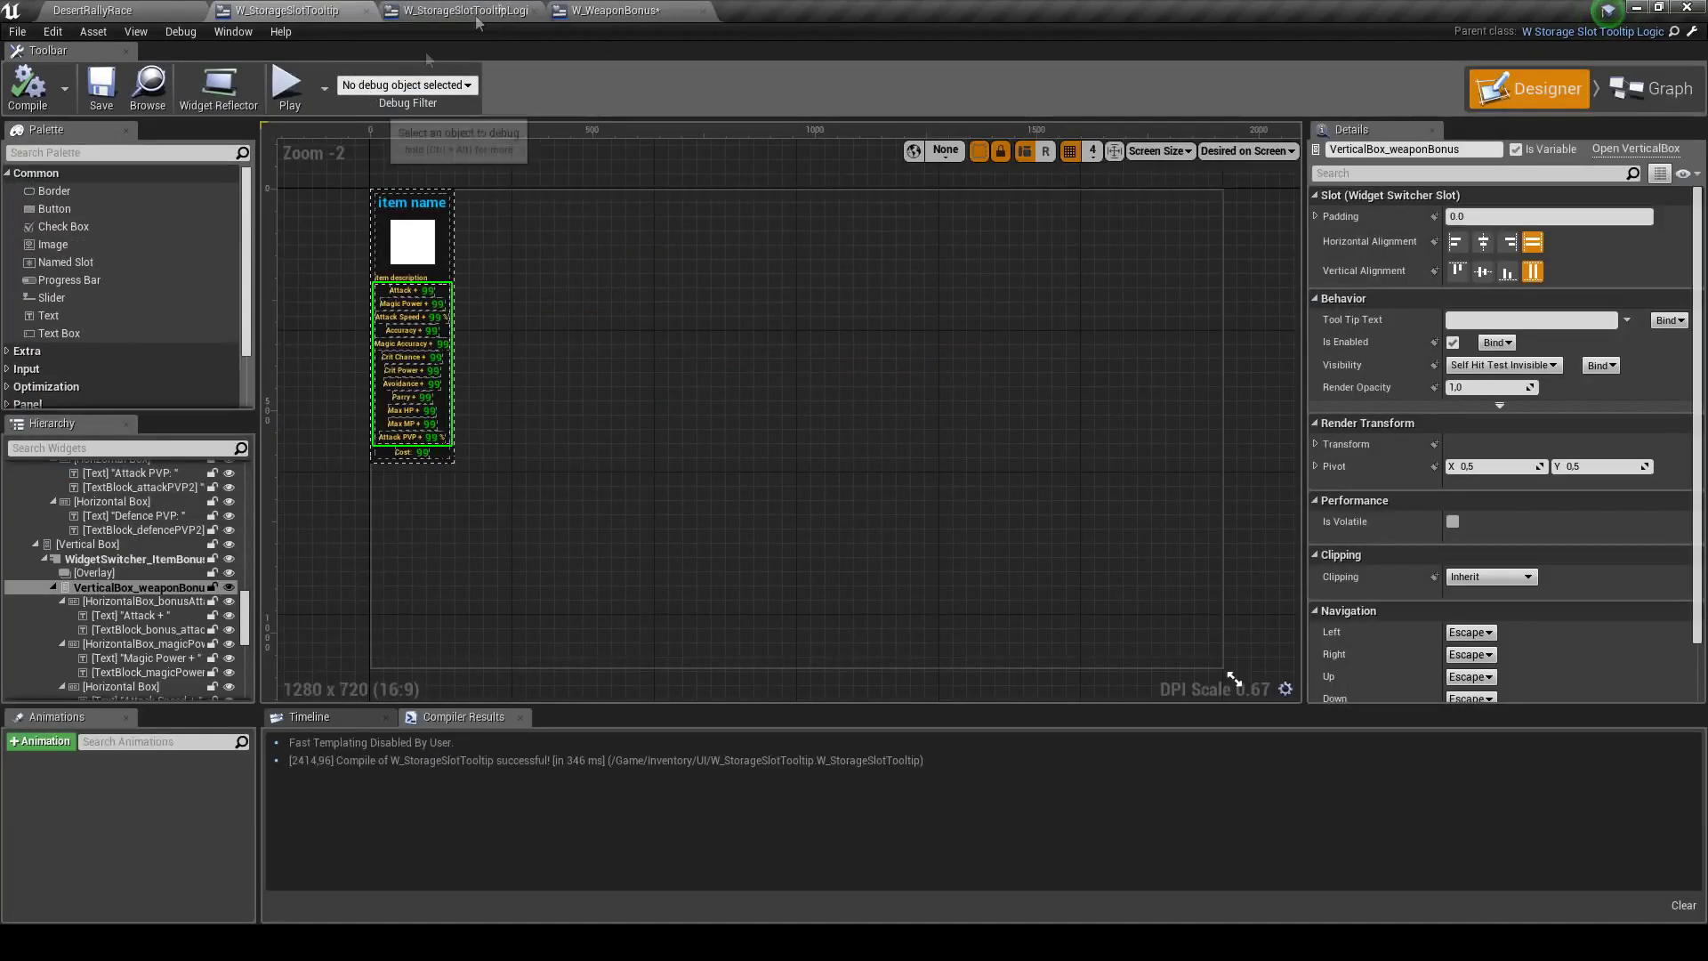
{"action": "key", "text": "alt+Tab"}
View the tooltip's Designer layout and open W_ArmorBonus for reference
{"action": "left_click", "coordinate": [1522, 86]}
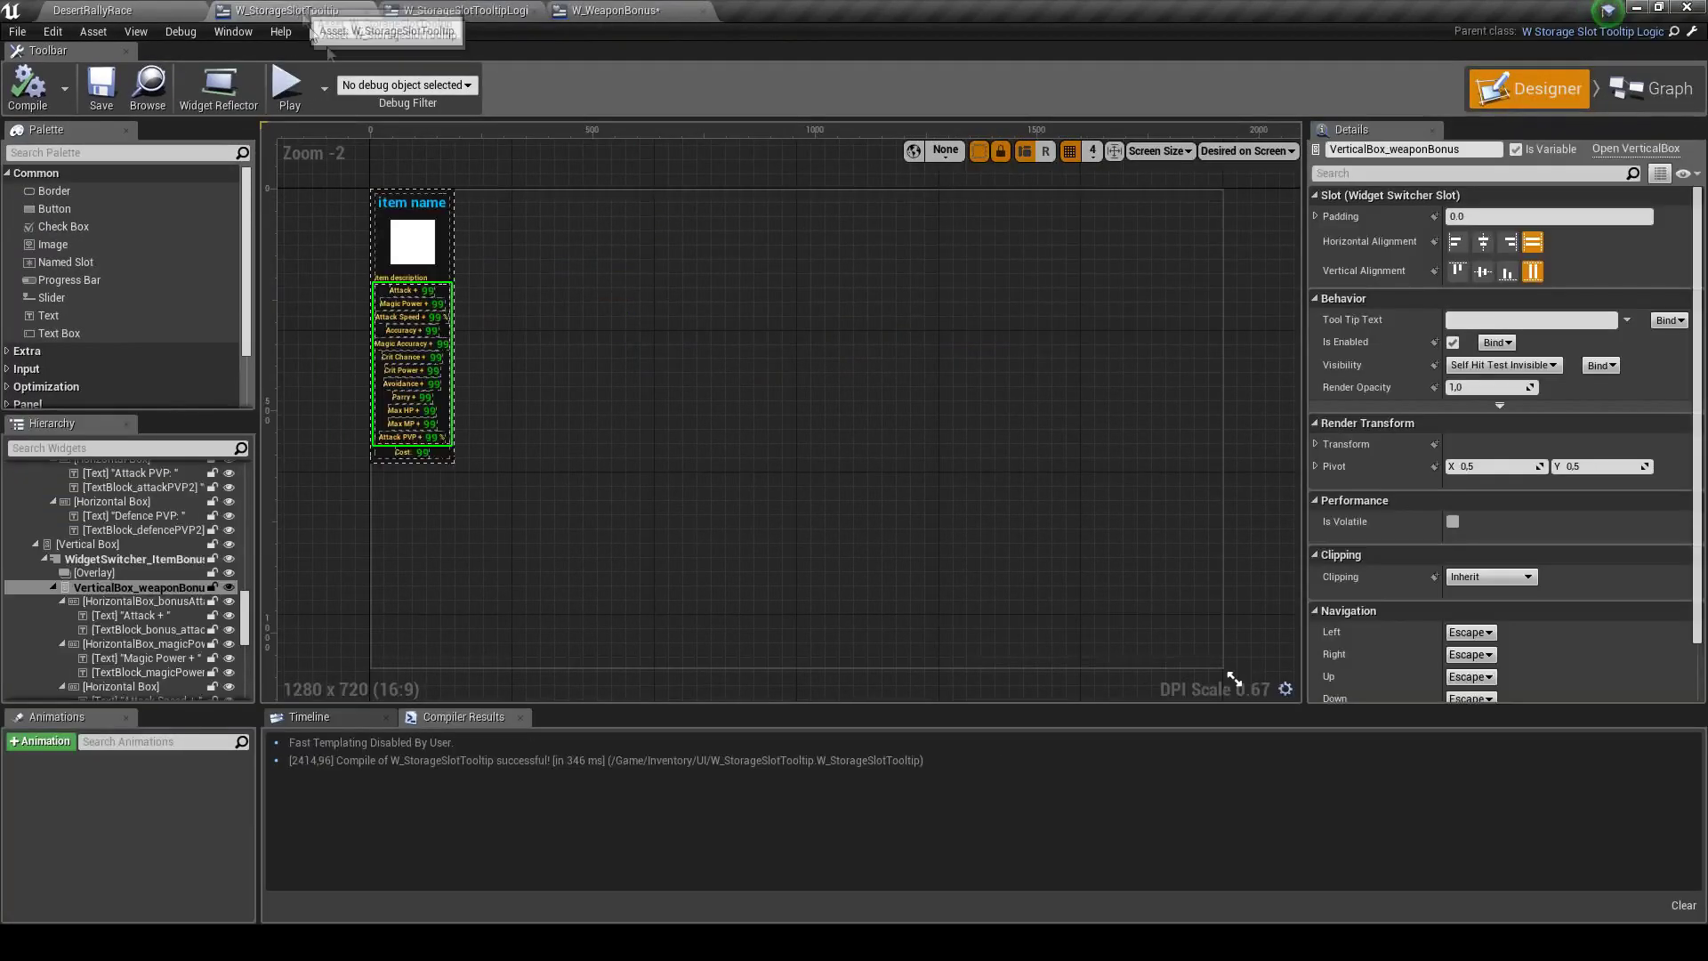
{"action": "scroll", "coordinate": [160, 534], "scroll_direction": "down", "scroll_amount": 2}
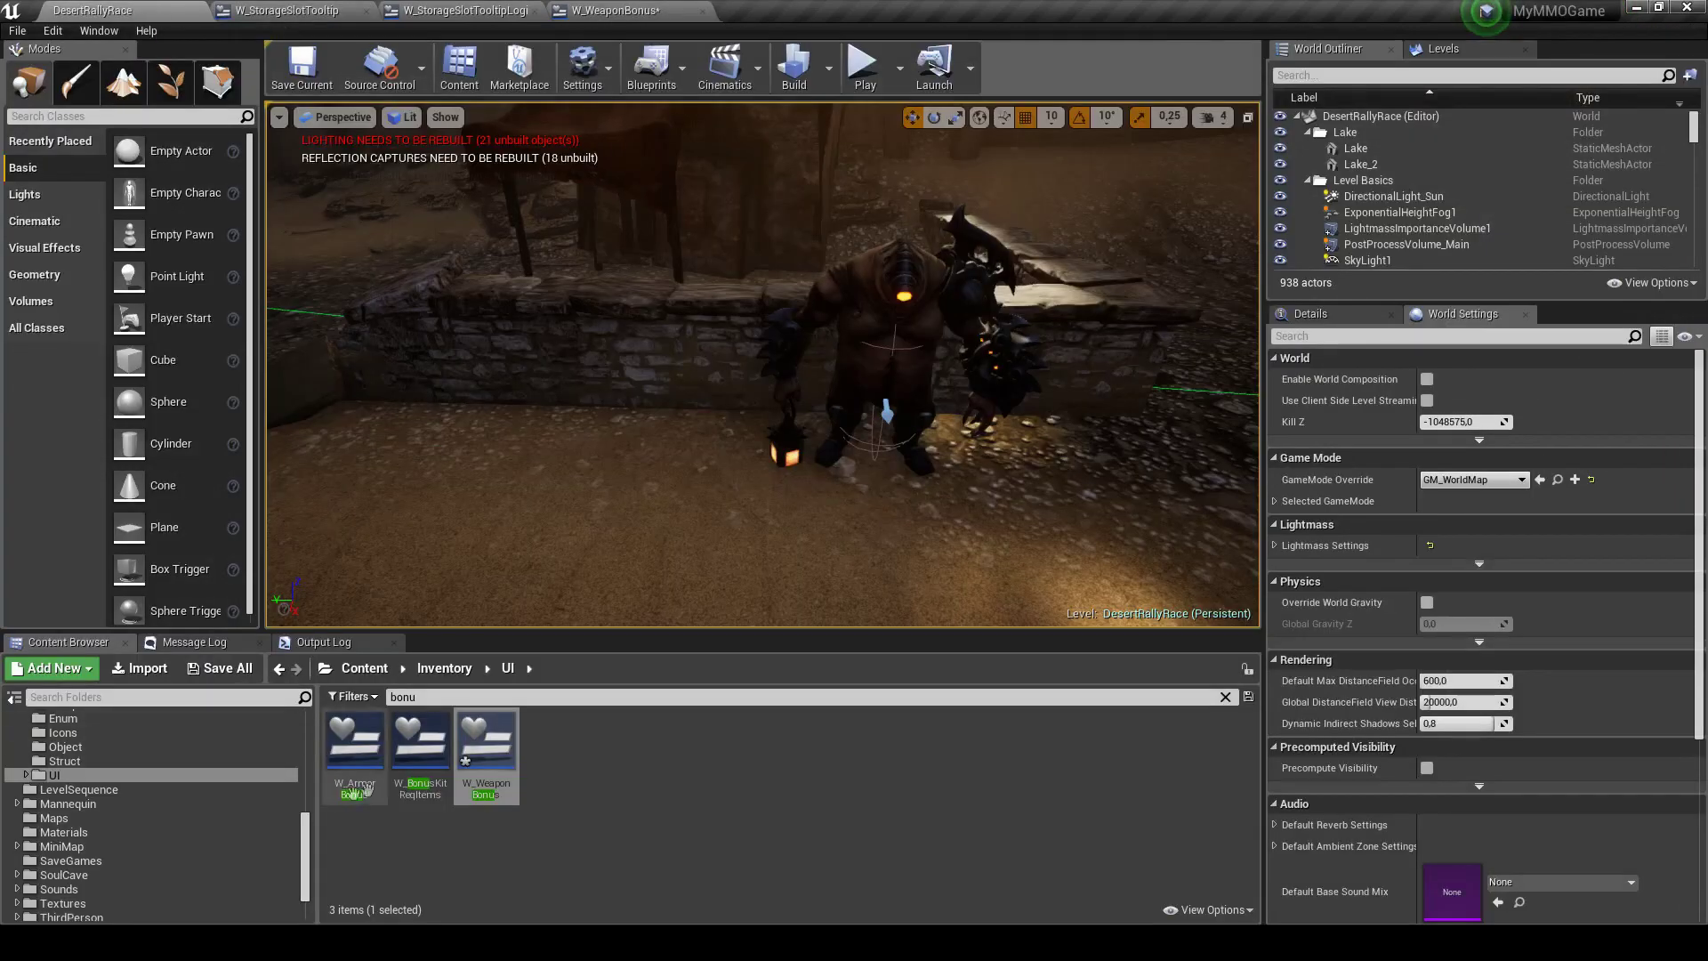
{"action": "double_click", "coordinate": [355, 757]}
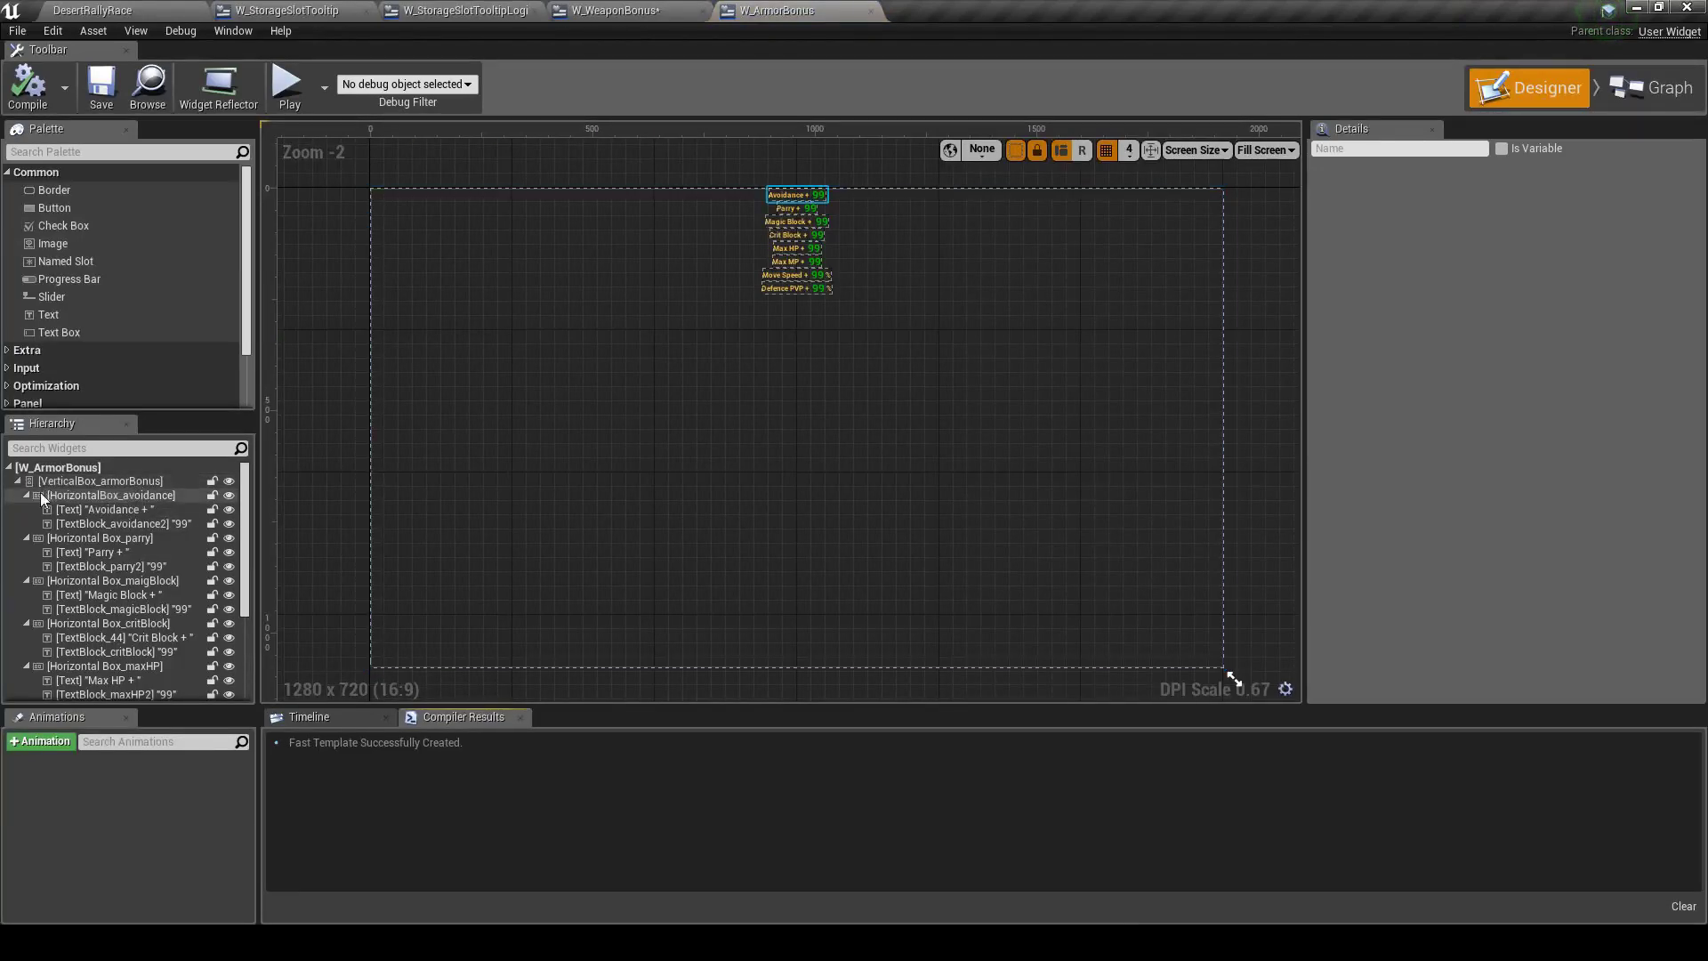
Close W_ArmorBonus and return to the W_StorageSlotTooltip widget
{"action": "scroll", "coordinate": [147, 551], "scroll_direction": "down", "scroll_amount": 3}
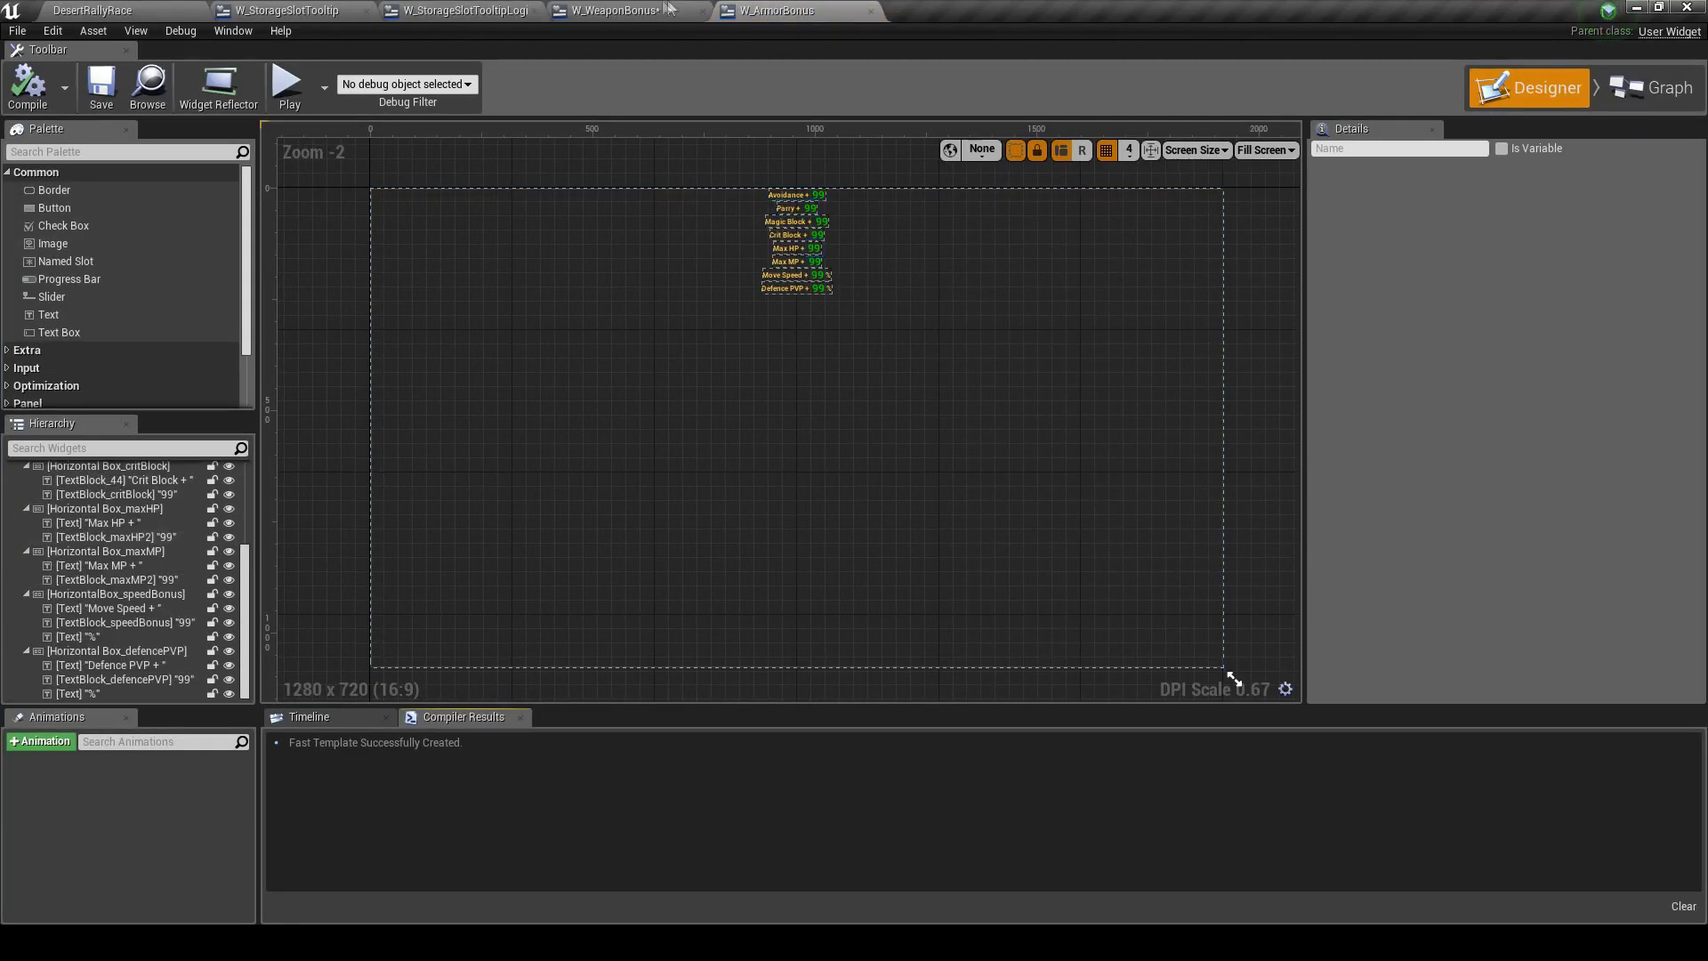
{"action": "left_click", "coordinate": [870, 11]}
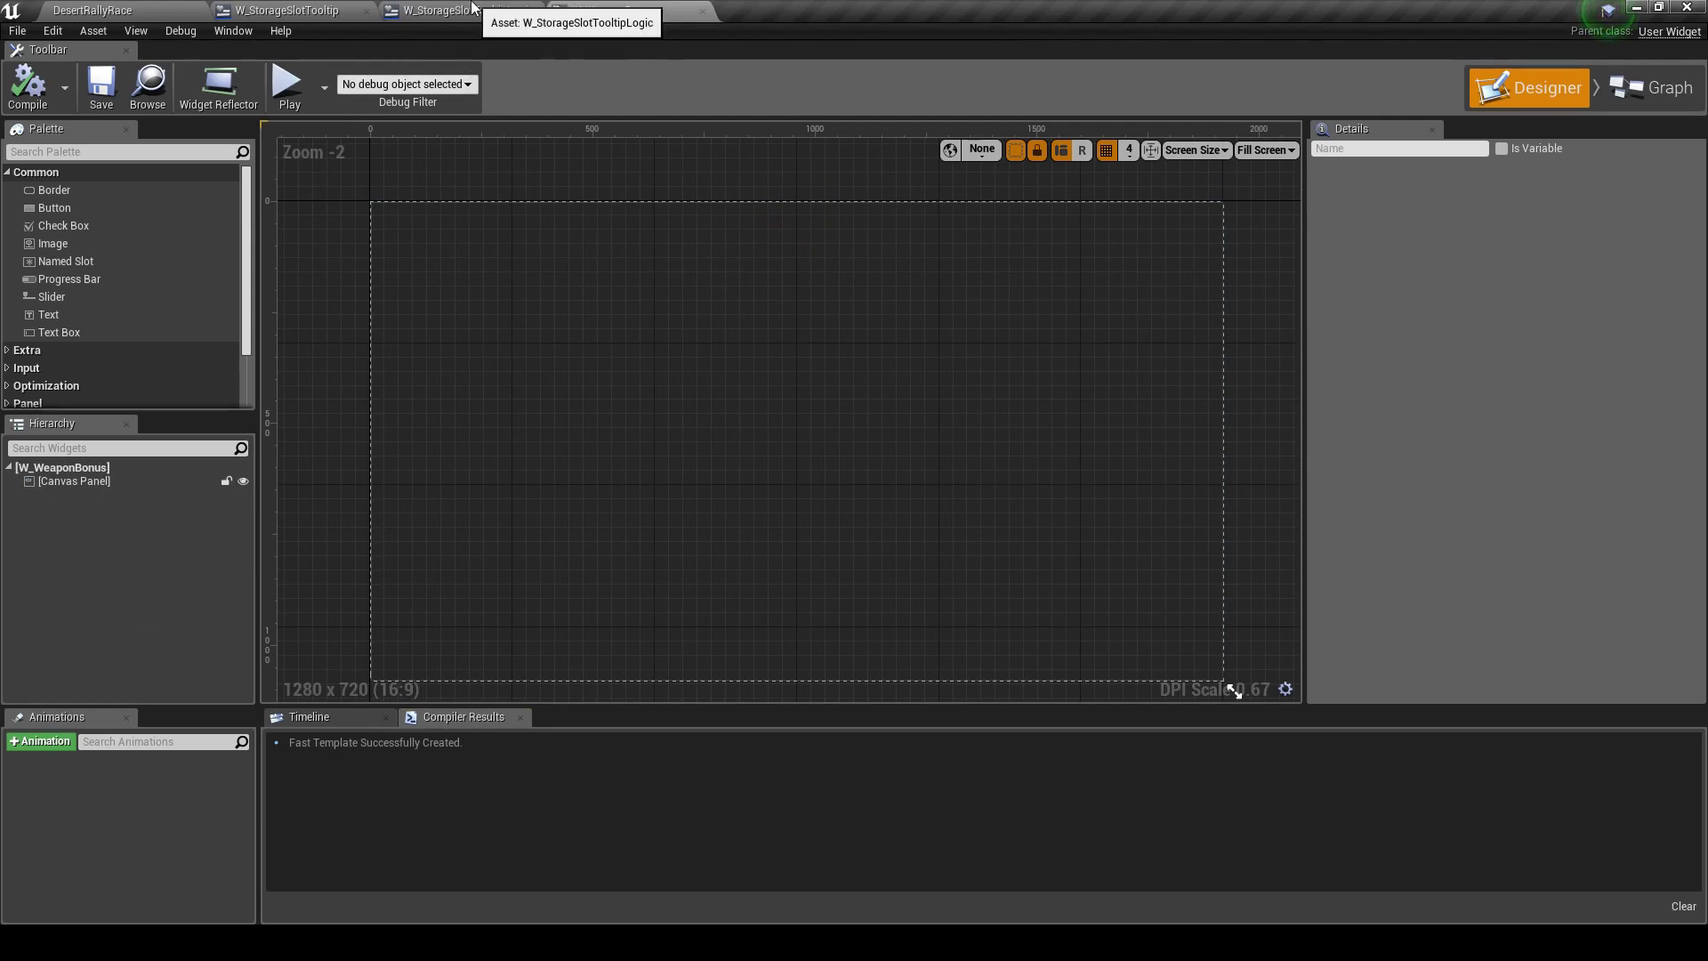
{"action": "left_click", "coordinate": [287, 10]}
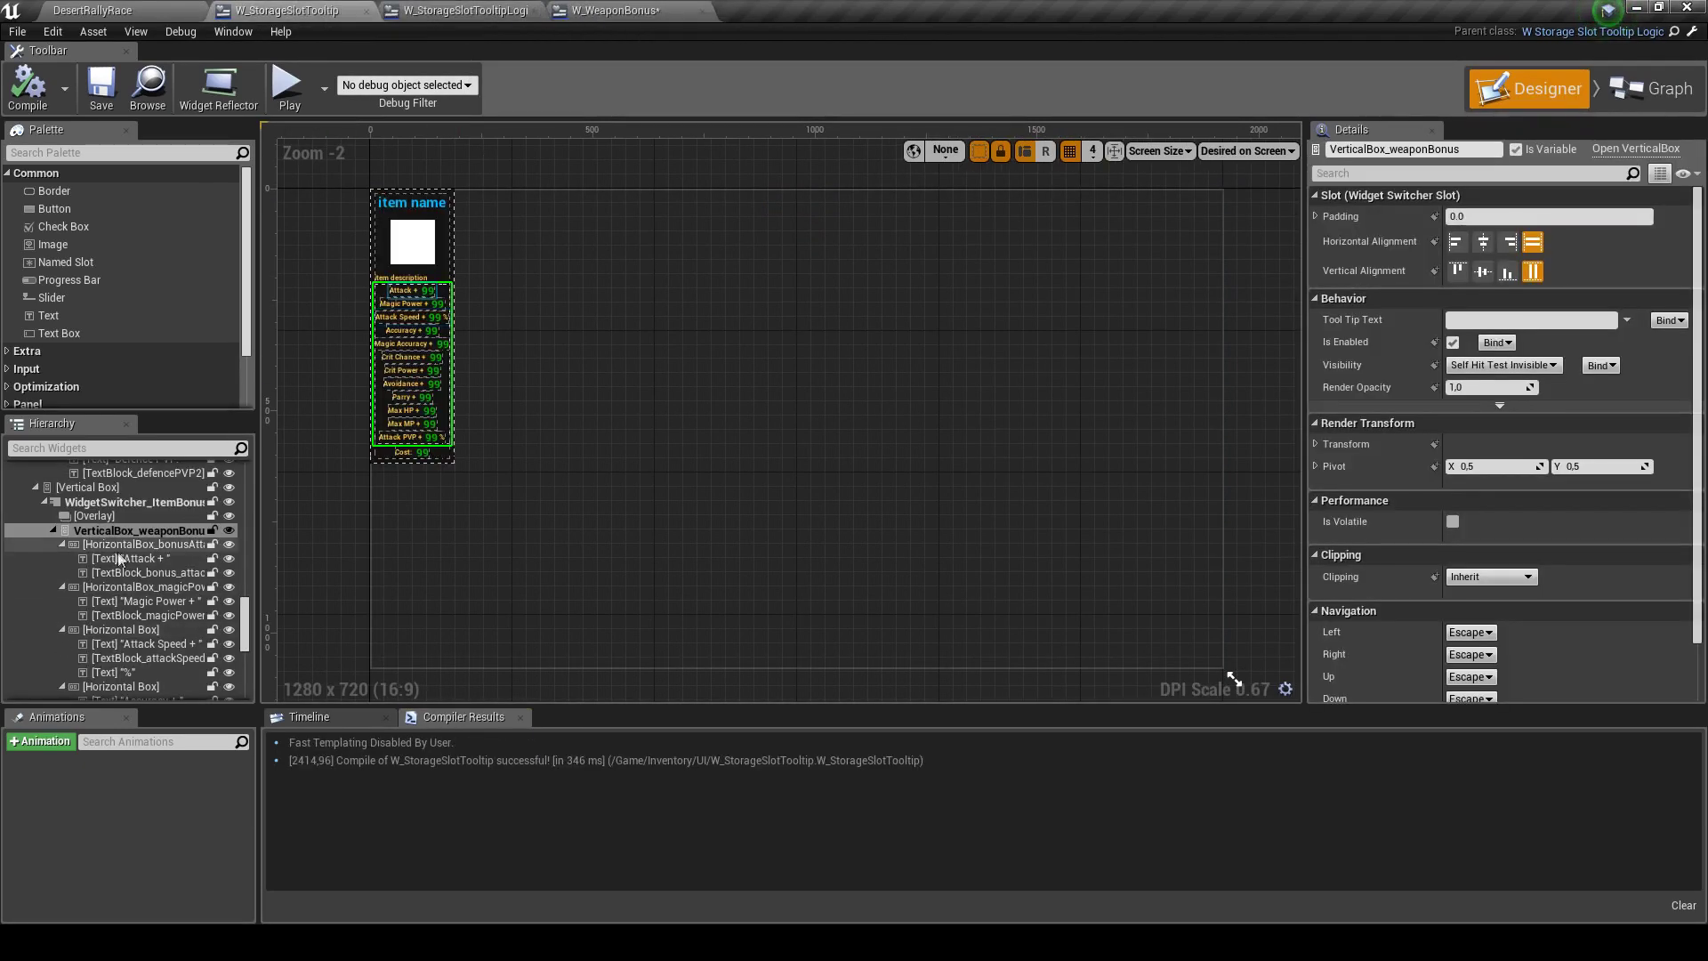
Select the VerticalBox_weaponBonus container with its rows folded away, ready to copy
{"action": "left_click", "coordinate": [125, 531]}
{"action": "scroll", "coordinate": [120, 607], "scroll_direction": "down", "scroll_amount": 2}
{"action": "scroll", "coordinate": [119, 607], "scroll_direction": "down", "scroll_amount": 2}
{"action": "scroll", "coordinate": [119, 607], "scroll_direction": "down", "scroll_amount": 2}
{"action": "scroll", "coordinate": [103, 637], "scroll_direction": "down", "scroll_amount": 4}
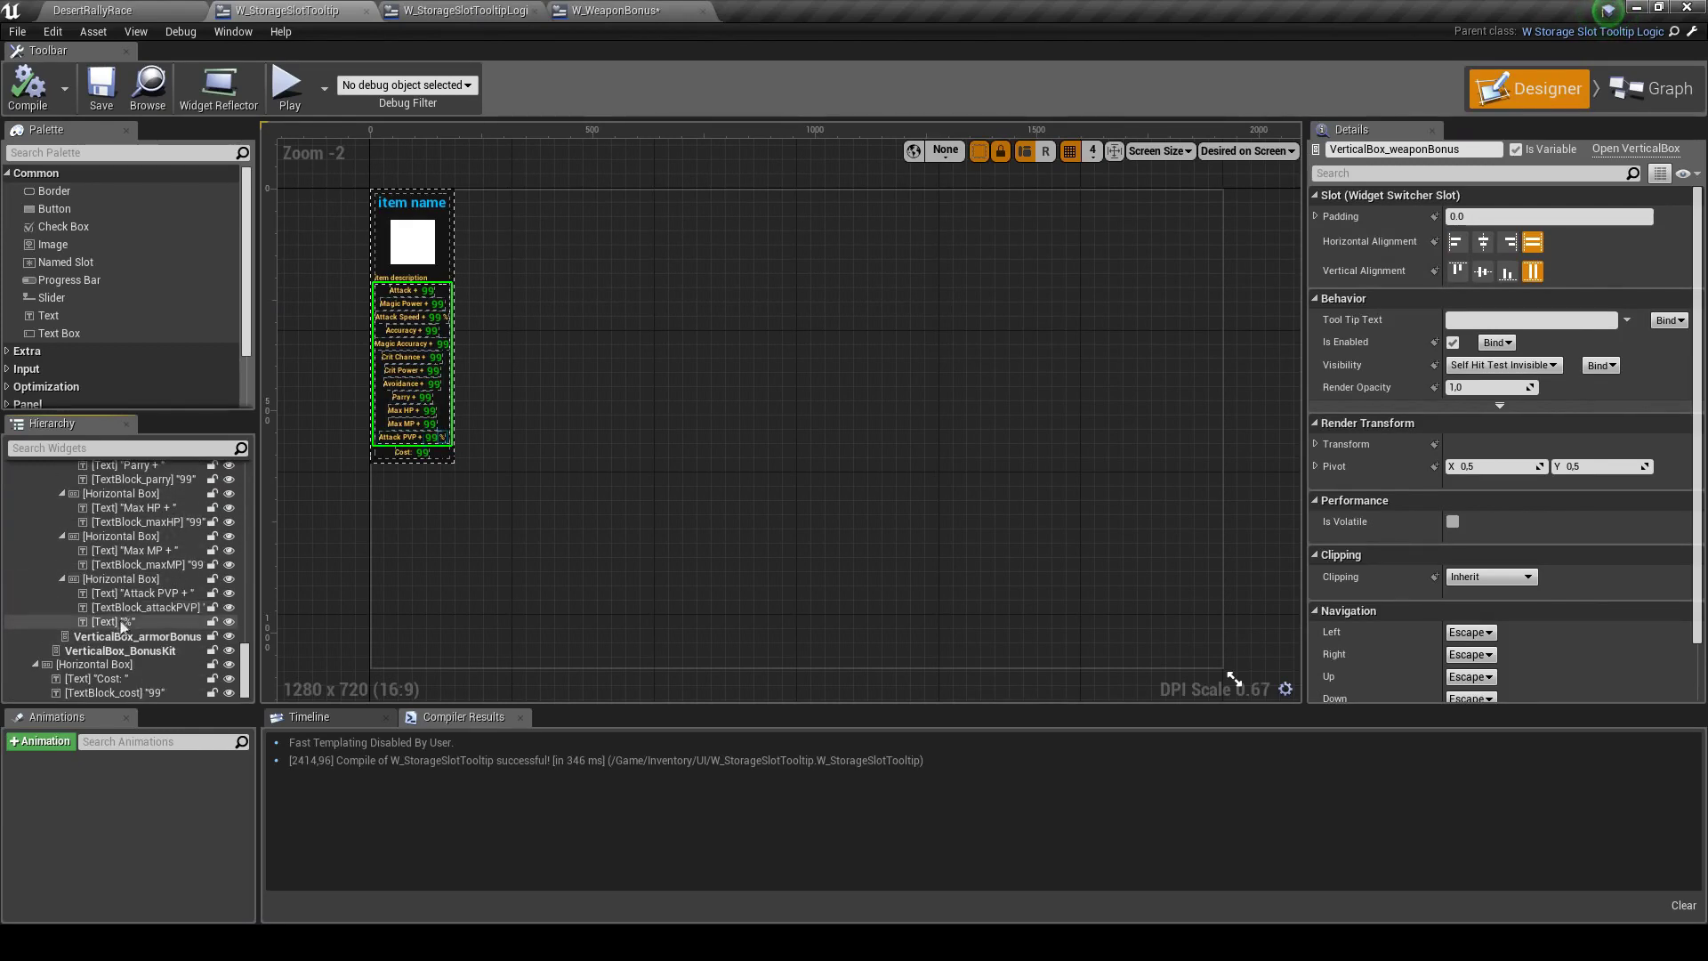
{"action": "left_click", "coordinate": [125, 623], "text": "shift"}
{"action": "scroll", "coordinate": [59, 633], "scroll_direction": "up", "scroll_amount": 10}
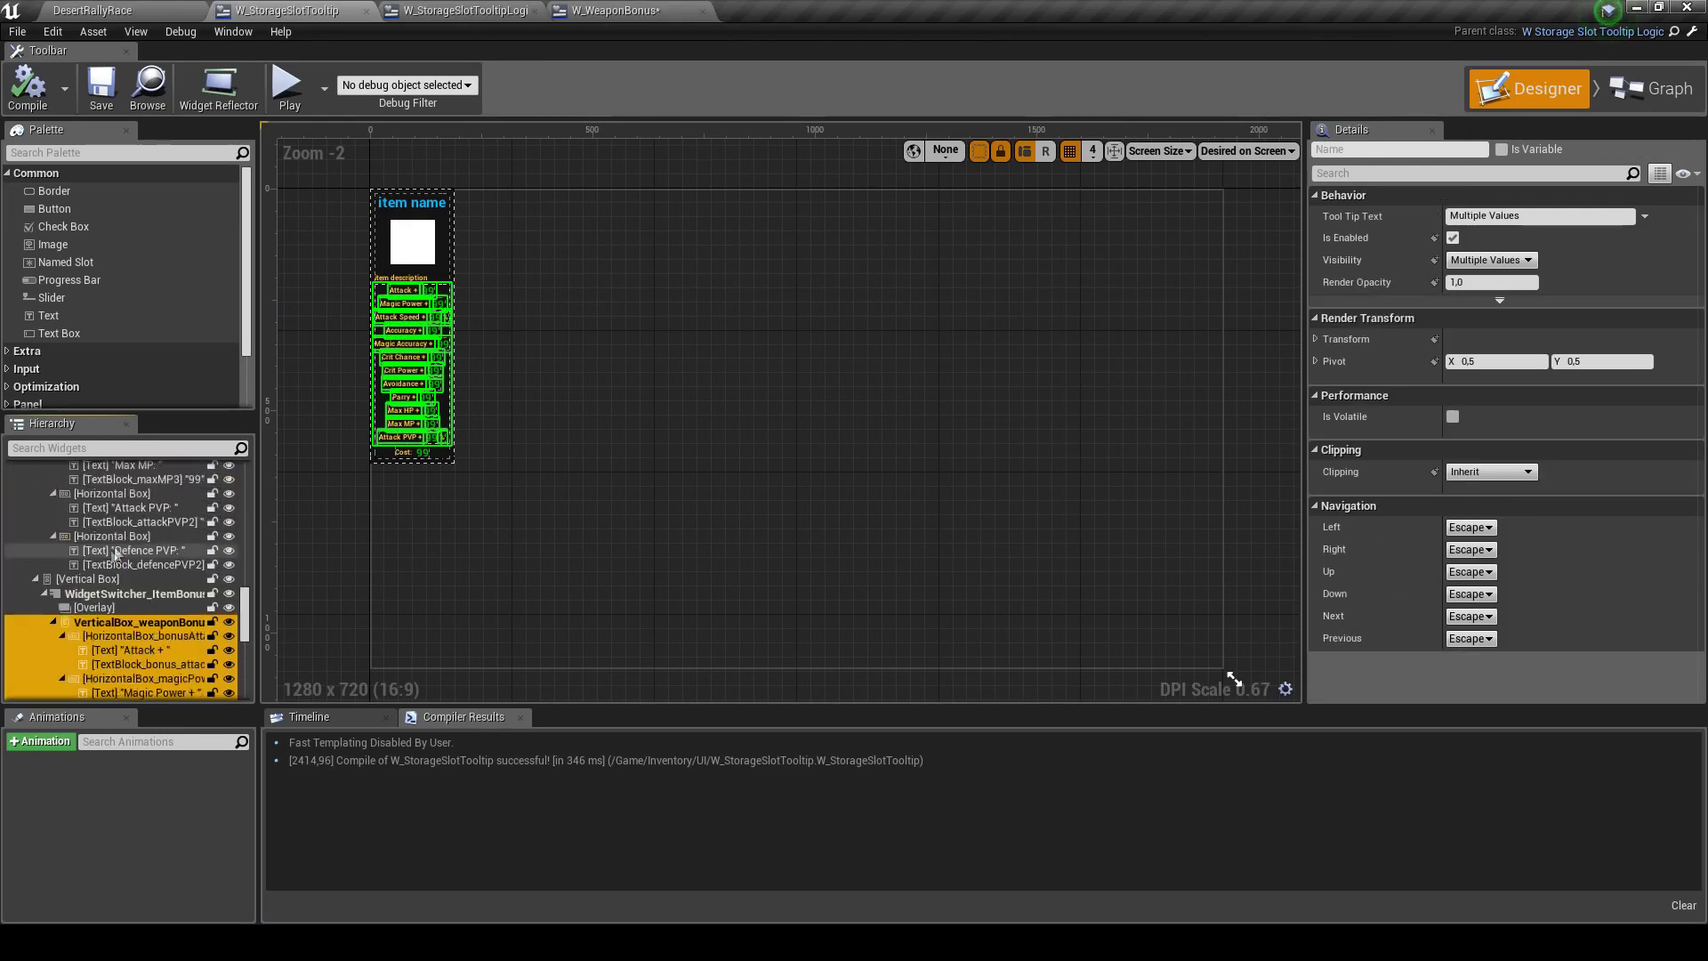
{"action": "left_click", "coordinate": [53, 622]}
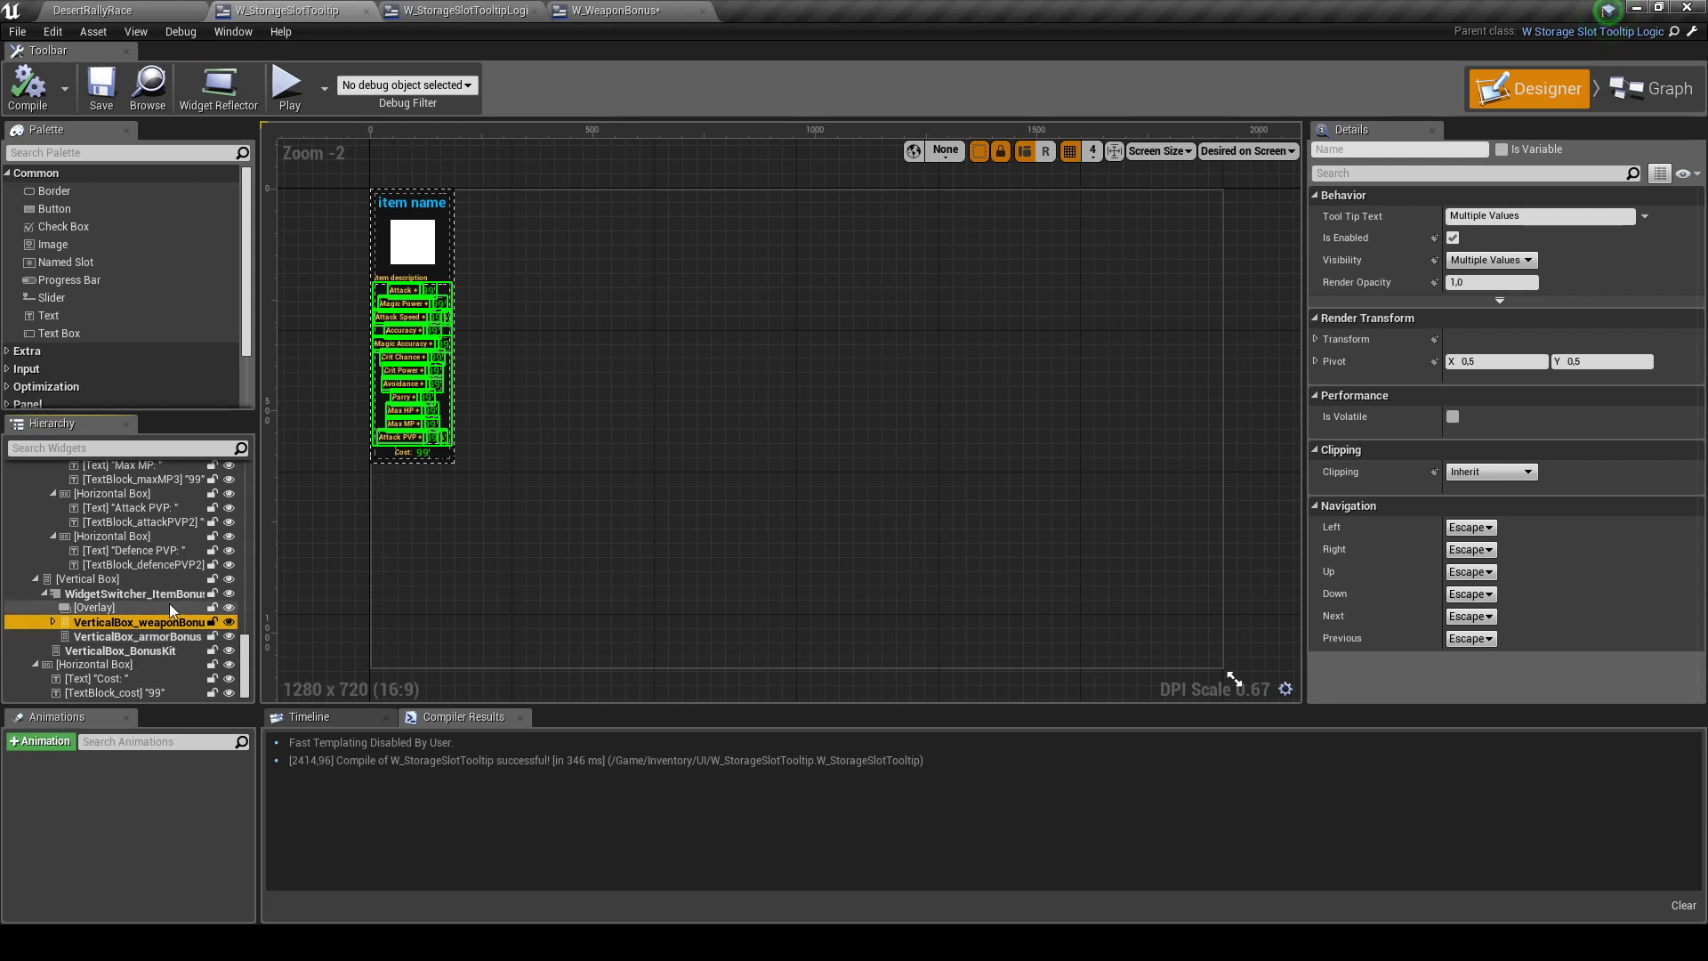
{"action": "left_click", "coordinate": [139, 623]}
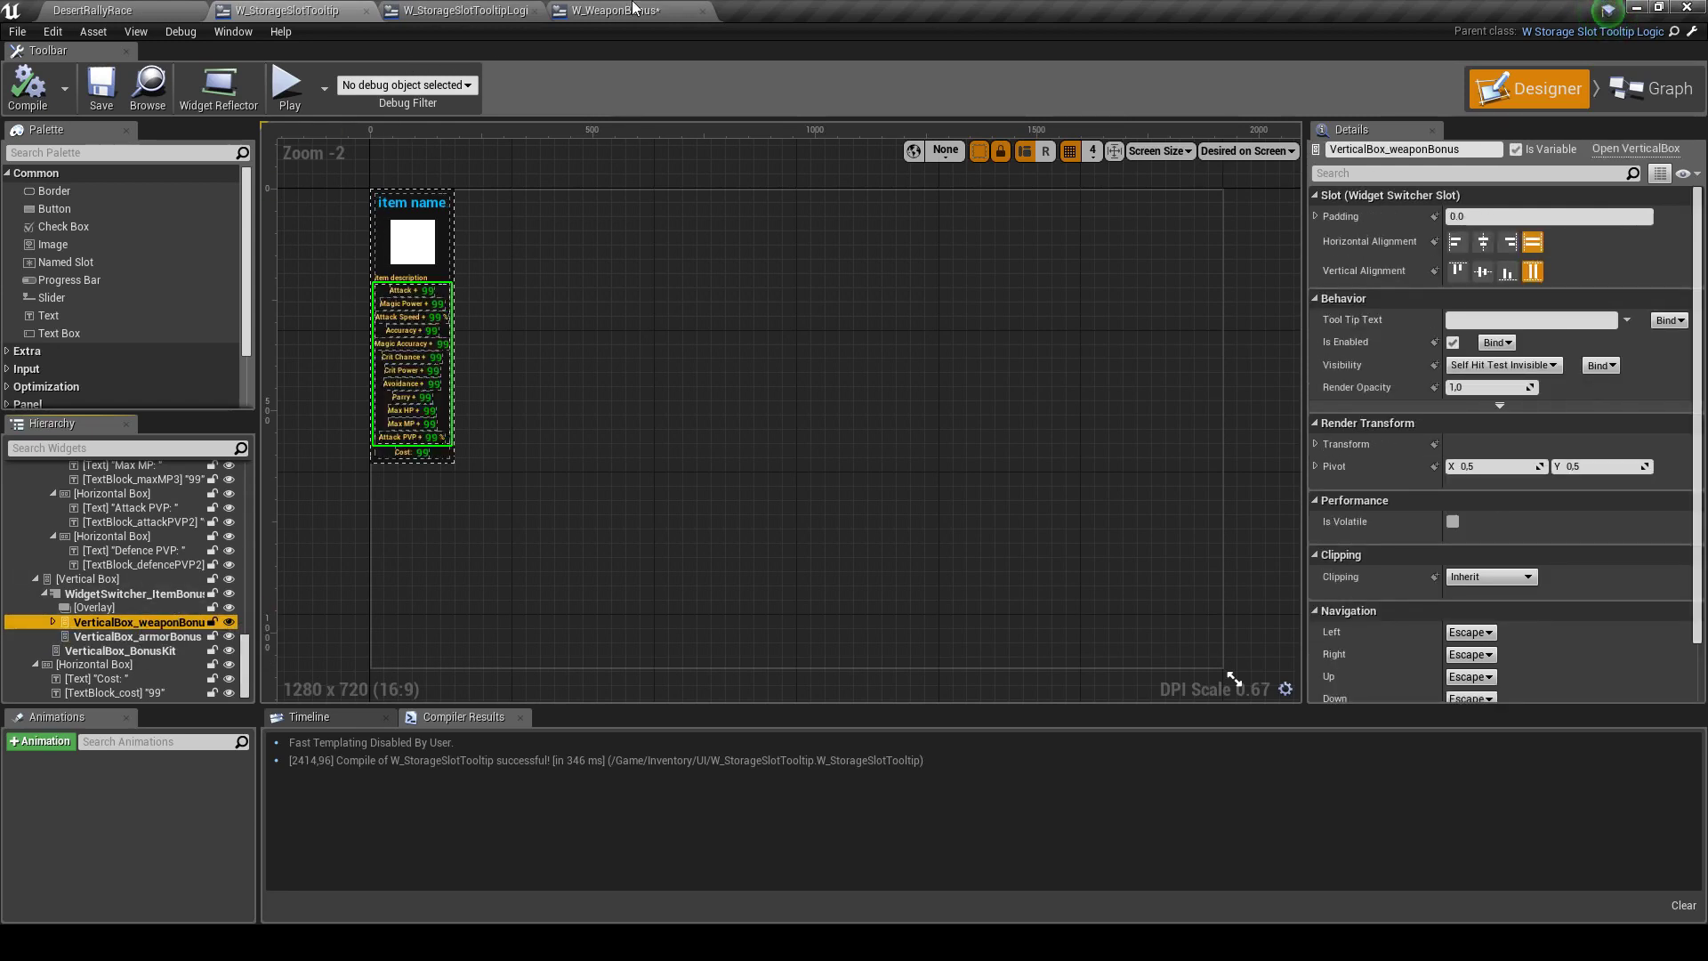
Delete the default Canvas Panel from W_WeaponBonus, leaving only the root
{"action": "left_click", "coordinate": [633, 9]}
{"action": "left_click", "coordinate": [86, 486]}
{"action": "key", "text": "Delete"}
{"action": "left_click", "coordinate": [87, 470]}
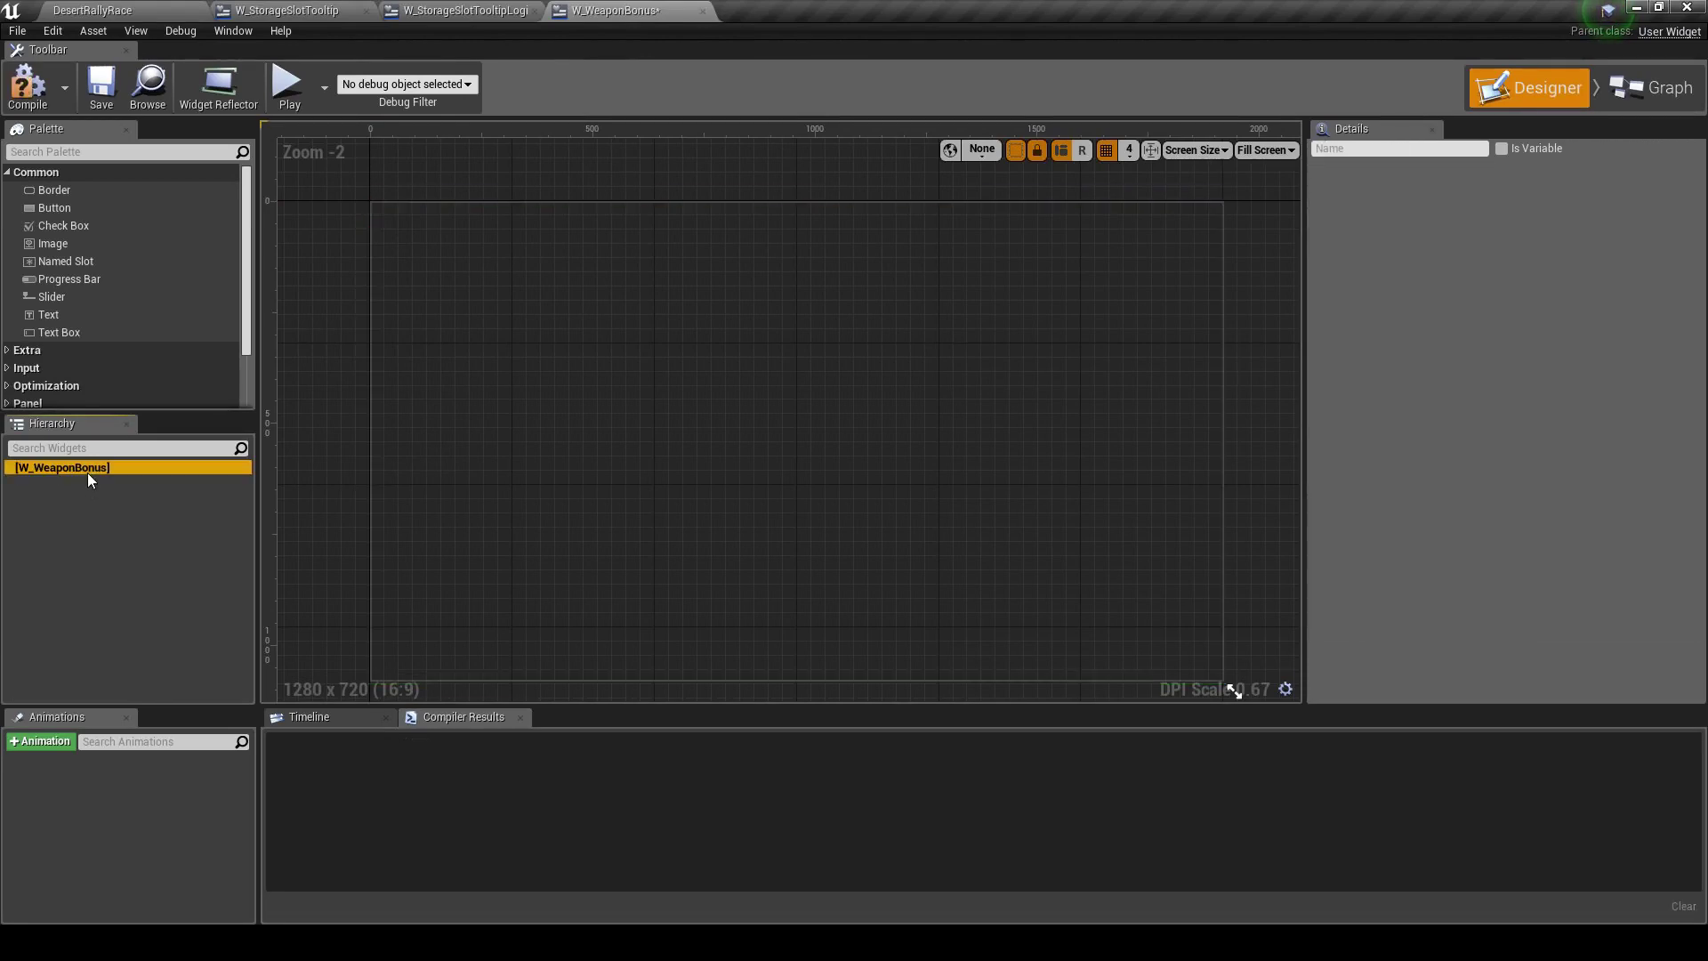
Paste VerticalBox_weaponBonus into W_WeaponBonus and expand it to list its rows
{"action": "key", "text": "ctrl+v"}
{"action": "left_click", "coordinate": [17, 482]}
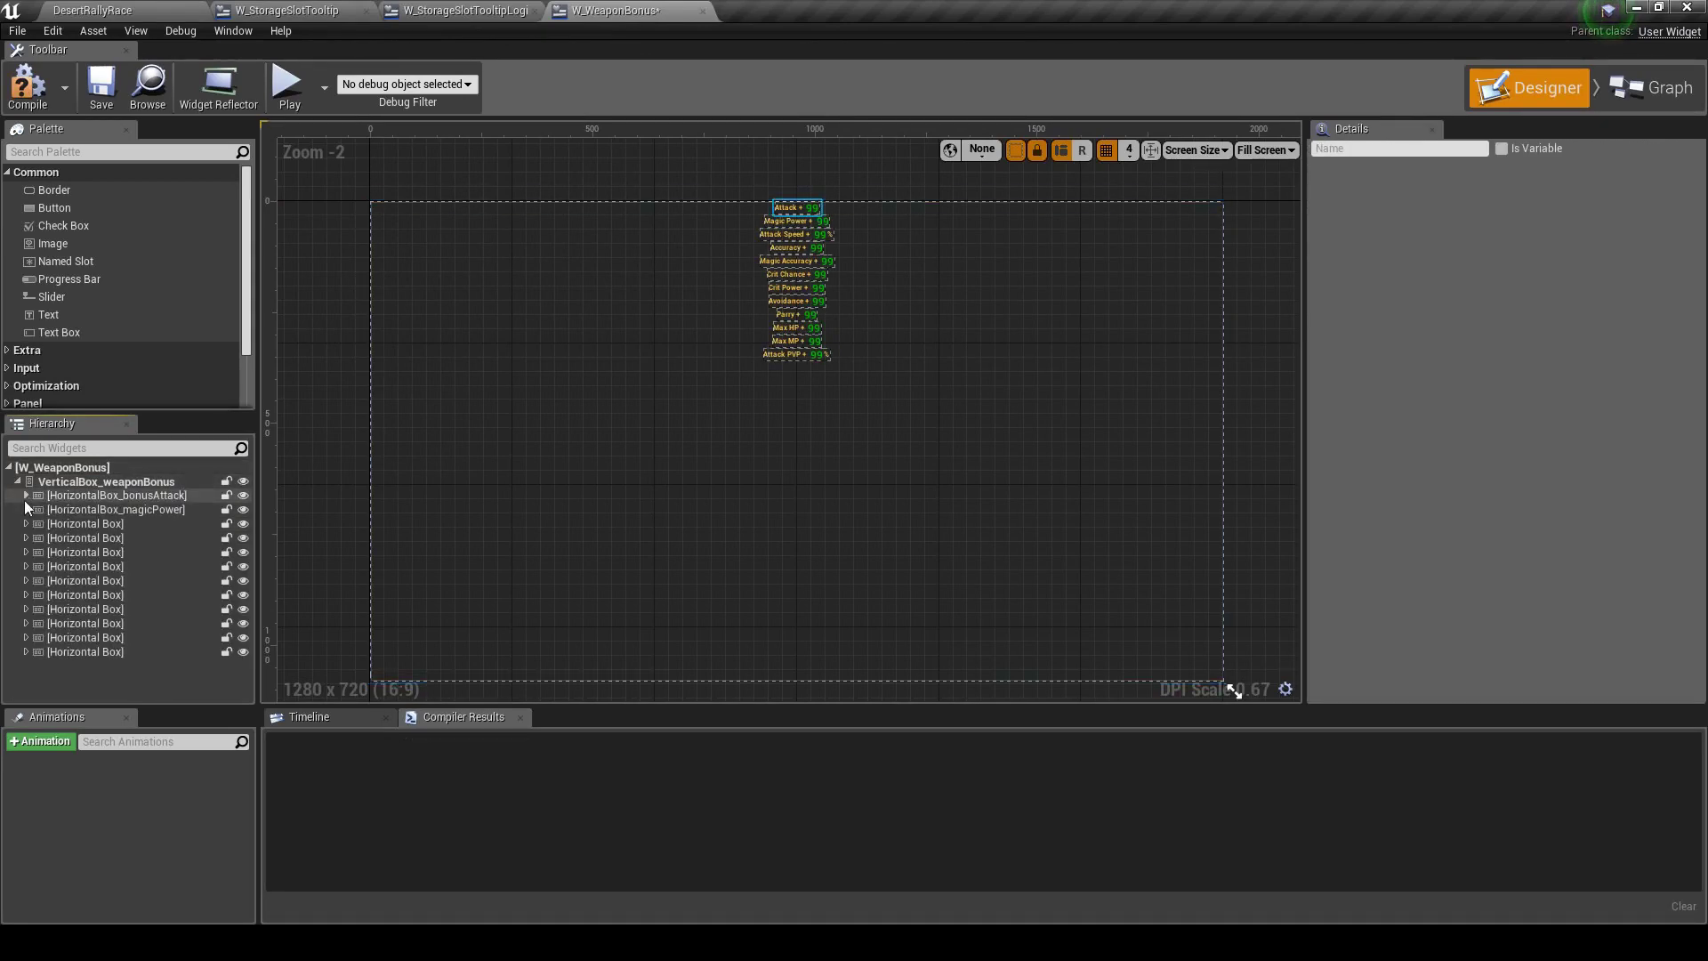
{"action": "scroll", "coordinate": [832, 258], "scroll_direction": "up", "scroll_amount": 6}
{"action": "scroll", "coordinate": [751, 174], "scroll_direction": "up", "scroll_amount": 3}
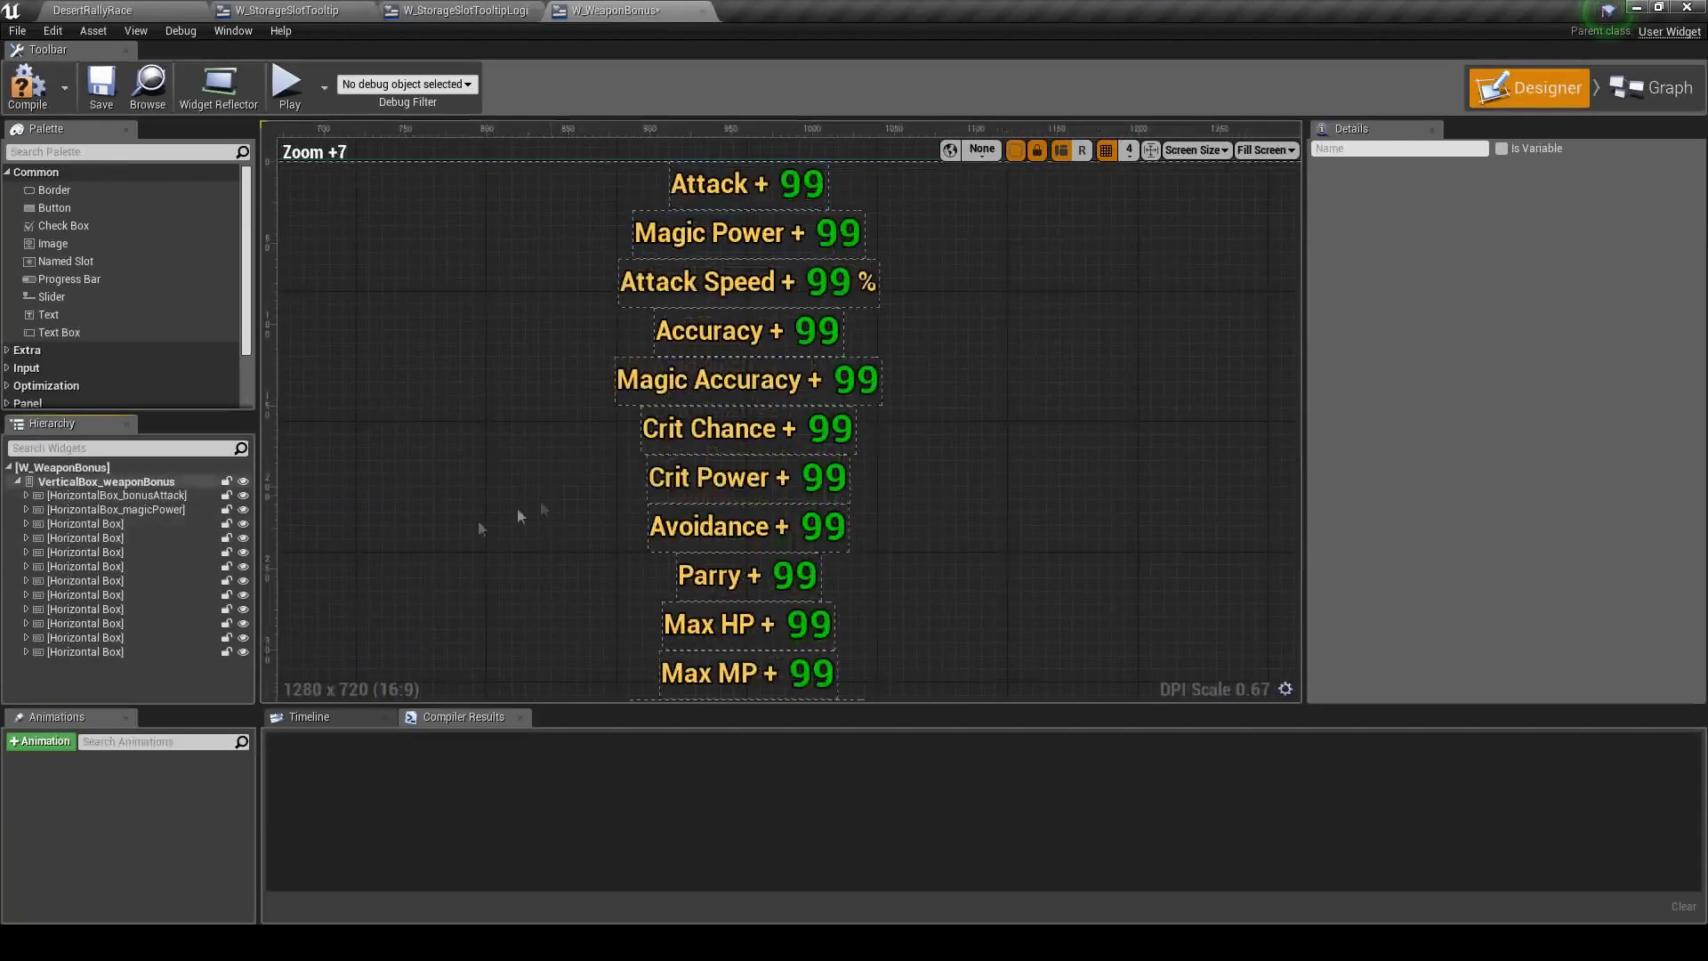
Inspect the HorizontalBox_bonusAttack row, collapse it, and return to W_StorageSlotTooltip
{"action": "left_click", "coordinate": [138, 495]}
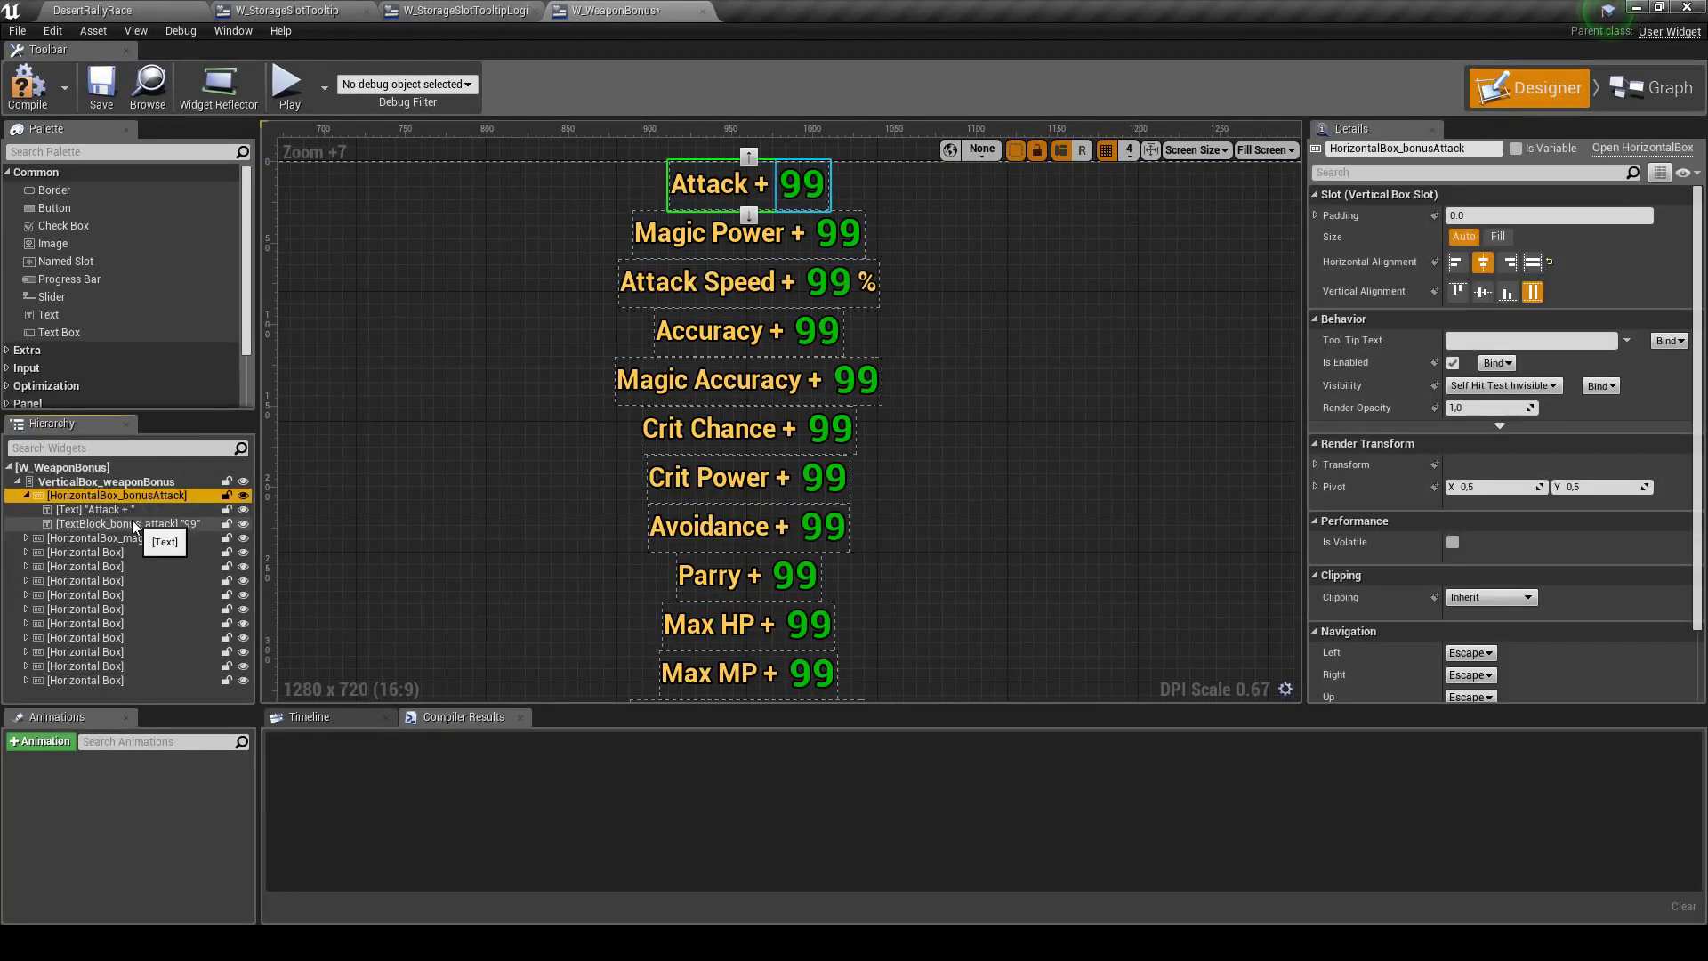
{"action": "scroll", "coordinate": [566, 354], "scroll_direction": "down", "scroll_amount": 2}
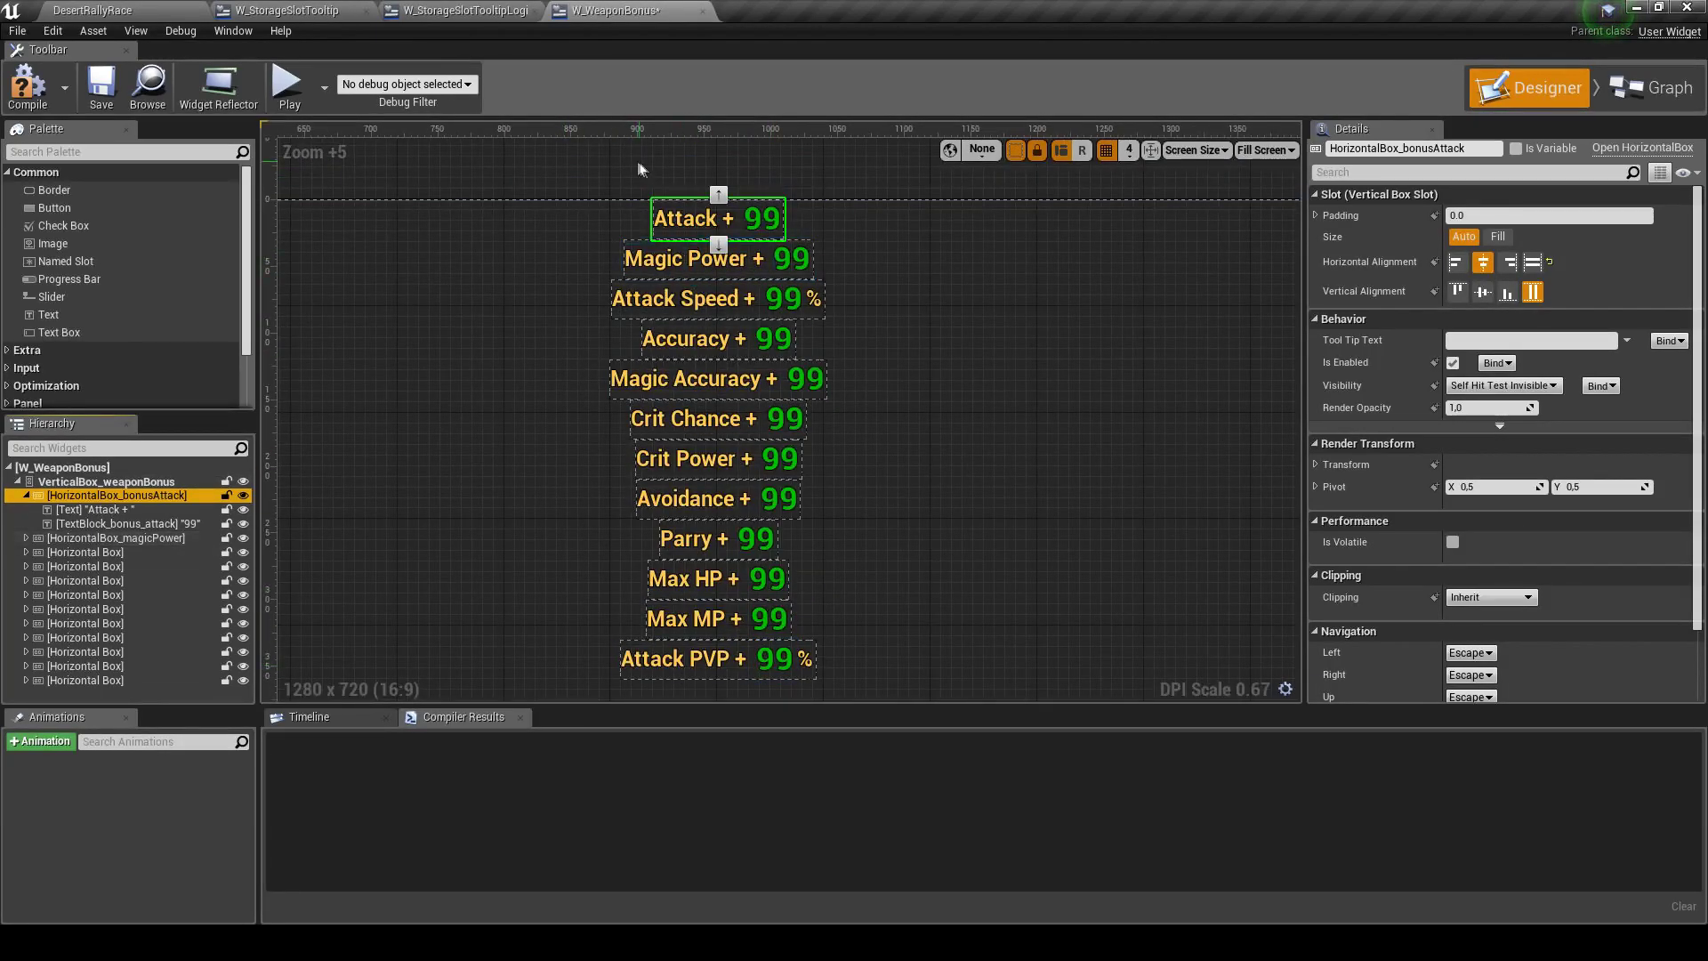
{"action": "scroll", "coordinate": [627, 222], "scroll_direction": "up", "scroll_amount": 4}
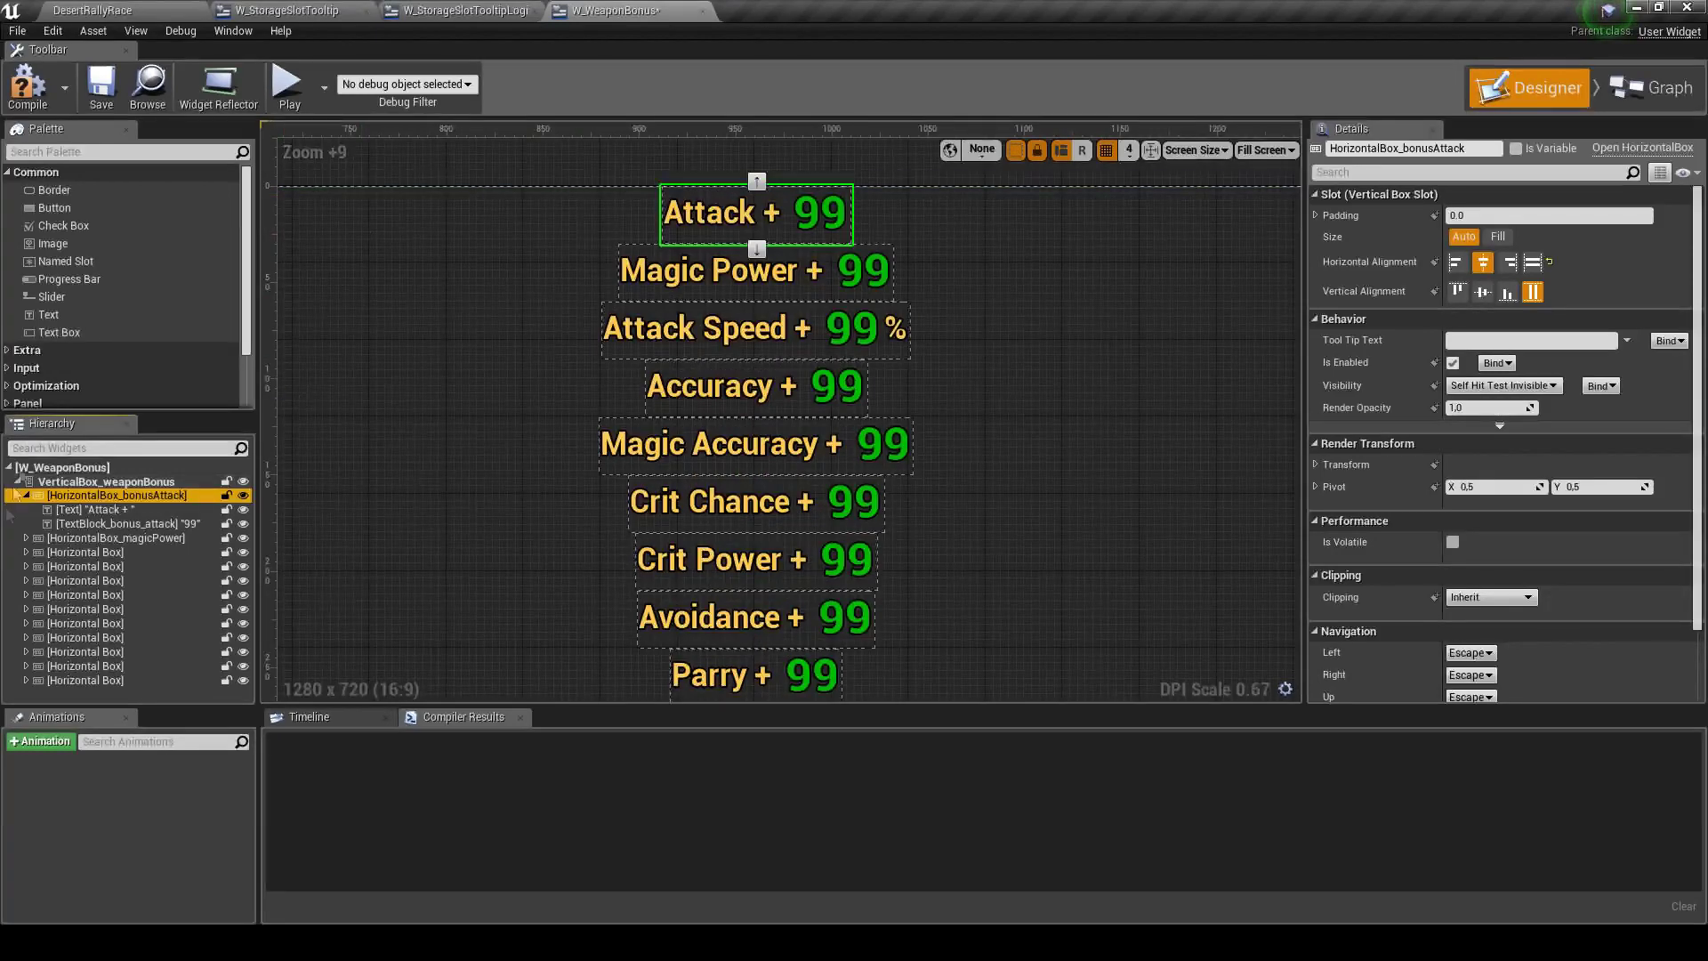
{"action": "left_click", "coordinate": [26, 496]}
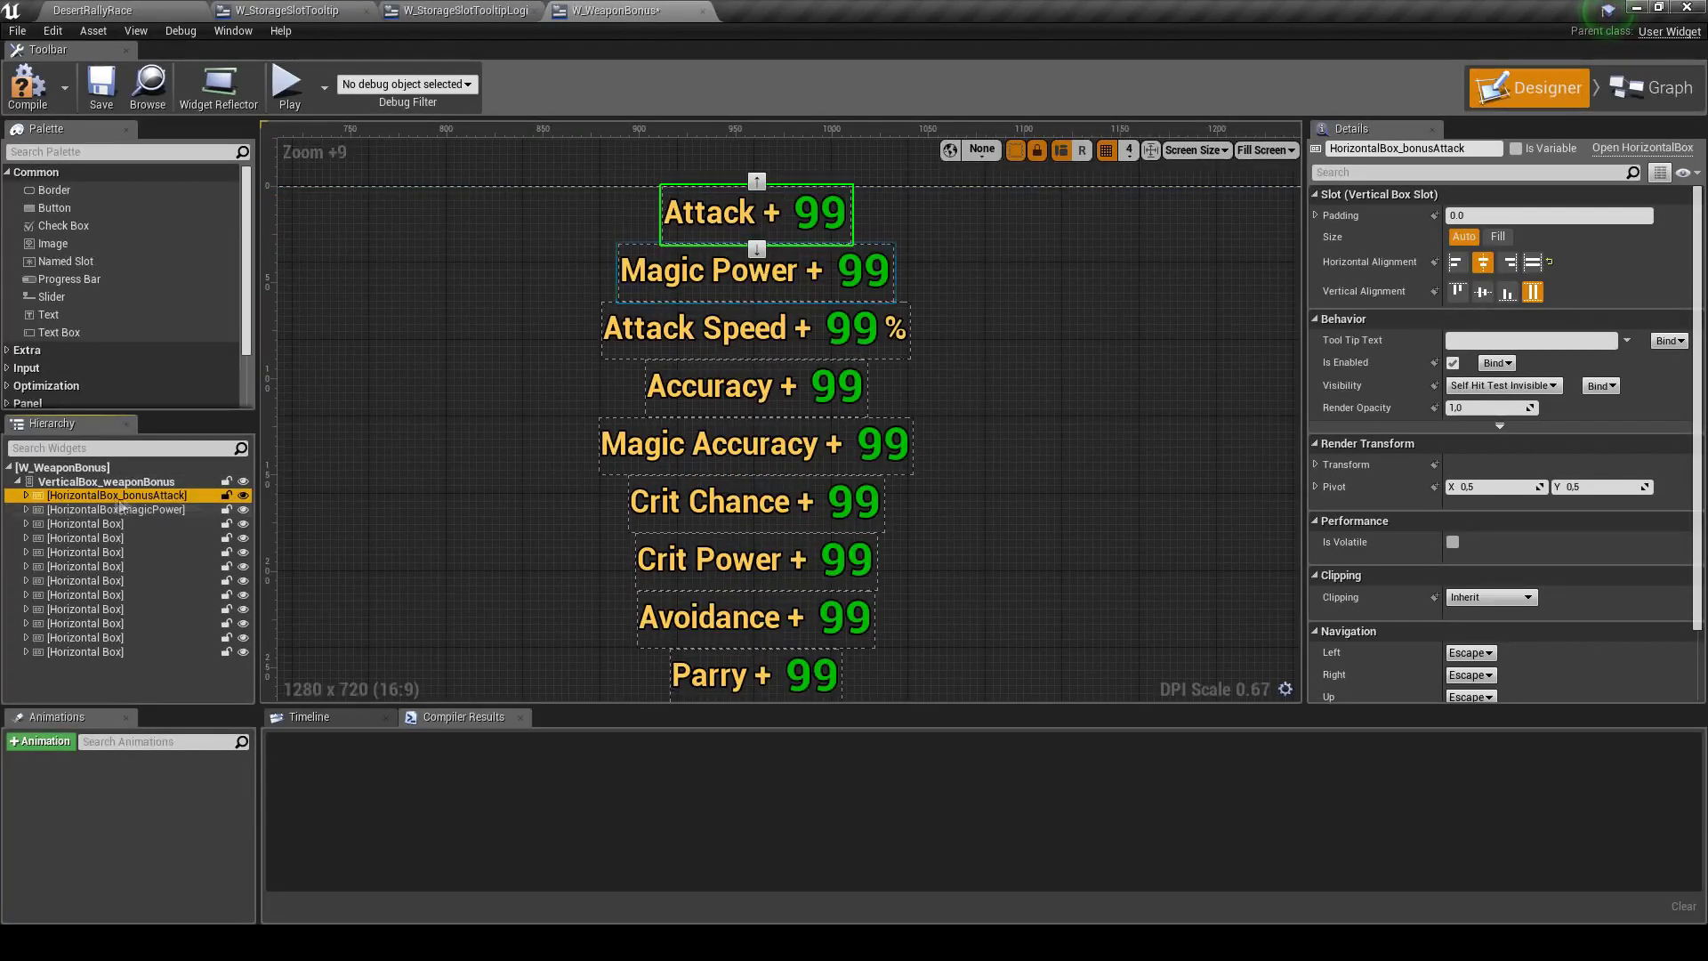
{"action": "left_click", "coordinate": [287, 10]}
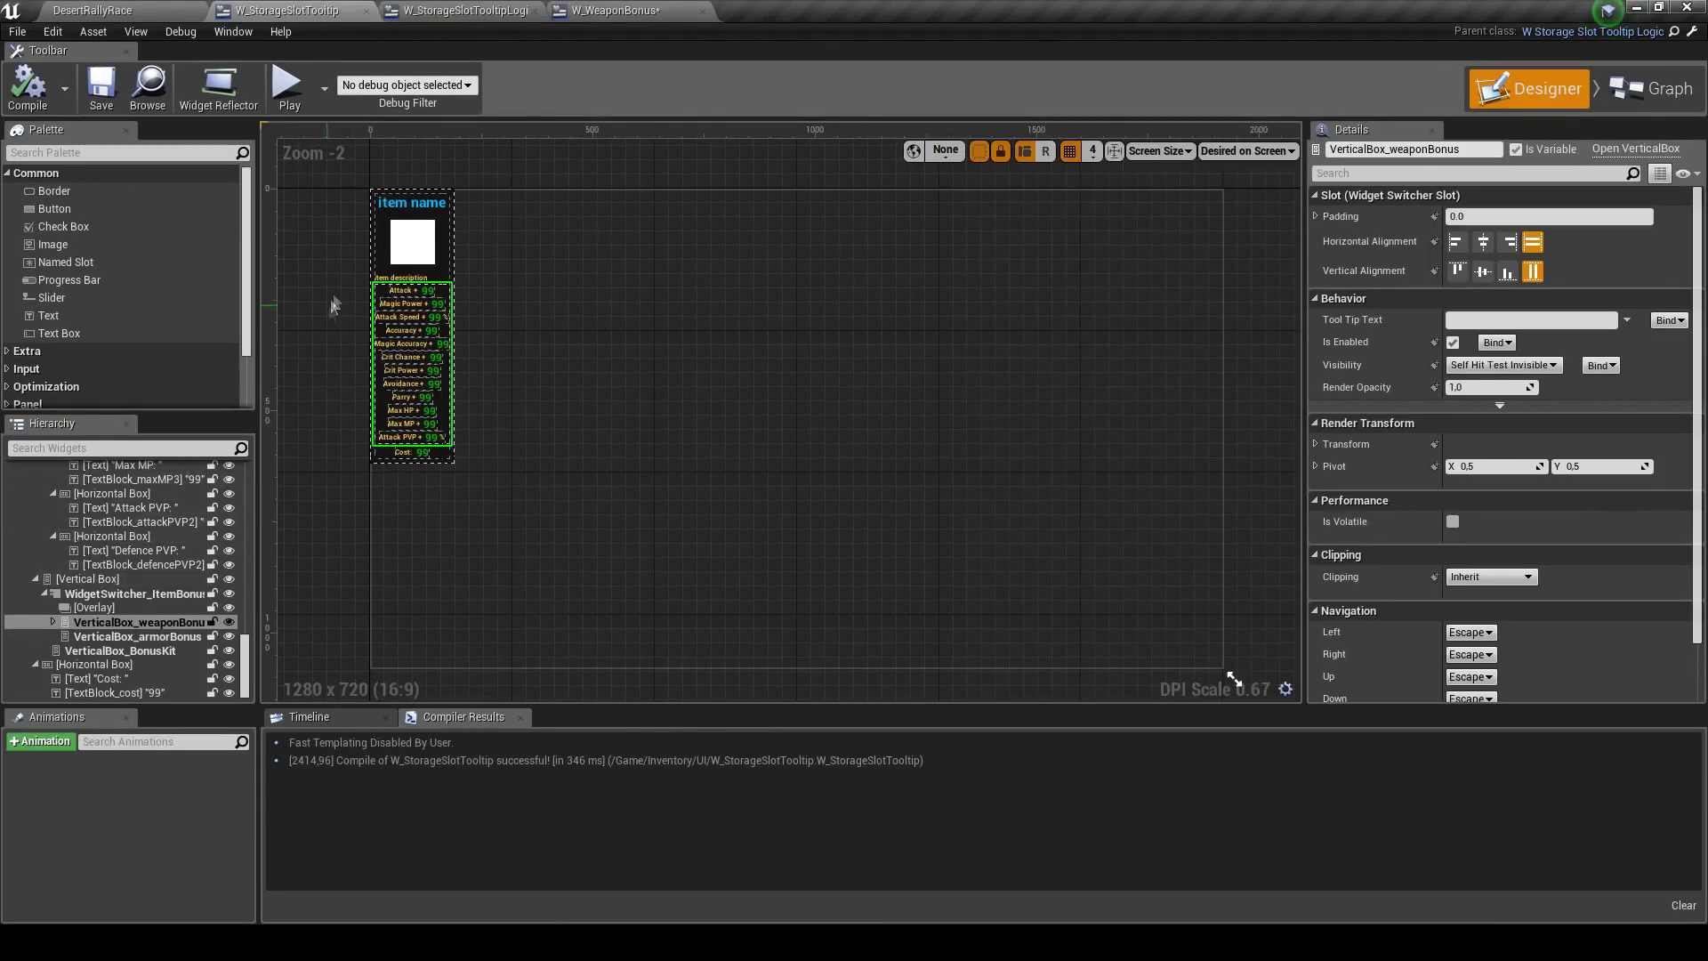
{"action": "scroll", "coordinate": [418, 293], "scroll_direction": "up", "scroll_amount": 4}
{"action": "scroll", "coordinate": [442, 278], "scroll_direction": "up", "scroll_amount": 2}
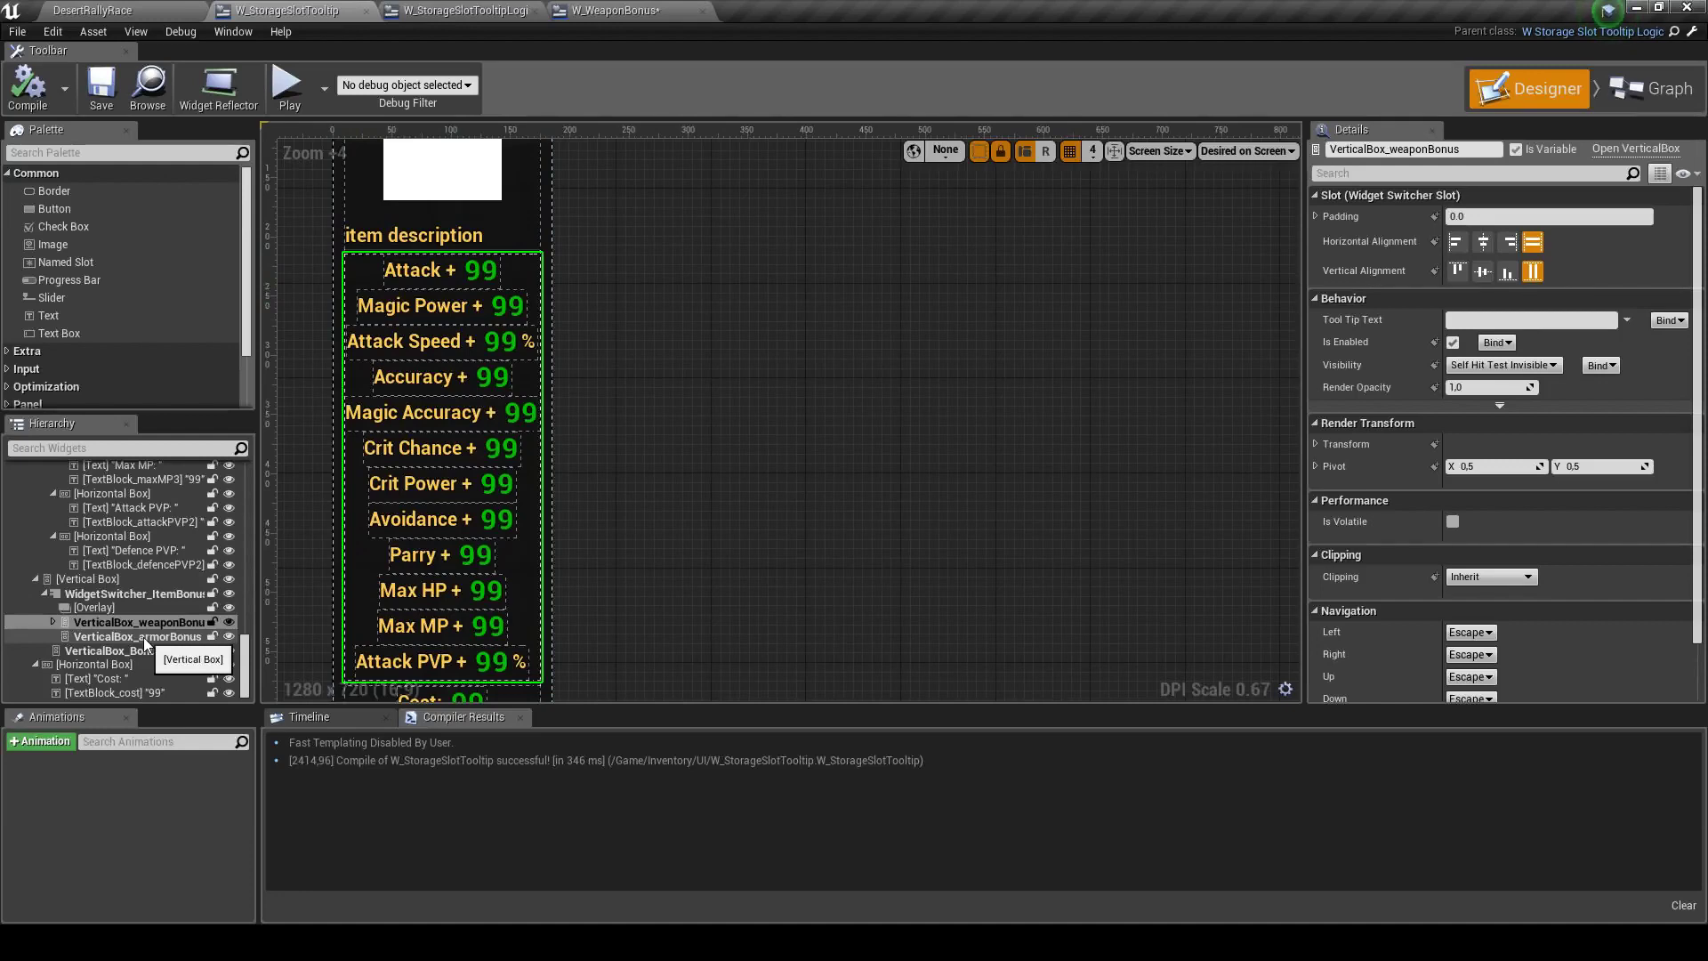
{"action": "left_click", "coordinate": [103, 635]}
{"action": "left_click", "coordinate": [52, 622]}
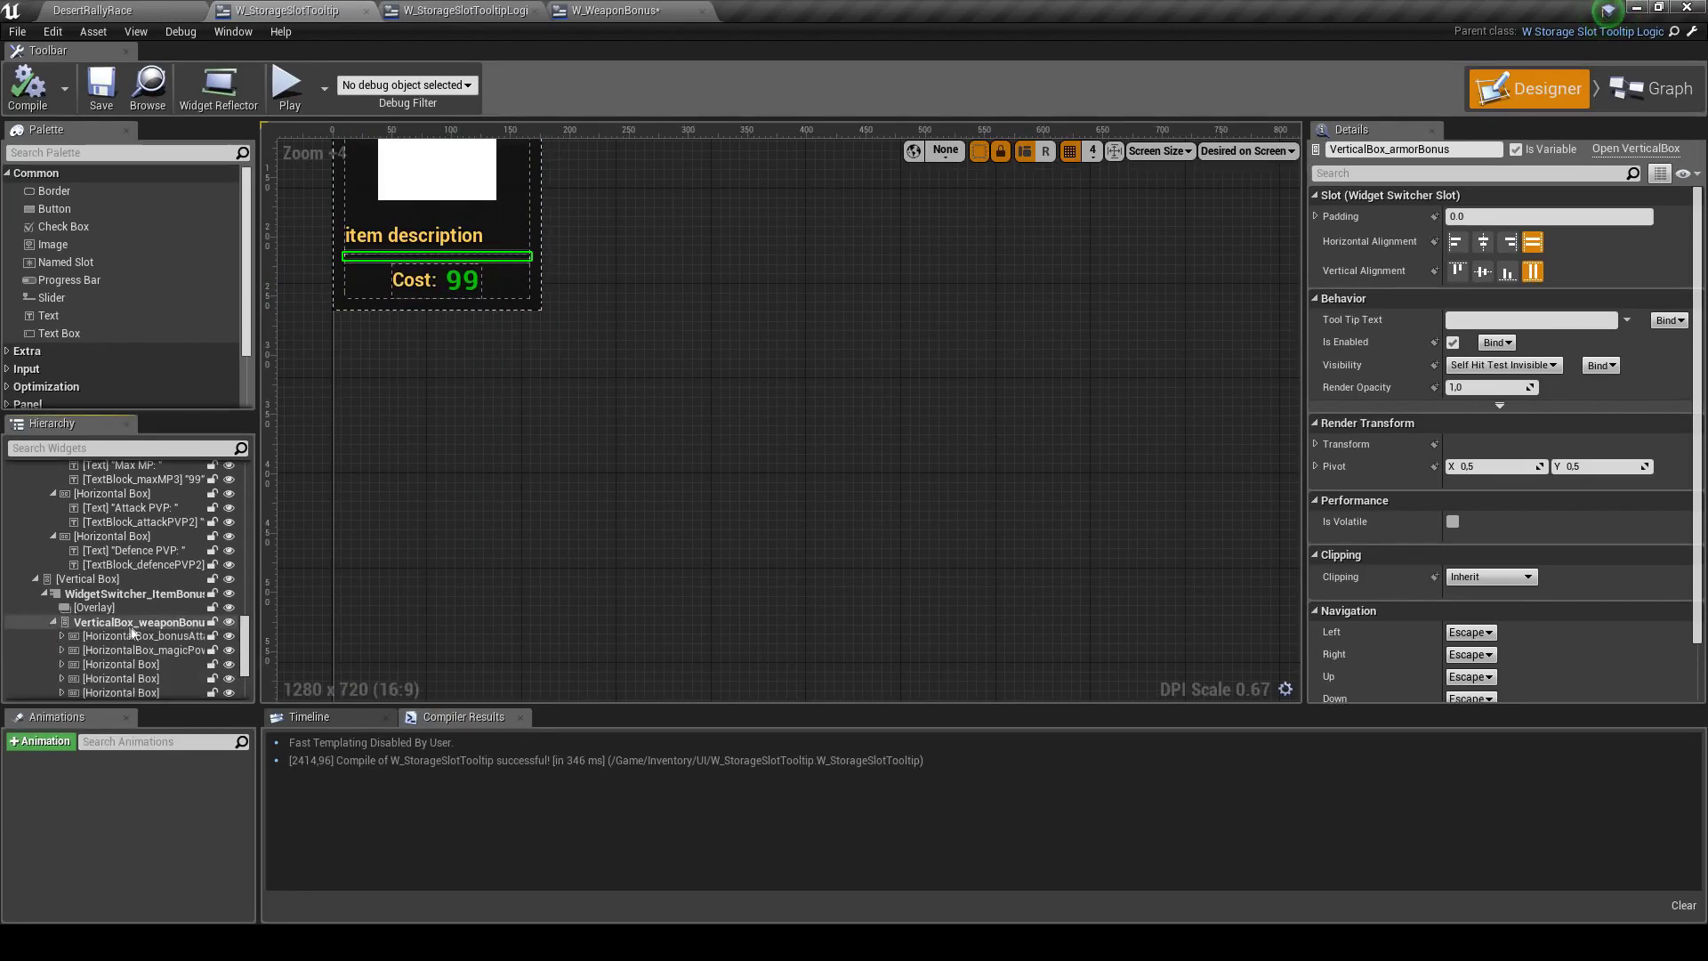
{"action": "left_click", "coordinate": [140, 636]}
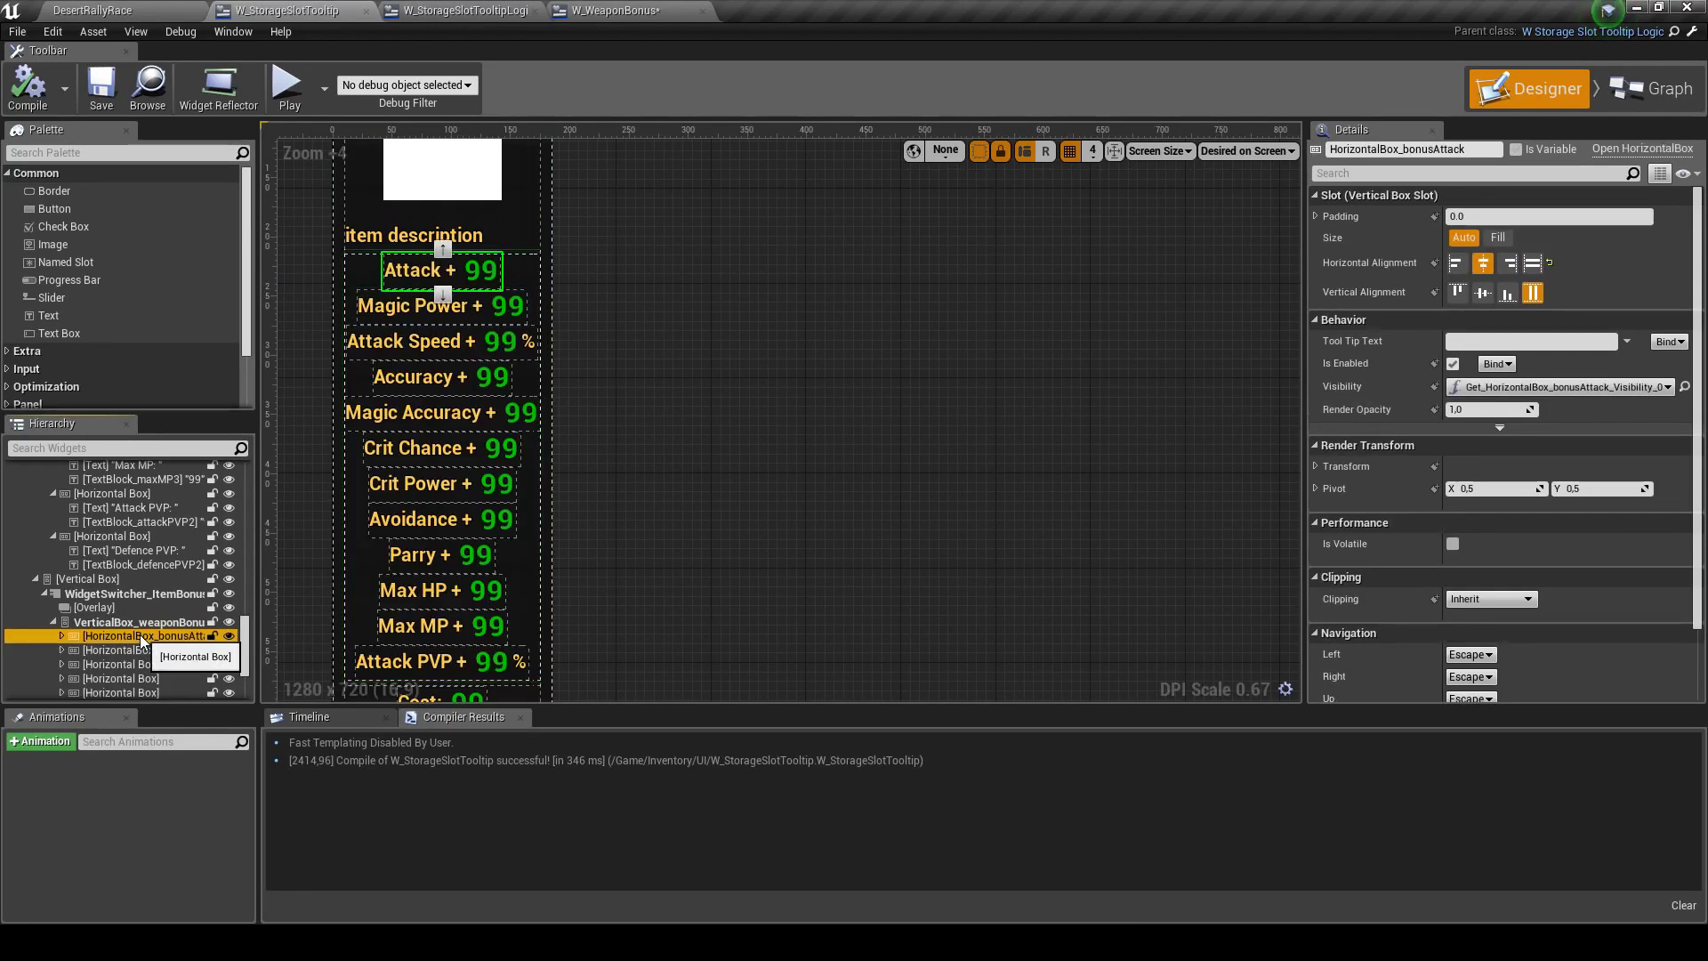
{"action": "scroll", "coordinate": [147, 588], "scroll_direction": "up", "scroll_amount": 2}
{"action": "scroll", "coordinate": [155, 525], "scroll_direction": "up", "scroll_amount": 2}
{"action": "scroll", "coordinate": [155, 526], "scroll_direction": "up", "scroll_amount": 1}
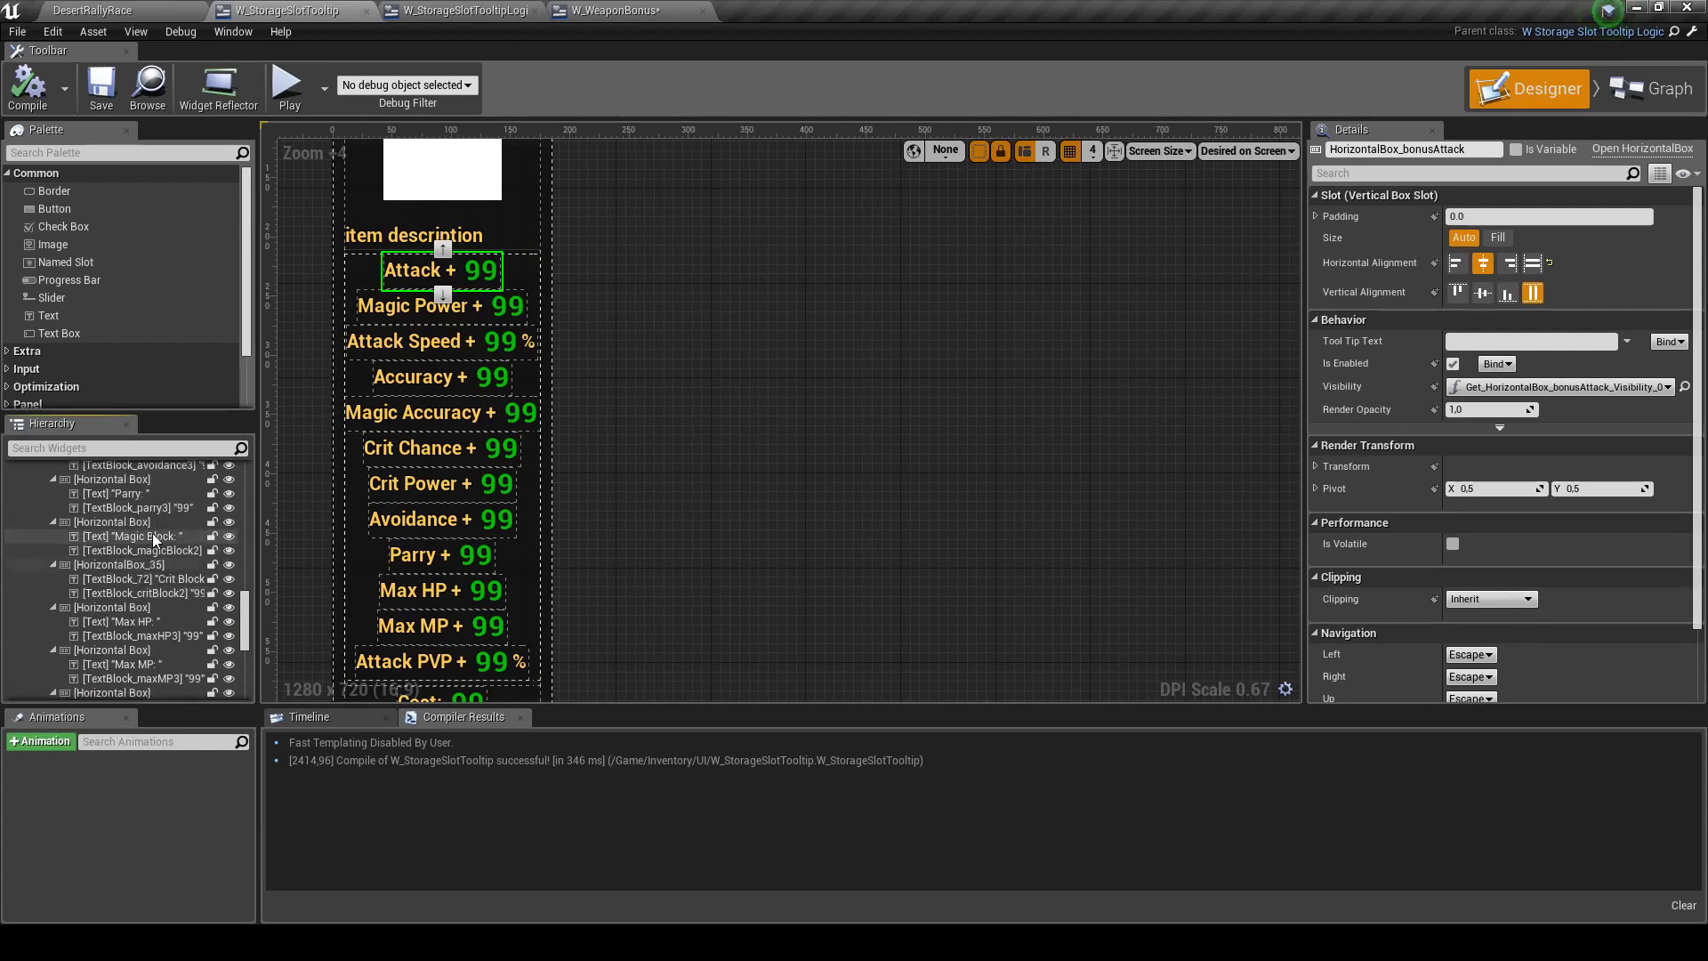
{"action": "scroll", "coordinate": [146, 537], "scroll_direction": "up", "scroll_amount": 3}
{"action": "scroll", "coordinate": [146, 537], "scroll_direction": "up", "scroll_amount": 3}
{"action": "scroll", "coordinate": [142, 543], "scroll_direction": "up", "scroll_amount": 3}
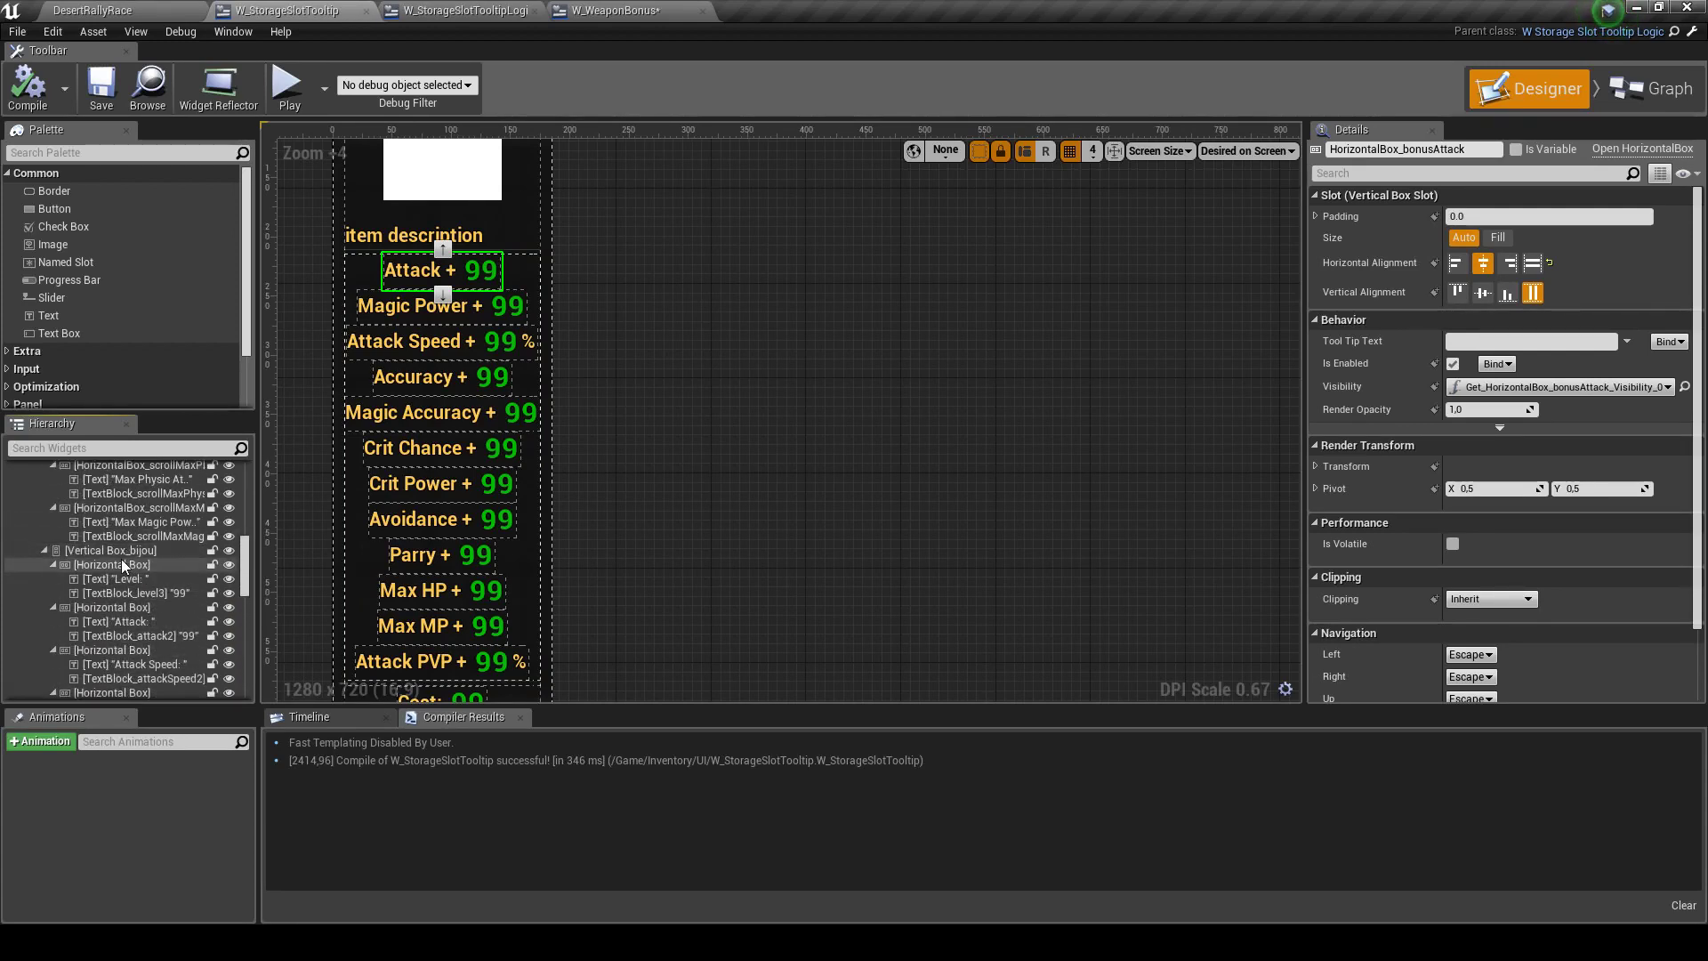
{"action": "scroll", "coordinate": [53, 556], "scroll_direction": "up", "scroll_amount": 2}
{"action": "scroll", "coordinate": [80, 541], "scroll_direction": "up", "scroll_amount": 1}
{"action": "scroll", "coordinate": [72, 552], "scroll_direction": "up", "scroll_amount": 2}
{"action": "scroll", "coordinate": [57, 587], "scroll_direction": "up", "scroll_amount": 1}
{"action": "scroll", "coordinate": [71, 547], "scroll_direction": "up", "scroll_amount": 3}
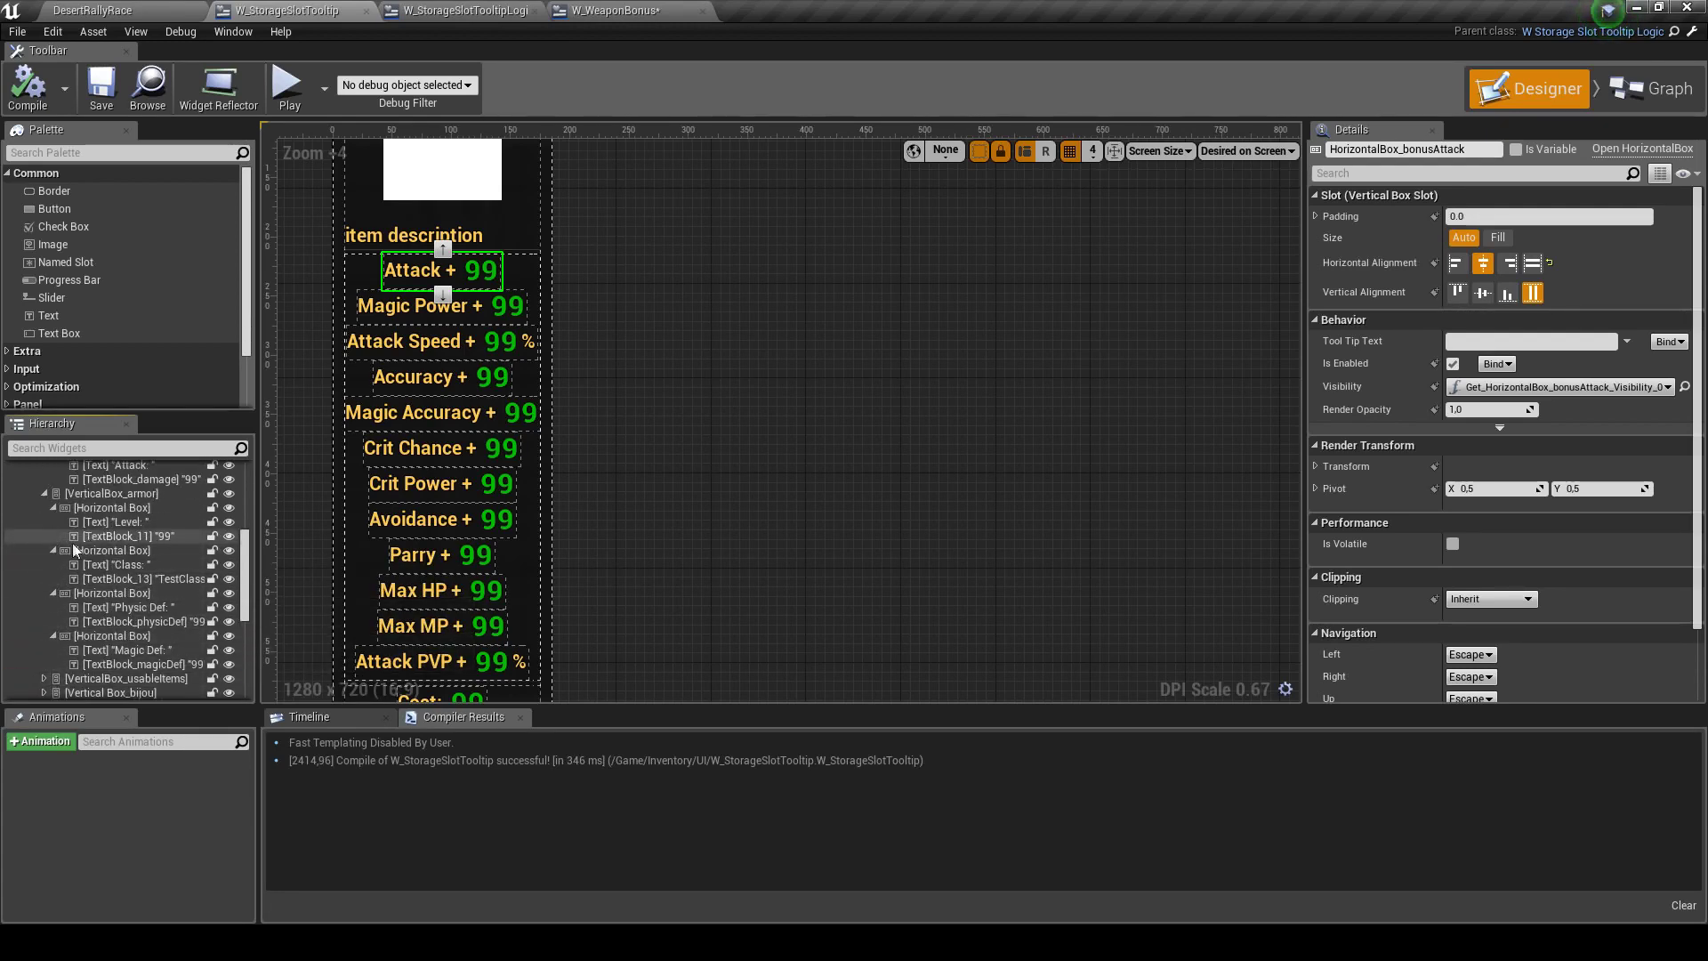
{"action": "left_click", "coordinate": [44, 578]}
{"action": "scroll", "coordinate": [60, 544], "scroll_direction": "up", "scroll_amount": 2}
{"action": "left_click", "coordinate": [53, 536]}
{"action": "left_click", "coordinate": [101, 522]}
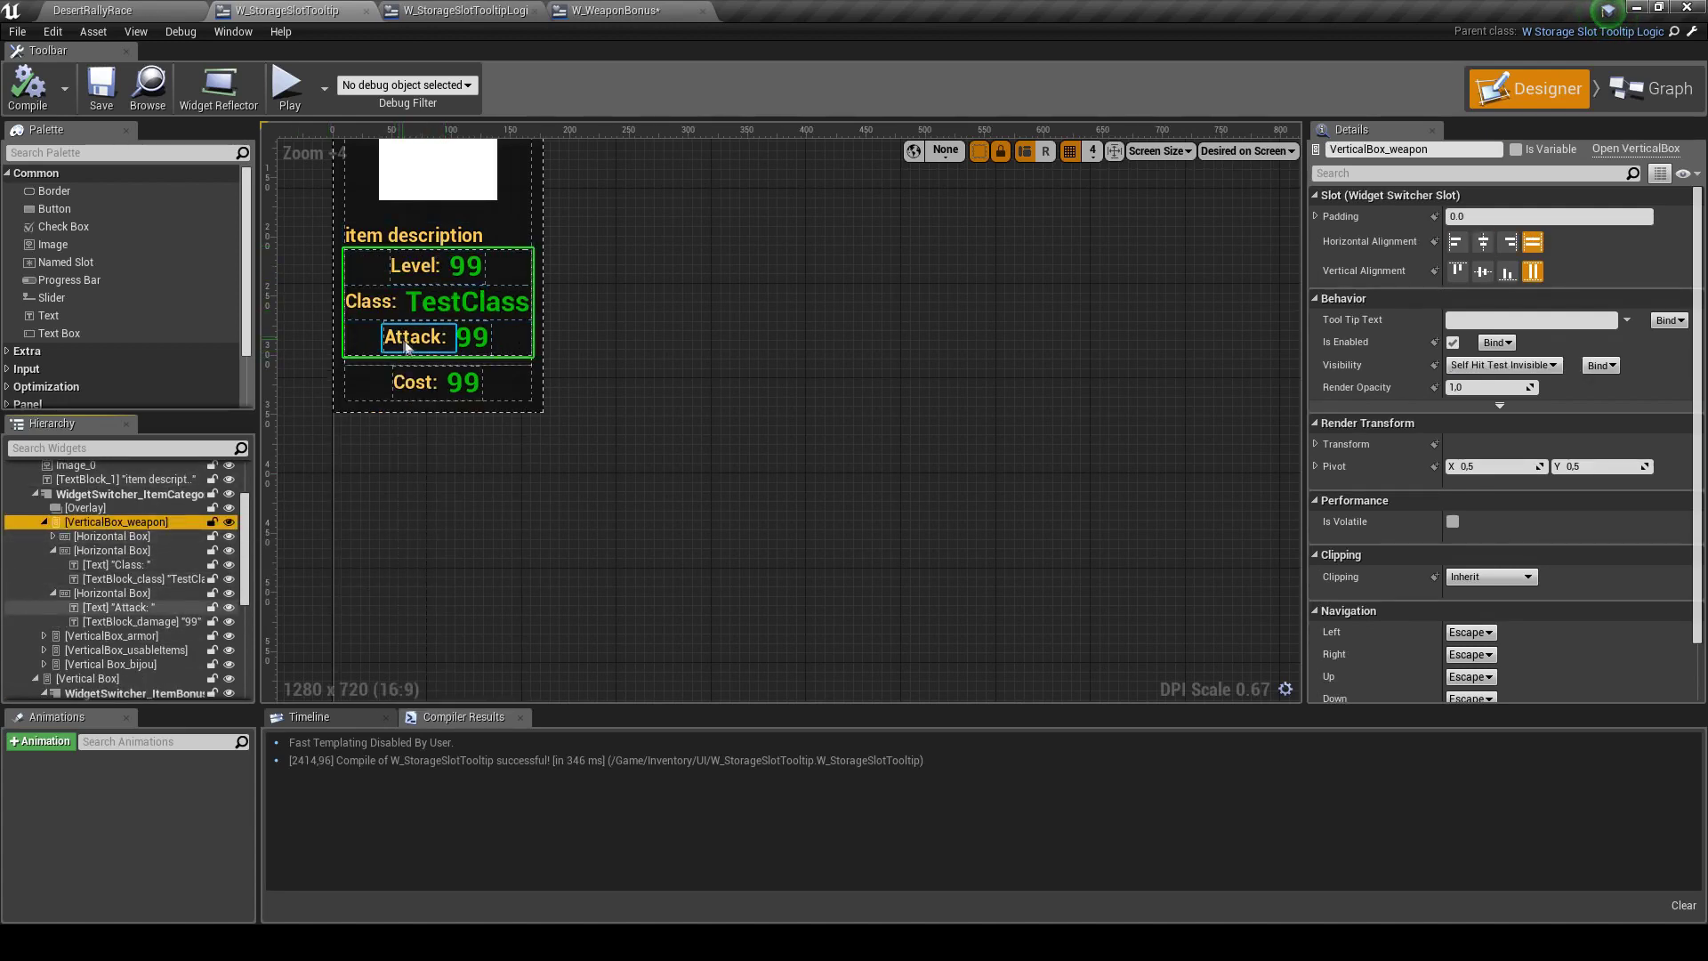
{"action": "scroll", "coordinate": [134, 605], "scroll_direction": "down", "scroll_amount": 5}
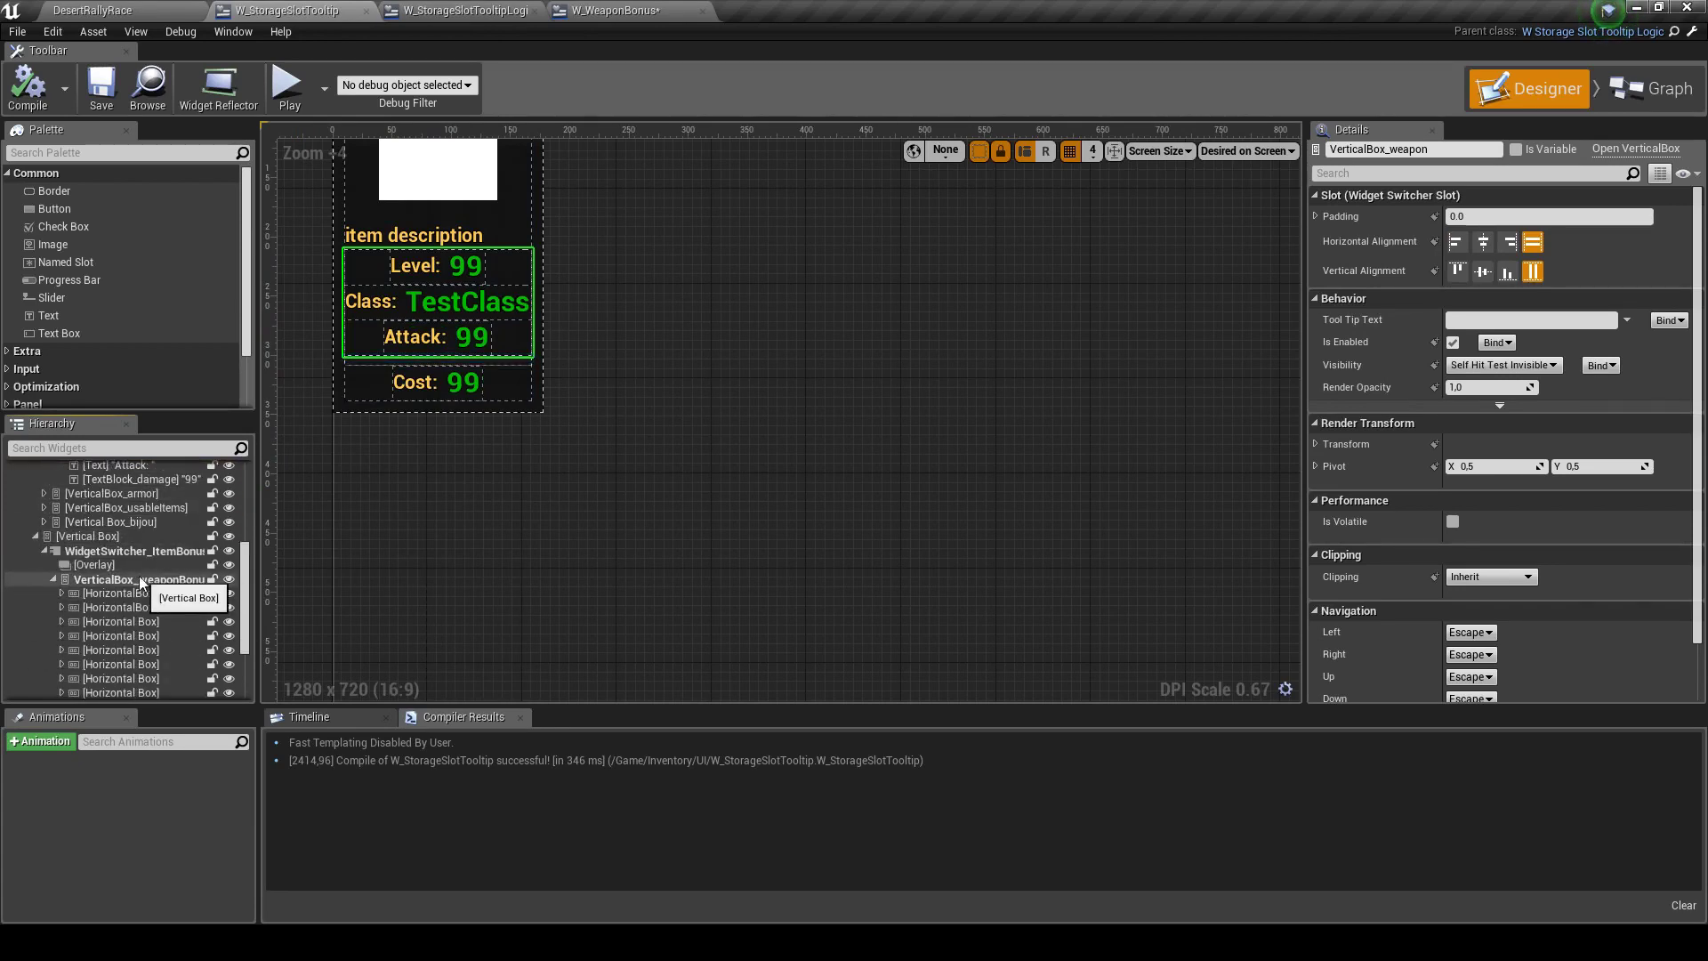
{"action": "left_click", "coordinate": [141, 580]}
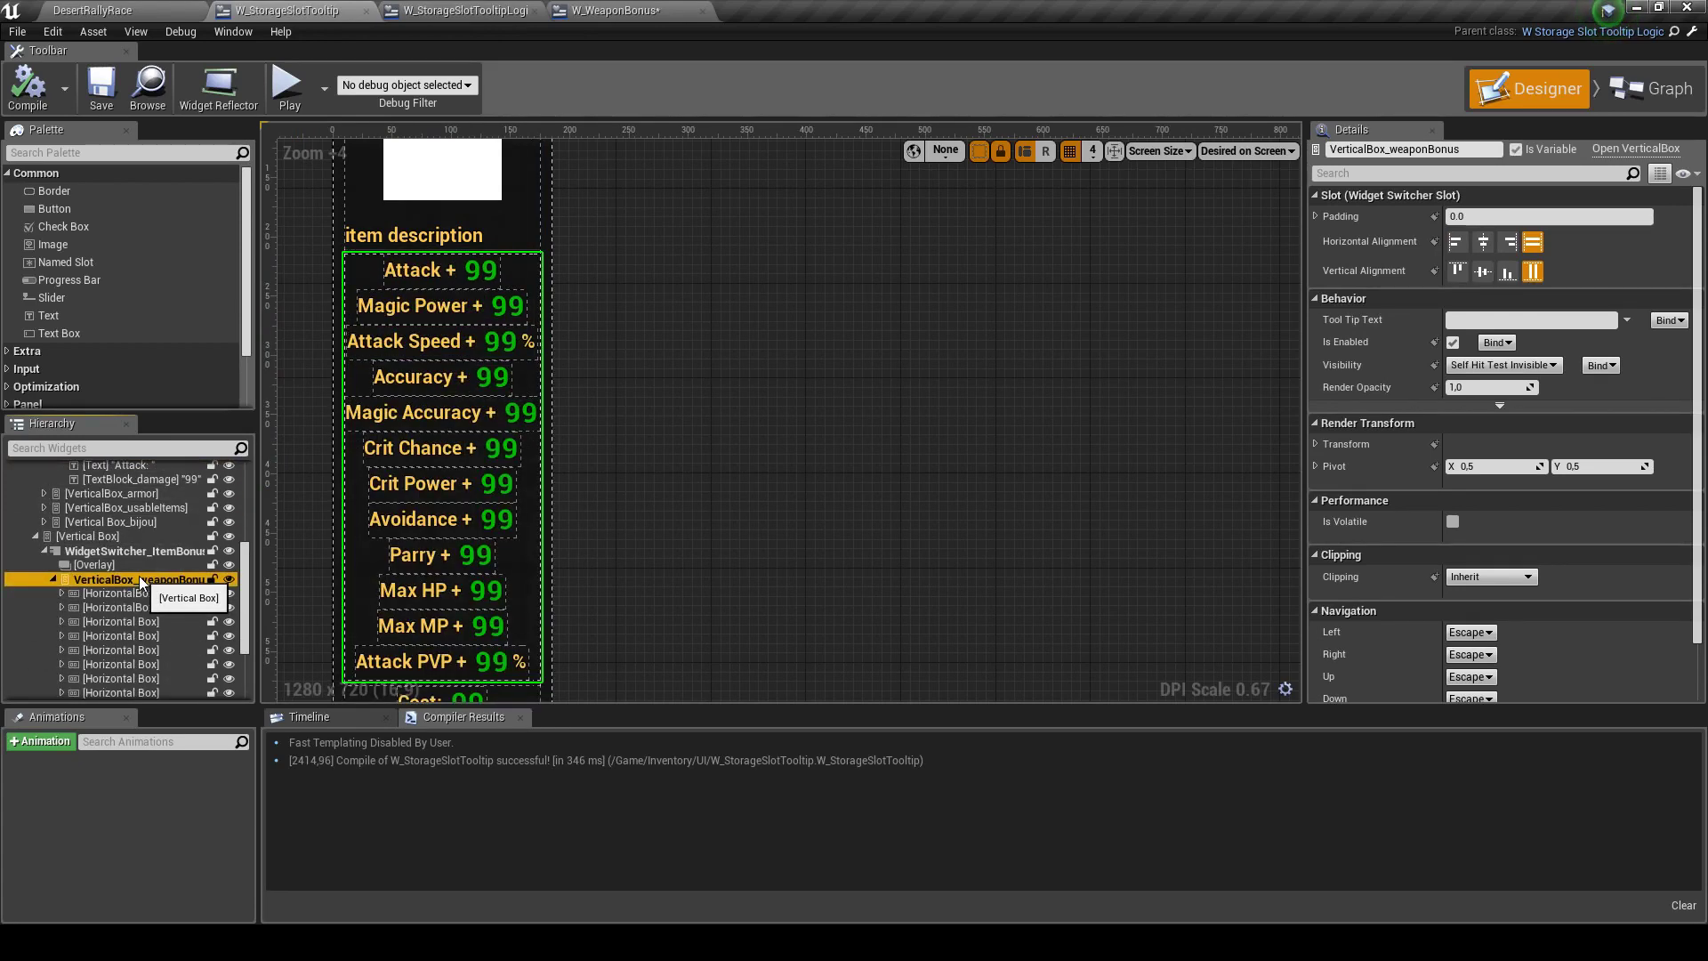
{"action": "scroll", "coordinate": [99, 560], "scroll_direction": "up", "scroll_amount": 5}
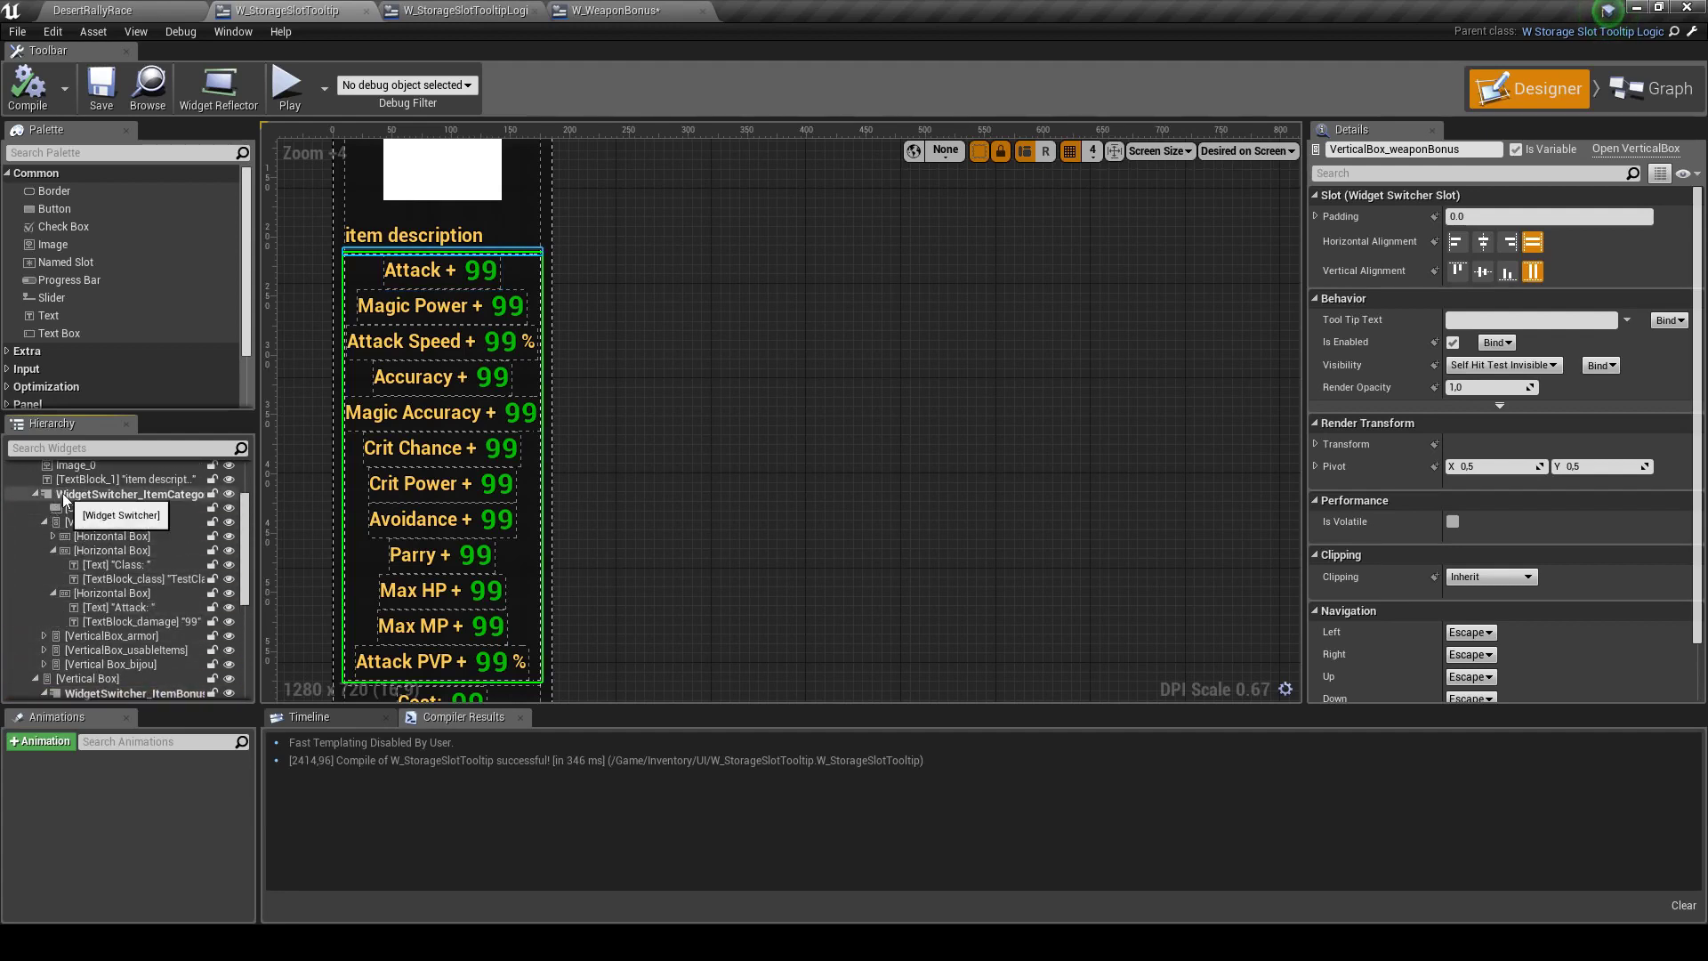
{"action": "left_click", "coordinate": [64, 496]}
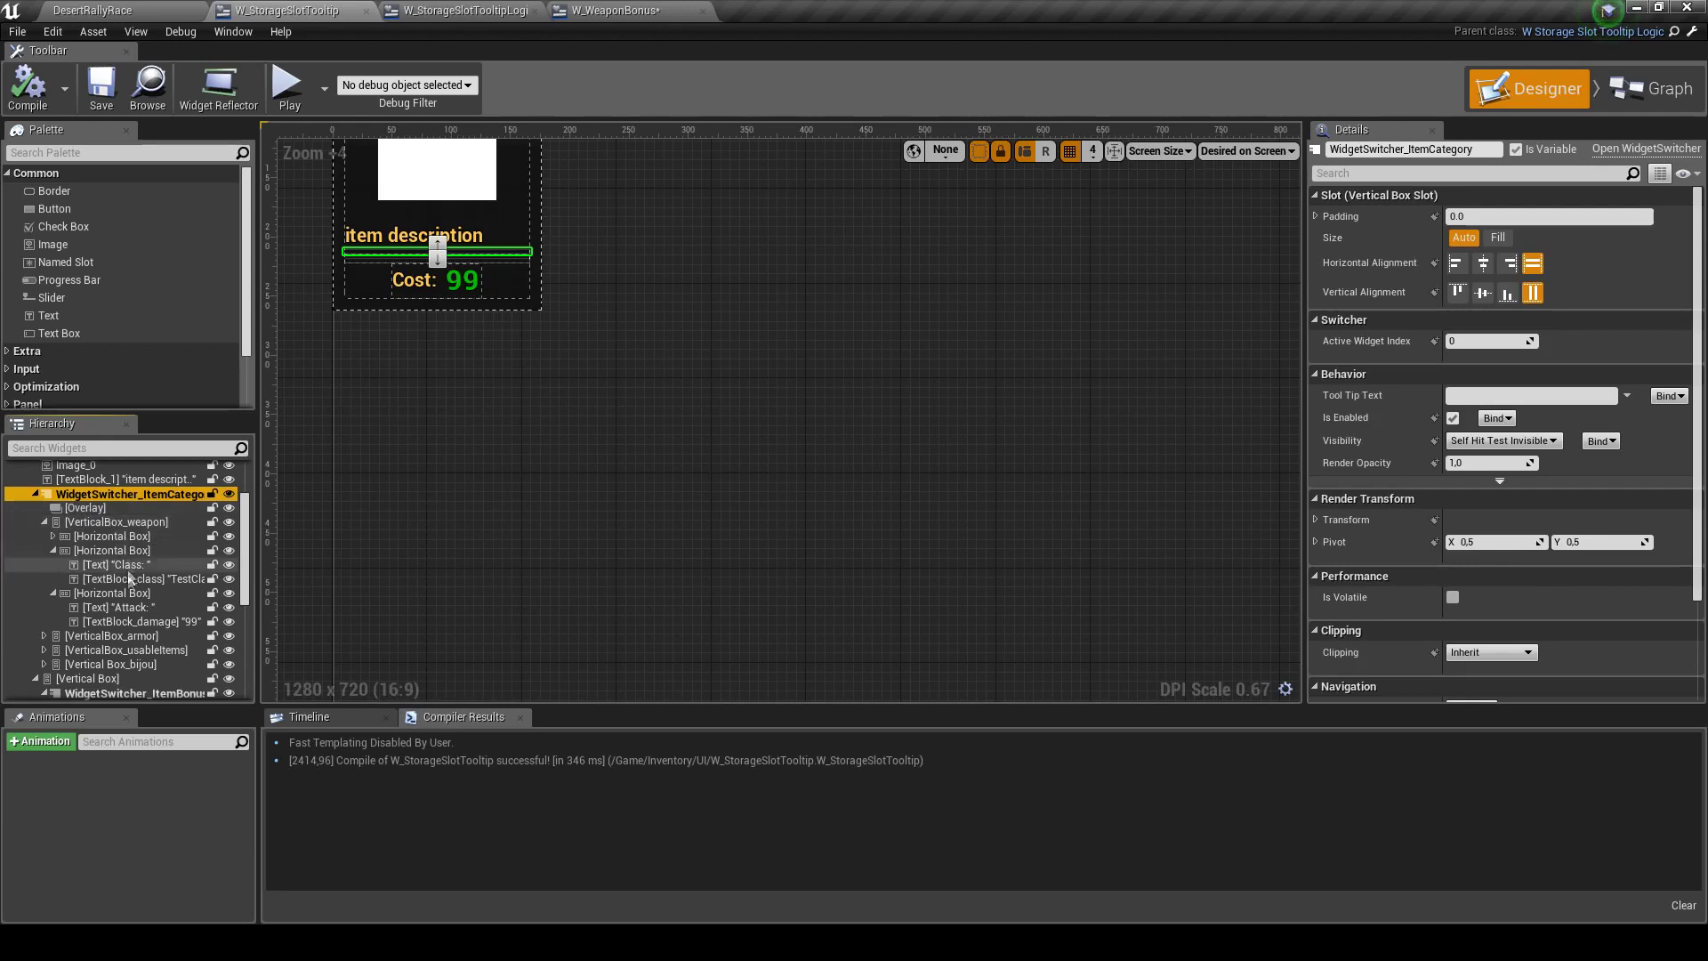
{"action": "scroll", "coordinate": [80, 552], "scroll_direction": "down", "scroll_amount": 2}
{"action": "left_click", "coordinate": [100, 610]}
{"action": "scroll", "coordinate": [102, 609], "scroll_direction": "down", "scroll_amount": 2}
{"action": "left_click", "coordinate": [124, 579]}
{"action": "scroll", "coordinate": [143, 591], "scroll_direction": "down", "scroll_amount": 3}
{"action": "scroll", "coordinate": [156, 589], "scroll_direction": "down", "scroll_amount": 1}
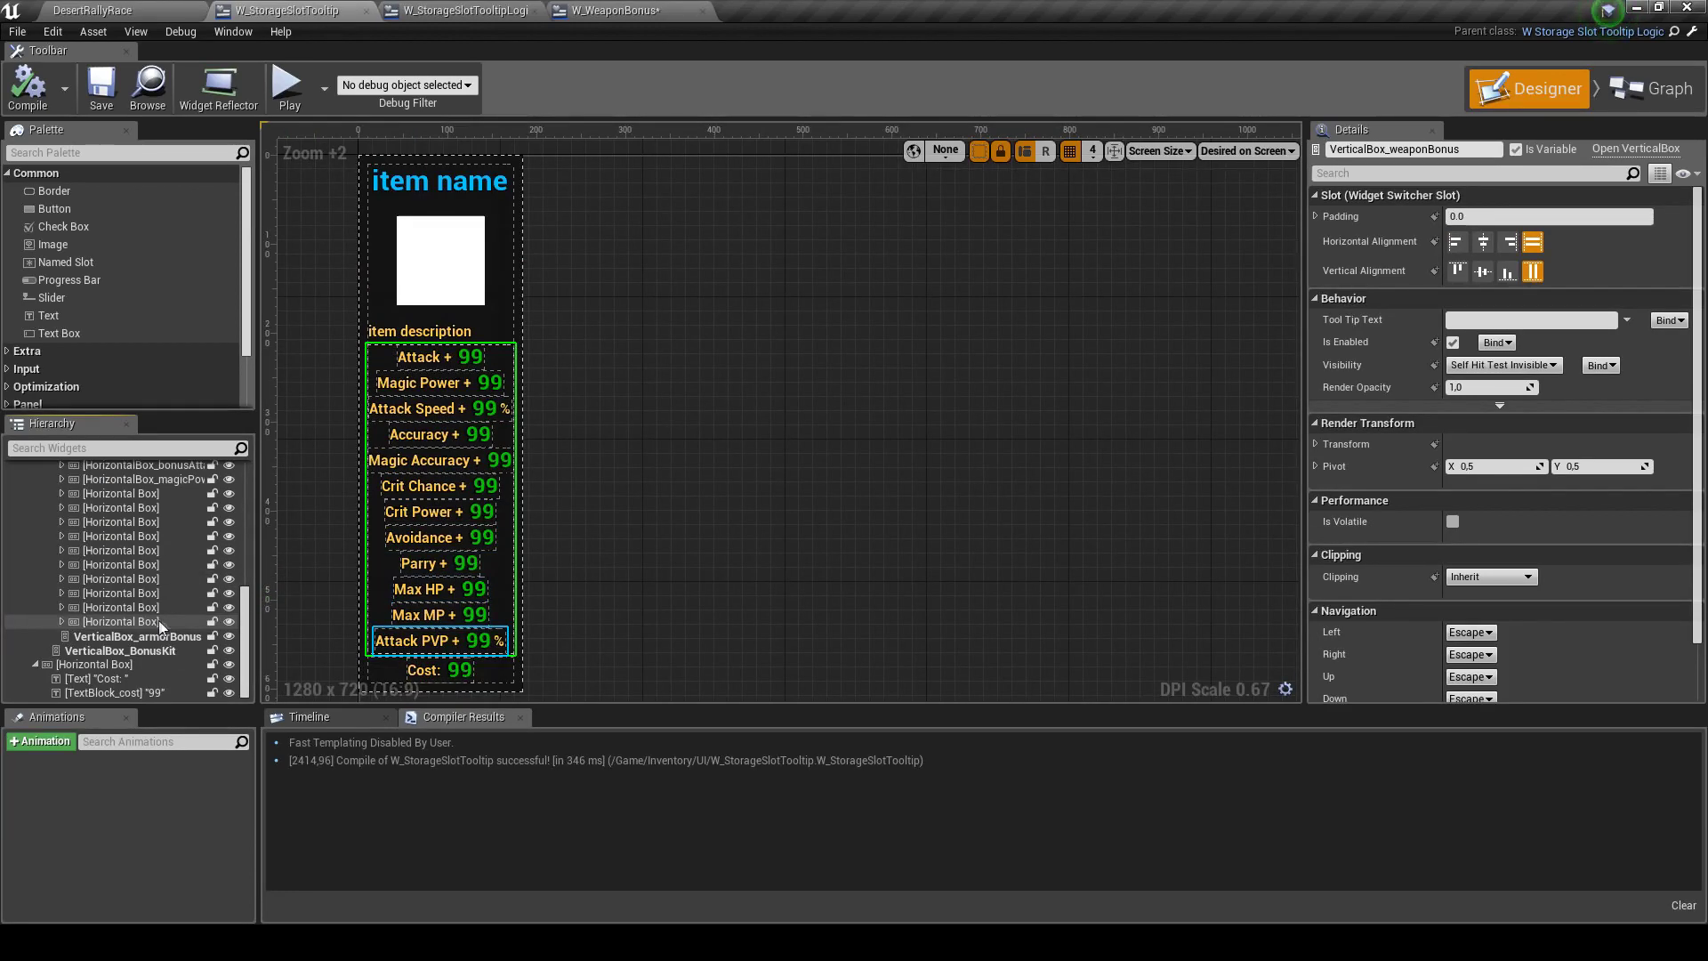
Inspect the Accuracy row's label and value texts in the tooltip's weapon bonus box
{"action": "scroll", "coordinate": [105, 578], "scroll_direction": "up", "scroll_amount": 1}
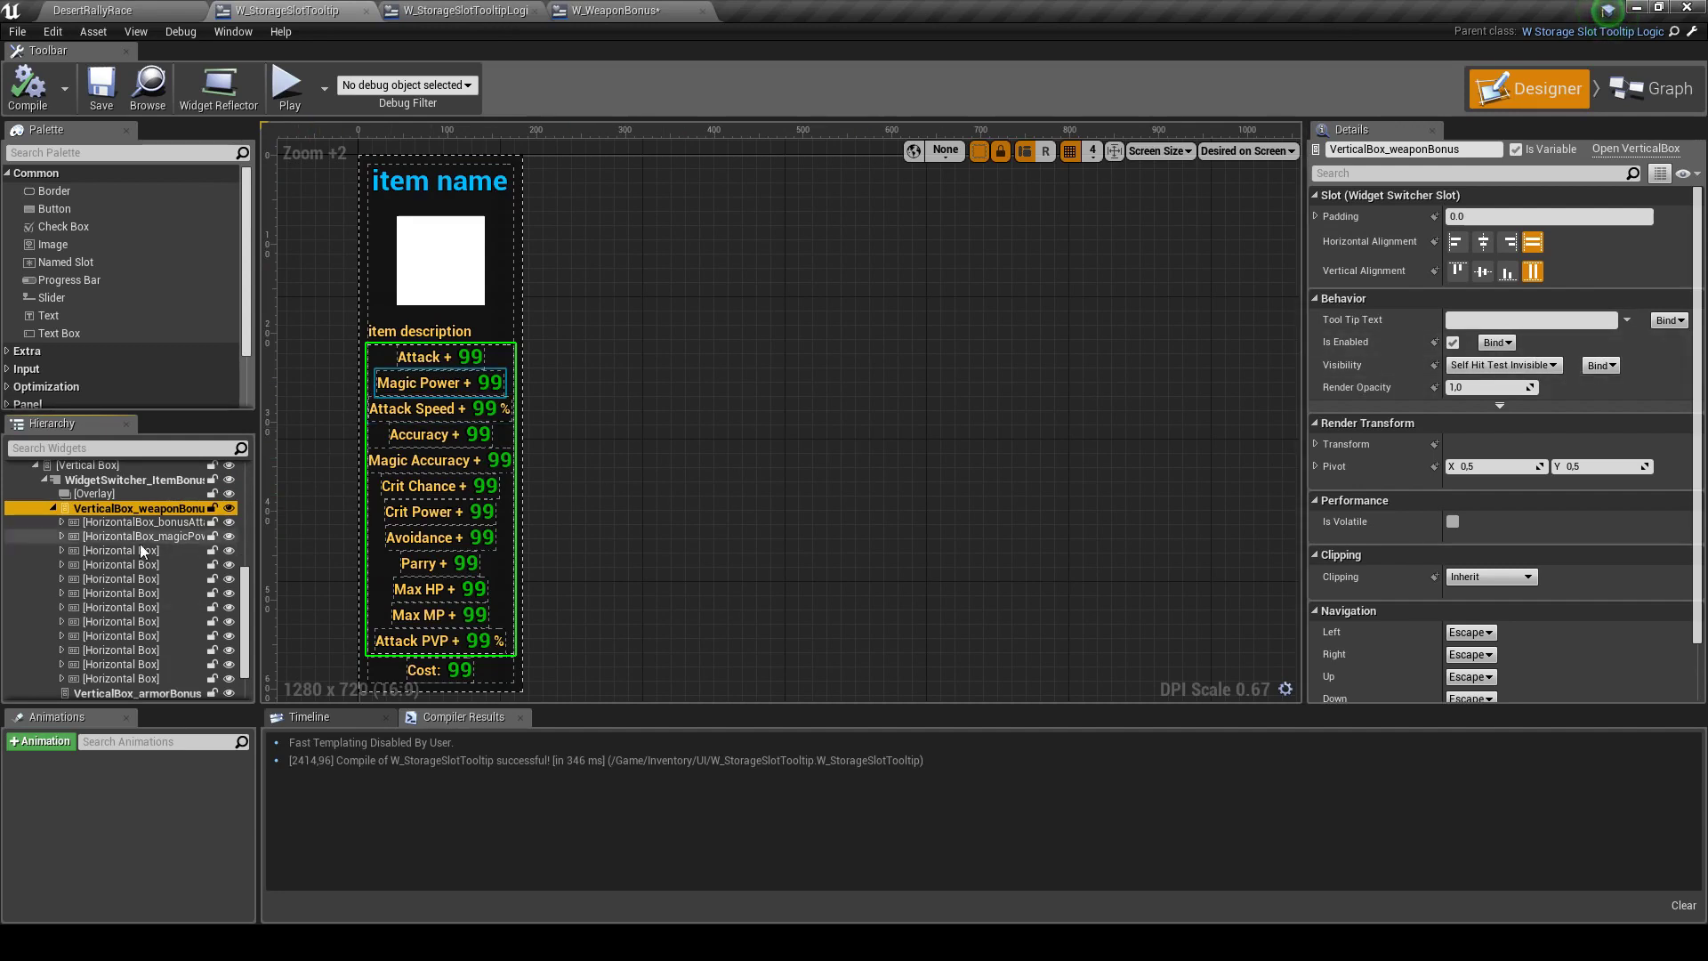
{"action": "left_click", "coordinate": [134, 564]}
{"action": "left_click", "coordinate": [62, 564]}
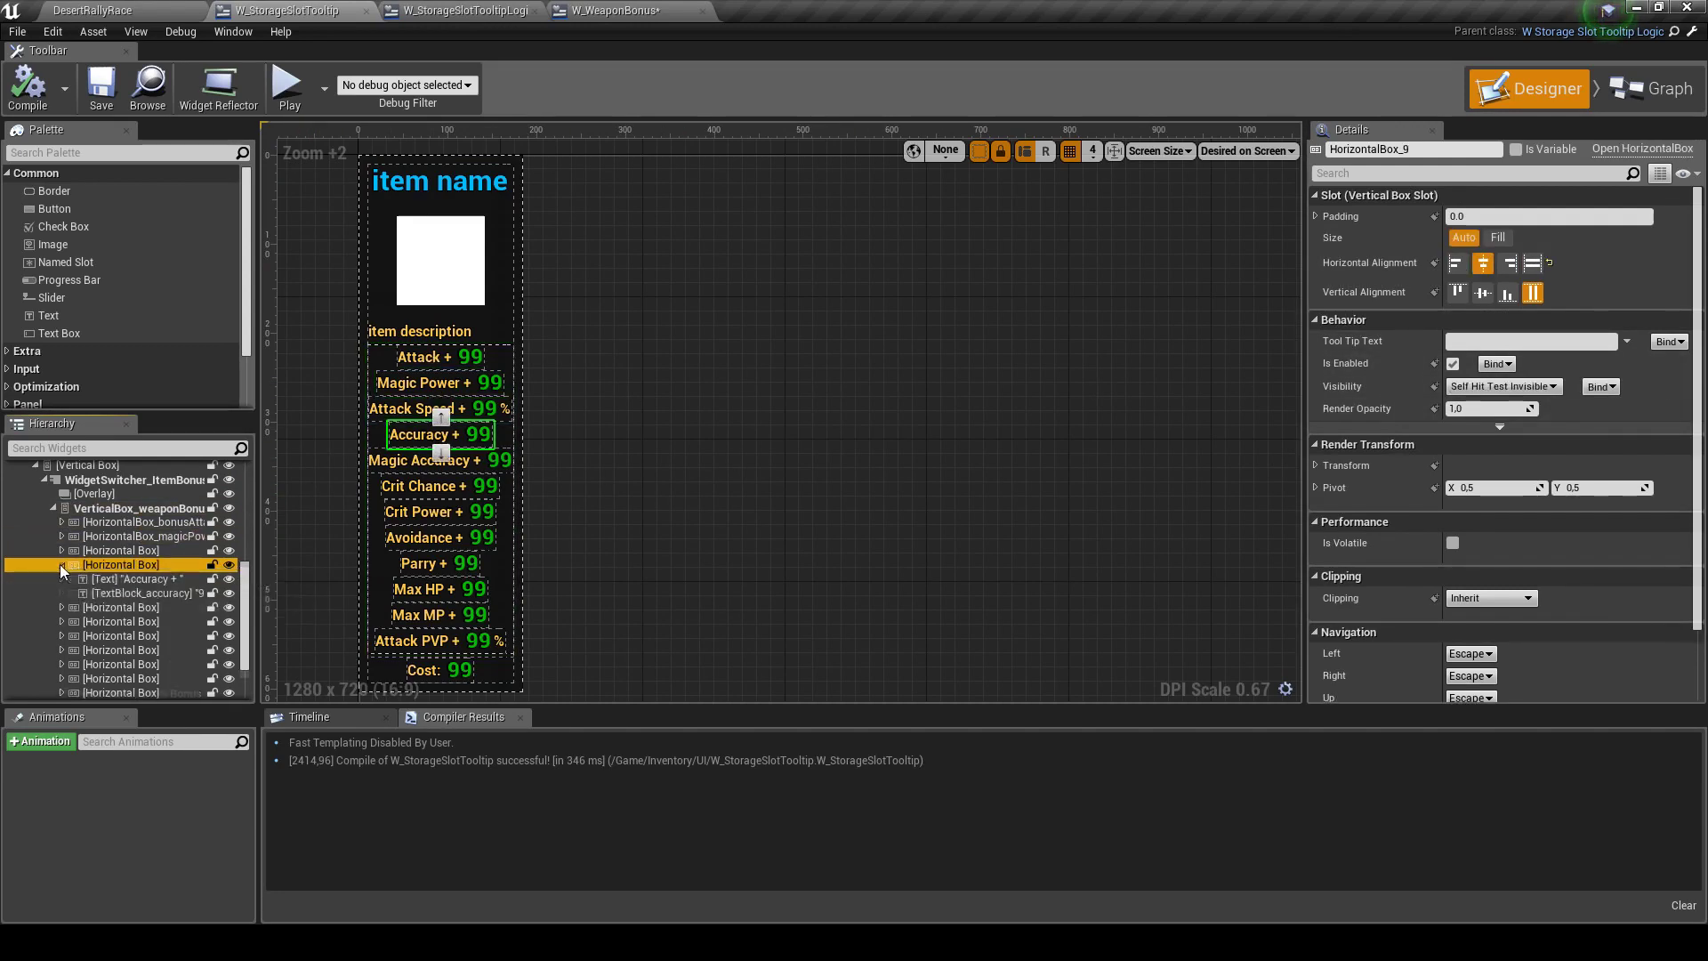
{"action": "left_click", "coordinate": [142, 594]}
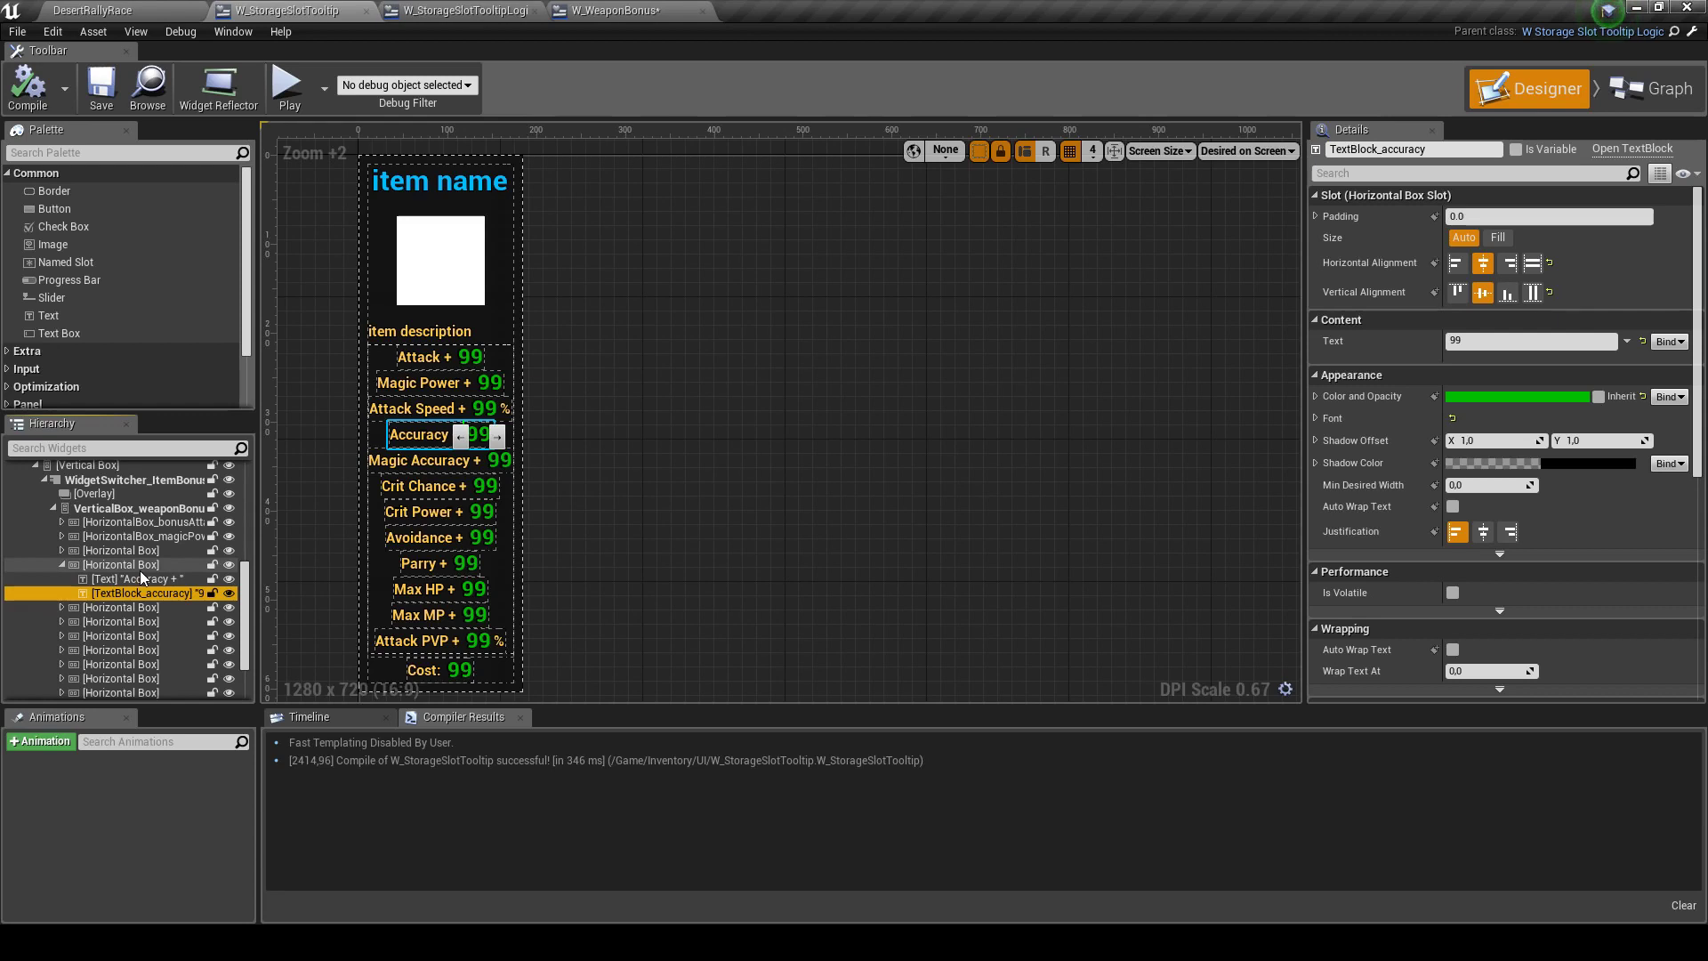
{"action": "left_click", "coordinate": [139, 580]}
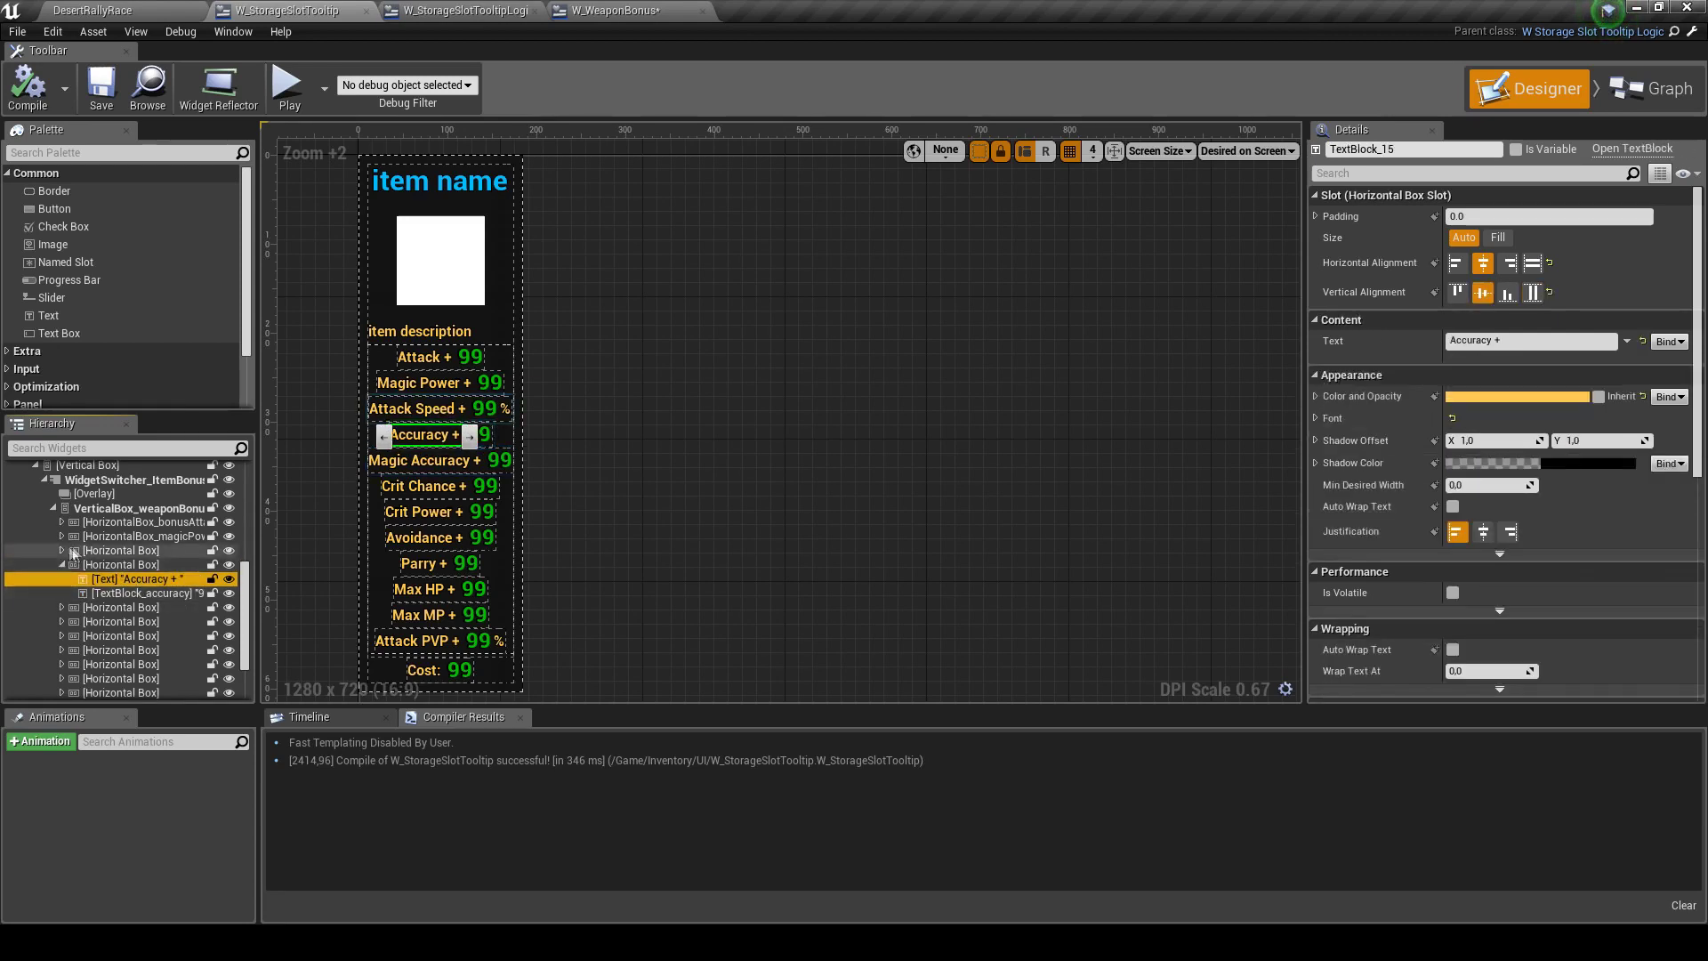
Delete every bonus stat row from Attack through Attack PVP in the tooltip's weapon bonus box
{"action": "left_click", "coordinate": [93, 521]}
{"action": "scroll", "coordinate": [143, 605], "scroll_direction": "down", "scroll_amount": 2}
{"action": "left_click", "coordinate": [141, 622], "text": "shift"}
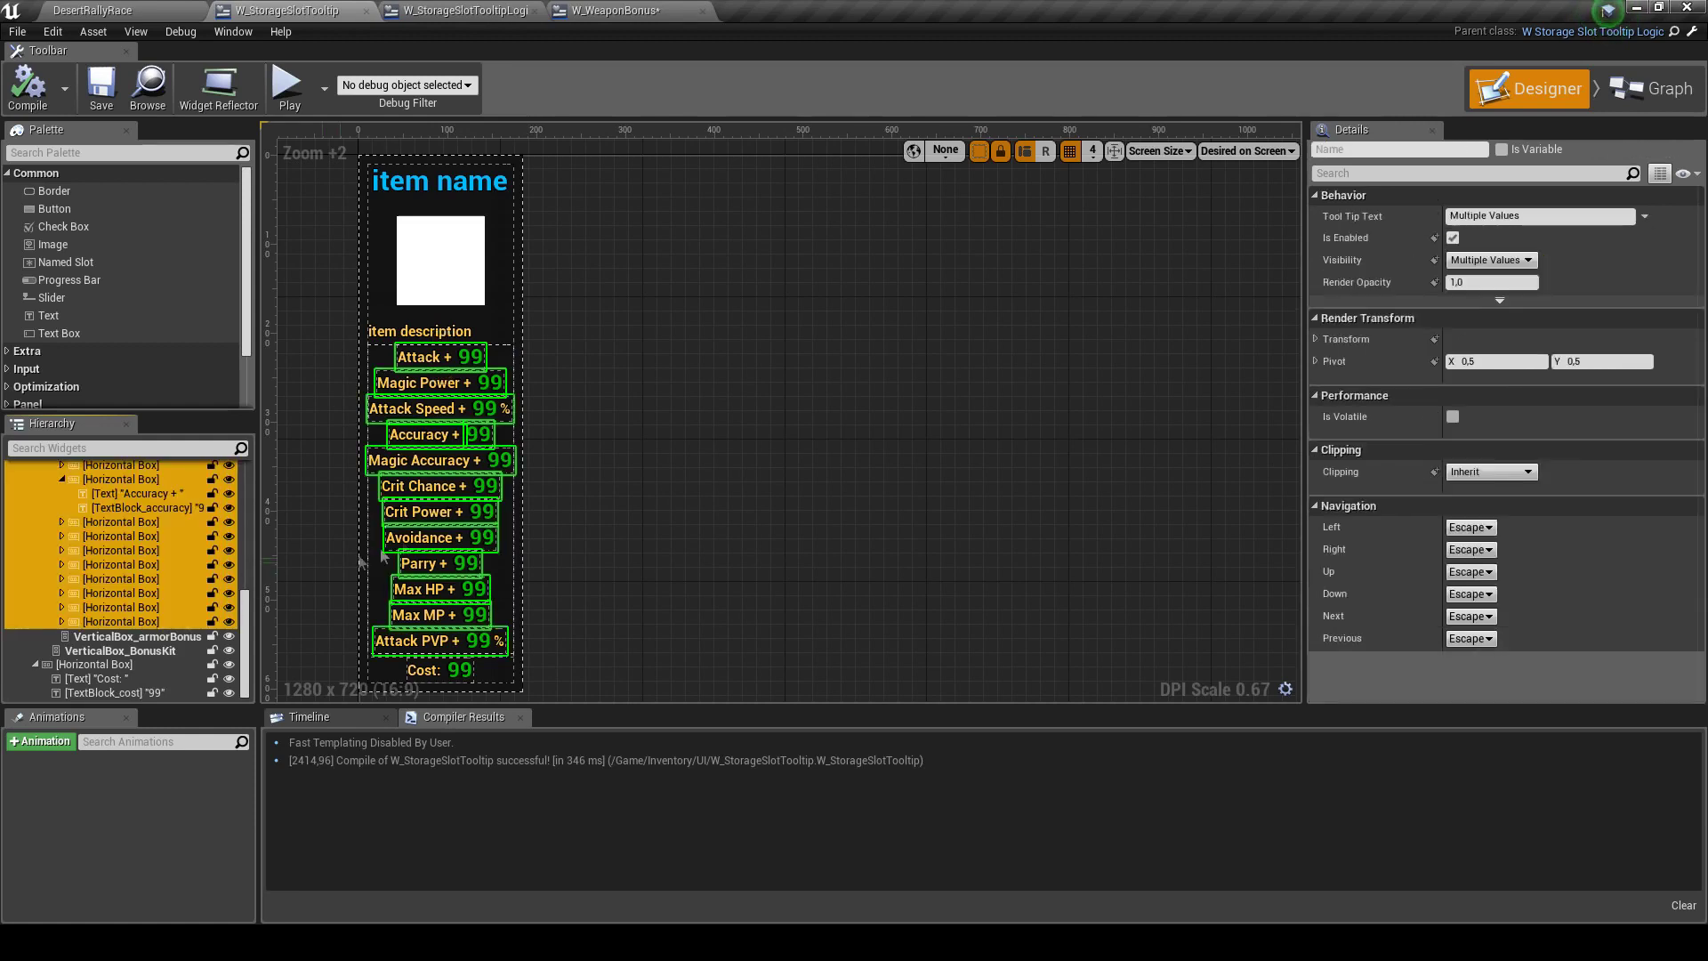
{"action": "key", "text": "Delete"}
{"action": "left_click", "coordinate": [634, 10]}
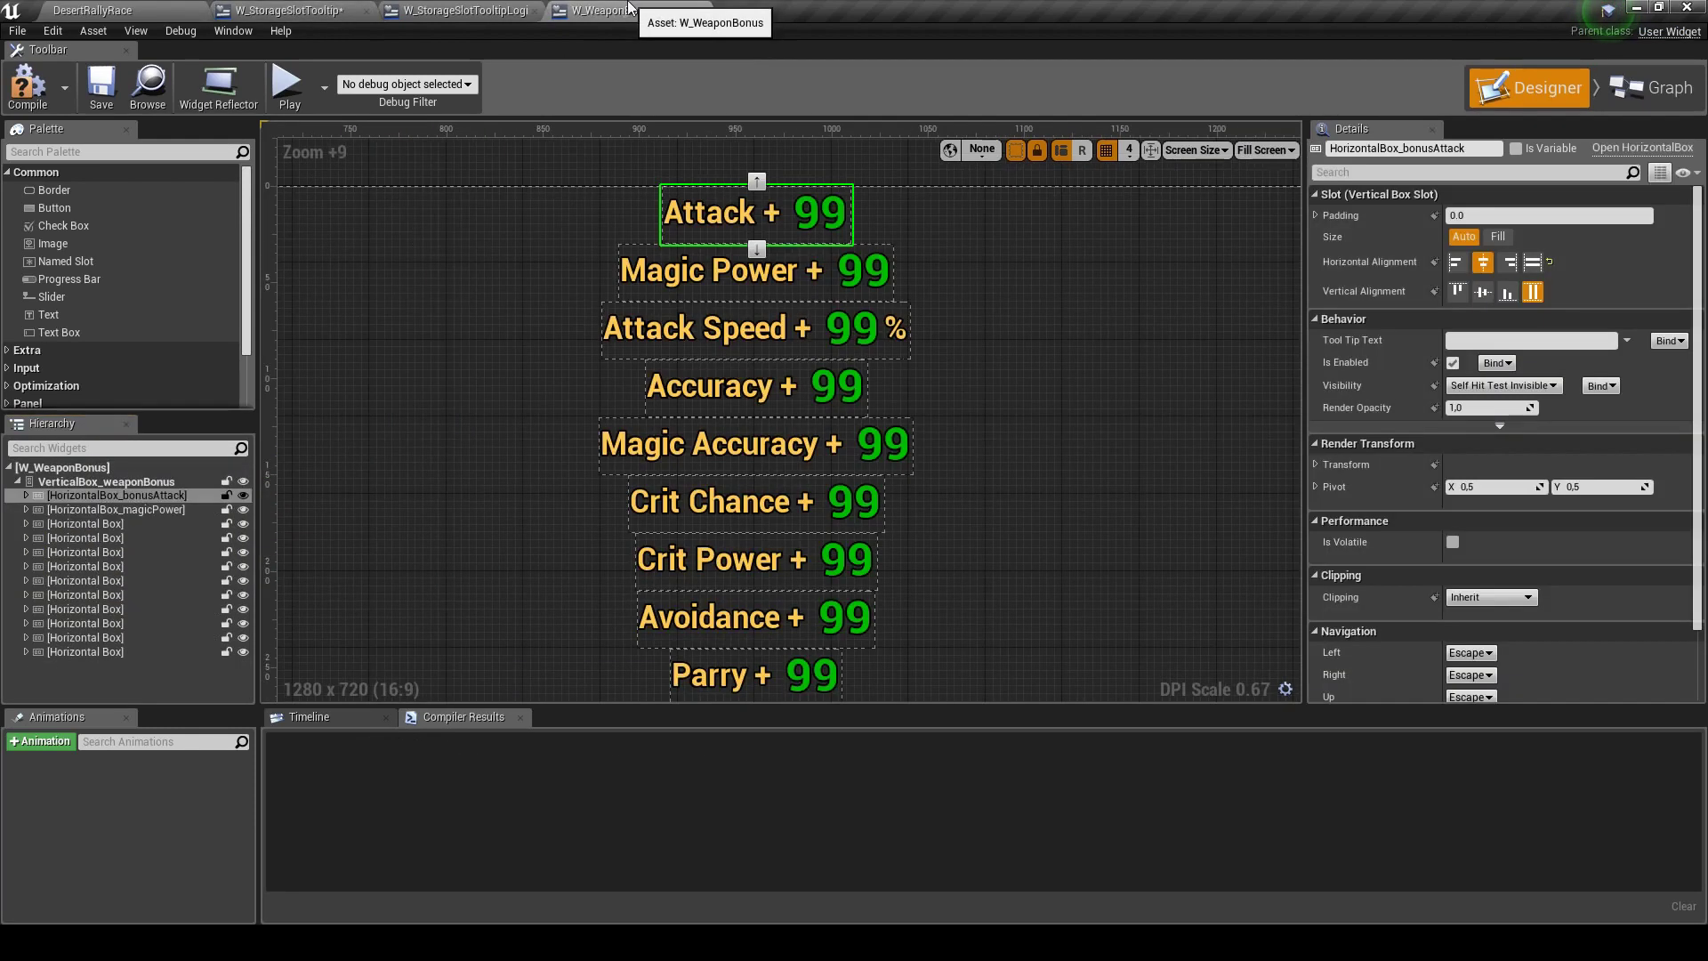
Save the W_WeaponBonus widget
{"action": "left_click", "coordinate": [100, 92]}
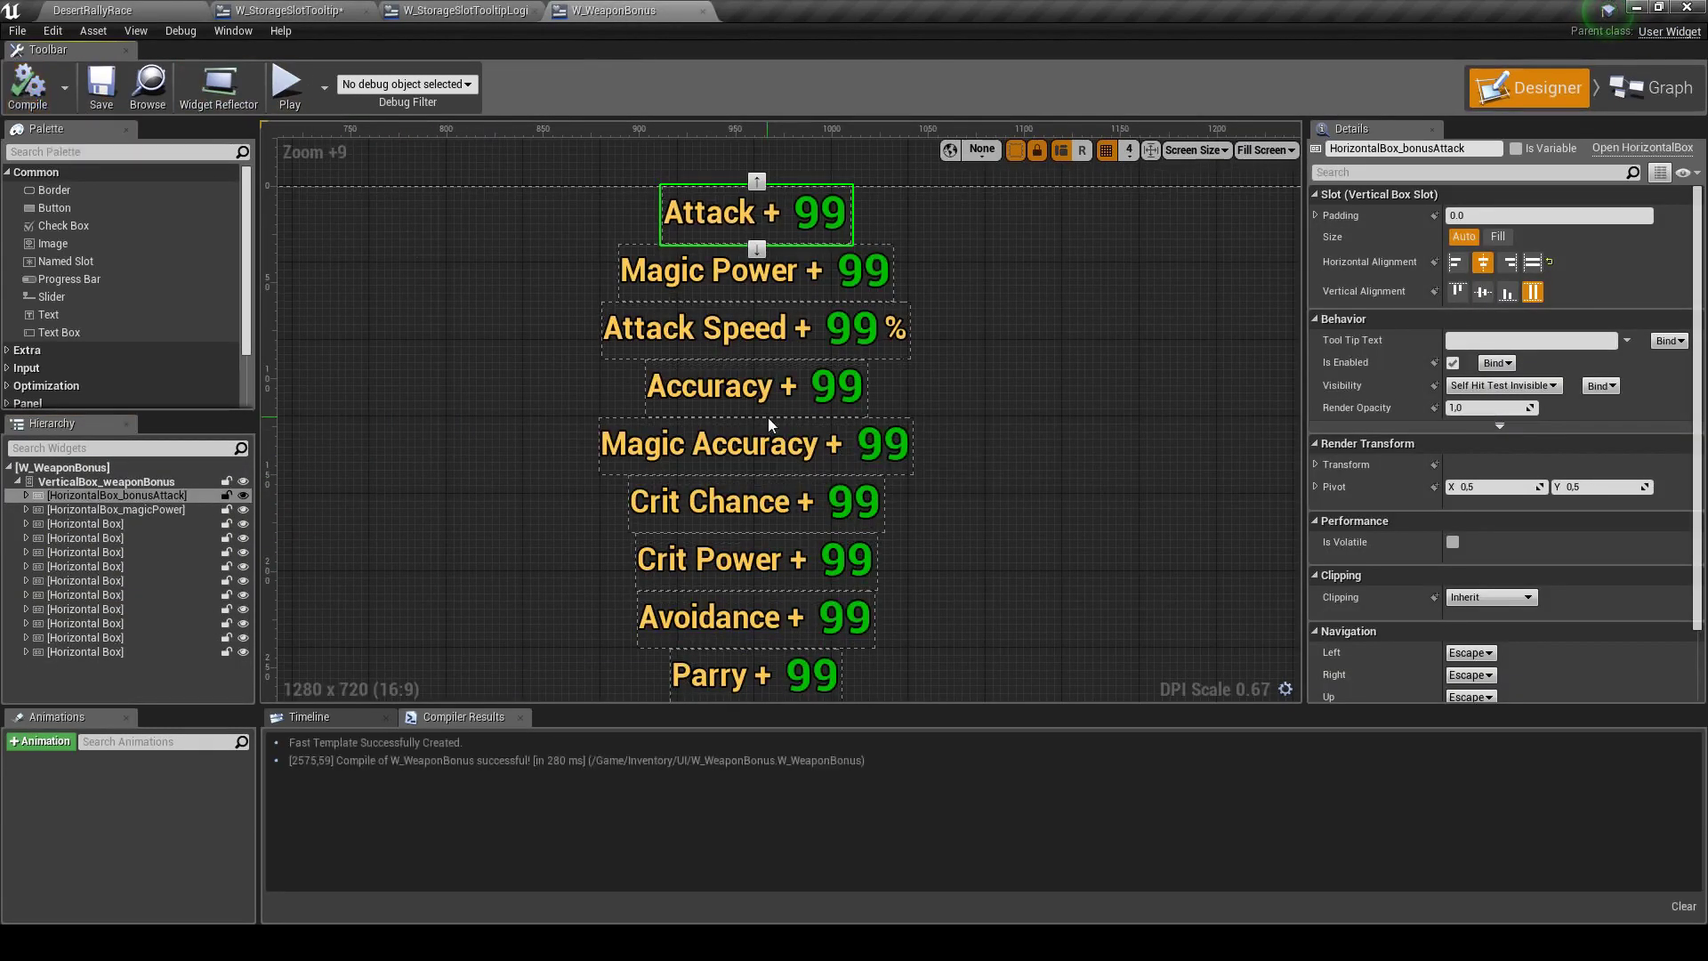
{"action": "scroll", "coordinate": [856, 542], "scroll_direction": "down", "scroll_amount": 8}
{"action": "scroll", "coordinate": [856, 542], "scroll_direction": "down", "scroll_amount": 2}
{"action": "scroll", "coordinate": [846, 380], "scroll_direction": "up", "scroll_amount": 6}
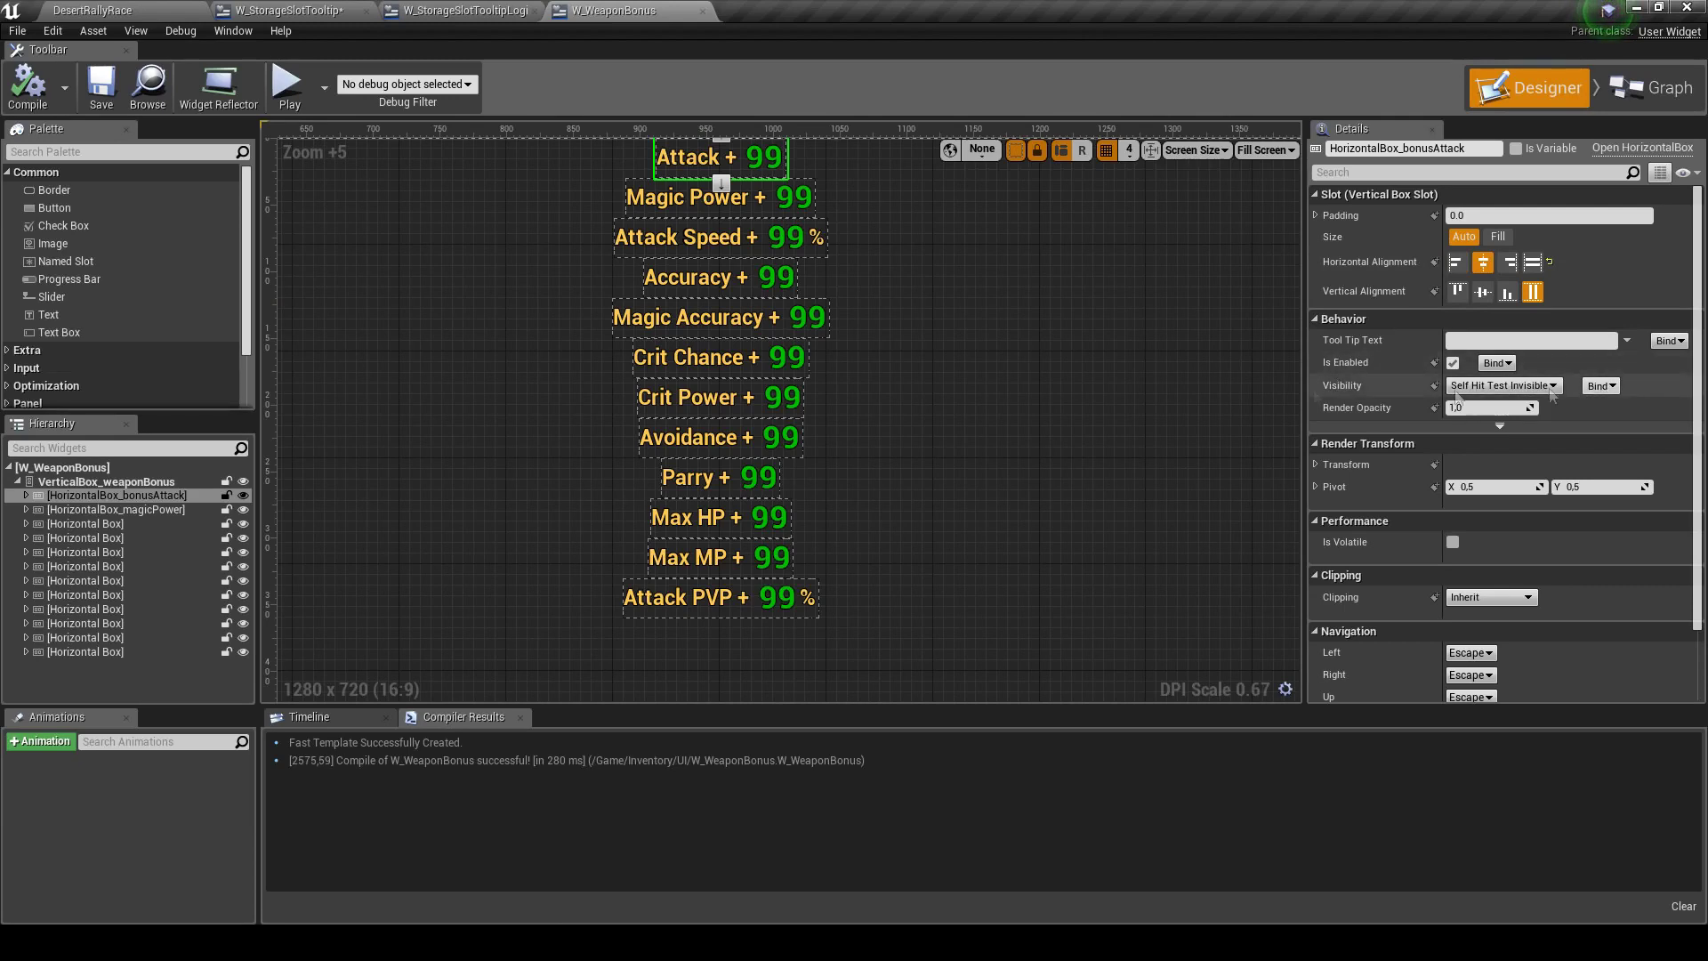
Step through the bonus stat rows from Magic Power down to Attack PVP
{"action": "left_click", "coordinate": [703, 201]}
{"action": "scroll", "coordinate": [454, 351], "scroll_direction": "up", "scroll_amount": 1}
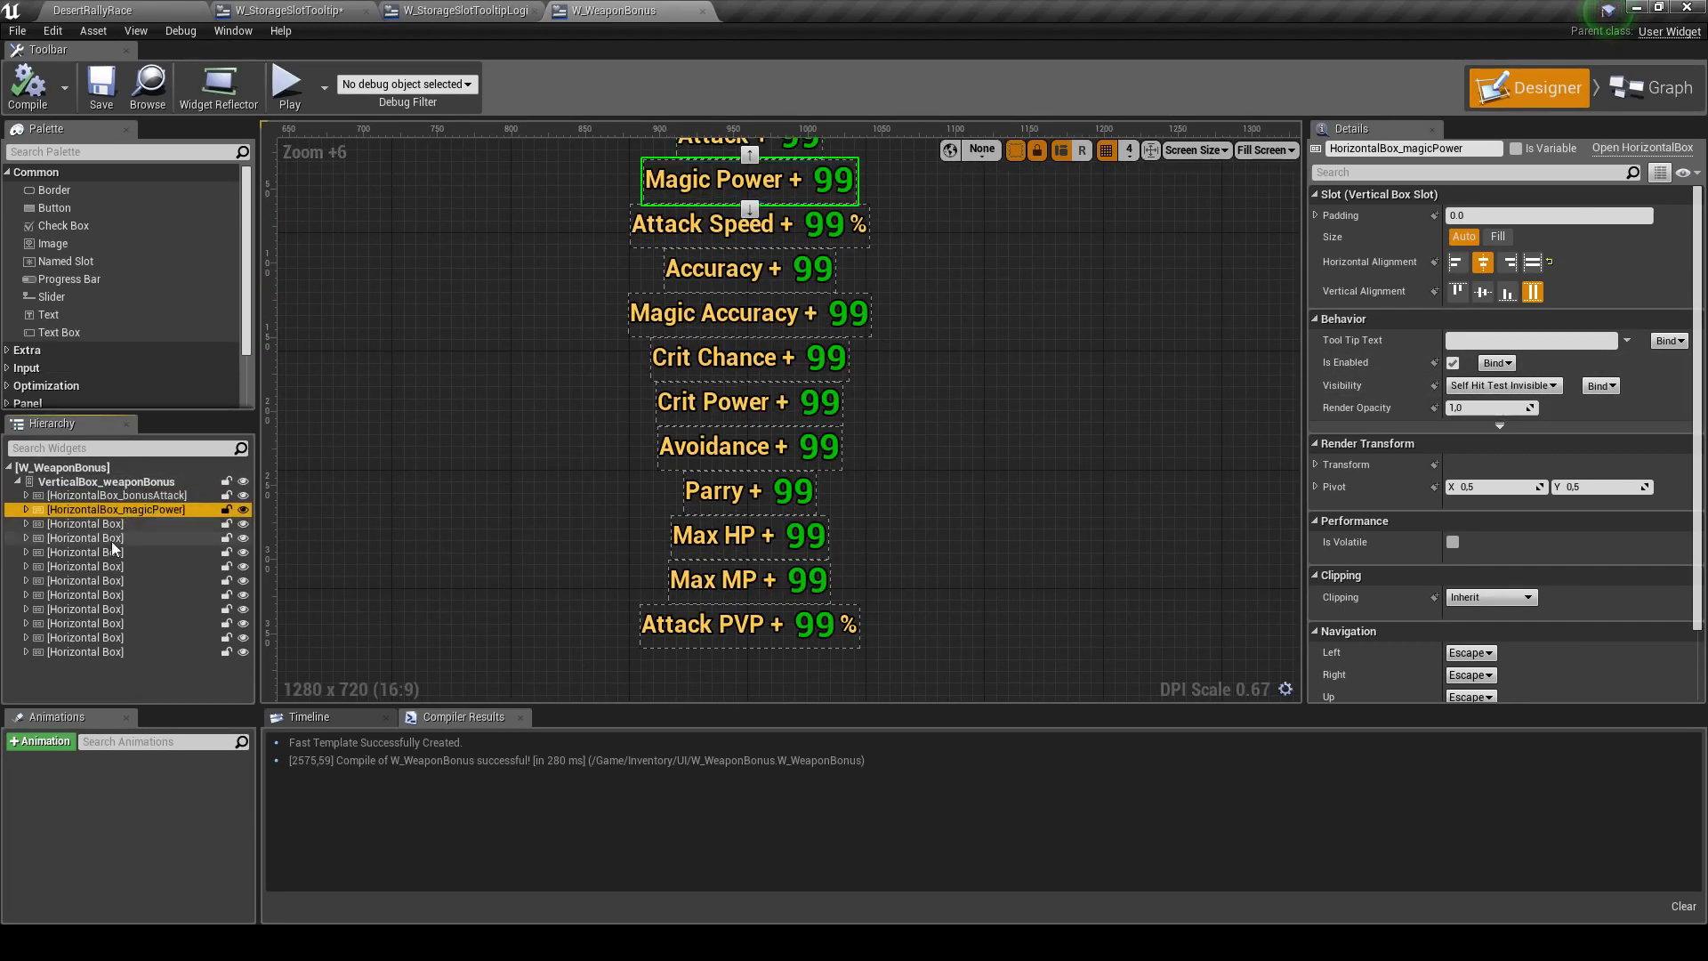
{"action": "left_click", "coordinate": [107, 538]}
{"action": "left_click", "coordinate": [112, 552]}
{"action": "left_click", "coordinate": [119, 567]}
{"action": "left_click", "coordinate": [125, 581]}
{"action": "left_click", "coordinate": [126, 595]}
{"action": "left_click", "coordinate": [123, 609]}
{"action": "left_click", "coordinate": [121, 623]}
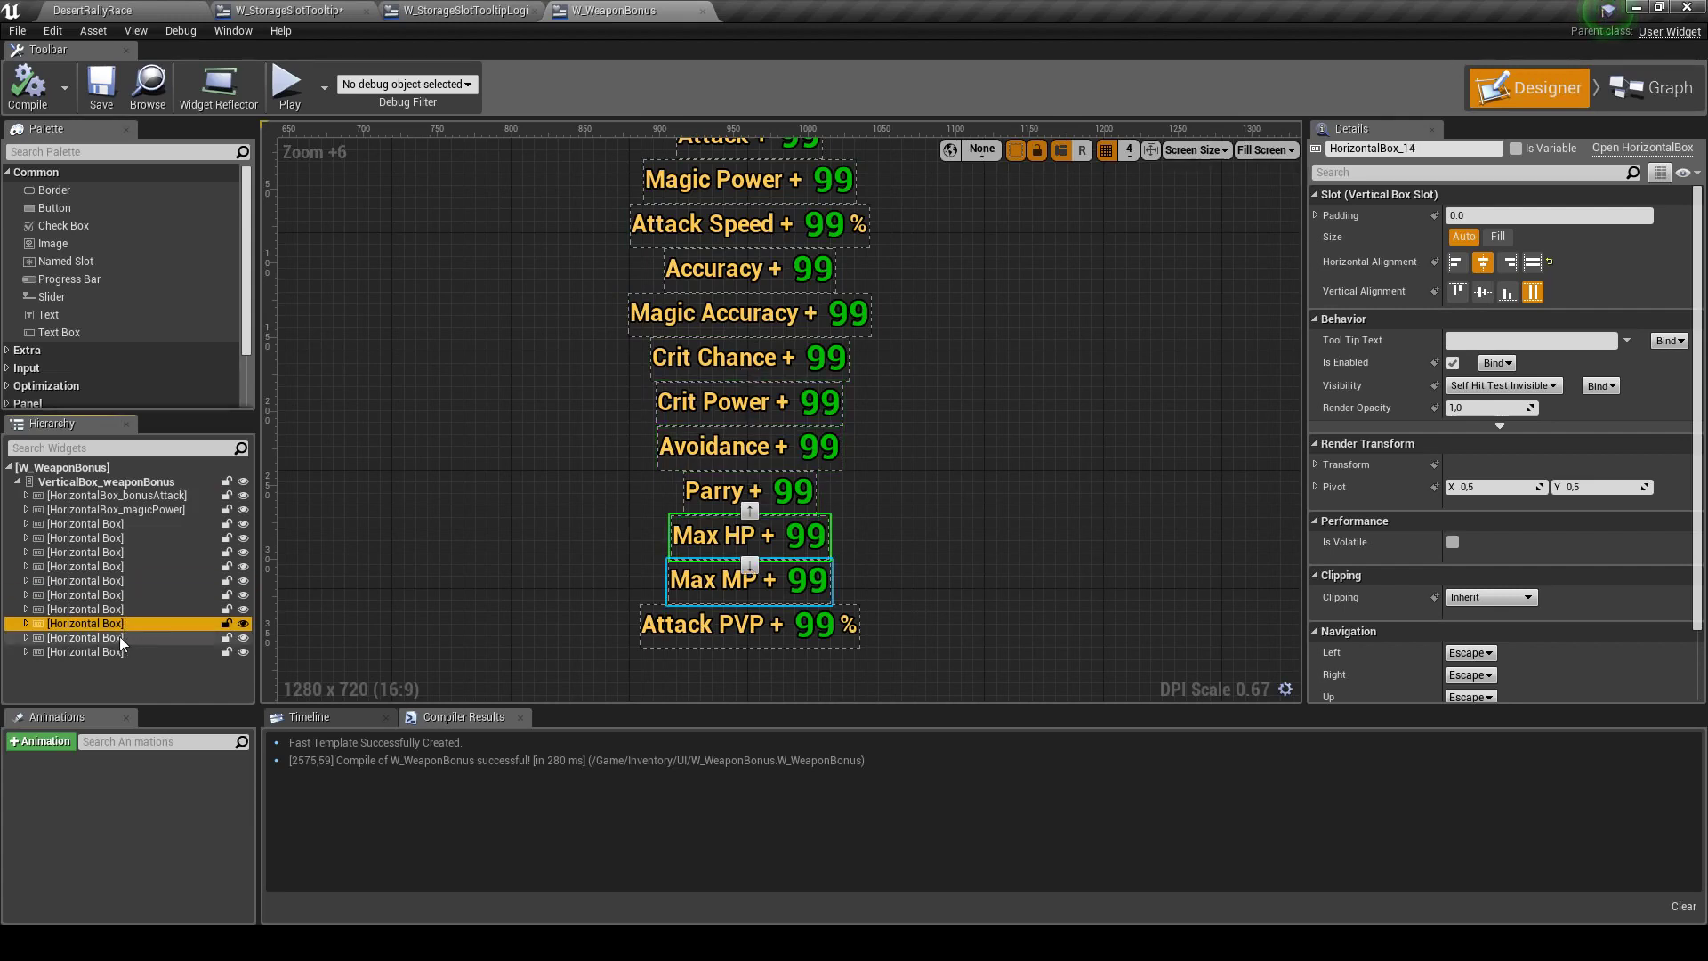
{"action": "left_click", "coordinate": [119, 638]}
{"action": "left_click", "coordinate": [116, 652]}
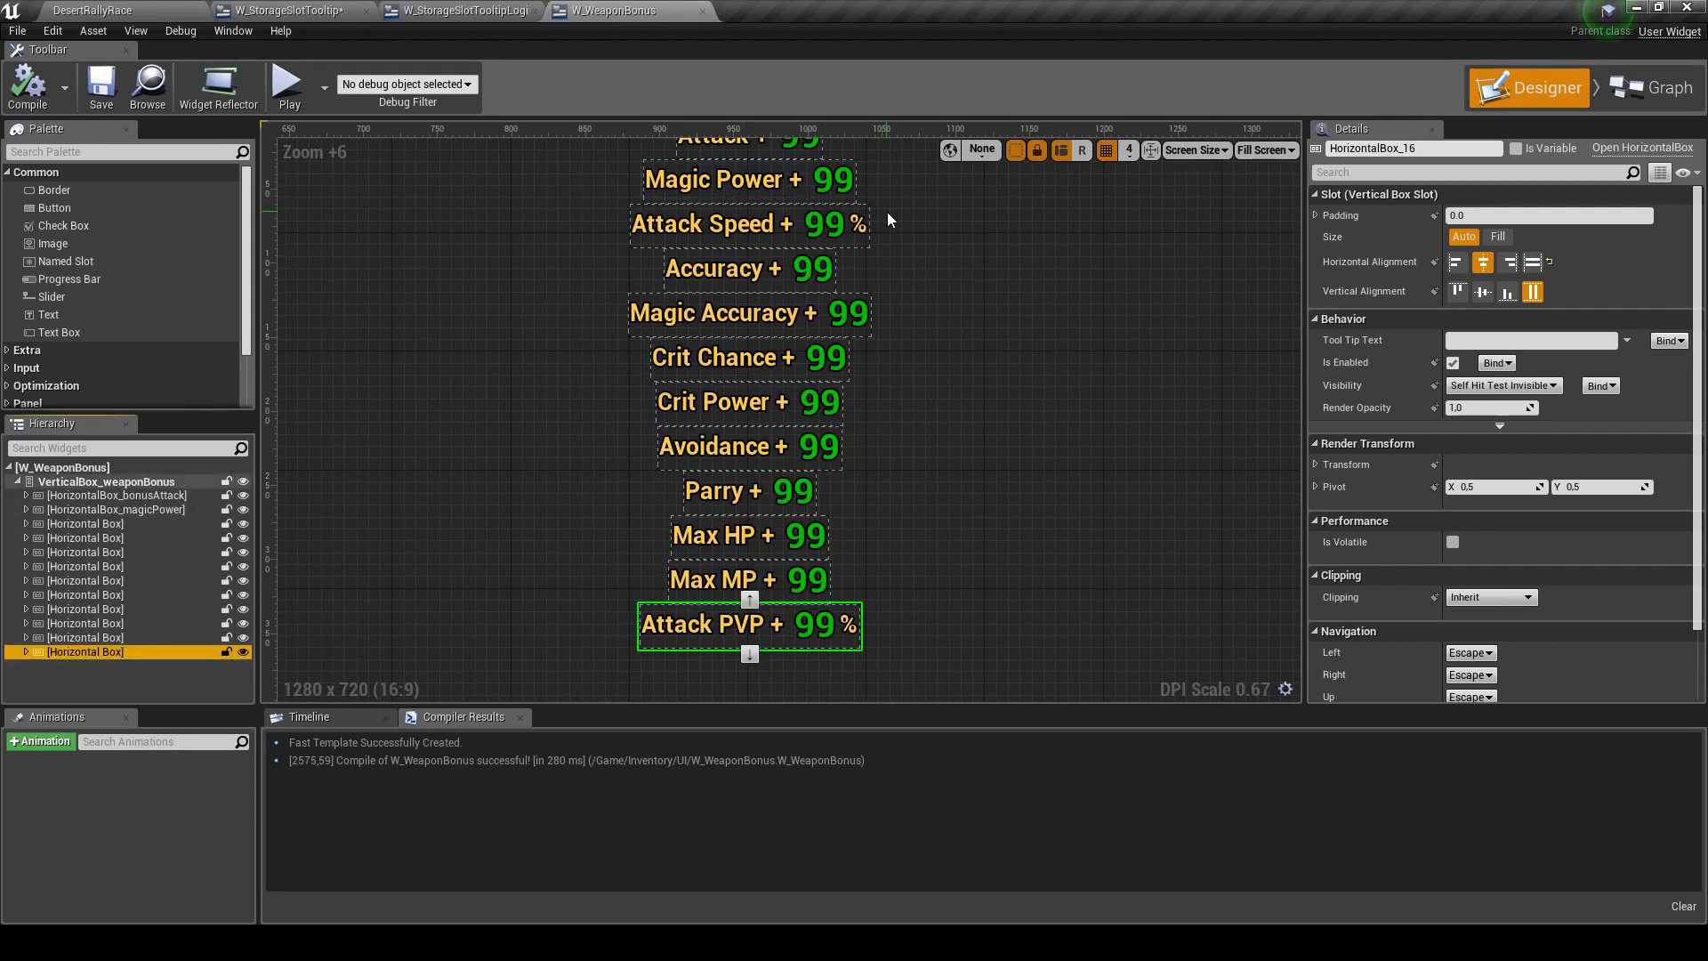
{"action": "scroll", "coordinate": [845, 209], "scroll_direction": "up", "scroll_amount": 2}
Inspect the Attack row's 'Attack +' label and its 99 value text
{"action": "left_click", "coordinate": [811, 209]}
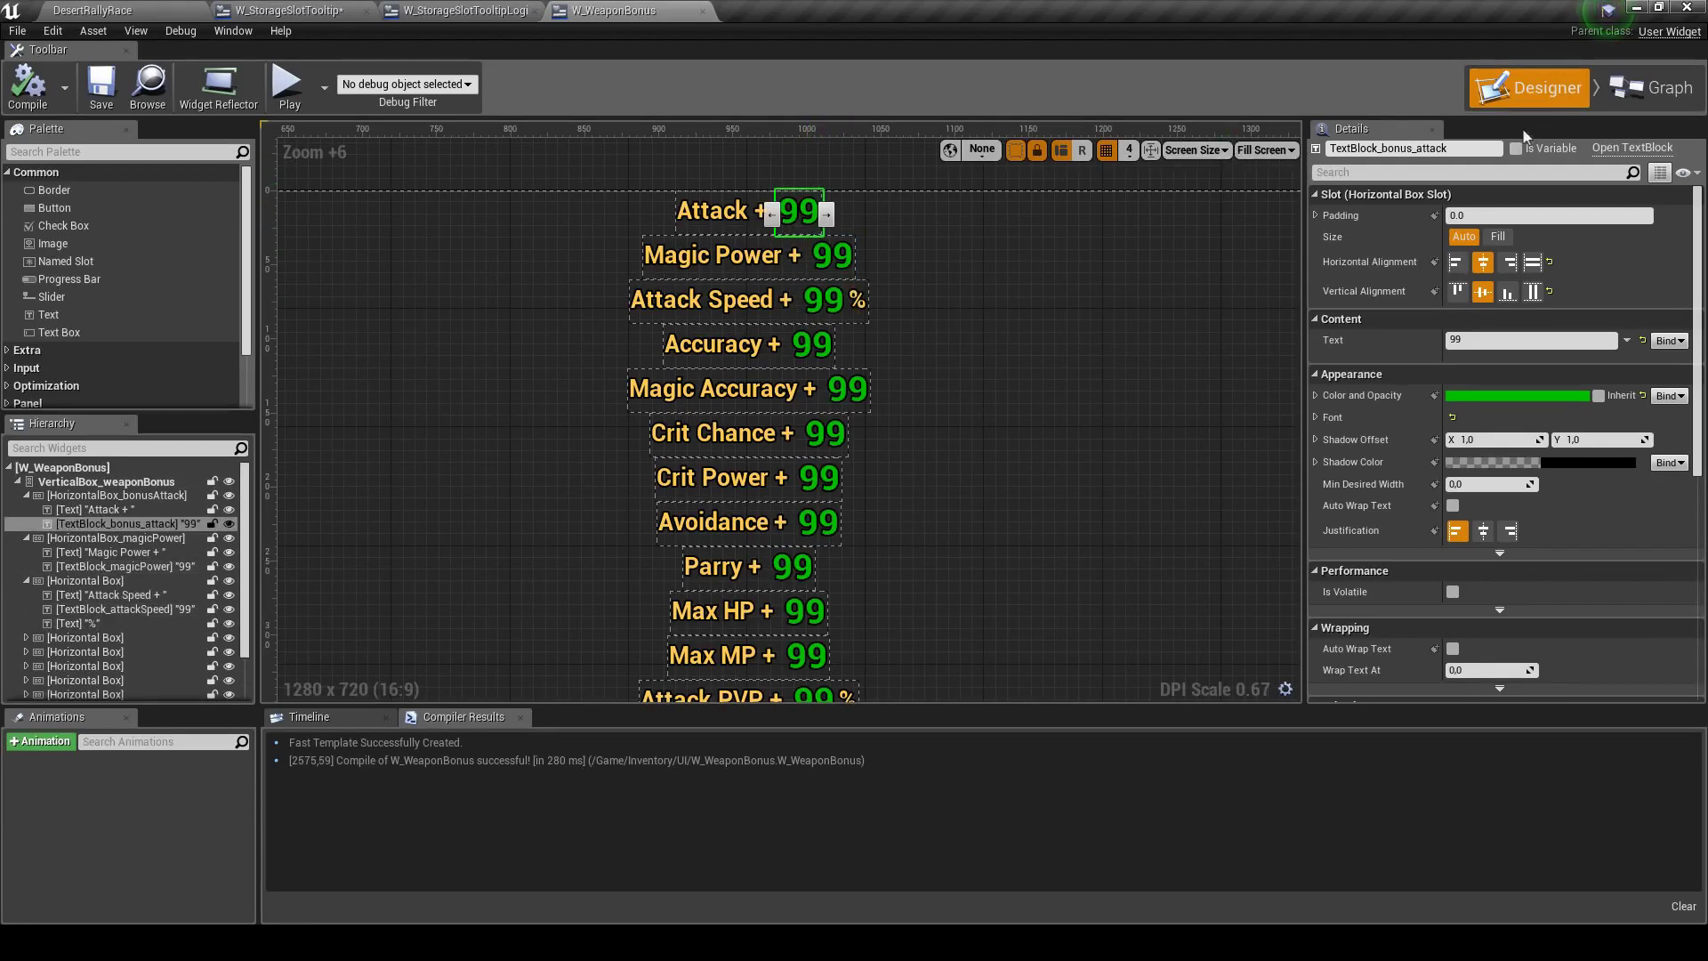
{"action": "left_click", "coordinate": [725, 213]}
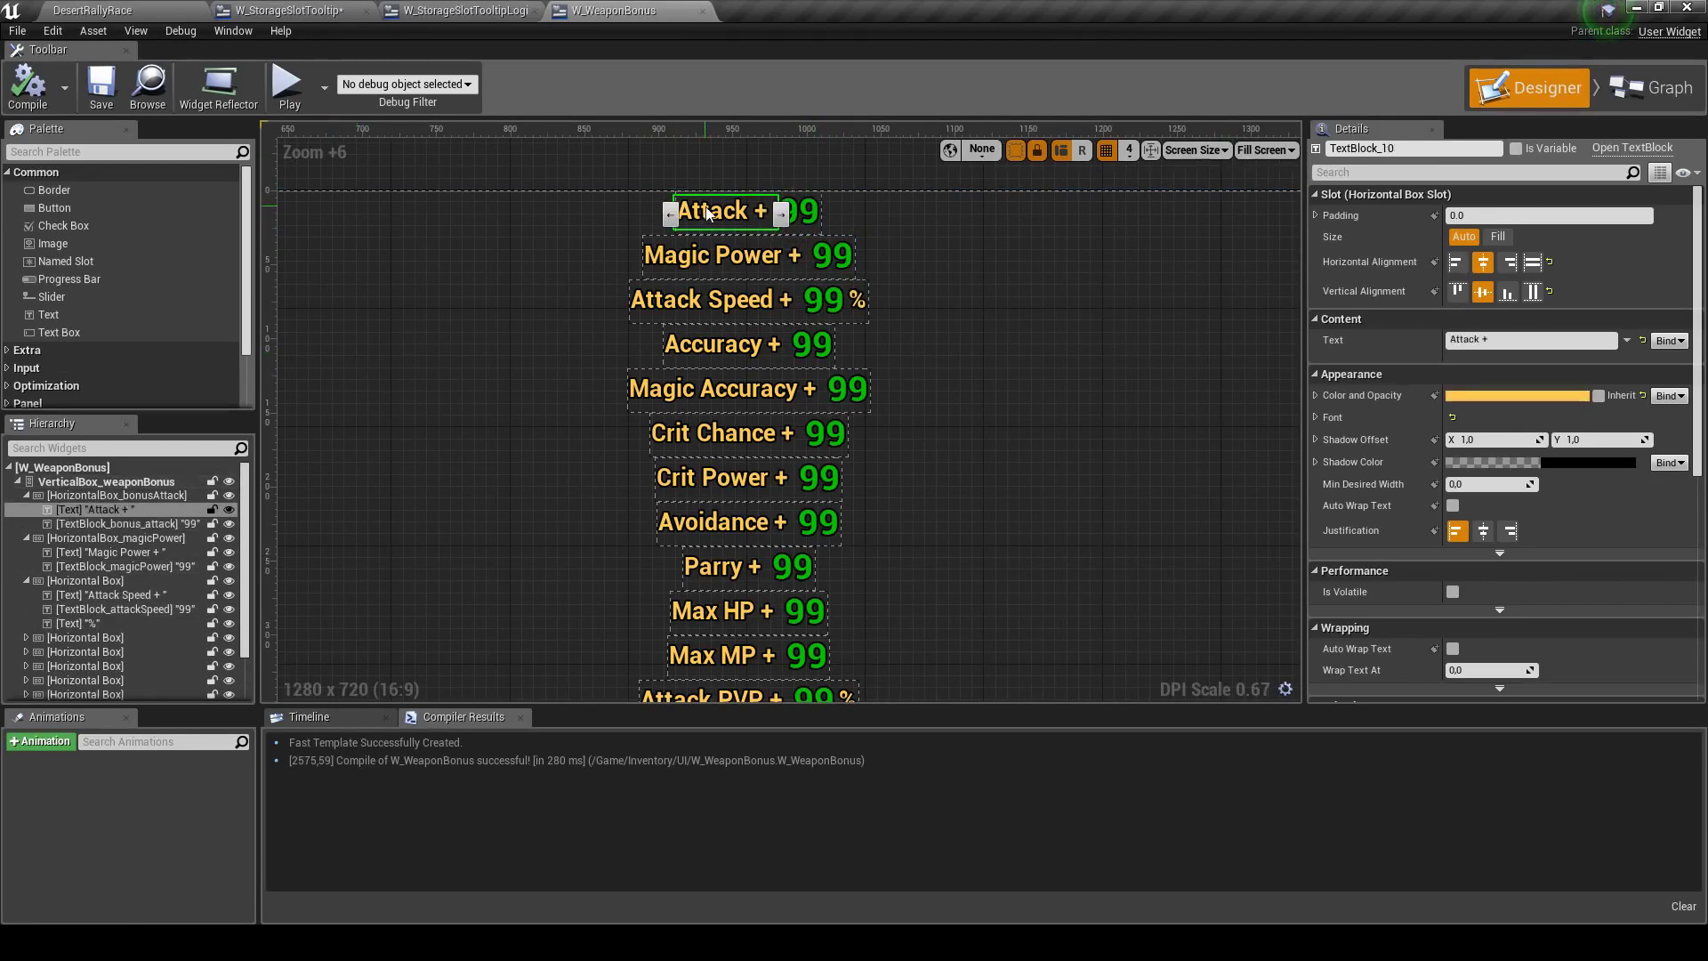
{"action": "left_click", "coordinate": [800, 211]}
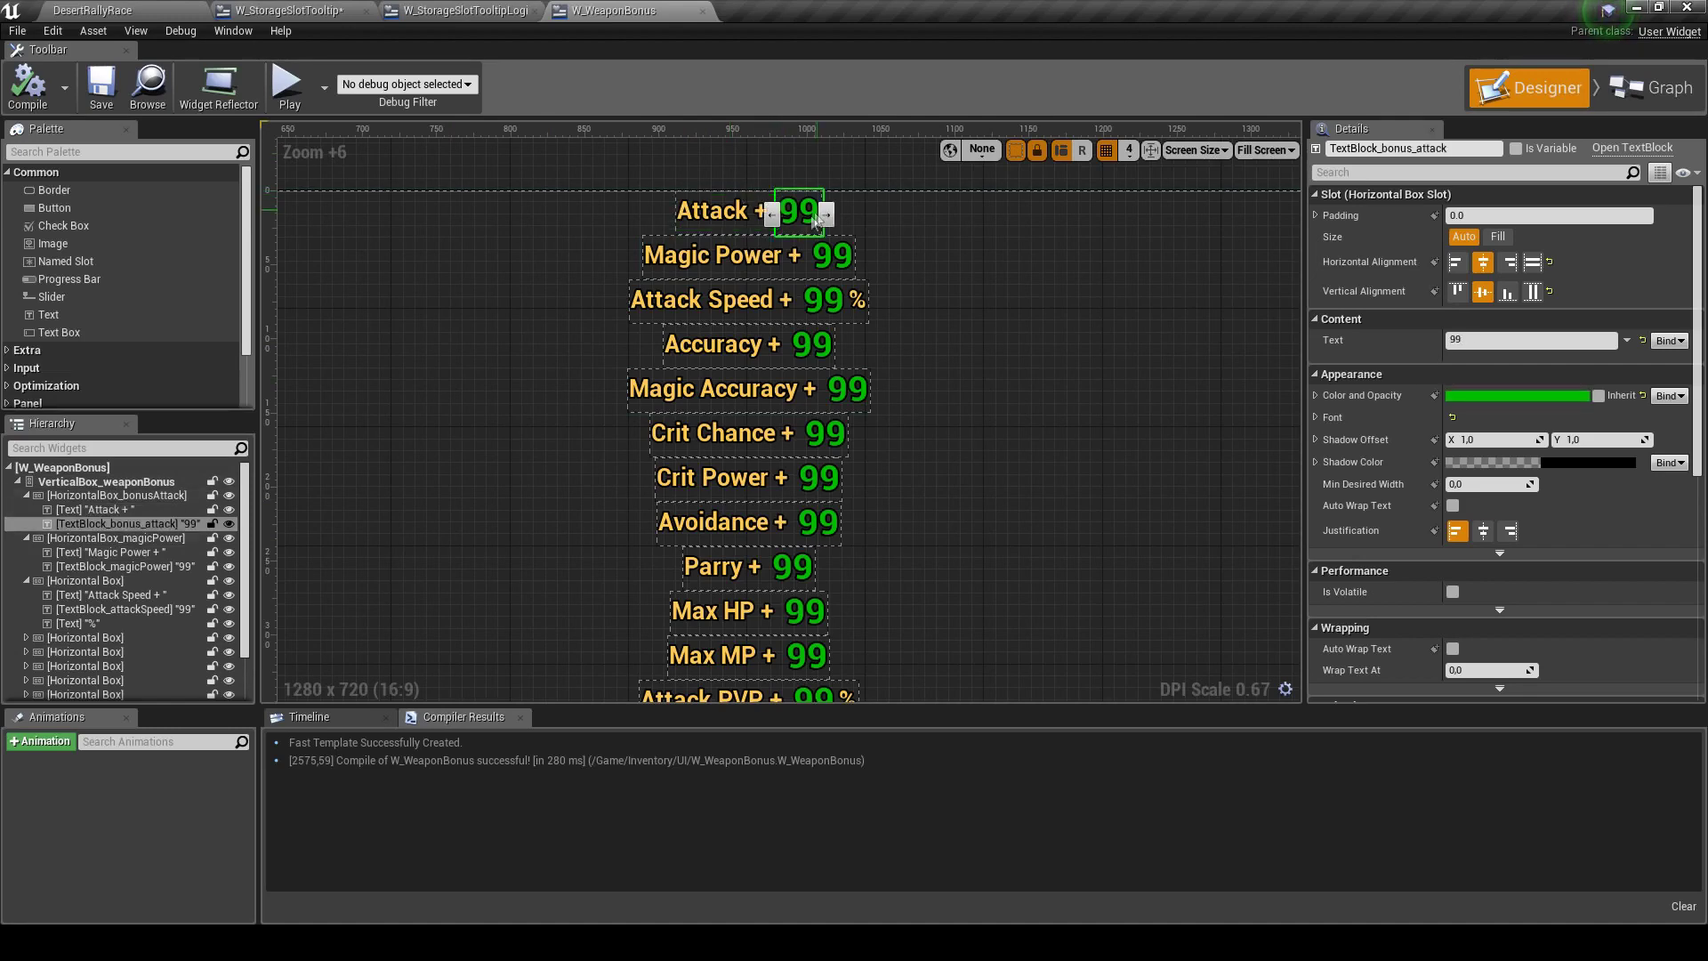
{"action": "scroll", "coordinate": [765, 214], "scroll_direction": "up", "scroll_amount": 4}
{"action": "left_click", "coordinate": [85, 509]}
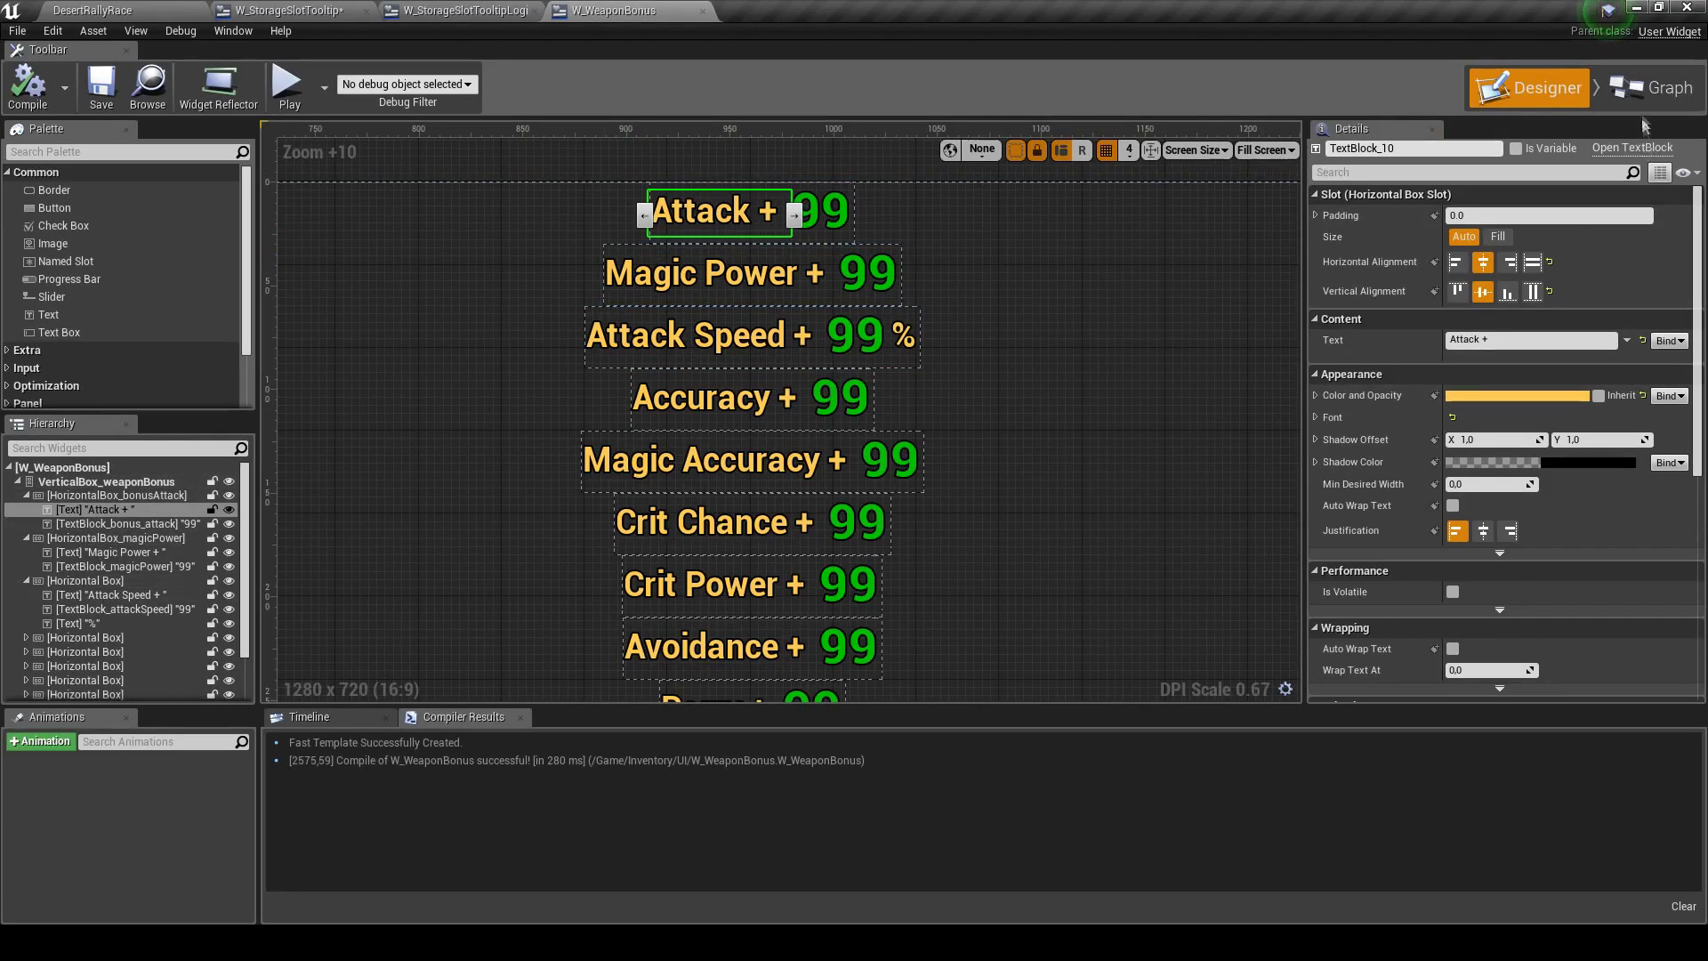
{"action": "left_click", "coordinate": [1652, 87]}
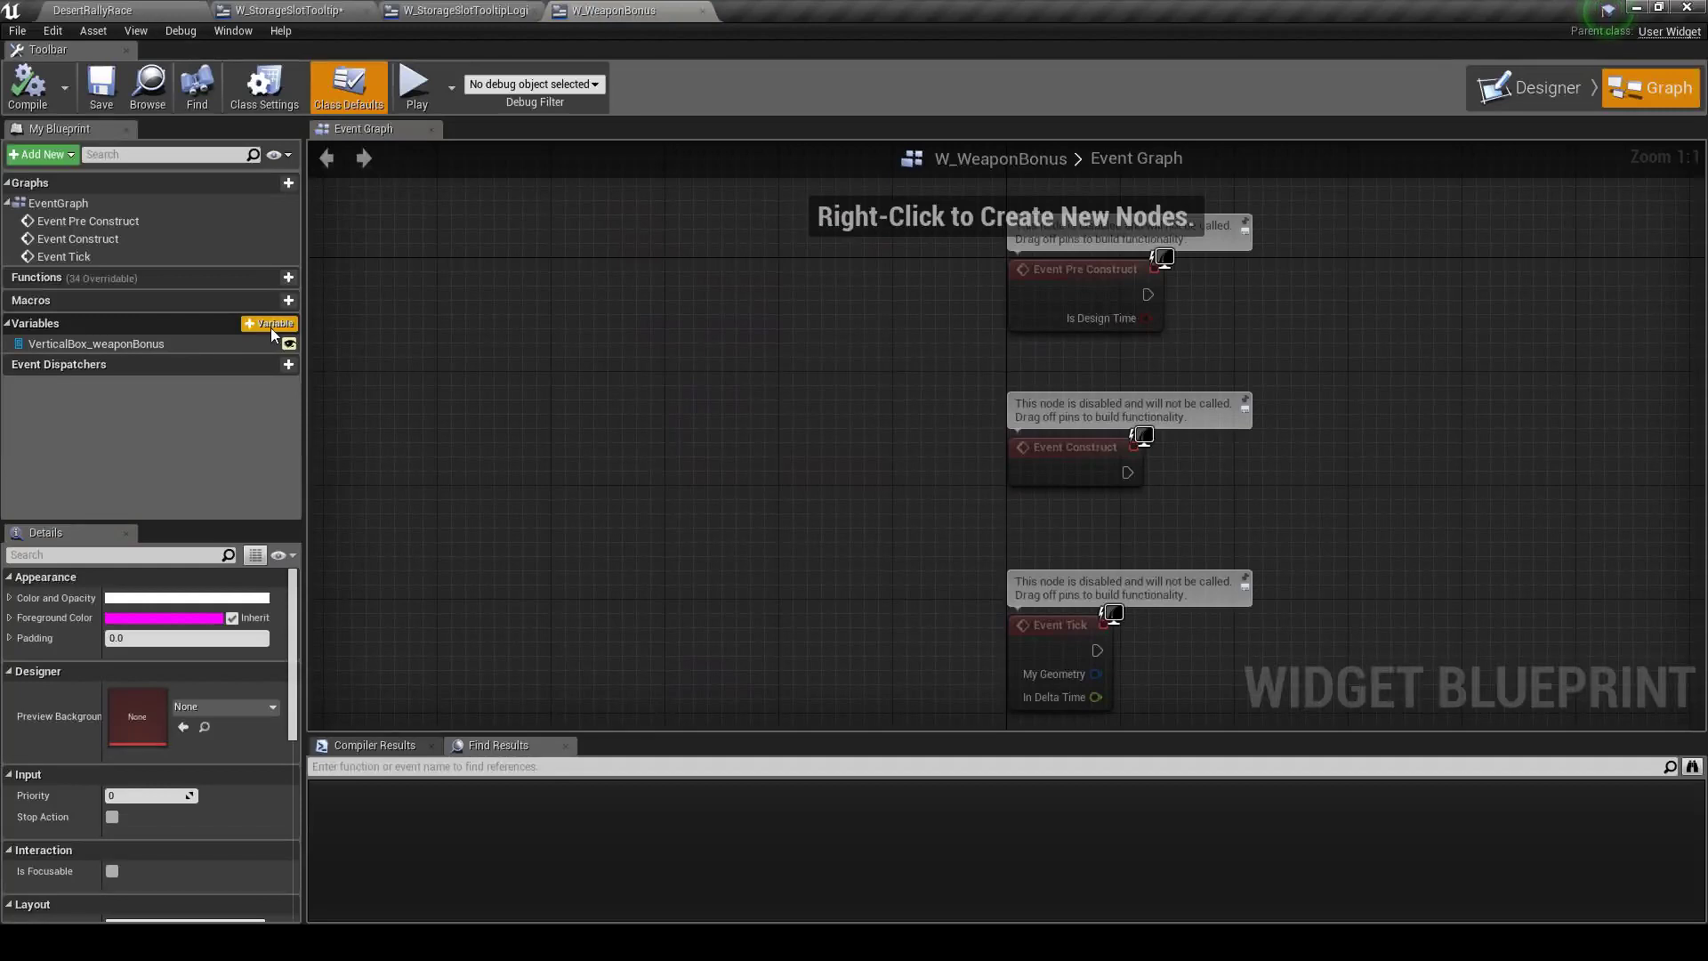
Add a new variable and check the Attack row container's name in the Designer
{"action": "left_click", "coordinate": [270, 328]}
{"action": "left_click", "coordinate": [1530, 87]}
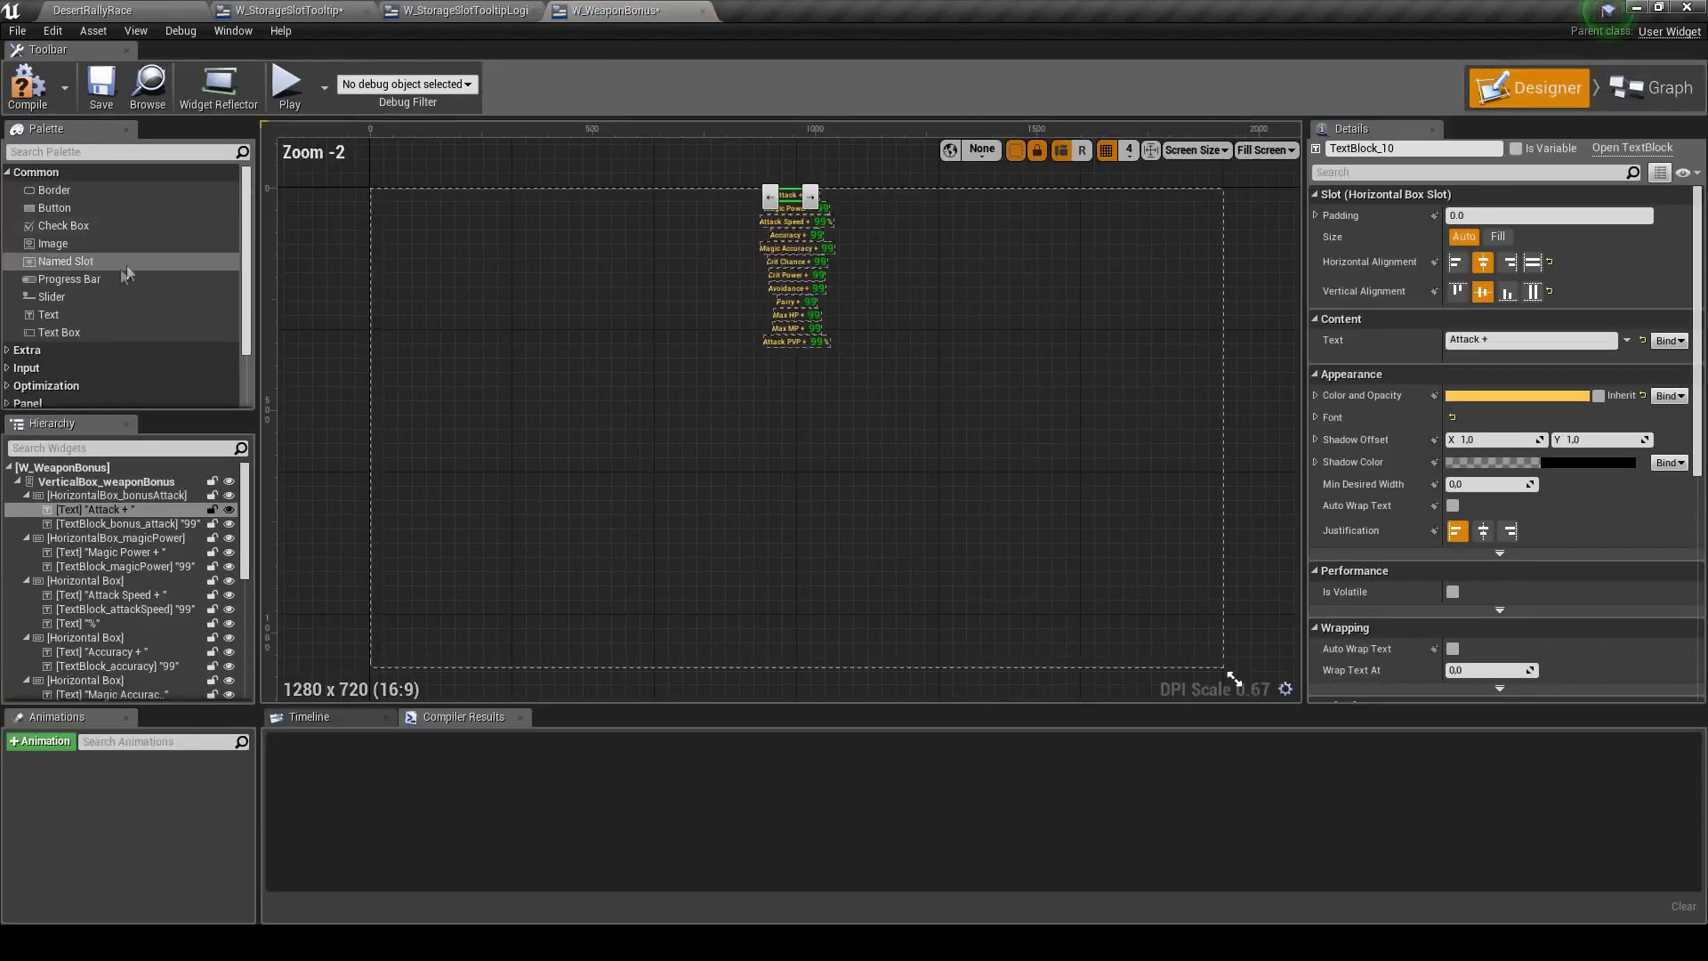
{"action": "left_click", "coordinate": [115, 495]}
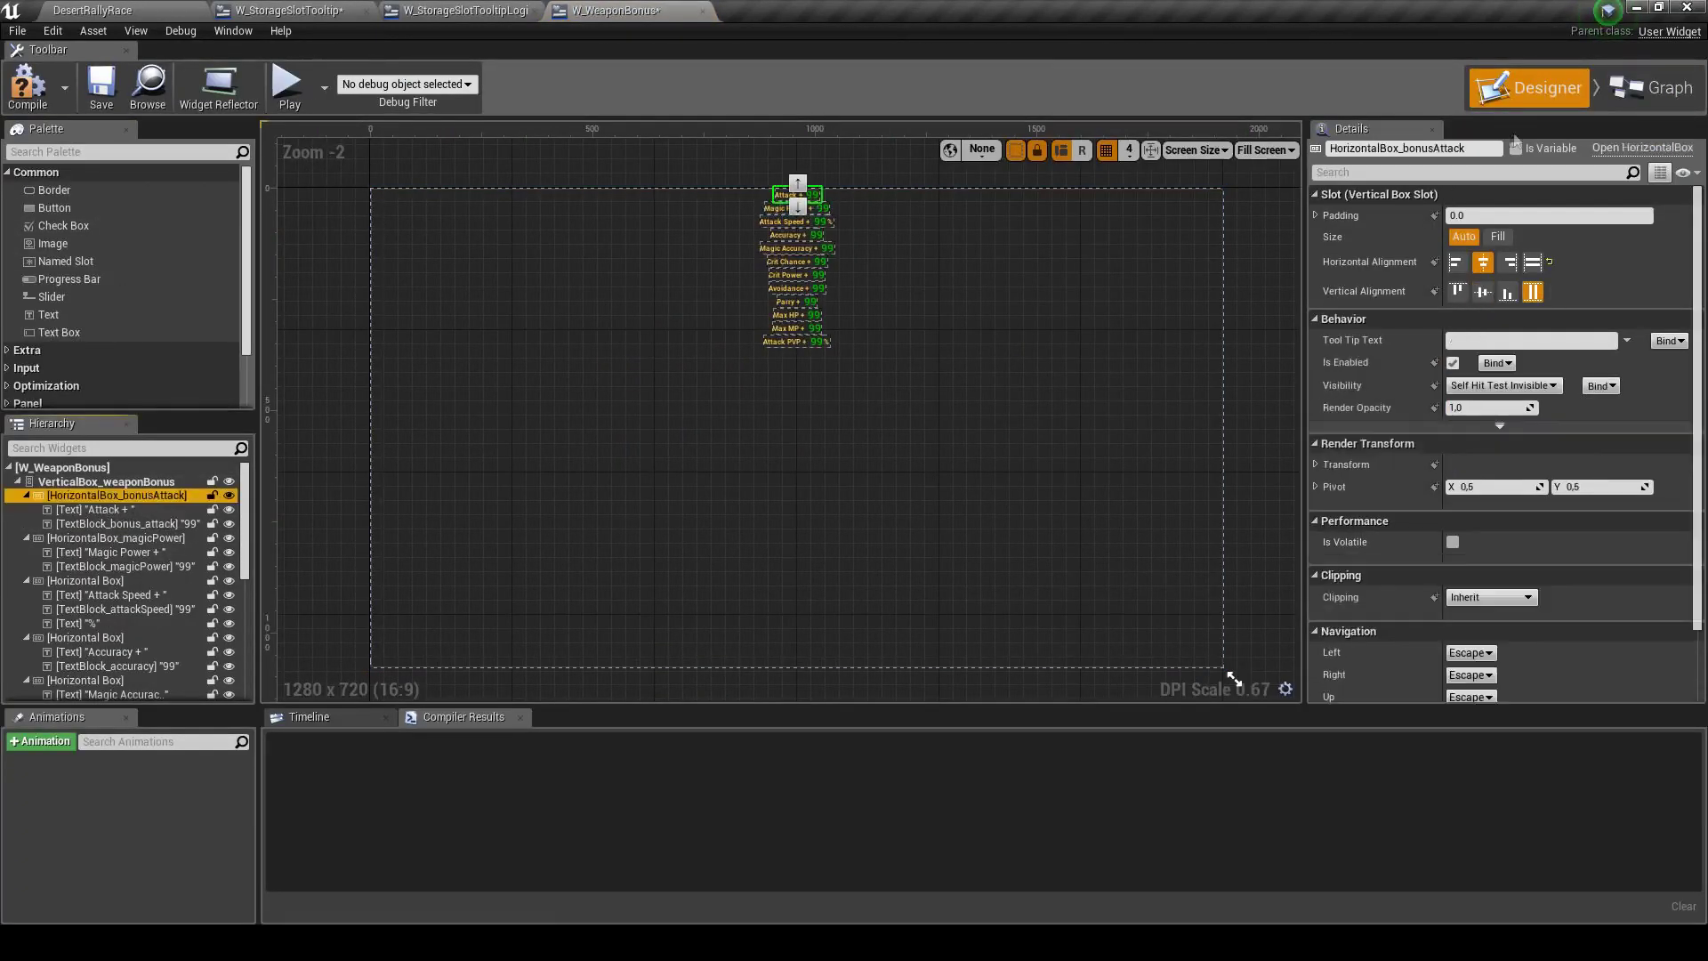
{"action": "left_click", "coordinate": [1405, 149]}
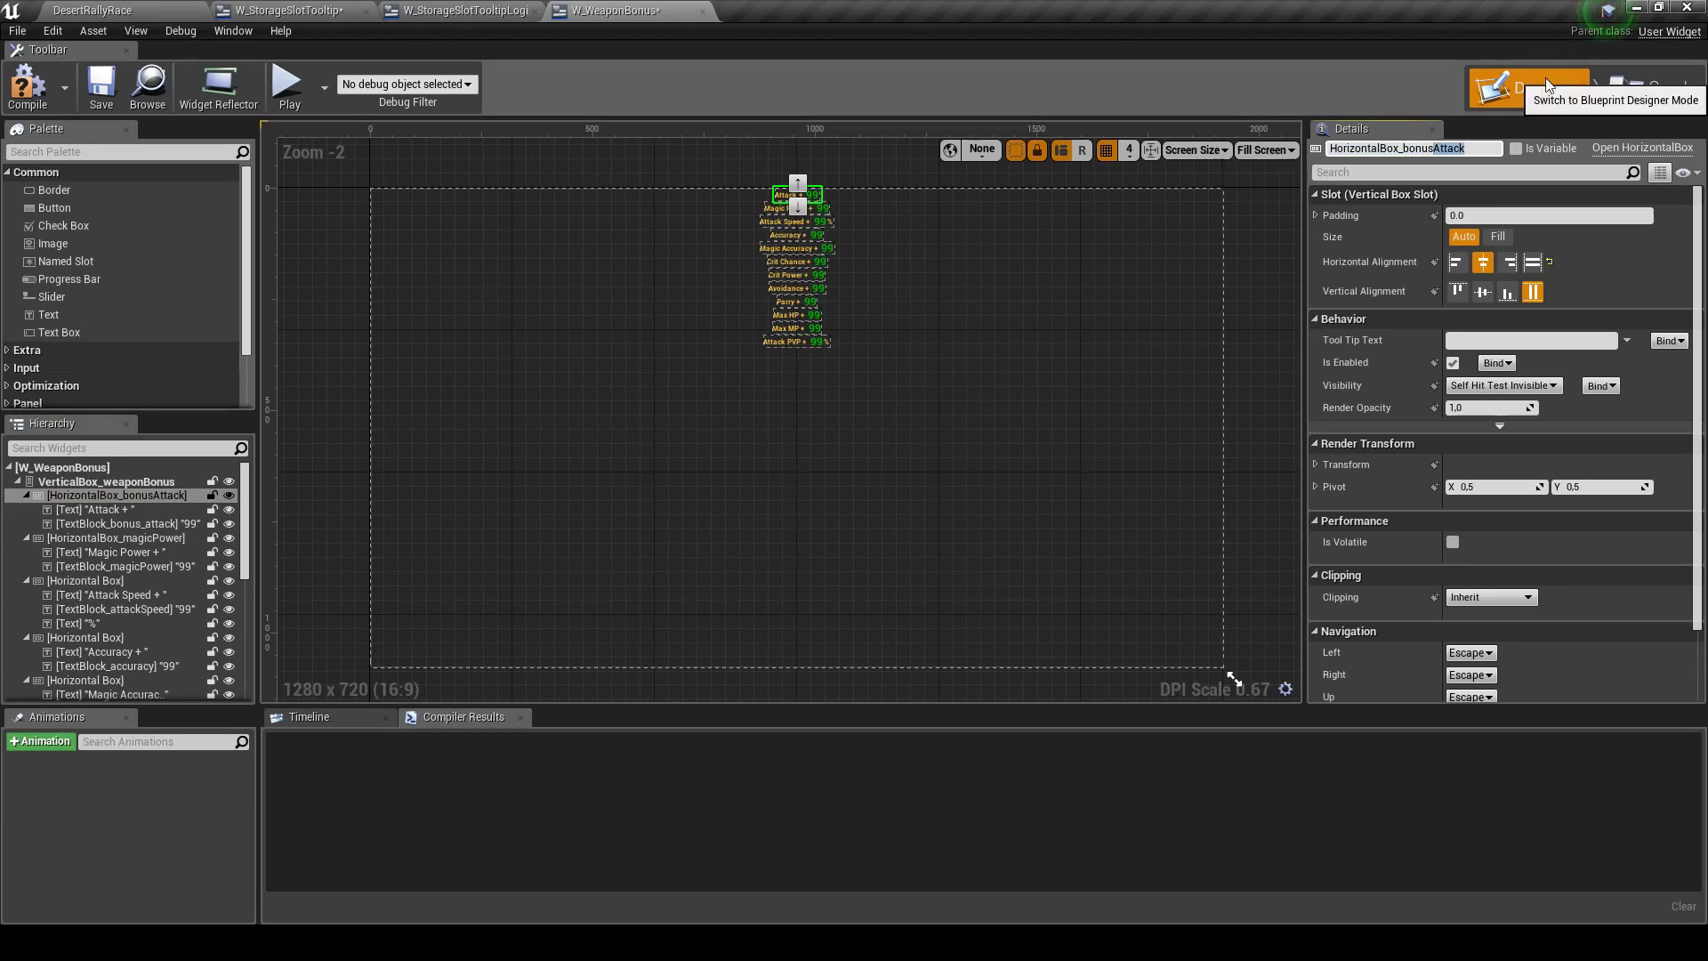
{"action": "left_click", "coordinate": [1651, 87]}
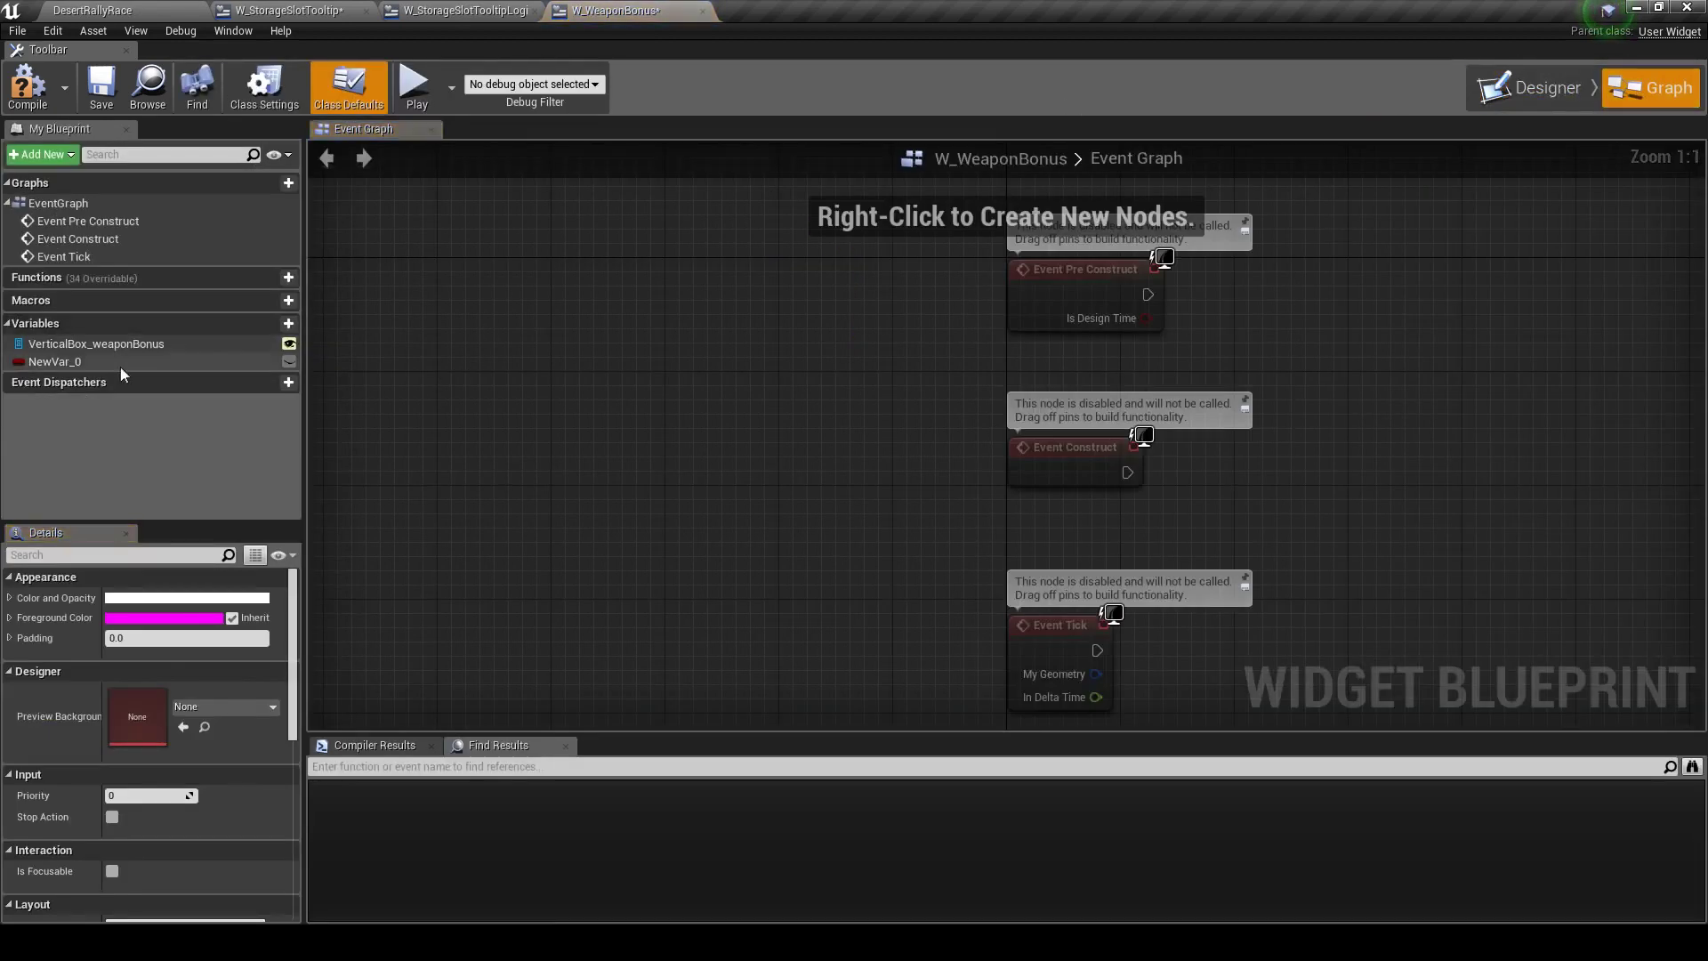
Make it AttackVisibility (ESlate Visibility), Instance Editable, Read Only, Expose on Spawn, Private, and save
{"action": "left_click", "coordinate": [288, 323]}
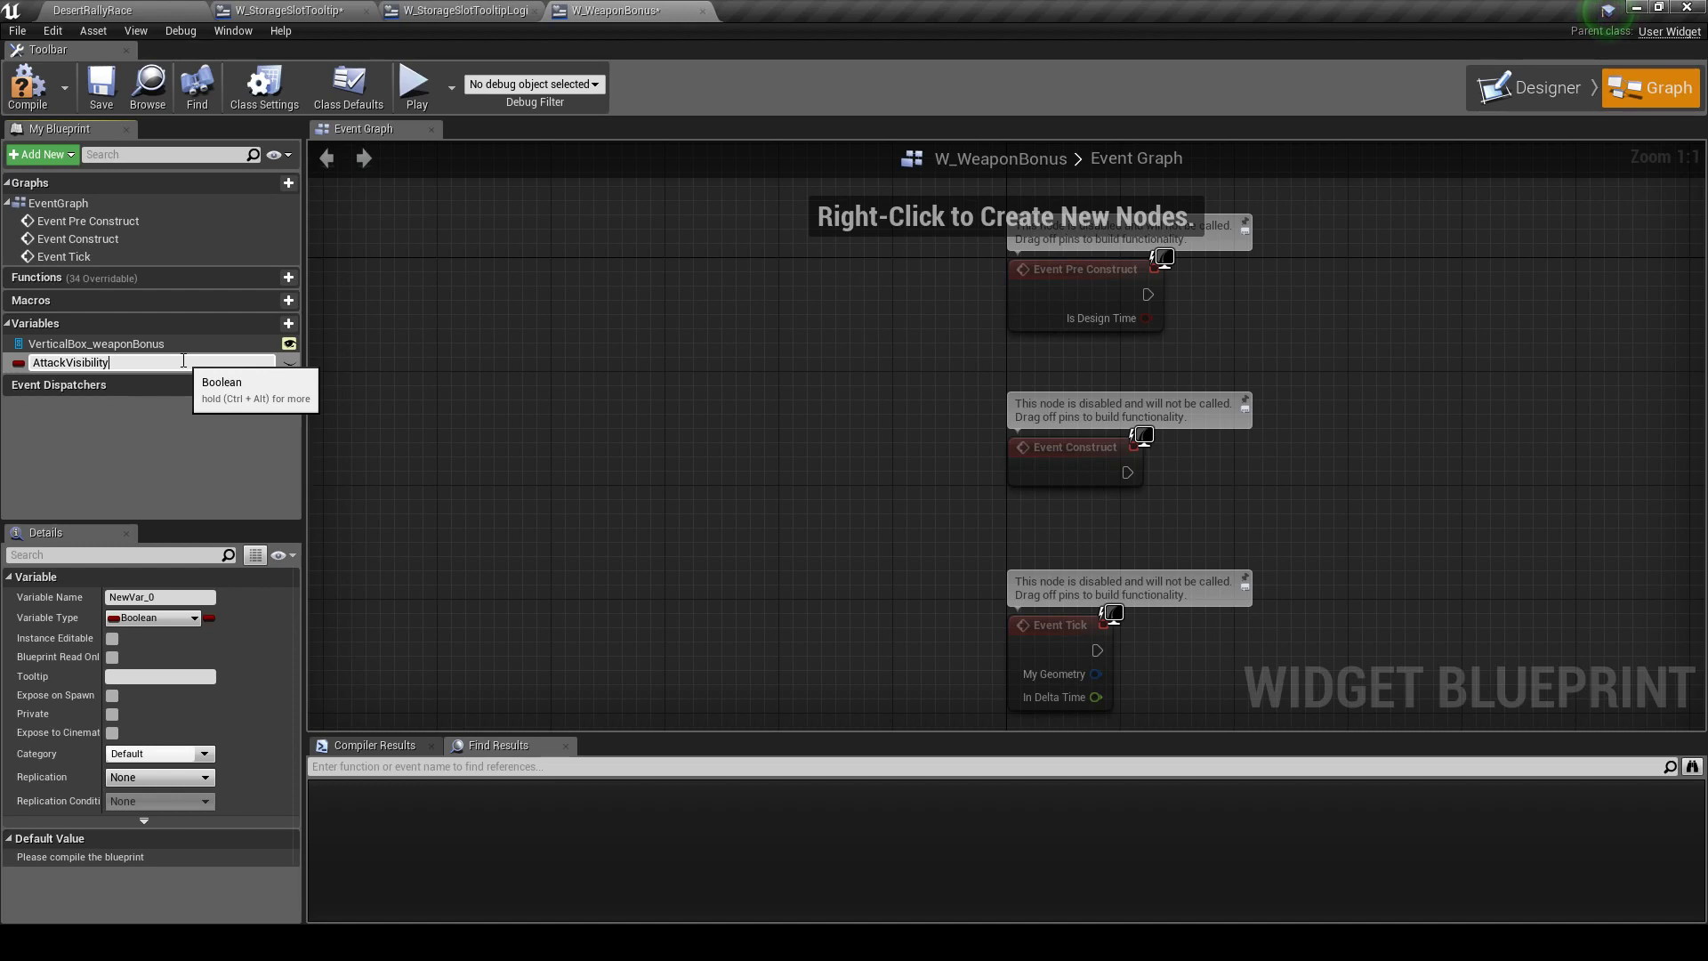
{"action": "key", "text": "Return"}
{"action": "left_click", "coordinate": [153, 618]}
{"action": "type", "text": "esla"}
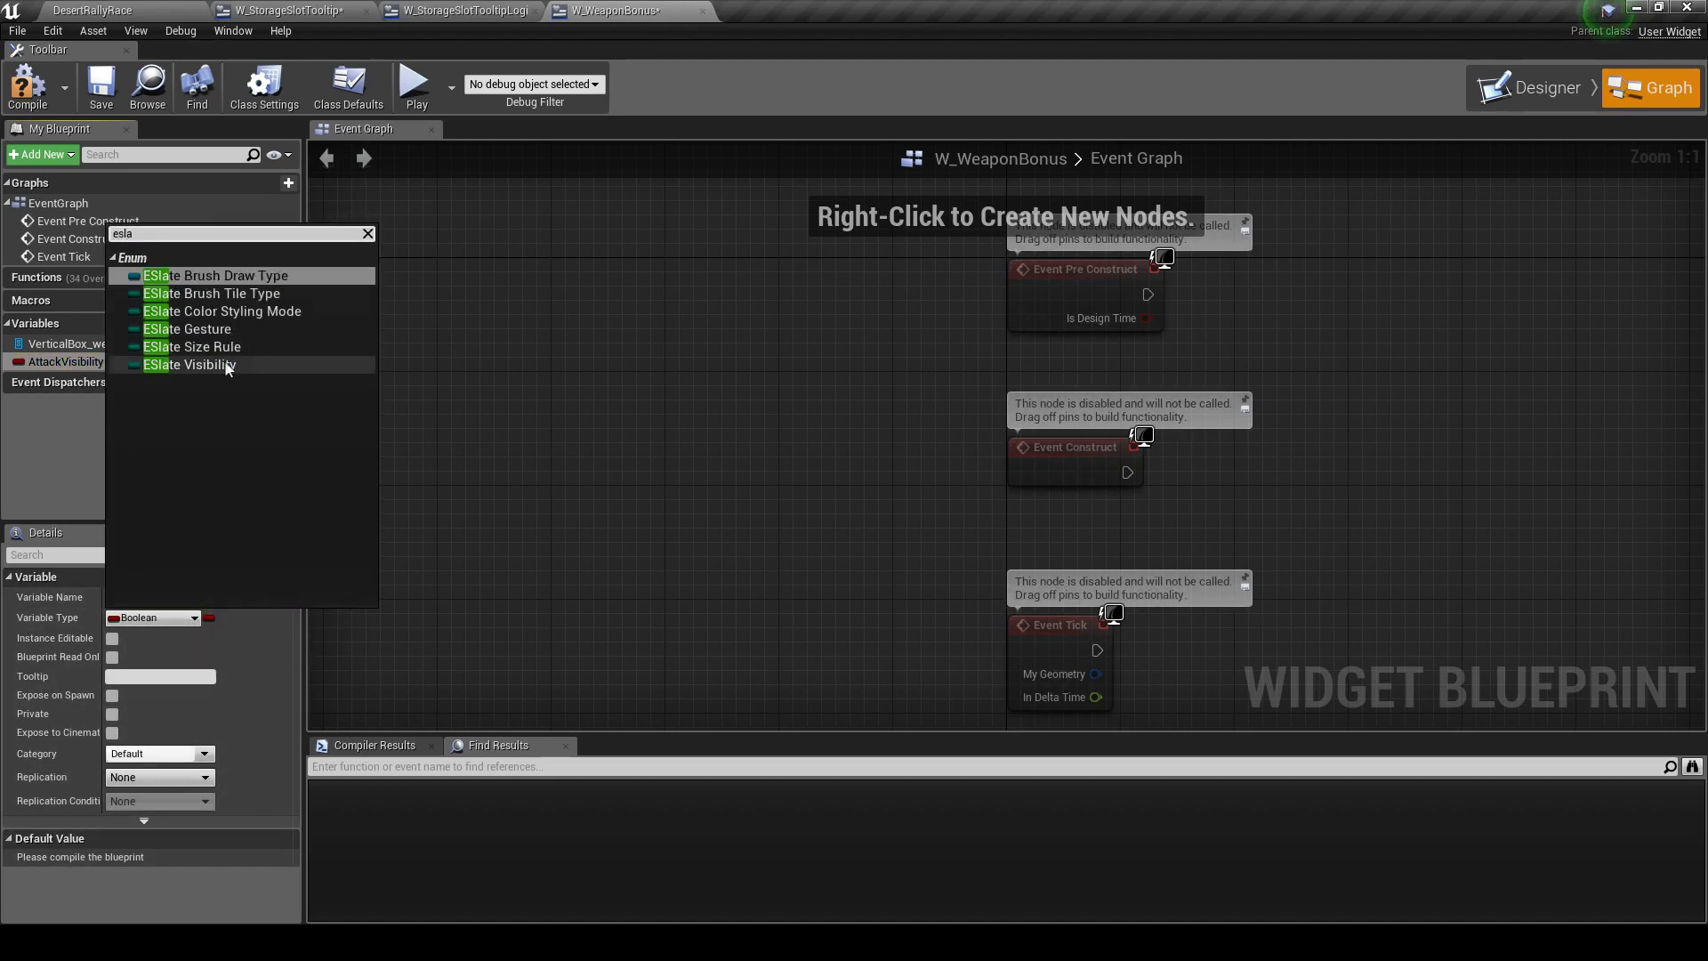
{"action": "left_click", "coordinate": [227, 365]}
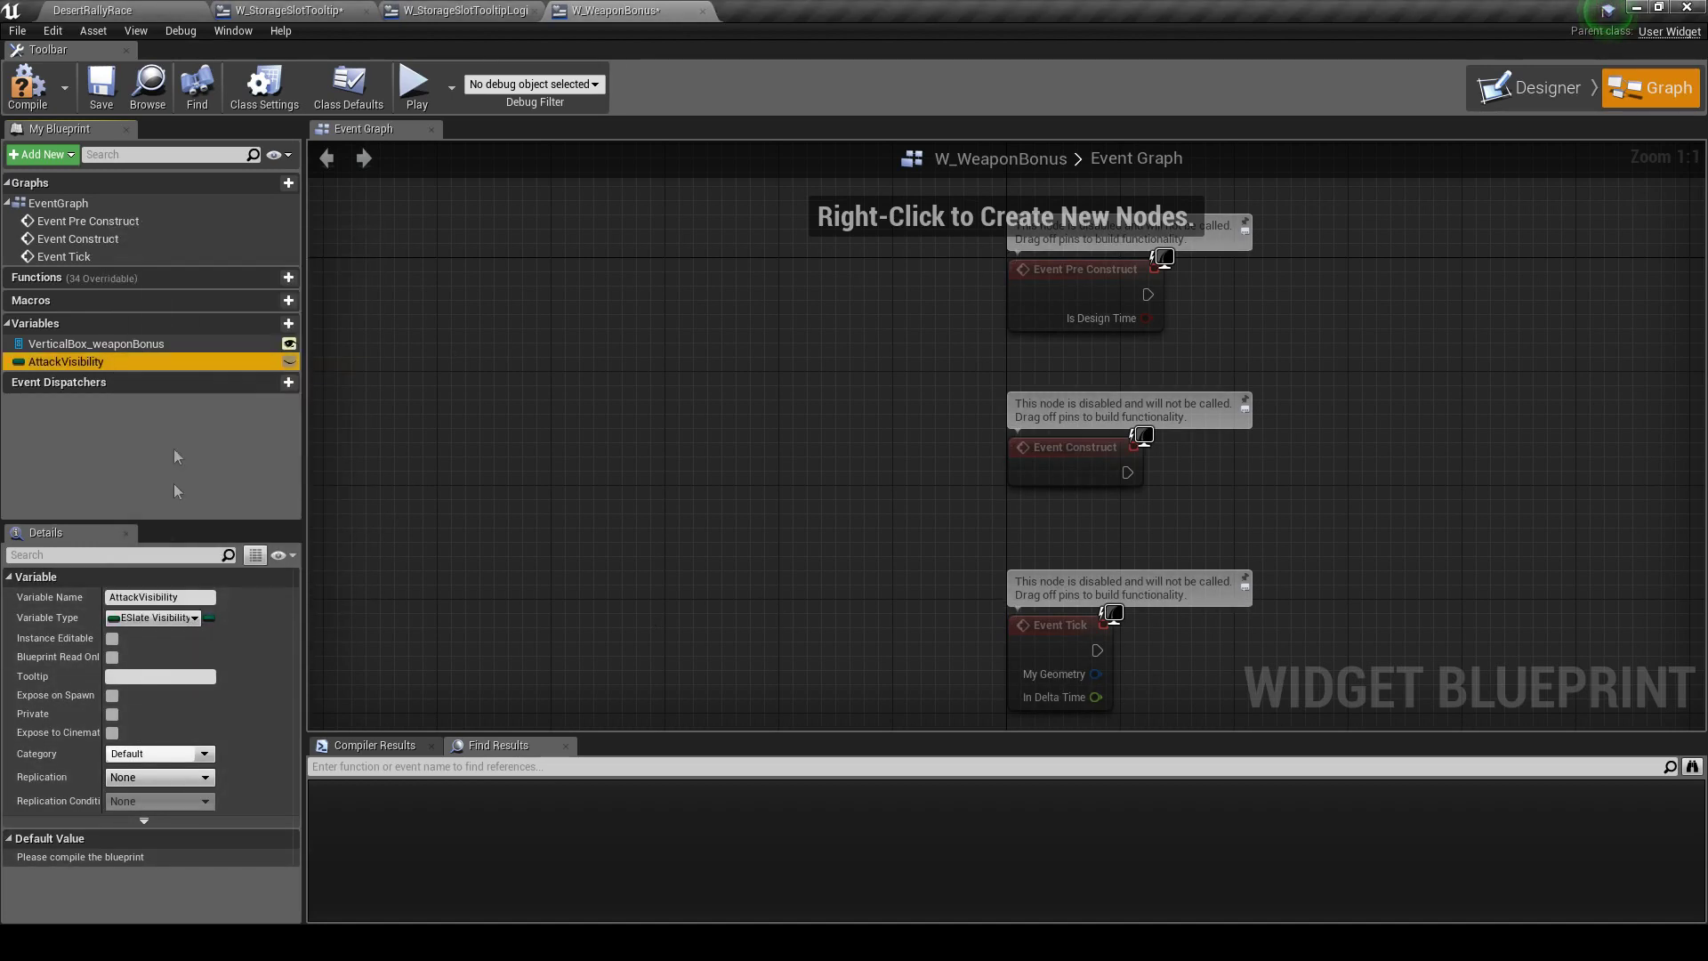
{"action": "left_click", "coordinate": [112, 638]}
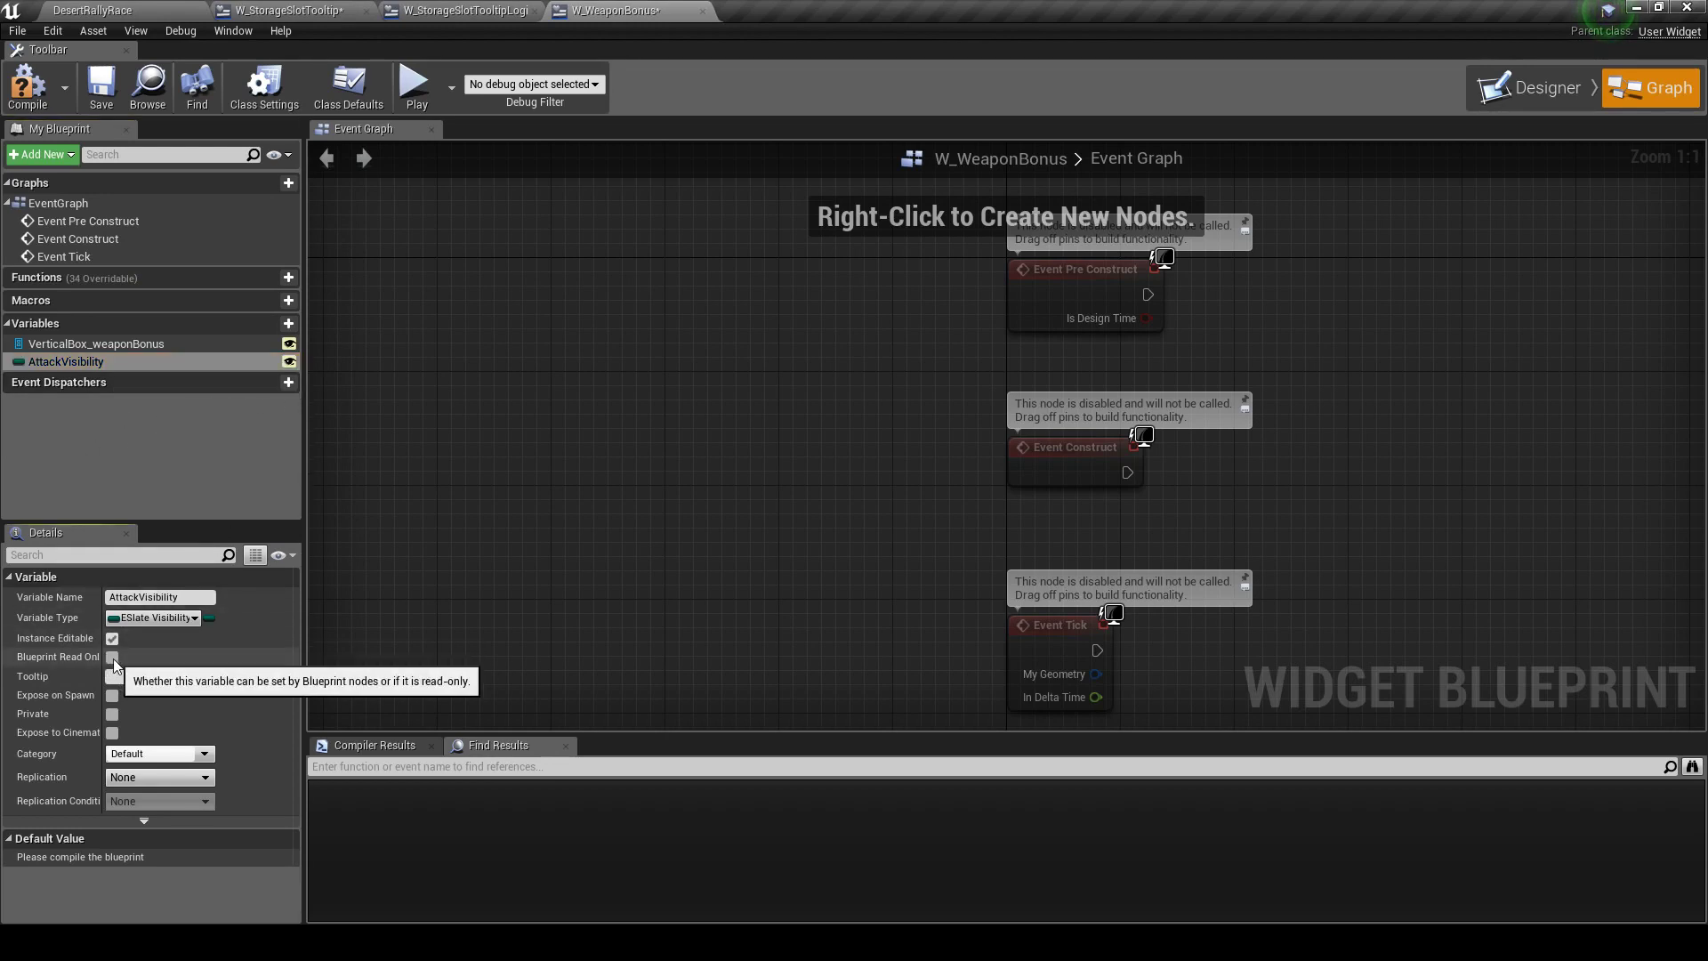
{"action": "left_click", "coordinate": [112, 657]}
{"action": "left_click", "coordinate": [112, 695]}
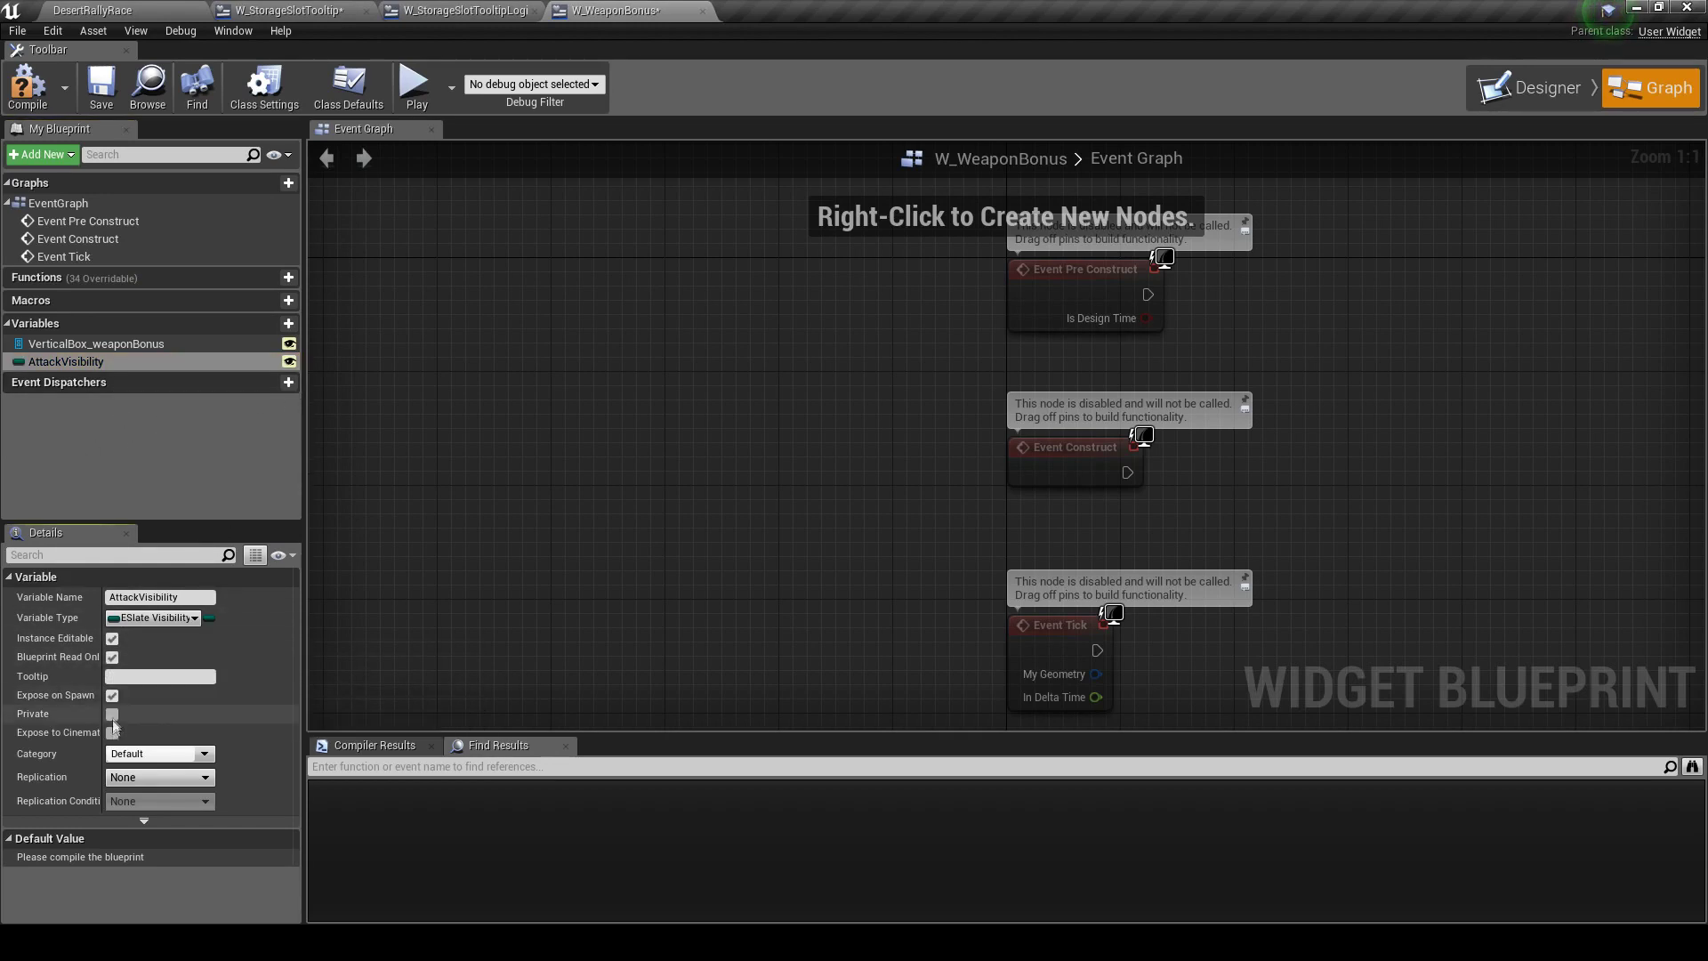
{"action": "left_click", "coordinate": [112, 713]}
{"action": "left_click", "coordinate": [99, 87]}
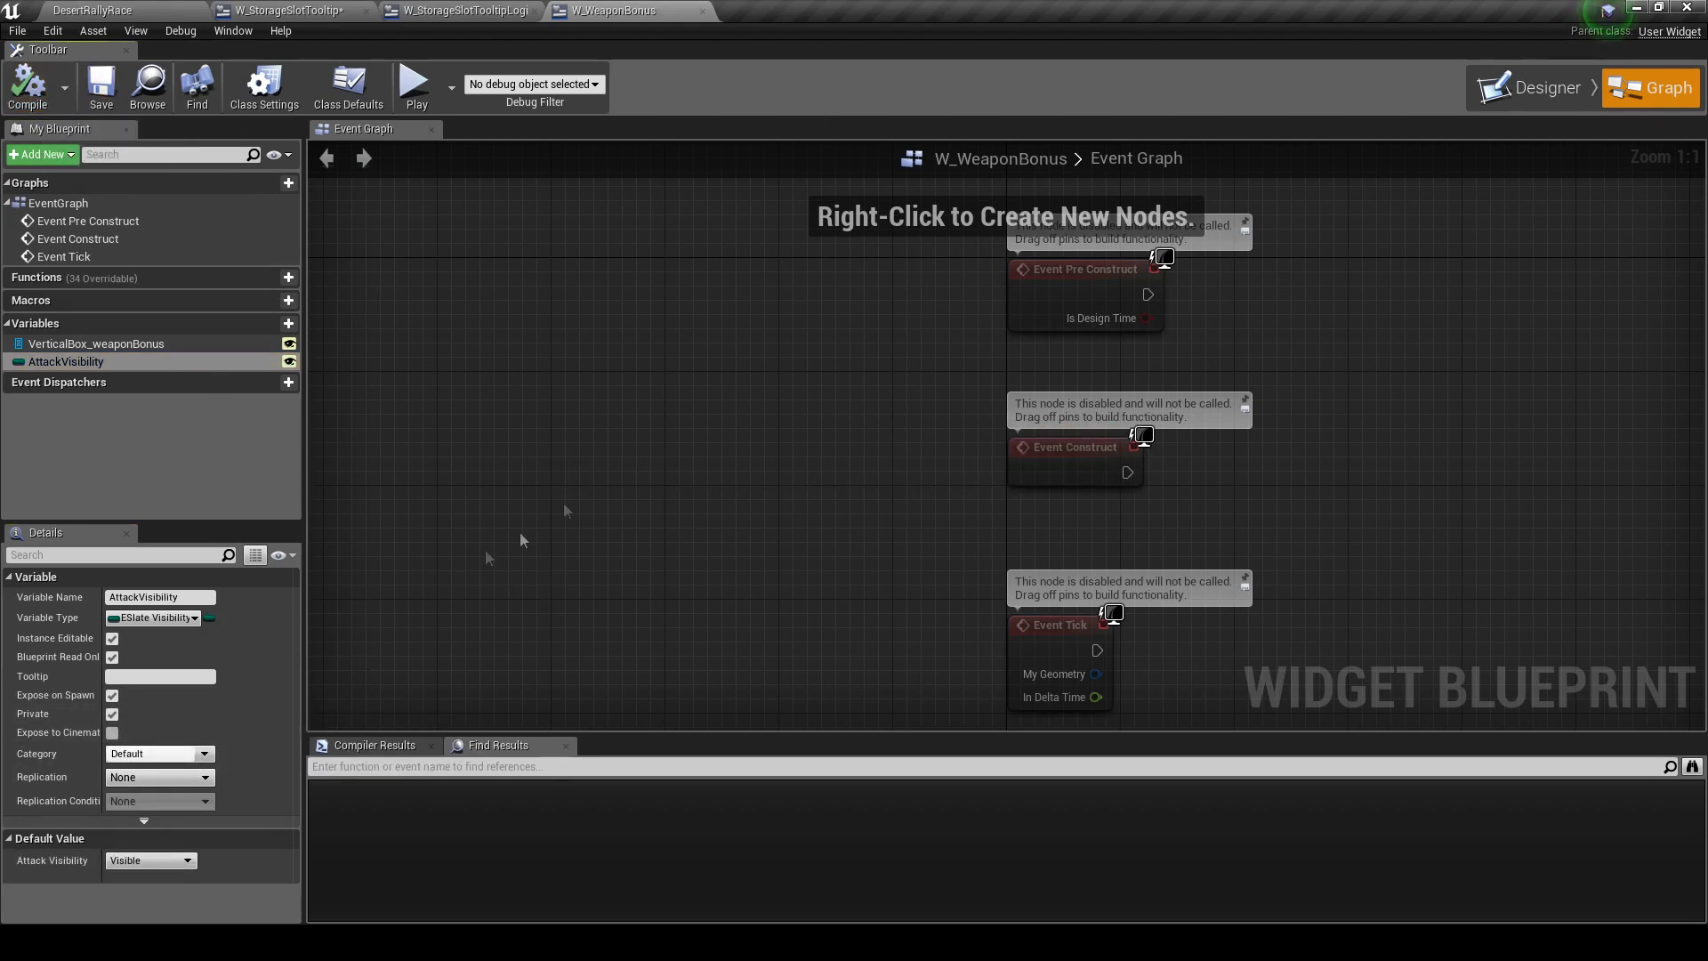
Check the Attack row's 99 value text in the Designer
{"action": "left_click", "coordinate": [1455, 89]}
{"action": "scroll", "coordinate": [805, 231], "scroll_direction": "up", "scroll_amount": 3}
{"action": "scroll", "coordinate": [806, 232], "scroll_direction": "up", "scroll_amount": 5}
{"action": "left_click", "coordinate": [807, 236]}
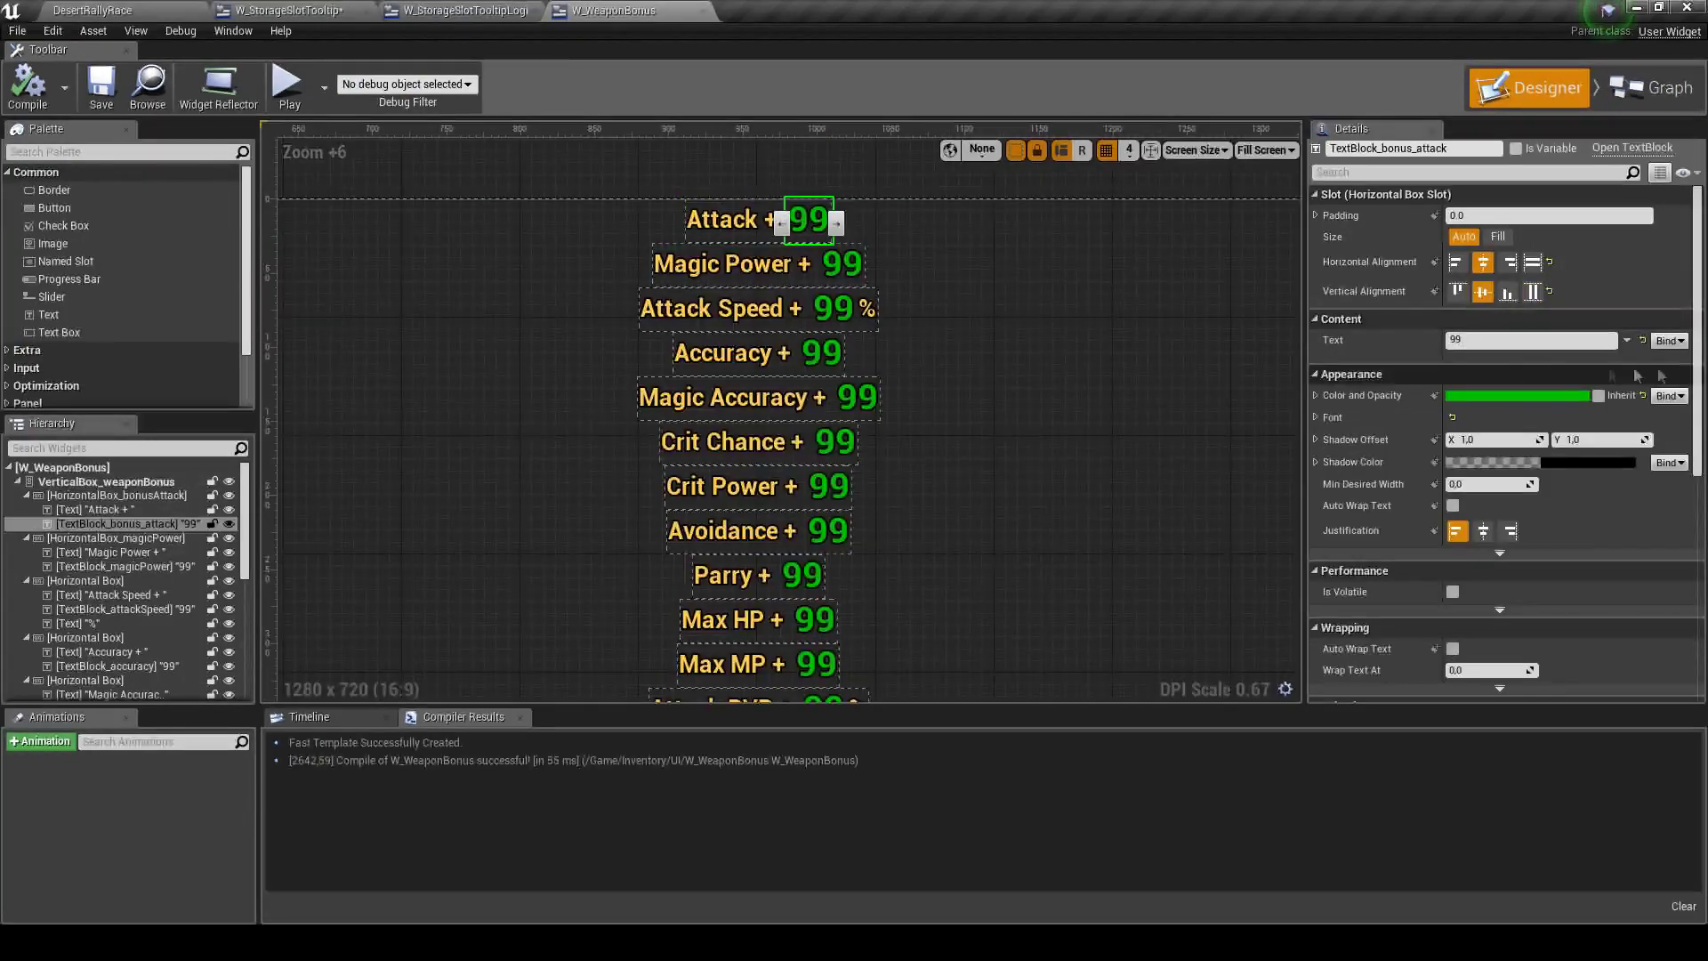
{"action": "left_click", "coordinate": [1651, 88]}
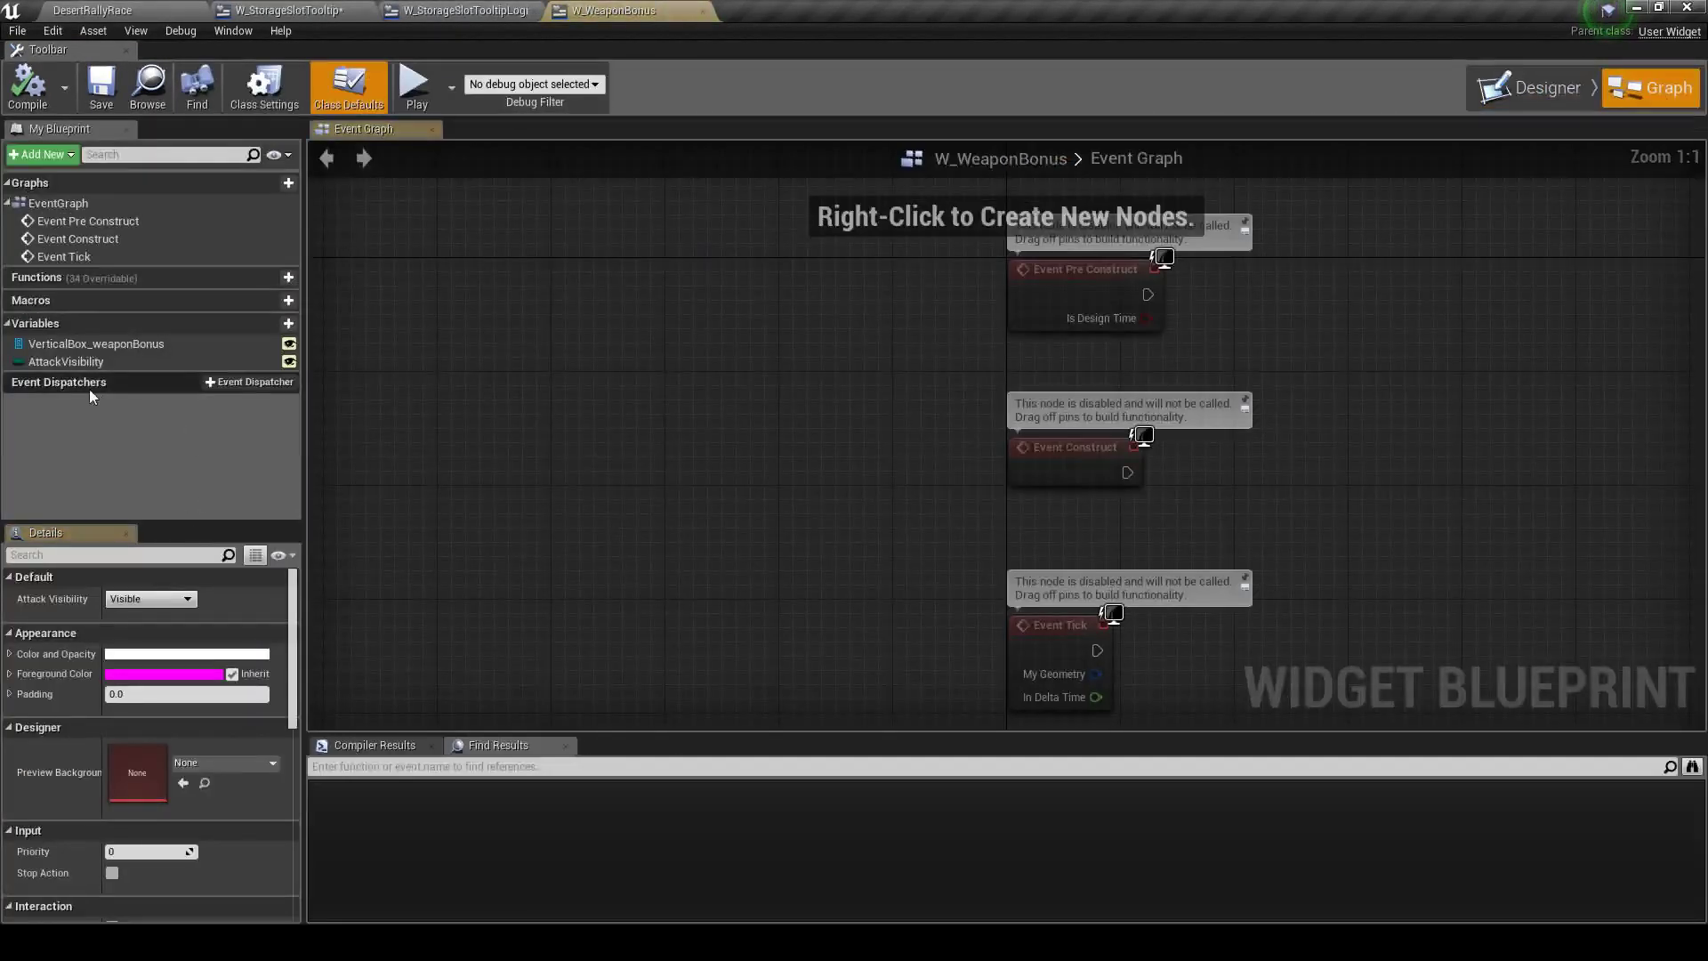
Duplicate AttackVisibility as AttackText, change its type to Text, and save
{"action": "left_click", "coordinate": [66, 362]}
{"action": "key", "text": "ctrl+w"}
{"action": "type", "text": "Text"}
{"action": "key", "text": "Return"}
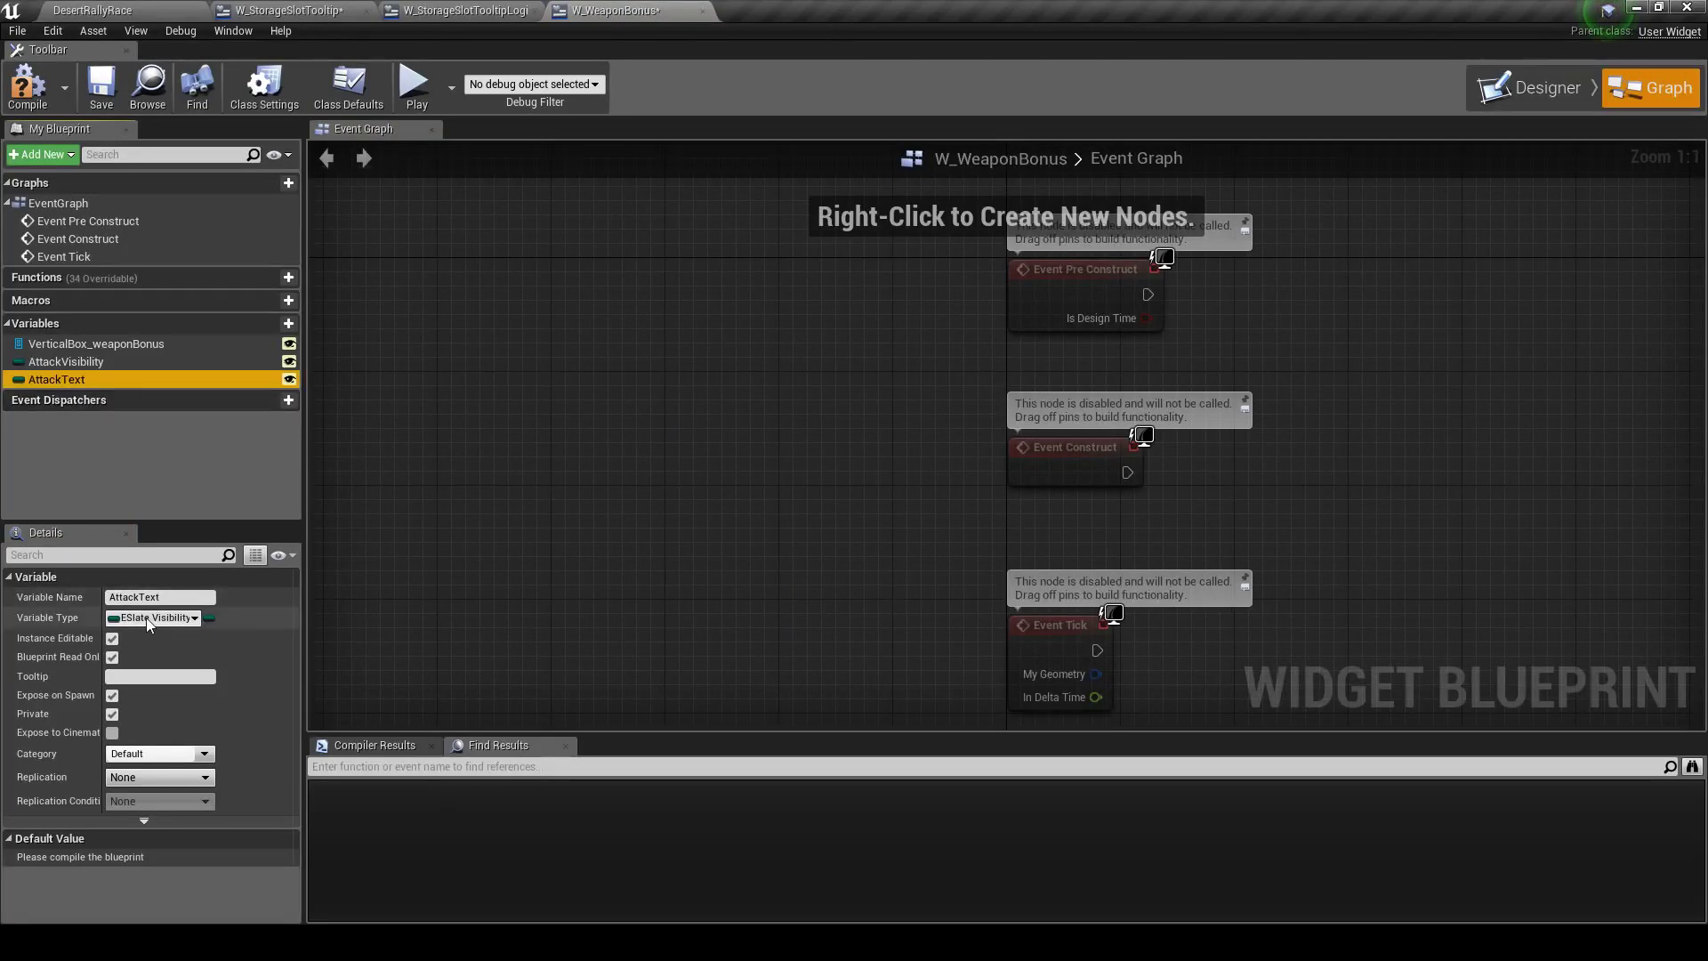
{"action": "left_click", "coordinate": [151, 618]}
{"action": "left_click", "coordinate": [236, 373]}
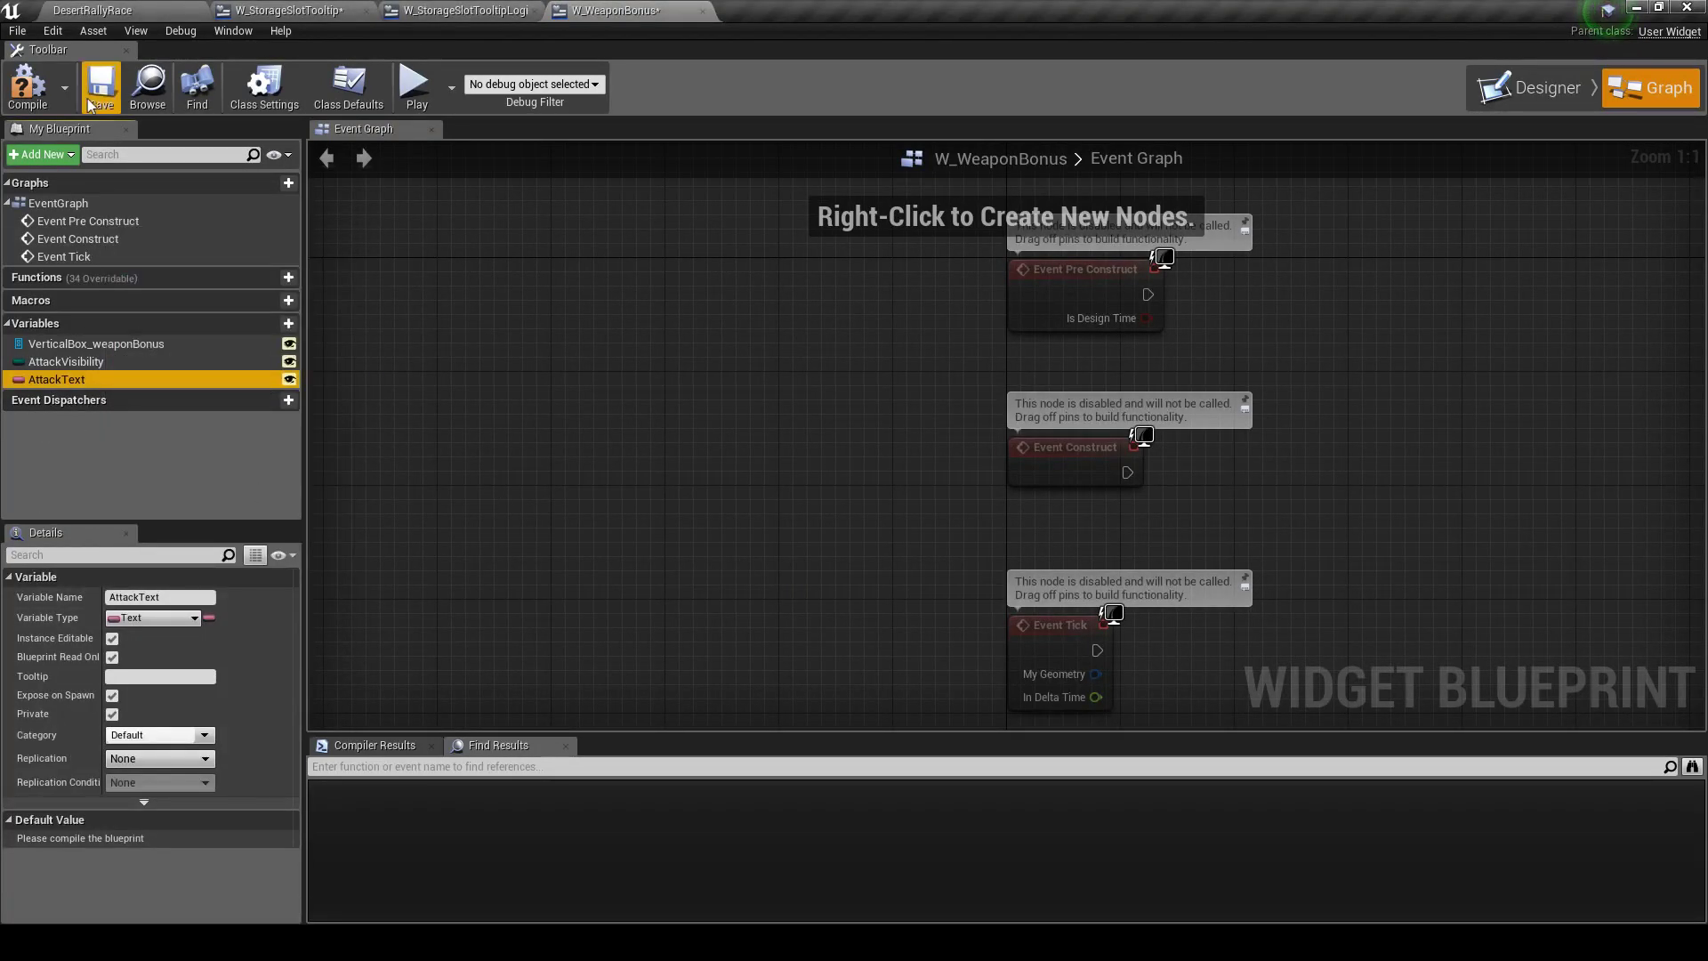
{"action": "left_click", "coordinate": [89, 104]}
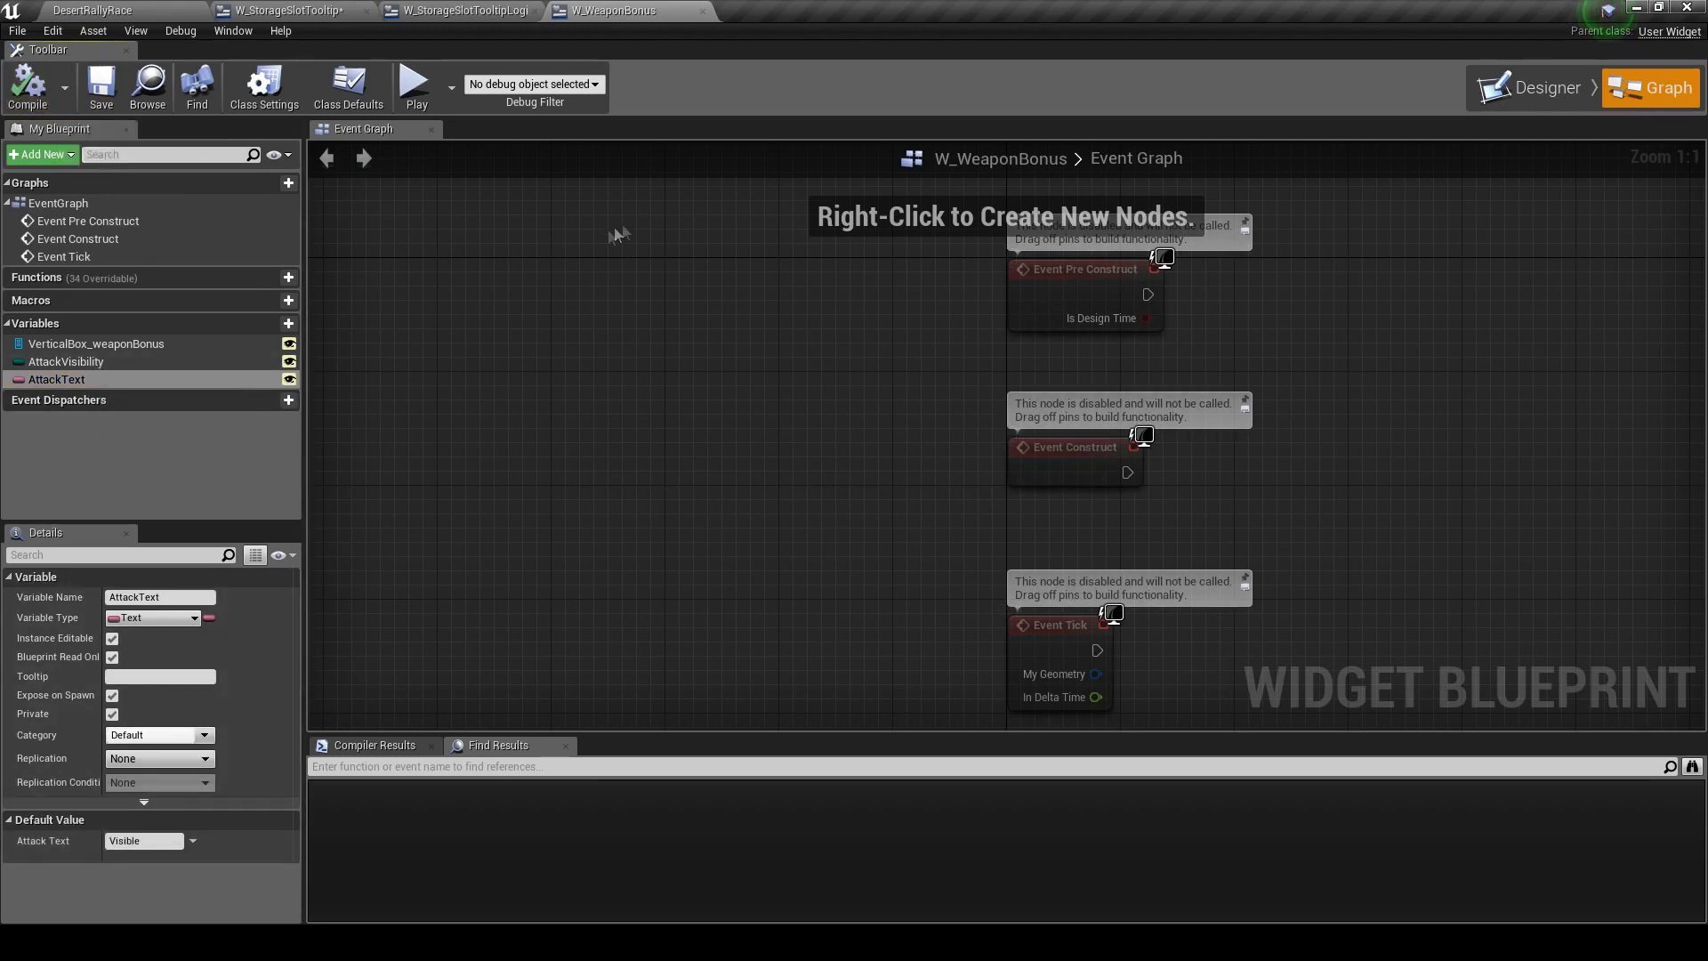
Bind the Attack row container's Visibility to Attack Visibility
{"action": "left_click", "coordinate": [1532, 87]}
{"action": "scroll", "coordinate": [697, 316], "scroll_direction": "up", "scroll_amount": 10}
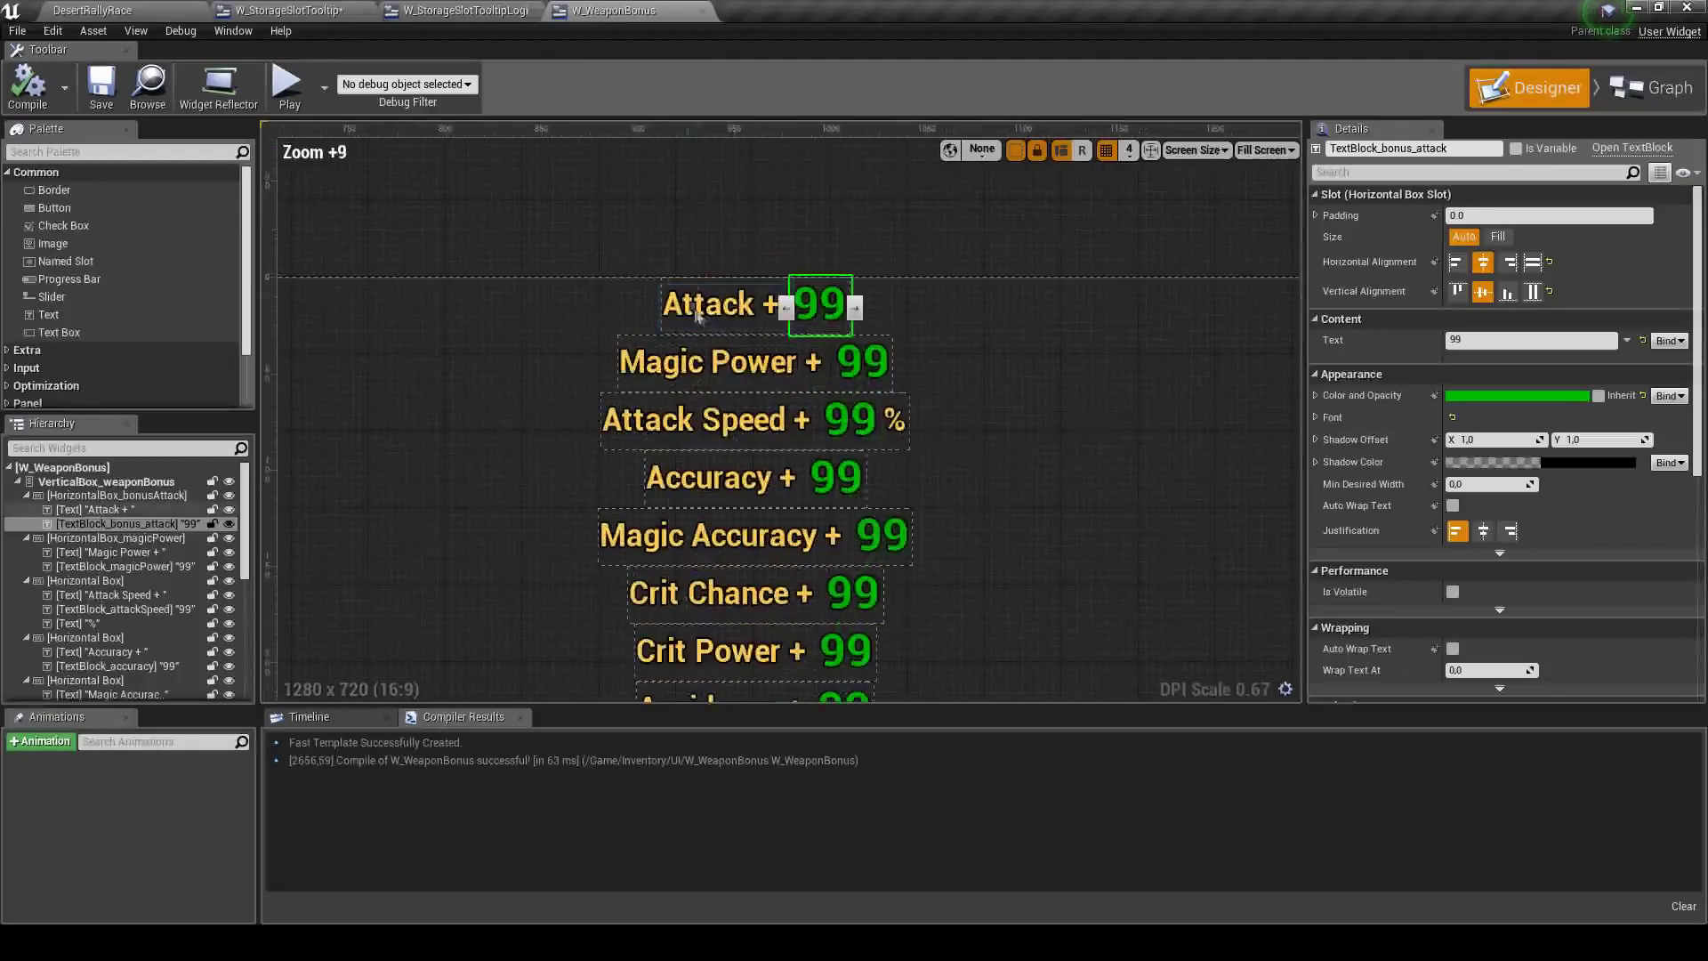
{"action": "left_click", "coordinate": [696, 316]}
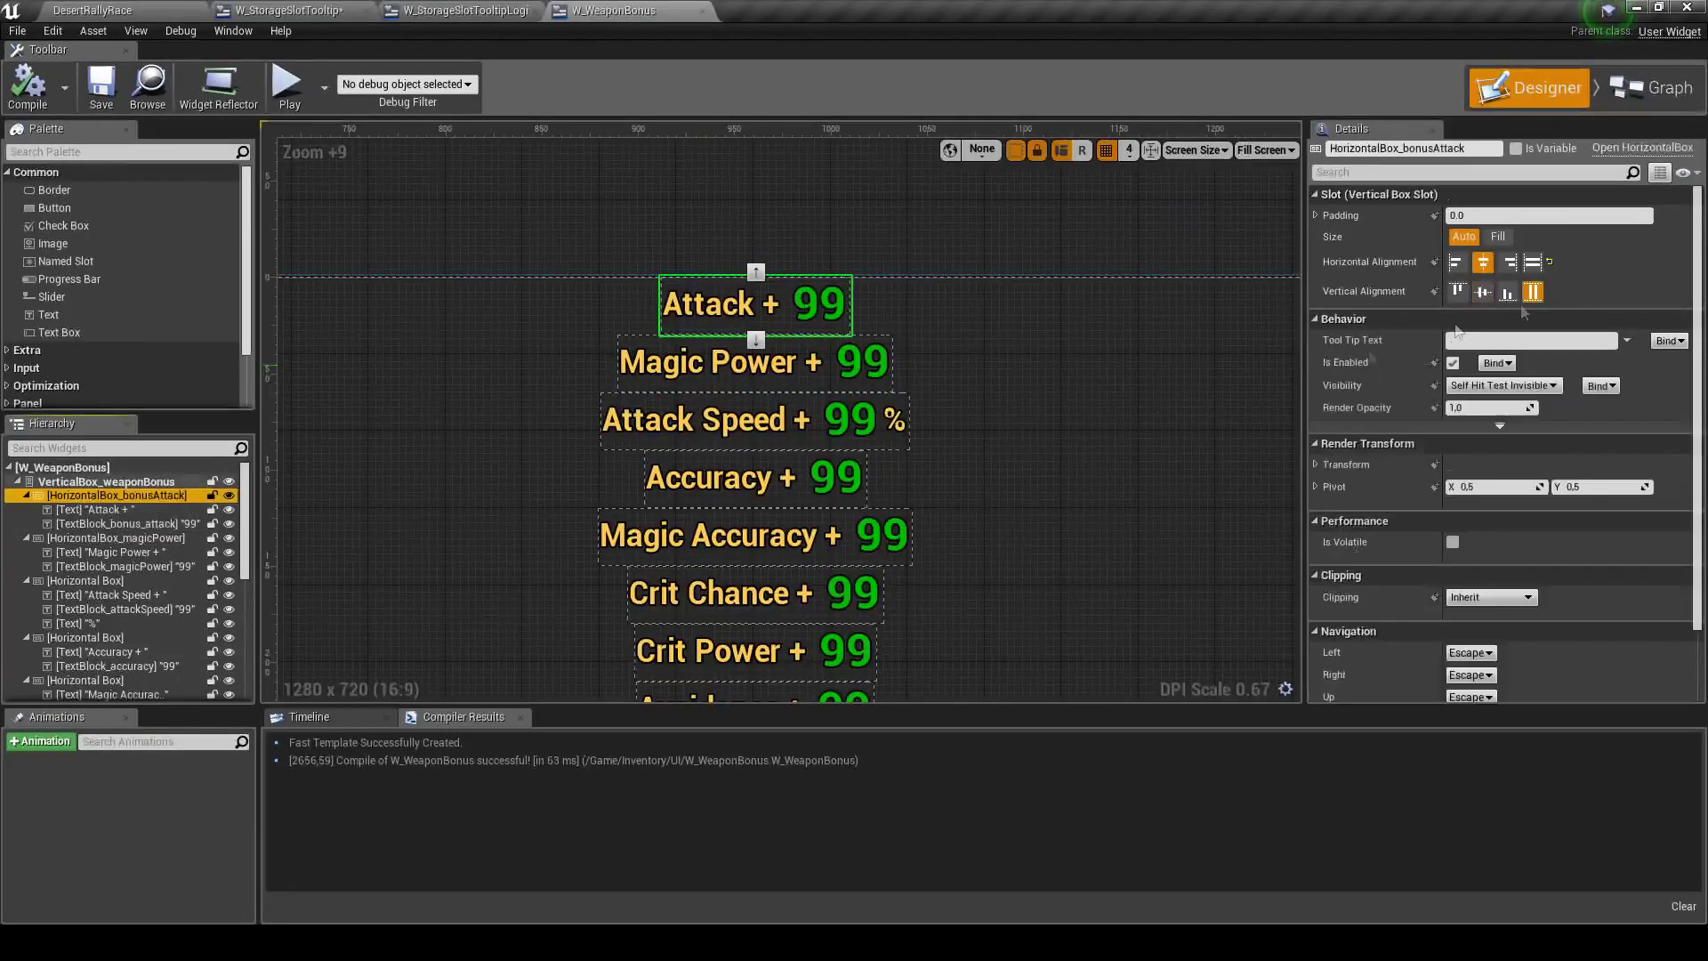
{"action": "left_click", "coordinate": [1599, 385]}
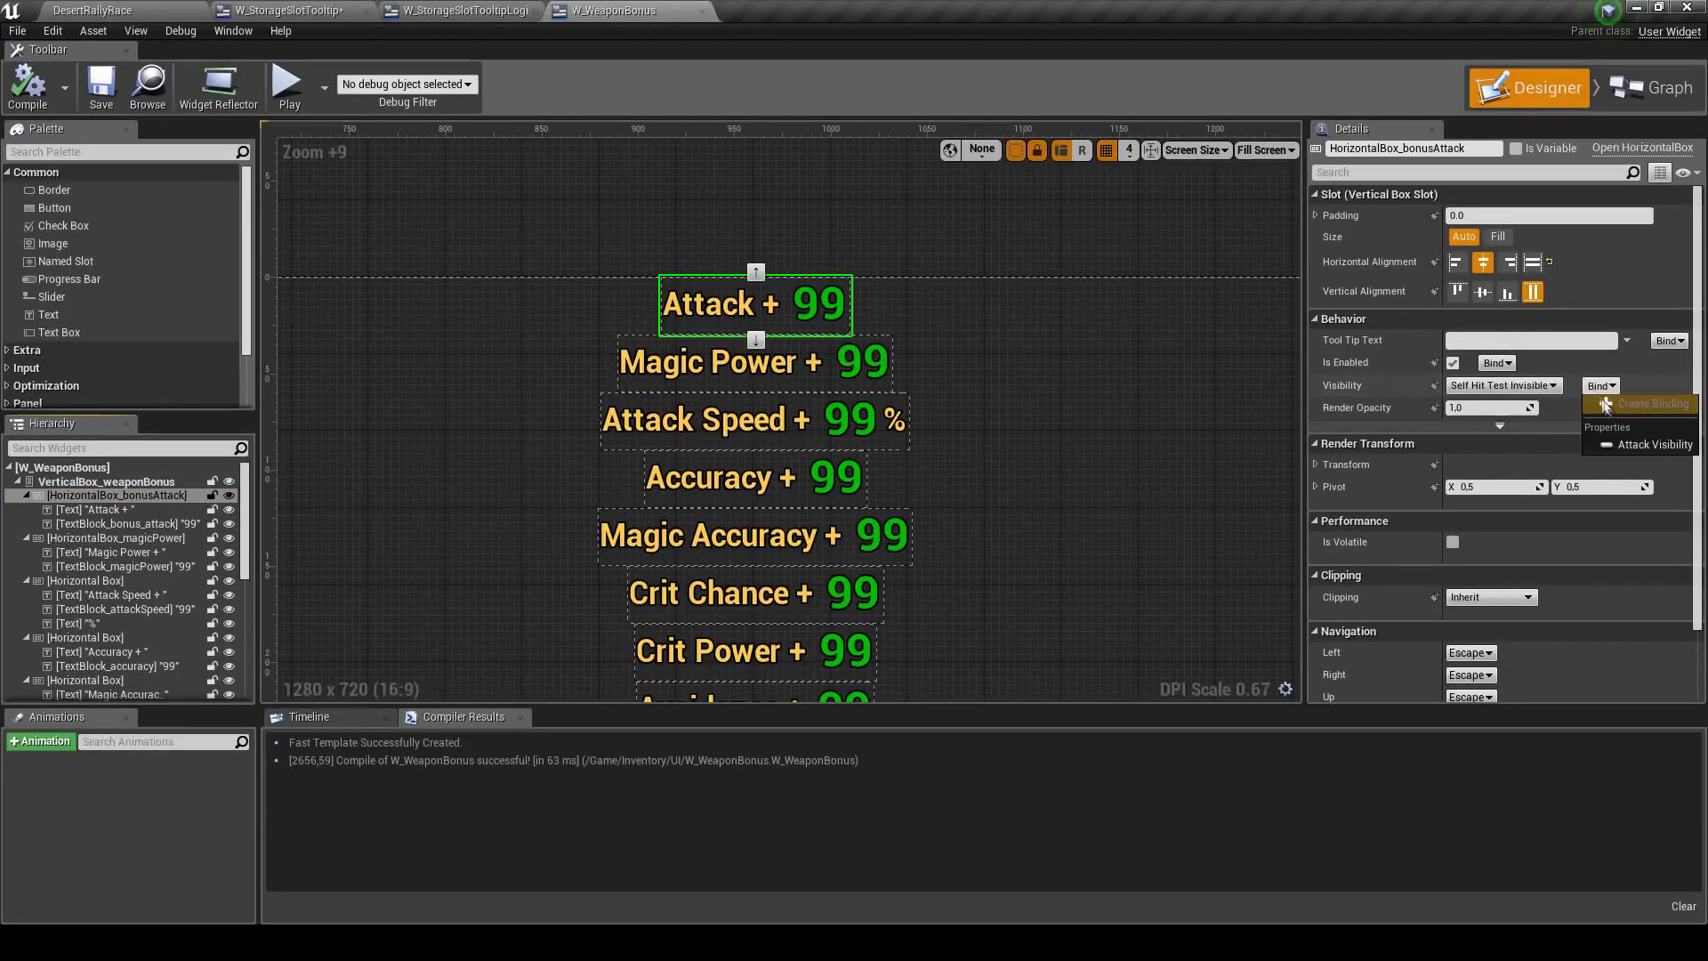
{"action": "left_click", "coordinate": [1631, 443]}
Bind the Attack row's 99 value text to AttackText and compile
{"action": "left_click", "coordinate": [818, 307]}
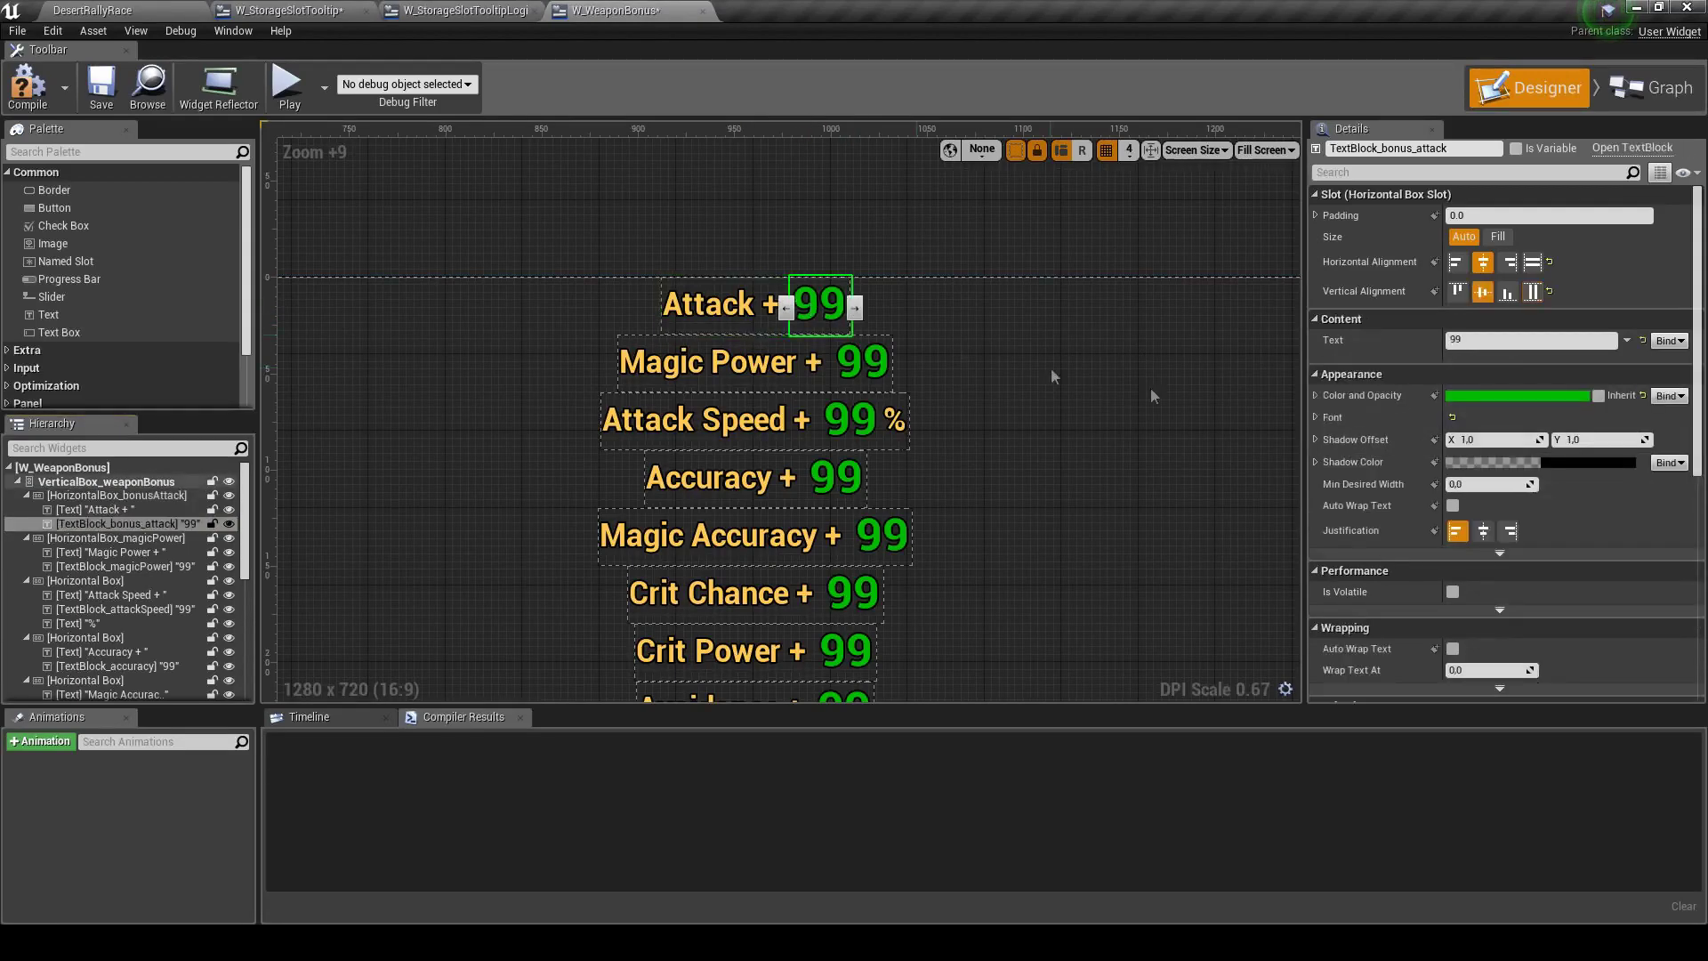
{"action": "left_click", "coordinate": [1668, 341]}
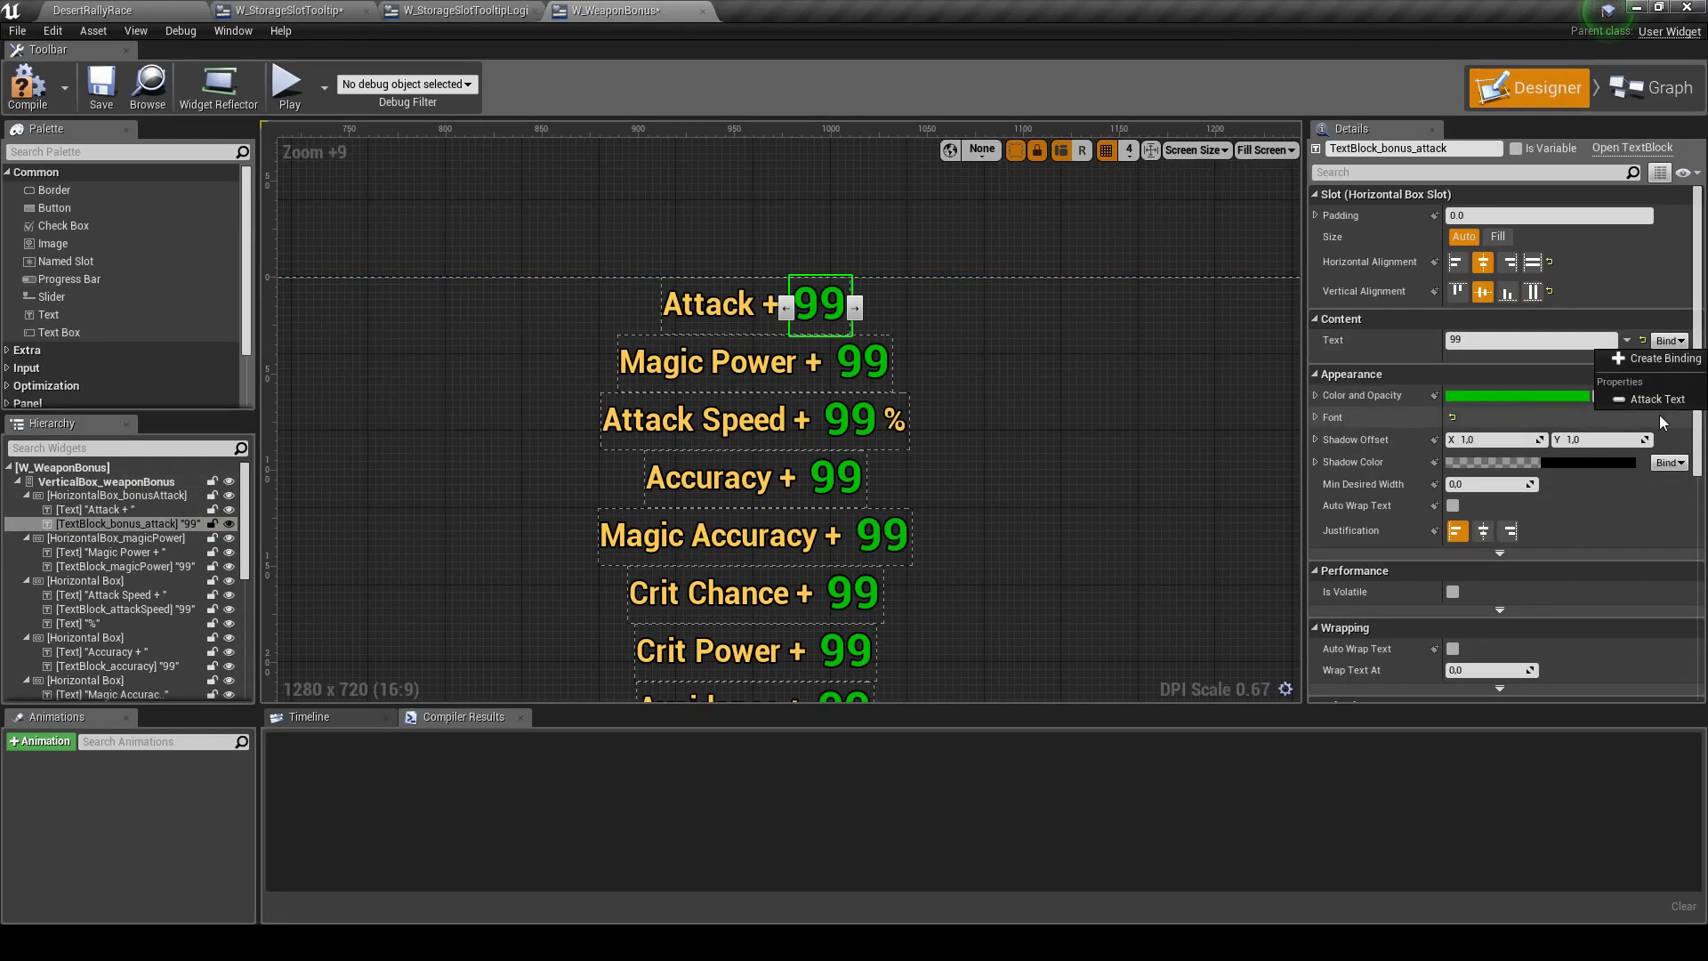
{"action": "left_click", "coordinate": [1658, 401]}
{"action": "left_click", "coordinate": [28, 85]}
{"action": "scroll", "coordinate": [803, 300], "scroll_direction": "down", "scroll_amount": 4}
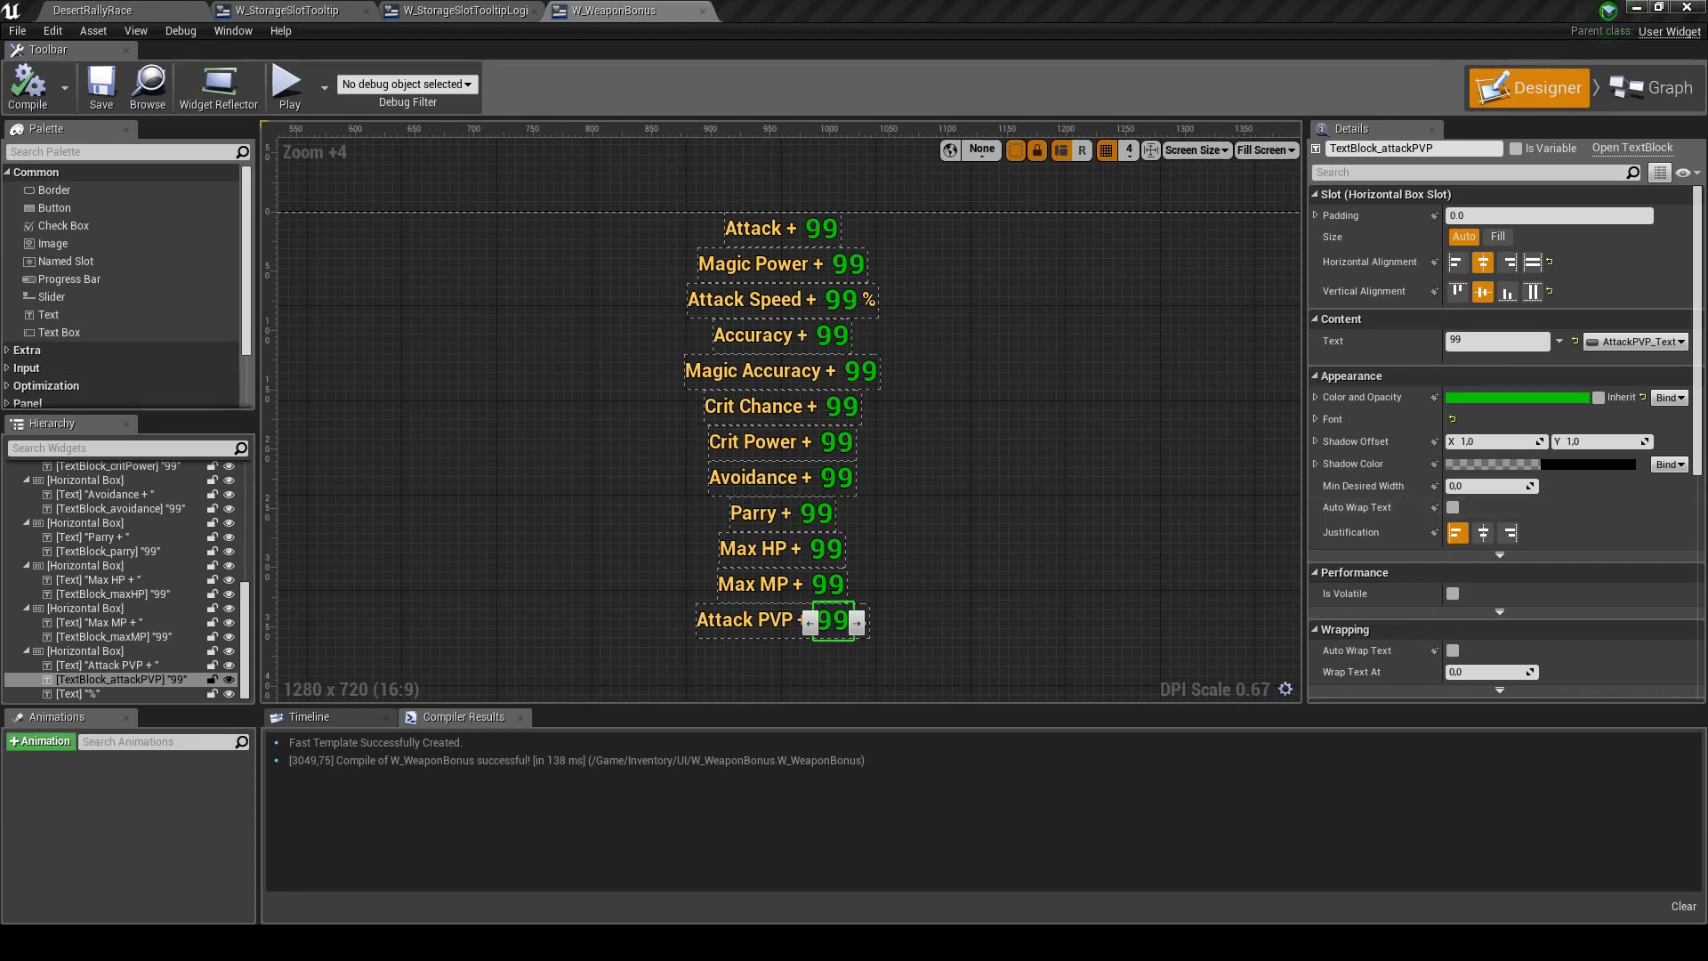
{"action": "right_click_drag", "start_coordinate": [945, 362], "coordinate": [896, 275]}
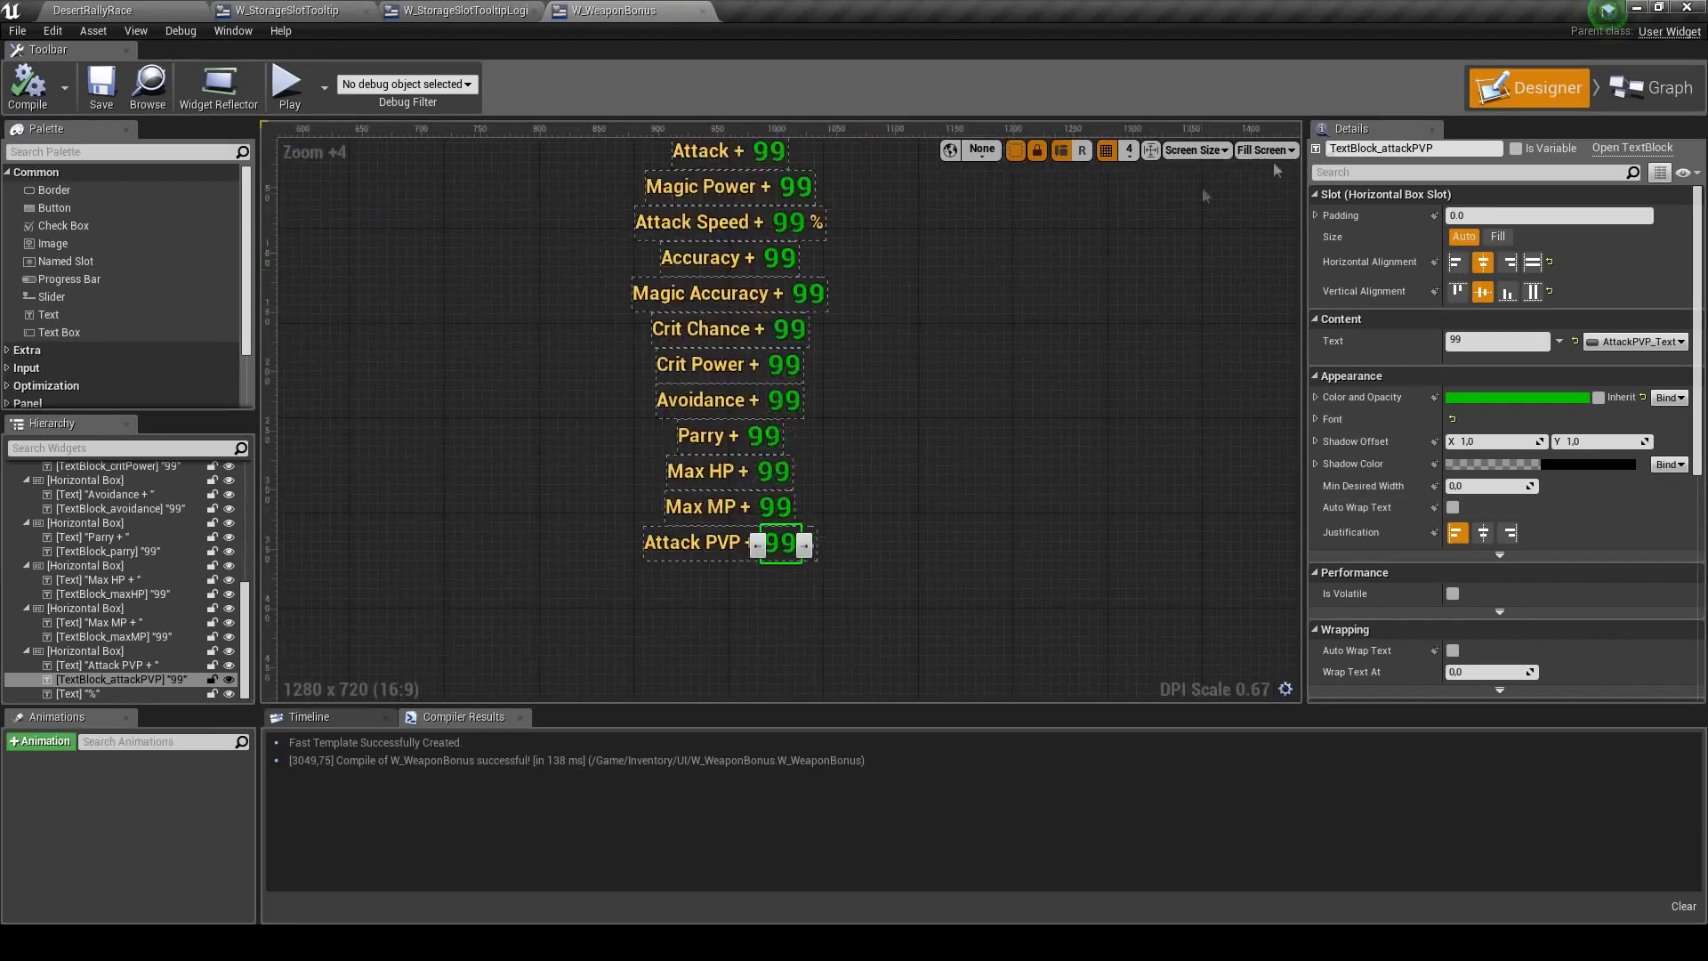
{"action": "left_click", "coordinate": [1634, 105]}
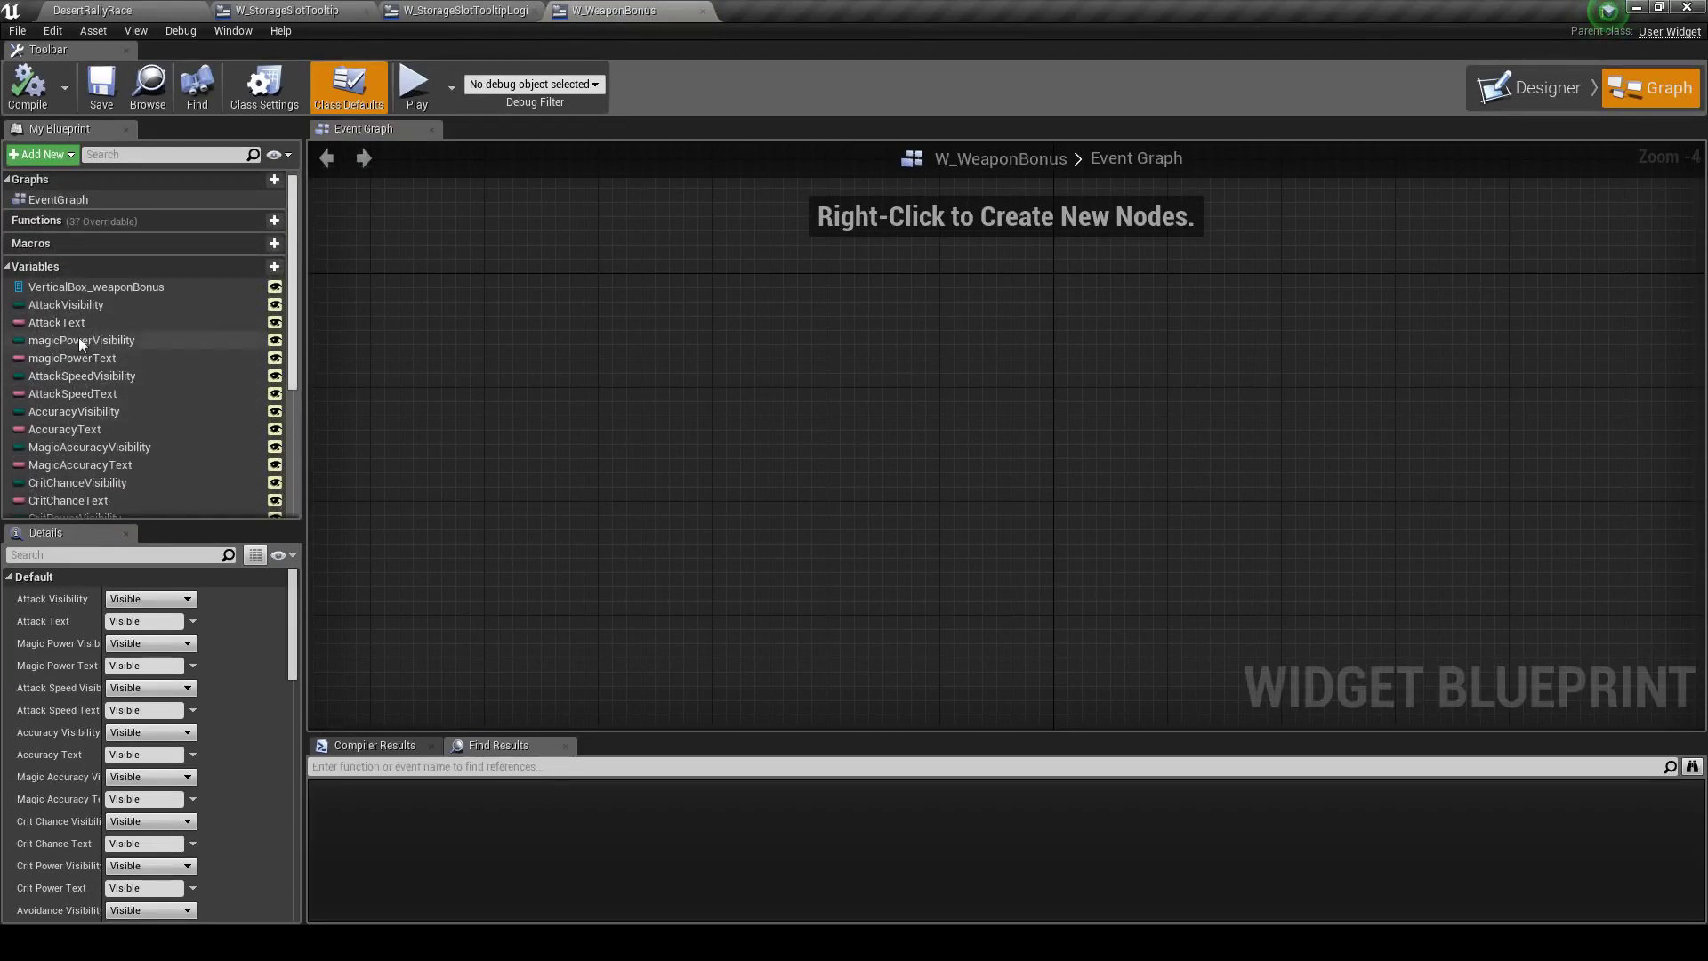
Check the Parry row container and Magic Accuracy value text in the Designer
{"action": "left_click", "coordinate": [1555, 94]}
{"action": "scroll", "coordinate": [737, 230], "scroll_direction": "up", "scroll_amount": 4}
{"action": "scroll", "coordinate": [737, 229], "scroll_direction": "up", "scroll_amount": 3}
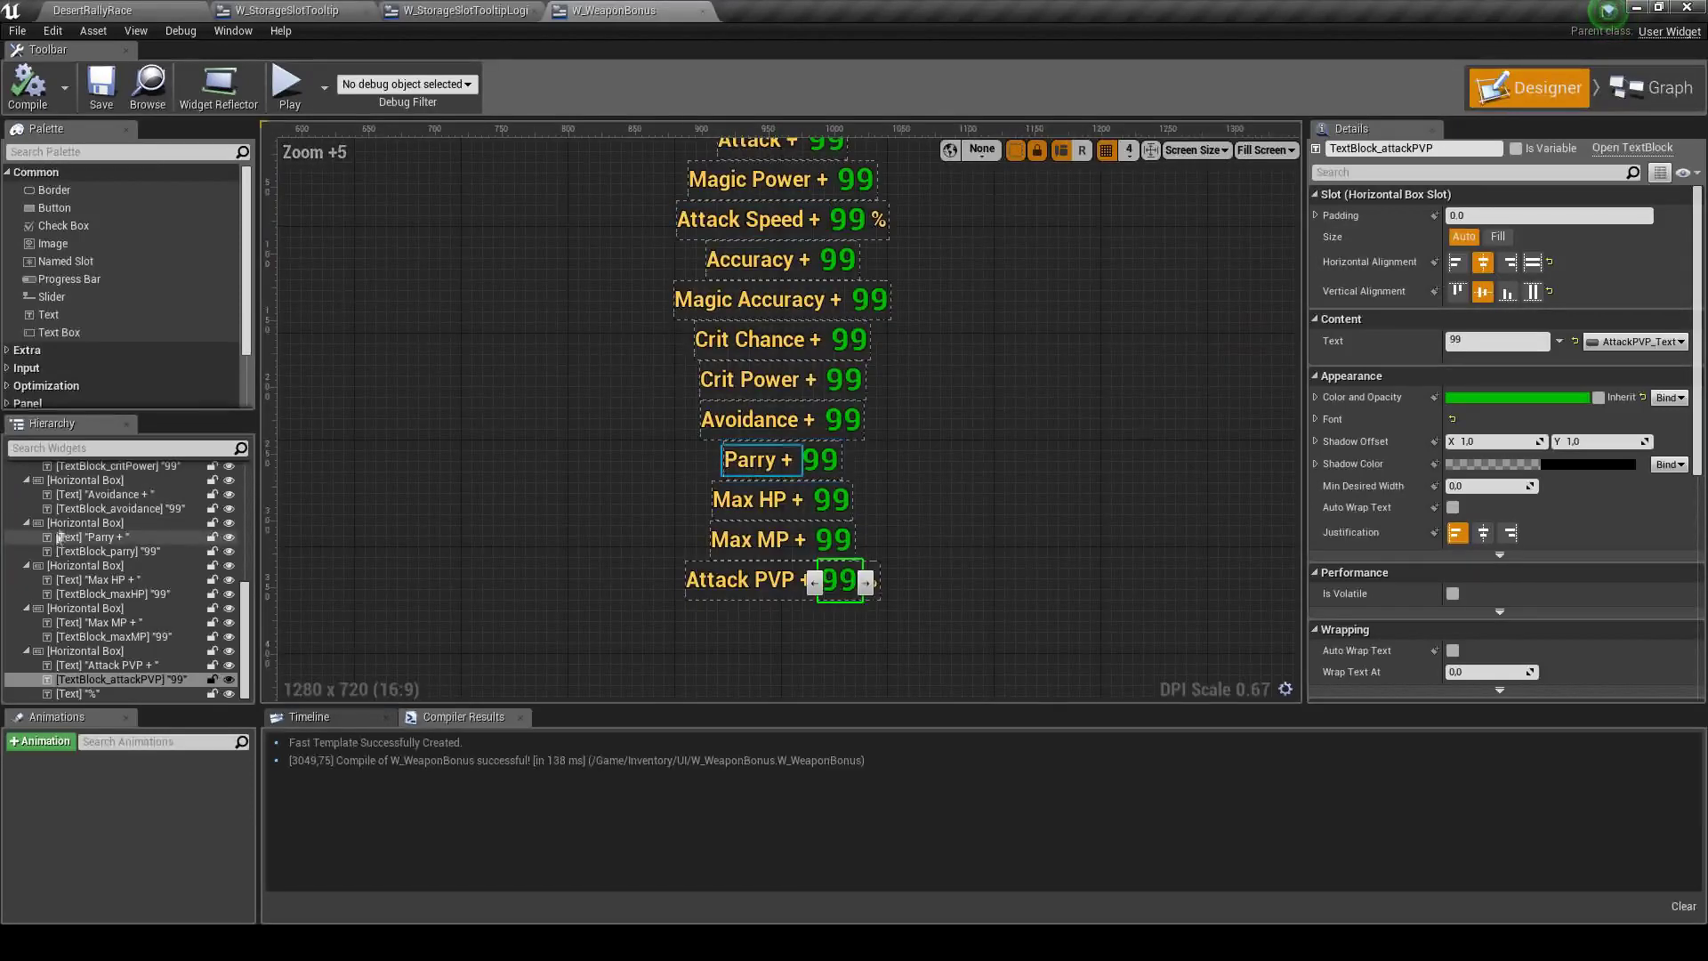
{"action": "left_click", "coordinate": [85, 522]}
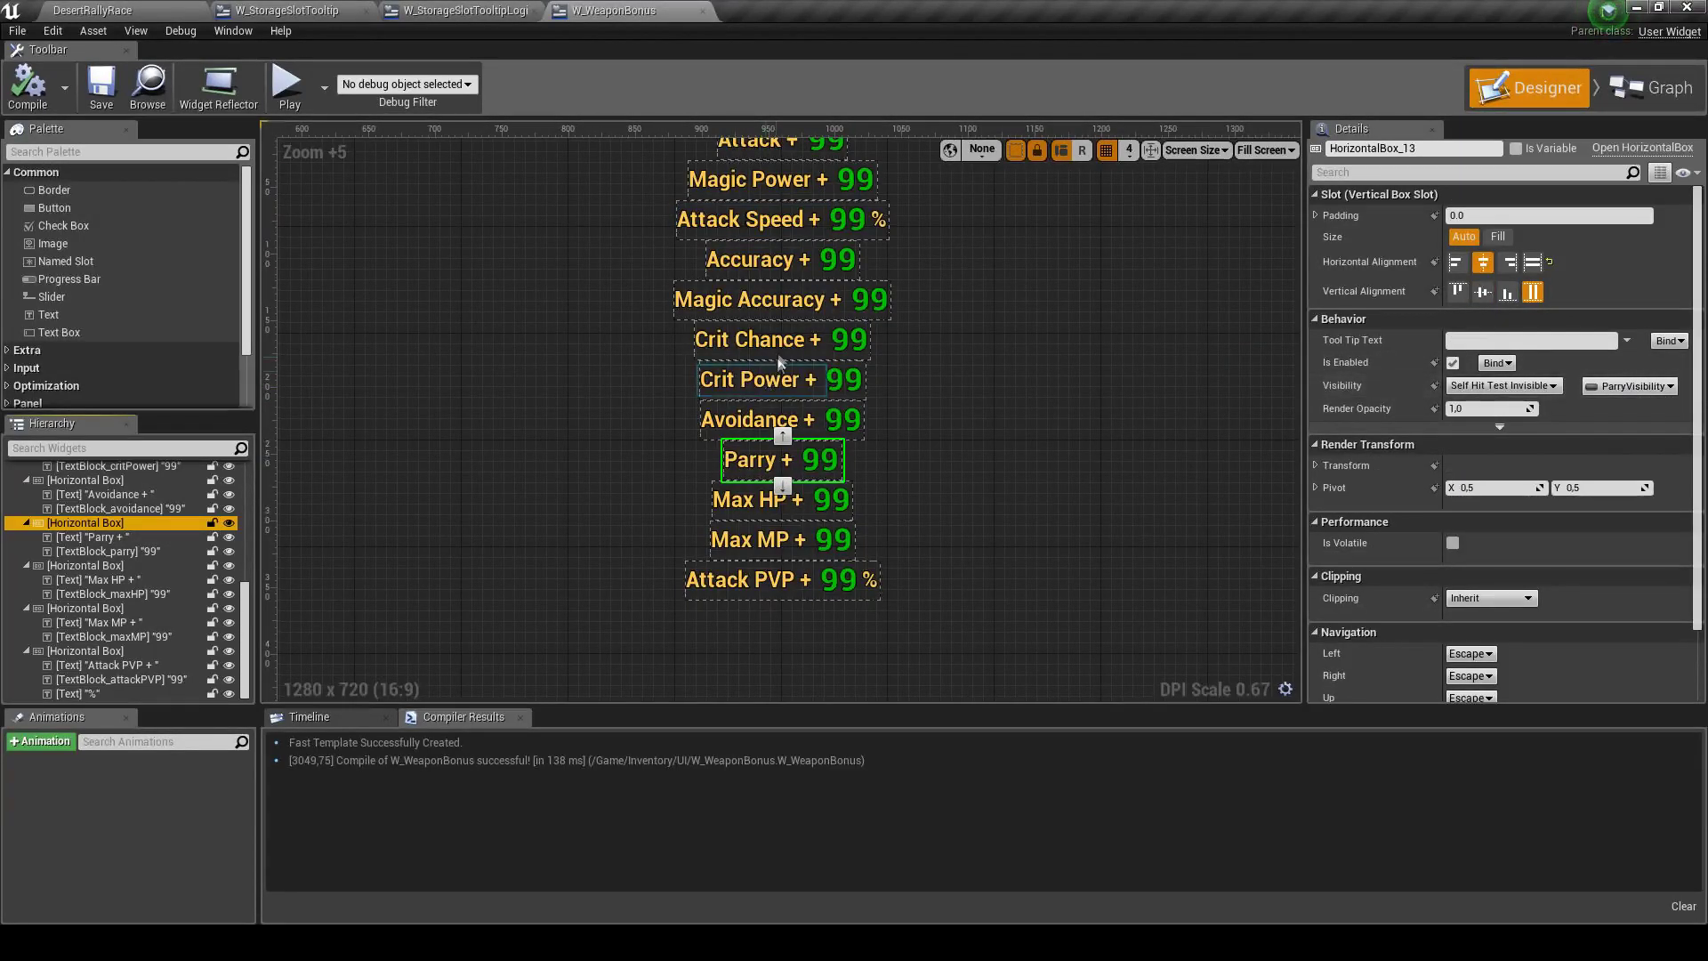
{"action": "left_click", "coordinate": [872, 300]}
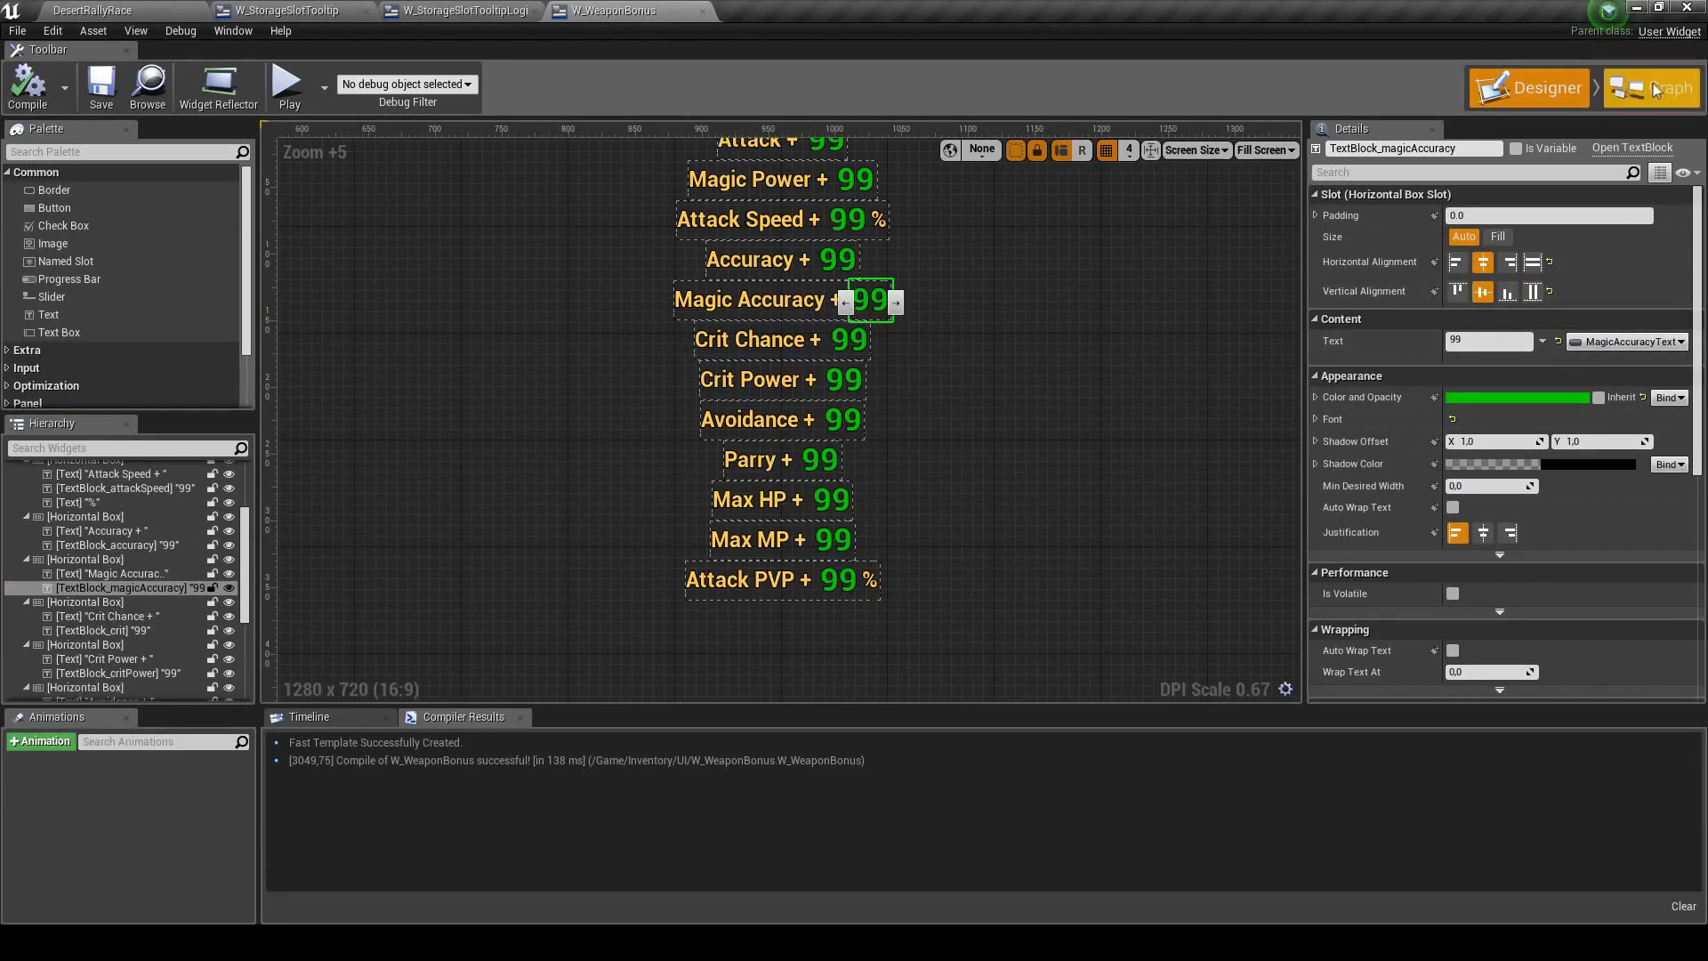
{"action": "left_click", "coordinate": [1653, 88]}
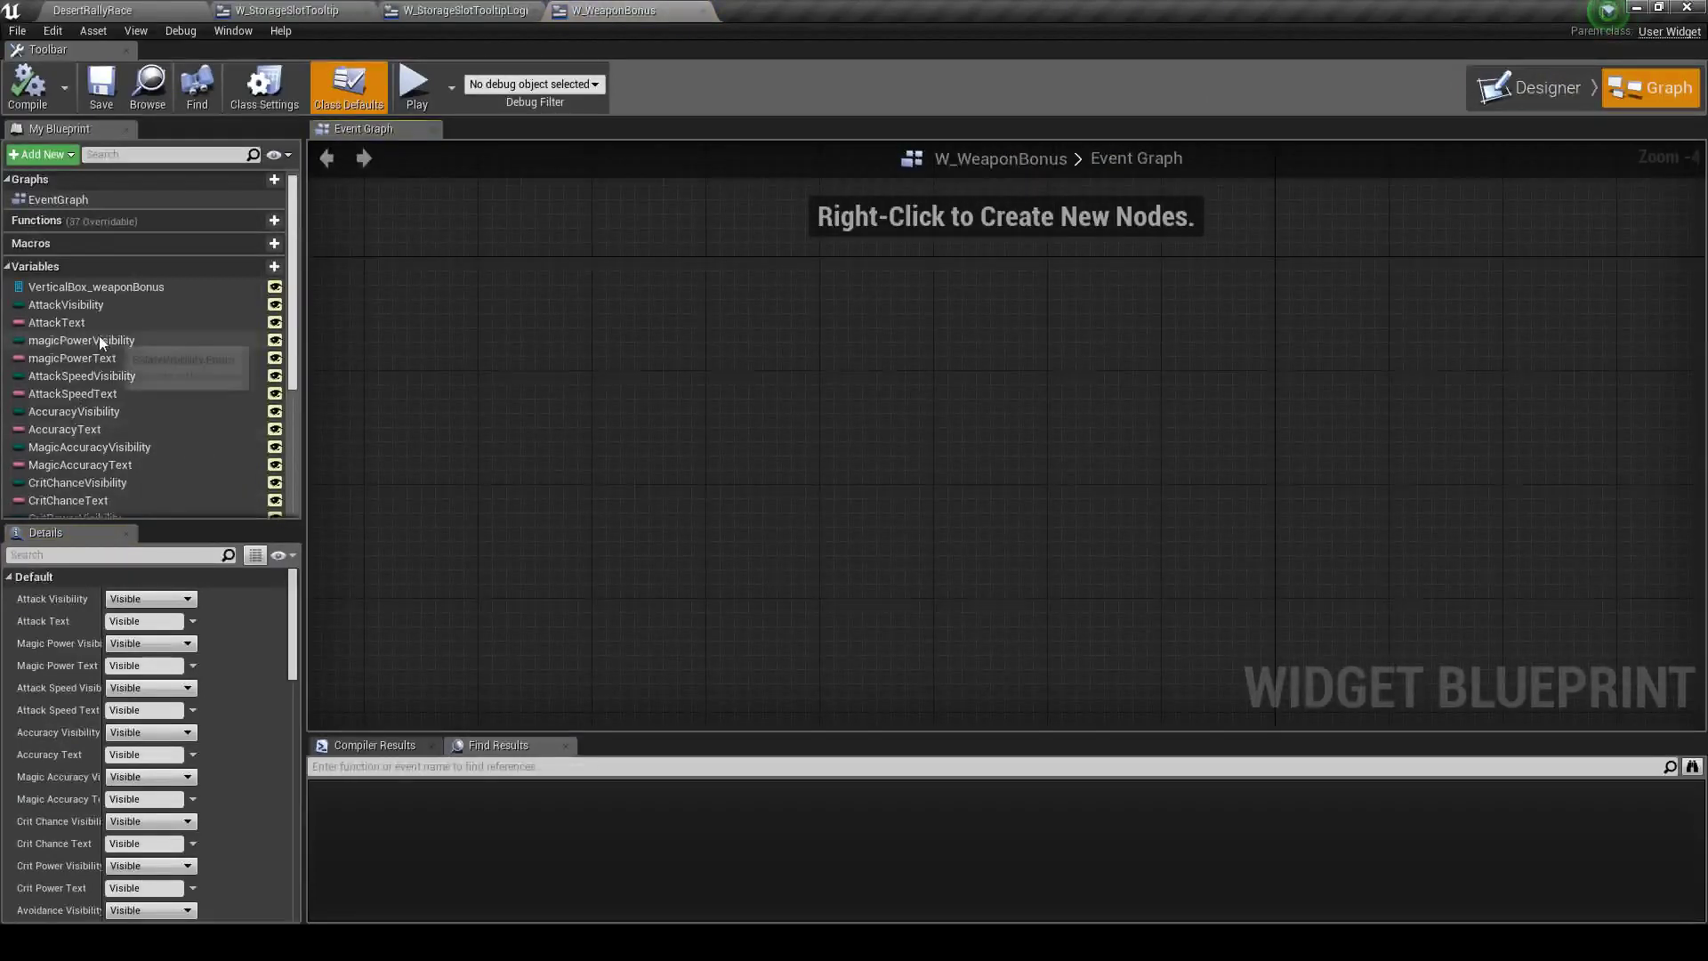
Put AttackVisibility in a new Visibility category and AttackText in a new Text category
{"action": "left_click", "coordinate": [66, 304]}
{"action": "left_click", "coordinate": [156, 752]}
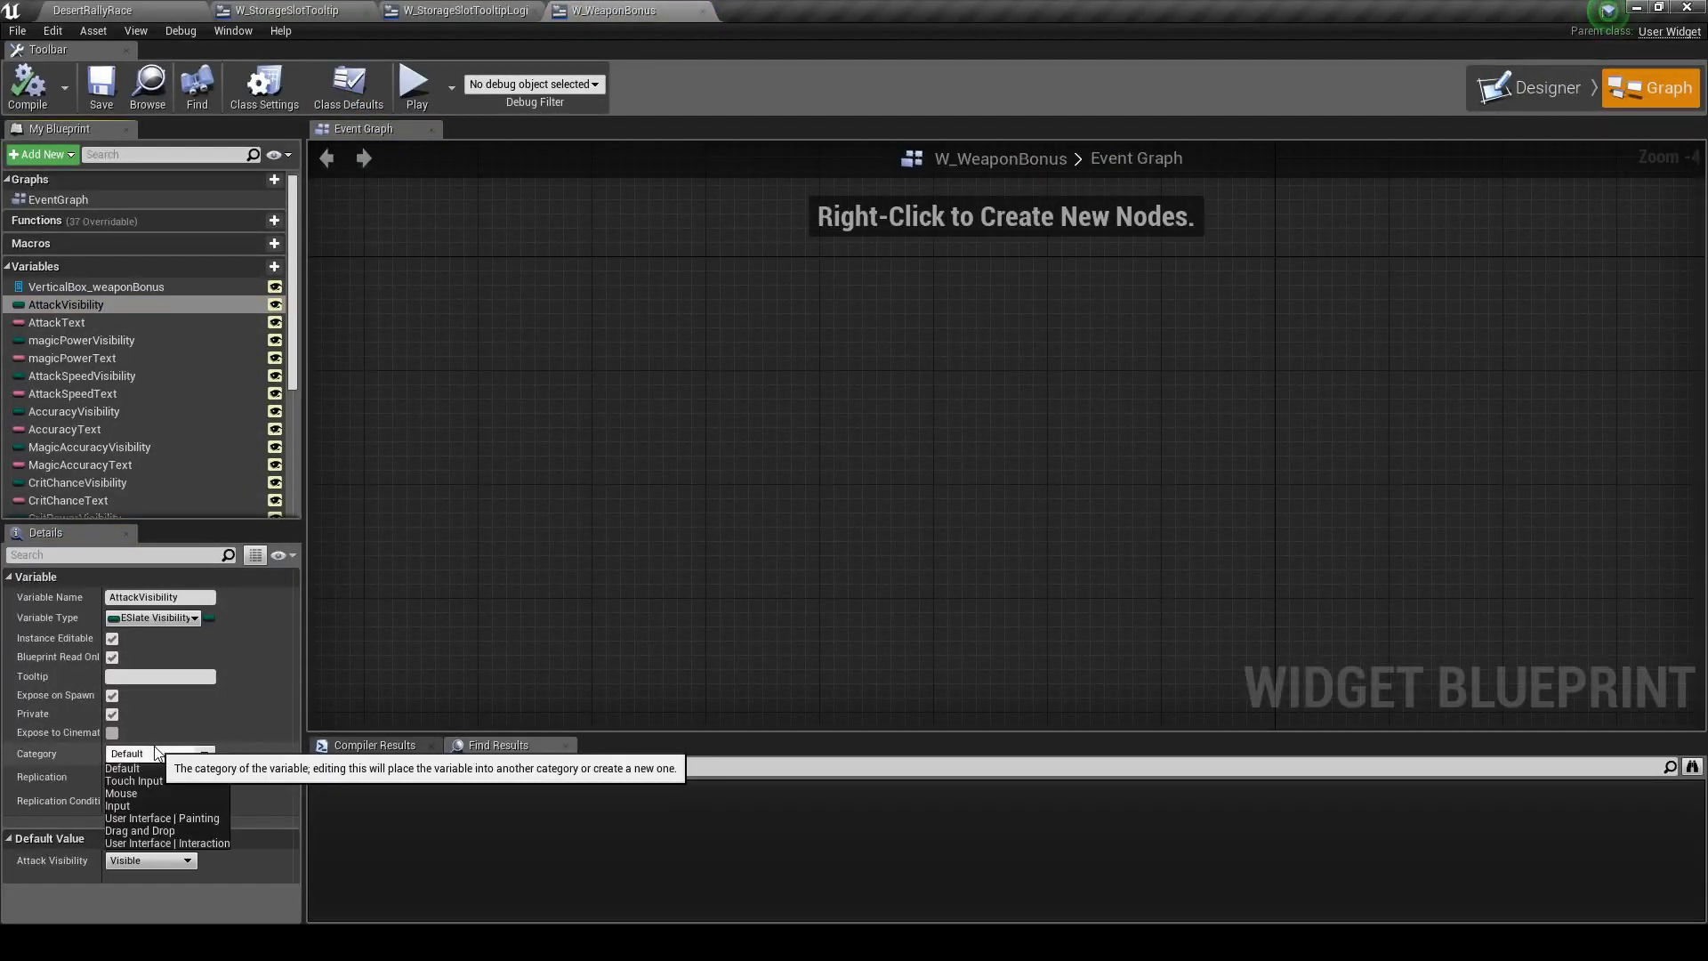
{"action": "left_click", "coordinate": [181, 754]}
{"action": "left_click", "coordinate": [182, 753]}
{"action": "type", "text": "Visibility"}
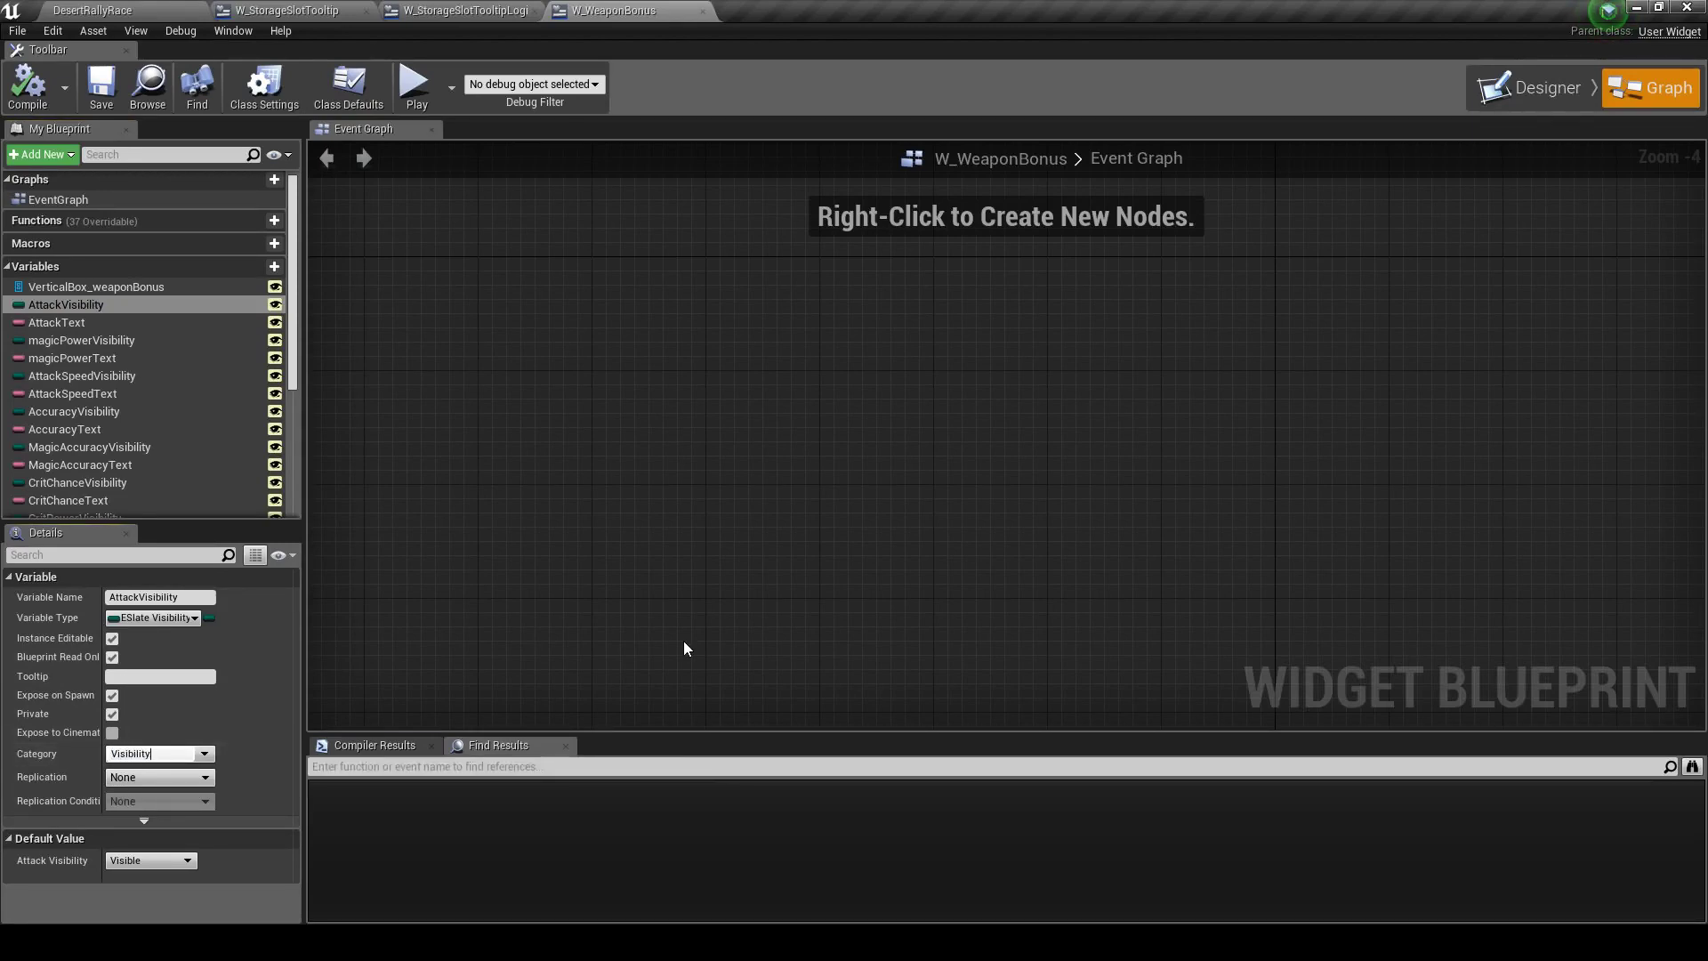
{"action": "key", "text": "Return"}
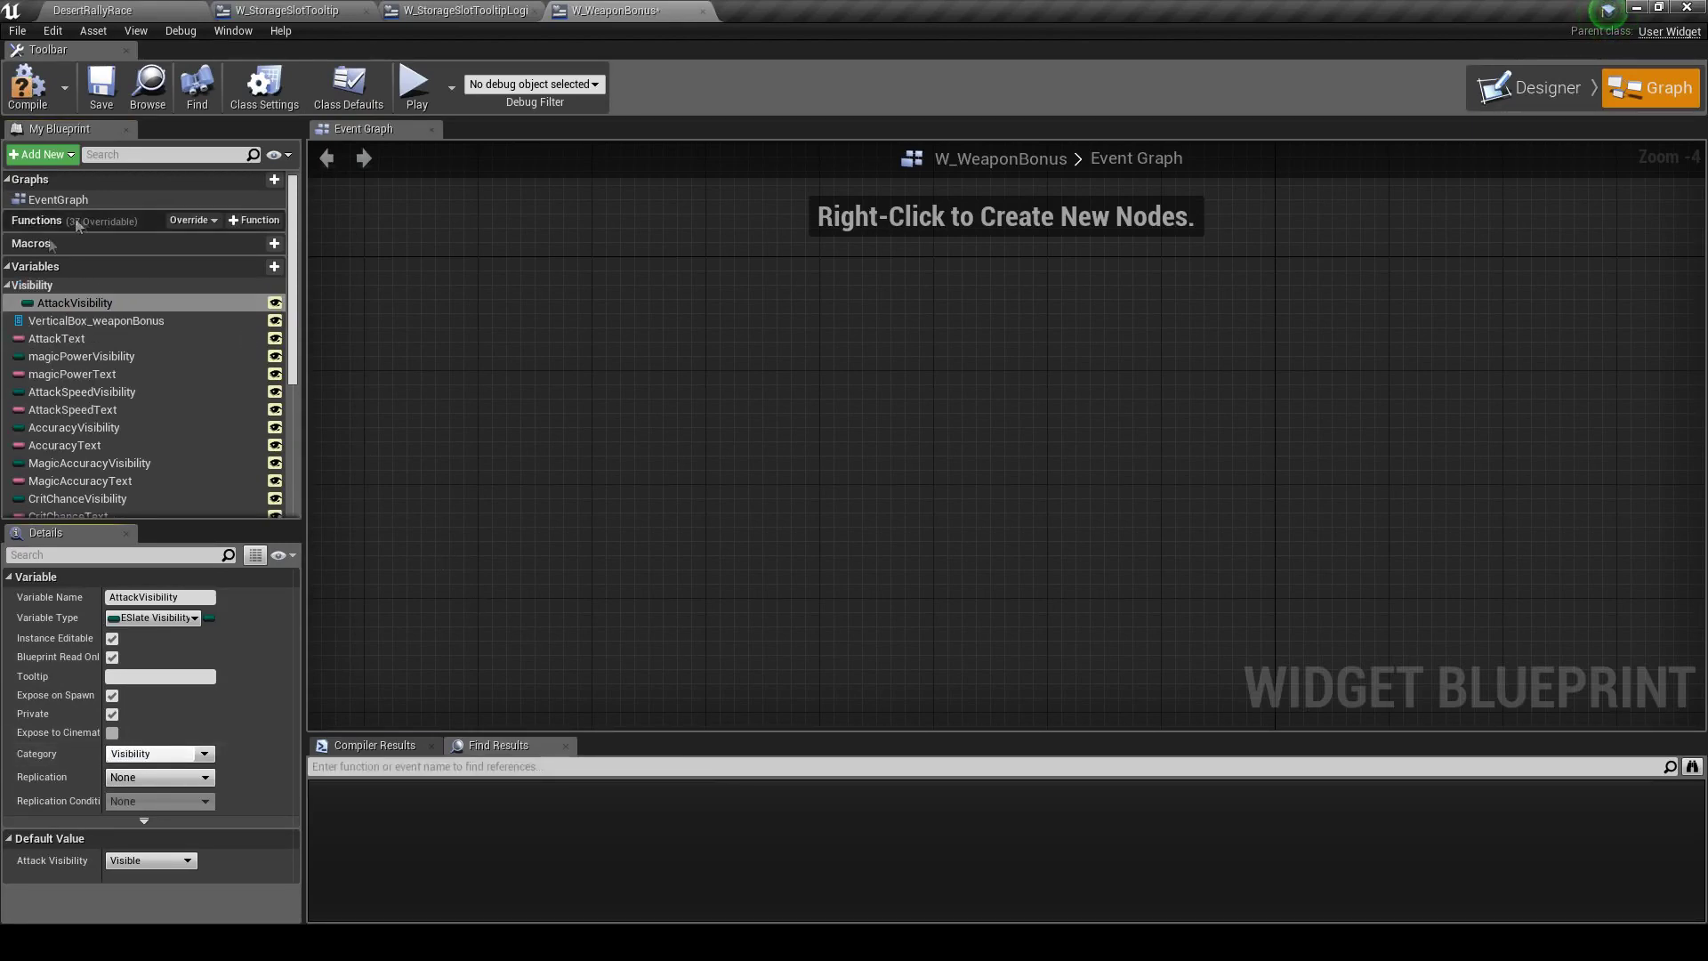
{"action": "left_click_drag", "start_coordinate": [56, 338], "coordinate": [60, 307]}
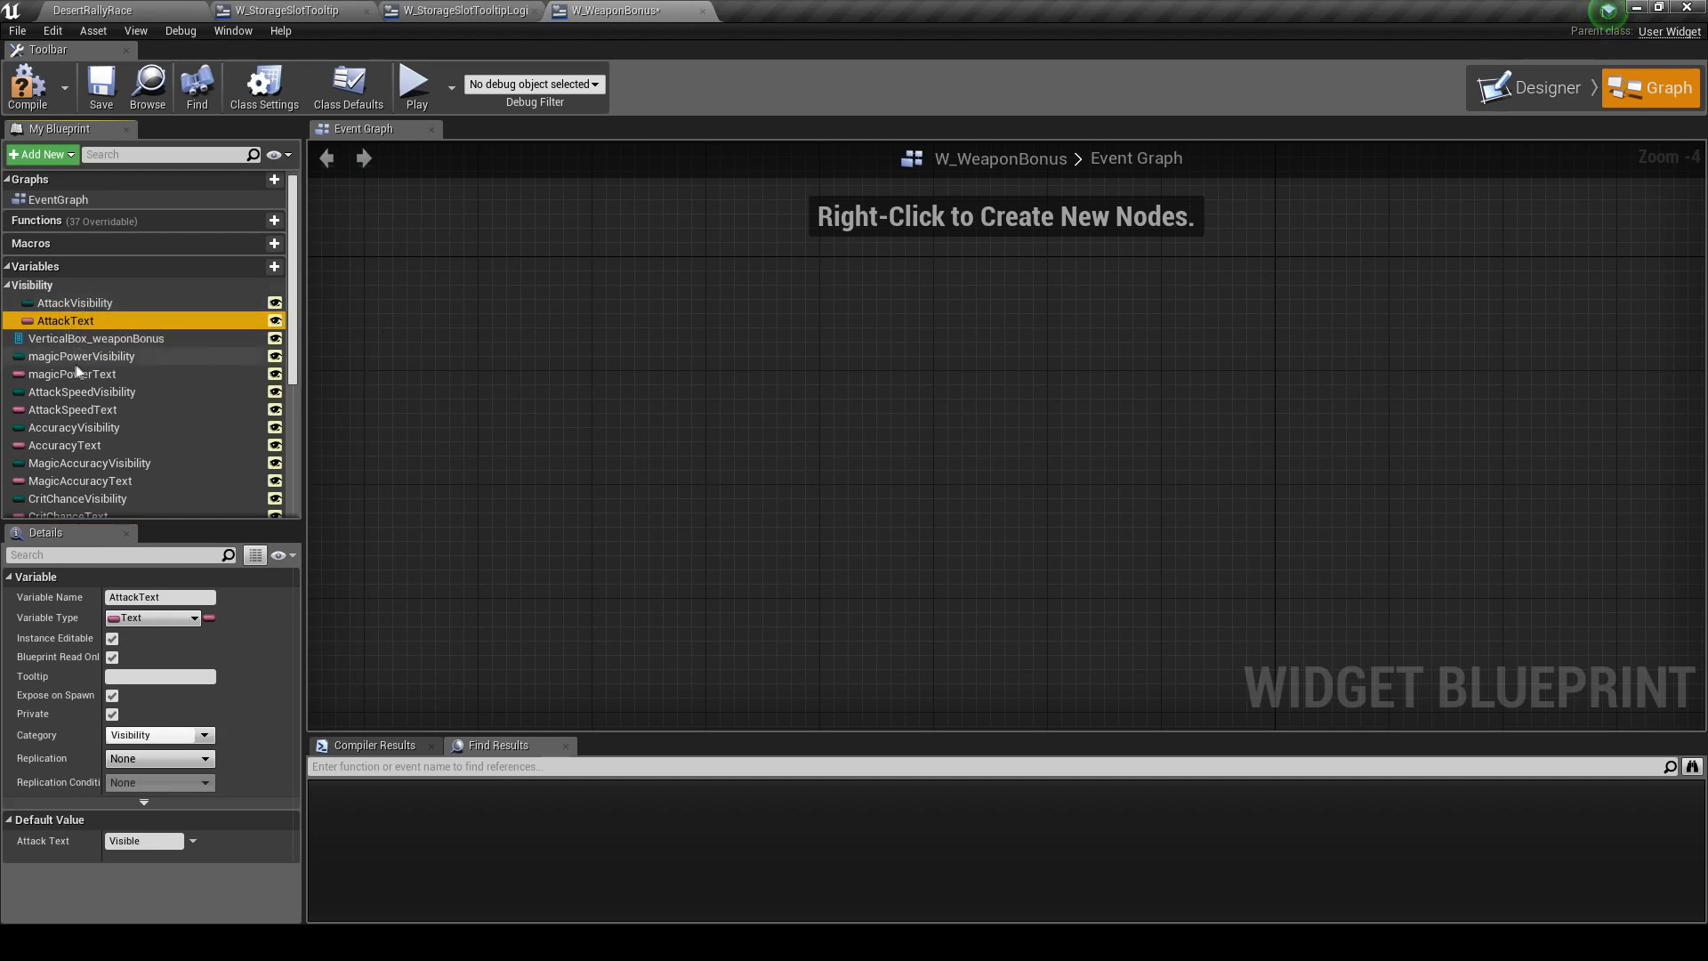
{"action": "left_click", "coordinate": [151, 735]}
{"action": "key", "text": "Return"}
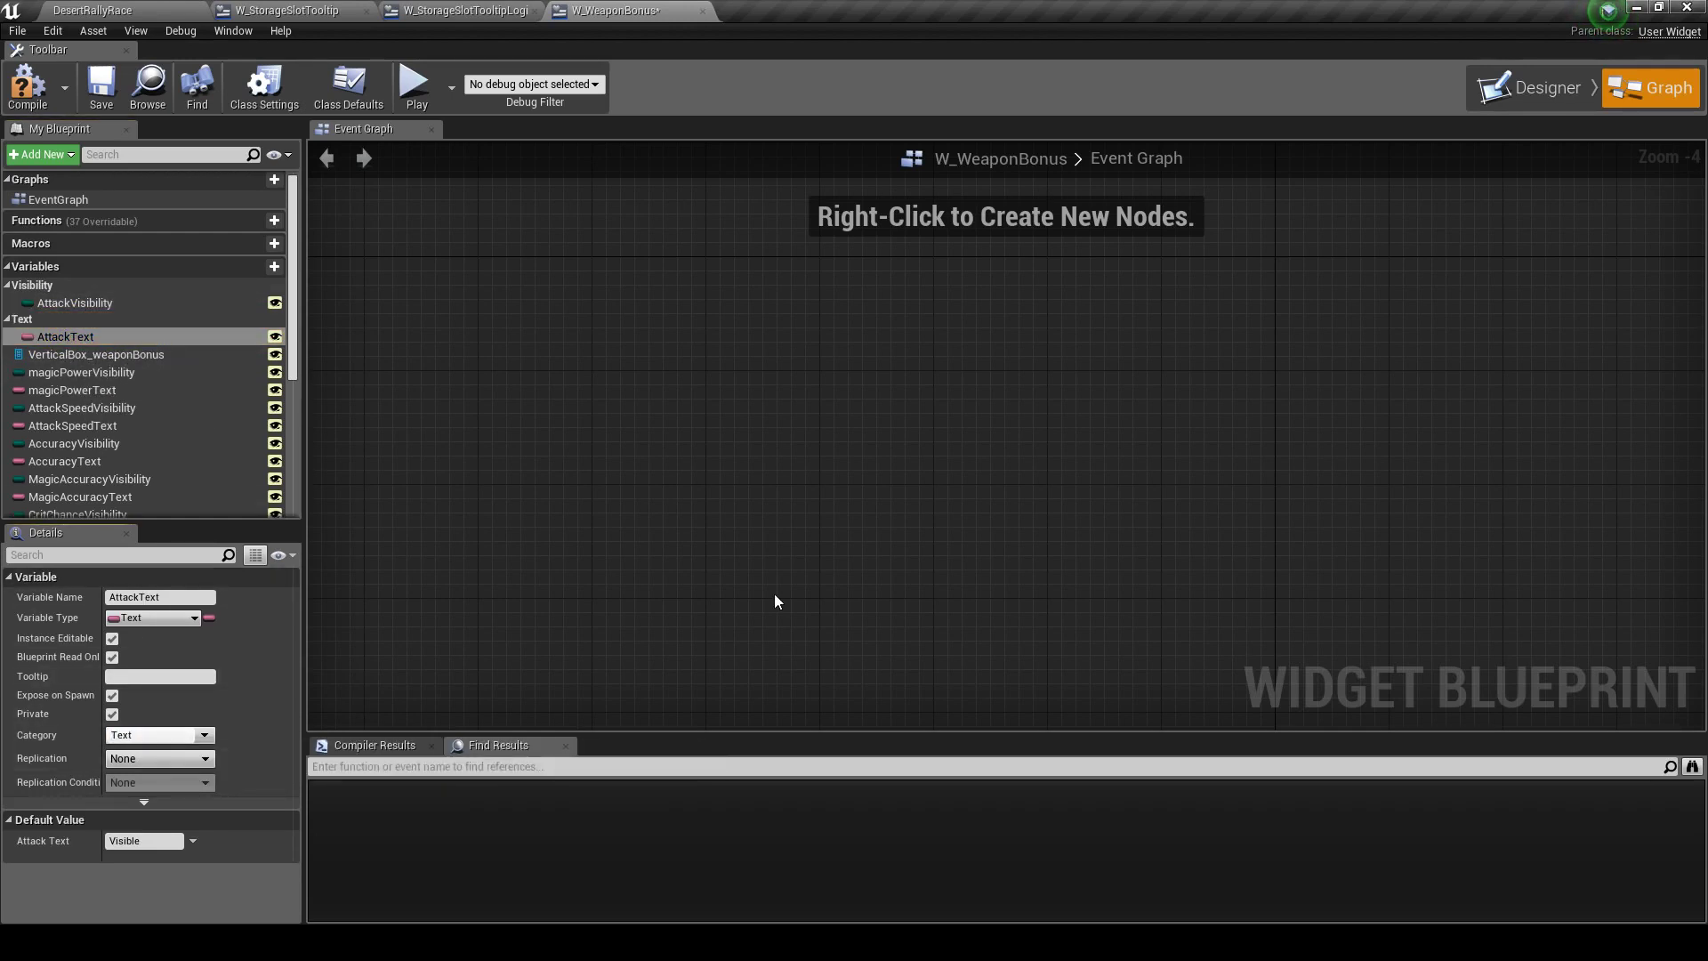
File magicPower, AttackSpeed, Accuracy and MagicAccuracy variables under Visibility and Text
{"action": "left_click_drag", "start_coordinate": [71, 372], "coordinate": [35, 285]}
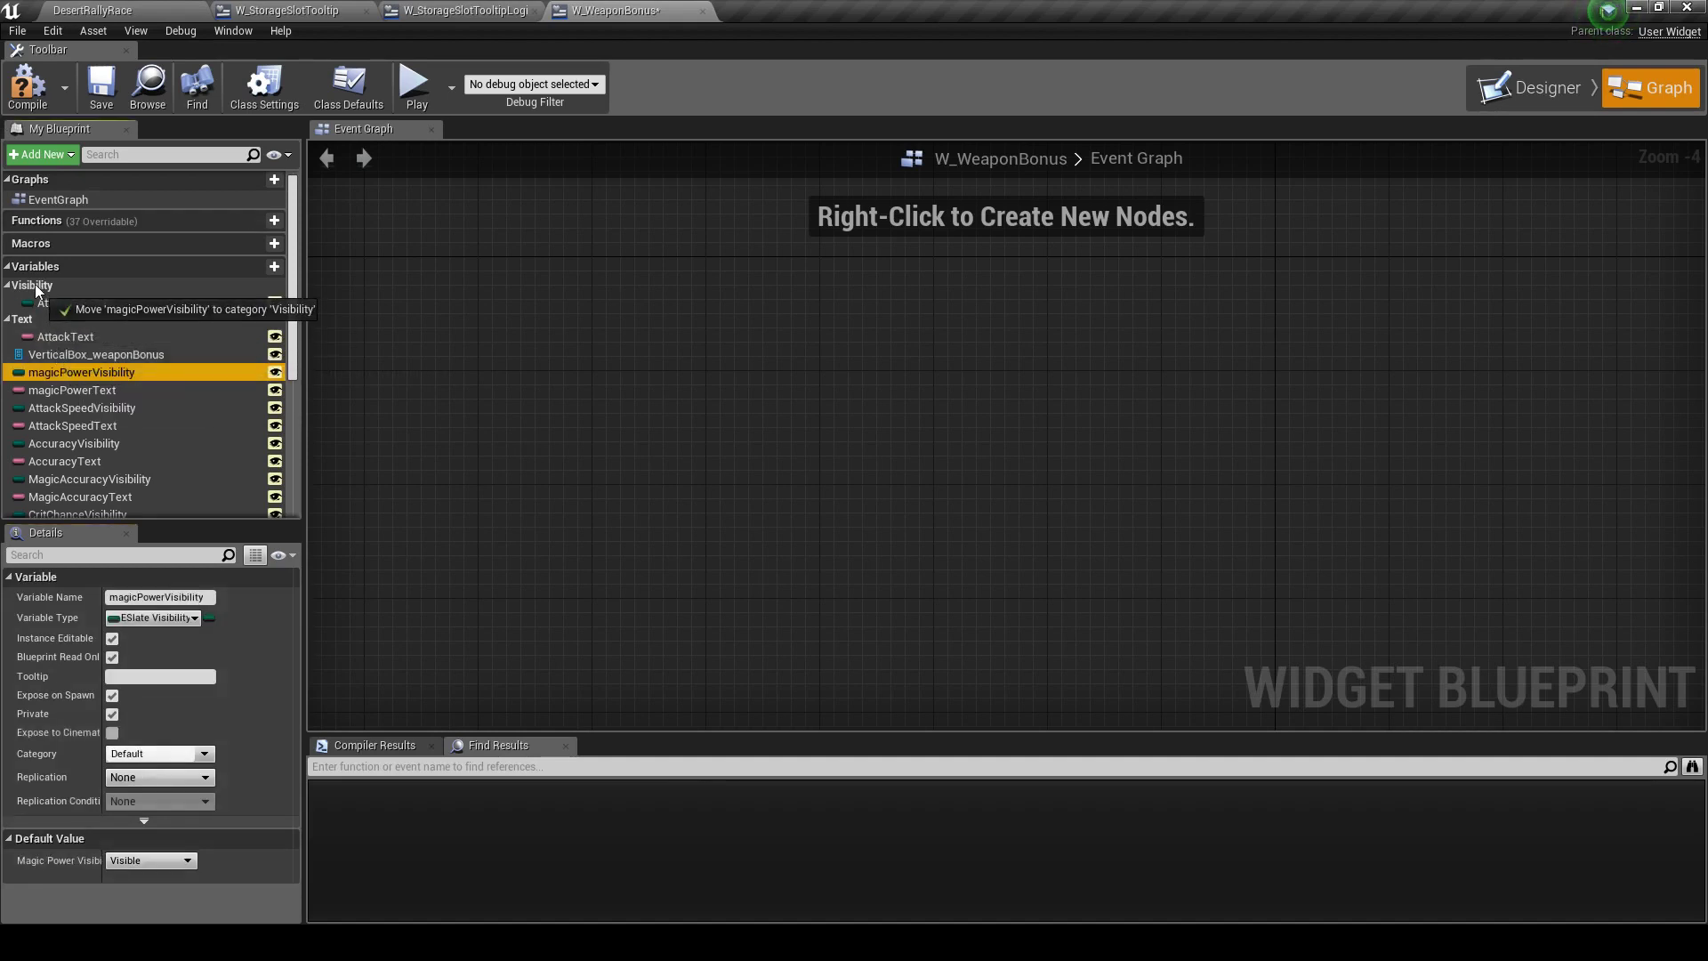
{"action": "left_click_drag", "start_coordinate": [66, 392], "coordinate": [36, 294]}
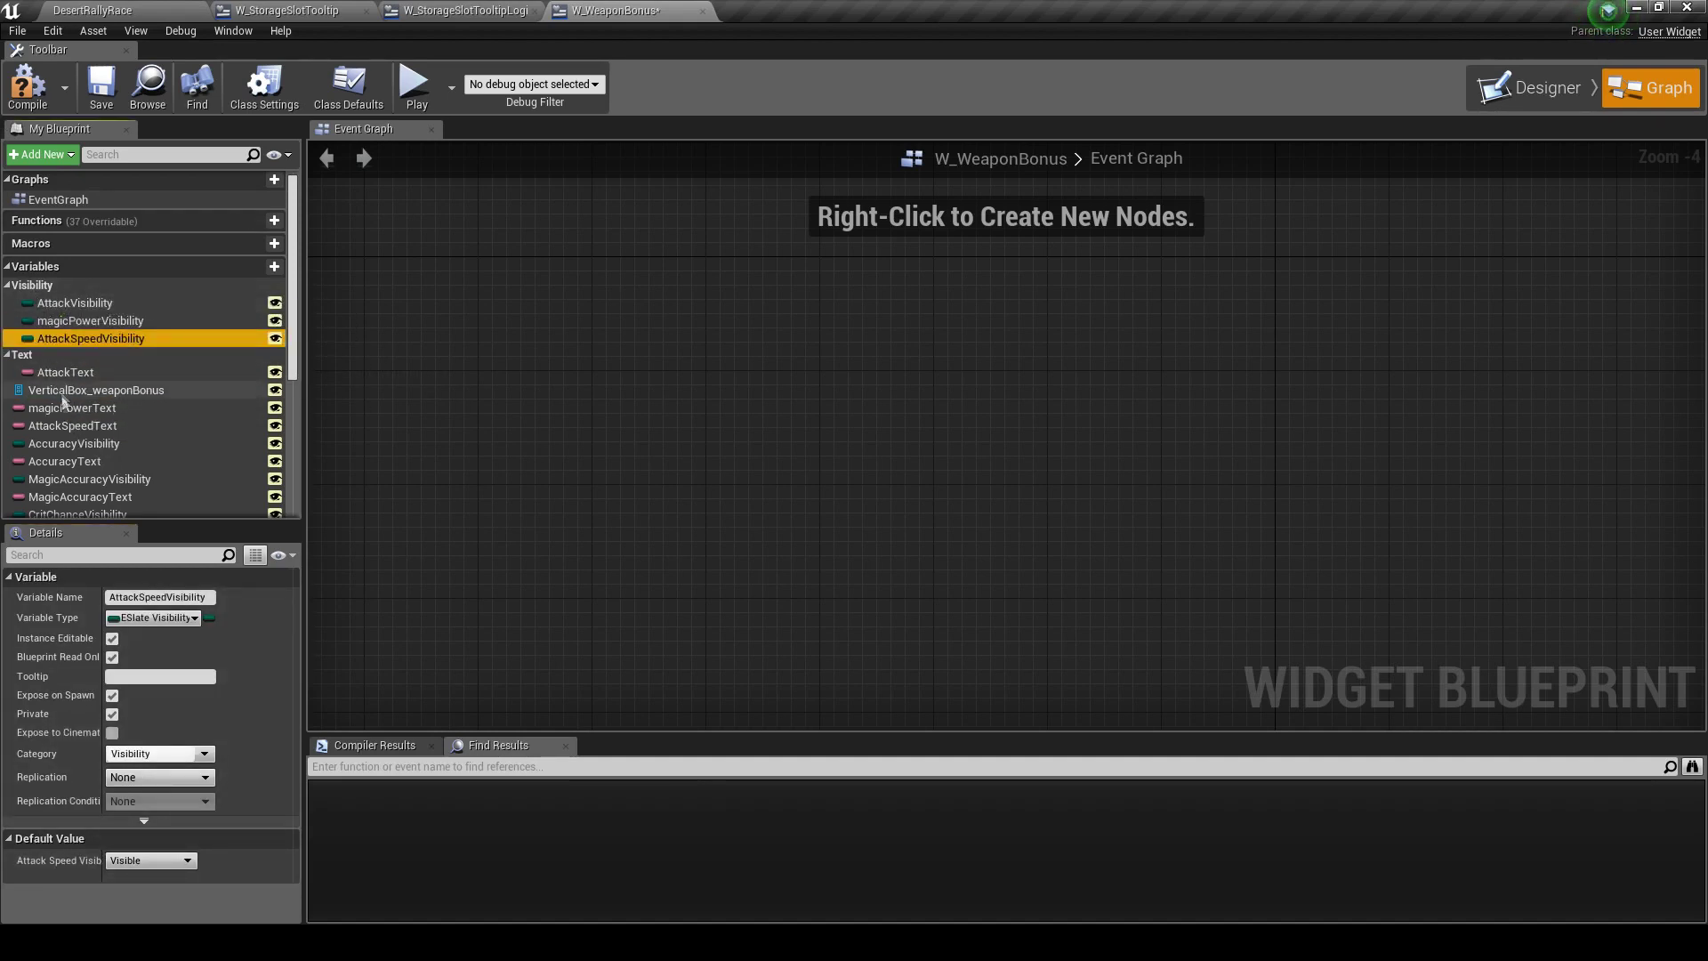
{"action": "left_click_drag", "start_coordinate": [62, 461], "coordinate": [31, 360]}
{"action": "left_click_drag", "start_coordinate": [73, 430], "coordinate": [36, 358]}
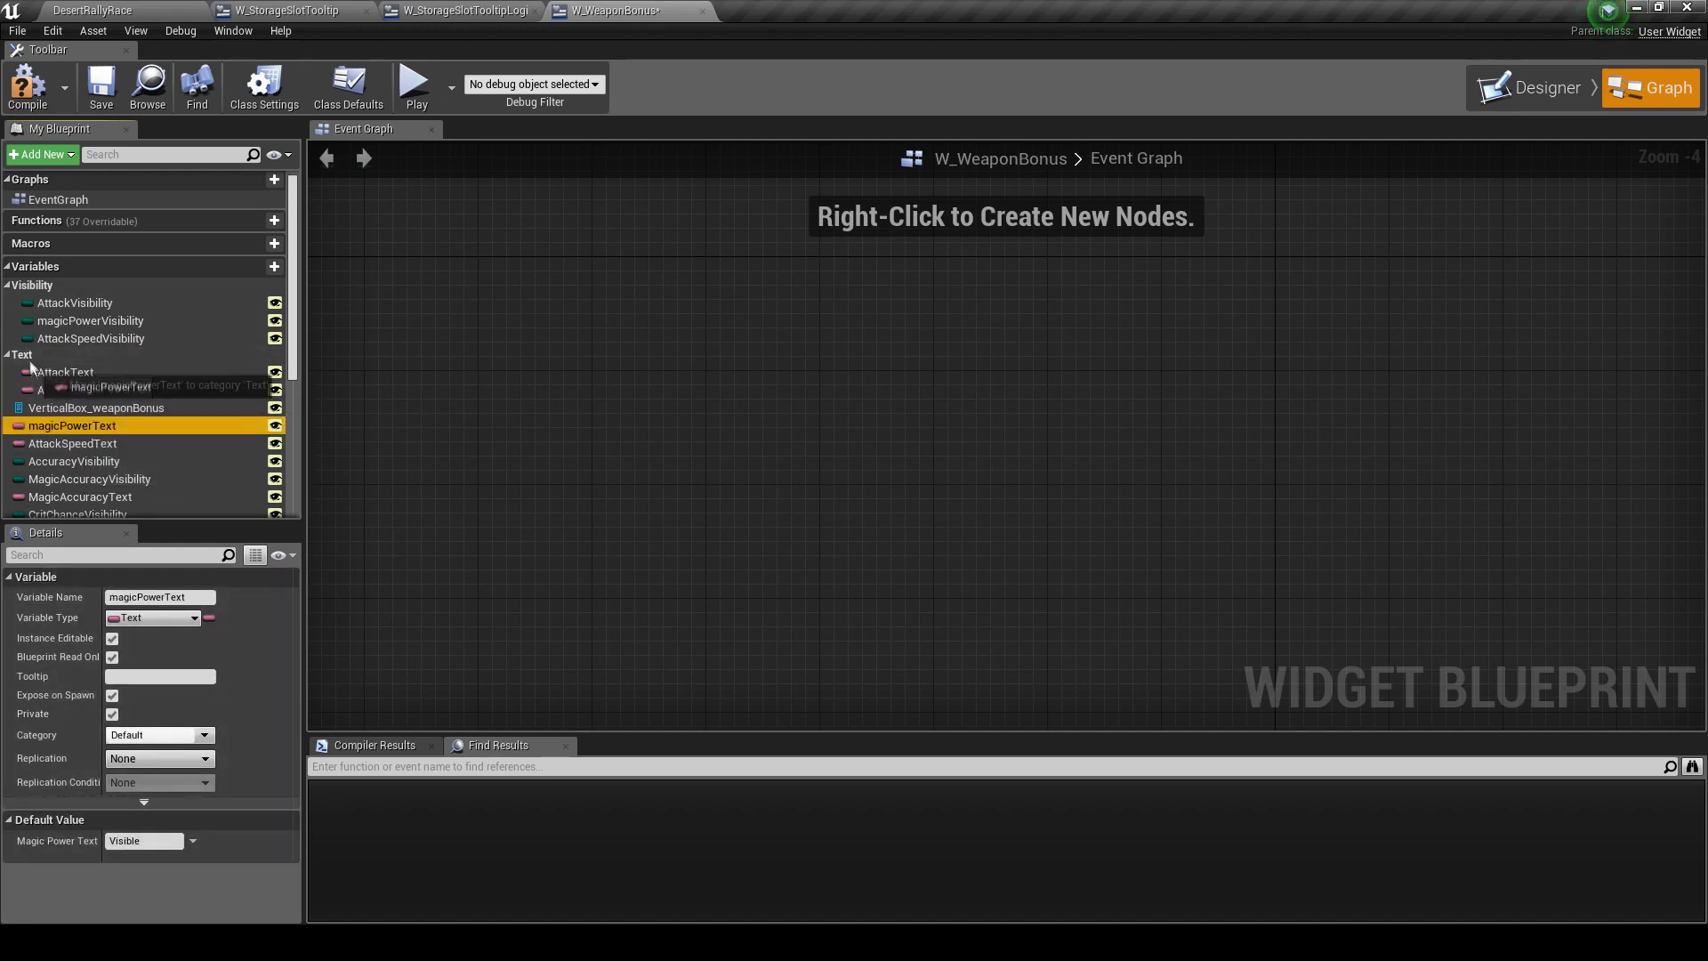
{"action": "left_click_drag", "start_coordinate": [65, 439], "coordinate": [52, 393]}
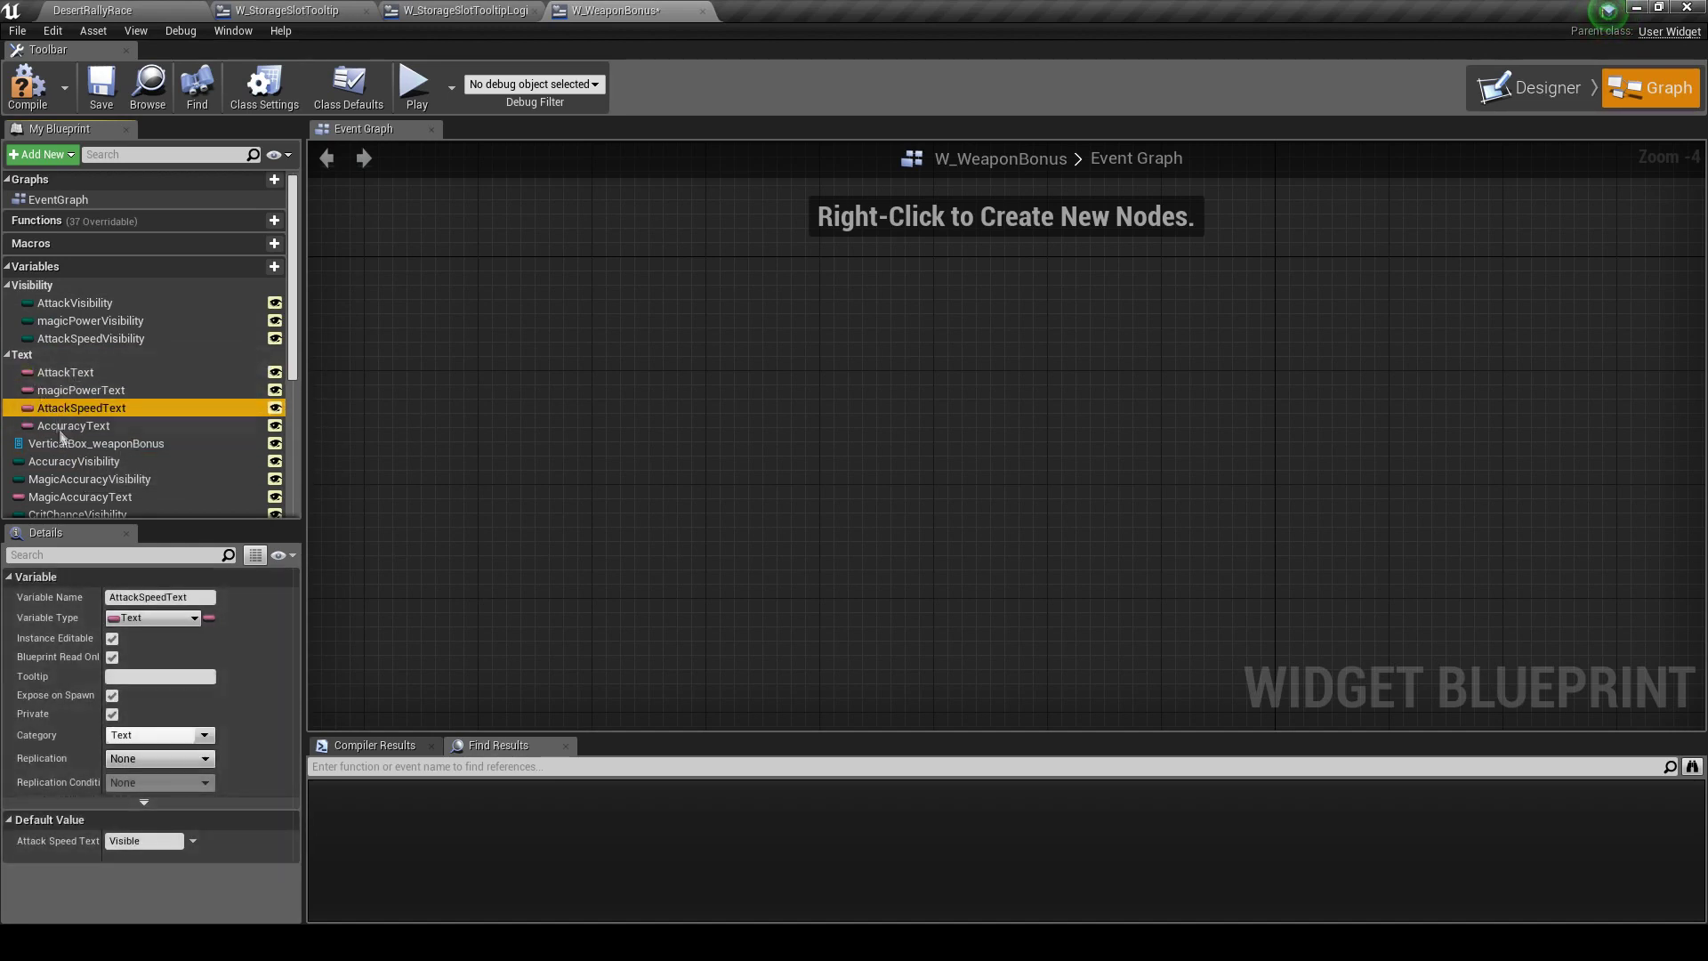
{"action": "left_click_drag", "start_coordinate": [71, 463], "coordinate": [43, 283]}
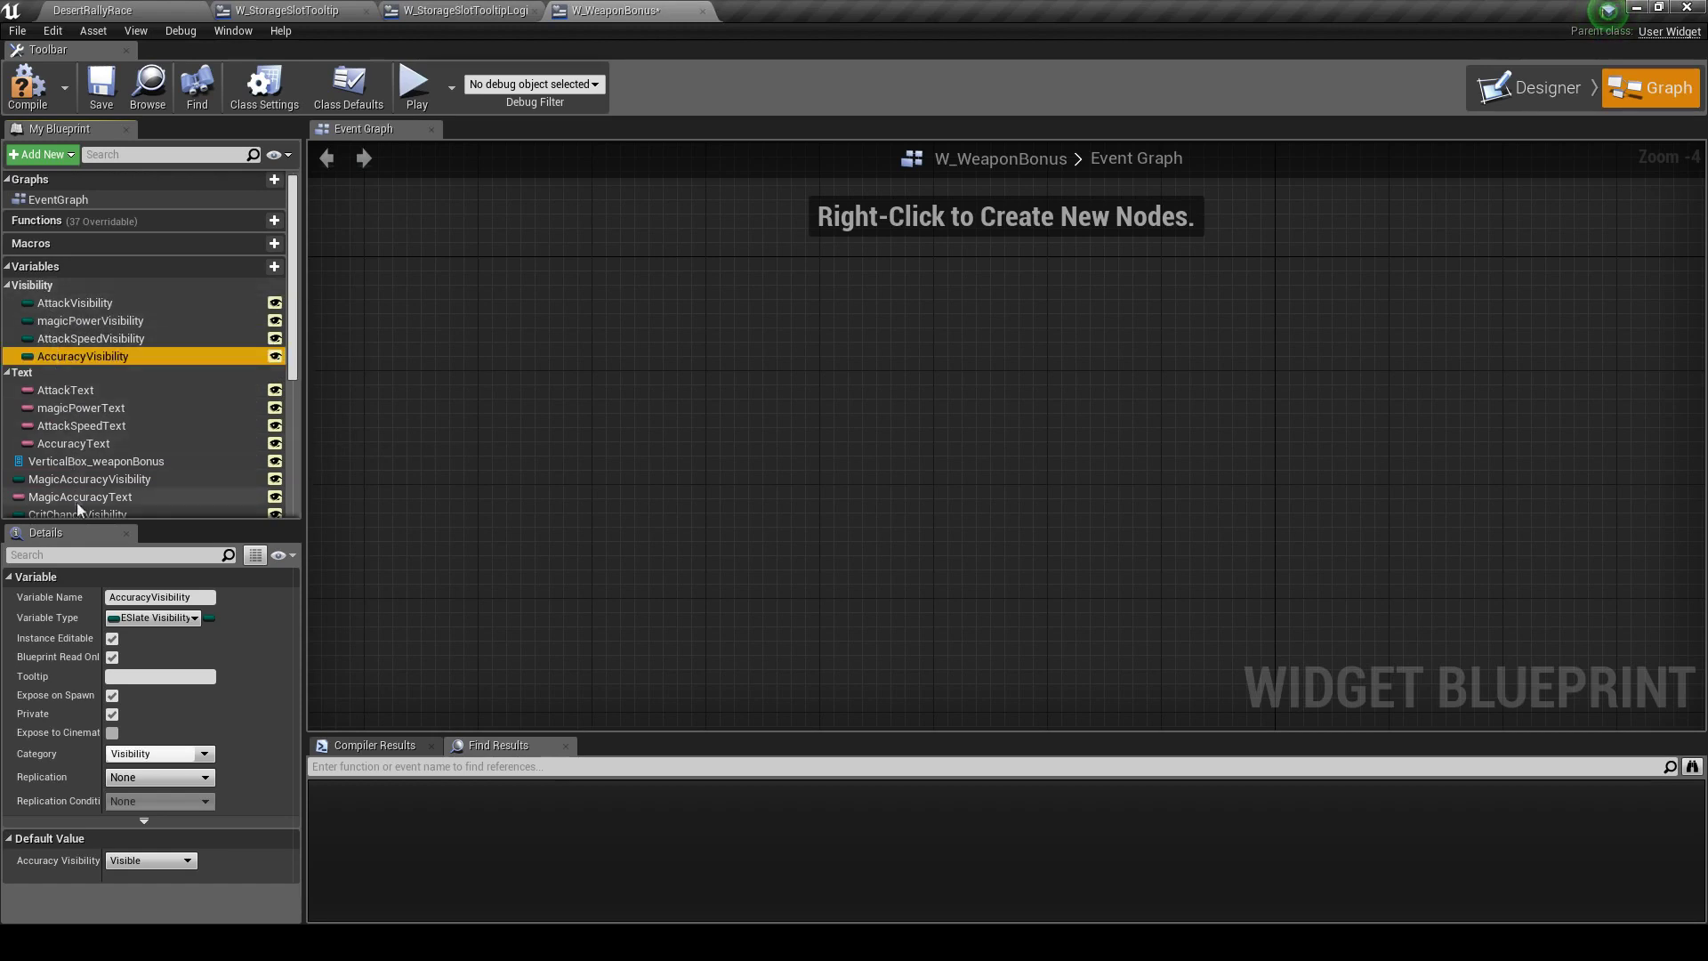
{"action": "left_click_drag", "start_coordinate": [82, 479], "coordinate": [31, 307]}
{"action": "left_click", "coordinate": [8, 391]}
Move CritChance, Avoidance, Parry and MaxHP visibility variables into the Visibility category
{"action": "left_click_drag", "start_coordinate": [71, 443], "coordinate": [36, 282]}
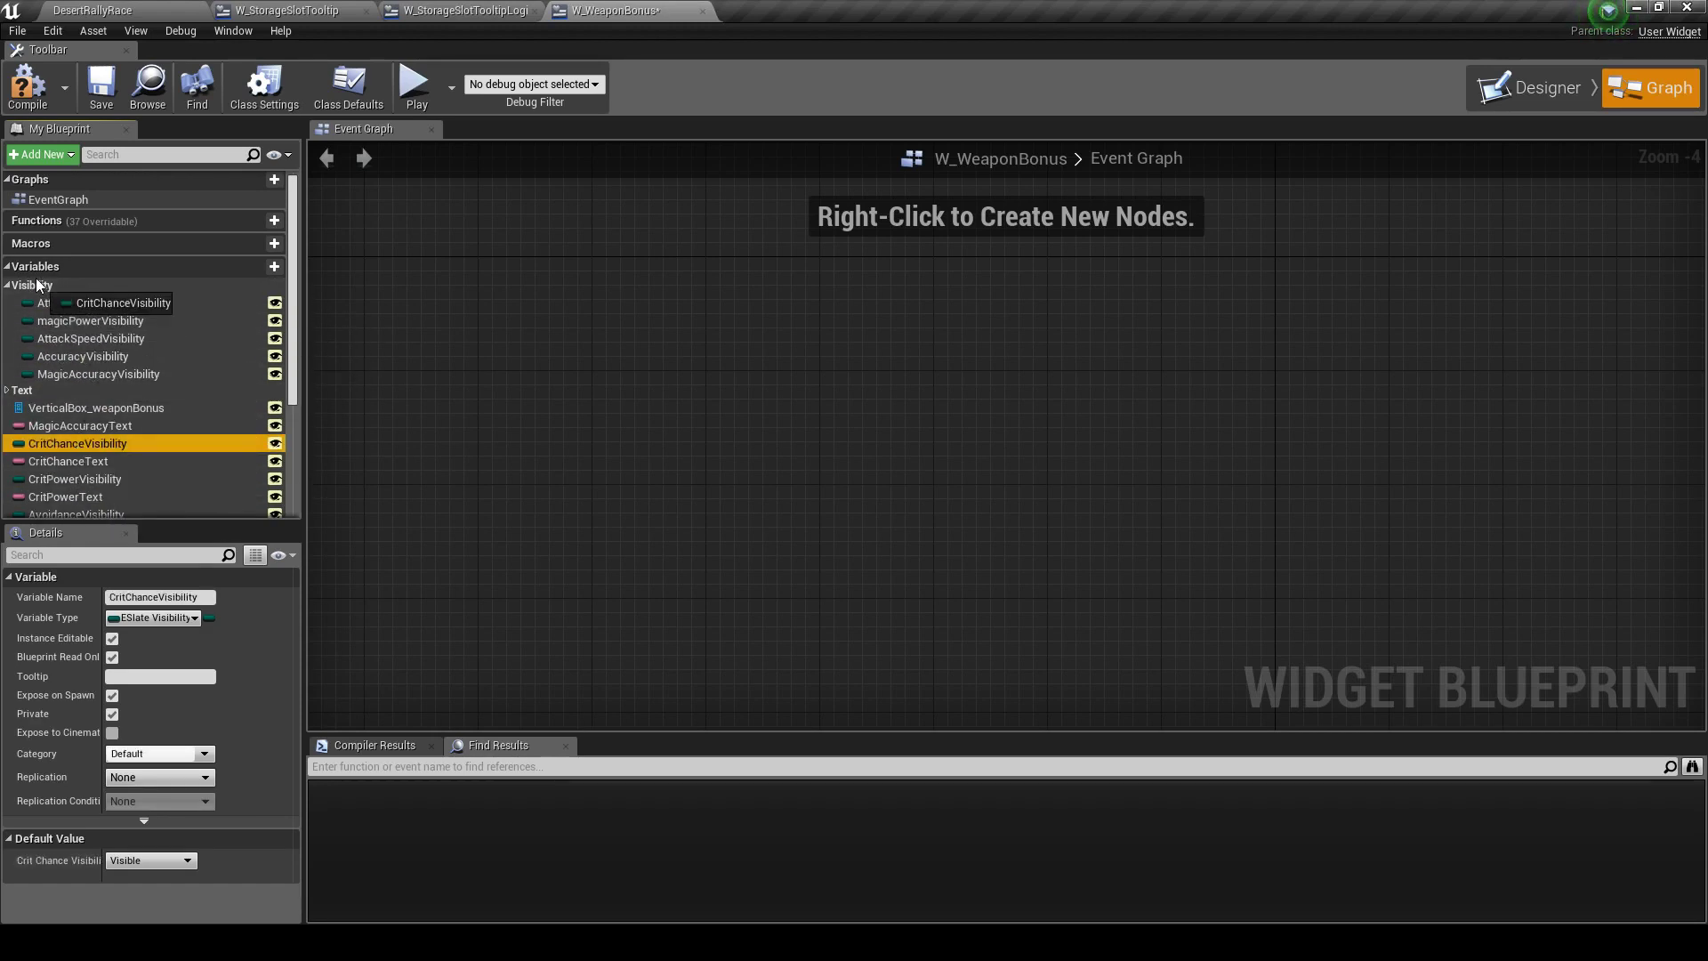
{"action": "left_click_drag", "start_coordinate": [67, 479], "coordinate": [54, 302]}
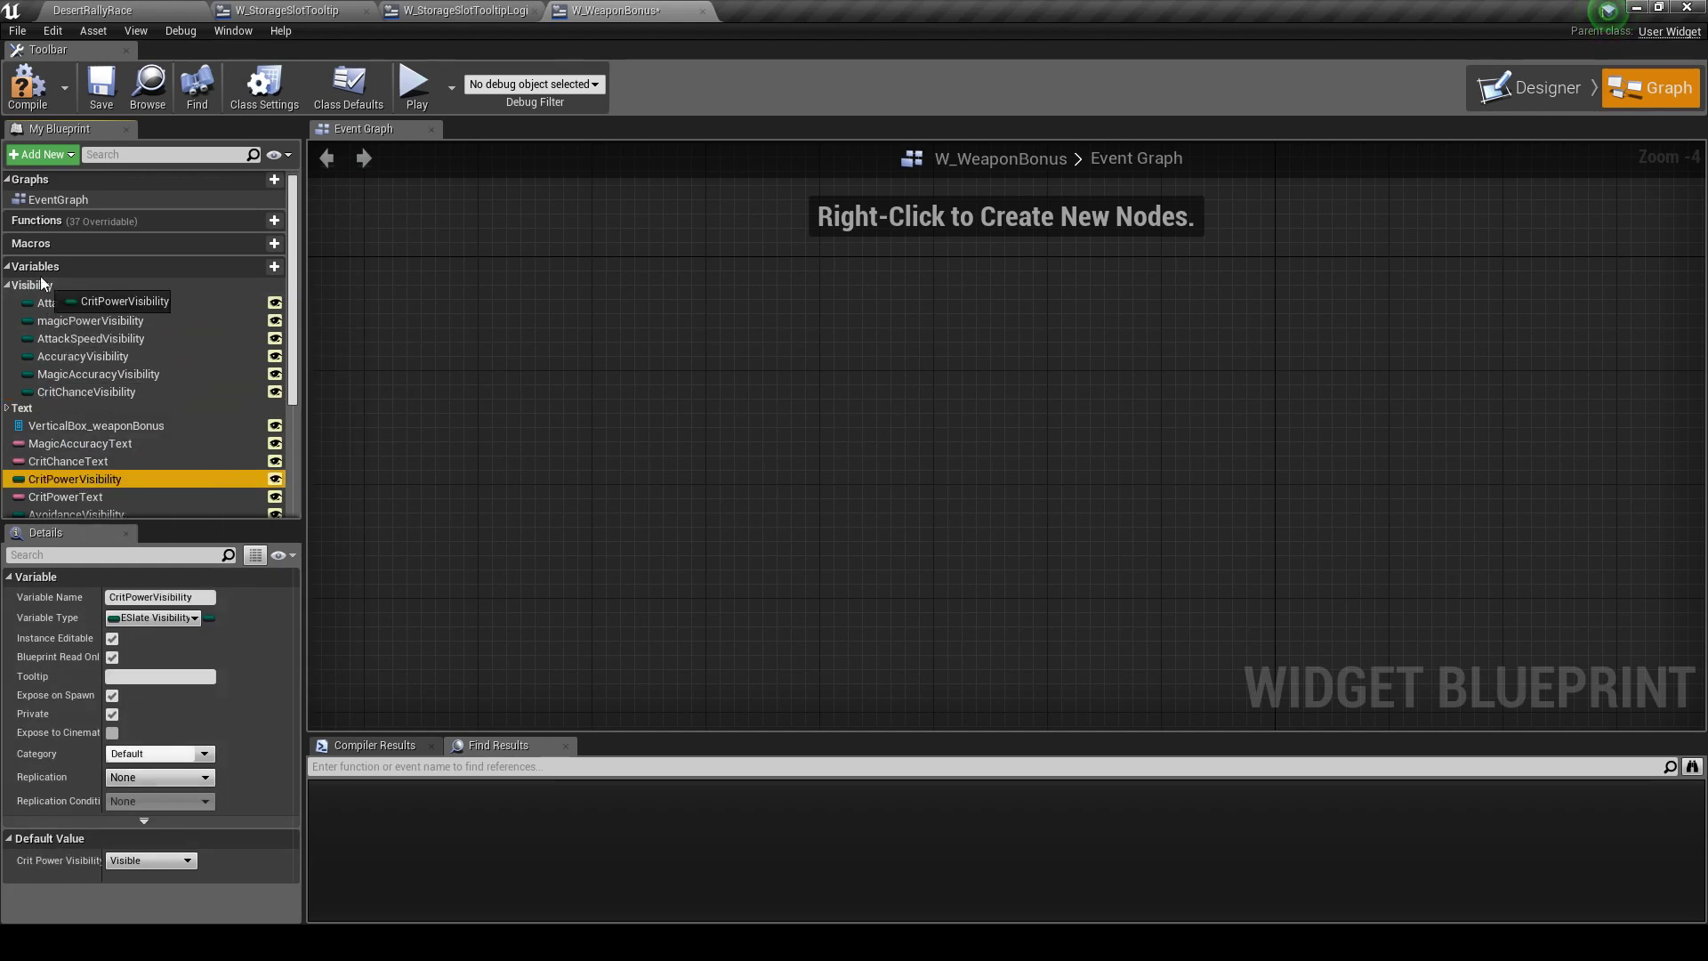
{"action": "scroll", "coordinate": [94, 375], "scroll_direction": "down", "scroll_amount": 1}
{"action": "left_click_drag", "start_coordinate": [100, 454], "coordinate": [34, 231]}
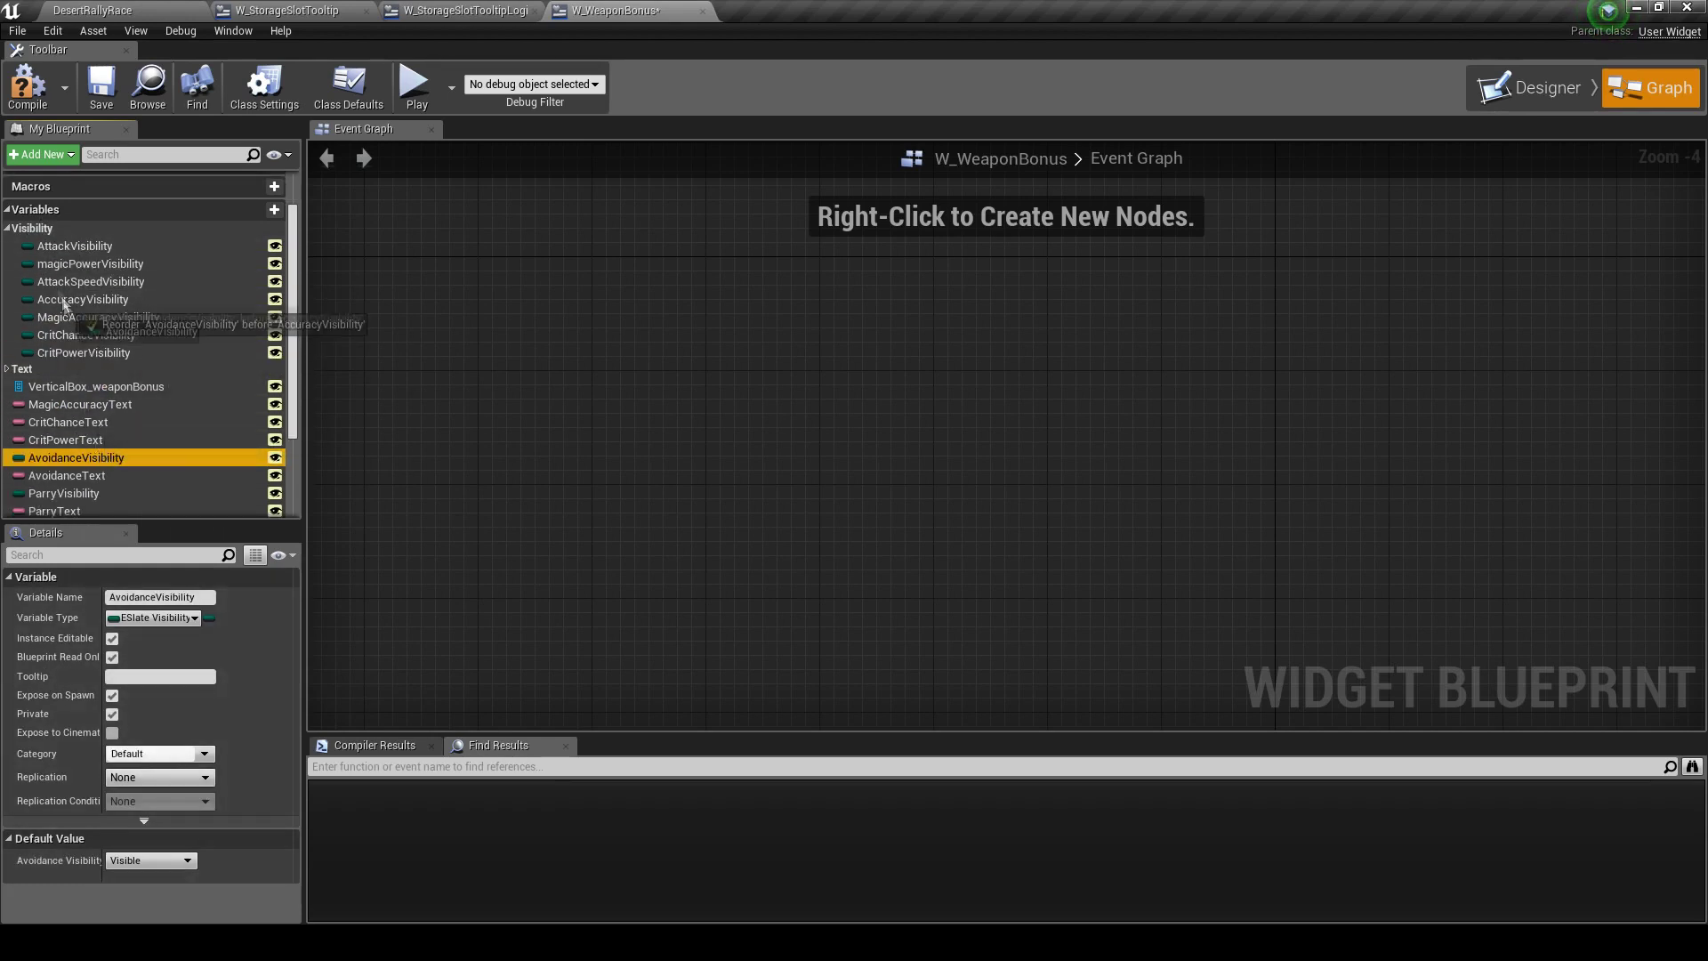
{"action": "left_click_drag", "start_coordinate": [76, 492], "coordinate": [44, 273]}
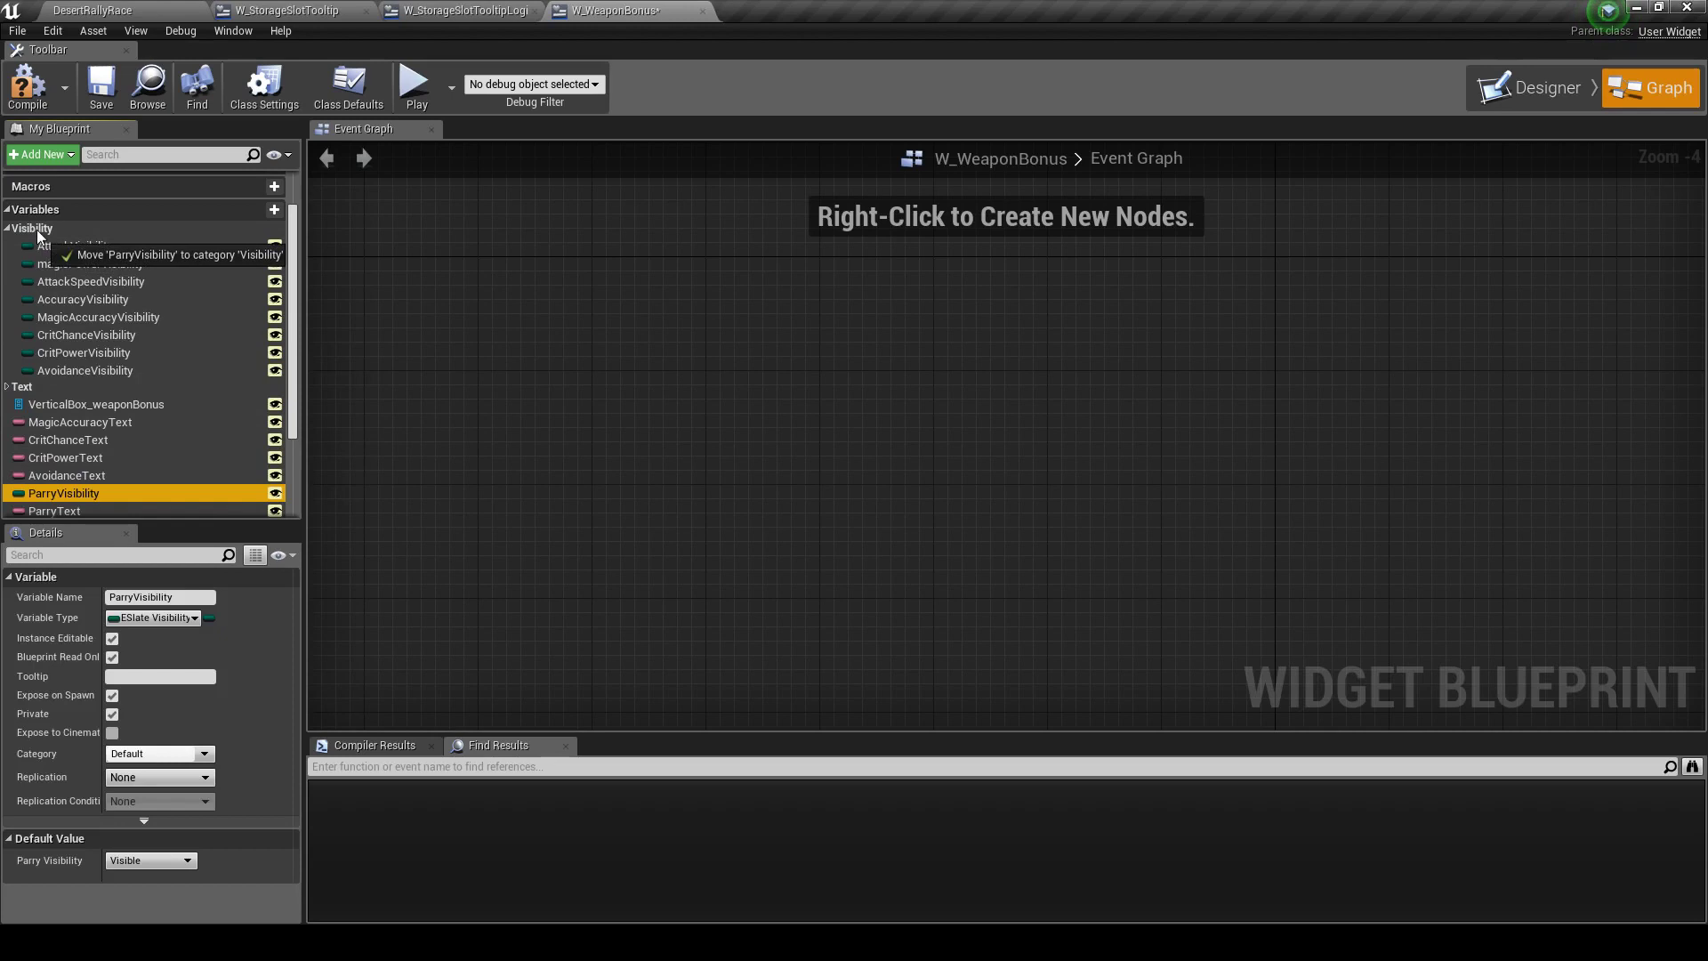
{"action": "scroll", "coordinate": [85, 441], "scroll_direction": "down", "scroll_amount": 2}
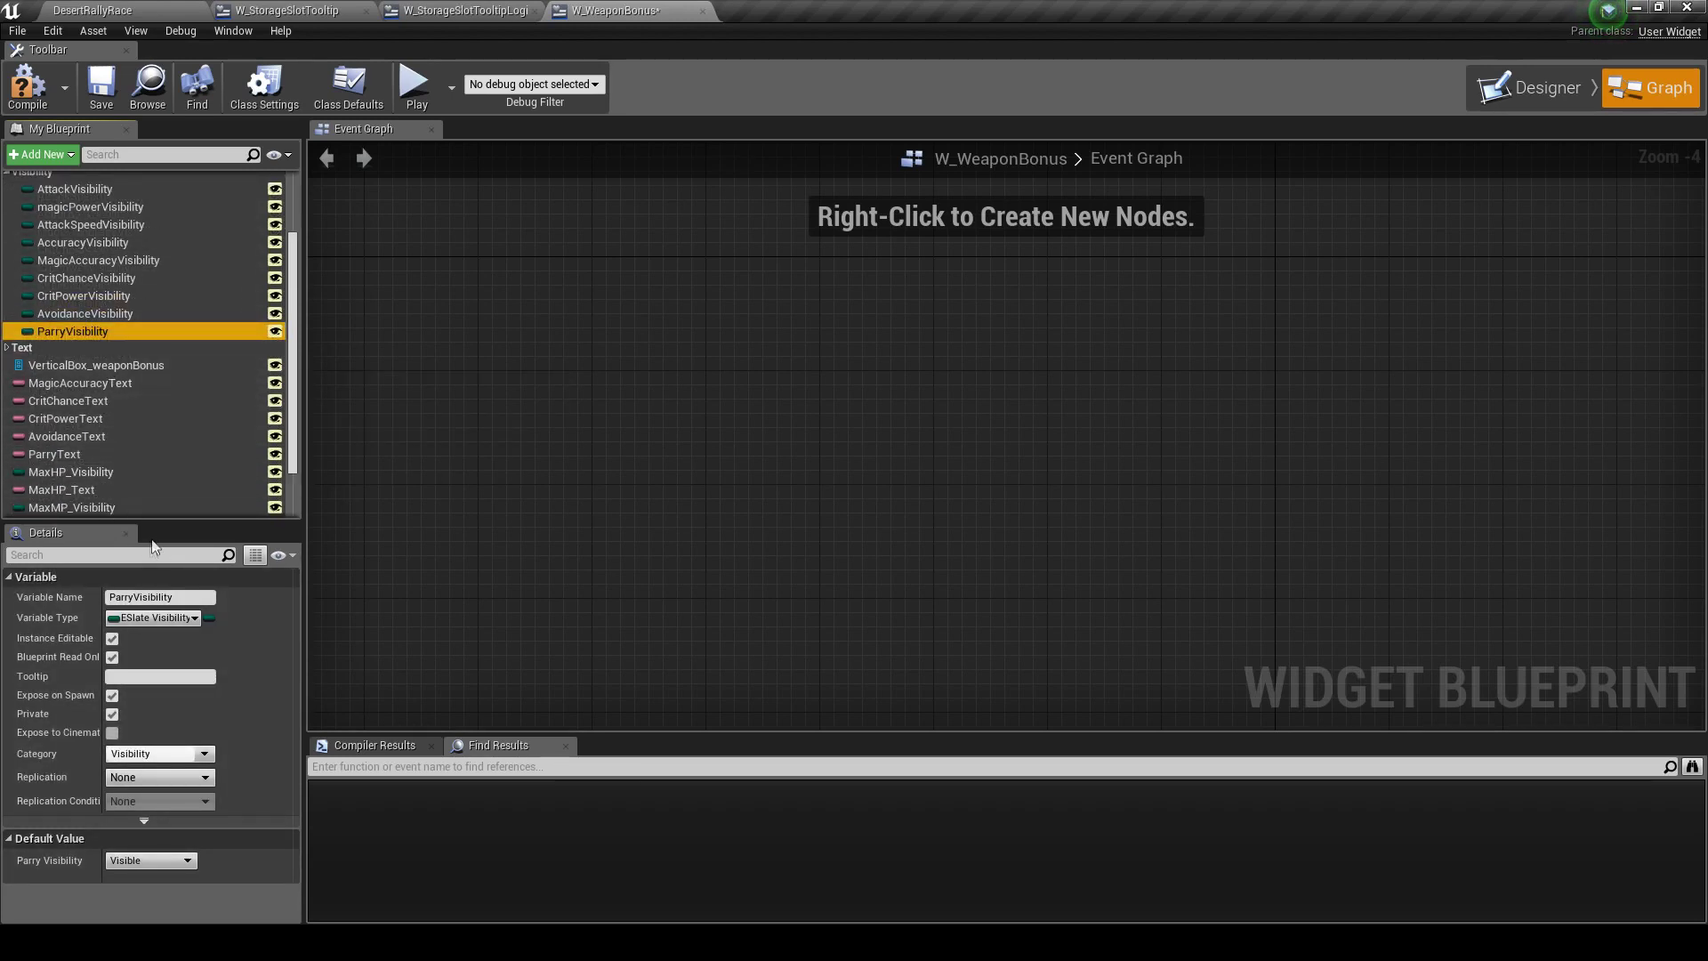
{"action": "left_click_drag", "start_coordinate": [71, 472], "coordinate": [55, 257]}
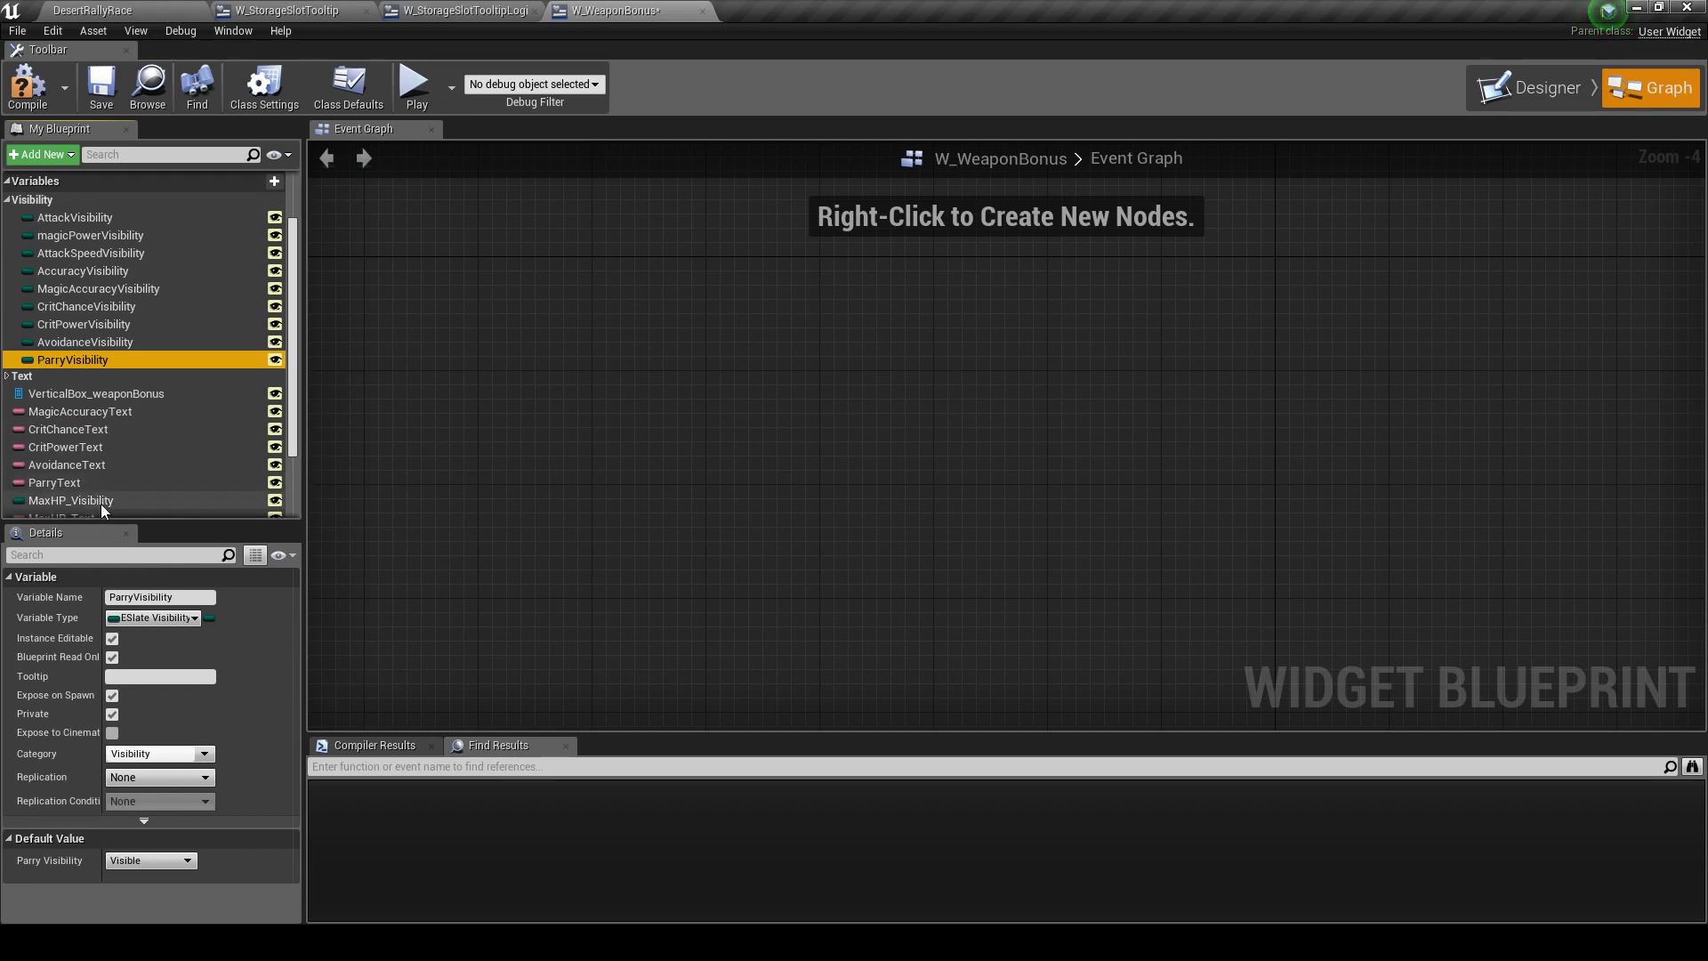
{"action": "left_click_drag", "start_coordinate": [55, 257], "coordinate": [35, 201]}
{"action": "left_click", "coordinate": [32, 199]}
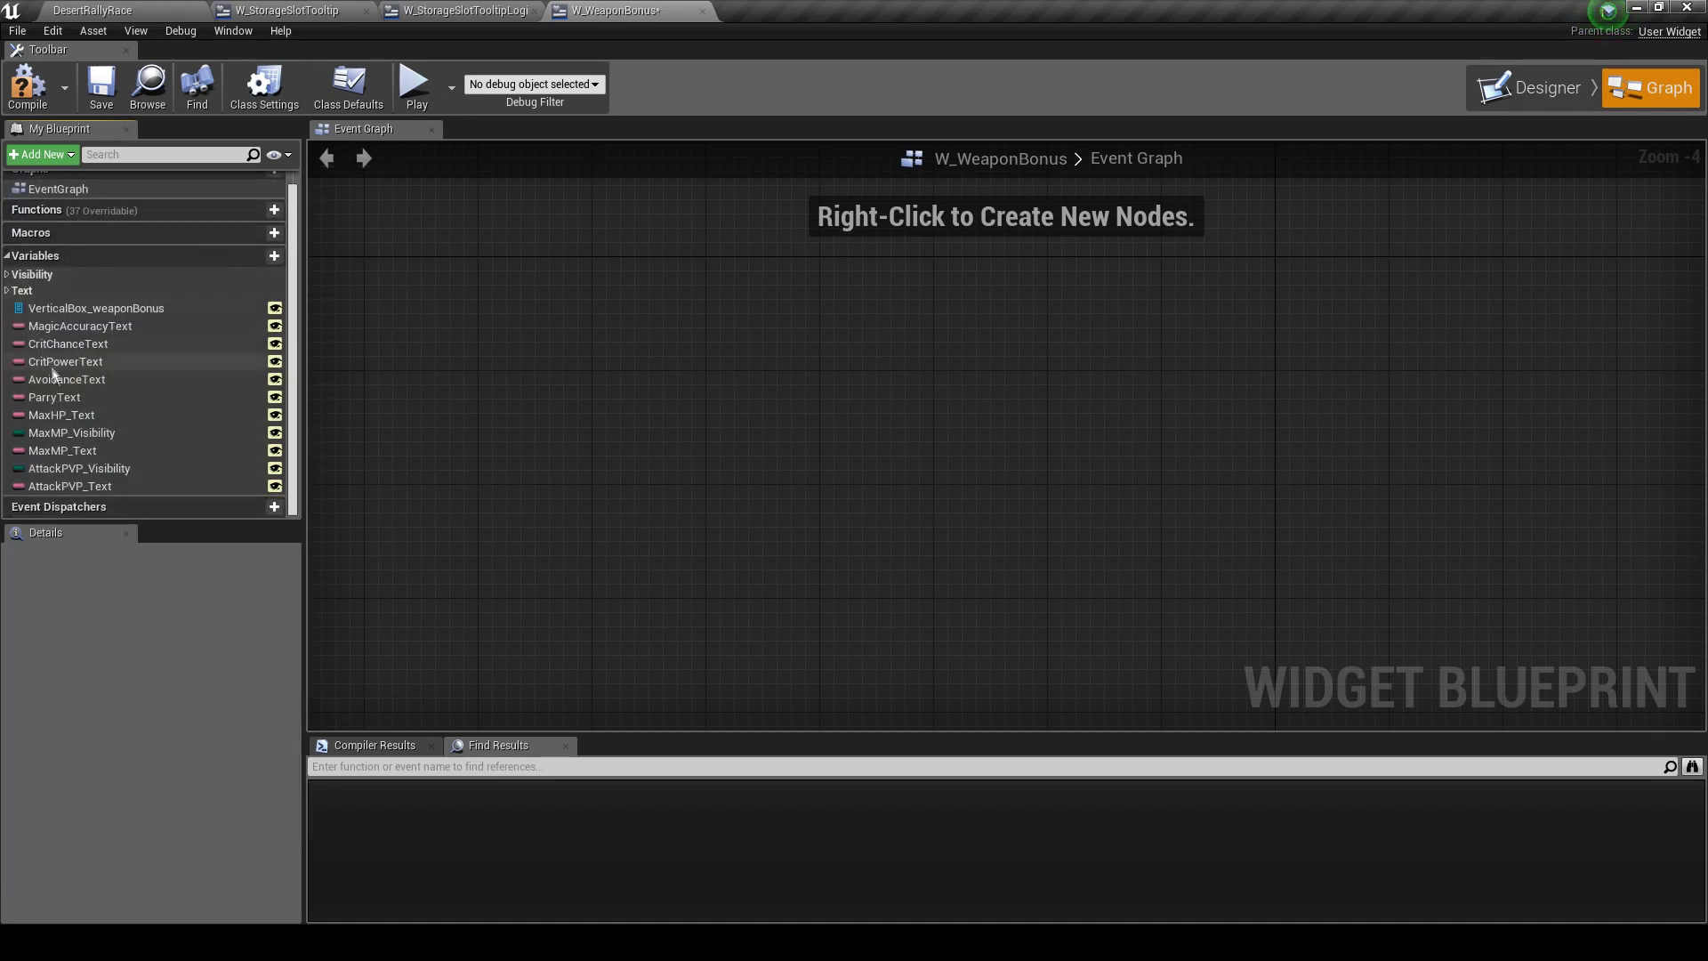
Move AttackPVP_Visibility into the Visibility category and collapse it
{"action": "left_click_drag", "start_coordinate": [81, 432], "coordinate": [36, 278]}
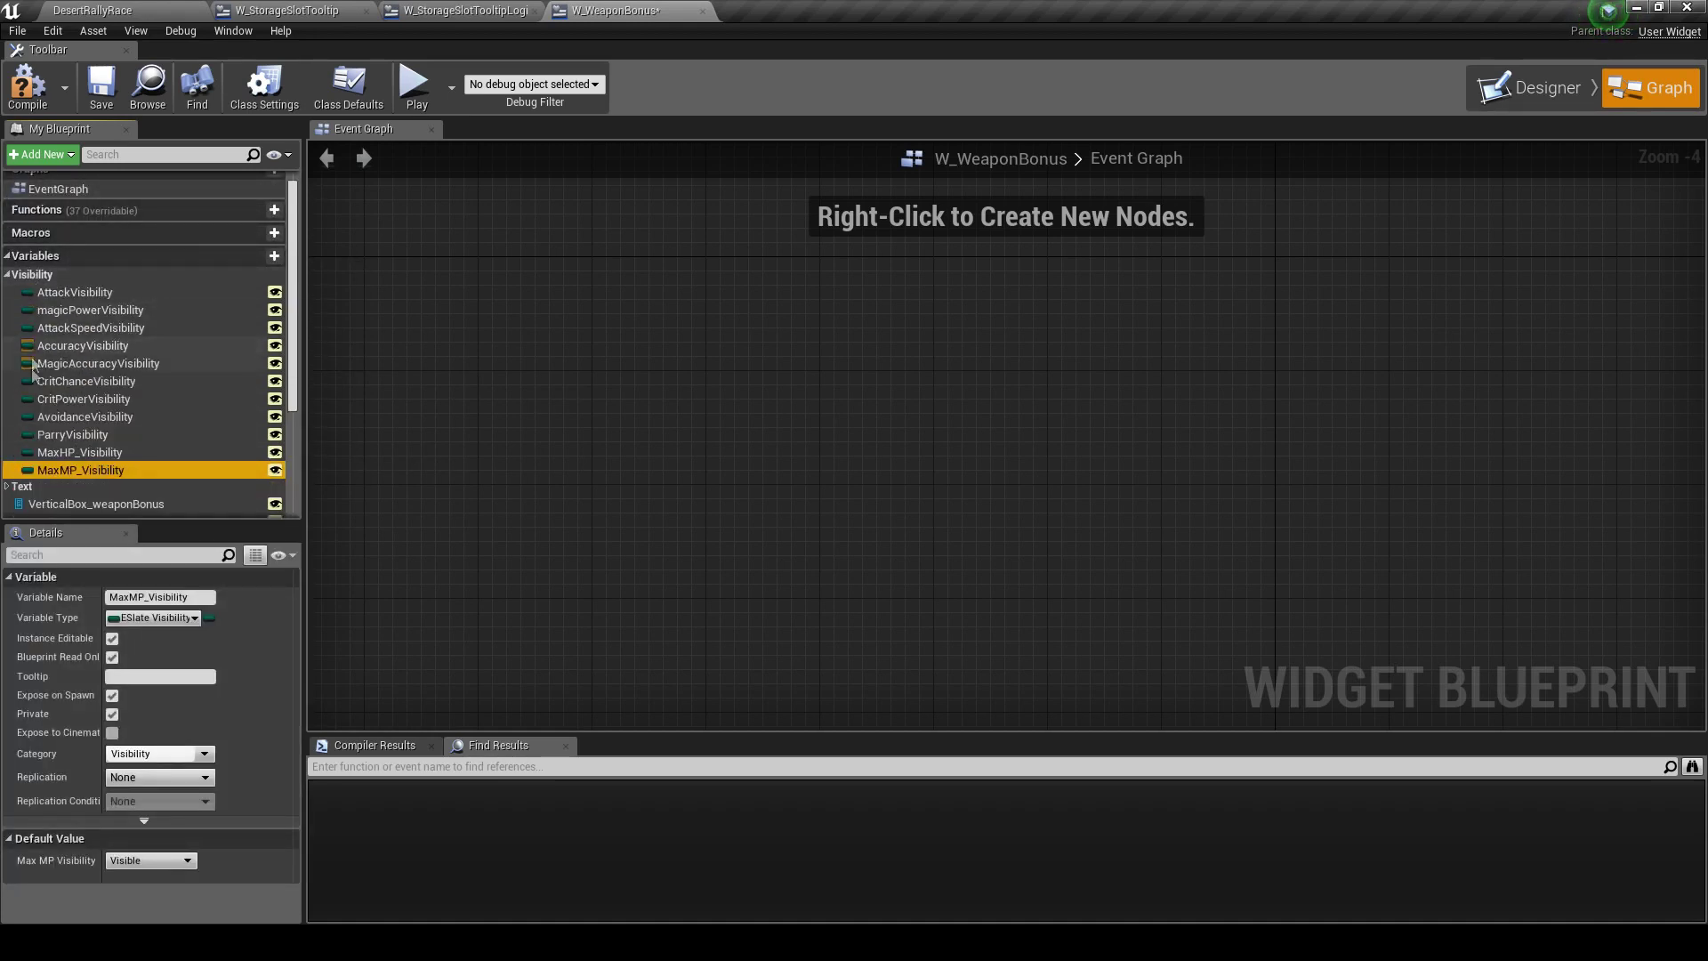
{"action": "scroll", "coordinate": [50, 361], "scroll_direction": "down", "scroll_amount": 1}
{"action": "scroll", "coordinate": [50, 361], "scroll_direction": "up", "scroll_amount": 2}
{"action": "left_click", "coordinate": [32, 252]}
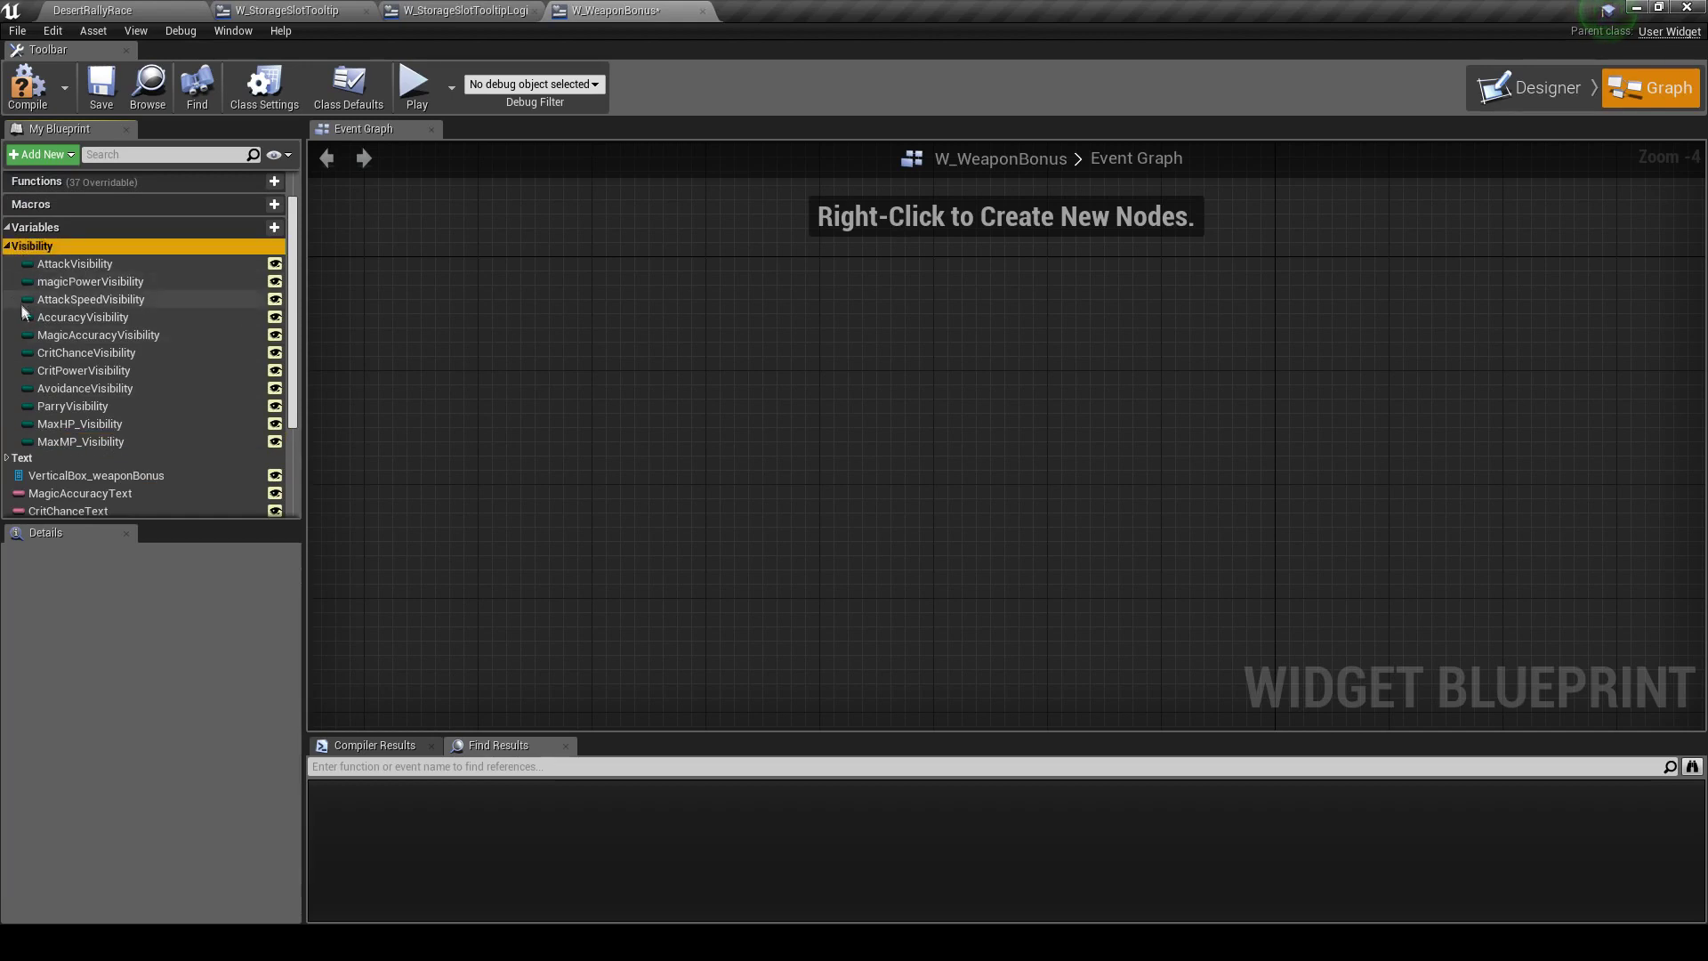
{"action": "left_click", "coordinate": [32, 252]}
{"action": "left_click_drag", "start_coordinate": [80, 463], "coordinate": [26, 290]}
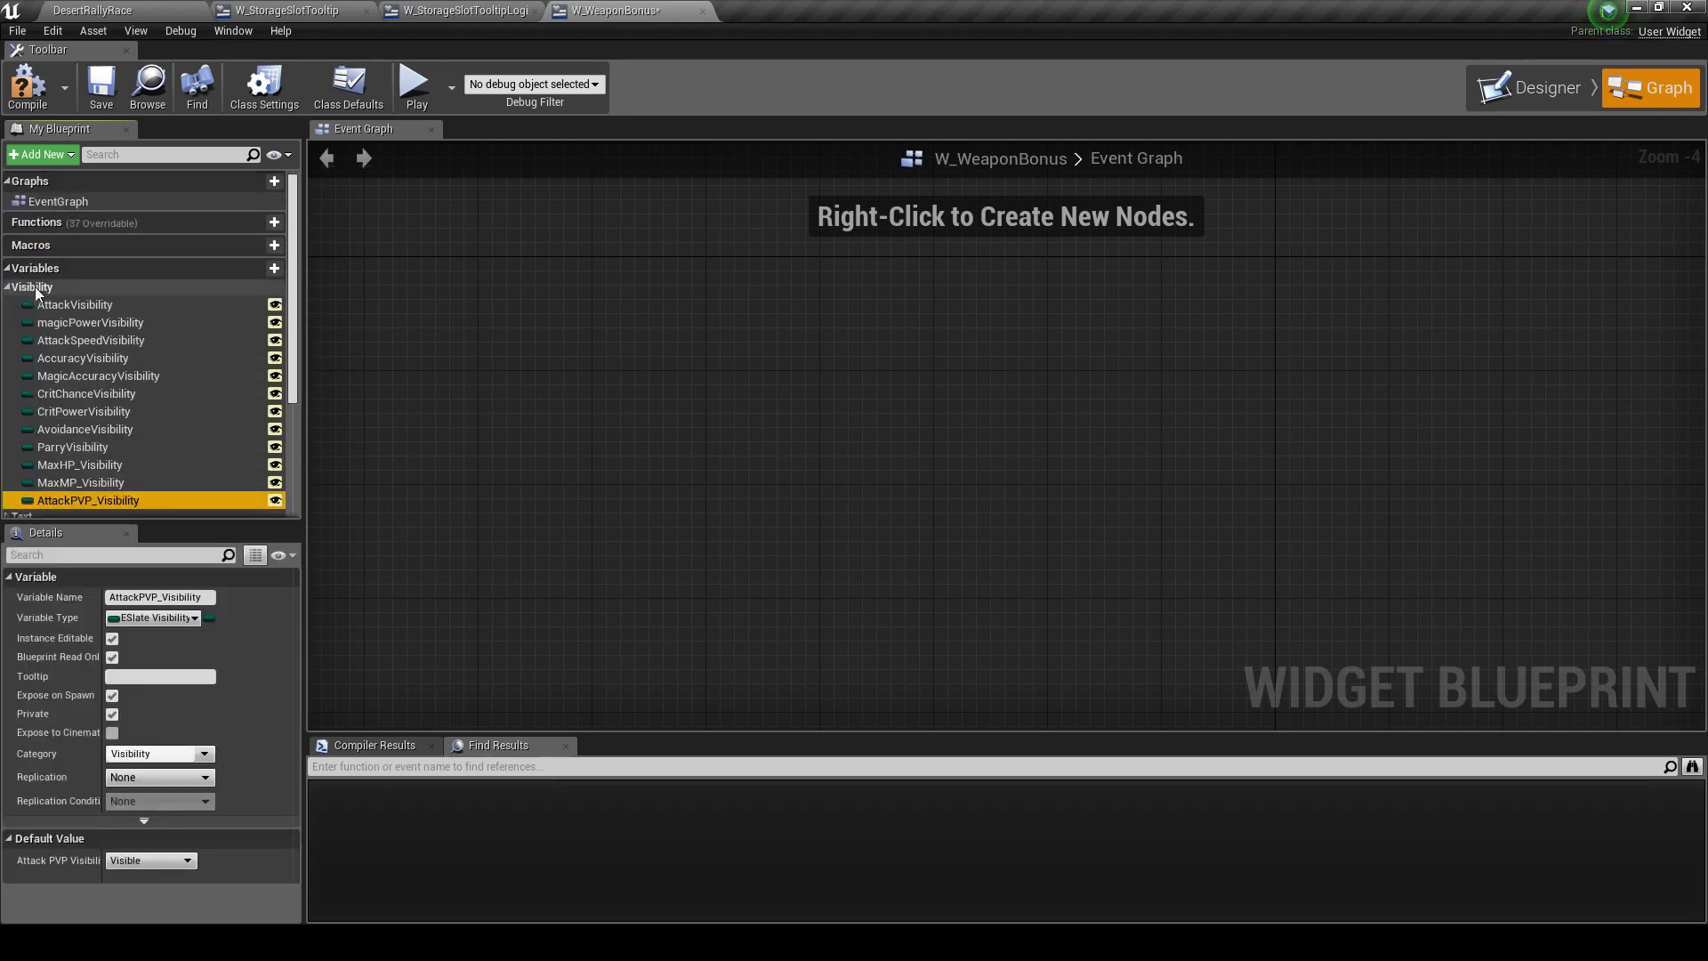
{"action": "left_click", "coordinate": [11, 296]}
File MagicAccuracy, CritChance, Avoidance, Parry, MaxHP, MaxMP and AttackPVP text variables under Text
{"action": "scroll", "coordinate": [59, 375], "scroll_direction": "down", "scroll_amount": 1}
{"action": "left_click_drag", "start_coordinate": [59, 380], "coordinate": [32, 285]}
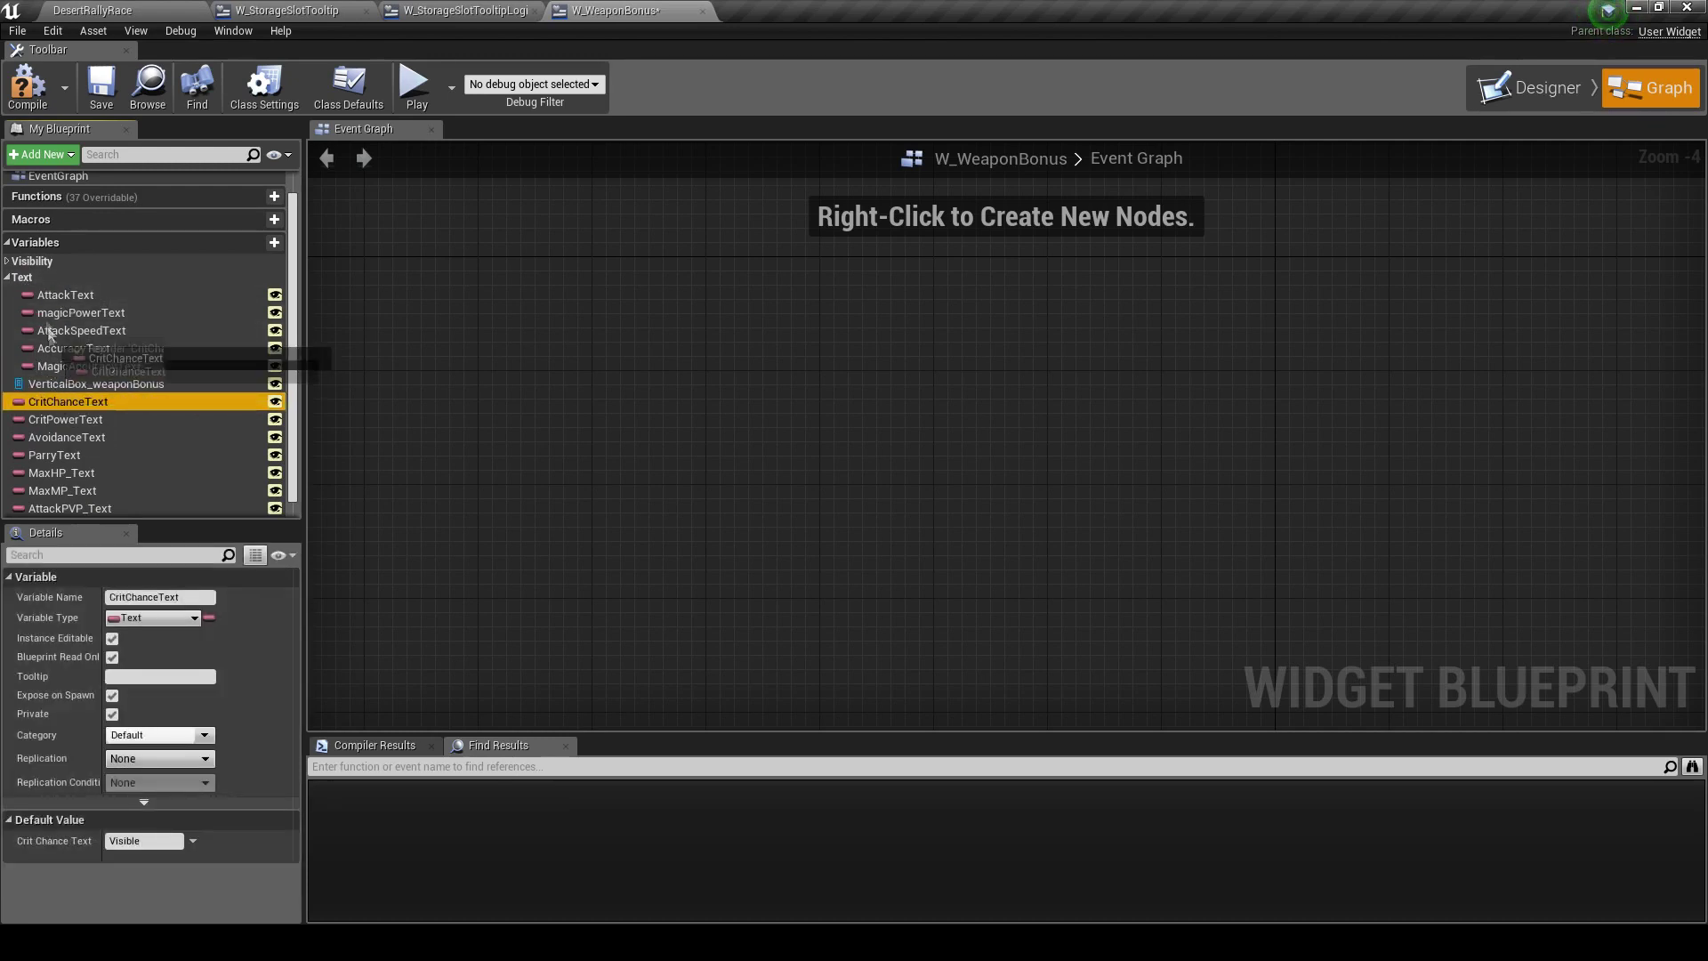
{"action": "left_click_drag", "start_coordinate": [53, 419], "coordinate": [26, 283]}
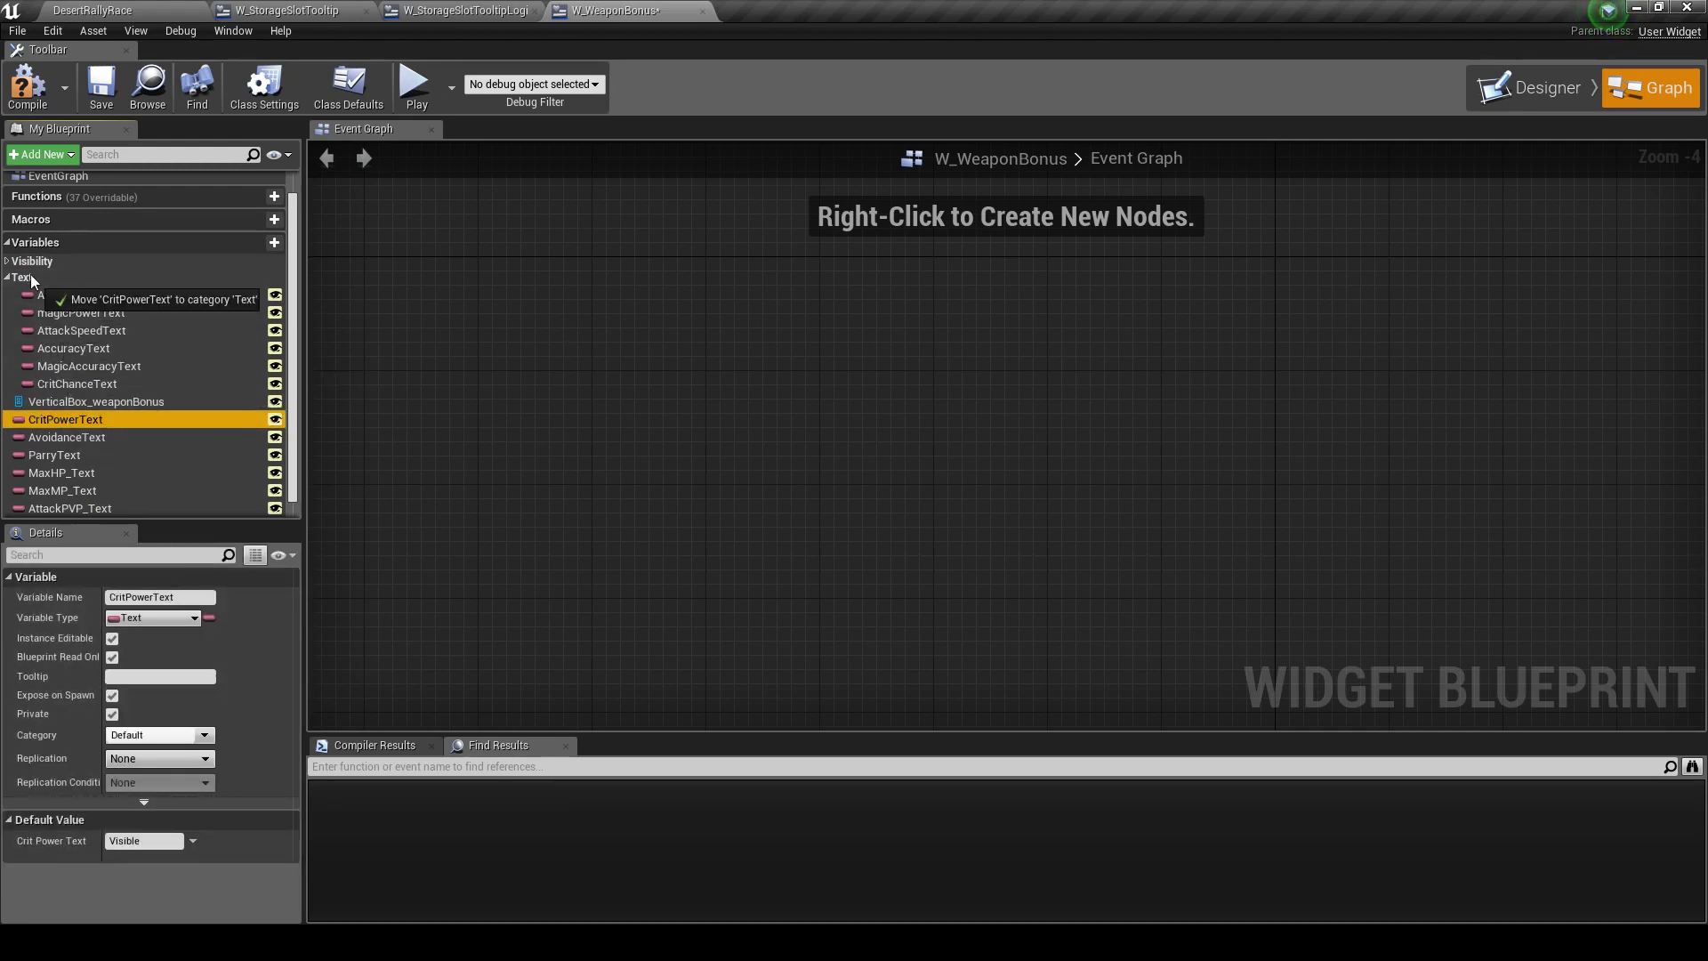
{"action": "left_click_drag", "start_coordinate": [55, 429], "coordinate": [31, 293]}
{"action": "left_click", "coordinate": [61, 456]}
{"action": "left_click_drag", "start_coordinate": [60, 456], "coordinate": [30, 285]}
{"action": "left_click_drag", "start_coordinate": [48, 472], "coordinate": [27, 284]}
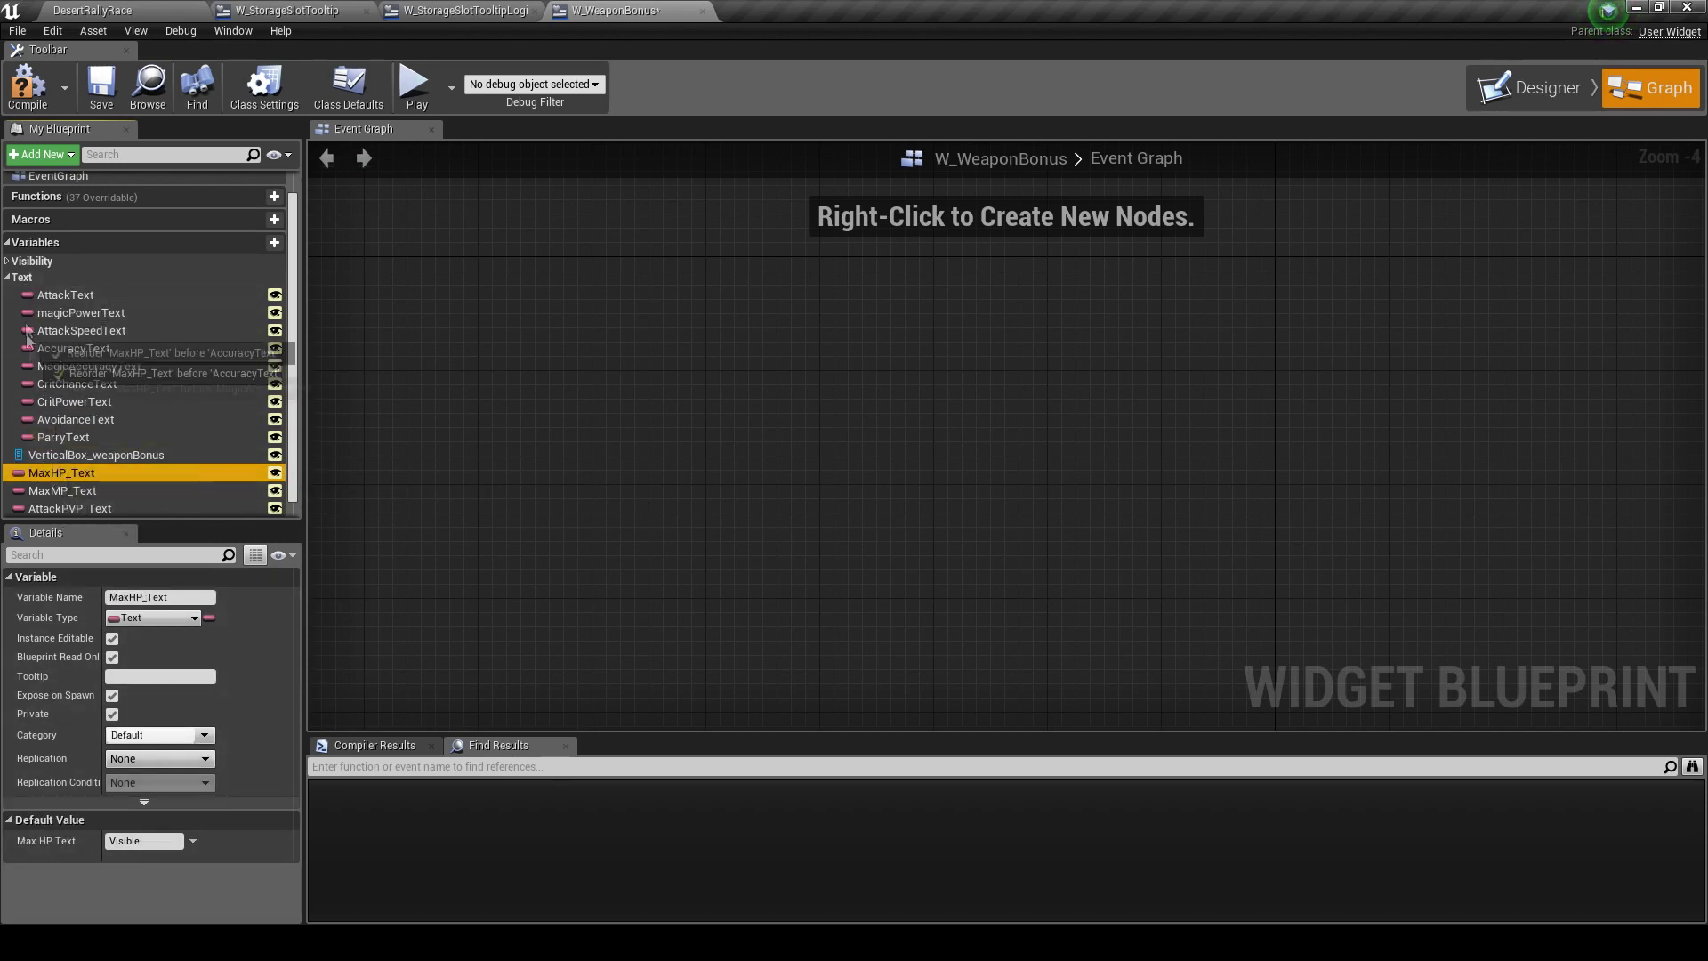
{"action": "left_click_drag", "start_coordinate": [49, 490], "coordinate": [32, 303]}
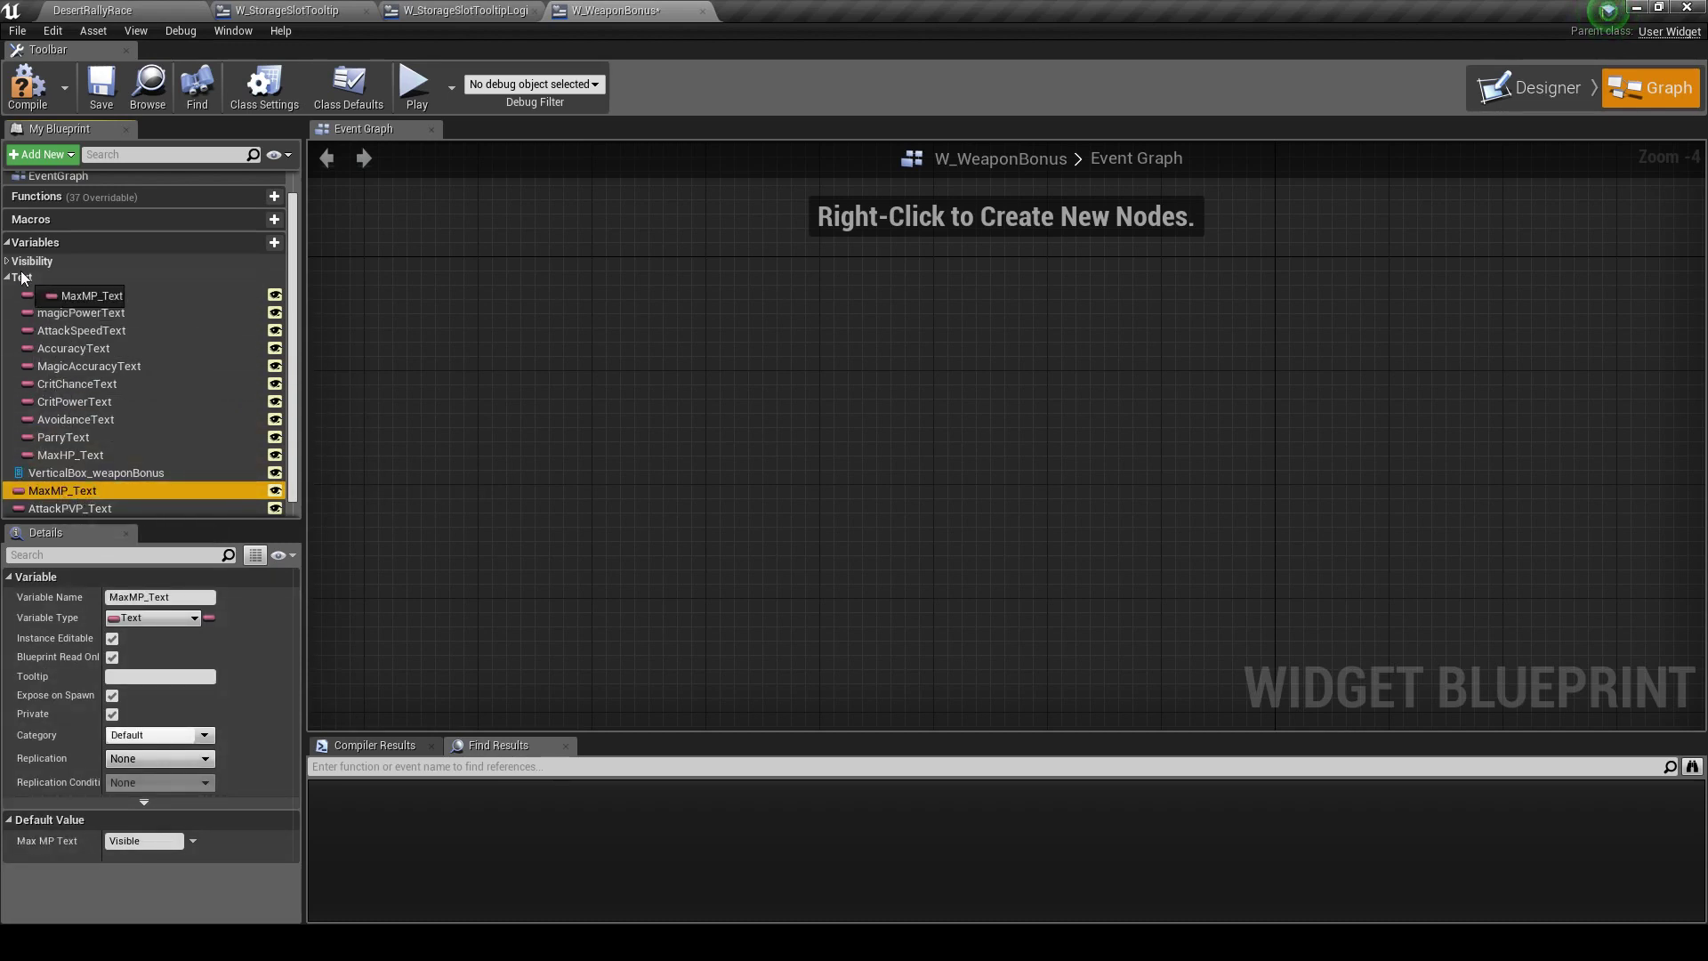
{"action": "left_click_drag", "start_coordinate": [49, 490], "coordinate": [32, 294]}
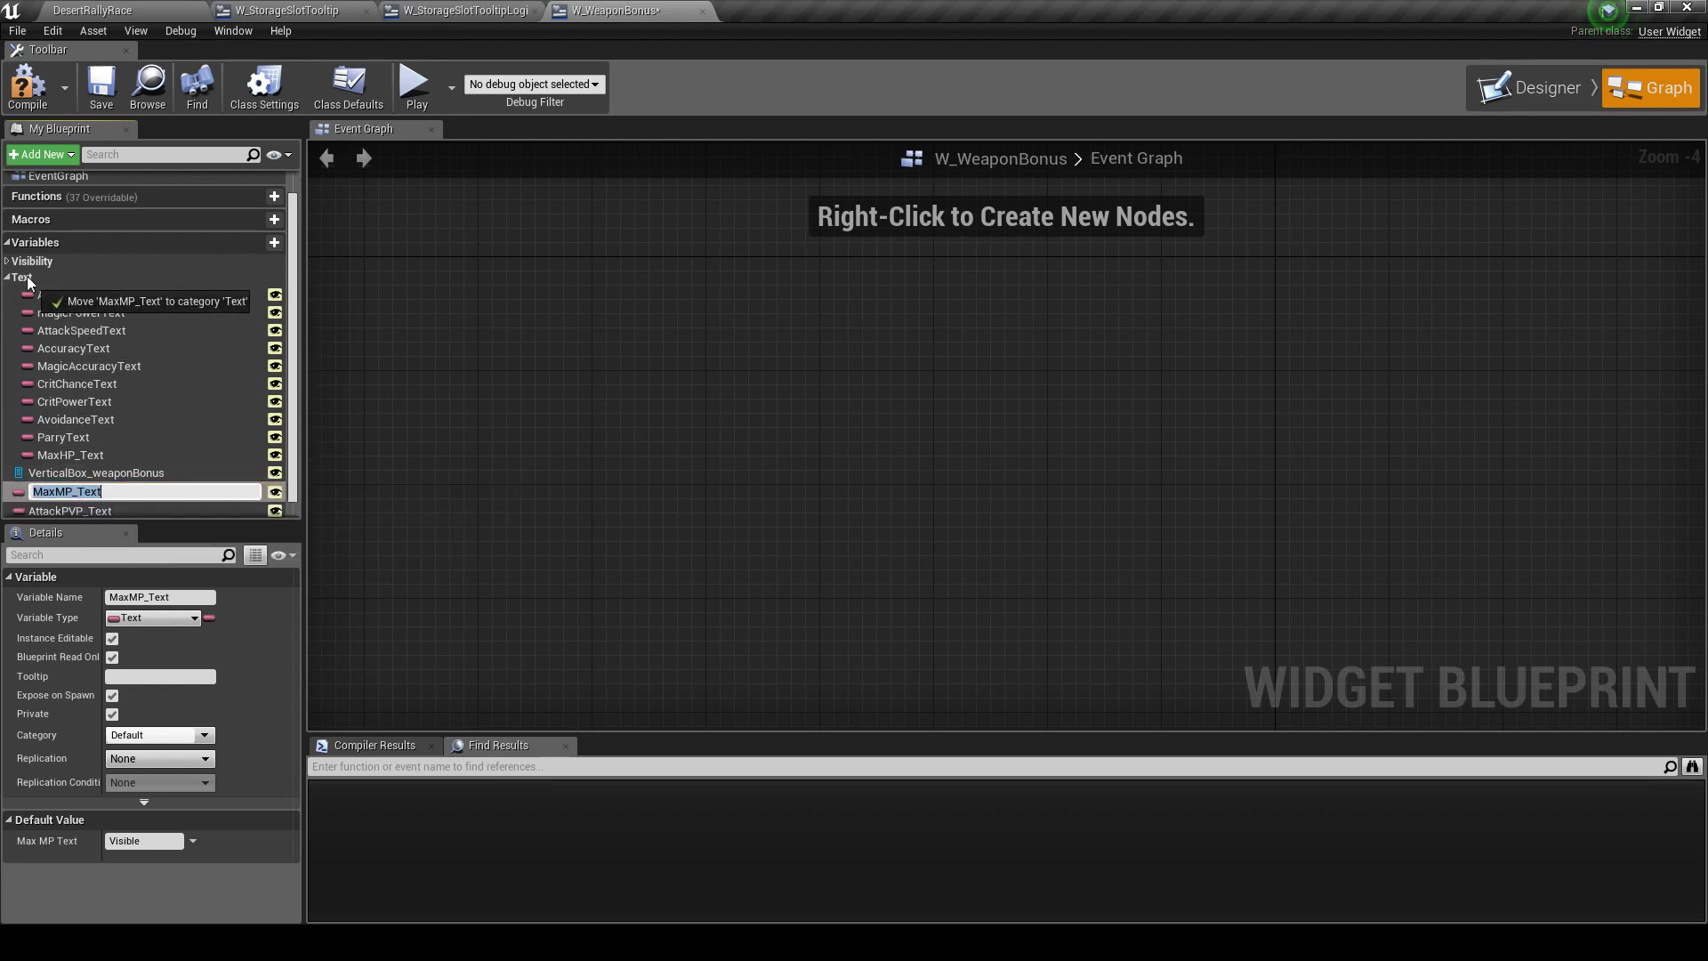
{"action": "left_click_drag", "start_coordinate": [76, 484], "coordinate": [39, 272]}
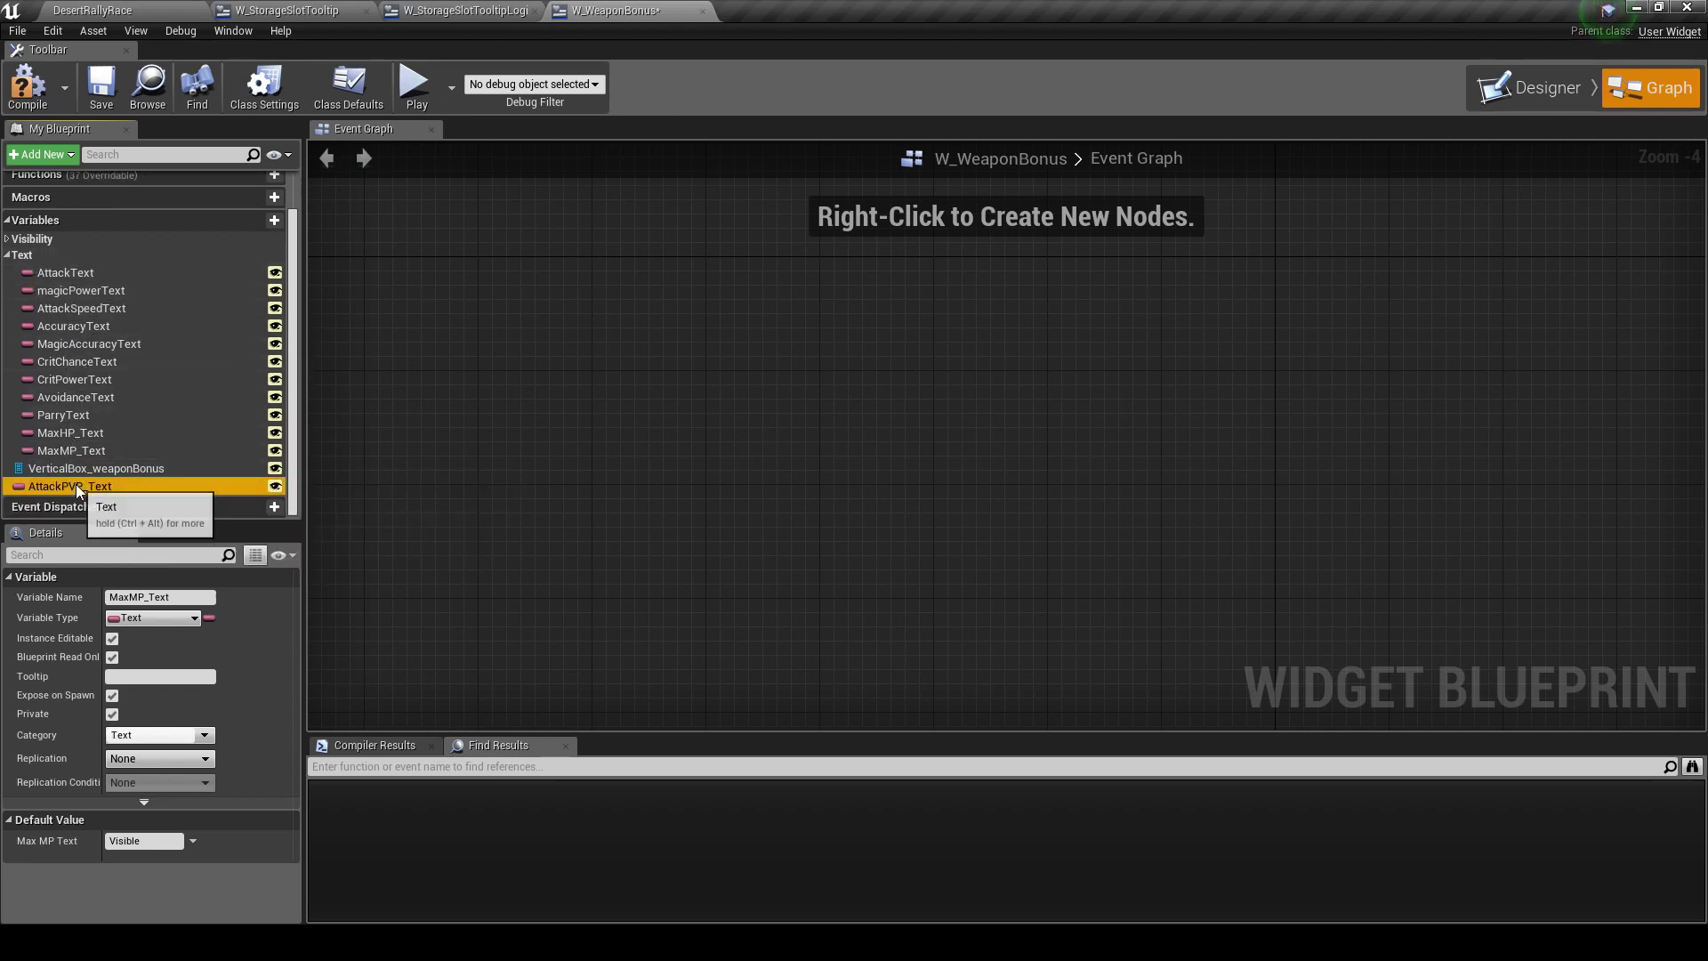
{"action": "left_click", "coordinate": [8, 255]}
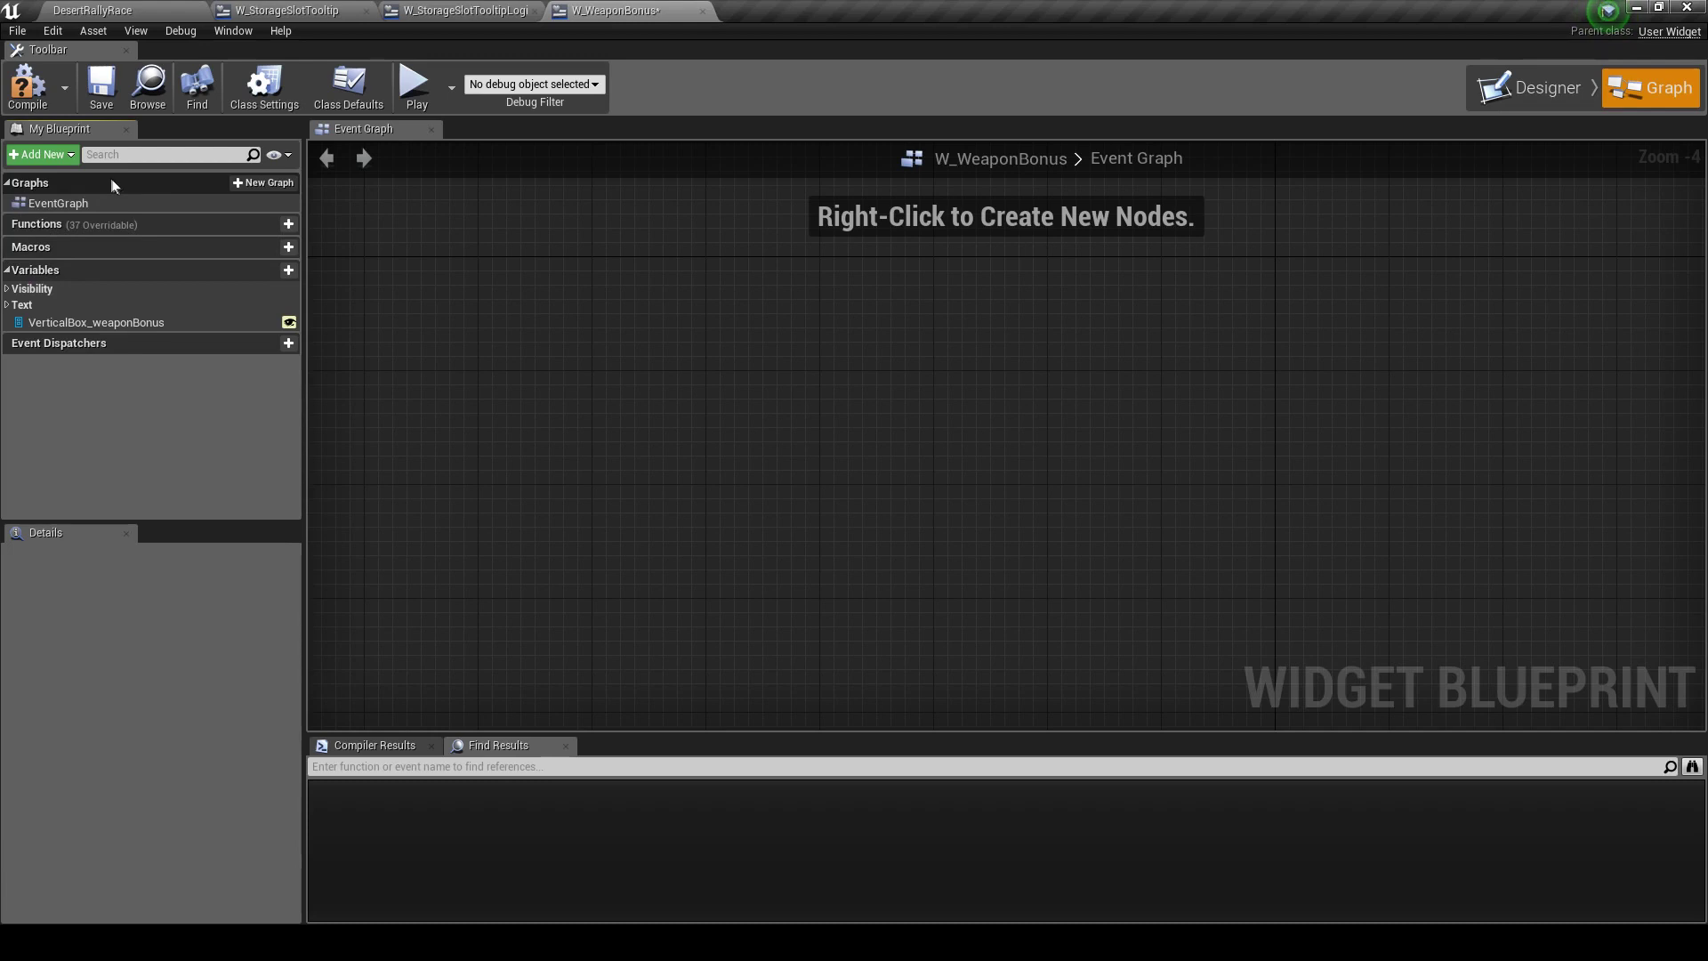
Untick Is Variable on VerticalBox_weaponBonus and save the blueprint
{"action": "left_click", "coordinate": [124, 86]}
{"action": "left_click", "coordinate": [263, 325]}
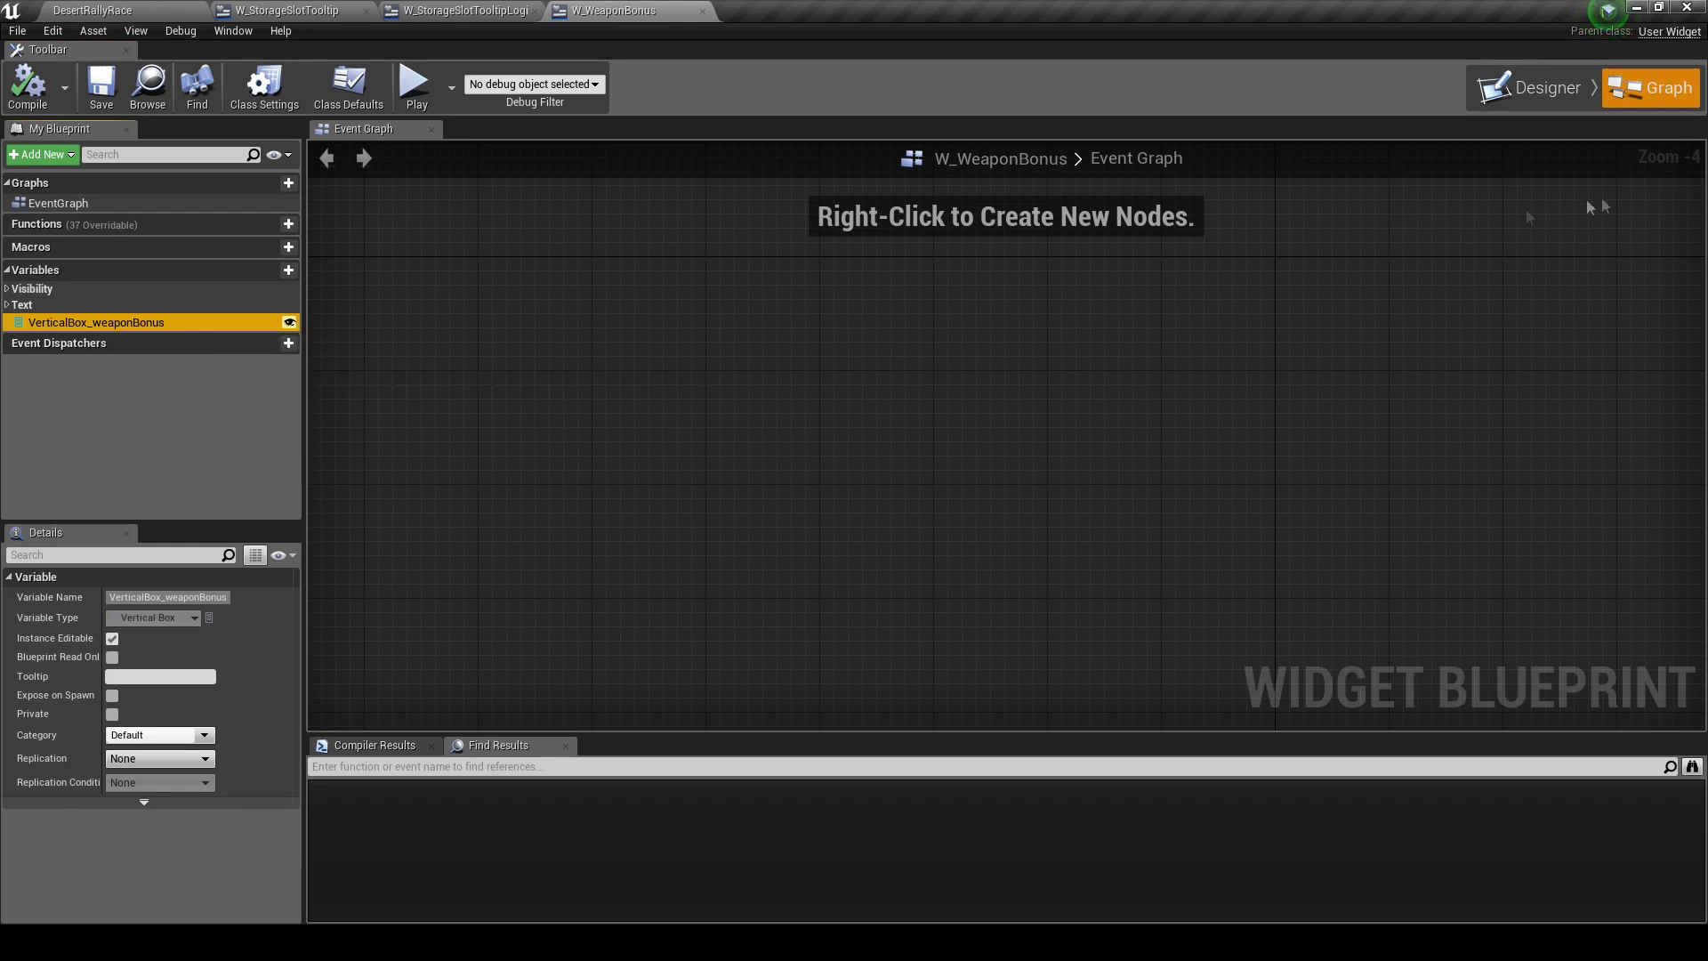
{"action": "left_click", "coordinate": [1530, 99]}
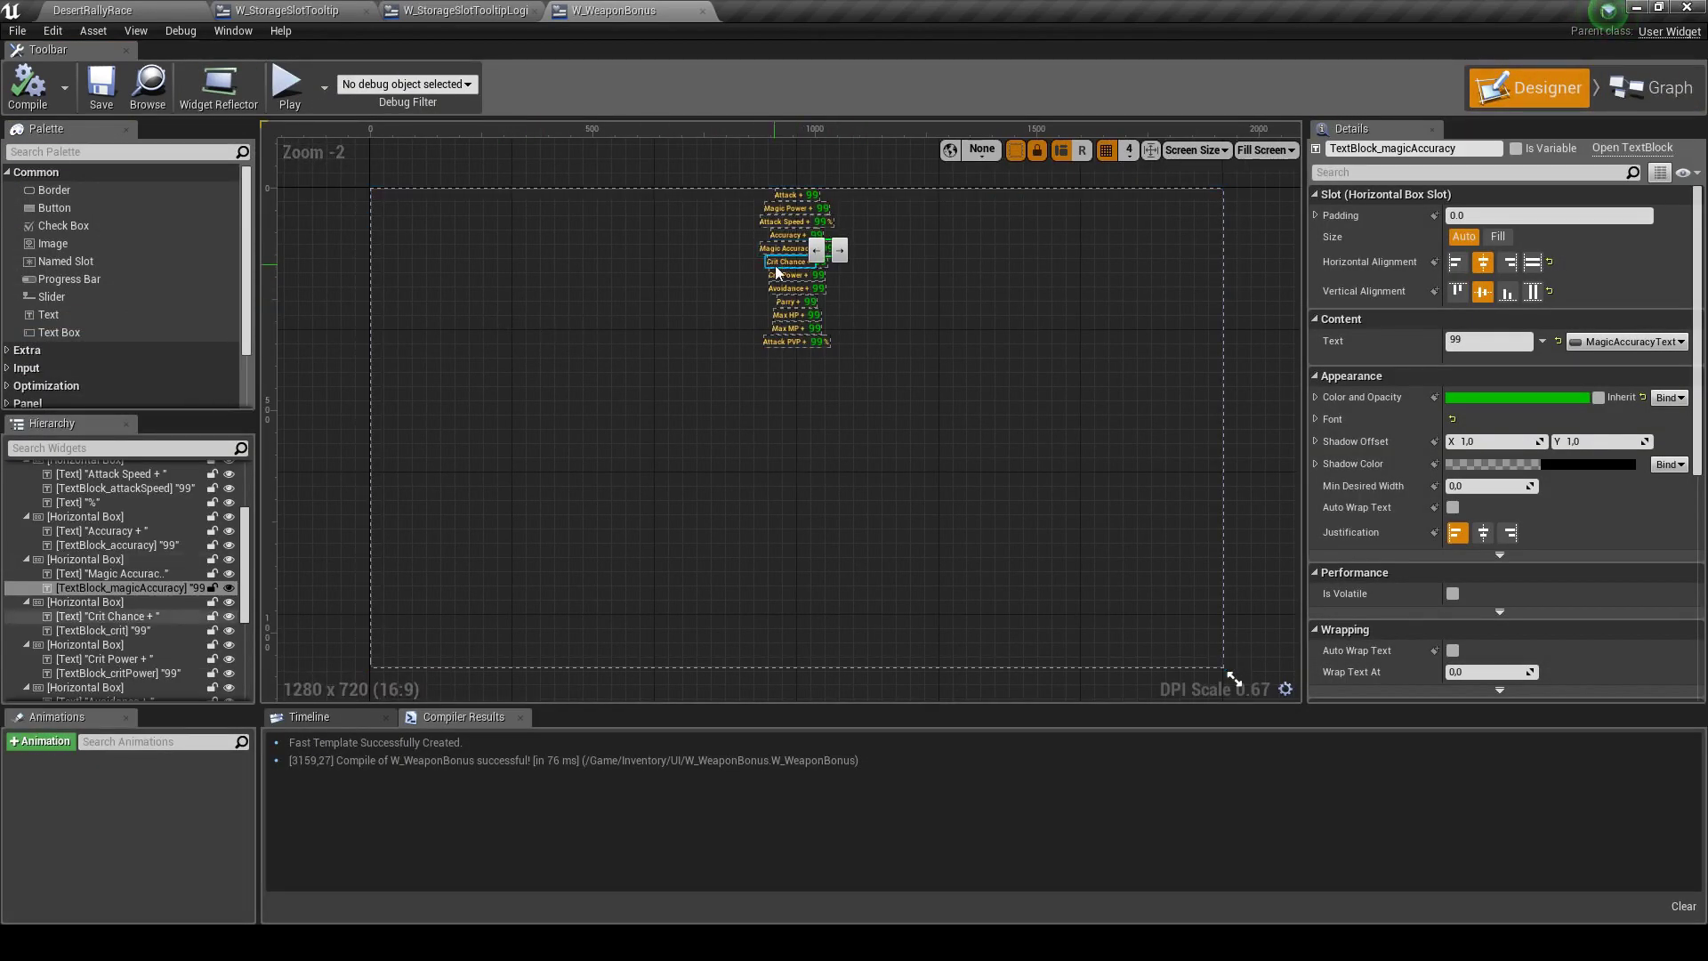
{"action": "left_click", "coordinate": [1624, 108]}
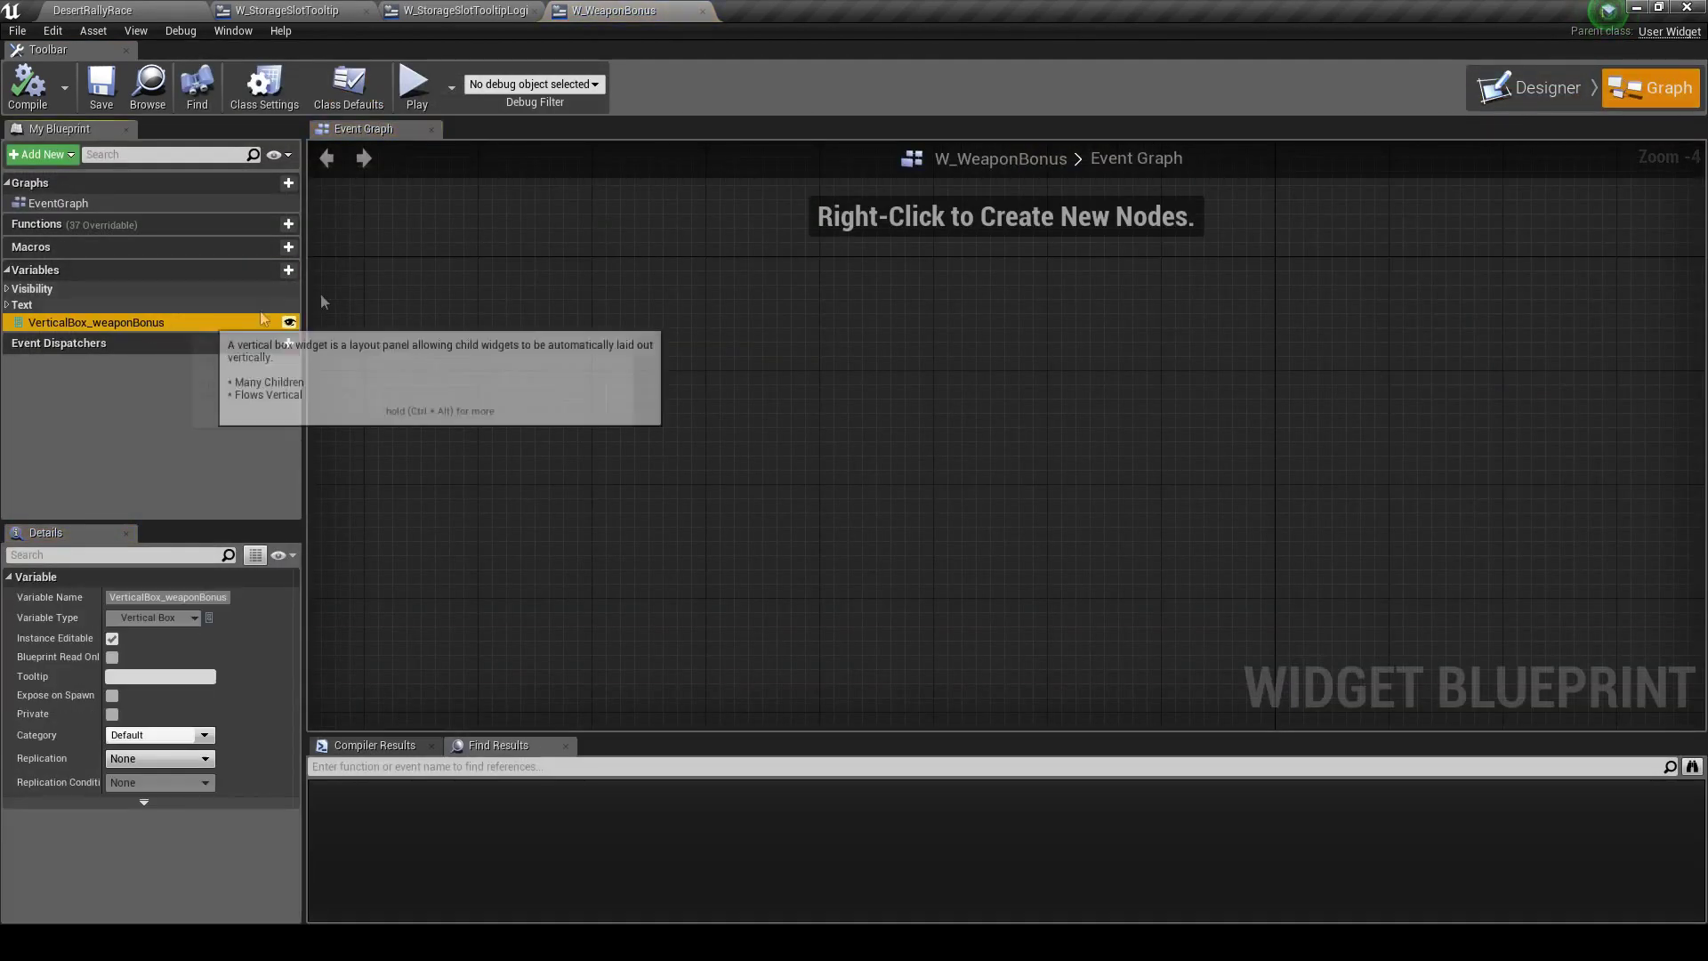
{"action": "left_click", "coordinate": [1531, 89]}
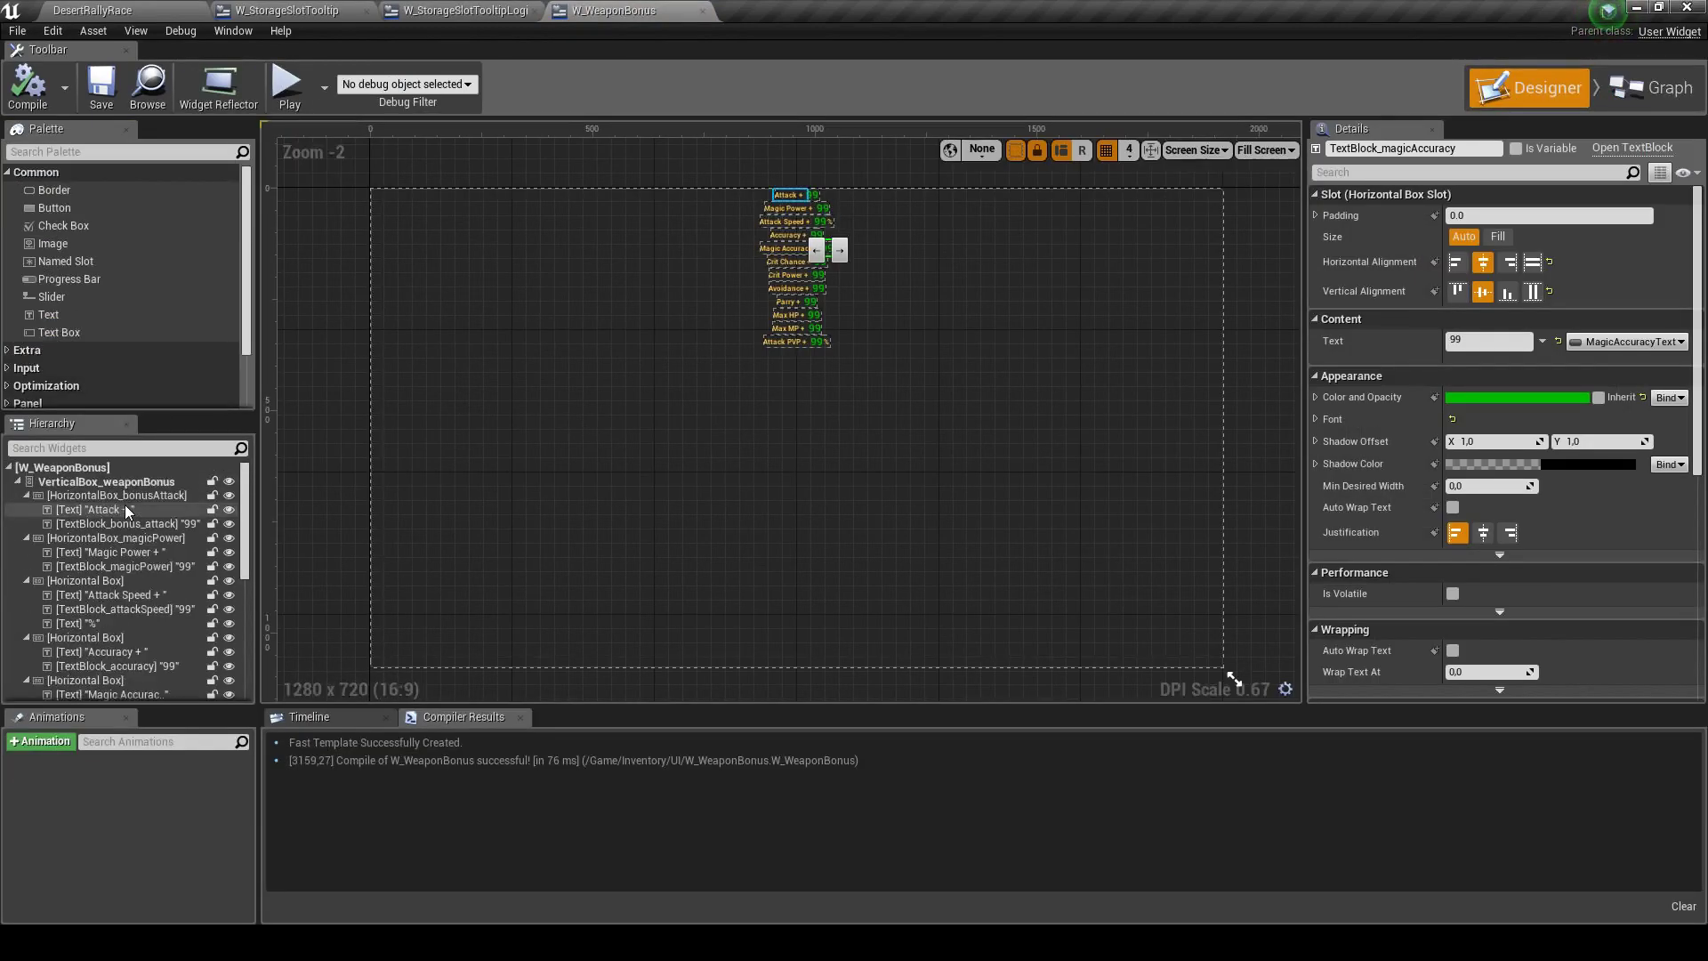
{"action": "left_click", "coordinate": [1519, 149]}
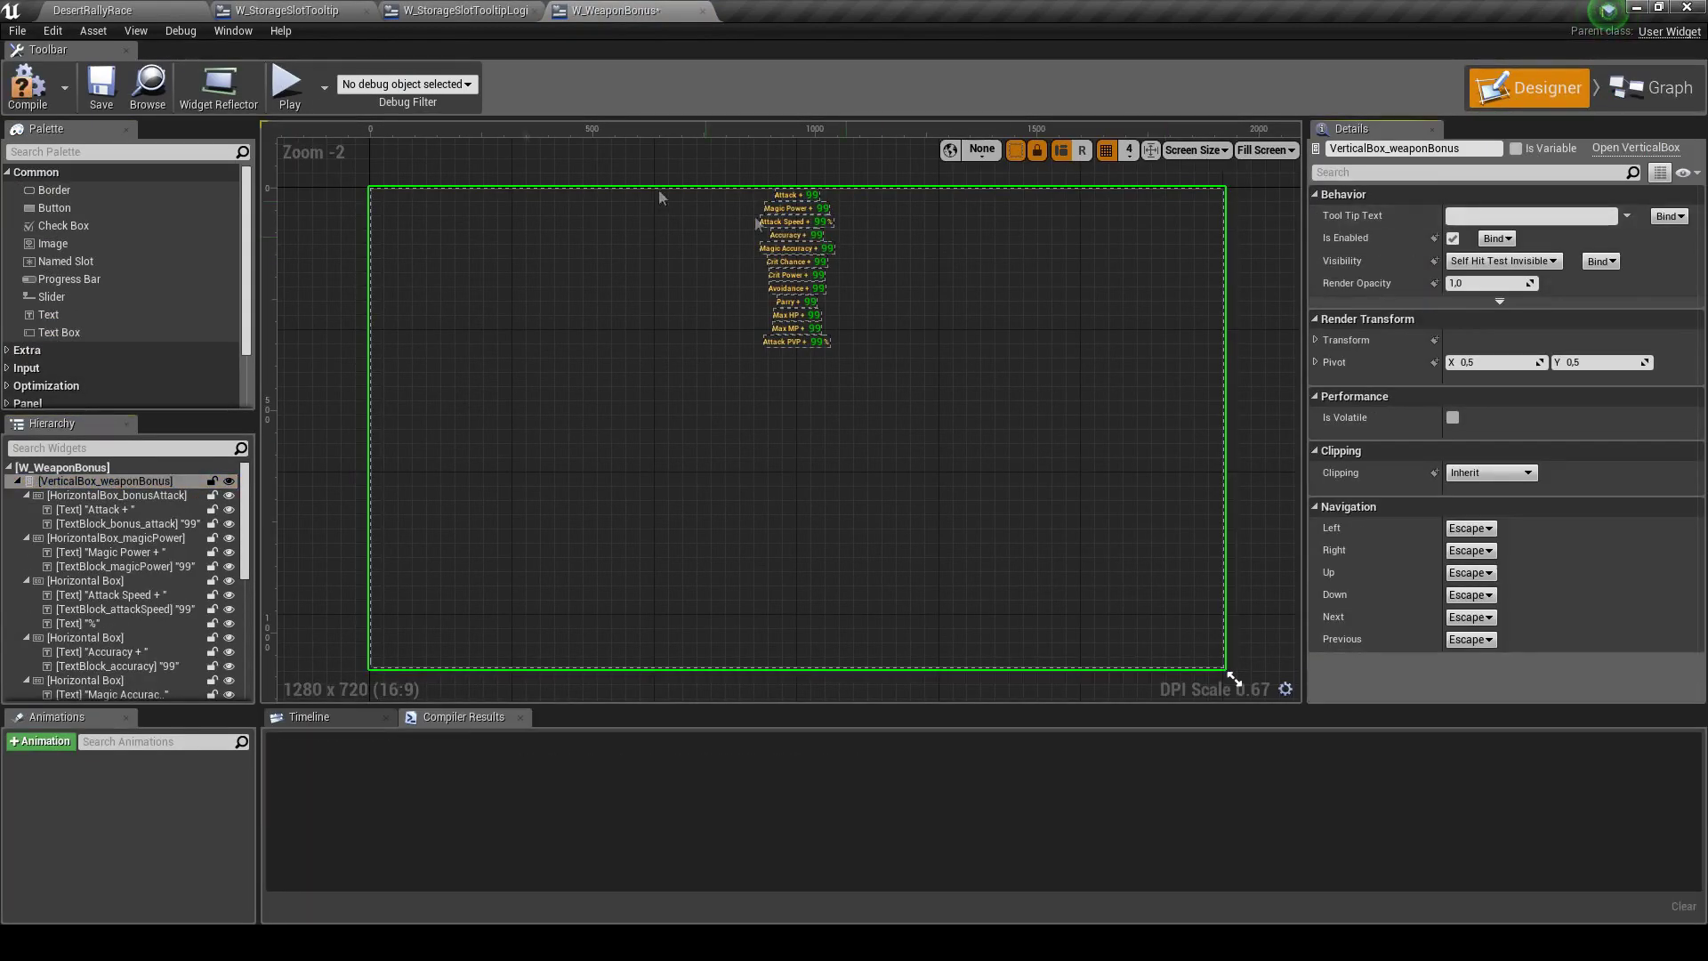
{"action": "left_click", "coordinate": [92, 89]}
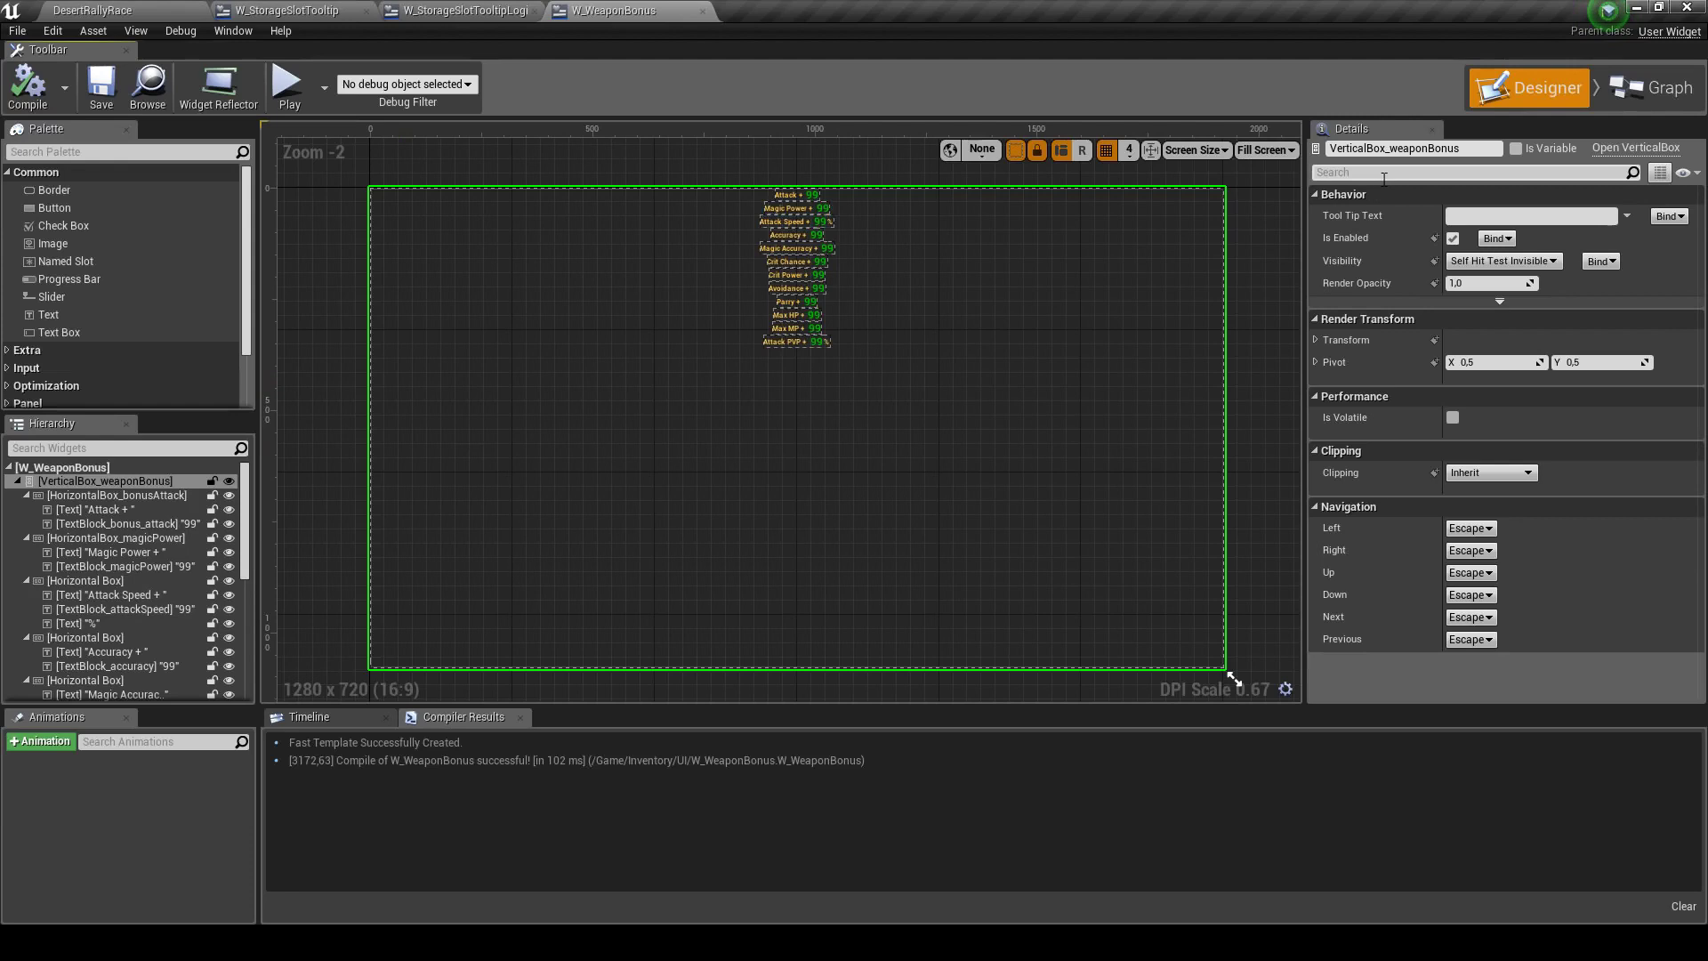
Review the Visibility and Text variable categories, then switch to W_StorageSlotTooltipLogic
{"action": "left_click", "coordinate": [1655, 89]}
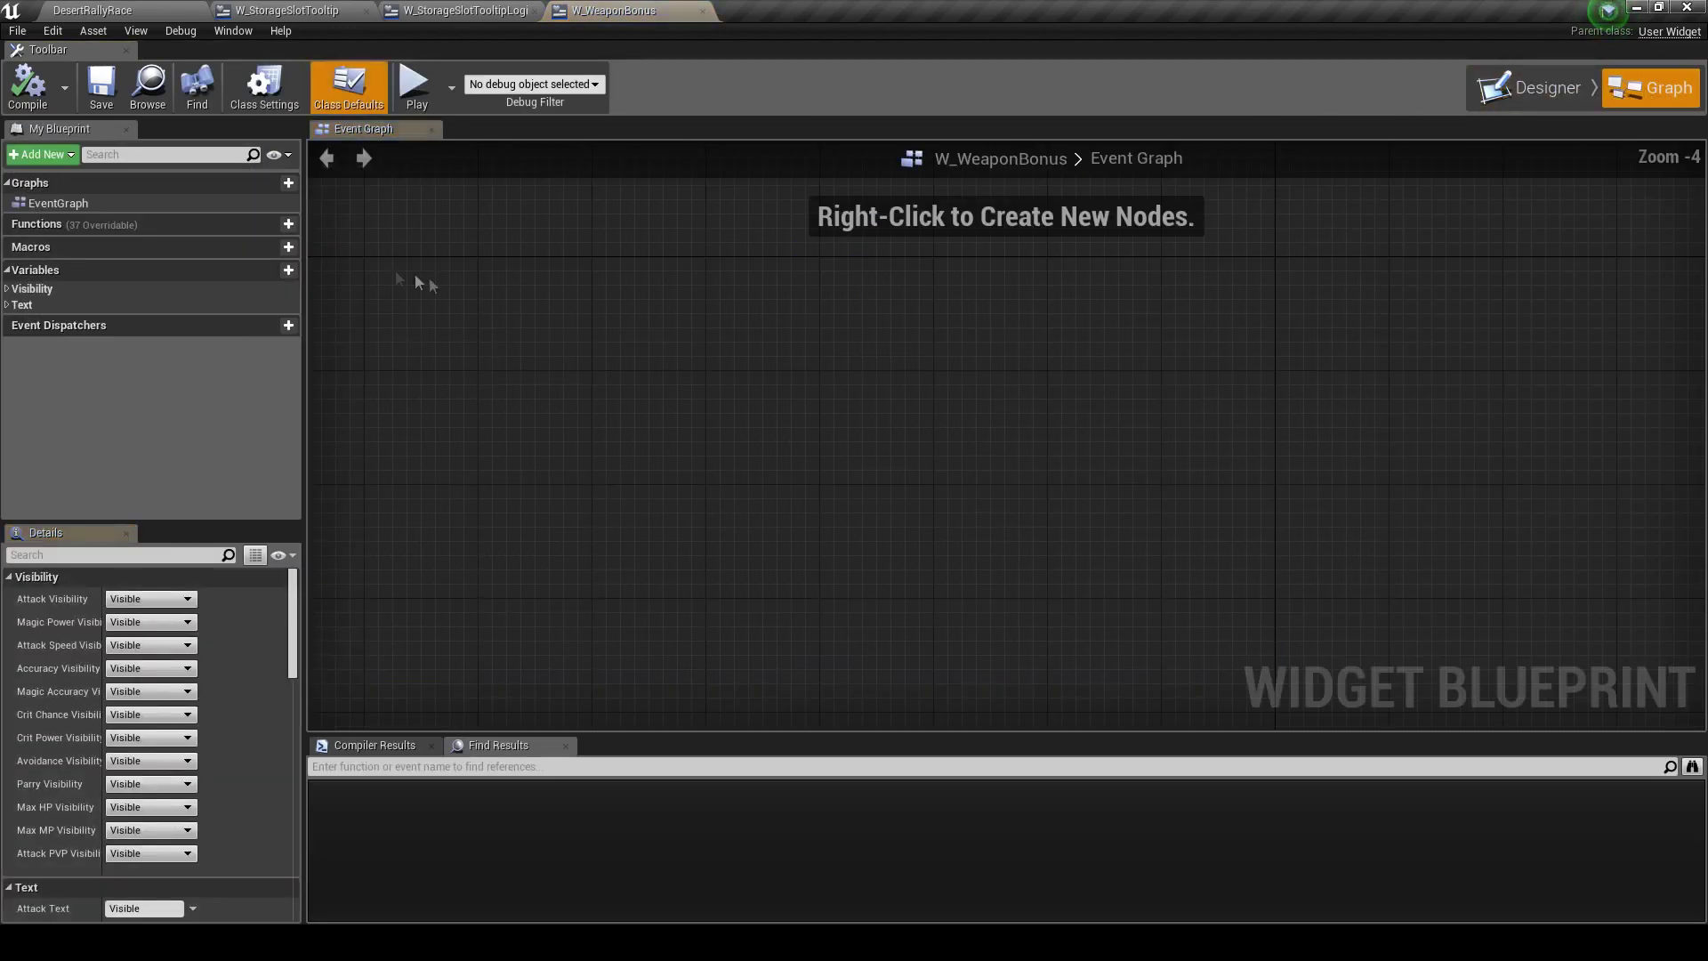
{"action": "left_click", "coordinate": [11, 290]}
{"action": "left_click", "coordinate": [11, 290]}
{"action": "left_click", "coordinate": [12, 306]}
{"action": "left_click", "coordinate": [12, 307]}
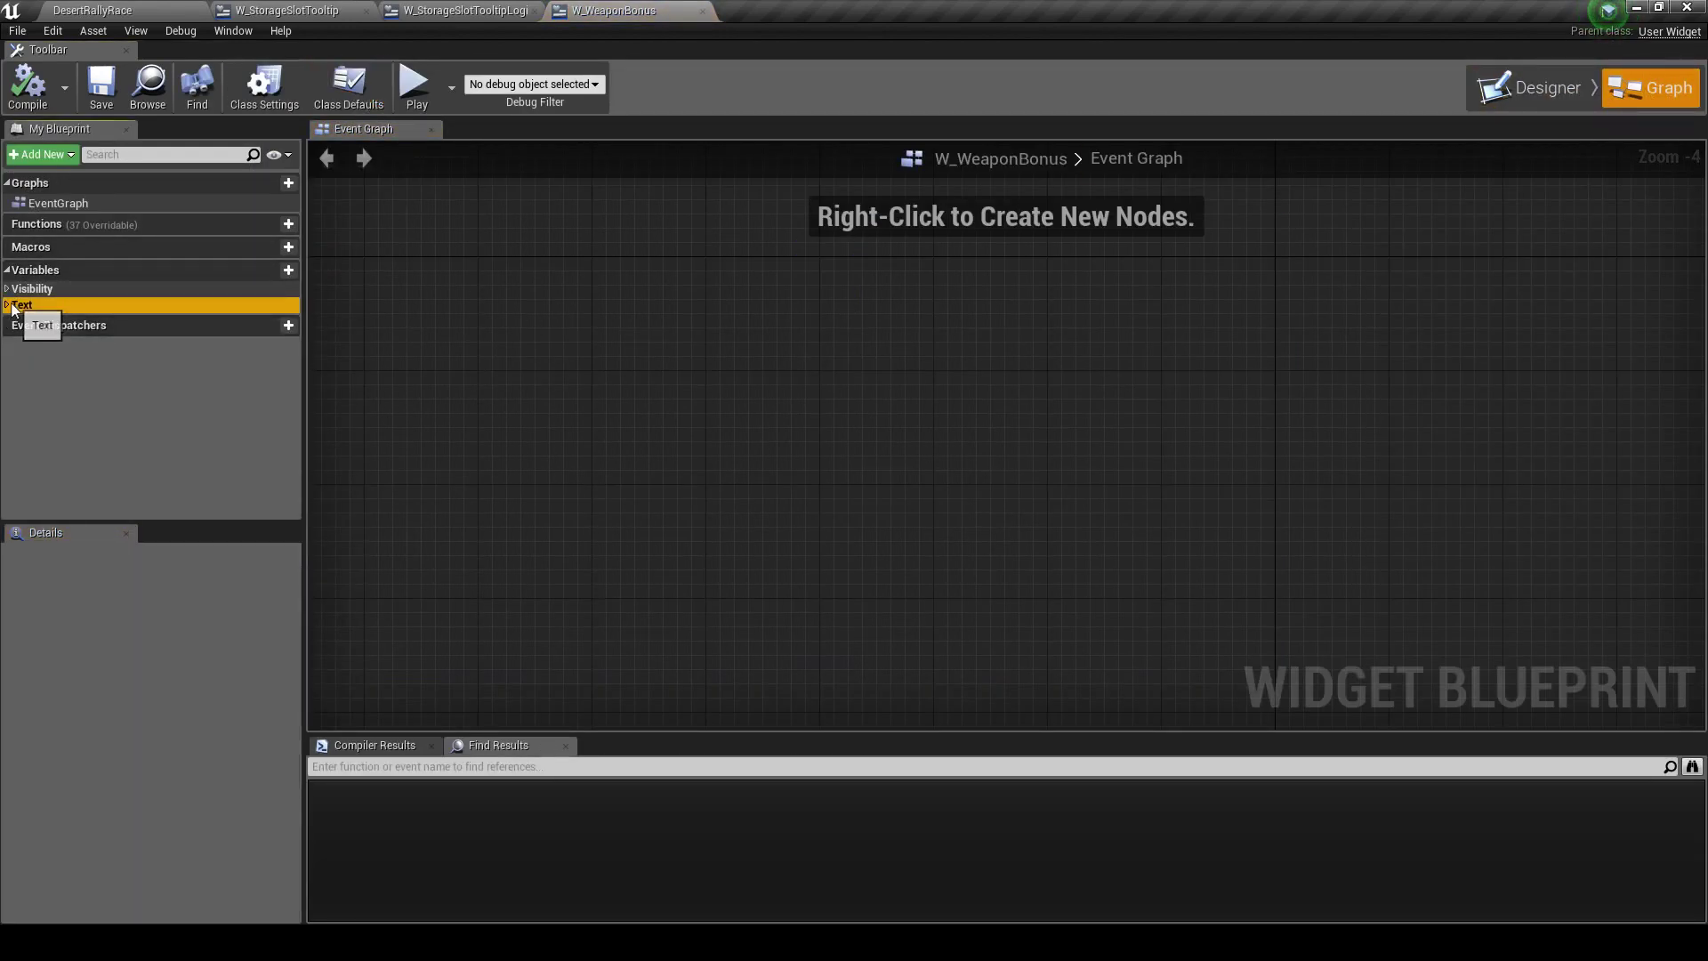
{"action": "left_click", "coordinate": [12, 306]}
{"action": "left_click", "coordinate": [12, 307]}
{"action": "left_click", "coordinate": [481, 10]}
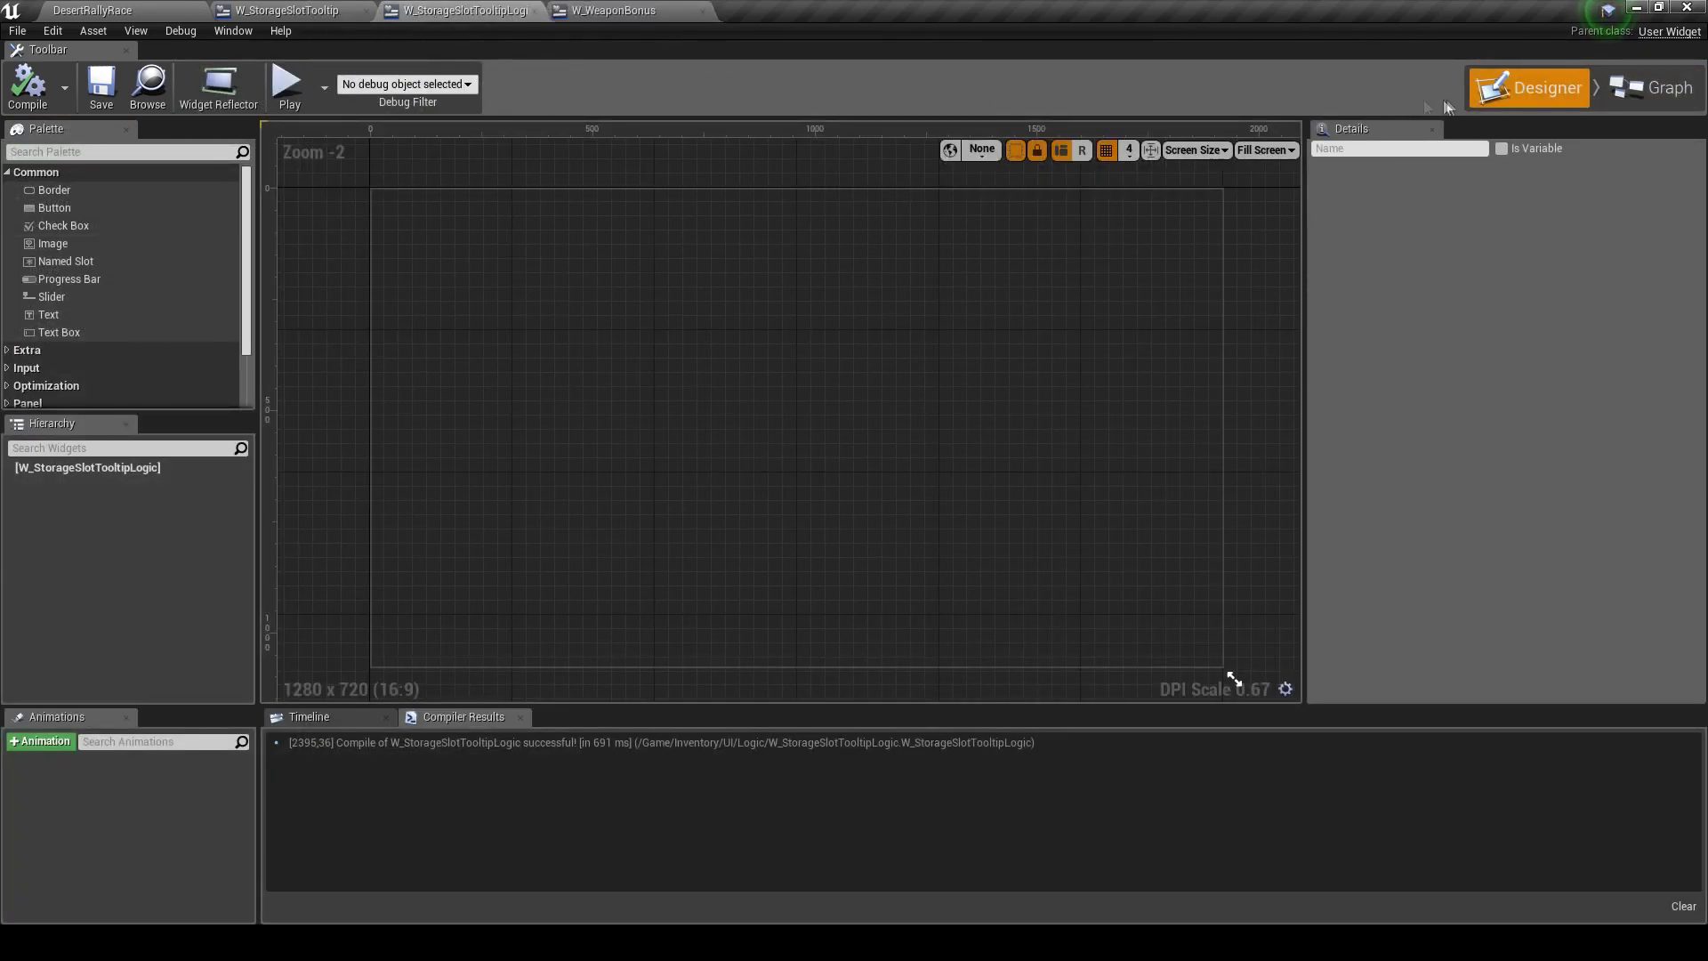
Open the Update Bonus function graph in W_StorageSlotTooltipLogic
{"action": "left_click", "coordinate": [1625, 100]}
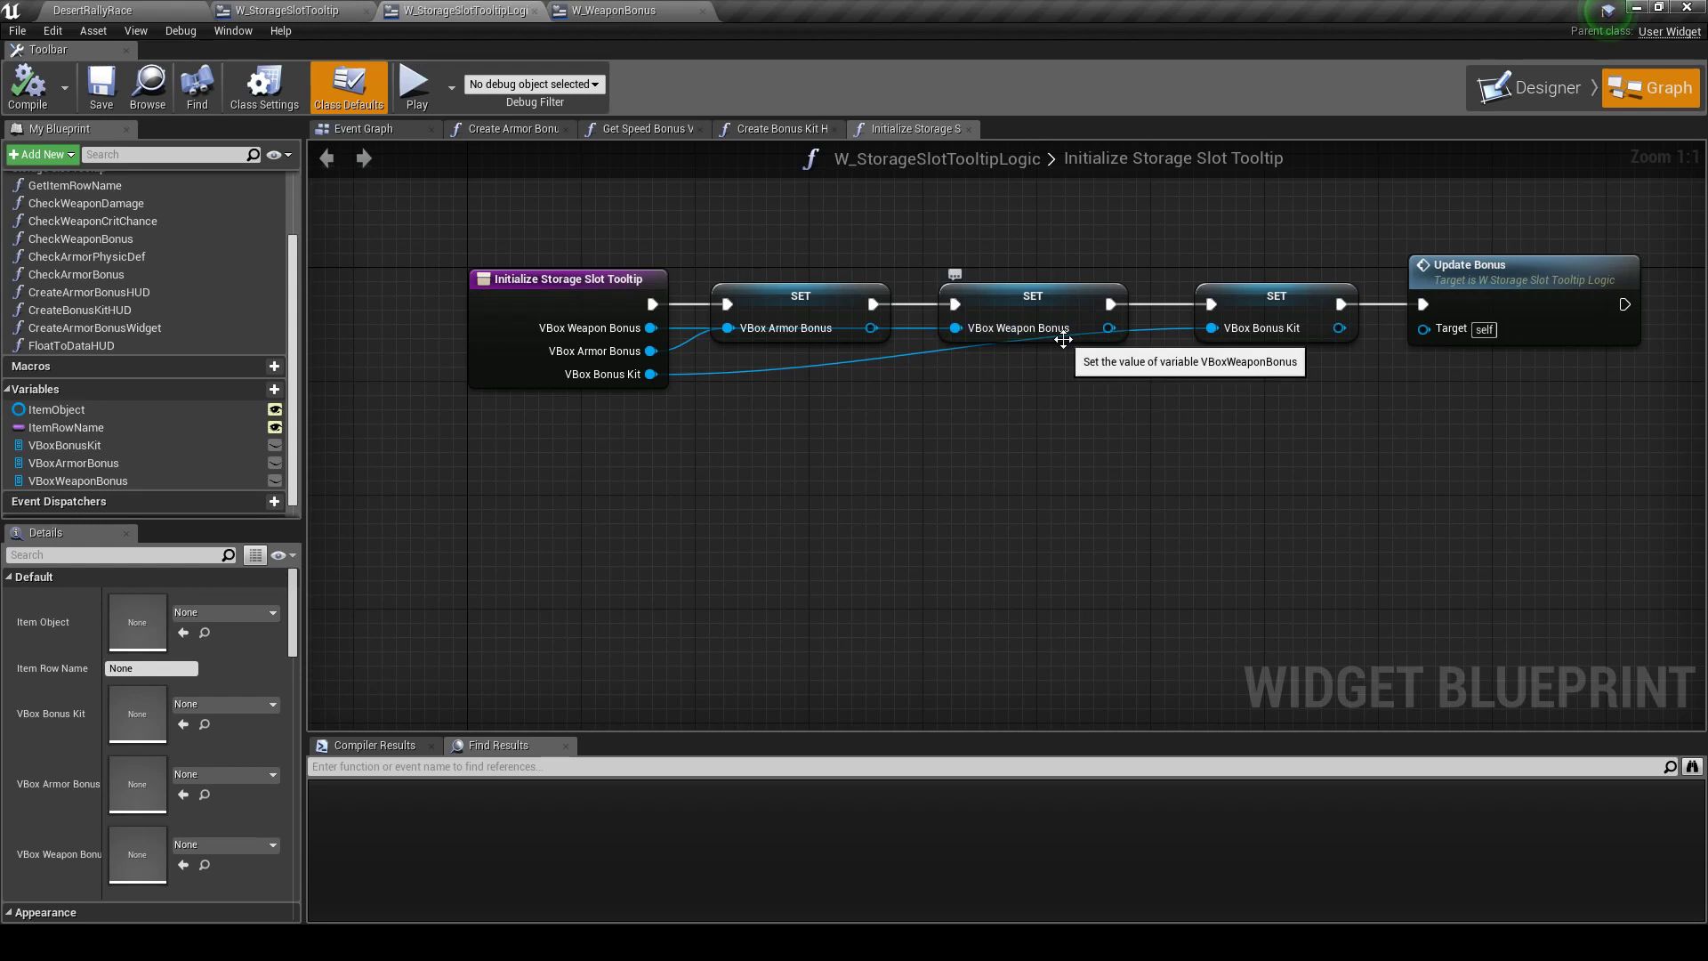
{"action": "double_click", "coordinate": [1472, 276]}
{"action": "right_click_drag", "start_coordinate": [1143, 512], "coordinate": [716, 402]}
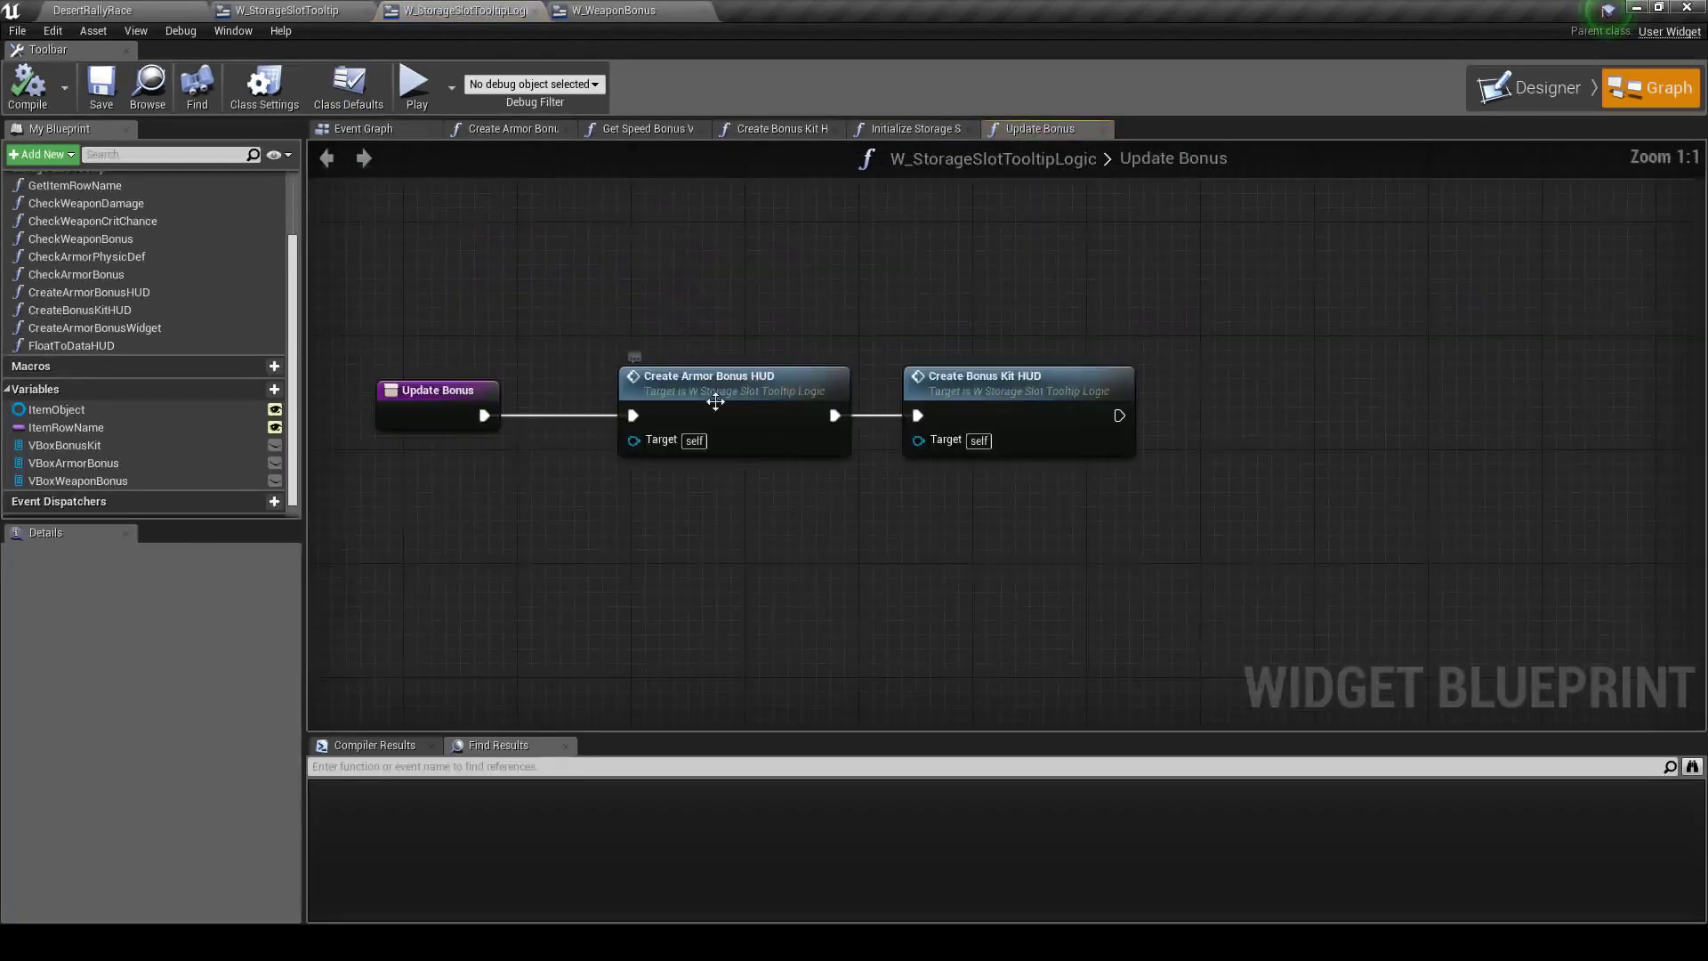
Move Create Armor Bonus HUD and Create Bonus Kit HUD further right, then enter Create Armor Bonus HUD
{"action": "left_click", "coordinate": [703, 402]}
{"action": "right_click_drag", "start_coordinate": [1049, 521], "coordinate": [885, 509]}
{"action": "left_click", "coordinate": [863, 436]}
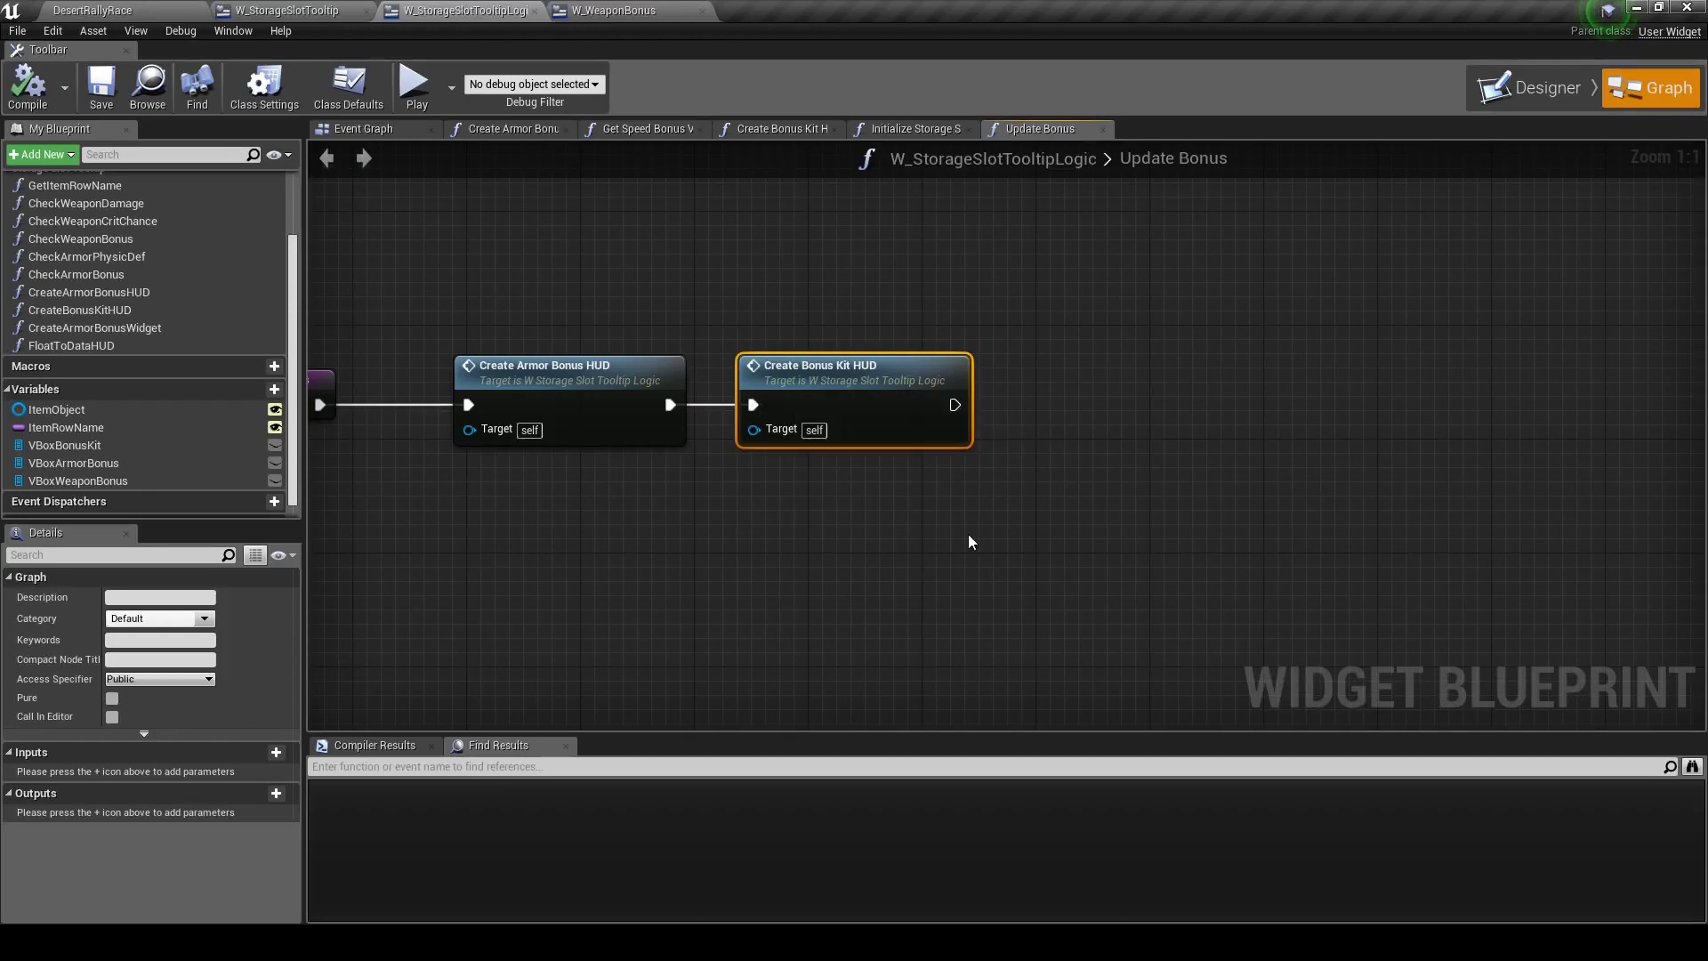
{"action": "left_click", "coordinate": [523, 372], "text": "ctrl"}
{"action": "left_click_drag", "start_coordinate": [523, 372], "coordinate": [1038, 374]}
{"action": "left_click", "coordinate": [888, 510]}
{"action": "right_click_drag", "start_coordinate": [749, 468], "coordinate": [894, 447]}
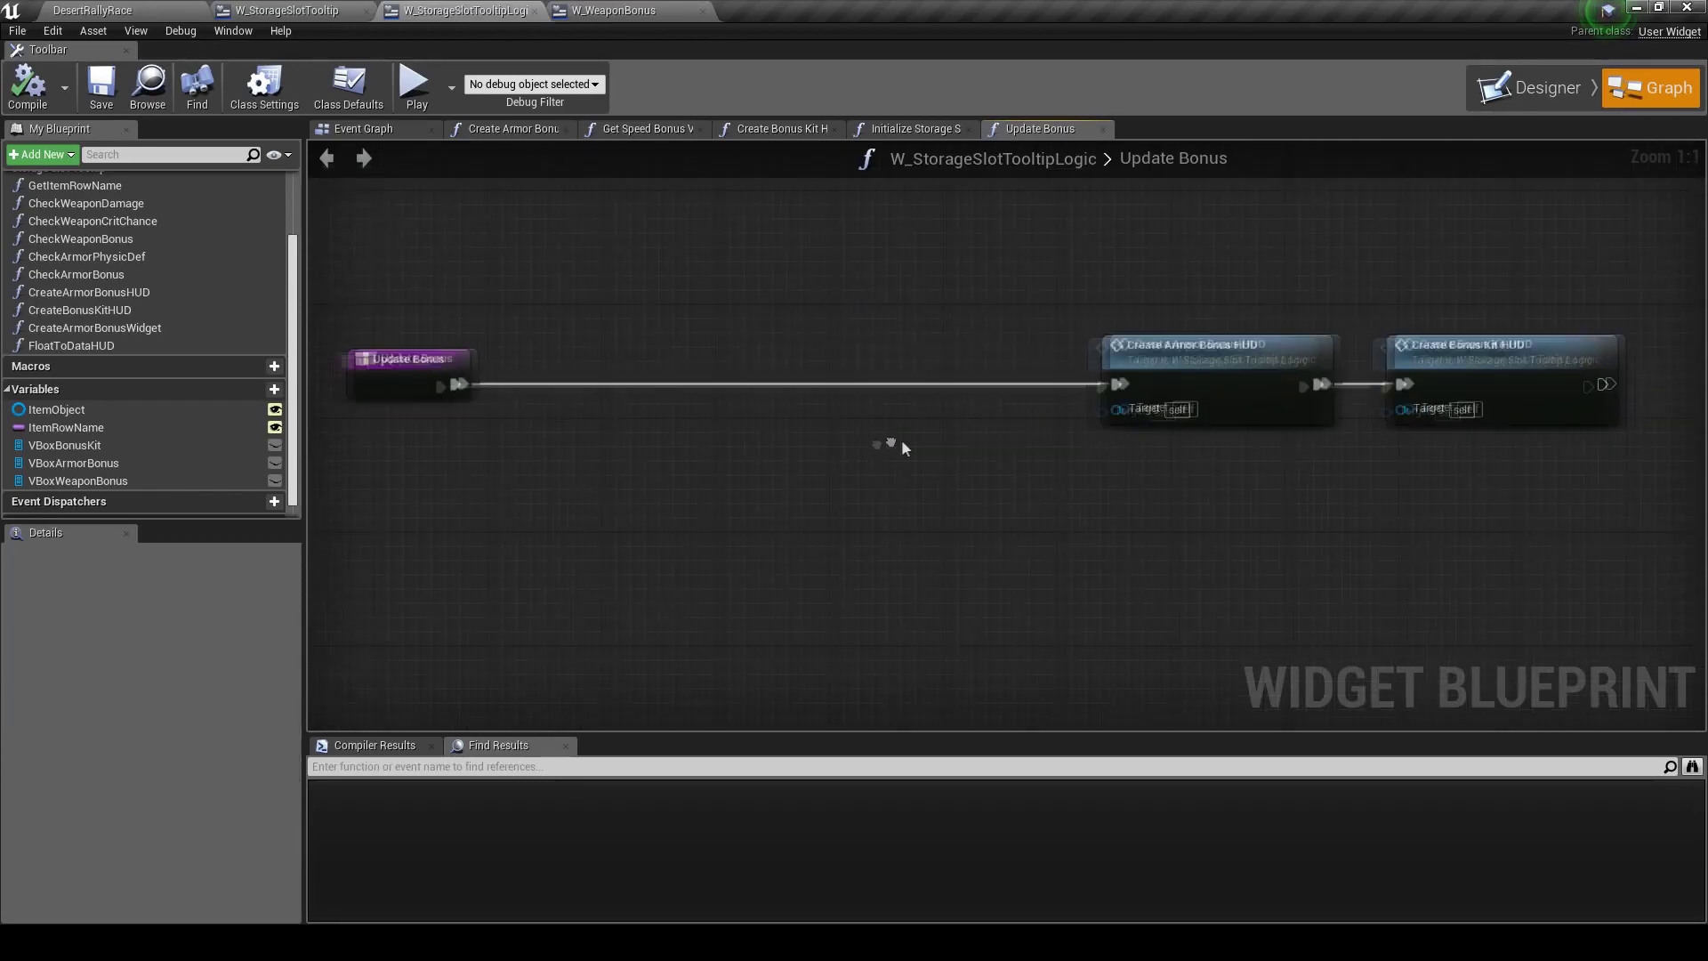
{"action": "double_click", "coordinate": [1152, 354]}
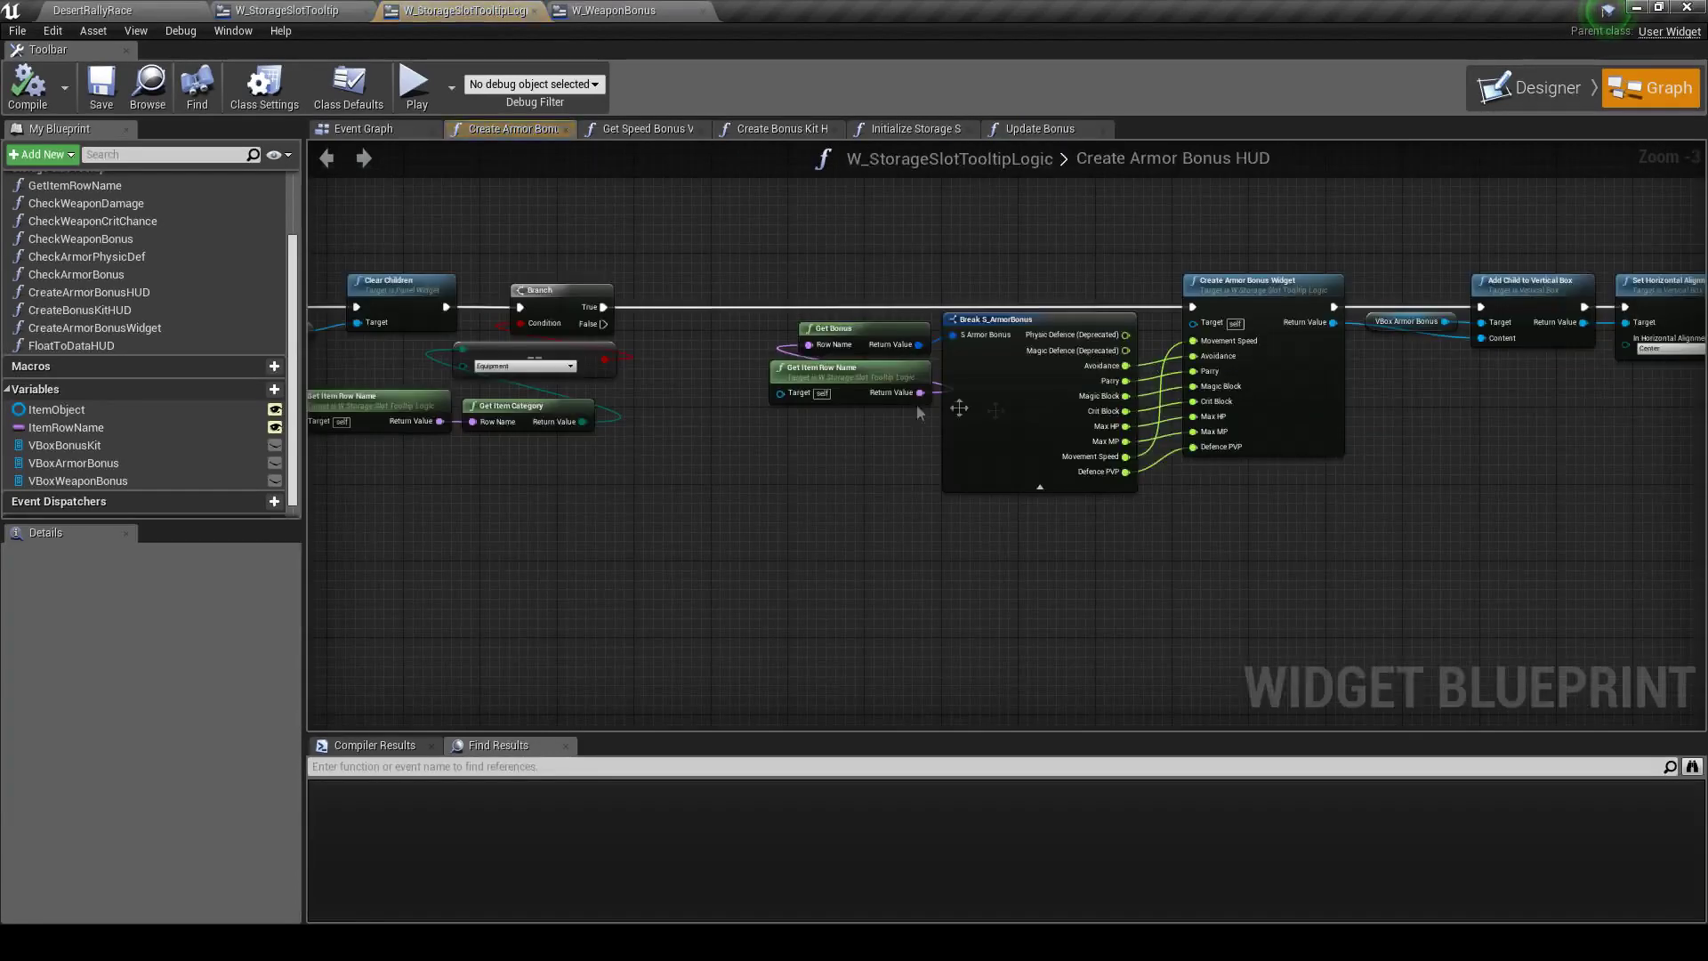
Pan and zoom across the graph to review Clear Children, Branch, Break S_ArmorBonus and the widget chain
{"action": "scroll", "coordinate": [1228, 464], "scroll_direction": "up", "scroll_amount": 4}
{"action": "right_click_drag", "start_coordinate": [1227, 464], "coordinate": [842, 429]}
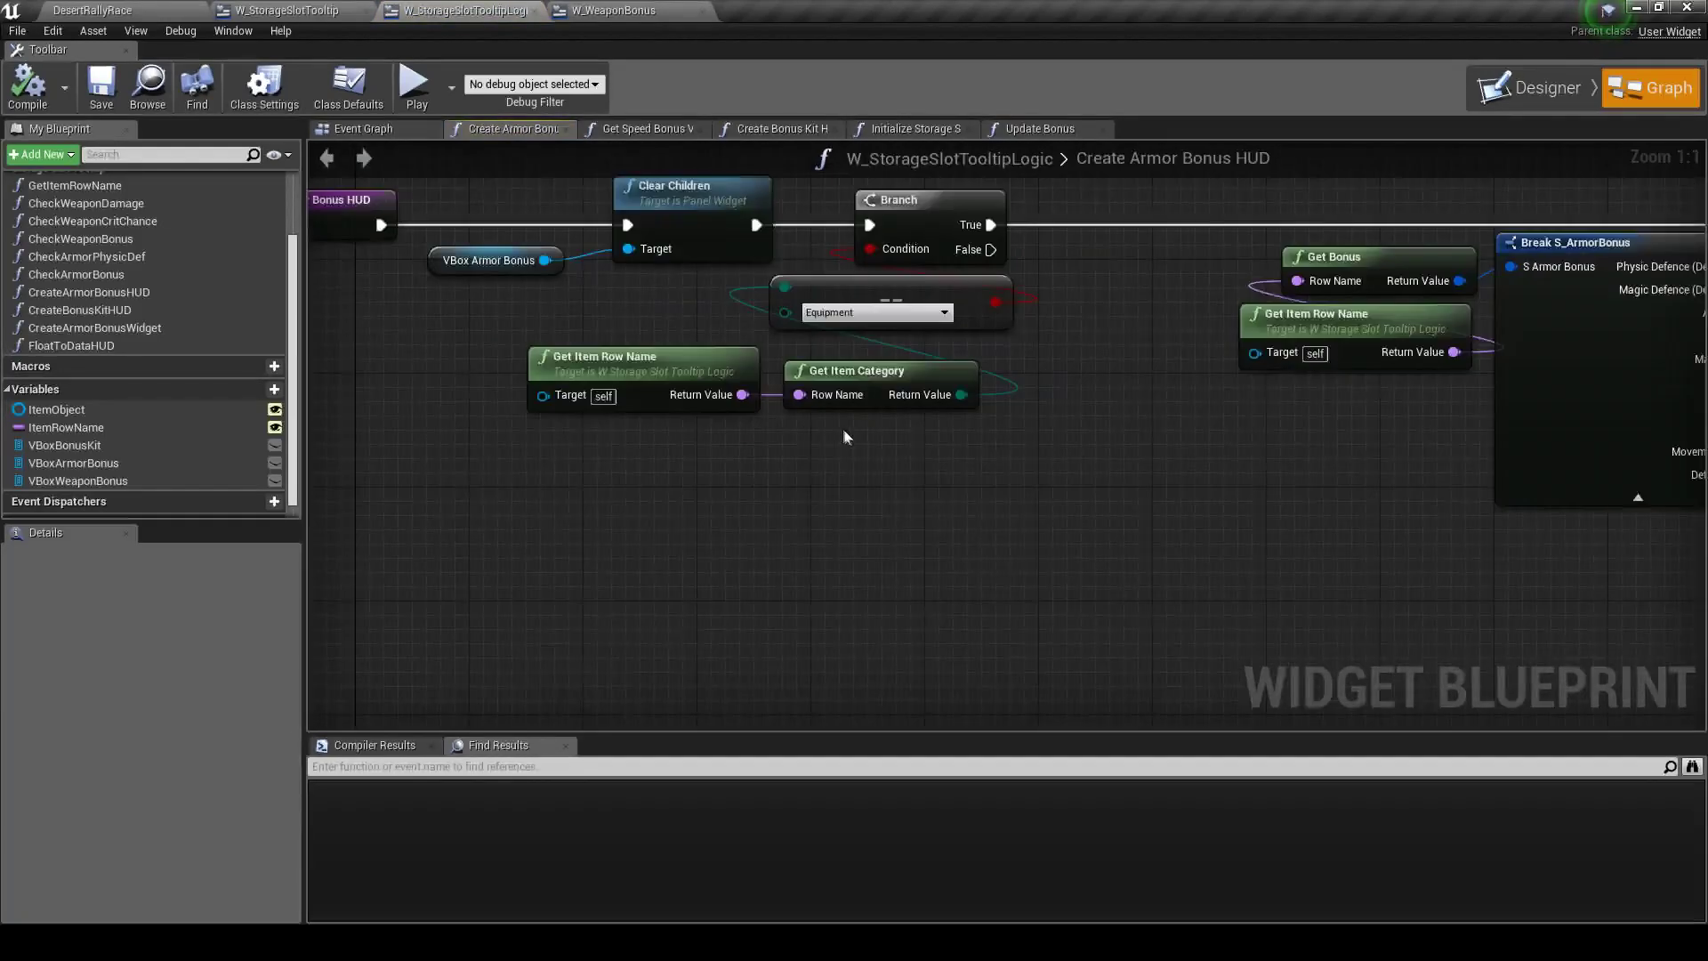
{"action": "right_click_drag", "start_coordinate": [1254, 395], "coordinate": [867, 389]}
{"action": "mouse_move", "coordinate": [993, 439]}
{"action": "right_mouse_down"}
{"action": "mouse_move", "coordinate": [834, 430]}
{"action": "mouse_move", "coordinate": [714, 455]}
{"action": "mouse_move", "coordinate": [1413, 468]}
{"action": "right_mouse_up"}
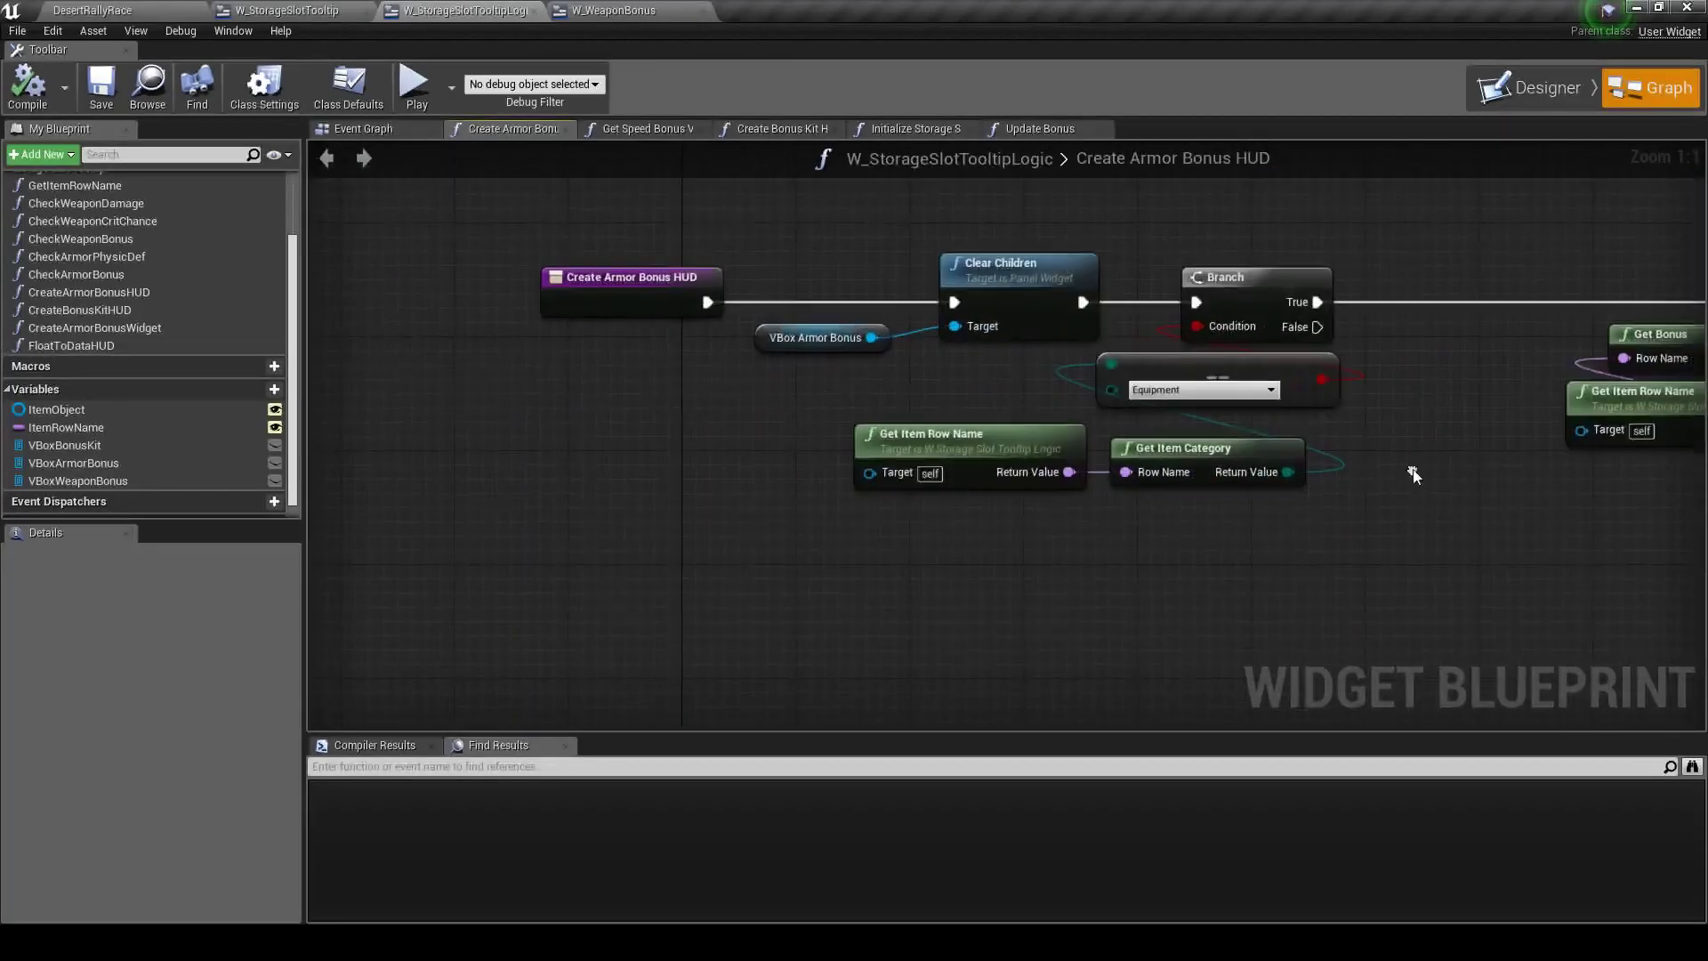
{"action": "scroll", "coordinate": [1412, 474], "scroll_direction": "down", "scroll_amount": 3}
{"action": "right_click_drag", "start_coordinate": [1413, 474], "coordinate": [452, 385]}
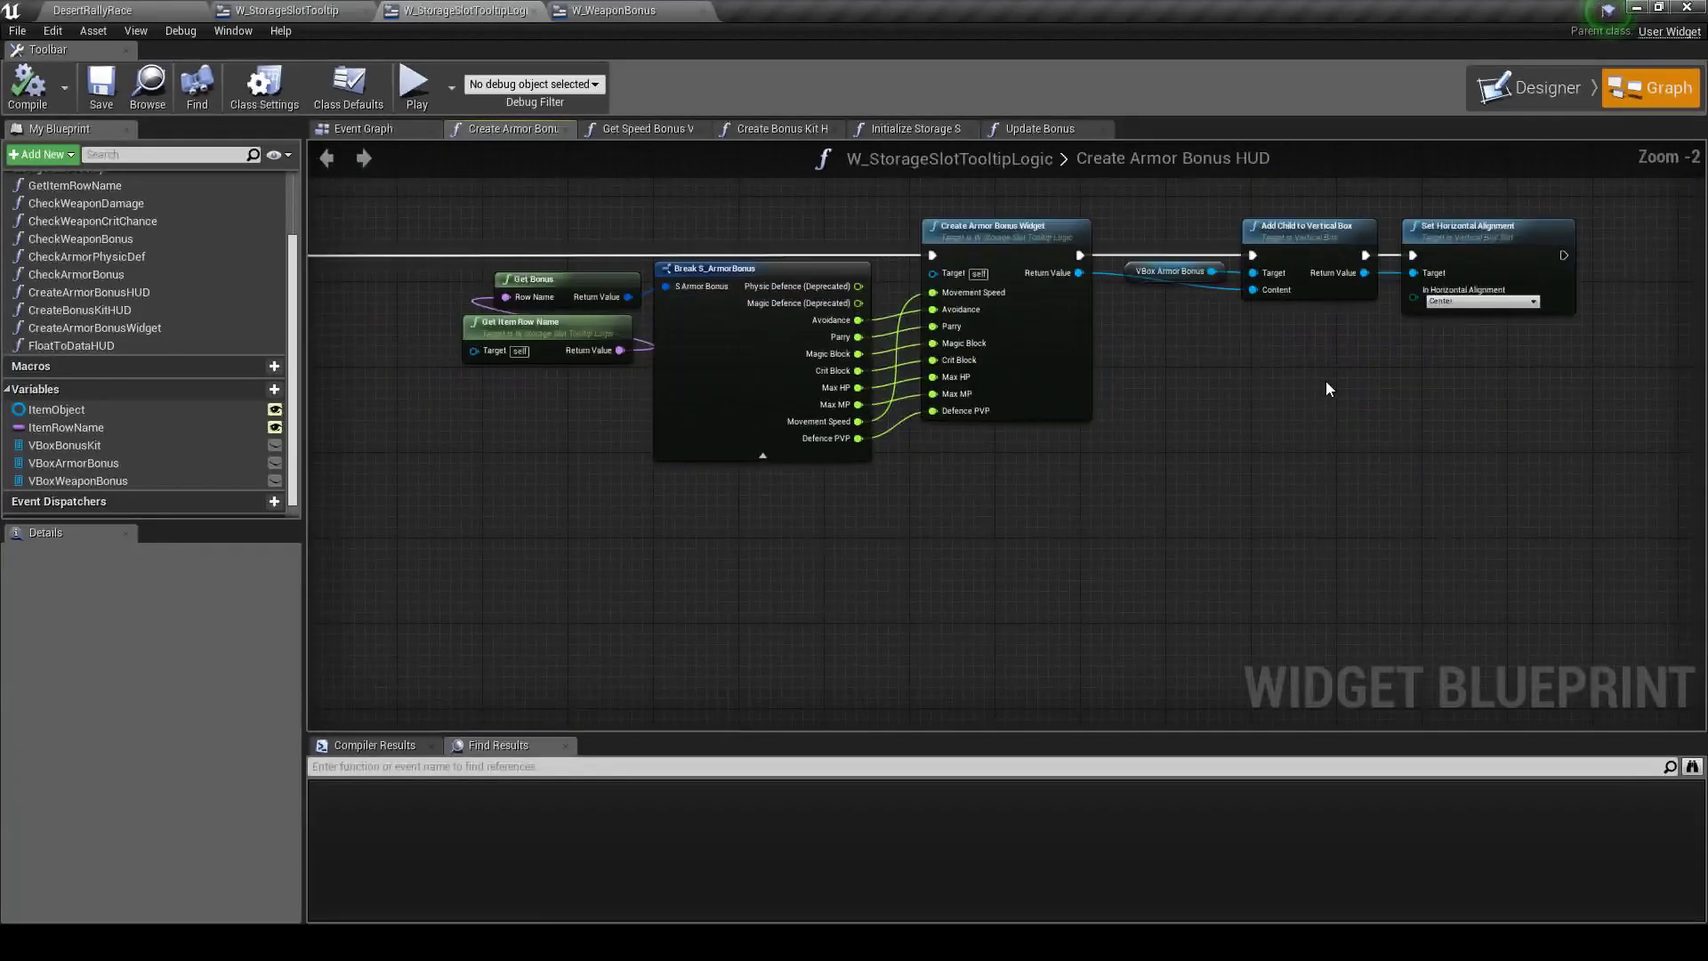
{"action": "right_click_drag", "start_coordinate": [1326, 381], "coordinate": [1096, 412]}
{"action": "scroll", "coordinate": [1096, 412], "scroll_direction": "up", "scroll_amount": 1}
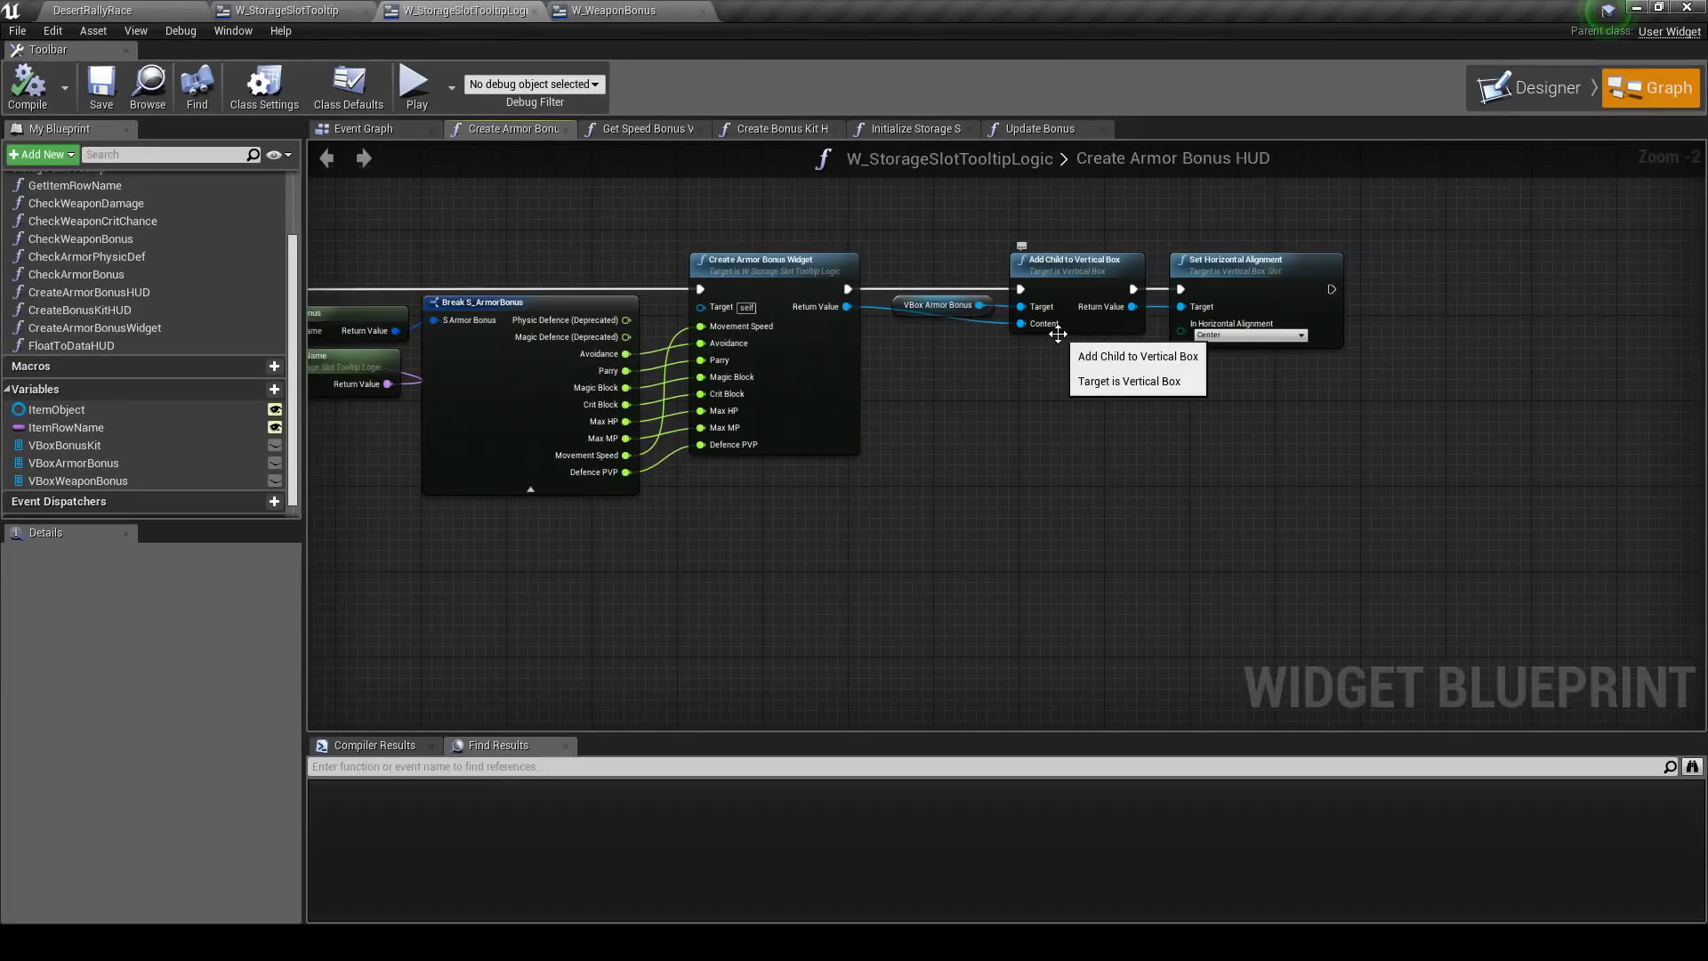
{"action": "right_click_drag", "start_coordinate": [910, 415], "coordinate": [1548, 381]}
{"action": "scroll", "coordinate": [698, 336], "scroll_direction": "up", "scroll_amount": 1}
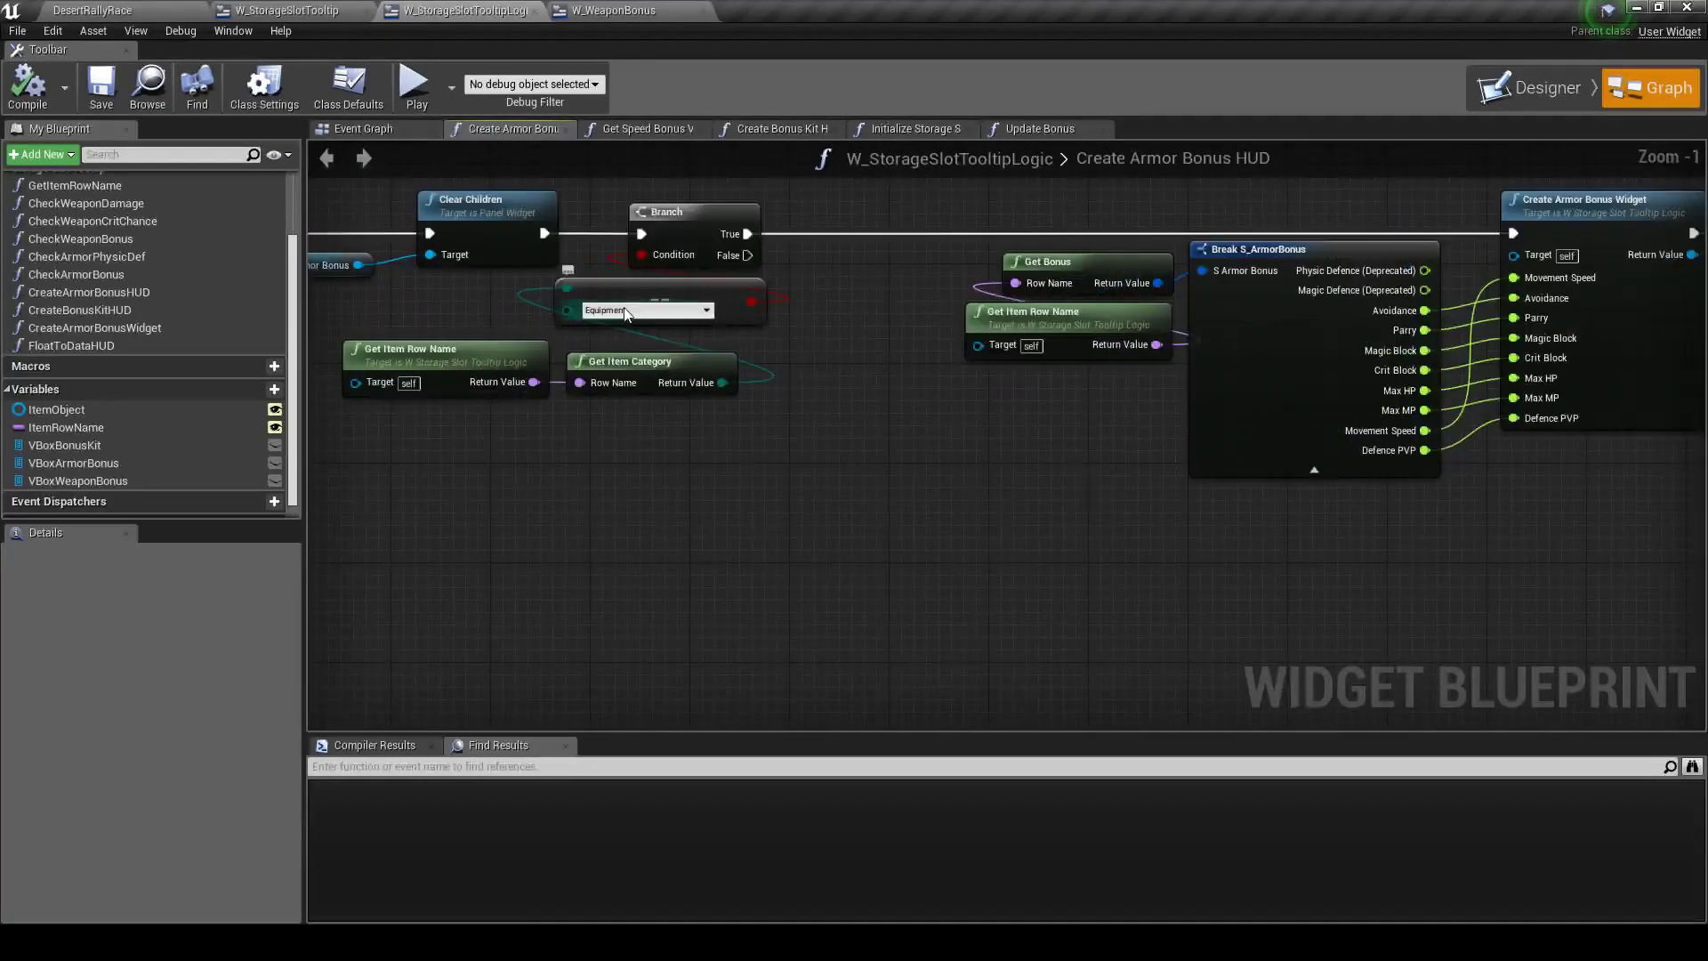
Keep the category comparison on Equipment and move Get Item Row Name and Get Item Category down-left
{"action": "left_click", "coordinate": [656, 312]}
{"action": "left_click", "coordinate": [655, 335]}
{"action": "right_click_drag", "start_coordinate": [630, 454], "coordinate": [855, 447]}
{"action": "mouse_move", "coordinate": [855, 447]}
{"action": "left_mouse_down"}
{"action": "mouse_move", "coordinate": [560, 333]}
{"action": "mouse_move", "coordinate": [380, 444]}
{"action": "left_mouse_up"}
{"action": "left_click", "coordinate": [753, 545]}
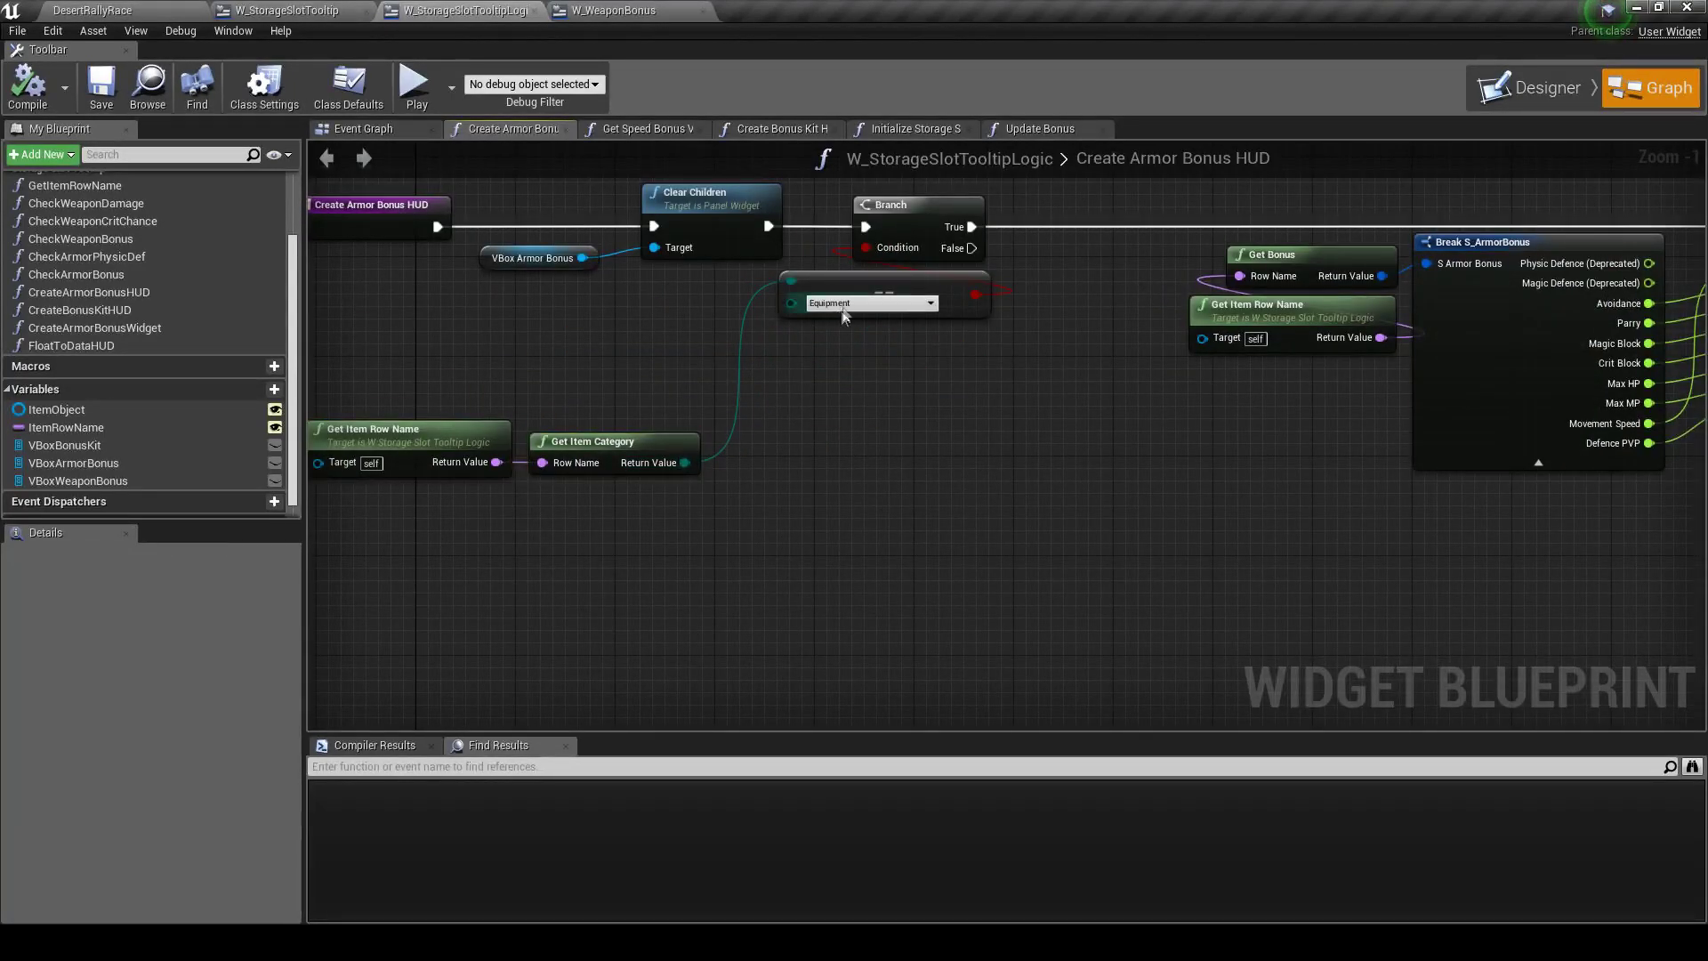
Recheck that the category dropdown still reads Equipment, then select Get Item Category
{"action": "left_click", "coordinate": [877, 304]}
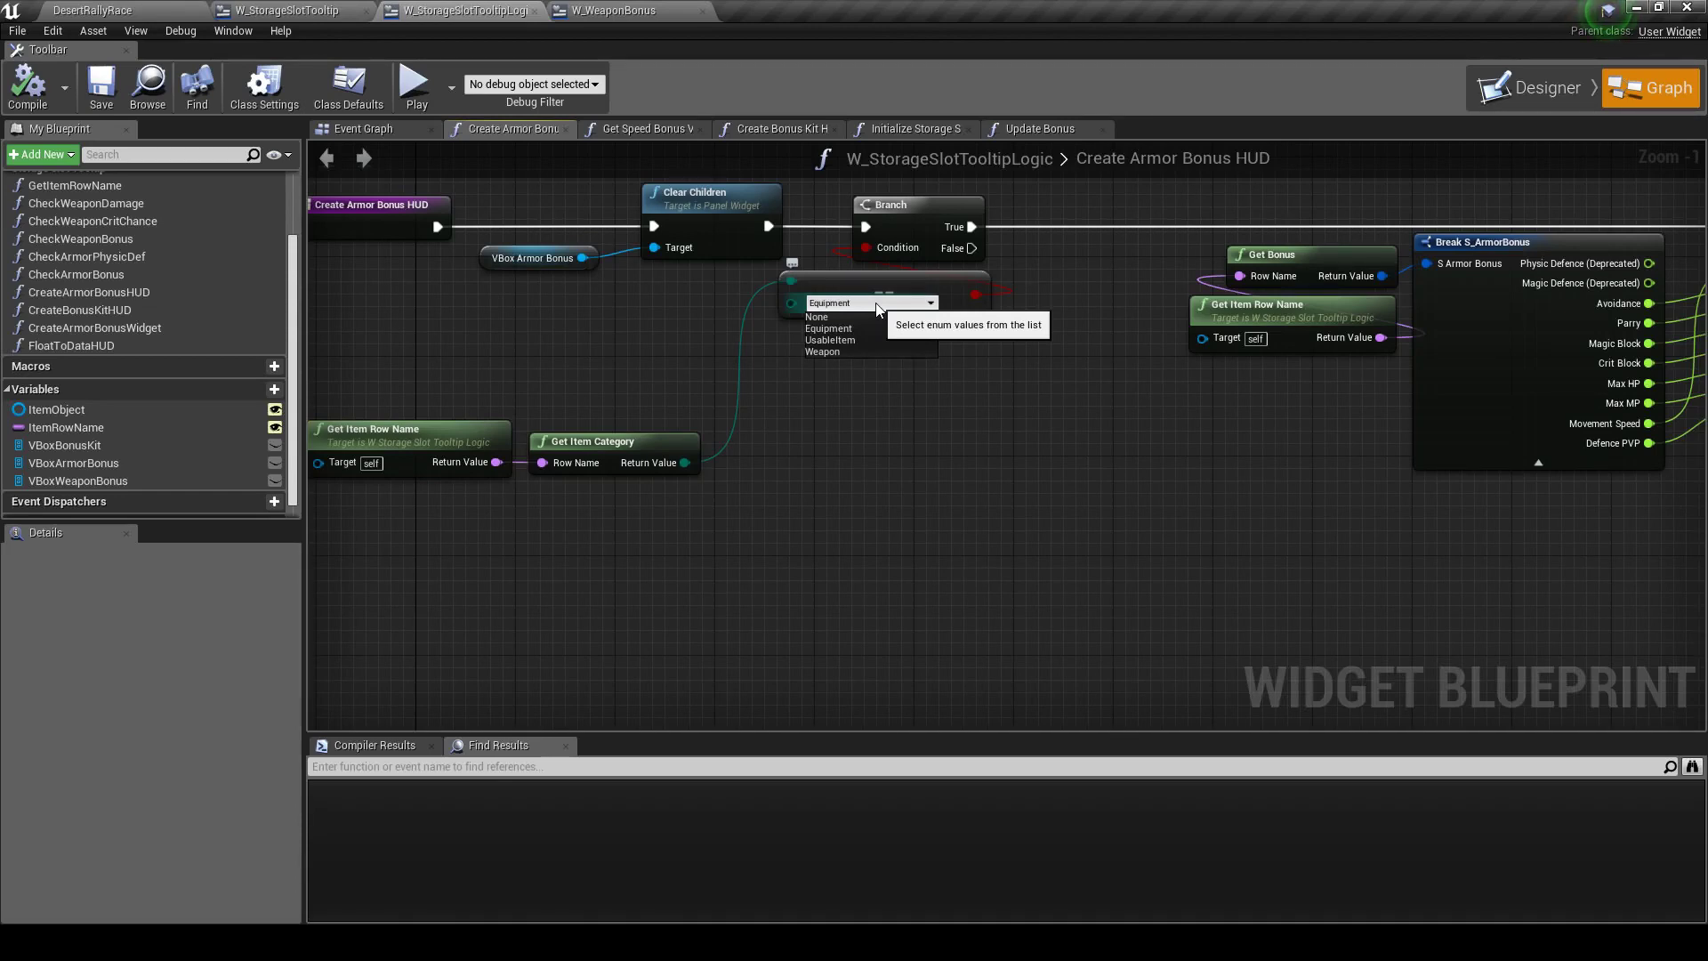
{"action": "left_click", "coordinate": [828, 328]}
{"action": "left_click", "coordinate": [647, 472]}
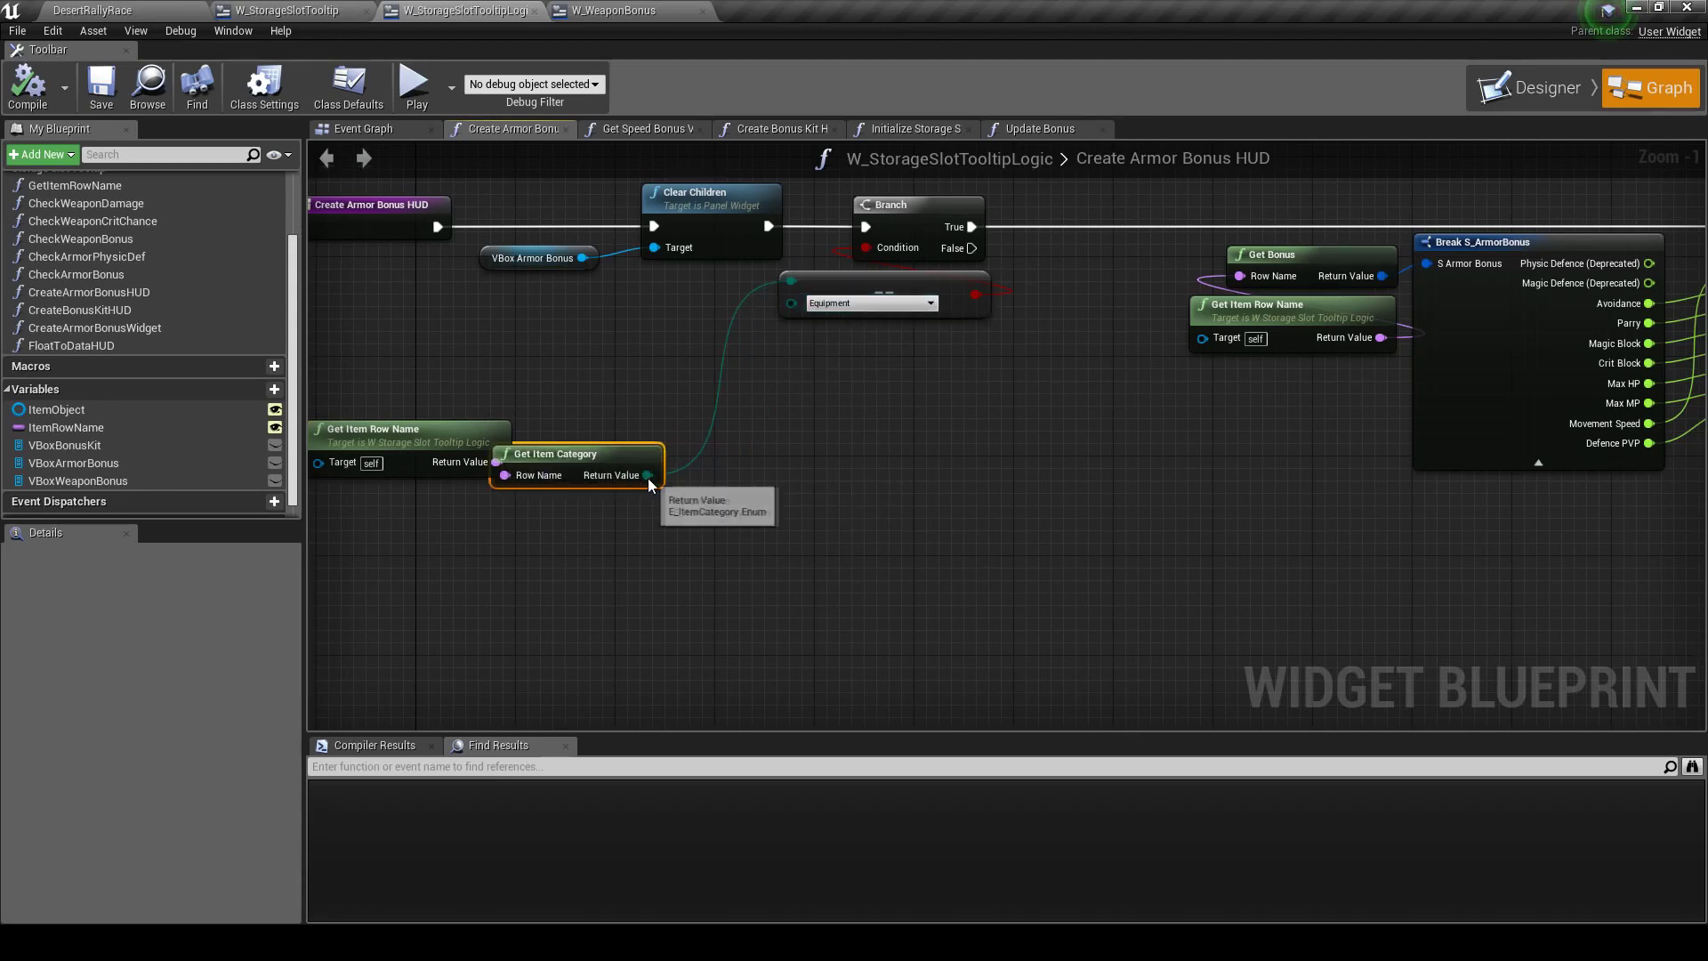
Add a Switch on E_ItemCategory node off Get Item Category's output
{"action": "left_click_drag", "start_coordinate": [684, 463], "coordinate": [756, 495]}
{"action": "type", "text": "switch"}
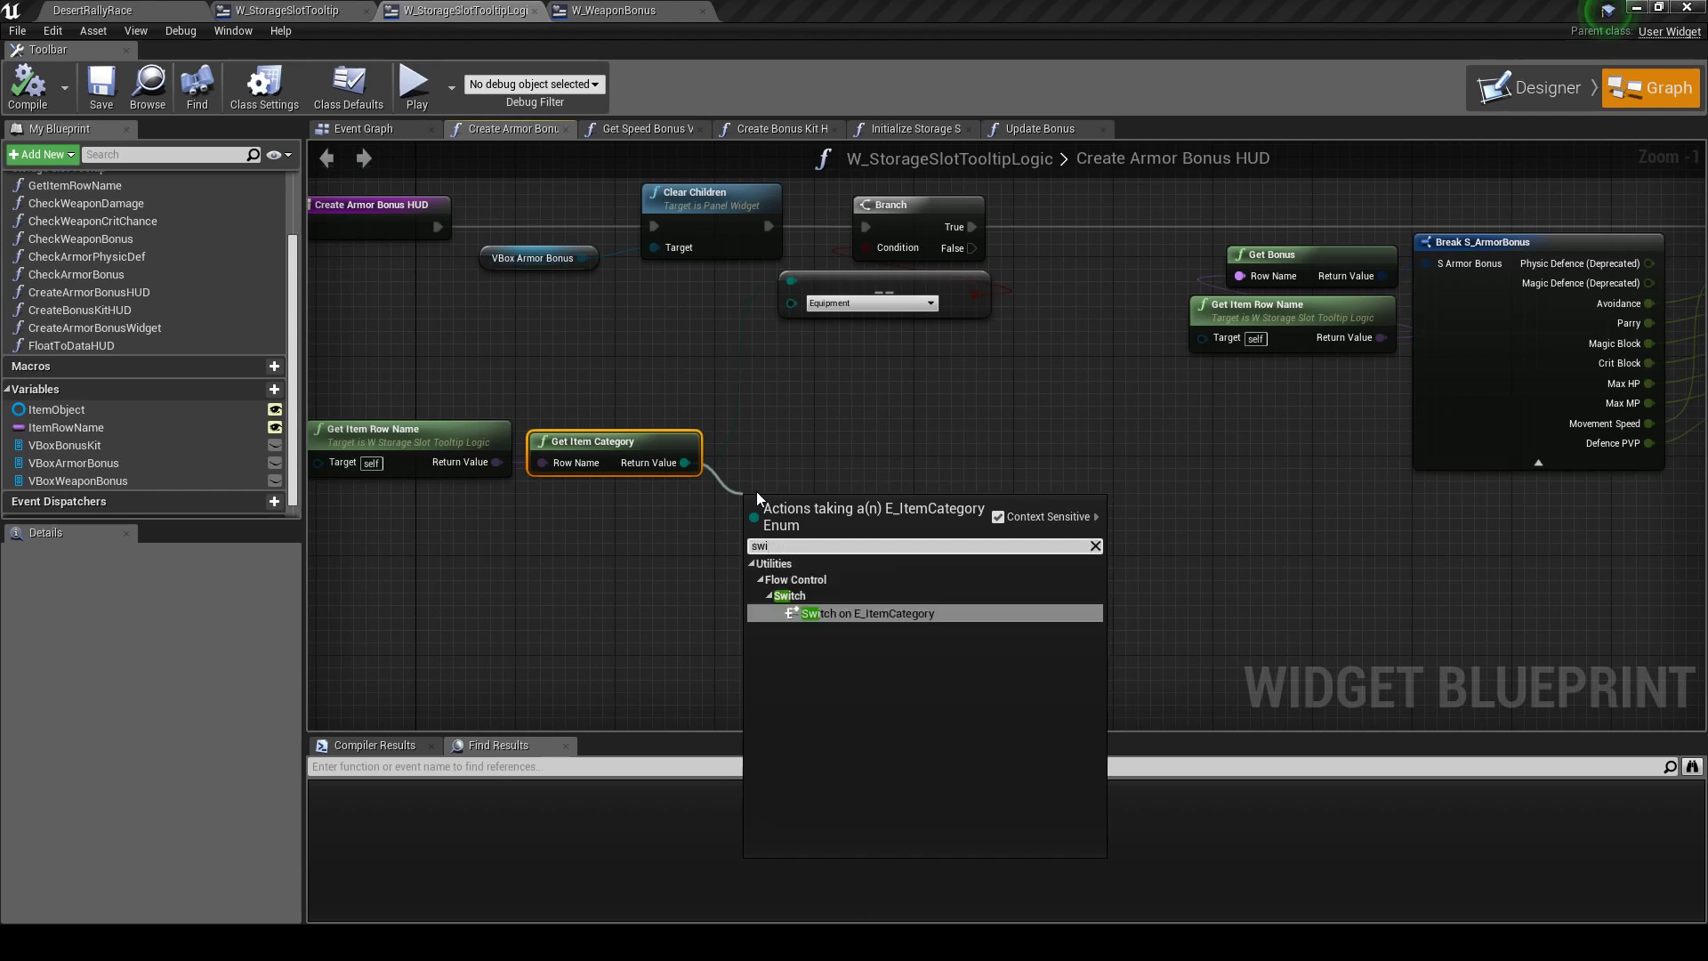
{"action": "key", "text": "Return"}
{"action": "left_click_drag", "start_coordinate": [801, 504], "coordinate": [788, 416]}
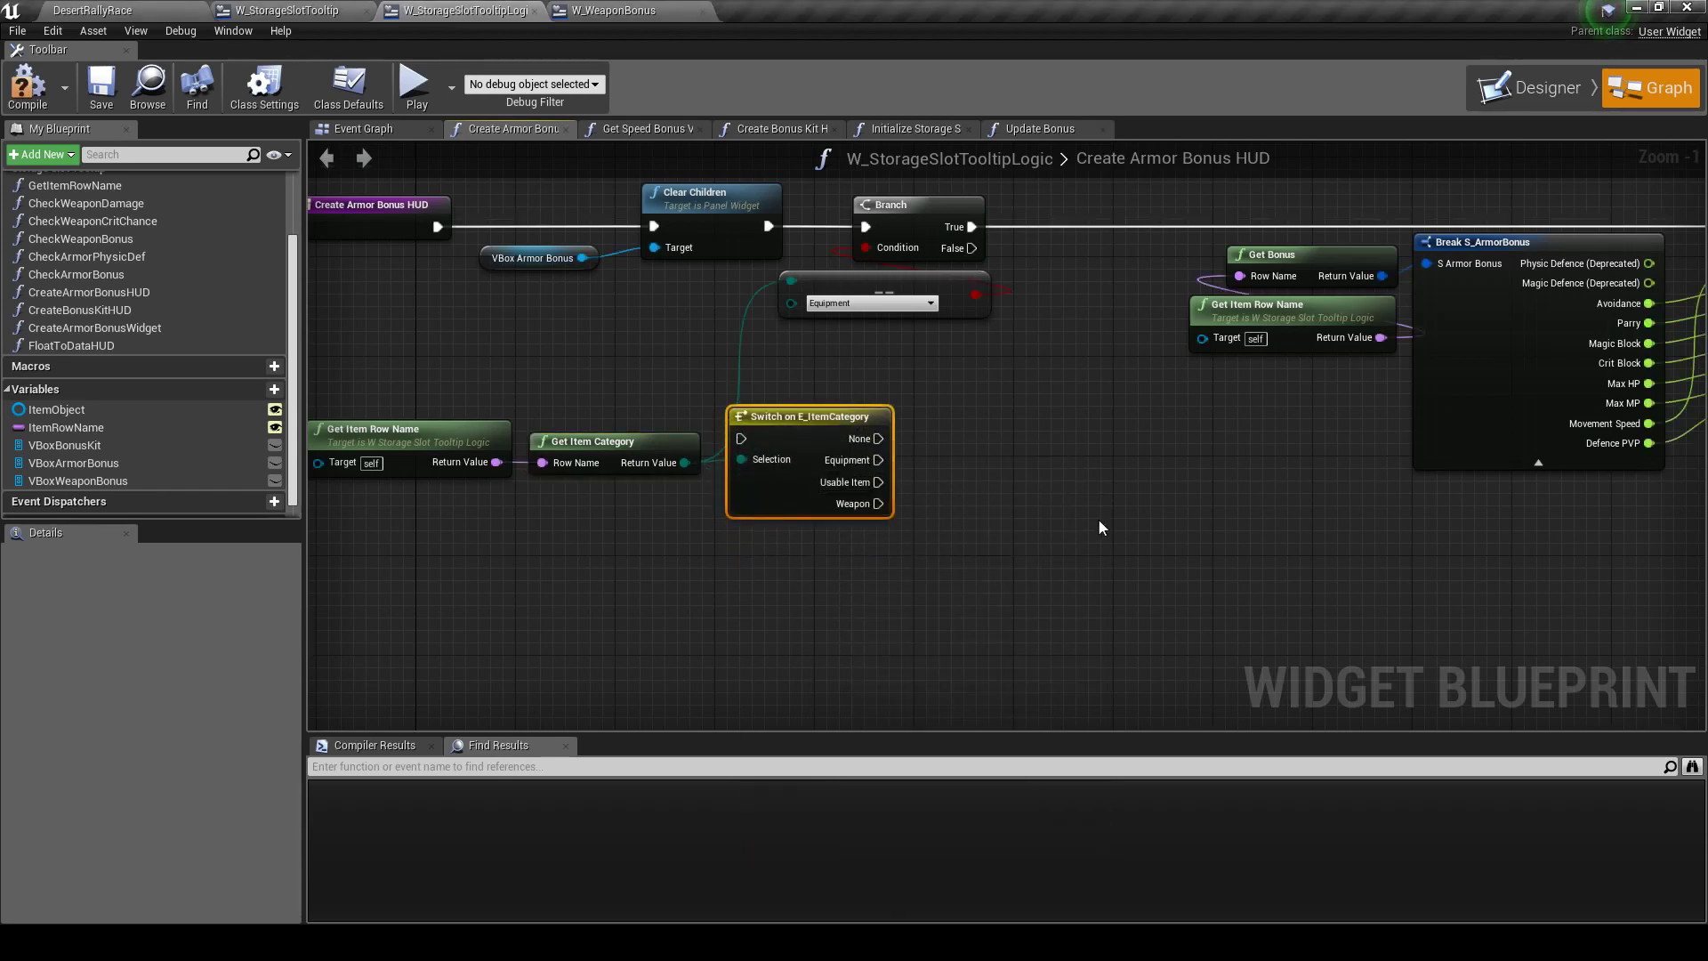
{"action": "right_click_drag", "start_coordinate": [1098, 518], "coordinate": [973, 516]}
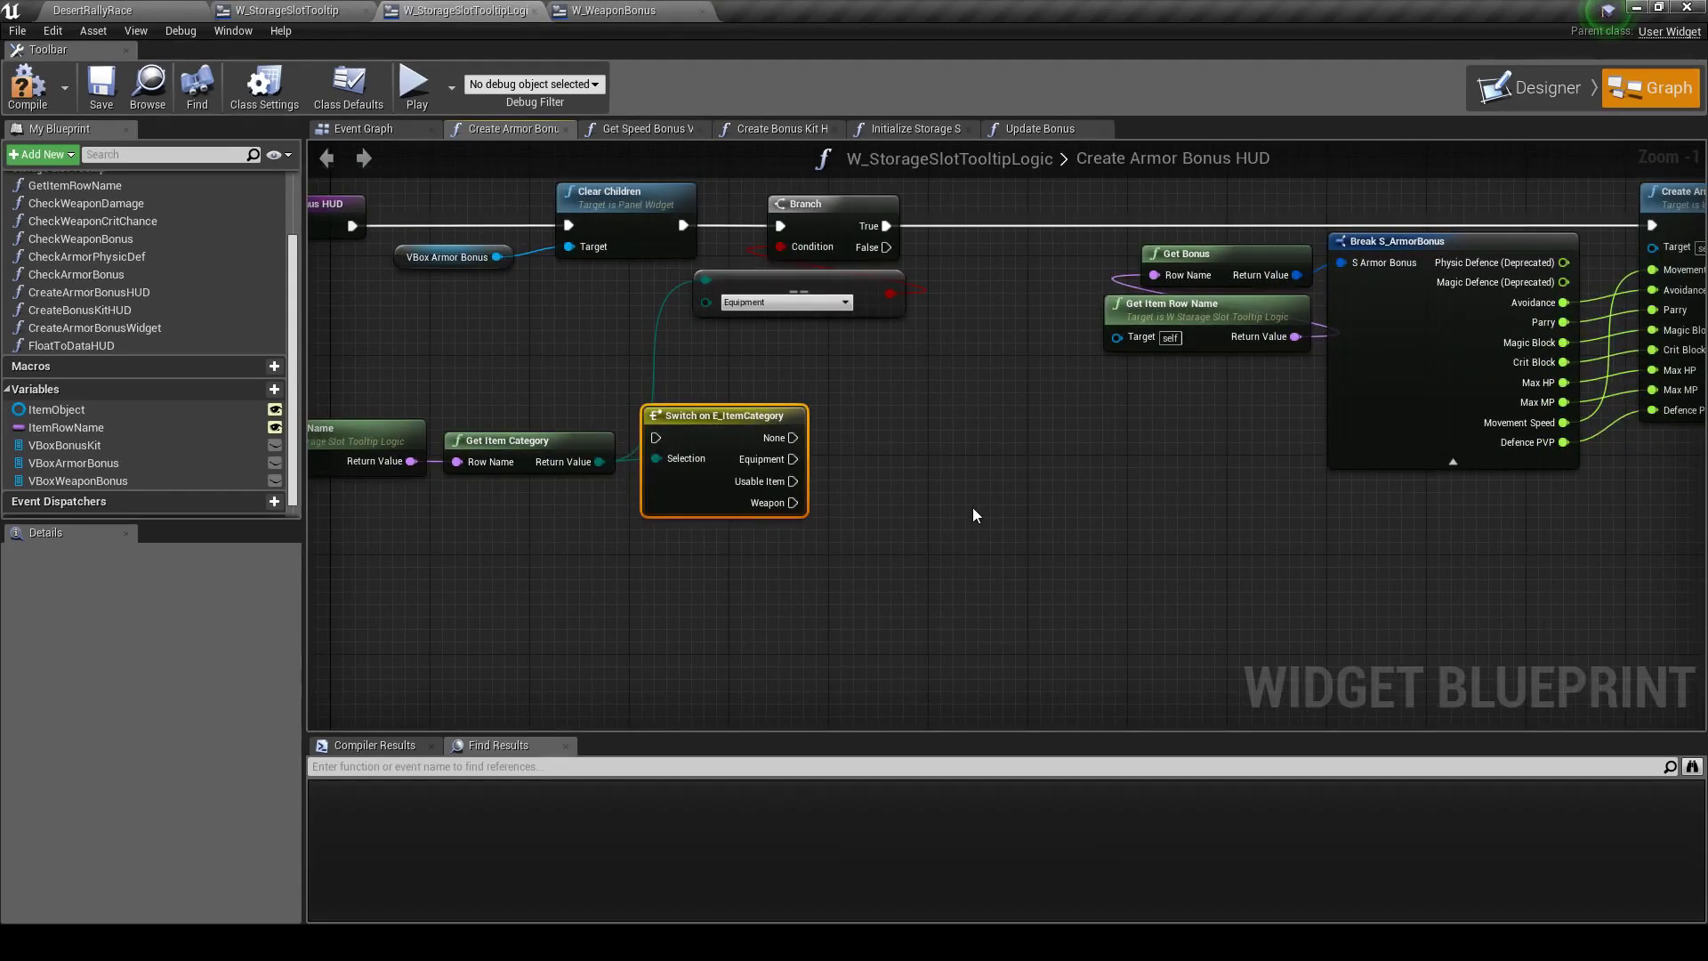
{"action": "right_click_drag", "start_coordinate": [969, 490], "coordinate": [814, 511]}
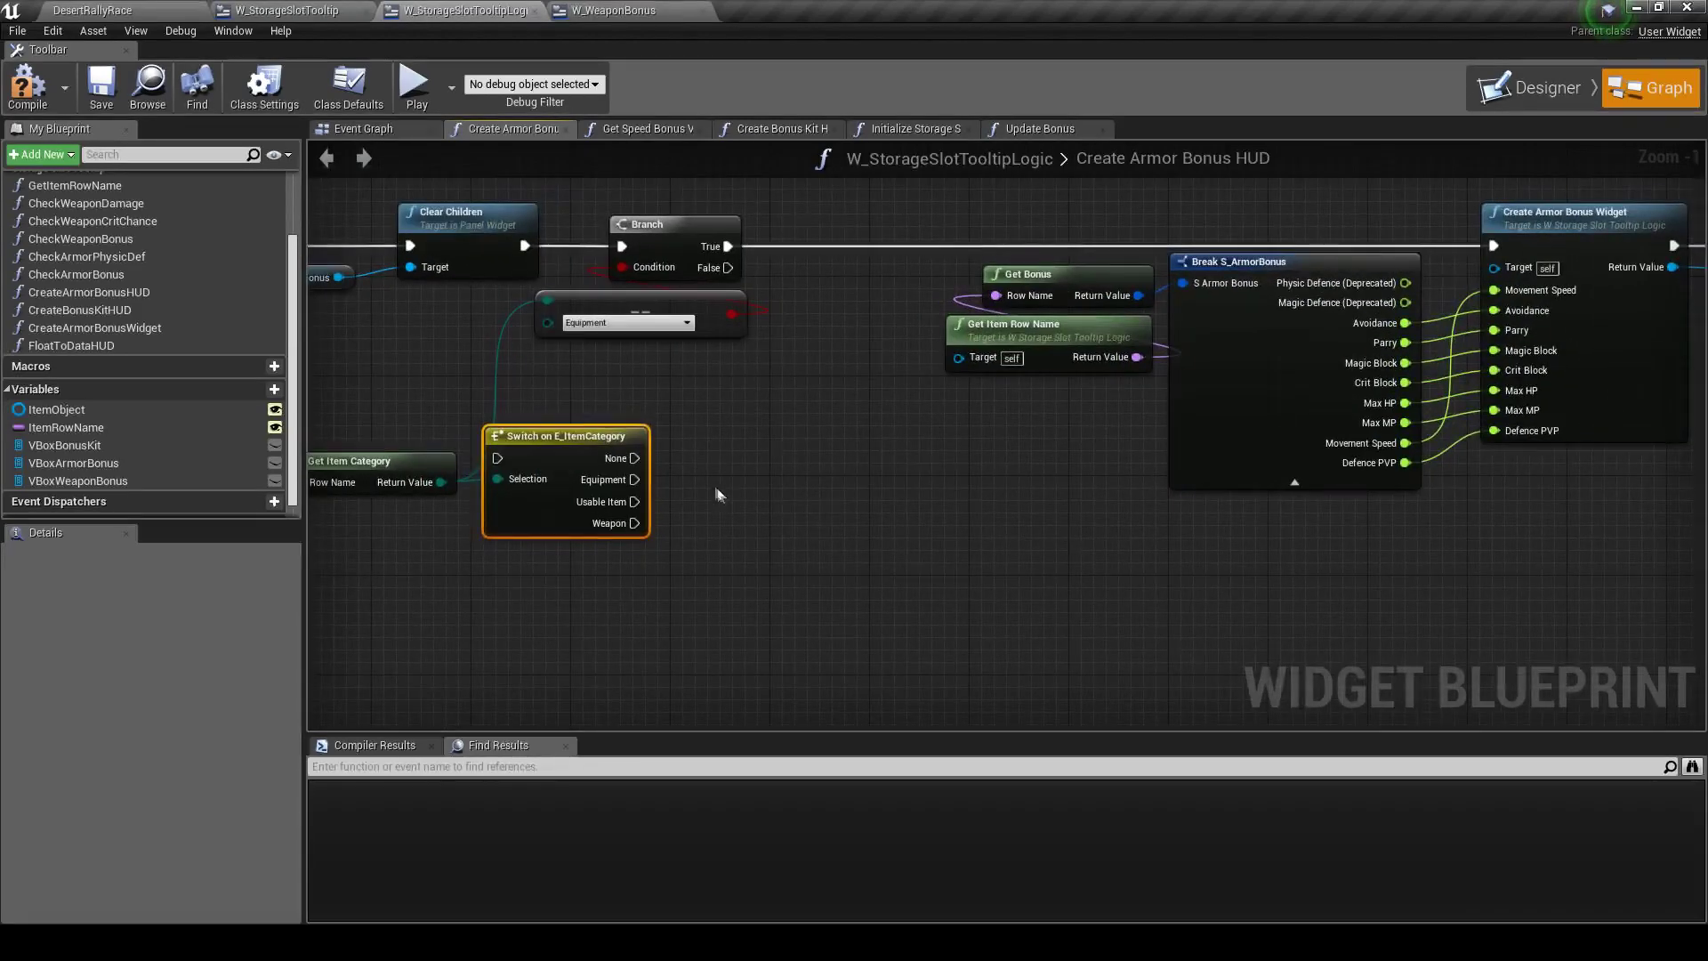
{"action": "right_click_drag", "start_coordinate": [702, 463], "coordinate": [807, 509]}
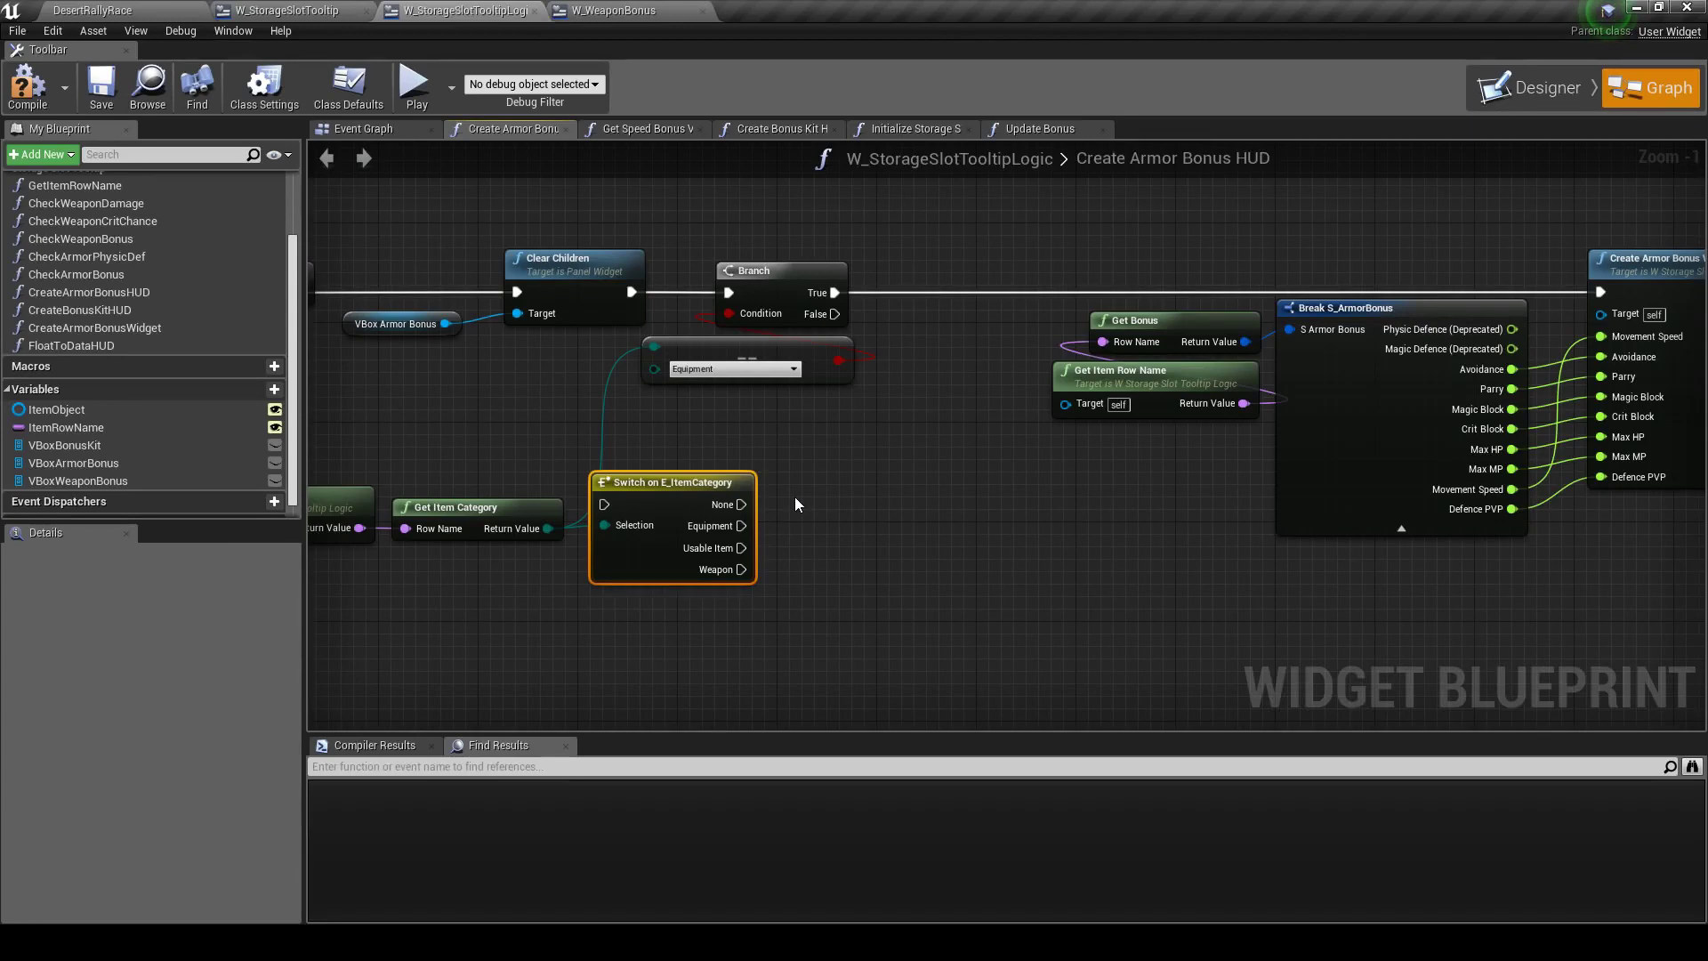
{"action": "right_click_drag", "start_coordinate": [793, 498], "coordinate": [738, 503]}
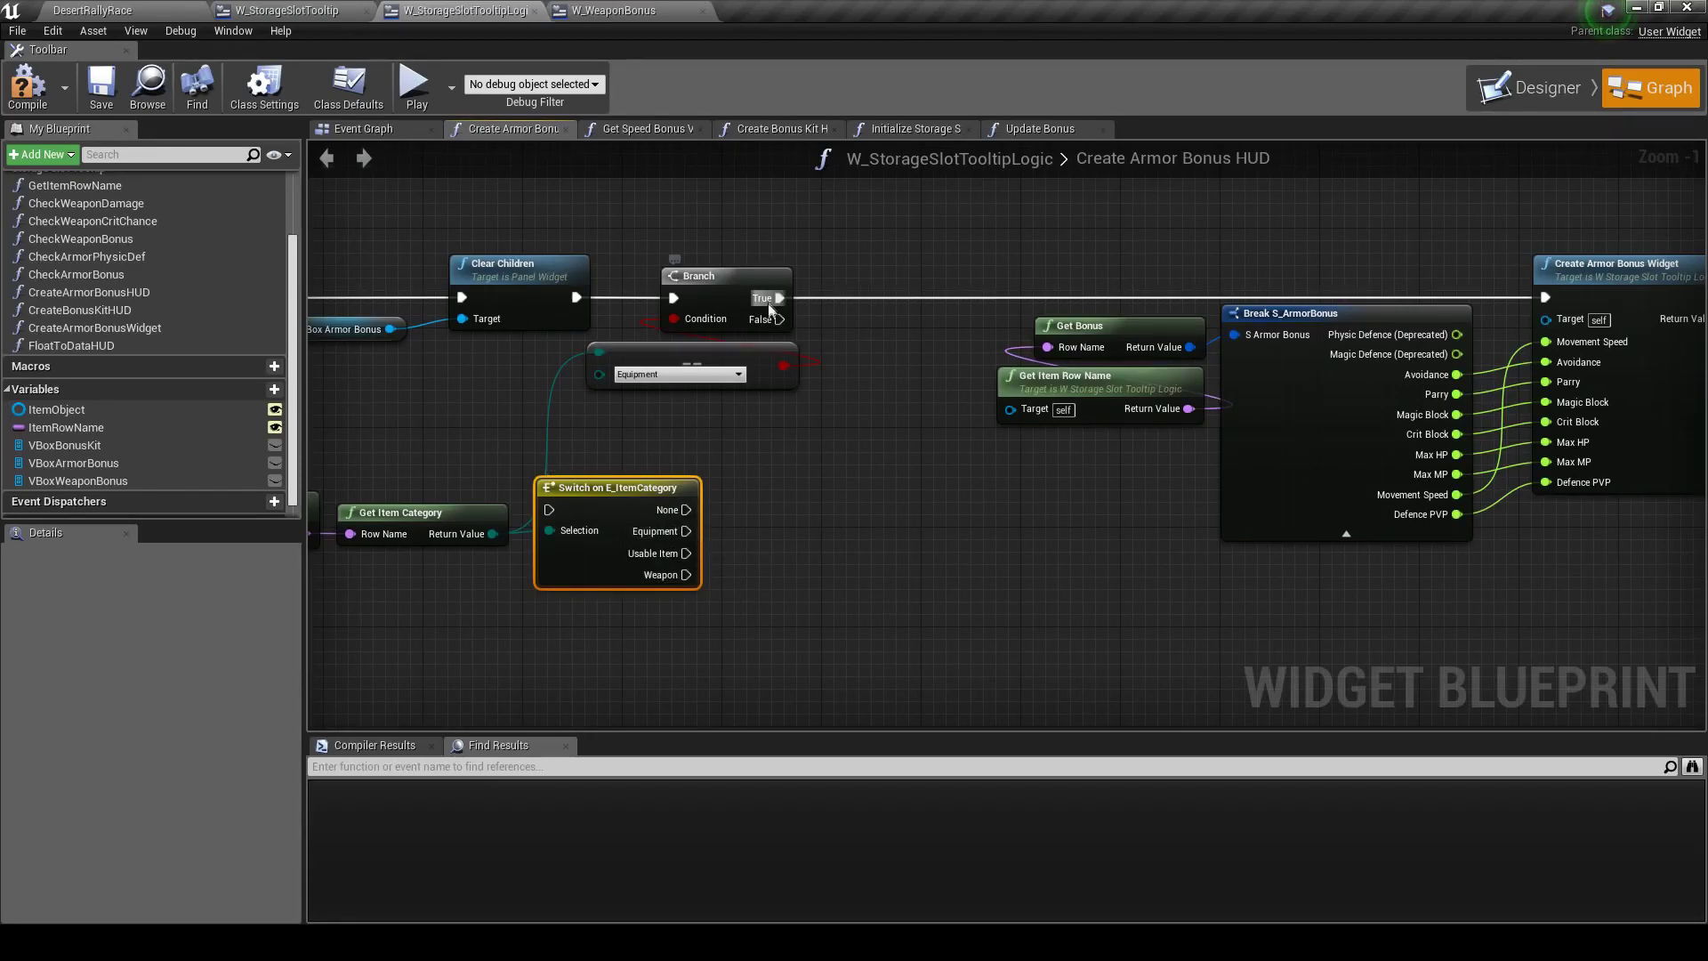
Route Equipment to the armor chain and Clear Children into the Switch, then delete Branch and ==
{"action": "left_click_drag", "start_coordinate": [770, 307], "coordinate": [687, 531], "text": "ctrl"}
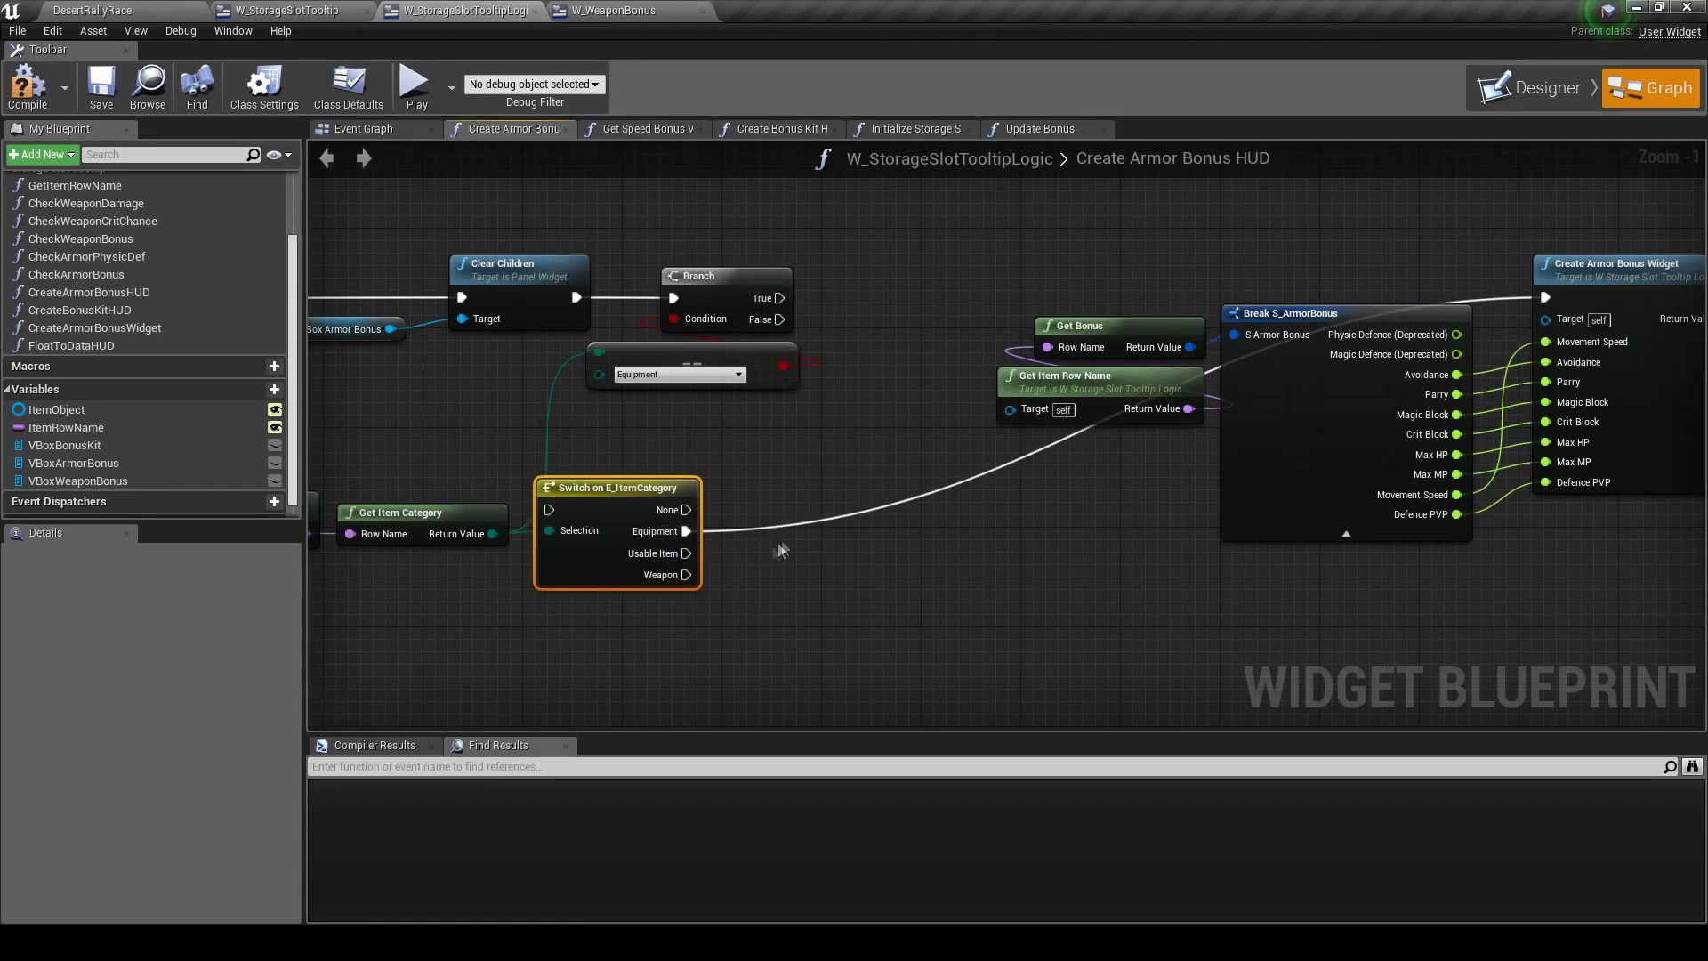
{"action": "scroll", "coordinate": [804, 497], "scroll_direction": "down", "scroll_amount": 1}
{"action": "scroll", "coordinate": [803, 496], "scroll_direction": "up", "scroll_amount": 1}
{"action": "left_click_drag", "start_coordinate": [611, 275], "coordinate": [583, 487]}
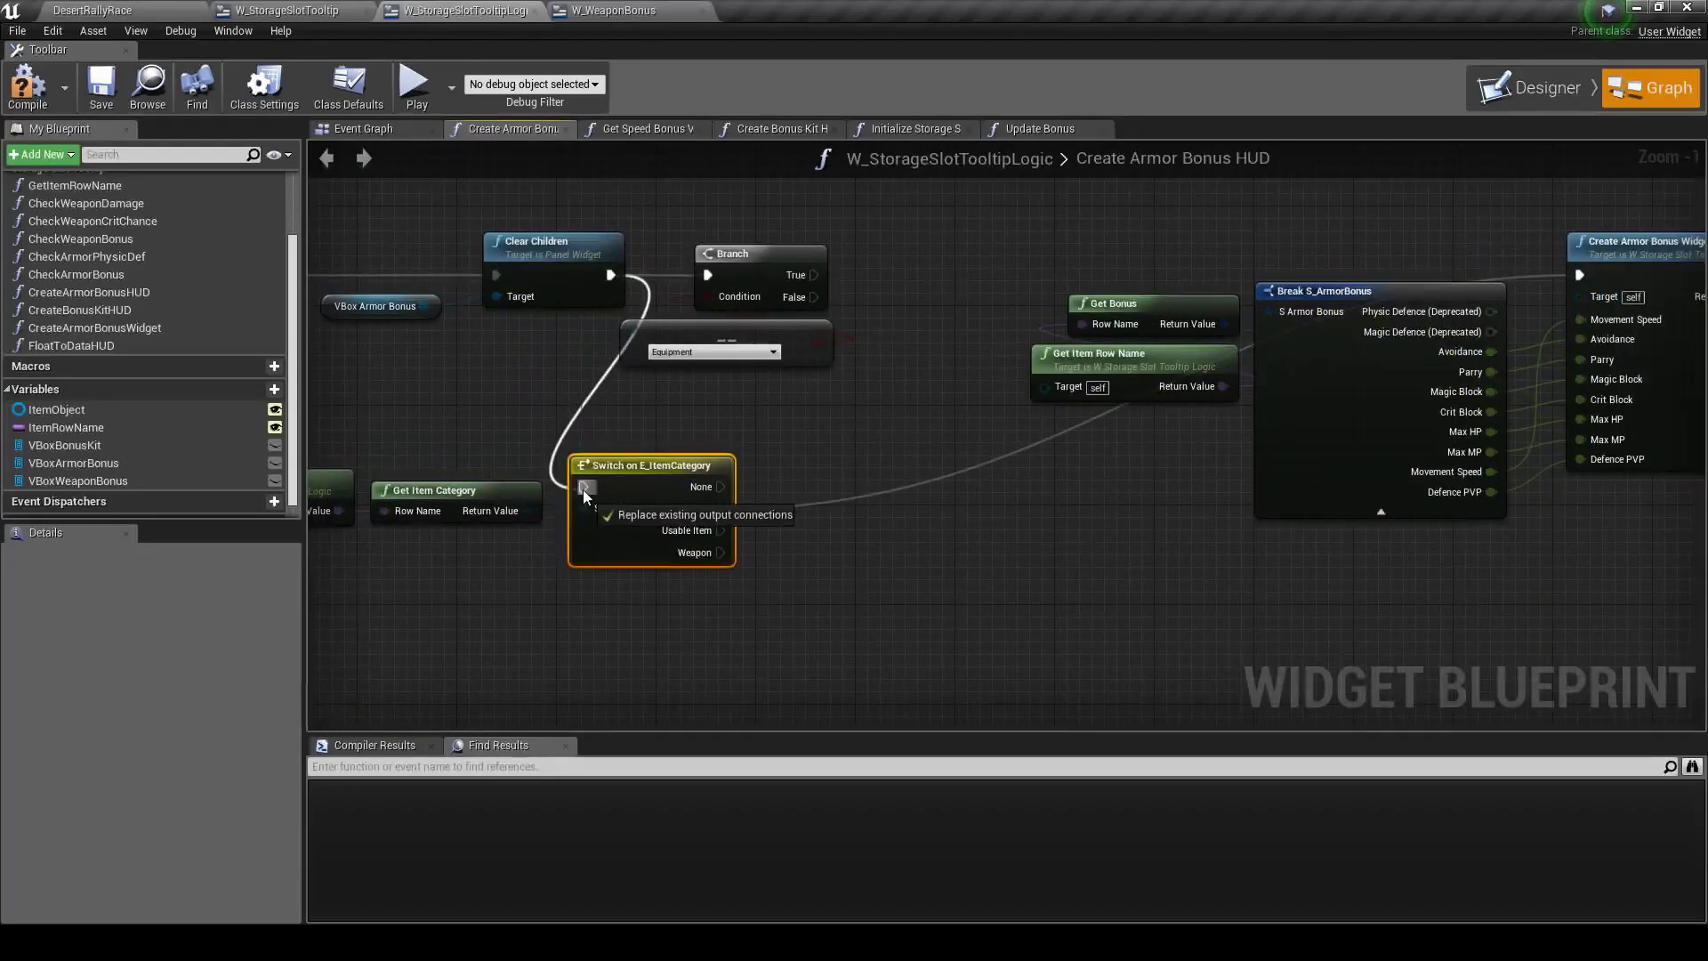
{"action": "left_click_drag", "start_coordinate": [809, 408], "coordinate": [791, 267]}
{"action": "key", "text": "Delete"}
Move the Switch into the Branch's old spot, the lookup nodes beneath it, and shift the armor chain up
{"action": "left_click_drag", "start_coordinate": [642, 474], "coordinate": [755, 268]}
{"action": "right_click_drag", "start_coordinate": [432, 625], "coordinate": [598, 625]}
{"action": "mouse_move", "coordinate": [671, 583]}
{"action": "left_mouse_down"}
{"action": "mouse_move", "coordinate": [411, 490]}
{"action": "mouse_move", "coordinate": [689, 390]}
{"action": "left_mouse_up"}
{"action": "scroll", "coordinate": [689, 390], "scroll_direction": "down", "scroll_amount": 2}
{"action": "right_click_drag", "start_coordinate": [1100, 225], "coordinate": [698, 256]}
{"action": "mouse_move", "coordinate": [697, 256]}
{"action": "left_mouse_down"}
{"action": "mouse_move", "coordinate": [1005, 406]}
{"action": "mouse_move", "coordinate": [1615, 600]}
{"action": "left_mouse_up"}
{"action": "left_click_drag", "start_coordinate": [1228, 440], "coordinate": [1266, 305]}
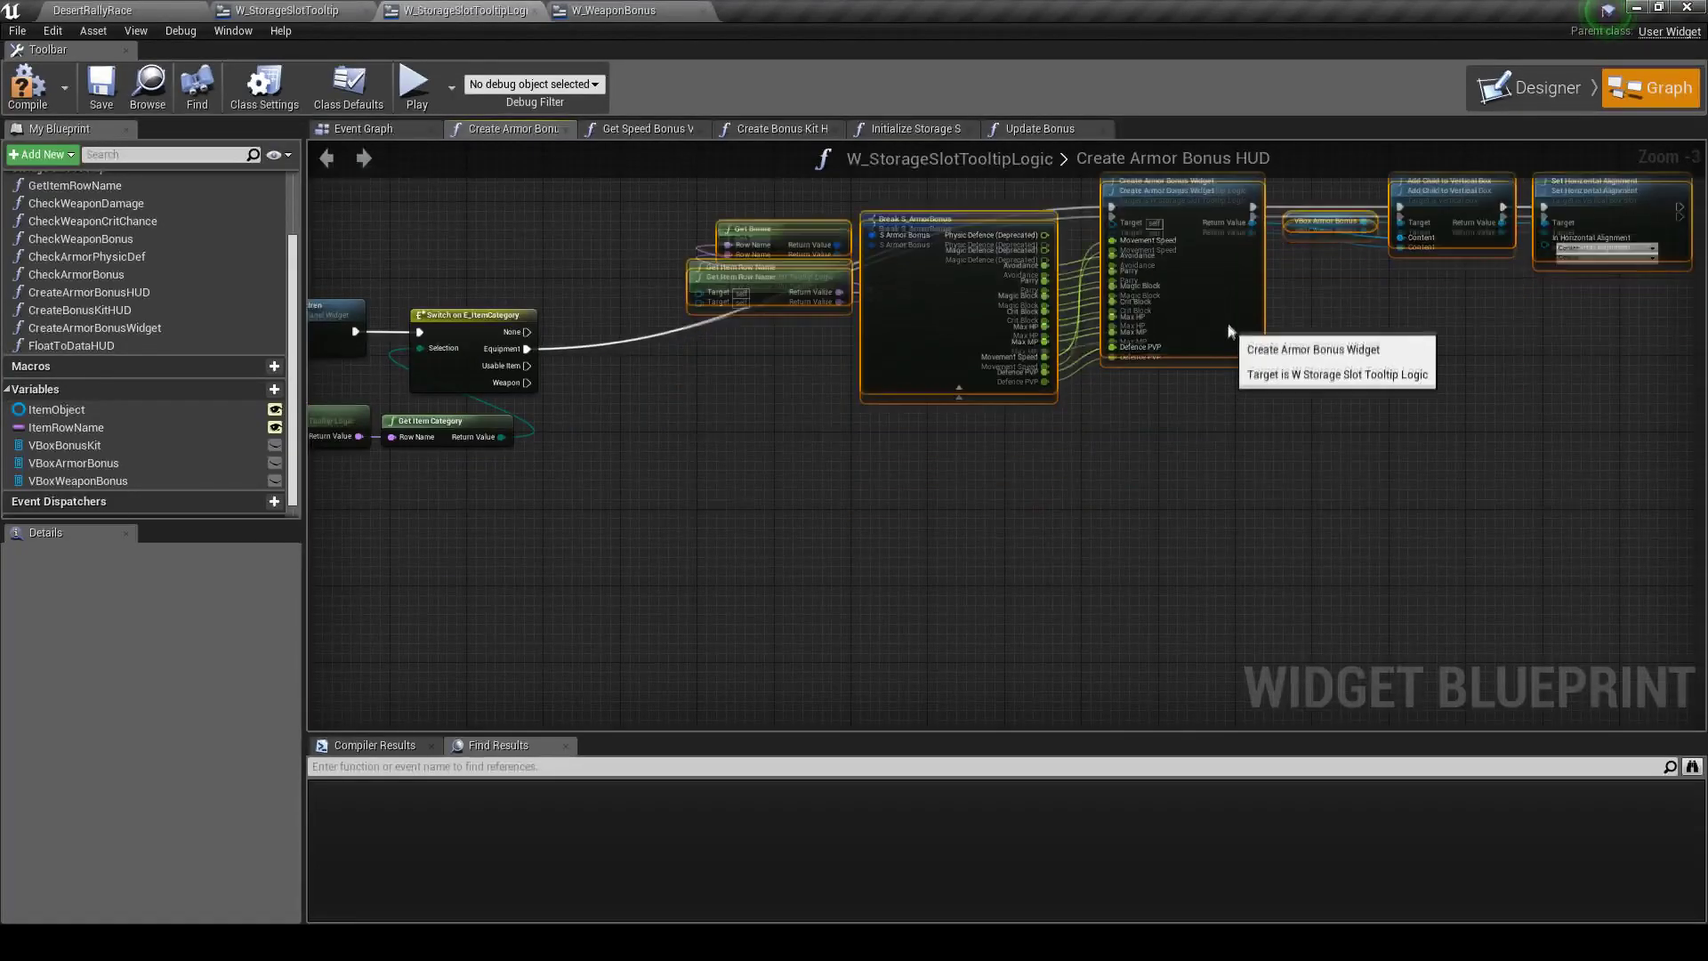
{"action": "left_click", "coordinate": [1081, 448]}
{"action": "right_click_drag", "start_coordinate": [1027, 488], "coordinate": [976, 534]}
{"action": "scroll", "coordinate": [774, 382], "scroll_direction": "up", "scroll_amount": 1}
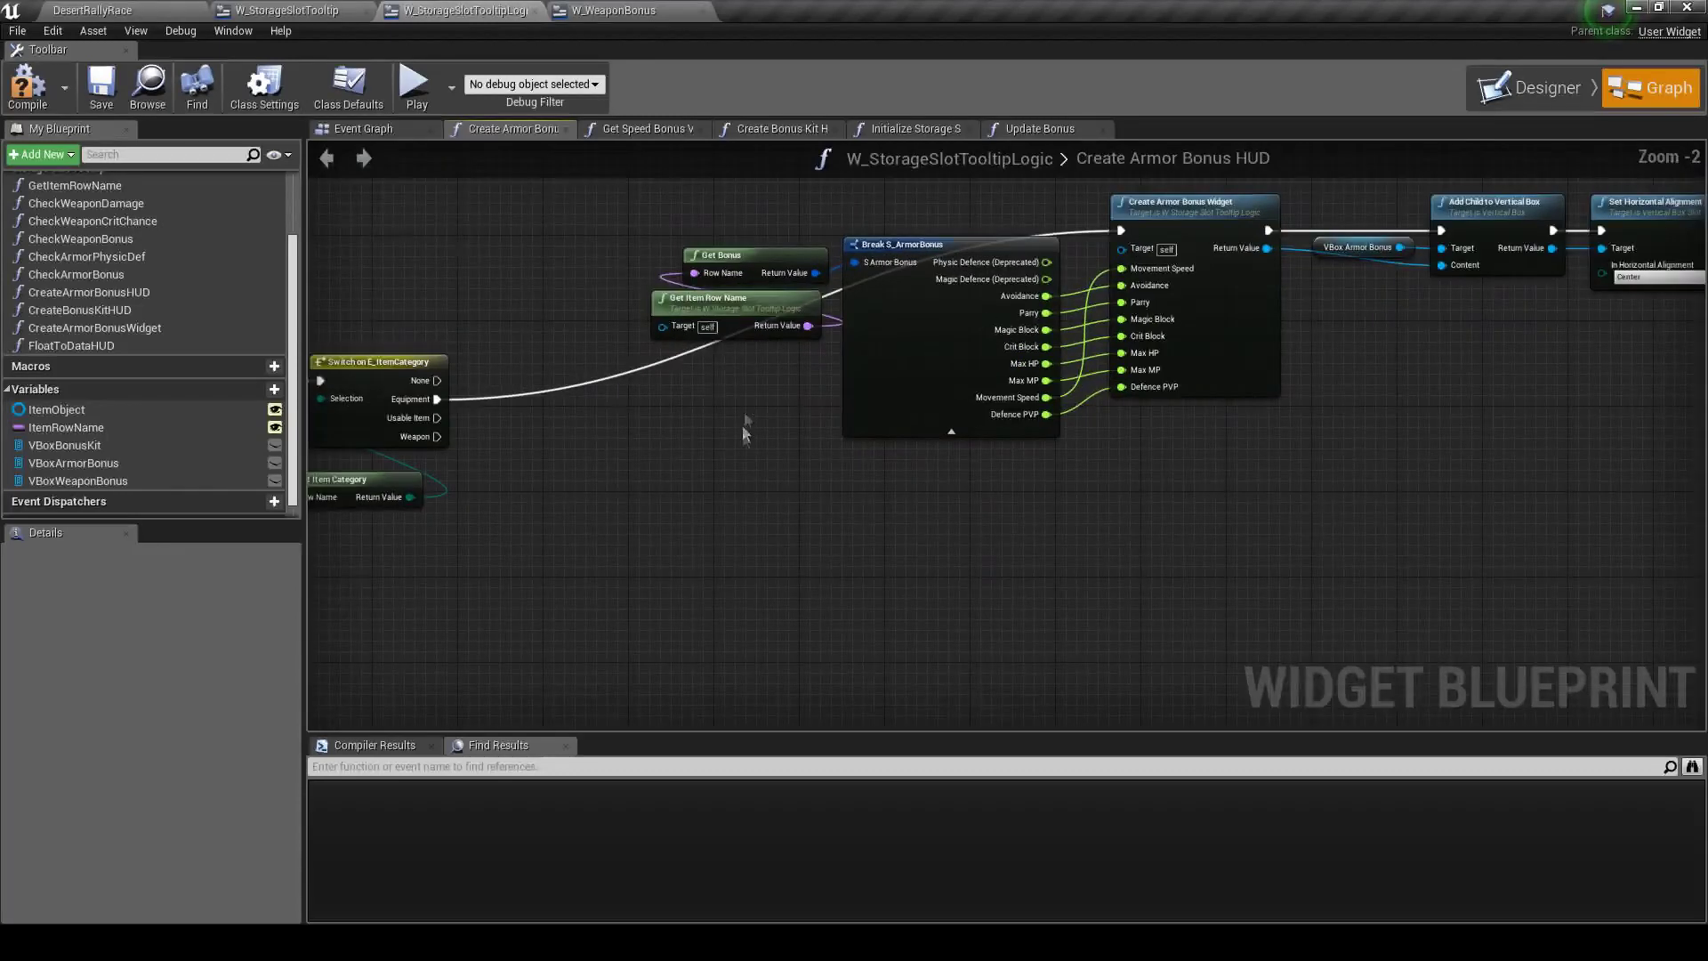
{"action": "scroll", "coordinate": [746, 399], "scroll_direction": "up", "scroll_amount": 1}
Paste a second Get Item Row Name node, then go to the DesertRallyRace level editor
{"action": "left_click", "coordinate": [711, 289]}
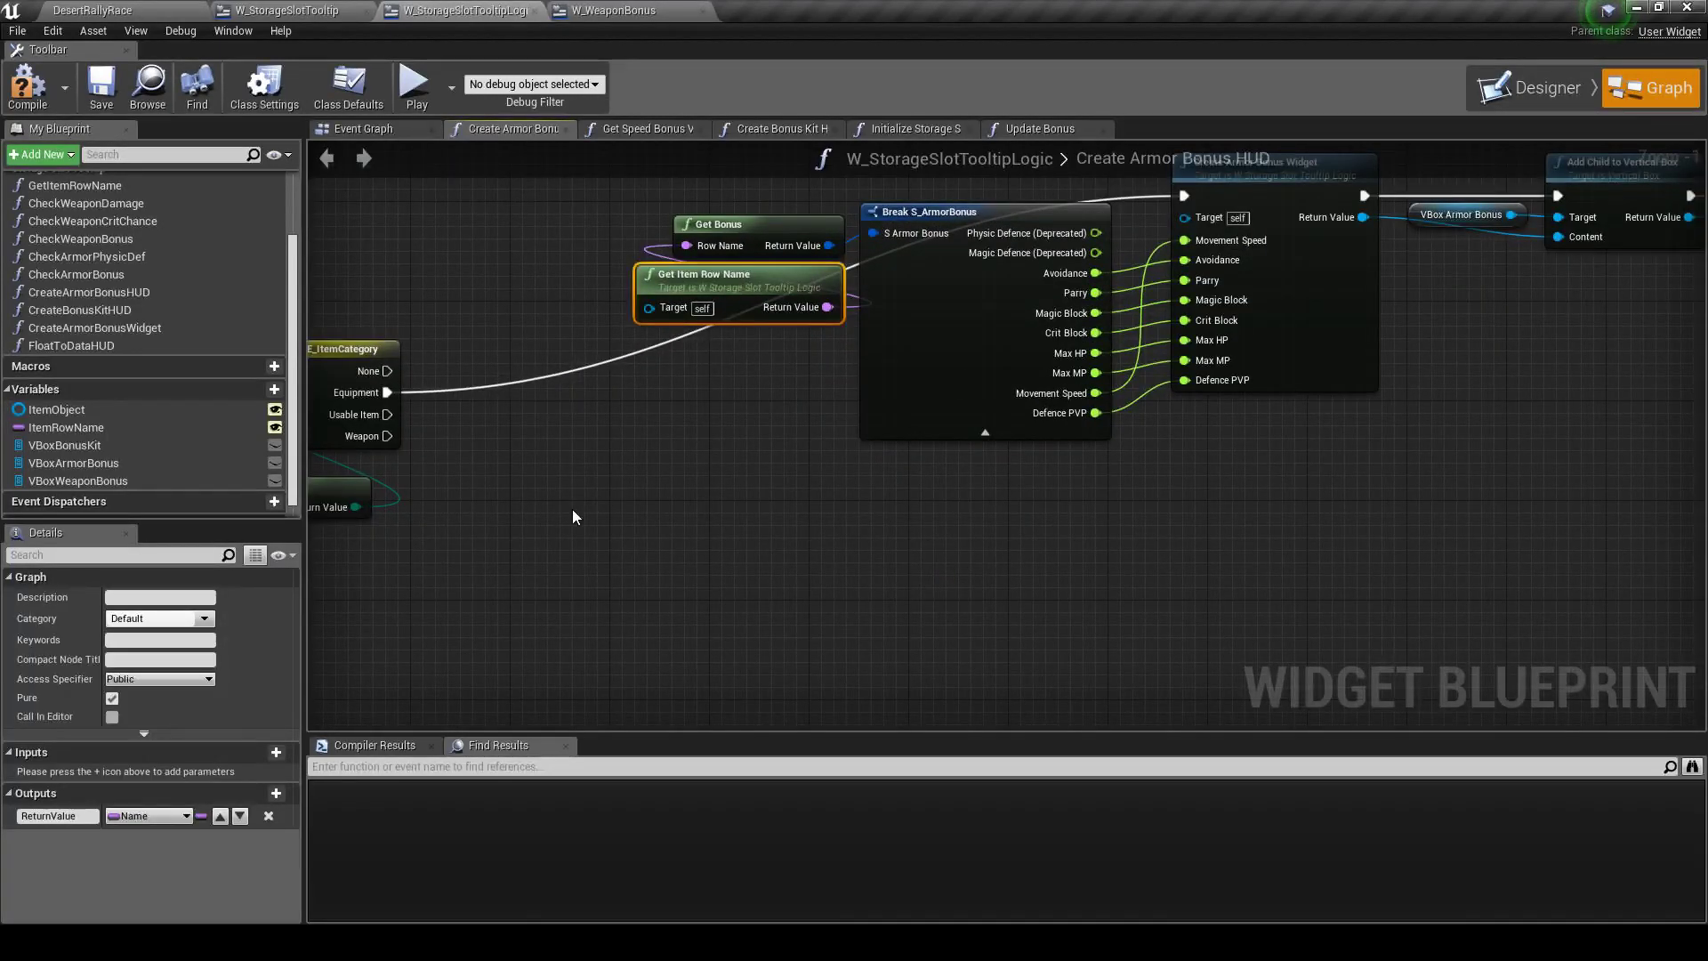
{"action": "key", "text": "ctrl+v"}
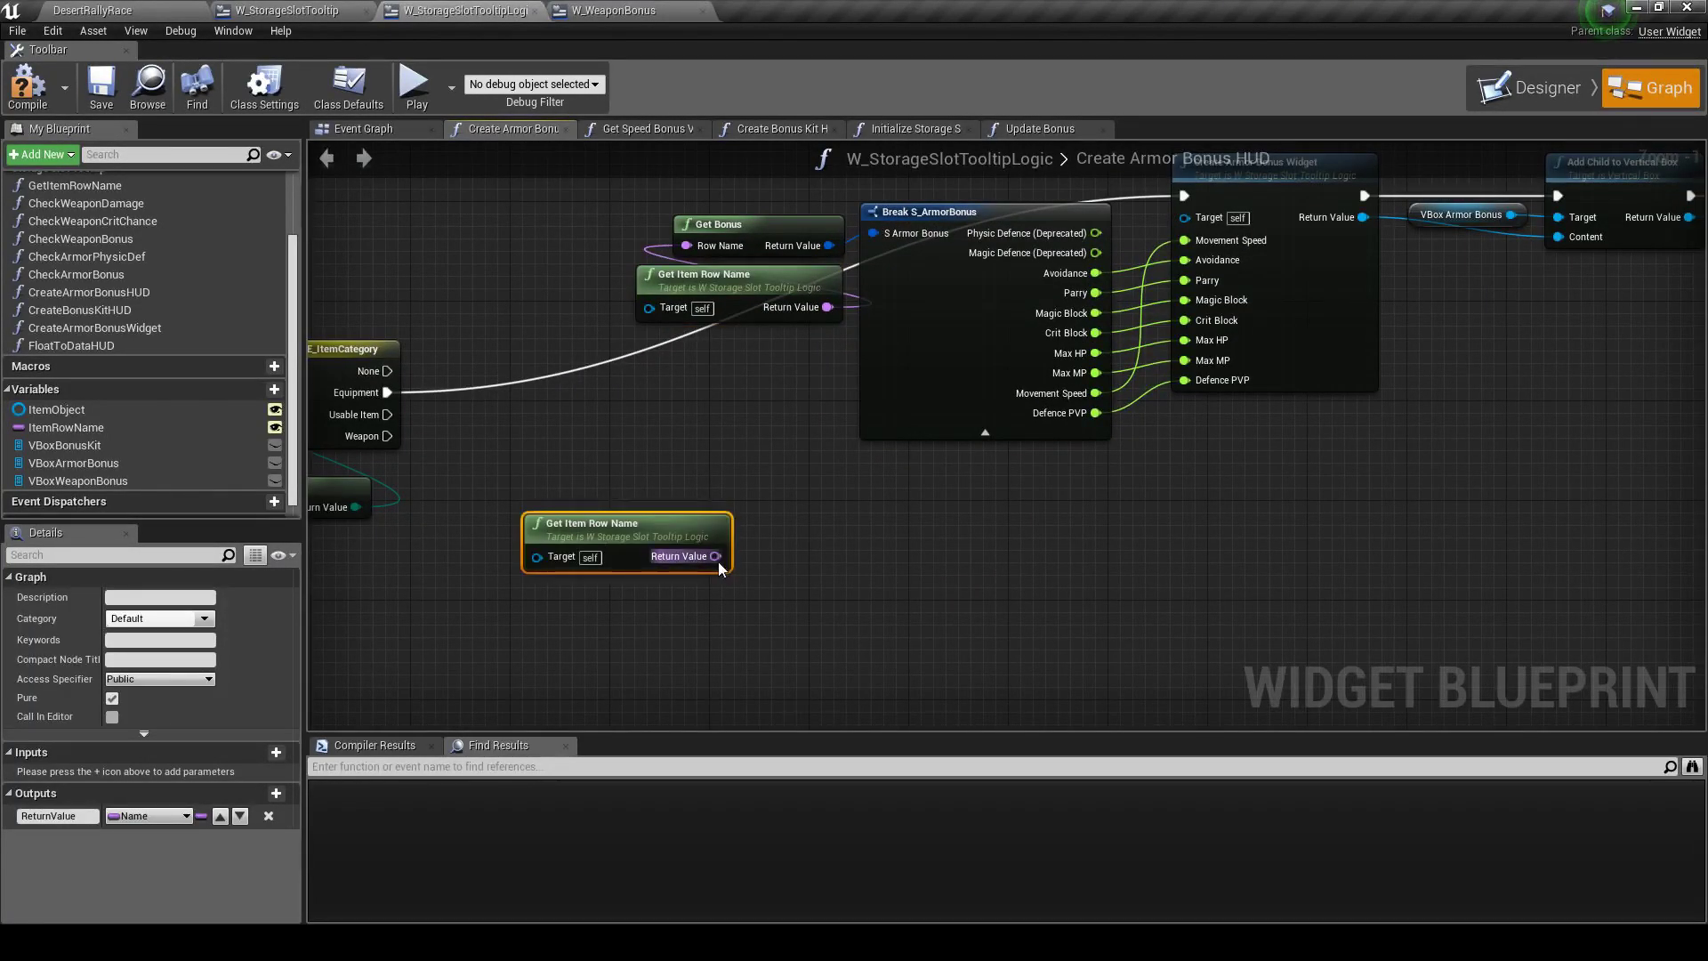
{"action": "left_click_drag", "start_coordinate": [718, 562], "coordinate": [784, 563]}
{"action": "left_click", "coordinate": [784, 570]}
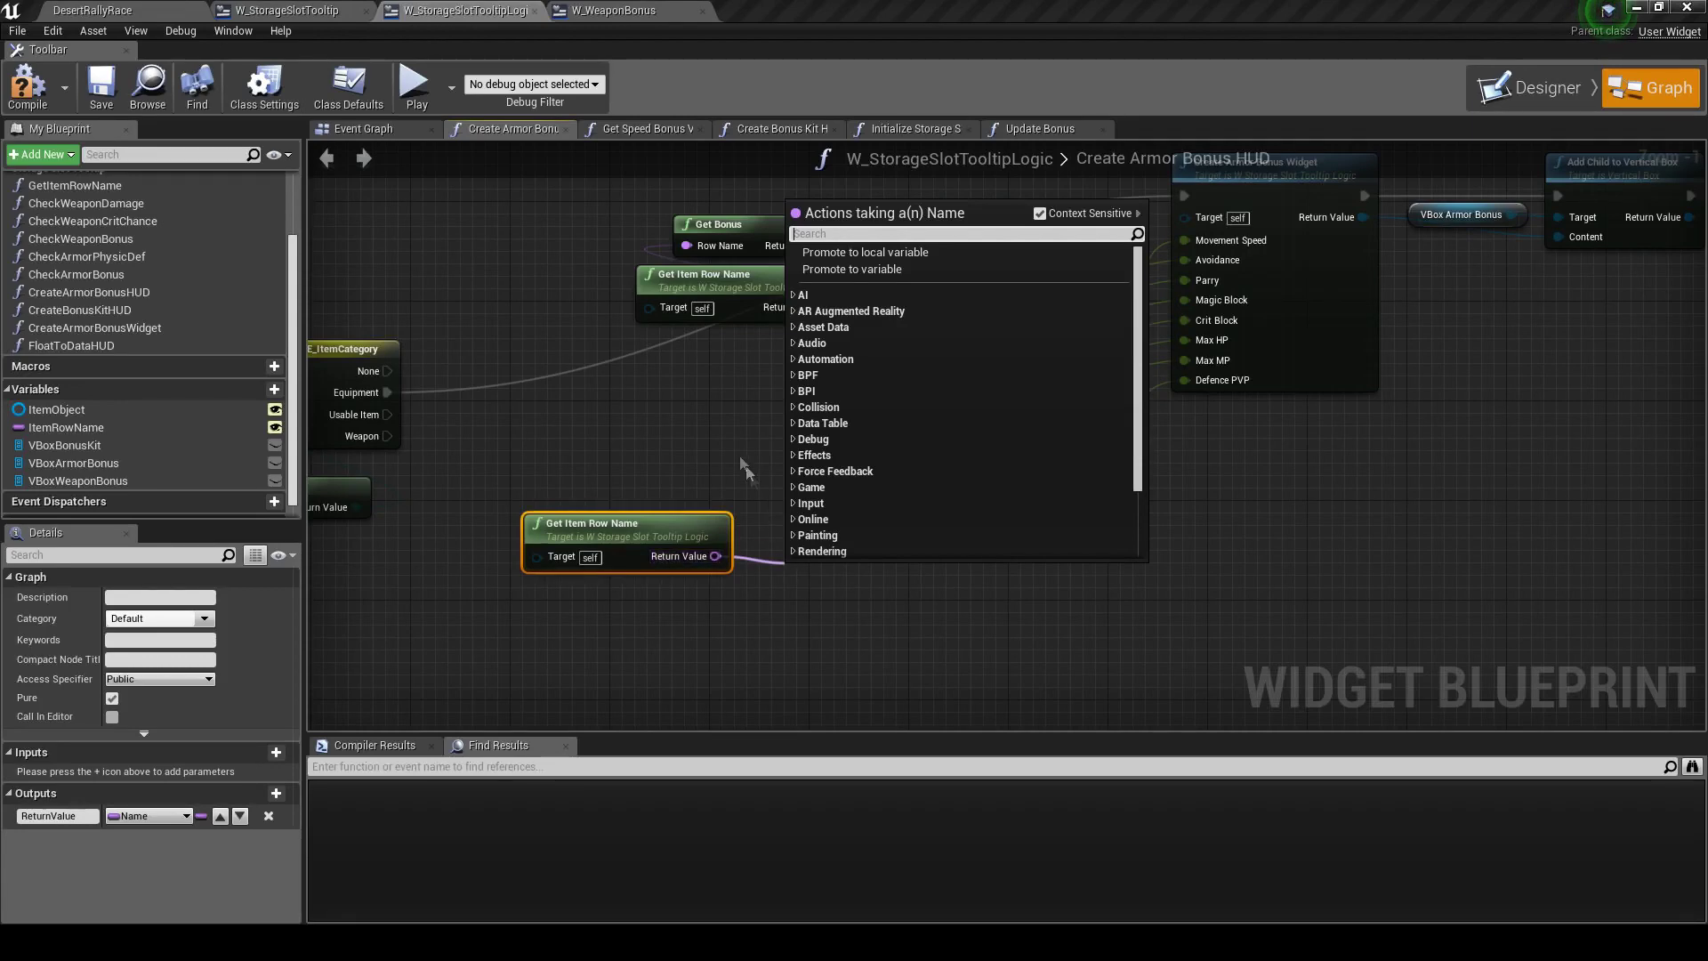
{"action": "left_click", "coordinate": [974, 323]}
{"action": "left_click", "coordinate": [879, 455]}
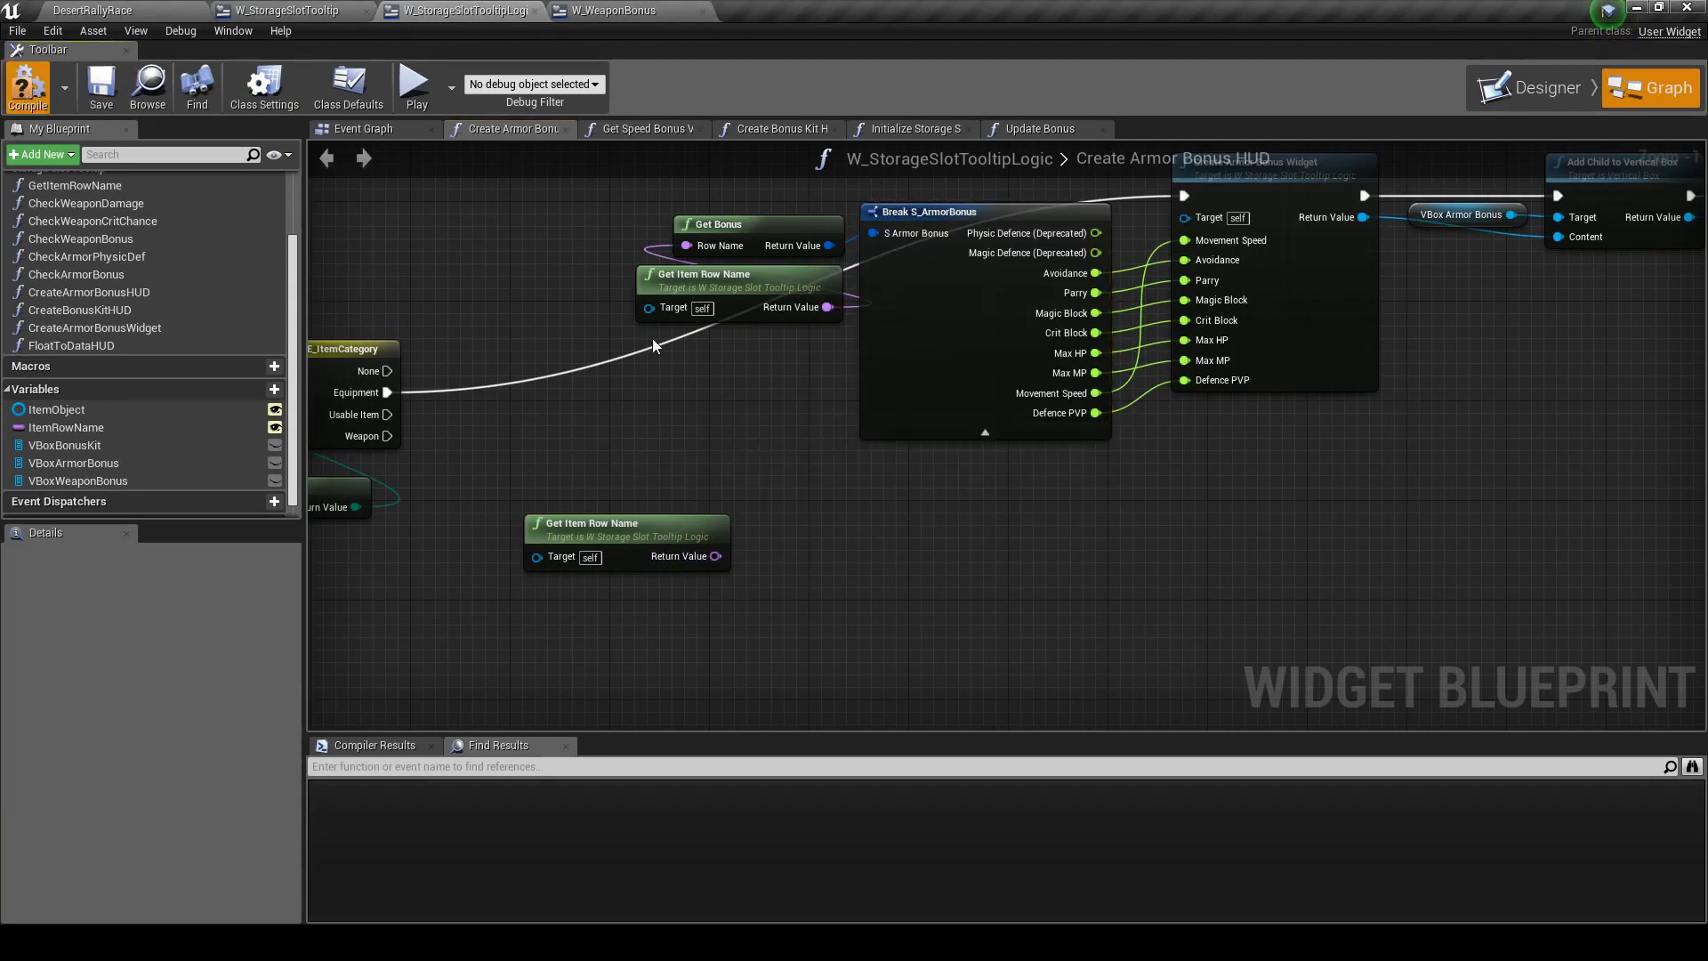
{"action": "left_click", "coordinate": [115, 7]}
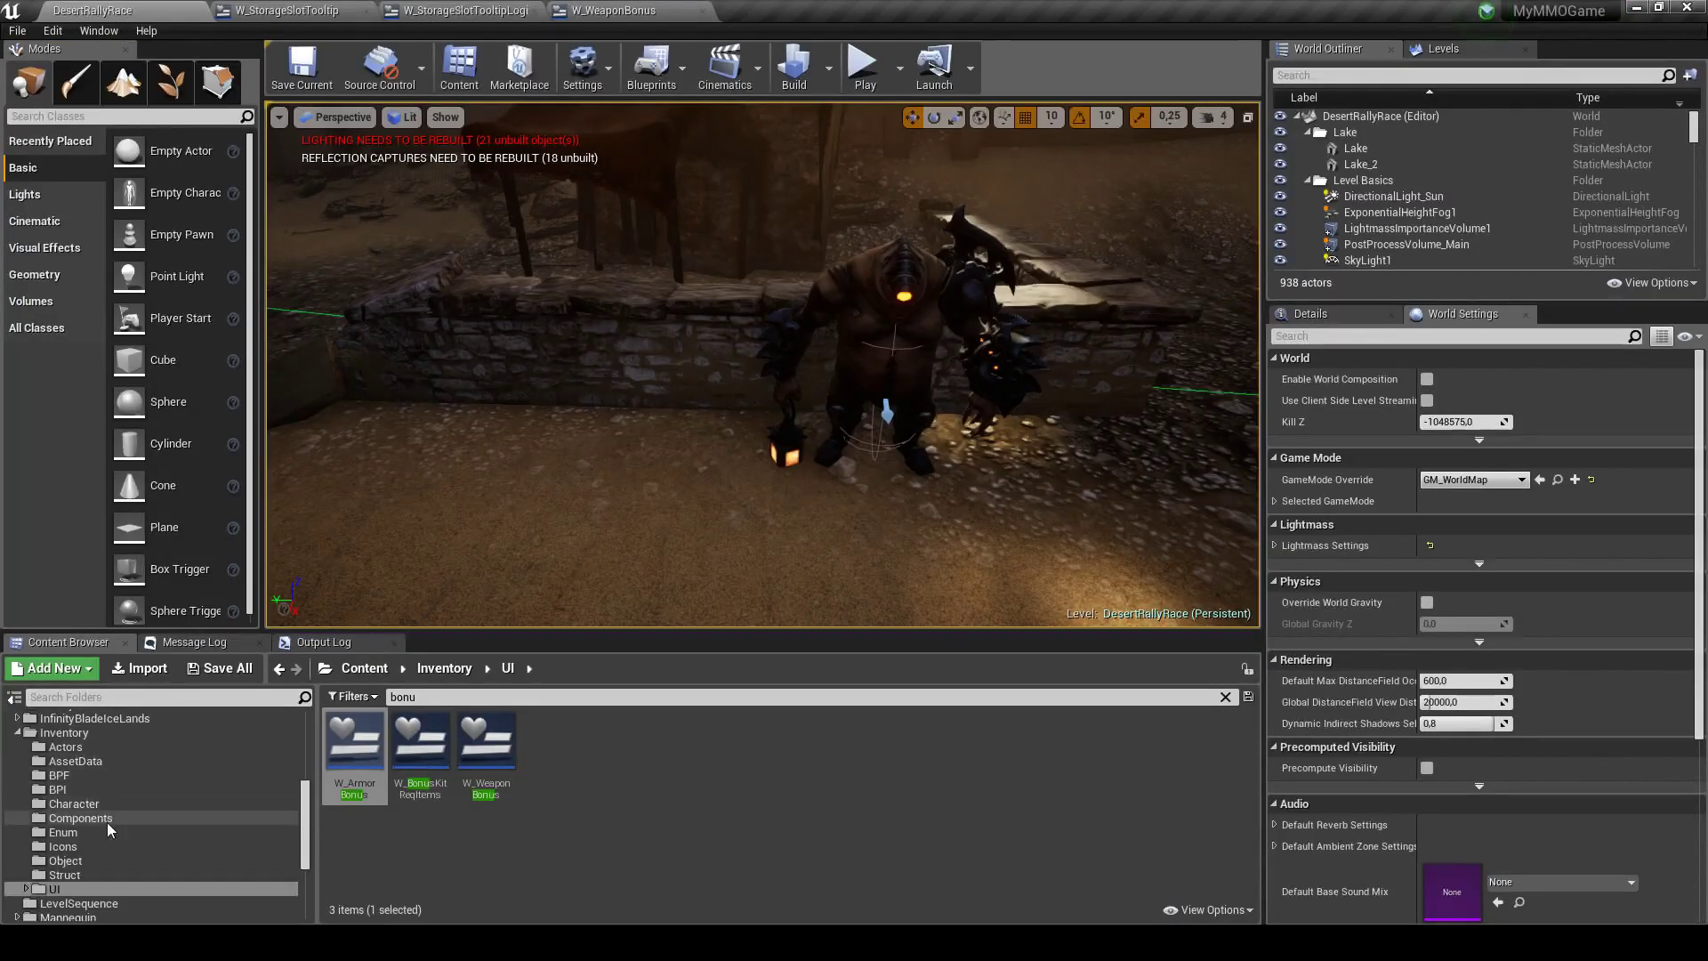
Open DT_WeaponData from Inventory > AssetData and inspect NewbieGladius's Bonus stats
{"action": "left_click", "coordinate": [108, 763]}
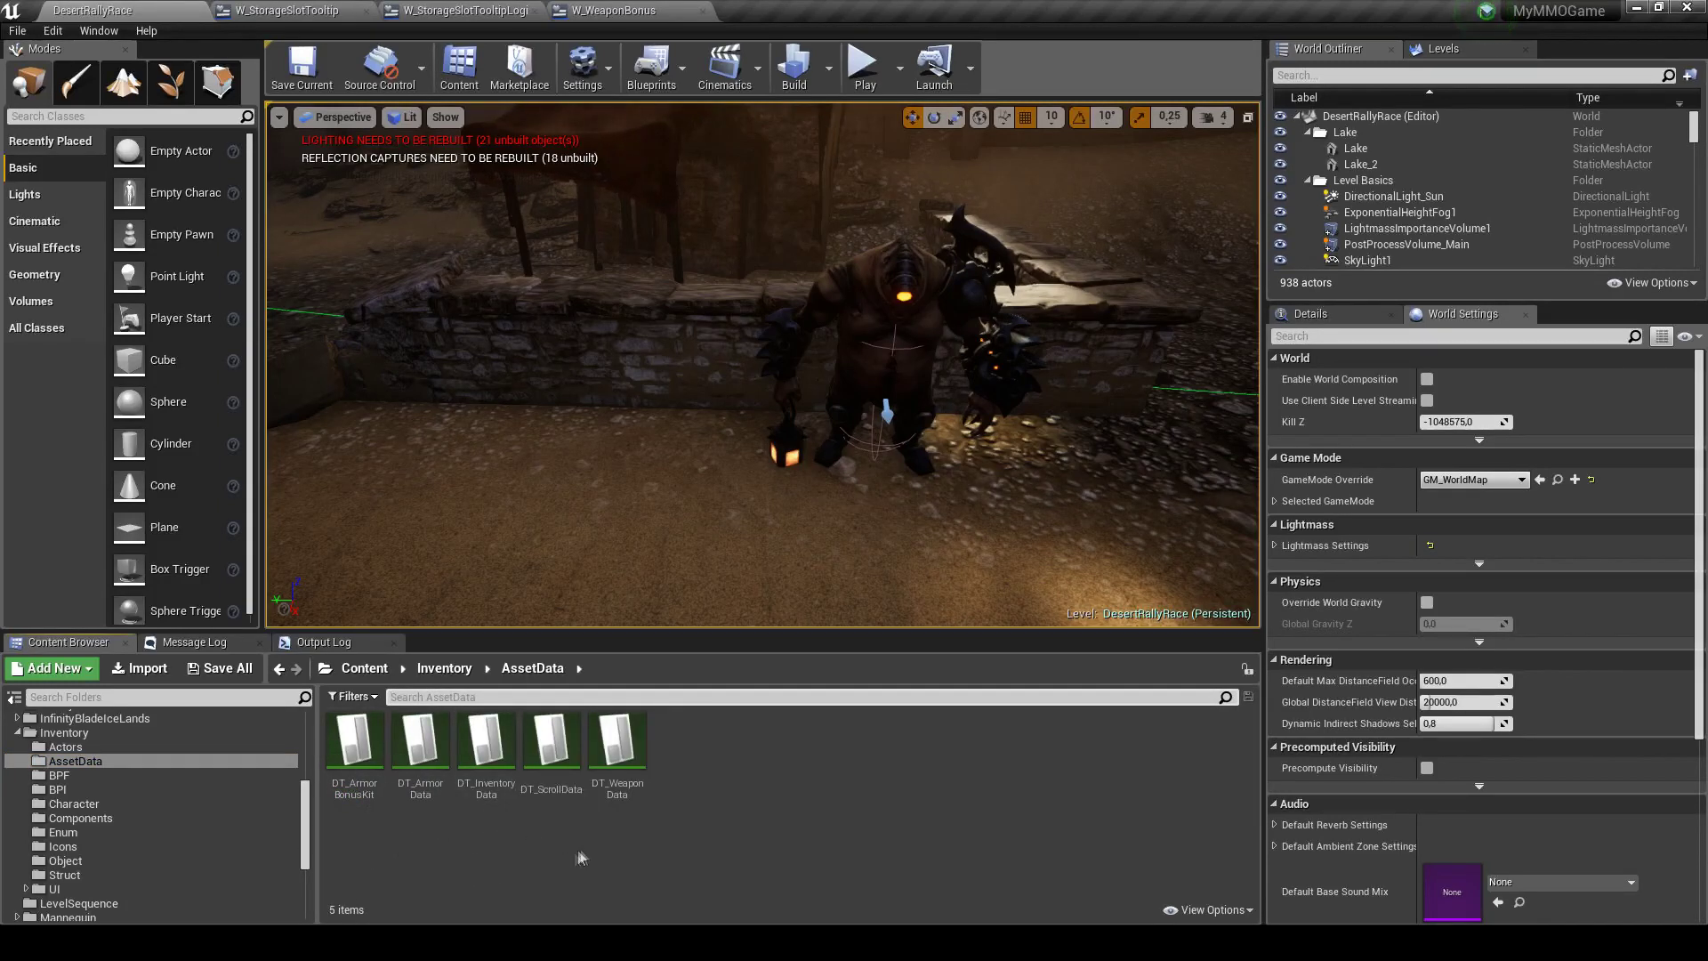
{"action": "double_click", "coordinate": [614, 785]}
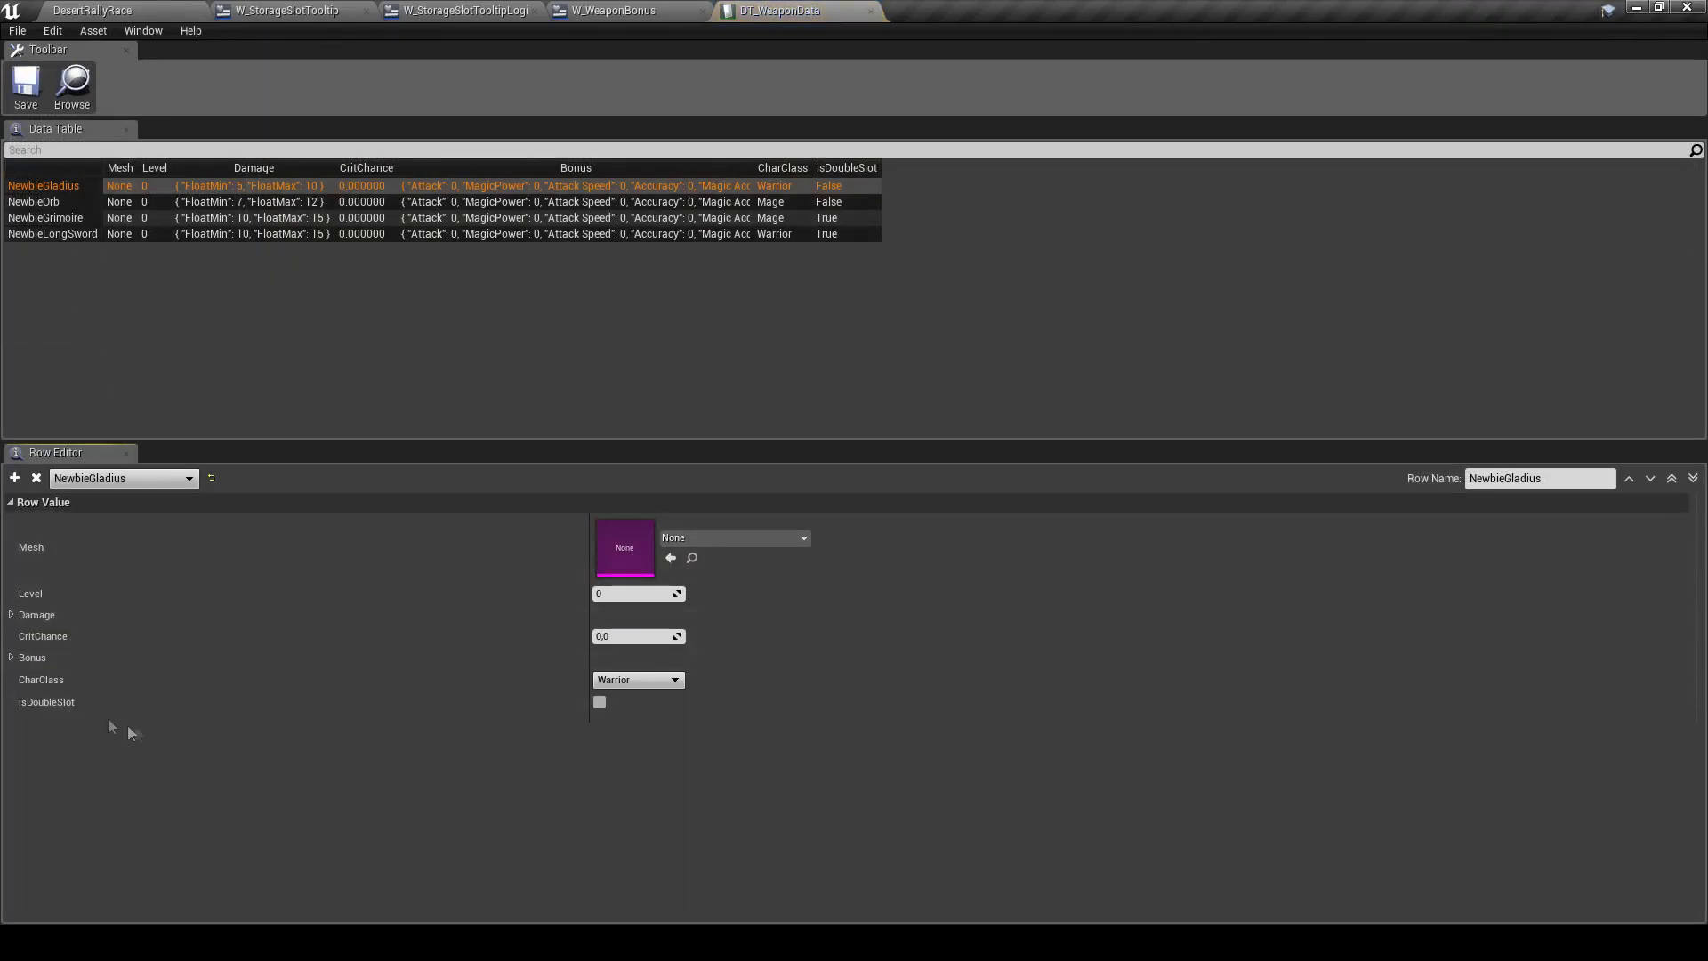
{"action": "left_click", "coordinate": [13, 659]}
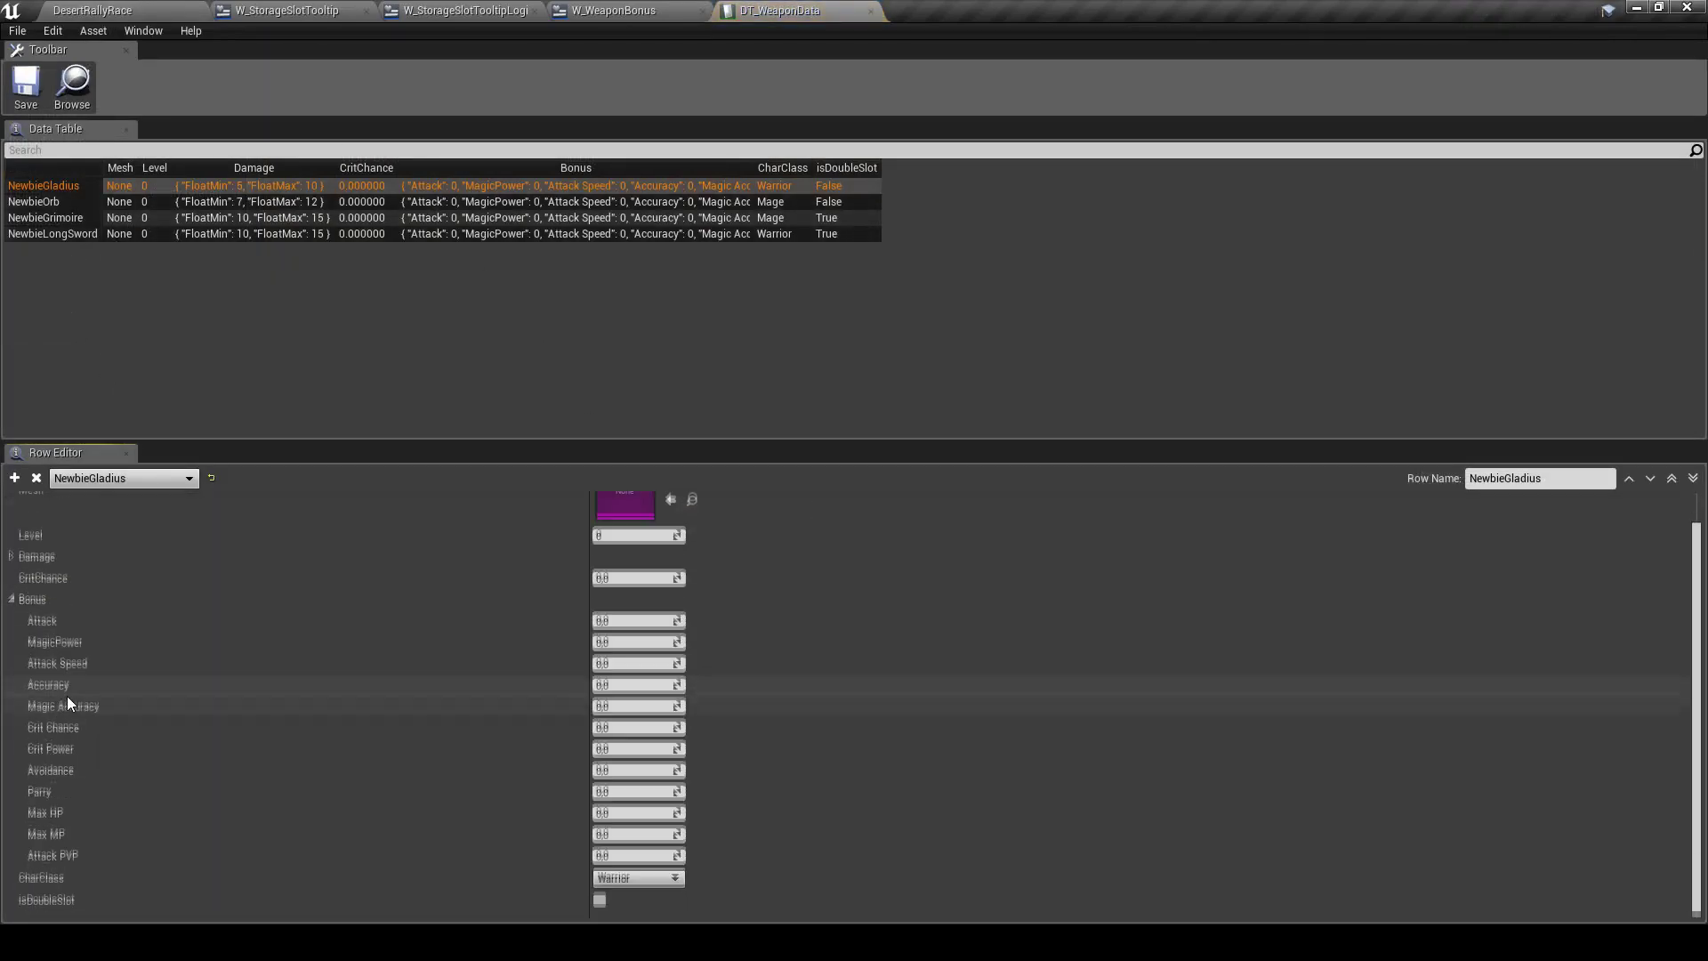
{"action": "scroll", "coordinate": [67, 696], "scroll_direction": "down", "scroll_amount": 2}
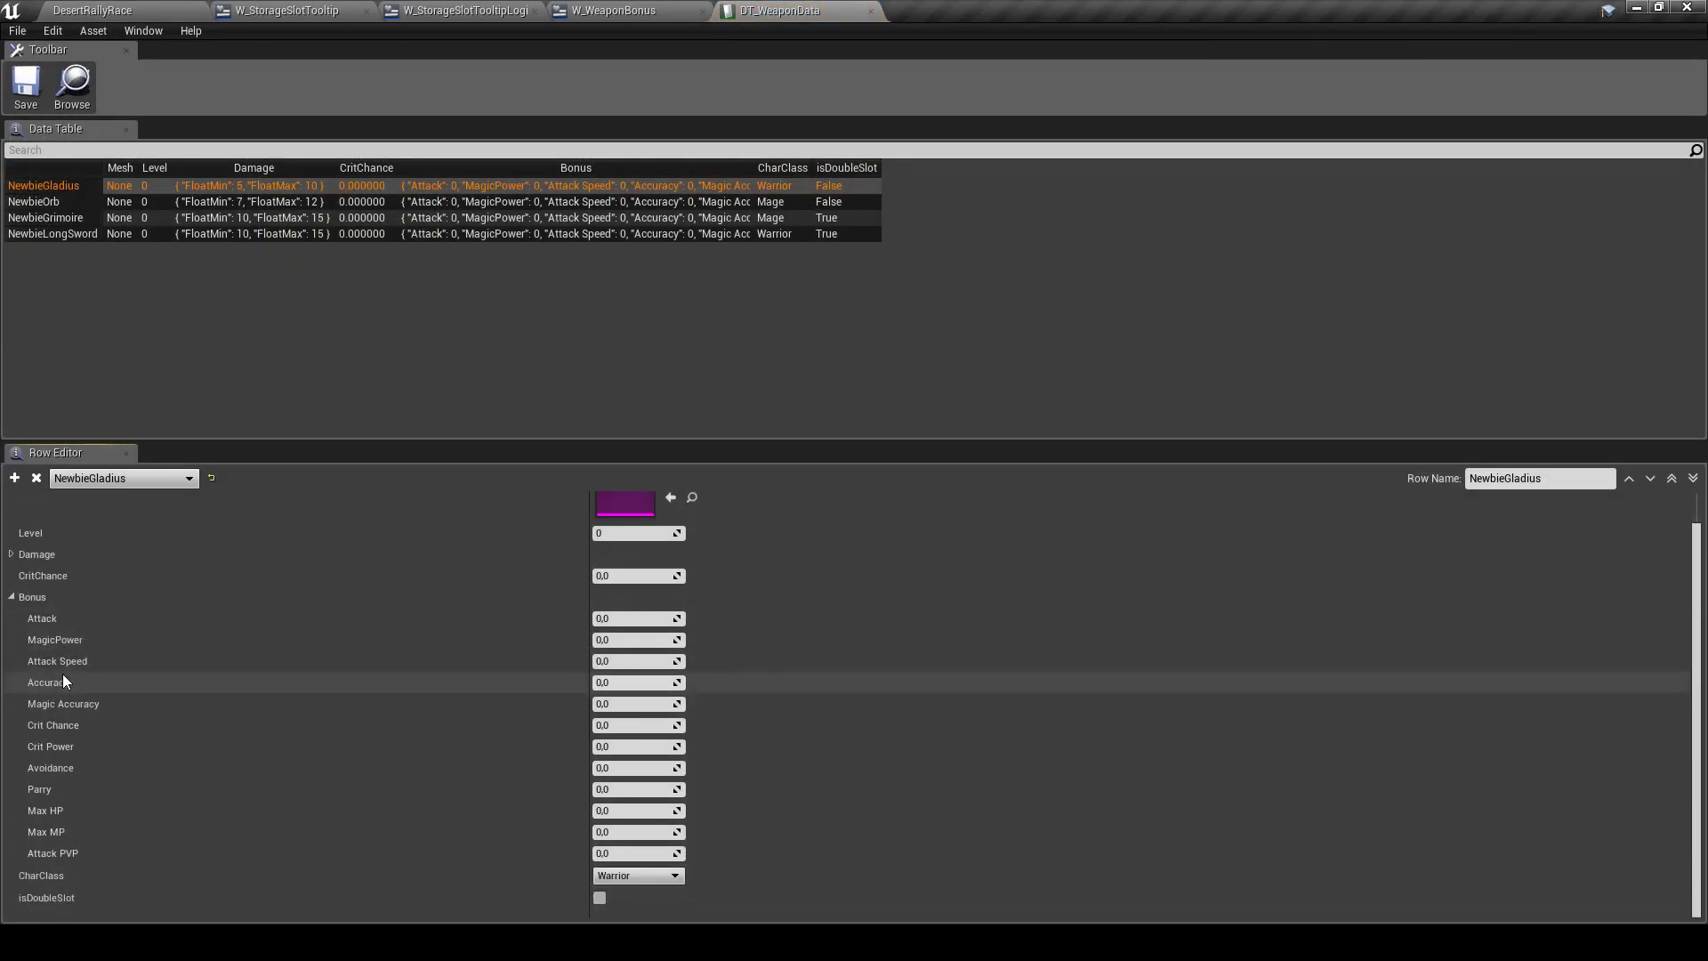
{"action": "left_click", "coordinate": [15, 598]}
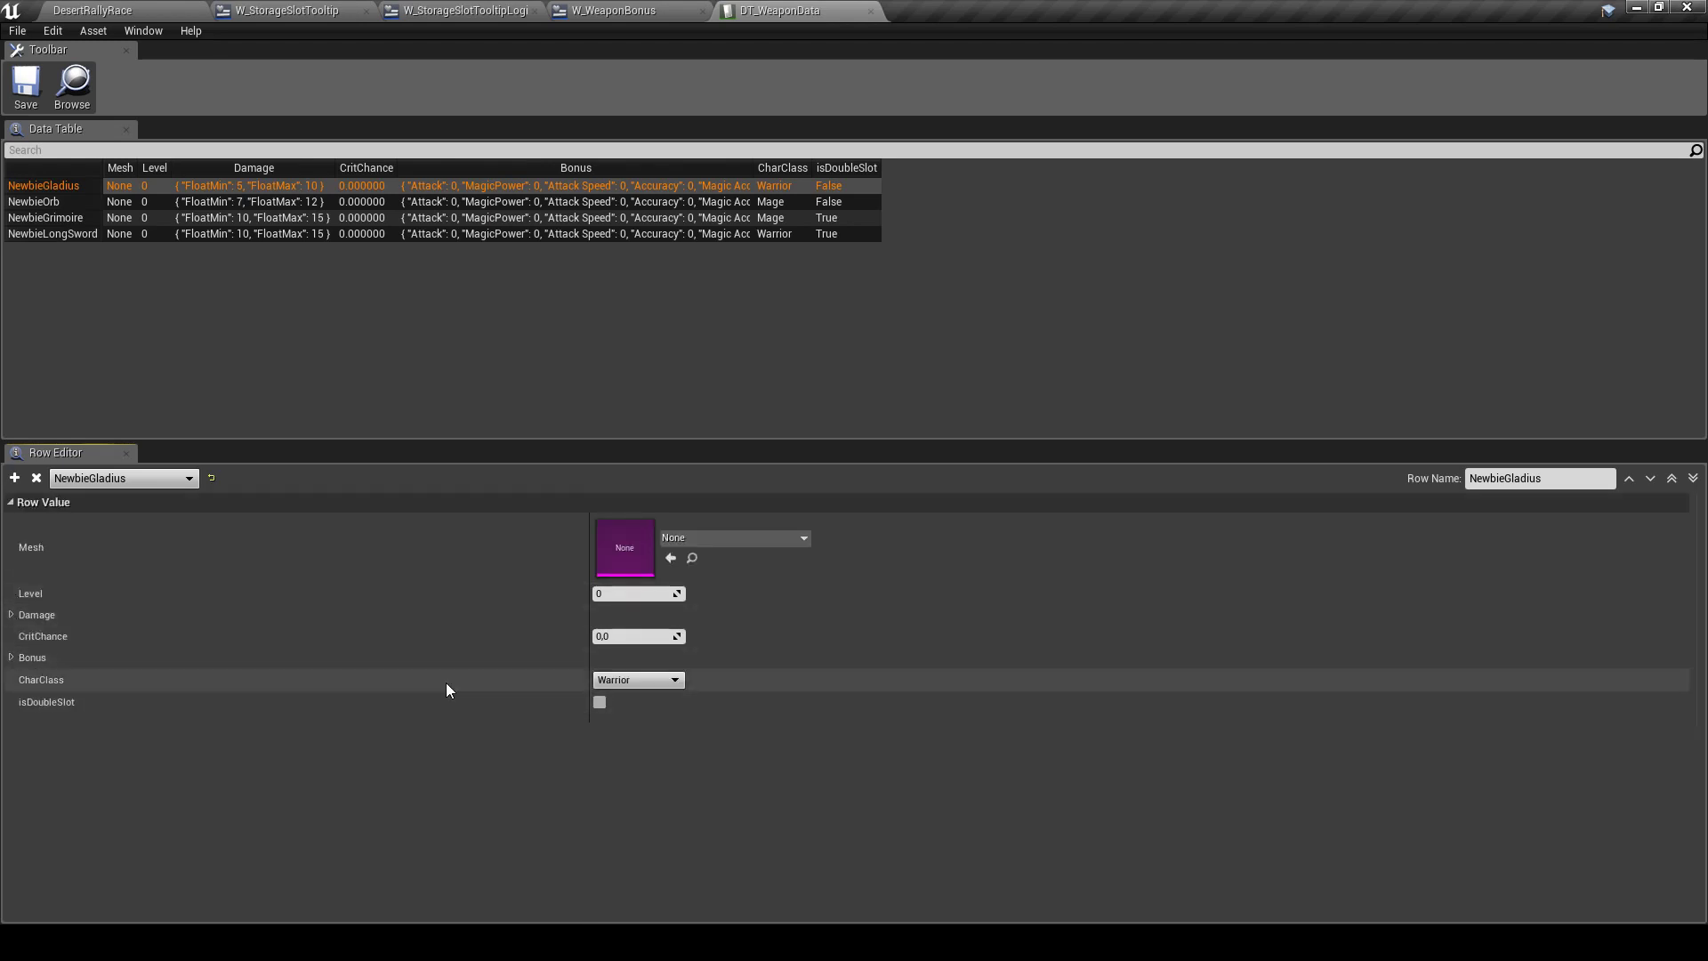
Inspect the NewbieOrb row's Bonus and Damage fields, then return to the W_StorageSlotTooltipLogic graph
{"action": "left_click", "coordinate": [116, 209]}
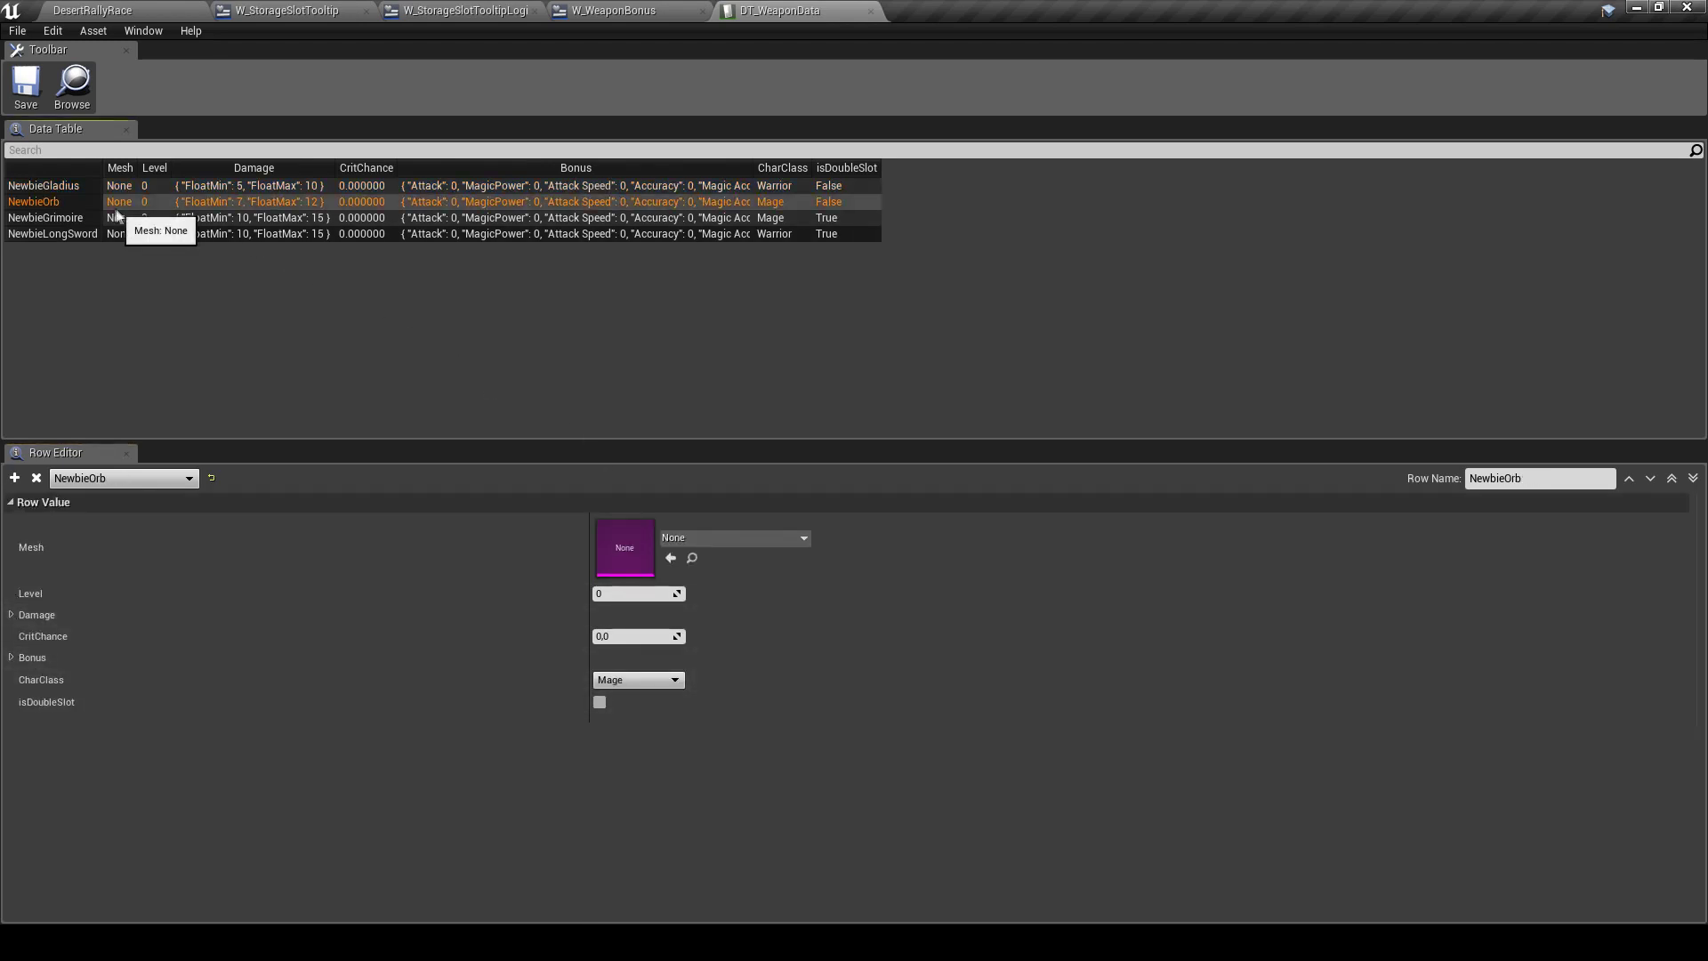
{"action": "left_click", "coordinate": [11, 659]}
{"action": "left_click", "coordinate": [12, 659]}
{"action": "left_click", "coordinate": [12, 658]}
{"action": "left_click", "coordinate": [12, 658]}
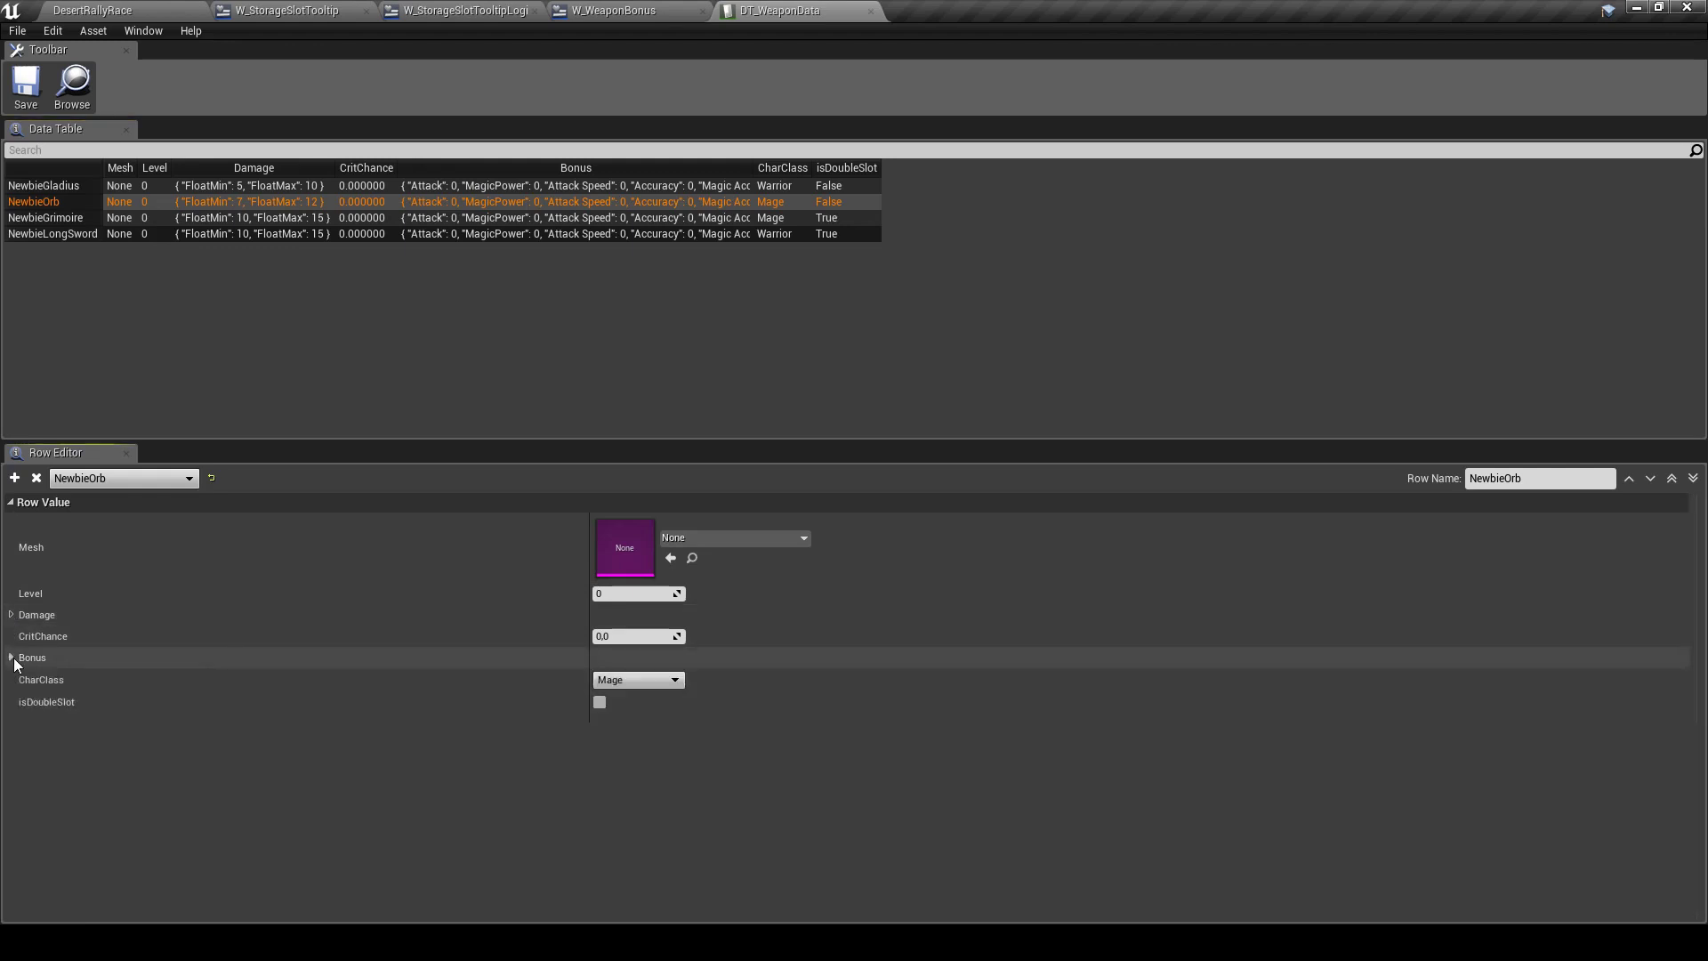
{"action": "left_click", "coordinate": [15, 658]}
{"action": "scroll", "coordinate": [87, 713], "scroll_direction": "down", "scroll_amount": 2}
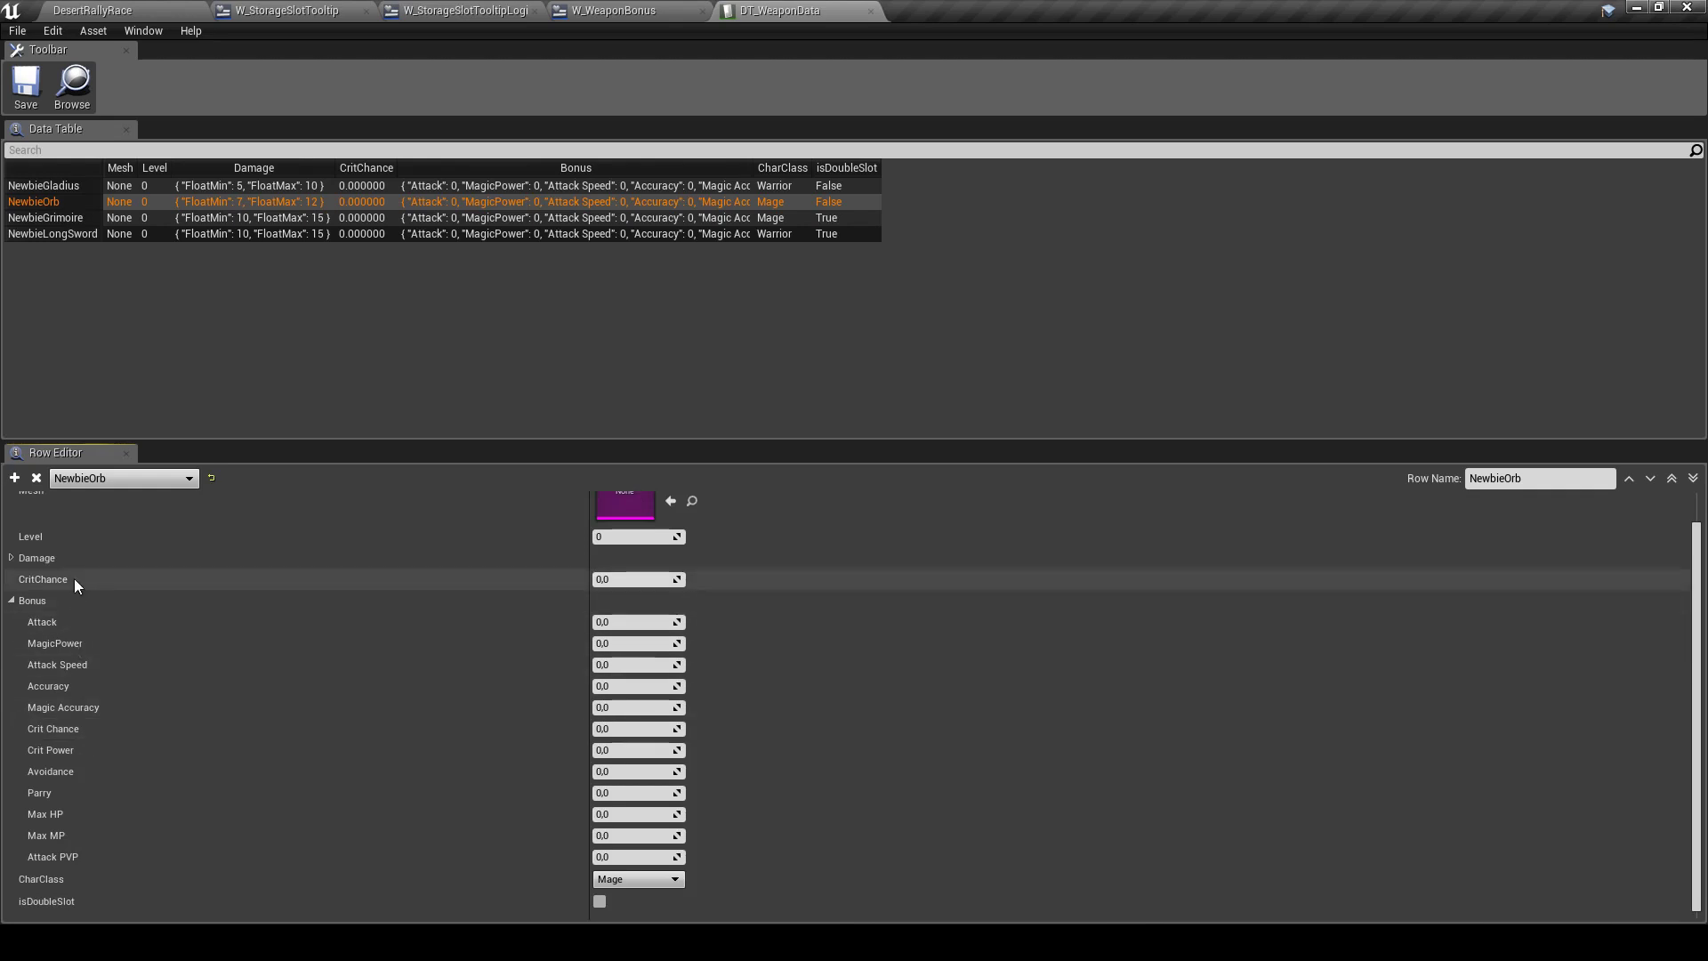
{"action": "left_click", "coordinate": [11, 558]}
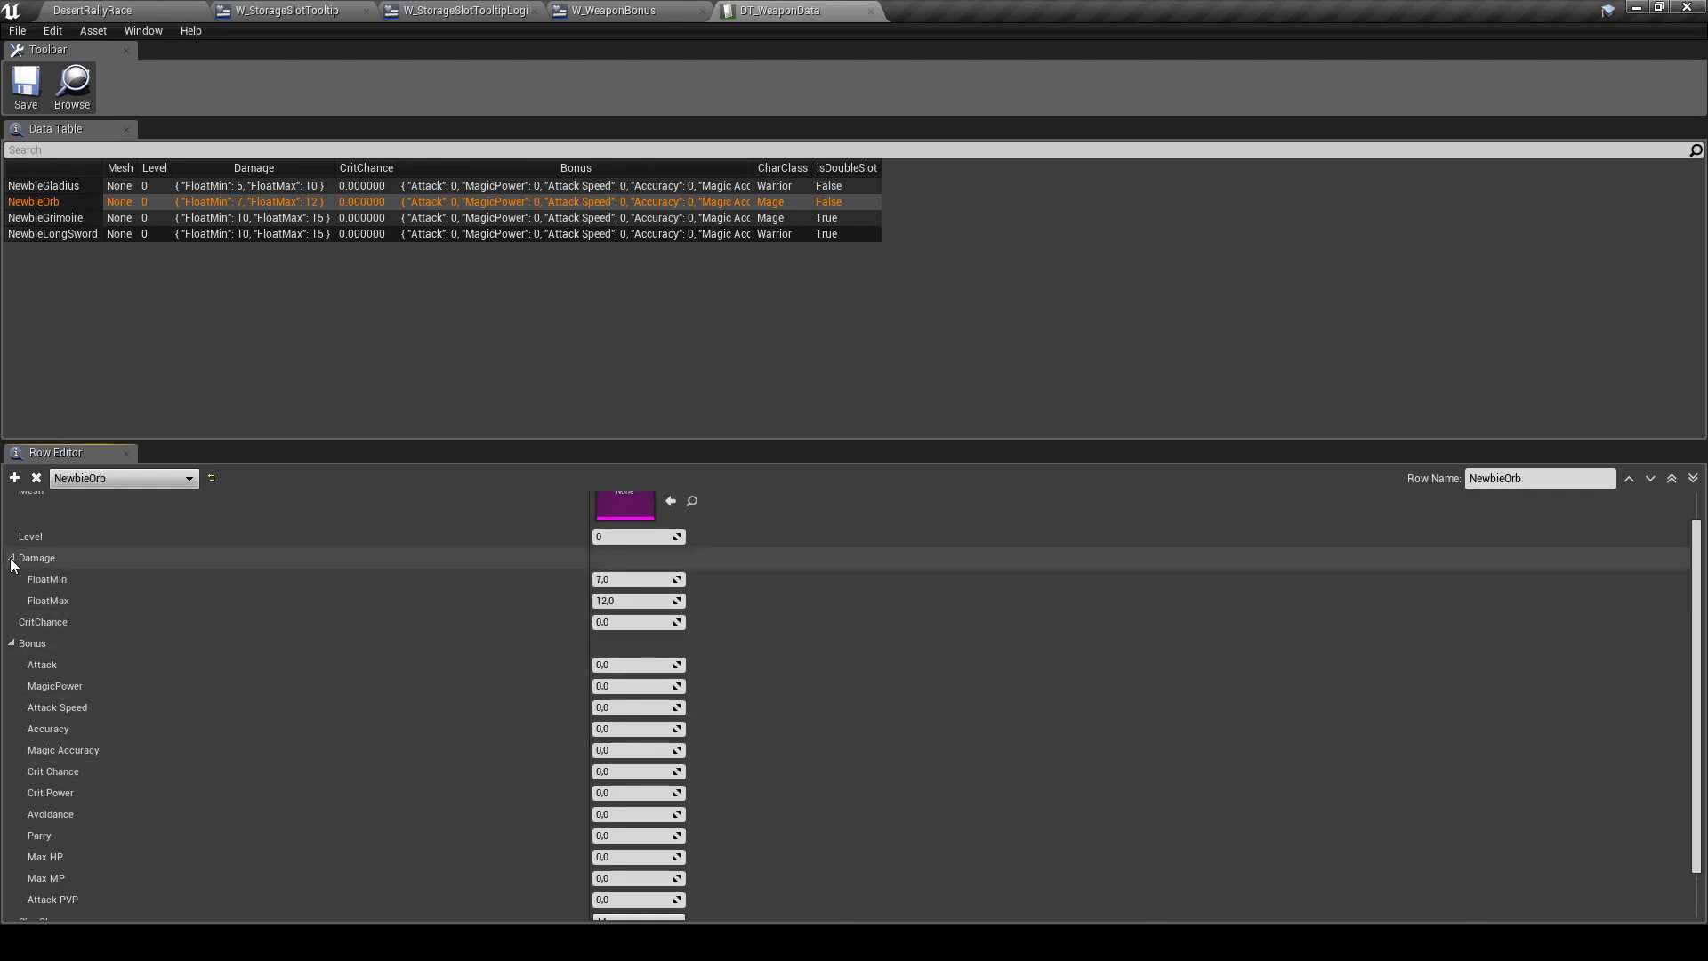
{"action": "left_click", "coordinate": [11, 558]}
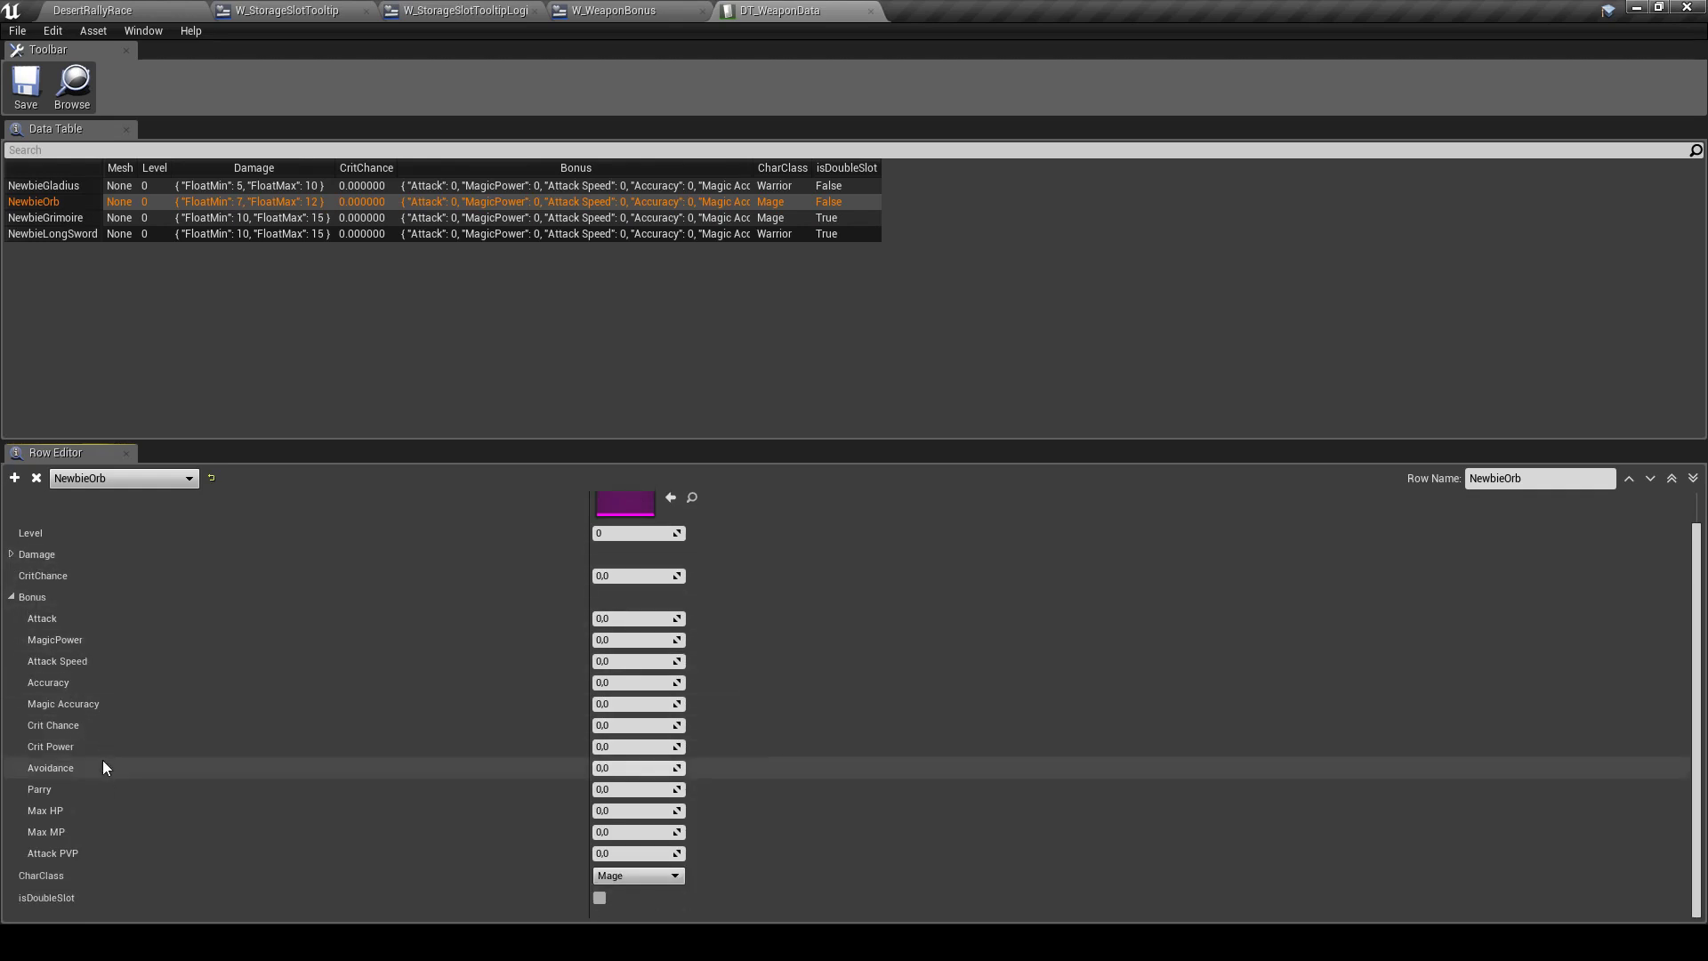
{"action": "scroll", "coordinate": [103, 760], "scroll_direction": "up", "scroll_amount": 2}
{"action": "left_click", "coordinate": [11, 655]}
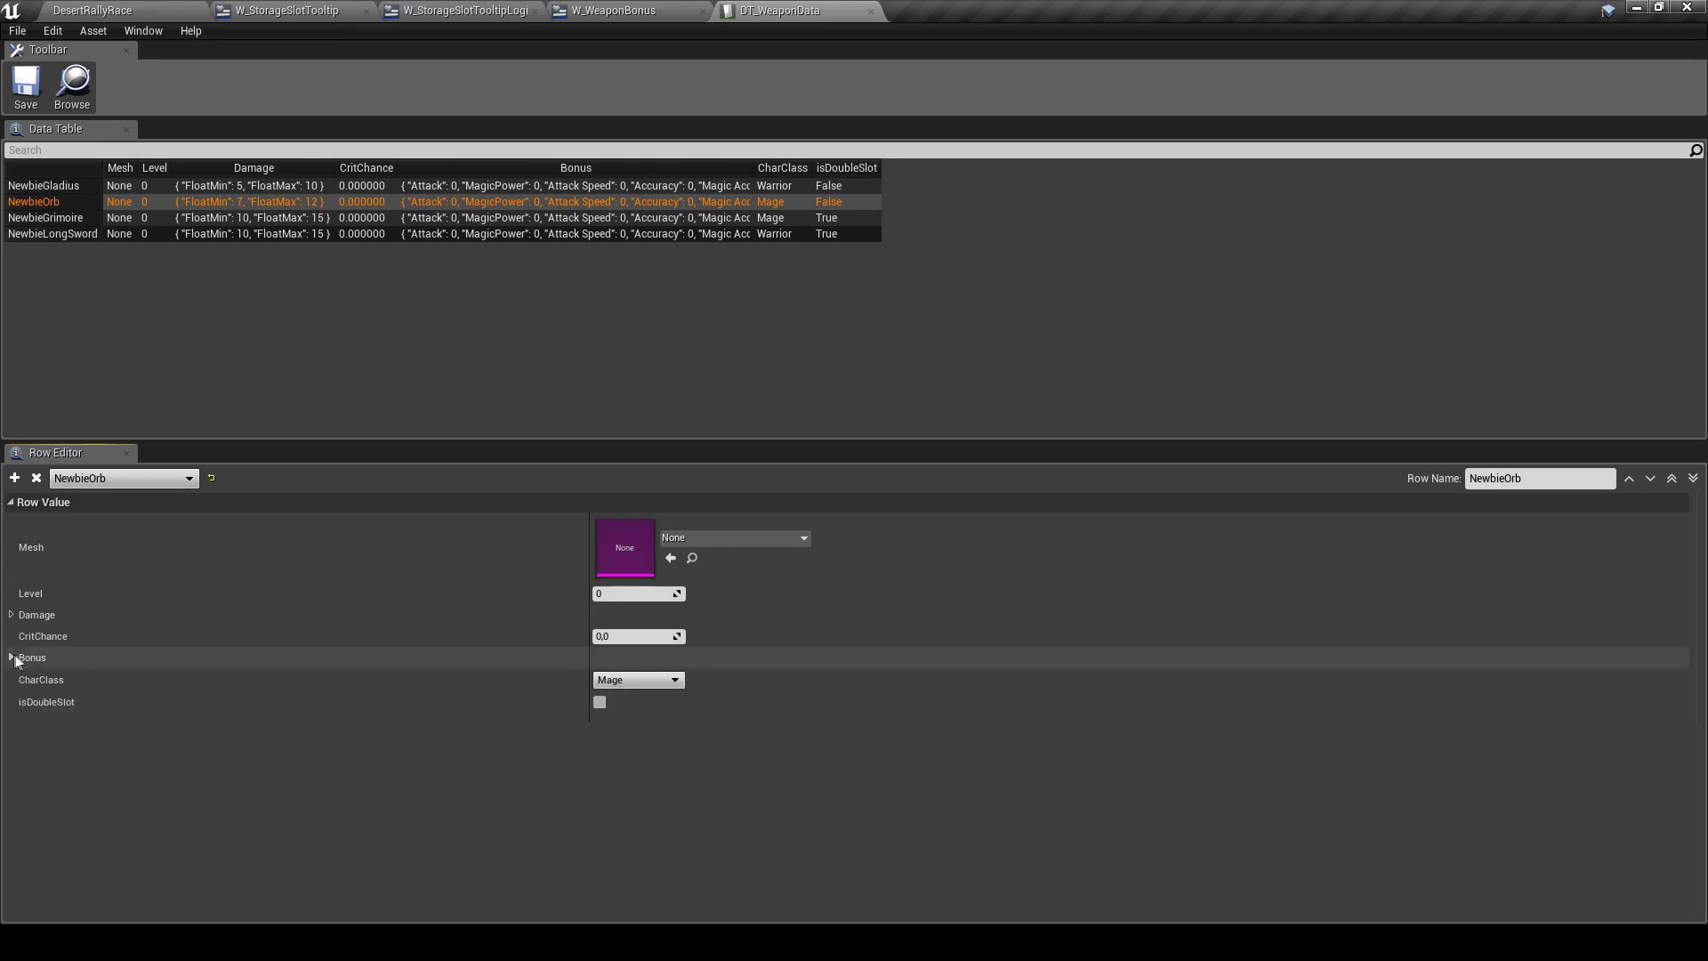
{"action": "left_click", "coordinate": [472, 10]}
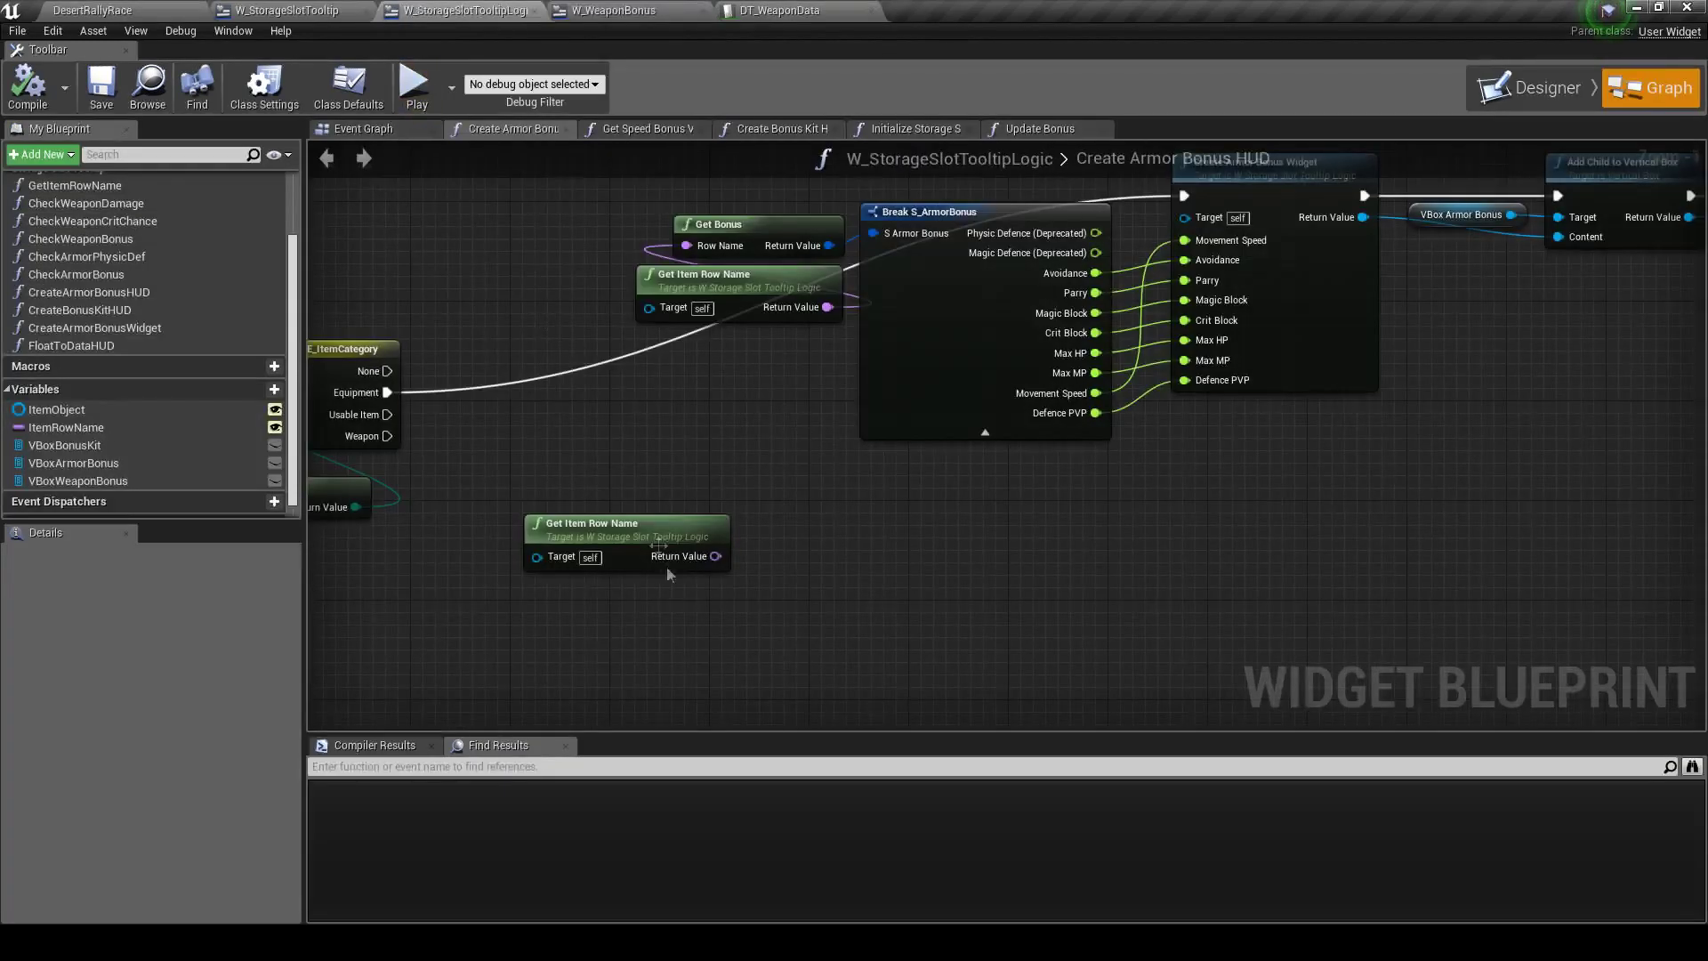
Add a weapon Get Bonus node fed by the copied Get Item Row Name, searching 'weapon b'
{"action": "left_click_drag", "start_coordinate": [716, 556], "coordinate": [785, 585]}
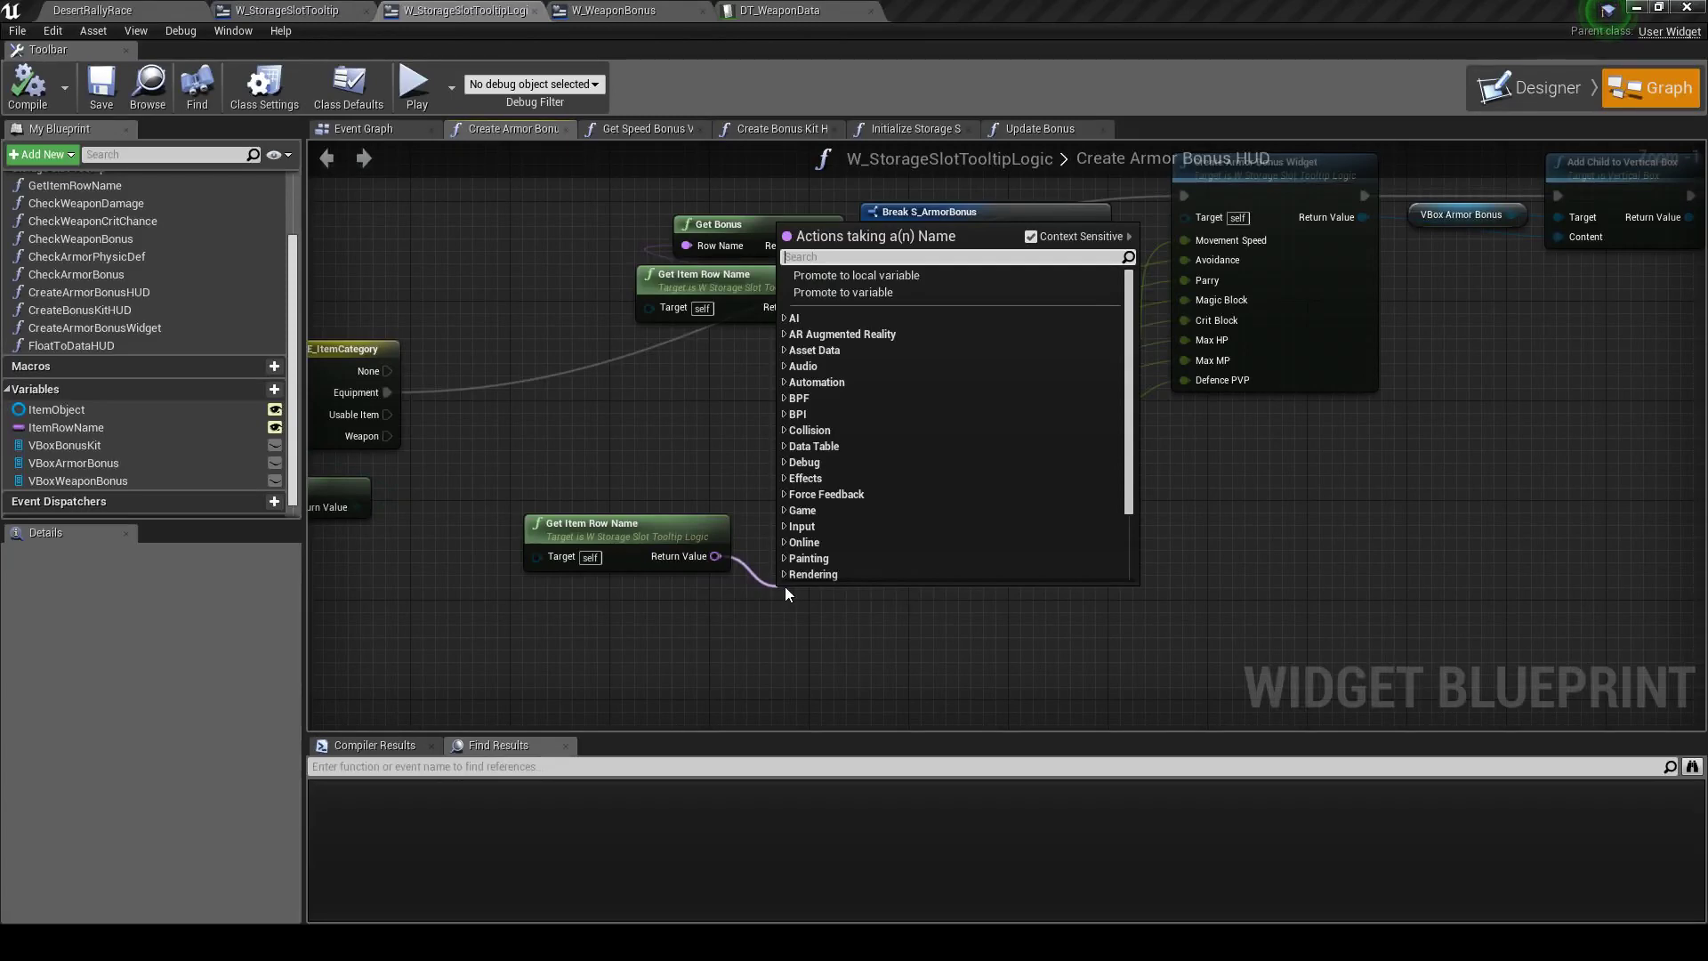
{"action": "type", "text": "weapon b"}
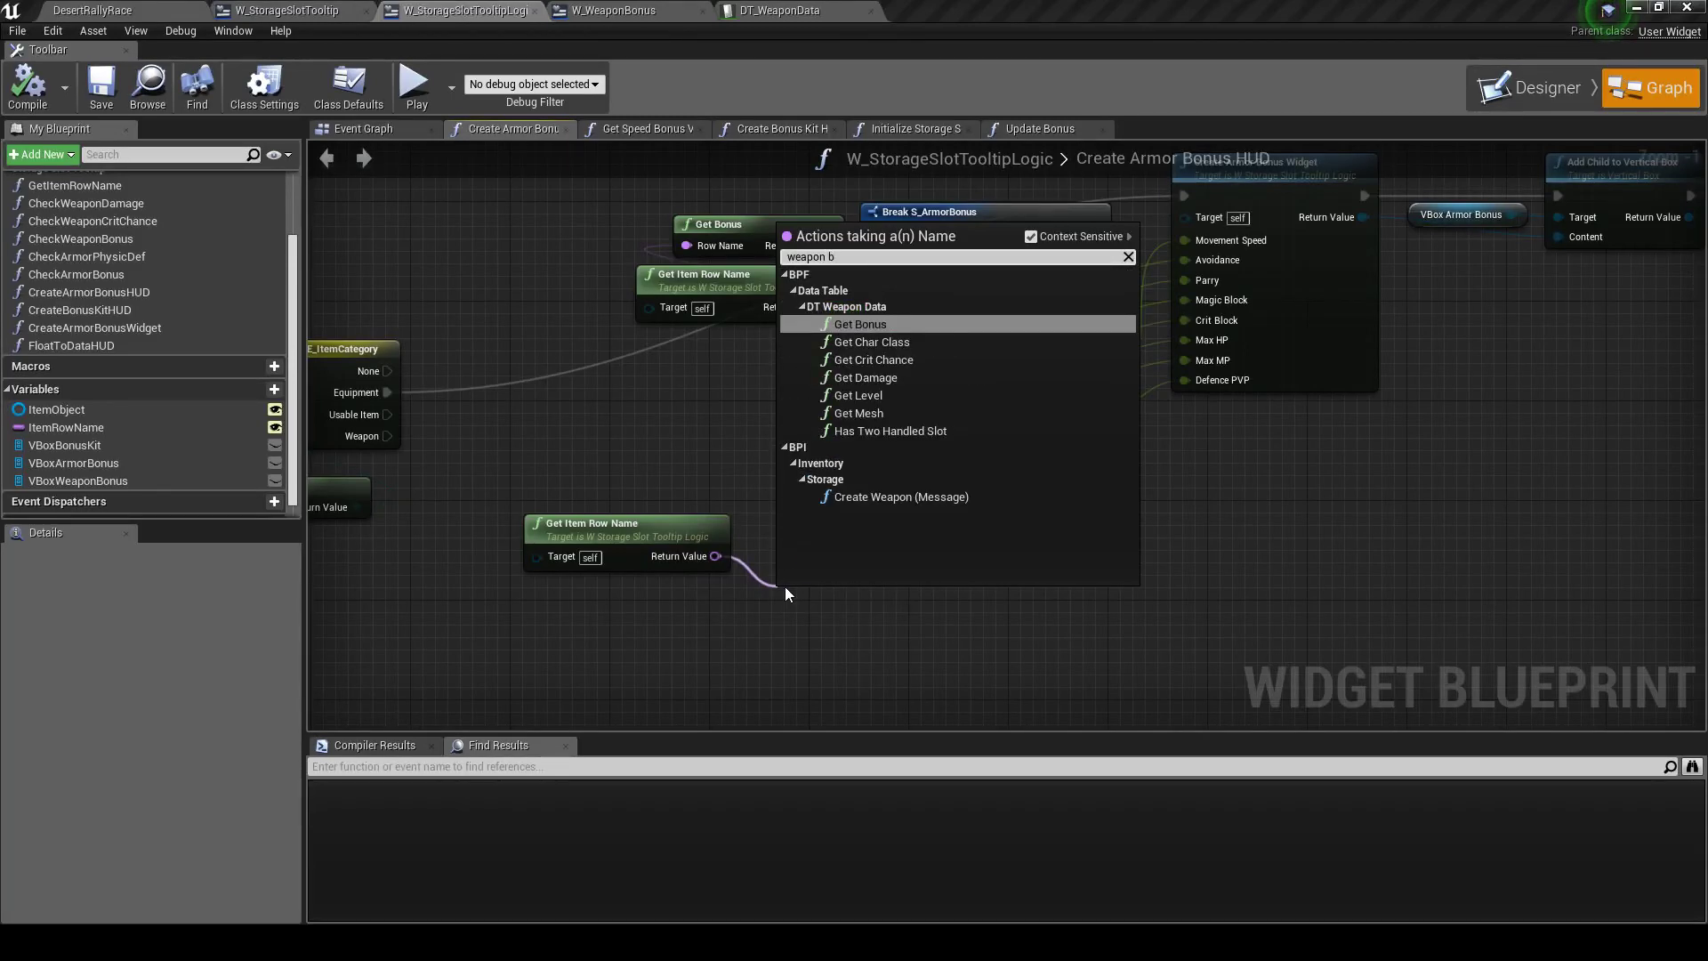
{"action": "left_click", "coordinate": [892, 324]}
{"action": "left_click_drag", "start_coordinate": [884, 608], "coordinate": [850, 545]}
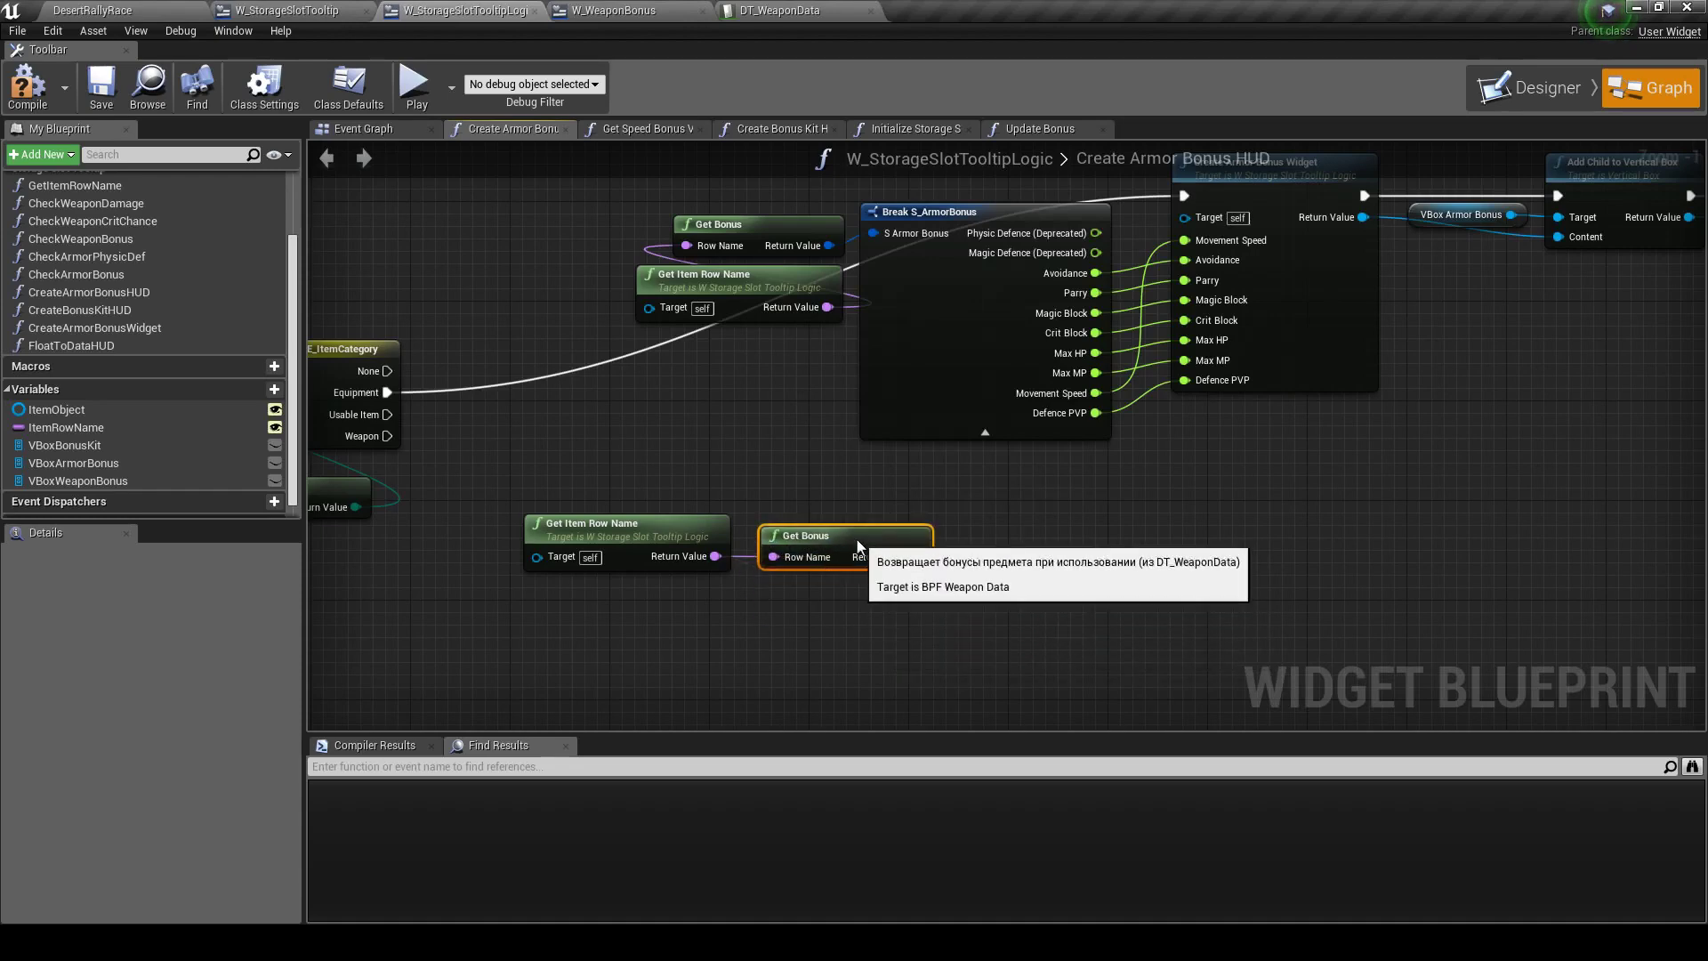
{"action": "scroll", "coordinate": [850, 544], "scroll_direction": "down", "scroll_amount": 2}
{"action": "right_click_drag", "start_coordinate": [907, 559], "coordinate": [918, 500]}
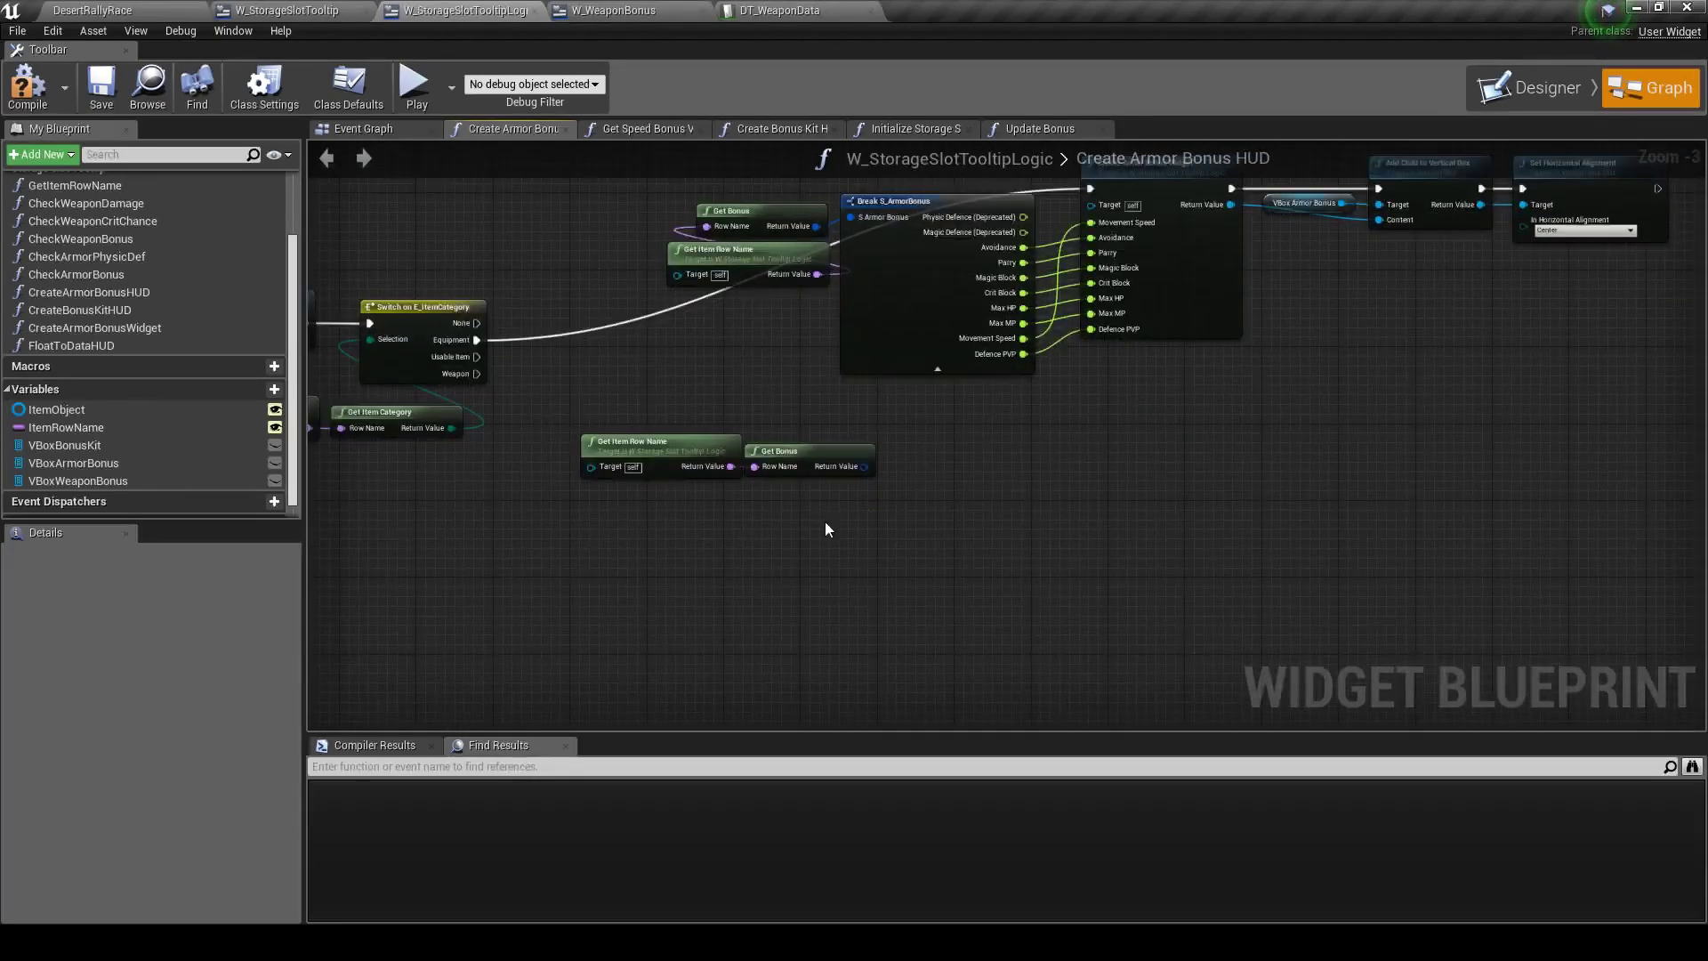
{"action": "left_click_drag", "start_coordinate": [880, 534], "coordinate": [560, 427]}
Break the weapon bonus into a Break S_WeaponBonus node with all stat pins shown
{"action": "mouse_move", "coordinate": [783, 452]}
{"action": "left_mouse_down"}
{"action": "mouse_move", "coordinate": [667, 519]}
{"action": "mouse_move", "coordinate": [815, 534]}
{"action": "left_mouse_up"}
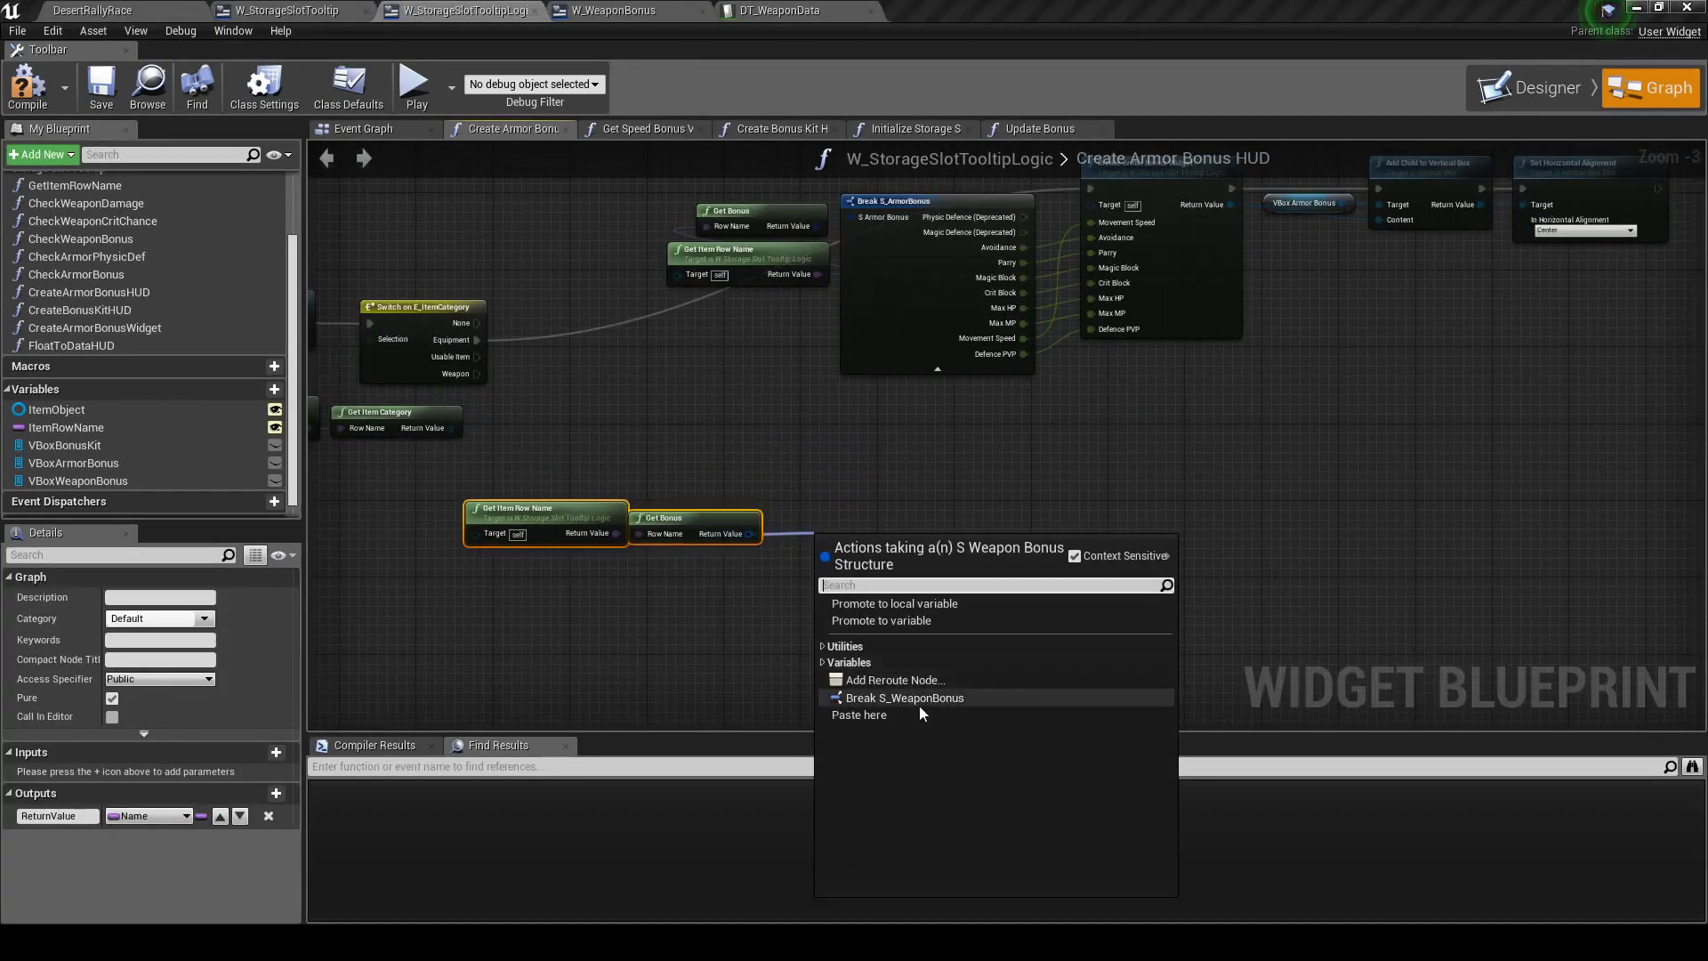
{"action": "left_click", "coordinate": [919, 699]}
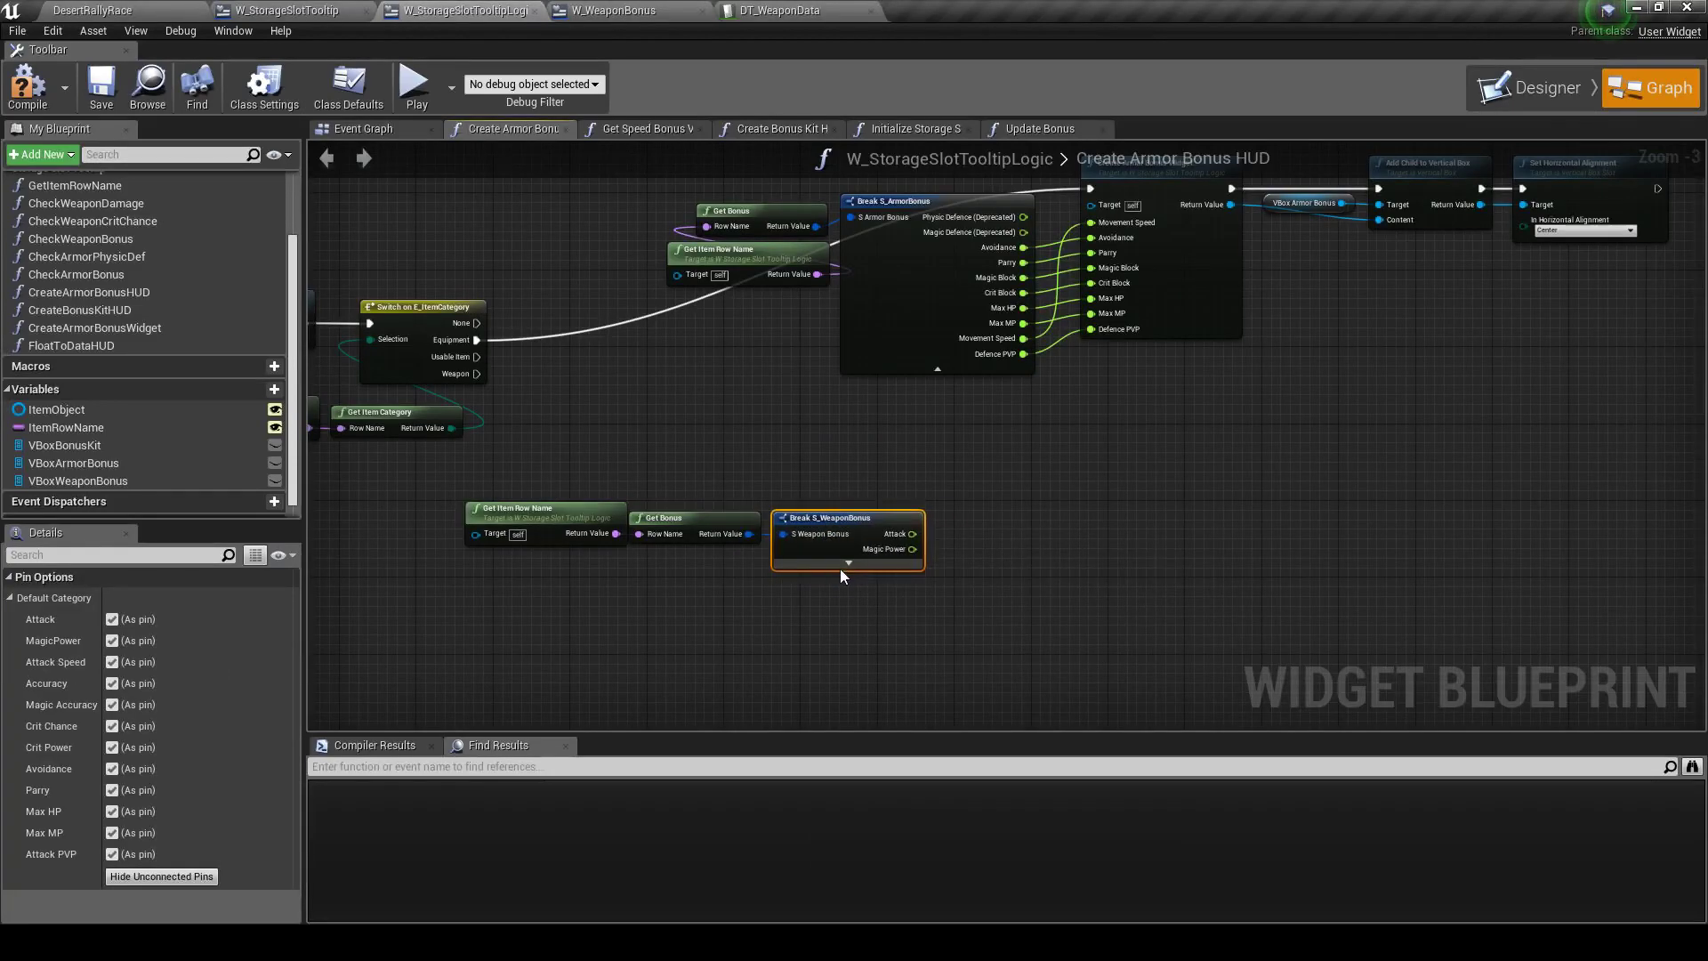
{"action": "left_click", "coordinate": [848, 563]}
{"action": "right_click_drag", "start_coordinate": [952, 587], "coordinate": [1032, 480]}
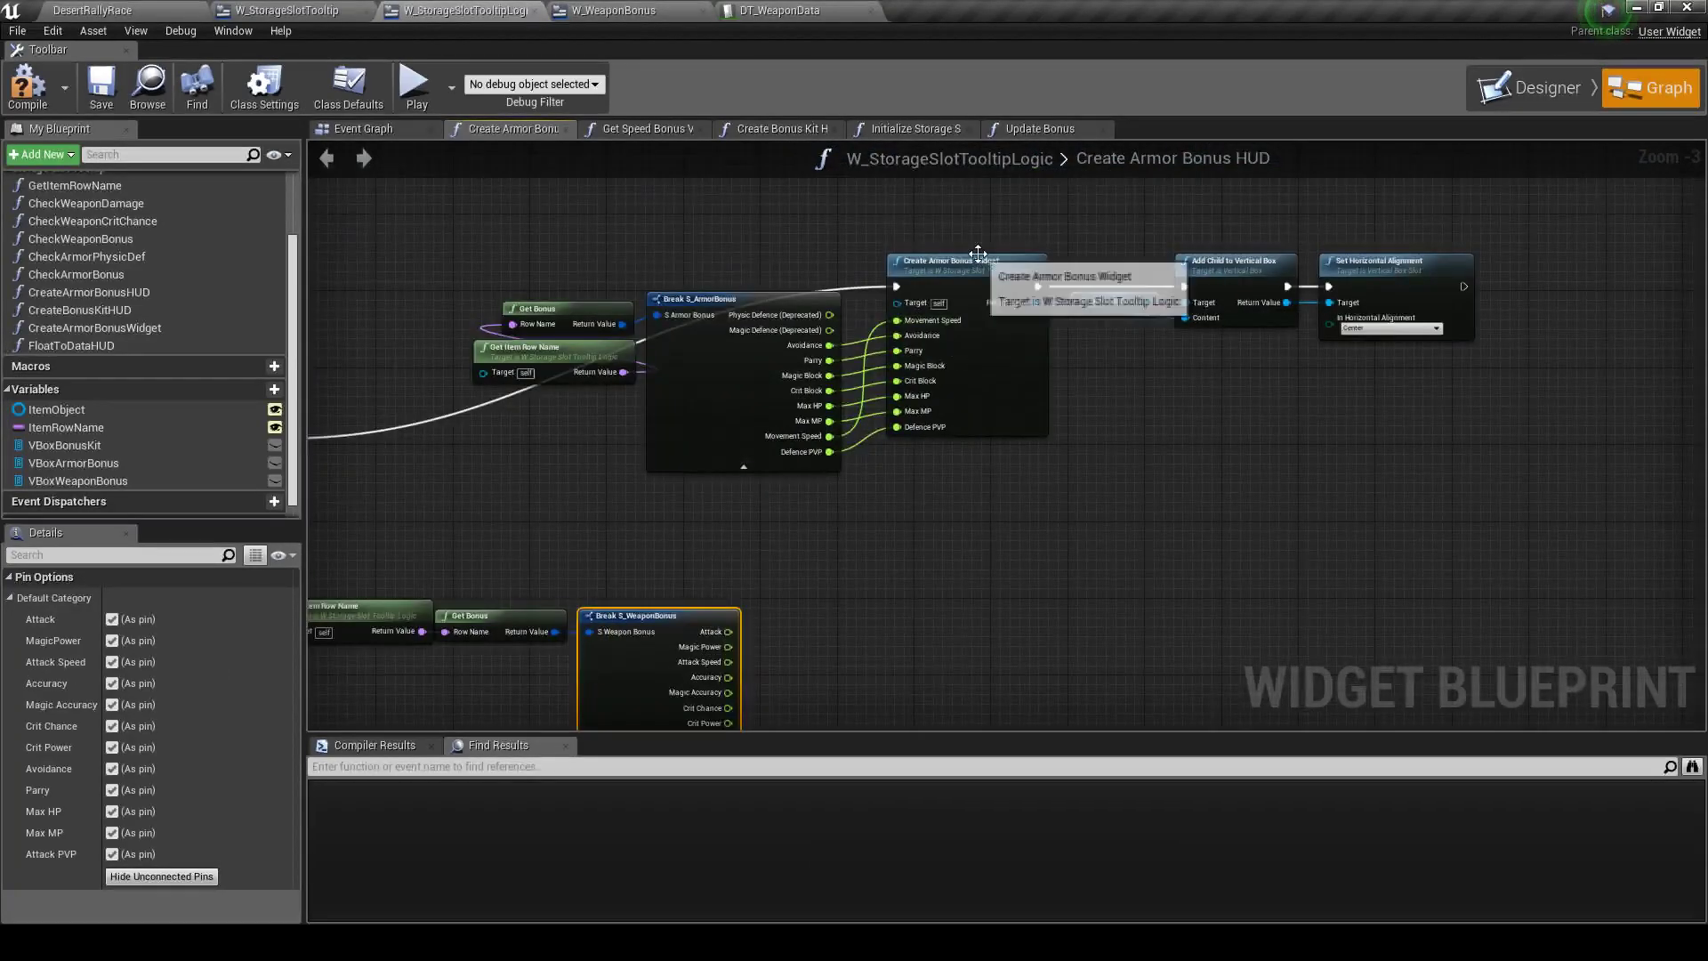
Add a Create Widget node off the Switch's Weapon pin
{"action": "left_click", "coordinate": [979, 262]}
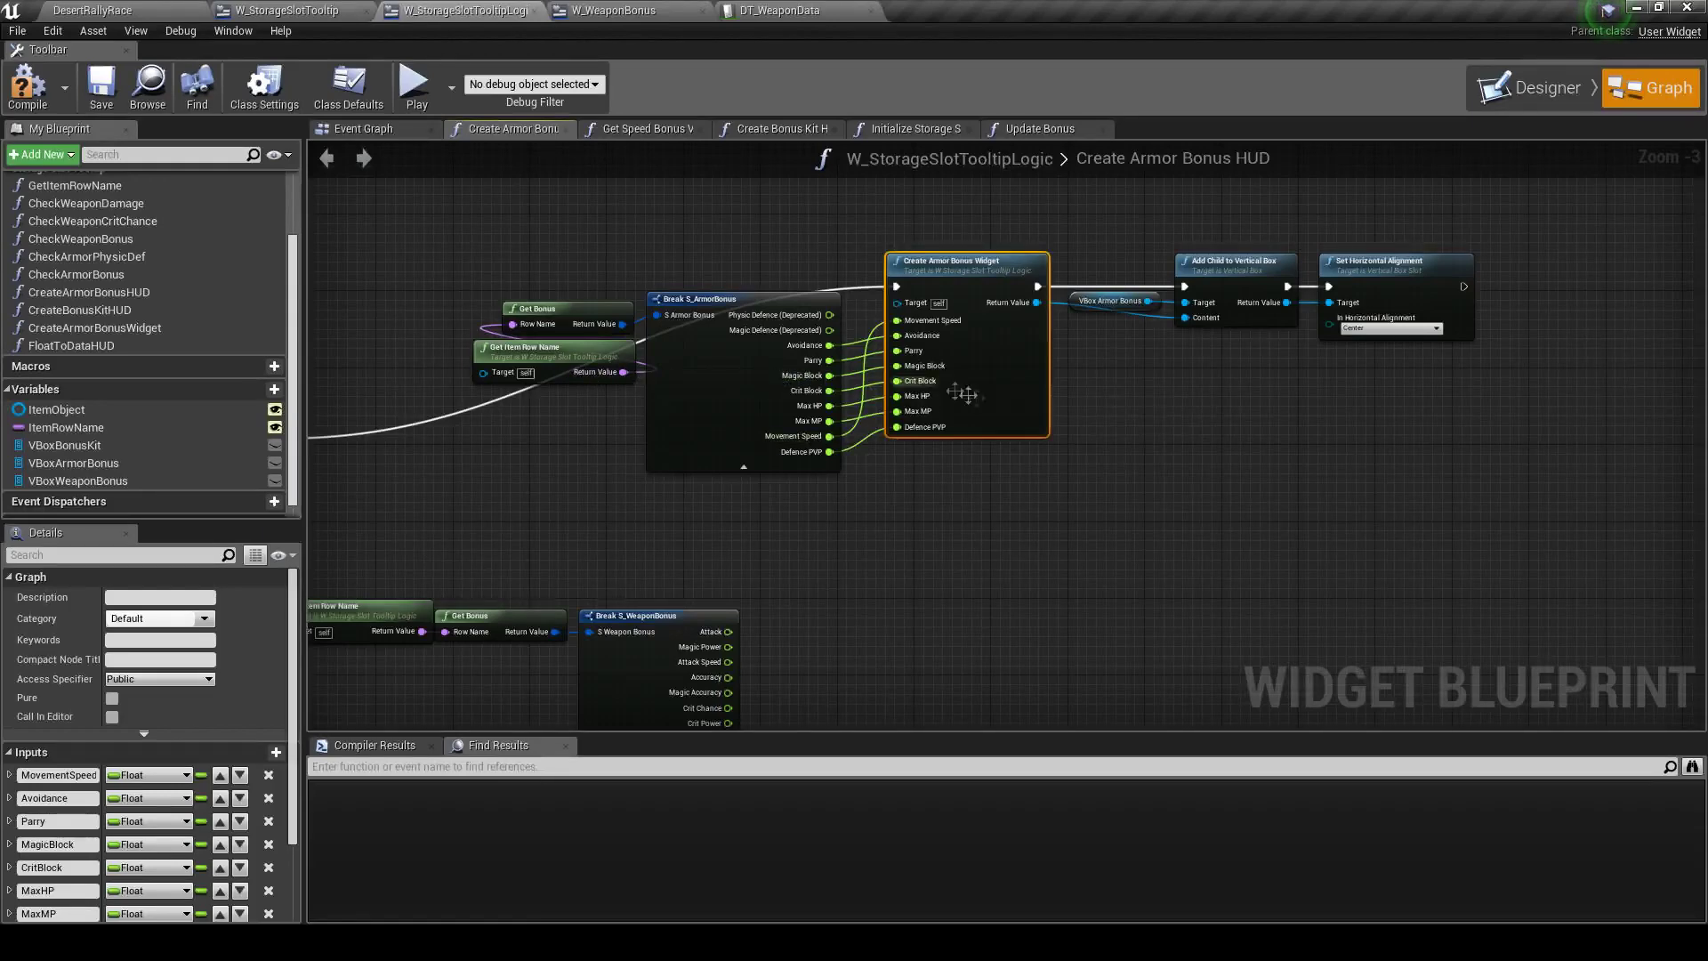
{"action": "right_click_drag", "start_coordinate": [925, 390], "coordinate": [921, 470]}
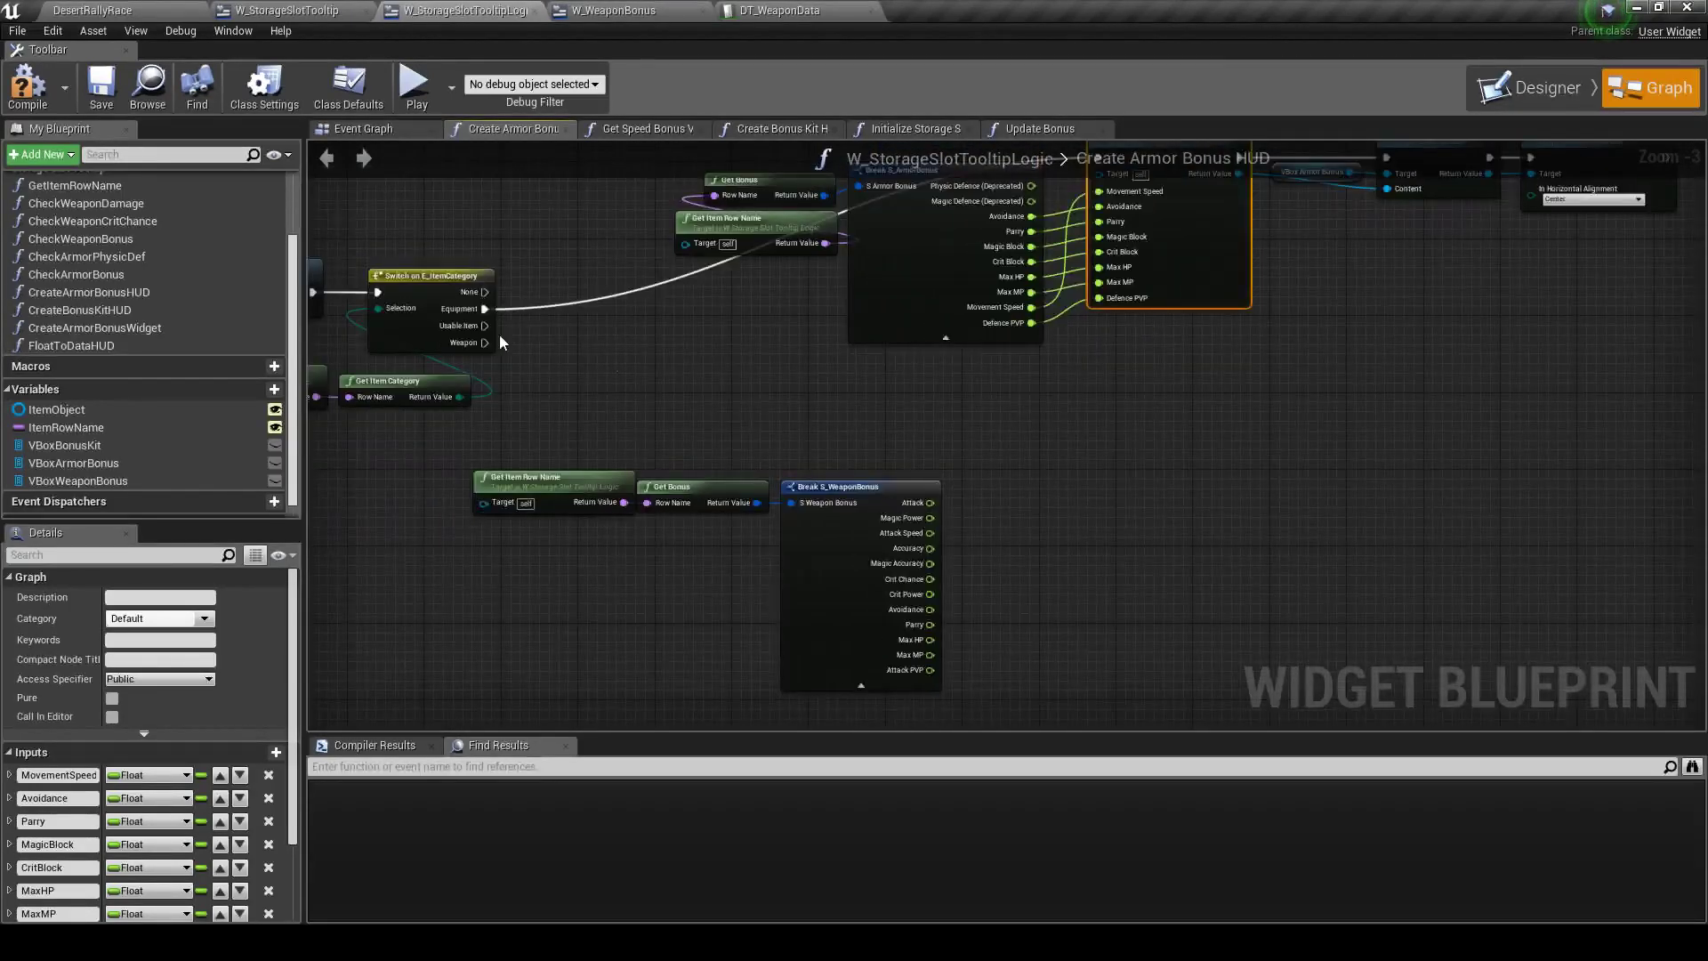
{"action": "left_click_drag", "start_coordinate": [485, 342], "coordinate": [1162, 503]}
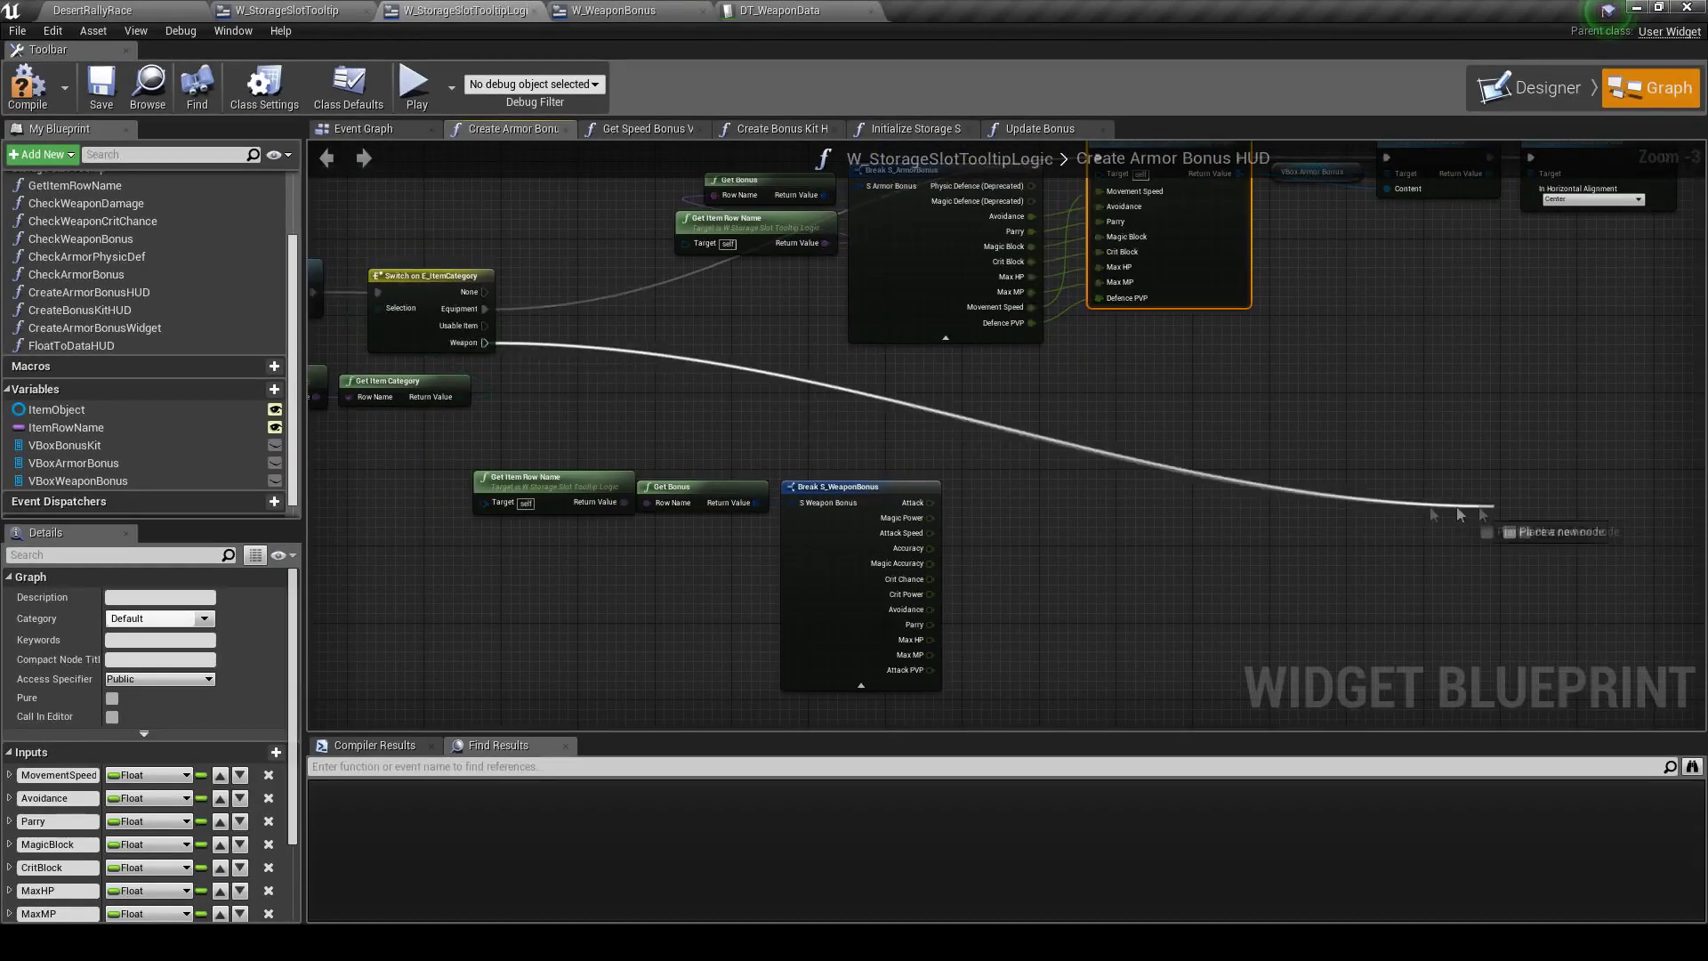
{"action": "type", "text": "create"}
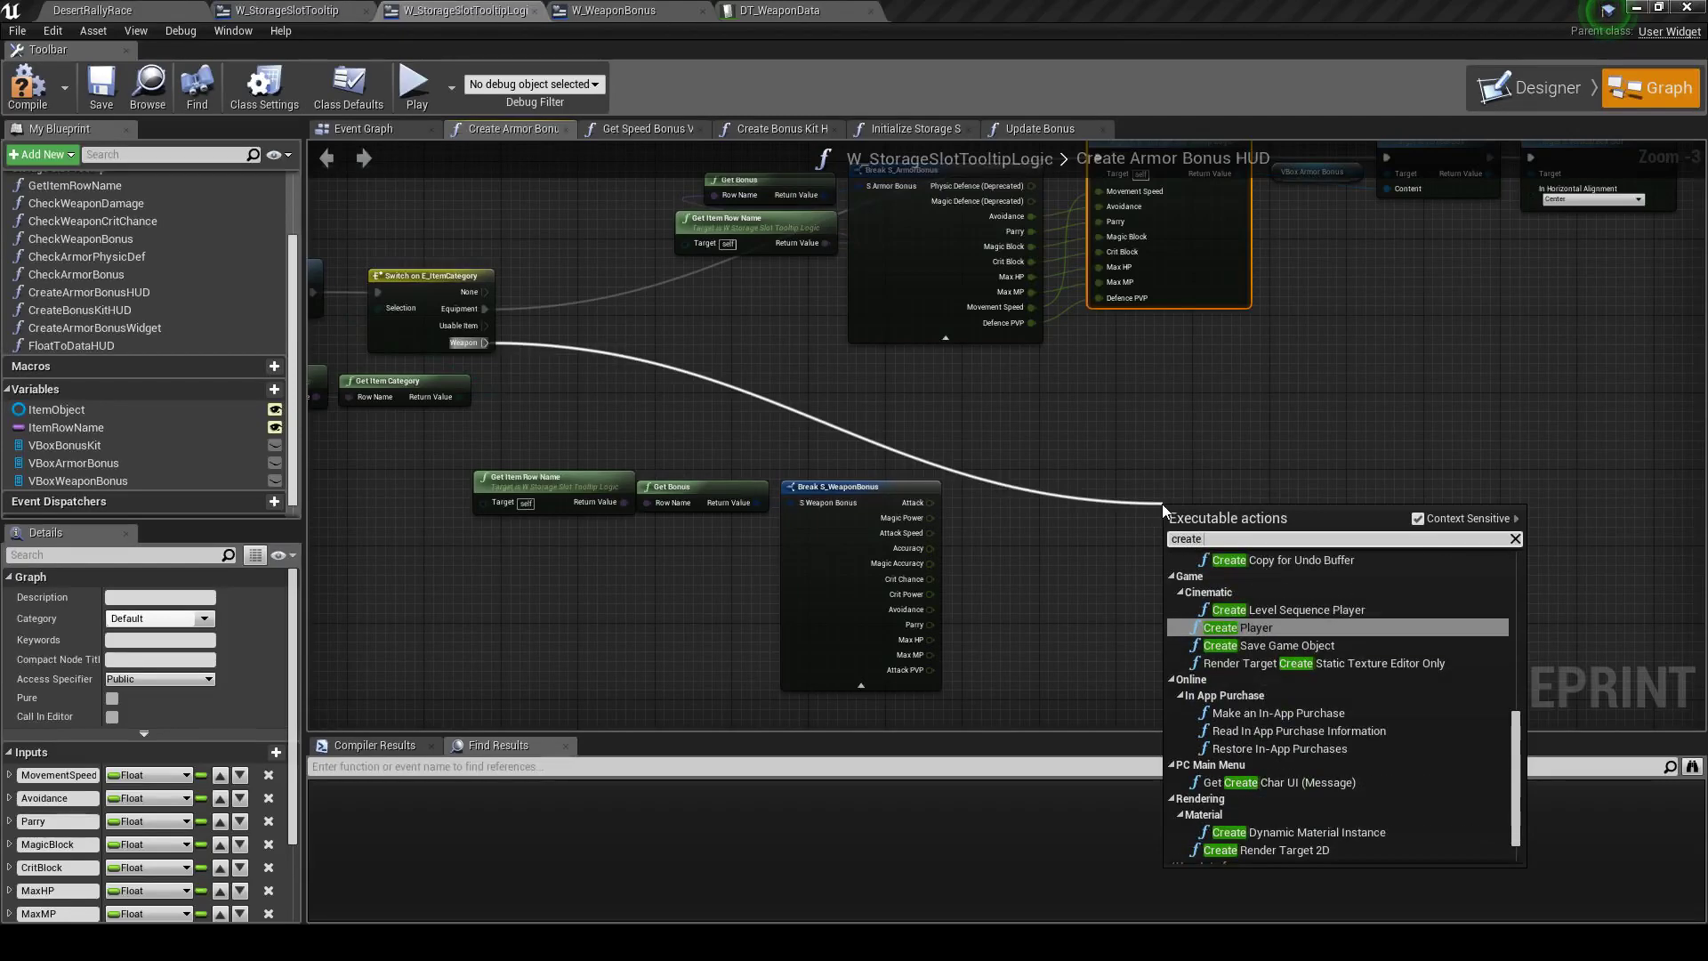
{"action": "type", "text": " wi"}
{"action": "key", "text": "Down"}
{"action": "key", "text": "Return"}
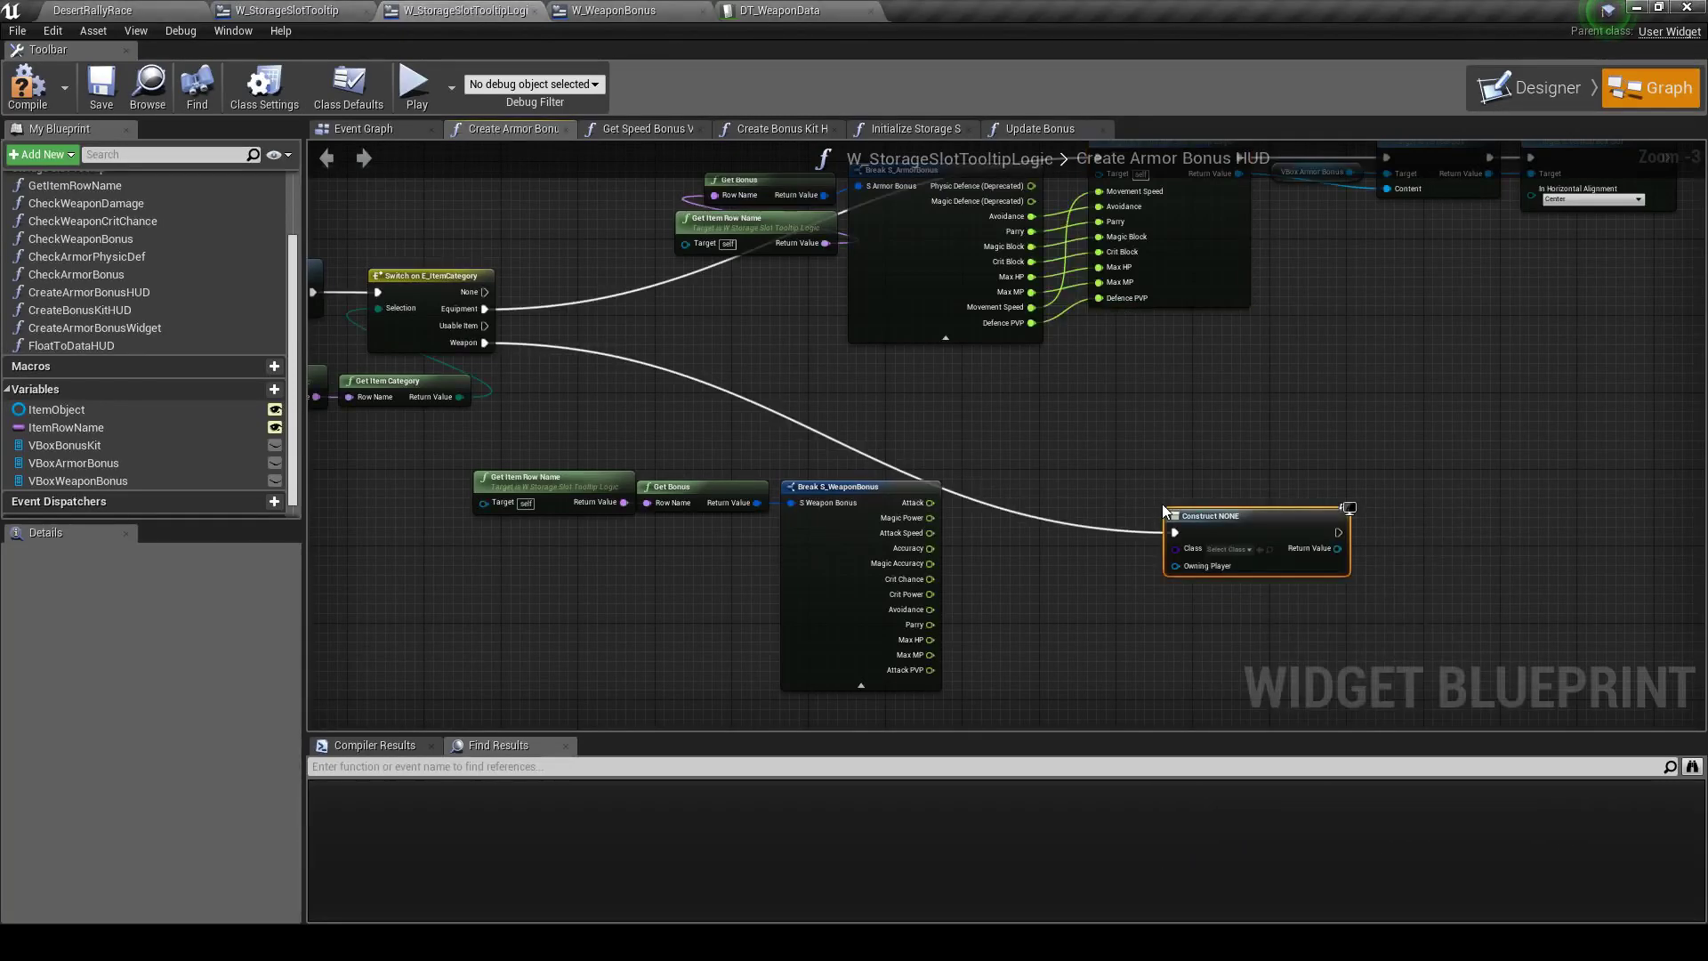
{"action": "scroll", "coordinate": [1162, 503], "scroll_direction": "up", "scroll_amount": 3}
{"action": "right_click_drag", "start_coordinate": [1268, 535], "coordinate": [1175, 522]}
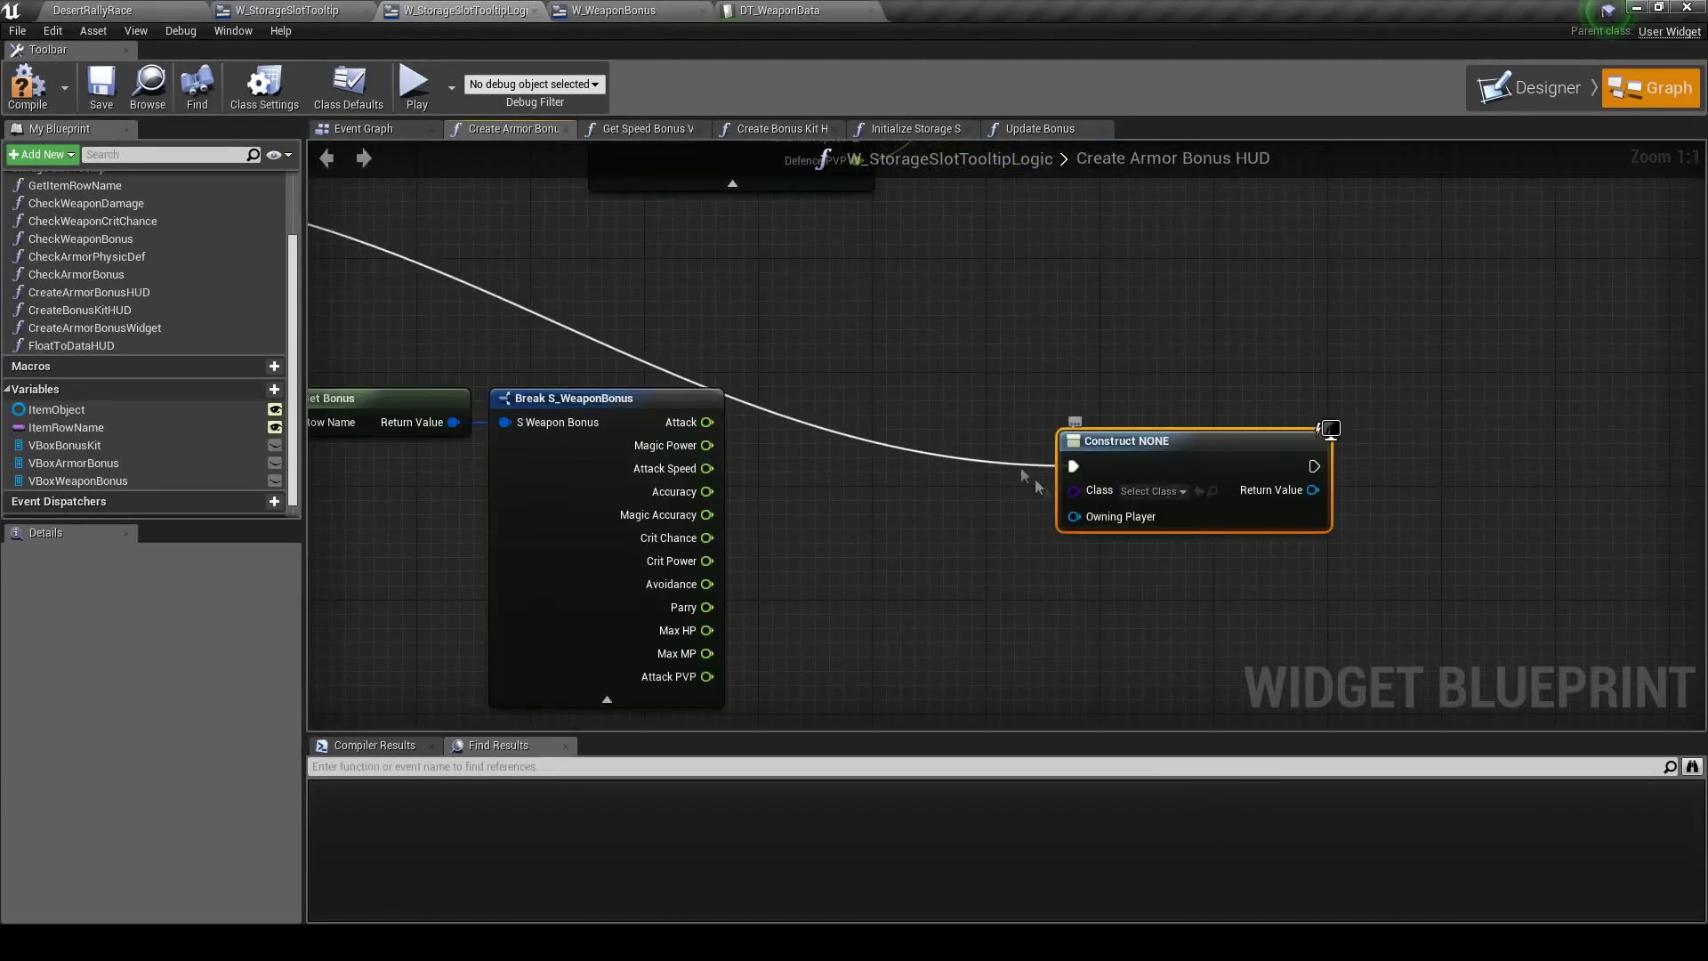
{"action": "scroll", "coordinate": [1068, 481], "scroll_direction": "down", "scroll_amount": 5}
{"action": "scroll", "coordinate": [845, 454], "scroll_direction": "up", "scroll_amount": 3}
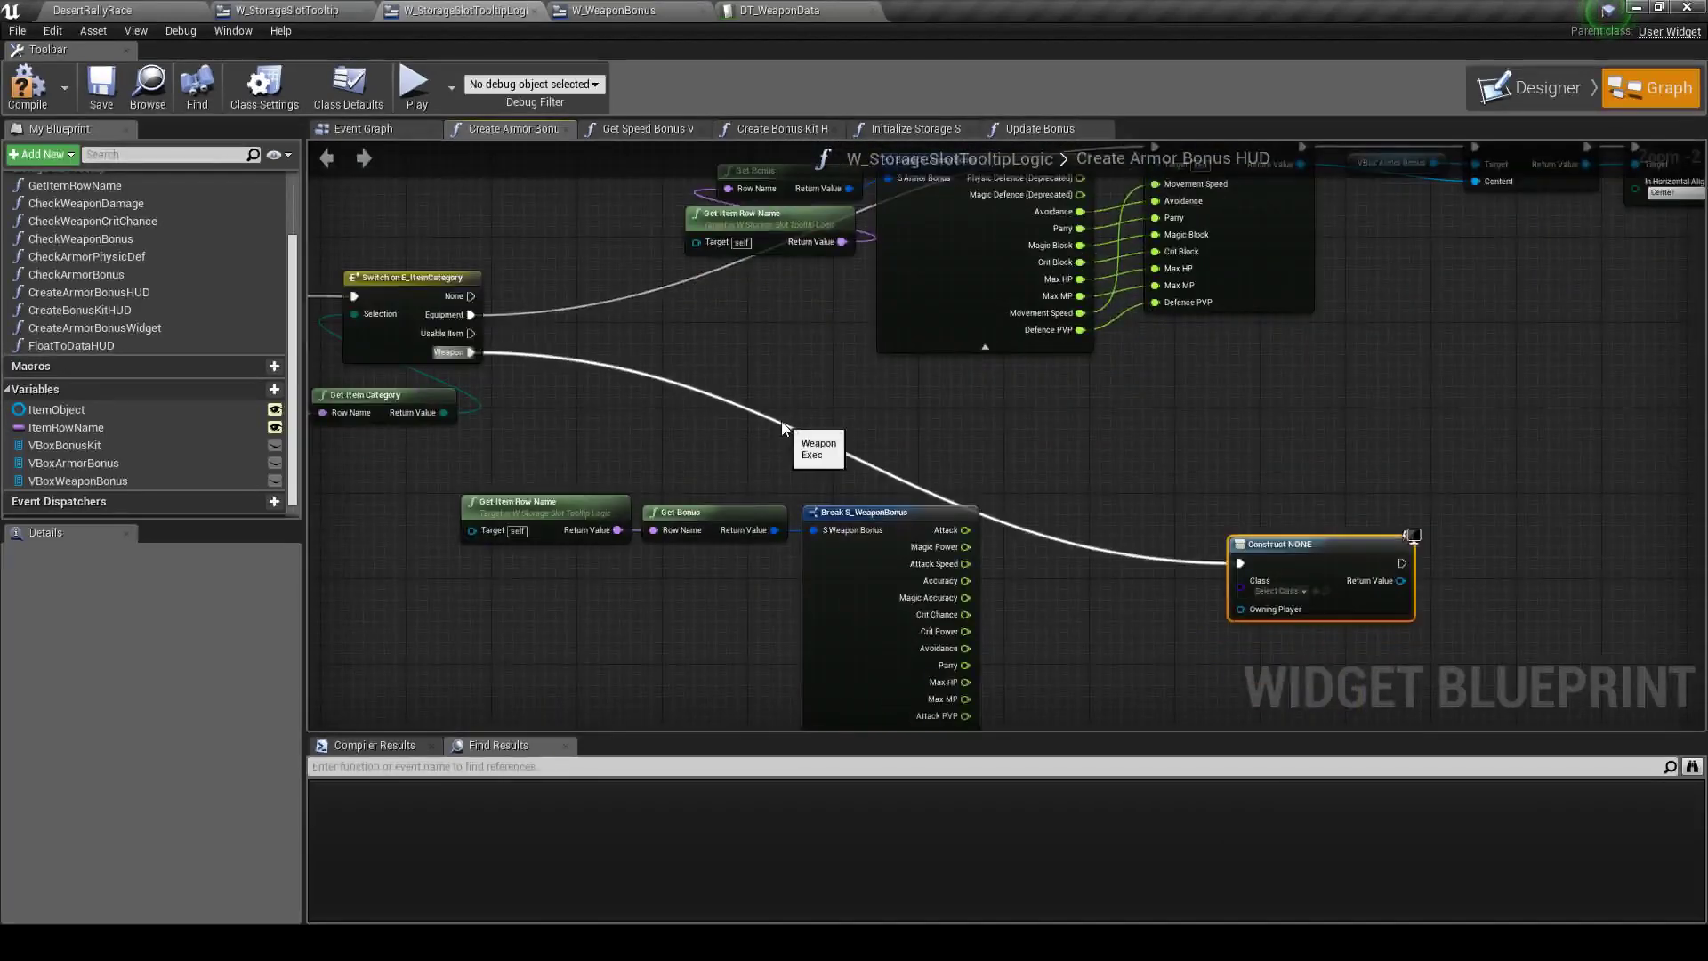
{"action": "scroll", "coordinate": [782, 428], "scroll_direction": "up", "scroll_amount": 2}
{"action": "right_click_drag", "start_coordinate": [1620, 647], "coordinate": [1269, 560]}
Set the new widget's Class to W_WeaponBonus and move the node further right
{"action": "left_click", "coordinate": [1125, 548]}
{"action": "type", "text": "weapon"}
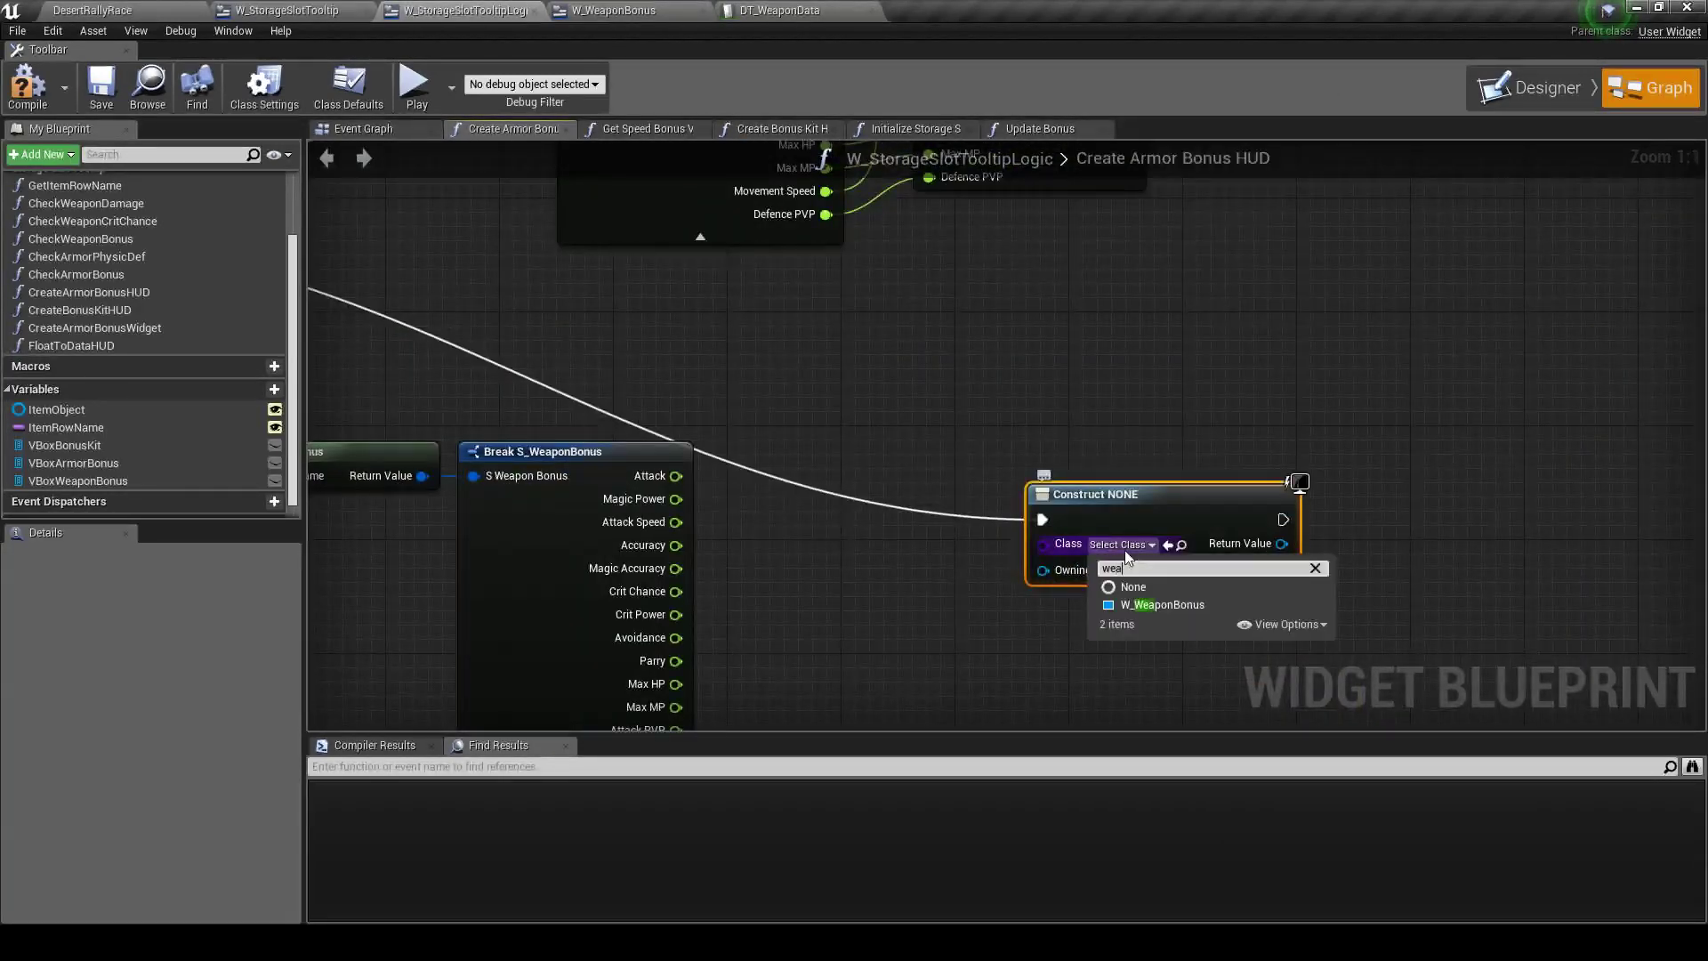
{"action": "left_click", "coordinate": [1168, 605]}
{"action": "scroll", "coordinate": [990, 466], "scroll_direction": "down", "scroll_amount": 3}
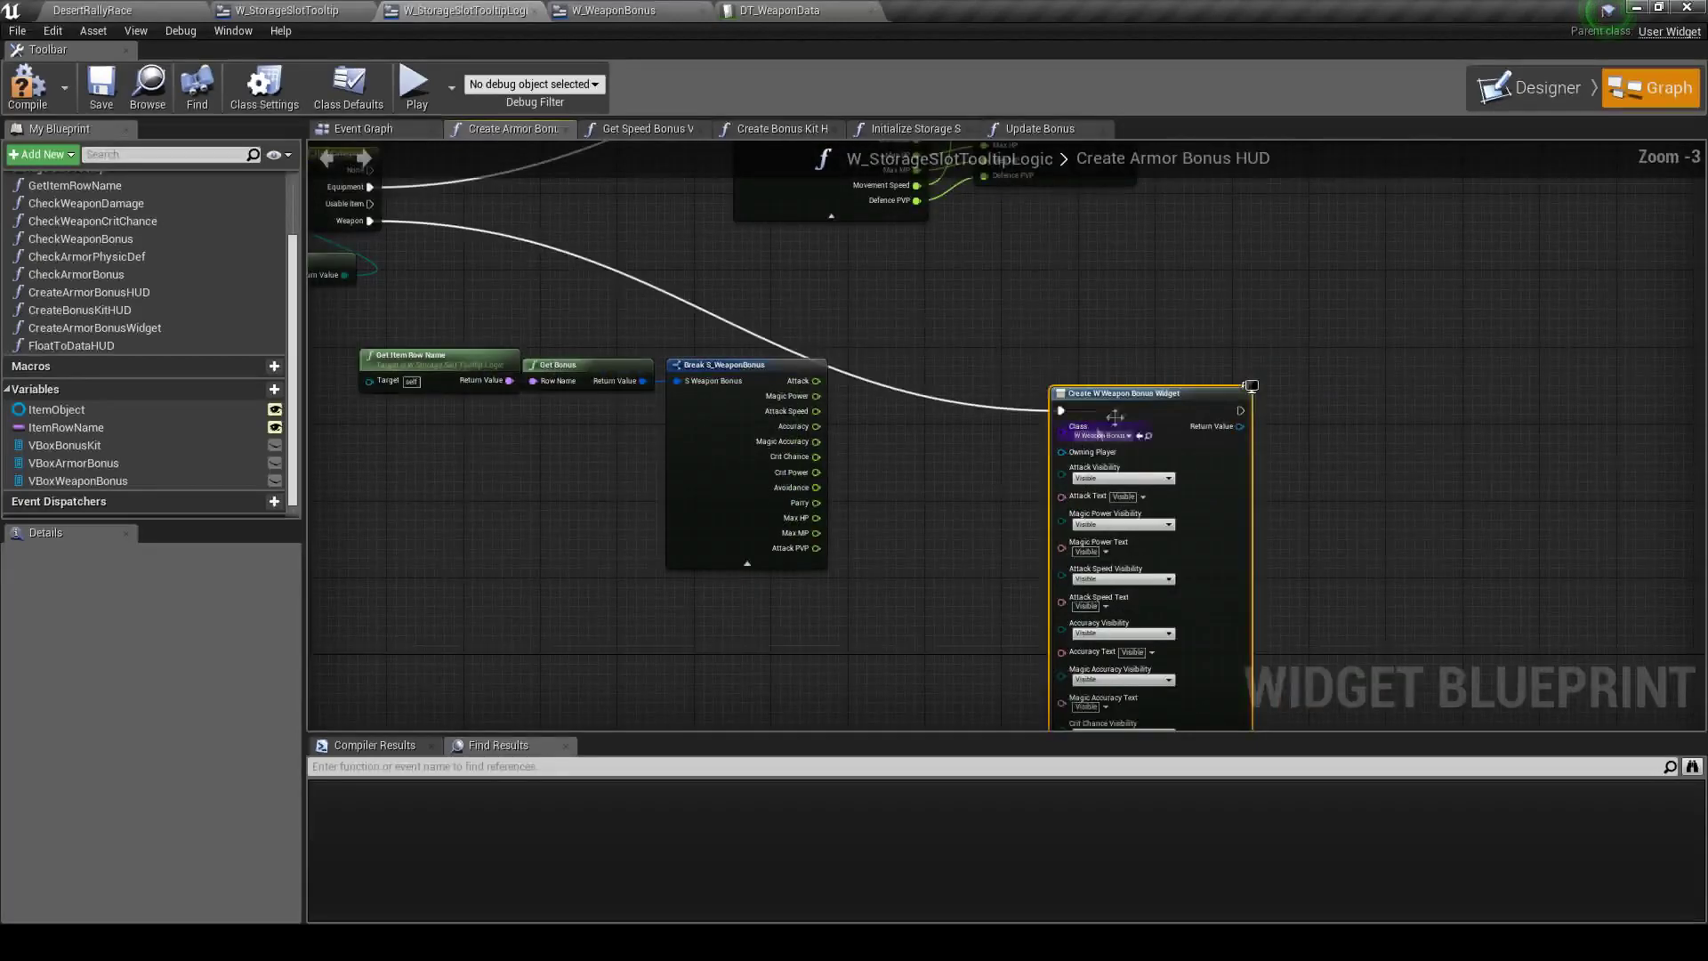
{"action": "left_click_drag", "start_coordinate": [1141, 341], "coordinate": [1239, 330]}
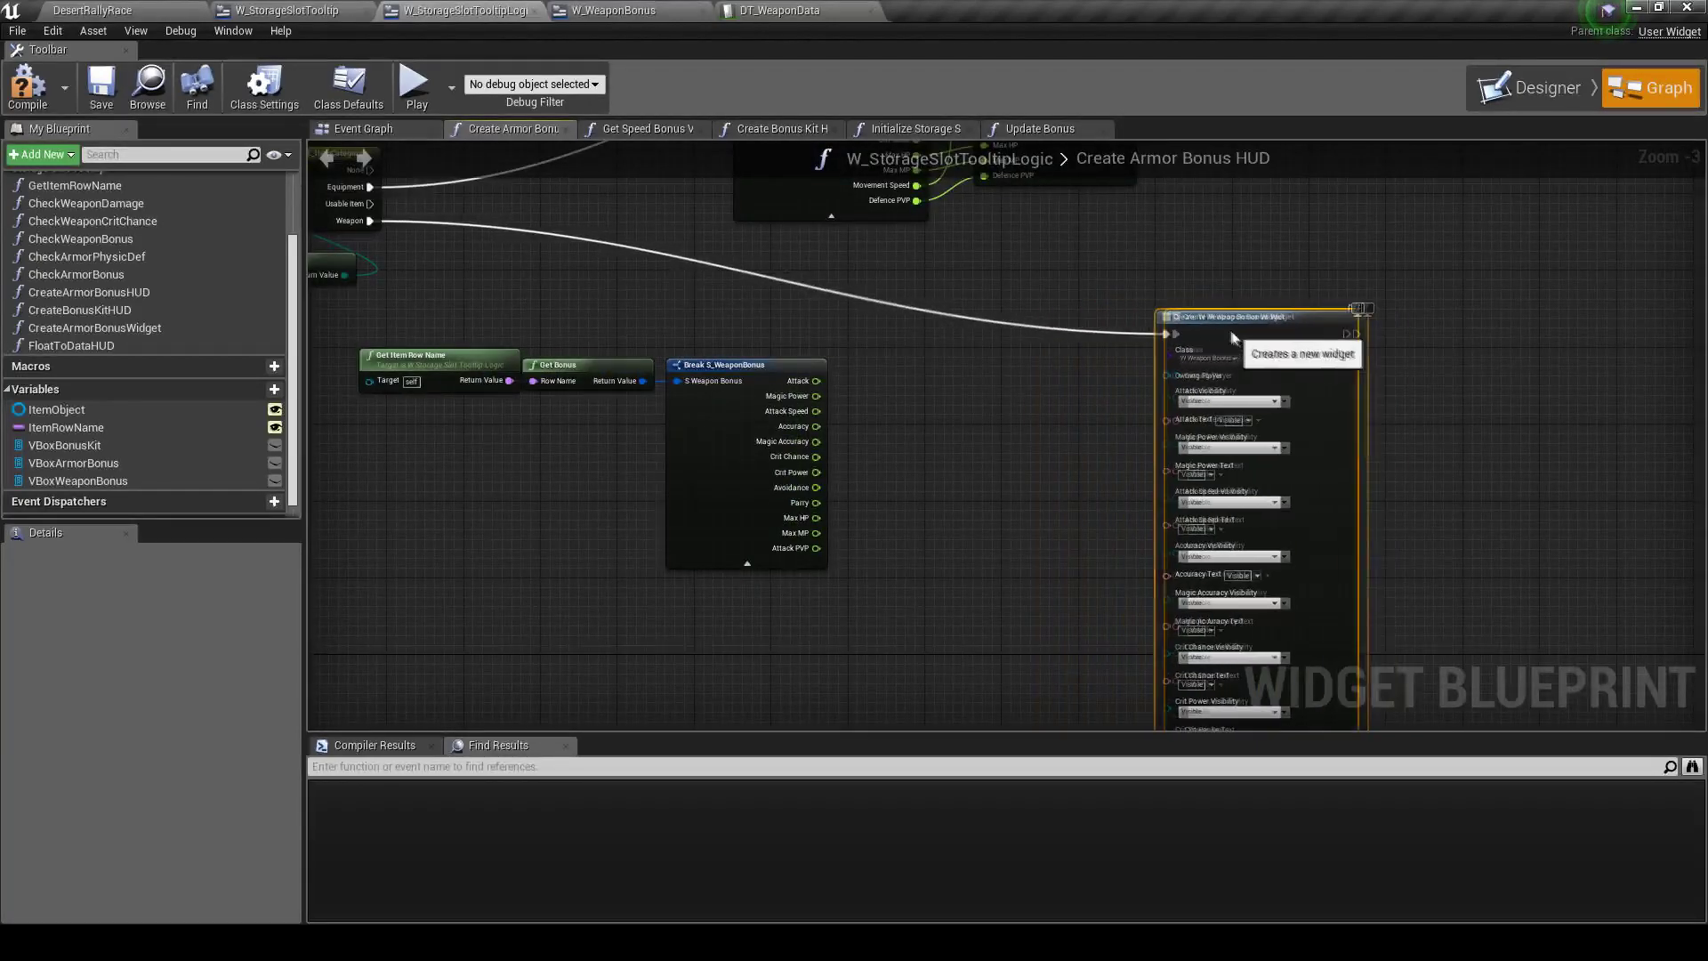
{"action": "scroll", "coordinate": [1071, 473], "scroll_direction": "up", "scroll_amount": 2}
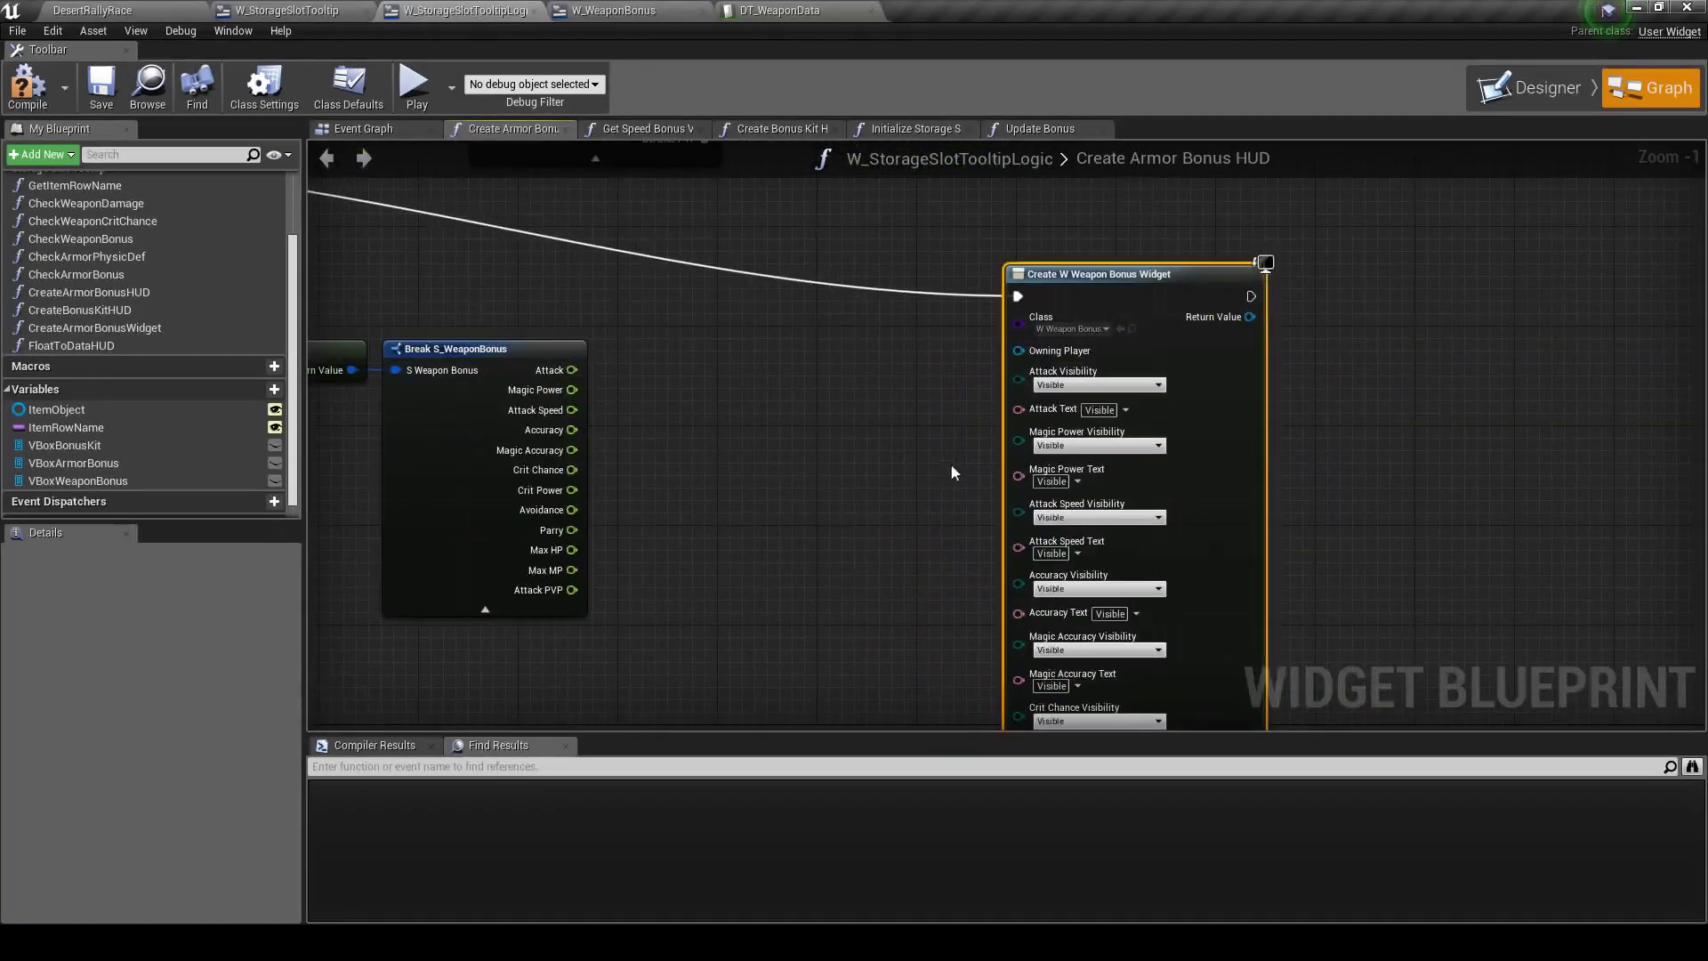
{"action": "left_click_drag", "start_coordinate": [1081, 307], "coordinate": [1143, 307]}
Drag the FloatToDataHUD function from My Blueprint into the graph
{"action": "left_click", "coordinate": [72, 345]}
{"action": "mouse_move", "coordinate": [71, 345]}
{"action": "left_mouse_down"}
{"action": "mouse_move", "coordinate": [747, 338]}
{"action": "mouse_move", "coordinate": [818, 299]}
{"action": "left_mouse_up"}
{"action": "right_click_drag", "start_coordinate": [877, 439], "coordinate": [847, 332]}
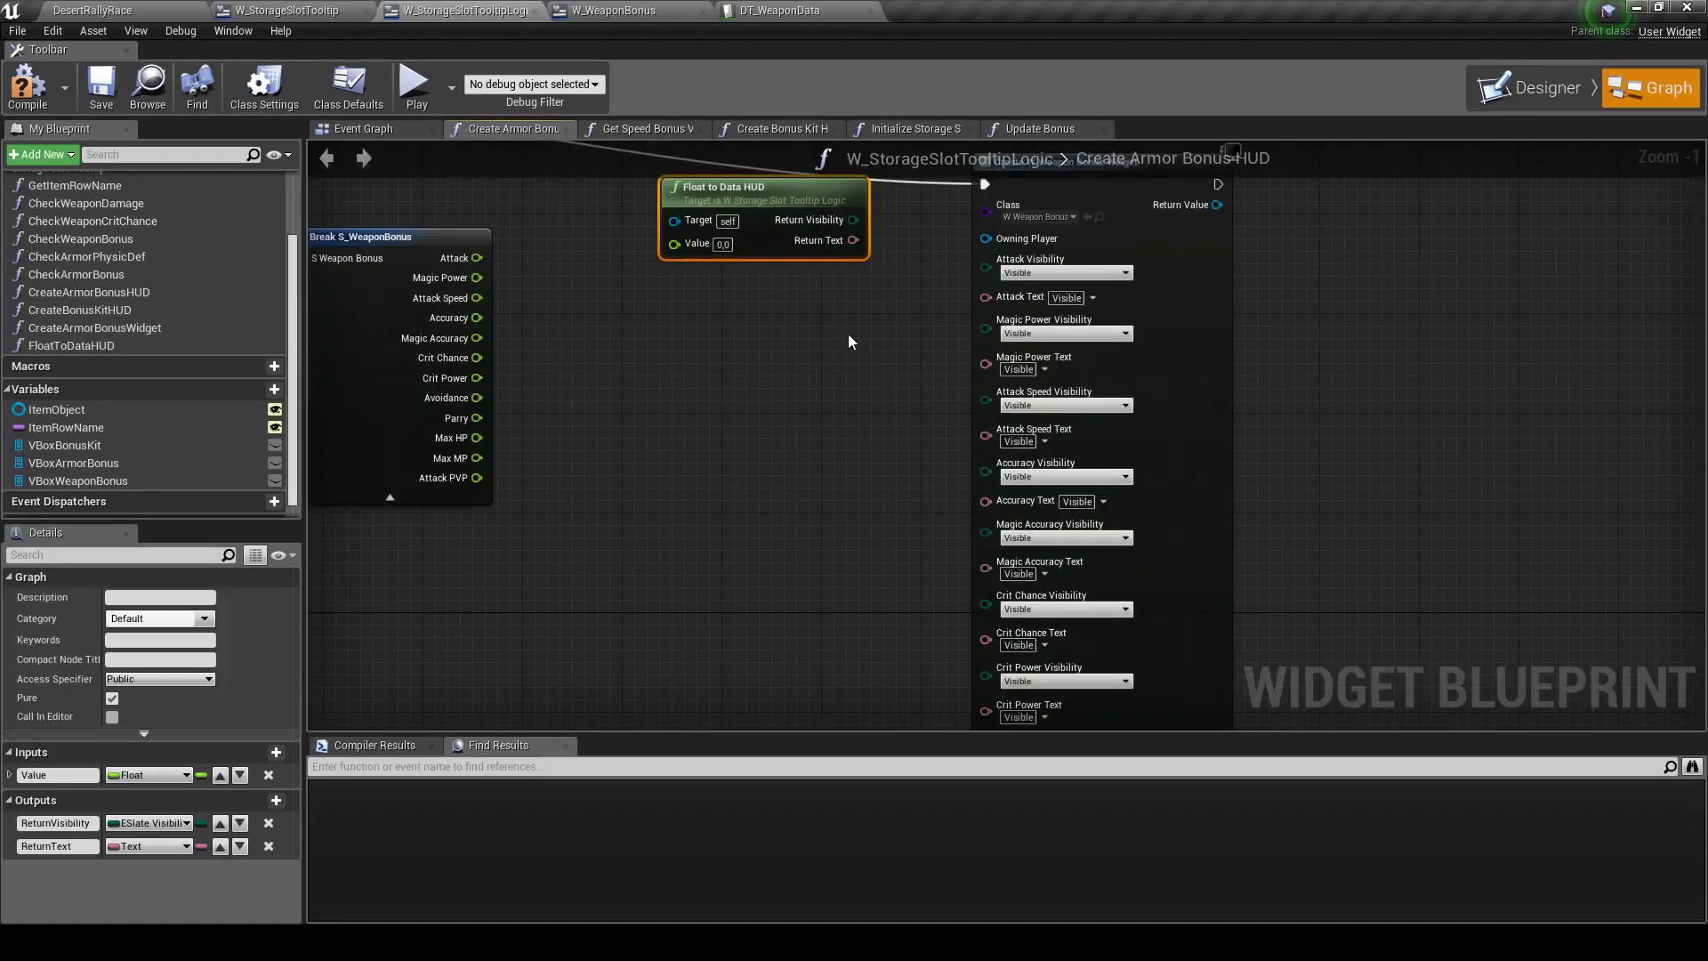
Make three Ctrl+W copies of Float to Data HUD, then begin wiring Return Visibility to Attack Visibility
{"action": "scroll", "coordinate": [847, 333], "scroll_direction": "down", "scroll_amount": 1}
{"action": "scroll", "coordinate": [909, 427], "scroll_direction": "down", "scroll_amount": 2}
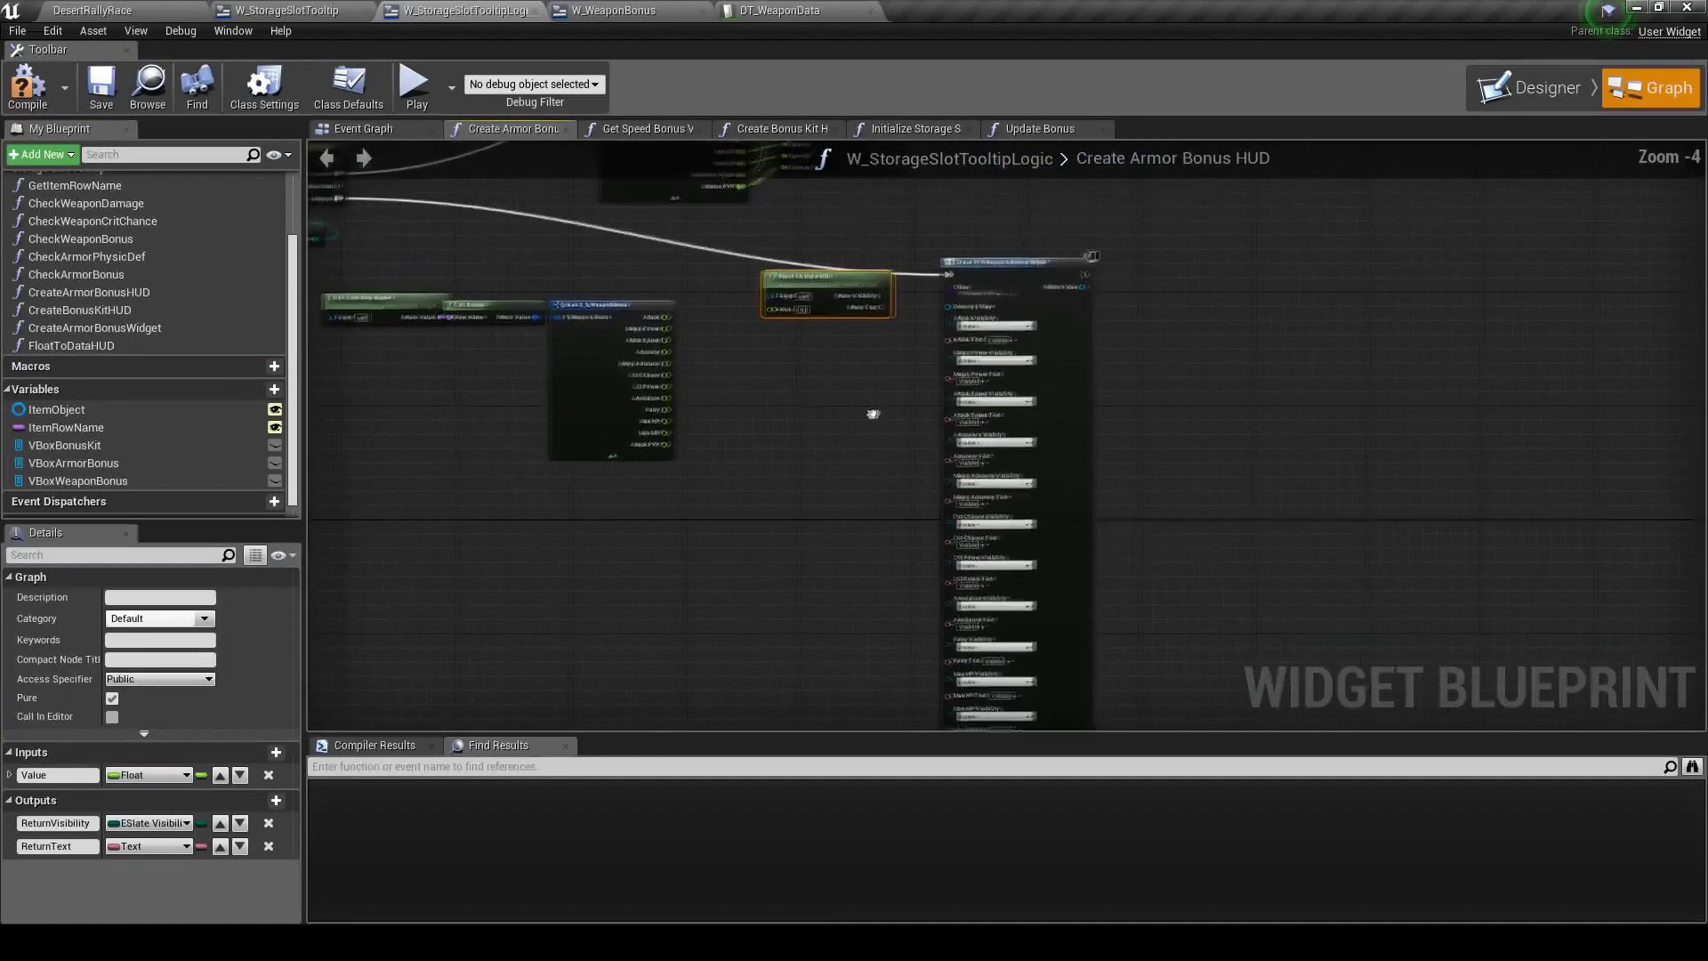
{"action": "right_click_drag", "start_coordinate": [908, 430], "coordinate": [861, 360]}
{"action": "scroll", "coordinate": [841, 329], "scroll_direction": "up", "scroll_amount": 1}
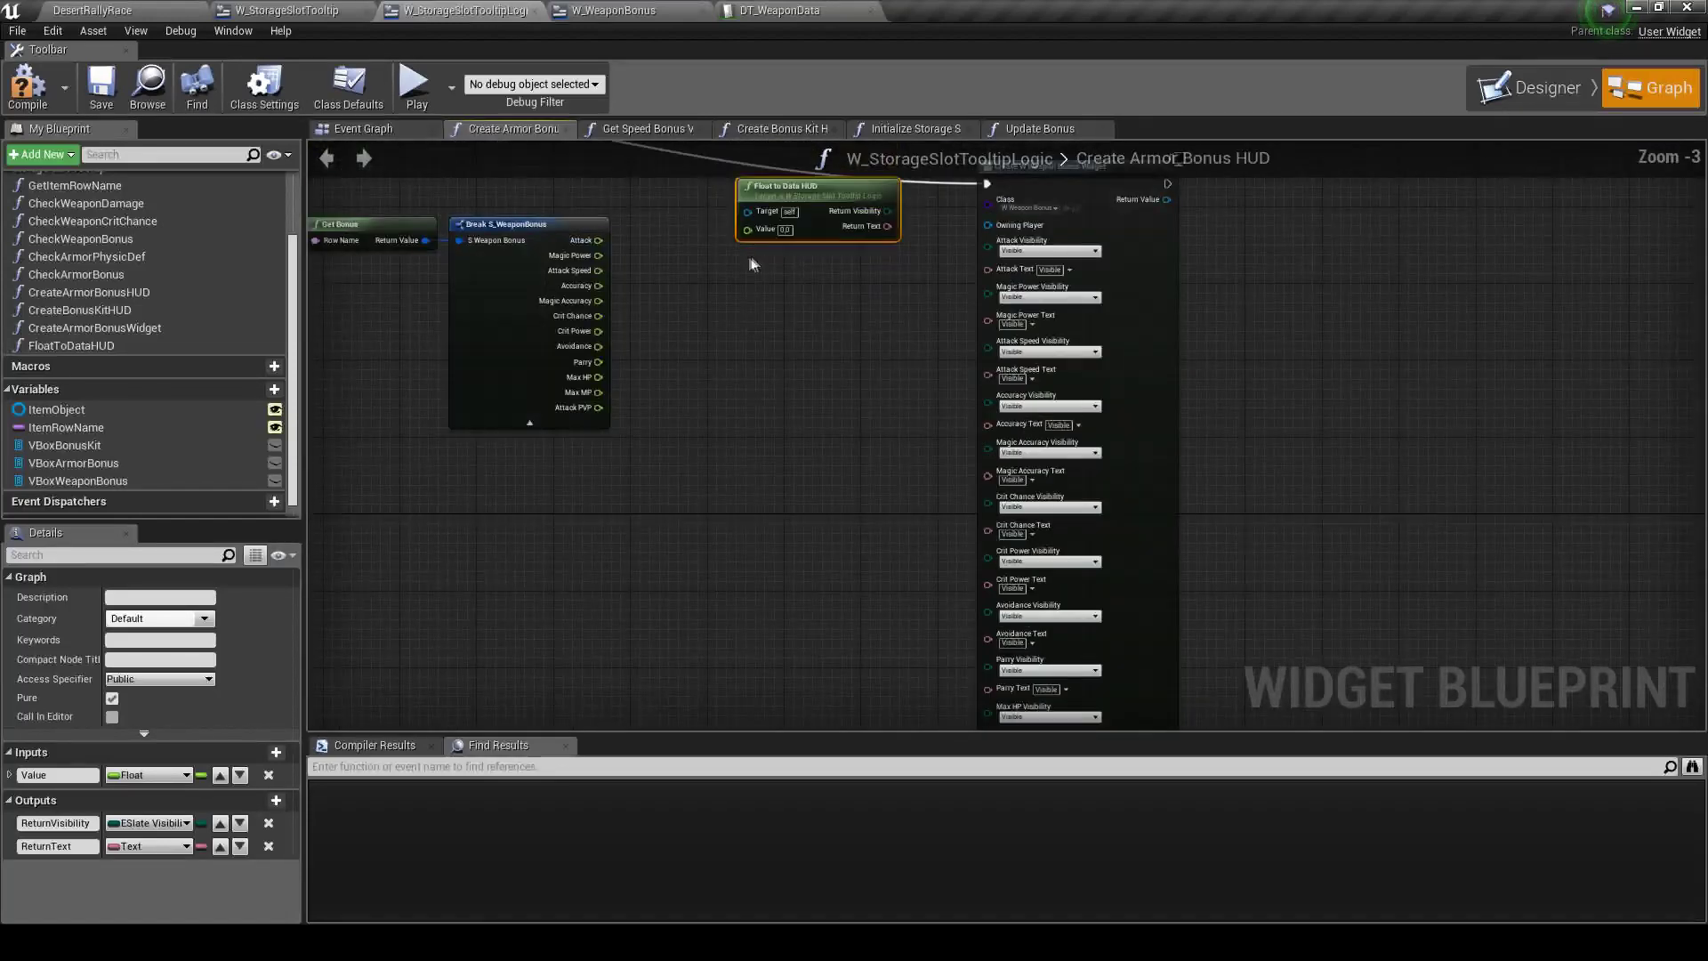
{"action": "key", "text": "ctrl+w"}
{"action": "key", "text": "ctrl+w"}
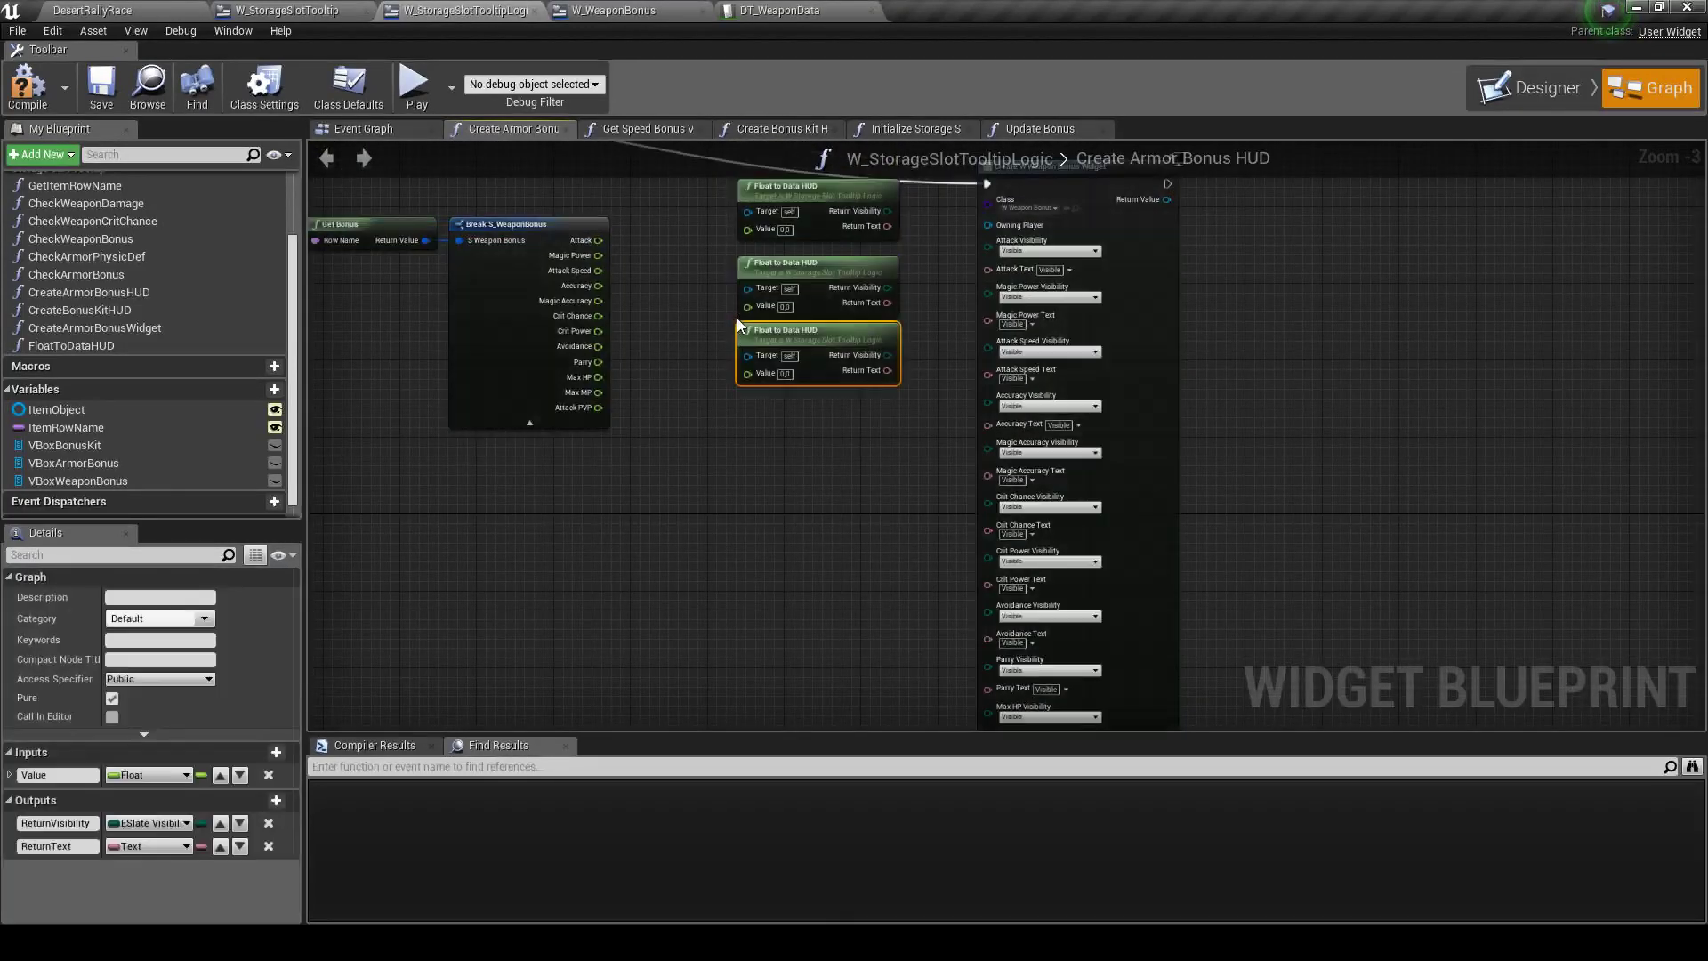
{"action": "key", "text": "ctrl+w"}
{"action": "key", "text": "ctrl+w"}
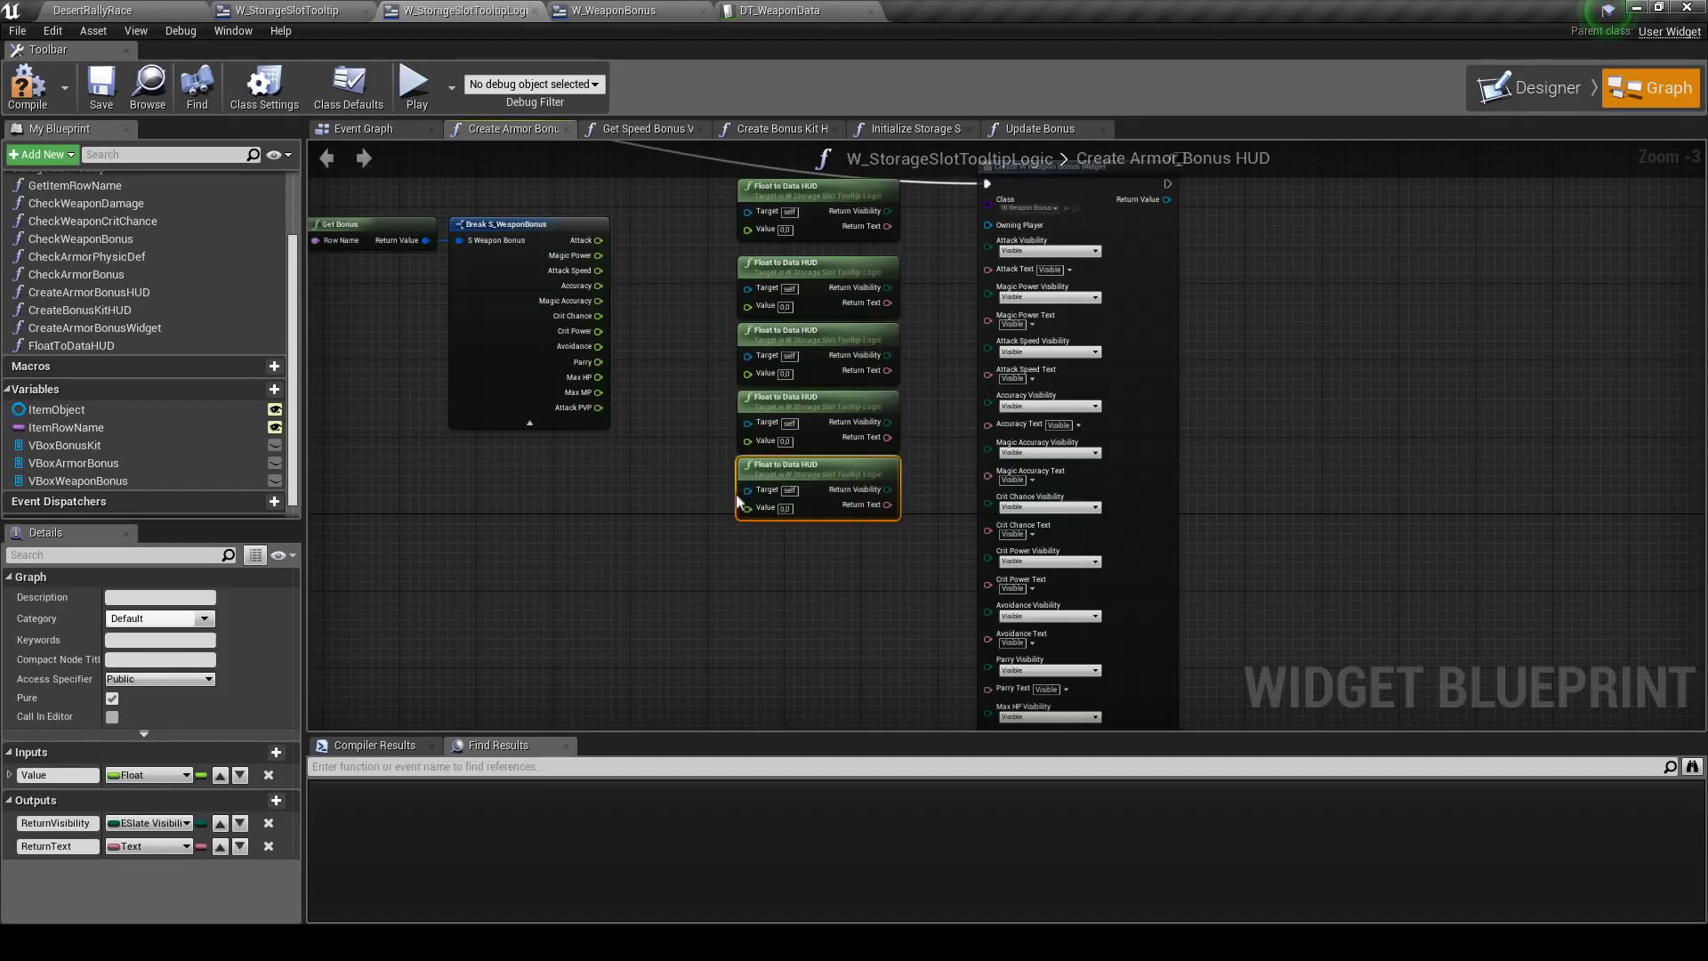
{"action": "right_click_drag", "start_coordinate": [740, 598], "coordinate": [728, 500]}
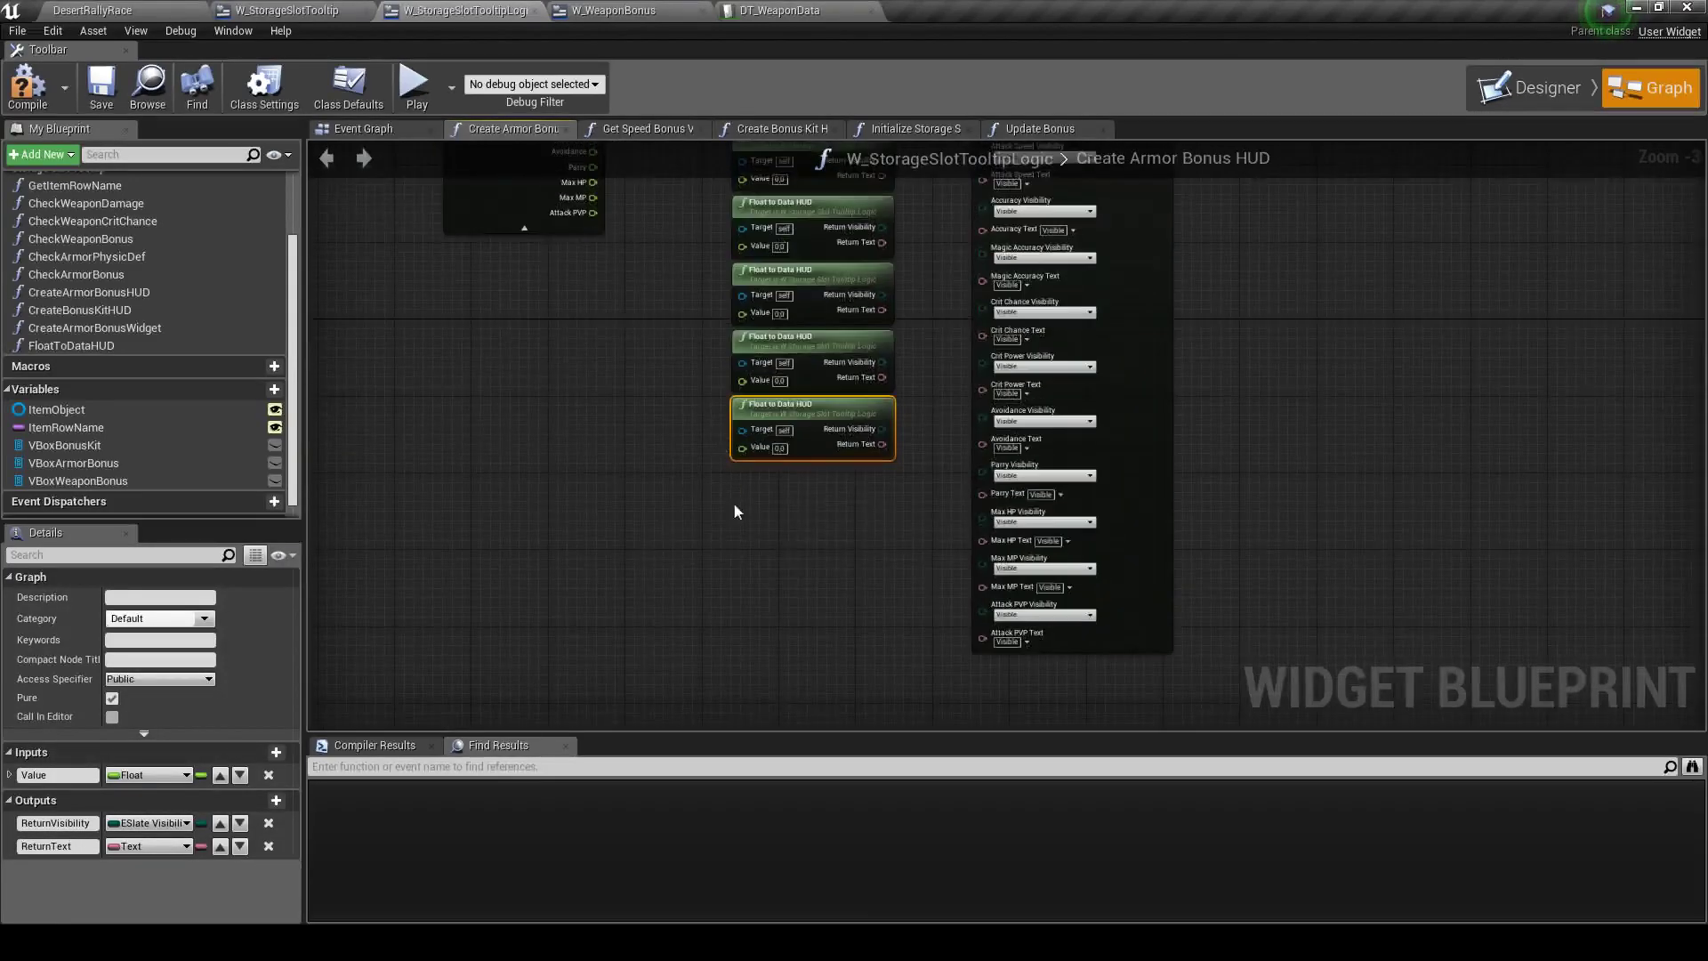
{"action": "key", "text": "ctrl+w"}
{"action": "key", "text": "ctrl+w"}
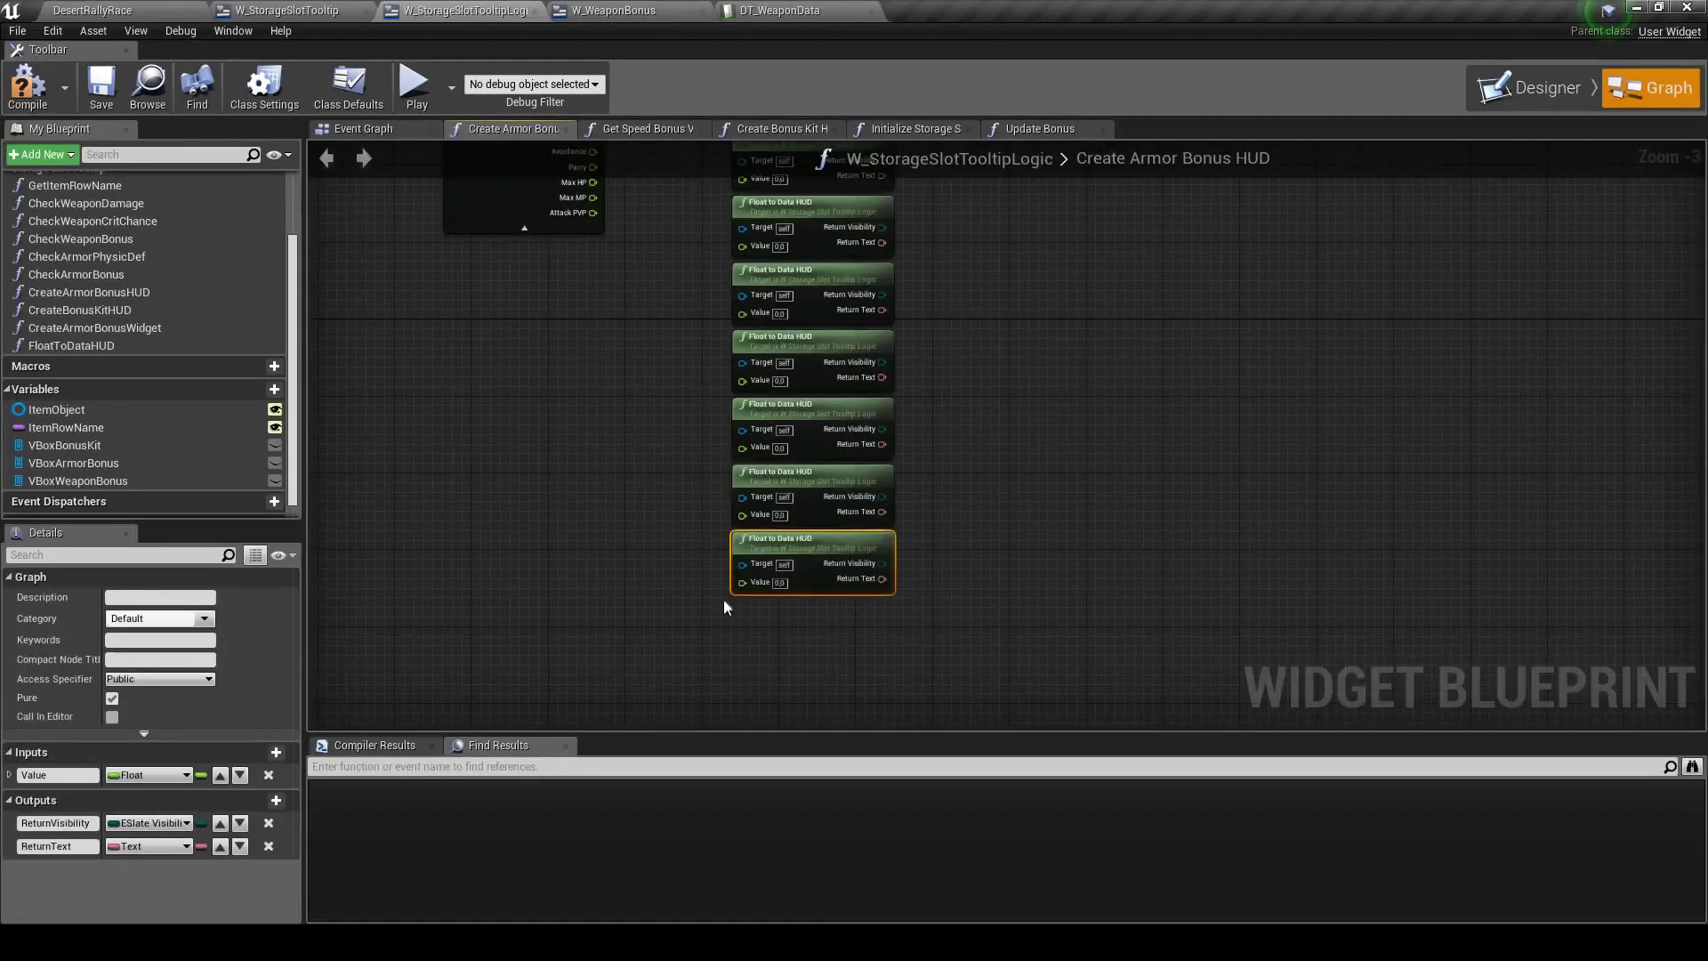
{"action": "scroll", "coordinate": [729, 569], "scroll_direction": "up", "scroll_amount": 3}
{"action": "mouse_move", "coordinate": [803, 337]}
{"action": "left_mouse_down"}
{"action": "mouse_move", "coordinate": [949, 394]}
{"action": "mouse_move", "coordinate": [936, 403]}
{"action": "mouse_move", "coordinate": [984, 389]}
{"action": "left_mouse_up"}
Wire Float to Data HUD Return Visibility and Return Text into Attack, Magic Power and Attack Speed pins
{"action": "left_click_drag", "start_coordinate": [828, 355], "coordinate": [983, 422]}
{"action": "right_click_drag", "start_coordinate": [852, 441], "coordinate": [860, 356]}
{"action": "left_click_drag", "start_coordinate": [835, 362], "coordinate": [991, 349]}
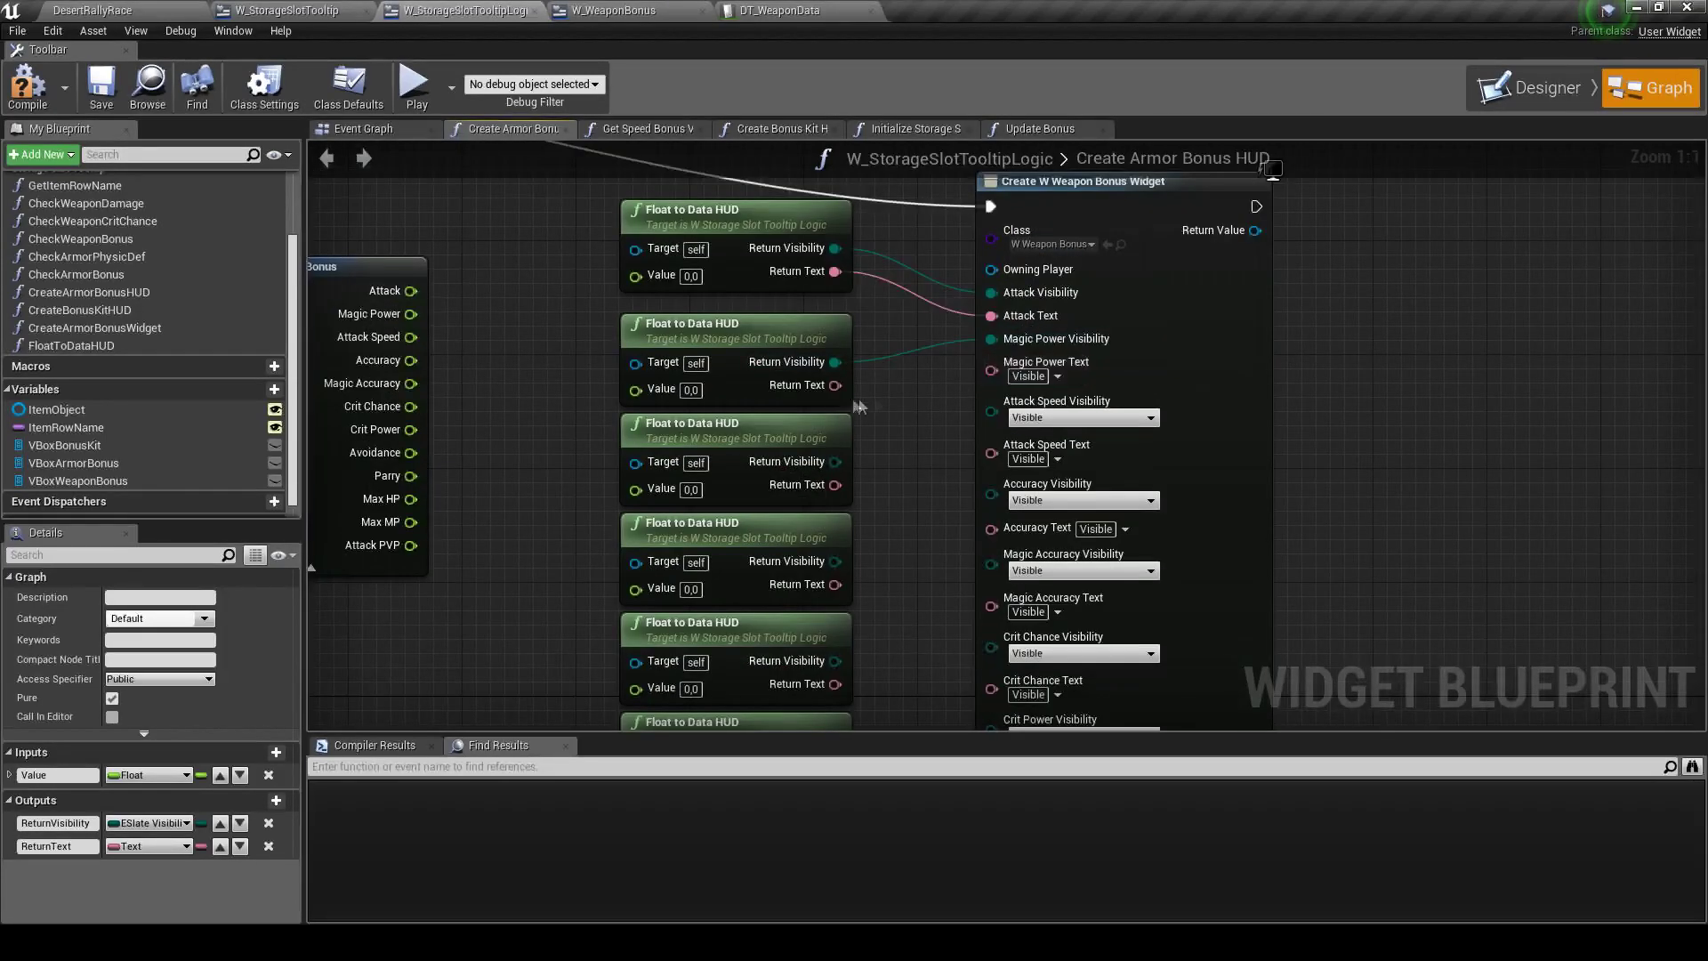
{"action": "left_click_drag", "start_coordinate": [834, 384], "coordinate": [1008, 373]}
{"action": "left_click_drag", "start_coordinate": [818, 338], "coordinate": [818, 310]}
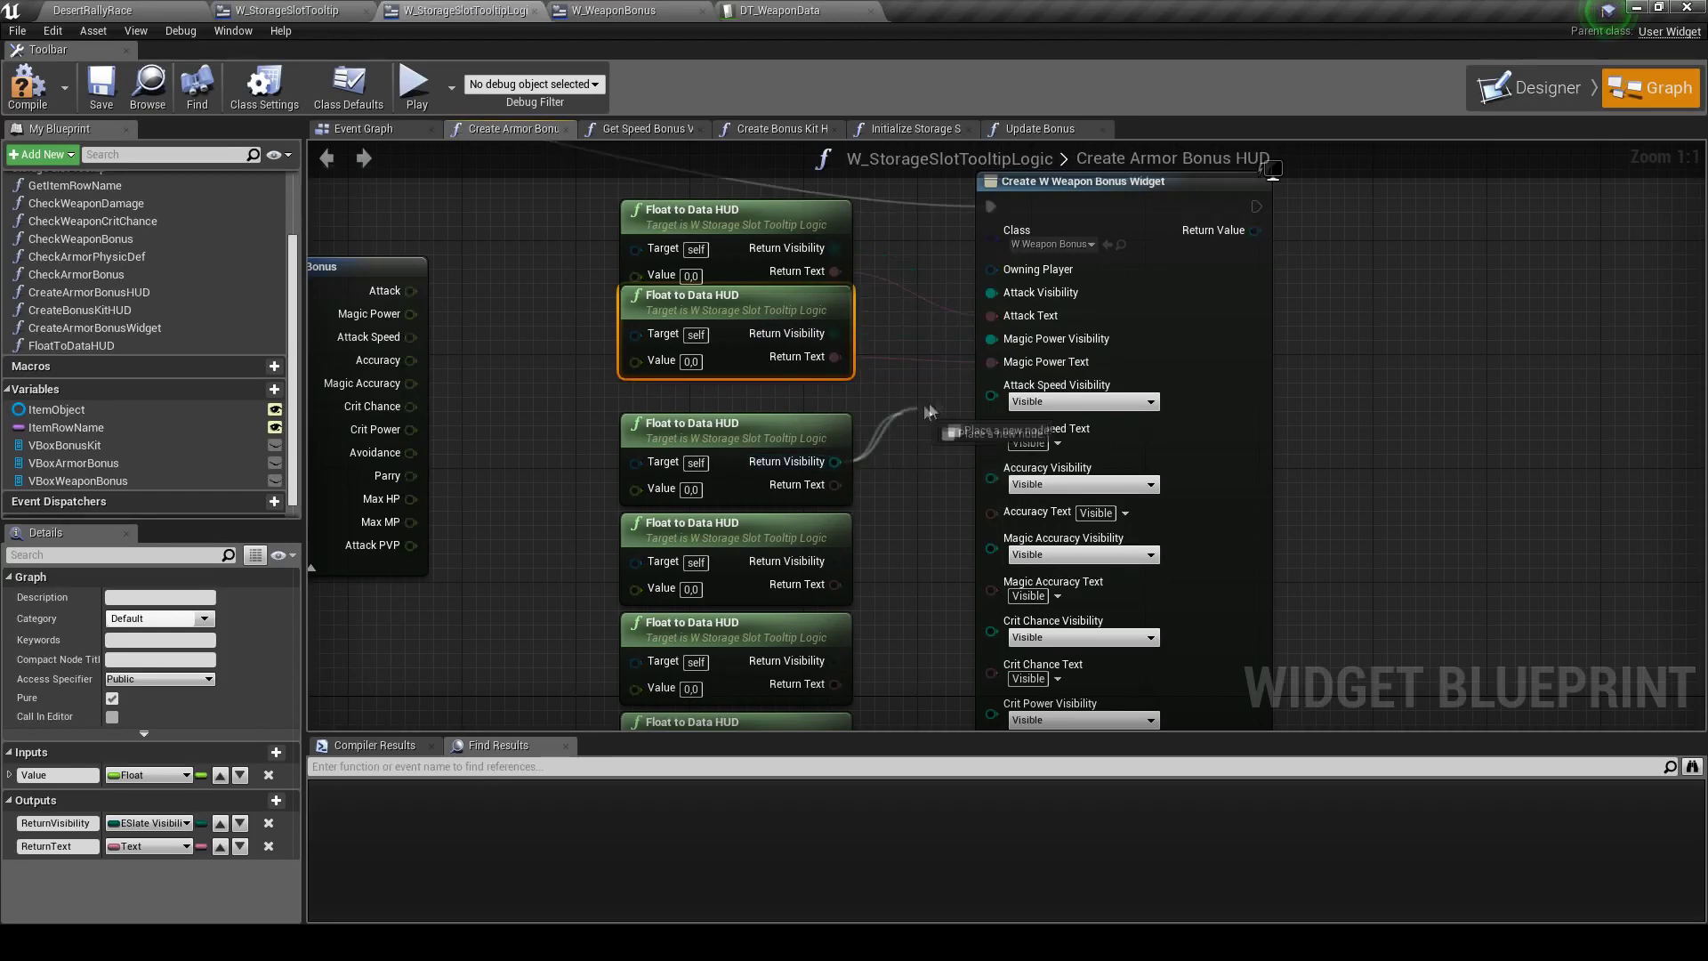
{"action": "left_click_drag", "start_coordinate": [834, 462], "coordinate": [991, 395]}
{"action": "left_click_drag", "start_coordinate": [835, 485], "coordinate": [991, 416]}
{"action": "left_click_drag", "start_coordinate": [828, 426], "coordinate": [827, 384]}
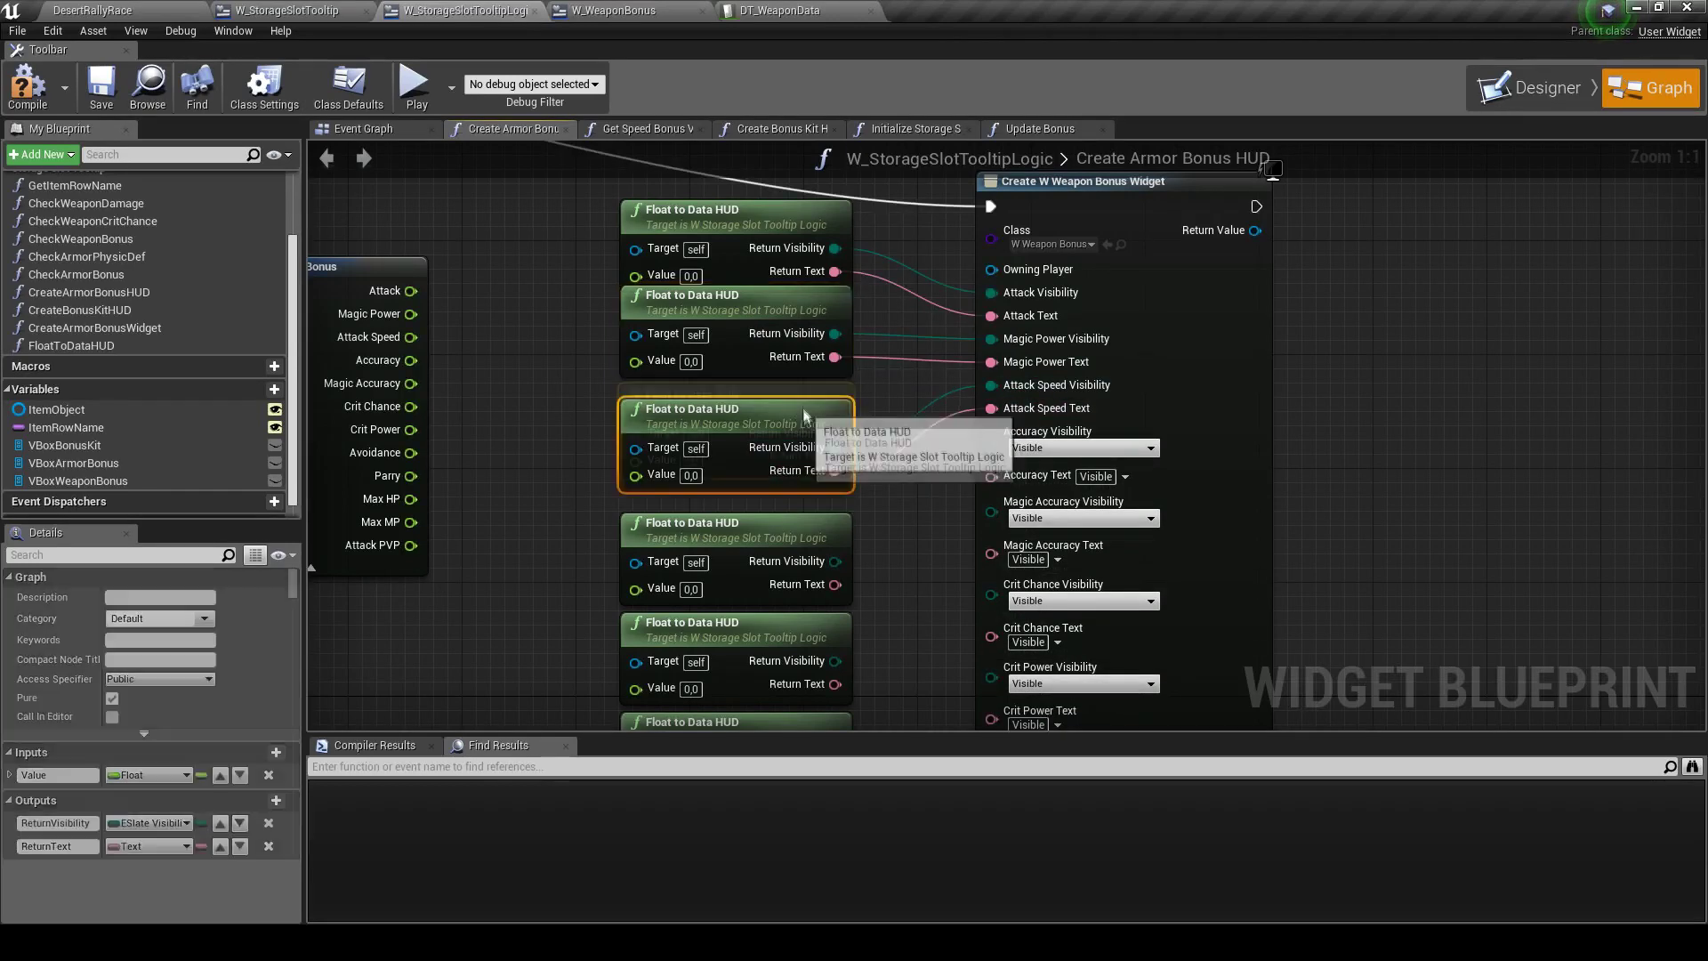
Wire the next converter nodes into Accuracy, Magic Accuracy and Crit Chance Visibility and Text
{"action": "right_click_drag", "start_coordinate": [859, 516], "coordinate": [859, 462]}
{"action": "left_click_drag", "start_coordinate": [837, 509], "coordinate": [994, 389]}
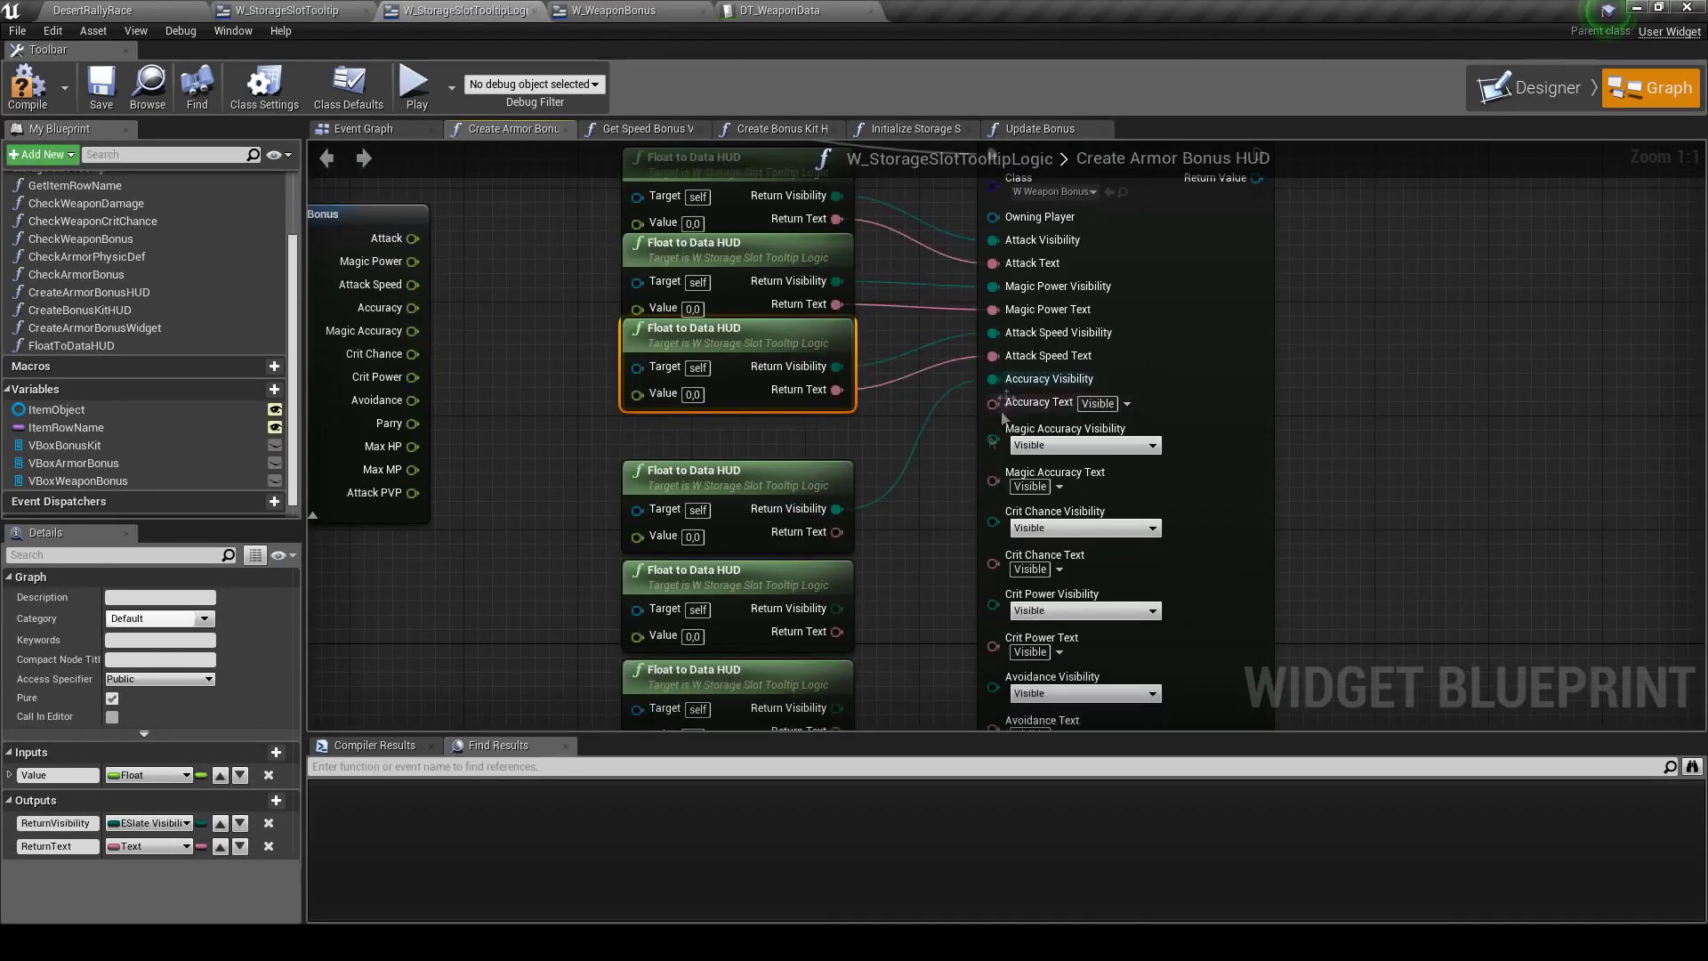
{"action": "mouse_move", "coordinate": [834, 532]}
{"action": "left_mouse_down"}
{"action": "mouse_move", "coordinate": [992, 403]}
{"action": "mouse_move", "coordinate": [836, 477]}
{"action": "left_mouse_up"}
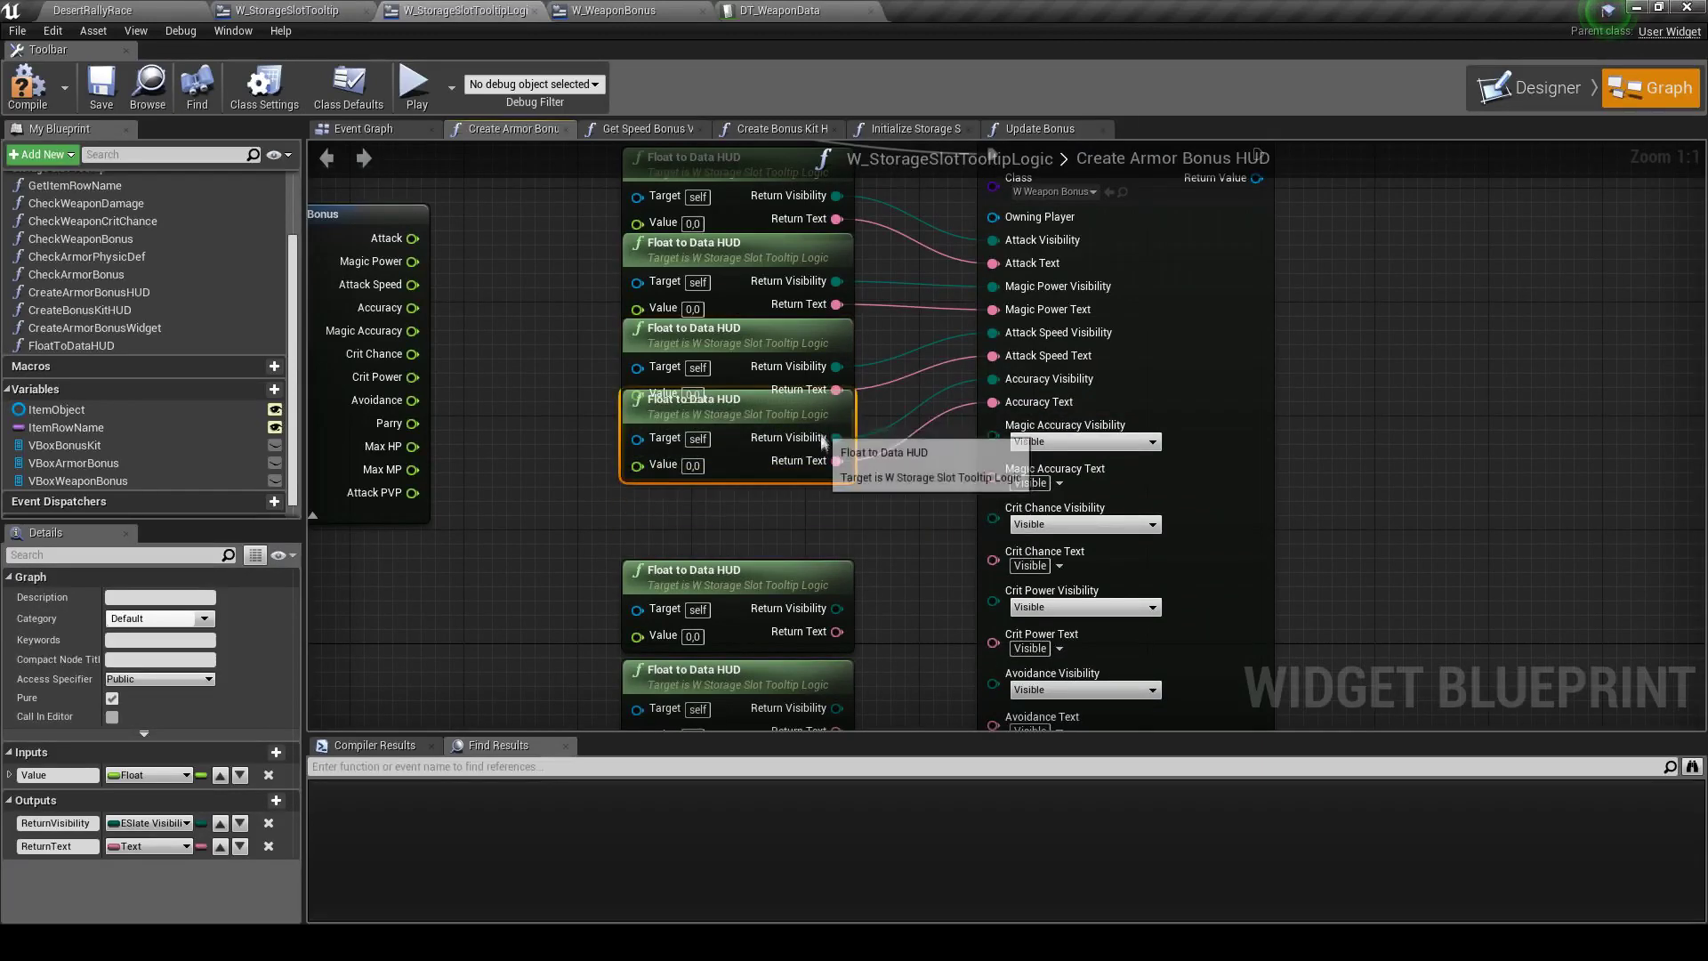
{"action": "right_click_drag", "start_coordinate": [836, 477], "coordinate": [829, 357]}
{"action": "mouse_move", "coordinate": [829, 488]}
{"action": "left_mouse_down"}
{"action": "mouse_move", "coordinate": [985, 305]}
{"action": "mouse_move", "coordinate": [988, 337]}
{"action": "left_mouse_up"}
{"action": "left_click_drag", "start_coordinate": [717, 452], "coordinate": [716, 380]}
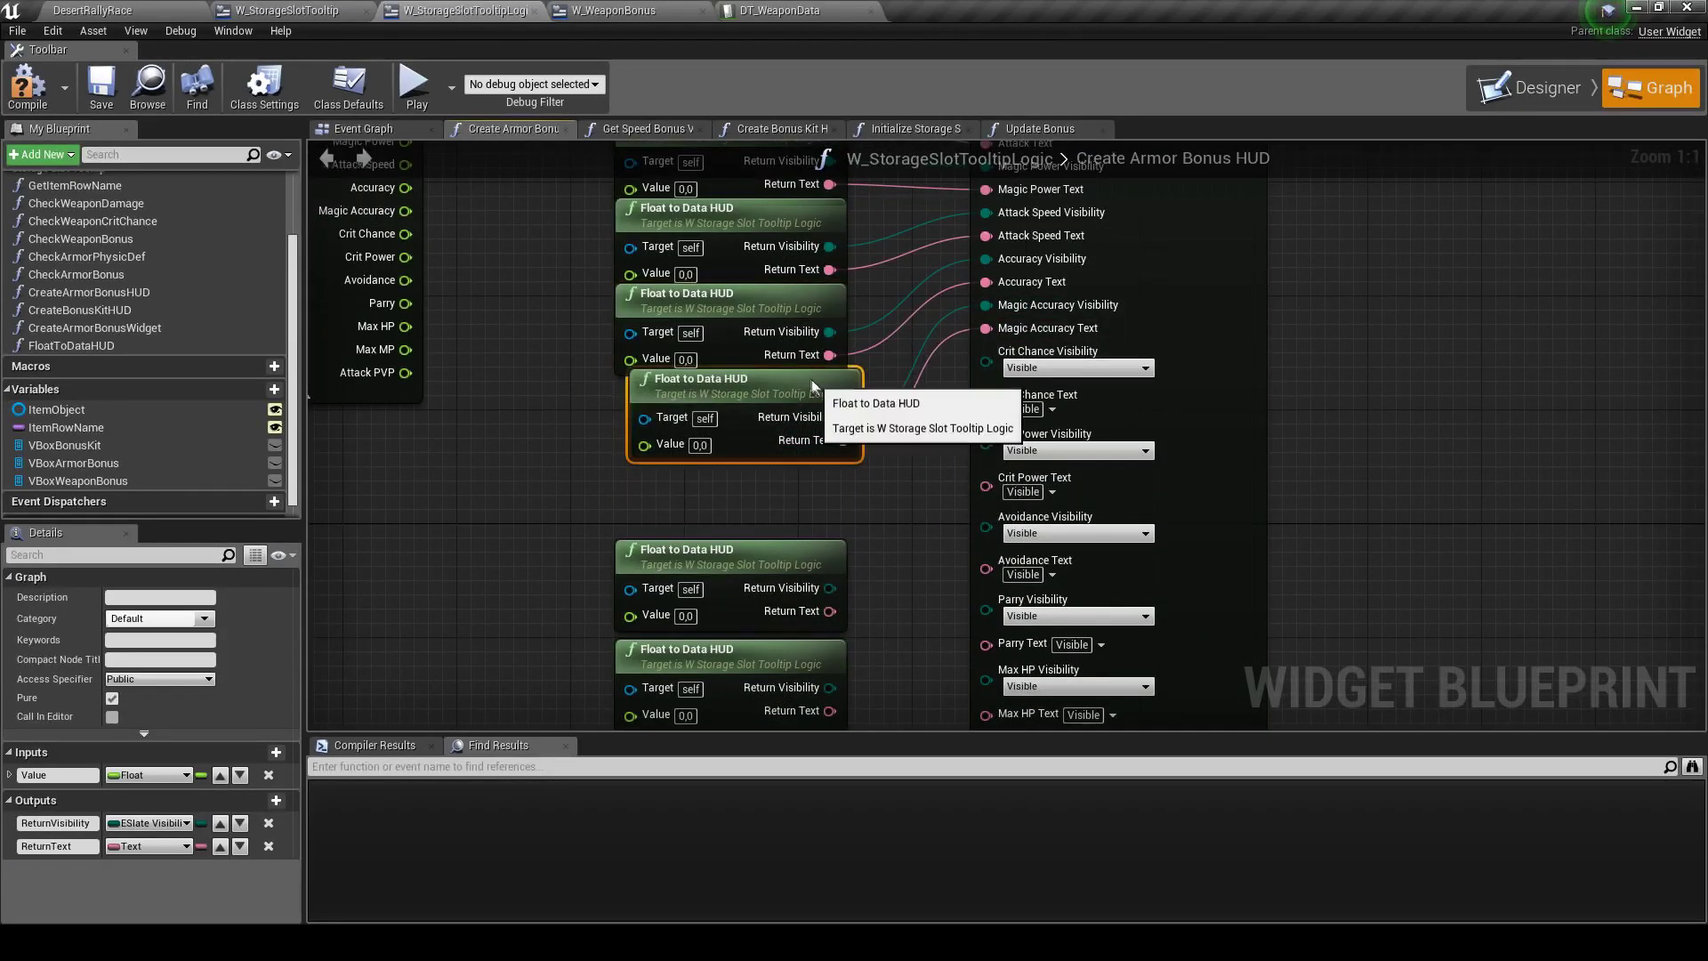
{"action": "right_click_drag", "start_coordinate": [793, 595], "coordinate": [794, 503]}
{"action": "left_click_drag", "start_coordinate": [1013, 306], "coordinate": [988, 268]}
{"action": "mouse_move", "coordinate": [831, 519]}
{"action": "left_mouse_down"}
{"action": "mouse_move", "coordinate": [925, 318]}
{"action": "mouse_move", "coordinate": [987, 290]}
{"action": "left_mouse_up"}
{"action": "left_click_drag", "start_coordinate": [712, 464], "coordinate": [712, 378]}
{"action": "right_click_drag", "start_coordinate": [621, 403], "coordinate": [643, 485]}
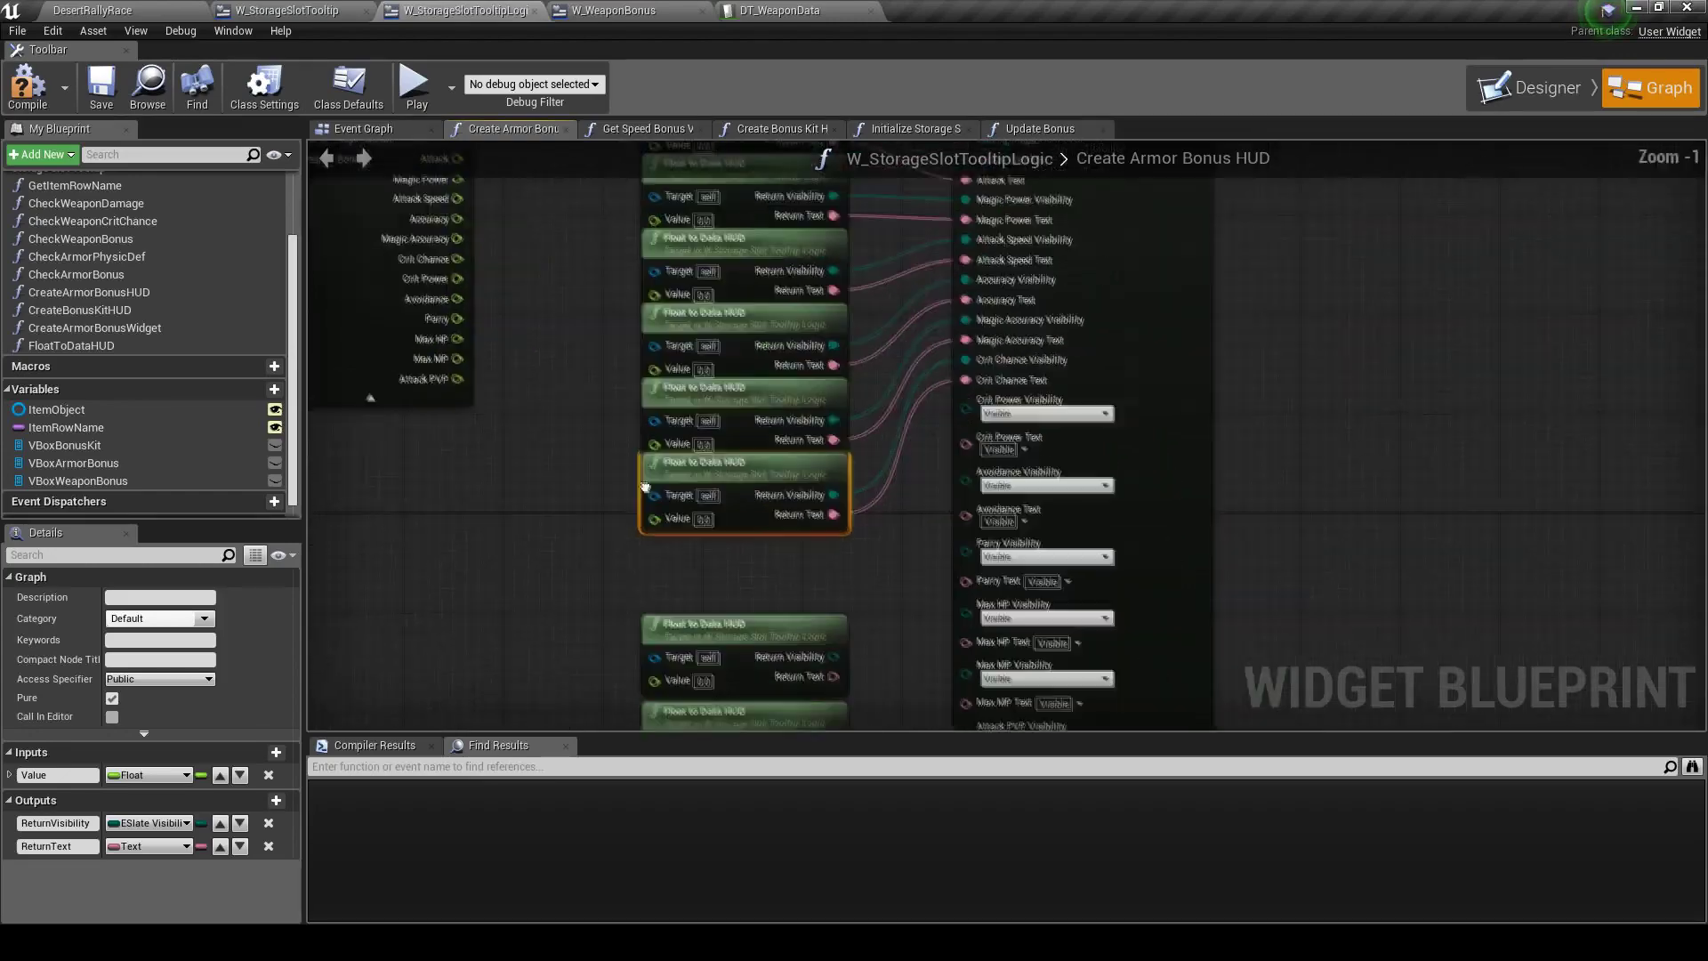
Stack the next converter nodes and wire them into Crit Power and Avoidance Visibility and Text
{"action": "scroll", "coordinate": [644, 485], "scroll_direction": "down", "scroll_amount": 2}
{"action": "right_click_drag", "start_coordinate": [837, 687], "coordinate": [752, 504]}
{"action": "scroll", "coordinate": [753, 504], "scroll_direction": "up", "scroll_amount": 2}
{"action": "mouse_move", "coordinate": [752, 505]}
{"action": "left_mouse_down"}
{"action": "mouse_move", "coordinate": [751, 401]}
{"action": "mouse_move", "coordinate": [733, 405]}
{"action": "left_mouse_up"}
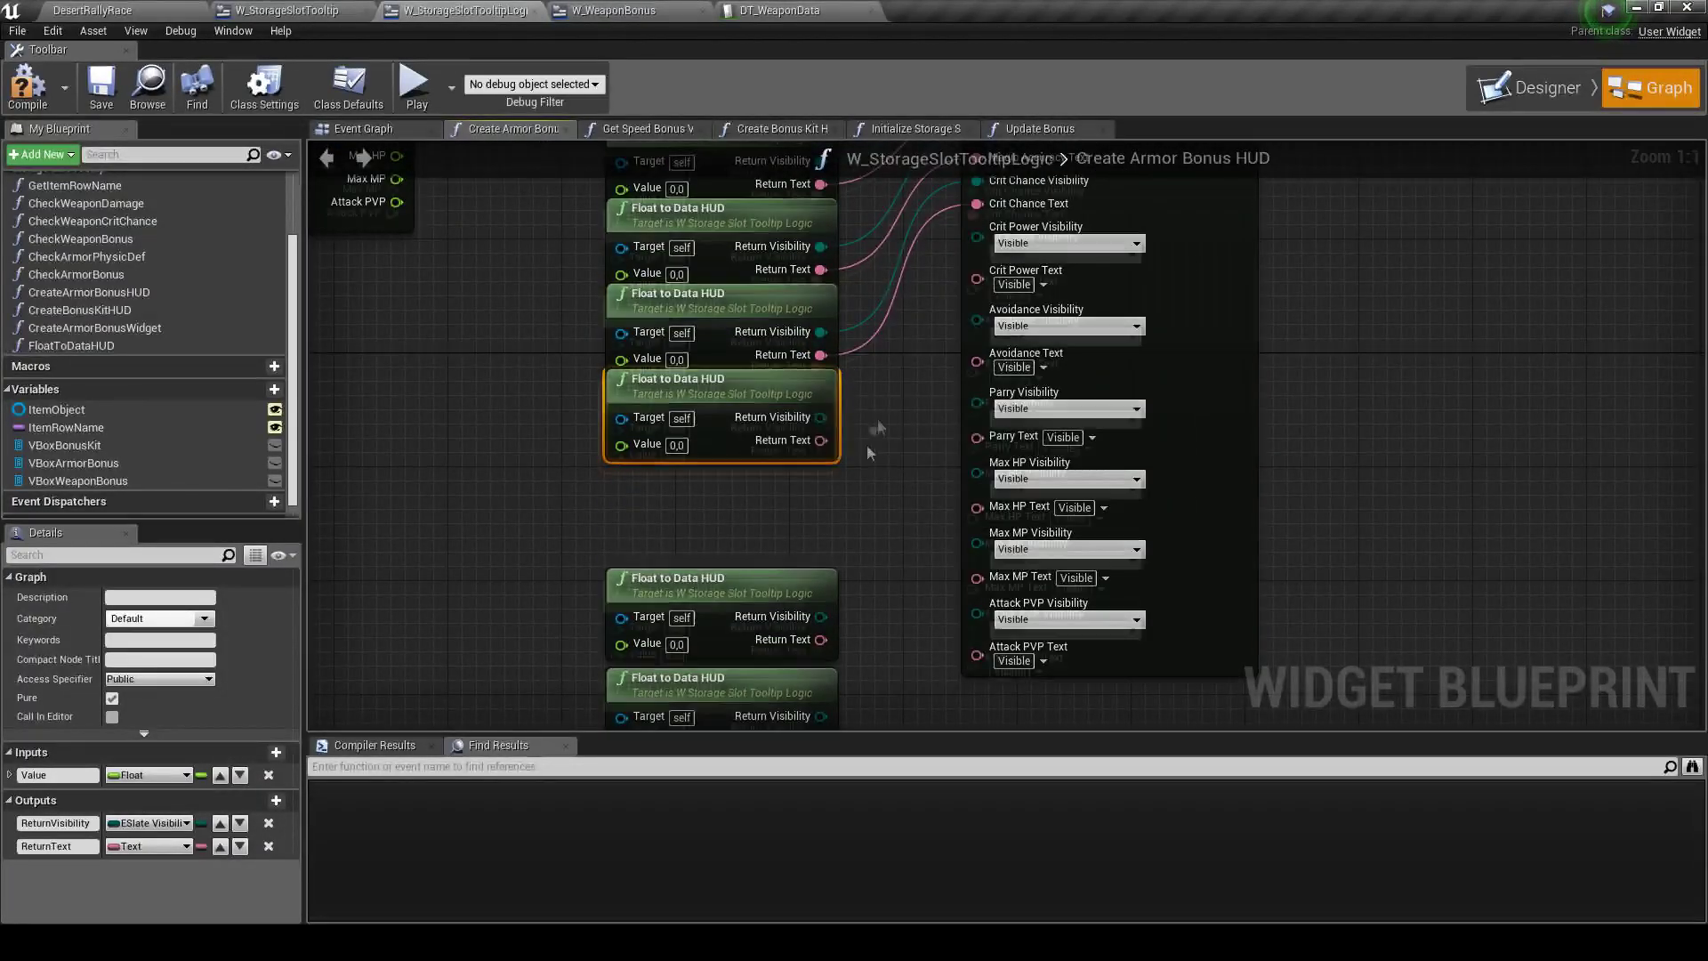
{"action": "right_click_drag", "start_coordinate": [827, 431], "coordinate": [786, 549]}
{"action": "left_click_drag", "start_coordinate": [898, 379], "coordinate": [936, 355]}
{"action": "left_click_drag", "start_coordinate": [780, 558], "coordinate": [937, 376]}
{"action": "scroll", "coordinate": [889, 444], "scroll_direction": "down", "scroll_amount": 1}
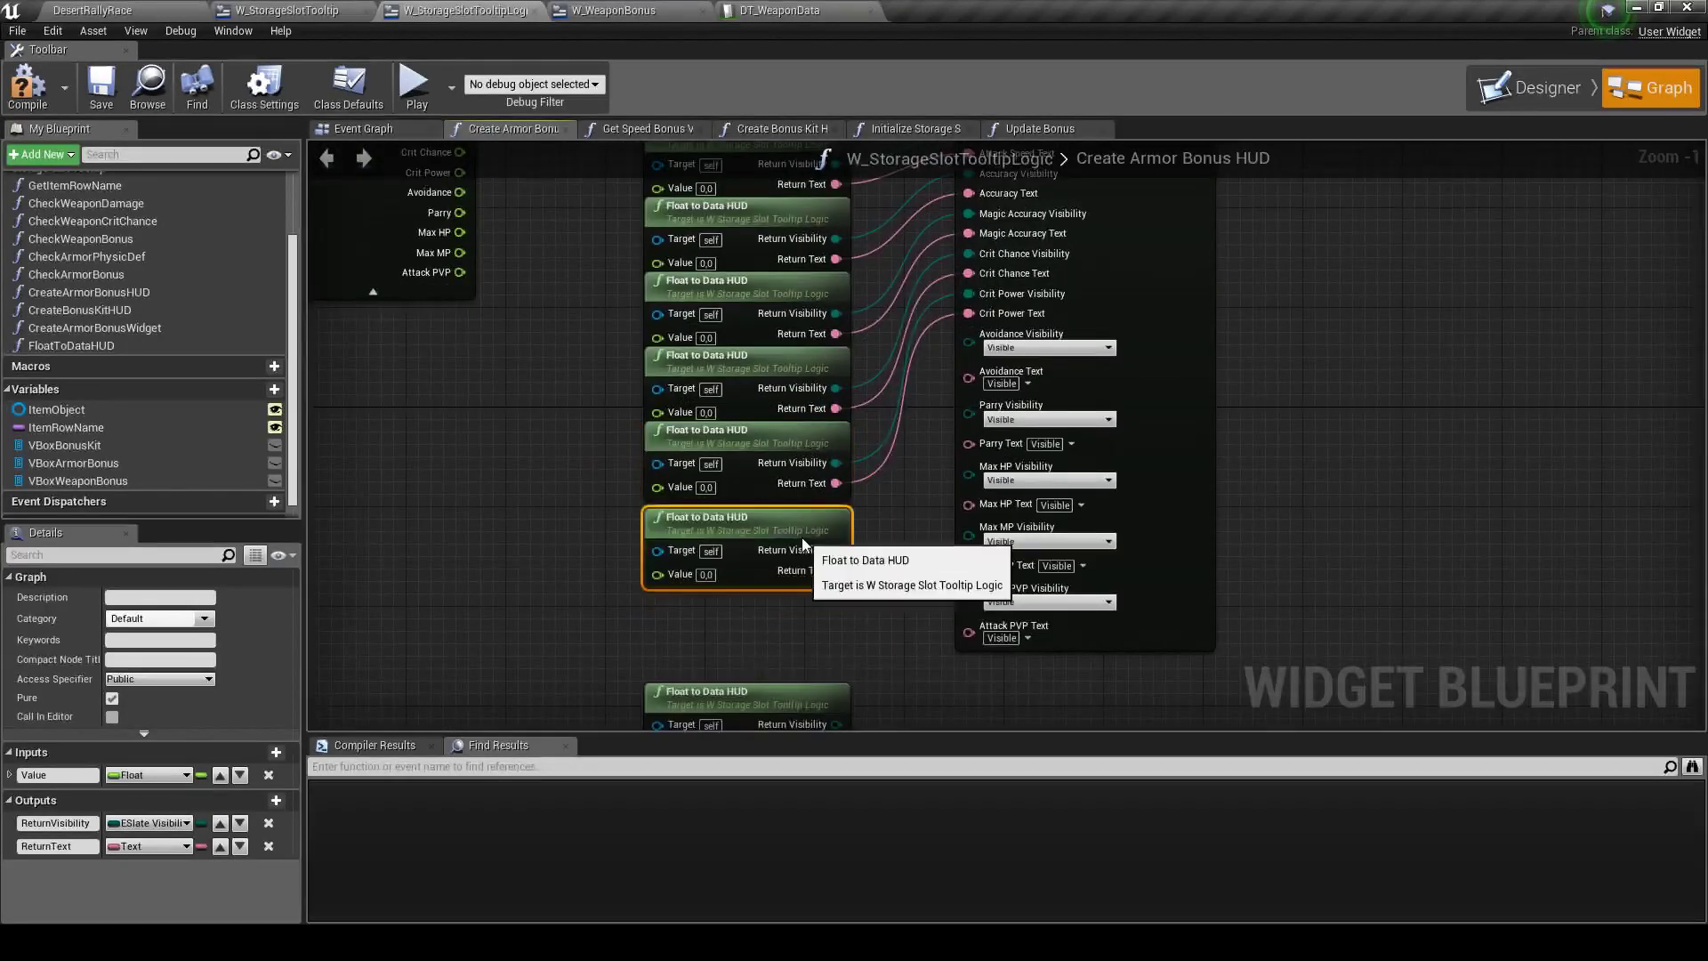
{"action": "left_click_drag", "start_coordinate": [803, 545], "coordinate": [804, 532]}
{"action": "left_click_drag", "start_coordinate": [836, 537], "coordinate": [887, 474]}
{"action": "left_click_drag", "start_coordinate": [990, 347], "coordinate": [970, 344]}
{"action": "left_click_drag", "start_coordinate": [836, 558], "coordinate": [969, 378]}
Move the lower converter node up and wire it into Parry Visibility
{"action": "right_click_drag", "start_coordinate": [827, 691], "coordinate": [836, 623]}
{"action": "mouse_move", "coordinate": [836, 623]}
{"action": "left_mouse_down"}
{"action": "mouse_move", "coordinate": [836, 511]}
{"action": "mouse_move", "coordinate": [848, 544]}
{"action": "left_mouse_up"}
{"action": "left_click_drag", "start_coordinate": [998, 310], "coordinate": [979, 325]}
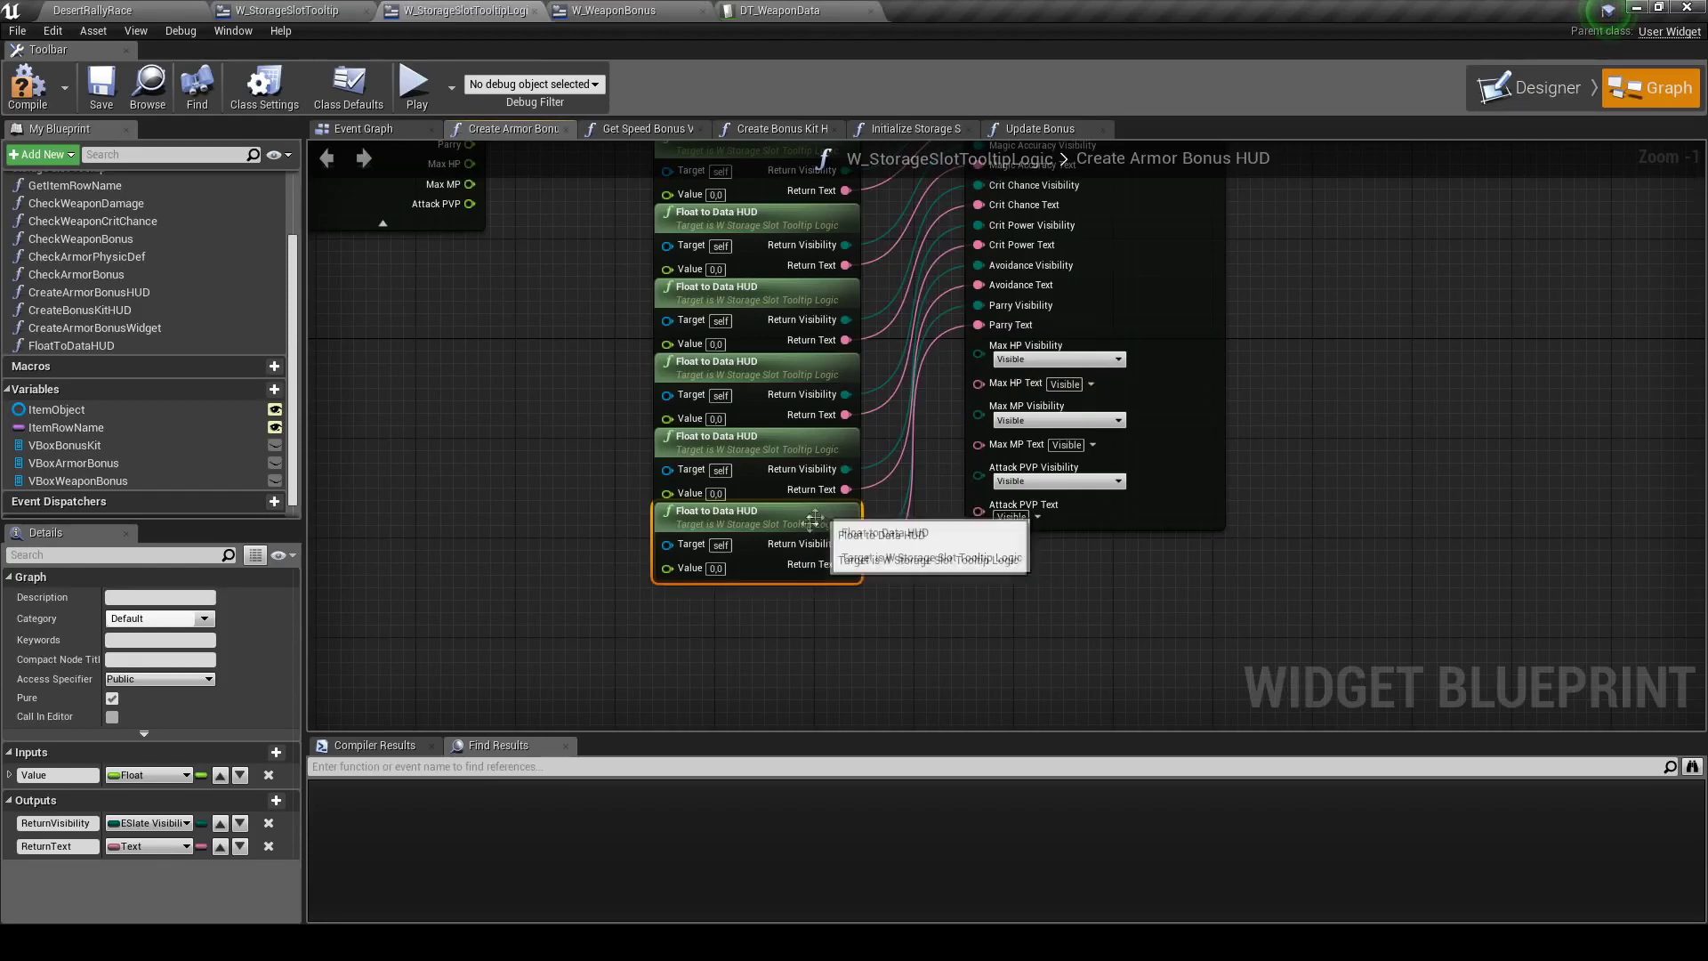
{"action": "key", "text": "ctrl+w"}
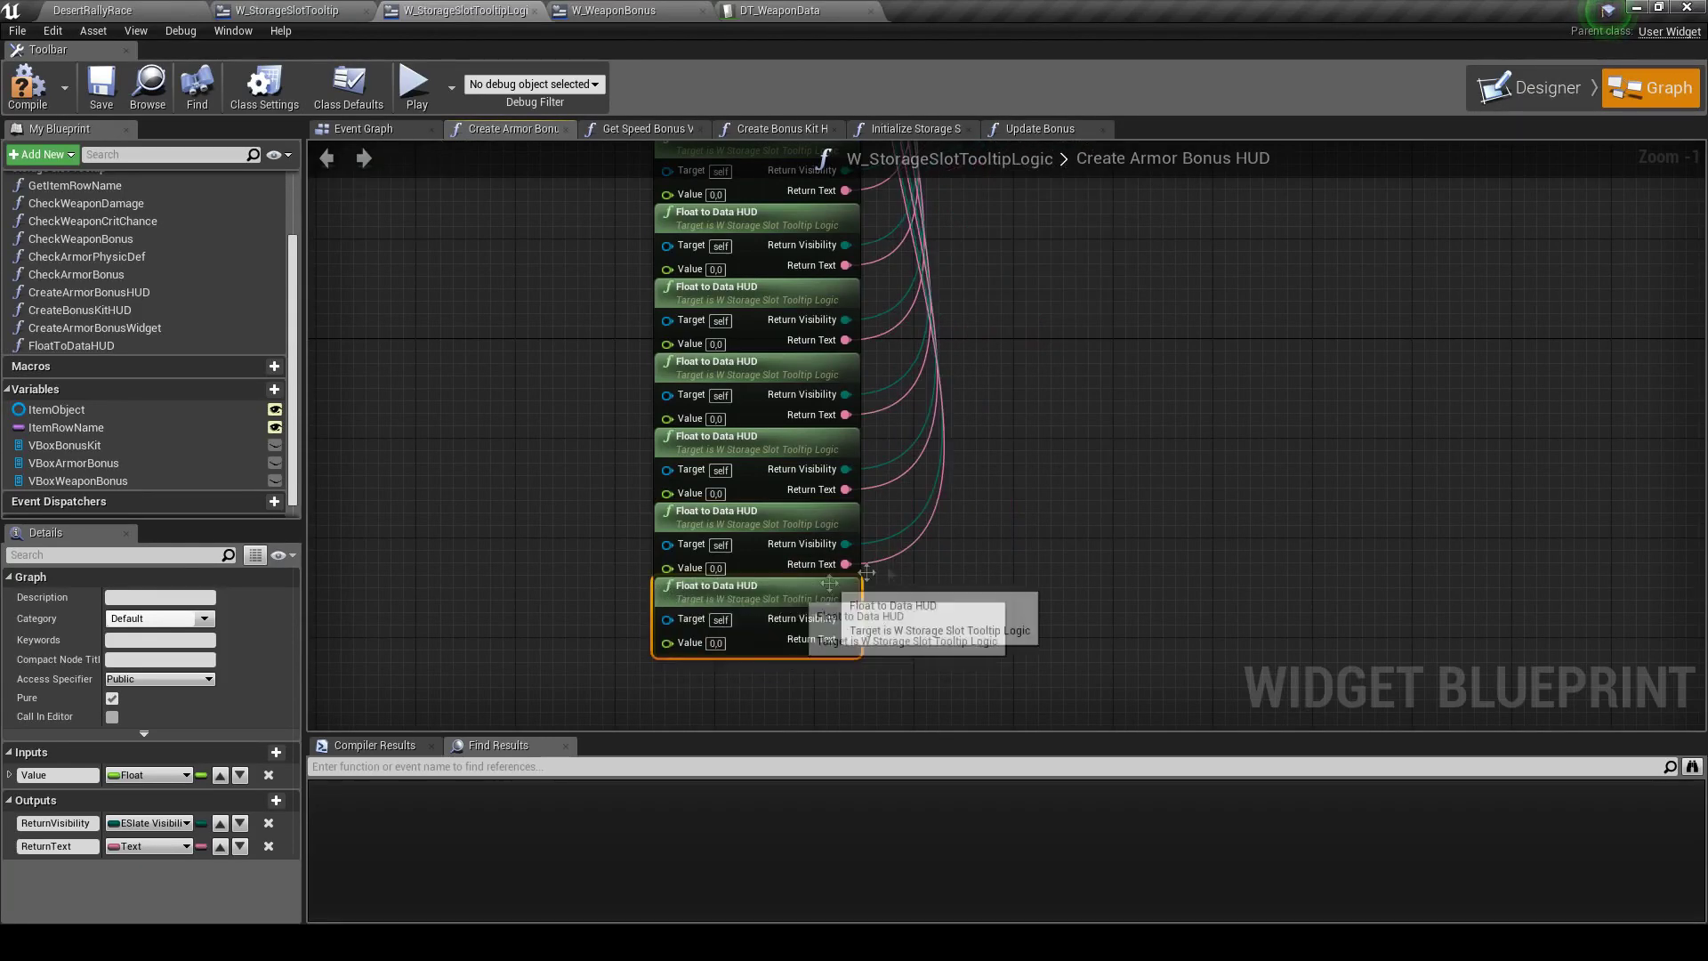
Wire the last node into Max HP Visibility and Text, then paste two Float to Data HUD nodes at the column bottom
{"action": "scroll", "coordinate": [840, 637], "scroll_direction": "down", "scroll_amount": 1}
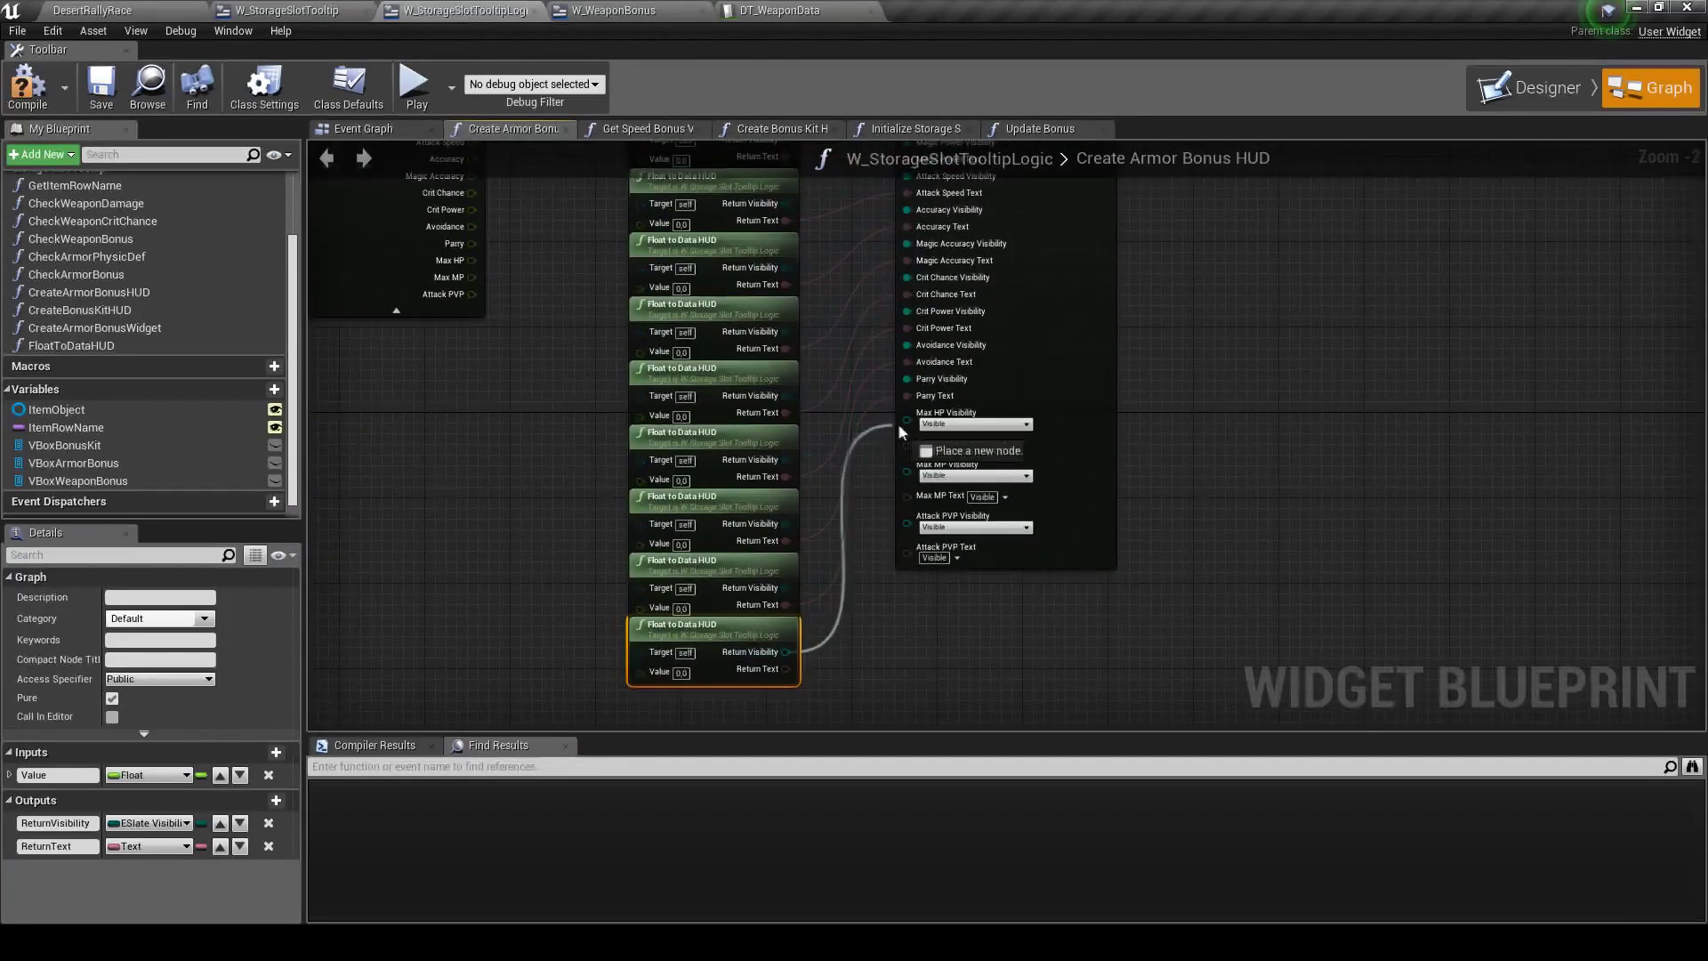
{"action": "left_click_drag", "start_coordinate": [787, 654], "coordinate": [907, 413]}
{"action": "mouse_move", "coordinate": [780, 675]}
{"action": "left_mouse_down"}
{"action": "mouse_move", "coordinate": [868, 443]}
{"action": "mouse_move", "coordinate": [921, 449]}
{"action": "left_mouse_up"}
{"action": "key", "text": "ctrl+v"}
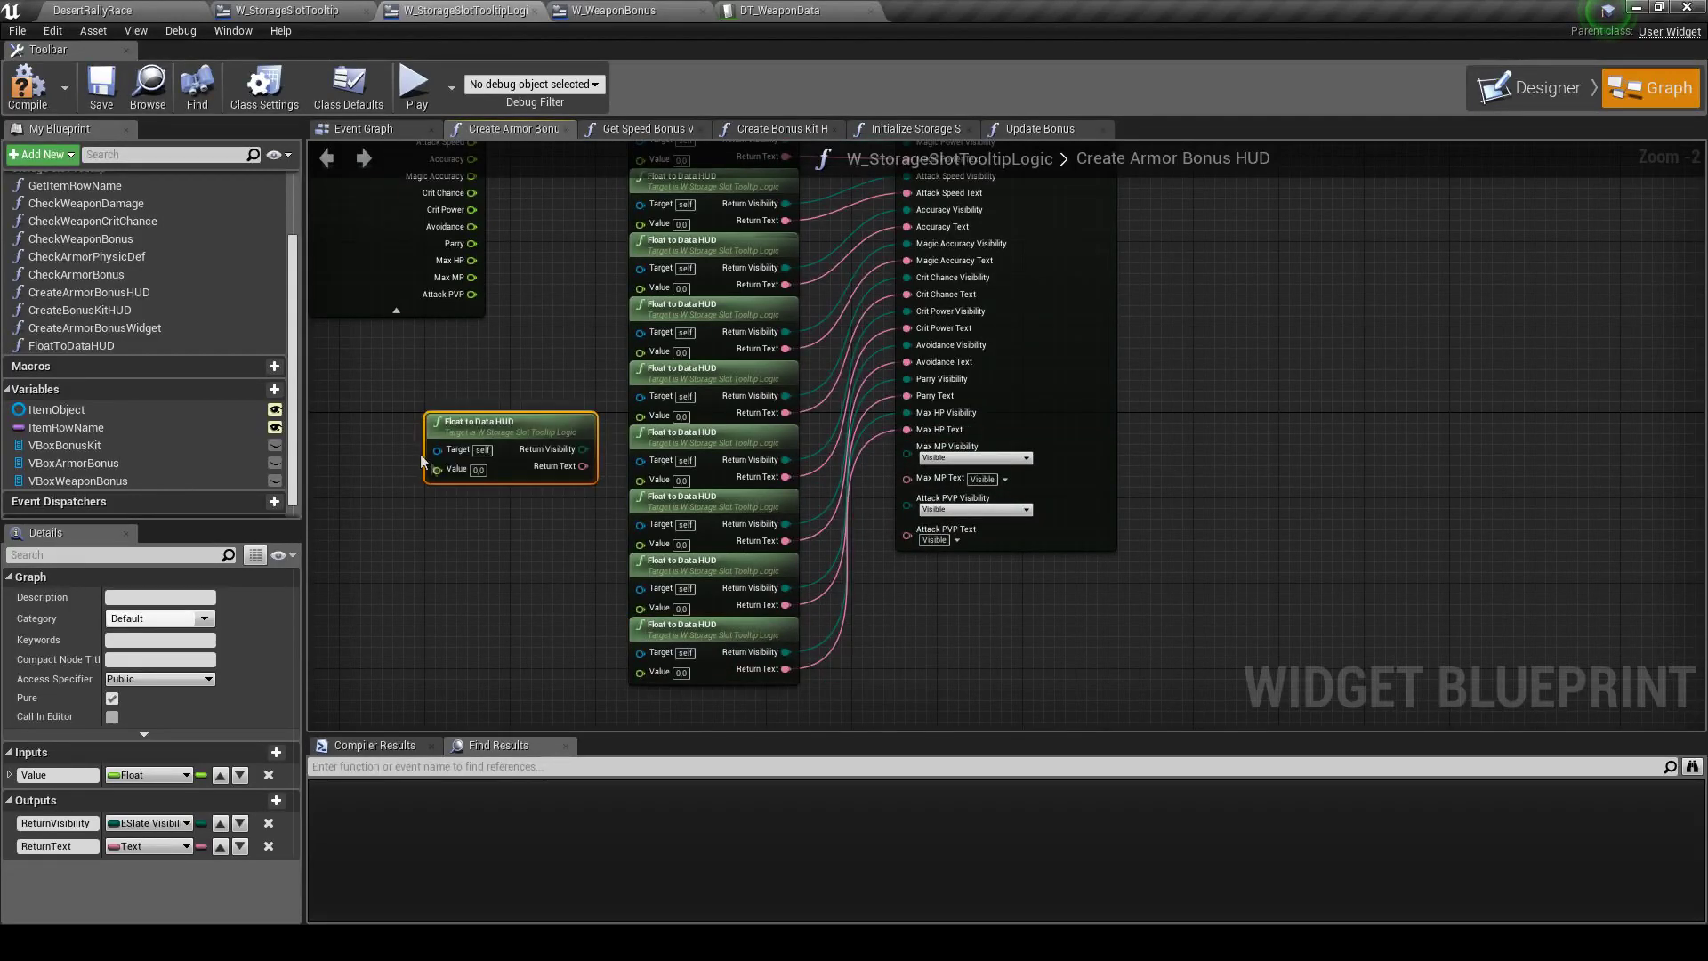
{"action": "key", "text": "ctrl+v"}
{"action": "right_click_drag", "start_coordinate": [415, 547], "coordinate": [427, 450]}
{"action": "left_click_drag", "start_coordinate": [531, 343], "coordinate": [735, 614]}
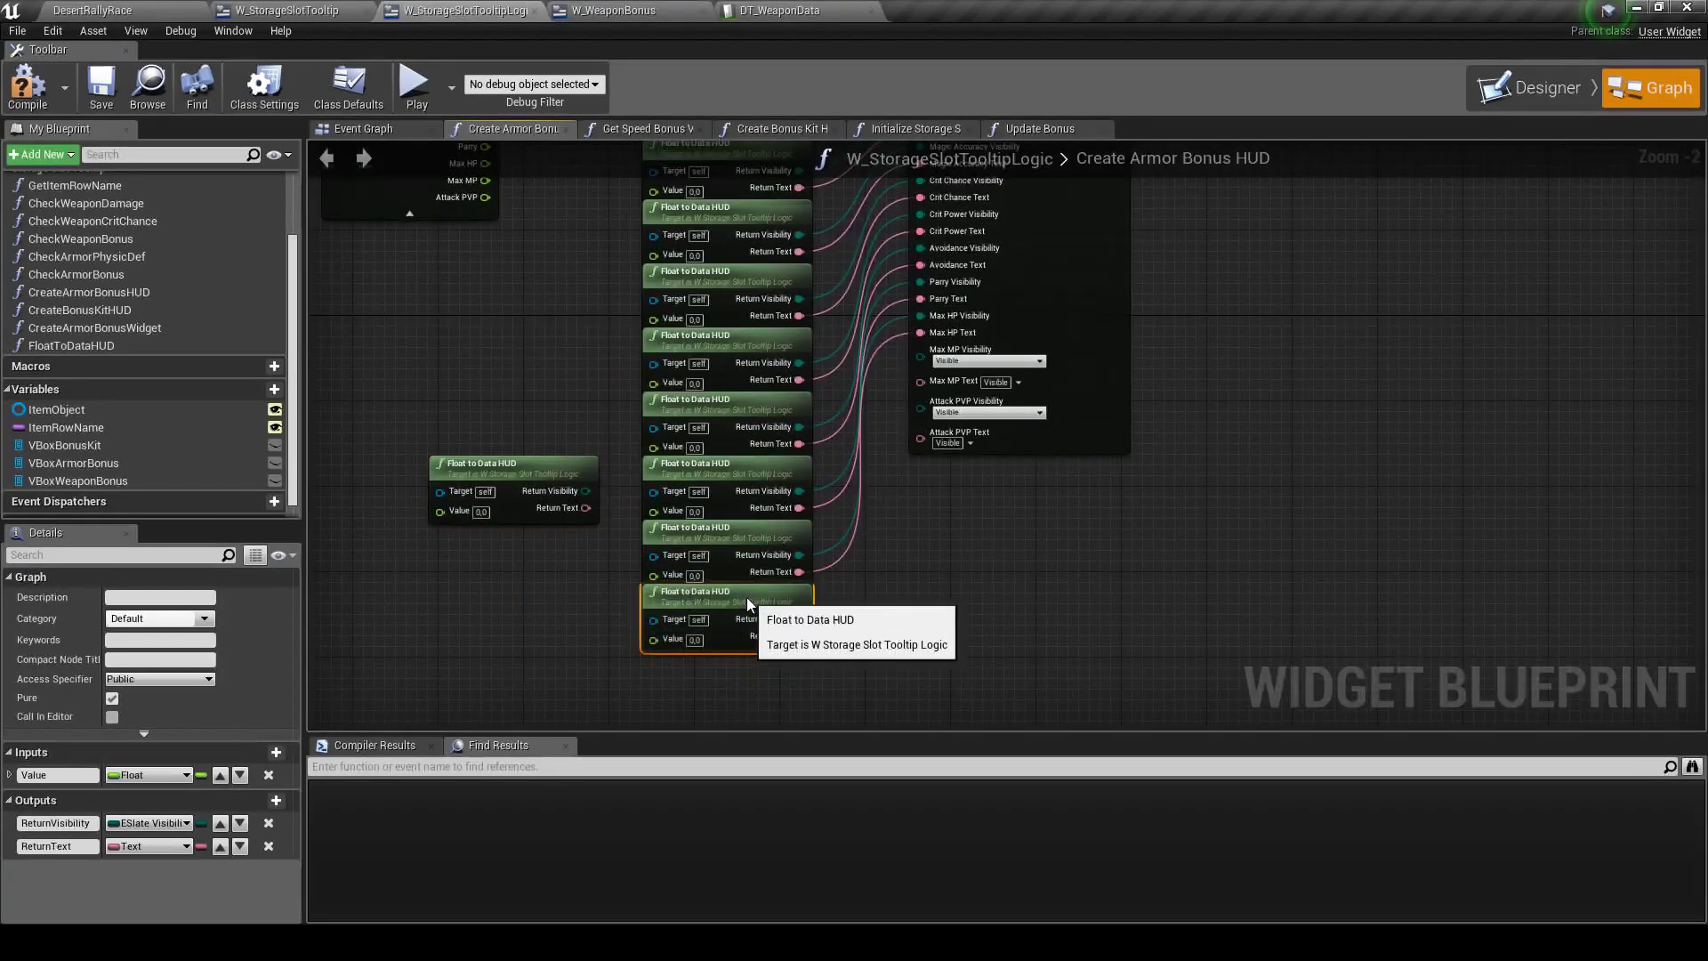
{"action": "left_click_drag", "start_coordinate": [541, 480], "coordinate": [745, 671]}
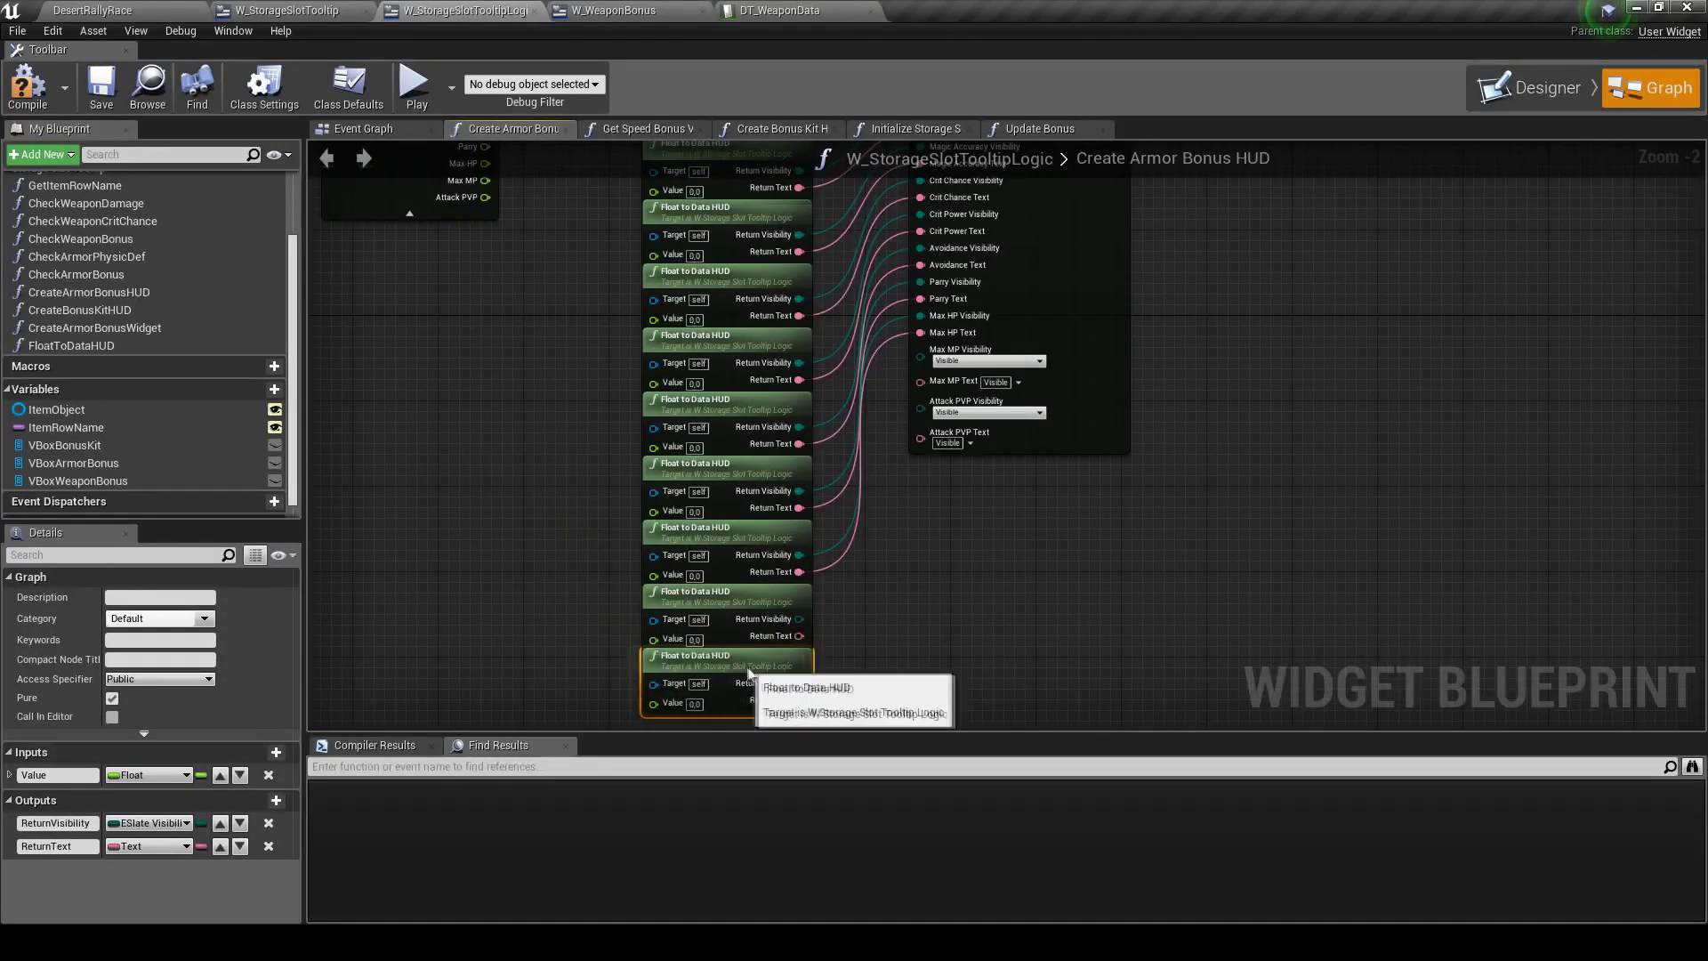
Connect the two new nodes' outputs to Max MP and Attack PVP Visibility and Text
{"action": "right_click_drag", "start_coordinate": [801, 626], "coordinate": [724, 675]}
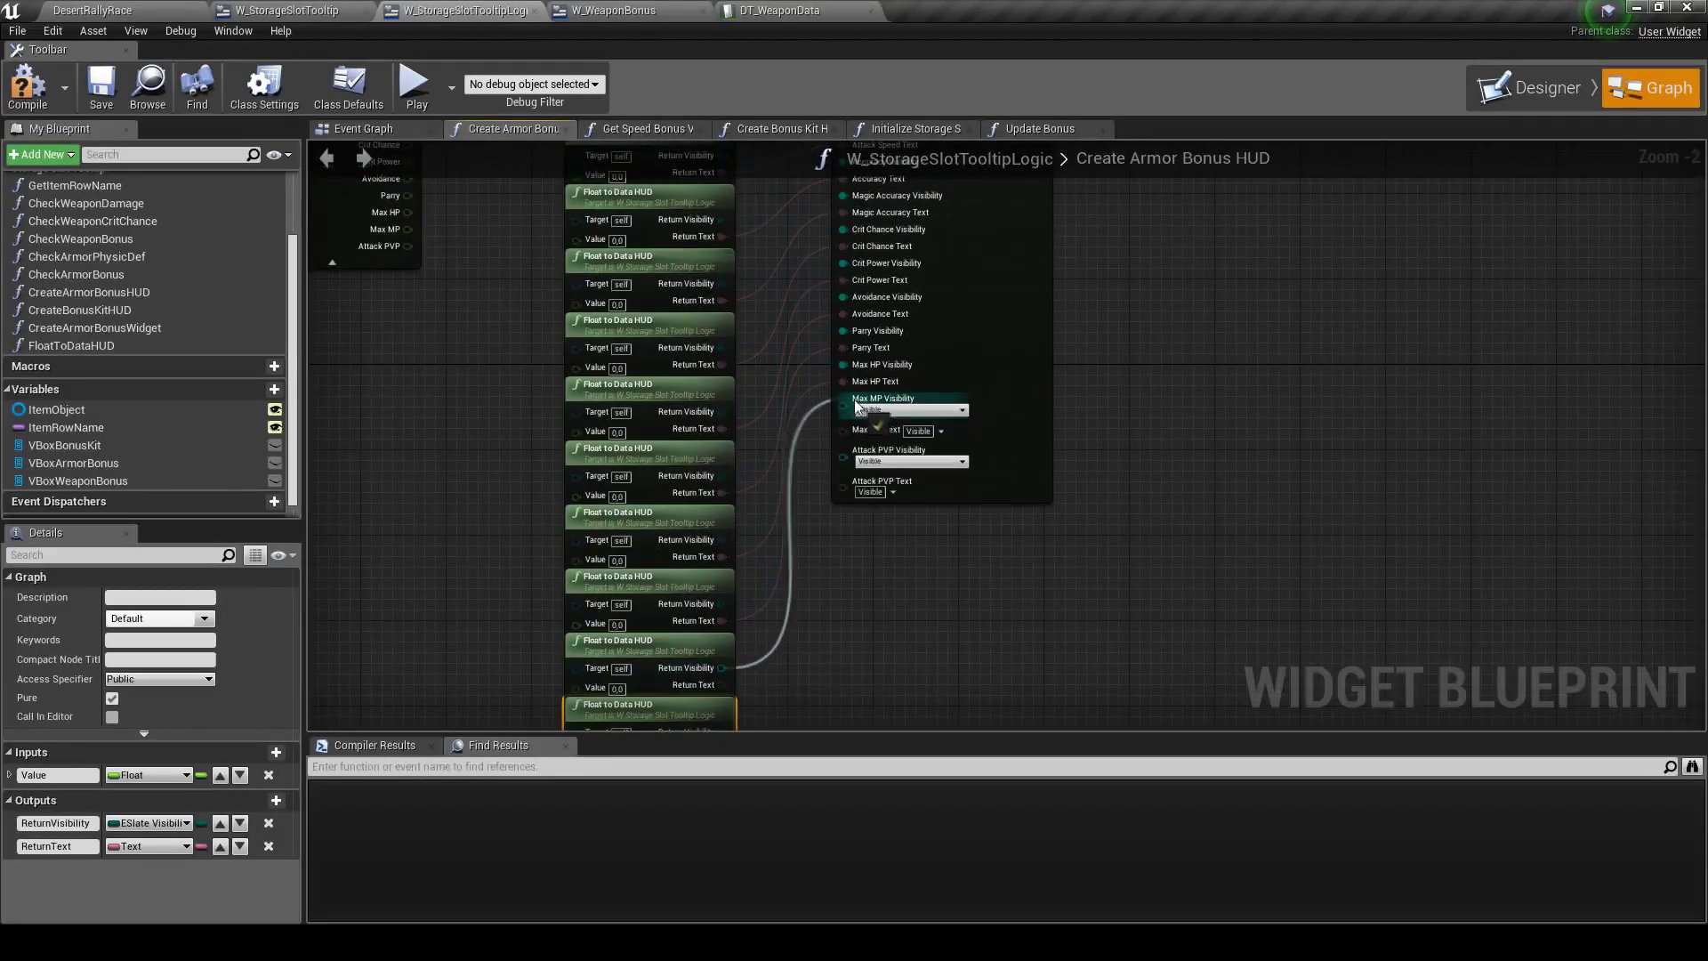
{"action": "left_click_drag", "start_coordinate": [722, 667], "coordinate": [854, 407]}
{"action": "right_click_drag", "start_coordinate": [884, 591], "coordinate": [879, 539]}
{"action": "left_click_drag", "start_coordinate": [716, 633], "coordinate": [775, 481]}
{"action": "left_click_drag", "start_coordinate": [843, 375], "coordinate": [839, 365]}
{"action": "left_click_drag", "start_coordinate": [716, 679], "coordinate": [736, 556]}
{"action": "left_click_drag", "start_coordinate": [852, 397], "coordinate": [839, 389]}
{"action": "mouse_move", "coordinate": [716, 696]}
{"action": "left_mouse_down"}
{"action": "mouse_move", "coordinate": [804, 411]}
{"action": "mouse_move", "coordinate": [845, 408]}
{"action": "left_mouse_up"}
{"action": "mouse_move", "coordinate": [999, 534]}
{"action": "right_mouse_down"}
{"action": "mouse_move", "coordinate": [686, 344]}
{"action": "mouse_move", "coordinate": [912, 431]}
{"action": "mouse_move", "coordinate": [834, 392]}
{"action": "right_mouse_up"}
Feed Break S_WeaponBonus Attack through Crit Chance into successive Float to Data HUD Value pins
{"action": "scroll", "coordinate": [657, 393], "scroll_direction": "up", "scroll_amount": 1}
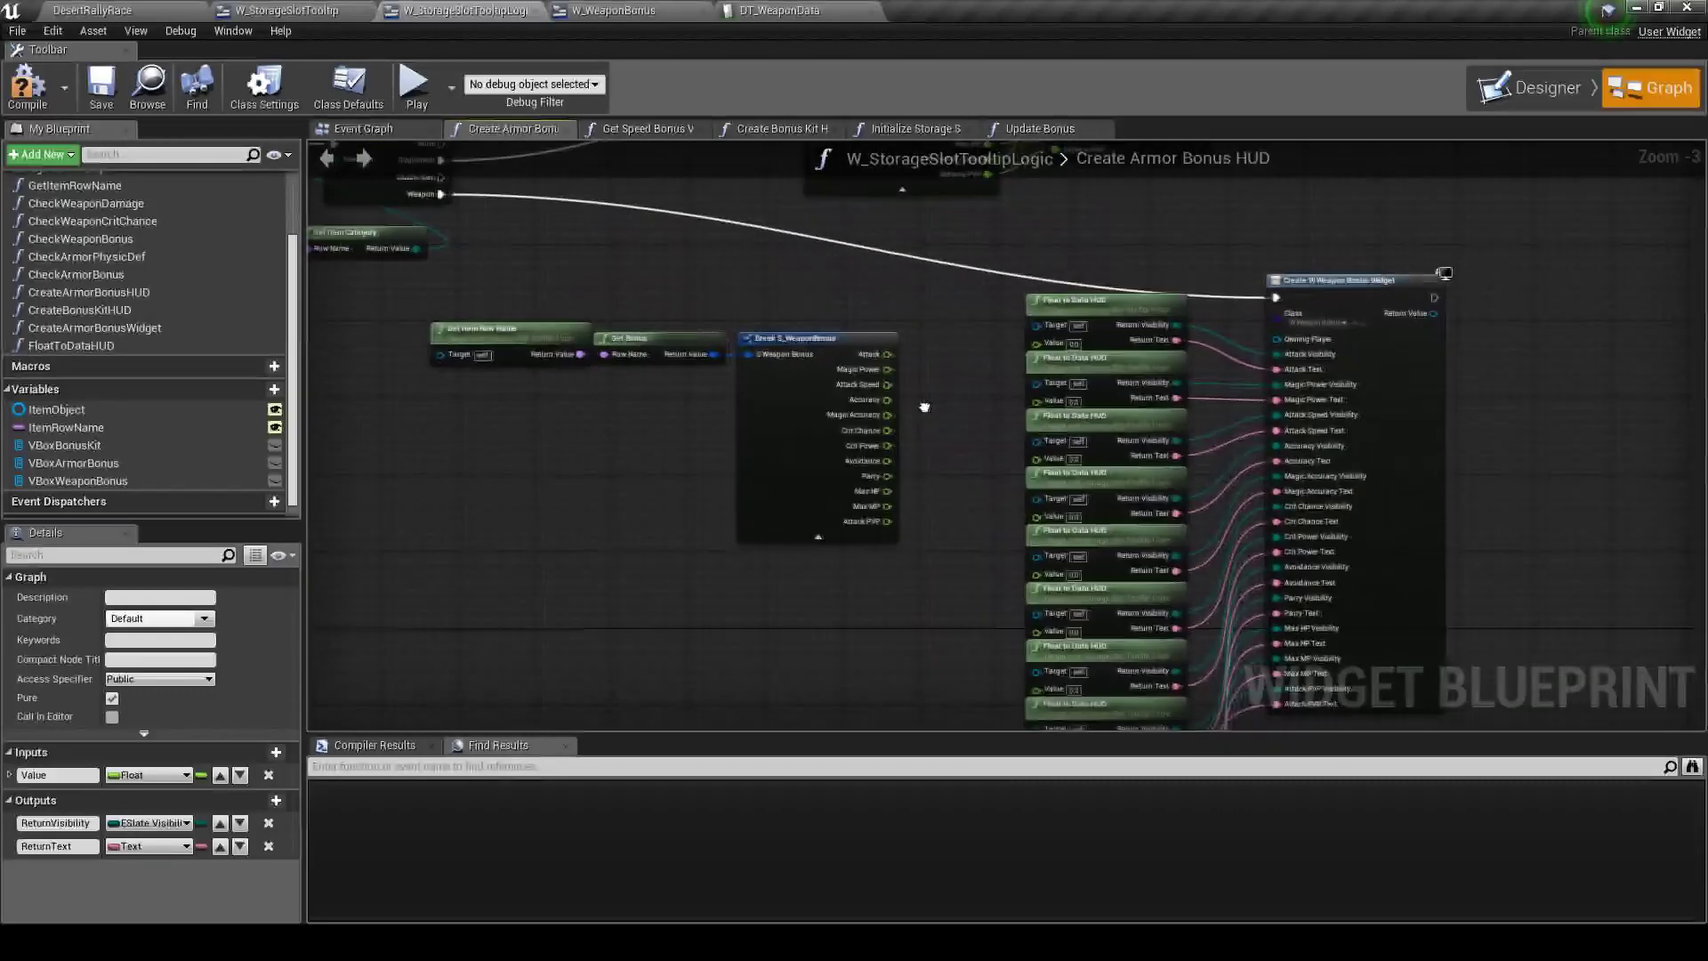
{"action": "scroll", "coordinate": [834, 393], "scroll_direction": "up", "scroll_amount": 1}
{"action": "left_click_drag", "start_coordinate": [726, 392], "coordinate": [951, 376]}
{"action": "left_click_drag", "start_coordinate": [726, 415], "coordinate": [731, 428]}
{"action": "left_click_drag", "start_coordinate": [969, 471], "coordinate": [951, 463]}
{"action": "right_click_drag", "start_coordinate": [876, 578], "coordinate": [862, 493]}
{"action": "left_click_drag", "start_coordinate": [713, 352], "coordinate": [938, 461]}
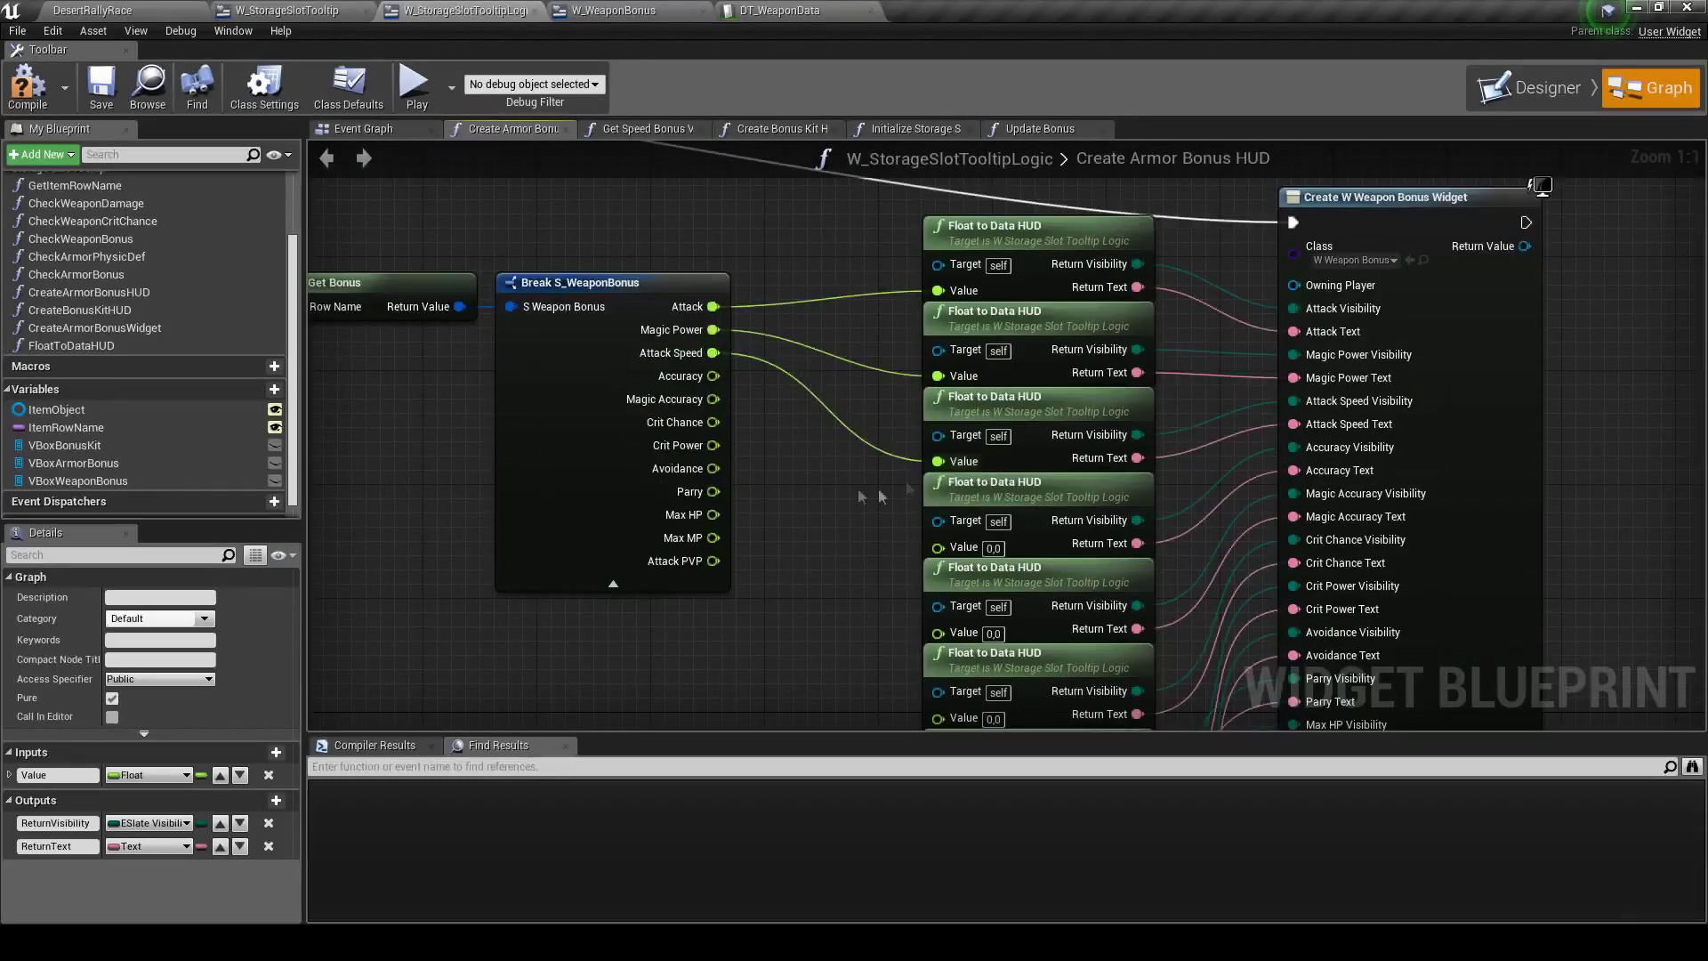
{"action": "right_click_drag", "start_coordinate": [881, 495], "coordinate": [836, 364]}
{"action": "left_click_drag", "start_coordinate": [668, 243], "coordinate": [678, 258]}
{"action": "left_click_drag", "start_coordinate": [907, 414], "coordinate": [906, 416]}
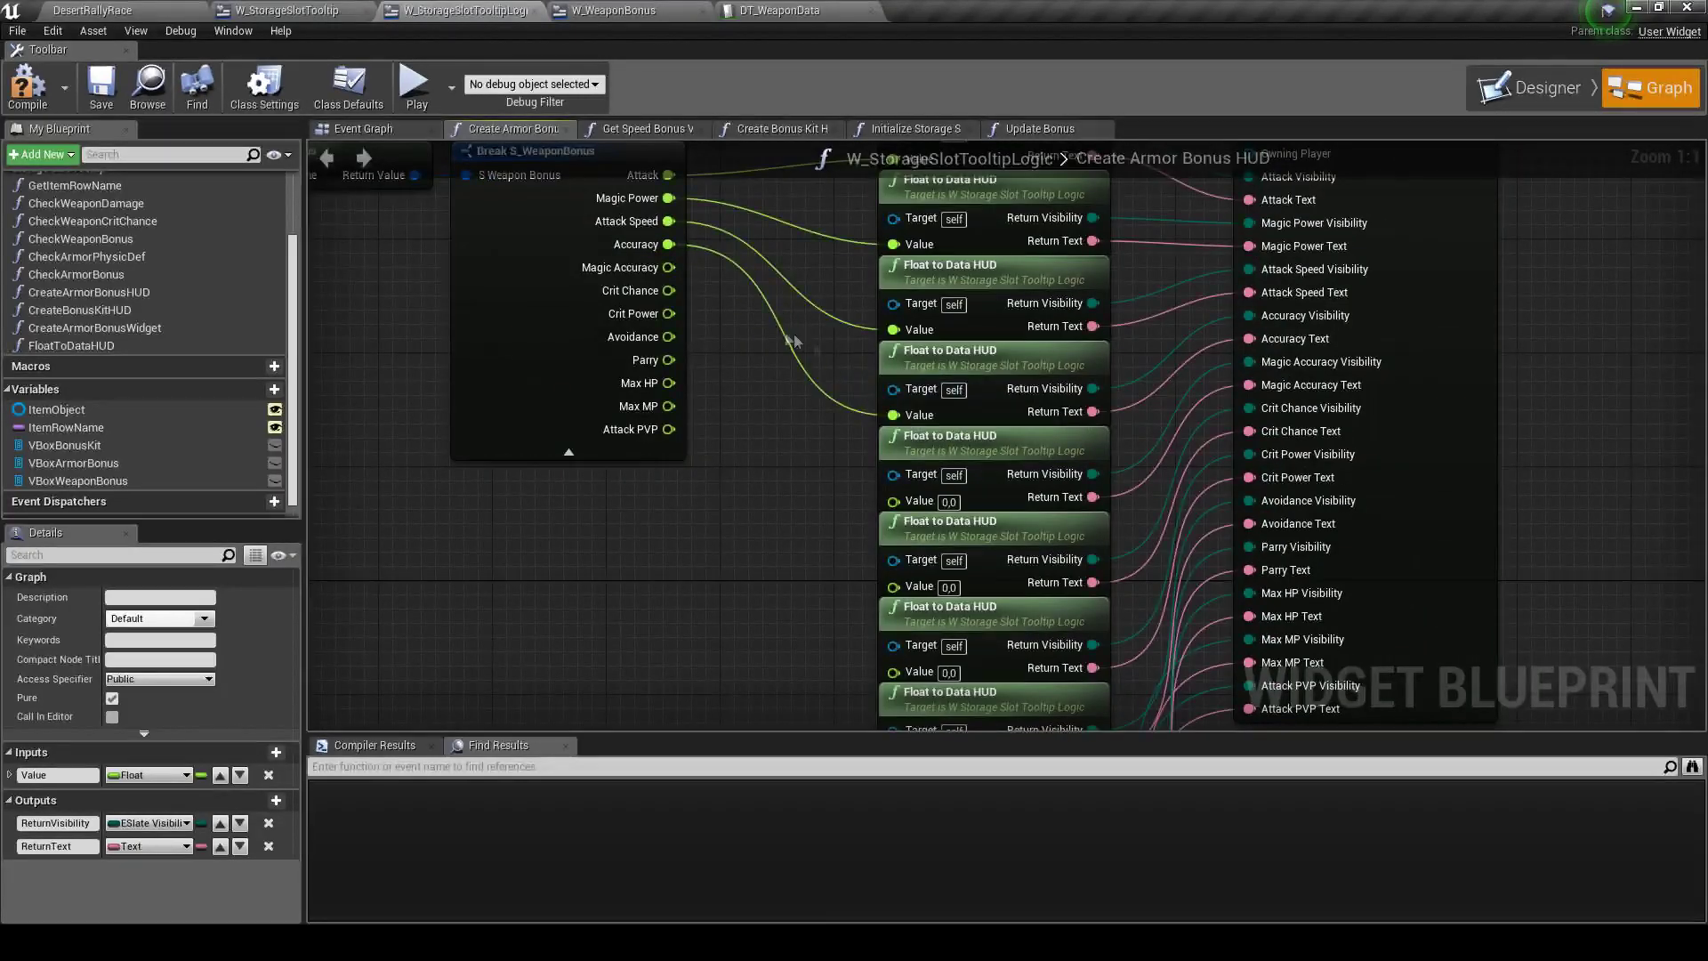
{"action": "left_click_drag", "start_coordinate": [669, 267], "coordinate": [893, 500]}
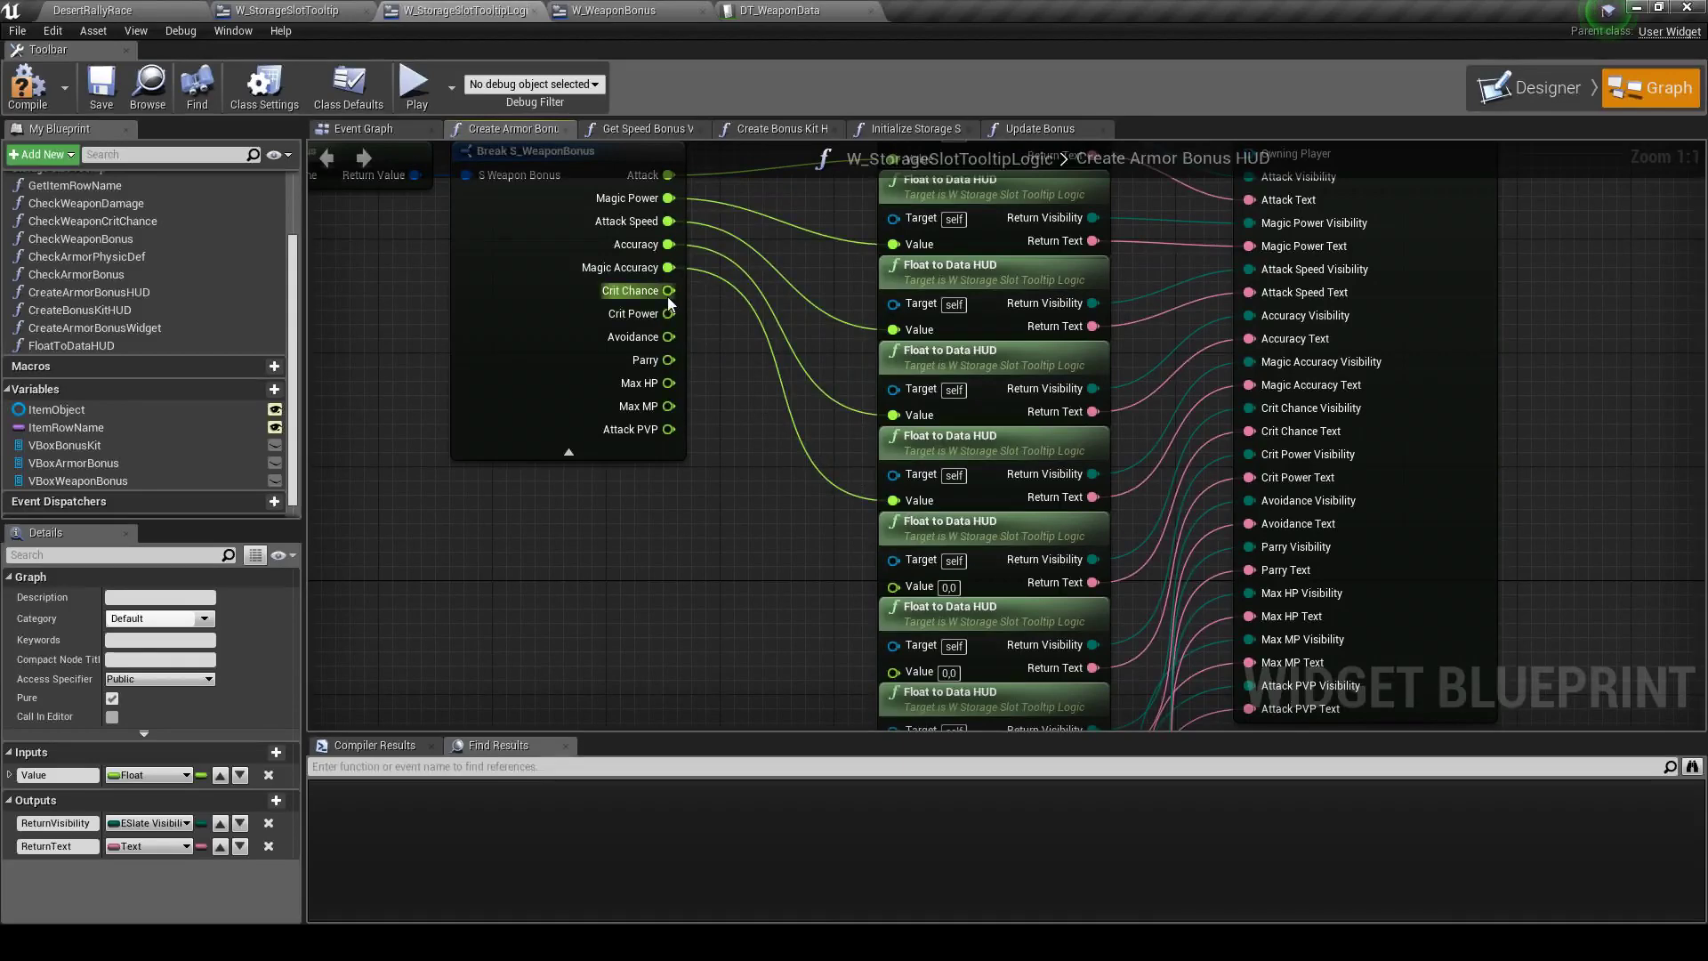
{"action": "left_click_drag", "start_coordinate": [668, 298], "coordinate": [836, 516]}
{"action": "left_click_drag", "start_coordinate": [896, 588], "coordinate": [896, 588]}
Feed Crit Power, Avoidance, Parry, Max HP, Max MP and Attack PVP into the remaining Value pins
{"action": "right_click_drag", "start_coordinate": [889, 578], "coordinate": [876, 473]}
{"action": "left_click_drag", "start_coordinate": [654, 208], "coordinate": [663, 240]}
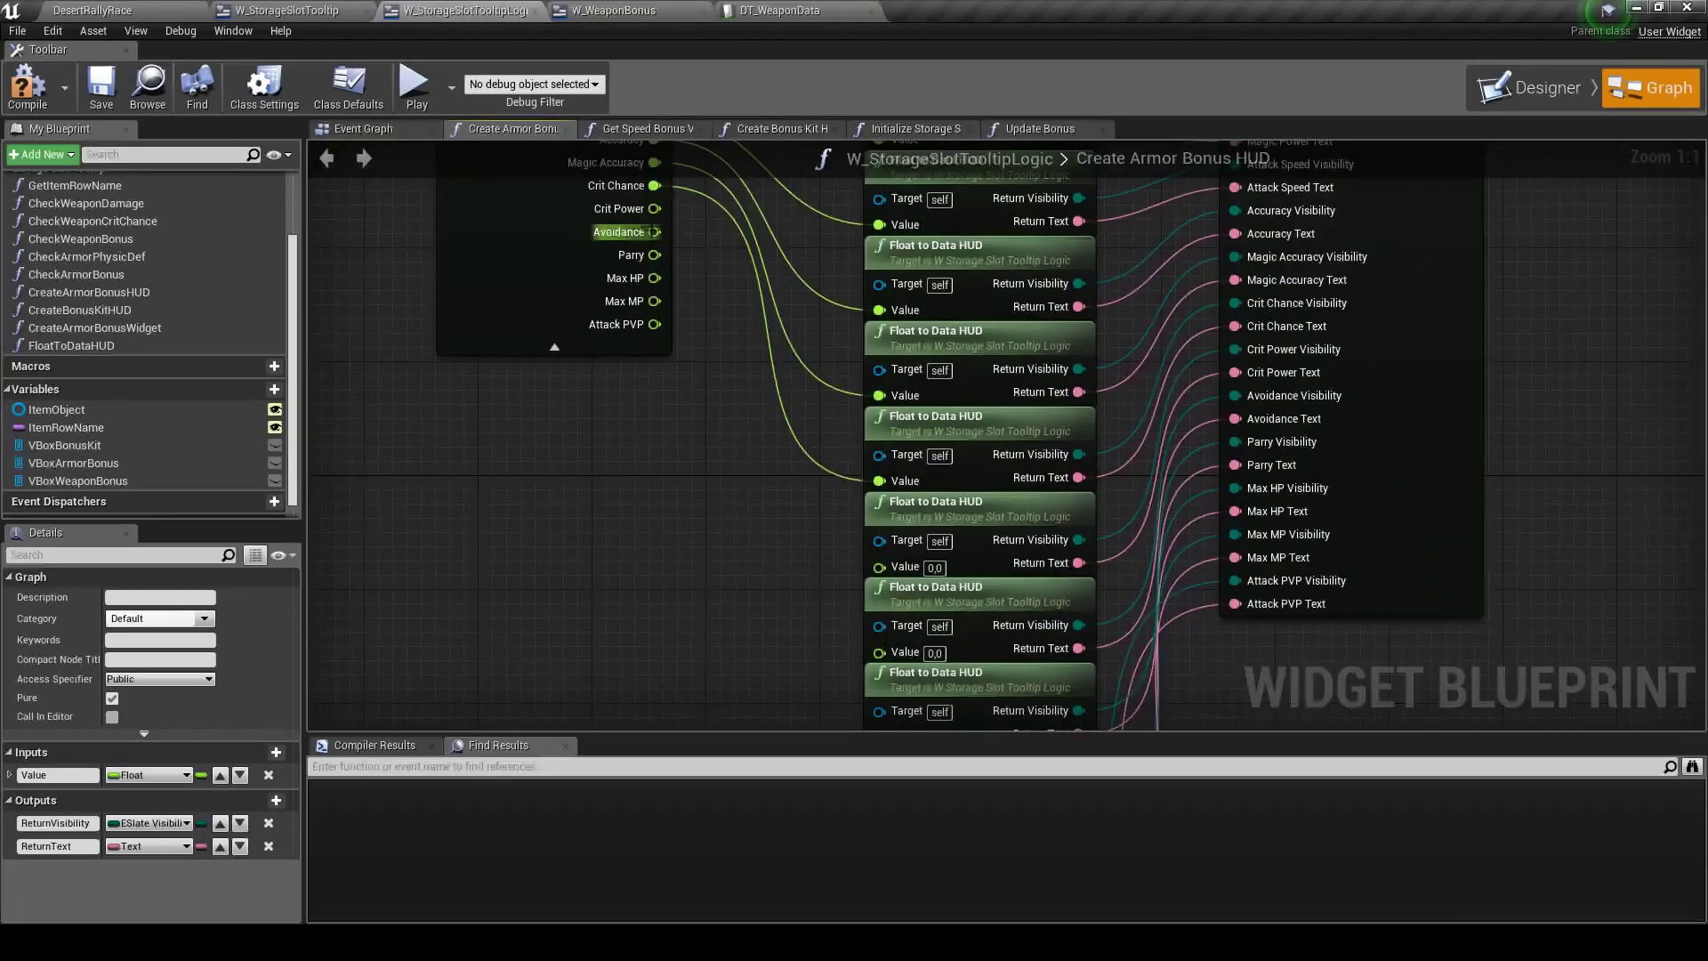
{"action": "left_click_drag", "start_coordinate": [885, 575], "coordinate": [885, 575]}
{"action": "scroll", "coordinate": [685, 347], "scroll_direction": "down", "scroll_amount": 2}
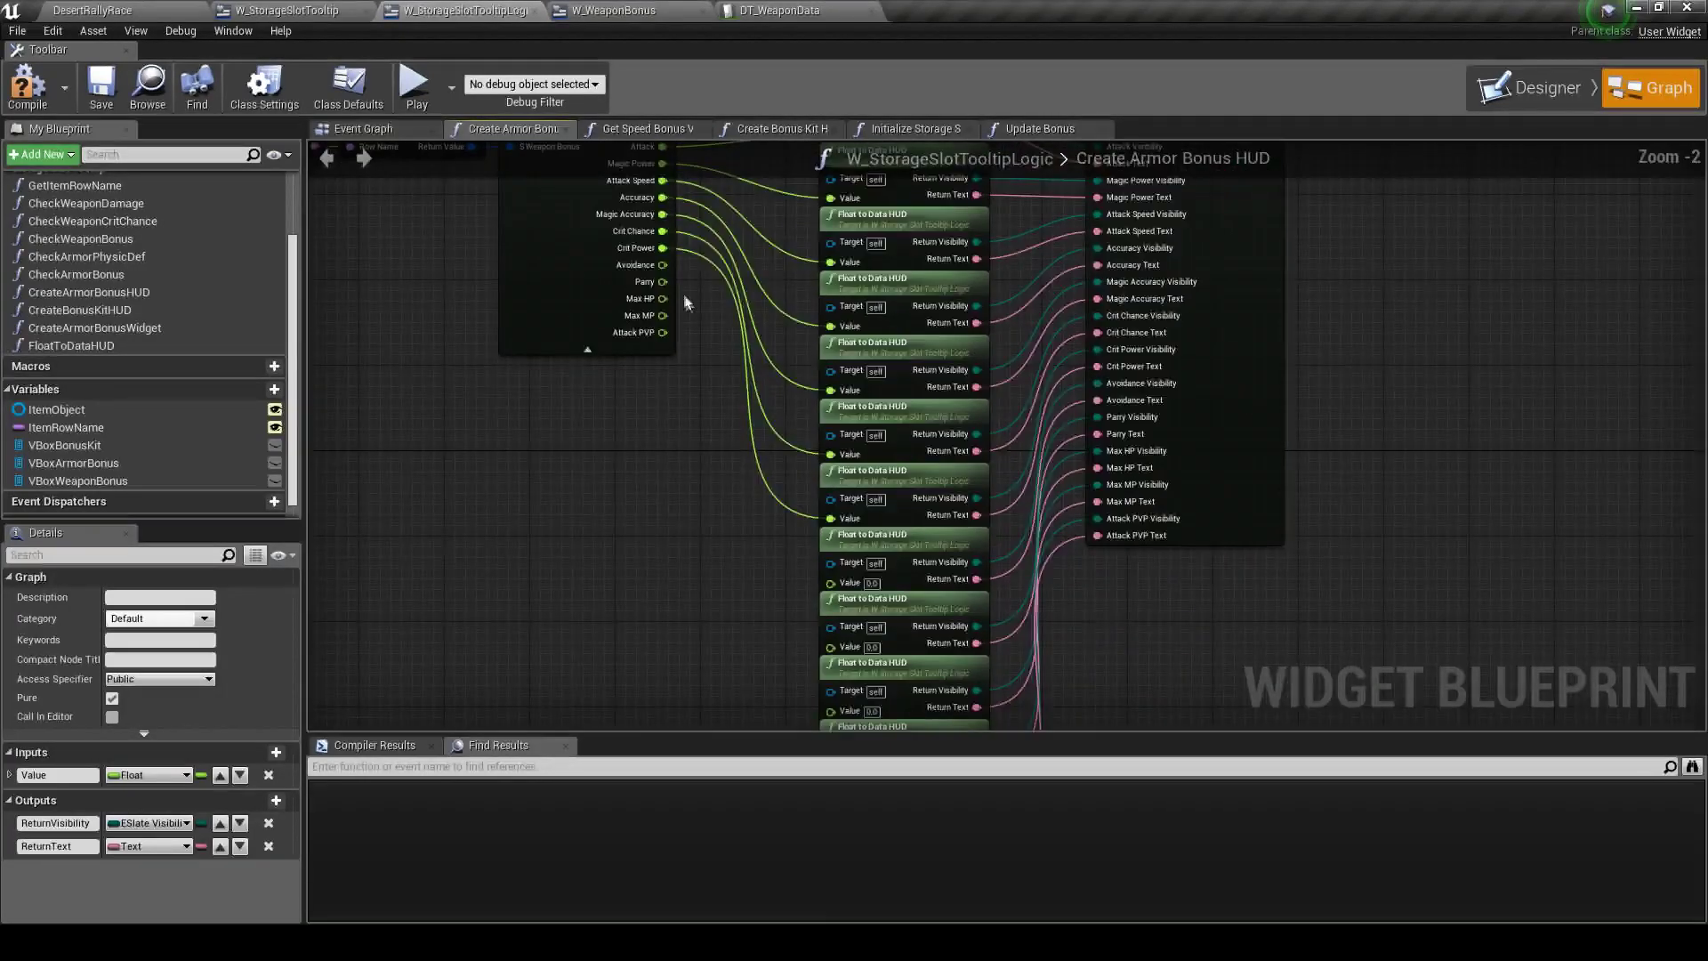
{"action": "mouse_move", "coordinate": [663, 264]}
{"action": "left_mouse_down"}
{"action": "mouse_move", "coordinate": [826, 604]}
{"action": "mouse_move", "coordinate": [830, 583]}
{"action": "left_mouse_up"}
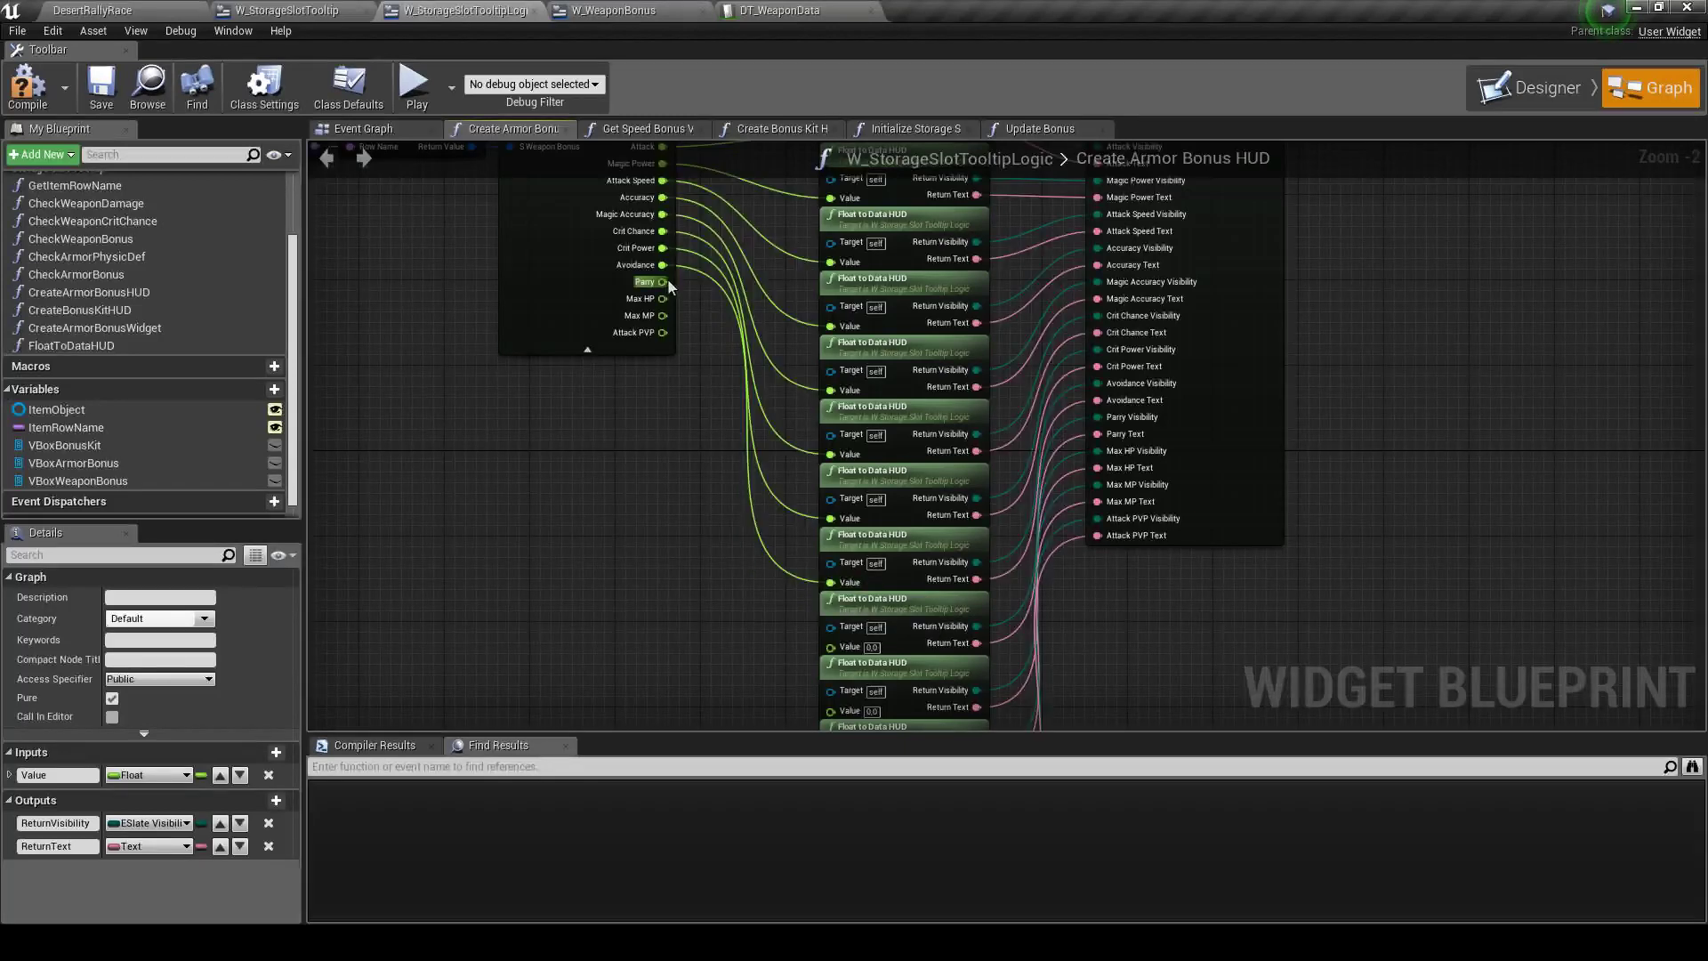
{"action": "left_click_drag", "start_coordinate": [665, 281], "coordinate": [830, 646]}
{"action": "right_click_drag", "start_coordinate": [702, 500], "coordinate": [699, 425]}
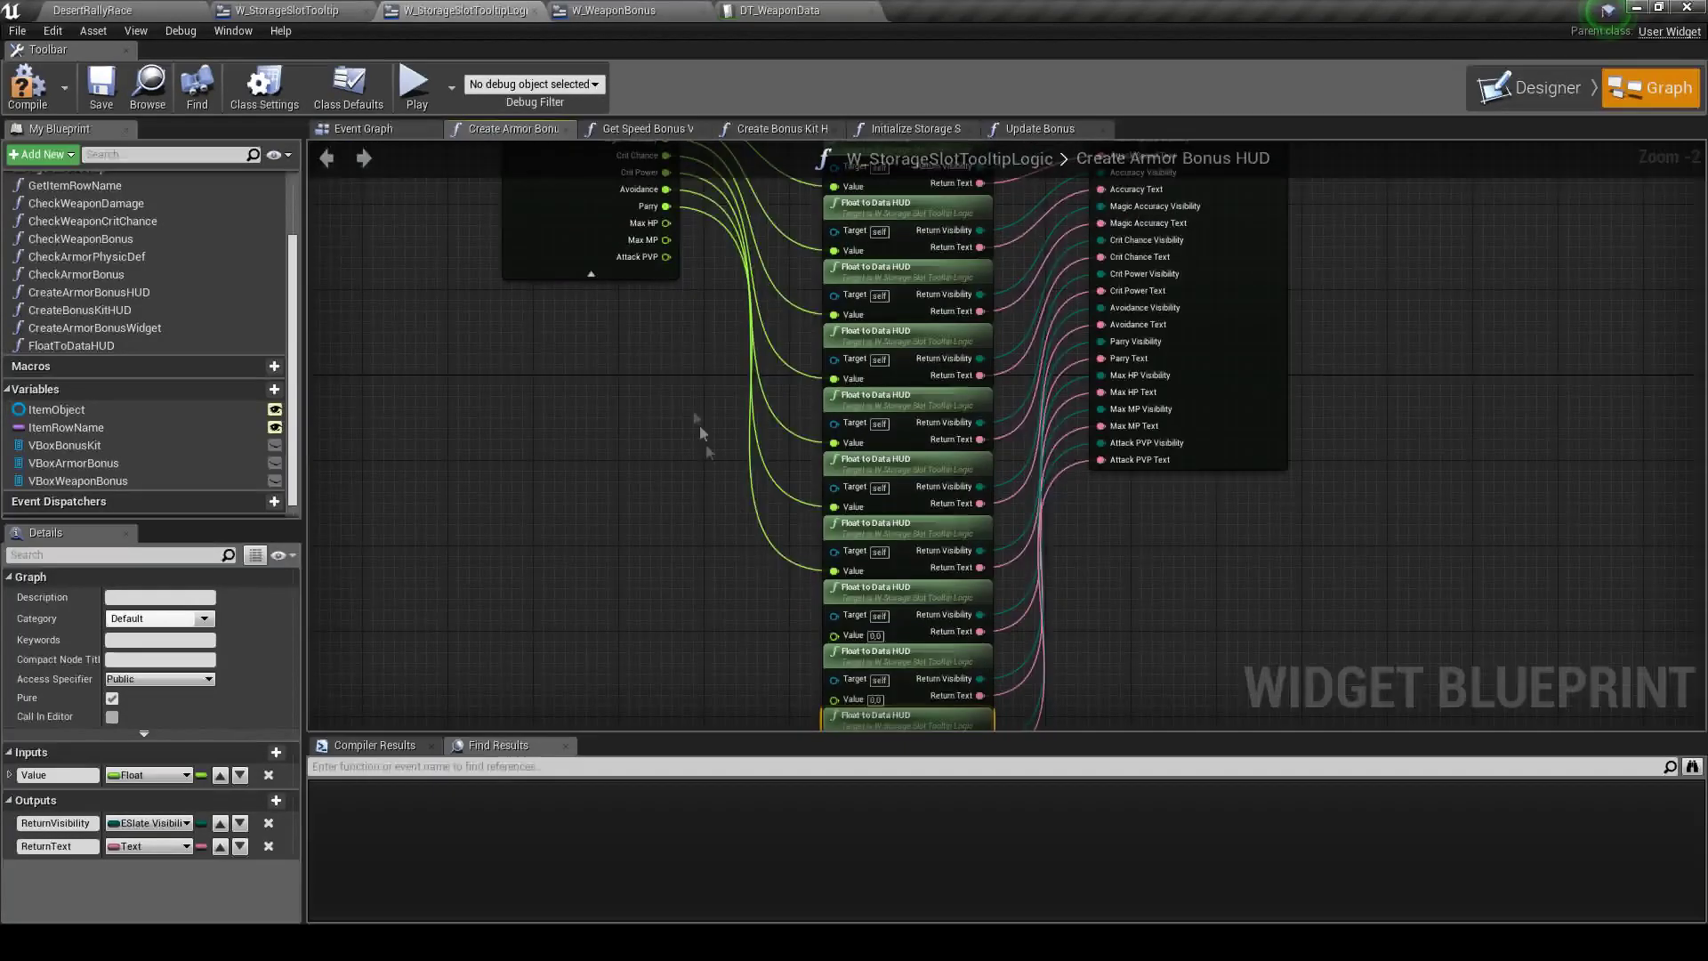
{"action": "left_click_drag", "start_coordinate": [665, 223], "coordinate": [833, 634]}
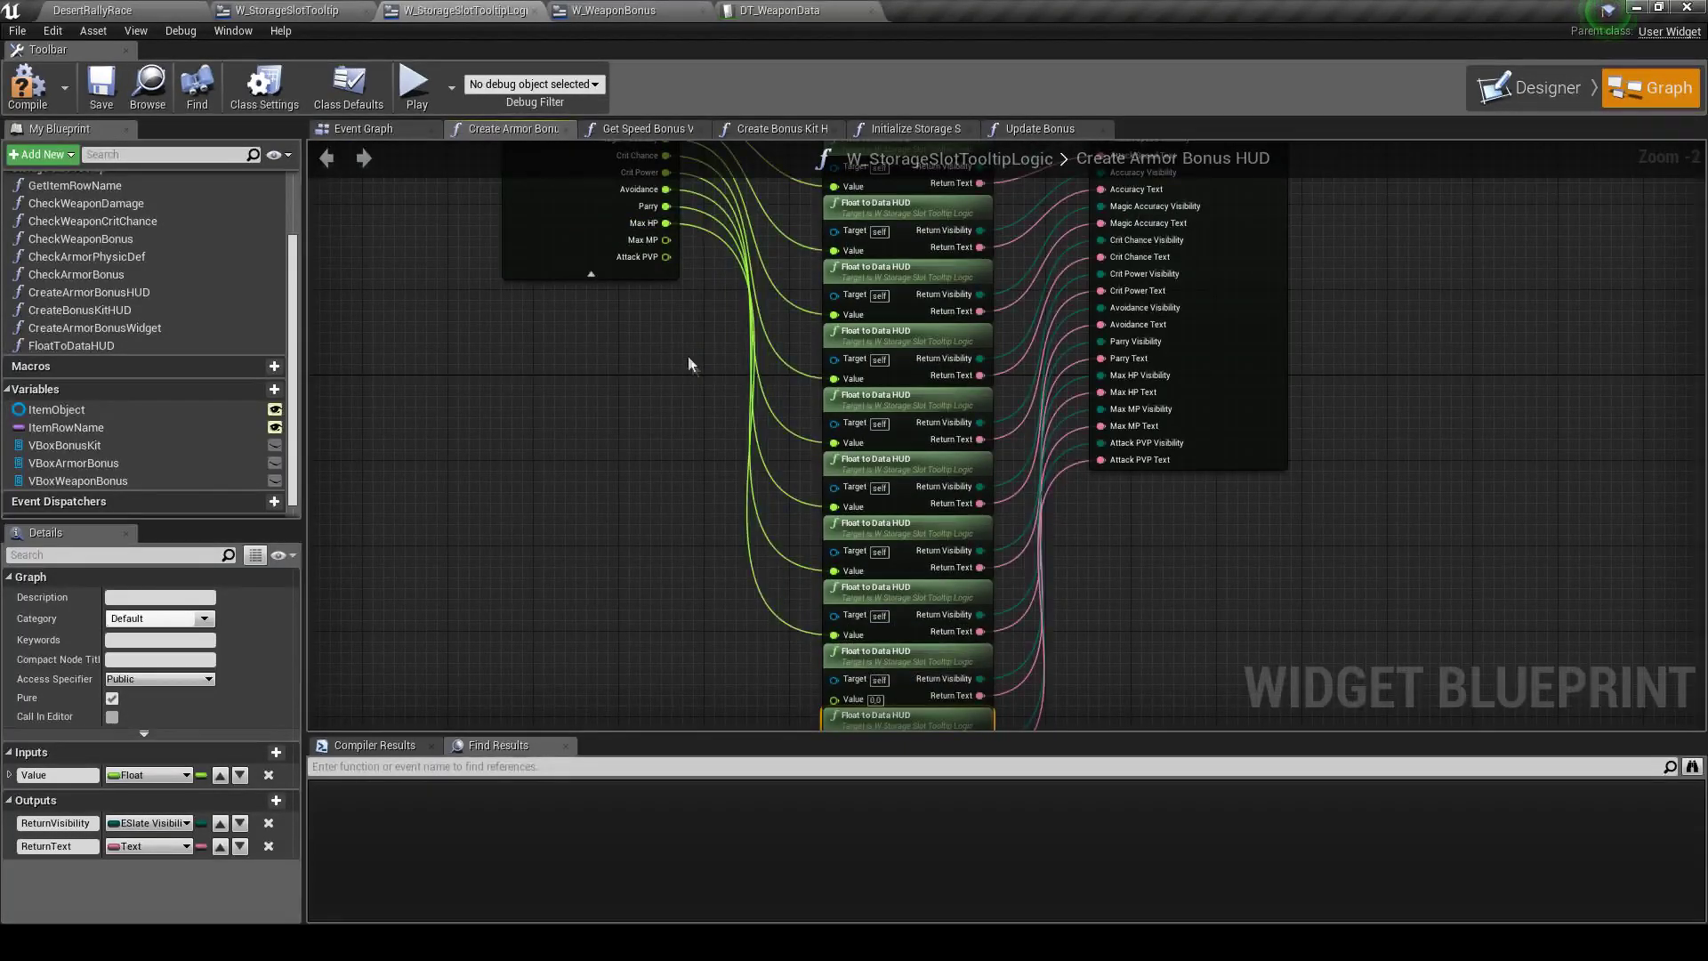
{"action": "mouse_move", "coordinate": [666, 240]}
{"action": "left_mouse_down"}
{"action": "mouse_move", "coordinate": [831, 579]}
{"action": "mouse_move", "coordinate": [833, 548]}
{"action": "left_mouse_up"}
{"action": "right_click_drag", "start_coordinate": [699, 395], "coordinate": [745, 526]}
{"action": "mouse_move", "coordinate": [700, 243]}
{"action": "left_mouse_down"}
{"action": "mouse_move", "coordinate": [888, 516]}
{"action": "mouse_move", "coordinate": [897, 481]}
{"action": "left_mouse_up"}
{"action": "scroll", "coordinate": [897, 482], "scroll_direction": "down", "scroll_amount": 3}
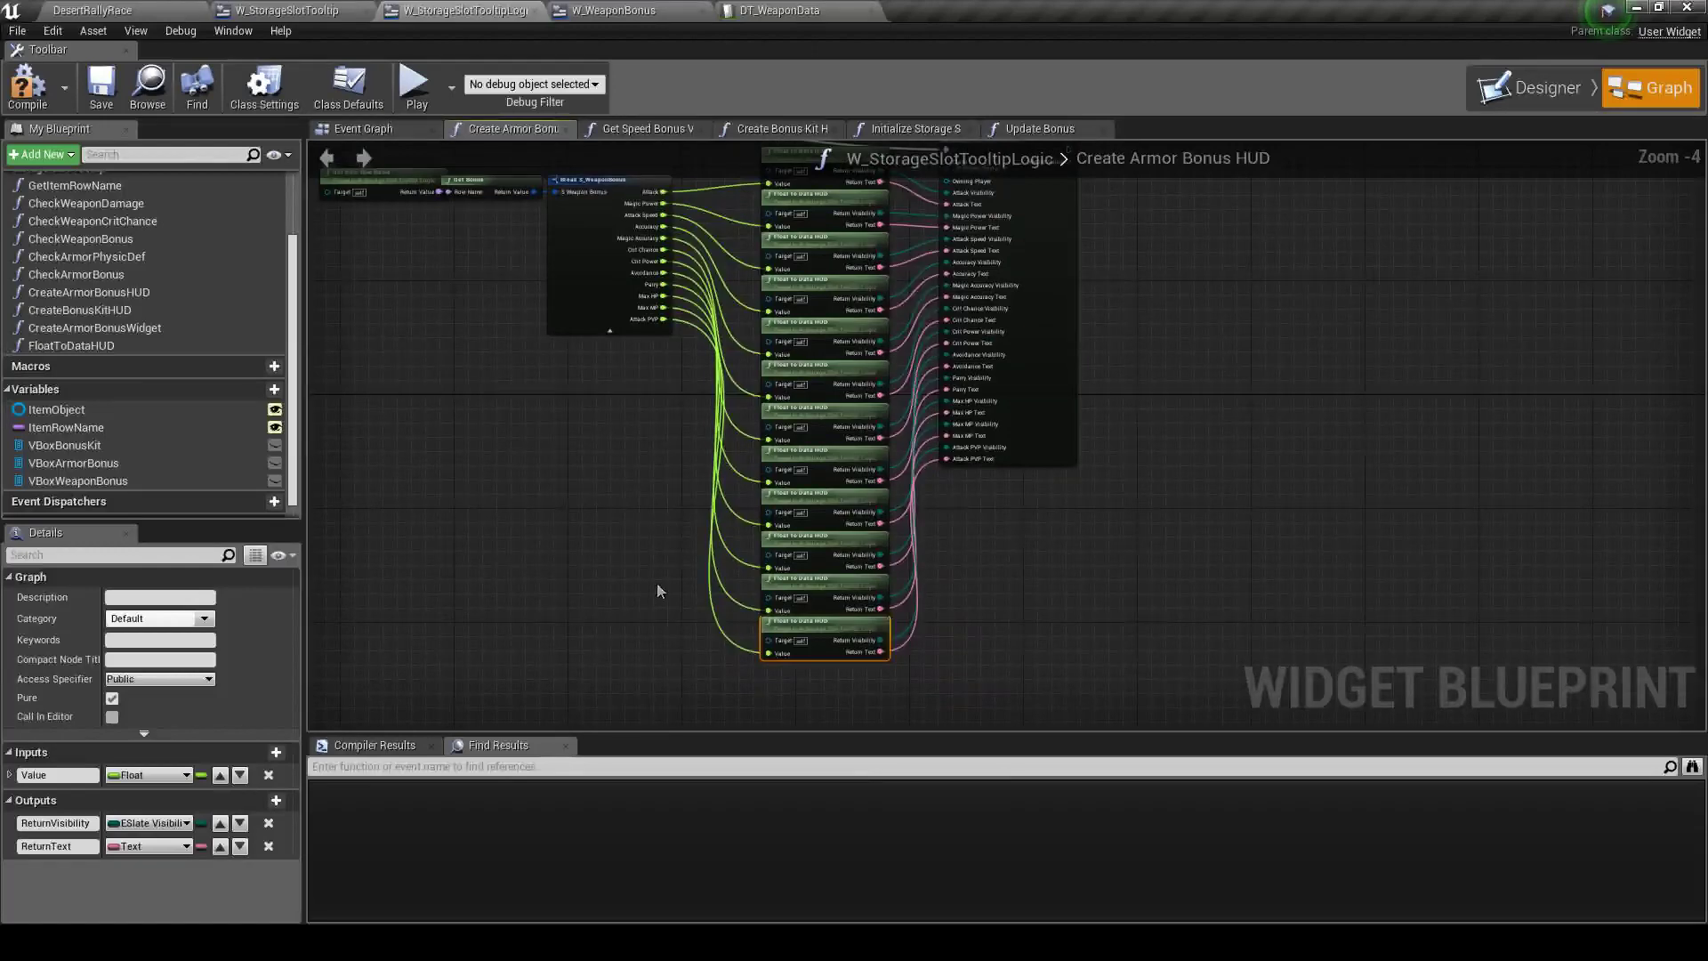
Add a VBoxWeaponBonus getter and duplicate the Add Child and Set Horizontal Alignment nodes
{"action": "scroll", "coordinate": [806, 352], "scroll_direction": "up", "scroll_amount": 4}
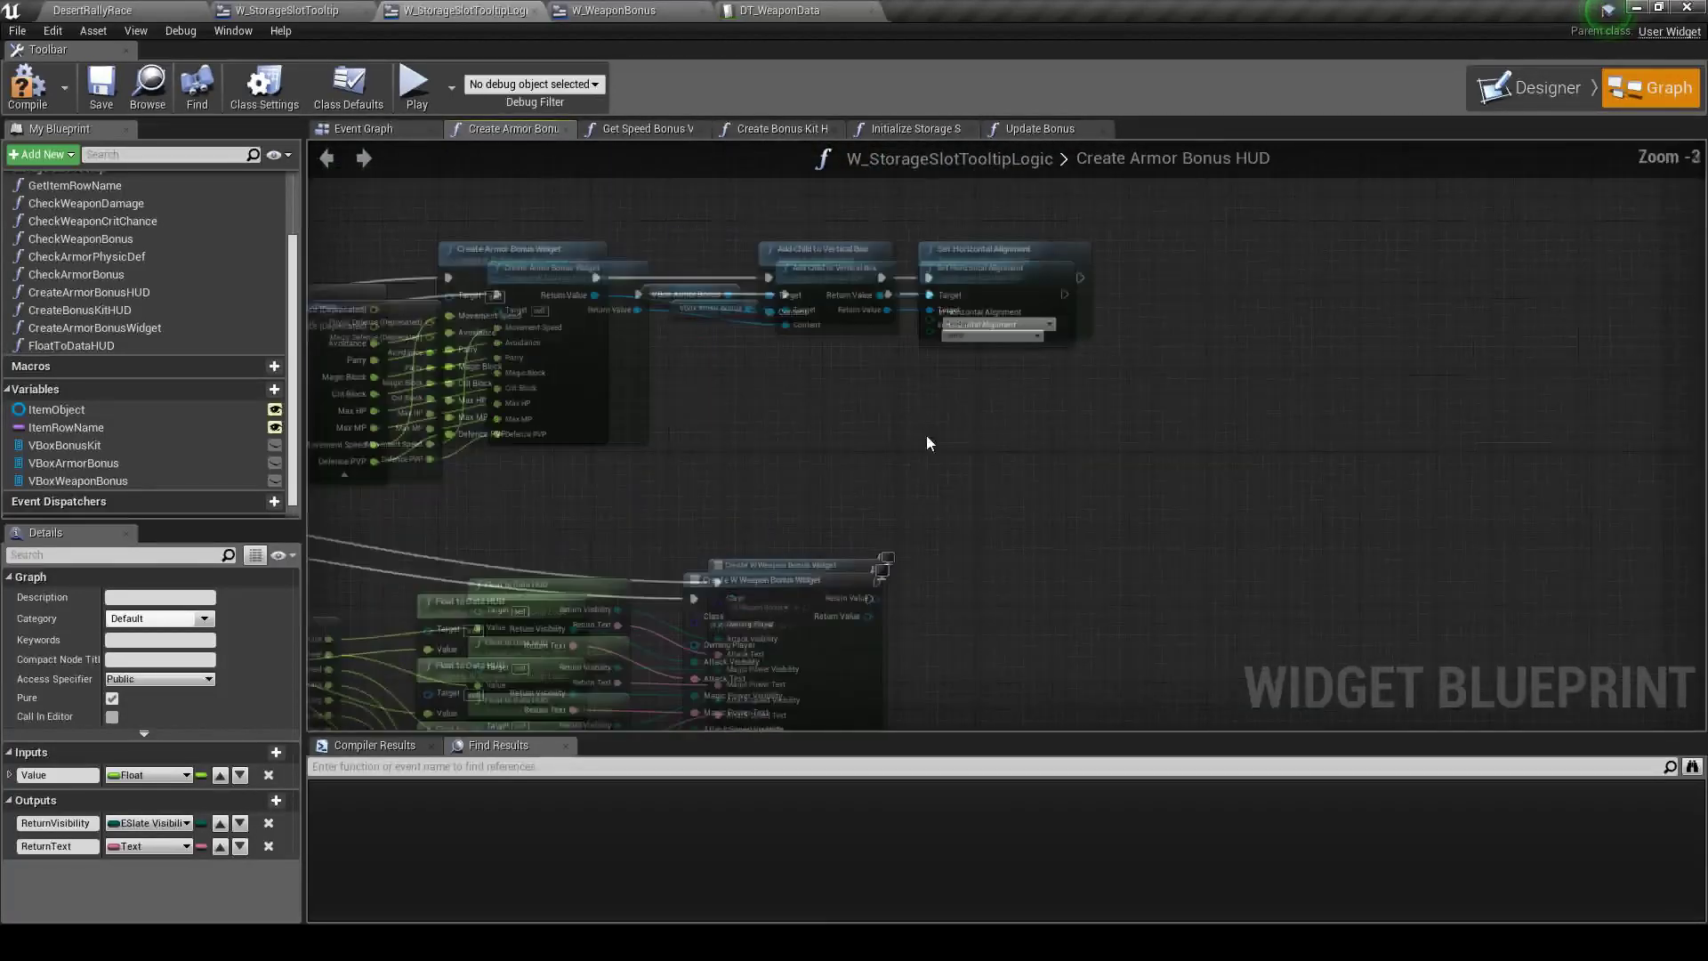
{"action": "right_click_drag", "start_coordinate": [899, 333], "coordinate": [1040, 303]}
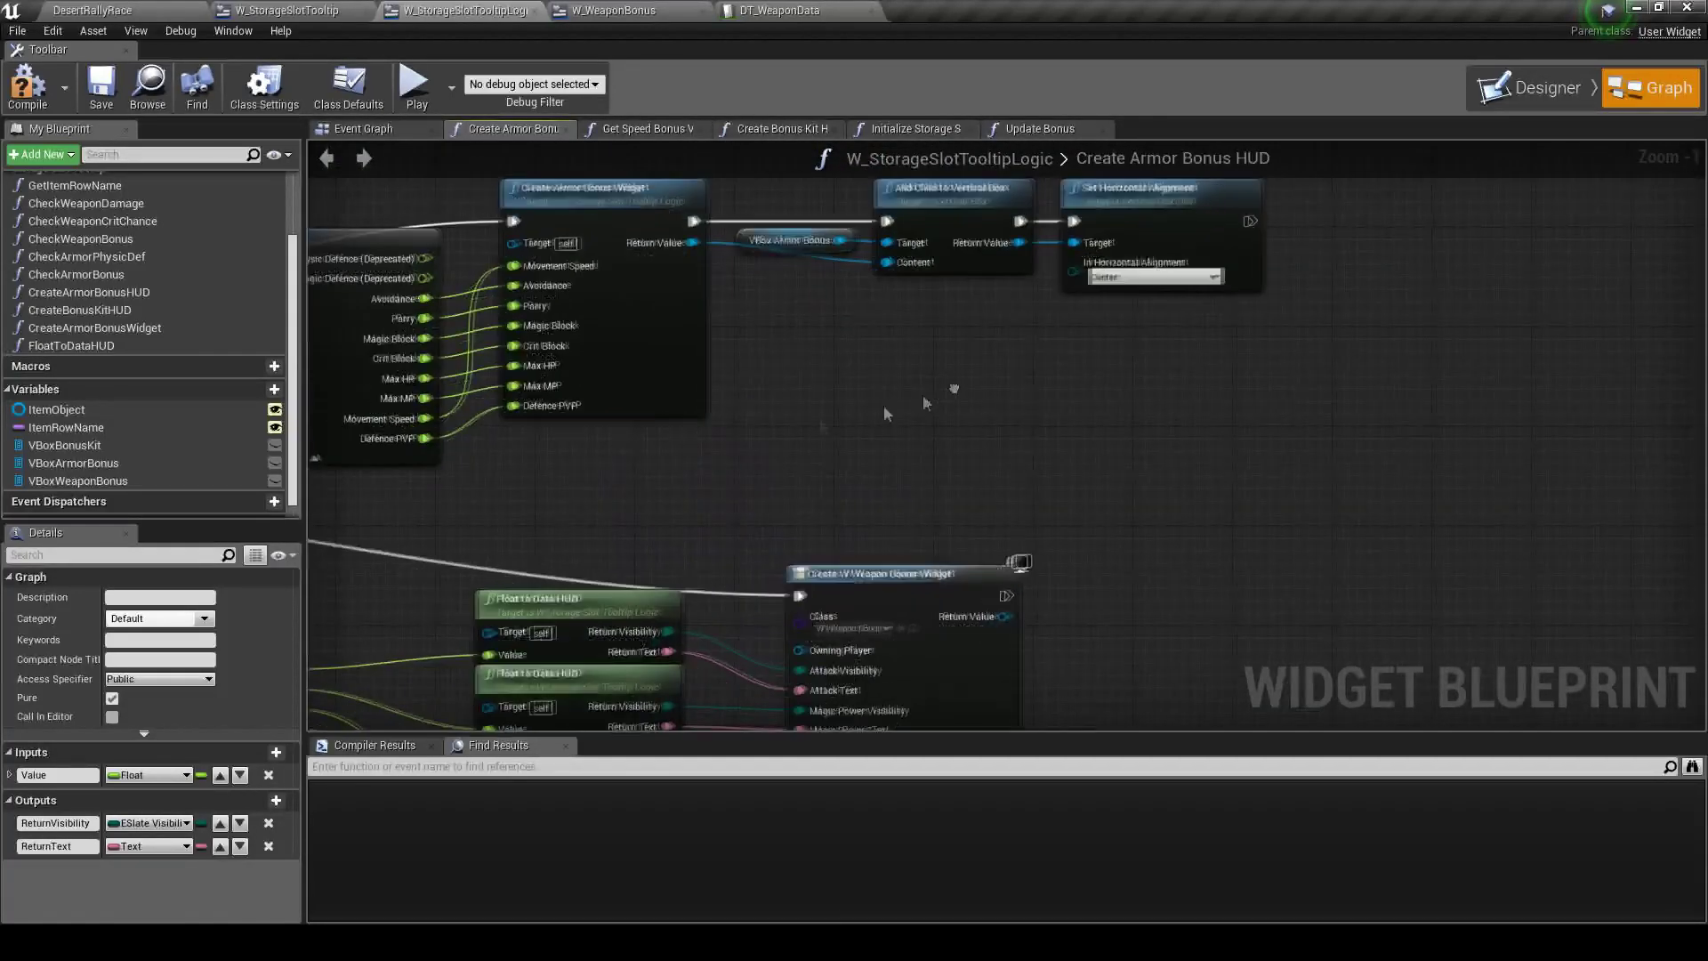
{"action": "left_click_drag", "start_coordinate": [137, 481], "coordinate": [936, 512]}
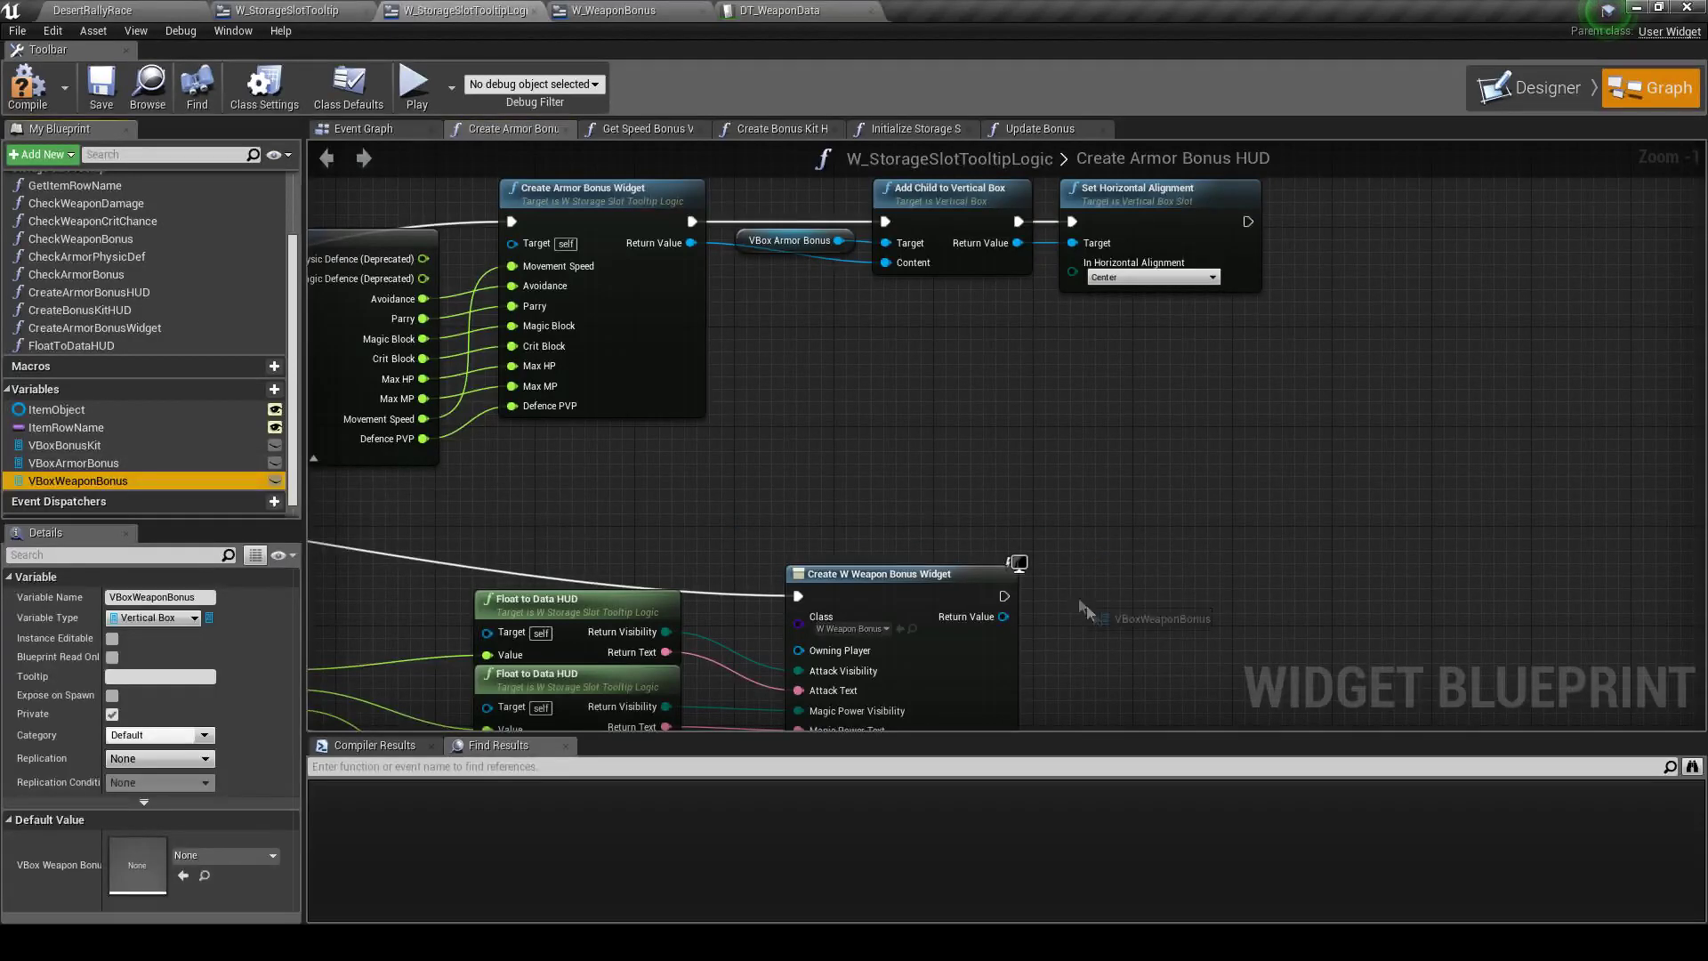
{"action": "left_click_drag", "start_coordinate": [1075, 603], "coordinate": [1077, 604]}
{"action": "right_click_drag", "start_coordinate": [1192, 542], "coordinate": [1050, 568]}
{"action": "left_click_drag", "start_coordinate": [738, 267], "coordinate": [1243, 539]}
{"action": "key", "text": "ctrl+c"}
{"action": "key", "text": "ctrl+v"}
Wire VBox Weapon Bonus to Target, the weapon widget to Content, and chain execution into Add Child
{"action": "mouse_move", "coordinate": [1040, 627]}
{"action": "left_mouse_down"}
{"action": "mouse_move", "coordinate": [1117, 642]}
{"action": "mouse_move", "coordinate": [1173, 604]}
{"action": "left_mouse_up"}
{"action": "right_click_drag", "start_coordinate": [1416, 583], "coordinate": [1248, 508]}
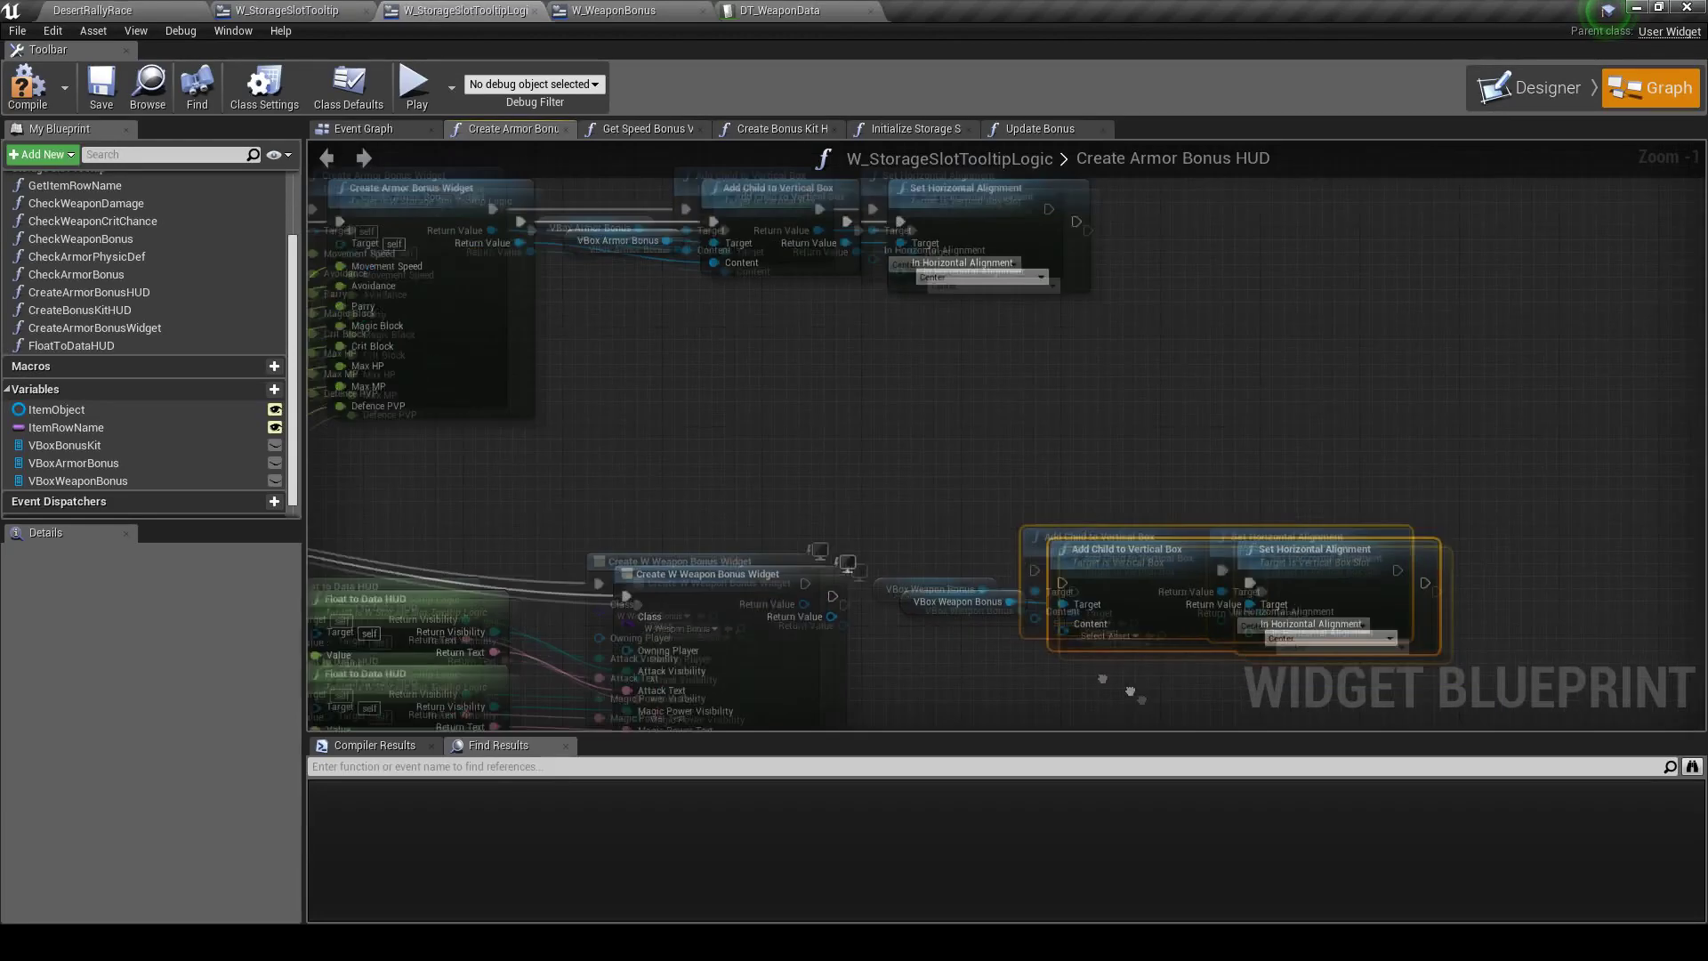
{"action": "left_click", "coordinate": [1248, 508]}
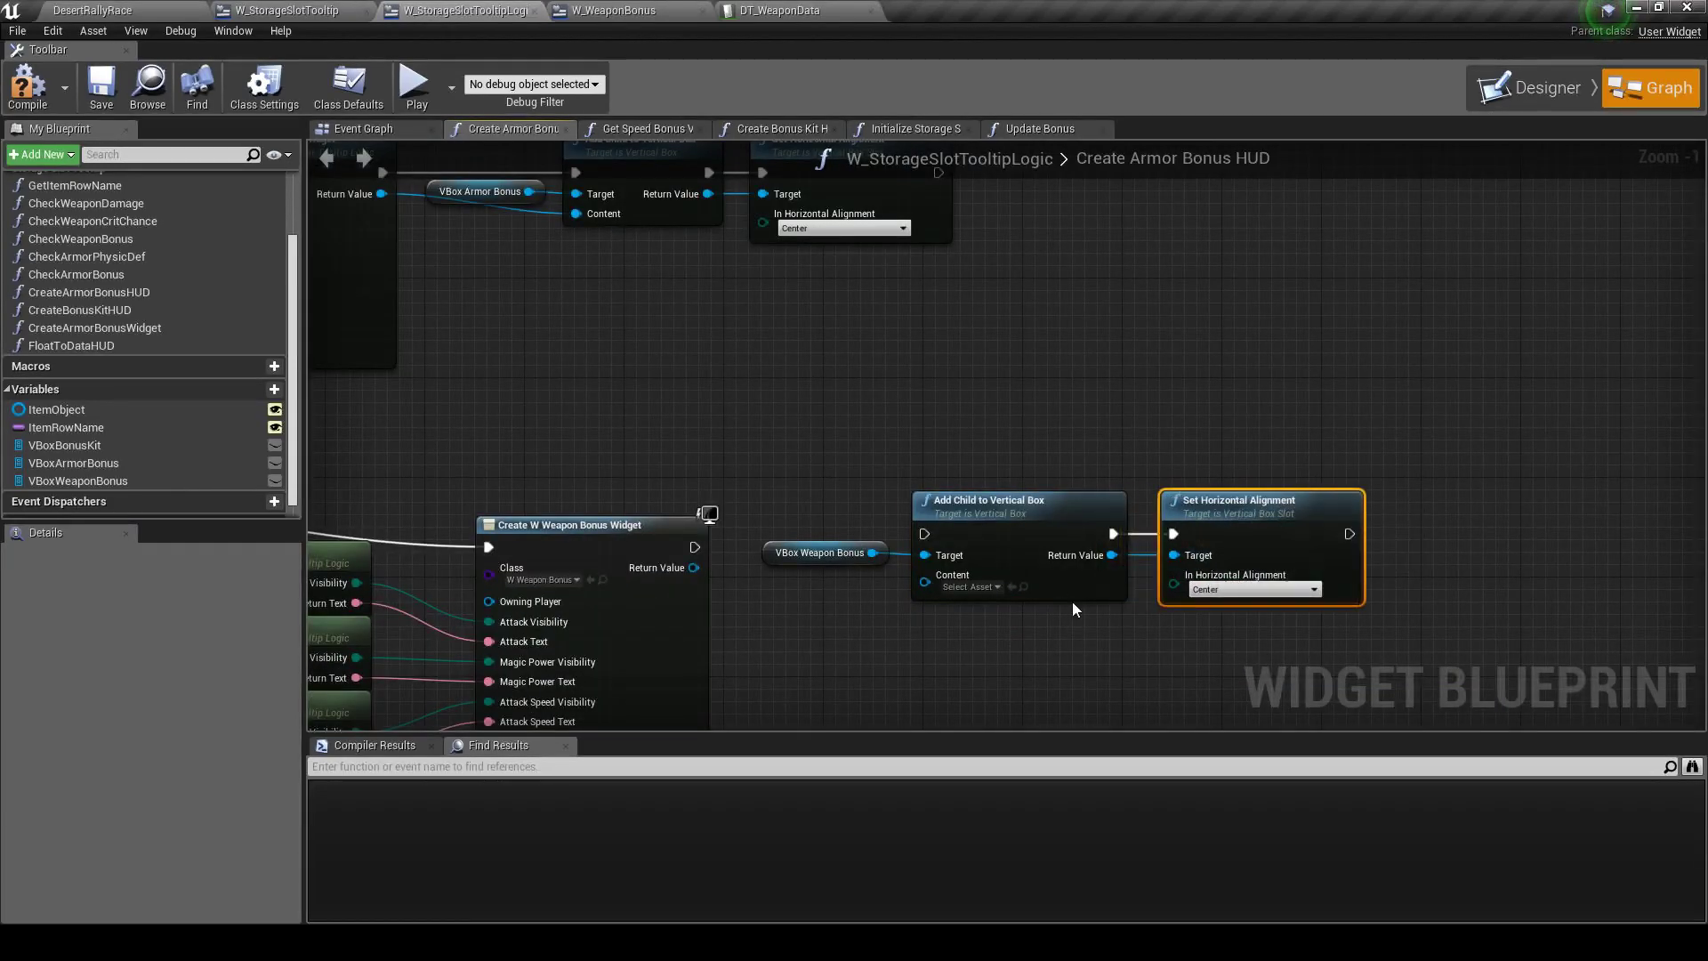
{"action": "scroll", "coordinate": [1071, 602], "scroll_direction": "down", "scroll_amount": 2}
{"action": "scroll", "coordinate": [1052, 574], "scroll_direction": "up", "scroll_amount": 1}
{"action": "left_click_drag", "start_coordinate": [893, 516], "coordinate": [1093, 523]}
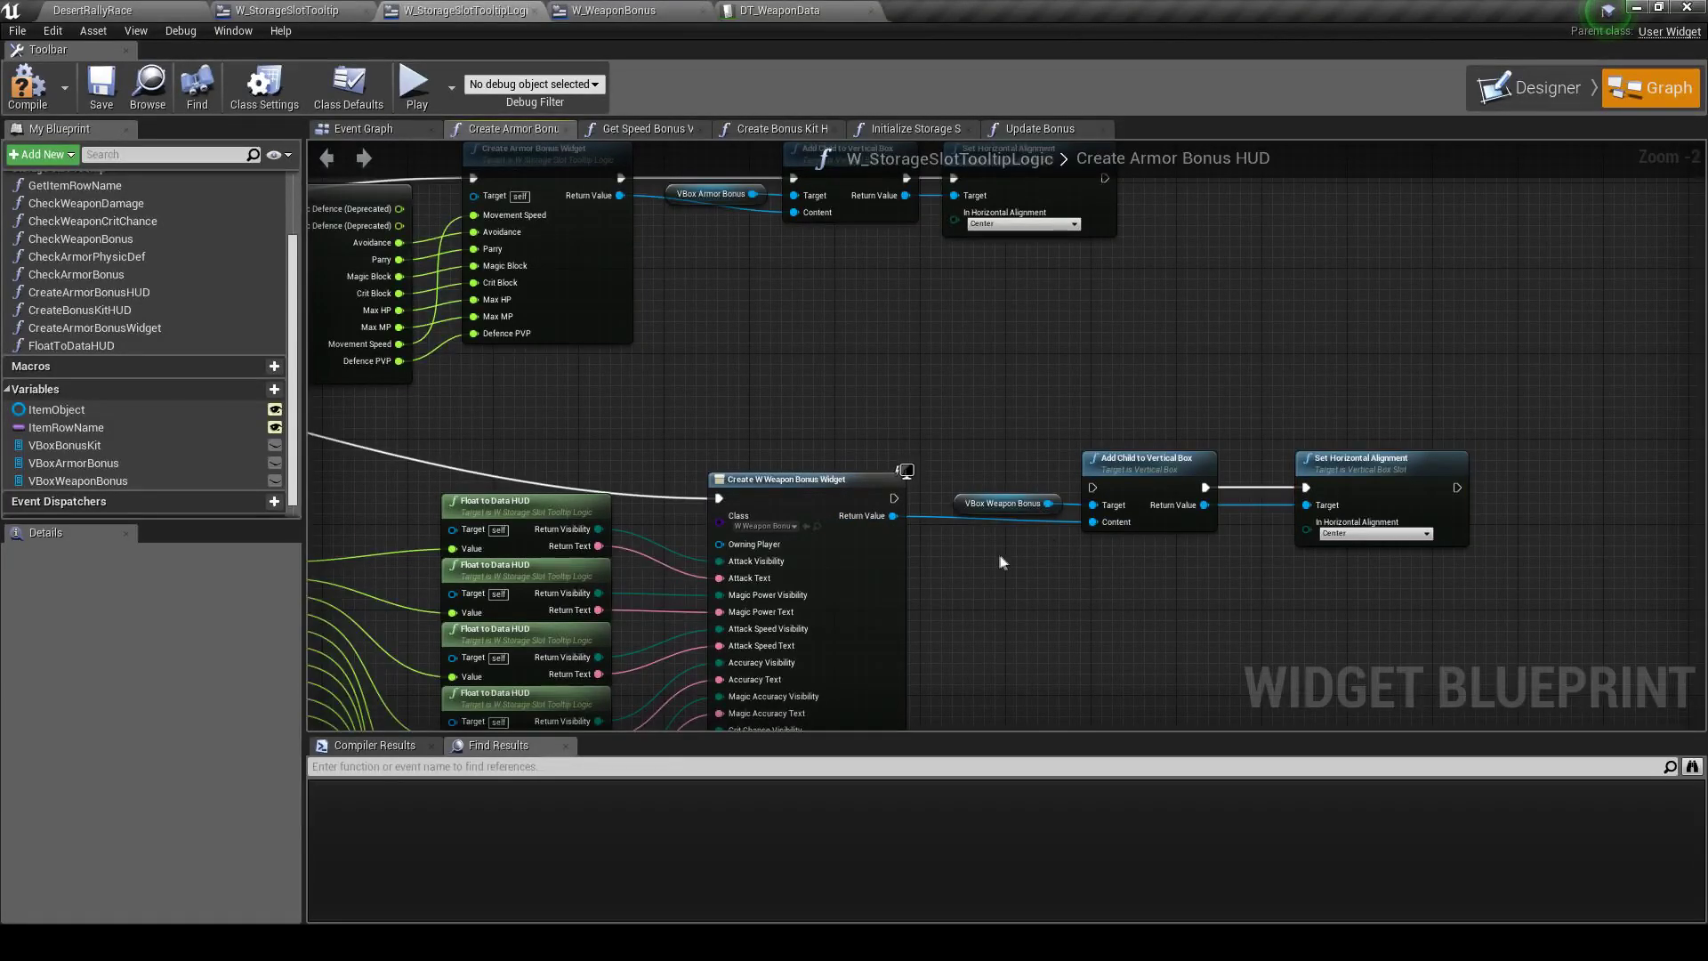
{"action": "left_click_drag", "start_coordinate": [893, 498], "coordinate": [1092, 488]}
{"action": "scroll", "coordinate": [793, 377], "scroll_direction": "down", "scroll_amount": 2}
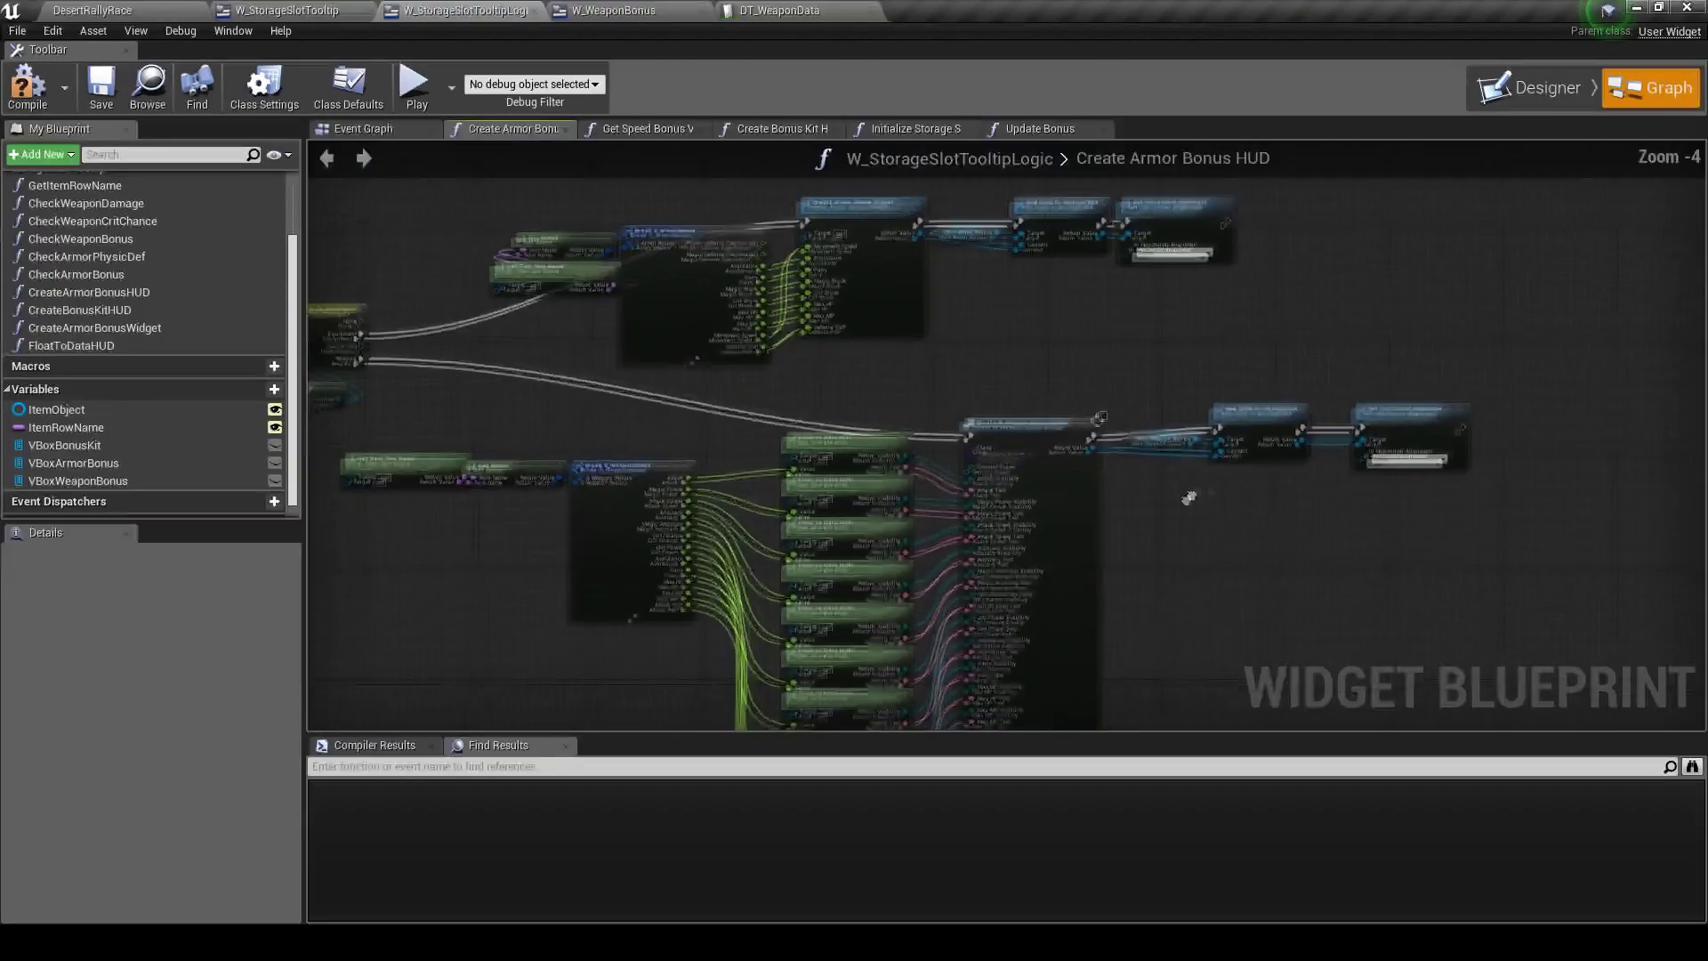
{"action": "scroll", "coordinate": [794, 377], "scroll_direction": "down", "scroll_amount": 1}
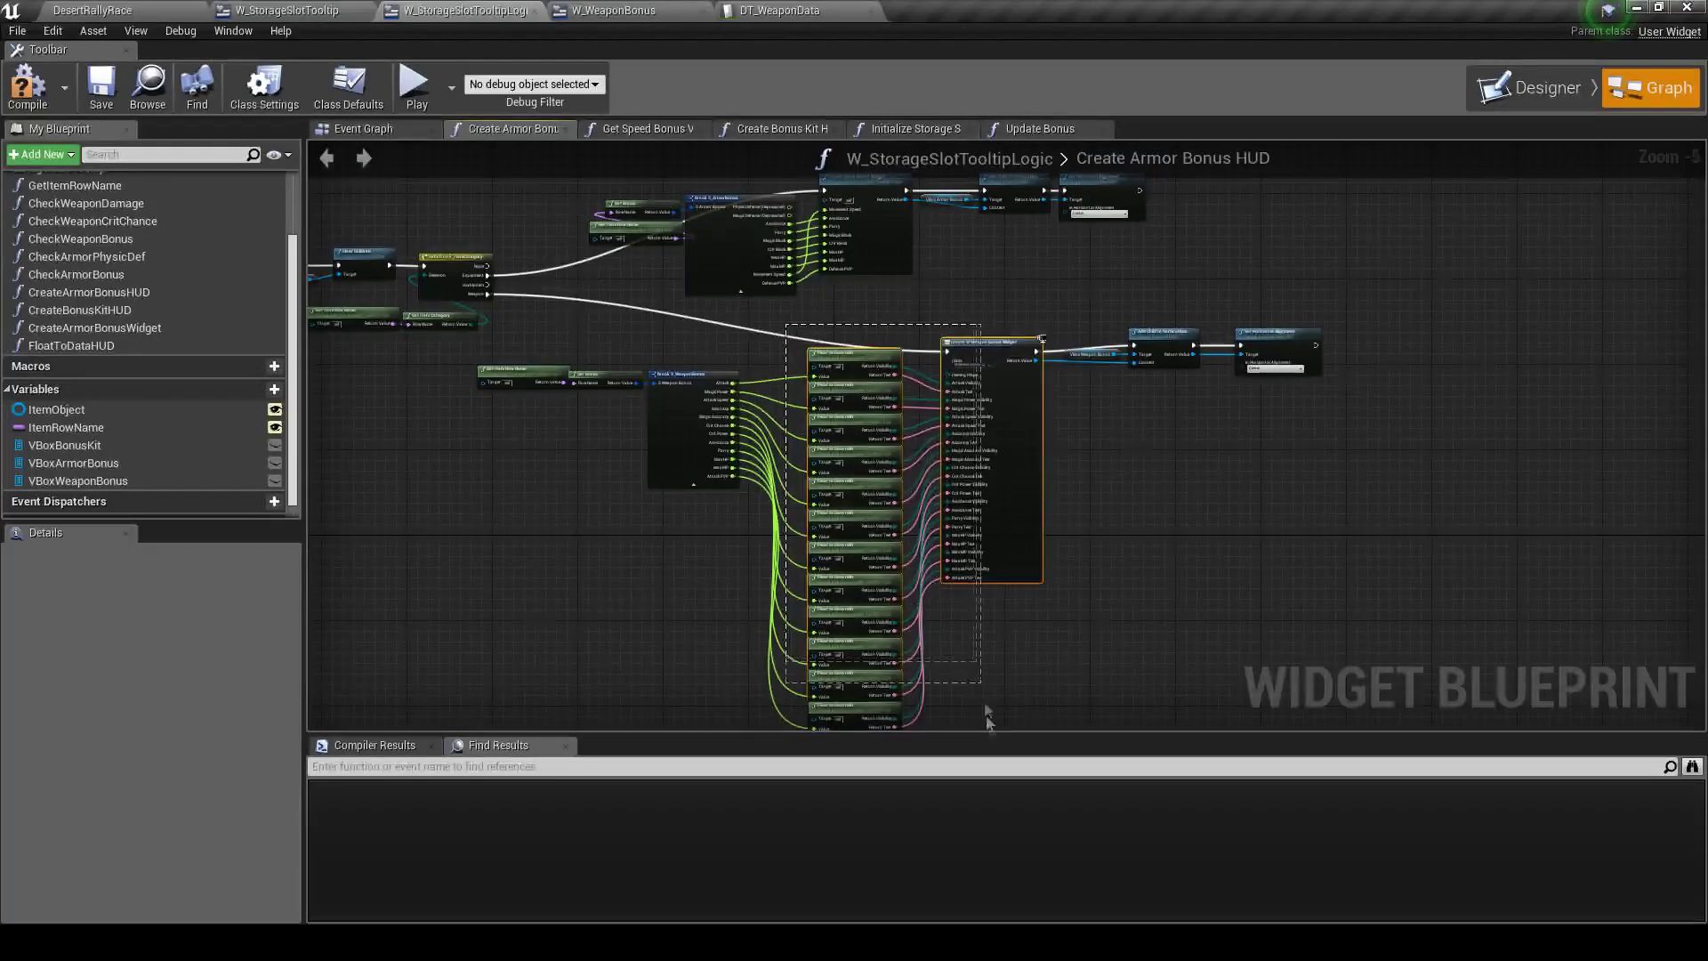
Collapse the Float to Data HUD nodes and Create W Weapon Bonus Widget into a function named 'Cr…'
{"action": "left_click_drag", "start_coordinate": [986, 708], "coordinate": [1002, 504]}
{"action": "scroll", "coordinate": [894, 418], "scroll_direction": "up", "scroll_amount": 3}
{"action": "scroll", "coordinate": [867, 369], "scroll_direction": "up", "scroll_amount": 3}
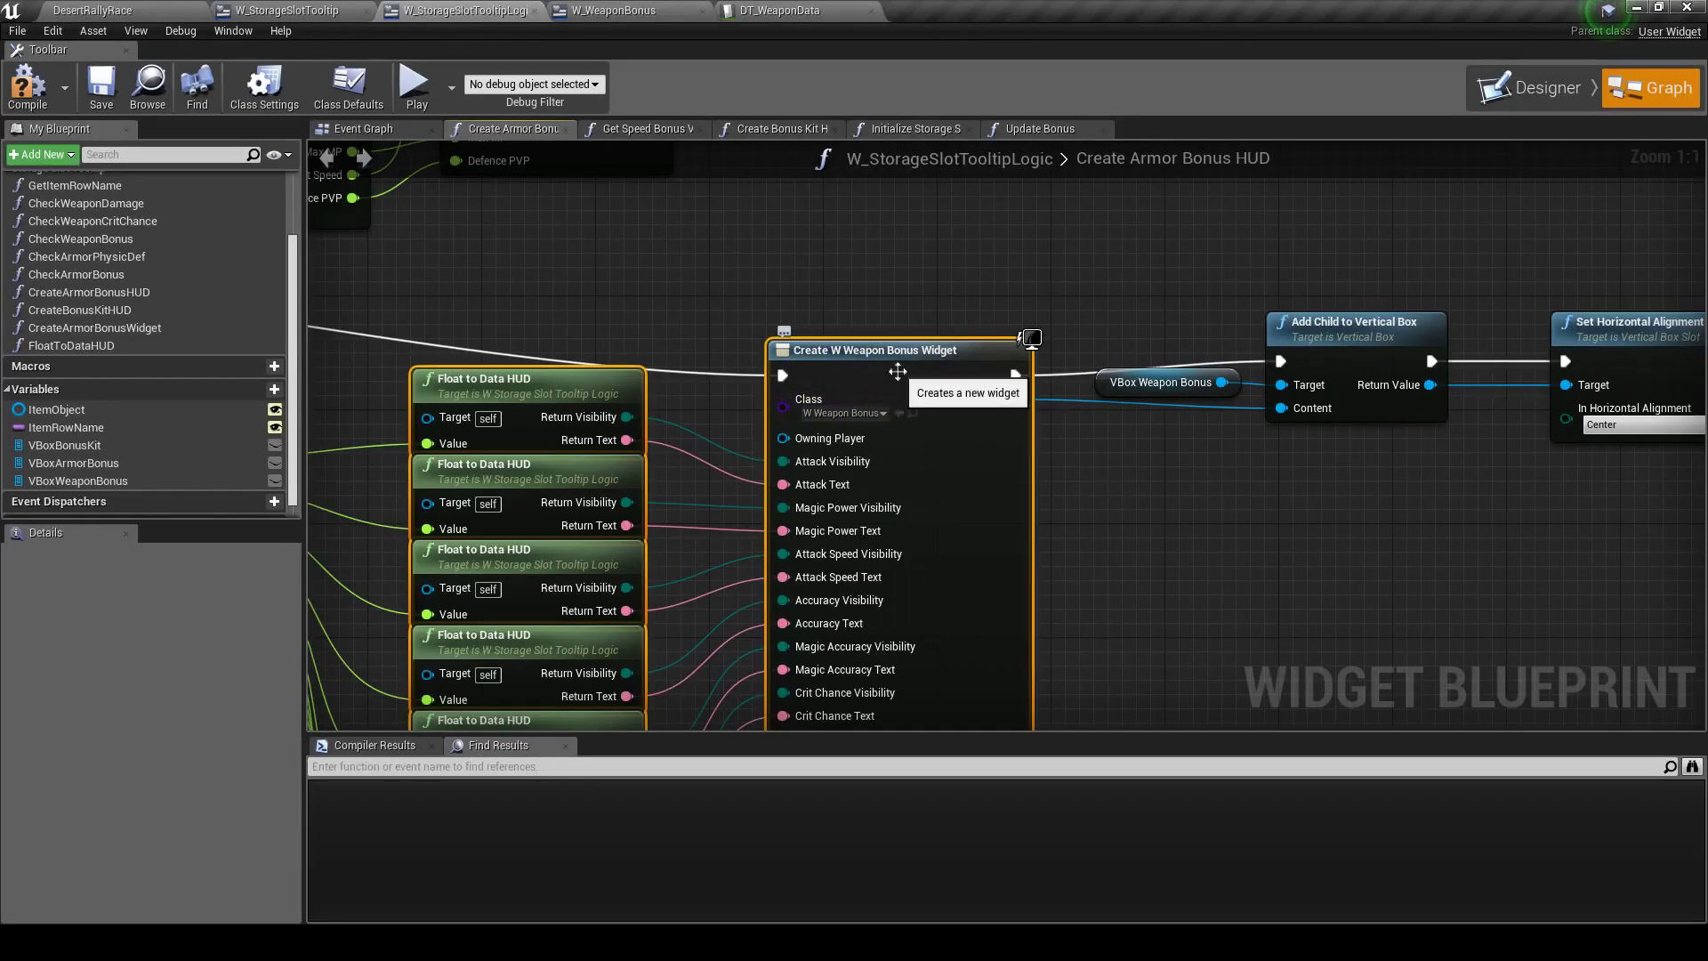
{"action": "right_click_drag", "start_coordinate": [835, 456], "coordinate": [900, 731]}
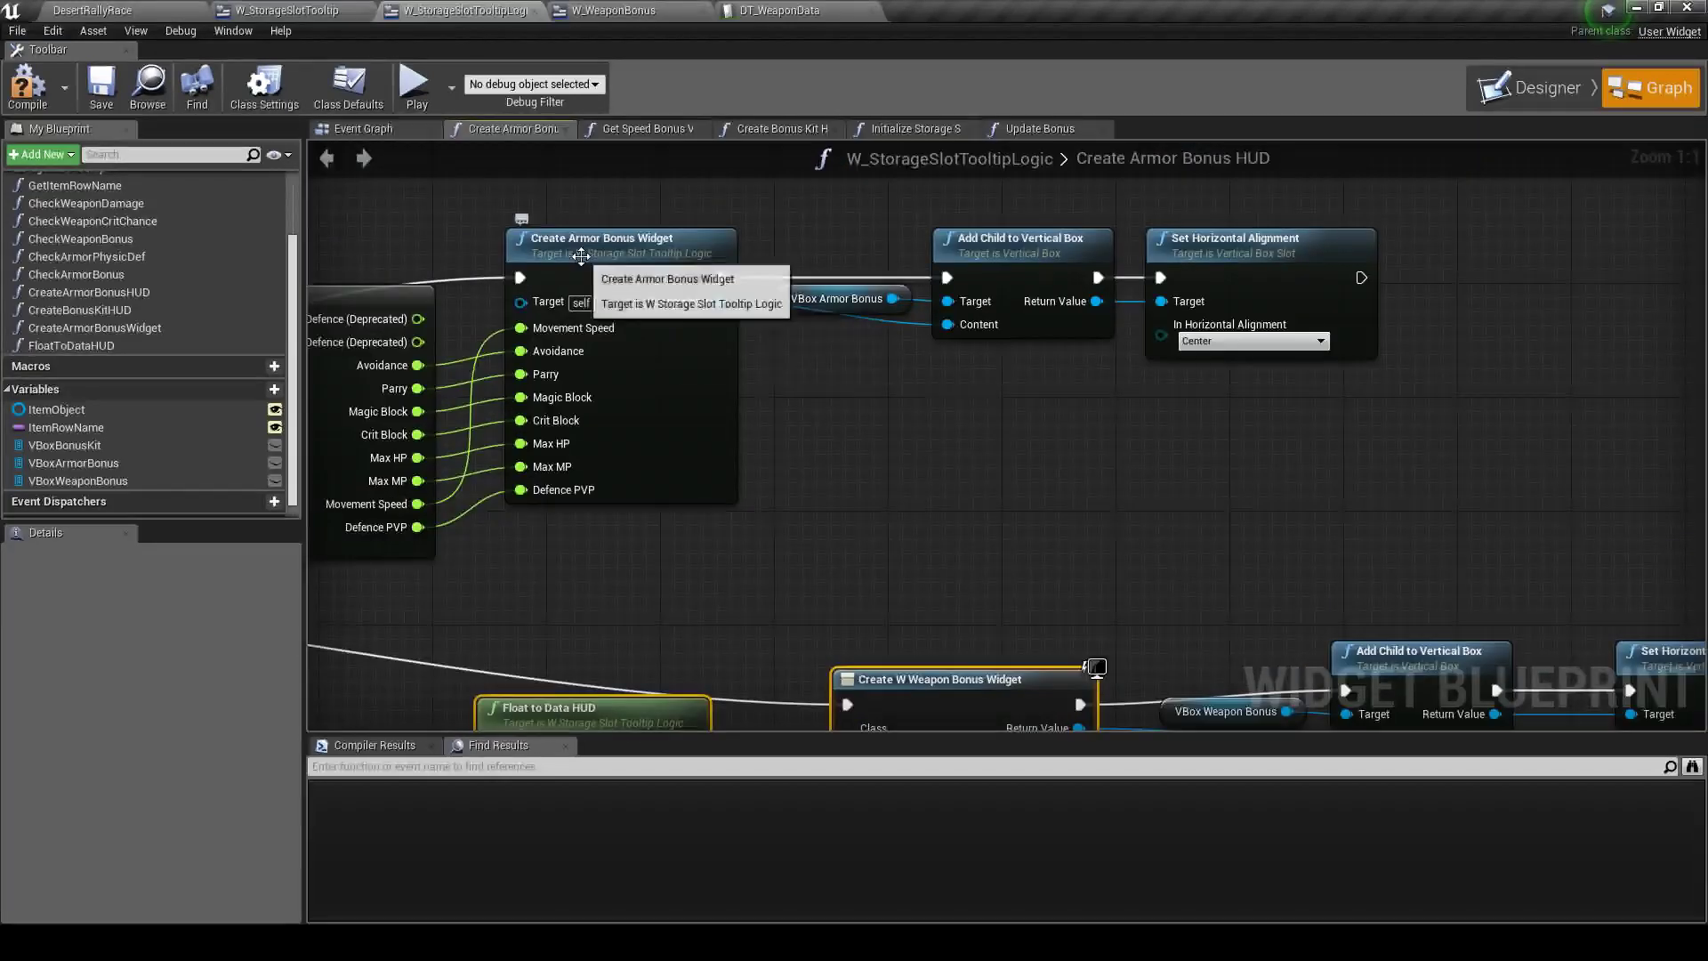
{"action": "right_click_drag", "start_coordinate": [912, 469], "coordinate": [903, 299]}
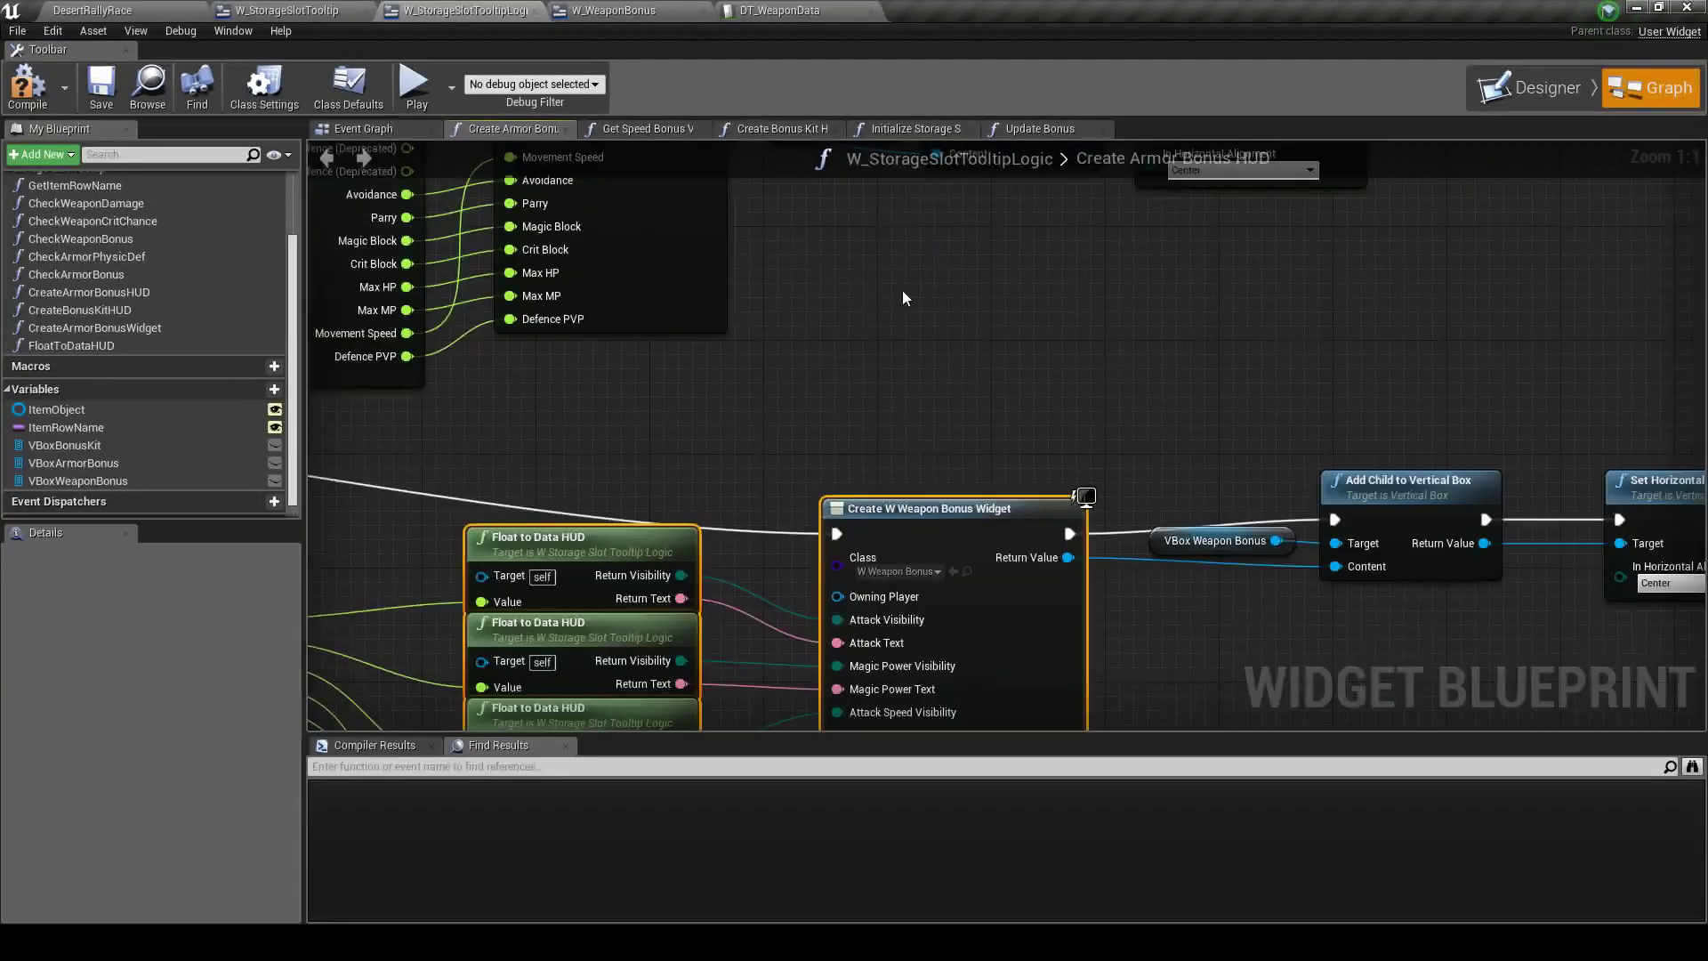
{"action": "right_click", "coordinate": [941, 538]}
{"action": "left_click", "coordinate": [1038, 328]}
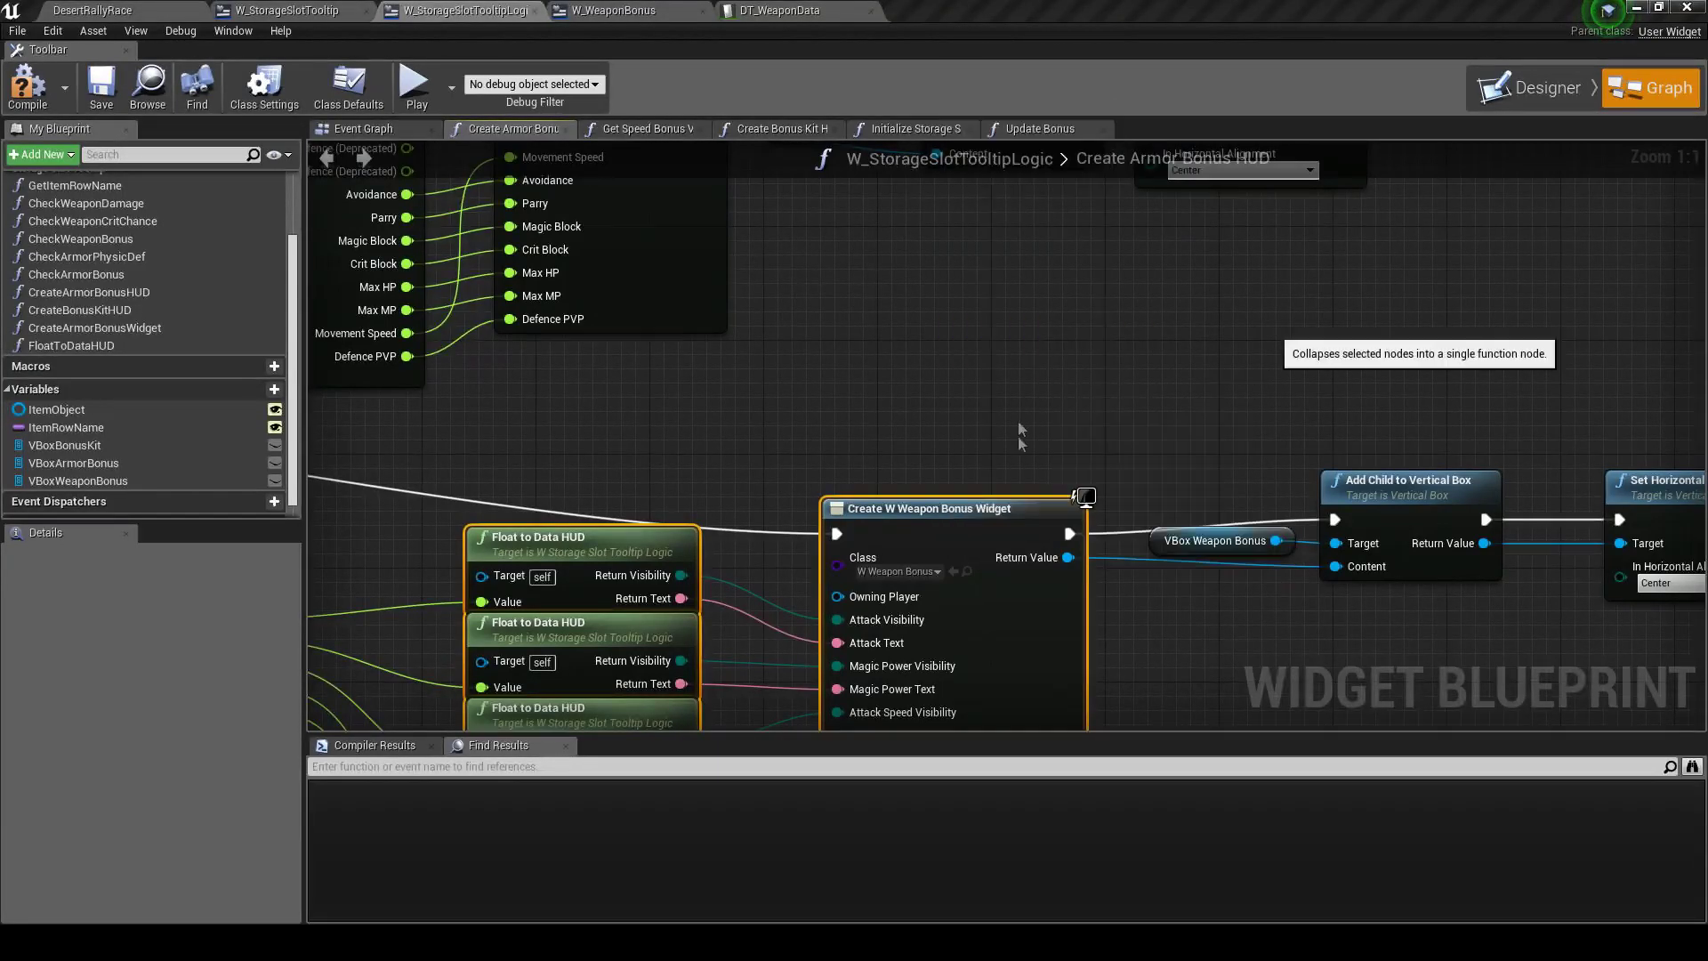
{"action": "type", "text": "CreateWeaponBonusWidget"}
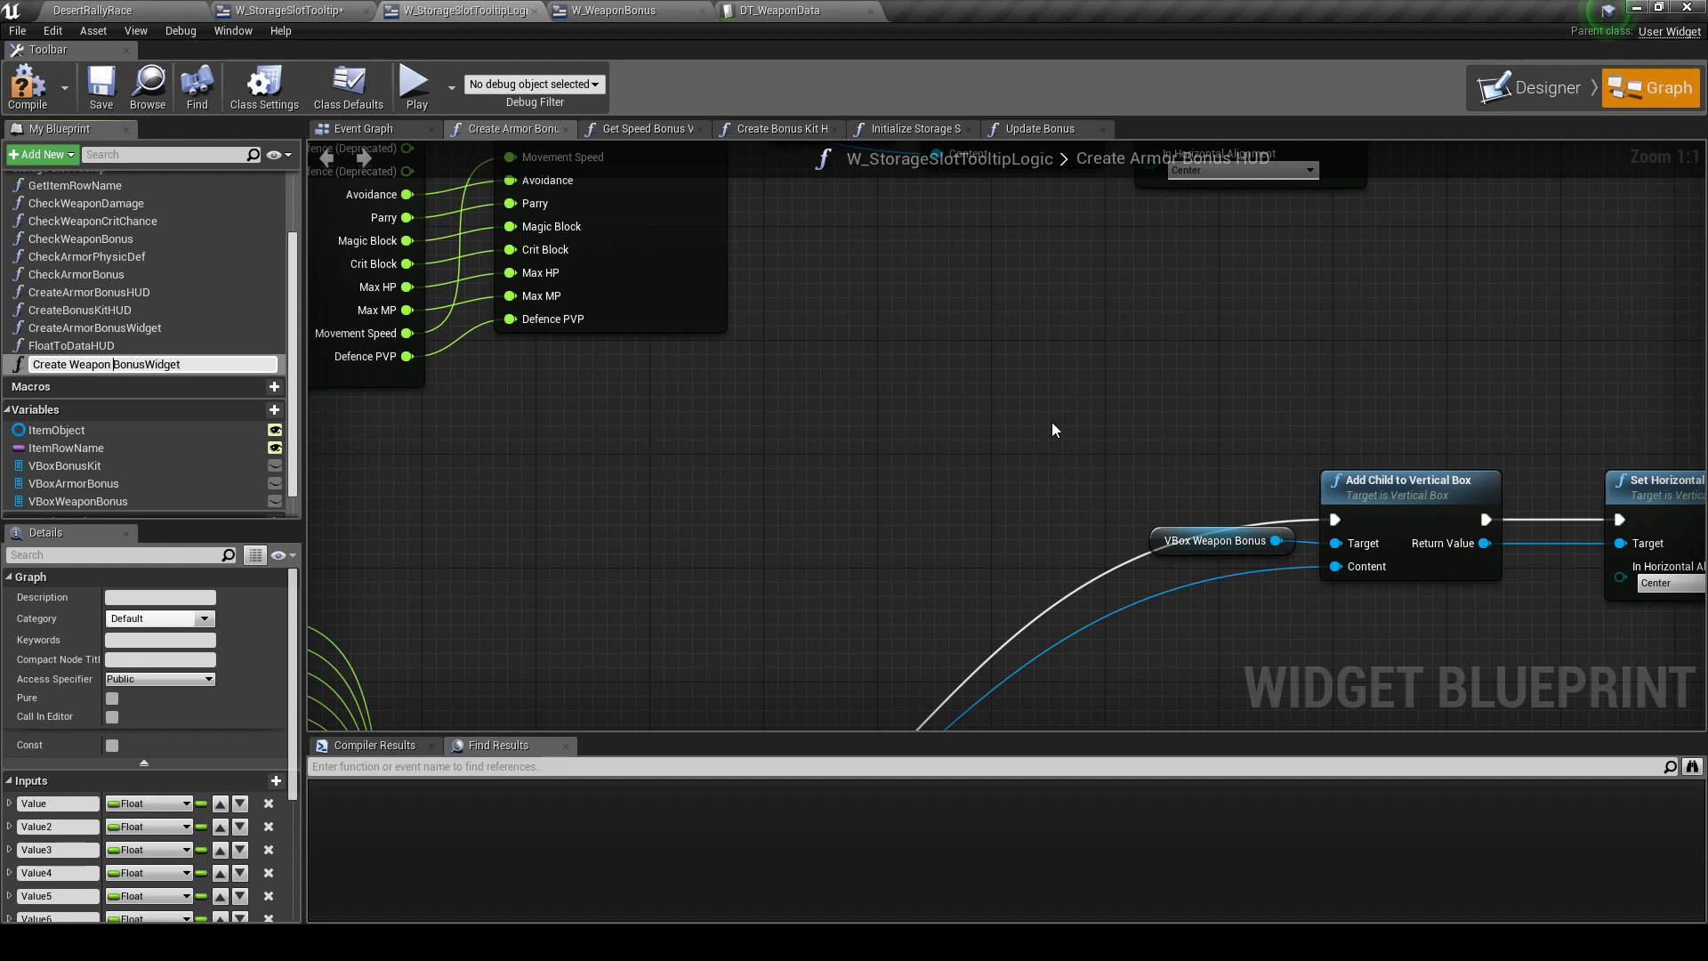
Confirm the CreateWeaponBonusWidget name and align its call node with Add Child to Vertical Box
{"action": "key", "text": "BackSpace"}
{"action": "key", "text": "Return"}
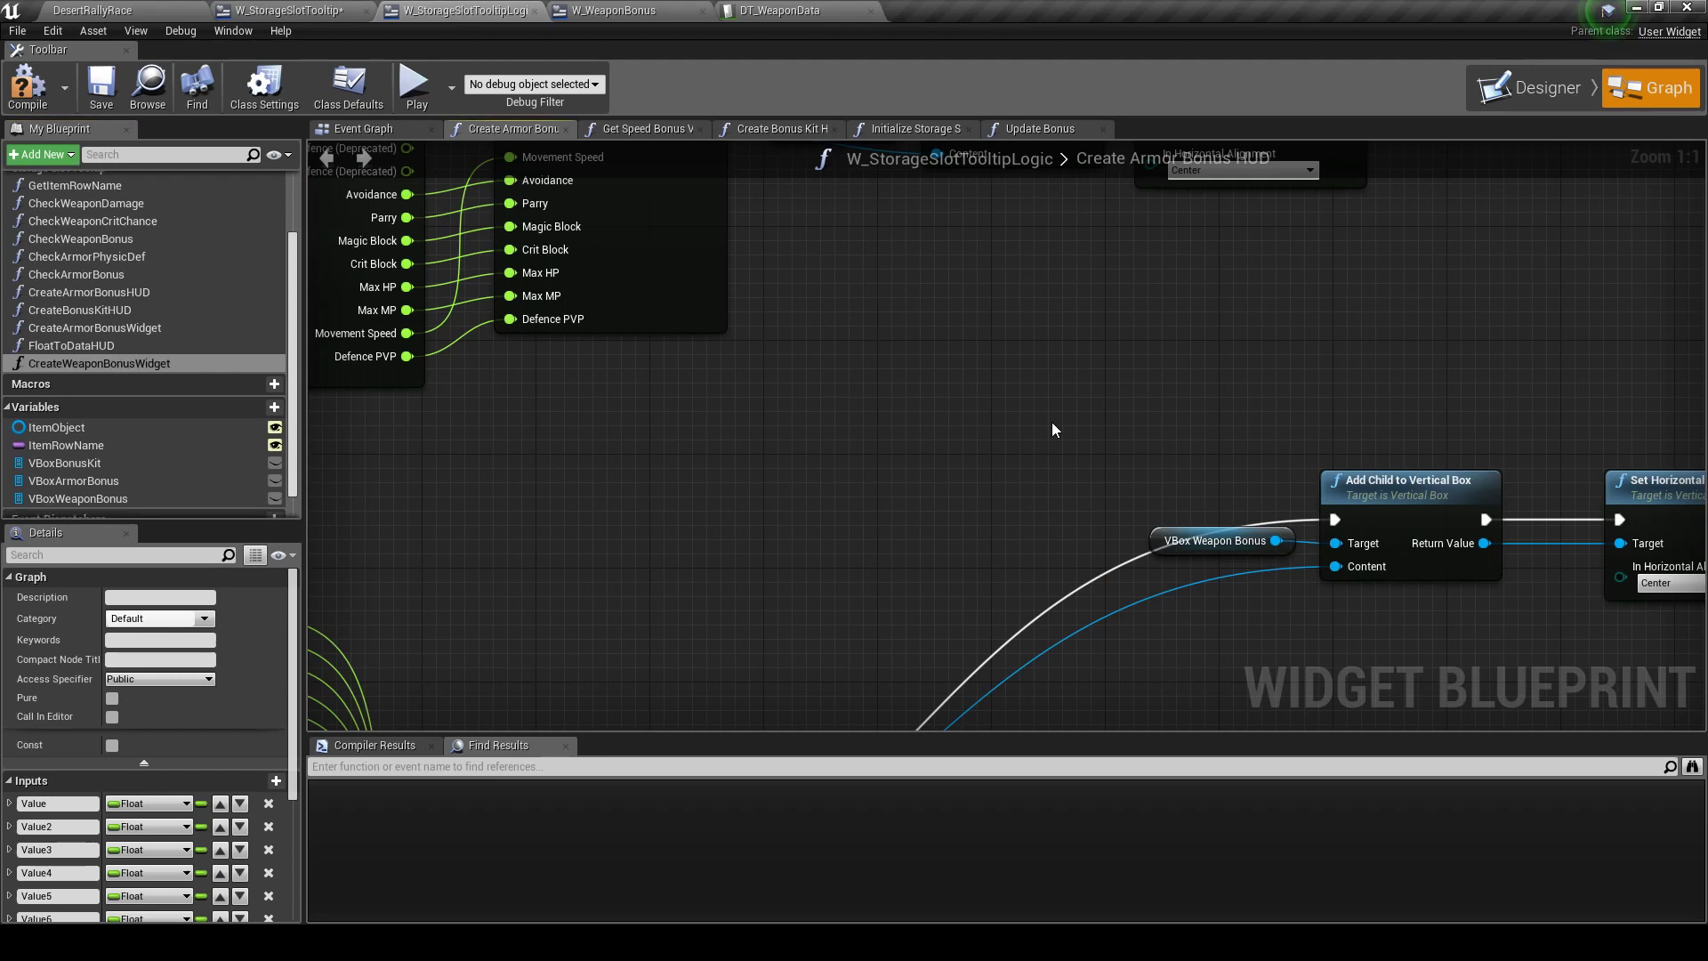
{"action": "scroll", "coordinate": [1052, 422], "scroll_direction": "down", "scroll_amount": 3}
{"action": "right_click_drag", "start_coordinate": [694, 649], "coordinate": [850, 467]}
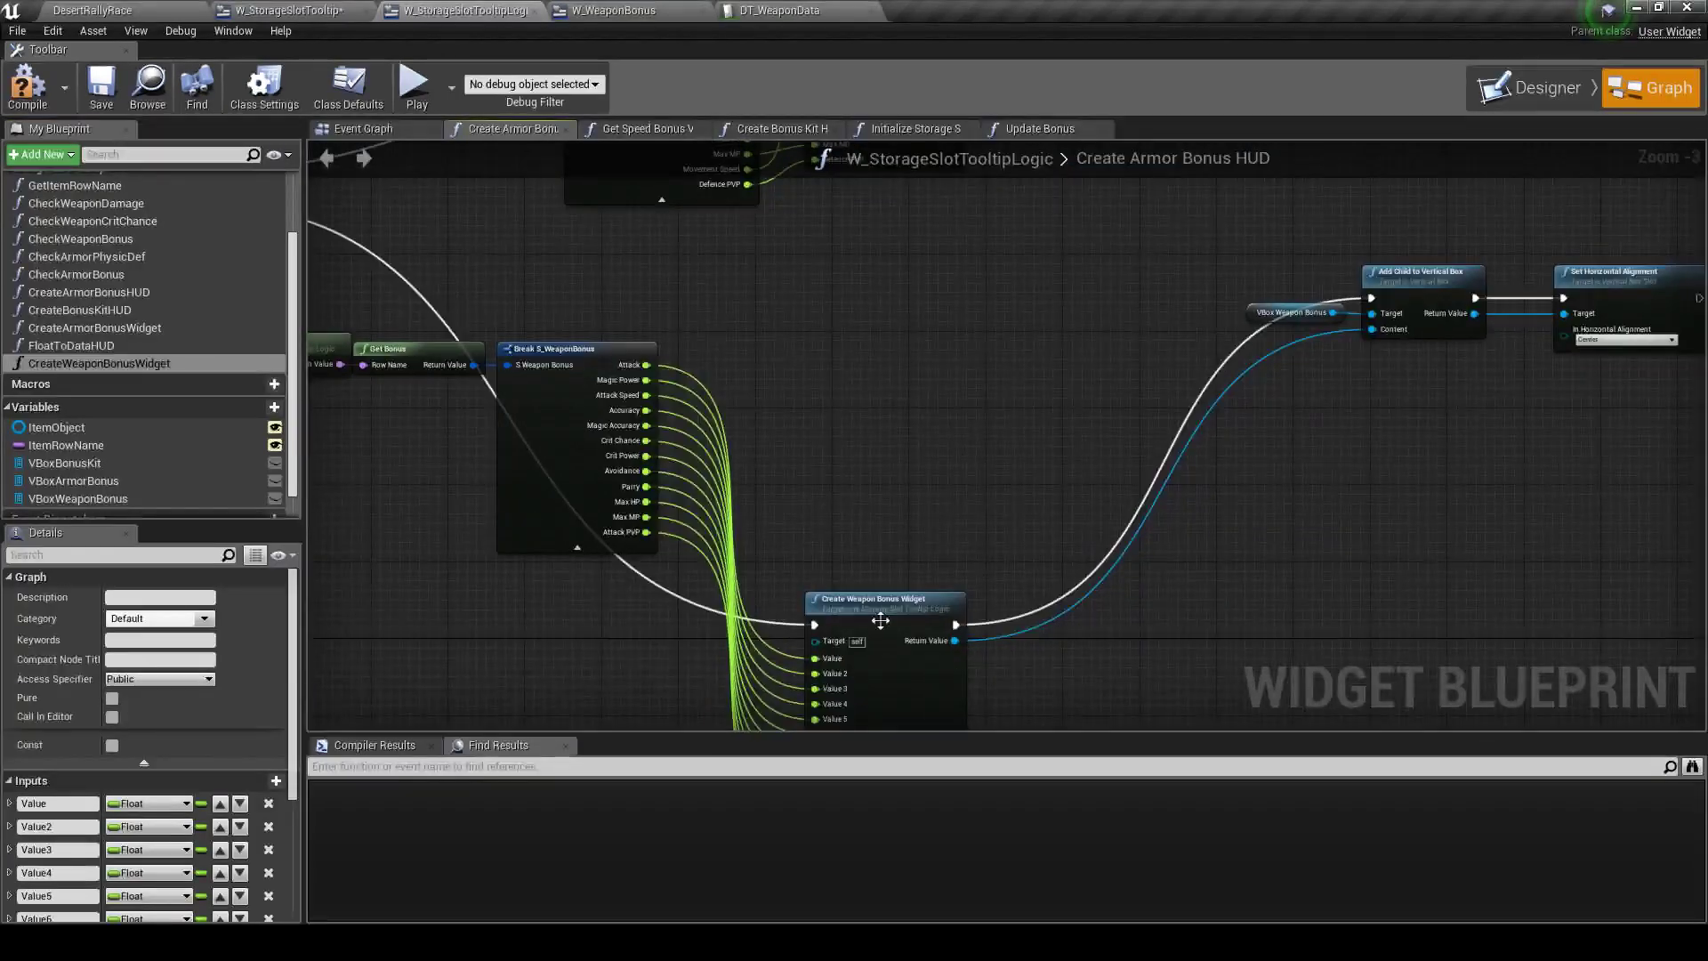
{"action": "left_click_drag", "start_coordinate": [923, 666], "coordinate": [967, 431]}
{"action": "scroll", "coordinate": [967, 431], "scroll_direction": "up", "scroll_amount": 3}
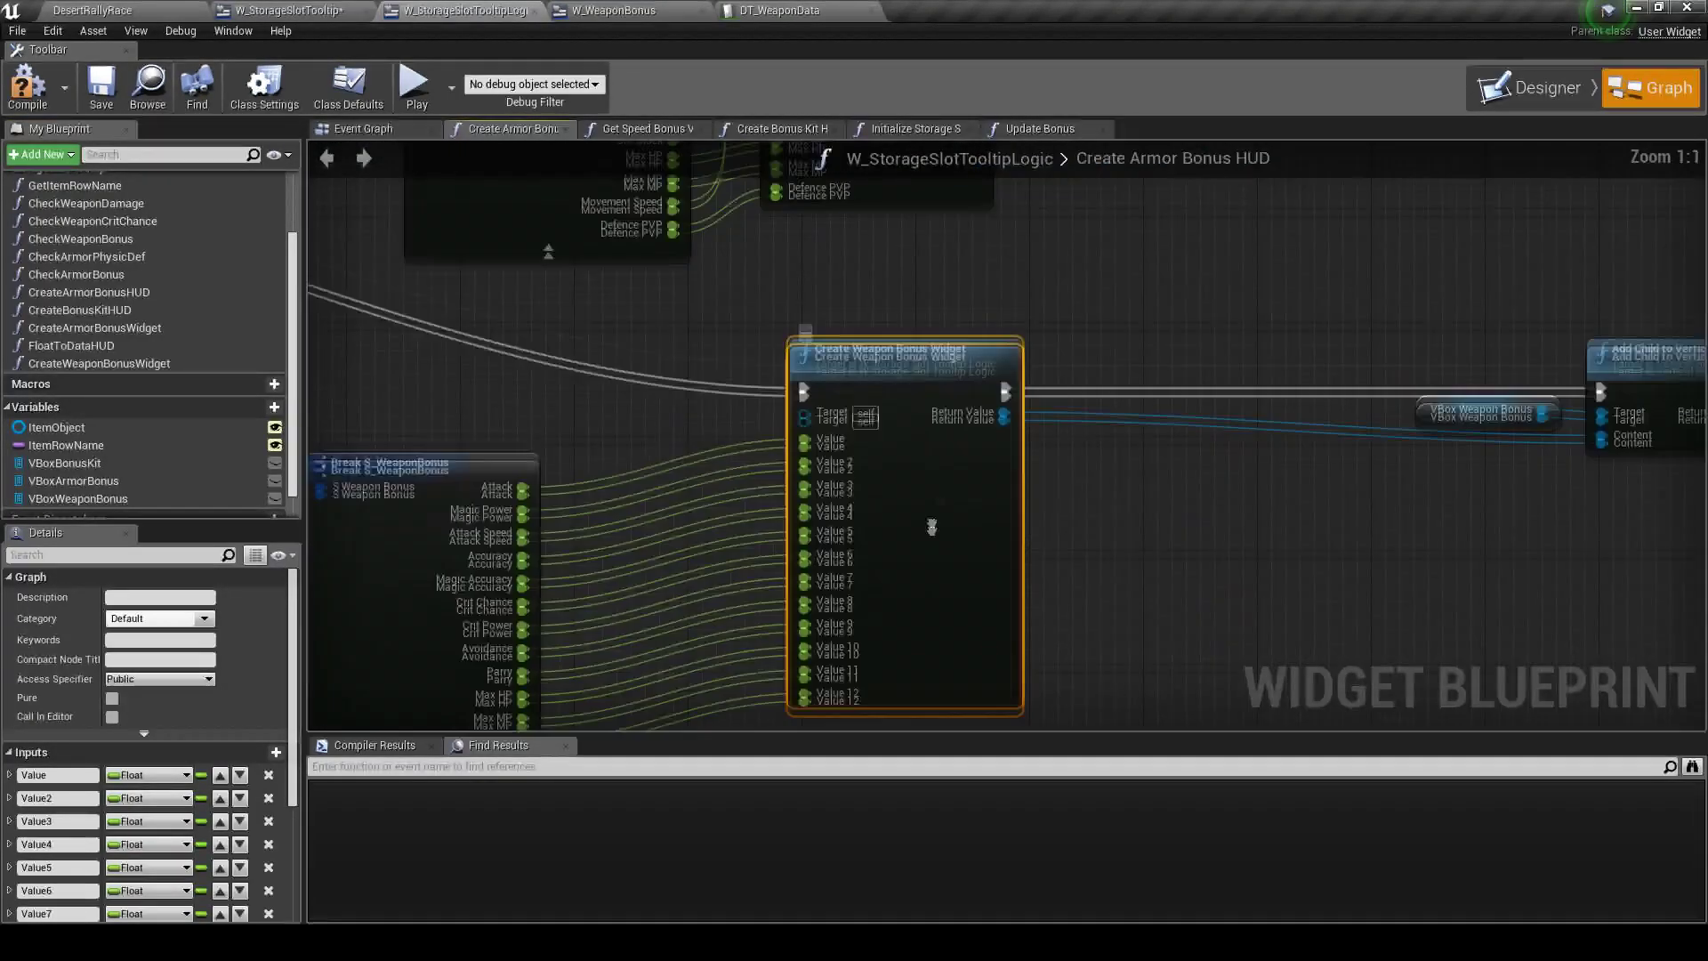
{"action": "right_click_drag", "start_coordinate": [458, 541], "coordinate": [475, 426]}
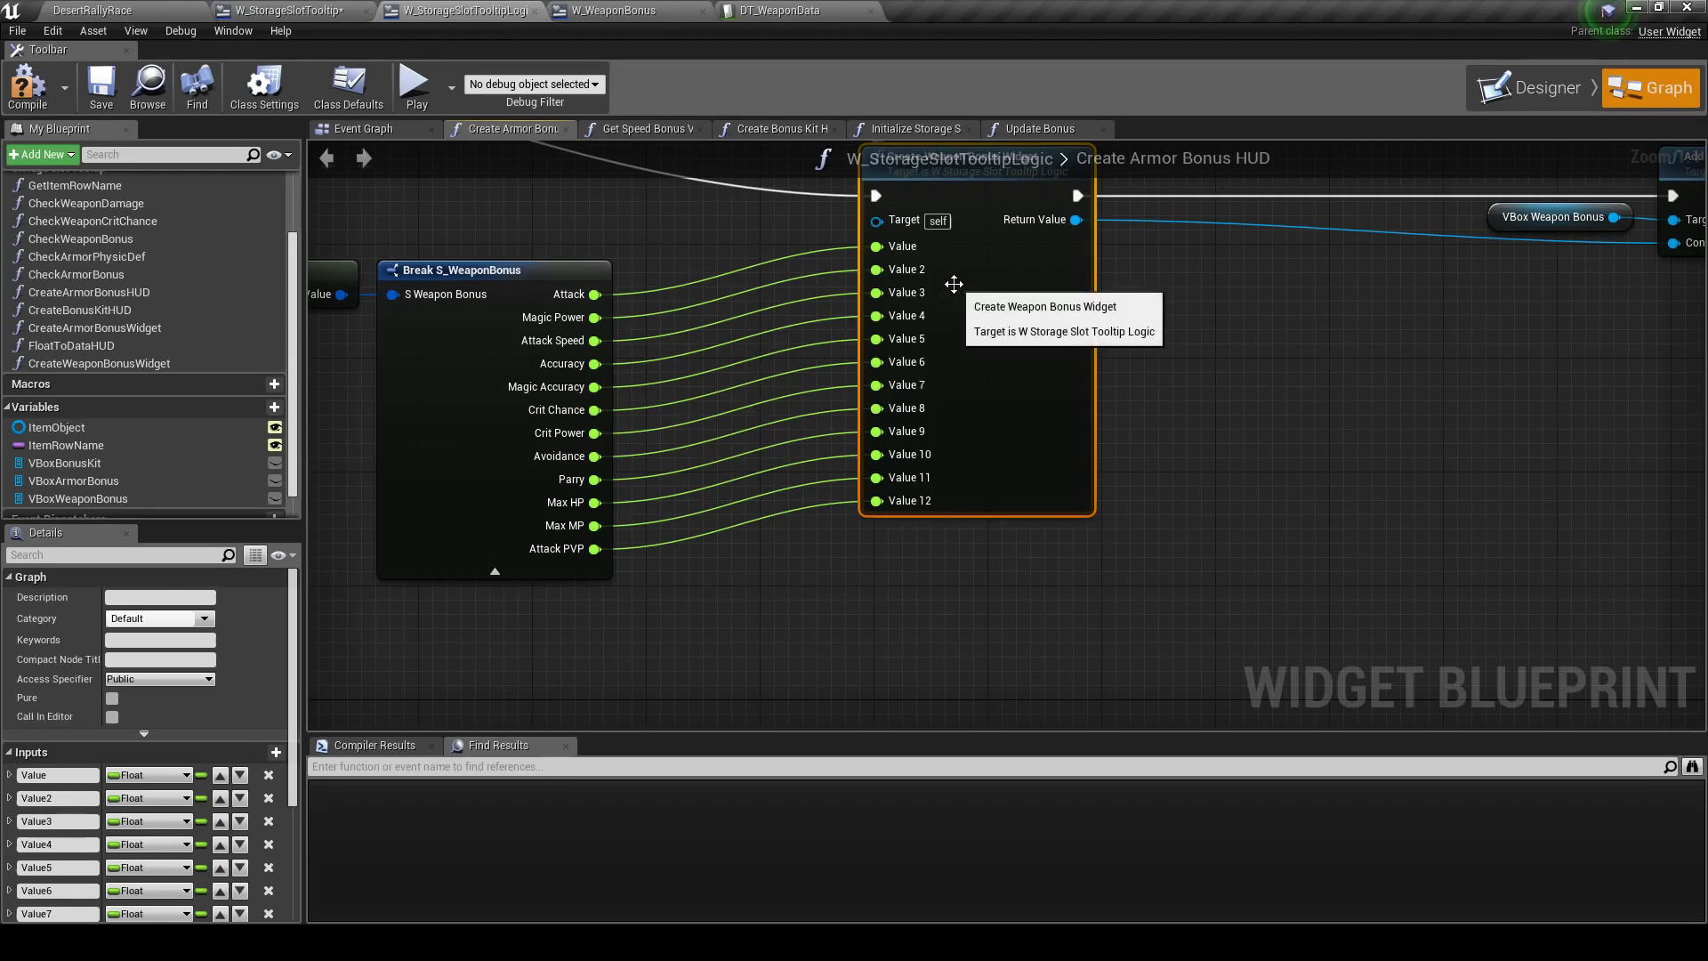
{"action": "left_click", "coordinate": [27, 775]}
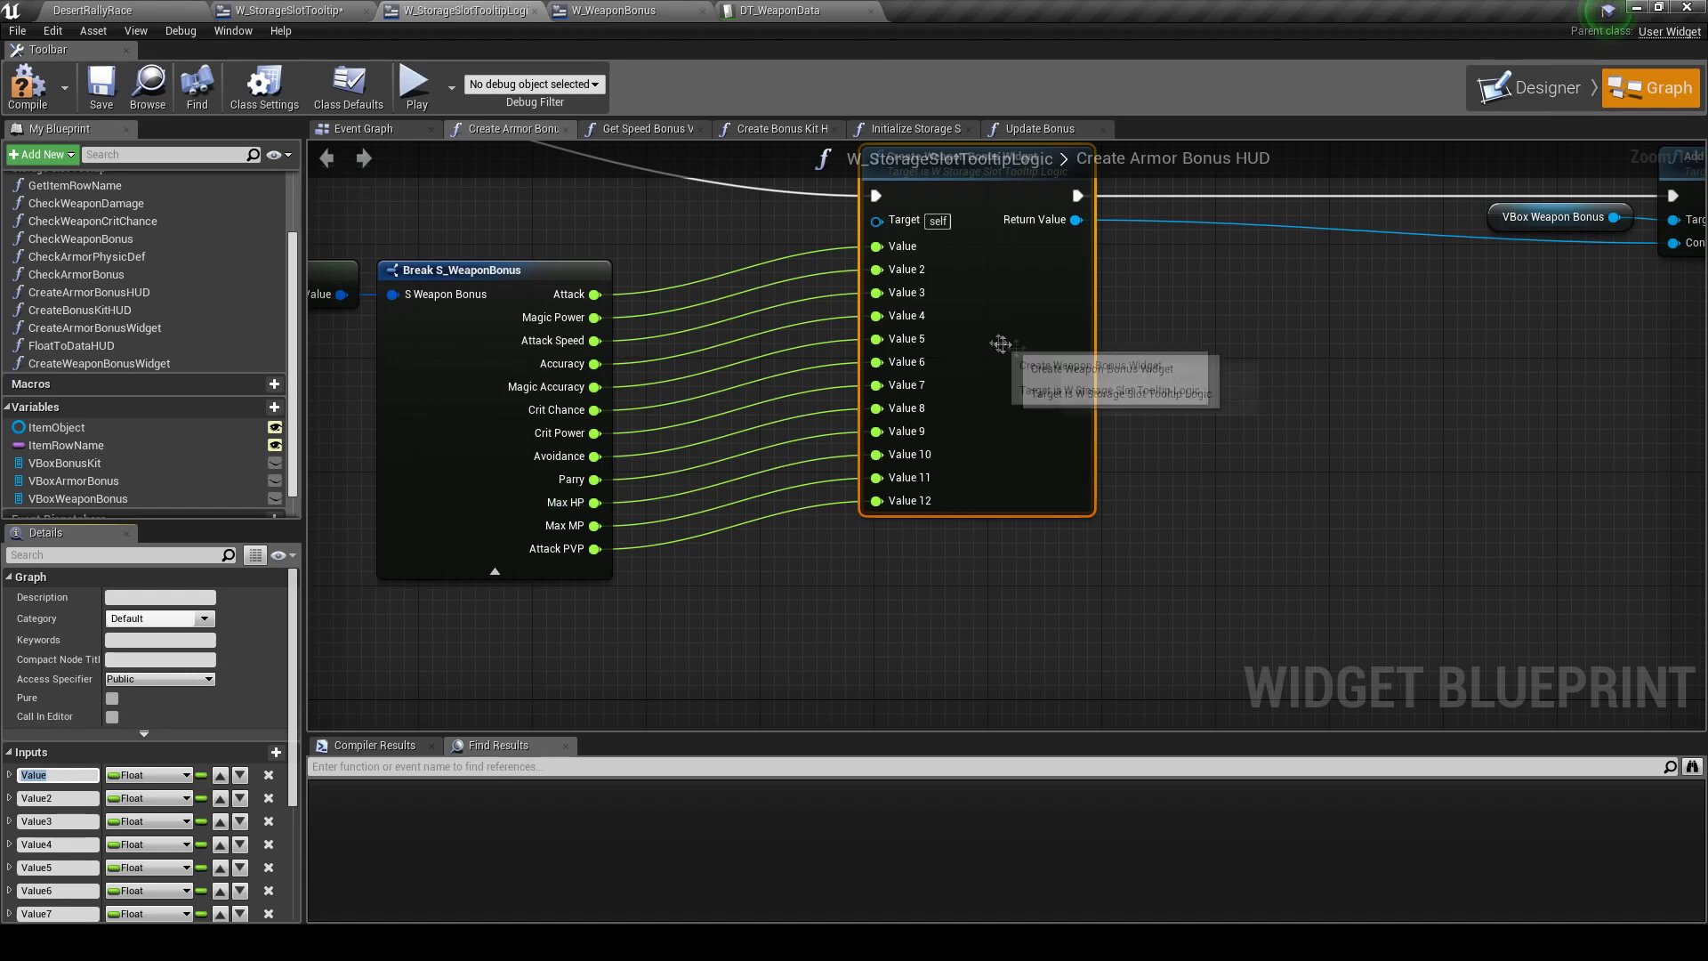
In Create Weapon Bonus Widget's graph, move the entry node upper-left and the return node beside the create-widget node
{"action": "double_click", "coordinate": [1021, 347]}
{"action": "left_click_drag", "start_coordinate": [850, 447], "coordinate": [614, 221]}
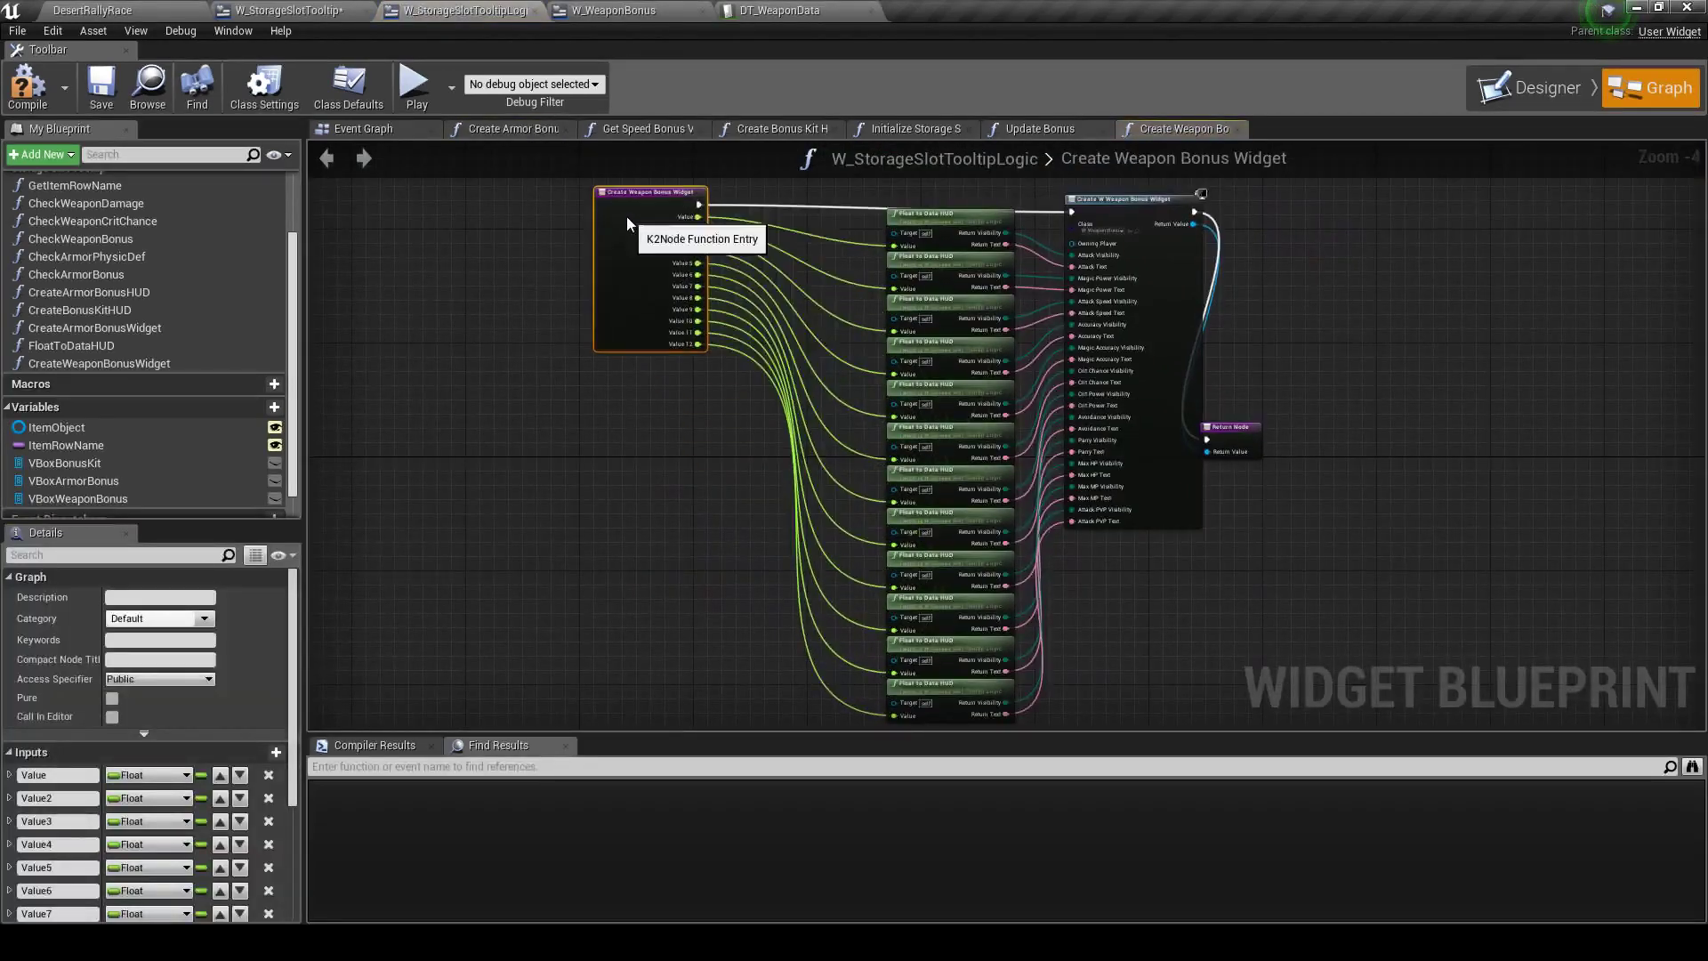
{"action": "scroll", "coordinate": [662, 374], "scroll_direction": "down", "scroll_amount": 2}
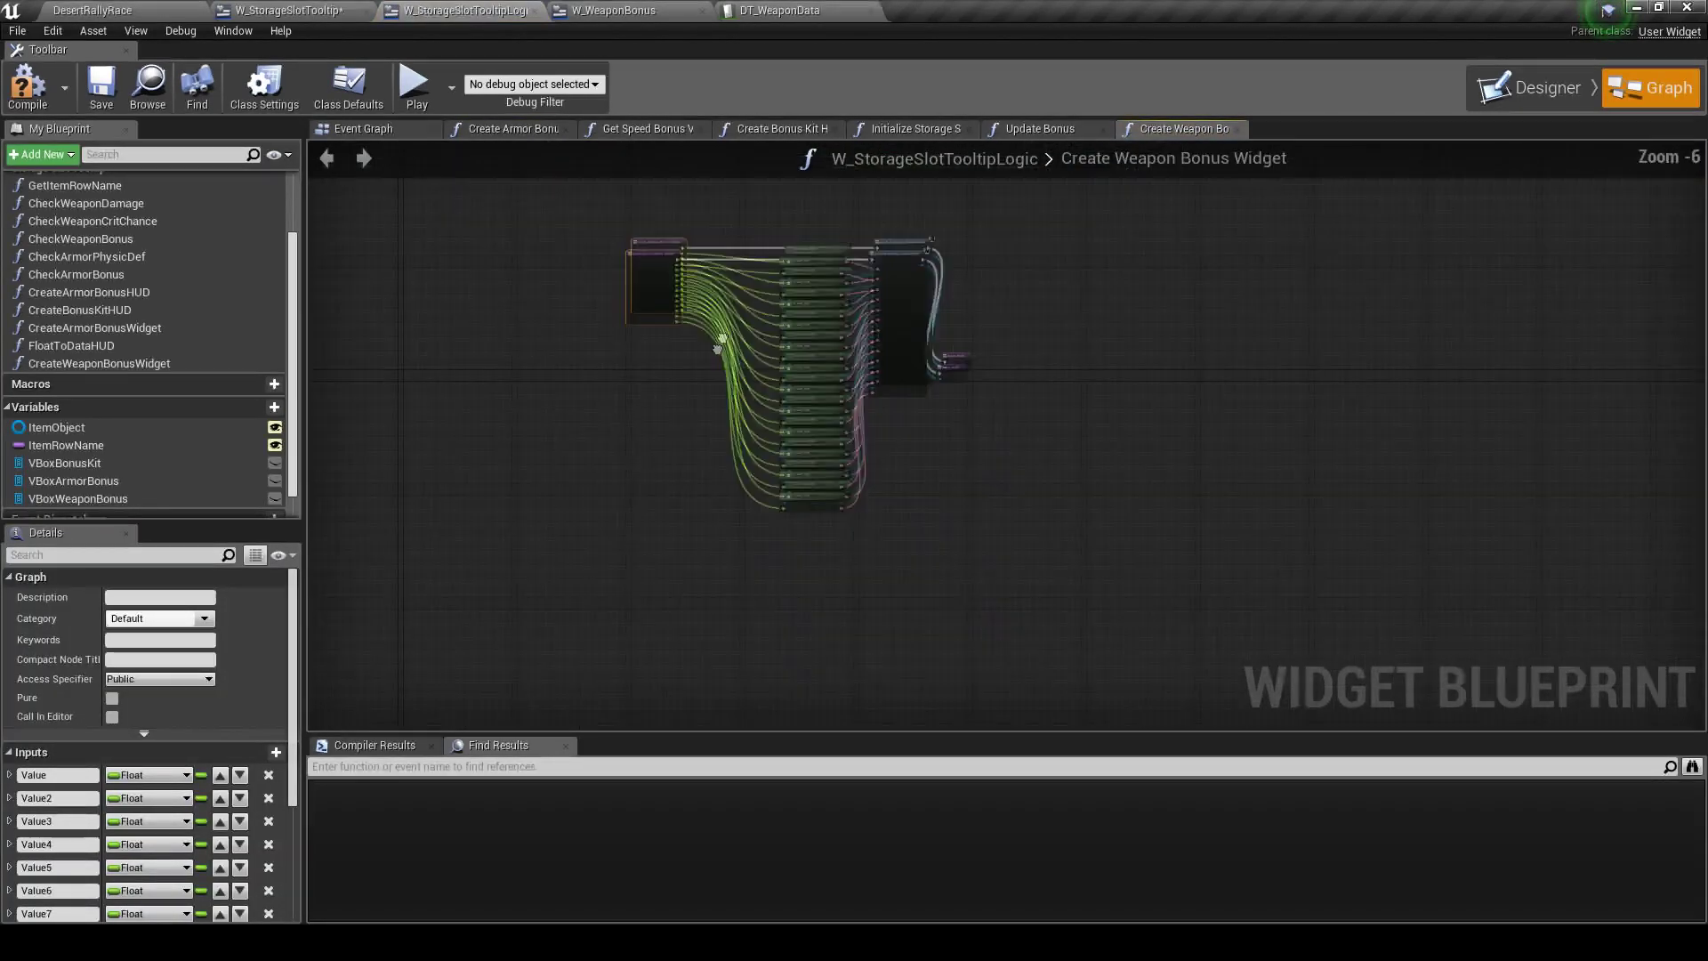
{"action": "left_click_drag", "start_coordinate": [758, 244], "coordinate": [810, 534]}
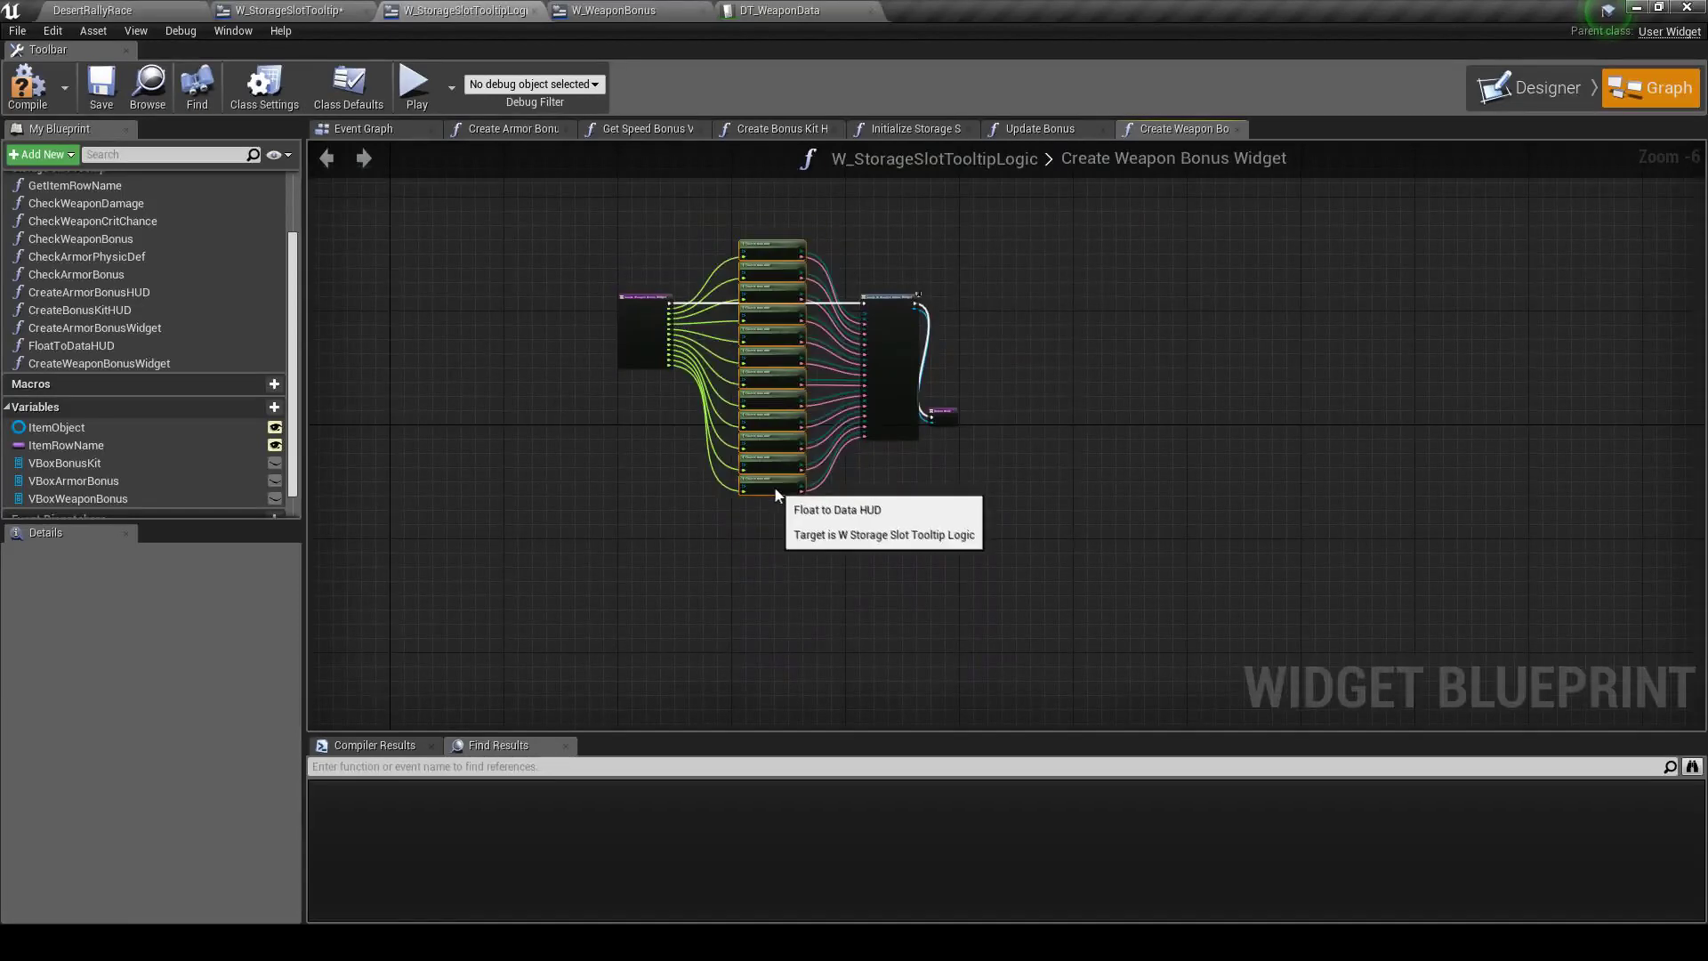
{"action": "scroll", "coordinate": [872, 456], "scroll_direction": "up", "scroll_amount": 2}
{"action": "left_click_drag", "start_coordinate": [982, 394], "coordinate": [1045, 220]}
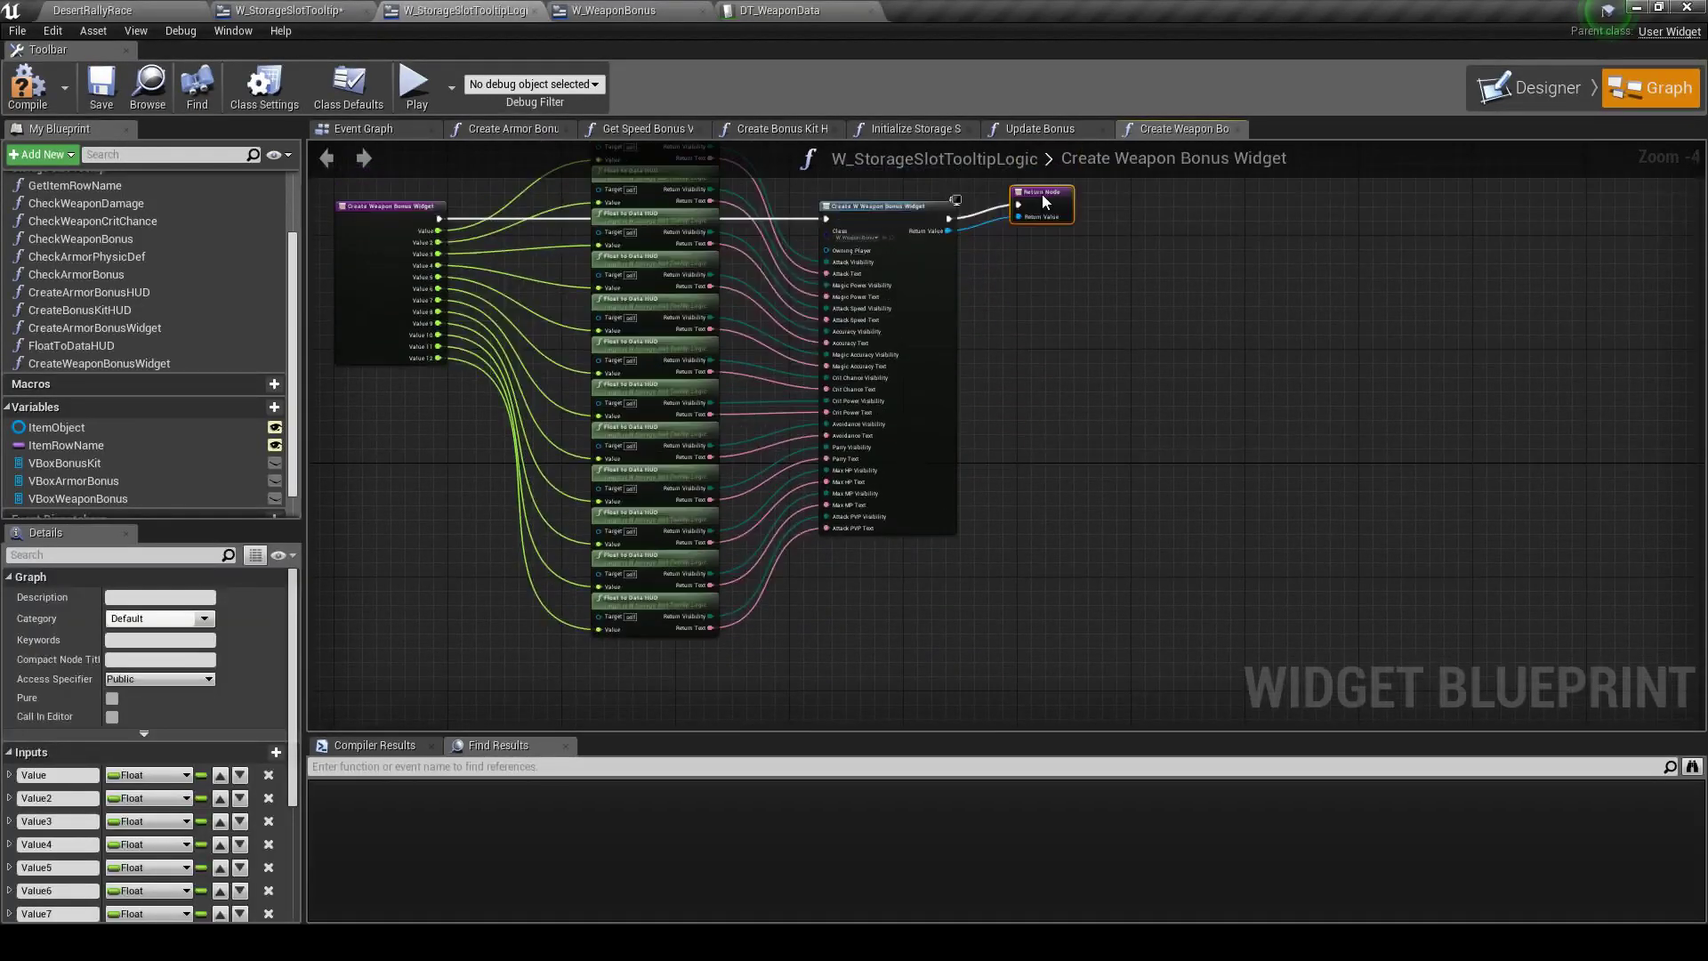
{"action": "scroll", "coordinate": [145, 845], "scroll_direction": "down", "scroll_amount": 3}
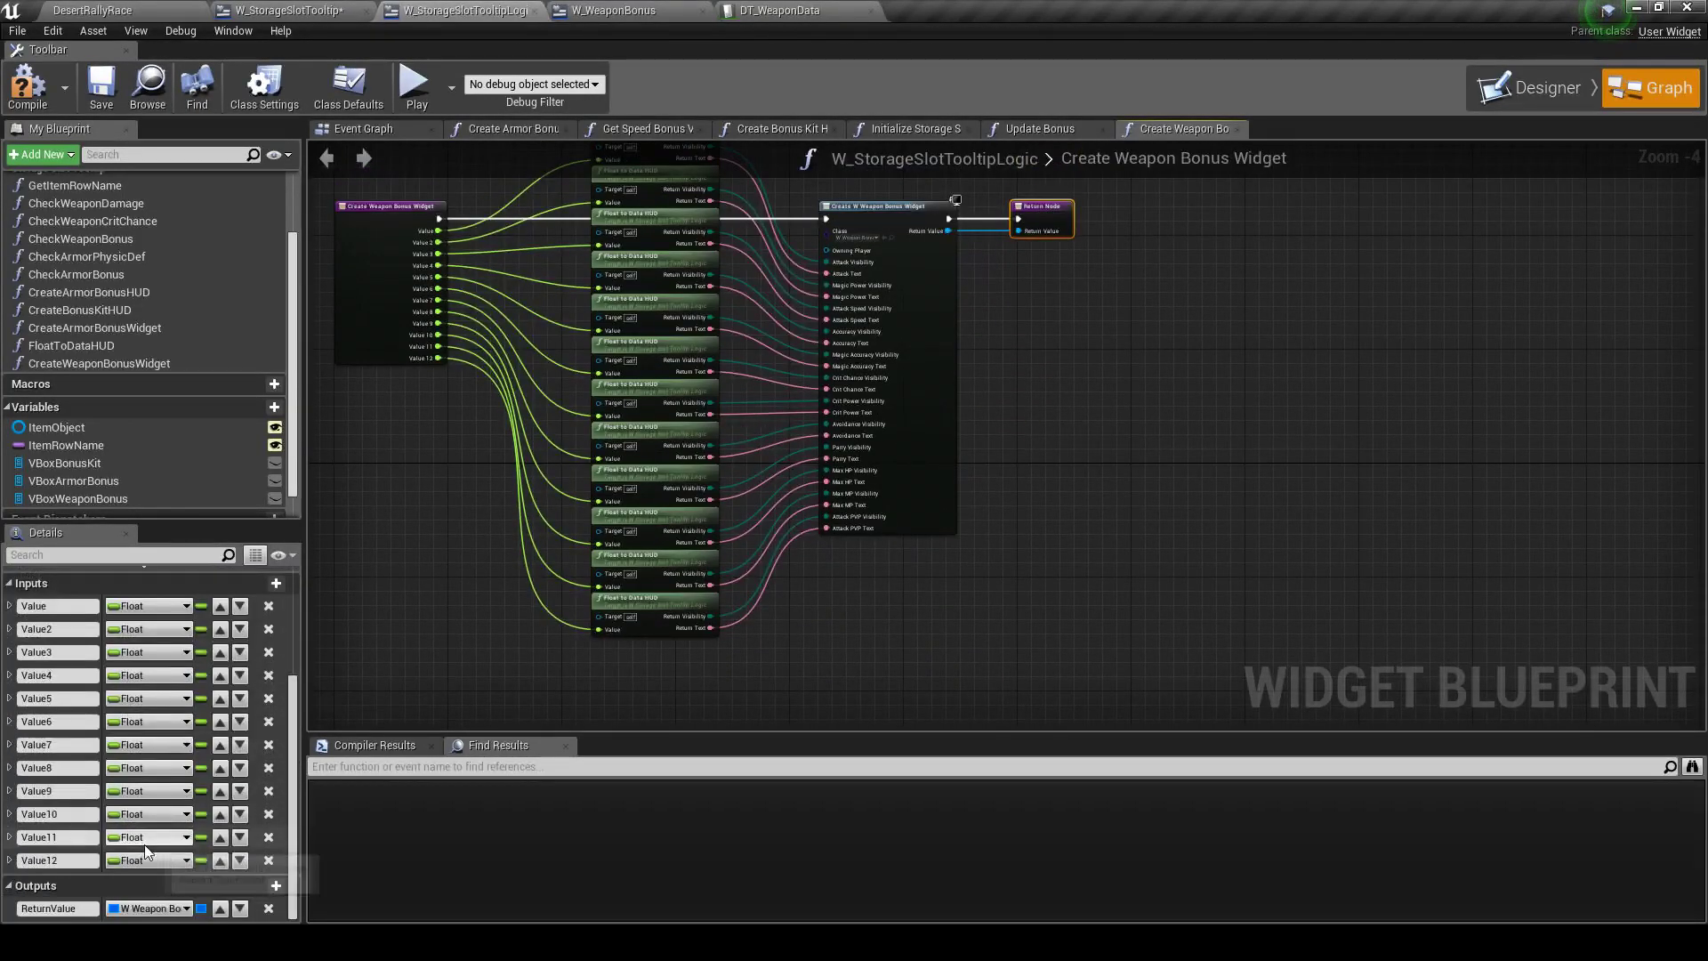
{"action": "left_click", "coordinate": [442, 476]}
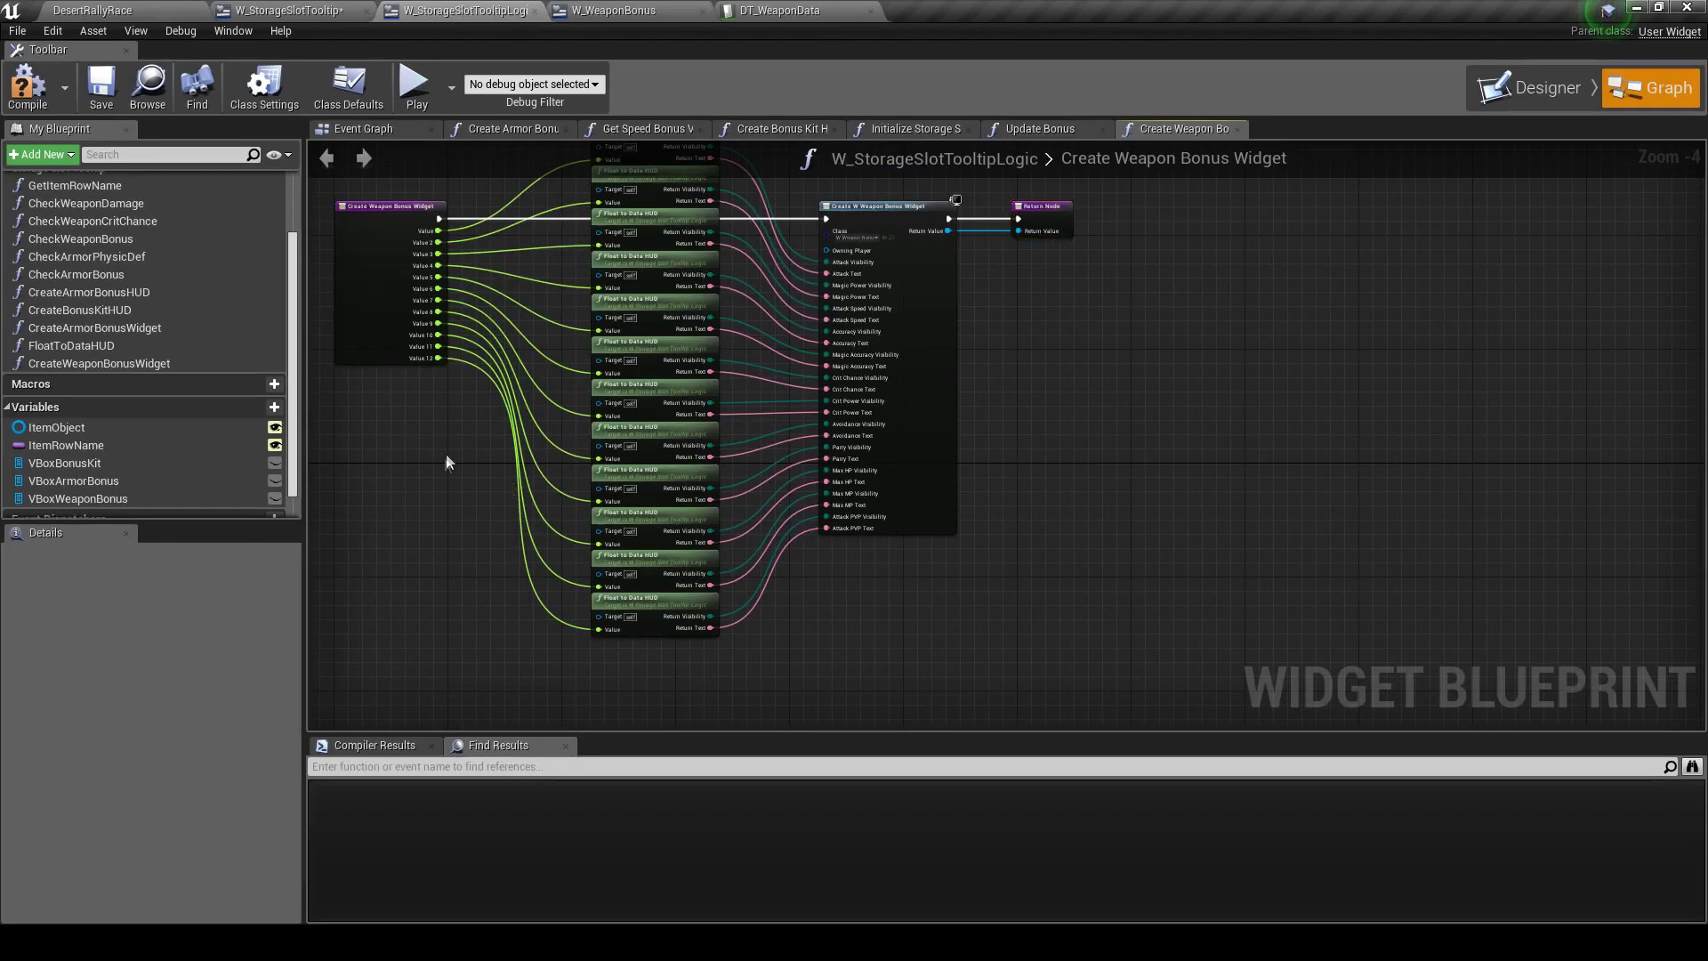
{"action": "scroll", "coordinate": [484, 454], "scroll_direction": "up", "scroll_amount": 2}
{"action": "scroll", "coordinate": [484, 454], "scroll_direction": "up", "scroll_amount": 1}
{"action": "right_click_drag", "start_coordinate": [484, 454], "coordinate": [612, 374]}
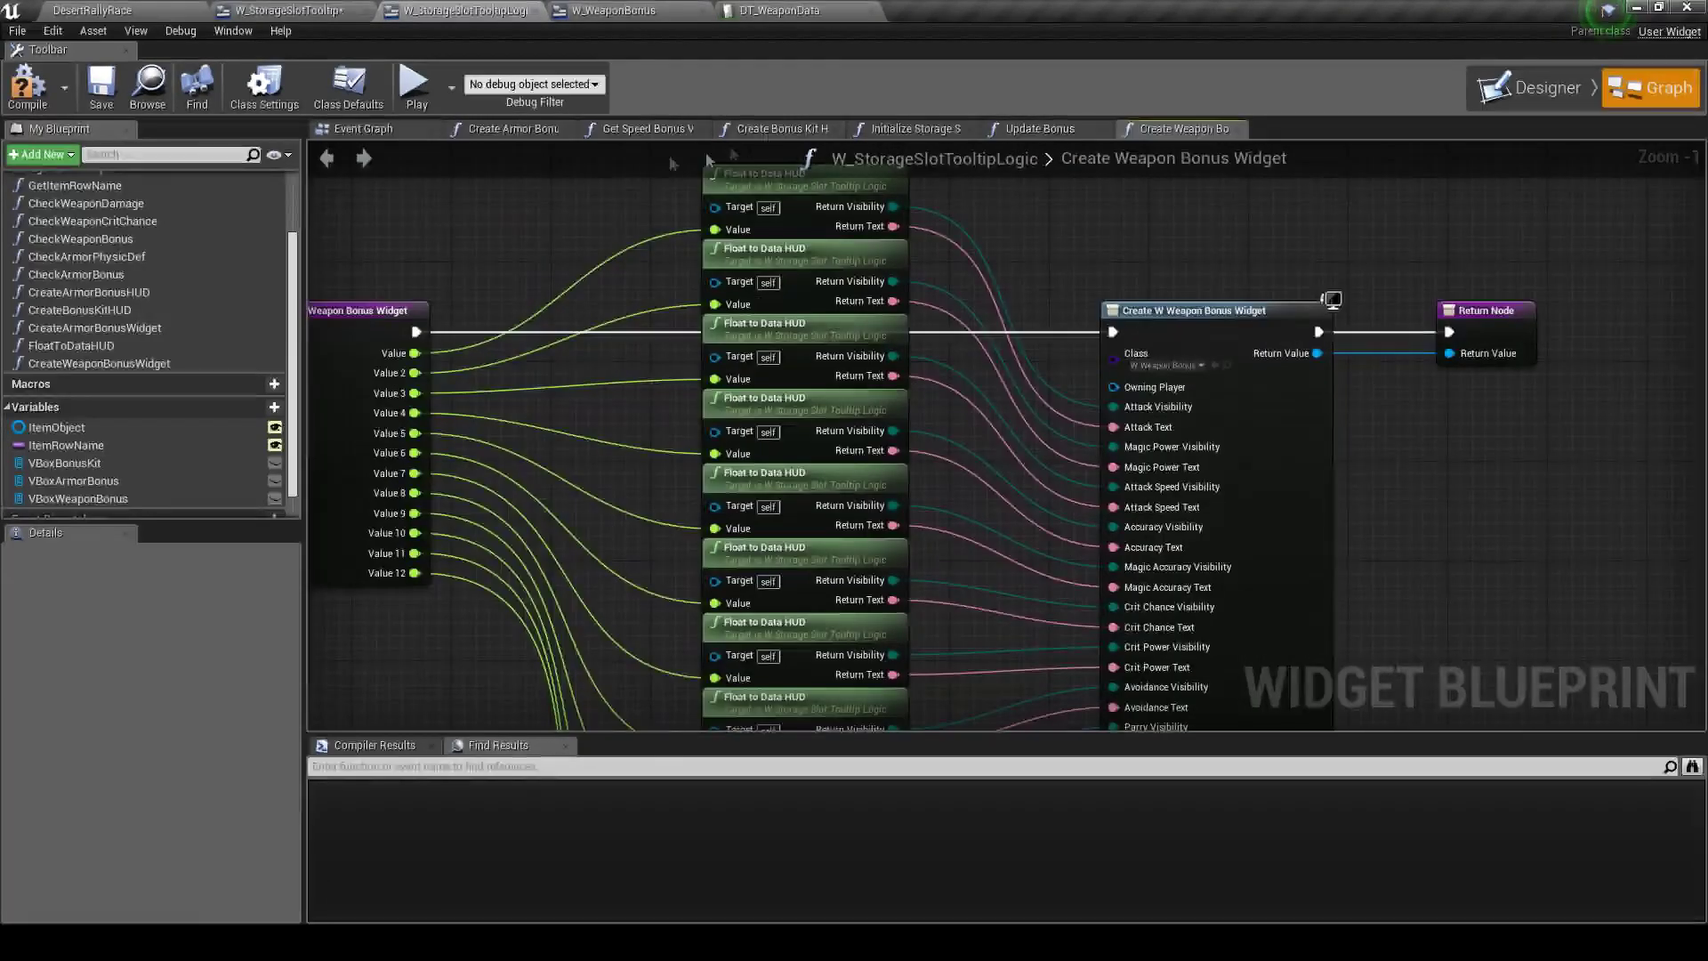
Move both HUD call nodes near Update Bonus and close the Create Weapon Bonus Widget, Update Bonus, Initialize Storage Slot, Create Bonus Kit HUD and Get Speed Bonus Visibility tabs
{"action": "left_click", "coordinate": [1239, 129]}
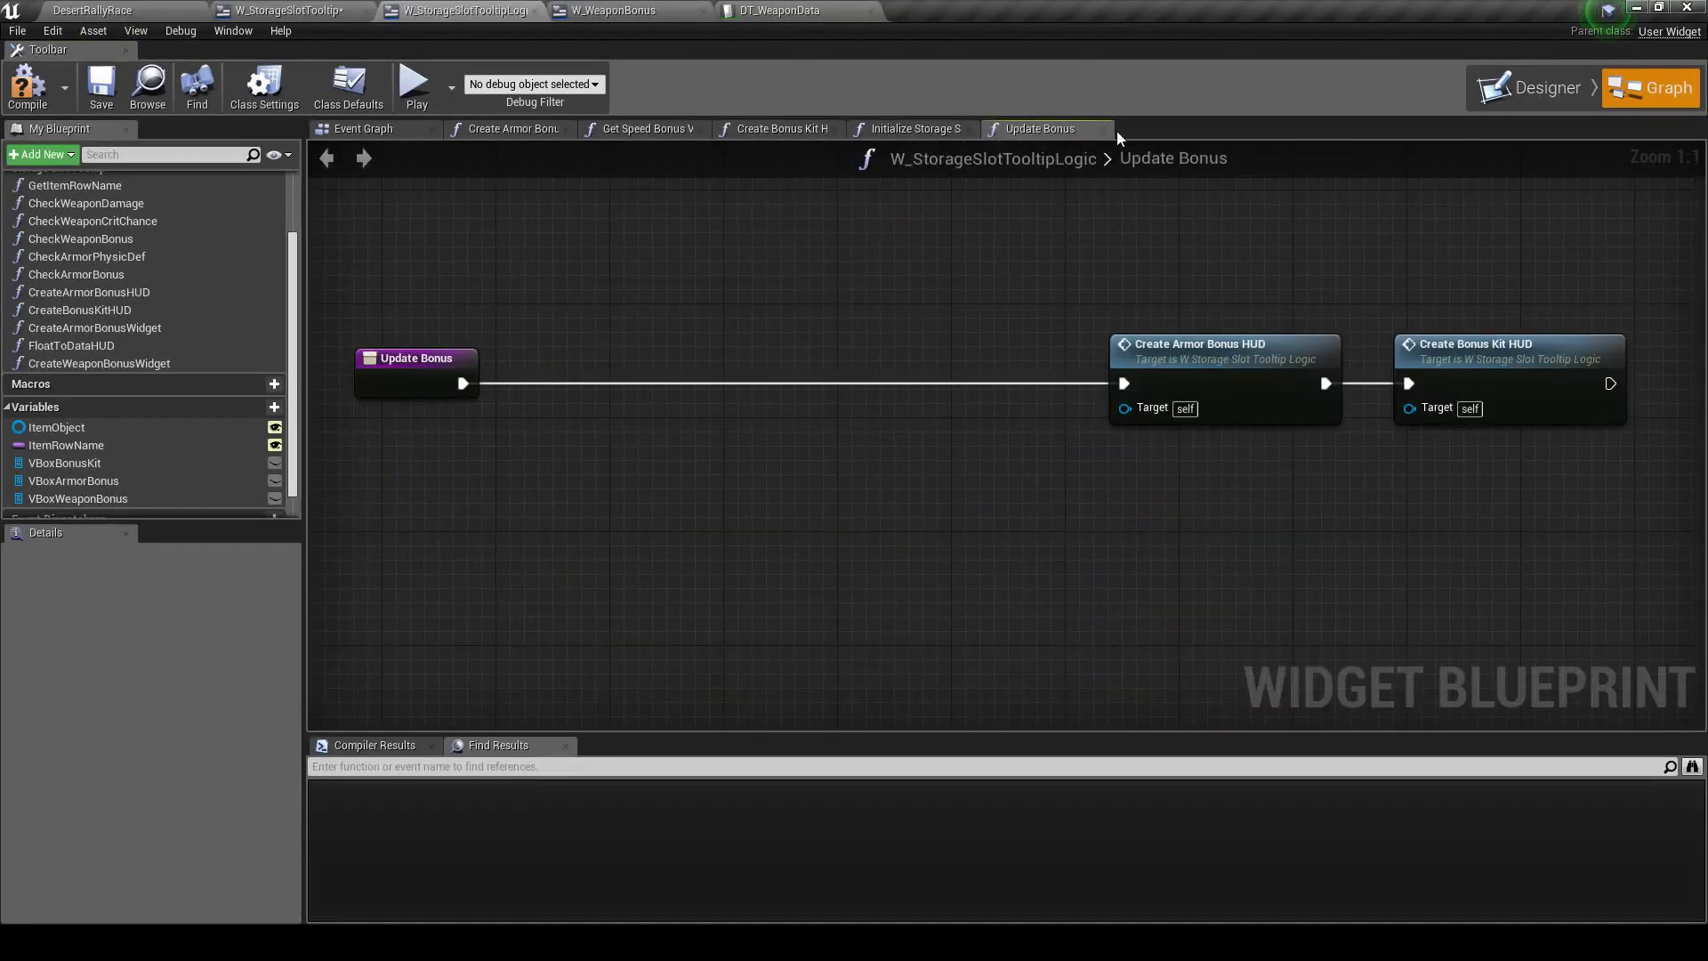
{"action": "mouse_move", "coordinate": [1130, 229]}
{"action": "left_mouse_down"}
{"action": "mouse_move", "coordinate": [1504, 392]}
{"action": "mouse_move", "coordinate": [1020, 394]}
{"action": "left_mouse_up"}
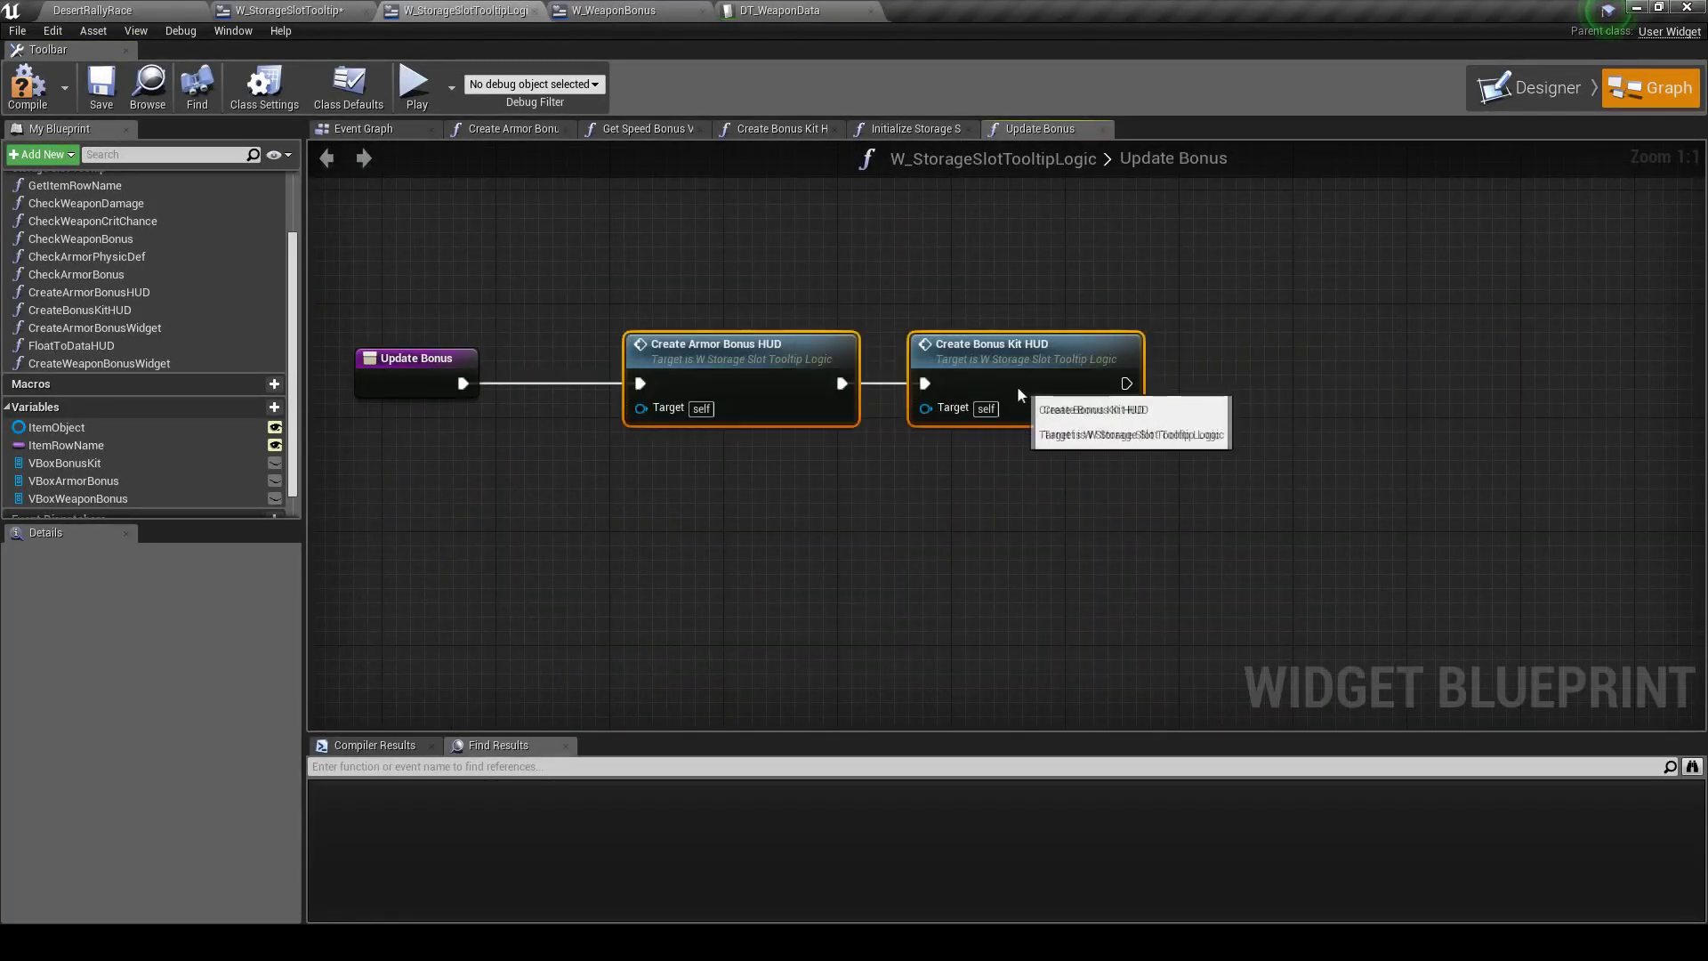
{"action": "left_click", "coordinate": [748, 391]}
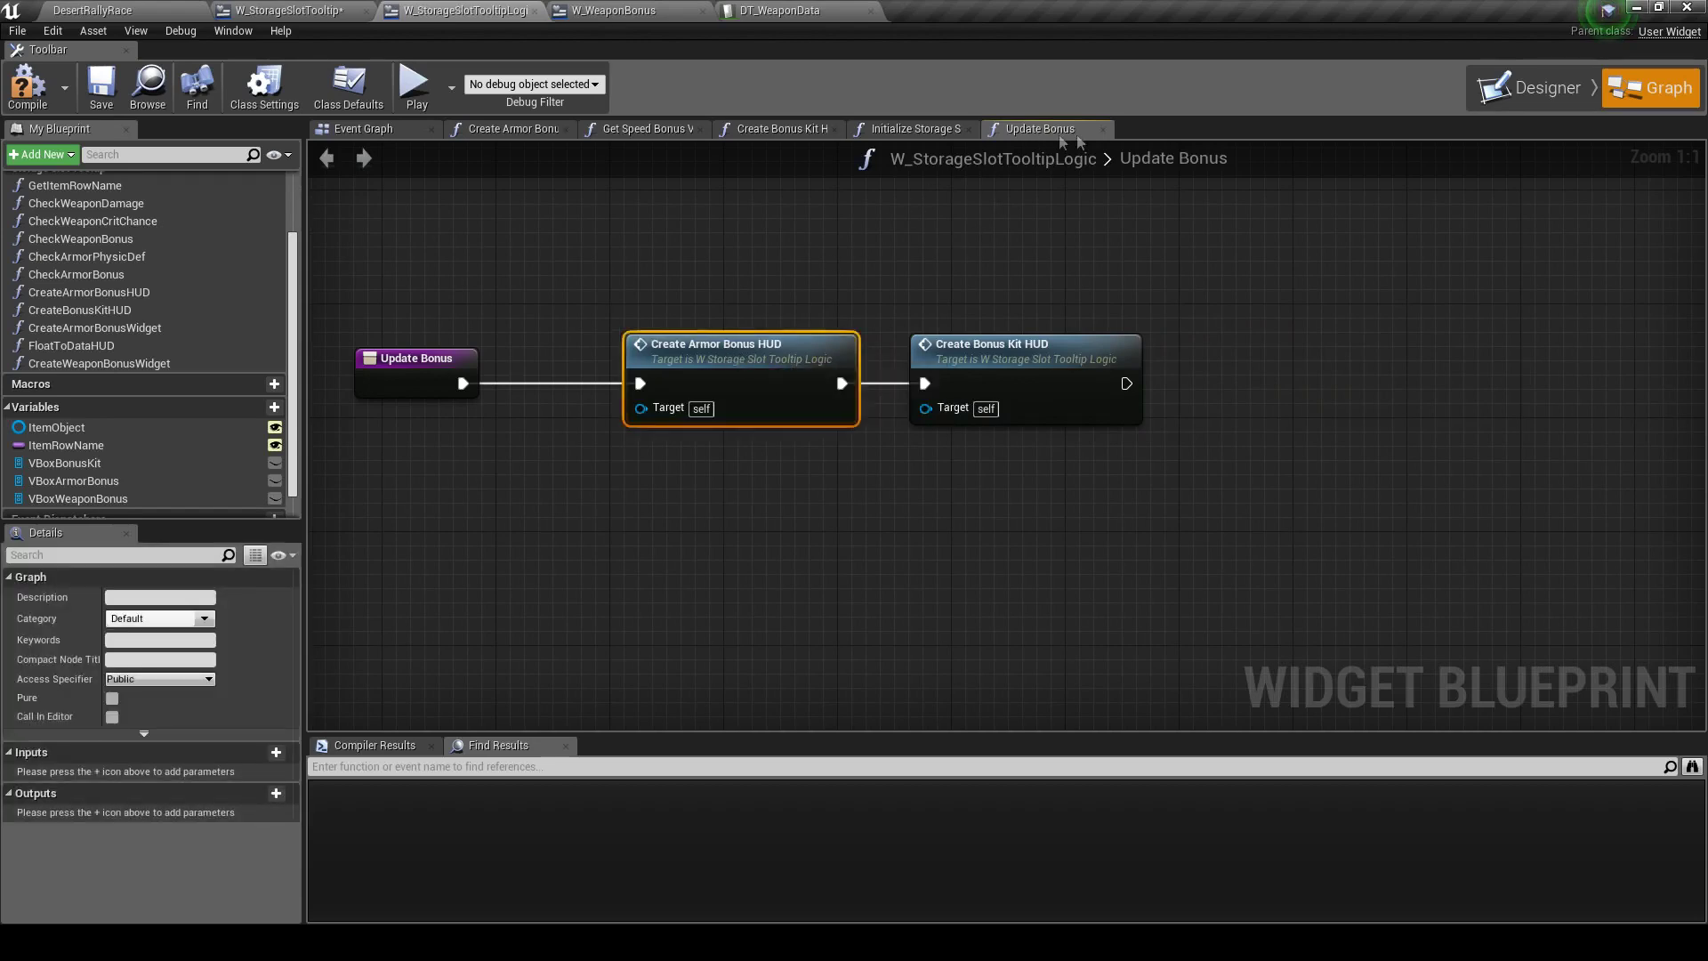
{"action": "left_click", "coordinate": [1103, 130]}
{"action": "left_click", "coordinate": [969, 129]}
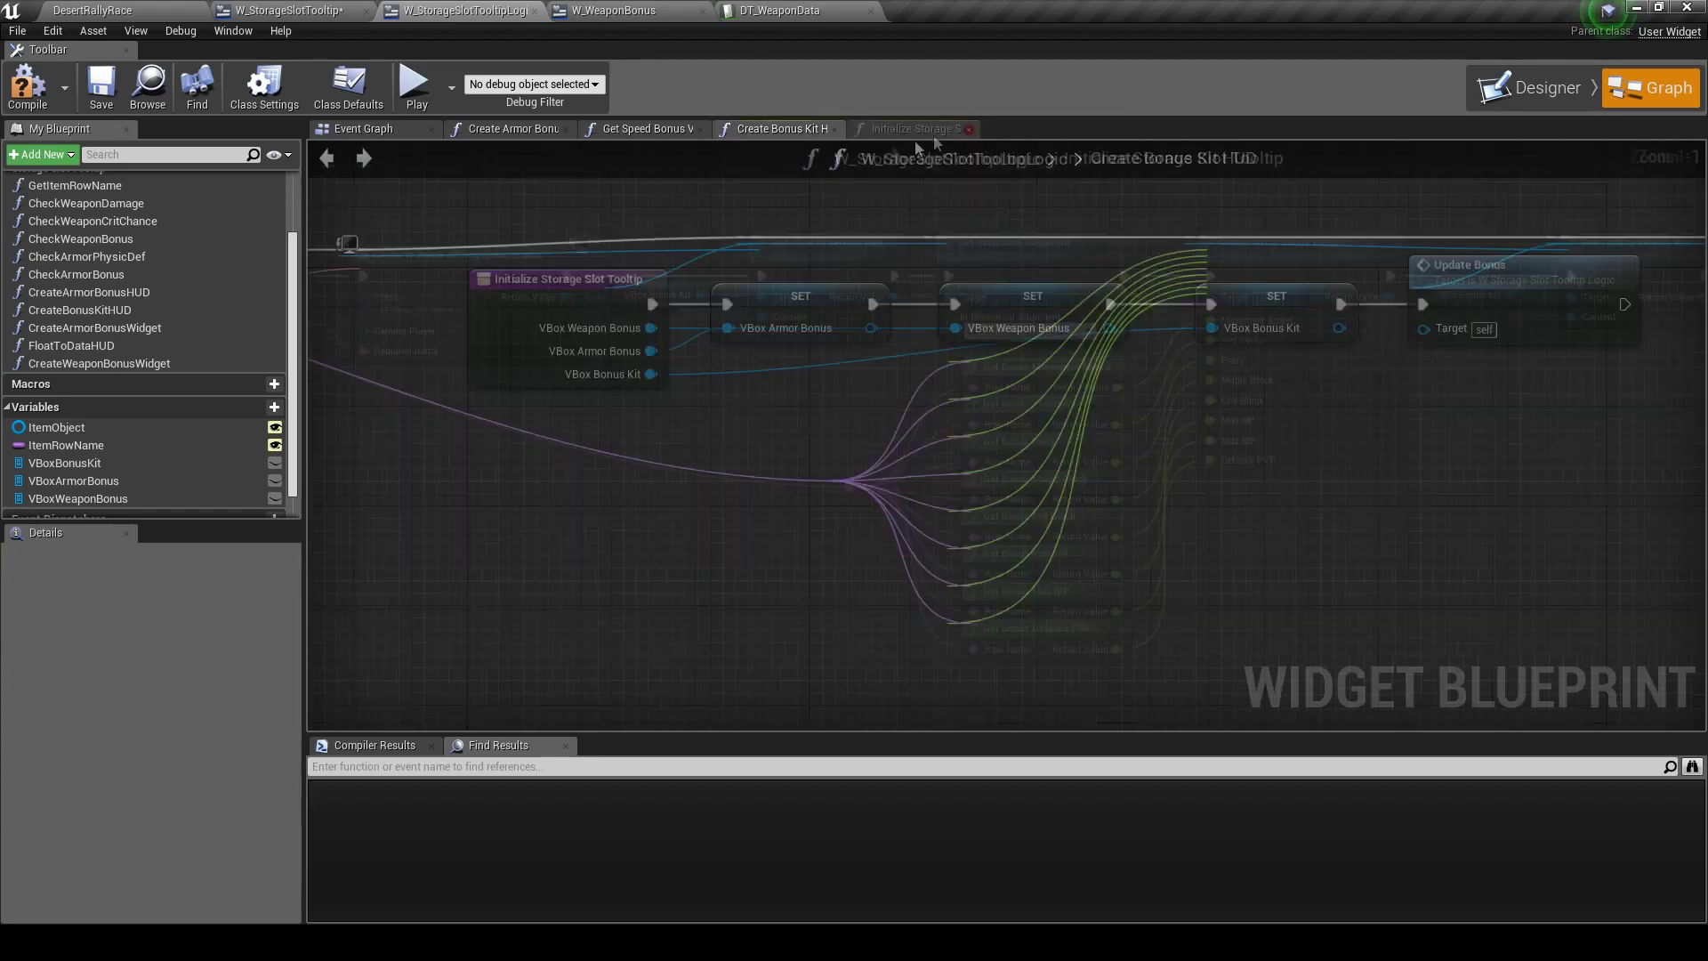
{"action": "left_click", "coordinate": [836, 129]}
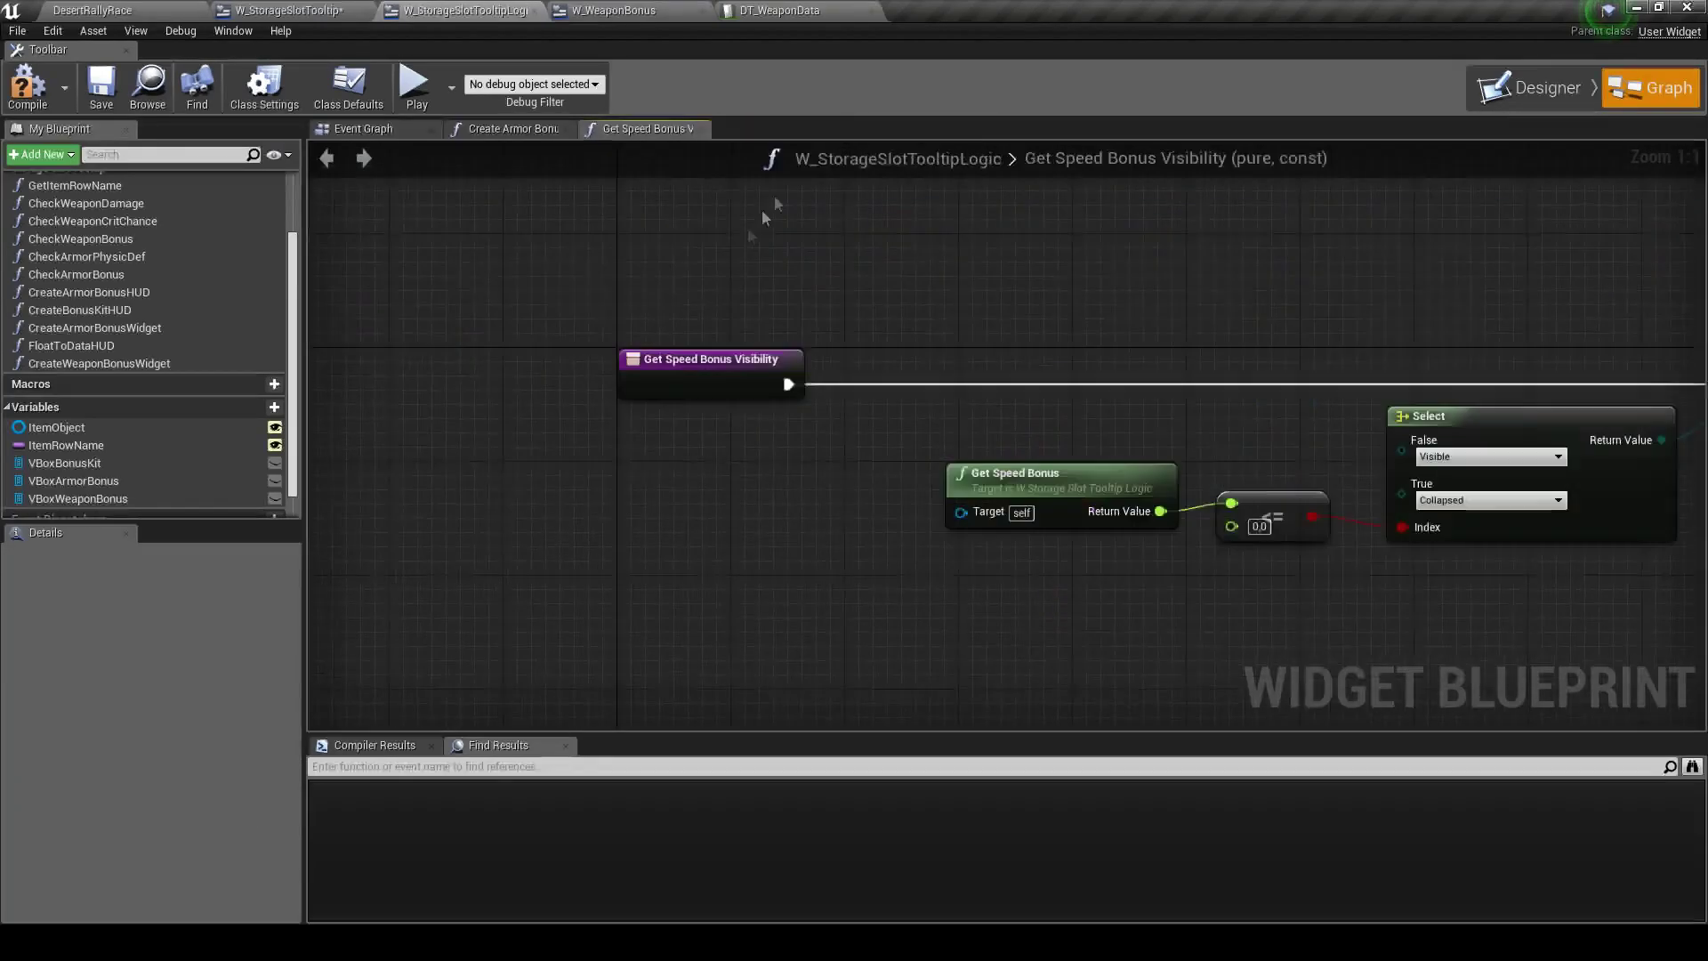
{"action": "left_click", "coordinate": [699, 130]}
{"action": "mouse_move", "coordinate": [855, 356]}
{"action": "right_mouse_down"}
{"action": "mouse_move", "coordinate": [756, 436]}
{"action": "mouse_move", "coordinate": [586, 384]}
{"action": "right_mouse_up"}
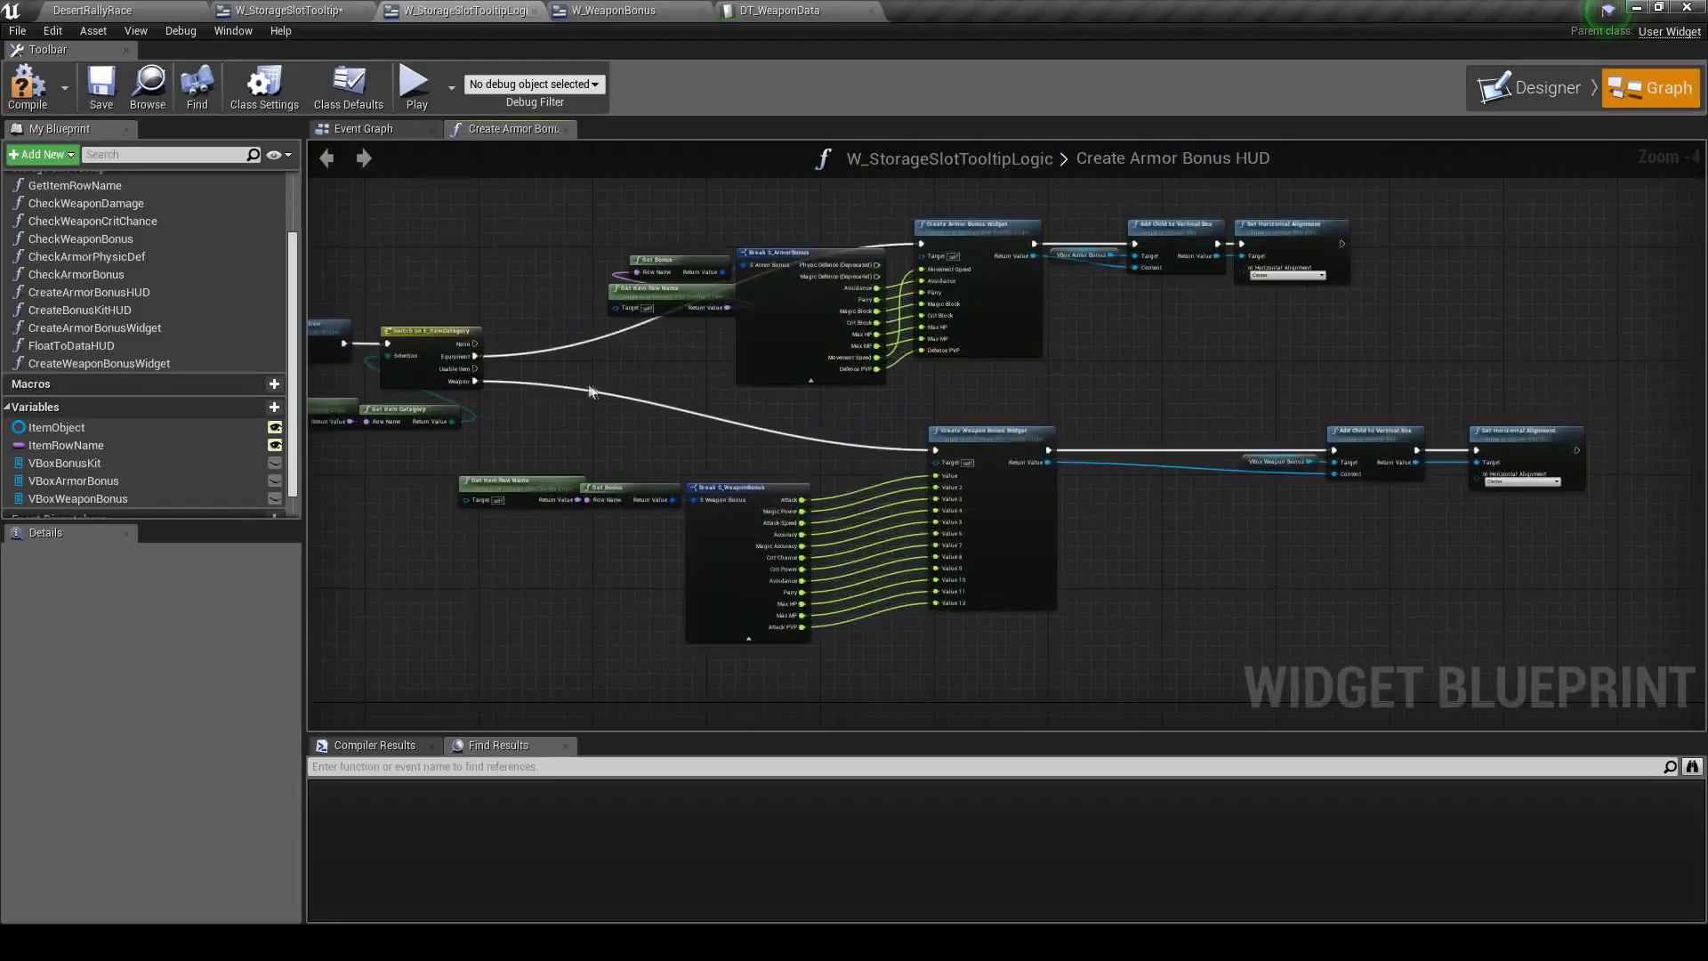
Select the Create Weapon Bonus Widget node and rename its first input to attack
{"action": "mouse_move", "coordinate": [569, 456]}
{"action": "right_mouse_down"}
{"action": "mouse_move", "coordinate": [713, 415]}
{"action": "mouse_move", "coordinate": [676, 329]}
{"action": "right_mouse_up"}
{"action": "scroll", "coordinate": [704, 370], "scroll_direction": "up", "scroll_amount": 4}
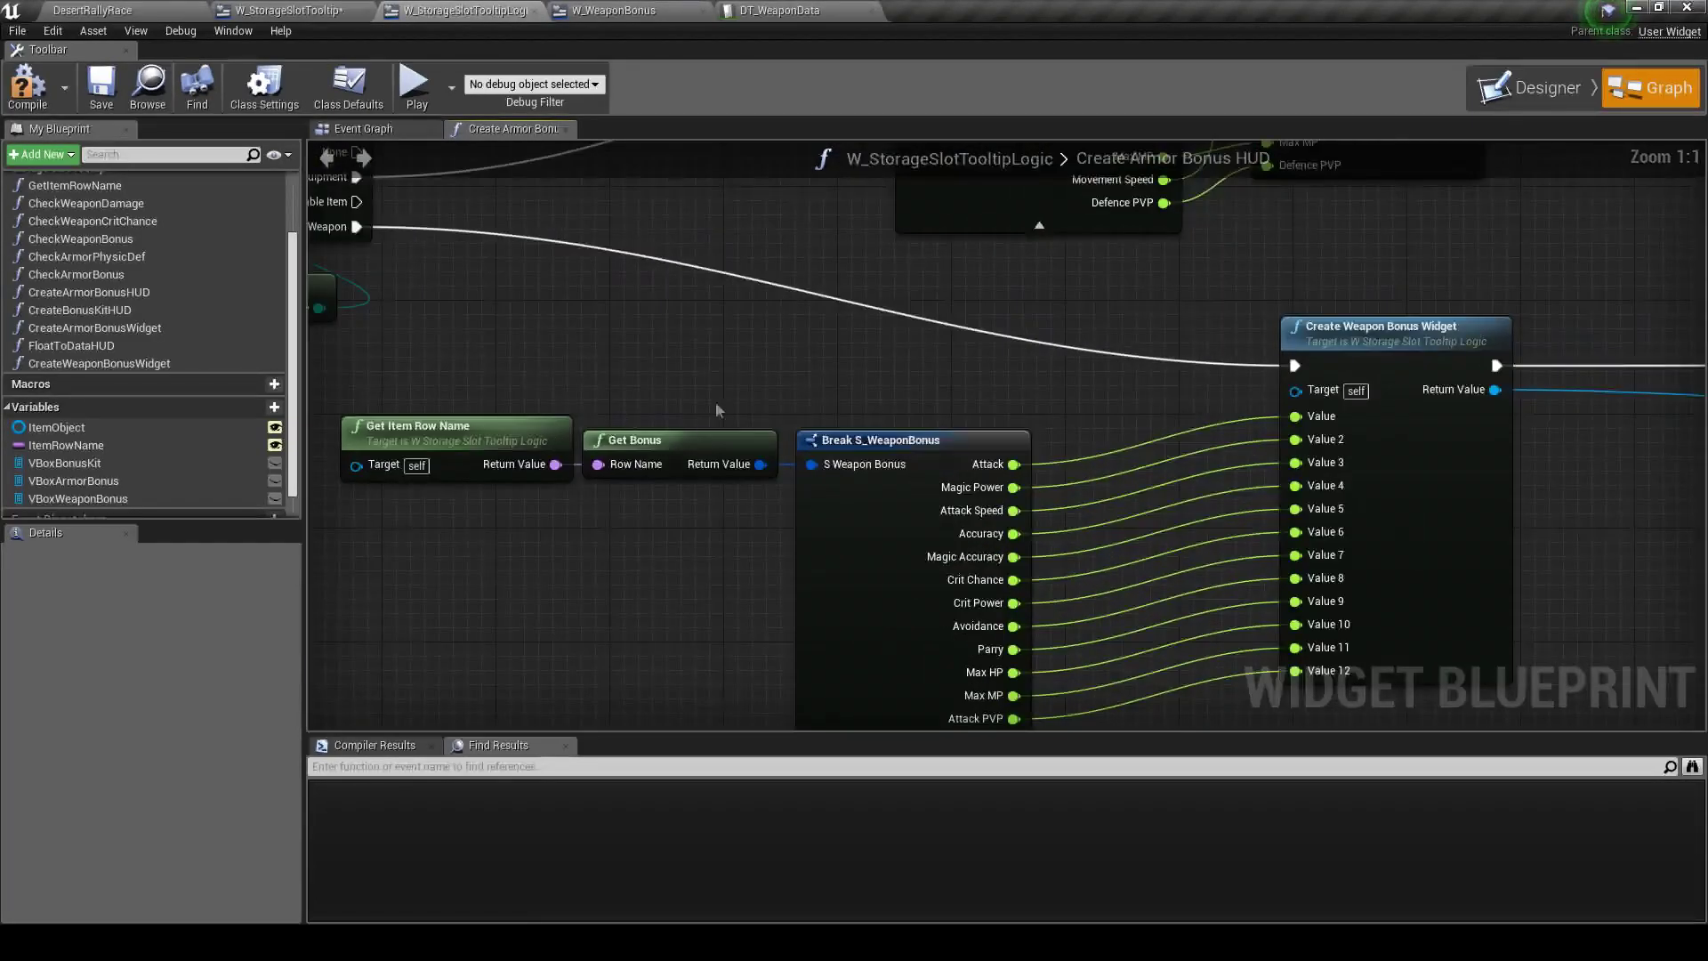
{"action": "right_click_drag", "start_coordinate": [719, 418], "coordinate": [464, 346]}
{"action": "left_click", "coordinate": [1113, 333]}
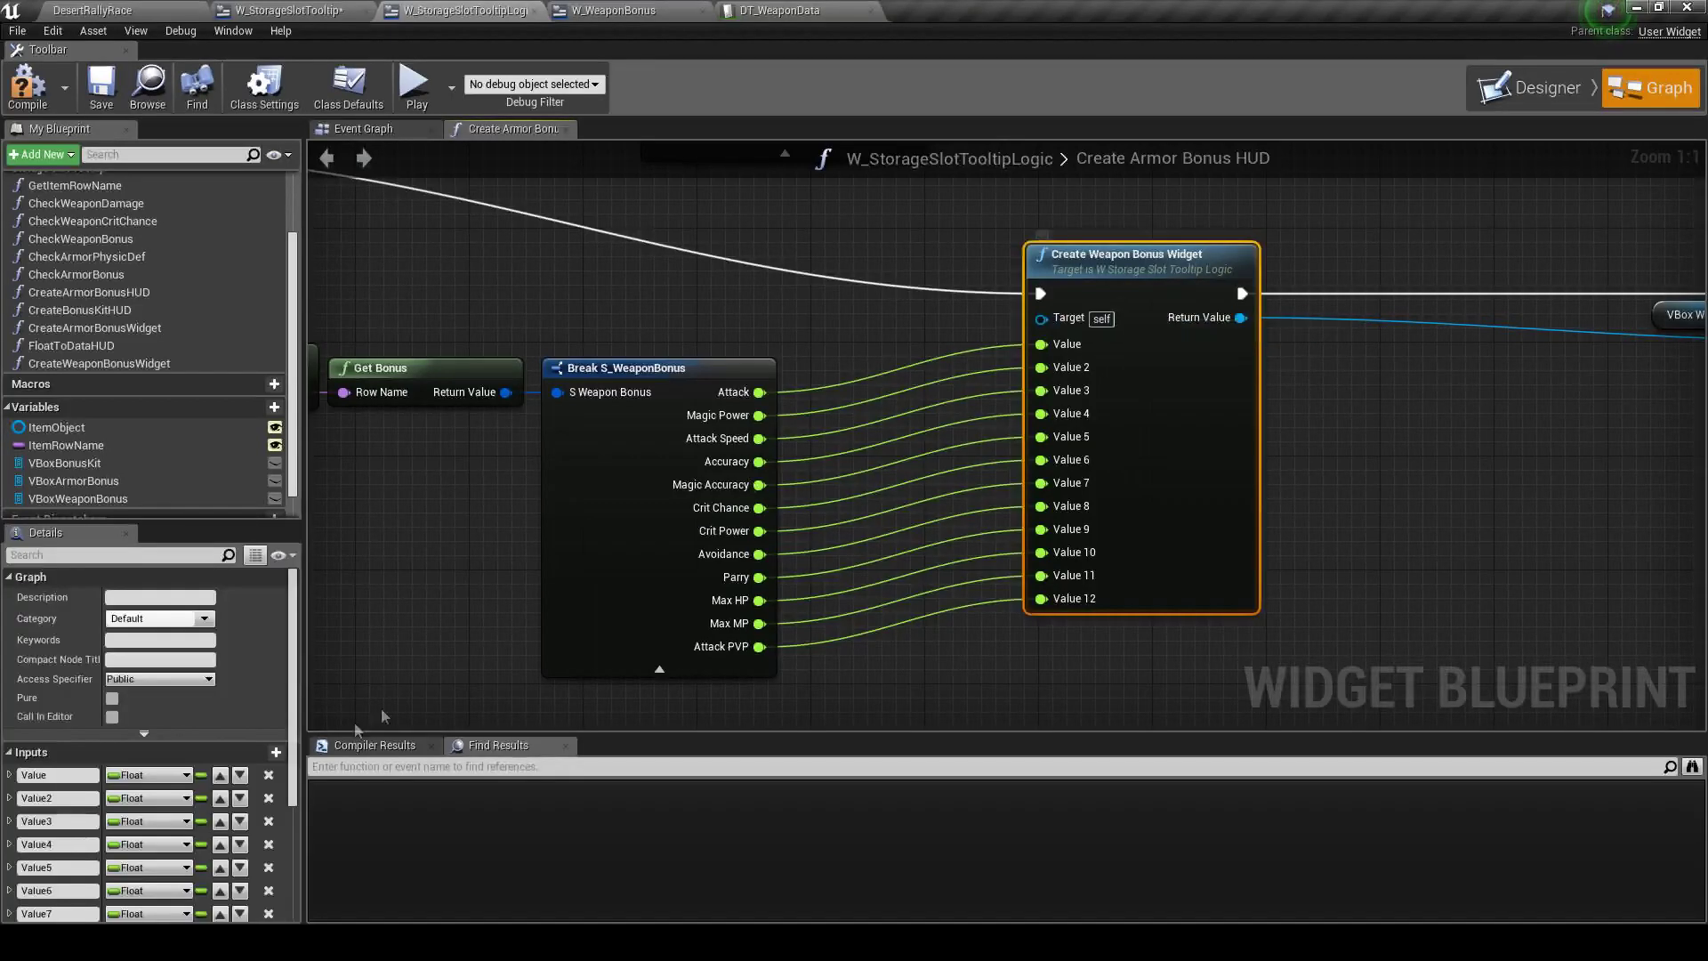
{"action": "left_click", "coordinate": [40, 775]}
{"action": "type", "text": "attac"}
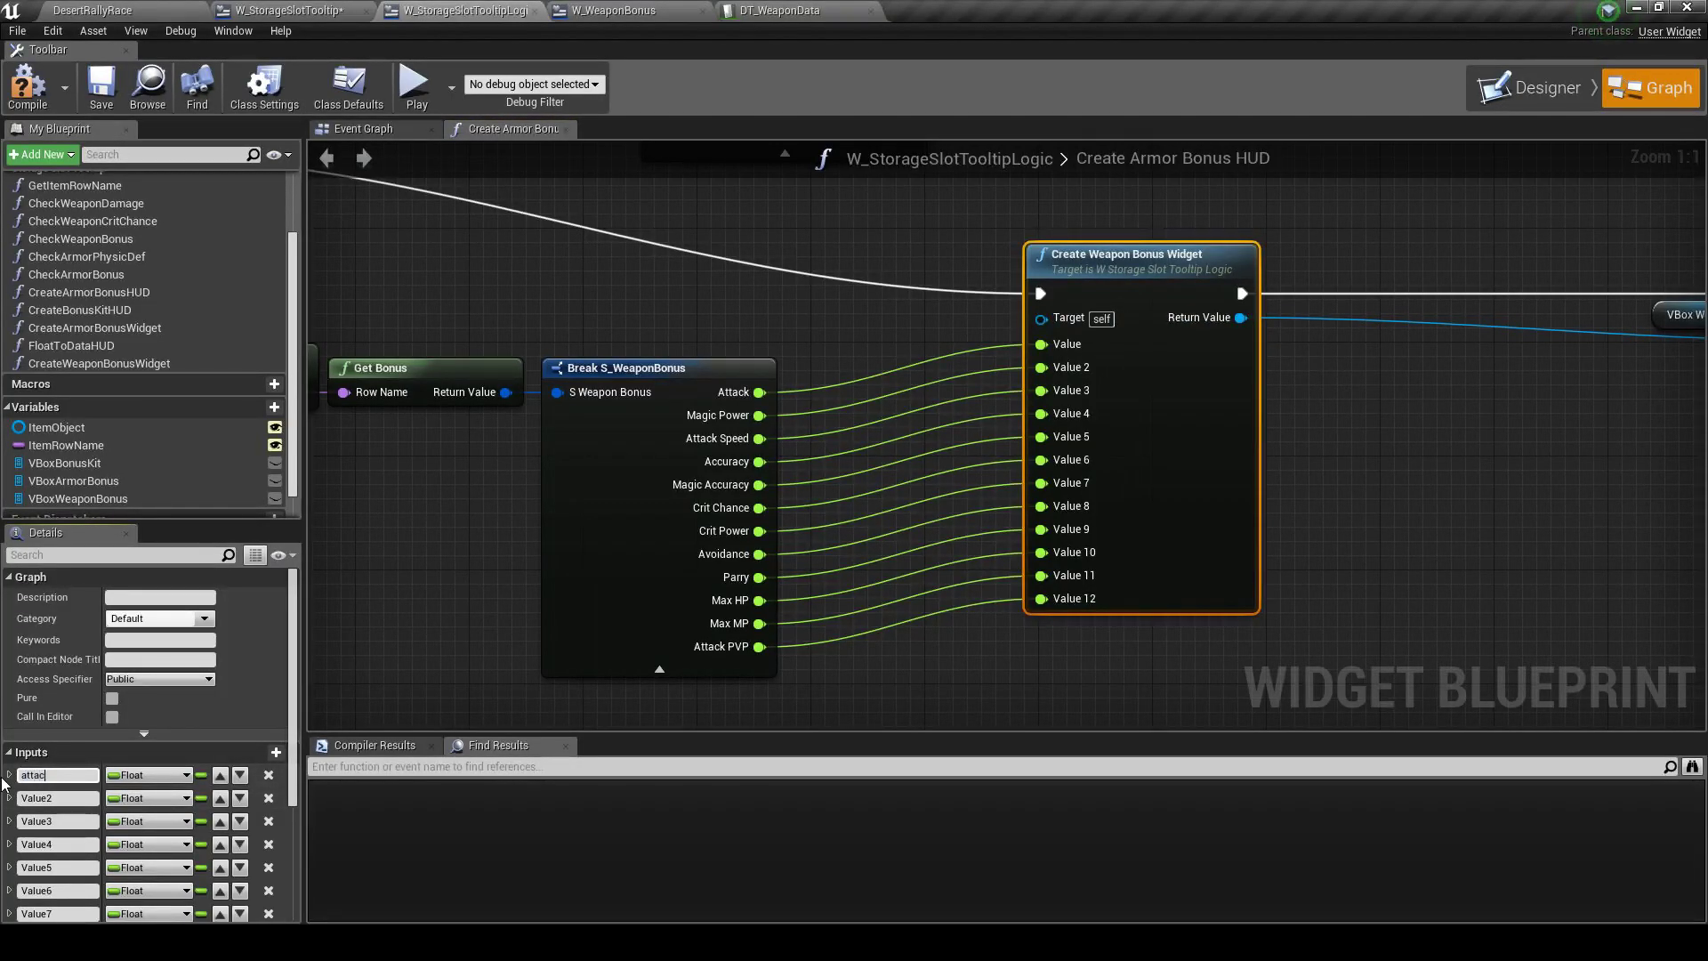
{"action": "type", "text": "k"}
{"action": "key", "text": "Return"}
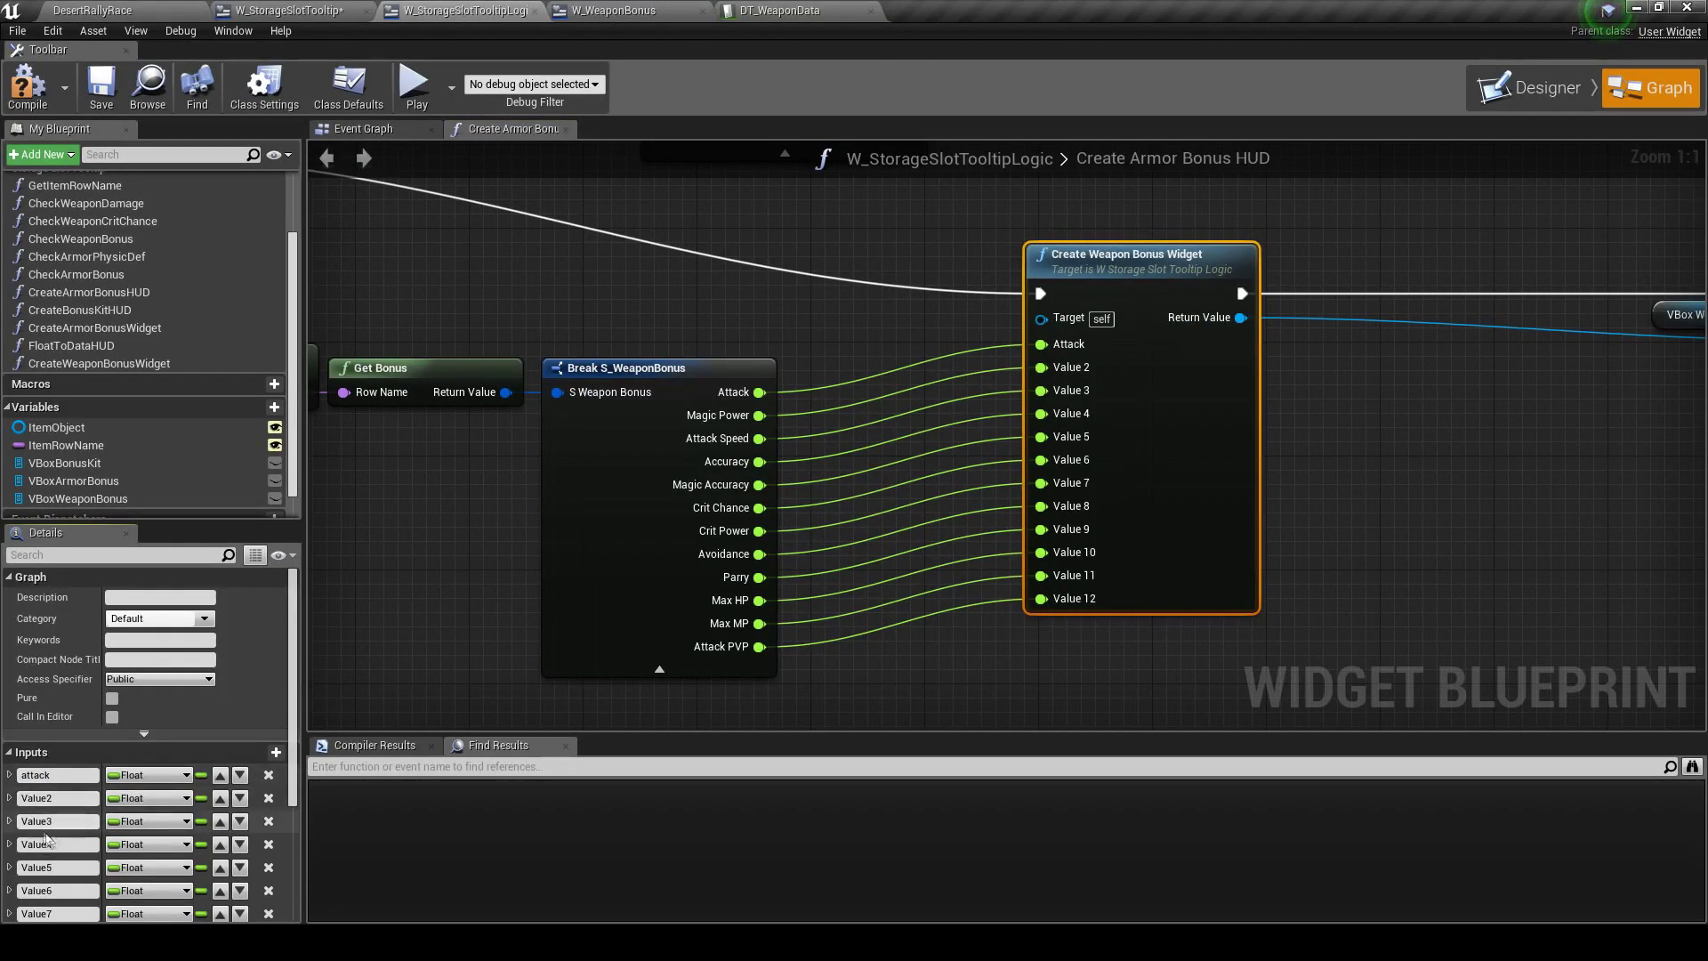
Rename inputs Value2–Value5, including magicPower, accuracy and magicAccuracy
{"action": "left_click", "coordinate": [40, 798]}
{"action": "type", "text": "magicPo"}
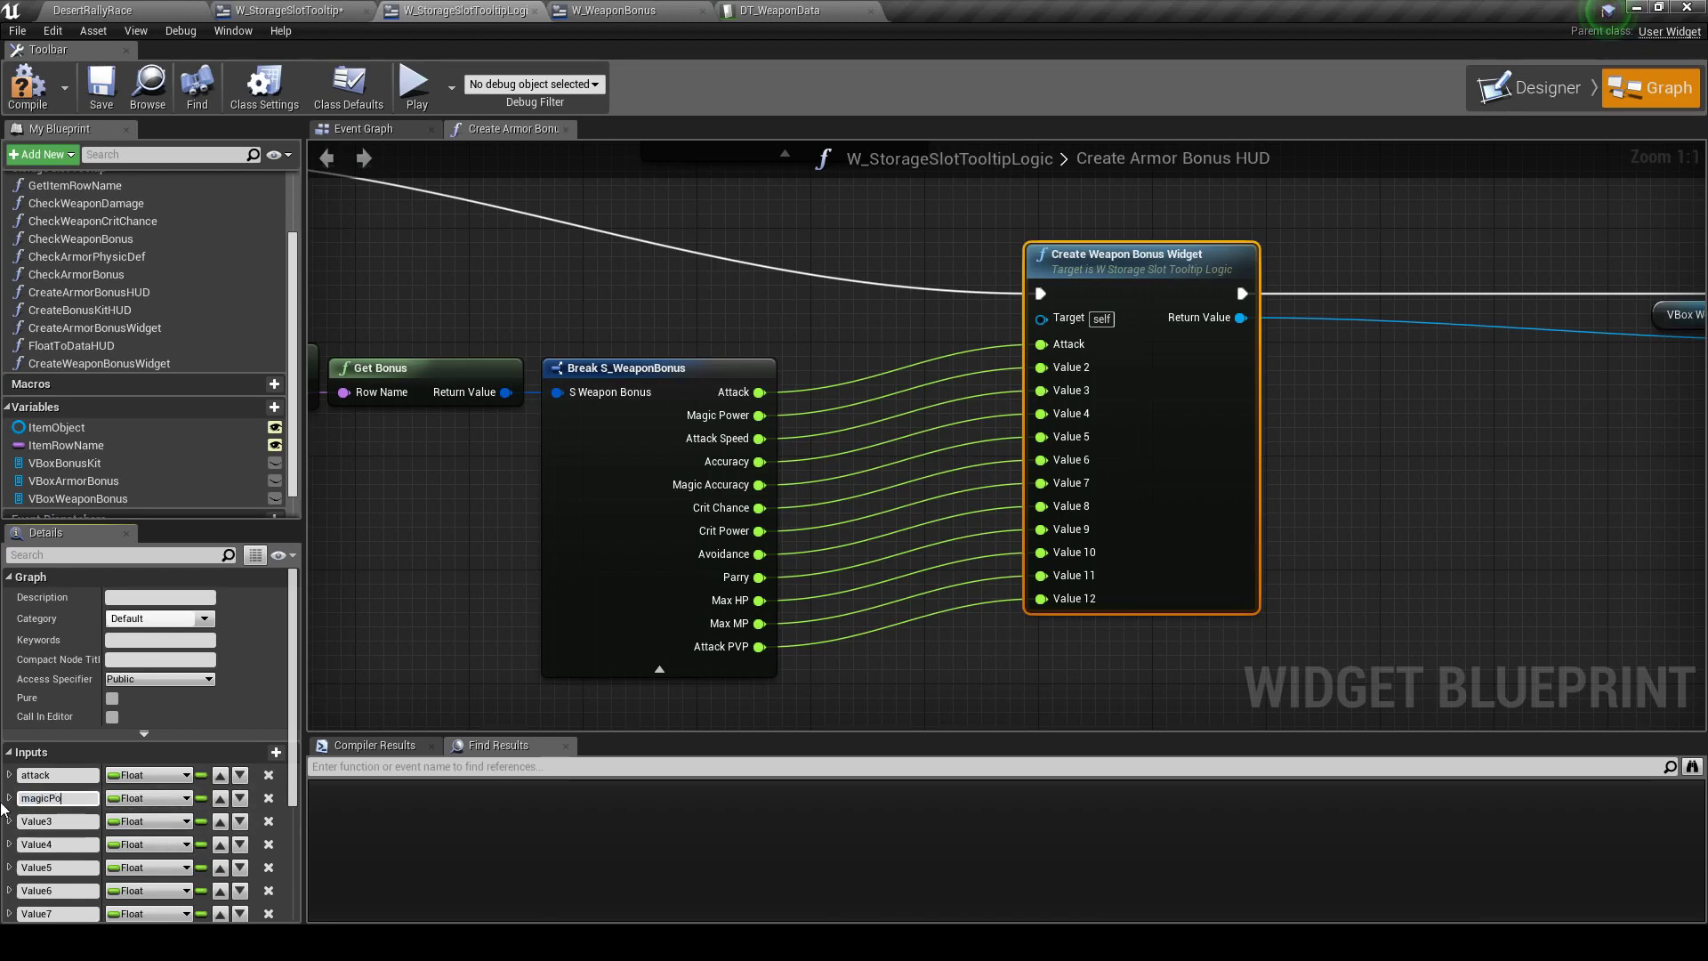
{"action": "type", "text": "wer"}
{"action": "key", "text": "Return"}
{"action": "left_click", "coordinate": [35, 821]}
{"action": "type", "text": "attackSpe"}
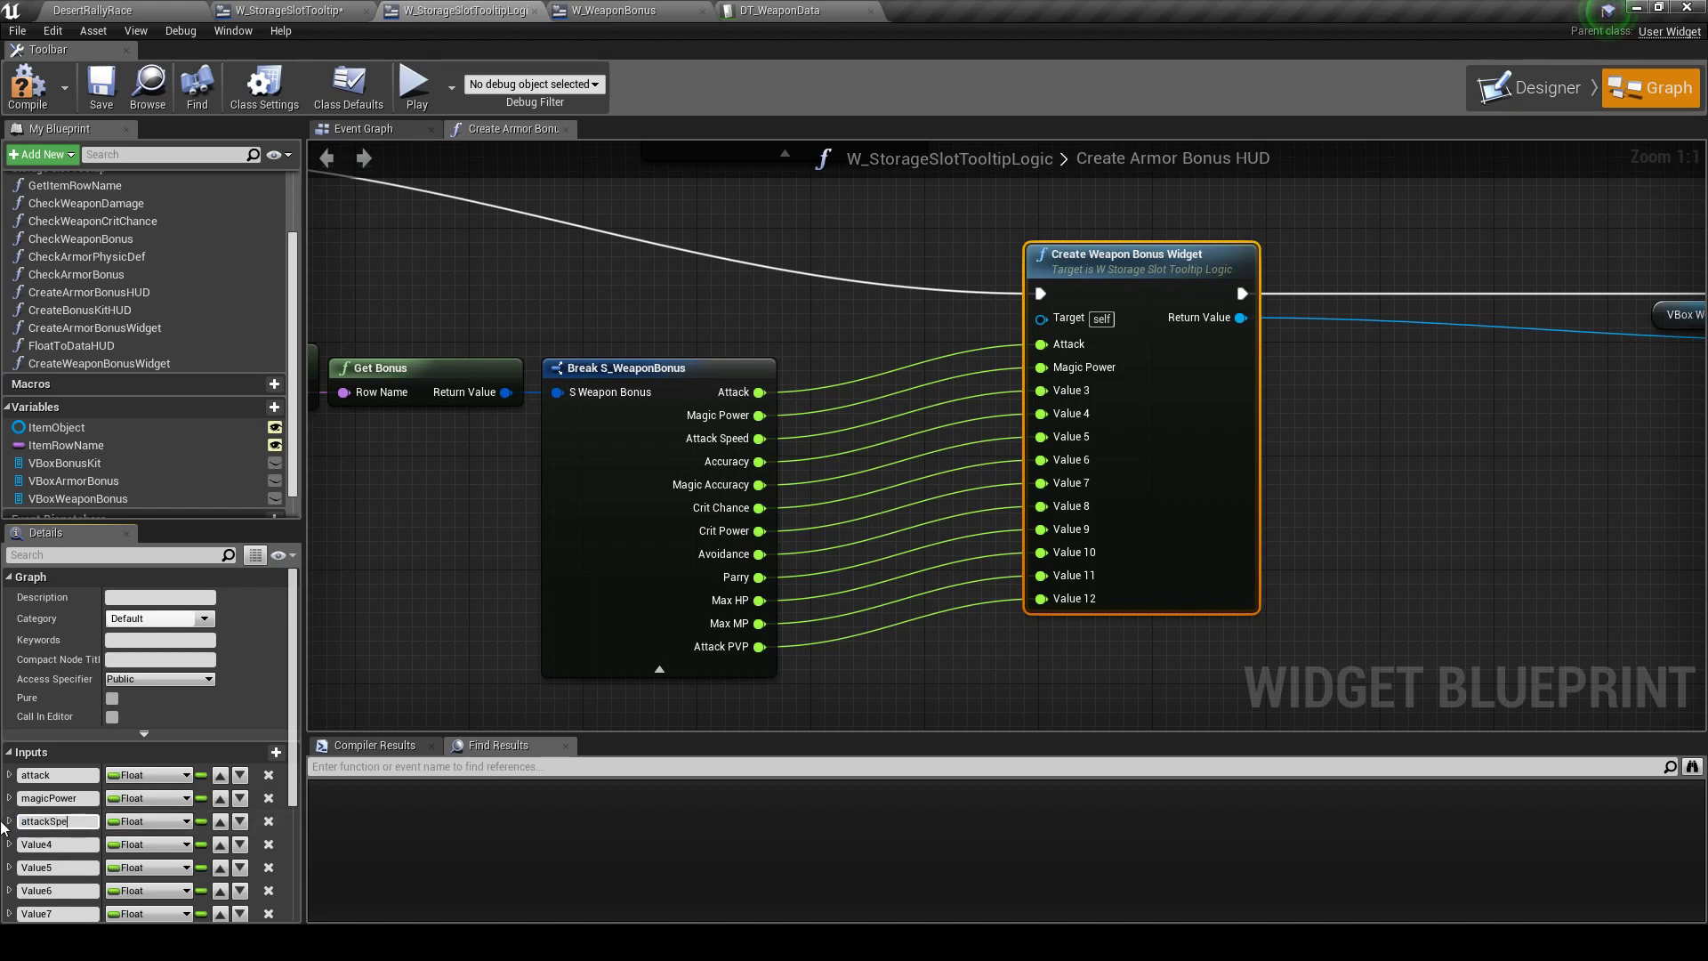
{"action": "type", "text": "d"}
{"action": "key", "text": "Return"}
{"action": "double_click", "coordinate": [21, 843]}
{"action": "type", "text": "accurac"}
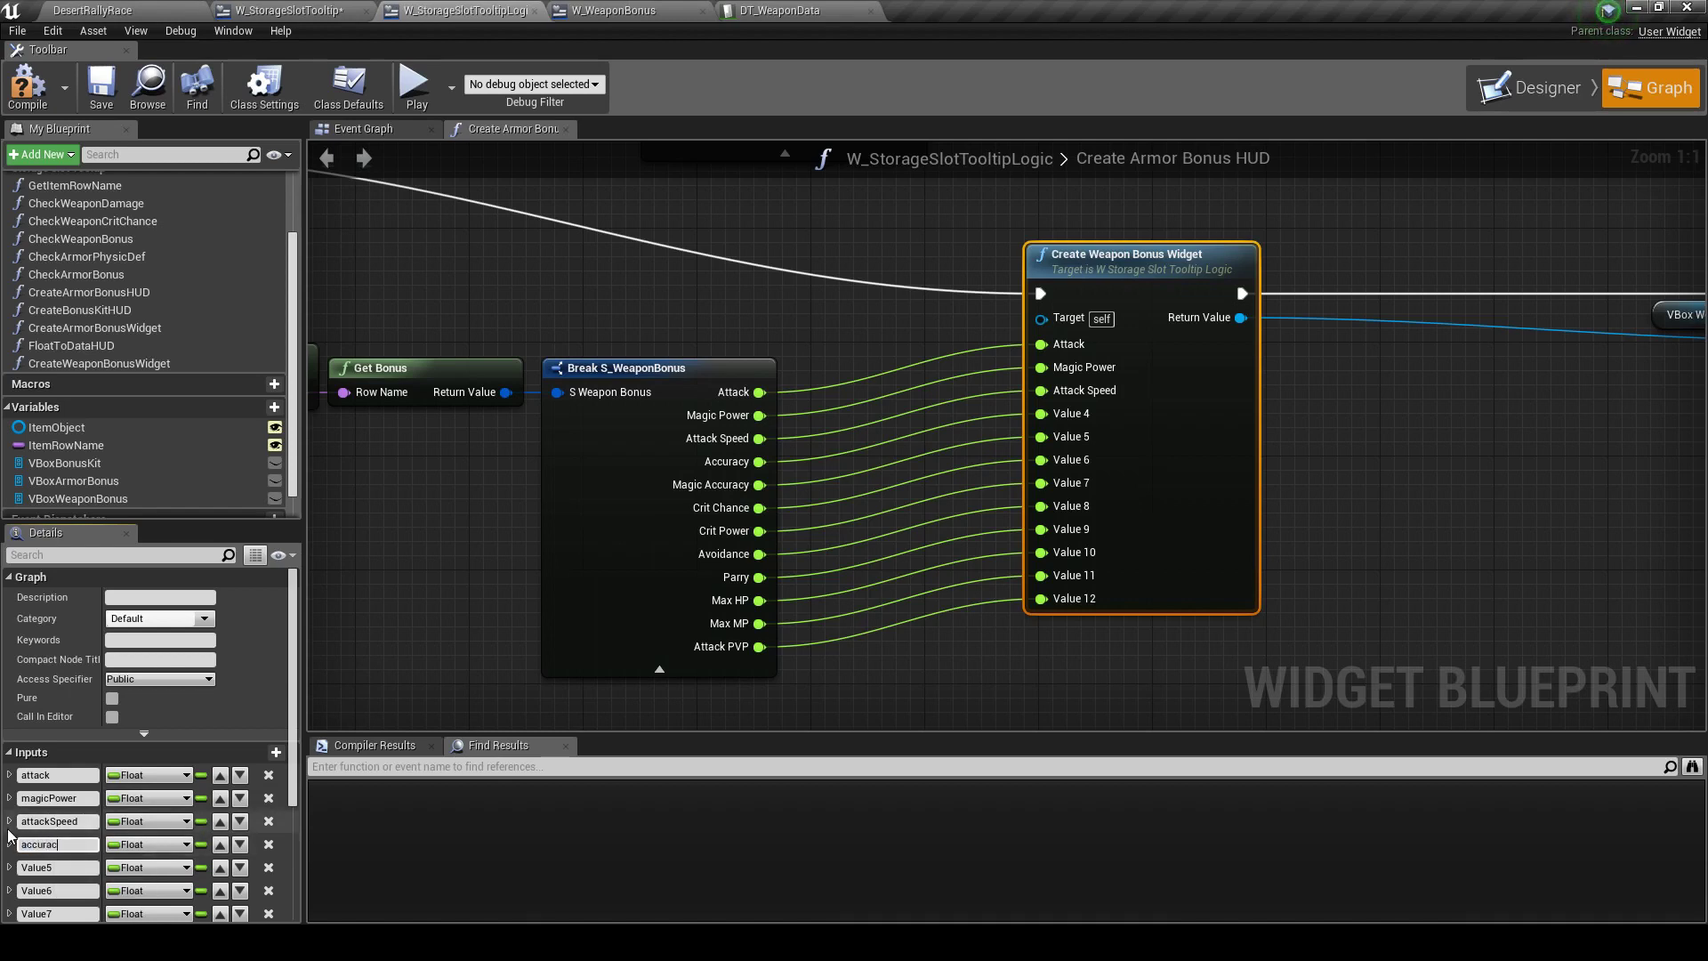
{"action": "type", "text": "y"}
{"action": "key", "text": "Return"}
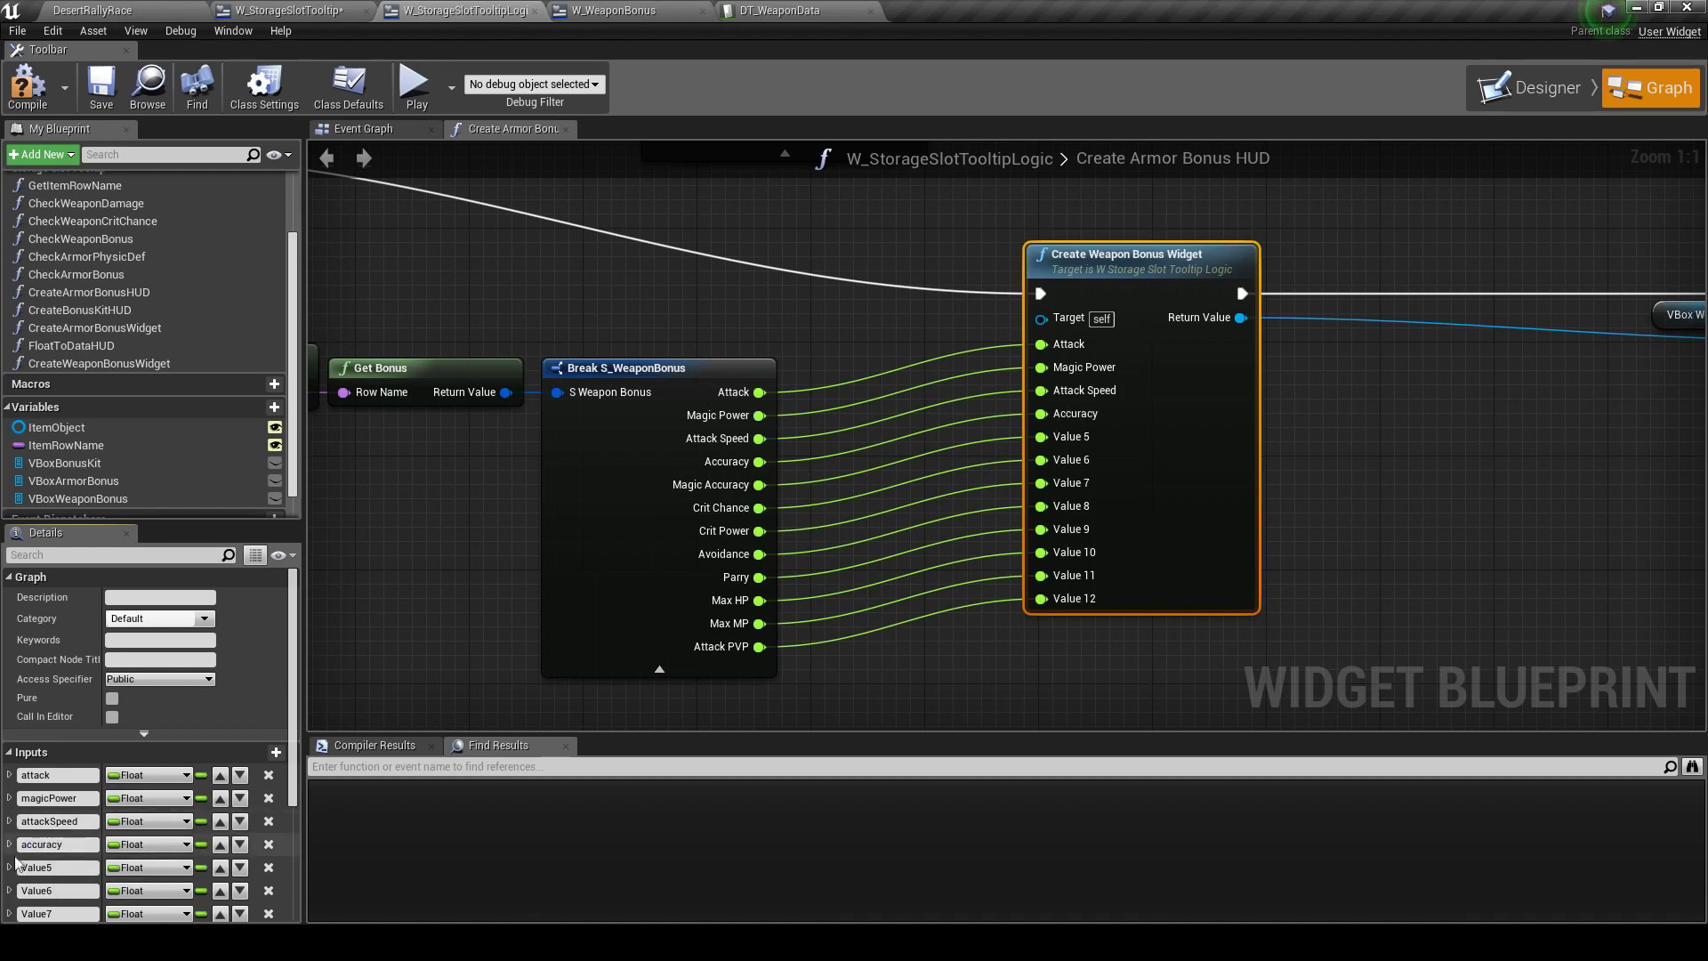
{"action": "double_click", "coordinate": [23, 869]}
{"action": "type", "text": "magicAccuracy"}
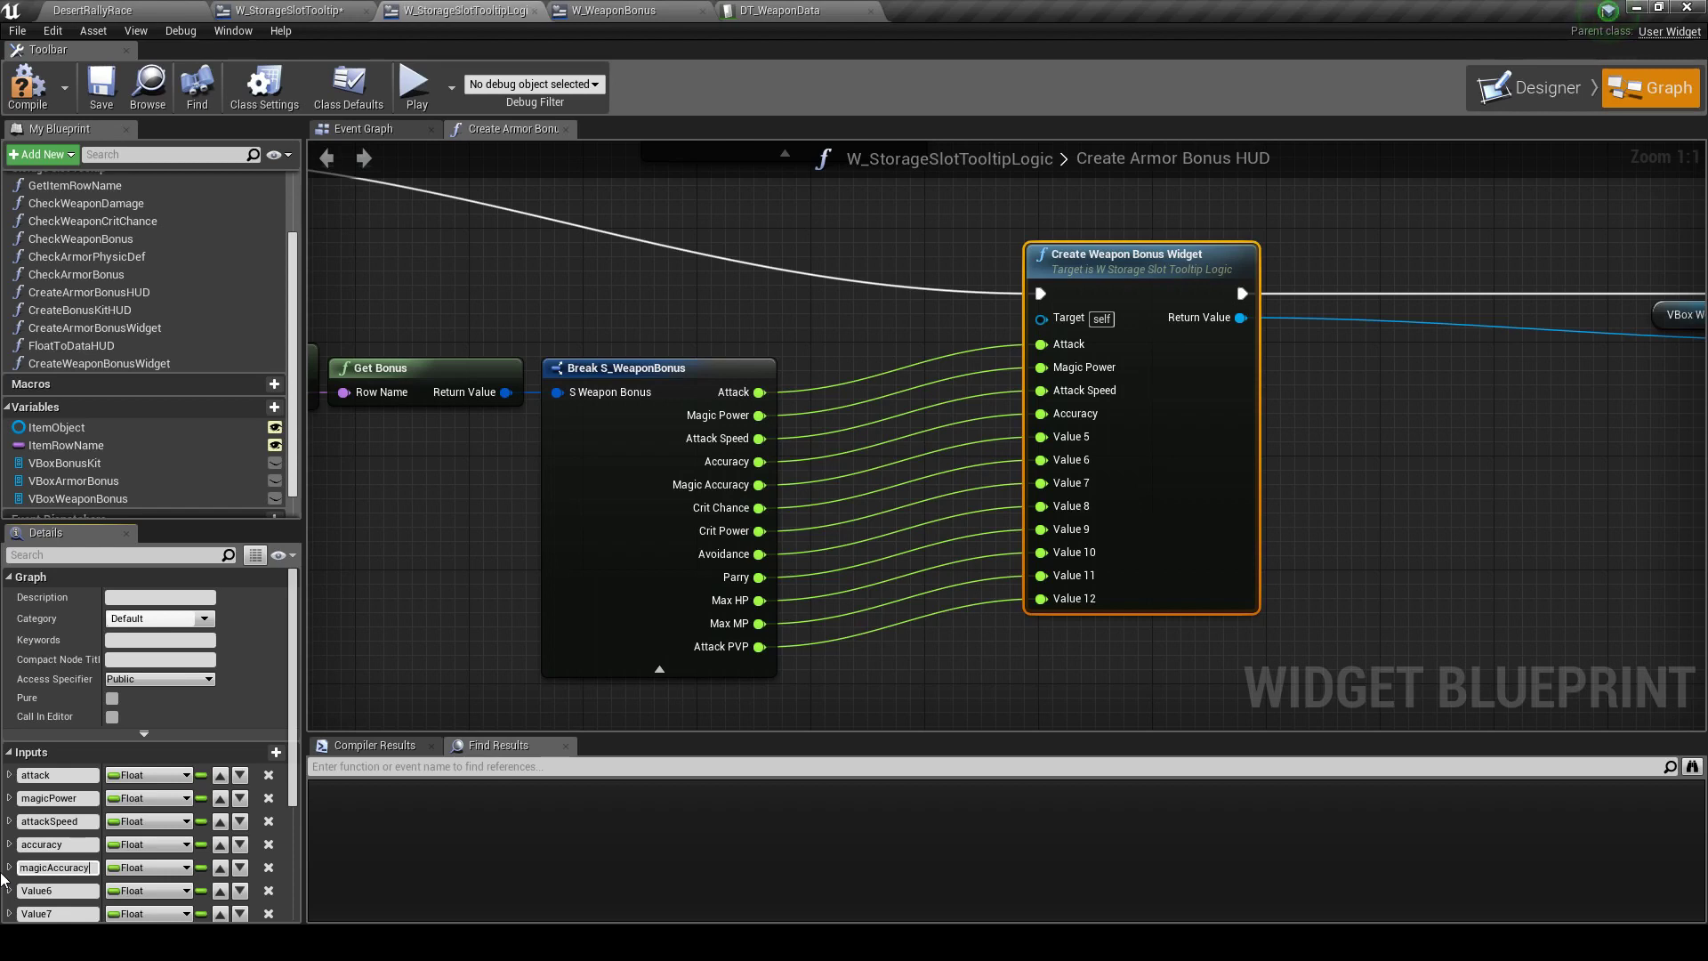
{"action": "key", "text": "Return"}
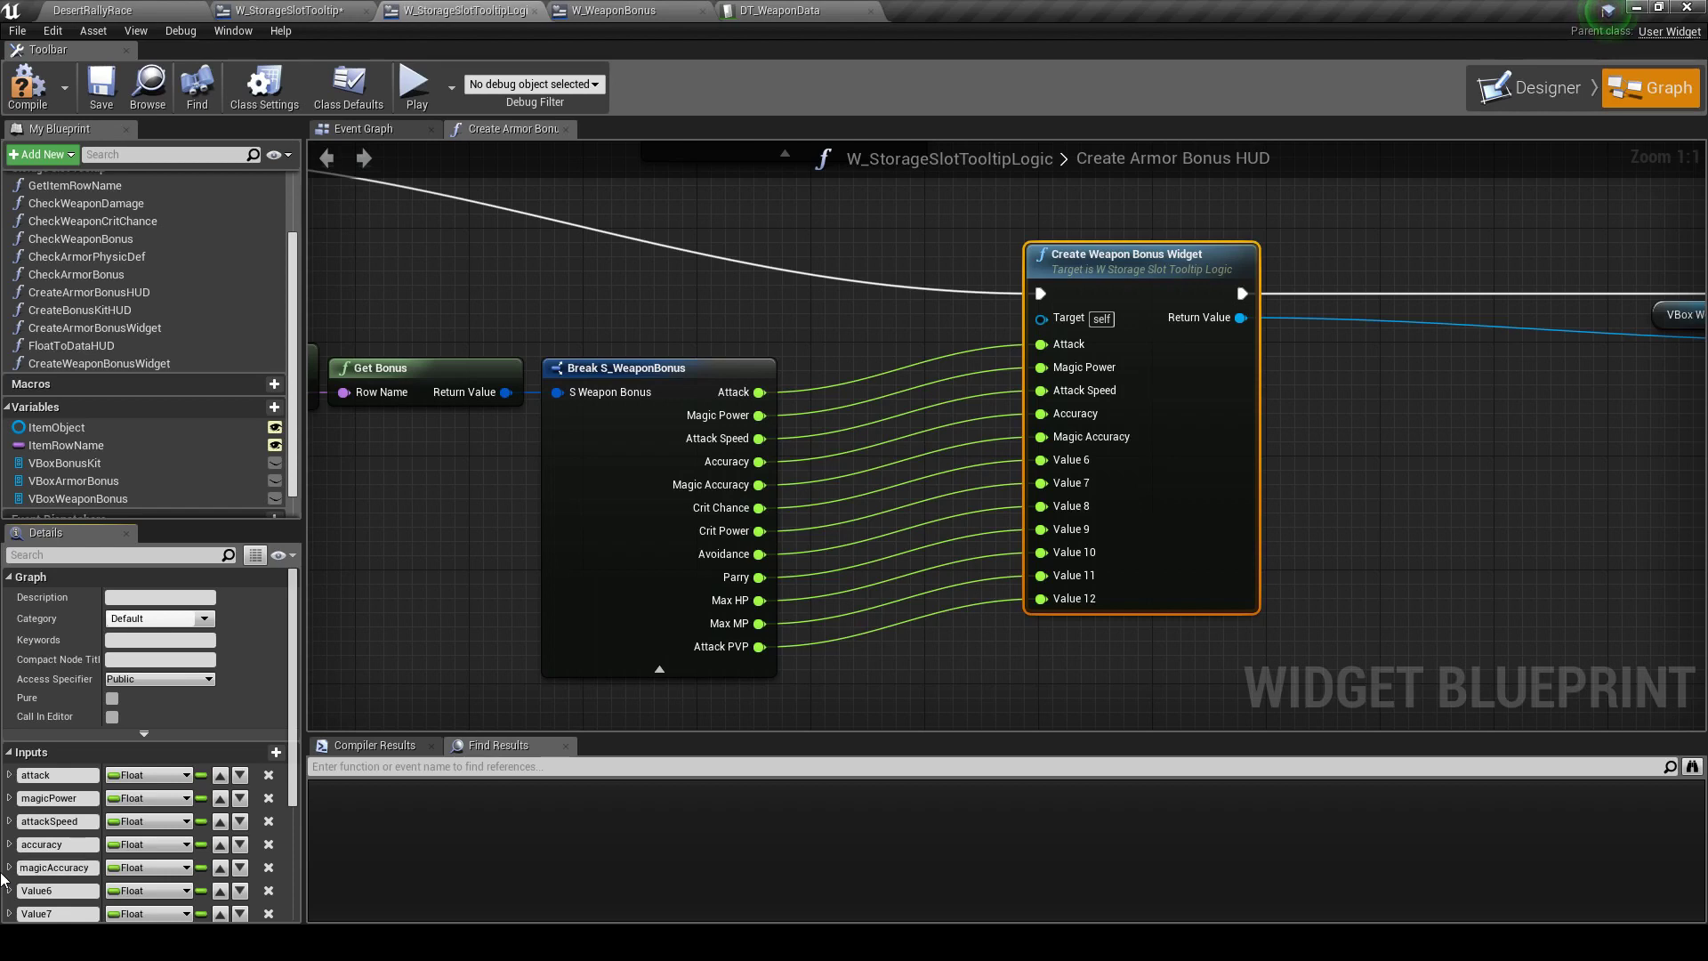
Rename Value6–Value9 to critChance, CritPower, avoidance and parry
{"action": "scroll", "coordinate": [54, 854], "scroll_direction": "down", "scroll_amount": 3}
{"action": "double_click", "coordinate": [64, 780]}
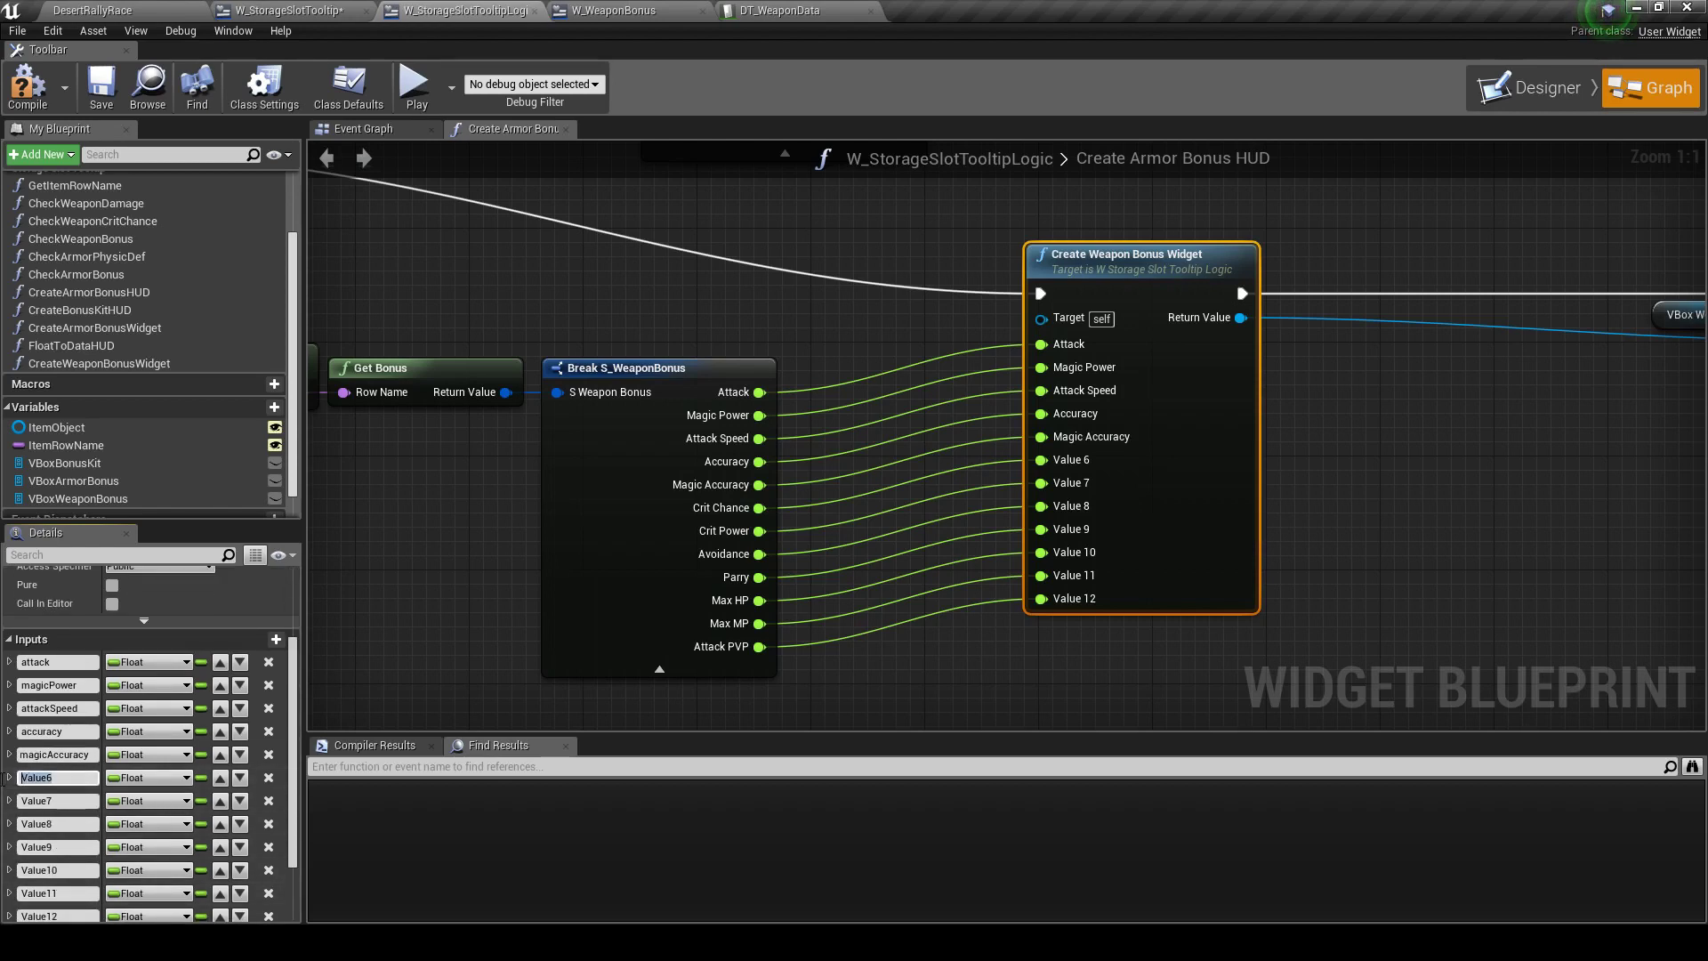
{"action": "type", "text": "critChance"}
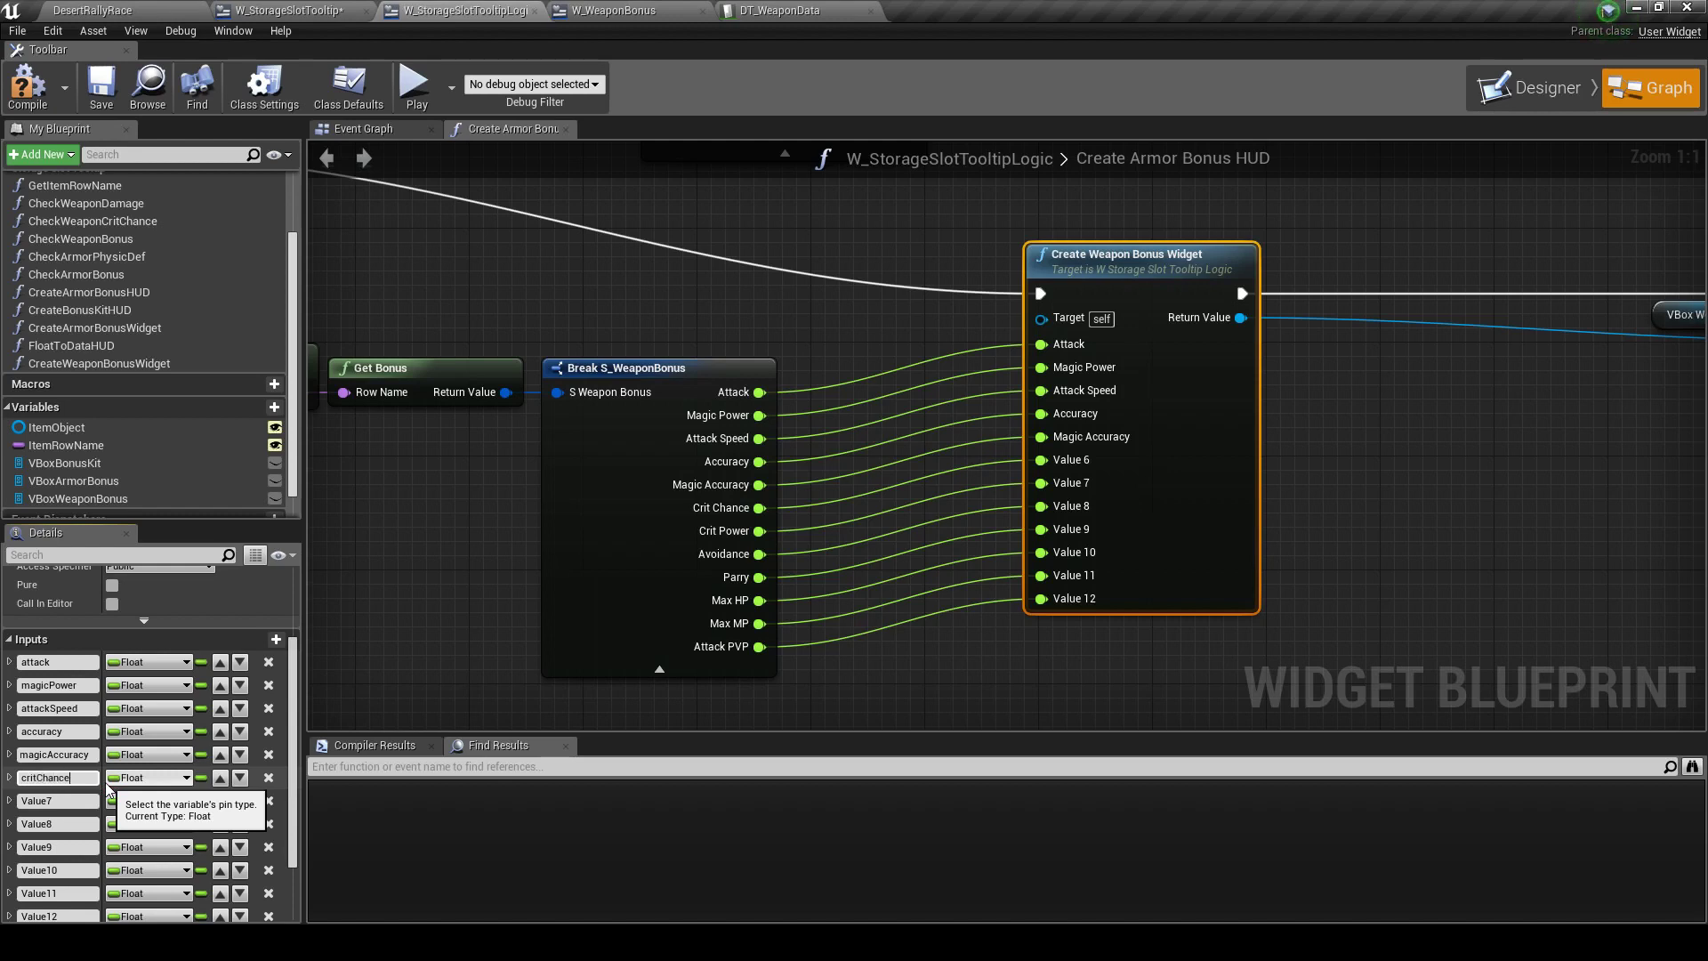
{"action": "key", "text": "Tab"}
{"action": "type", "text": "CritPowe"}
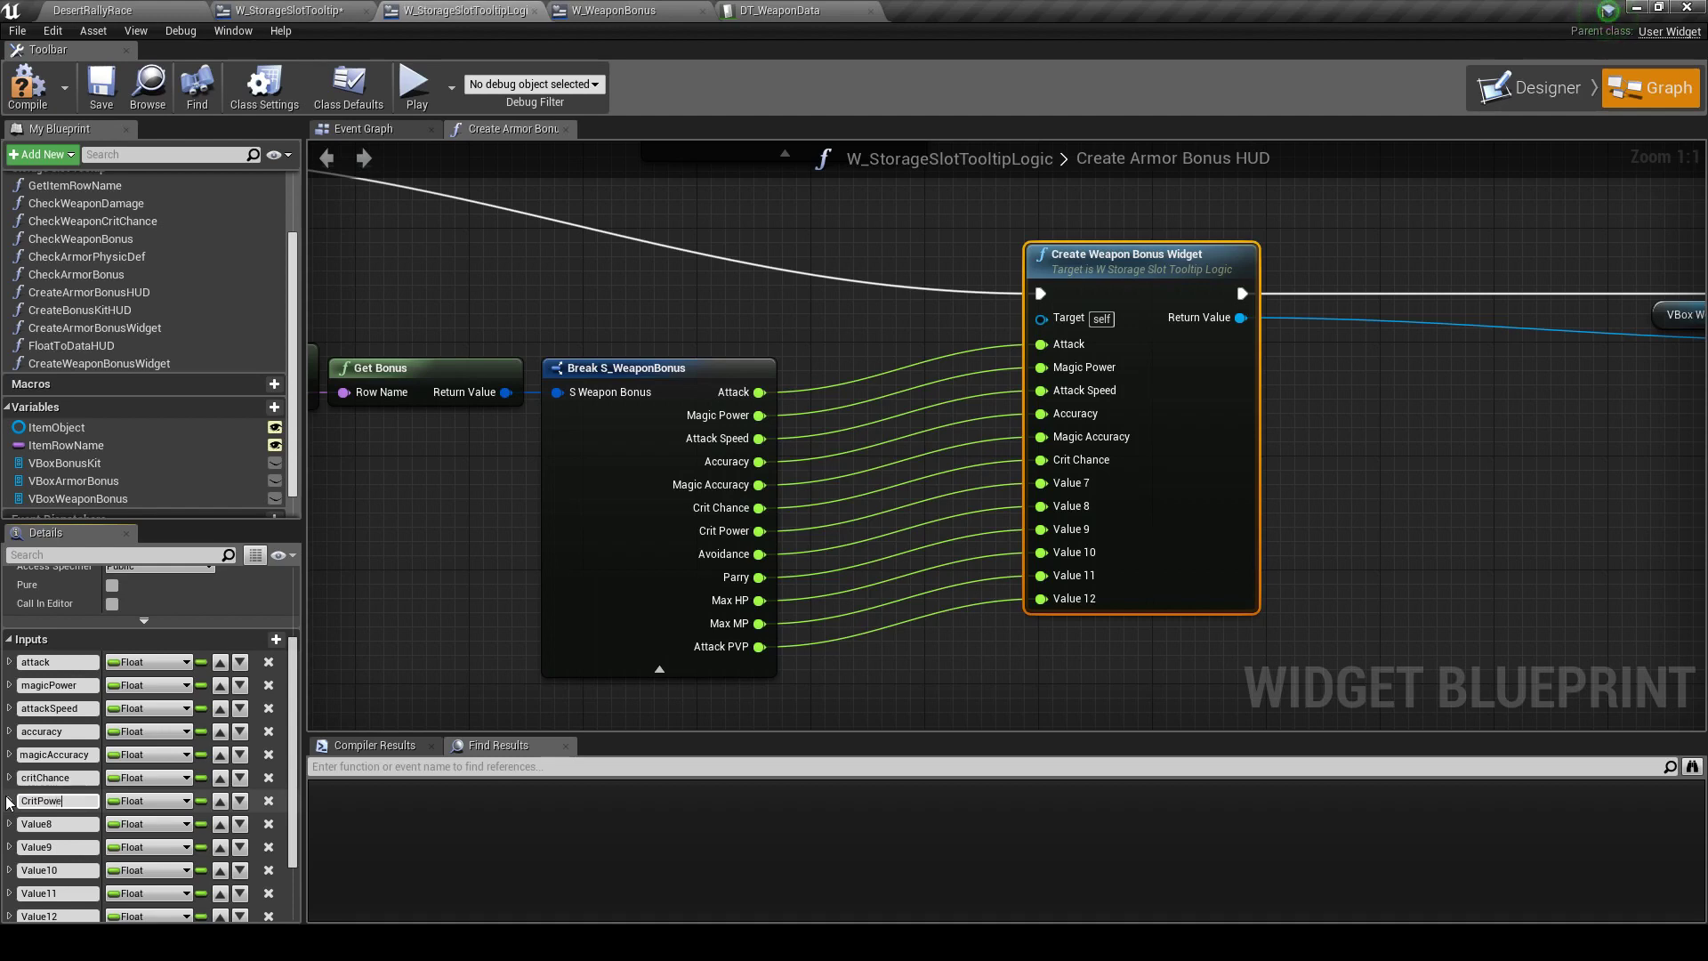
{"action": "type", "text": "r"}
{"action": "key", "text": "Tab"}
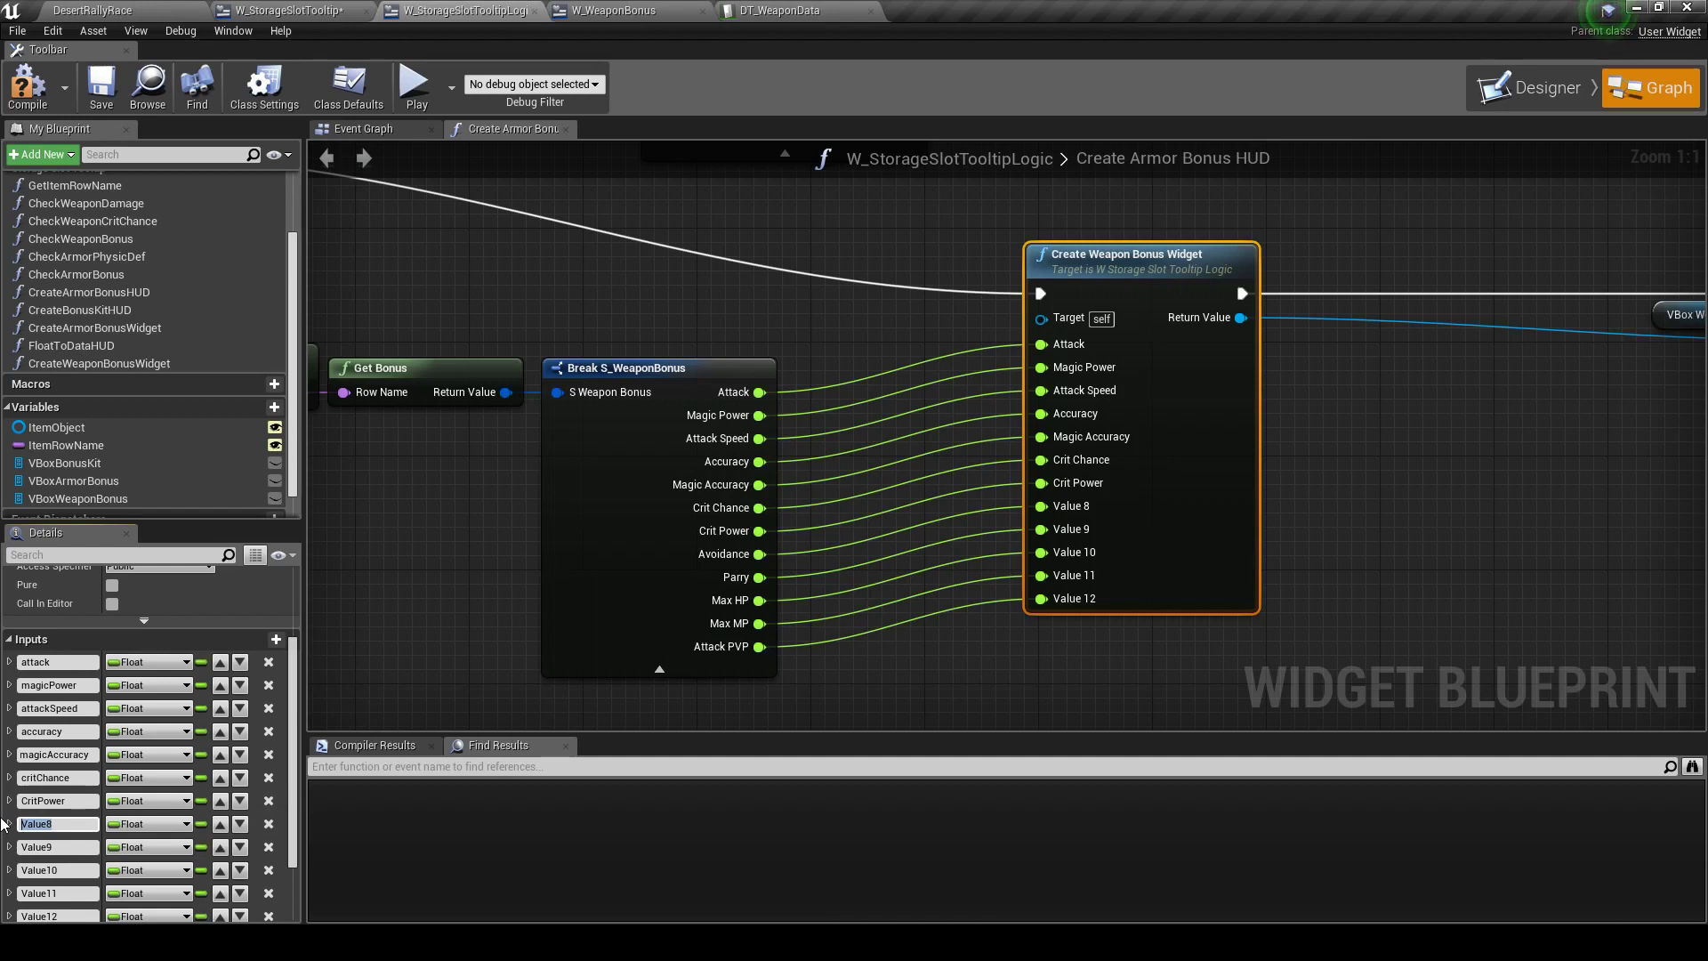
{"action": "type", "text": "avoidance"}
{"action": "key", "text": "Tab"}
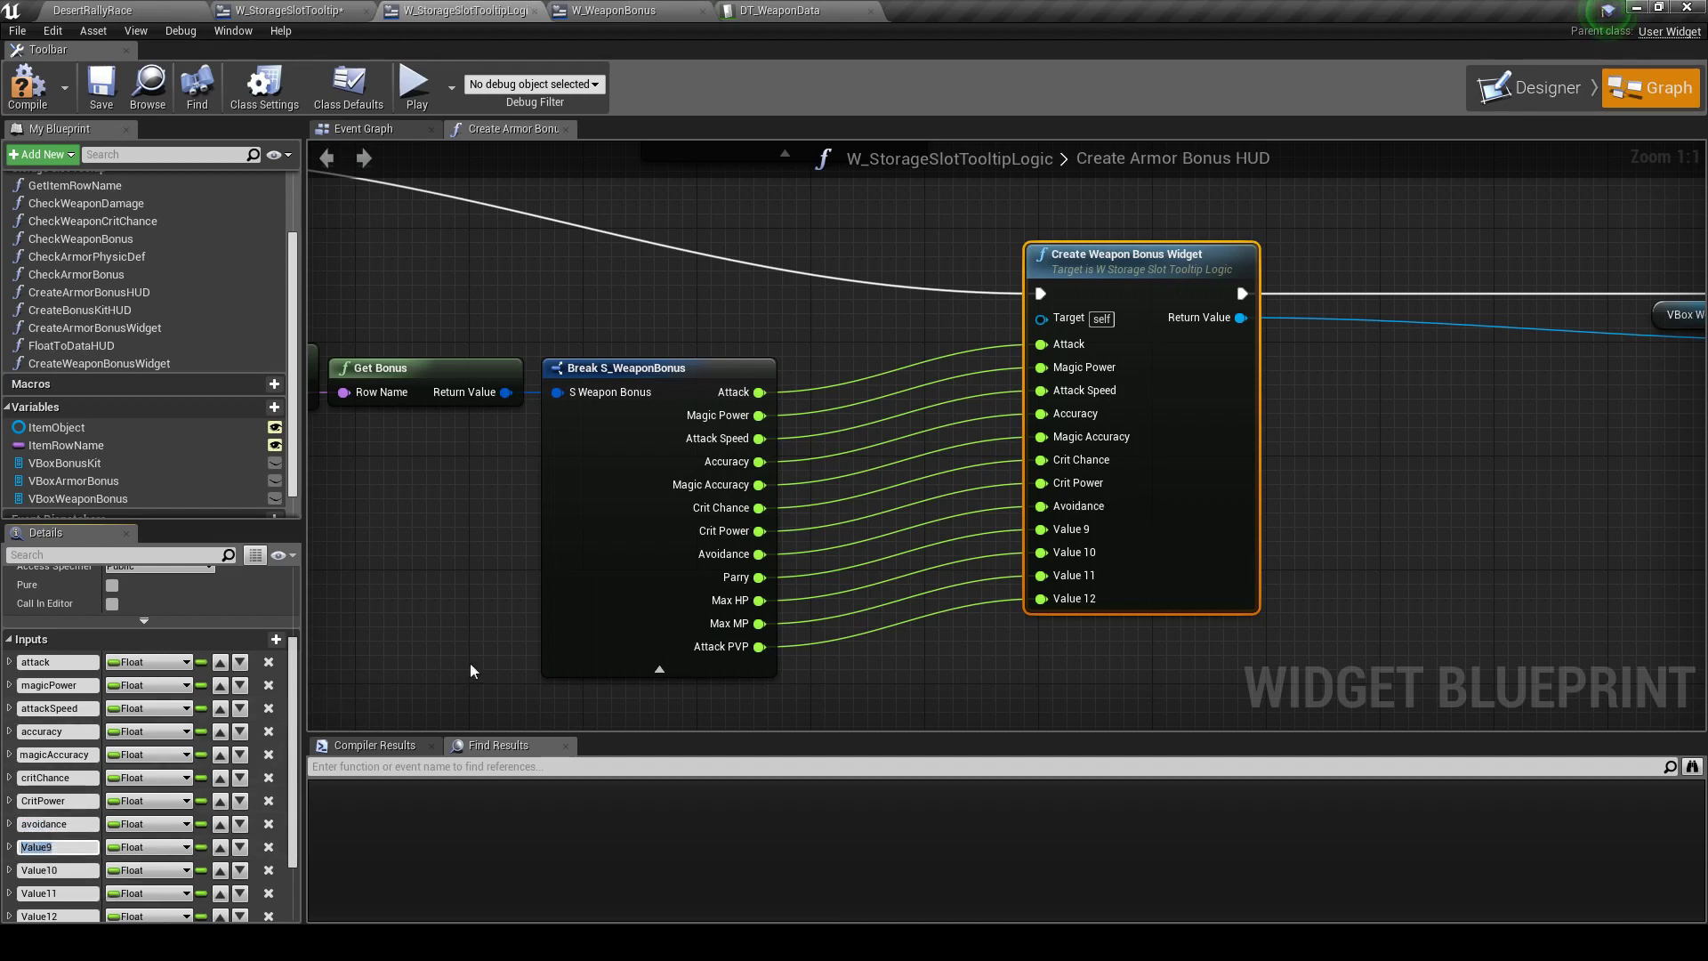
{"action": "type", "text": "parry"}
{"action": "key", "text": "Return"}
{"action": "left_click", "coordinate": [71, 848]}
{"action": "key", "text": "Tab"}
Rename Value10–Value12 to maxHP, maxMP and attackPVP
{"action": "left_click", "coordinate": [20, 870]}
{"action": "type", "text": "maxHP"}
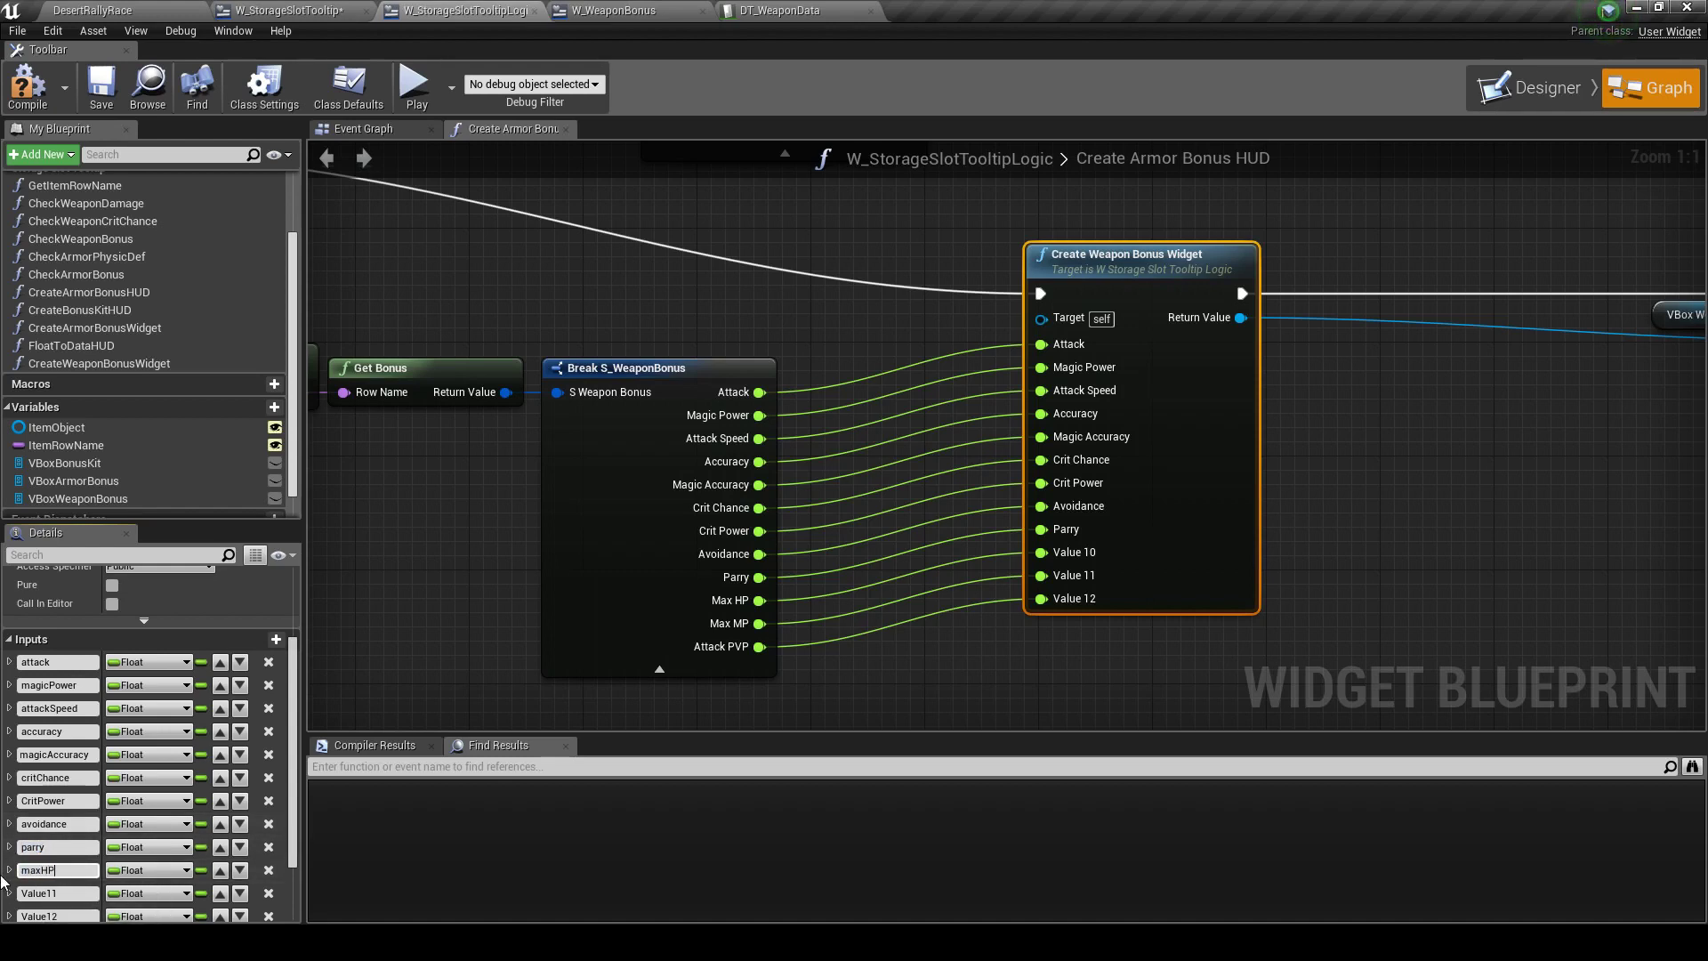
{"action": "key", "text": "Tab"}
{"action": "scroll", "coordinate": [36, 854], "scroll_direction": "down", "scroll_amount": 1}
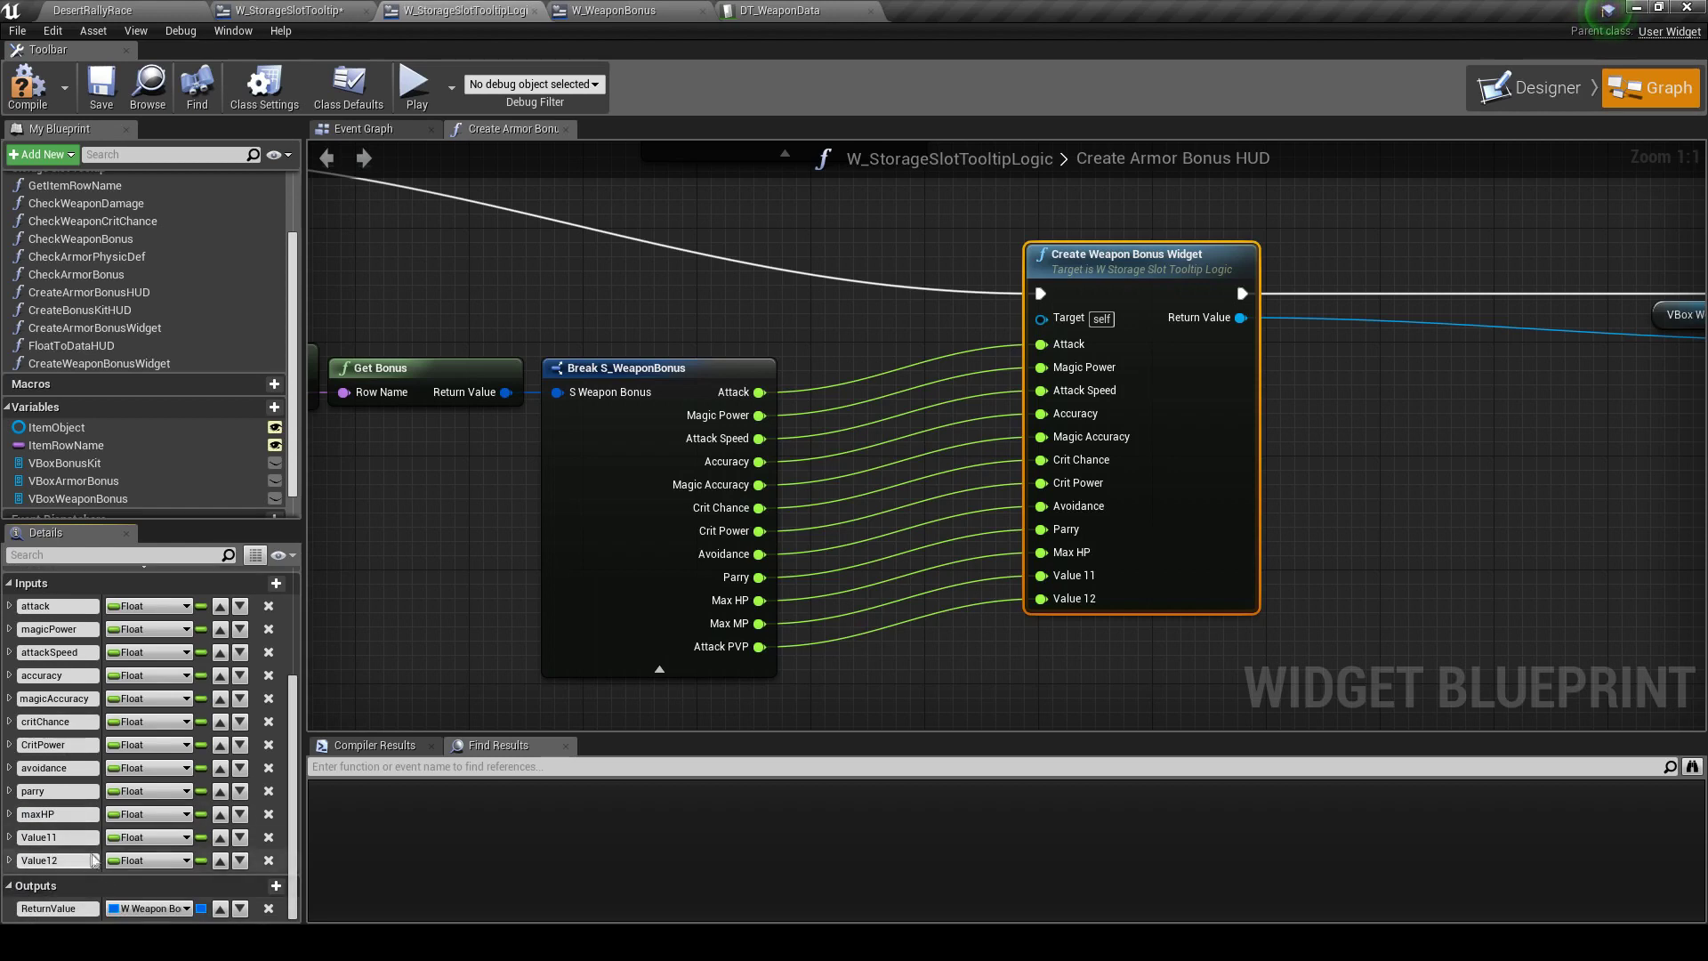
{"action": "left_click", "coordinate": [59, 837]}
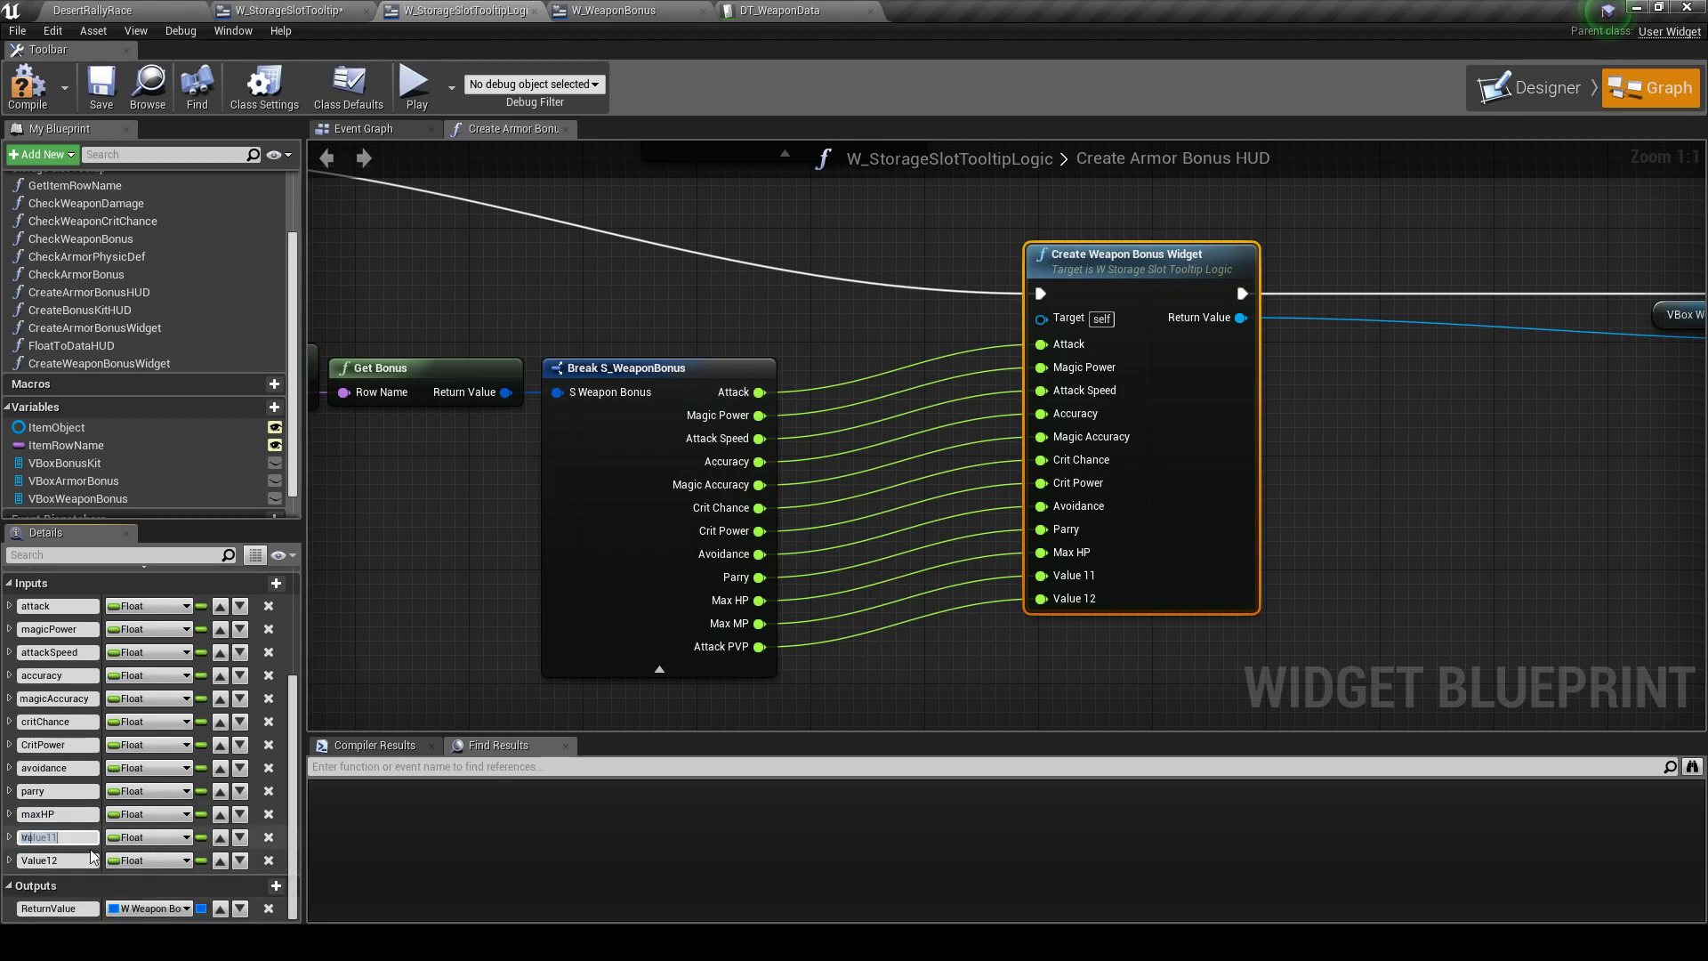
{"action": "type", "text": "maxMP"}
{"action": "key", "text": "Tab"}
{"action": "left_click", "coordinate": [47, 861]}
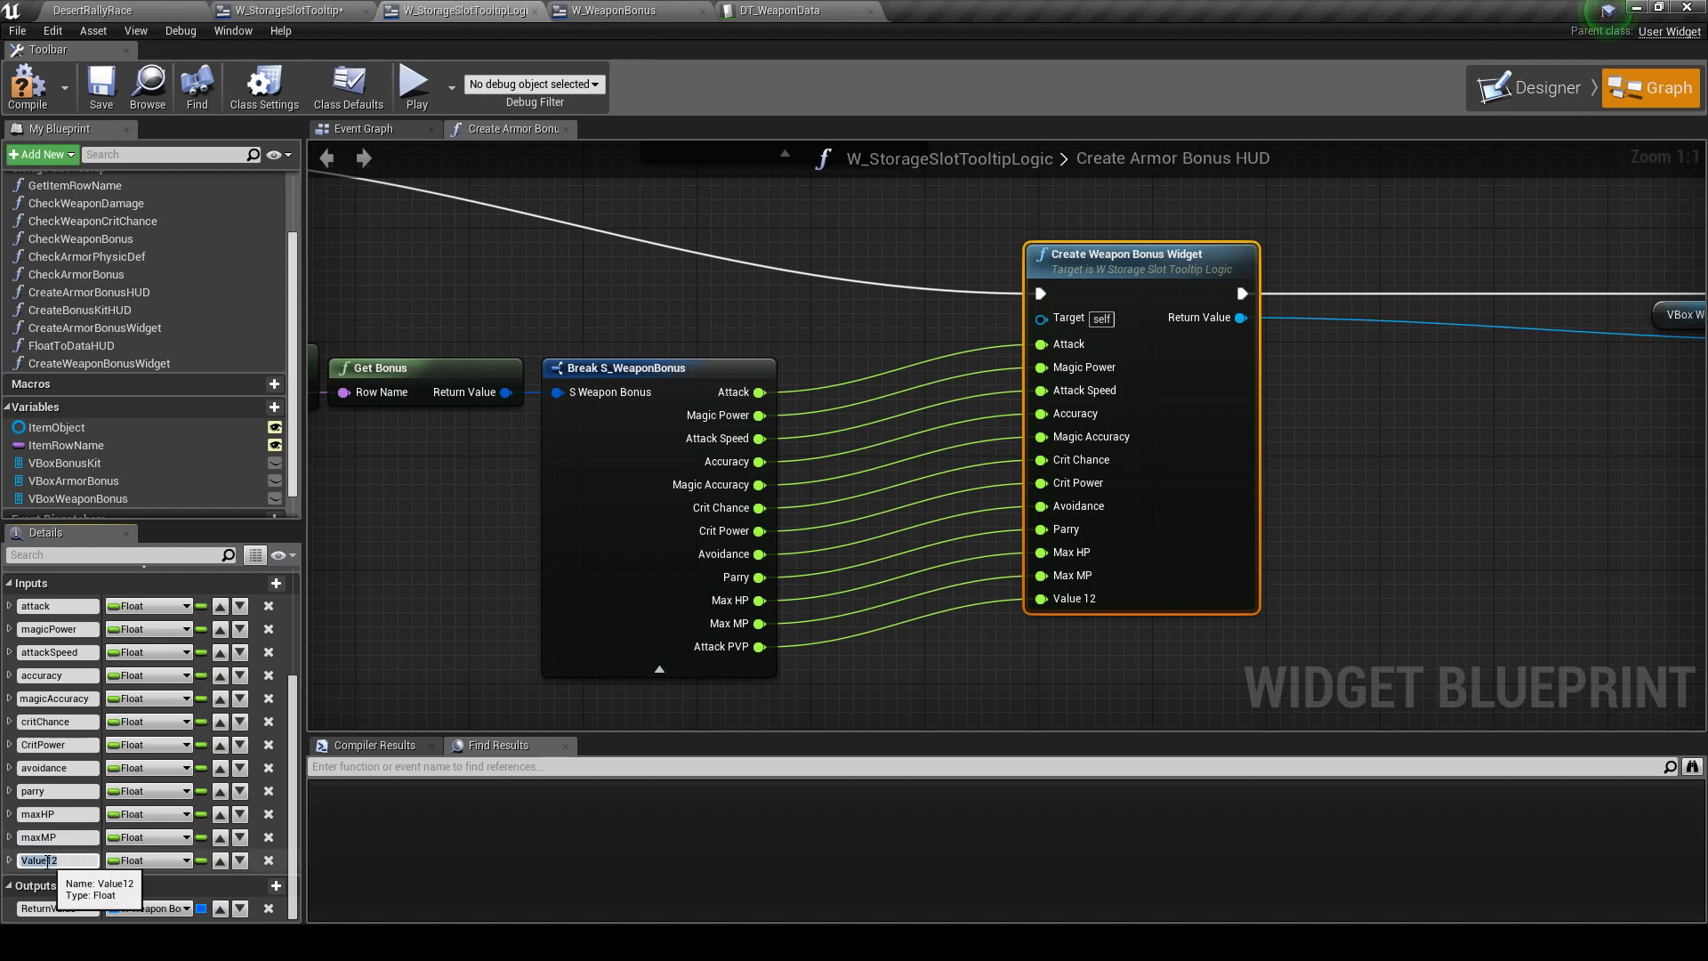
{"action": "type", "text": "attackPVP"}
{"action": "key", "text": "Return"}
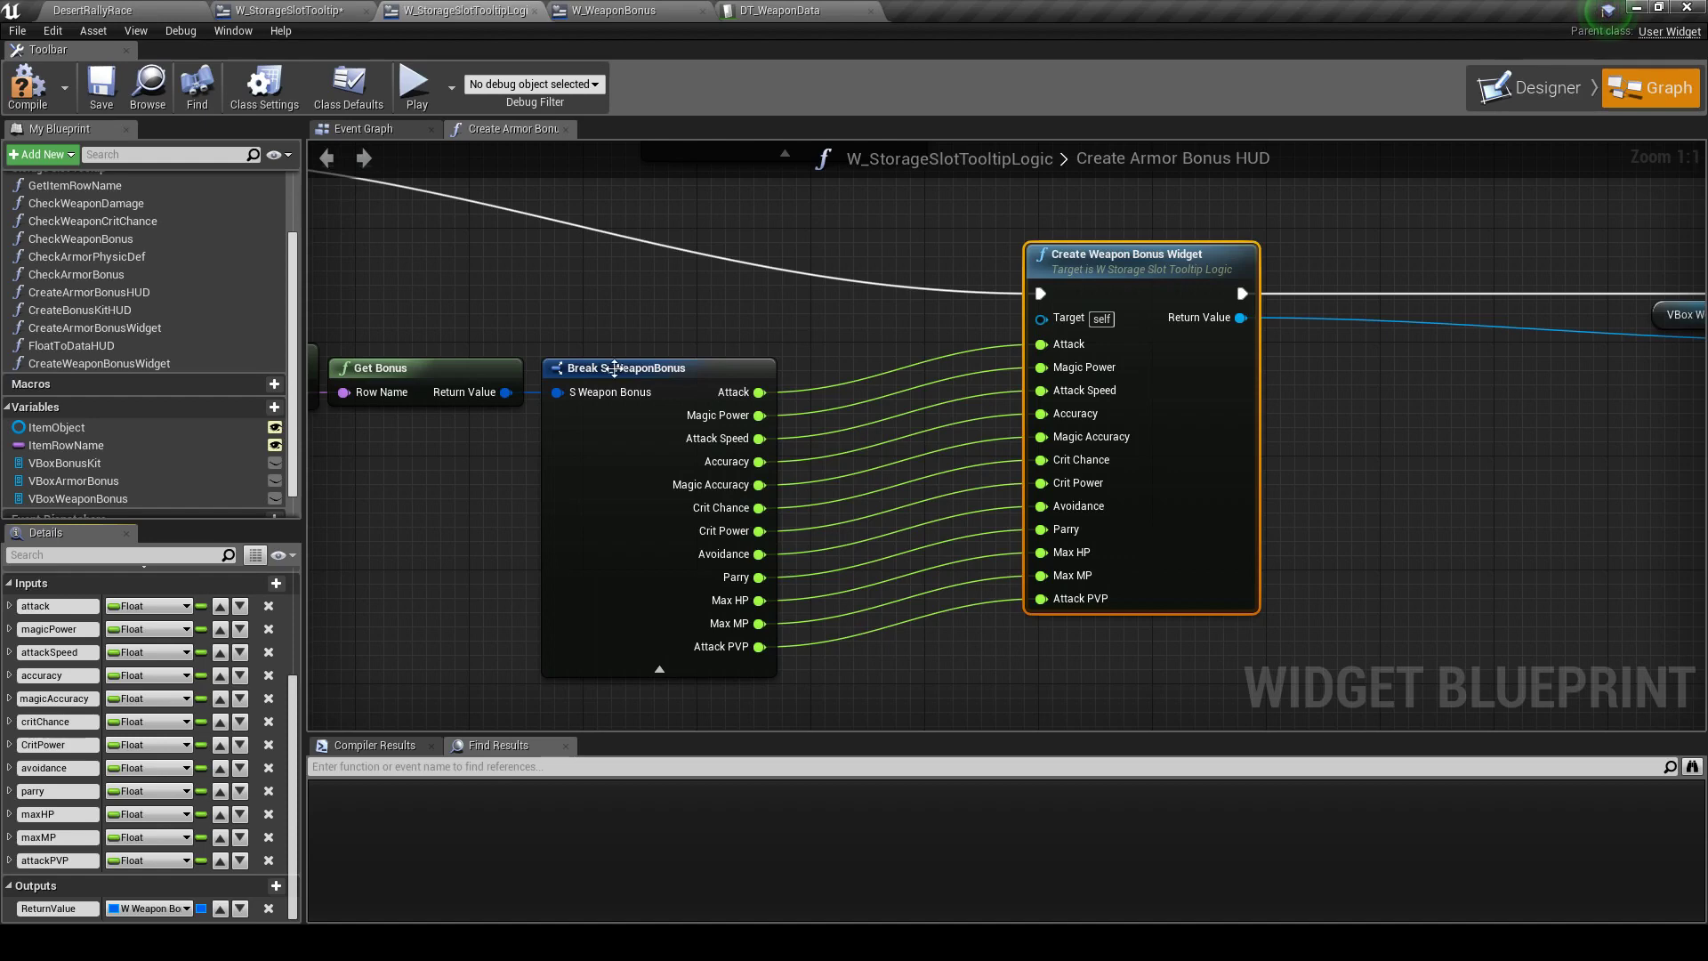
Tidy the weapon chain (Get Item Row Name, Get Bonus, Break, Add Child) under the armor chain
{"action": "scroll", "coordinate": [616, 368], "scroll_direction": "down", "scroll_amount": 3}
{"action": "left_click_drag", "start_coordinate": [894, 636], "coordinate": [369, 360]}
{"action": "left_click_drag", "start_coordinate": [766, 450], "coordinate": [879, 452]}
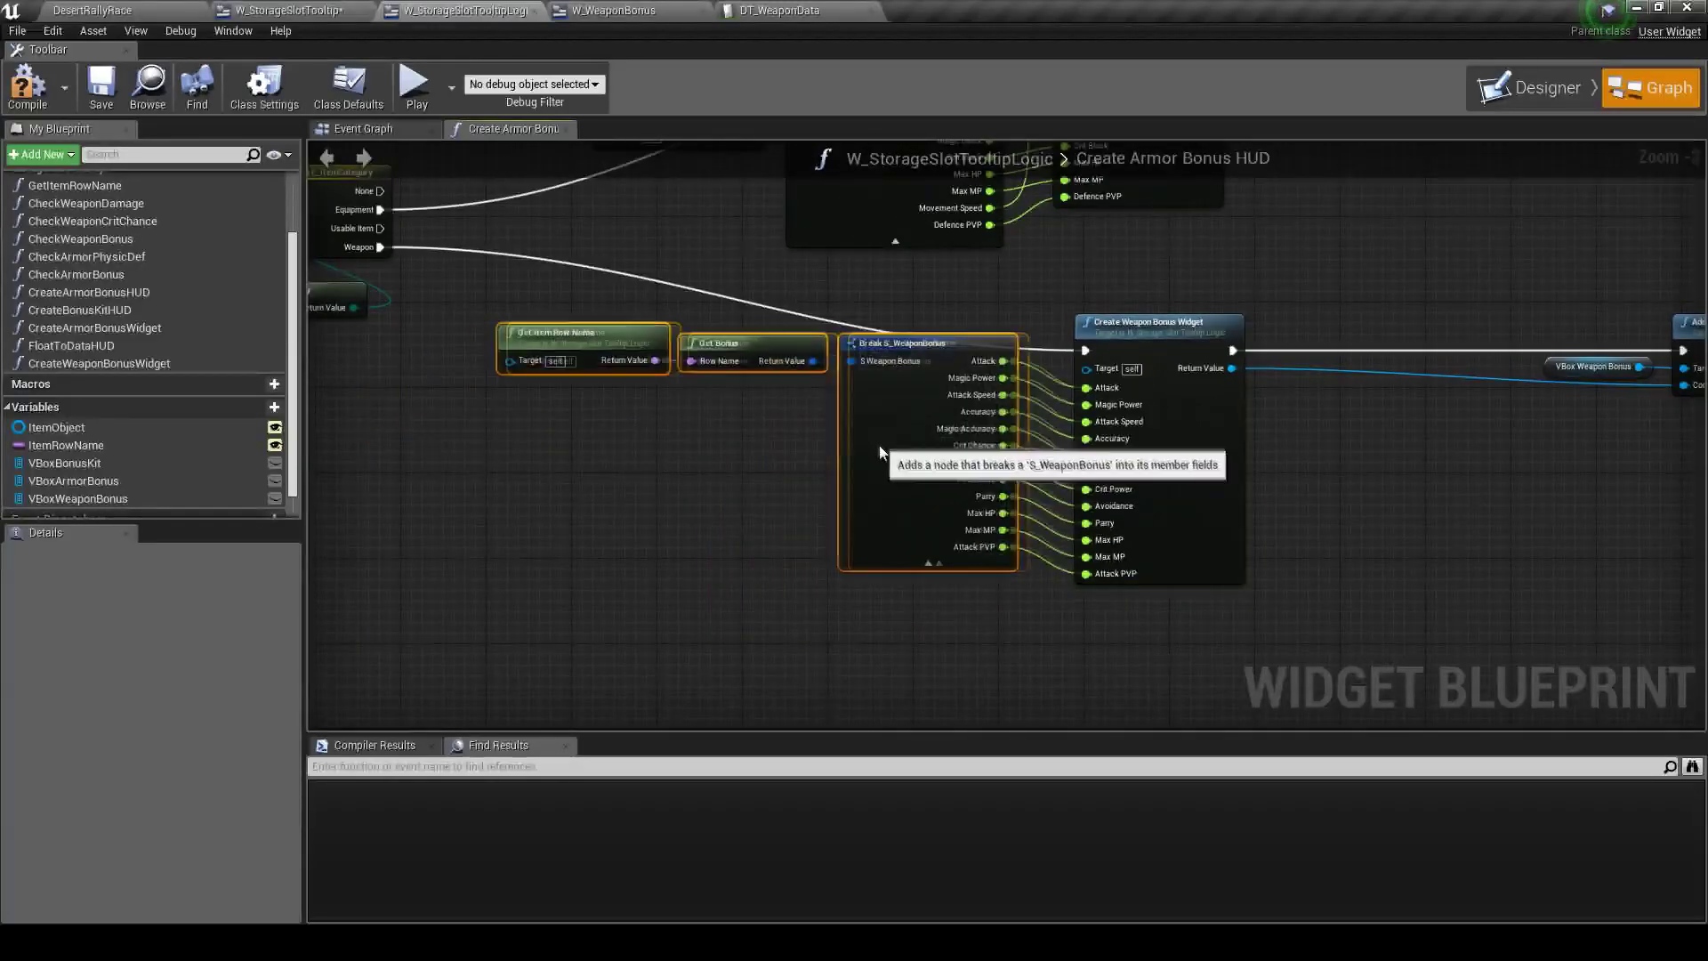
{"action": "right_click_drag", "start_coordinate": [1588, 449], "coordinate": [1174, 450]}
{"action": "left_click_drag", "start_coordinate": [1245, 303], "coordinate": [1655, 431]}
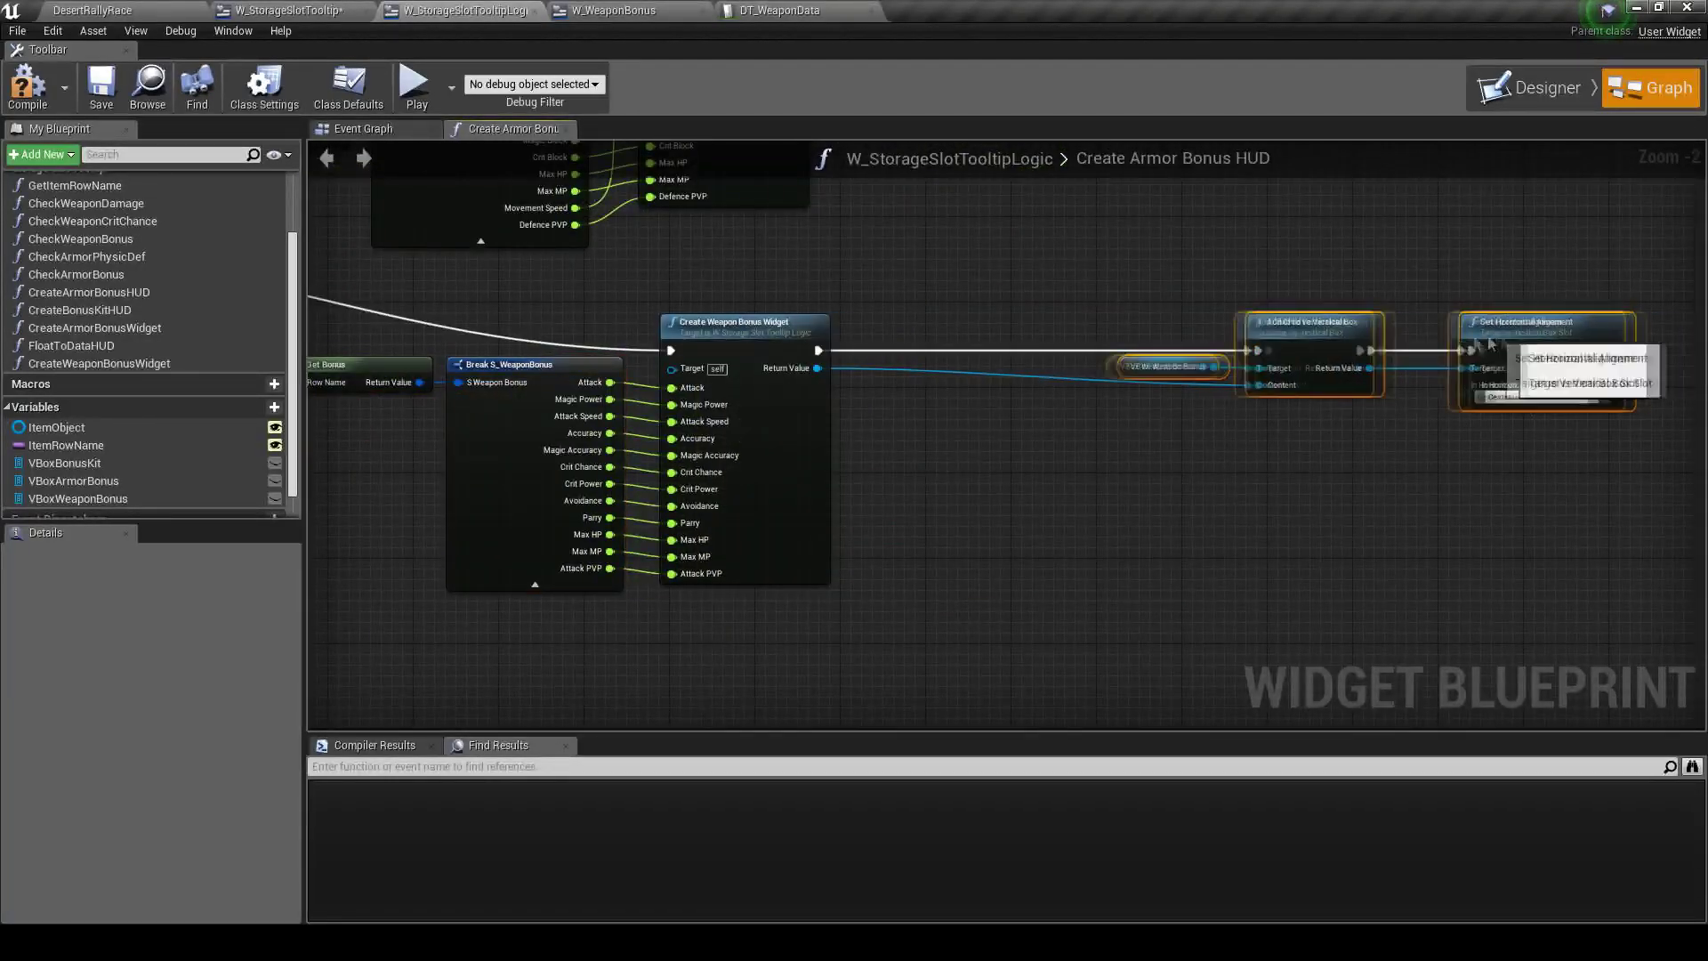
{"action": "left_click_drag", "start_coordinate": [1492, 343], "coordinate": [1251, 343]}
{"action": "right_click_drag", "start_coordinate": [614, 294], "coordinate": [1192, 418]}
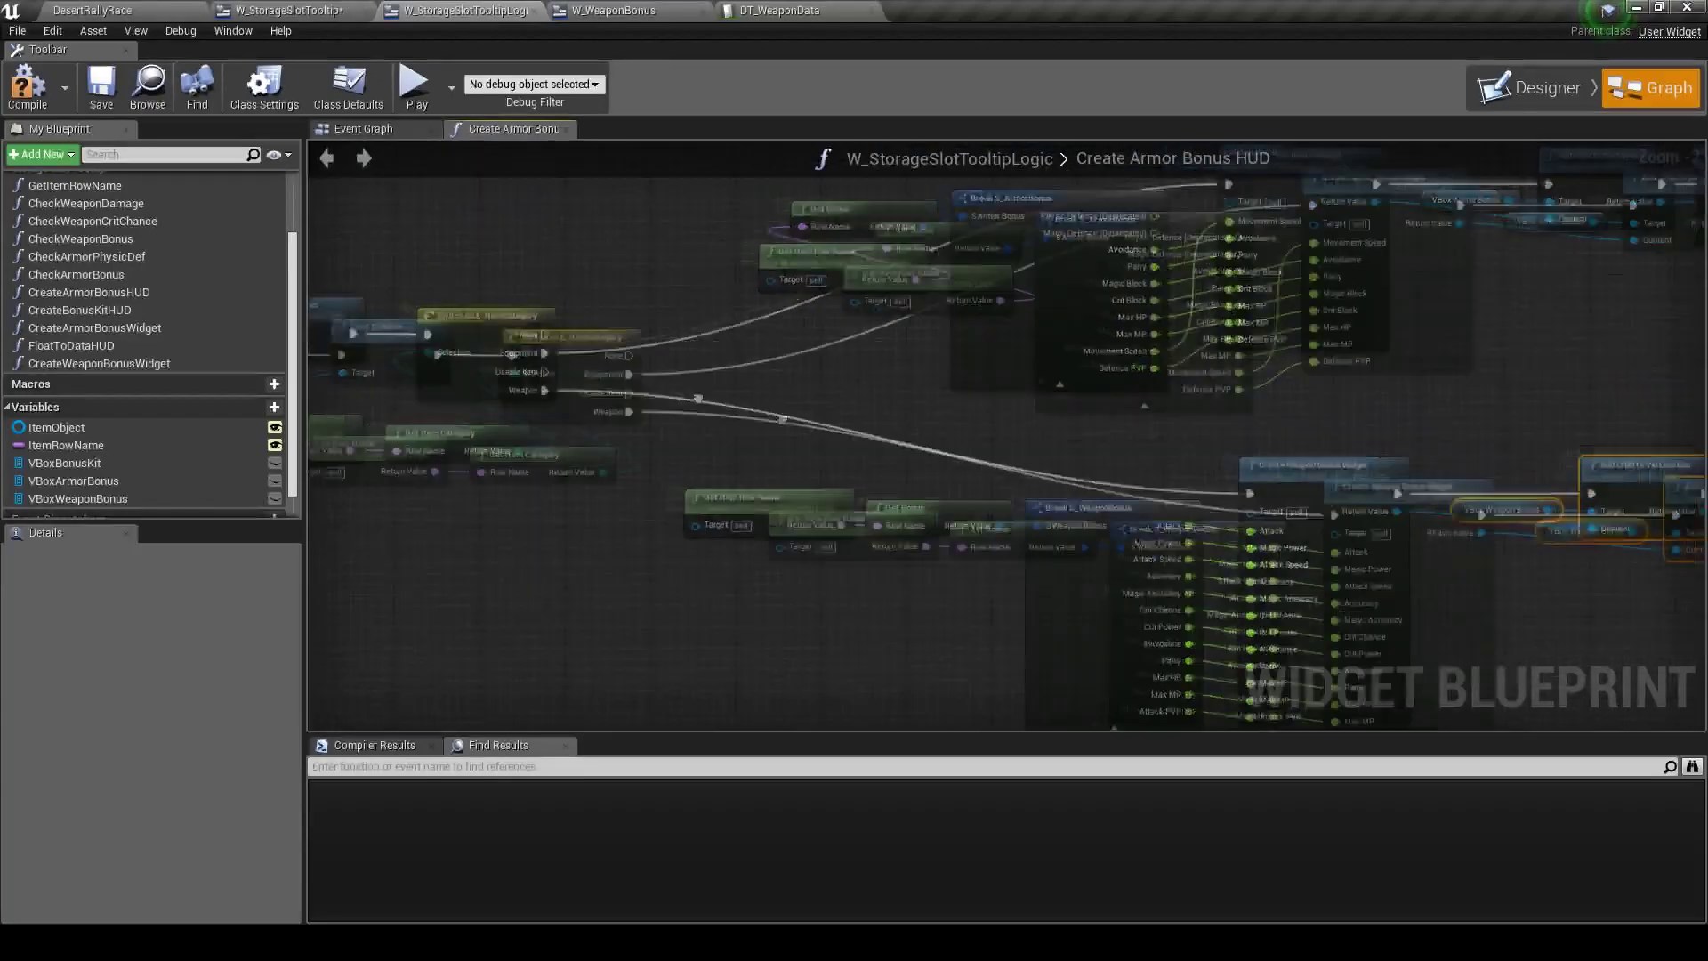
{"action": "scroll", "coordinate": [667, 404], "scroll_direction": "up", "scroll_amount": 2}
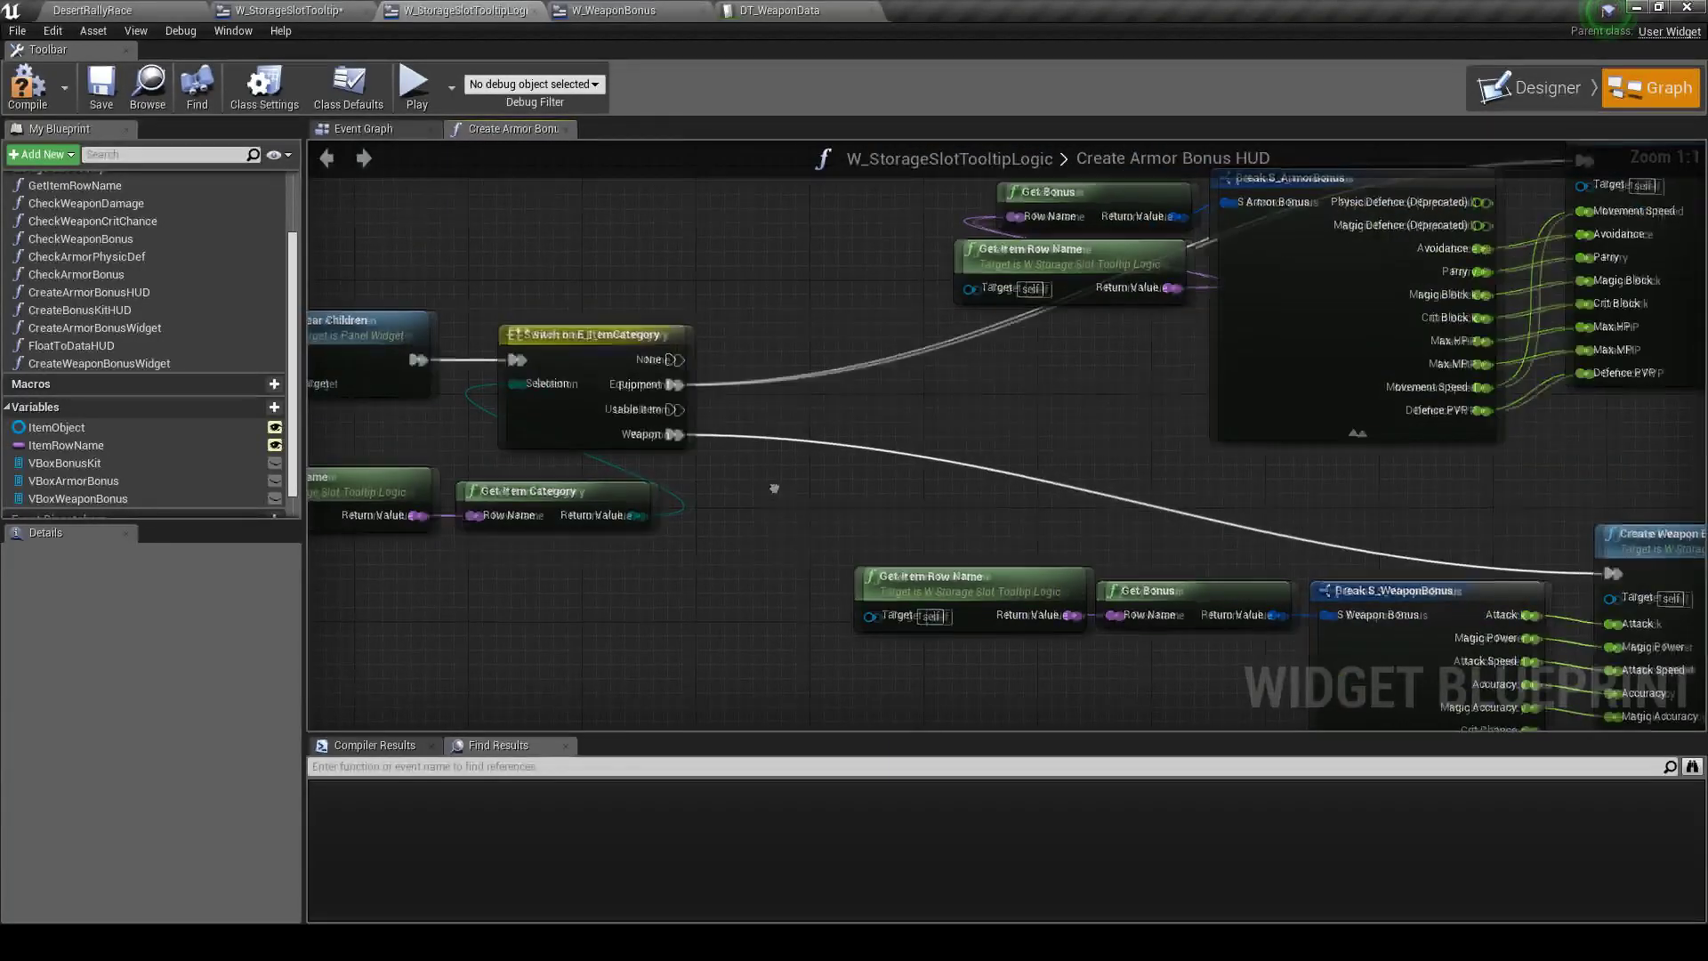
{"action": "scroll", "coordinate": [774, 487], "scroll_direction": "down", "scroll_amount": 2}
{"action": "right_click_drag", "start_coordinate": [1302, 484], "coordinate": [626, 422]}
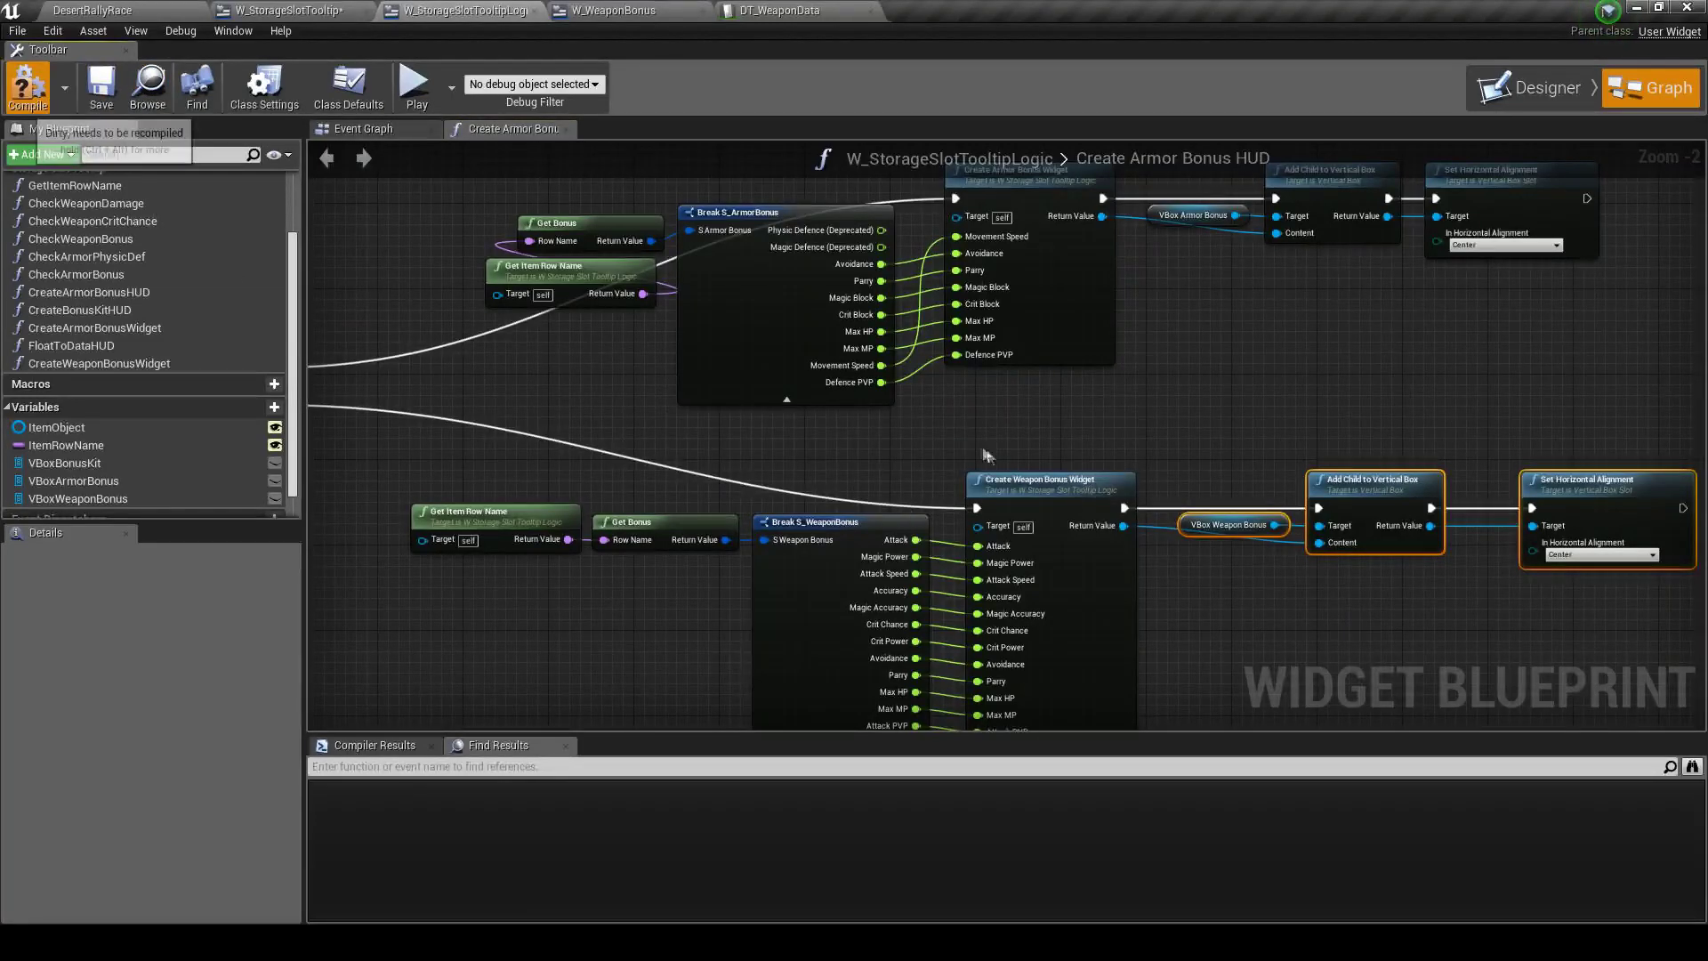
Open DT_WeaponData, then use Save All in the level editor to save W_StorageSlotTooltip
{"action": "left_click", "coordinate": [761, 8]}
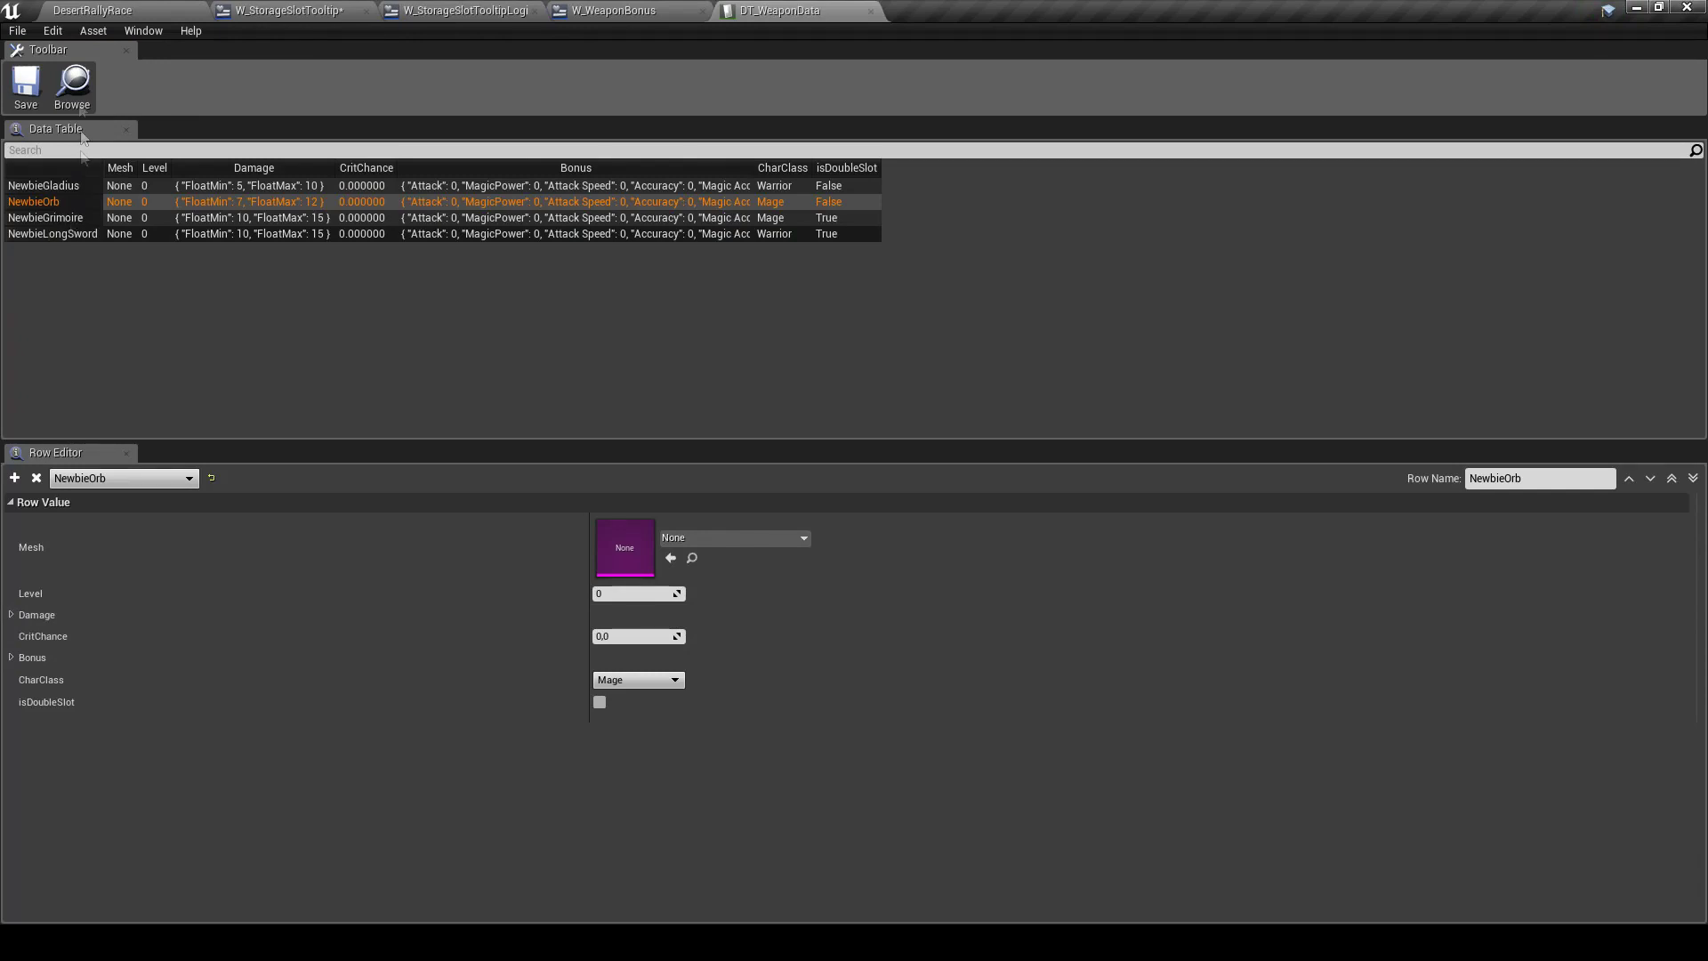
{"action": "left_click", "coordinate": [92, 10]}
{"action": "left_click", "coordinate": [220, 668]}
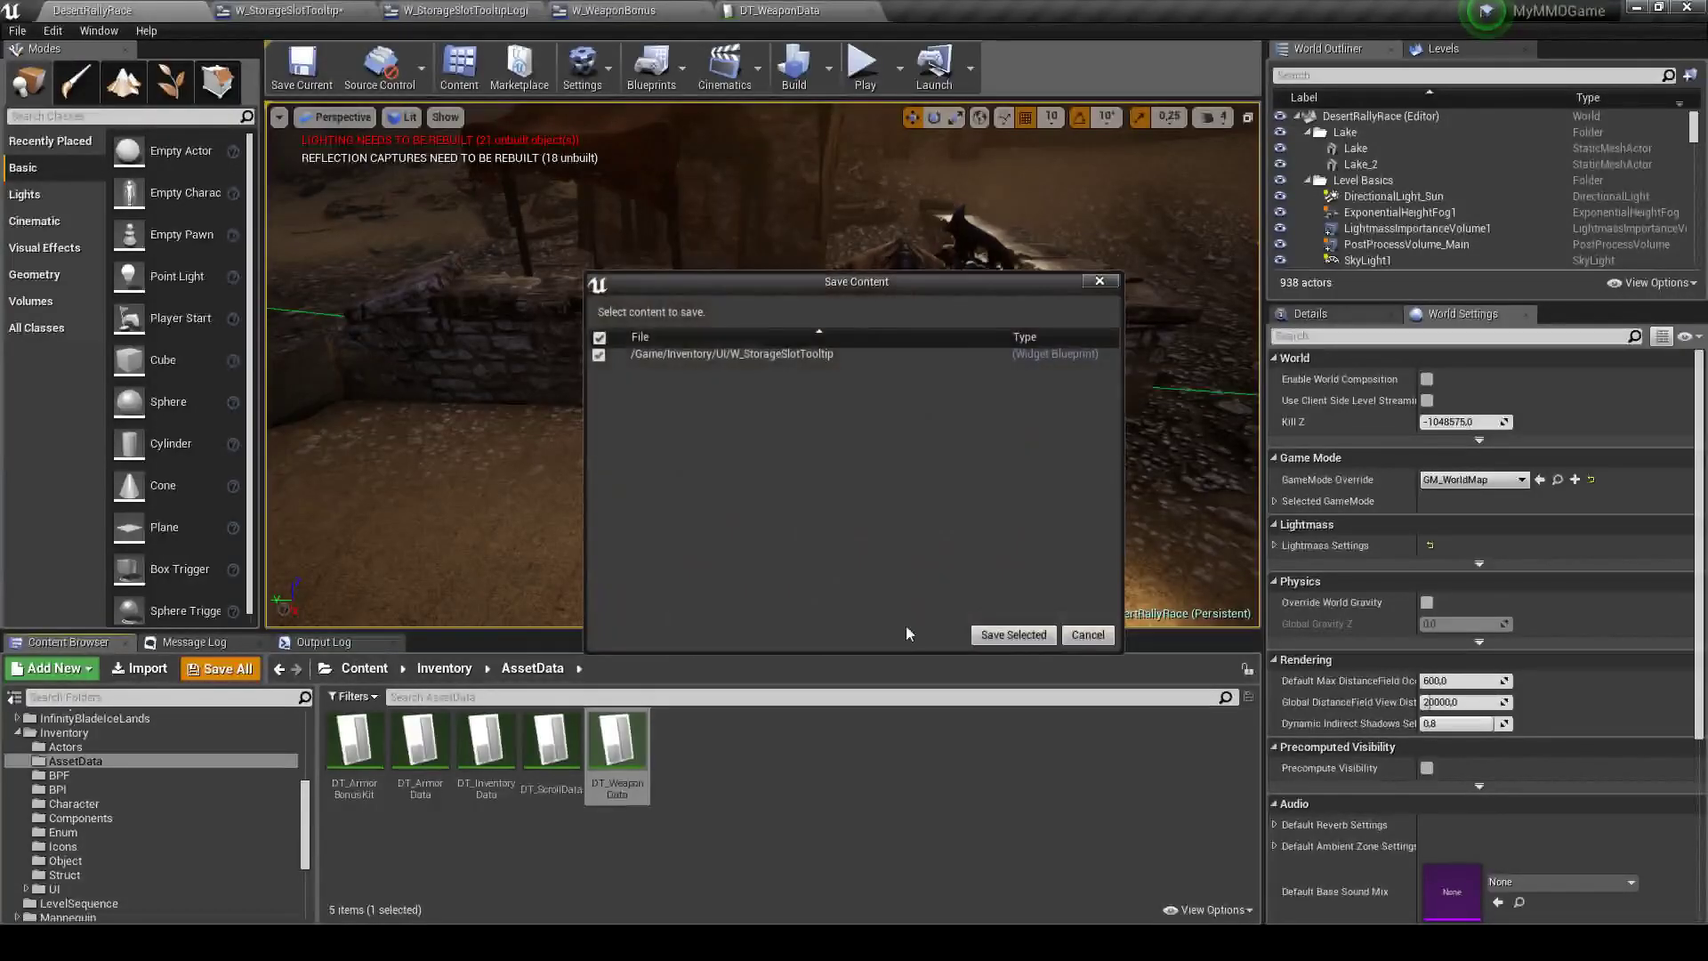
{"action": "left_click", "coordinate": [1013, 635]}
{"action": "left_click", "coordinate": [383, 643]}
{"action": "right_click", "coordinate": [472, 710]}
Clear the output log and review the DT_WeaponData and W_WeaponBonus tabs
{"action": "left_click", "coordinate": [492, 717]}
{"action": "left_click", "coordinate": [779, 10]}
{"action": "left_click", "coordinate": [613, 10]}
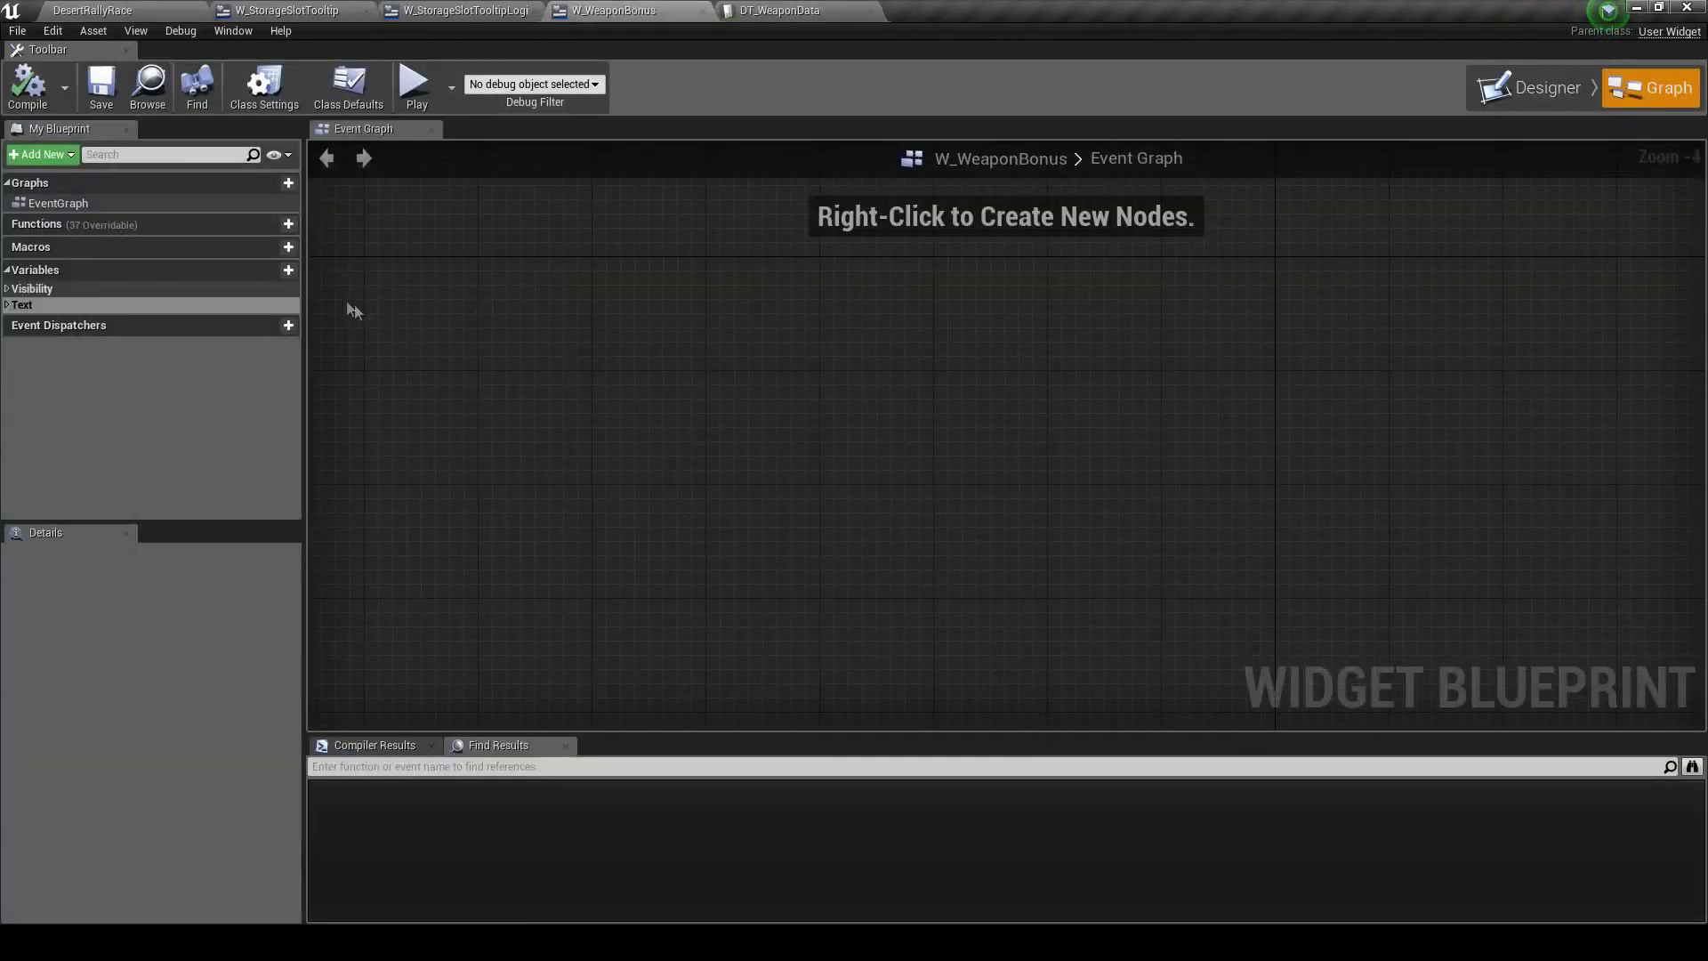
{"action": "left_click", "coordinate": [578, 9]}
{"action": "left_click", "coordinate": [485, 9]}
Find references to Create Armor Bonus Widget and inspect its call in CreateBonusKitHUD
{"action": "scroll", "coordinate": [524, 408], "scroll_direction": "down", "scroll_amount": 2}
{"action": "scroll", "coordinate": [599, 351], "scroll_direction": "down", "scroll_amount": 1}
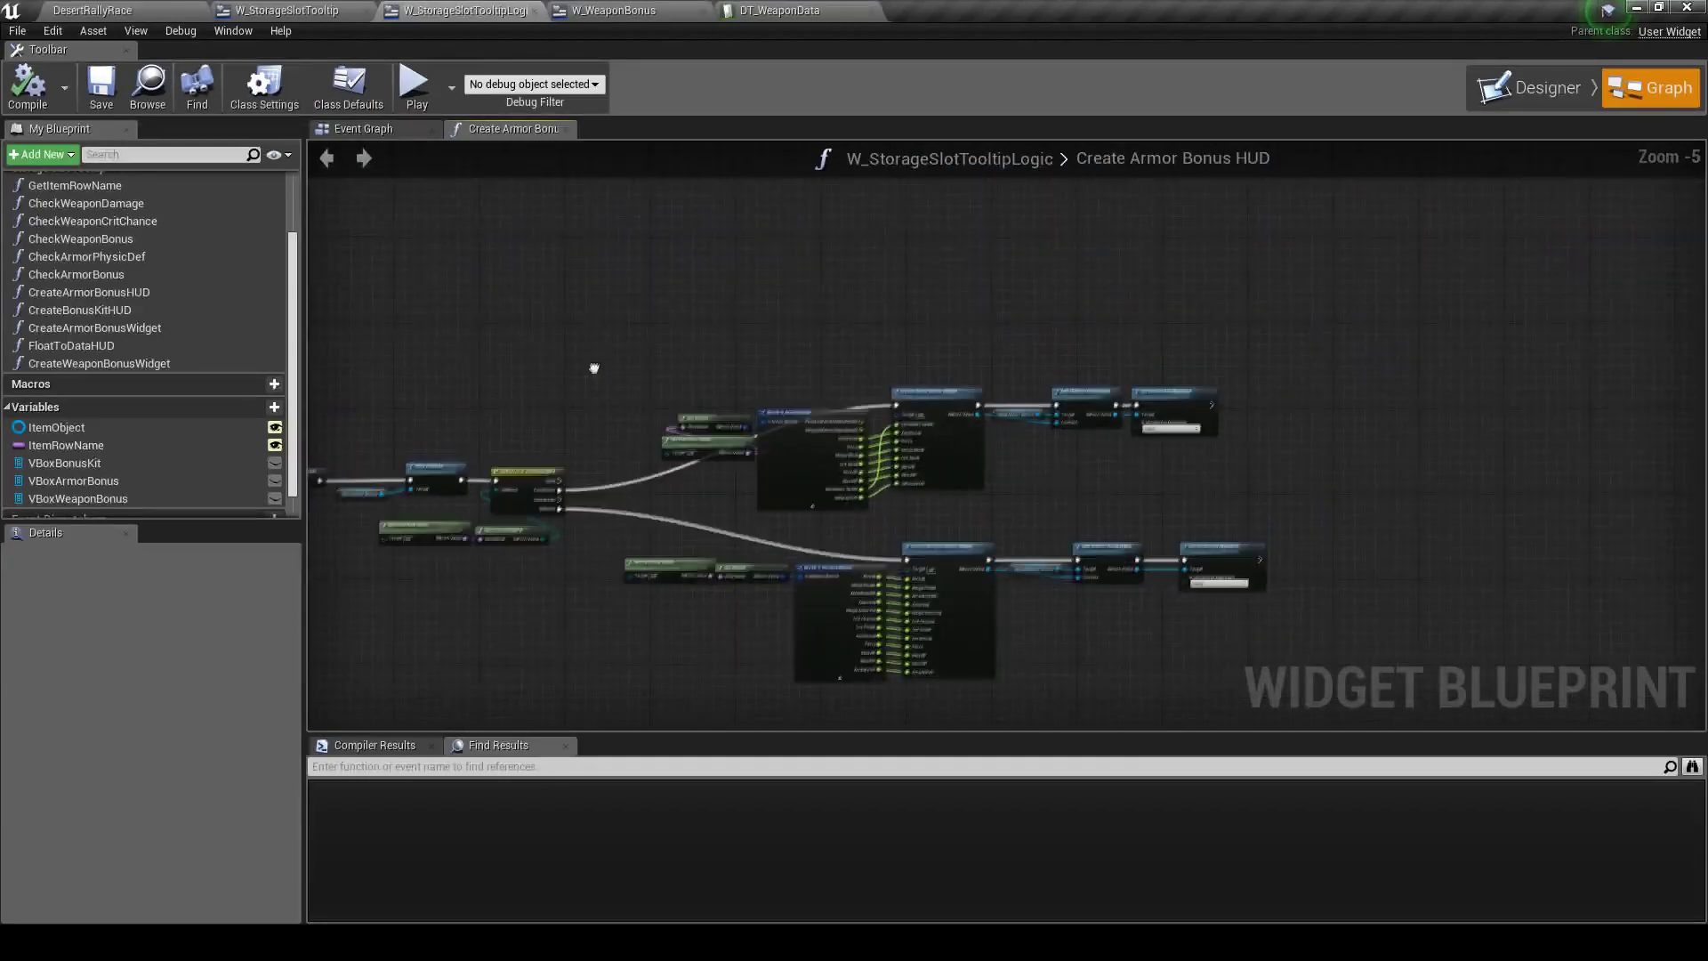
{"action": "scroll", "coordinate": [151, 343], "scroll_direction": "up", "scroll_amount": 3}
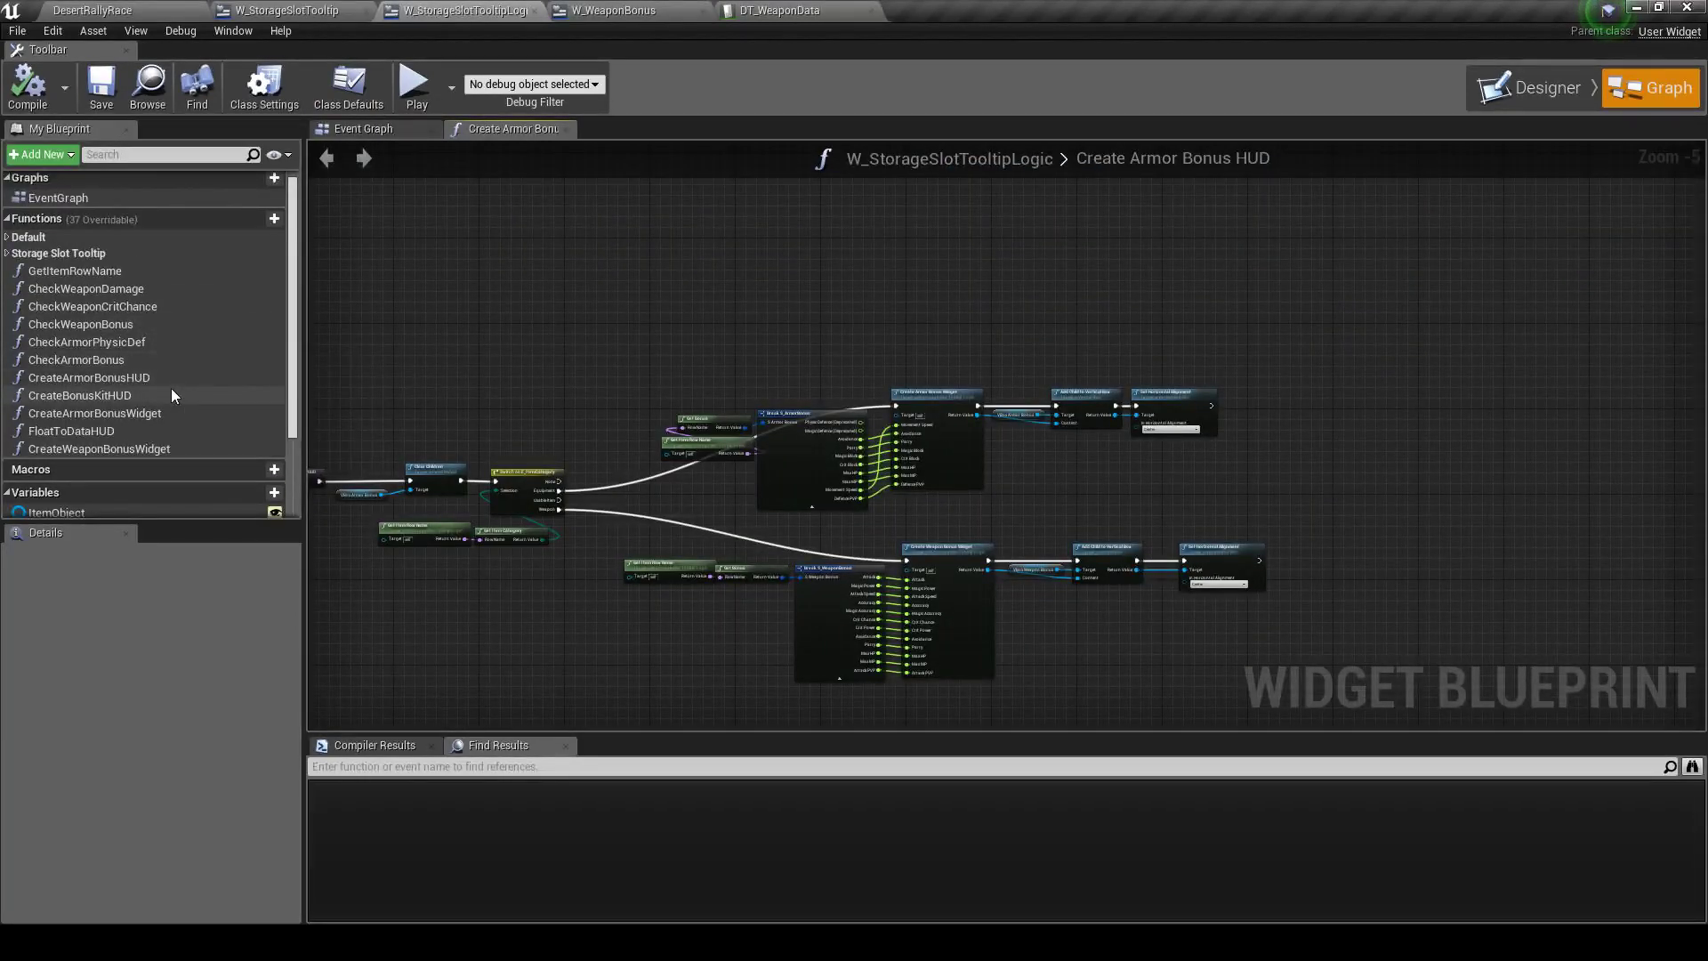
{"action": "scroll", "coordinate": [886, 531], "scroll_direction": "up", "scroll_amount": 3}
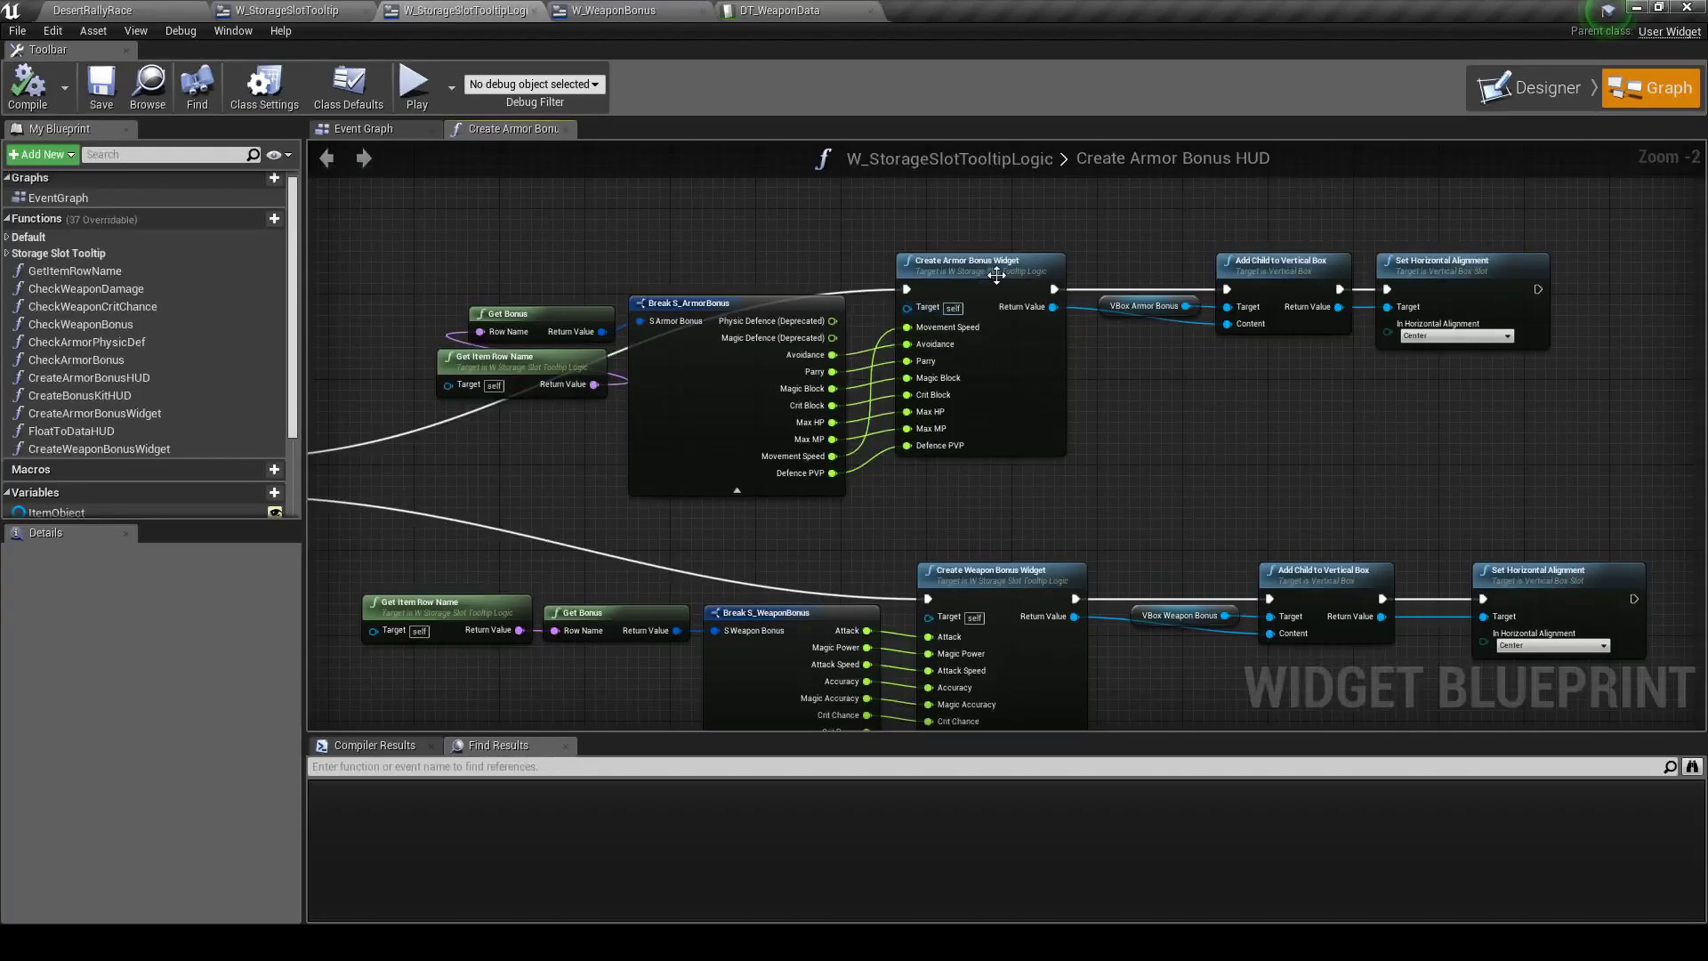
{"action": "right_click", "coordinate": [996, 276]}
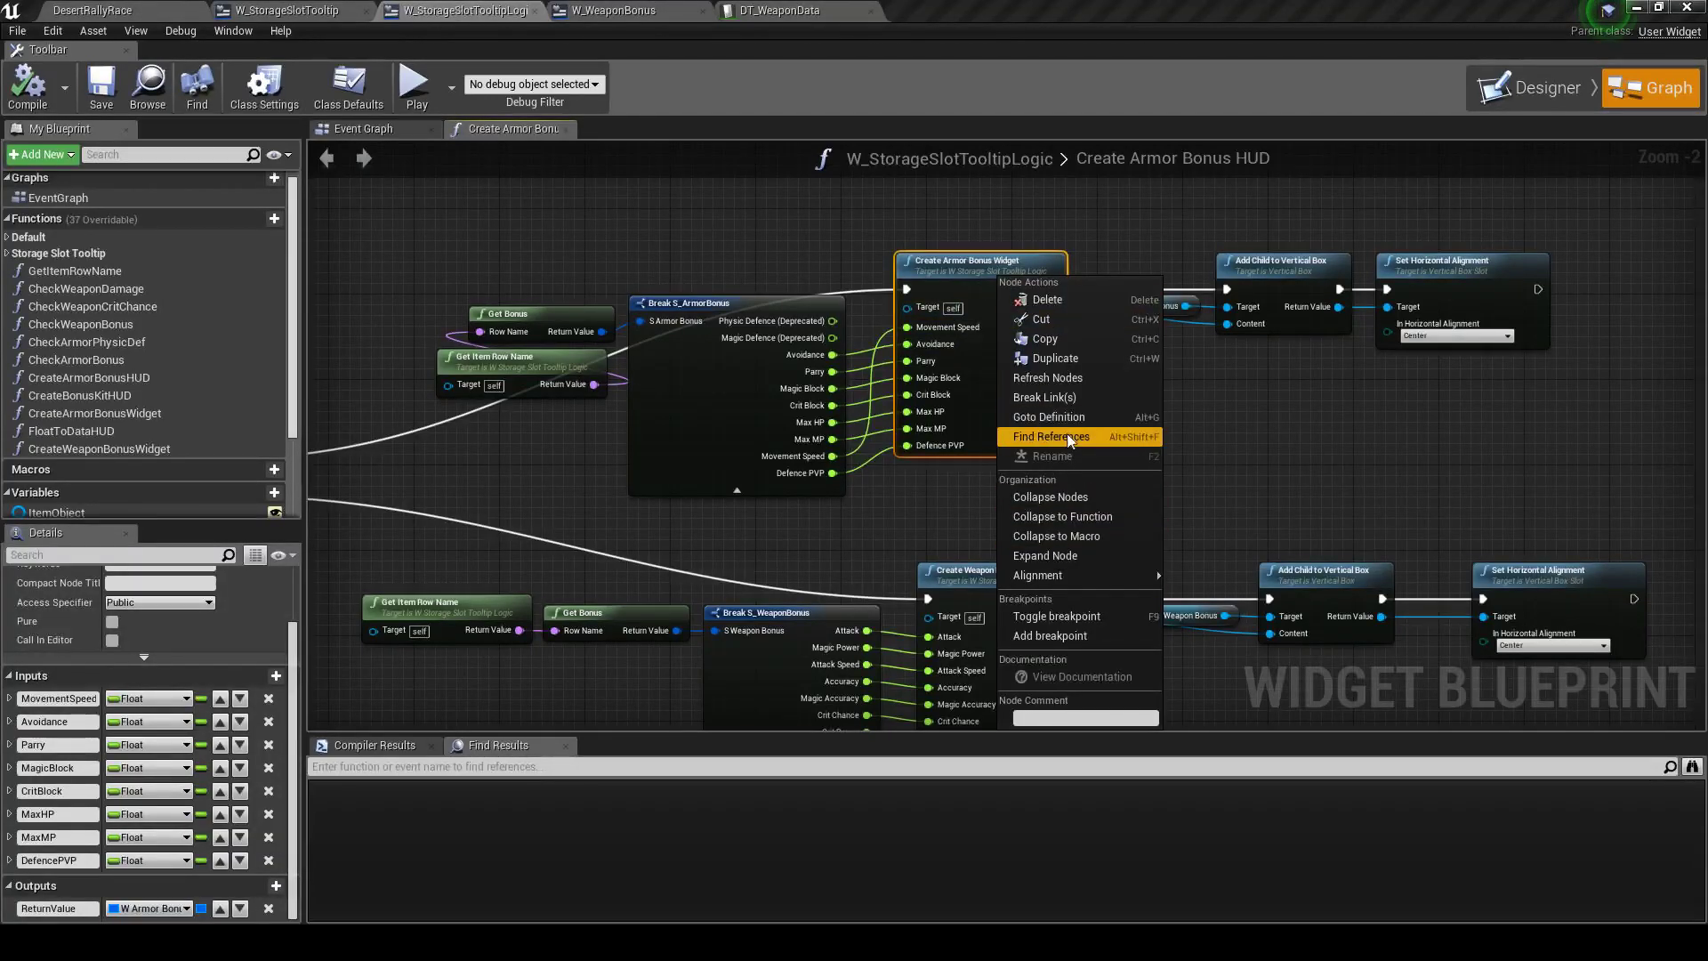
{"action": "left_click", "coordinate": [1051, 436]}
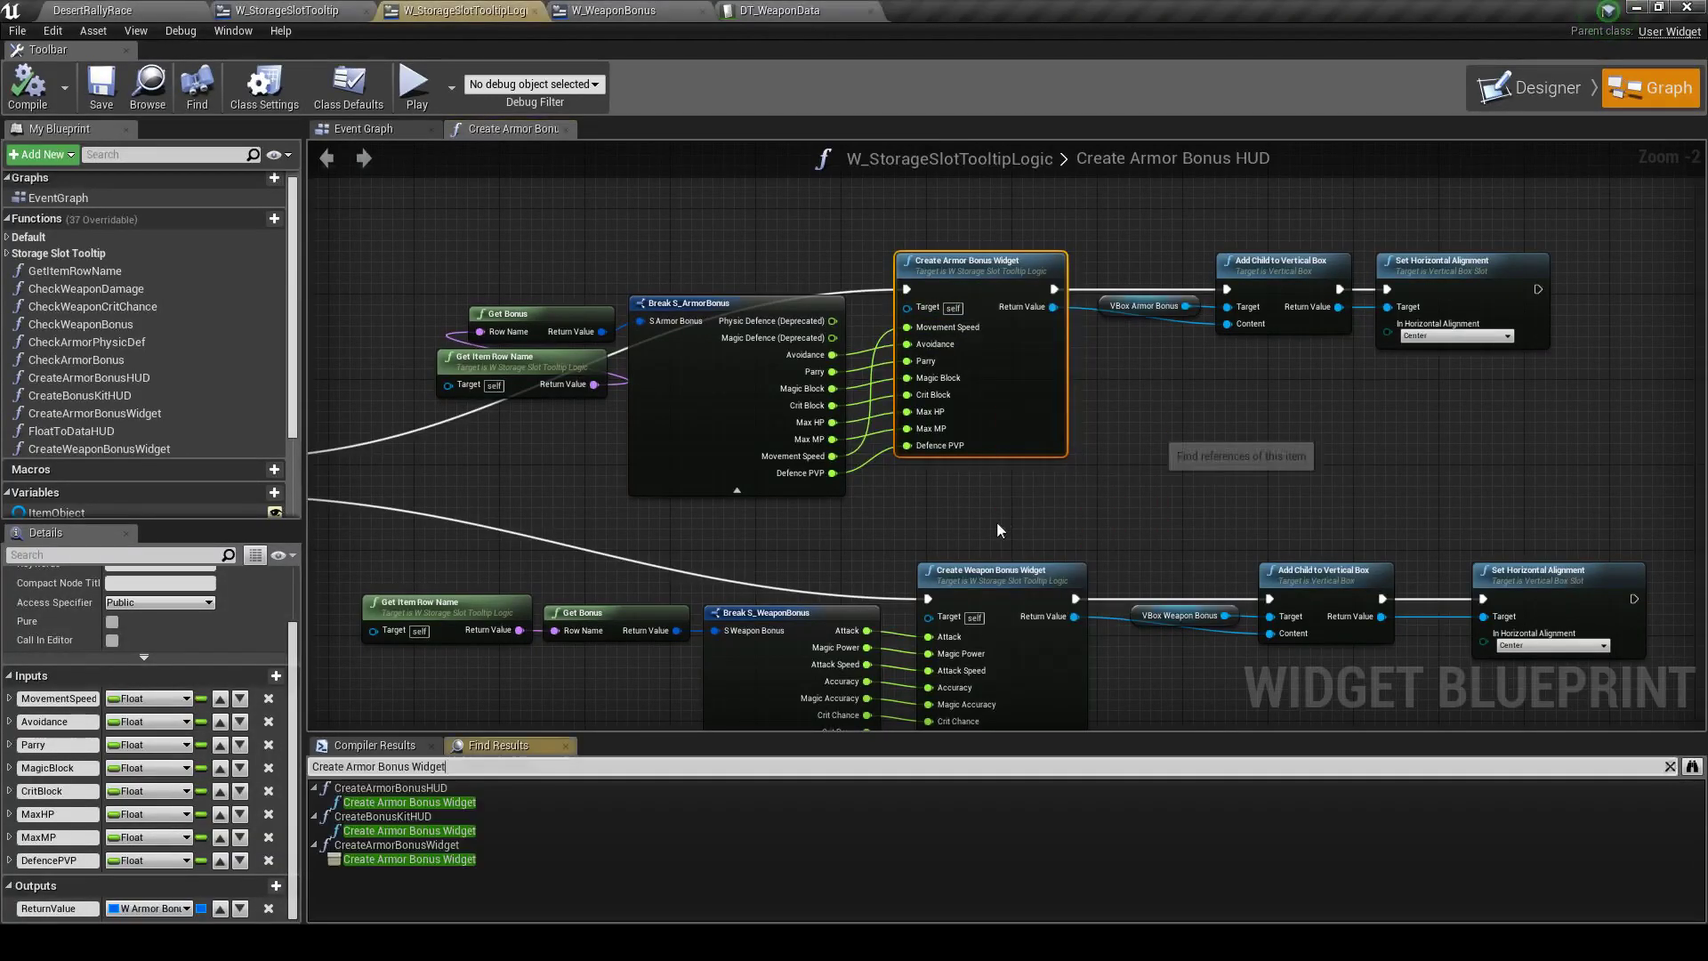
{"action": "double_click", "coordinate": [445, 832]}
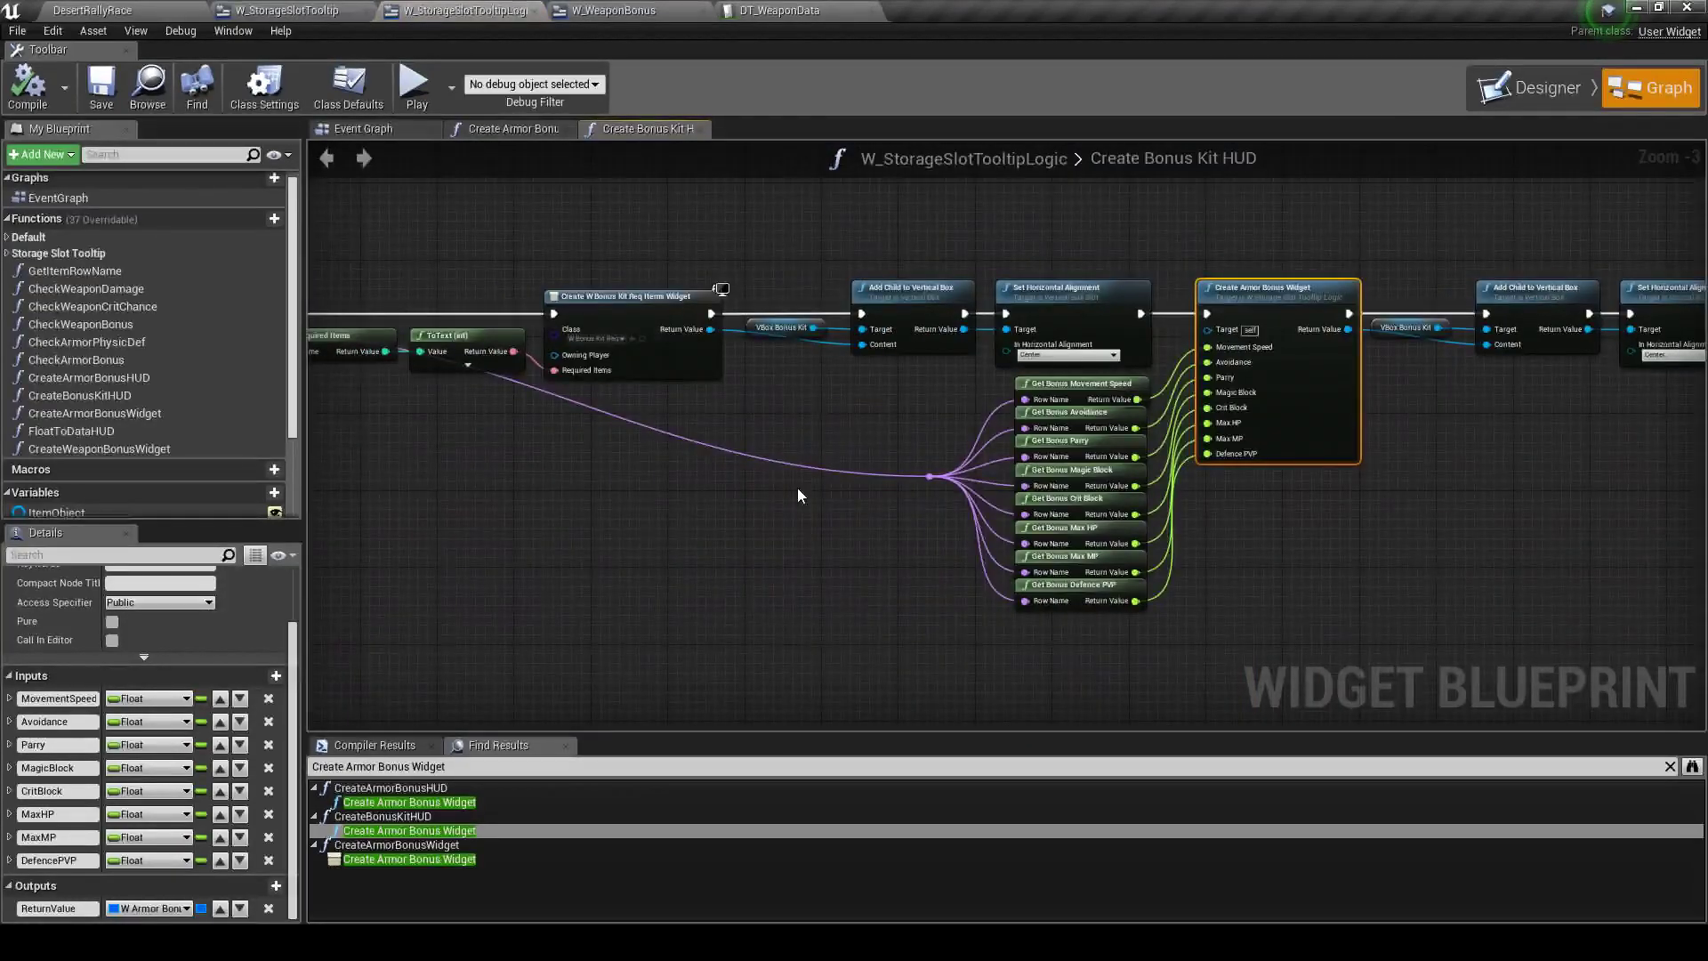
{"action": "right_click_drag", "start_coordinate": [797, 495], "coordinate": [659, 423]}
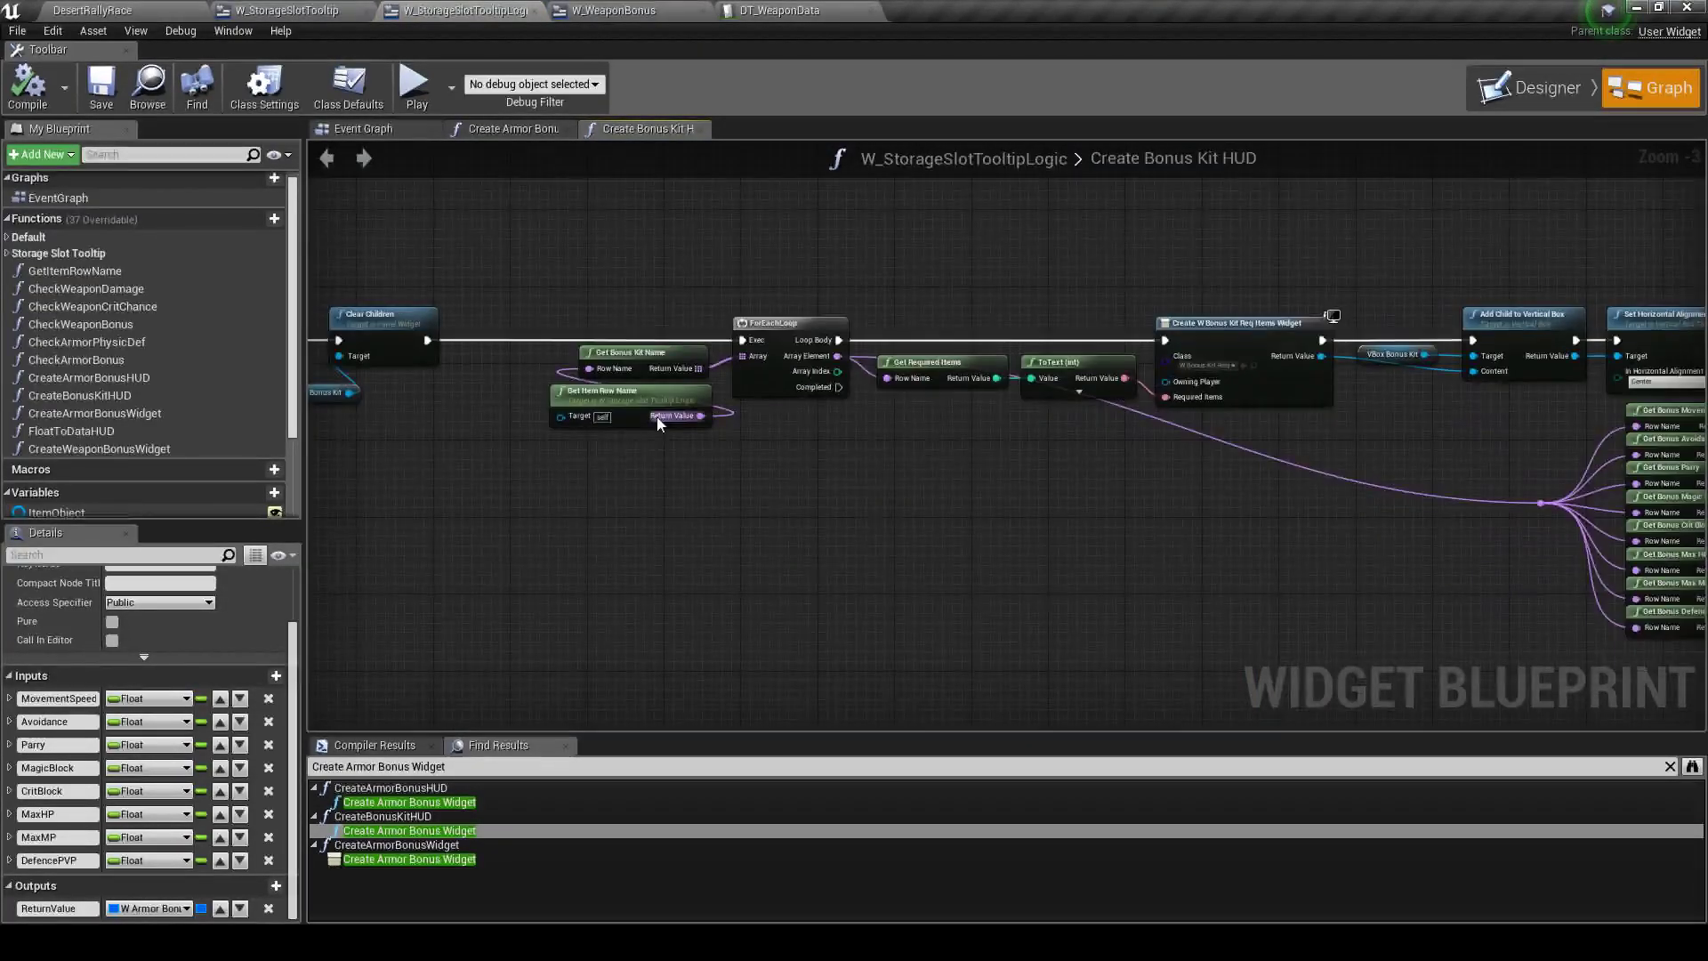
{"action": "scroll", "coordinate": [934, 438], "scroll_direction": "up", "scroll_amount": 2}
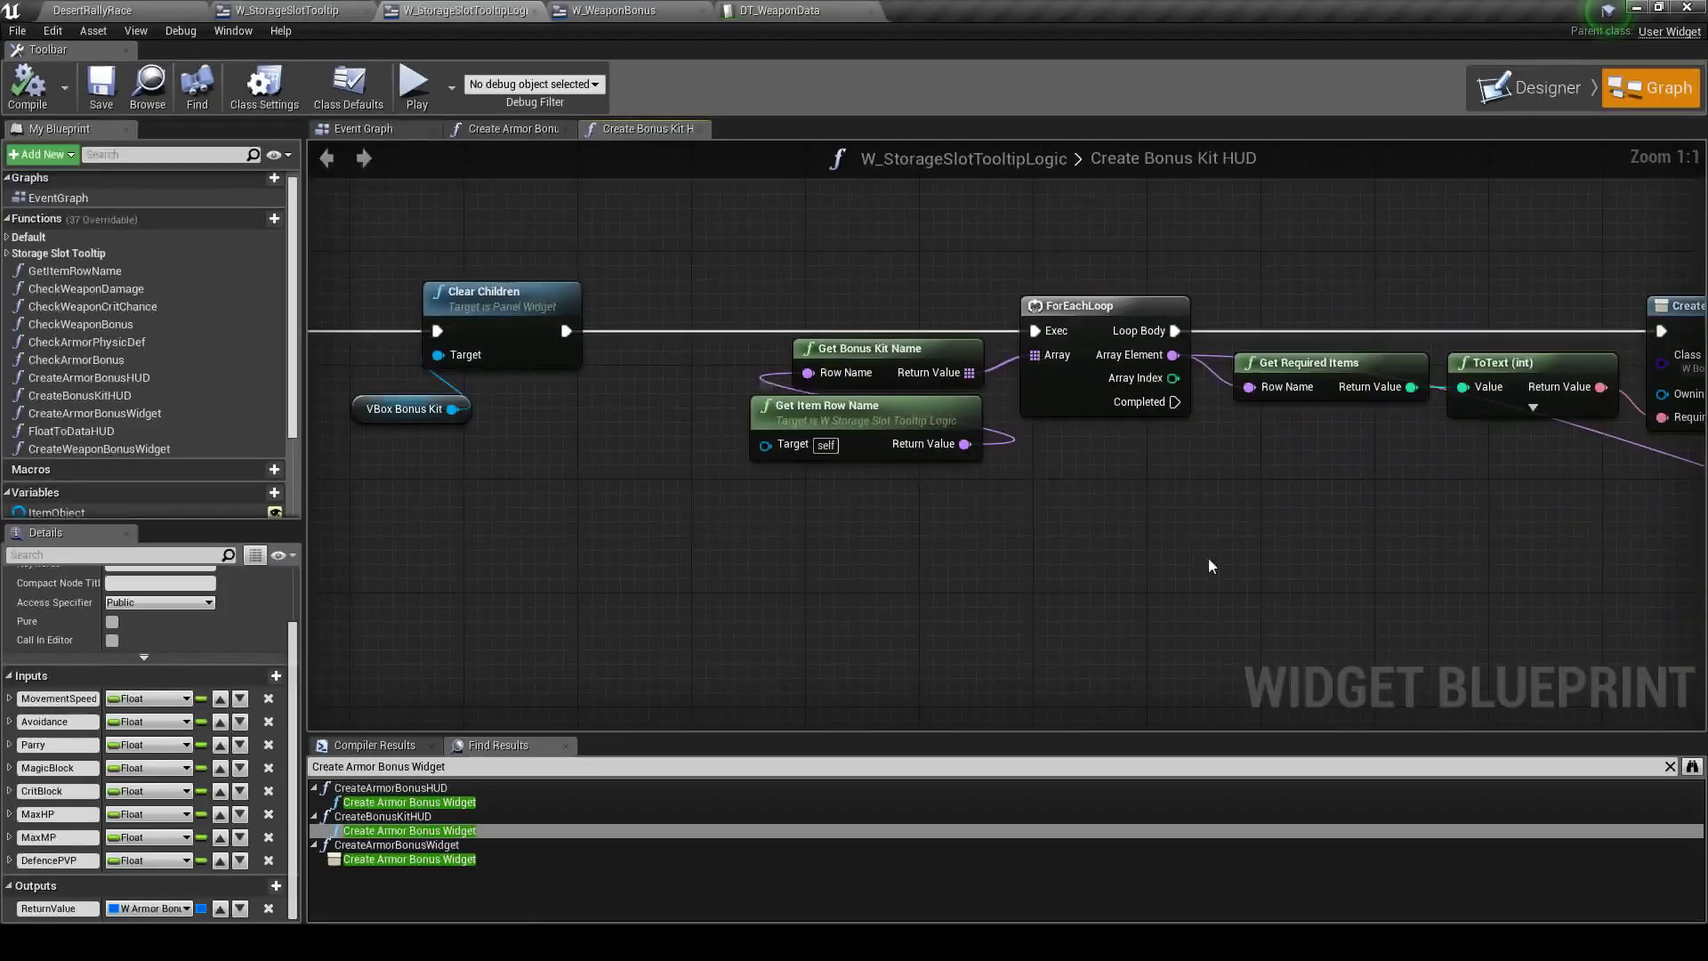
{"action": "scroll", "coordinate": [847, 528], "scroll_direction": "down", "scroll_amount": 2}
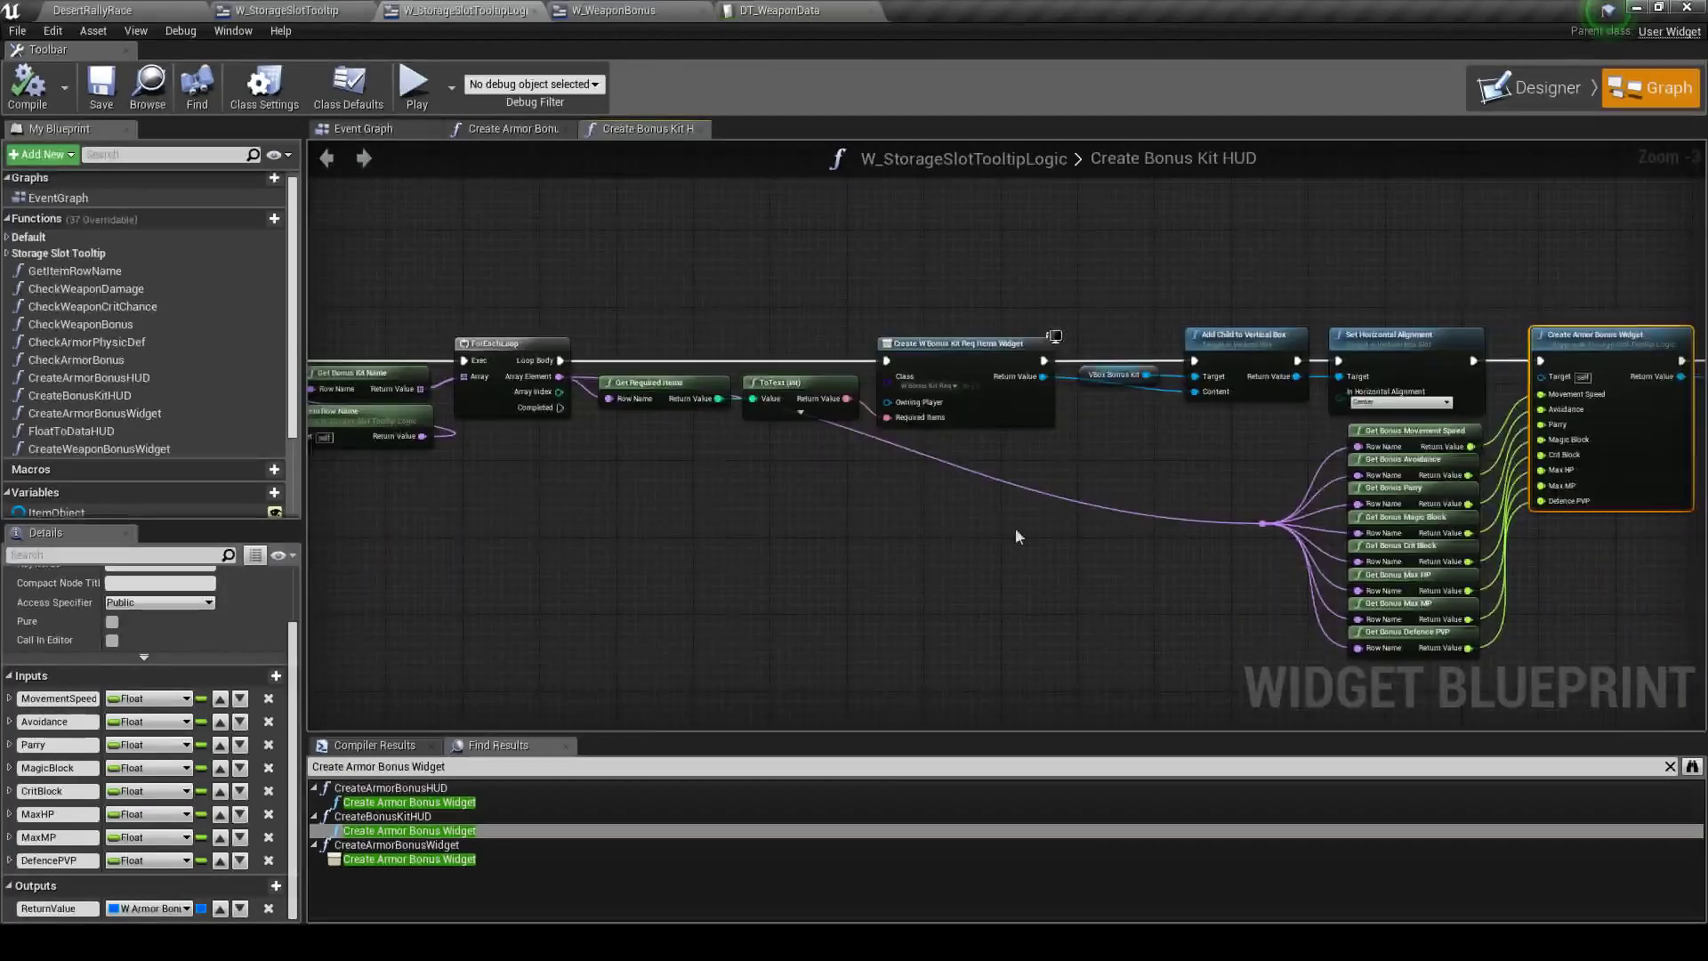
{"action": "left_click", "coordinate": [700, 130]}
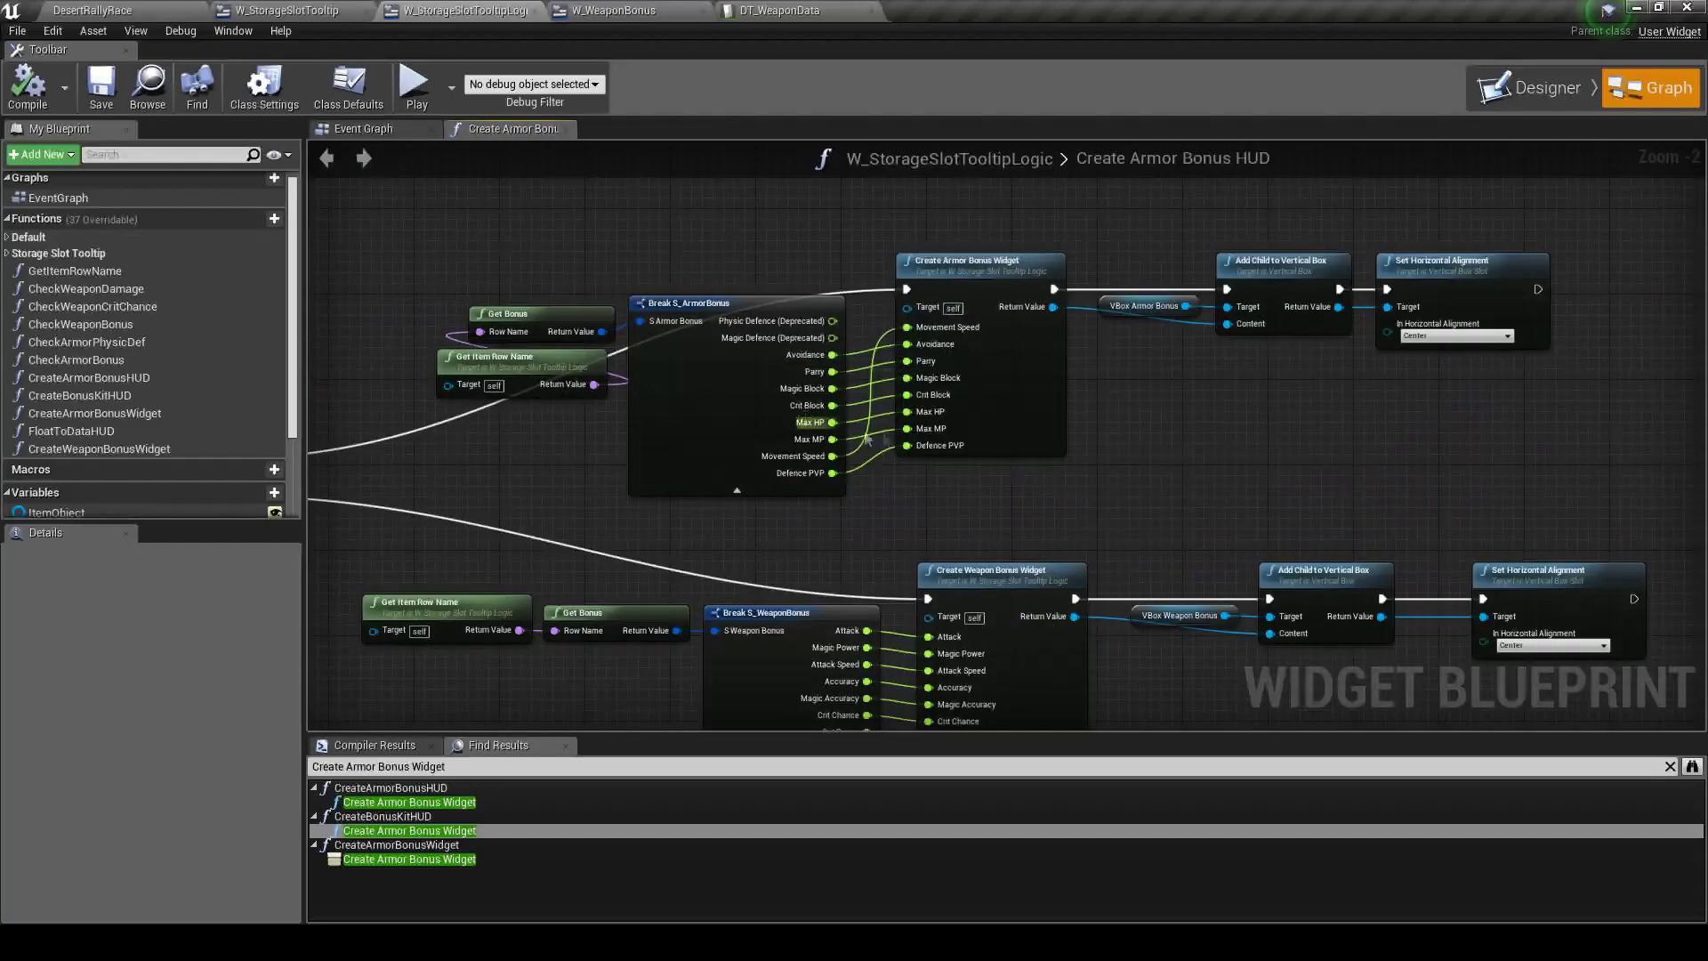
Run and stop a play-in-editor test, then bring up the DT_WeaponData table
{"action": "scroll", "coordinate": [801, 432], "scroll_direction": "down", "scroll_amount": 2}
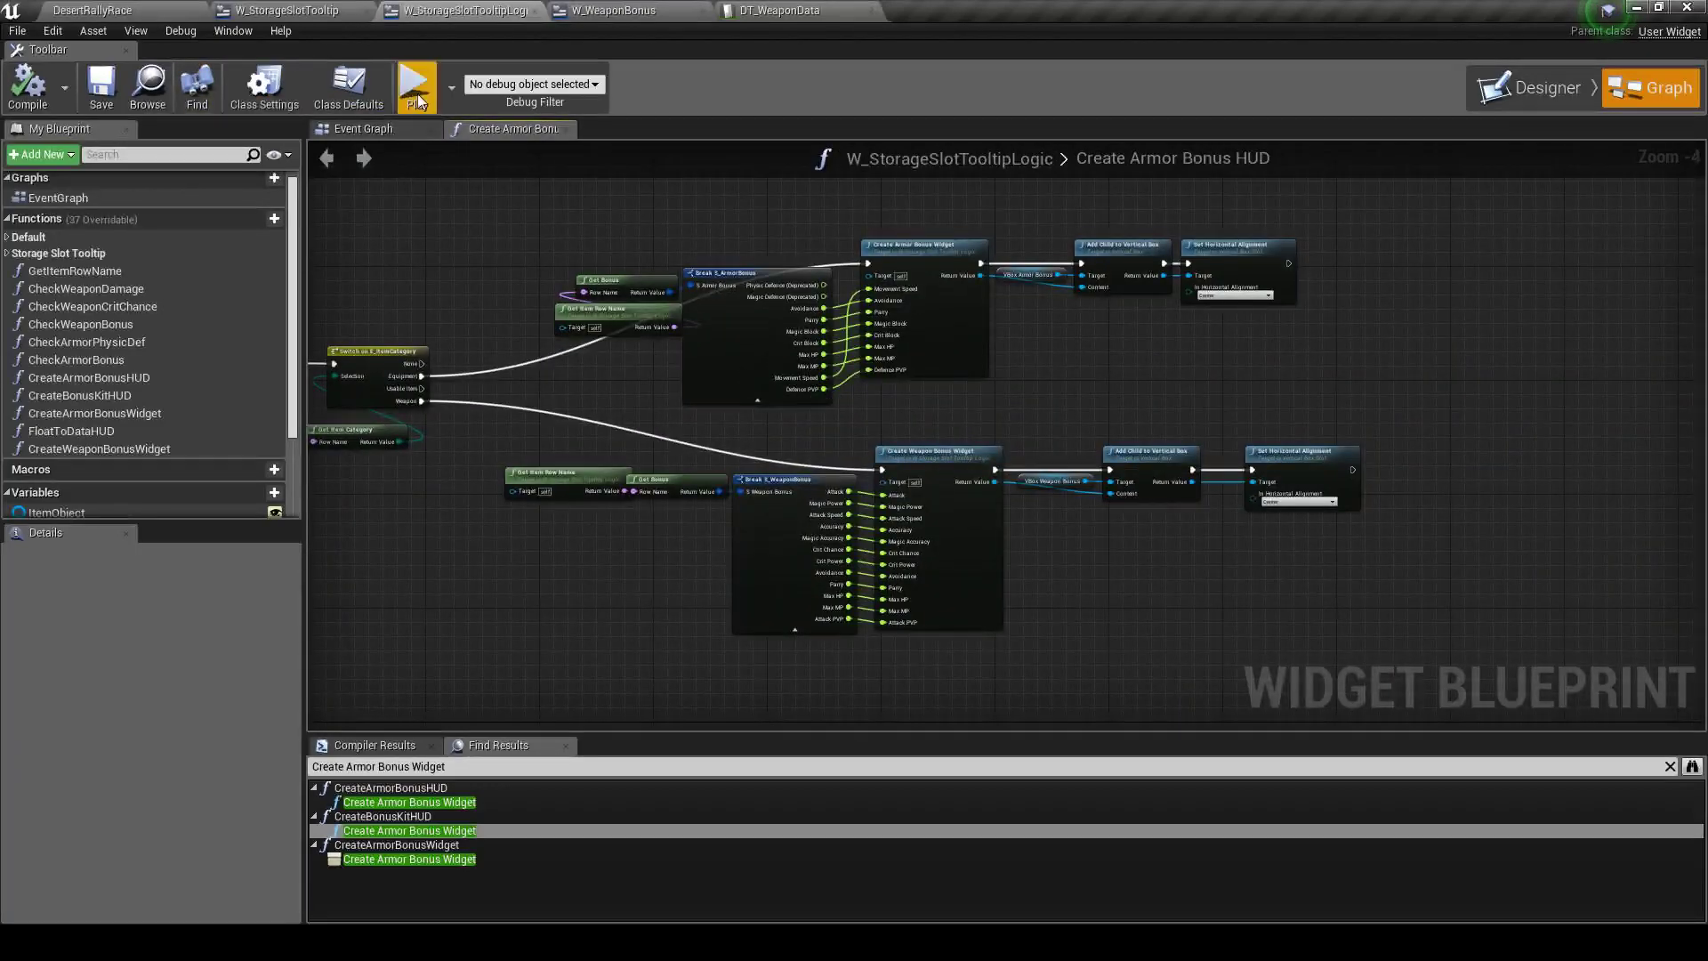
{"action": "left_click", "coordinate": [414, 84]}
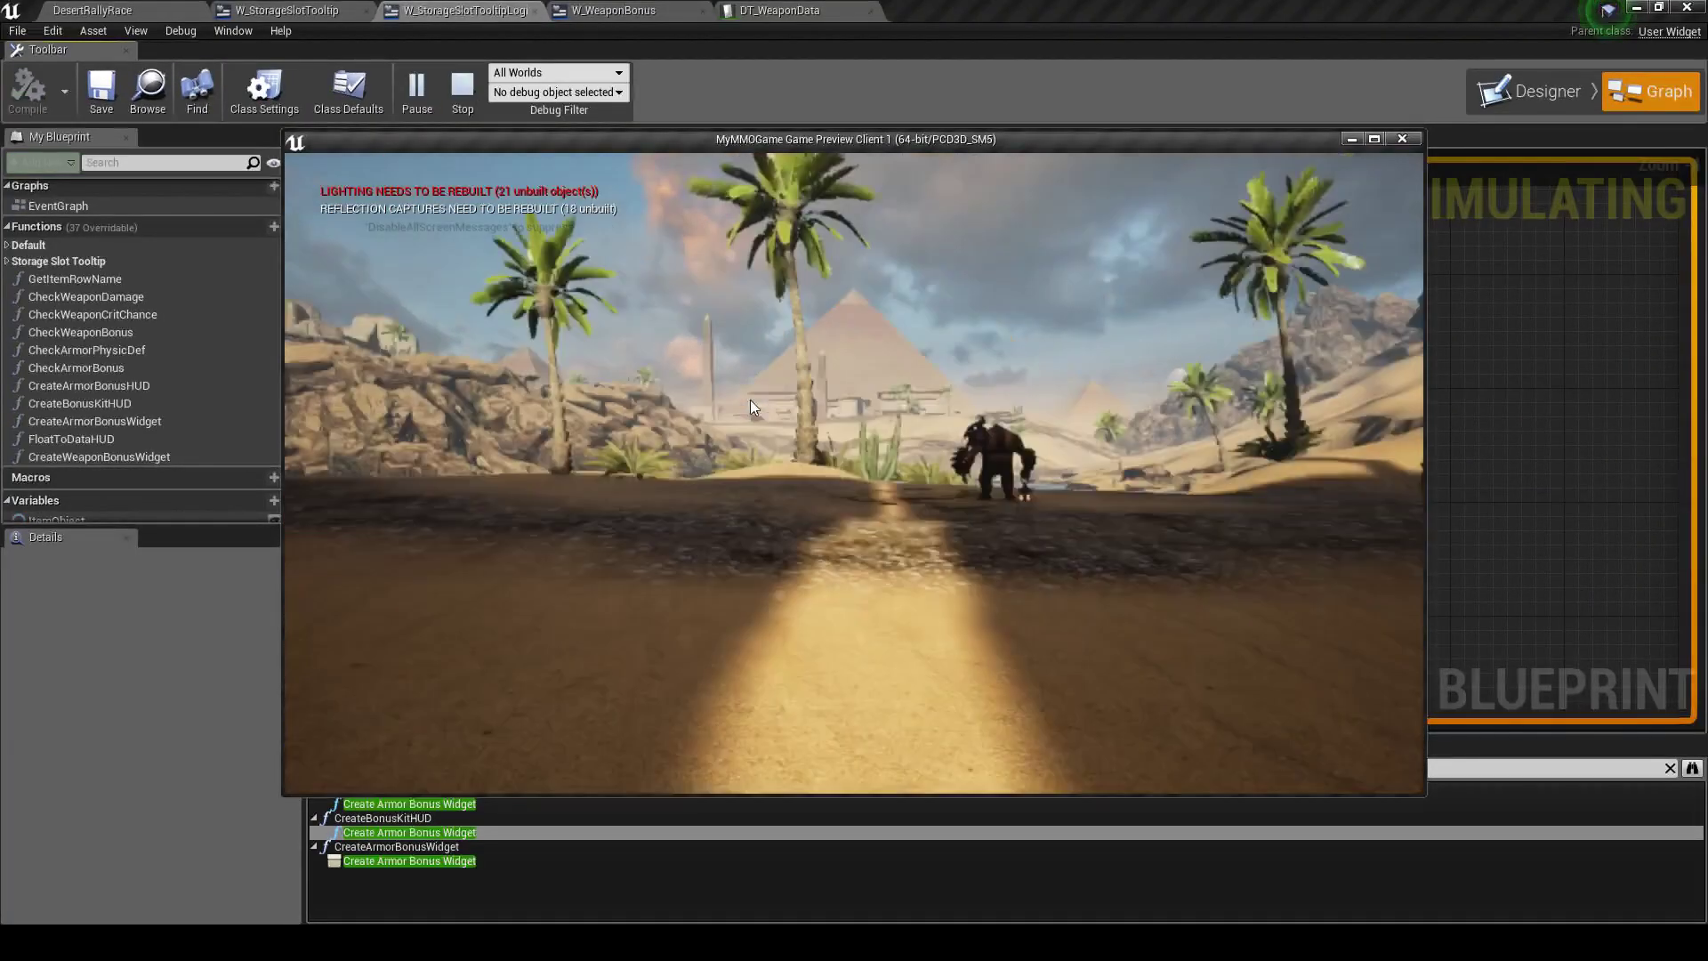
{"action": "key", "text": "Escape"}
{"action": "scroll", "coordinate": [744, 460], "scroll_direction": "up", "scroll_amount": 2}
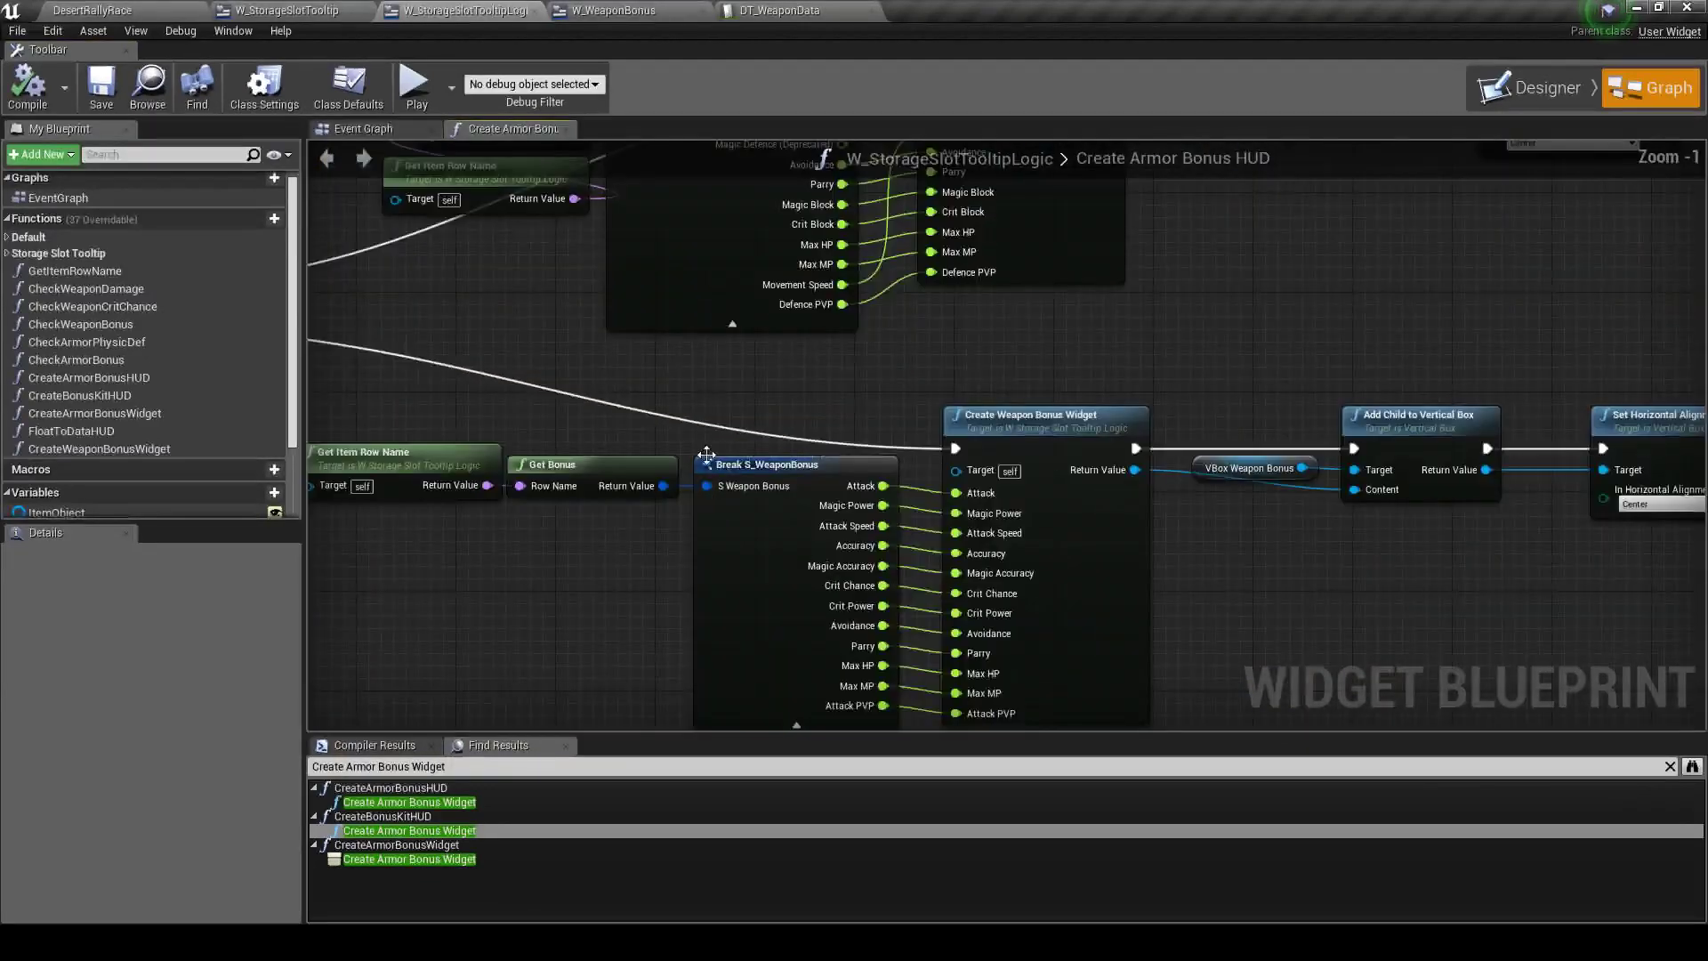
{"action": "scroll", "coordinate": [842, 458], "scroll_direction": "up", "scroll_amount": 2}
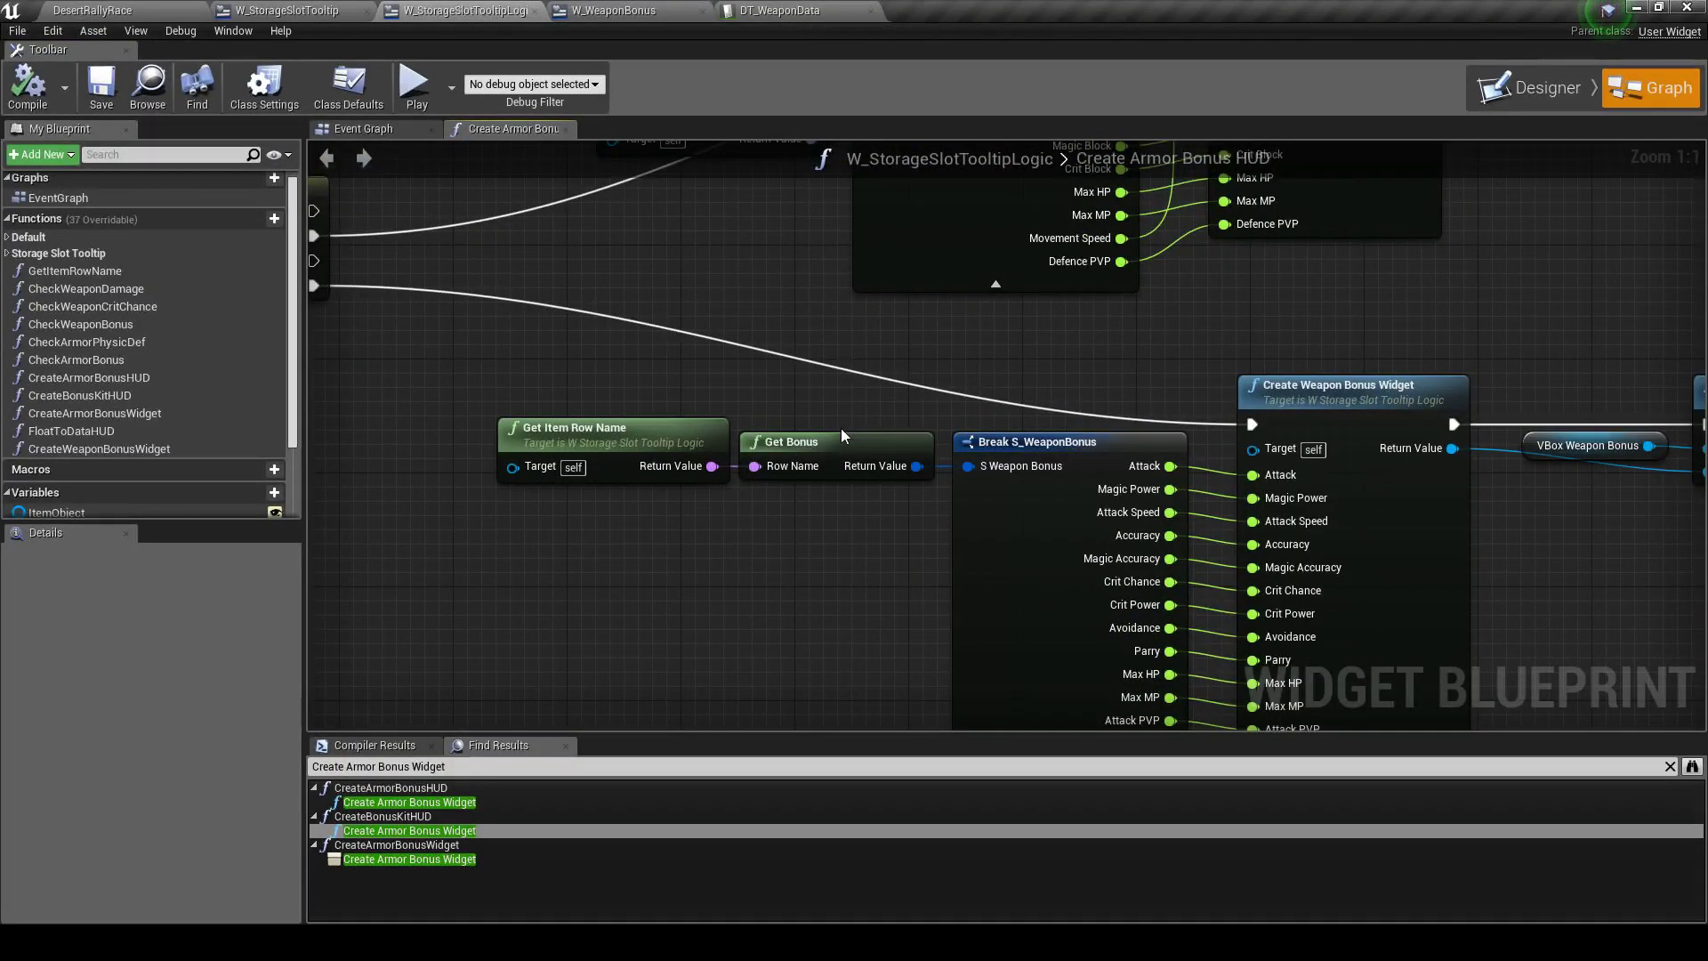
{"action": "left_click", "coordinate": [791, 18]}
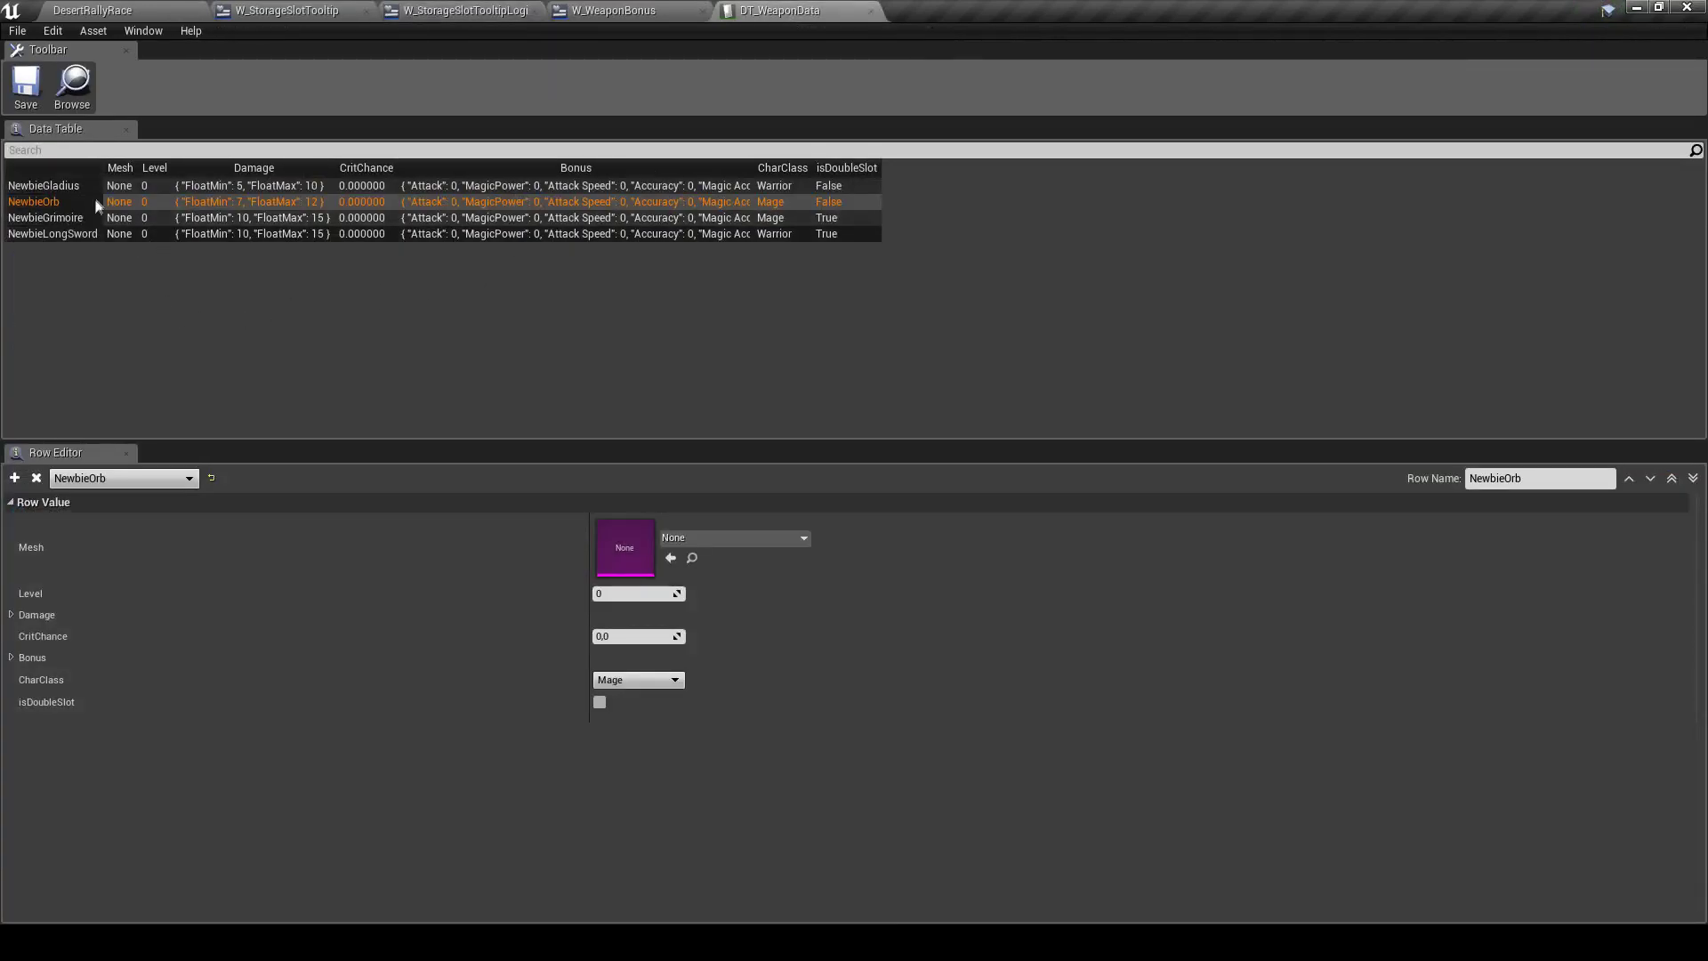
Set the NewbieGladius row's Bonus stat fields to 1
{"action": "left_click", "coordinate": [69, 190]}
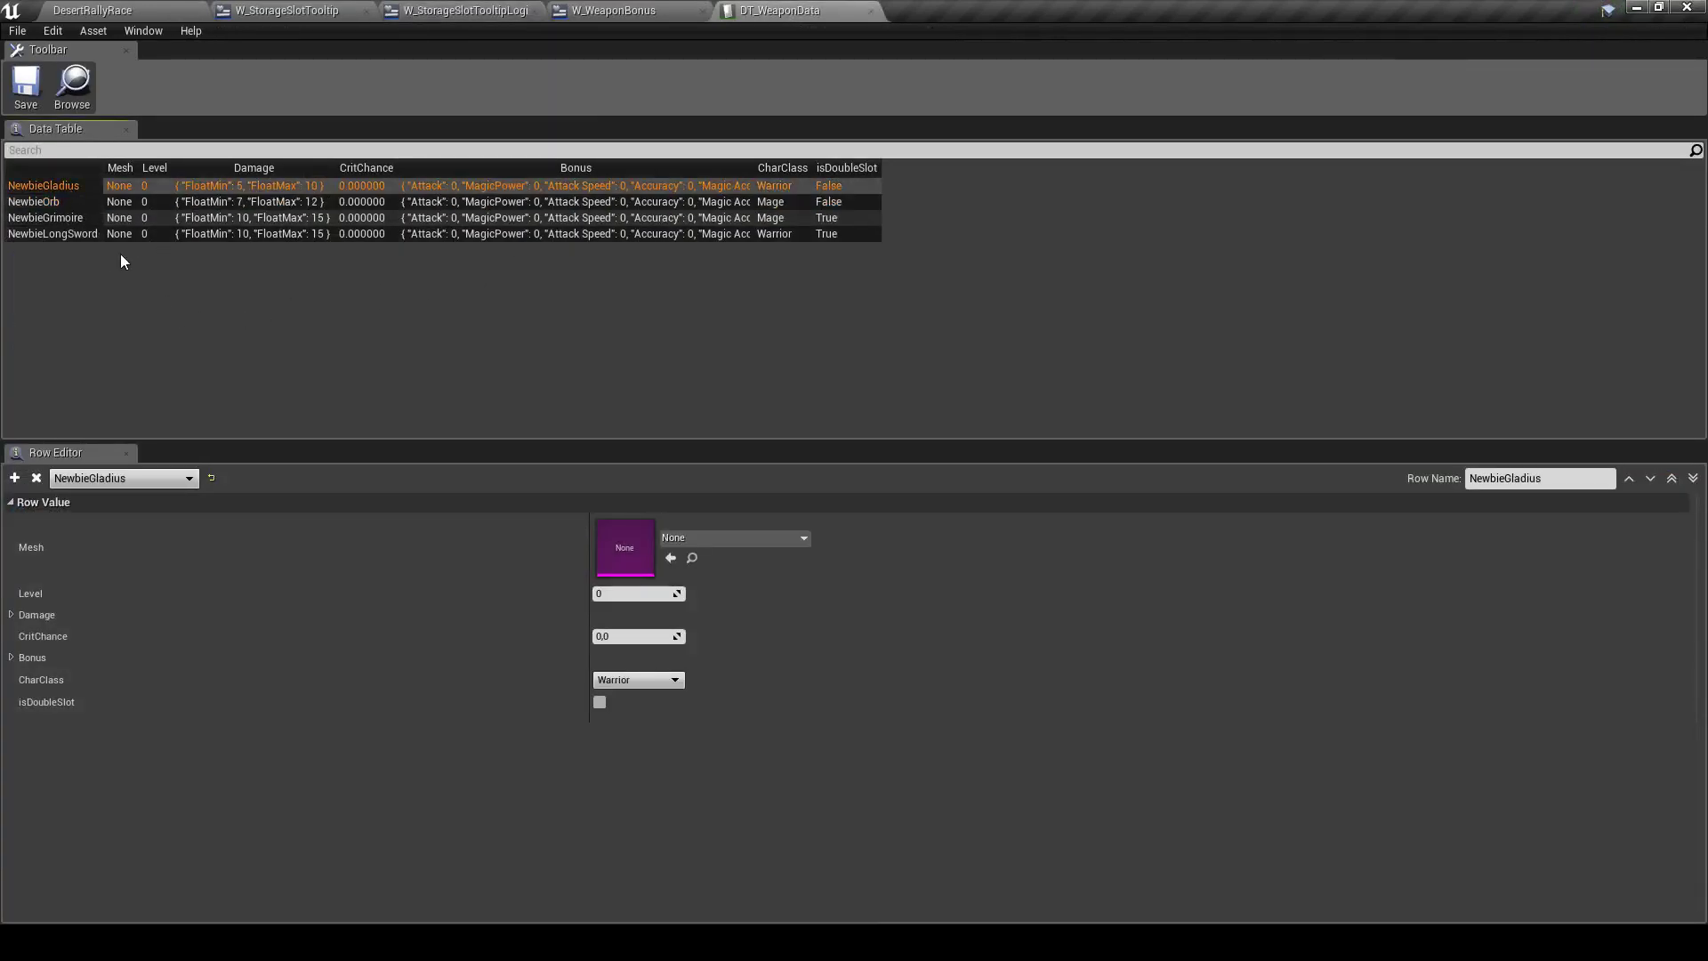
{"action": "left_click", "coordinate": [86, 203]}
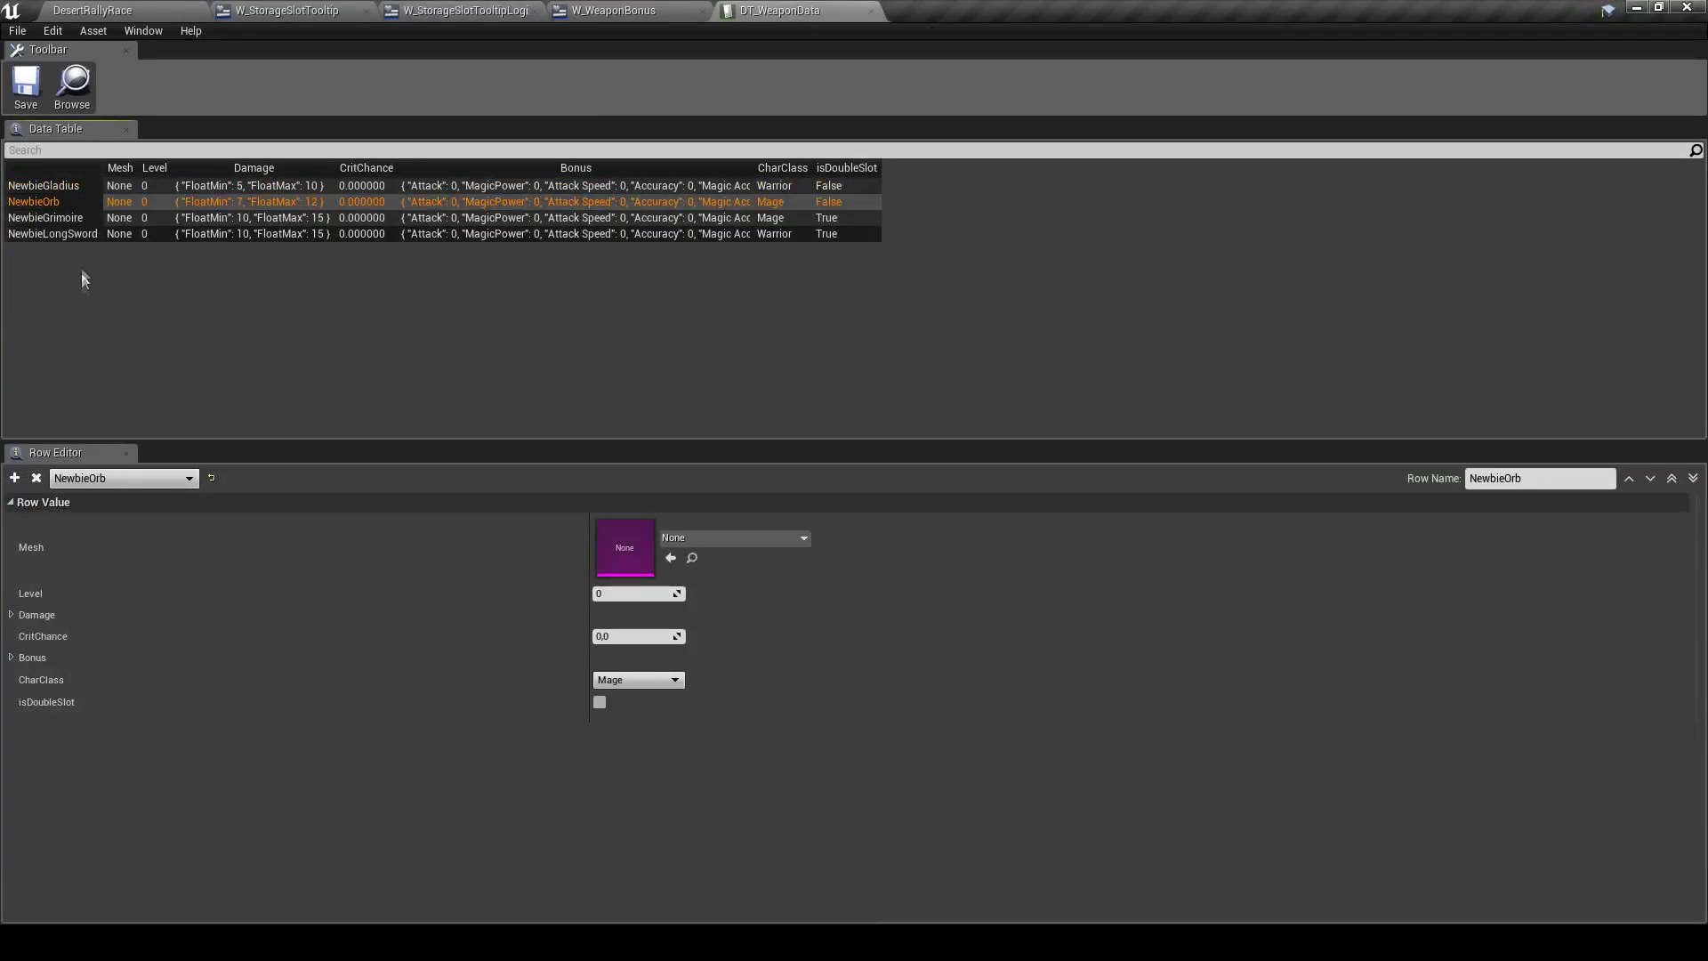
{"action": "left_click", "coordinate": [69, 189]}
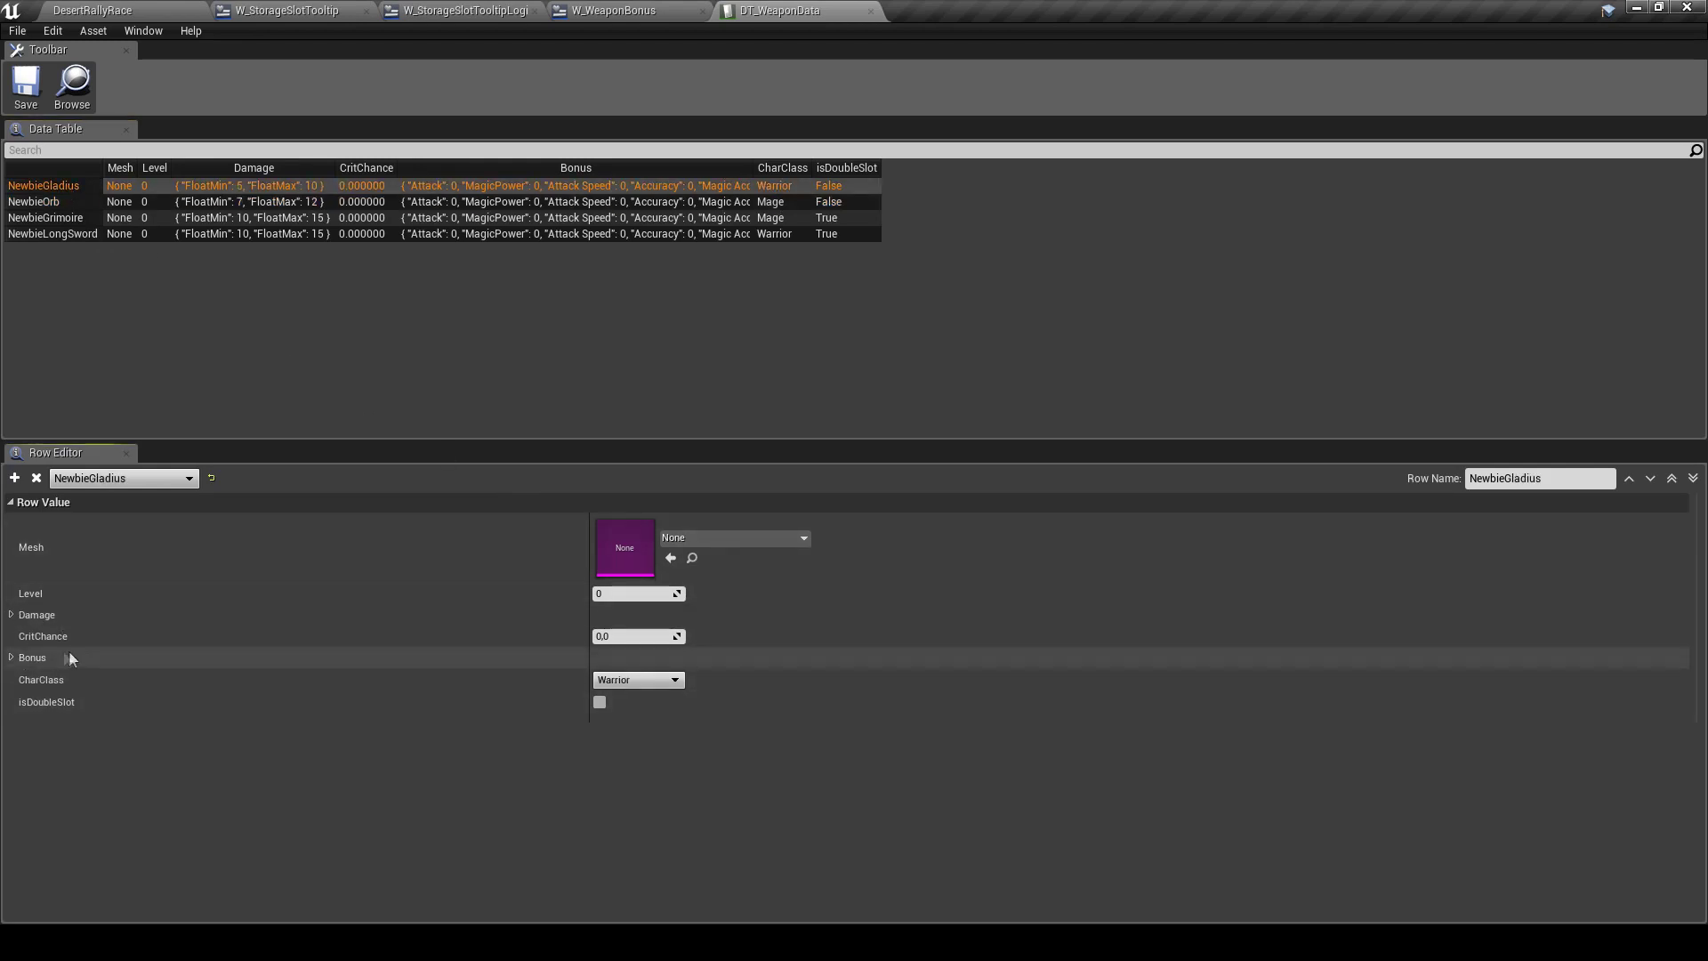
{"action": "left_click", "coordinate": [11, 657]}
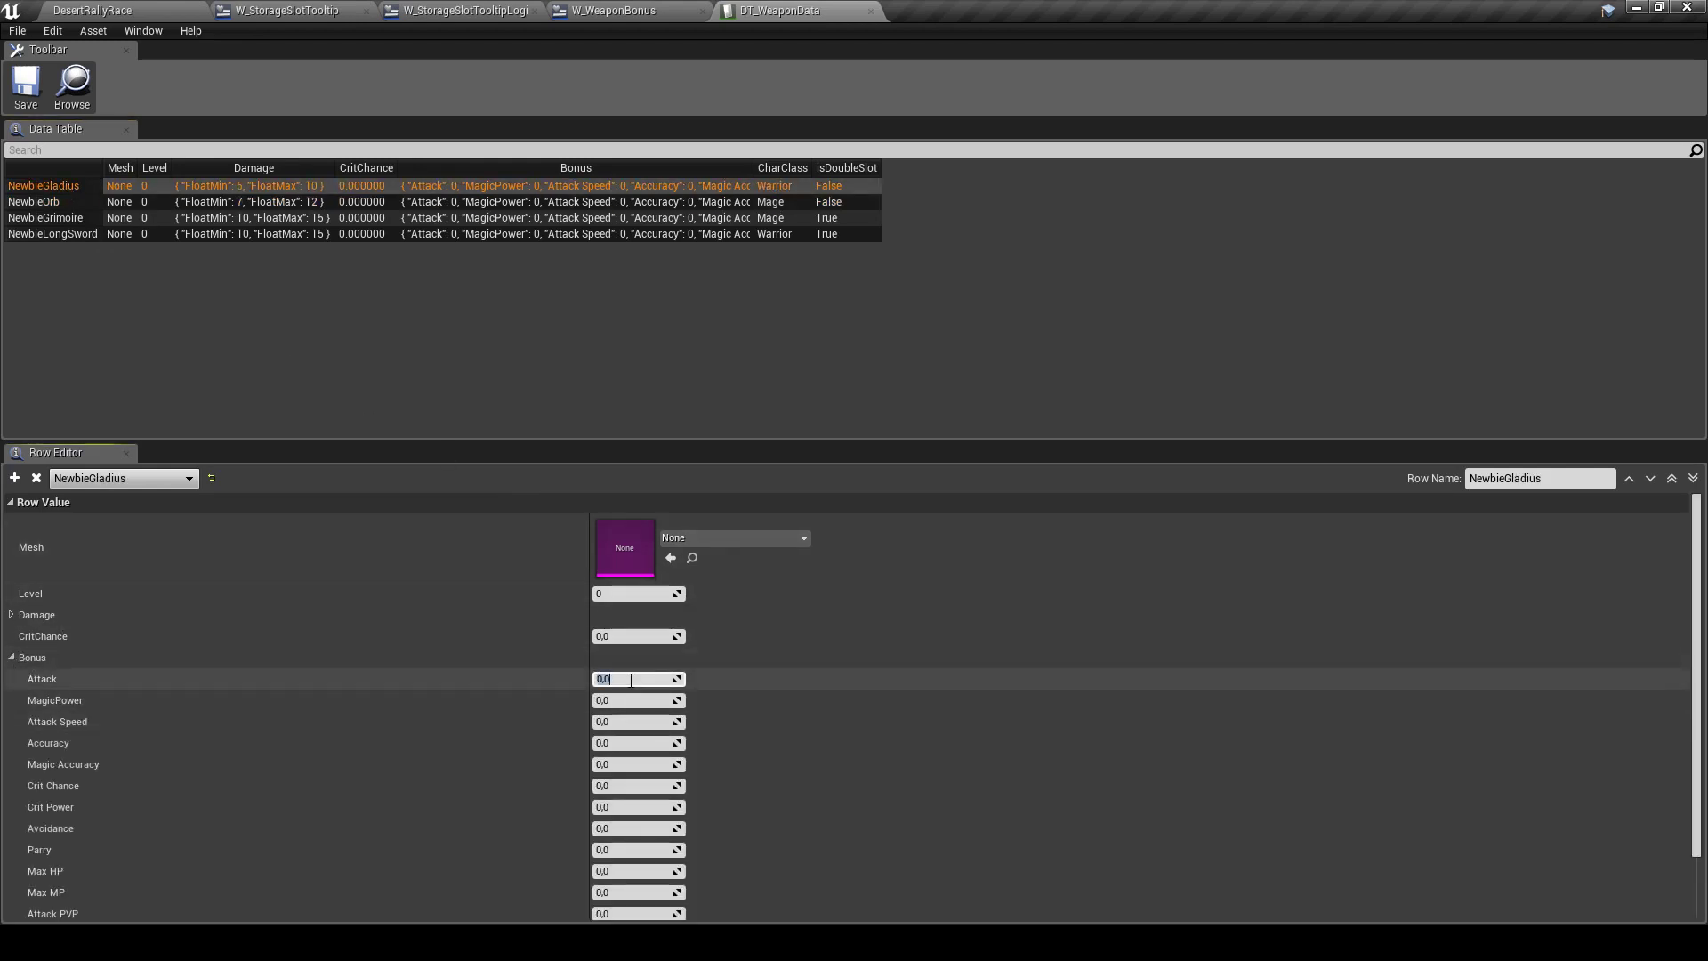
{"action": "key", "text": "Tab"}
{"action": "key", "text": "1"}
{"action": "key", "text": "Tab"}
{"action": "key", "text": "1"}
{"action": "key", "text": "Tab"}
{"action": "key", "text": "1"}
{"action": "key", "text": "Tab"}
{"action": "key", "text": "1"}
{"action": "key", "text": "Tab"}
{"action": "key", "text": "1"}
{"action": "key", "text": "Tab"}
{"action": "key", "text": "1"}
{"action": "key", "text": "Tab"}
{"action": "key", "text": "1"}
{"action": "key", "text": "Tab"}
{"action": "scroll", "coordinate": [630, 681], "scroll_direction": "down", "scroll_amount": 2}
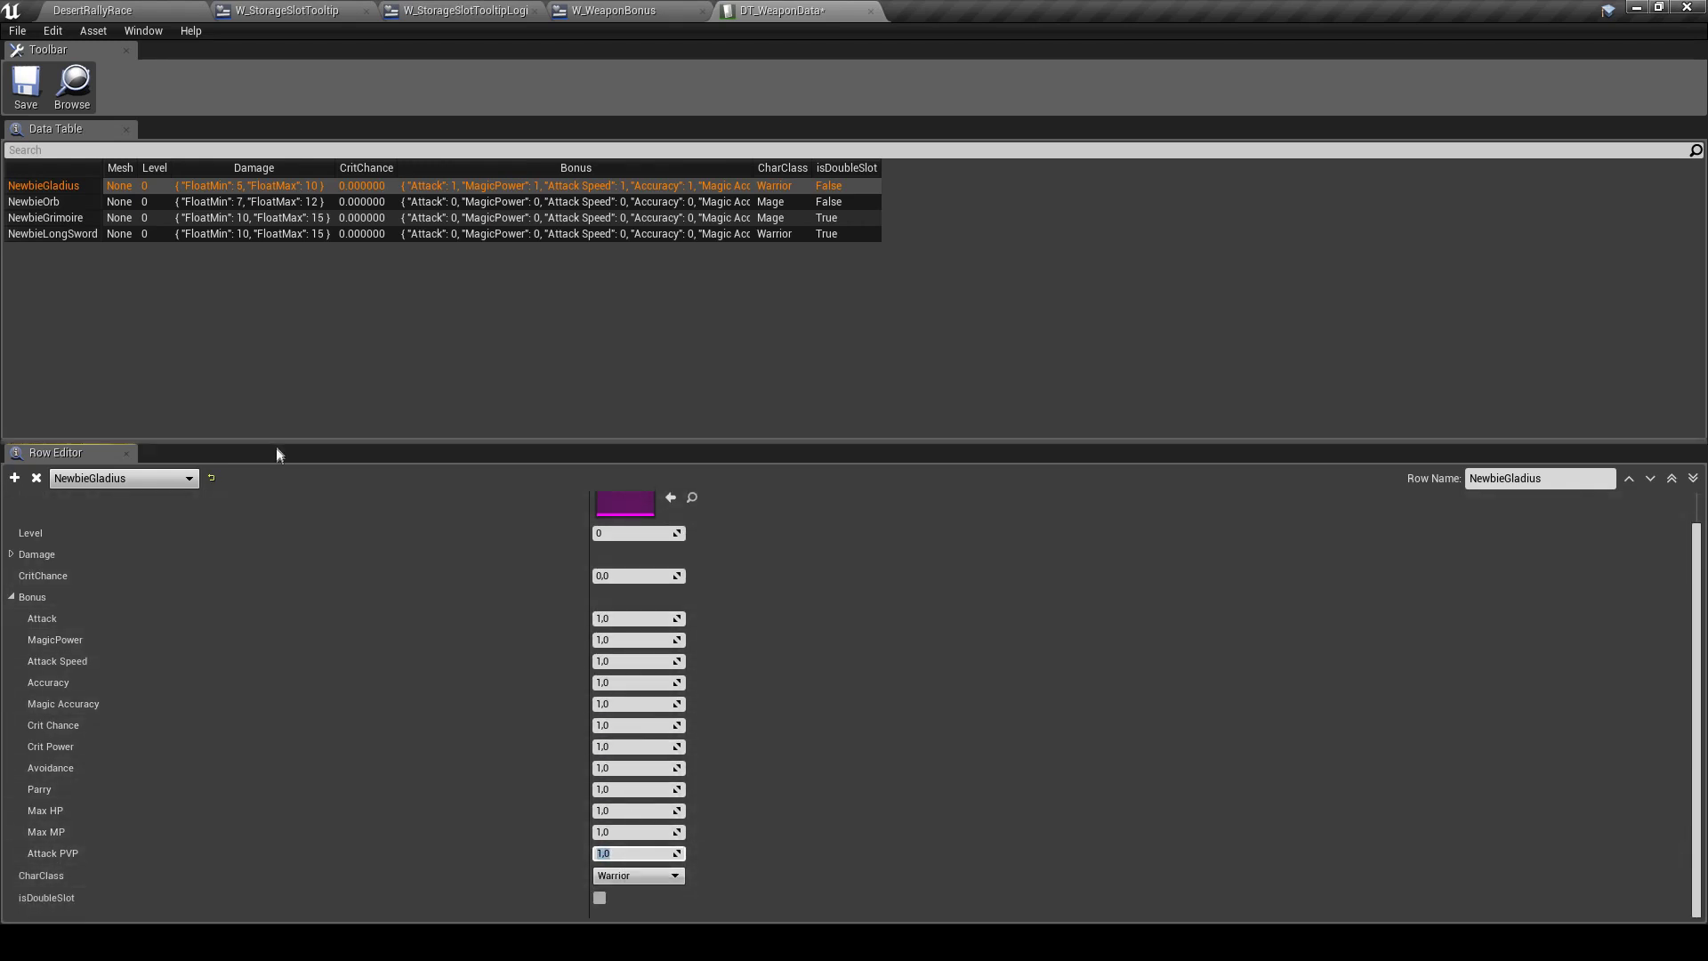
Save DT_WeaponData and return to the DesertRallyRace level
{"action": "left_click", "coordinate": [26, 85]}
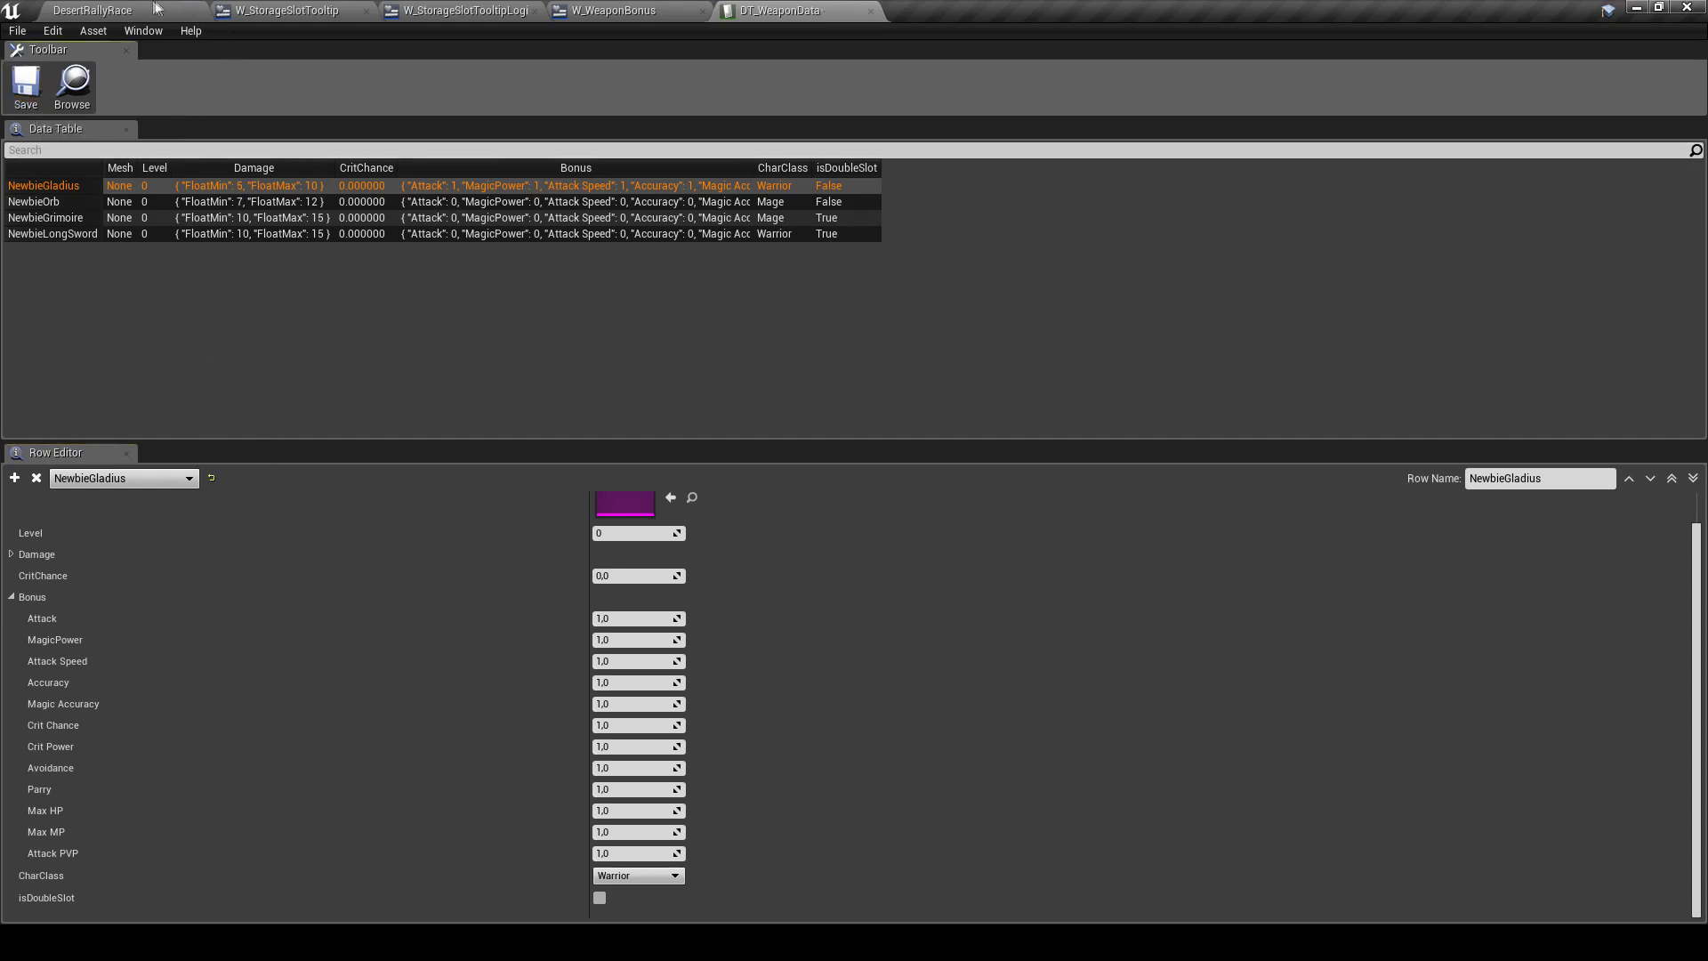
{"action": "left_click", "coordinate": [155, 8]}
{"action": "right_click", "coordinate": [447, 721]}
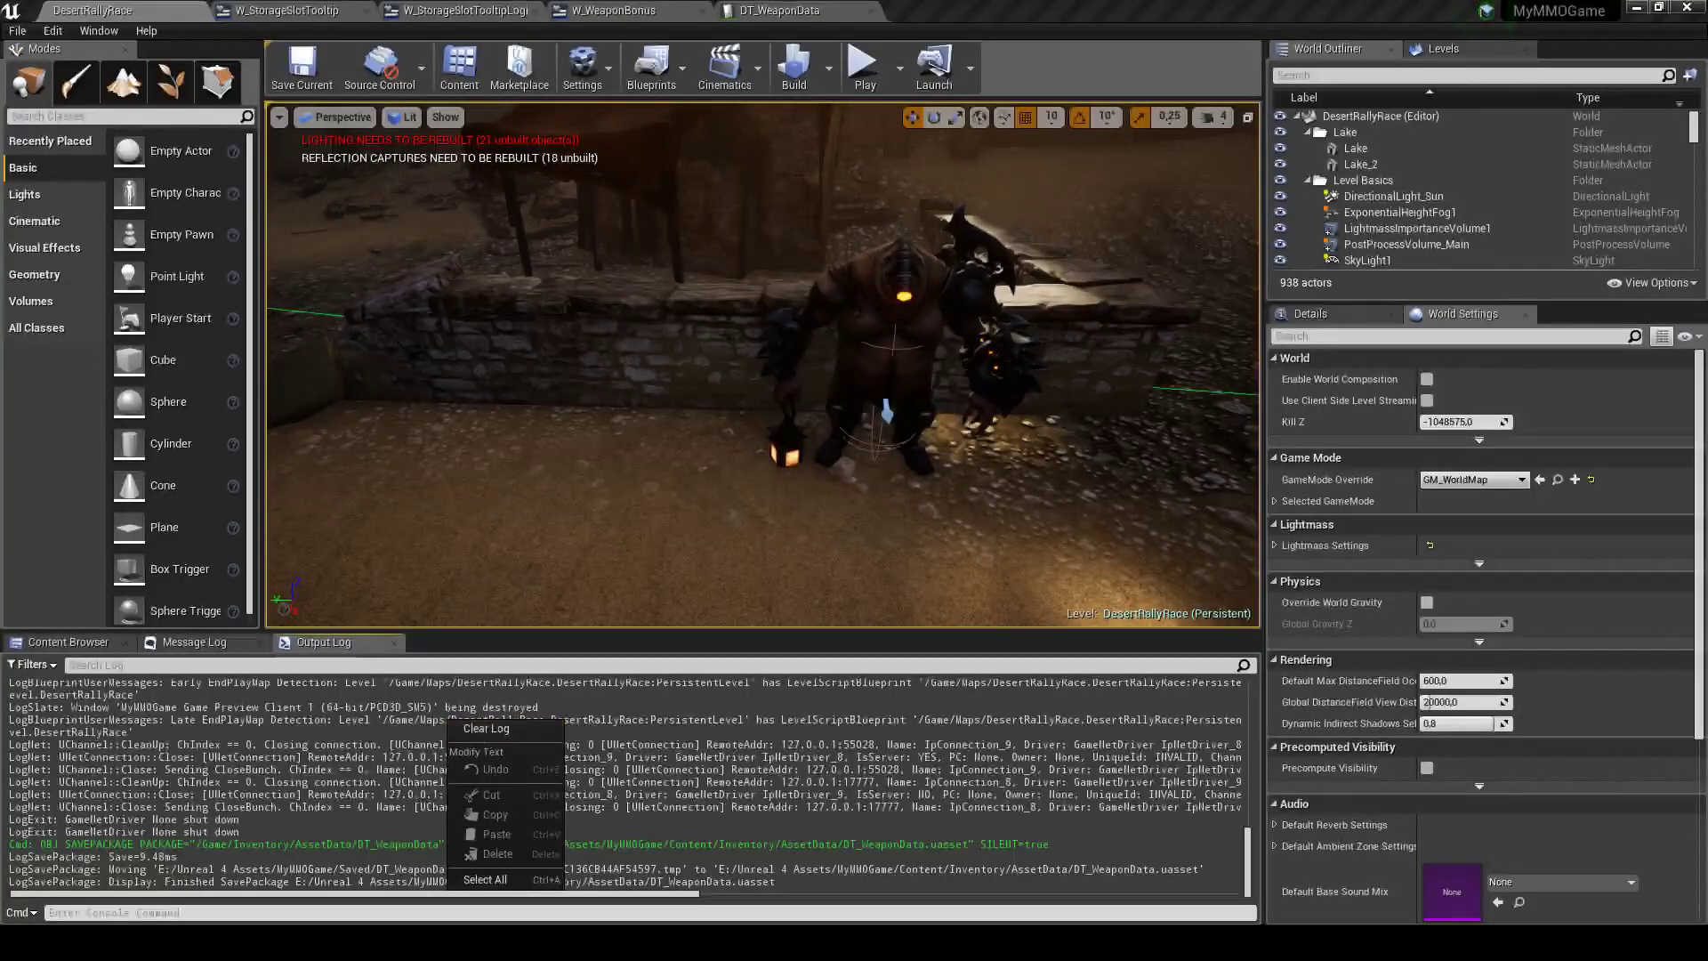
Clear the output log, play-test, and check the Newbie Gladius tooltip in the inventory
{"action": "left_click", "coordinate": [486, 728]}
{"action": "left_click", "coordinate": [862, 64]}
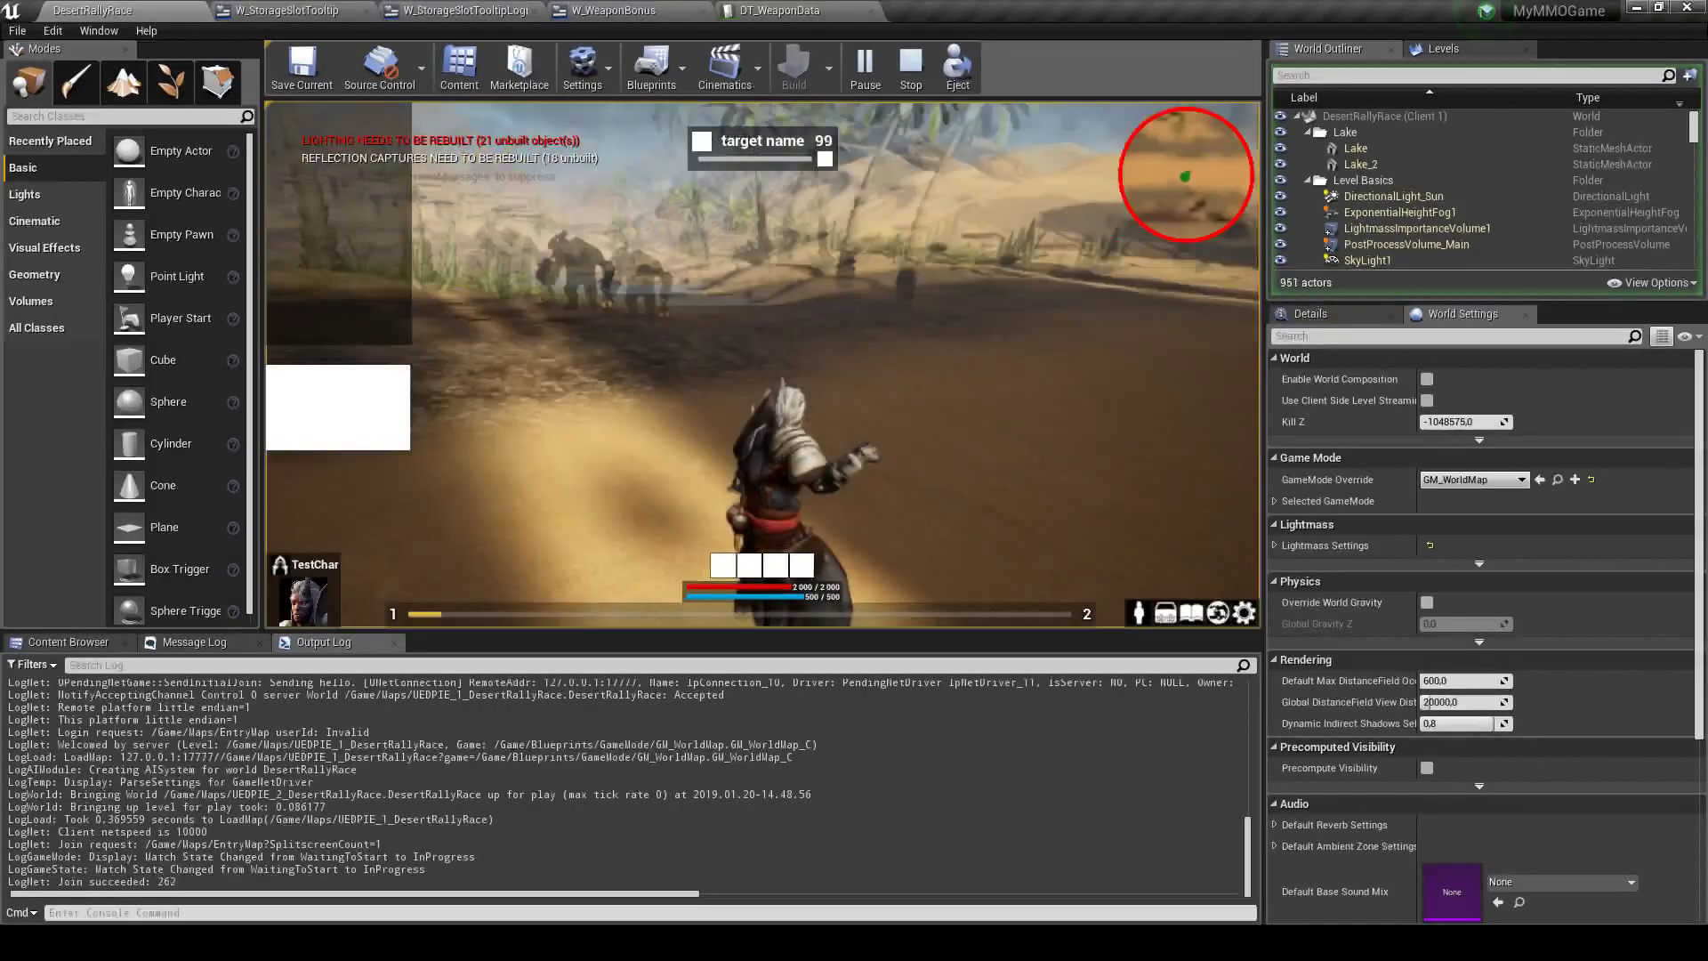
{"action": "left_click", "coordinate": [1165, 615]}
{"action": "left_click", "coordinate": [1165, 617]}
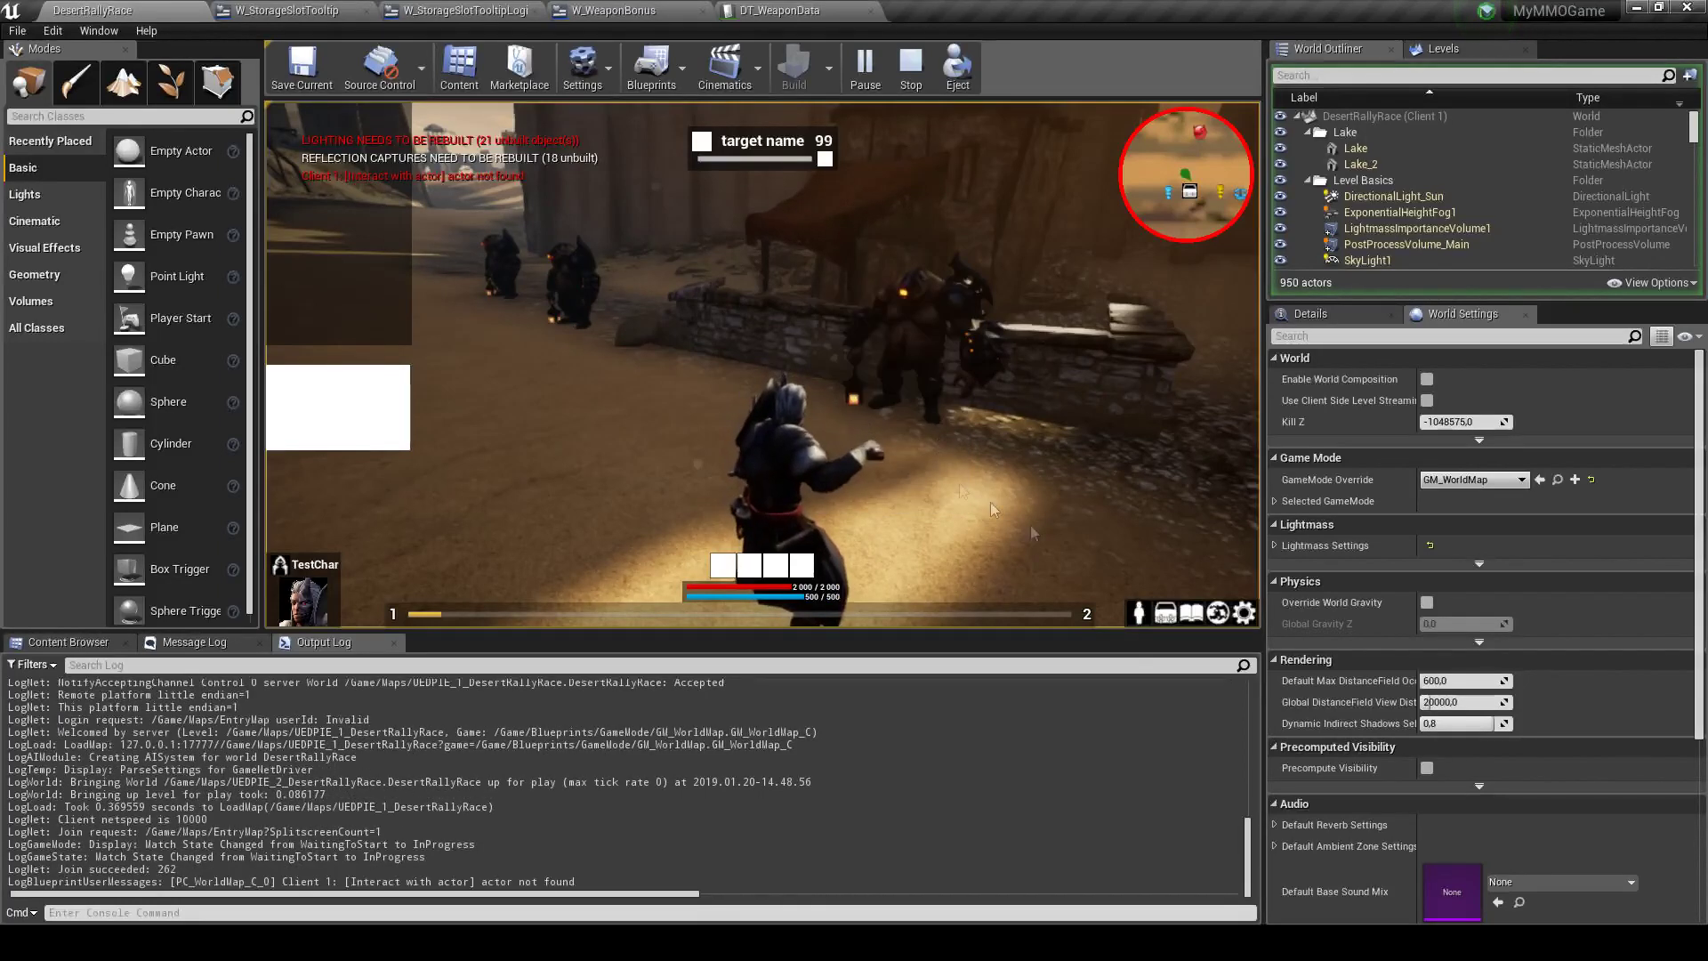
{"action": "left_click", "coordinate": [1165, 618]}
{"action": "mouse_move", "coordinate": [825, 334]}
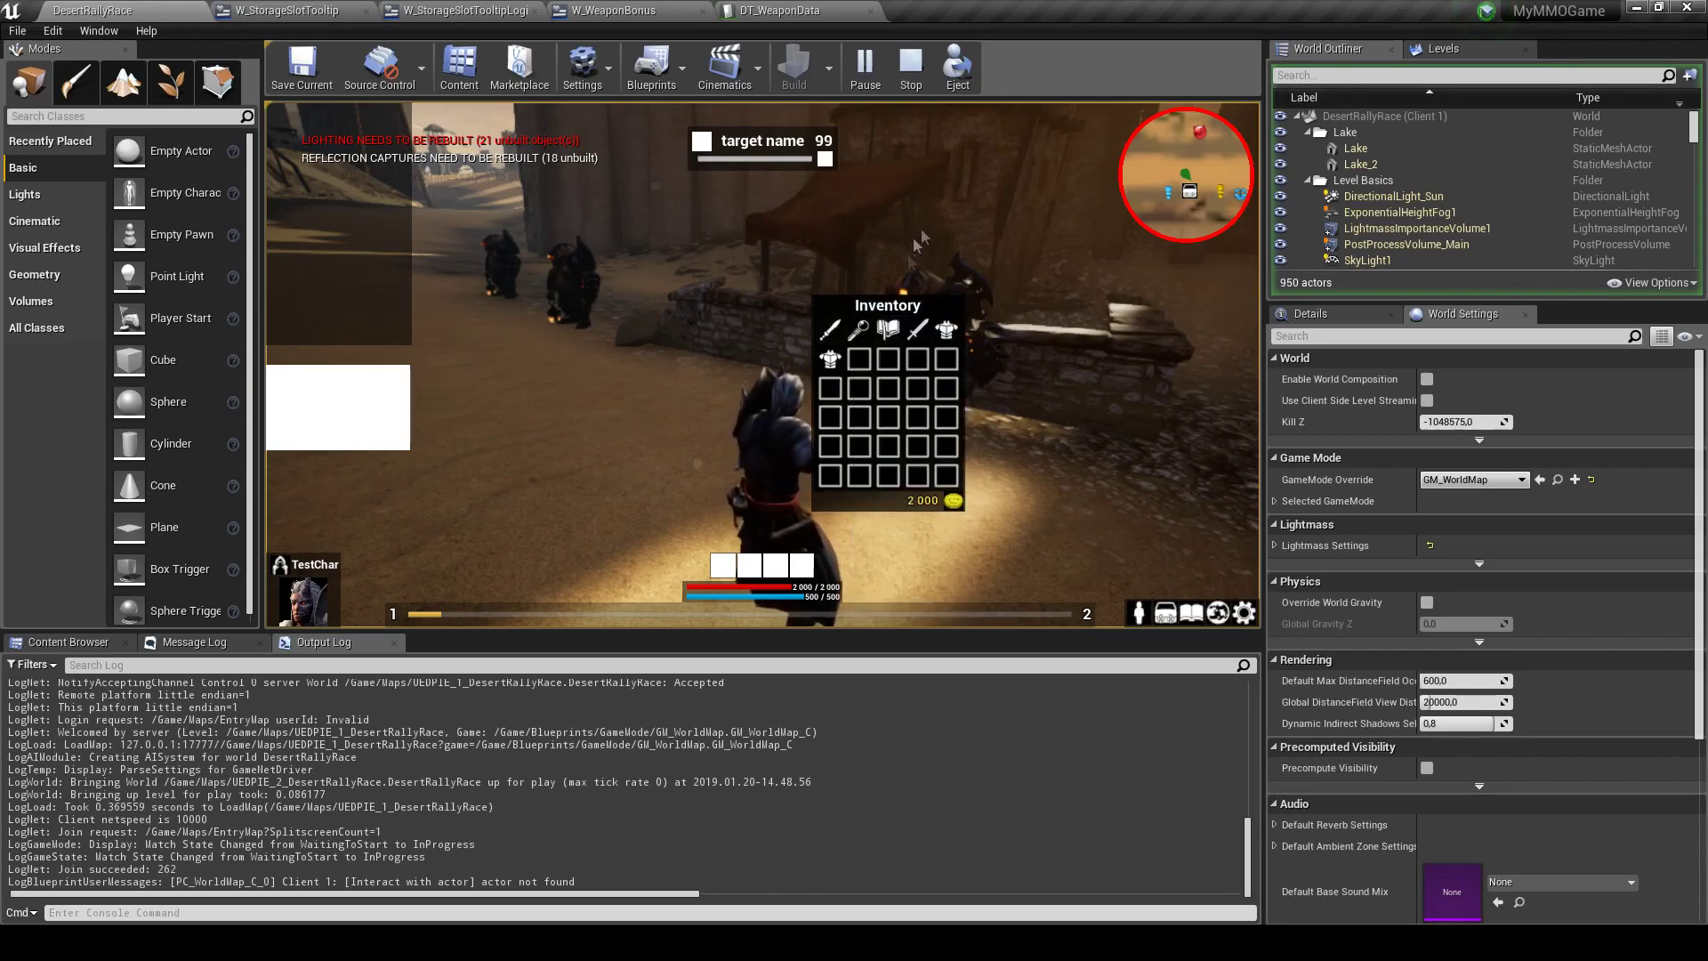
{"action": "key", "text": "Escape"}
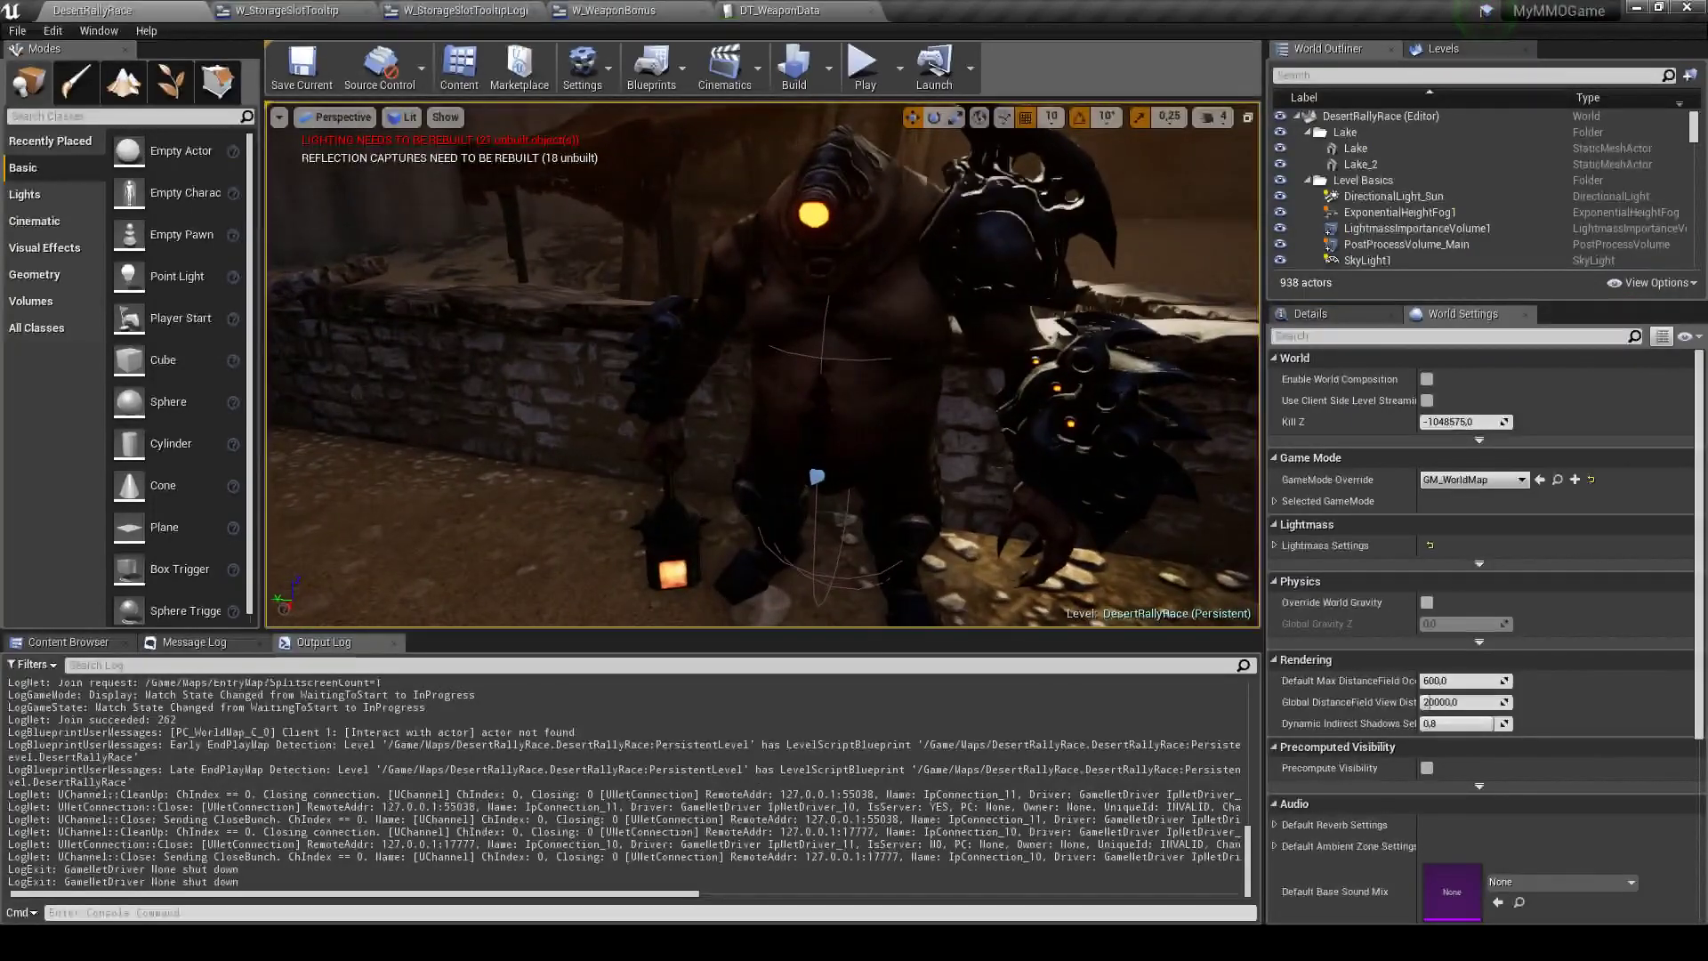
Select and frame NPC_Shop, then look over the W_WeaponBonus and W_StorageSlotTooltip tabs
{"action": "left_click", "coordinate": [778, 365]}
{"action": "key", "text": "f"}
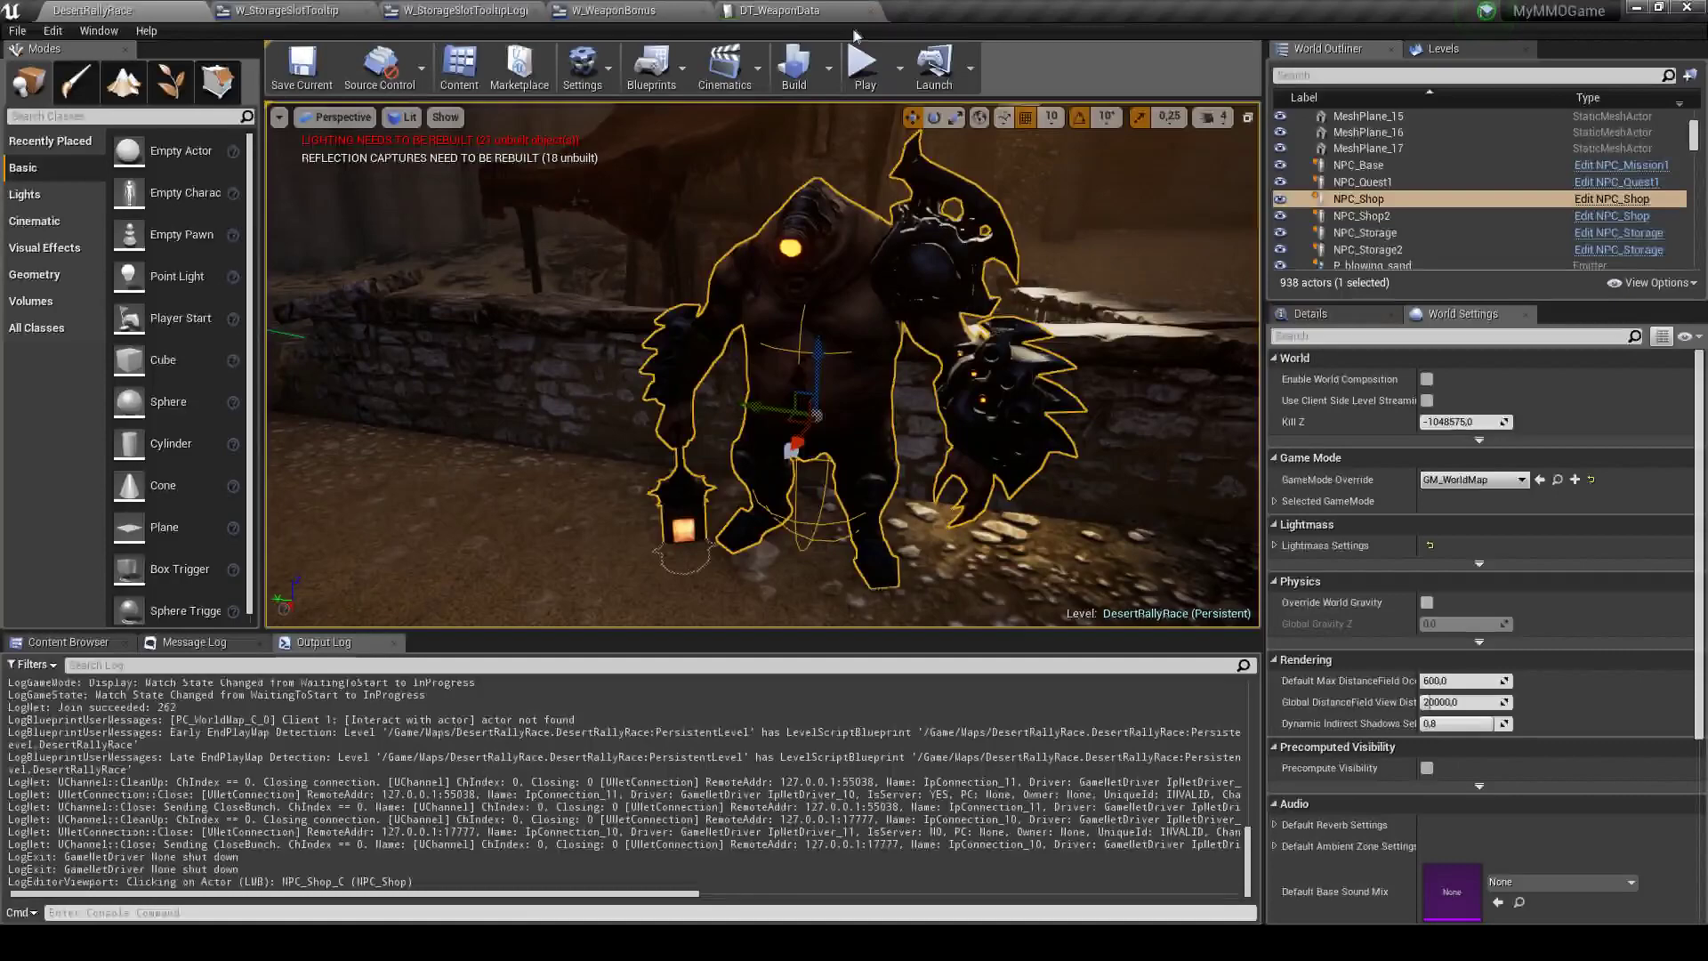
{"action": "left_click", "coordinate": [677, 10]}
{"action": "left_click", "coordinate": [738, 10]}
{"action": "left_click", "coordinate": [622, 9]}
{"action": "left_click", "coordinate": [430, 10]}
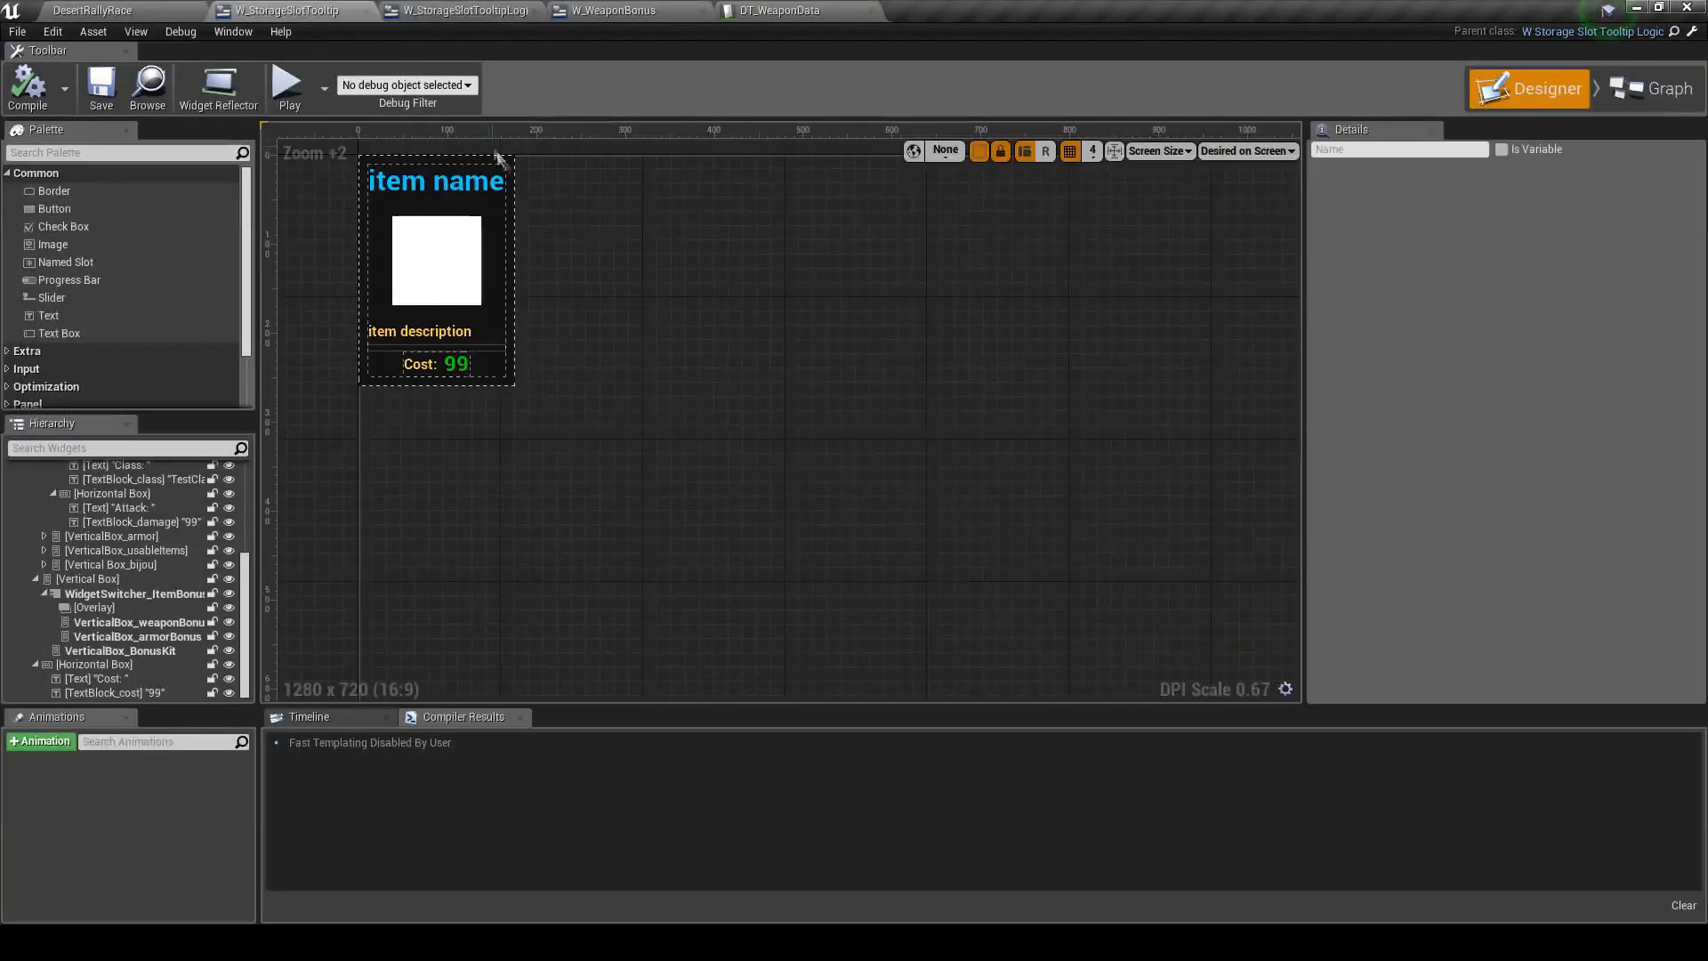
{"action": "left_click", "coordinate": [427, 8]}
{"action": "scroll", "coordinate": [524, 384], "scroll_direction": "down", "scroll_amount": 7}
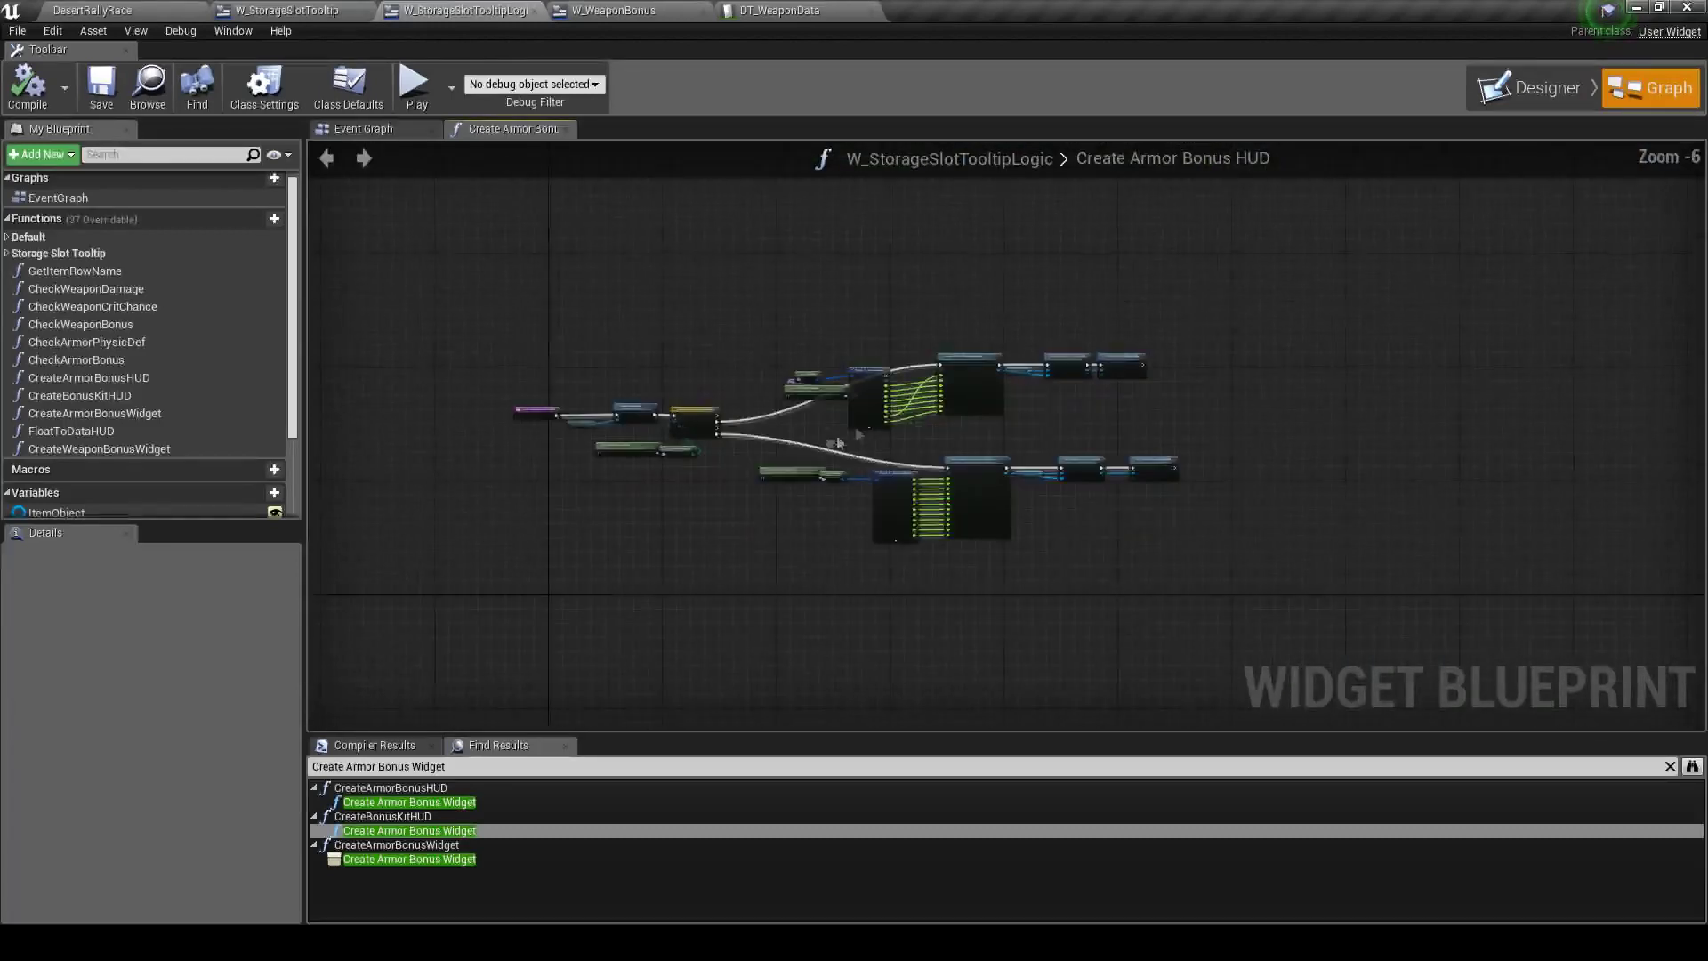
Expand W_WeaponBonus's visibility and text variable lists and view its widget layout
{"action": "left_click", "coordinate": [636, 11]}
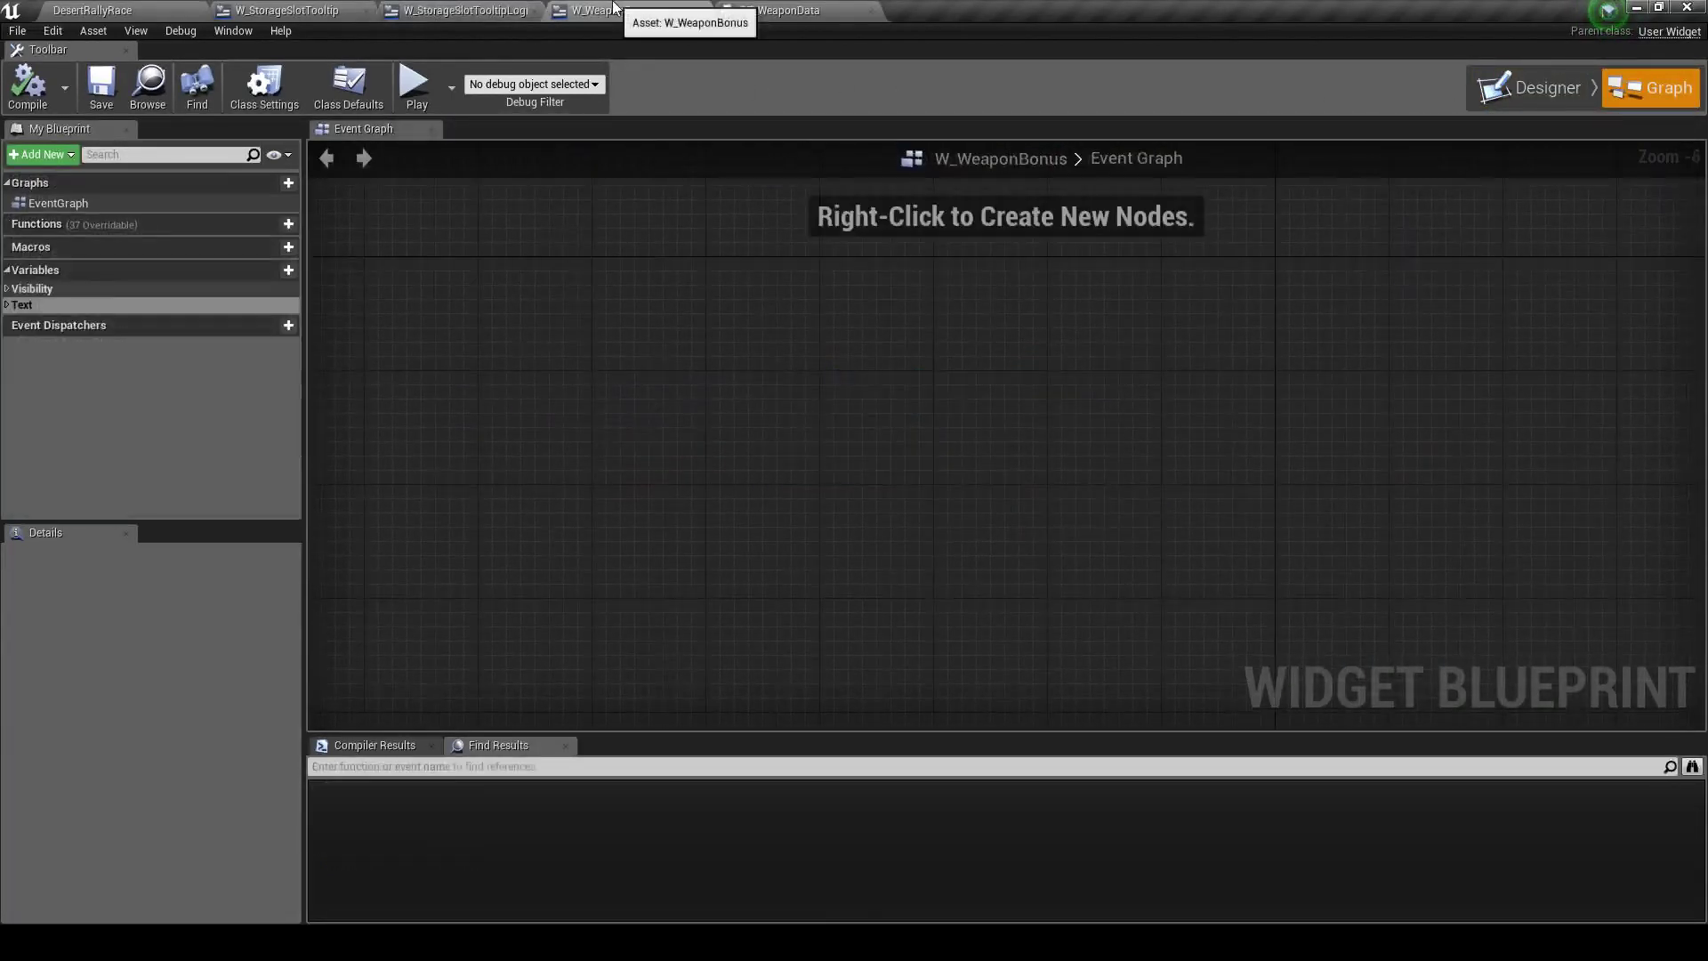
{"action": "left_click", "coordinate": [5, 294]}
{"action": "left_click", "coordinate": [11, 491]}
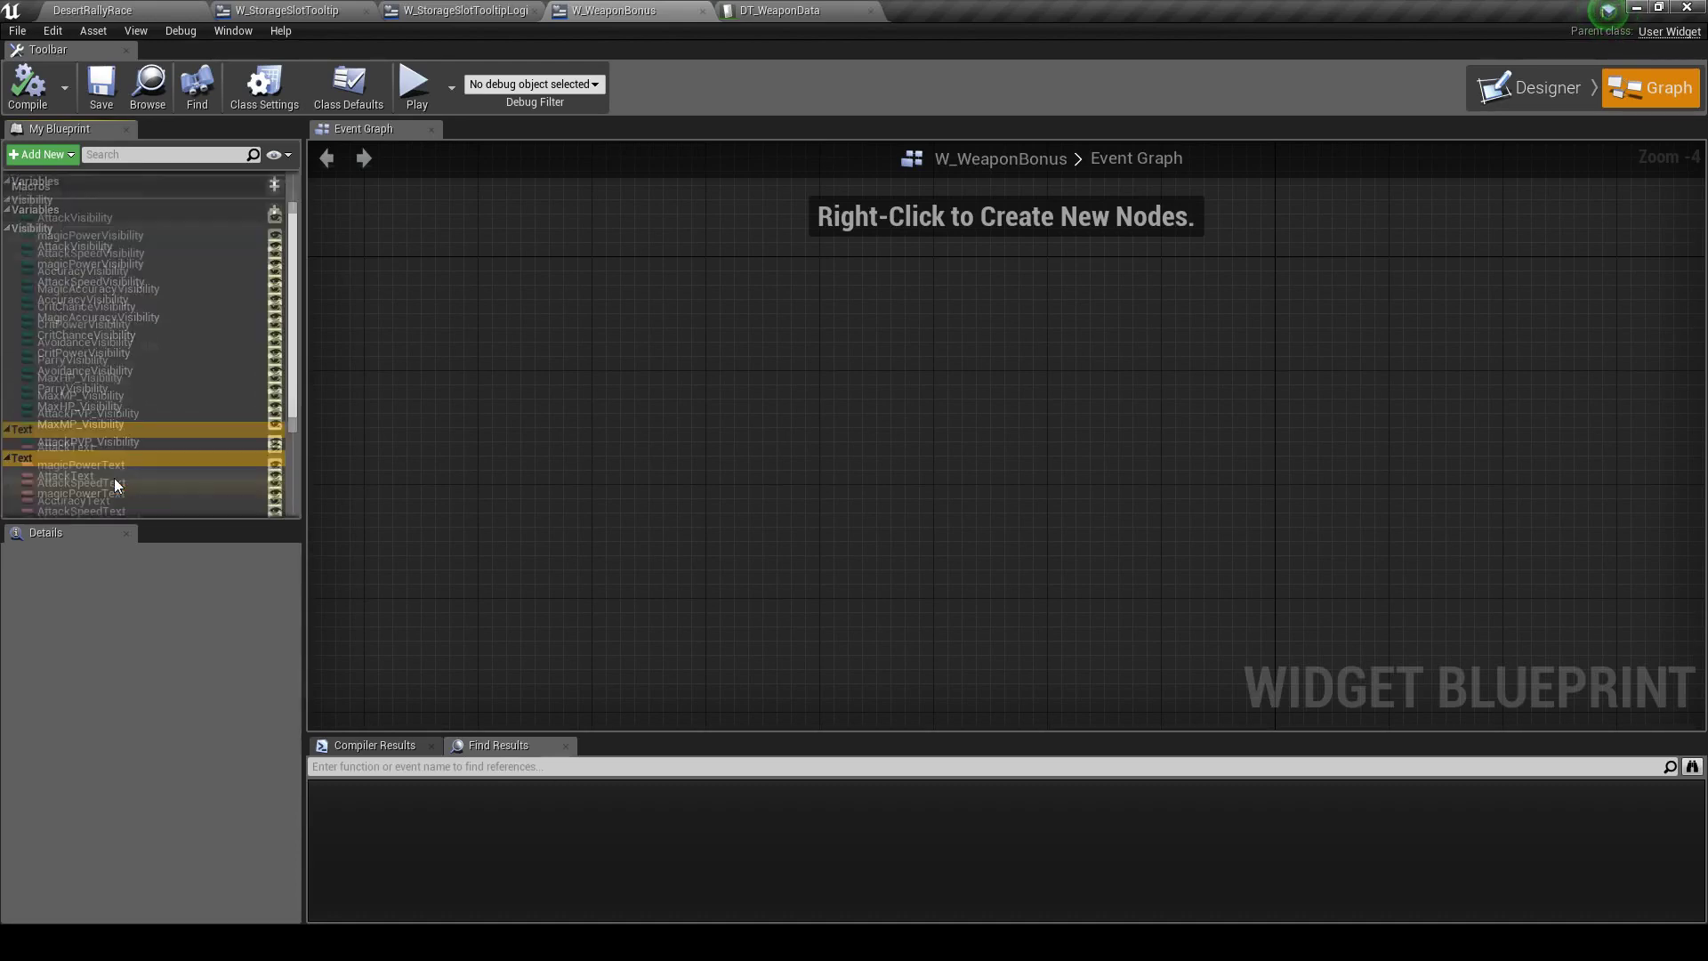
{"action": "left_click", "coordinate": [547, 431]}
{"action": "left_click", "coordinate": [1531, 87]}
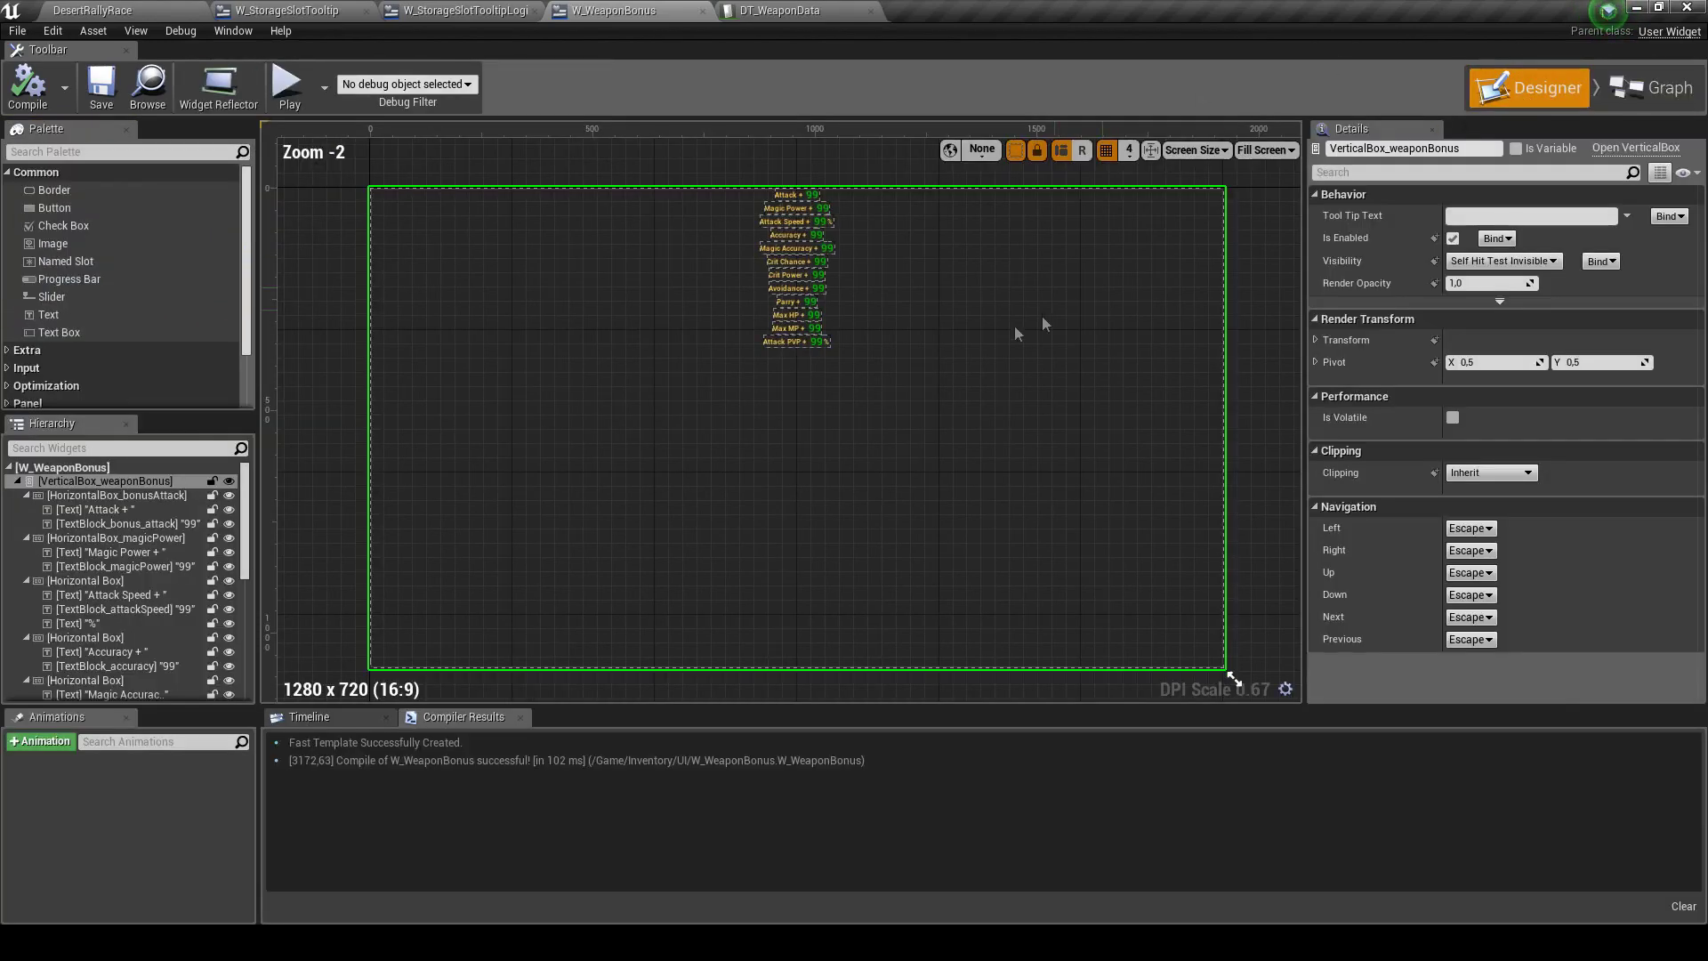
{"action": "scroll", "coordinate": [840, 607], "scroll_direction": "up", "scroll_amount": 1}
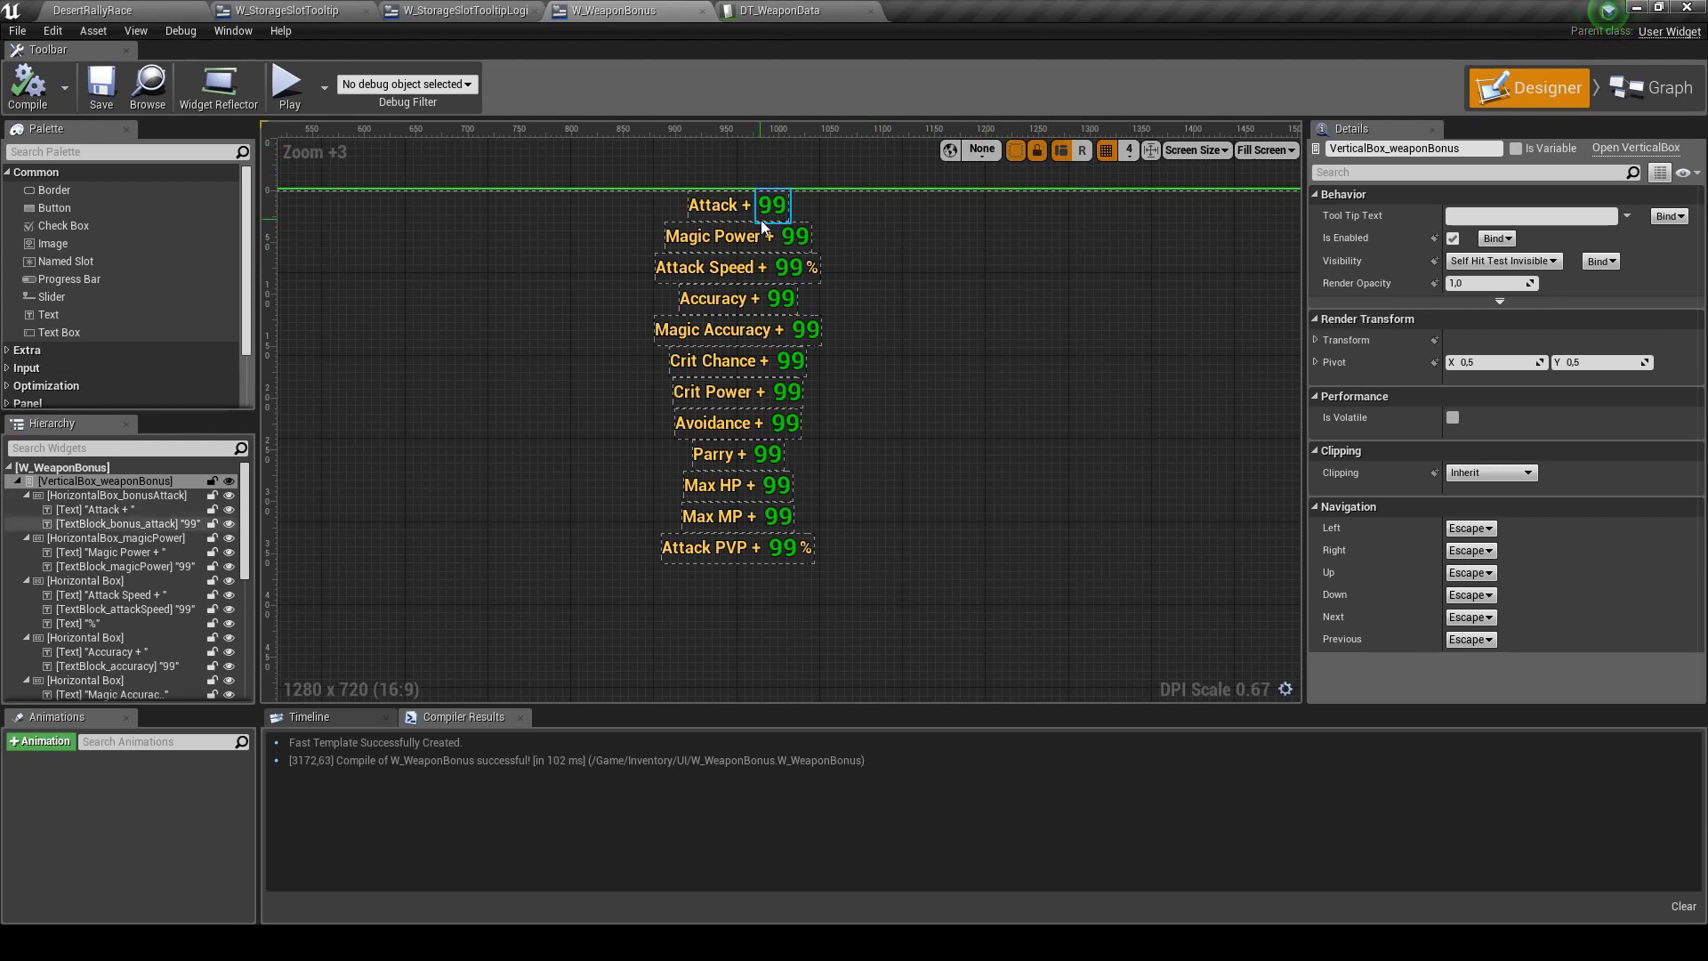
Check DT_WeaponData again, then return to the DesertRallyRace level
{"action": "left_click", "coordinate": [776, 10]}
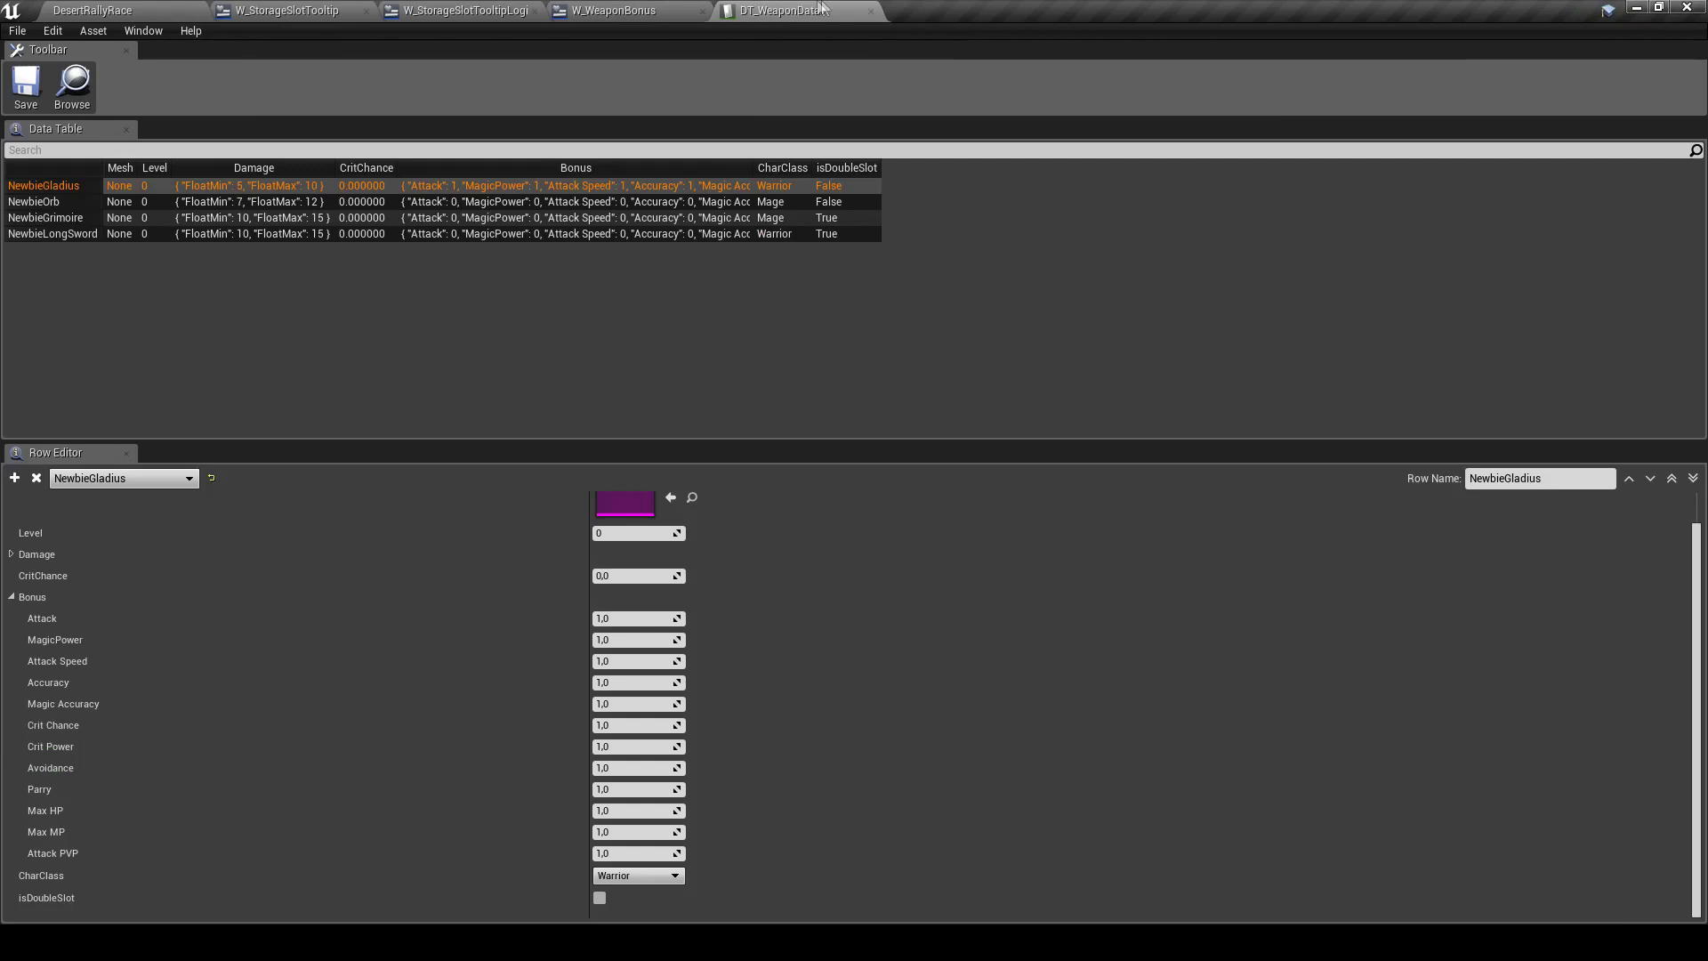
{"action": "left_click", "coordinate": [680, 10]}
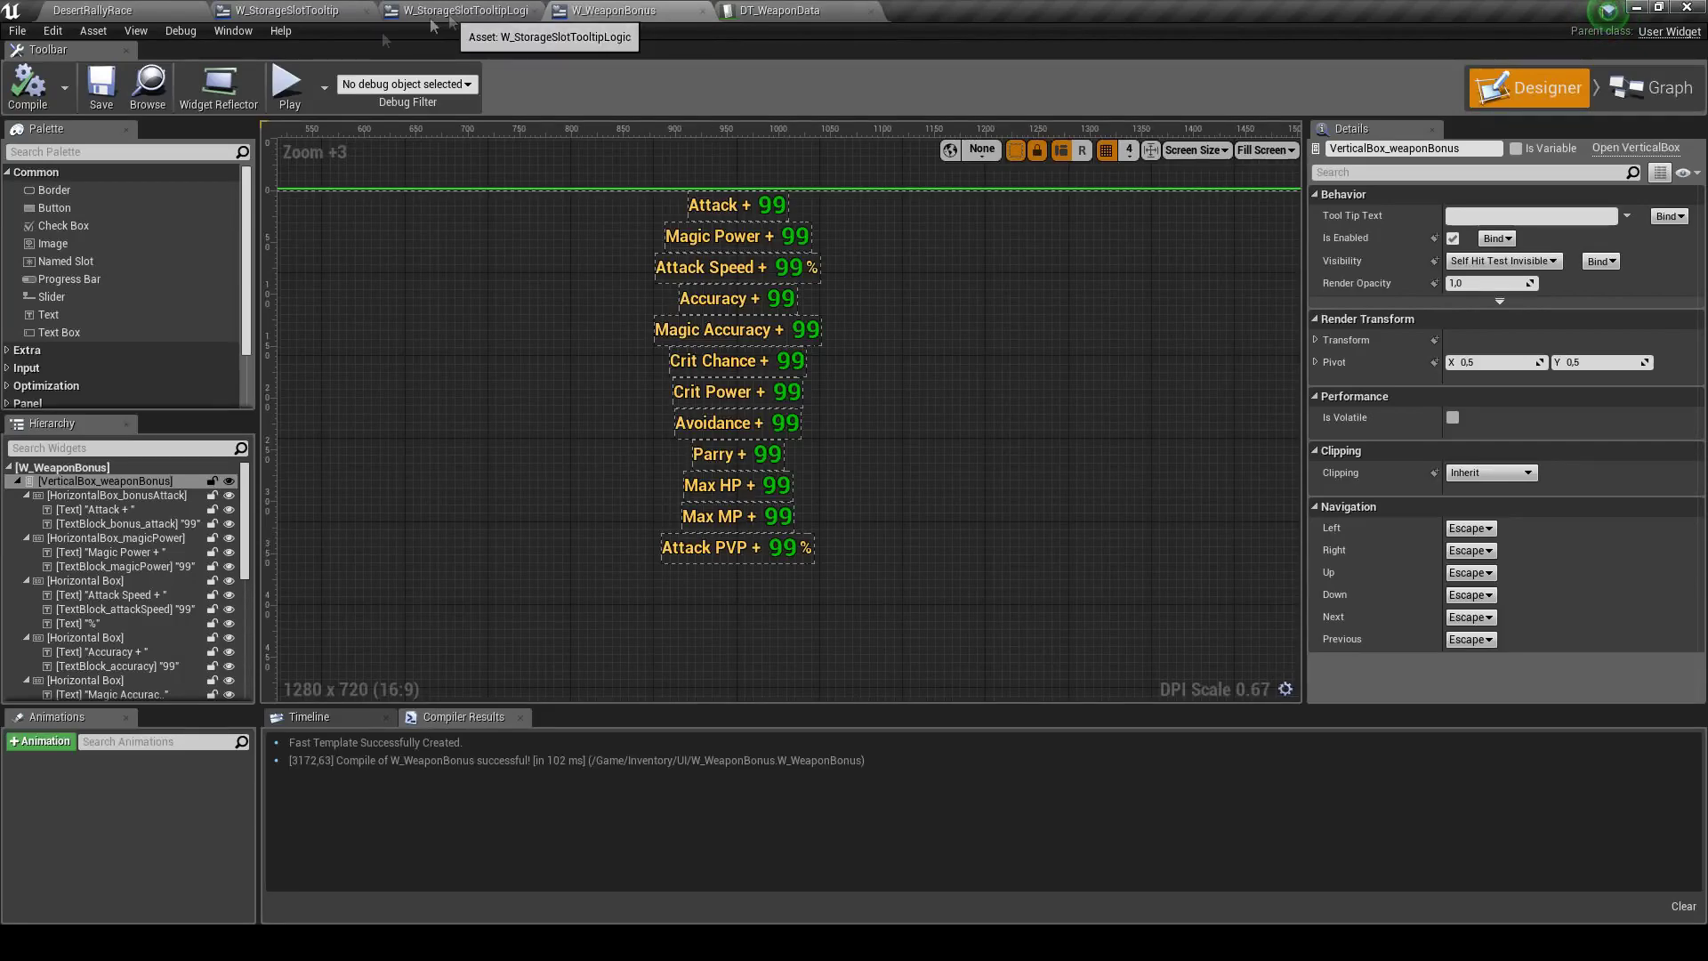
{"action": "left_click", "coordinate": [135, 9]}
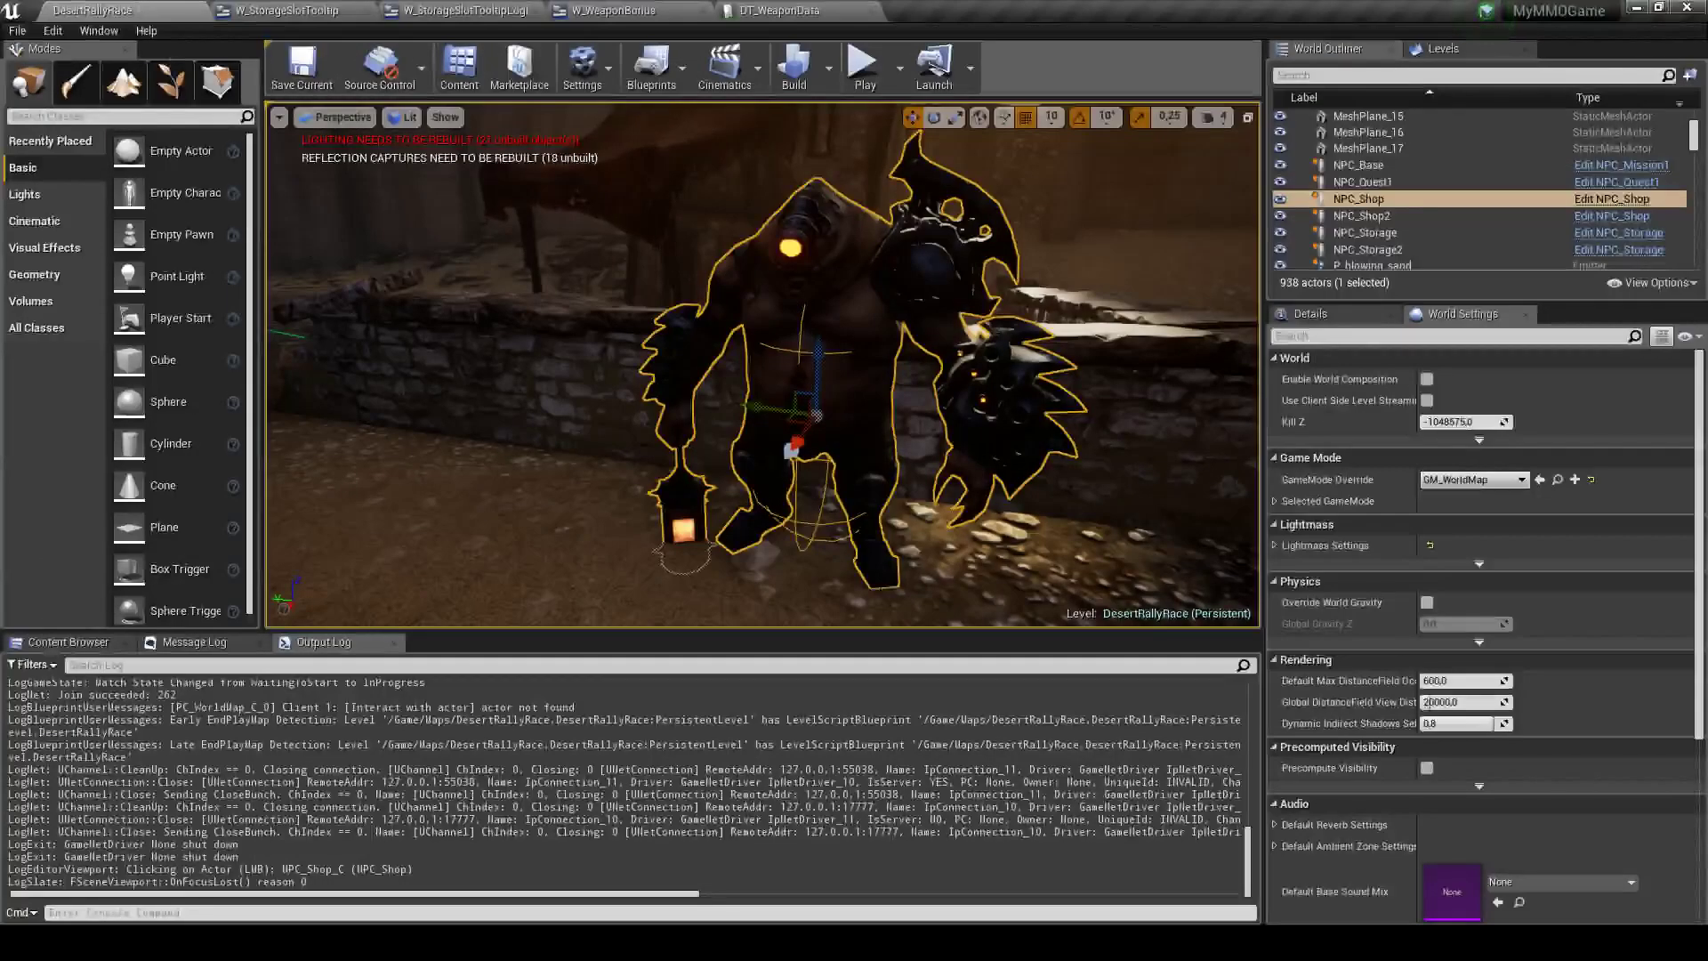
Keep Armors as NPC_Shop's second shop category
{"action": "left_click", "coordinate": [1310, 313]}
{"action": "scroll", "coordinate": [1397, 692], "scroll_direction": "down", "scroll_amount": 4}
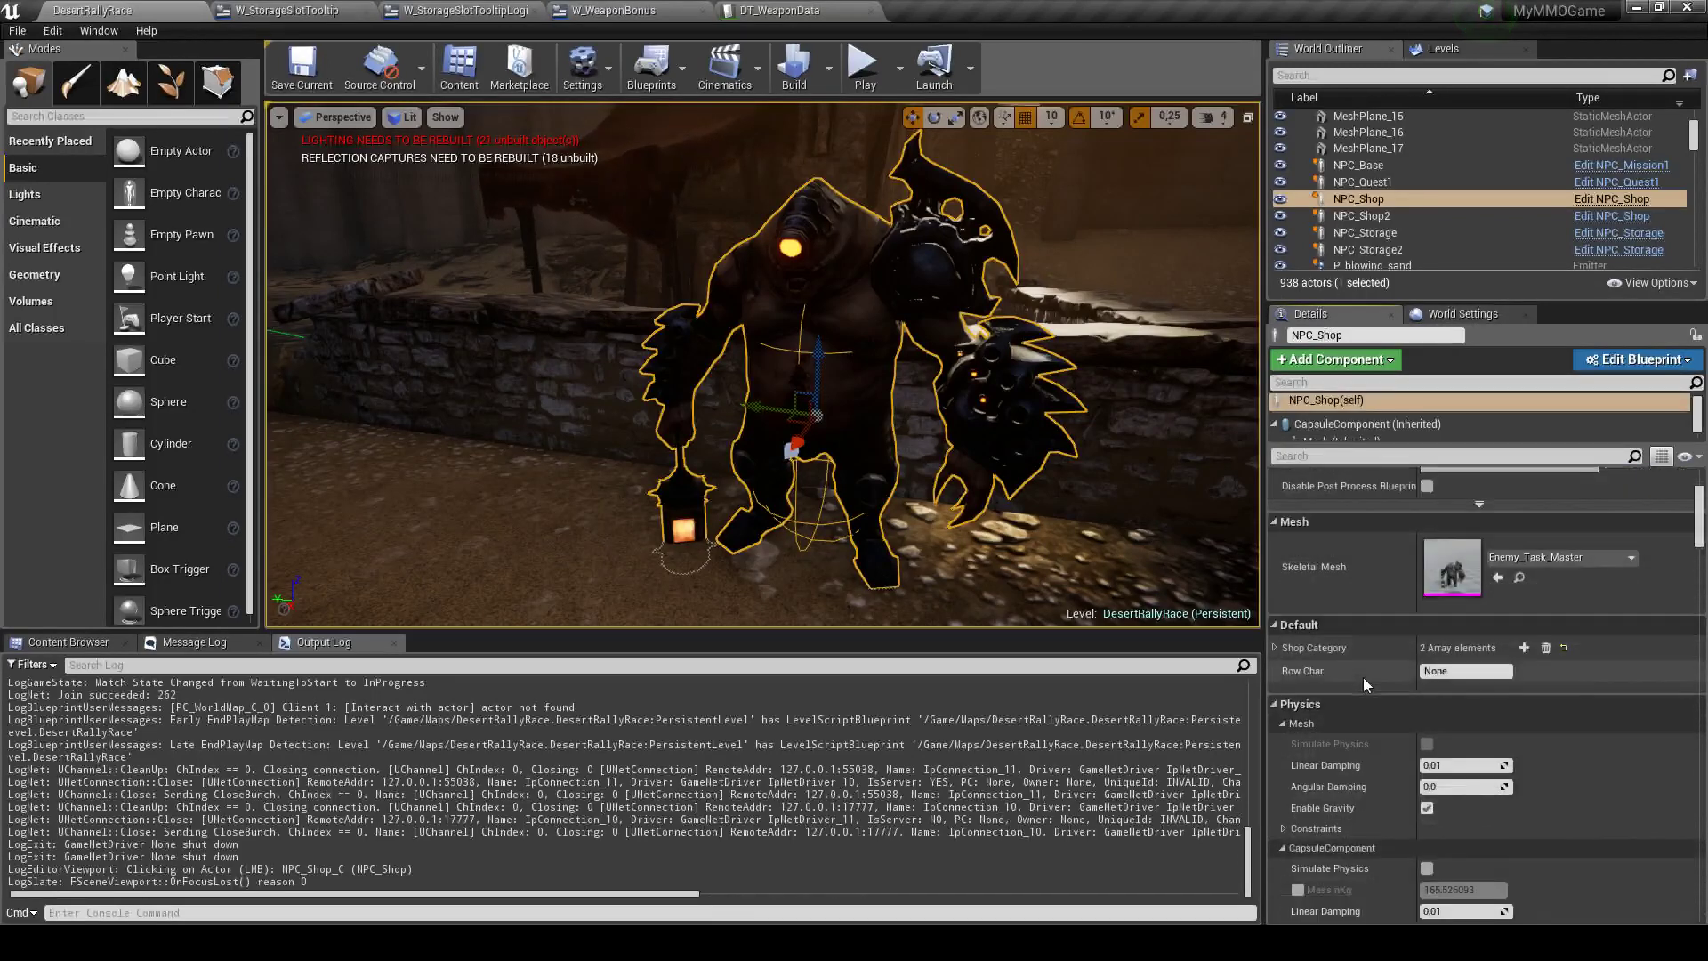
{"action": "left_click", "coordinate": [1275, 649]}
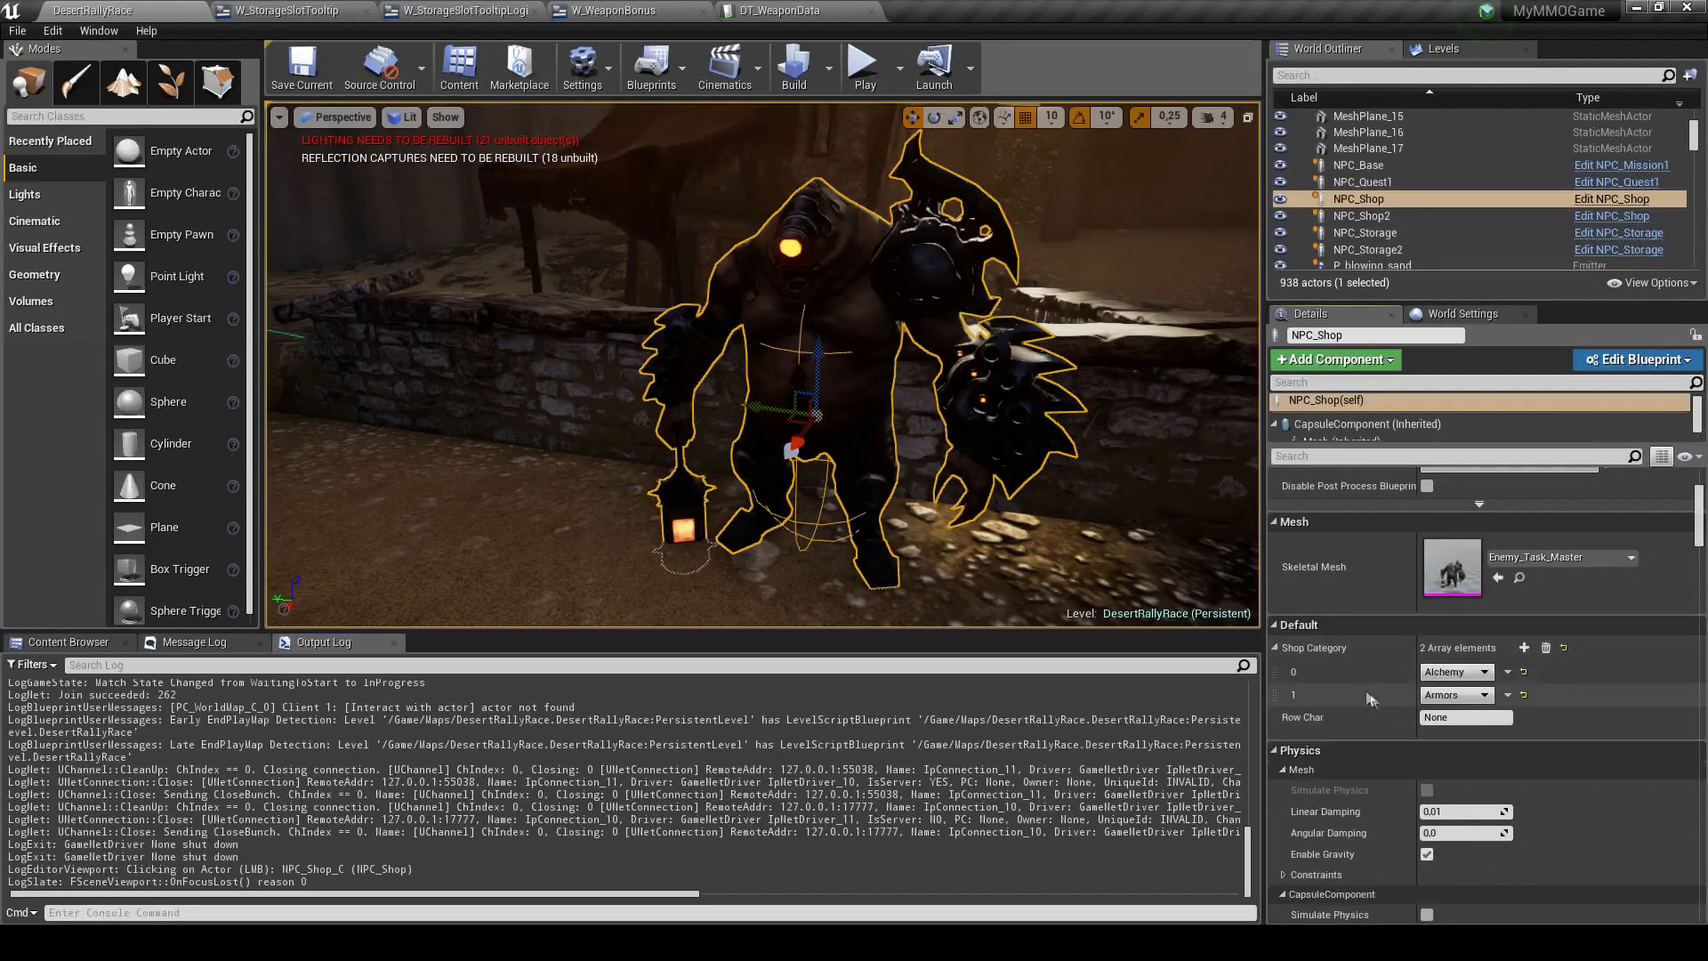
{"action": "left_click", "coordinate": [1481, 703]}
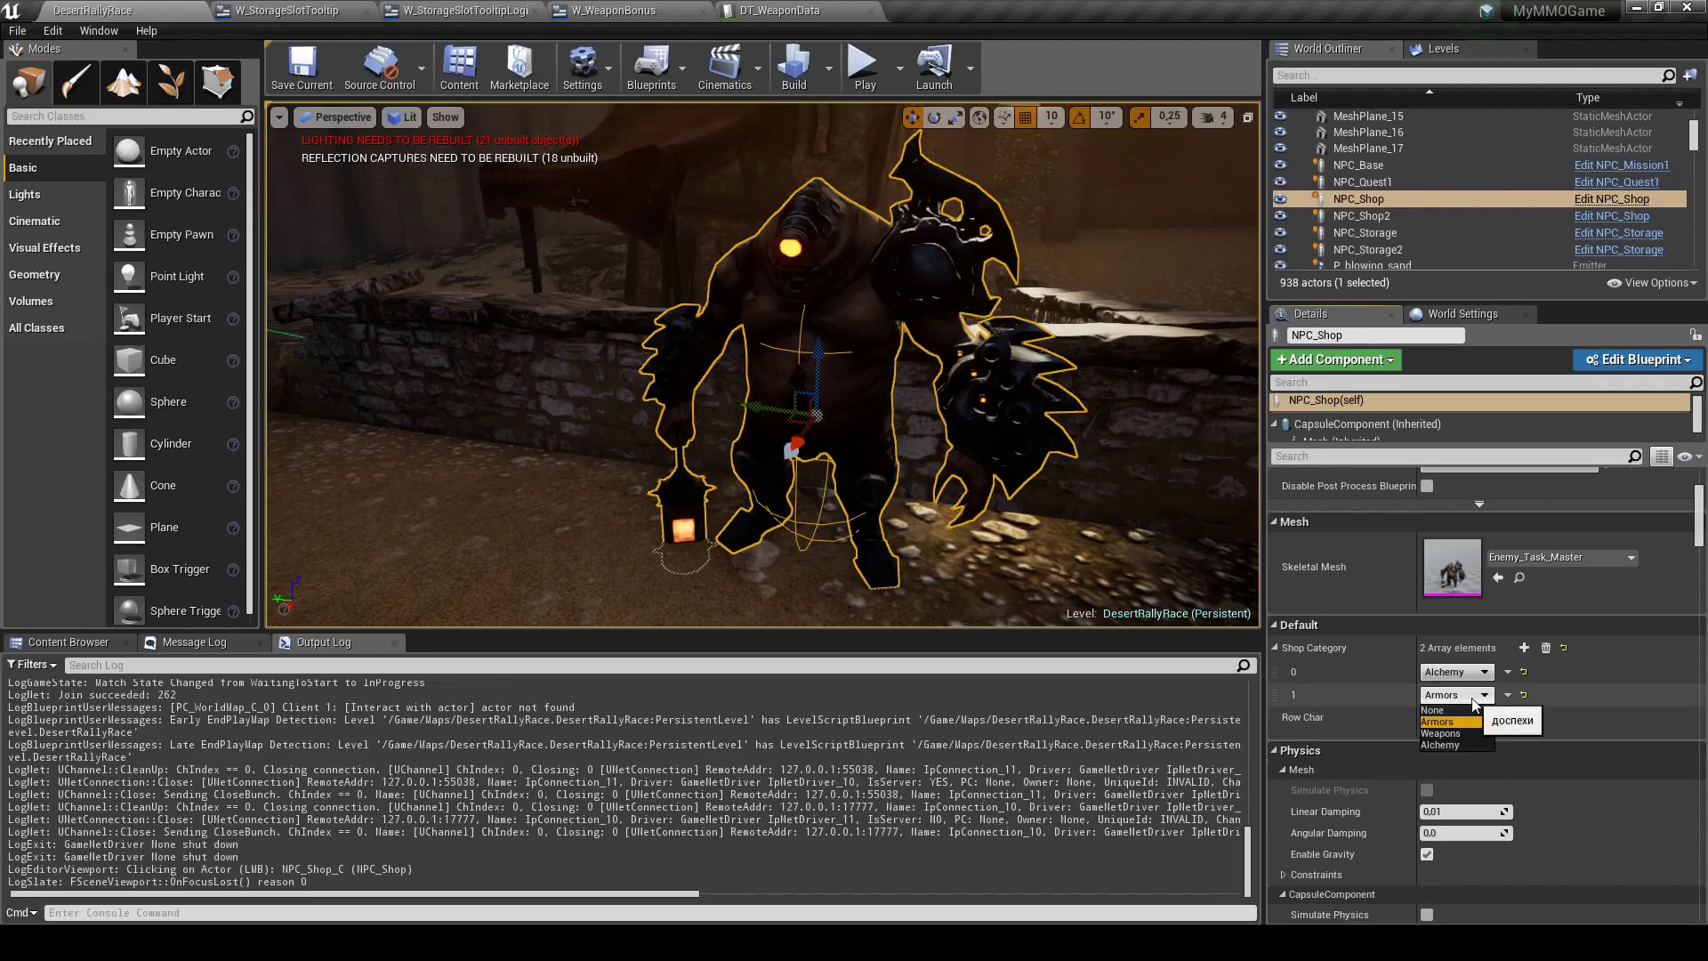
{"action": "left_click", "coordinate": [1473, 703]}
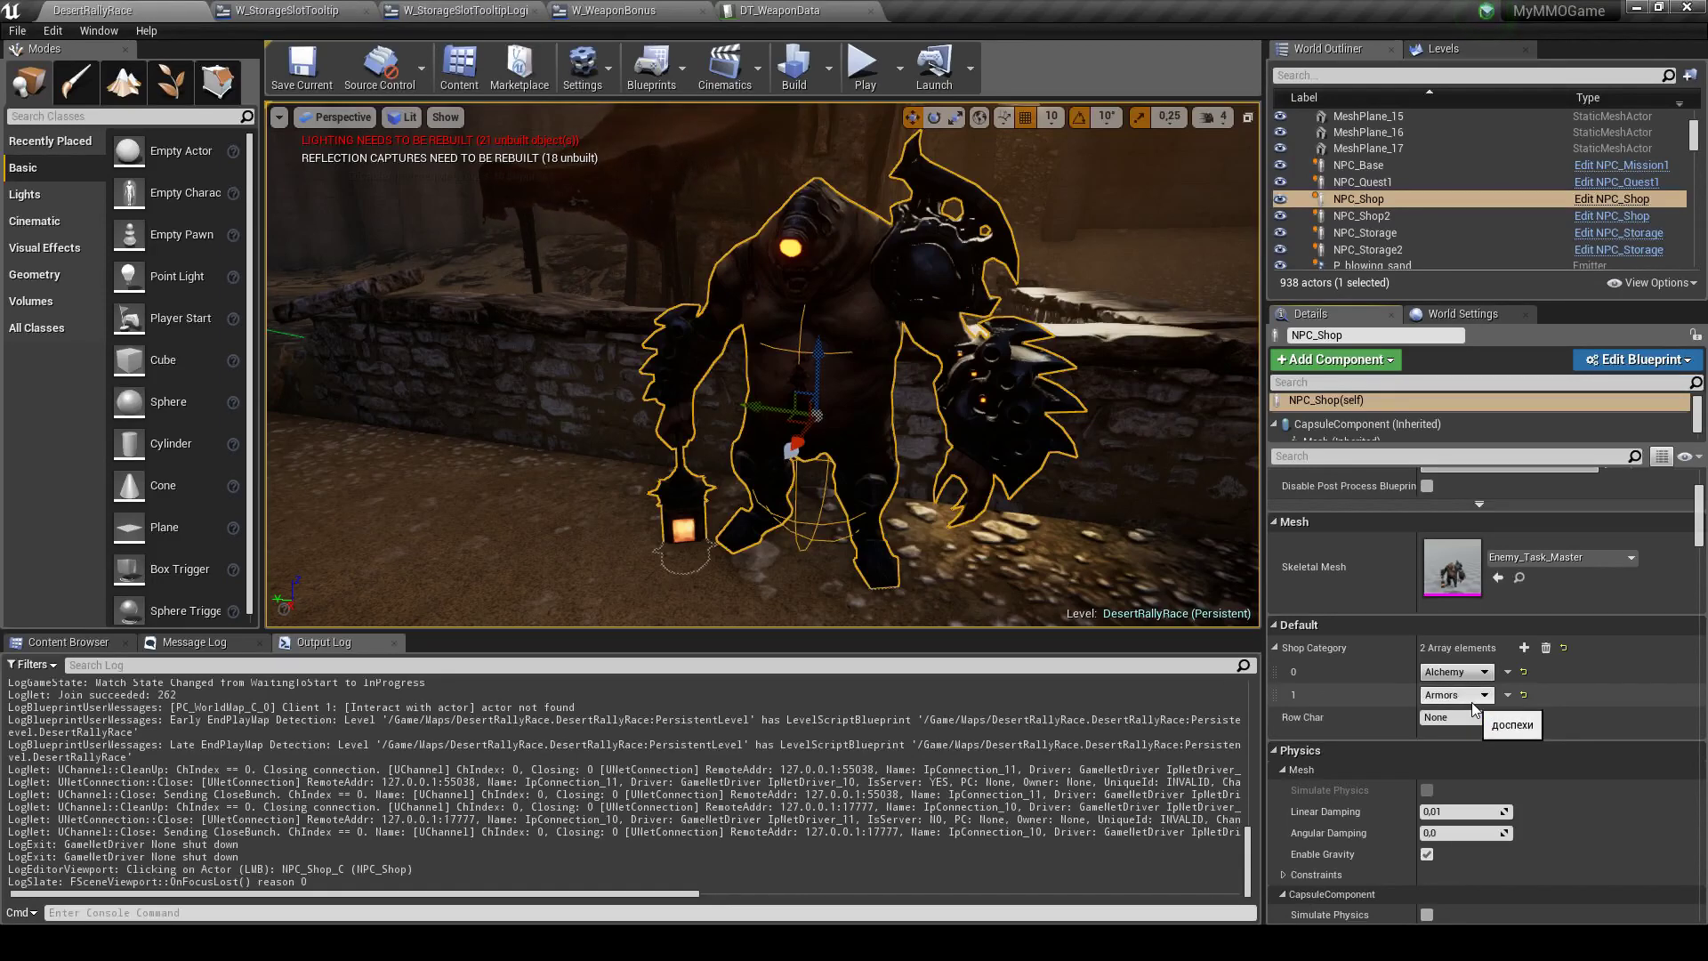
Play-test the shop by talking to the shop NPC, then stop the session
{"action": "left_click", "coordinate": [863, 64]}
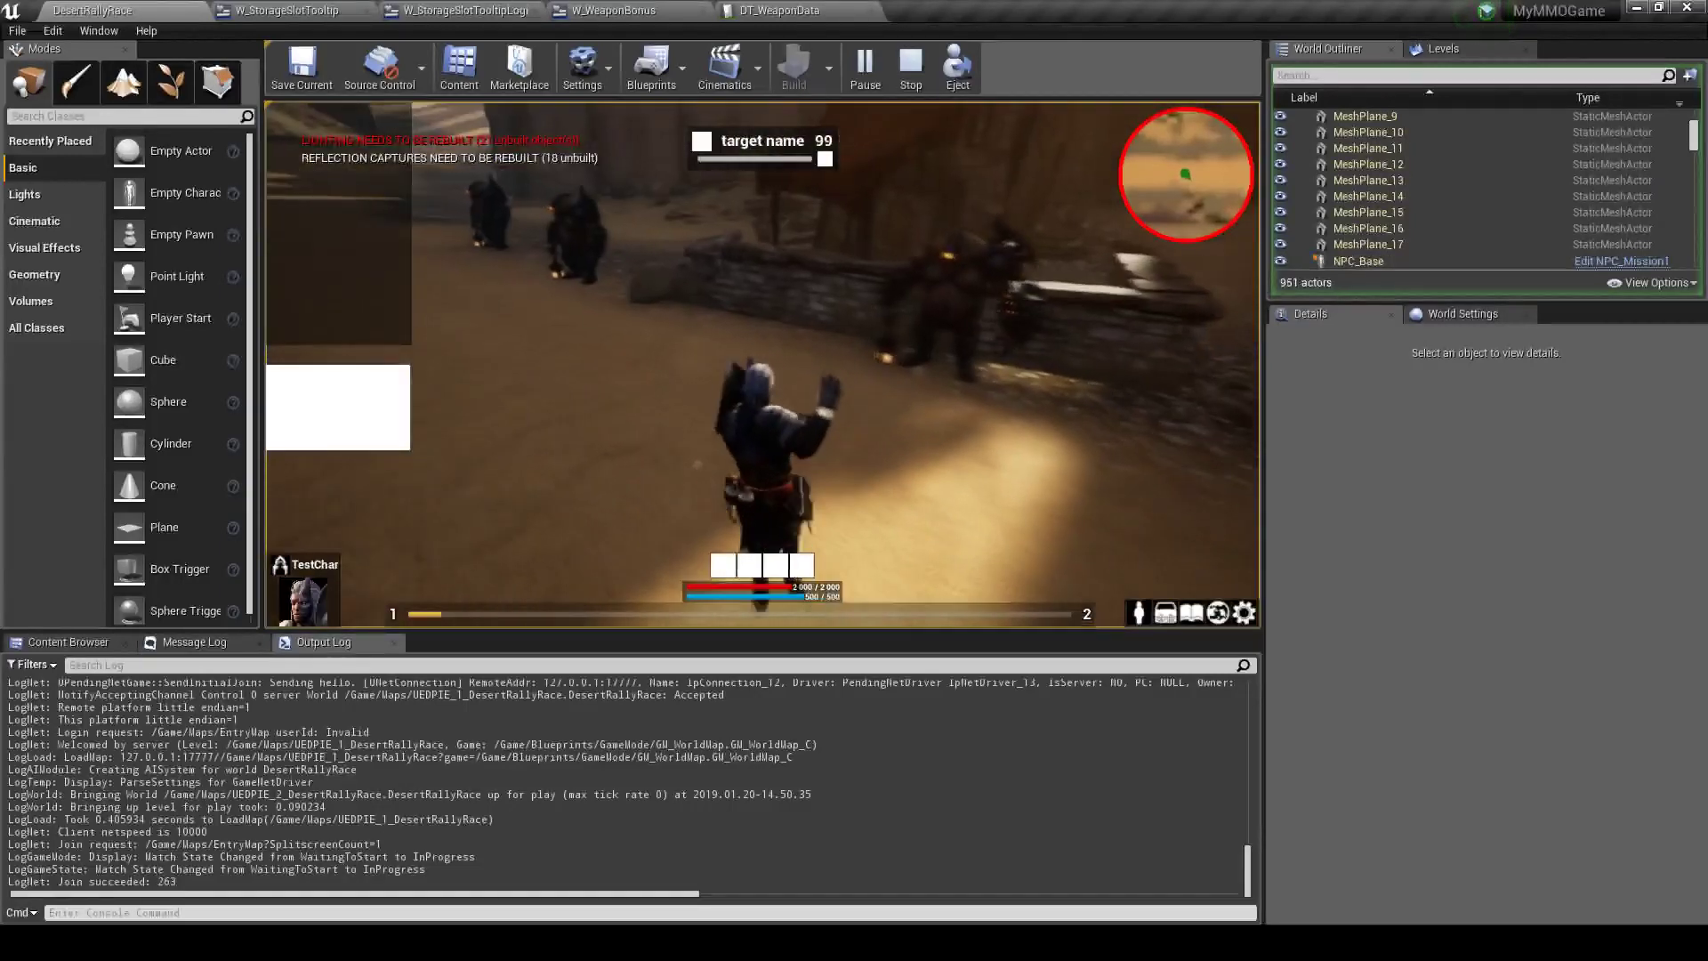
{"action": "left_click", "coordinate": [904, 361]}
{"action": "mouse_move", "coordinate": [477, 269]}
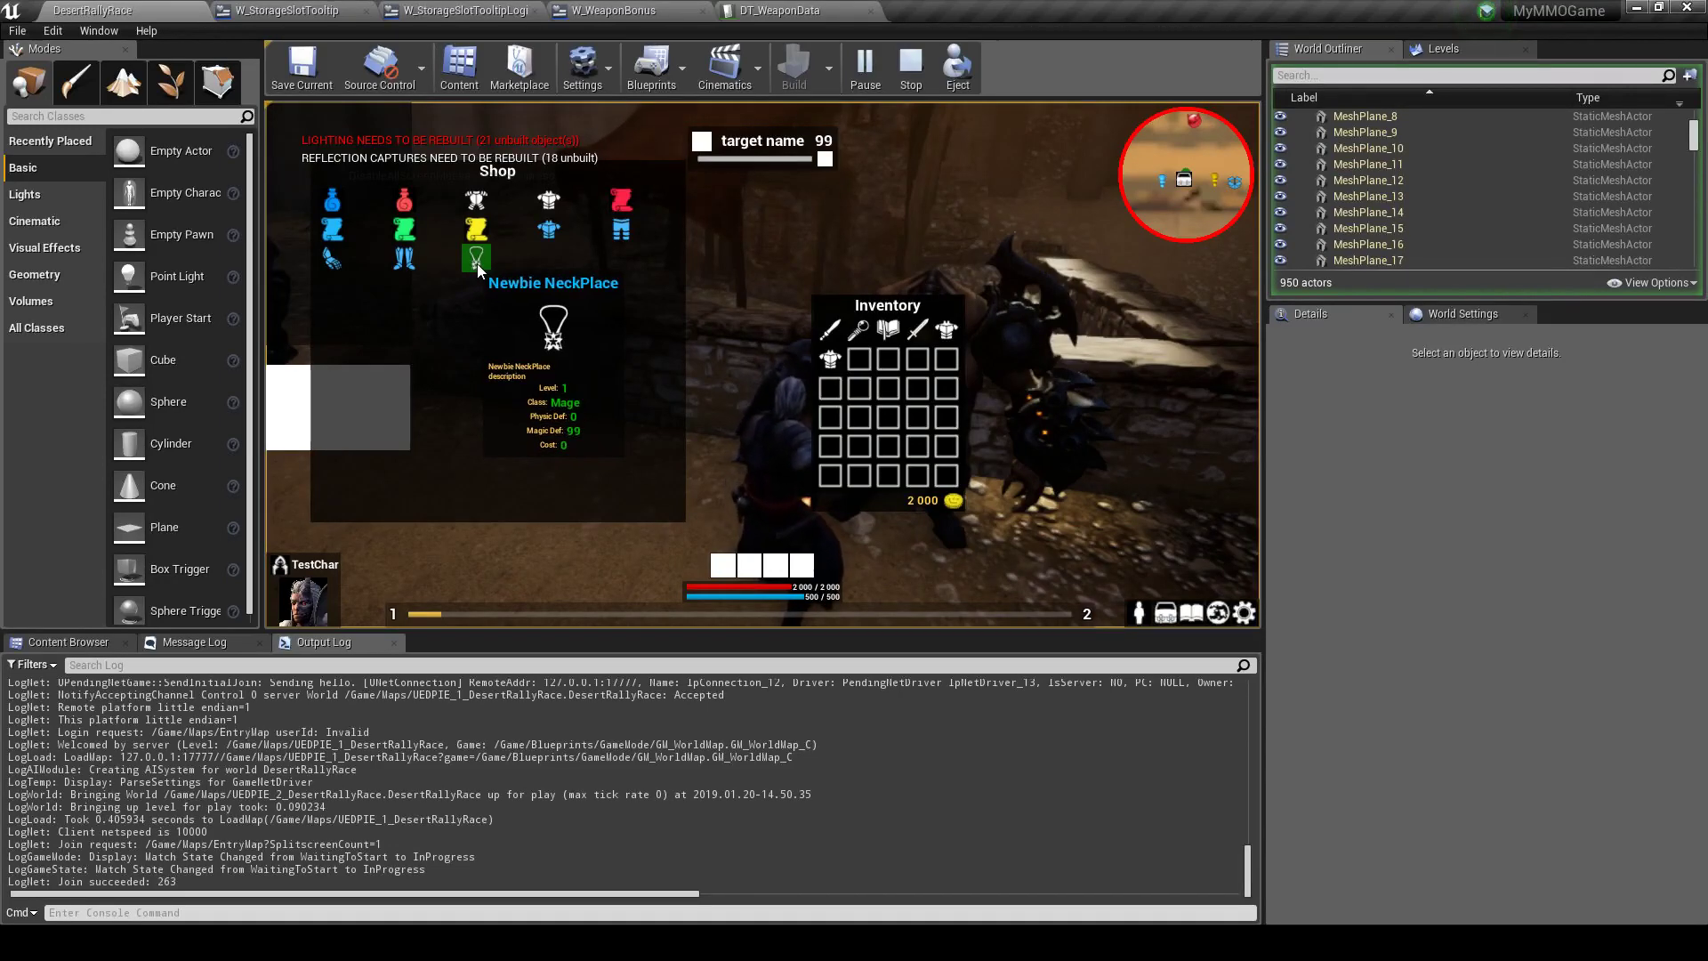
{"action": "key", "text": "Escape"}
Close DT_WeaponData and open DT_ArmorData from the AssetData folder
{"action": "left_click", "coordinate": [709, 22]}
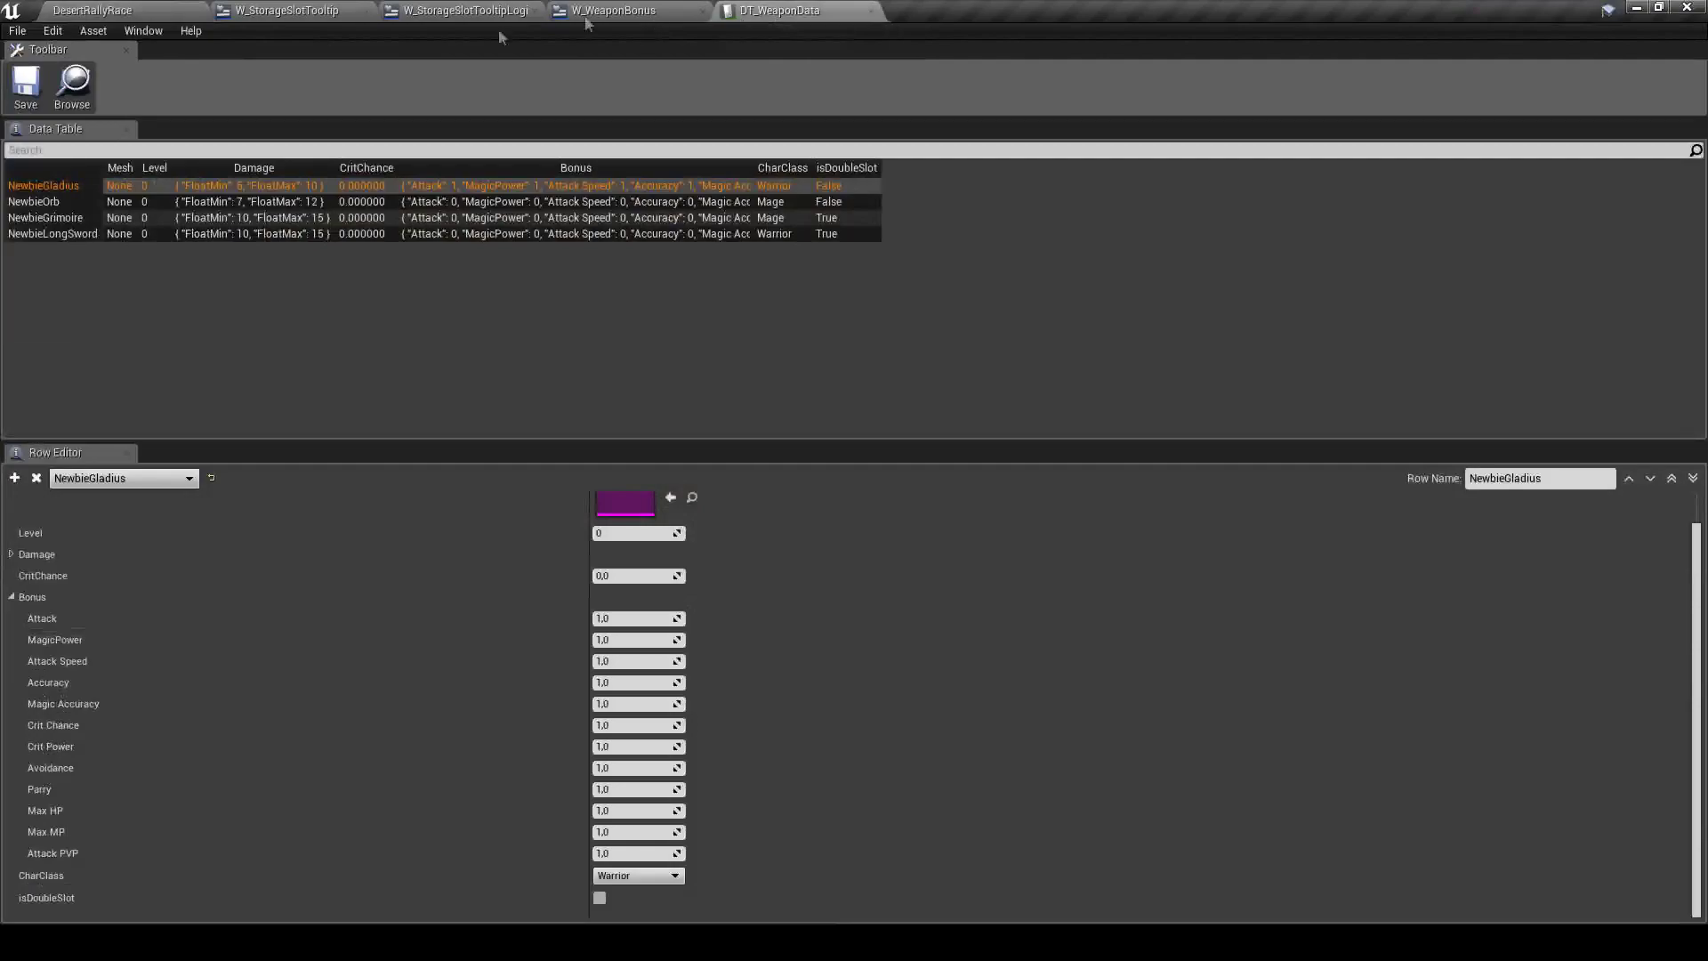
{"action": "left_click", "coordinate": [870, 10]}
{"action": "left_click", "coordinate": [92, 9]}
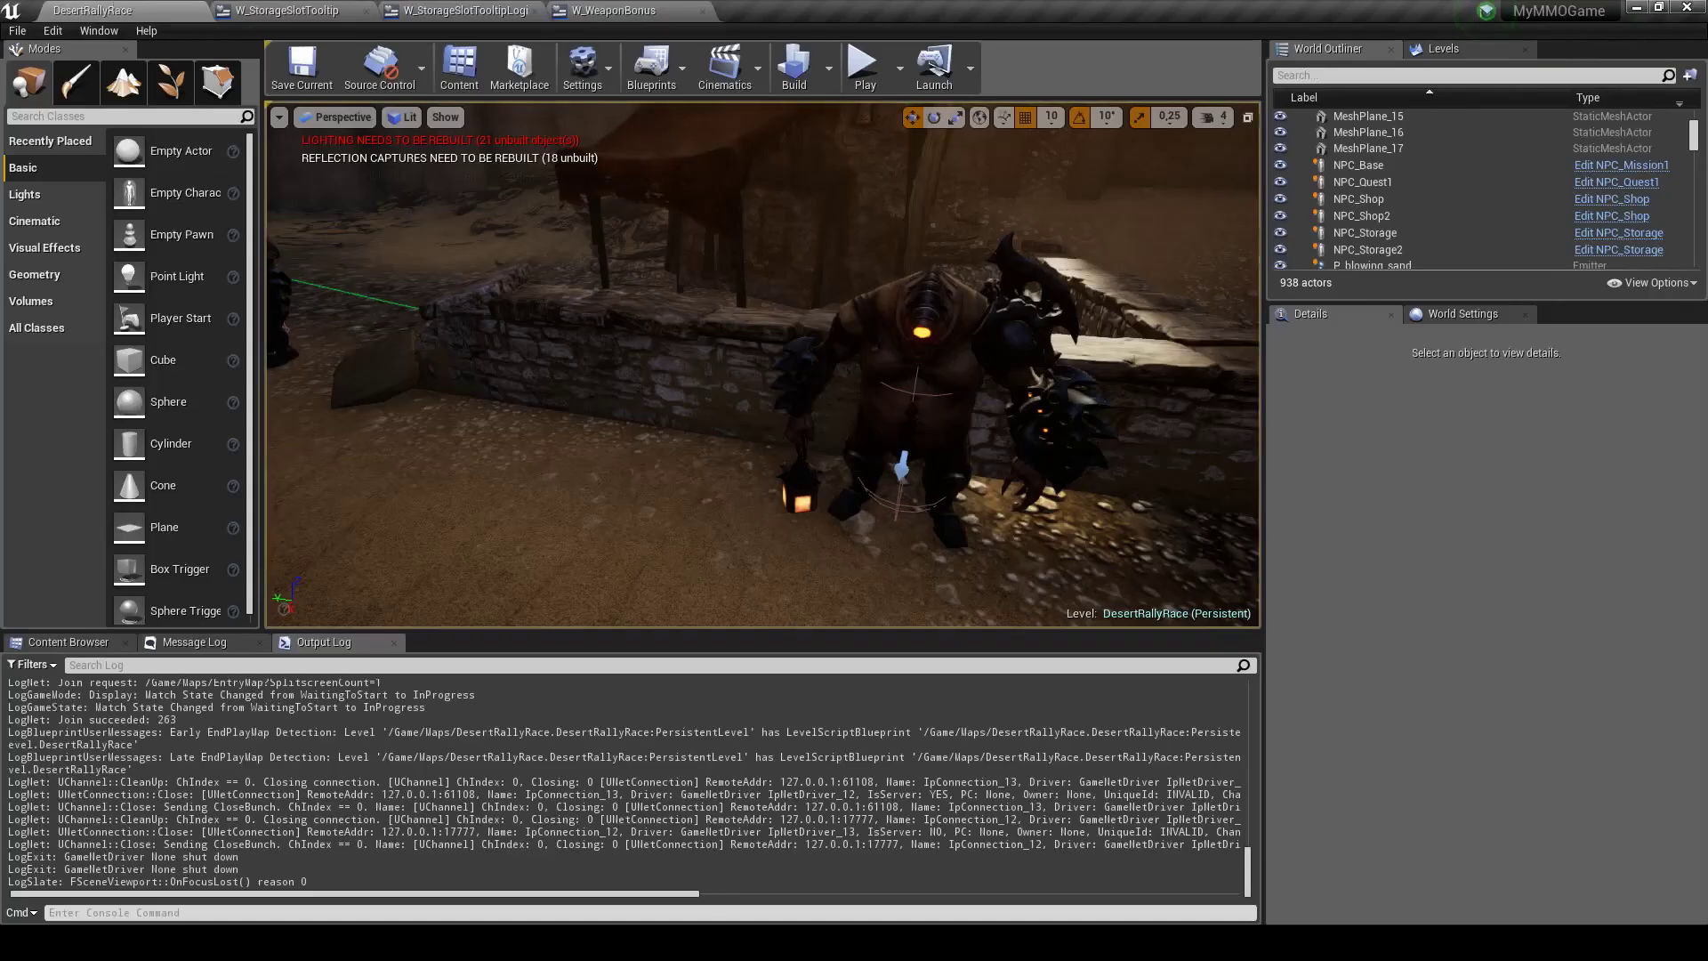
{"action": "left_click", "coordinate": [75, 642]}
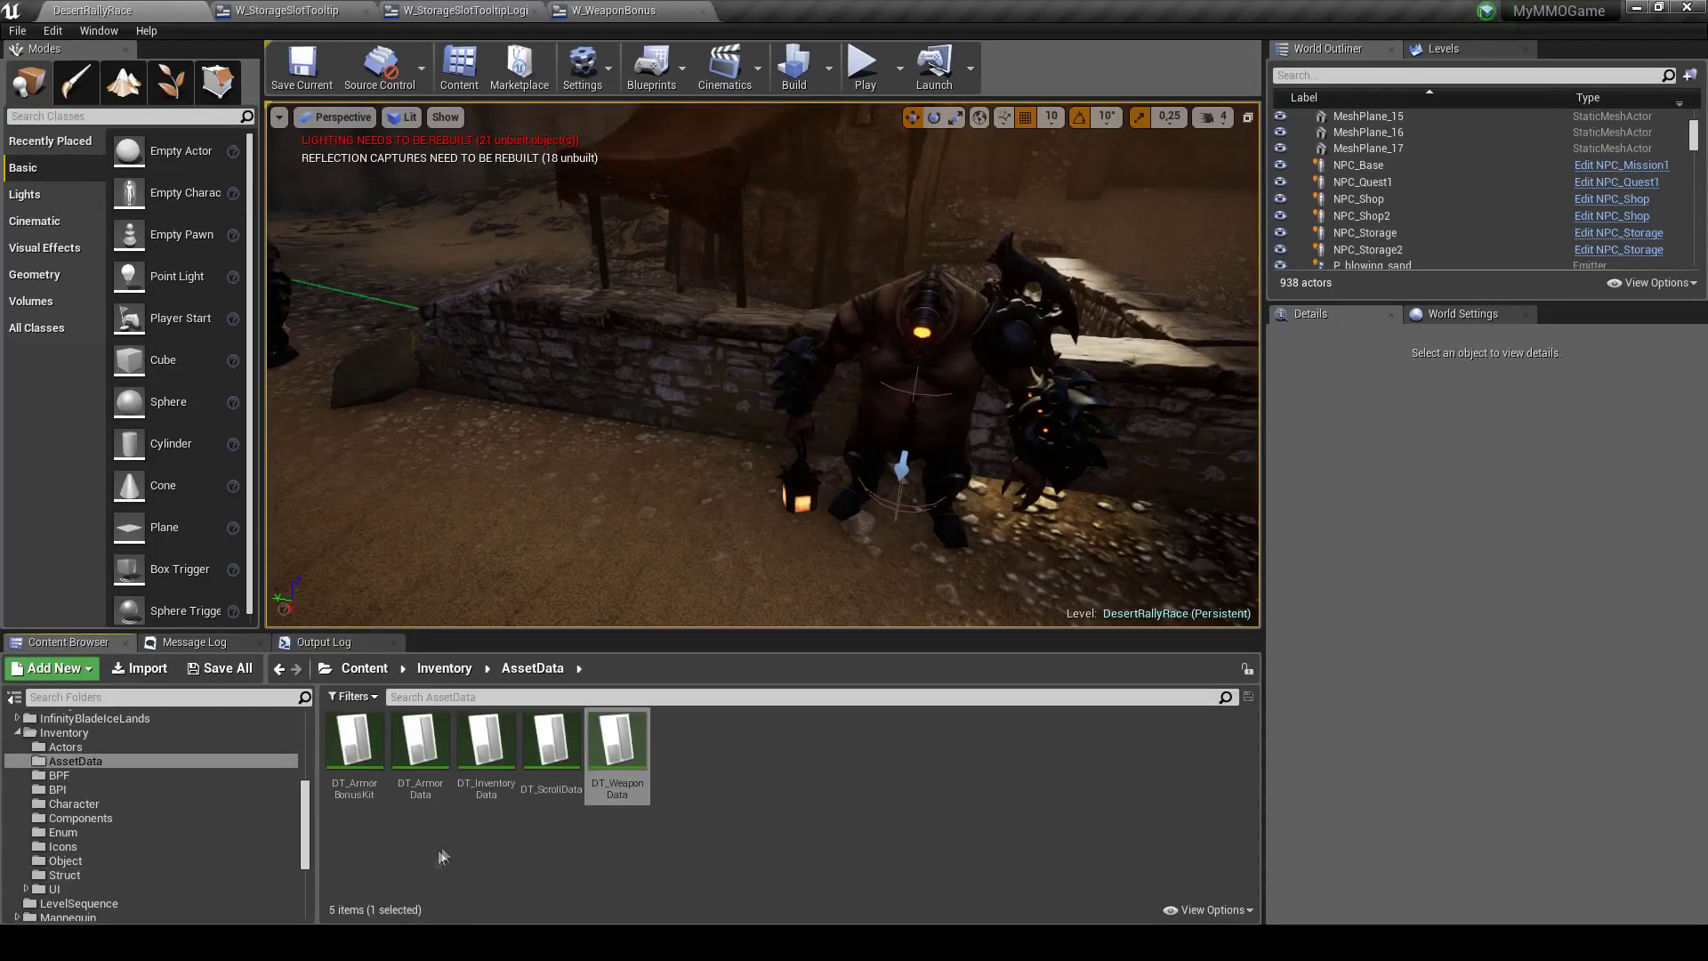
{"action": "double_click", "coordinate": [415, 760]}
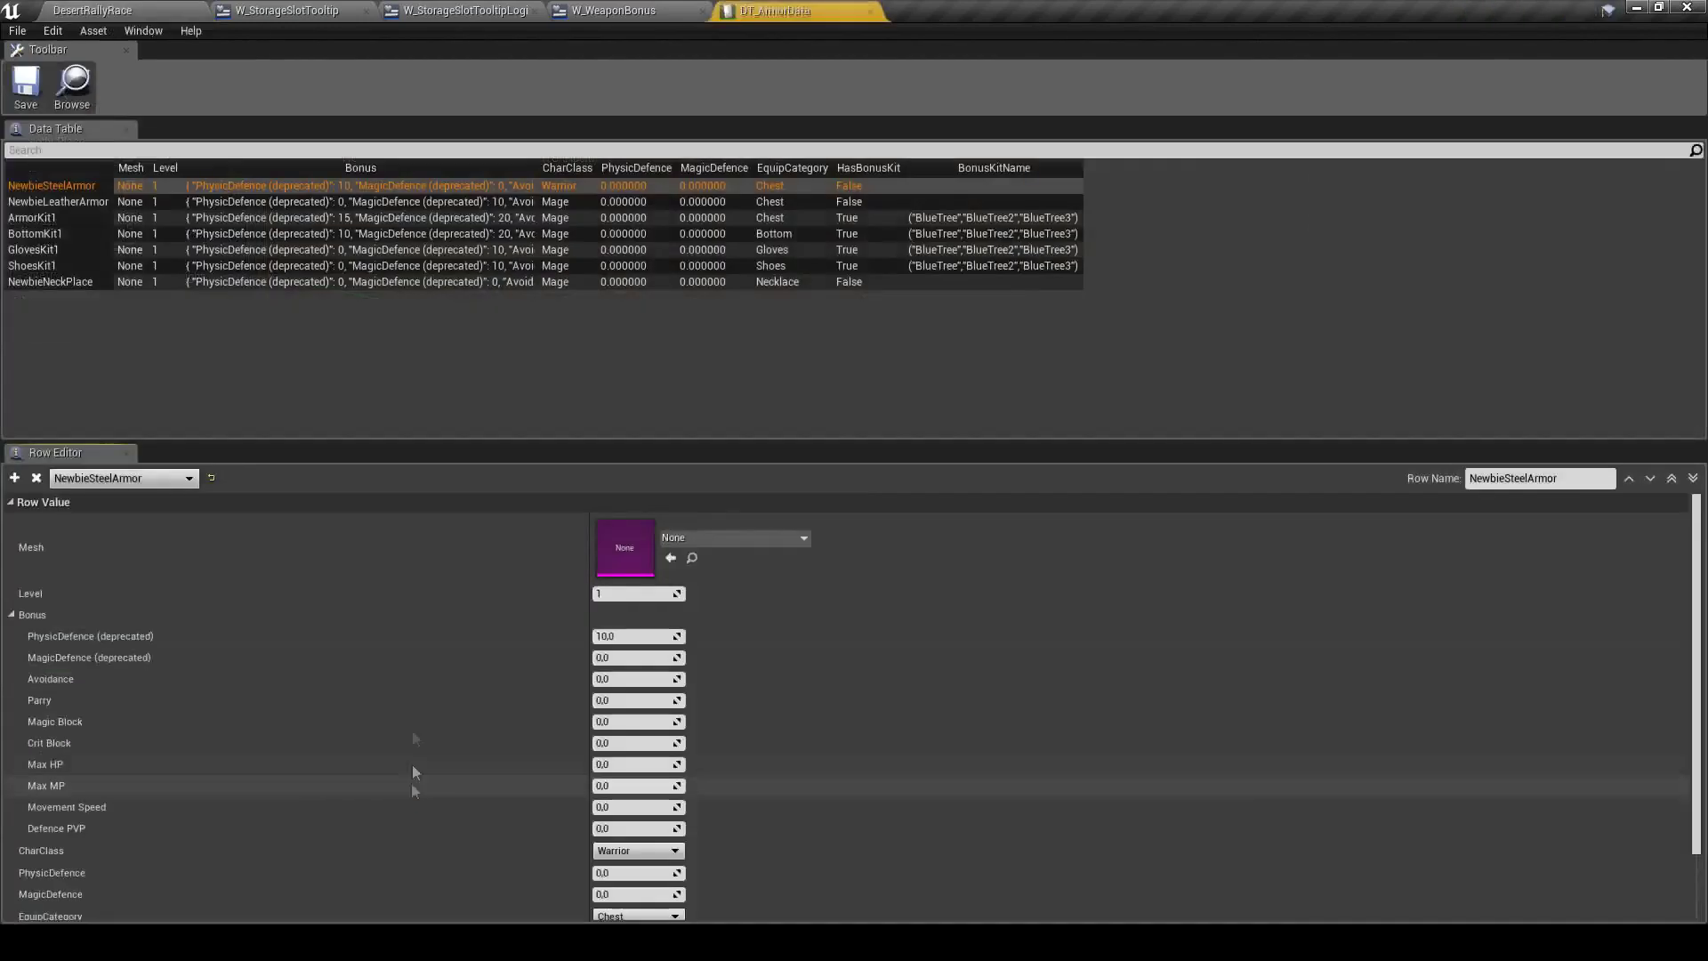
Set NewbieNeckPlace's bonuses from Avoidance through Defence PVP to 2 and save DT_ArmorData
{"action": "left_click", "coordinate": [67, 281]}
{"action": "left_click", "coordinate": [623, 679]}
{"action": "type", "text": "1"}
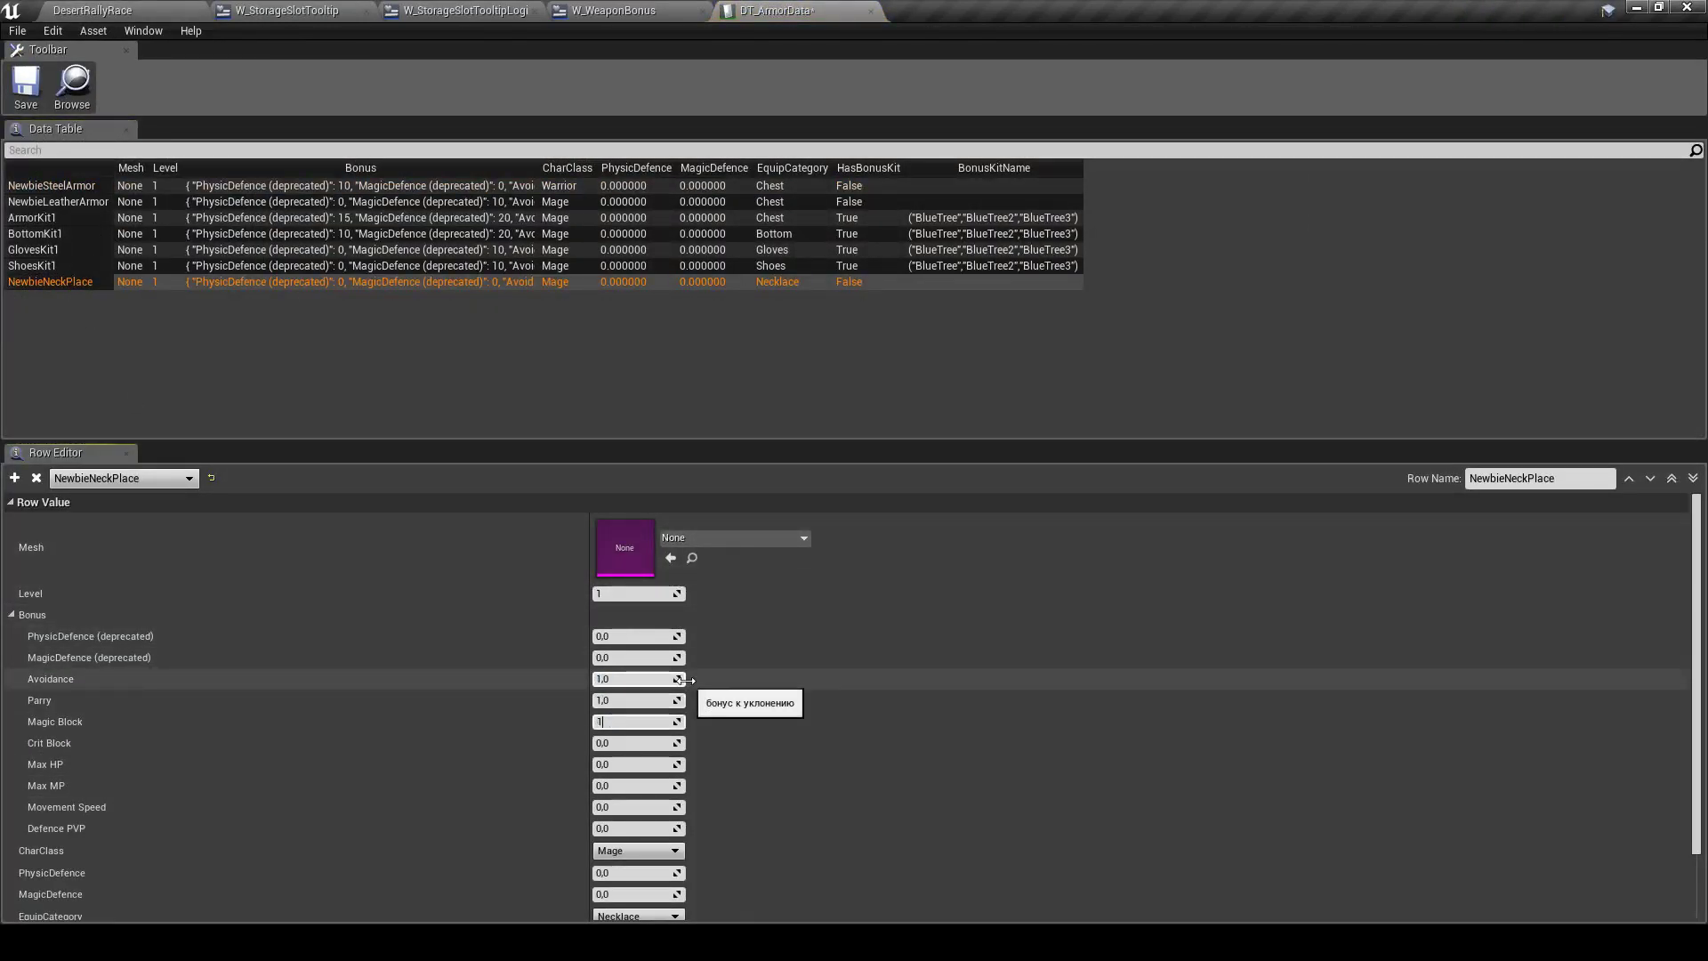
{"action": "left_click", "coordinate": [658, 681]}
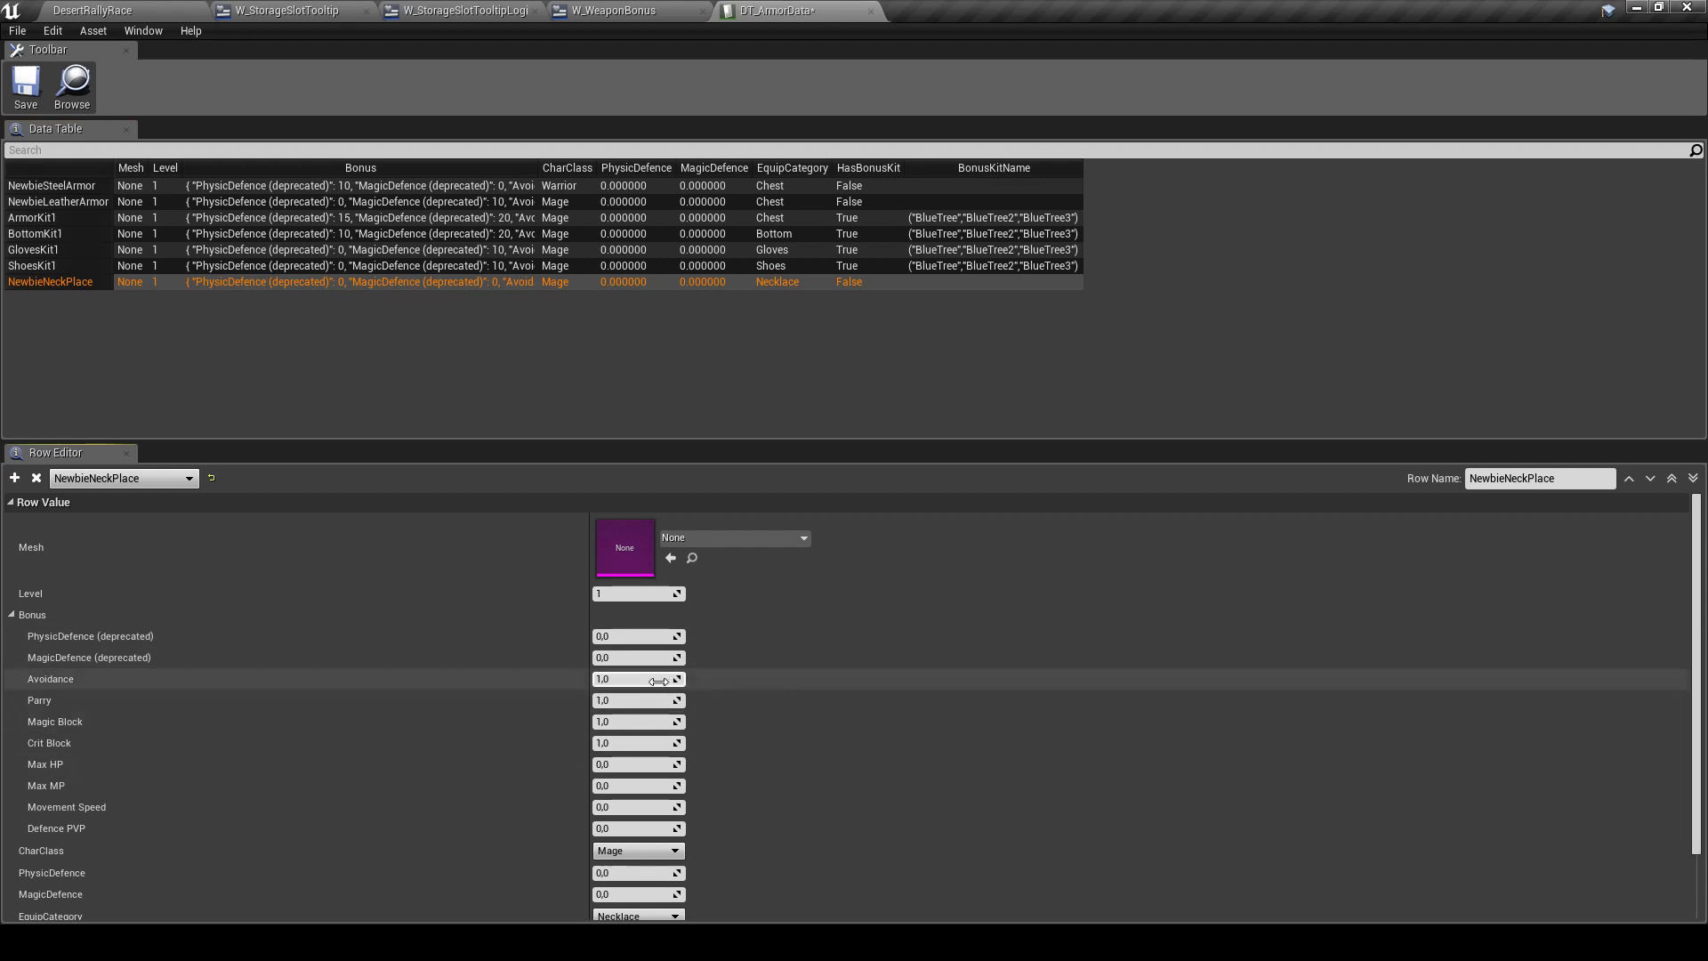
{"action": "type", "text": "2\t2\t2\t2"}
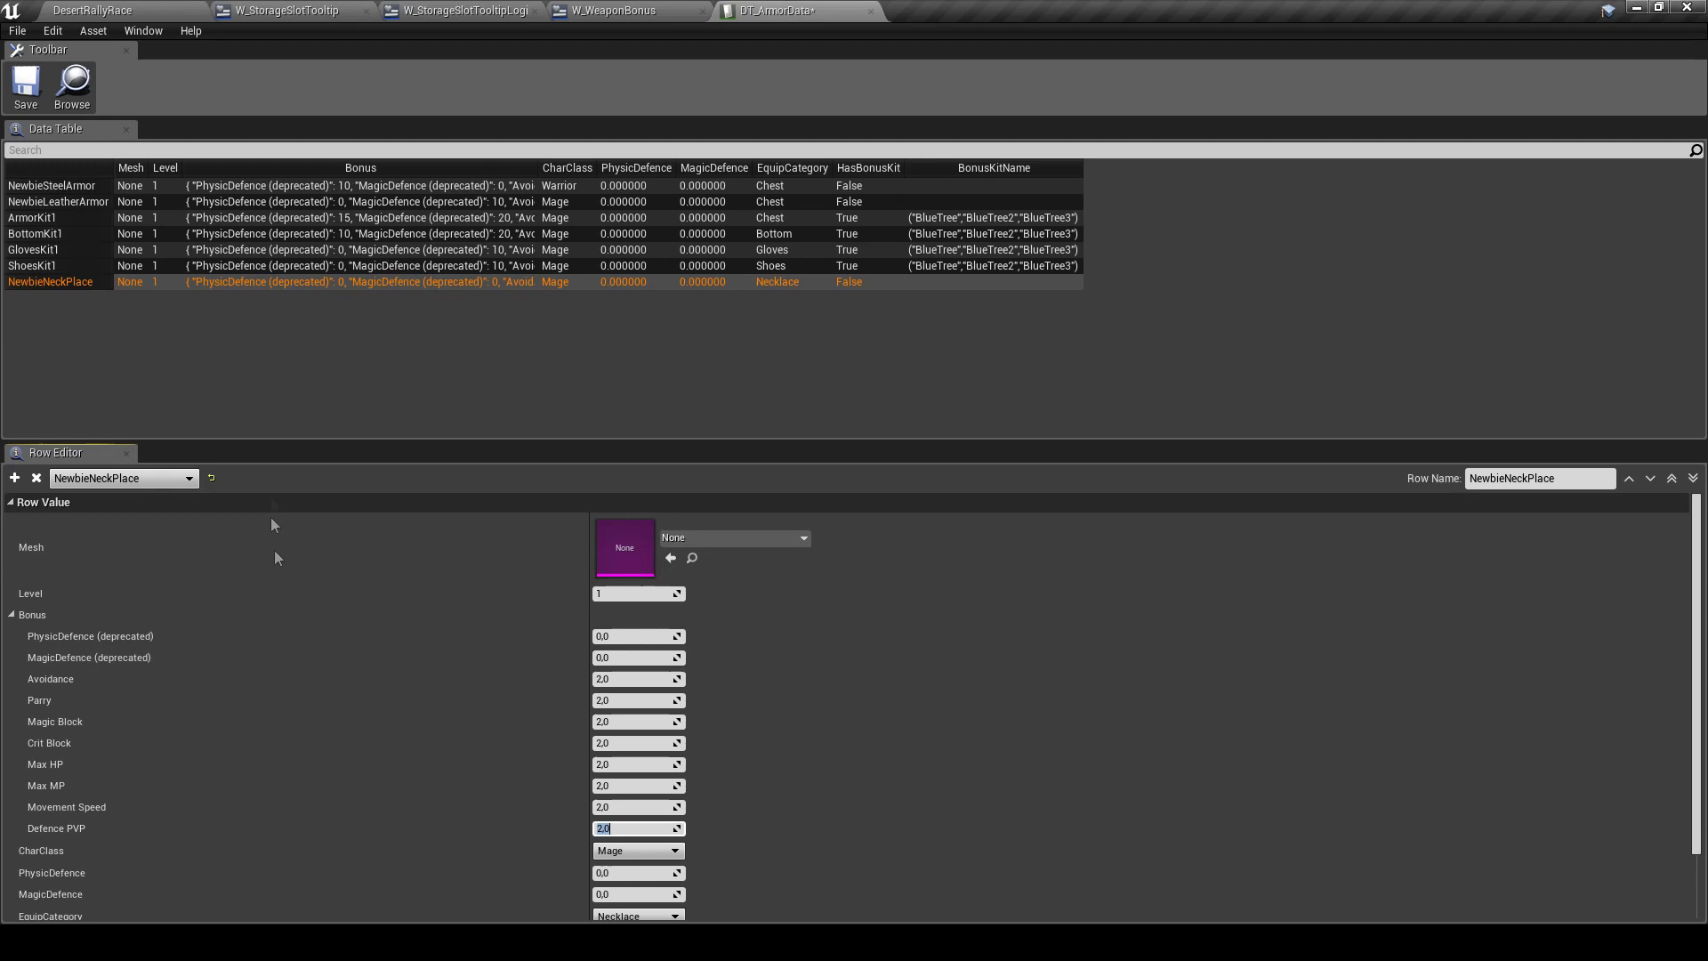
{"action": "scroll", "coordinate": [427, 877], "scroll_direction": "down", "scroll_amount": 2}
{"action": "left_click", "coordinate": [40, 83]}
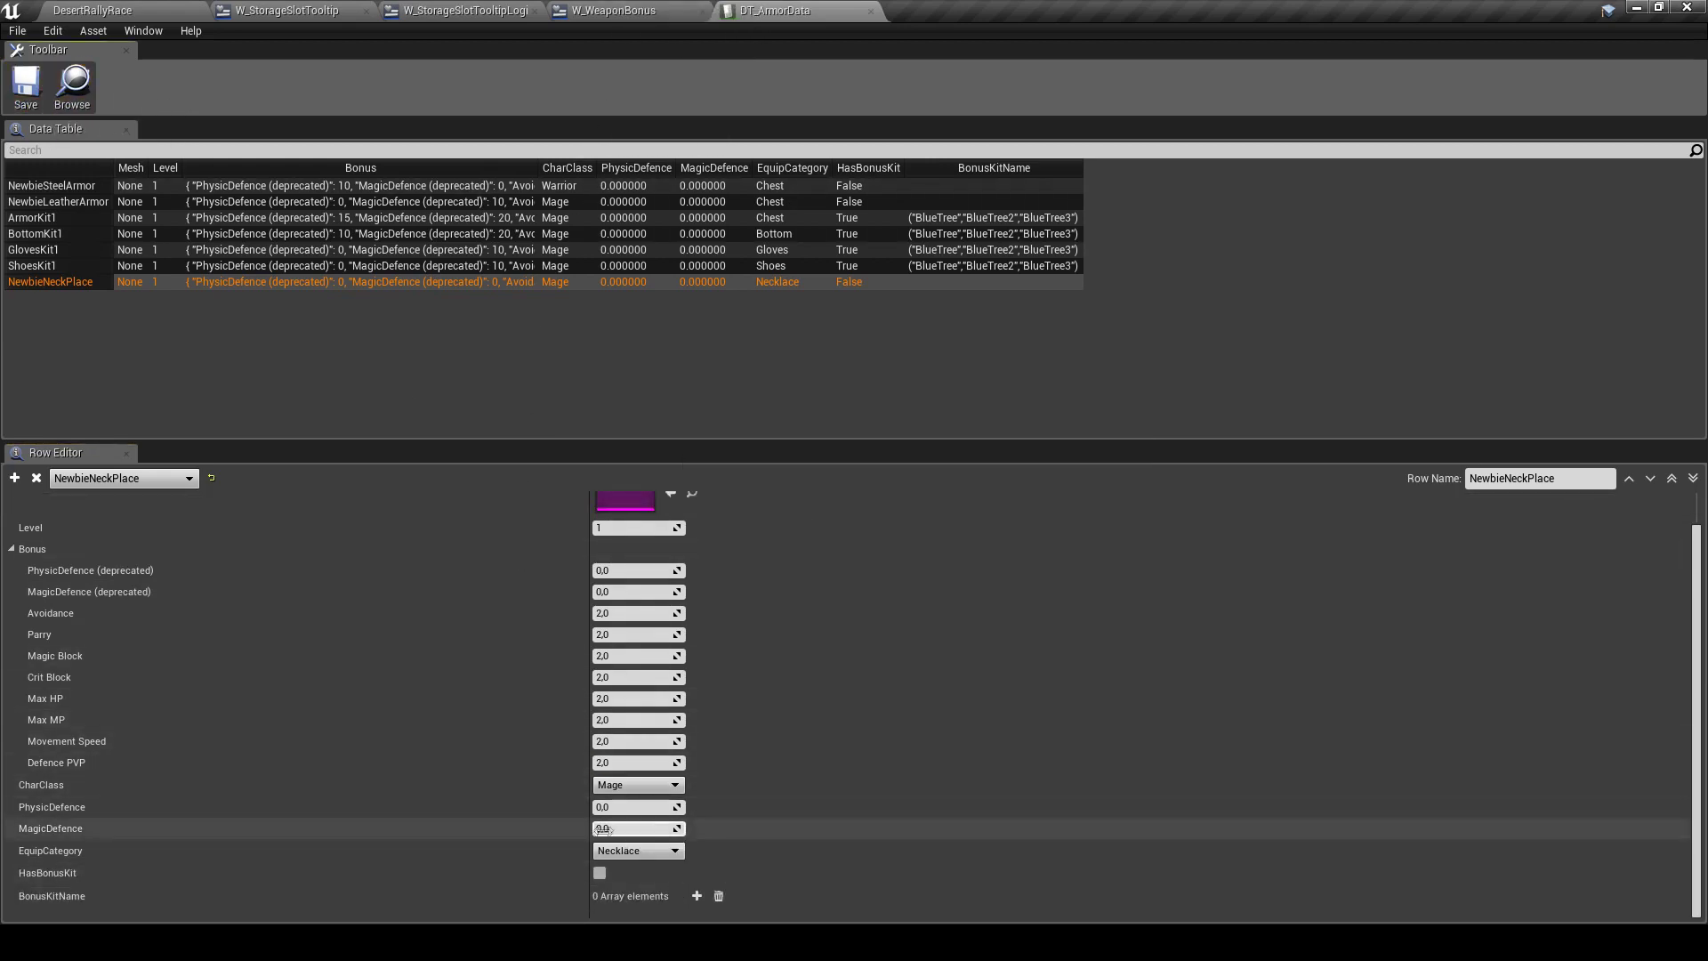
{"action": "left_click", "coordinate": [623, 8]}
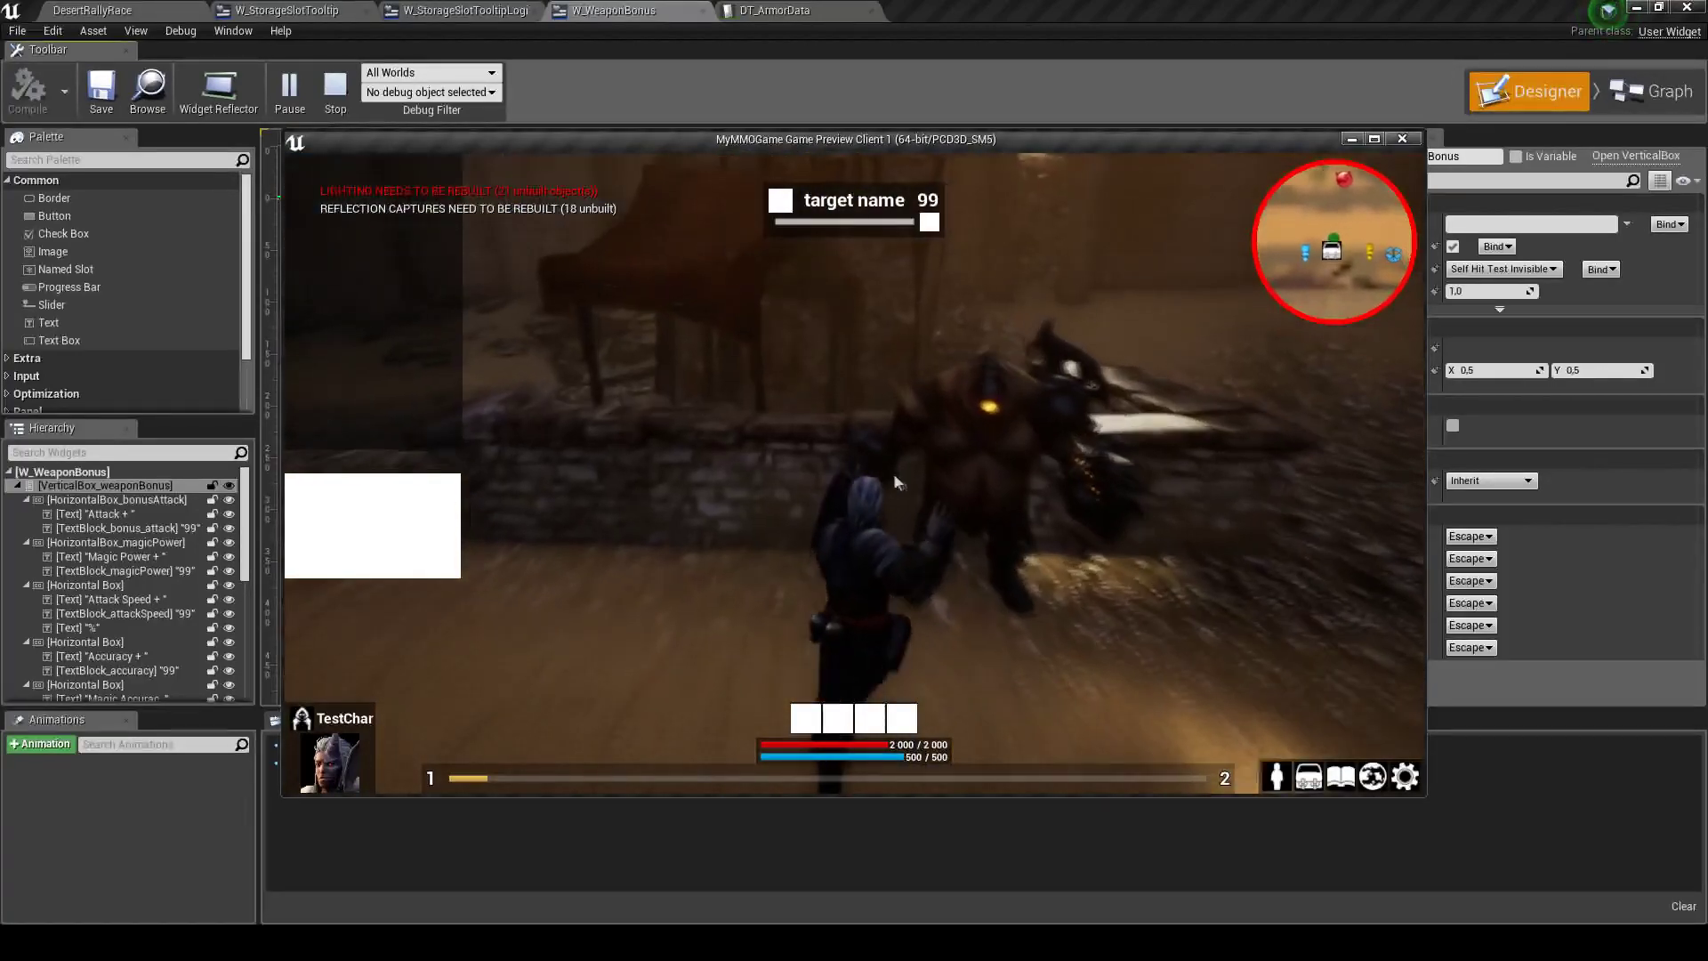
{"action": "key", "text": "i"}
{"action": "mouse_move", "coordinate": [538, 347]}
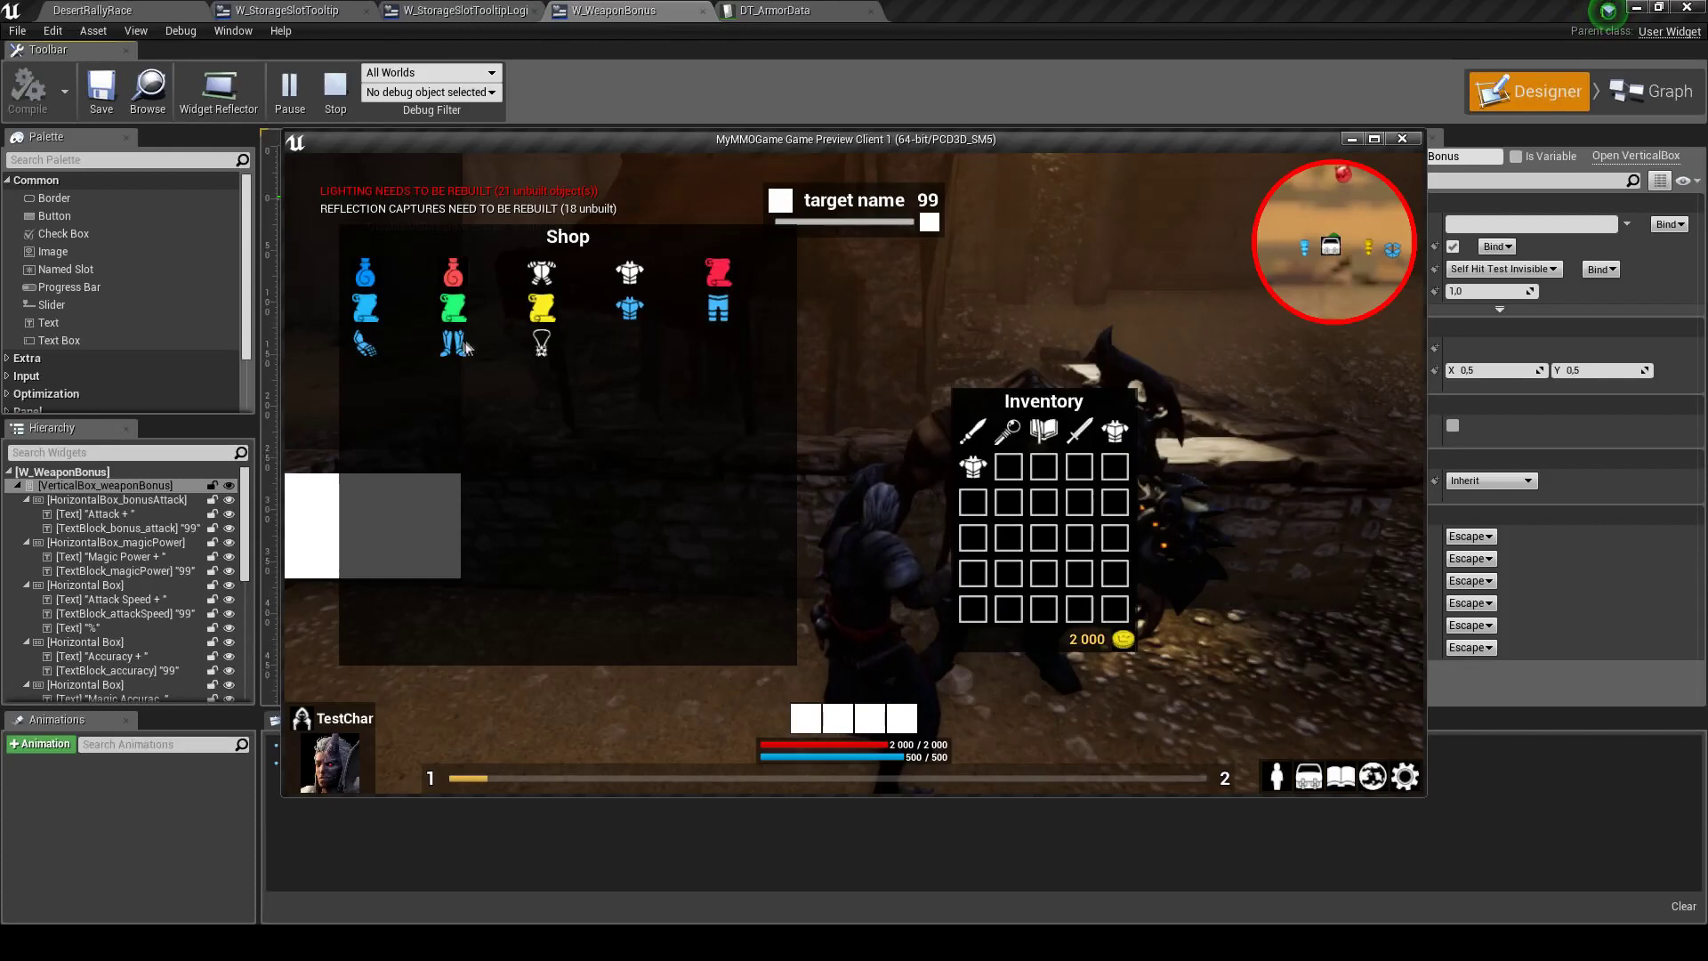
{"action": "mouse_move", "coordinate": [461, 347]}
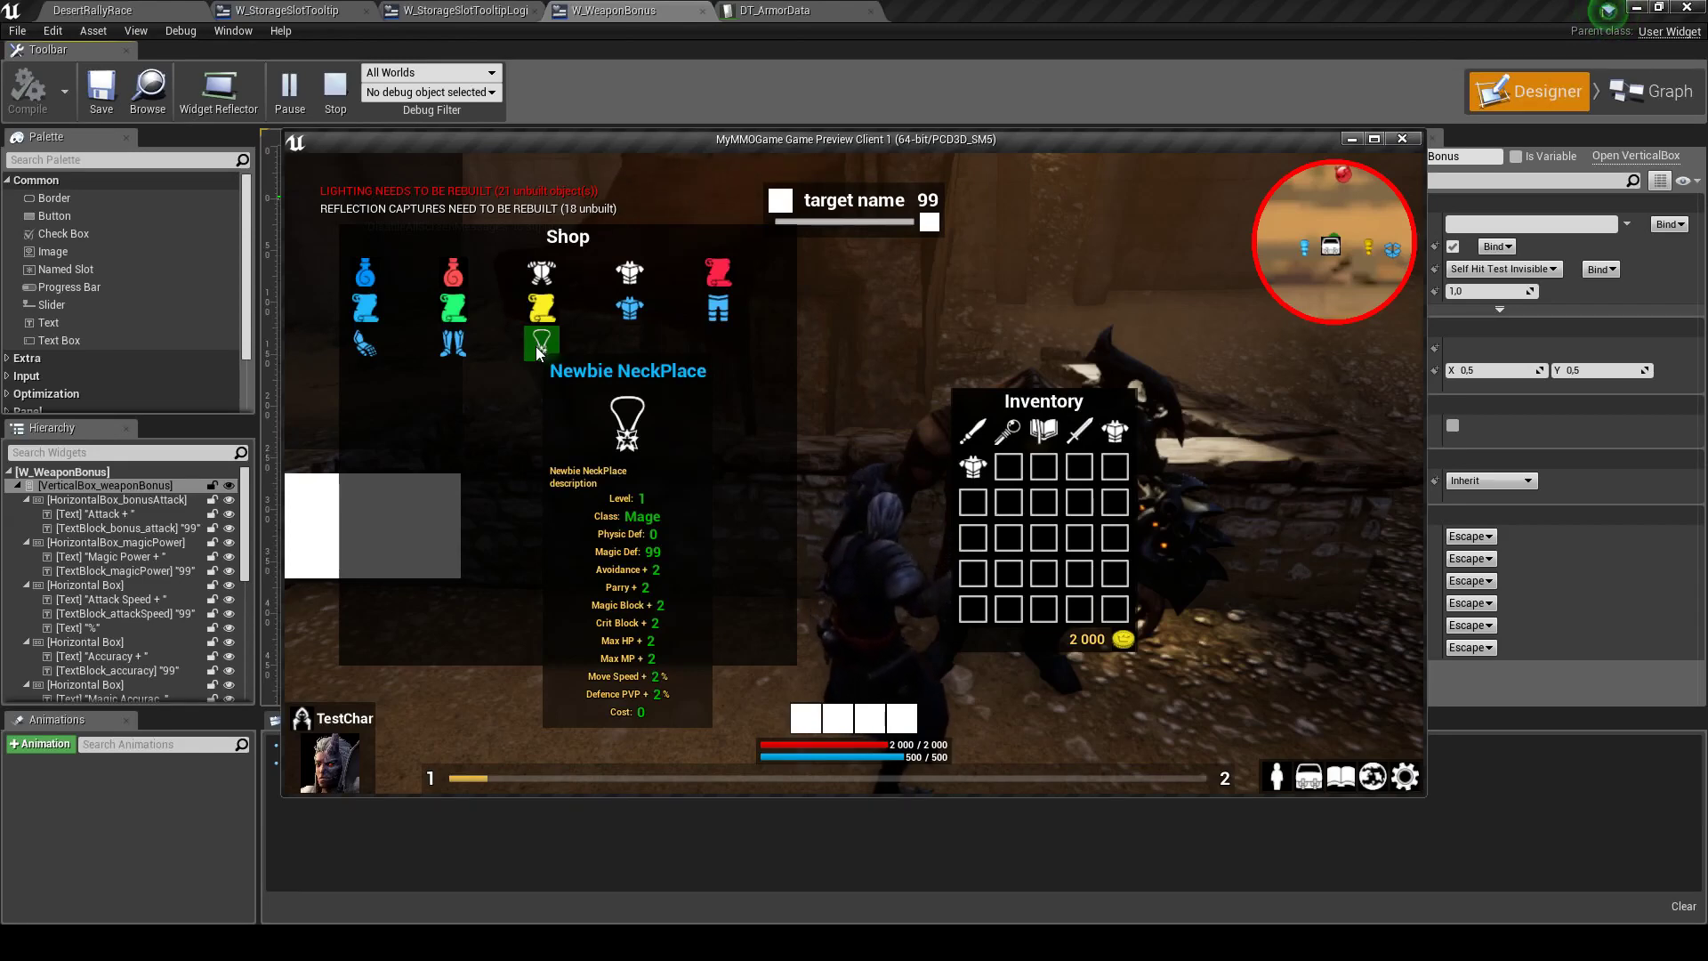
{"action": "key", "text": "Escape"}
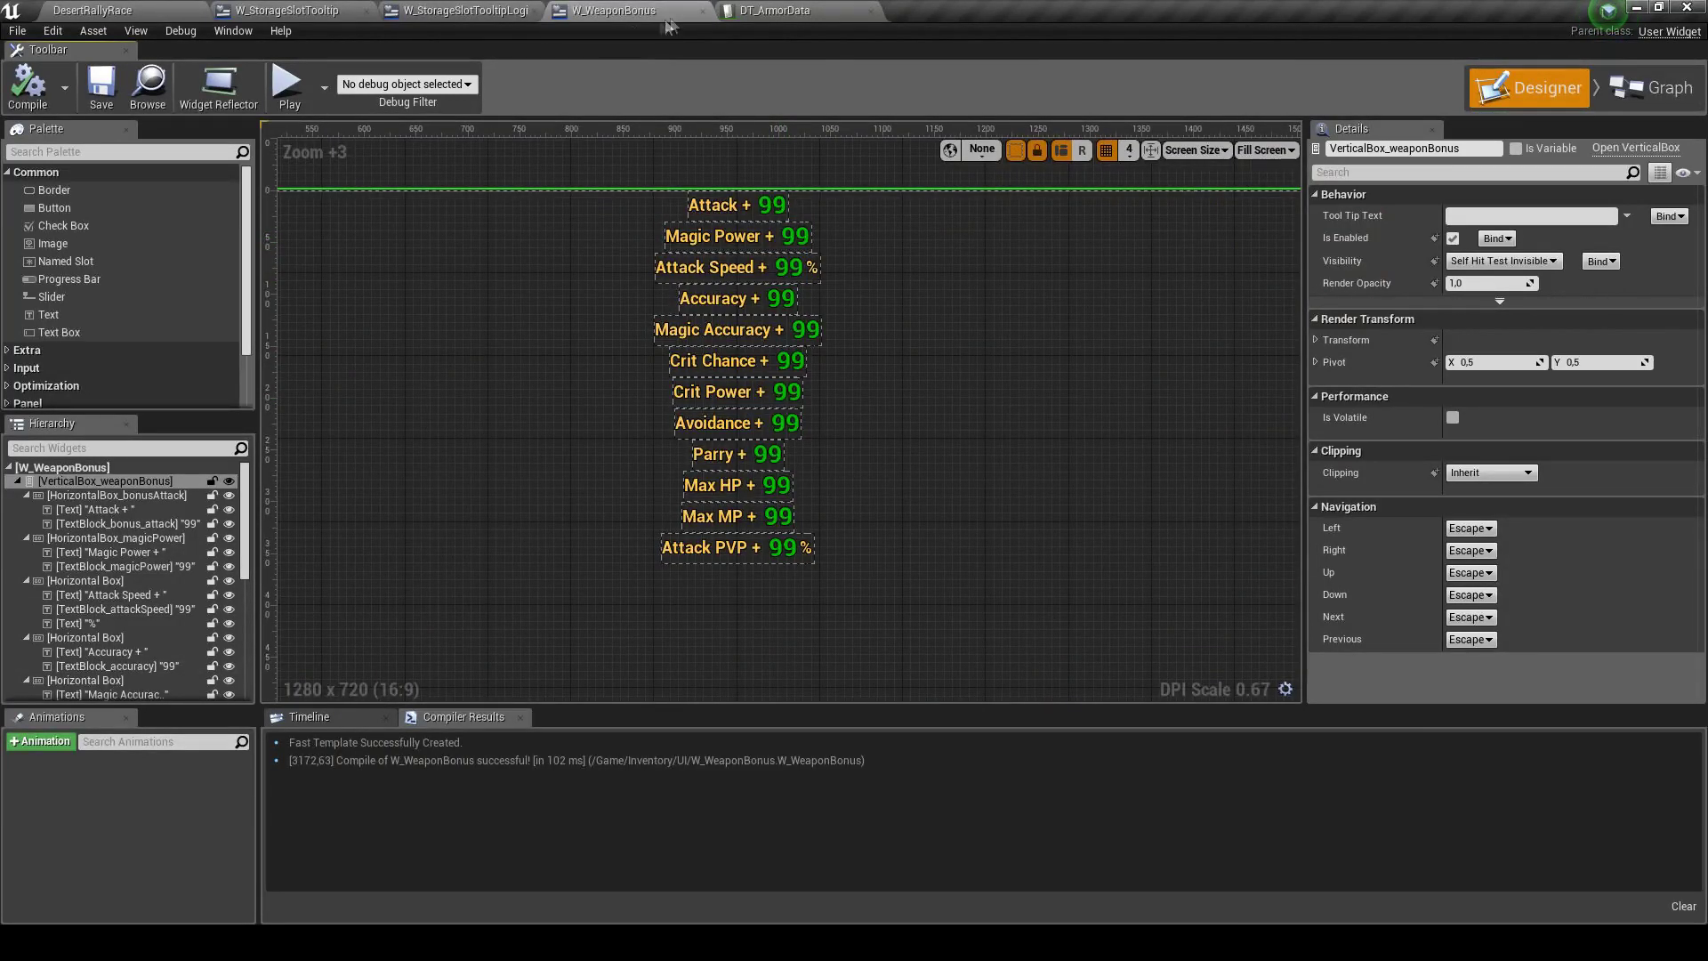
Close W_WeaponBonus and DT_ArmorData, open W_StorageSlotTooltip, and collapse its Class and Attack rows
{"action": "left_click", "coordinate": [703, 11]}
{"action": "left_click", "coordinate": [702, 11]}
{"action": "left_click", "coordinate": [287, 11]}
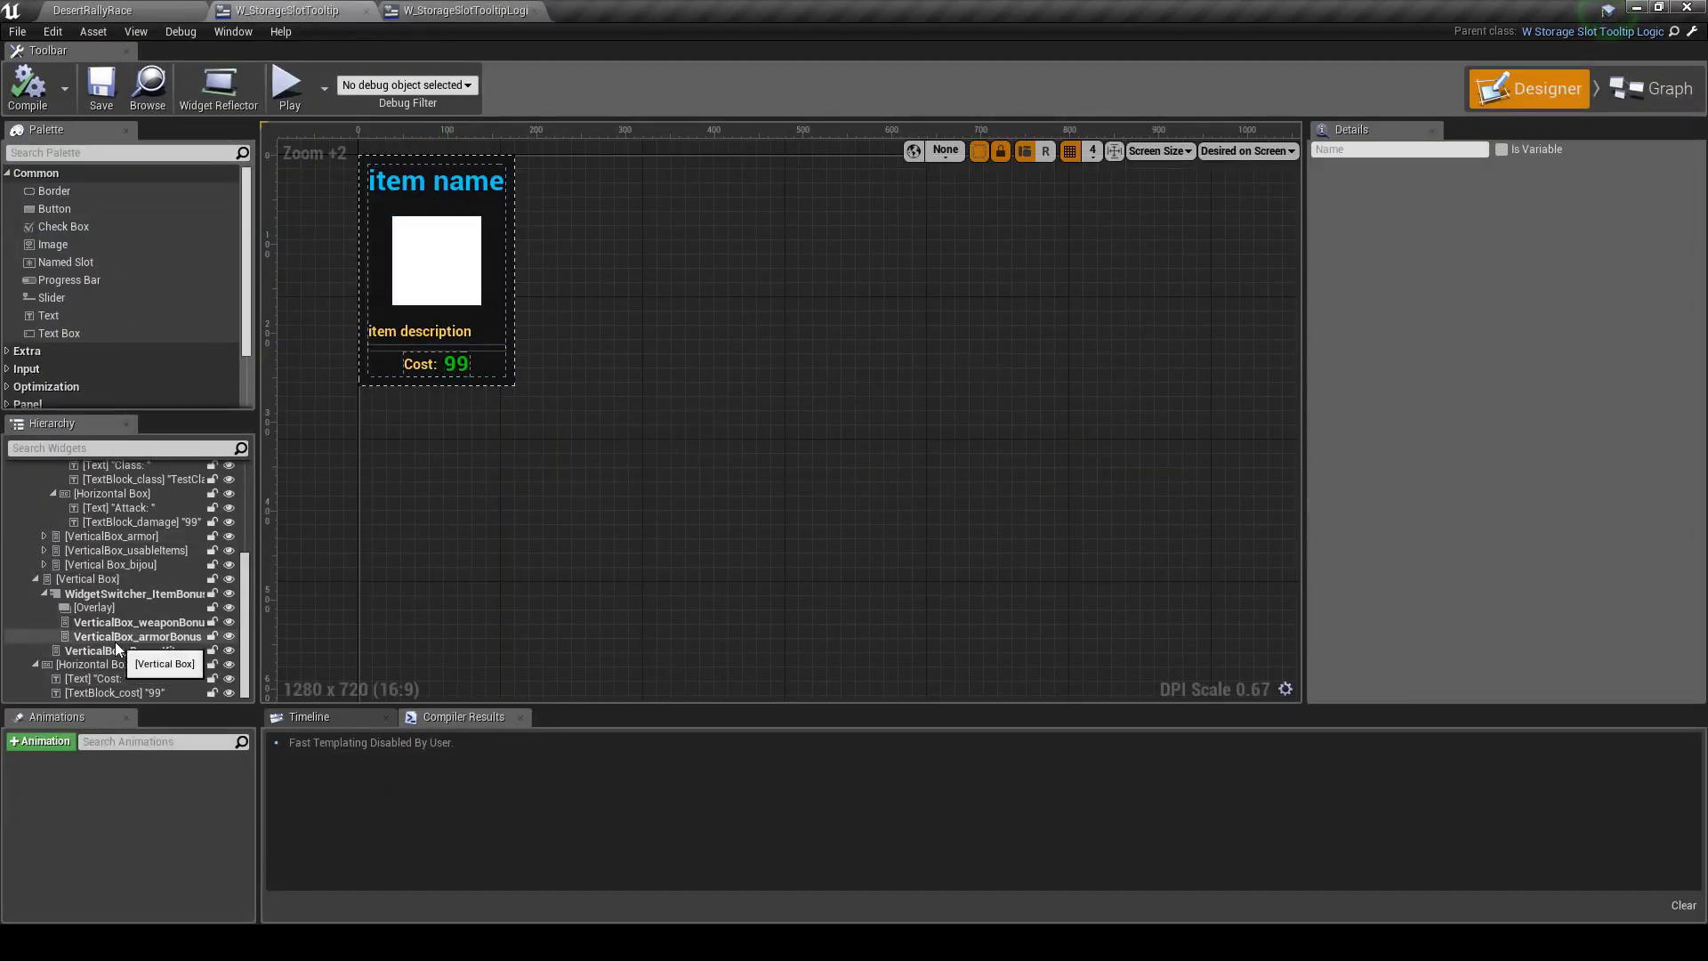
{"action": "scroll", "coordinate": [151, 600], "scroll_direction": "up", "scroll_amount": 5}
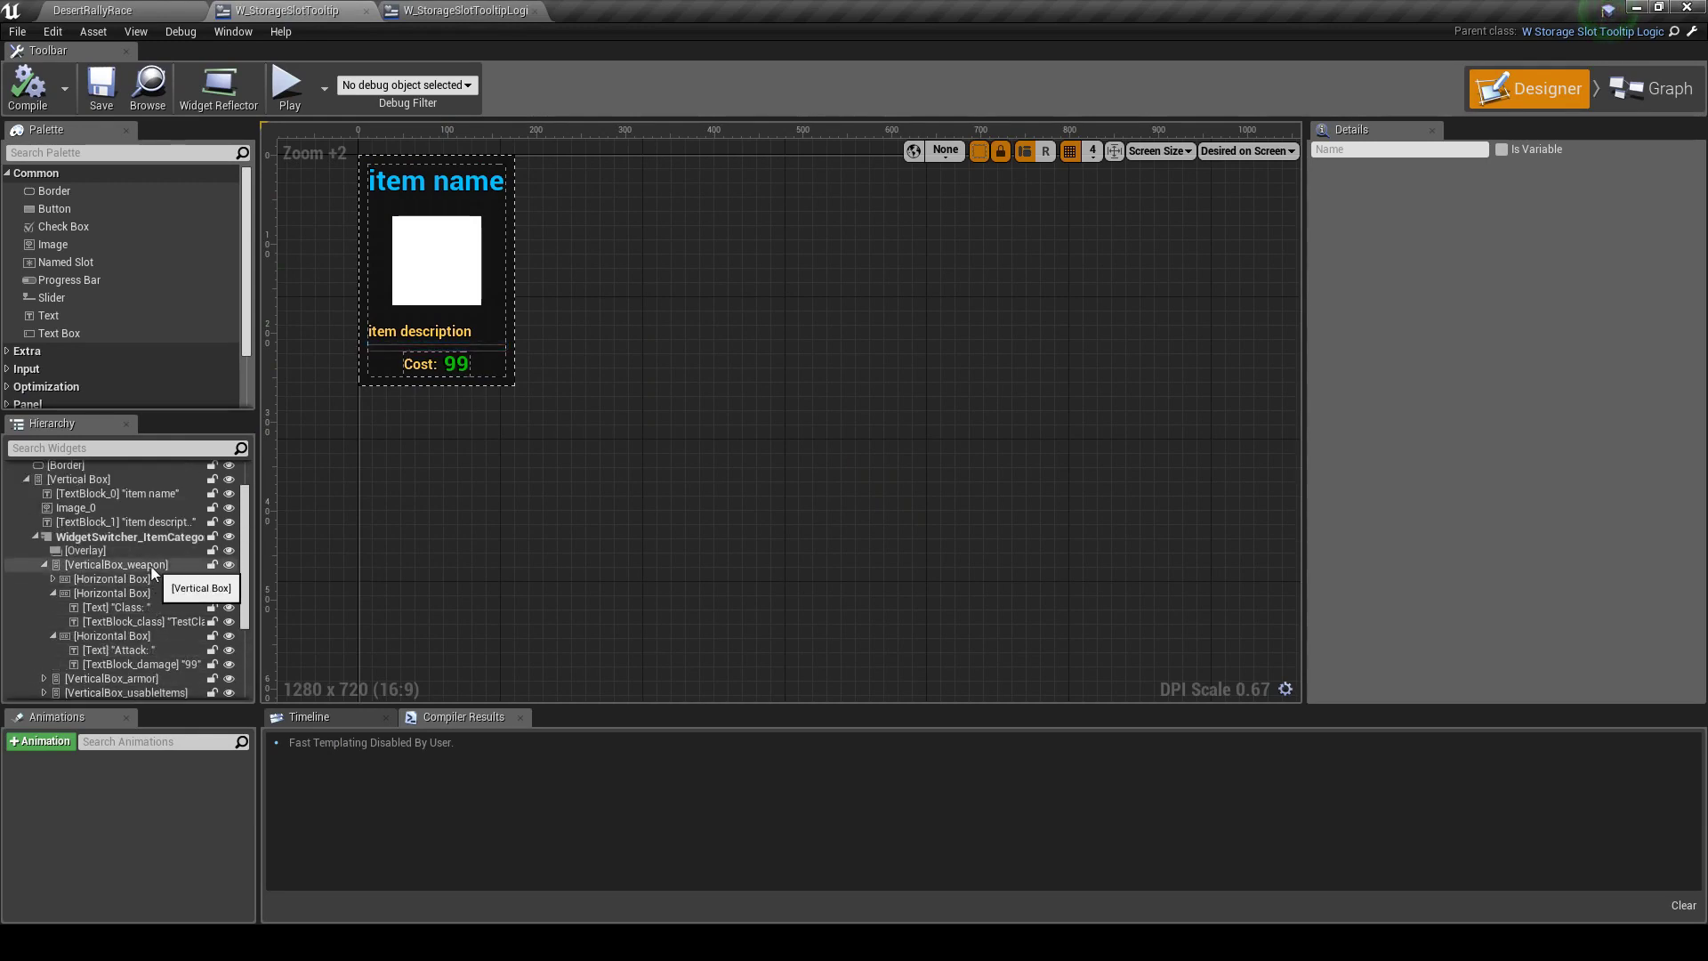
{"action": "left_click", "coordinate": [98, 564]}
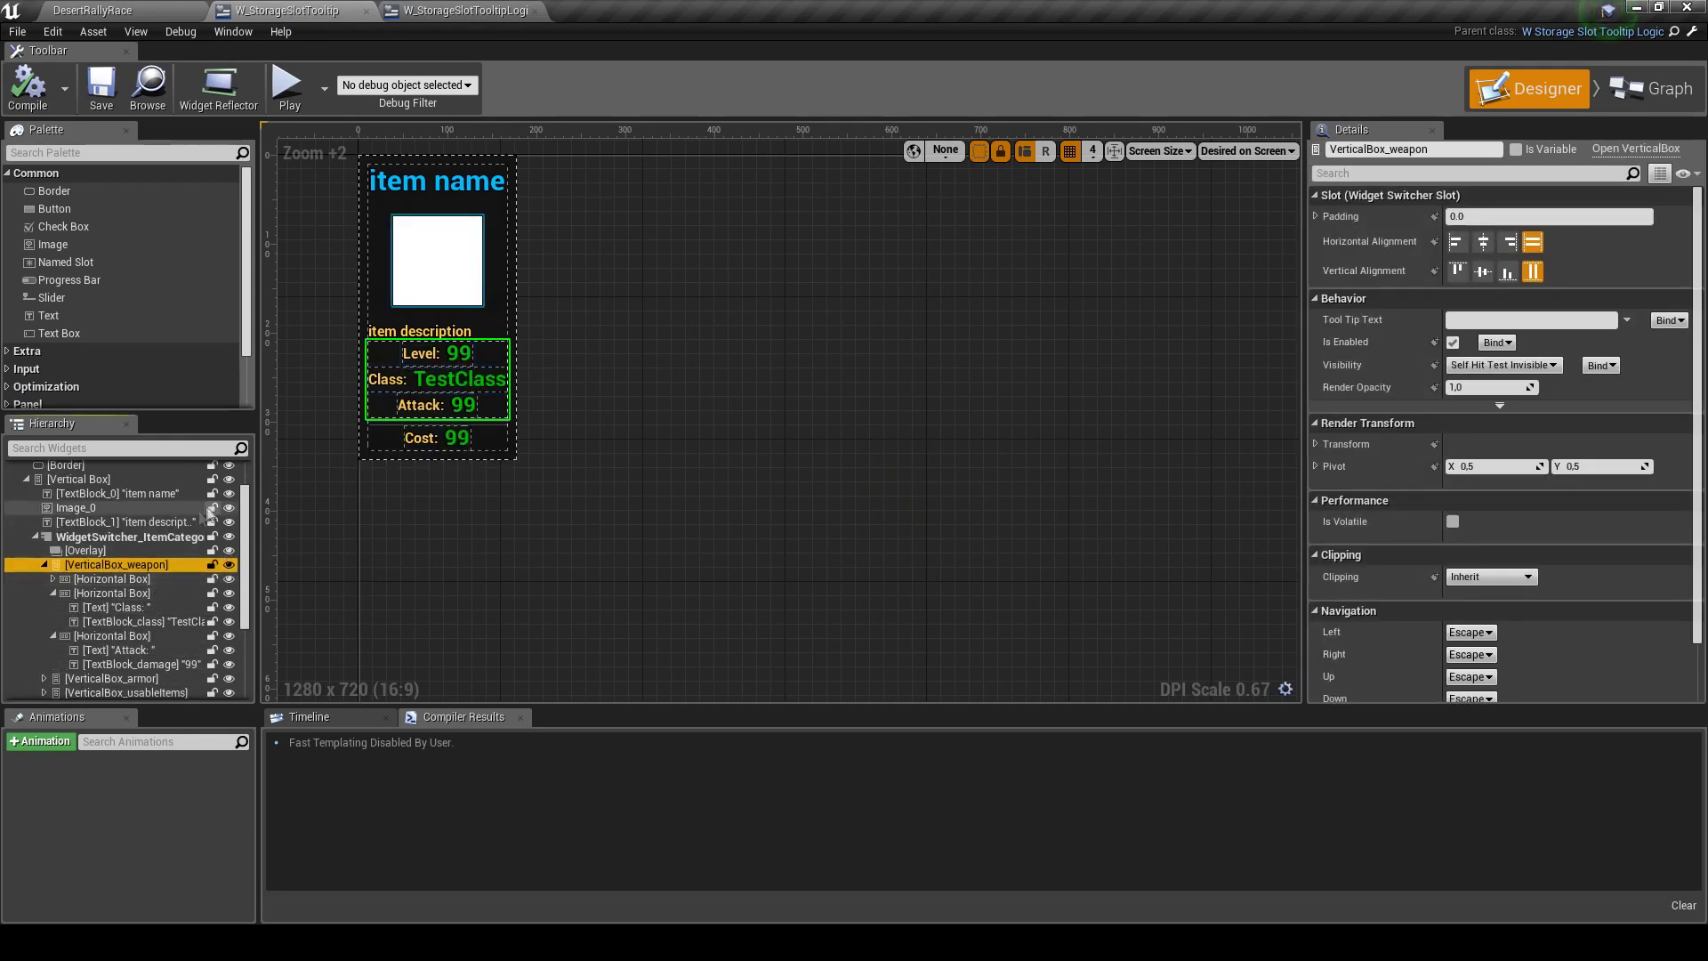
{"action": "left_click", "coordinate": [53, 593]}
{"action": "left_click", "coordinate": [51, 606]}
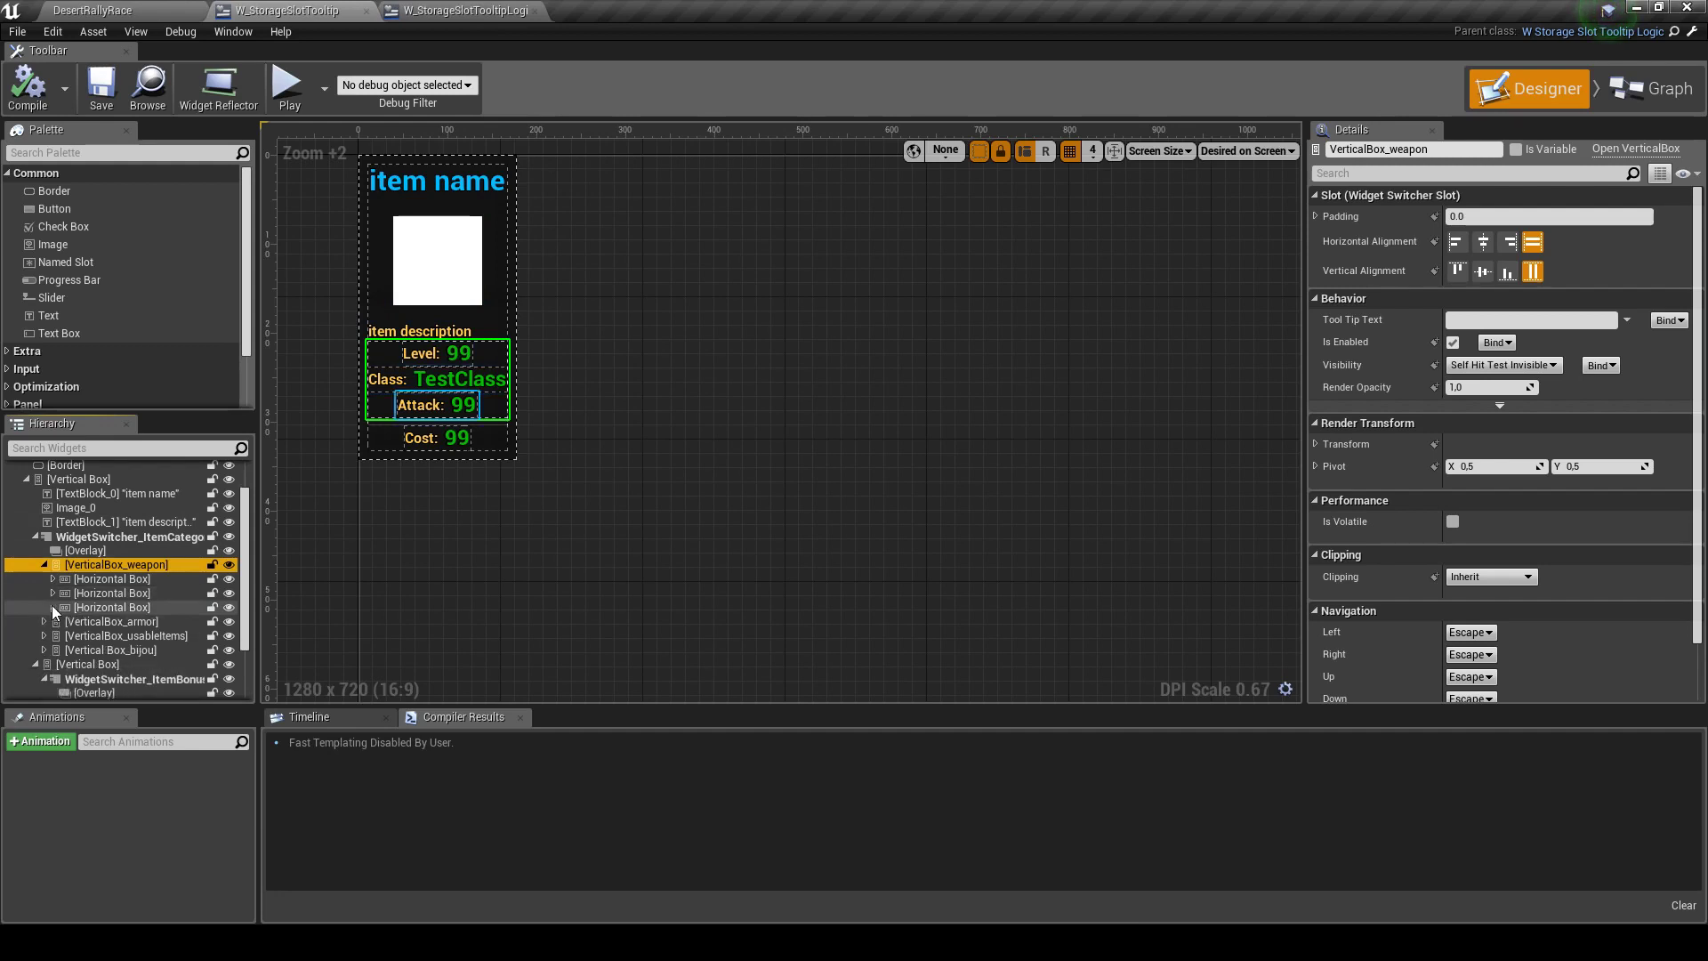
Inspect the armor section's Magic Def and Physic Def rows, then switch to Graph
{"action": "left_click", "coordinate": [151, 622]}
{"action": "scroll", "coordinate": [152, 622], "scroll_direction": "down", "scroll_amount": 1}
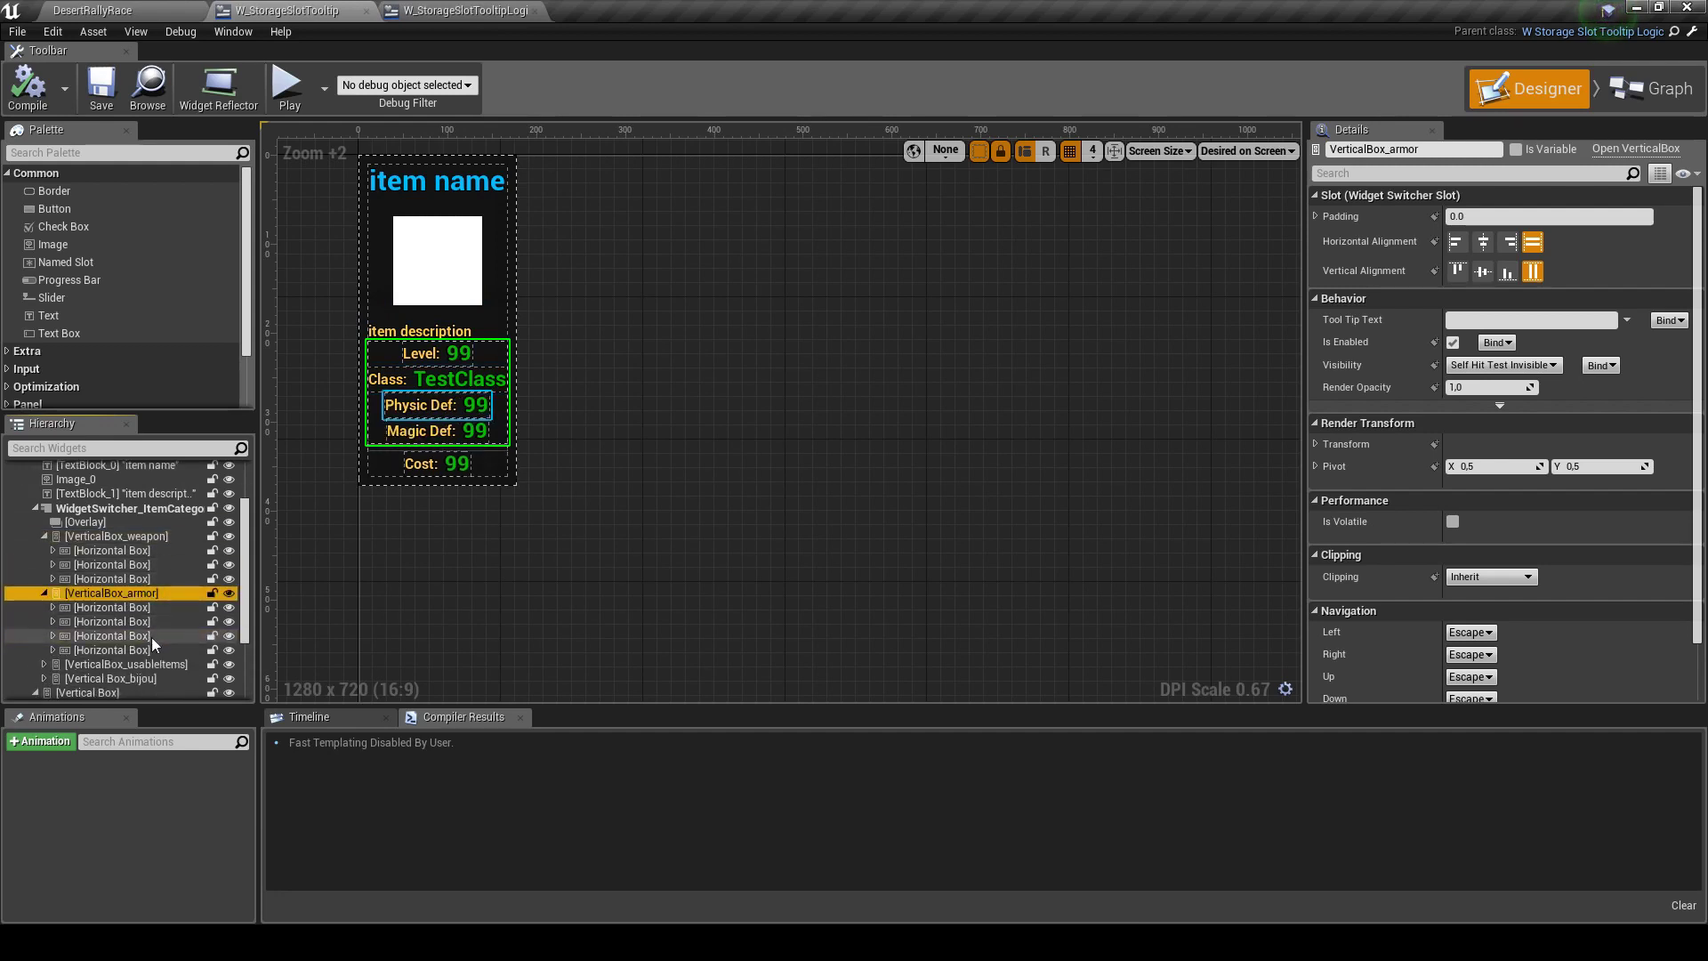
{"action": "left_click", "coordinate": [151, 649]}
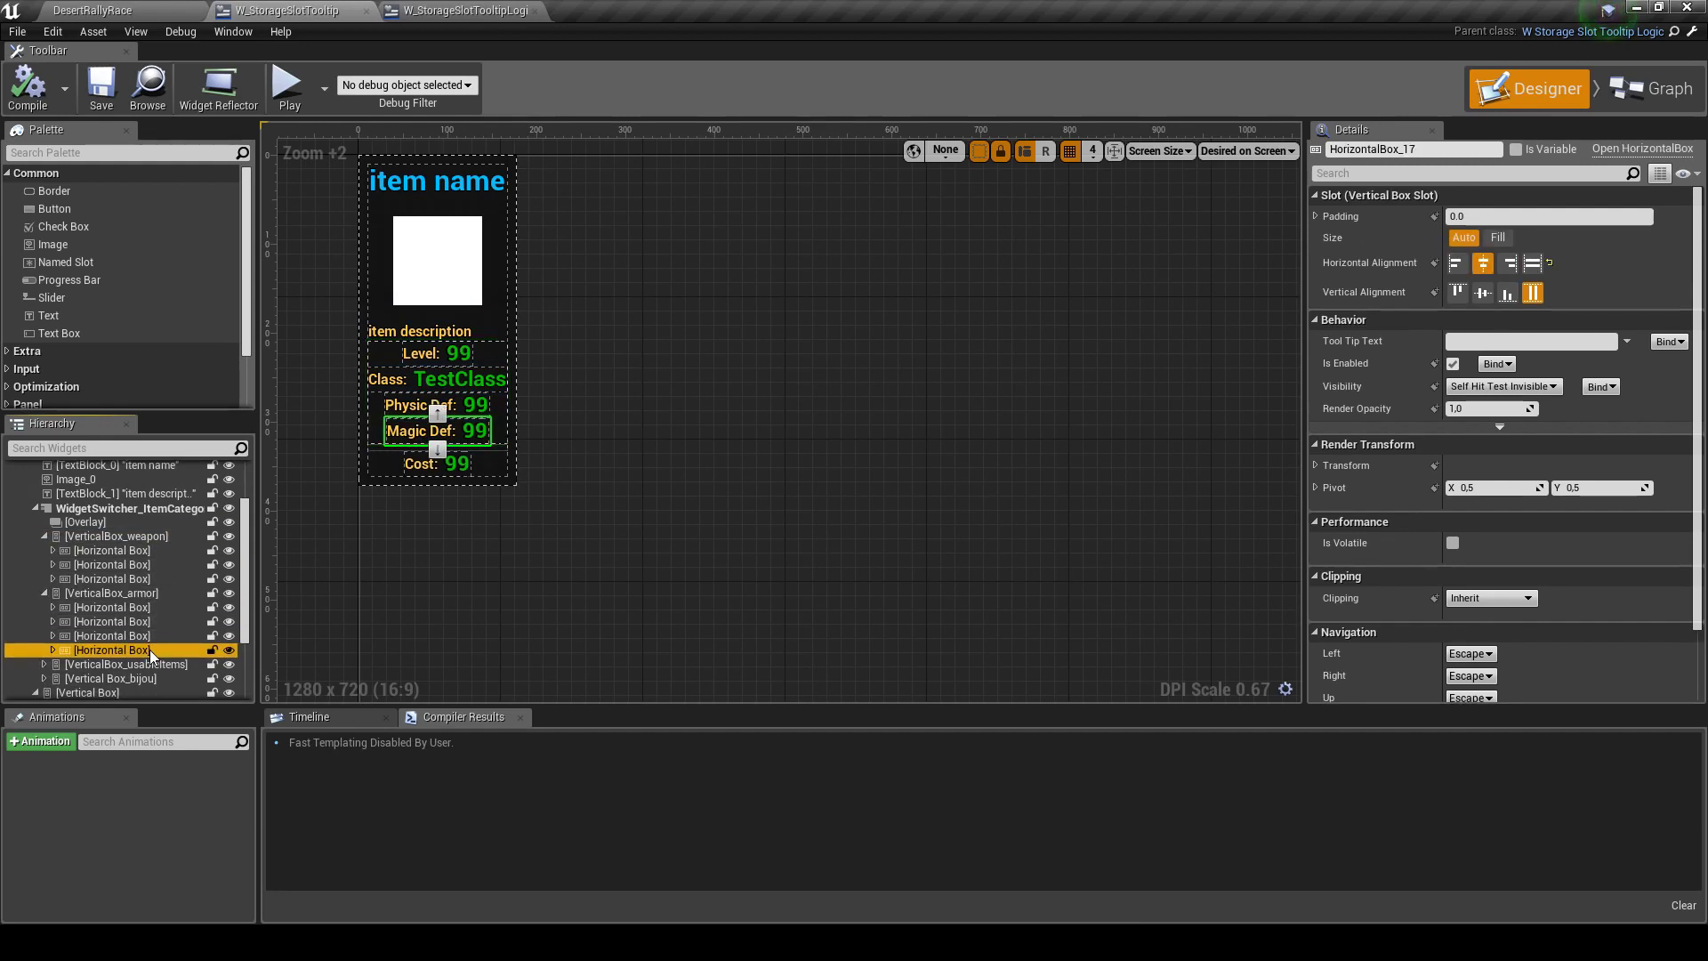
{"action": "double_click", "coordinate": [150, 649]}
{"action": "left_click", "coordinate": [164, 667]}
{"action": "left_click", "coordinate": [160, 679]}
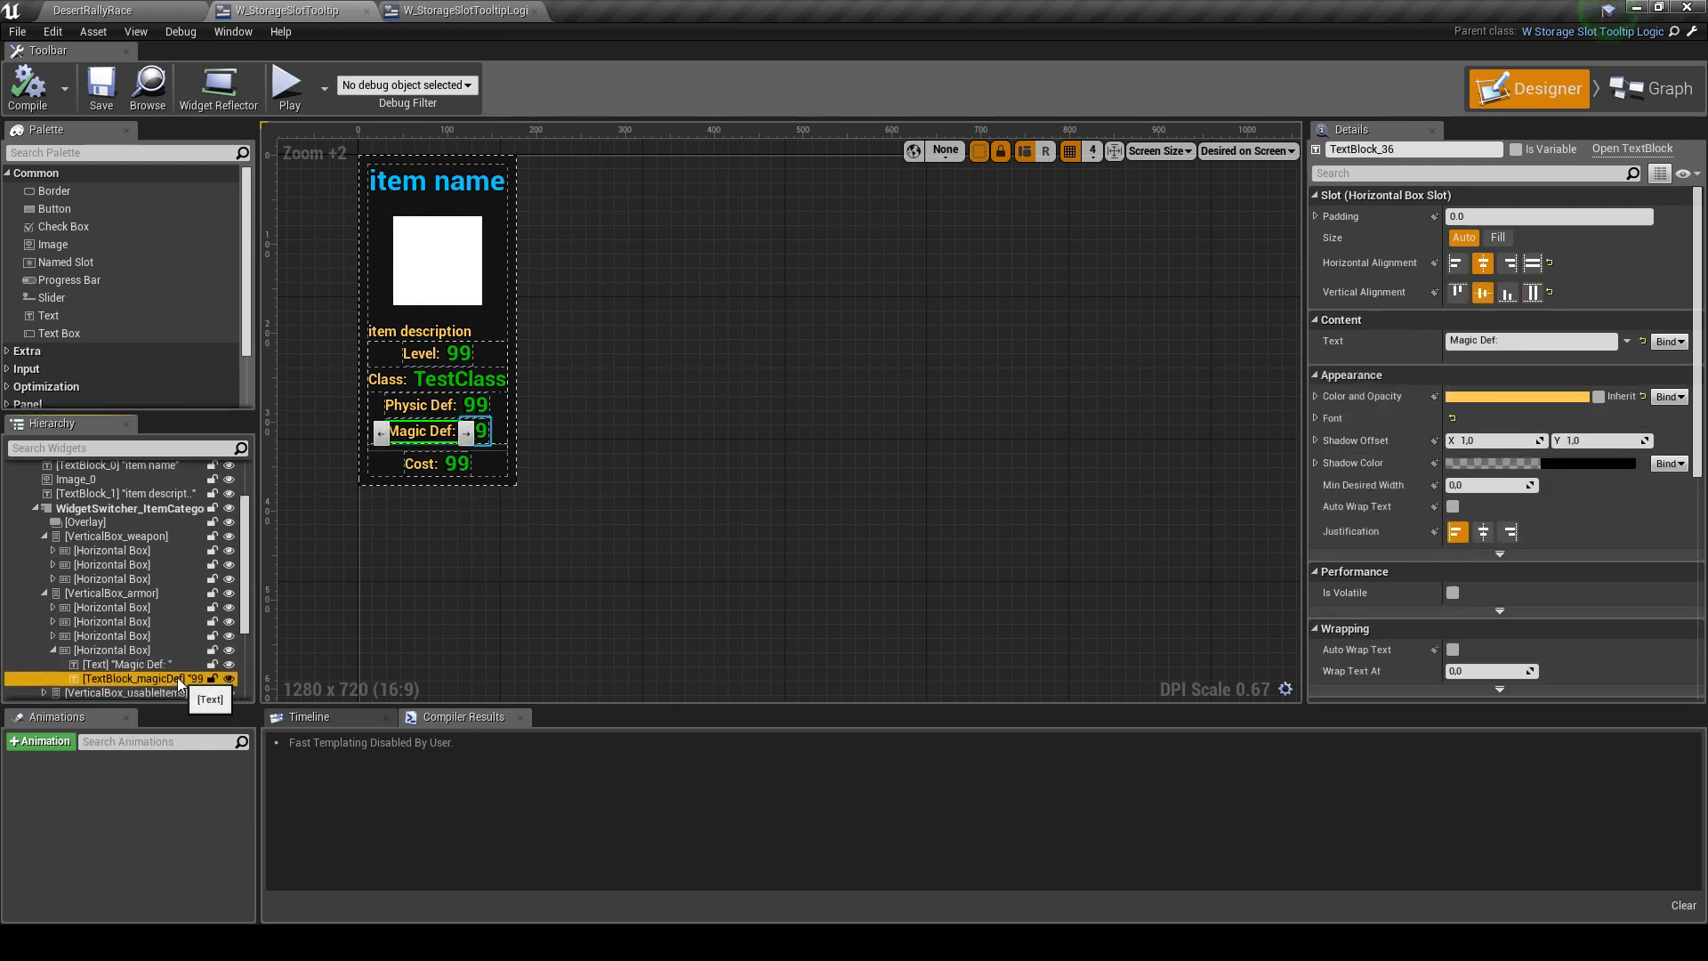
{"action": "double_click", "coordinate": [152, 637]}
{"action": "left_click", "coordinate": [180, 665]}
{"action": "left_click", "coordinate": [157, 638]}
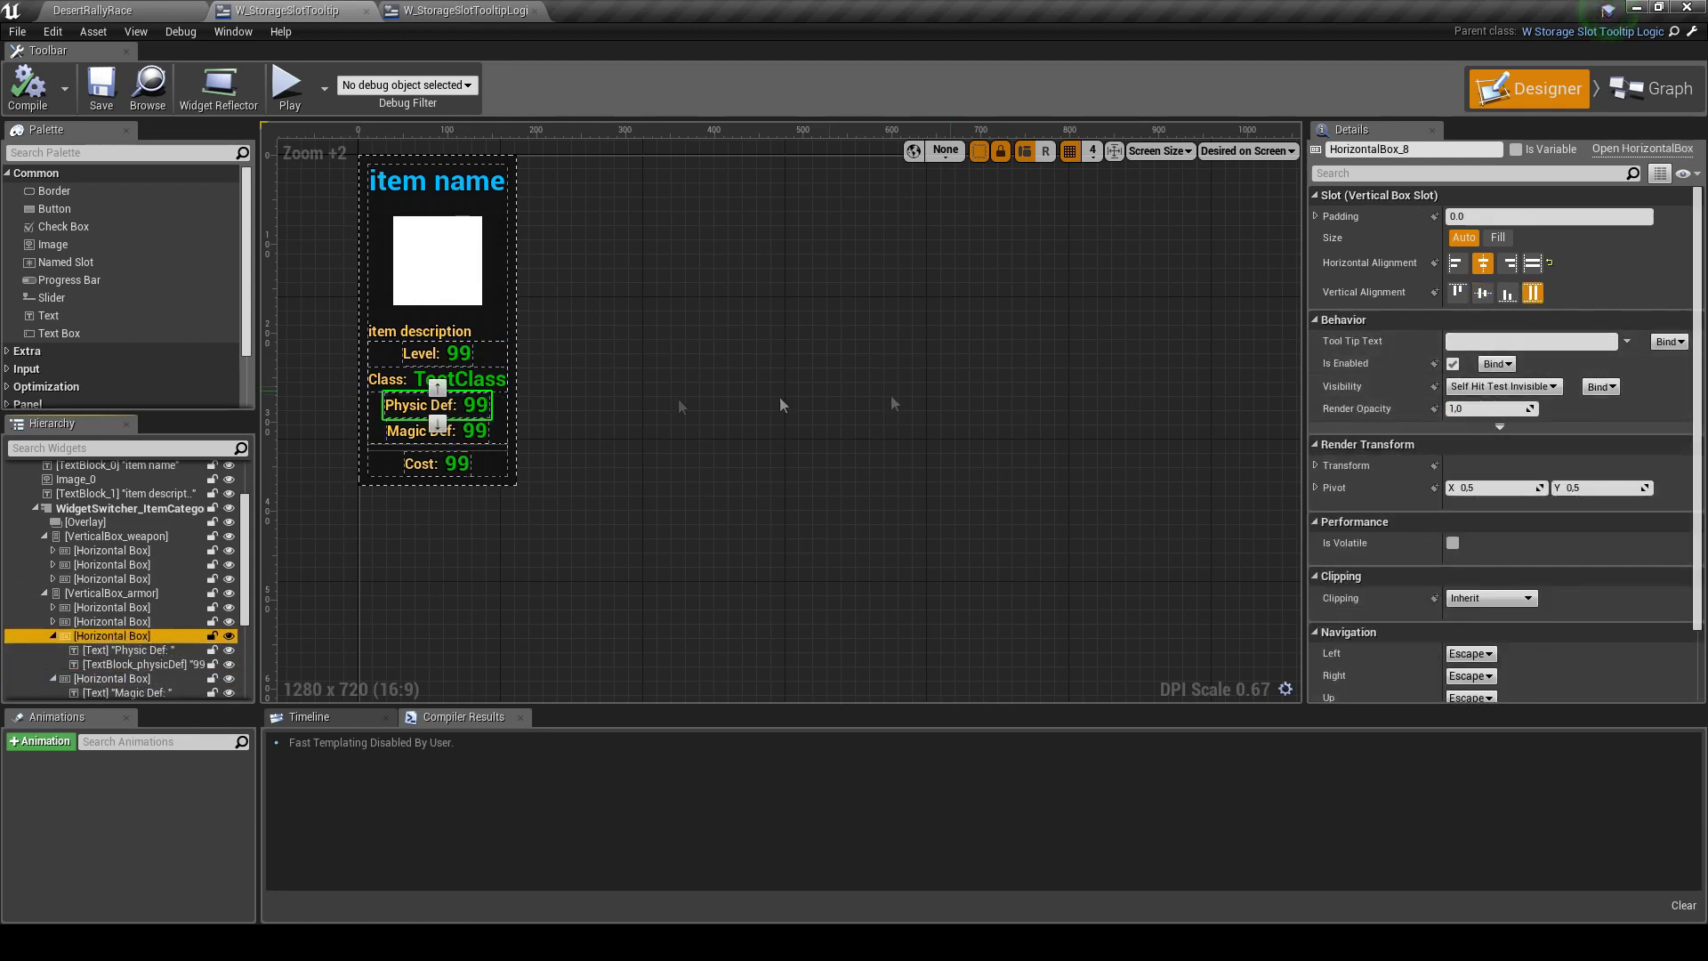
{"action": "scroll", "coordinate": [142, 679], "scroll_direction": "down", "scroll_amount": 2}
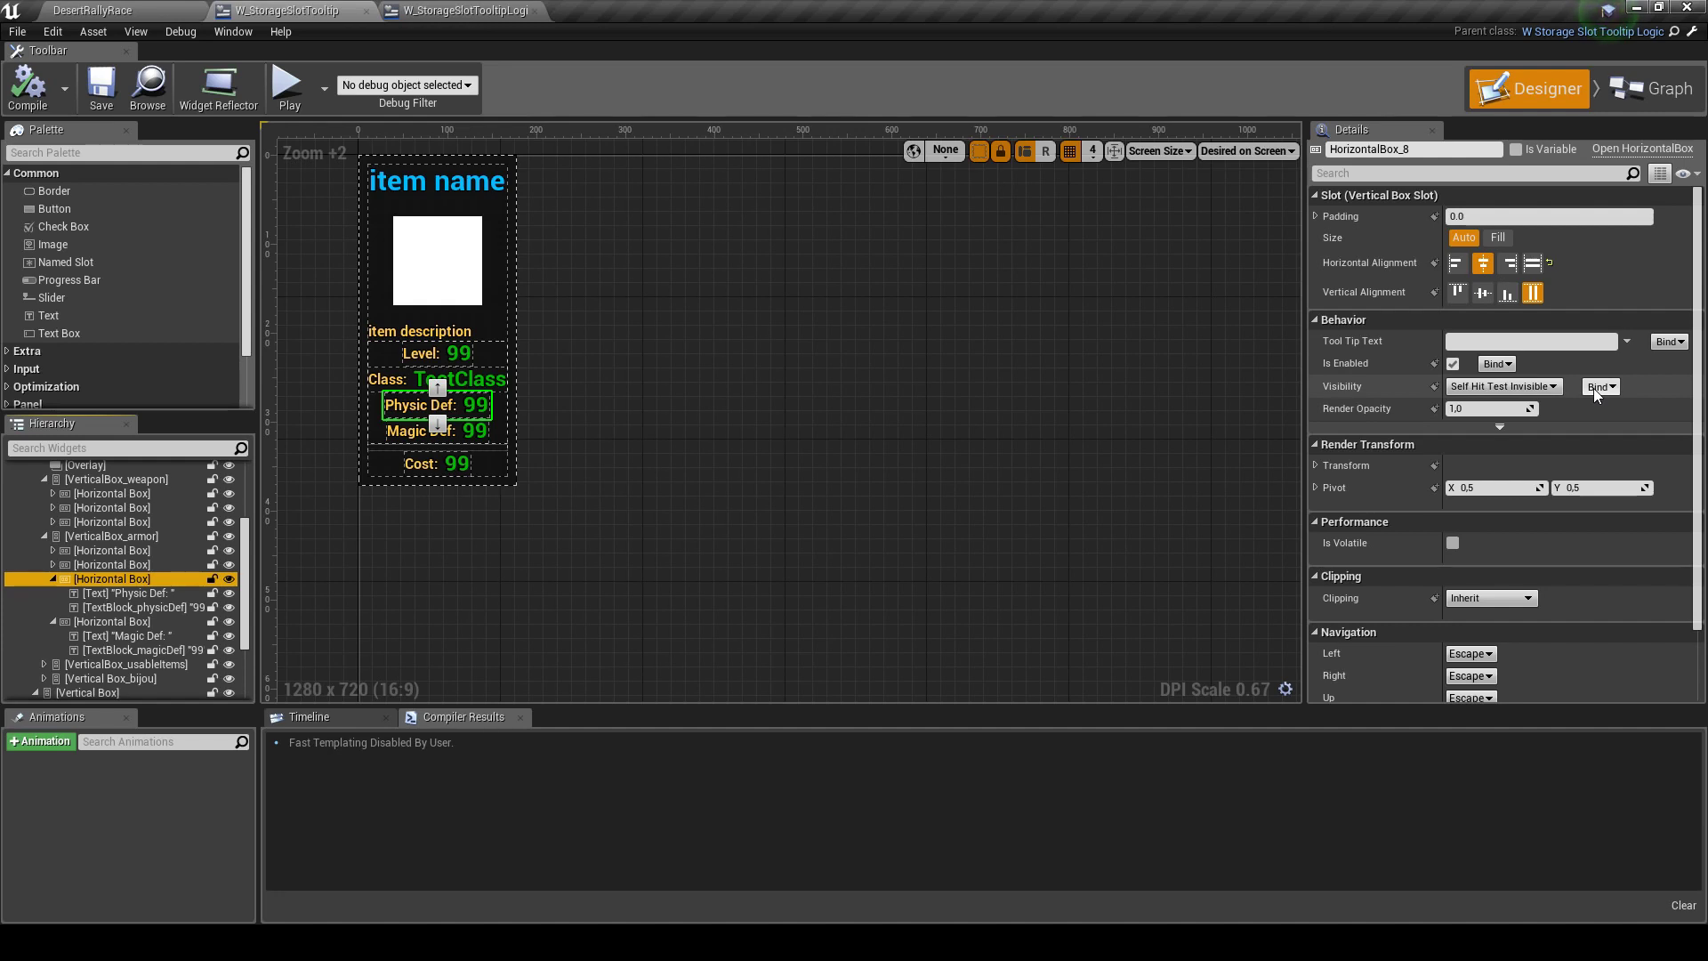
{"action": "left_click", "coordinate": [1652, 88]}
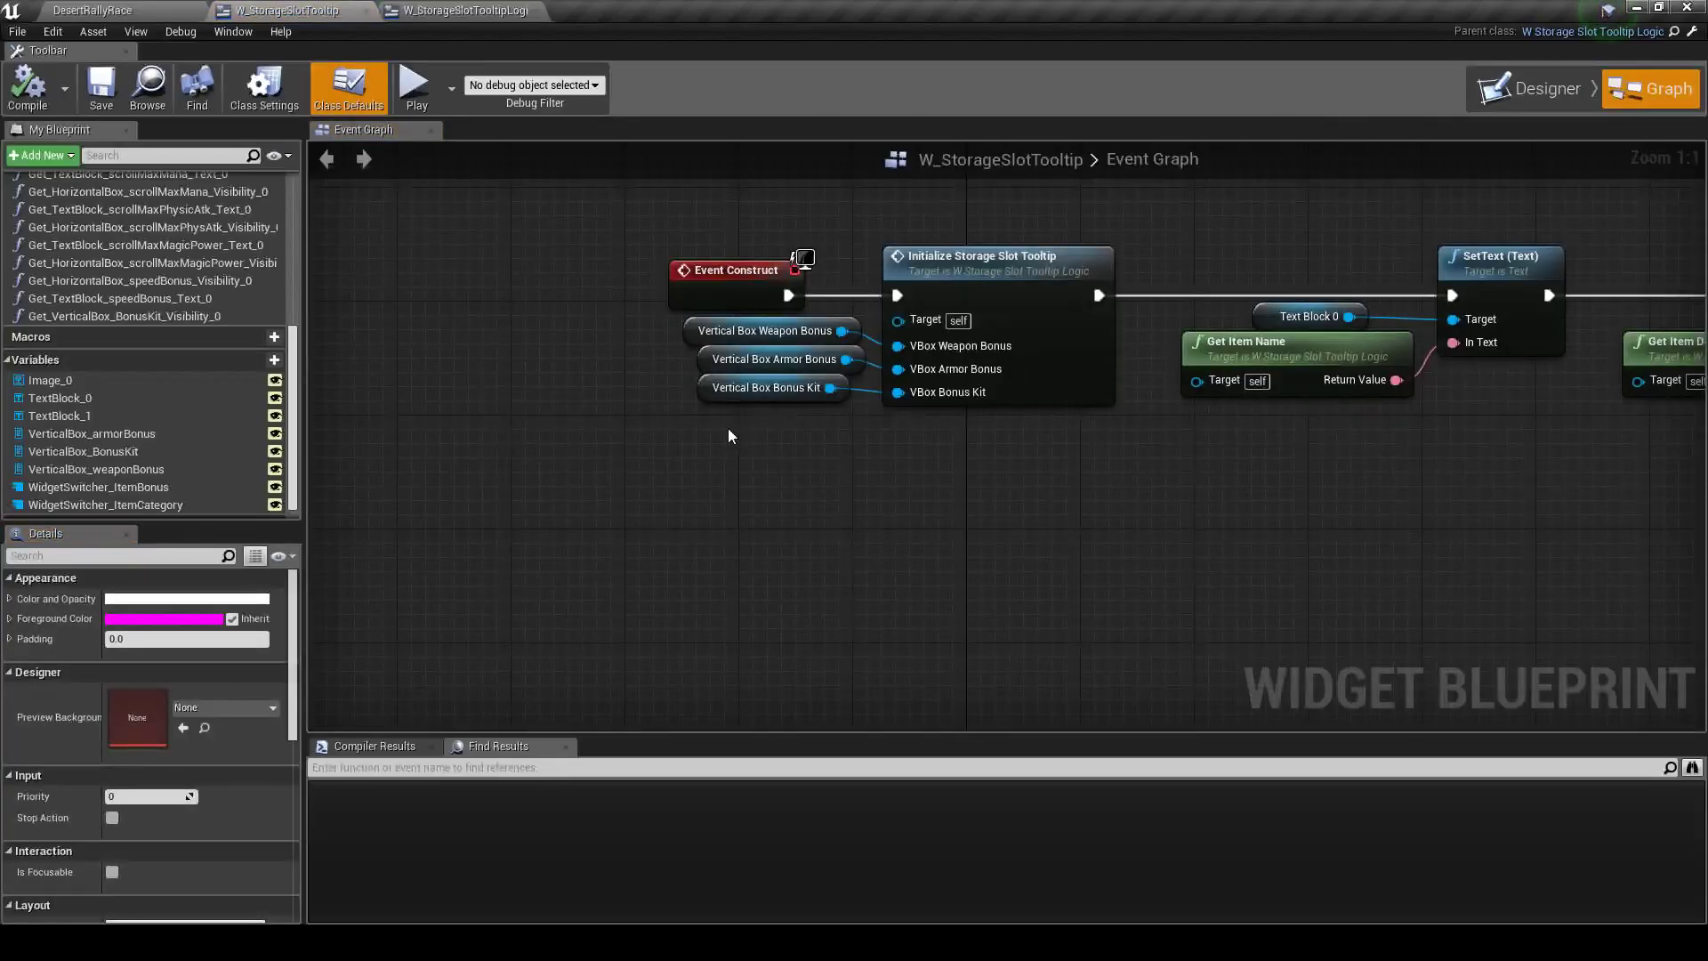
{"action": "scroll", "coordinate": [867, 432], "scroll_direction": "down", "scroll_amount": 1}
{"action": "right_click_drag", "start_coordinate": [1388, 425], "coordinate": [820, 465]}
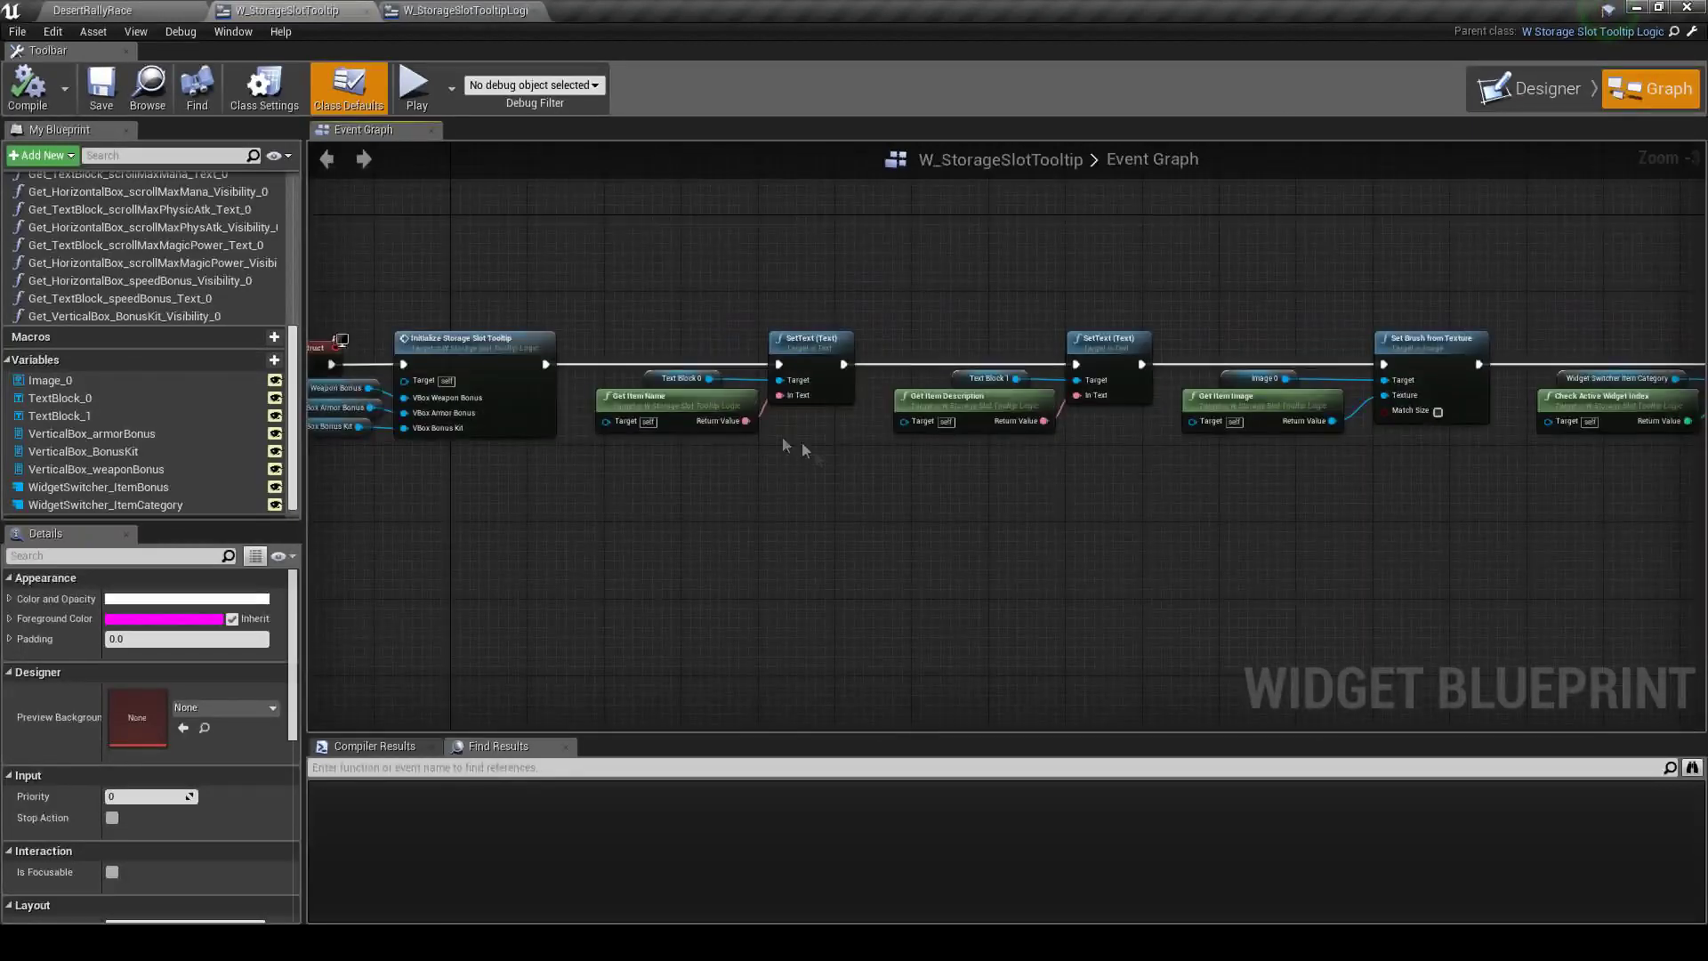
{"action": "right_click_drag", "start_coordinate": [1160, 541], "coordinate": [894, 445]}
{"action": "scroll", "coordinate": [834, 511], "scroll_direction": "up", "scroll_amount": 1}
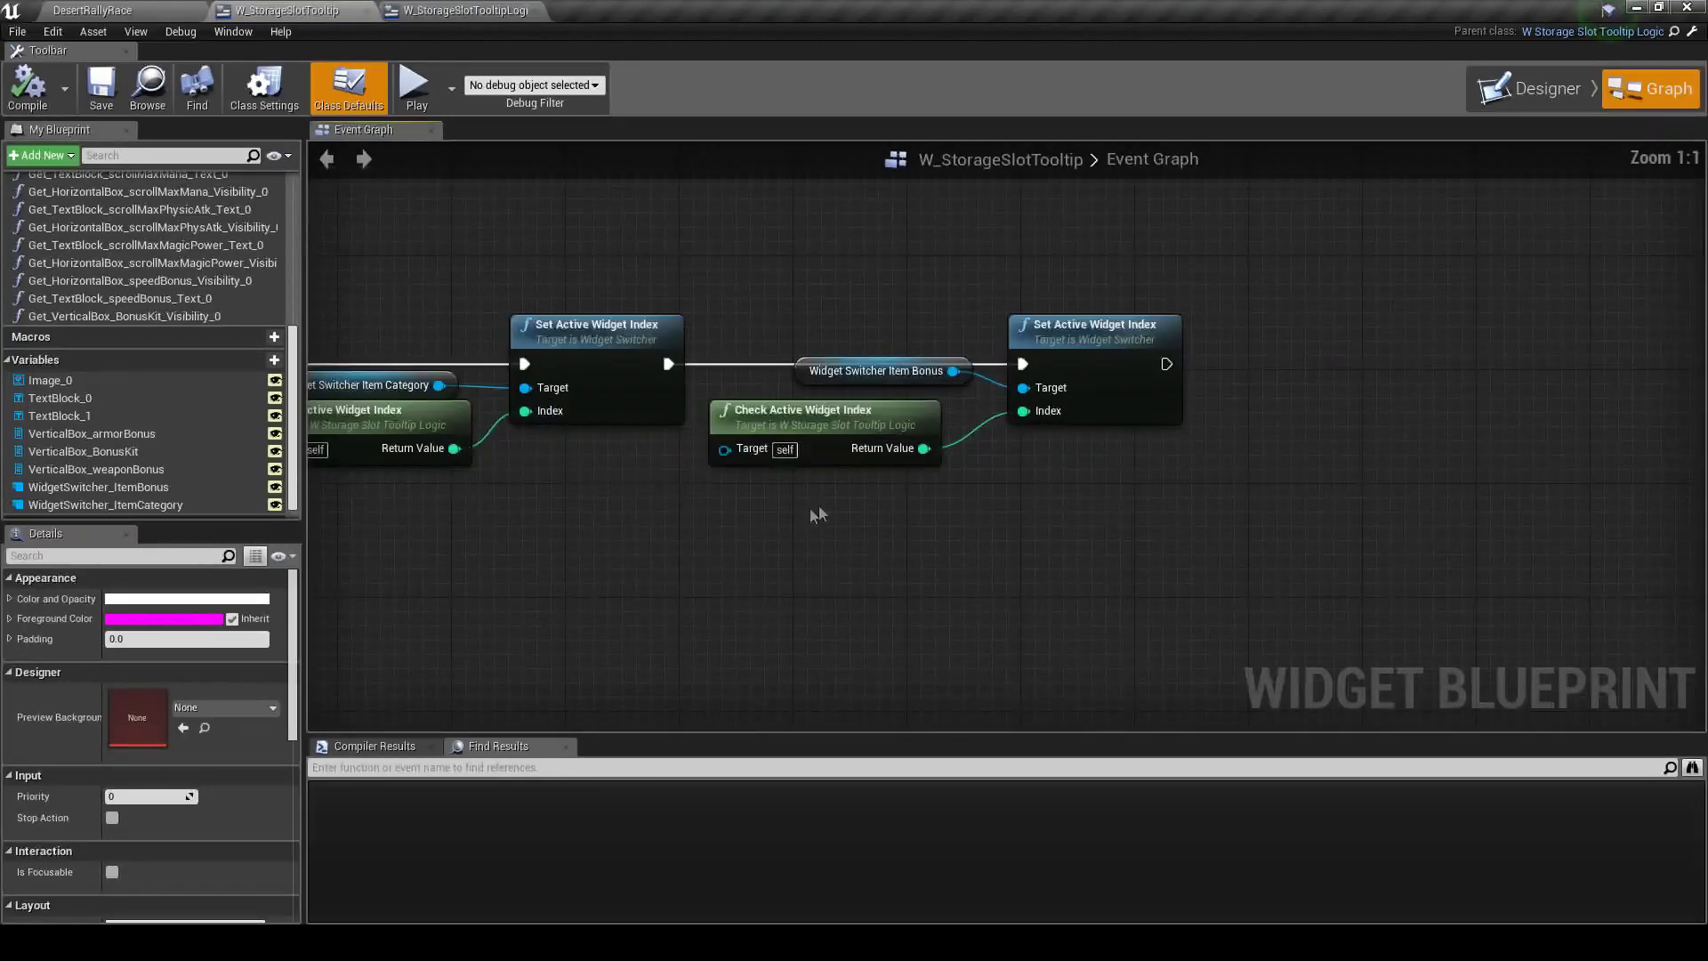
{"action": "mouse_move", "coordinate": [743, 509]}
{"action": "right_mouse_down"}
{"action": "mouse_move", "coordinate": [967, 491]}
{"action": "mouse_move", "coordinate": [1081, 466]}
{"action": "mouse_move", "coordinate": [959, 441]}
{"action": "mouse_move", "coordinate": [1172, 424]}
{"action": "mouse_move", "coordinate": [1091, 404]}
{"action": "right_mouse_up"}
{"action": "left_click", "coordinate": [465, 10]}
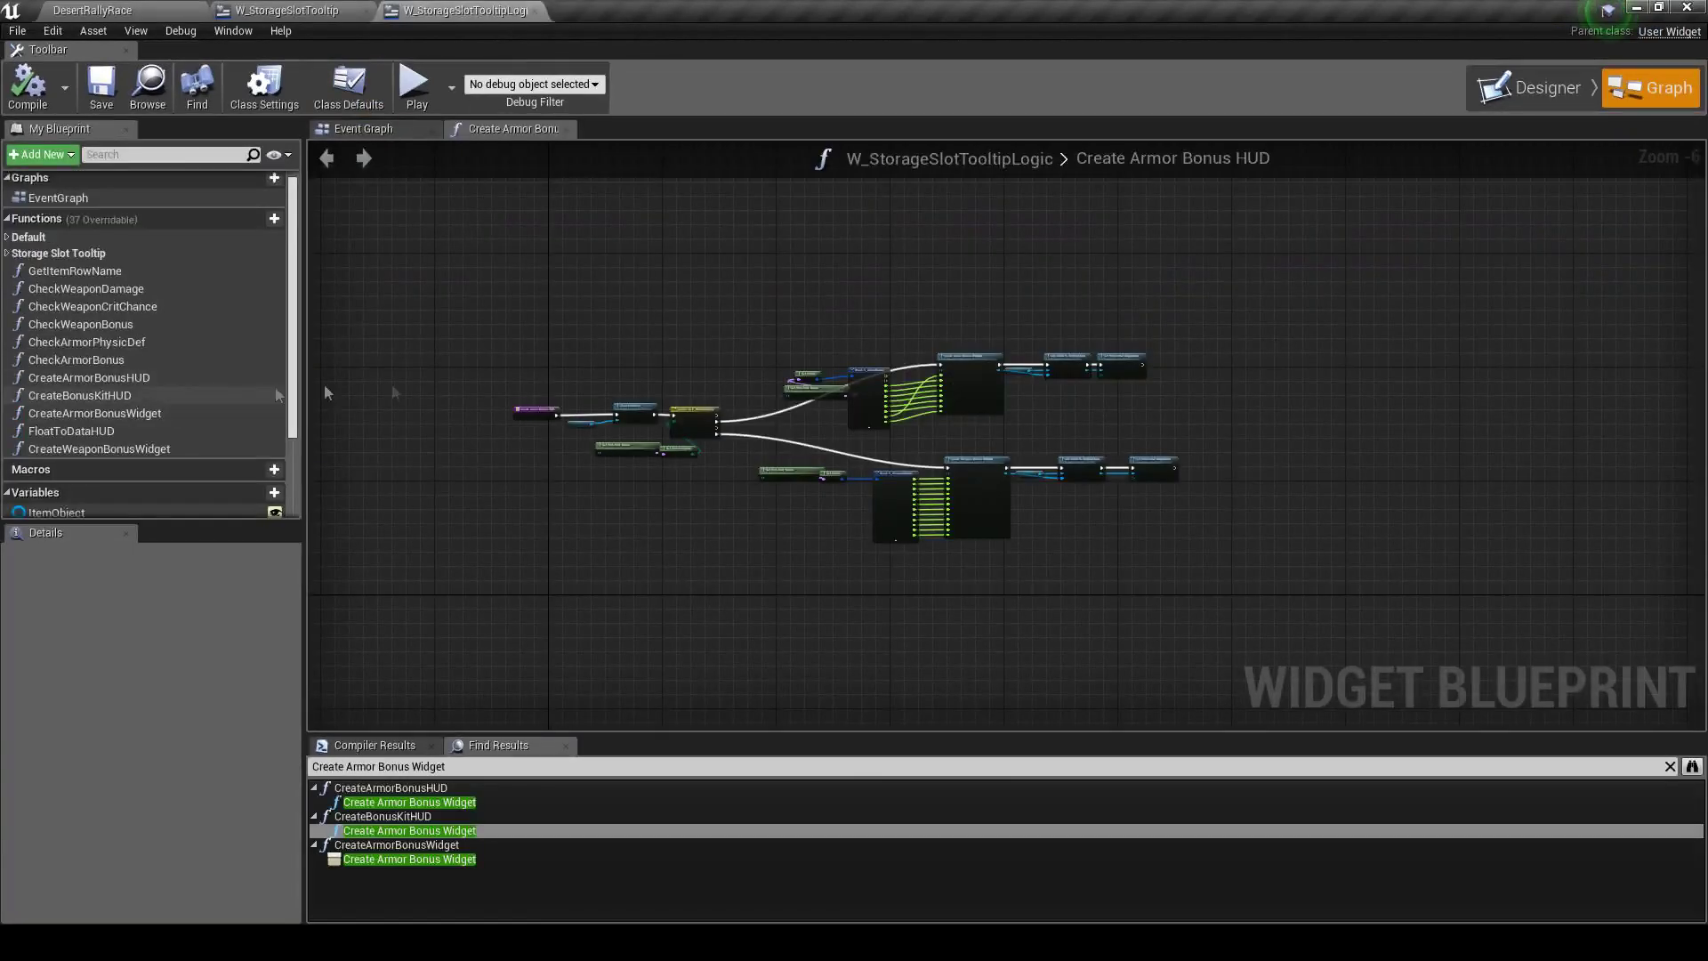
{"action": "left_click", "coordinate": [566, 130]}
{"action": "left_click", "coordinate": [293, 10]}
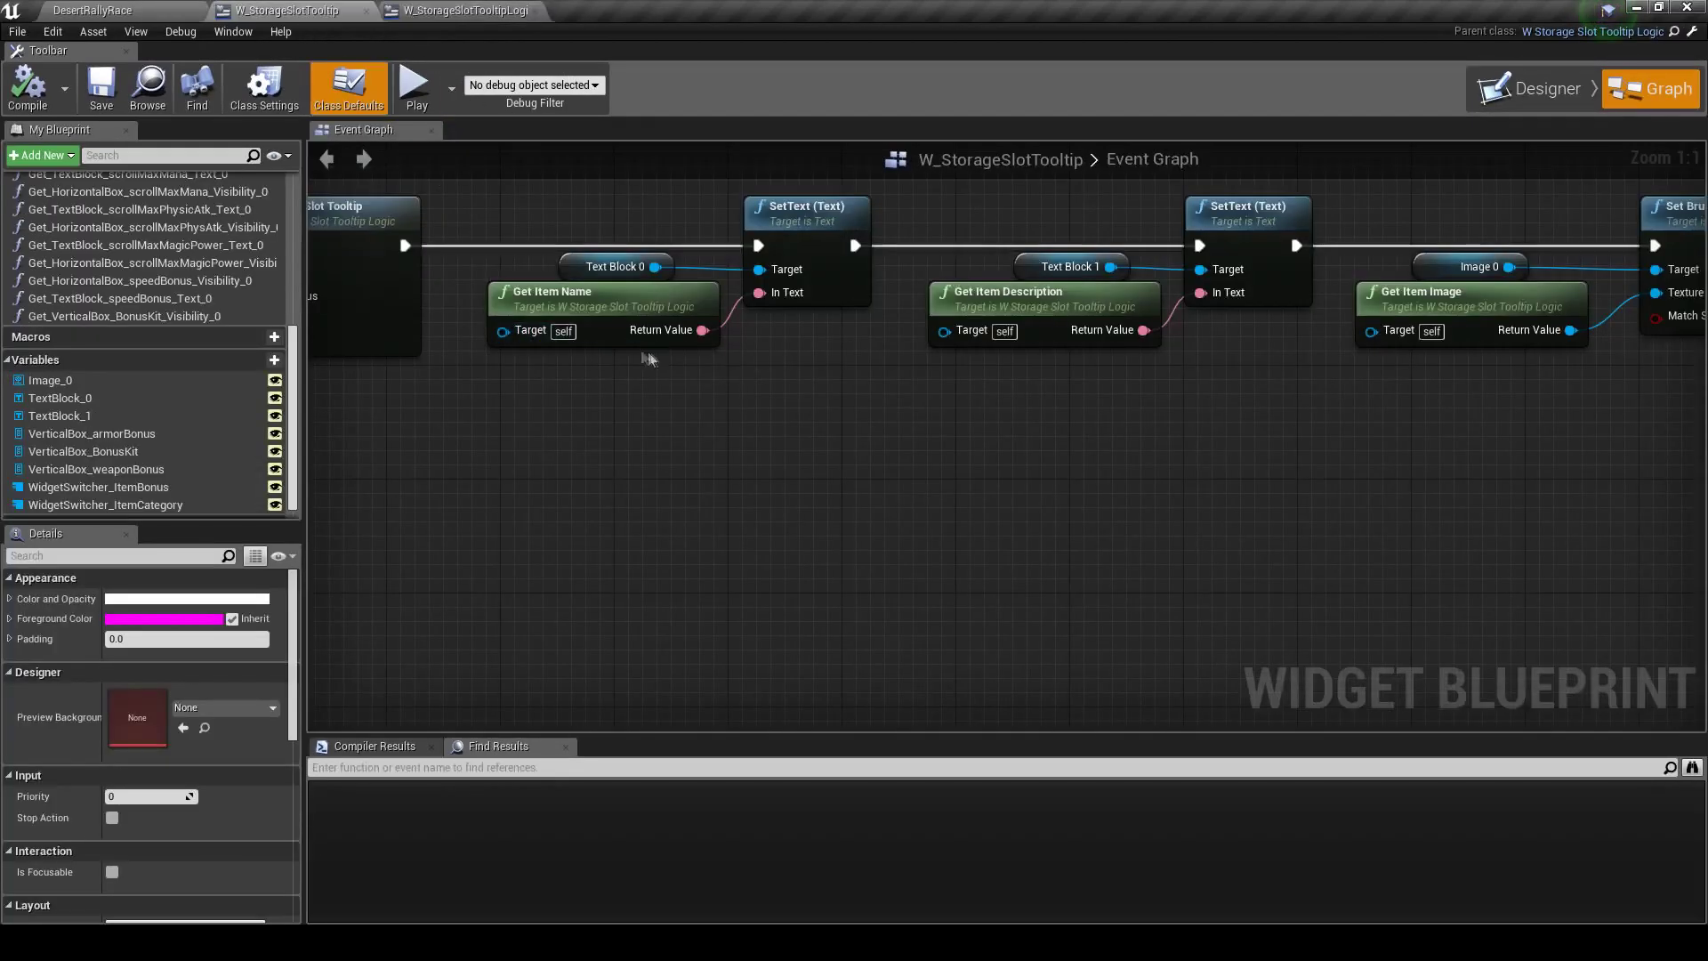
{"action": "left_click", "coordinate": [1499, 103]}
{"action": "scroll", "coordinate": [524, 276], "scroll_direction": "up", "scroll_amount": 7}
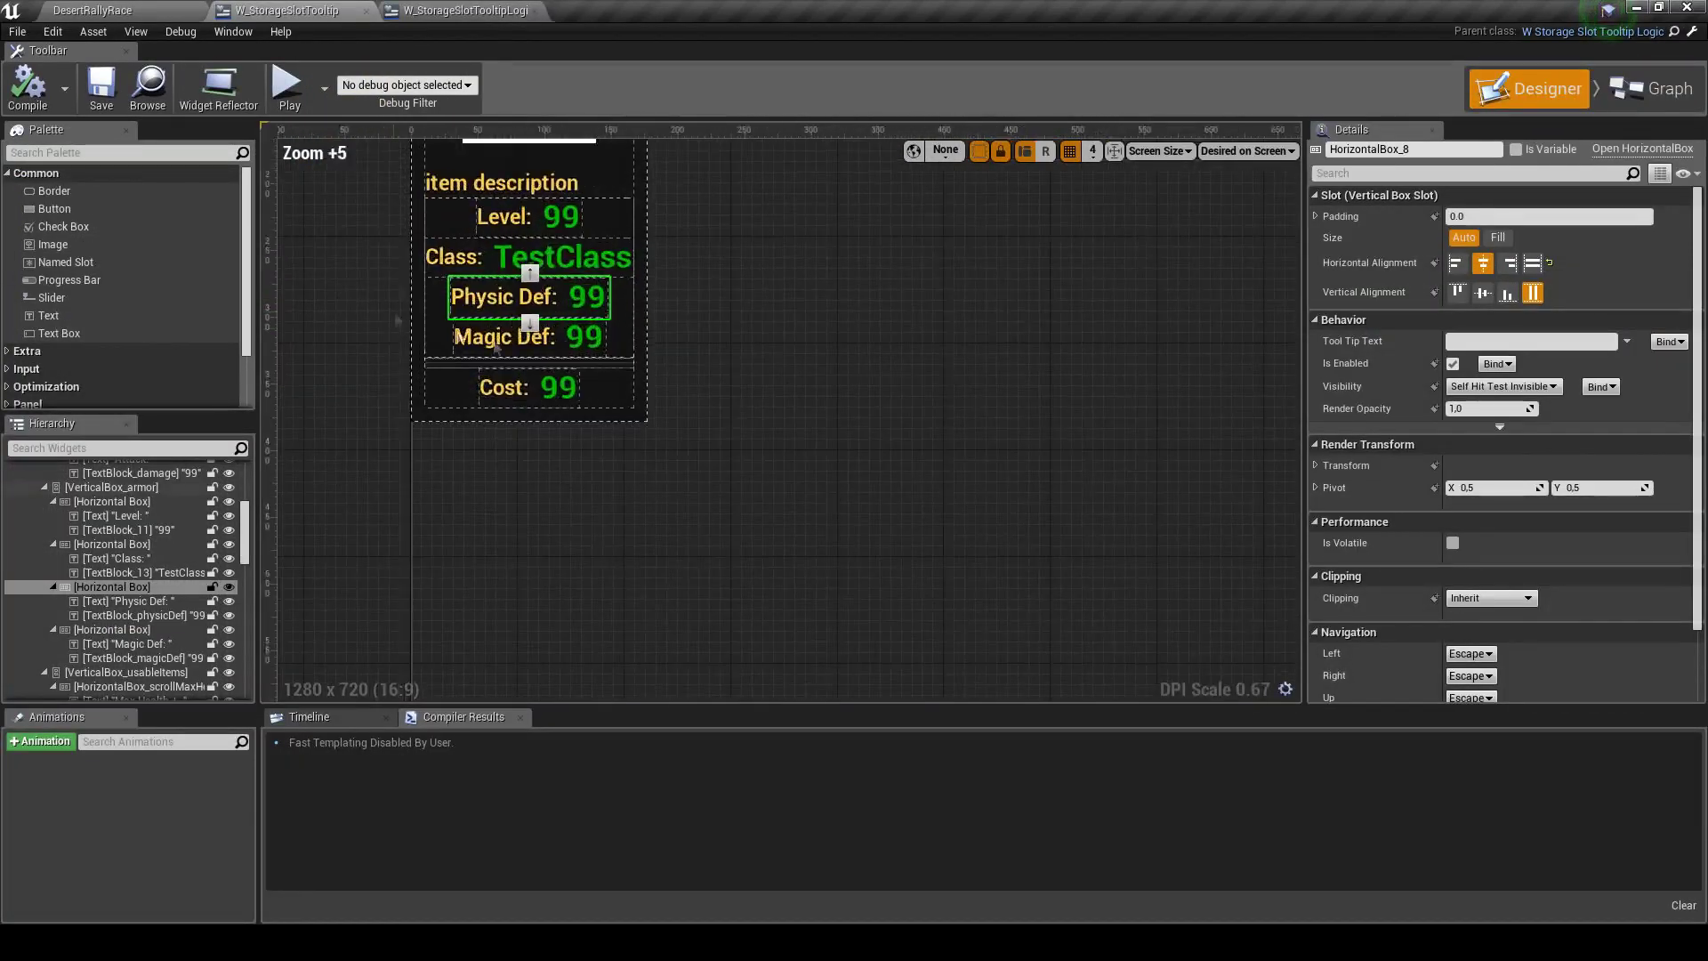
{"action": "scroll", "coordinate": [537, 266], "scroll_direction": "up", "scroll_amount": 3}
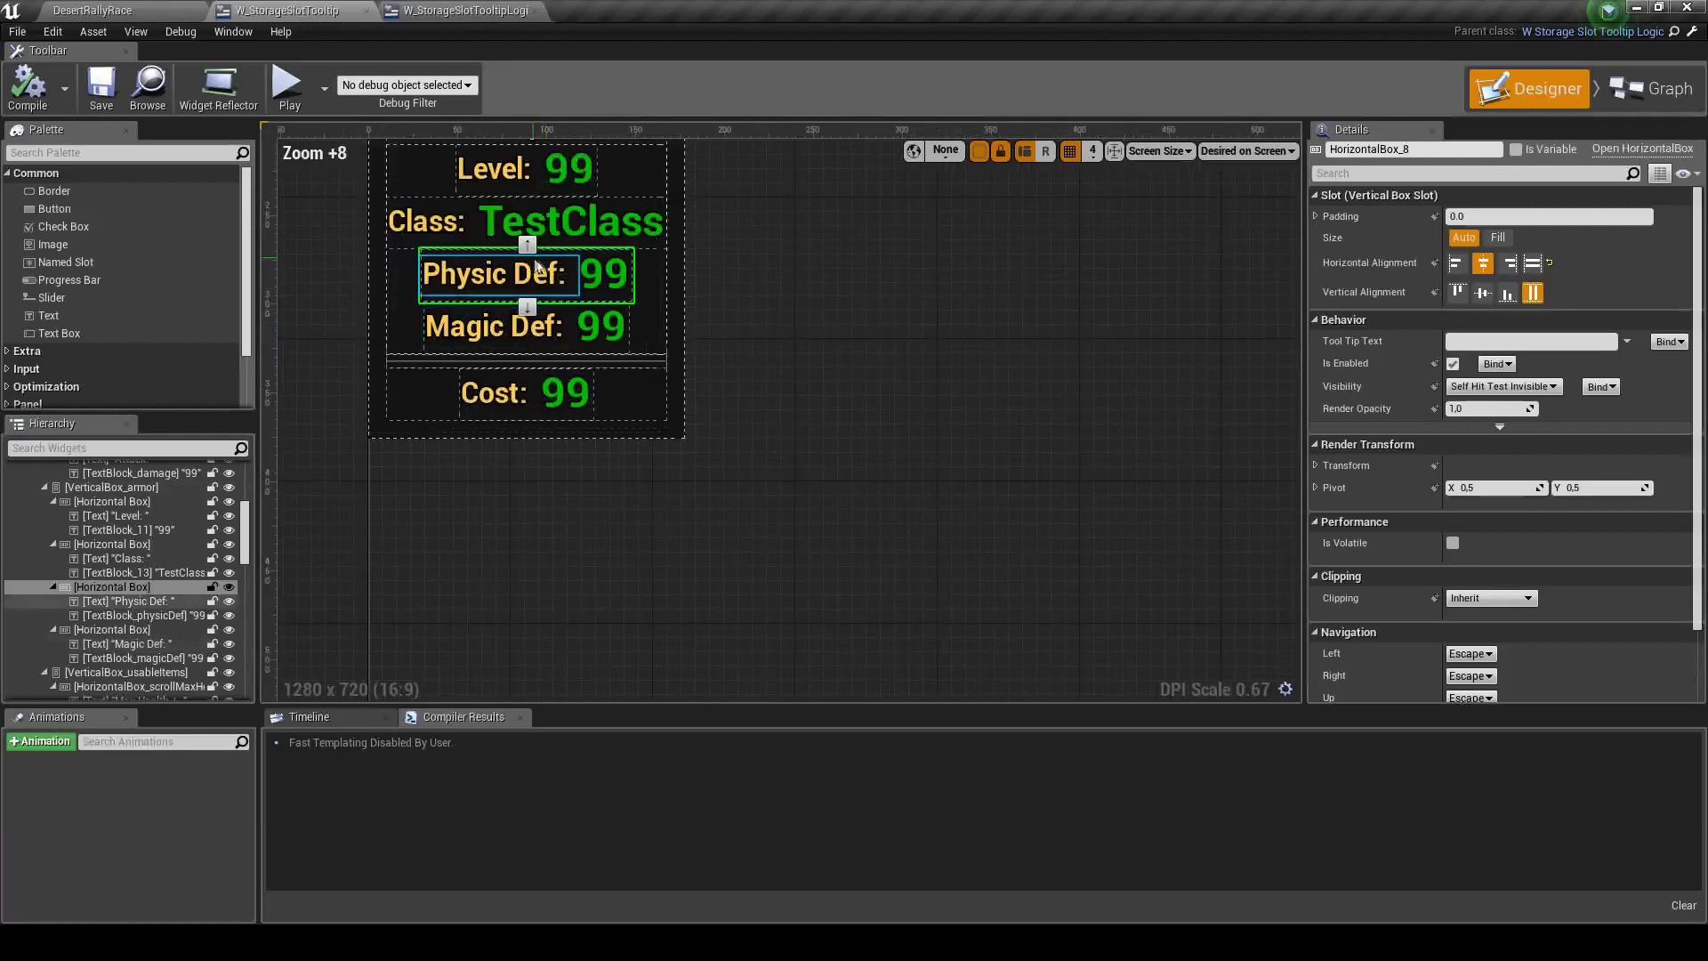
{"action": "left_click", "coordinate": [450, 9]}
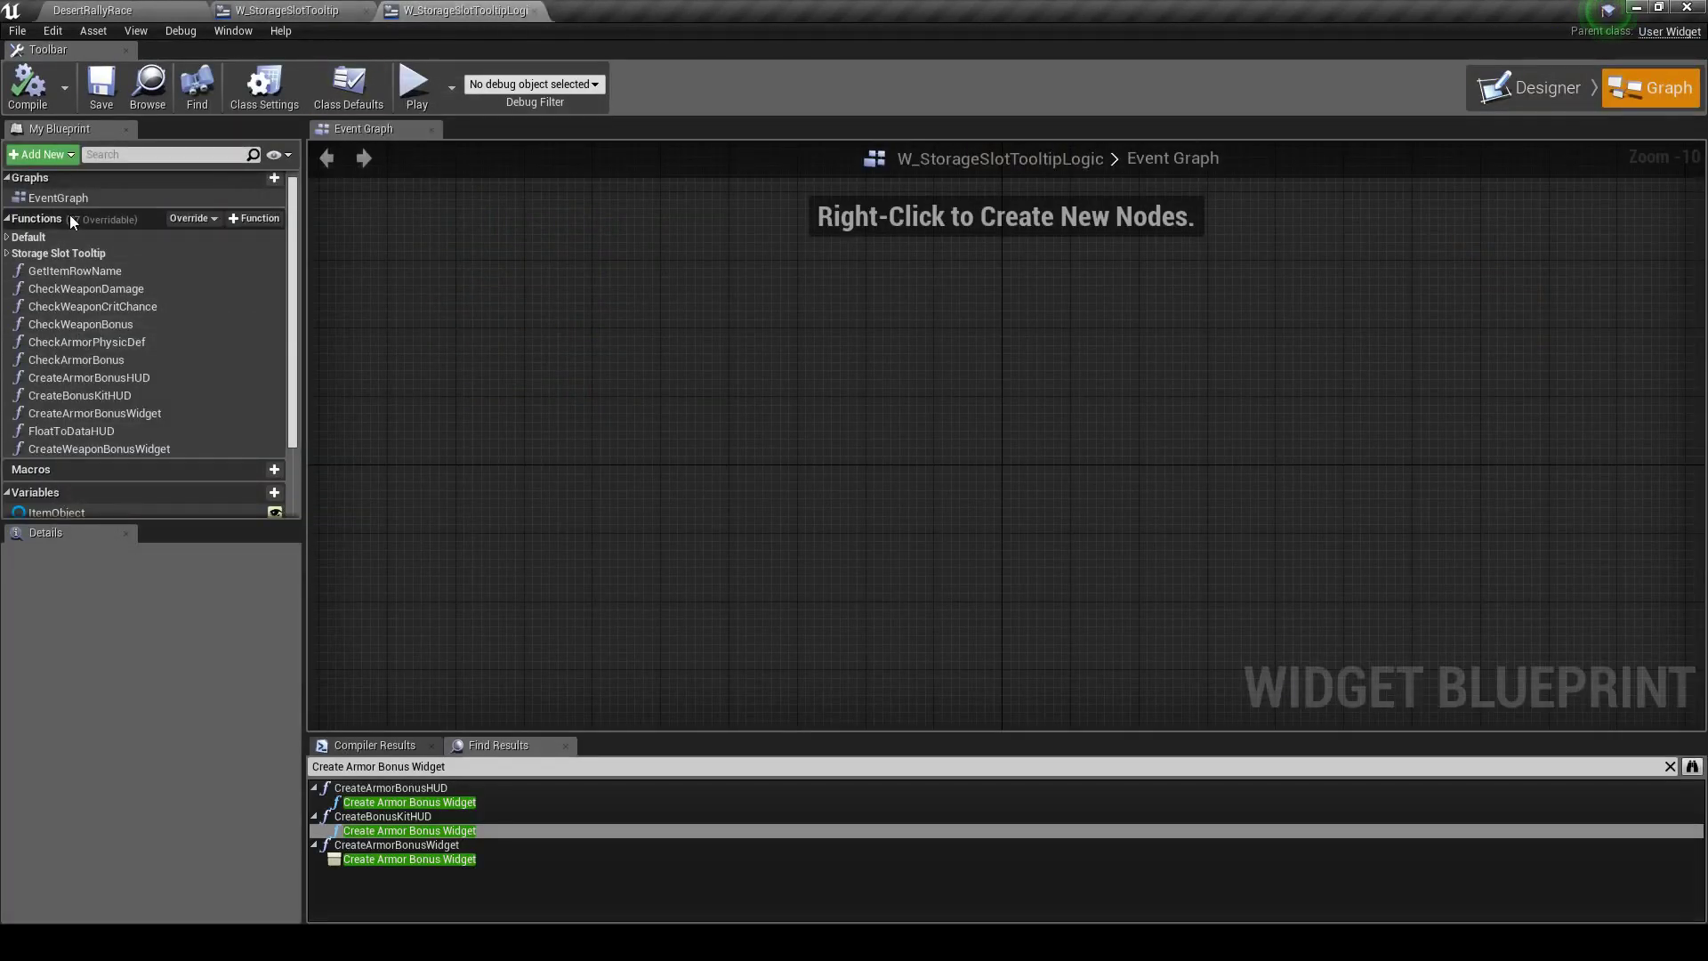
Filter My Blueprint by 'def', open GetArmorPhysicDefence and duplicate it
{"action": "left_click", "coordinate": [132, 155]}
{"action": "type", "text": "def"}
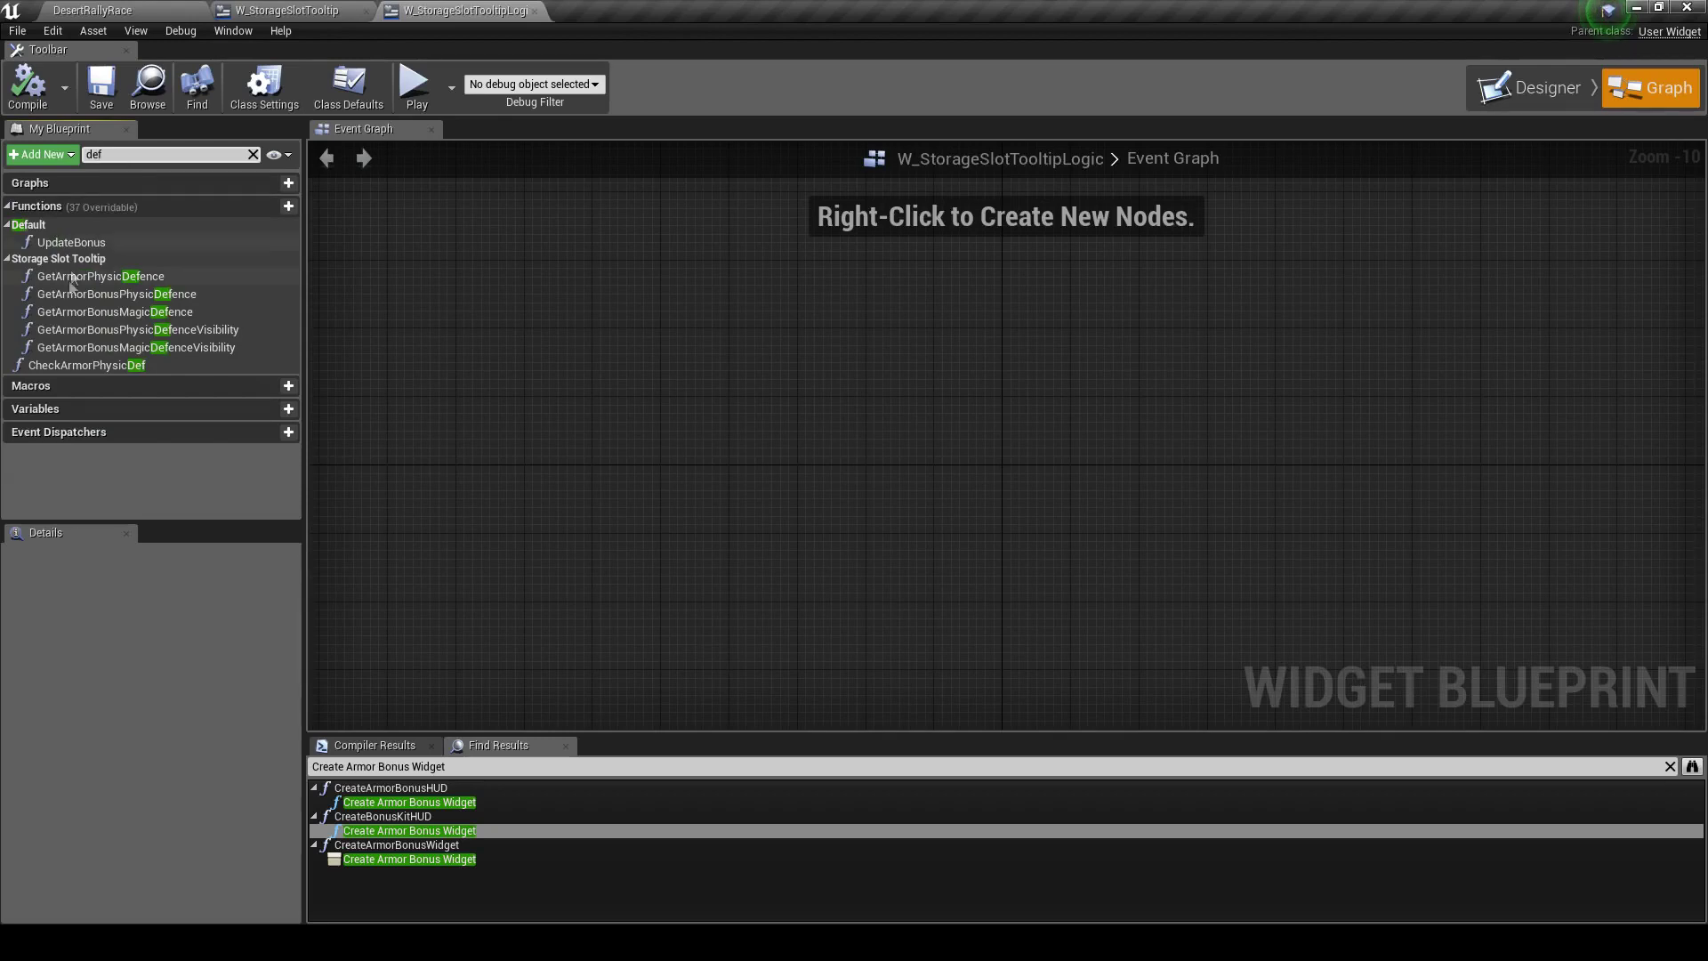
{"action": "double_click", "coordinate": [197, 281]}
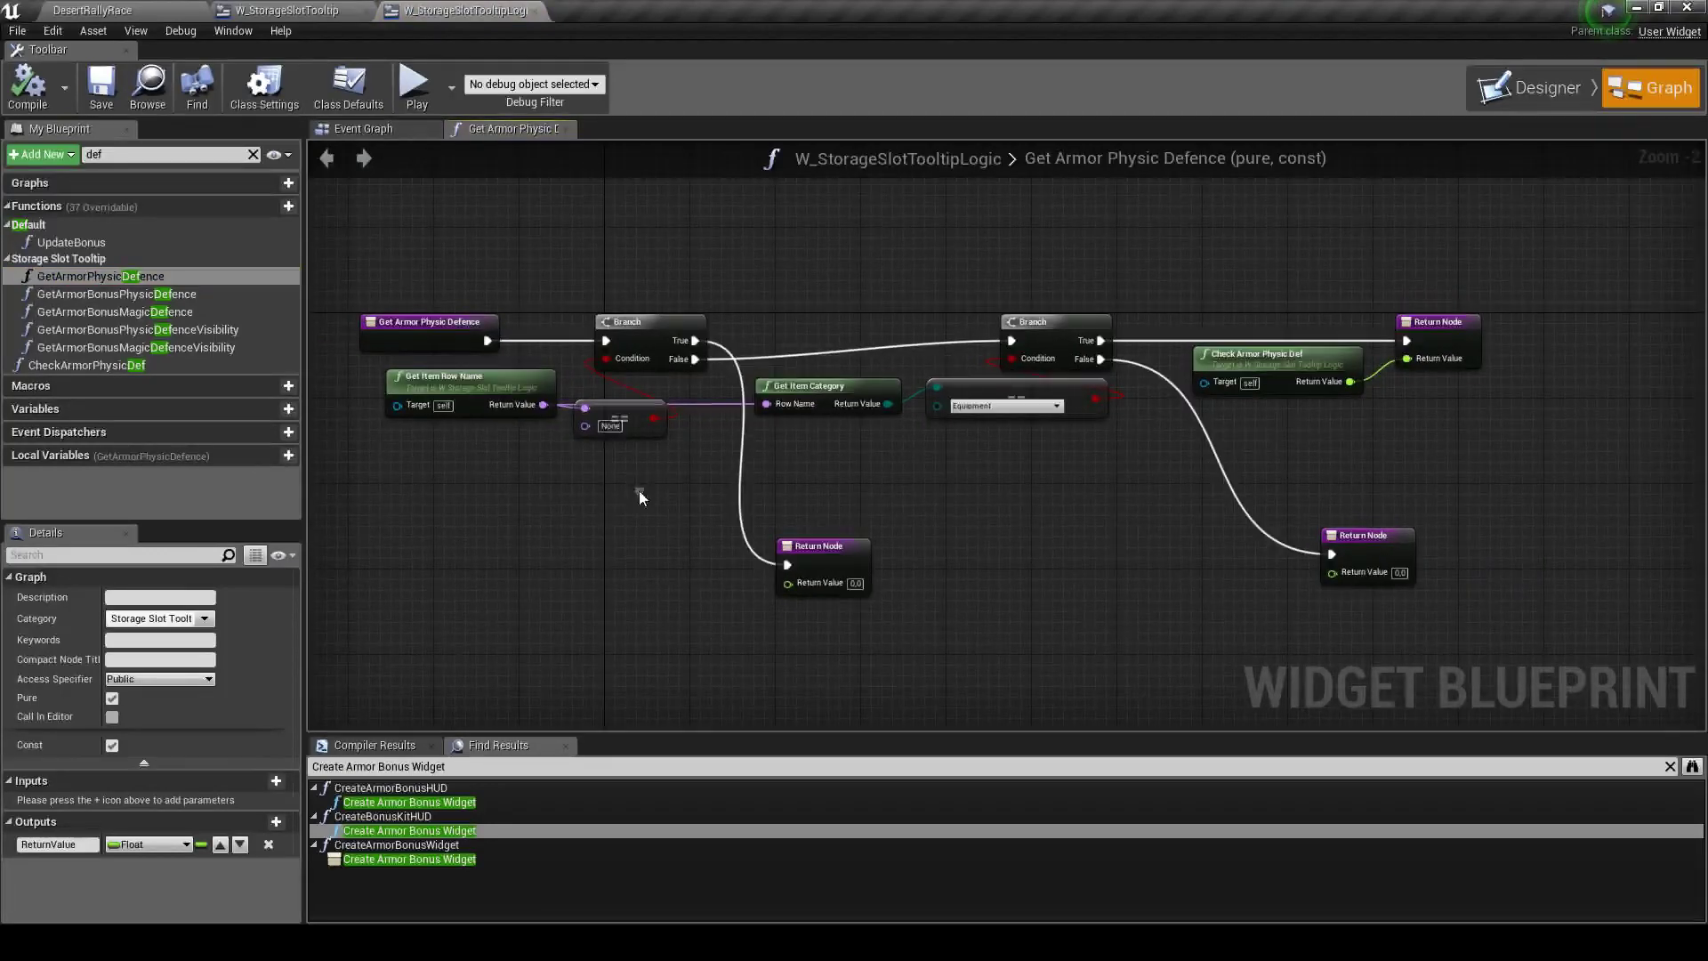
{"action": "scroll", "coordinate": [639, 490], "scroll_direction": "up", "scroll_amount": 1}
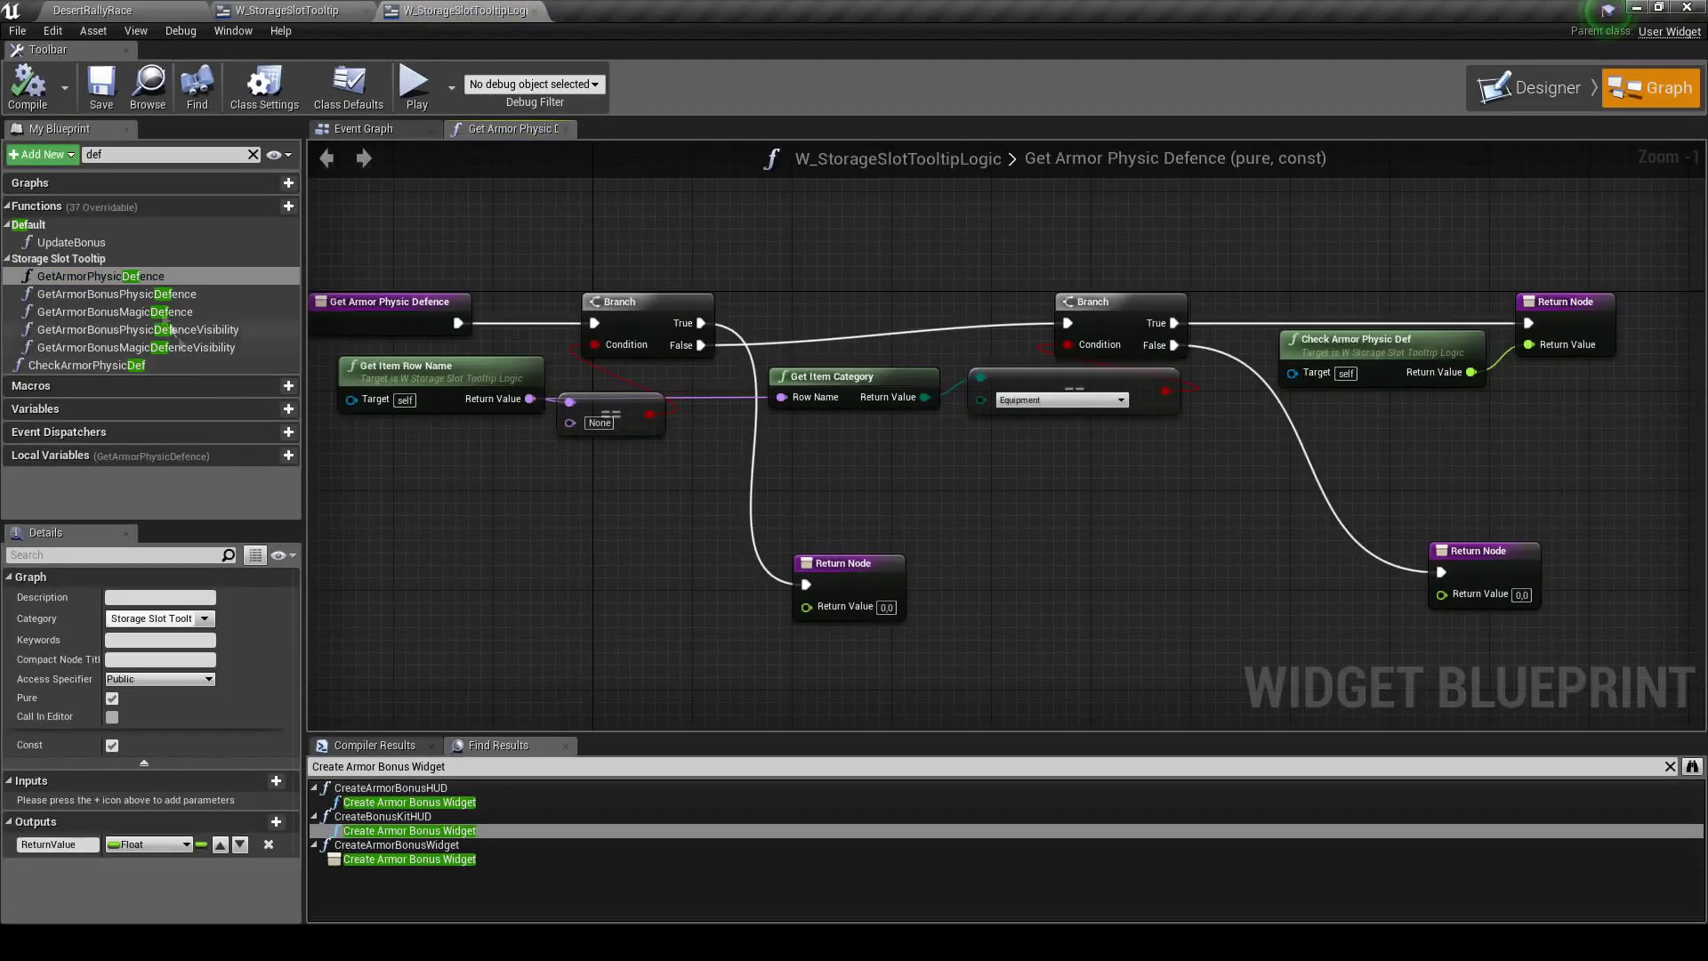
{"action": "left_click", "coordinate": [98, 276]}
{"action": "key", "text": "ctrl+w"}
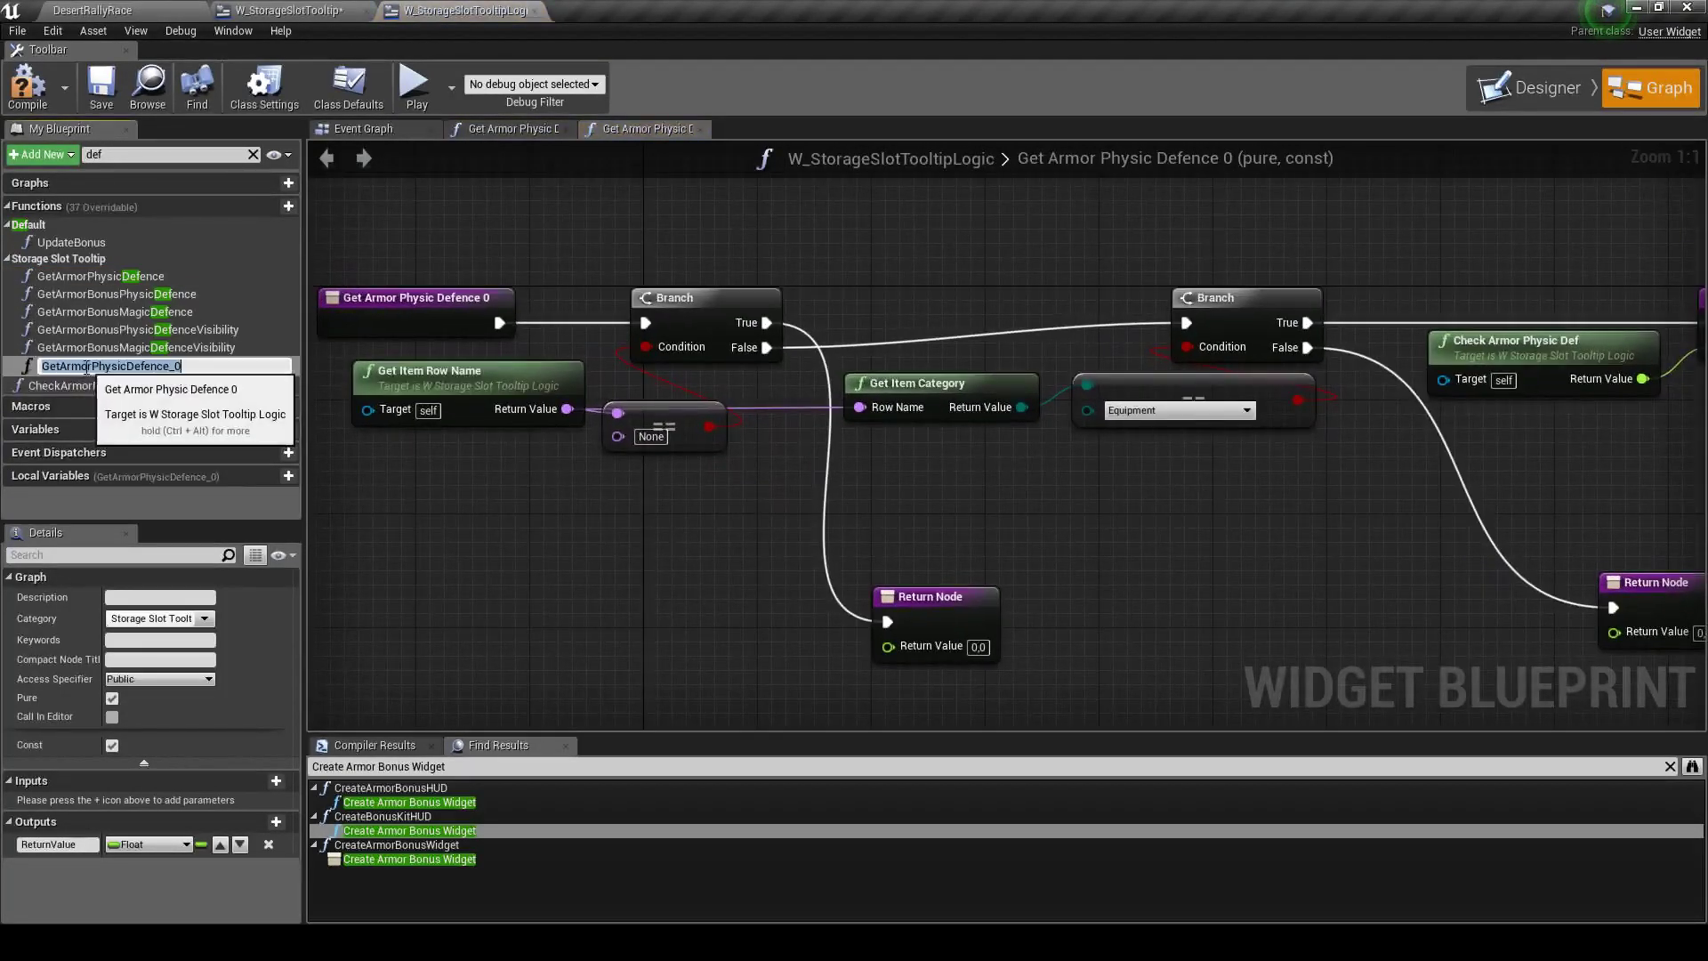
Rename the copy GetArmorMagicDefence, then save and compile the blueprint
{"action": "double_click", "coordinate": [98, 366]}
{"action": "type", "text": "Mag"}
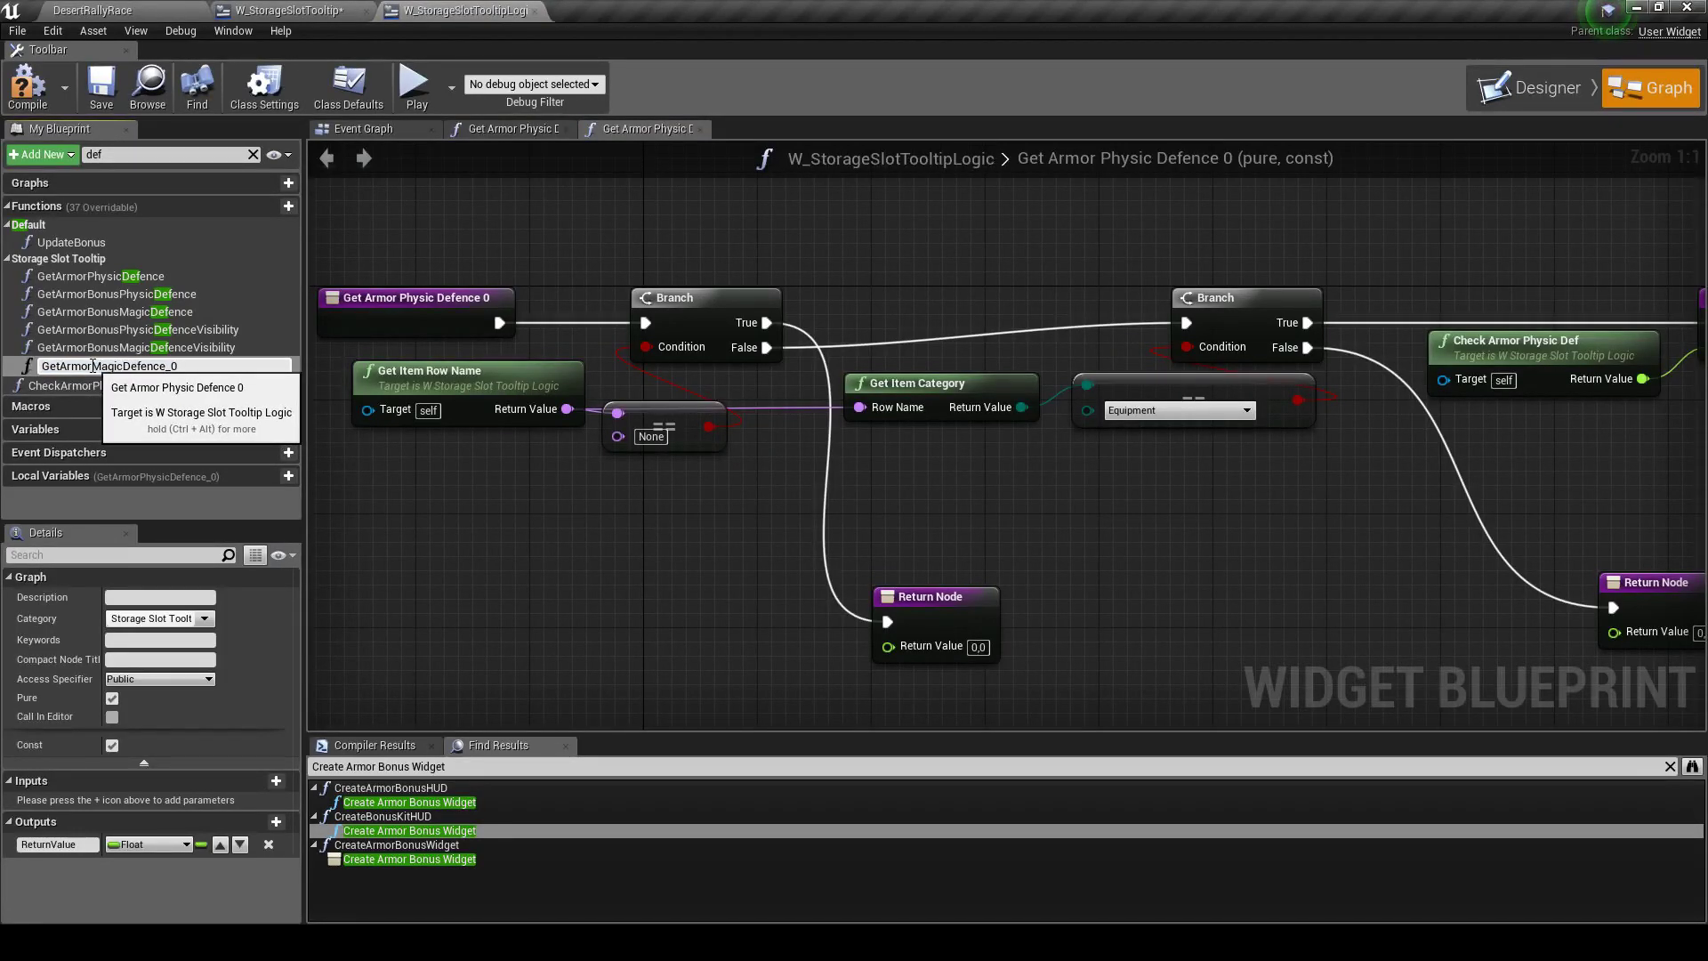
{"action": "key", "text": "Return"}
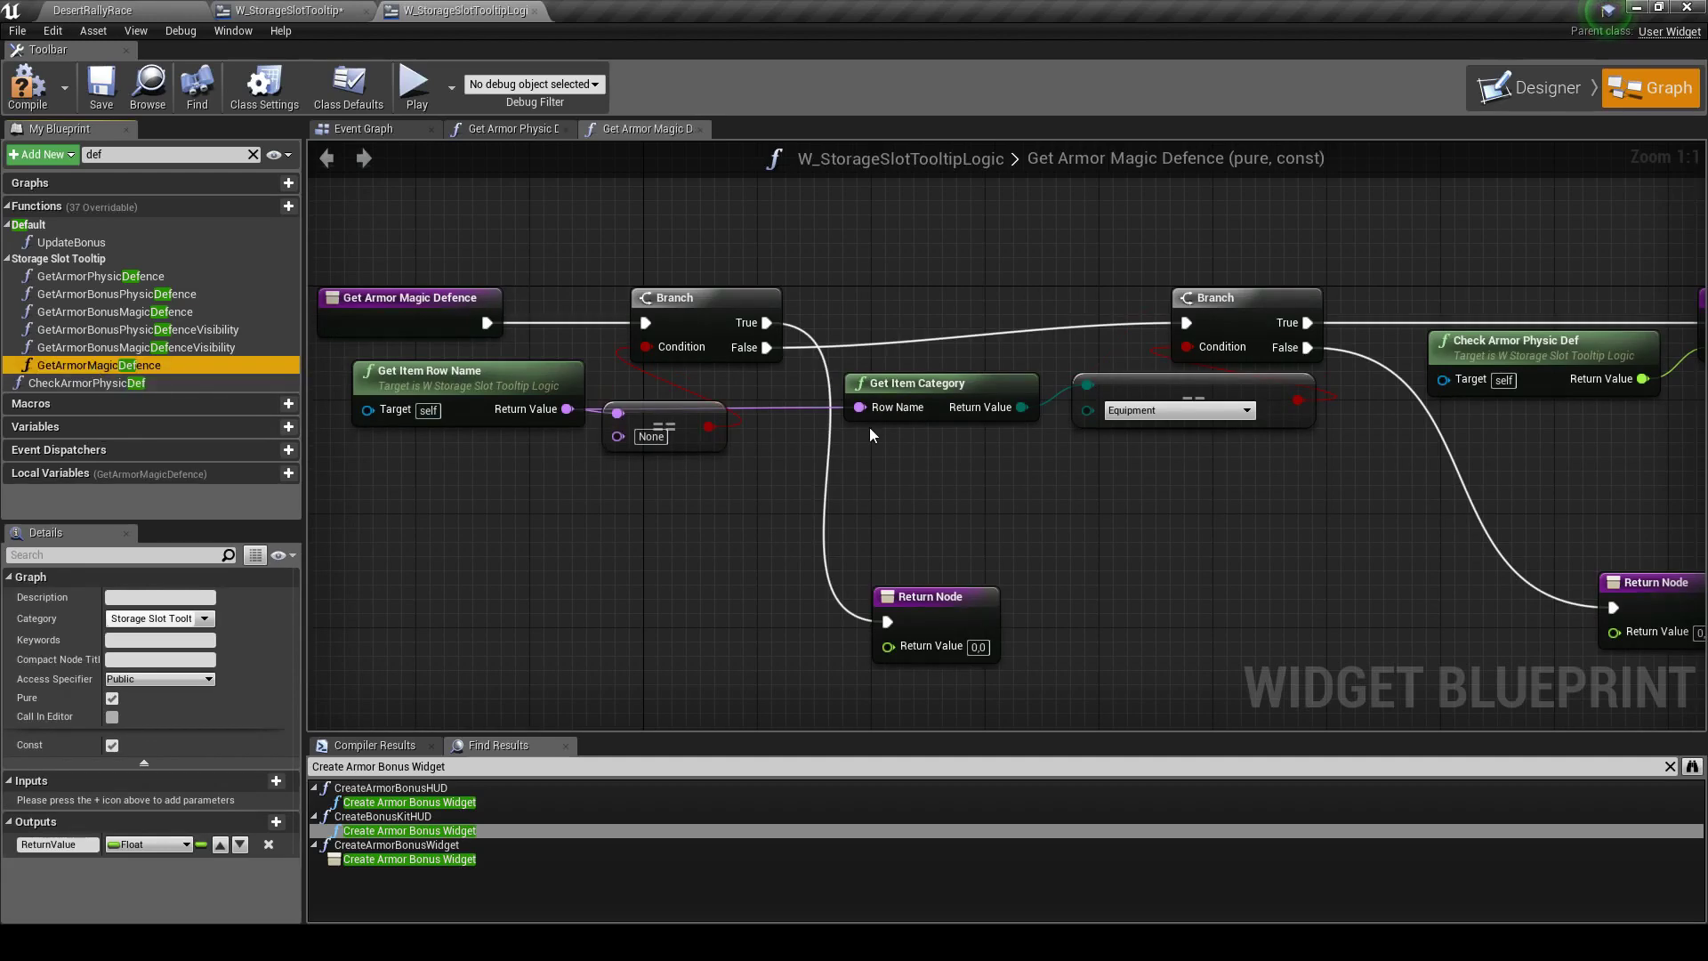
{"action": "scroll", "coordinate": [952, 518], "scroll_direction": "down", "scroll_amount": 1}
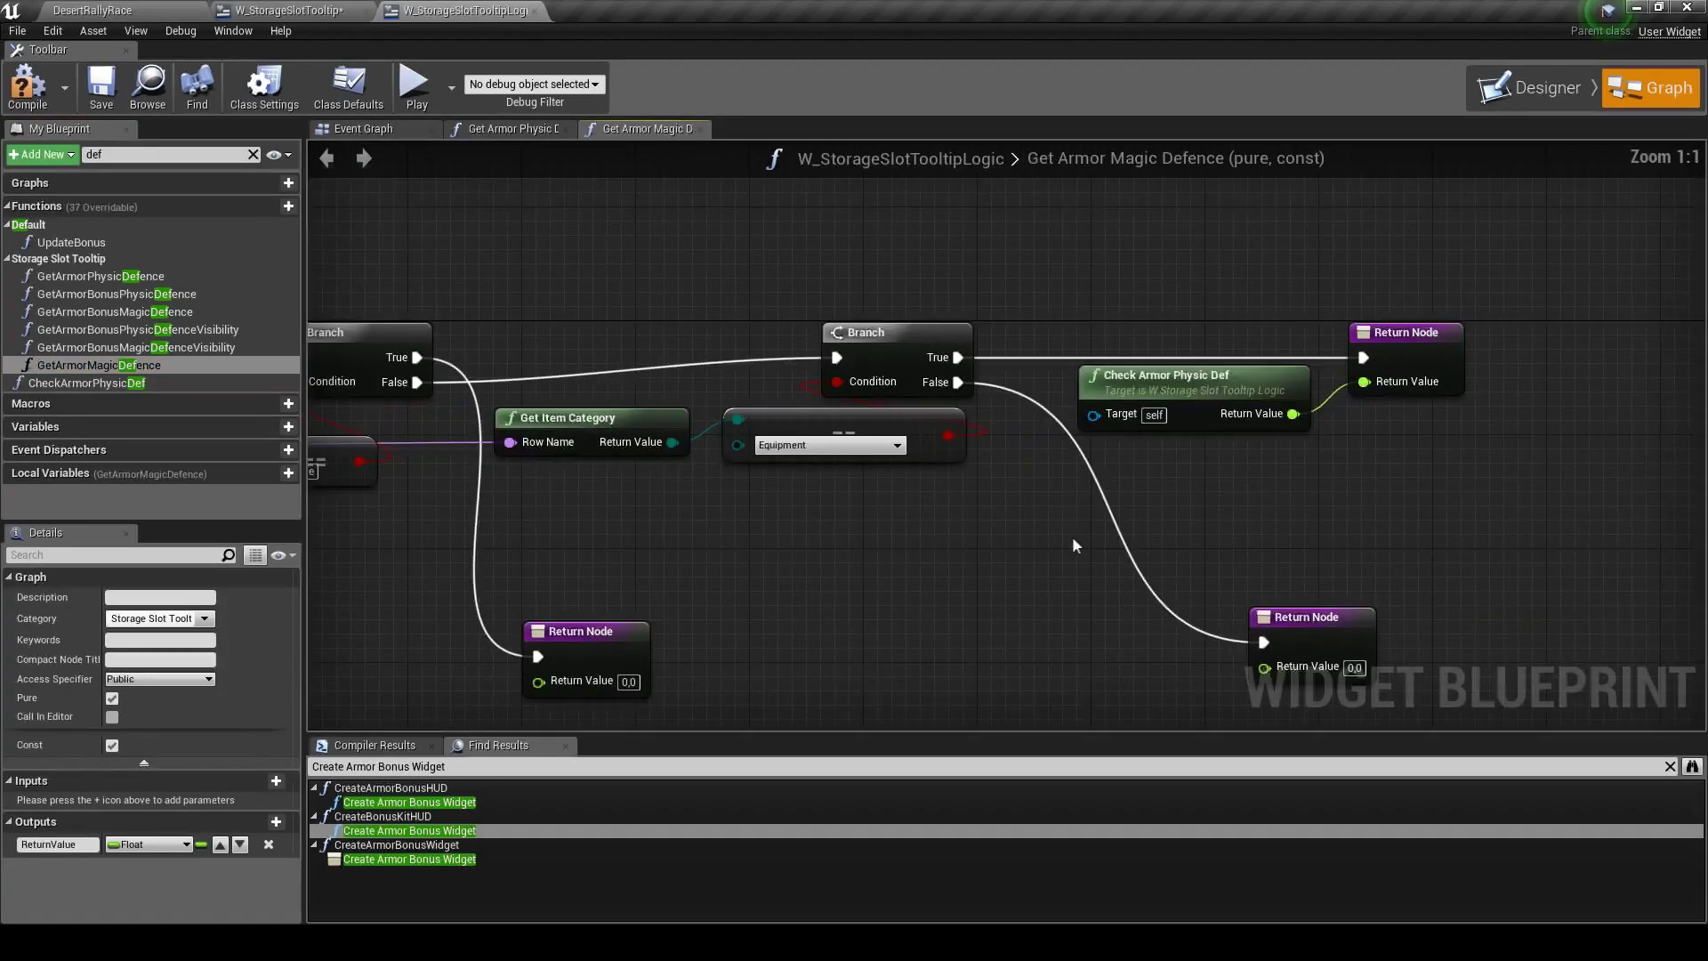
{"action": "right_click_drag", "start_coordinate": [1117, 518], "coordinate": [1283, 453]}
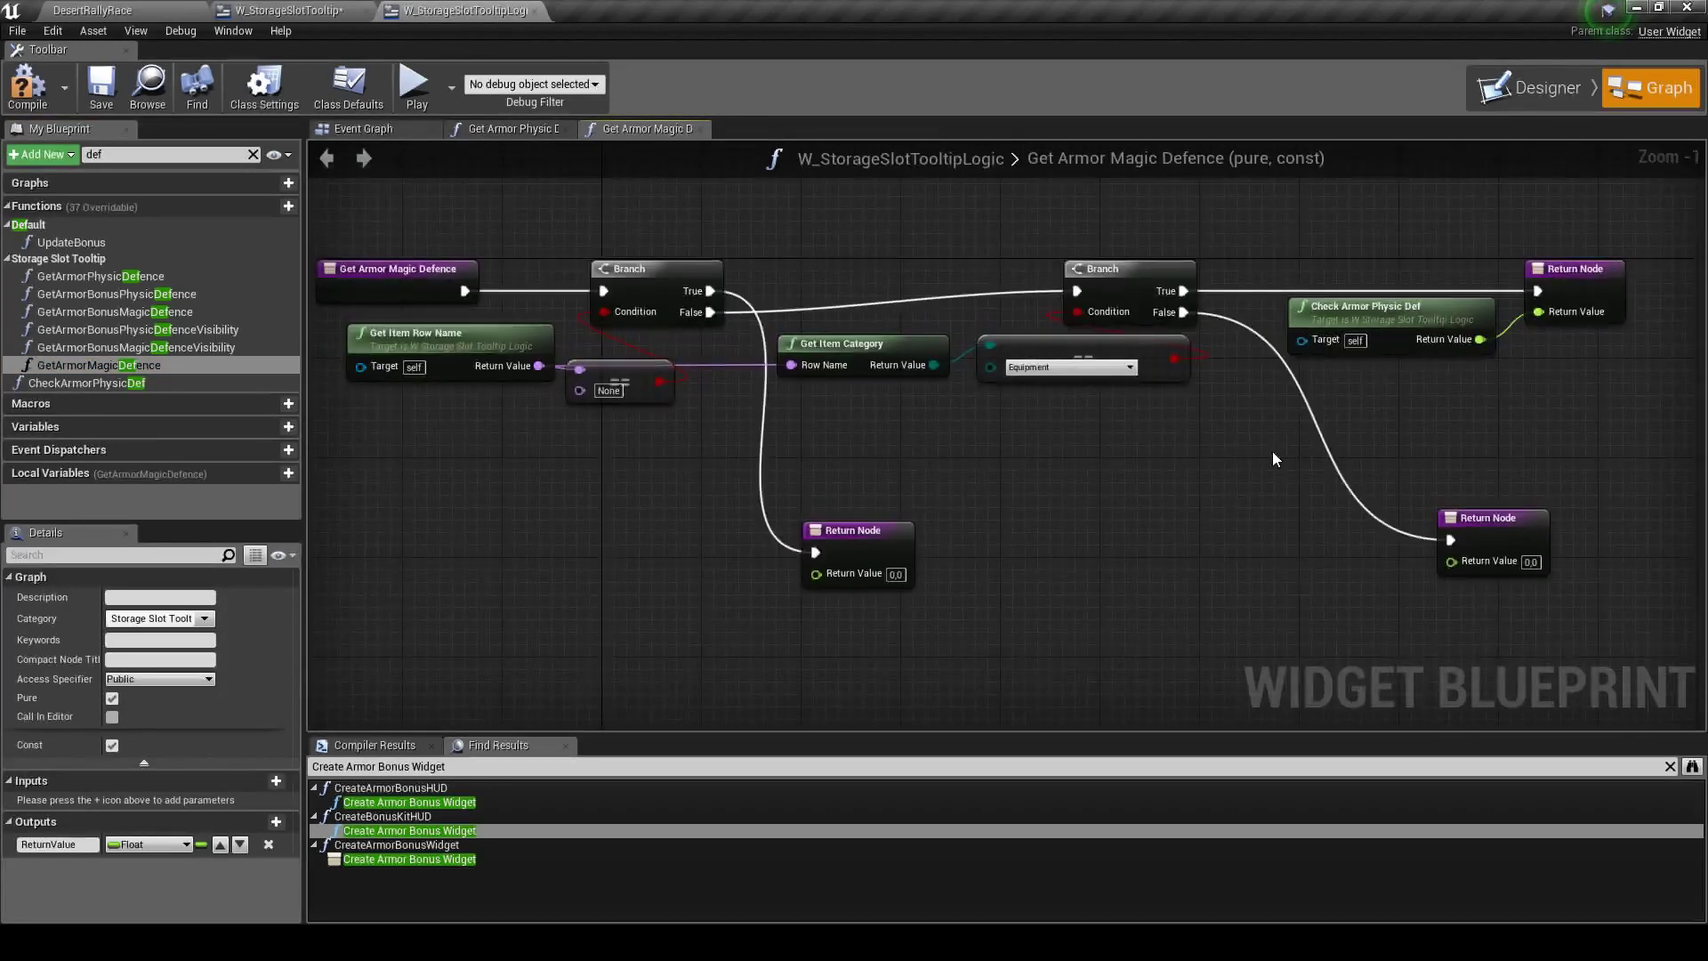
{"action": "left_click", "coordinate": [100, 84]}
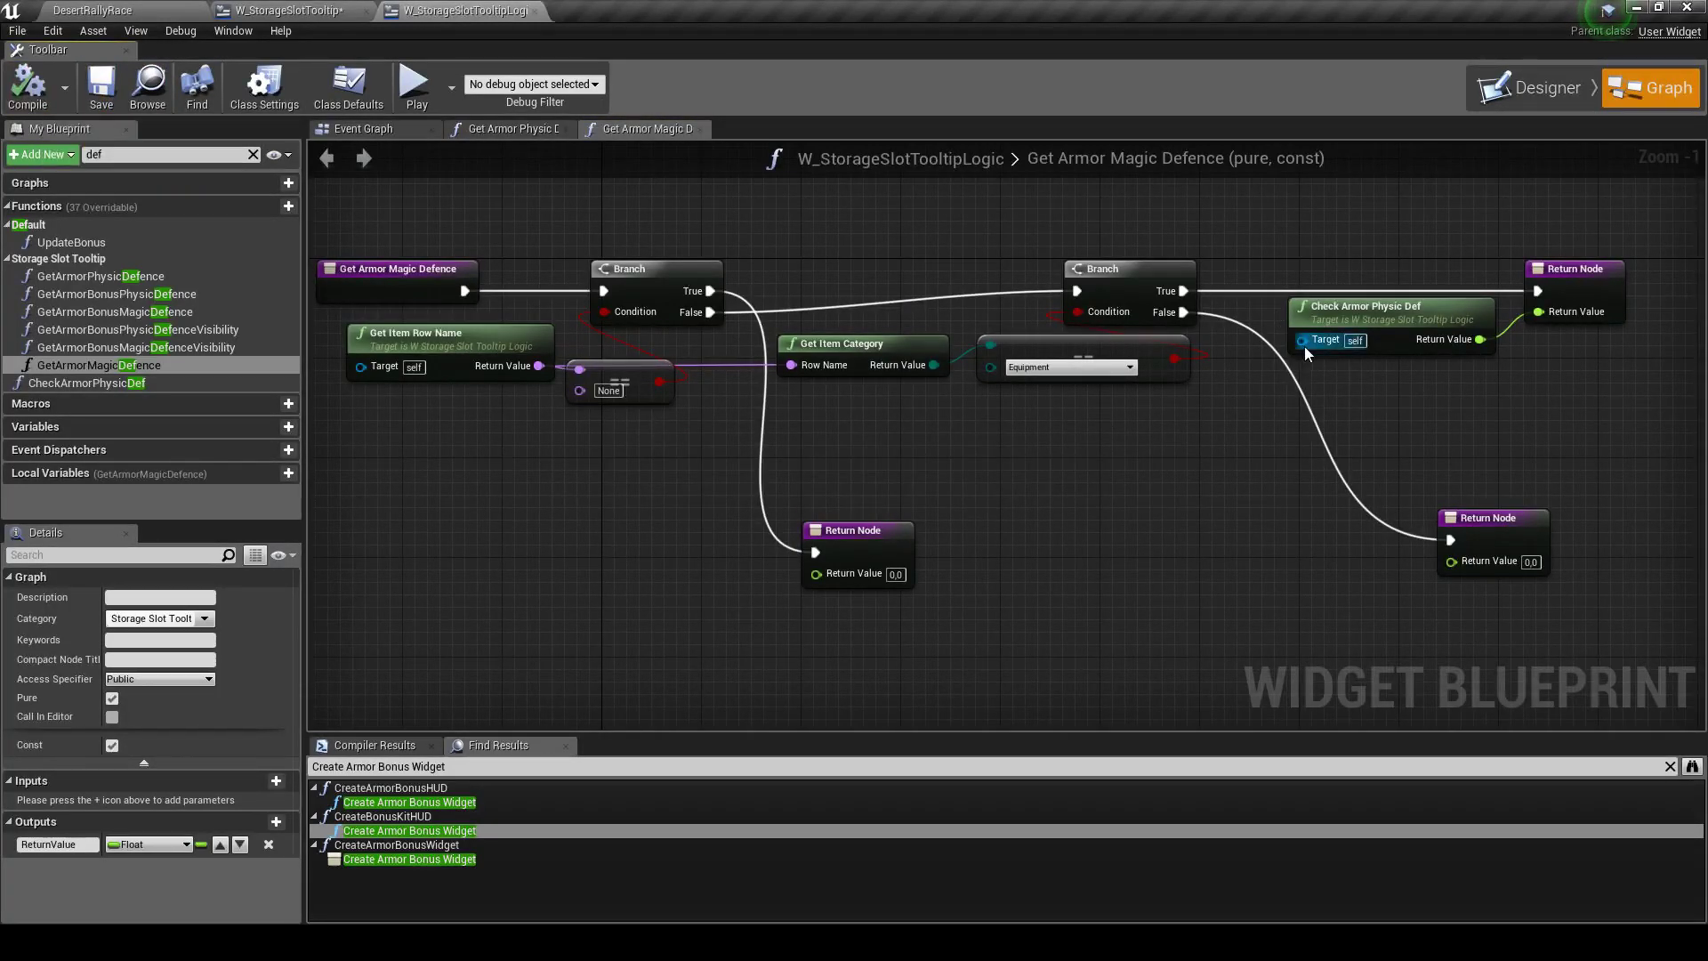
{"action": "left_click", "coordinate": [1338, 328]}
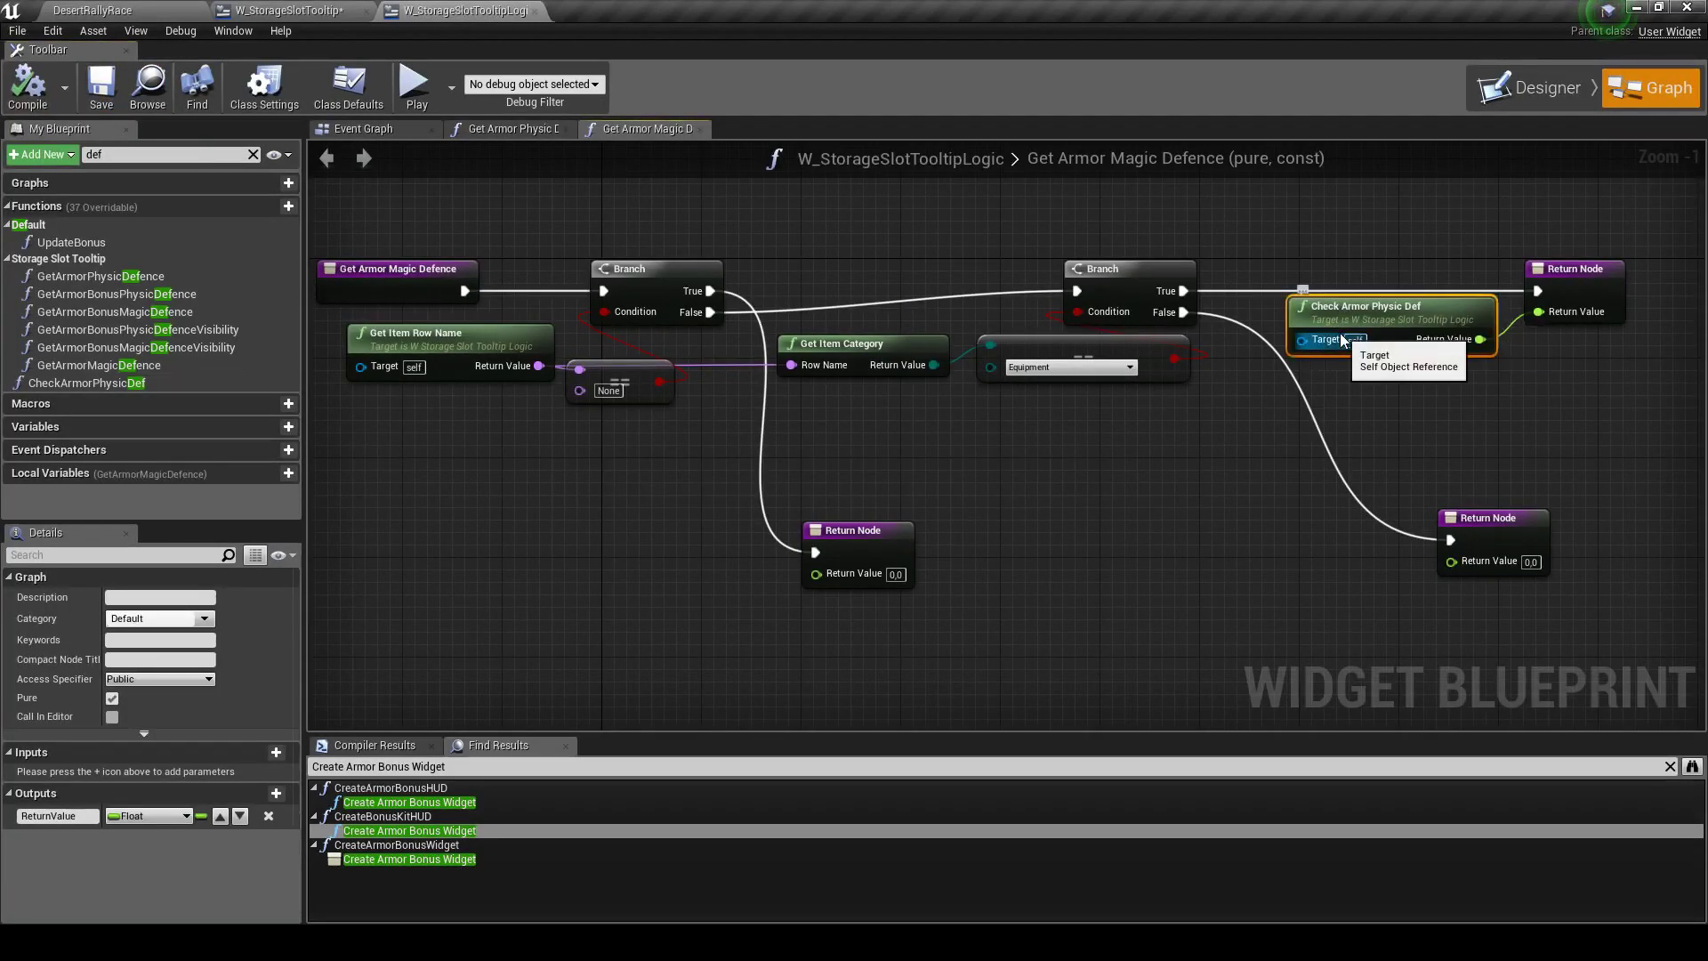
{"action": "double_click", "coordinate": [178, 375]}
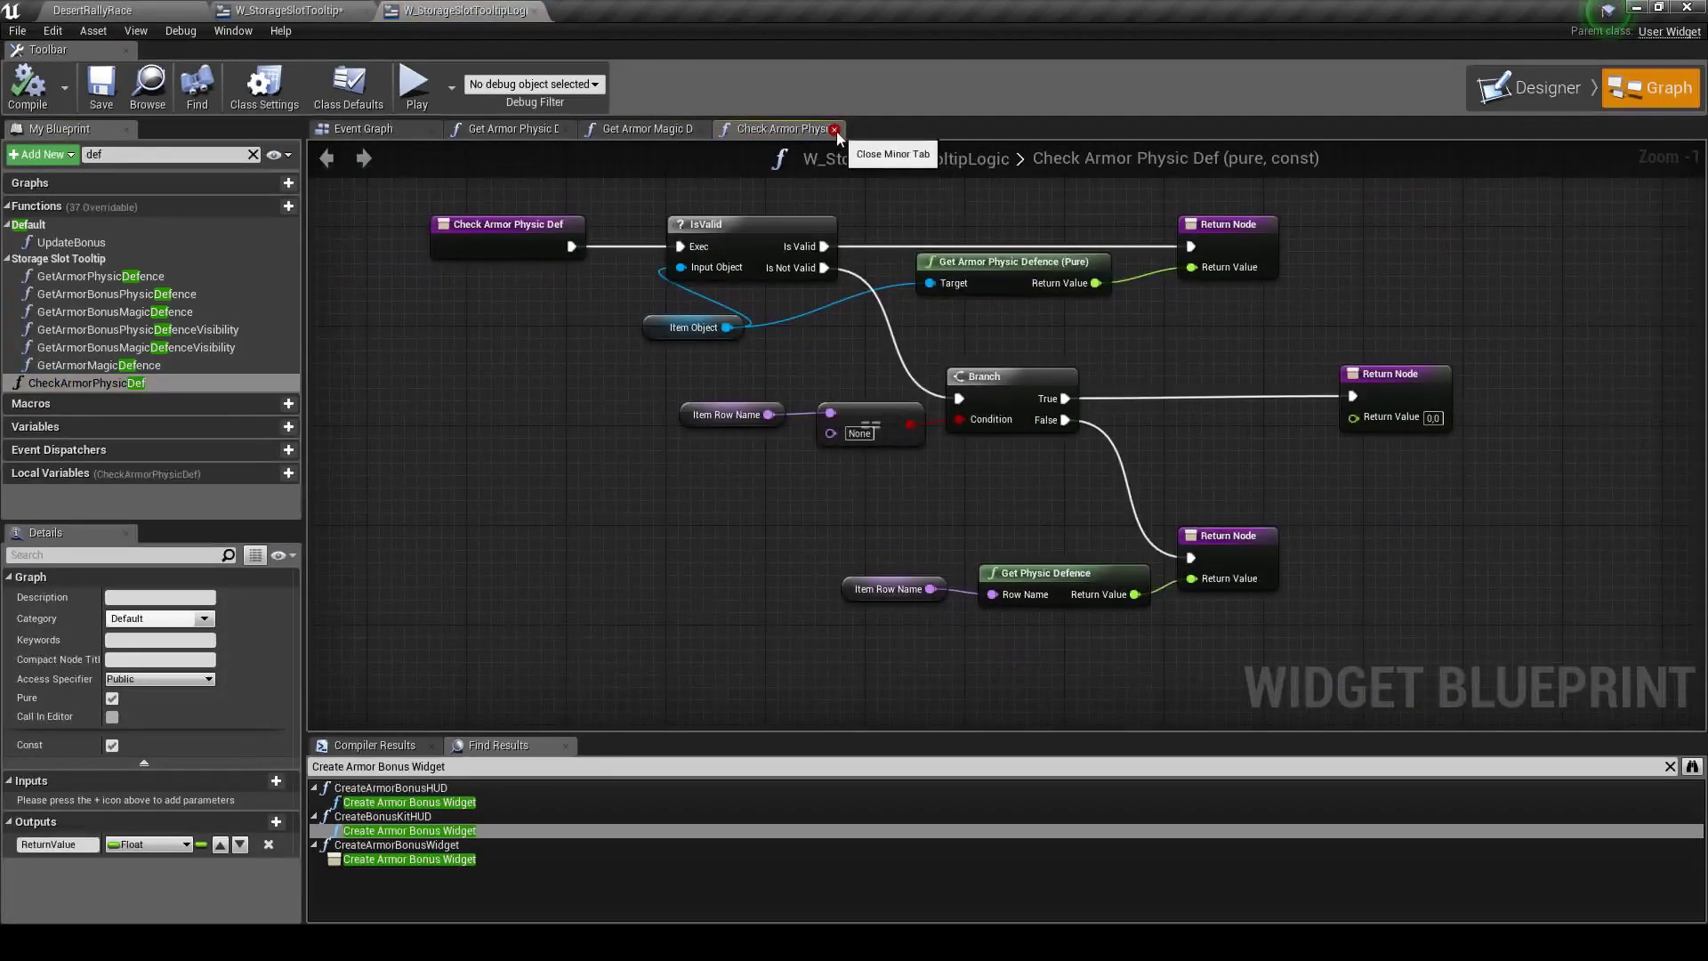
Close the Check Armor Physic Def and Get Armor Magic Defence graphs, keeping Get Armor Physic Defence
{"action": "left_click", "coordinate": [834, 130]}
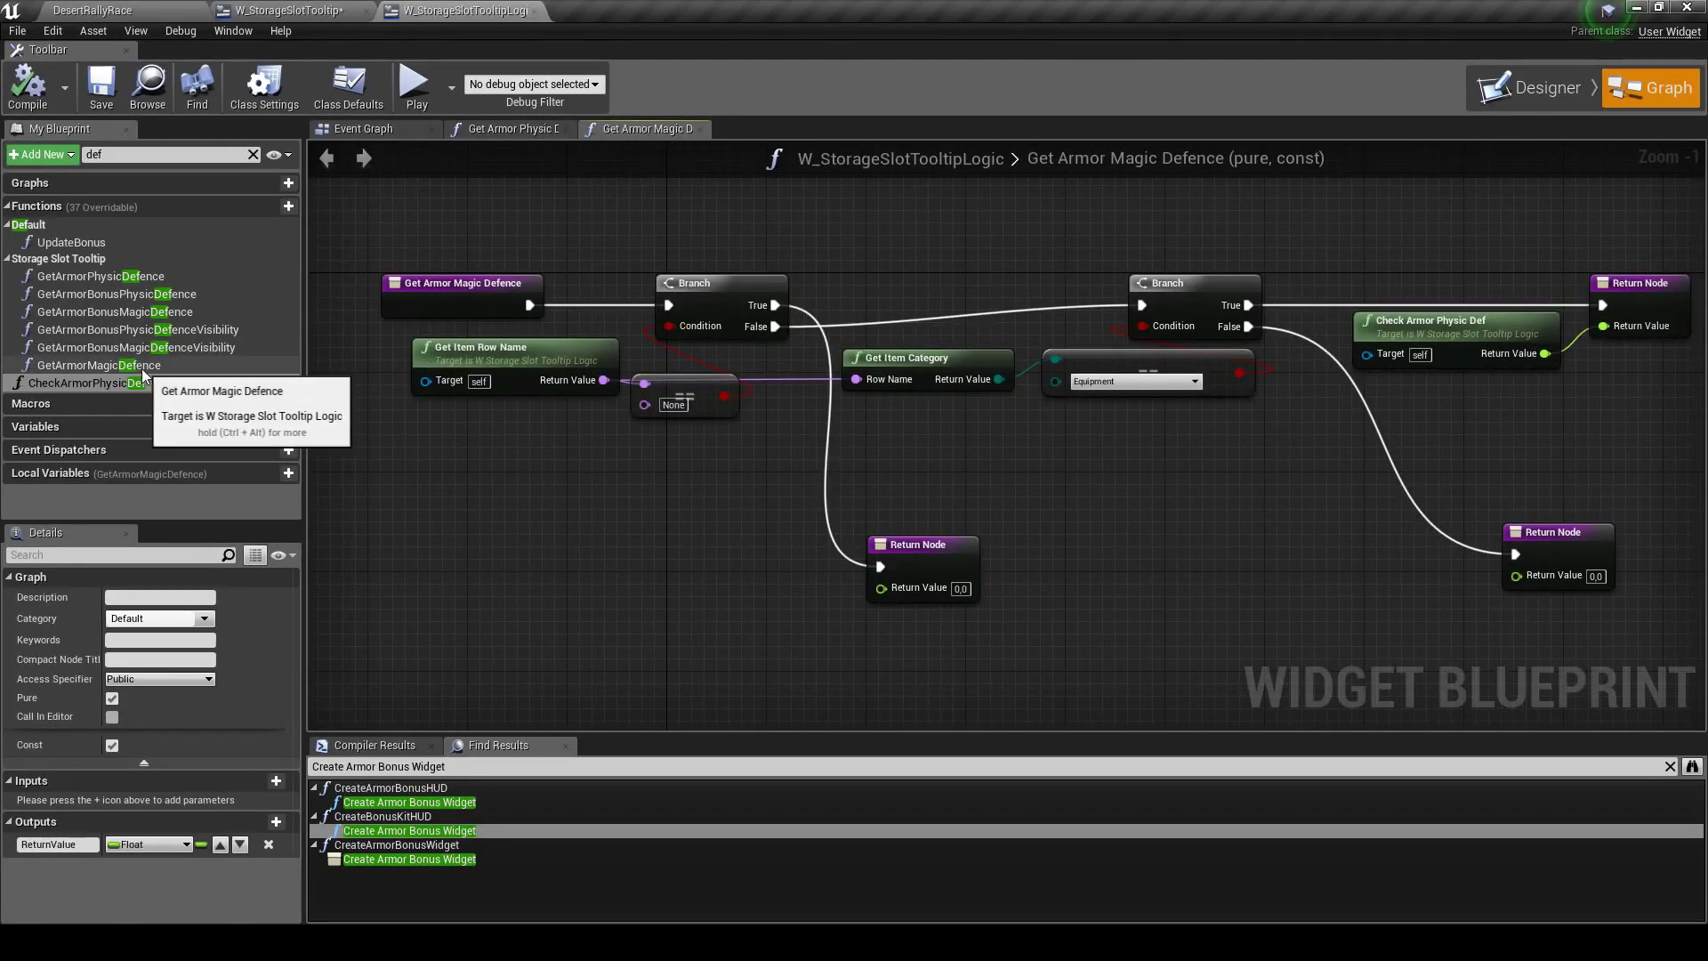
{"action": "double_click", "coordinate": [98, 276]}
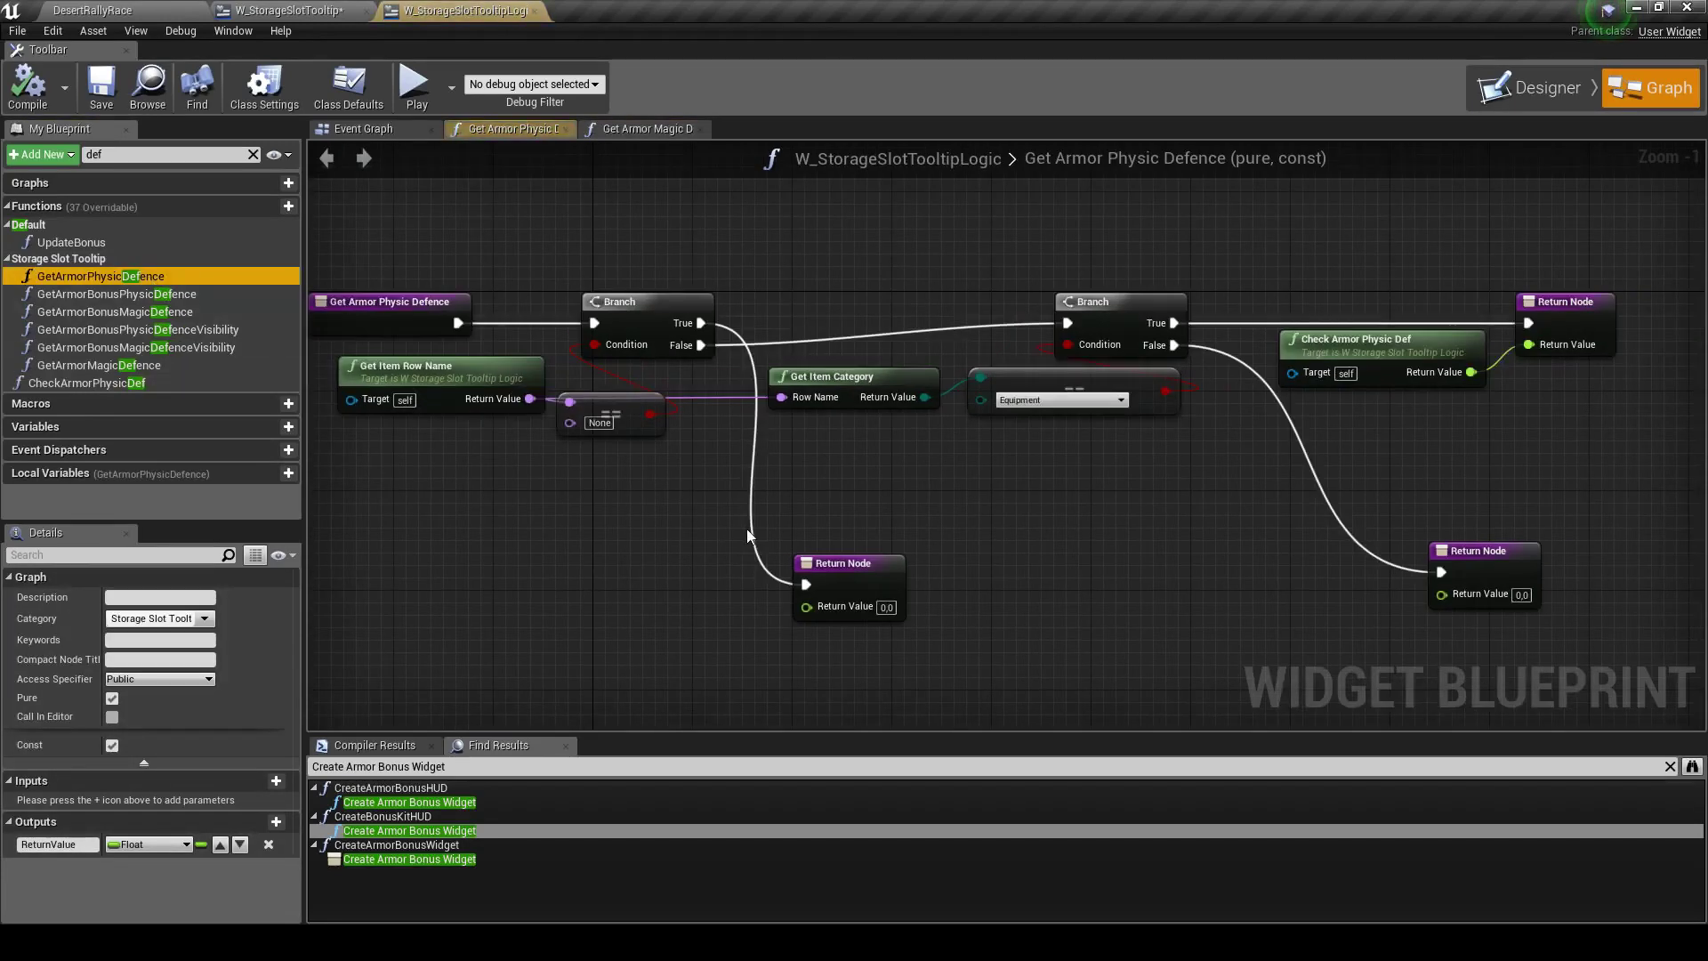
{"action": "left_click", "coordinate": [616, 128]}
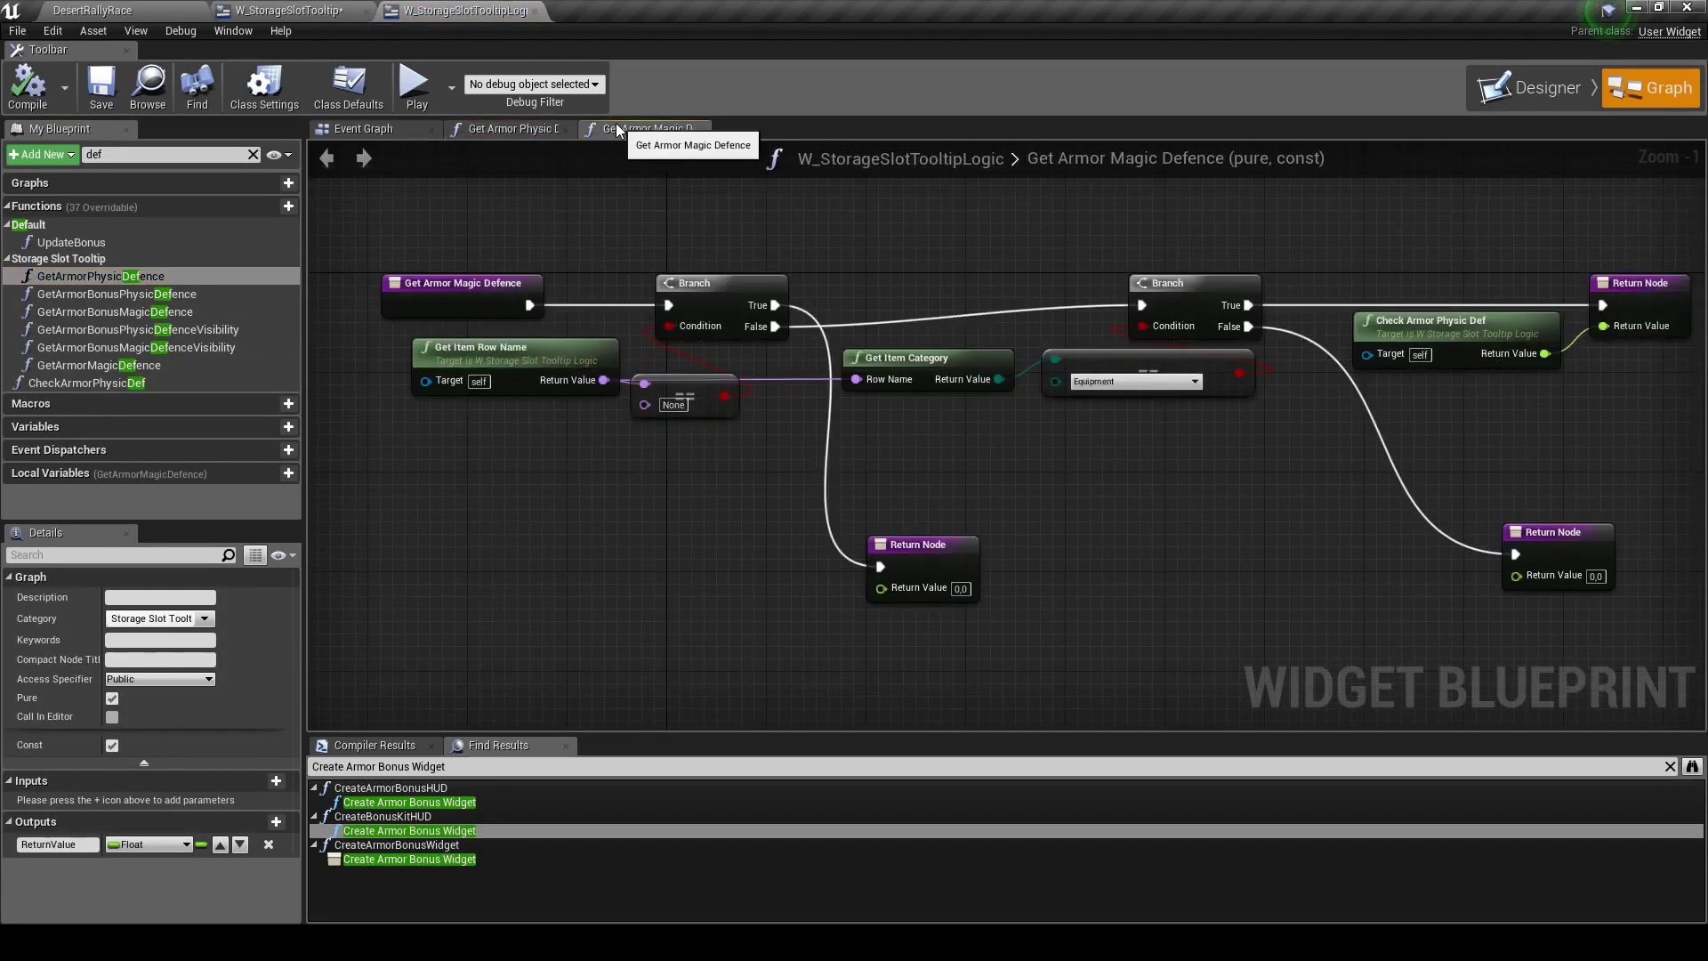
{"action": "left_click", "coordinate": [516, 130]}
{"action": "left_click", "coordinate": [699, 131]}
Review and close CheckArmorPhysicDef, inspect the Equipment node, then select CheckArmorPhysicDef
{"action": "double_click", "coordinate": [123, 384]}
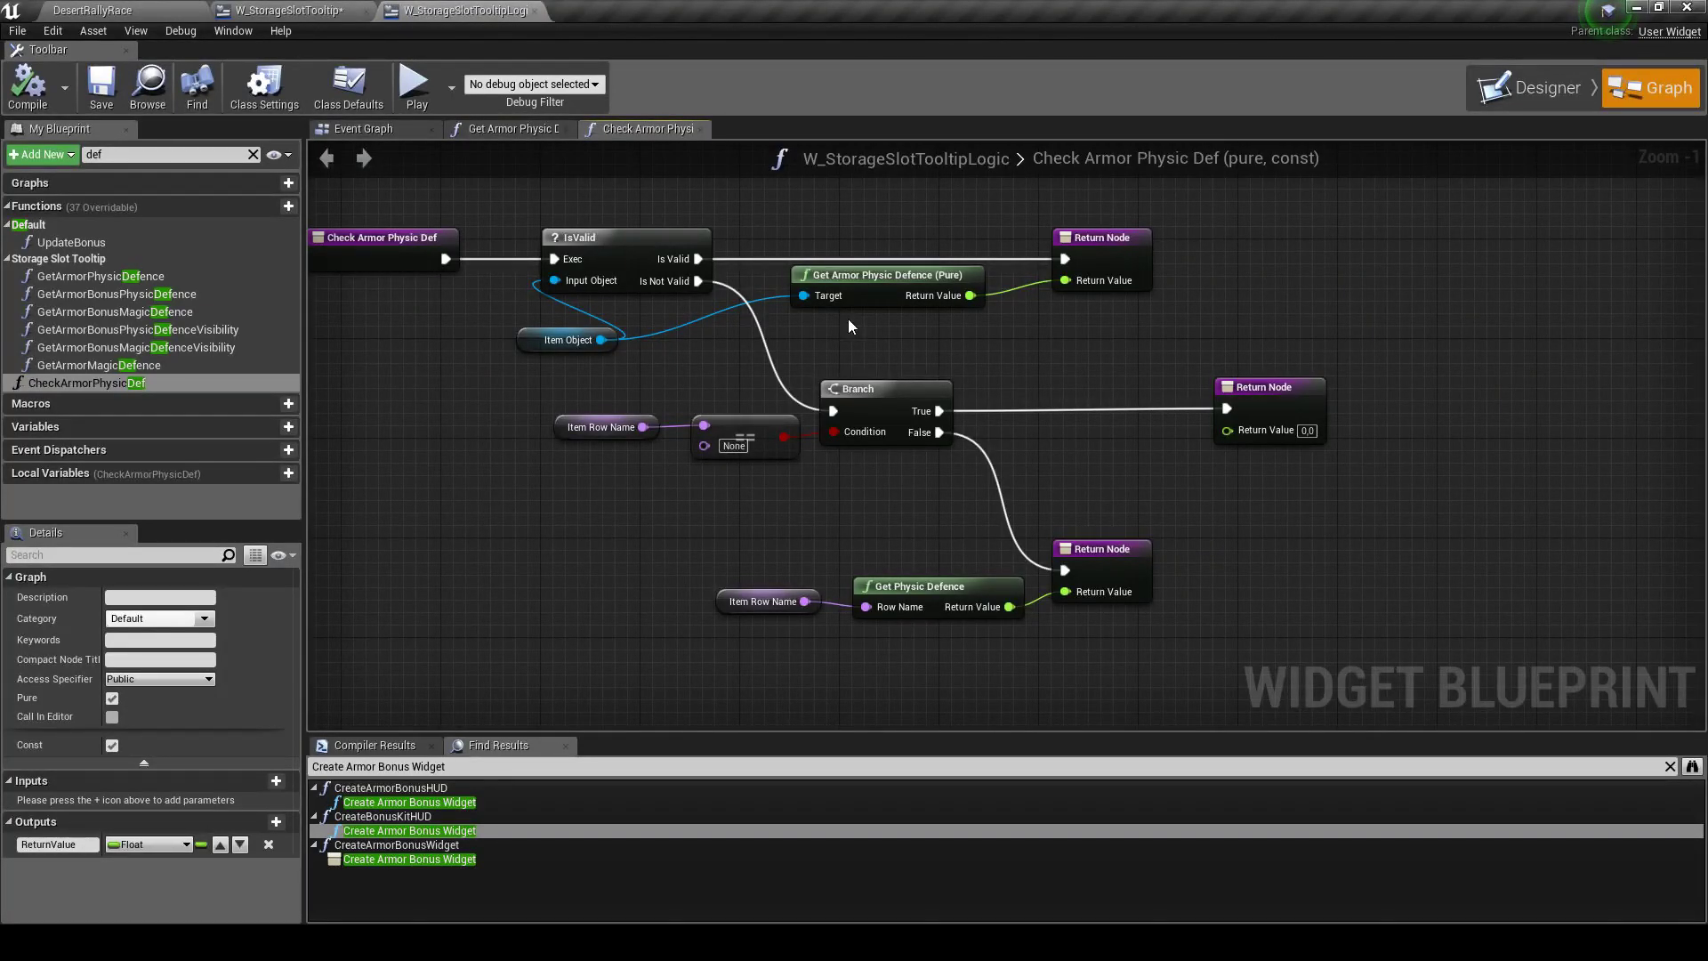
{"action": "left_click", "coordinate": [702, 132]}
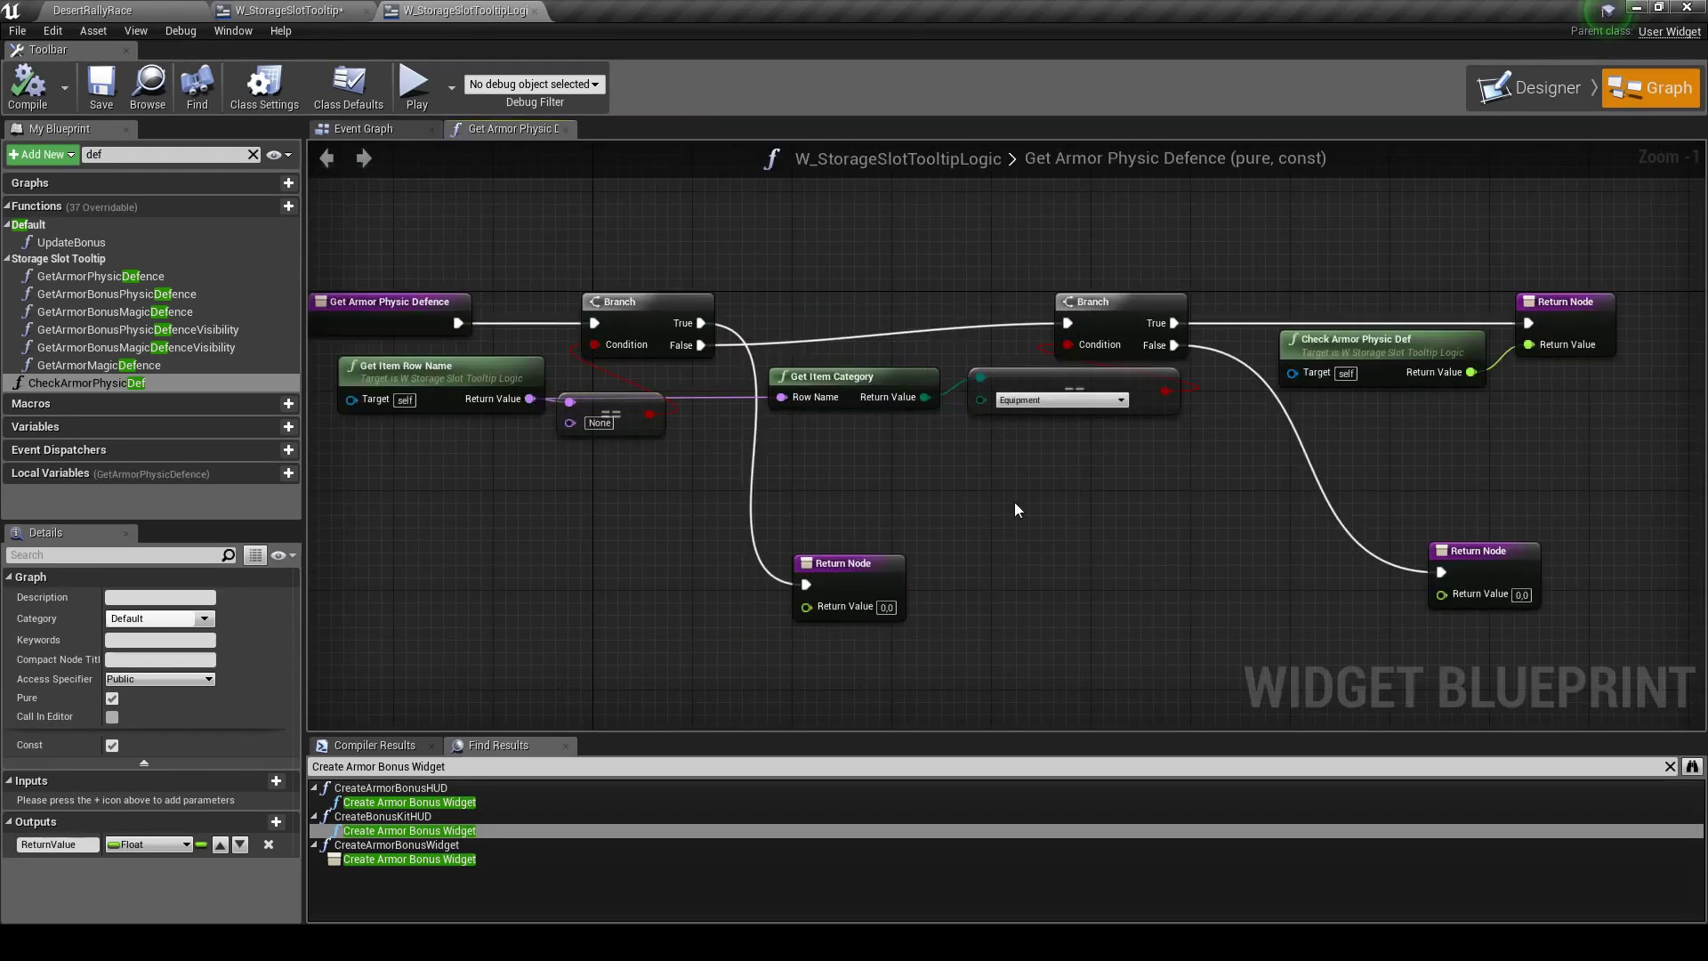
{"action": "scroll", "coordinate": [1017, 509], "scroll_direction": "up", "scroll_amount": 1}
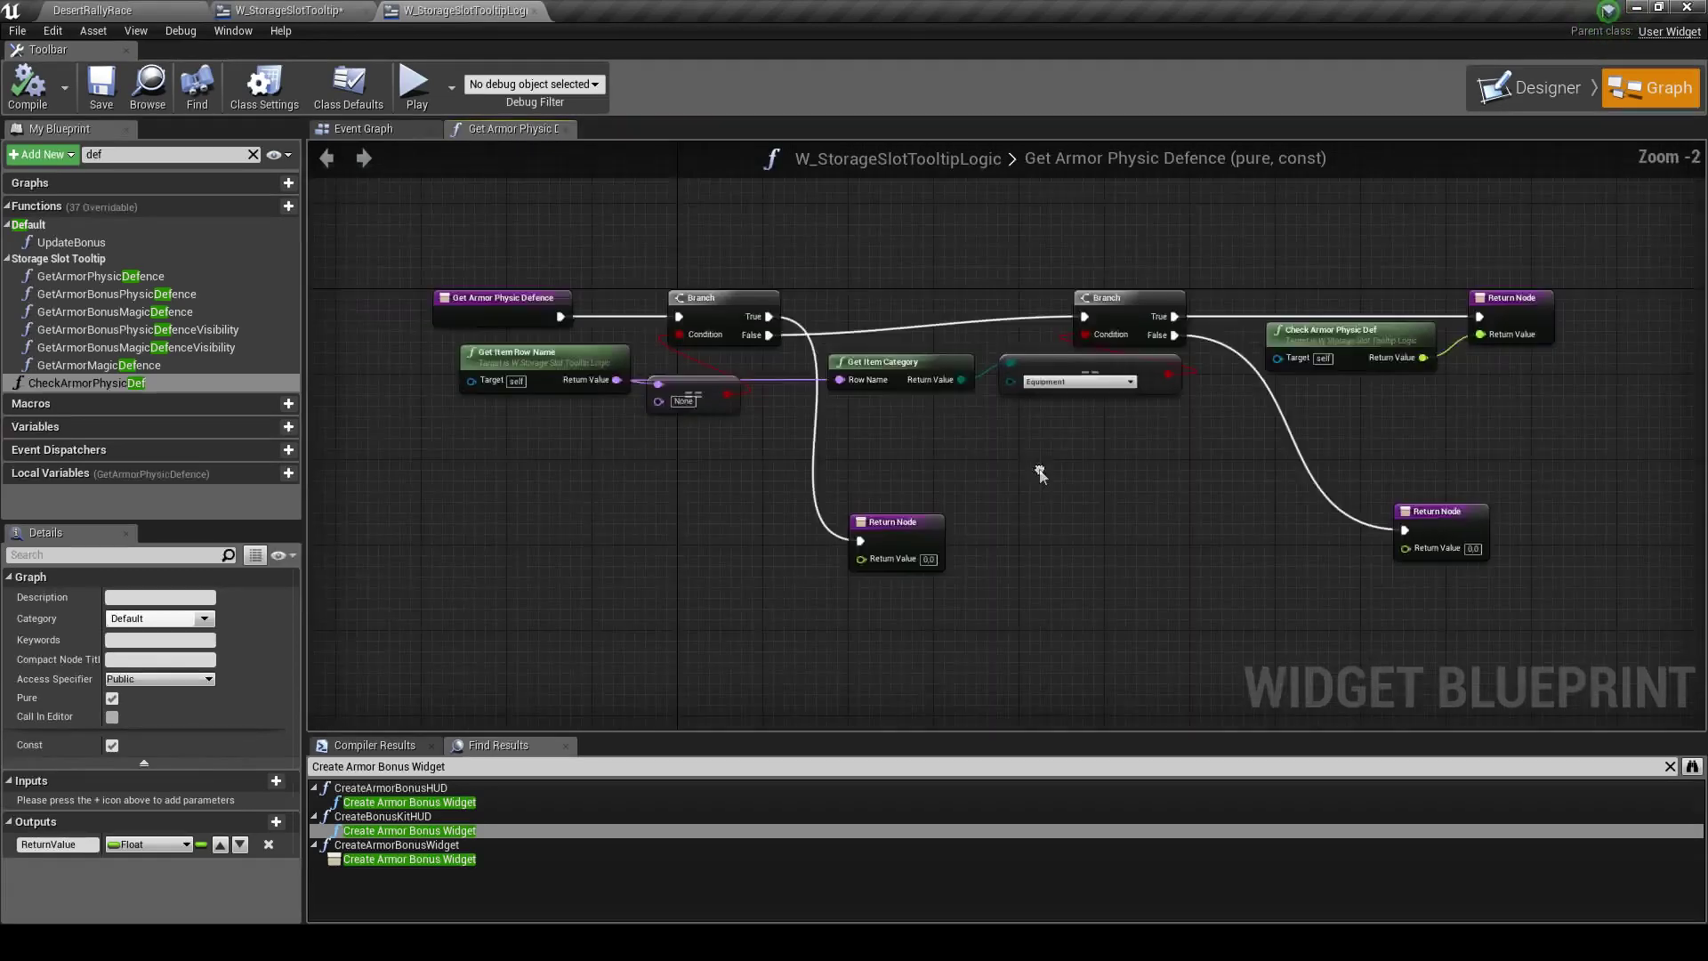
{"action": "left_click", "coordinate": [1056, 356]}
{"action": "scroll", "coordinate": [1011, 431], "scroll_direction": "down", "scroll_amount": 1}
{"action": "scroll", "coordinate": [756, 419], "scroll_direction": "down", "scroll_amount": 1}
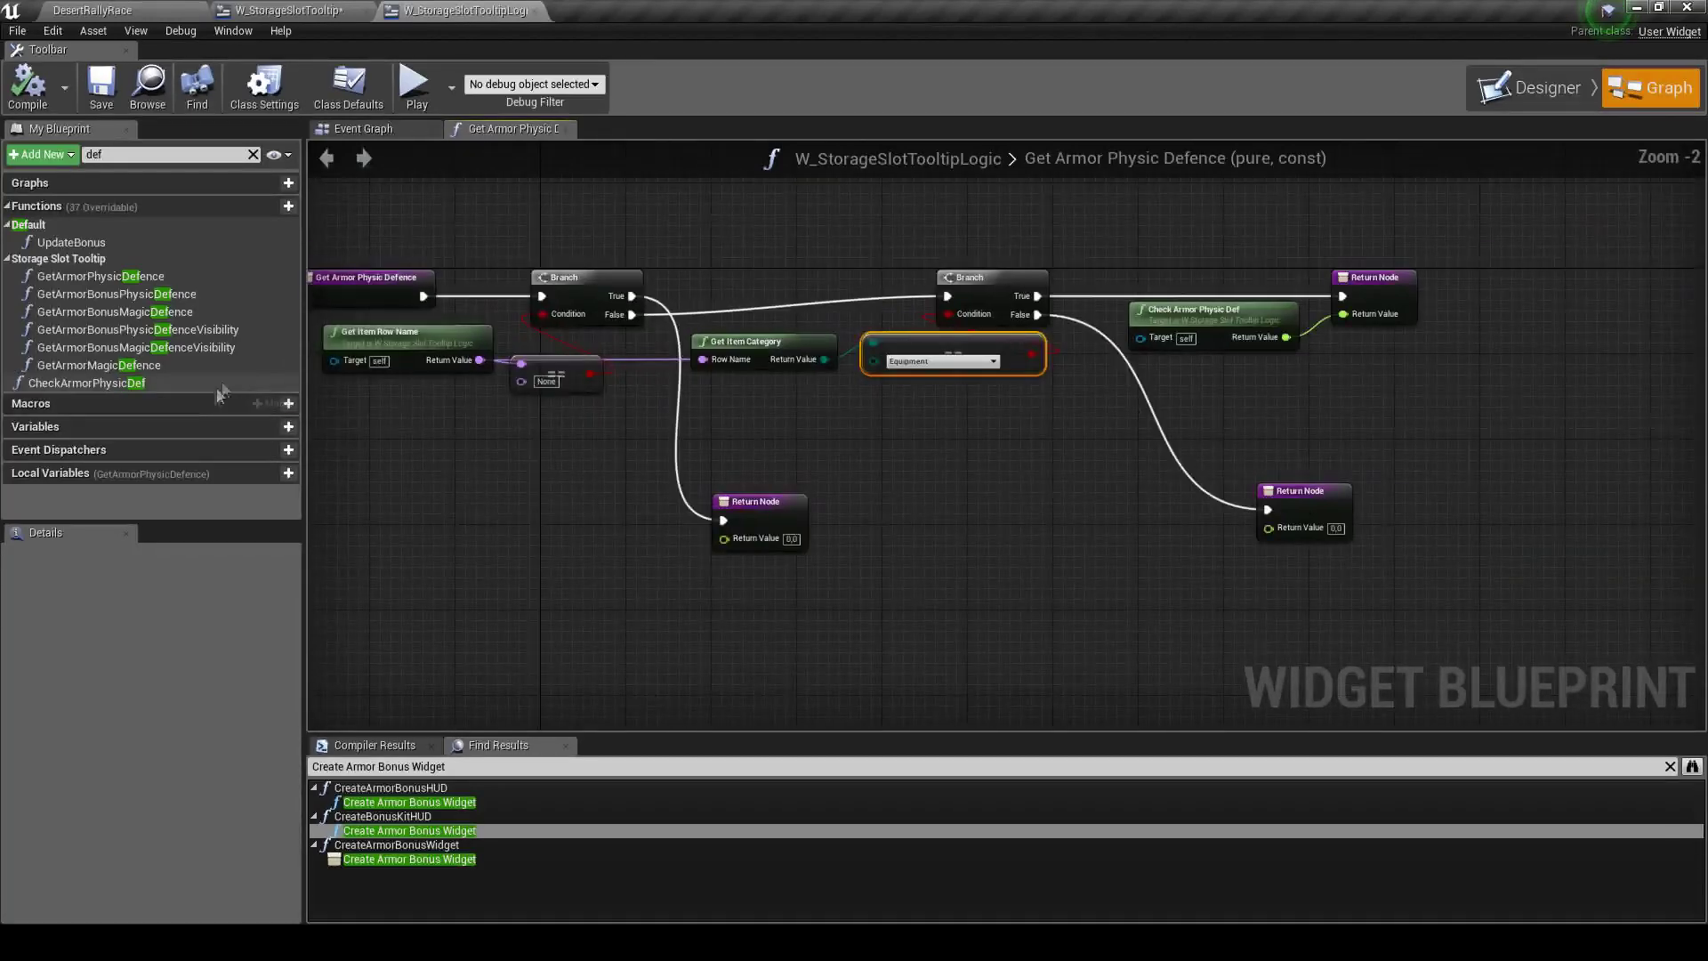
{"action": "left_click", "coordinate": [899, 392]}
{"action": "right_click_drag", "start_coordinate": [642, 367], "coordinate": [769, 374]}
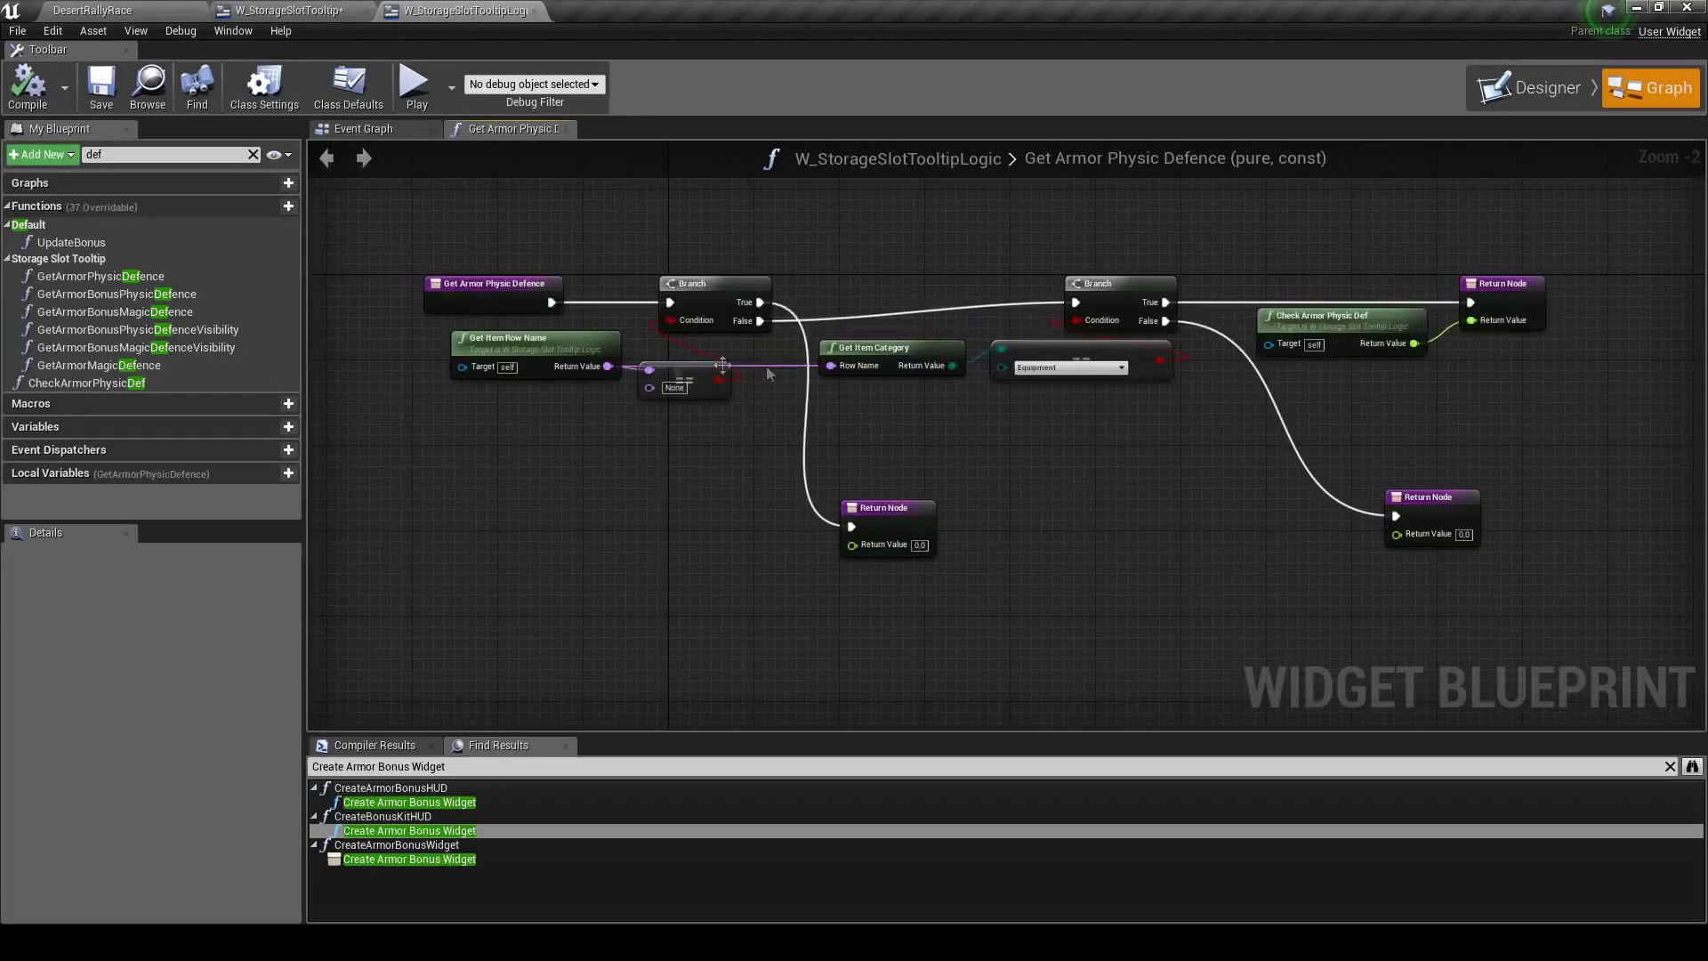
{"action": "scroll", "coordinate": [1001, 410], "scroll_direction": "up", "scroll_amount": 1}
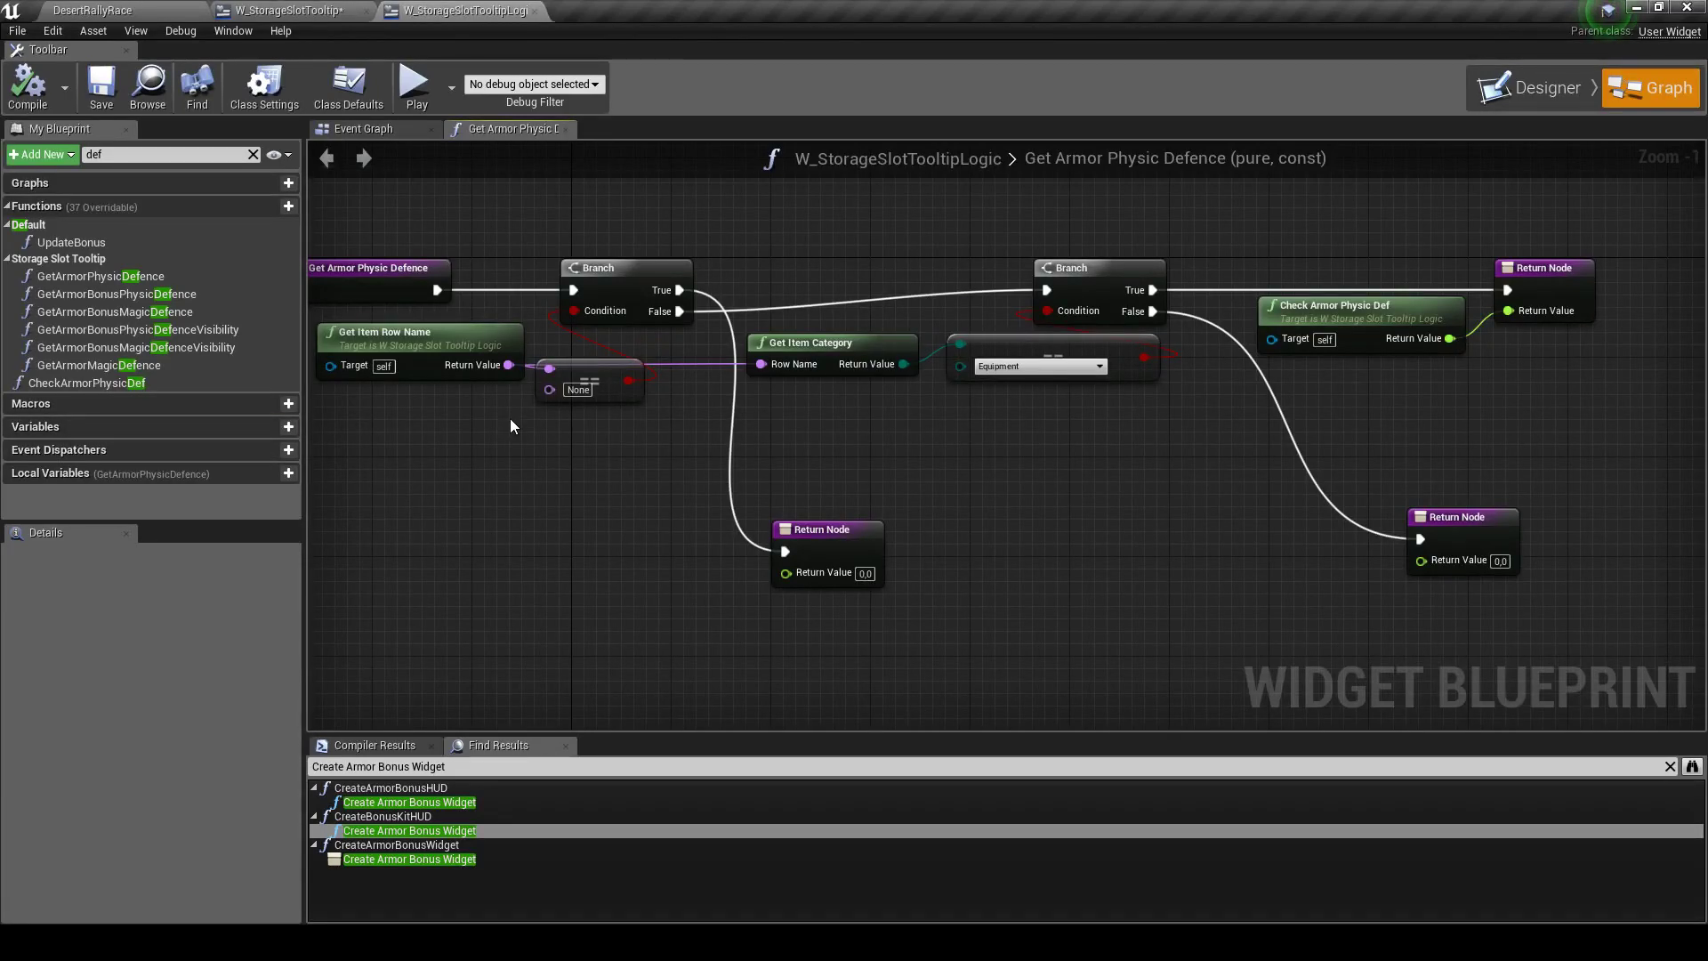
{"action": "left_click", "coordinate": [89, 384]}
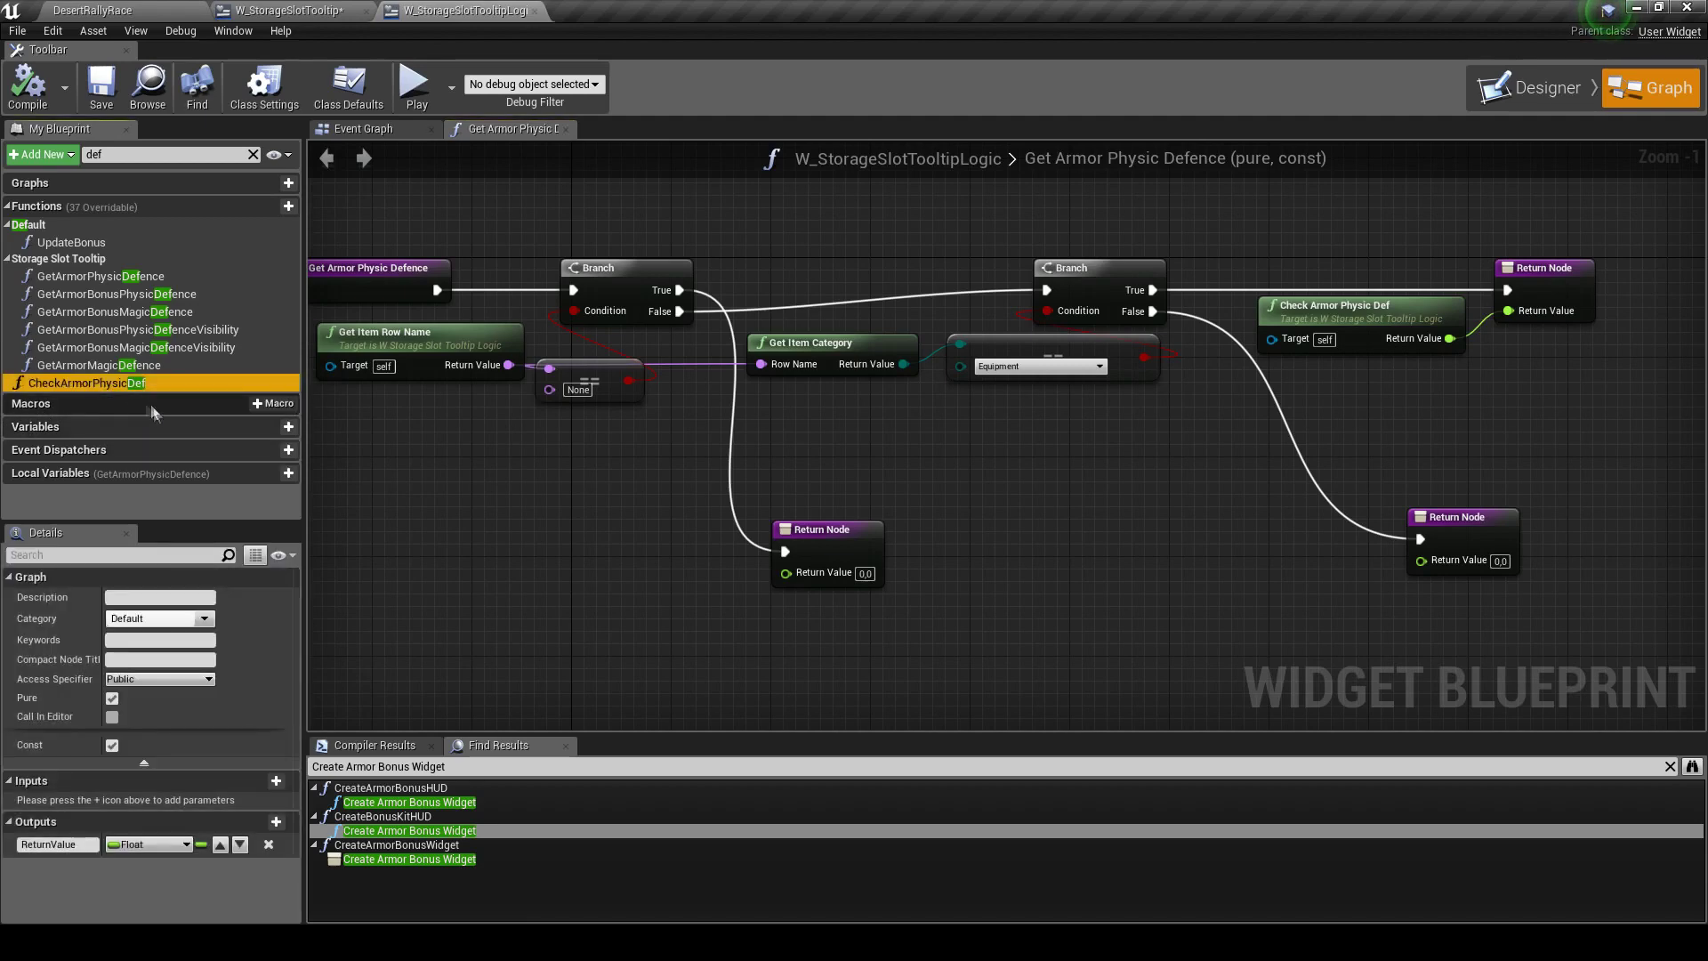
Duplicate CheckArmorPhysicDef as CheckArmorMagicDef and frame its graph
{"action": "key", "text": "ctrl+w"}
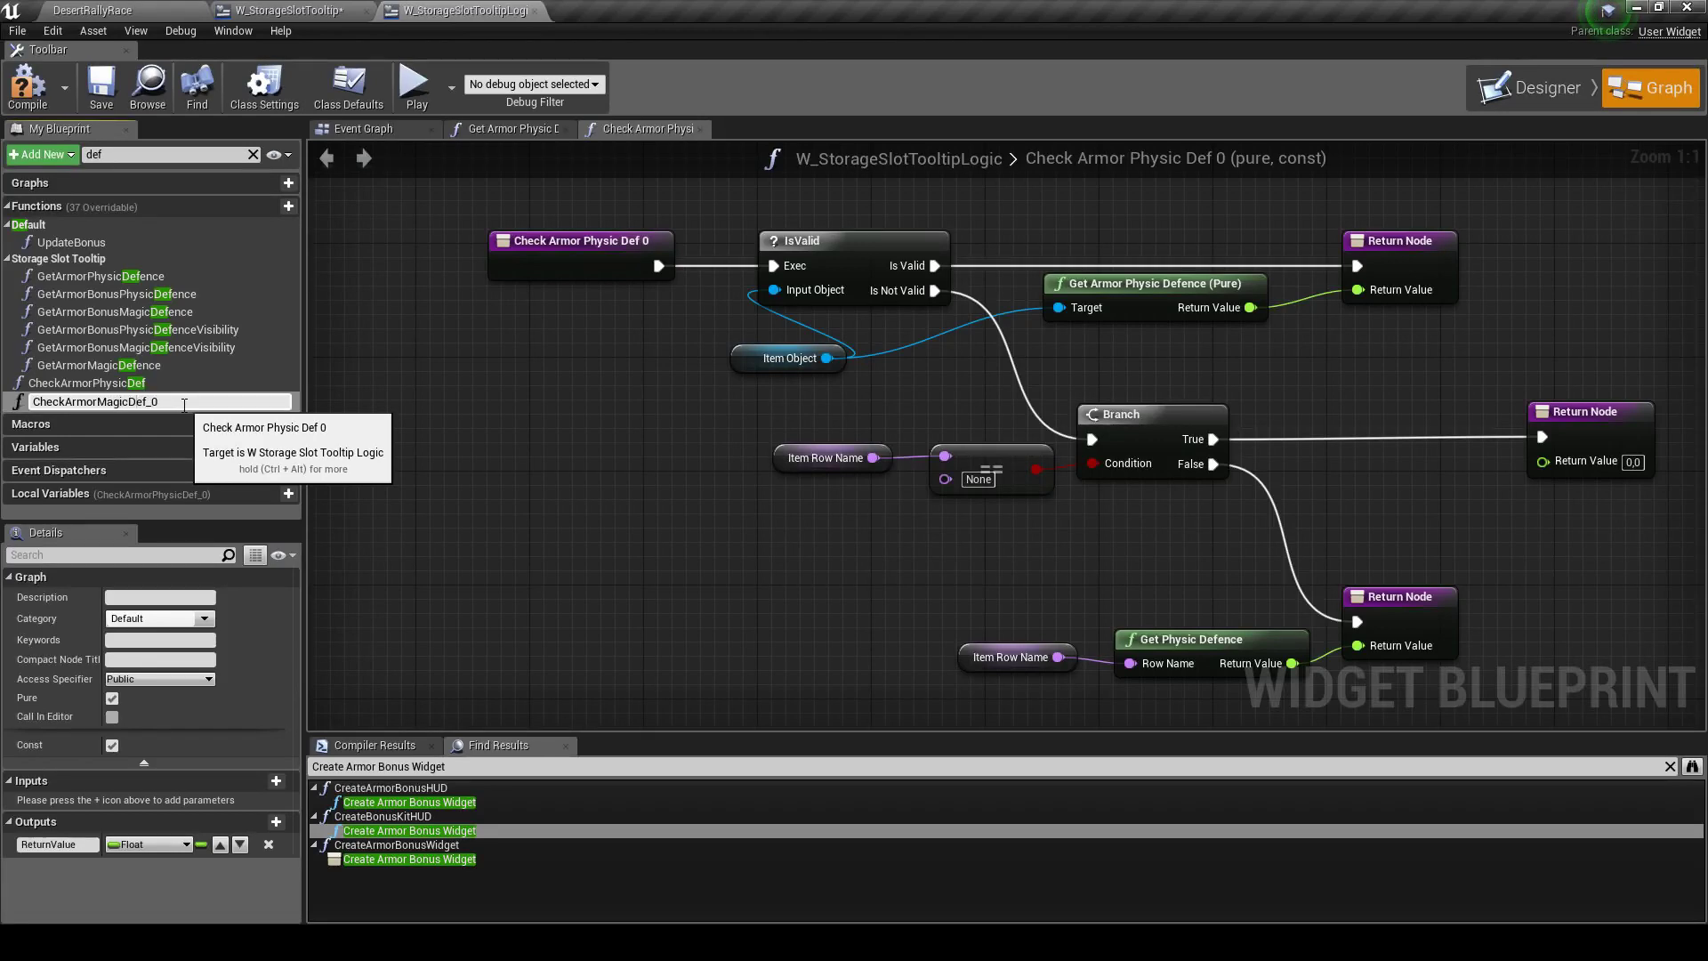
{"action": "key", "text": "Return"}
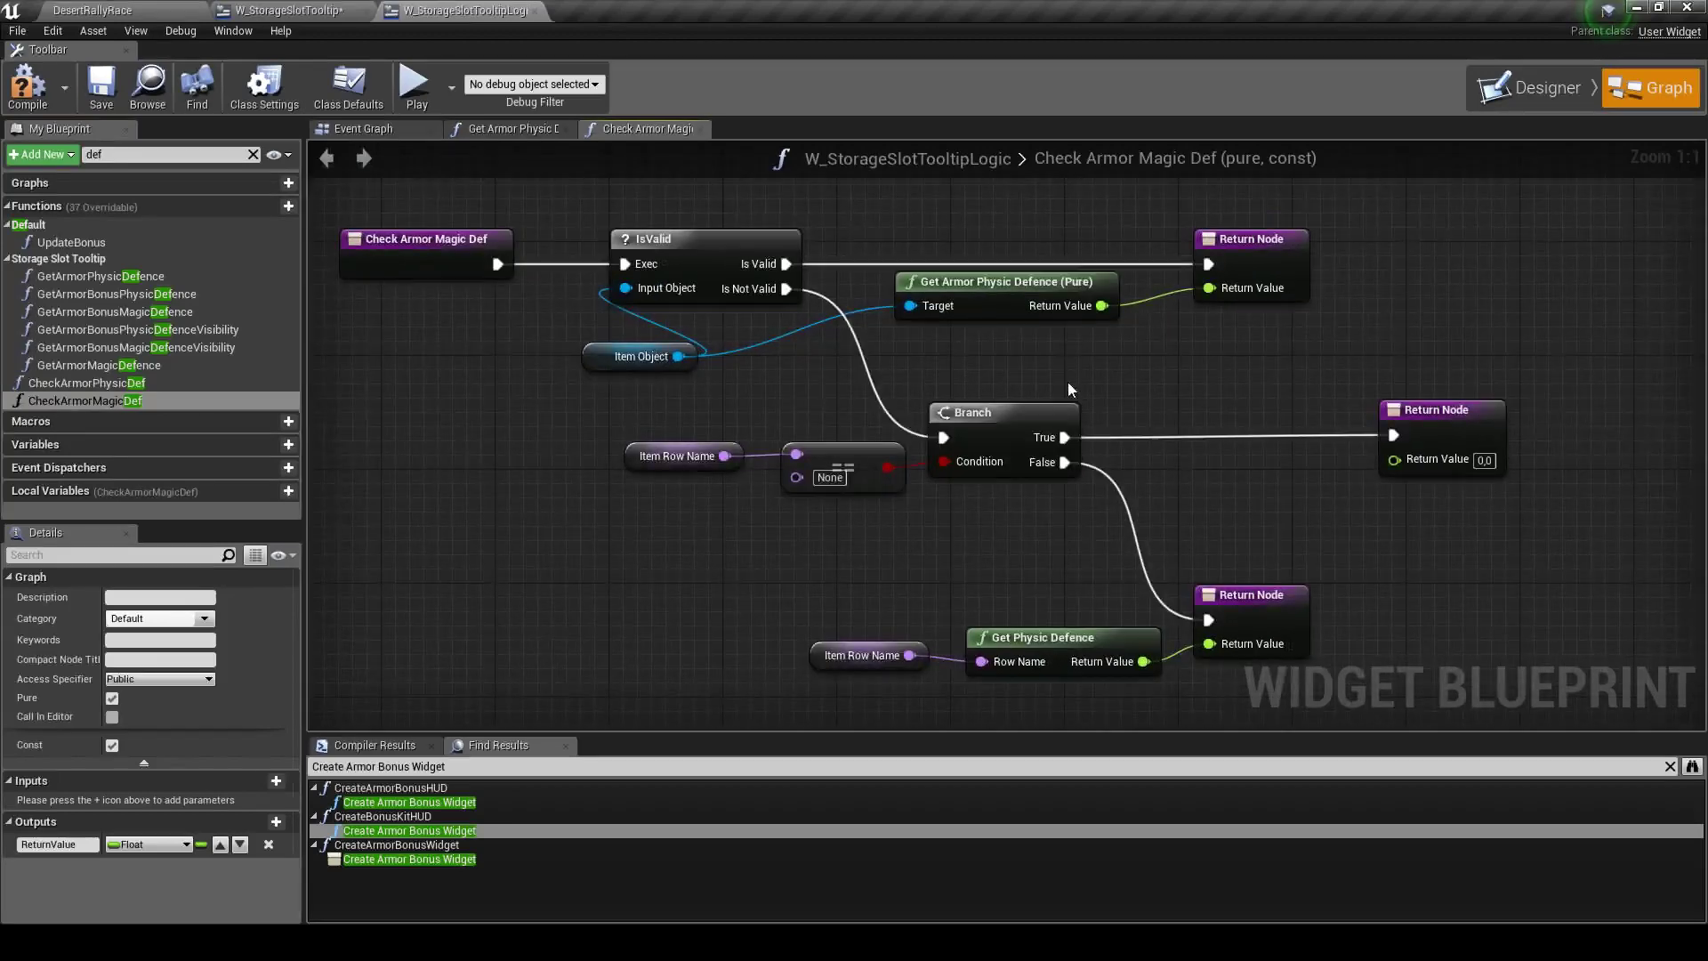
{"action": "right_click_drag", "start_coordinate": [1219, 370], "coordinate": [921, 354]}
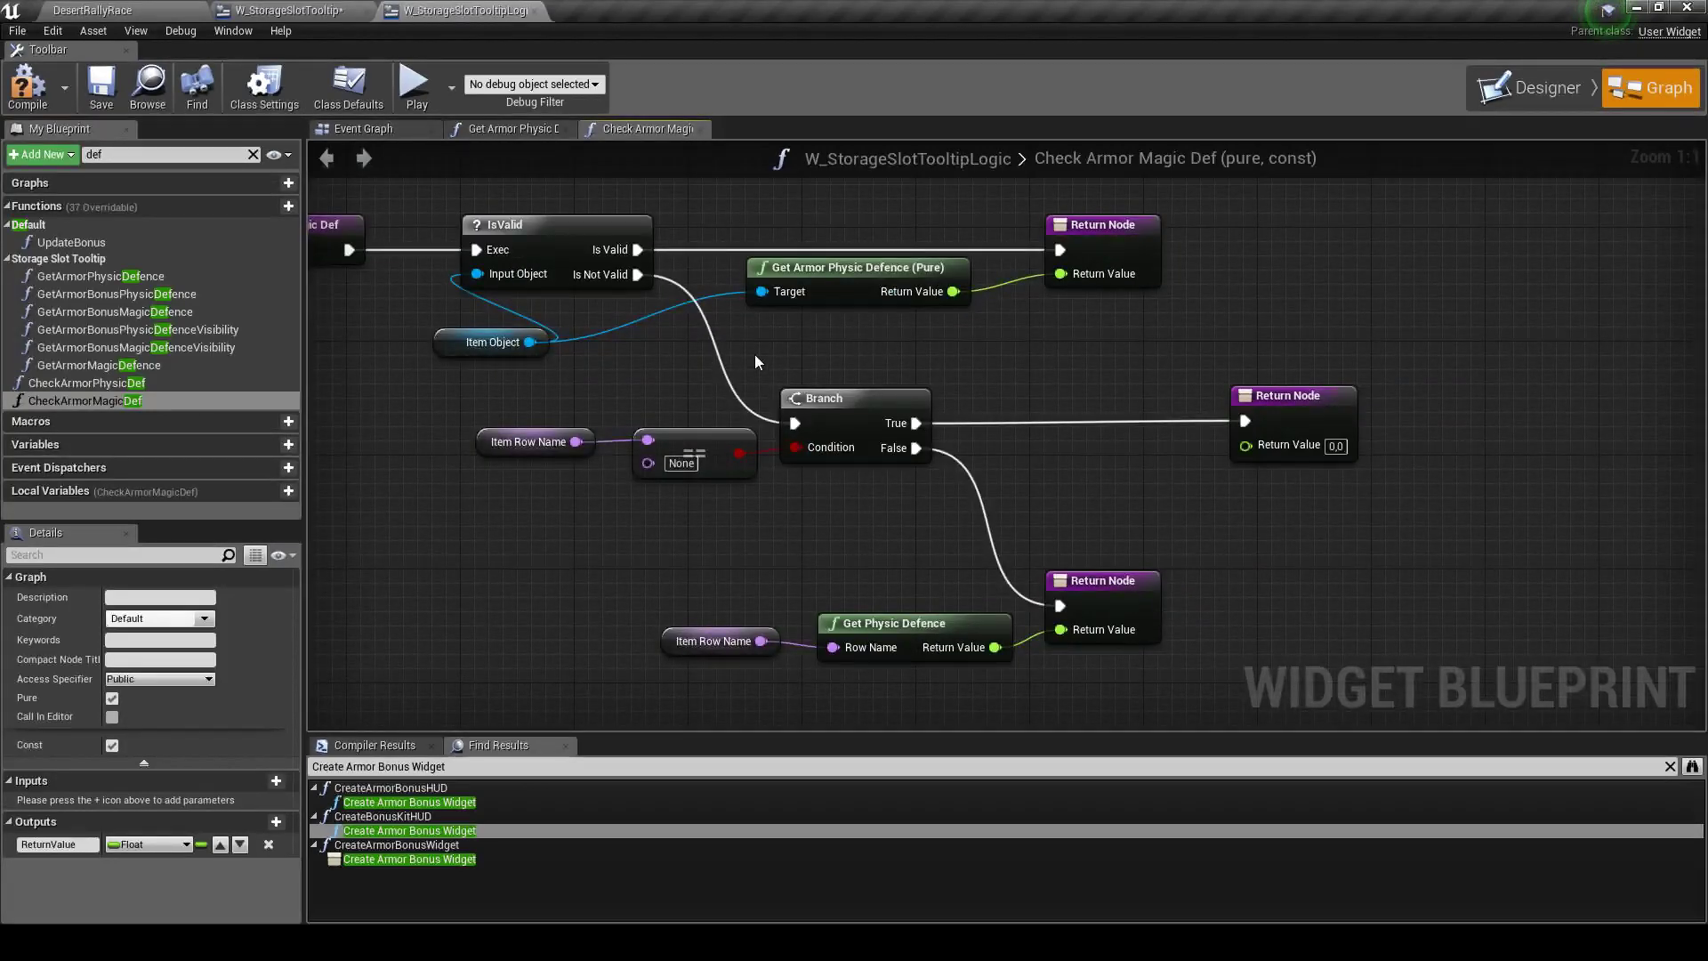
{"action": "right_click_drag", "start_coordinate": [763, 354], "coordinate": [817, 418]}
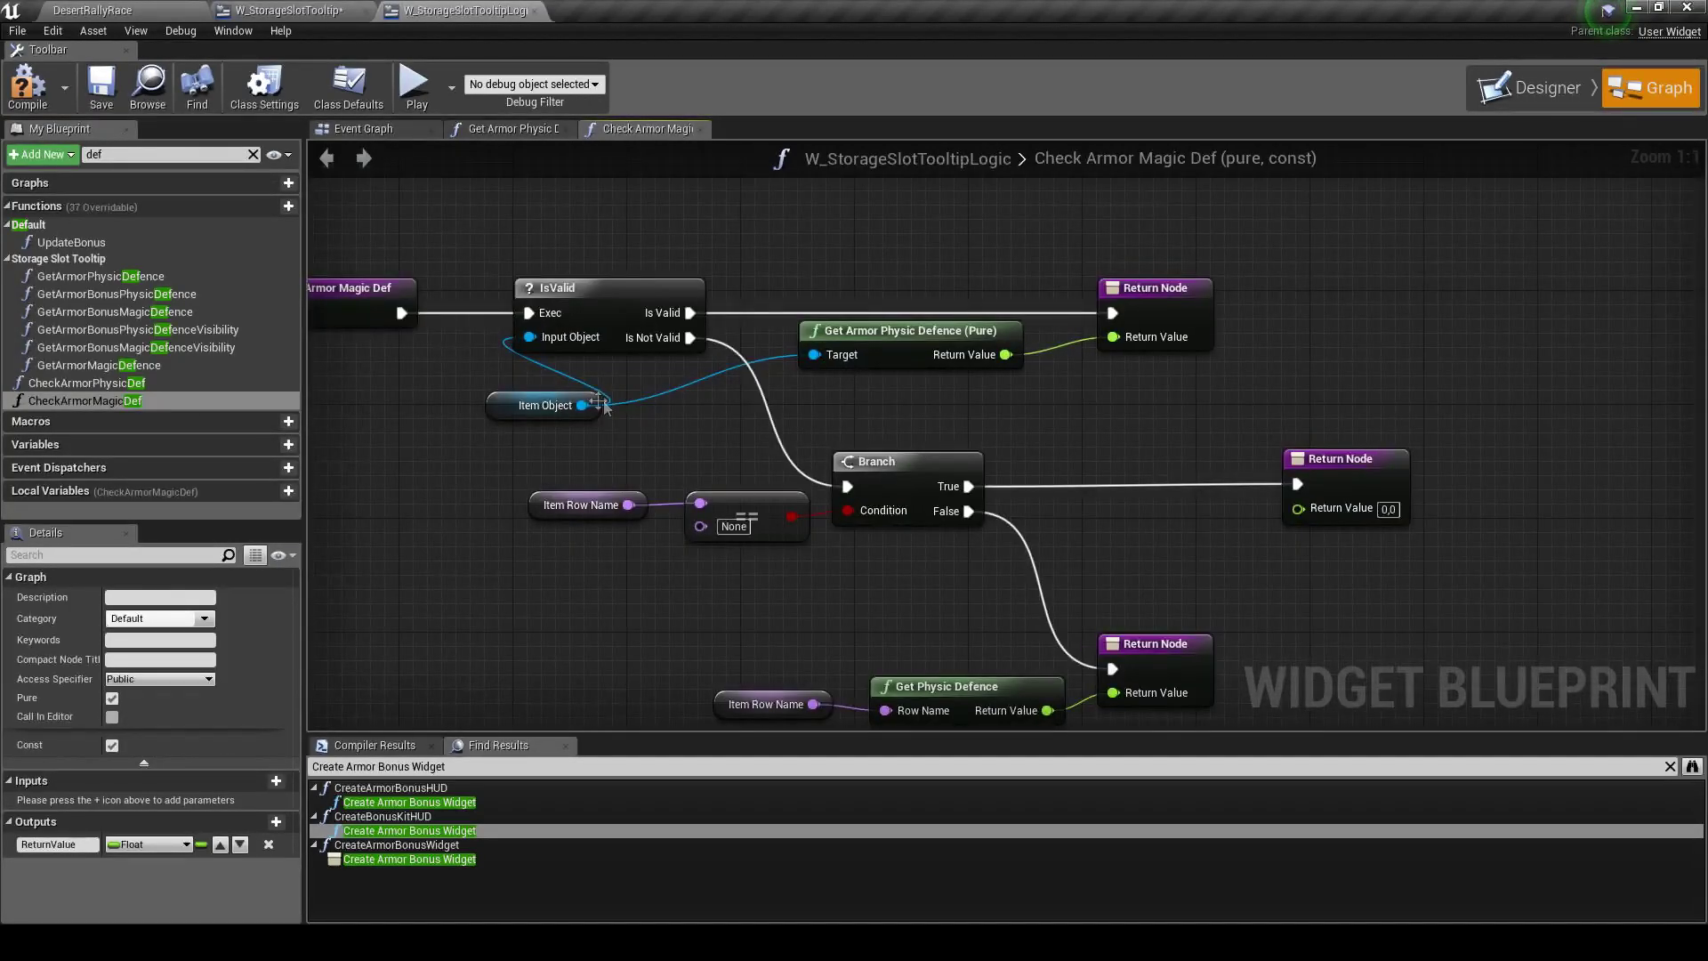
Search 'getarmo' from Item Object, then open the Get Armor Physic Defence (Pure) definition
{"action": "left_click_drag", "start_coordinate": [582, 405], "coordinate": [771, 260]}
{"action": "type", "text": "getarmo"}
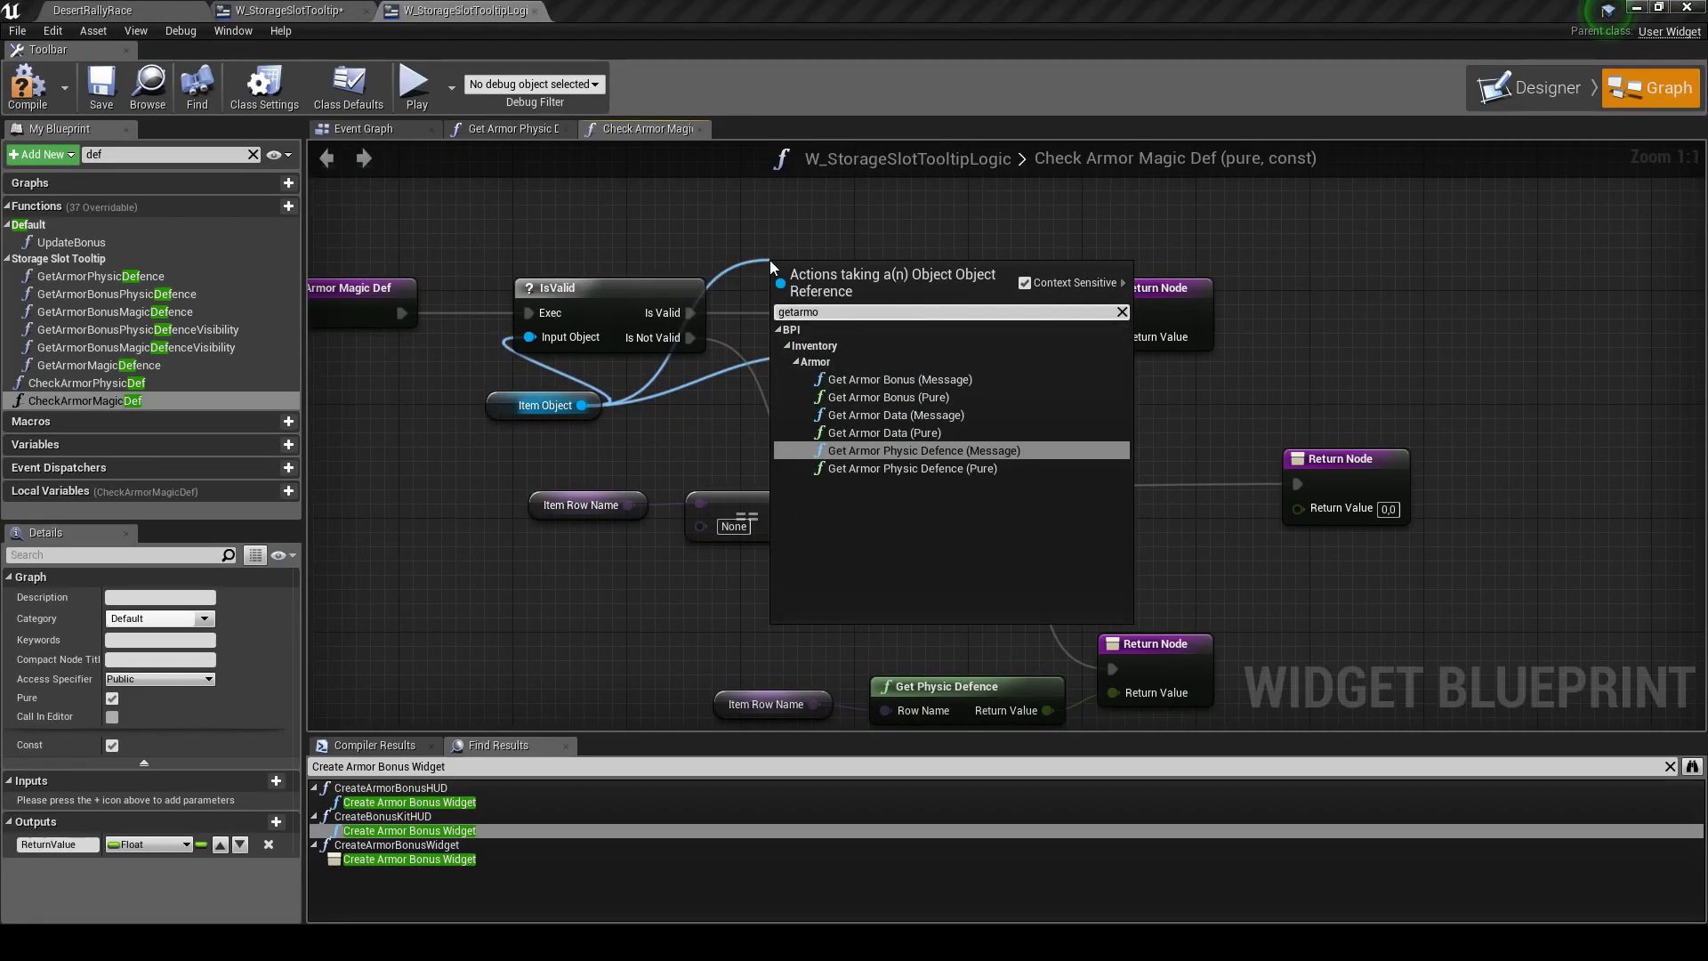
{"action": "left_click", "coordinate": [887, 472]}
{"action": "double_click", "coordinate": [874, 356]}
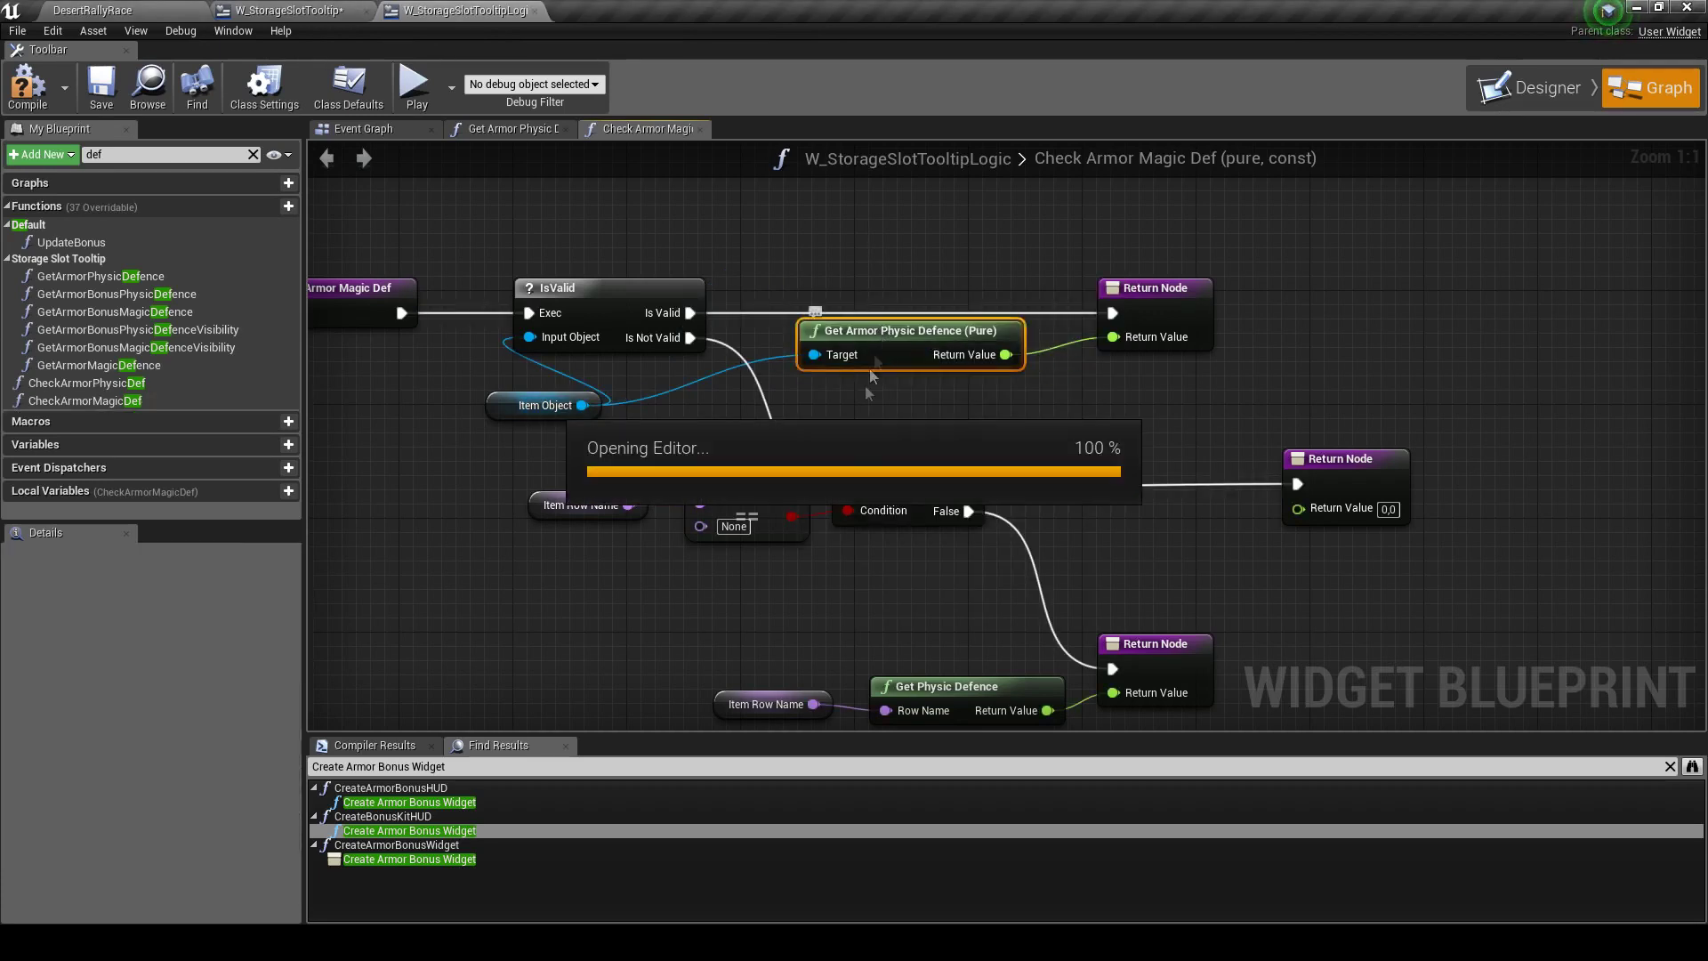
Close the leftover function graph tabs, including Compare and Is Valid
{"action": "right_click_drag", "start_coordinate": [924, 486], "coordinate": [740, 399]}
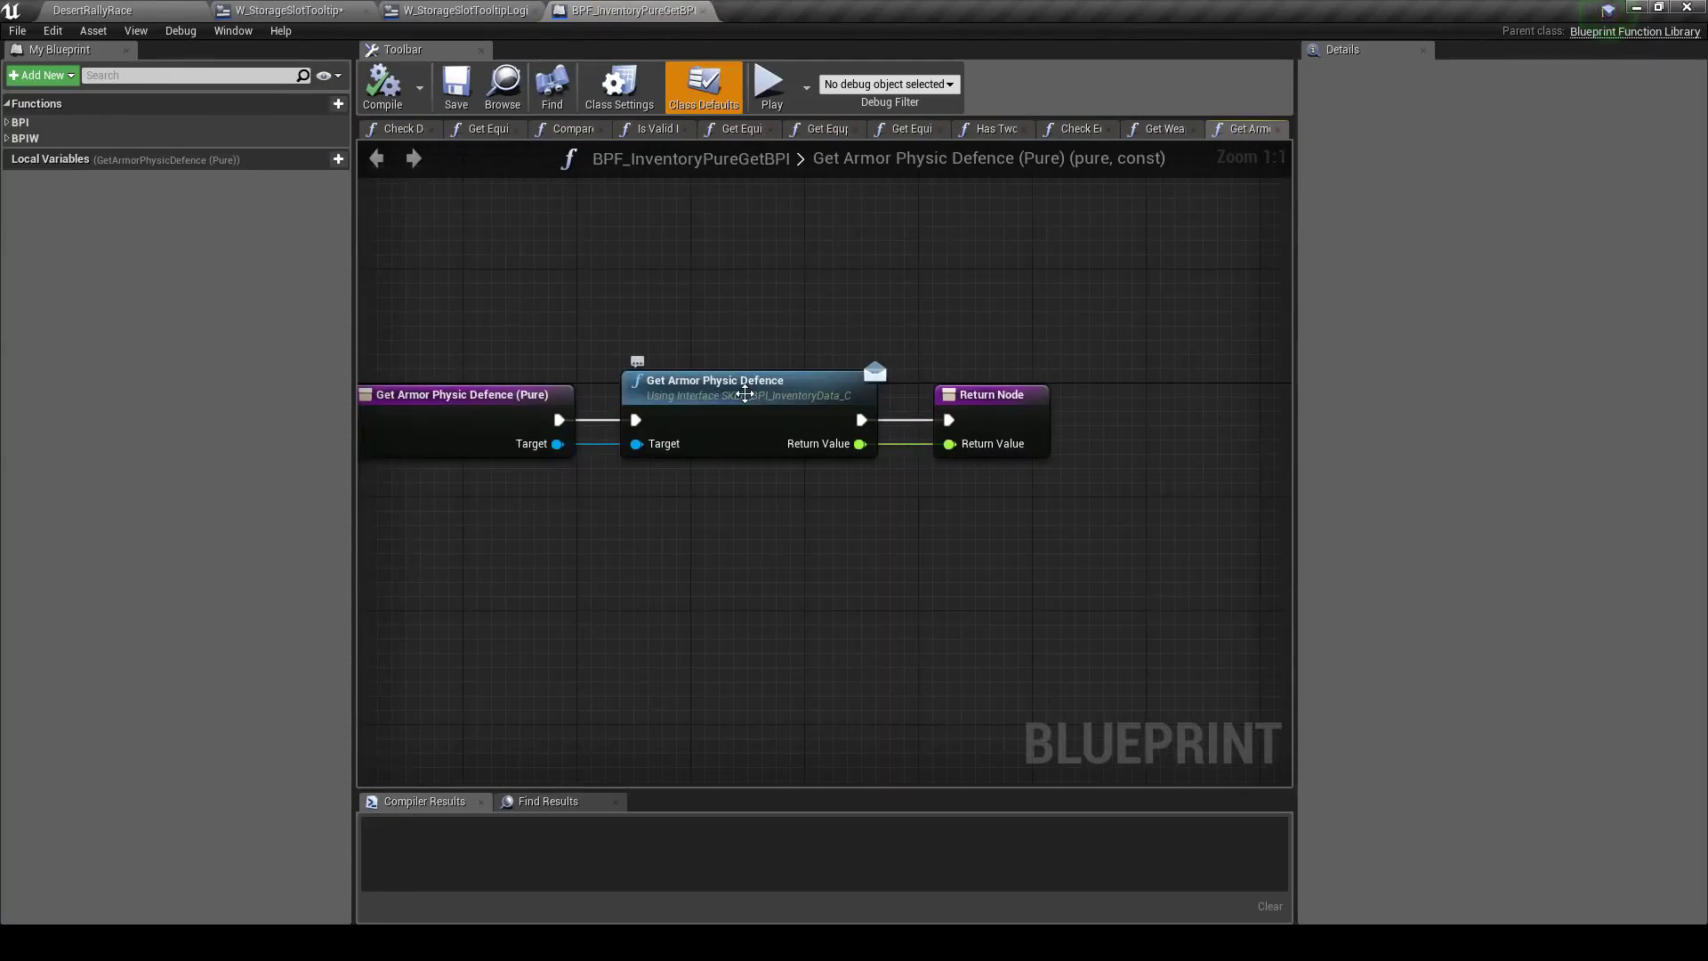
{"action": "left_click", "coordinate": [471, 408]}
{"action": "left_click", "coordinate": [710, 410]}
{"action": "scroll", "coordinate": [750, 392], "scroll_direction": "down", "scroll_amount": 2}
{"action": "scroll", "coordinate": [750, 392], "scroll_direction": "up", "scroll_amount": 2}
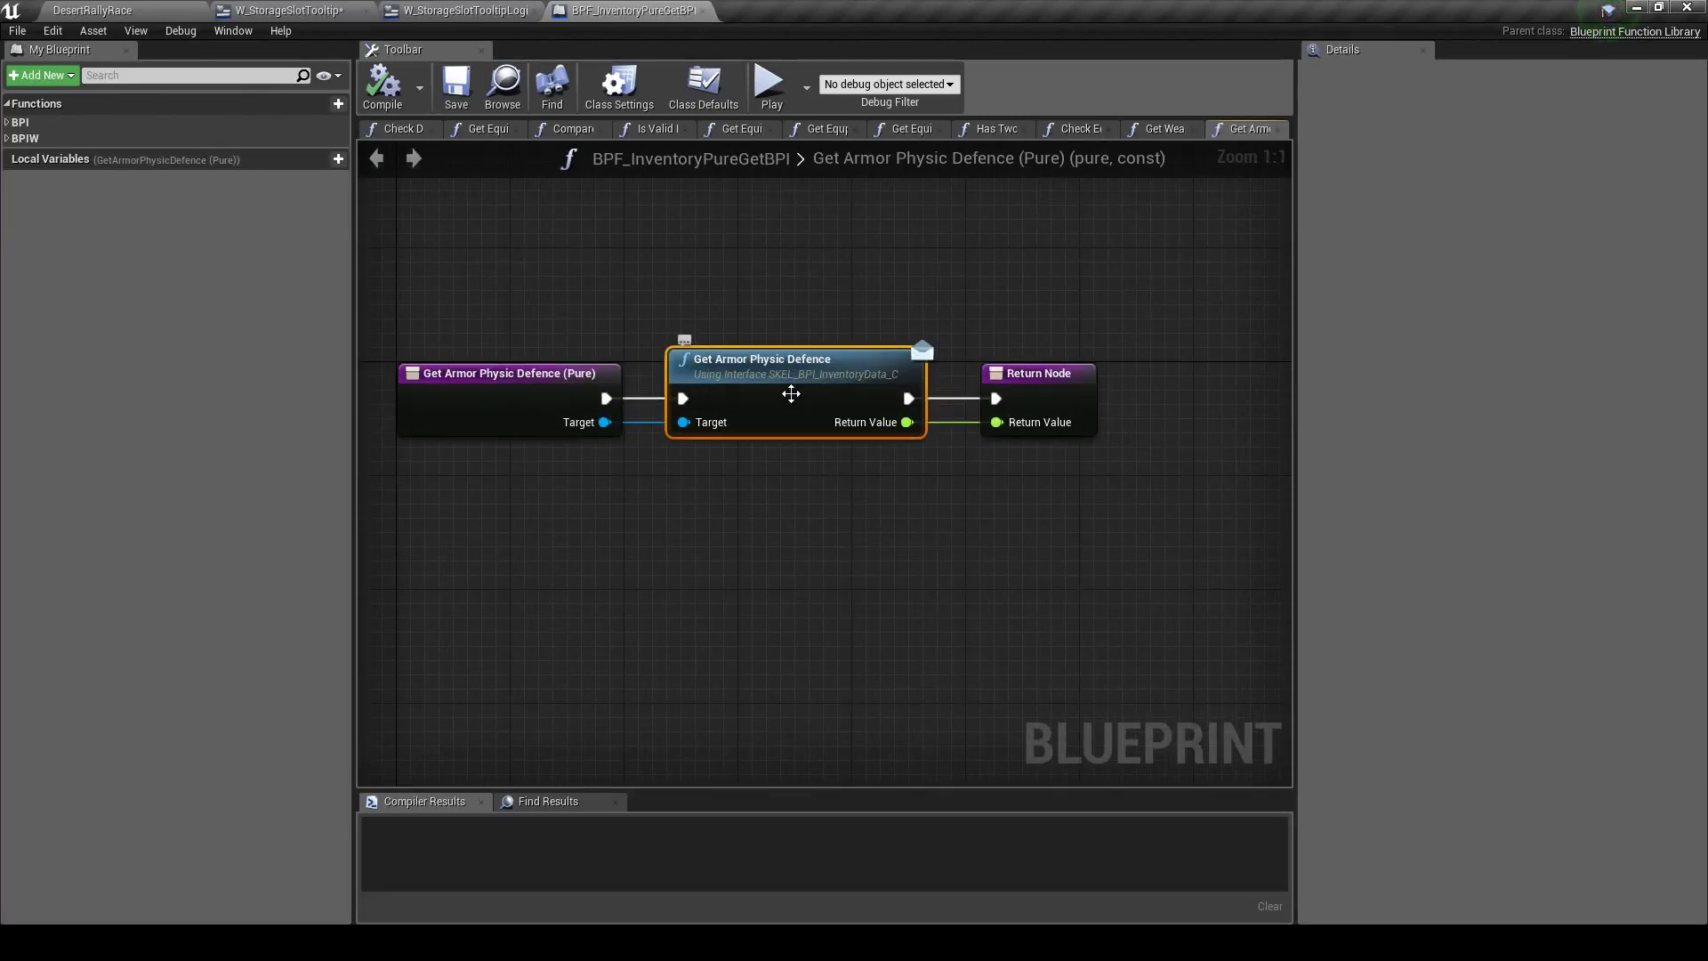
{"action": "left_click", "coordinate": [522, 129]}
{"action": "left_click", "coordinate": [532, 129]}
{"action": "left_click", "coordinate": [551, 130]}
{"action": "left_click", "coordinate": [464, 130]}
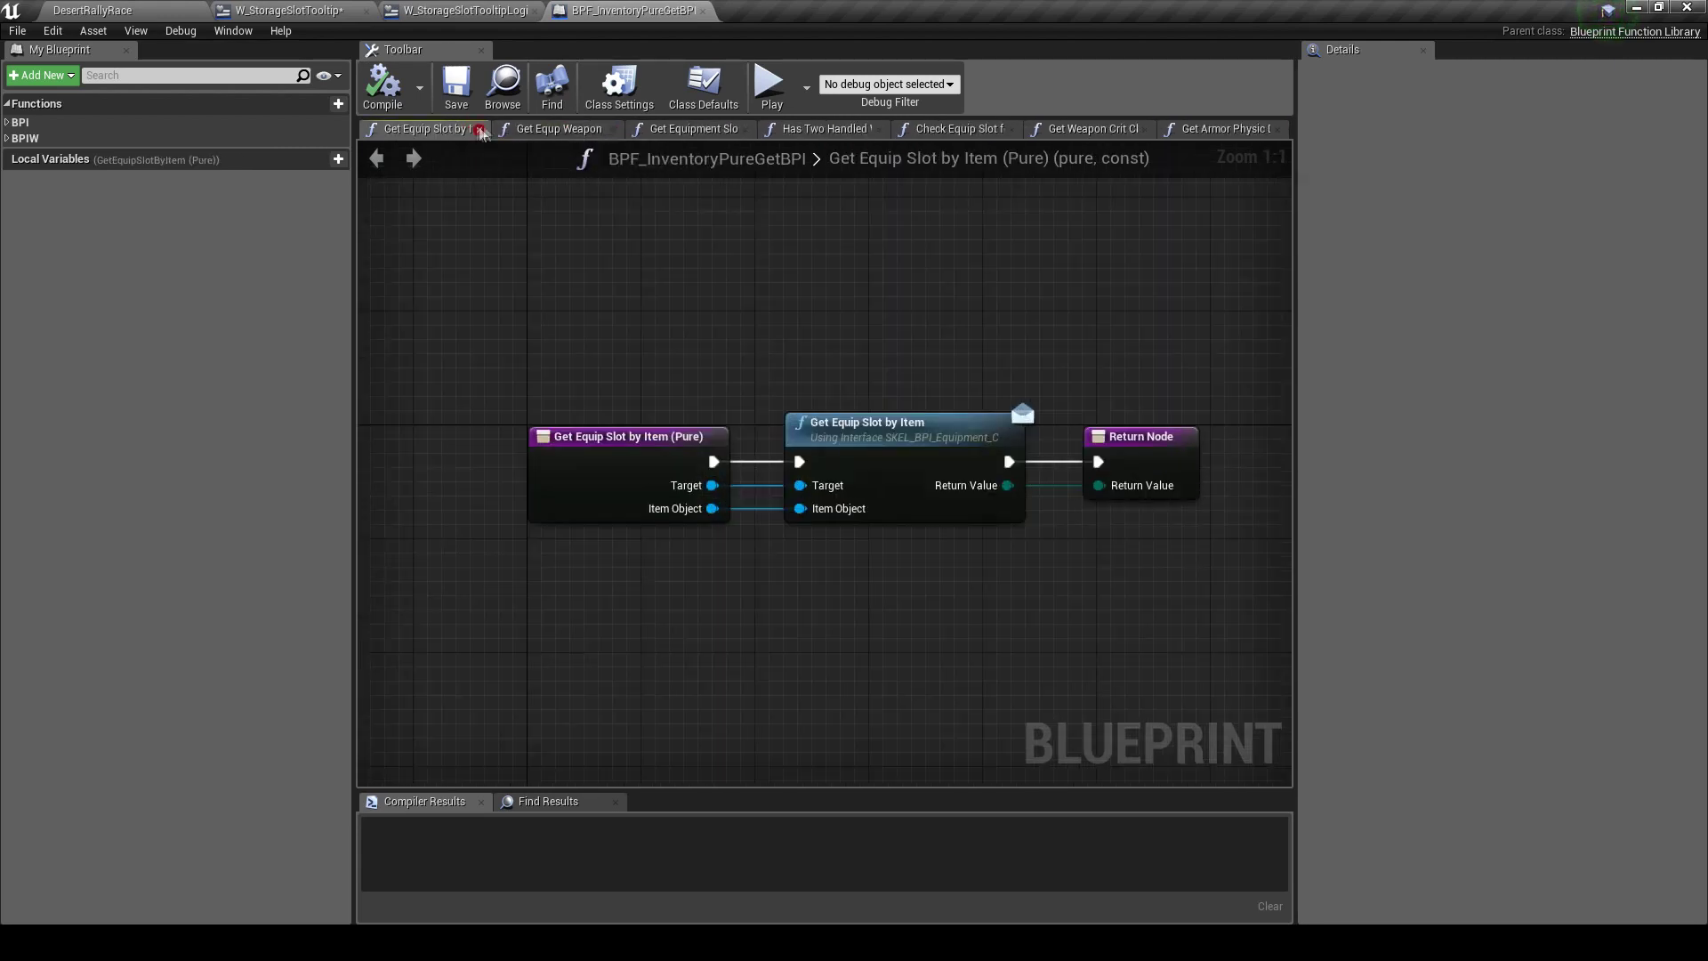
{"action": "left_click", "coordinate": [469, 130]}
{"action": "left_click", "coordinate": [473, 130]}
{"action": "left_click", "coordinate": [476, 130]}
{"action": "left_click", "coordinate": [482, 130]}
{"action": "left_click", "coordinate": [481, 130]}
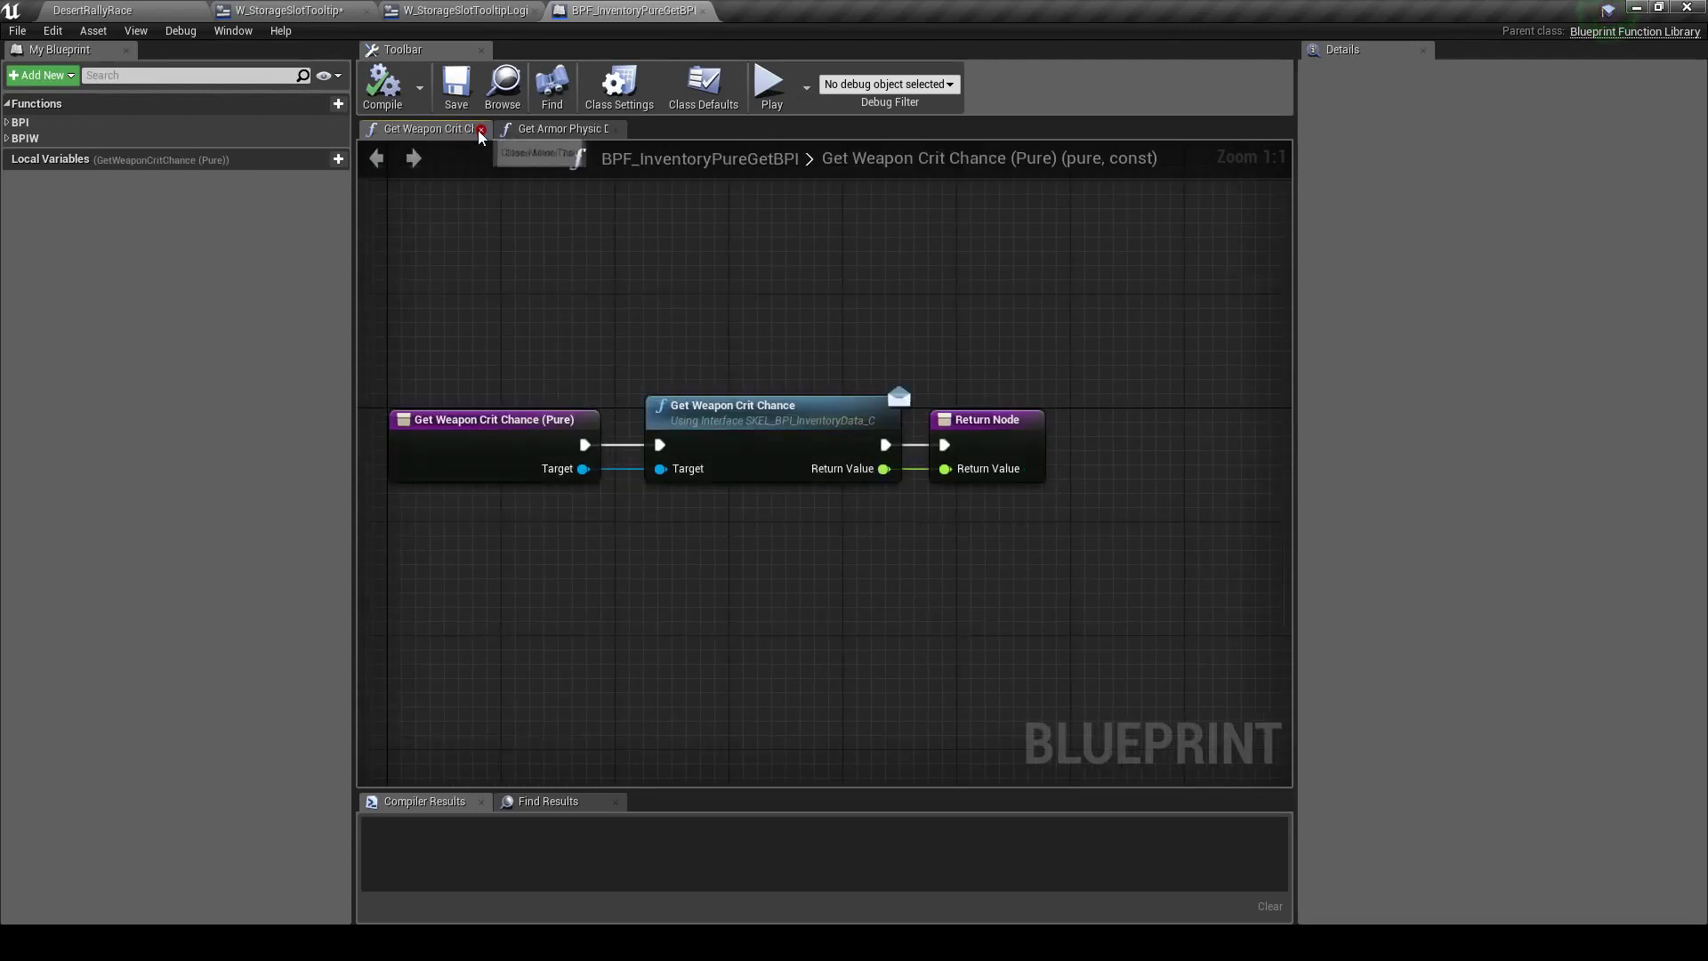
{"action": "left_click", "coordinate": [481, 130]}
Open Get Armor Physic Defence in BPI_InventoryData and copy InventoryItemBase from Class Settings
{"action": "double_click", "coordinate": [803, 392]}
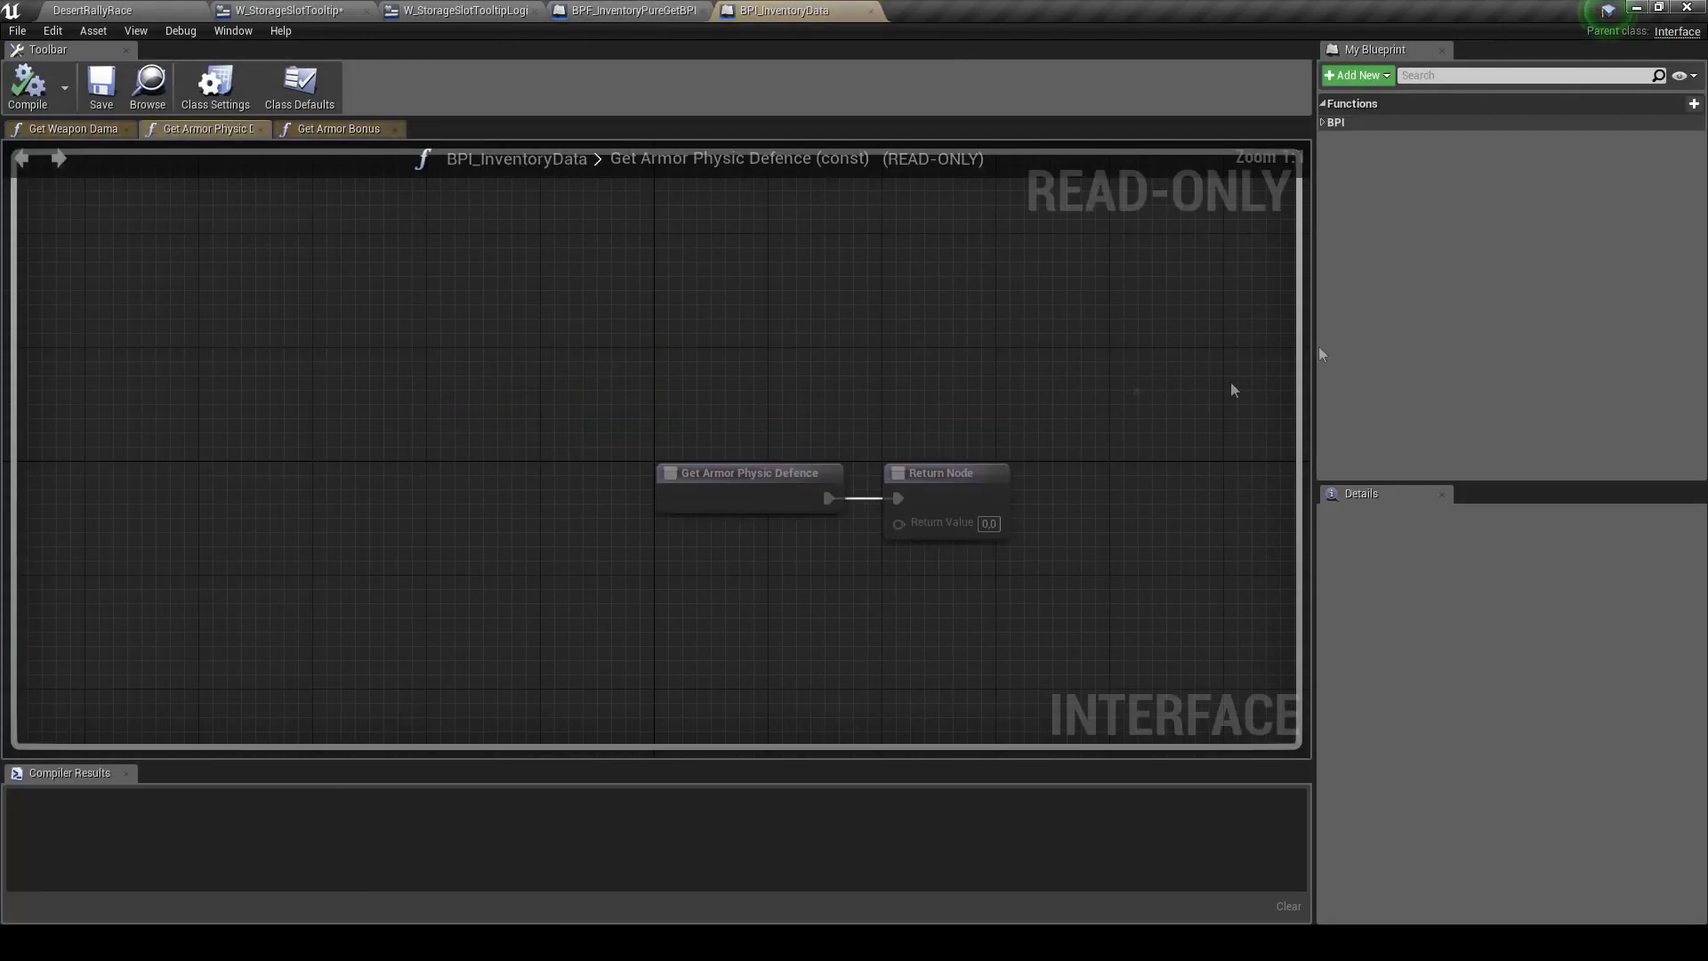
{"action": "left_click", "coordinate": [782, 496]}
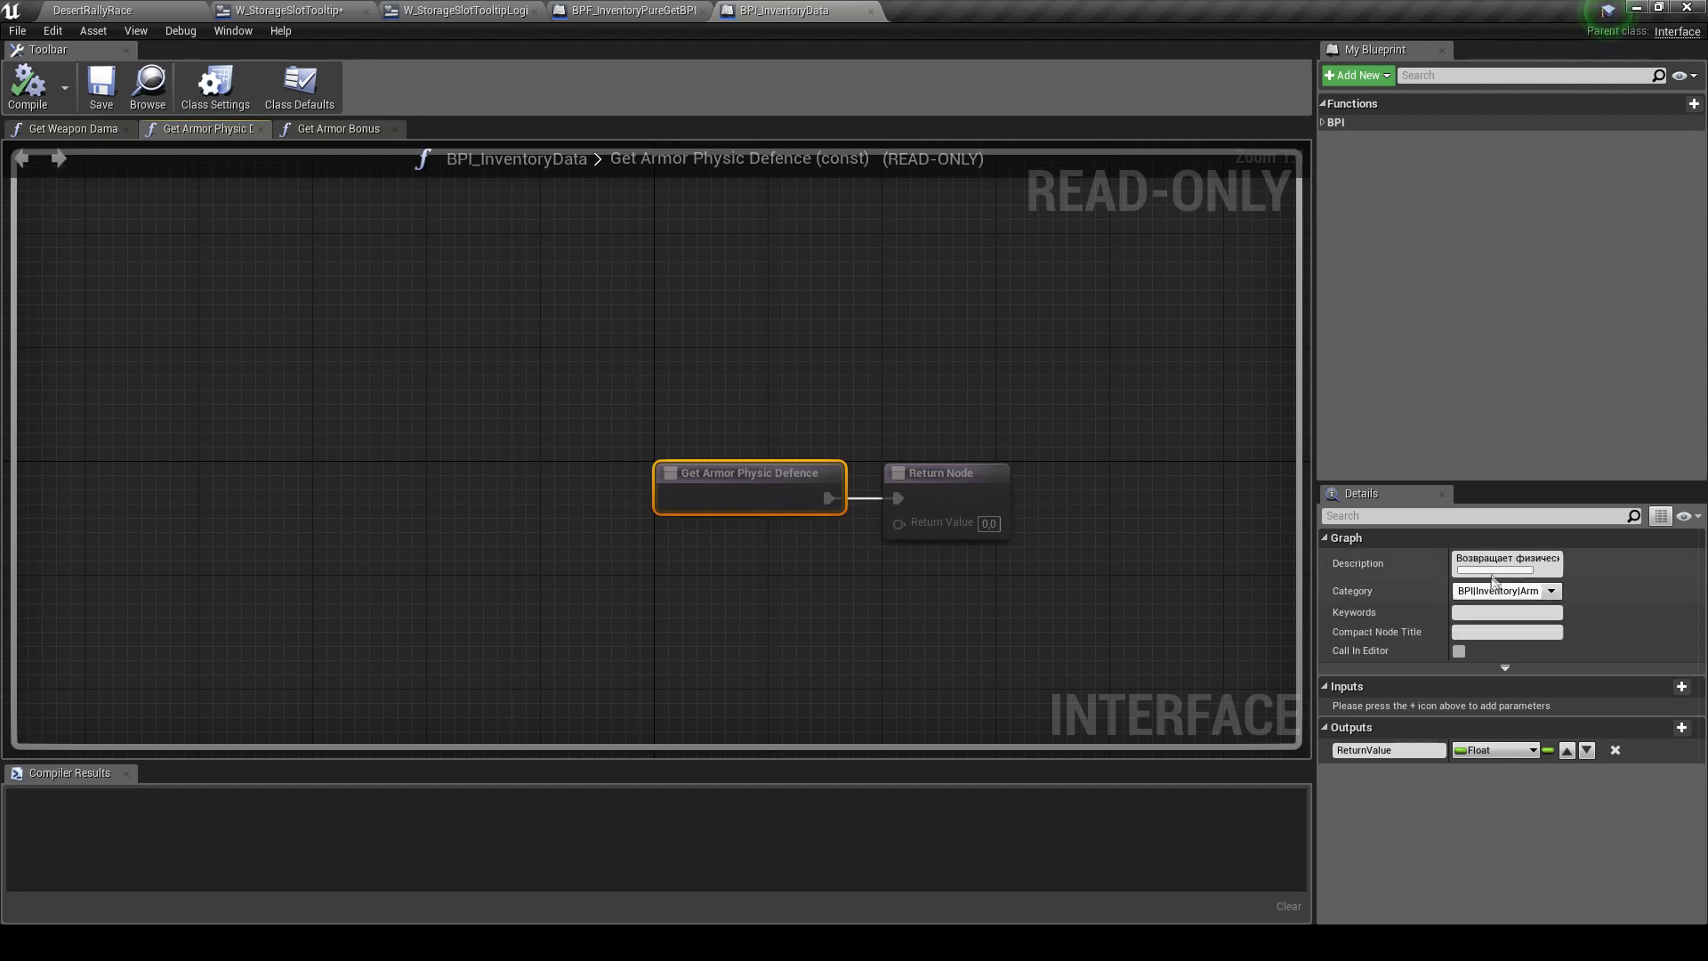
{"action": "left_click_drag", "start_coordinate": [1496, 573], "coordinate": [1518, 579]}
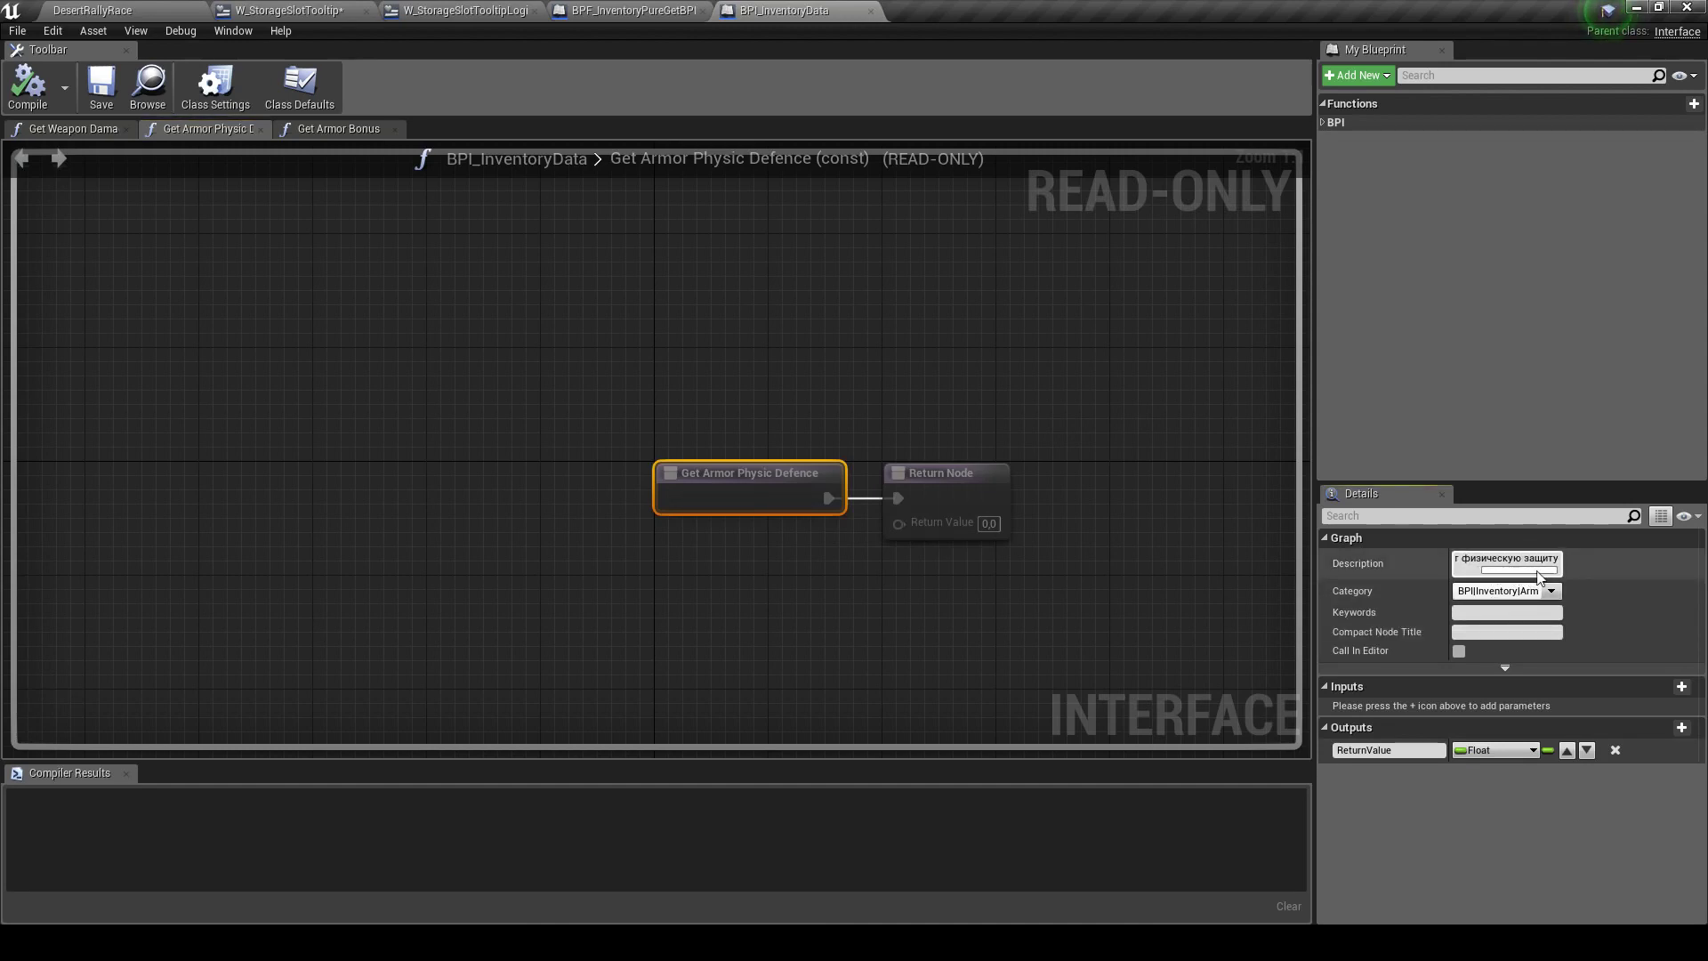
{"action": "left_click", "coordinate": [215, 85]}
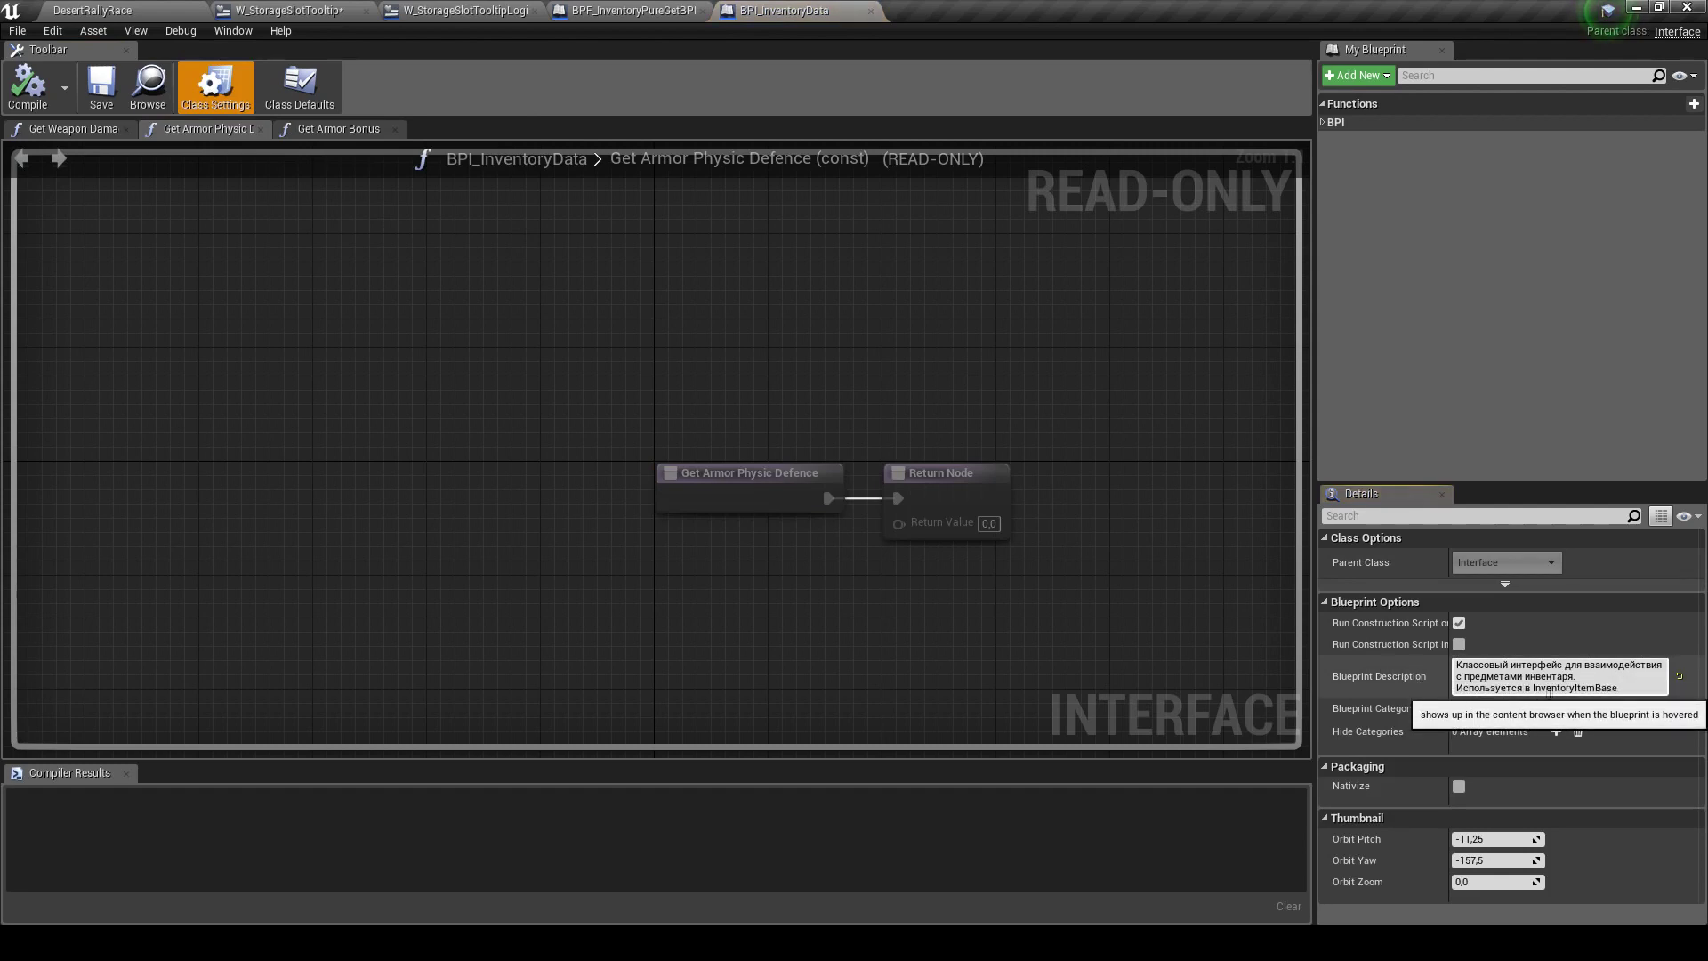
{"action": "double_click", "coordinate": [1565, 688]}
{"action": "key", "text": "ctrl+c"}
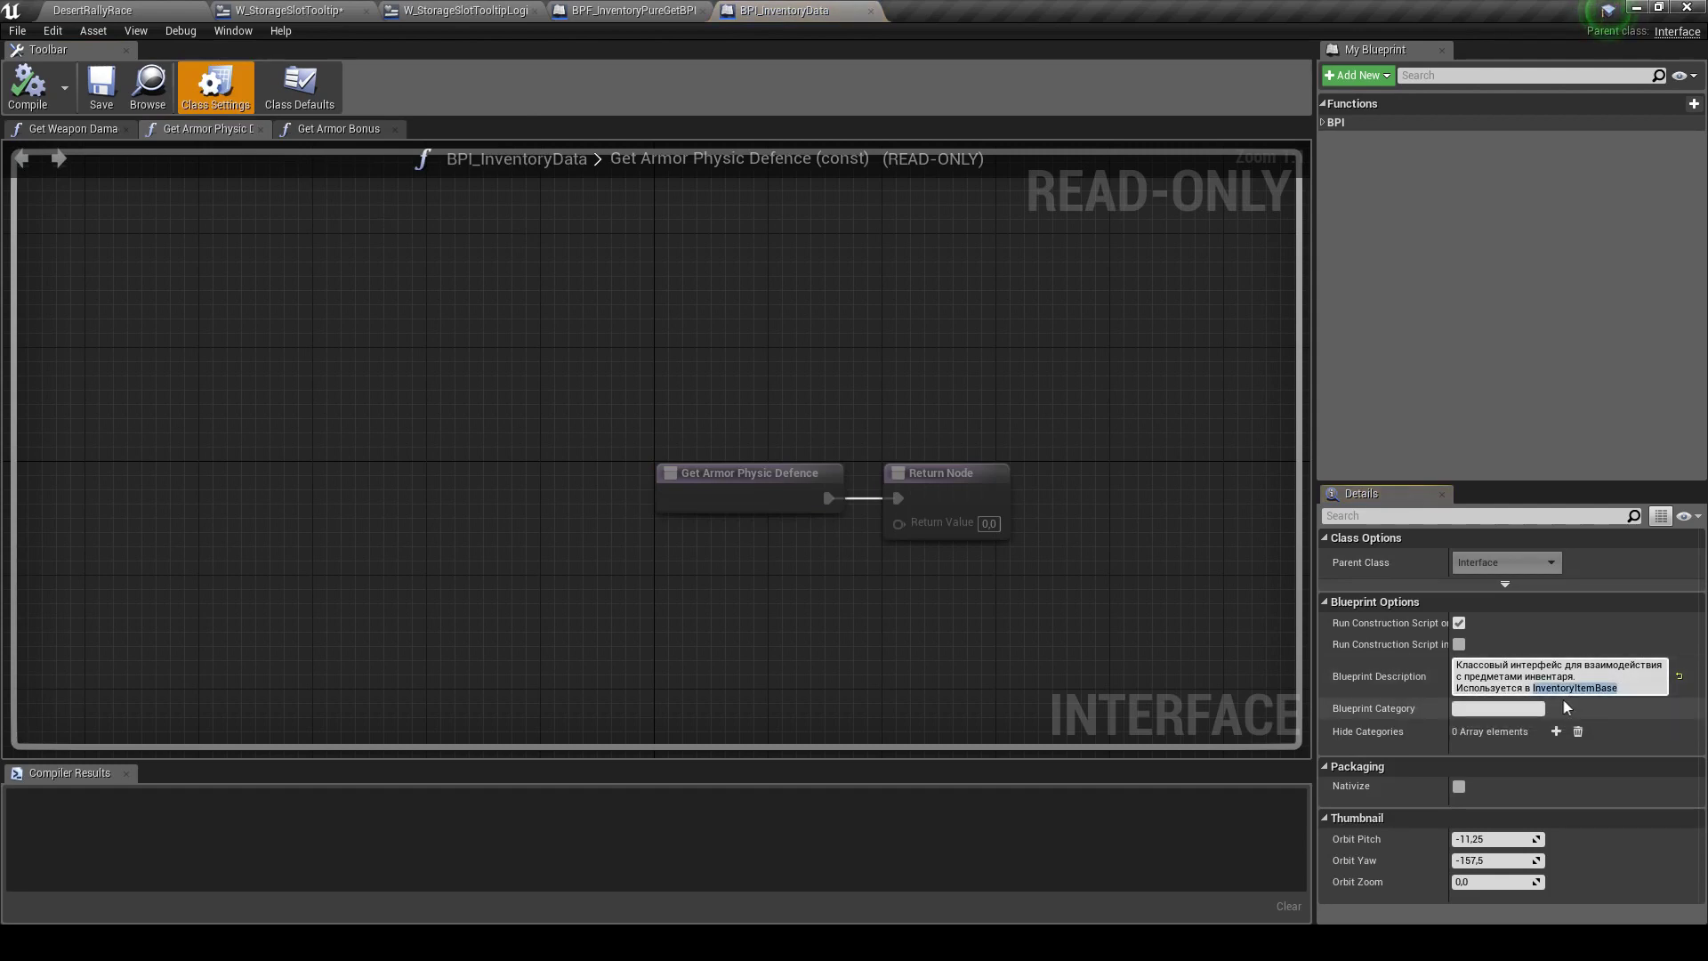
{"action": "left_click", "coordinate": [111, 10]}
{"action": "scroll", "coordinate": [185, 738], "scroll_direction": "up", "scroll_amount": 5}
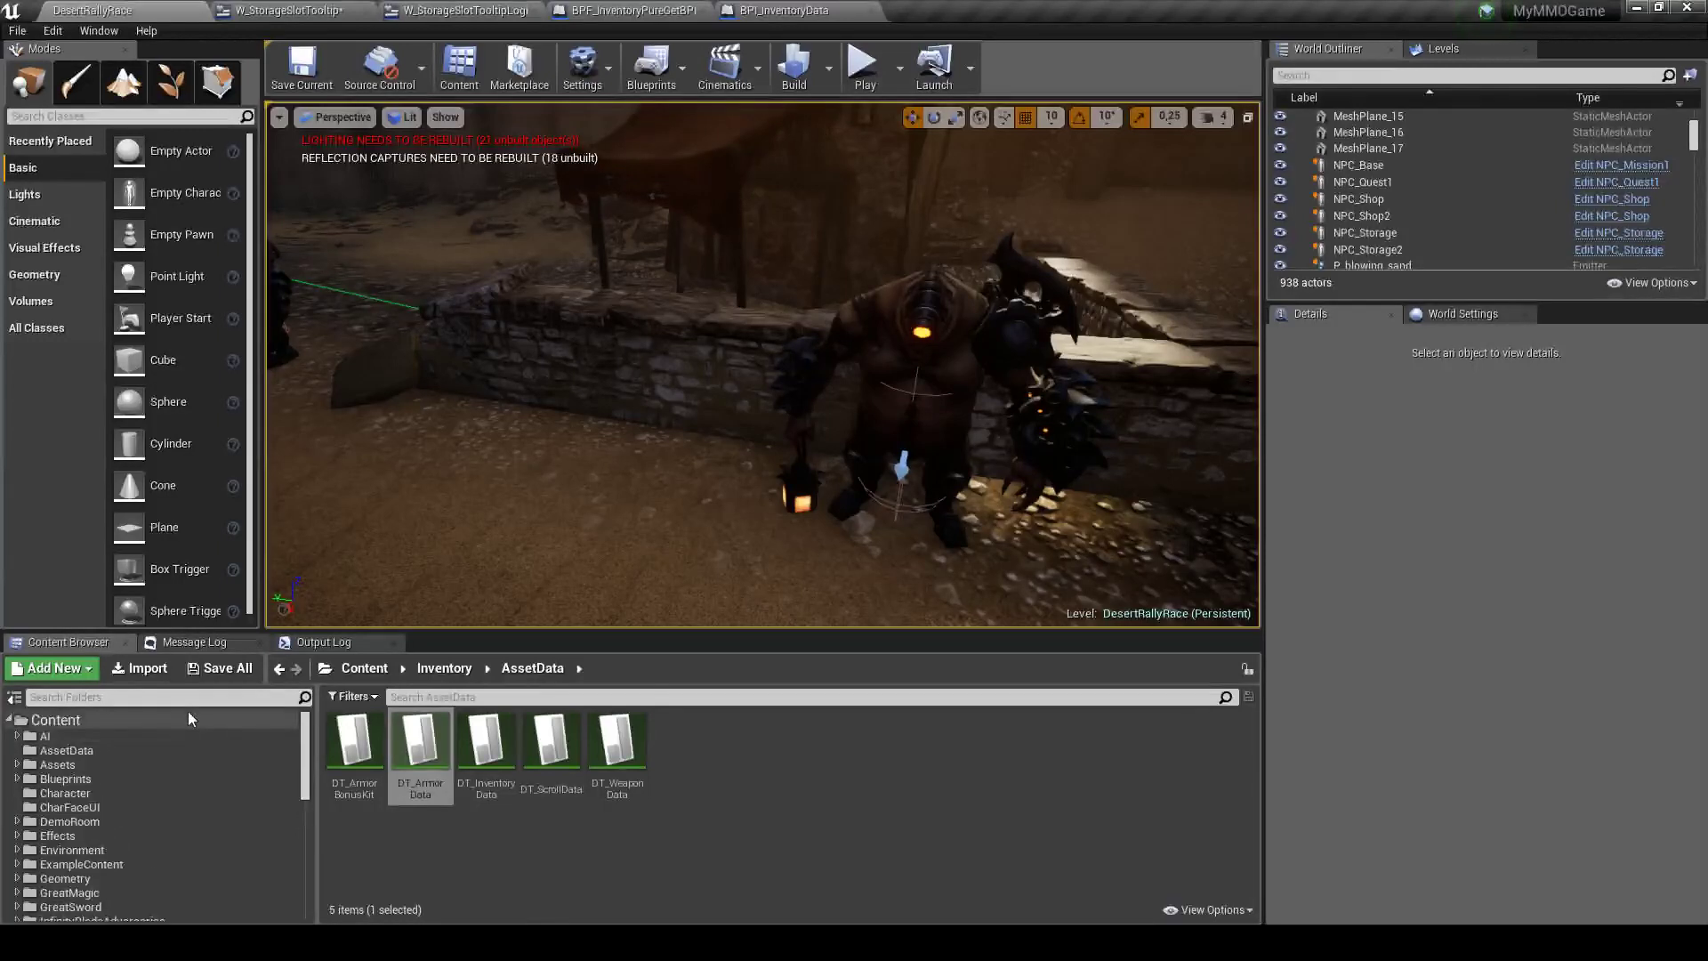
Search the Content Browser for InventoryItemBase and open the Blueprint
{"action": "left_click", "coordinate": [193, 717]}
{"action": "left_click", "coordinate": [436, 696]}
{"action": "key", "text": "ctrl+v"}
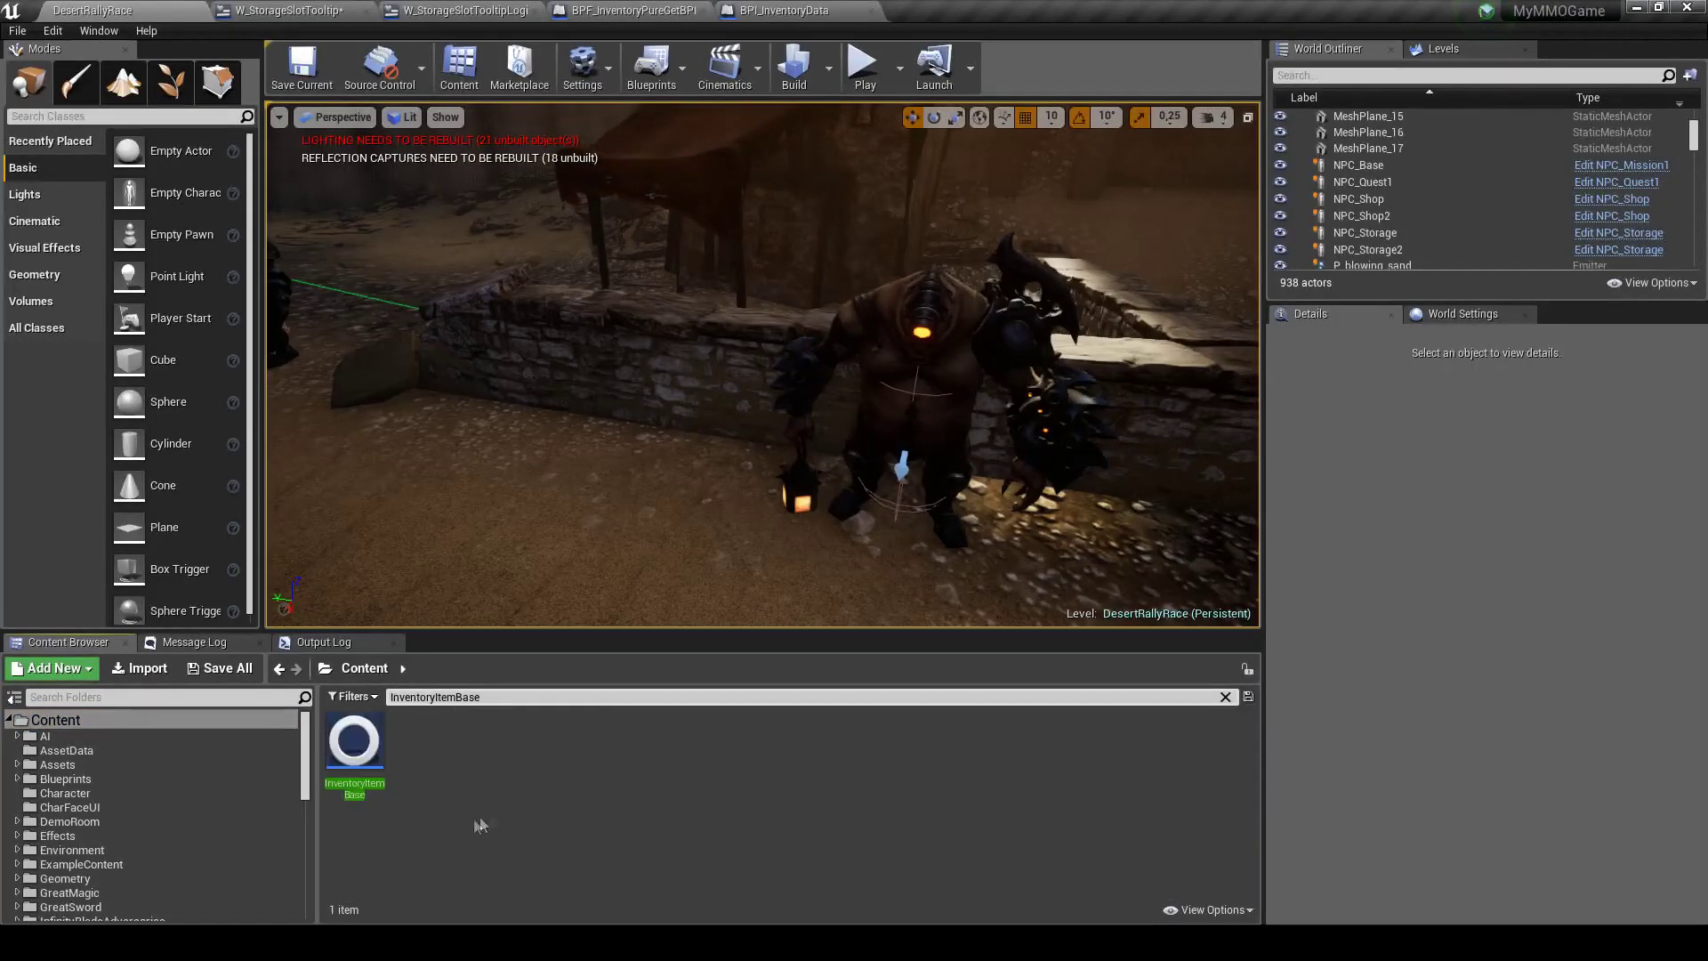
{"action": "double_click", "coordinate": [378, 789]}
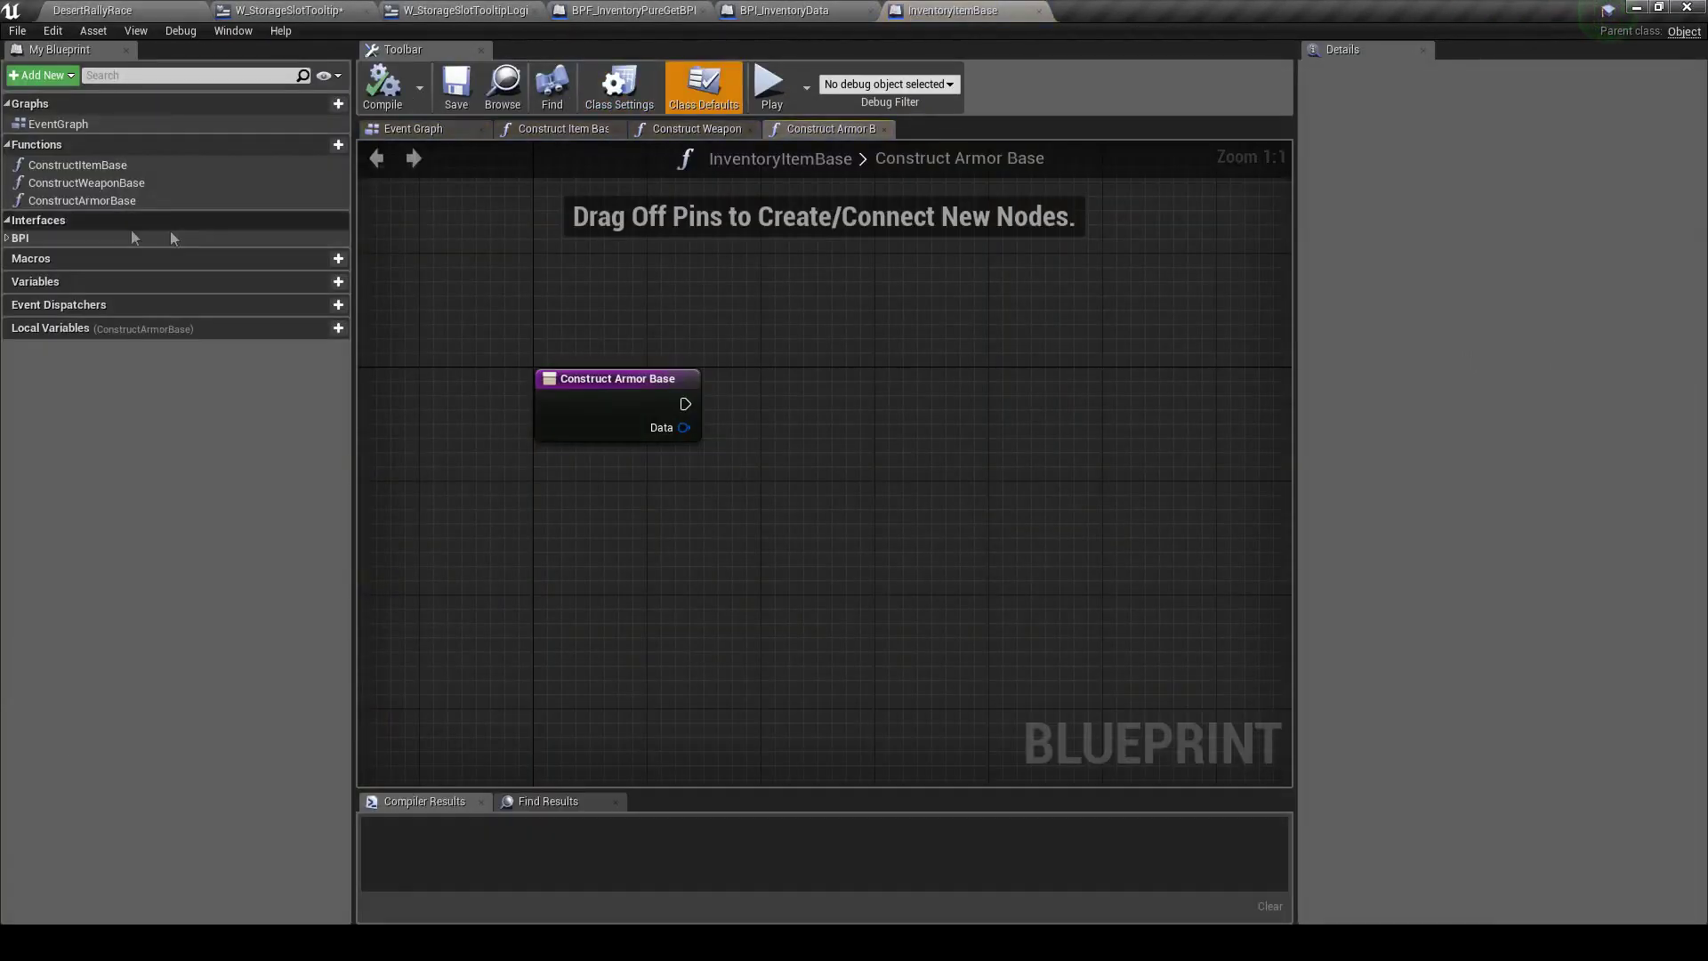
Expand the BPI interface categories and inspect GetWeaponBonus and GetArmorPhysicDefence
{"action": "left_click", "coordinate": [10, 244]}
{"action": "left_click", "coordinate": [15, 255]}
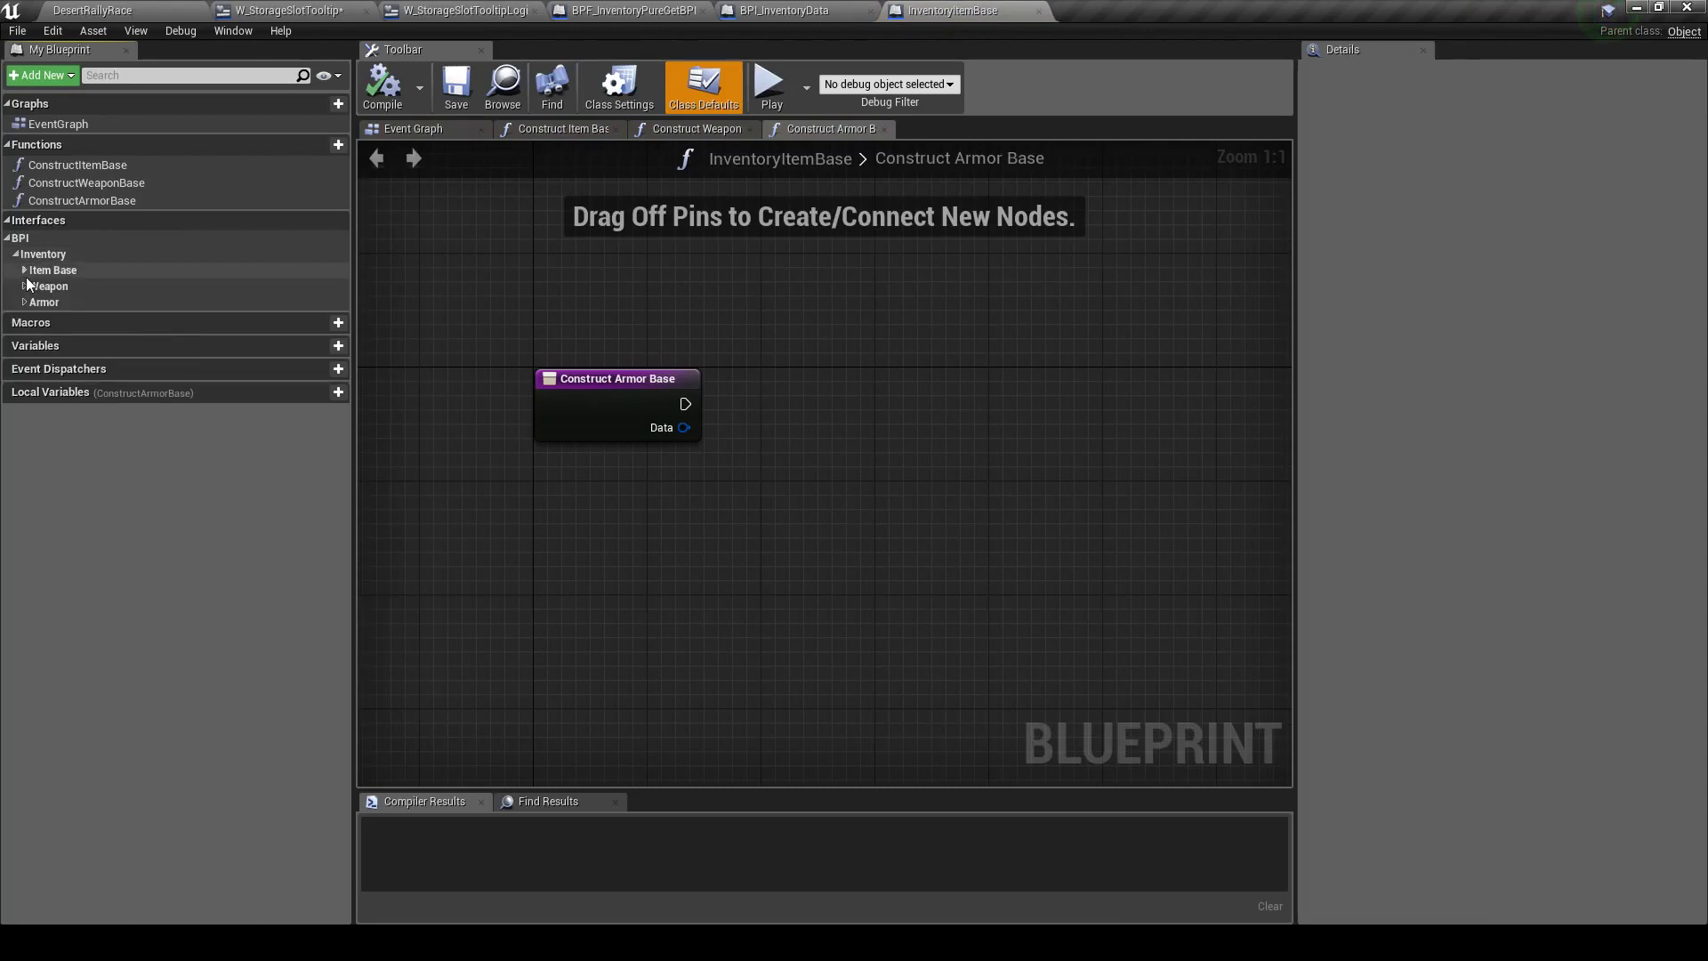
{"action": "left_click", "coordinate": [36, 286]}
{"action": "left_click", "coordinate": [25, 302]}
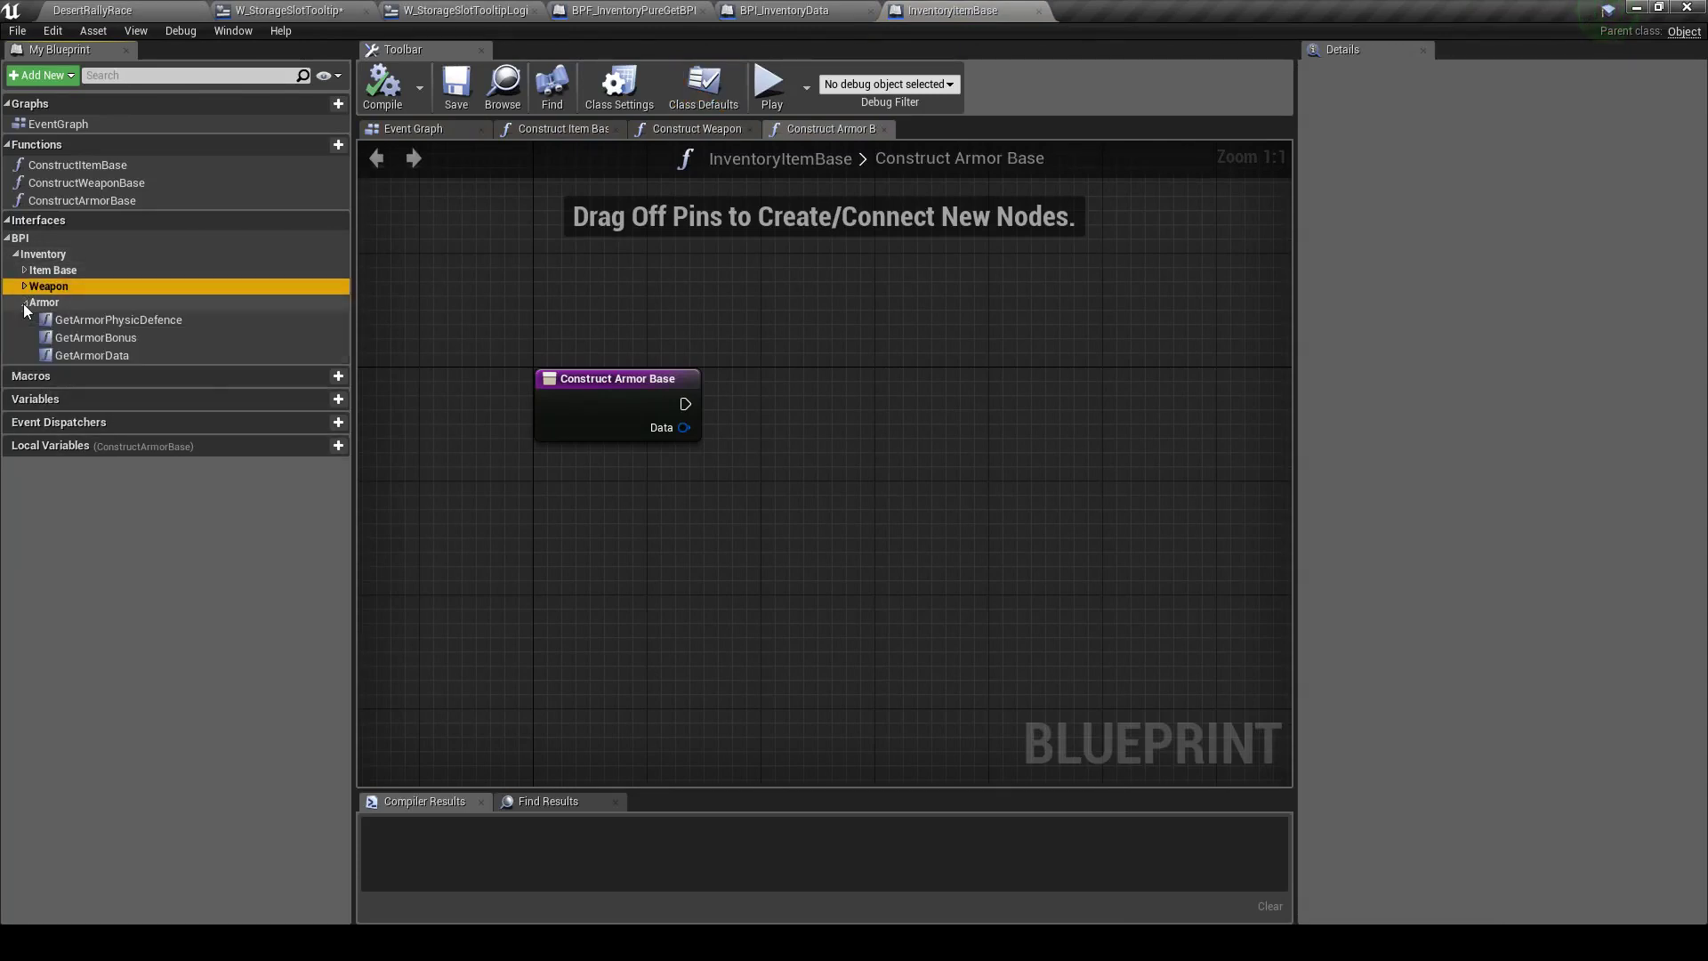
{"action": "left_click", "coordinate": [24, 286]}
{"action": "left_click", "coordinate": [24, 270]}
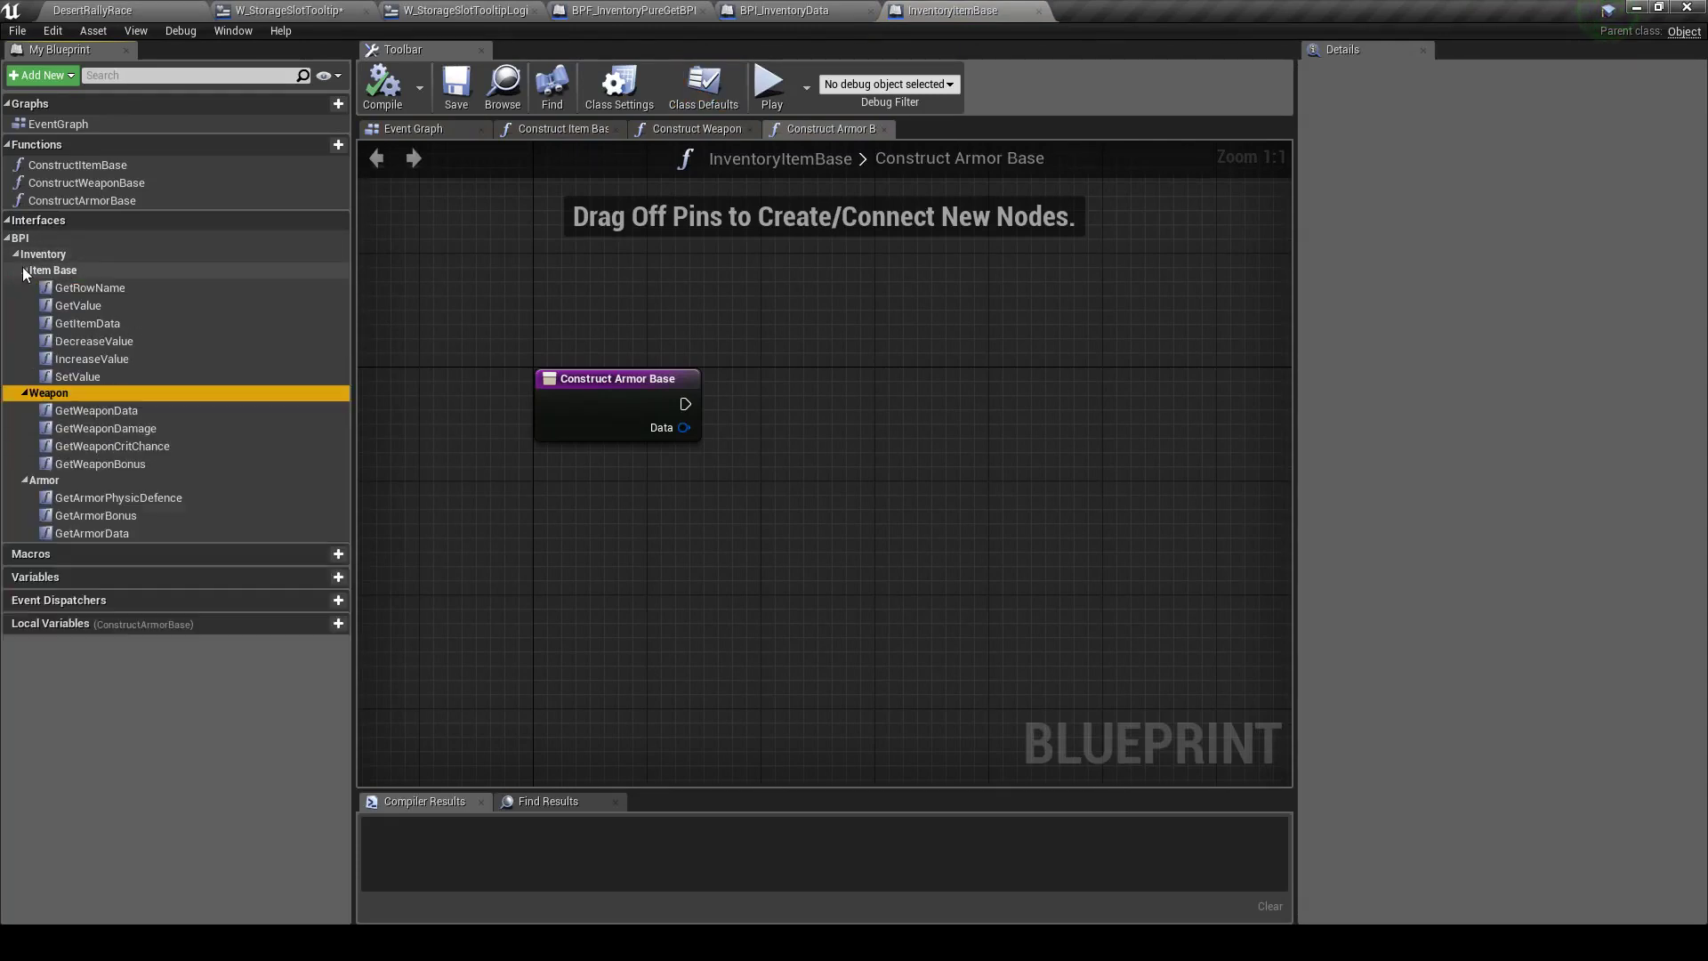
{"action": "left_click", "coordinate": [153, 464]}
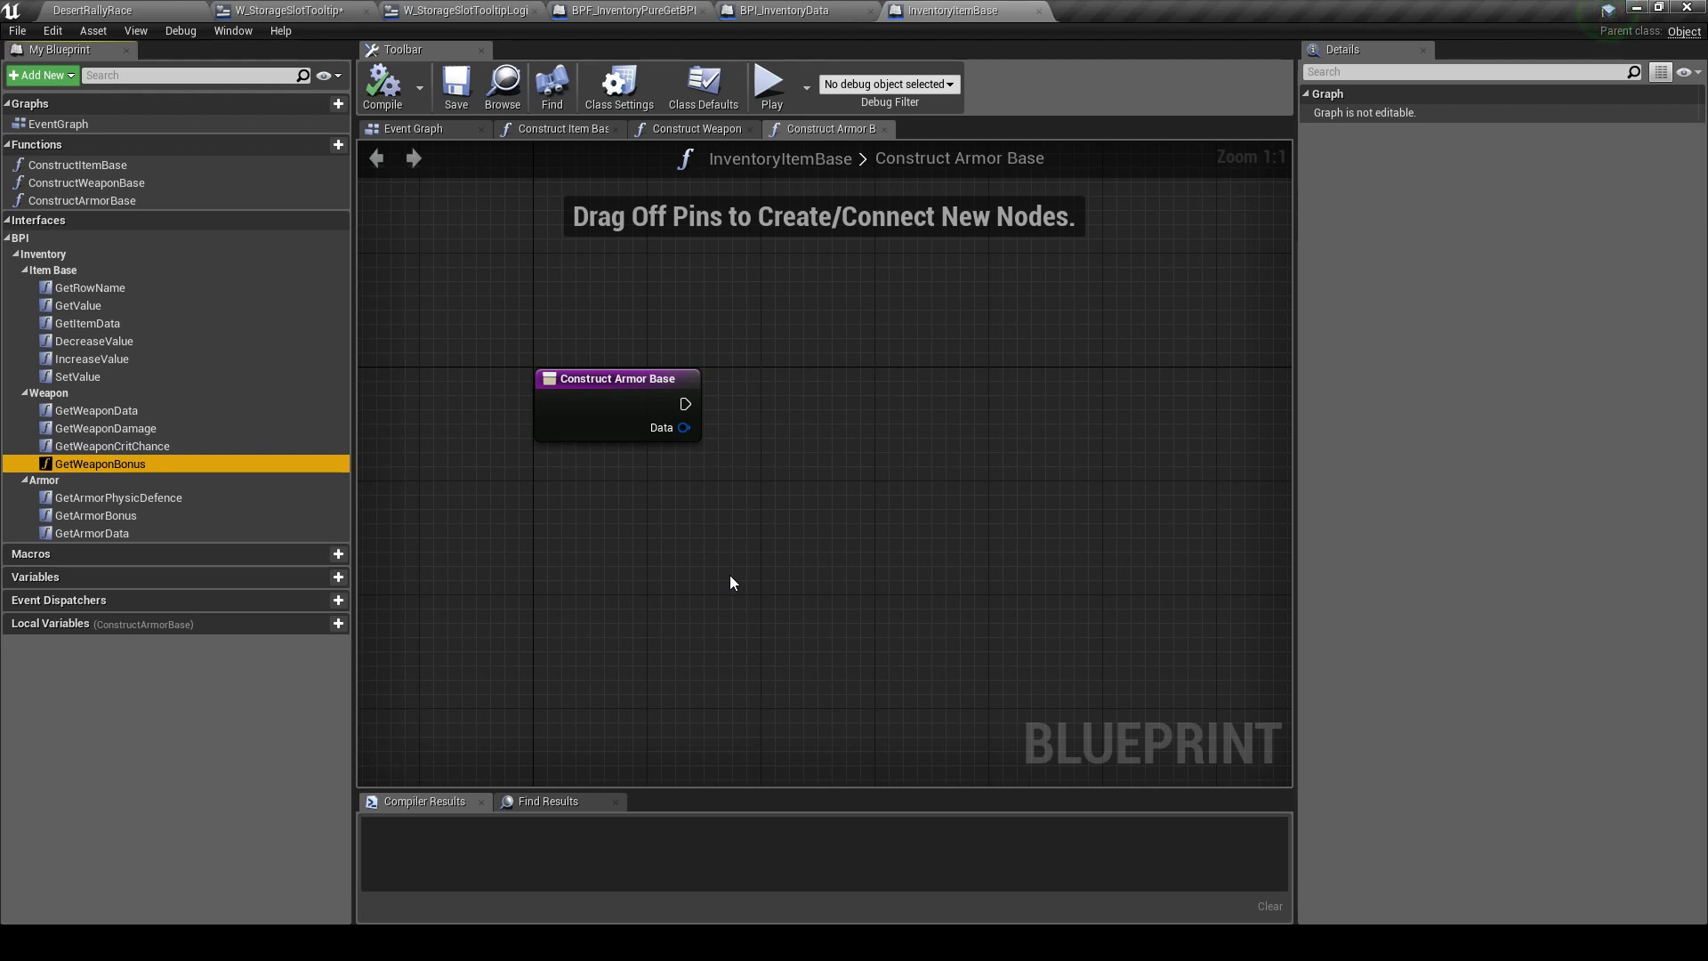
{"action": "left_click", "coordinate": [267, 498]}
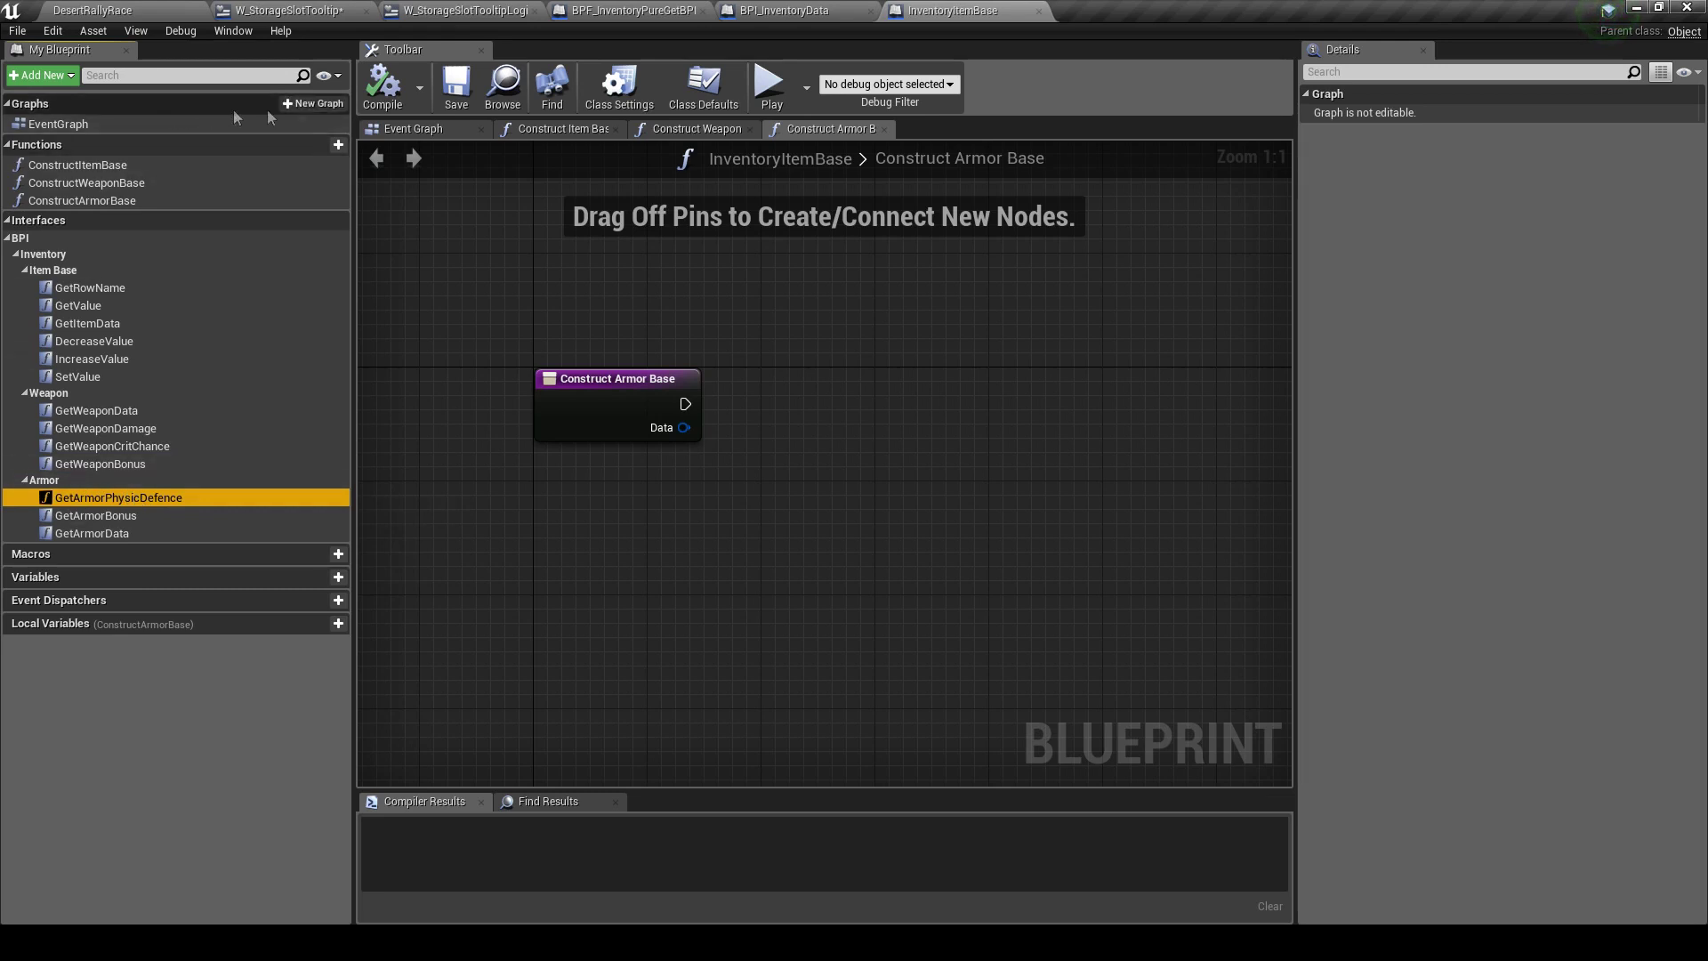
Open BPI Inventory Data from the class's implemented interfaces in Class Settings
{"action": "left_click", "coordinate": [654, 96]}
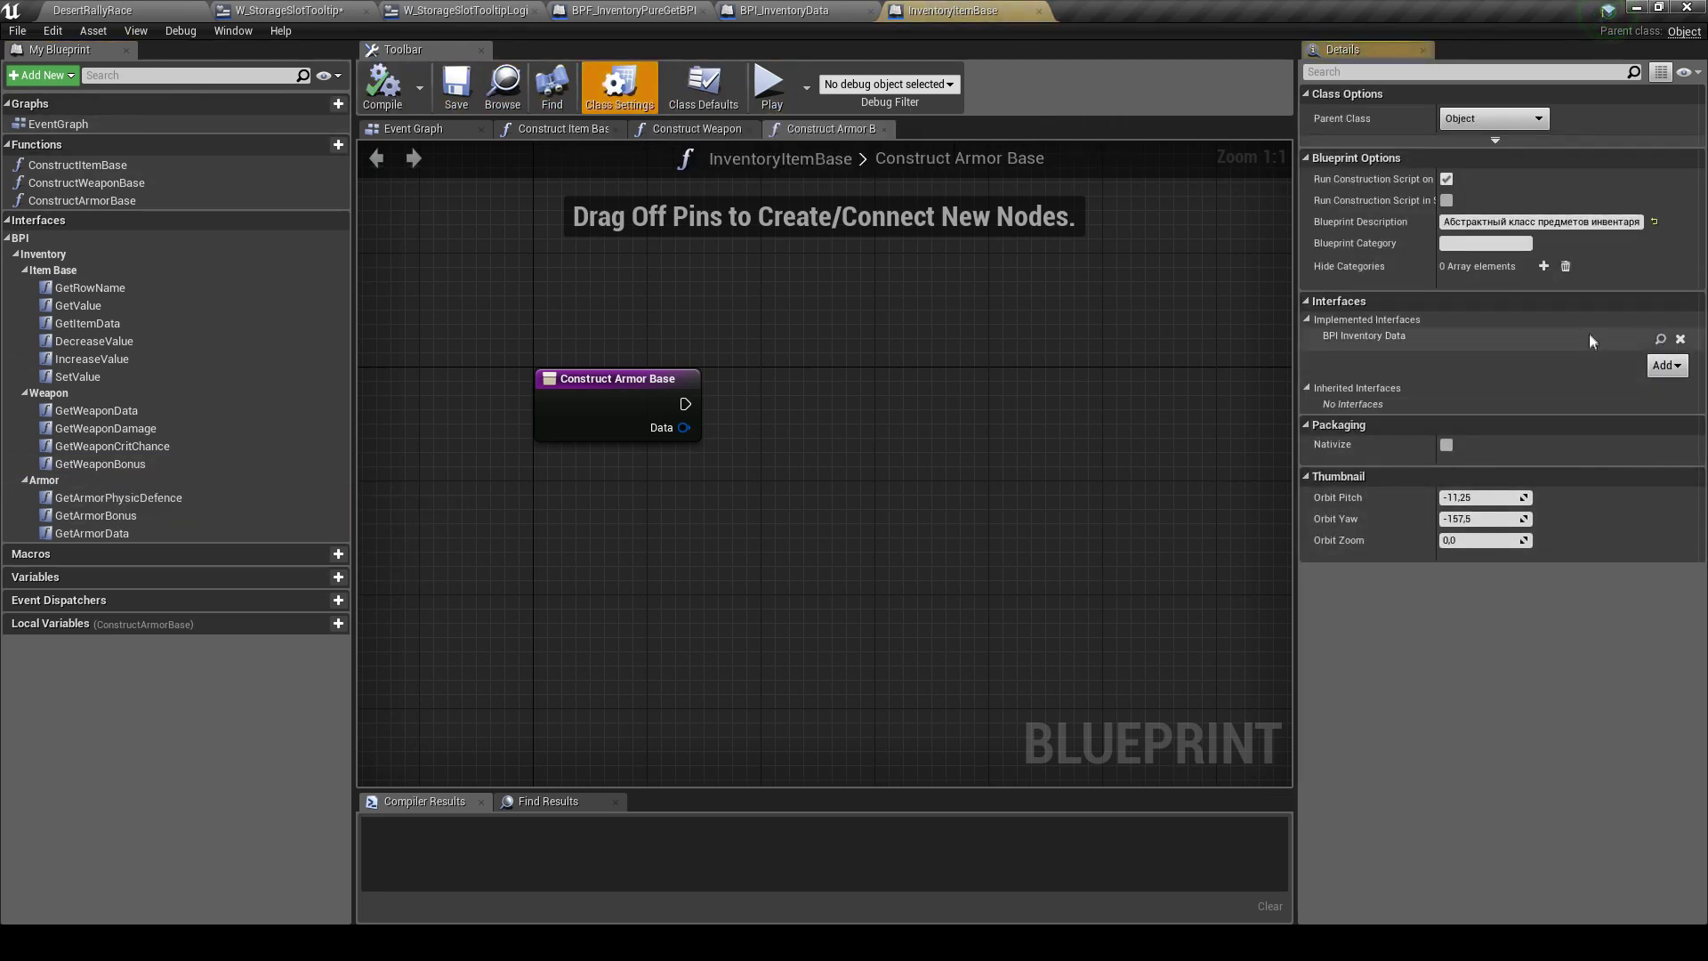
{"action": "left_click", "coordinate": [1660, 339]}
{"action": "left_click", "coordinate": [751, 473]}
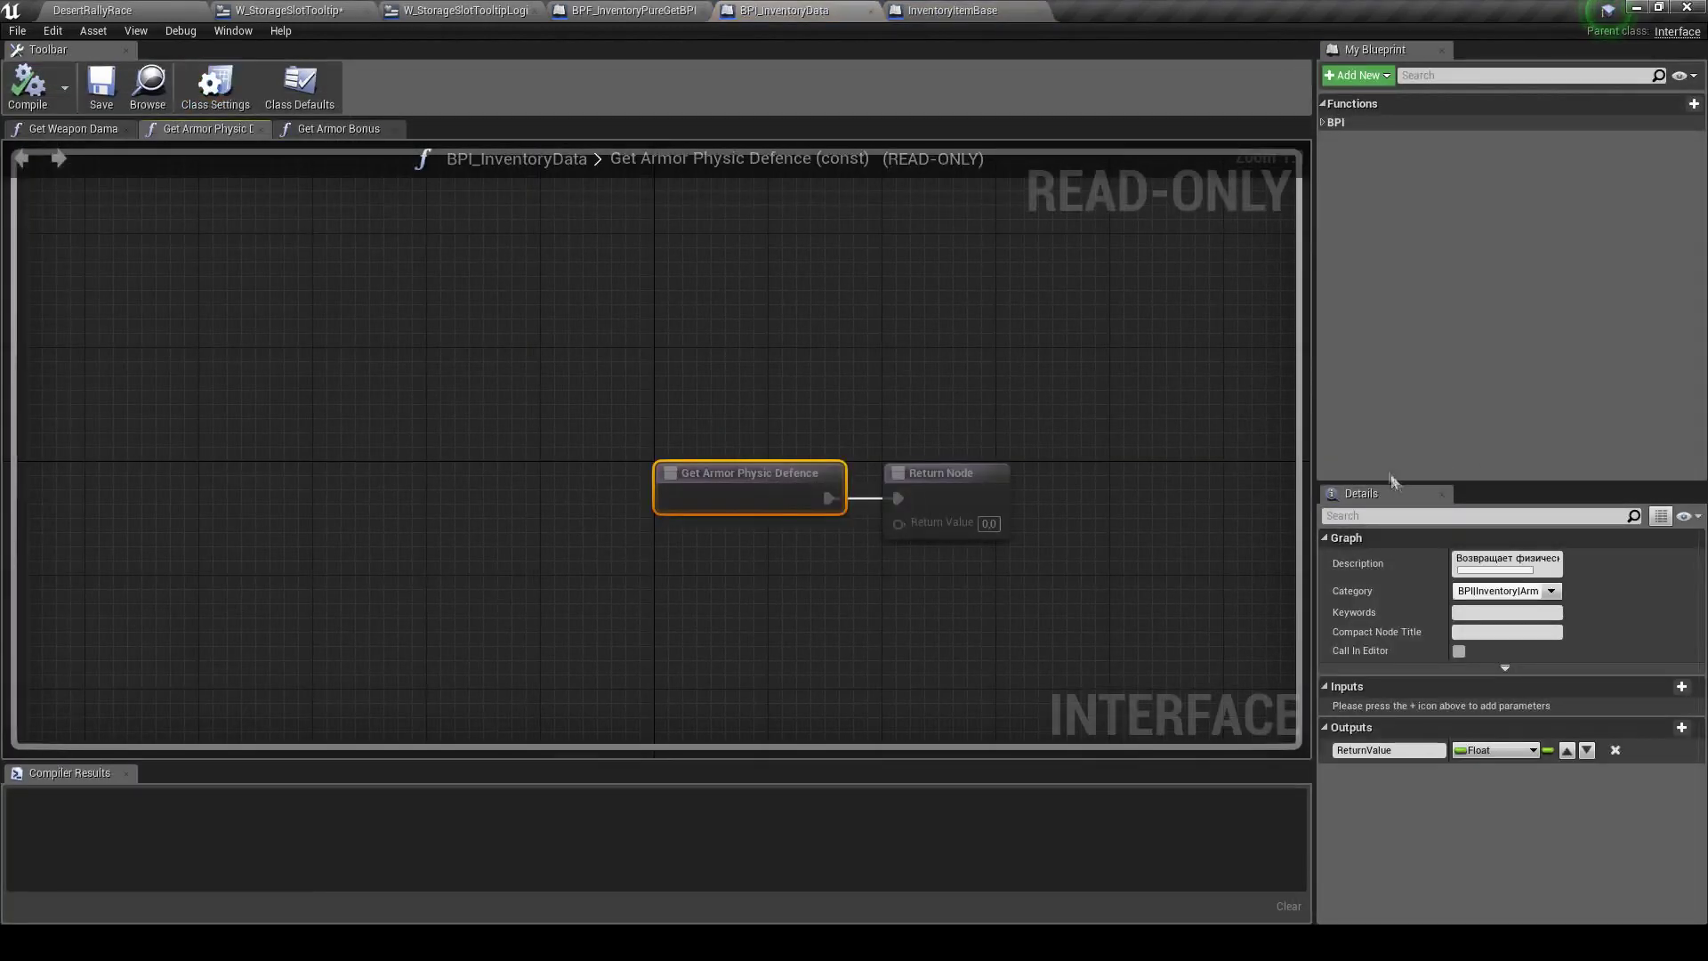
Add a new GetArmorMagicDefence function to the BPI_InventoryData interface
{"action": "left_click", "coordinate": [1693, 103]}
{"action": "type", "text": "GetArmorMagic"}
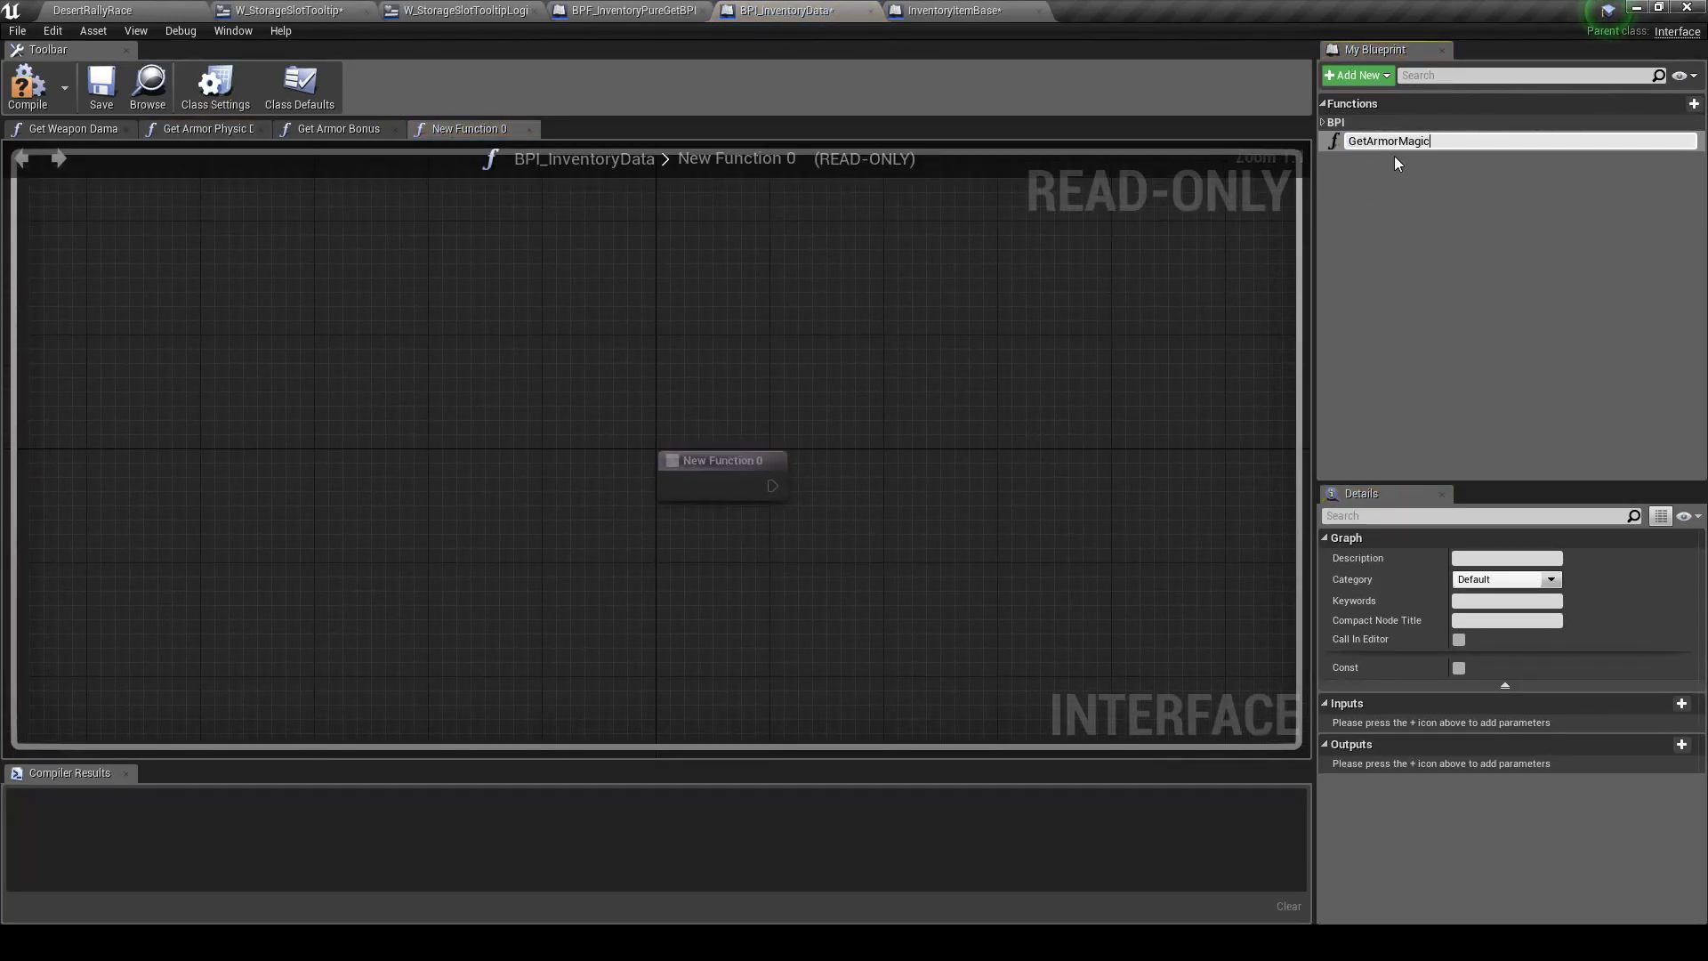
{"action": "type", "text": "Defence"}
{"action": "key", "text": "Return"}
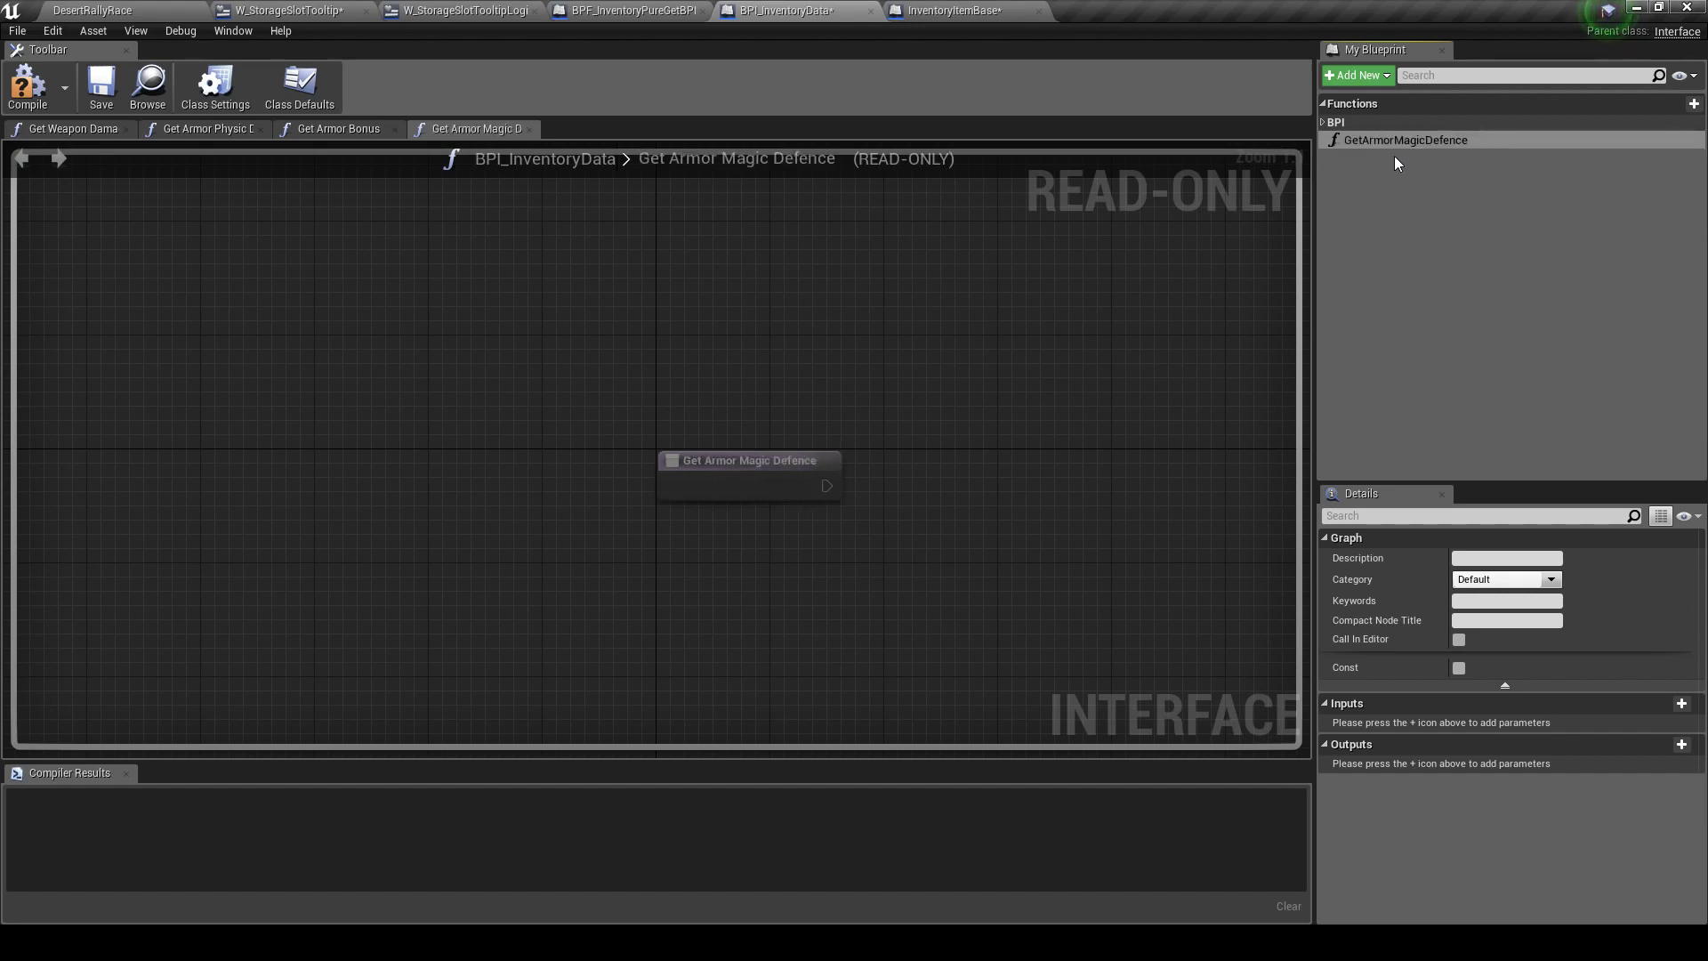
{"action": "left_click", "coordinate": [1324, 122]}
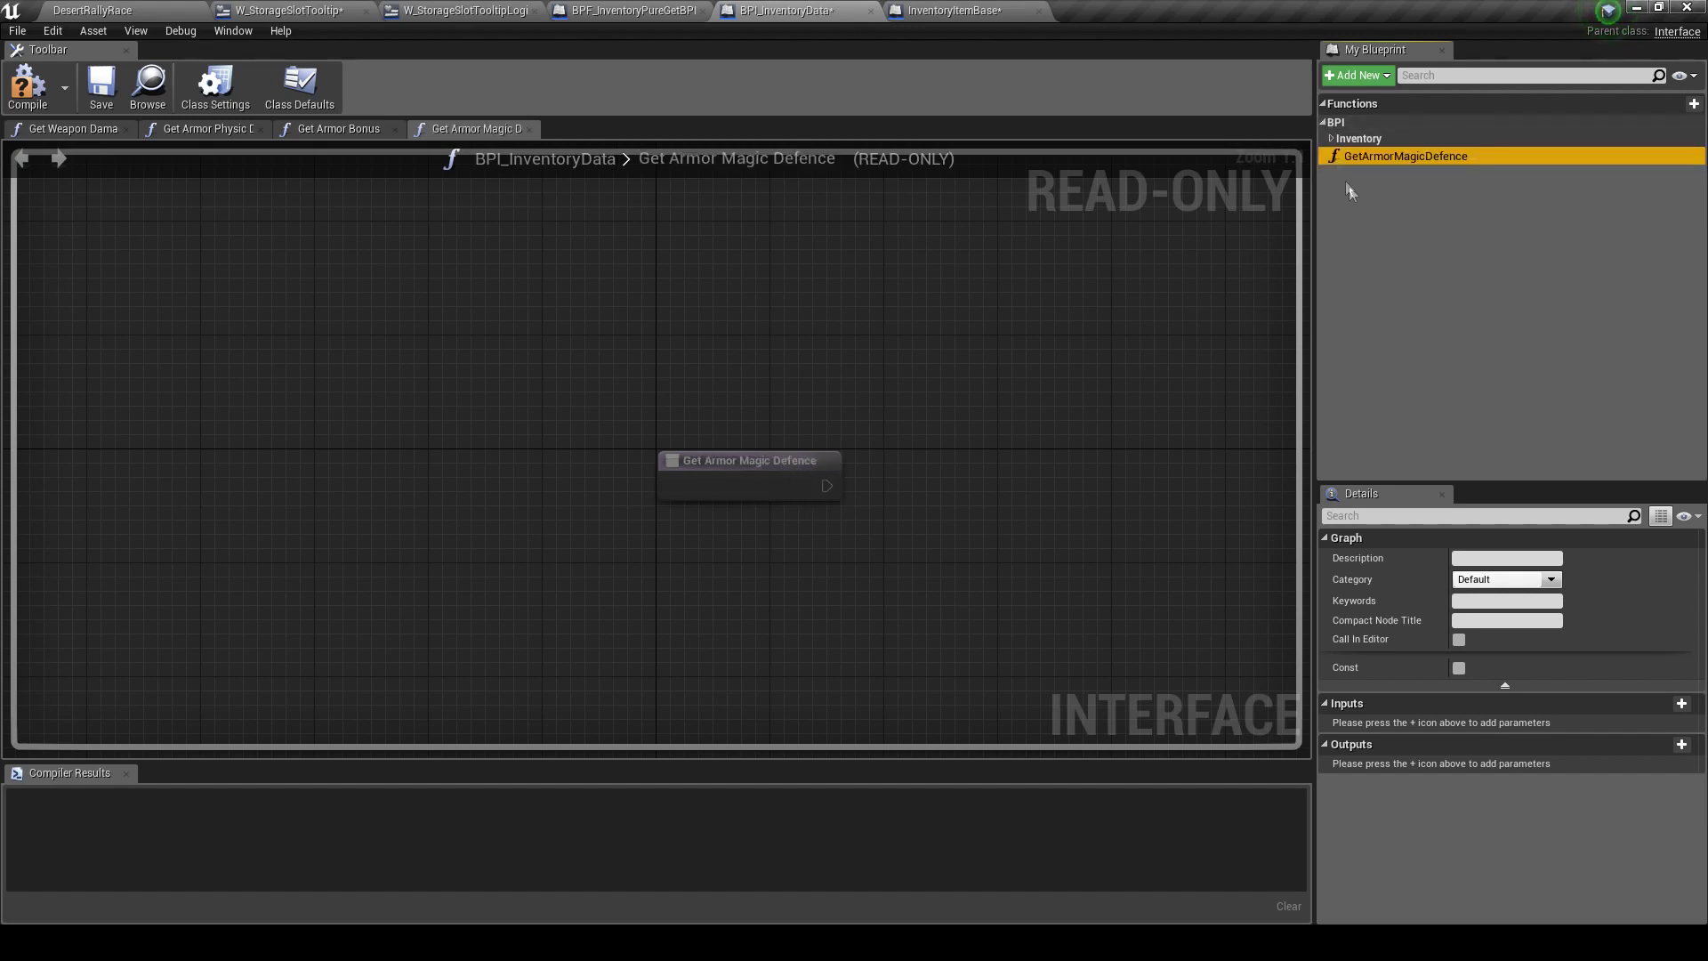
{"action": "left_click", "coordinate": [762, 481]}
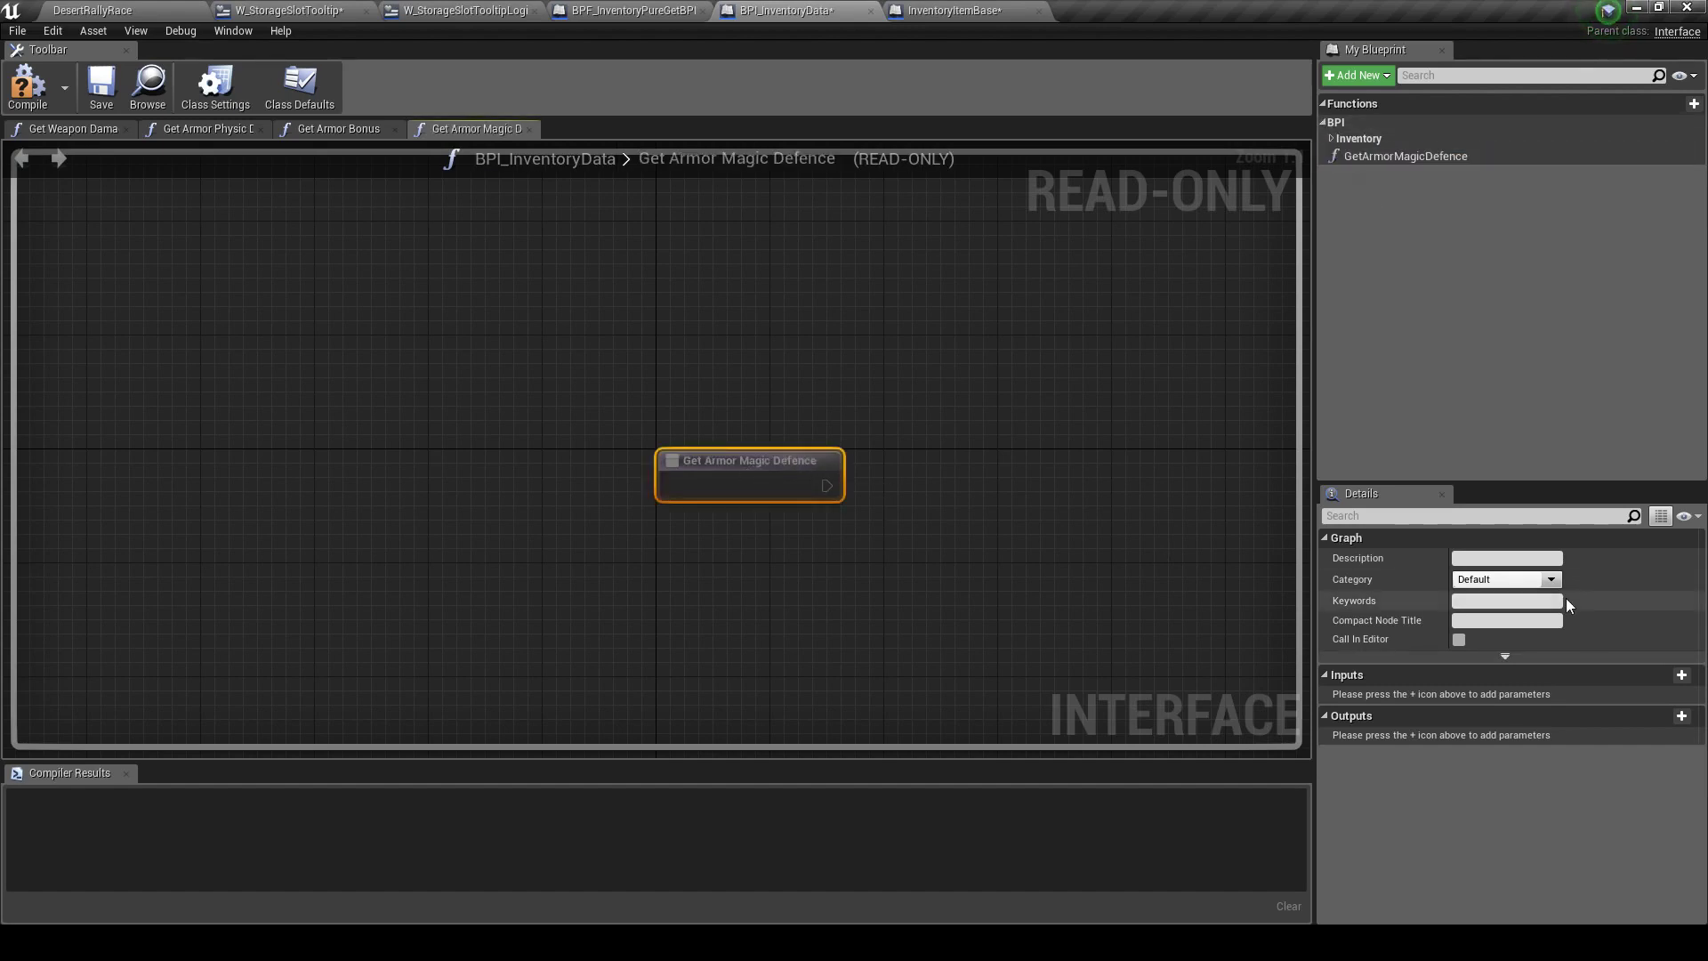
Give GetArmorMagicDefence the description 'Возвращает магическую защиту', adapted from GetArmorPhysicDefence
{"action": "left_click", "coordinate": [1334, 141]}
{"action": "left_click", "coordinate": [1341, 156]}
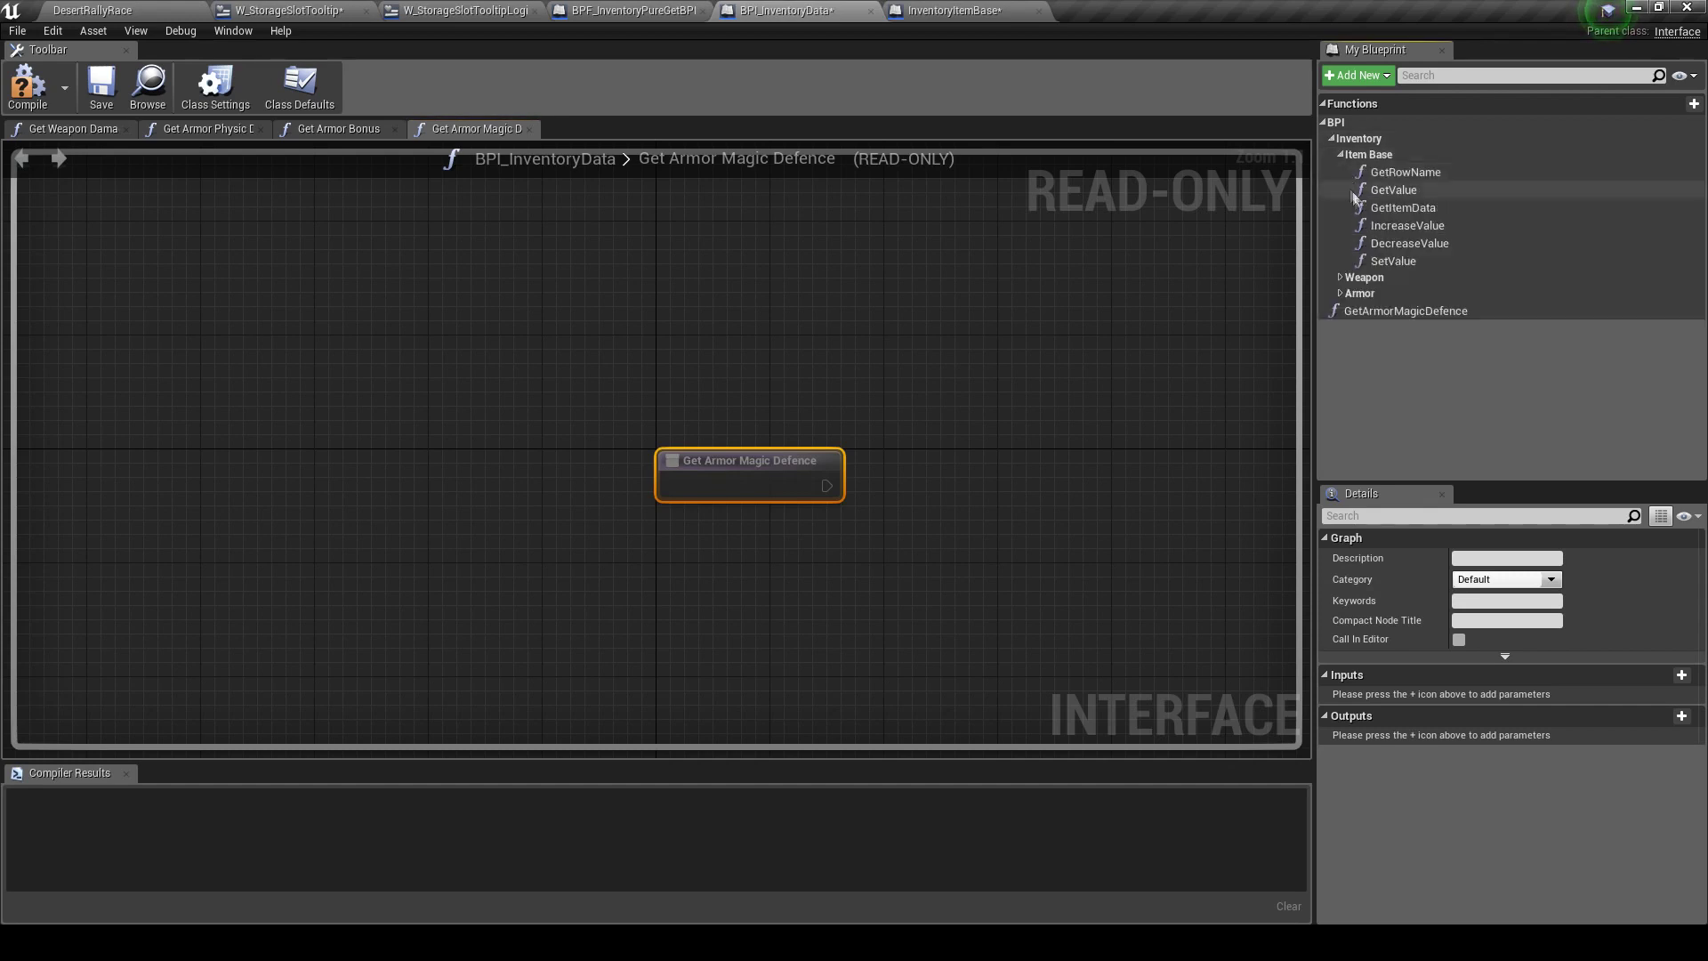
{"action": "left_click", "coordinate": [1341, 293]}
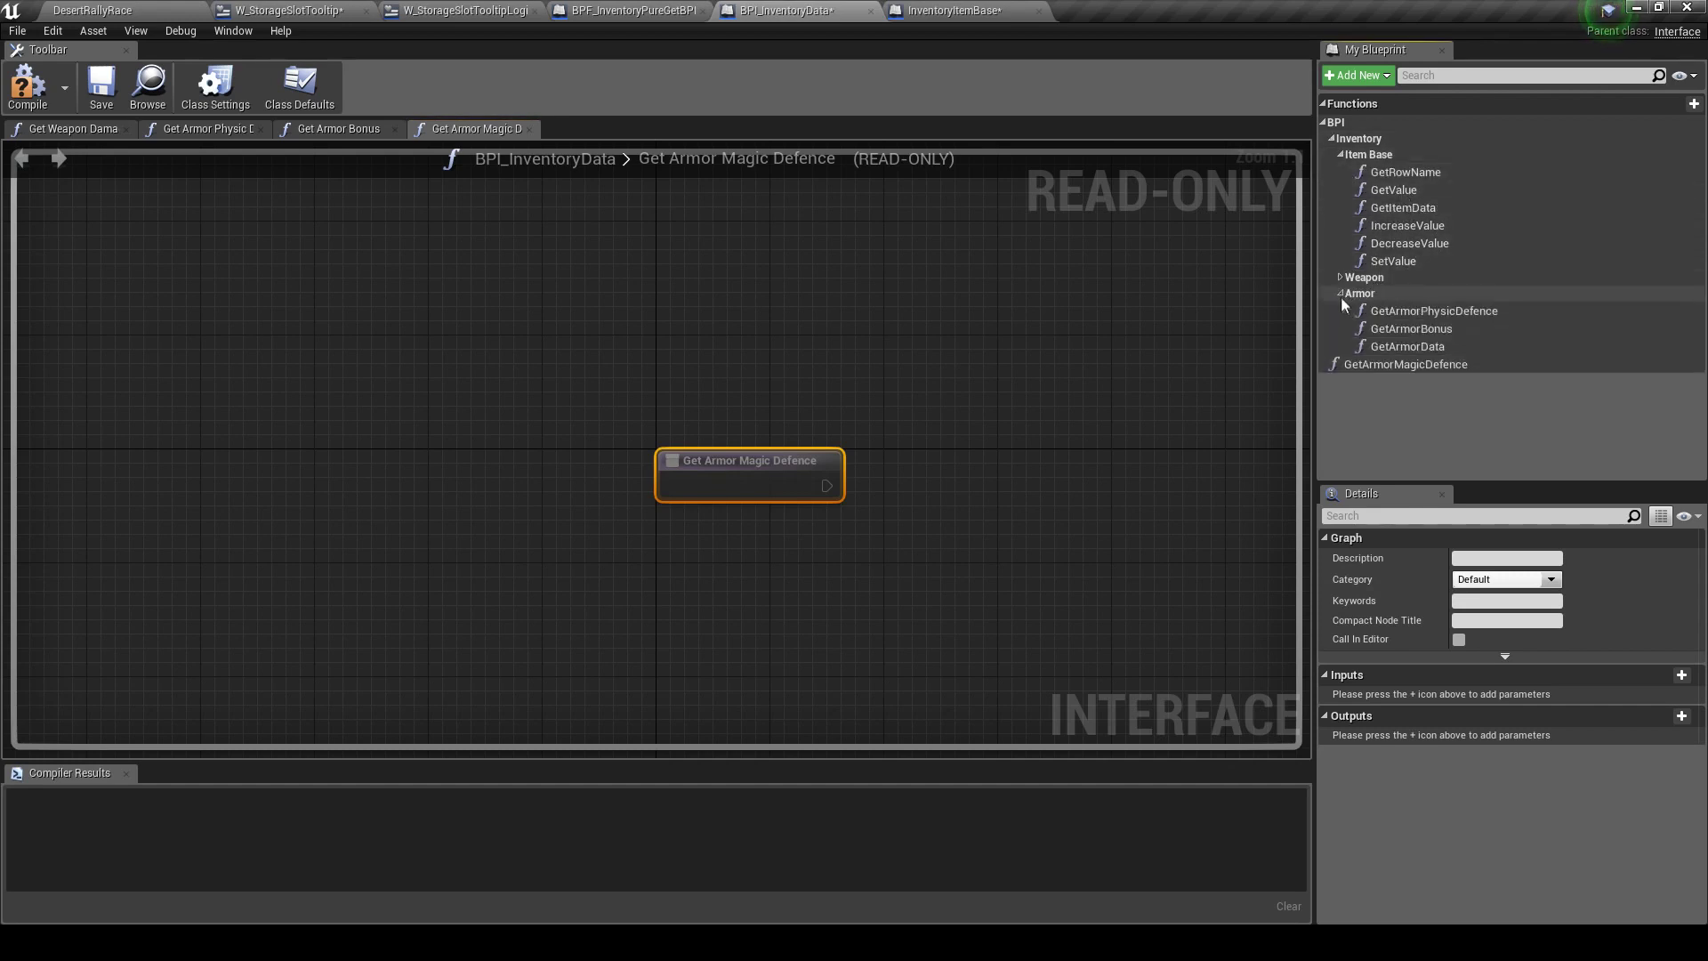
{"action": "left_click", "coordinate": [1434, 312]}
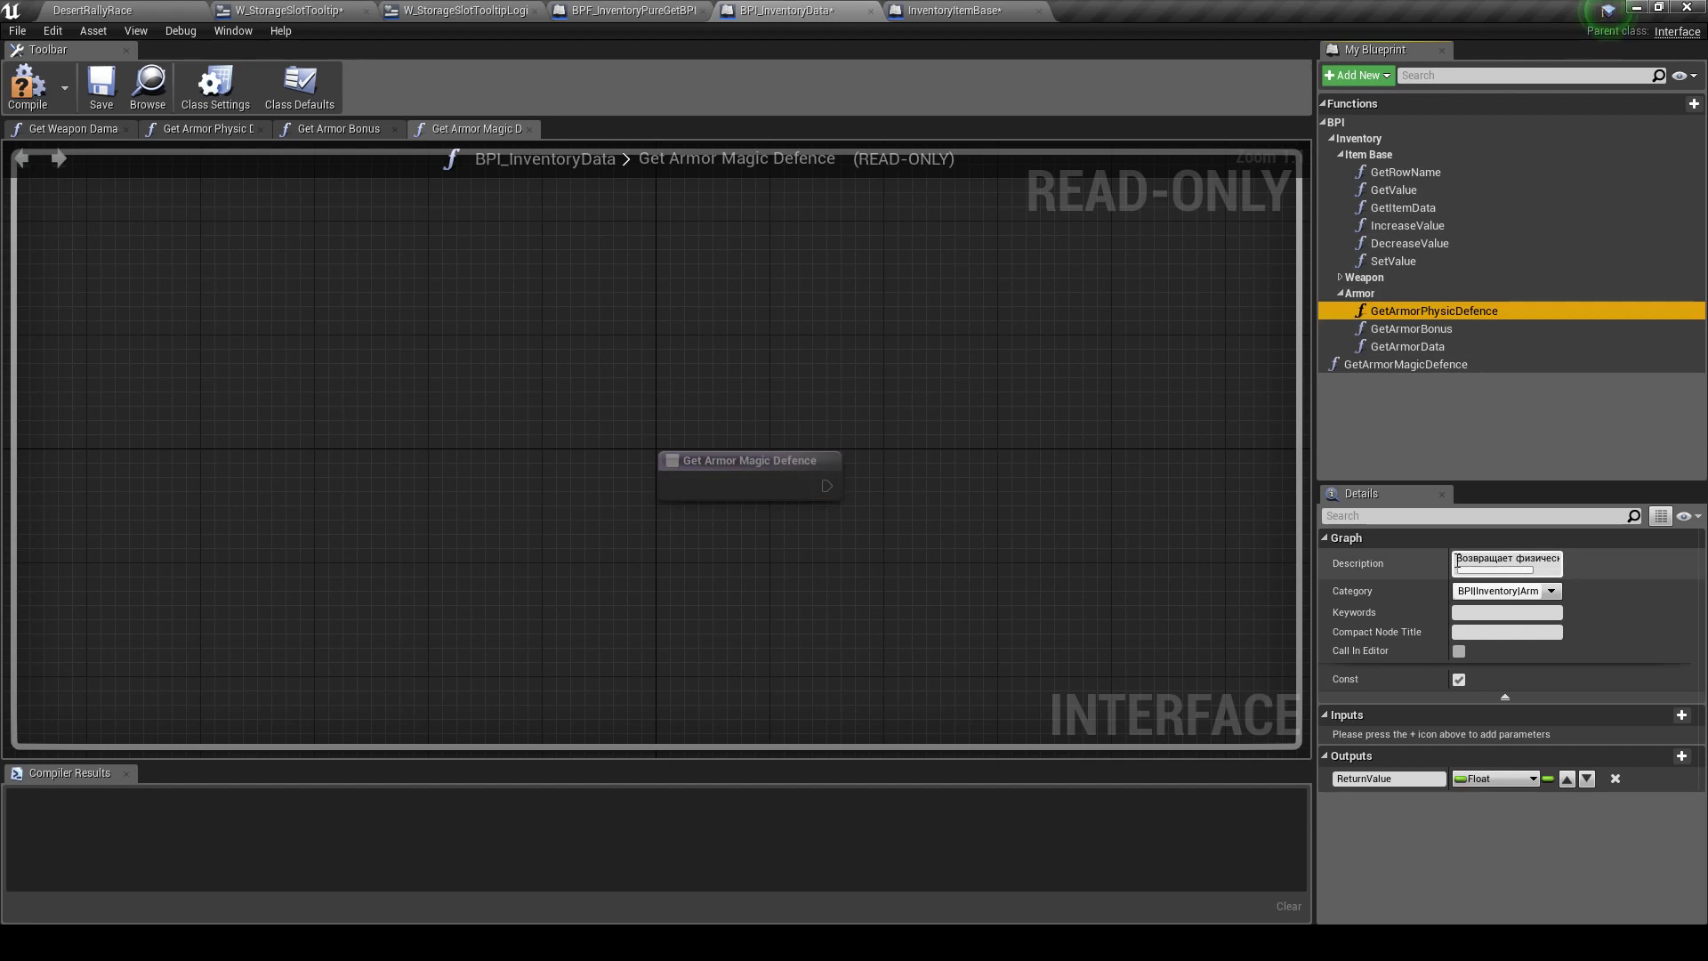
{"action": "left_click", "coordinate": [1422, 364]}
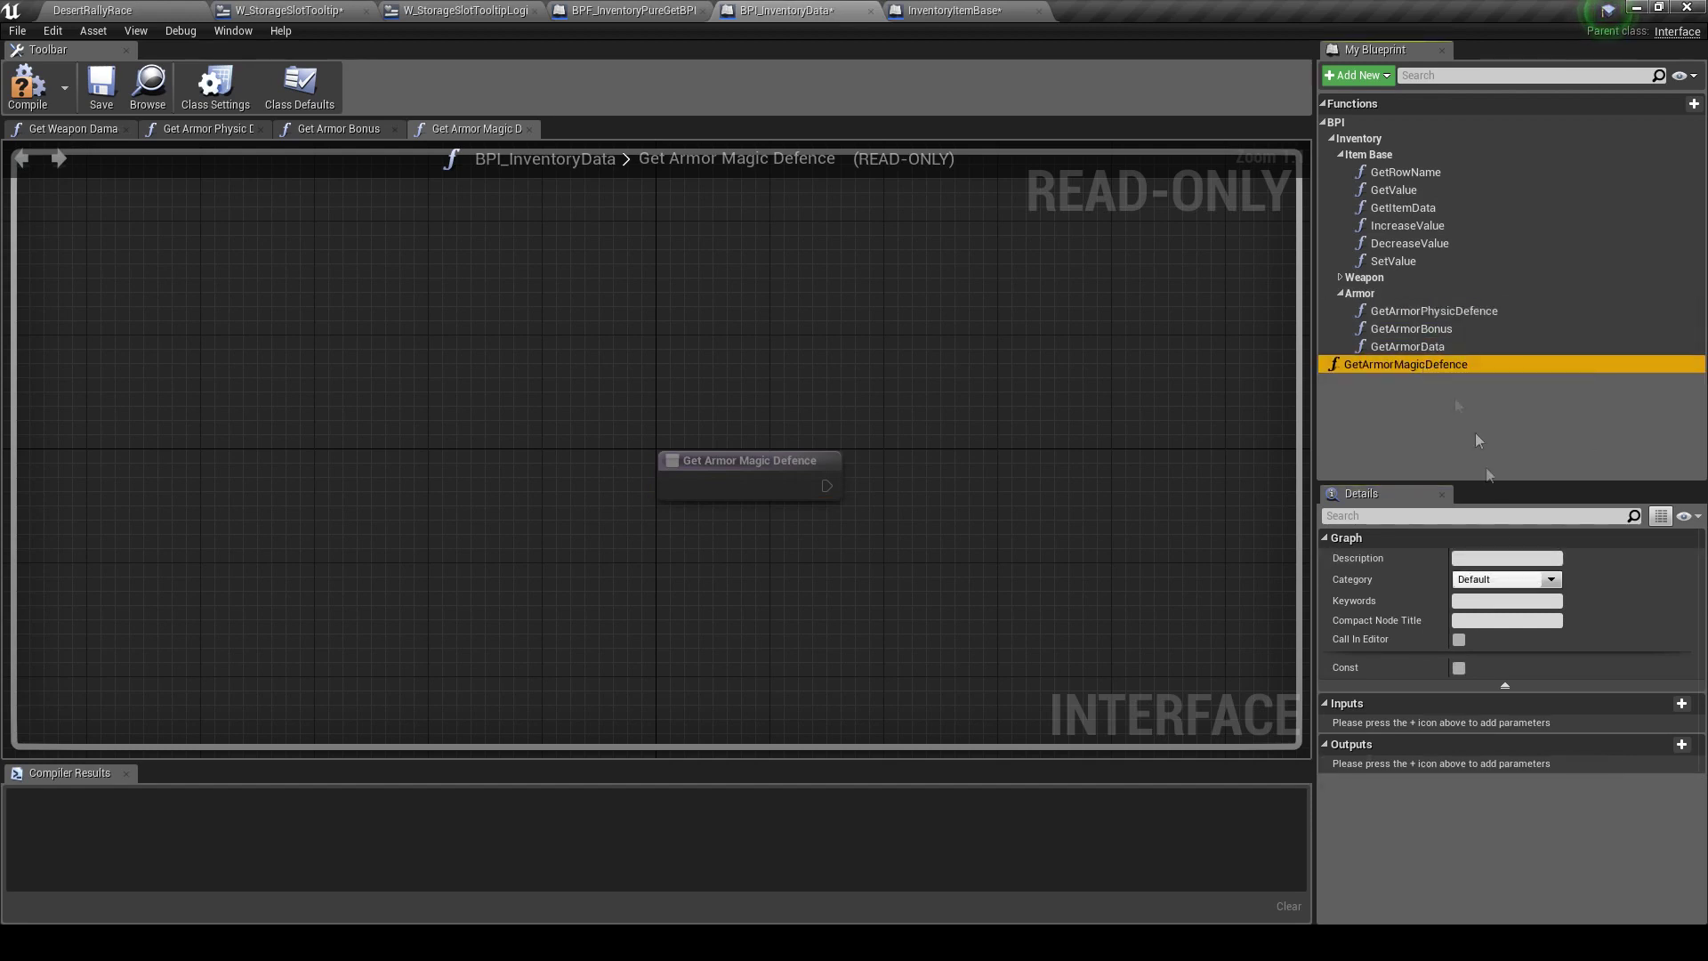
{"action": "left_click", "coordinate": [1487, 559]}
{"action": "key", "text": "ctrl+v"}
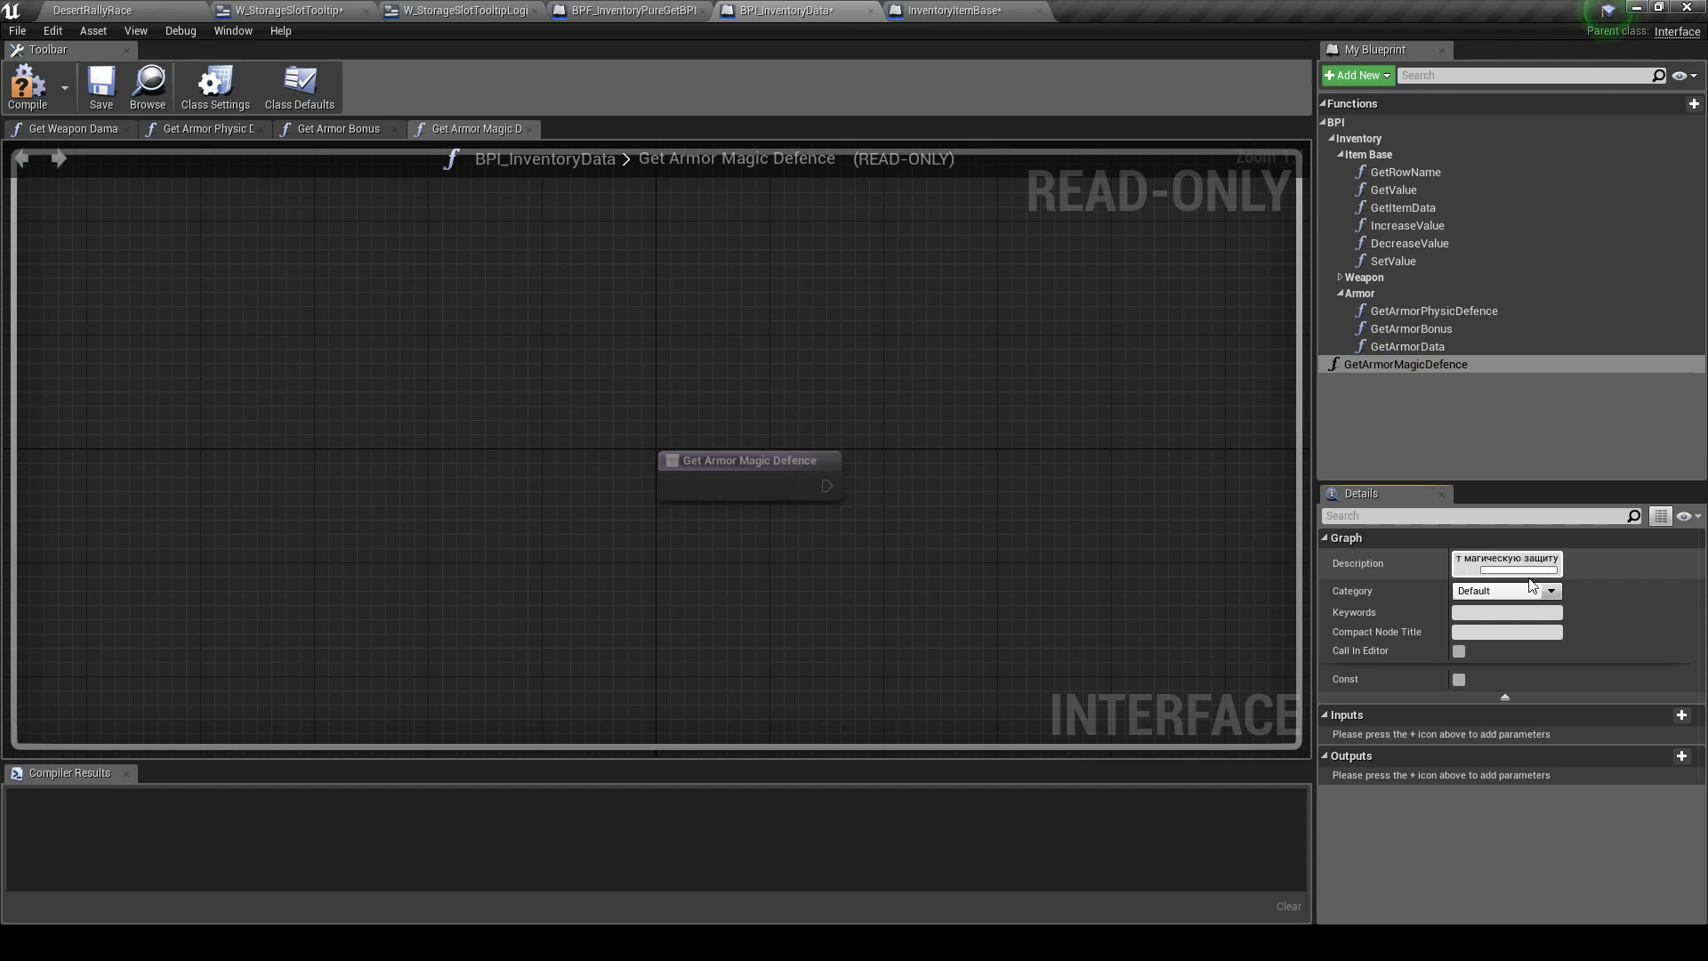
{"action": "key", "text": "Return"}
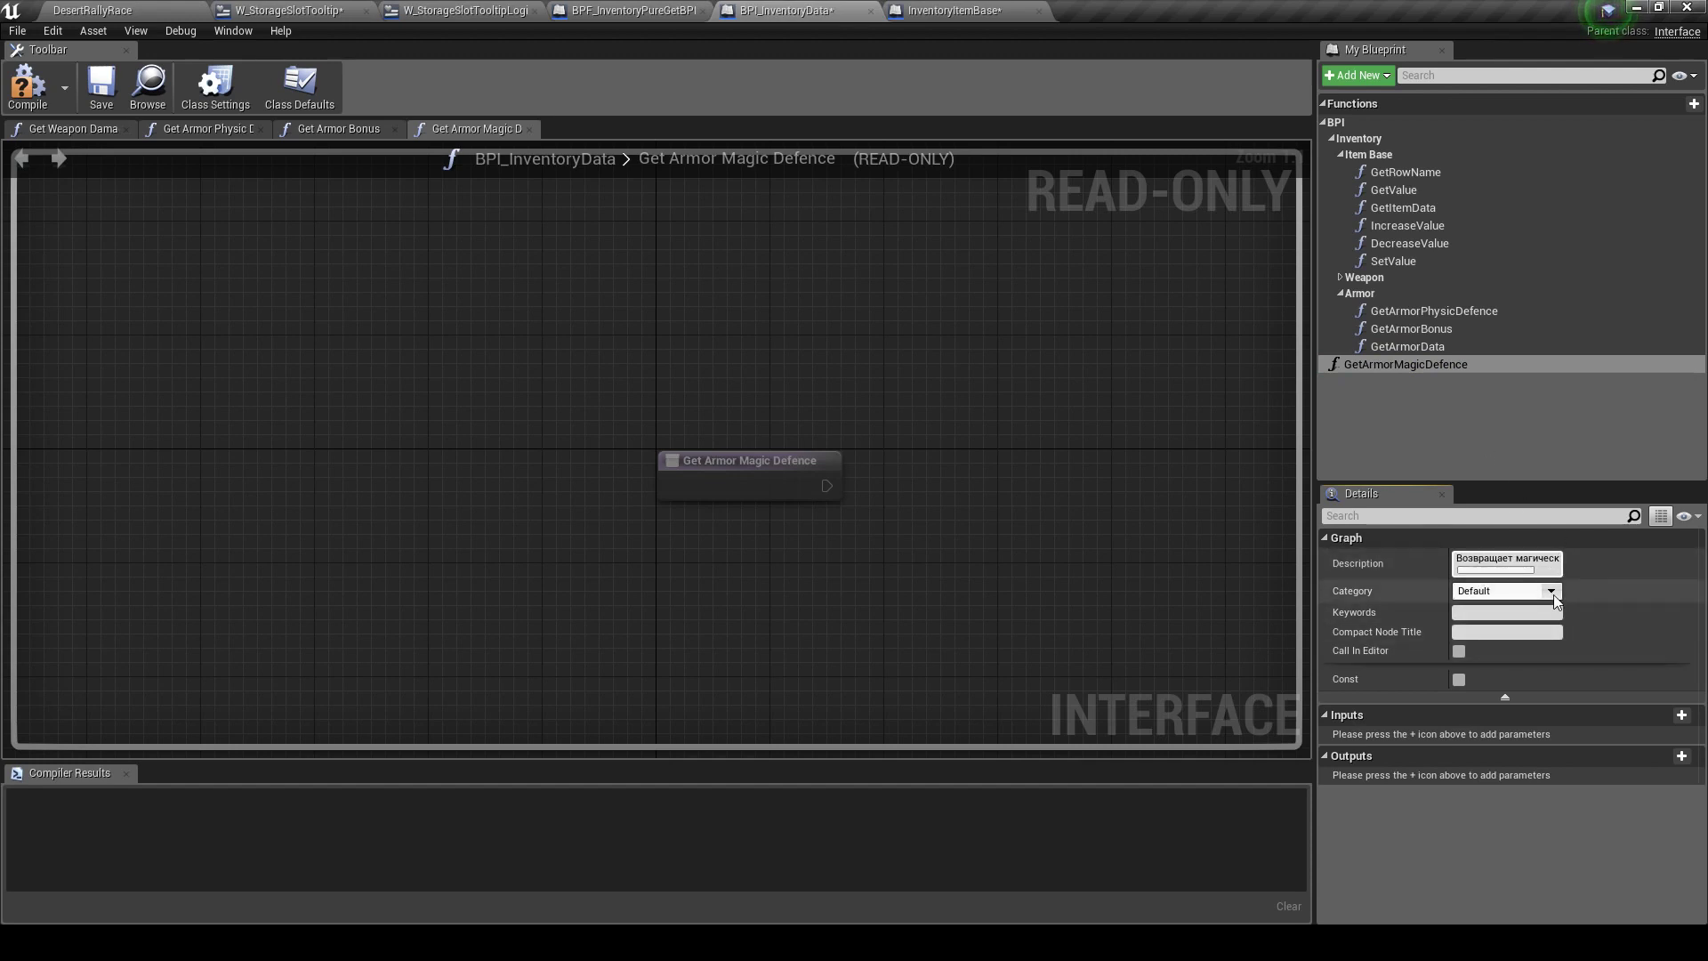
Move GetArmorMagicDefence into the Armor category and mark it const
{"action": "left_click_drag", "start_coordinate": [1397, 364], "coordinate": [1375, 291]}
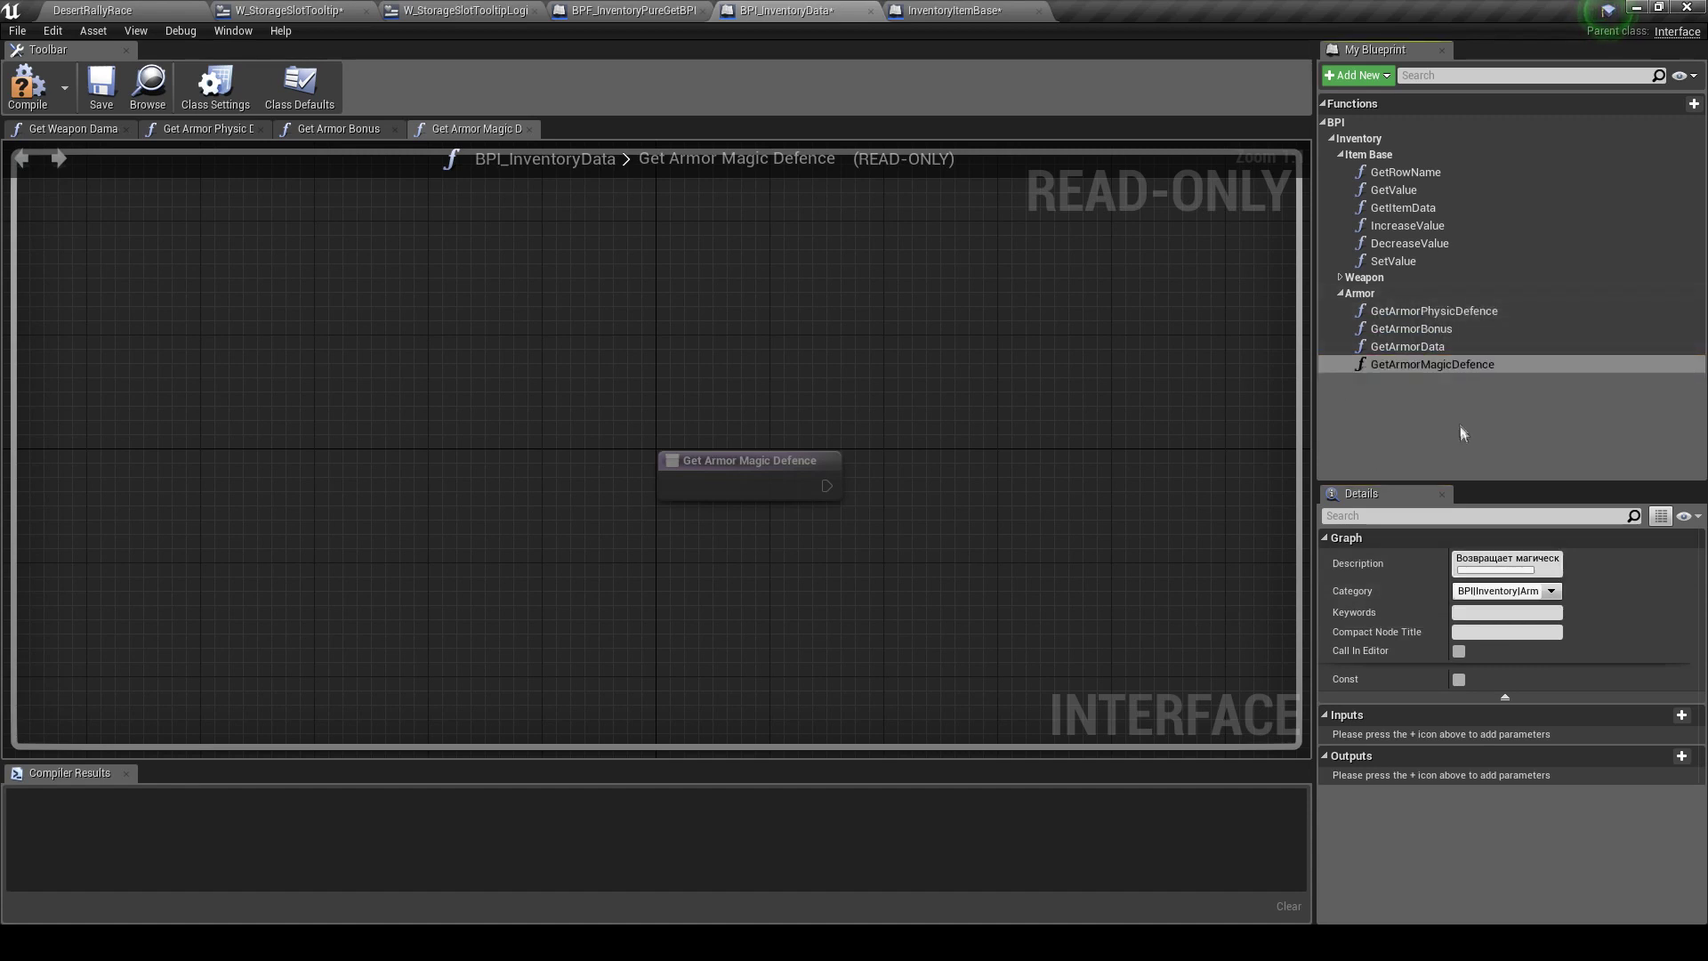
{"action": "left_click", "coordinate": [1459, 680]}
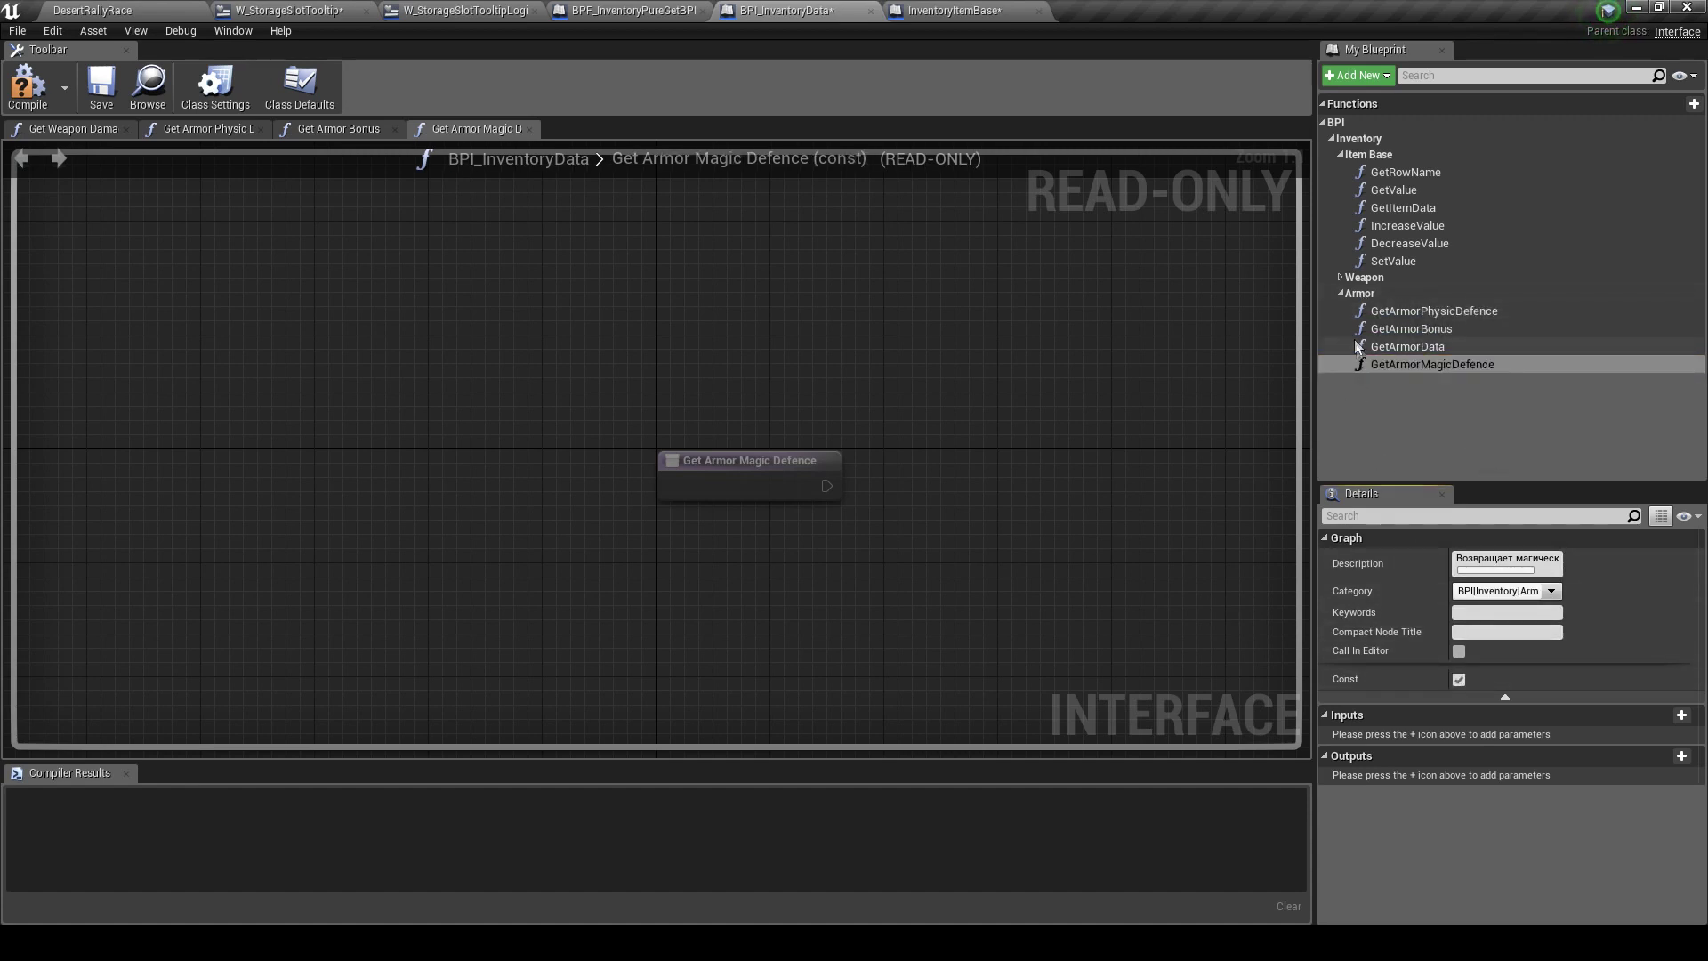
{"action": "left_click", "coordinate": [1416, 311]}
{"action": "left_click", "coordinate": [1413, 365]}
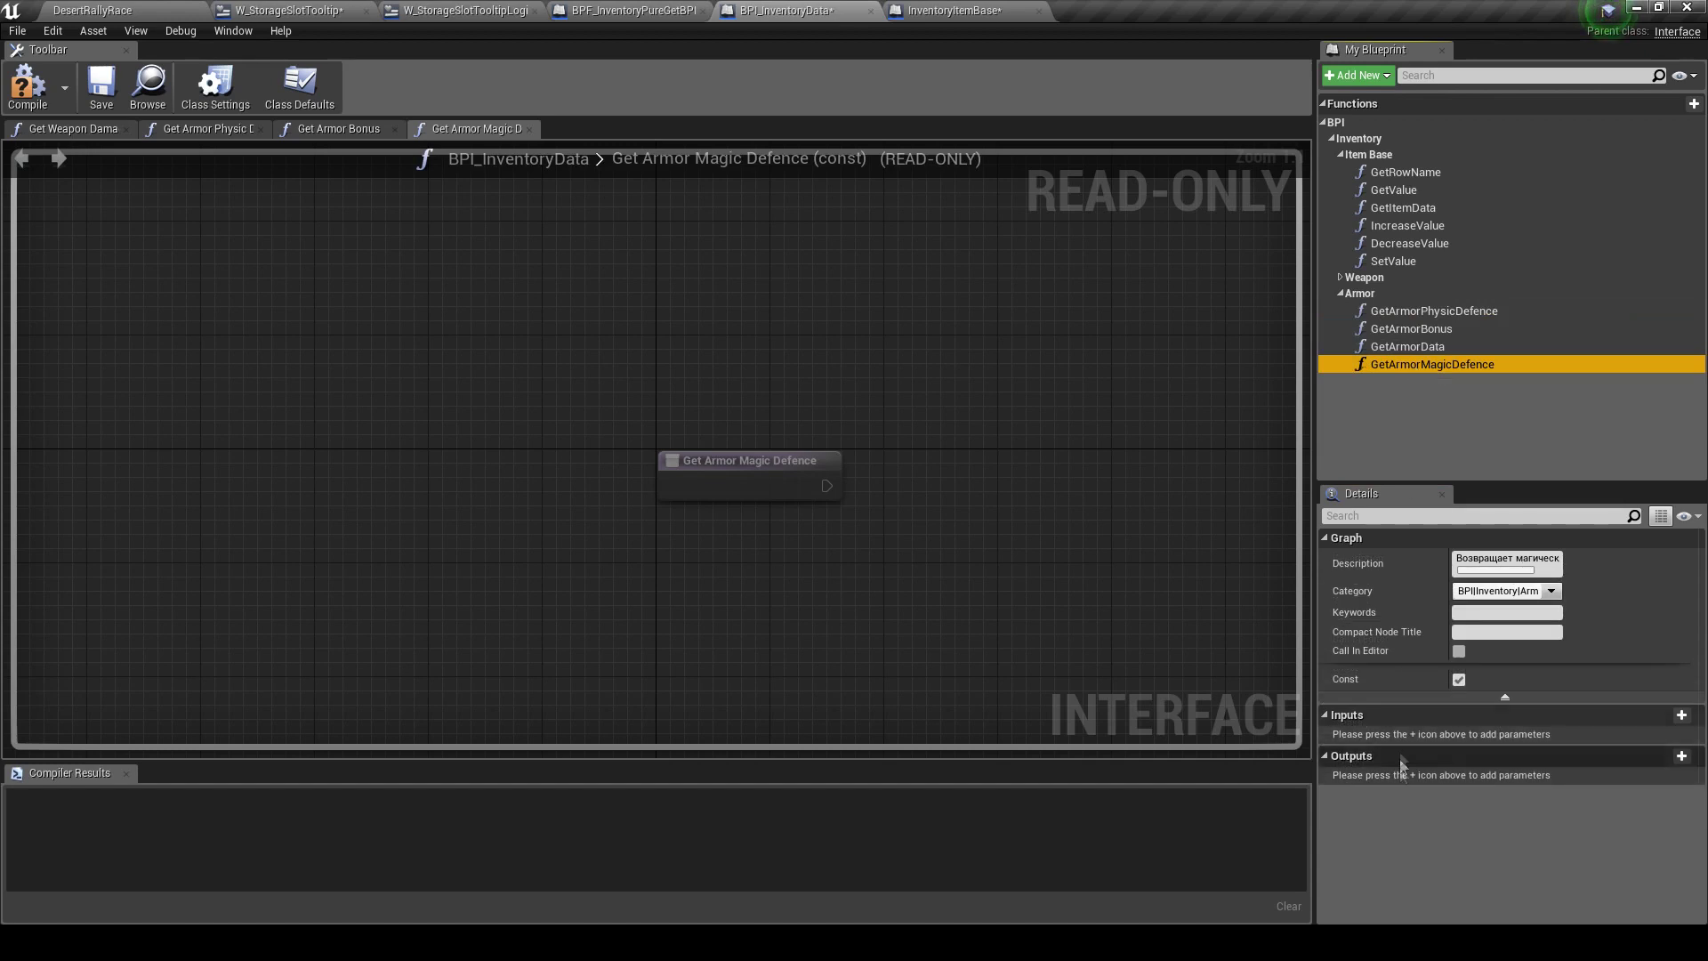
Add a Float output named ReturnValue to GetArmorMagicDefence
{"action": "left_click", "coordinate": [1673, 759]}
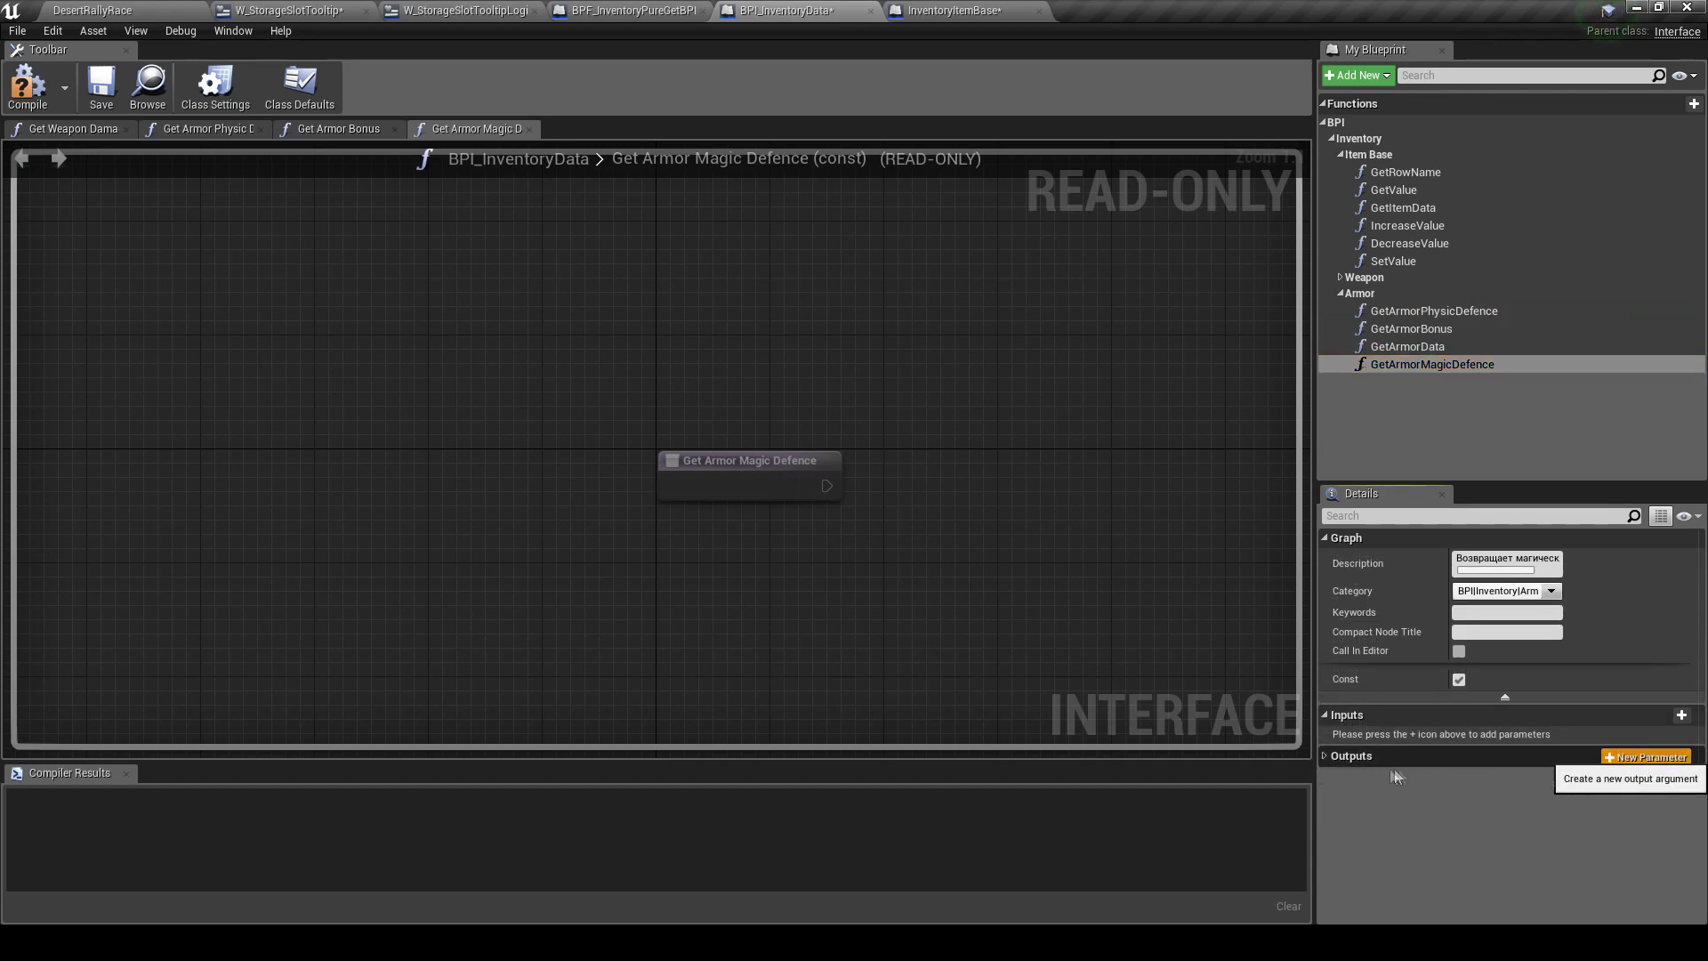
{"action": "type", "text": "ReturnValue"}
{"action": "key", "text": "Return"}
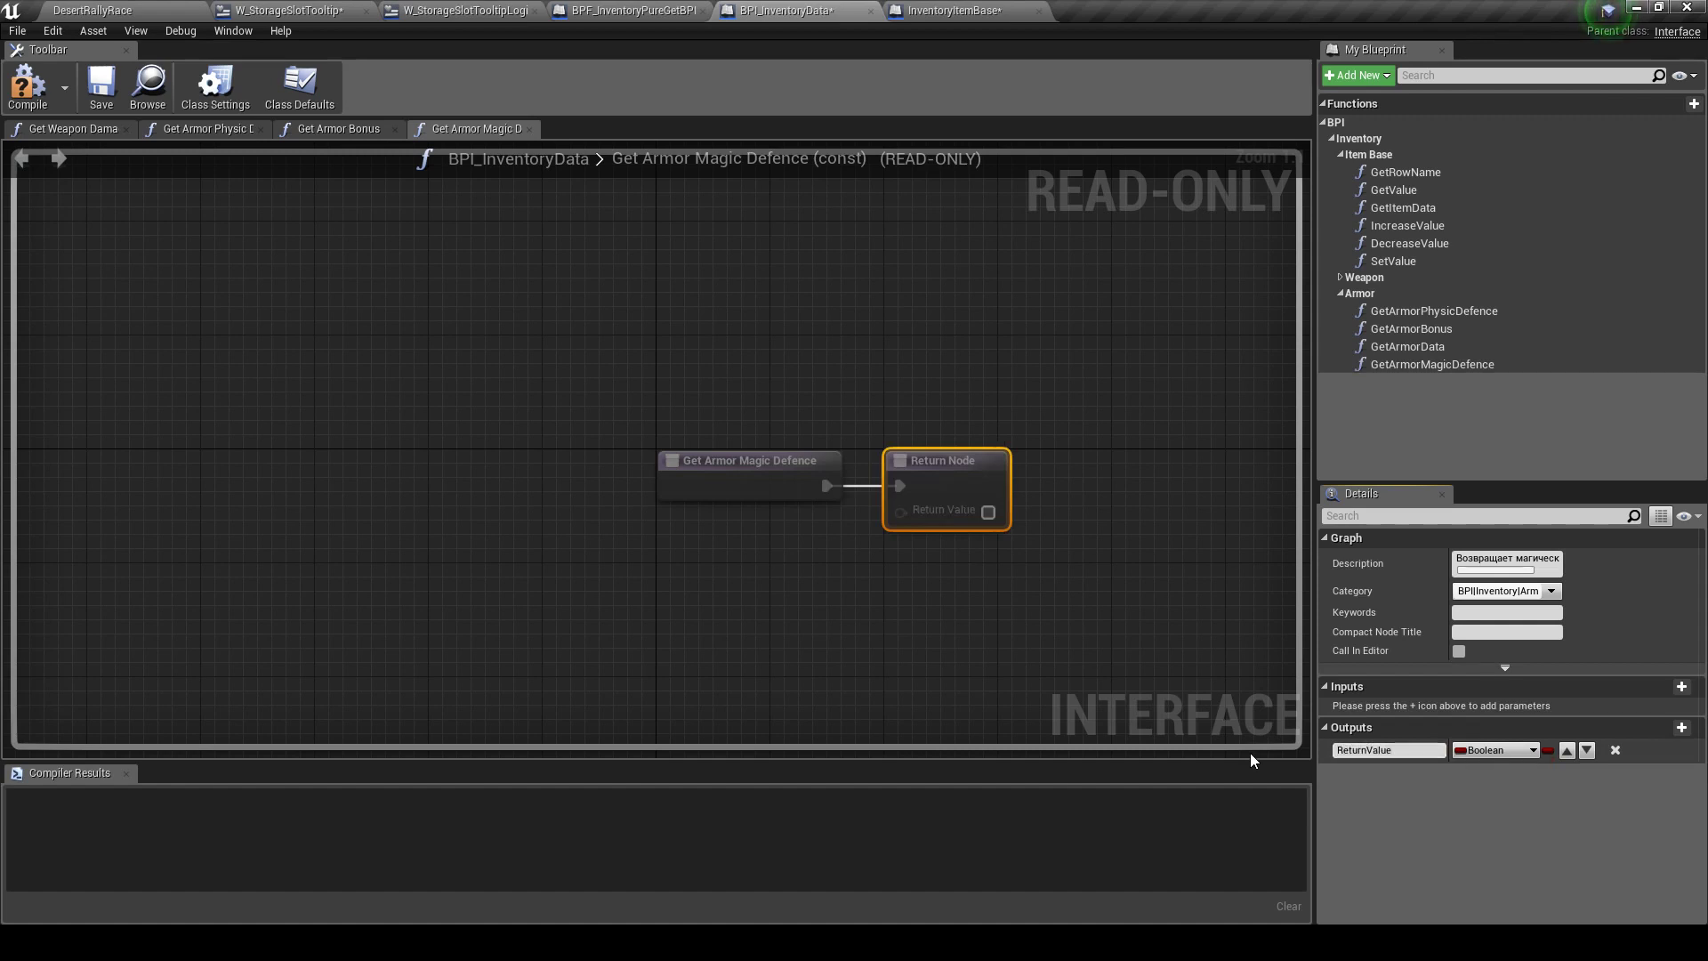
{"action": "left_click", "coordinate": [1495, 750]}
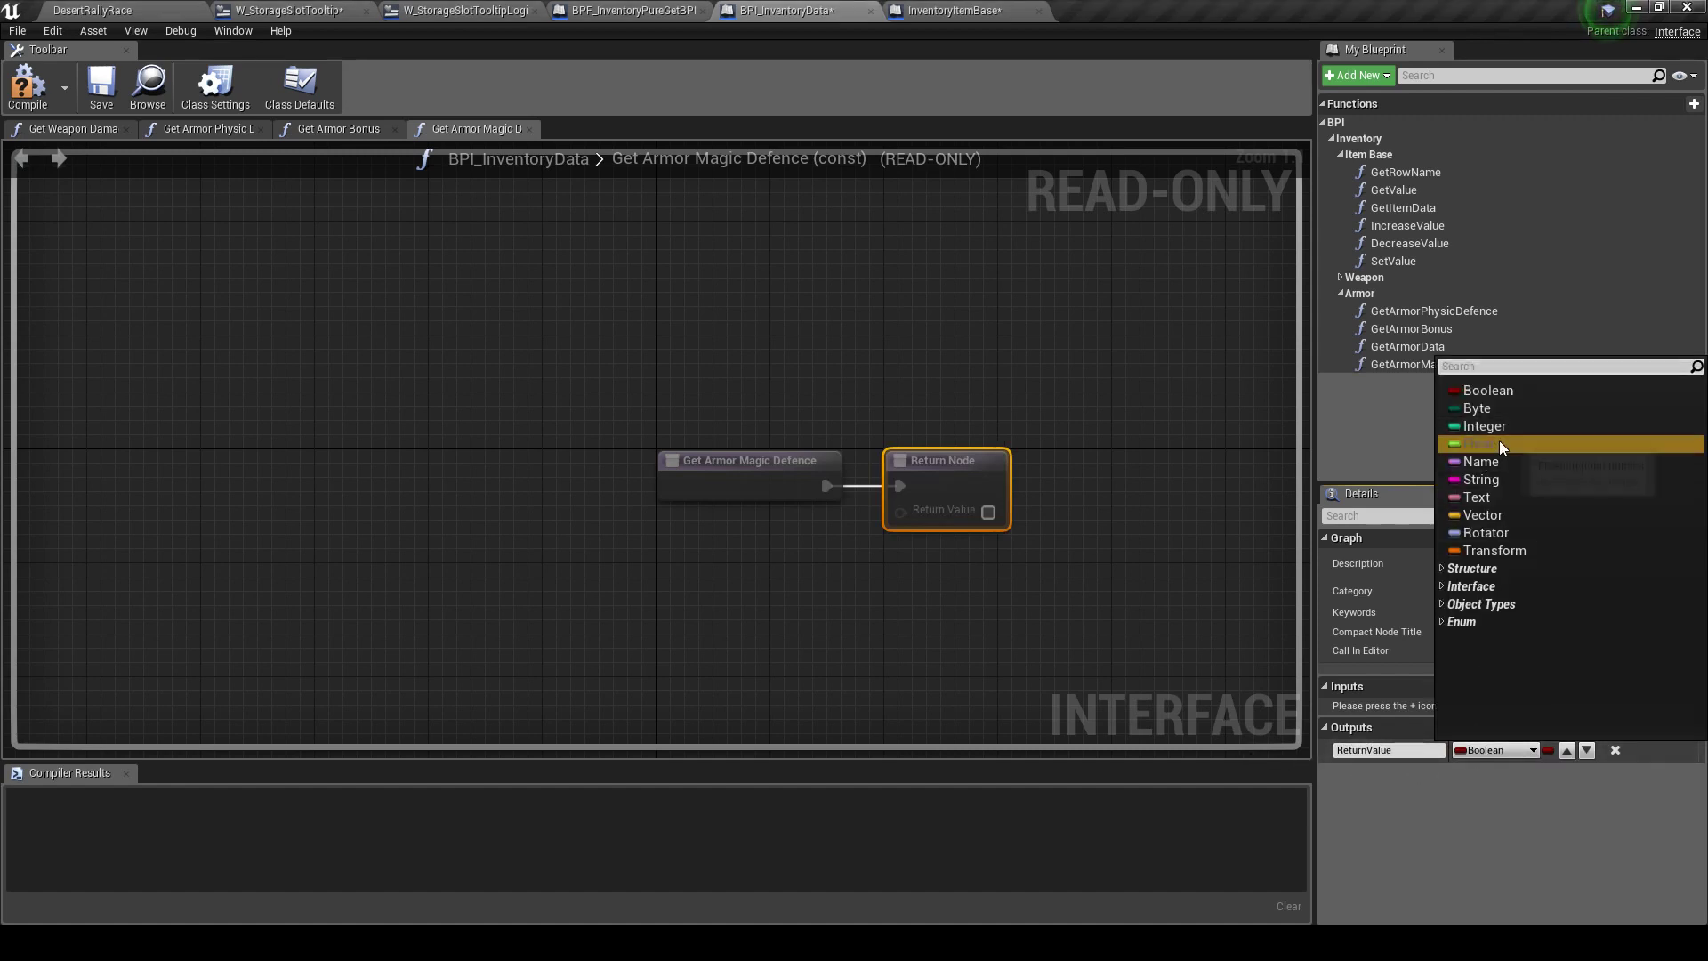
{"action": "left_click", "coordinate": [1498, 440]}
Compile BPI_InventoryData, copy the function name, and return to the DesertRallyRace level
{"action": "left_click", "coordinate": [28, 84]}
{"action": "left_click", "coordinate": [1432, 365]}
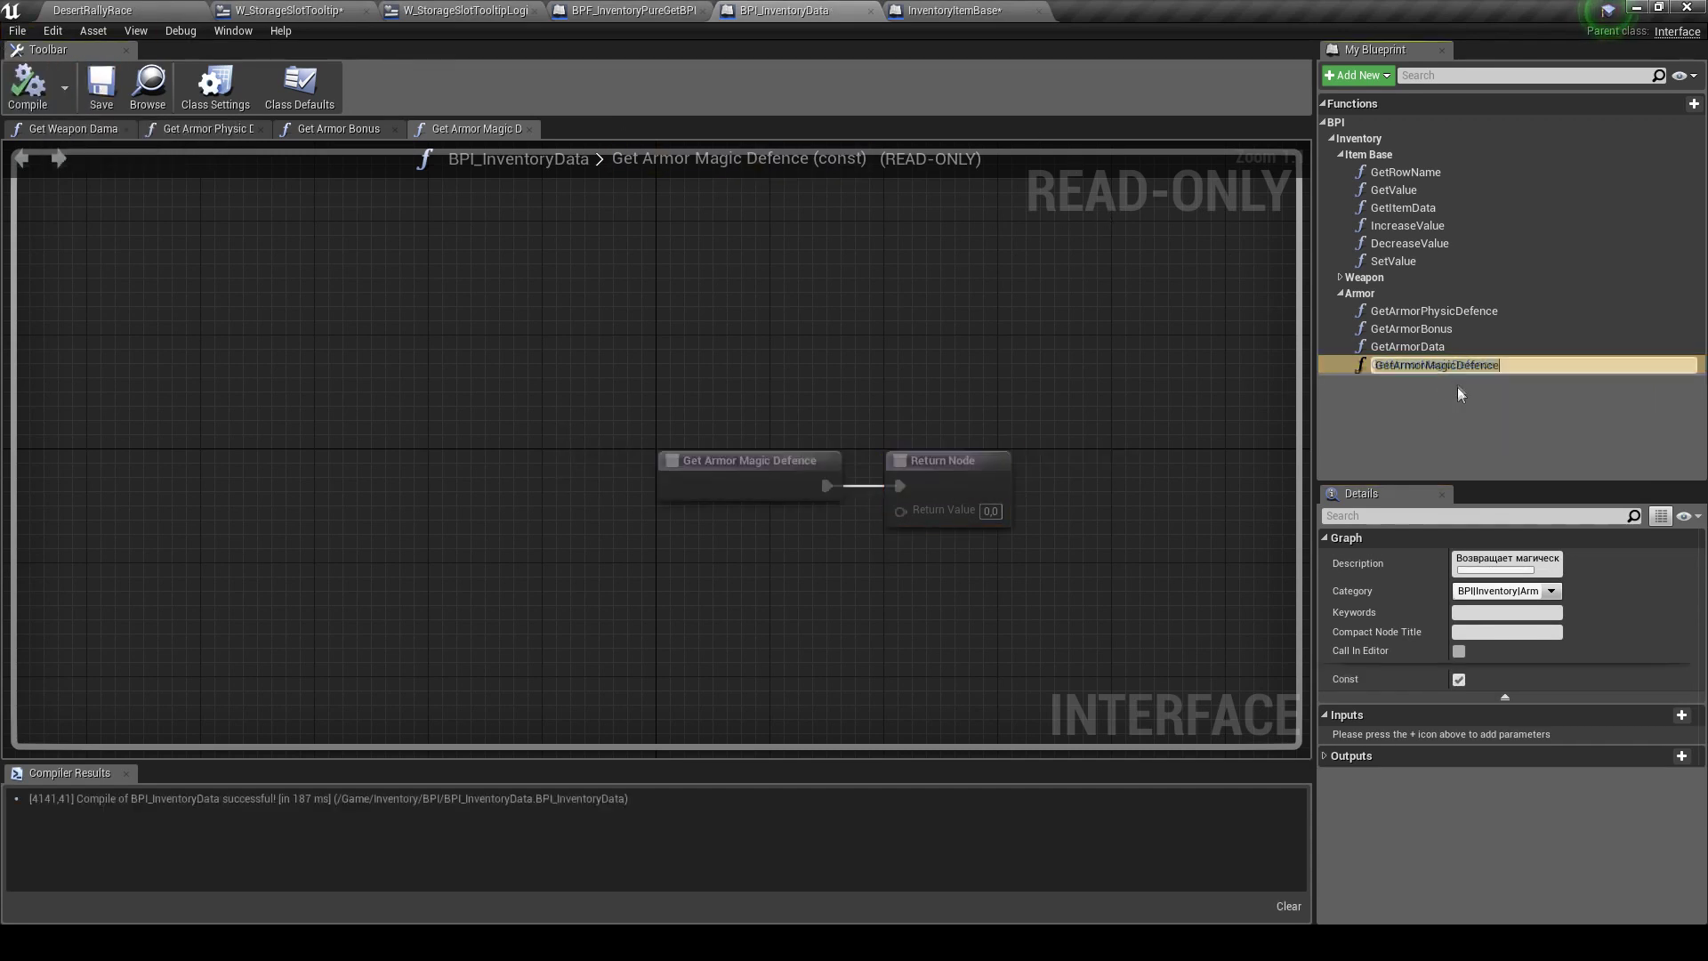
{"action": "key", "text": "F2"}
{"action": "left_click", "coordinate": [101, 9]}
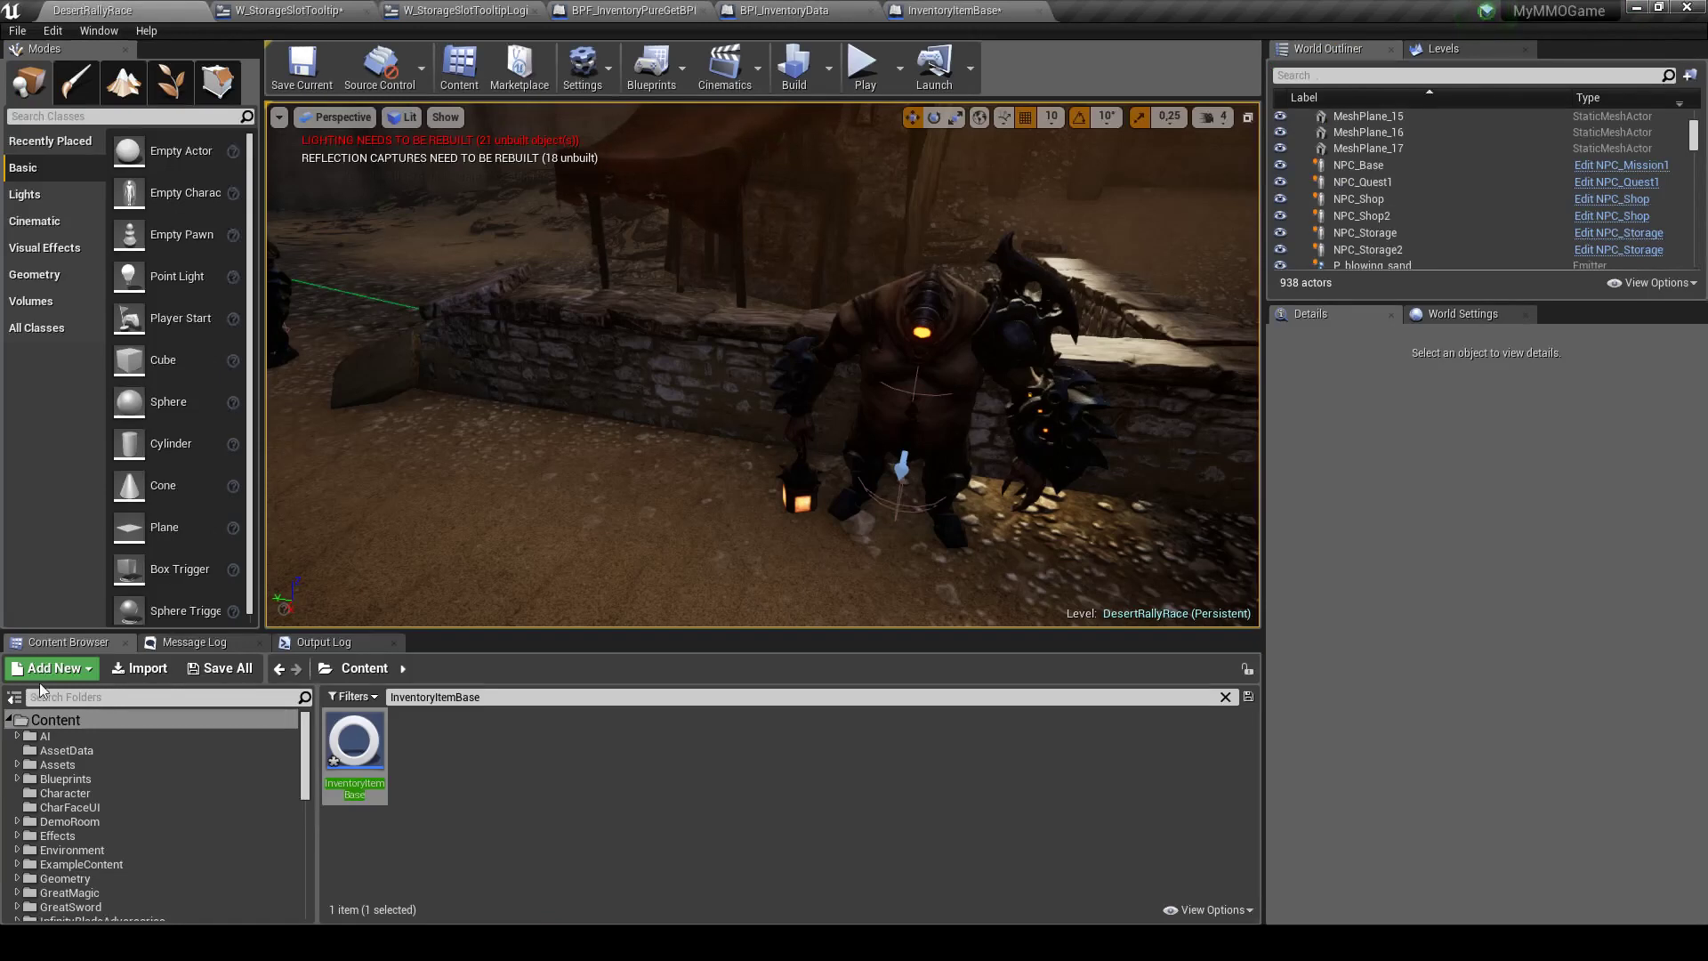
Clear the Content Browser search, show the Inventory BPF folder, and bring the blueprint editor back
{"action": "left_click", "coordinate": [1225, 696]}
{"action": "scroll", "coordinate": [115, 848], "scroll_direction": "down", "scroll_amount": 3}
{"action": "scroll", "coordinate": [116, 849], "scroll_direction": "down", "scroll_amount": 4}
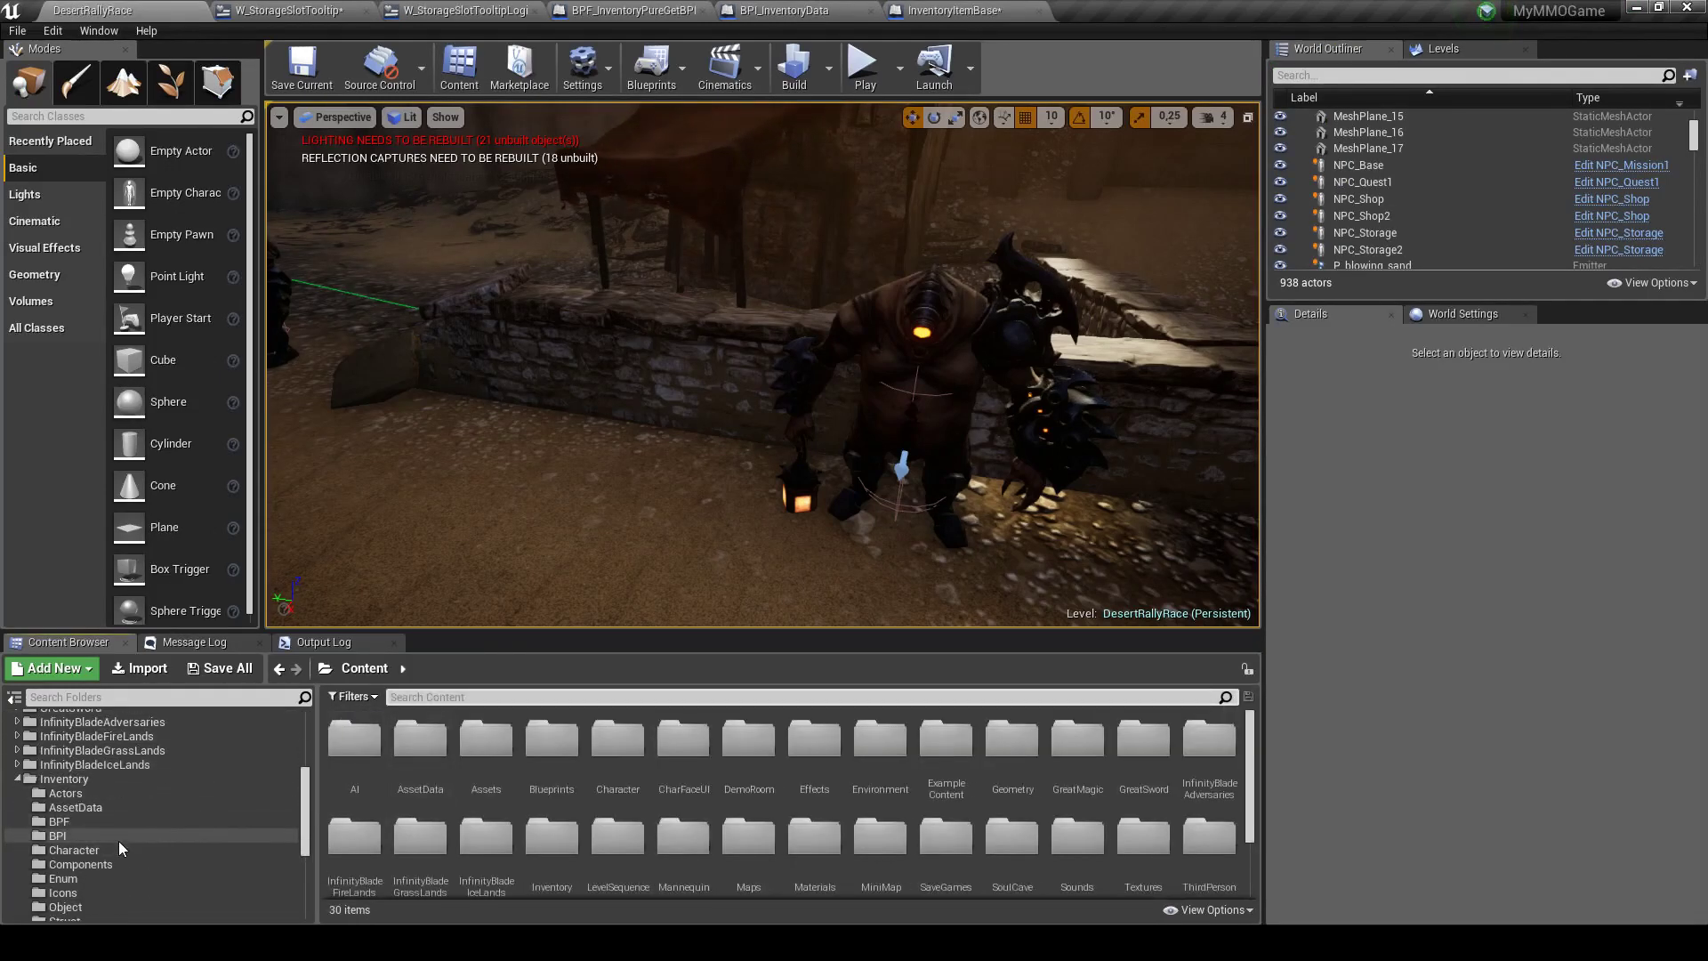
{"action": "left_click", "coordinate": [72, 793]}
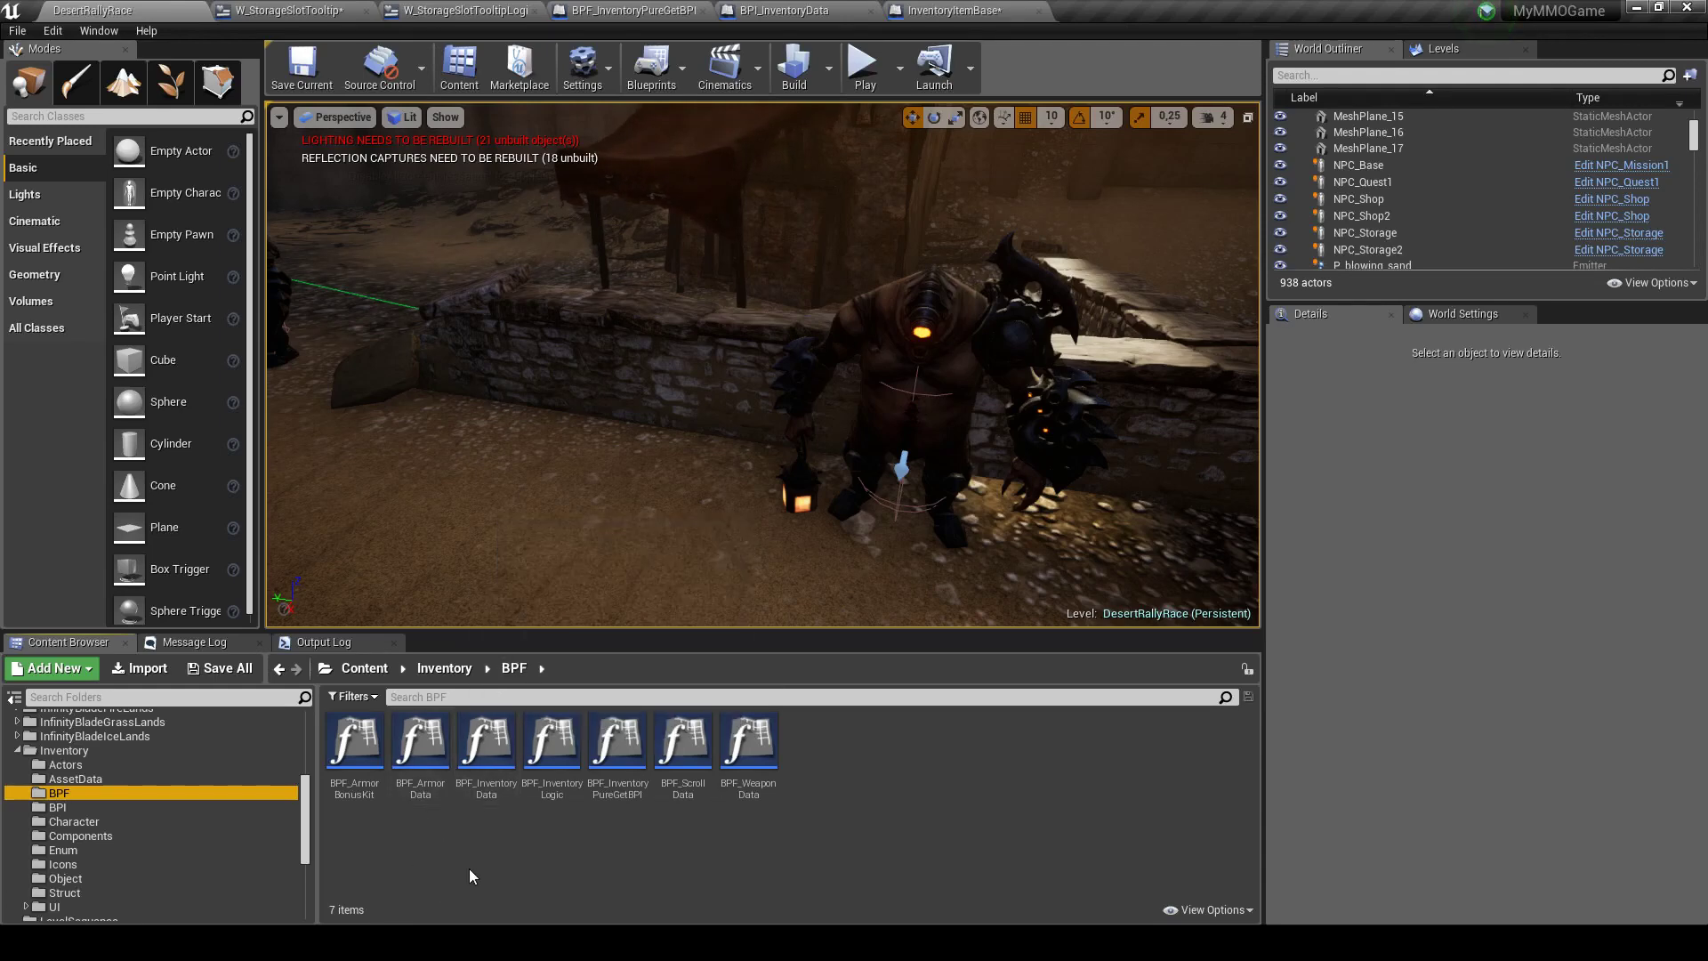
{"action": "left_click", "coordinate": [939, 11]}
{"action": "left_click", "coordinate": [732, 14]}
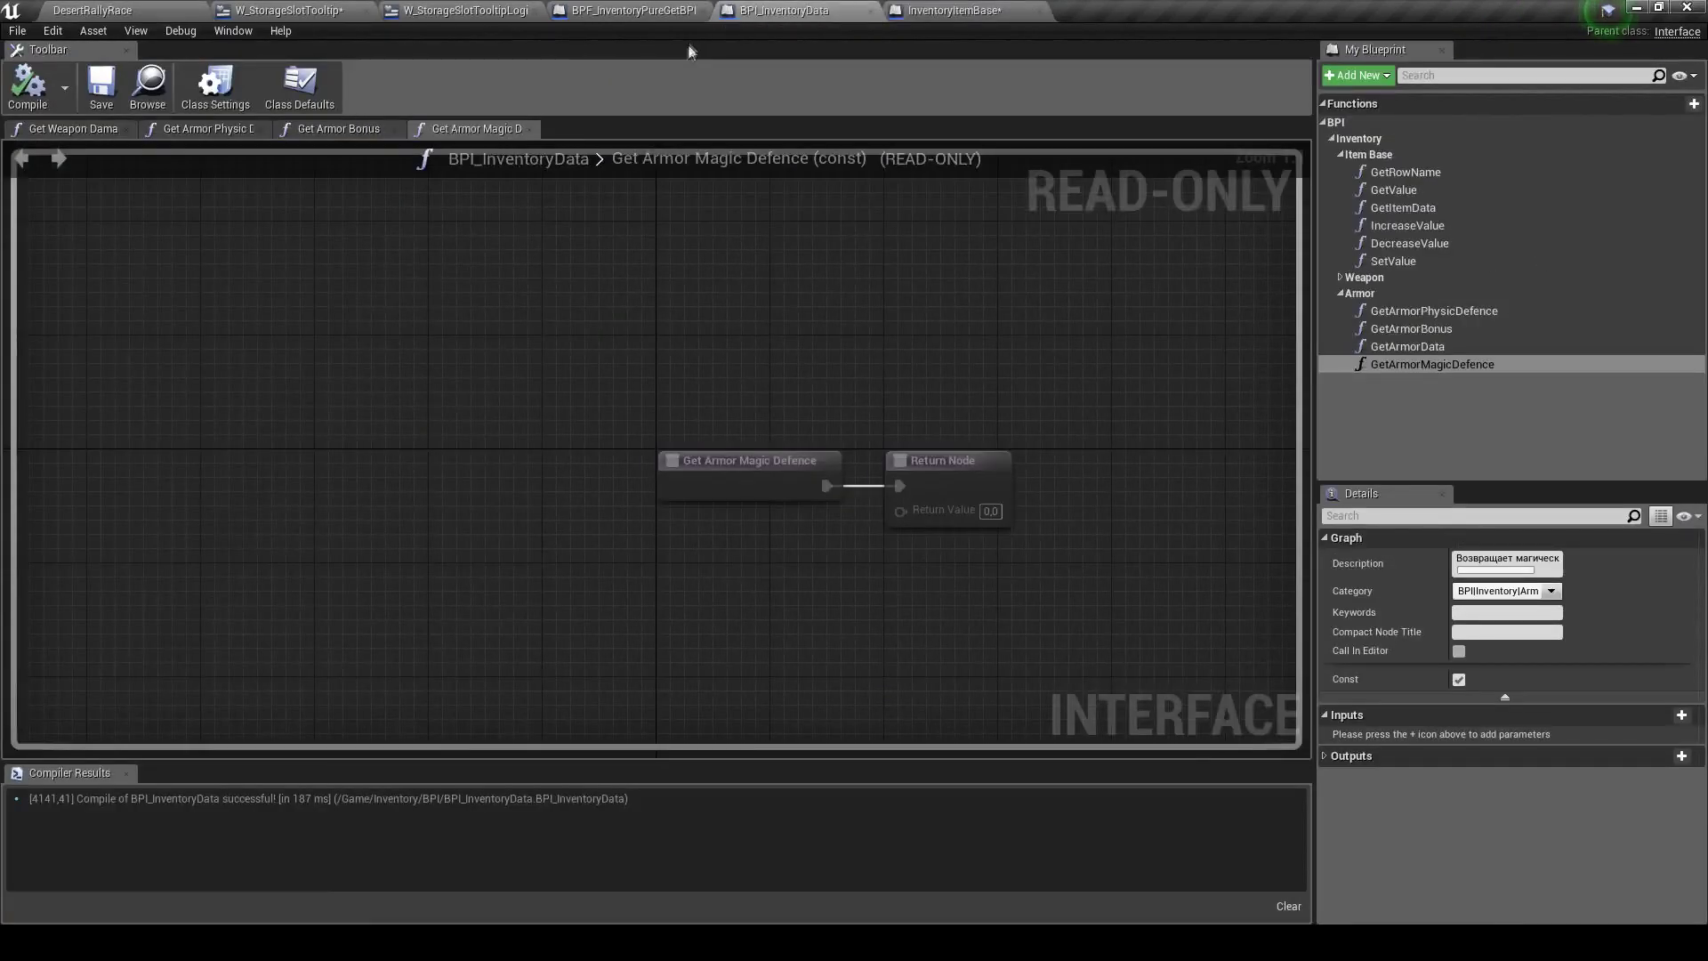
Create a function named 'GetArmorMagicDefence (Pure)' in BPF_InventoryPureGetBPI
{"action": "left_click", "coordinate": [638, 12]}
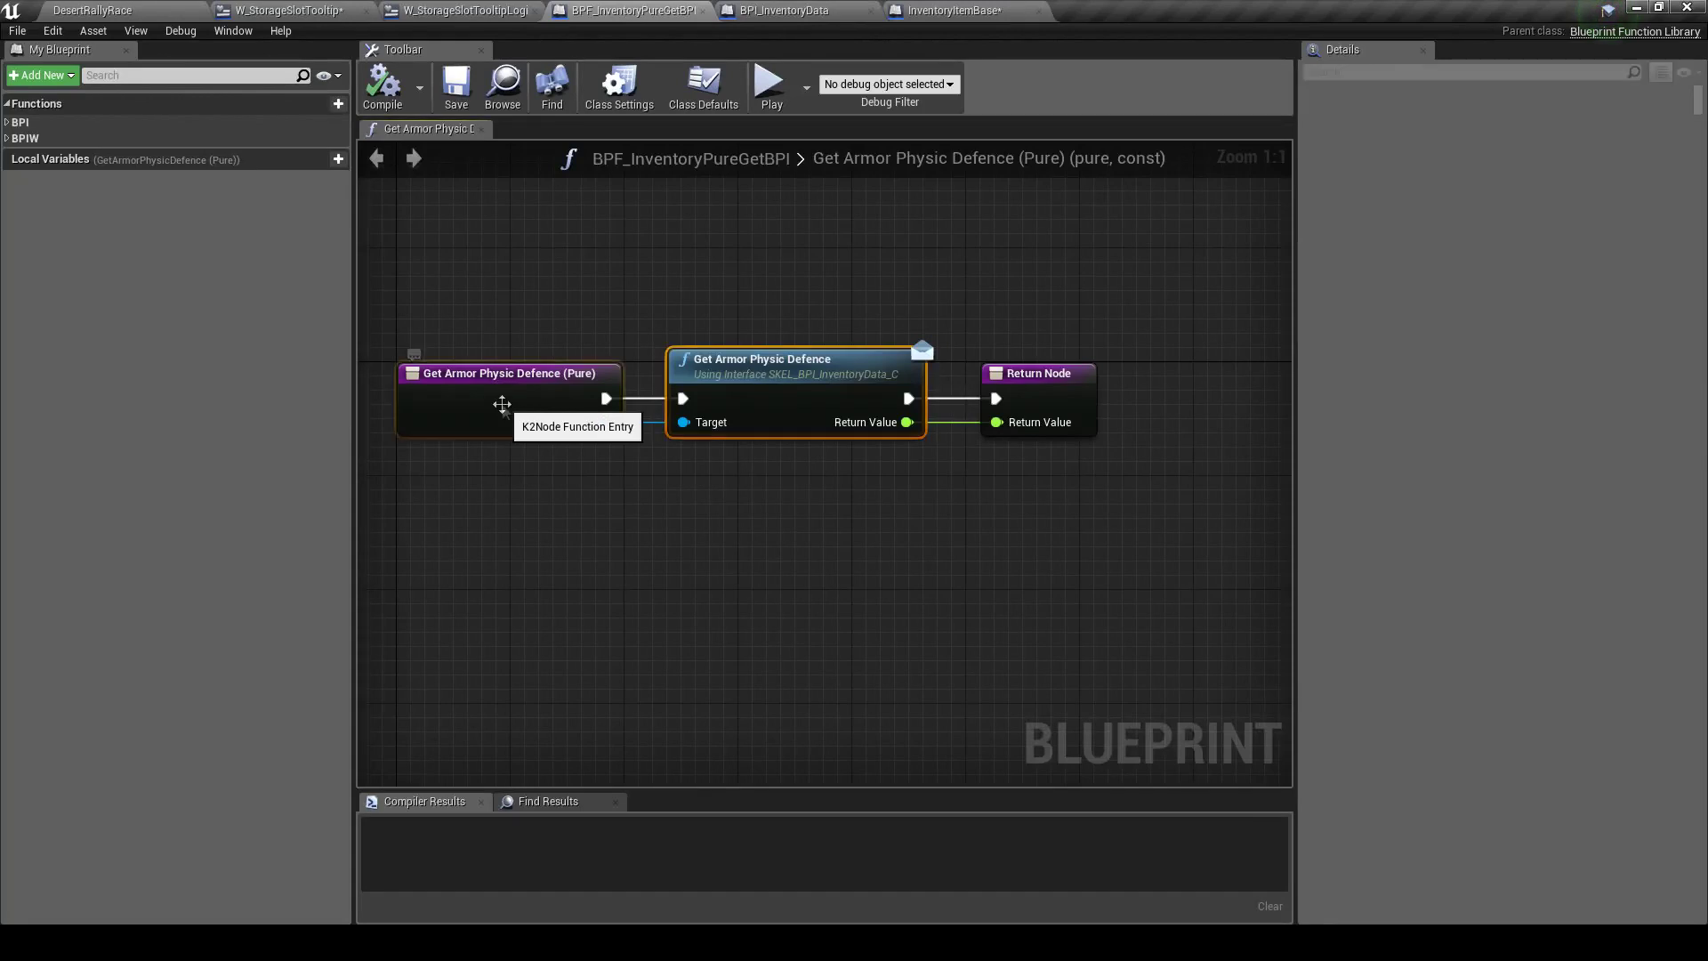
{"action": "left_click", "coordinate": [512, 411]}
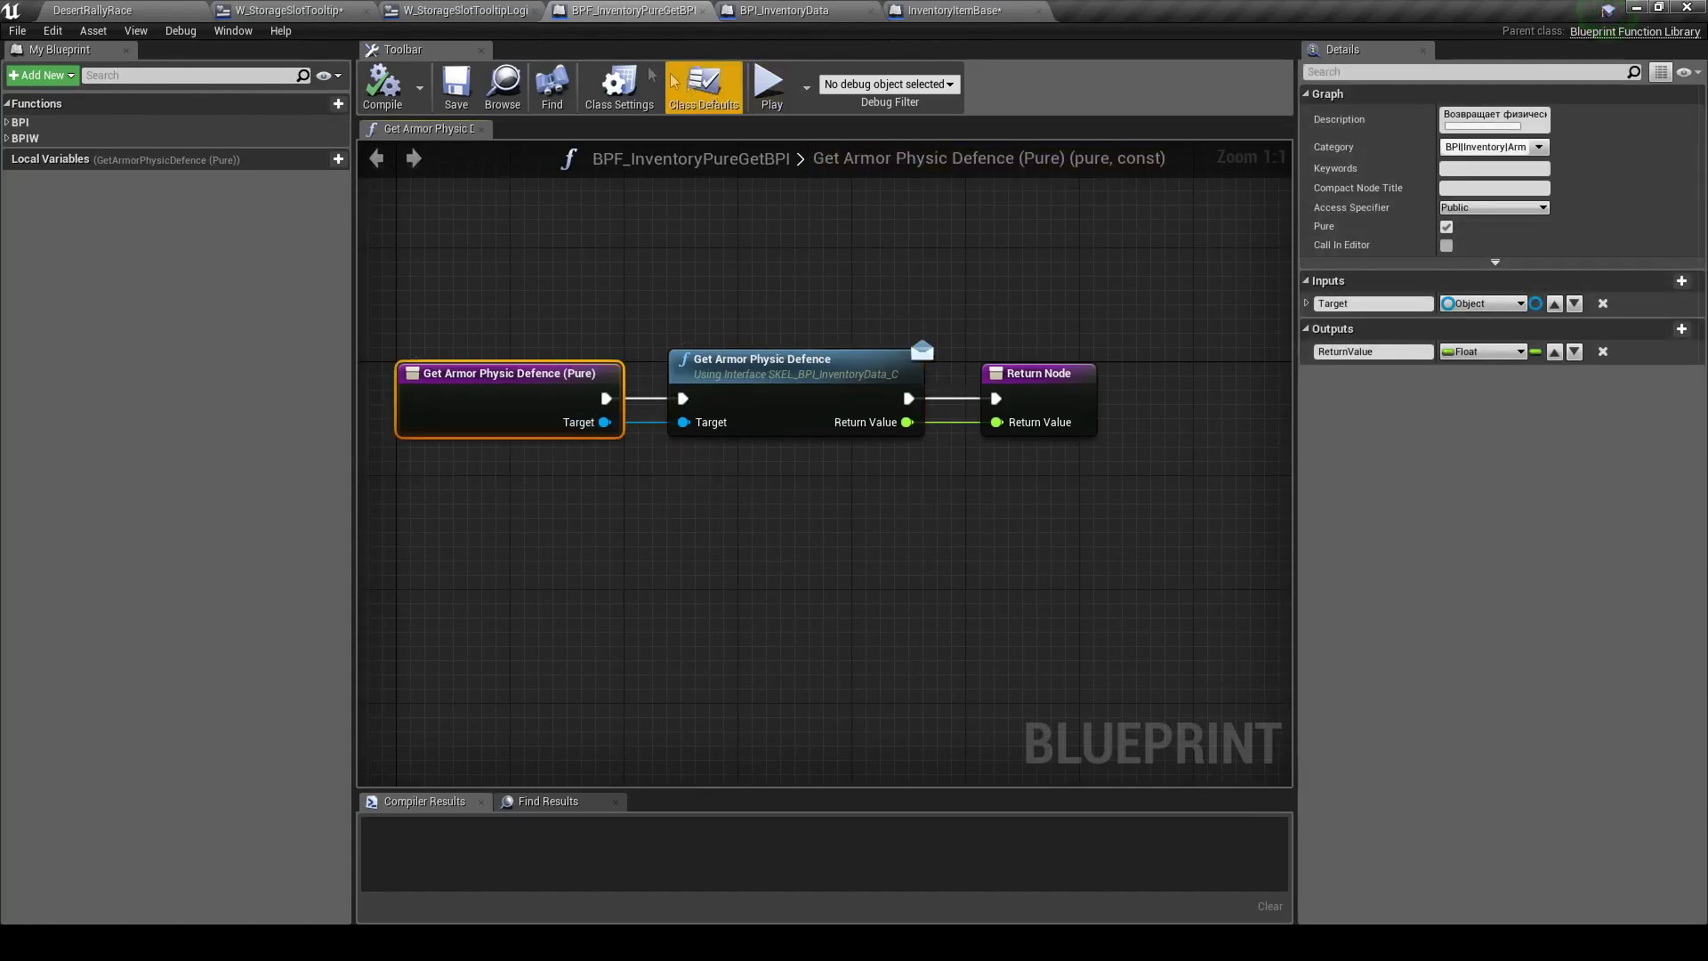
{"action": "left_click", "coordinate": [323, 105]}
{"action": "type", "text": "GetArmorMagicDefence (Pure"}
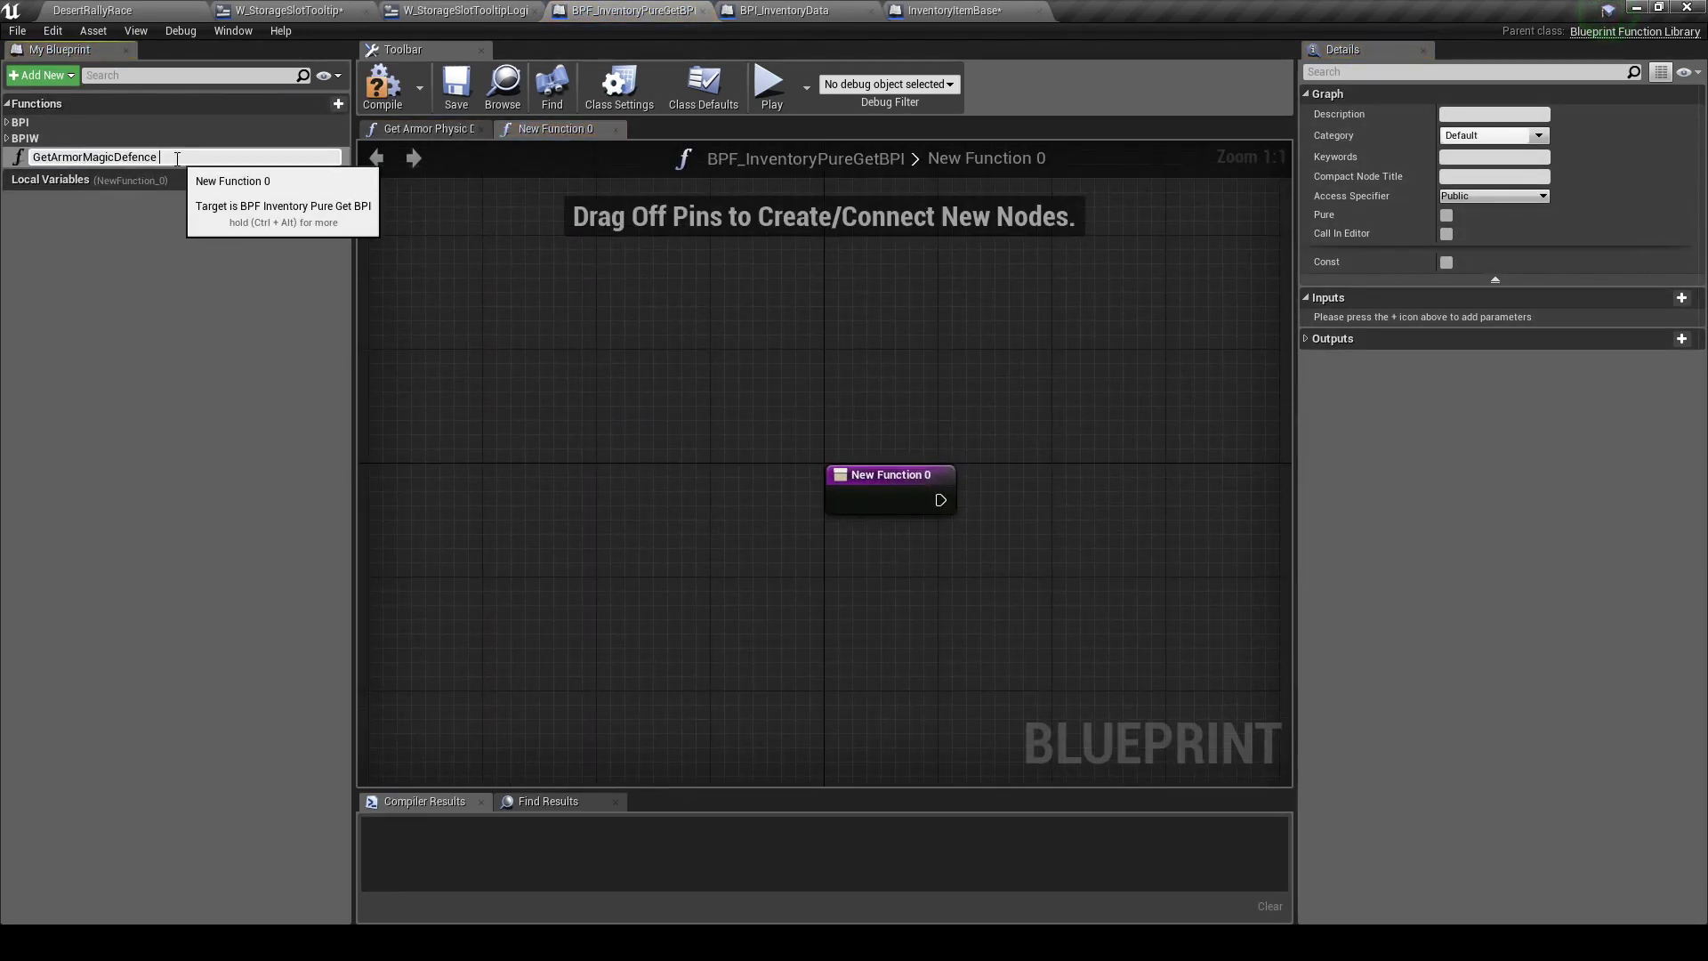
{"action": "type", "text": ")"}
{"action": "key", "text": "Return"}
Call the Get Armor Magic Defence interface message with a Target input and return its Float value
{"action": "left_click_drag", "start_coordinate": [773, 508], "coordinate": [827, 499]}
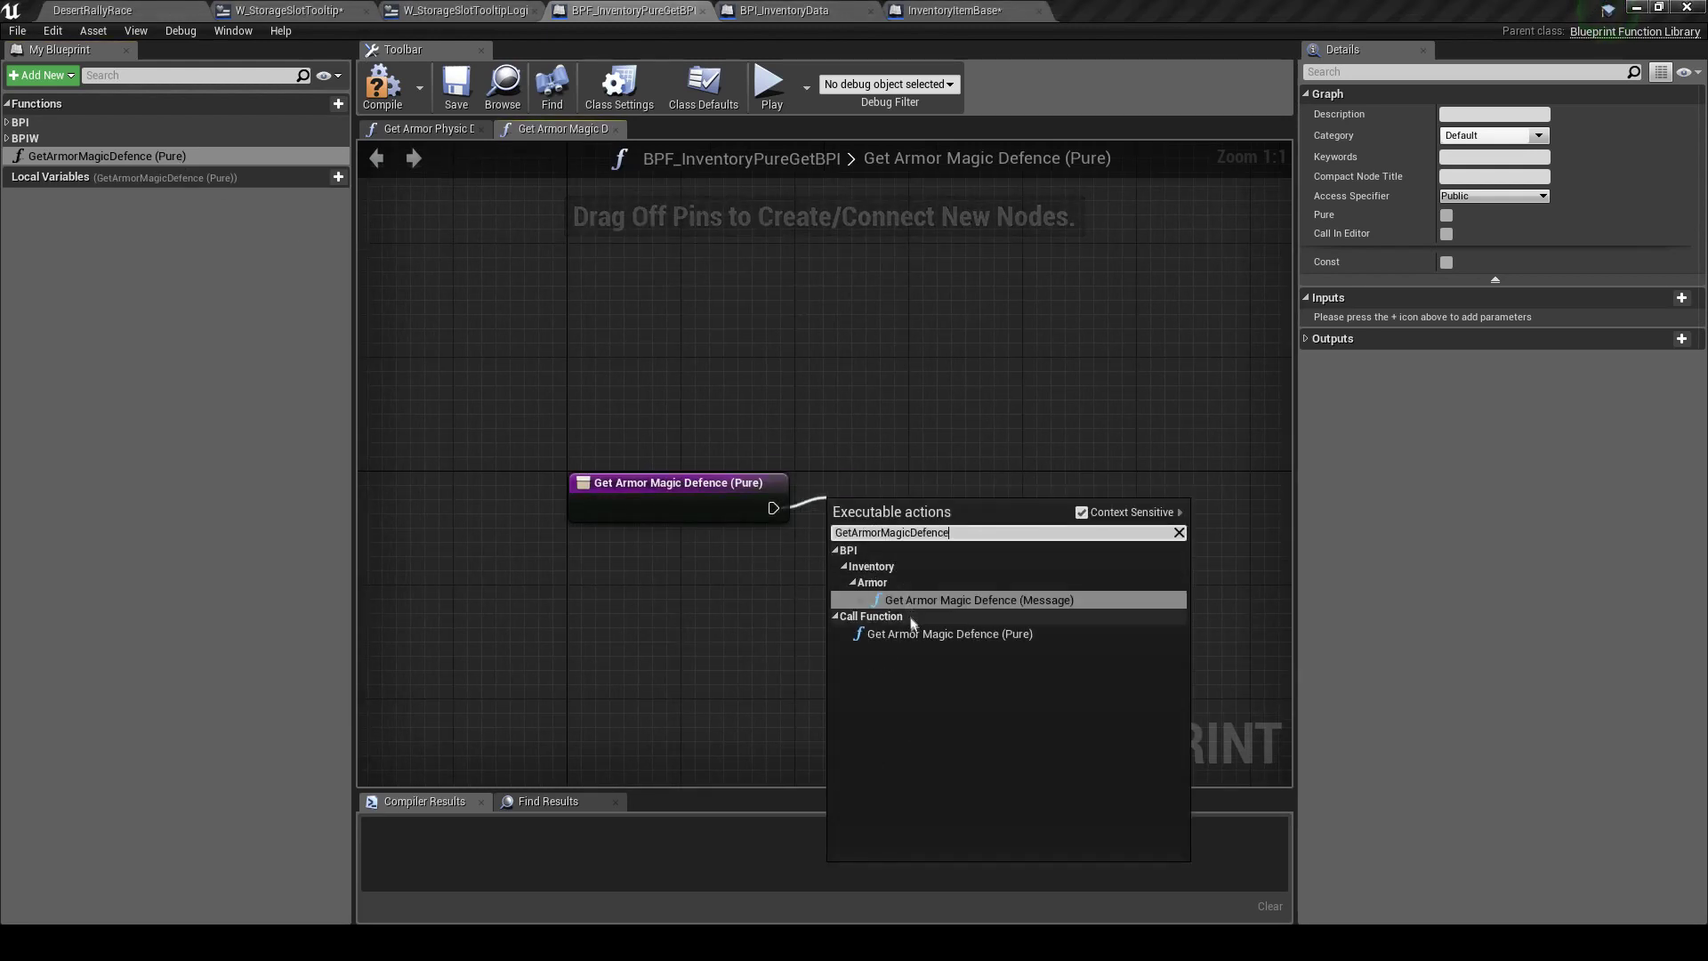
{"action": "left_click", "coordinate": [988, 601]}
{"action": "left_click_drag", "start_coordinate": [840, 532], "coordinate": [765, 516]}
{"action": "right_click_drag", "start_coordinate": [765, 534], "coordinate": [571, 531]}
{"action": "left_click_drag", "start_coordinate": [871, 505], "coordinate": [958, 498]}
{"action": "type", "text": "return"}
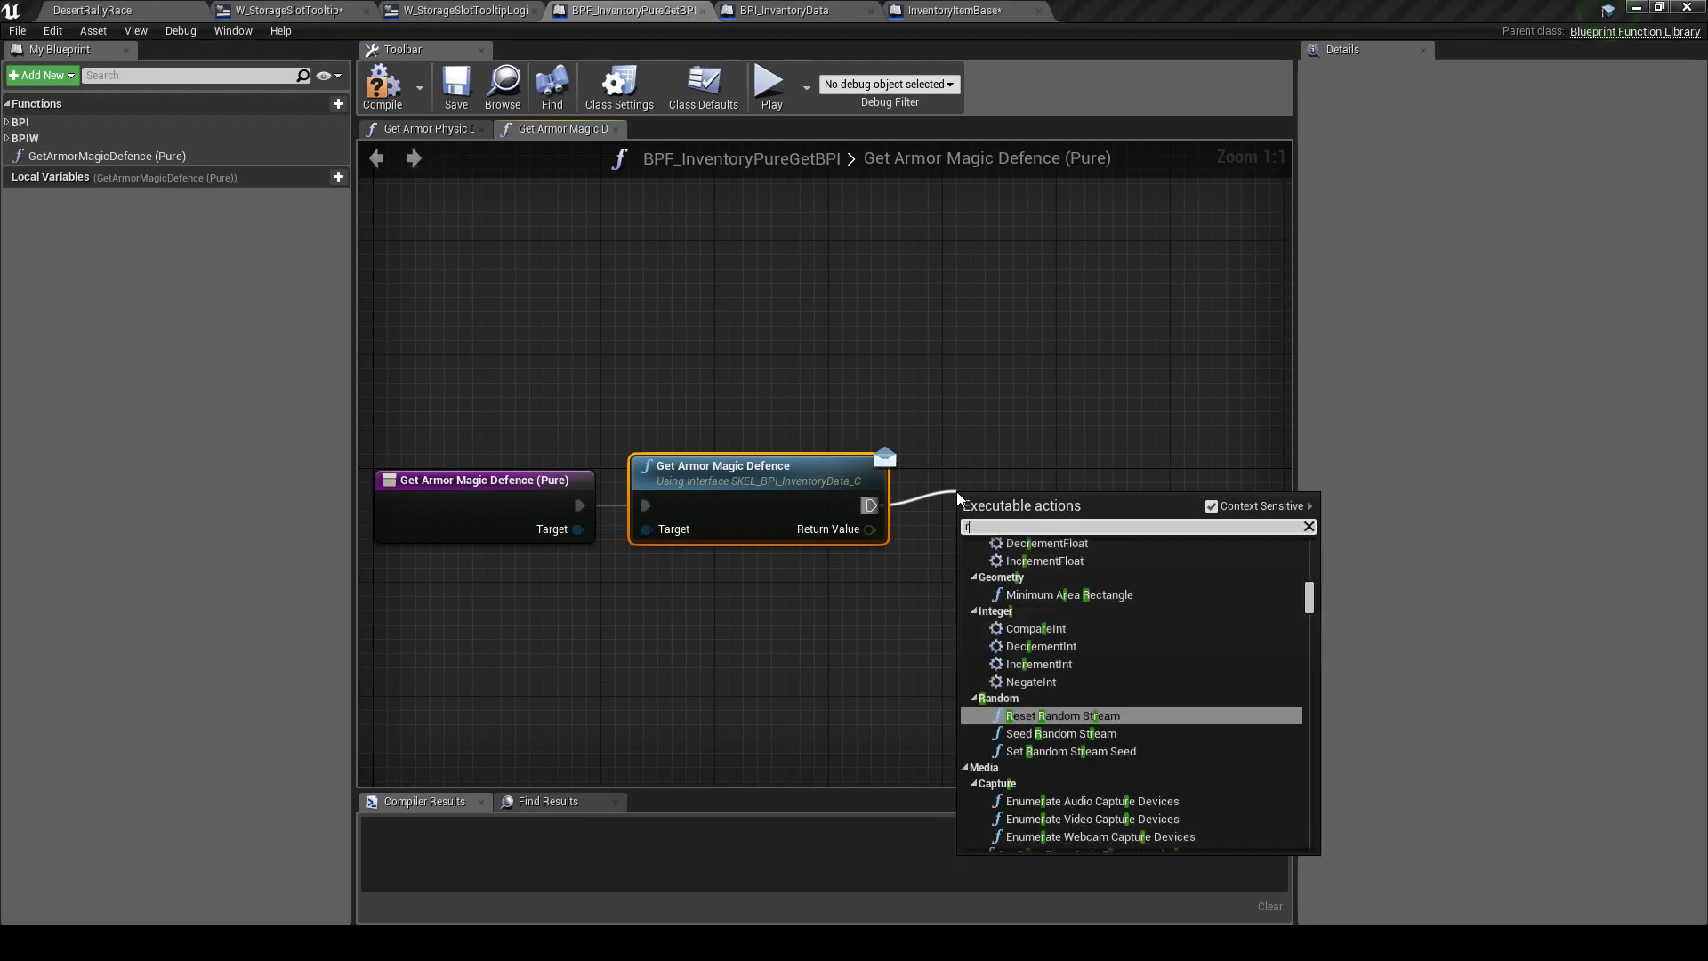
{"action": "key", "text": "Return"}
{"action": "mouse_move", "coordinate": [870, 529]}
{"action": "left_mouse_down"}
{"action": "mouse_move", "coordinate": [996, 534]}
{"action": "mouse_move", "coordinate": [977, 481]}
{"action": "left_mouse_up"}
View the interface's Get Armor Magic Defence graph to check its description
{"action": "left_click", "coordinate": [952, 10]}
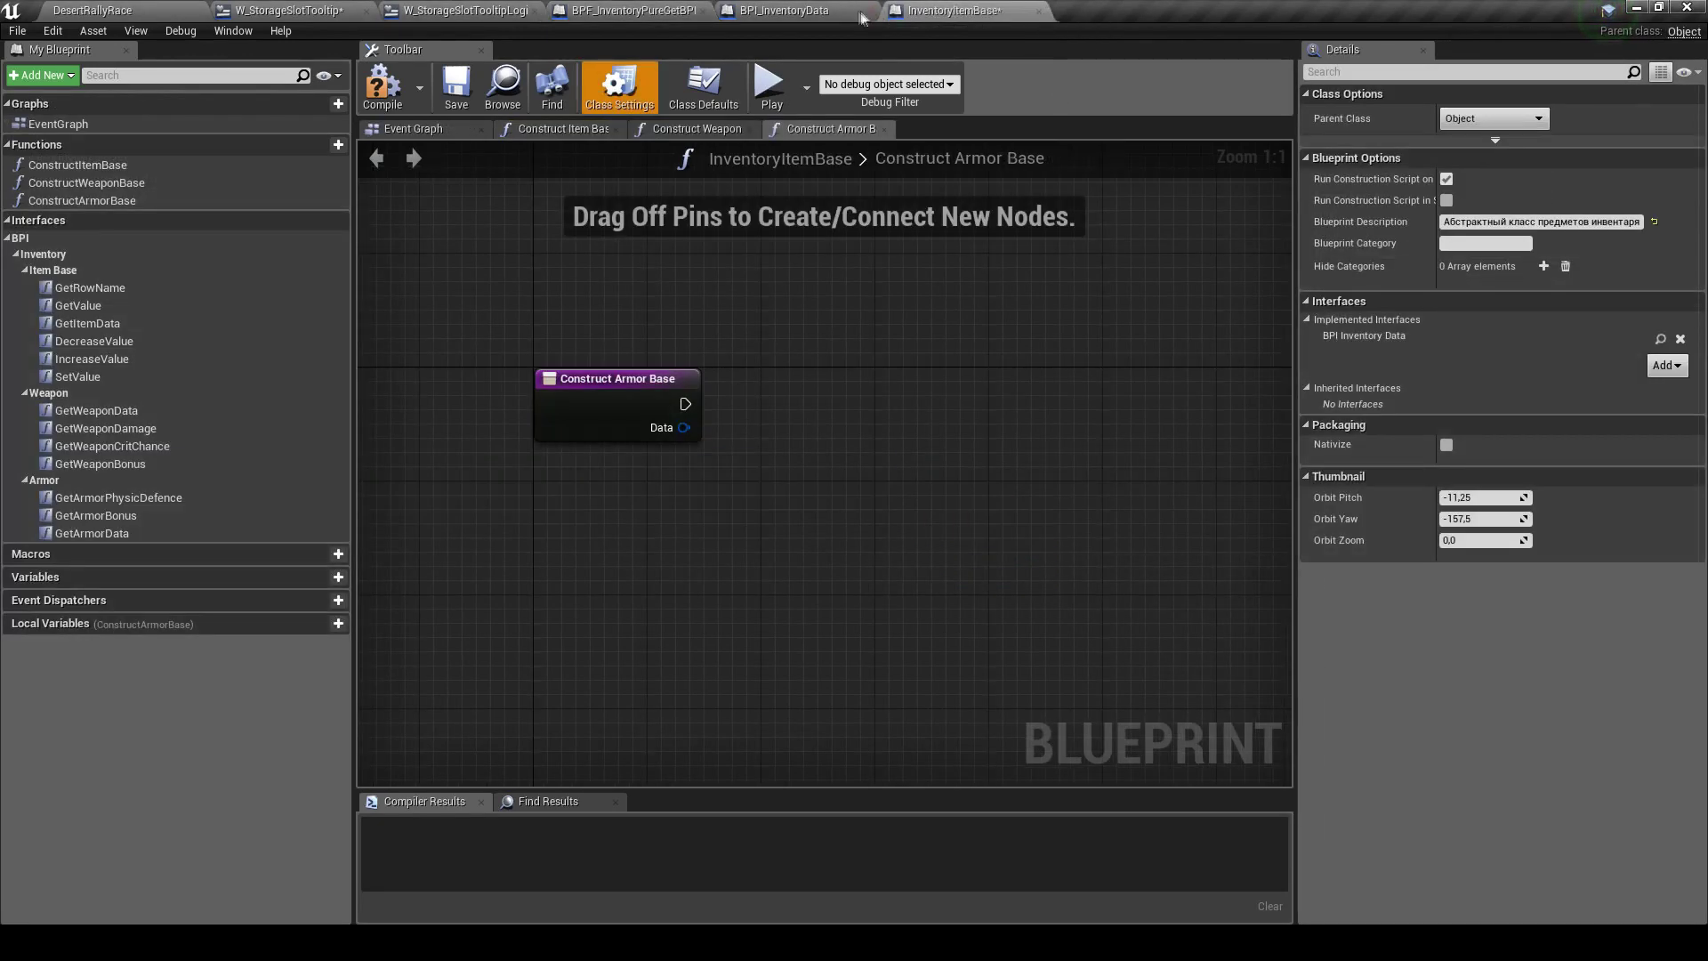
{"action": "left_click", "coordinate": [783, 10]}
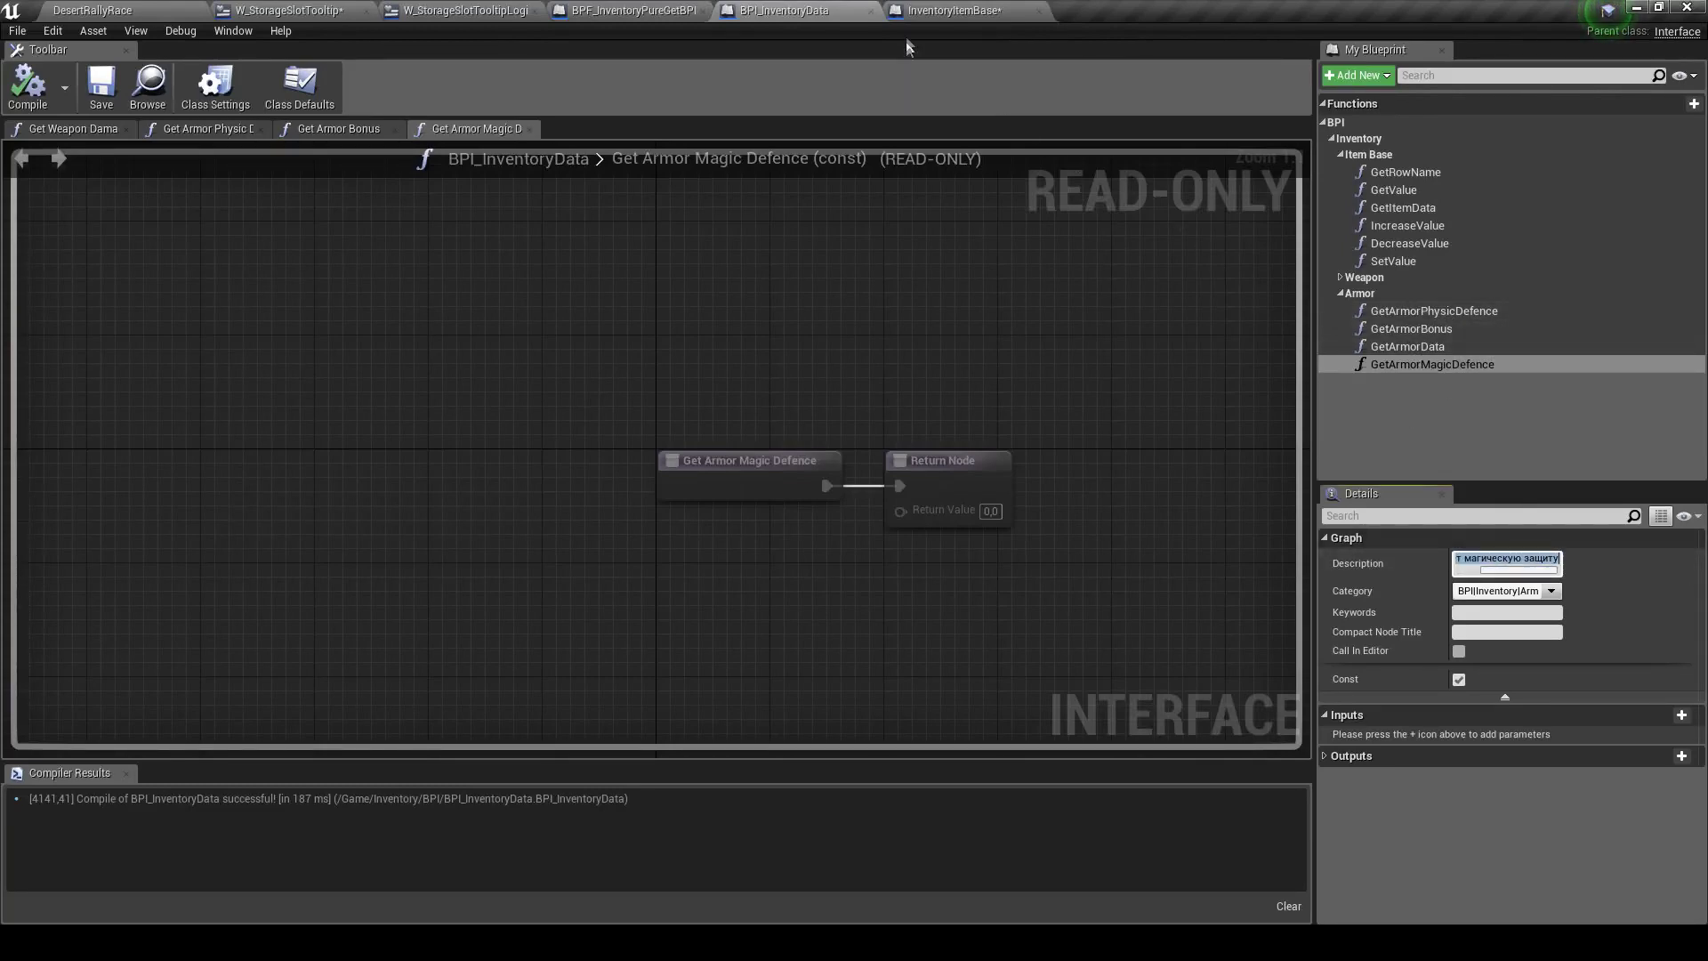
{"action": "left_click", "coordinate": [928, 8]}
Give Get Armor Magic Defence (Pure) the interface's description and the Armor category
{"action": "left_click", "coordinate": [633, 10]}
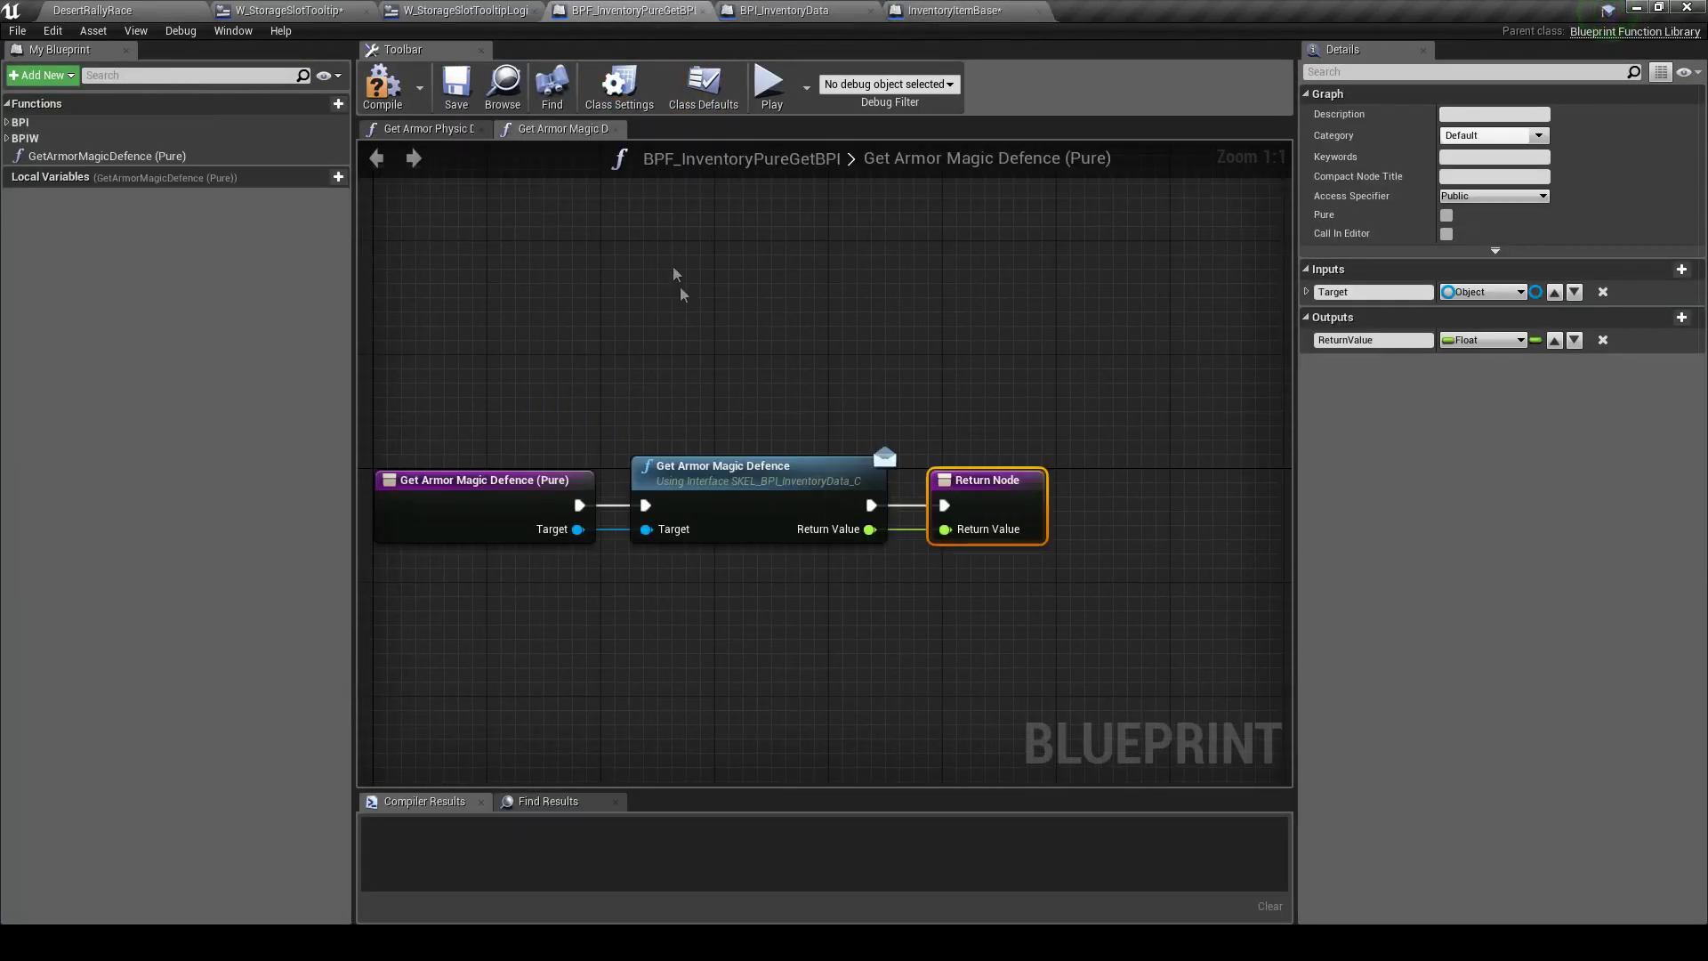
{"action": "left_click", "coordinate": [1459, 116]}
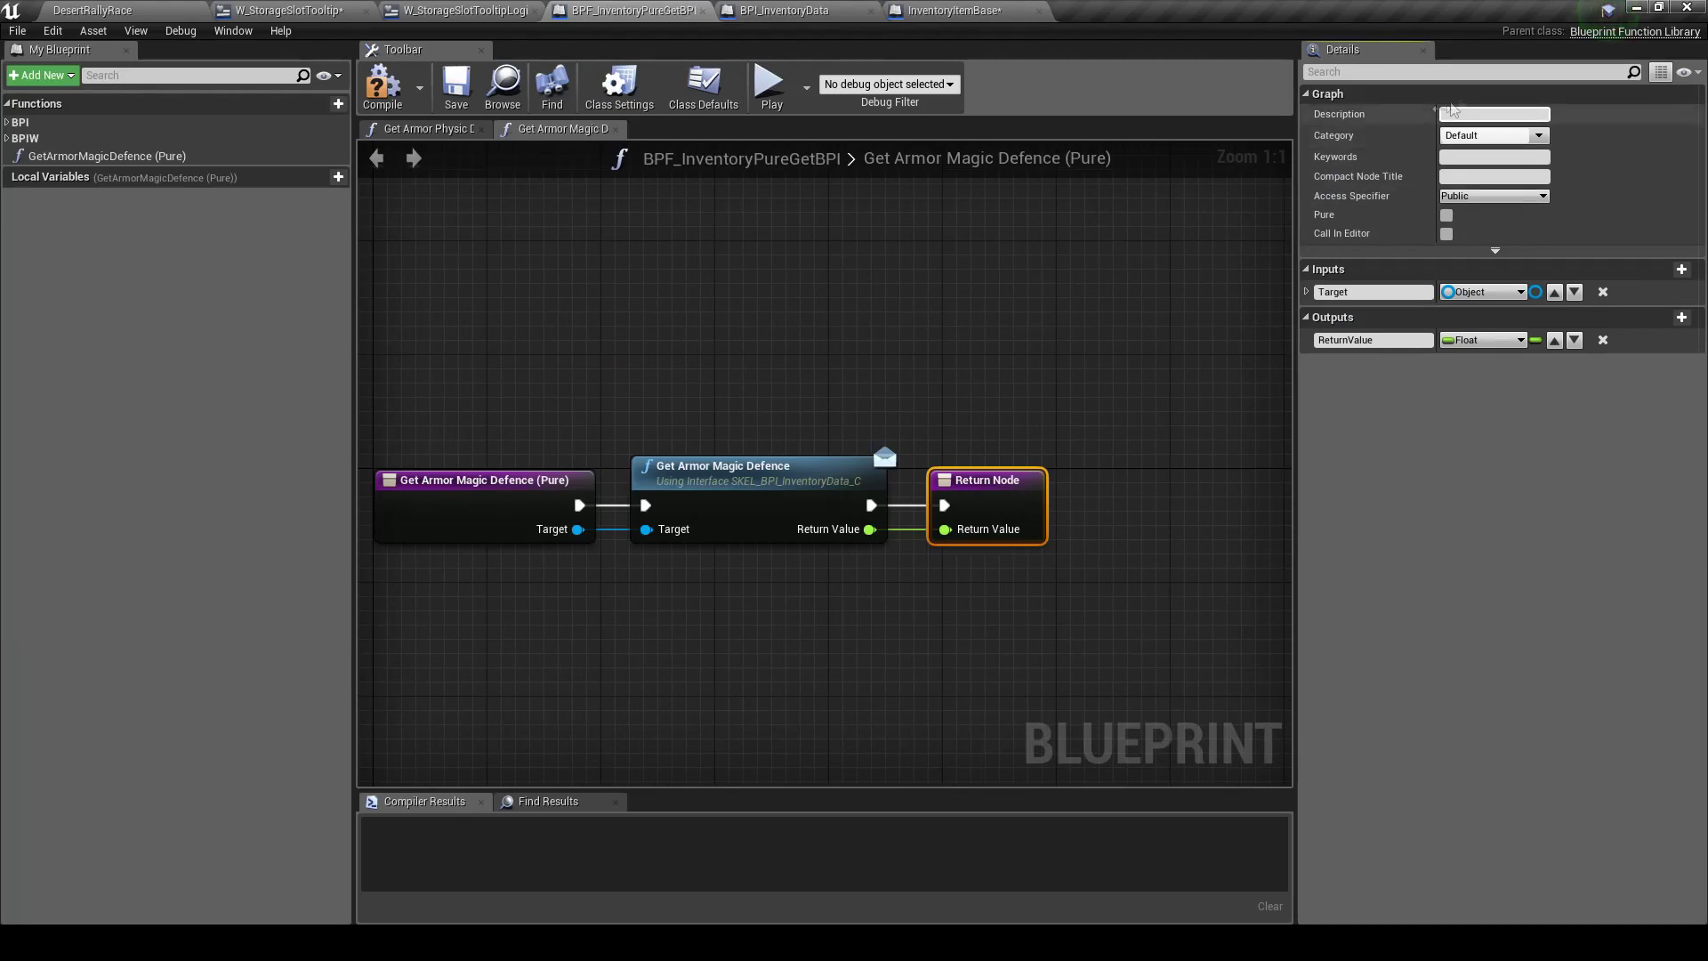
{"action": "key", "text": "ctrl+v"}
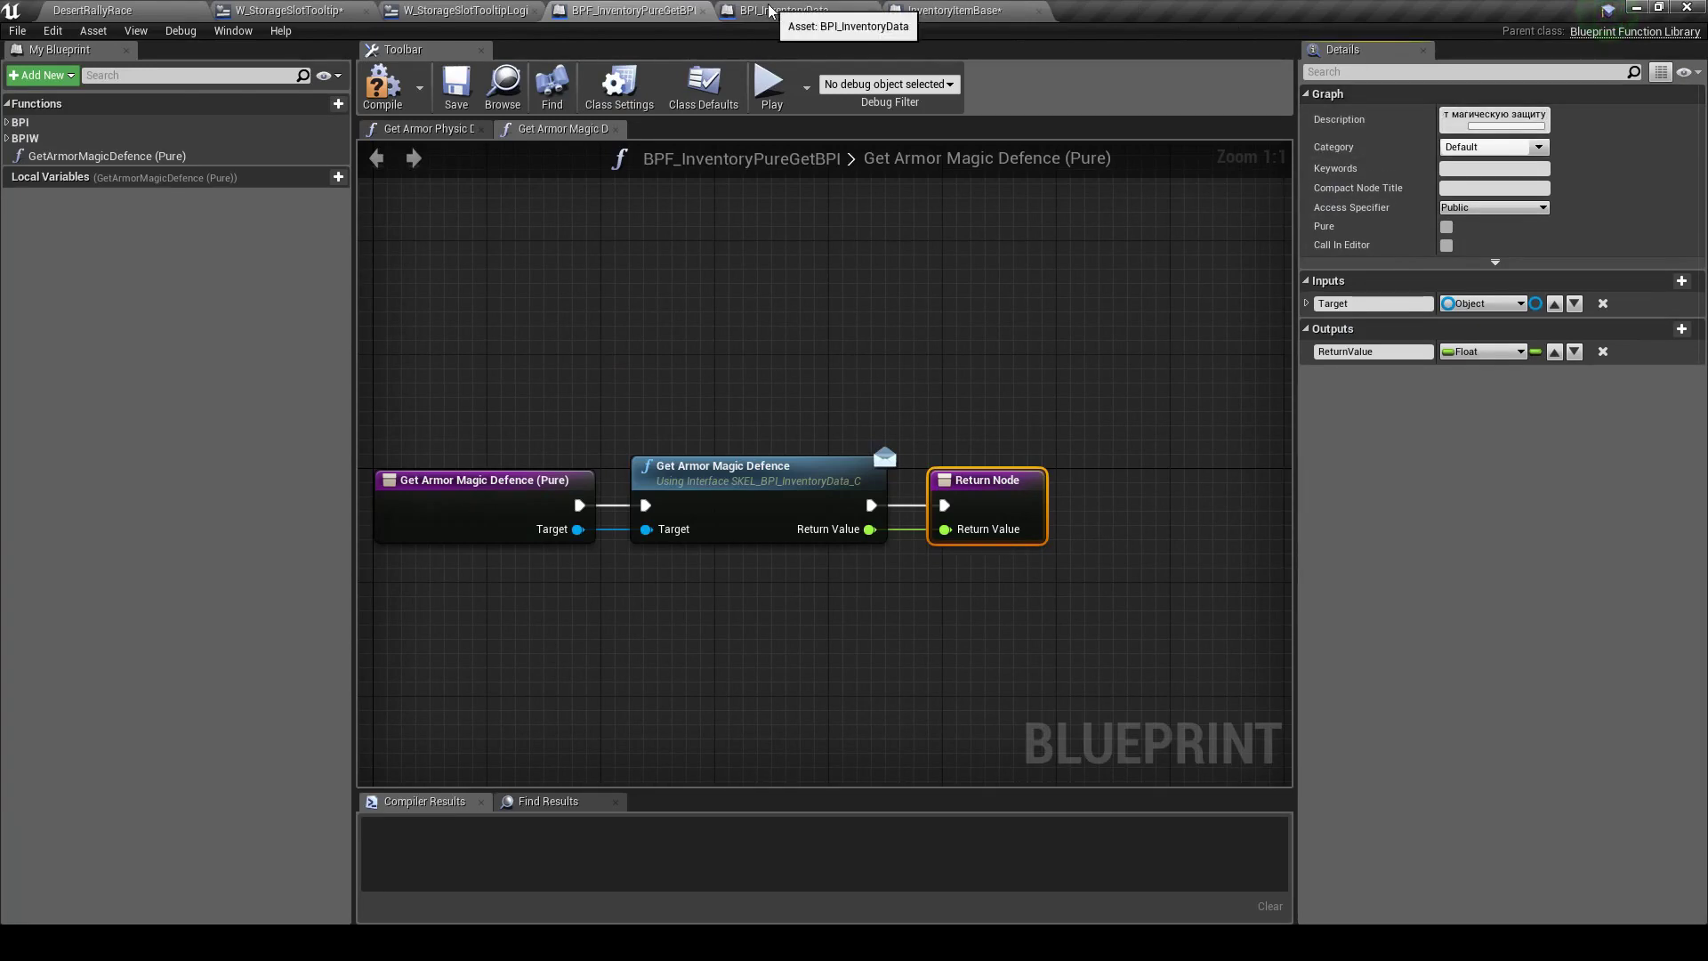
{"action": "left_click", "coordinate": [783, 10]}
{"action": "left_click", "coordinate": [952, 10]}
{"action": "left_click", "coordinate": [856, 8]}
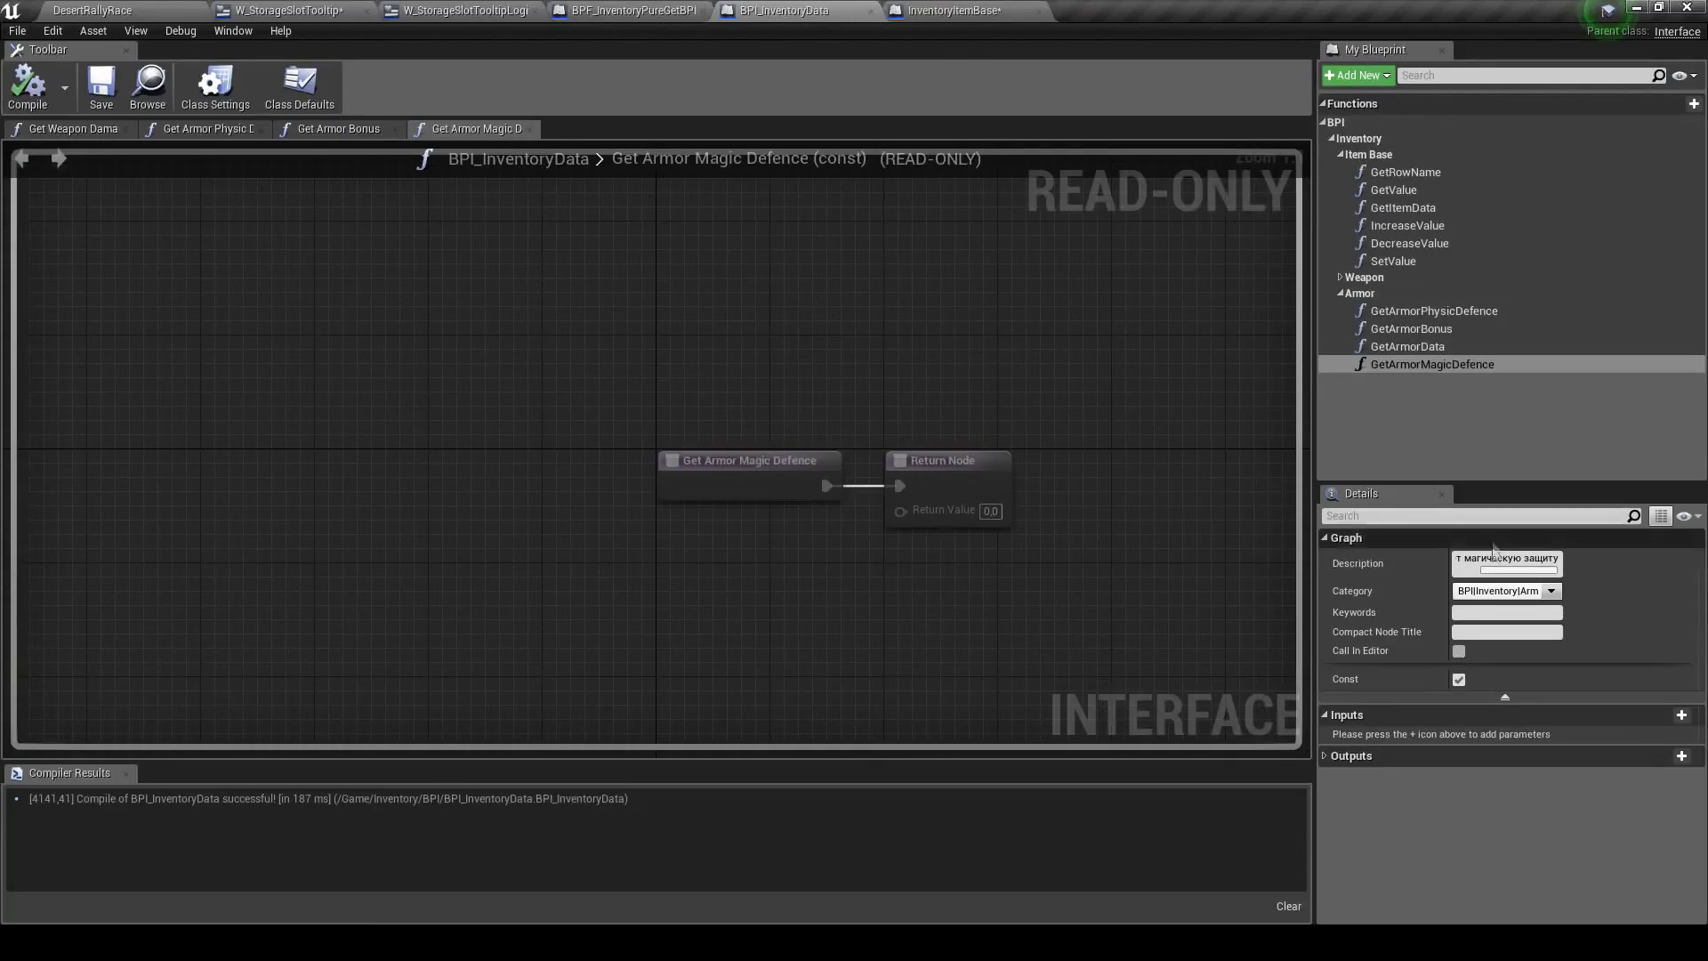
{"action": "left_click", "coordinate": [634, 10]}
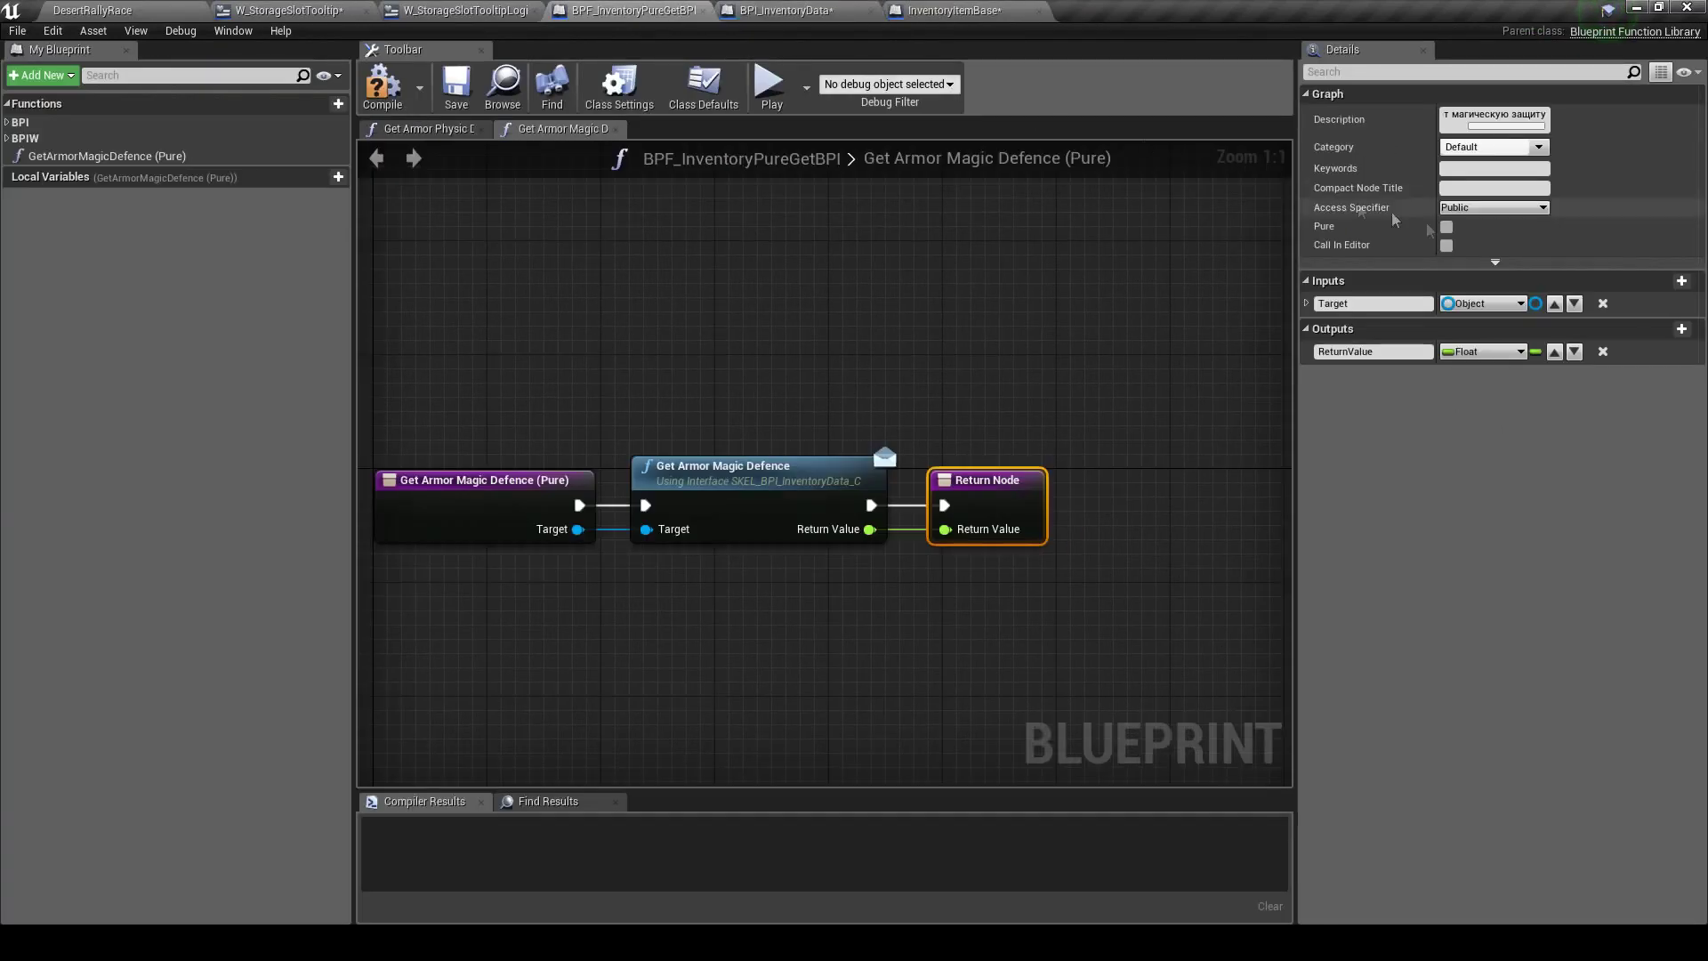
{"action": "key", "text": "Return"}
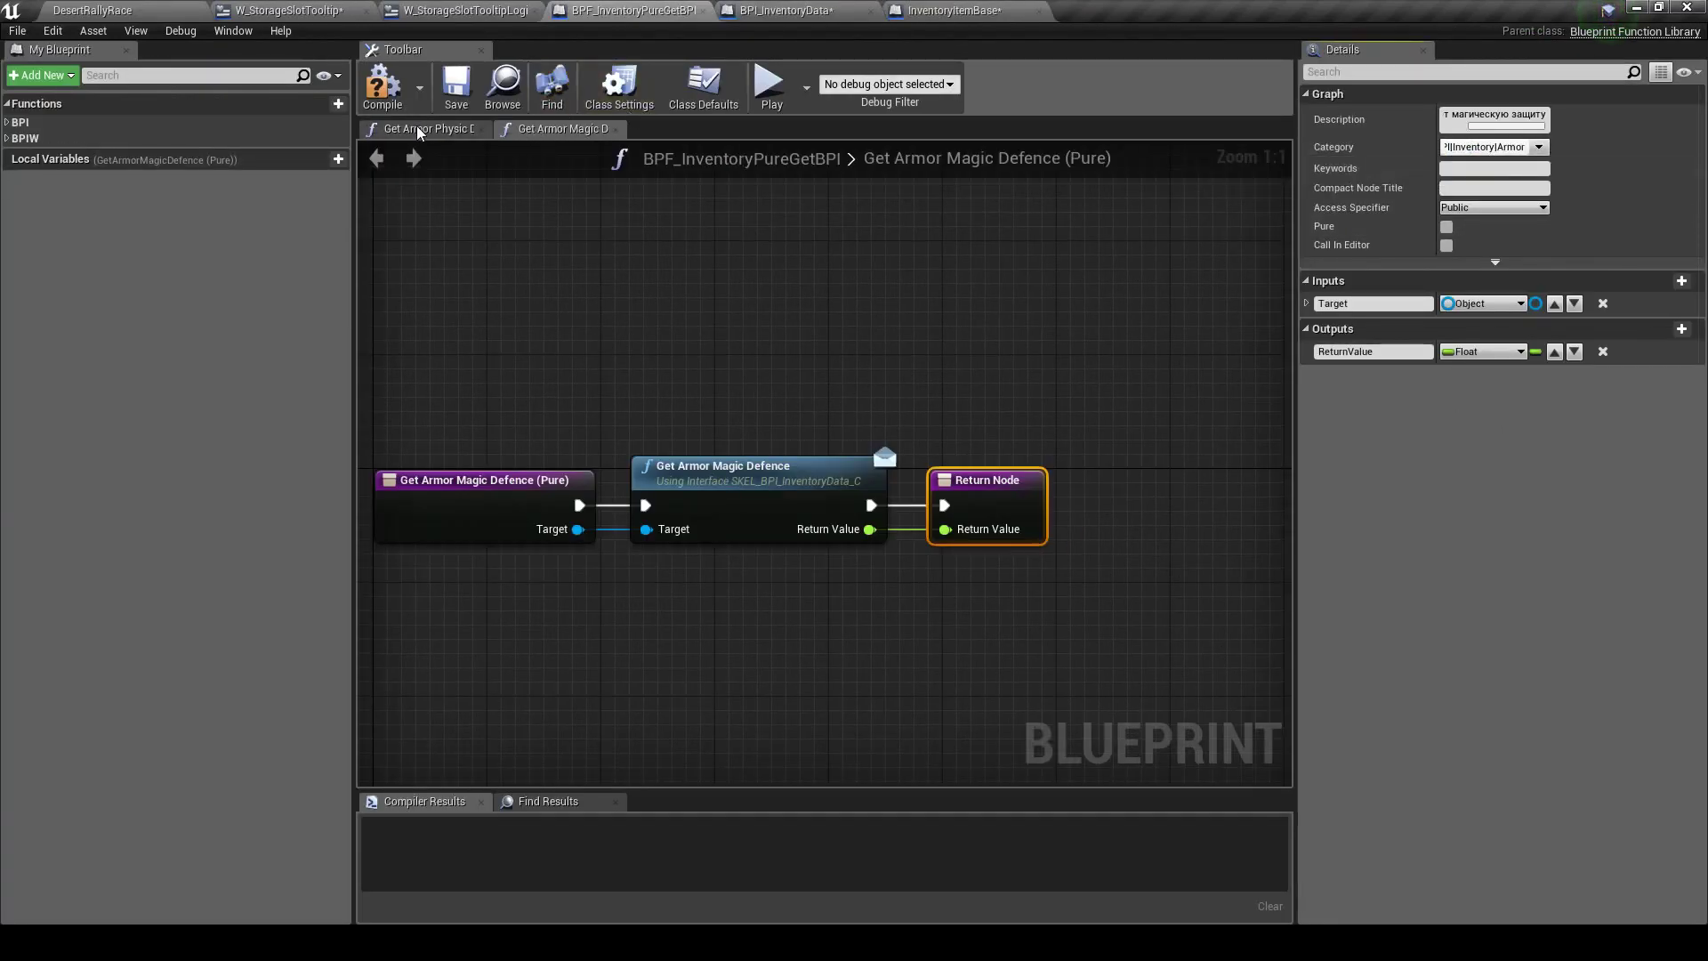
Mark the function Pure and Const, save the library, and refresh all nodes
{"action": "left_click", "coordinate": [1496, 262]}
{"action": "left_click", "coordinate": [1447, 226]}
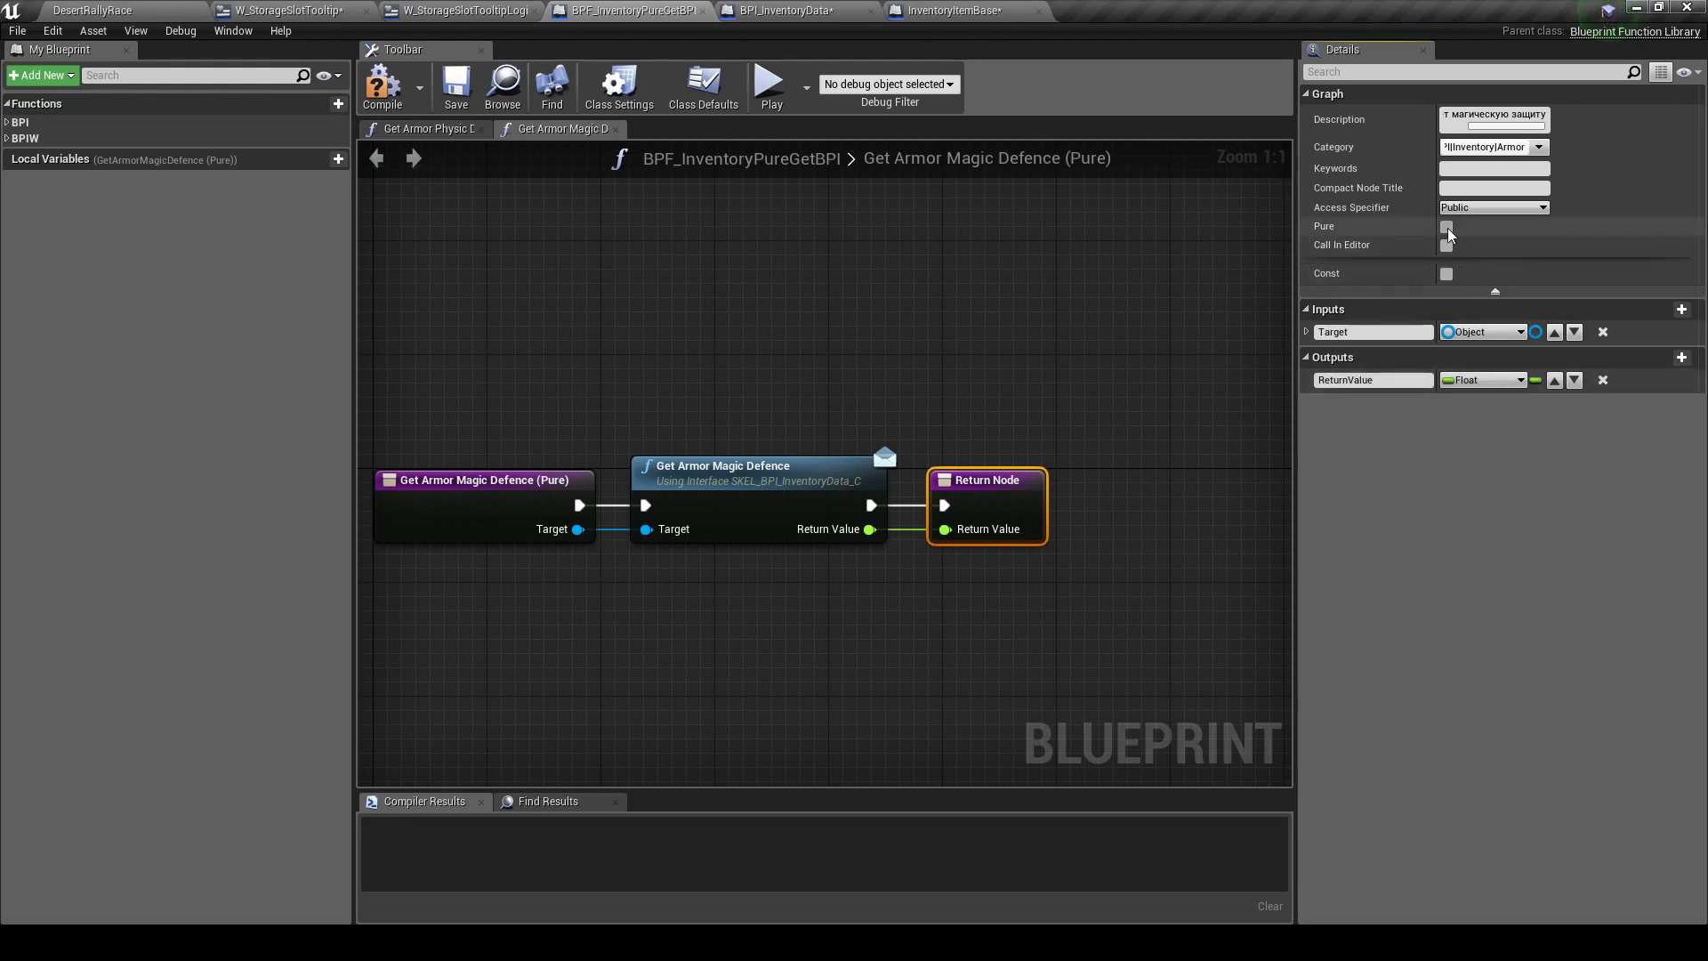
{"action": "left_click", "coordinate": [1446, 273]}
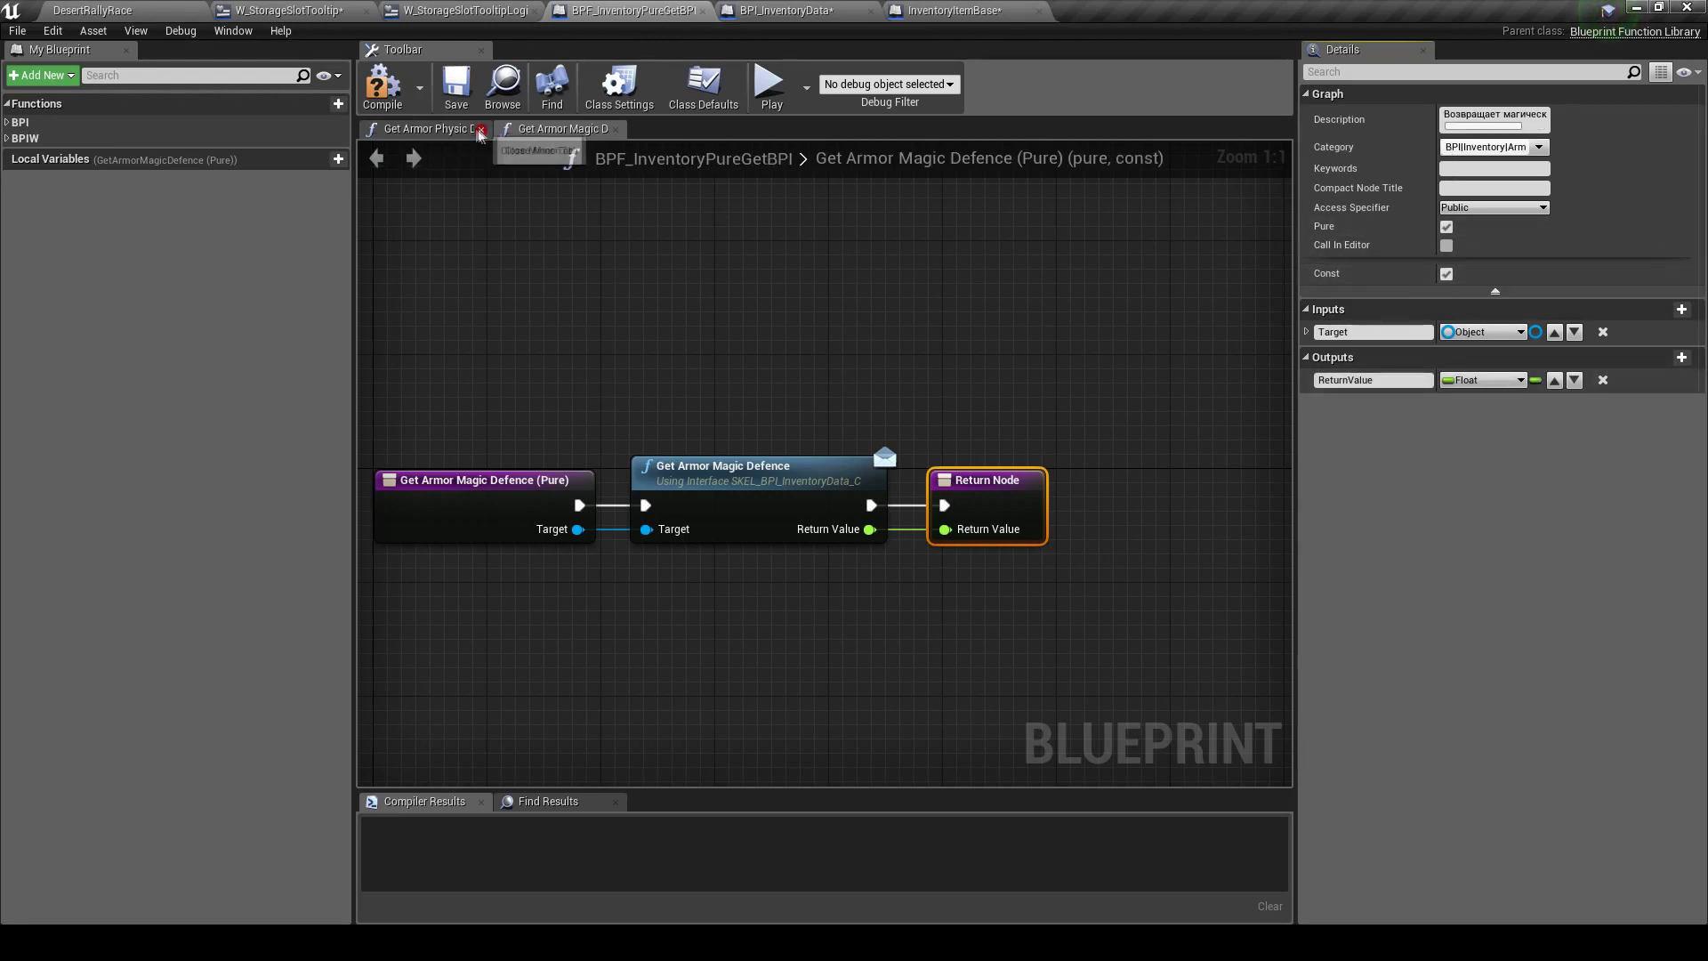
{"action": "left_click", "coordinate": [454, 95]}
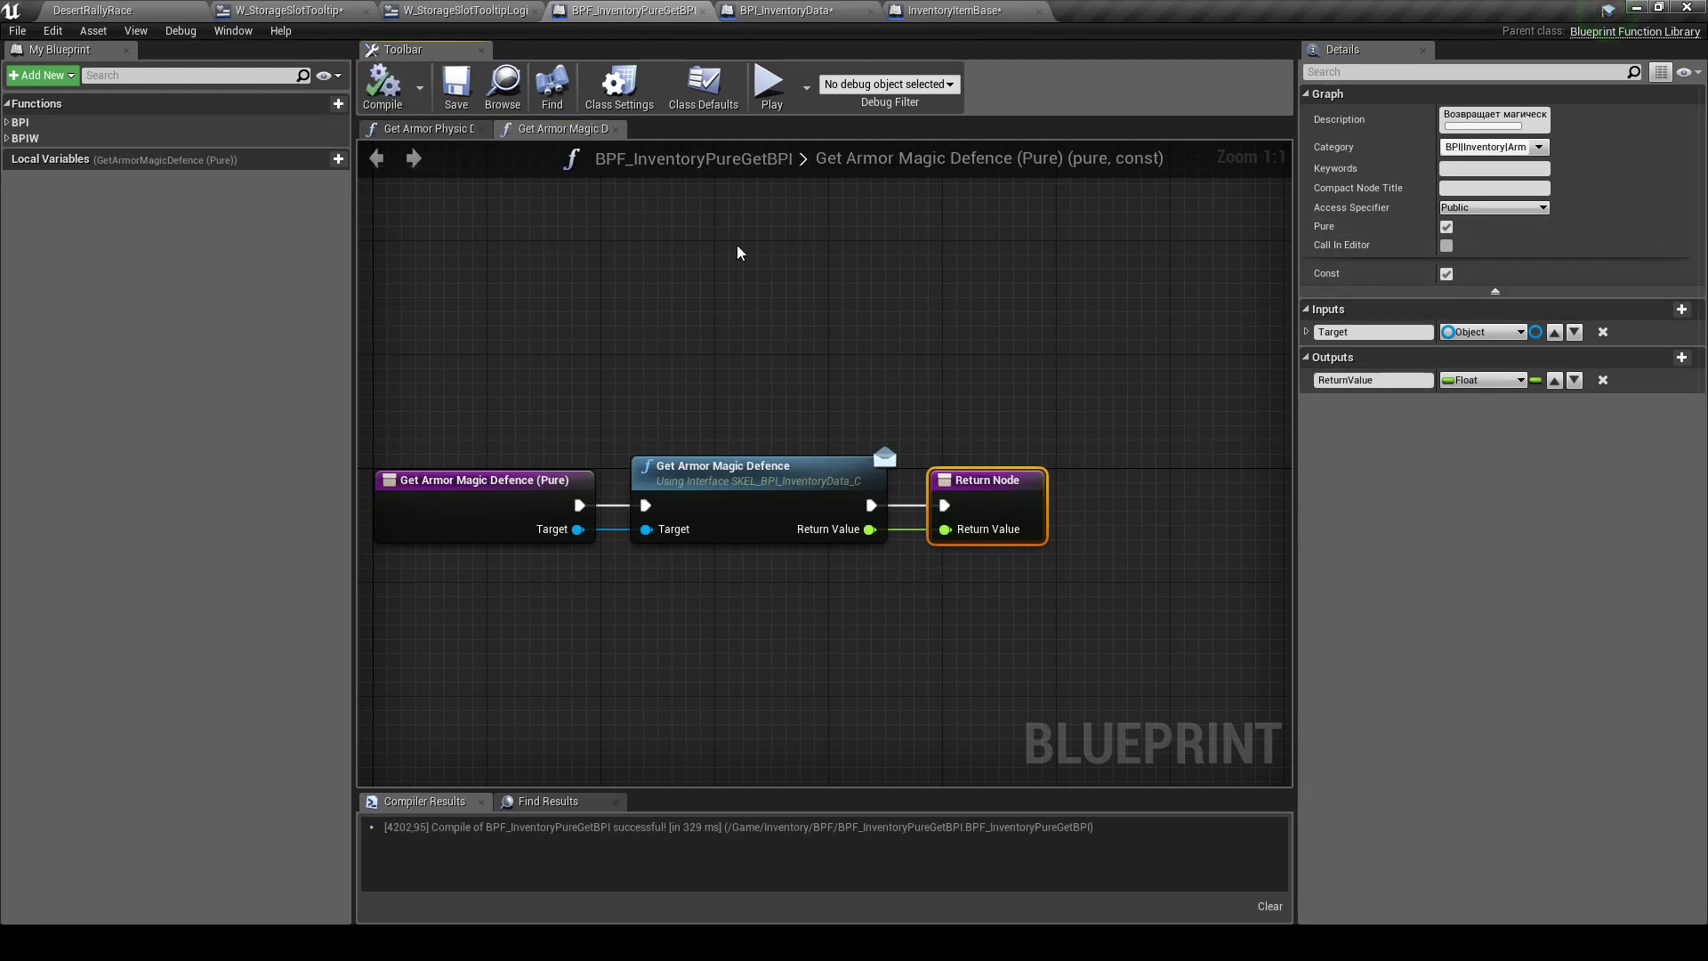
{"action": "left_click", "coordinate": [18, 30]}
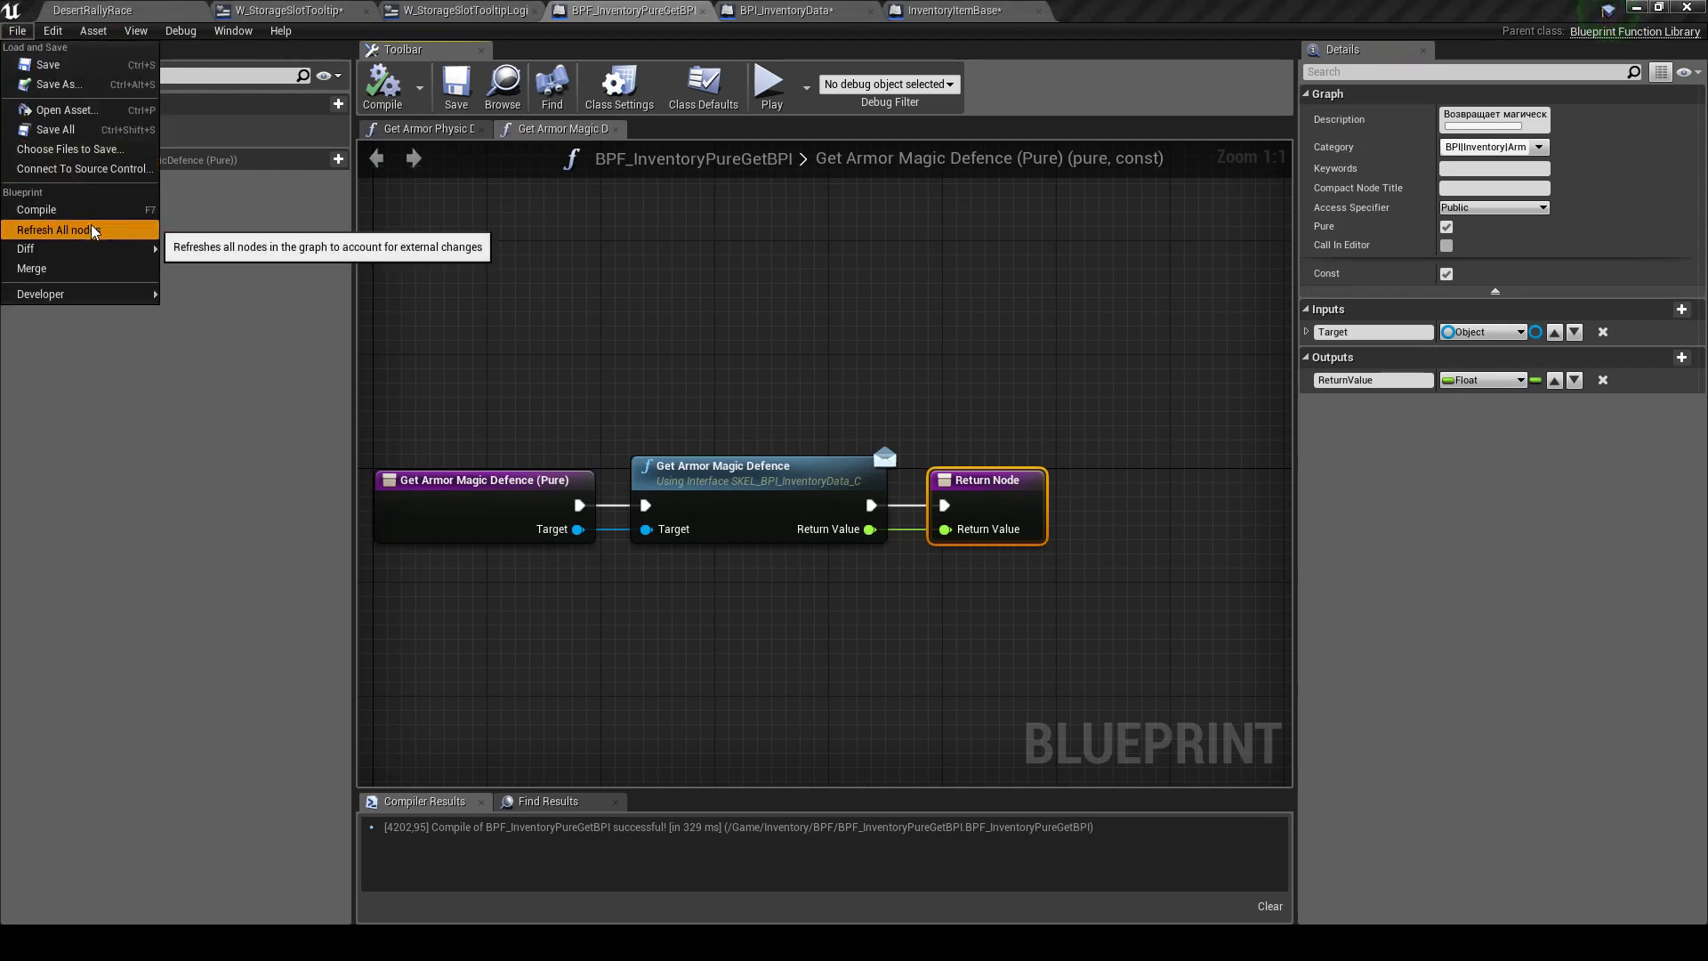
{"action": "left_click", "coordinate": [40, 214]}
{"action": "left_click", "coordinate": [889, 364]}
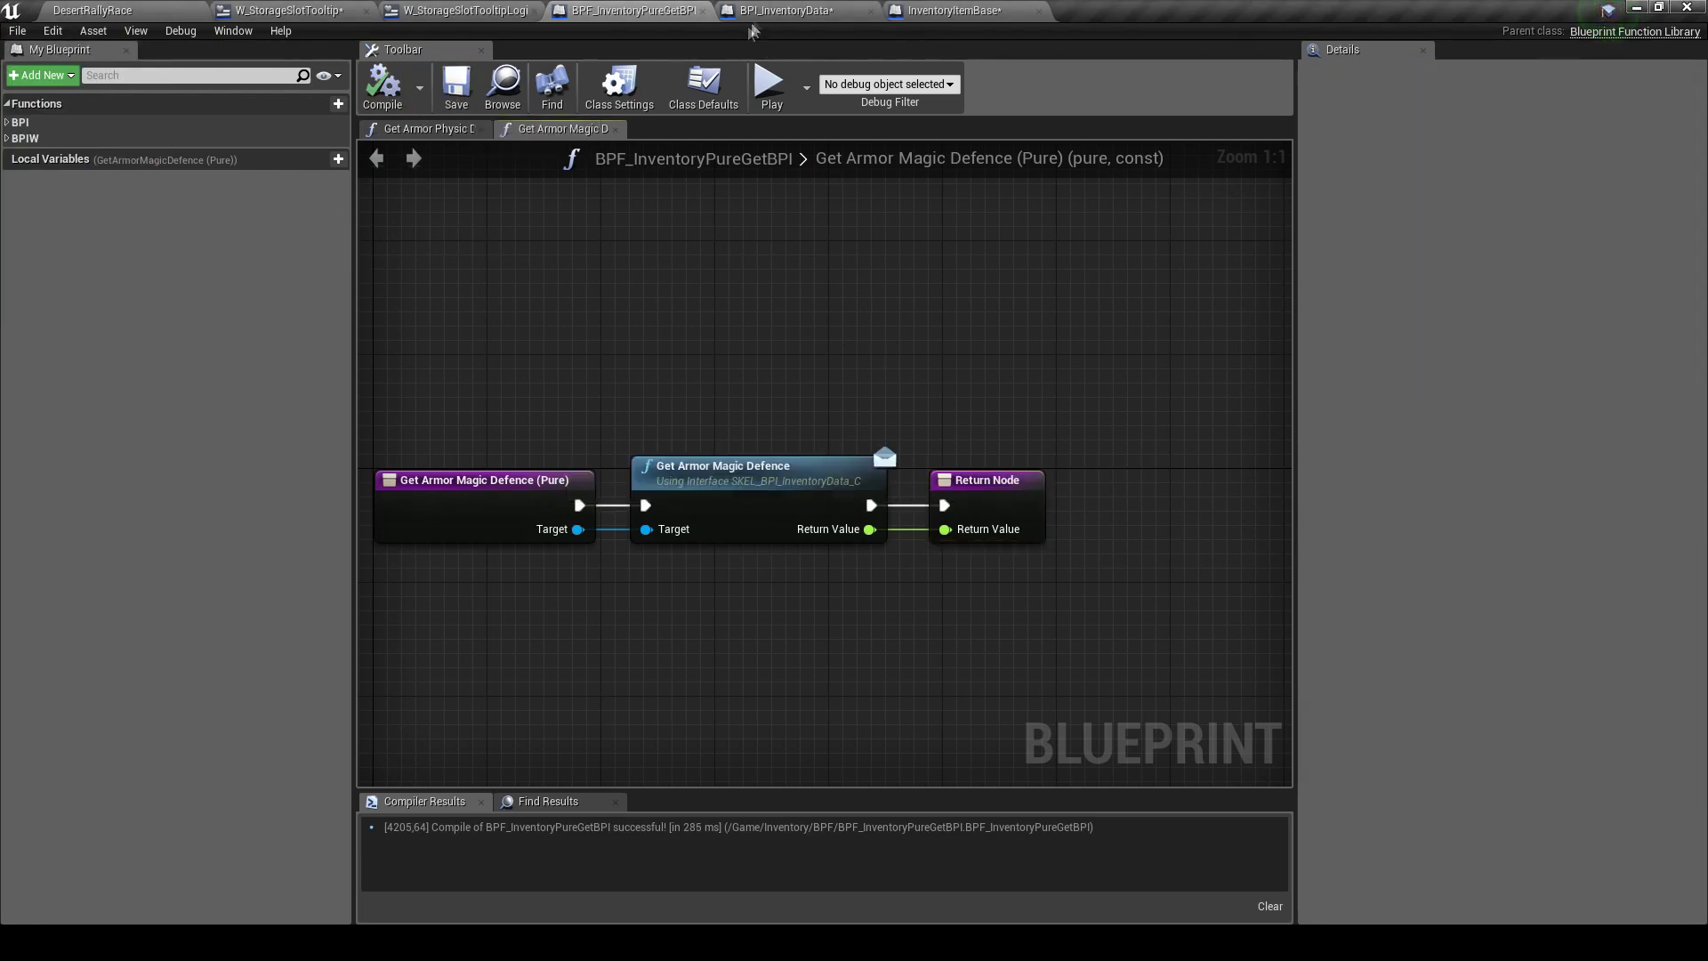
Close the function library, then save, compile and close BPI_InventoryData
{"action": "left_click", "coordinate": [703, 10]}
{"action": "left_click", "coordinate": [623, 11]}
{"action": "left_click", "coordinate": [99, 95]}
{"action": "left_click", "coordinate": [26, 87]}
{"action": "left_click", "coordinate": [703, 10]}
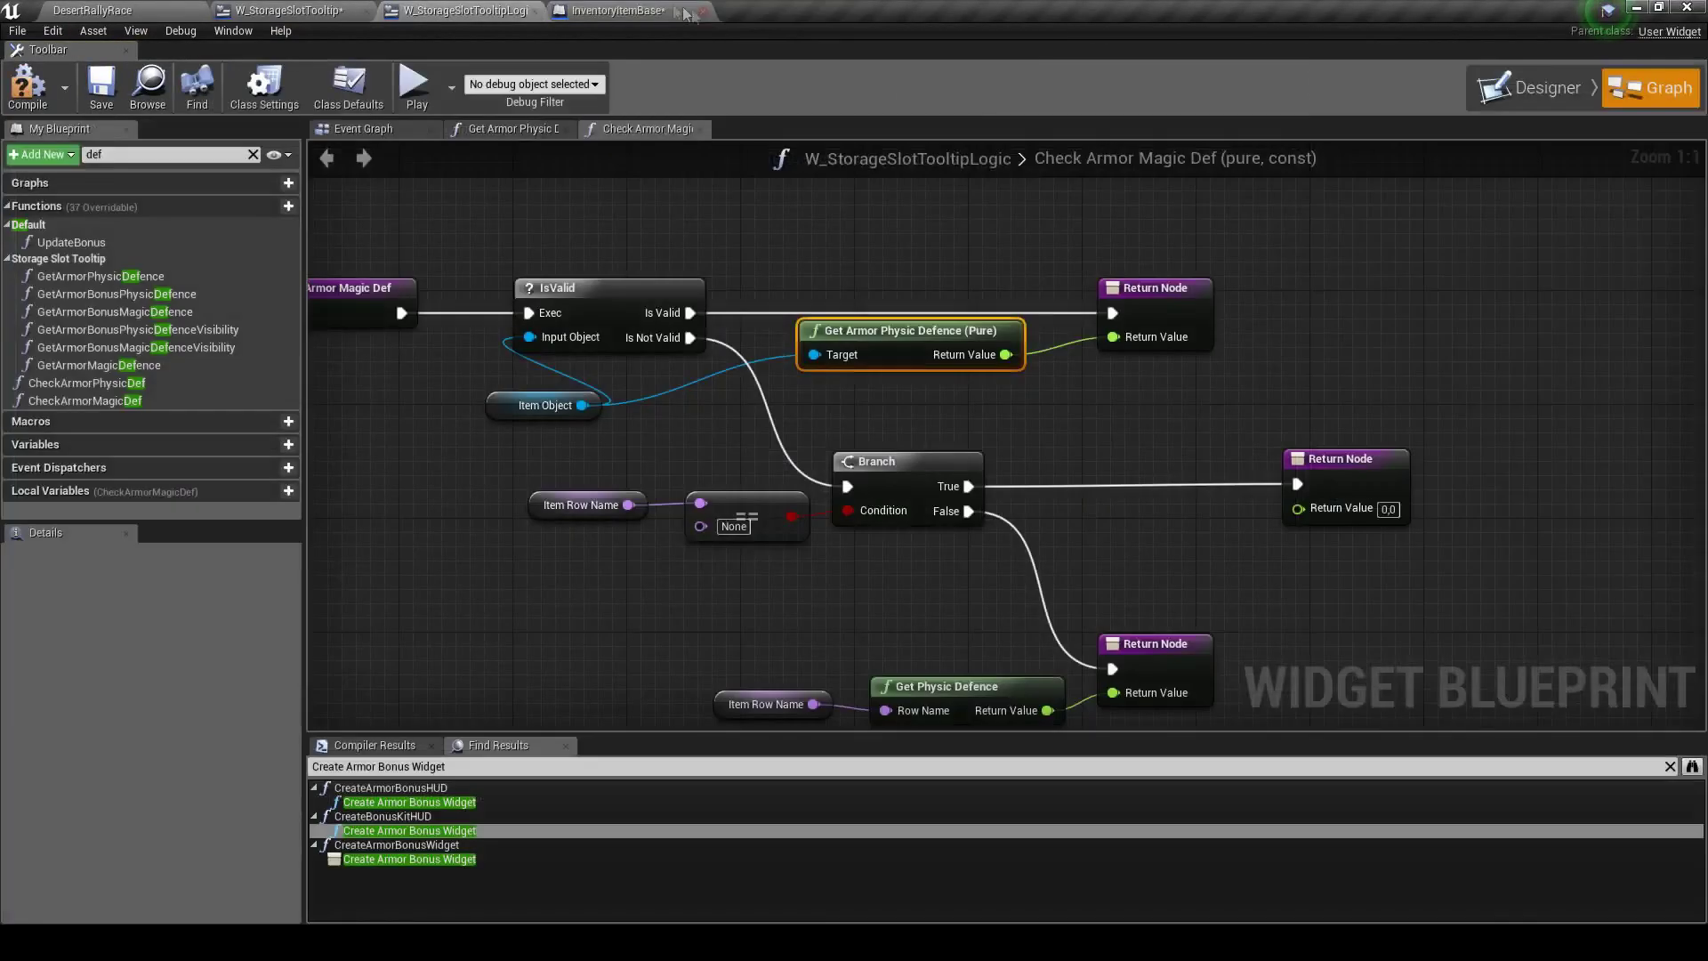
Compile InventoryItemBase, close its open function graphs, and close the blueprint
{"action": "left_click", "coordinate": [623, 11]}
{"action": "left_click", "coordinate": [378, 92]}
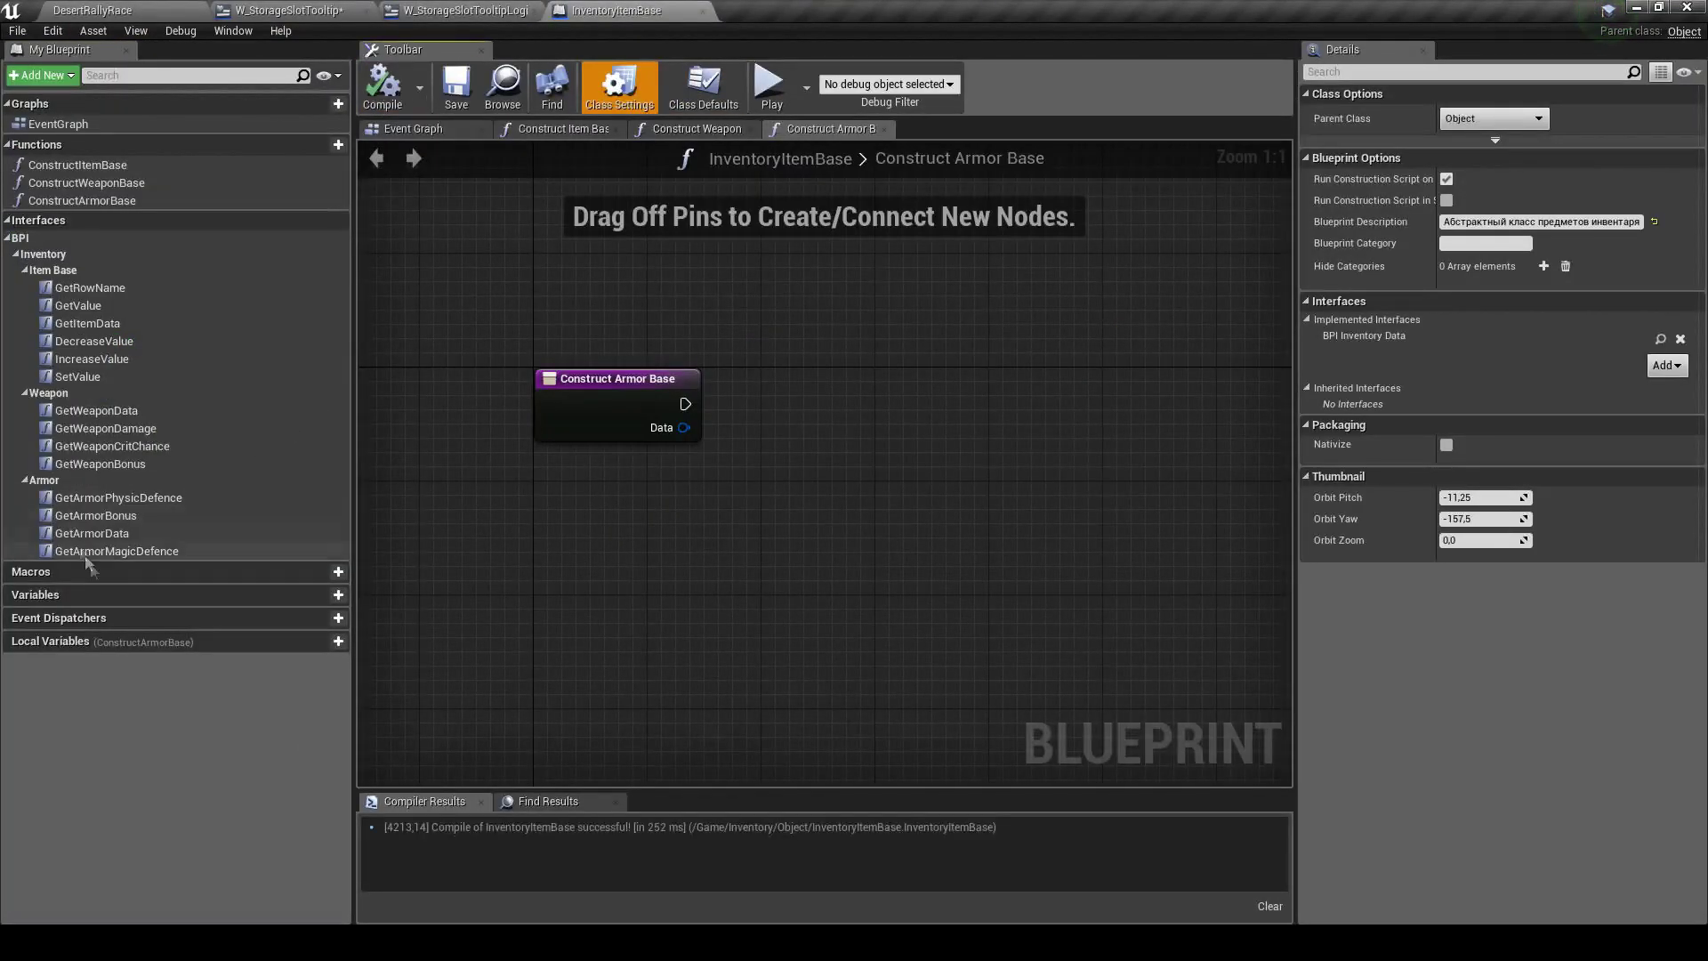
{"action": "double_click", "coordinate": [134, 551]}
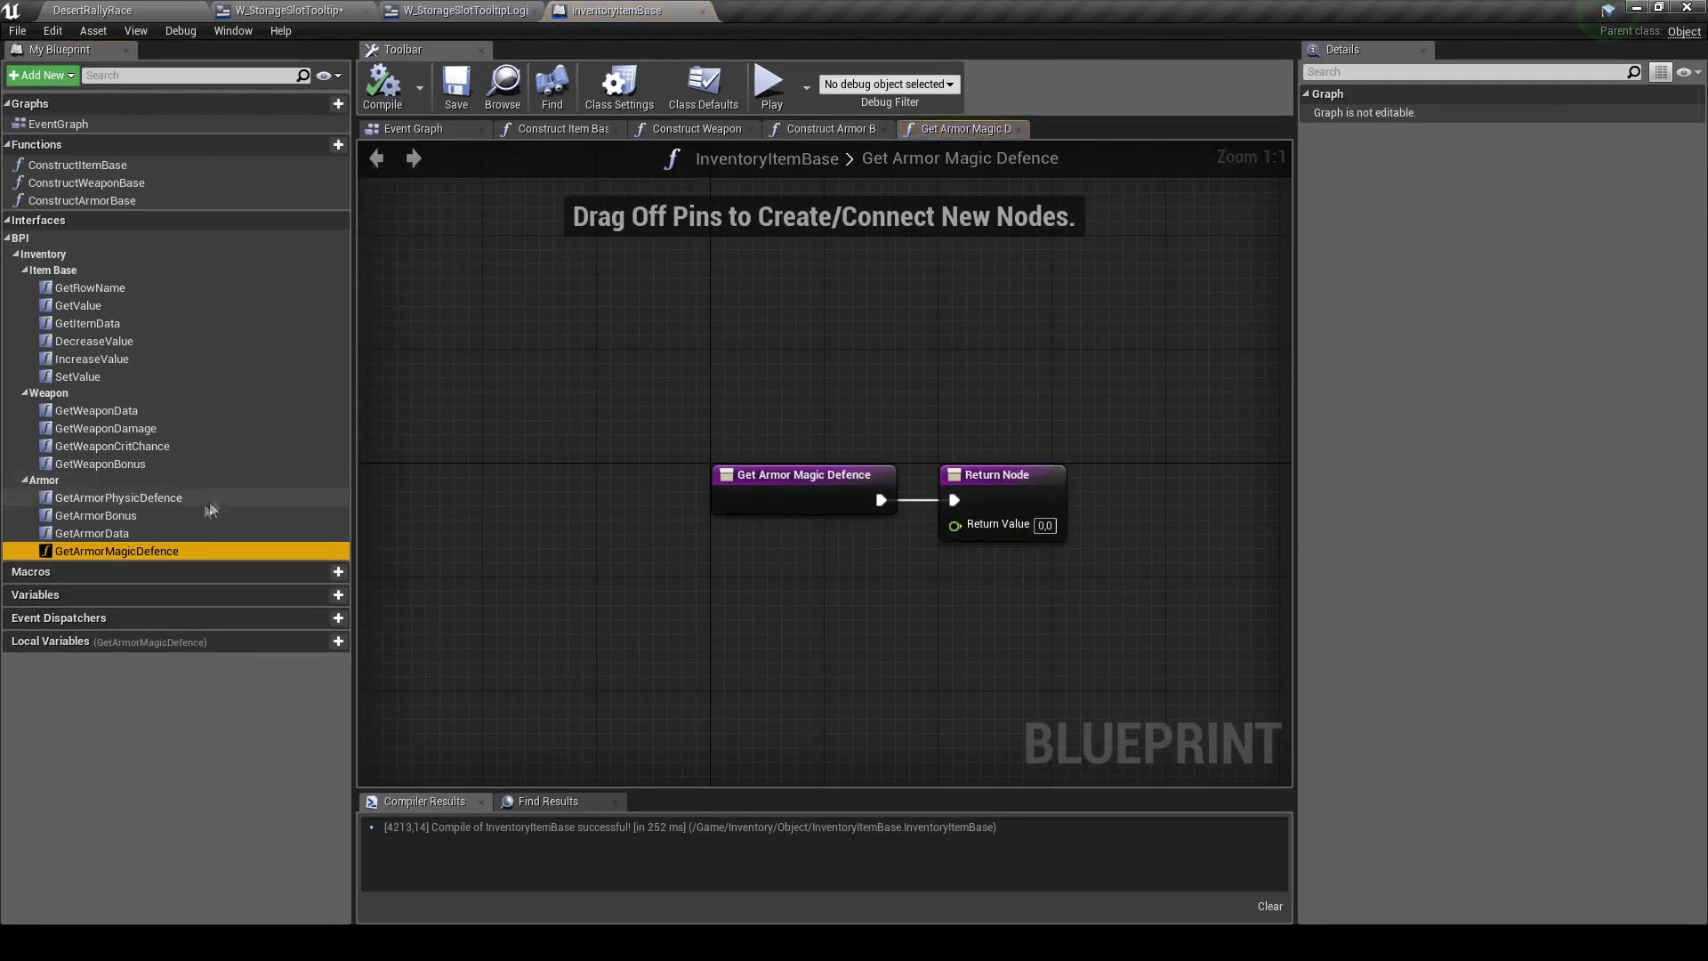
{"action": "double_click", "coordinate": [167, 515]}
{"action": "double_click", "coordinate": [168, 497]}
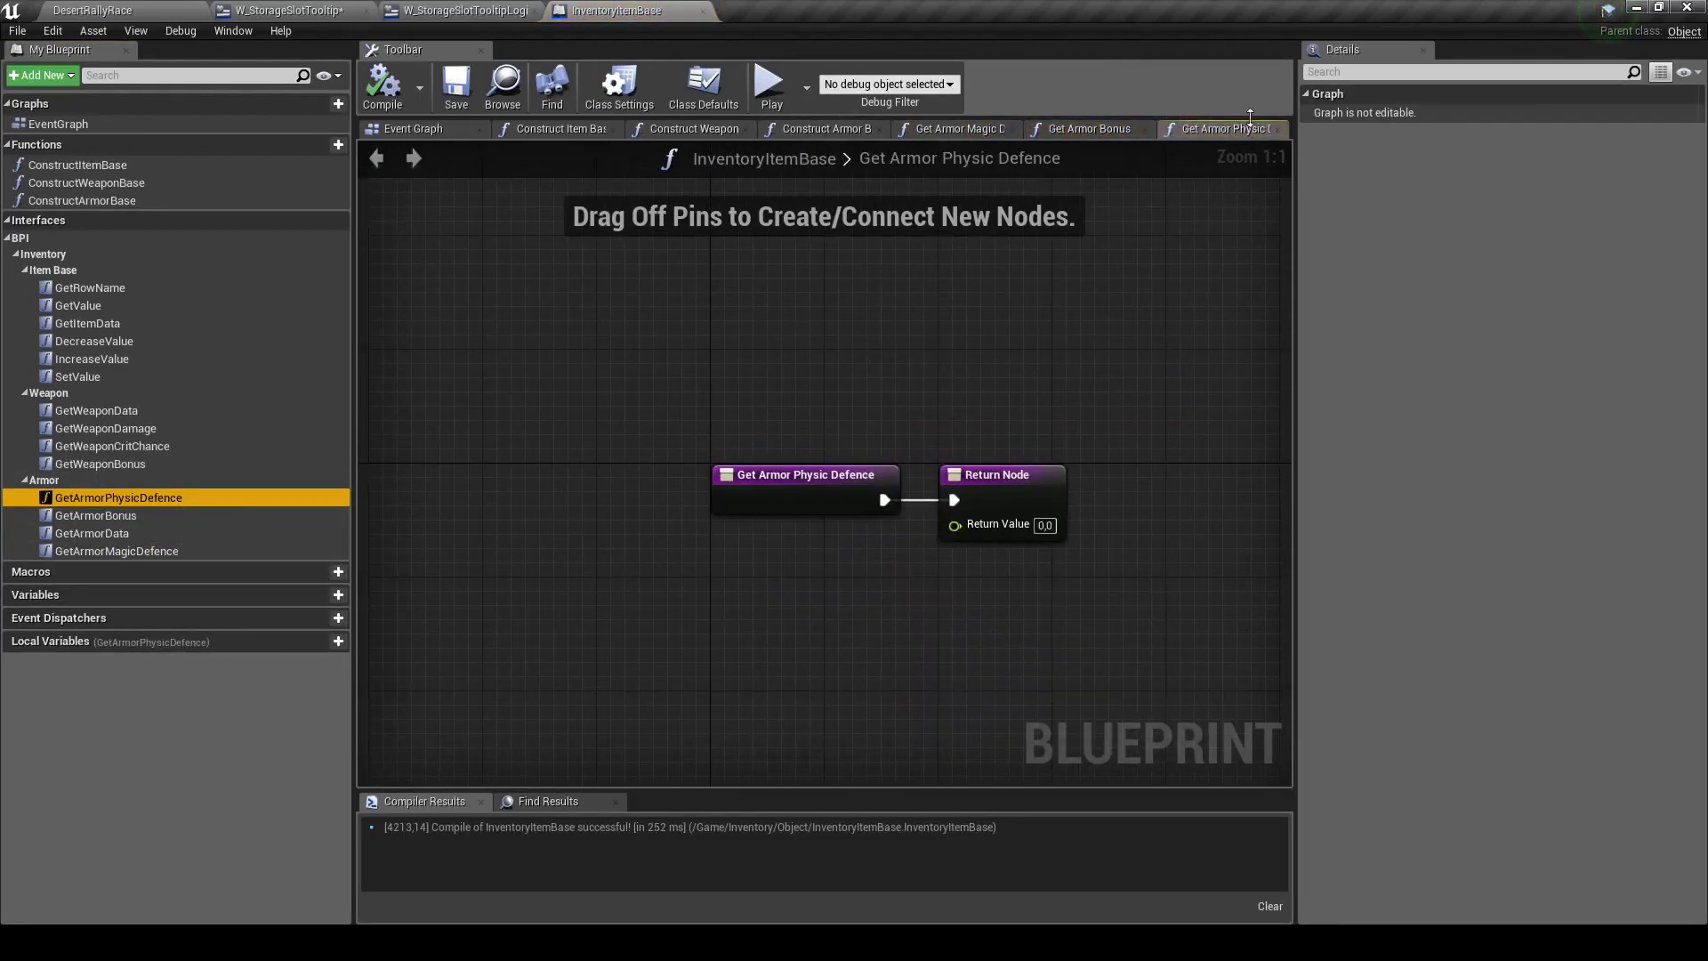
{"action": "left_click", "coordinate": [1278, 129]}
{"action": "left_click", "coordinate": [1151, 130]}
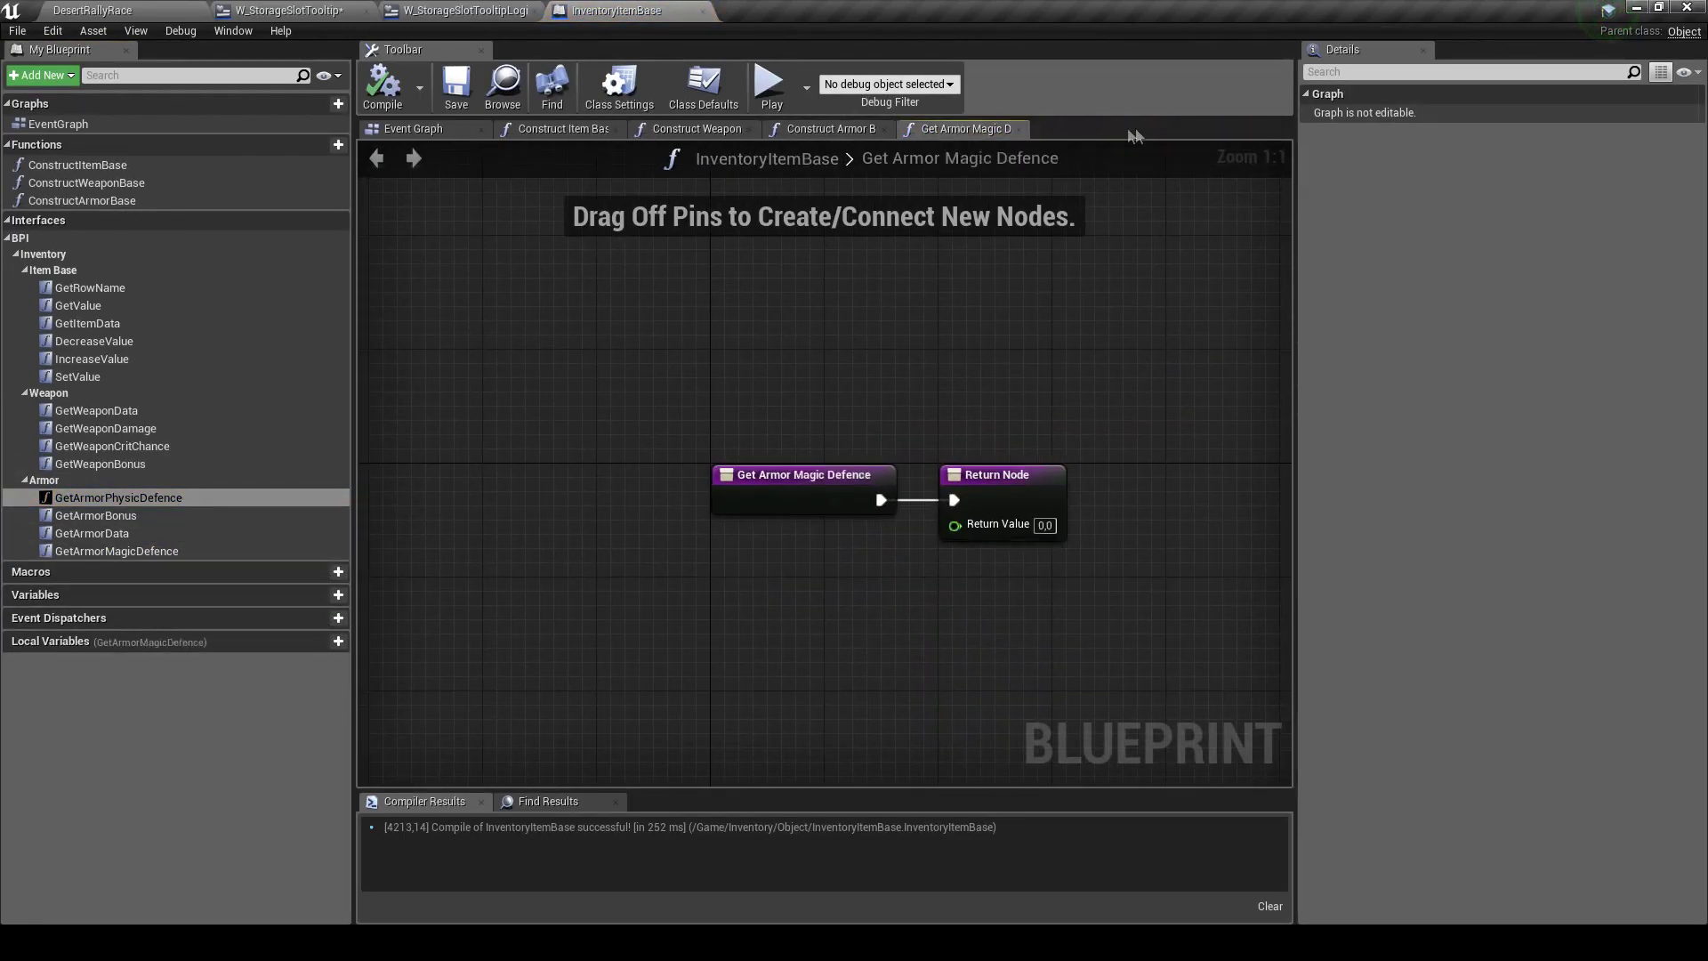
{"action": "left_click", "coordinate": [1020, 130]}
{"action": "left_click", "coordinate": [883, 130]}
{"action": "left_click", "coordinate": [750, 129]}
{"action": "left_click", "coordinate": [615, 129]}
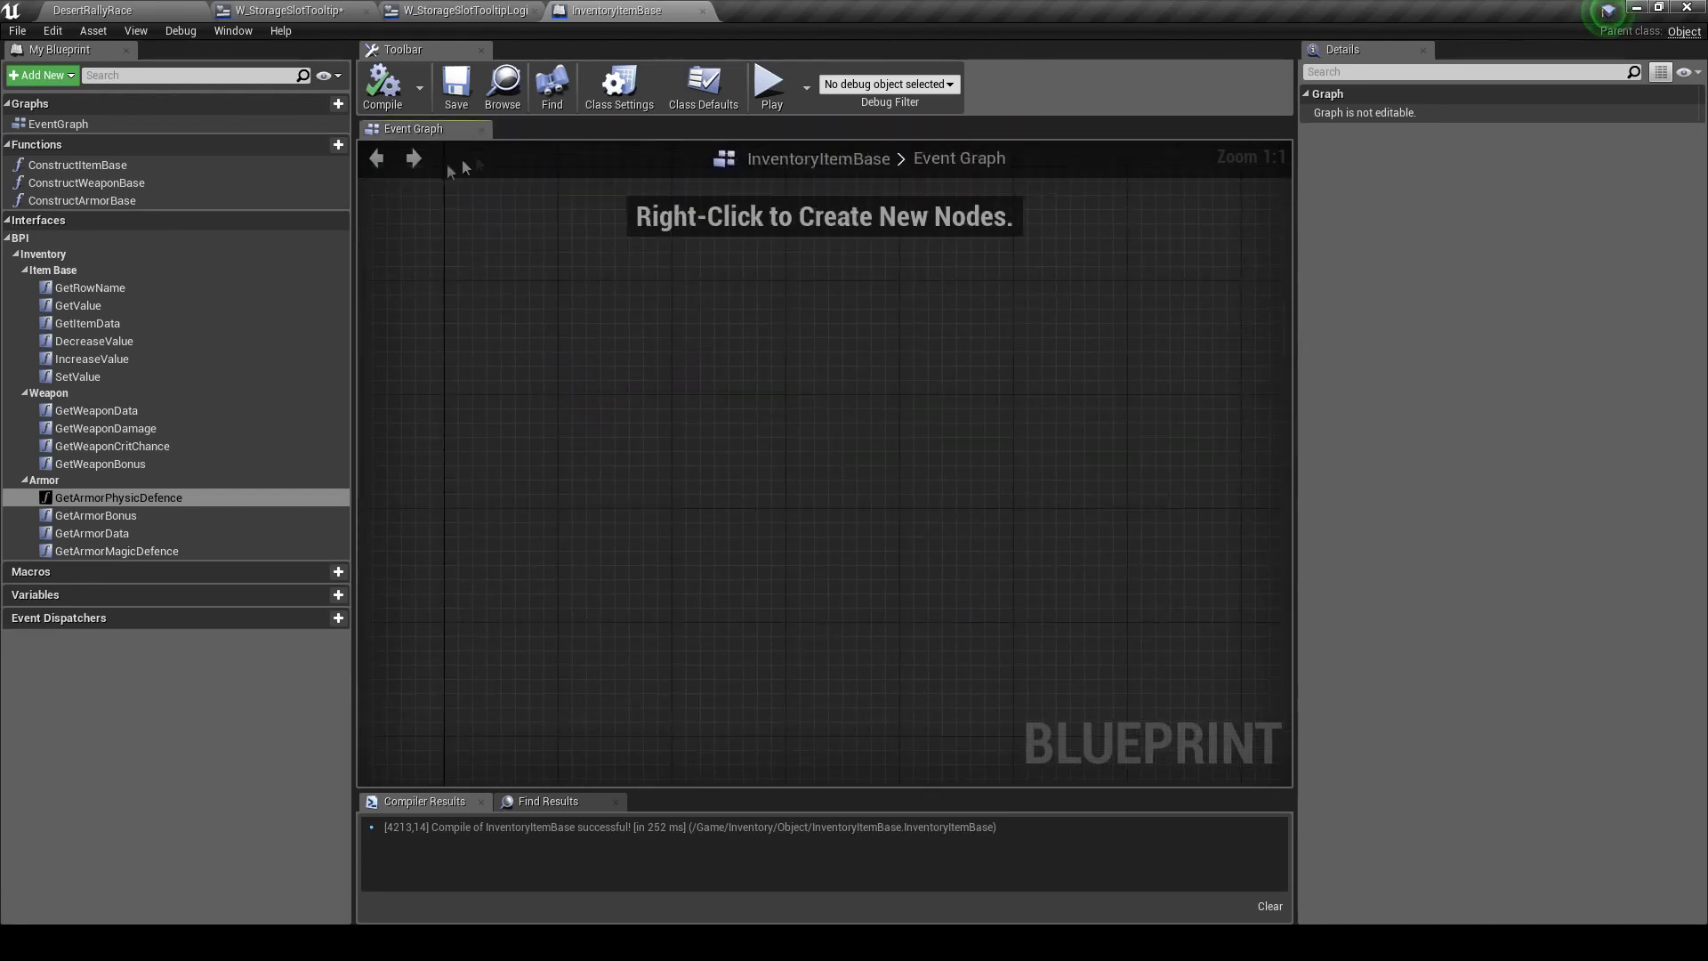
{"action": "left_click", "coordinate": [703, 11]}
Open ArmorInfo from the Inventory Object folder and override Get Armor Magic Defence
{"action": "left_click", "coordinate": [133, 11]}
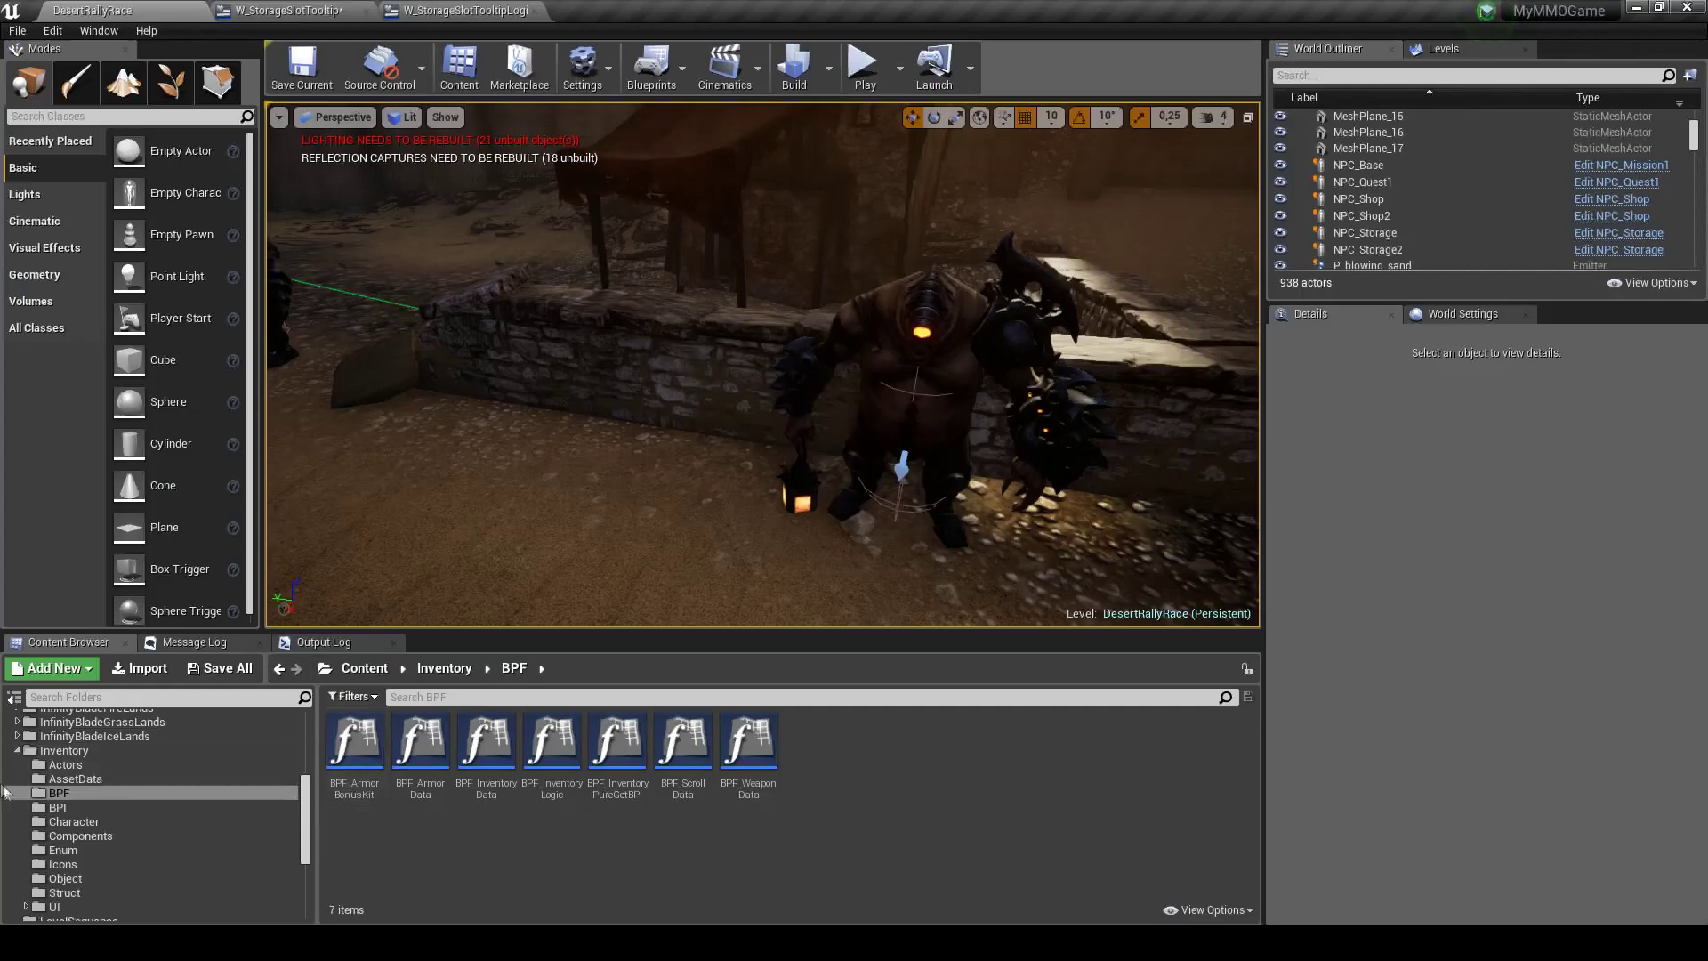
{"action": "scroll", "coordinate": [88, 832], "scroll_direction": "down", "scroll_amount": 2}
{"action": "left_click", "coordinate": [94, 833]}
{"action": "left_click", "coordinate": [93, 851]}
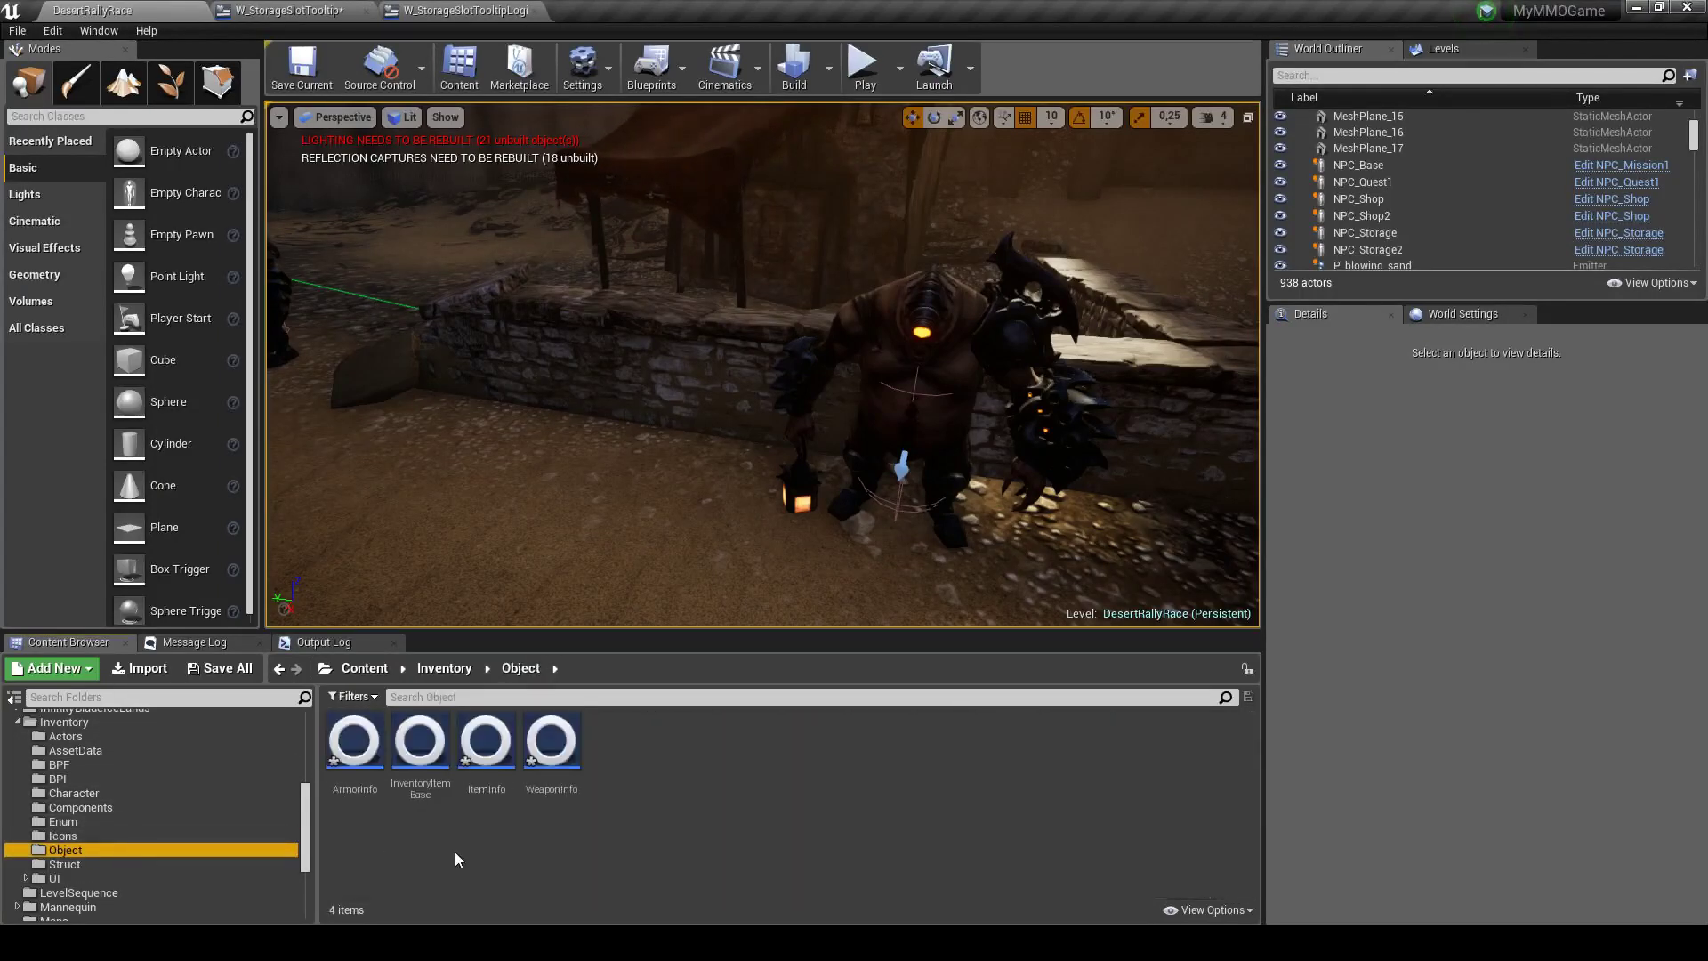
{"action": "double_click", "coordinate": [354, 741]}
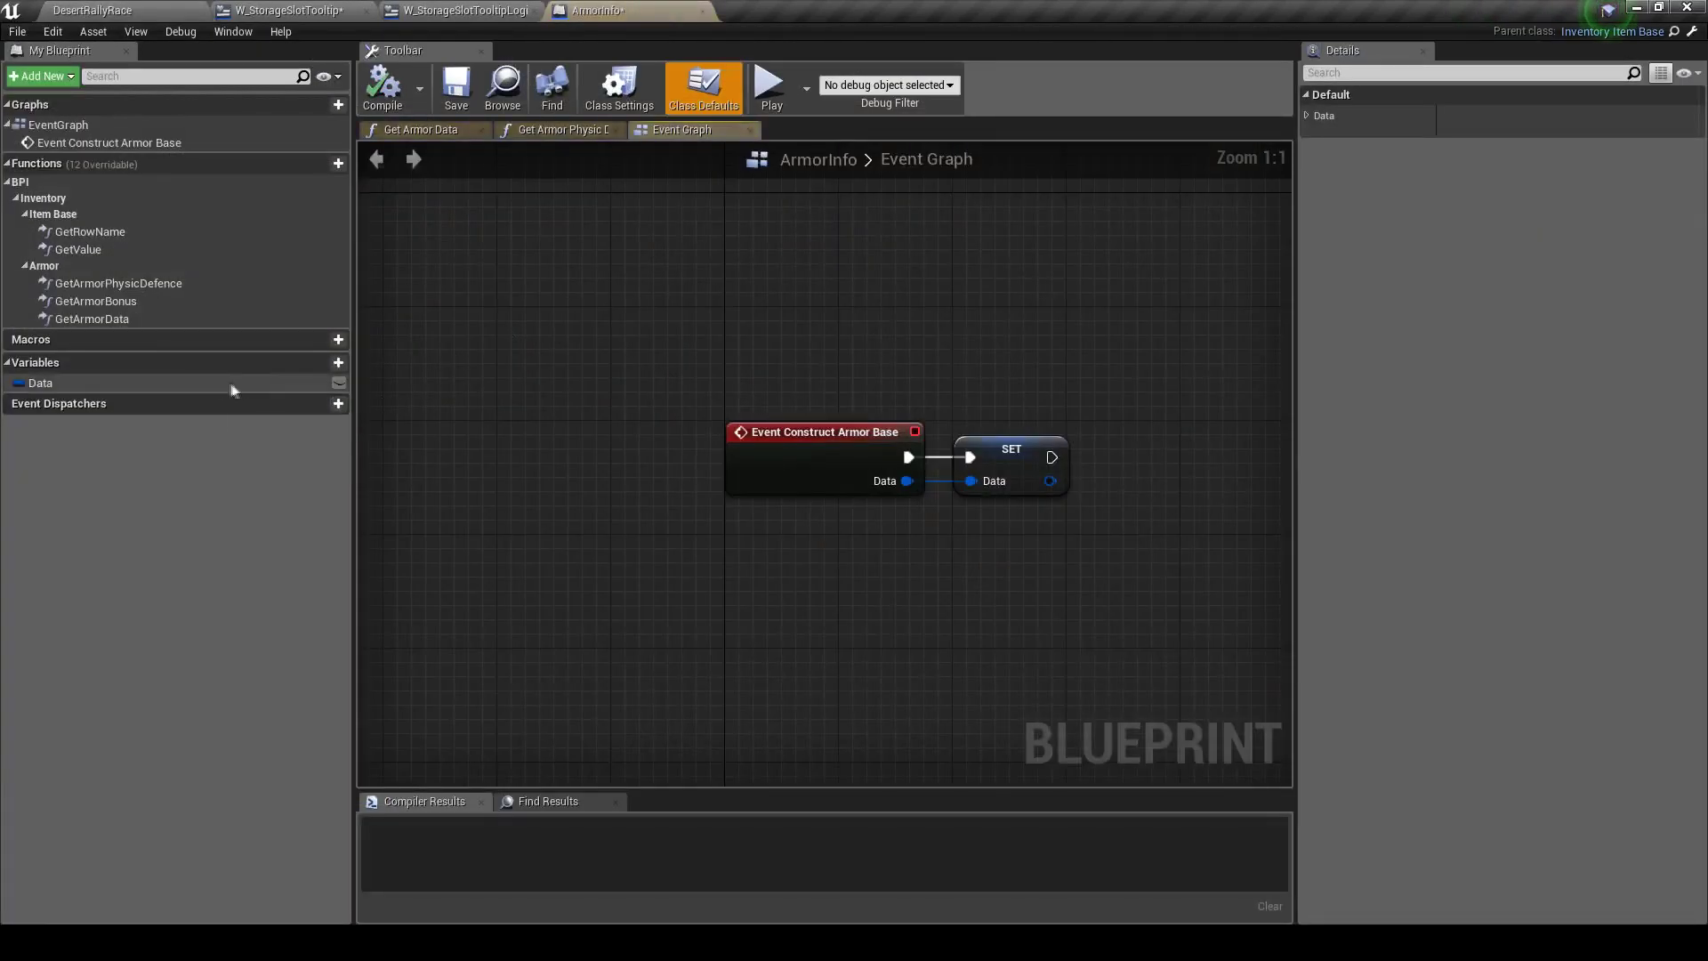
{"action": "left_click", "coordinate": [246, 162]}
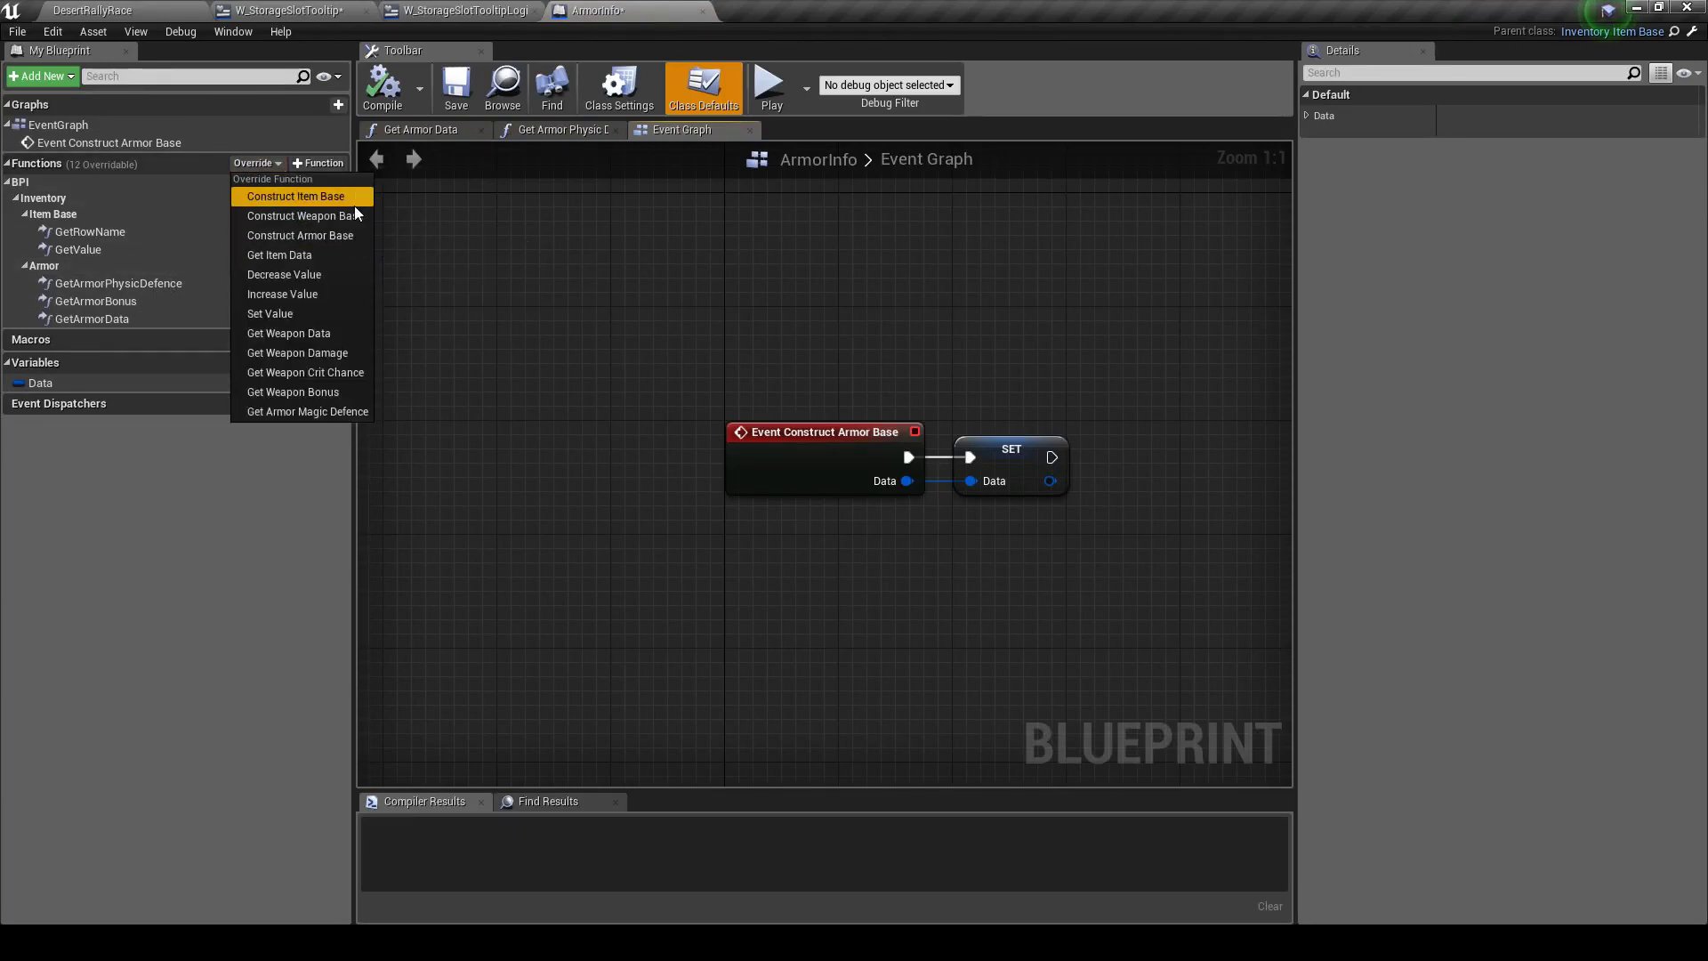
{"action": "left_click", "coordinate": [345, 410]}
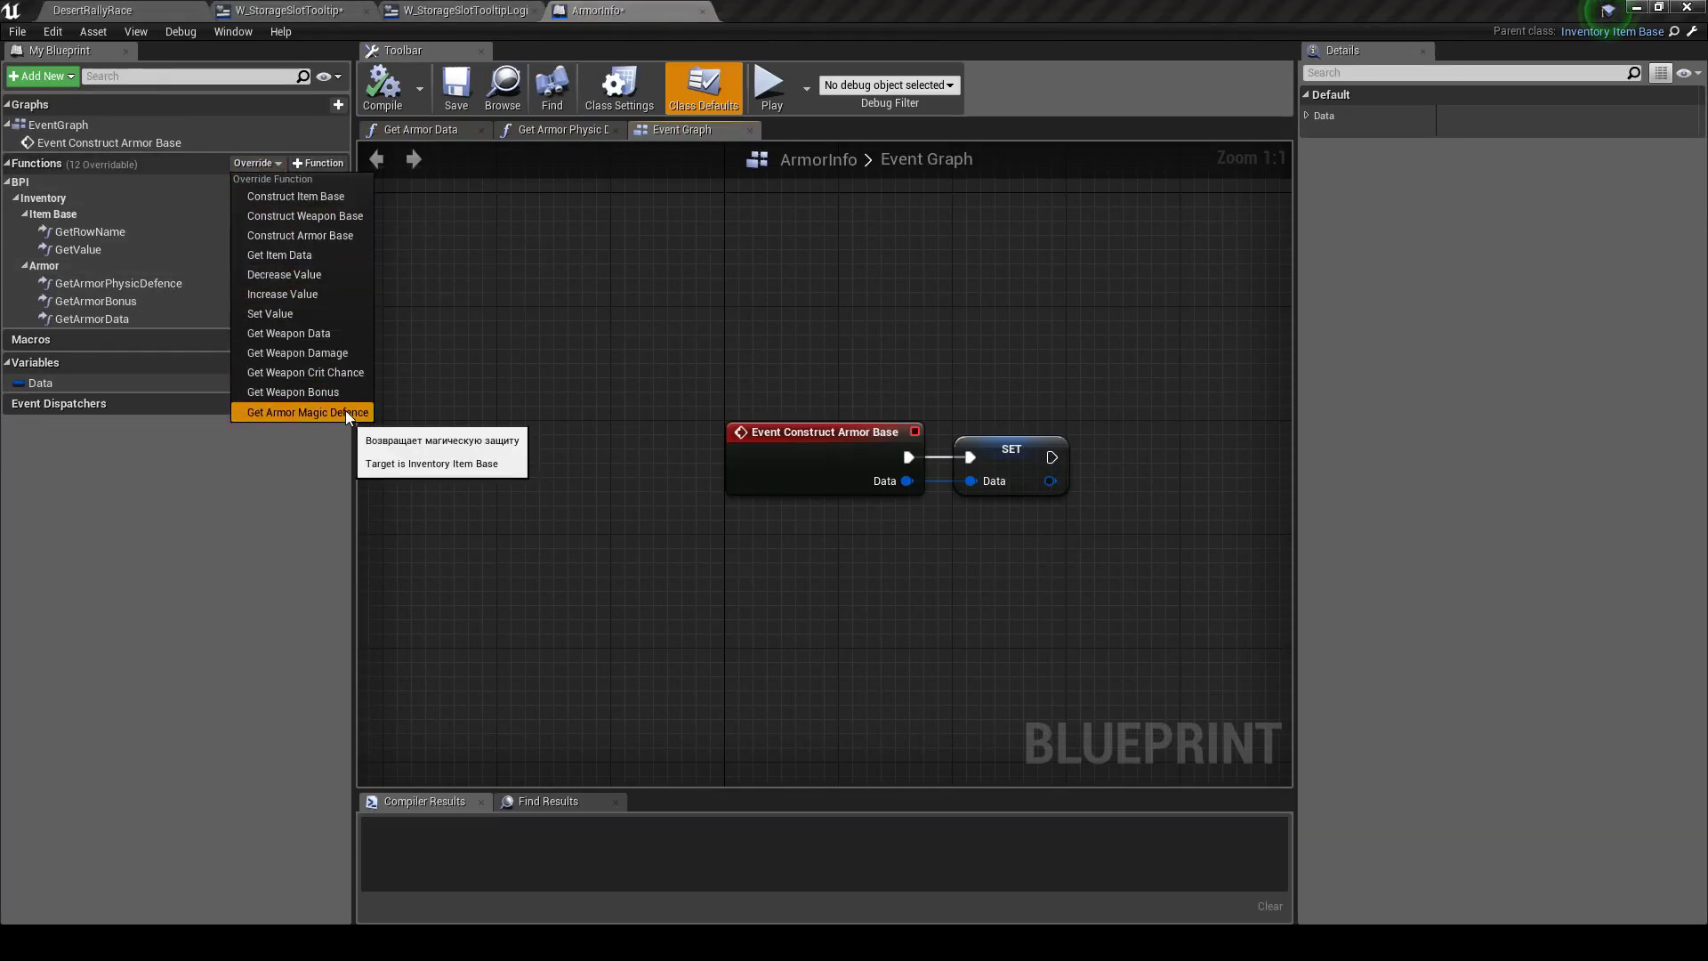
Copy the Data and Break S_ArmorStorage nodes from GetArmorPhysicDefence into Get Armor Magic Defence
{"action": "double_click", "coordinate": [141, 282]}
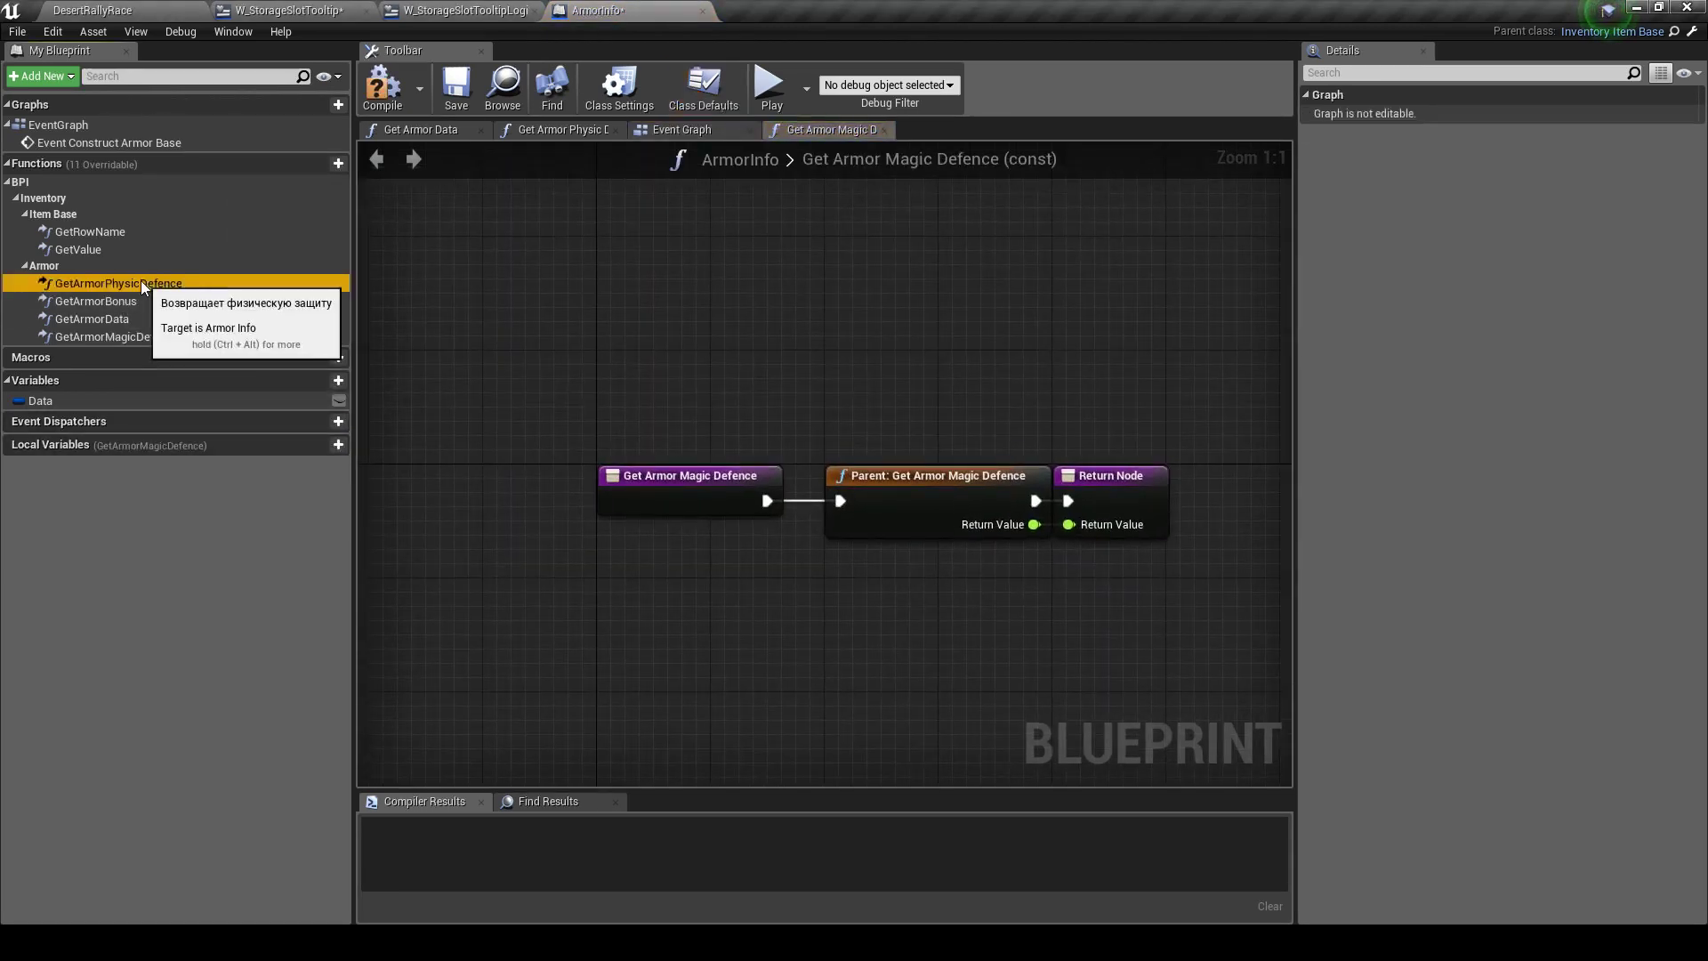
{"action": "left_click_drag", "start_coordinate": [481, 439], "coordinate": [925, 542]}
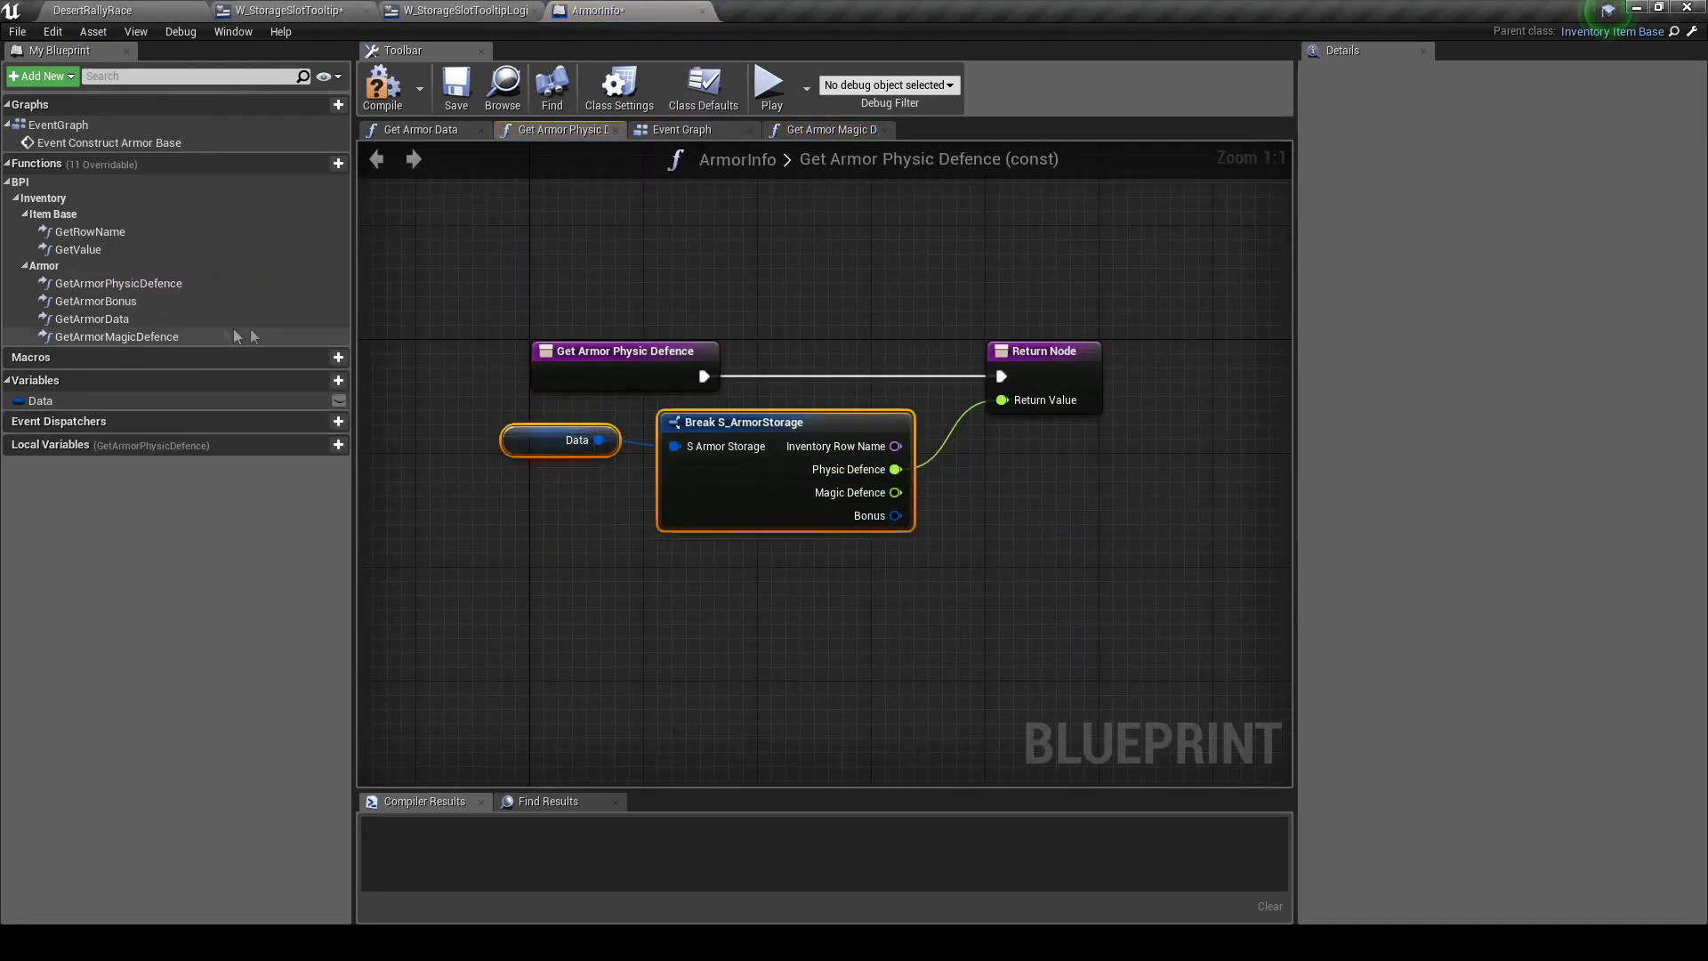
{"action": "key", "text": "ctrl+c"}
{"action": "double_click", "coordinate": [187, 338]}
{"action": "key", "text": "ctrl+v"}
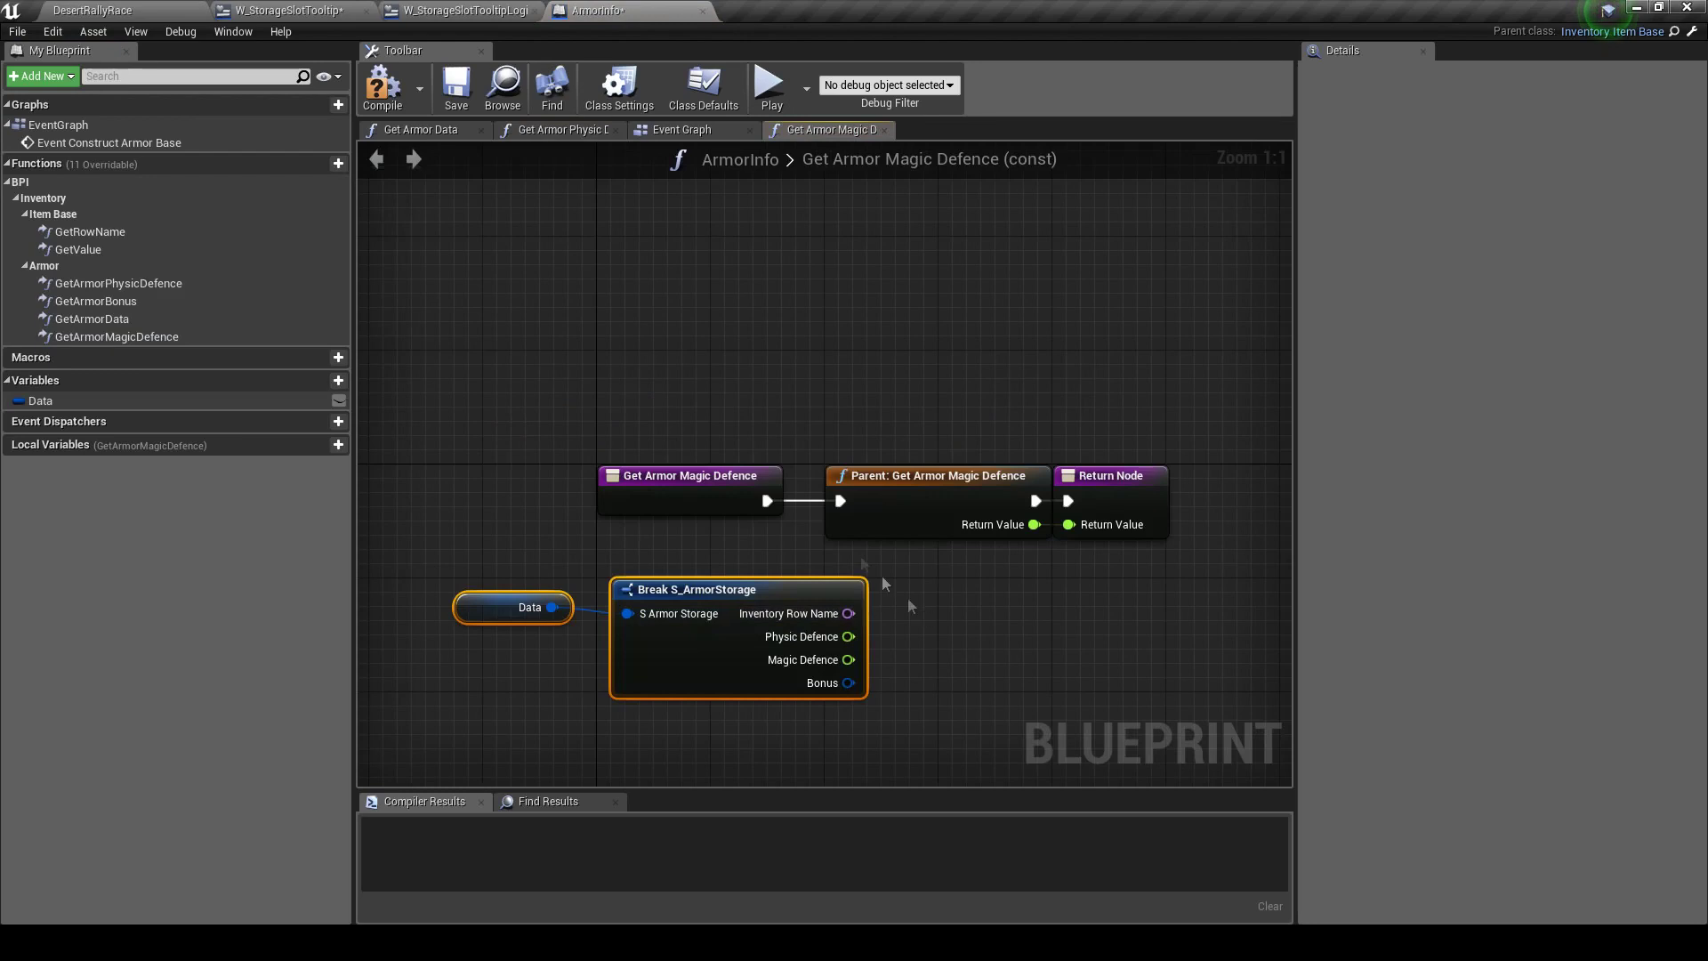
Replace the parent call by returning Magic Defence from Data, then compile ArmorInfo
{"action": "left_click_drag", "start_coordinate": [765, 501], "coordinate": [1067, 501]}
{"action": "left_click", "coordinate": [934, 475]}
{"action": "key", "text": "Delete"}
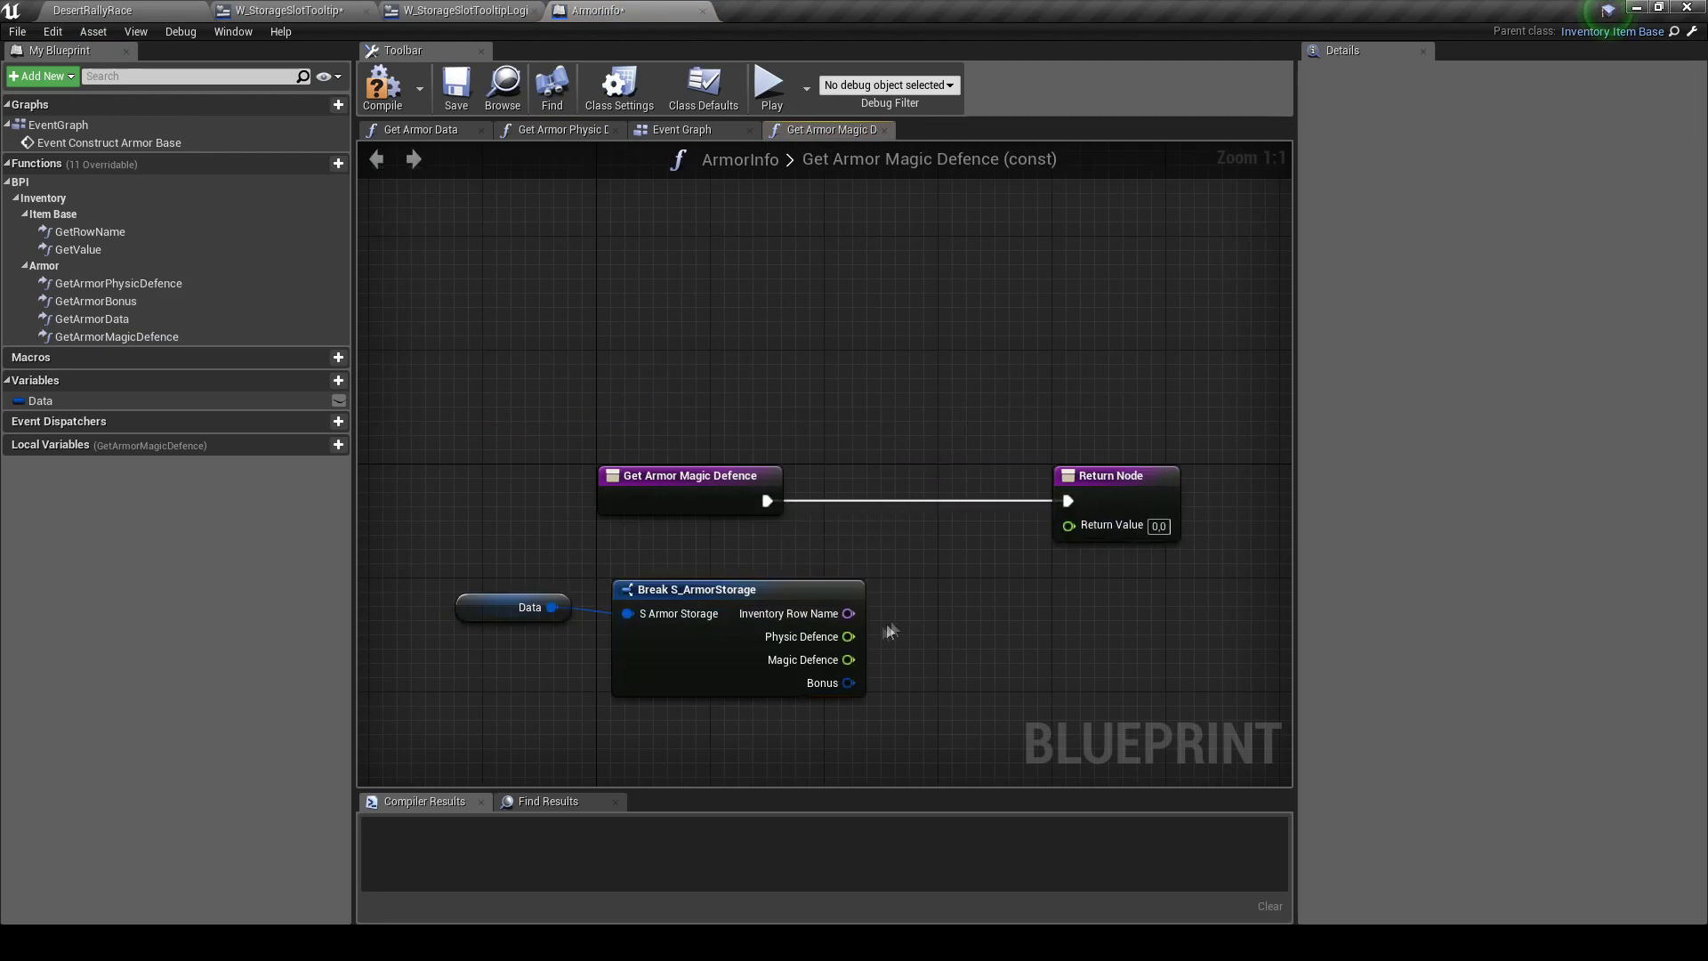
{"action": "left_click_drag", "start_coordinate": [847, 660], "coordinate": [1069, 525]}
{"action": "left_click_drag", "start_coordinate": [957, 639], "coordinate": [502, 601]}
{"action": "left_click_drag", "start_coordinate": [648, 657], "coordinate": [777, 600]}
{"action": "left_click", "coordinate": [383, 86]}
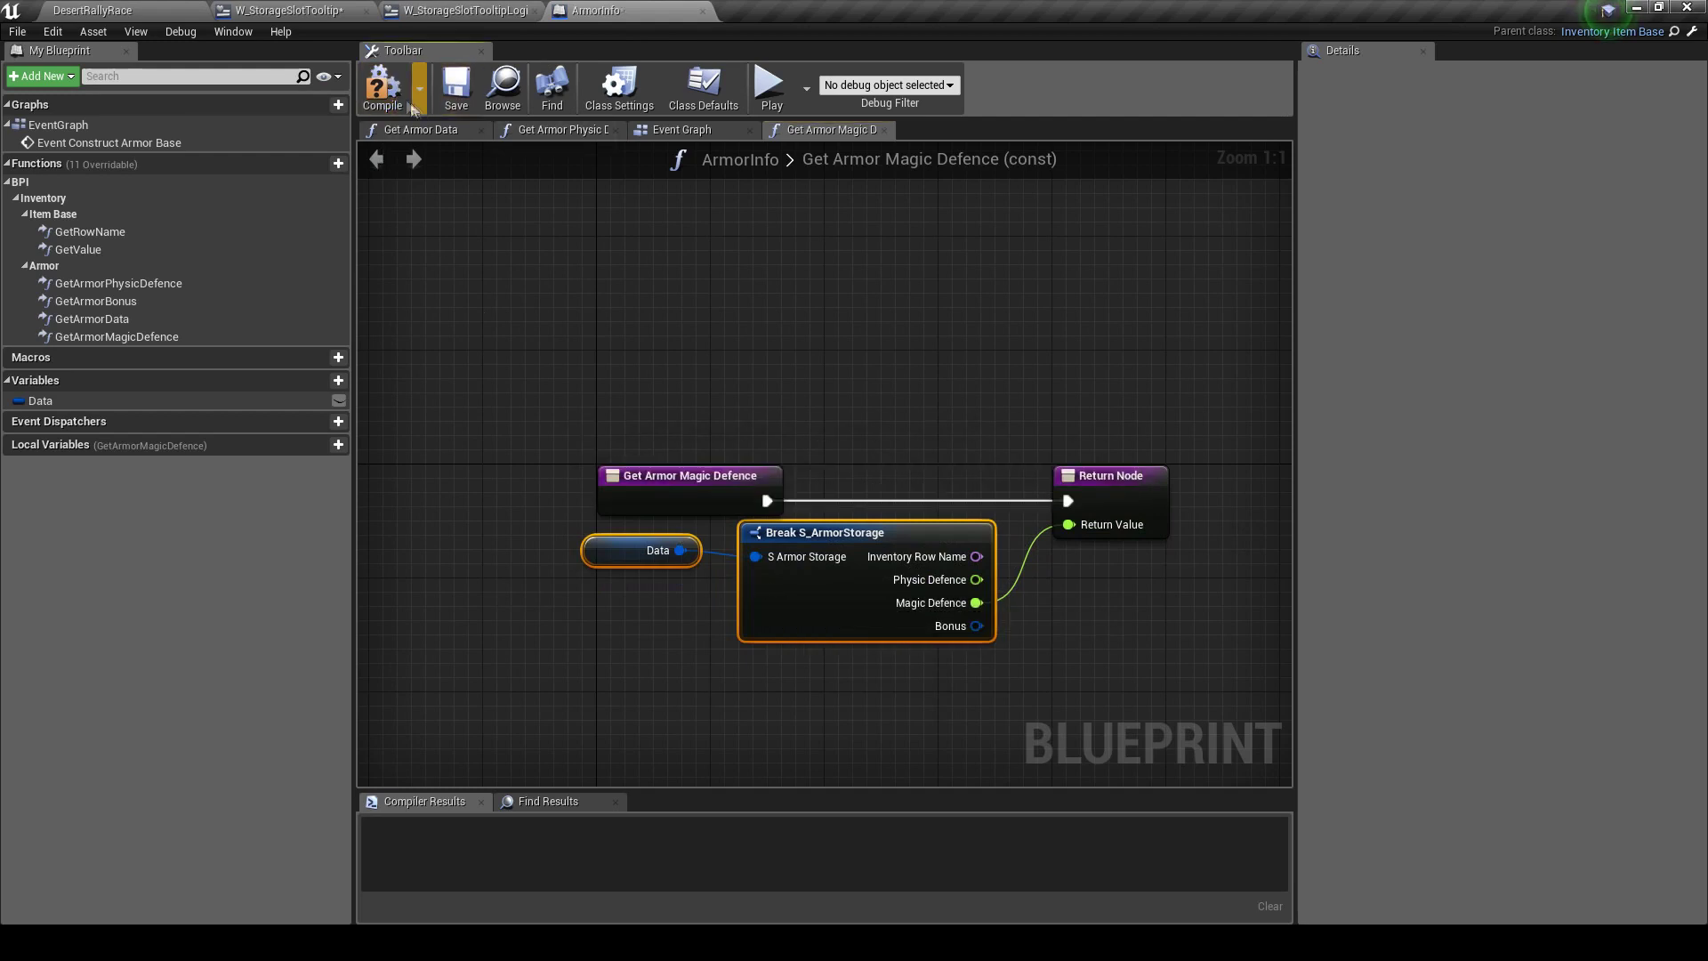
{"action": "left_click", "coordinate": [801, 400]}
{"action": "right_click_drag", "start_coordinate": [823, 349], "coordinate": [749, 276]}
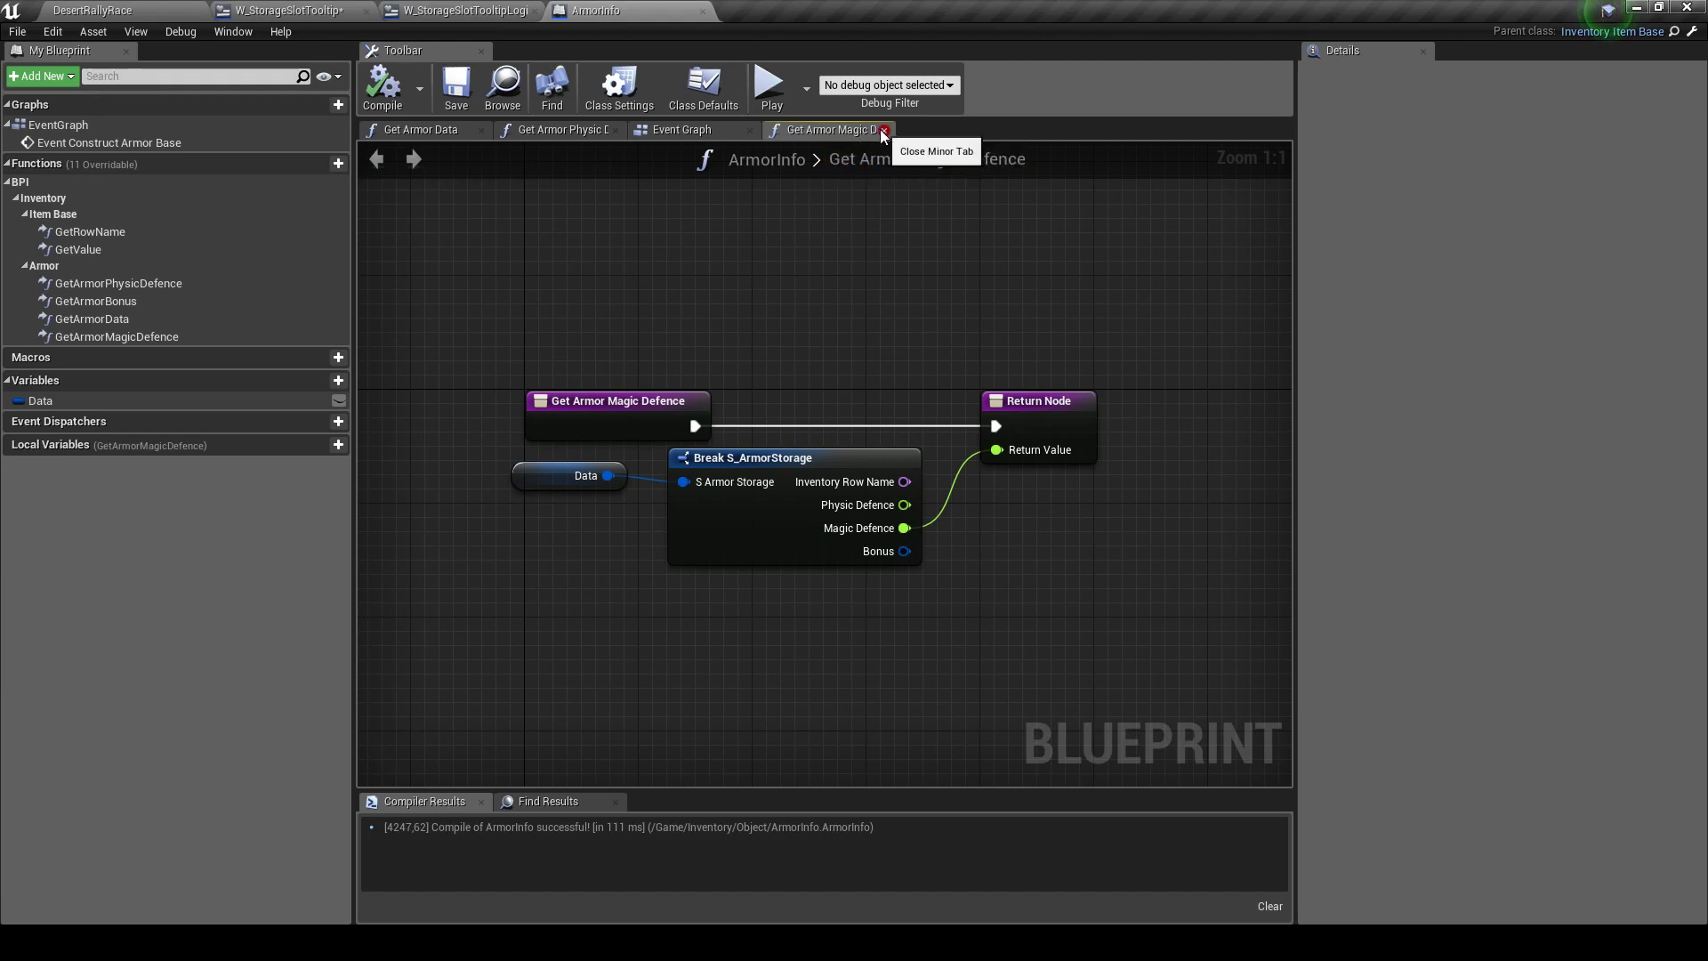
{"action": "left_click", "coordinate": [432, 11]}
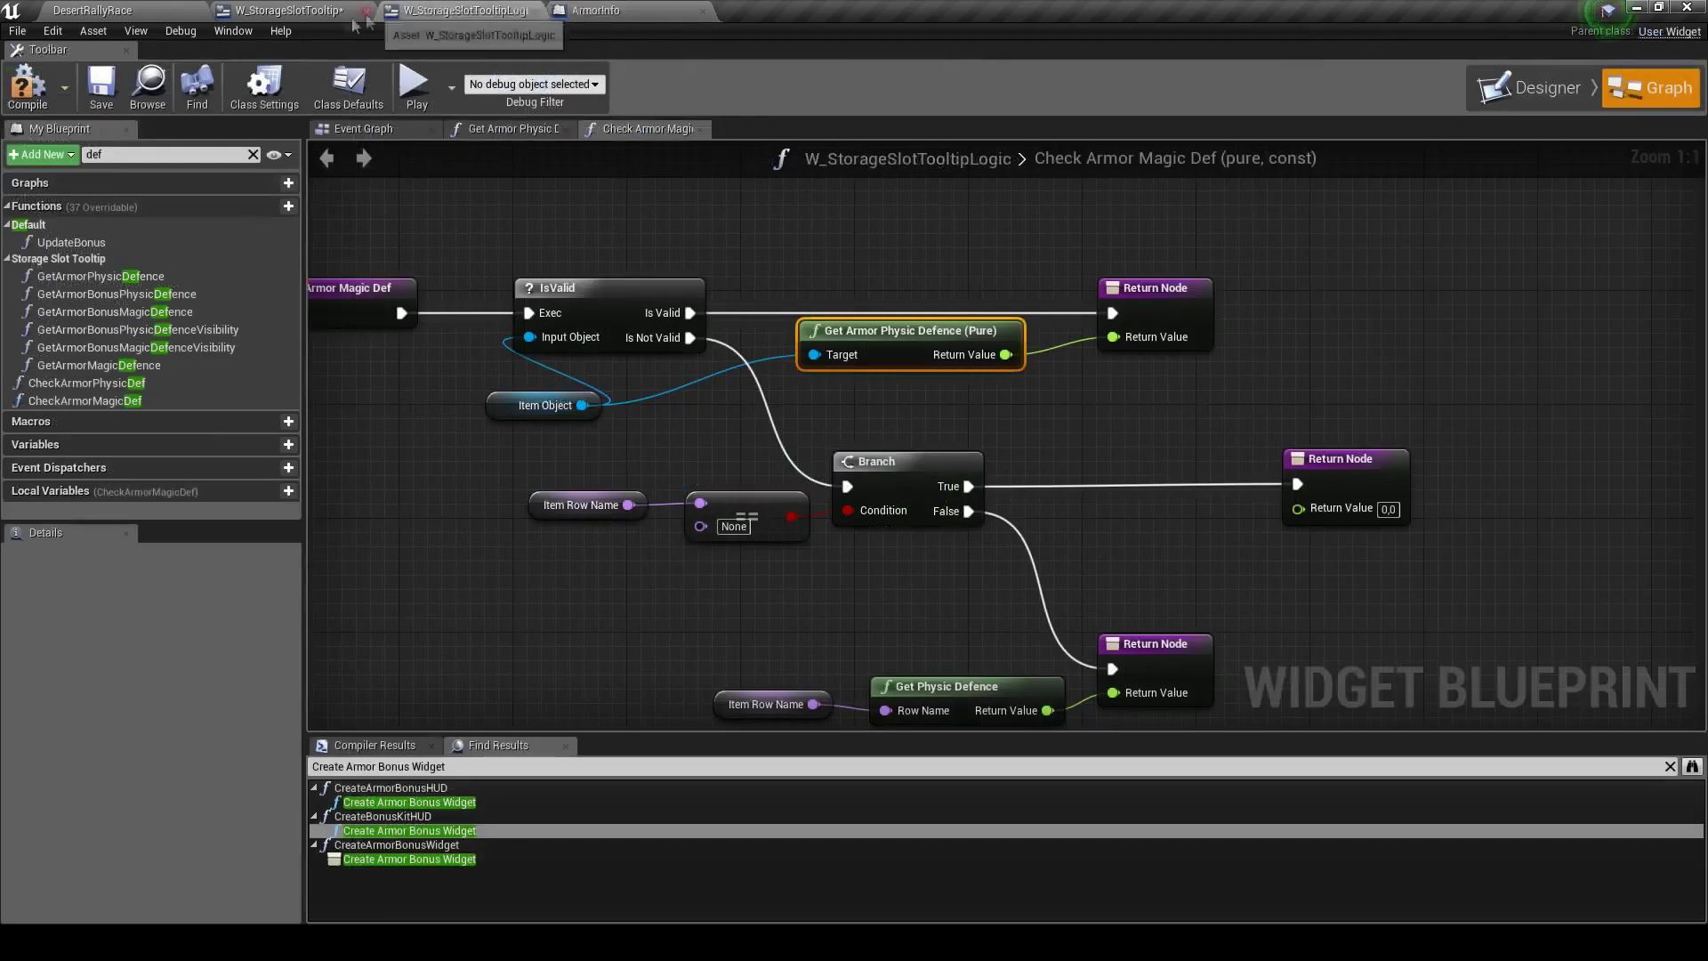
Return Item Object's Get Armor Magic Defence (Pure) instead of the Physic Defence node
{"action": "left_click", "coordinate": [27, 85]}
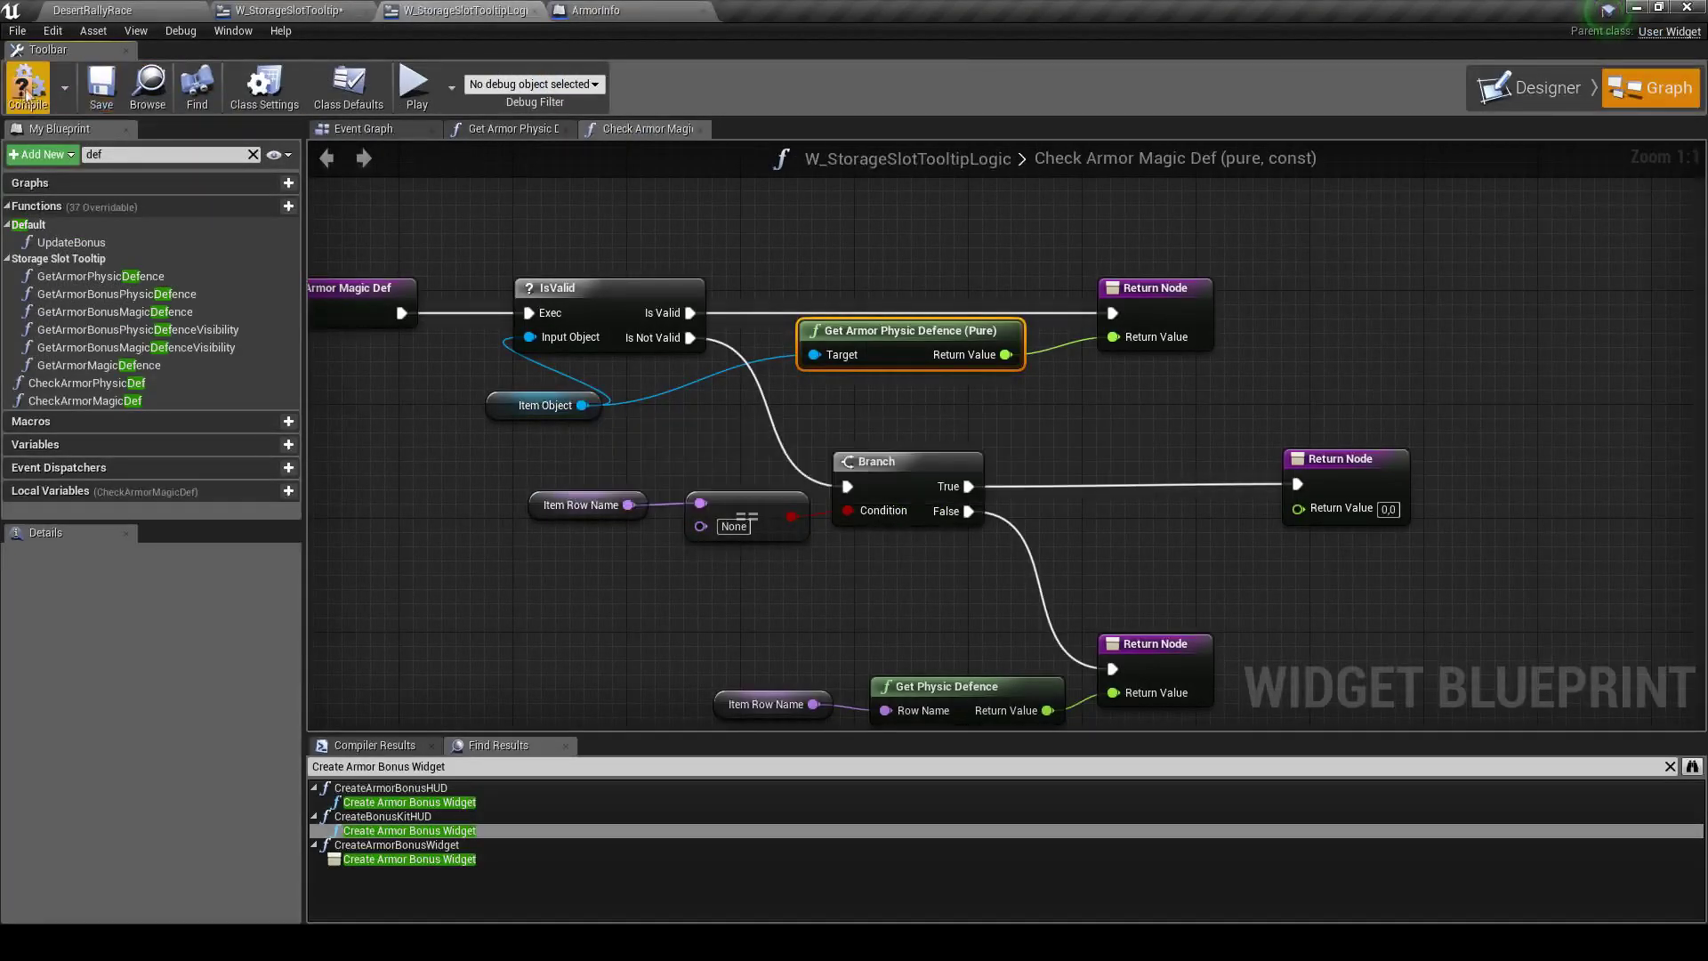
{"action": "left_click_drag", "start_coordinate": [582, 405], "coordinate": [814, 251]}
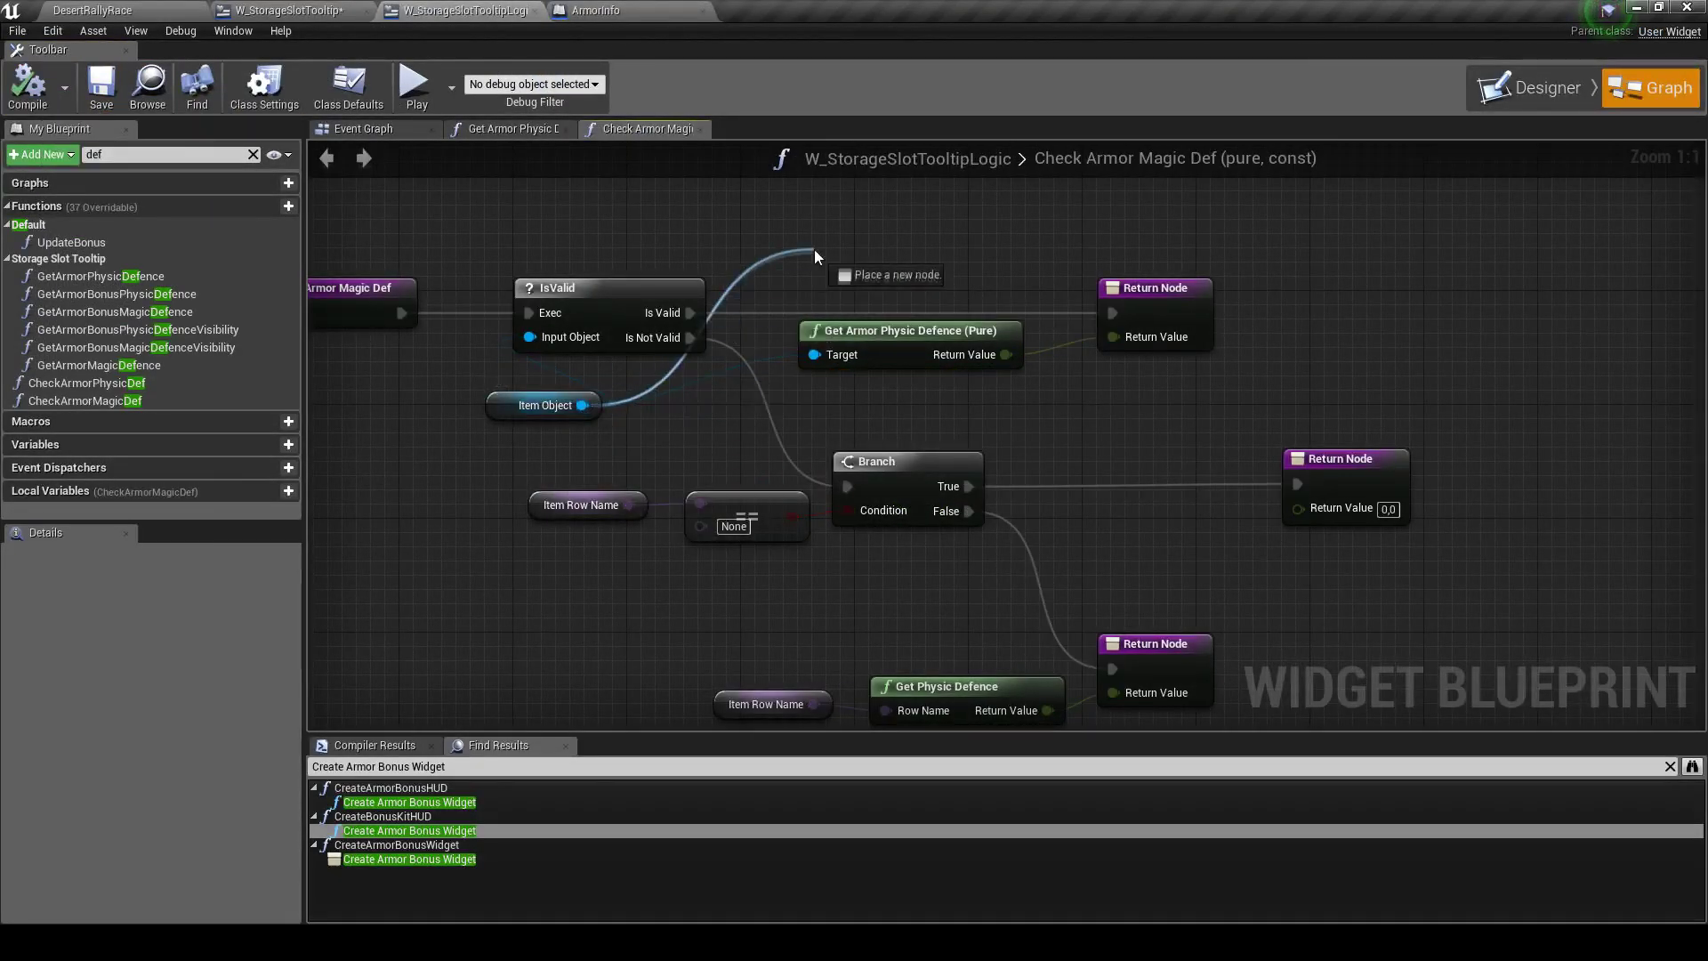
{"action": "type", "text": "getarmor"}
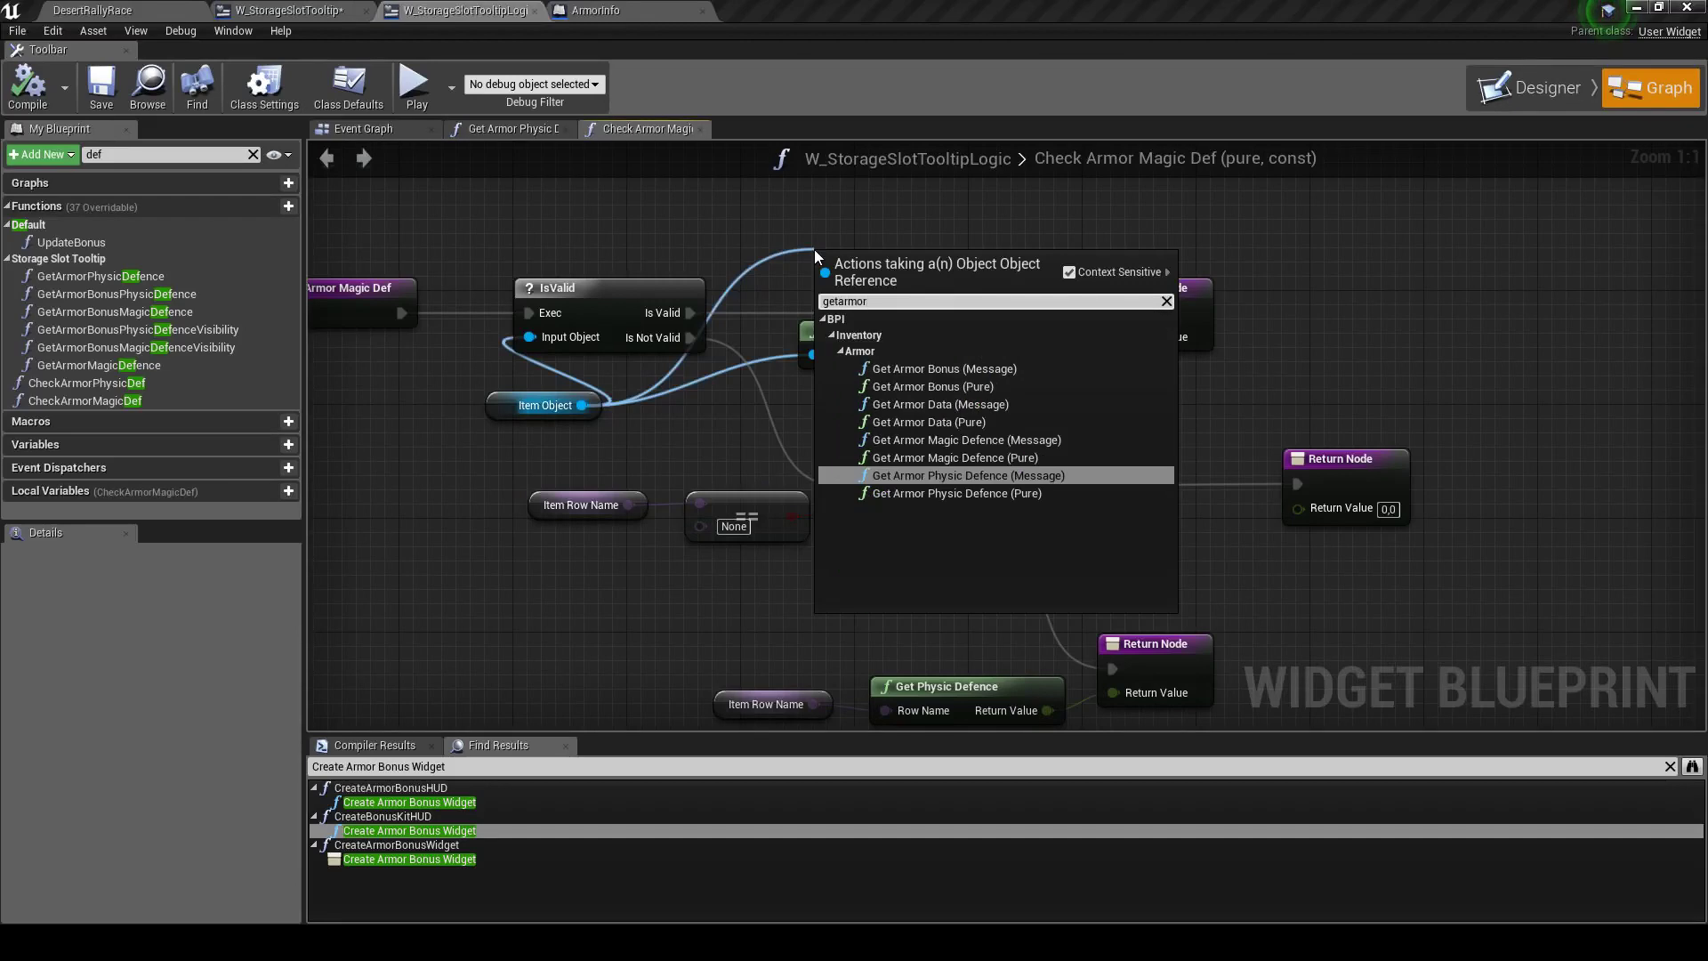
{"action": "type", "text": "ma"}
{"action": "key", "text": "Down"}
{"action": "key", "text": "Return"}
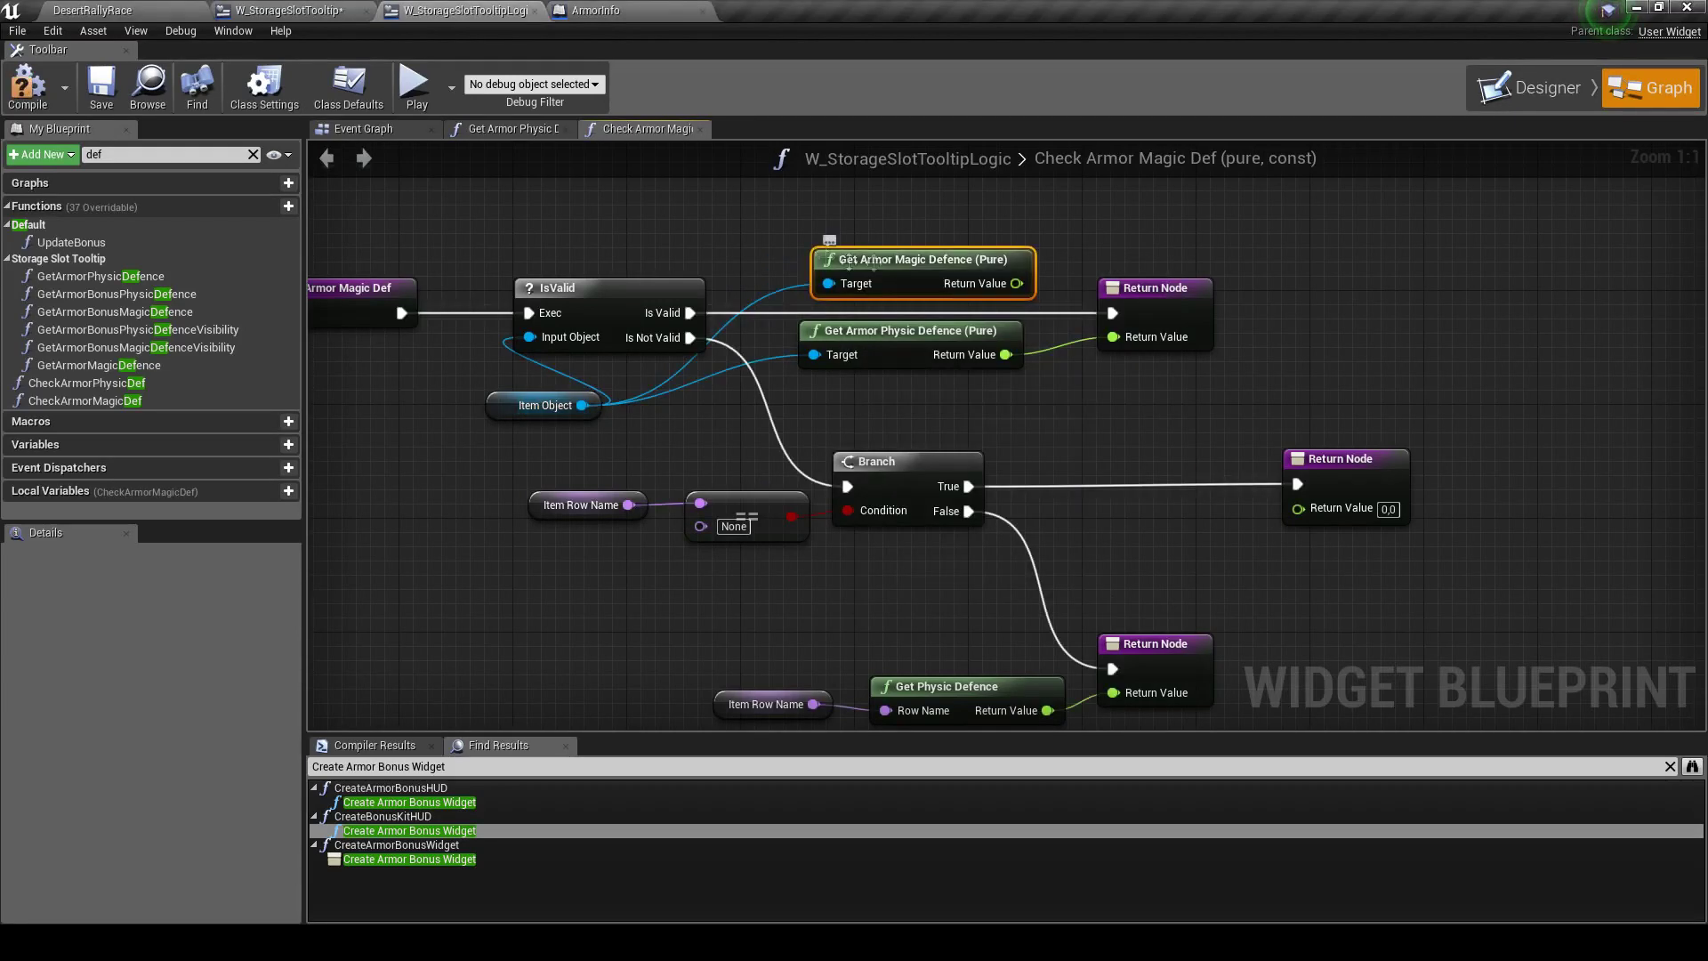
{"action": "left_click_drag", "start_coordinate": [1016, 283], "coordinate": [1112, 338]}
{"action": "left_click", "coordinate": [910, 331]}
{"action": "key", "text": "Delete"}
Search for a node off Item Row Name, then open BPF_ArmorData's Get Physic Defence function
{"action": "right_click_drag", "start_coordinate": [1072, 556], "coordinate": [1034, 428]}
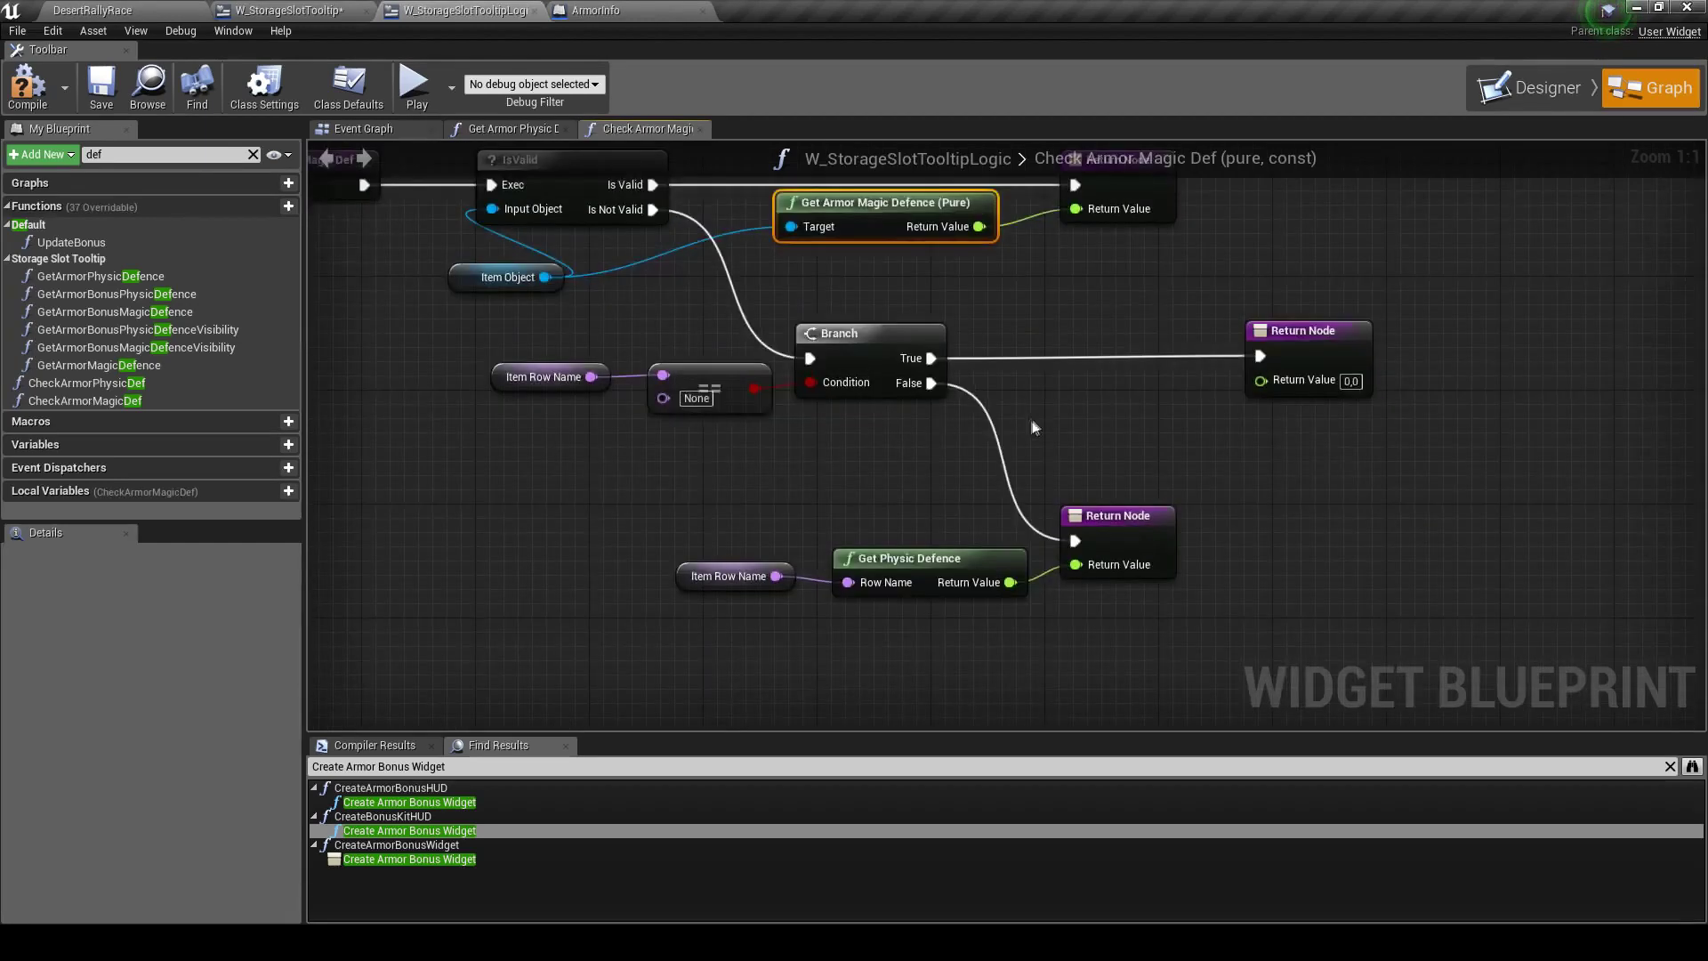
{"action": "left_click_drag", "start_coordinate": [776, 576], "coordinate": [799, 472]}
{"action": "left_click", "coordinate": [701, 511]}
{"action": "right_click_drag", "start_coordinate": [701, 511], "coordinate": [818, 511]}
{"action": "left_click_drag", "start_coordinate": [891, 577], "coordinate": [899, 490]}
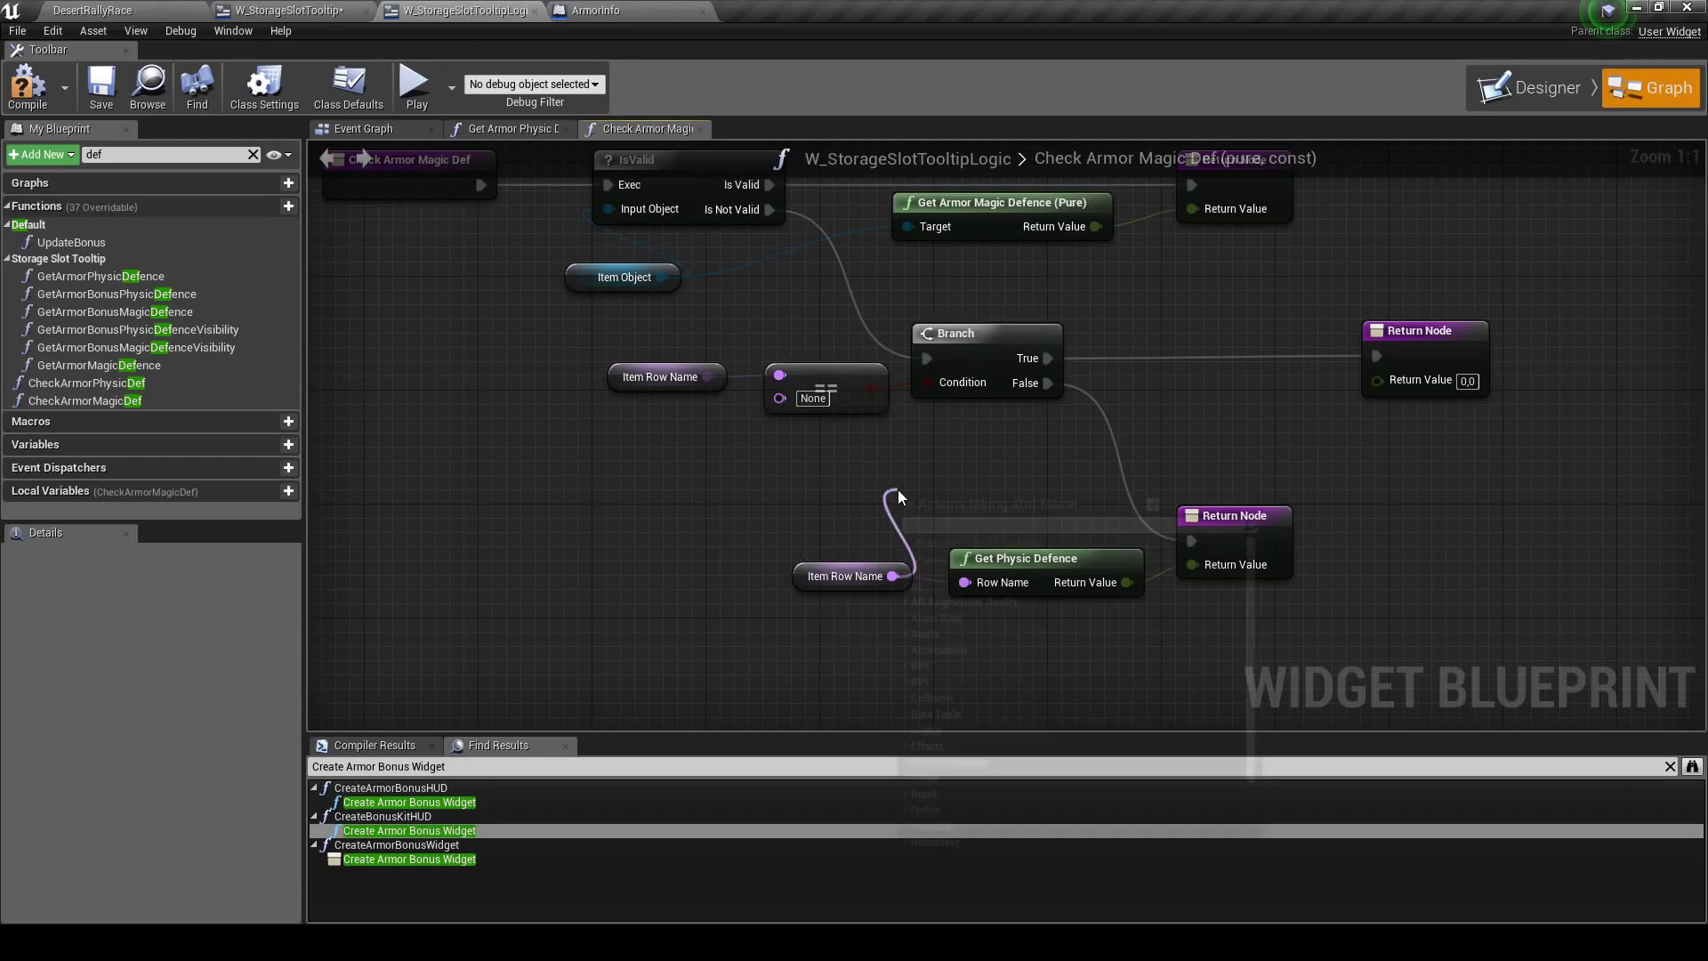
{"action": "type", "text": "getma"}
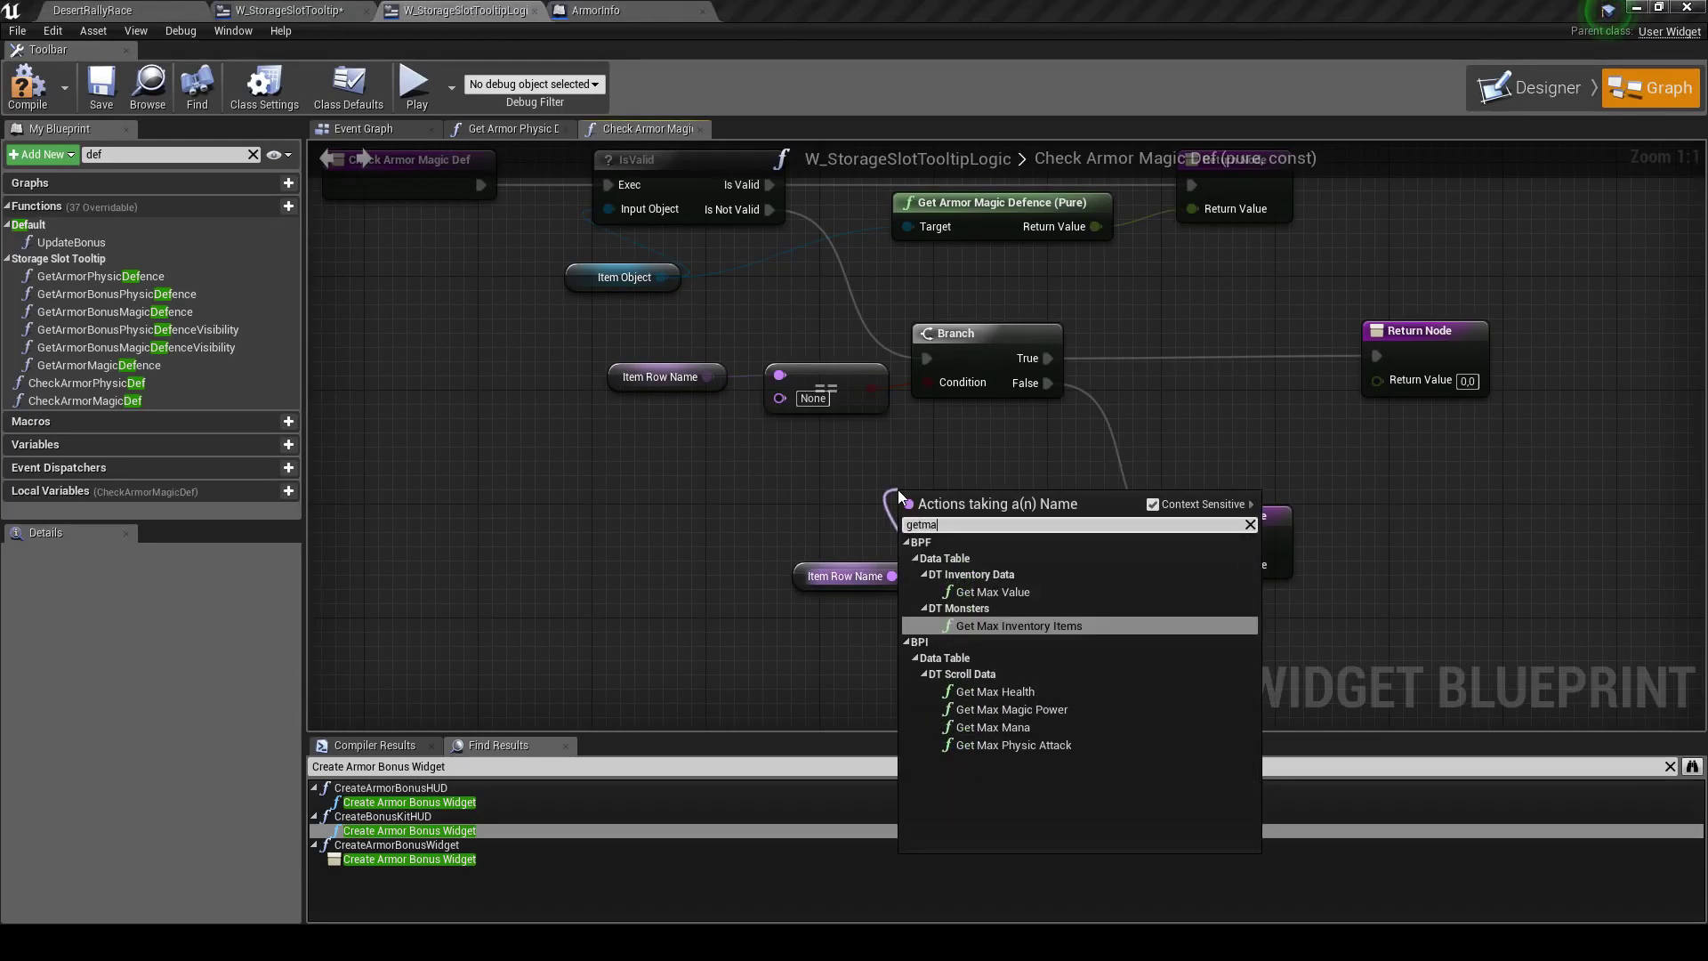
{"action": "key", "text": "BackSpace"}
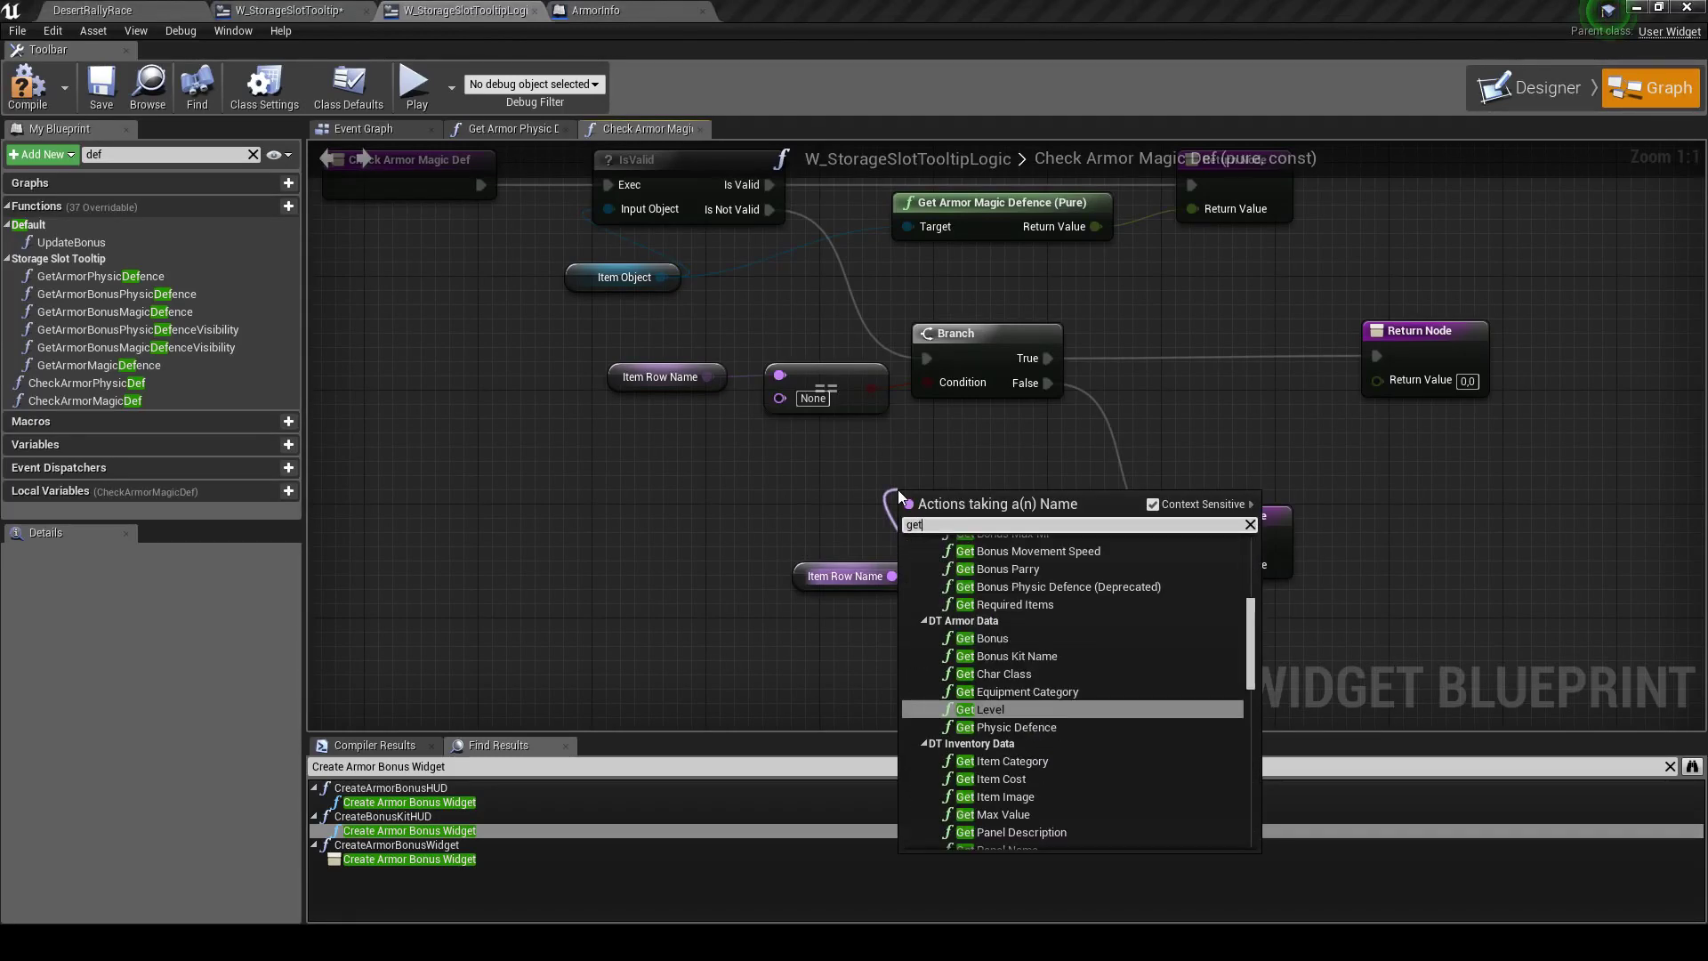
{"action": "left_click", "coordinate": [1005, 726]}
{"action": "double_click", "coordinate": [1028, 556]}
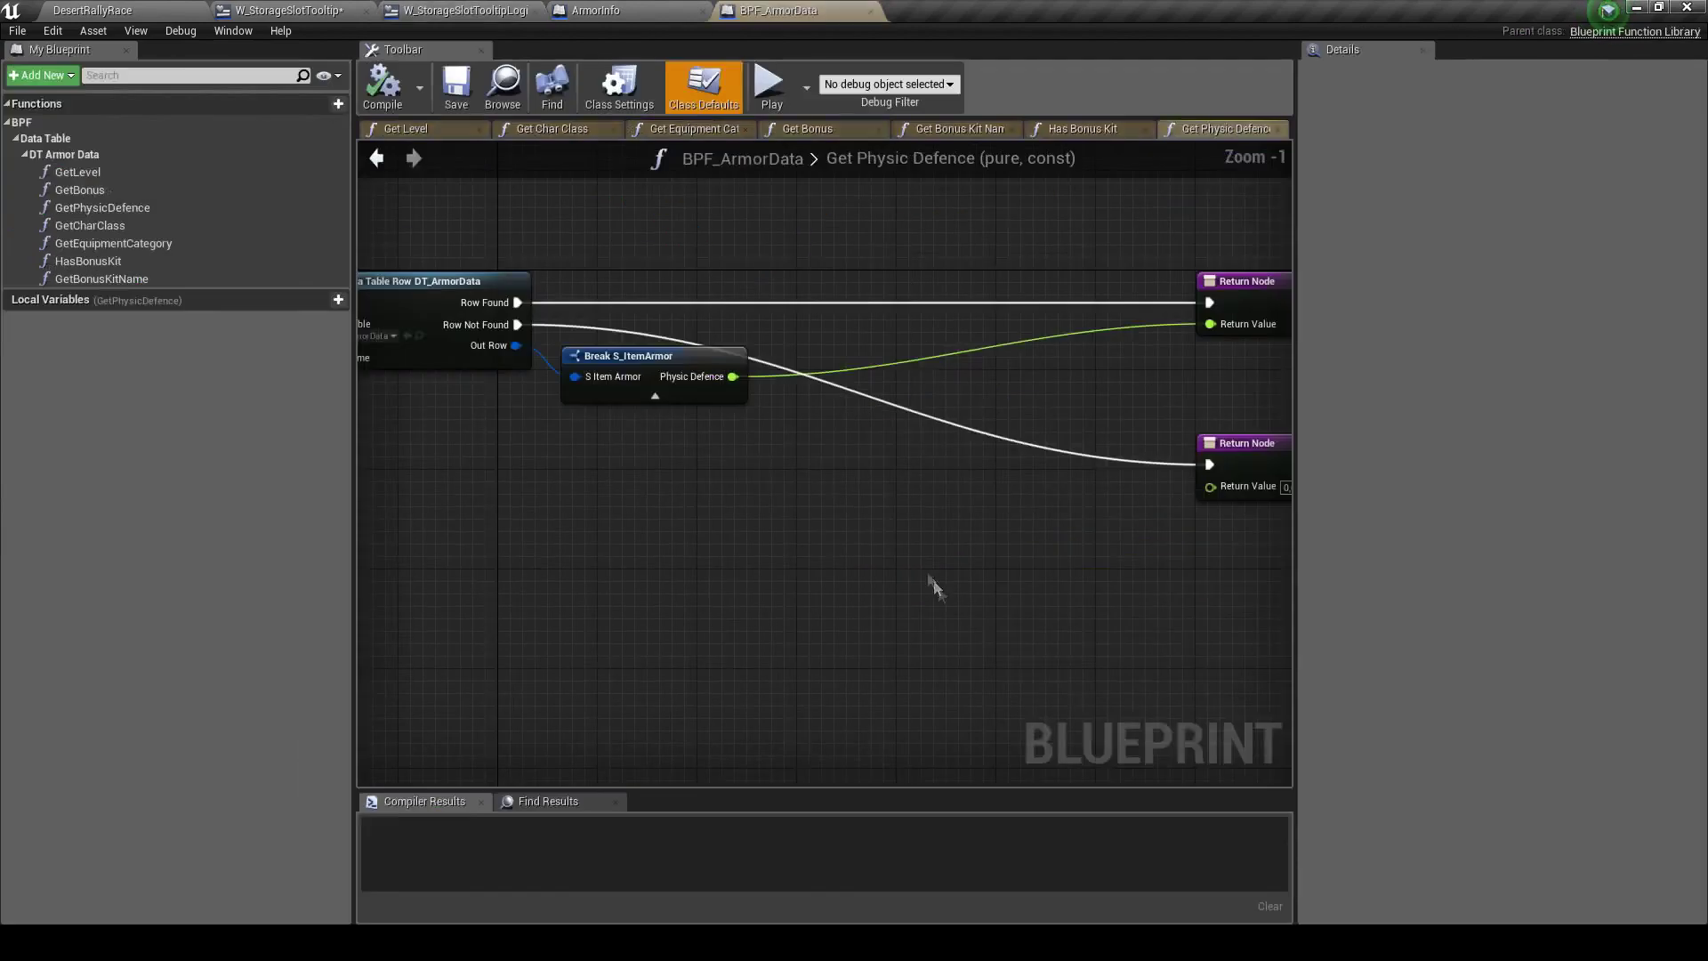
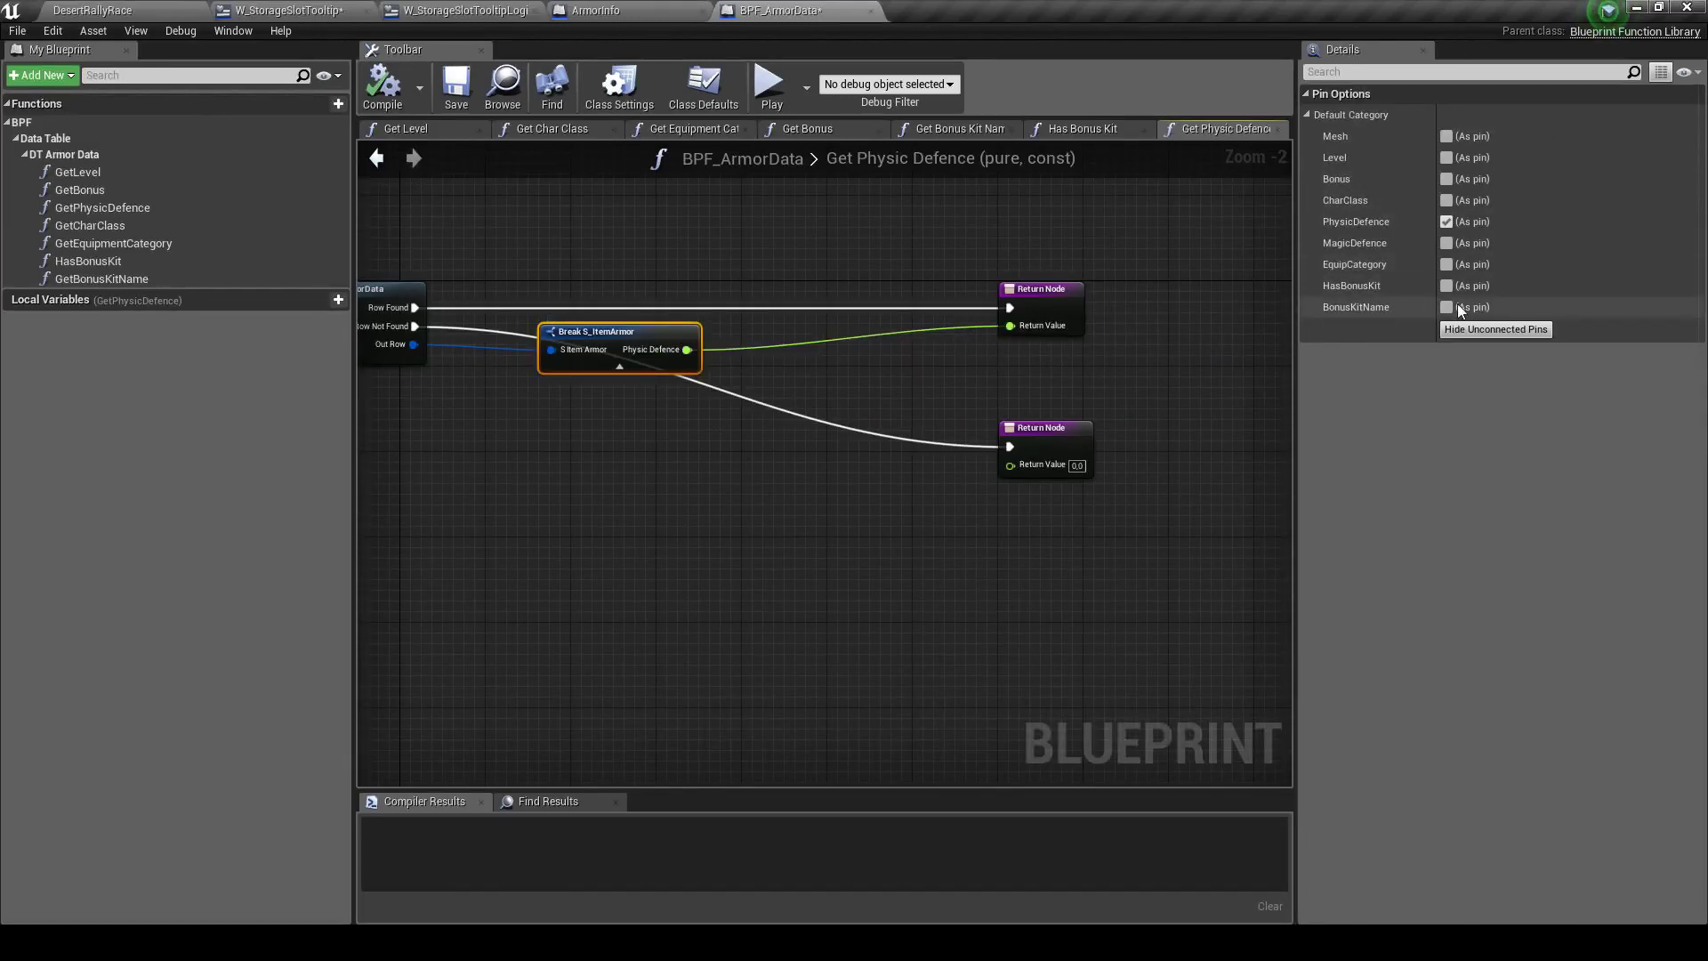
Duplicate GetPhysicDefence in BPF_ArmorData as a new function named GetMagicDefence
{"action": "right_click_drag", "start_coordinate": [712, 317], "coordinate": [1155, 370]}
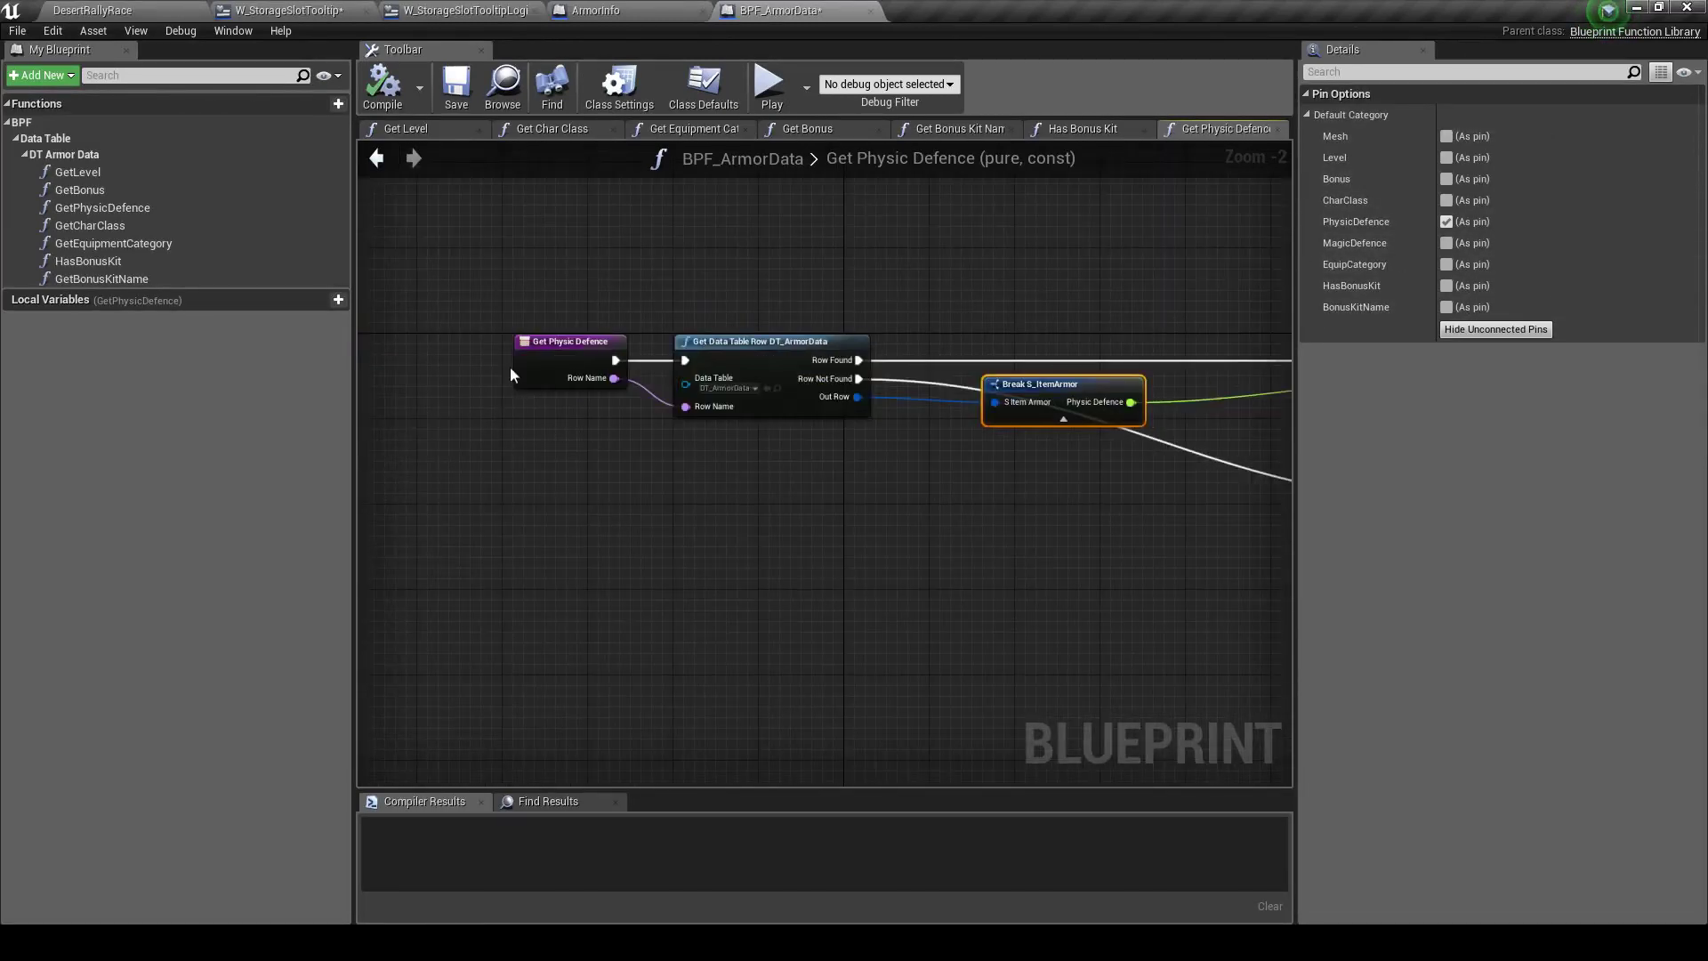
{"action": "left_click", "coordinate": [530, 356]}
{"action": "left_click", "coordinate": [102, 207]}
{"action": "key", "text": "ctrl+w"}
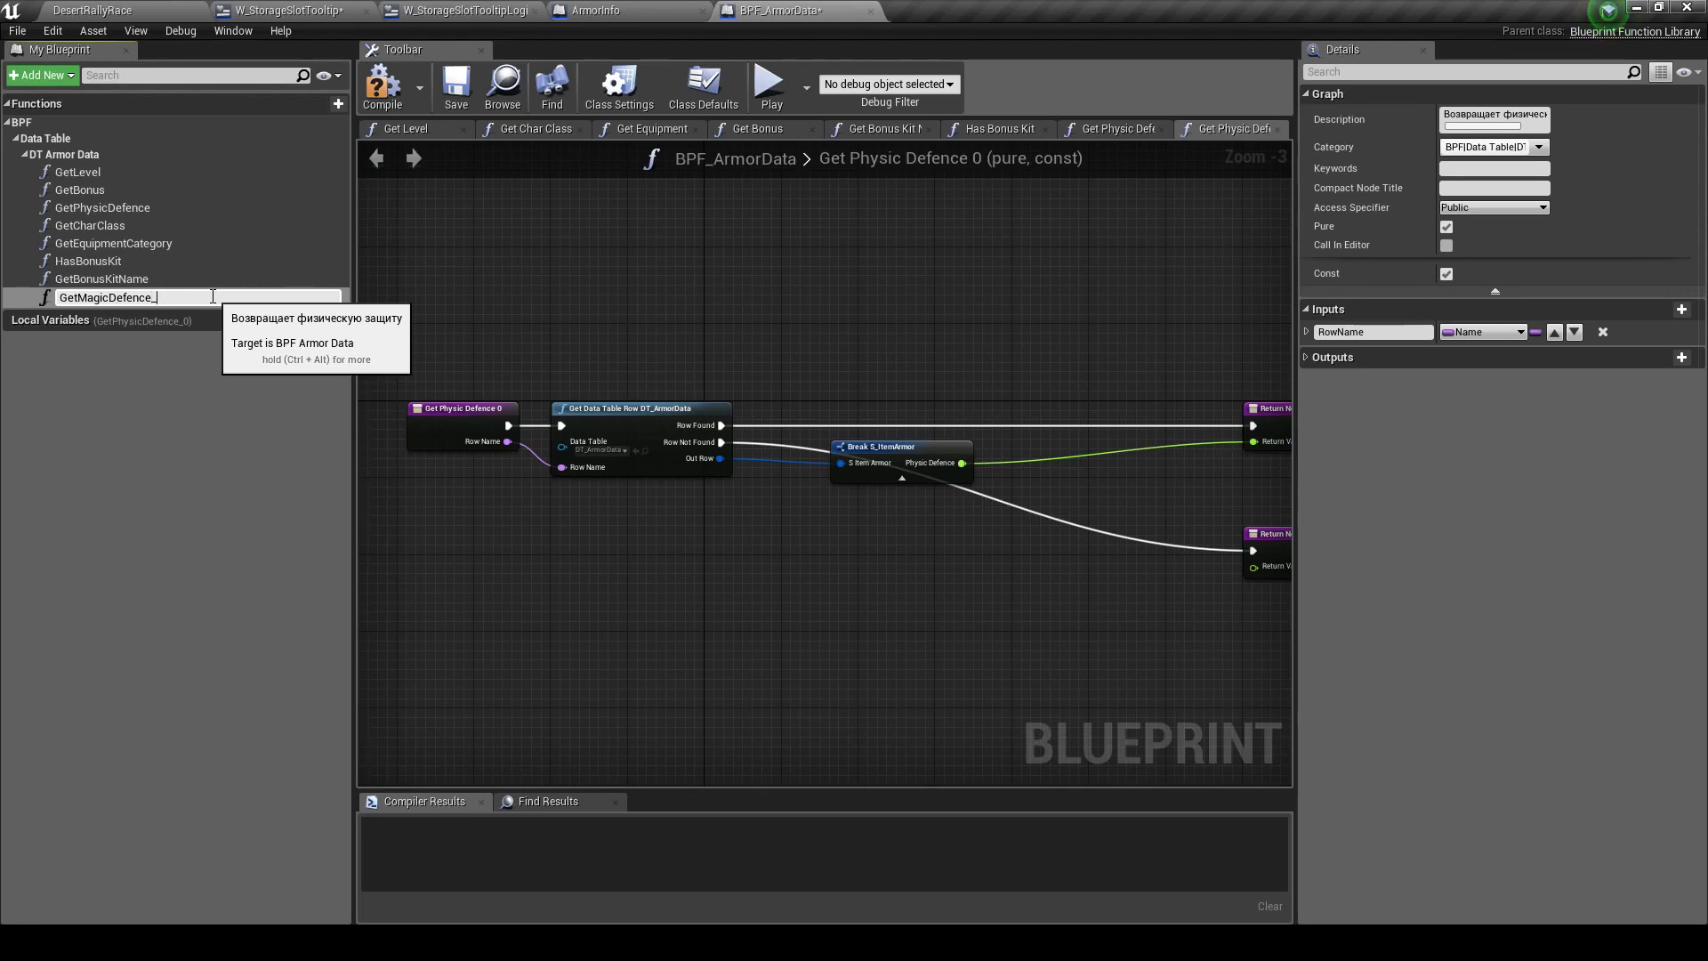
{"action": "key", "text": "Return"}
Make Break S_ItemArmor output Magic Defence instead of Physic Defence and wire it to the return value
{"action": "scroll", "coordinate": [1004, 349], "scroll_direction": "up", "scroll_amount": 3}
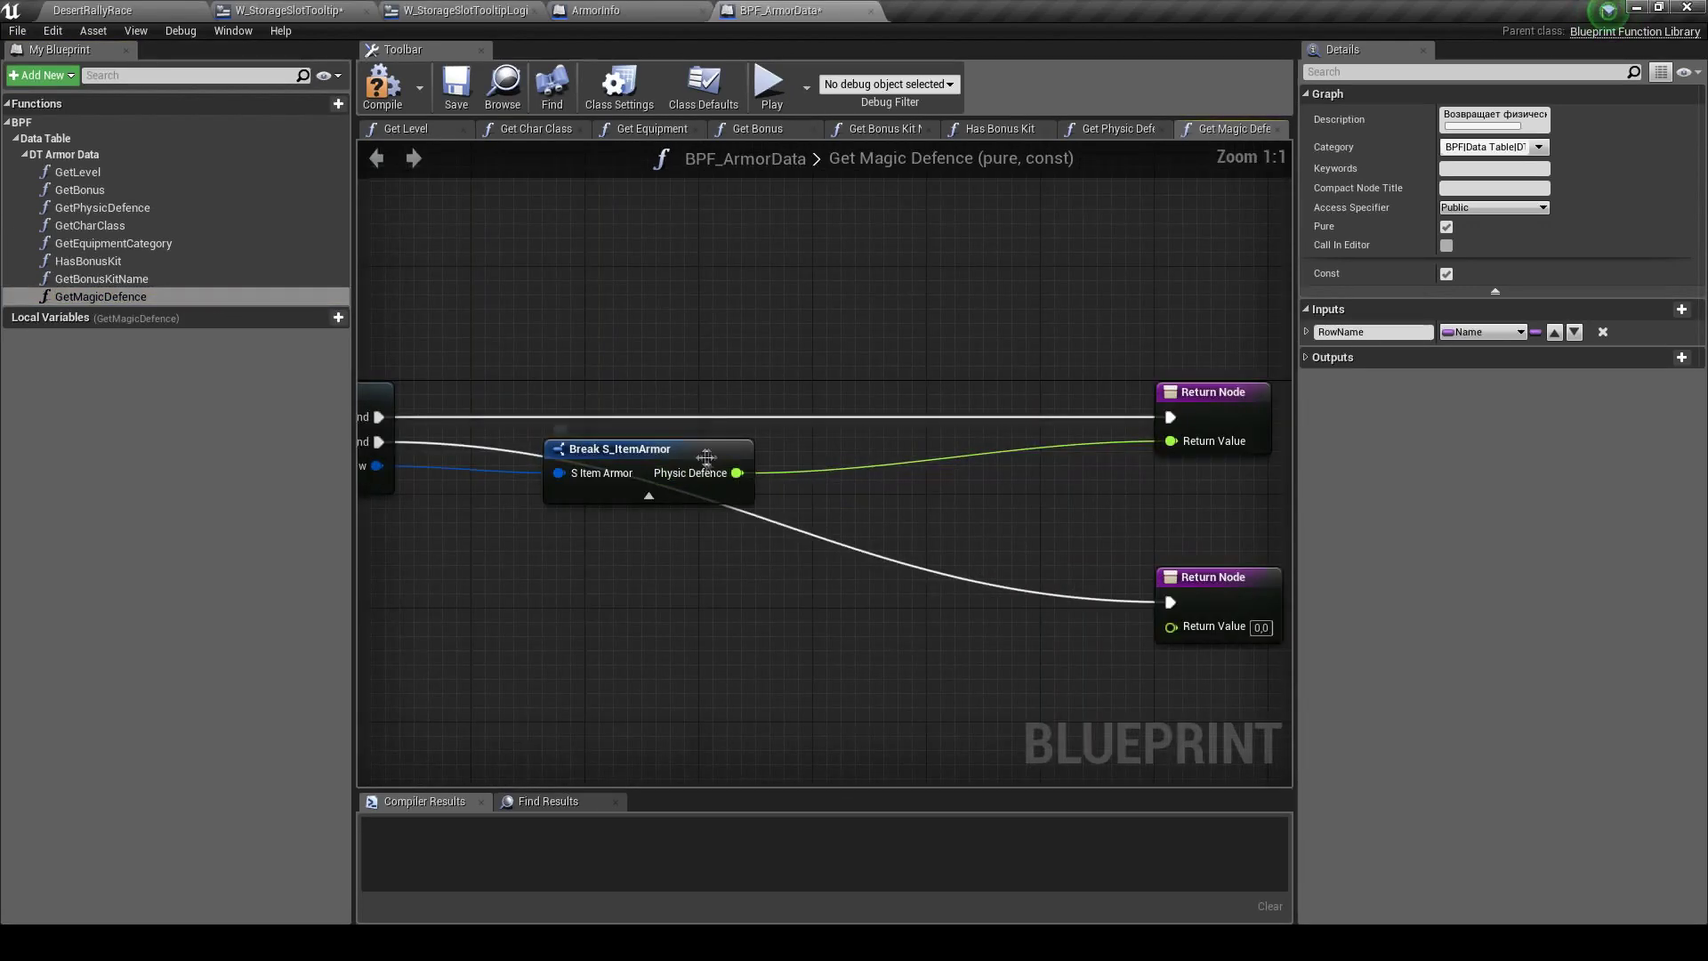
{"action": "left_click", "coordinate": [622, 454]}
{"action": "left_click", "coordinate": [1446, 242]}
{"action": "left_click", "coordinate": [1447, 222]}
{"action": "left_click_drag", "start_coordinate": [718, 476], "coordinate": [1171, 442]}
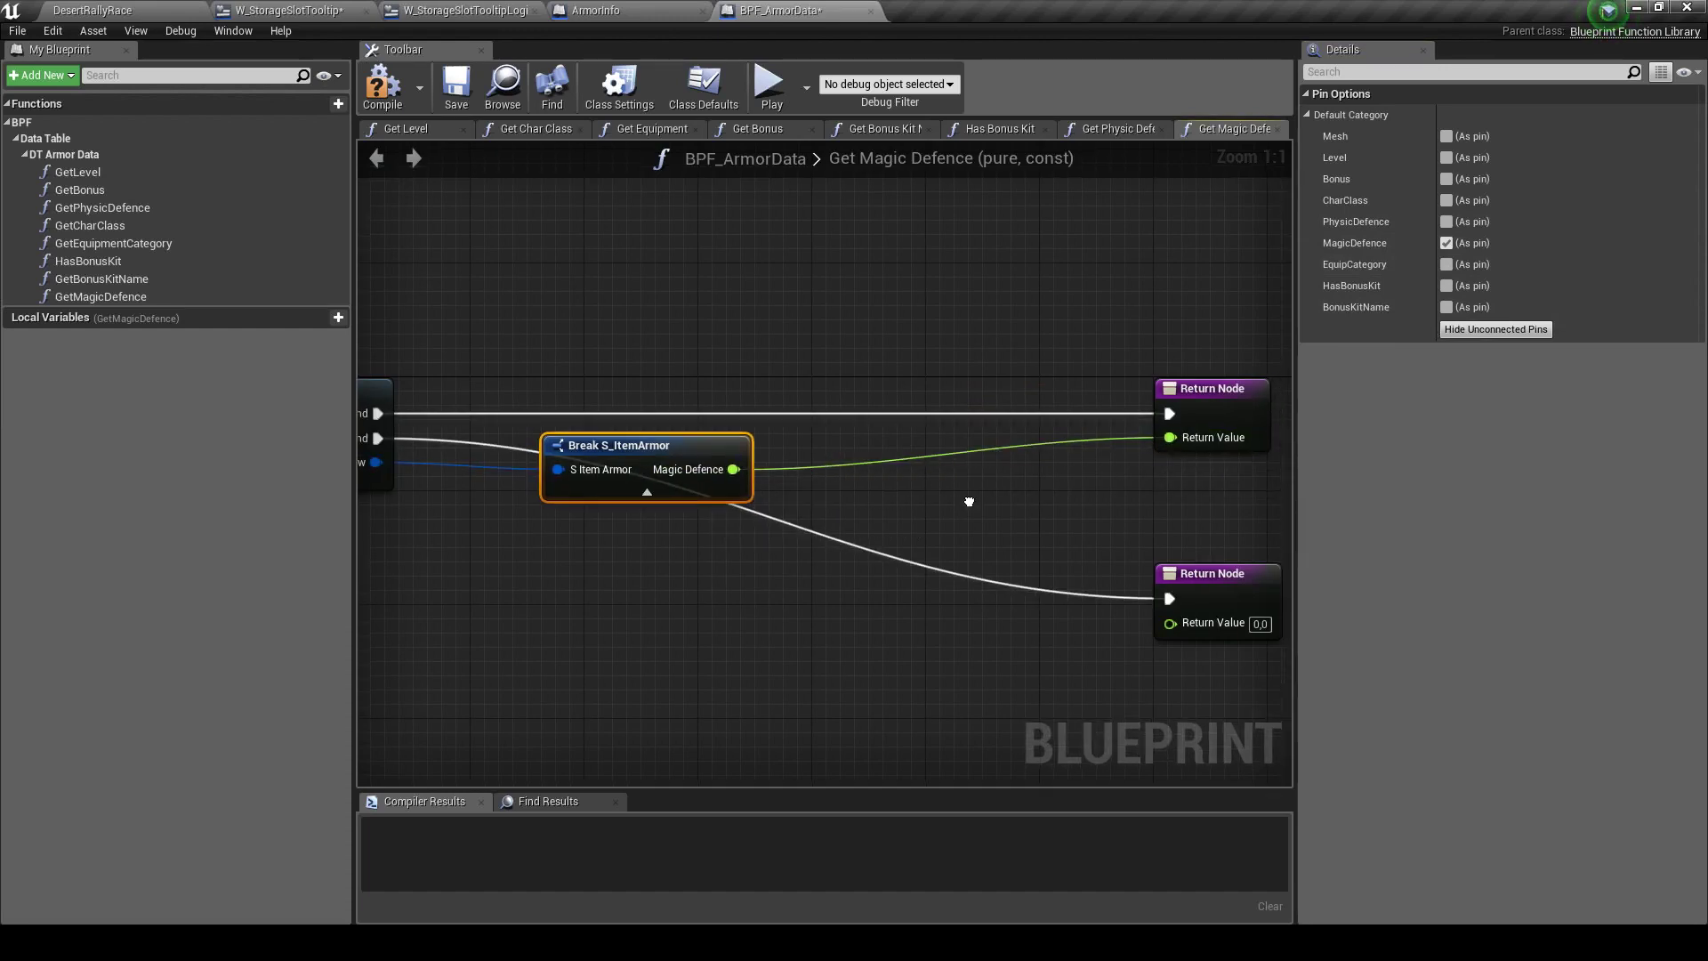
{"action": "scroll", "coordinate": [1165, 473], "scroll_direction": "down", "scroll_amount": 2}
{"action": "right_click_drag", "start_coordinate": [319, 412], "coordinate": [565, 400]}
{"action": "left_click", "coordinate": [560, 411]}
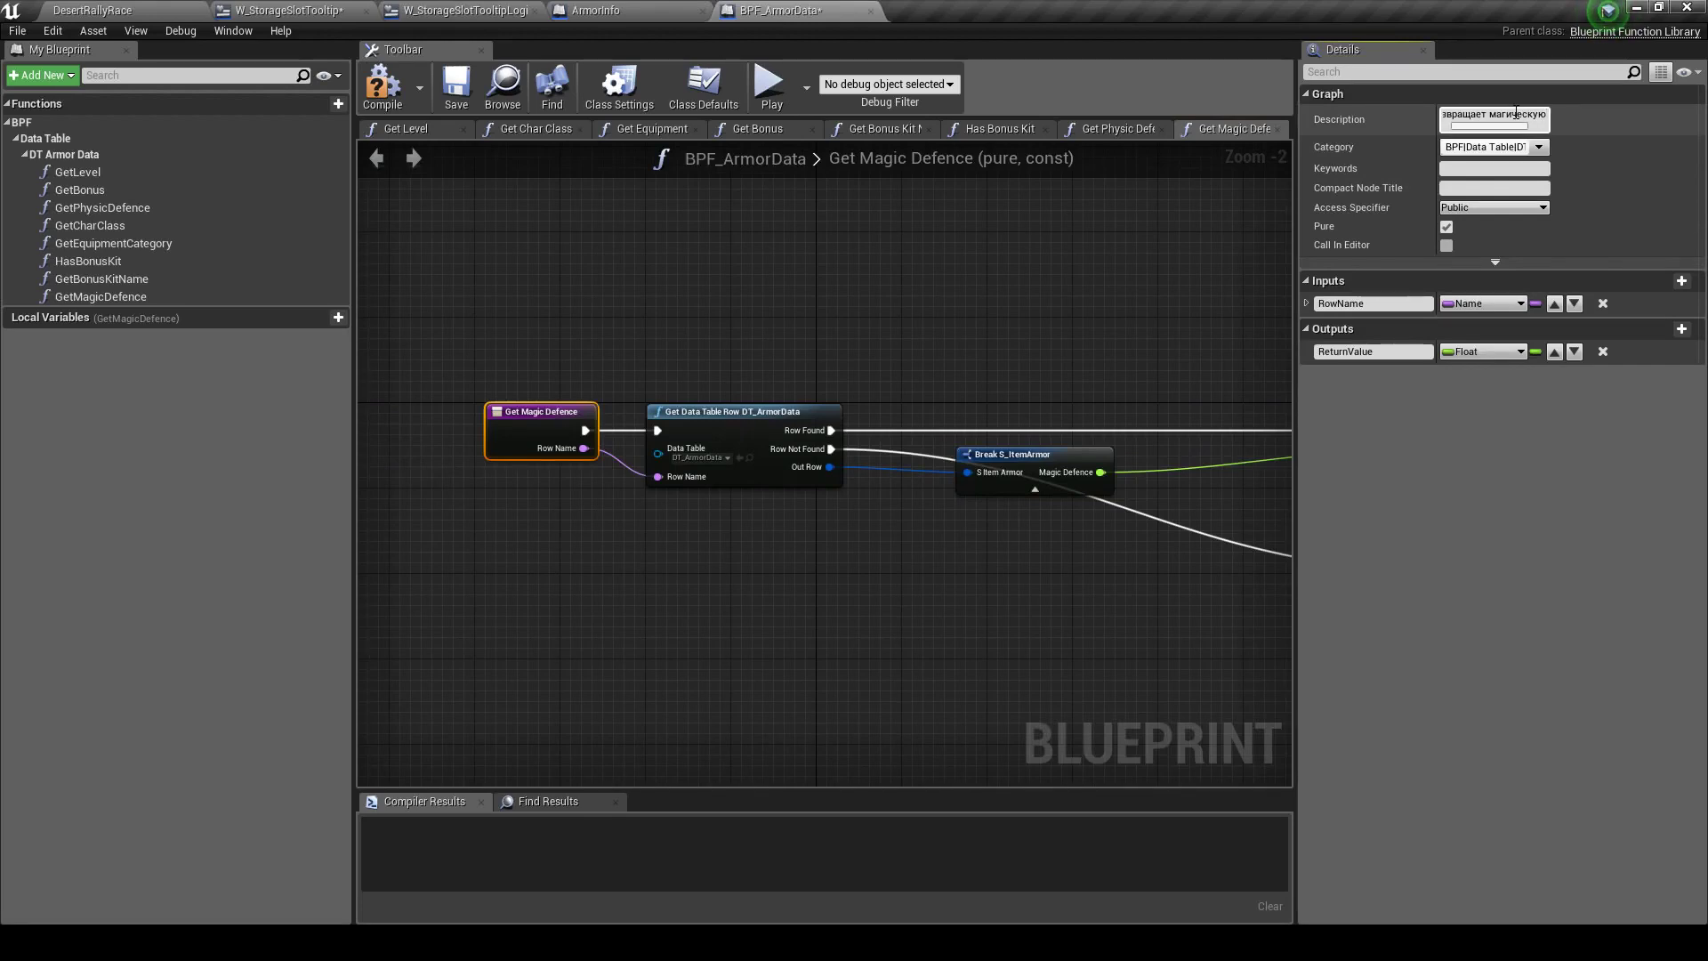
Save and compile BPF_ArmorData, then bring up the ArmorInfo blueprint
{"action": "left_click", "coordinate": [456, 86]}
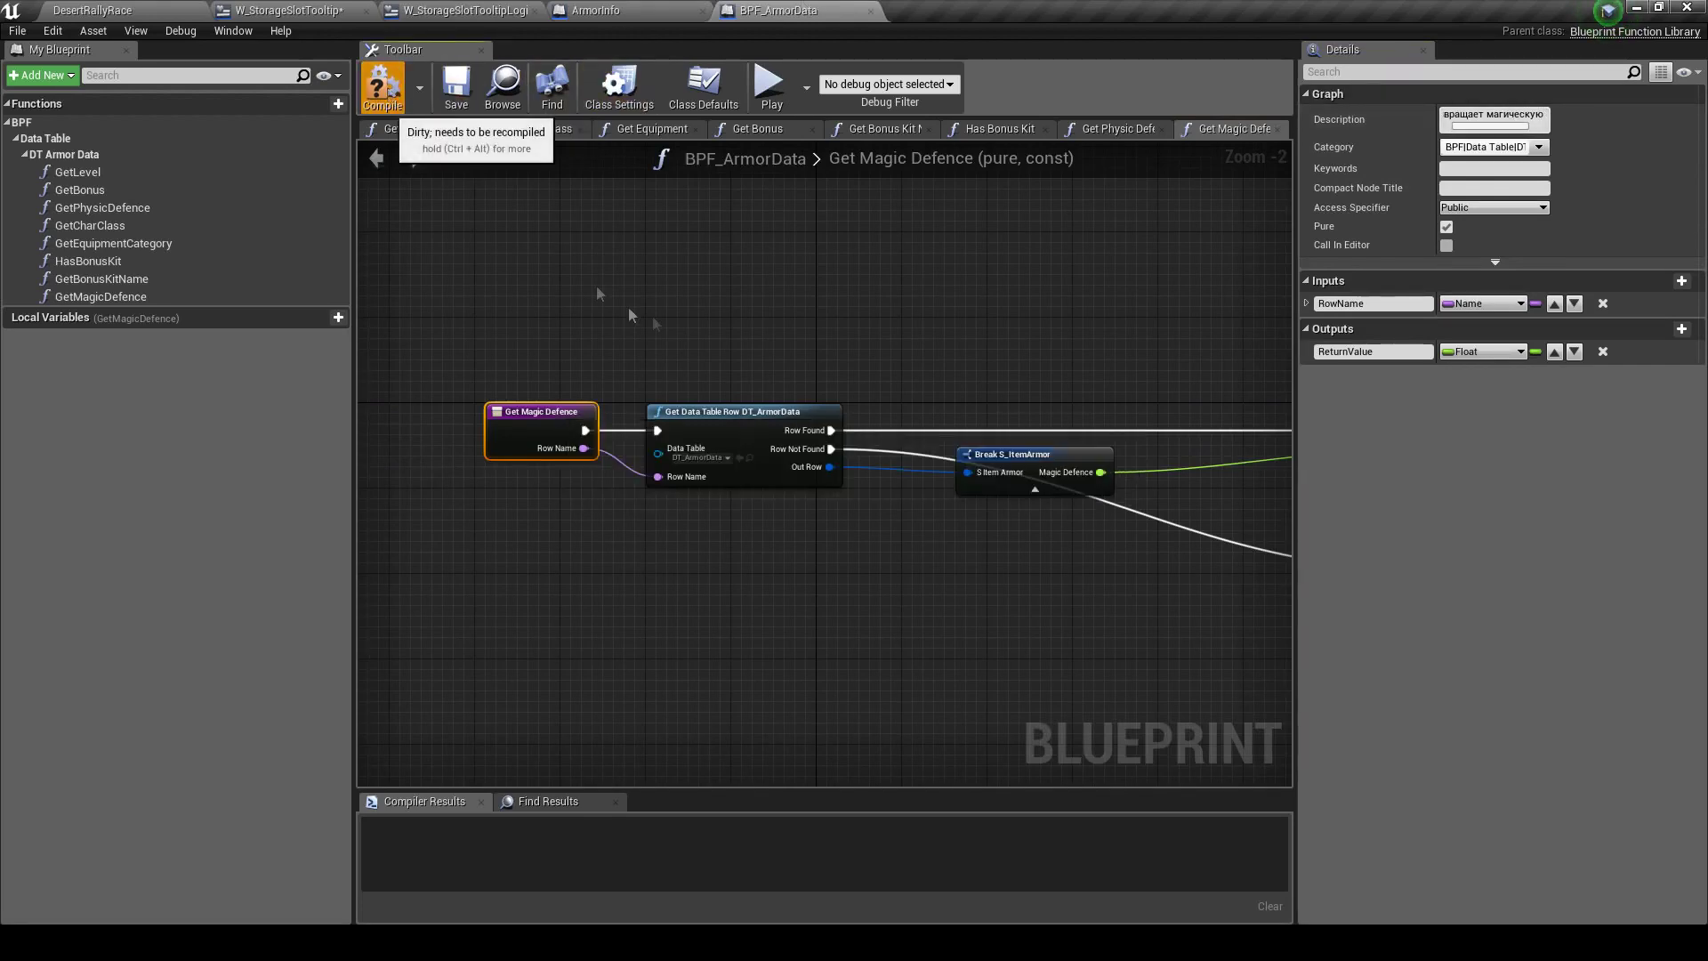
{"action": "left_click", "coordinate": [383, 87]}
{"action": "scroll", "coordinate": [690, 290], "scroll_direction": "down", "scroll_amount": 3}
{"action": "scroll", "coordinate": [727, 252], "scroll_direction": "up", "scroll_amount": 2}
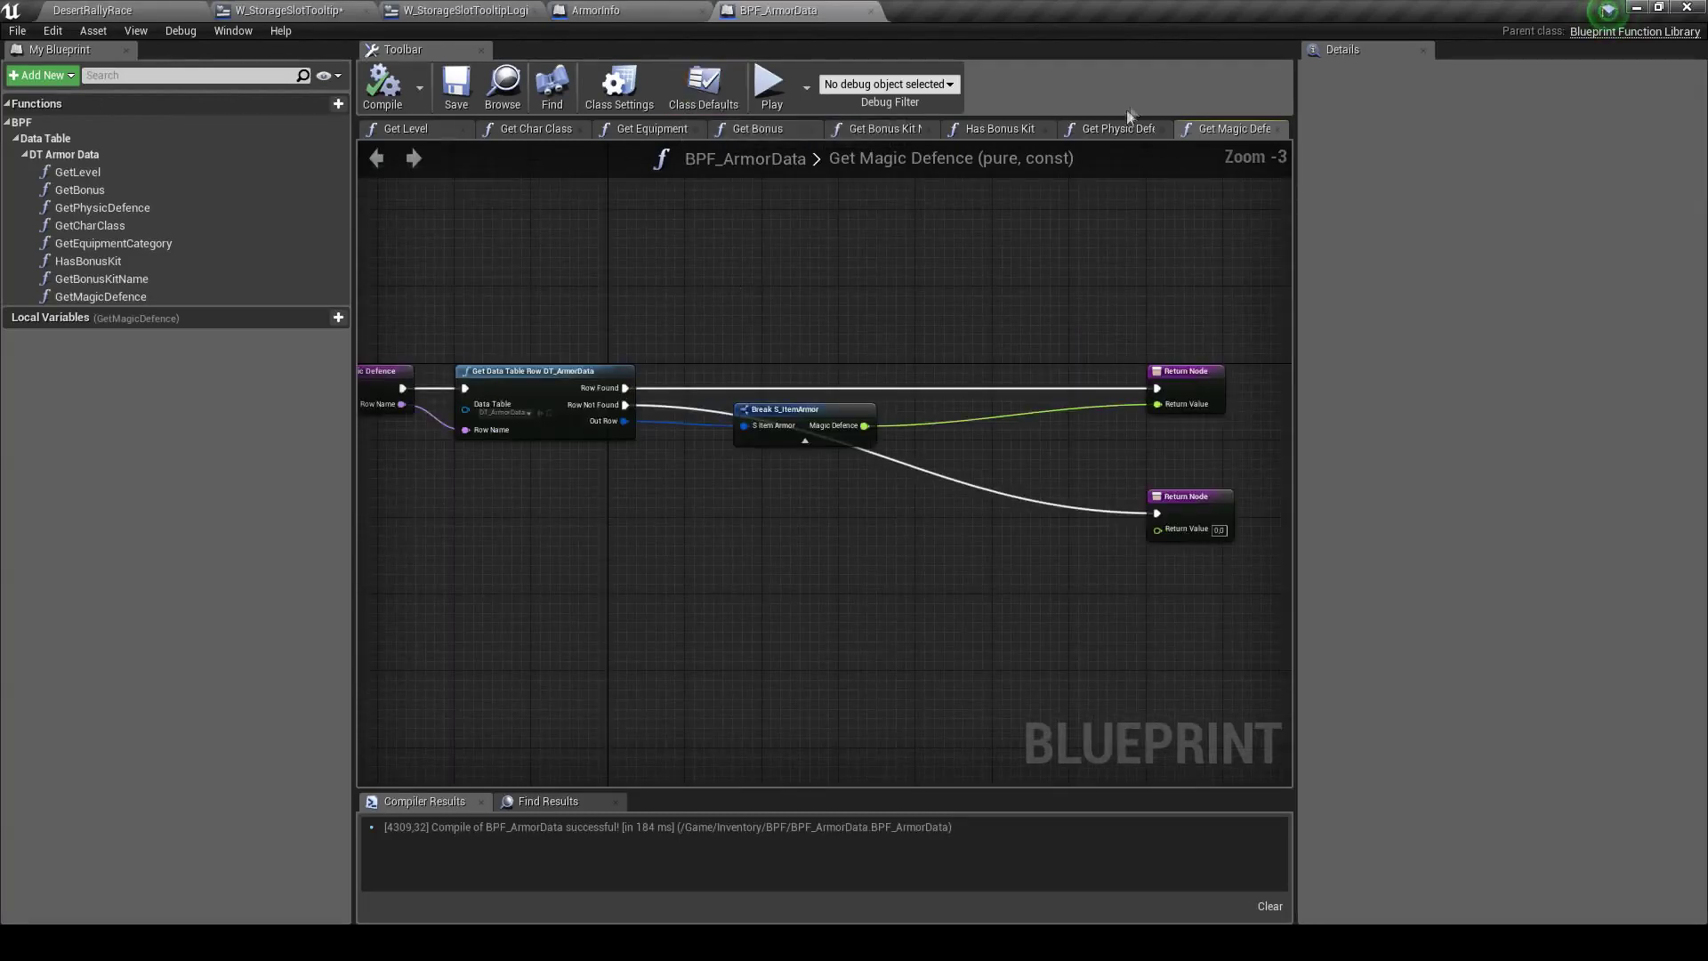
{"action": "left_click", "coordinate": [598, 10]}
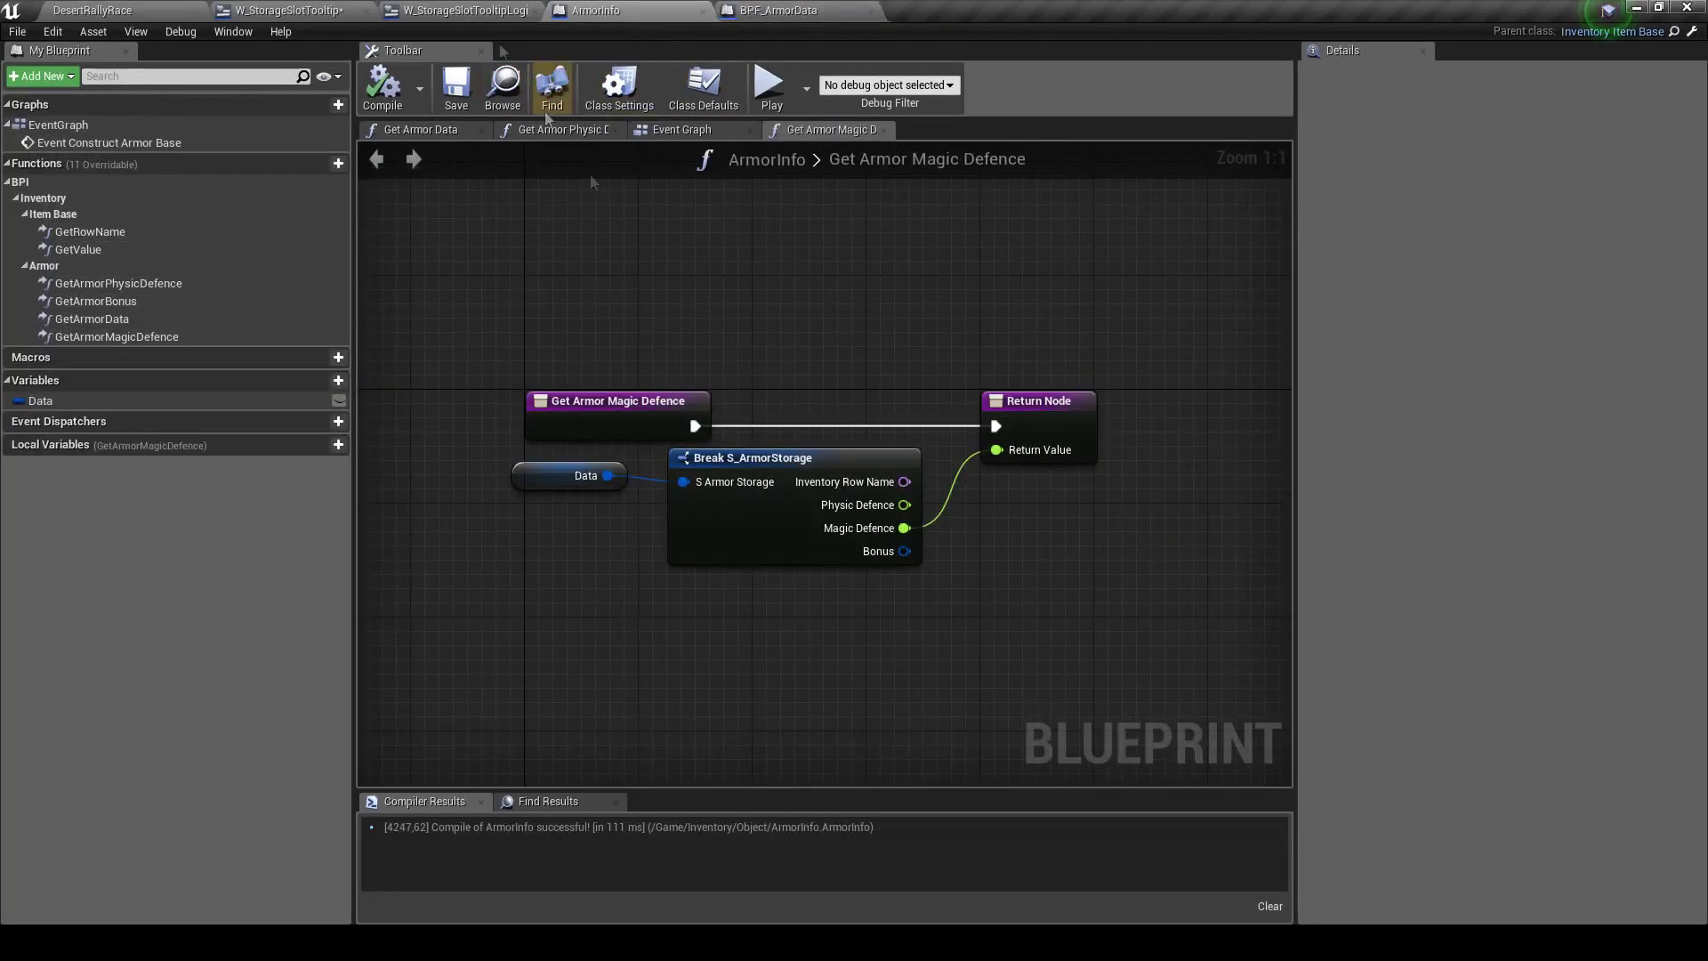
In Check Armor Magic Def, replace Get Physic Defence with Get Magic Defence on Item Row Name for the lower return
{"action": "left_click", "coordinate": [702, 12]}
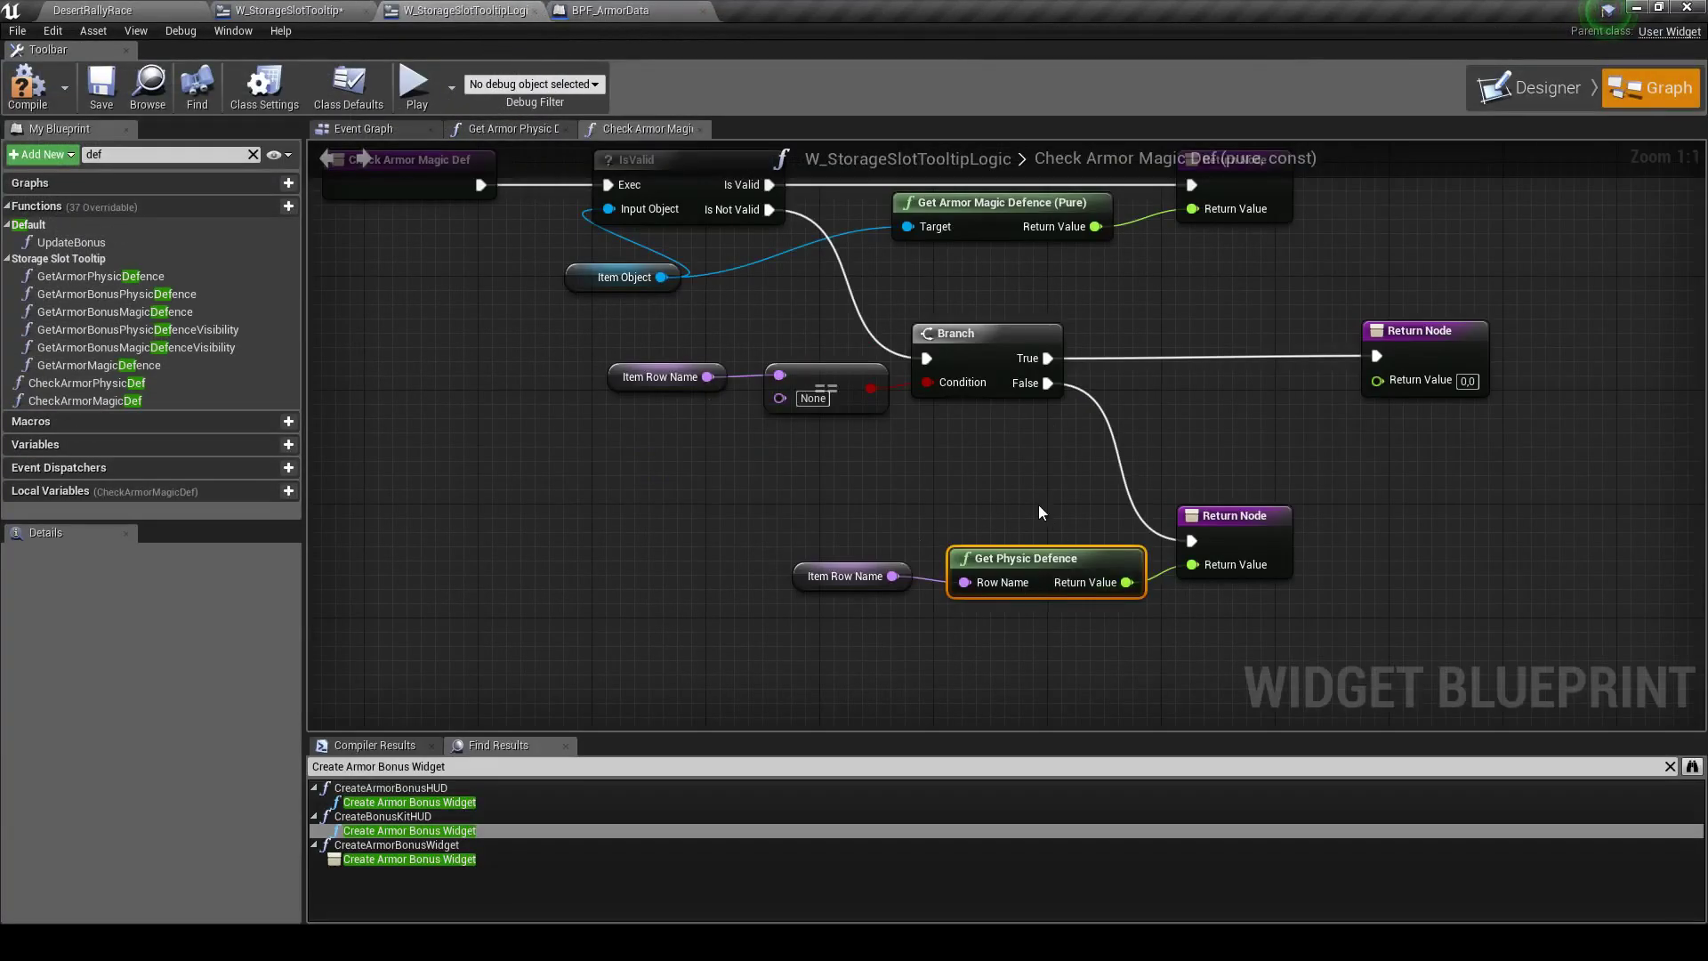
{"action": "left_click_drag", "start_coordinate": [892, 575], "coordinate": [925, 500]}
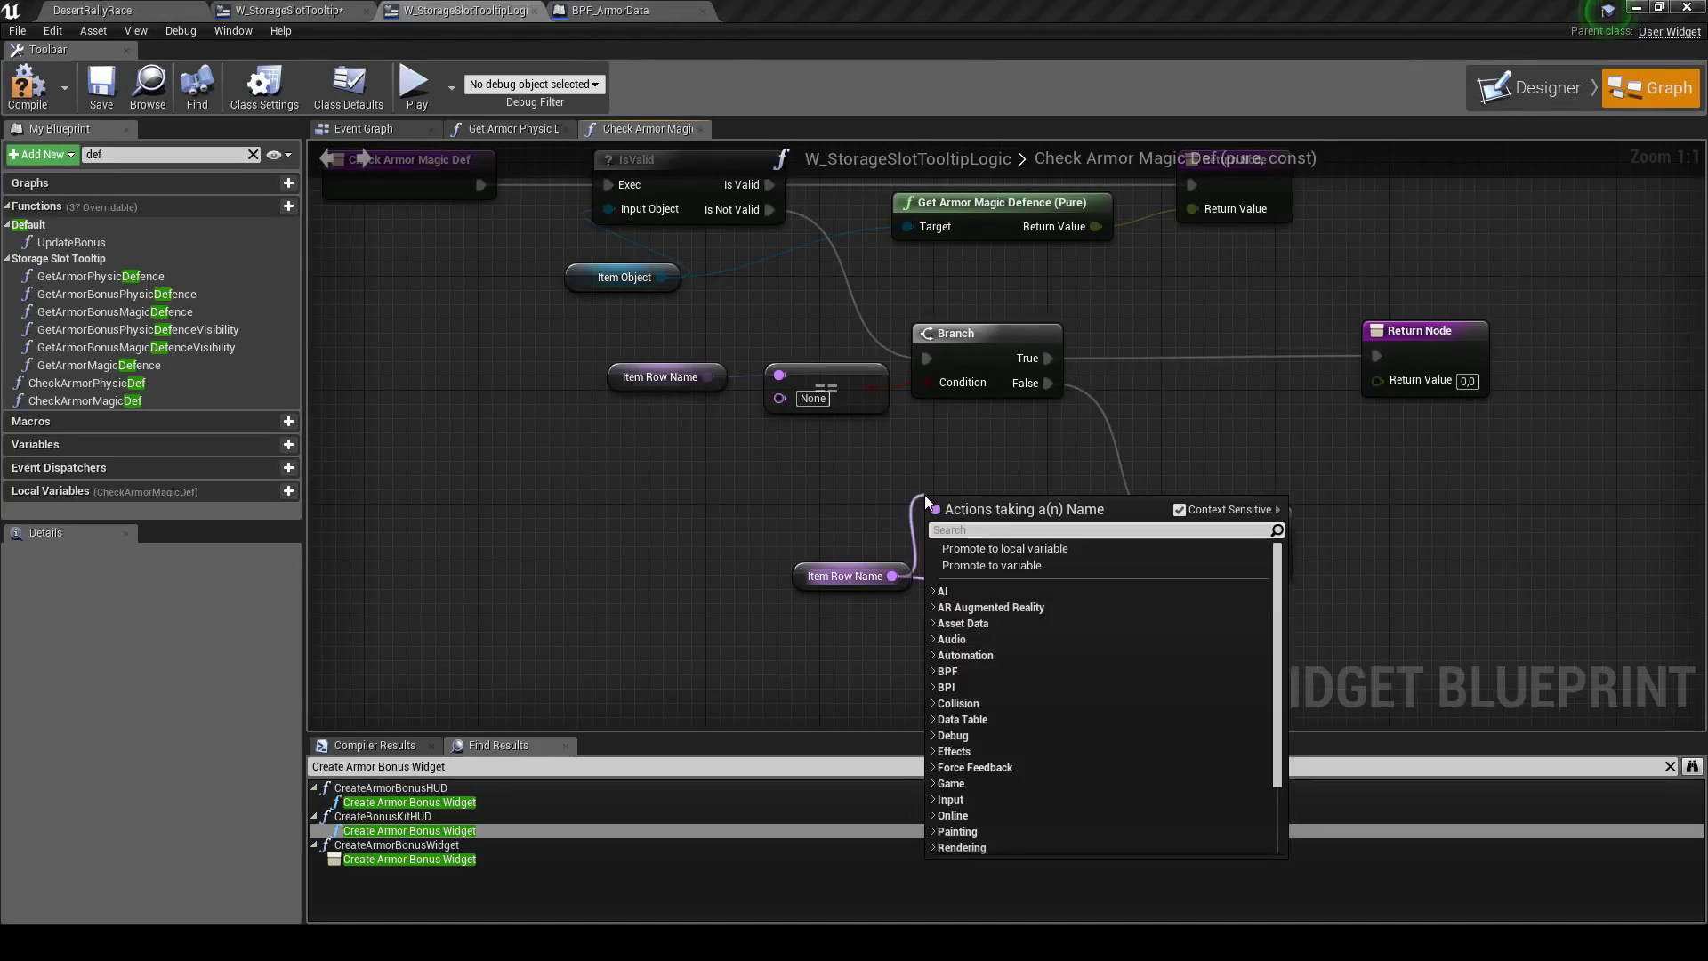
{"action": "type", "text": "getma"}
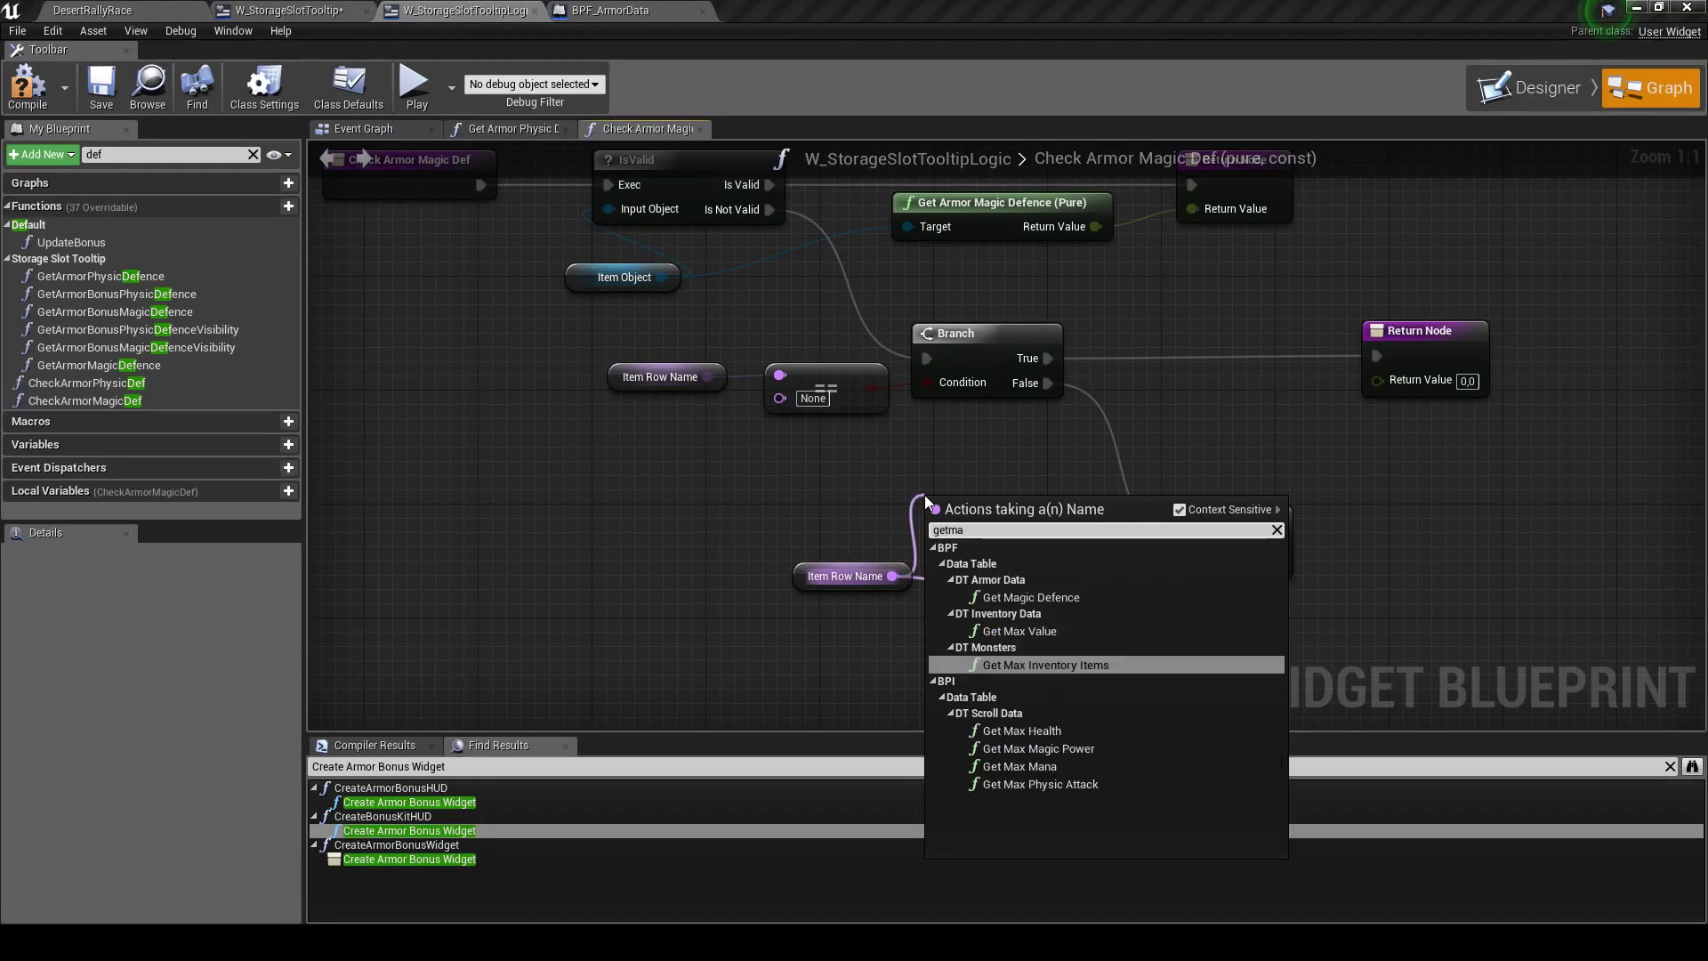
{"action": "key", "text": "Up"}
{"action": "key", "text": "Up"}
{"action": "key", "text": "Return"}
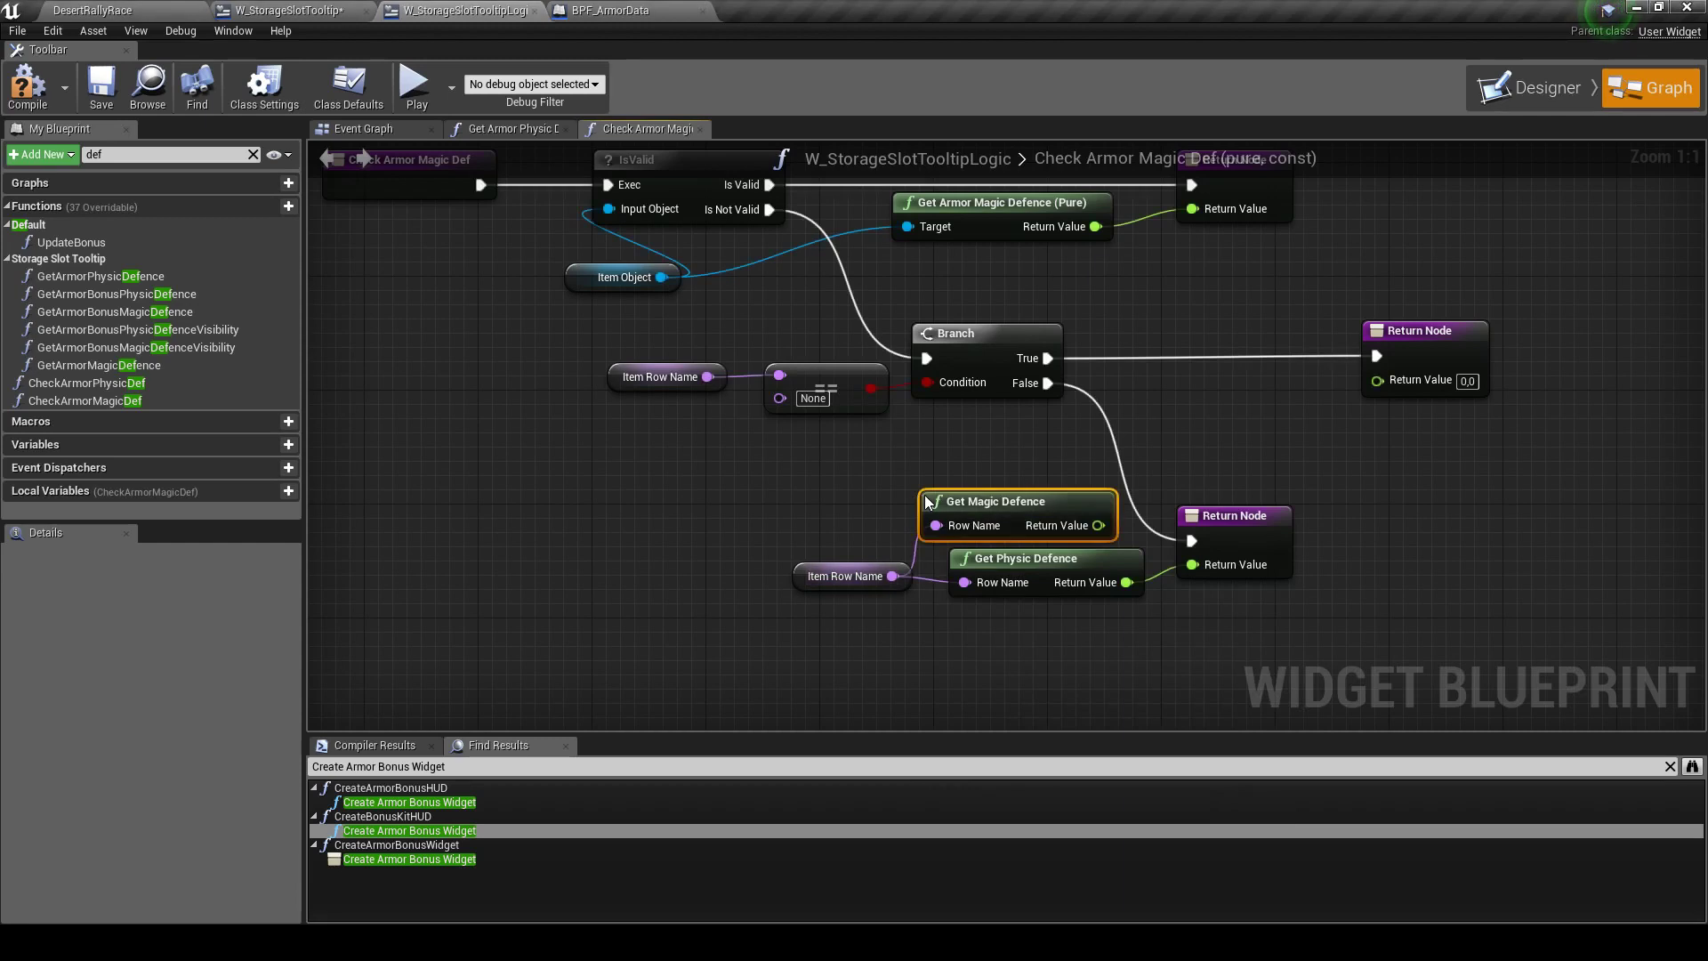
{"action": "mouse_move", "coordinate": [1099, 525]}
{"action": "left_mouse_down"}
{"action": "mouse_move", "coordinate": [1265, 585]}
{"action": "mouse_move", "coordinate": [1228, 566]}
{"action": "left_mouse_up"}
{"action": "left_click", "coordinate": [1090, 587]}
{"action": "key", "text": "Delete"}
{"action": "left_click_drag", "start_coordinate": [996, 501], "coordinate": [997, 543]}
{"action": "right_click_drag", "start_coordinate": [909, 455], "coordinate": [897, 539]}
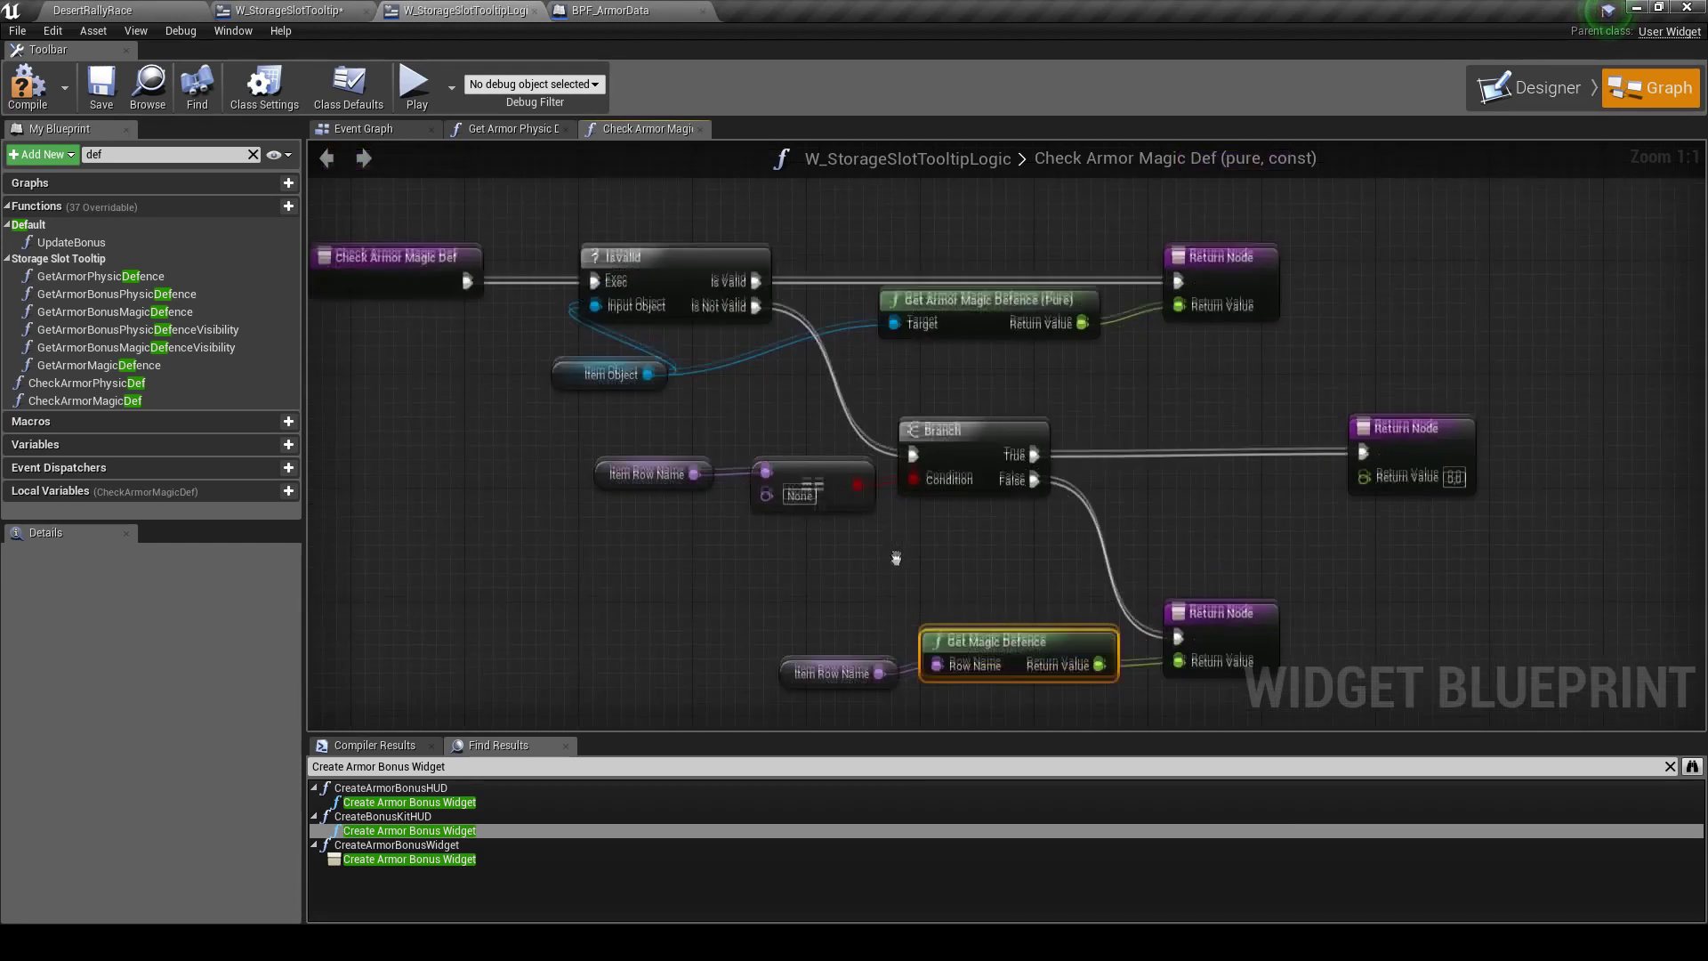
{"action": "scroll", "coordinate": [897, 538], "scroll_direction": "down", "scroll_amount": 2}
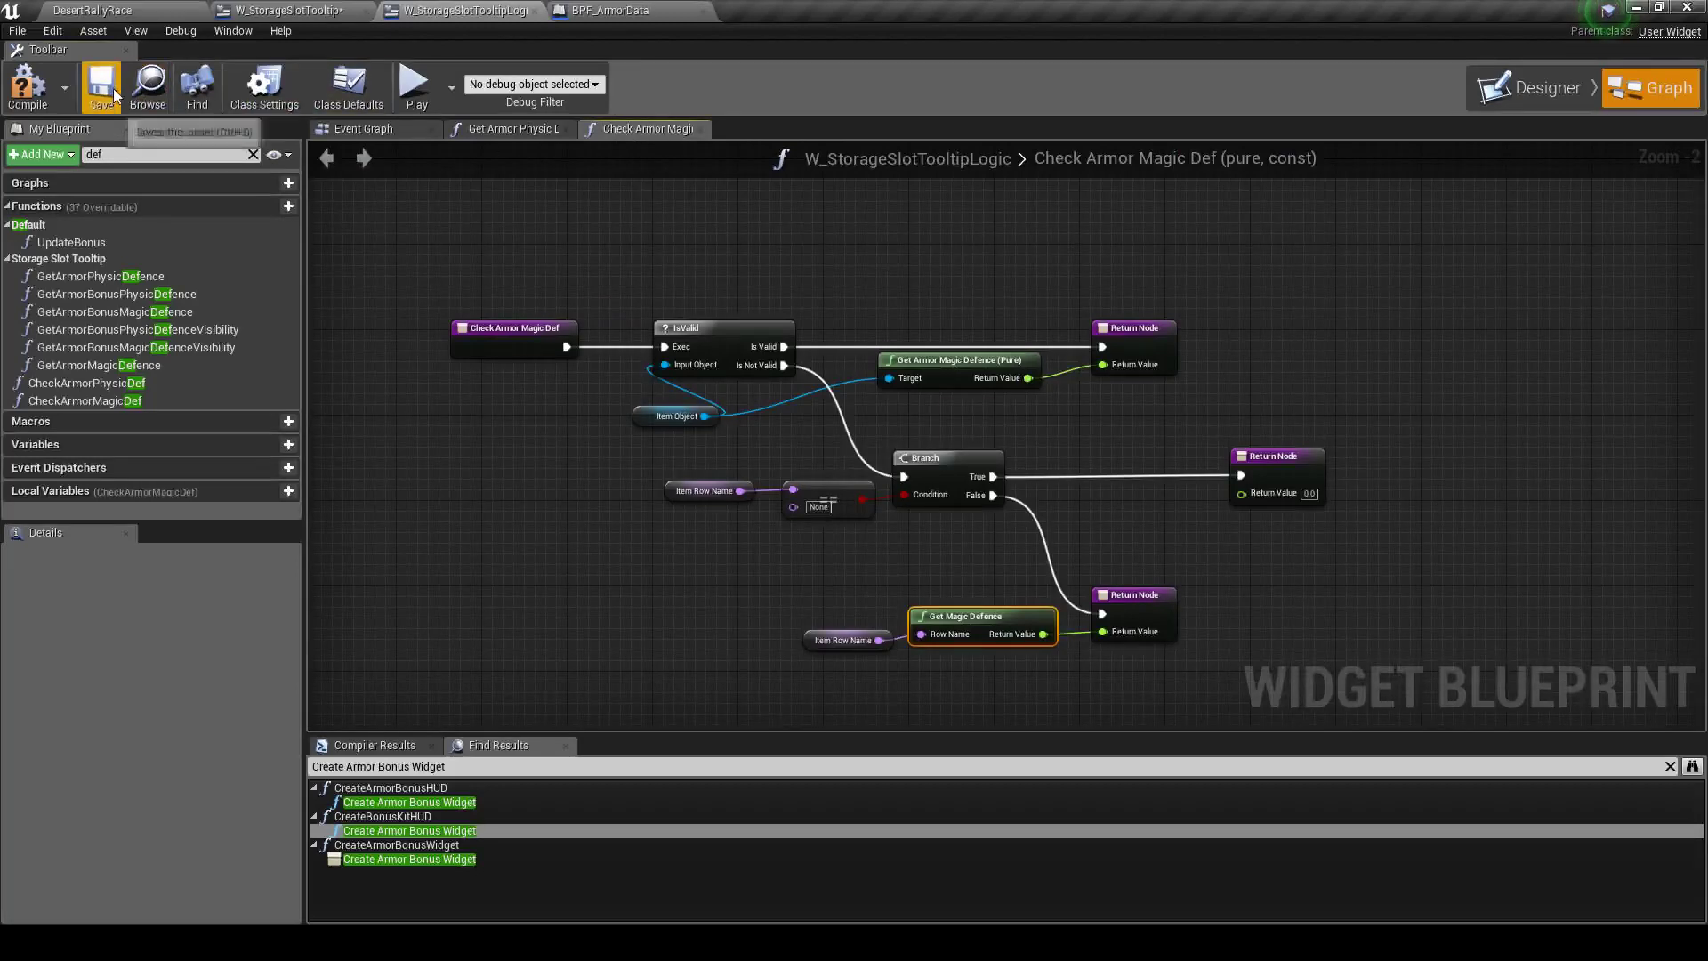
In GetArmorMagicDefence, swap the Check Armor Physic Def call for Check Armor Magic Def on the top return
{"action": "left_click", "coordinate": [703, 131]}
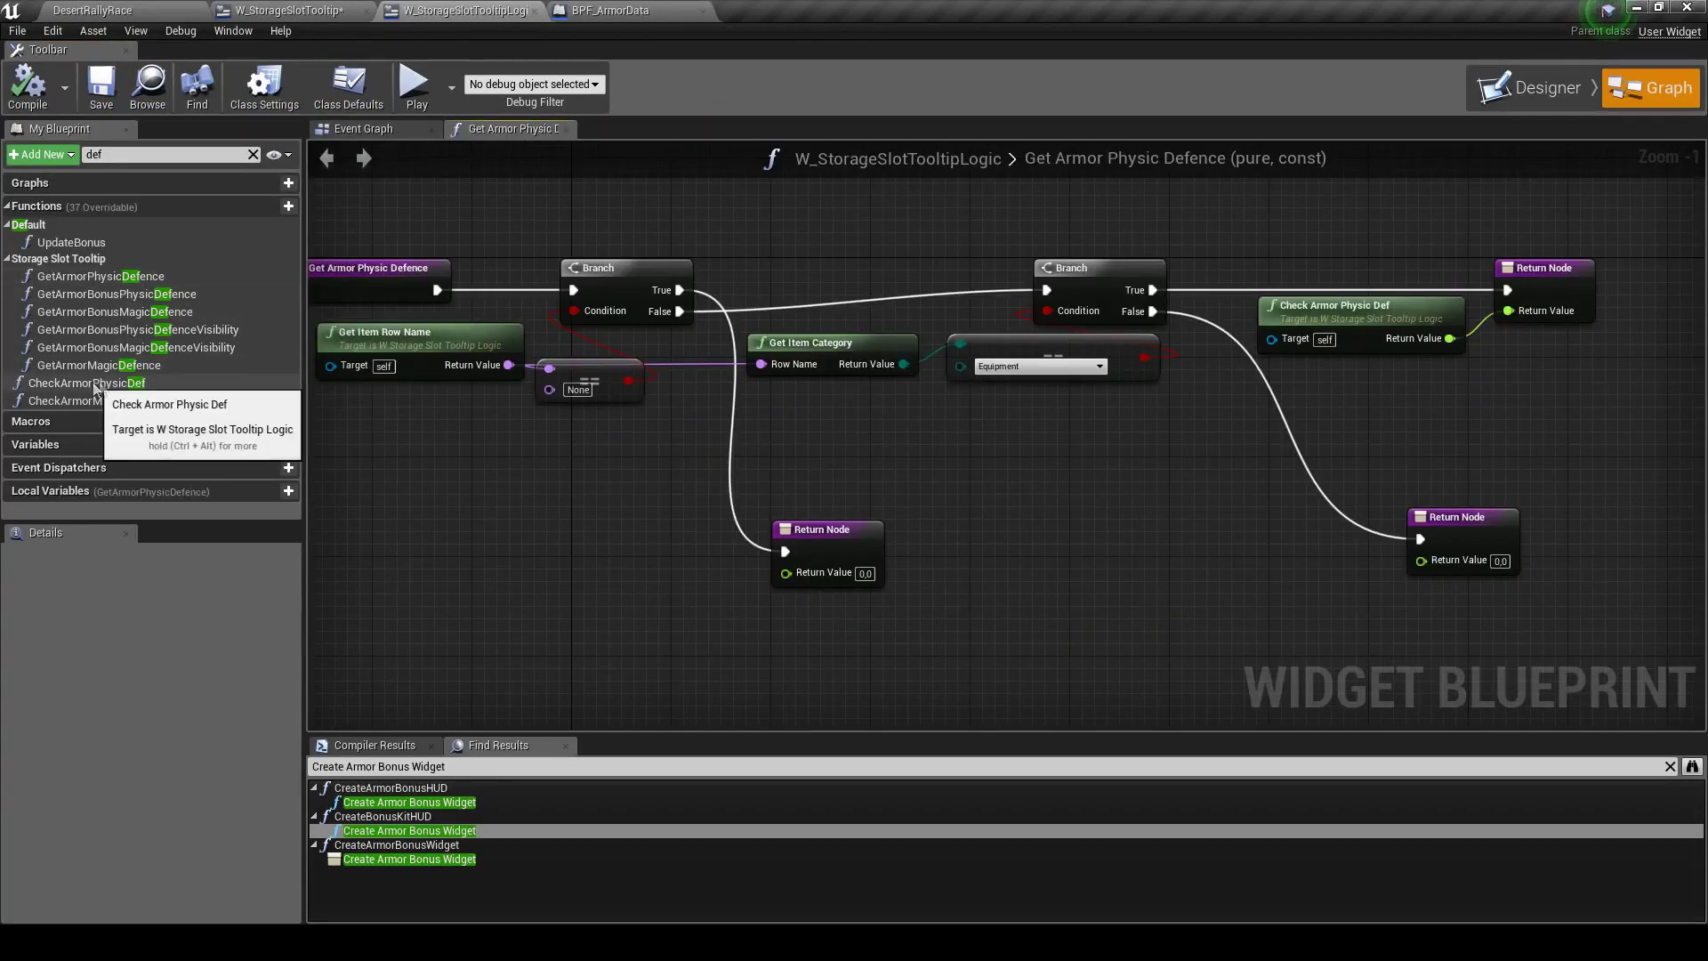
{"action": "double_click", "coordinate": [153, 365]}
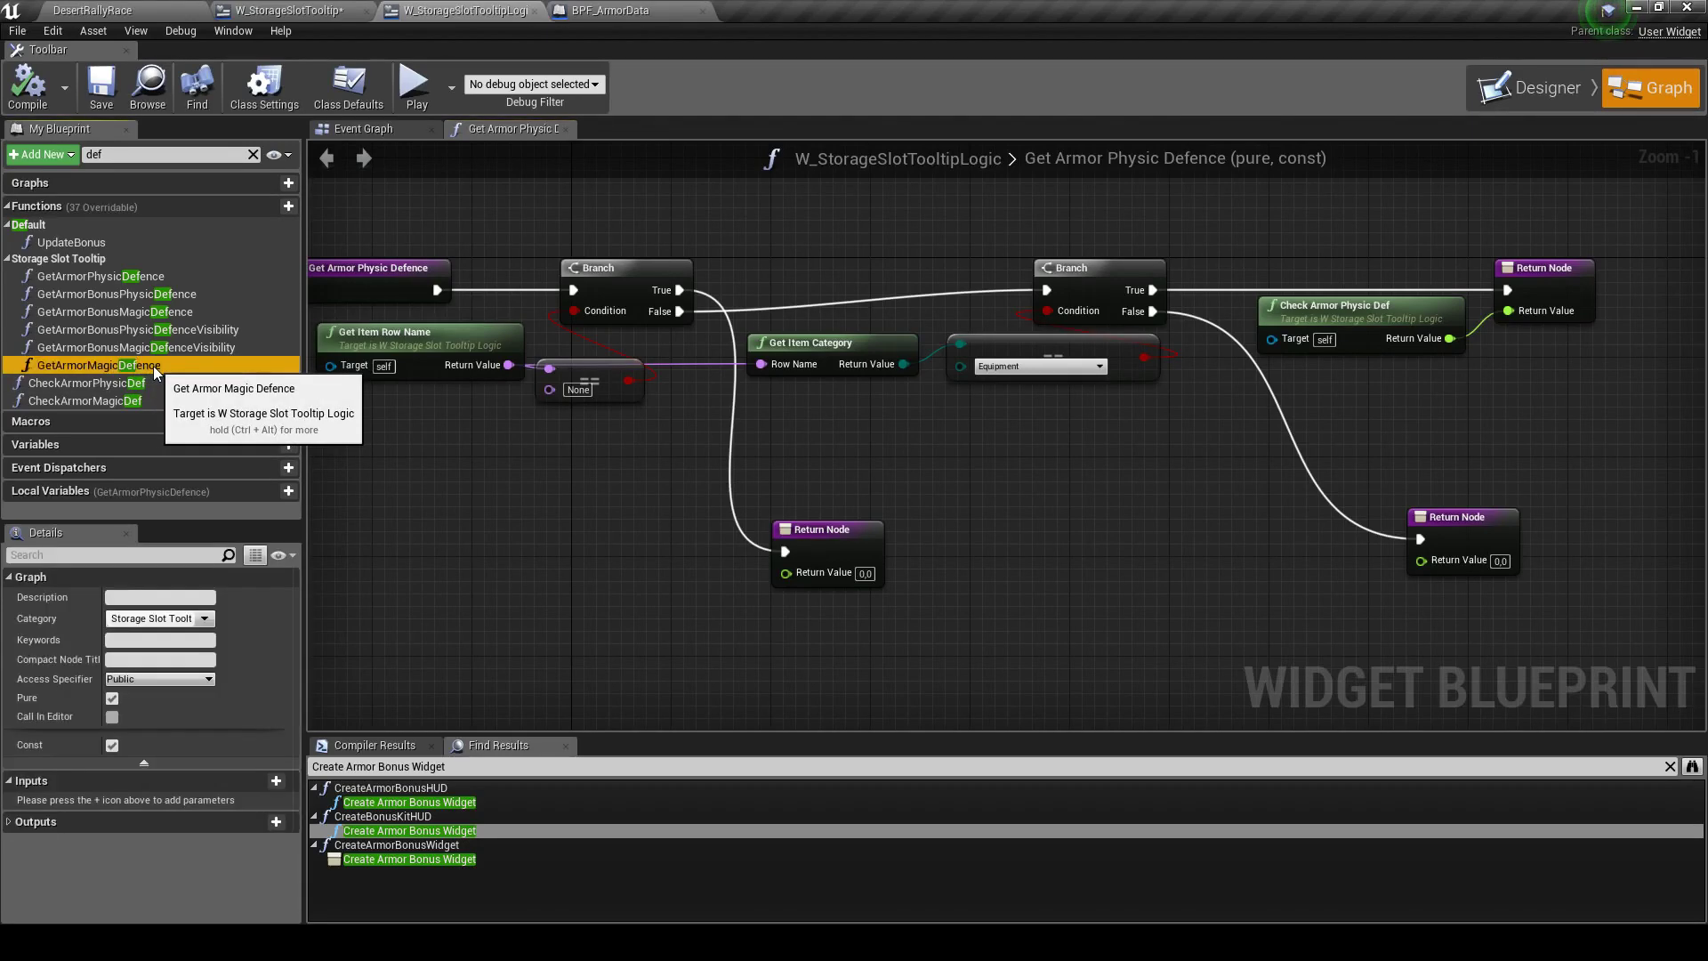
{"action": "right_click_drag", "start_coordinate": [720, 518], "coordinate": [266, 527]}
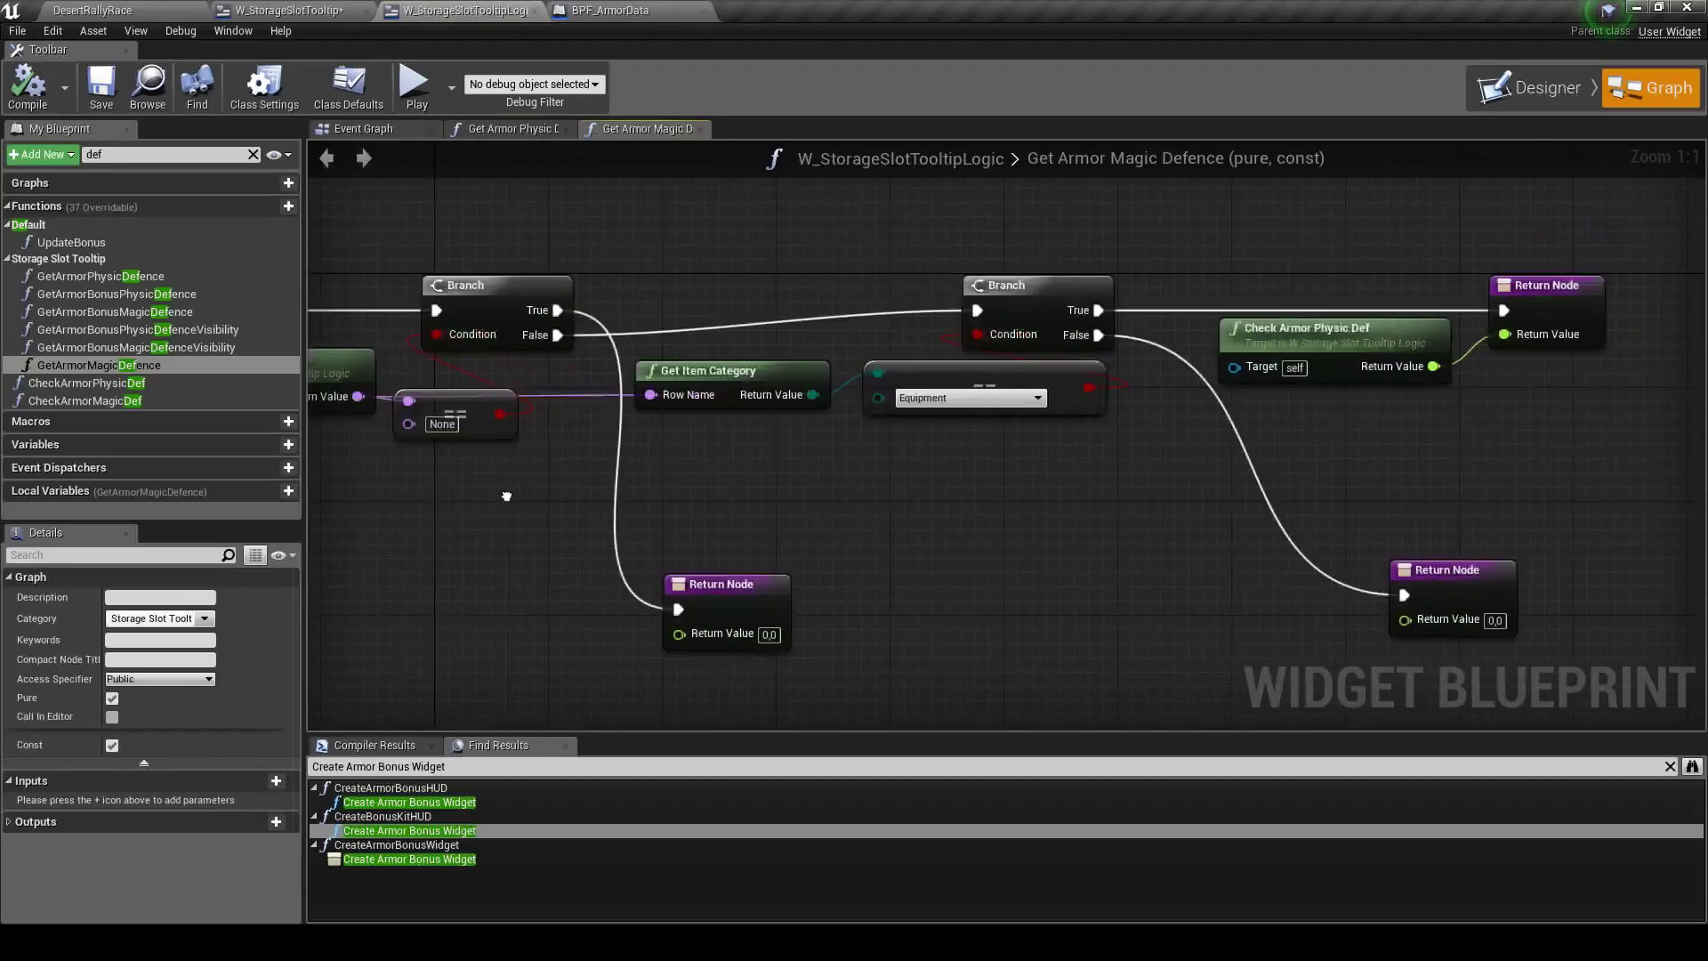
{"action": "left_click_drag", "start_coordinate": [144, 401], "coordinate": [1070, 441]}
{"action": "left_click_drag", "start_coordinate": [1189, 472], "coordinate": [1260, 355]}
{"action": "left_click", "coordinate": [1068, 349]}
{"action": "key", "text": "Delete"}
{"action": "left_click_drag", "start_coordinate": [1066, 481], "coordinate": [1070, 393]}
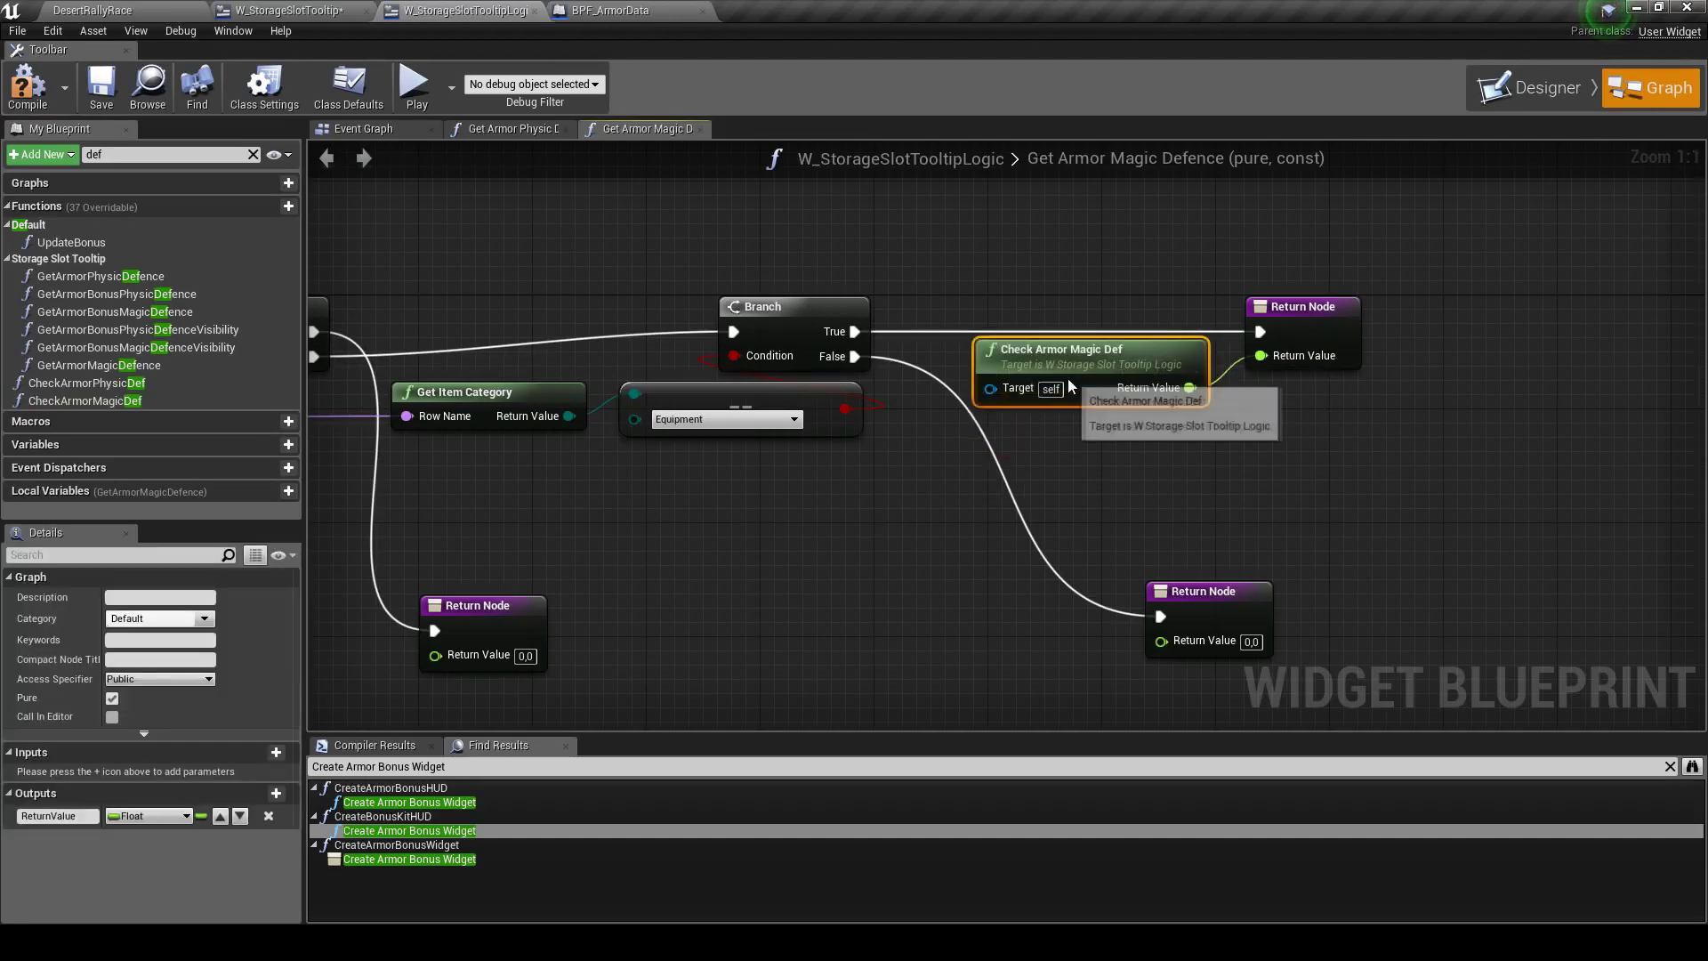
{"action": "scroll", "coordinate": [1462, 307], "scroll_direction": "down", "scroll_amount": 4}
Save and compile the tooltip logic widget, run Refresh All Nodes, and save again
{"action": "left_click", "coordinate": [115, 100]}
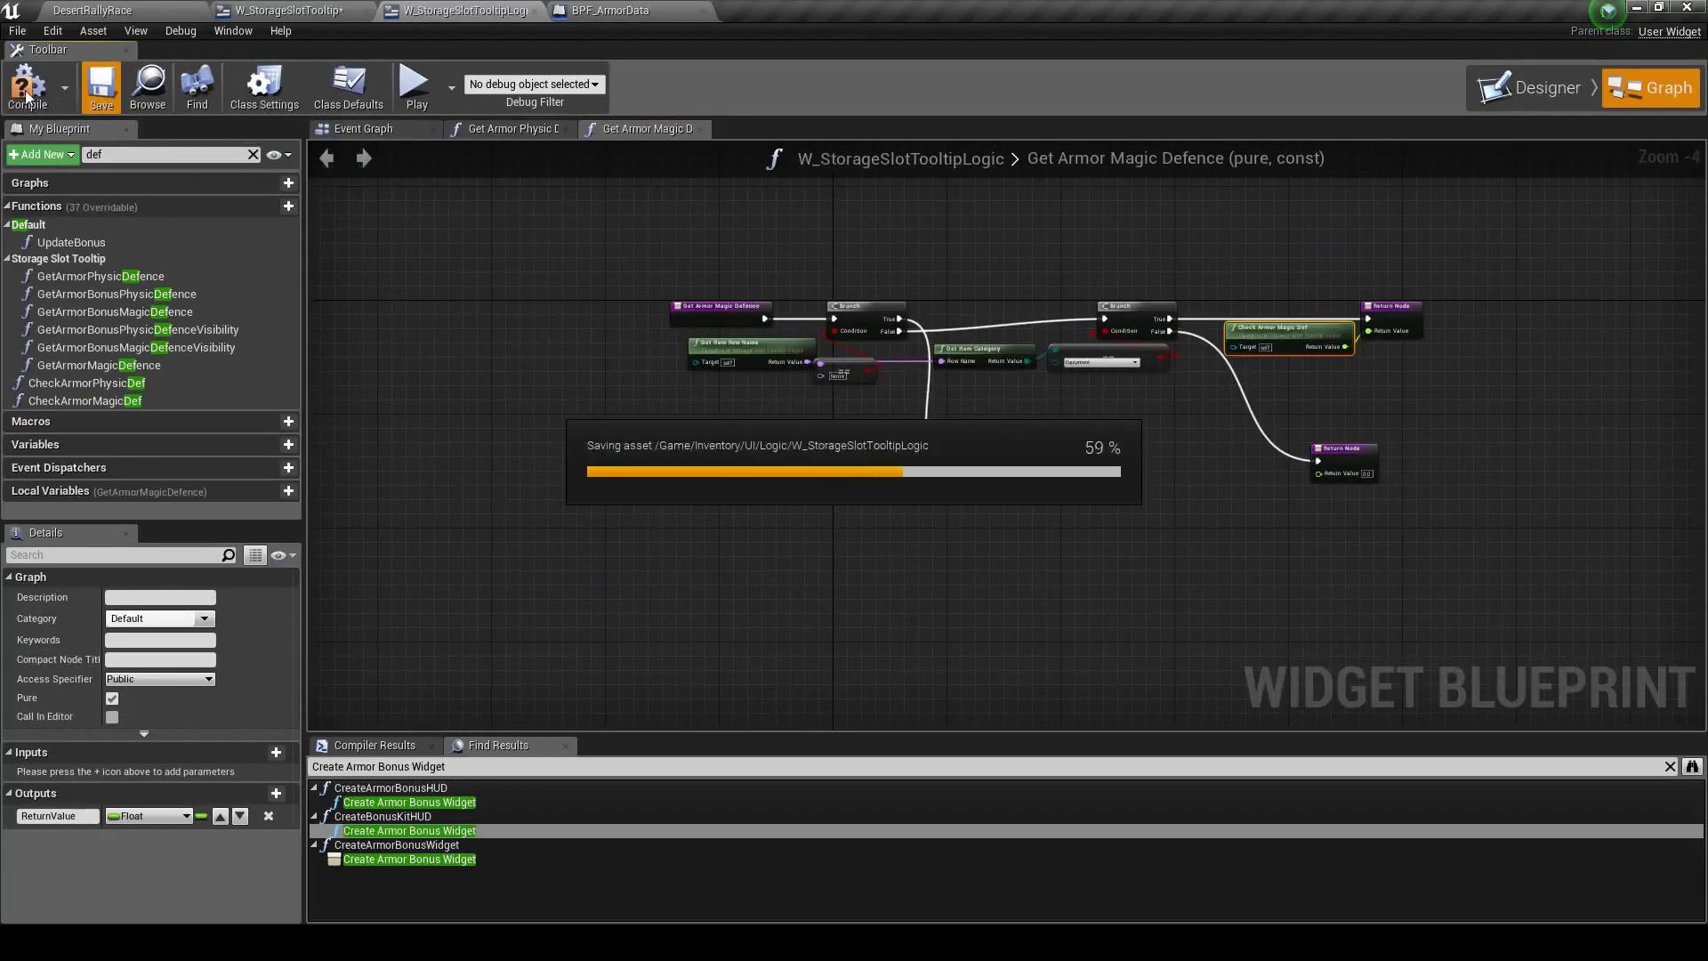
{"action": "key", "text": "F7"}
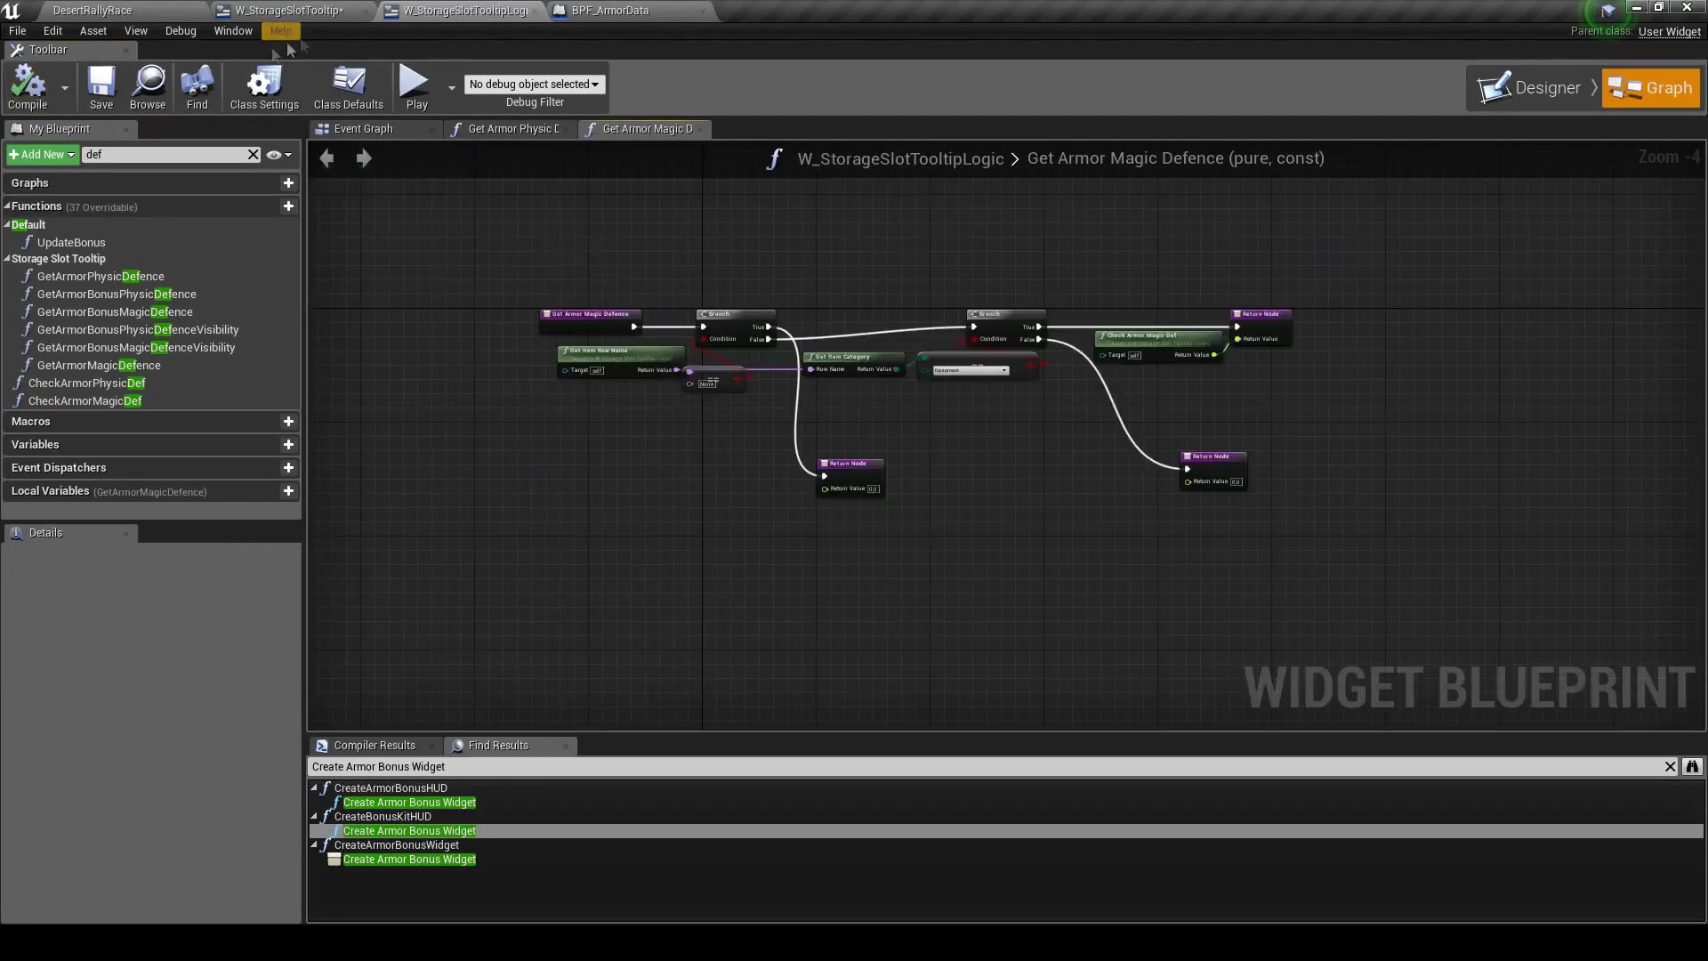
{"action": "scroll", "coordinate": [1014, 351], "scroll_direction": "up", "scroll_amount": 4}
{"action": "scroll", "coordinate": [611, 338], "scroll_direction": "down", "scroll_amount": 2}
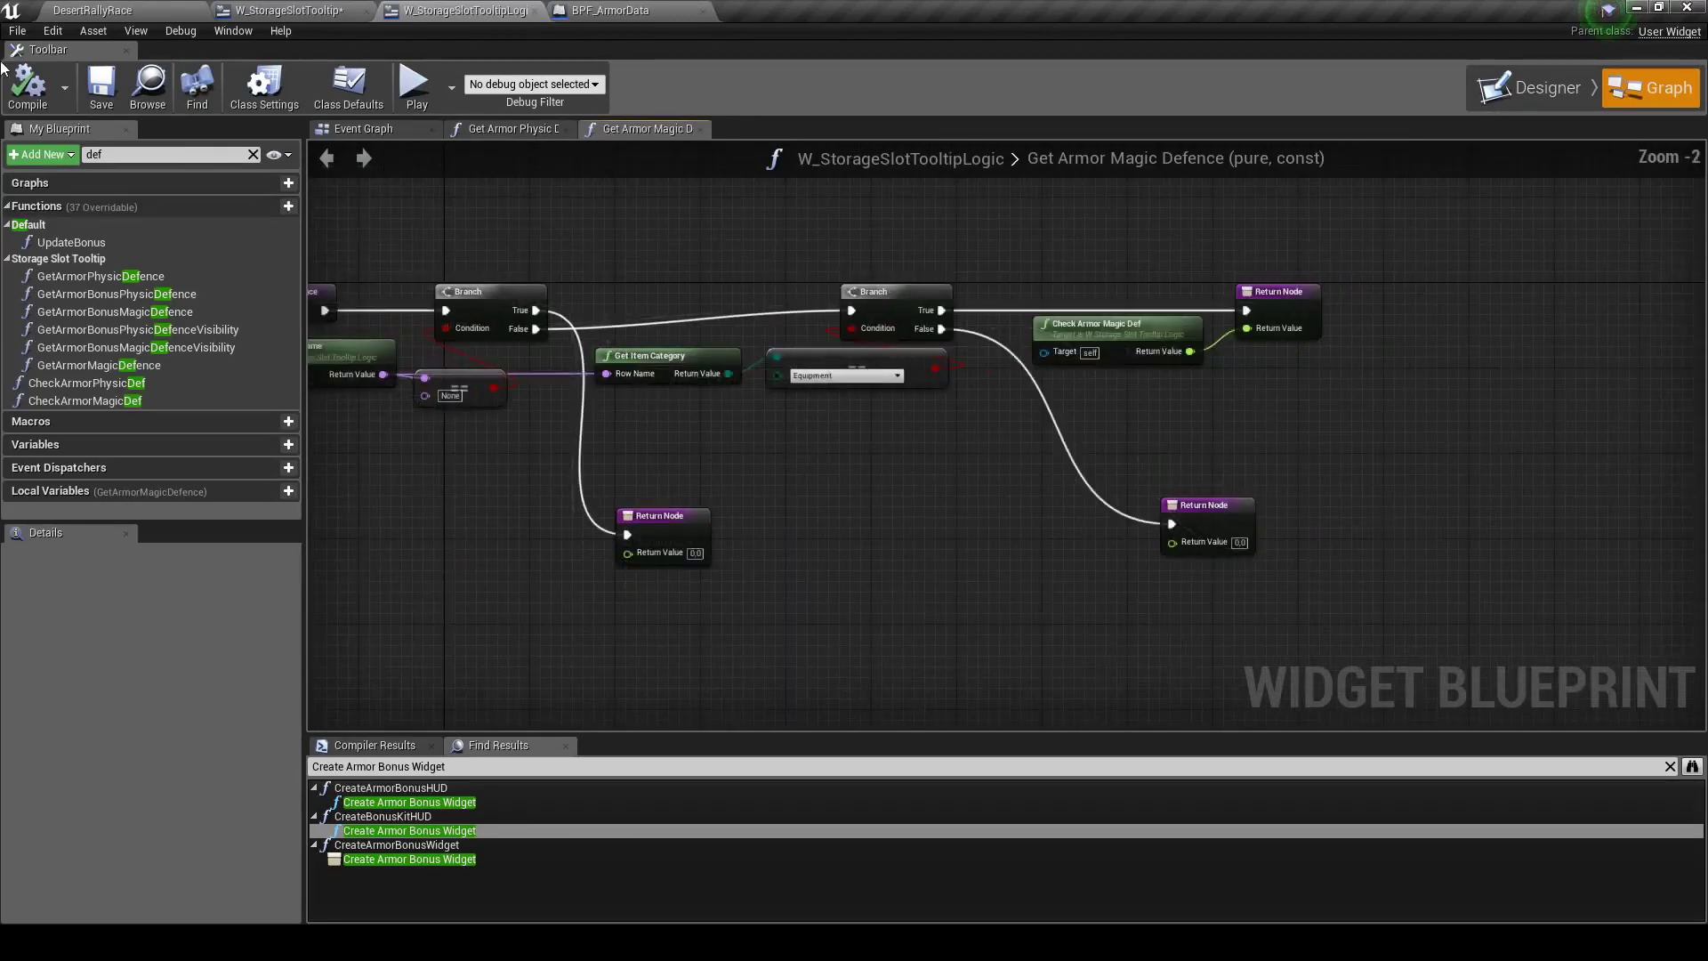
{"action": "left_click", "coordinate": [18, 31]}
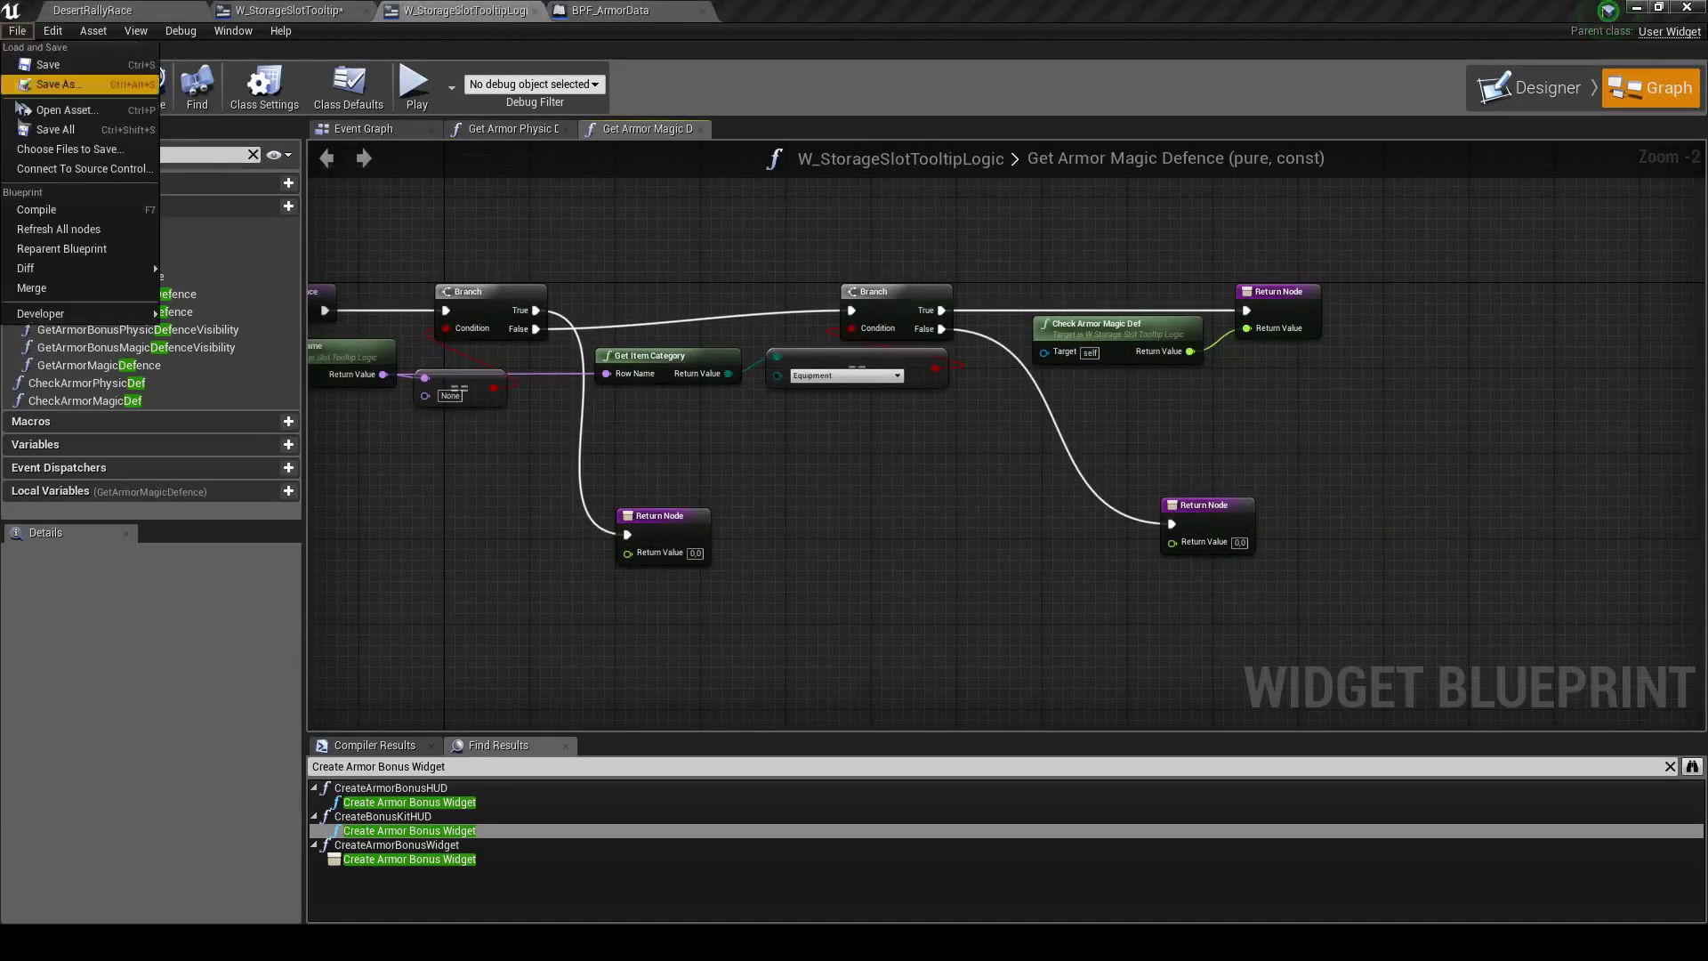
{"action": "left_click", "coordinate": [64, 233]}
{"action": "left_click", "coordinate": [97, 89]}
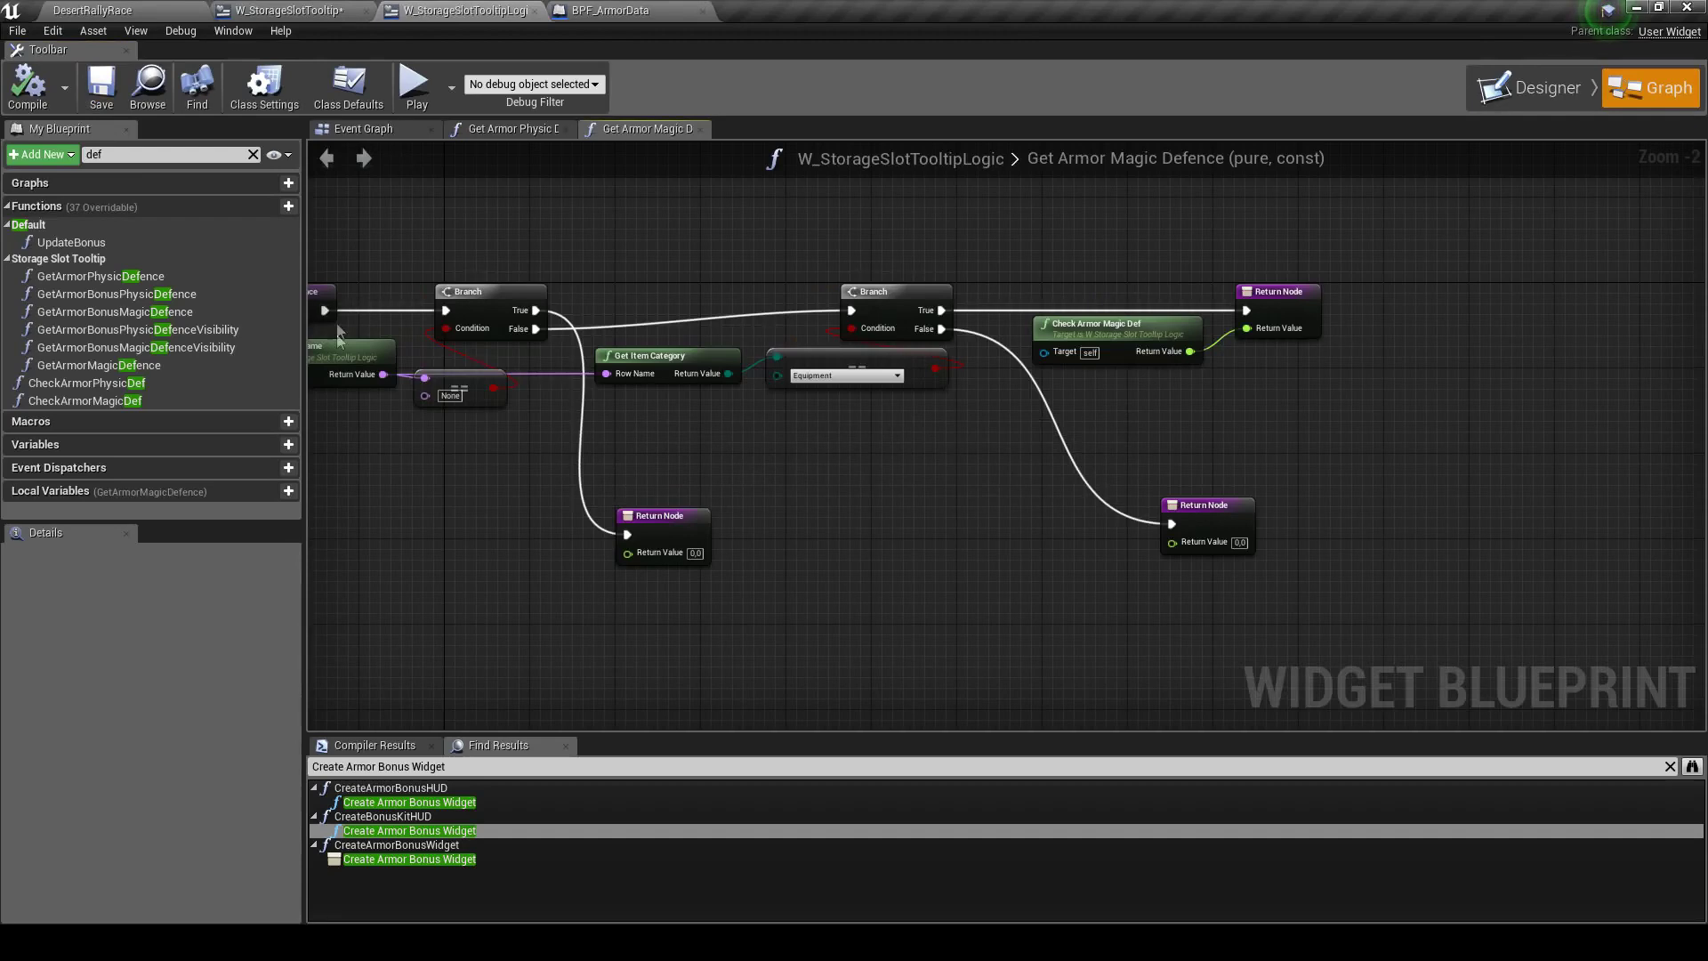
{"action": "right_click_drag", "start_coordinate": [514, 203], "coordinate": [659, 211]}
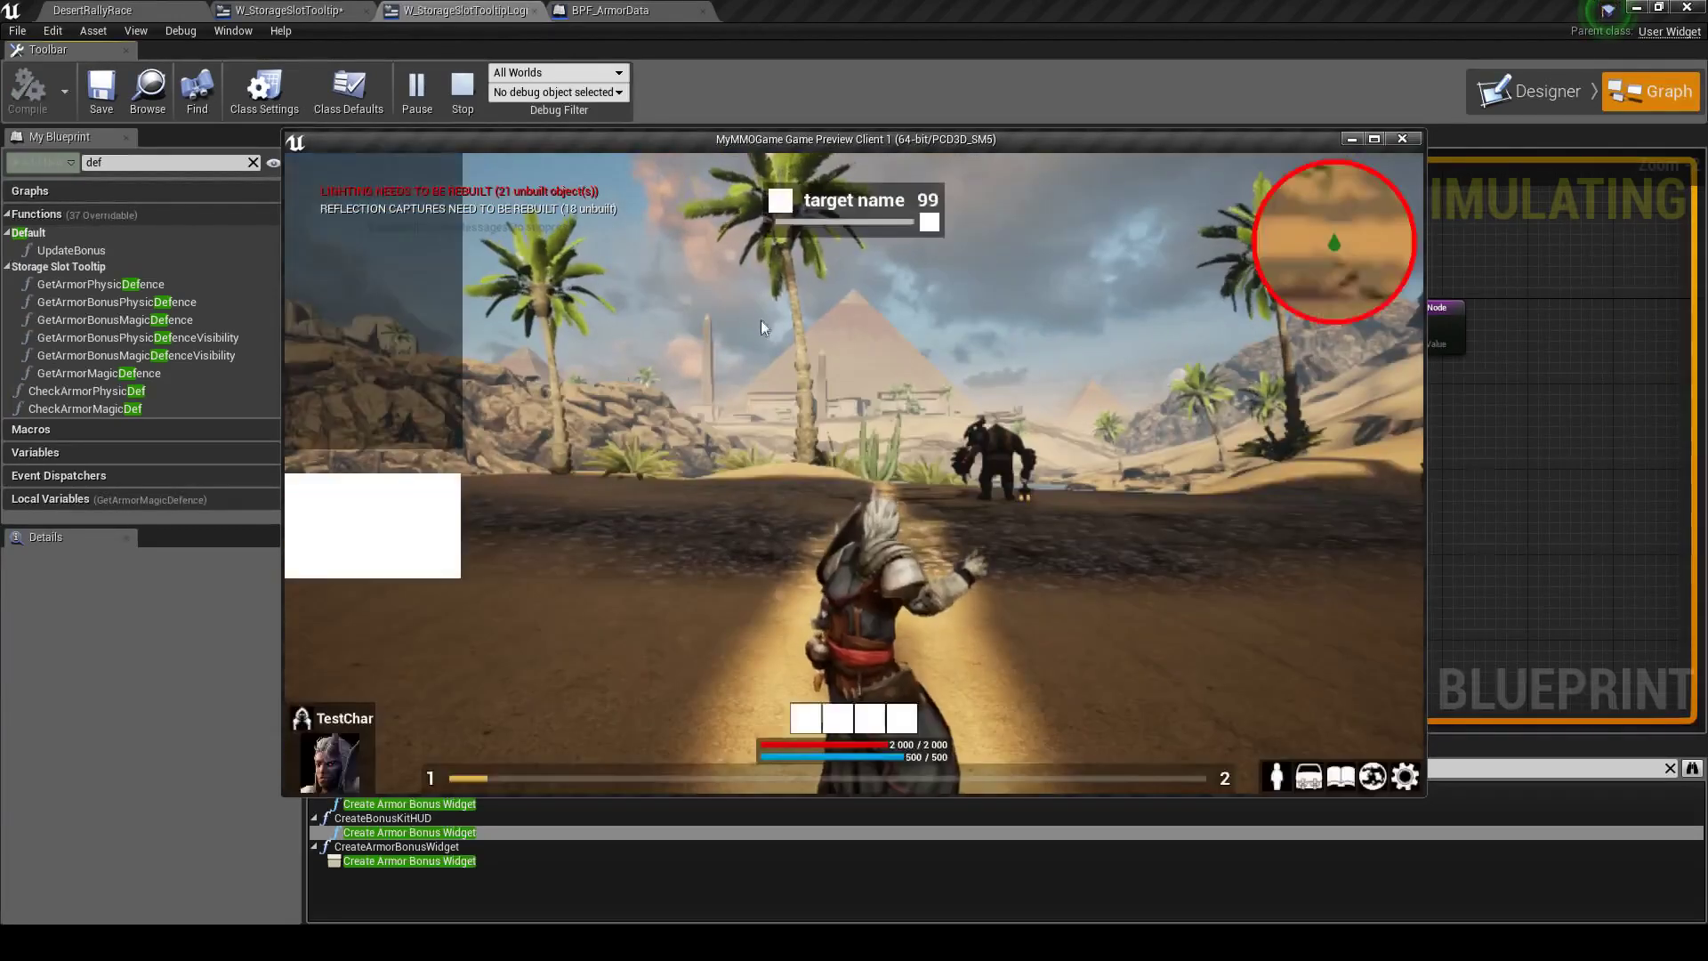
{"action": "key", "text": "w"}
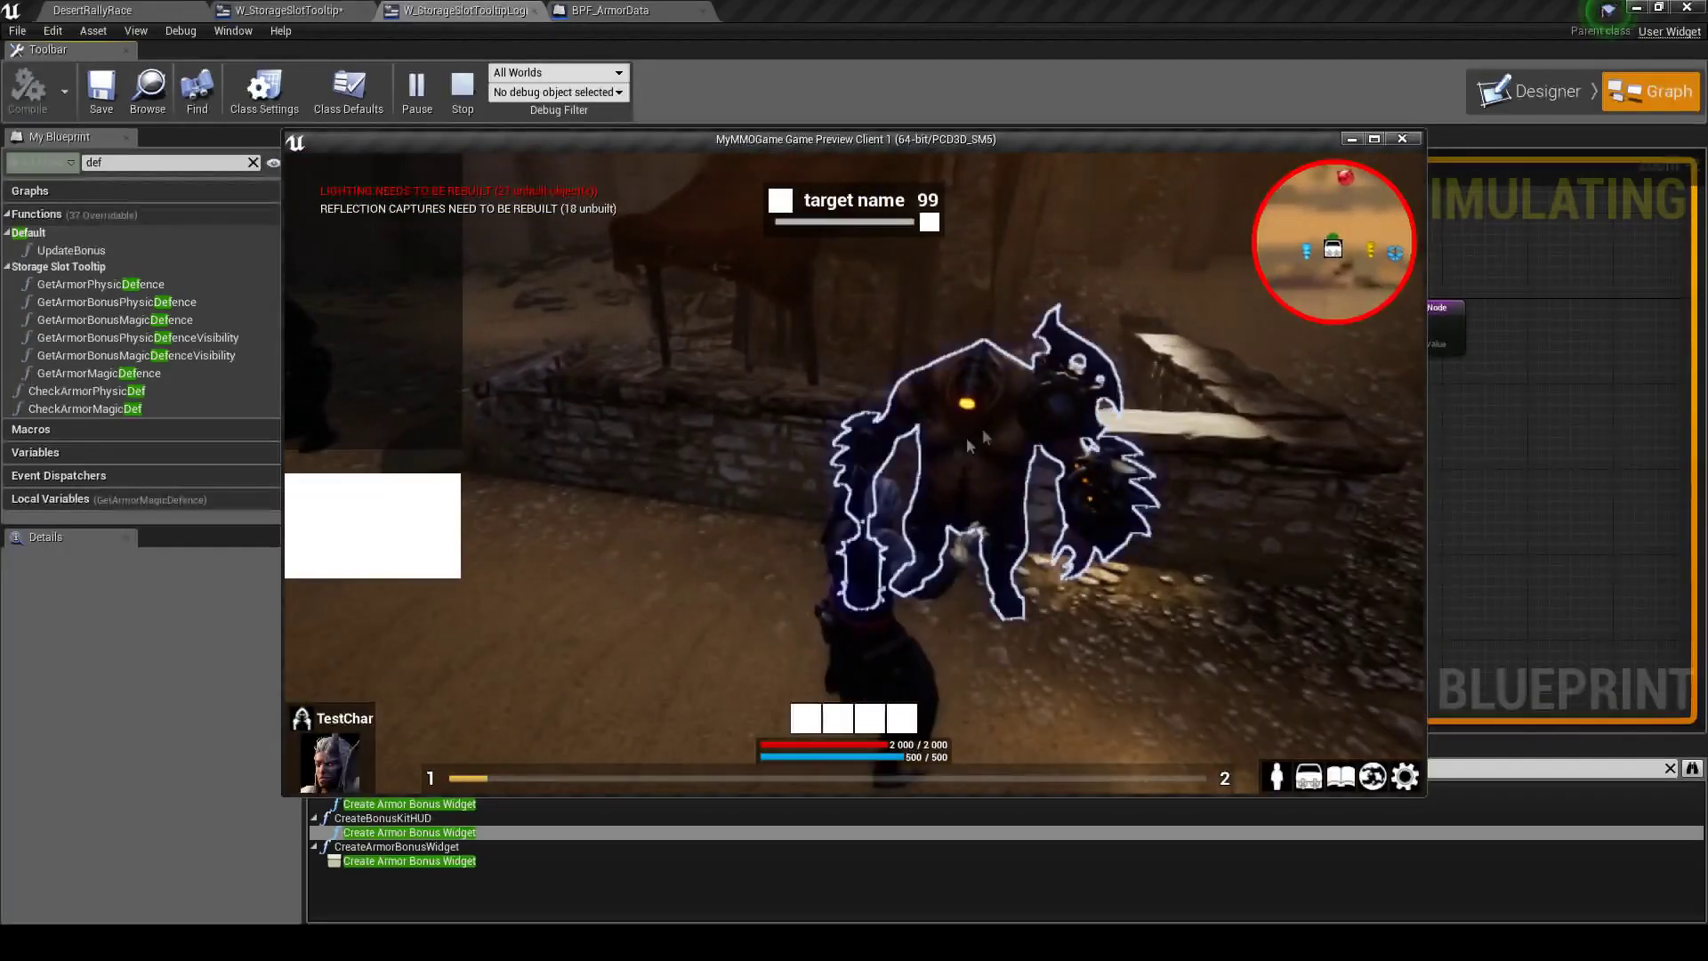
{"action": "left_click", "coordinate": [970, 445]}
{"action": "mouse_move", "coordinate": [542, 349]}
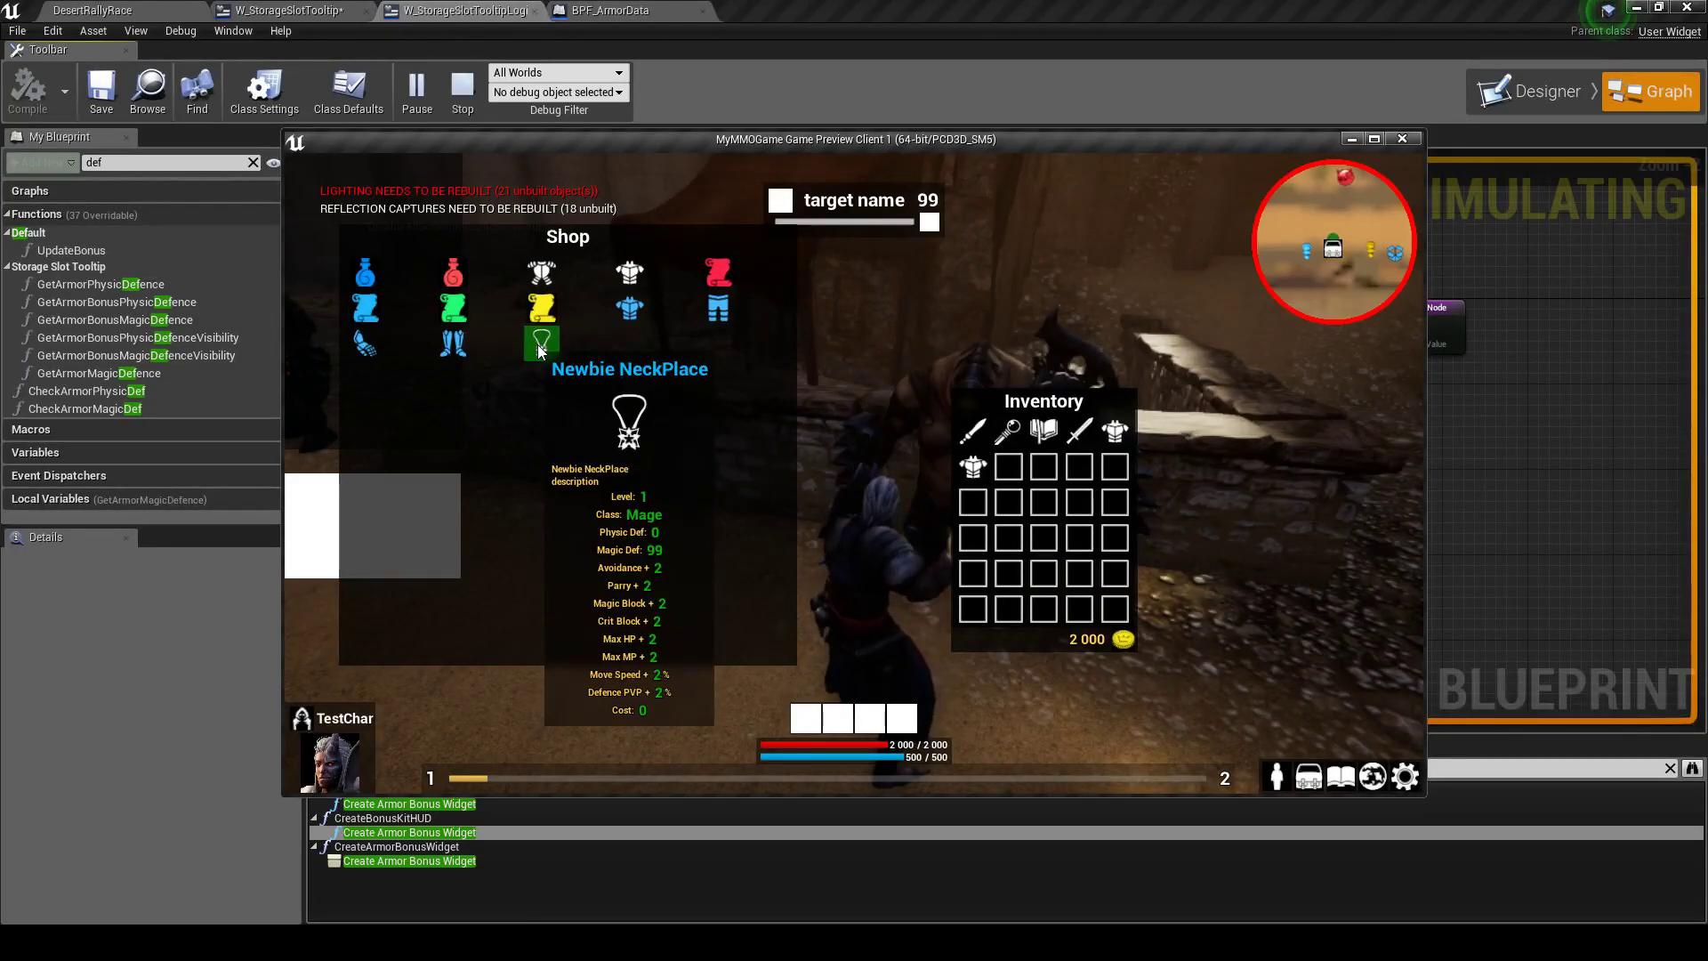
{"action": "key", "text": "Escape"}
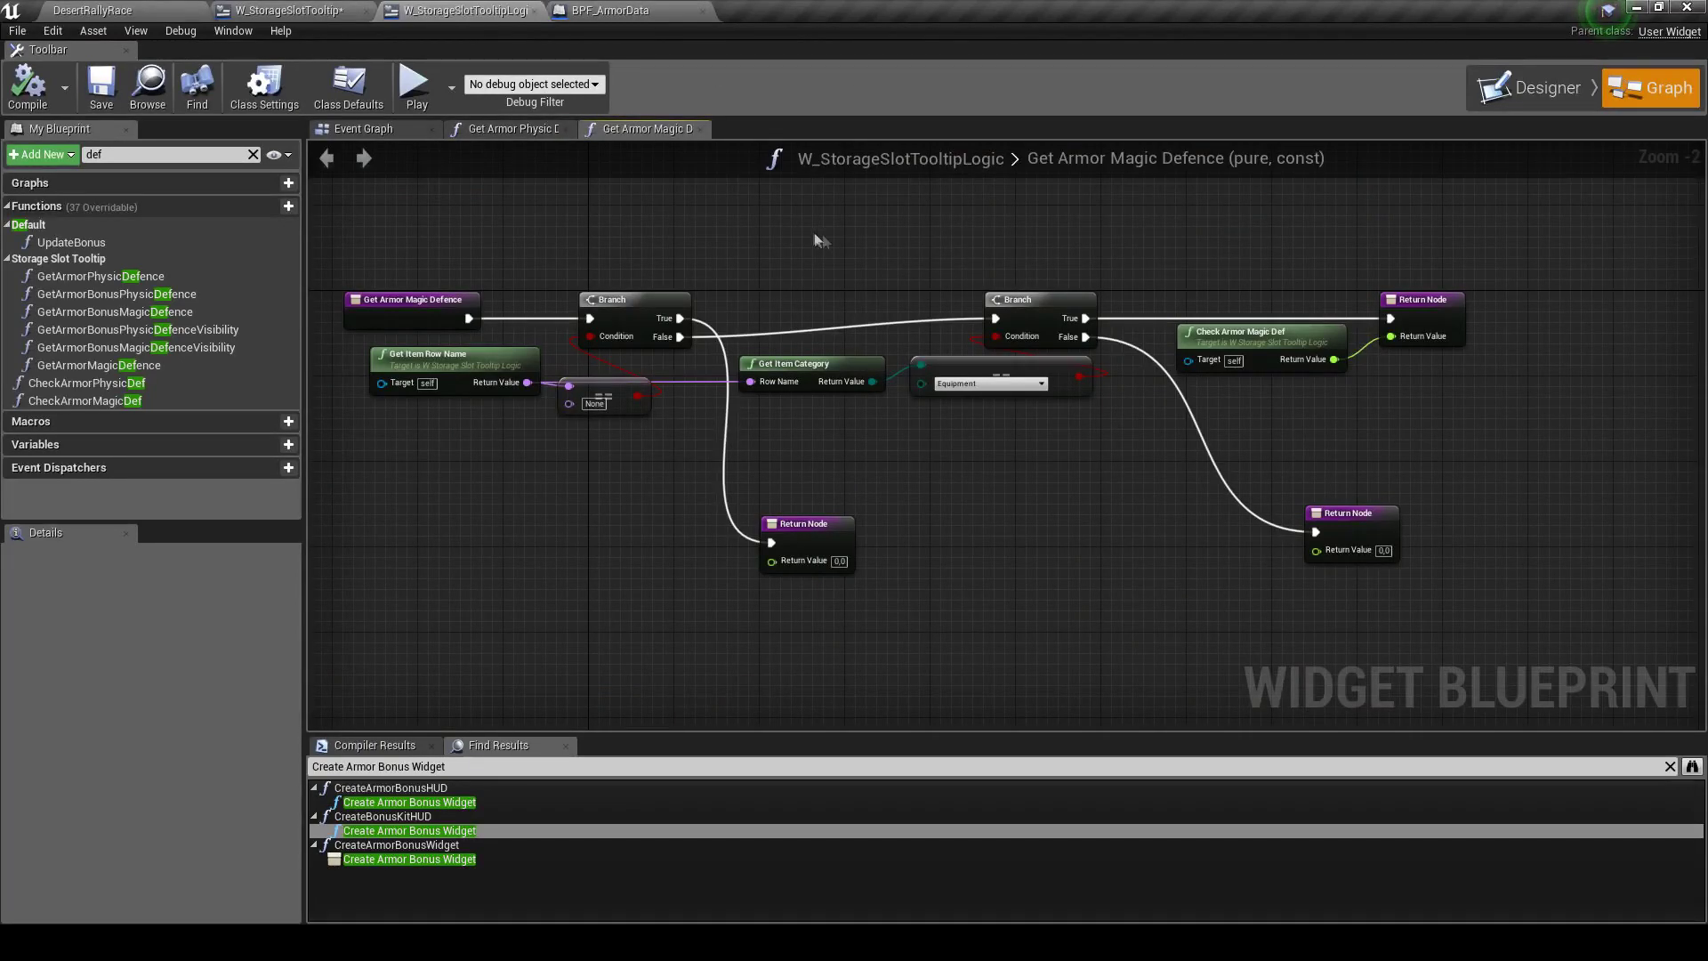
Create a new binding for the tooltip's Magic Def value text (TextBlock_magicDef)
{"action": "left_click", "coordinate": [459, 299]}
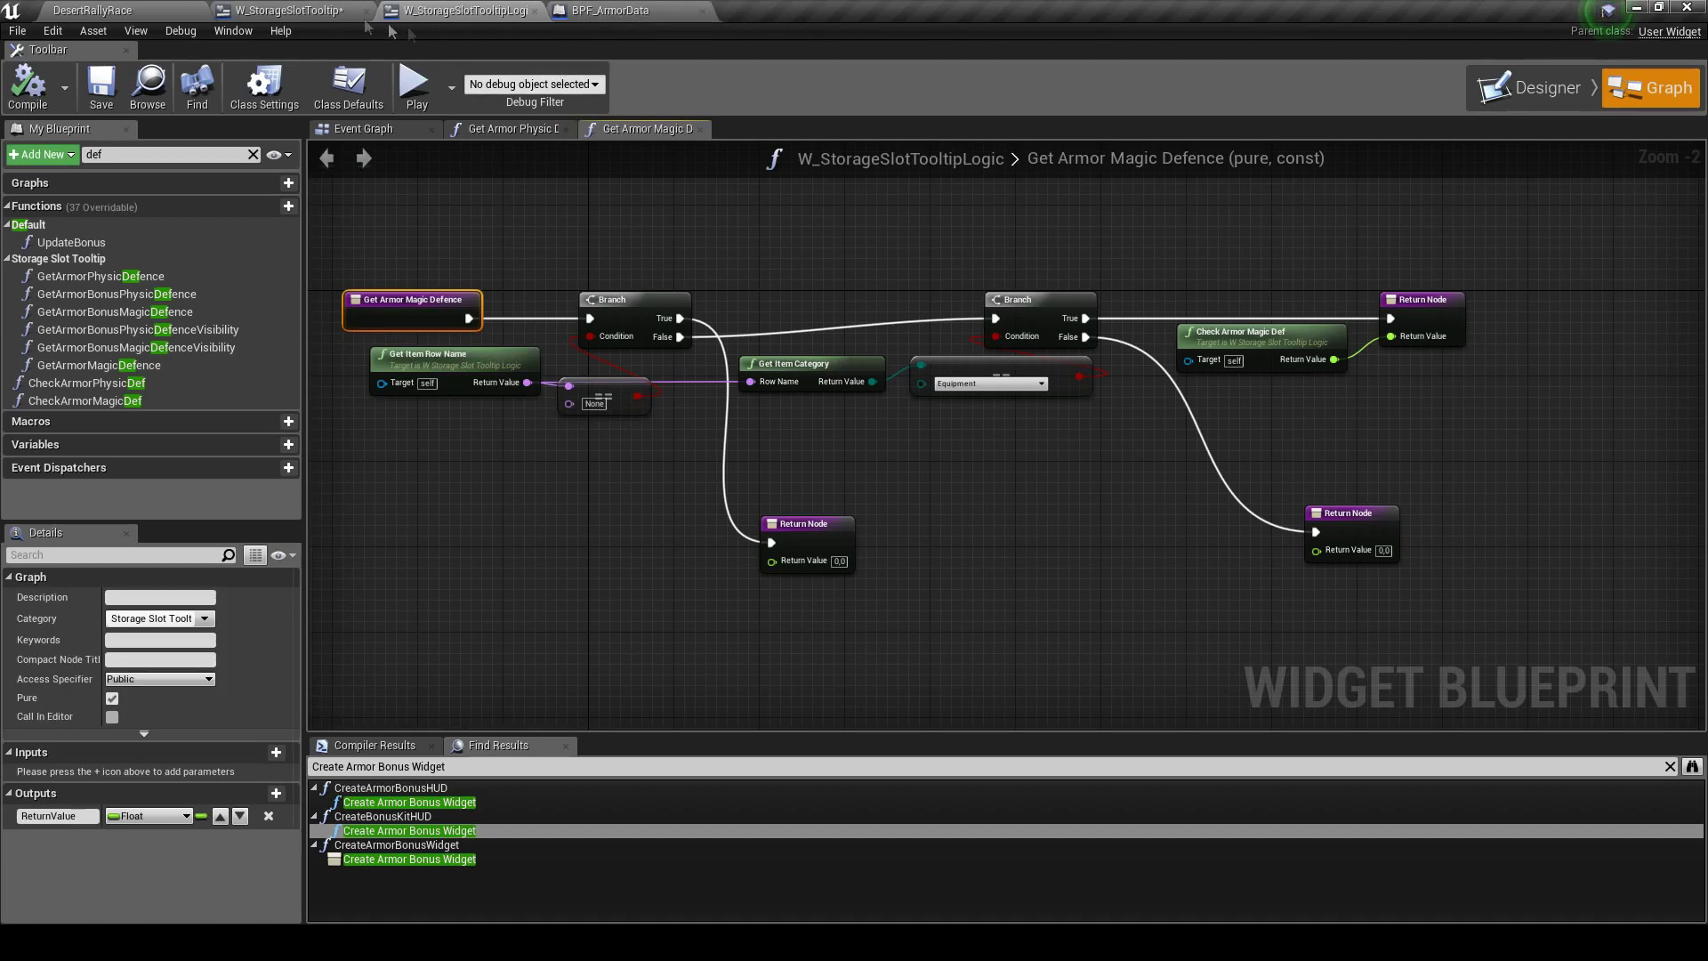
{"action": "left_click", "coordinate": [293, 10]}
{"action": "right_click_drag", "start_coordinate": [820, 337], "coordinate": [900, 467]}
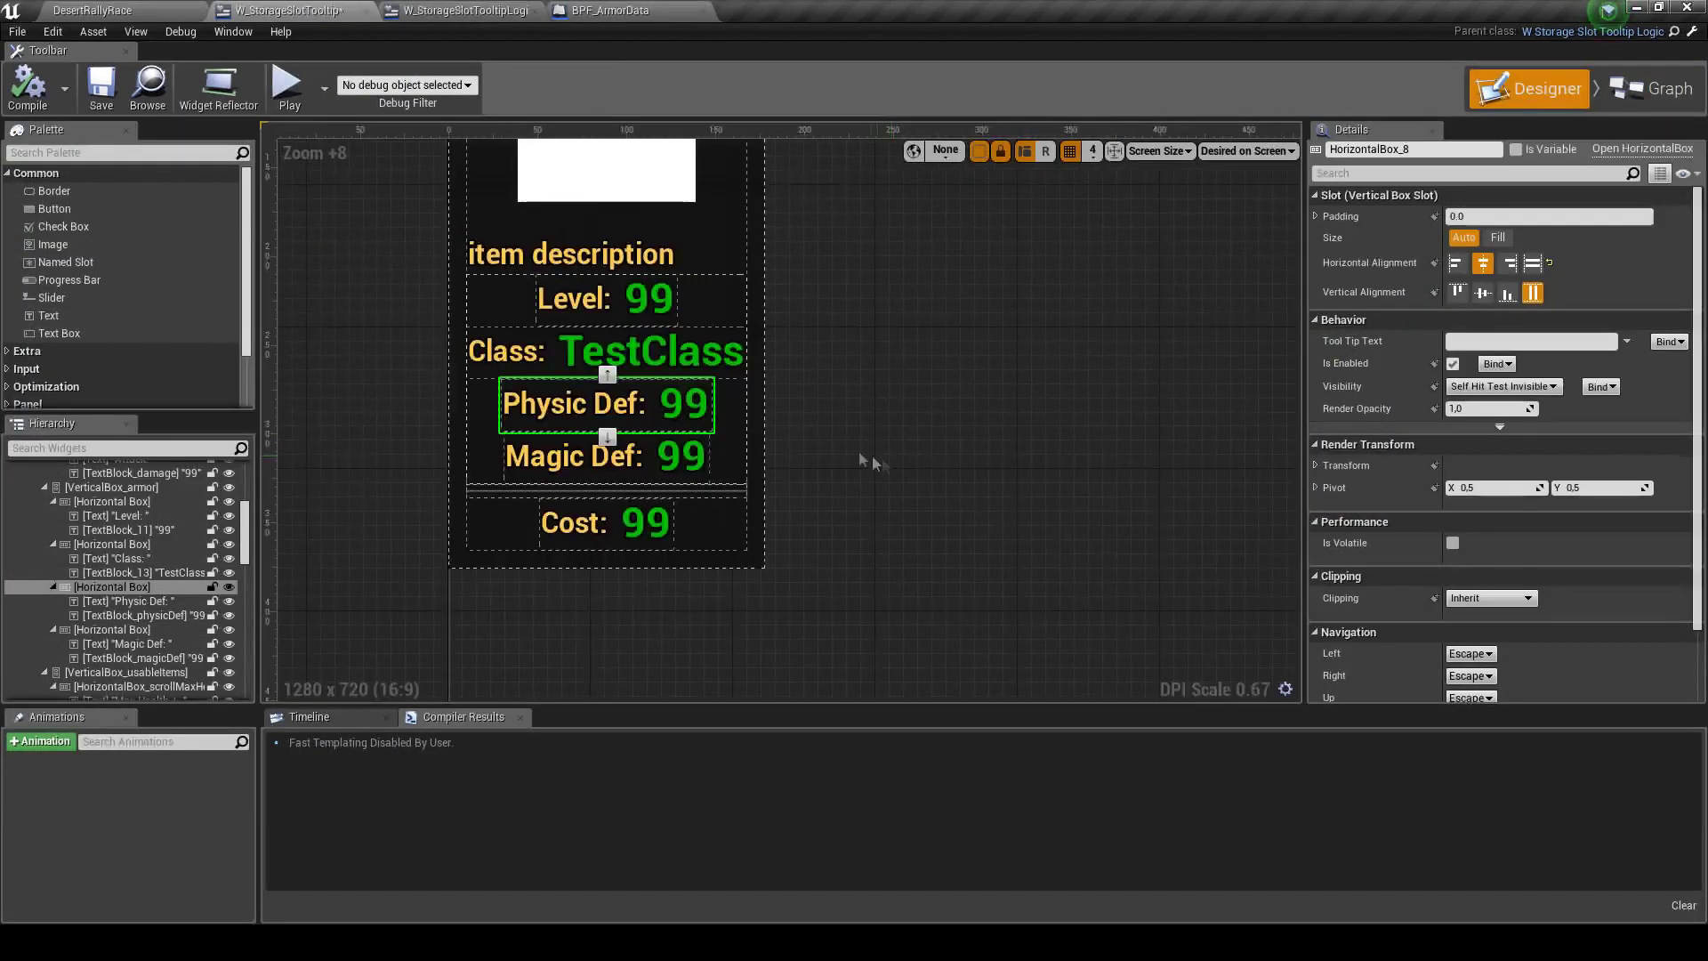
{"action": "left_click", "coordinate": [691, 409]}
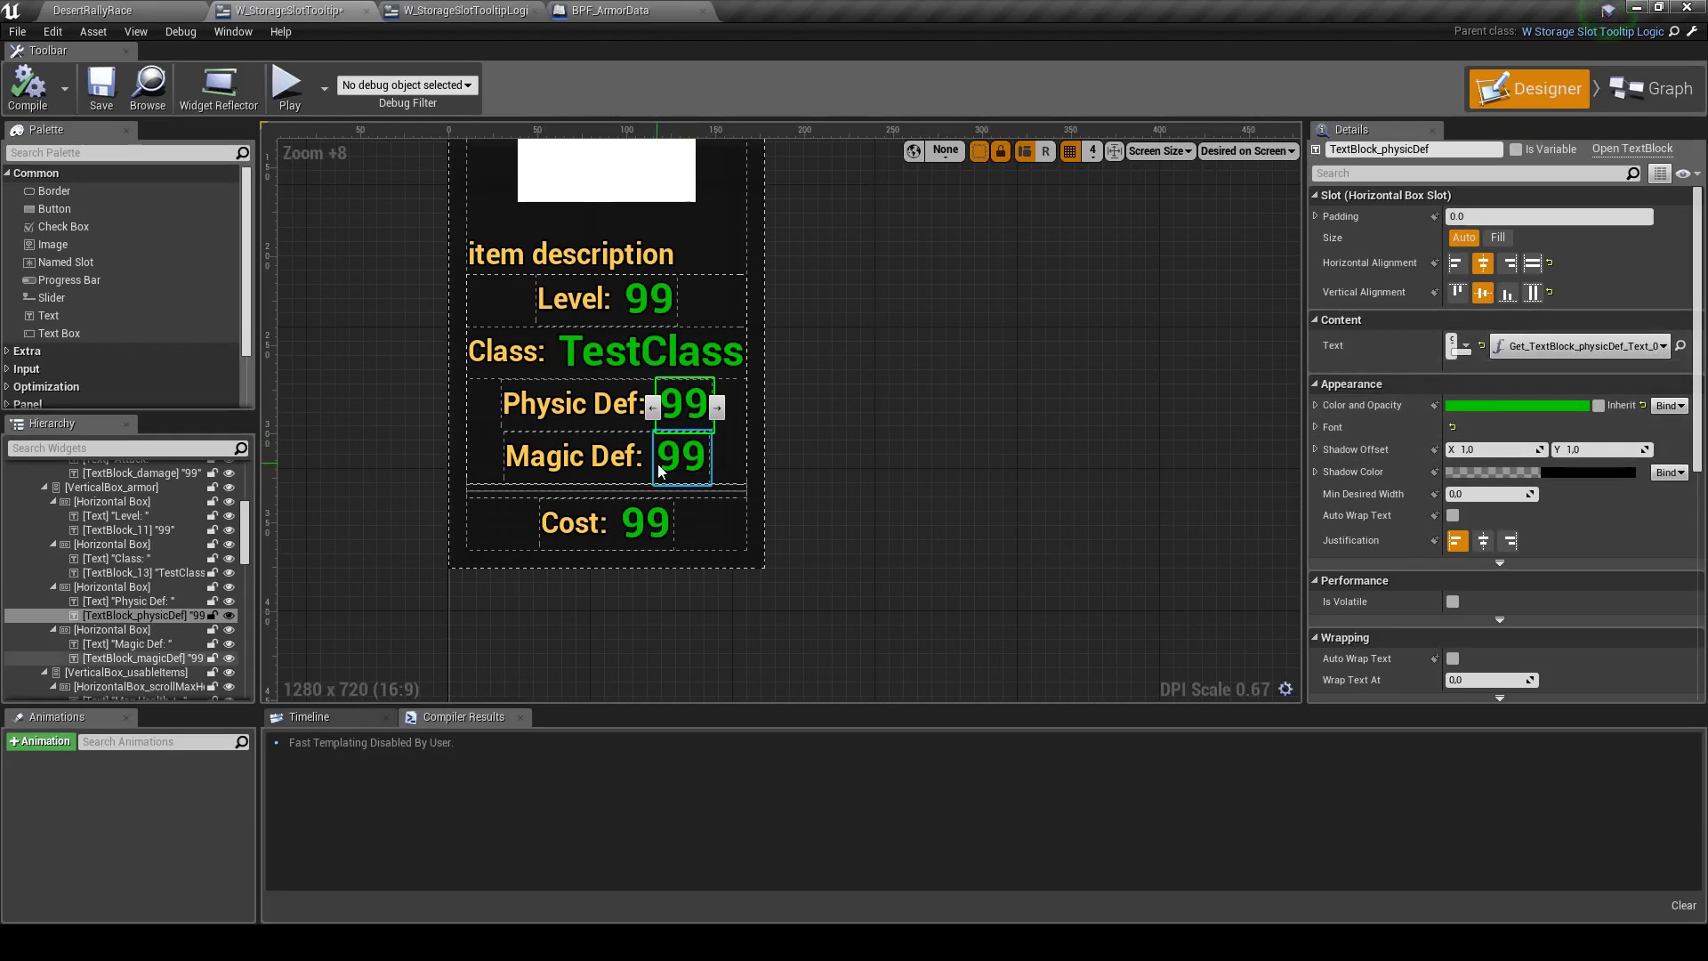
{"action": "left_click", "coordinate": [692, 465]}
{"action": "left_click", "coordinate": [1667, 342]}
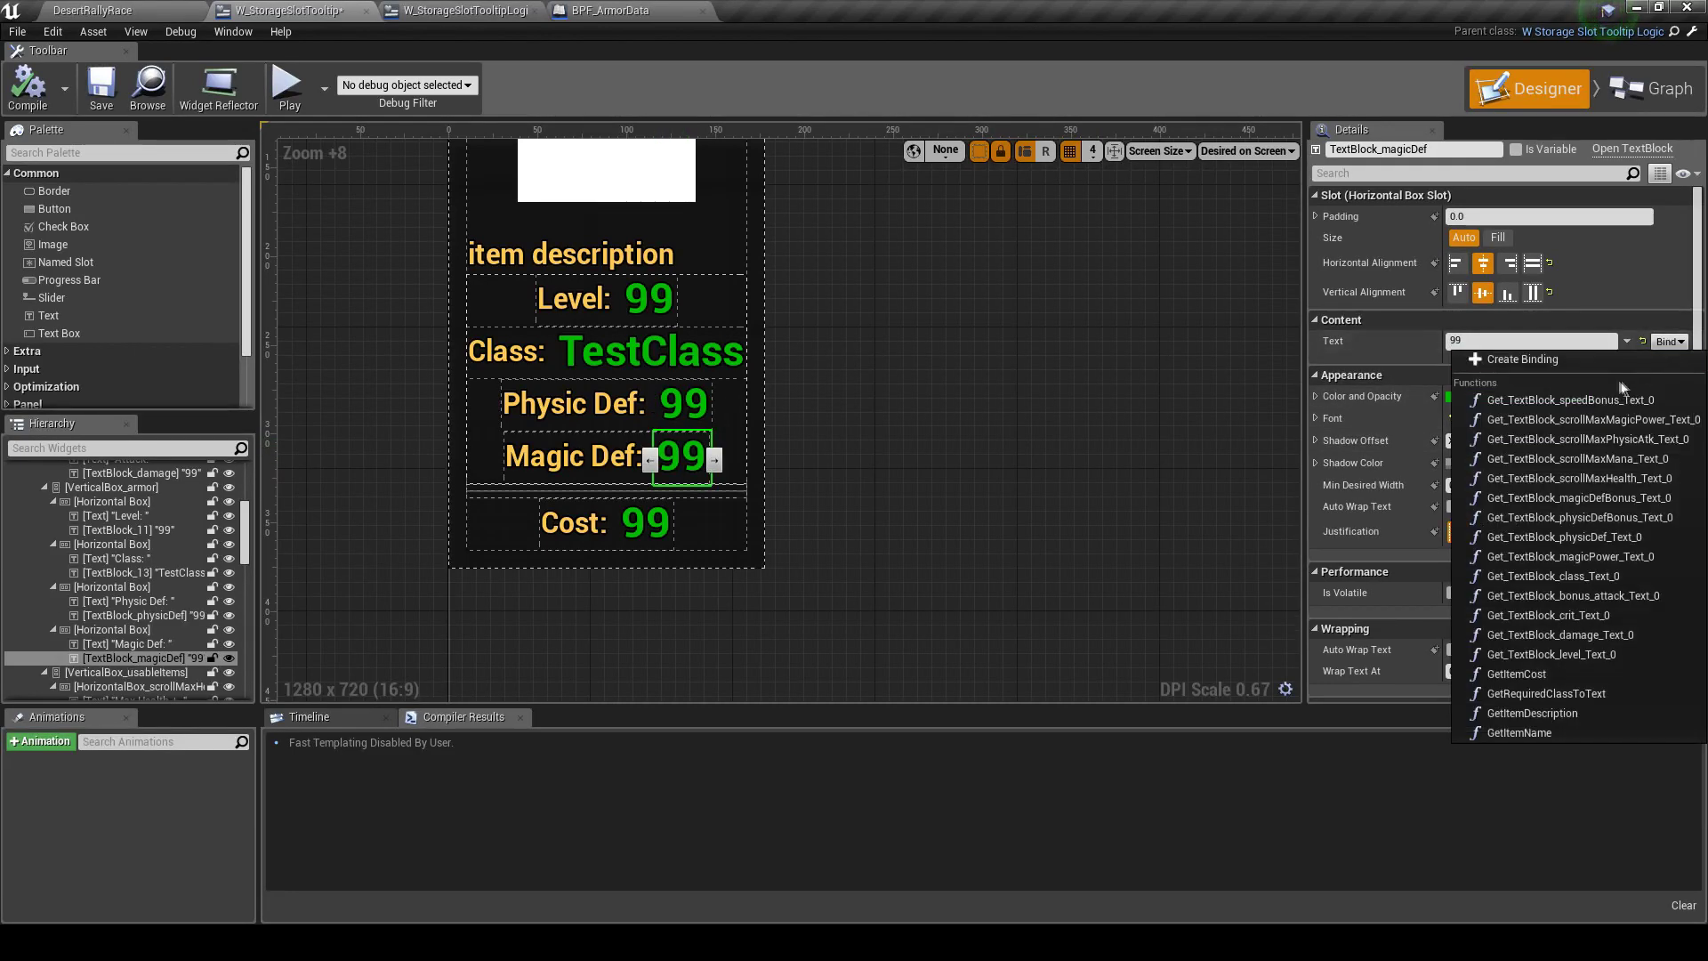
{"action": "left_click", "coordinate": [1587, 366]}
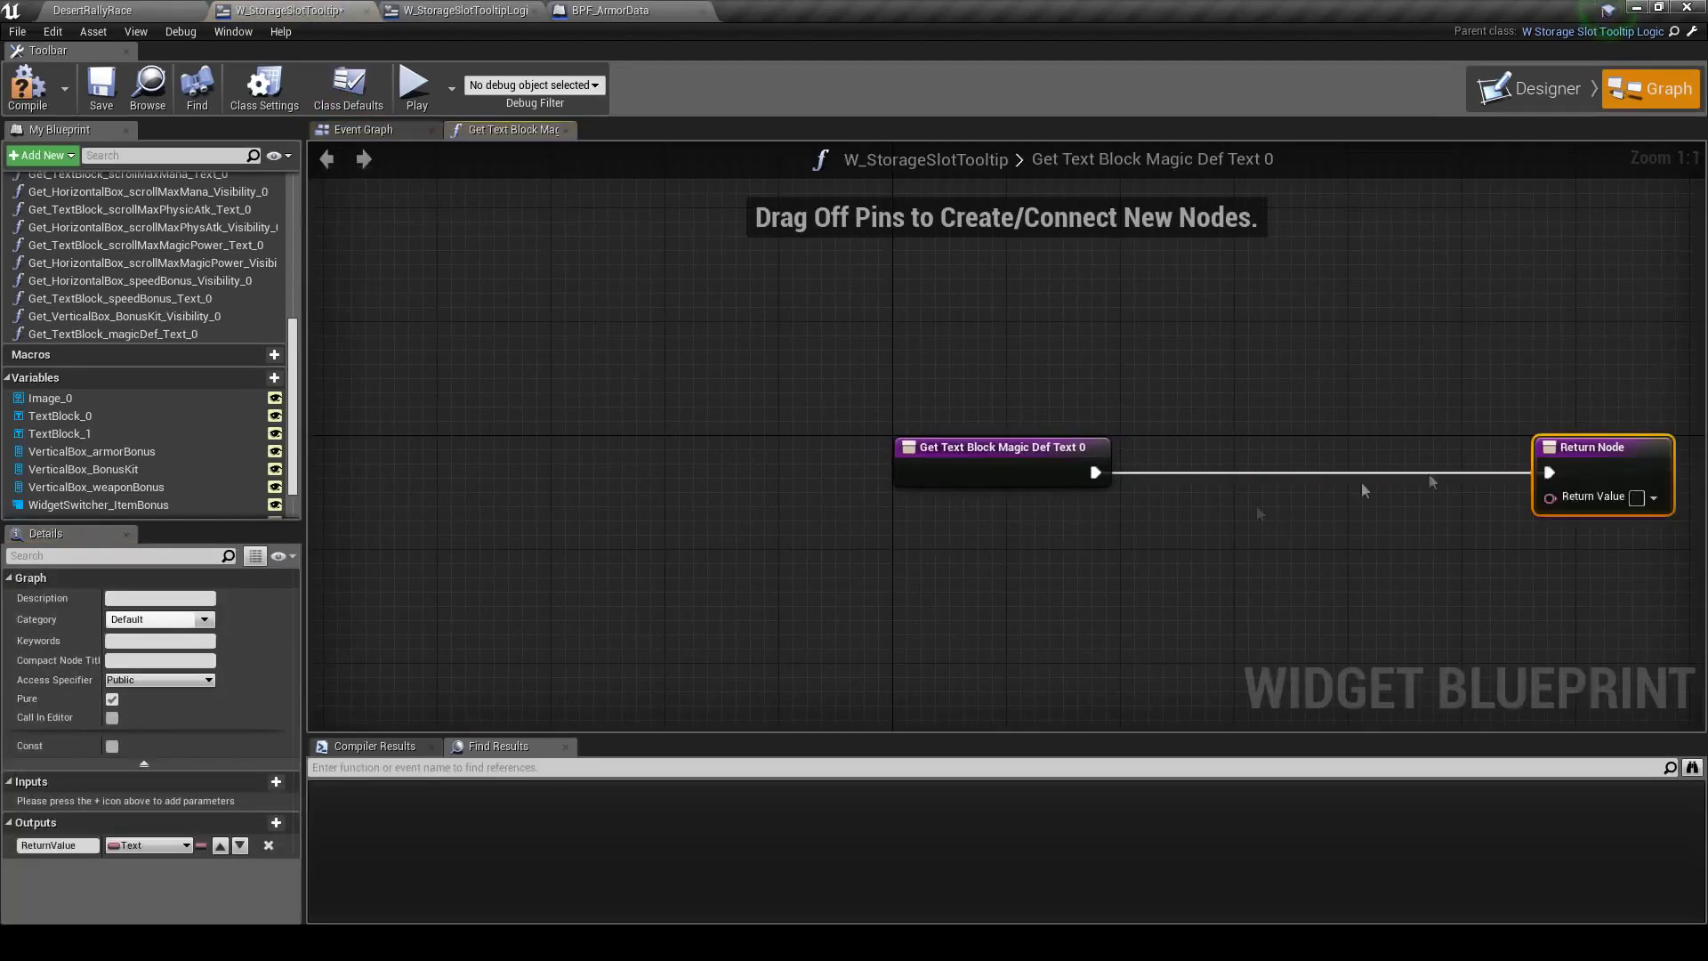
Search for a Get Magic Defence node in the binding, removing the wrongly added armor-data version
{"action": "right_click", "coordinate": [1014, 567]}
{"action": "type", "text": "get ma"}
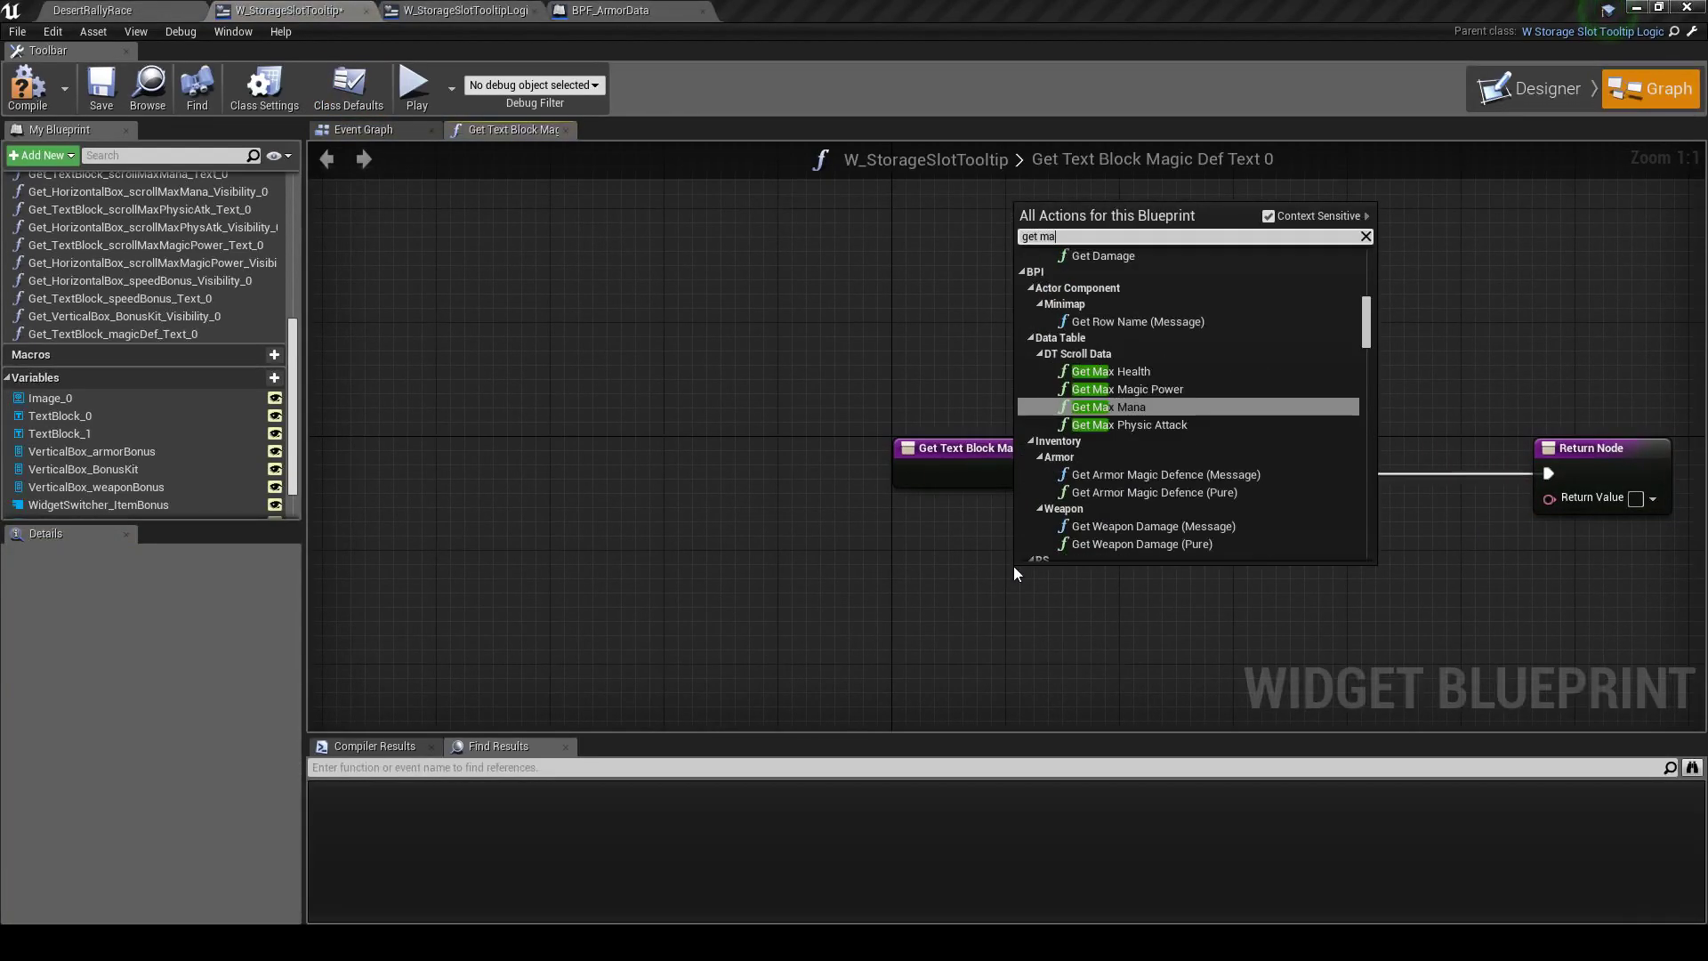
{"action": "type", "text": "gic dec"}
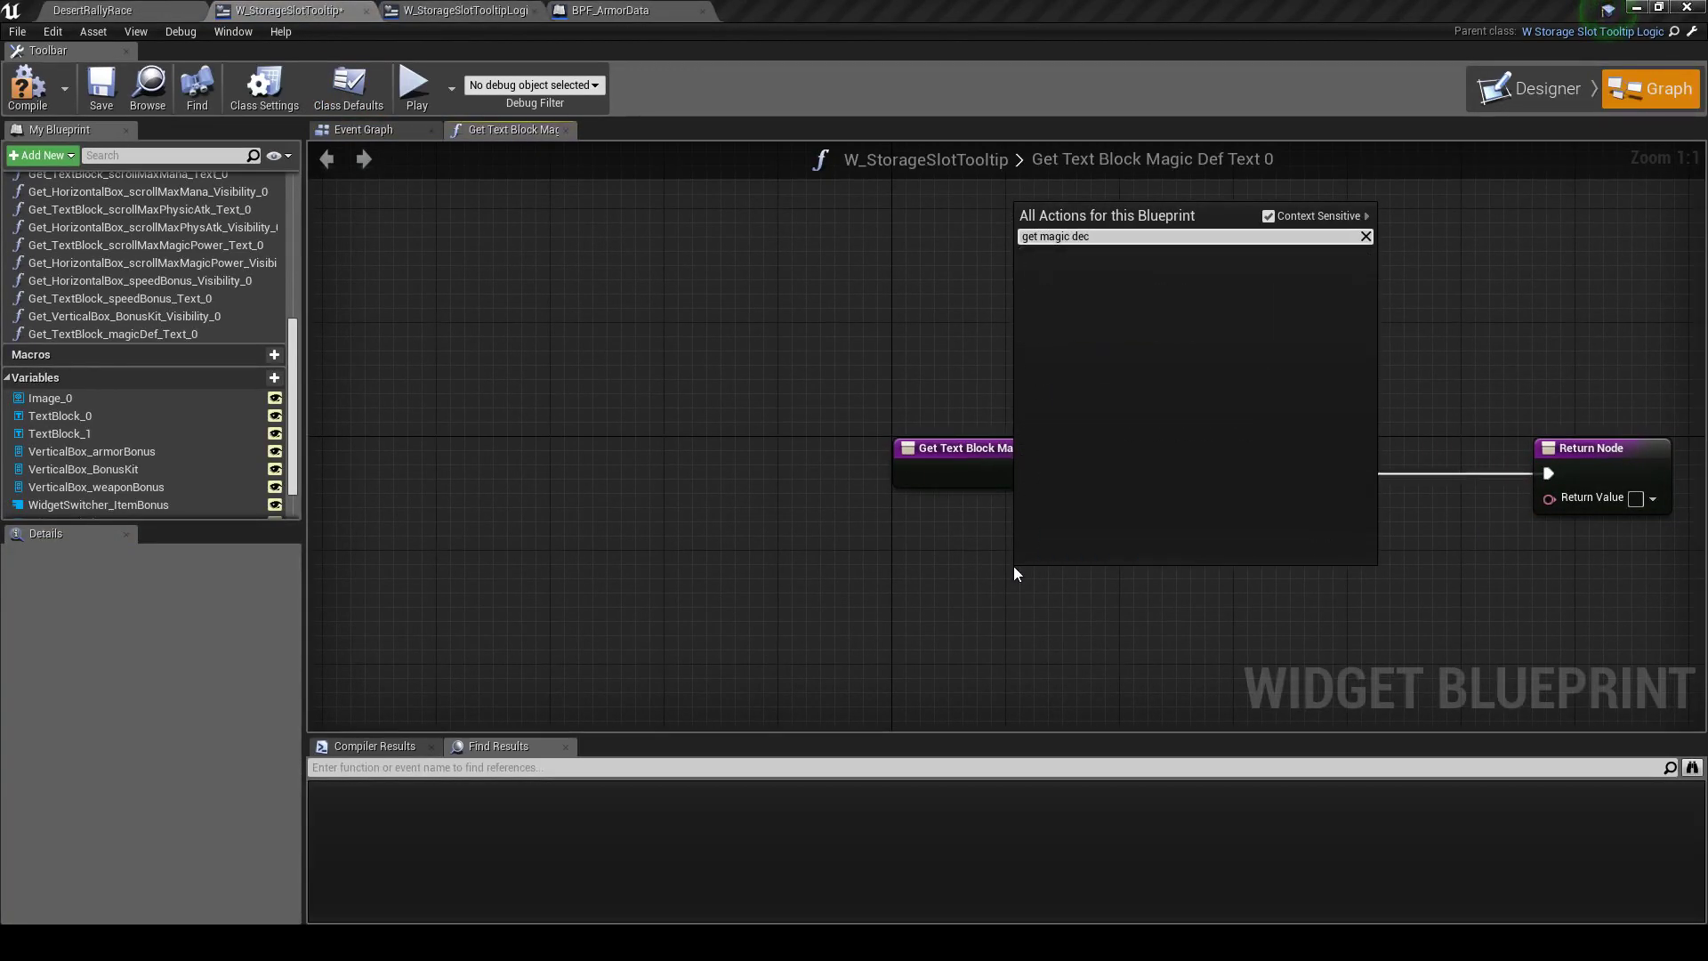
{"action": "key", "text": "BackSpace"}
{"action": "type", "text": "fe"}
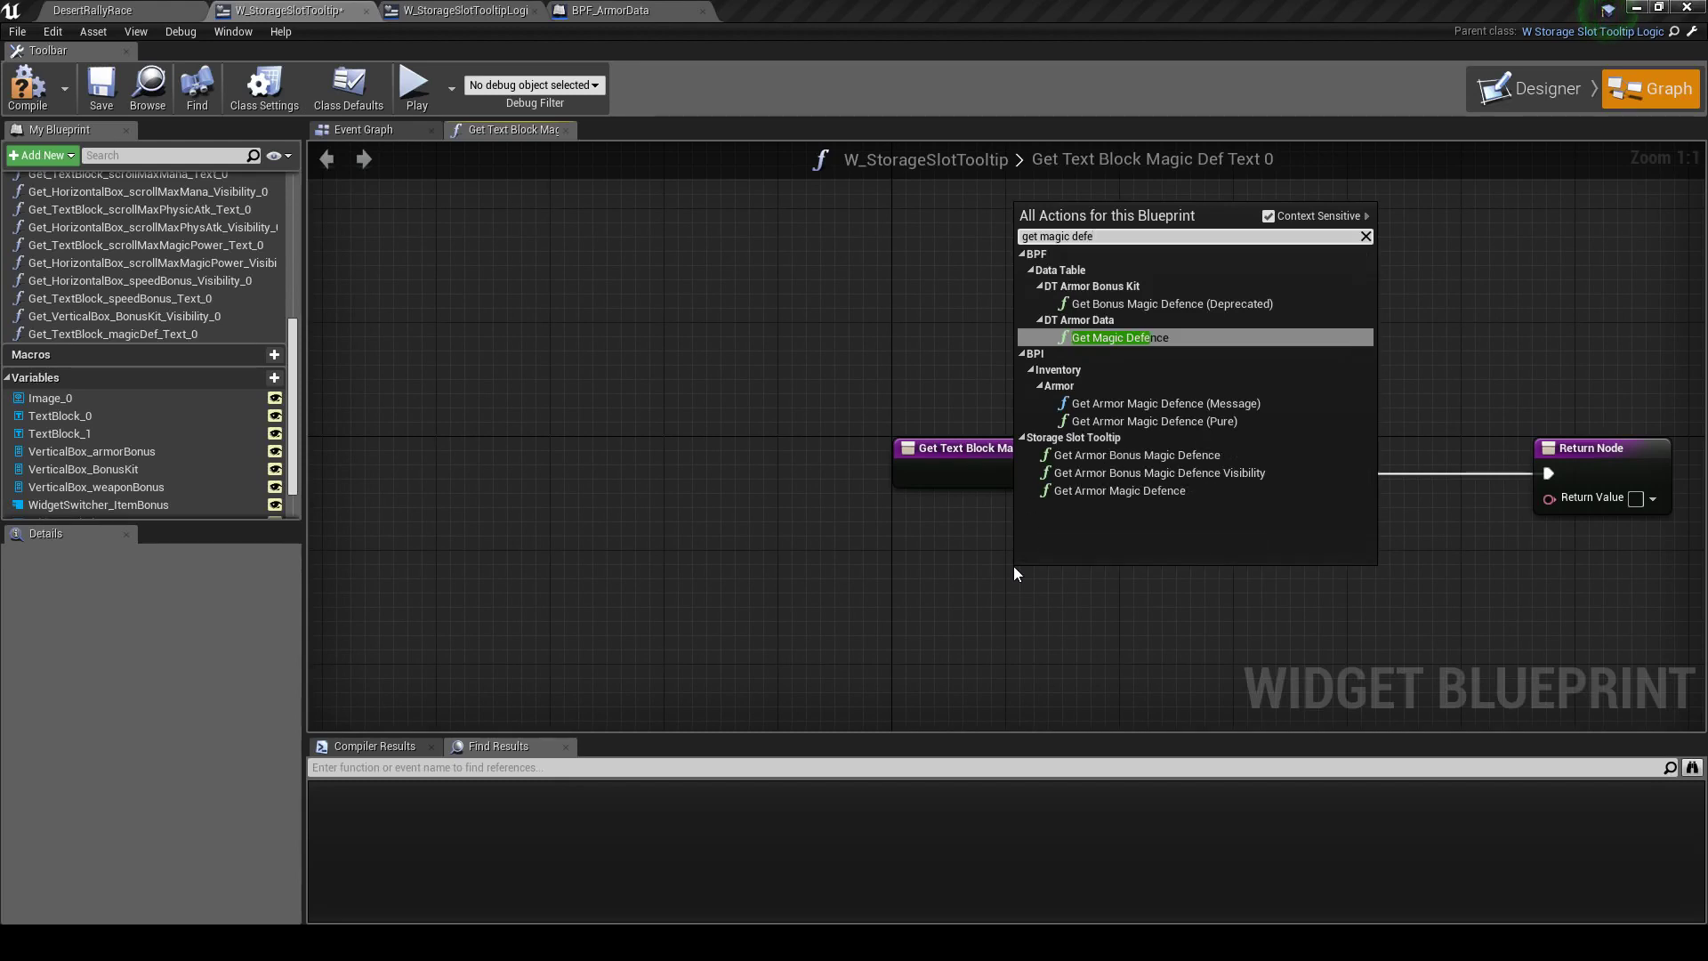
{"action": "left_click", "coordinate": [1177, 338]}
{"action": "key", "text": "Delete"}
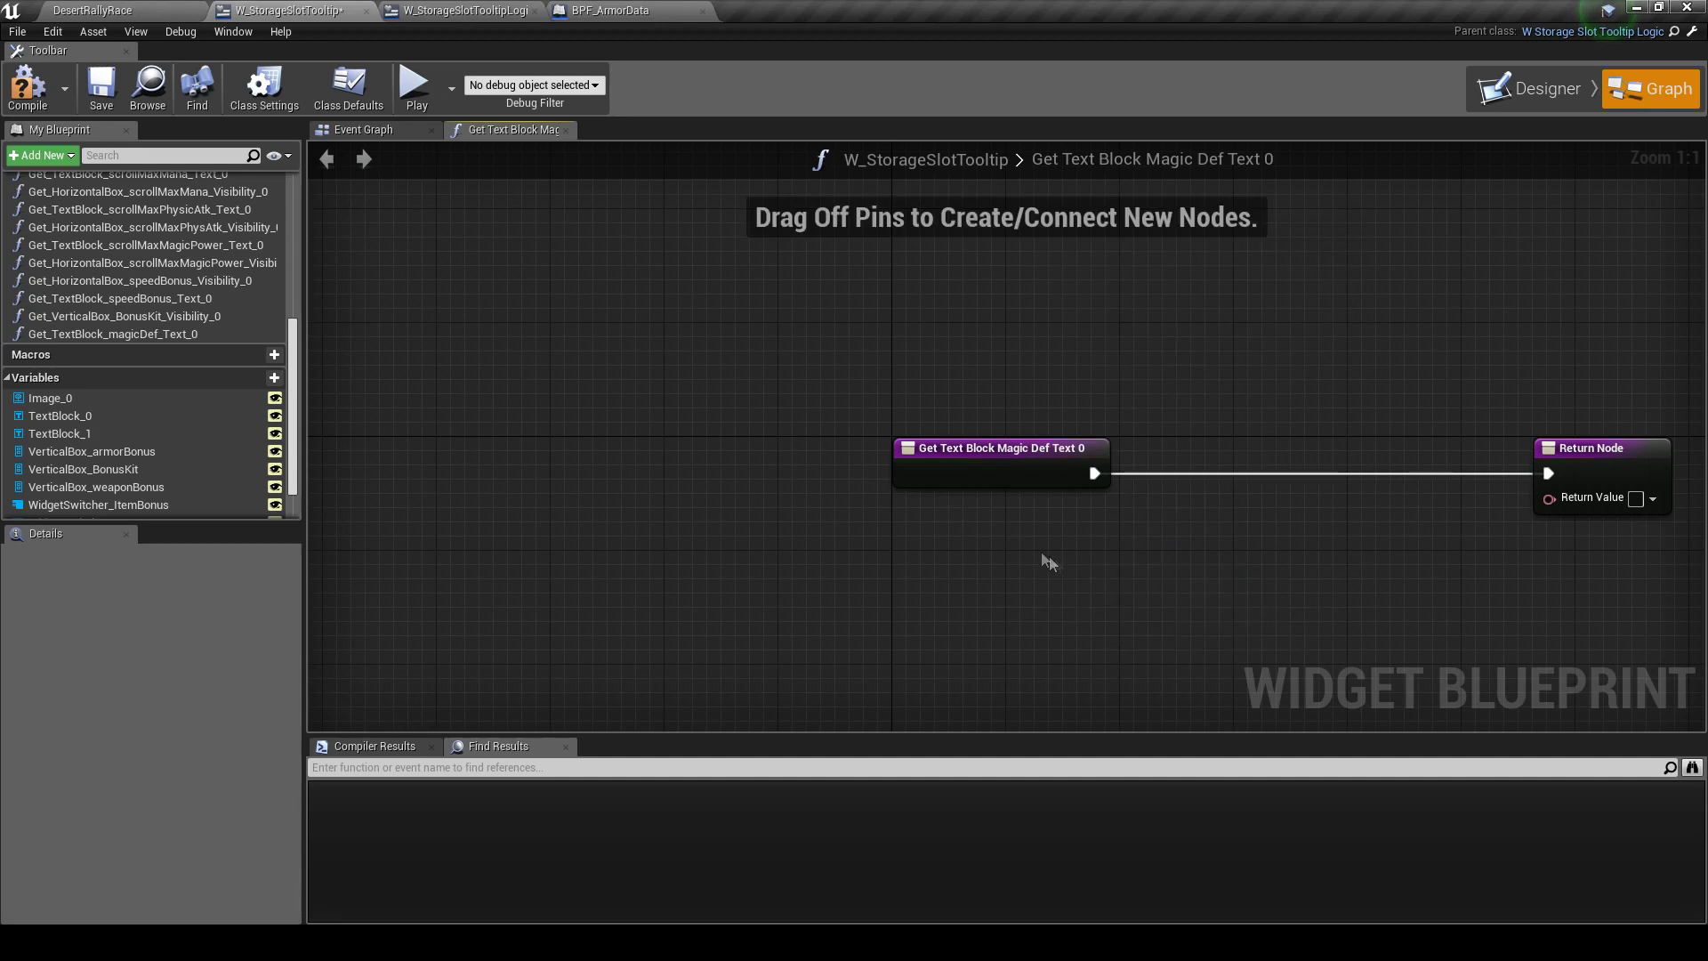
{"action": "right_click", "coordinate": [1035, 541]}
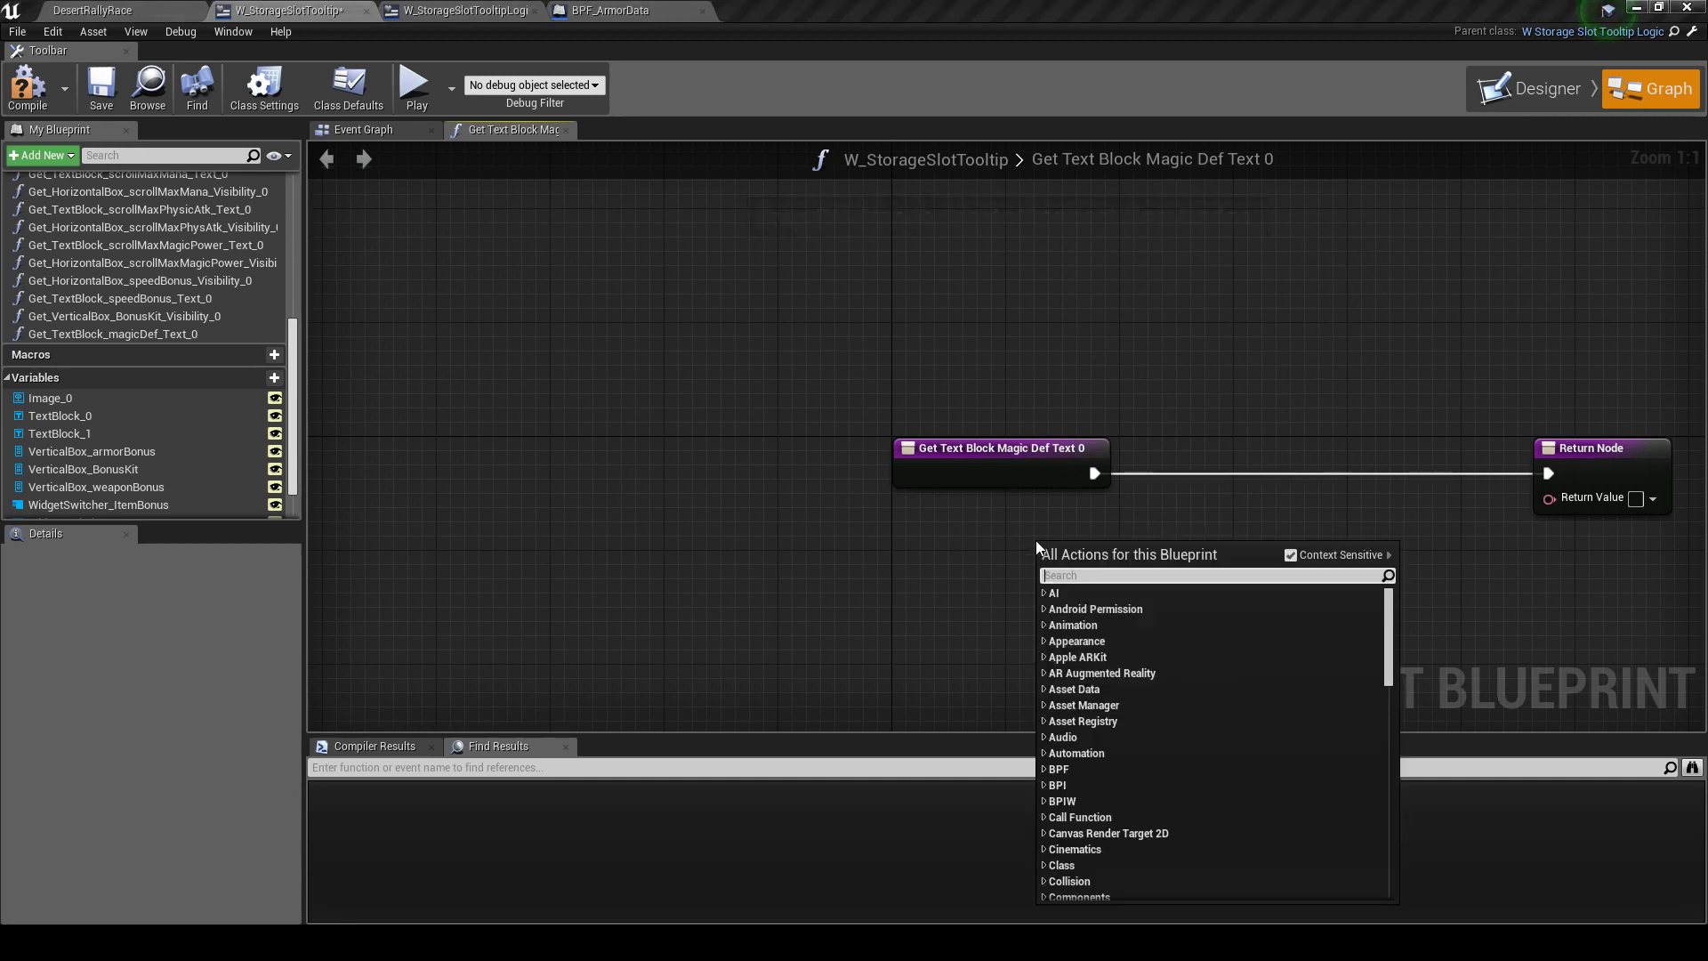
{"action": "type", "text": "getm"}
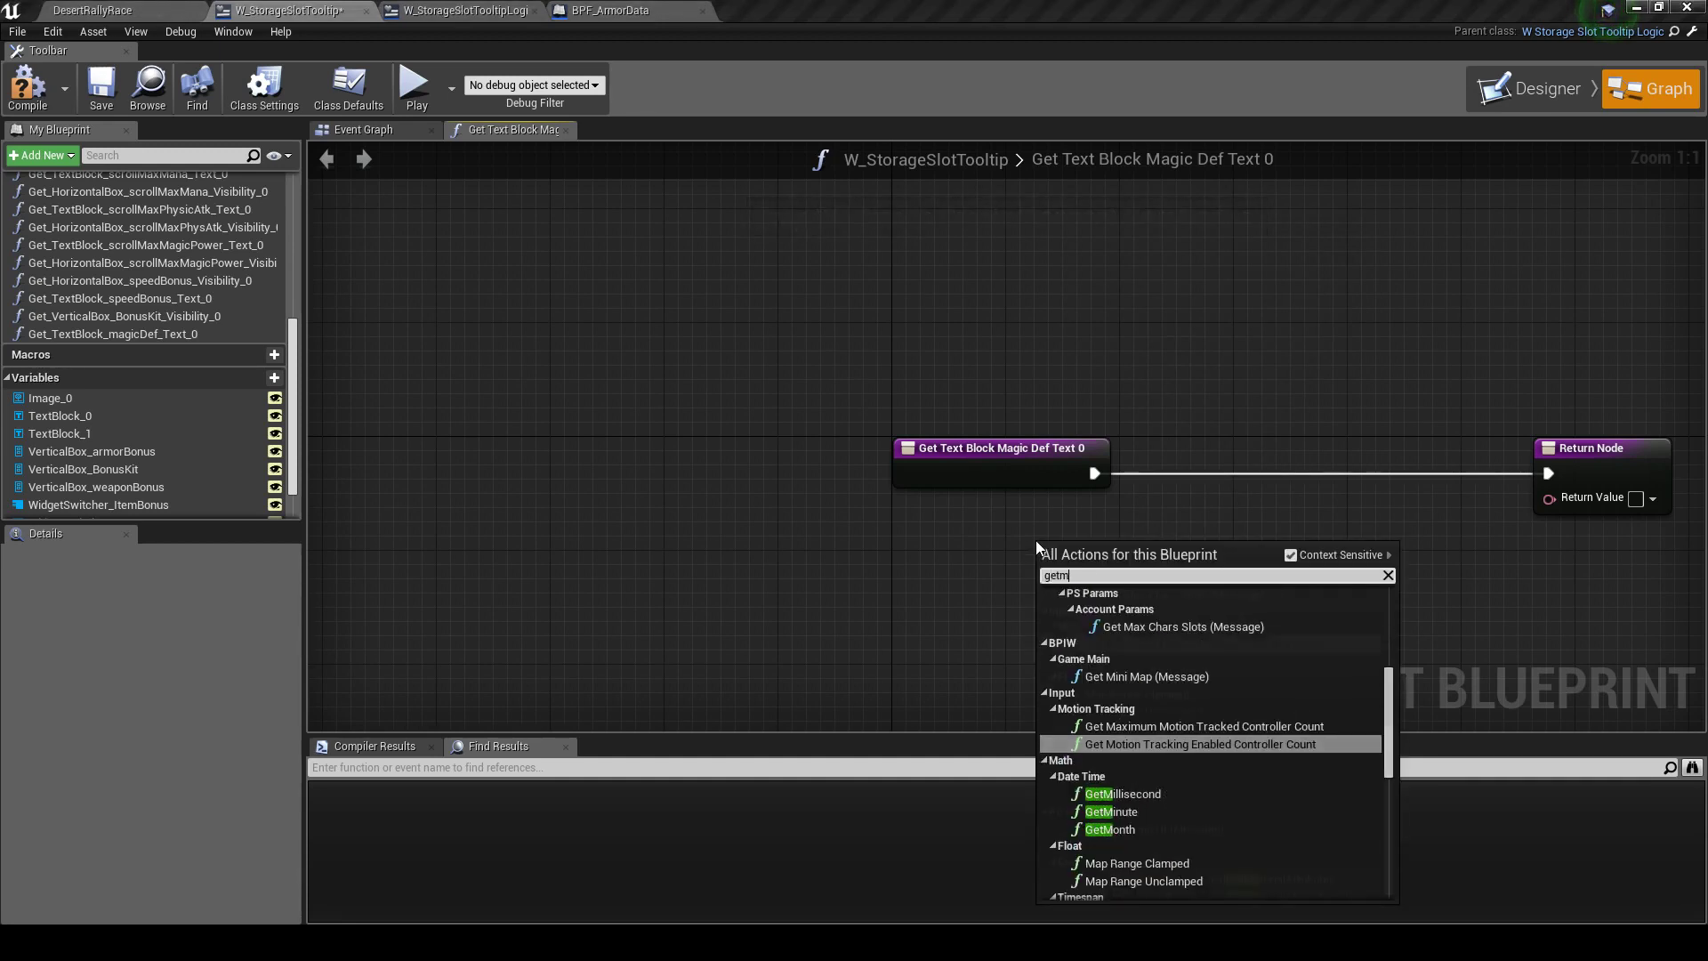
{"action": "type", "text": "agic"}
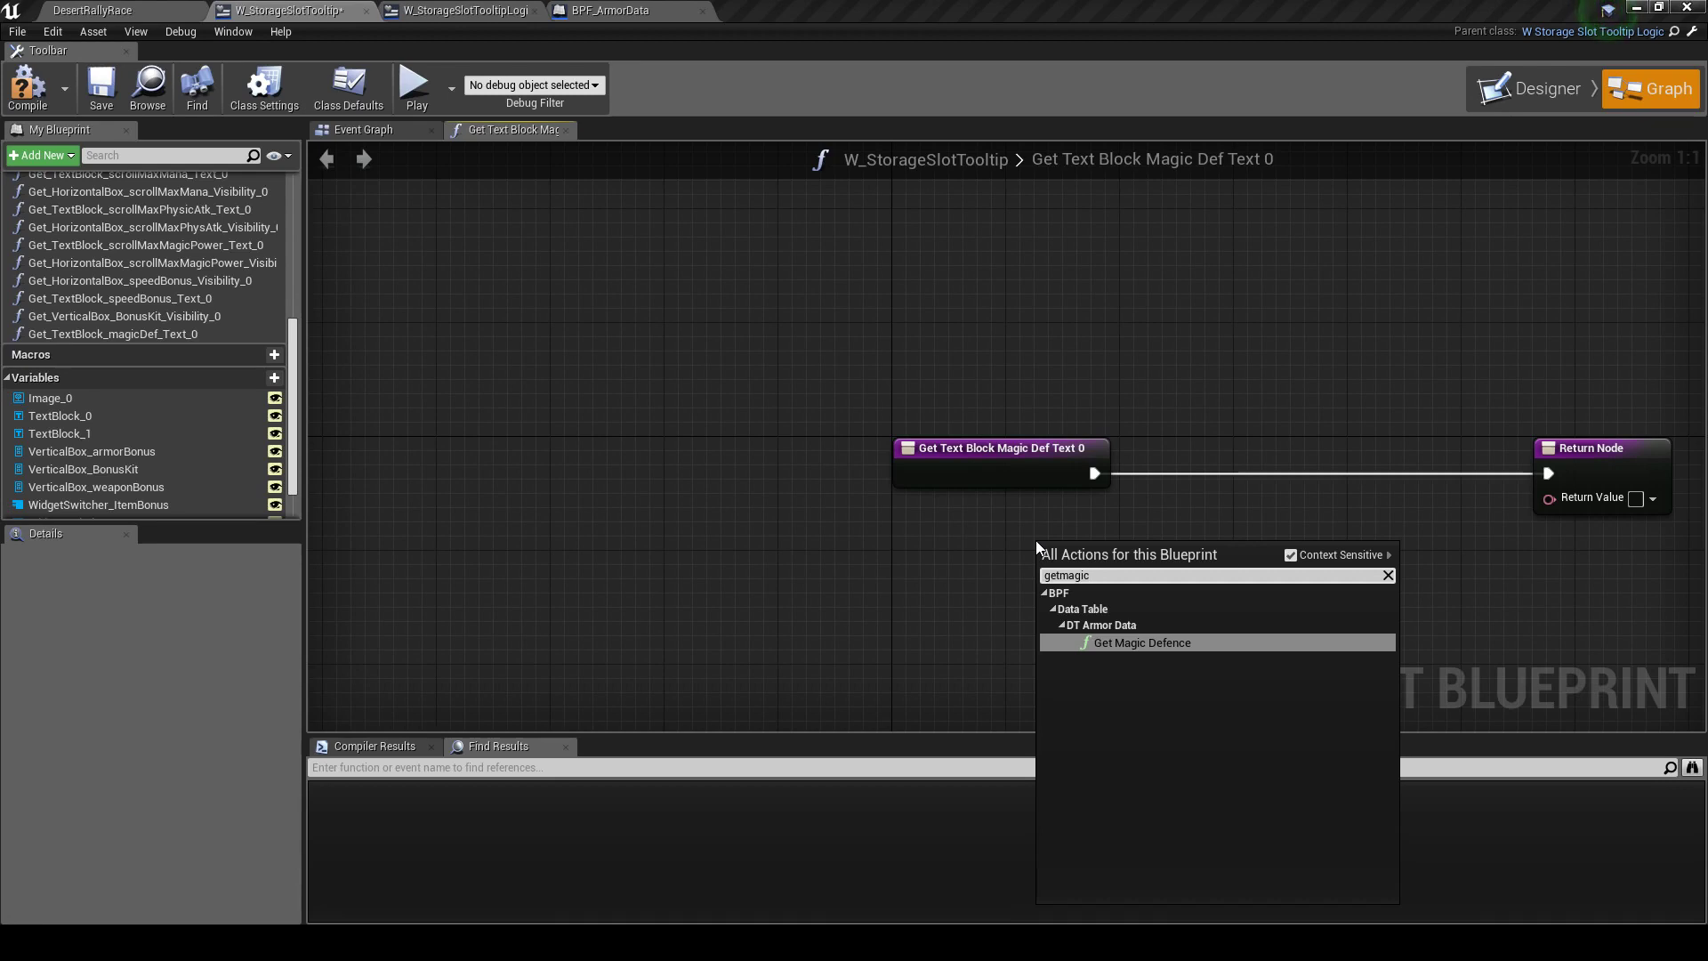
{"action": "left_click", "coordinate": [409, 10]}
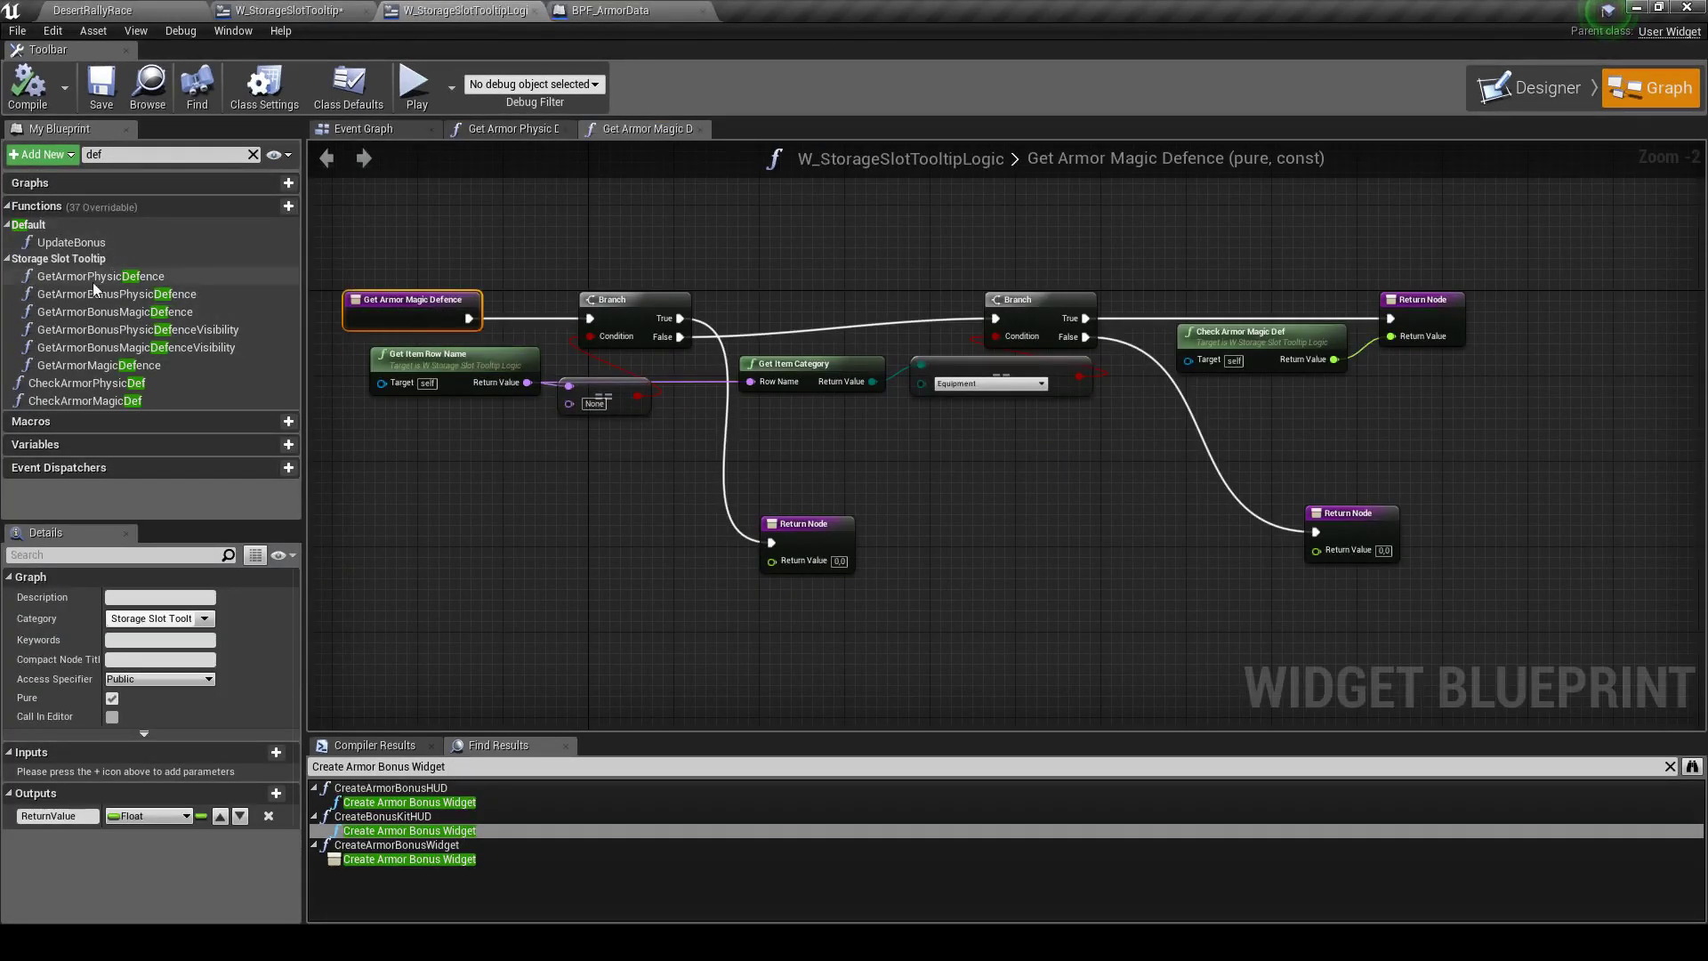
Add a Get Armor Magic Defence node to the Magic Def binding graph via a 'storageslot' search
{"action": "left_click", "coordinate": [614, 10]}
{"action": "left_click", "coordinate": [462, 10]}
{"action": "left_click", "coordinate": [284, 10]}
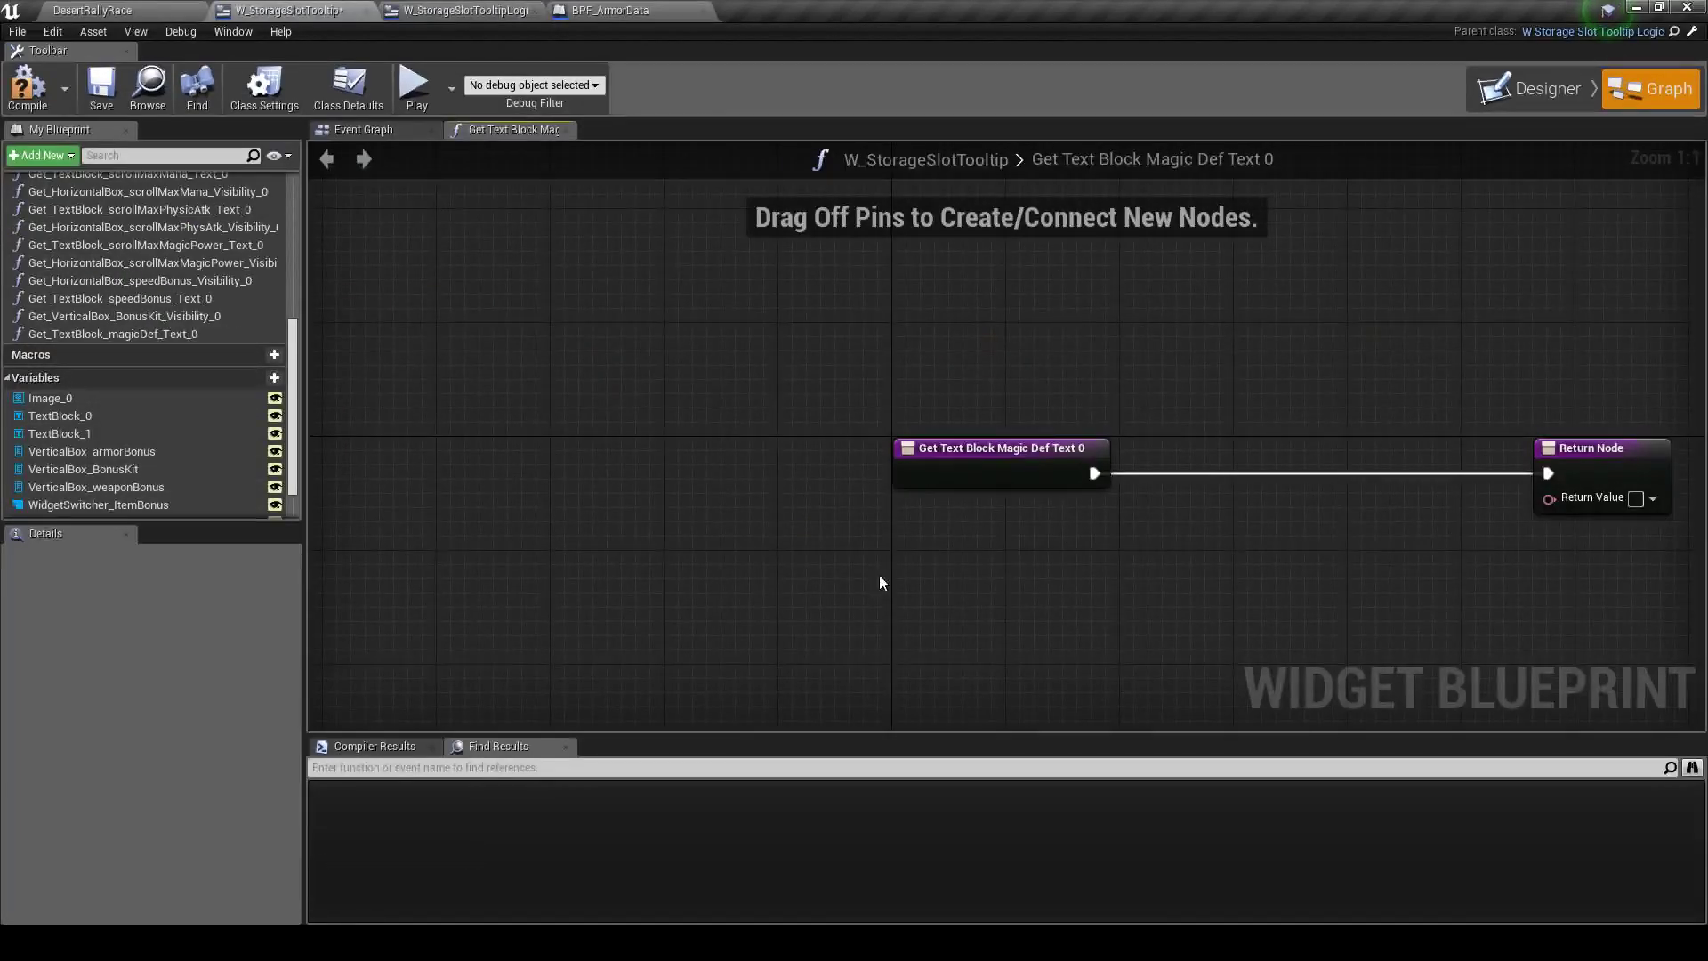
{"action": "right_click", "coordinate": [879, 574]}
{"action": "type", "text": "storageslot"}
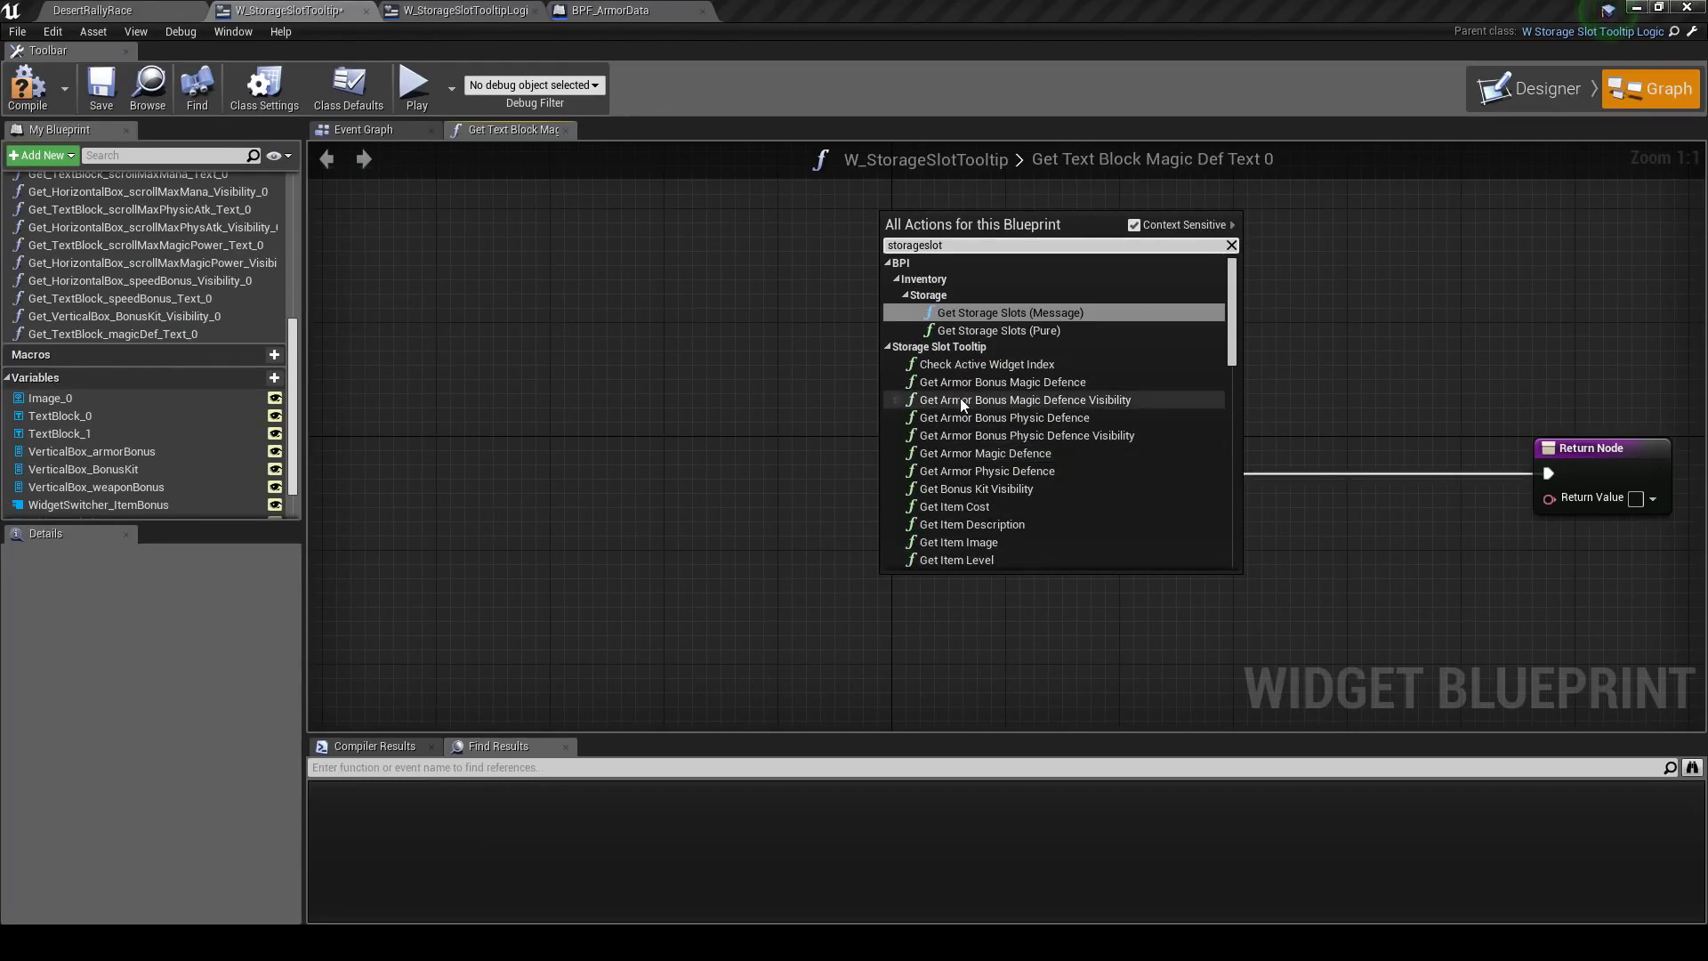
{"action": "scroll", "coordinate": [954, 355], "scroll_direction": "down", "scroll_amount": 1}
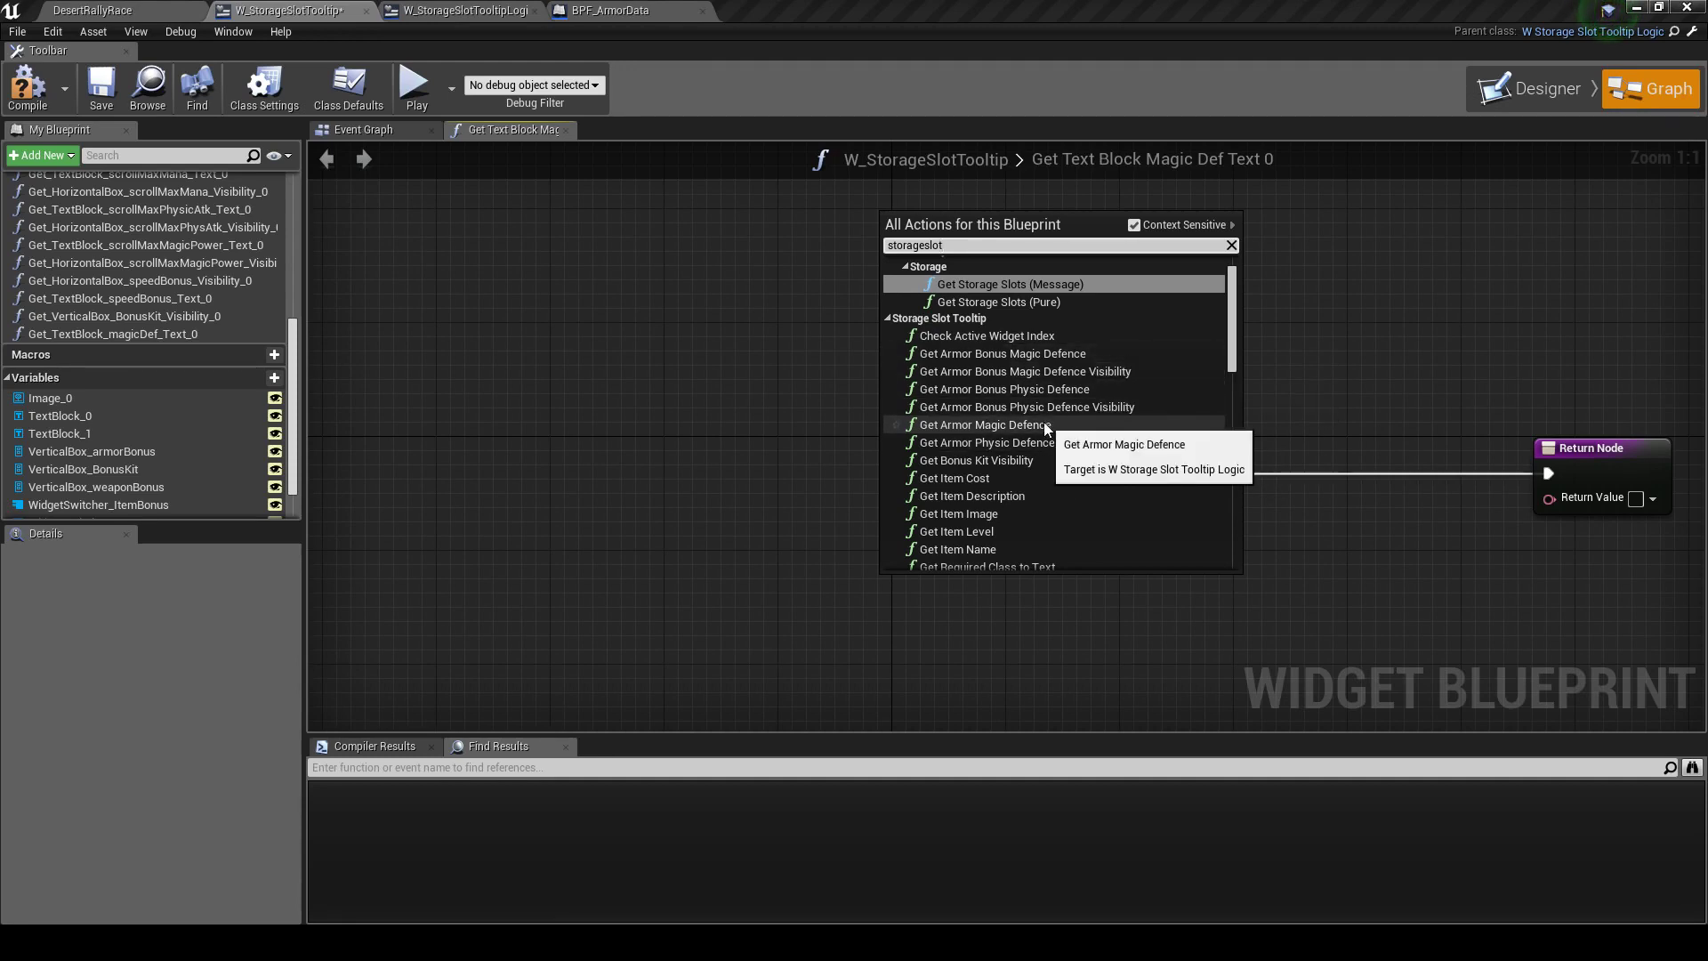
{"action": "left_click", "coordinate": [984, 425]}
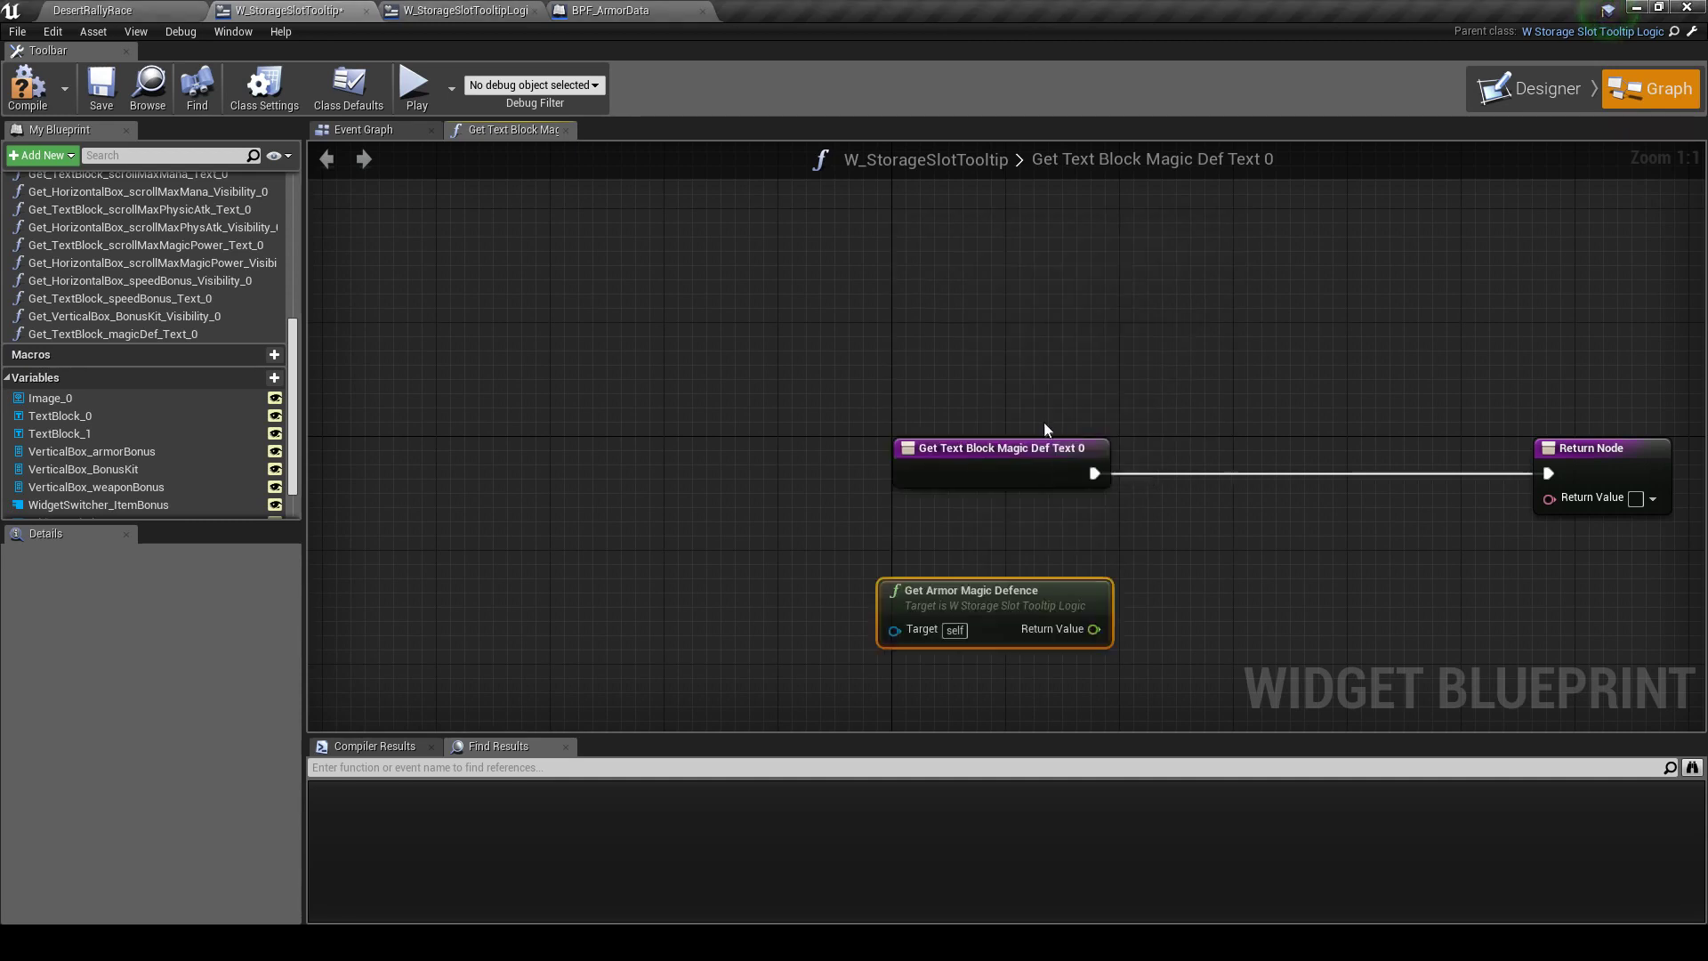
Wire Get Armor Magic Defence through ToText (float) into Return Value and compile the tooltip
{"action": "right_click_drag", "start_coordinate": [1043, 422], "coordinate": [921, 388]}
{"action": "left_click_drag", "start_coordinate": [974, 595], "coordinate": [1486, 455]}
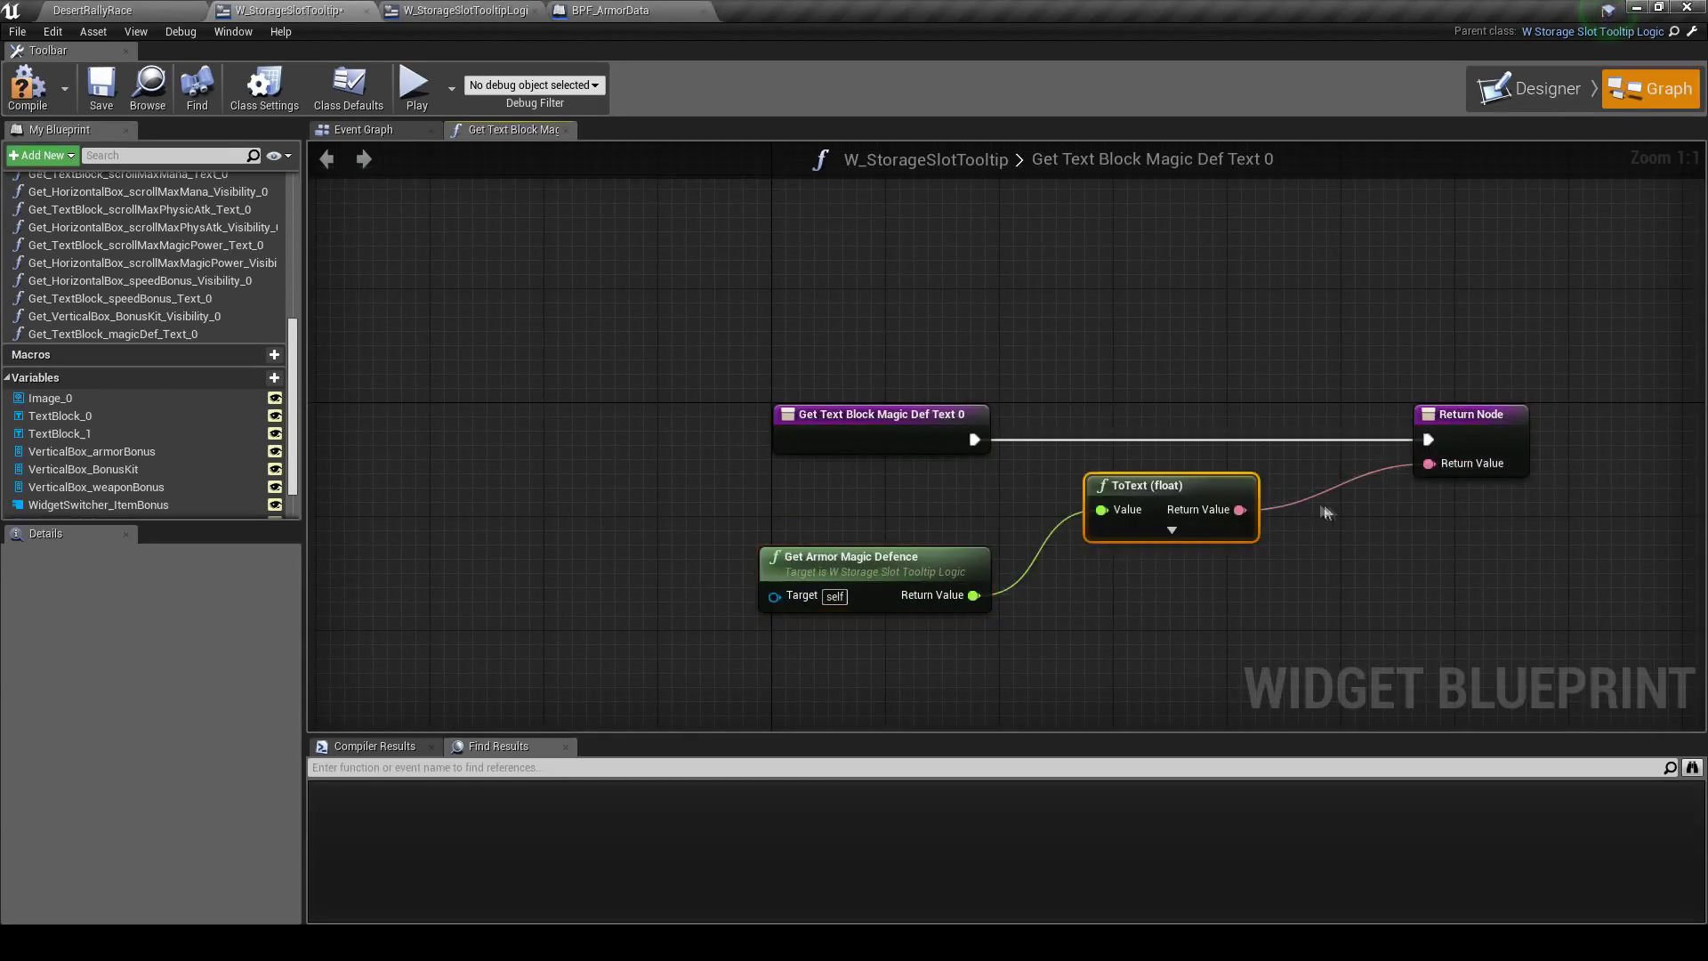
{"action": "left_click", "coordinate": [1171, 540]}
{"action": "right_click_drag", "start_coordinate": [1194, 606], "coordinate": [1131, 428]}
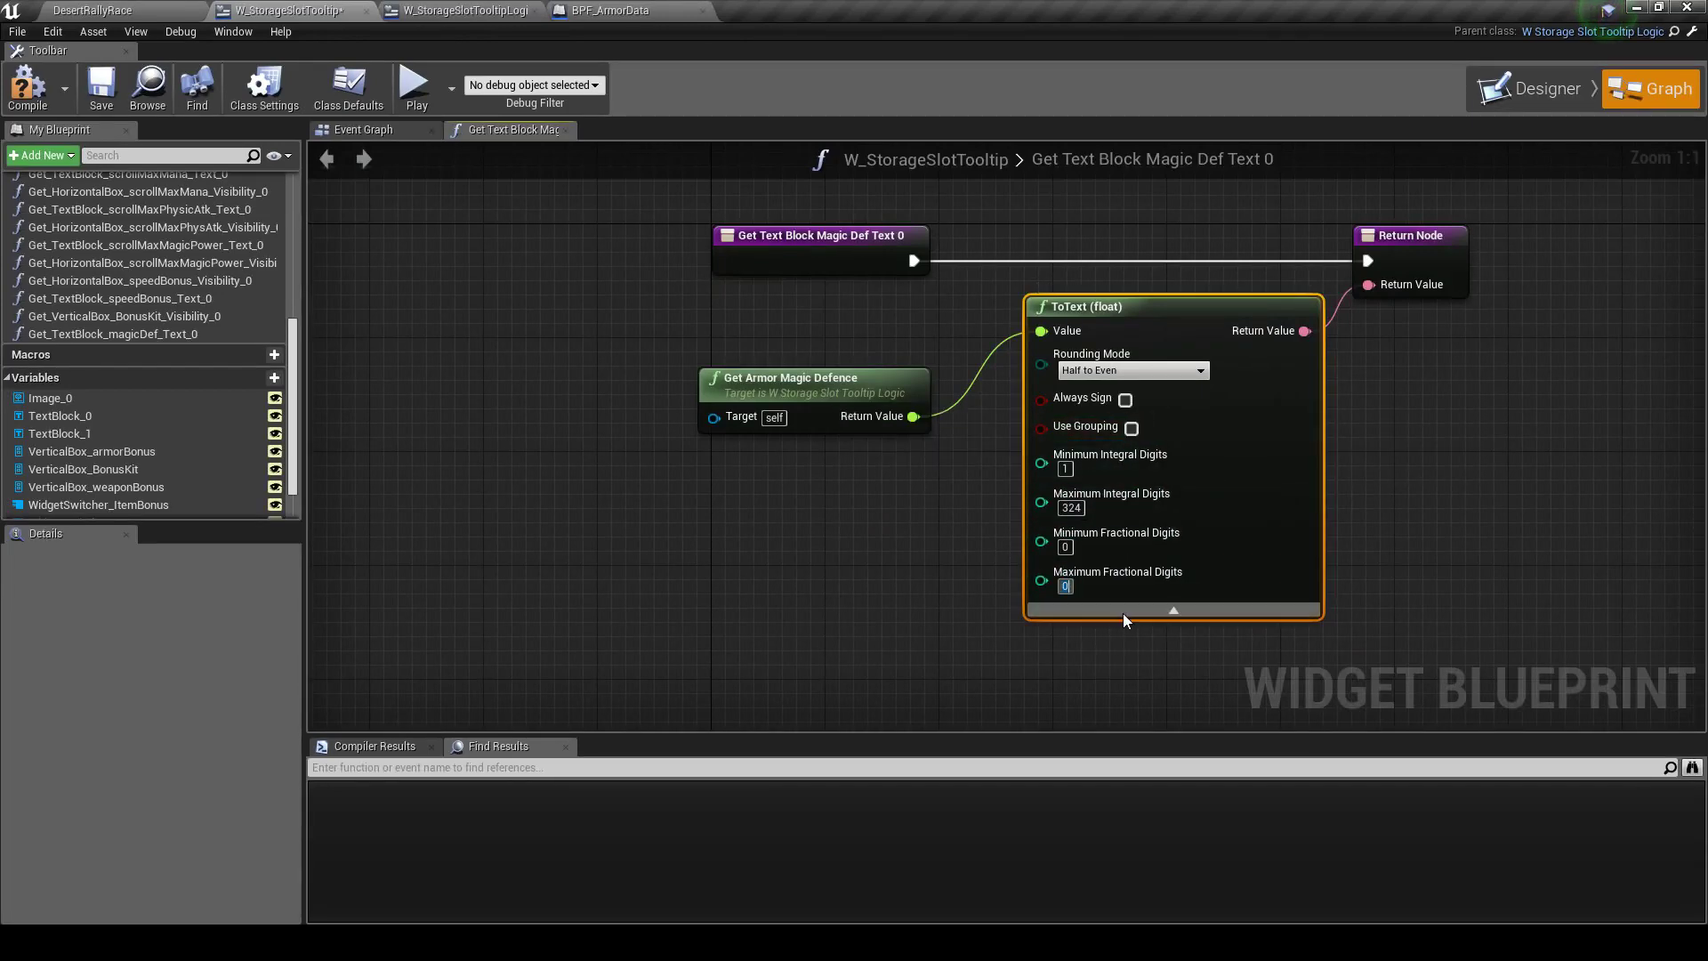
{"action": "left_click", "coordinate": [1111, 612]}
{"action": "left_click_drag", "start_coordinate": [874, 404], "coordinate": [914, 318]}
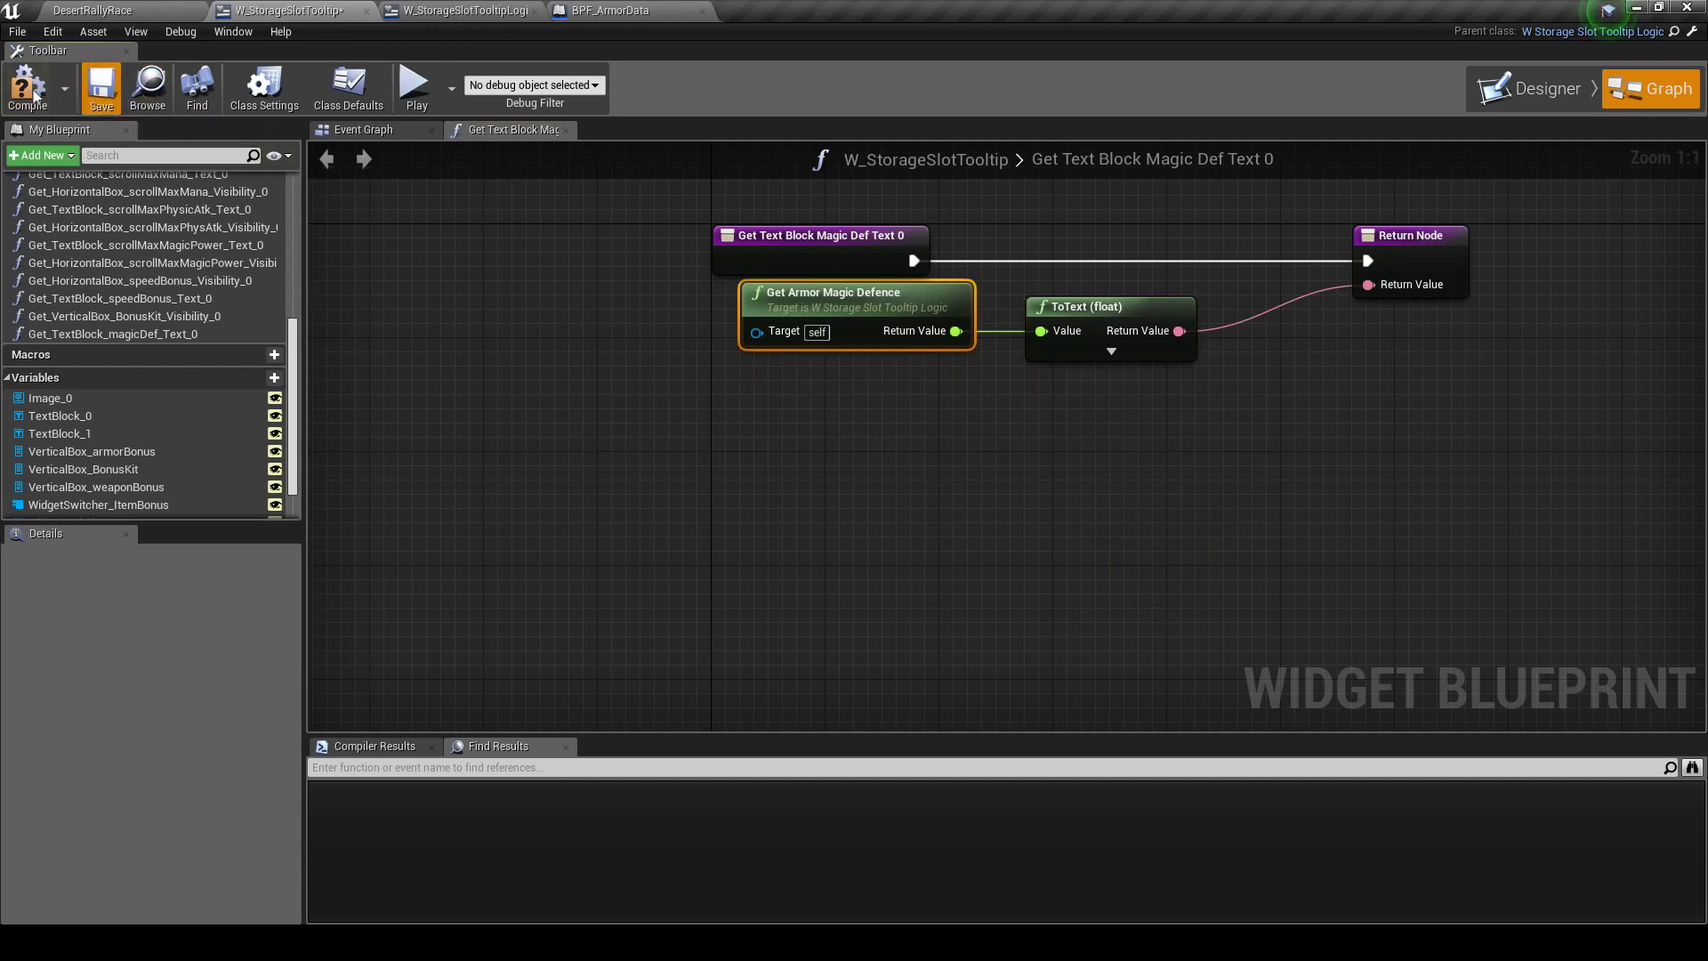
{"action": "key", "text": "F7"}
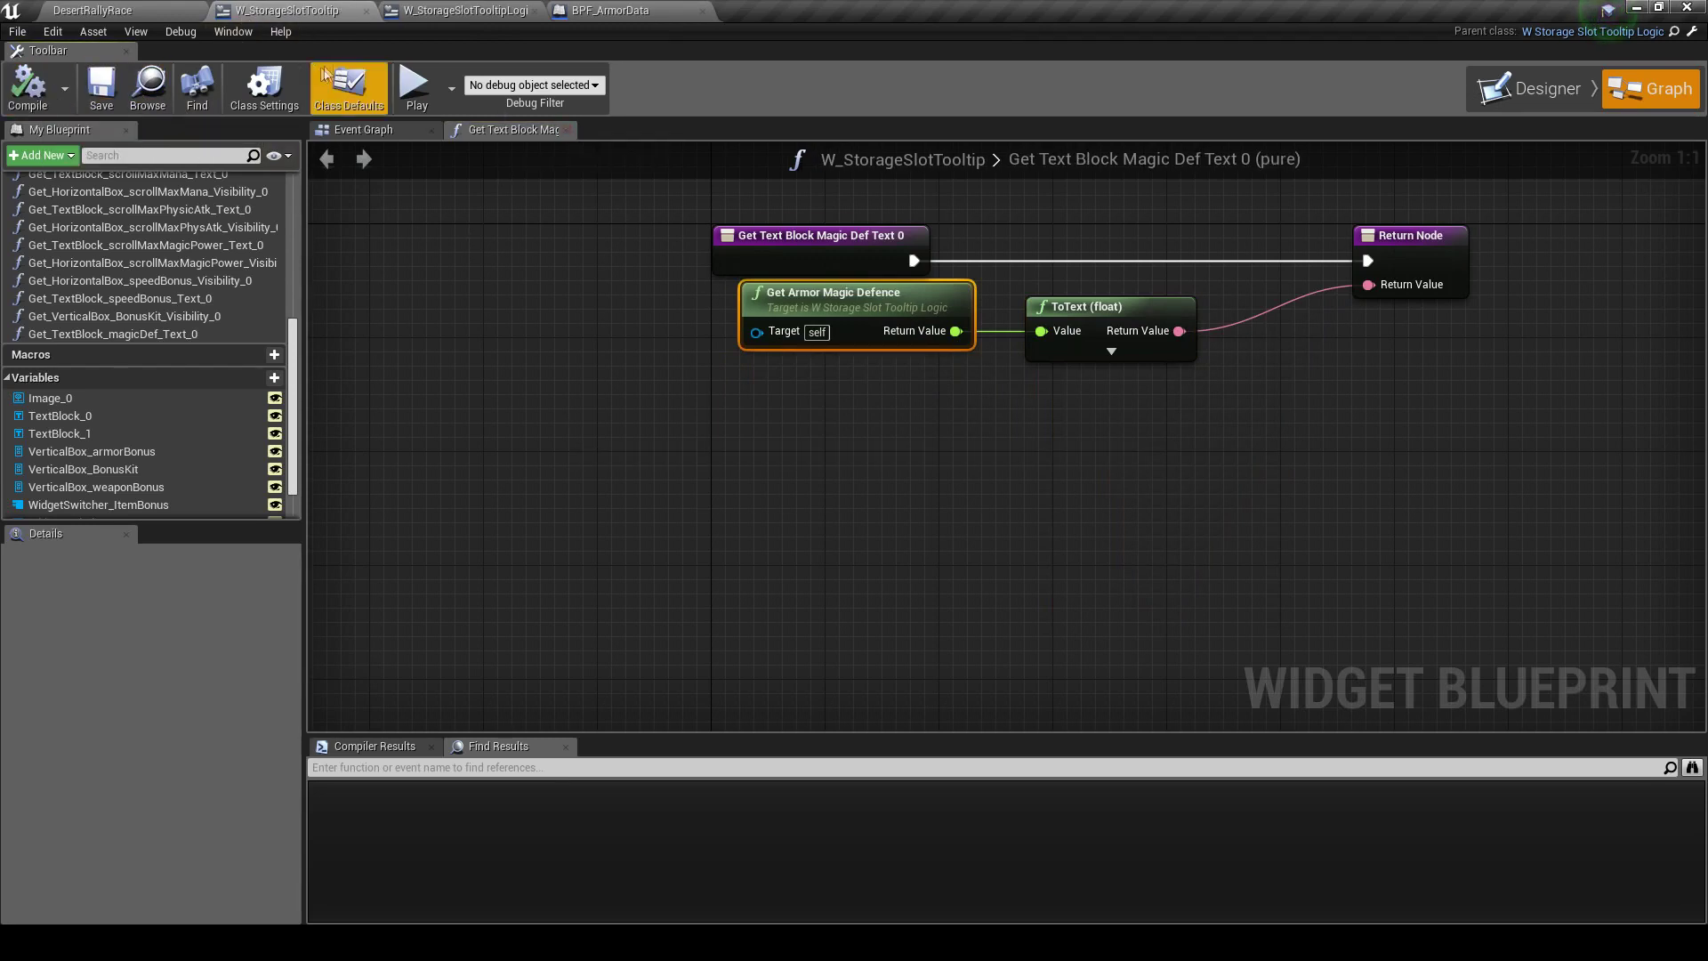
{"action": "left_click", "coordinate": [414, 89]}
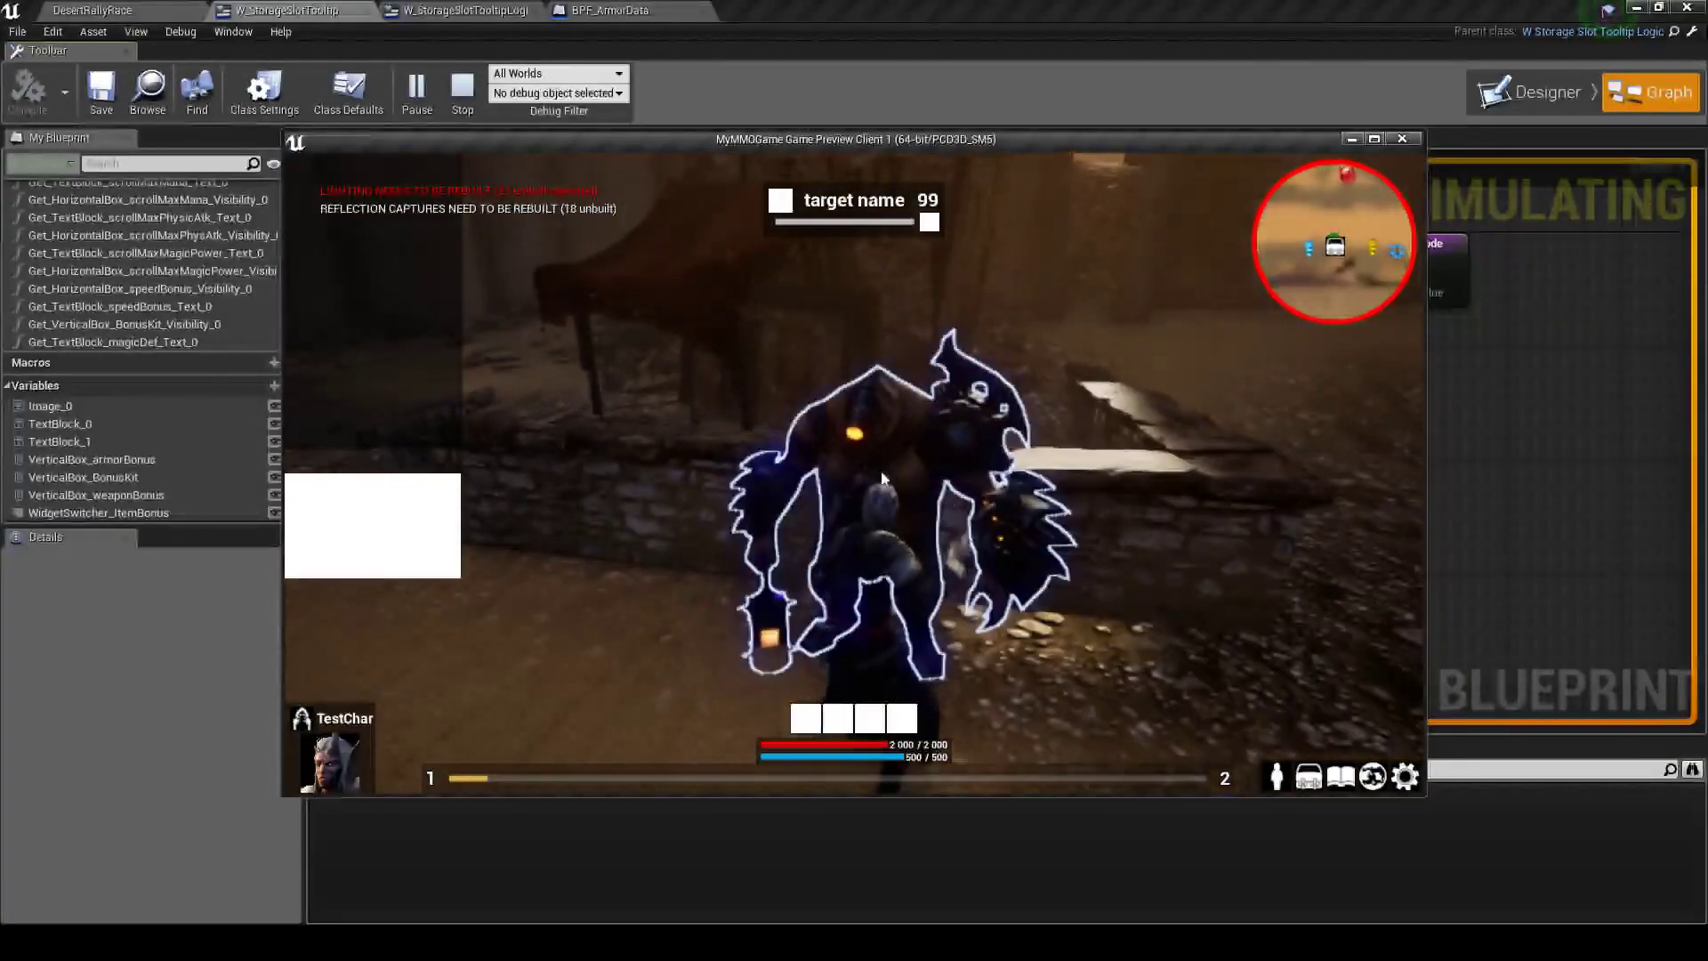
Open the shop in the play test, check the Newbie NeckPlace tooltip's Magic Def row, then stop playing
{"action": "left_click", "coordinate": [876, 524]}
{"action": "mouse_move", "coordinate": [552, 345]}
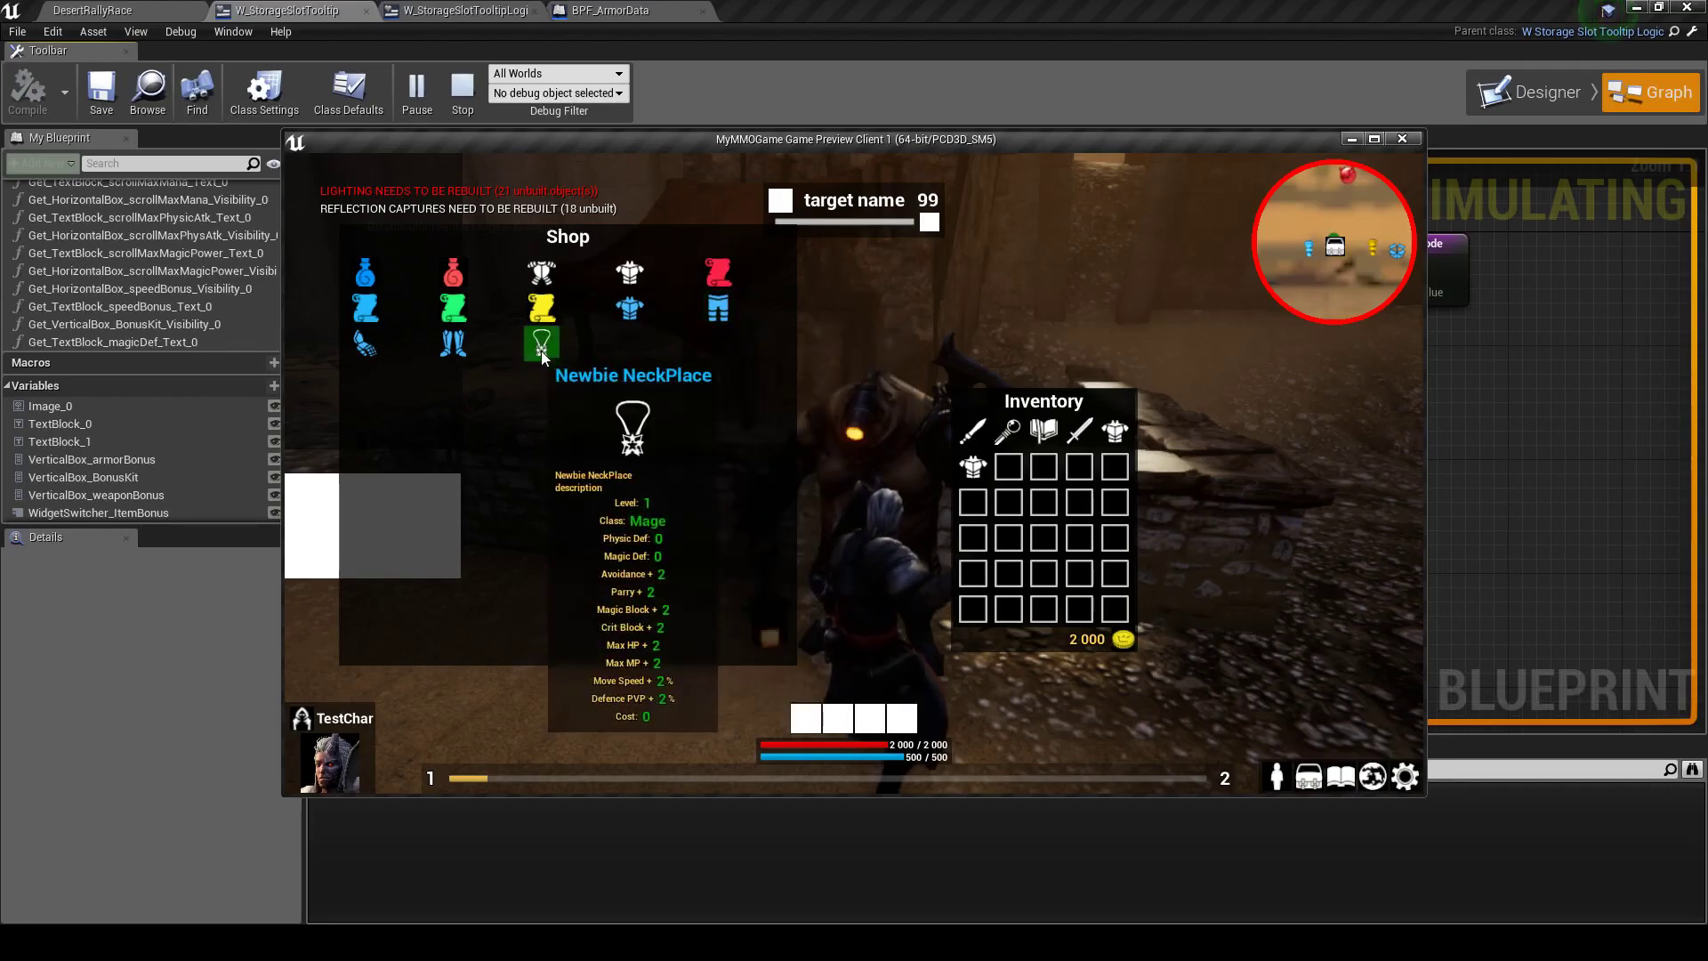
{"action": "key", "text": "Escape"}
{"action": "scroll", "coordinate": [751, 435], "scroll_direction": "down", "scroll_amount": 2}
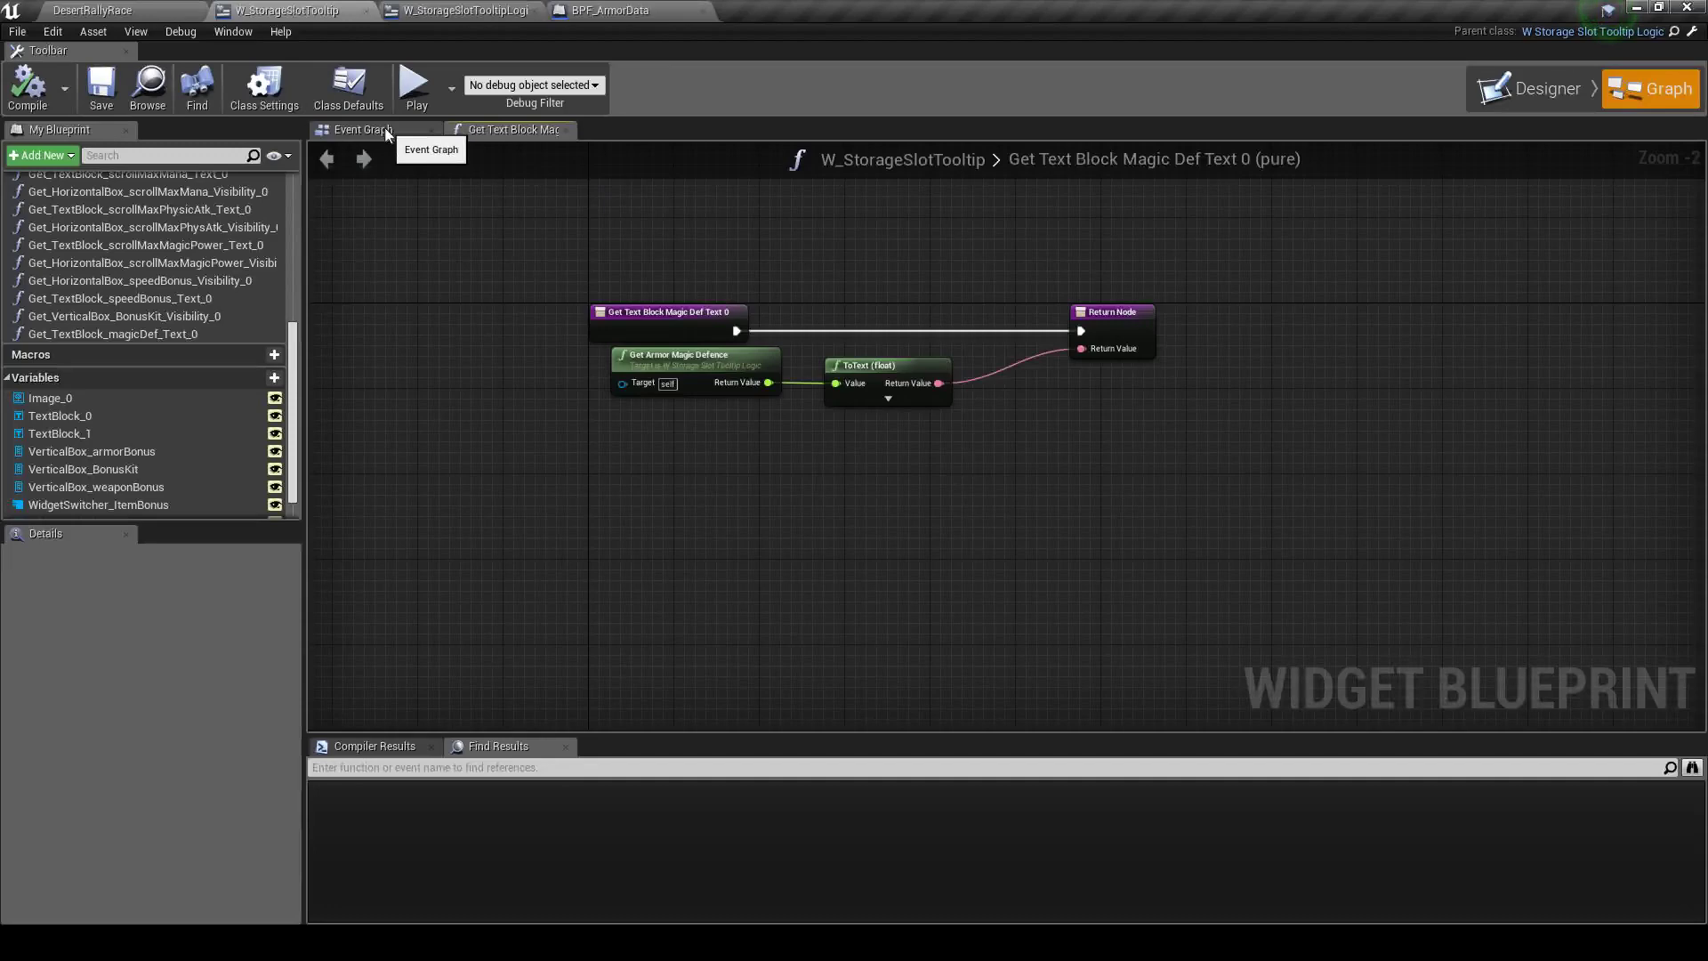
{"action": "scroll", "coordinate": [685, 356], "scroll_direction": "up", "scroll_amount": 2}
{"action": "left_click", "coordinate": [685, 361]}
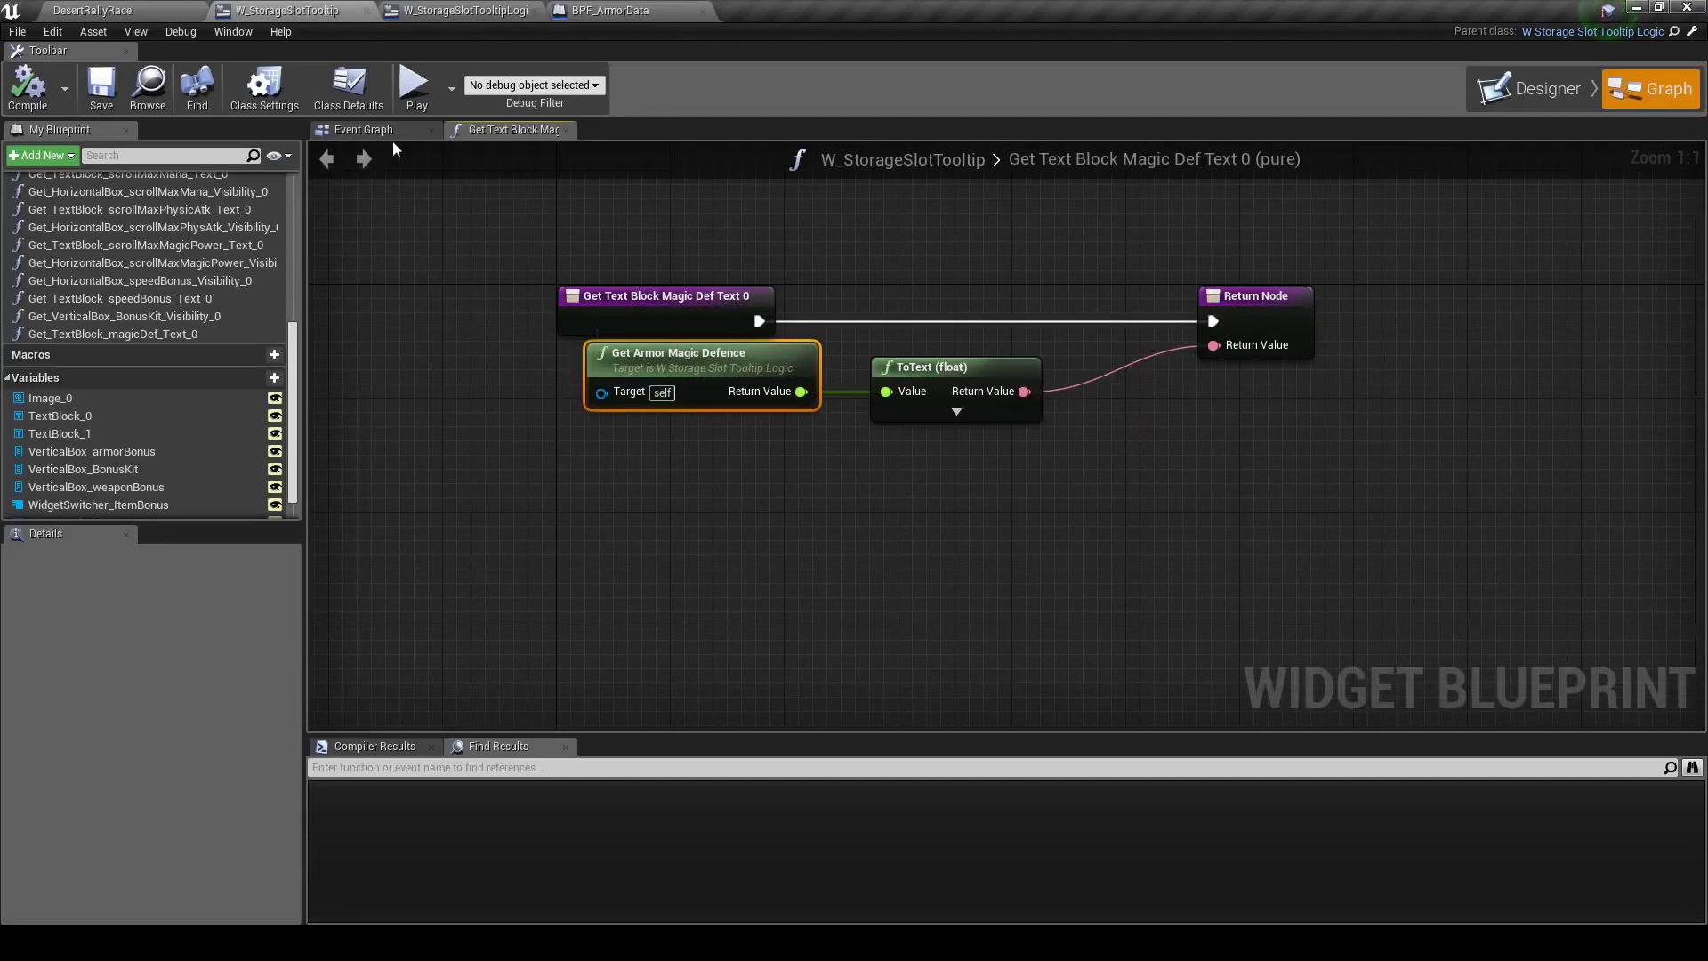
Look over the tooltip's event graph and its Designer layout
{"action": "left_click", "coordinate": [376, 134]}
{"action": "scroll", "coordinate": [897, 486], "scroll_direction": "down", "scroll_amount": 2}
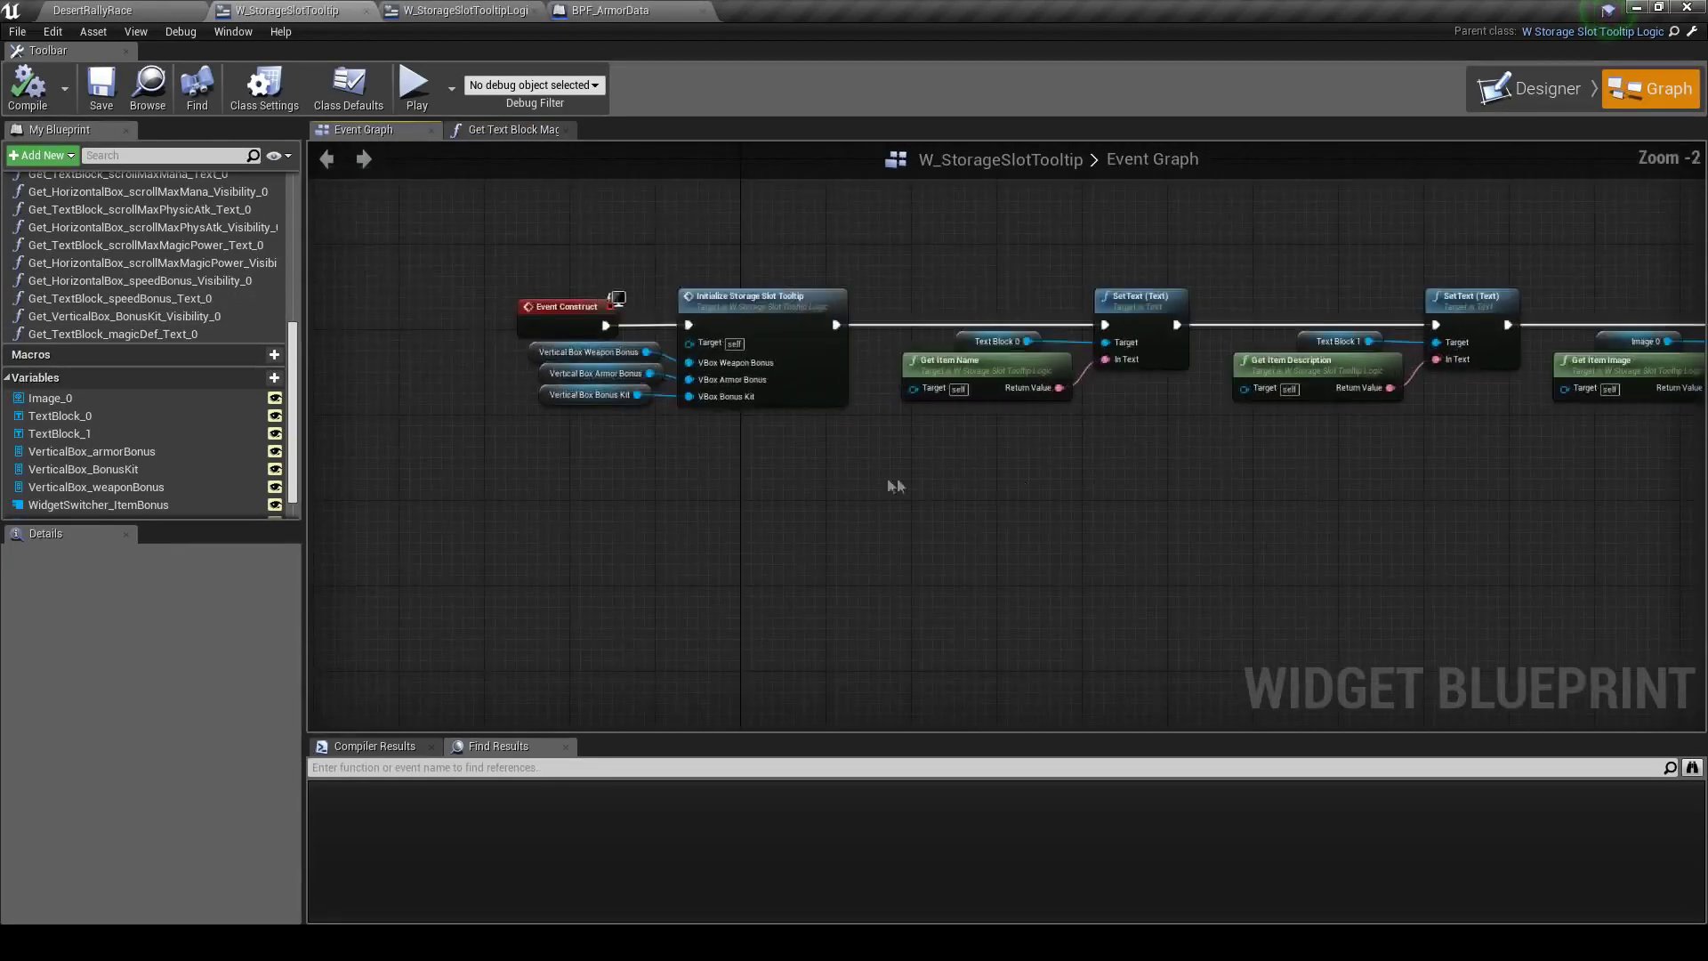
{"action": "right_click_drag", "start_coordinate": [896, 486], "coordinate": [738, 500]}
{"action": "left_click", "coordinate": [1507, 98]}
{"action": "scroll", "coordinate": [957, 406], "scroll_direction": "up", "scroll_amount": 3}
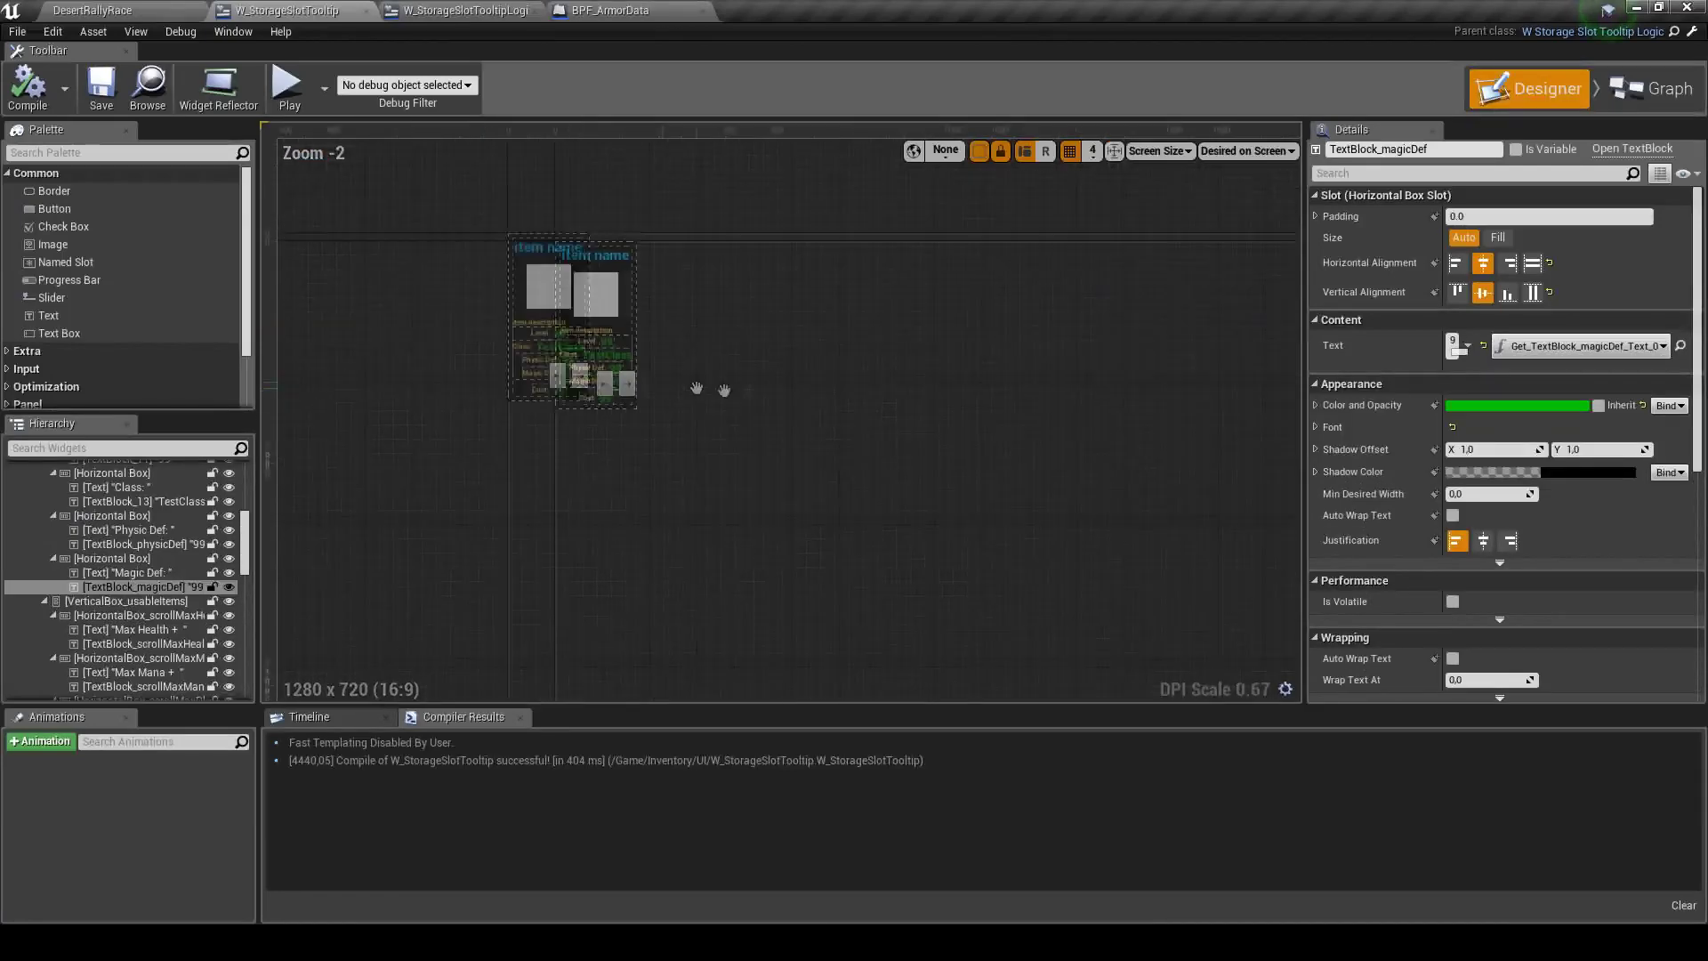
{"action": "scroll", "coordinate": [957, 405], "scroll_direction": "up", "scroll_amount": 2}
{"action": "scroll", "coordinate": [957, 406], "scroll_direction": "up", "scroll_amount": 4}
{"action": "scroll", "coordinate": [943, 401], "scroll_direction": "down", "scroll_amount": 3}
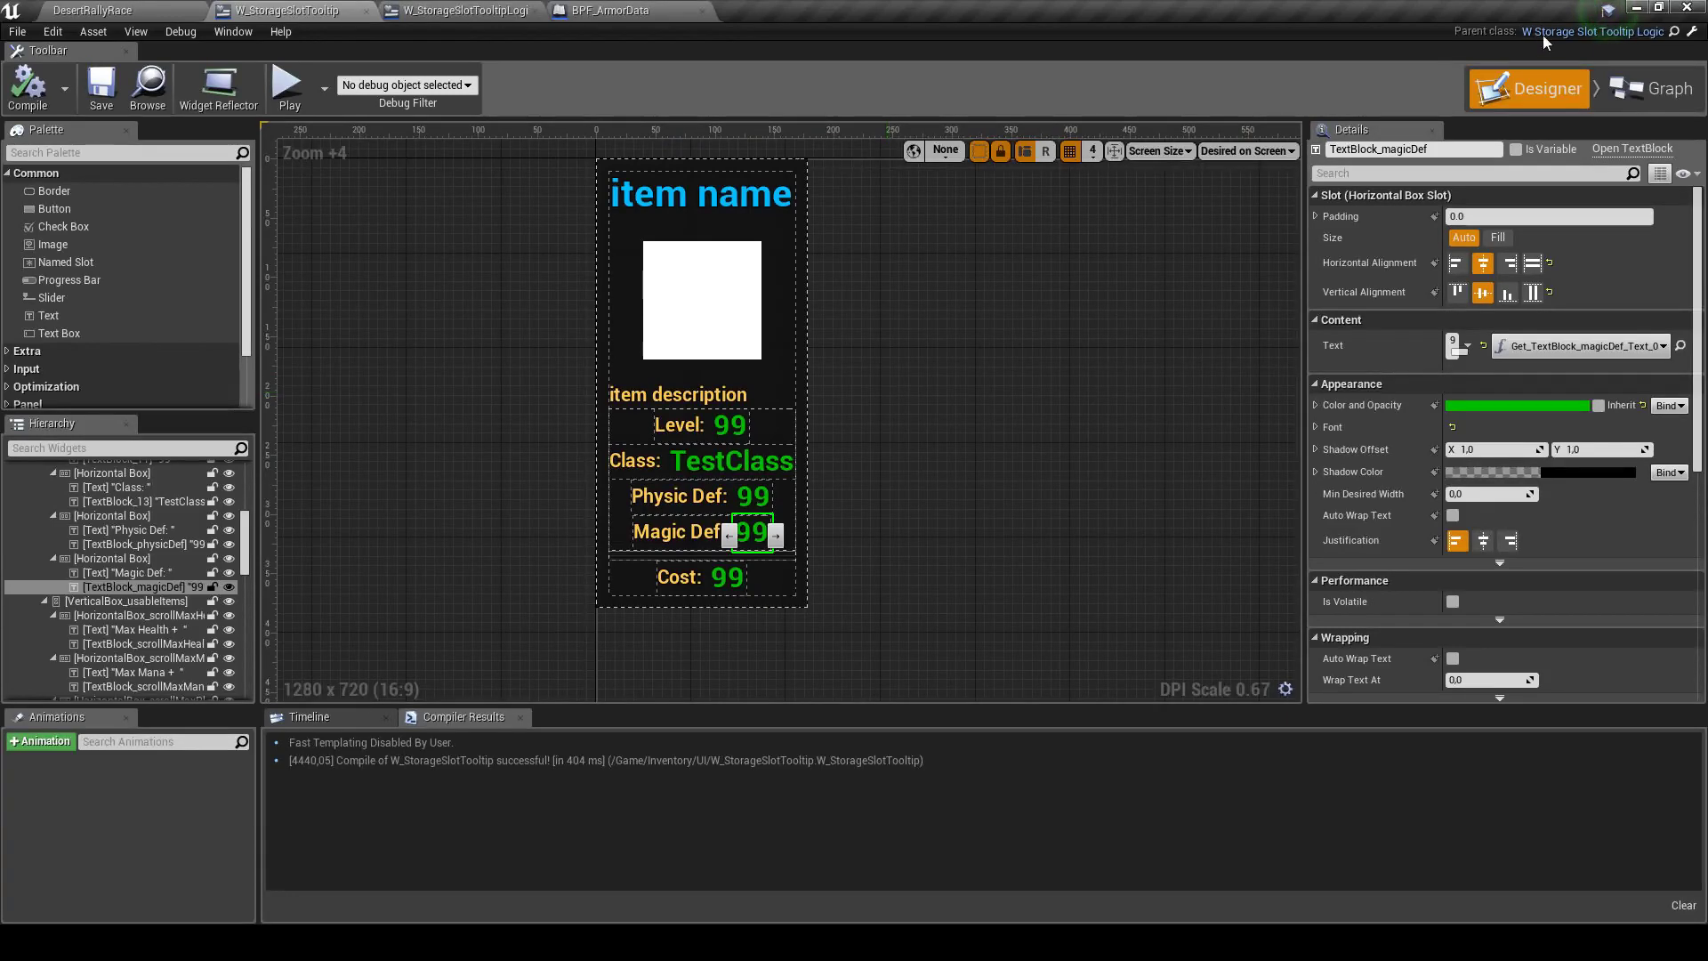
Inspect GetArmorBonusPhysicDefenceVisibility and GetArmorBonusMagicDefenceVisibility in the logic blueprint, then return to the tooltip layout
{"action": "left_click", "coordinate": [466, 10]}
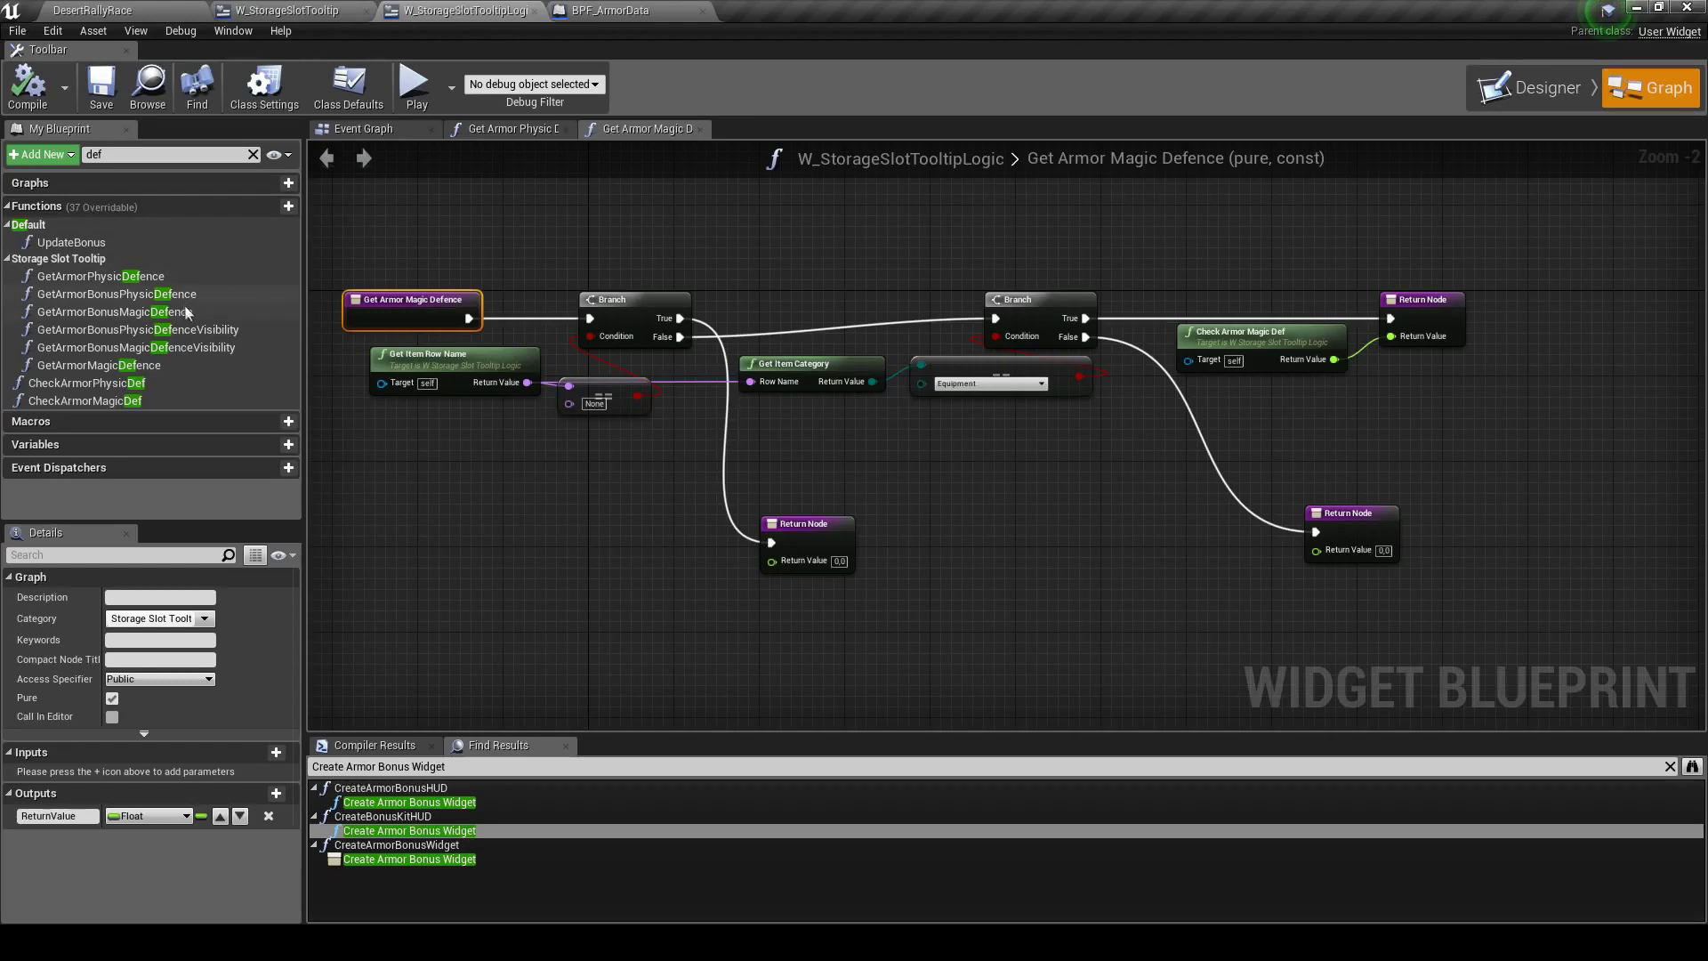
{"action": "left_click", "coordinate": [206, 331]}
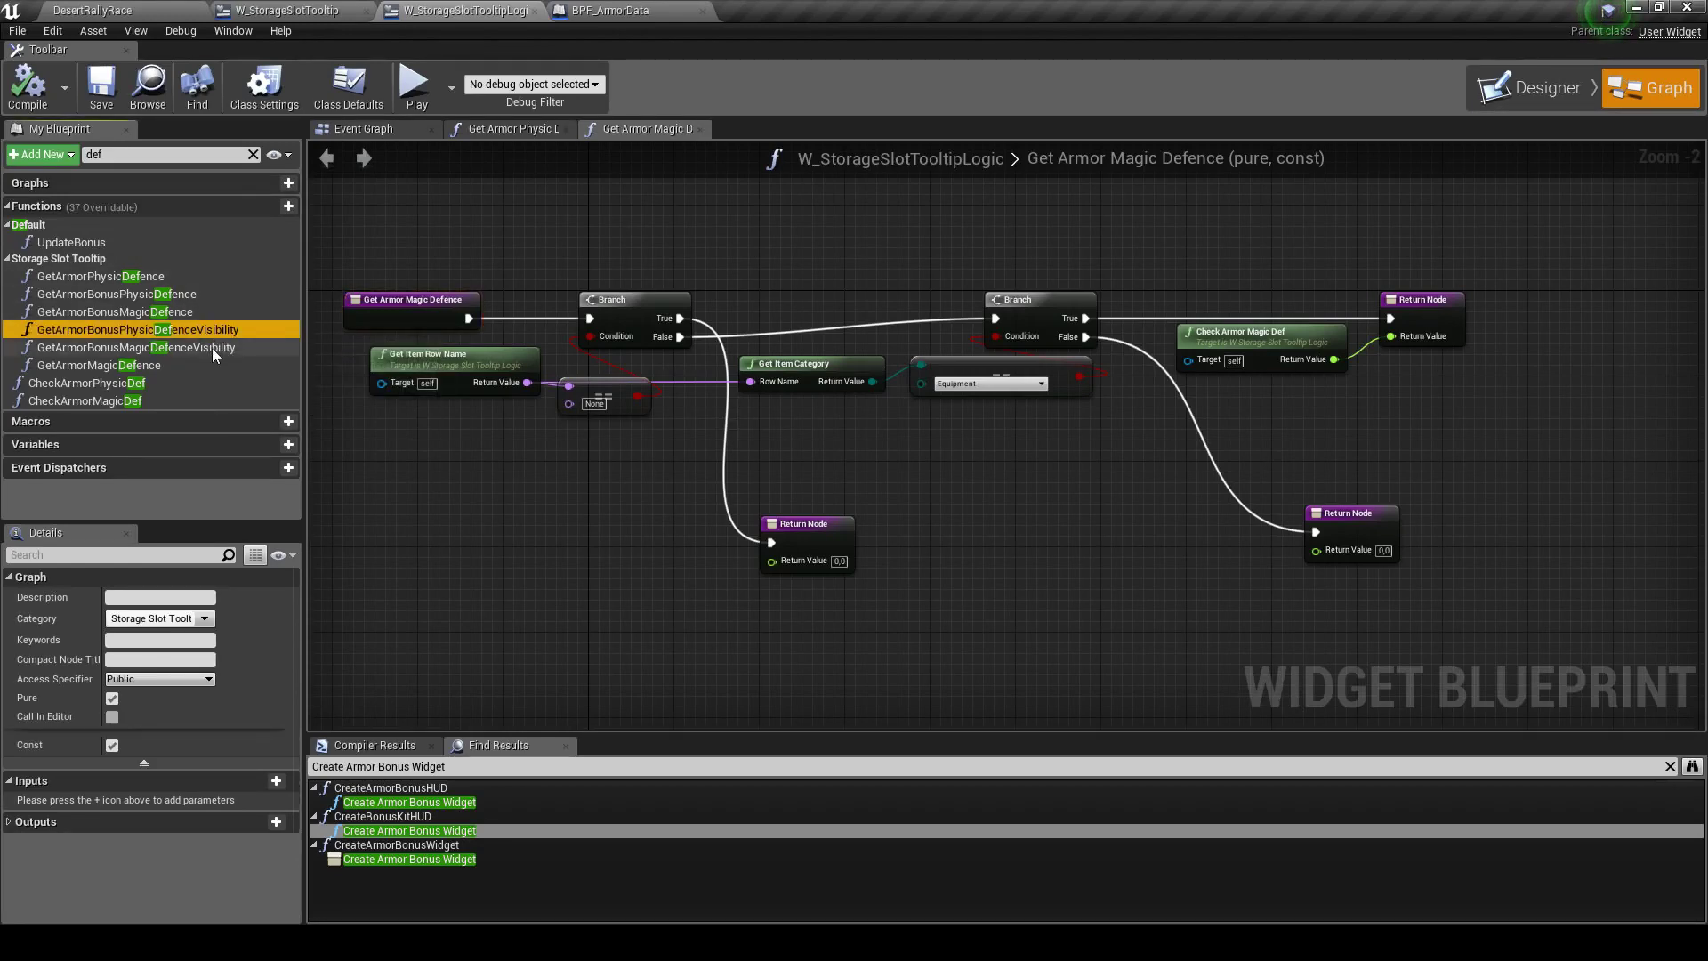
{"action": "left_click", "coordinate": [212, 348]}
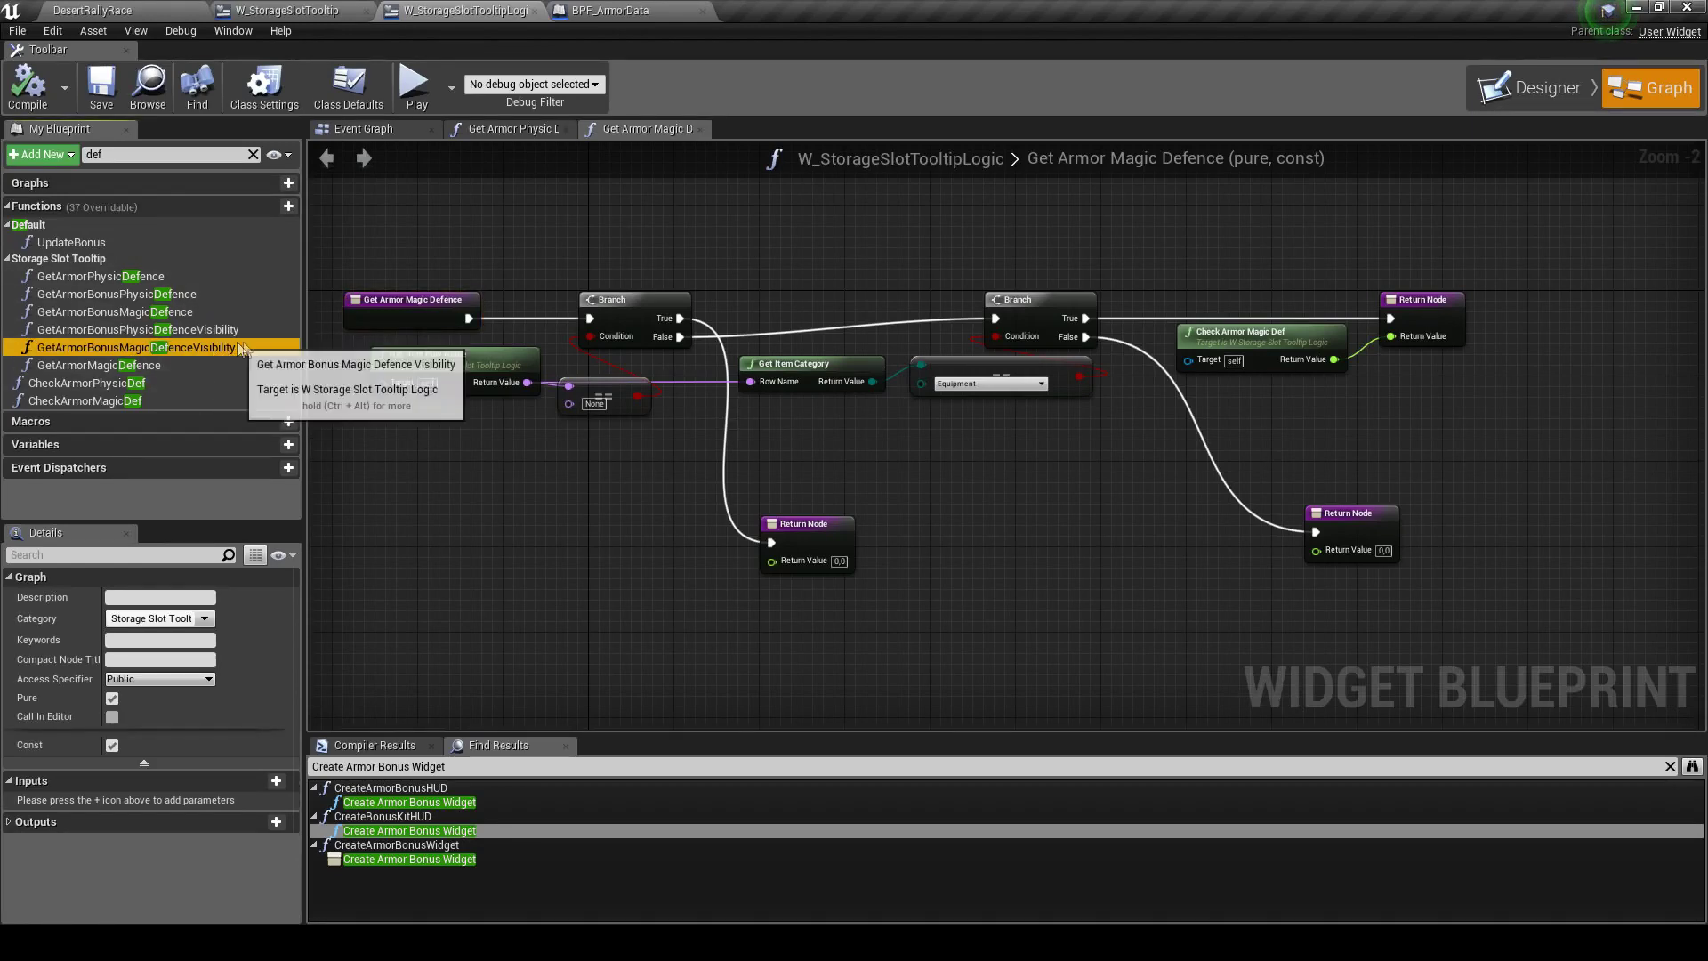
{"action": "left_click", "coordinate": [280, 11]}
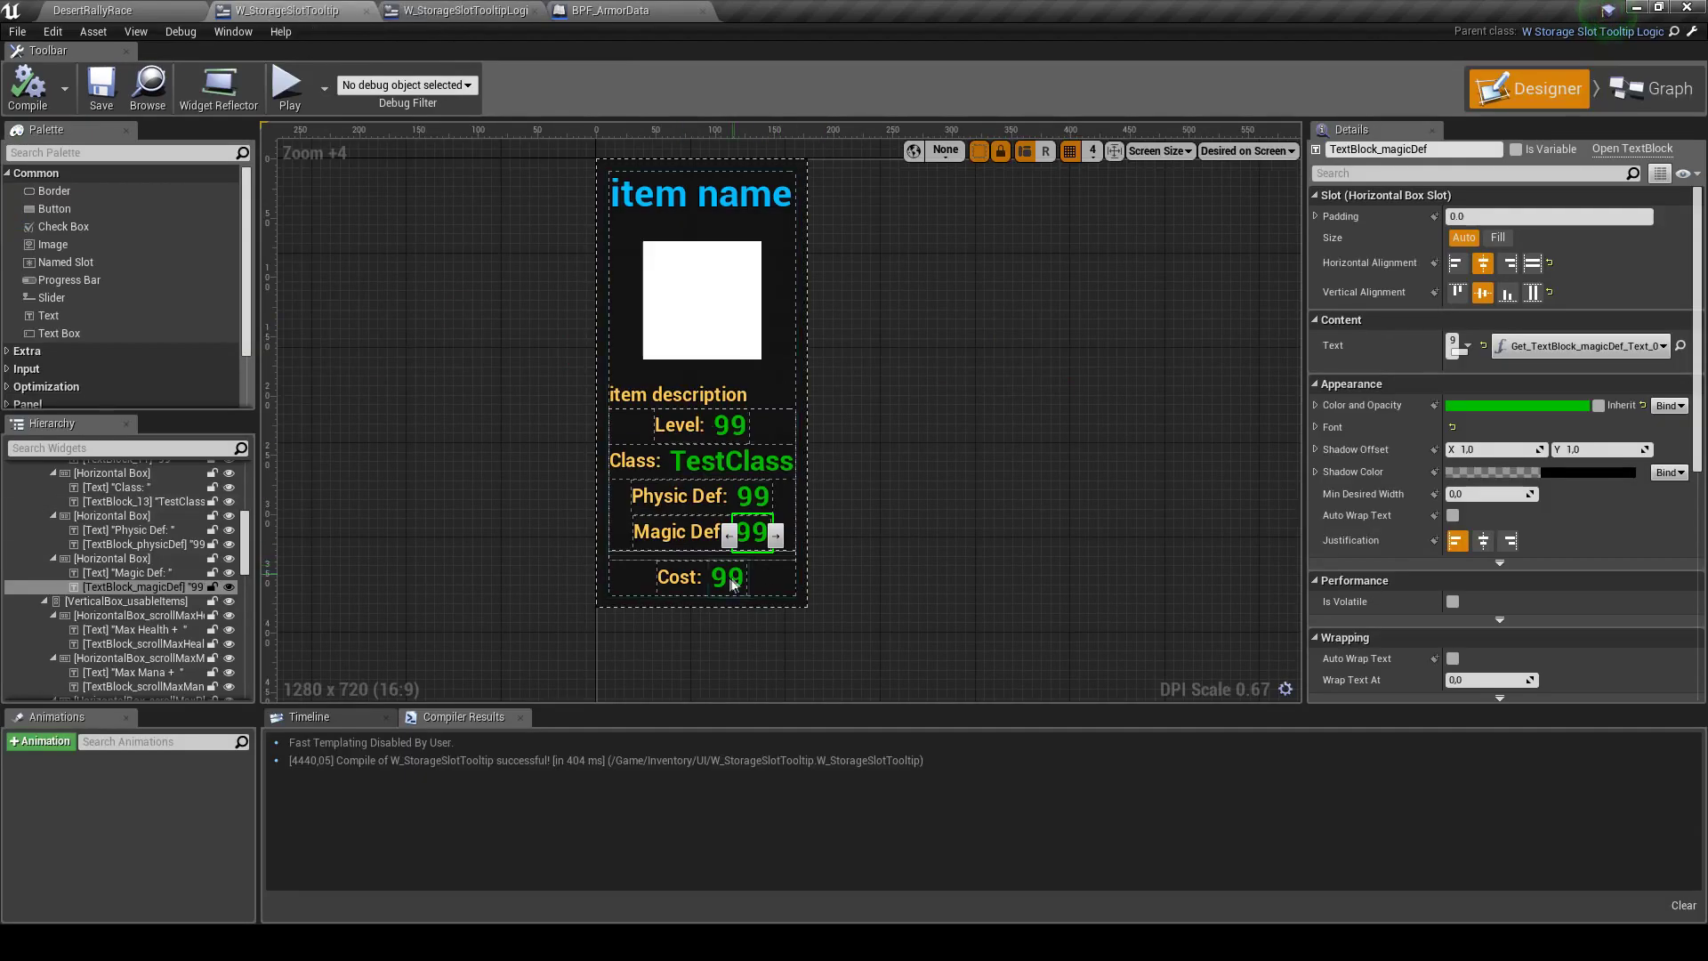
Bind Physic Def and Magic Def row visibility to GetArmorBonusPhysicDefenceVisibility and GetArmorBonusMagicDefenceVisibility, then save
{"action": "left_click", "coordinate": [125, 529]}
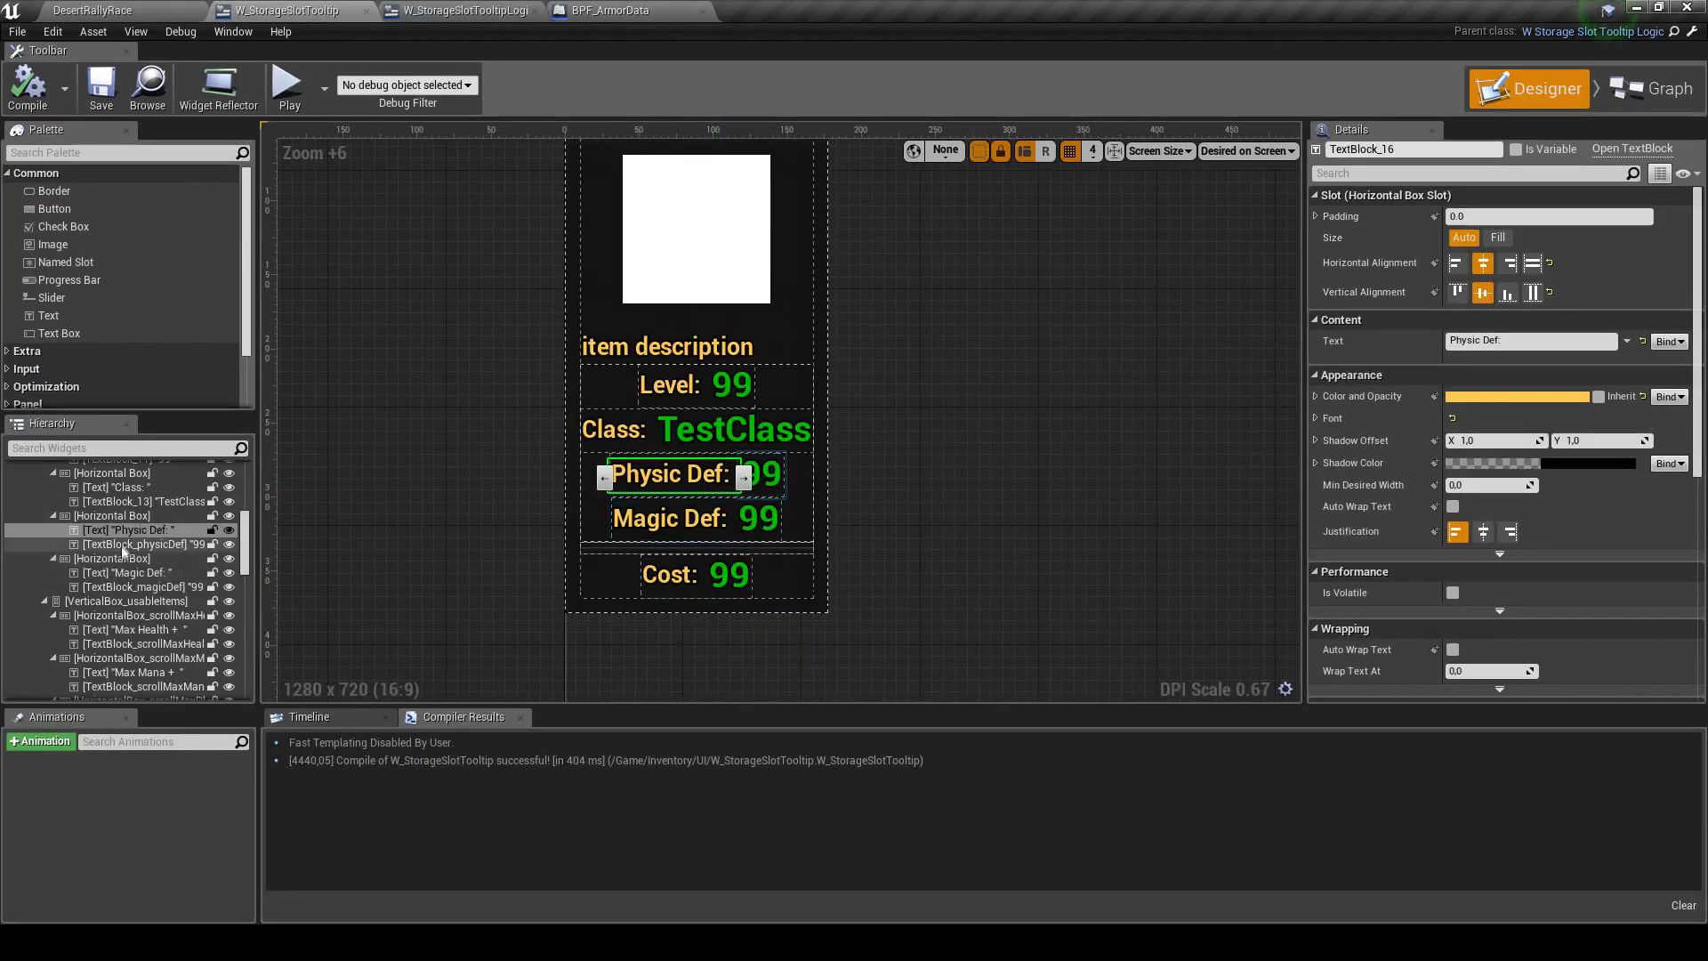
{"action": "left_click", "coordinate": [118, 516]}
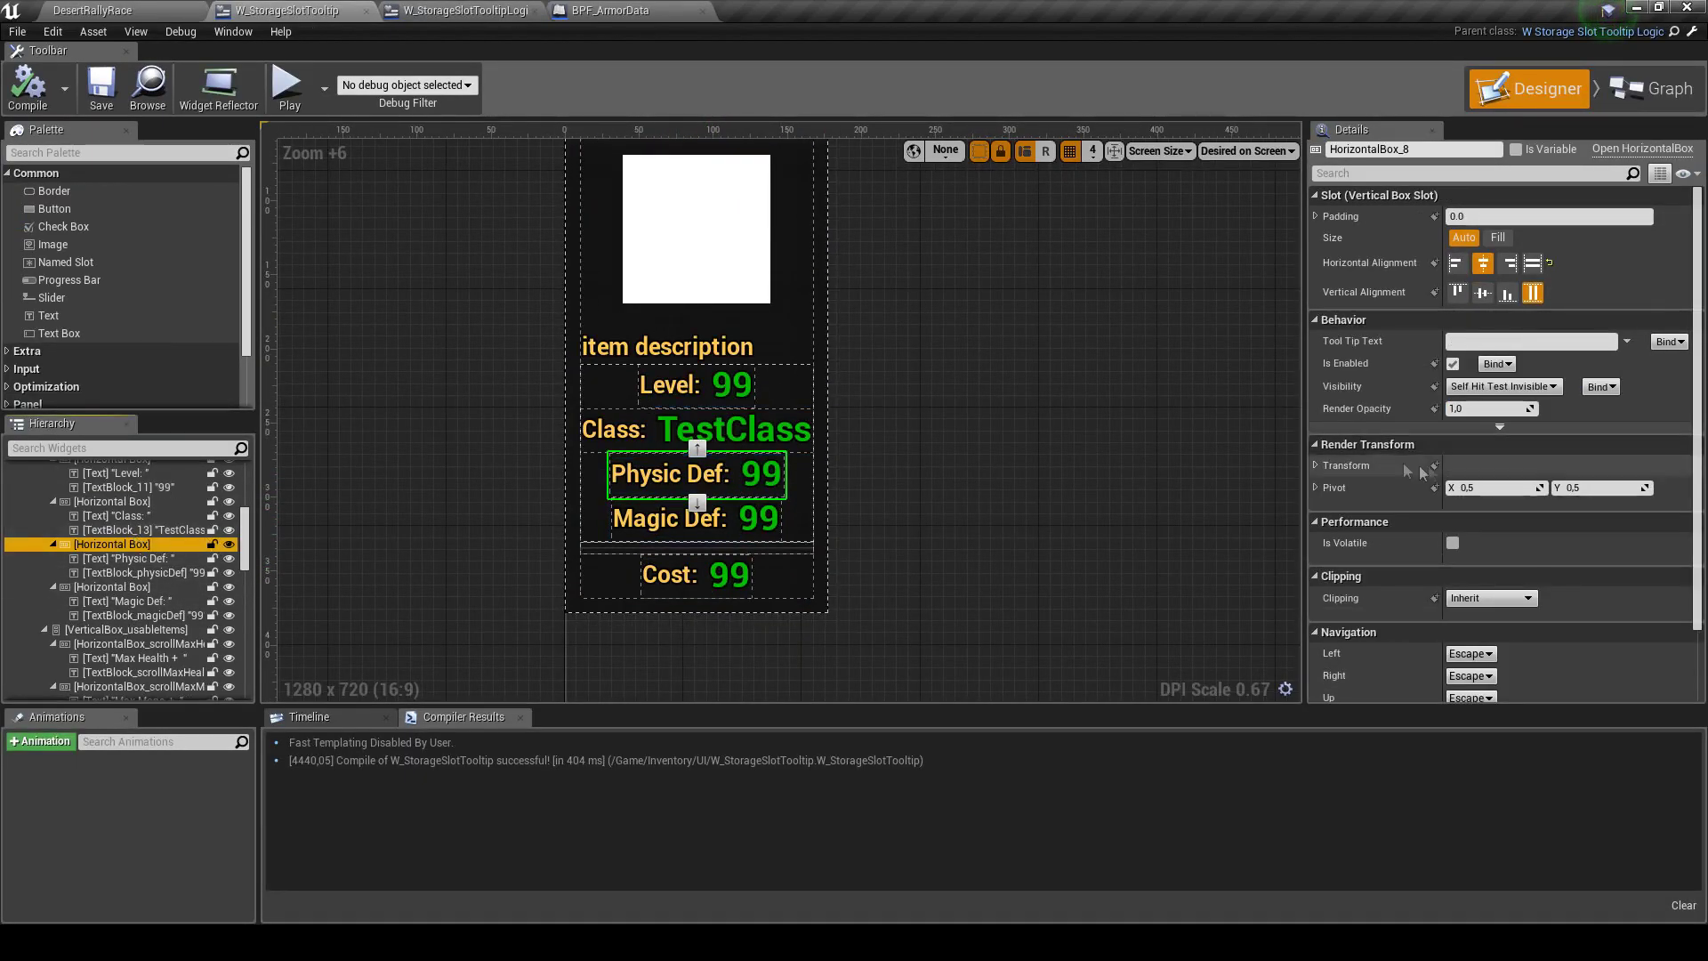
{"action": "left_click", "coordinate": [1601, 389]}
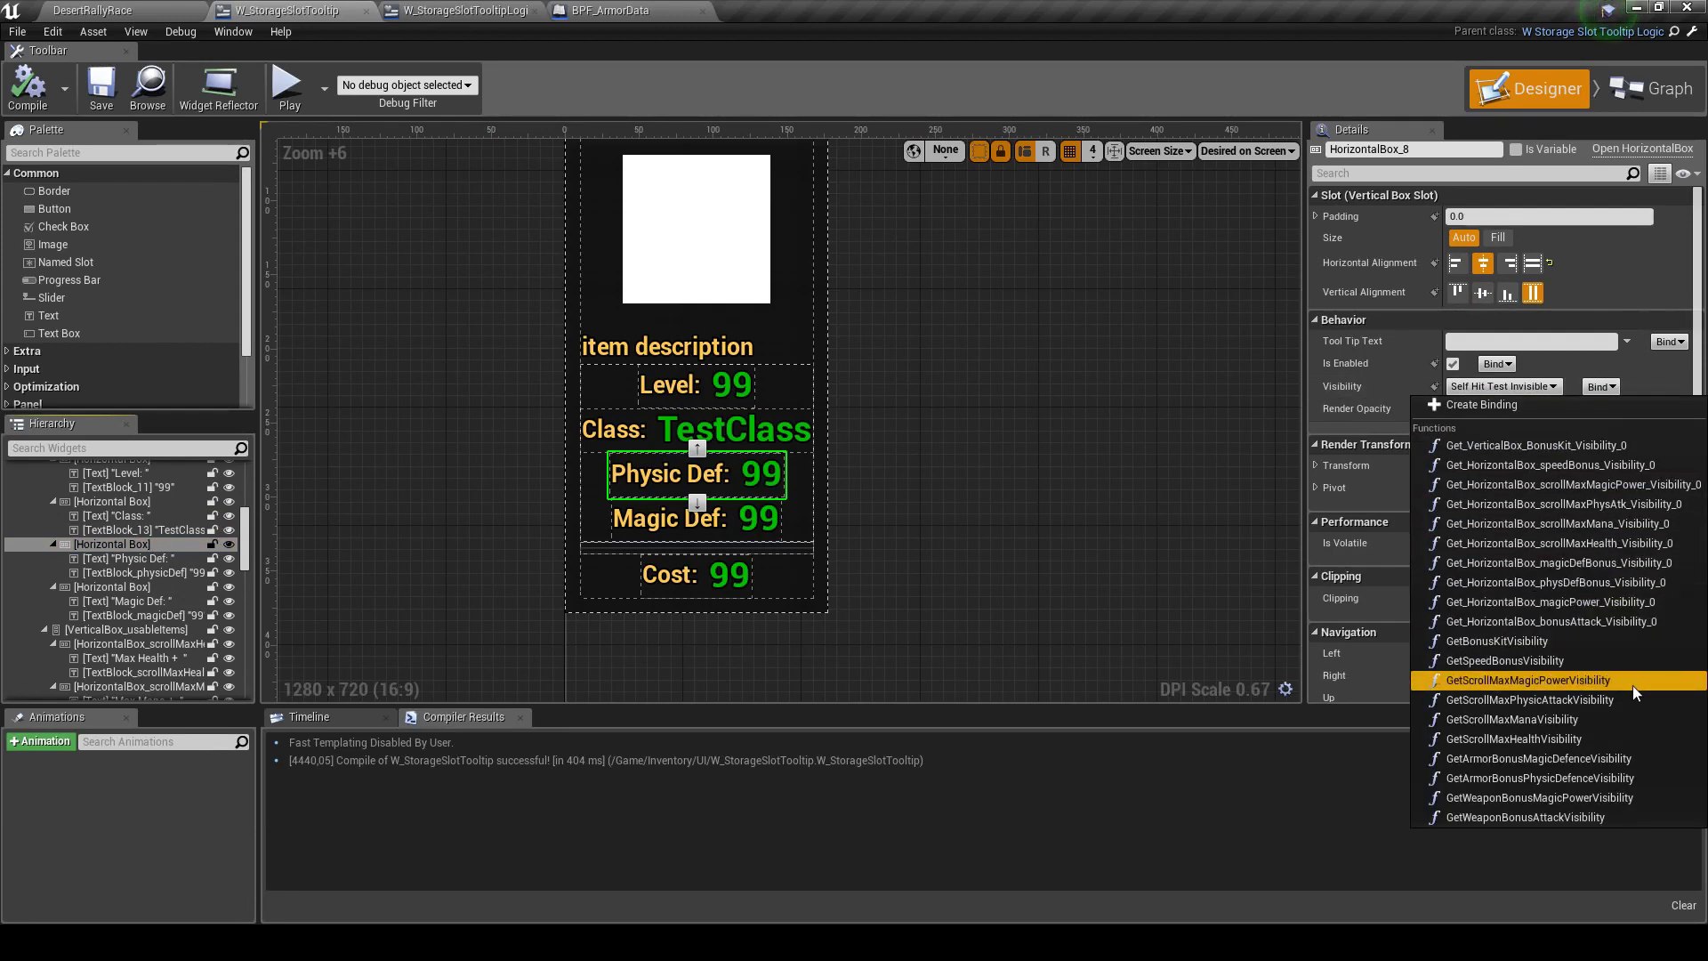
{"action": "left_click", "coordinate": [1598, 777]}
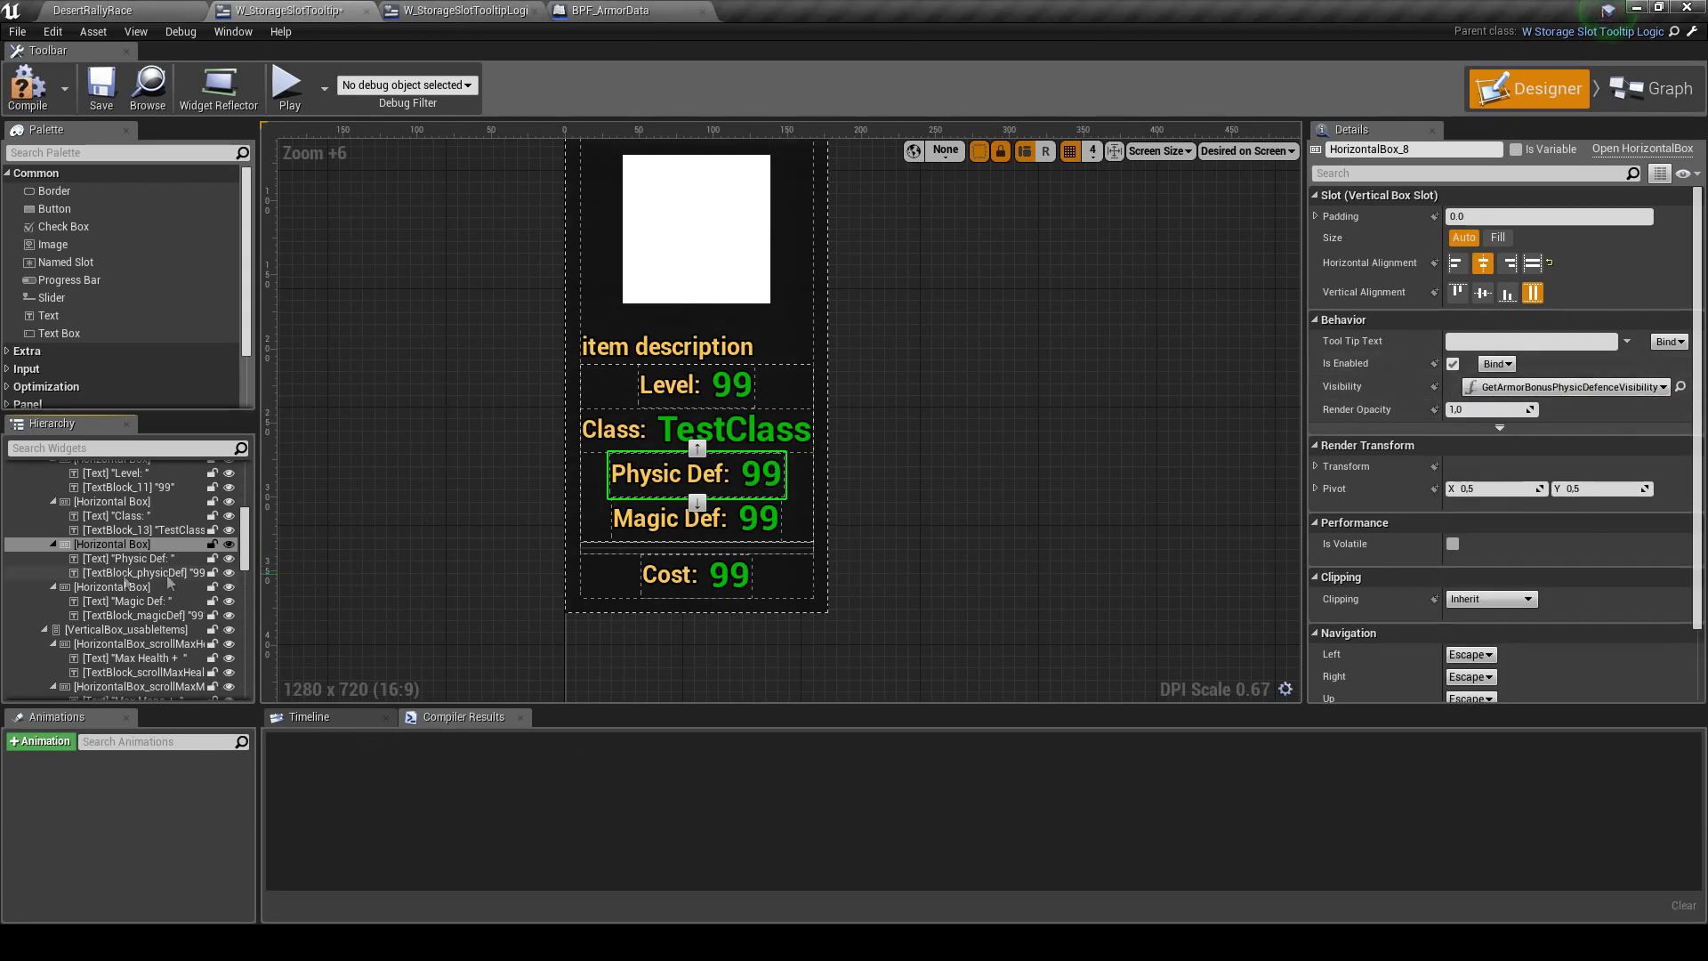
{"action": "left_click", "coordinate": [113, 587]}
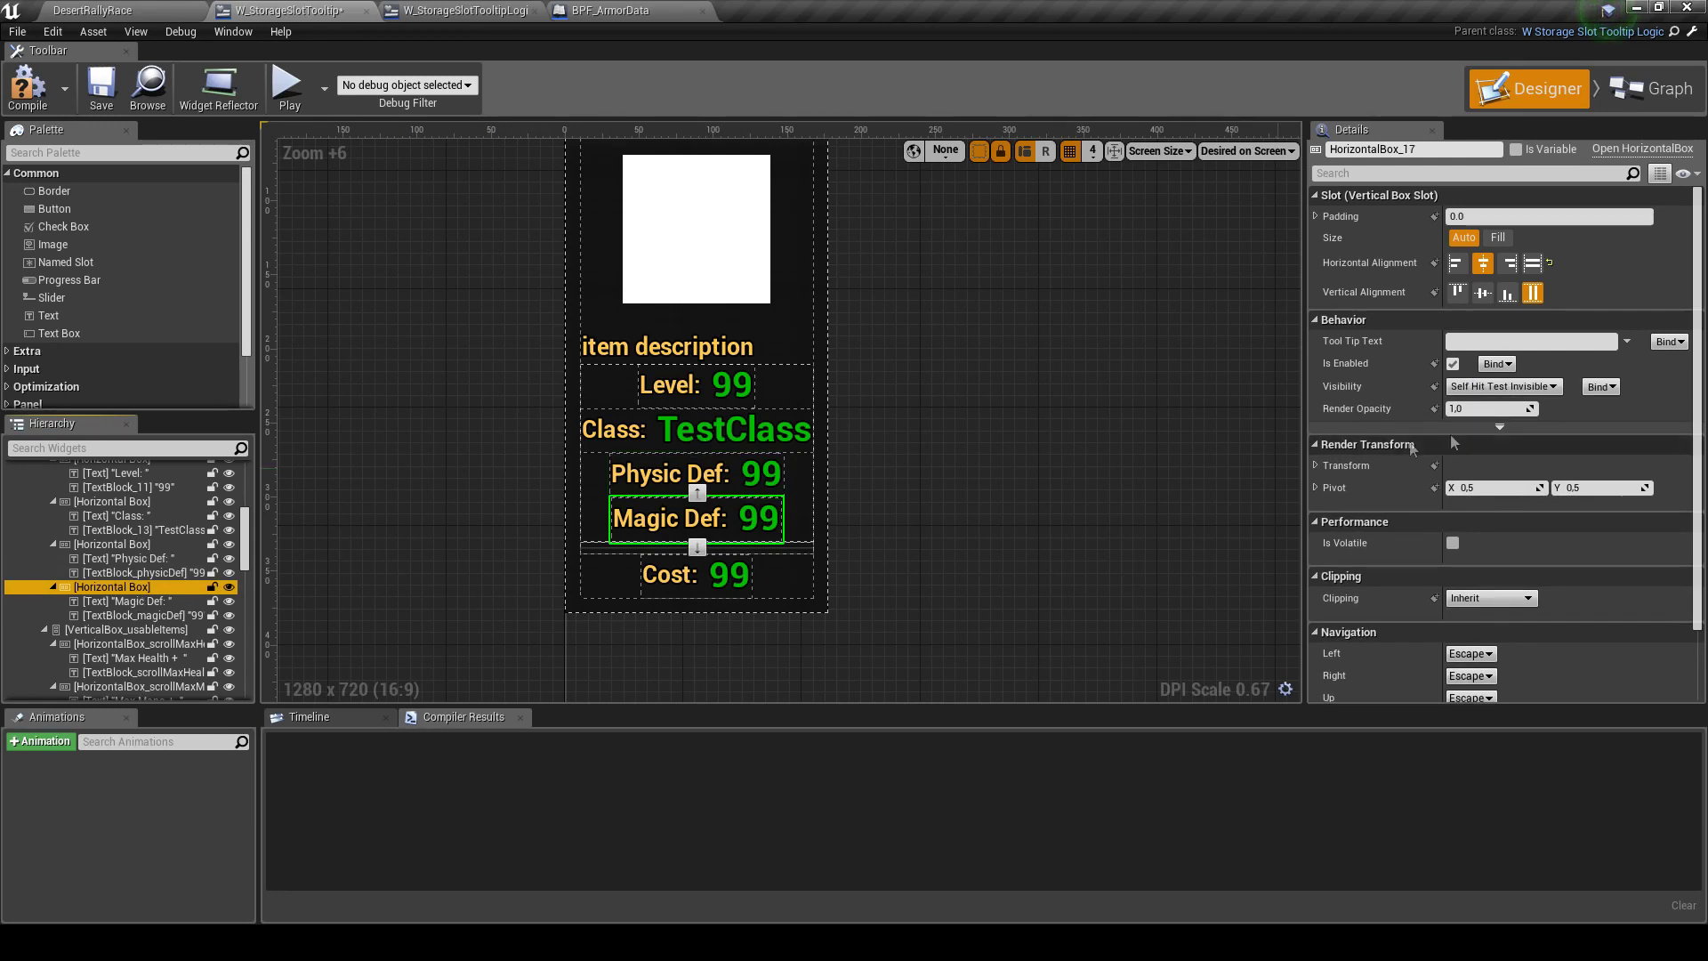
{"action": "left_click", "coordinate": [1600, 386]}
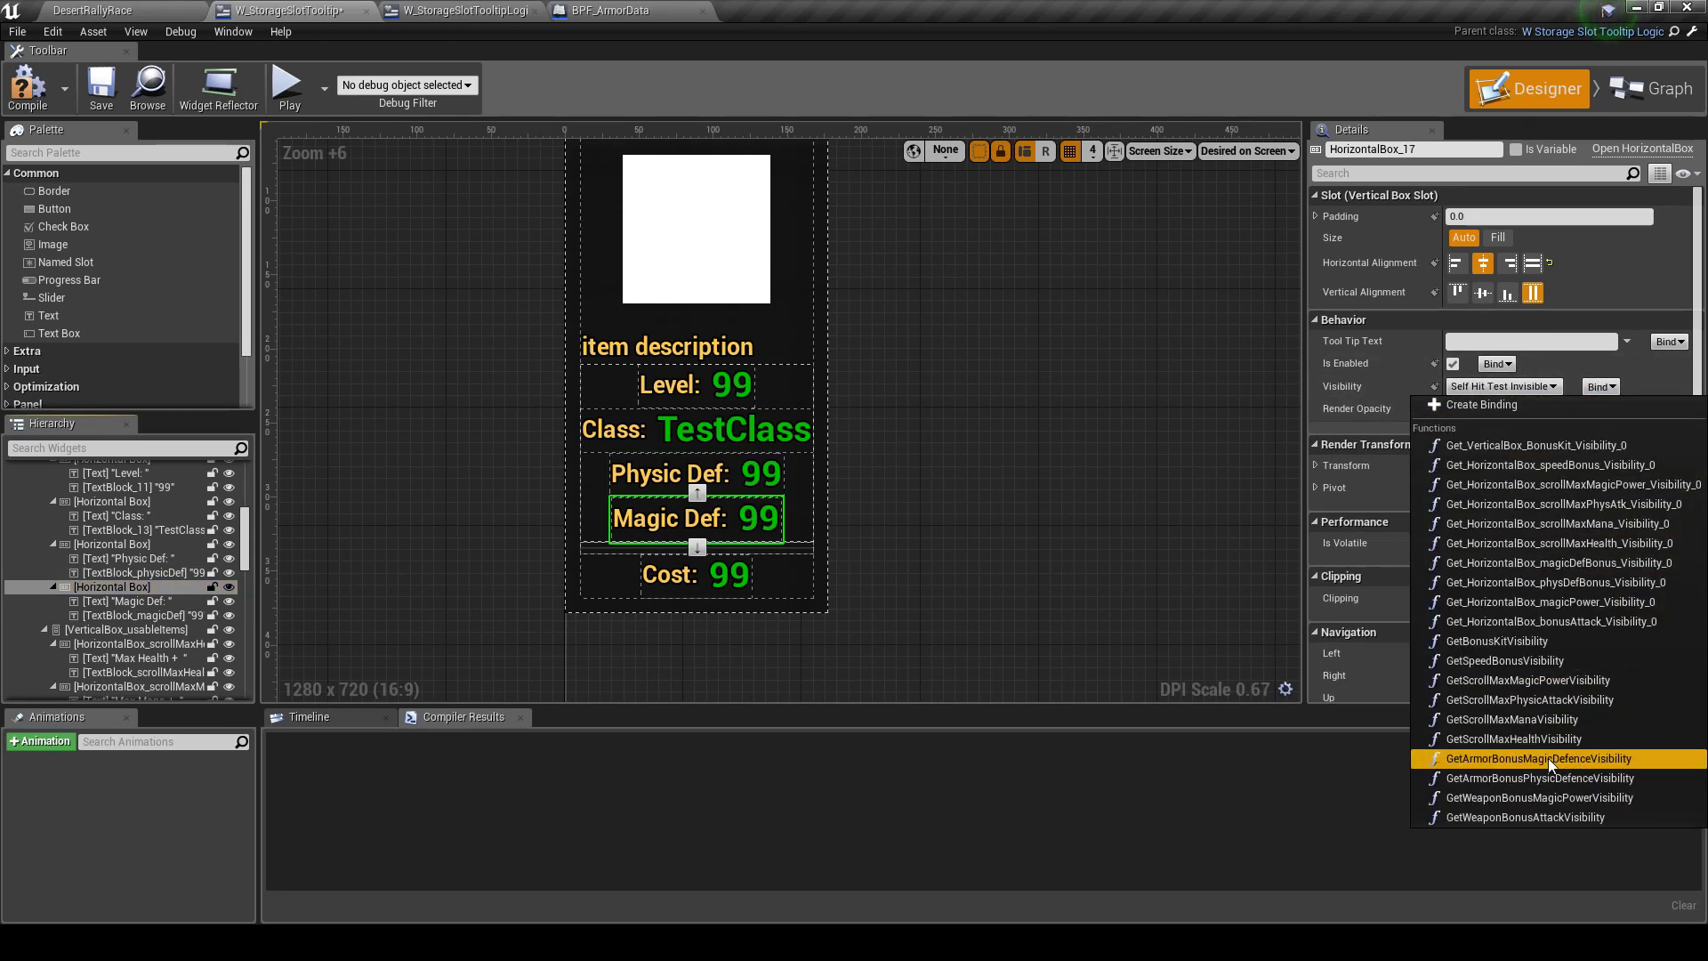
{"action": "left_click", "coordinate": [1589, 758]}
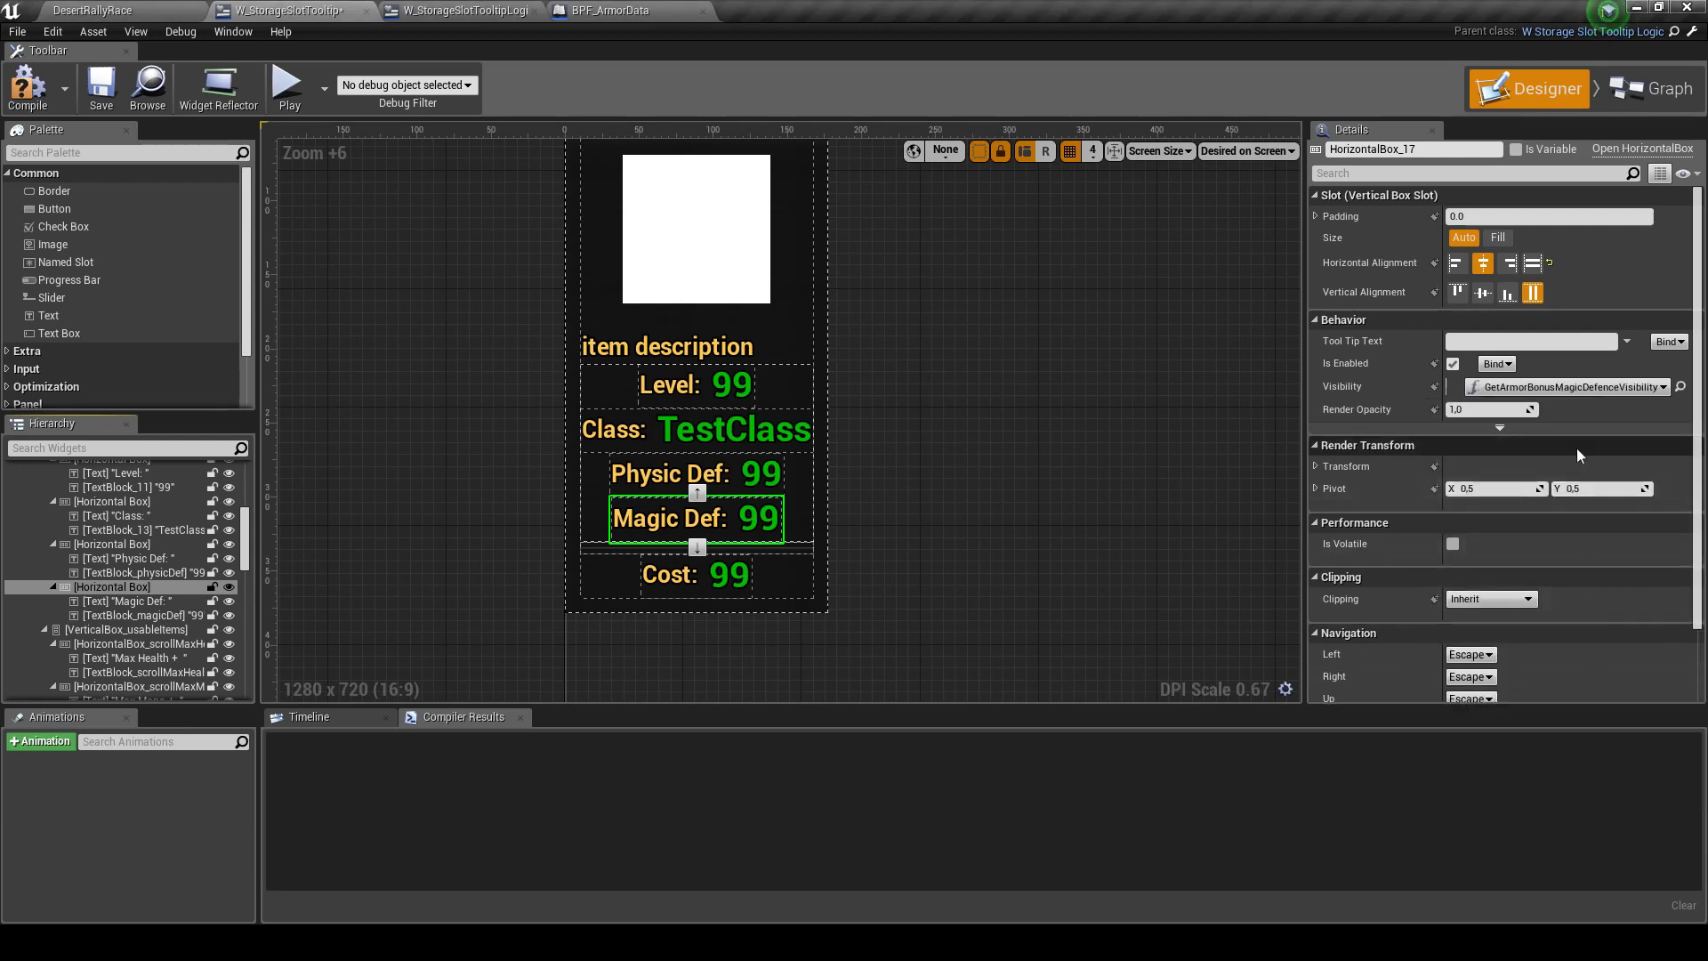
{"action": "left_click", "coordinate": [1681, 386]}
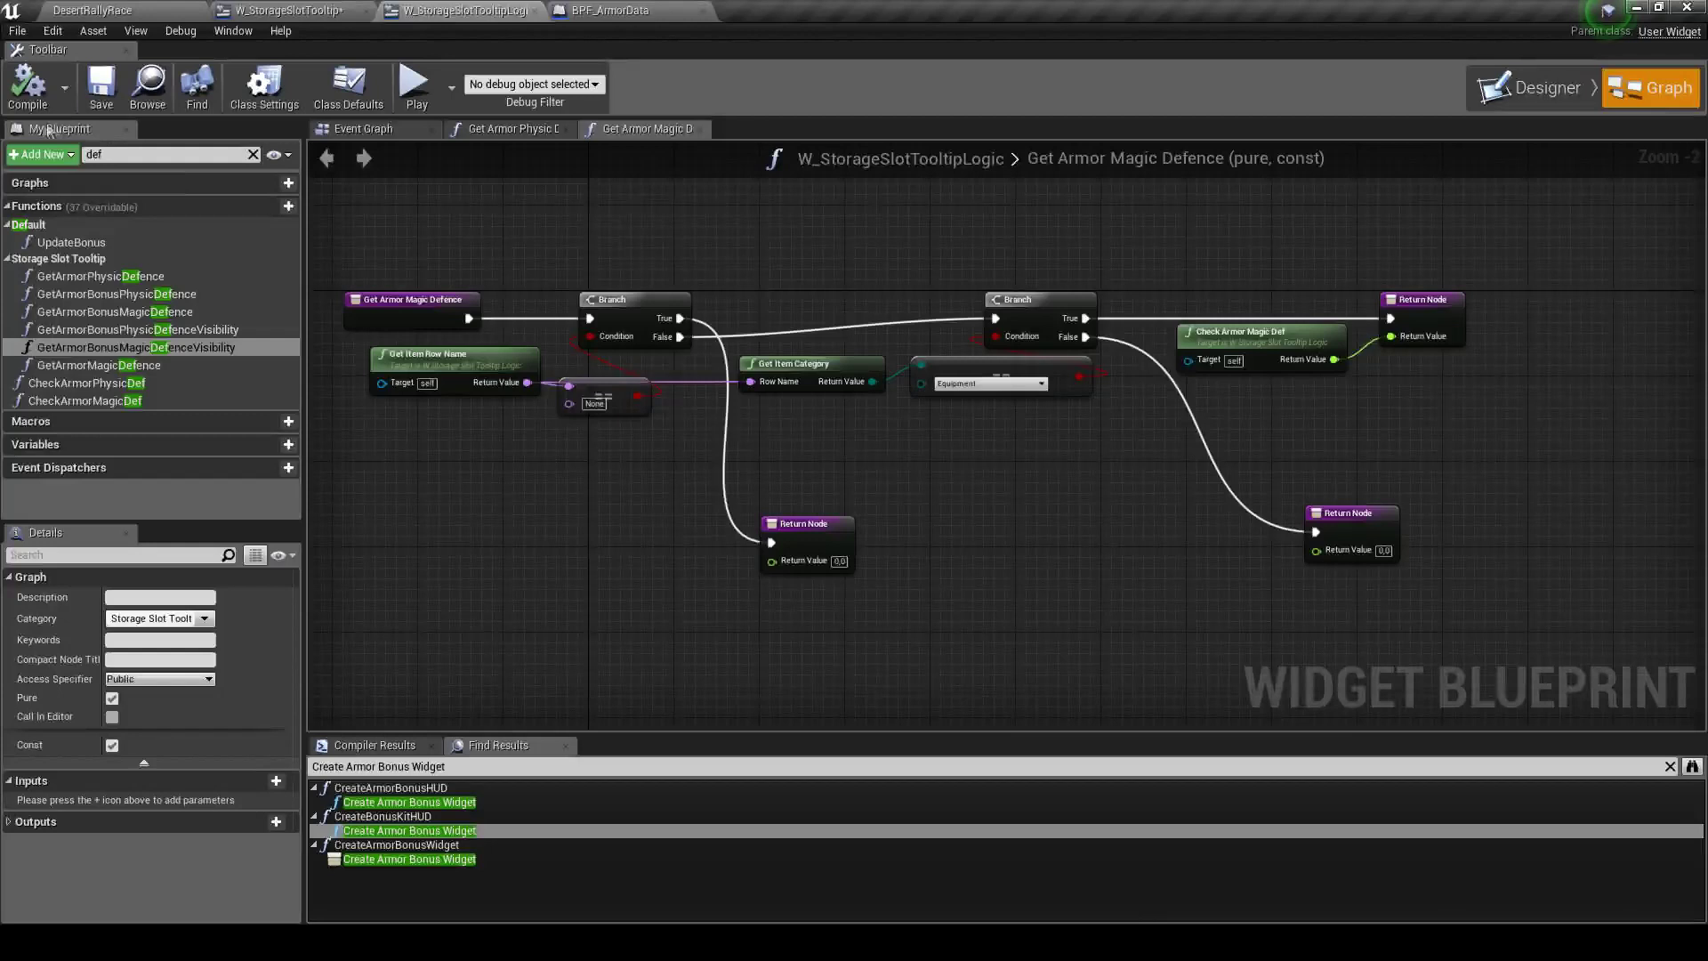
{"action": "left_click", "coordinate": [101, 85]}
Review both bonus visibility graphs, close all four function tabs, and compile the tooltip widget
{"action": "double_click", "coordinate": [228, 346]}
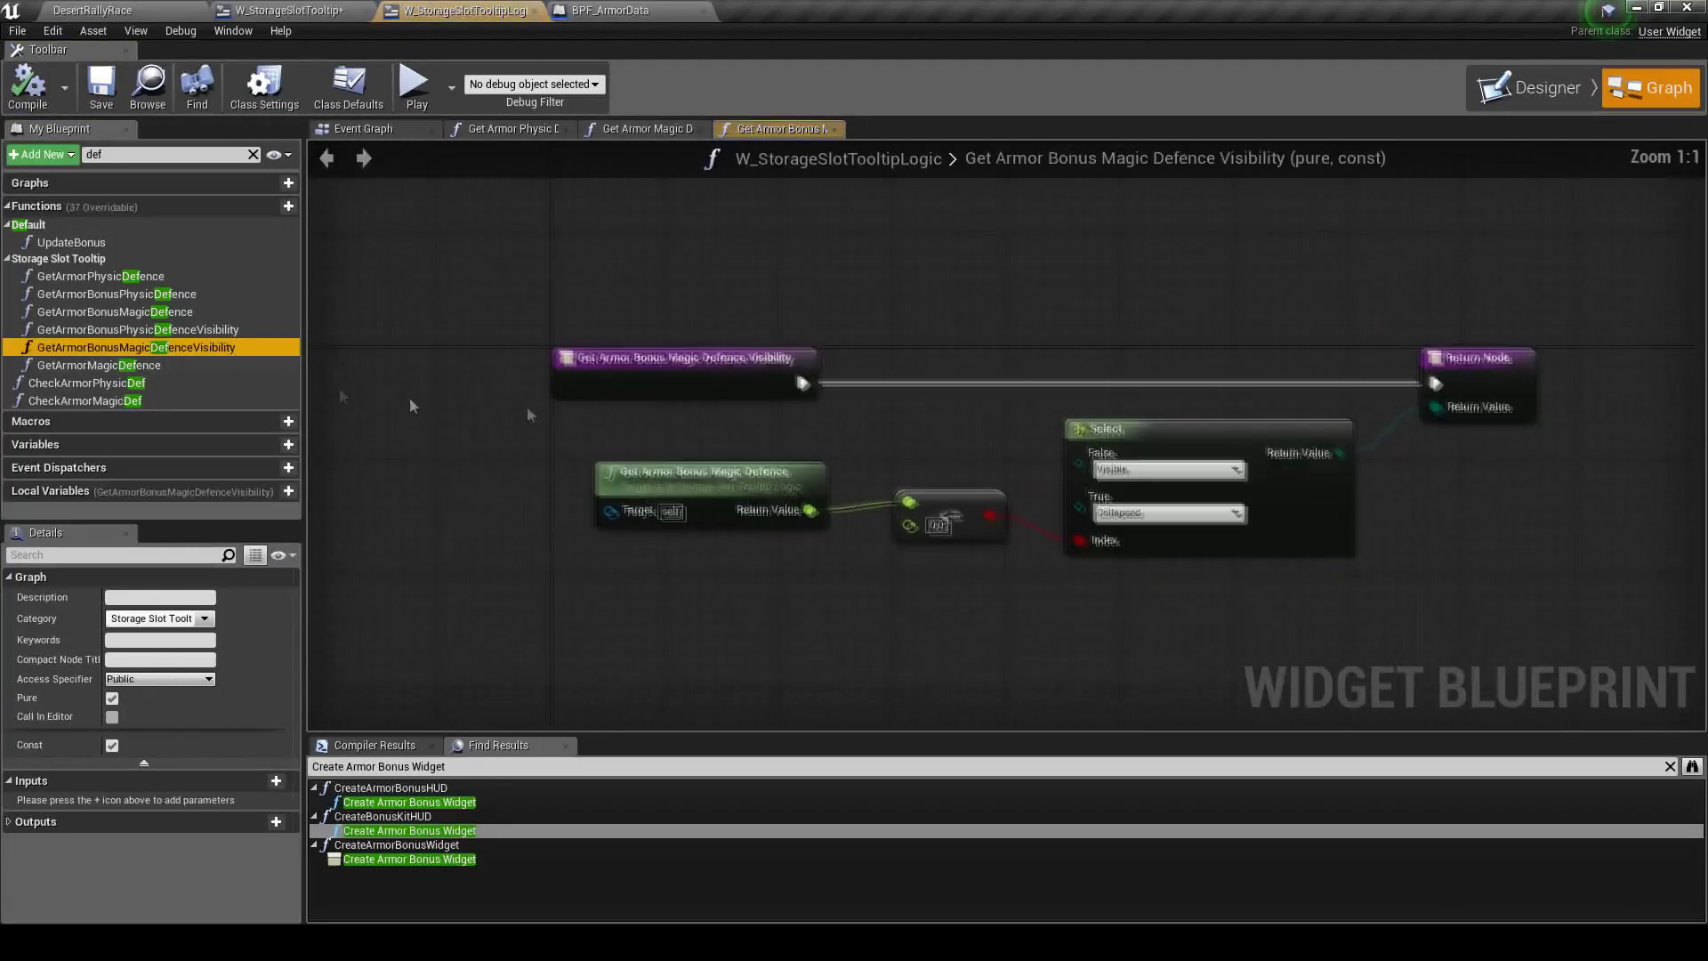
{"action": "double_click", "coordinate": [178, 329]}
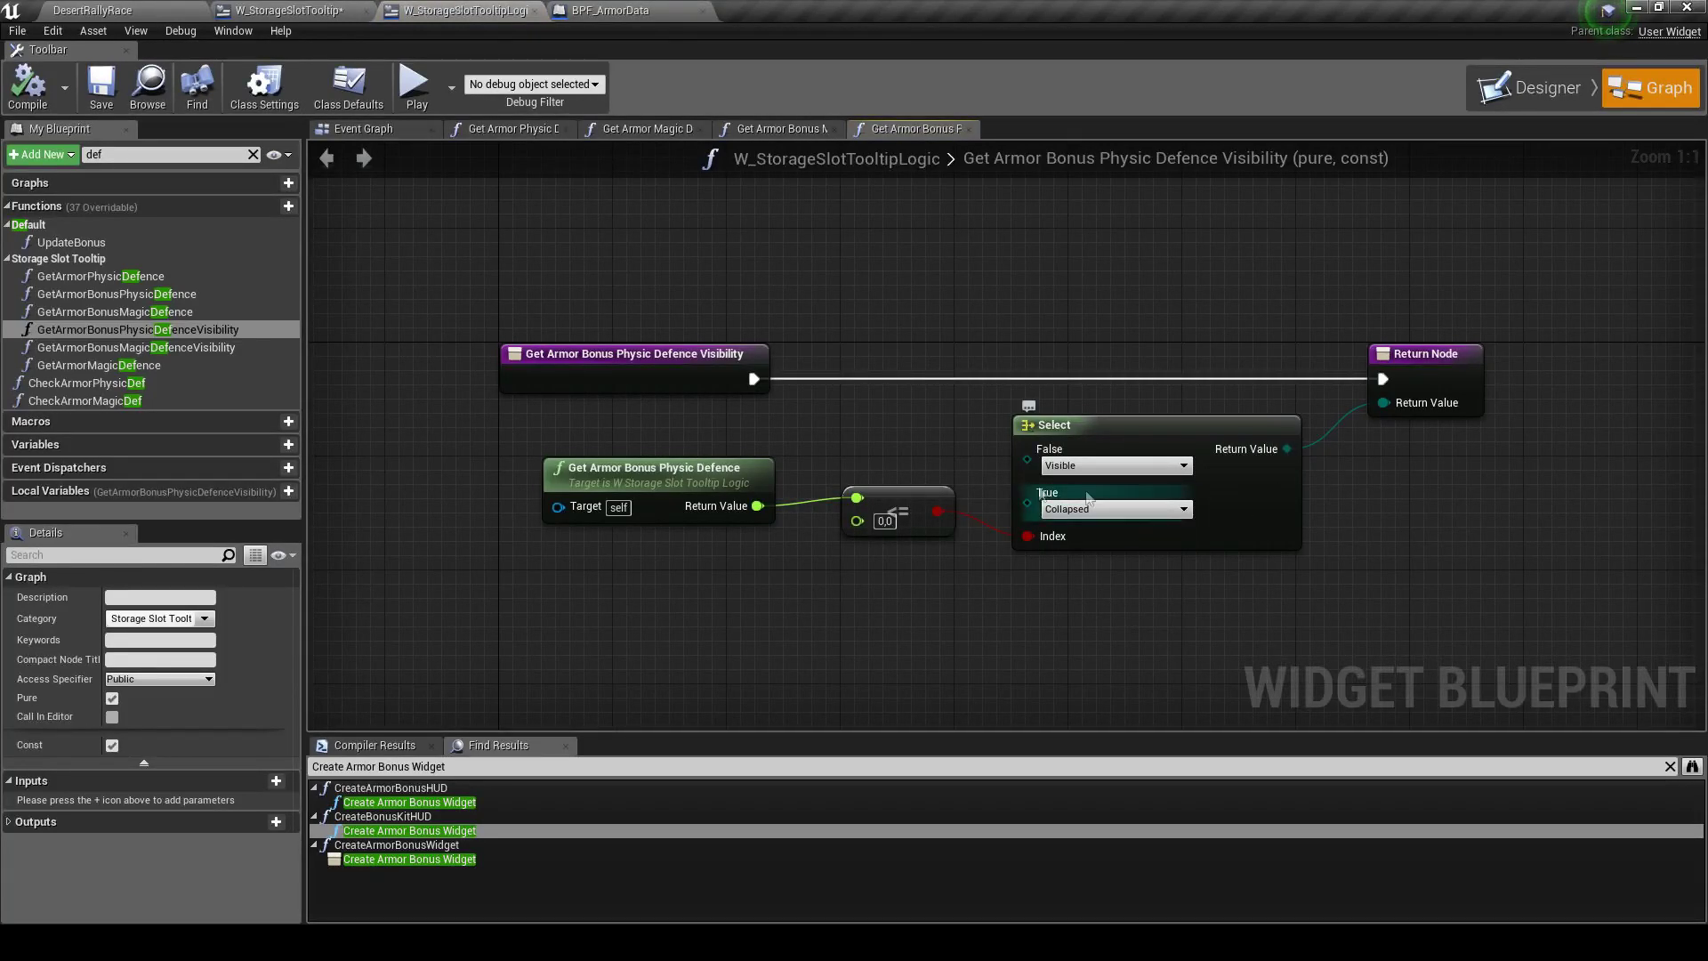
{"action": "left_click", "coordinate": [968, 129]}
{"action": "left_click", "coordinate": [835, 129]}
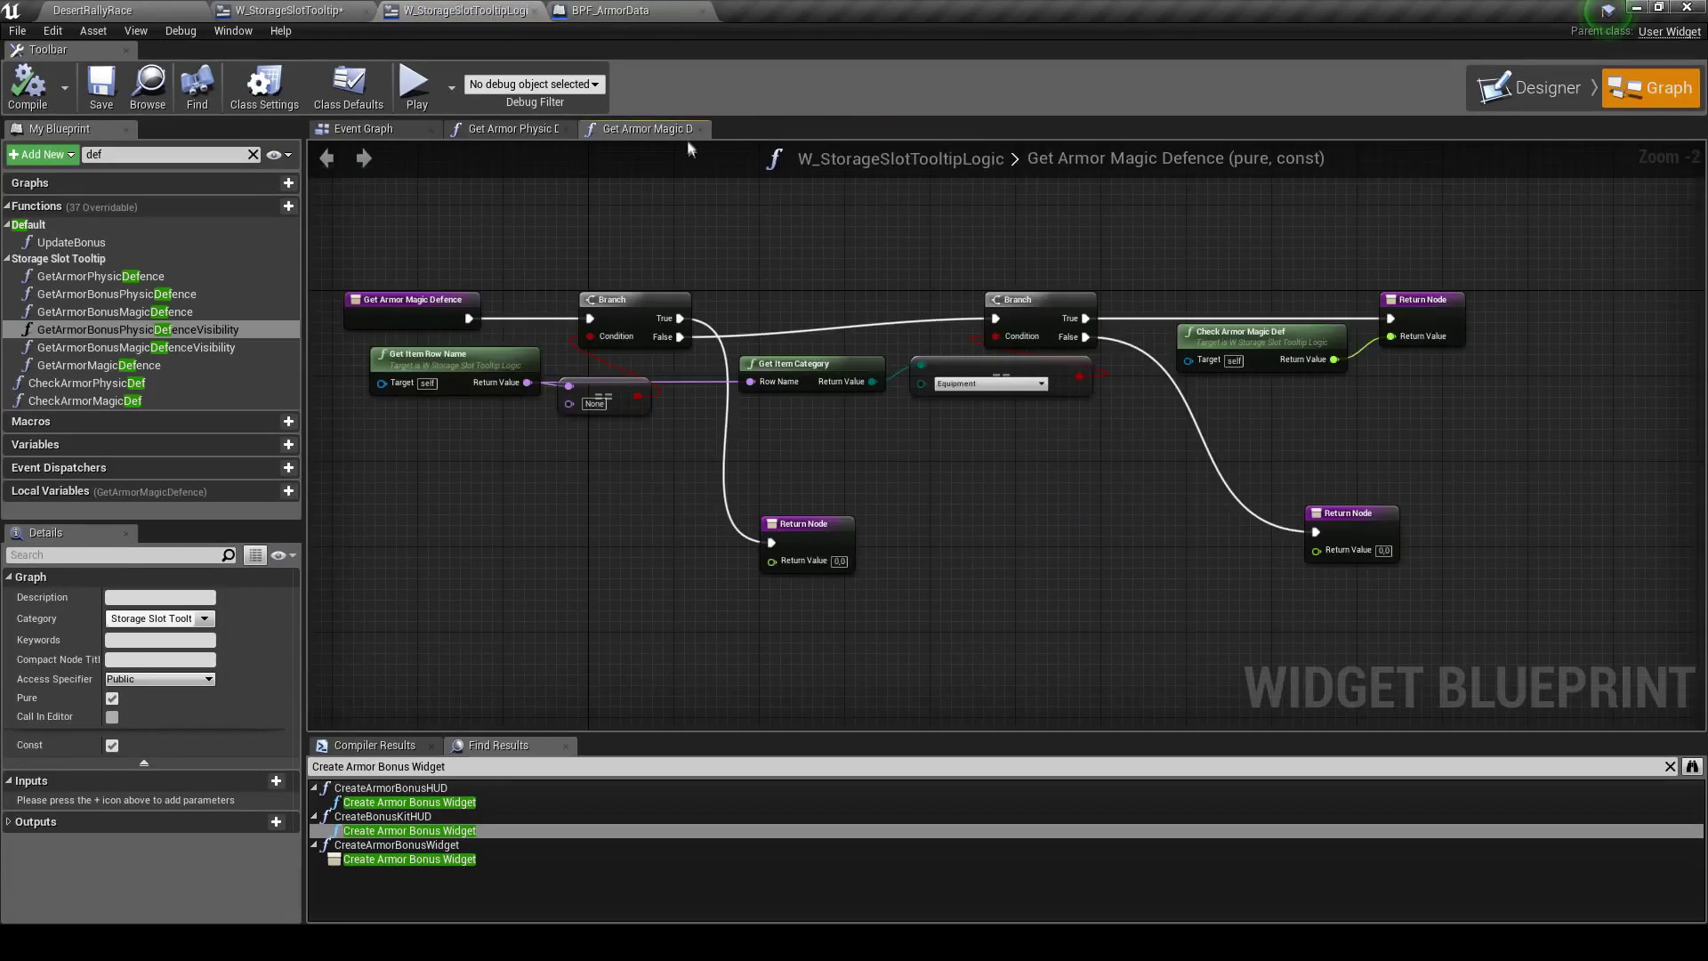
{"action": "left_click", "coordinate": [701, 129]}
{"action": "left_click", "coordinate": [571, 130]}
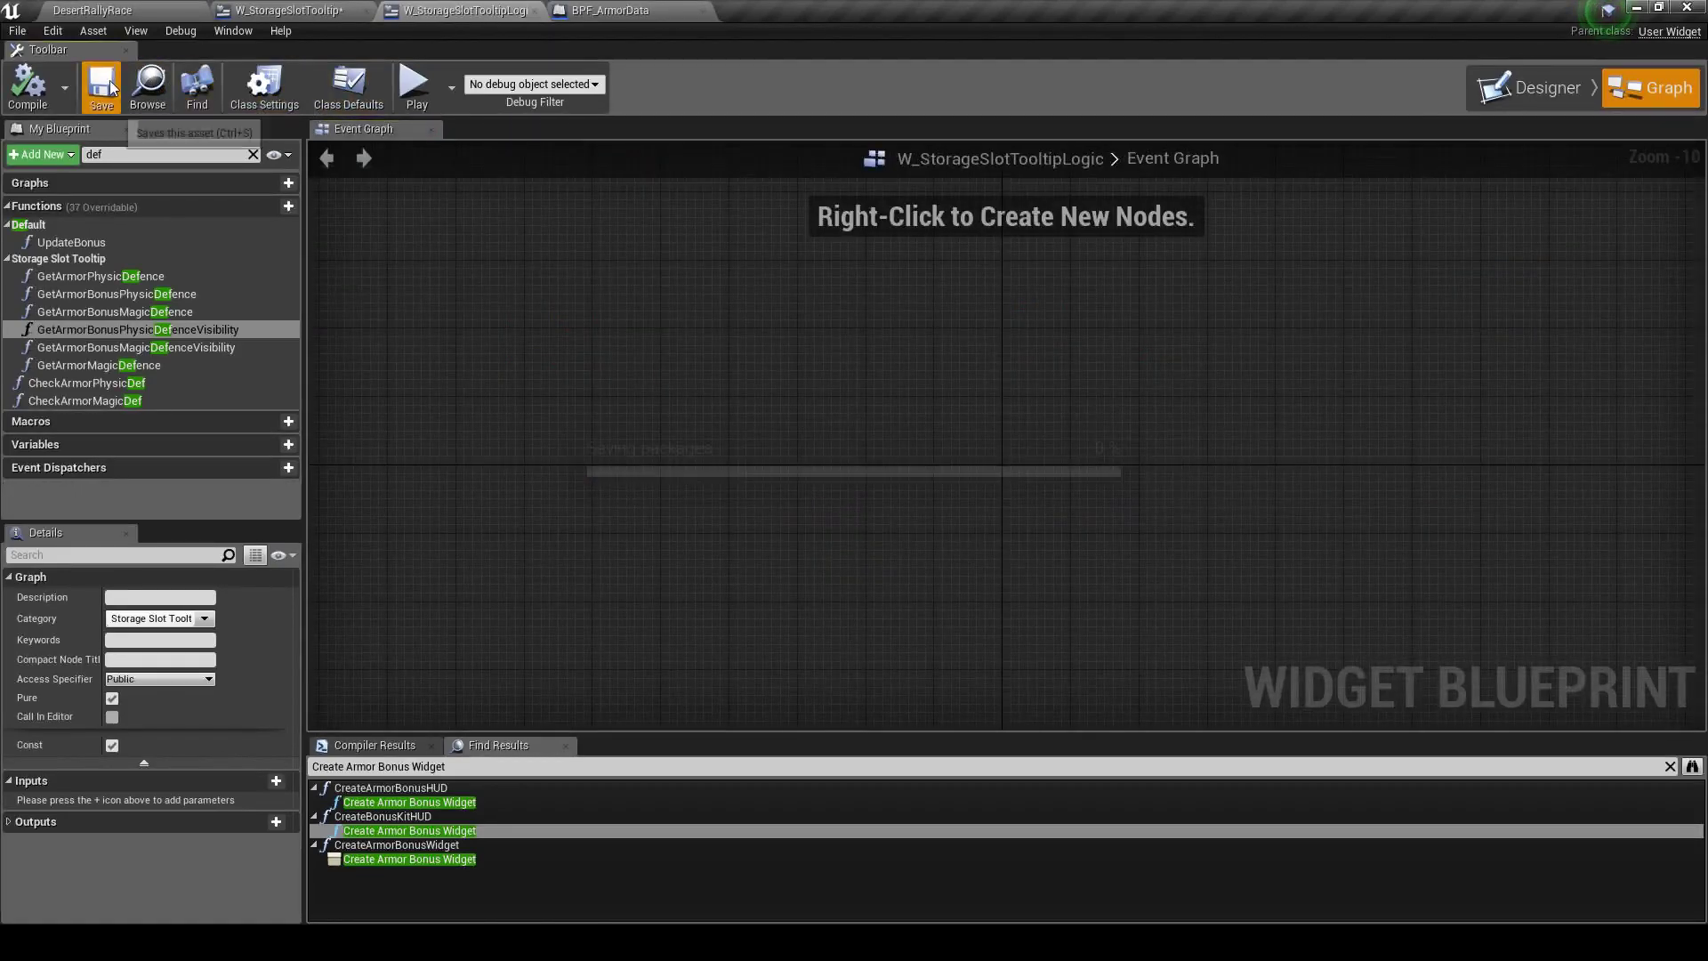
{"action": "left_click", "coordinate": [314, 12]}
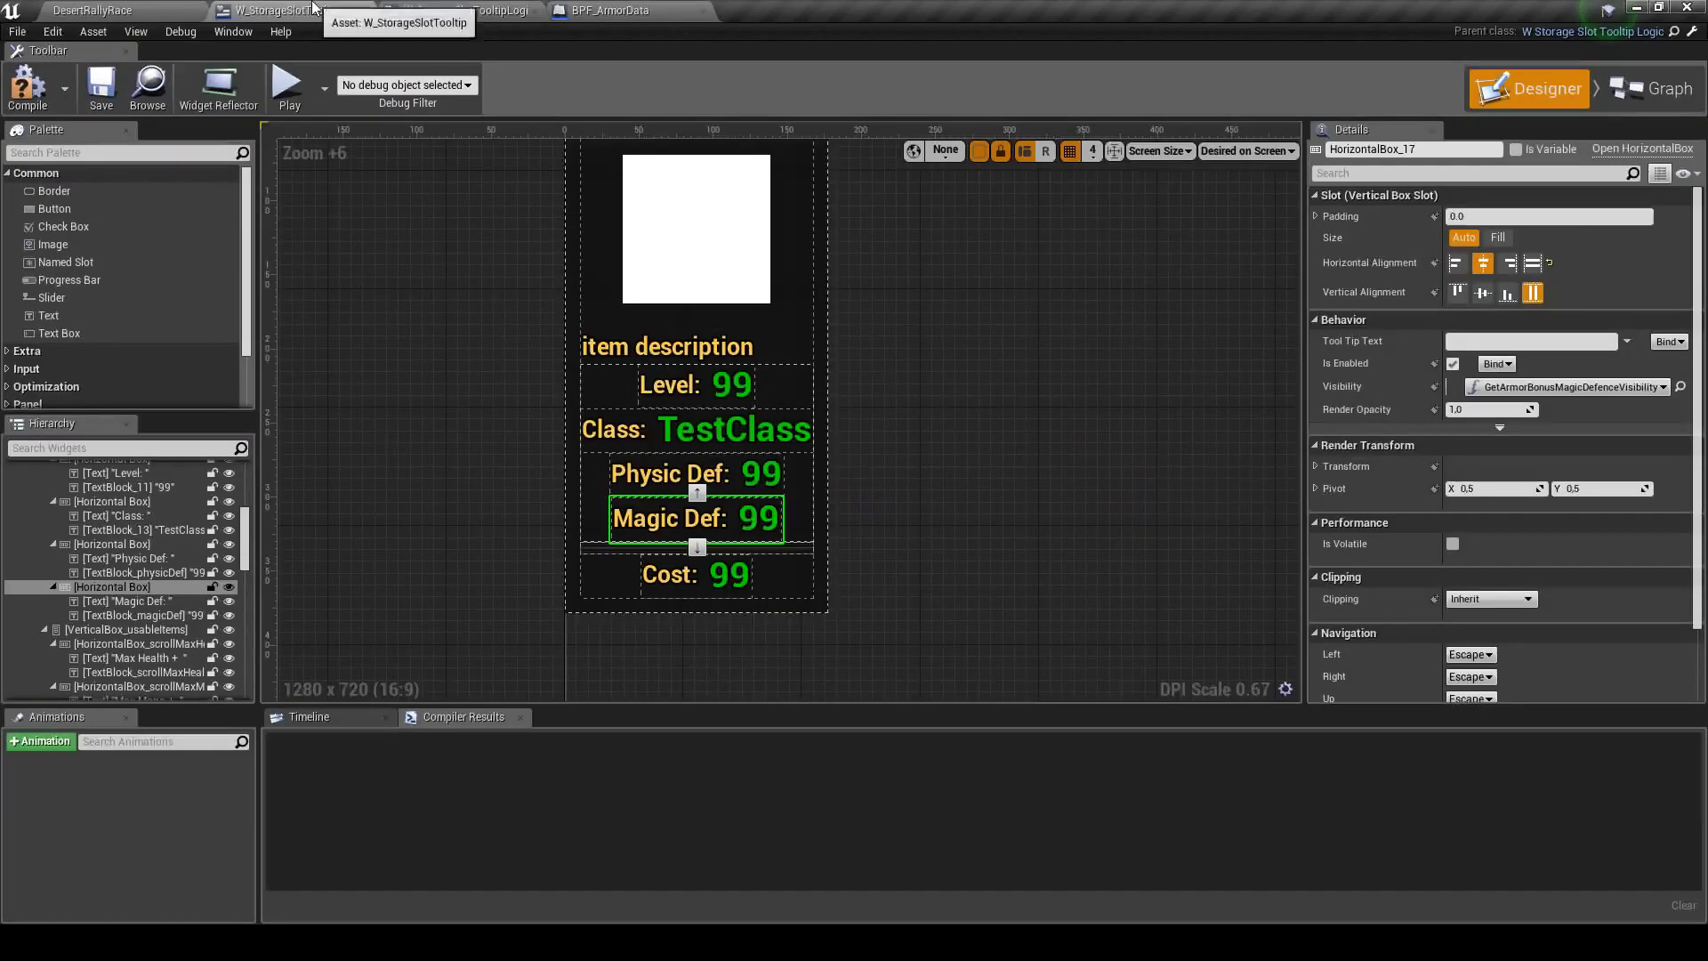
{"action": "left_click", "coordinate": [28, 86]}
Play-test the shop, hovering several items to confirm Physic Def and Magic Def appear only for armor
{"action": "left_click", "coordinate": [286, 84]}
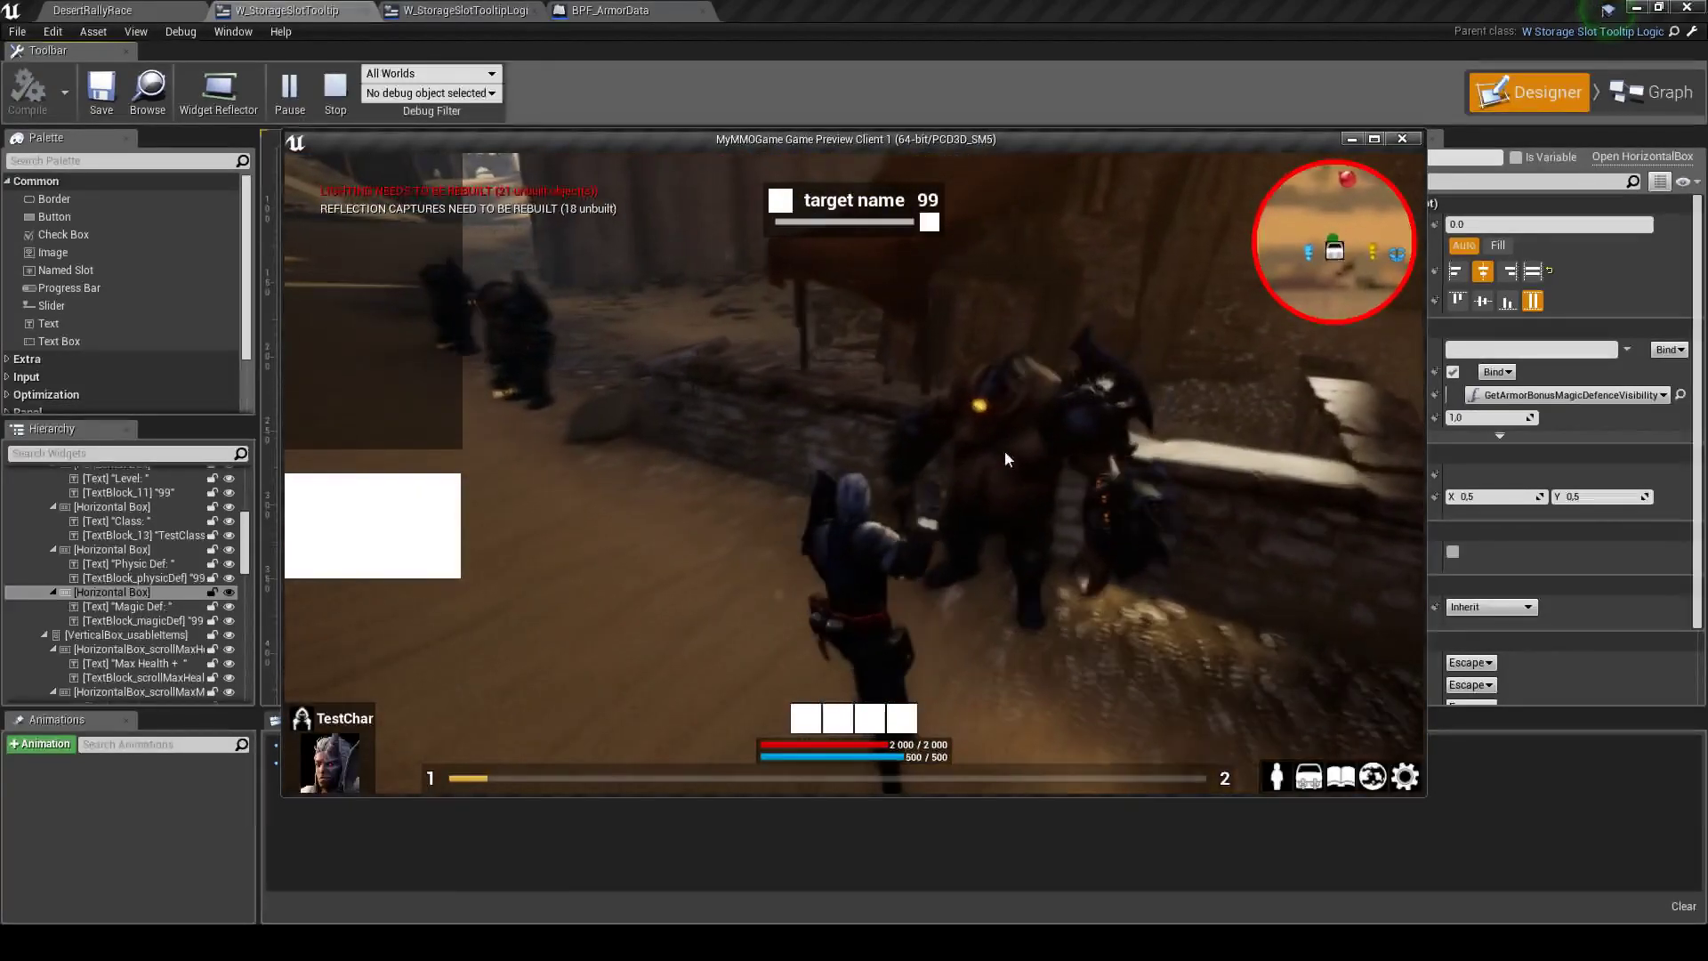
{"action": "left_click", "coordinate": [1005, 450]}
{"action": "mouse_move", "coordinate": [545, 353]}
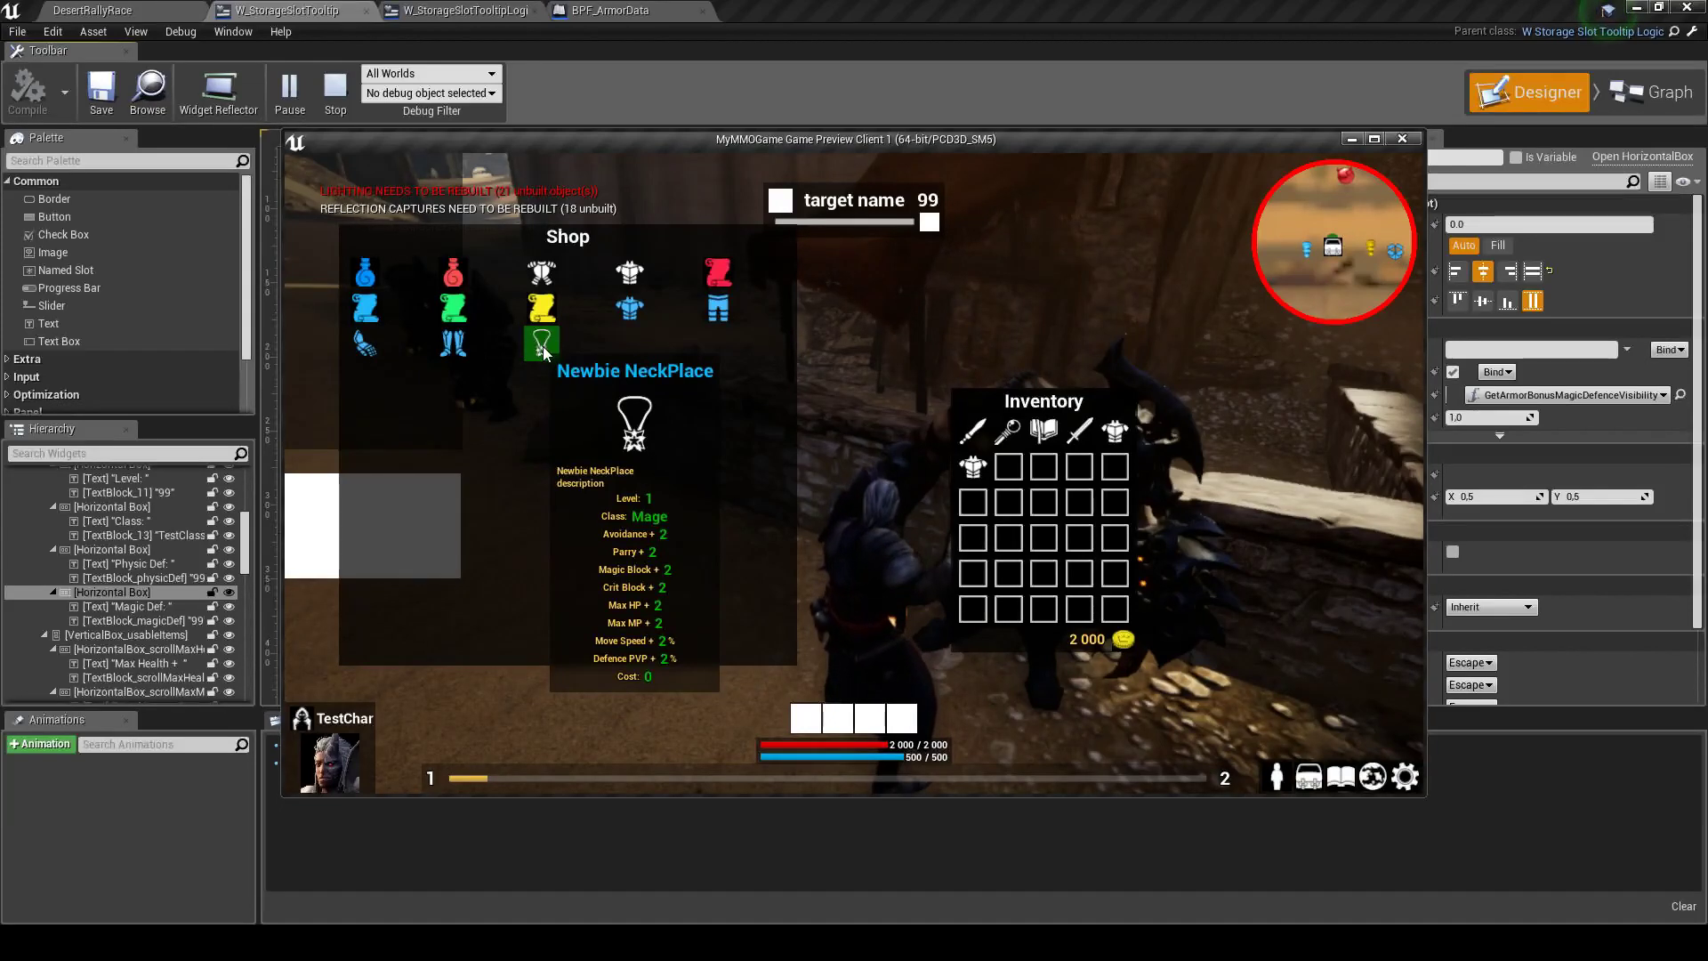
{"action": "mouse_move", "coordinate": [463, 350]}
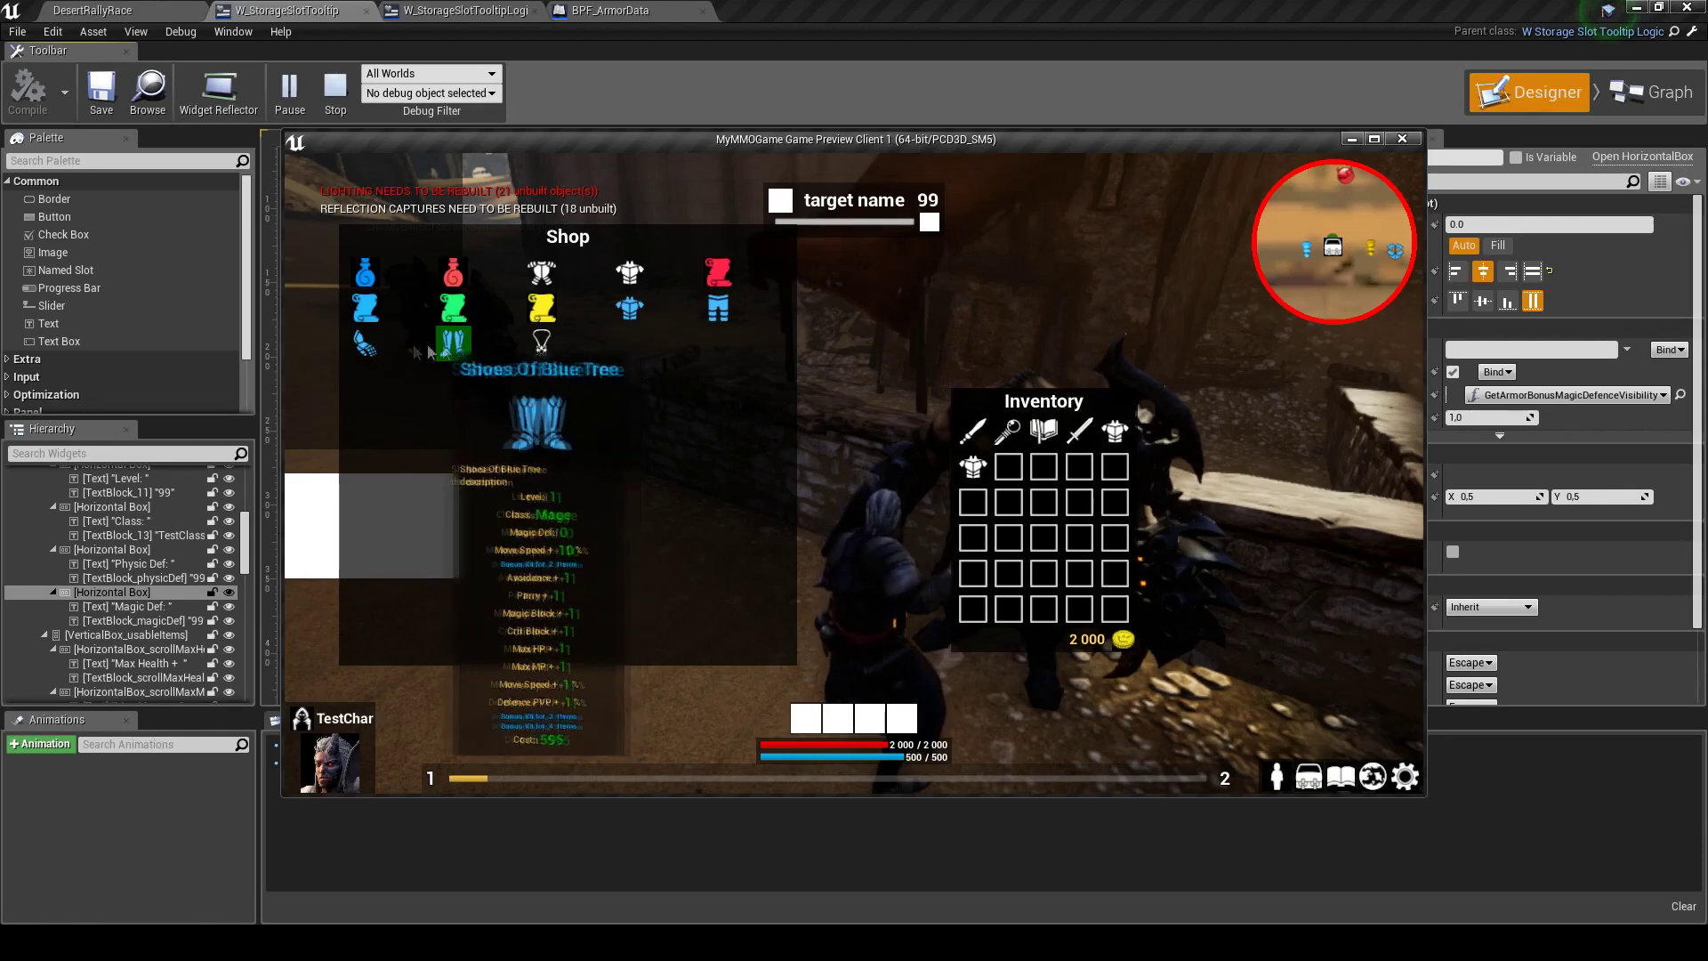
{"action": "mouse_move", "coordinate": [374, 339]}
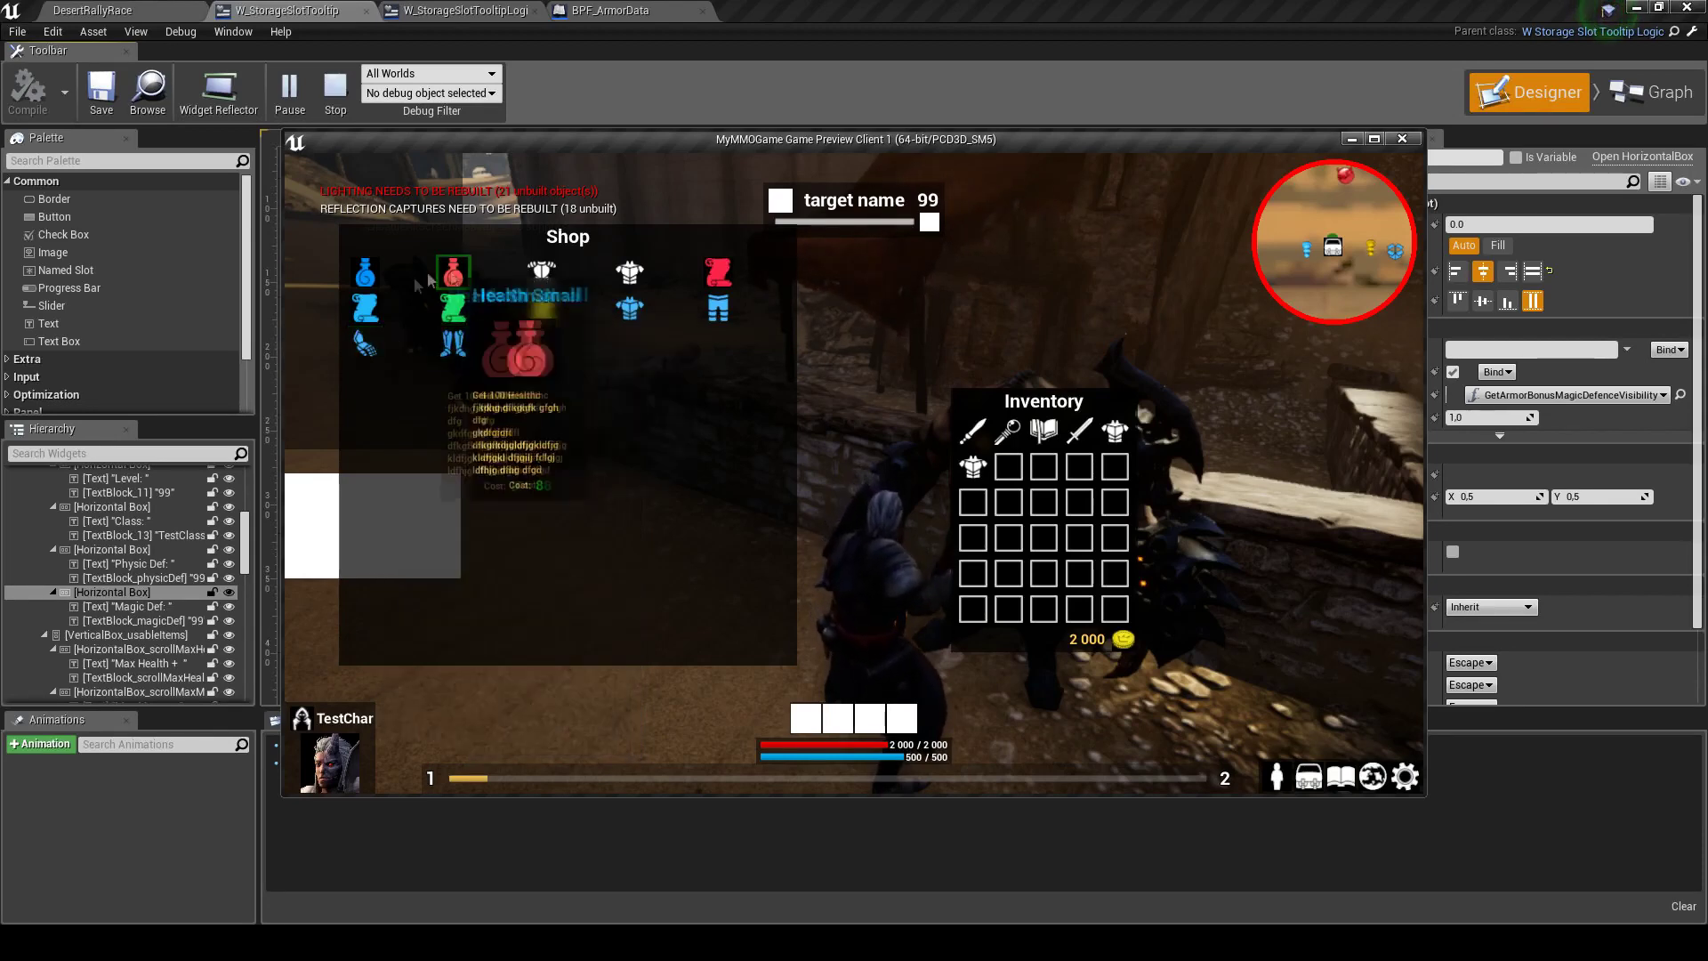
{"action": "mouse_move", "coordinate": [711, 317]}
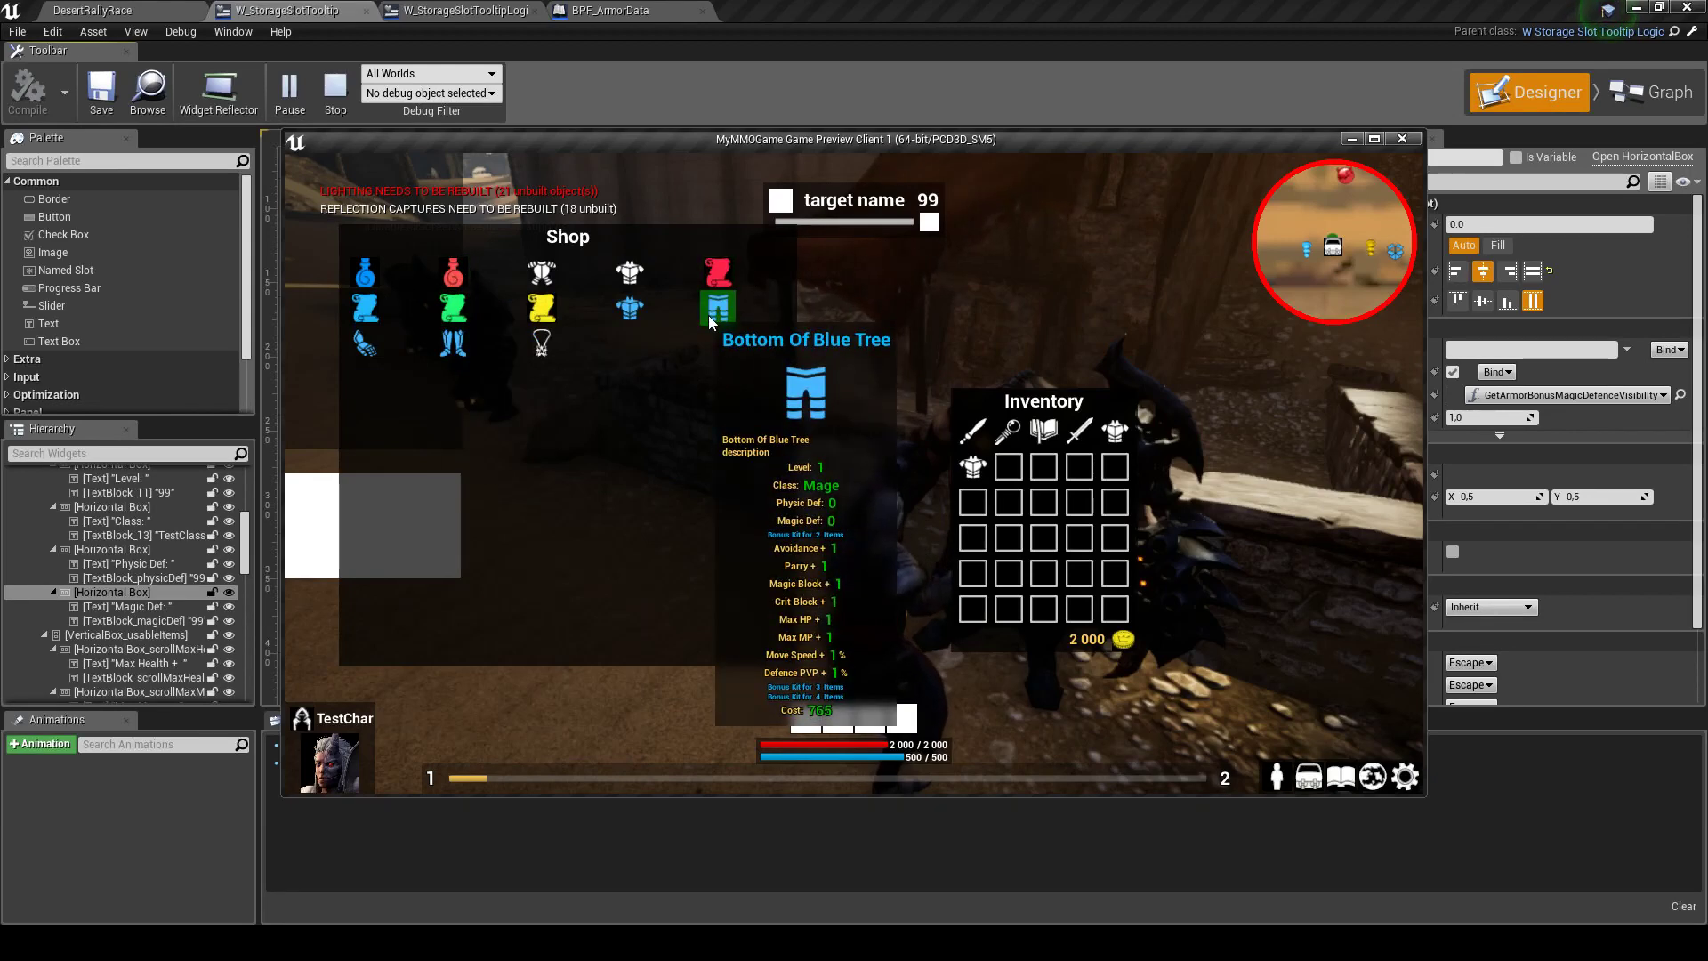
{"action": "mouse_move", "coordinate": [640, 303]}
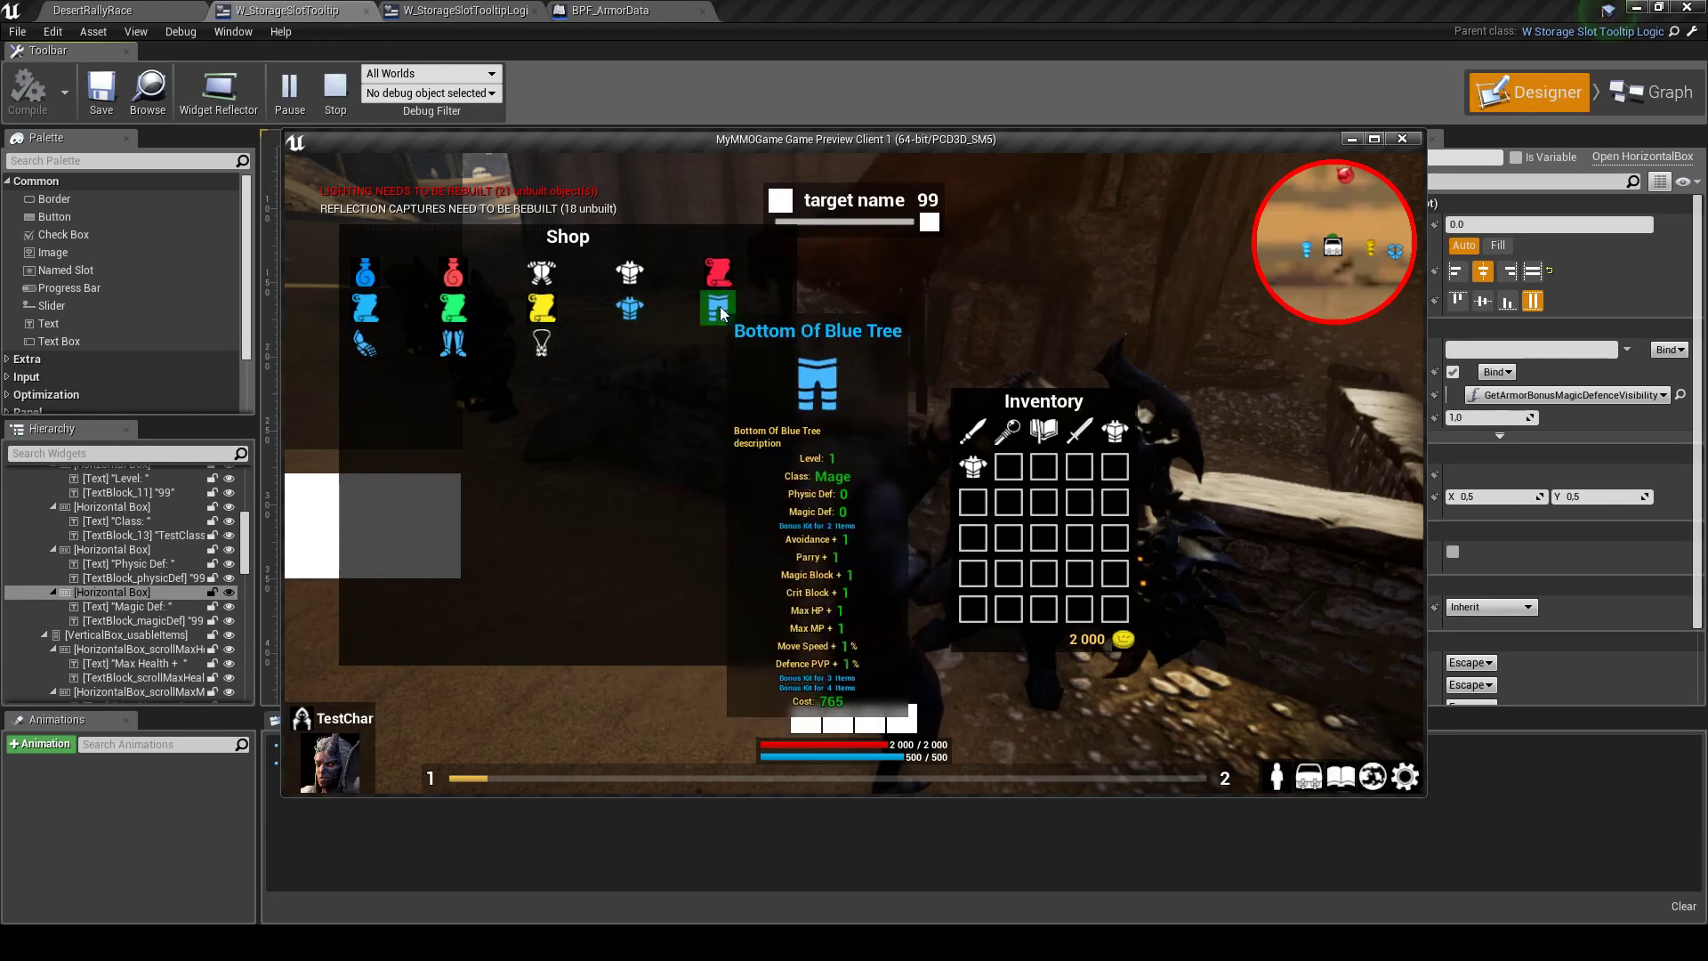
{"action": "key", "text": "Escape"}
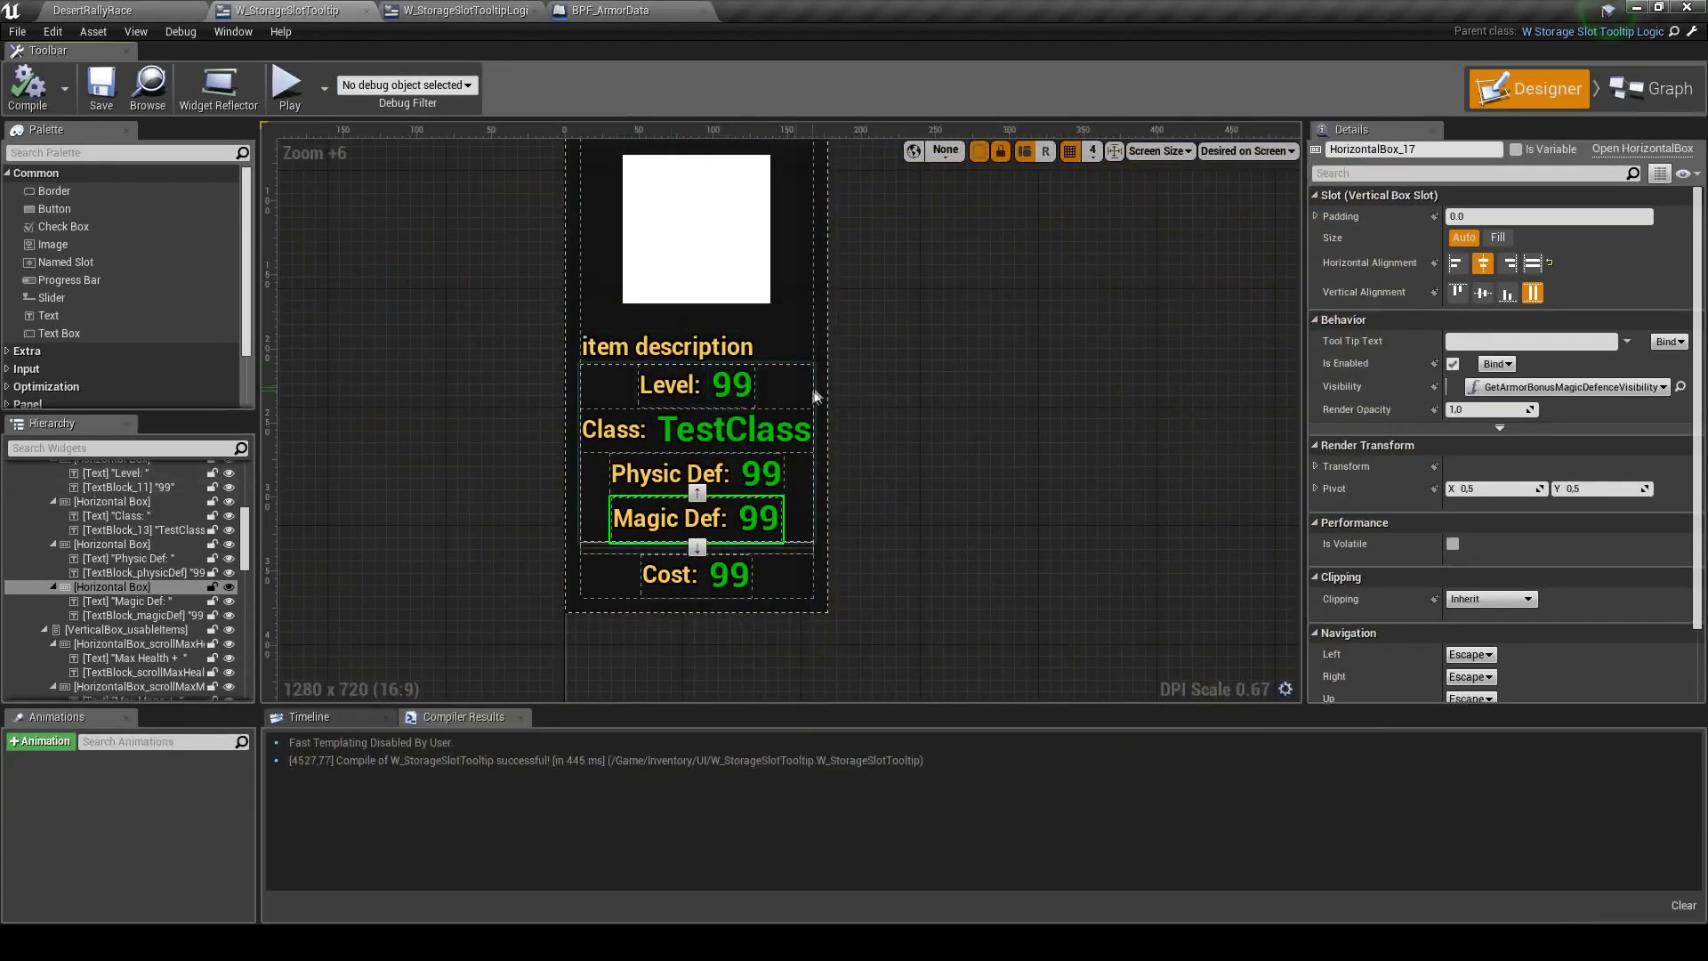
Review BPF_ArmorData's Get Magic Defence function, then return to the DesertRallyRace level editor
{"action": "left_click", "coordinate": [479, 16]}
{"action": "left_click", "coordinate": [614, 11]}
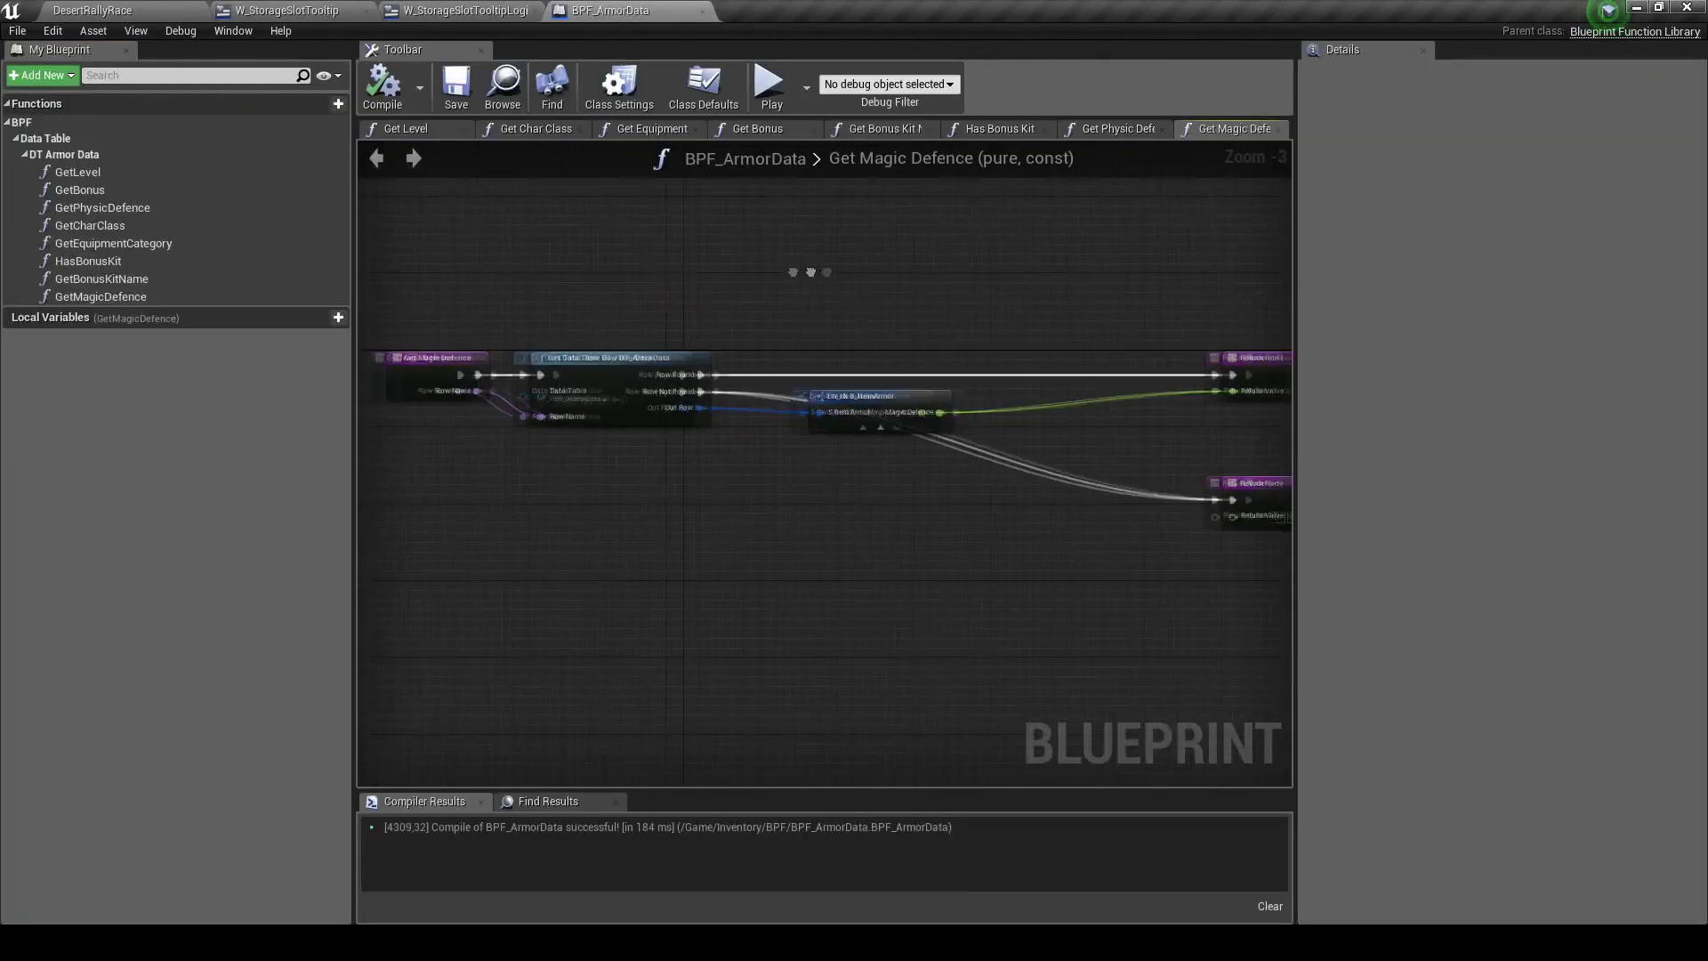
{"action": "scroll", "coordinate": [747, 269], "scroll_direction": "down", "scroll_amount": 1}
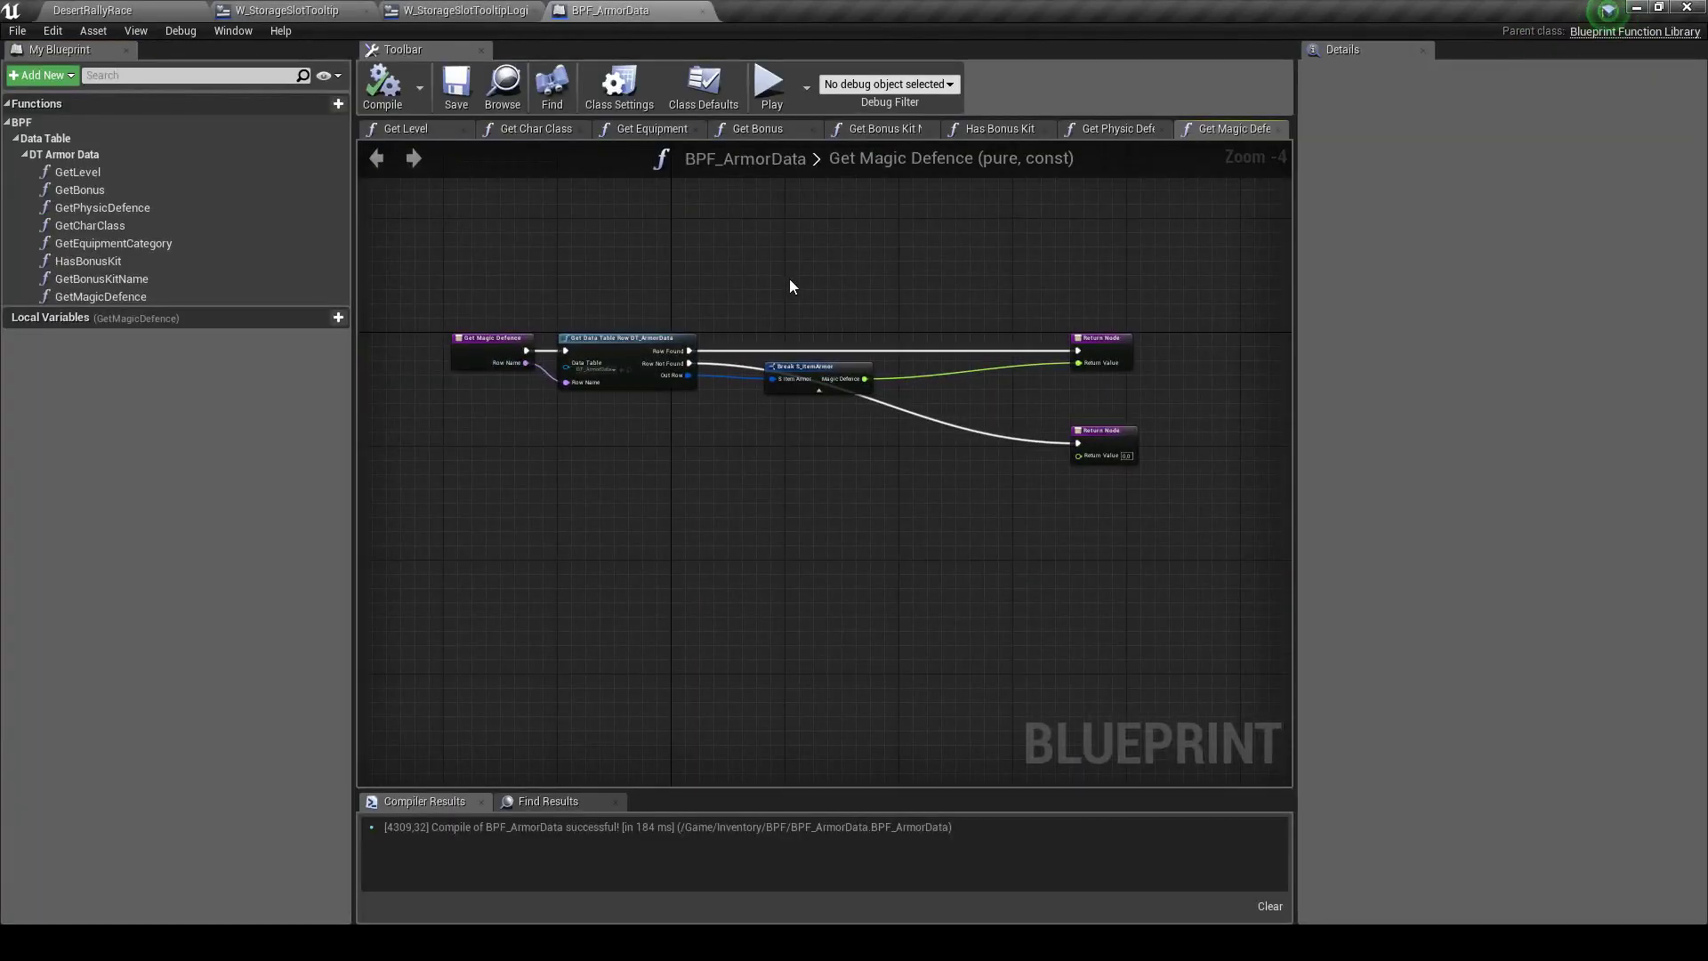
{"action": "left_click", "coordinate": [134, 11]}
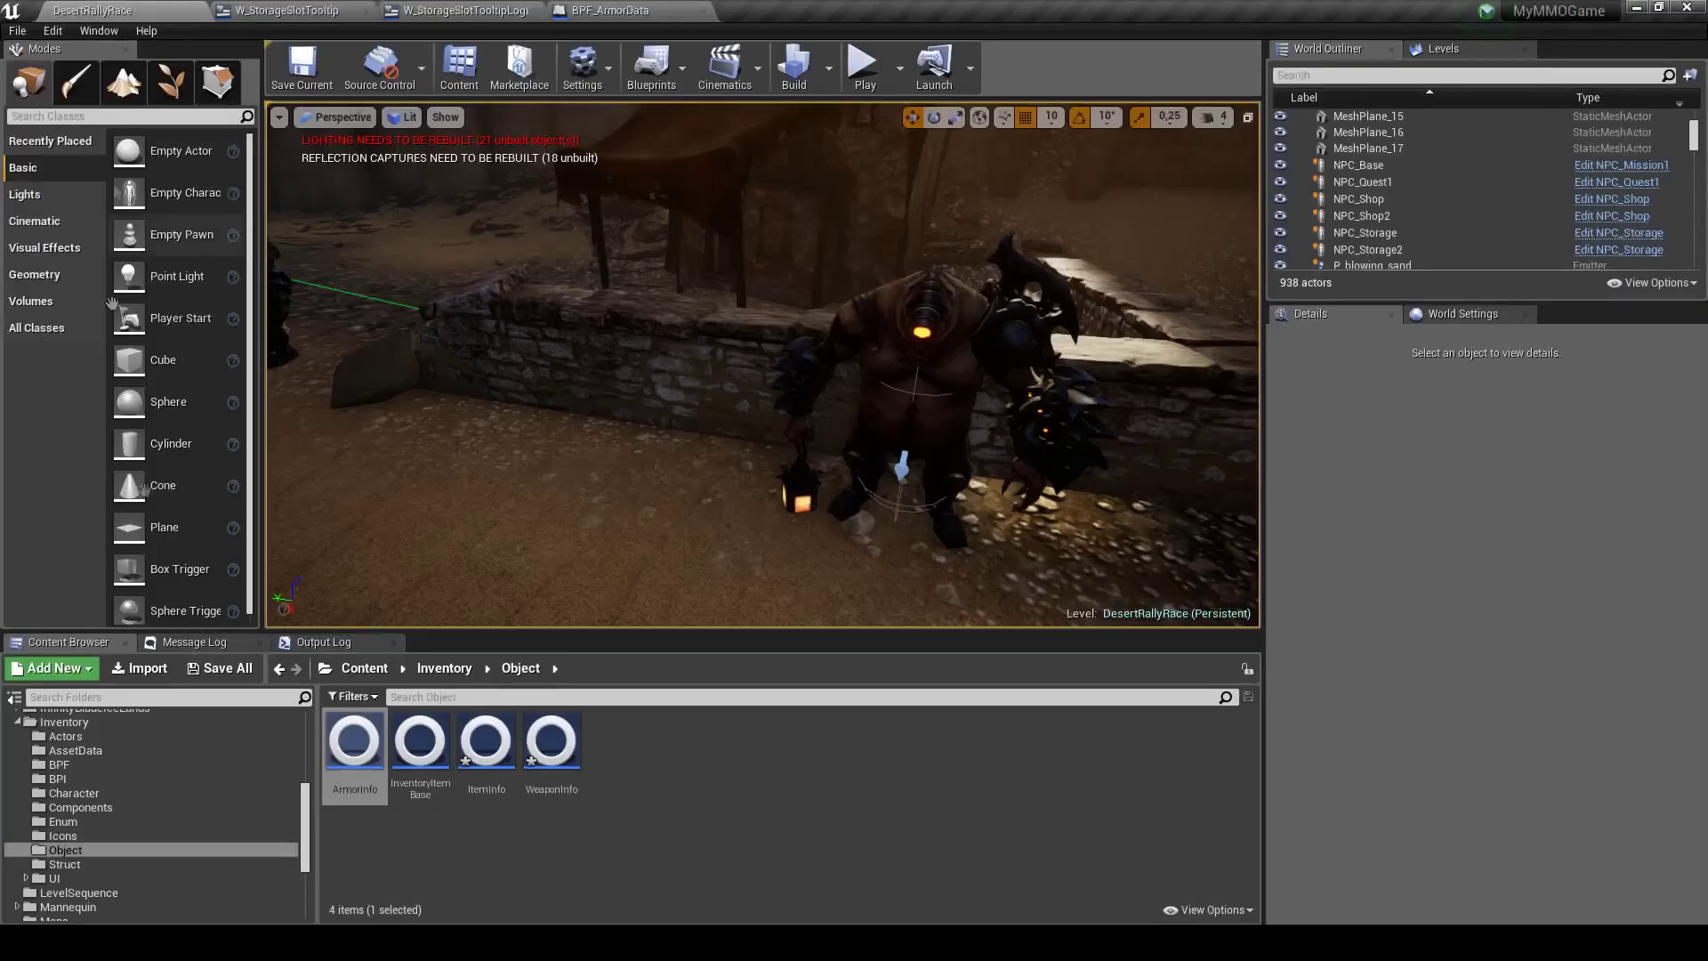
Save all unsaved assets, including the ItemInfo and WeaponInfo blueprints
{"action": "left_click", "coordinate": [230, 666]}
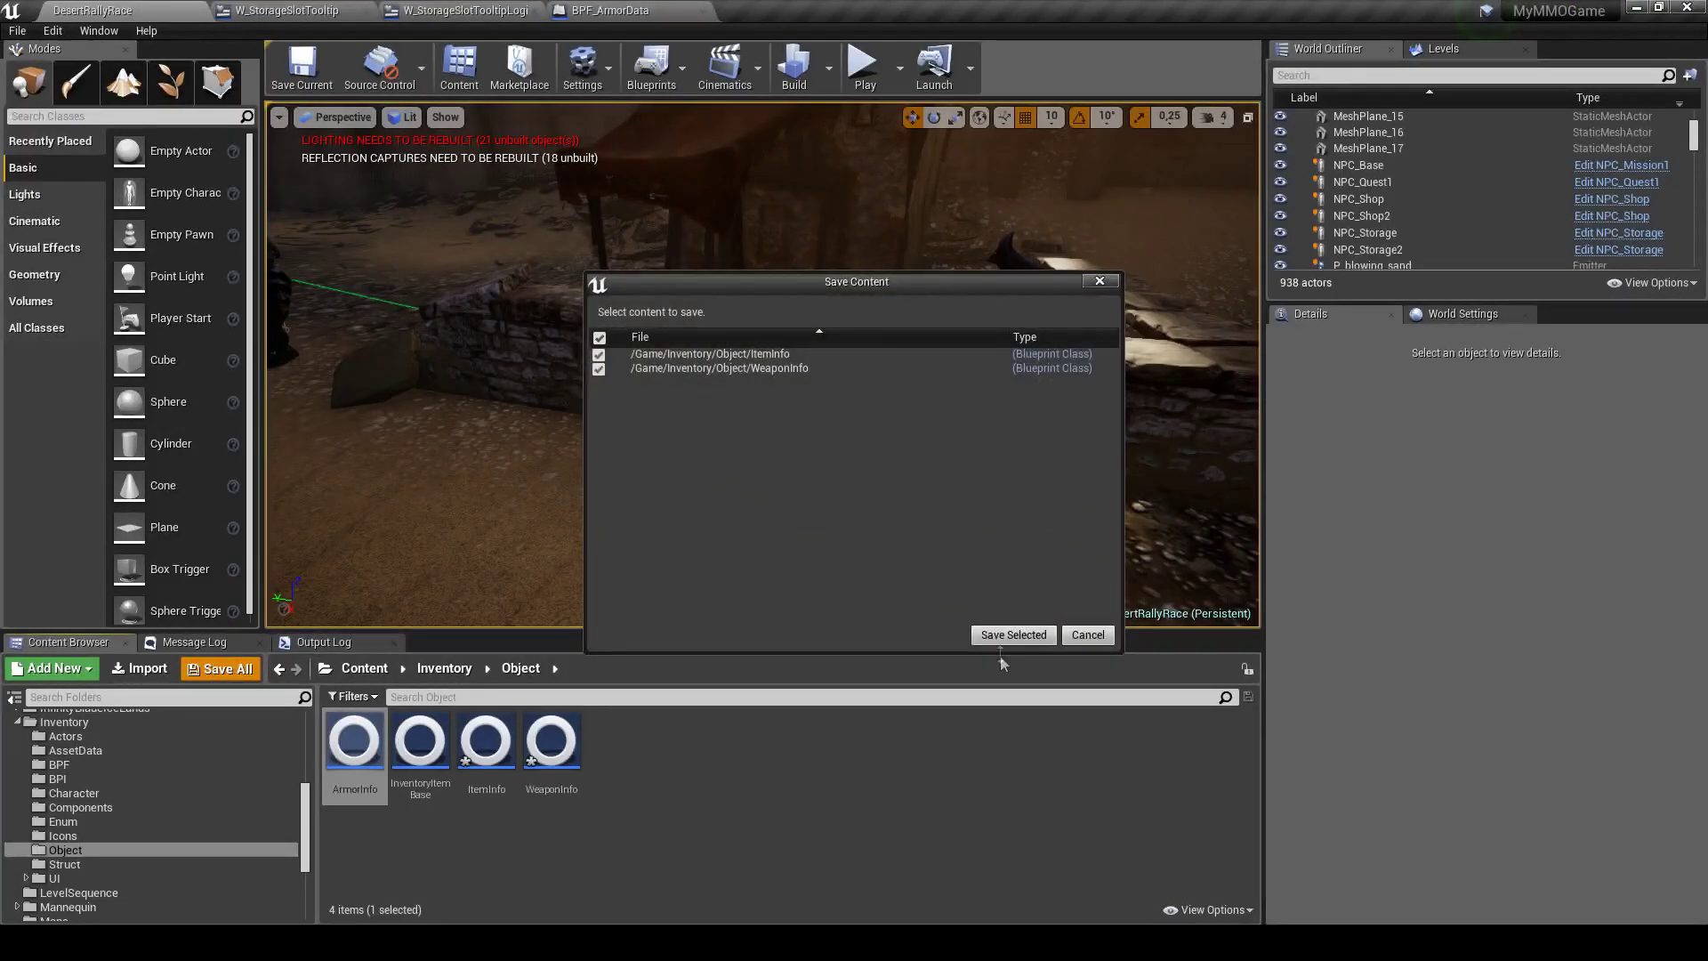
{"action": "left_click", "coordinate": [1003, 637]}
{"action": "scroll", "coordinate": [237, 859], "scroll_direction": "down", "scroll_amount": 1}
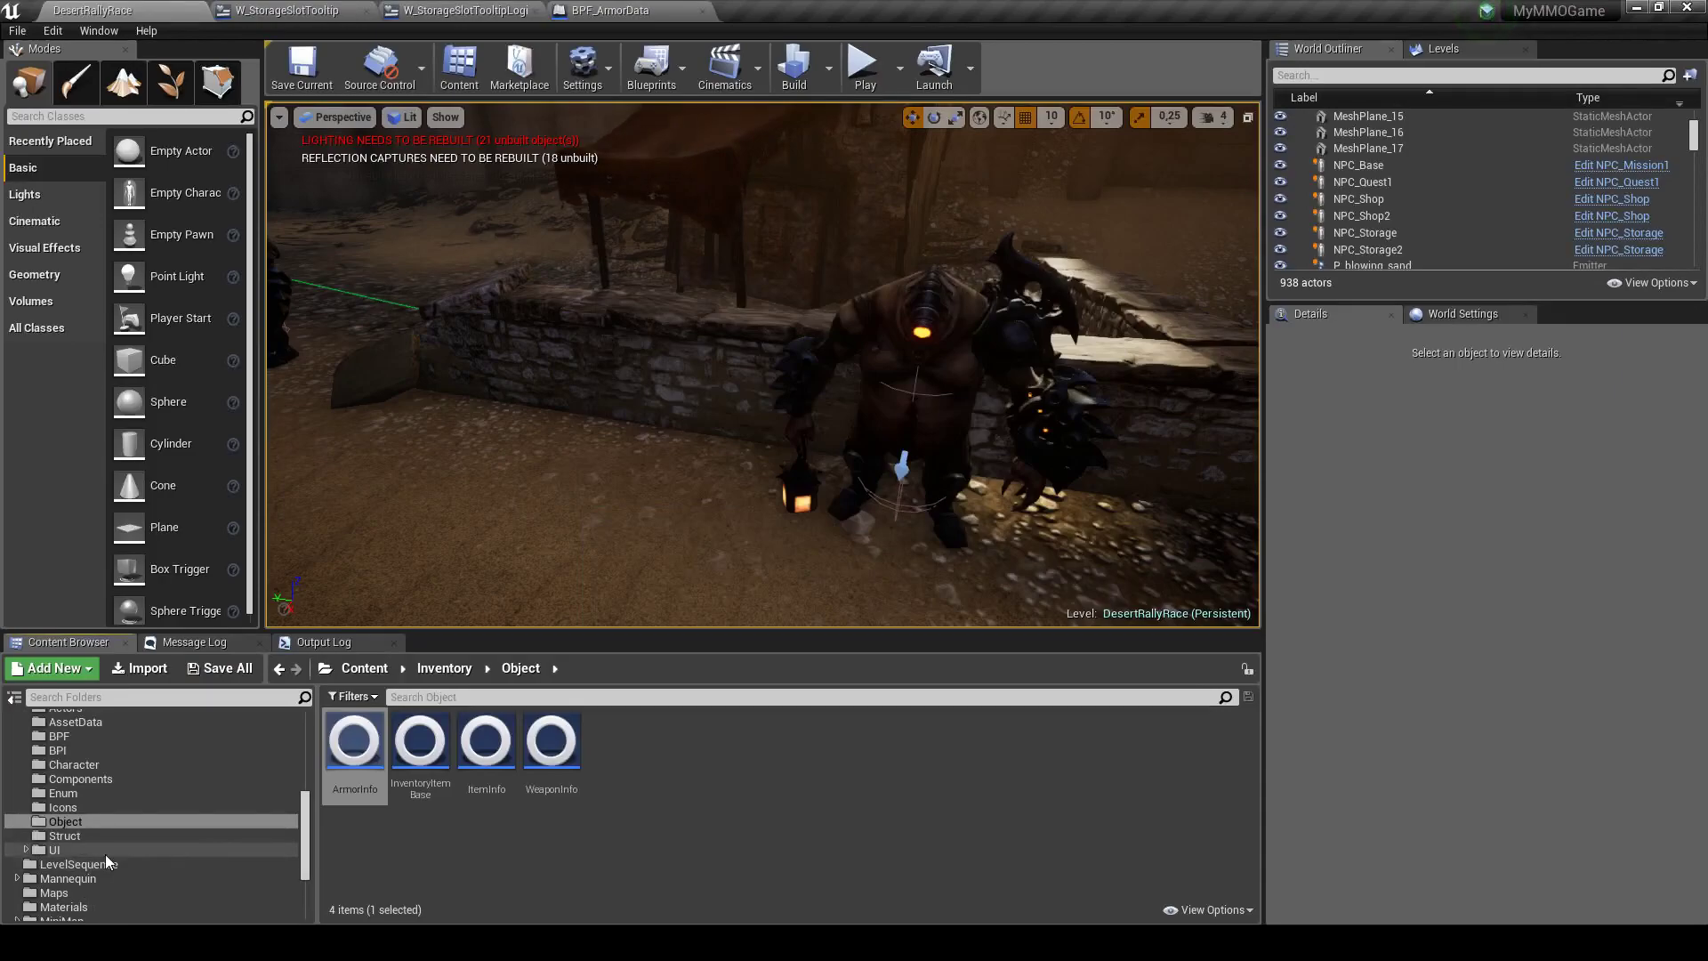
Move from the W_StorageSlotTooltip Designer to W_StorageSlotTooltipLogic's Event Graph
{"action": "left_click", "coordinate": [464, 11]}
{"action": "left_click", "coordinate": [293, 10]}
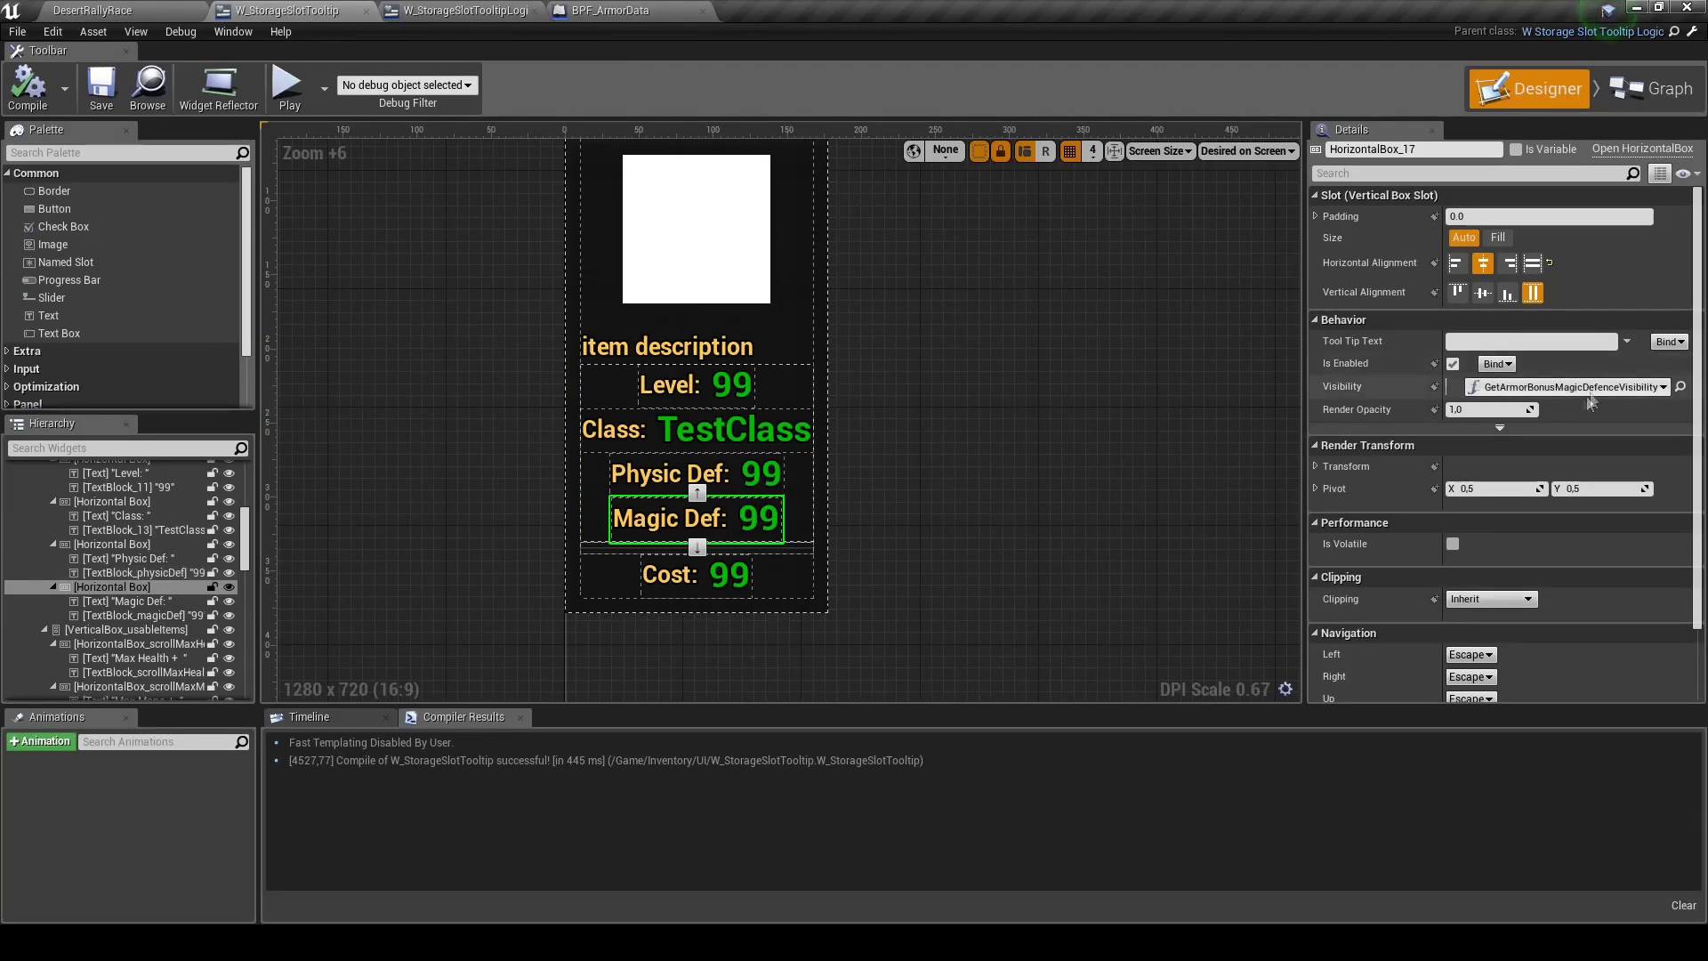
{"action": "left_click", "coordinate": [458, 11]}
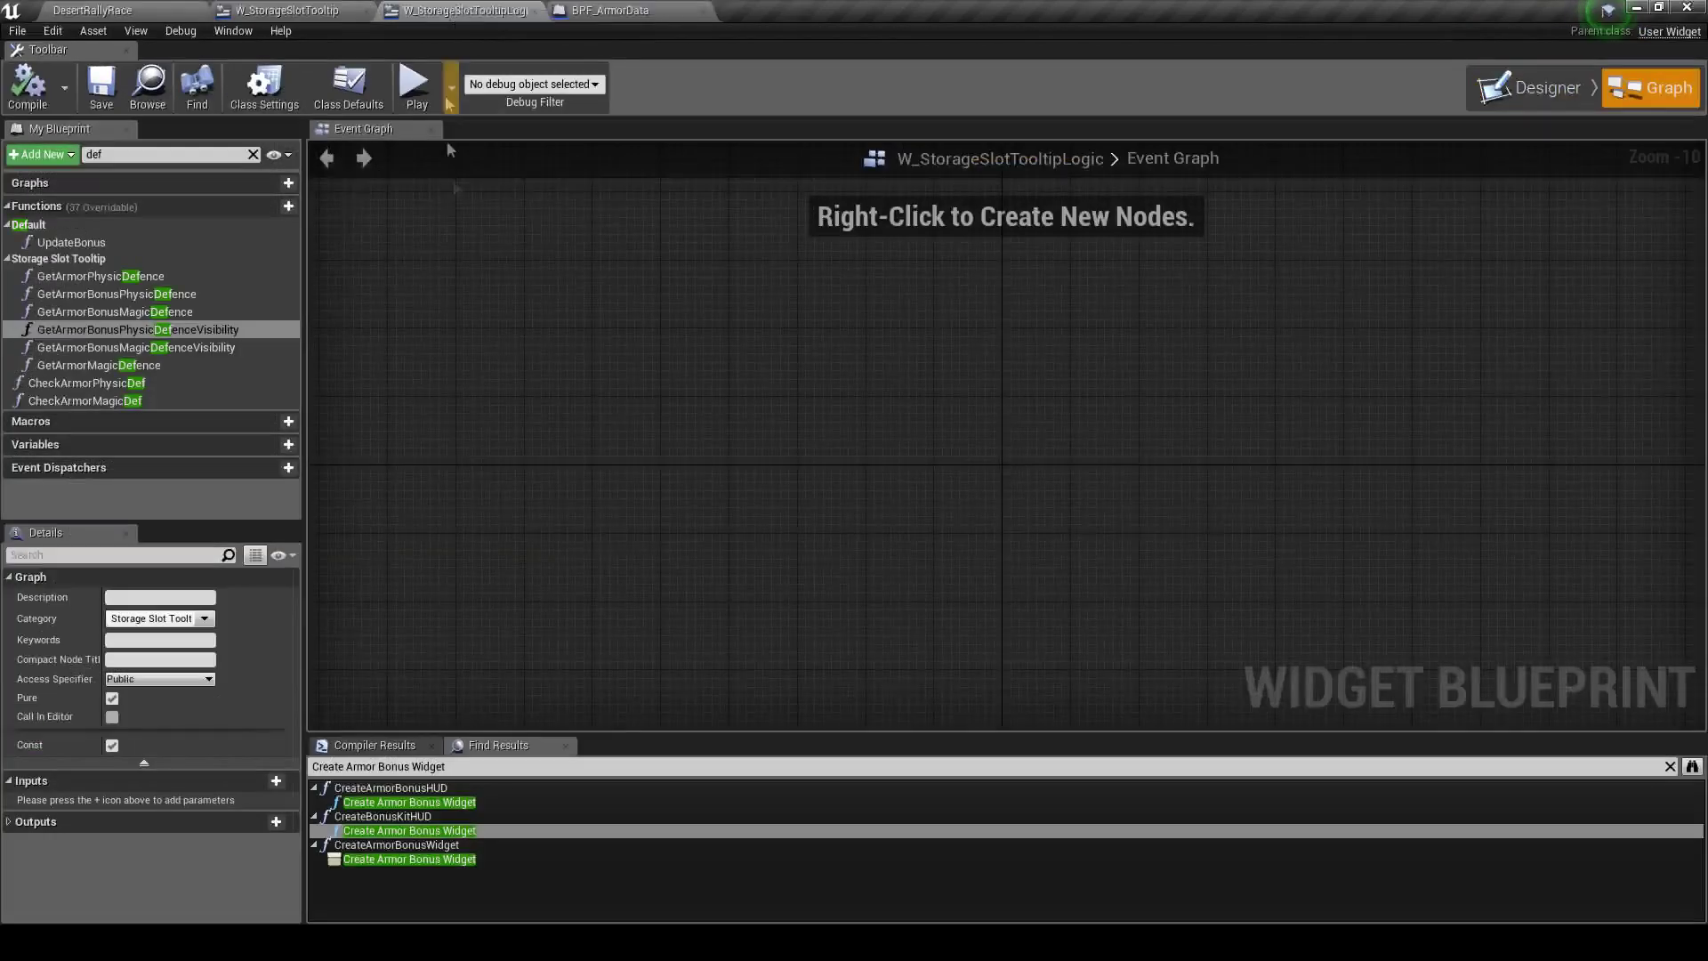
Open the physic defence visibility and bonus functions, and expand Break S_ArmorBonus to show all pins
{"action": "double_click", "coordinate": [156, 331]}
{"action": "double_click", "coordinate": [771, 505]}
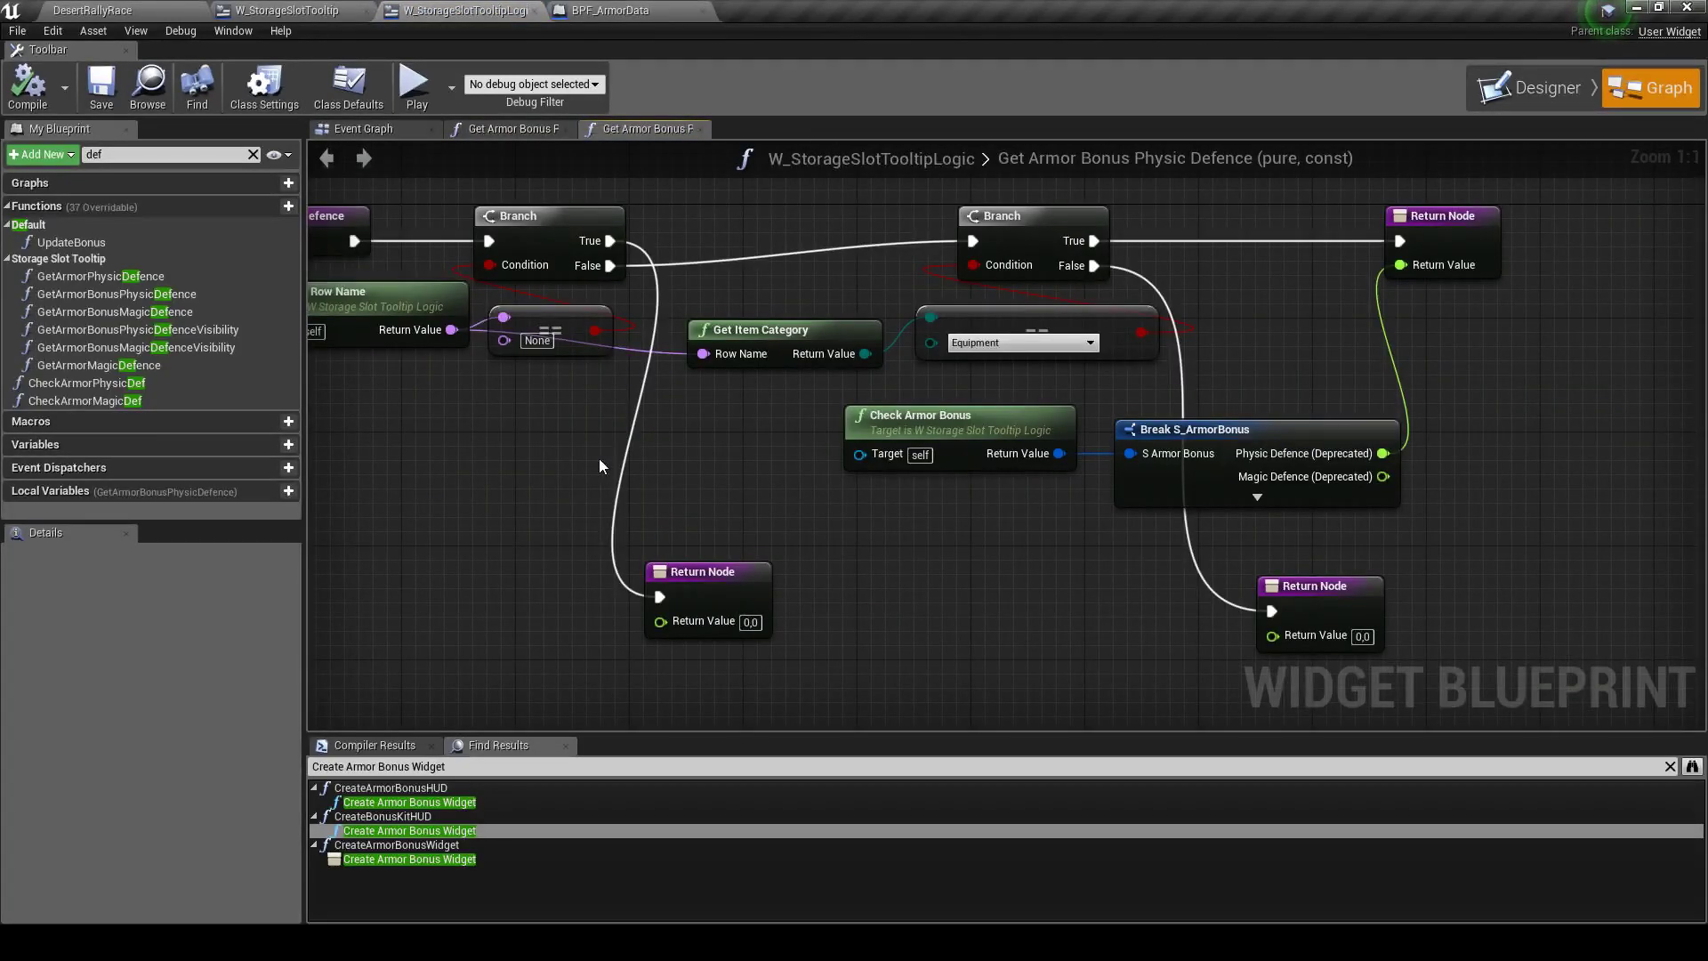
{"action": "right_click_drag", "start_coordinate": [1316, 436], "coordinate": [1192, 360]}
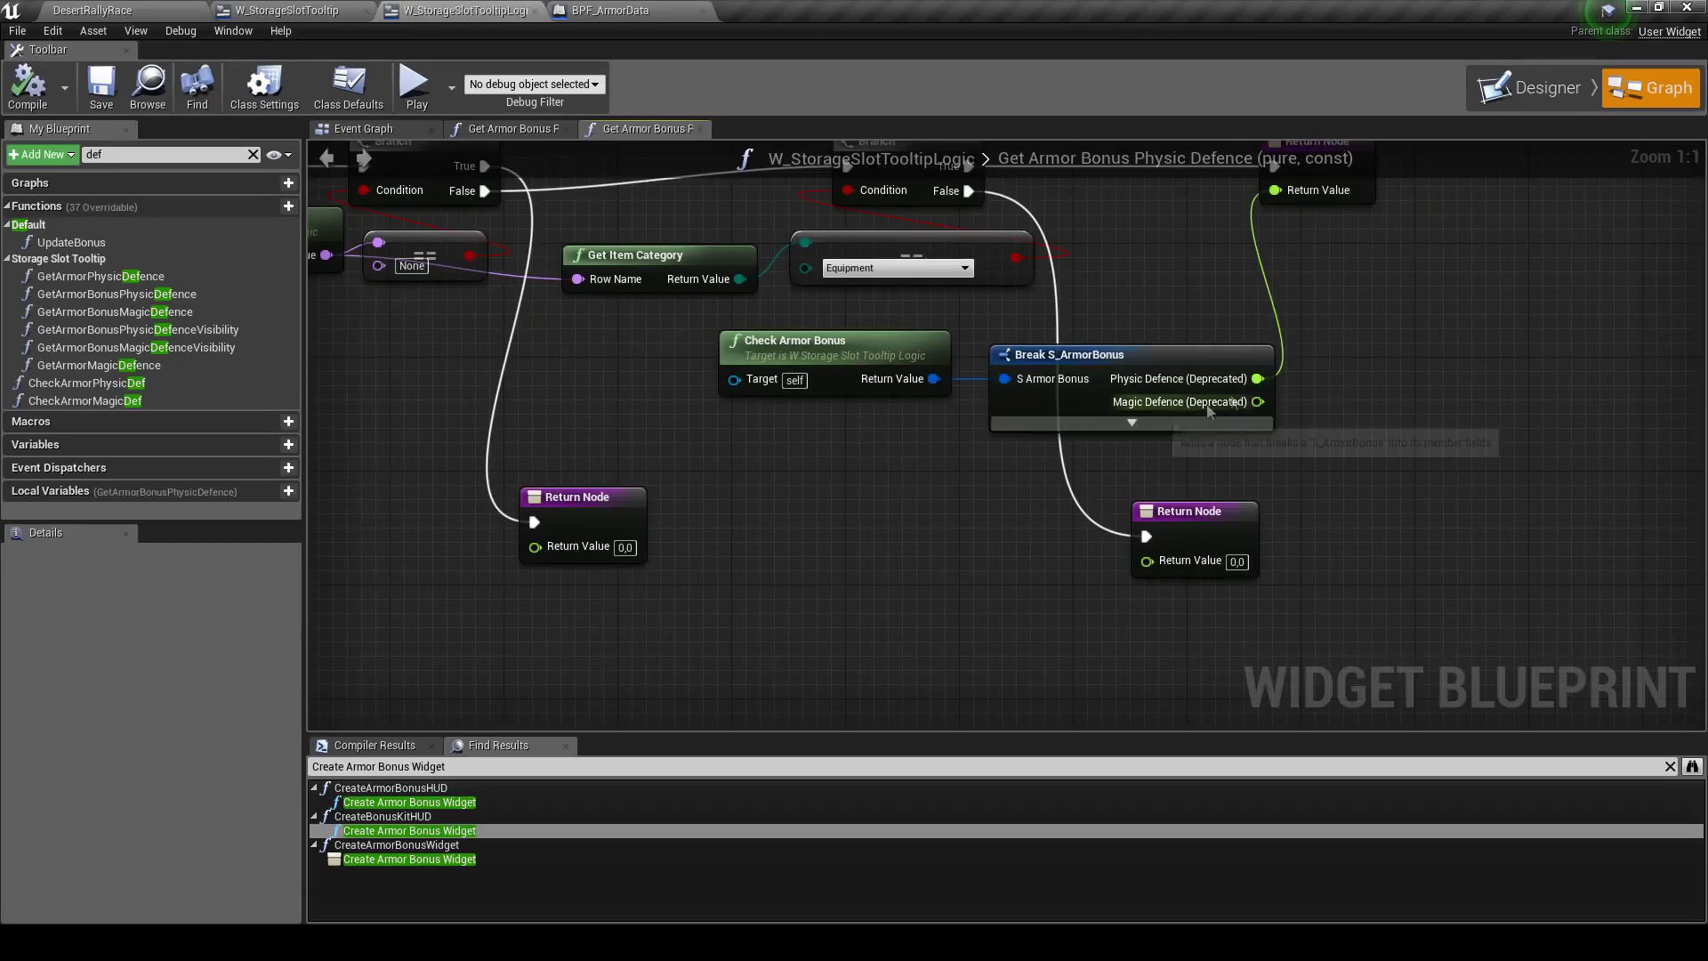
{"action": "right_click_drag", "start_coordinate": [1174, 425], "coordinate": [986, 486]}
{"action": "left_click_drag", "start_coordinate": [1005, 463], "coordinate": [1072, 387]}
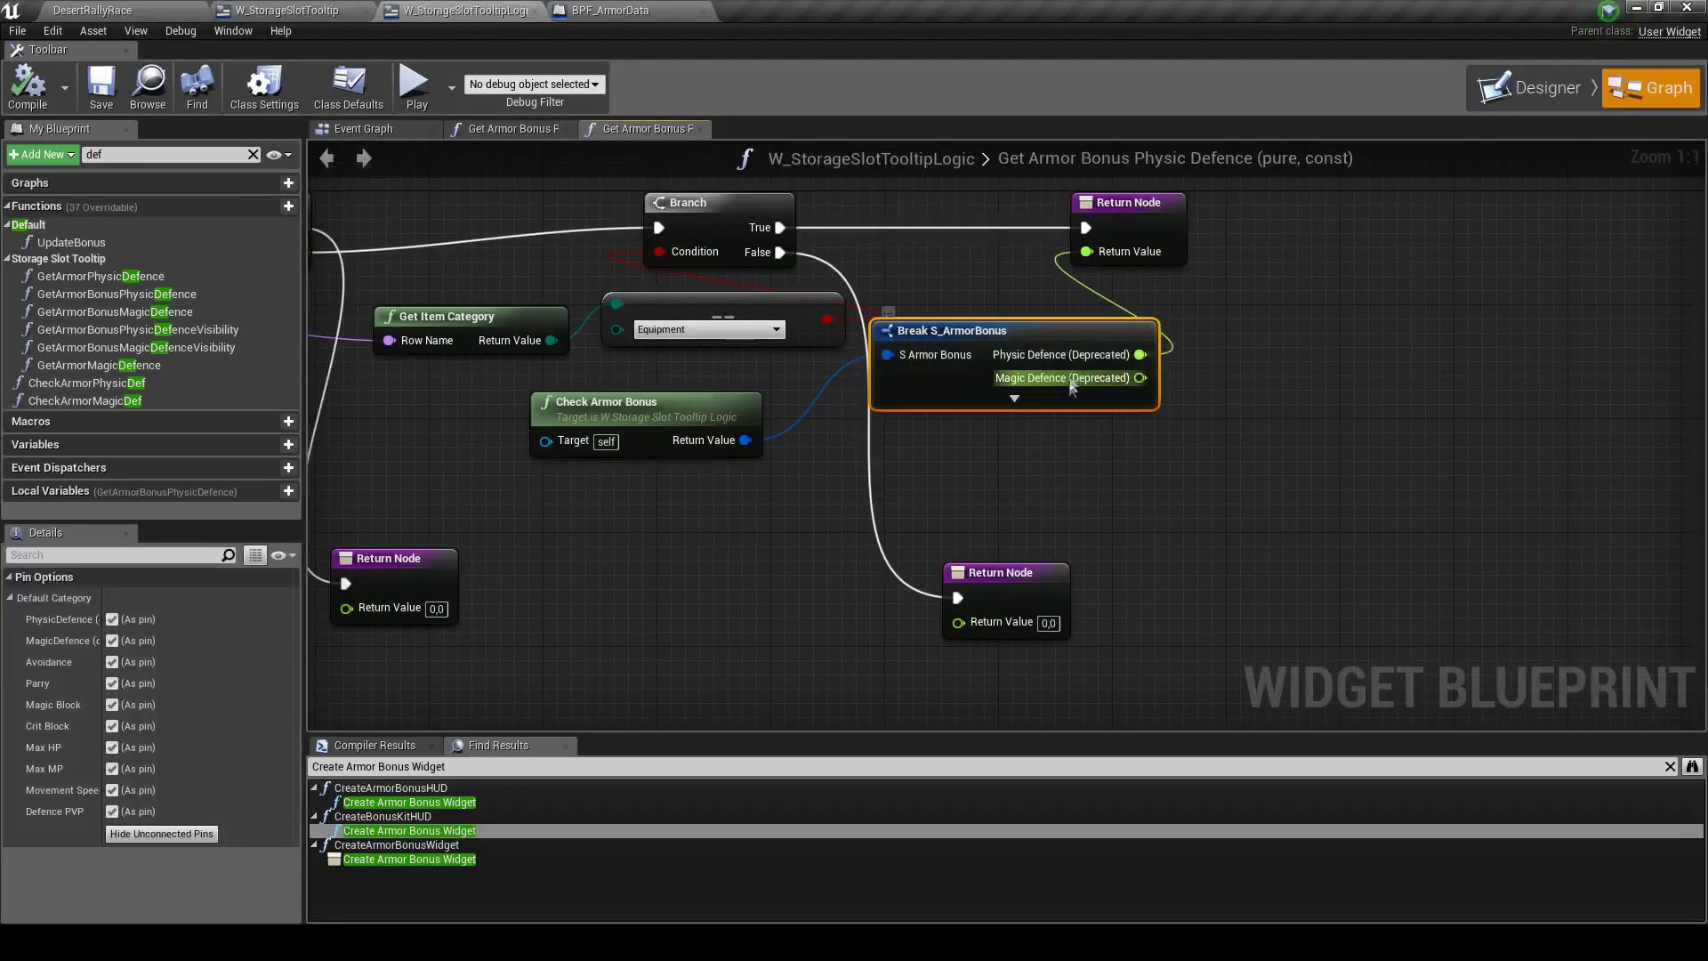
{"action": "left_click", "coordinate": [1014, 399]}
{"action": "right_click_drag", "start_coordinate": [1130, 496], "coordinate": [1142, 399]}
{"action": "left_click_drag", "start_coordinate": [1014, 474], "coordinate": [1023, 681]}
{"action": "scroll", "coordinate": [1023, 681], "scroll_direction": "down", "scroll_amount": 1}
{"action": "right_click_drag", "start_coordinate": [973, 434], "coordinate": [938, 492]}
{"action": "left_click_drag", "start_coordinate": [939, 492], "coordinate": [926, 541]}
{"action": "mouse_move", "coordinate": [803, 578]}
{"action": "right_mouse_down"}
{"action": "mouse_move", "coordinate": [950, 545]}
{"action": "mouse_move", "coordinate": [887, 522]}
{"action": "right_mouse_up"}
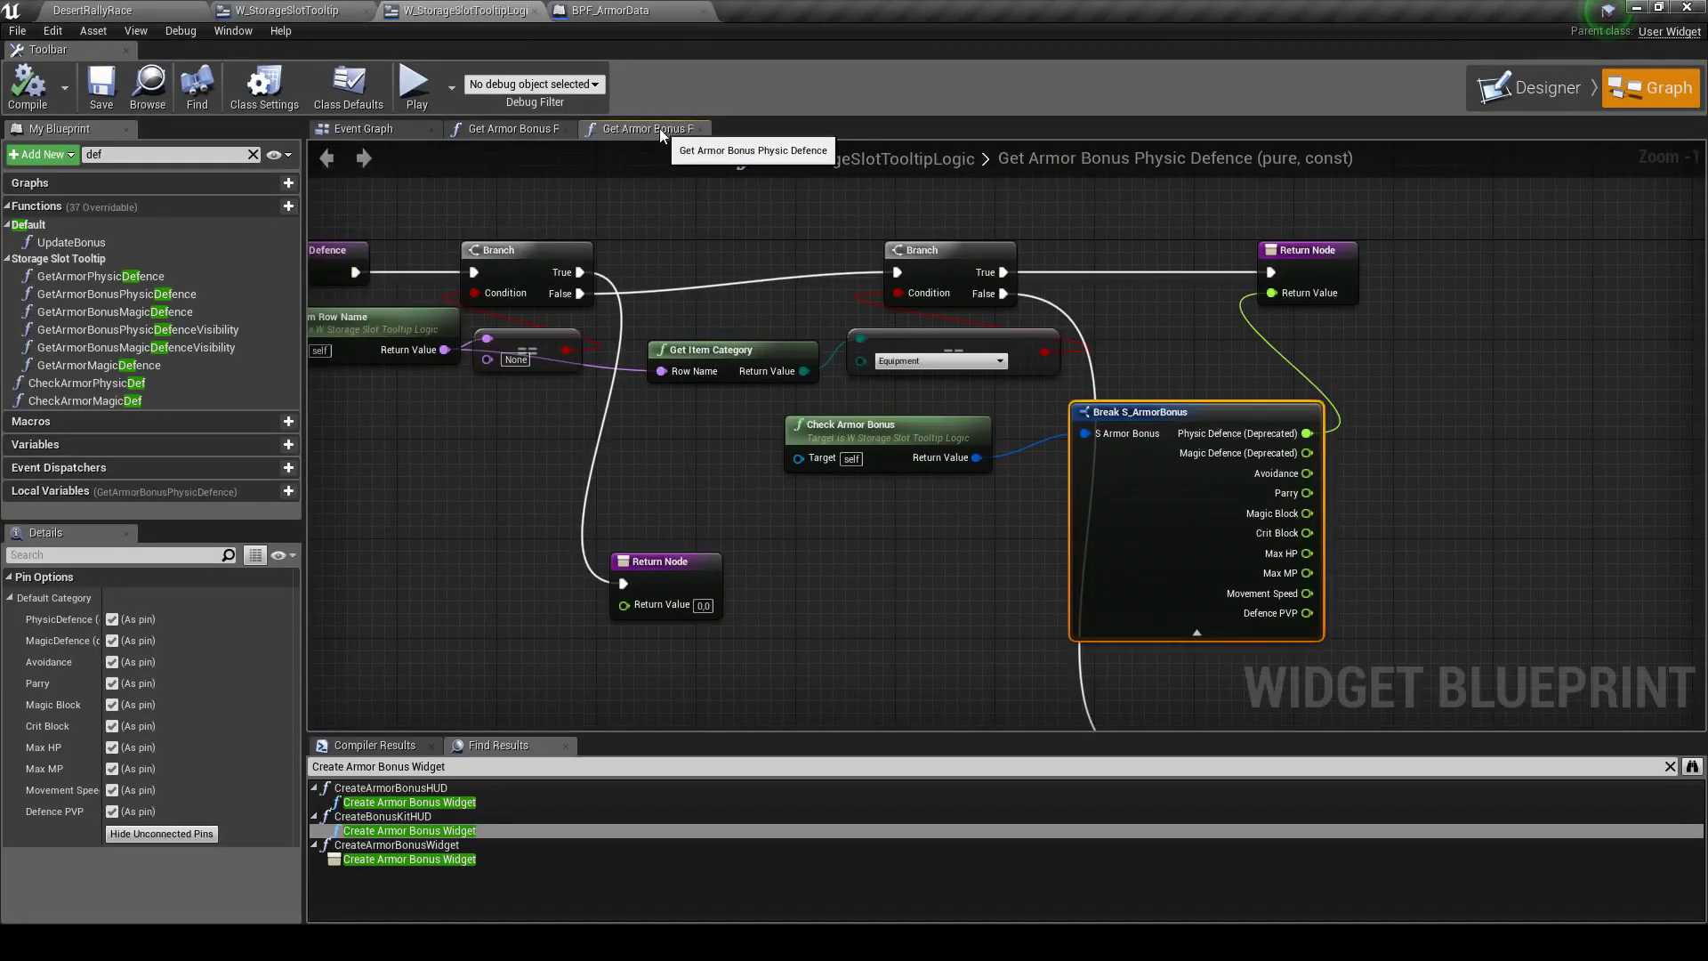
Check the Physic Def and Magic Def rows' visibility bindings in the tooltip Designer
{"action": "left_click", "coordinate": [518, 130]}
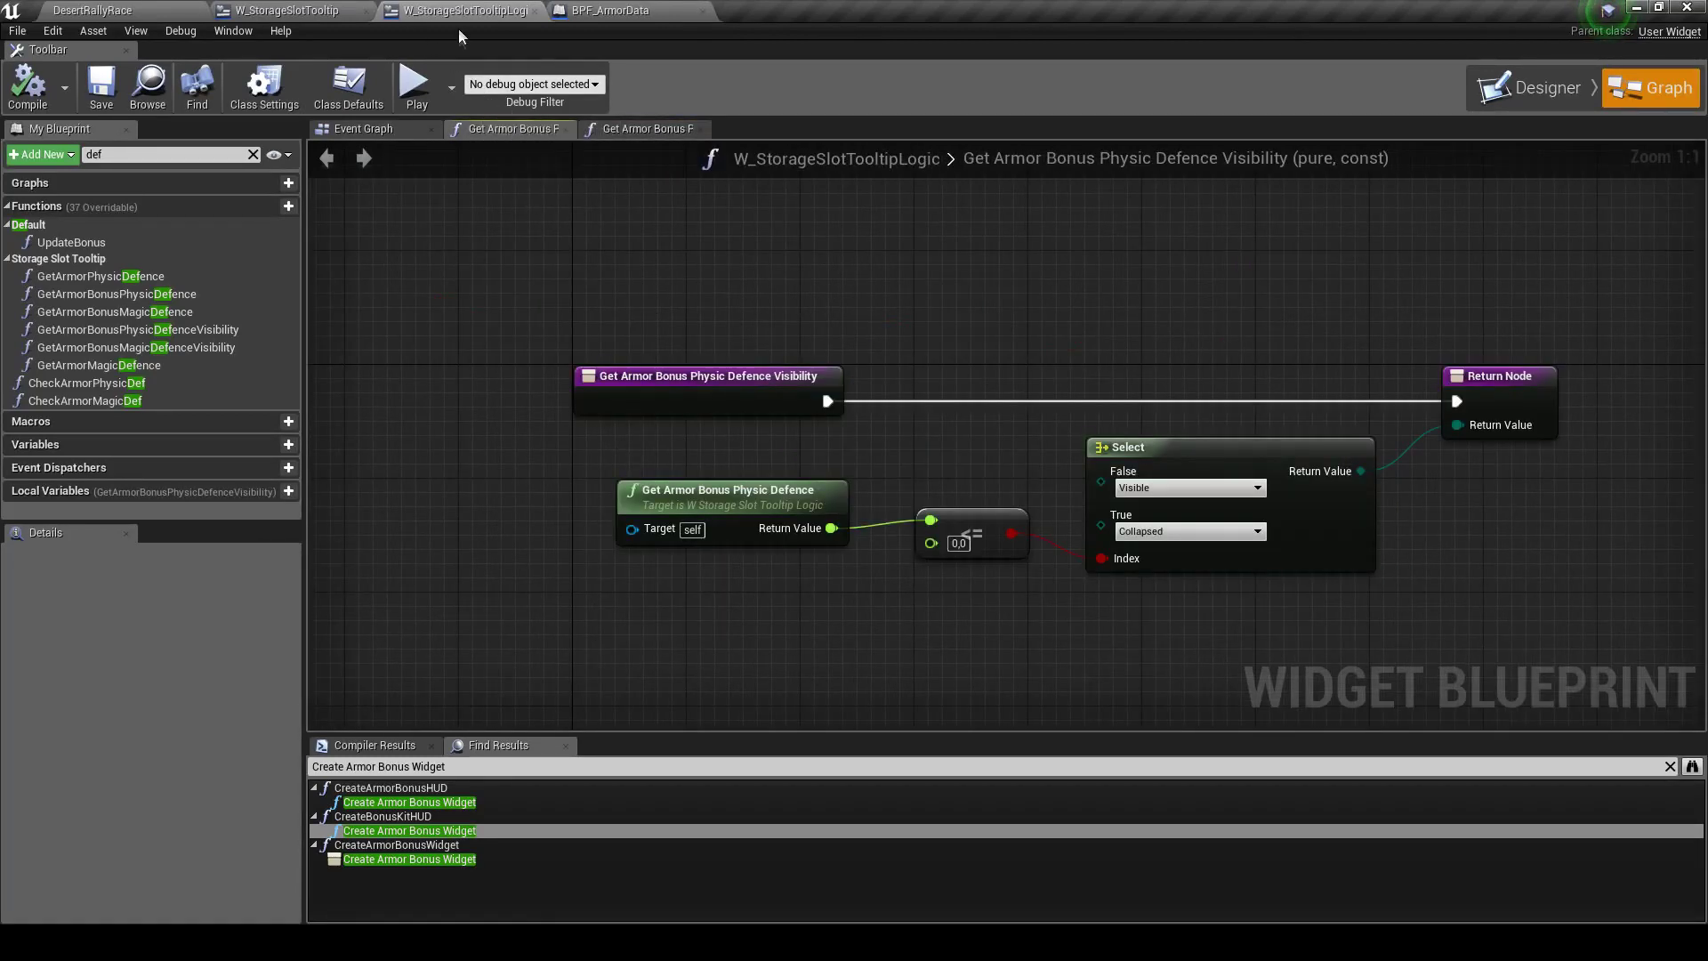
{"action": "left_click", "coordinate": [284, 10]}
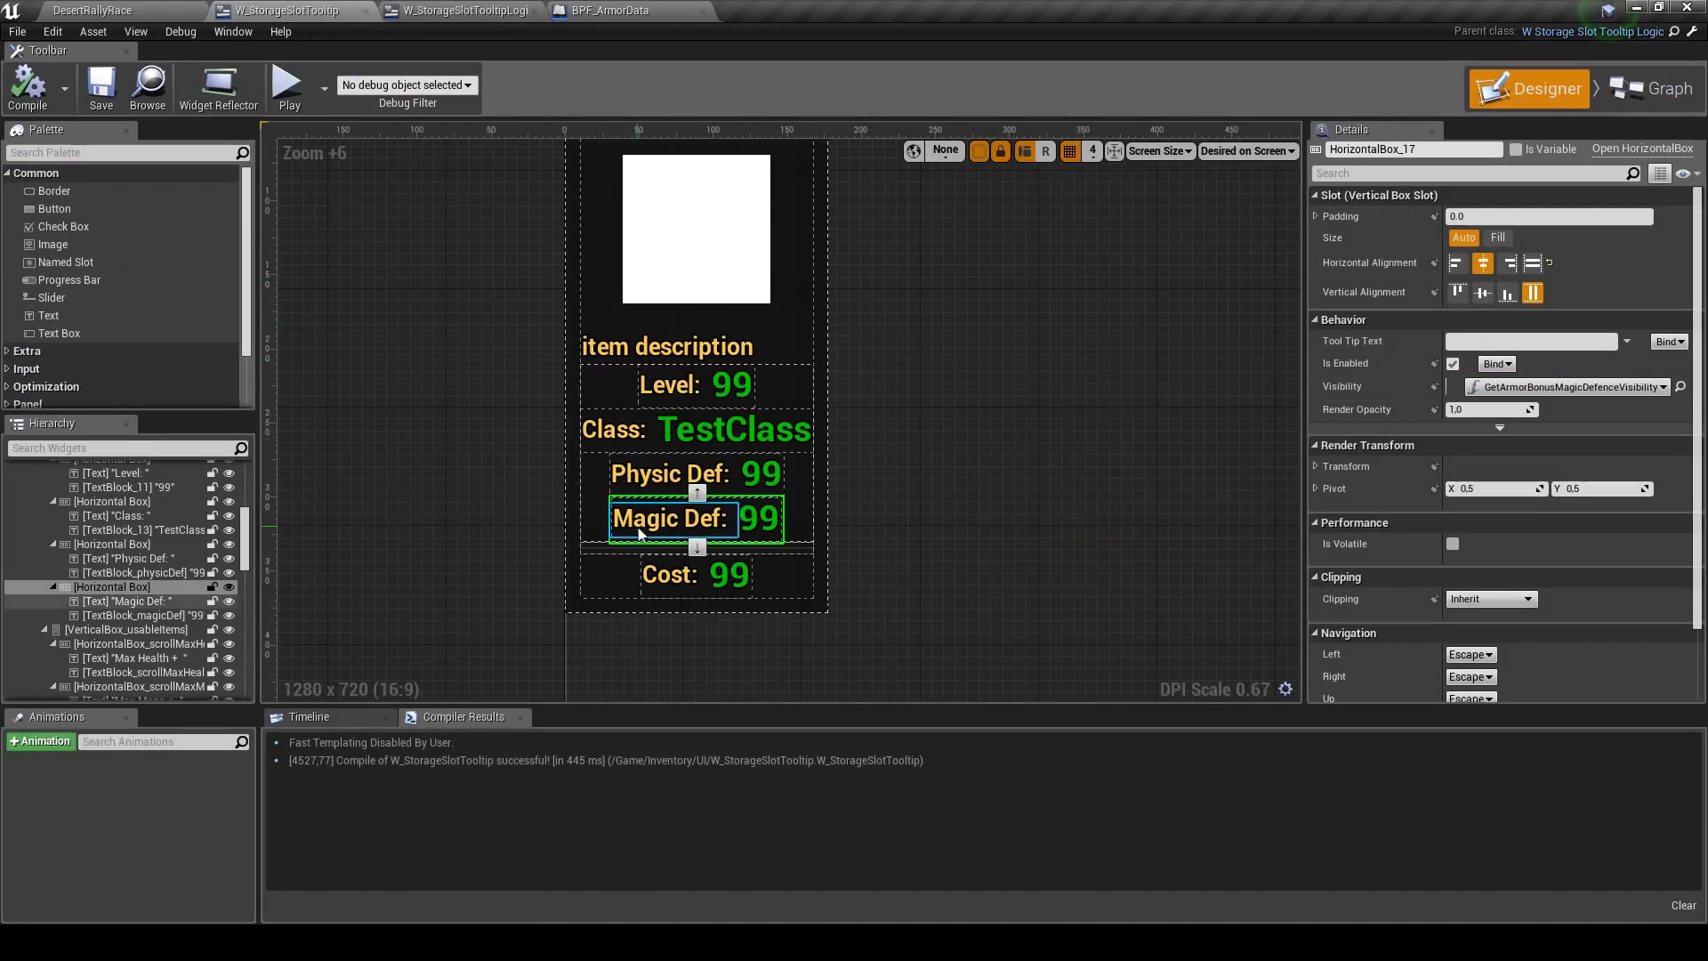
{"action": "left_click", "coordinate": [148, 545]}
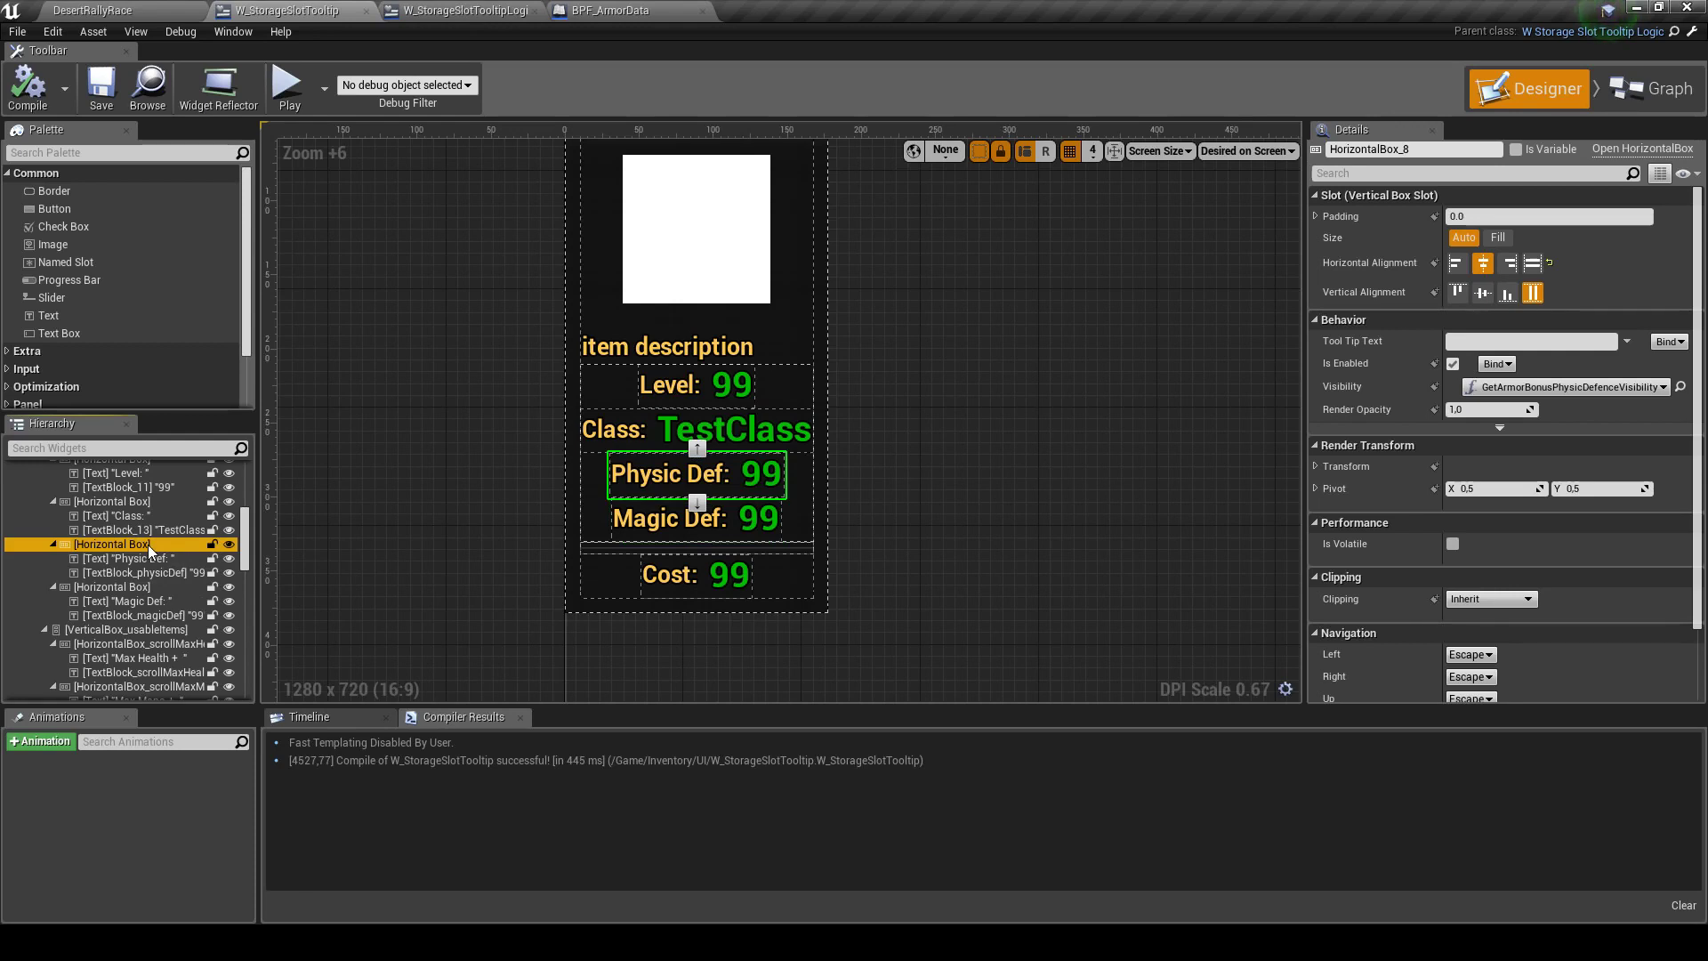
{"action": "left_click", "coordinate": [148, 589]}
{"action": "left_click", "coordinate": [463, 11]}
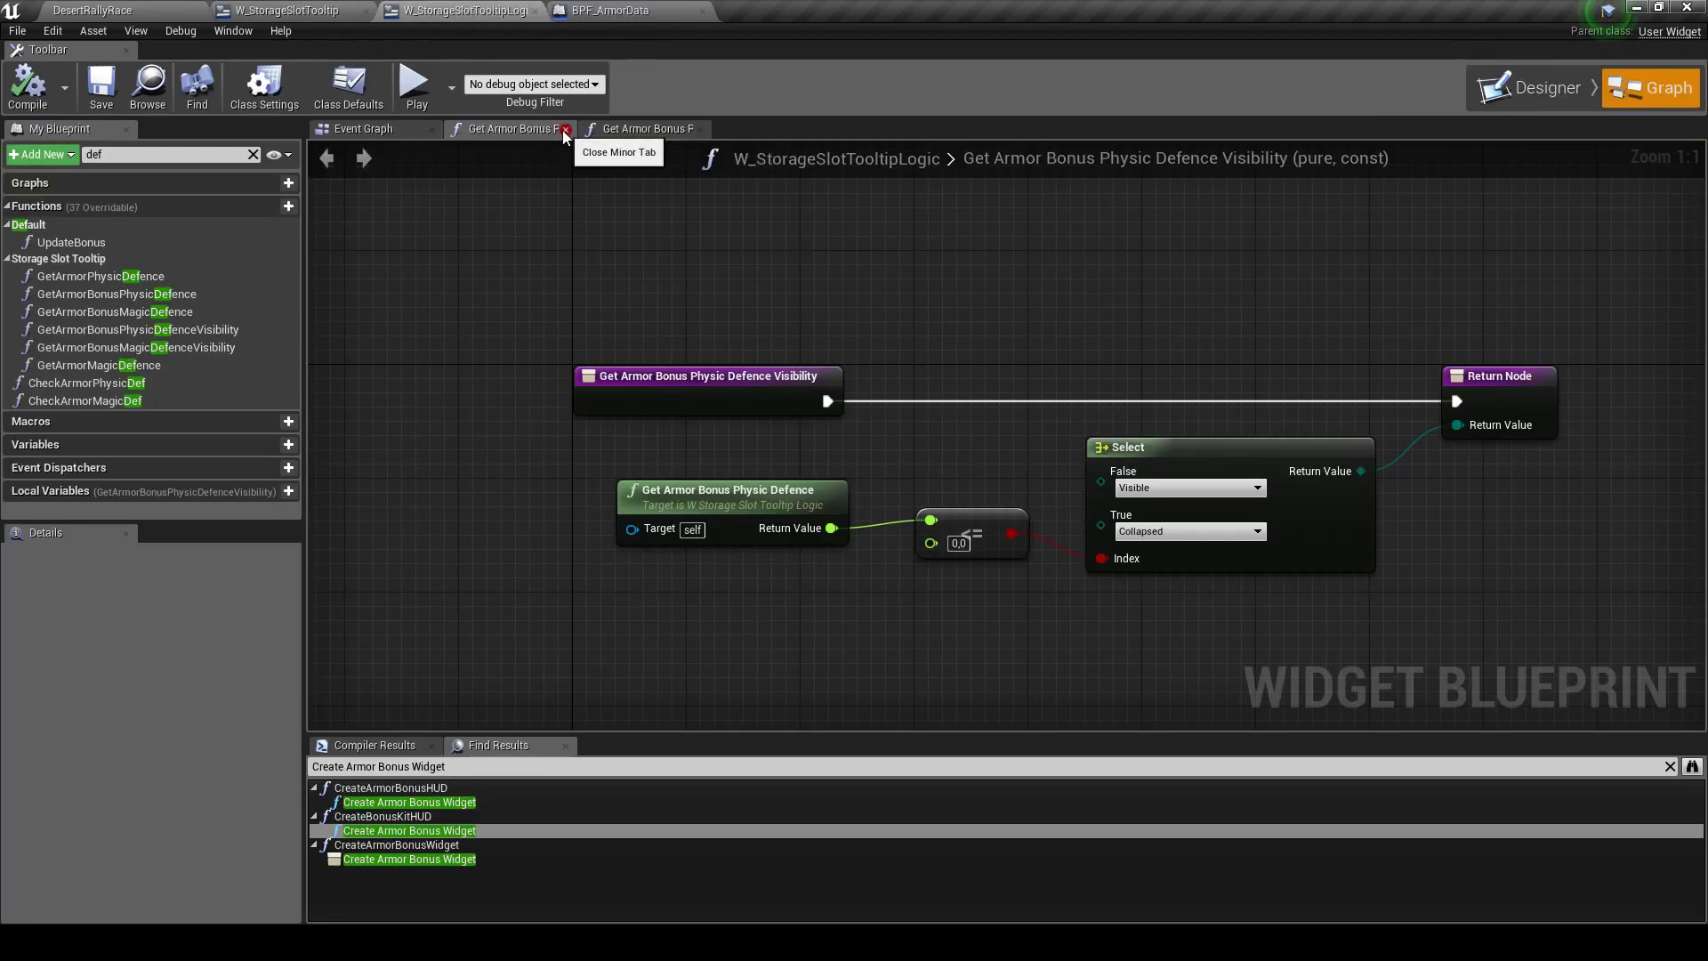
Reopen Get Armor Bonus Physic Defence to review the whole function, then return
{"action": "double_click", "coordinate": [669, 500]}
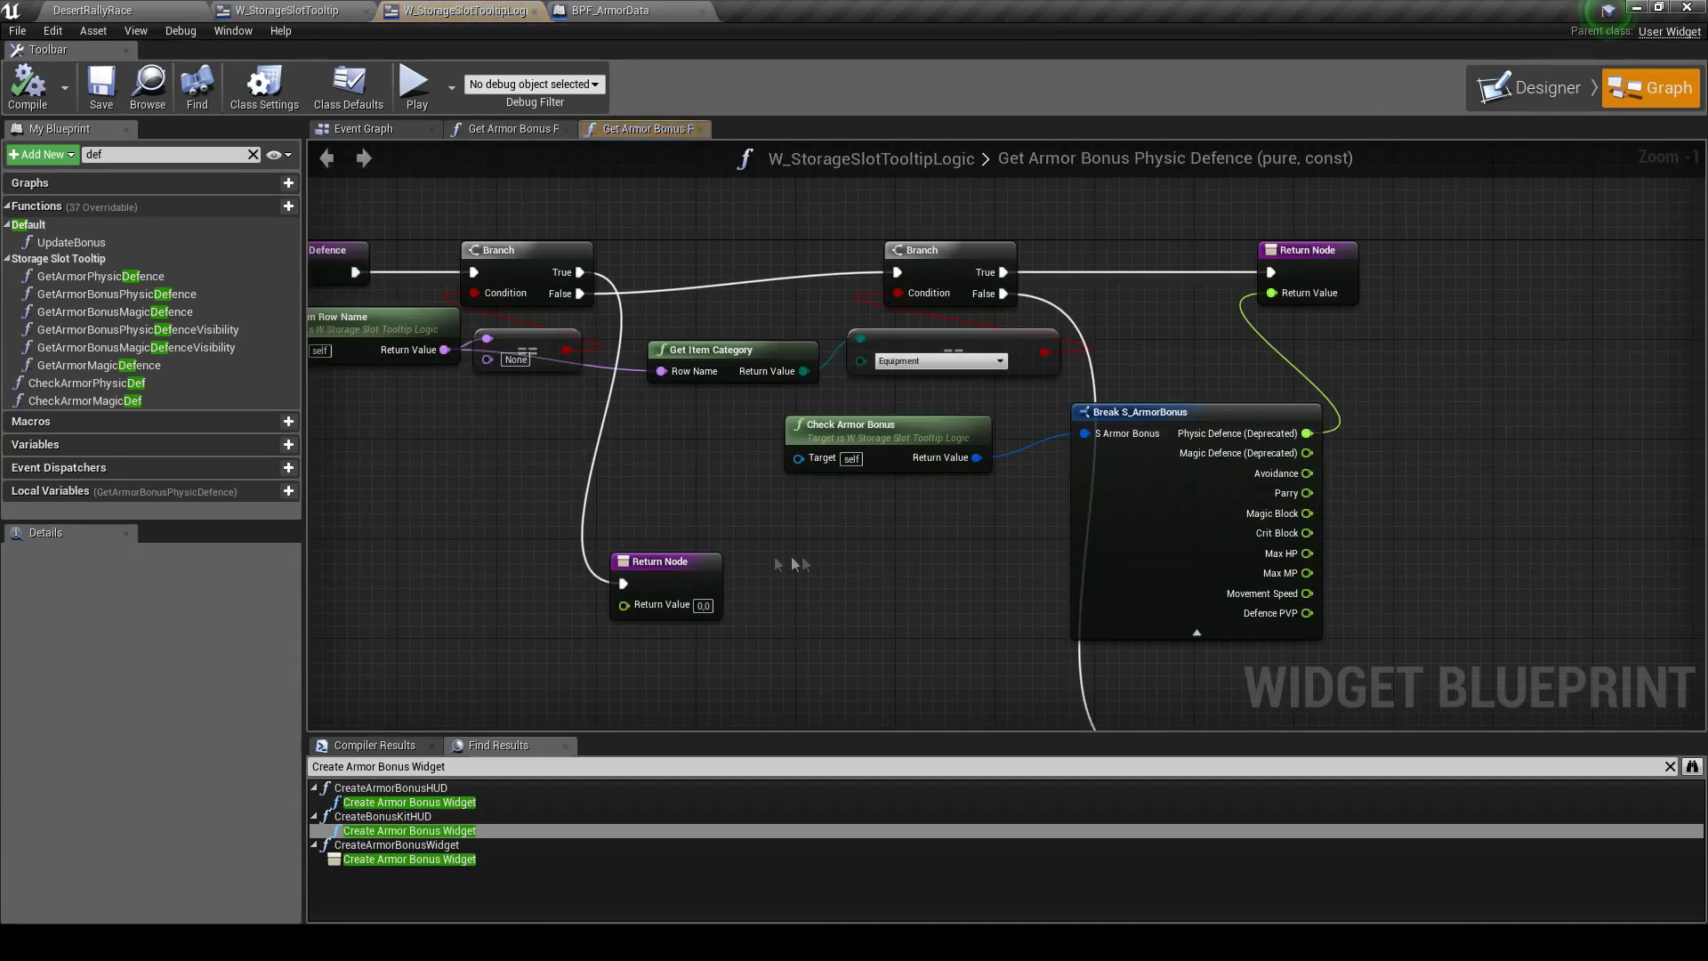
{"action": "right_click_drag", "start_coordinate": [1067, 490], "coordinate": [950, 400]}
{"action": "scroll", "coordinate": [950, 400], "scroll_direction": "up", "scroll_amount": 1}
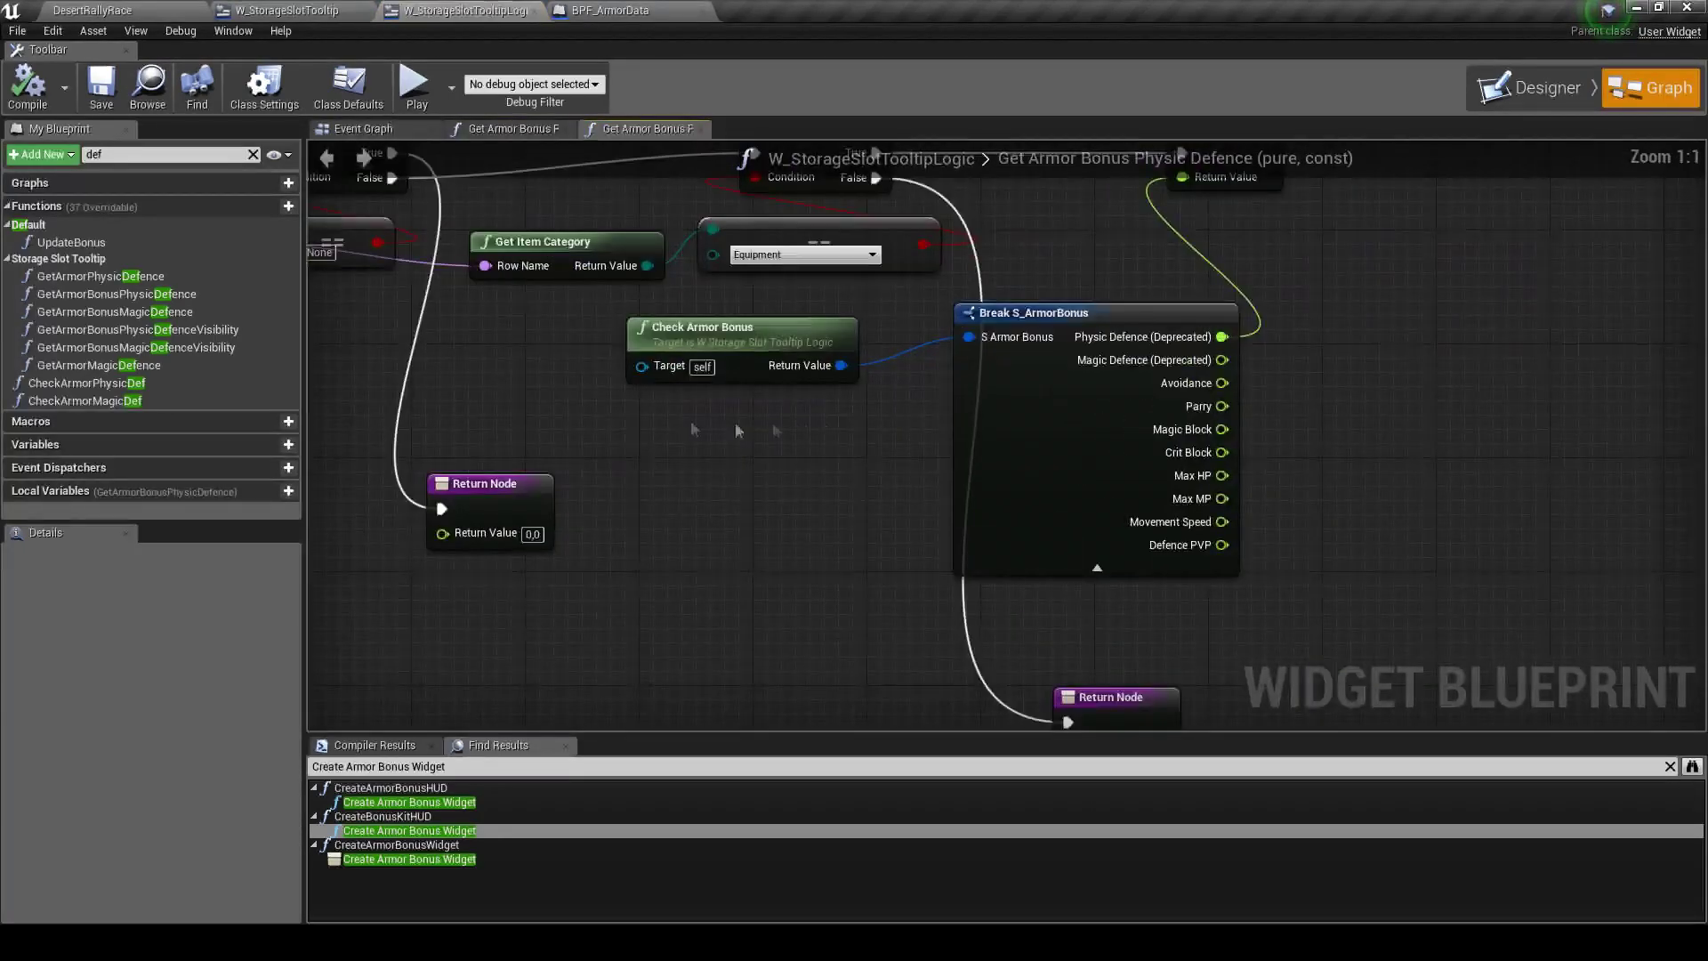
{"action": "scroll", "coordinate": [794, 431], "scroll_direction": "down", "scroll_amount": 2}
{"action": "mouse_move", "coordinate": [448, 437]}
{"action": "right_mouse_down"}
{"action": "mouse_move", "coordinate": [980, 443]}
{"action": "mouse_move", "coordinate": [545, 480]}
{"action": "mouse_move", "coordinate": [751, 486]}
{"action": "right_mouse_up"}
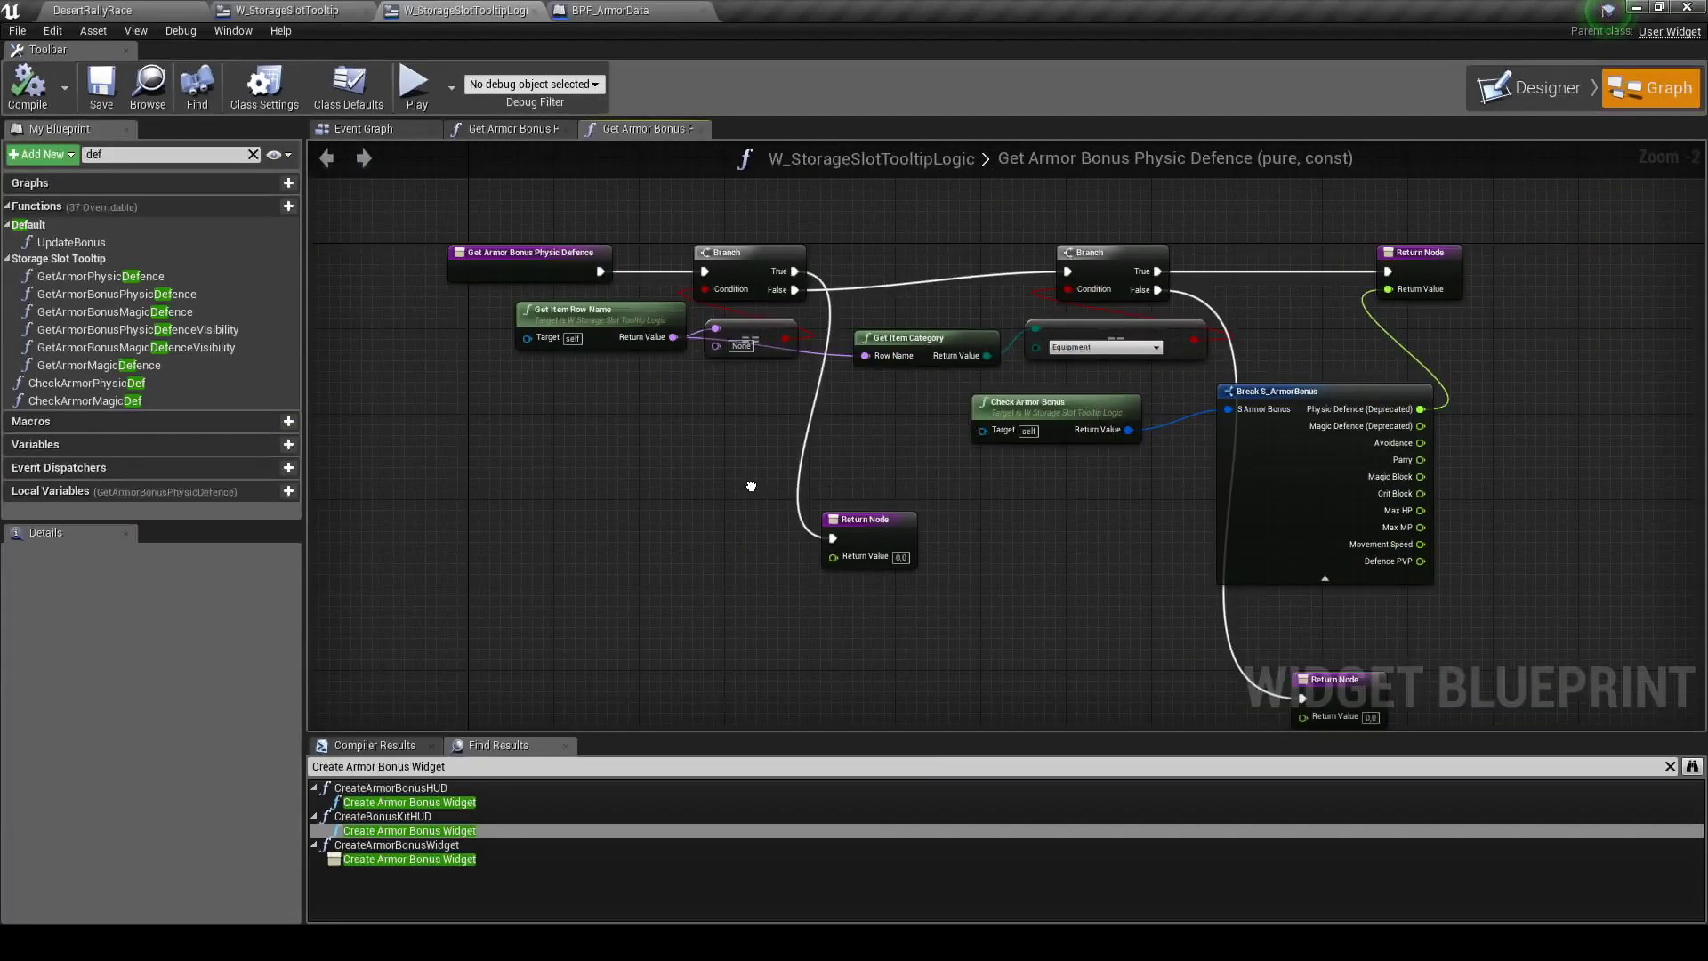
{"action": "left_click", "coordinate": [498, 135]}
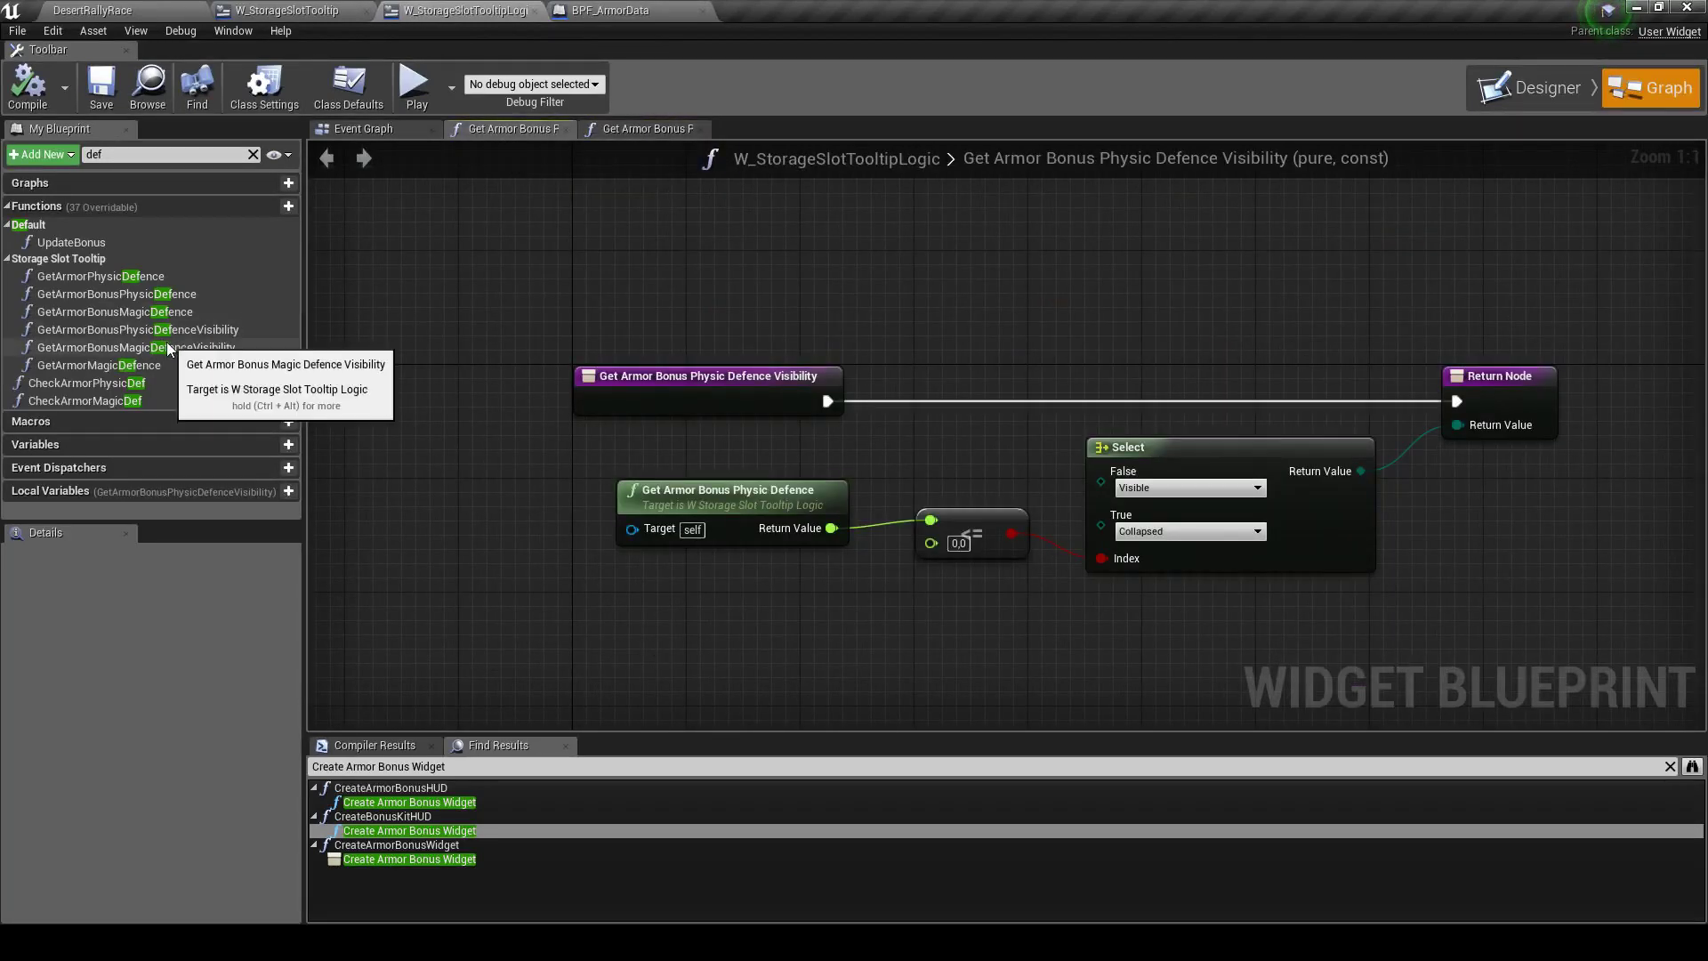
Replace Get Armor Bonus Physic Defence with Get Armor Physic Defence in the visibility comparison
{"action": "left_click_drag", "start_coordinate": [134, 276], "coordinate": [633, 572]}
{"action": "left_click_drag", "start_coordinate": [847, 615], "coordinate": [931, 520]}
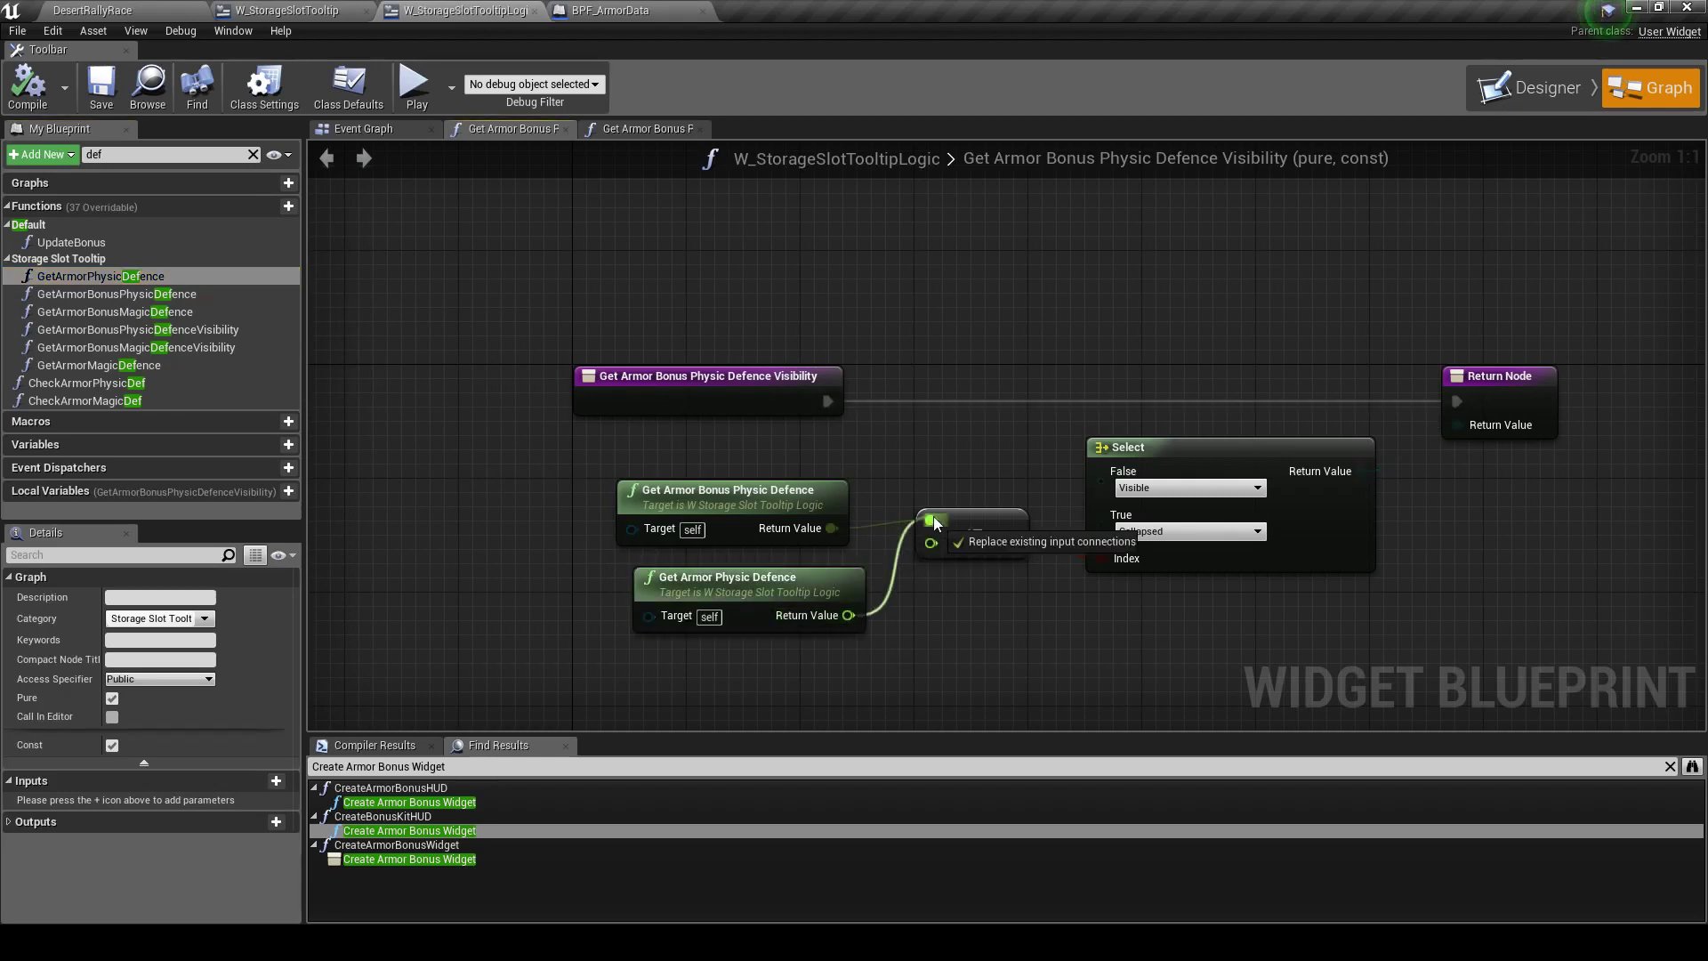
{"action": "left_click", "coordinate": [774, 505]}
{"action": "key", "text": "Delete"}
{"action": "left_click_drag", "start_coordinate": [769, 594], "coordinate": [750, 493]}
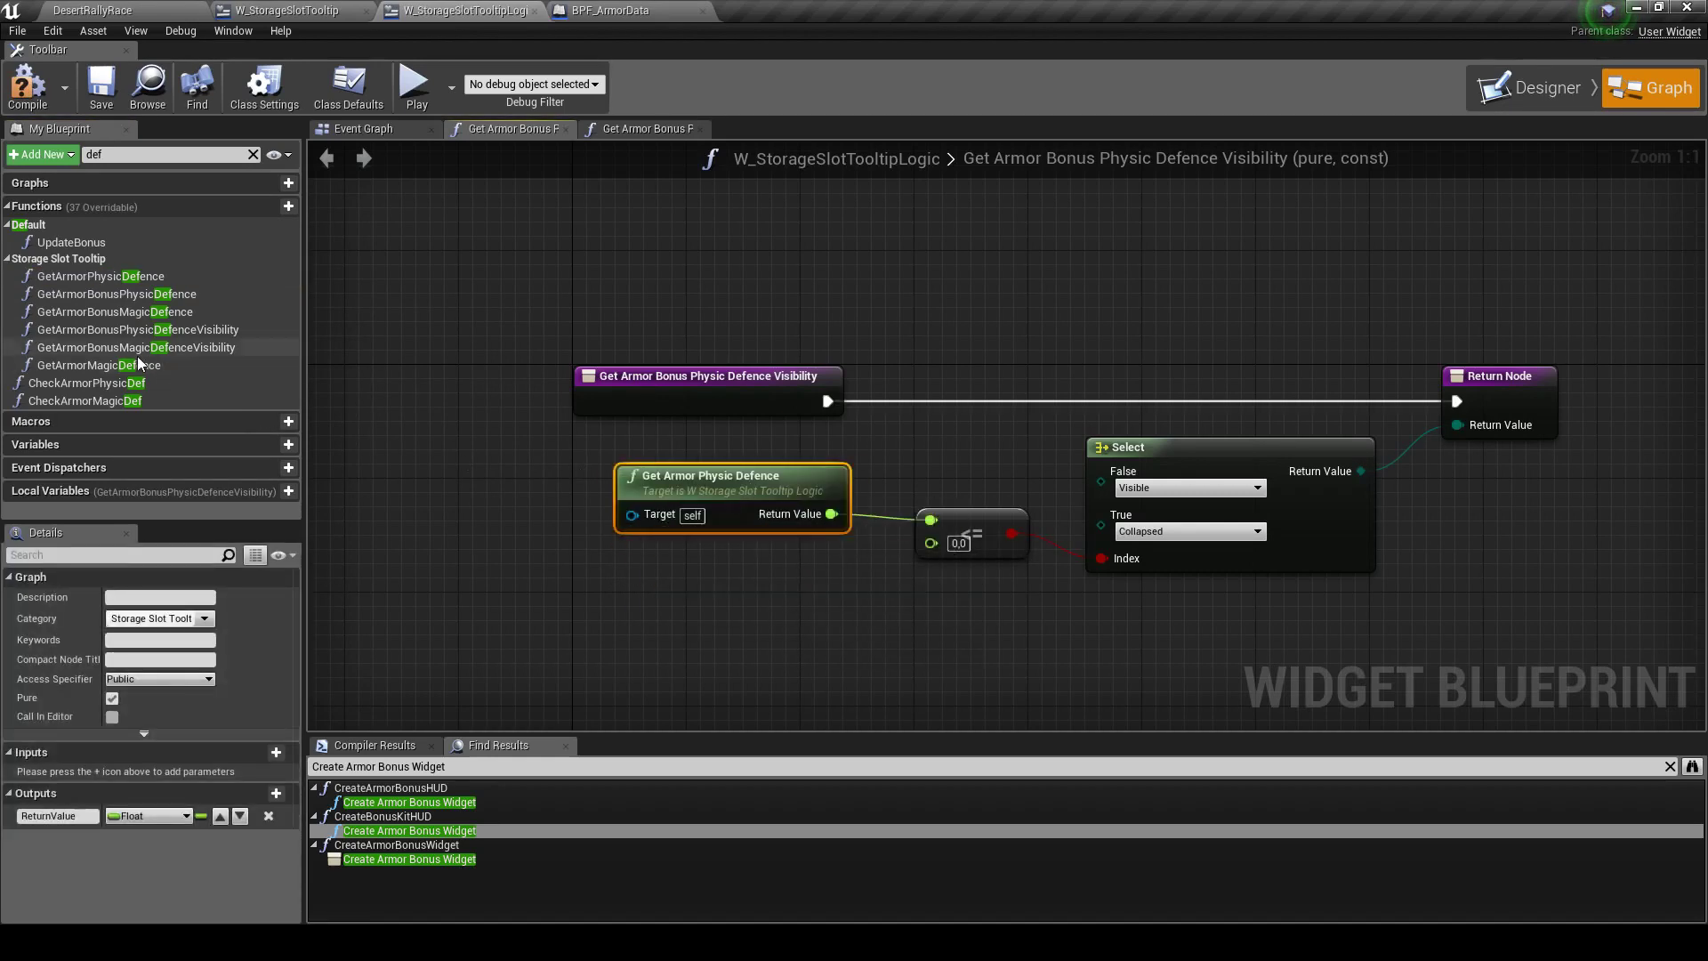
{"action": "left_click", "coordinate": [640, 132]}
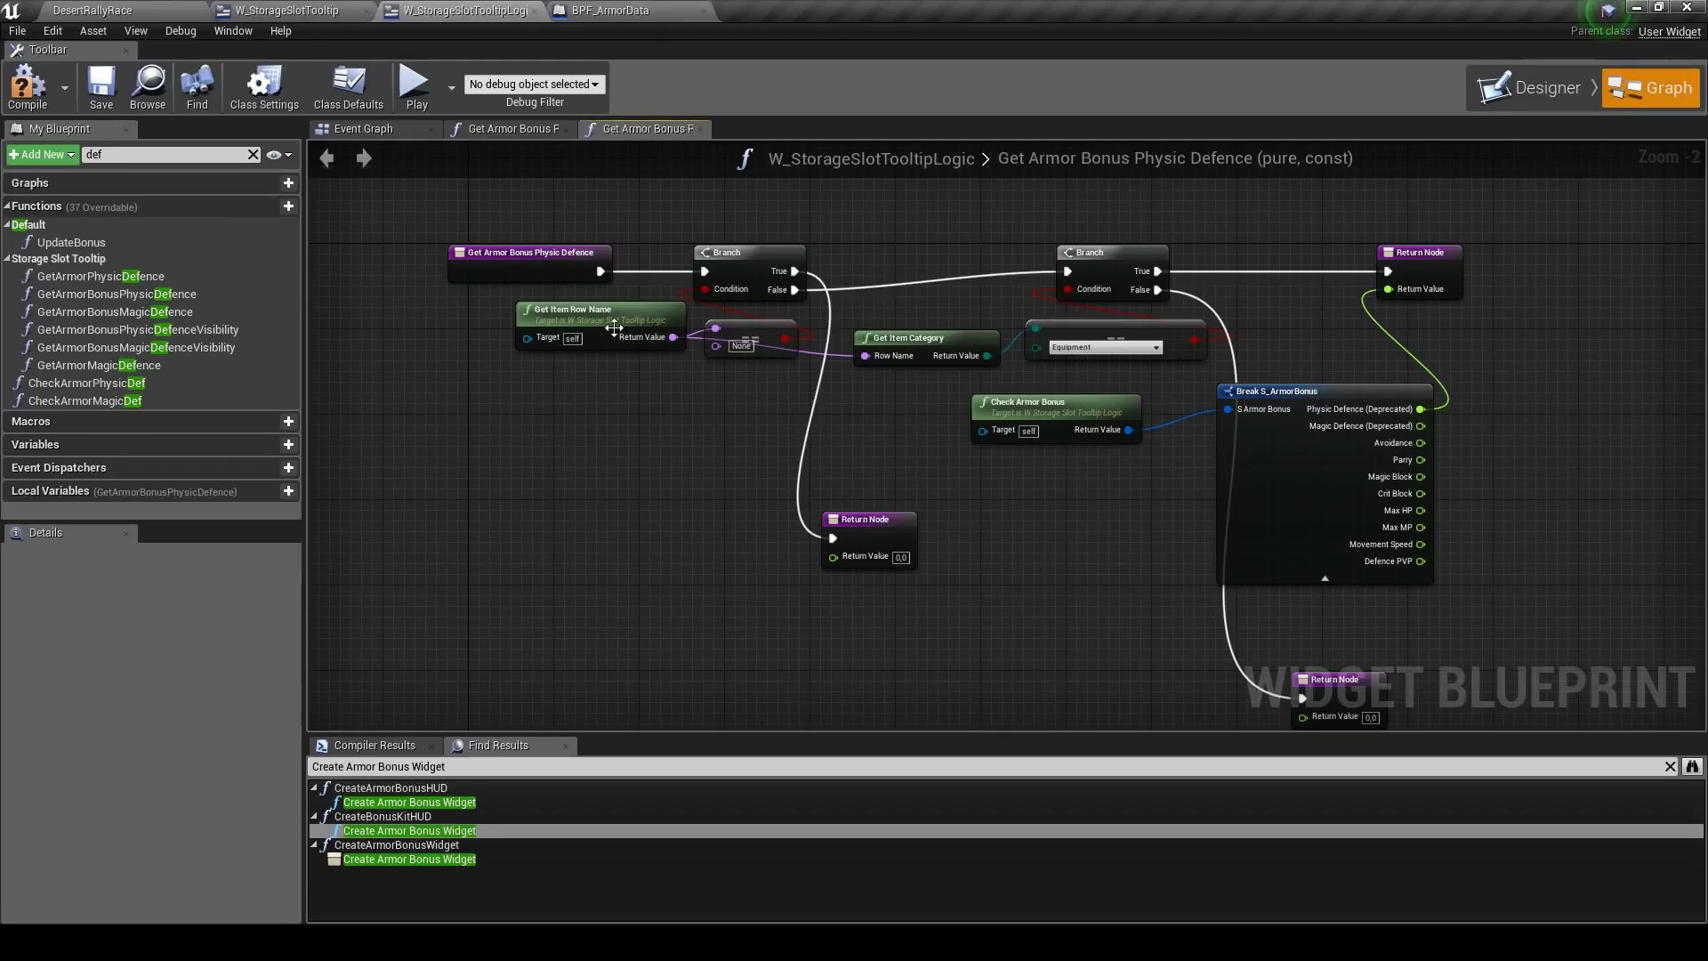
{"action": "left_click", "coordinate": [699, 130]}
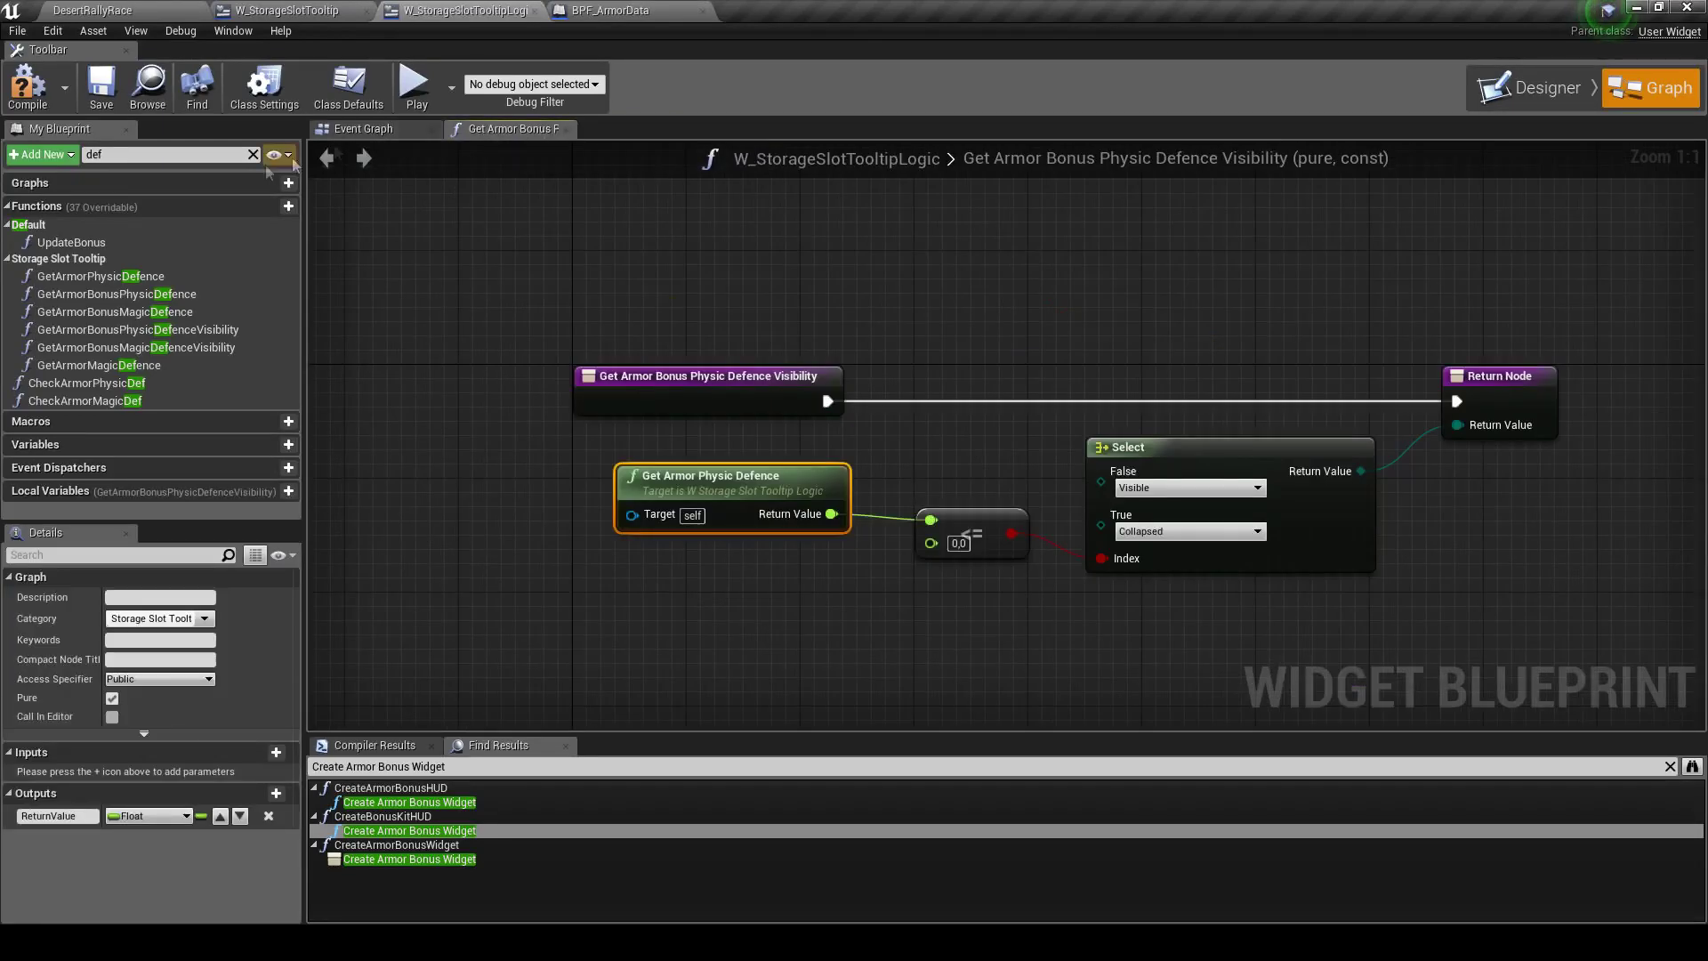
Swap in Get Armor Magic Defence for the bonus version in the magic visibility function, and compile
{"action": "double_click", "coordinate": [165, 347]}
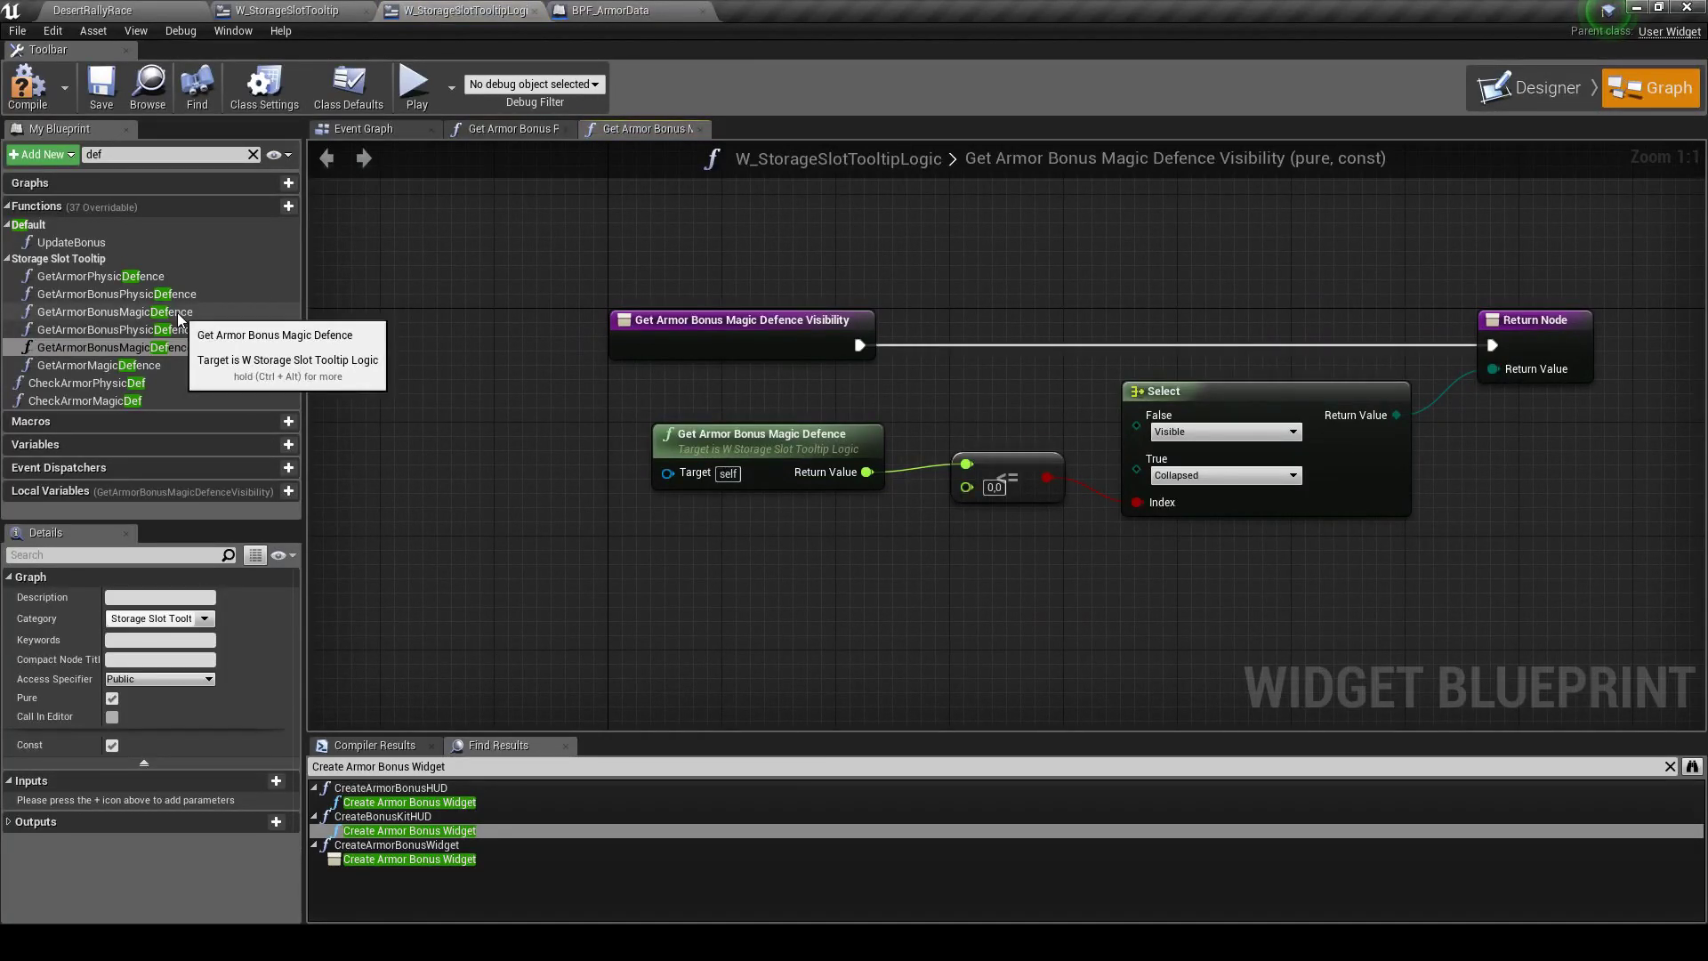
{"action": "left_click_drag", "start_coordinate": [178, 365], "coordinate": [653, 539]}
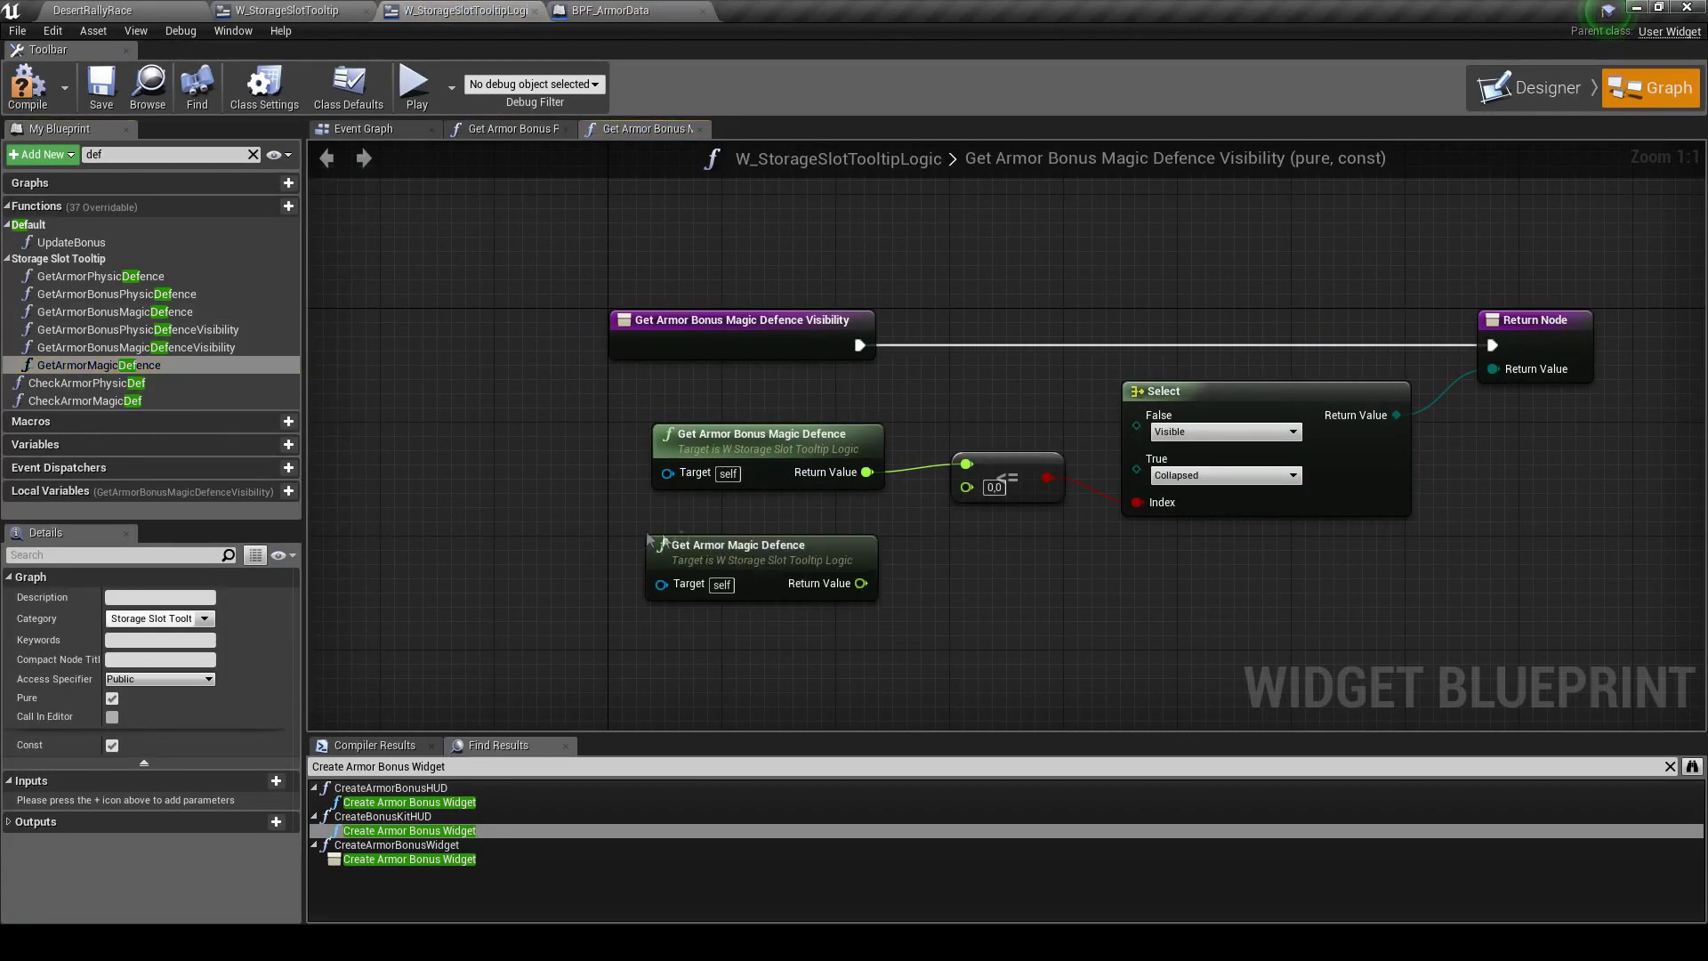
{"action": "left_click_drag", "start_coordinate": [859, 583], "coordinate": [966, 463]}
{"action": "left_click", "coordinate": [765, 434]}
{"action": "key", "text": "Delete"}
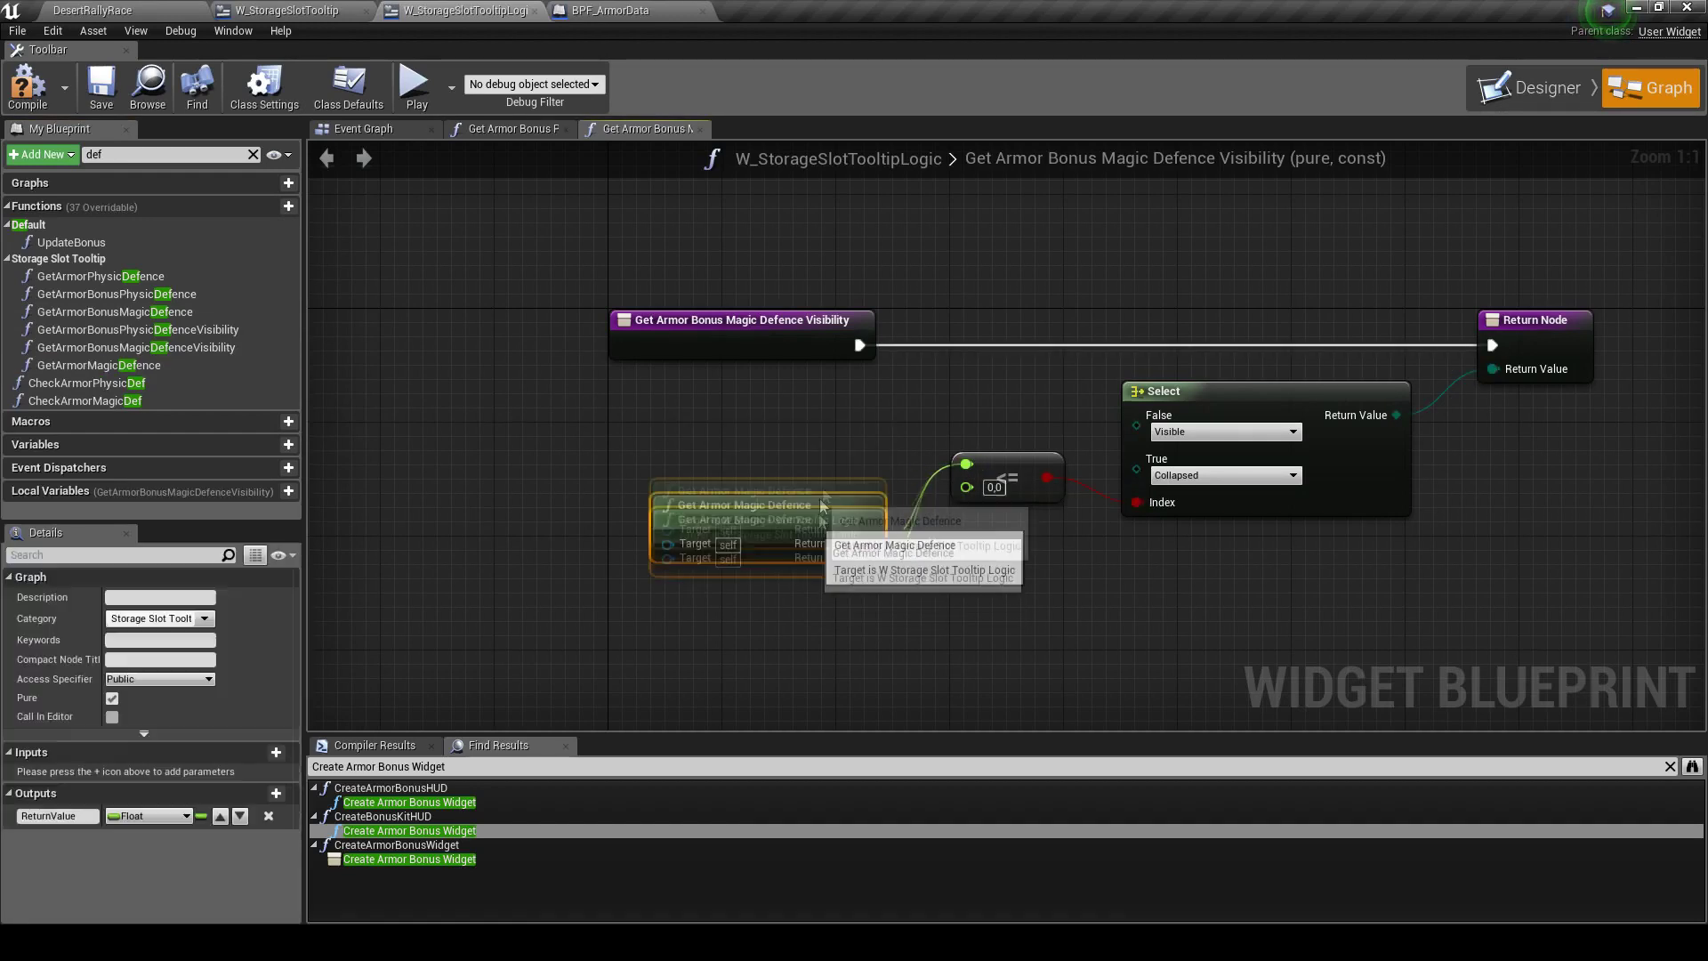
{"action": "left_click_drag", "start_coordinate": [814, 569], "coordinate": [832, 443]}
{"action": "left_click", "coordinate": [101, 87]}
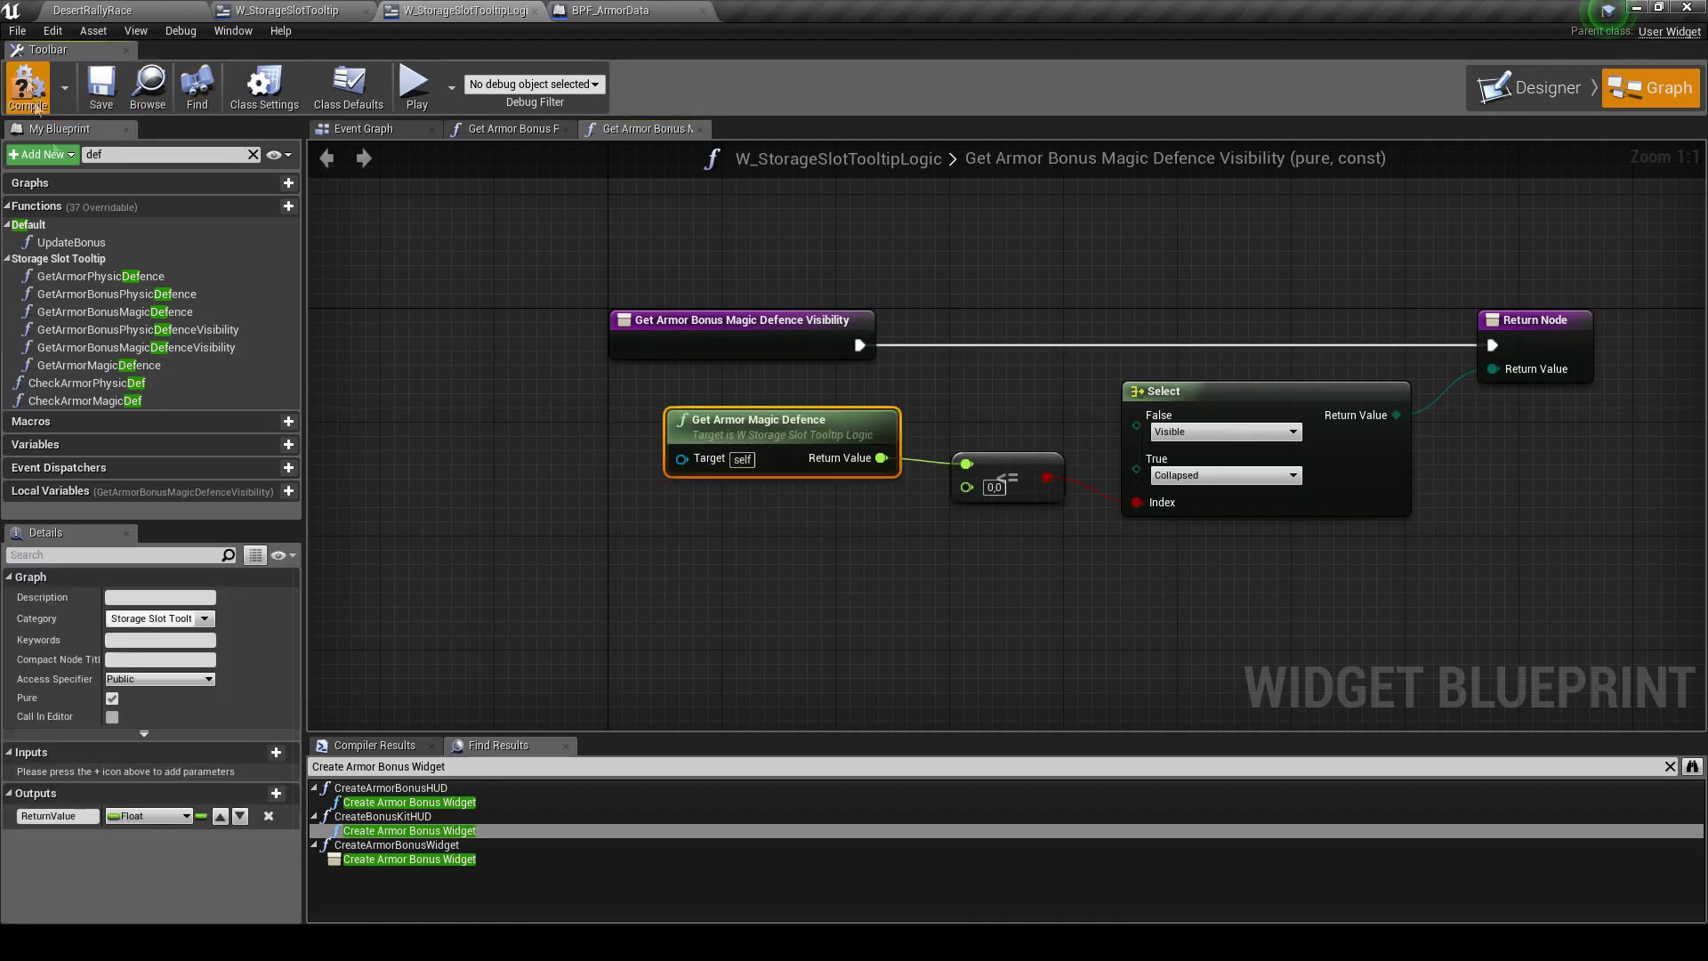
{"action": "right_click", "coordinate": [132, 295]}
Check references, delete GetArmorBonusPhysicDefence and GetArmorBonusMagicDefence, and compile
{"action": "left_click", "coordinate": [195, 360]}
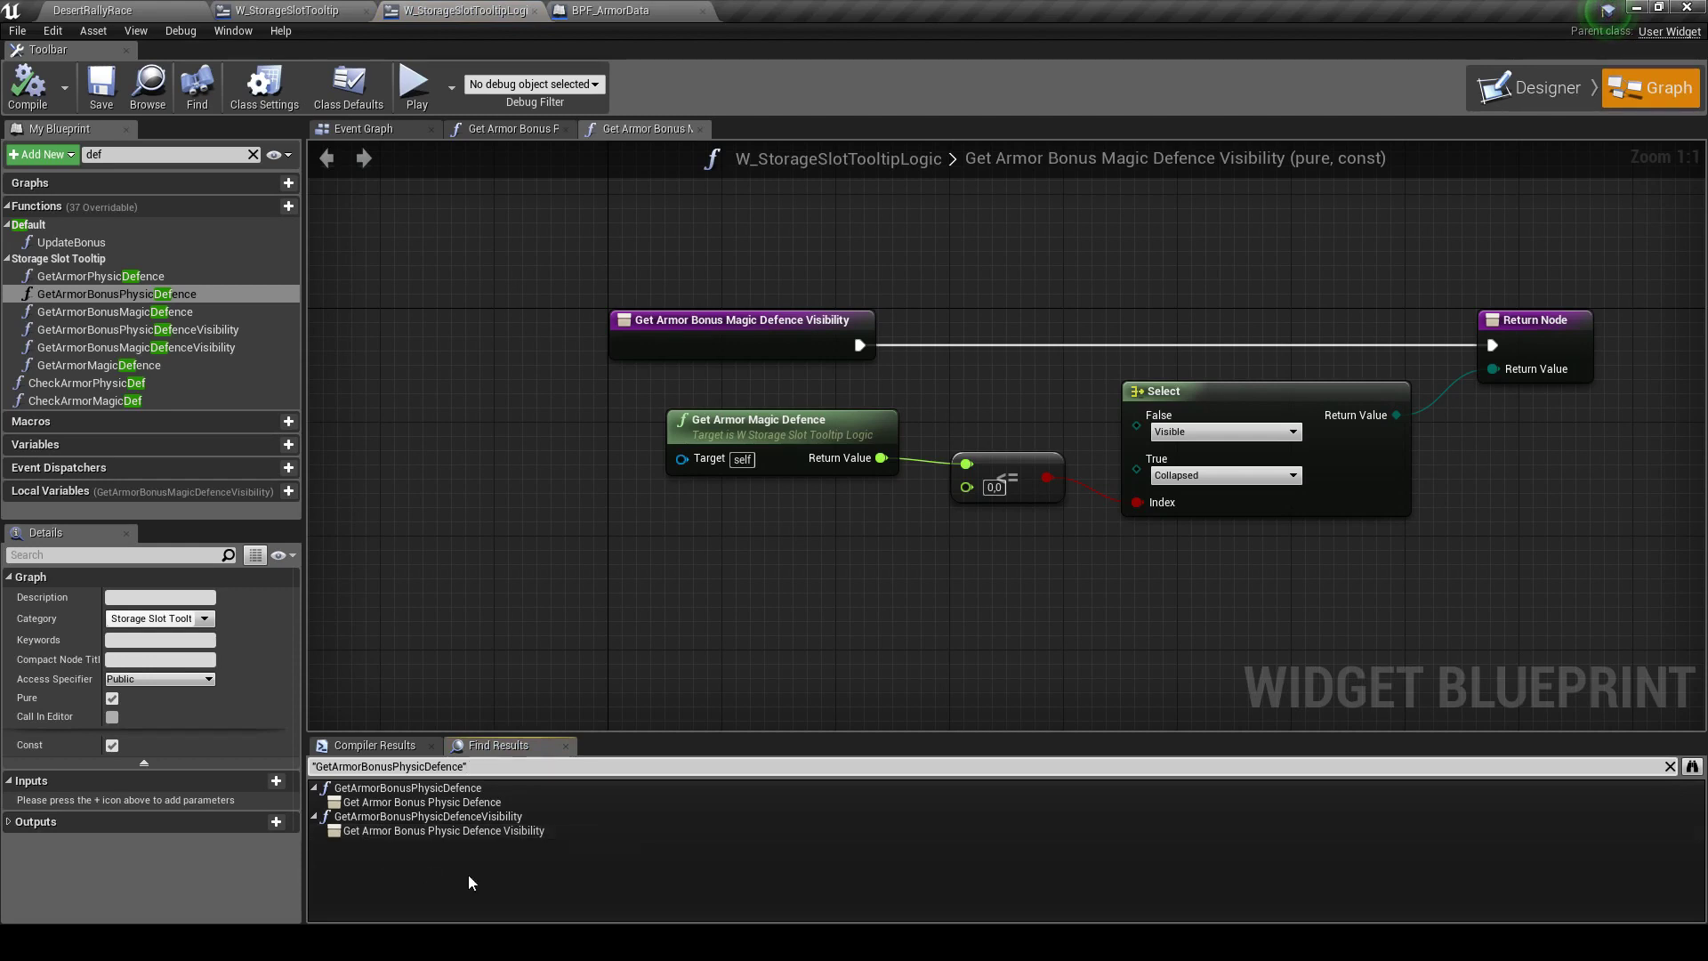
{"action": "key", "text": "Delete"}
{"action": "right_click", "coordinate": [130, 293]}
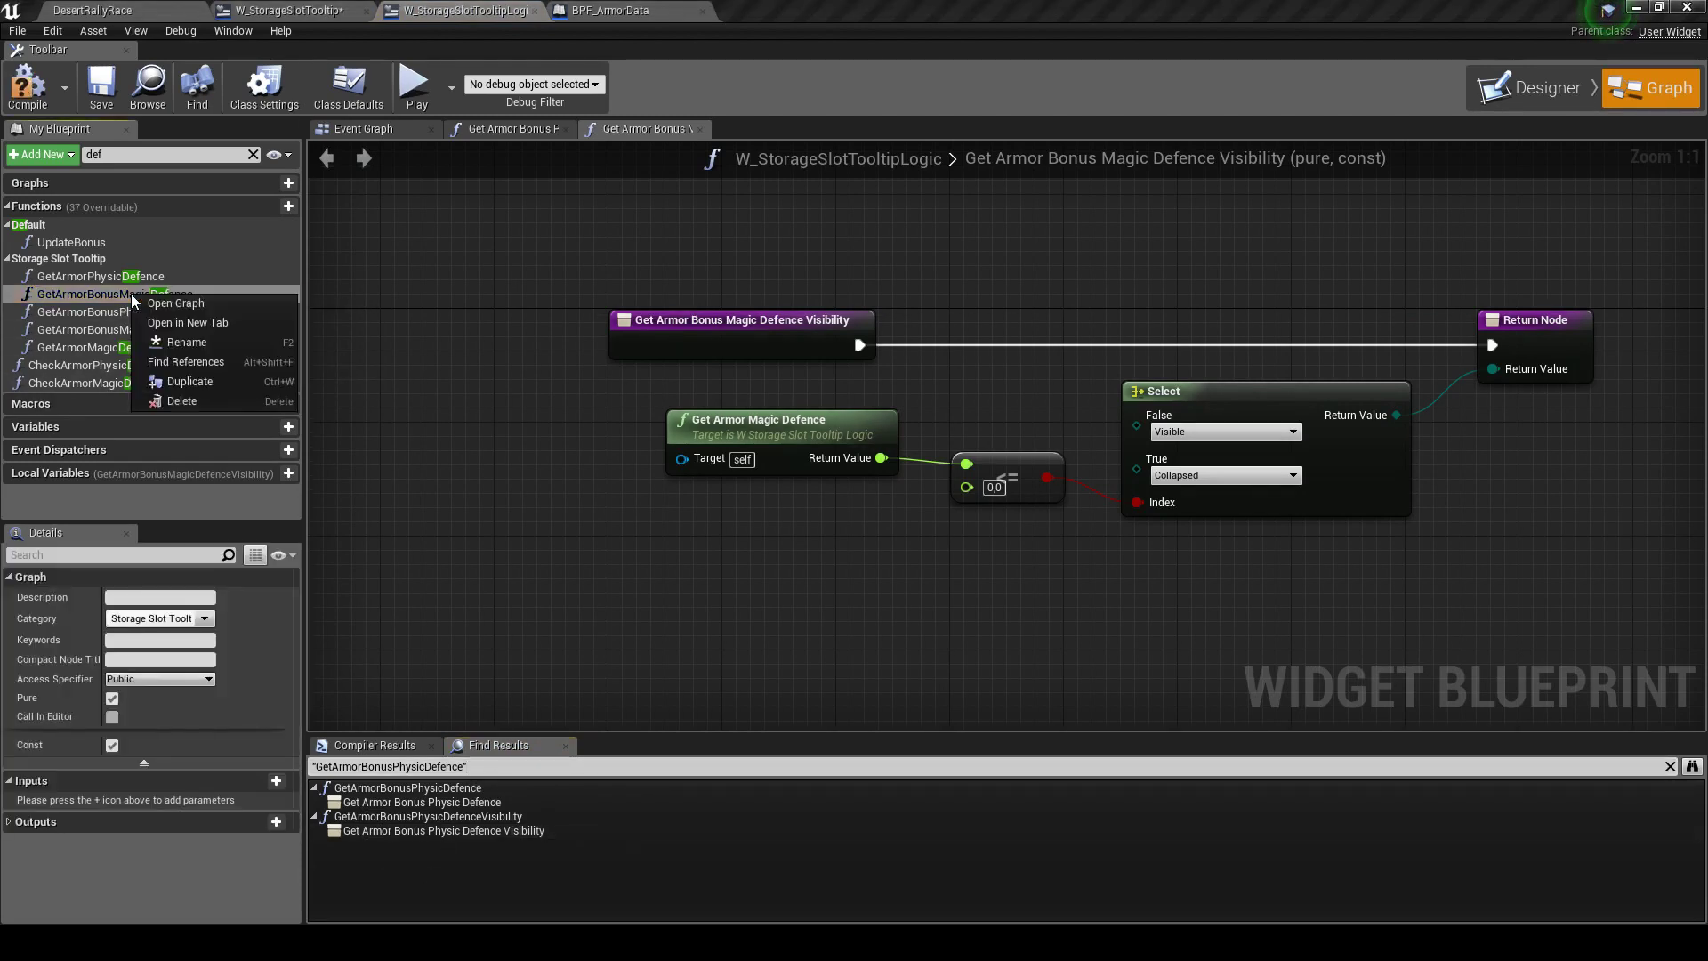
{"action": "left_click", "coordinate": [89, 294]}
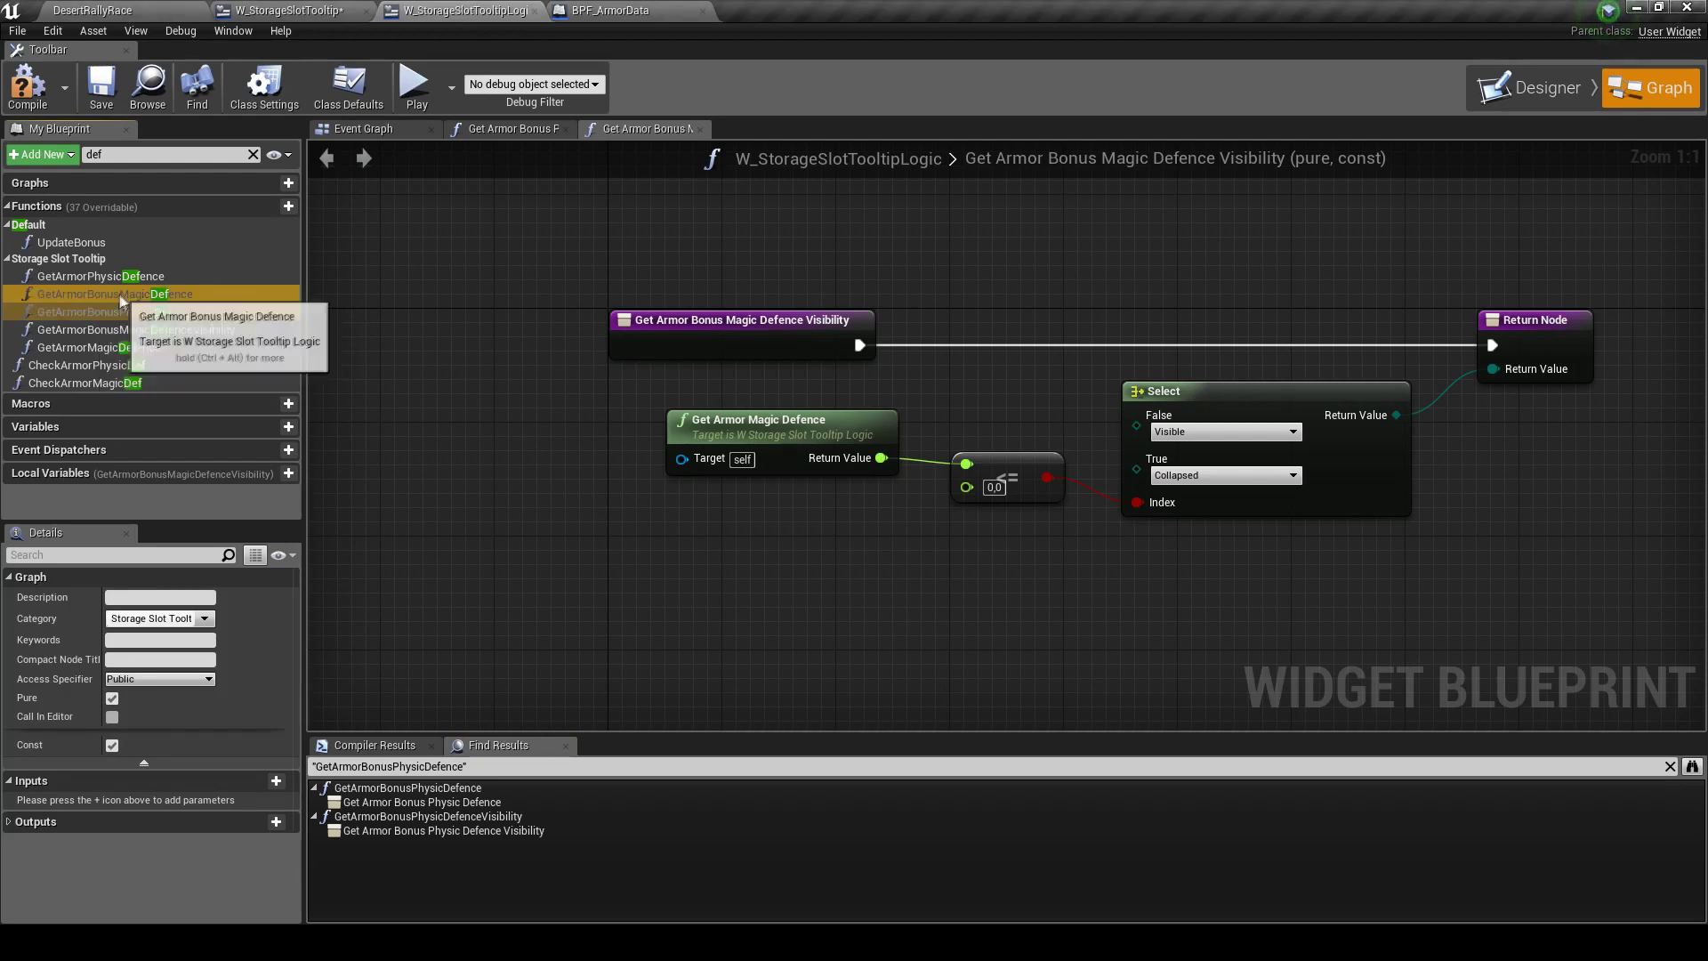
{"action": "right_click", "coordinate": [188, 296]}
{"action": "left_click", "coordinate": [231, 397]}
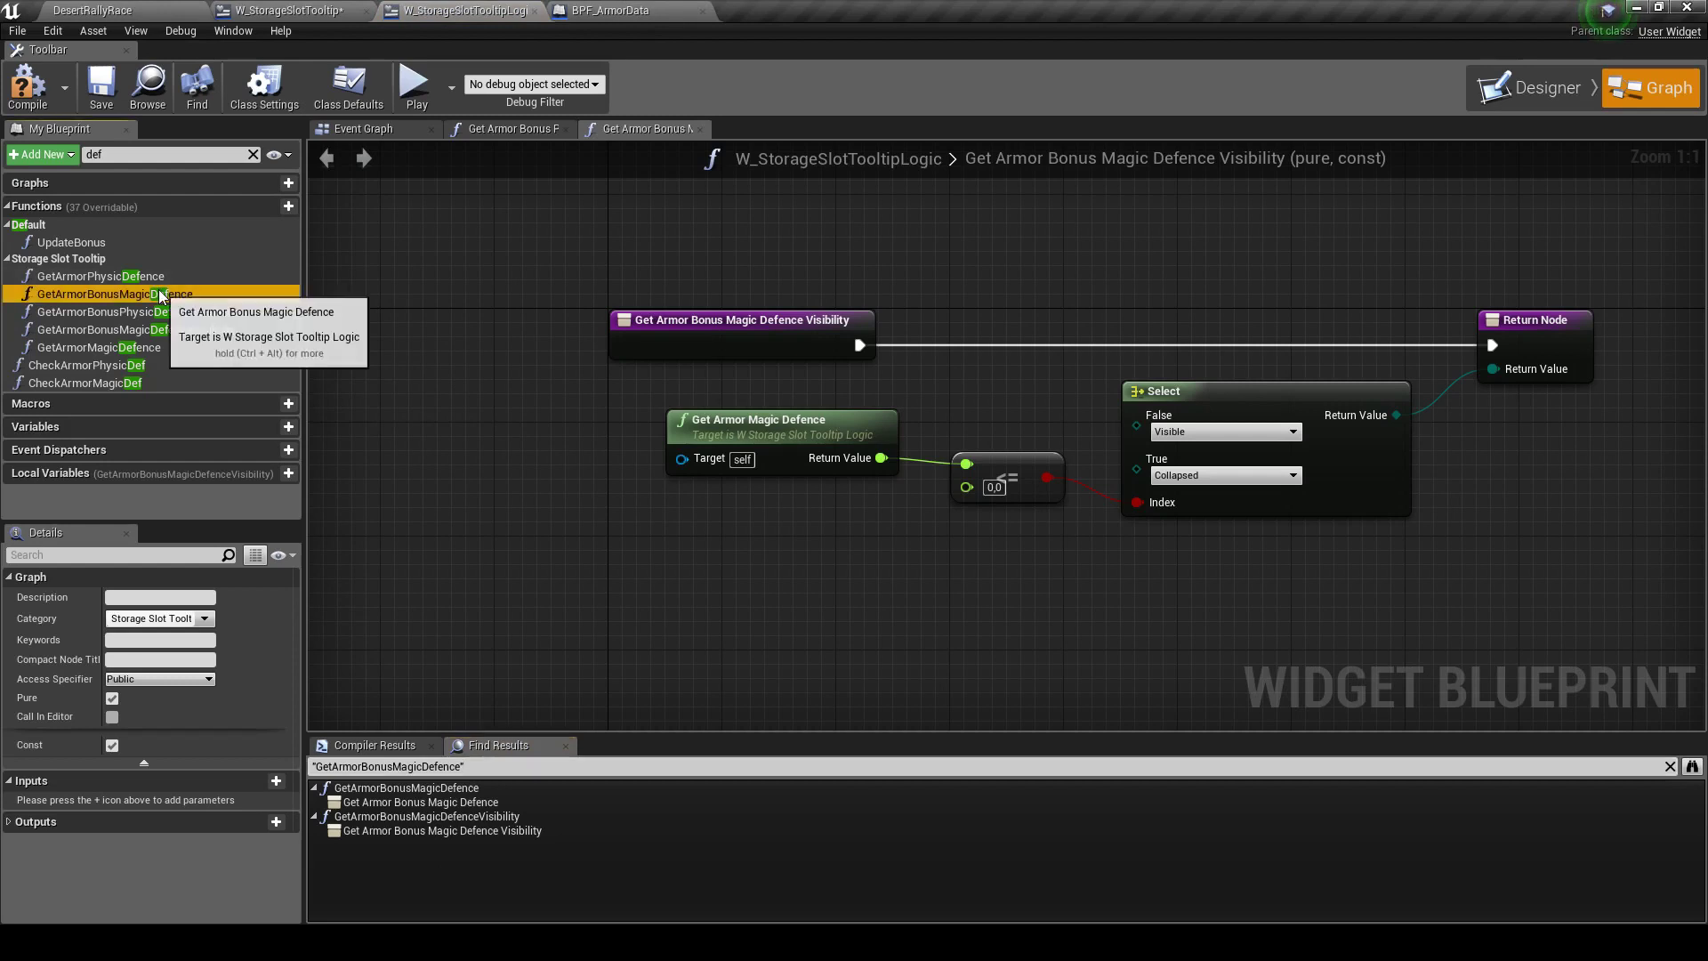
{"action": "key", "text": "Delete"}
{"action": "left_click", "coordinate": [101, 86]}
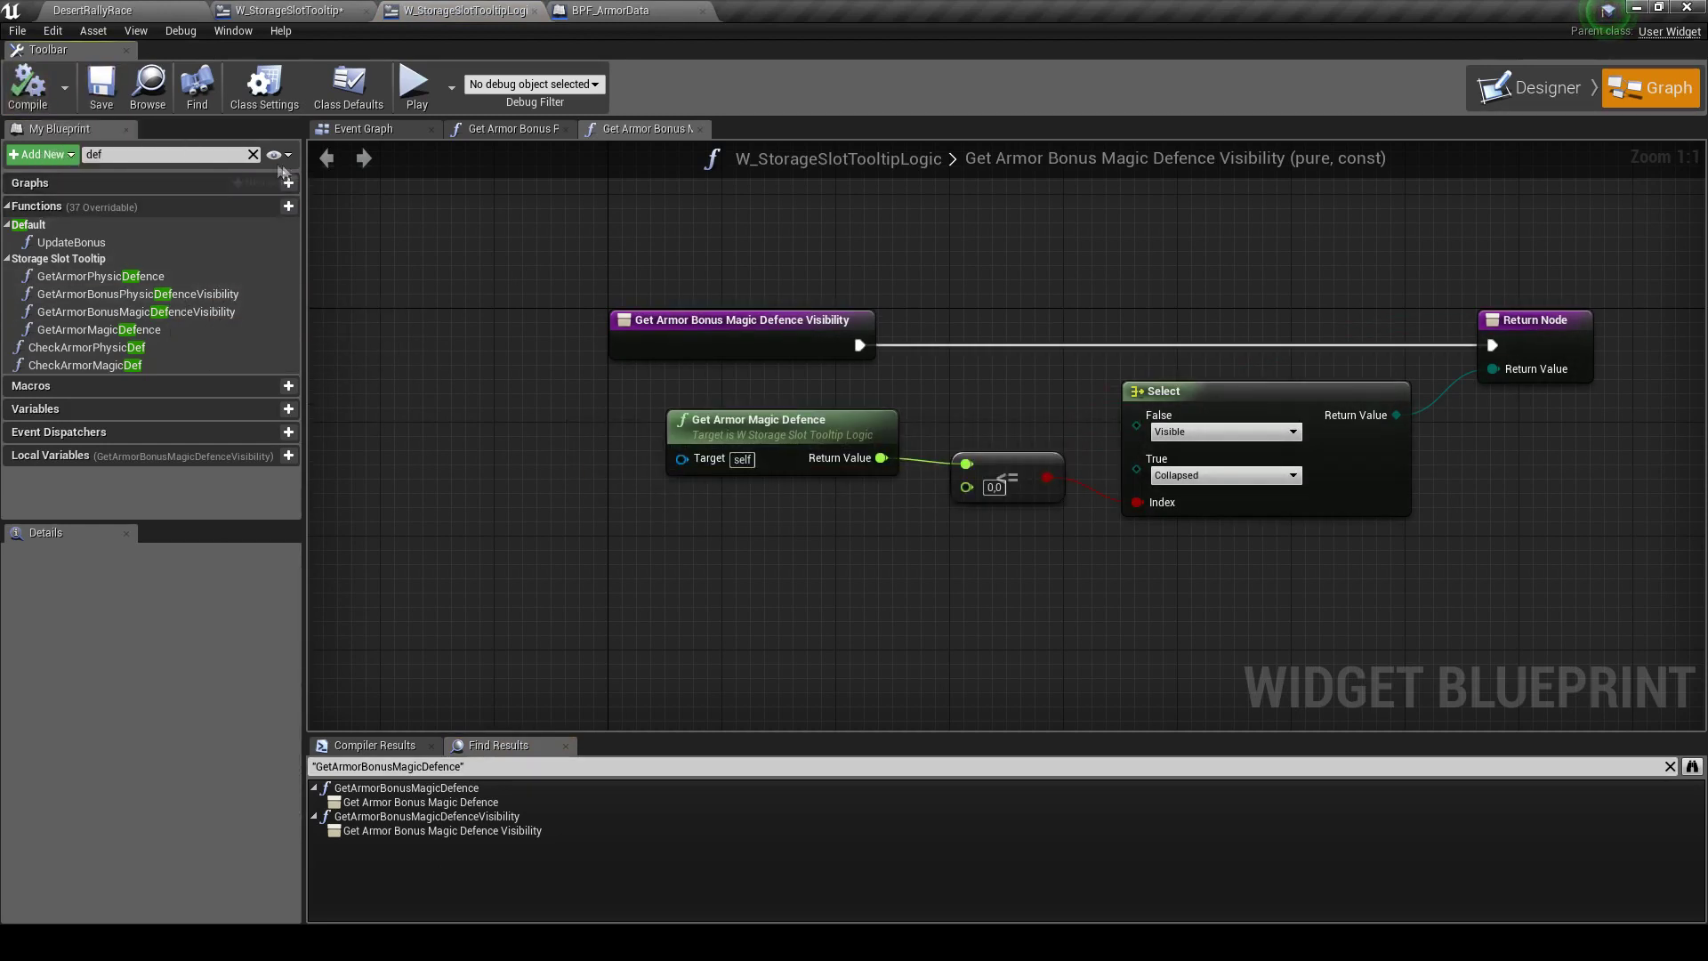
{"action": "left_click", "coordinate": [253, 156]}
Close the broken bonus binding graphs and refresh all nodes in W_StorageSlotTooltip
{"action": "left_click", "coordinate": [289, 10]}
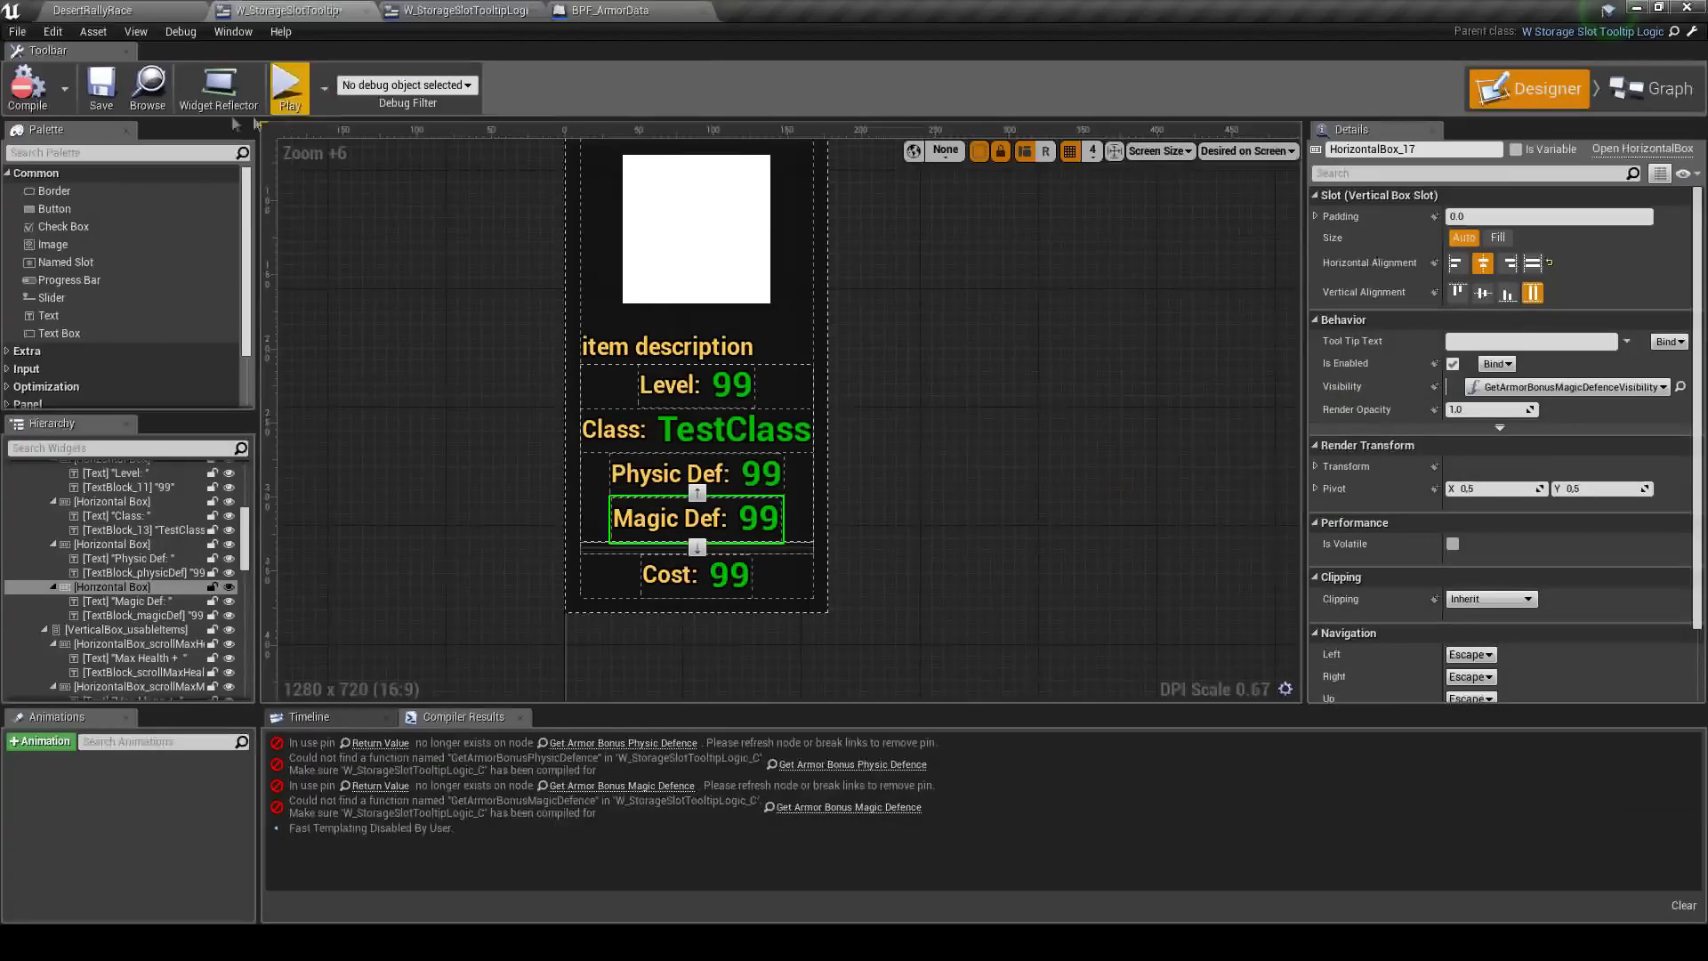
{"action": "left_click", "coordinate": [685, 743]}
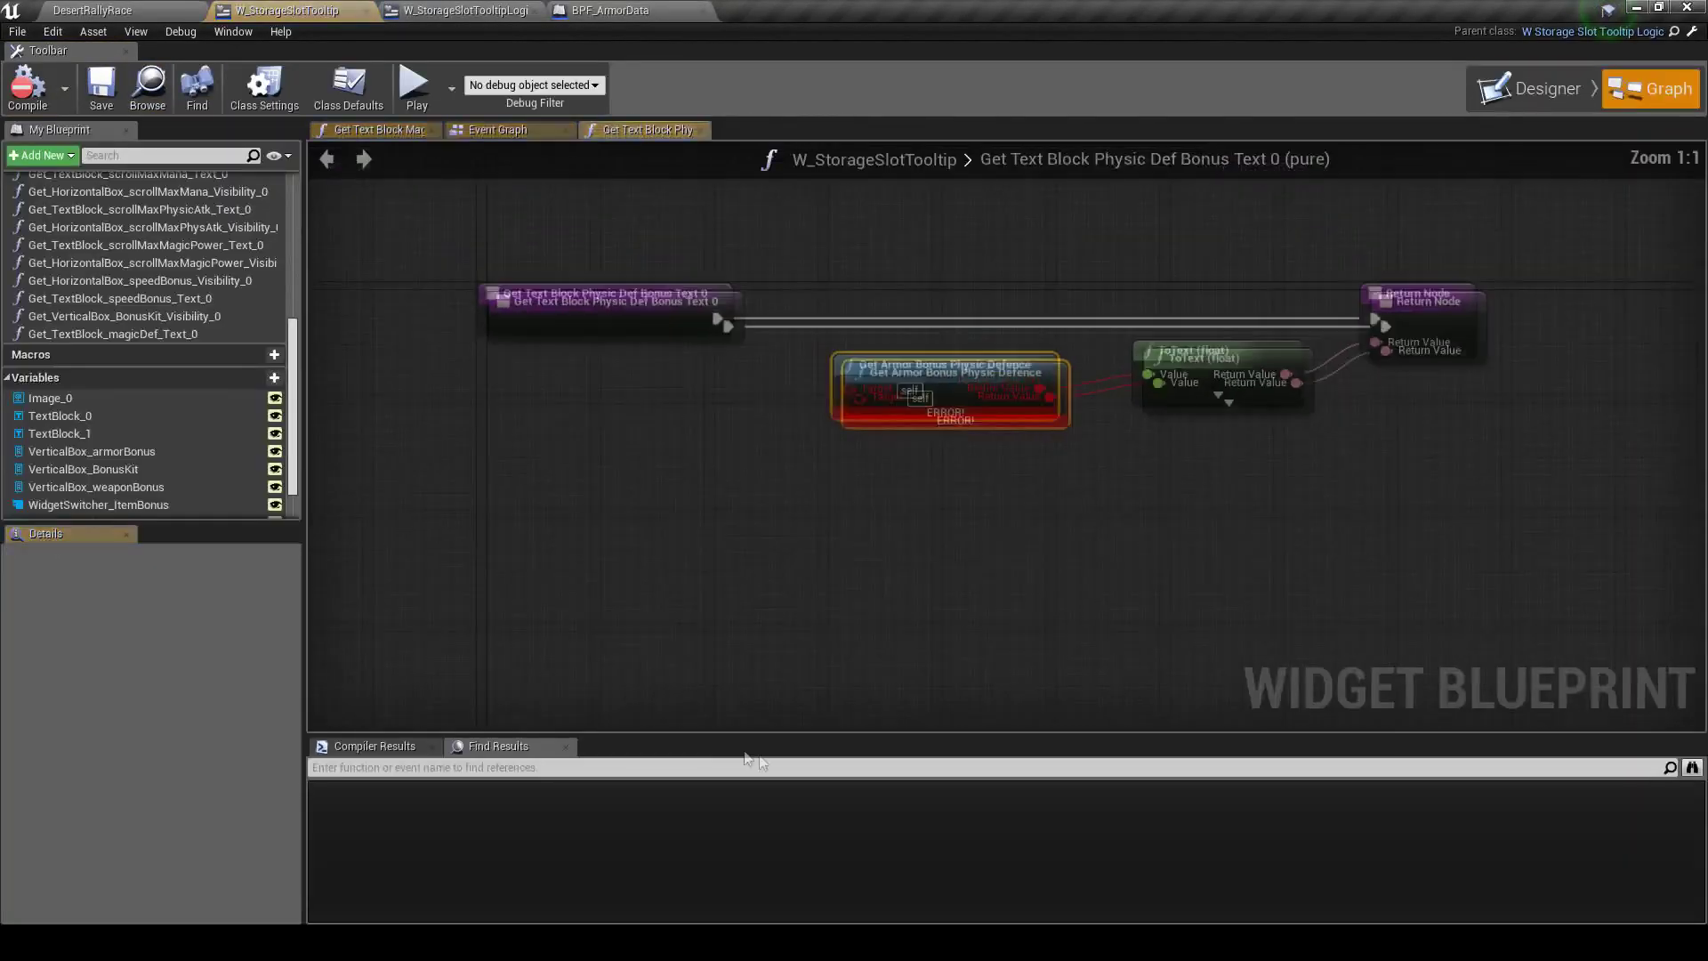
{"action": "left_click", "coordinate": [908, 507]}
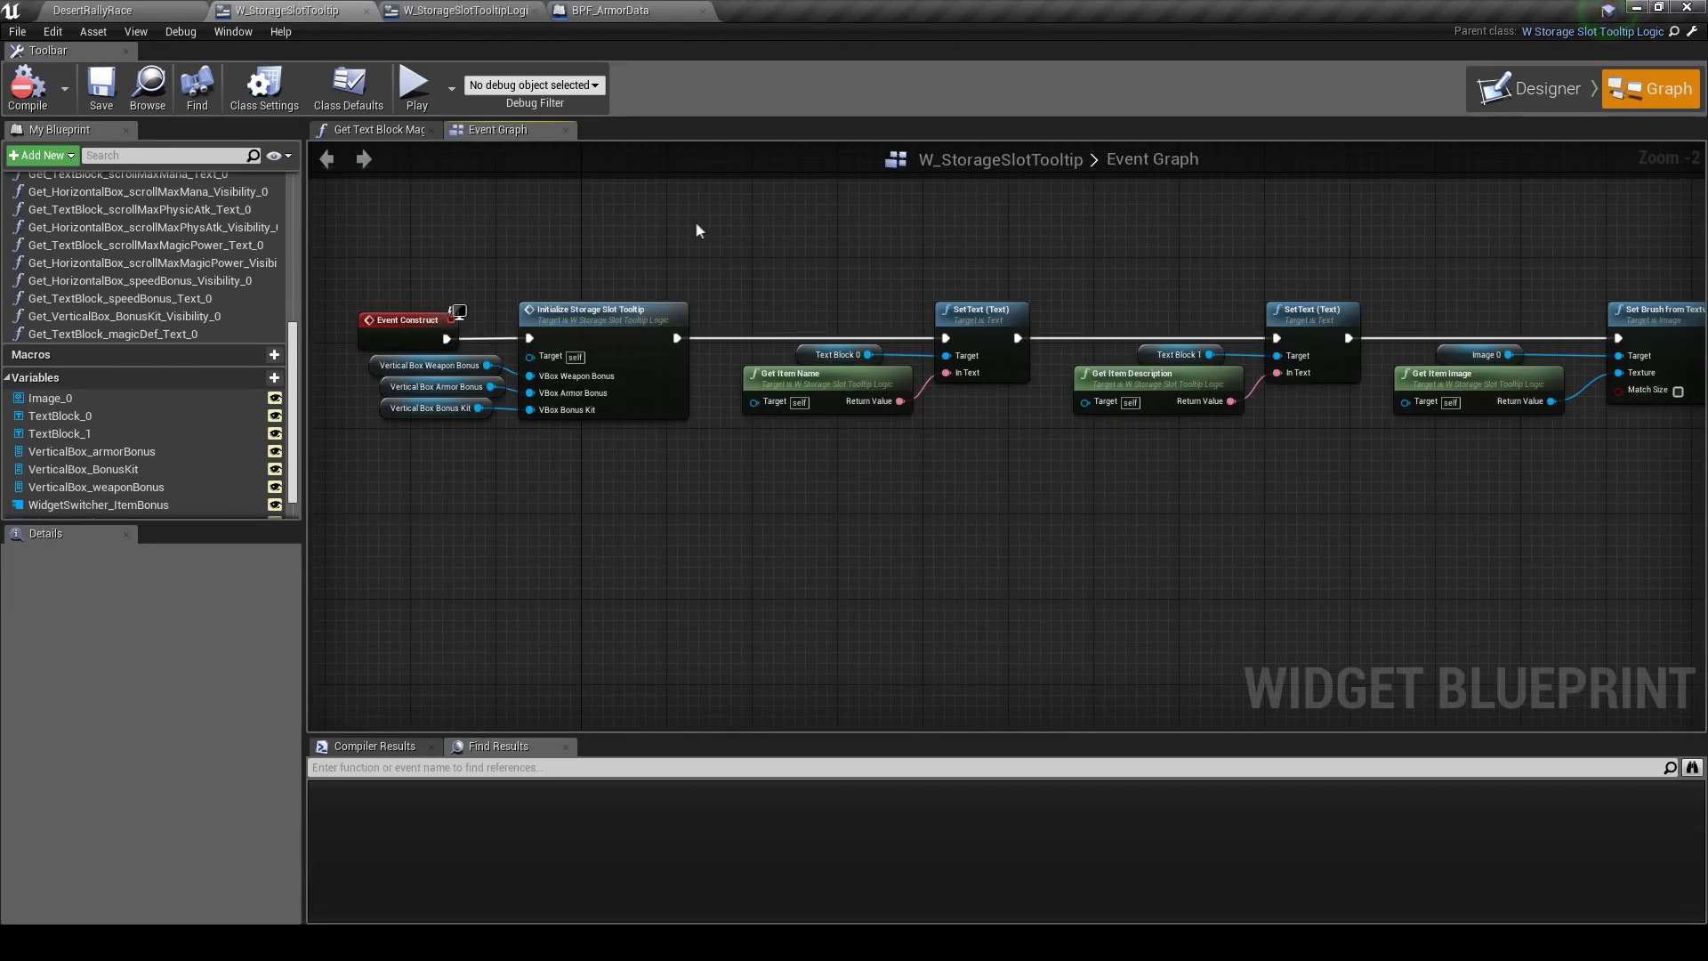
{"action": "scroll", "coordinate": [331, 303], "scroll_direction": "up", "scroll_amount": 1}
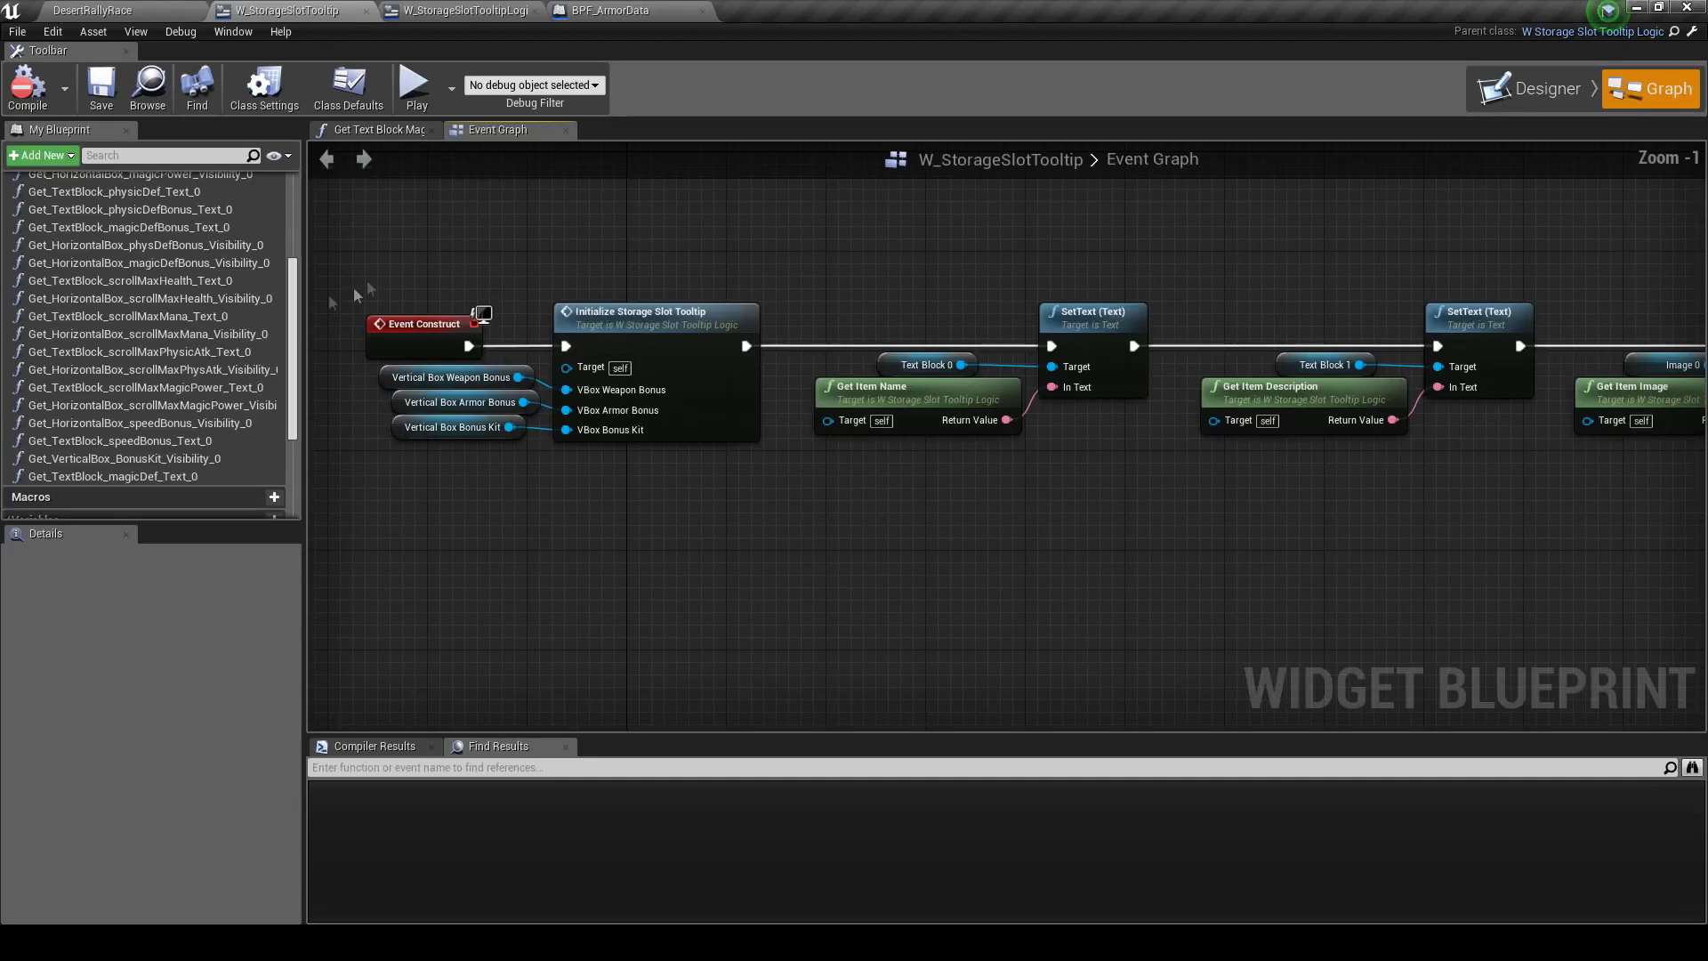
{"action": "left_click", "coordinate": [387, 131]}
{"action": "left_click", "coordinate": [430, 130]}
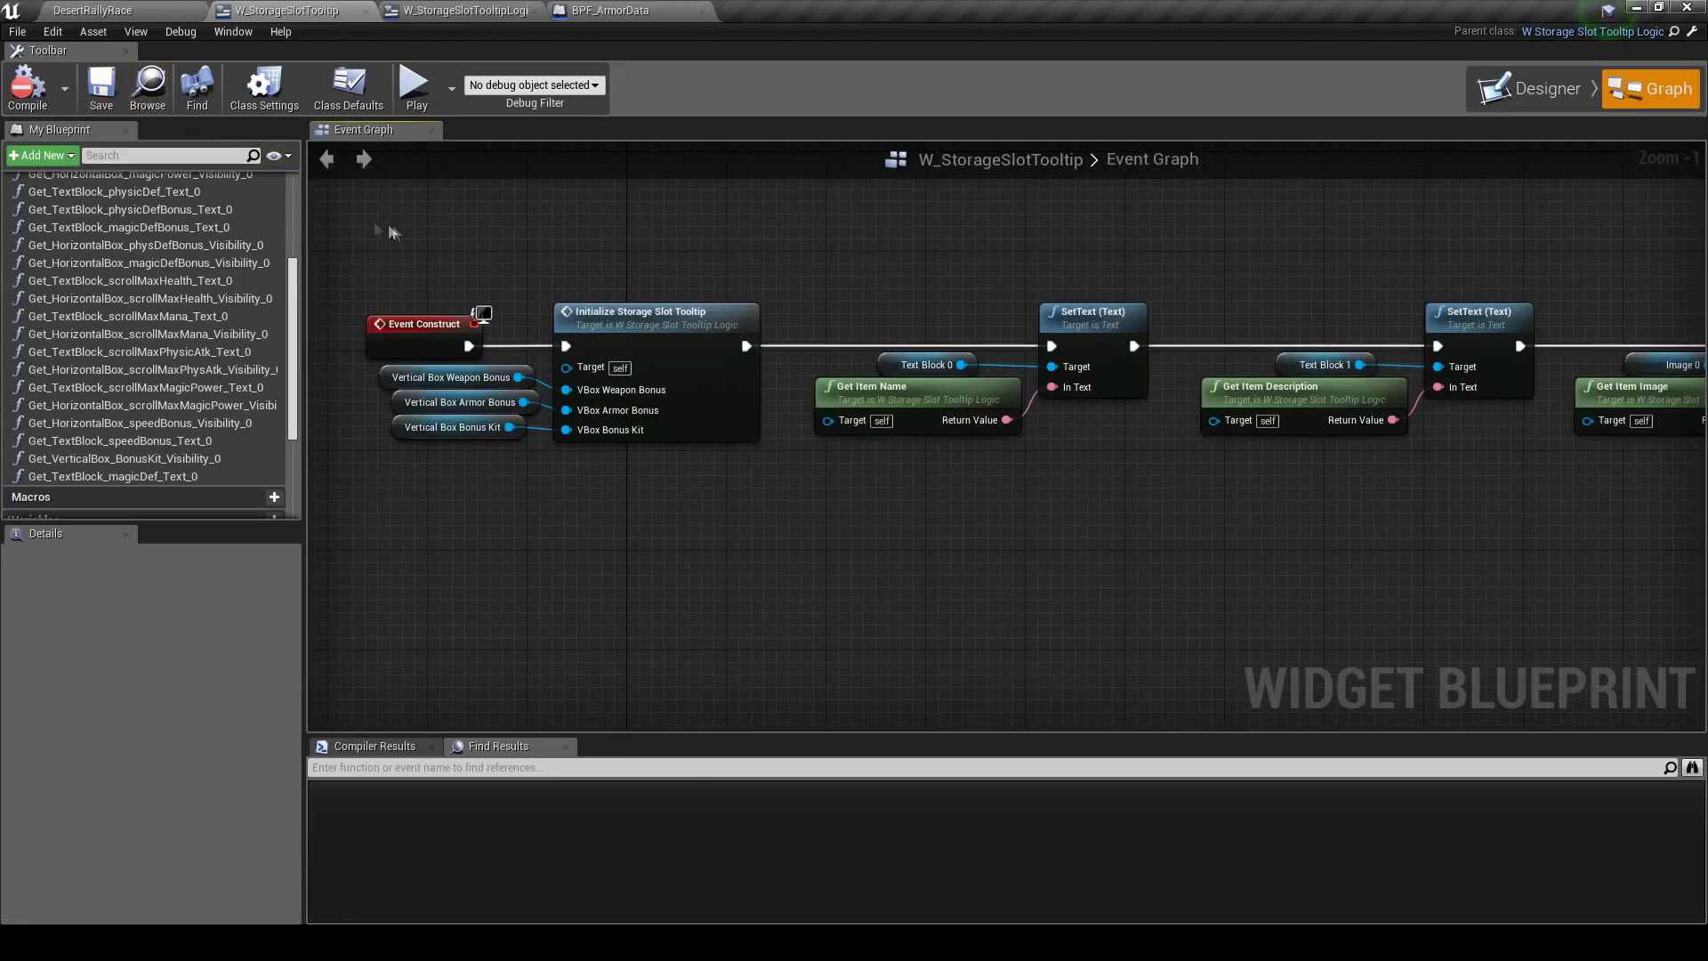
{"action": "left_click", "coordinate": [17, 31]}
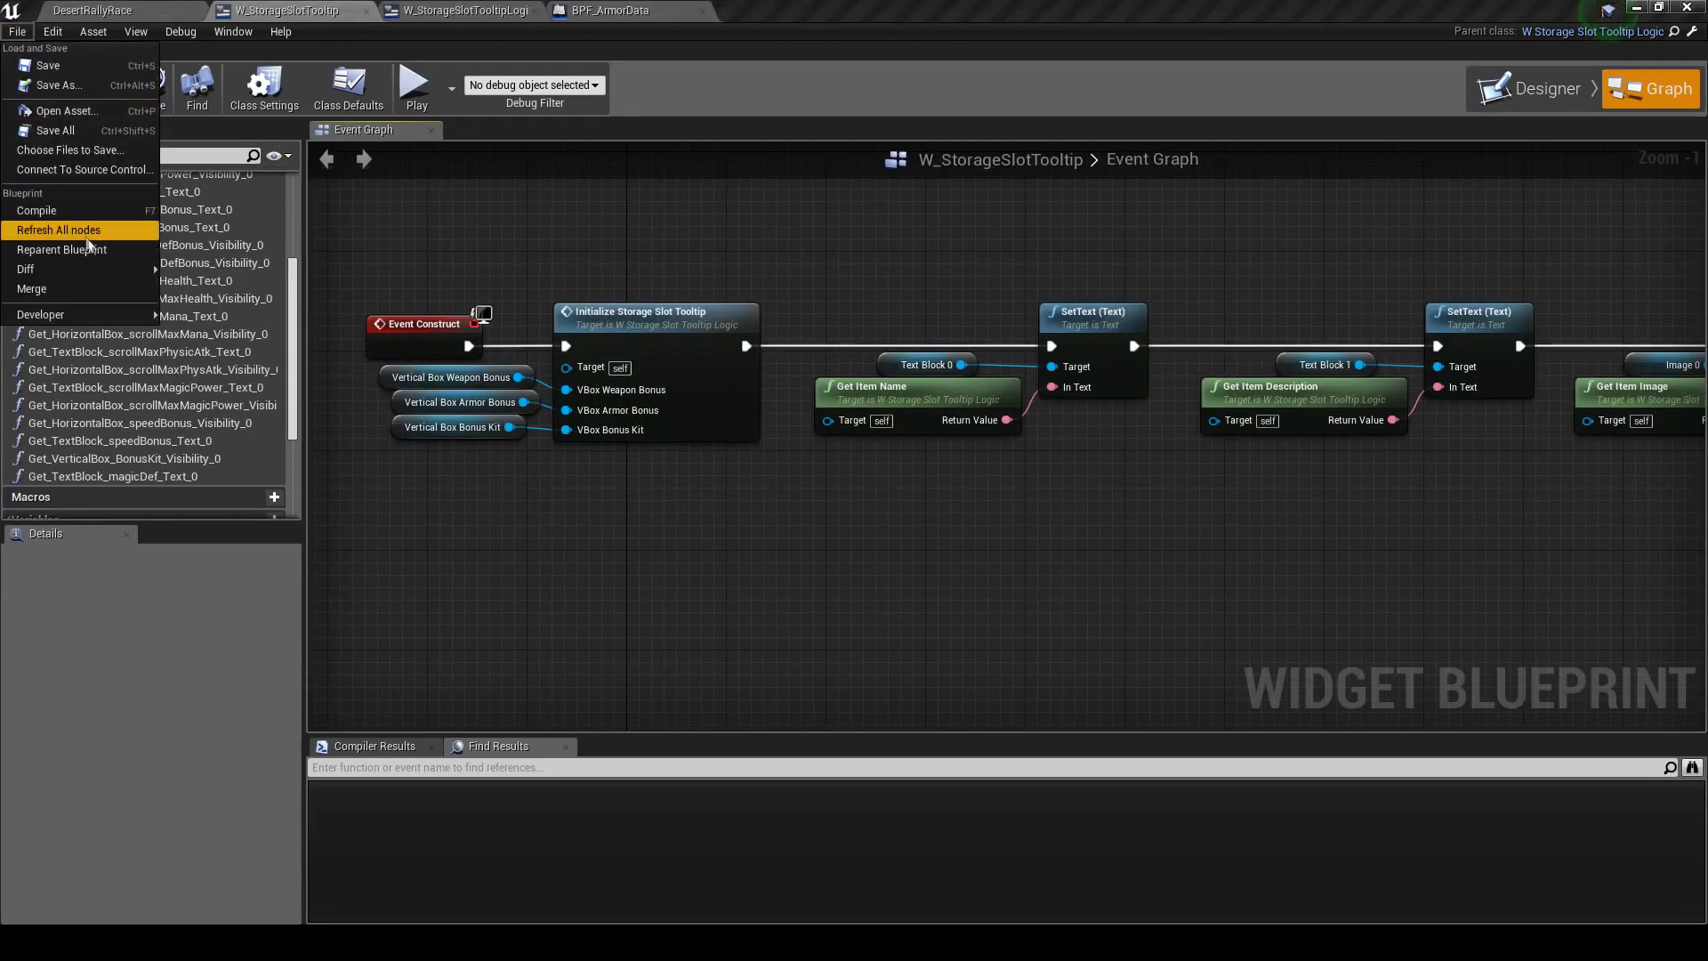
{"action": "left_click", "coordinate": [72, 229]}
Compile the tooltip to list remaining errors and inspect the erroring Physic Def Bonus graph
{"action": "left_click", "coordinate": [668, 772]}
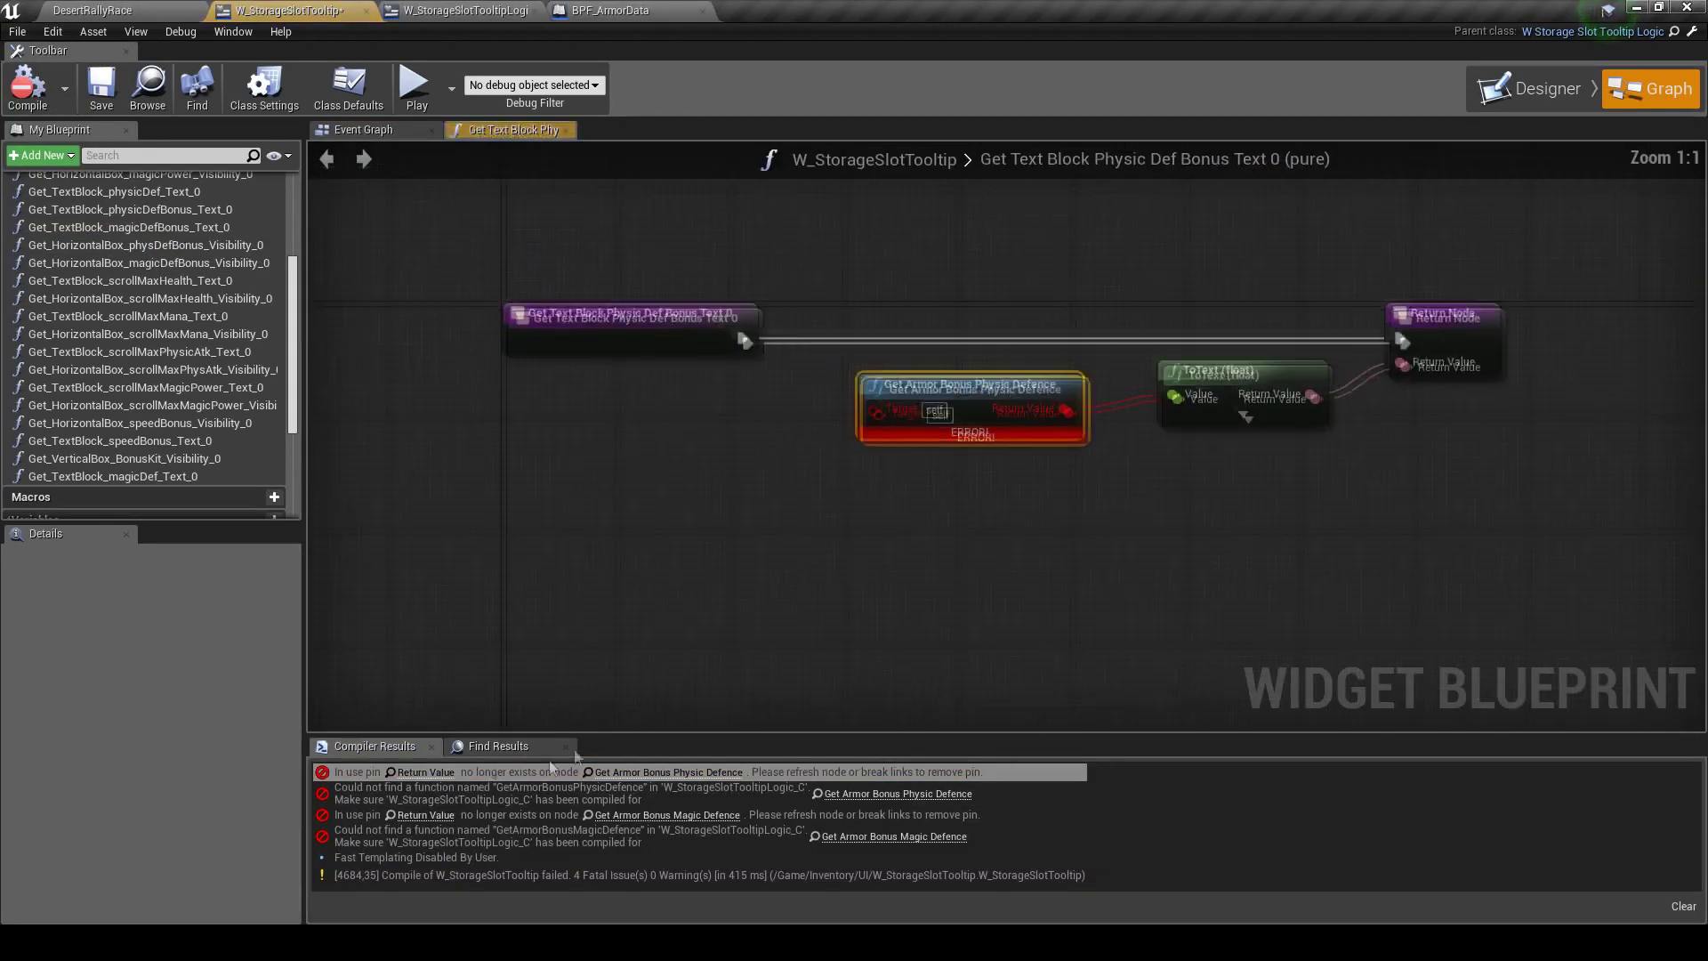
{"action": "left_click", "coordinate": [616, 343]}
{"action": "scroll", "coordinate": [174, 361], "scroll_direction": "up", "scroll_amount": 4}
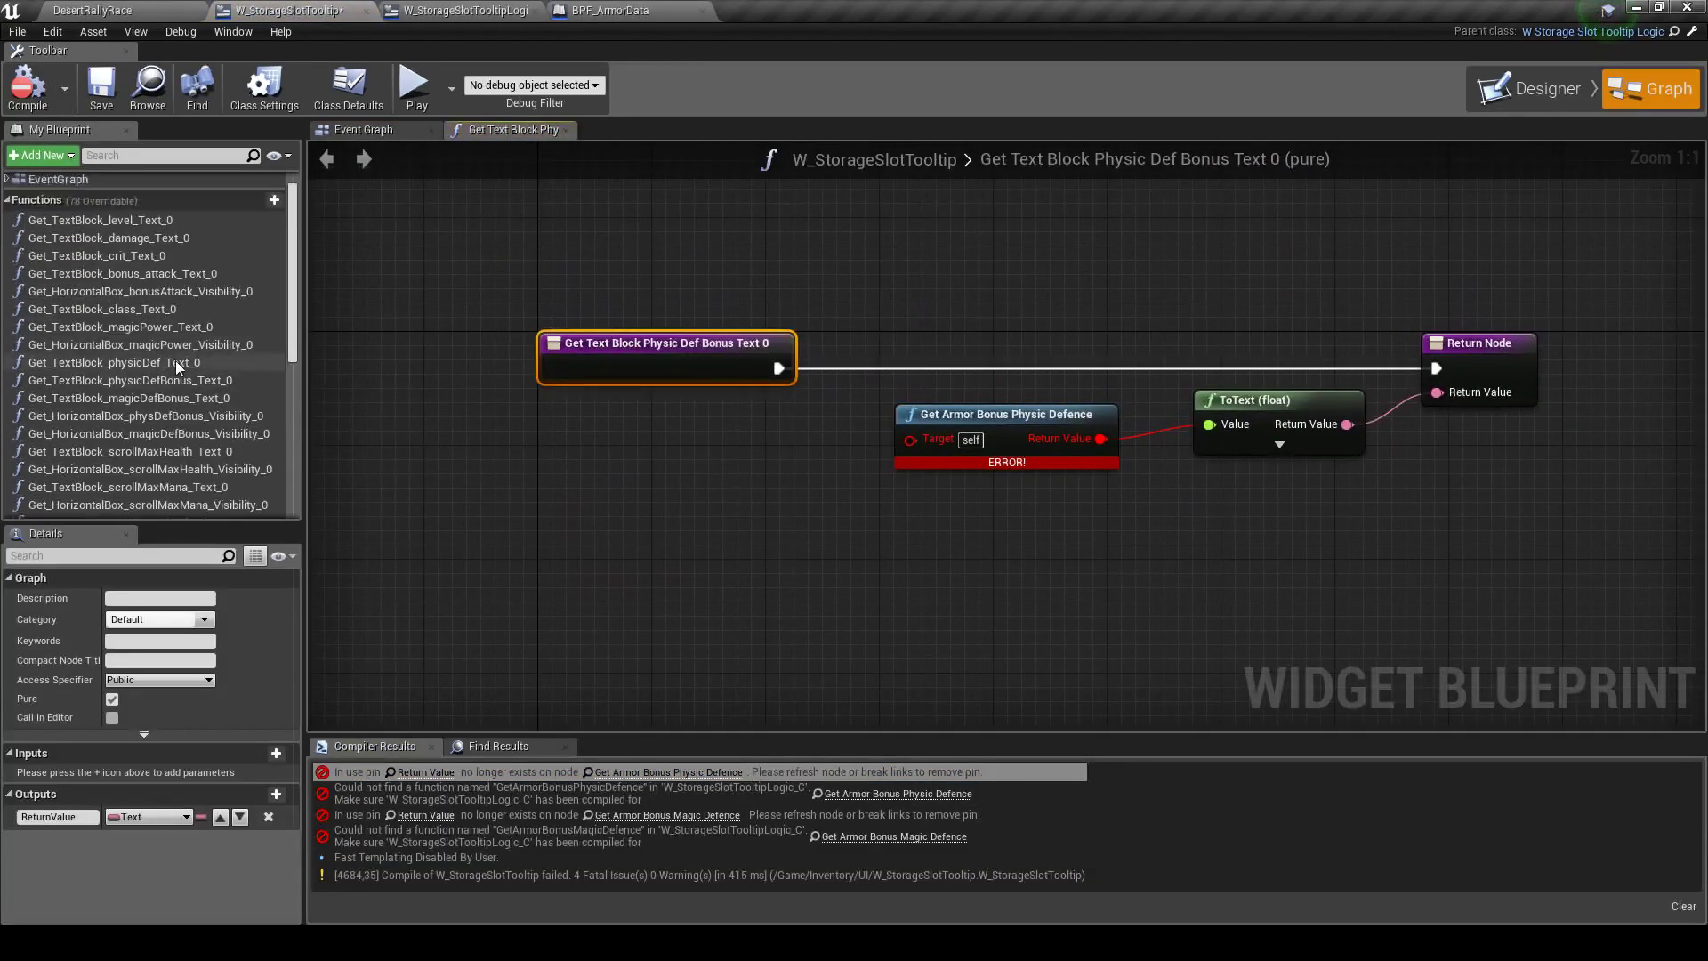
{"action": "right_click", "coordinate": [620, 355]}
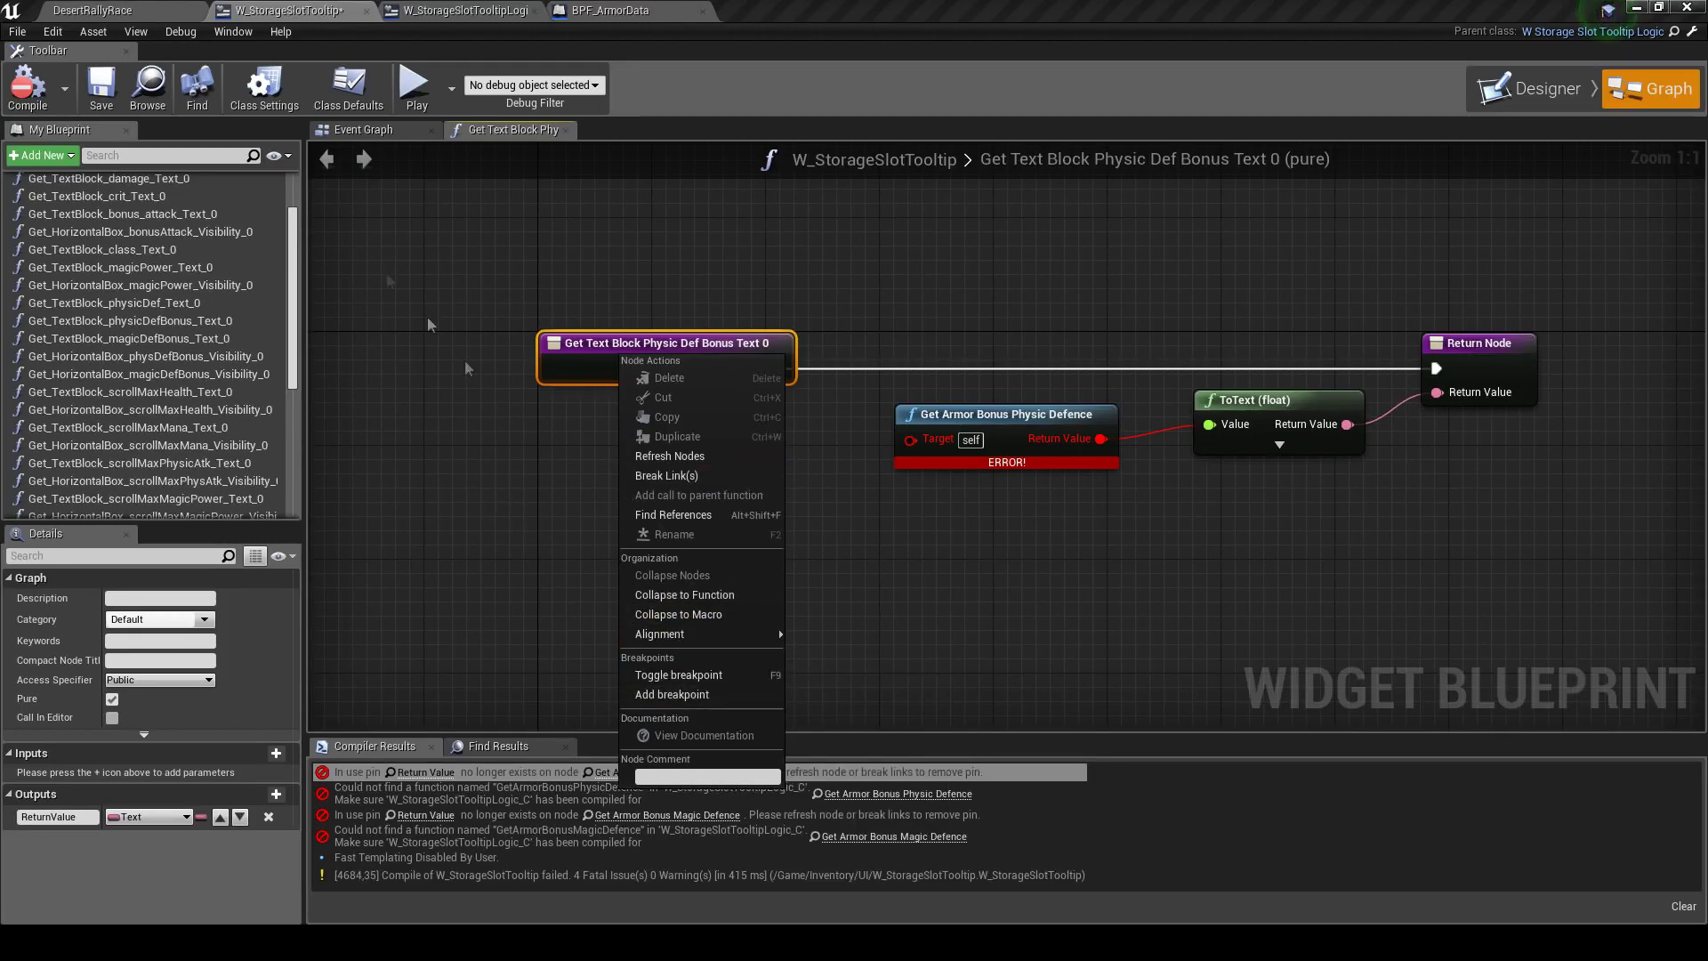
{"action": "left_click", "coordinate": [547, 364]}
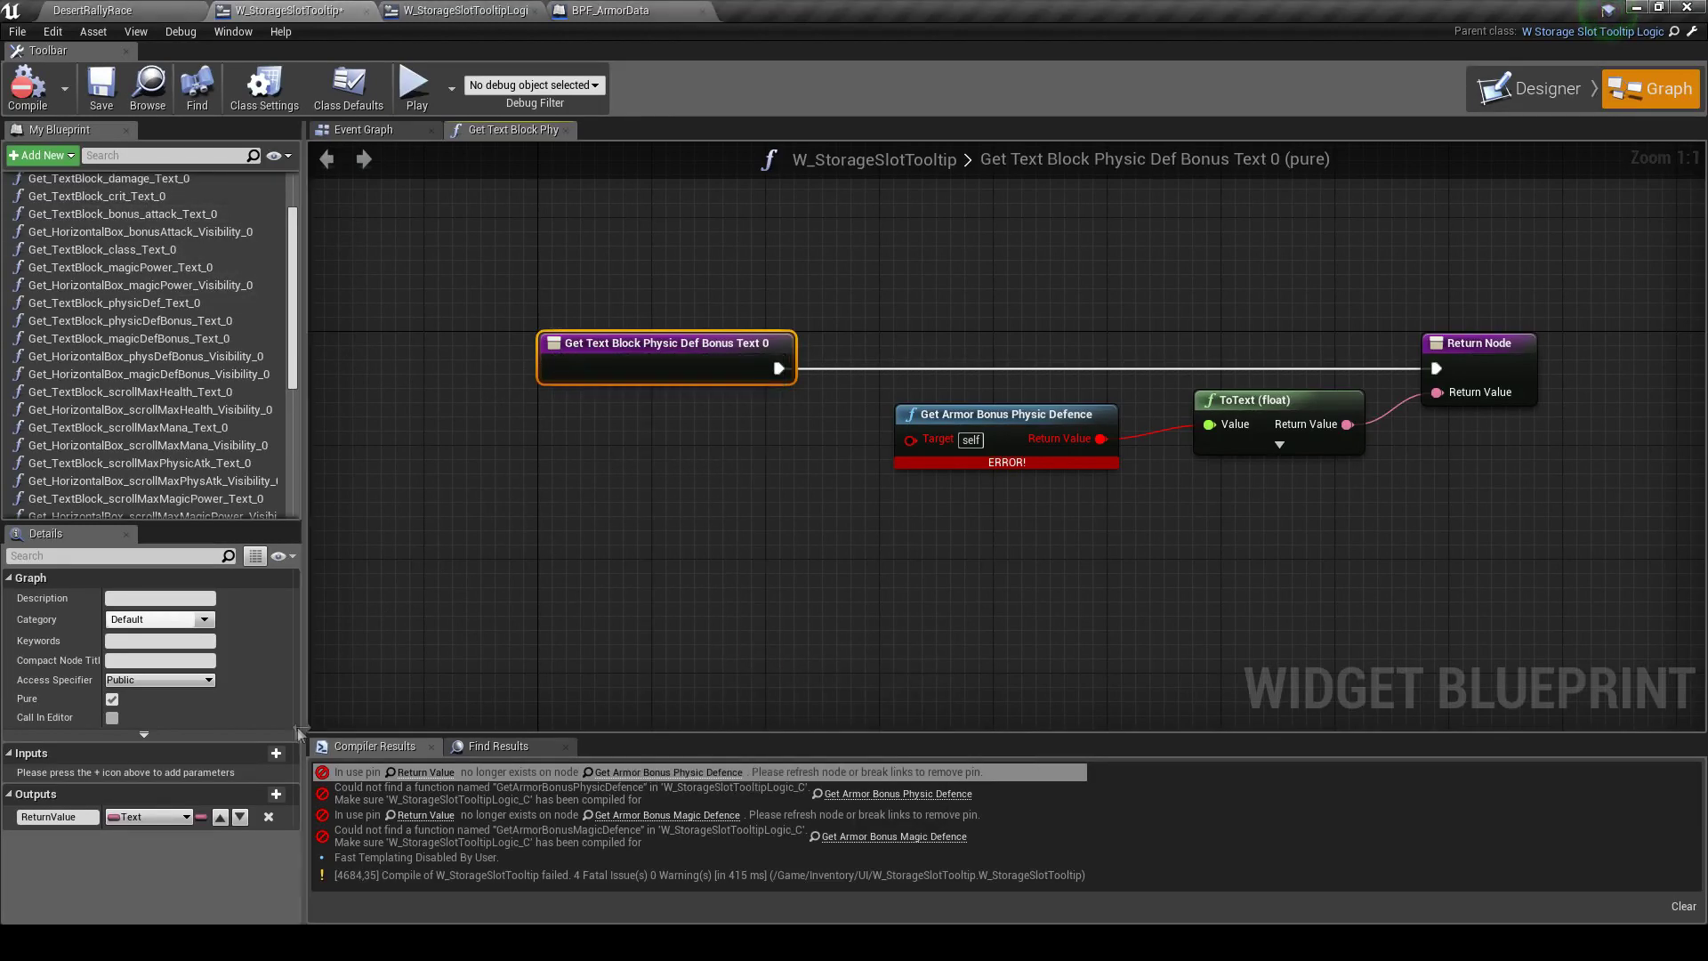
{"action": "scroll", "coordinate": [183, 330], "scroll_direction": "up", "scroll_amount": 3}
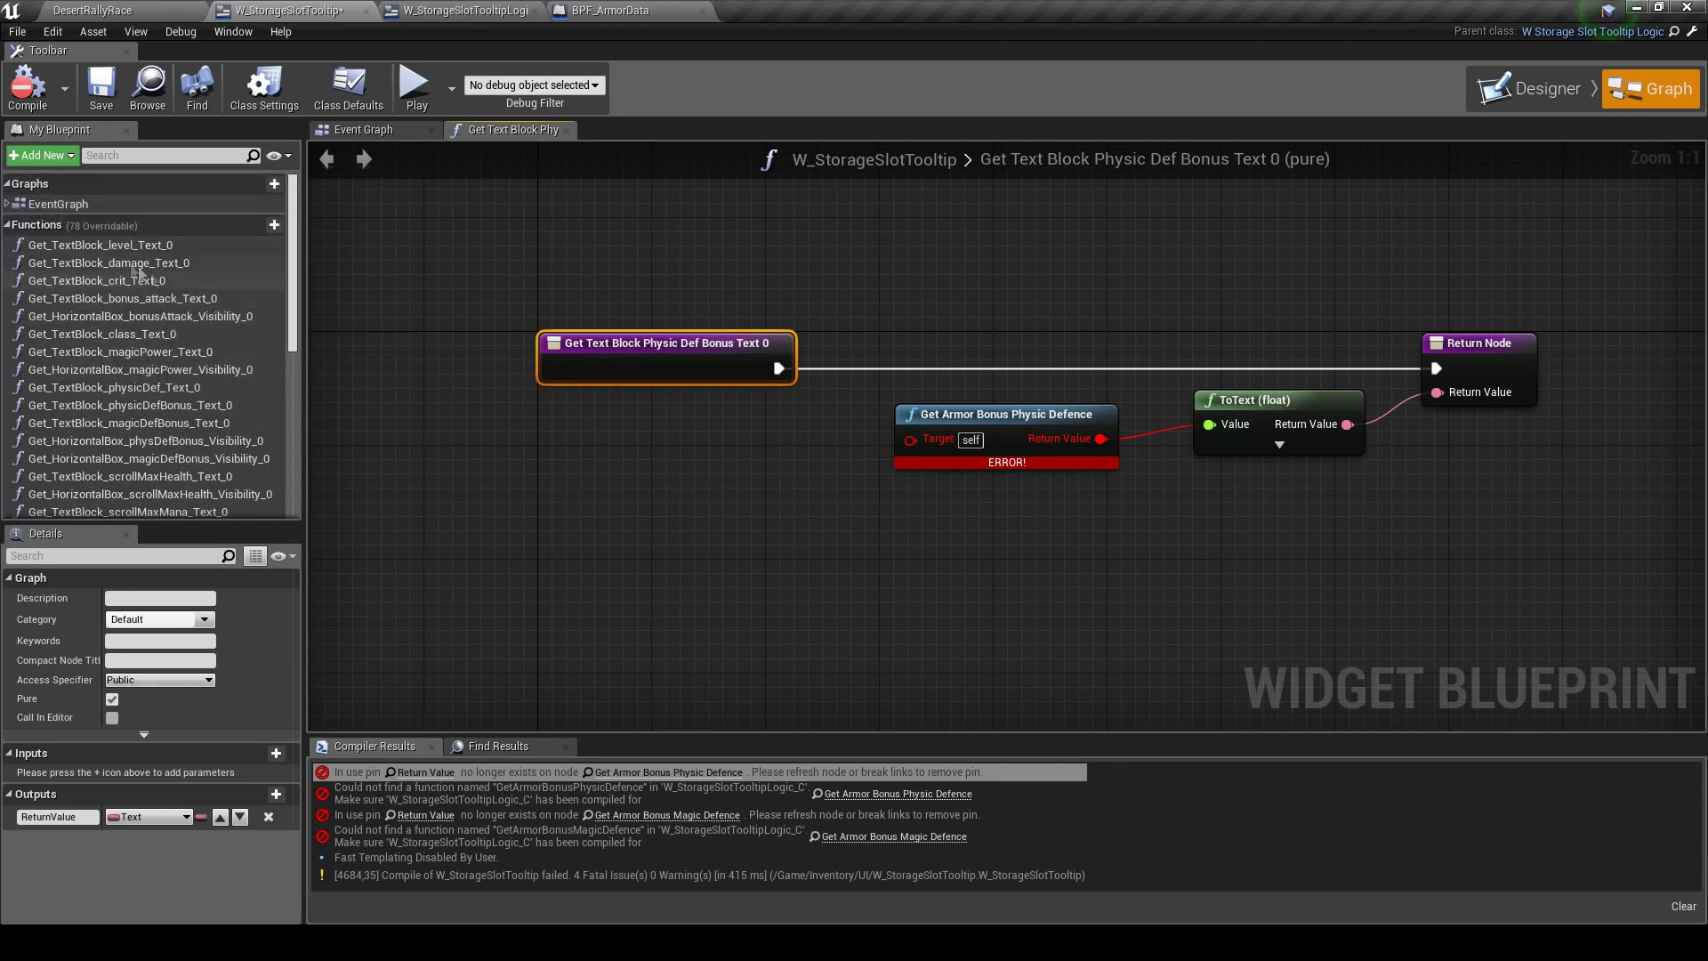
Filter My Blueprint by 'bonus' and delete the physicDefBonus and magicDefBonus text and visibility functions
{"action": "left_click", "coordinate": [156, 157]}
{"action": "type", "text": "bonus"}
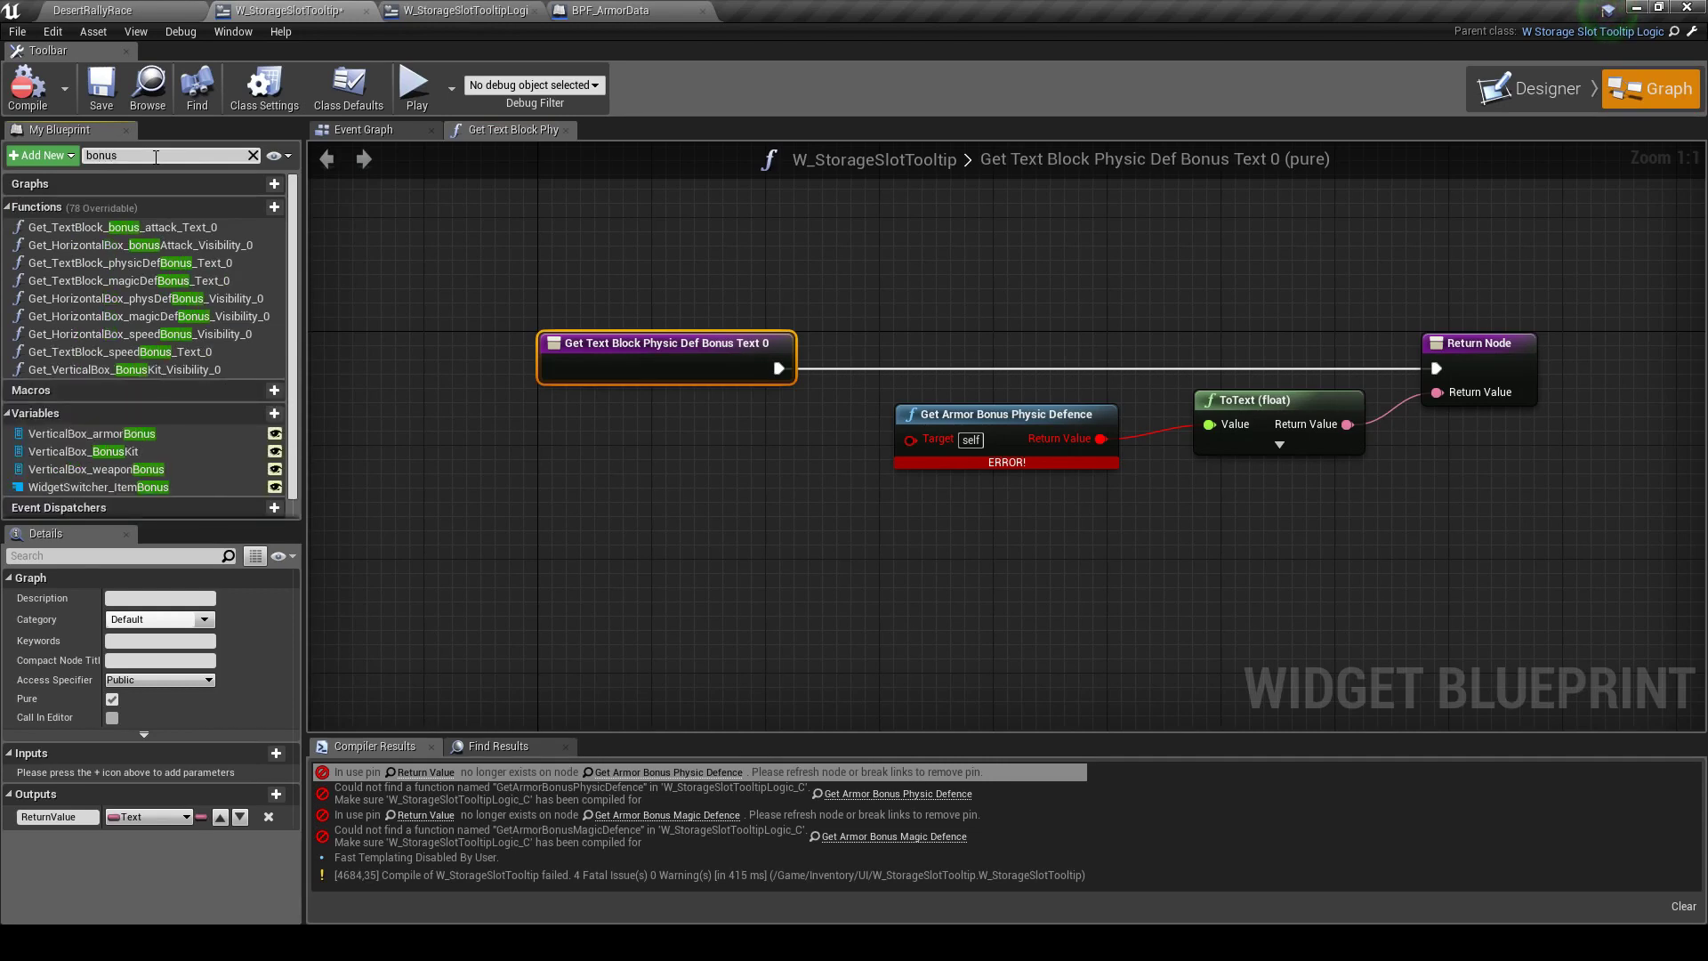
{"action": "left_click", "coordinate": [201, 265]}
{"action": "key", "text": "Delete"}
{"action": "left_click", "coordinate": [203, 264]}
{"action": "key", "text": "Delete"}
{"action": "left_click", "coordinate": [222, 264]}
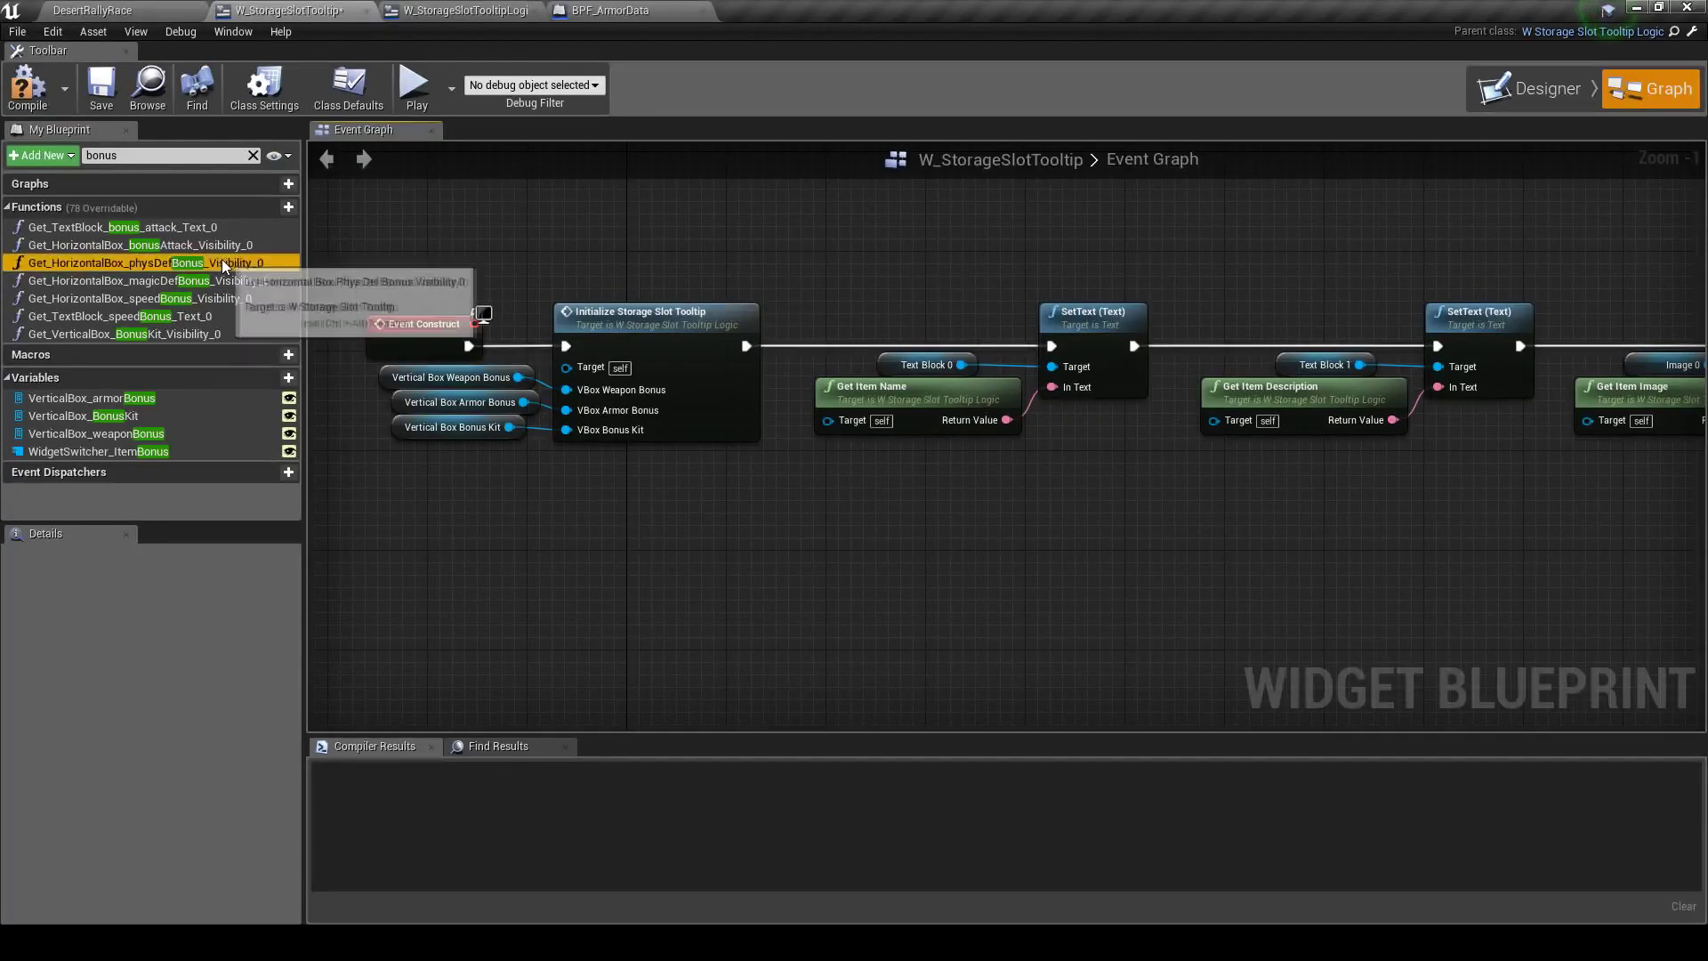
{"action": "key", "text": "Delete"}
{"action": "left_click", "coordinate": [220, 264]}
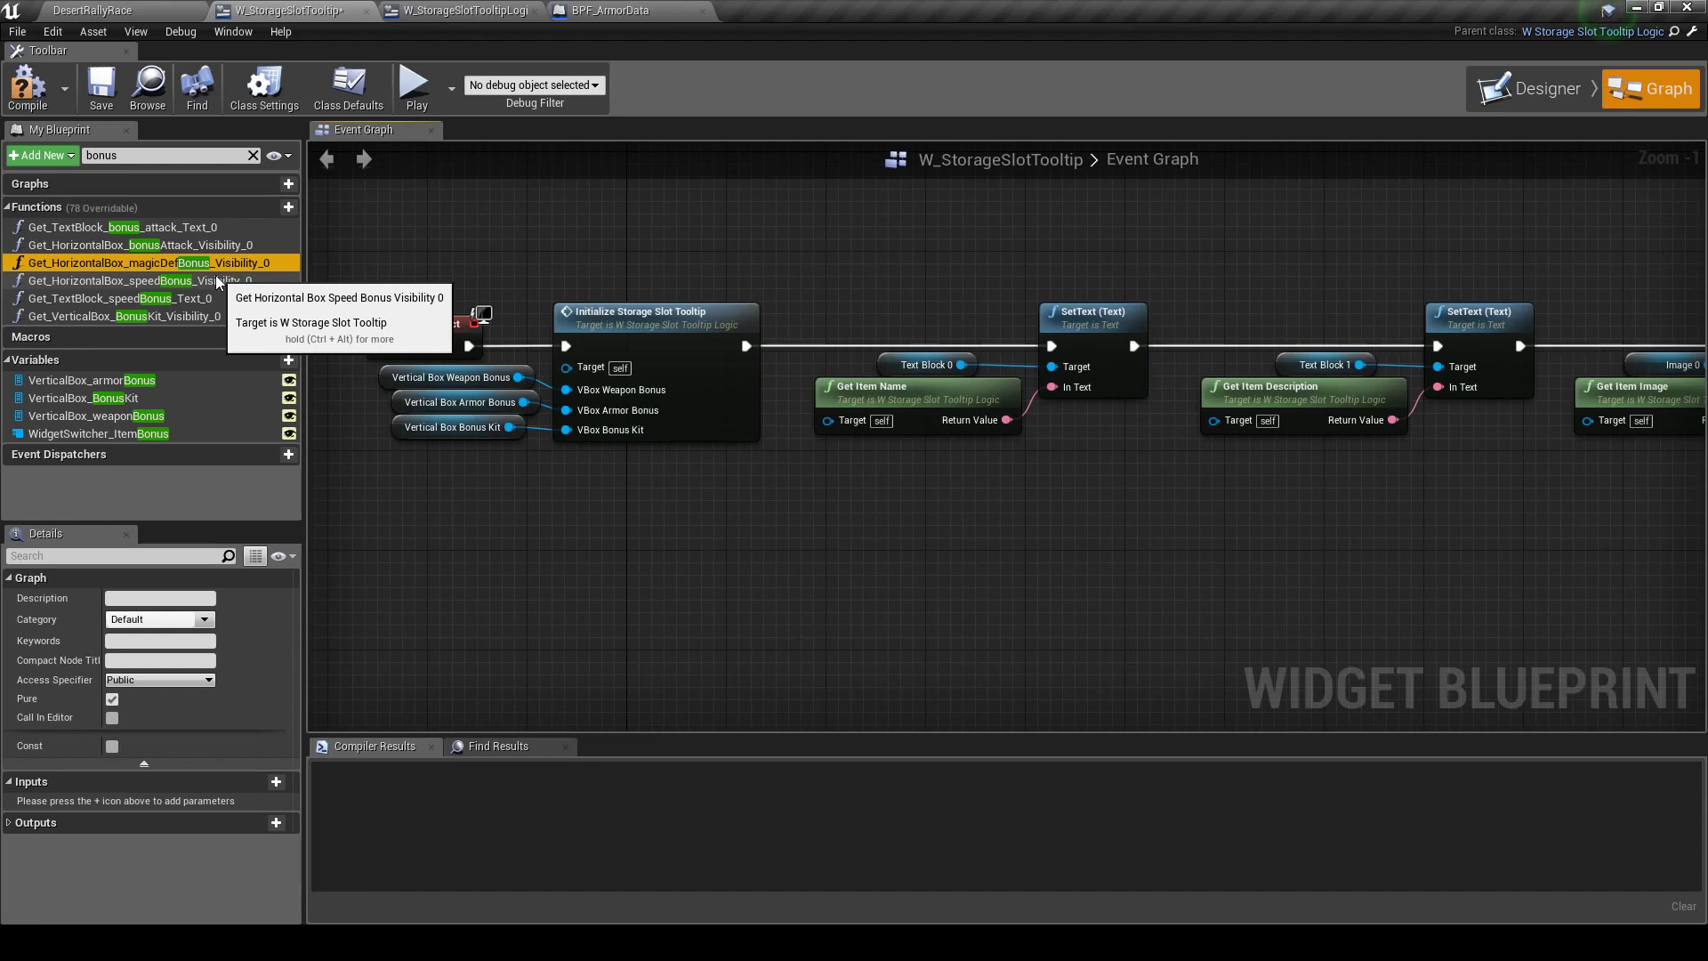
{"action": "key", "text": "Delete"}
Save and compile W_StorageSlotTooltip
{"action": "key", "text": "ctrl+s"}
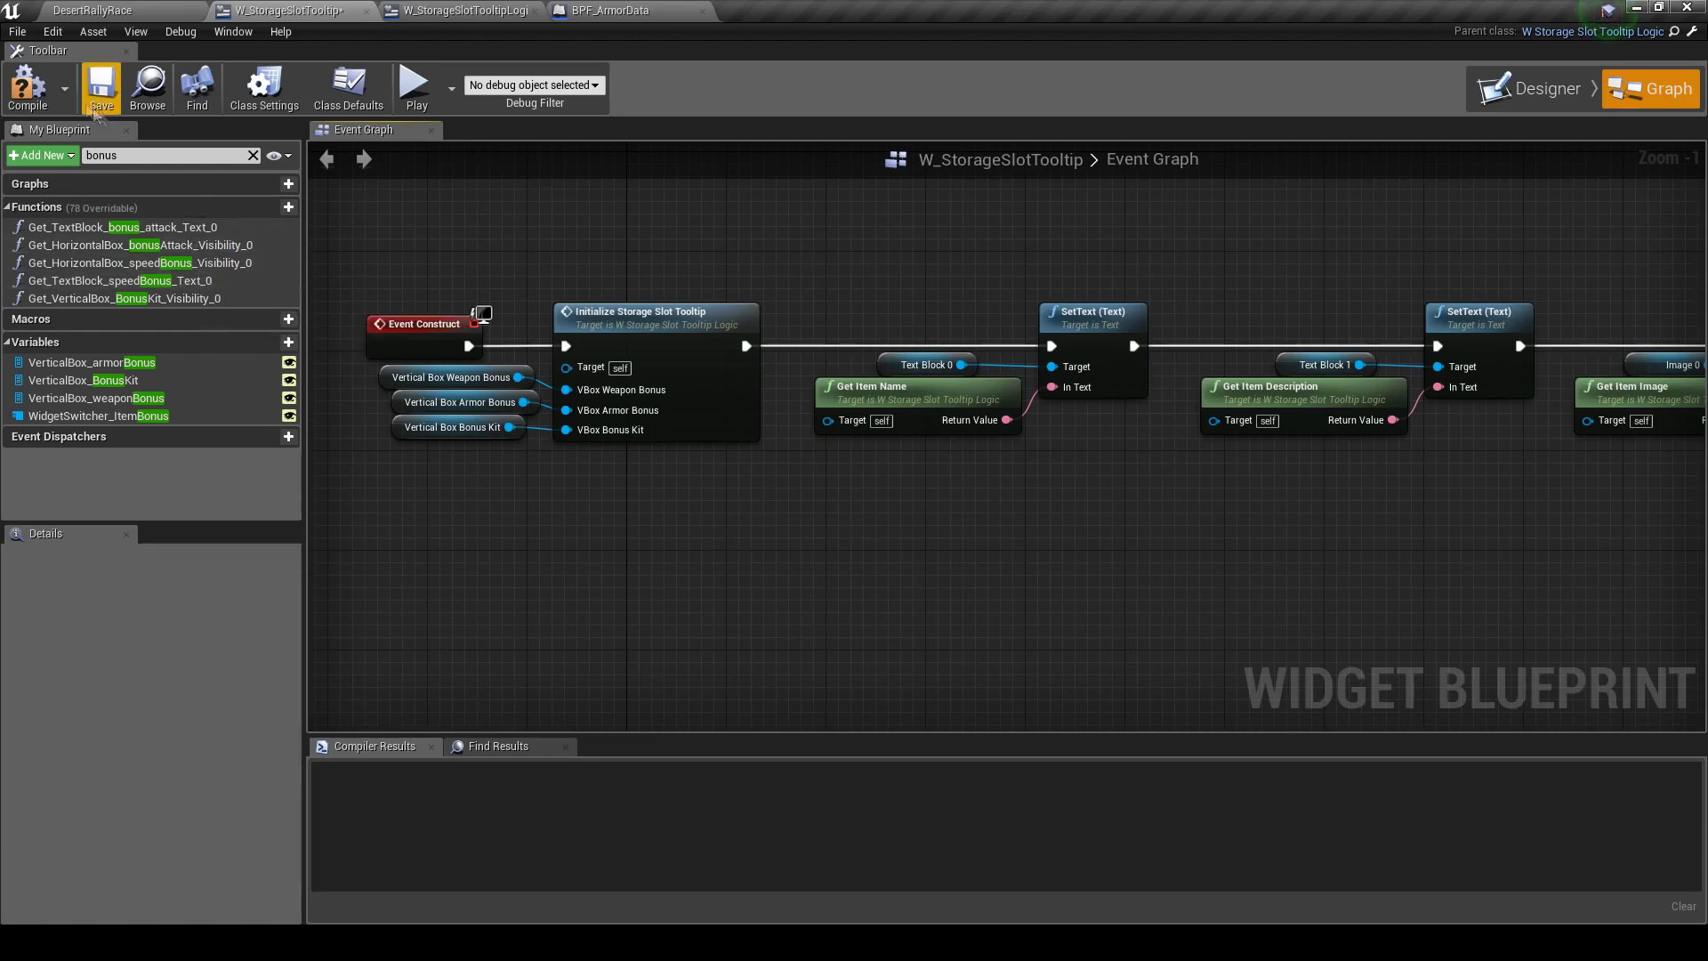
{"action": "key", "text": "F7"}
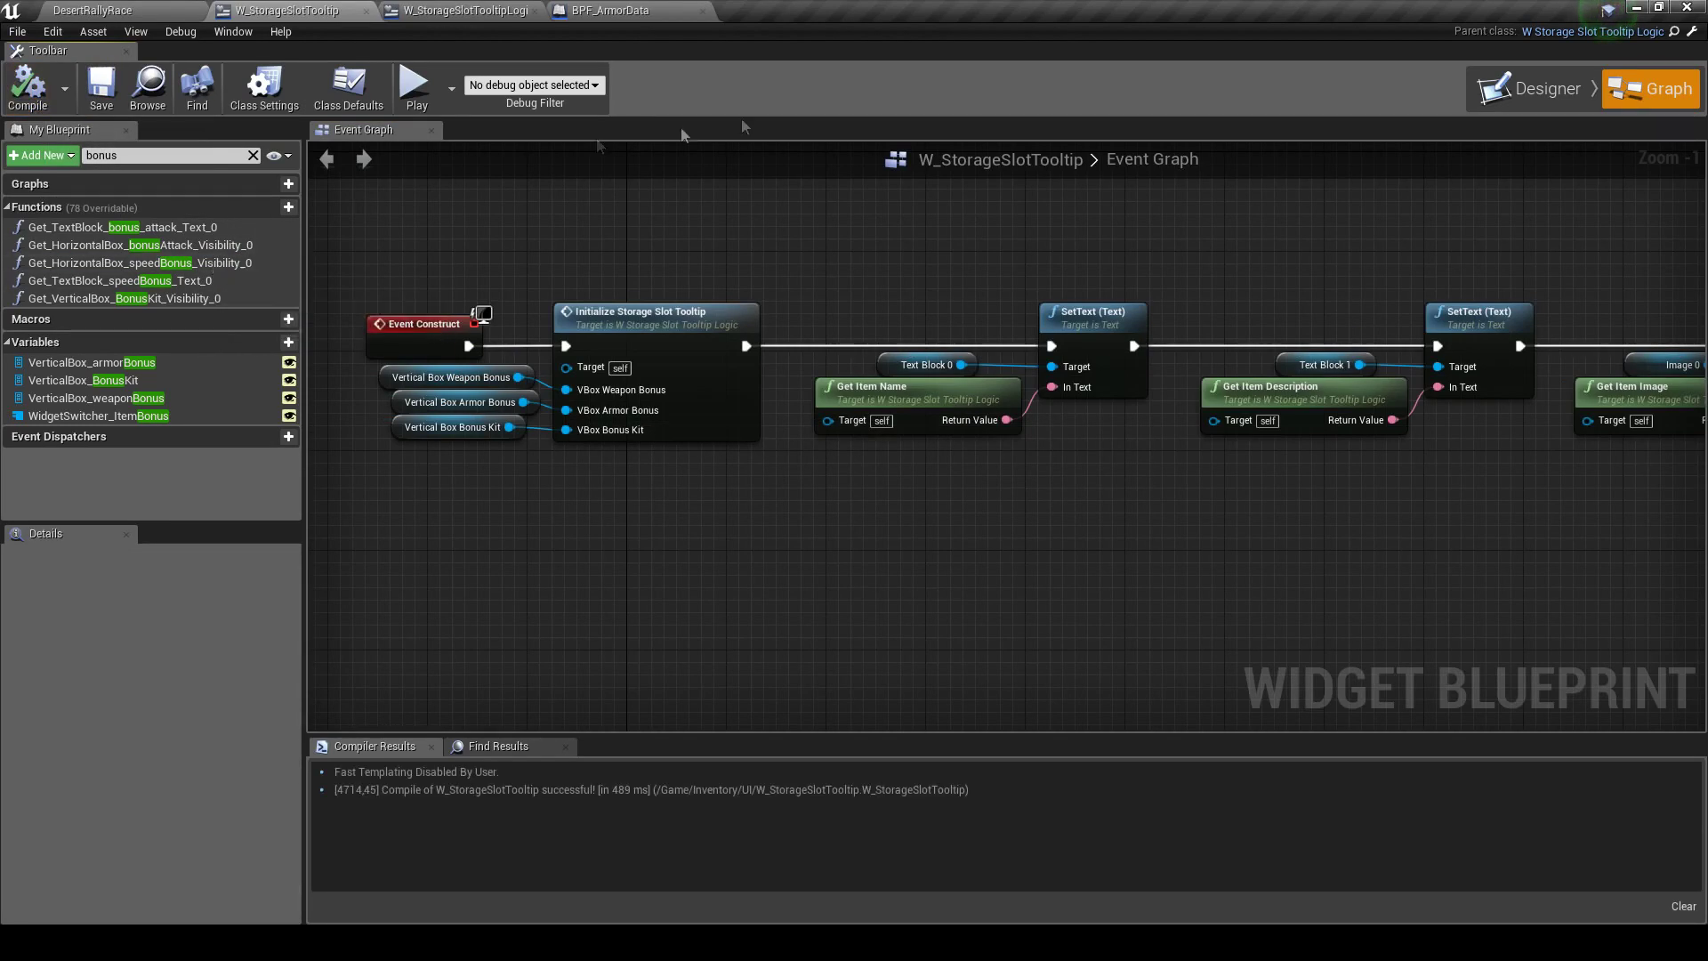
{"action": "left_click", "coordinate": [1530, 92]}
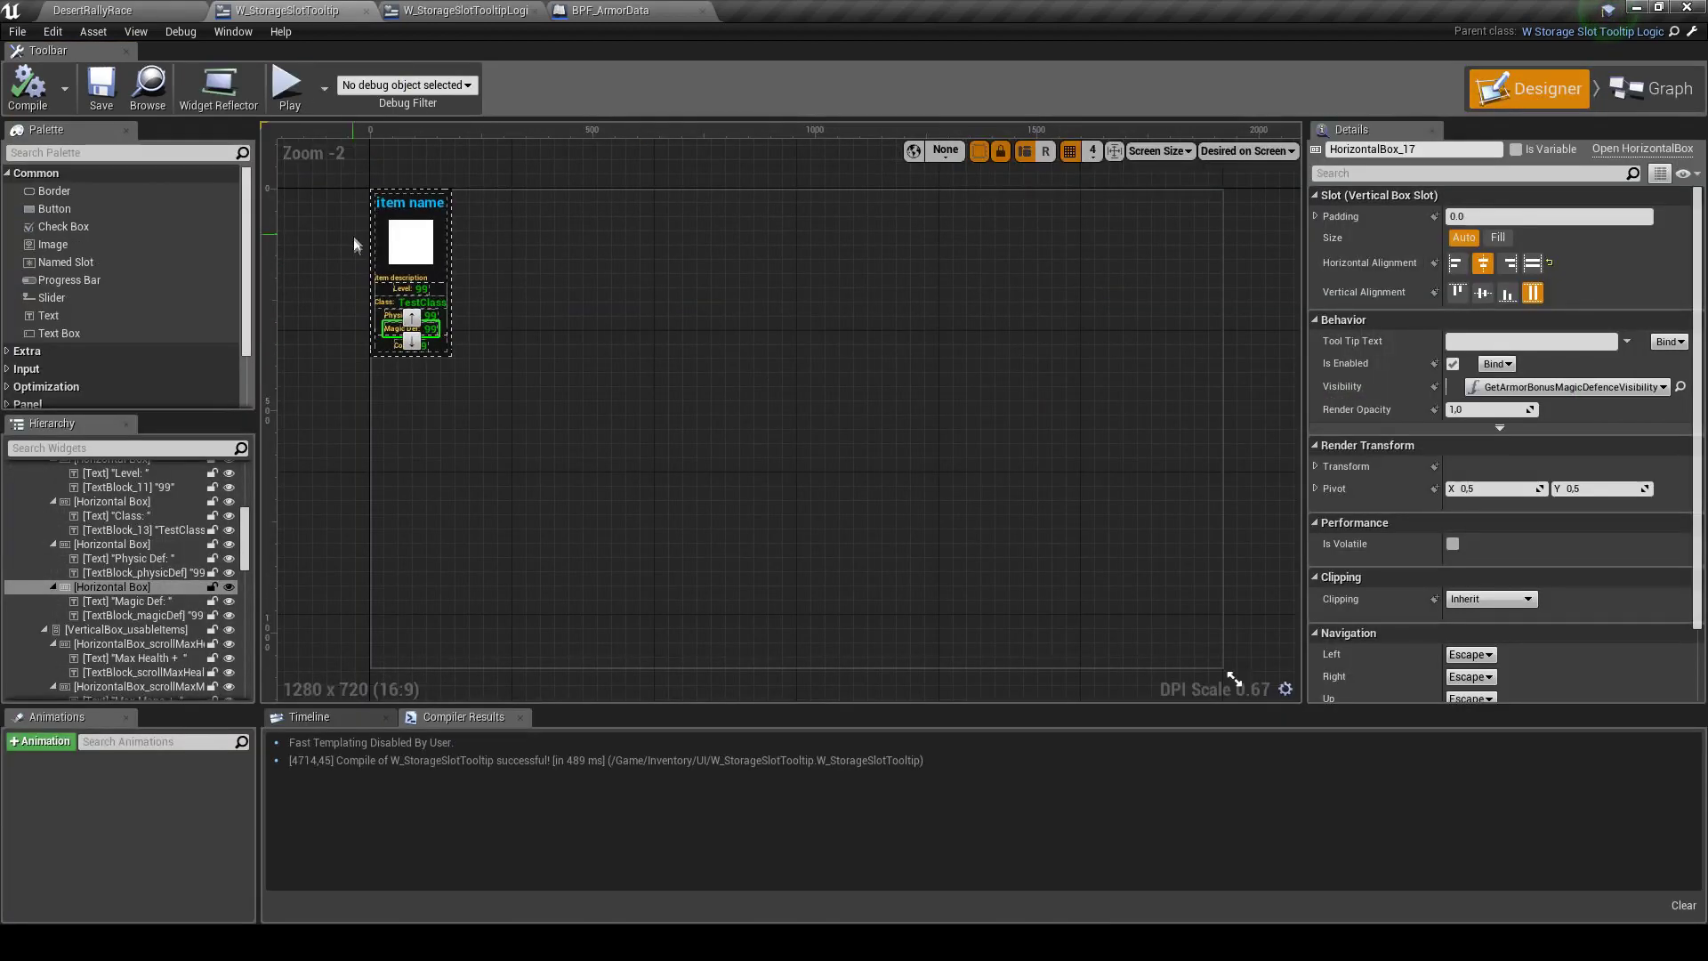
Find references to the bonus_attack text function, delete it, and save
{"action": "scroll", "coordinate": [357, 300], "scroll_direction": "up", "scroll_amount": 3}
{"action": "left_click", "coordinate": [1650, 88]}
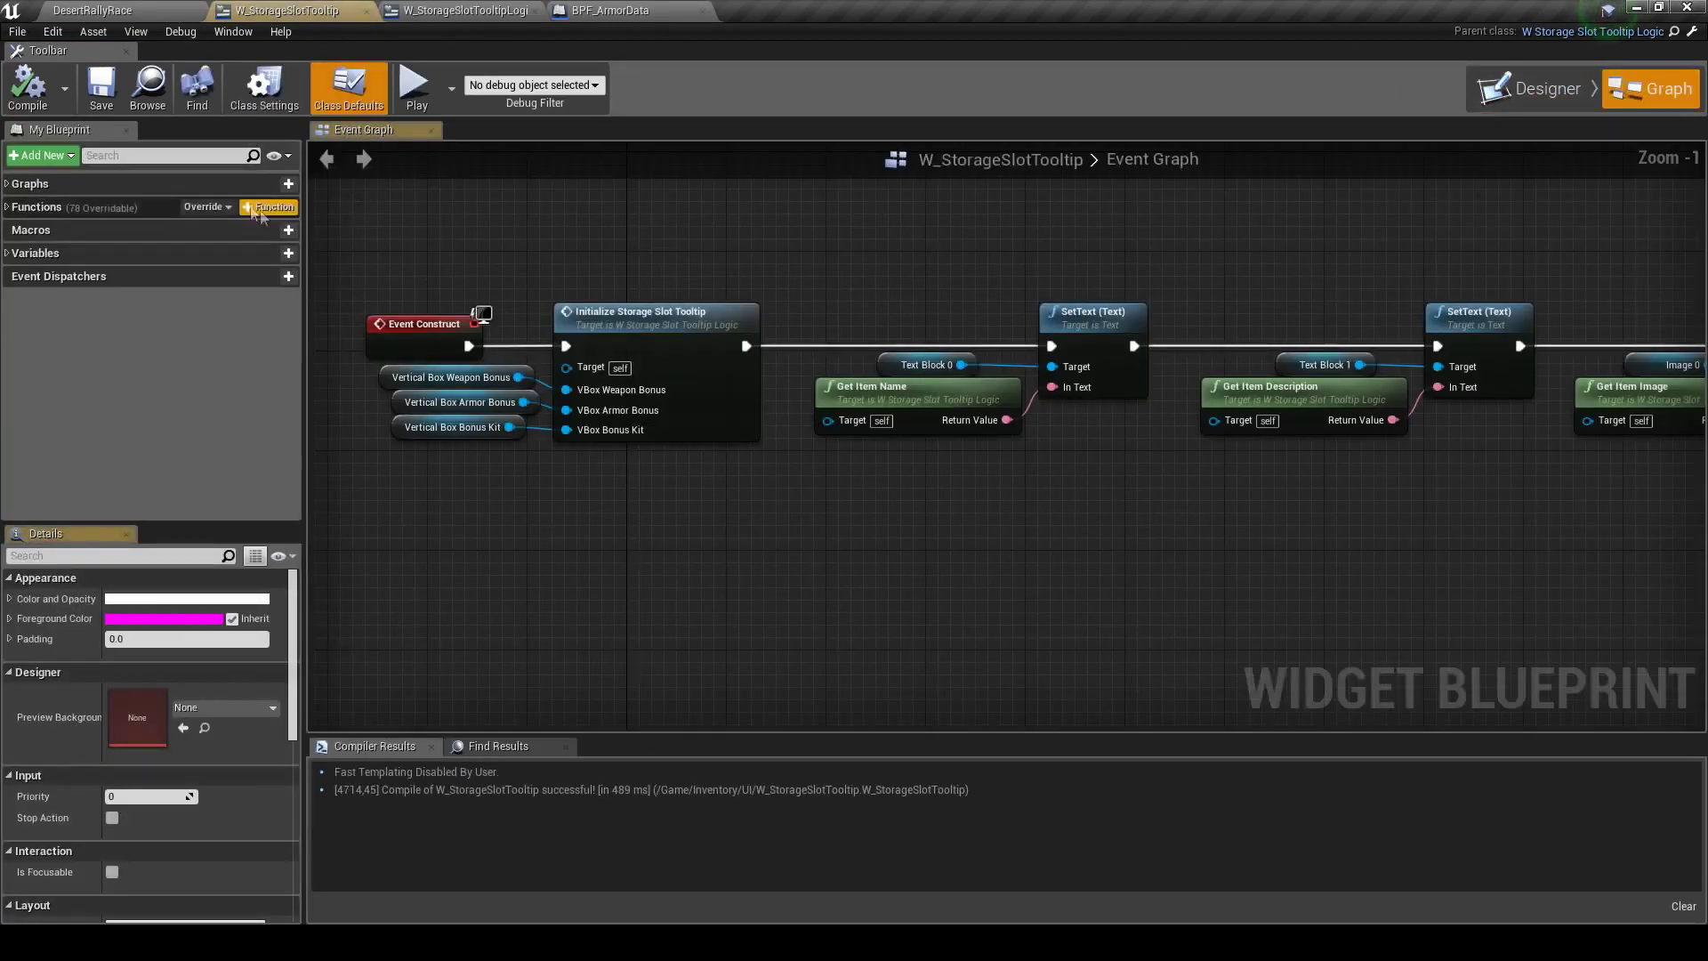
{"action": "left_click", "coordinate": [11, 207]}
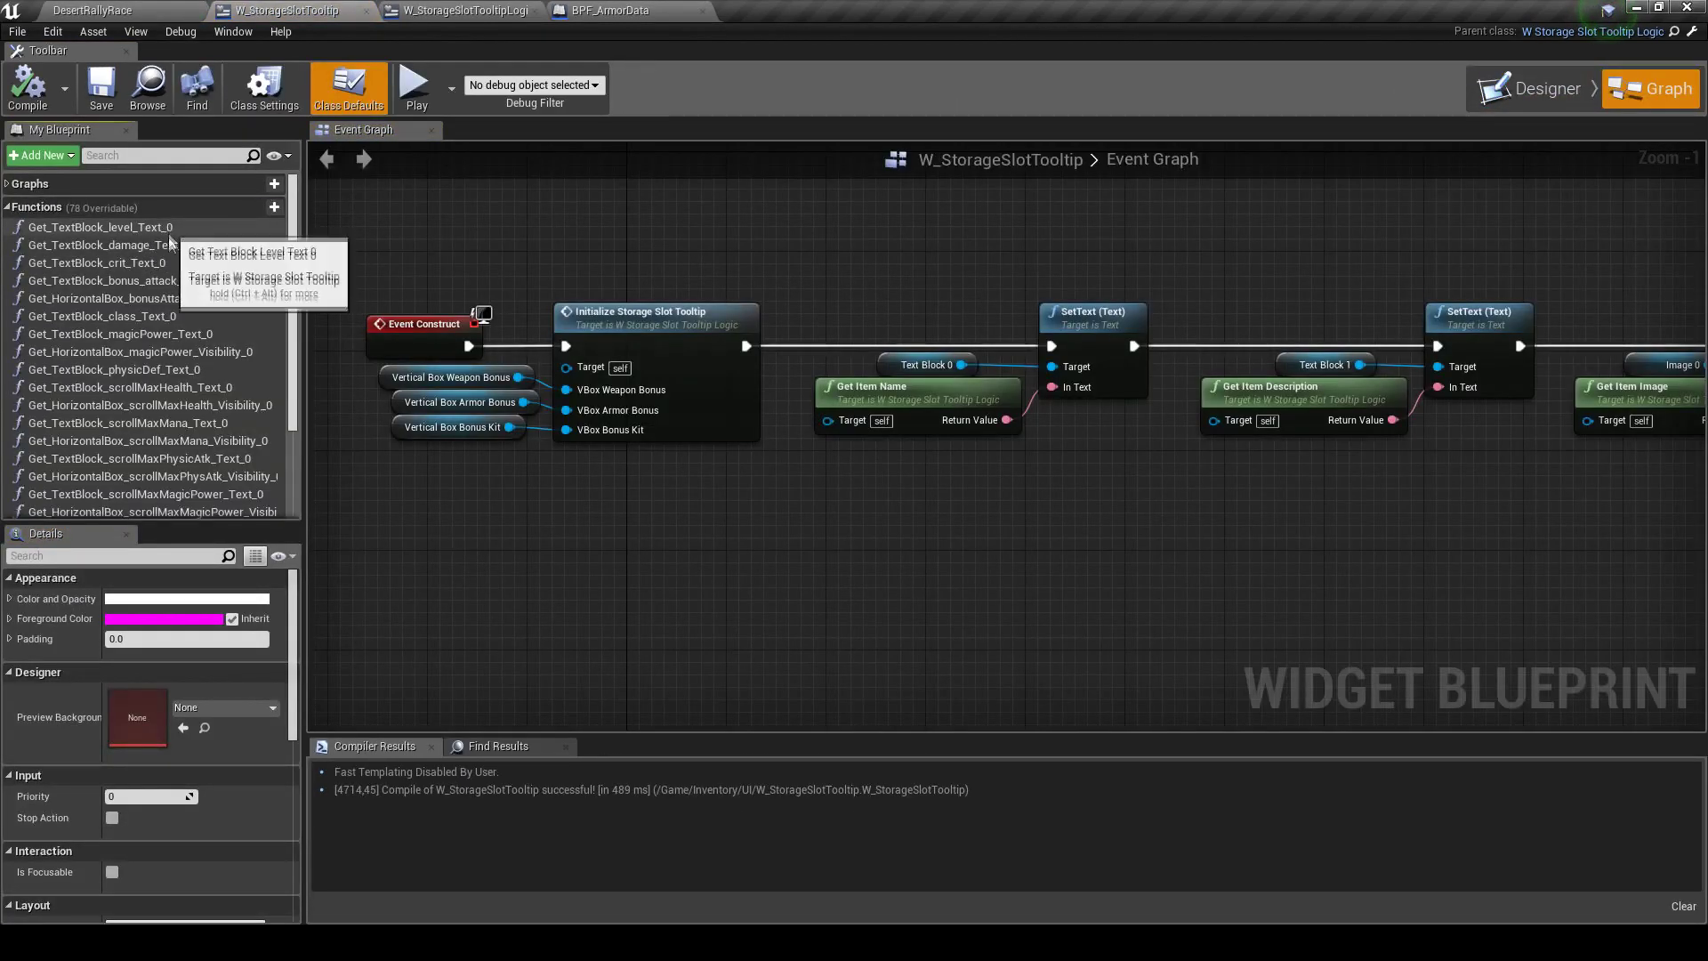
{"action": "scroll", "coordinate": [194, 286], "scroll_direction": "down", "scroll_amount": 1}
{"action": "left_click", "coordinate": [194, 250]}
{"action": "right_click", "coordinate": [195, 250]}
{"action": "left_click", "coordinate": [246, 315]}
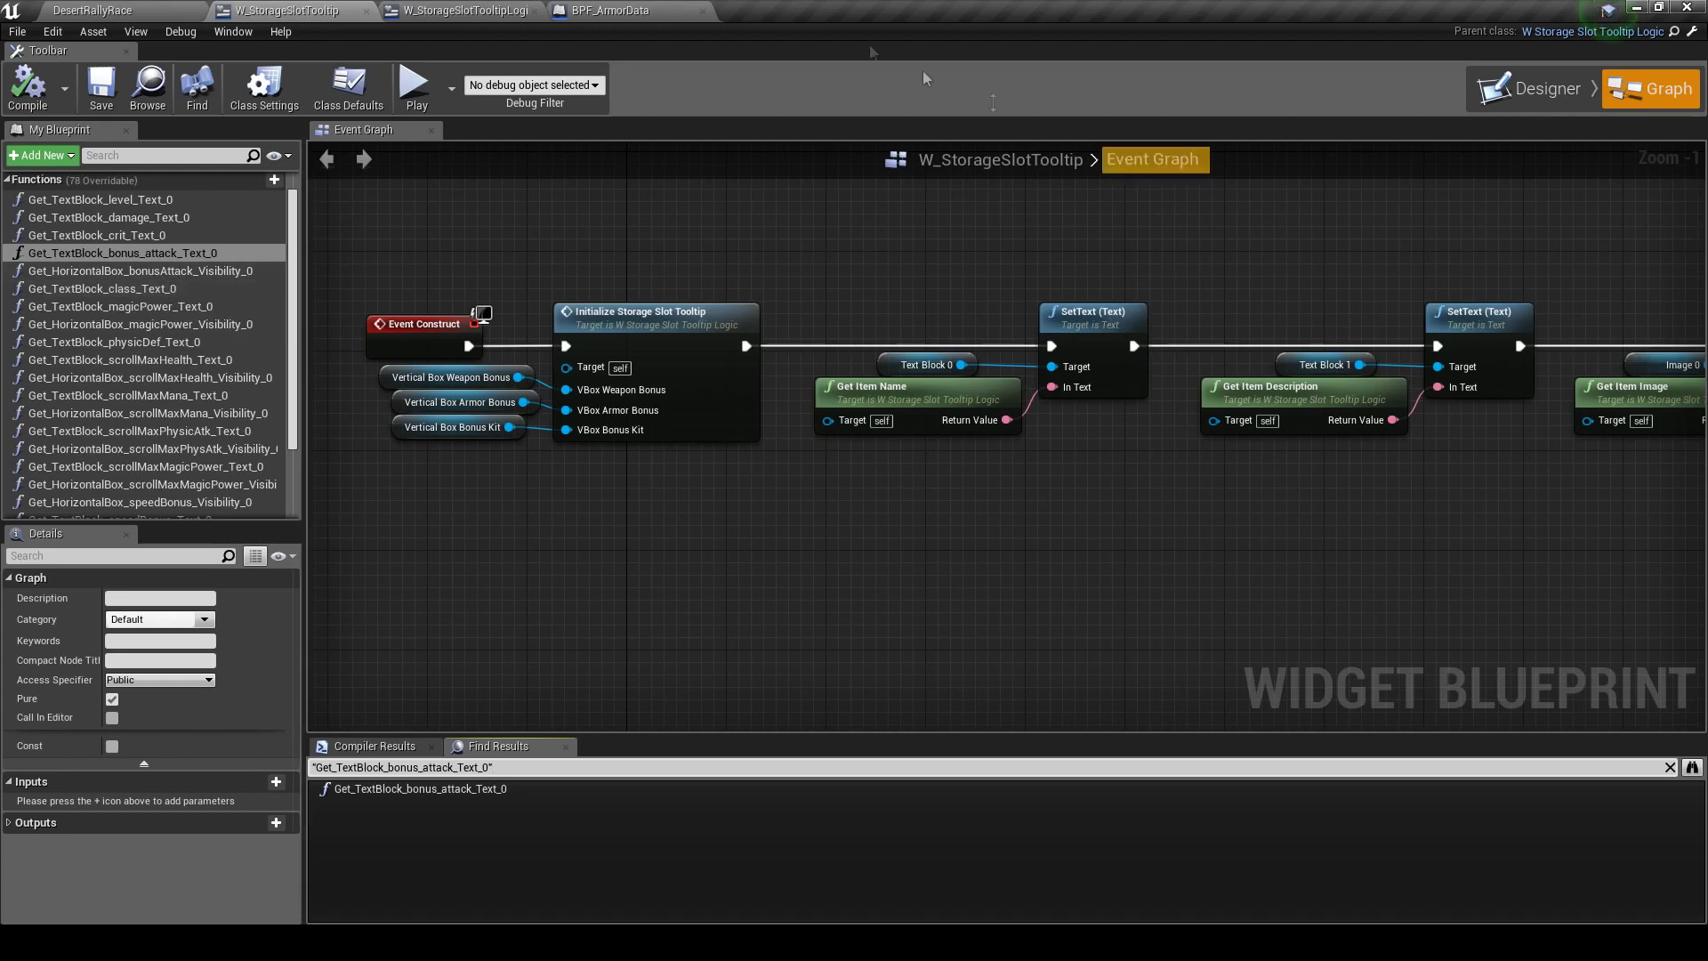
{"action": "left_click", "coordinate": [166, 272]}
{"action": "left_click", "coordinate": [164, 253]}
{"action": "key", "text": "Delete"}
{"action": "left_click", "coordinate": [101, 89]}
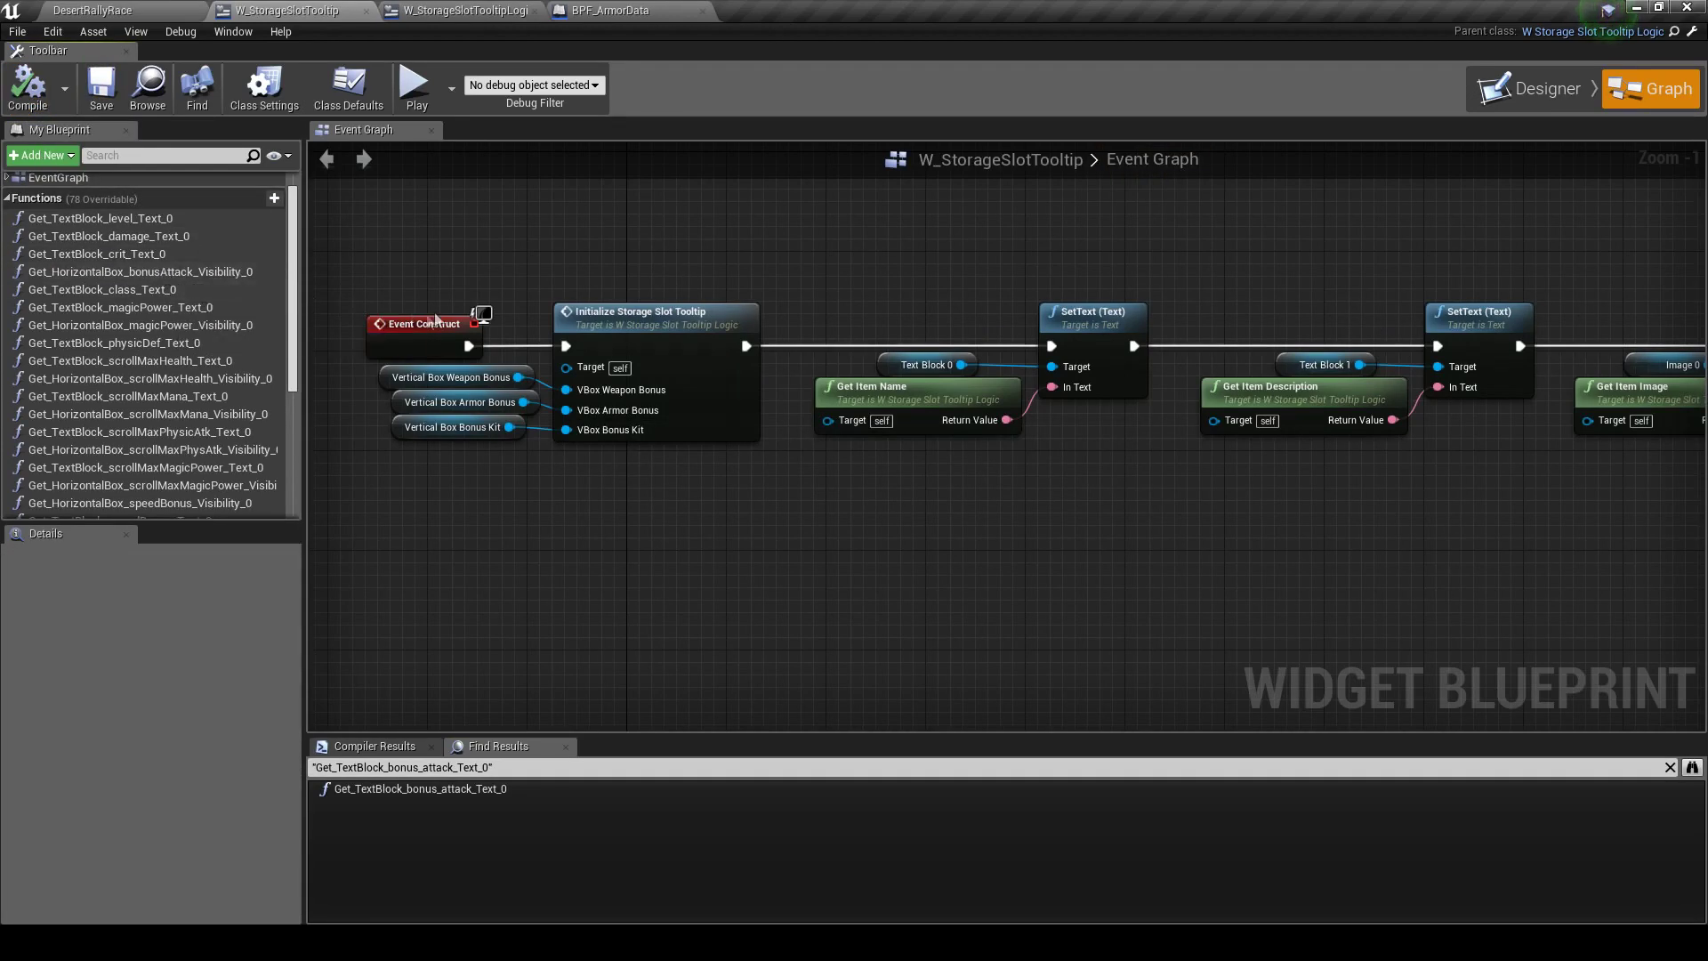
Delete the bonusAttack visibility and speedBonus text and visibility functions, then save and compile
{"action": "left_click", "coordinate": [184, 270]}
{"action": "key", "text": "Delete"}
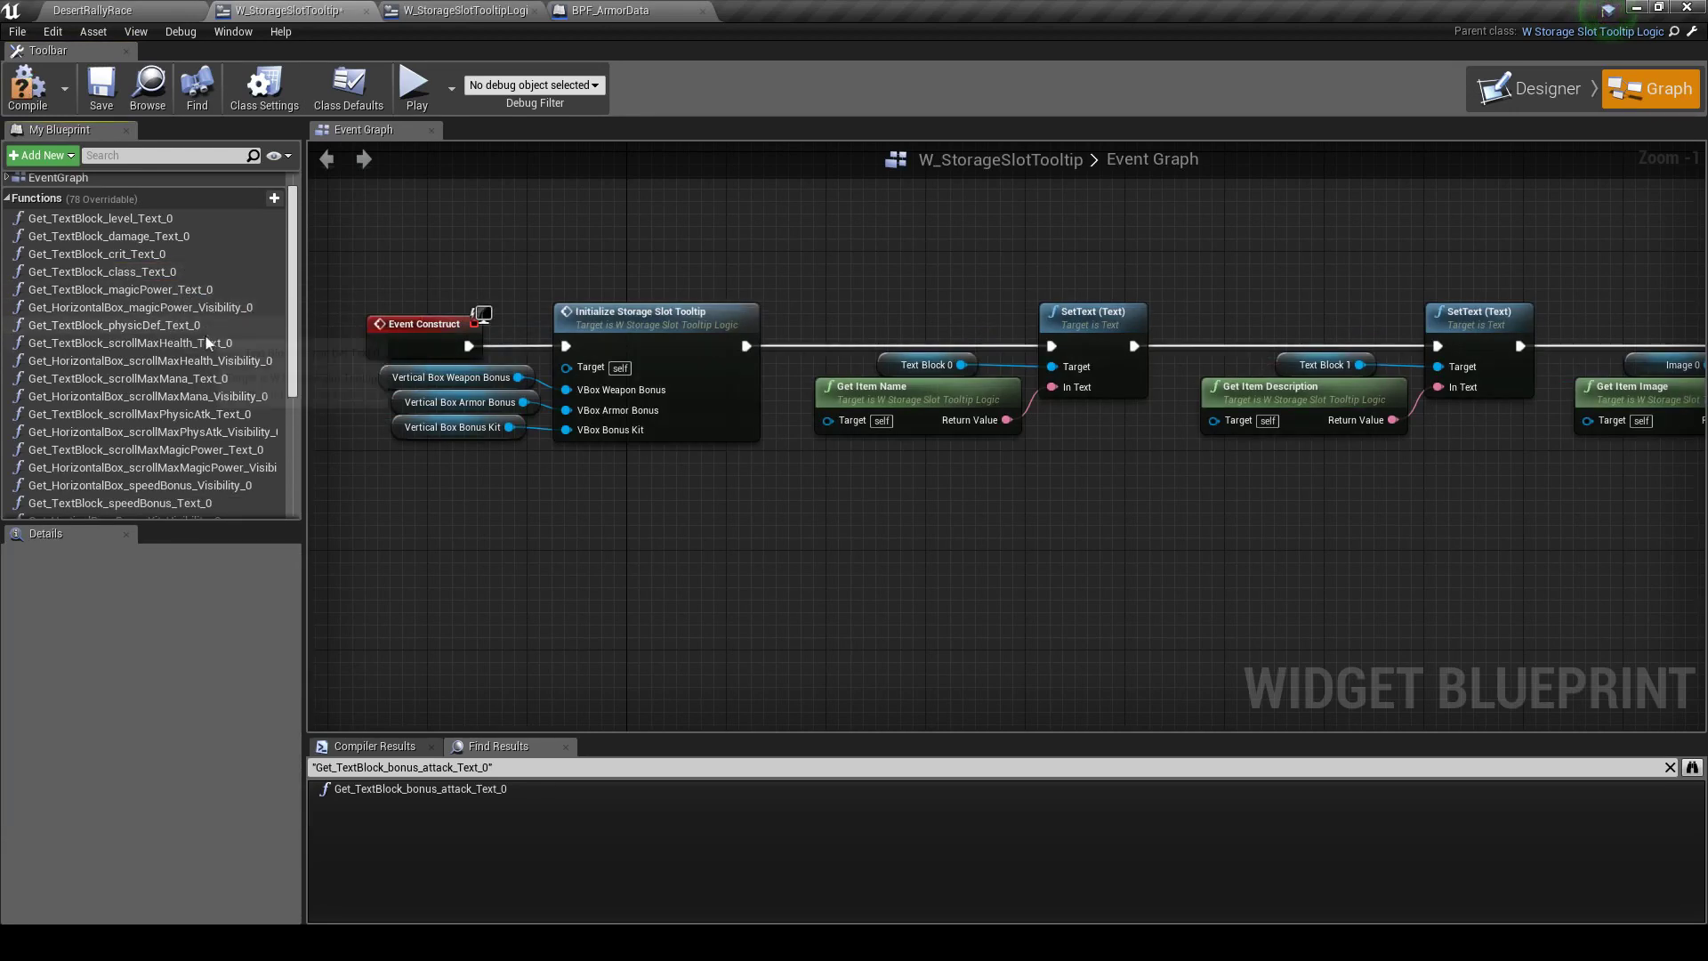
{"action": "scroll", "coordinate": [200, 371], "scroll_direction": "down", "scroll_amount": 1}
{"action": "scroll", "coordinate": [200, 374], "scroll_direction": "down", "scroll_amount": 1}
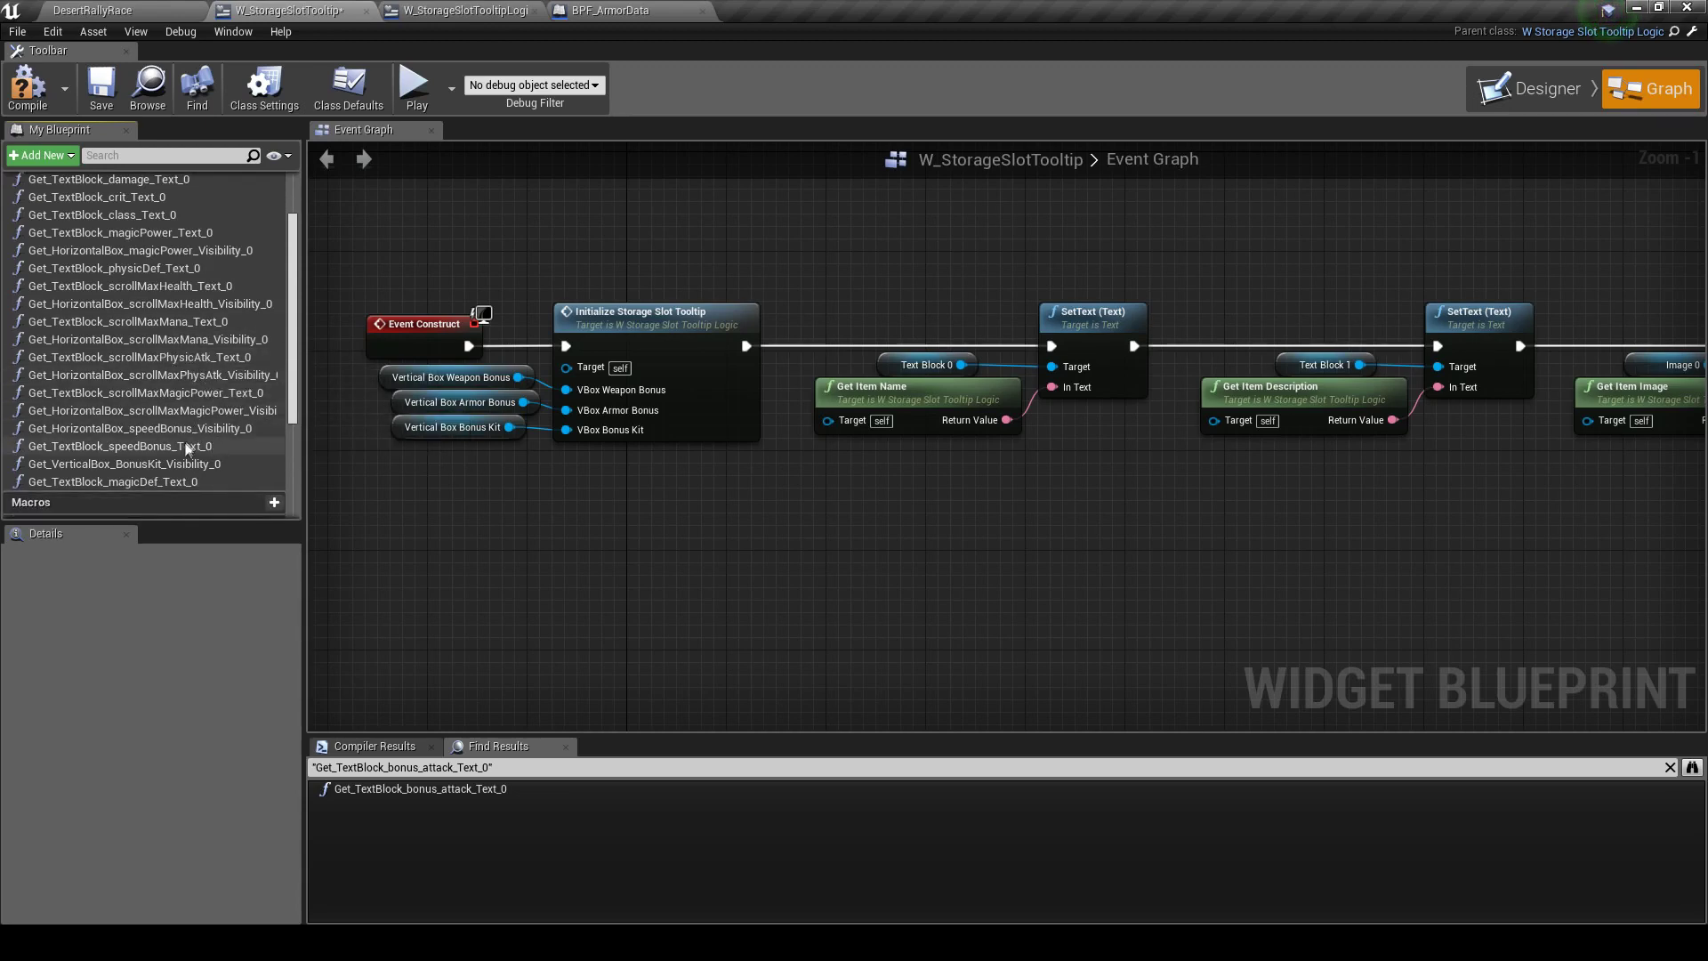
{"action": "left_click", "coordinate": [160, 447]}
{"action": "key", "text": "Delete"}
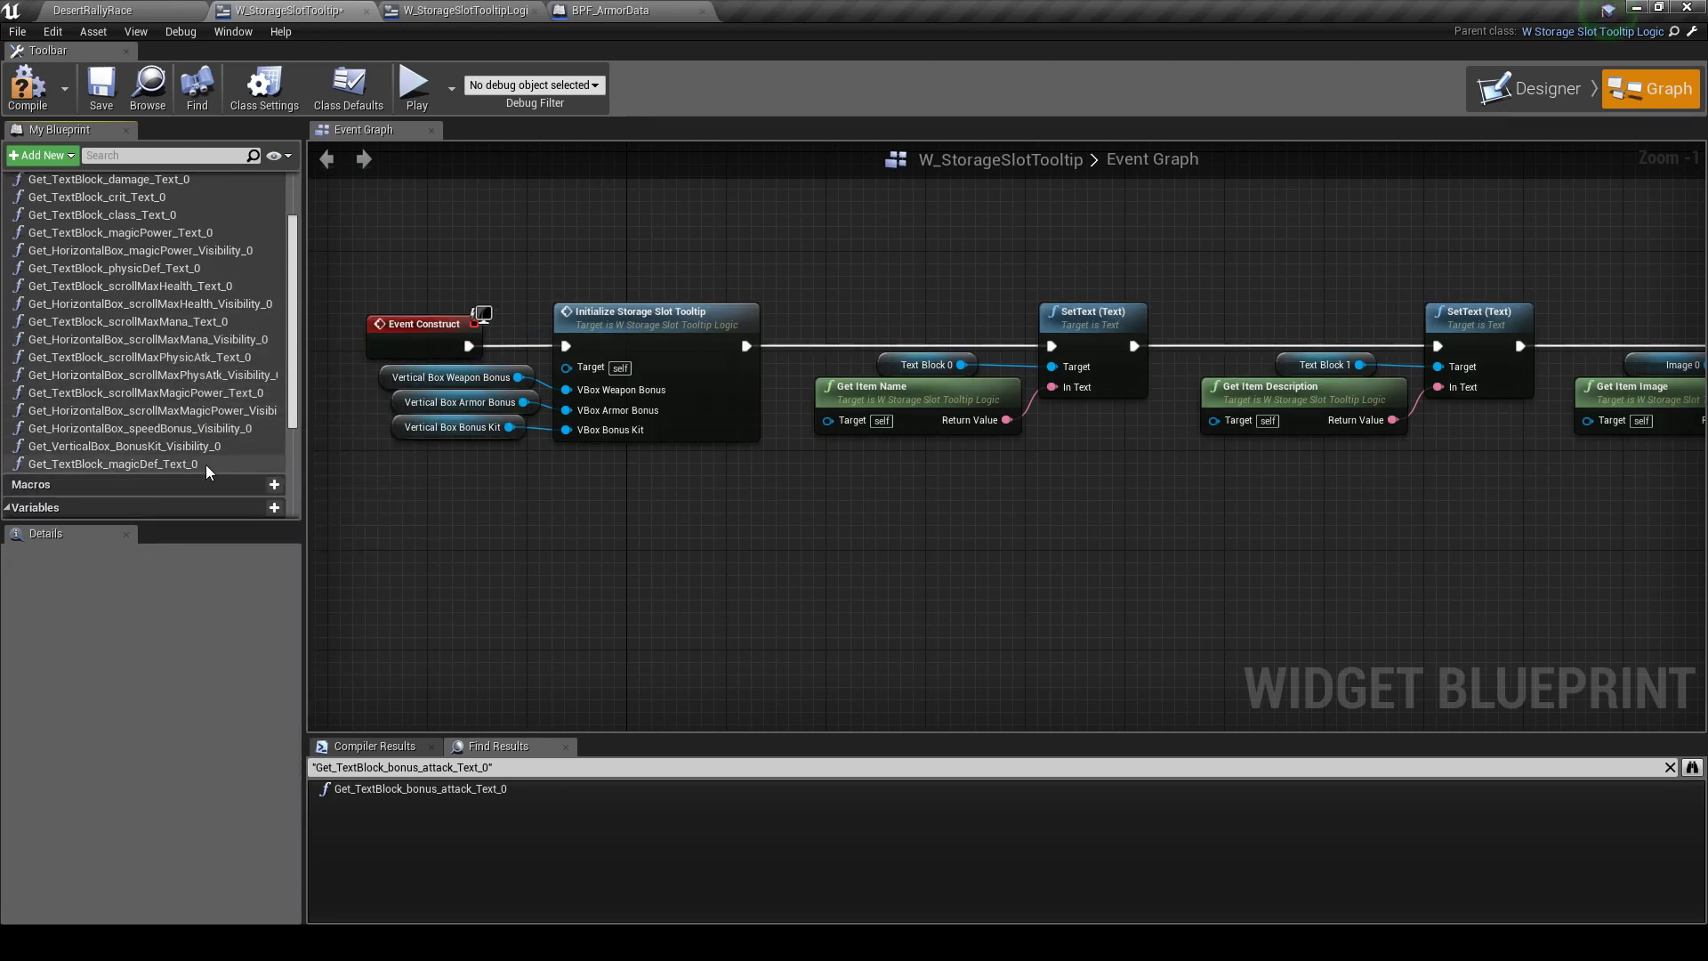
{"action": "left_click", "coordinate": [174, 428]}
{"action": "key", "text": "Delete"}
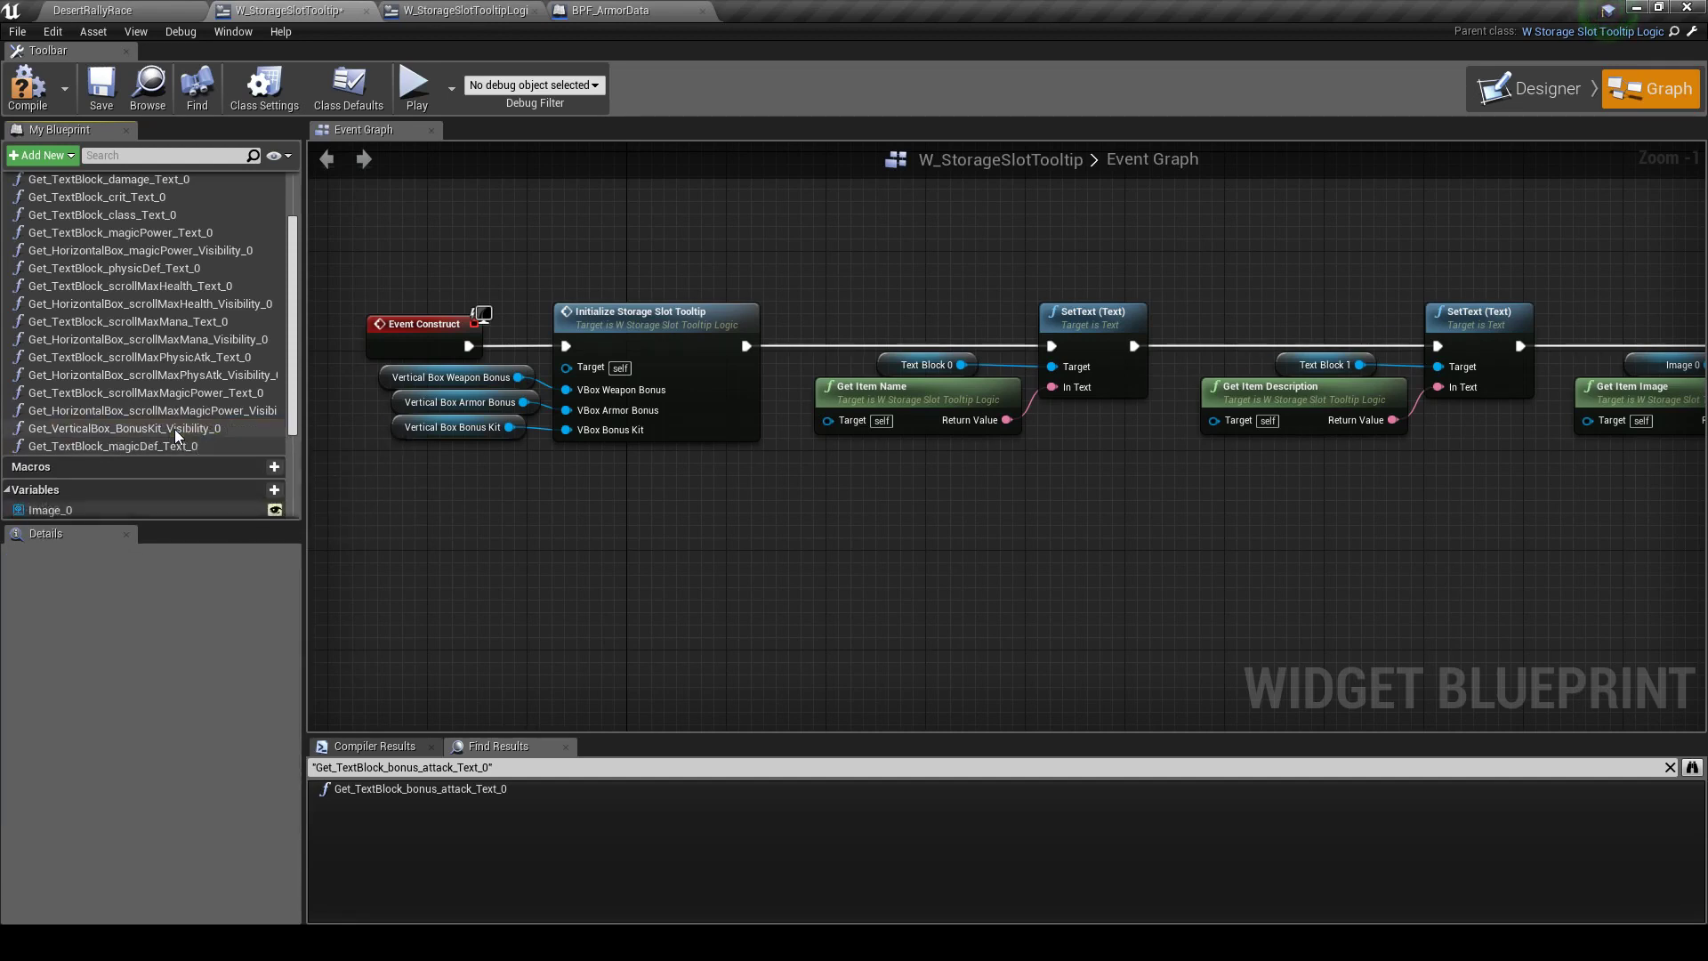
{"action": "left_click", "coordinate": [101, 89]}
{"action": "left_click", "coordinate": [36, 101]}
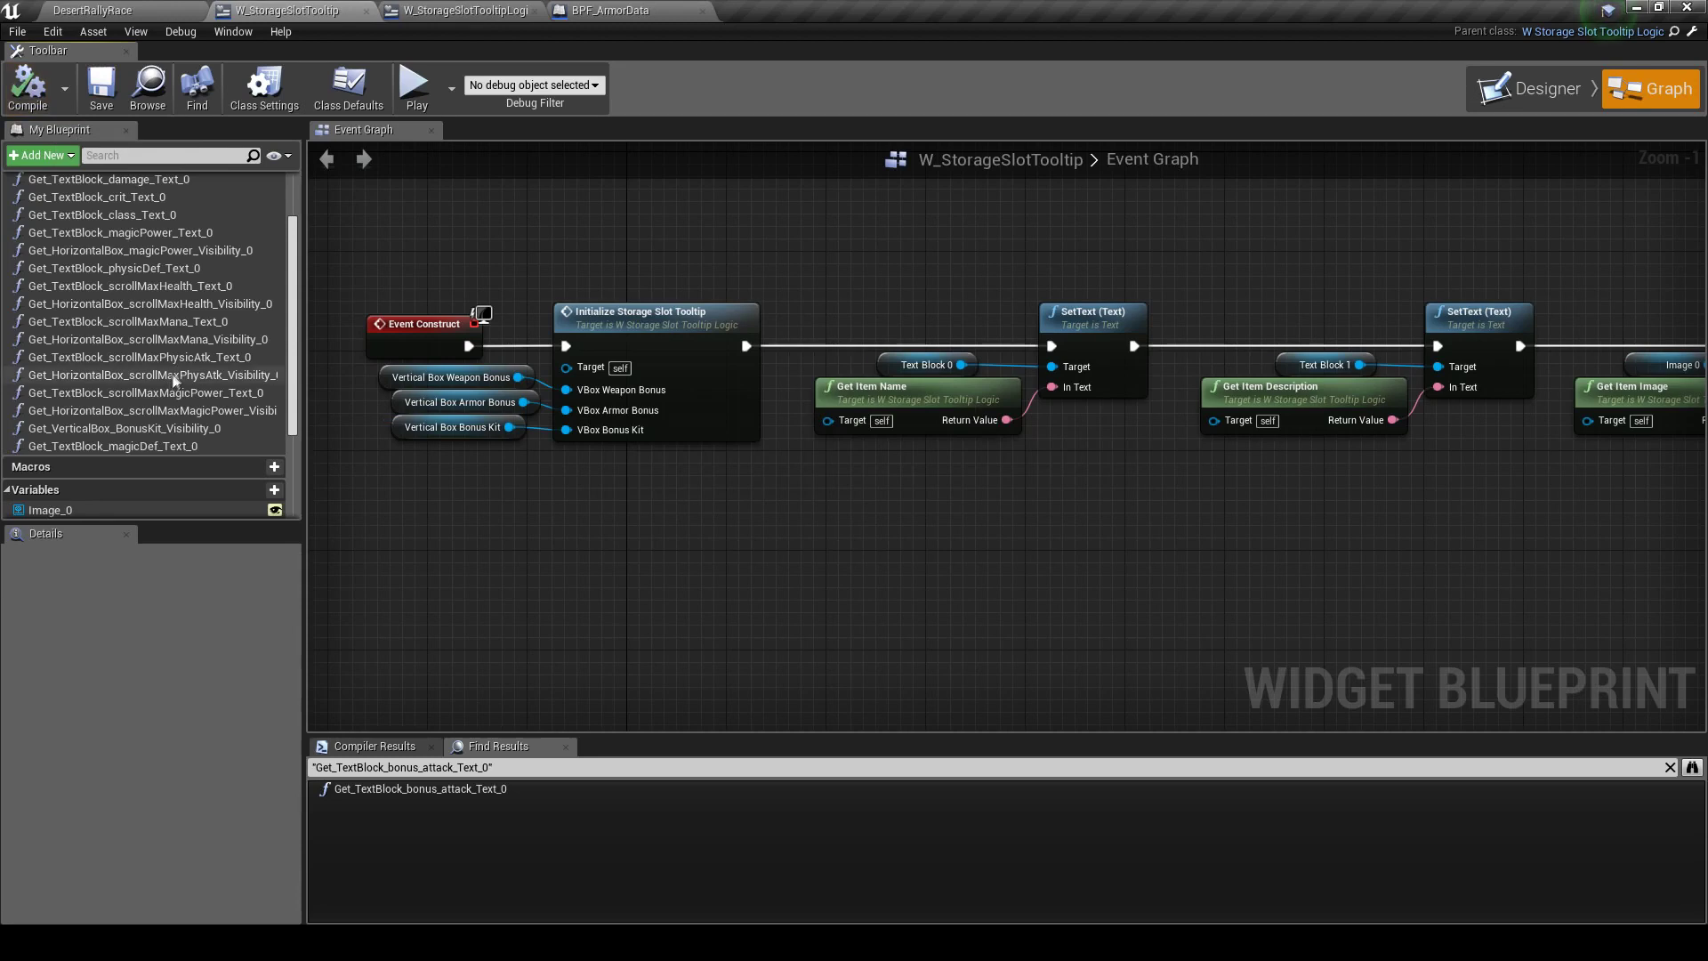
Find references to the BonusKit visibility function
{"action": "left_click", "coordinate": [199, 427]}
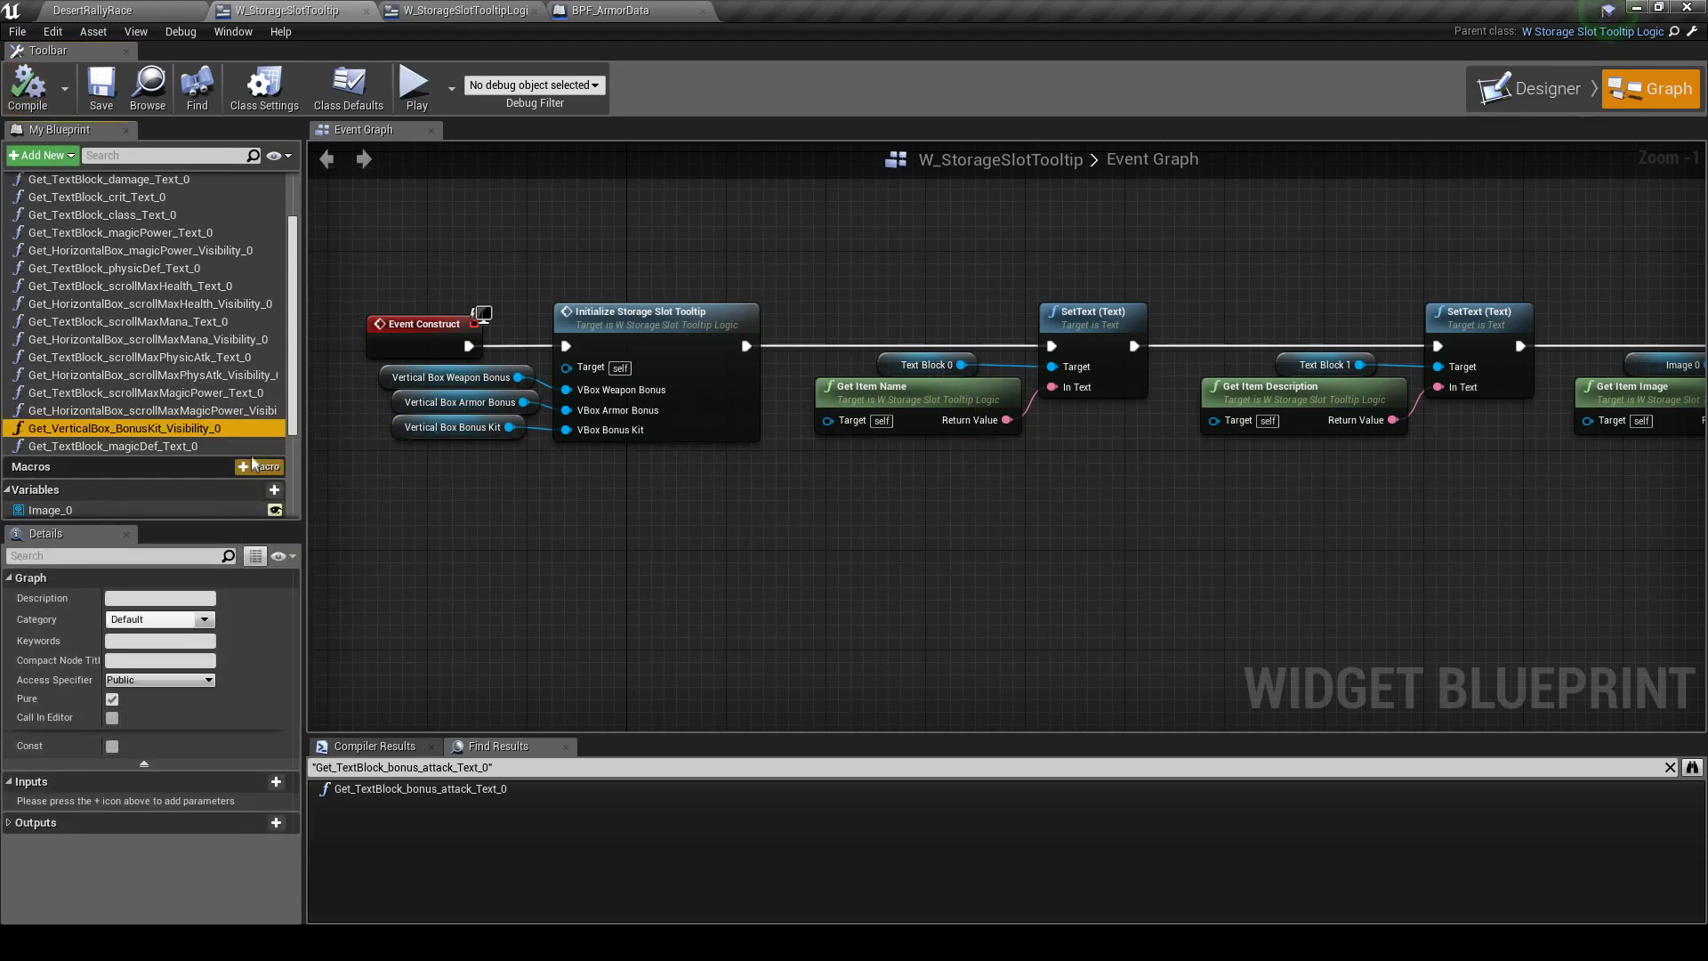
{"action": "right_click", "coordinate": [247, 428]}
{"action": "left_click", "coordinate": [299, 496]}
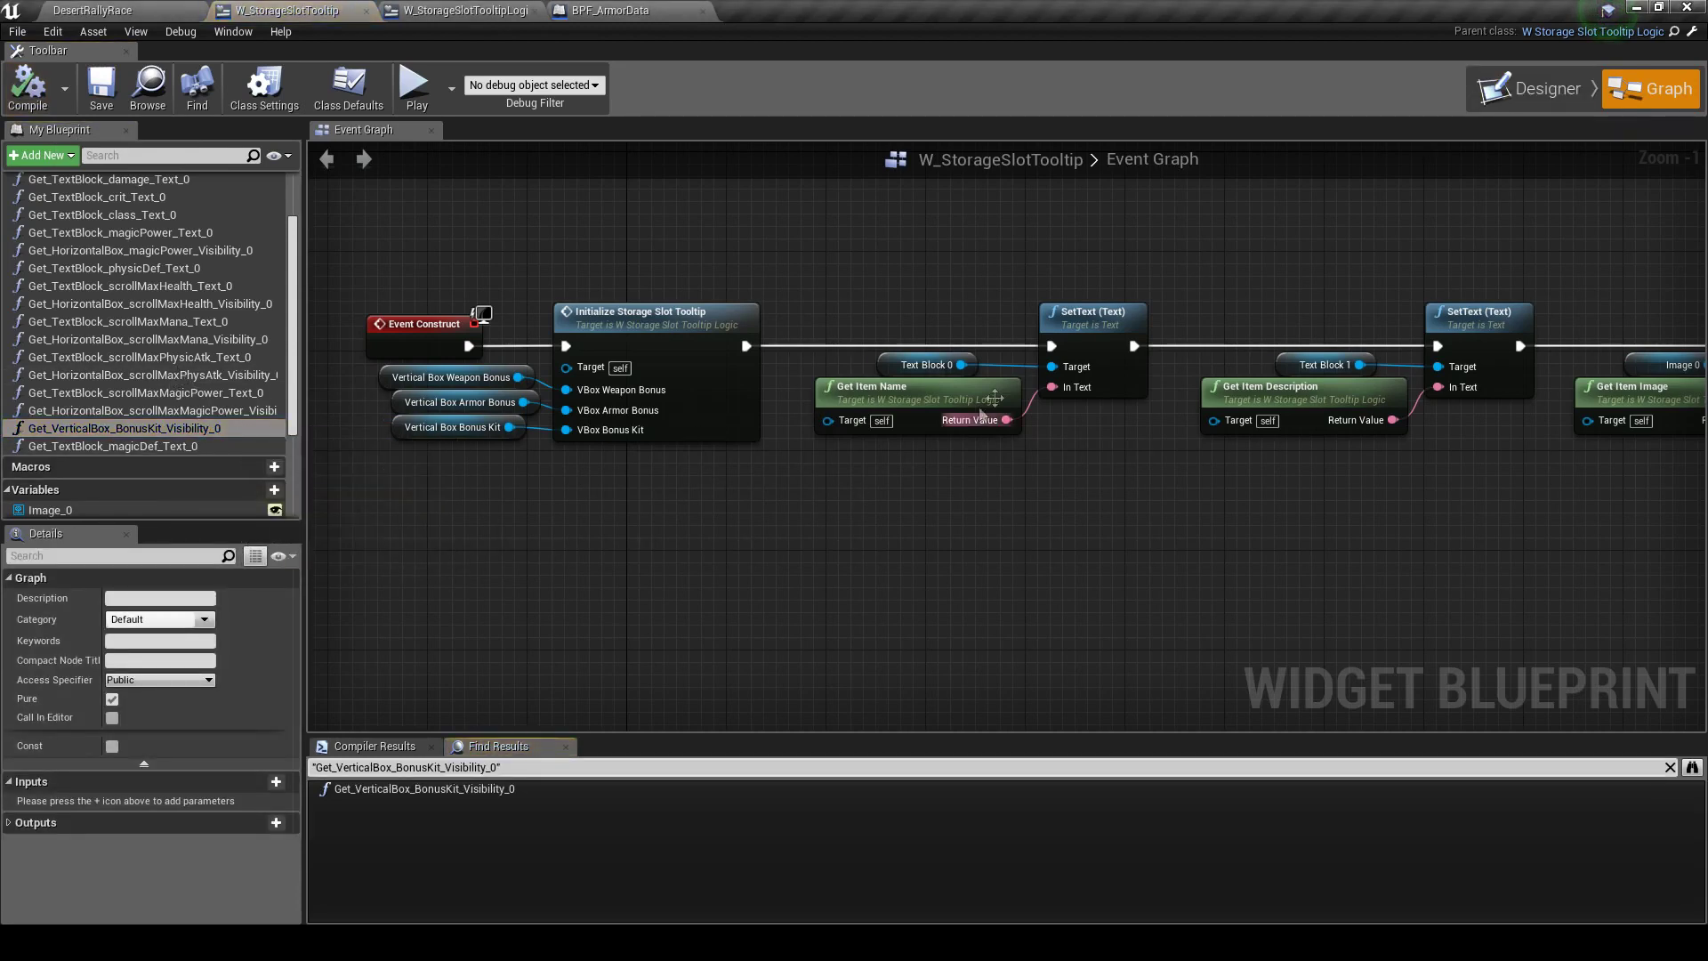
In the Designer hierarchy, expand WidgetSwitcher_ItemBonus, select VerticalBox_BonusKit, and start a play test
{"action": "left_click", "coordinate": [1530, 88]}
{"action": "scroll", "coordinate": [120, 653], "scroll_direction": "down", "scroll_amount": 3}
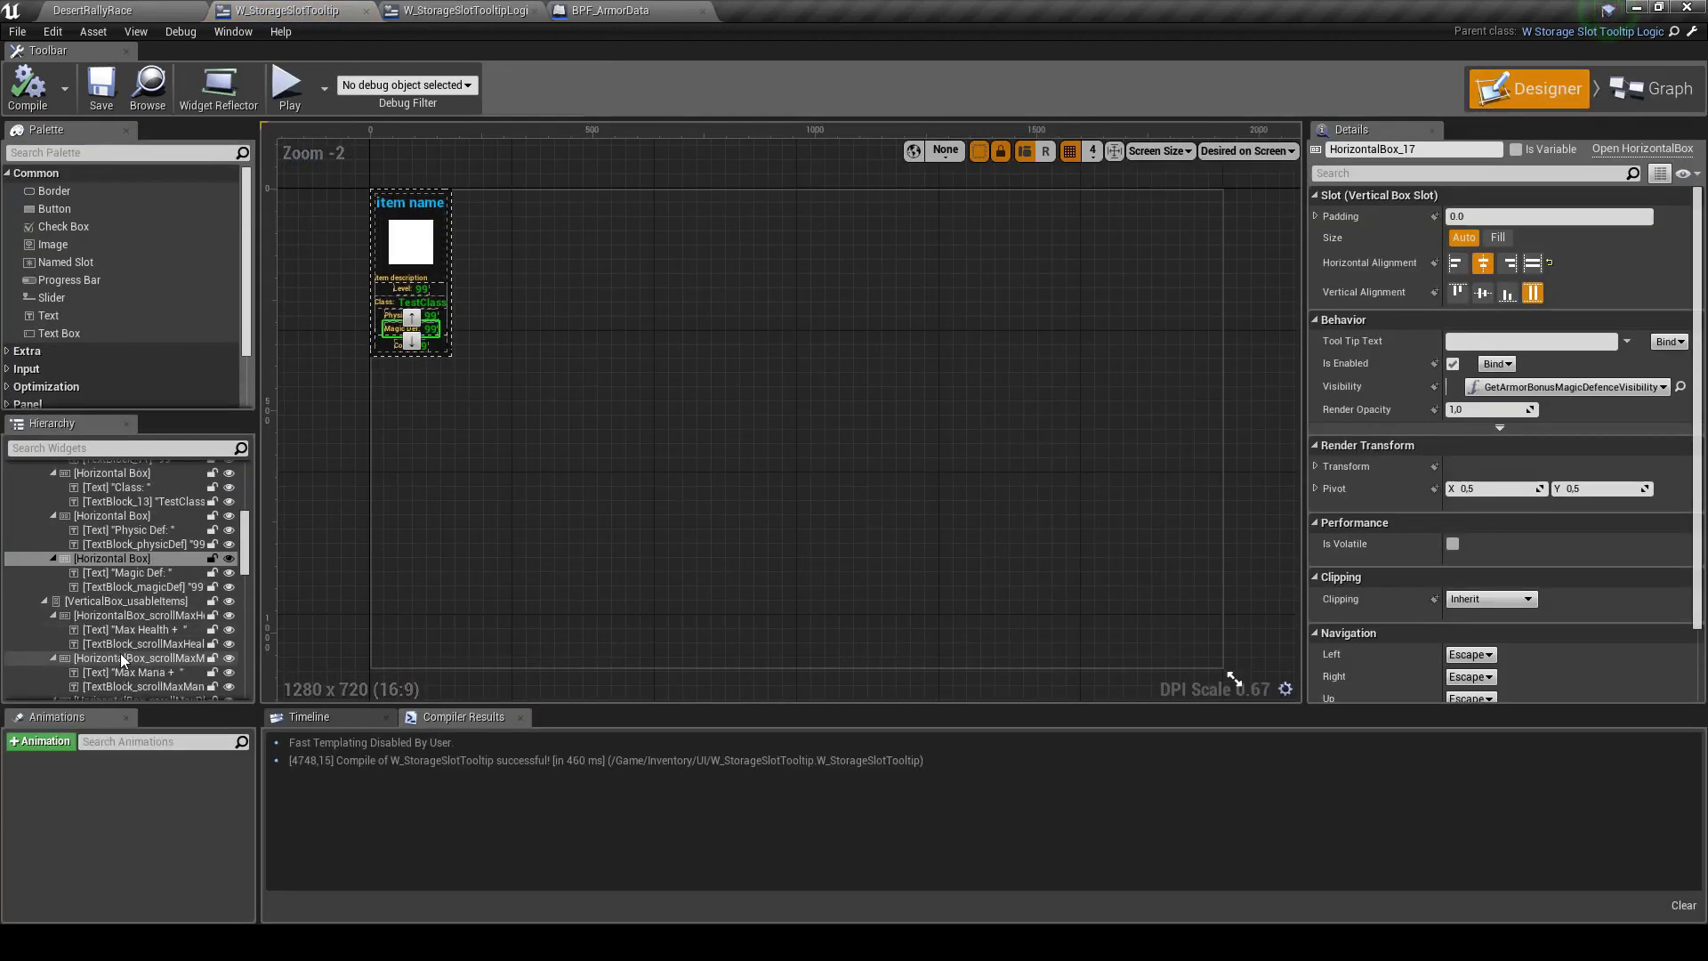
{"action": "scroll", "coordinate": [120, 653], "scroll_direction": "down", "scroll_amount": 3}
{"action": "scroll", "coordinate": [128, 637], "scroll_direction": "down", "scroll_amount": 2}
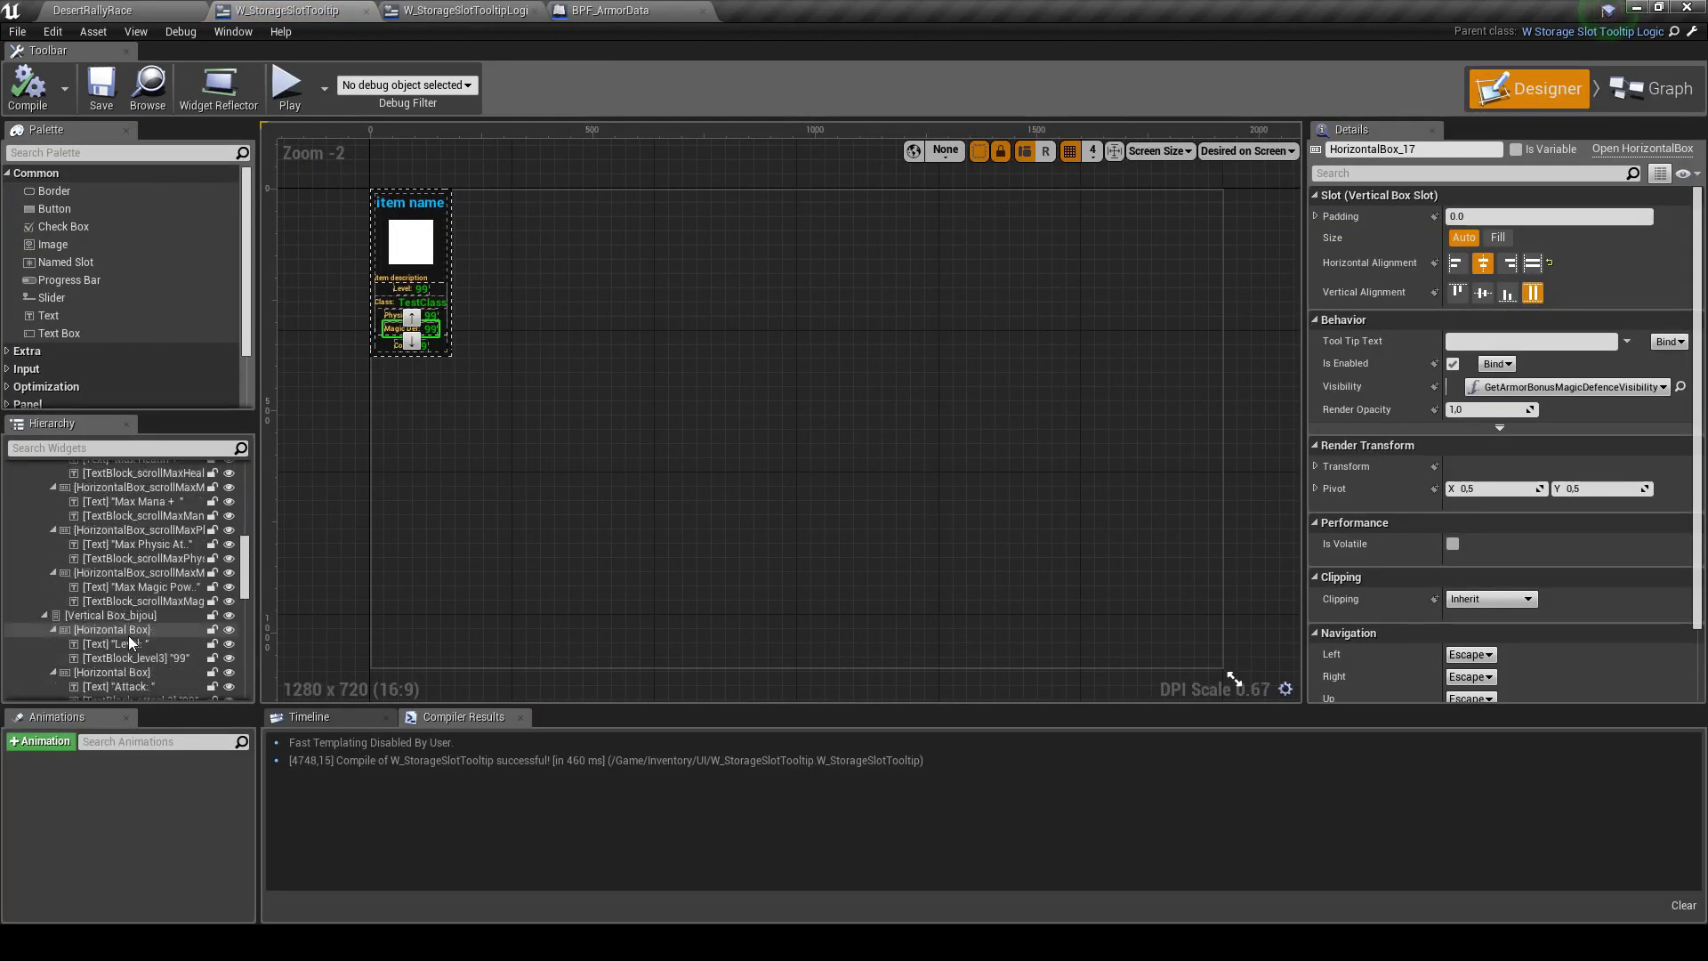
{"action": "scroll", "coordinate": [130, 637], "scroll_direction": "down", "scroll_amount": 2}
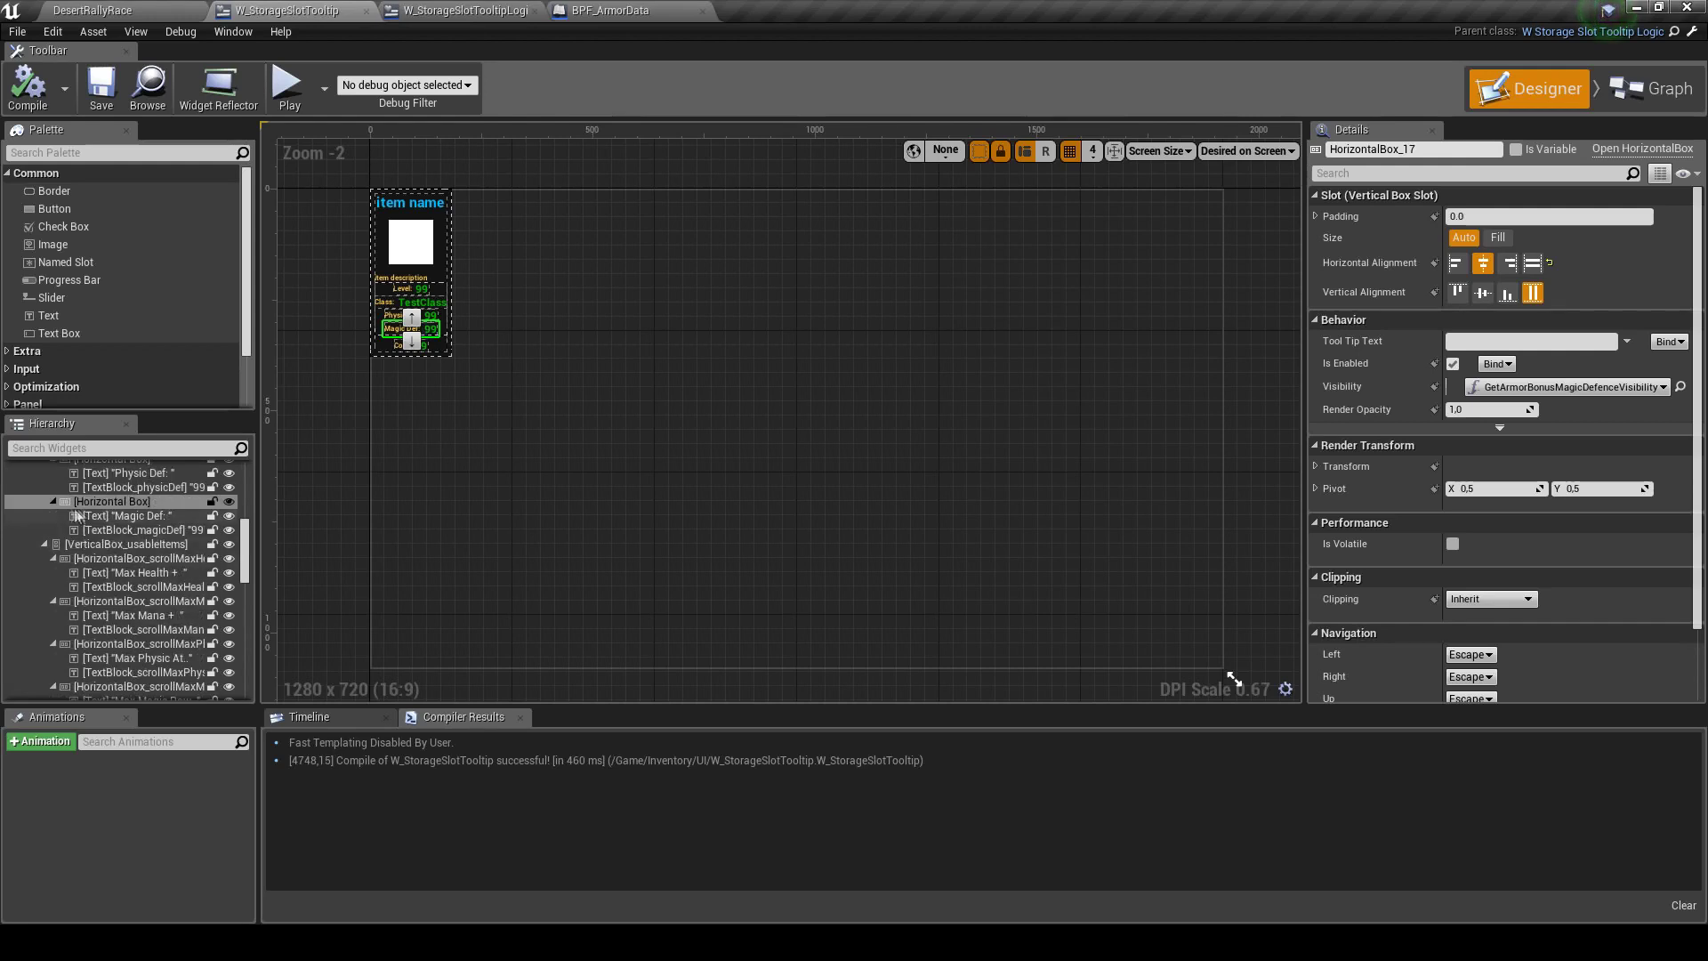
{"action": "left_click", "coordinate": [44, 543]}
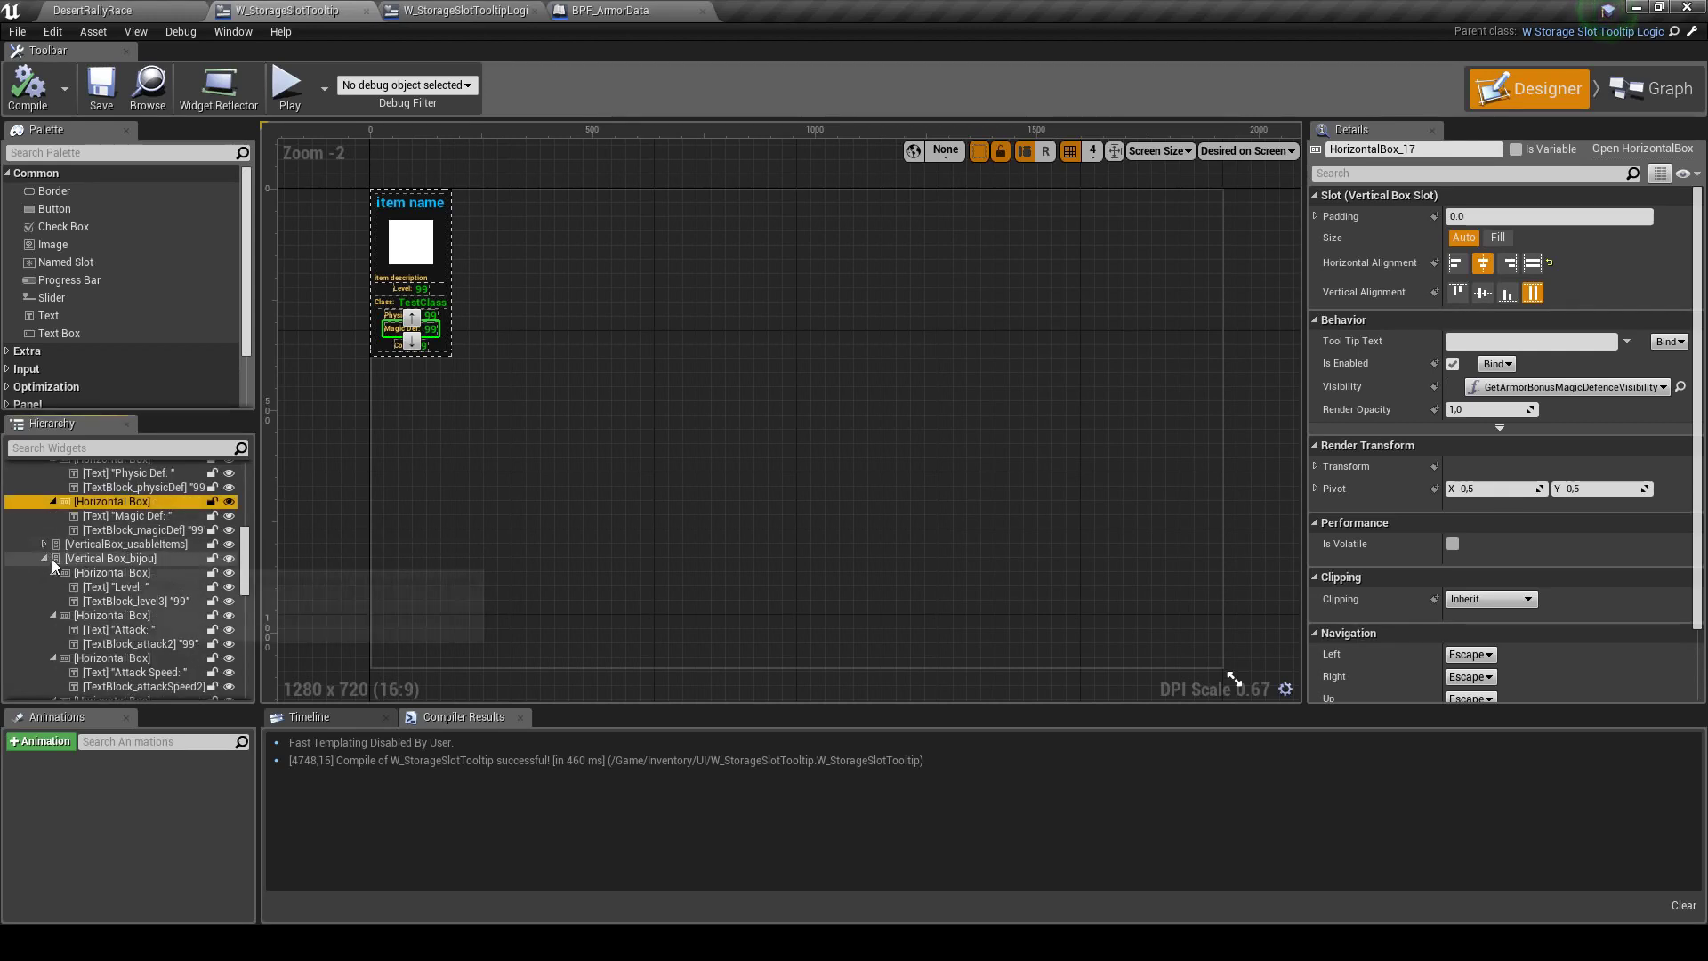
{"action": "double_click", "coordinate": [51, 559]}
{"action": "left_click", "coordinate": [46, 592]}
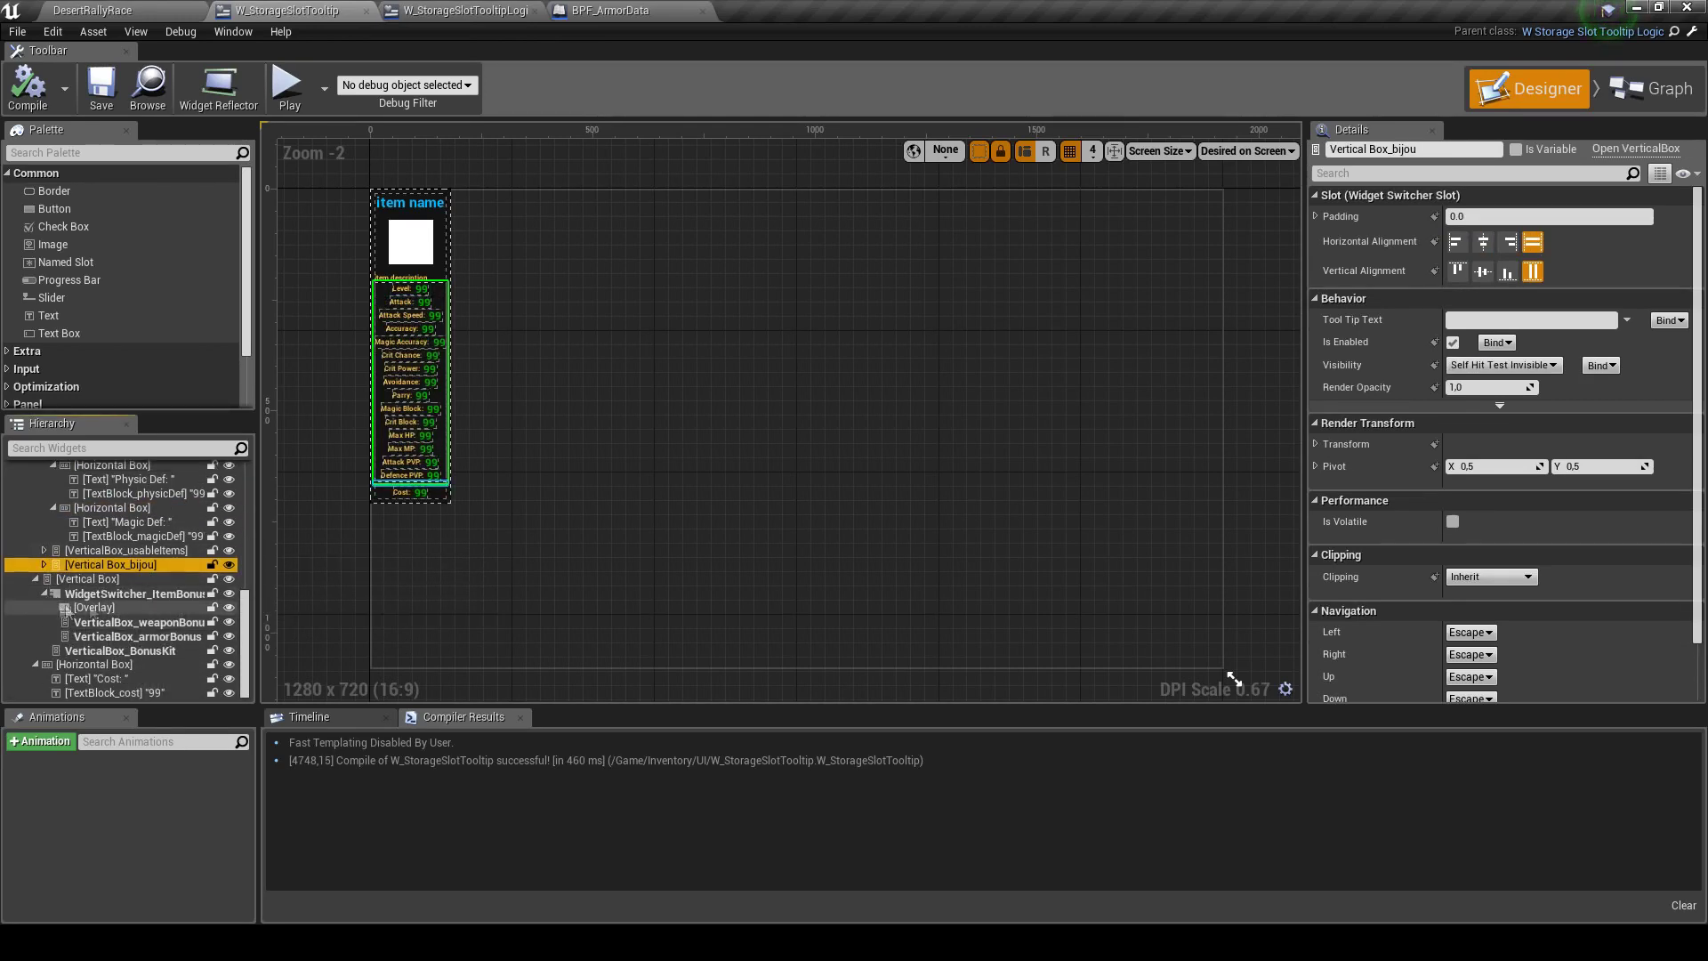
{"action": "left_click", "coordinate": [147, 651]}
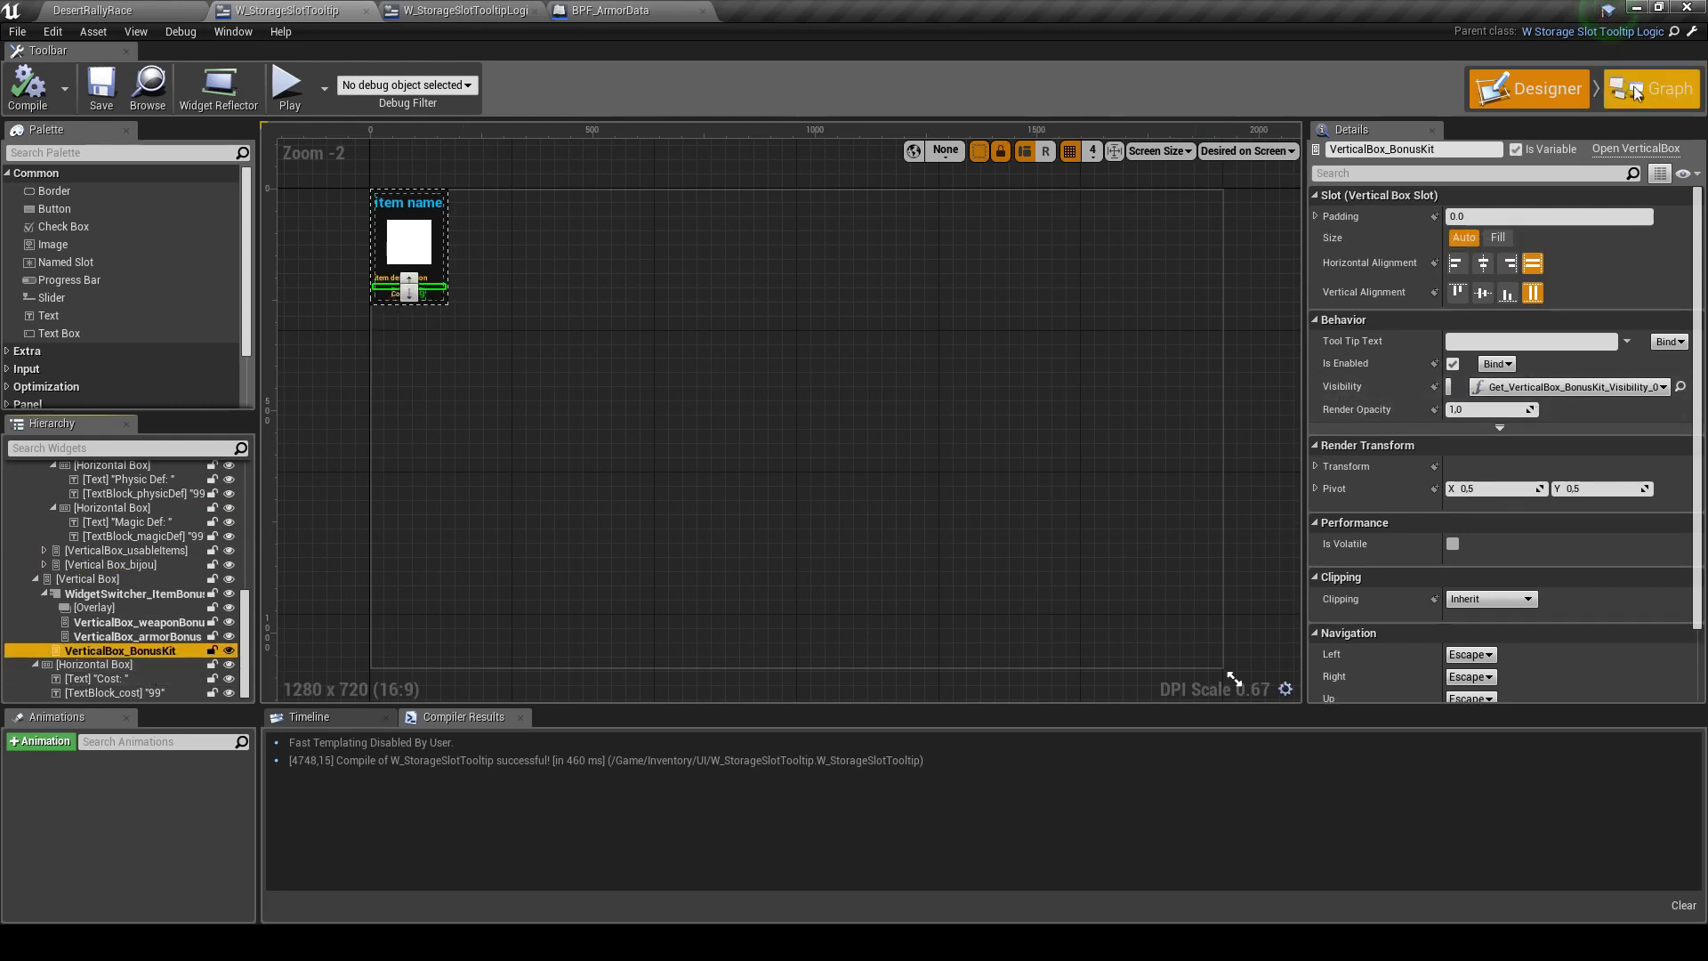
{"action": "left_click", "coordinate": [287, 85]}
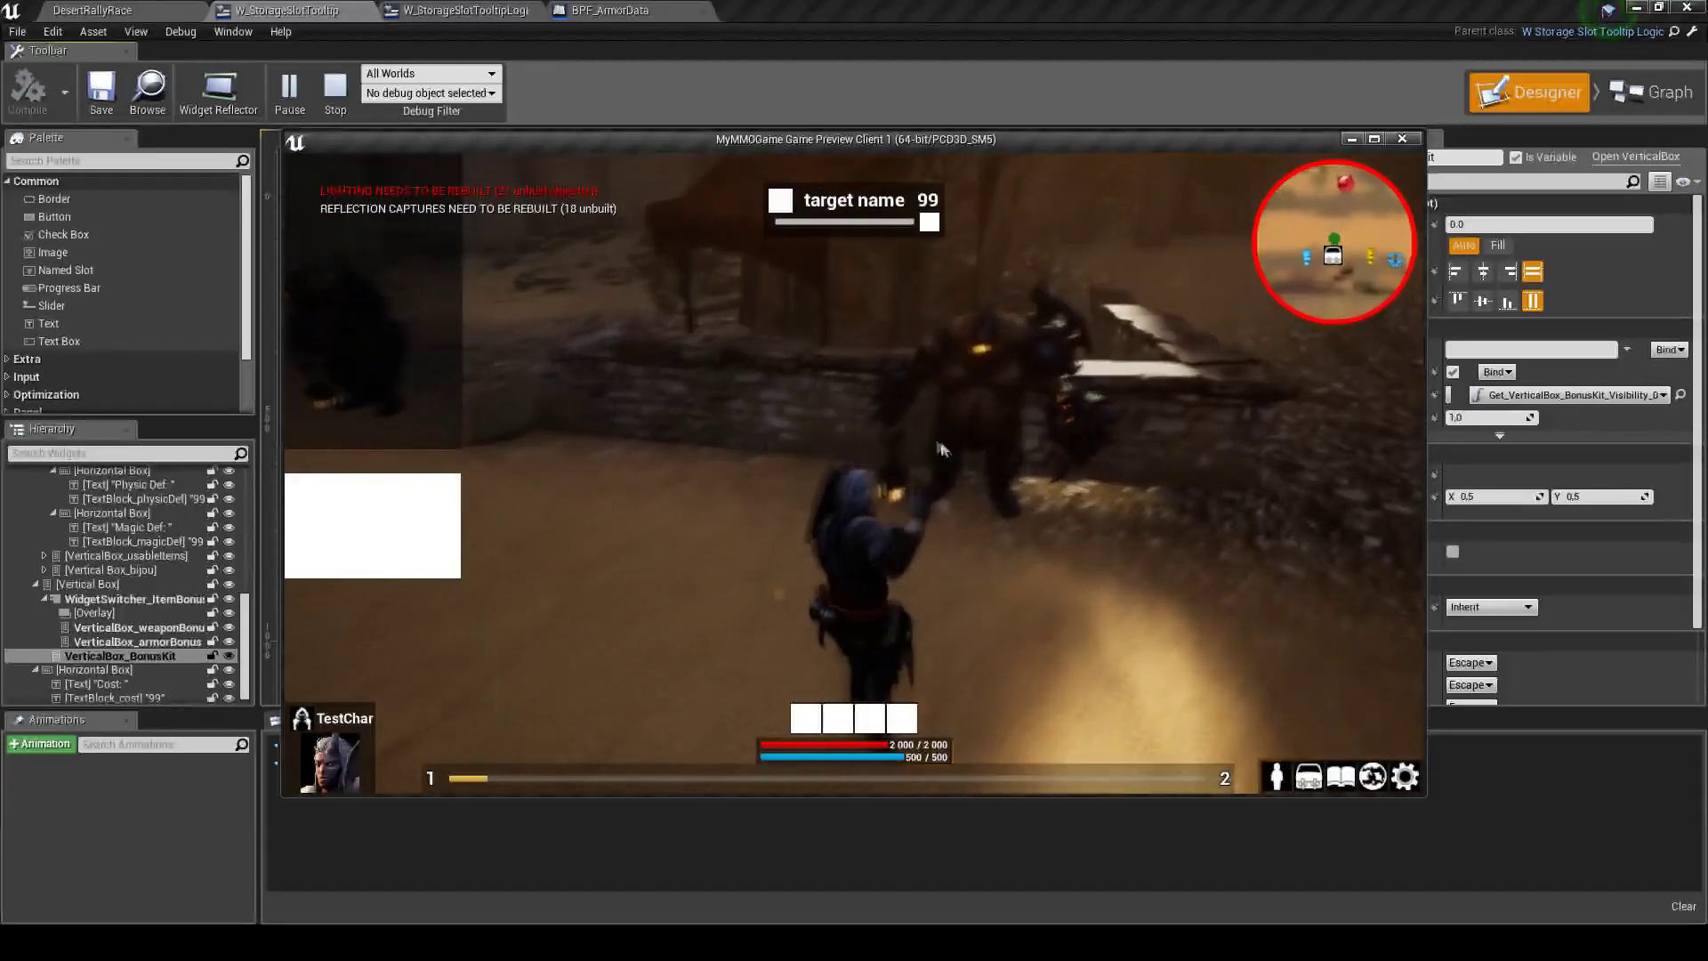
Open the NPC shop and inspect shop and inventory tooltips, such as Newbie Leather Armor, then stop playing
{"action": "left_click", "coordinate": [958, 455]}
{"action": "mouse_move", "coordinate": [540, 351]}
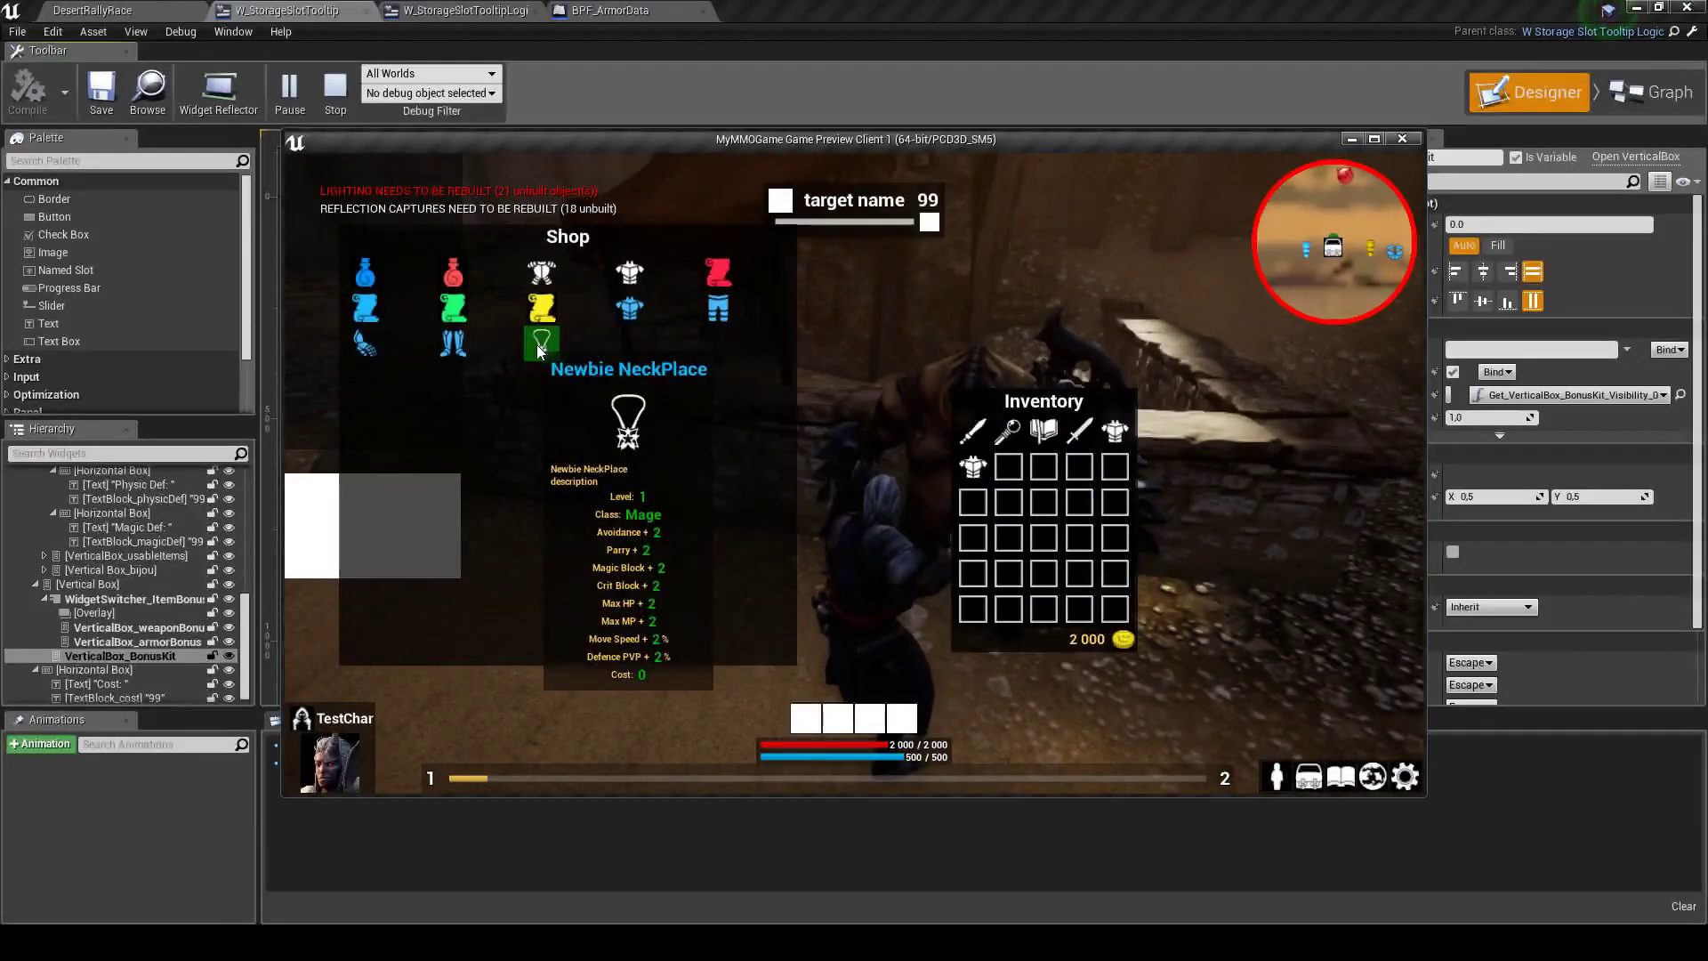
{"action": "mouse_move", "coordinate": [457, 349]}
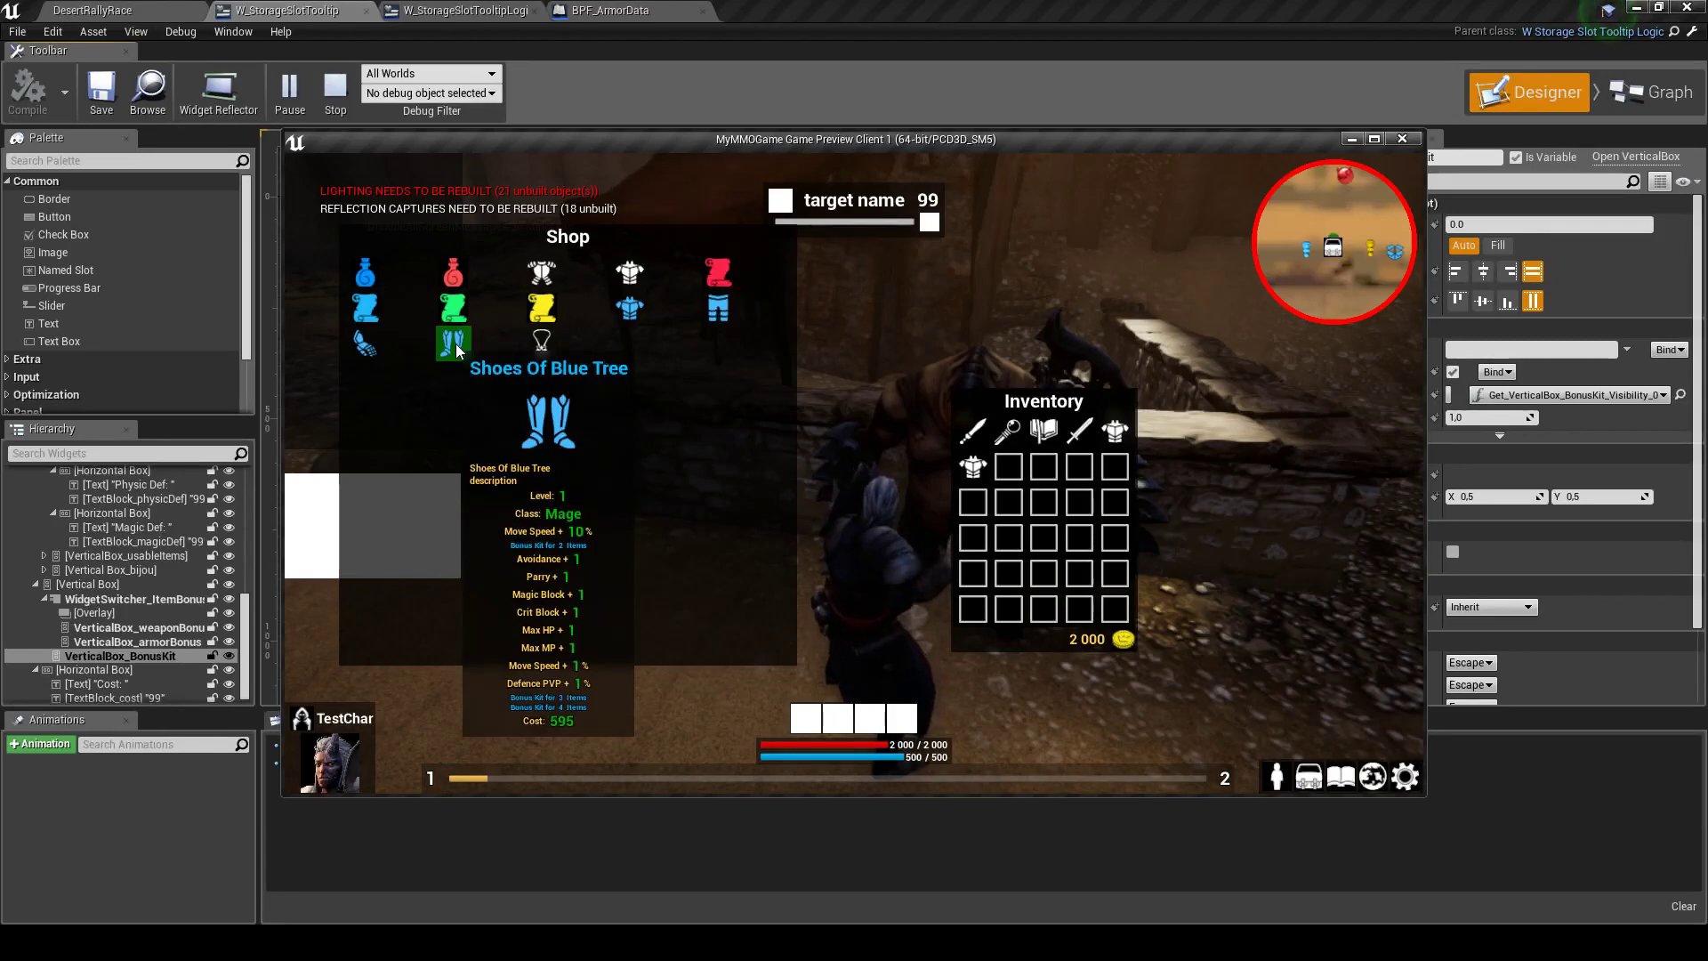
{"action": "mouse_move", "coordinate": [376, 346]}
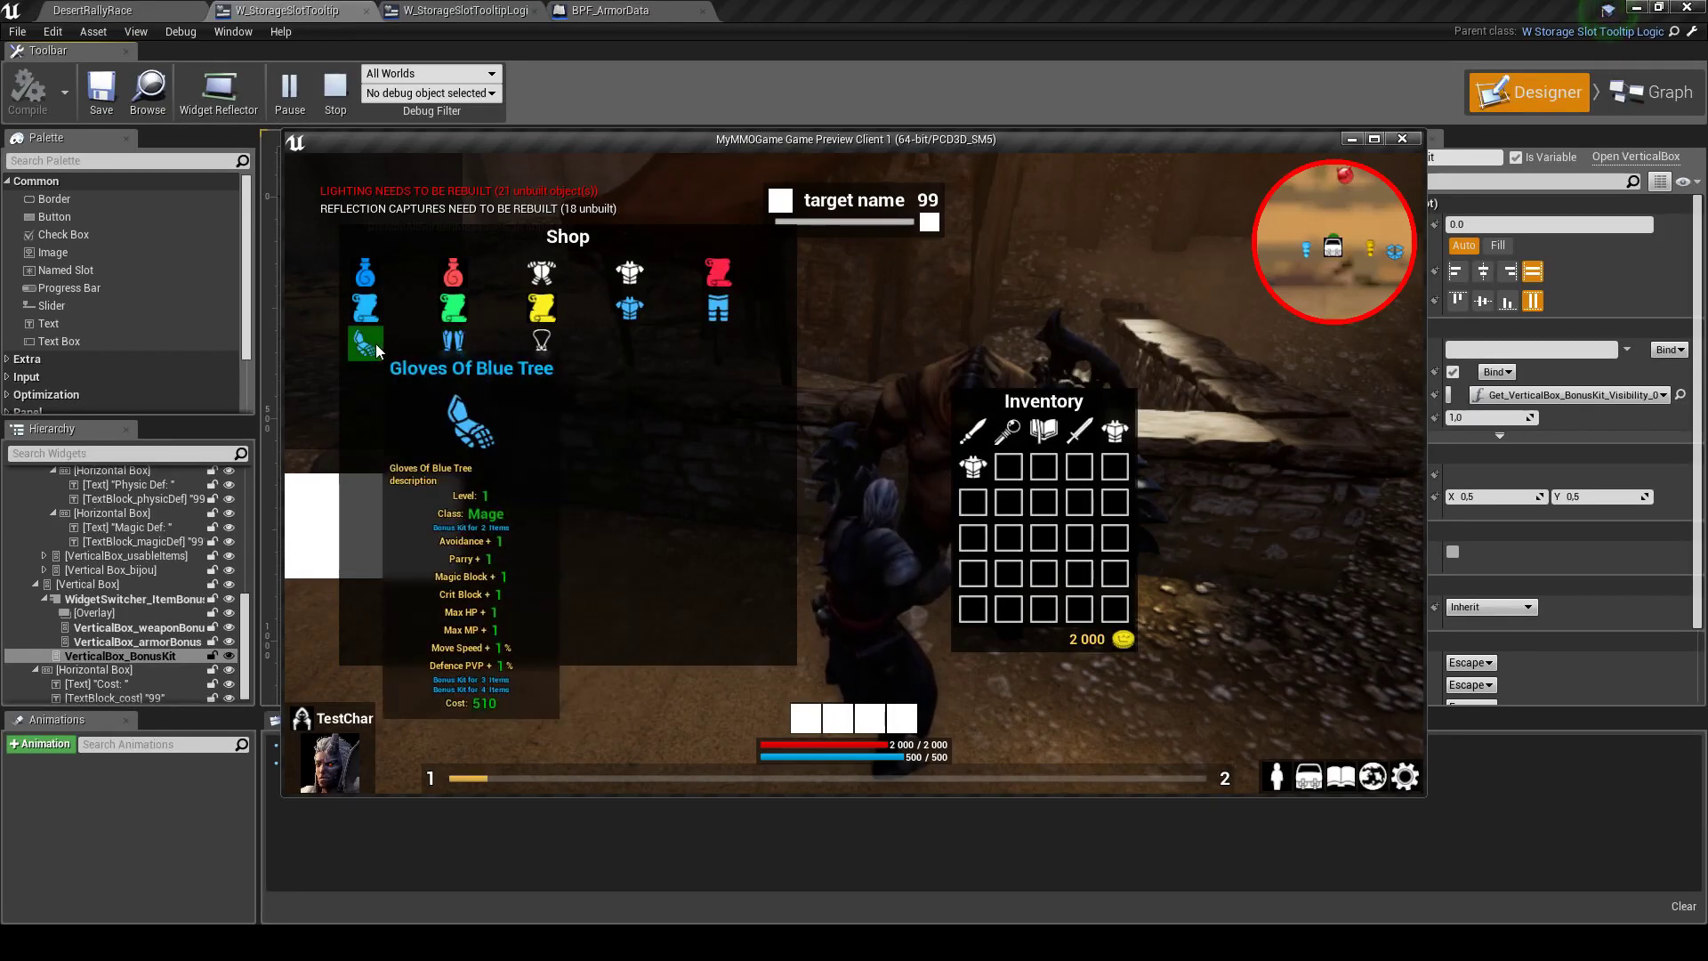
{"action": "mouse_move", "coordinate": [700, 275]}
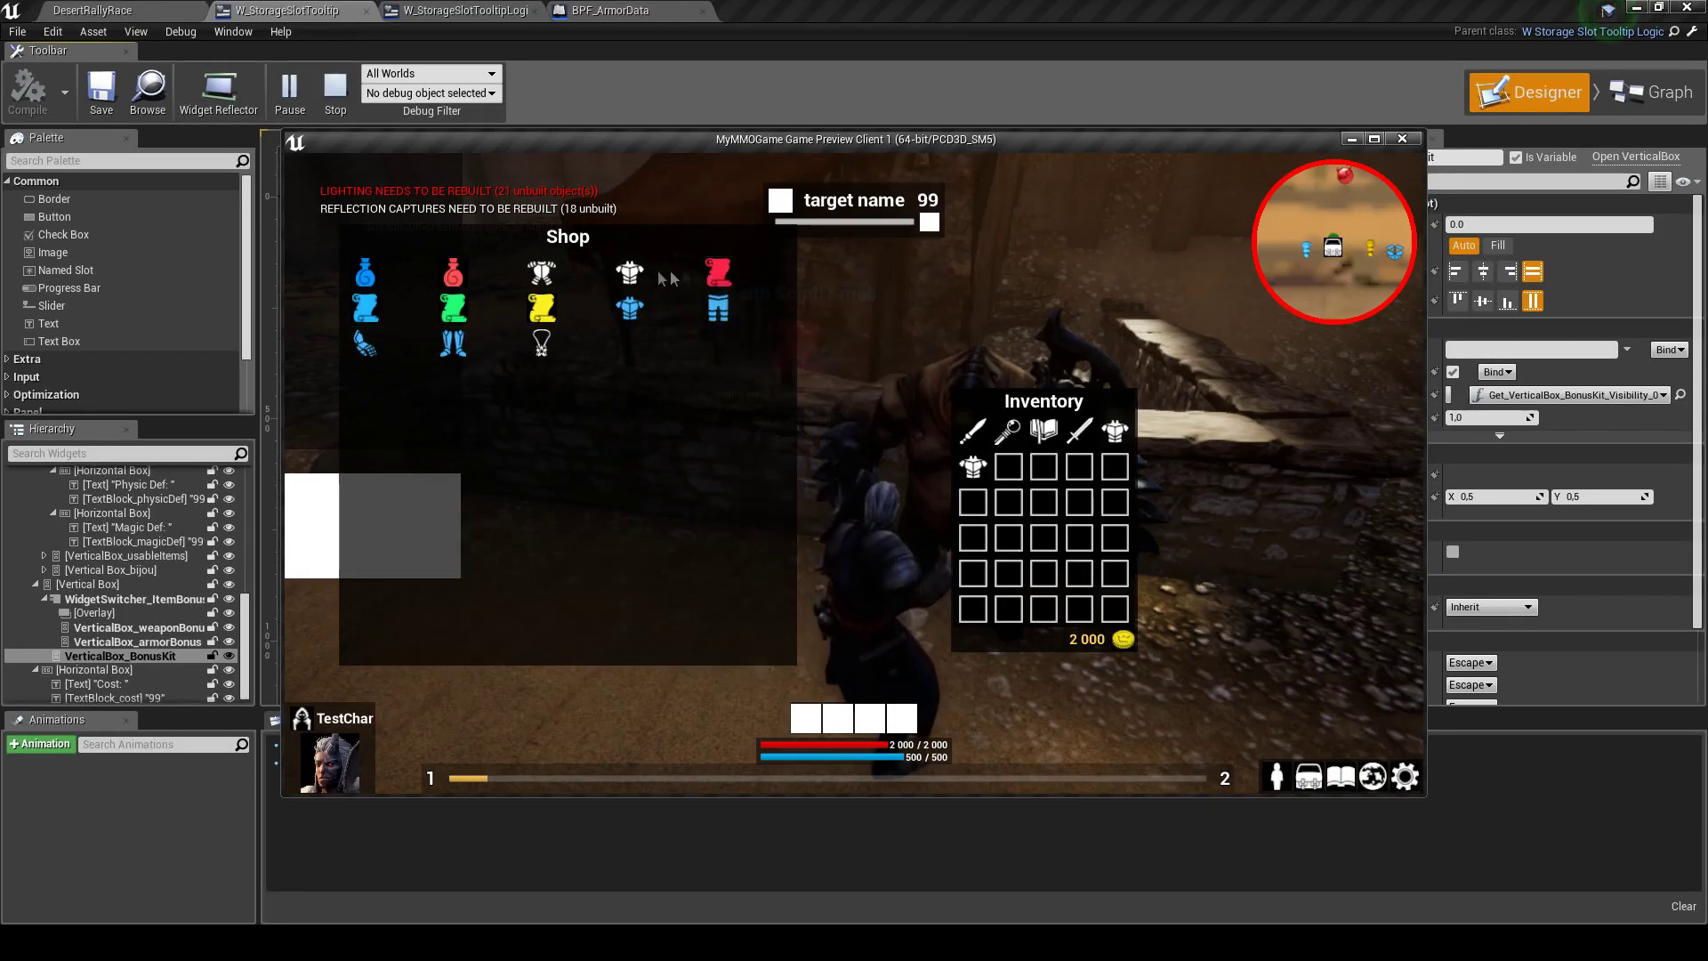
{"action": "mouse_move", "coordinate": [547, 278]}
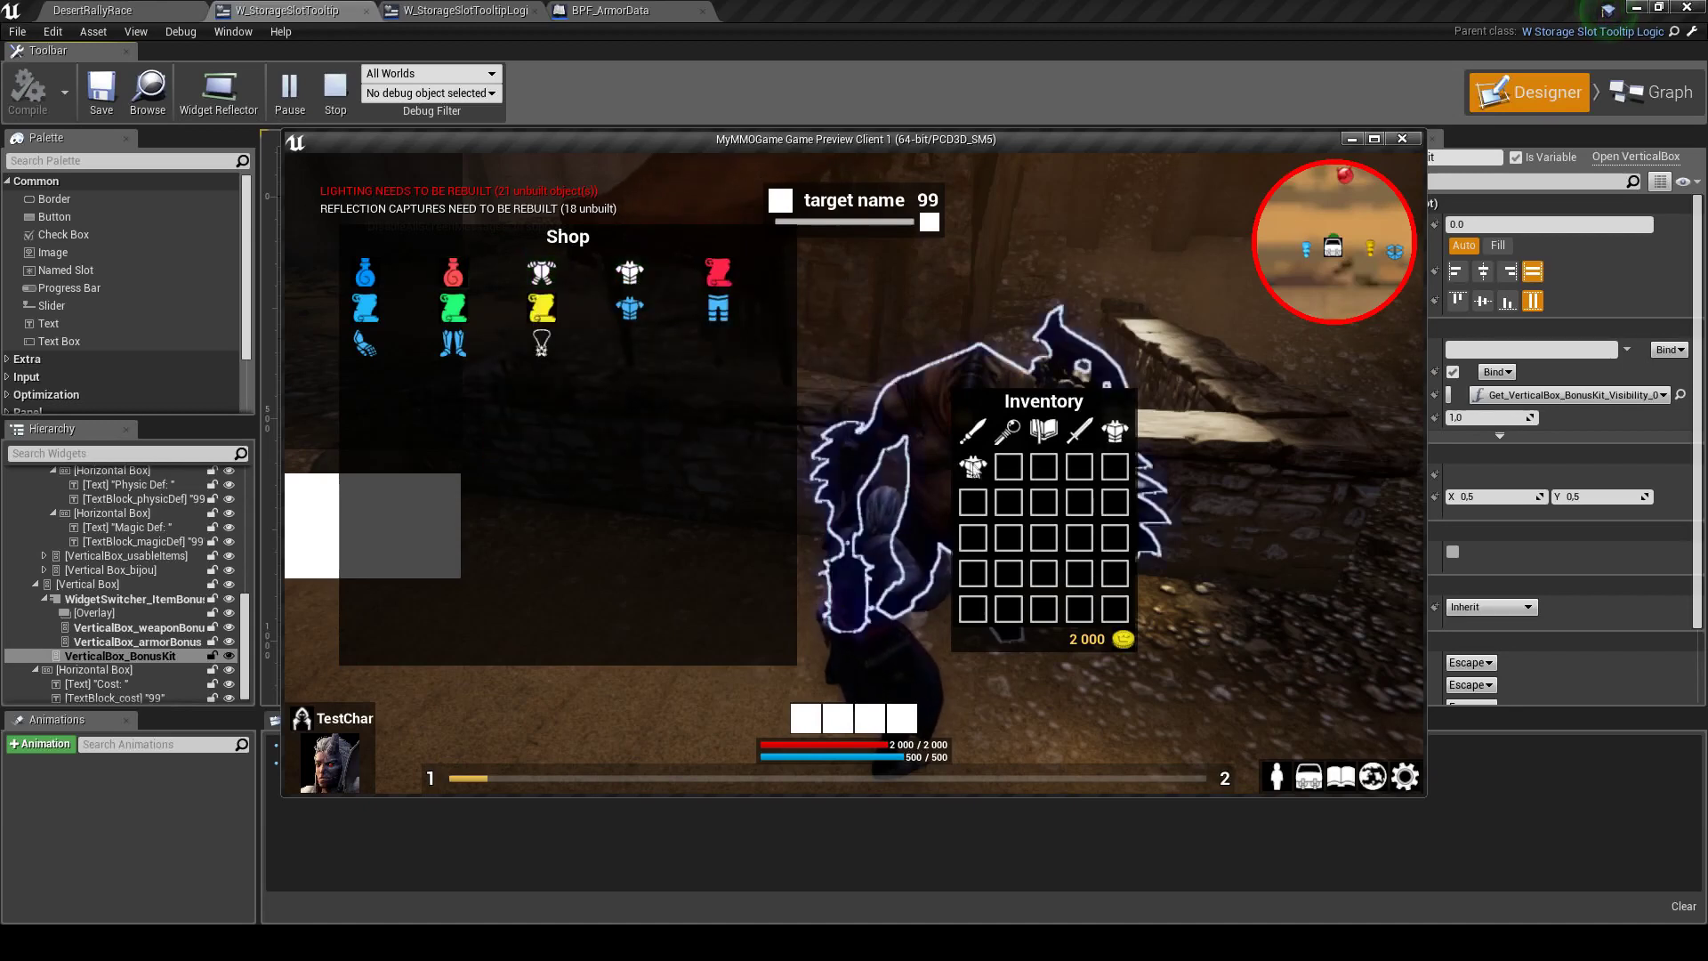
{"action": "mouse_move", "coordinate": [983, 472]}
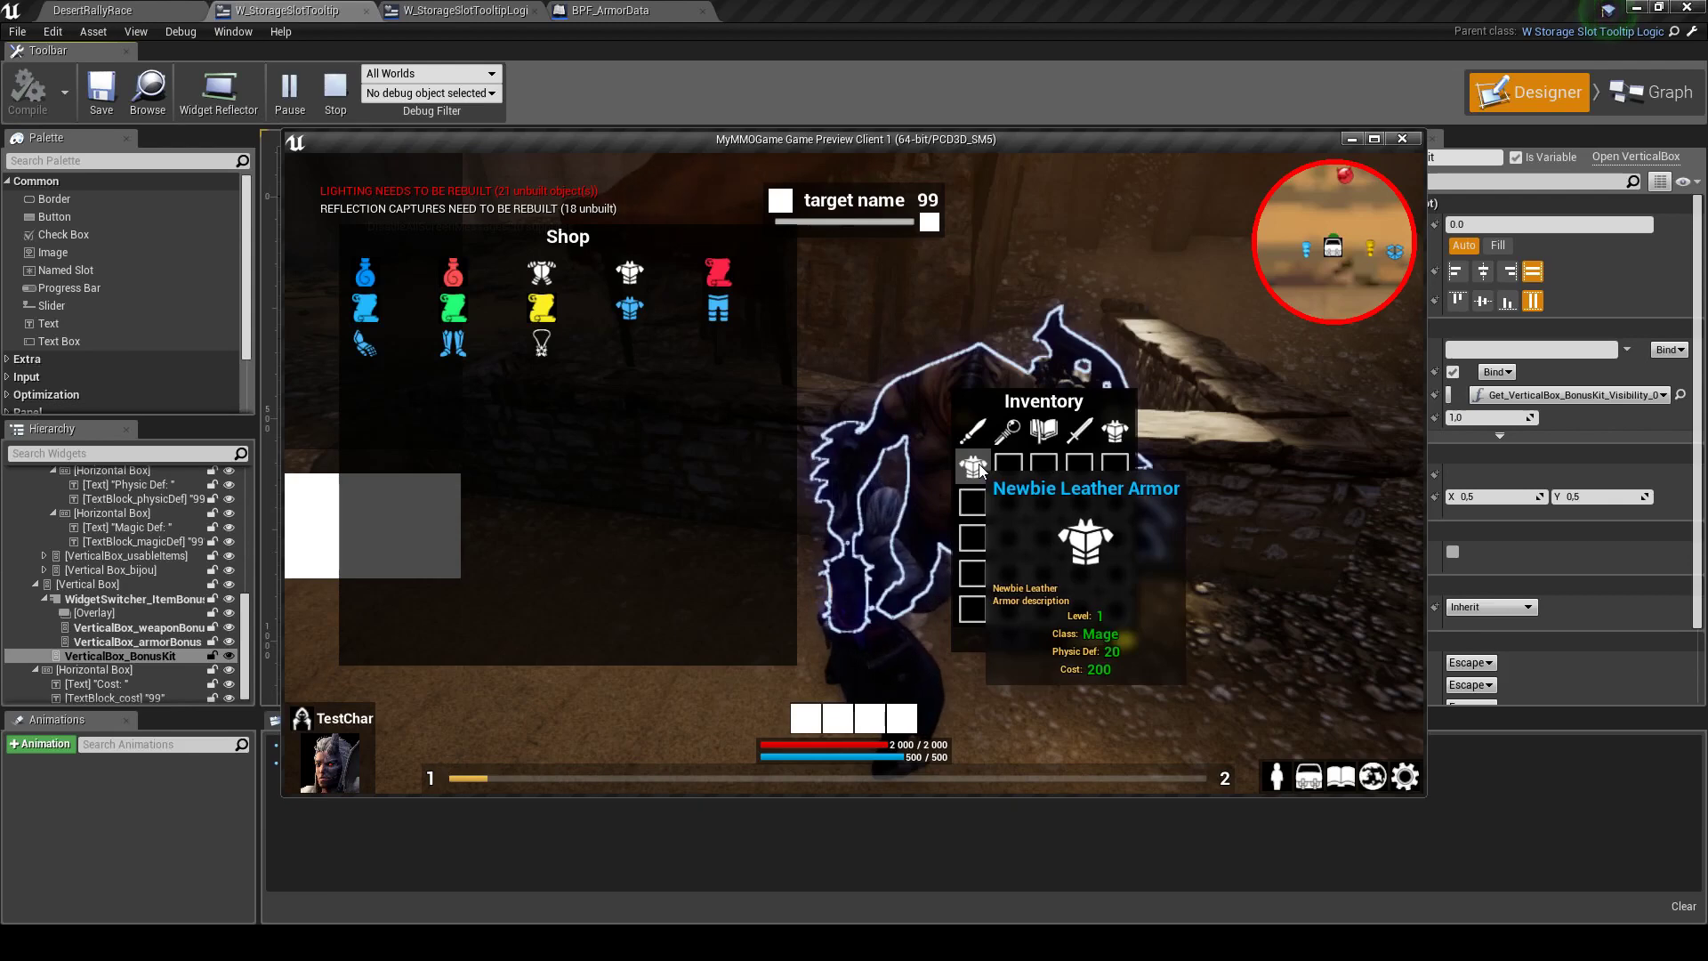
{"action": "mouse_move", "coordinate": [973, 442]}
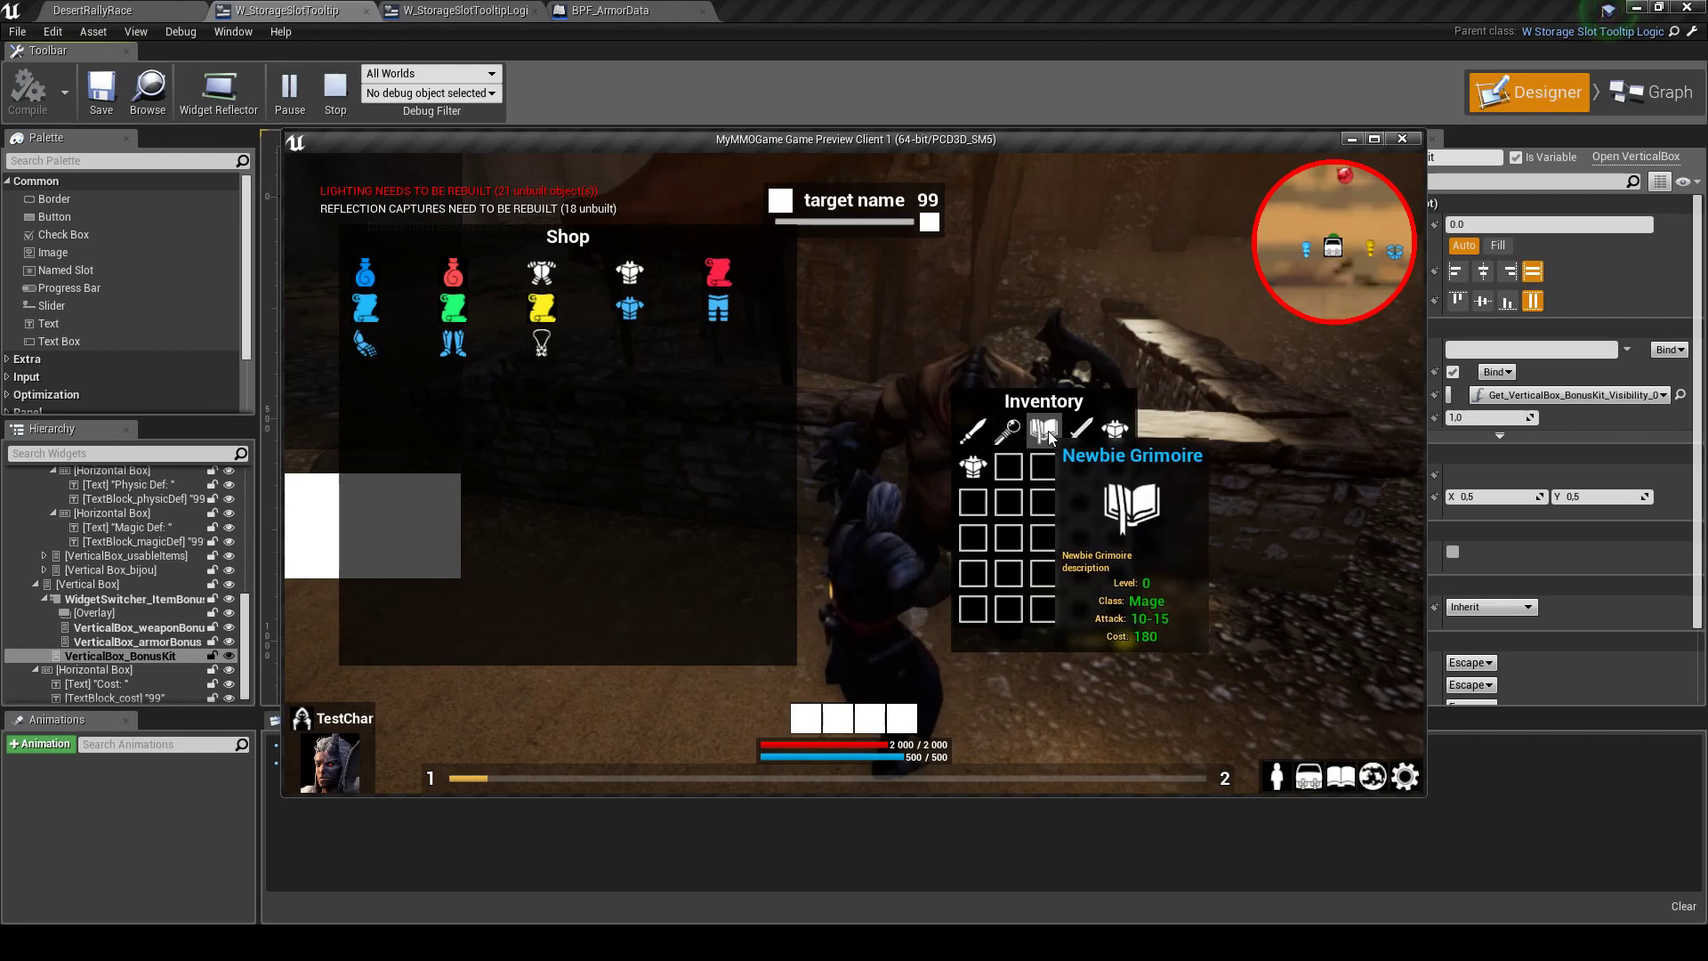
{"action": "mouse_move", "coordinate": [1111, 433]}
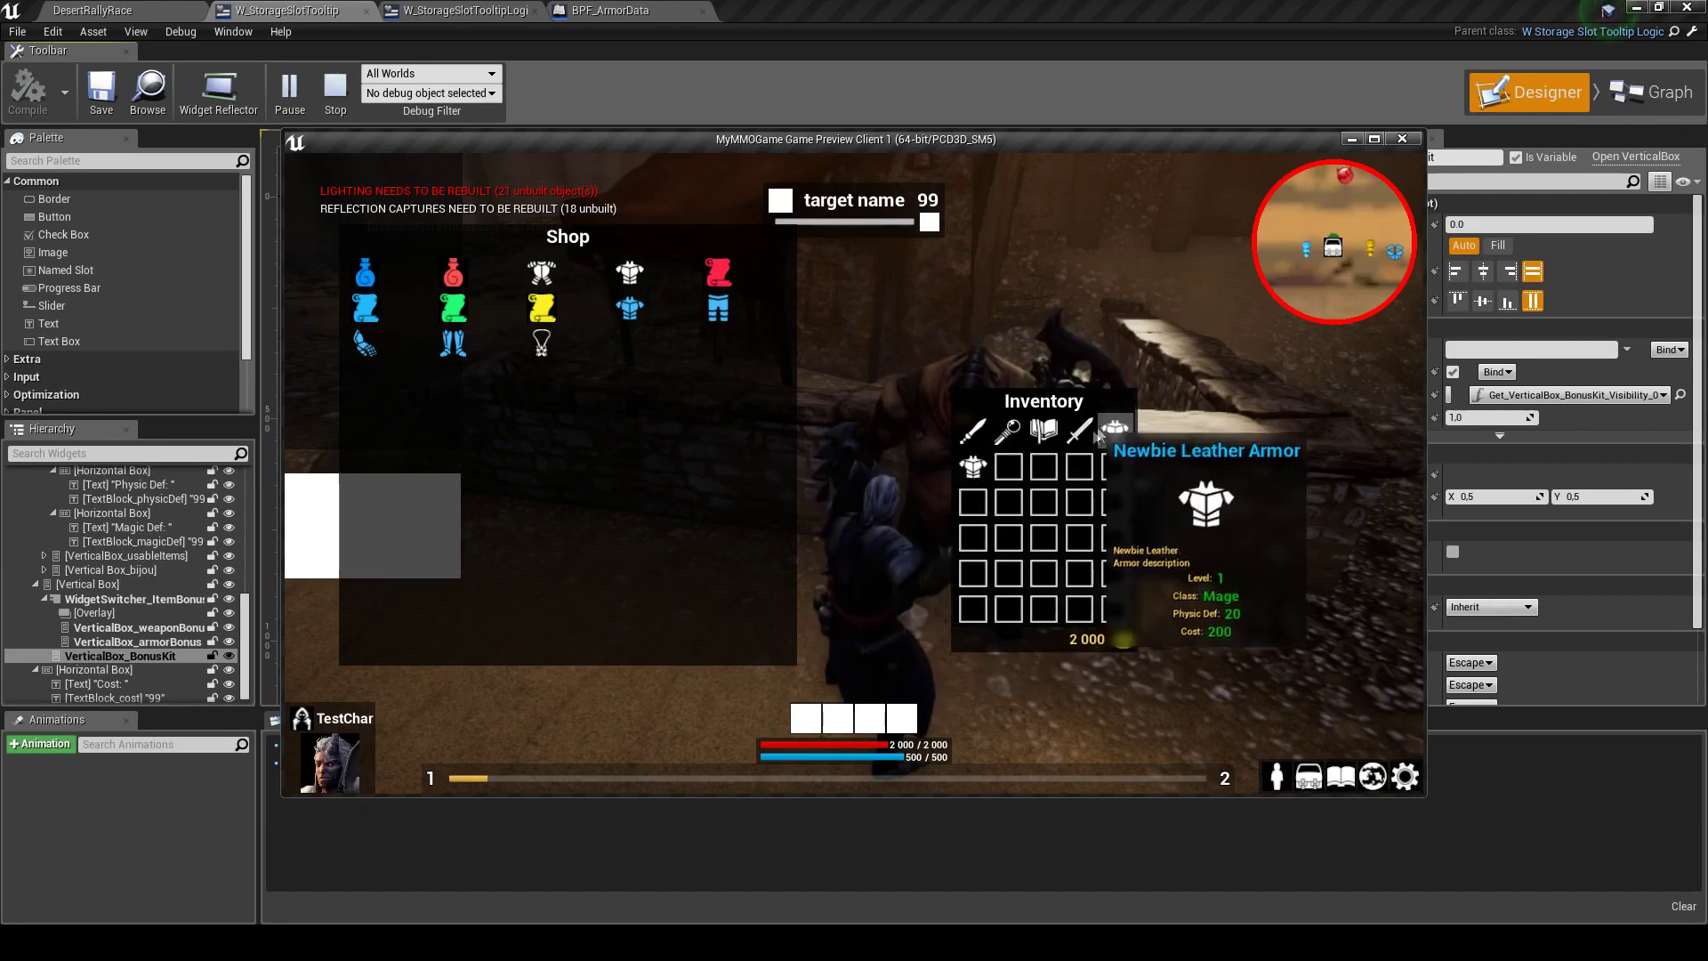
{"action": "mouse_move", "coordinate": [625, 316]}
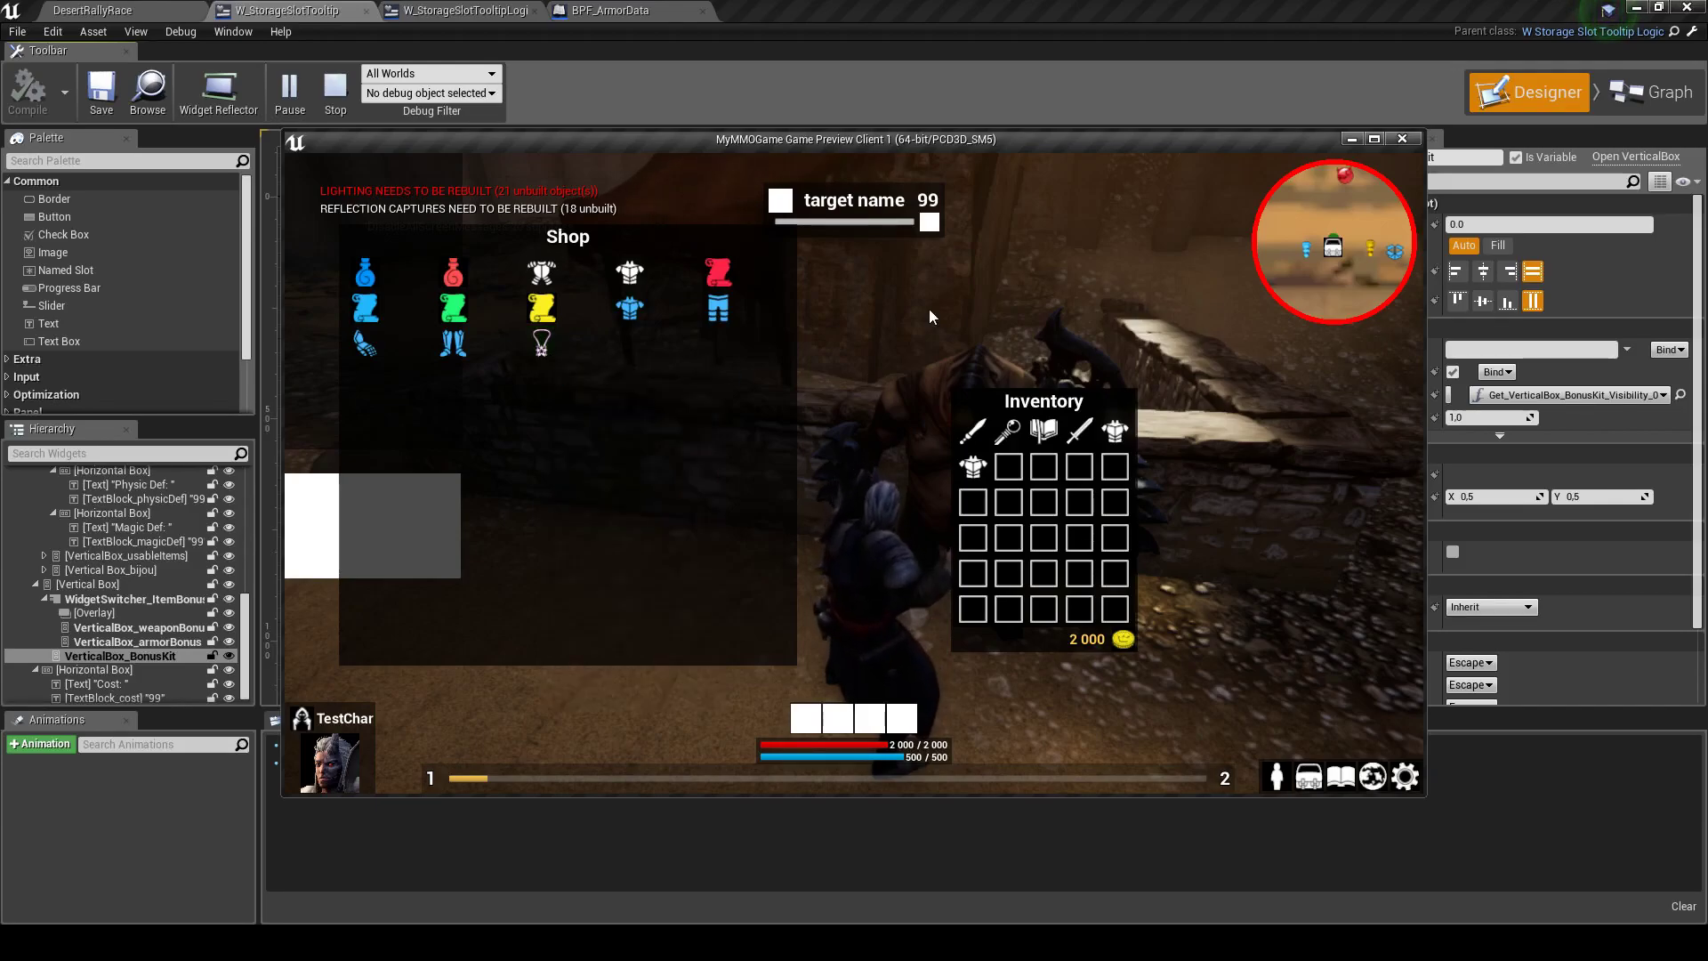
{"action": "key", "text": "Escape"}
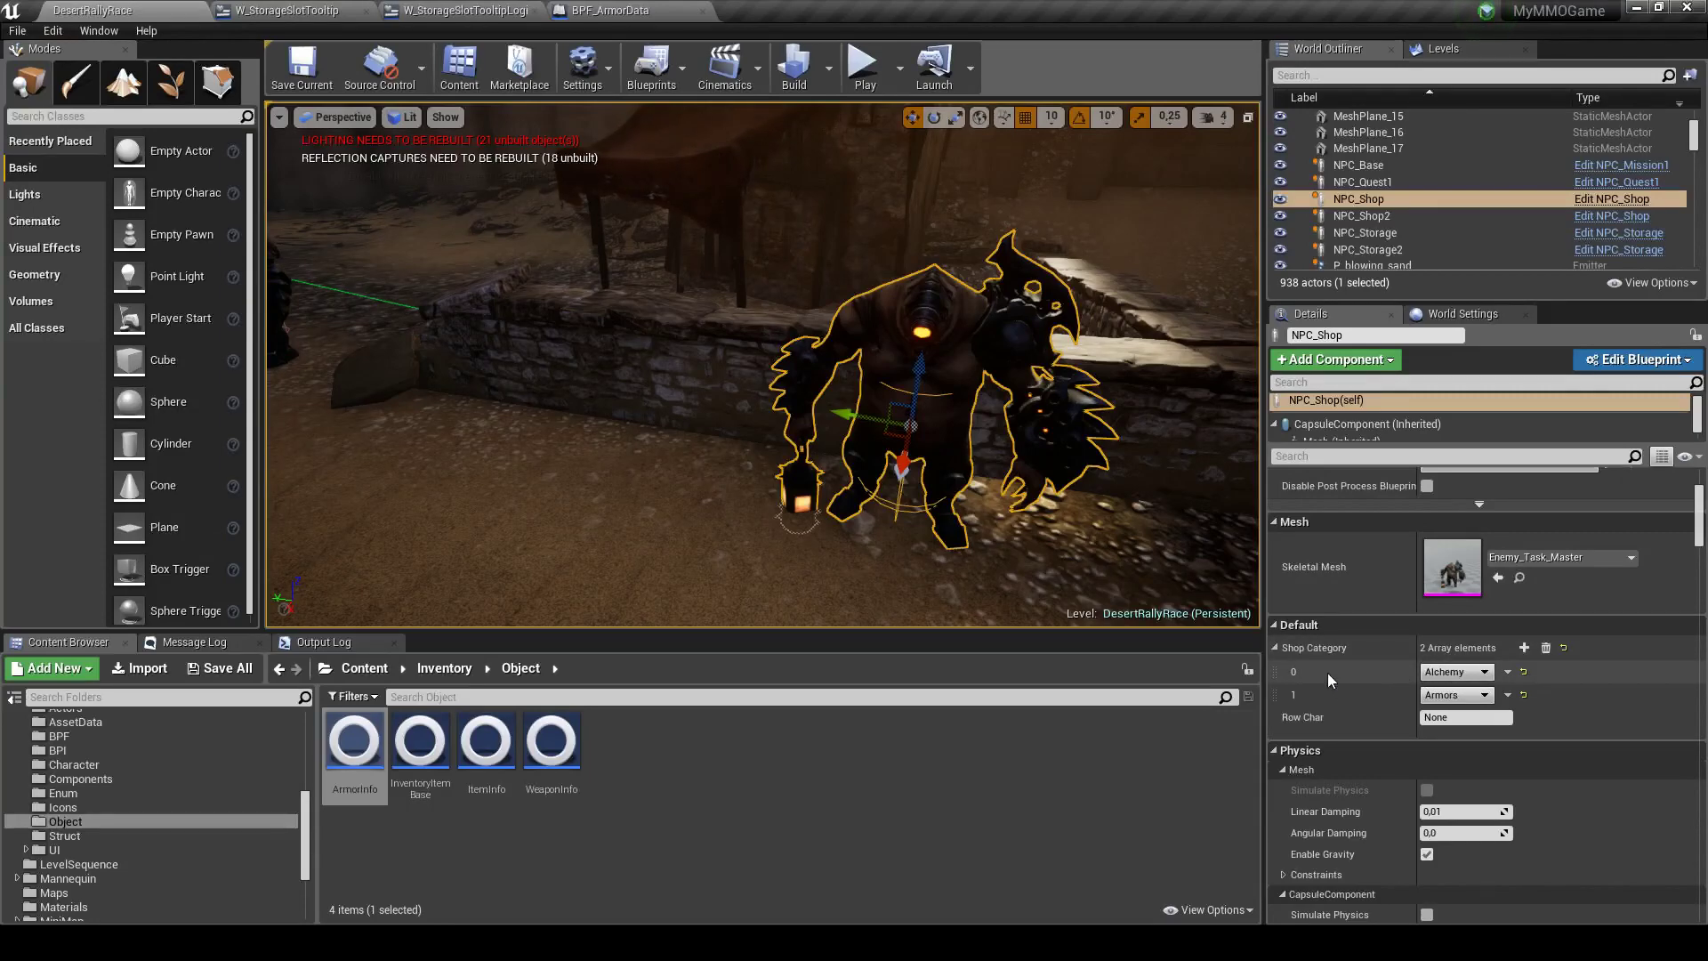
Glance at the BPF_ArmorData function library and return to the DesertRallyRace level
{"action": "scroll", "coordinate": [1379, 623], "scroll_direction": "down", "scroll_amount": 2}
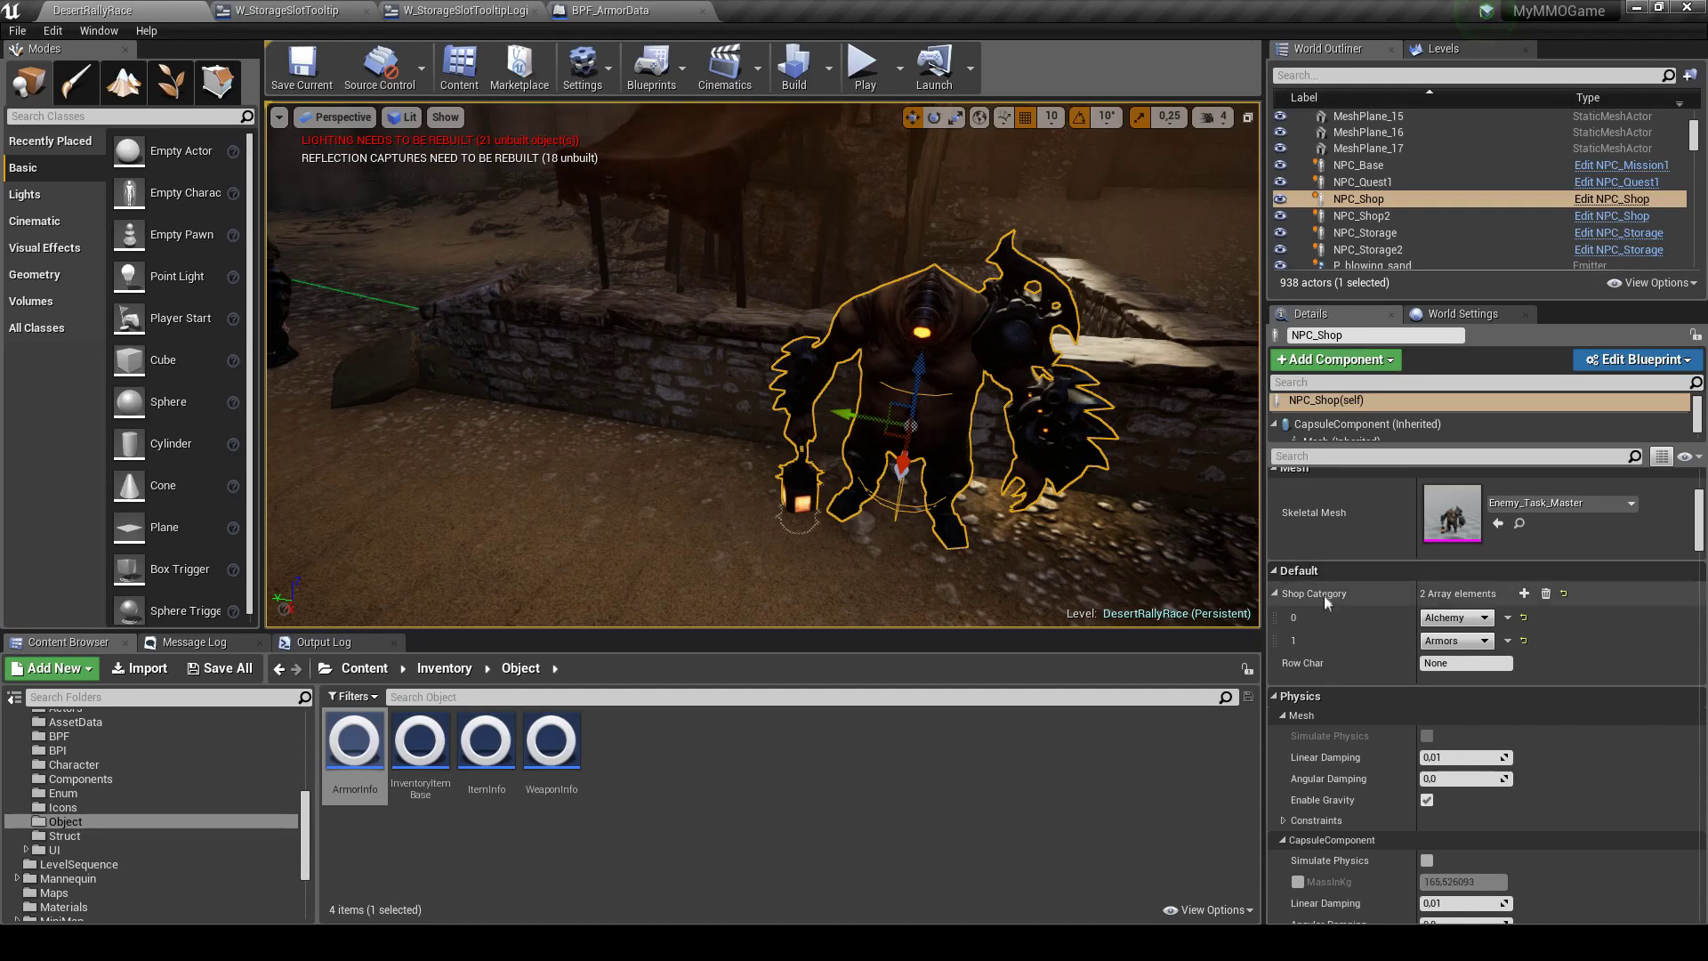
{"action": "mouse_move", "coordinate": [1311, 598]}
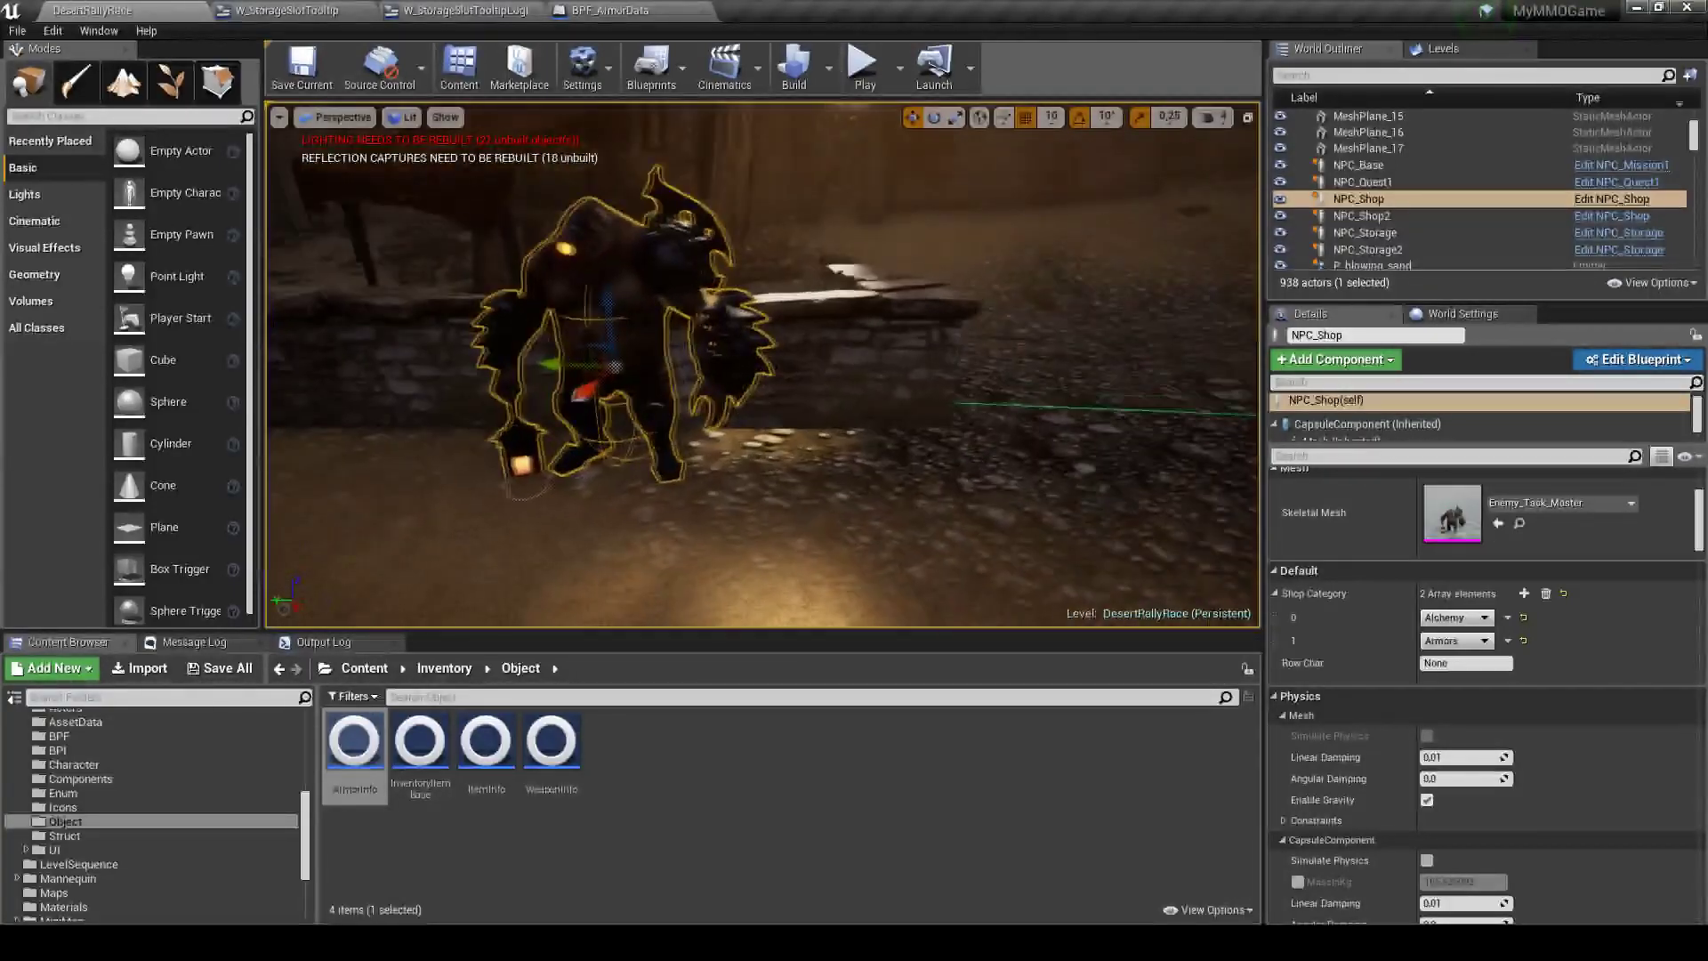
{"action": "left_click", "coordinate": [614, 11]}
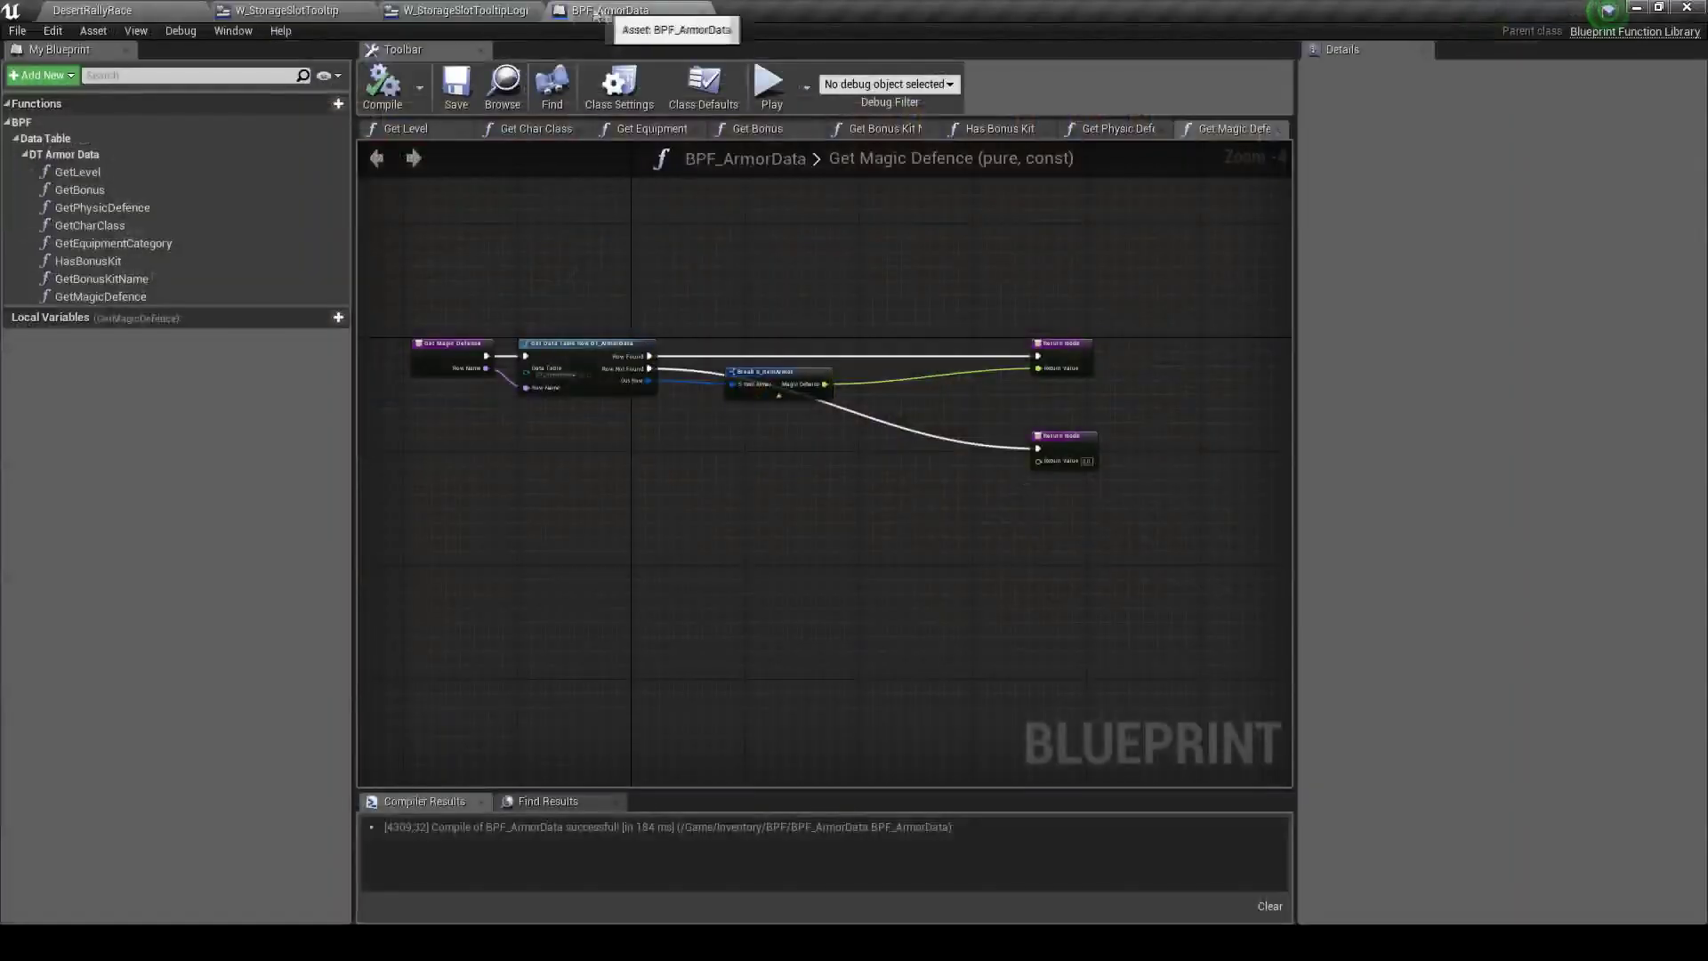
{"action": "left_click", "coordinate": [120, 7]}
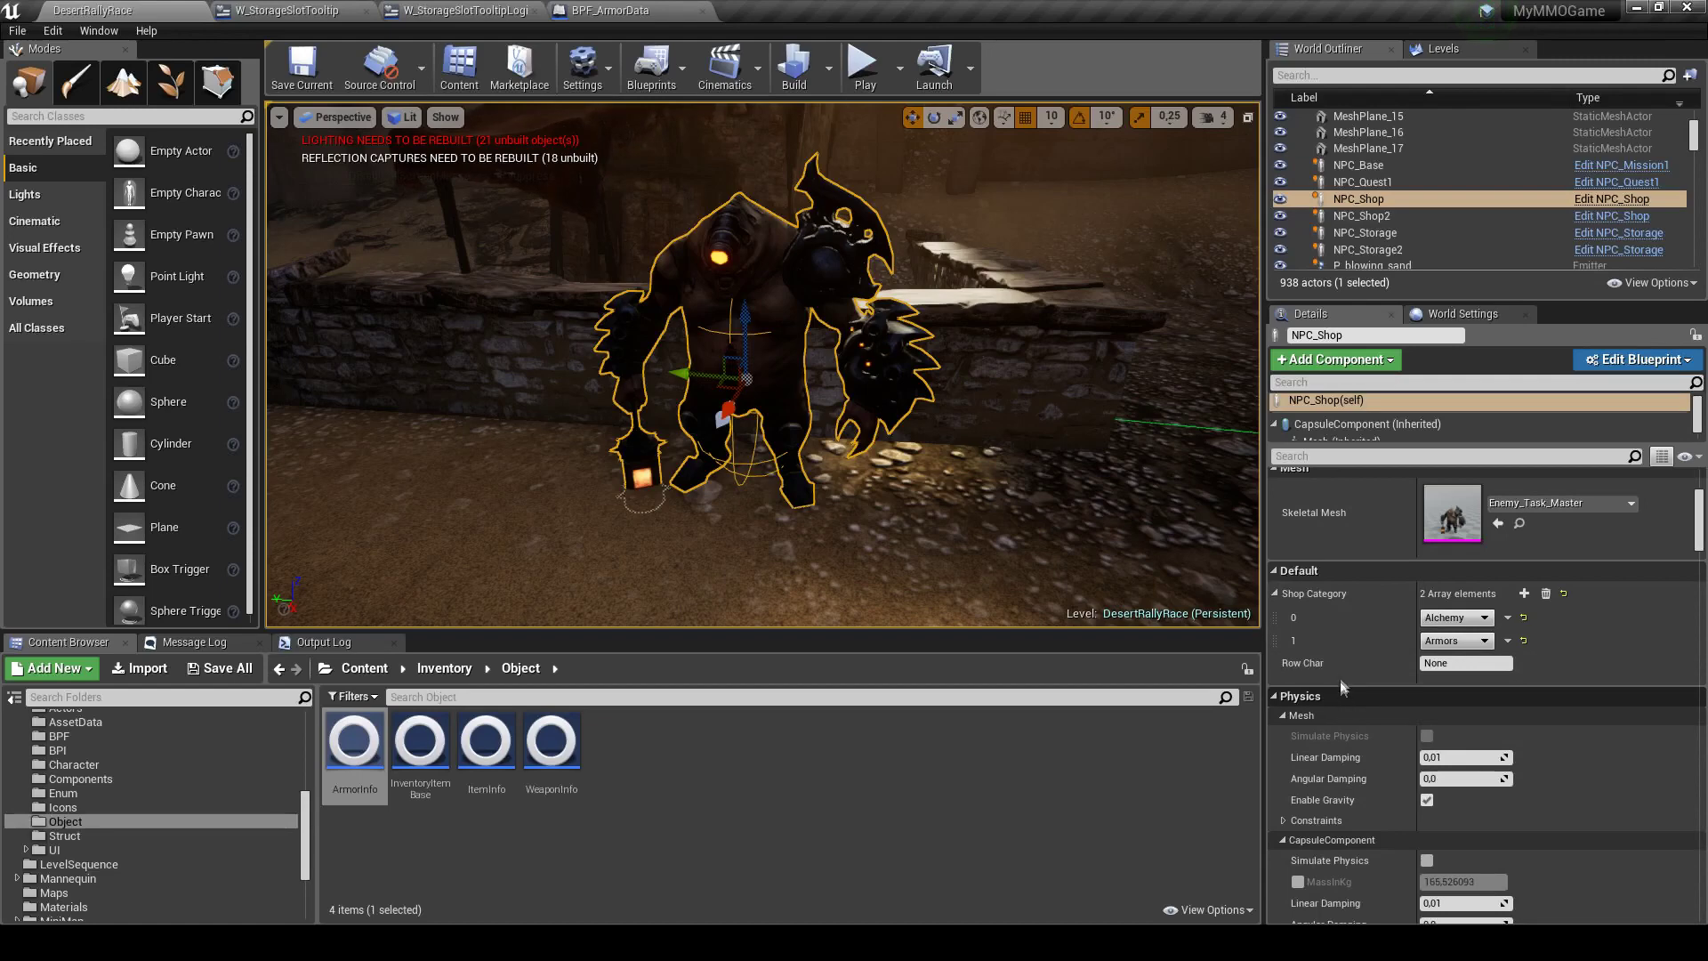
Clear the Output Log and bring the Content Browser back into view
{"action": "left_click", "coordinate": [382, 643]}
{"action": "right_click", "coordinate": [173, 711]}
{"action": "left_click", "coordinate": [223, 747]}
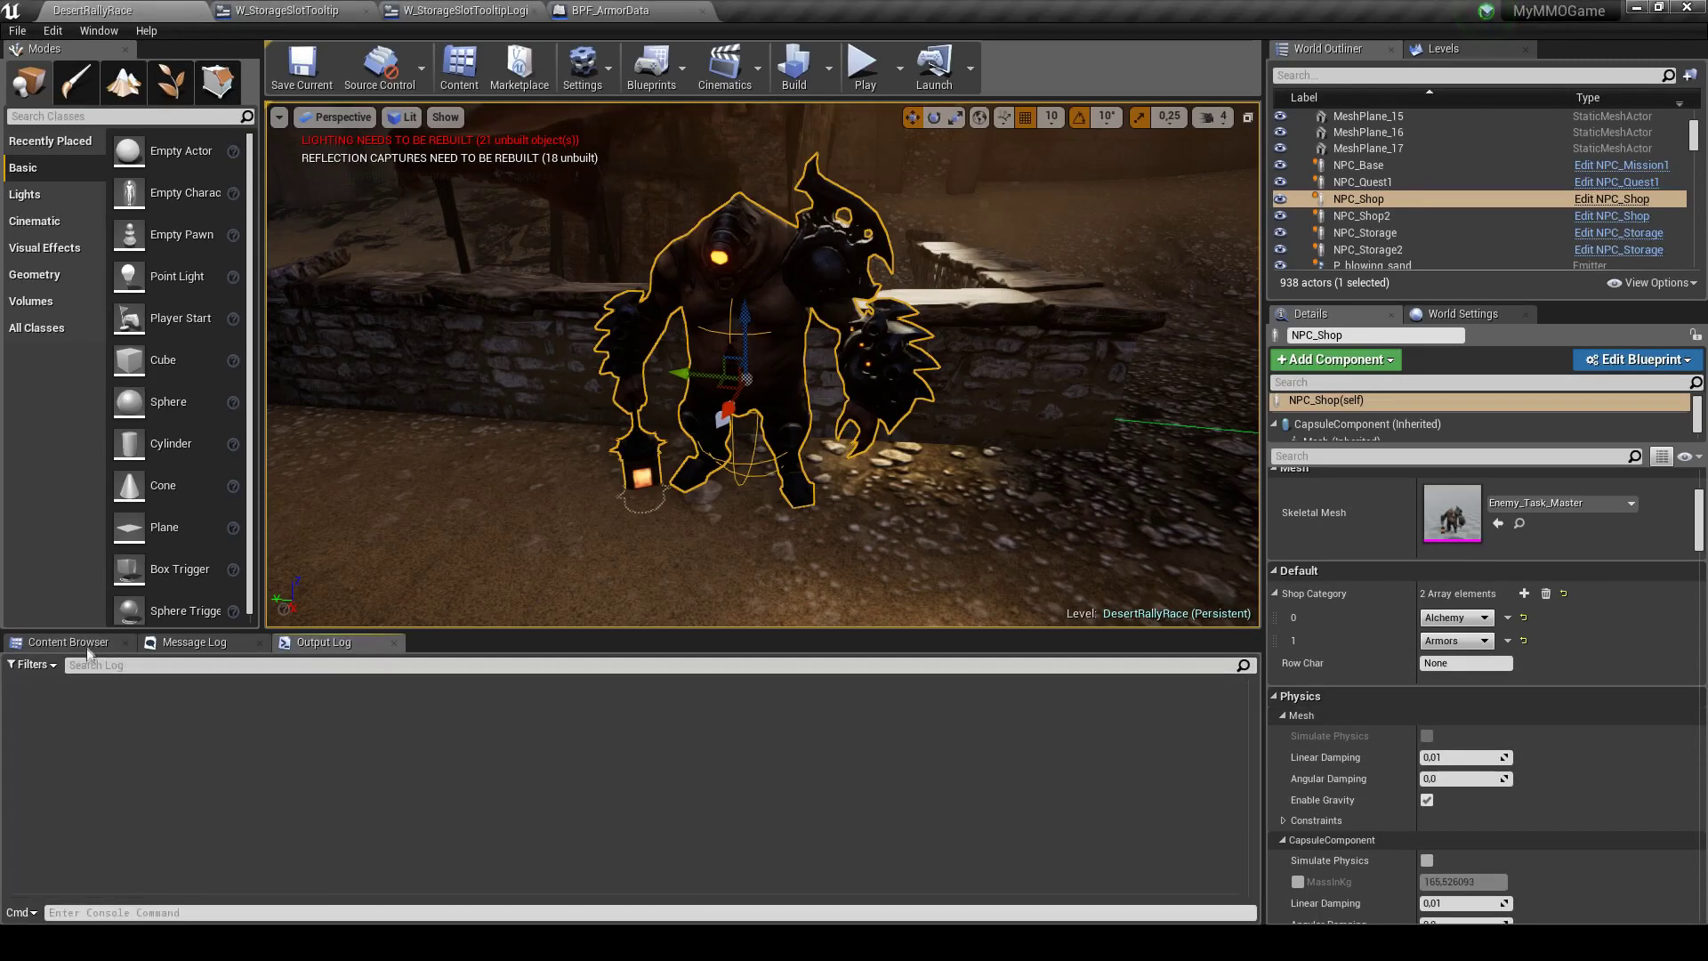
{"action": "left_click", "coordinate": [88, 648]}
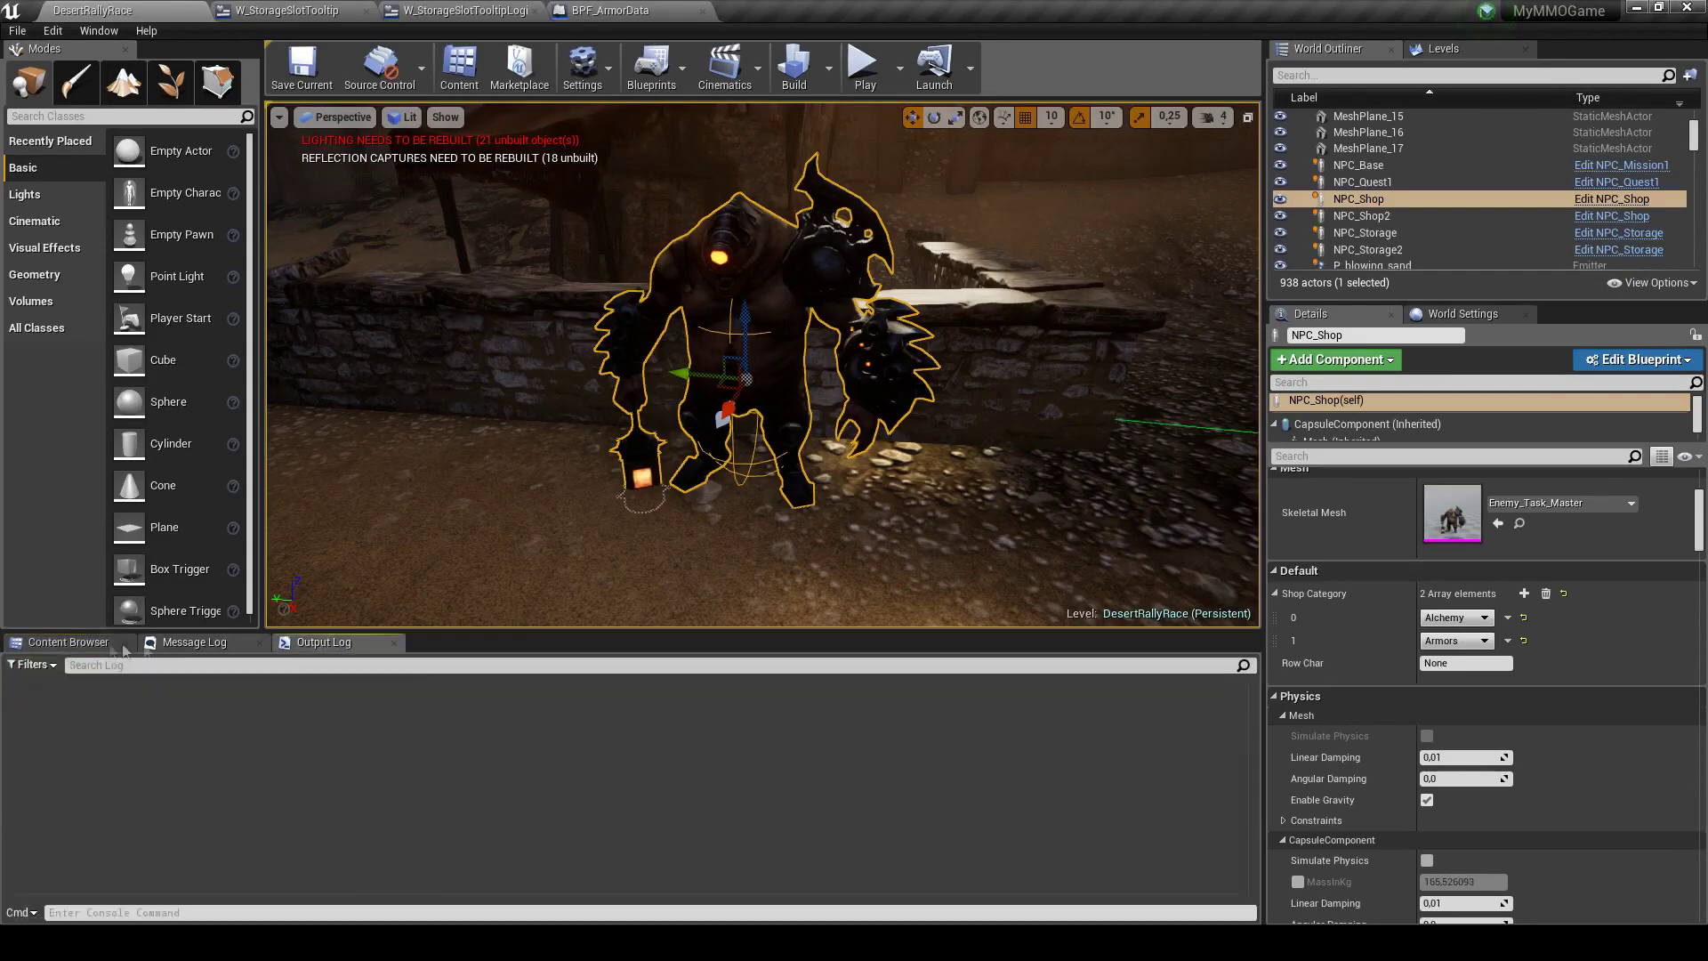
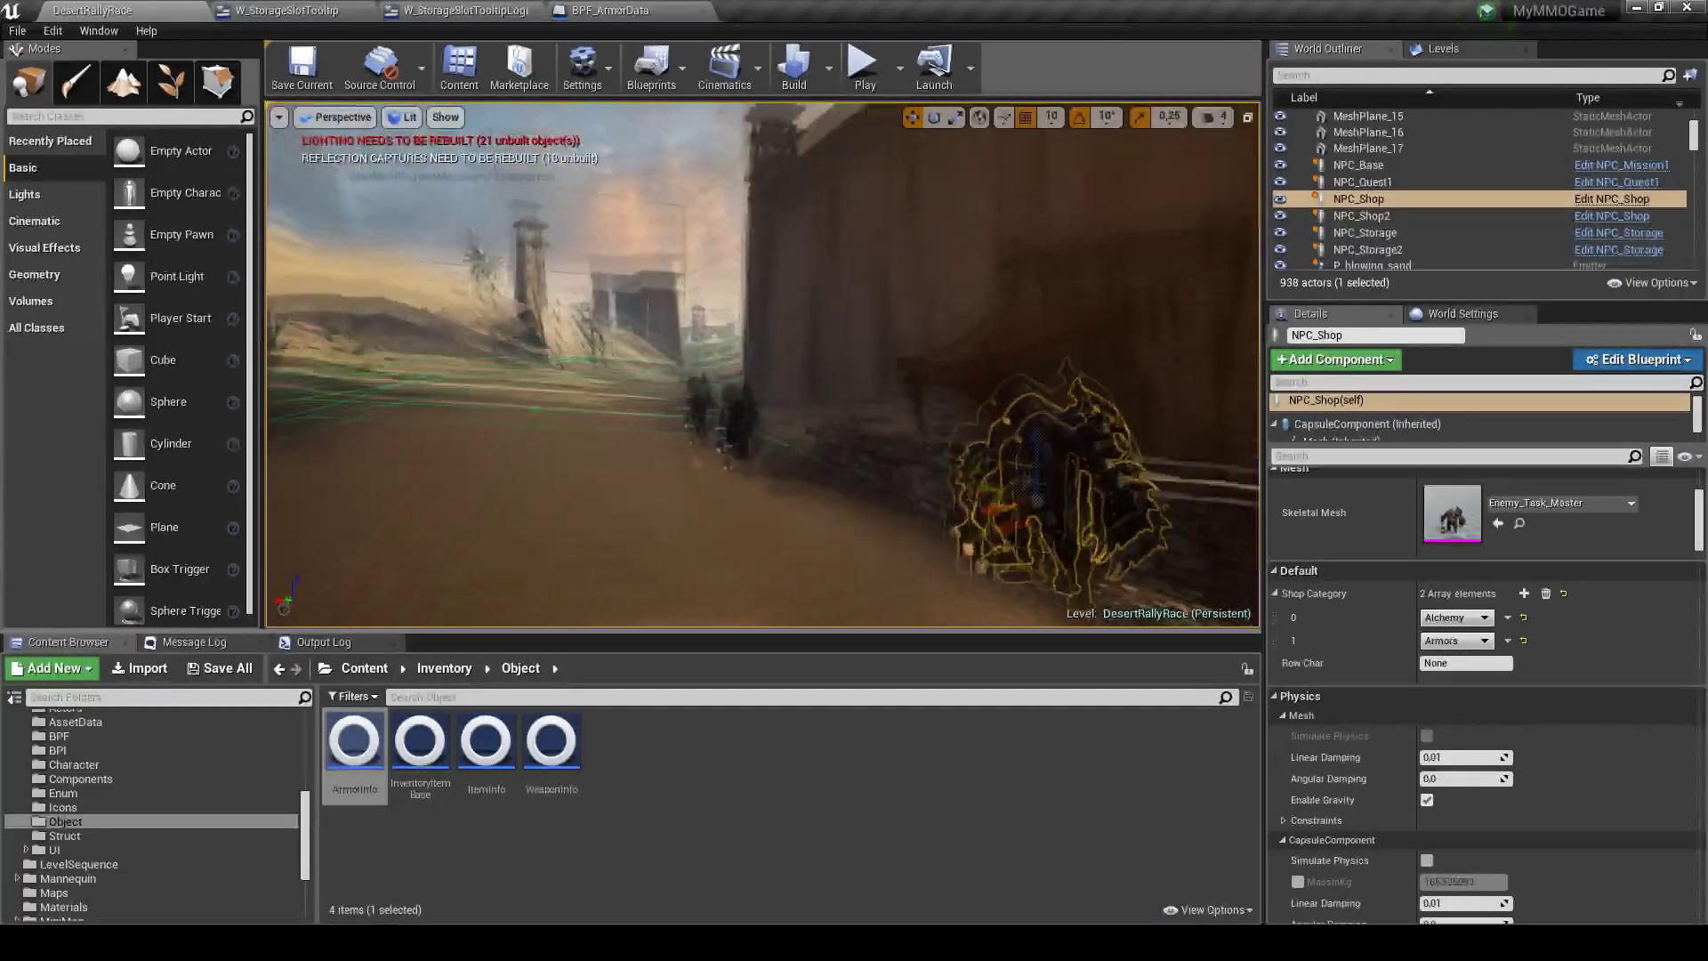
Frame the view close on NPC_Shop, show the Output Log, and start a Play-in-Editor test
{"action": "right_click_drag", "start_coordinate": [498, 400], "coordinate": [610, 27]}
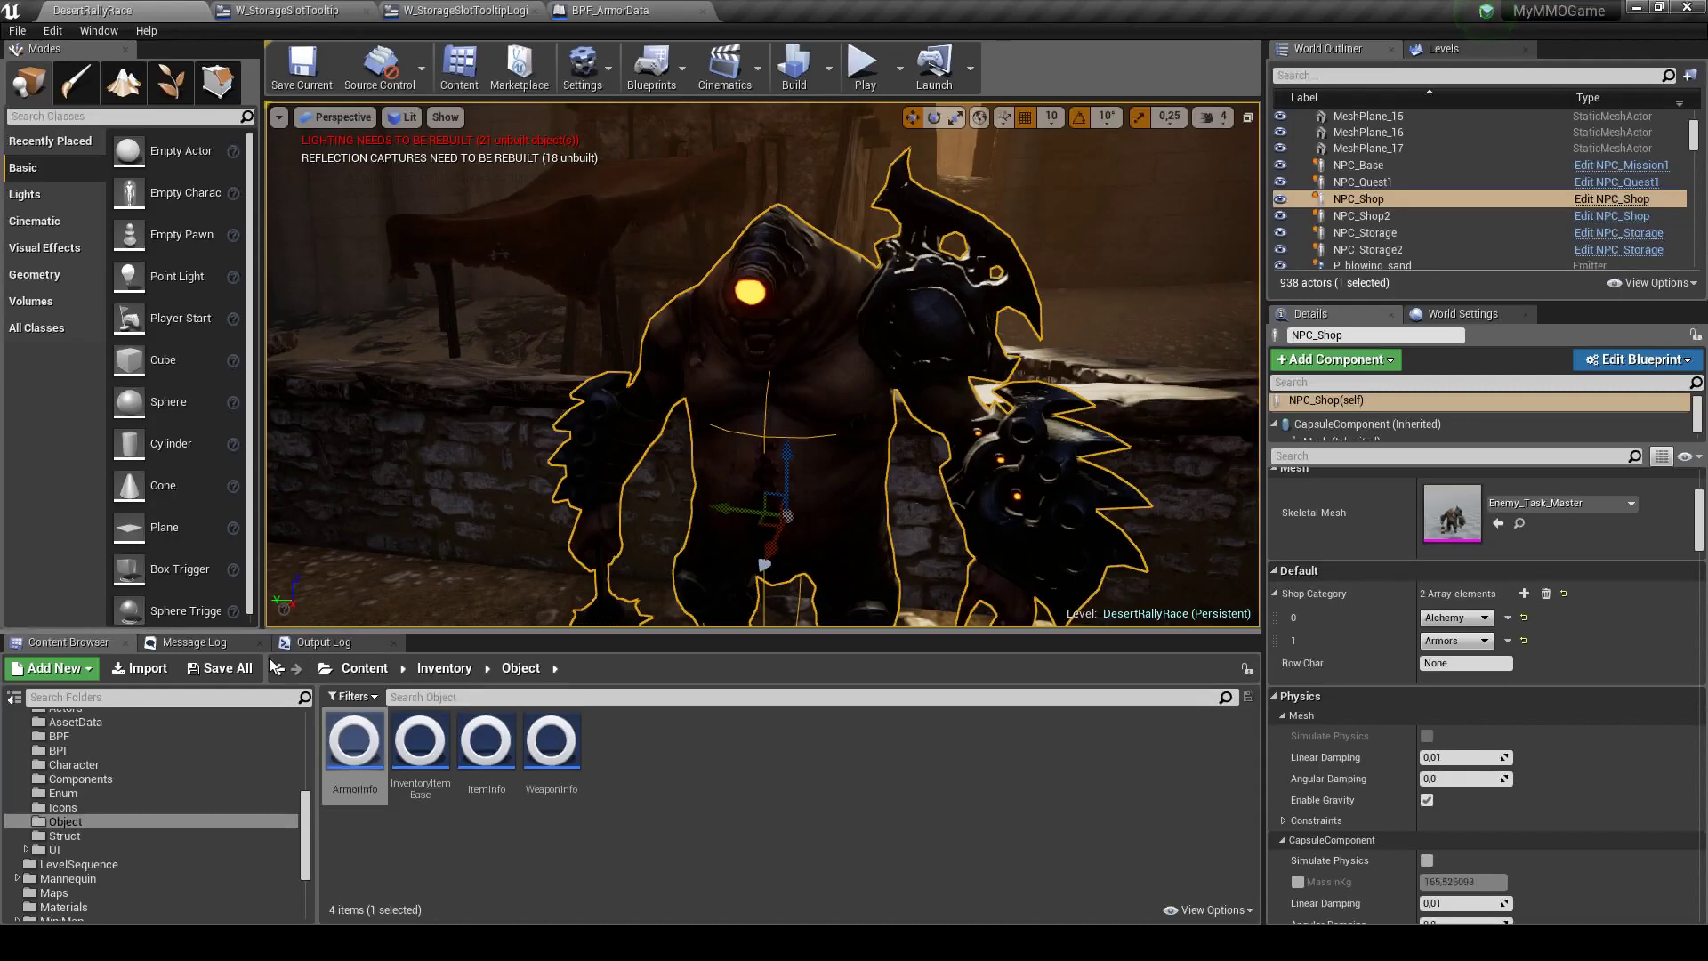
{"action": "left_click", "coordinate": [324, 641]}
{"action": "left_click", "coordinate": [89, 642]}
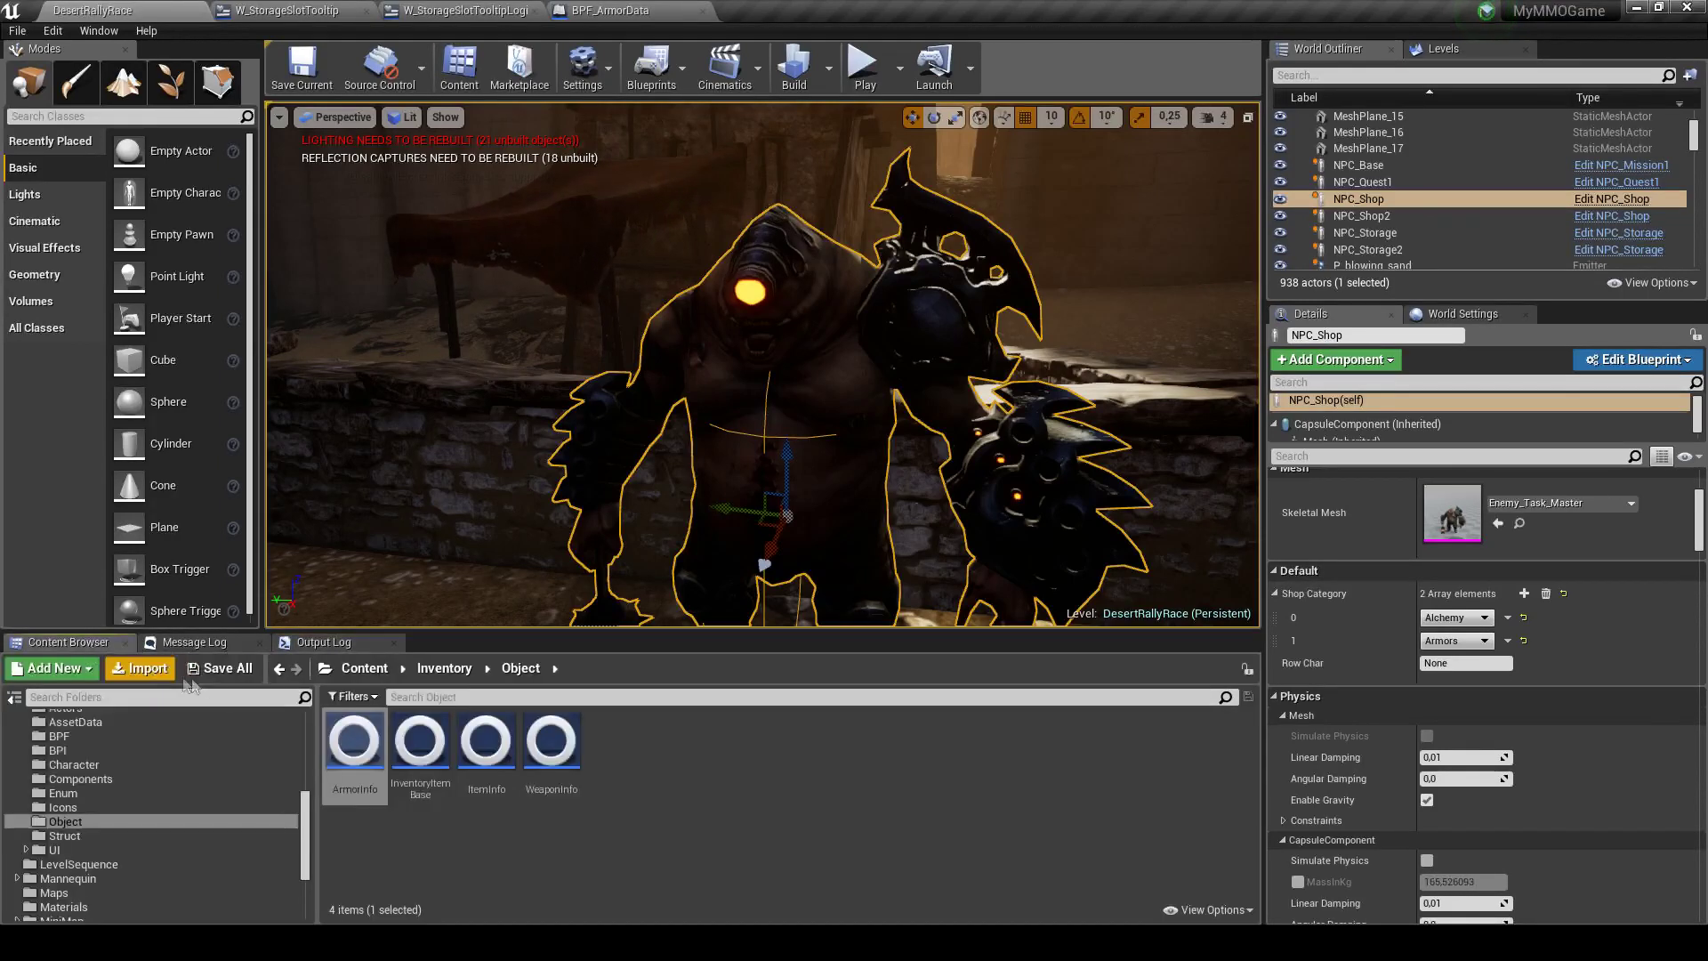
{"action": "left_click", "coordinate": [325, 642]}
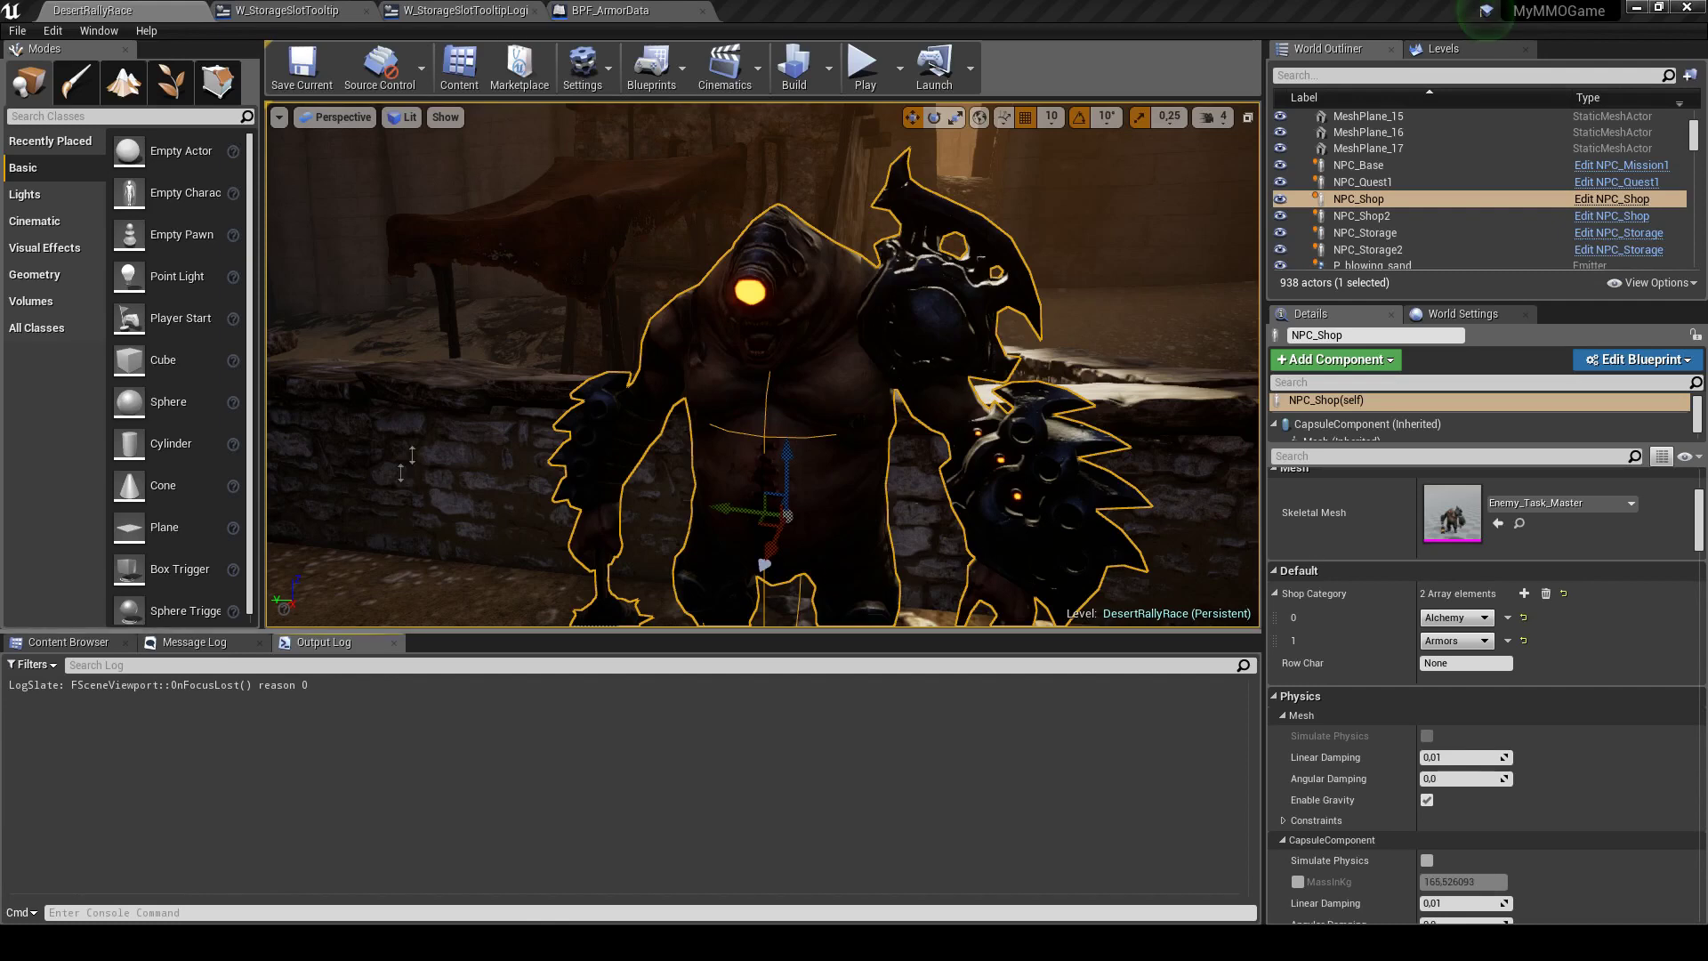
{"action": "left_click", "coordinate": [862, 71]}
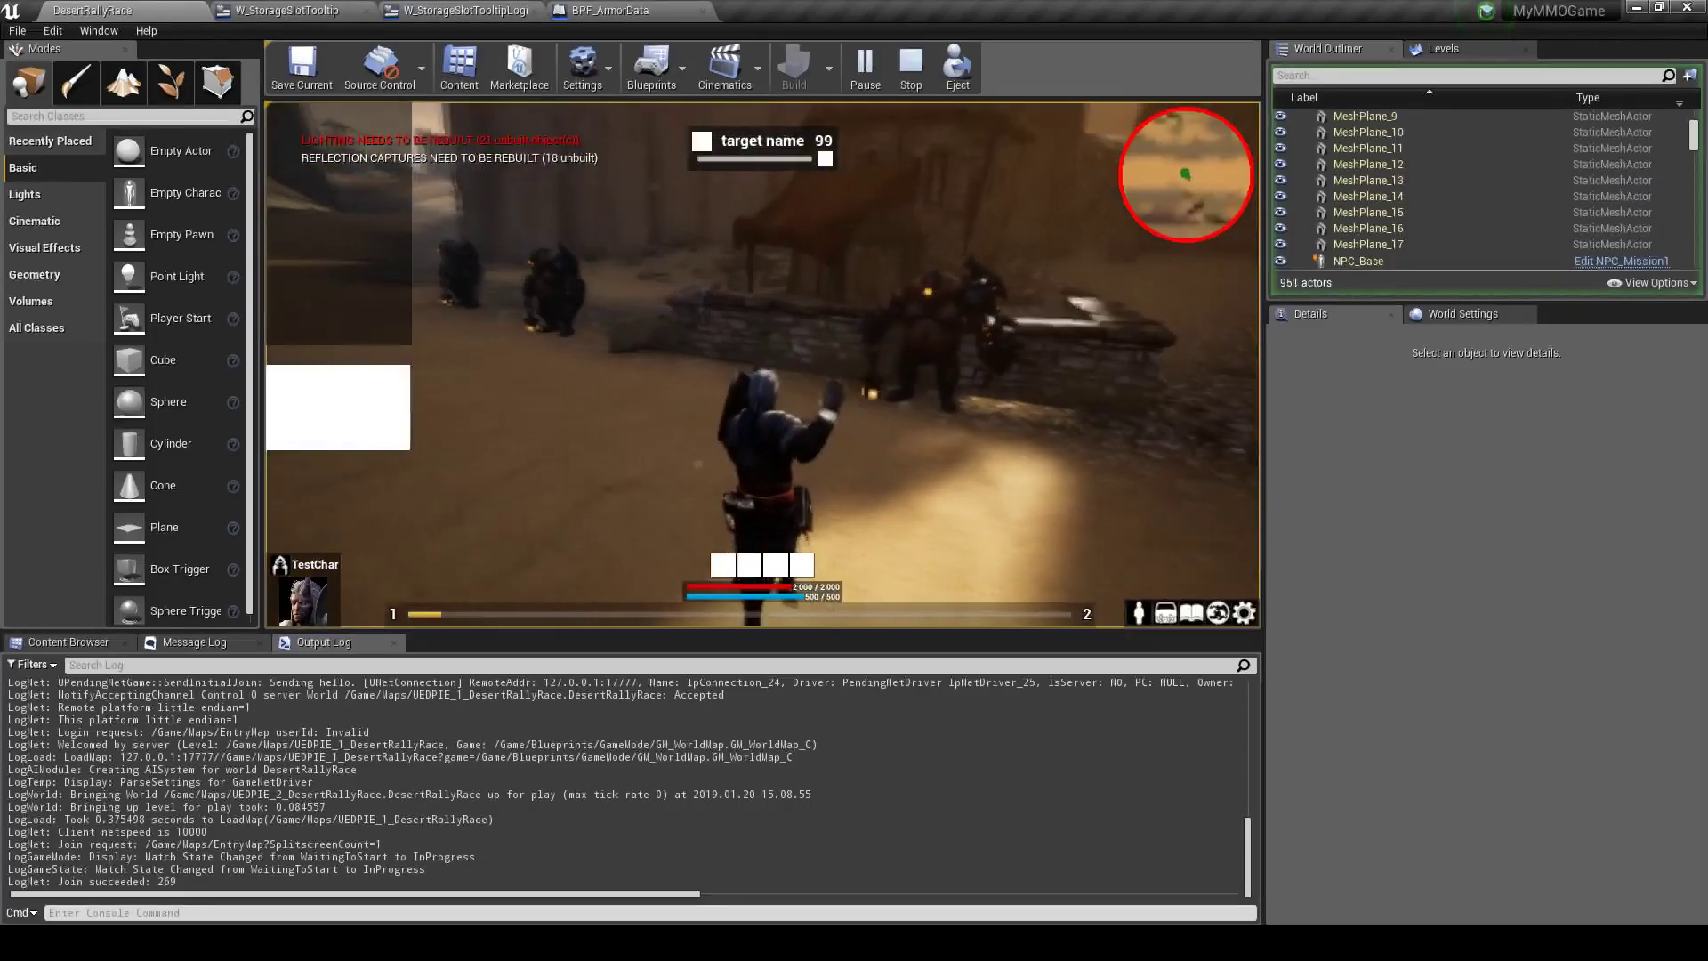
{"action": "left_click", "coordinate": [814, 360]}
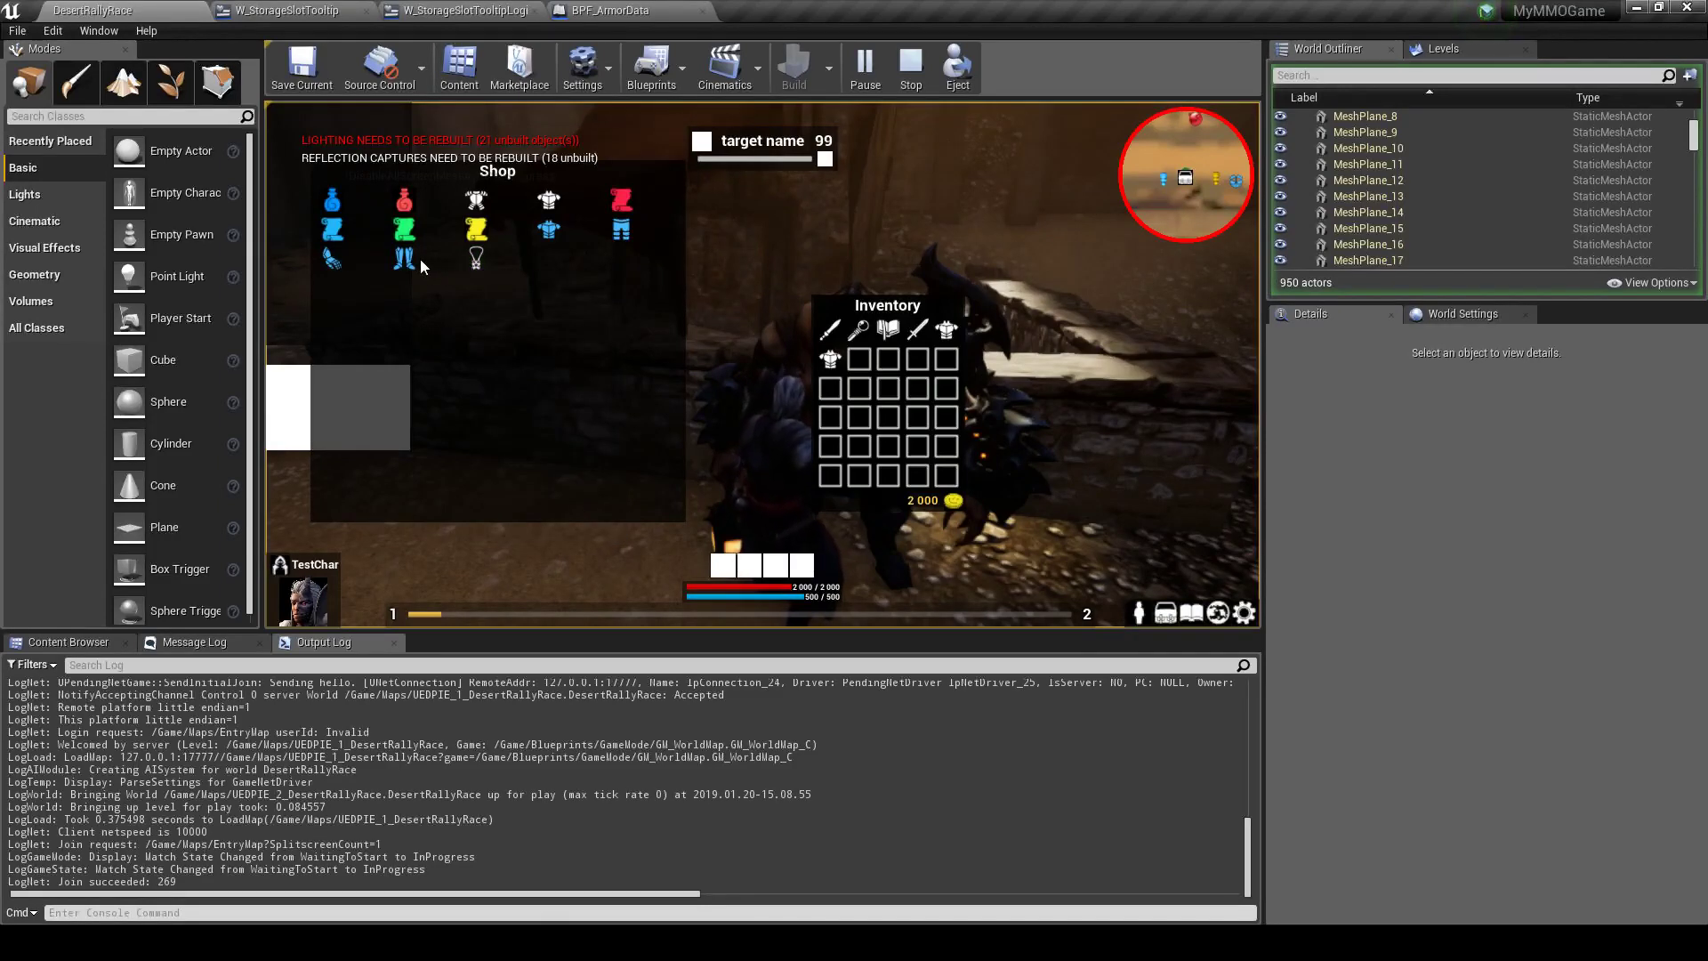
{"action": "mouse_move", "coordinate": [481, 263]}
{"action": "mouse_move", "coordinate": [614, 234]}
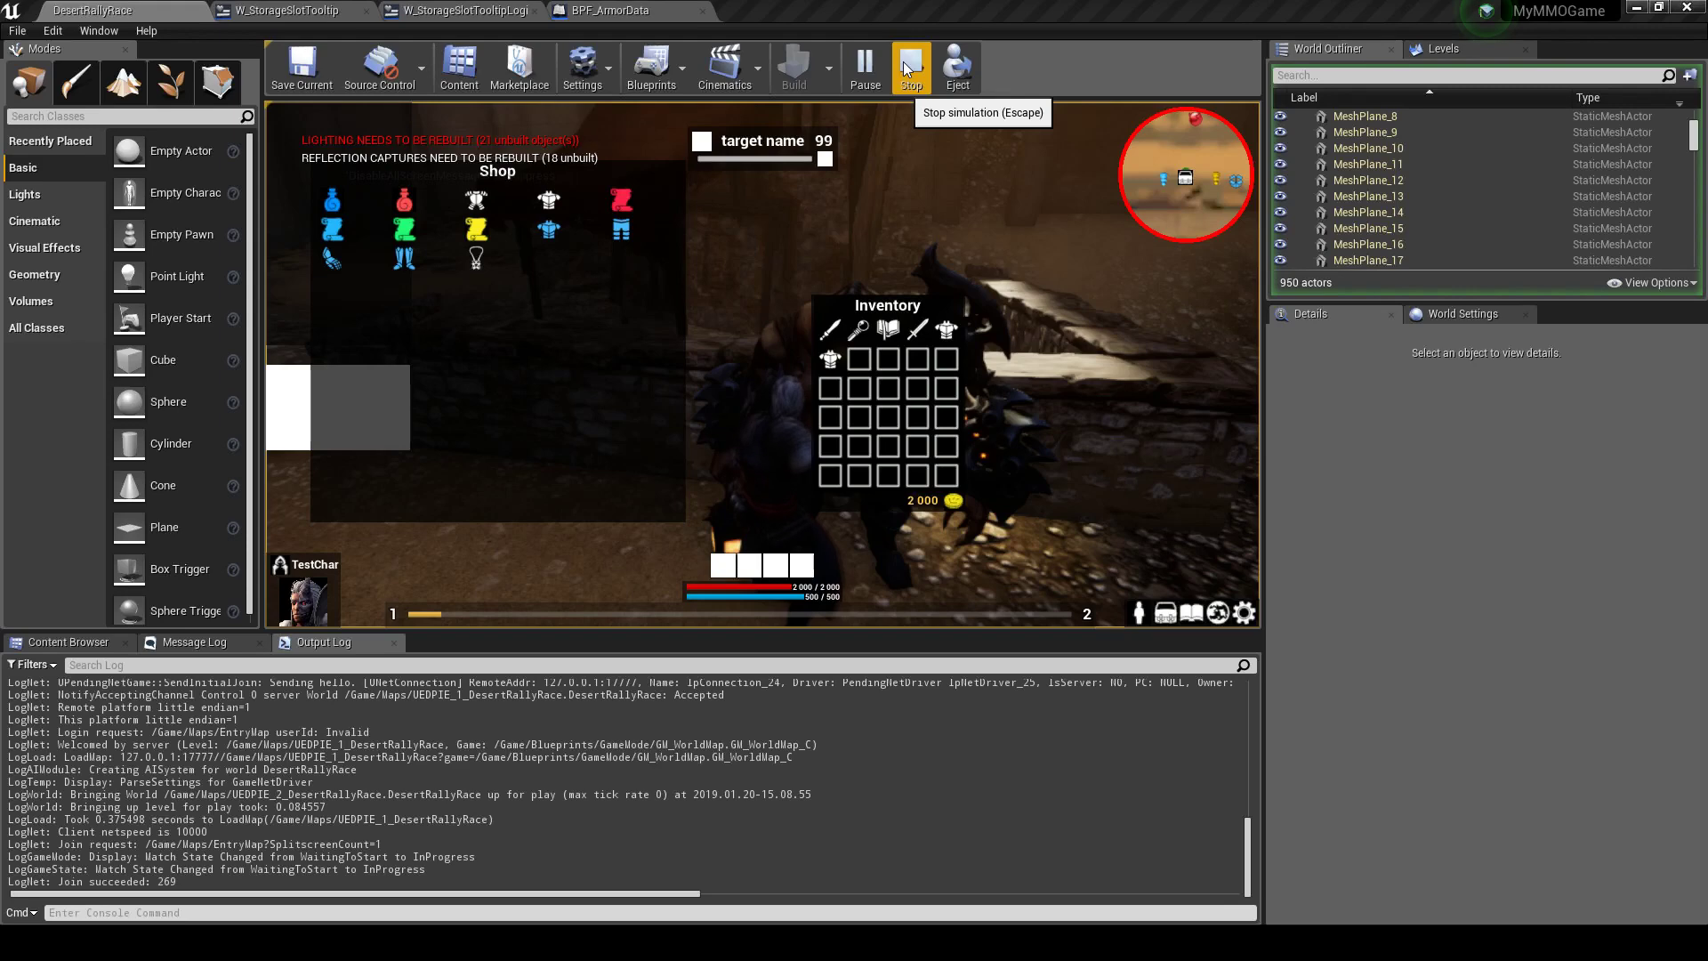
{"action": "mouse_move", "coordinate": [868, 331]}
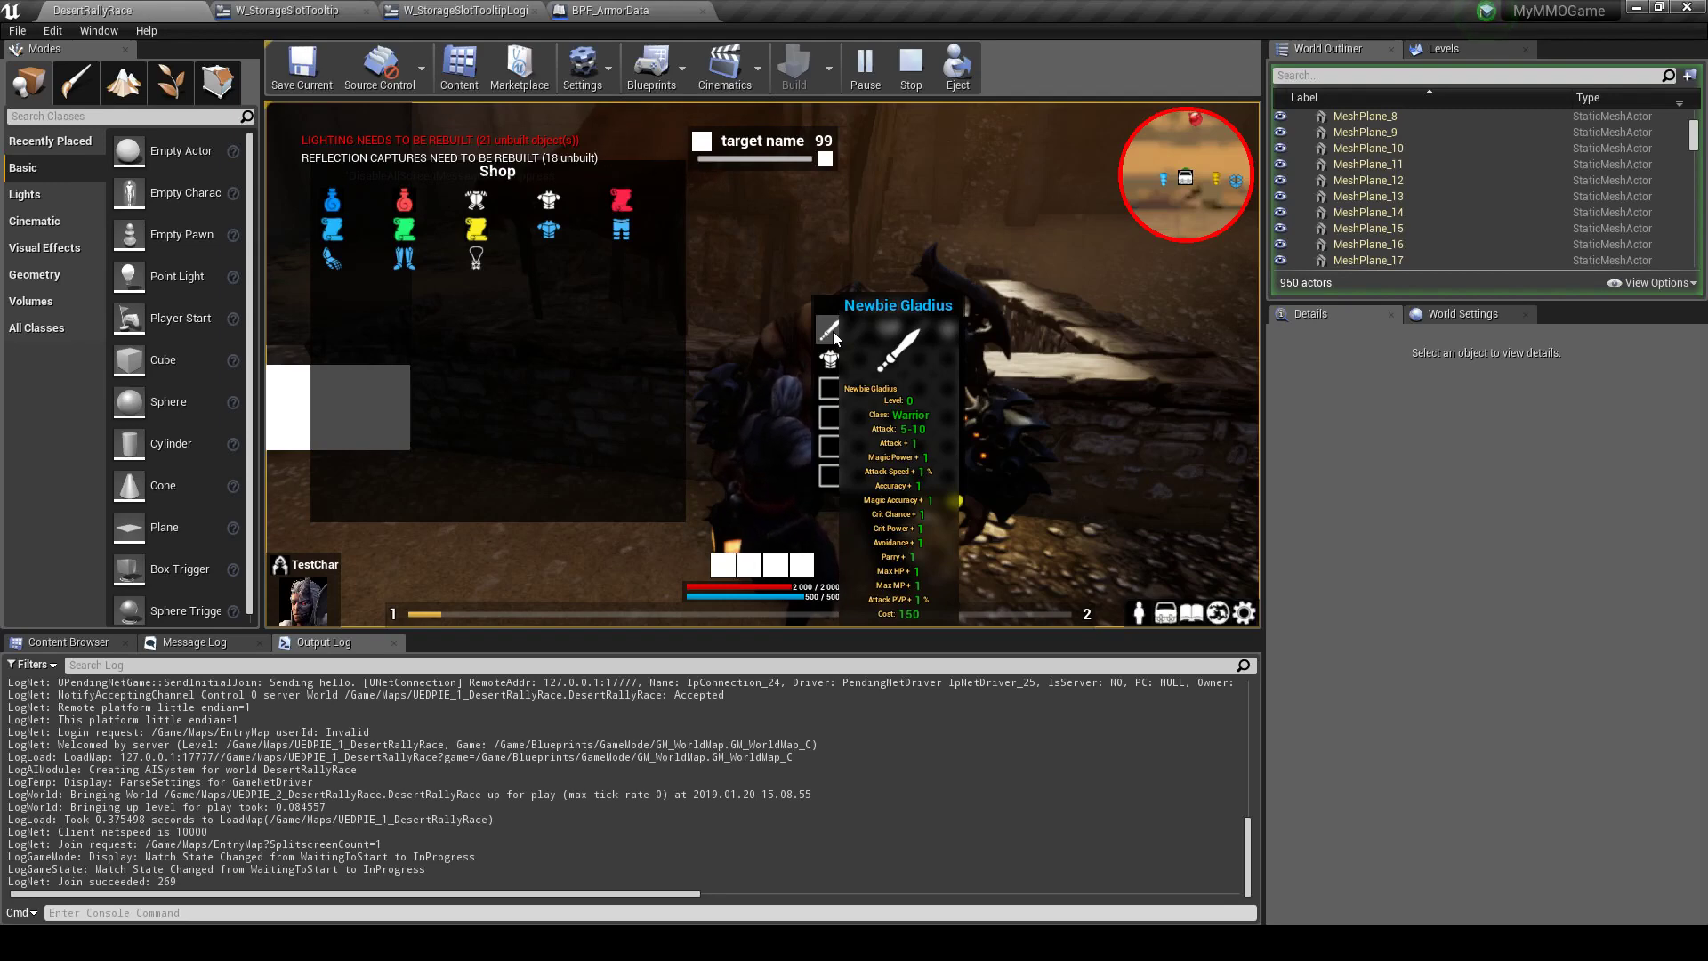
{"action": "key", "text": "Escape"}
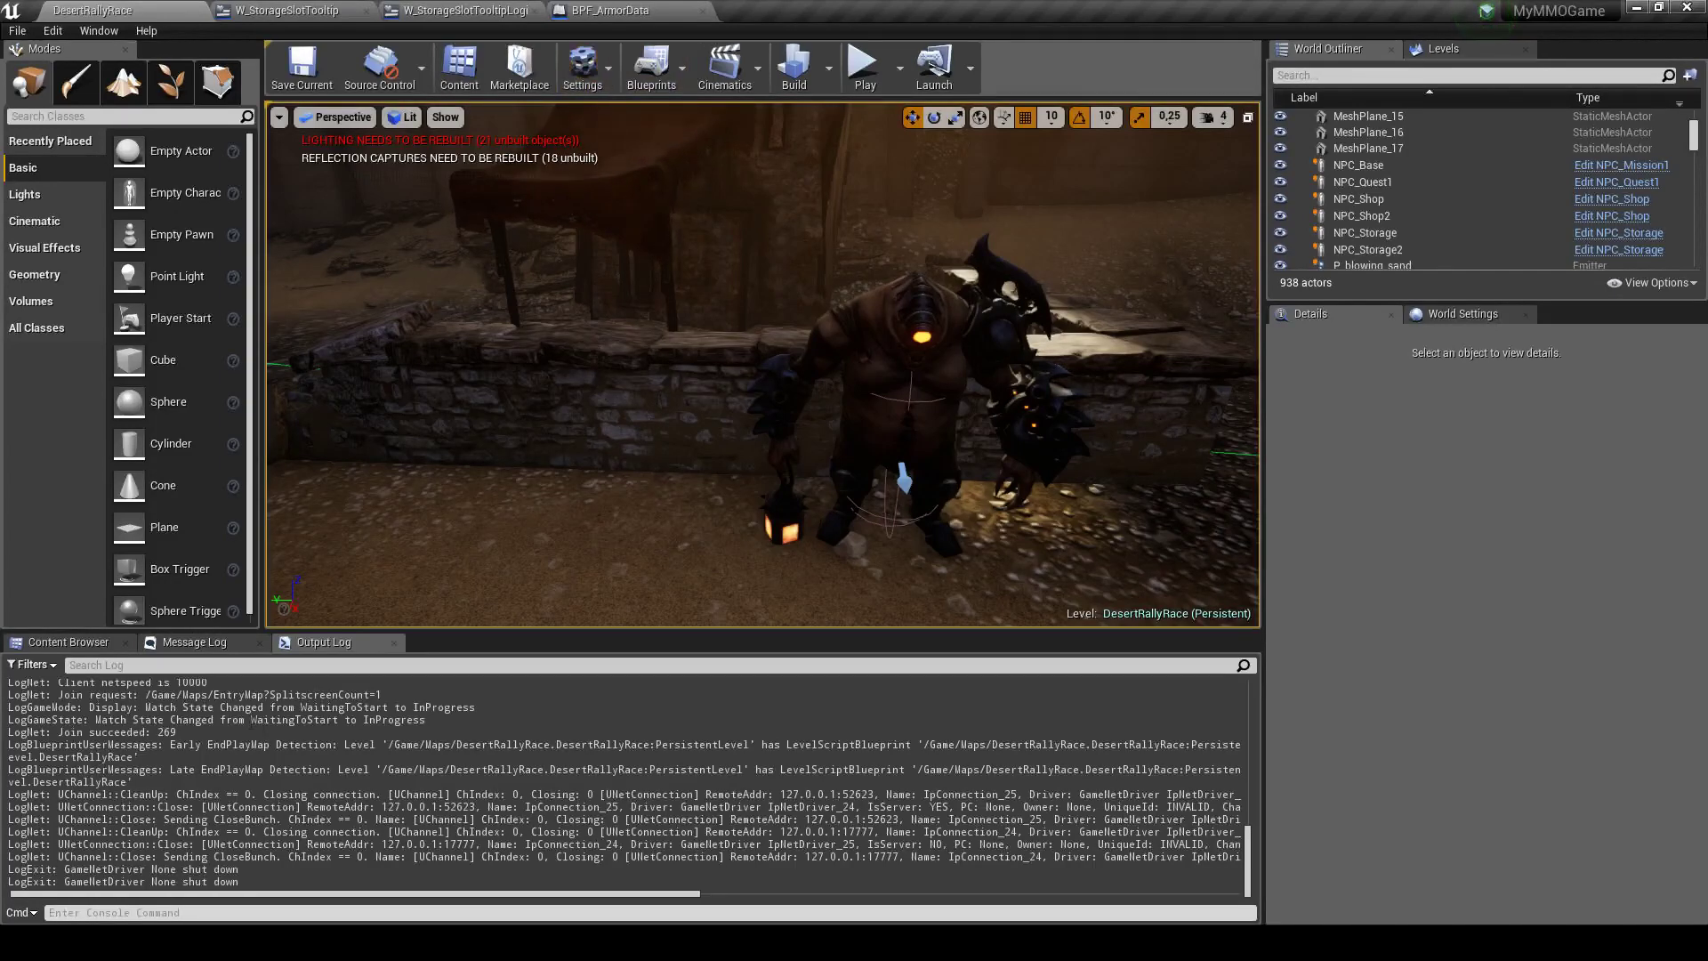
{"action": "left_click", "coordinate": [89, 645]}
Run a second Play-in-Editor test, check the Equipment weapon slot, and try interacting with E
{"action": "left_click", "coordinate": [389, 641]}
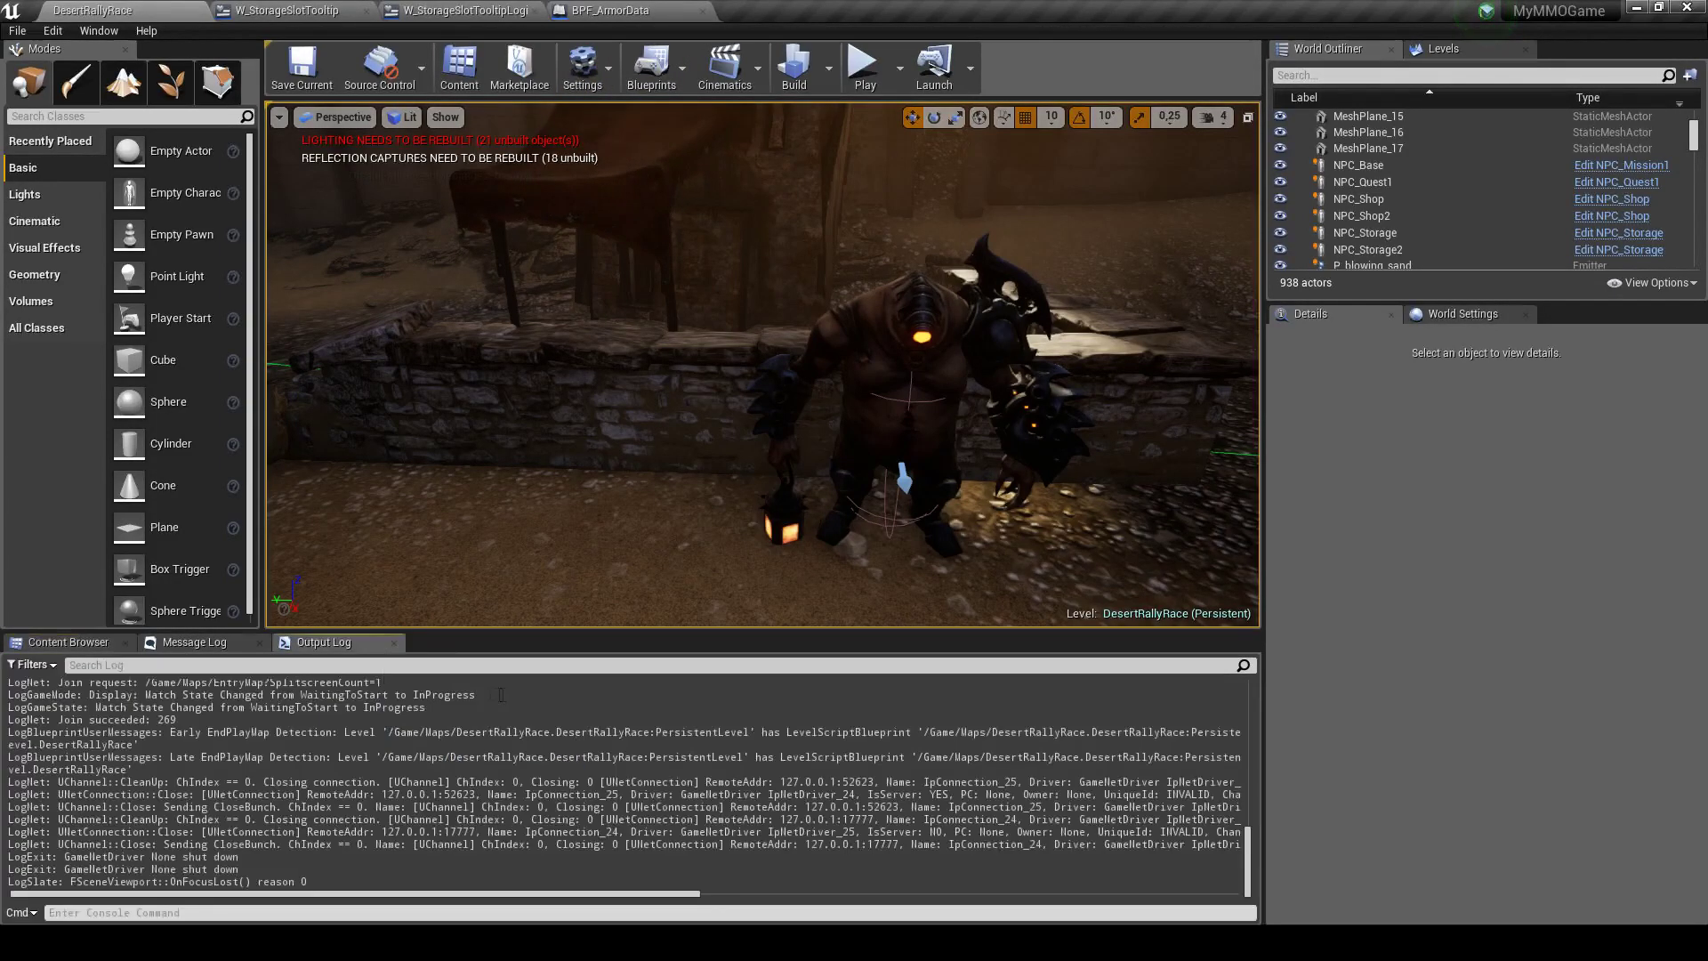
{"action": "left_click", "coordinate": [842, 64]}
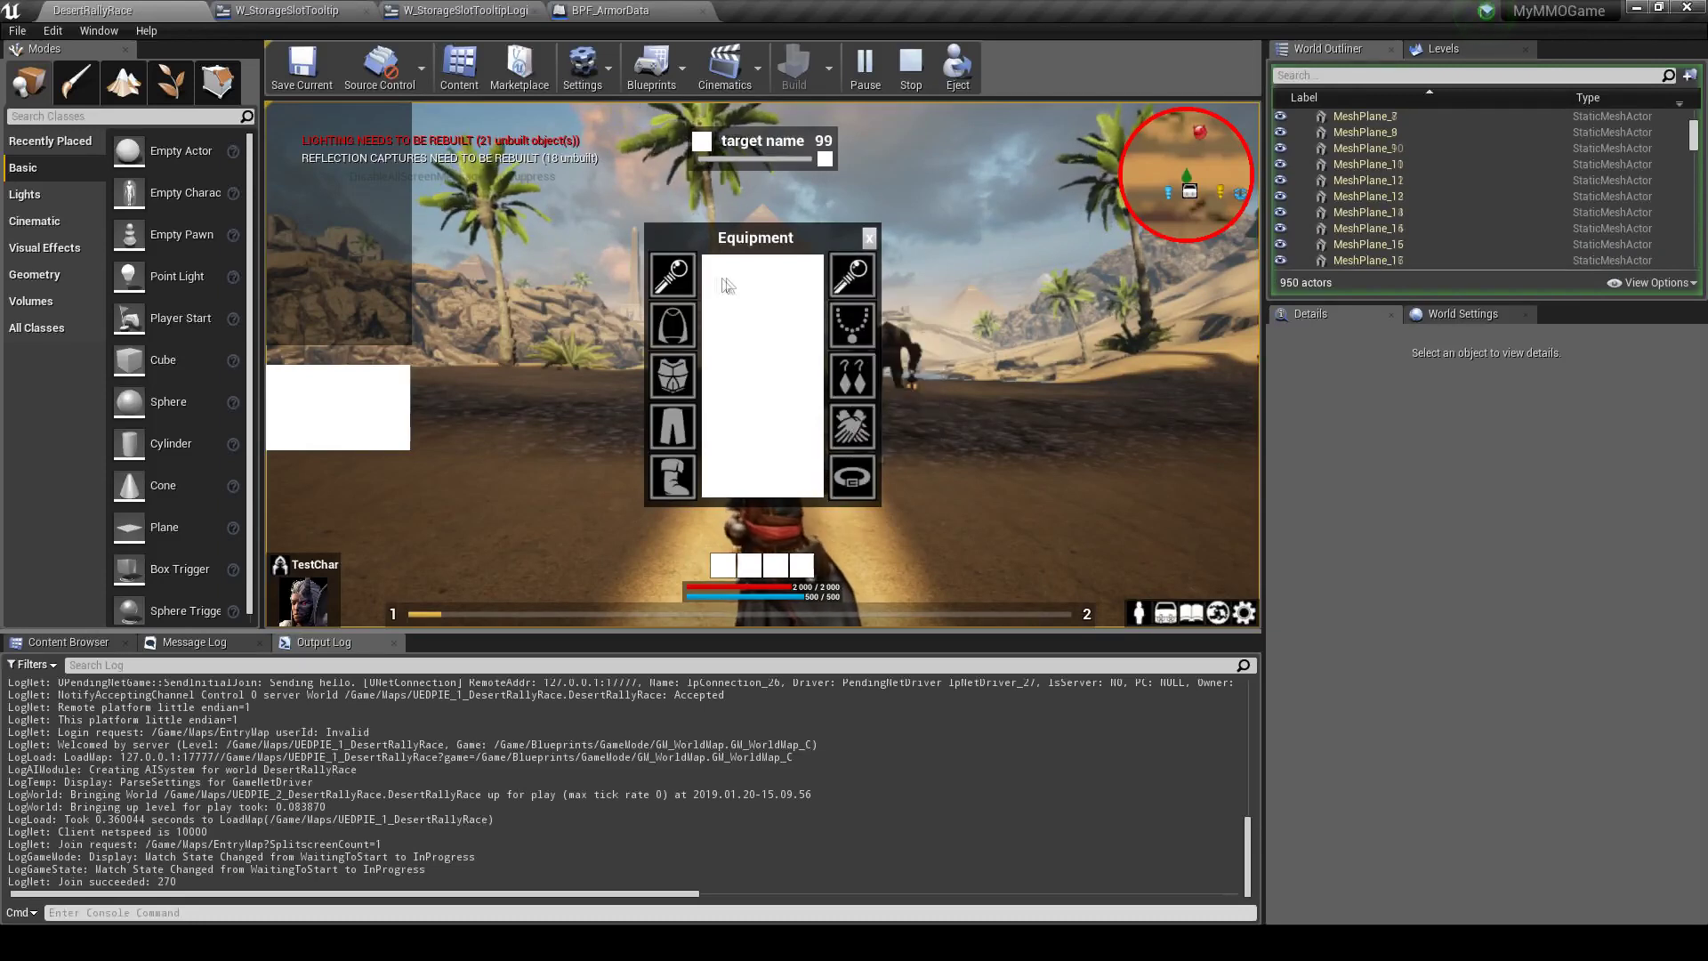
{"action": "mouse_move", "coordinate": [687, 272]}
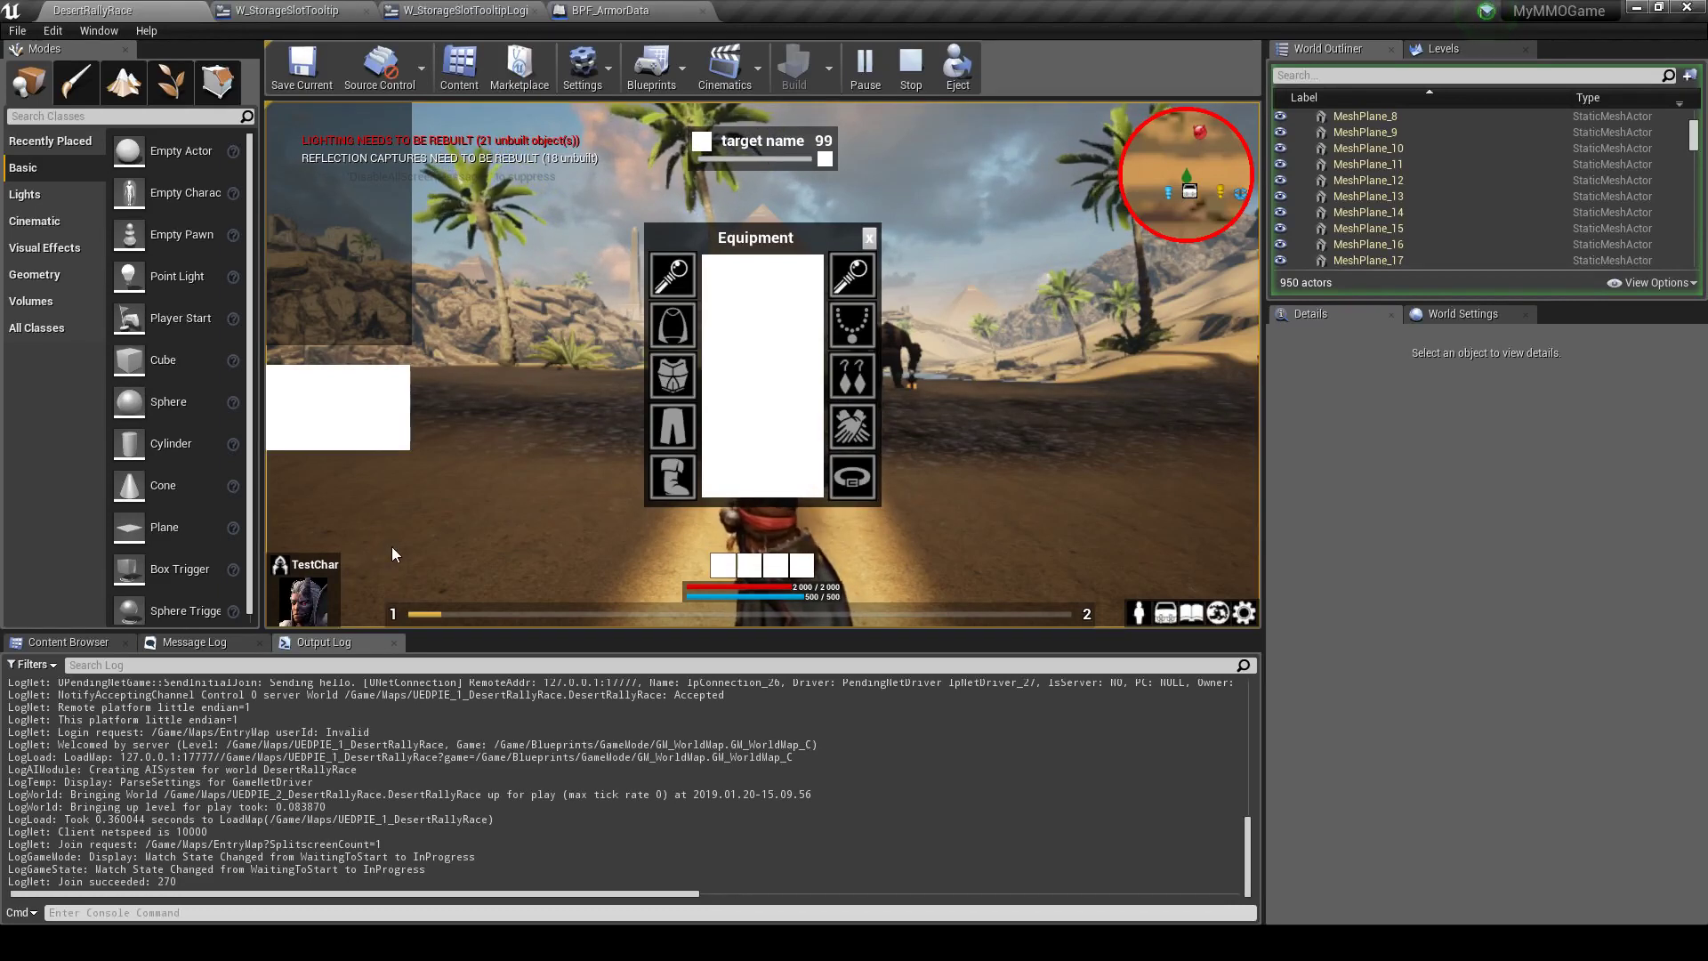
{"action": "left_click", "coordinate": [326, 563]}
{"action": "left_click", "coordinate": [326, 564]}
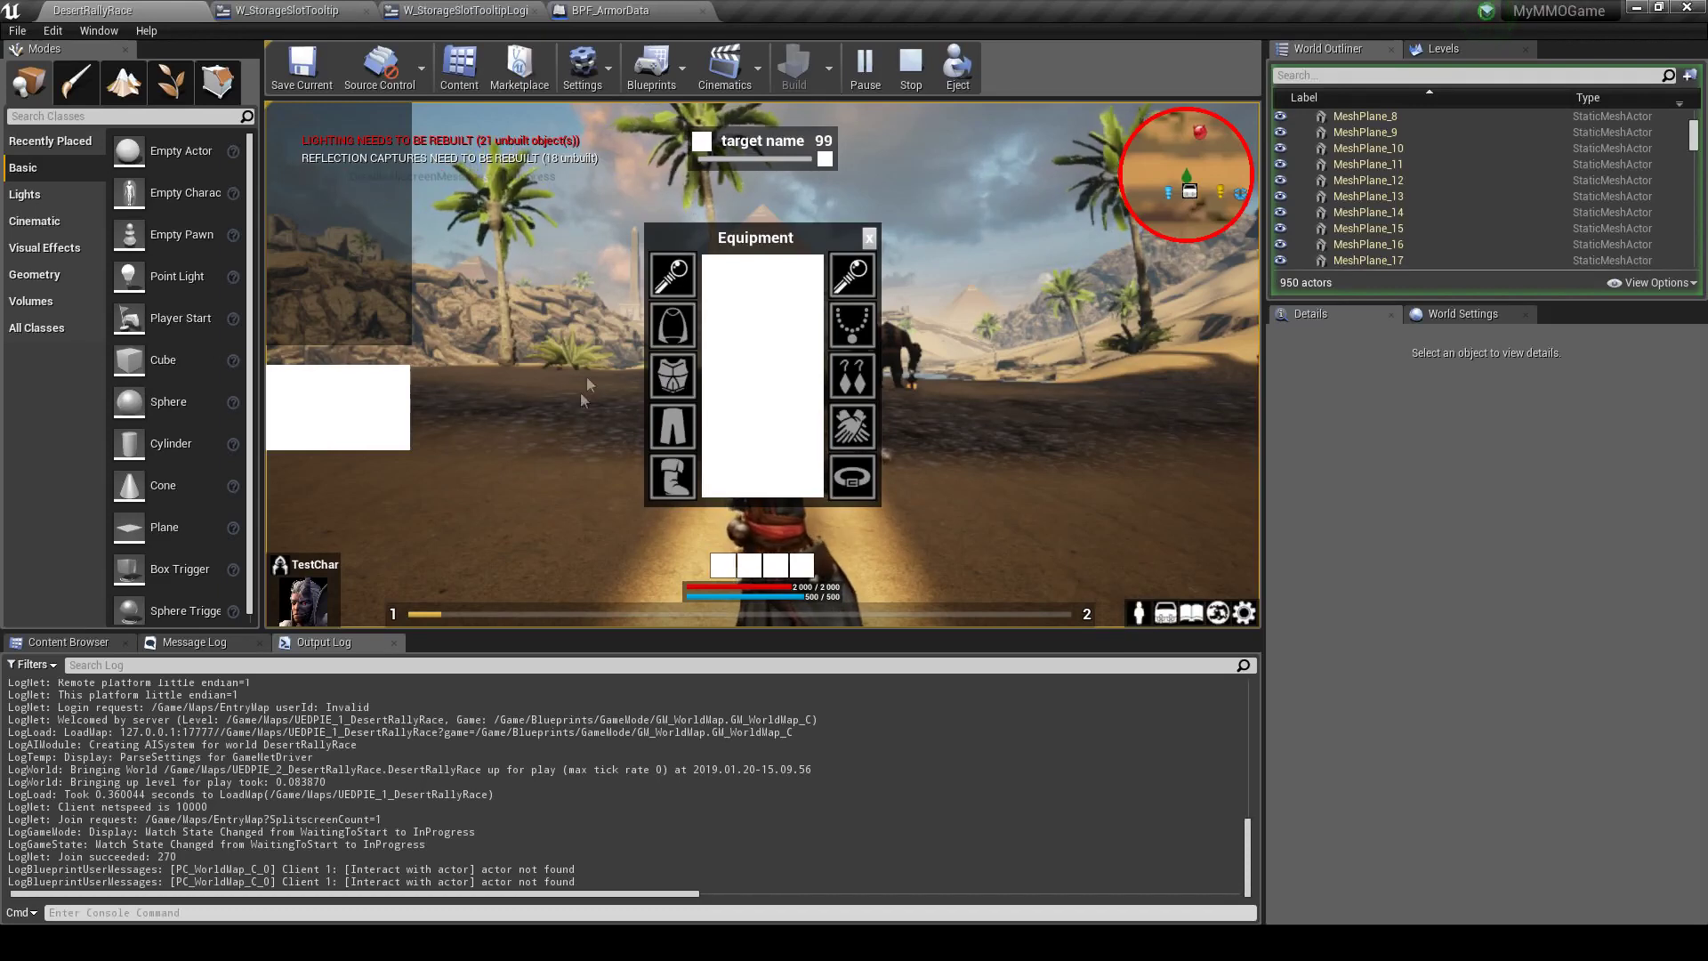
{"action": "key", "text": "e"}
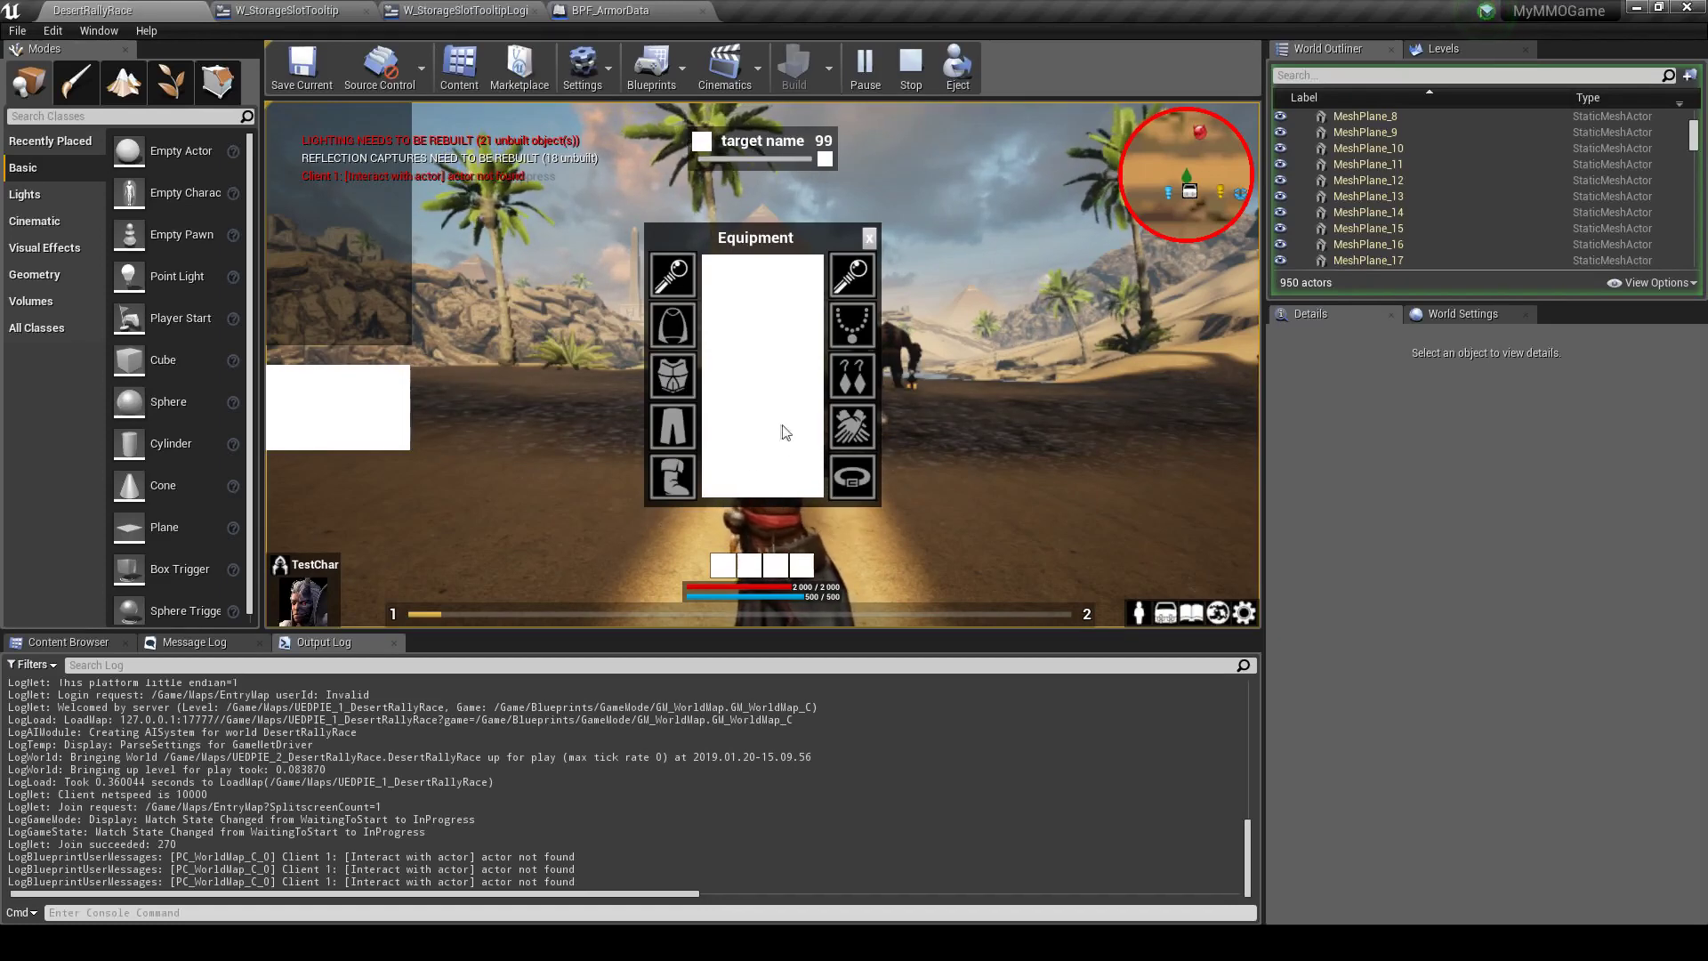
{"action": "key", "text": "e"}
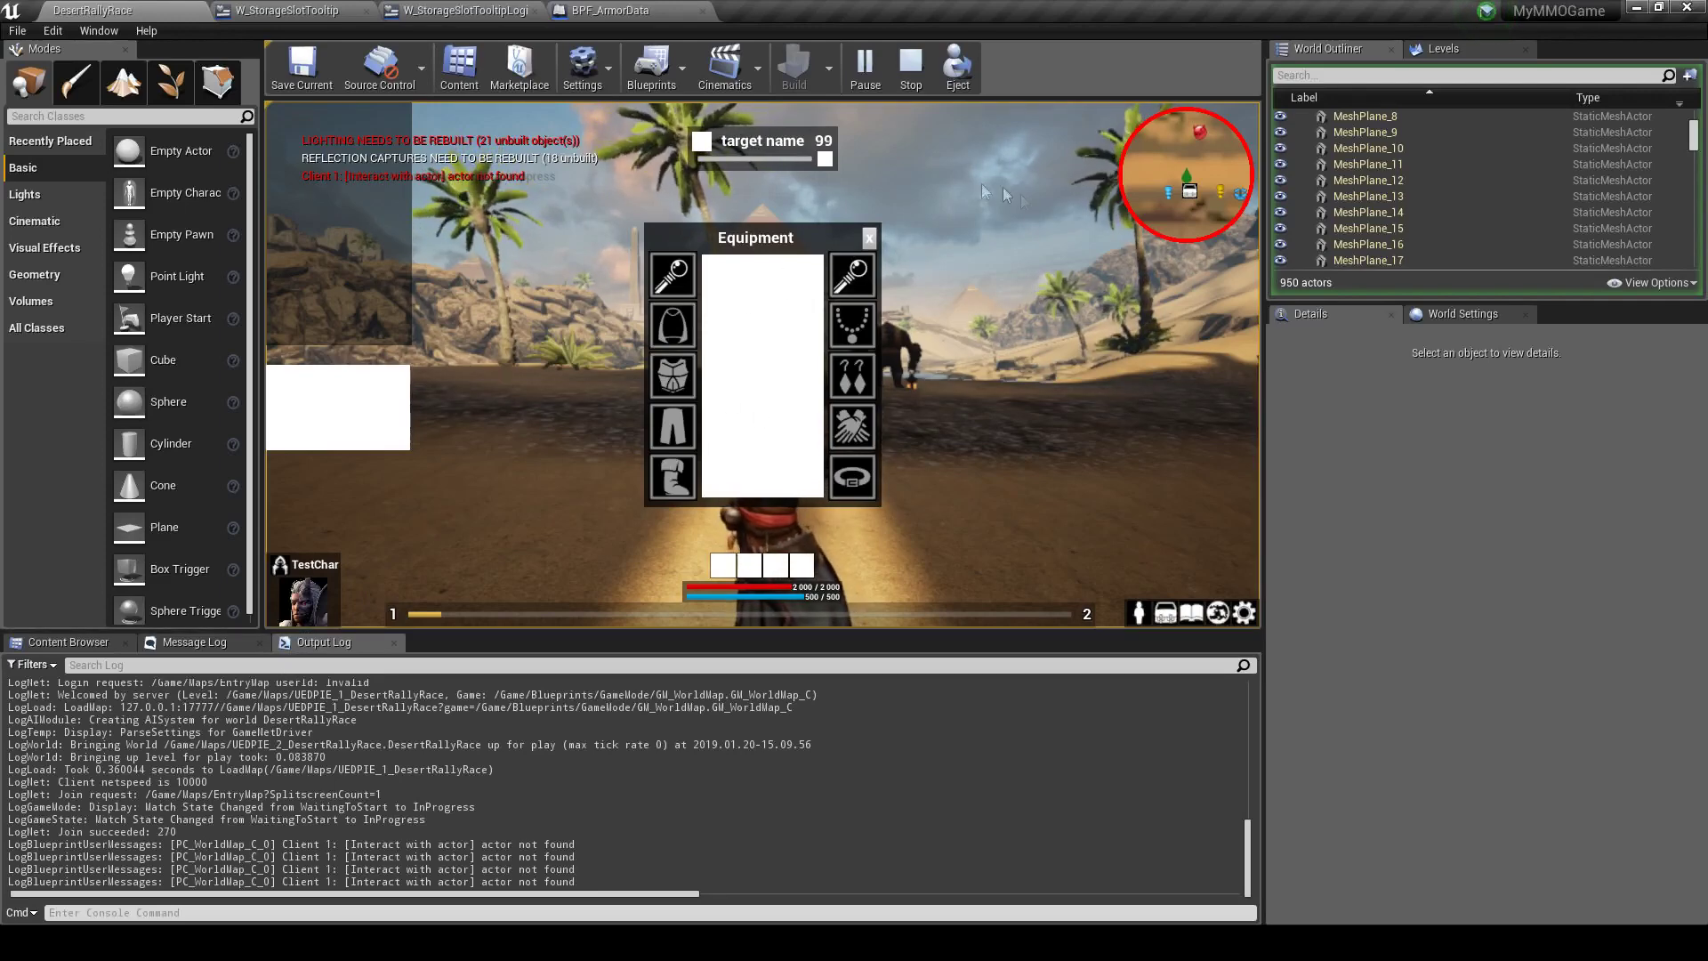
Stop the play session and clear the Output Log
{"action": "left_click", "coordinate": [911, 67]}
{"action": "right_click", "coordinate": [409, 687]}
{"action": "left_click", "coordinate": [418, 697]}
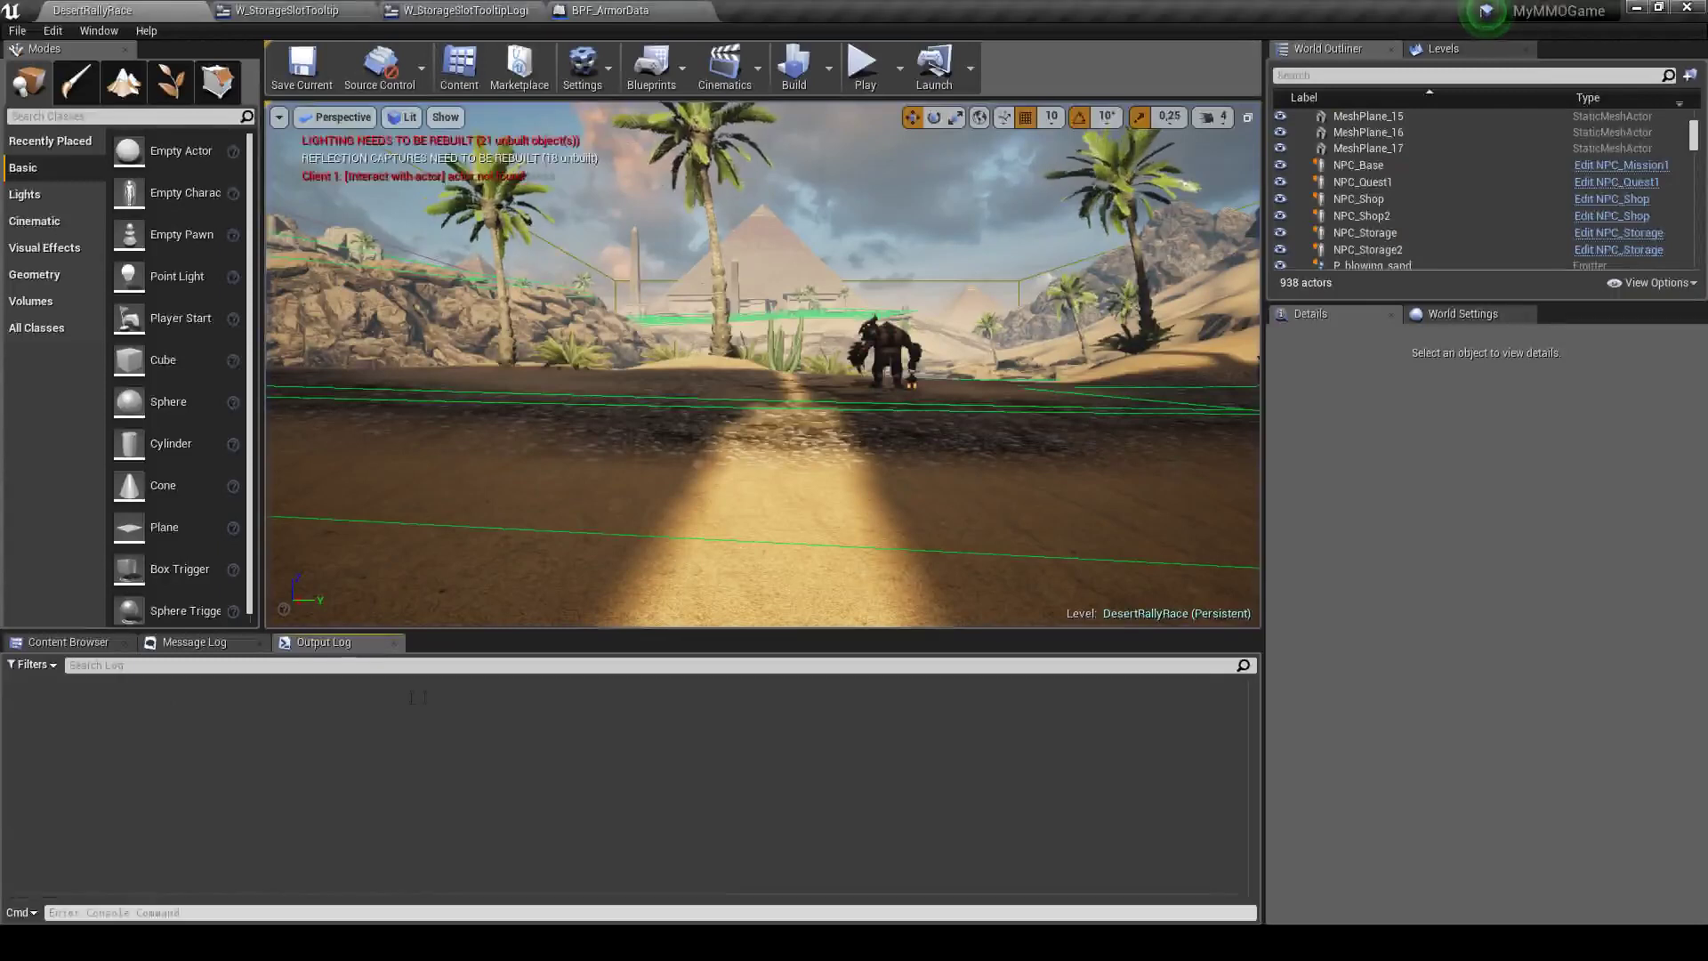
Browse the Inventory > UI folder's 18 widgets in the Content Browser
{"action": "left_click", "coordinate": [68, 641]}
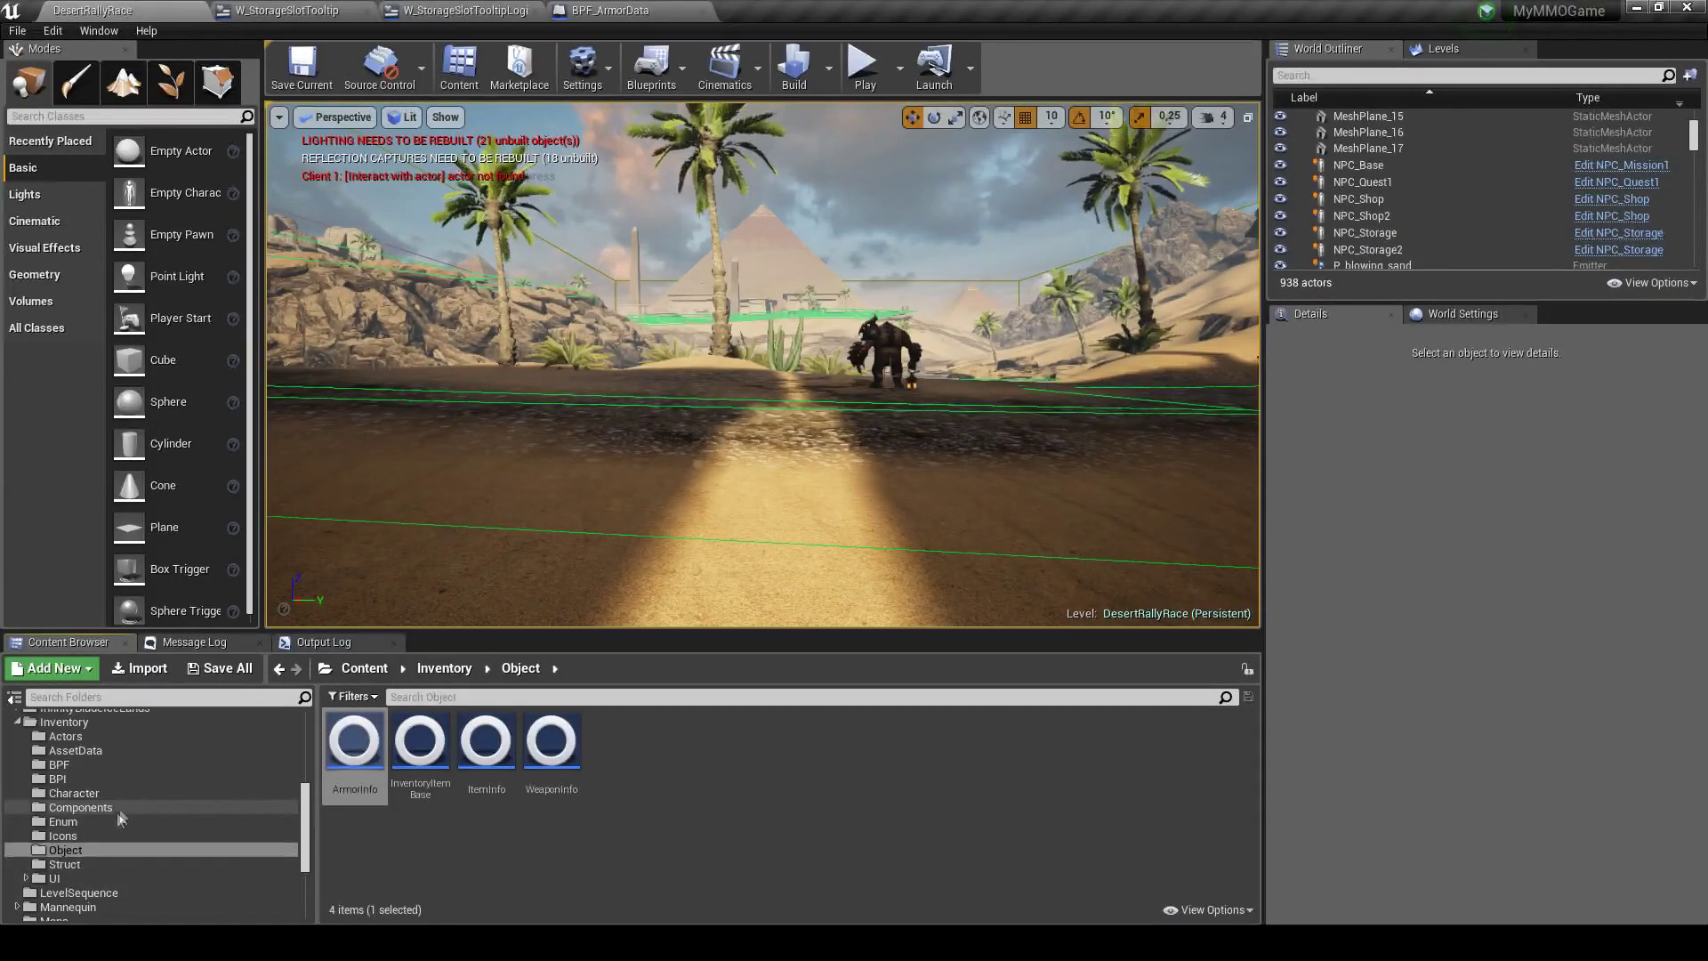
{"action": "left_click", "coordinate": [97, 877]}
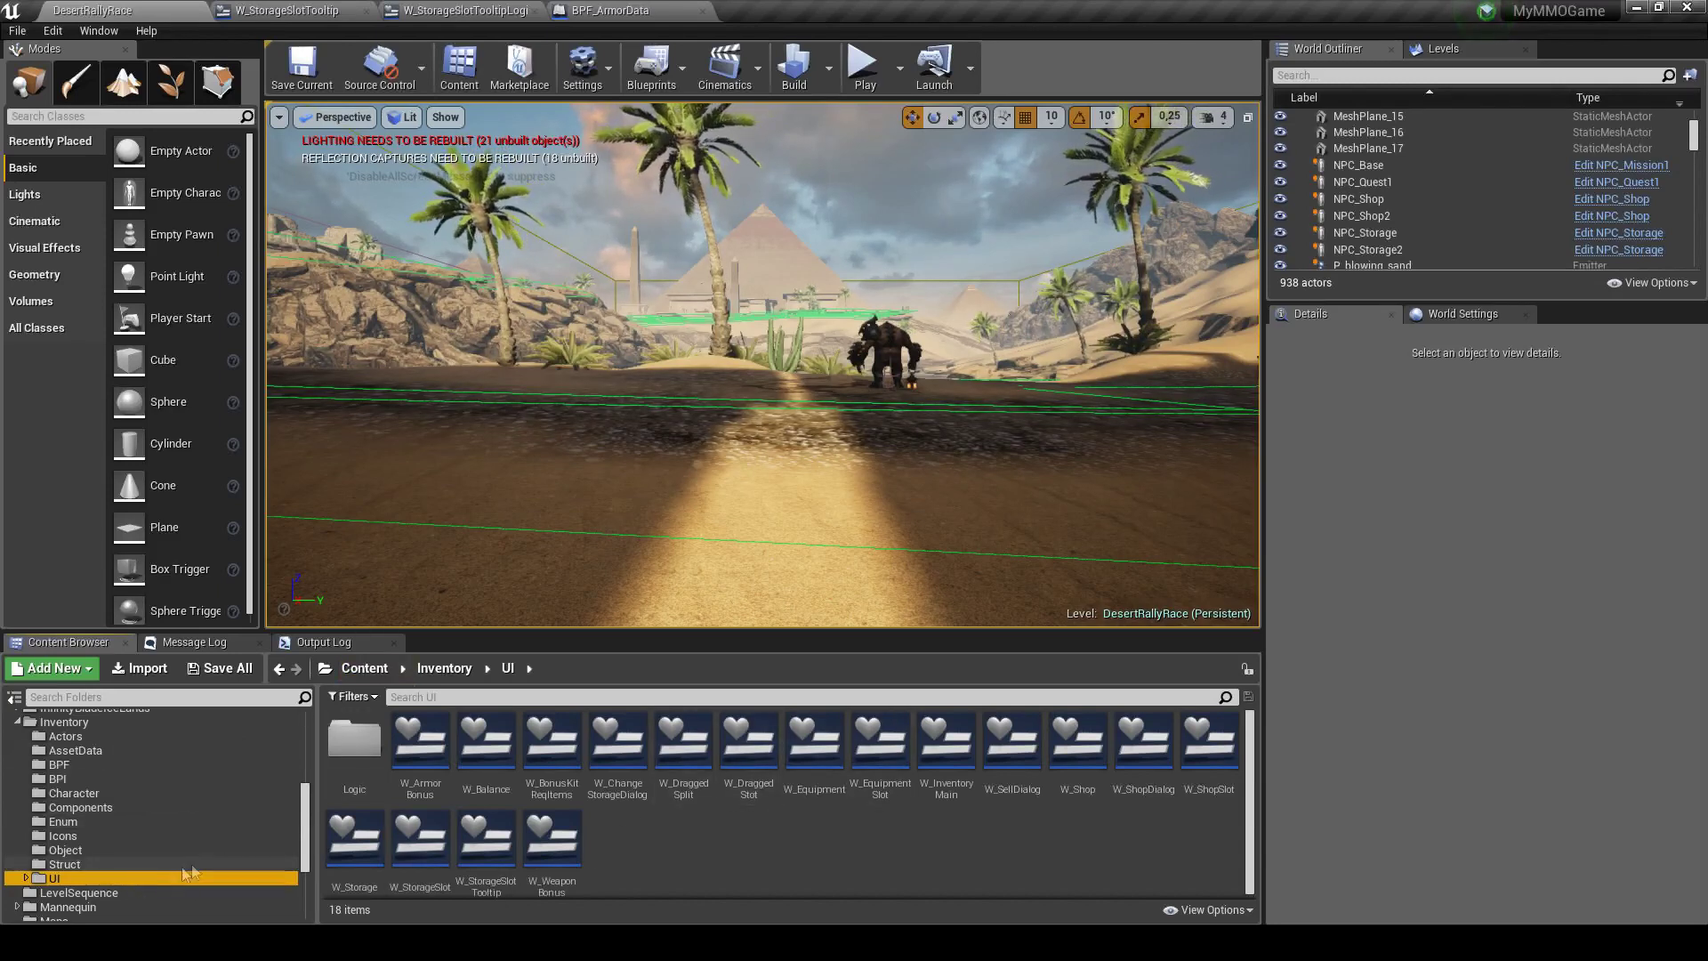
{"action": "left_click", "coordinate": [324, 643]}
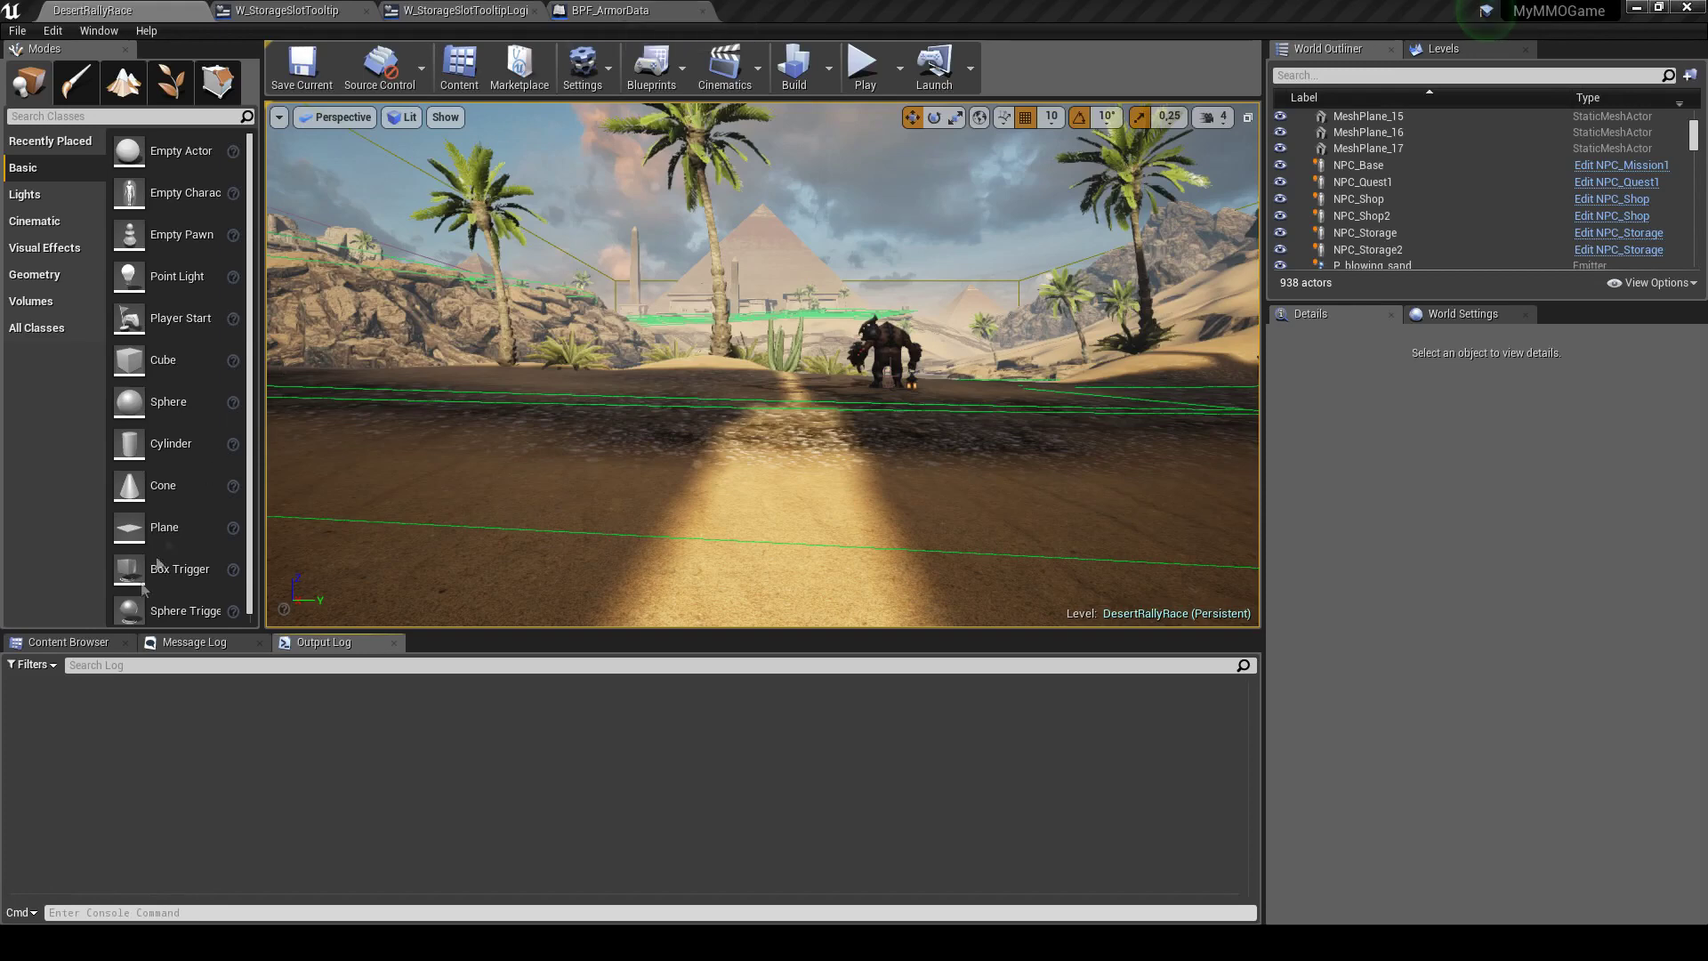
Close the BPF_ArmorData, W_StorageSlotTooltipLogic and W_StorageSlotTooltip editor tabs
{"action": "left_click", "coordinate": [645, 9]}
{"action": "left_click", "coordinate": [703, 10]}
{"action": "left_click", "coordinate": [536, 10]}
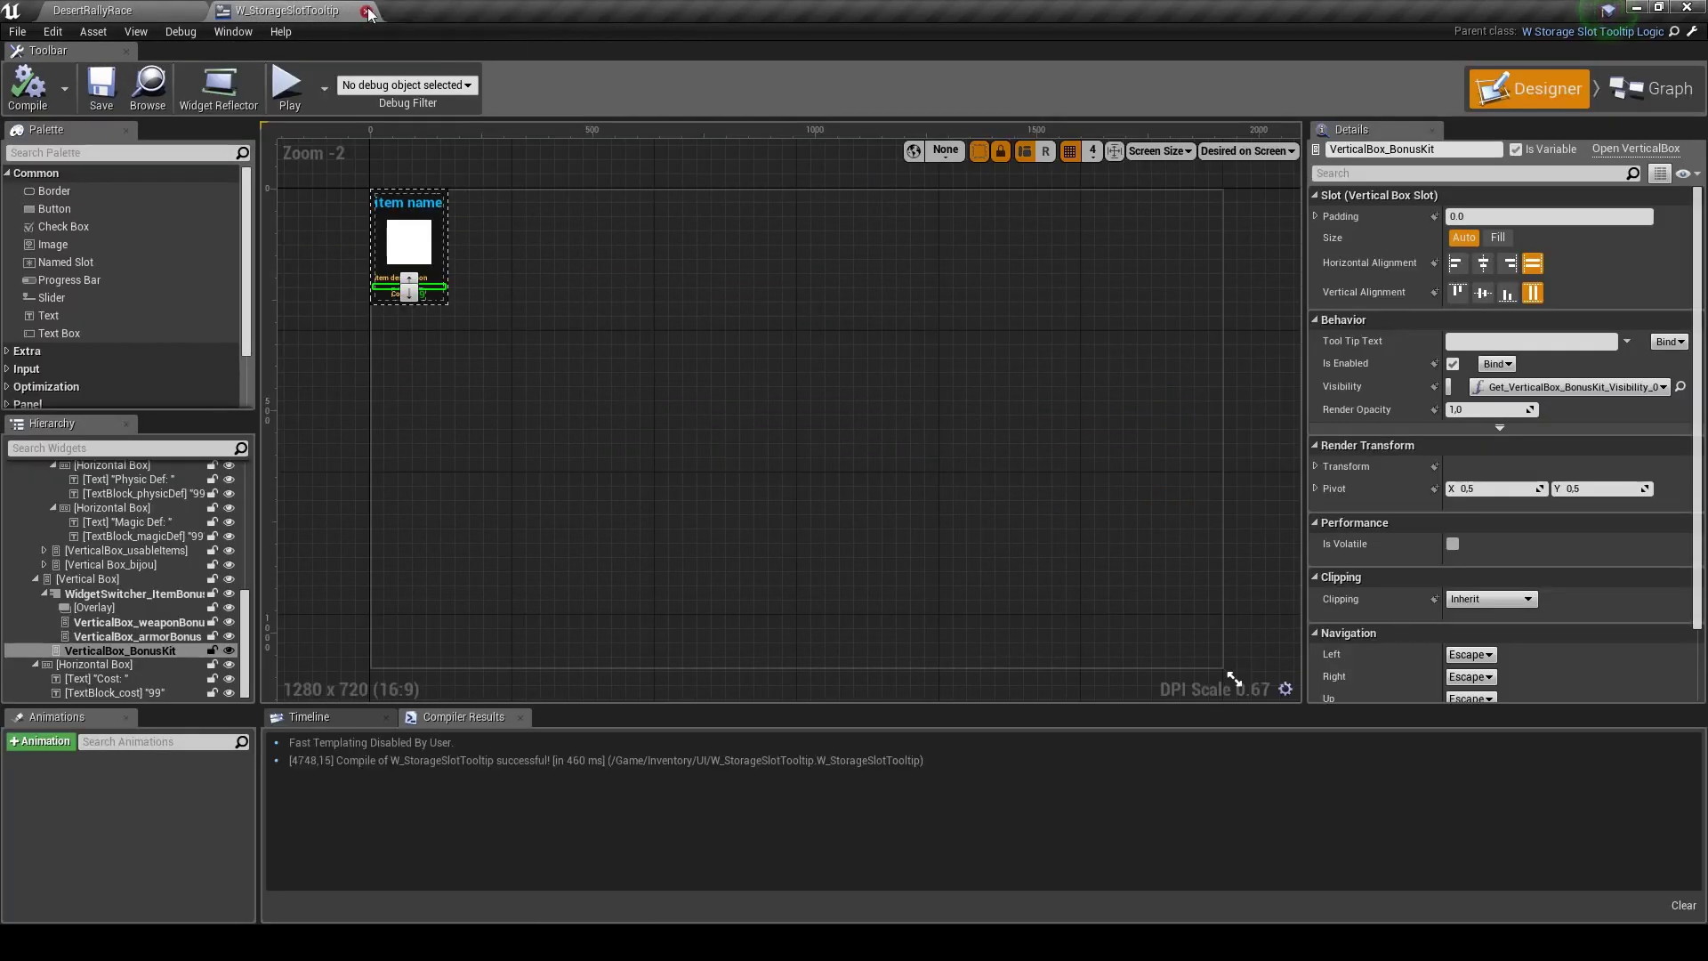
{"action": "left_click", "coordinate": [367, 12]}
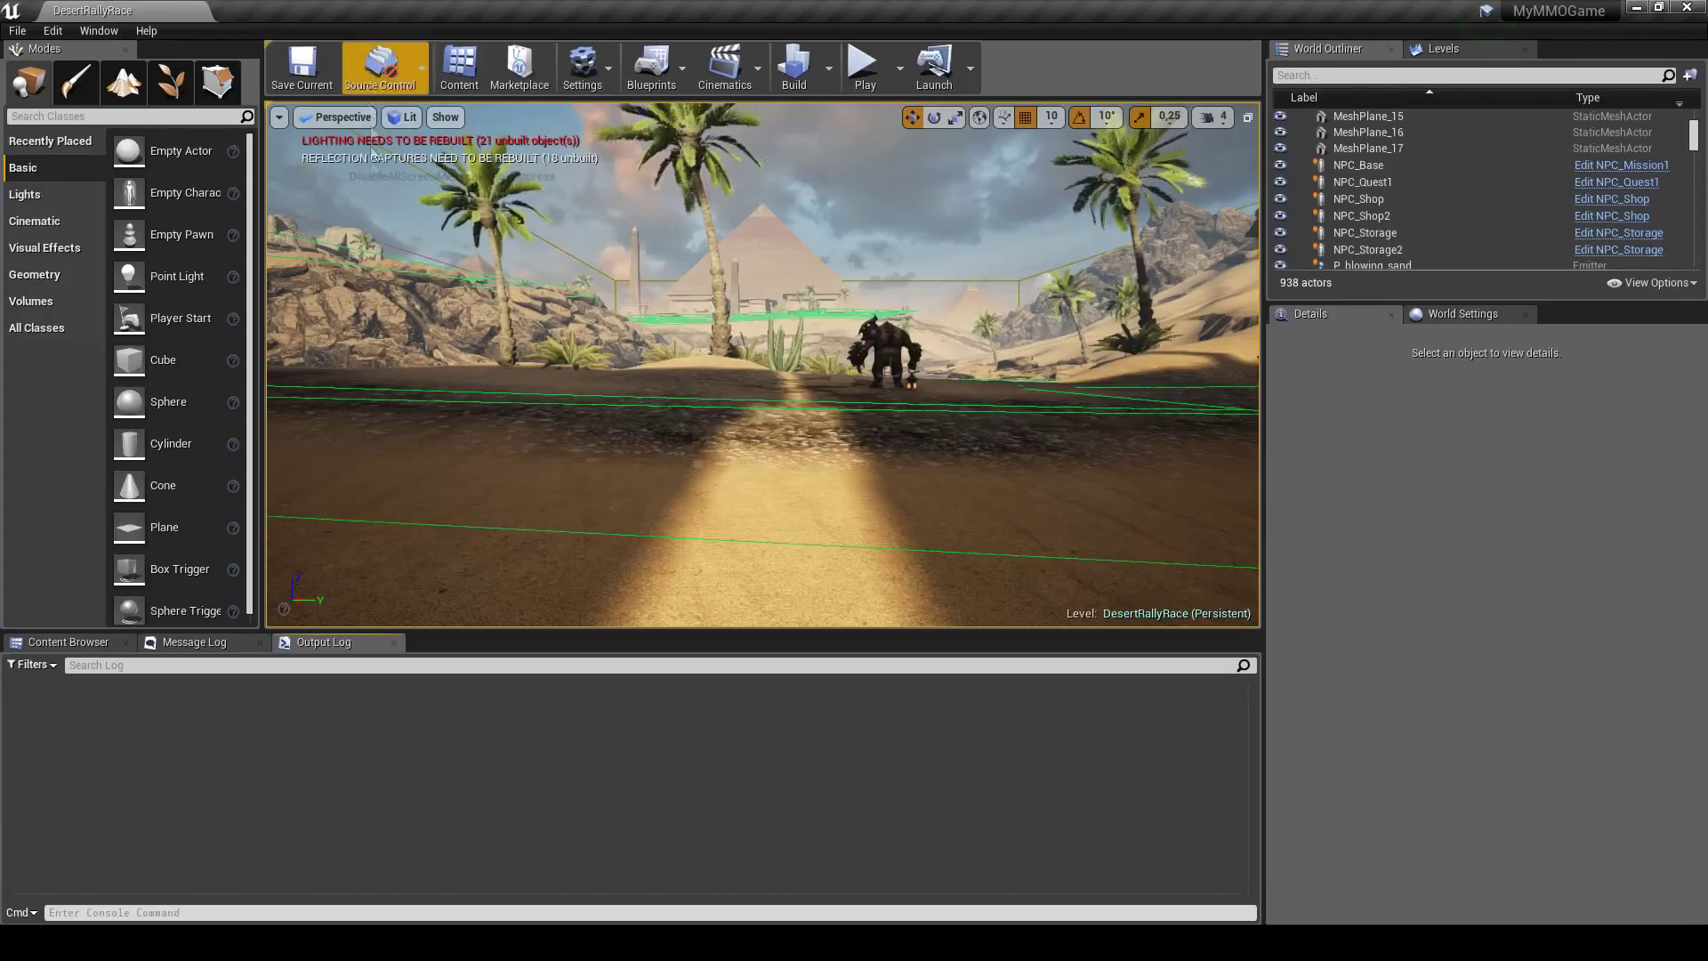
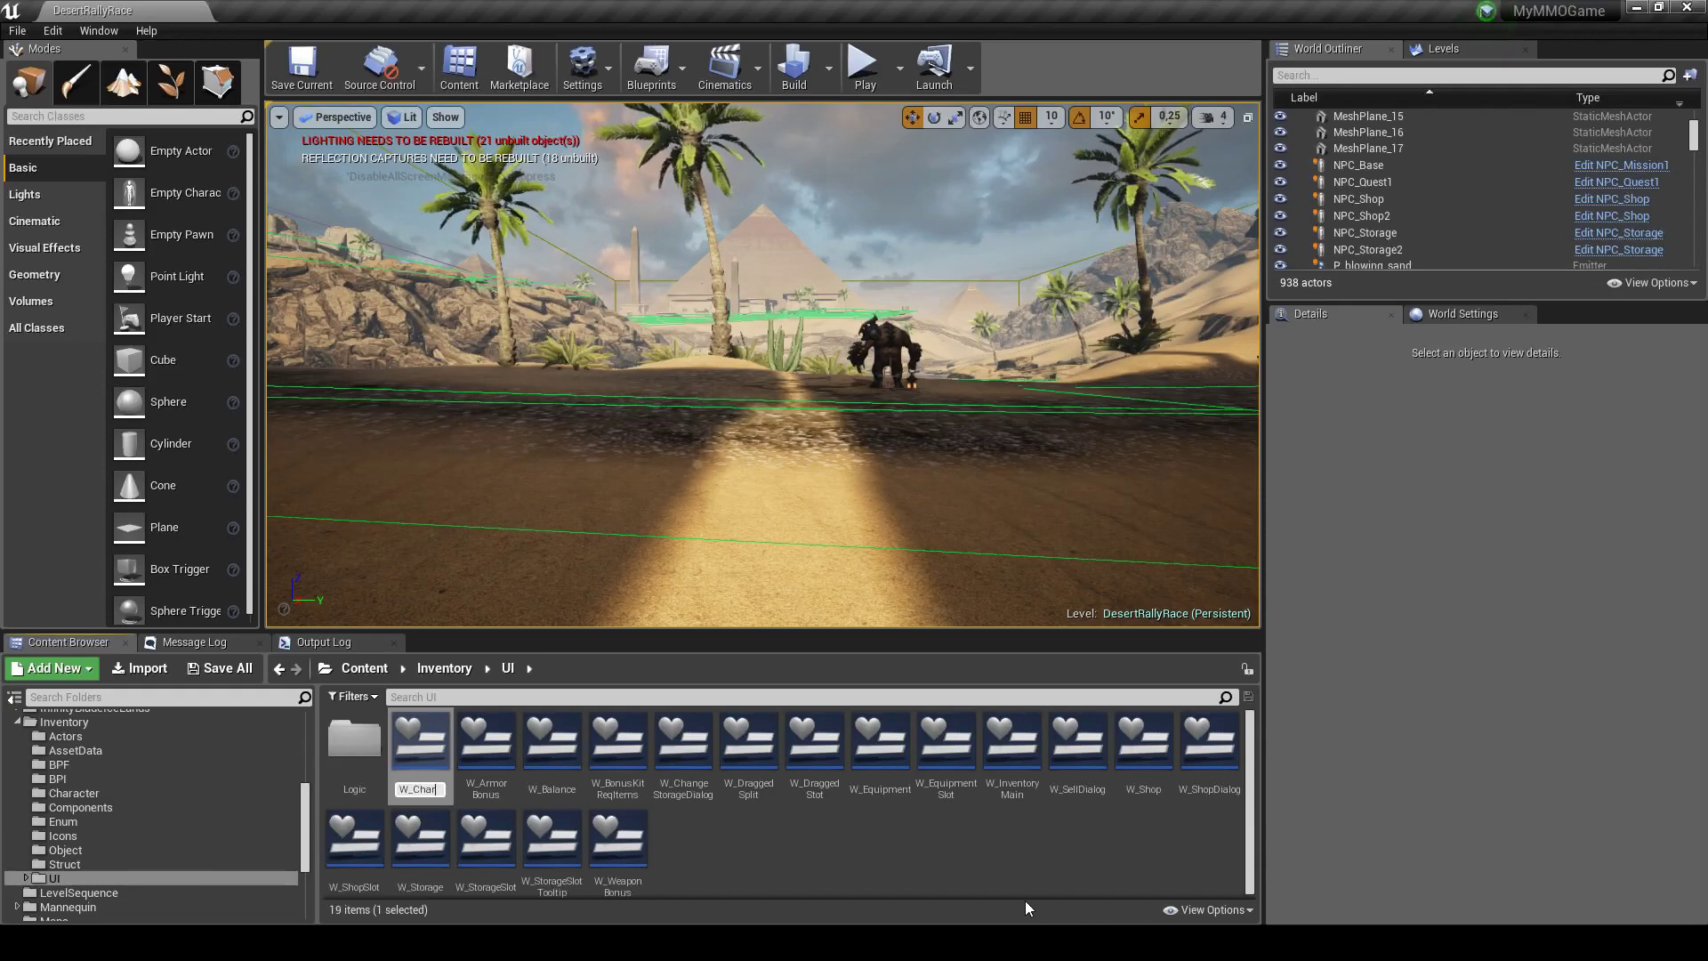
Commit the name W_CharStats, open that widget blueprint in its own tab and save it
{"action": "key", "text": "Return"}
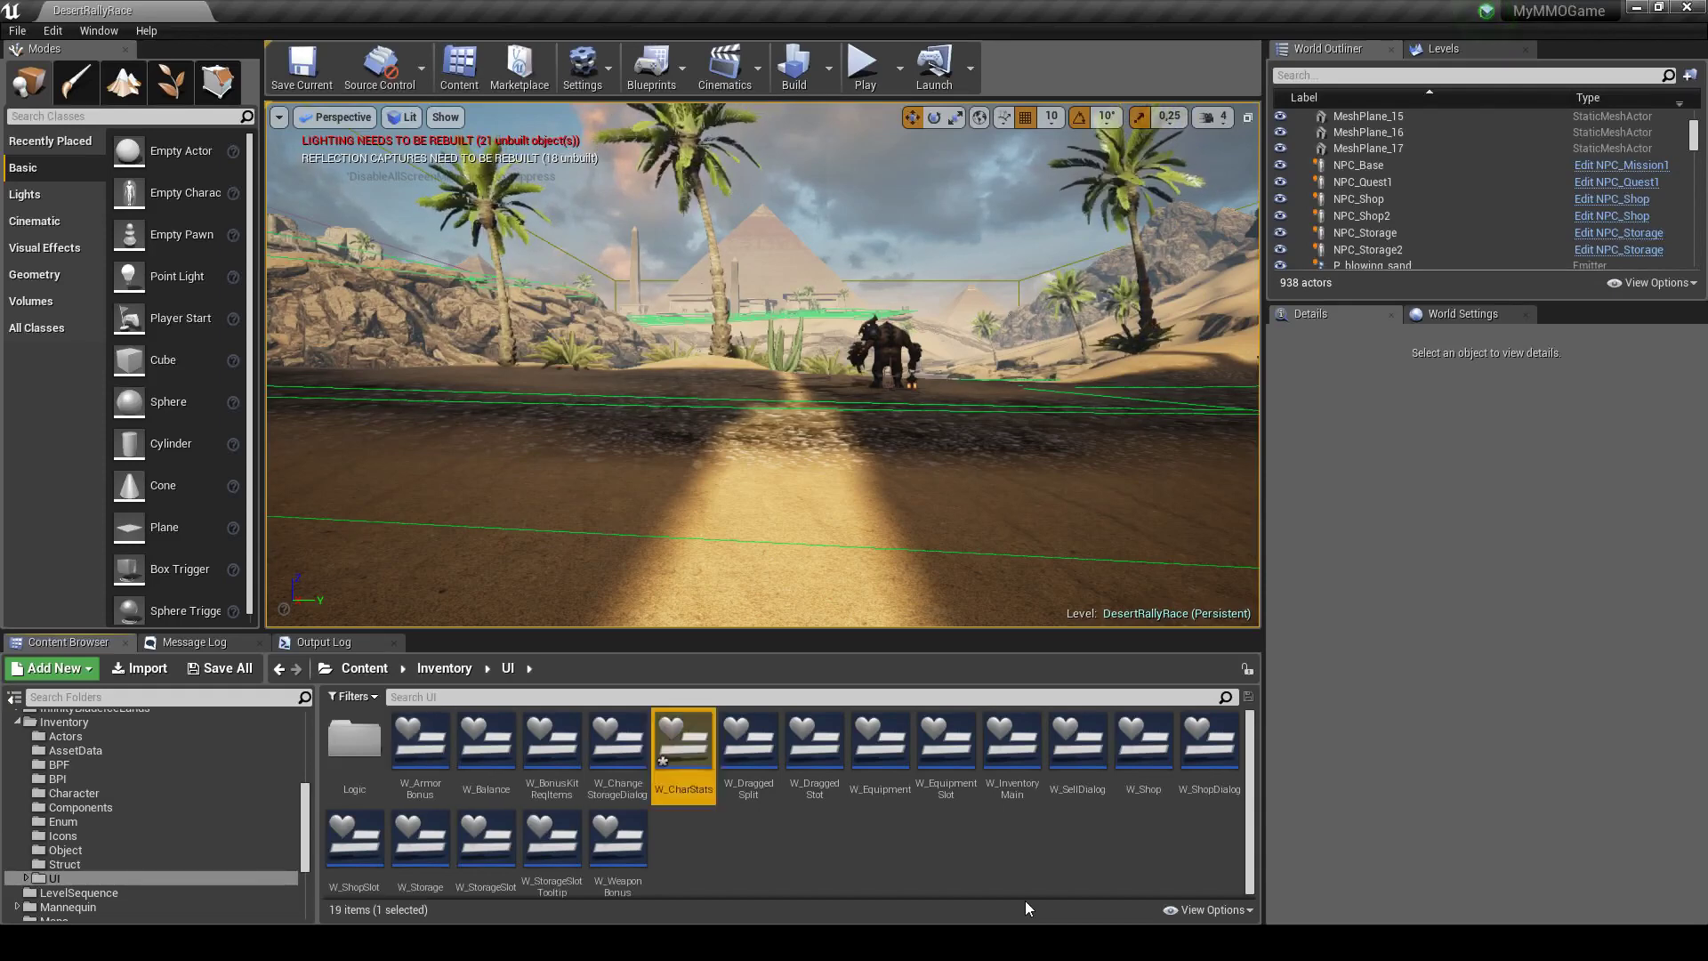
{"action": "double_click", "coordinate": [683, 747]}
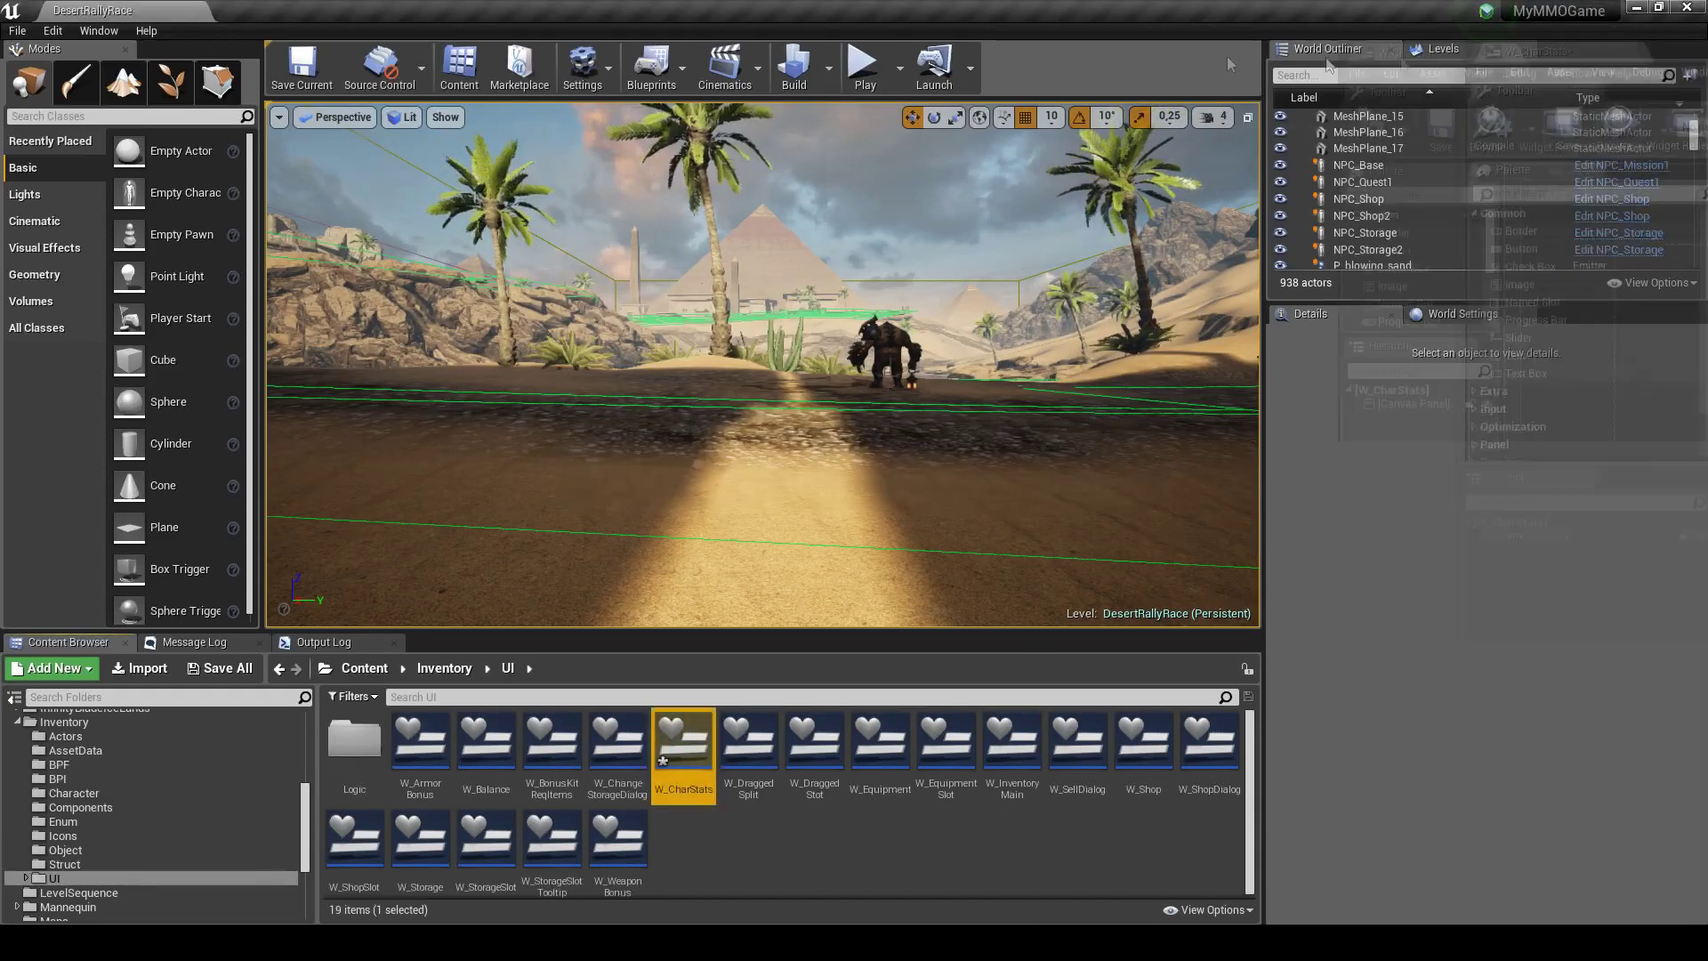
{"action": "left_click", "coordinate": [101, 87]}
{"action": "left_click", "coordinate": [594, 510]}
{"action": "scroll", "coordinate": [594, 511], "scroll_direction": "down", "scroll_amount": 1}
{"action": "scroll", "coordinate": [649, 523], "scroll_direction": "up", "scroll_amount": 1}
{"action": "scroll", "coordinate": [649, 516], "scroll_direction": "up", "scroll_amount": 1}
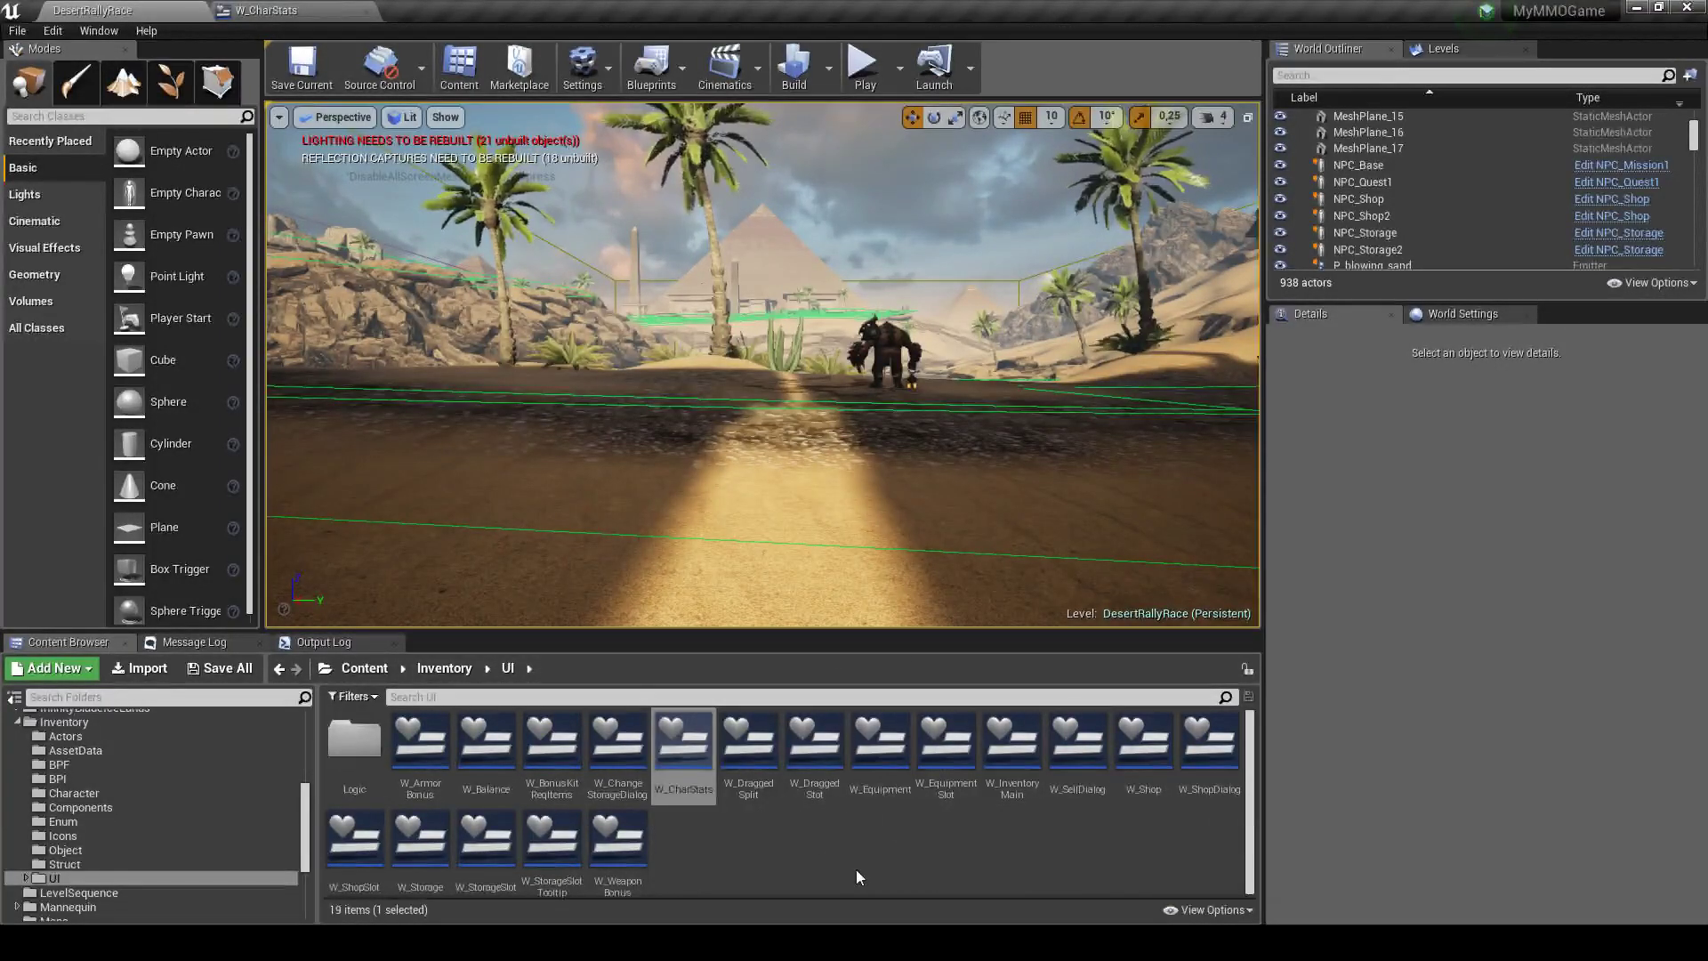
Open W_Equipment and frame the Equipment window left-centre in the Designer canvas
{"action": "double_click", "coordinate": [880, 751]}
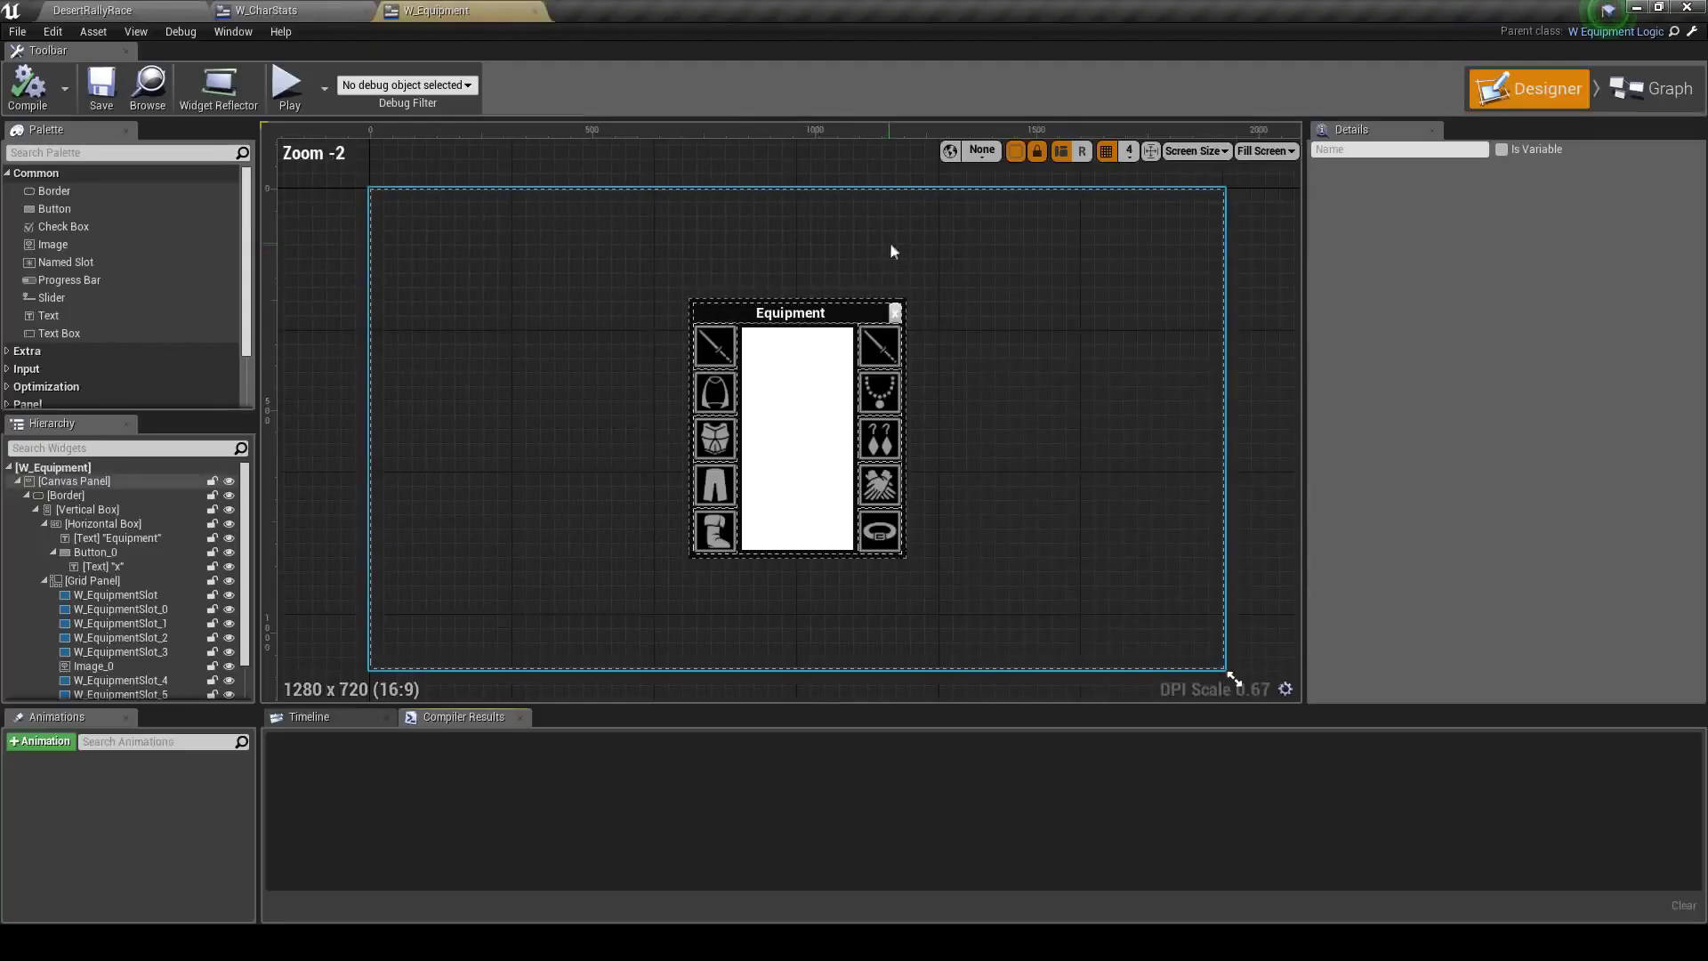
{"action": "scroll", "coordinate": [890, 244], "scroll_direction": "up", "scroll_amount": 3}
{"action": "scroll", "coordinate": [954, 327], "scroll_direction": "up", "scroll_amount": 2}
{"action": "scroll", "coordinate": [978, 324], "scroll_direction": "down", "scroll_amount": 2}
{"action": "scroll", "coordinate": [991, 451], "scroll_direction": "down", "scroll_amount": 2}
{"action": "right_click_drag", "start_coordinate": [991, 450], "coordinate": [737, 298]}
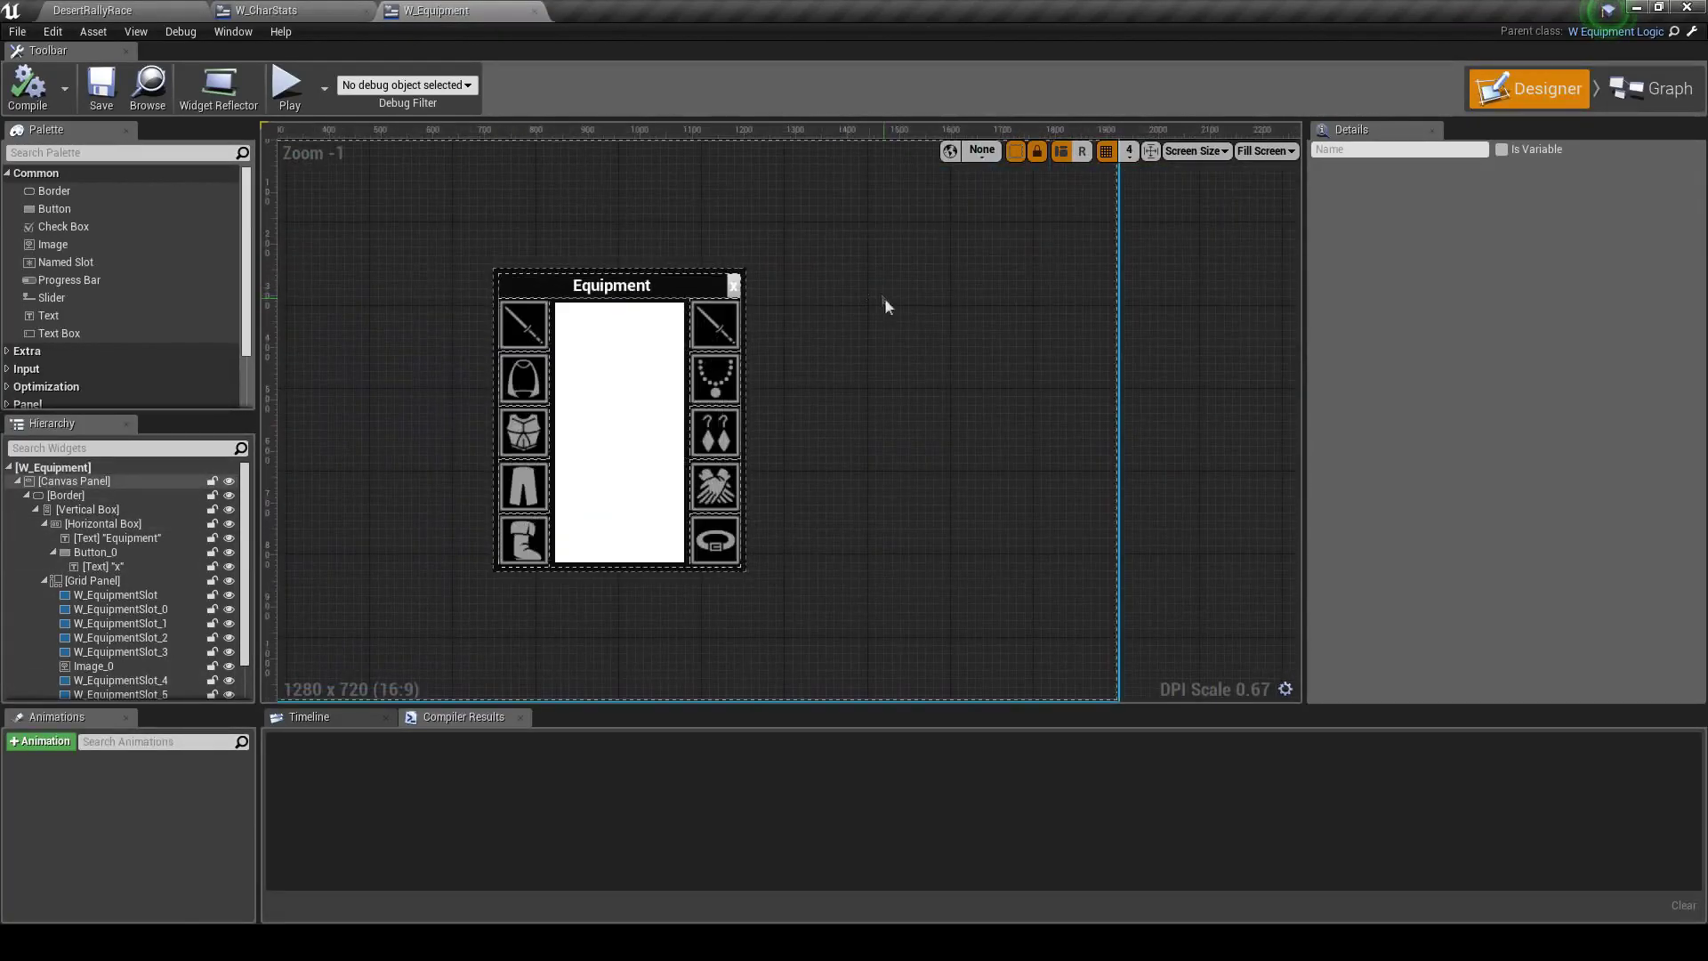
{"action": "scroll", "coordinate": [782, 263], "scroll_direction": "up", "scroll_amount": 3}
{"action": "scroll", "coordinate": [782, 260], "scroll_direction": "up", "scroll_amount": 1}
{"action": "scroll", "coordinate": [801, 276], "scroll_direction": "down", "scroll_amount": 3}
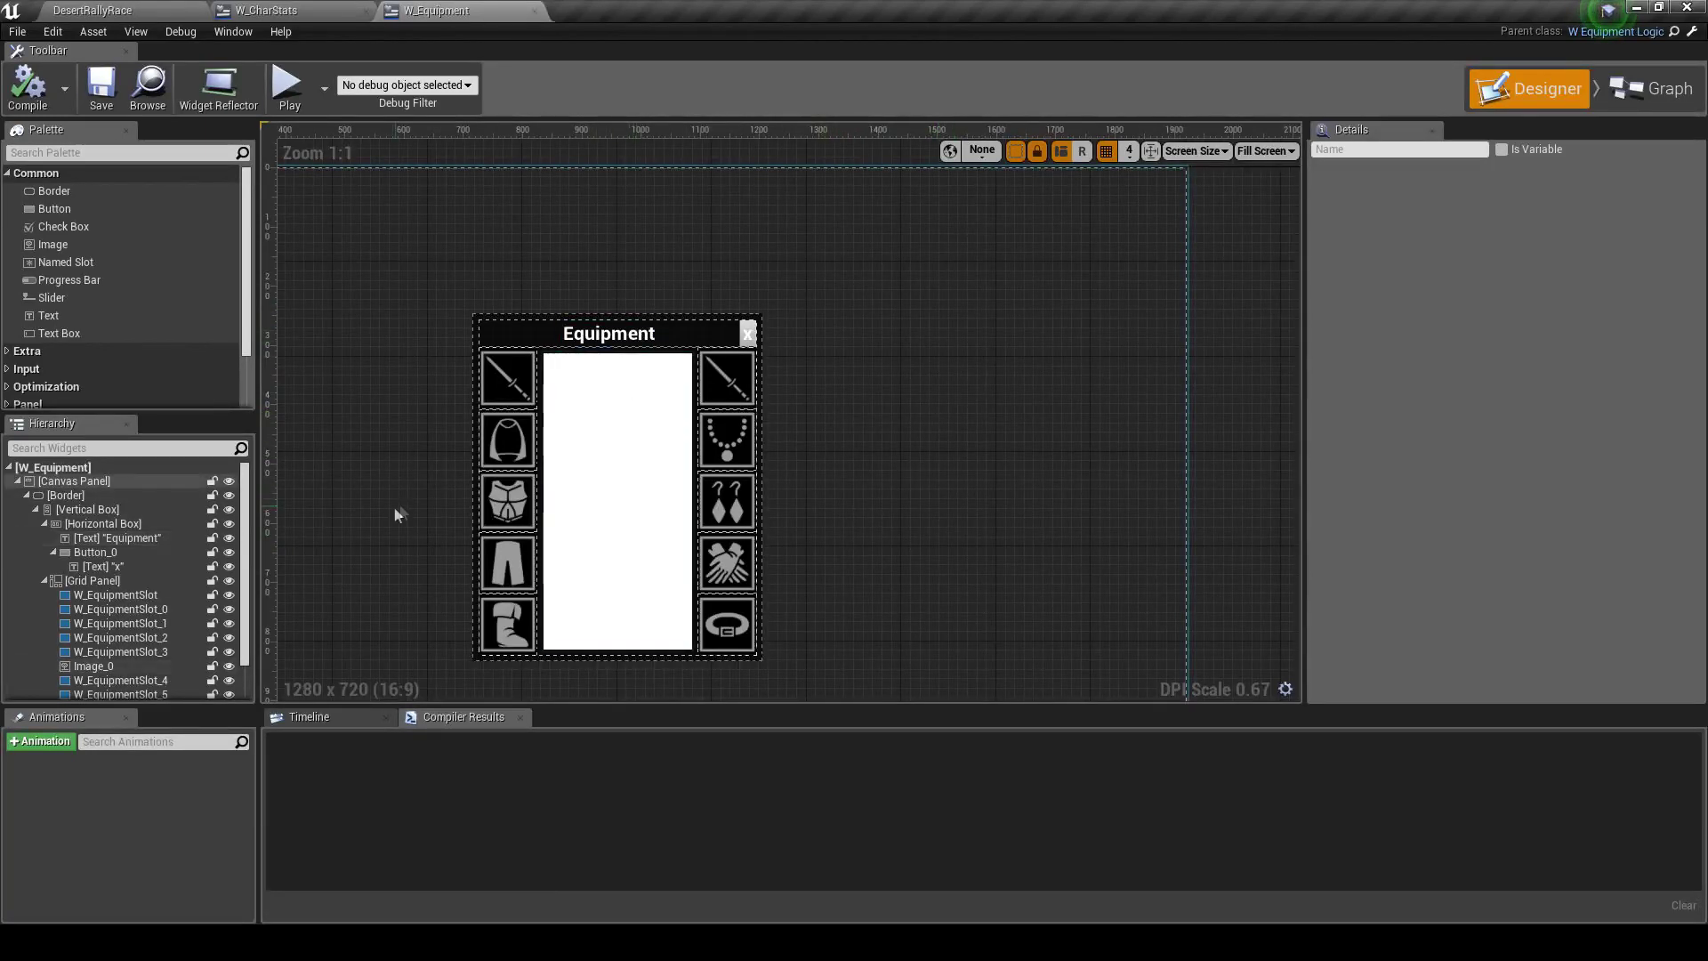
{"action": "scroll", "coordinate": [457, 458], "scroll_direction": "up", "scroll_amount": 2}
{"action": "scroll", "coordinate": [402, 524], "scroll_direction": "down", "scroll_amount": 2}
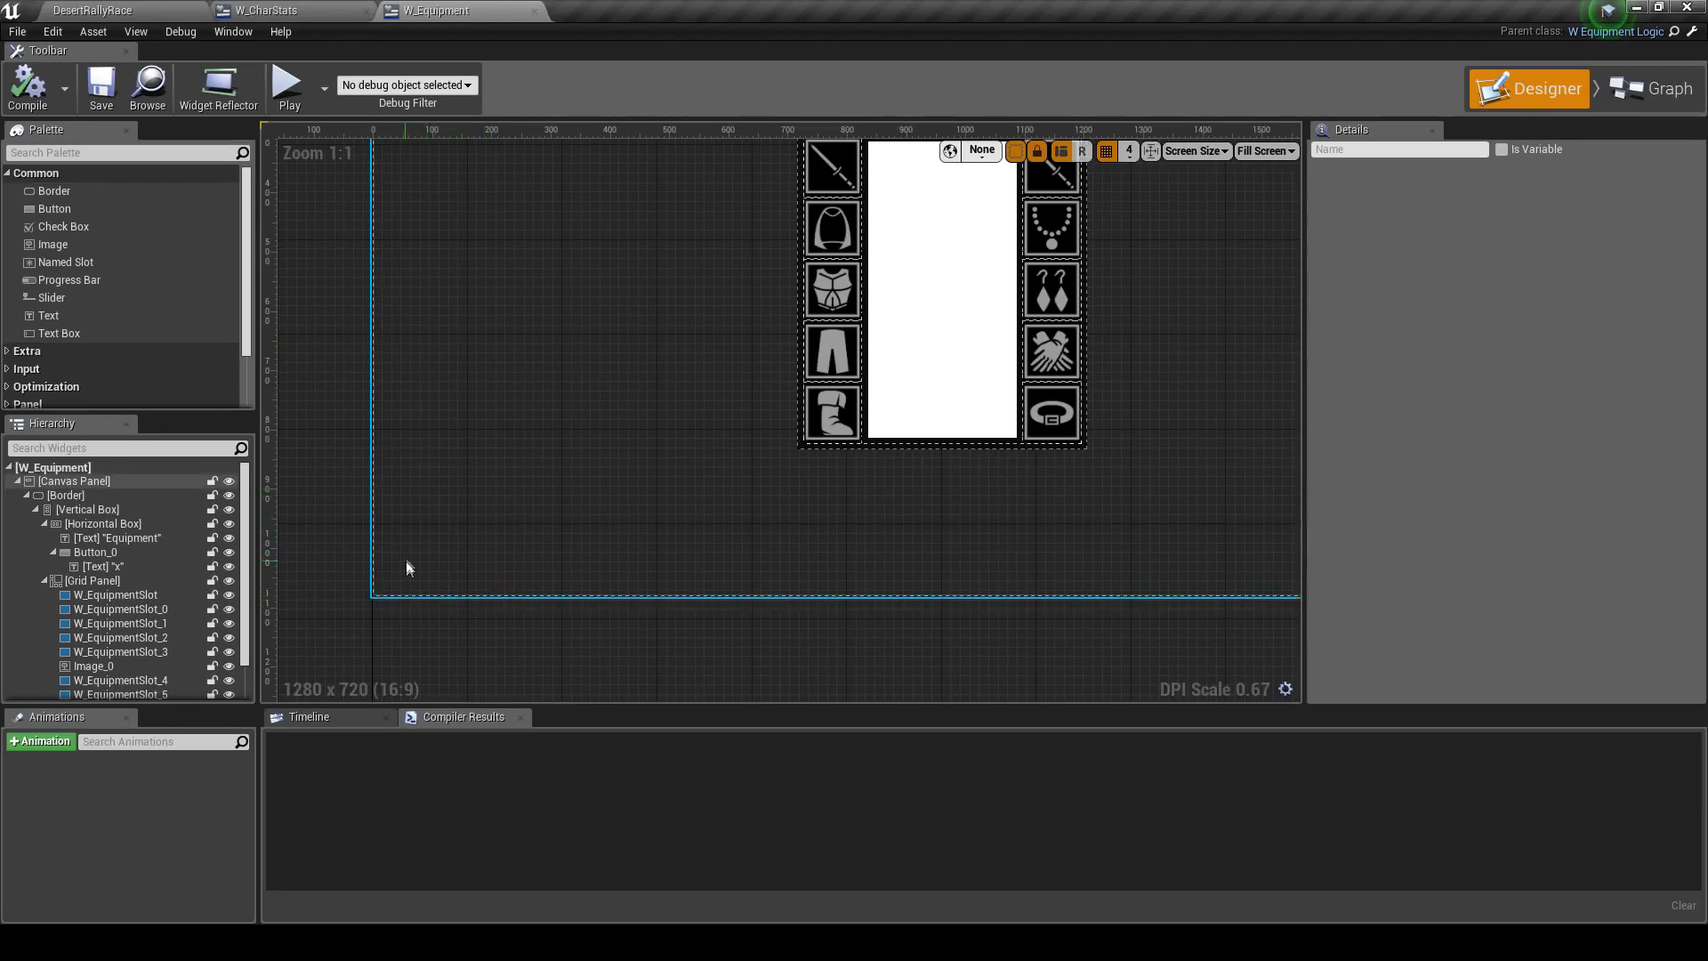
{"action": "right_click_drag", "start_coordinate": [407, 568], "coordinate": [948, 375]}
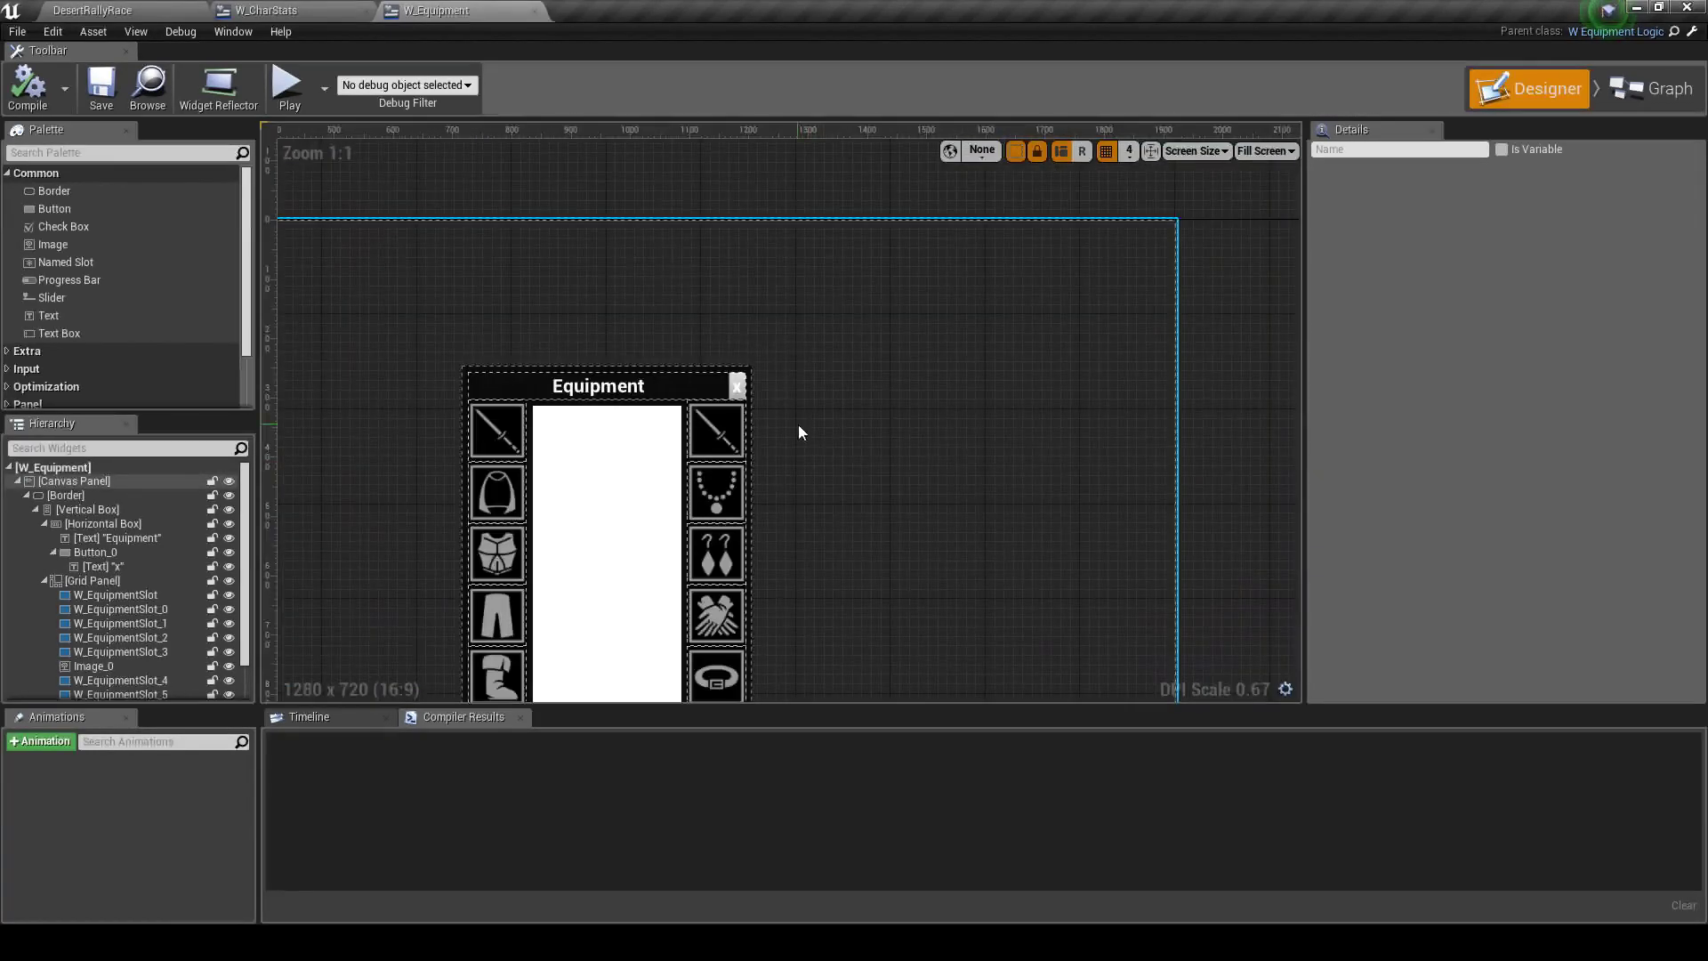
{"action": "right_click_drag", "start_coordinate": [948, 374], "coordinate": [747, 382]}
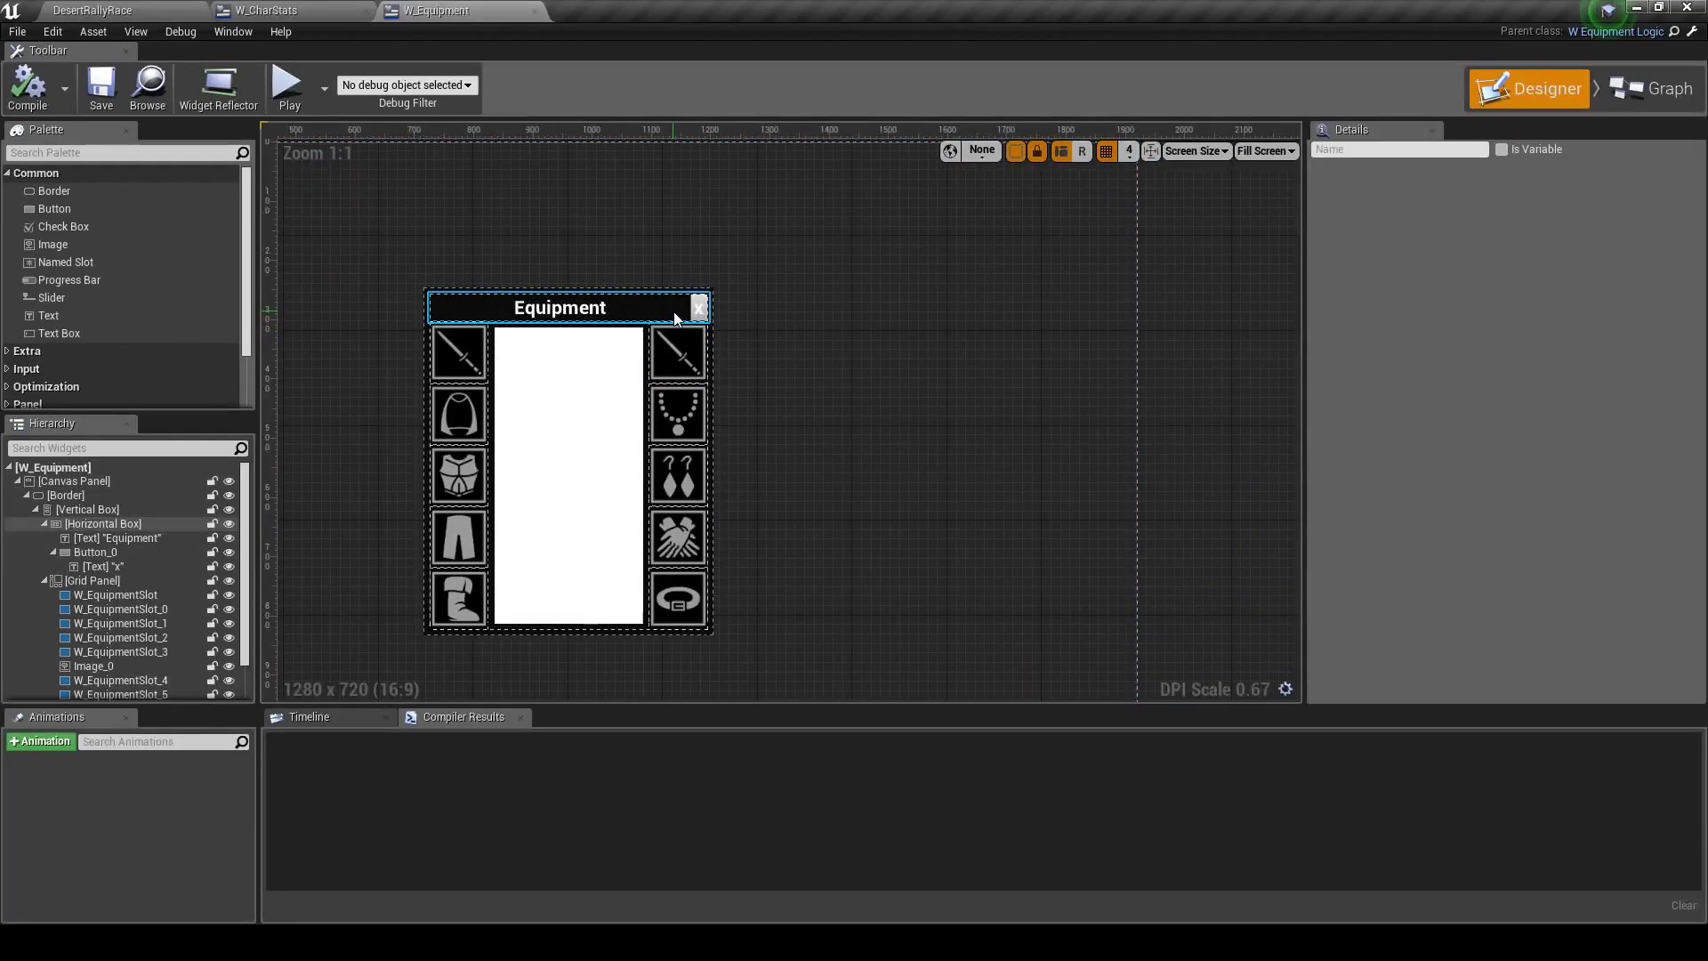
{"action": "scroll", "coordinate": [674, 311], "scroll_direction": "up", "scroll_amount": 3}
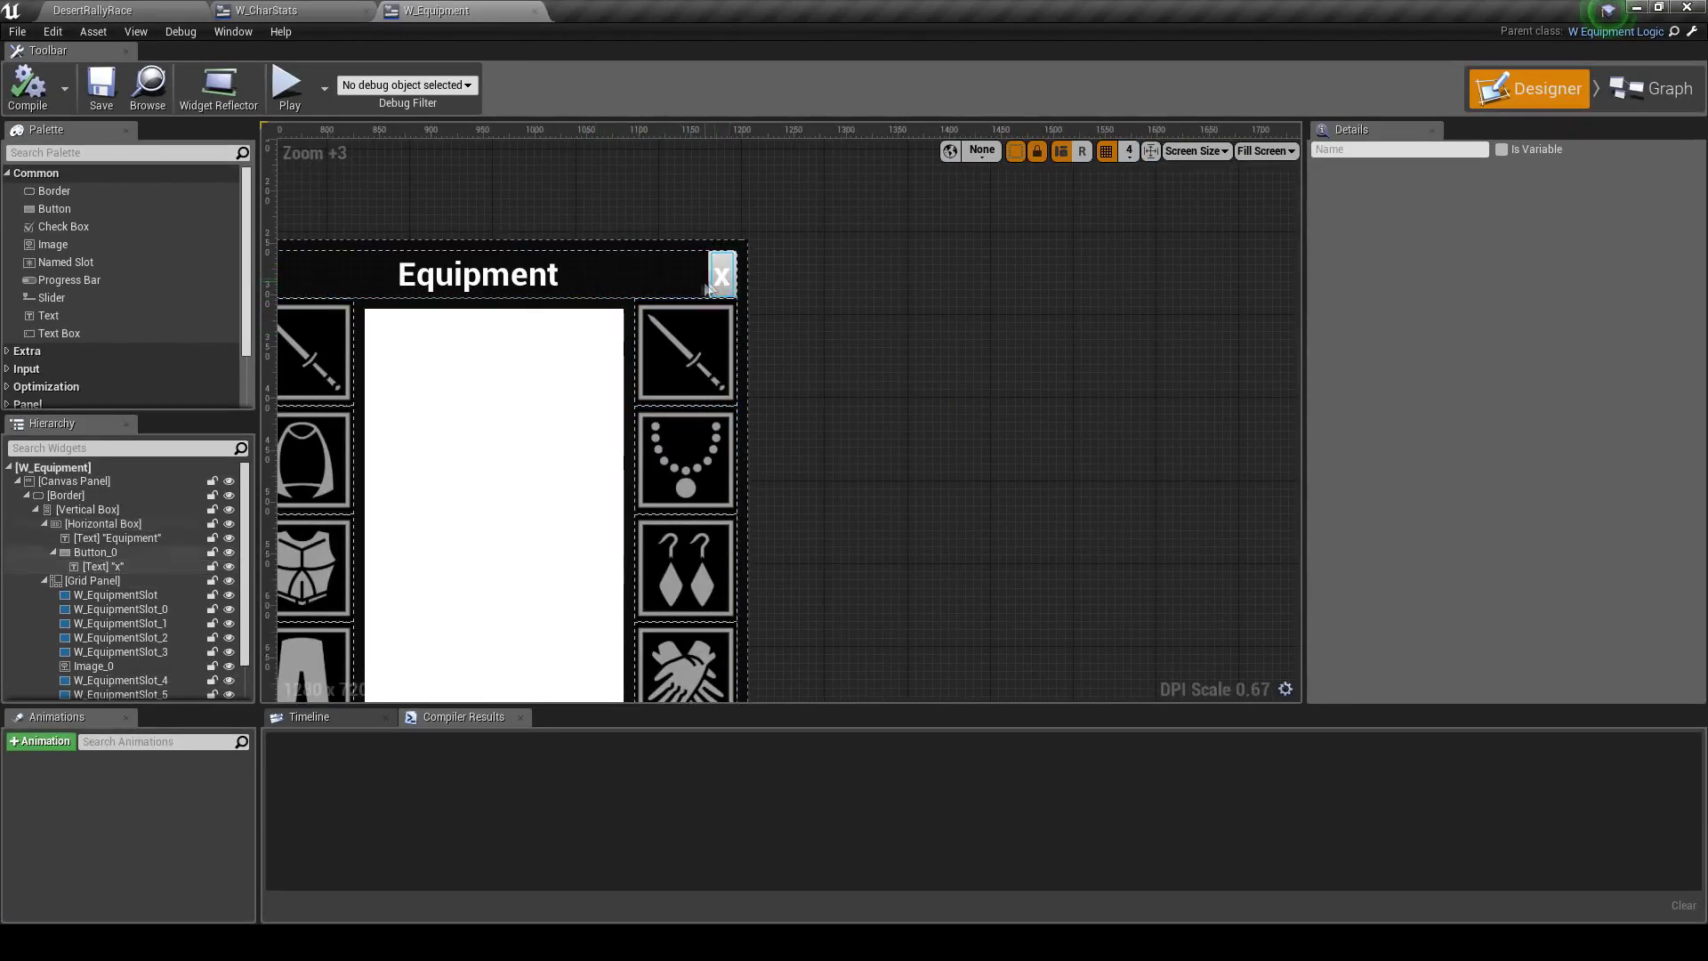
Select the close button Button_0 and add its On Clicked event from Details
{"action": "left_click", "coordinate": [722, 272]}
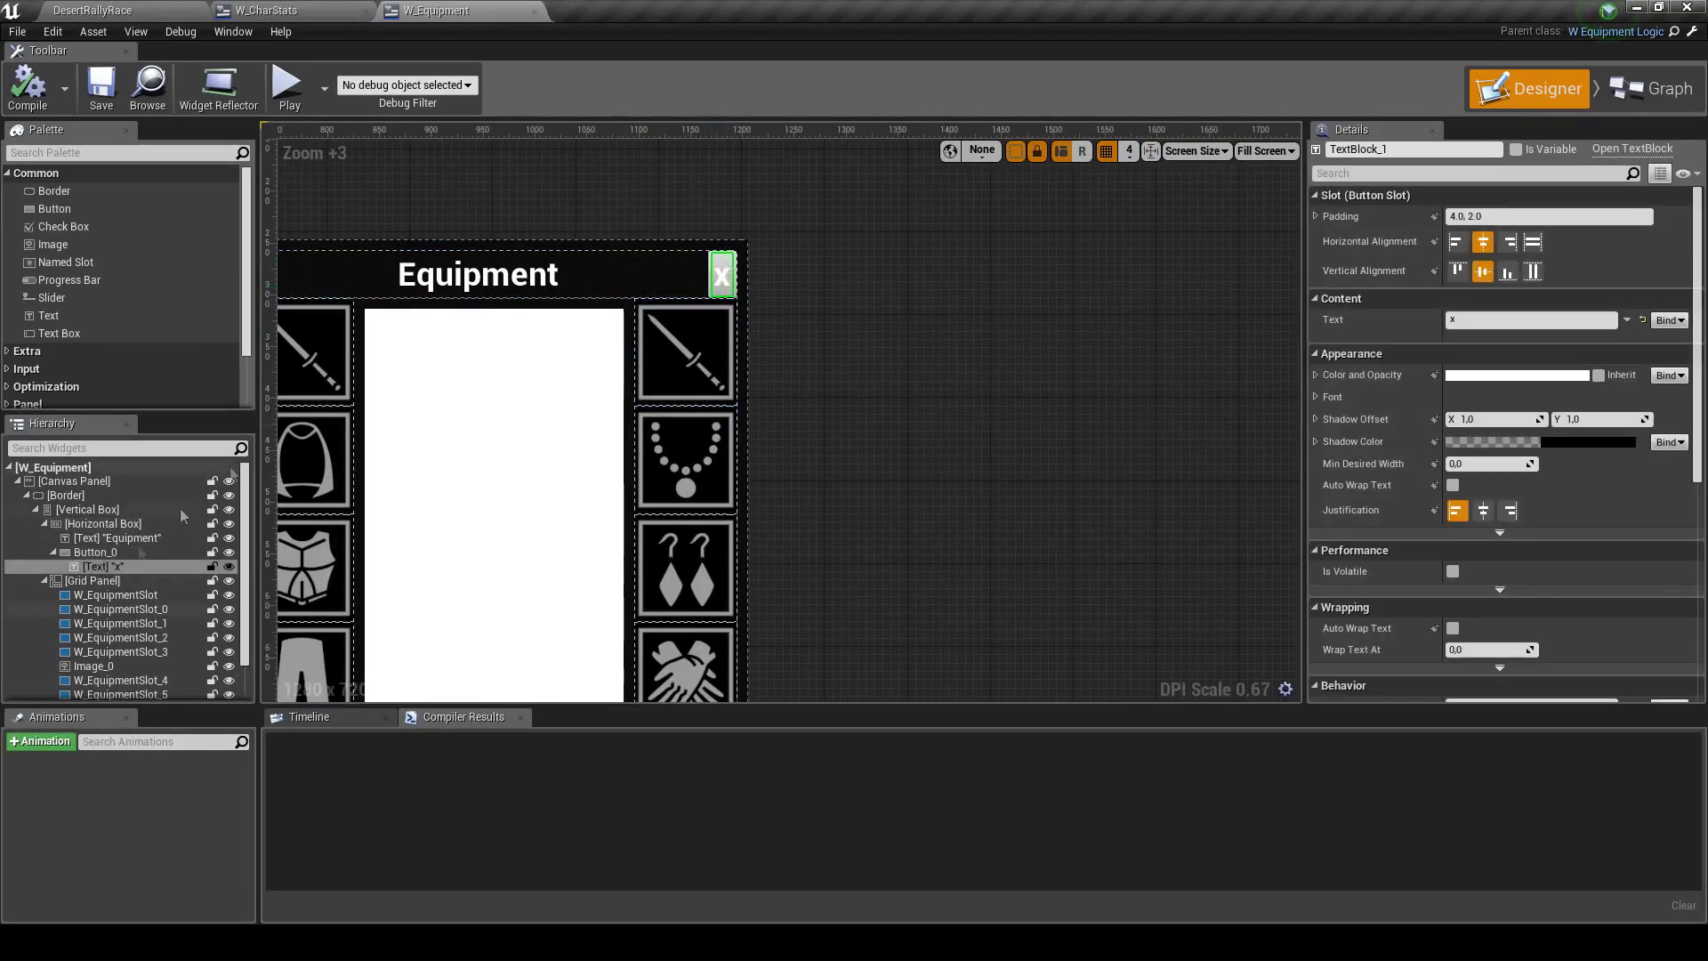
{"action": "left_click", "coordinate": [107, 551]}
{"action": "scroll", "coordinate": [1491, 580], "scroll_direction": "down", "scroll_amount": 5}
{"action": "scroll", "coordinate": [1491, 580], "scroll_direction": "down", "scroll_amount": 5}
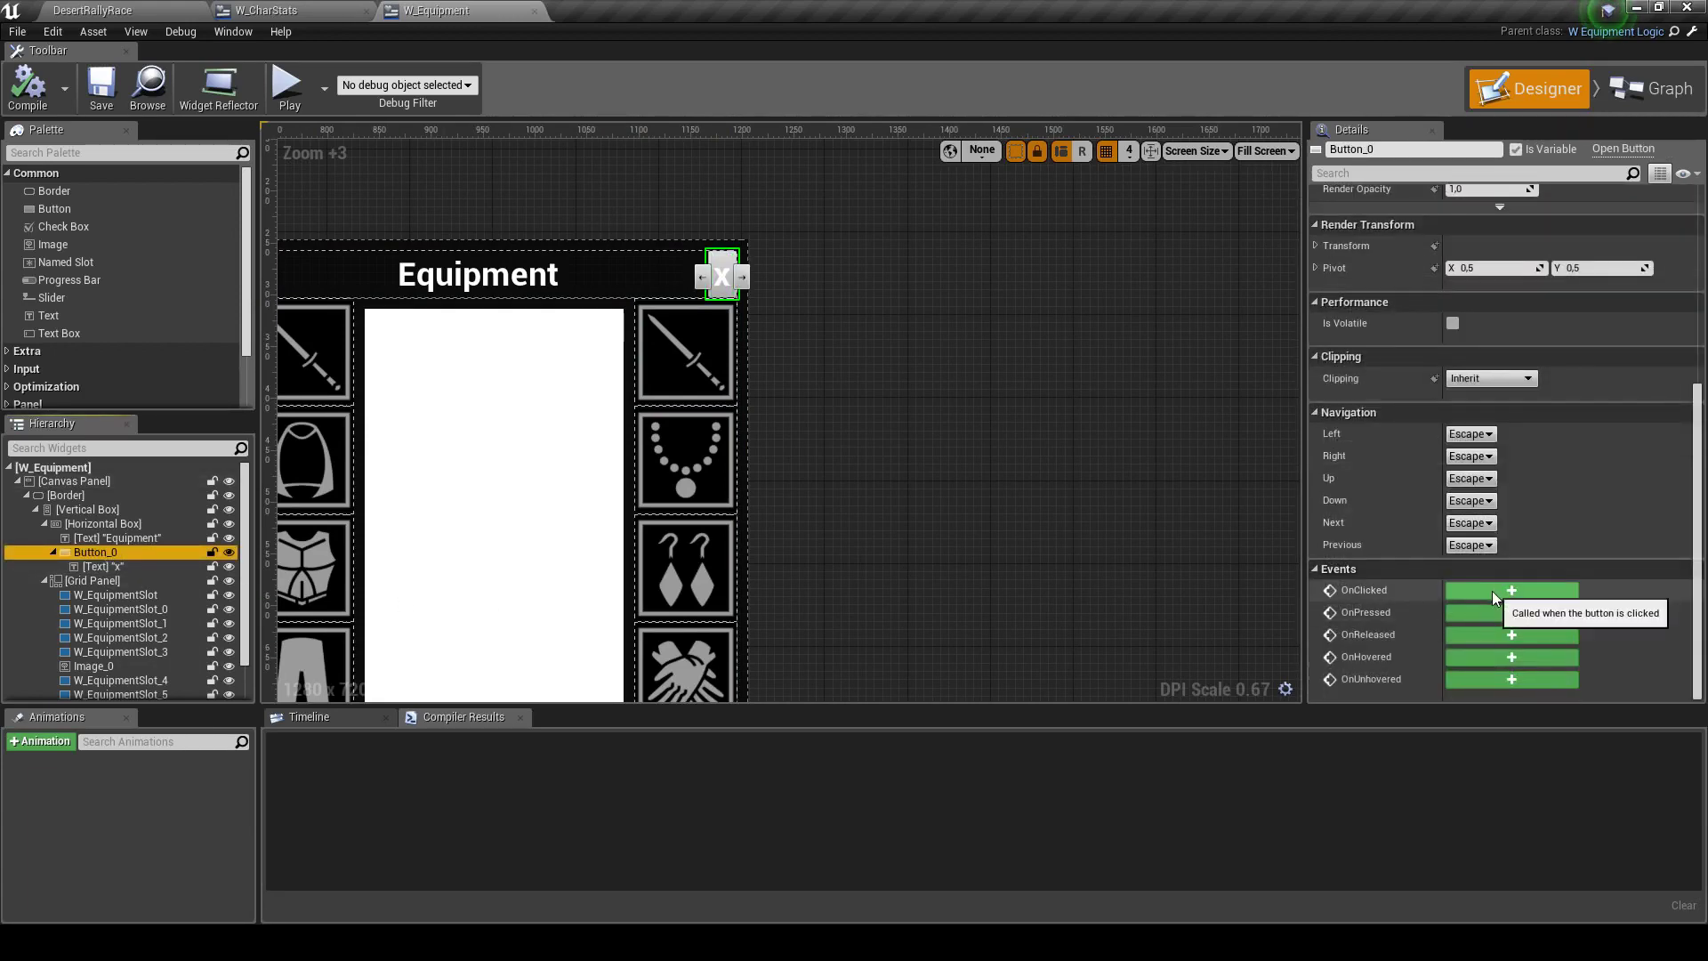
{"action": "left_click", "coordinate": [1492, 591]}
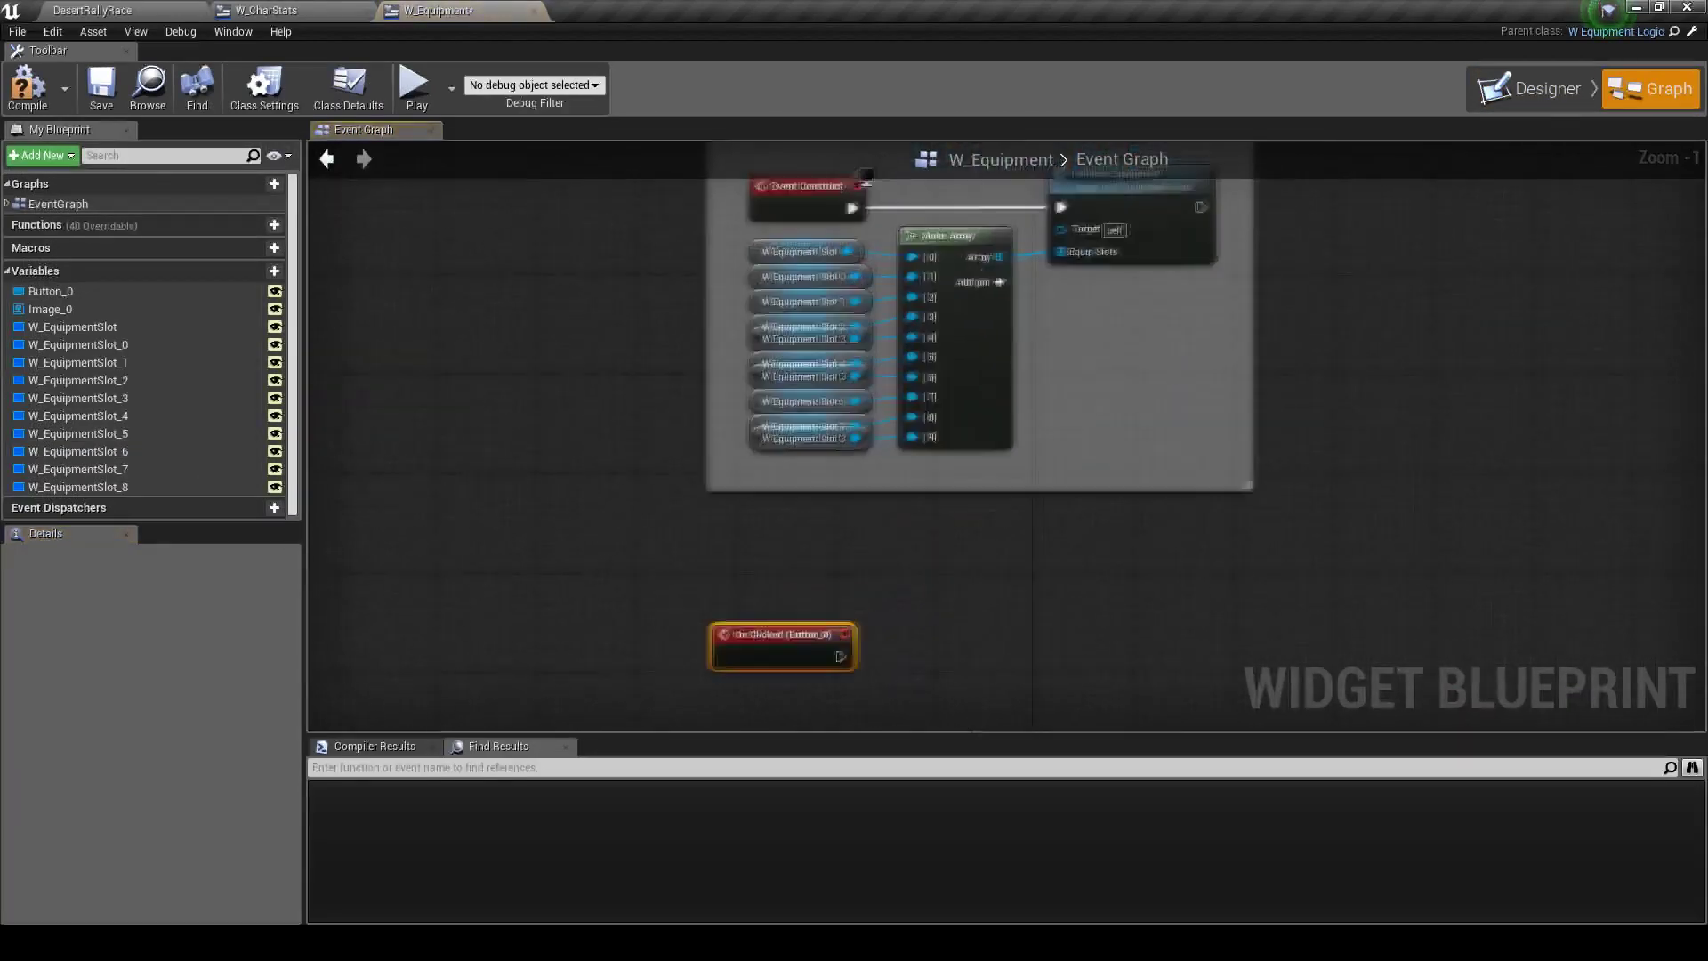
Open the W_EquipmentLogic parent blueprint and show its list of graphs
{"action": "scroll", "coordinate": [792, 610], "scroll_direction": "down", "scroll_amount": 5}
{"action": "scroll", "coordinate": [872, 694], "scroll_direction": "up", "scroll_amount": 4}
{"action": "scroll", "coordinate": [861, 582], "scroll_direction": "down", "scroll_amount": 1}
{"action": "scroll", "coordinate": [861, 583], "scroll_direction": "up", "scroll_amount": 1}
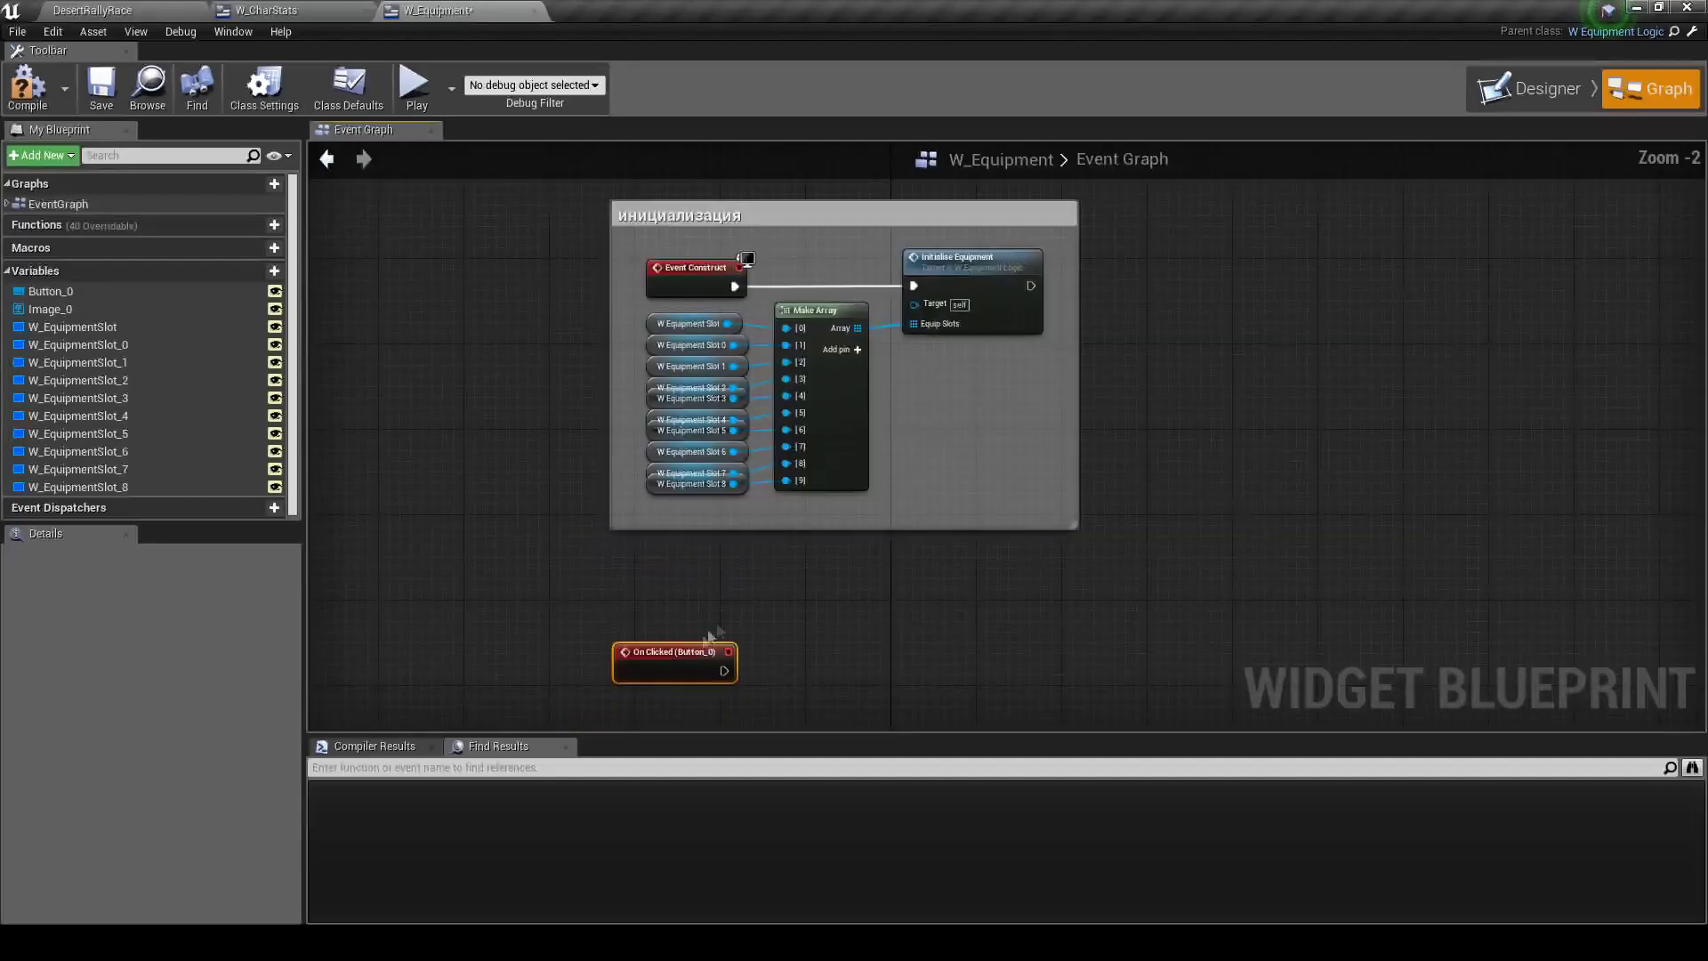
{"action": "left_click", "coordinate": [1691, 36]}
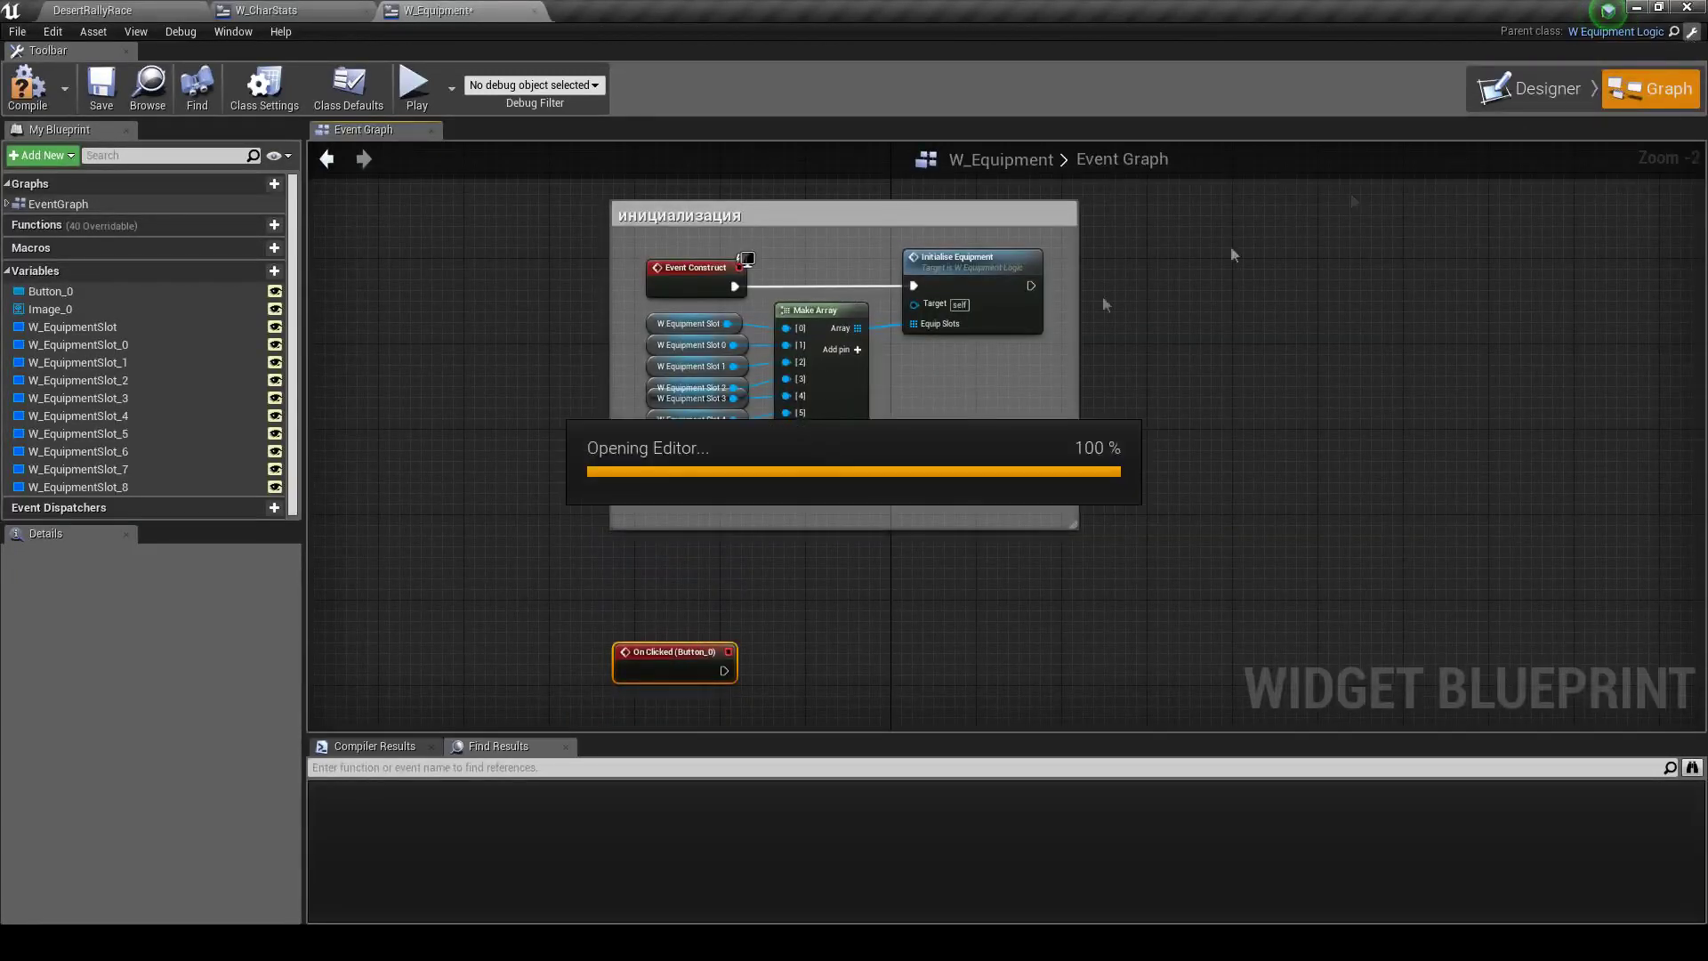
{"action": "left_click", "coordinate": [1651, 87]}
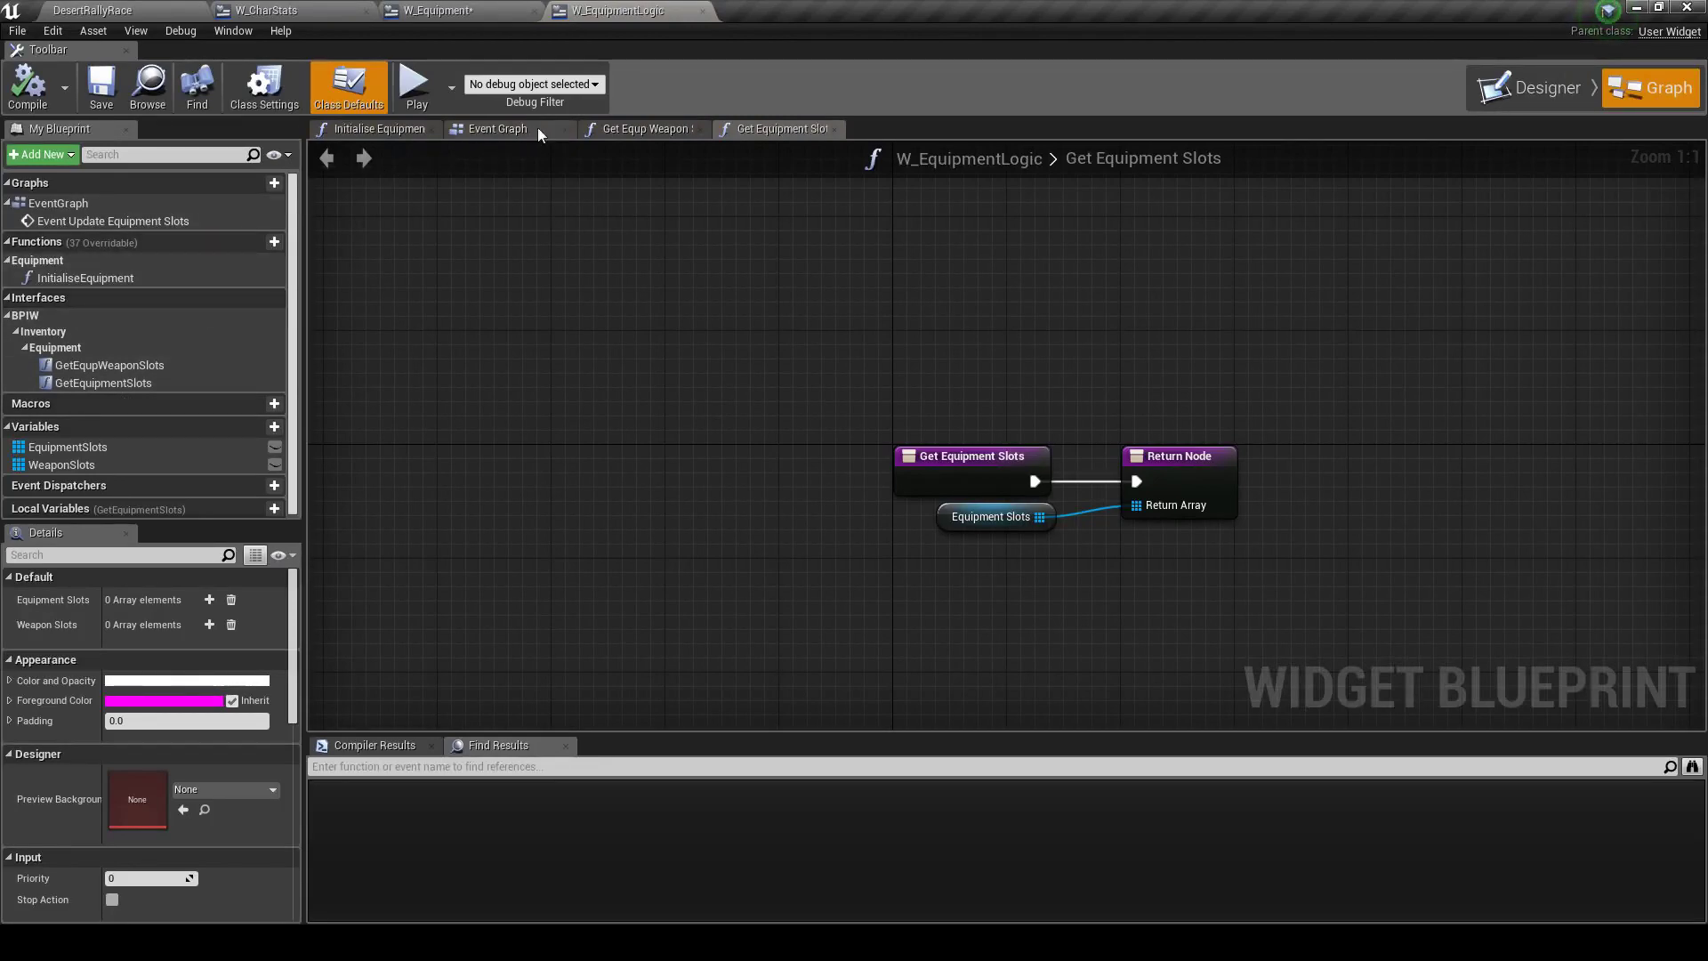
Browse the GetEqupWeaponSlots, Event Graph and InitialiseEquipment graphs, then return to W_Equipment's Designer
{"action": "left_click", "coordinate": [647, 129]}
{"action": "left_click", "coordinate": [516, 129]}
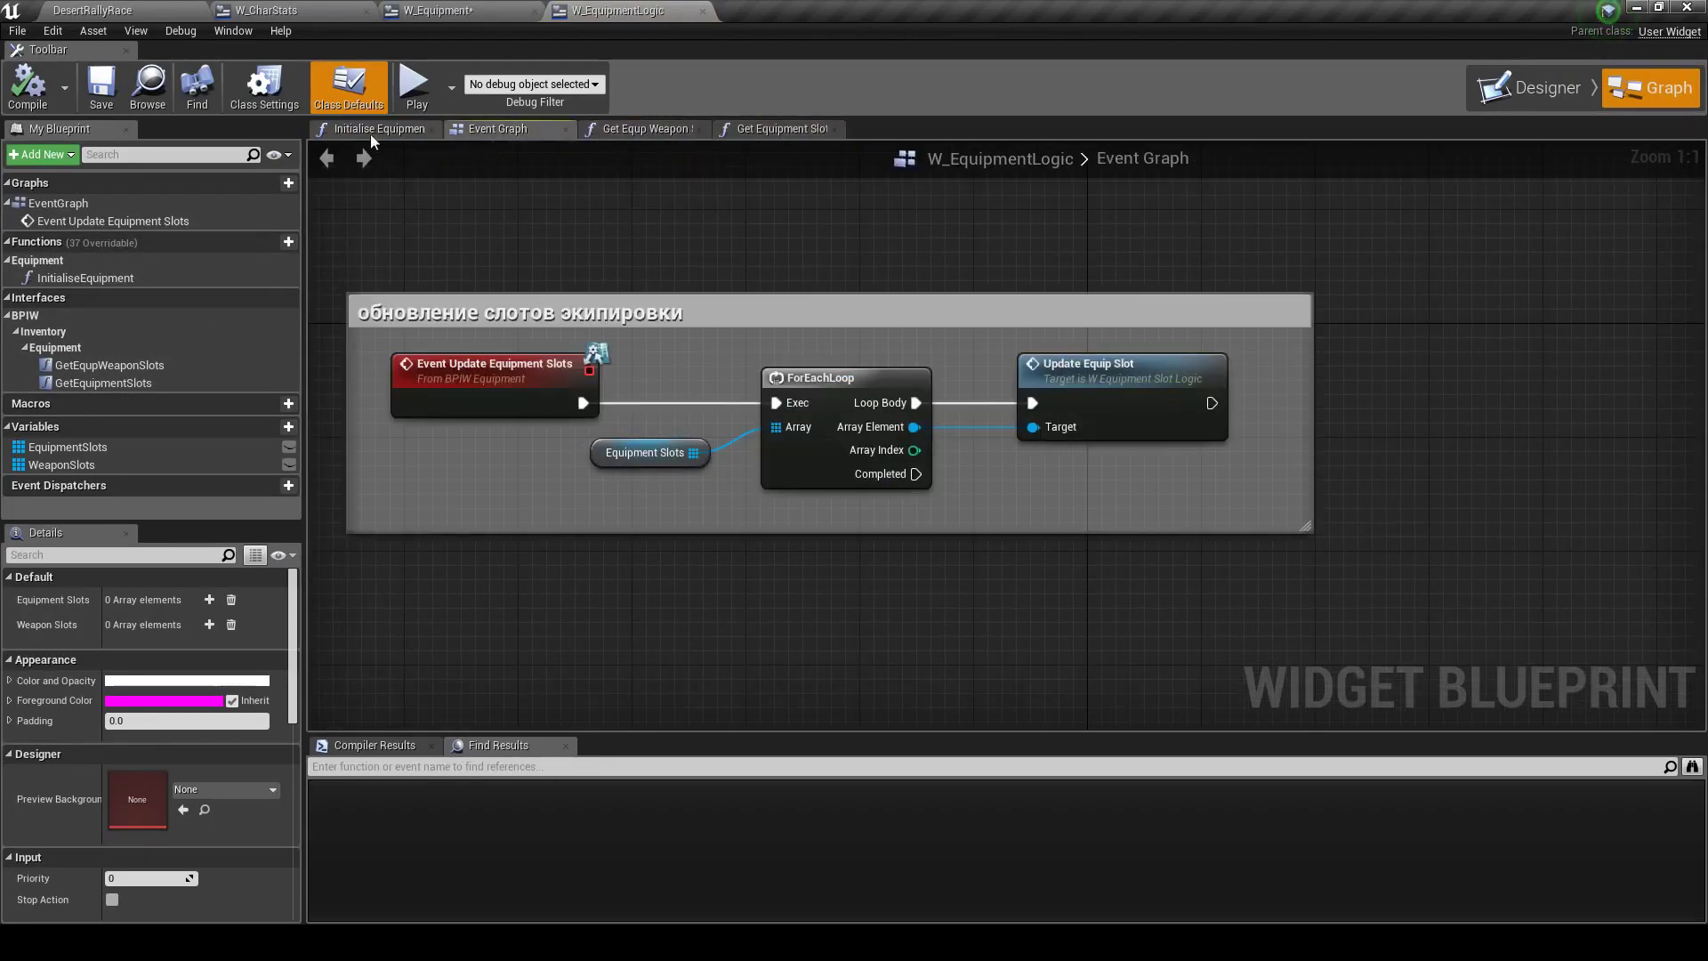
{"action": "left_click", "coordinate": [379, 130]}
{"action": "left_click", "coordinate": [433, 129]}
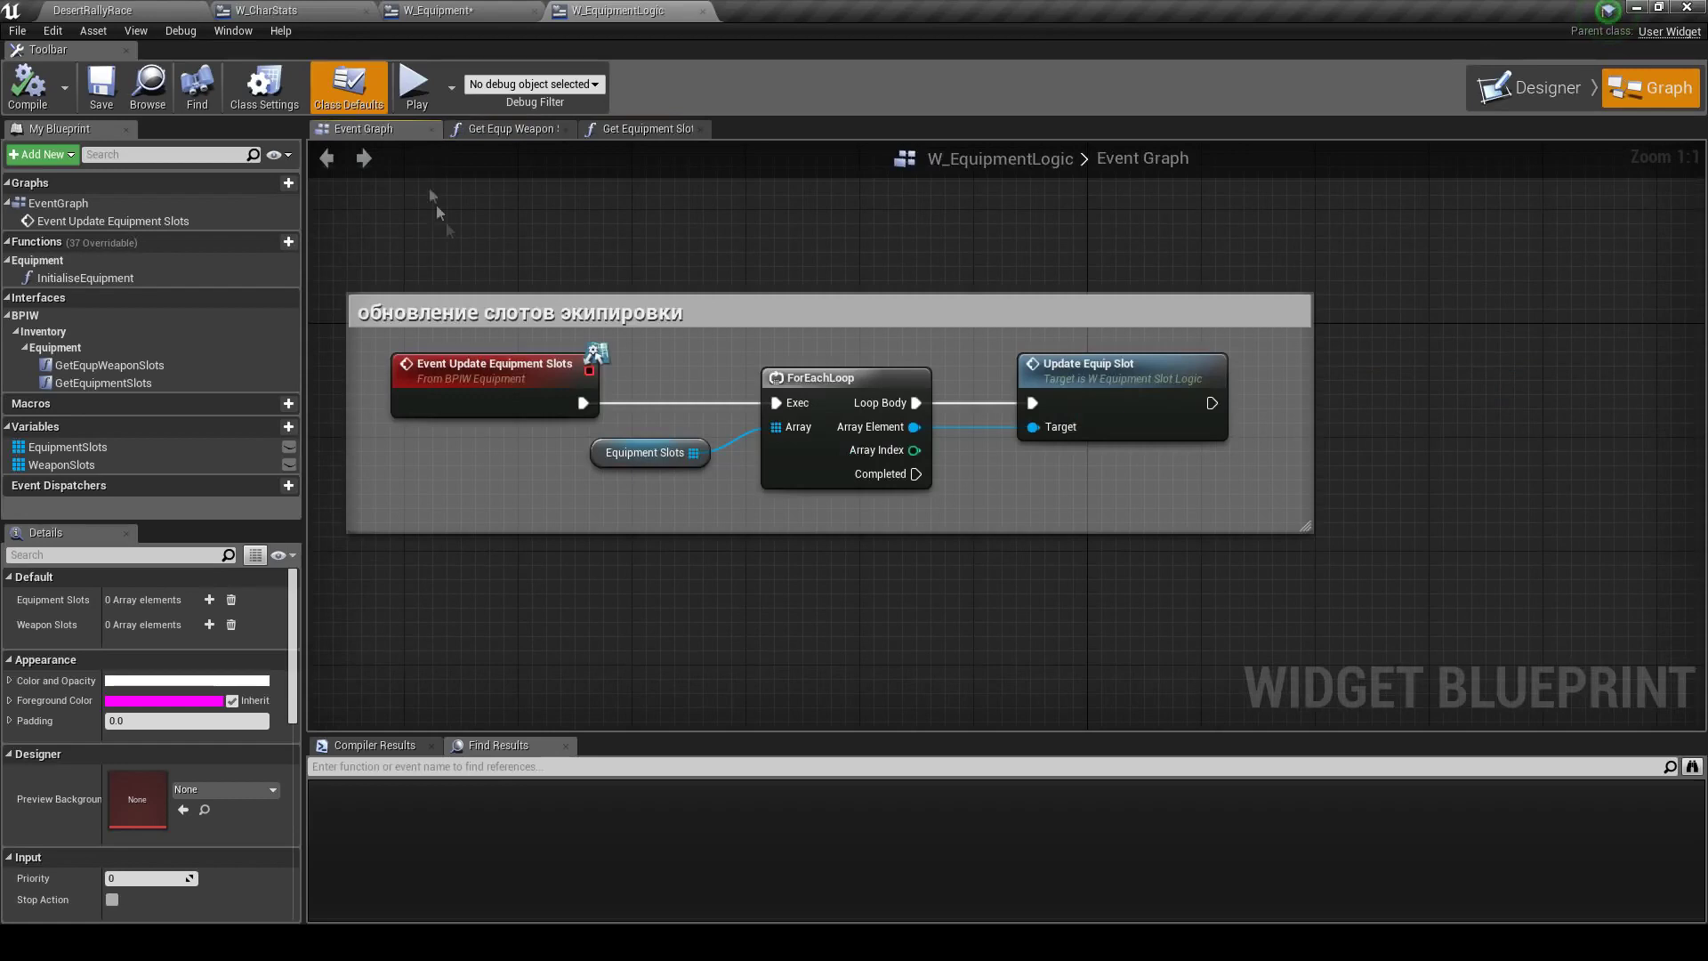
{"action": "left_click", "coordinate": [1468, 93]}
{"action": "left_click", "coordinate": [436, 11]}
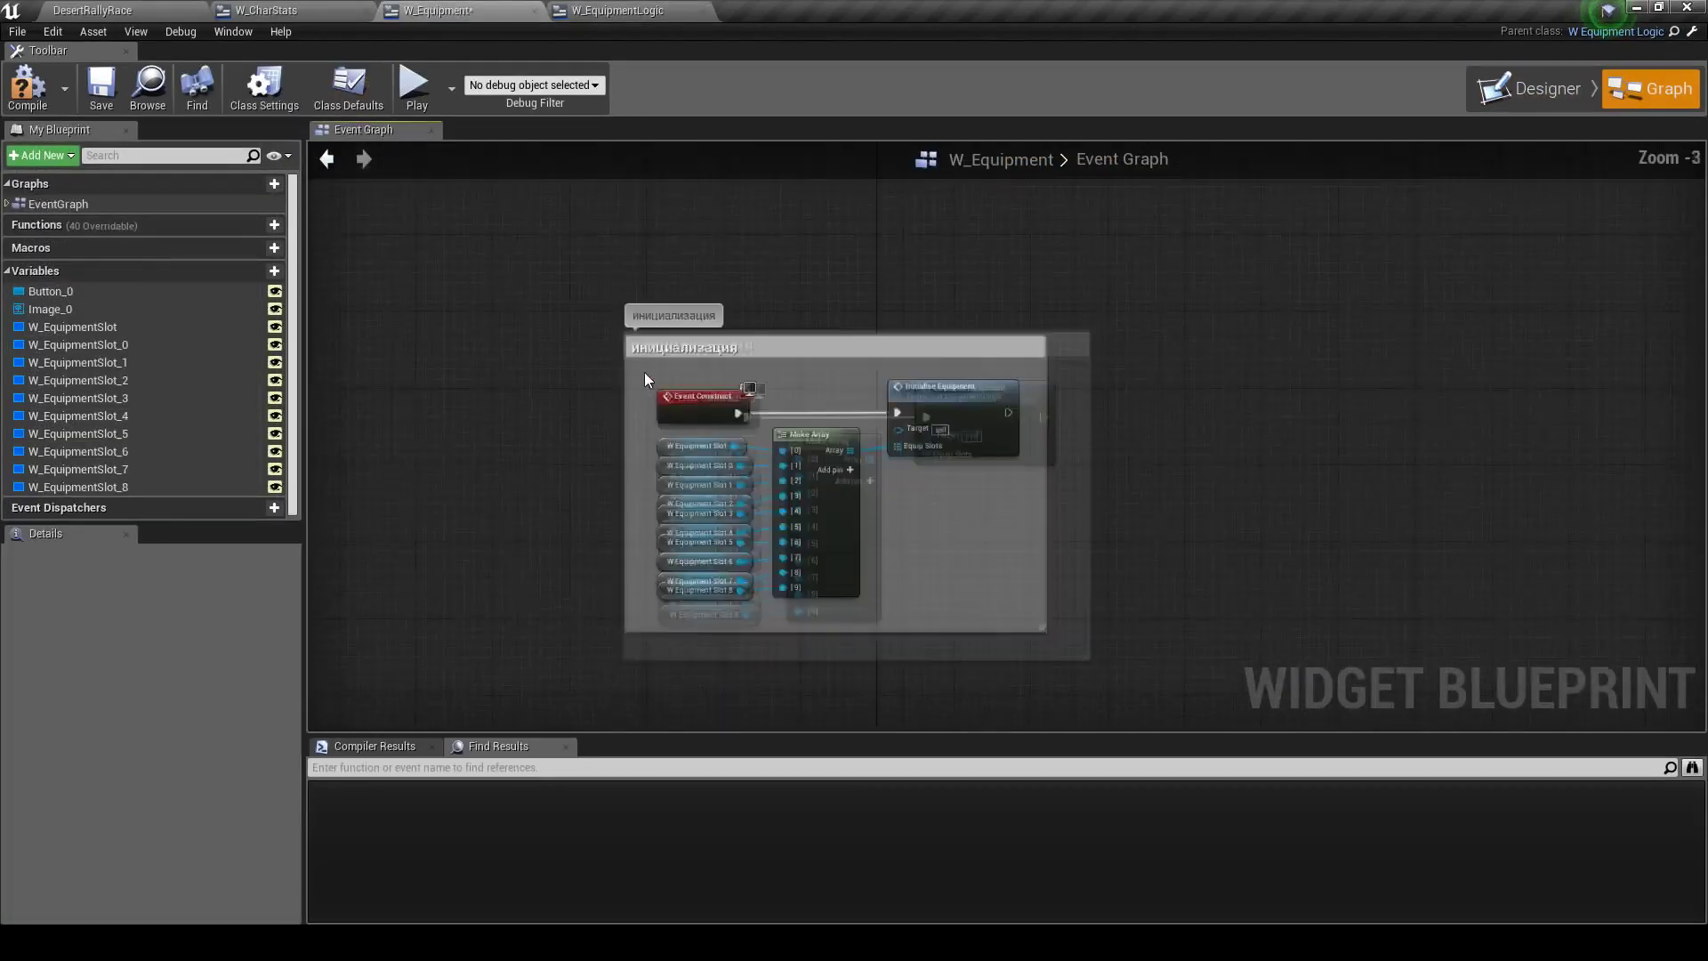
{"action": "left_click", "coordinate": [1539, 89]}
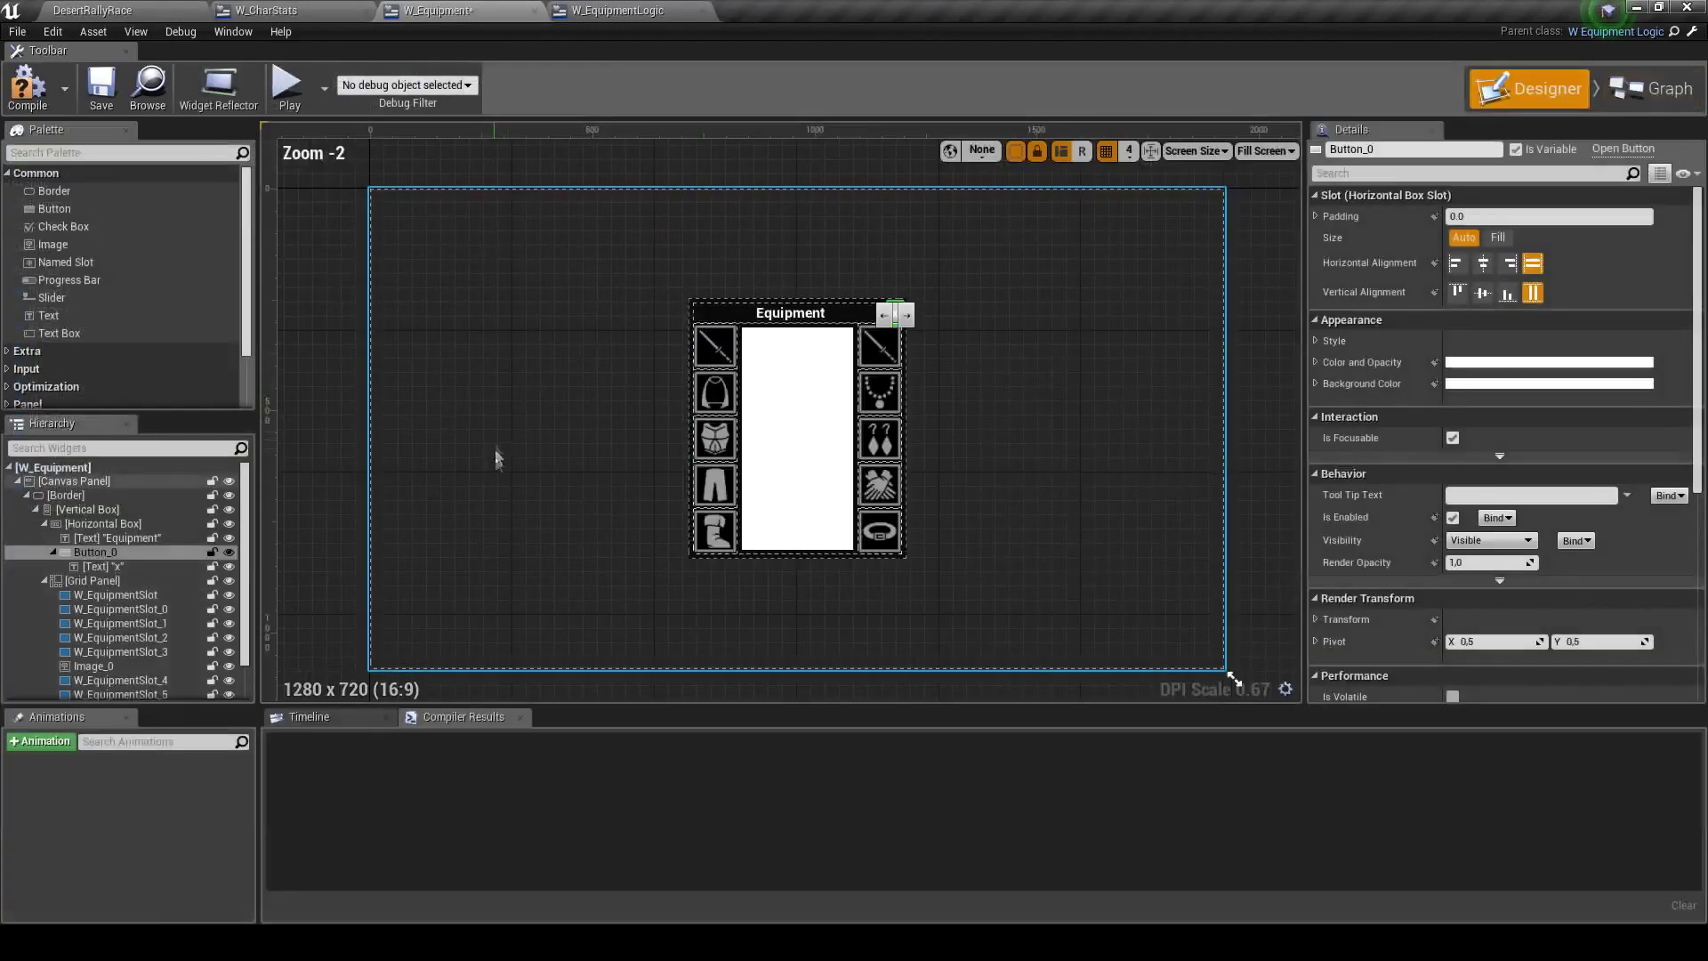
Select the Equipment window border and compile and save W_Equipment
{"action": "left_click", "coordinate": [505, 309]}
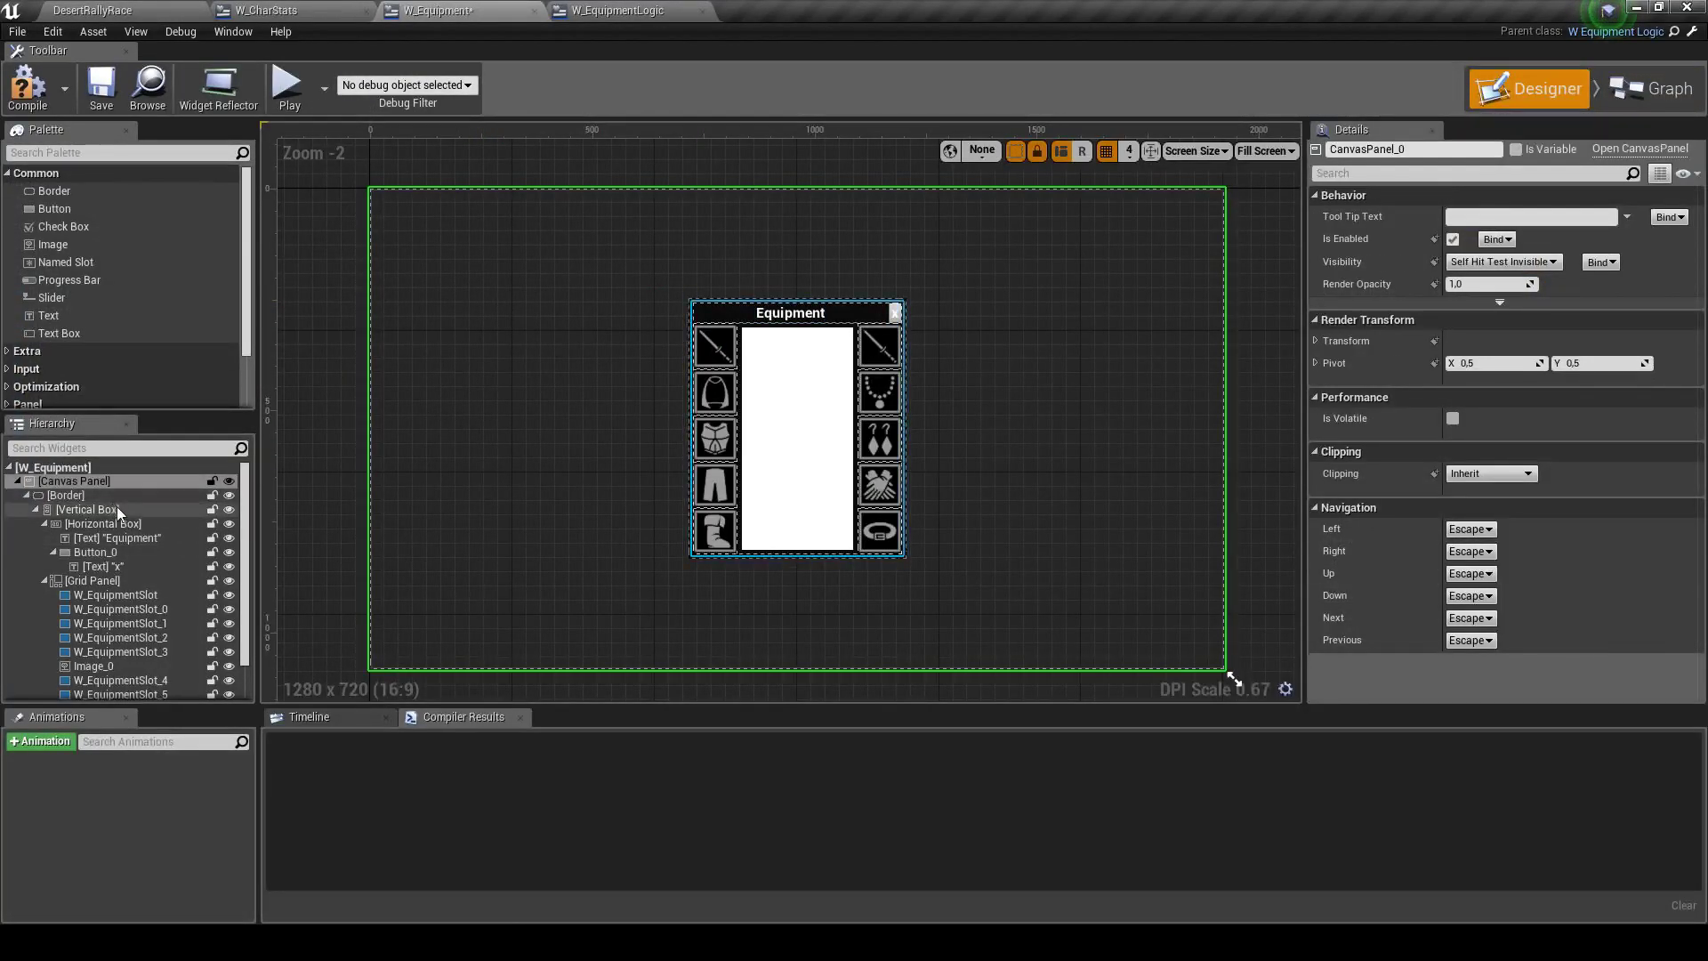
{"action": "left_click", "coordinate": [53, 496]}
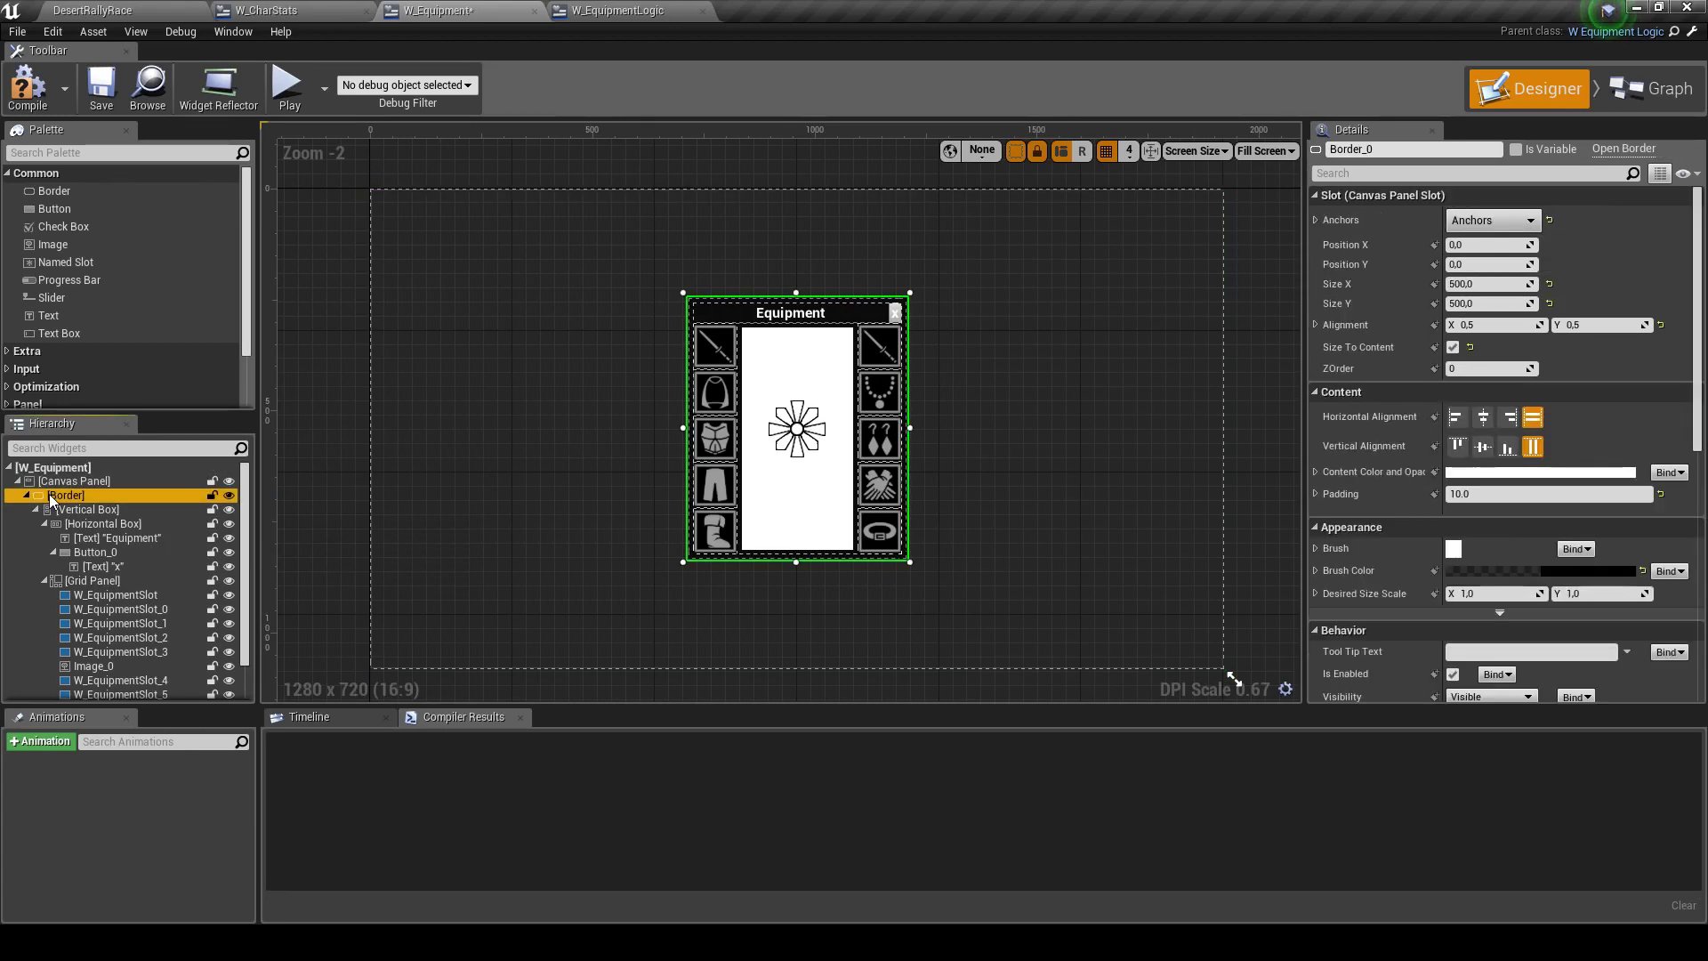
{"action": "left_click", "coordinate": [113, 80]}
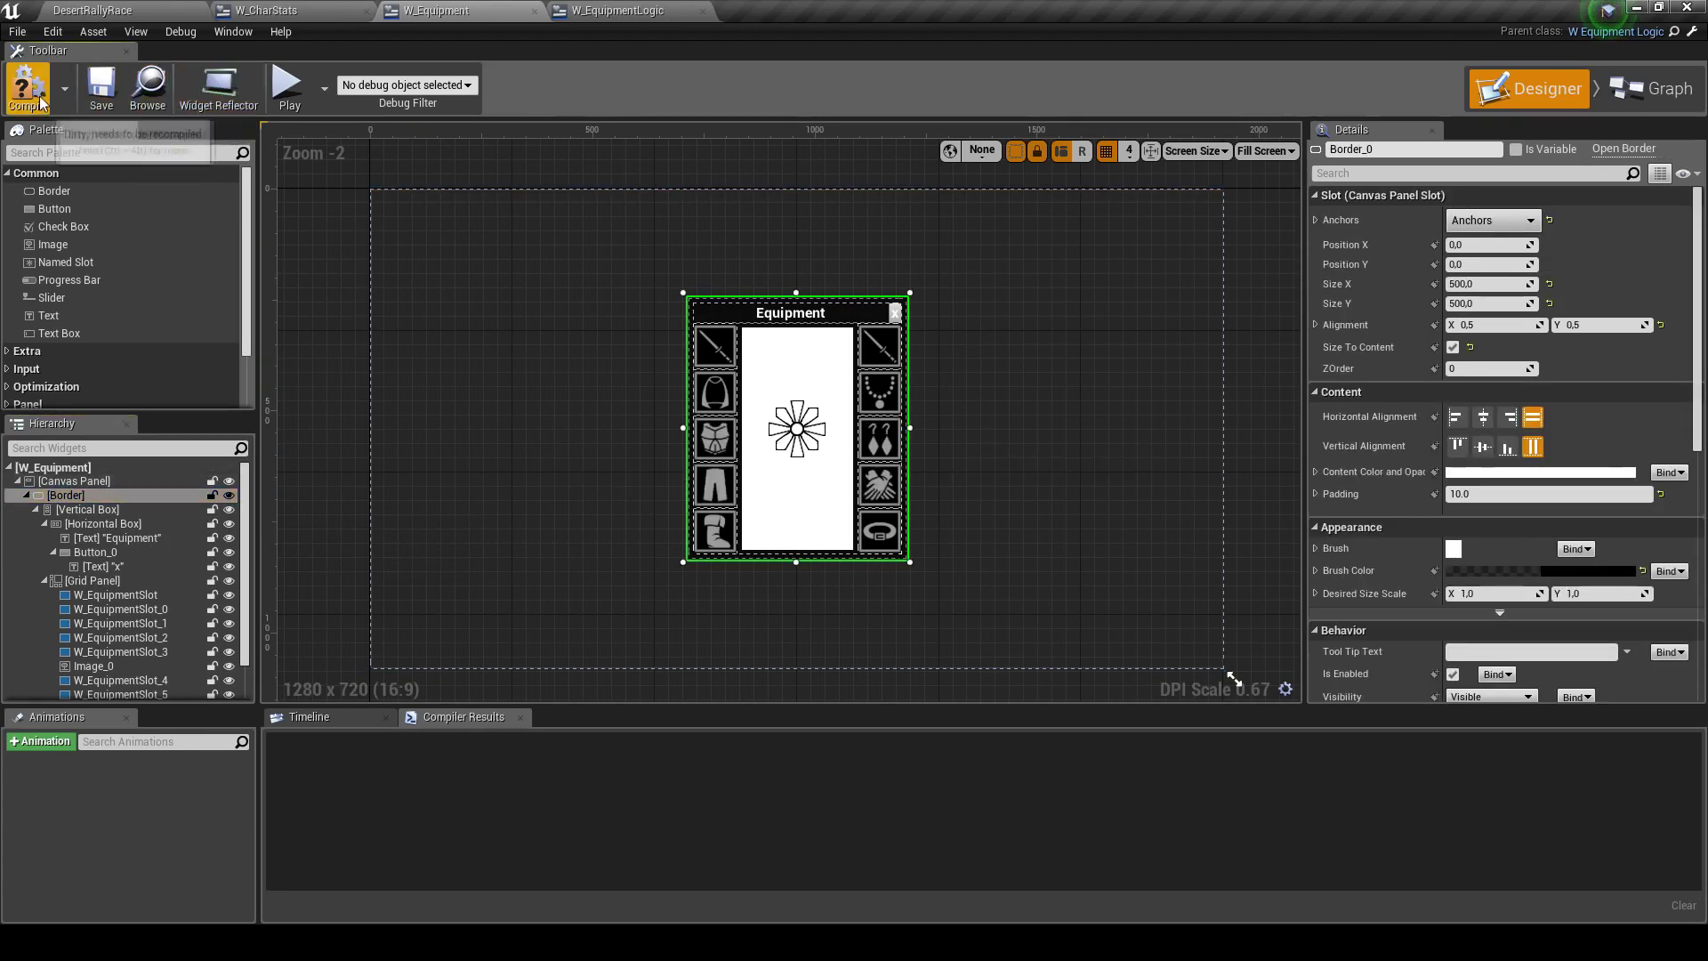
{"action": "left_click", "coordinate": [69, 481]}
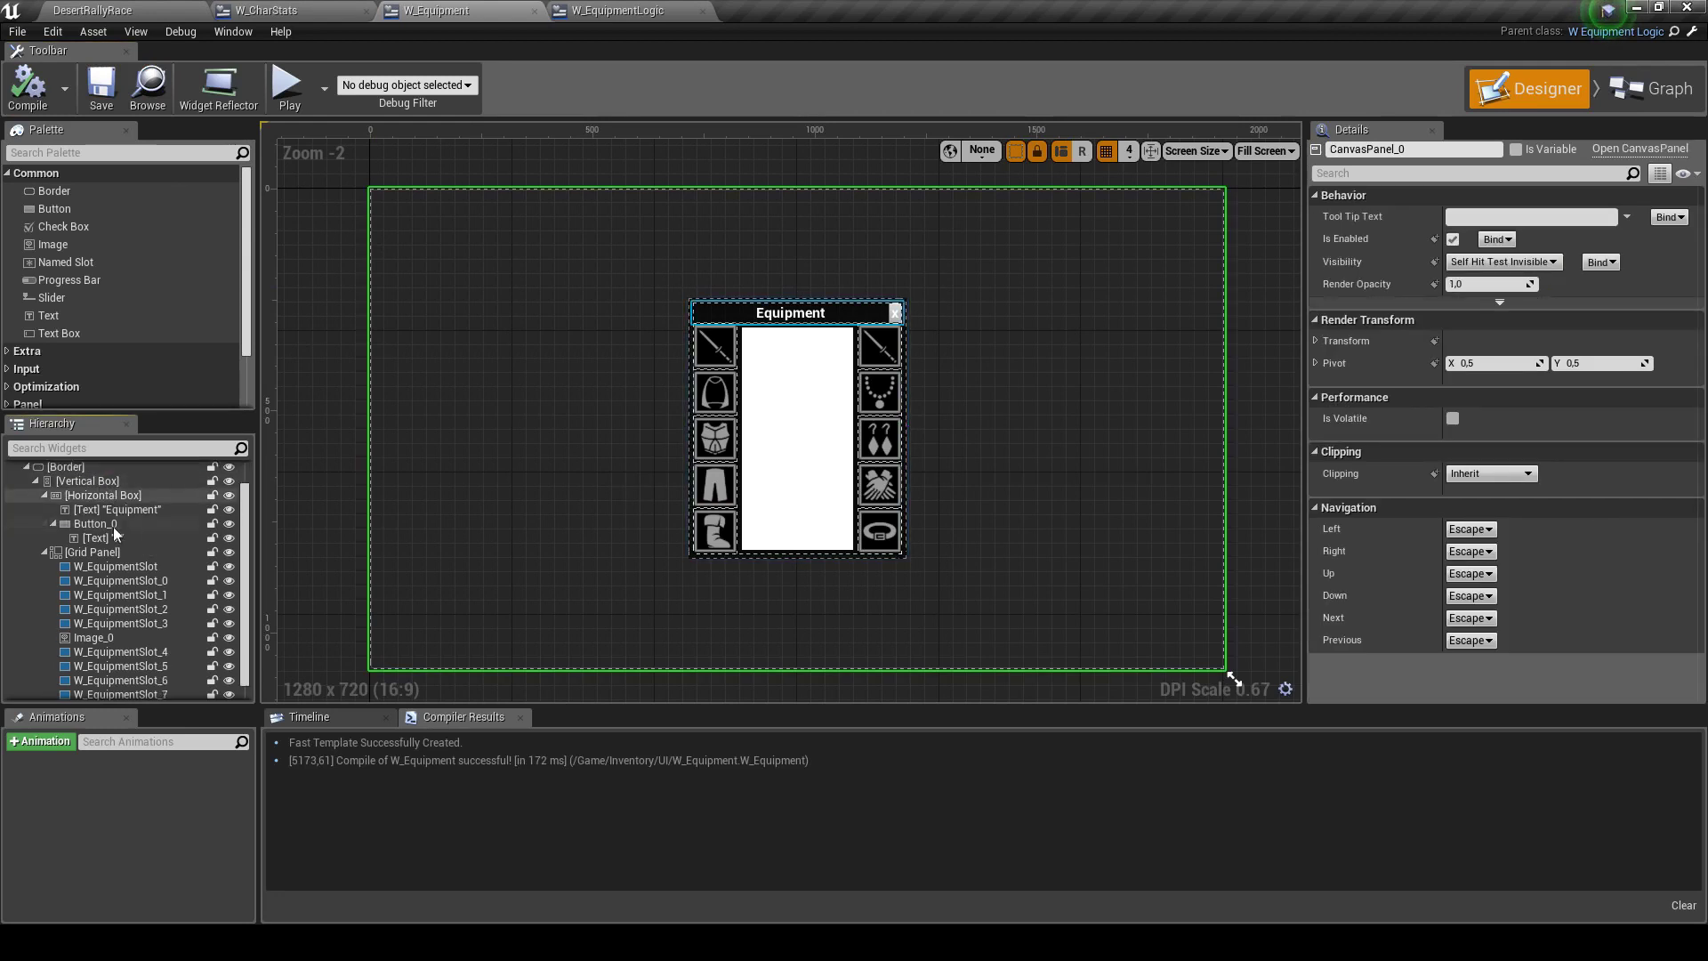
{"action": "left_click", "coordinate": [80, 496]}
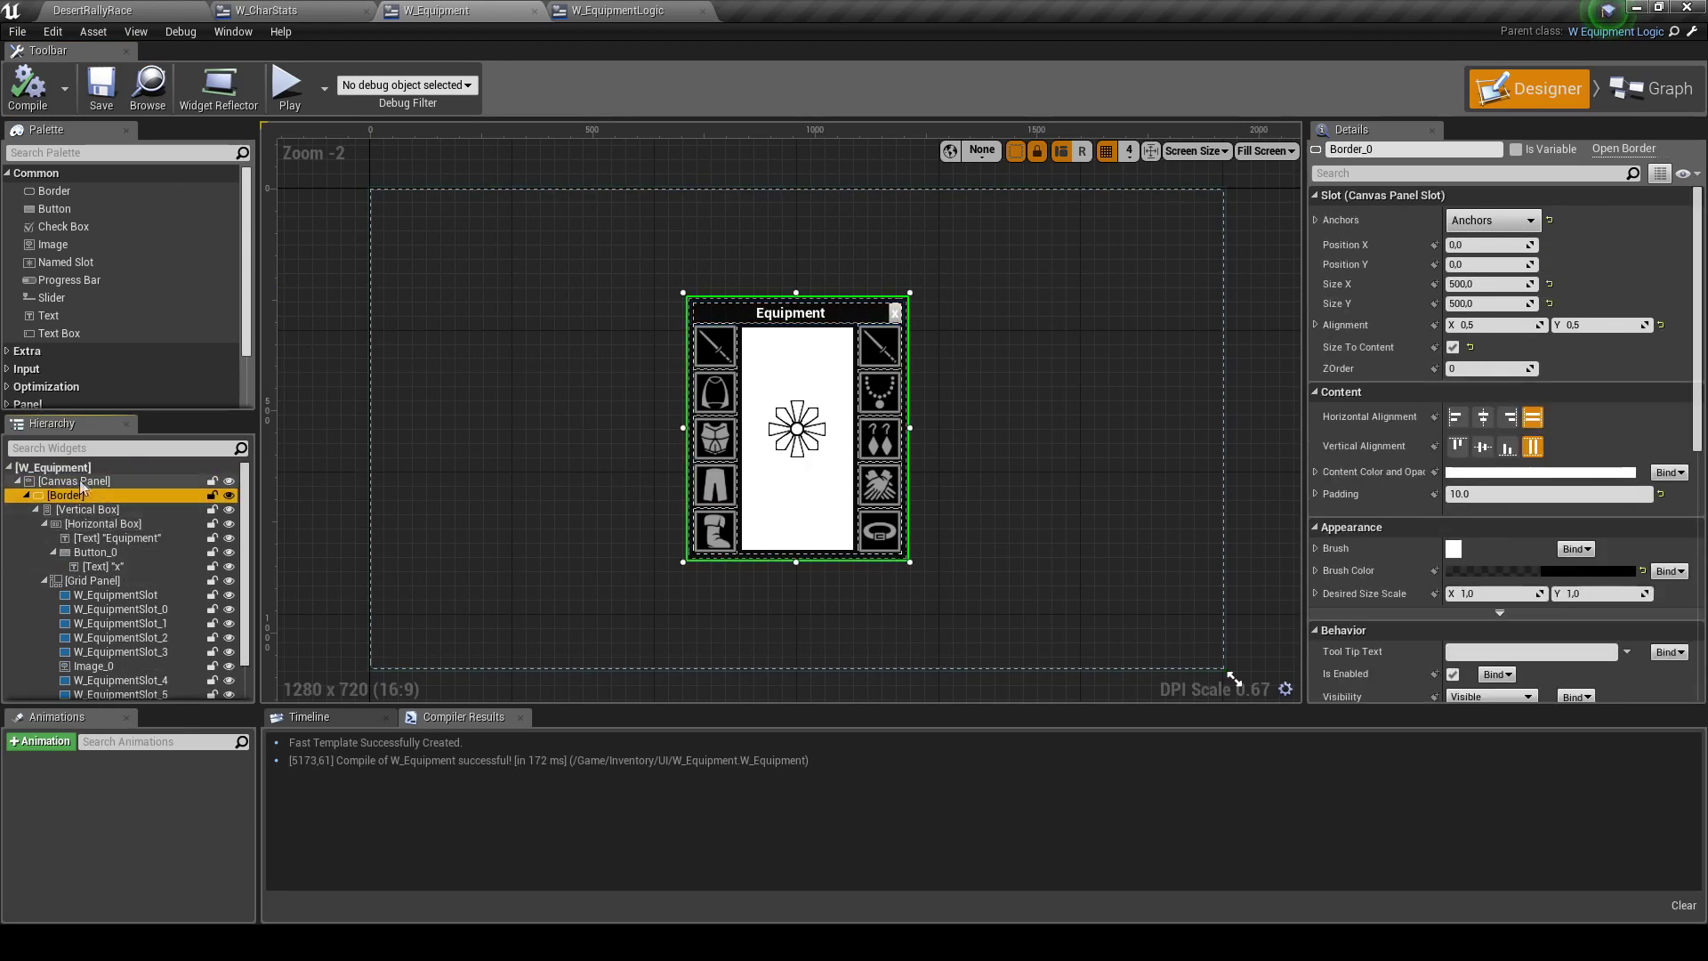
Make the close button Button_0's background colour red
{"action": "left_click", "coordinate": [894, 313]}
{"action": "scroll", "coordinate": [919, 313], "scroll_direction": "up", "scroll_amount": 3}
{"action": "scroll", "coordinate": [919, 314], "scroll_direction": "up", "scroll_amount": 5}
{"action": "scroll", "coordinate": [1514, 371], "scroll_direction": "down", "scroll_amount": 1}
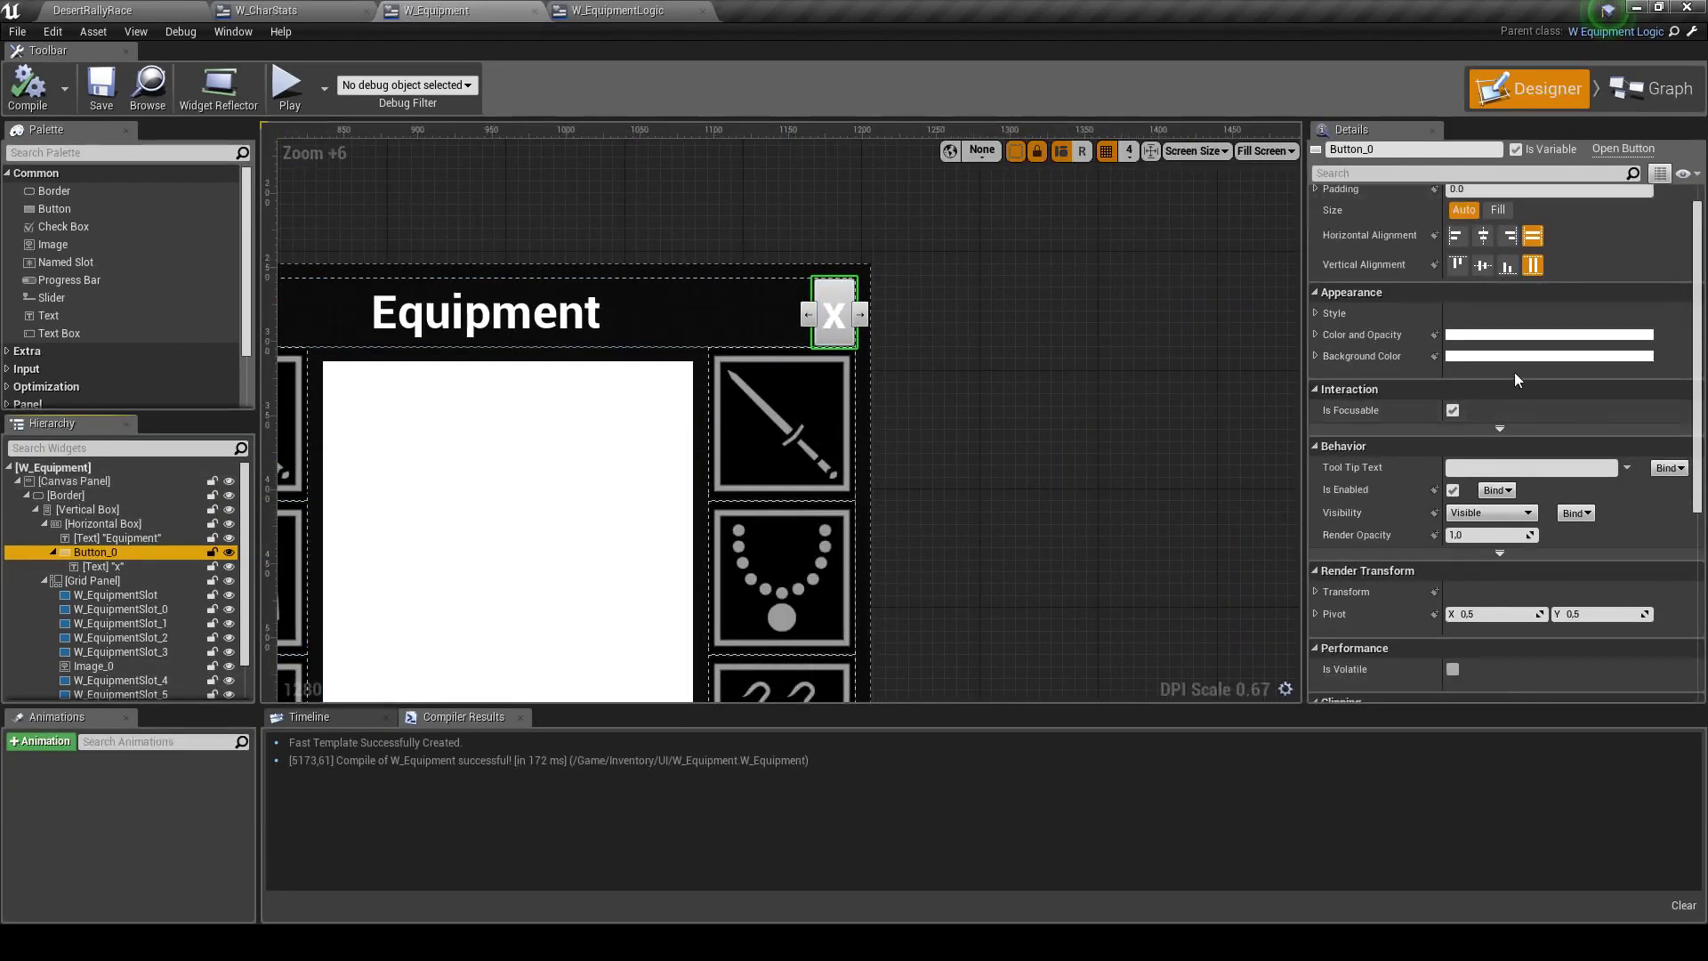
{"action": "left_click", "coordinate": [1490, 361]}
{"action": "left_click_drag", "start_coordinate": [1317, 467], "coordinate": [1309, 383]}
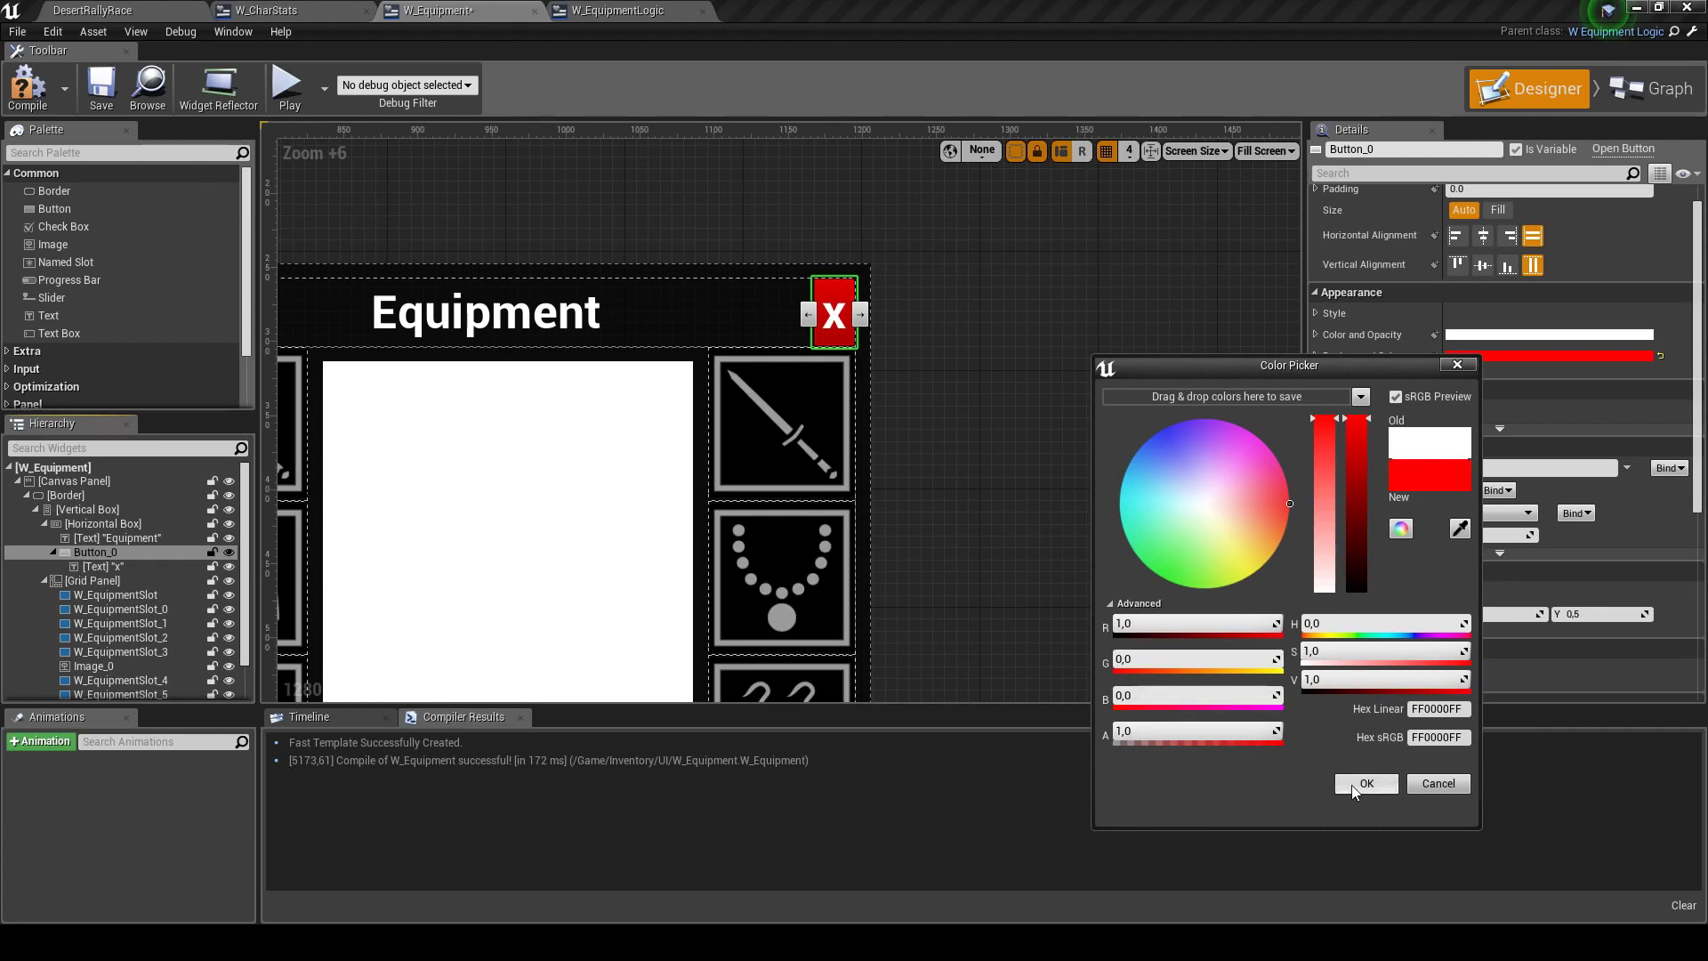
{"action": "left_click", "coordinate": [1354, 787]}
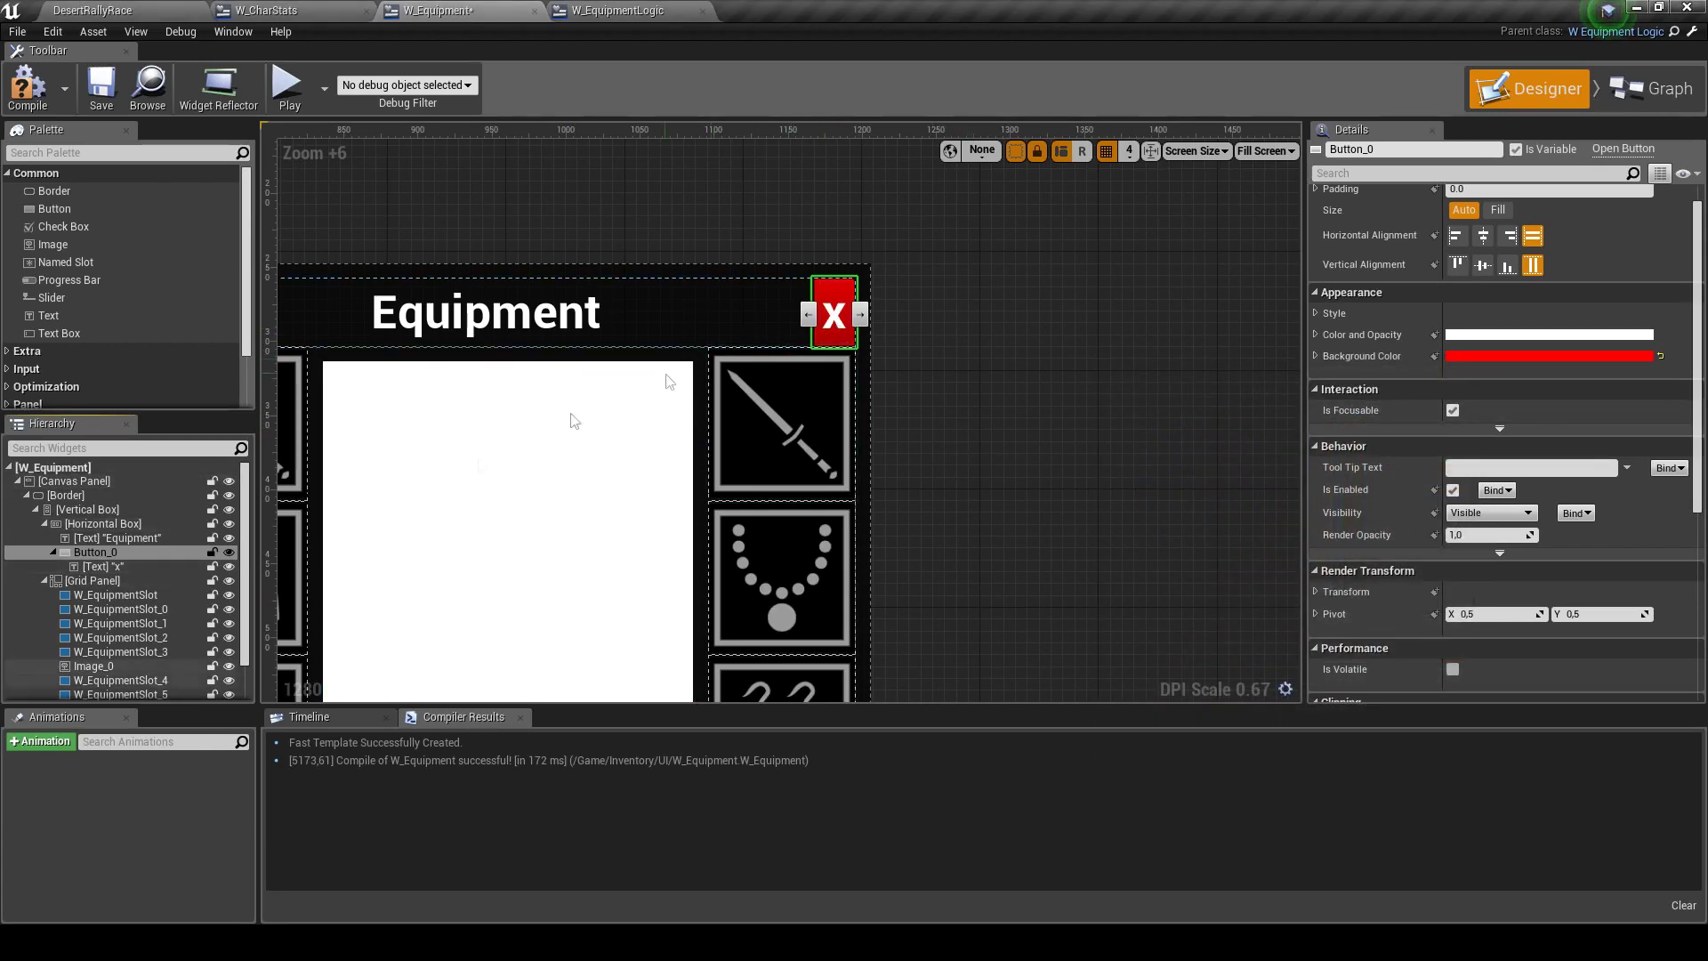
Recolour the close button's "x" label black, then reselect Button_0
{"action": "left_click", "coordinate": [103, 565]}
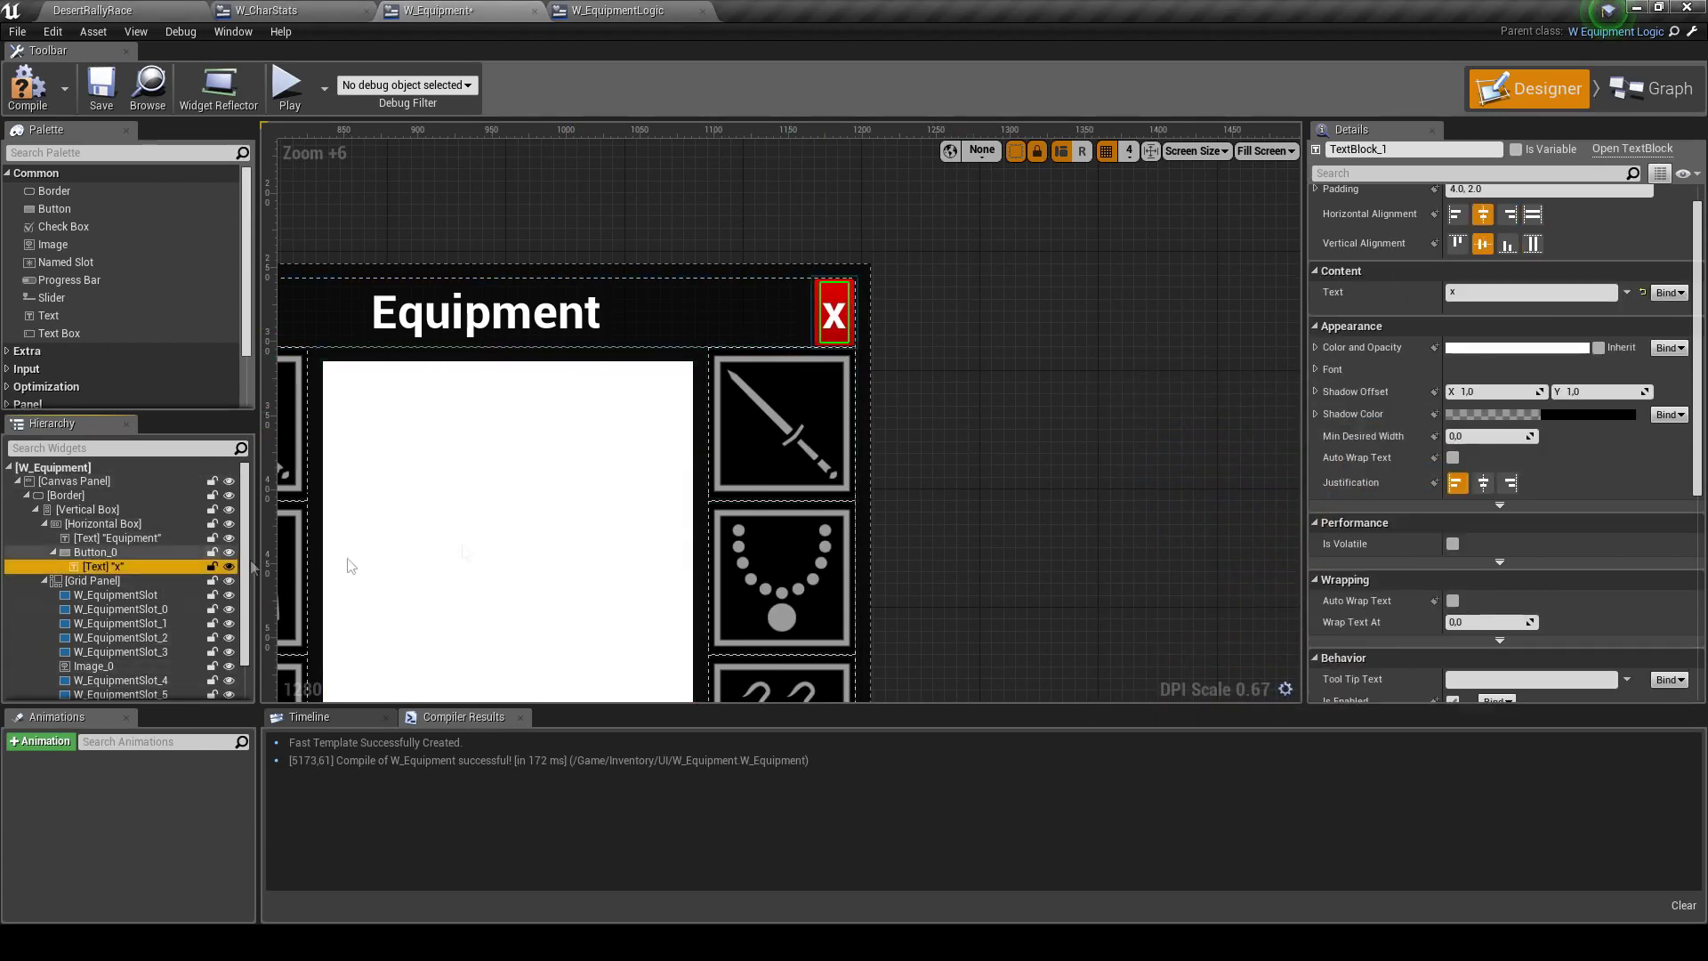
{"action": "left_click", "coordinate": [1514, 348]}
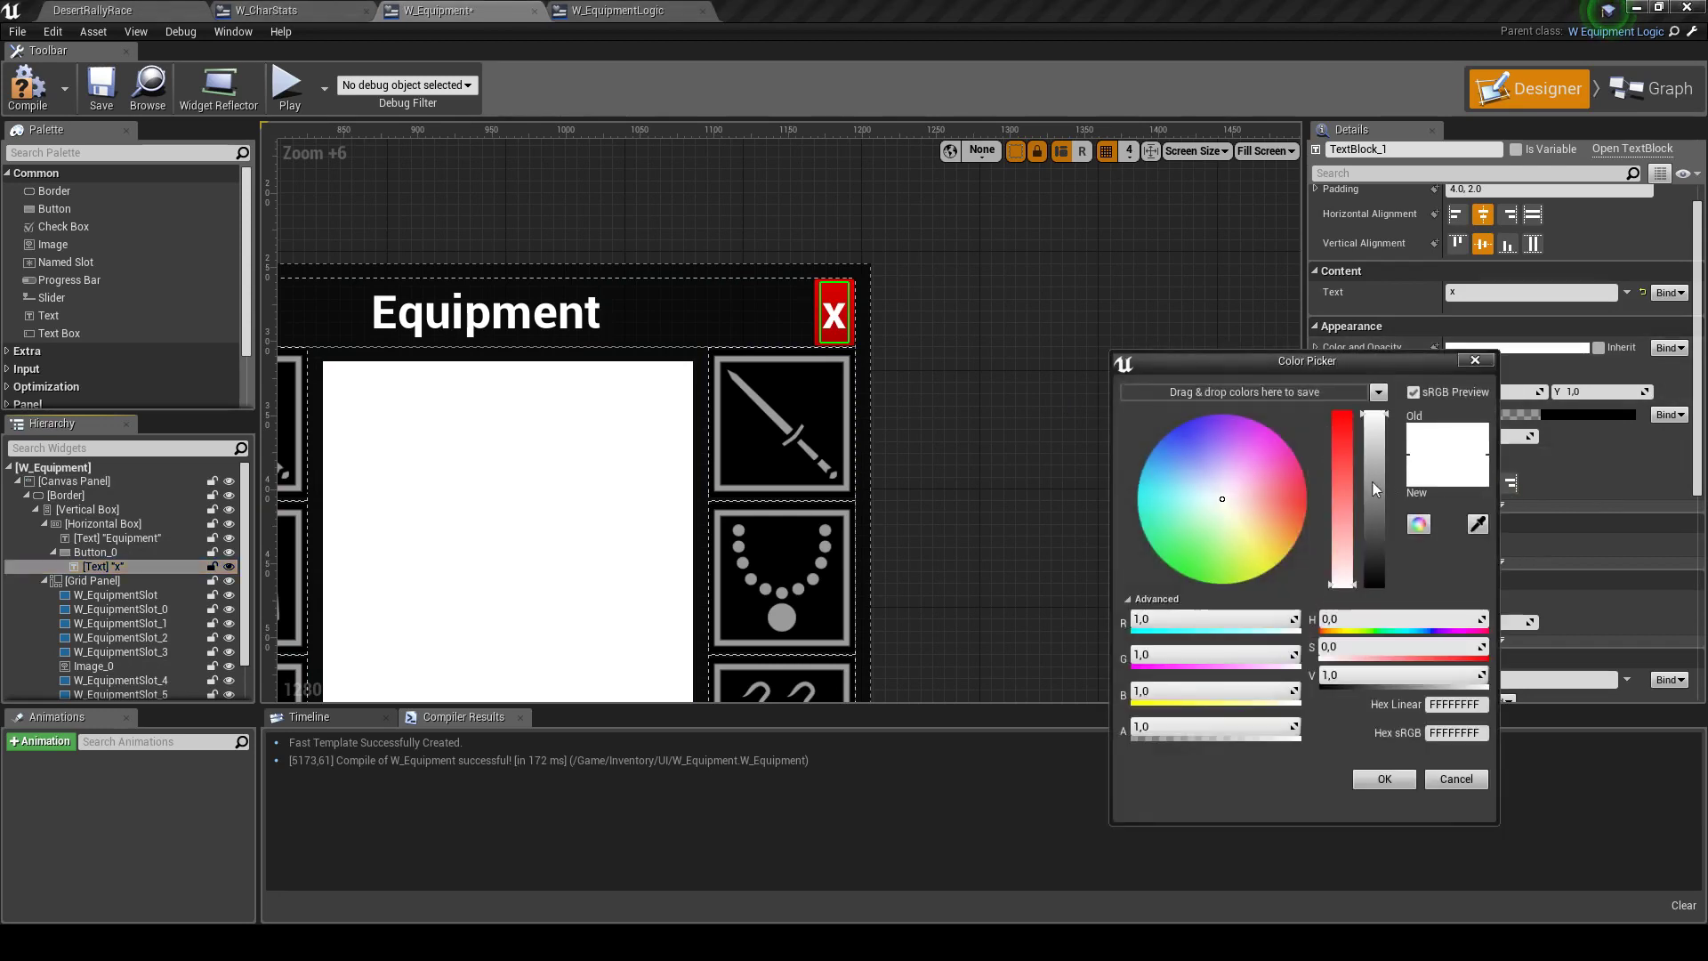
{"action": "left_click_drag", "start_coordinate": [1459, 675], "coordinate": [1389, 653]}
{"action": "left_click", "coordinate": [1382, 779]}
{"action": "left_click", "coordinate": [95, 552]}
{"action": "left_click", "coordinate": [1652, 88]}
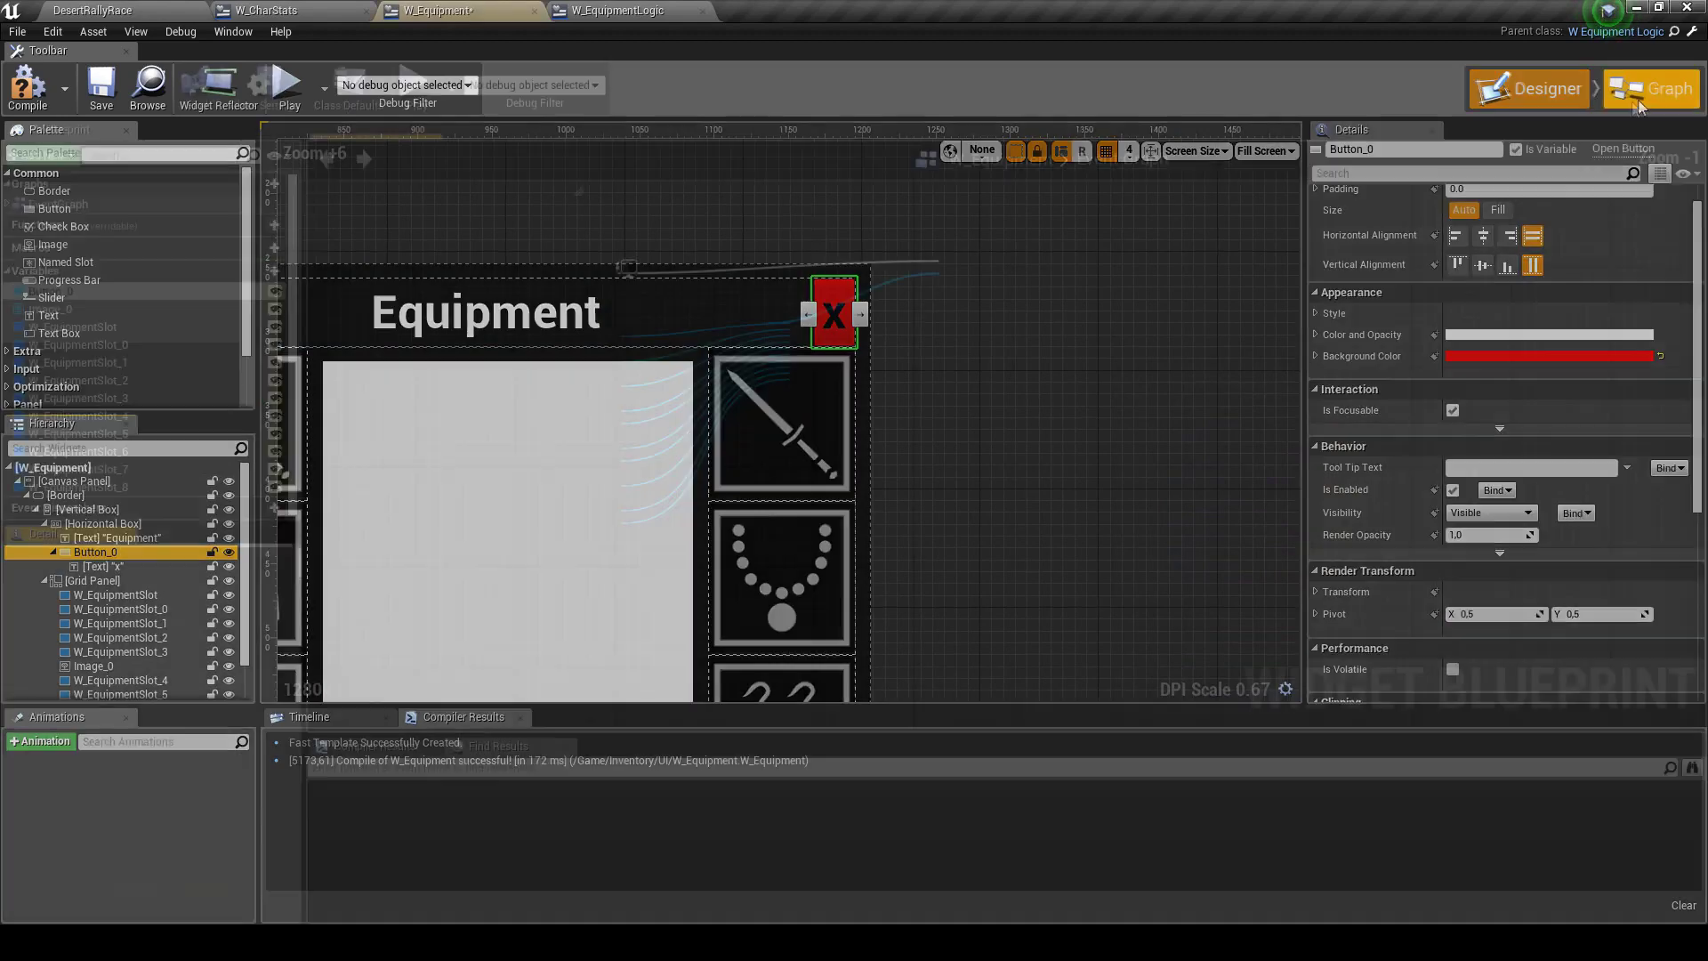
Add a Get Owning Player node beside the On Clicked (Button_0) event
{"action": "left_click", "coordinate": [171, 842]}
{"action": "right_click", "coordinate": [684, 625]}
{"action": "type", "text": "owning"}
{"action": "key", "text": "Return"}
{"action": "left_click_drag", "start_coordinate": [684, 626], "coordinate": [571, 597]}
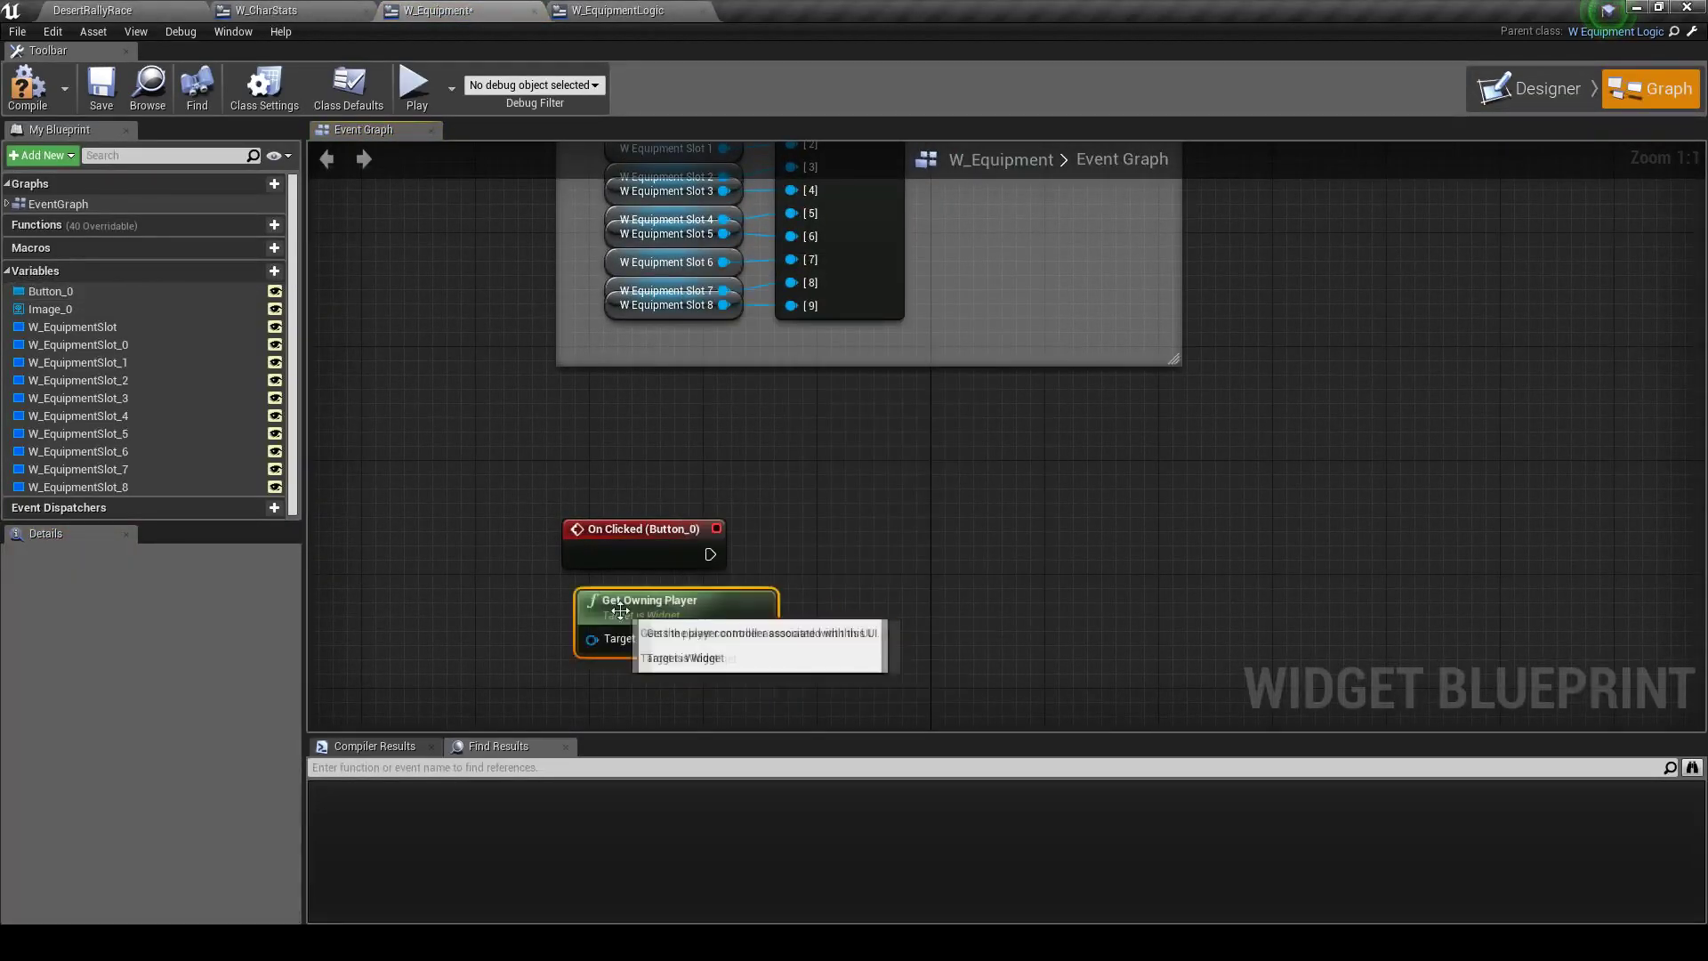
Add Remove Widget from Parent on the owning player, triggered by the click event
{"action": "left_click_drag", "start_coordinate": [760, 637], "coordinate": [868, 576]}
{"action": "type", "text": "remove"}
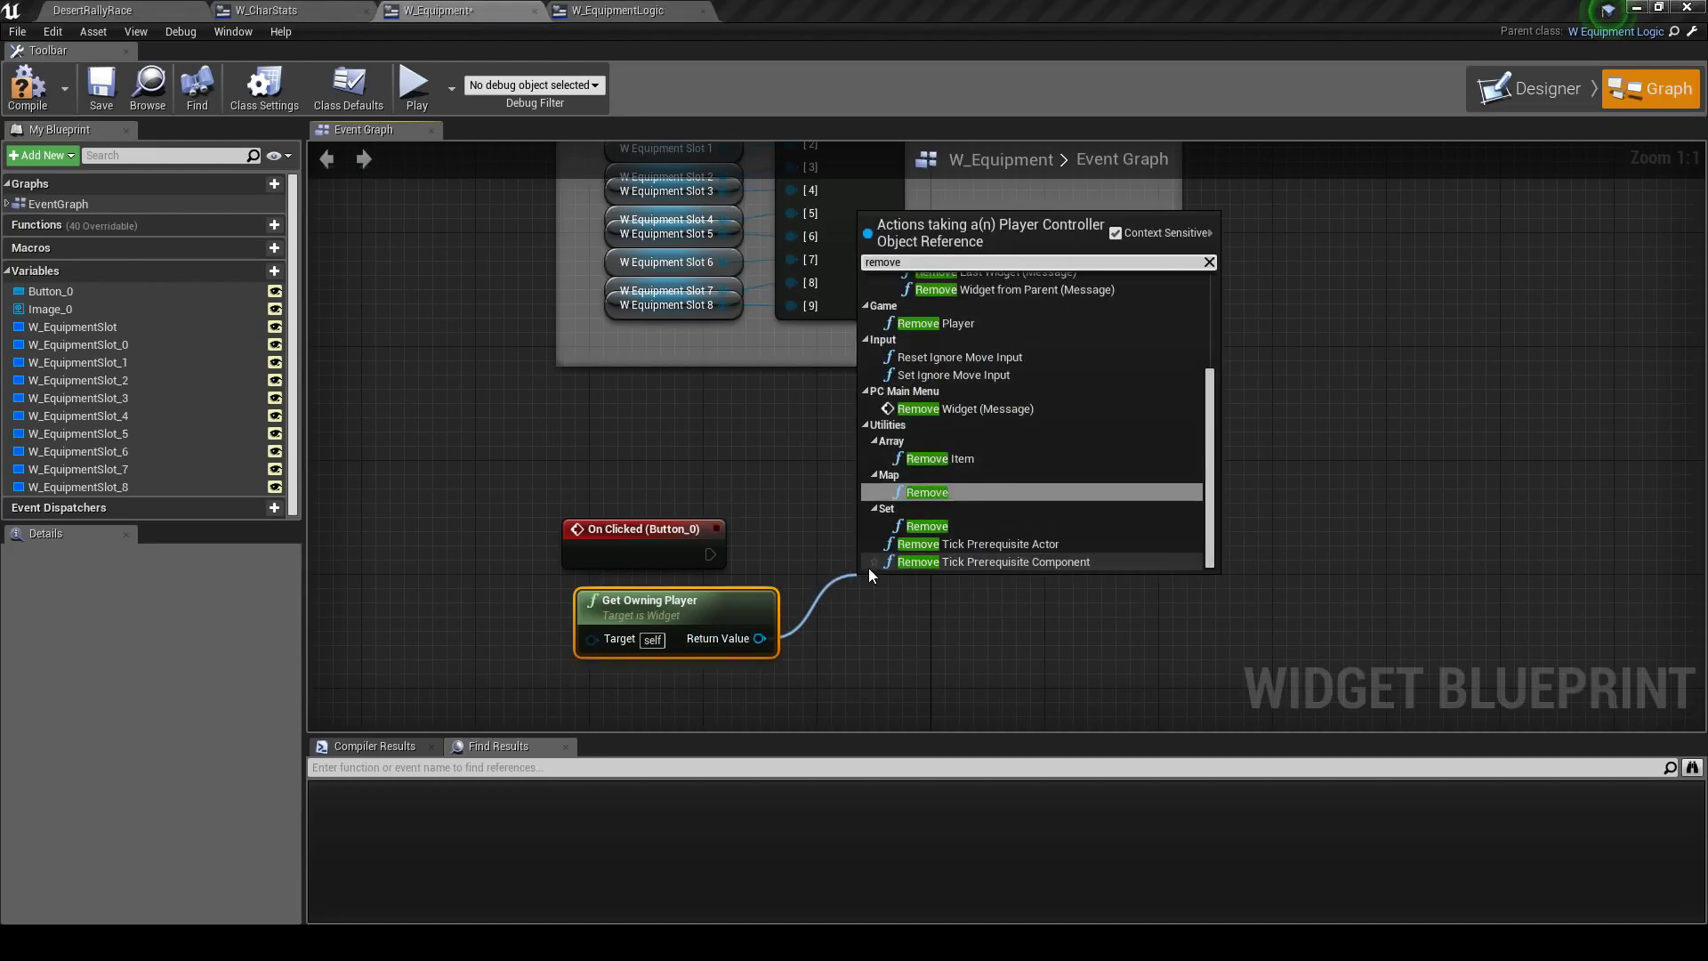
{"action": "type", "text": "wi"}
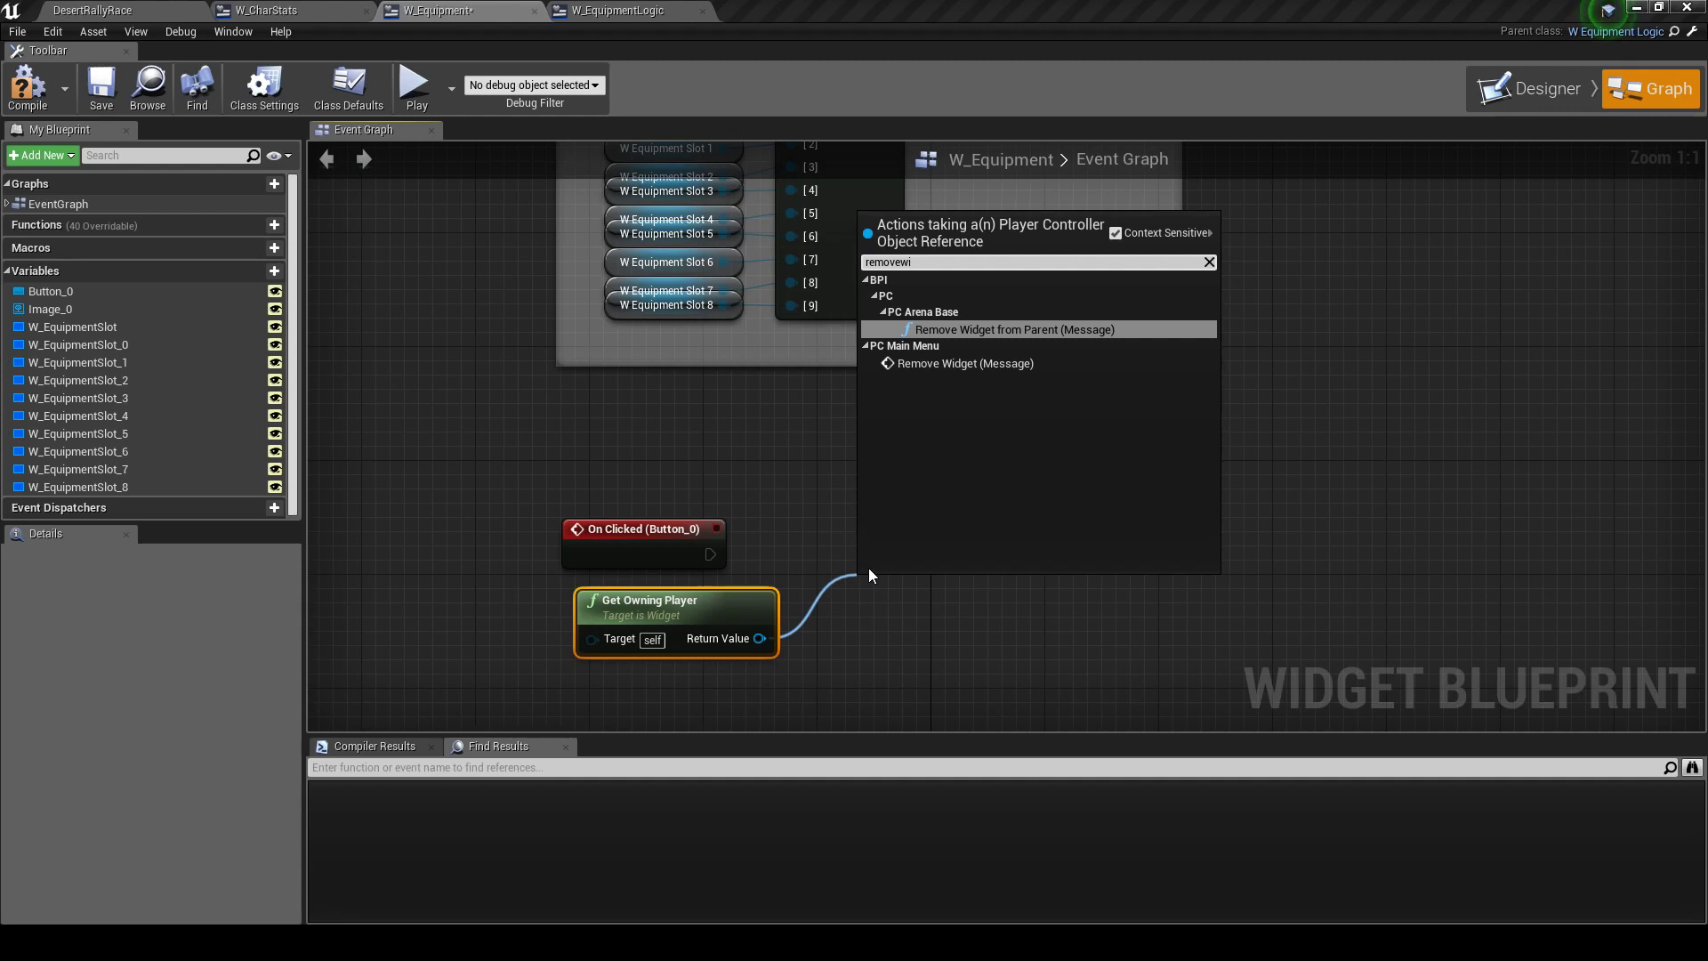
{"action": "key", "text": "Return"}
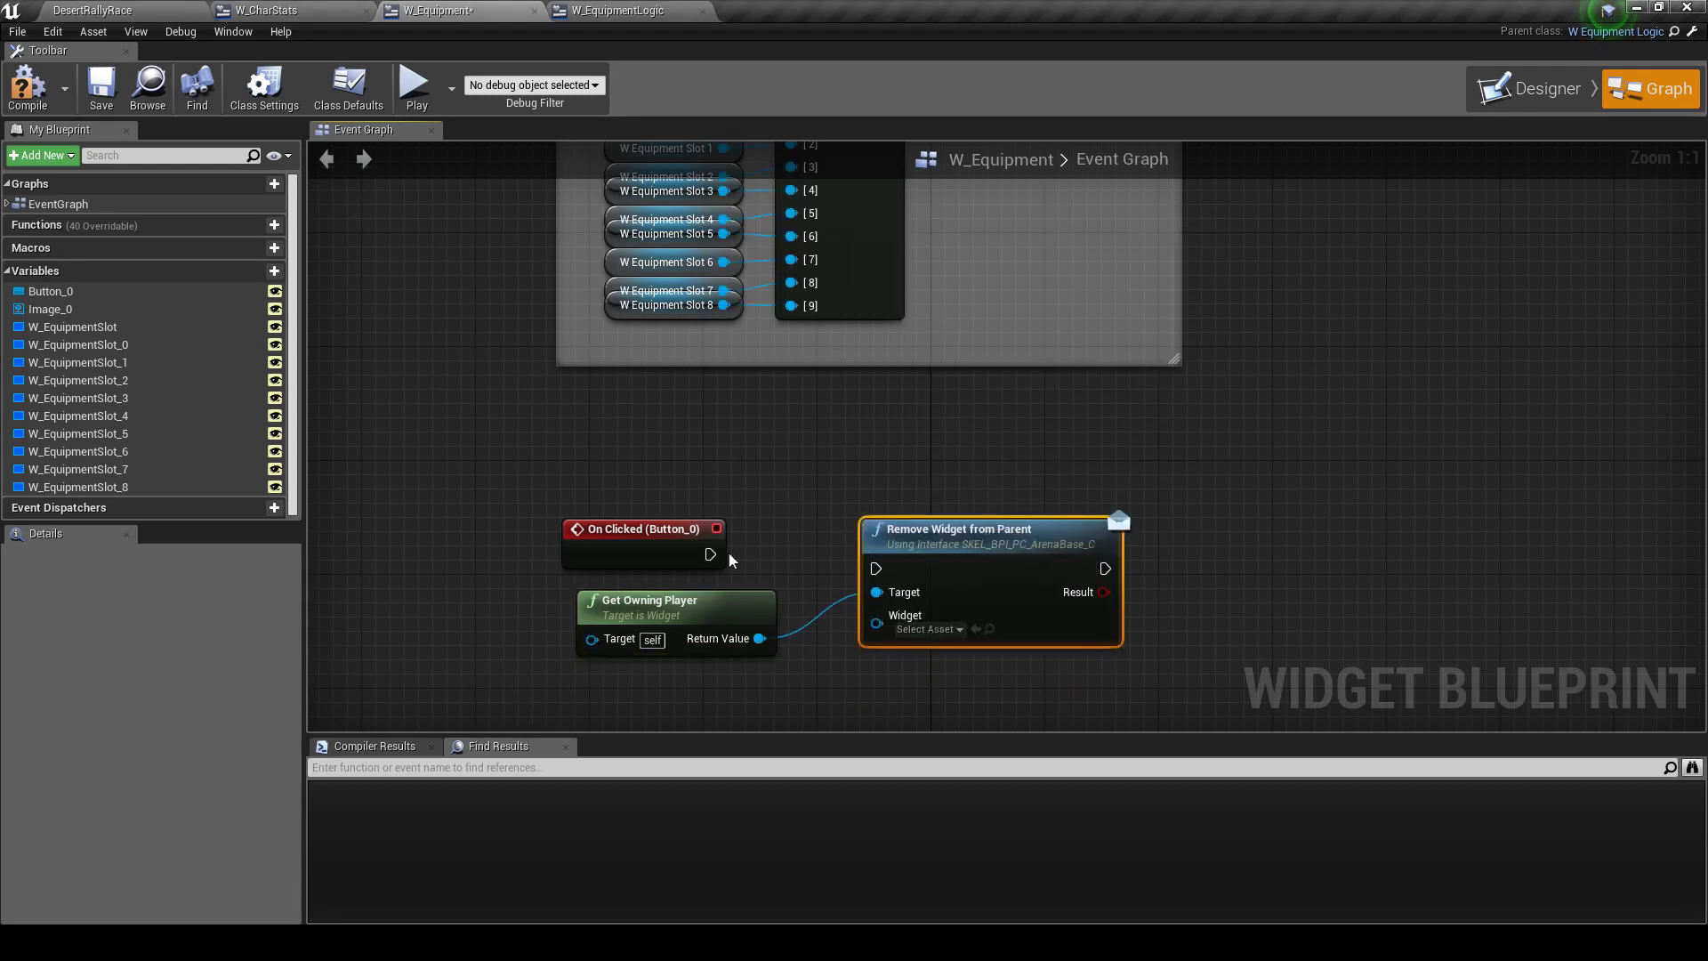
{"action": "mouse_move", "coordinate": [710, 554]}
{"action": "left_mouse_down"}
{"action": "mouse_move", "coordinate": [877, 568]}
{"action": "mouse_move", "coordinate": [951, 522]}
{"action": "left_mouse_up"}
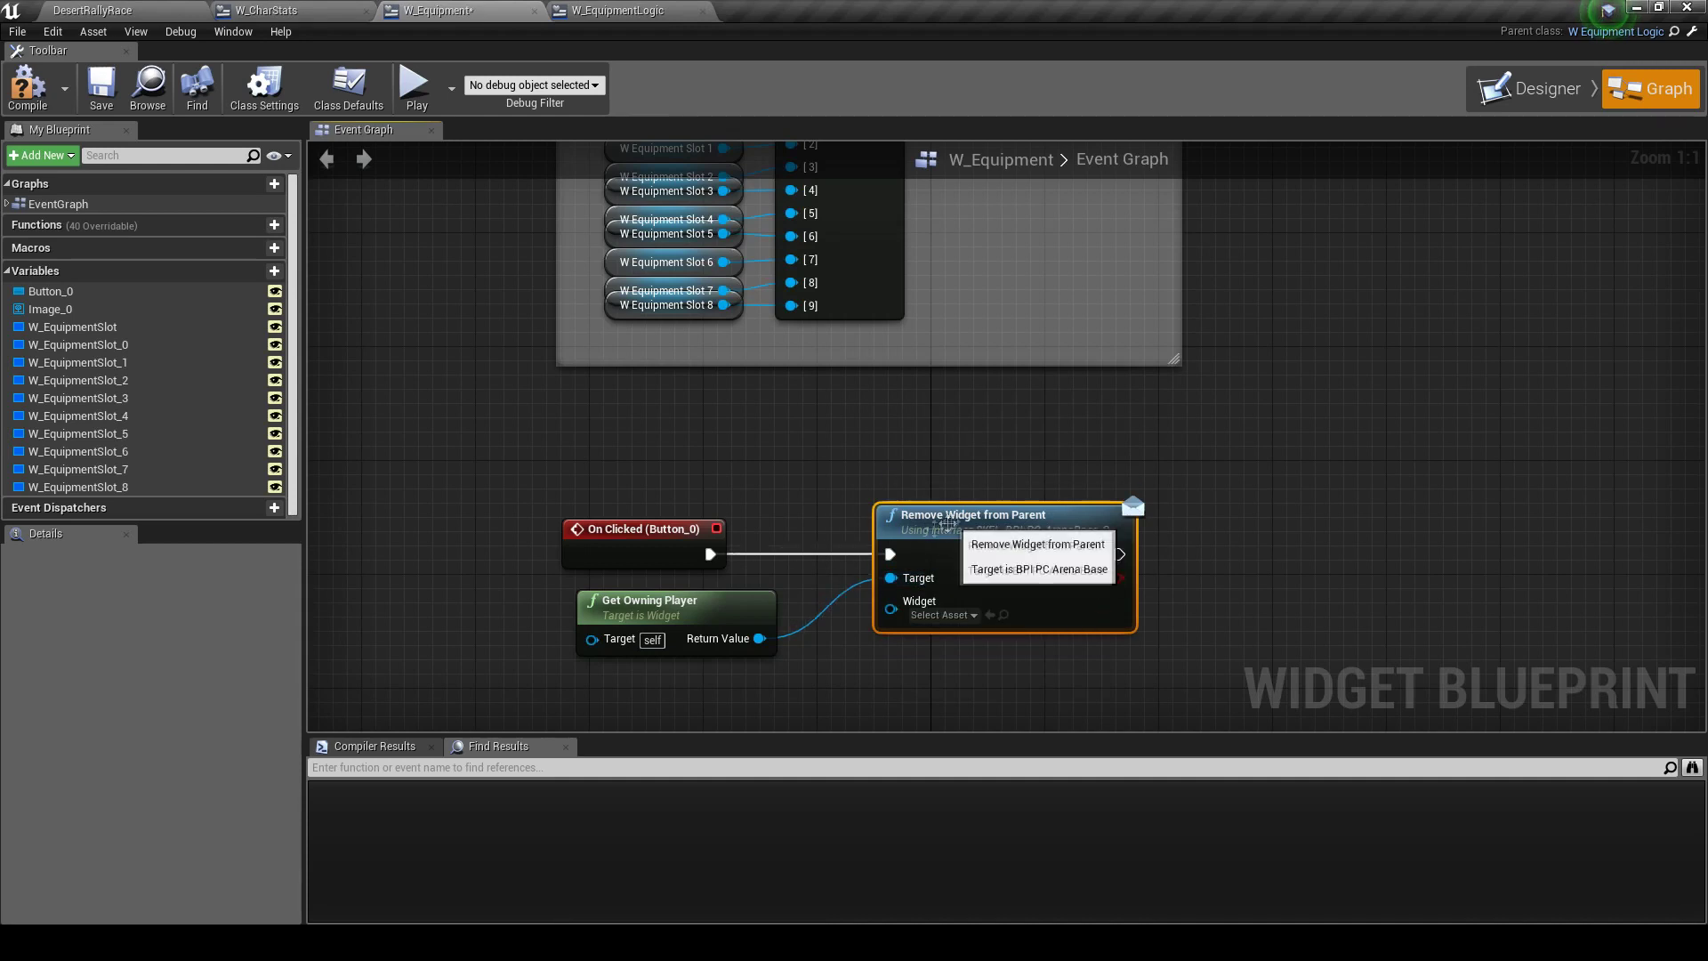
Plug a Self reference into the Widget input, tidy the nodes and compile
{"action": "left_click_drag", "start_coordinate": [890, 608], "coordinate": [809, 611]}
{"action": "type", "text": "sel"}
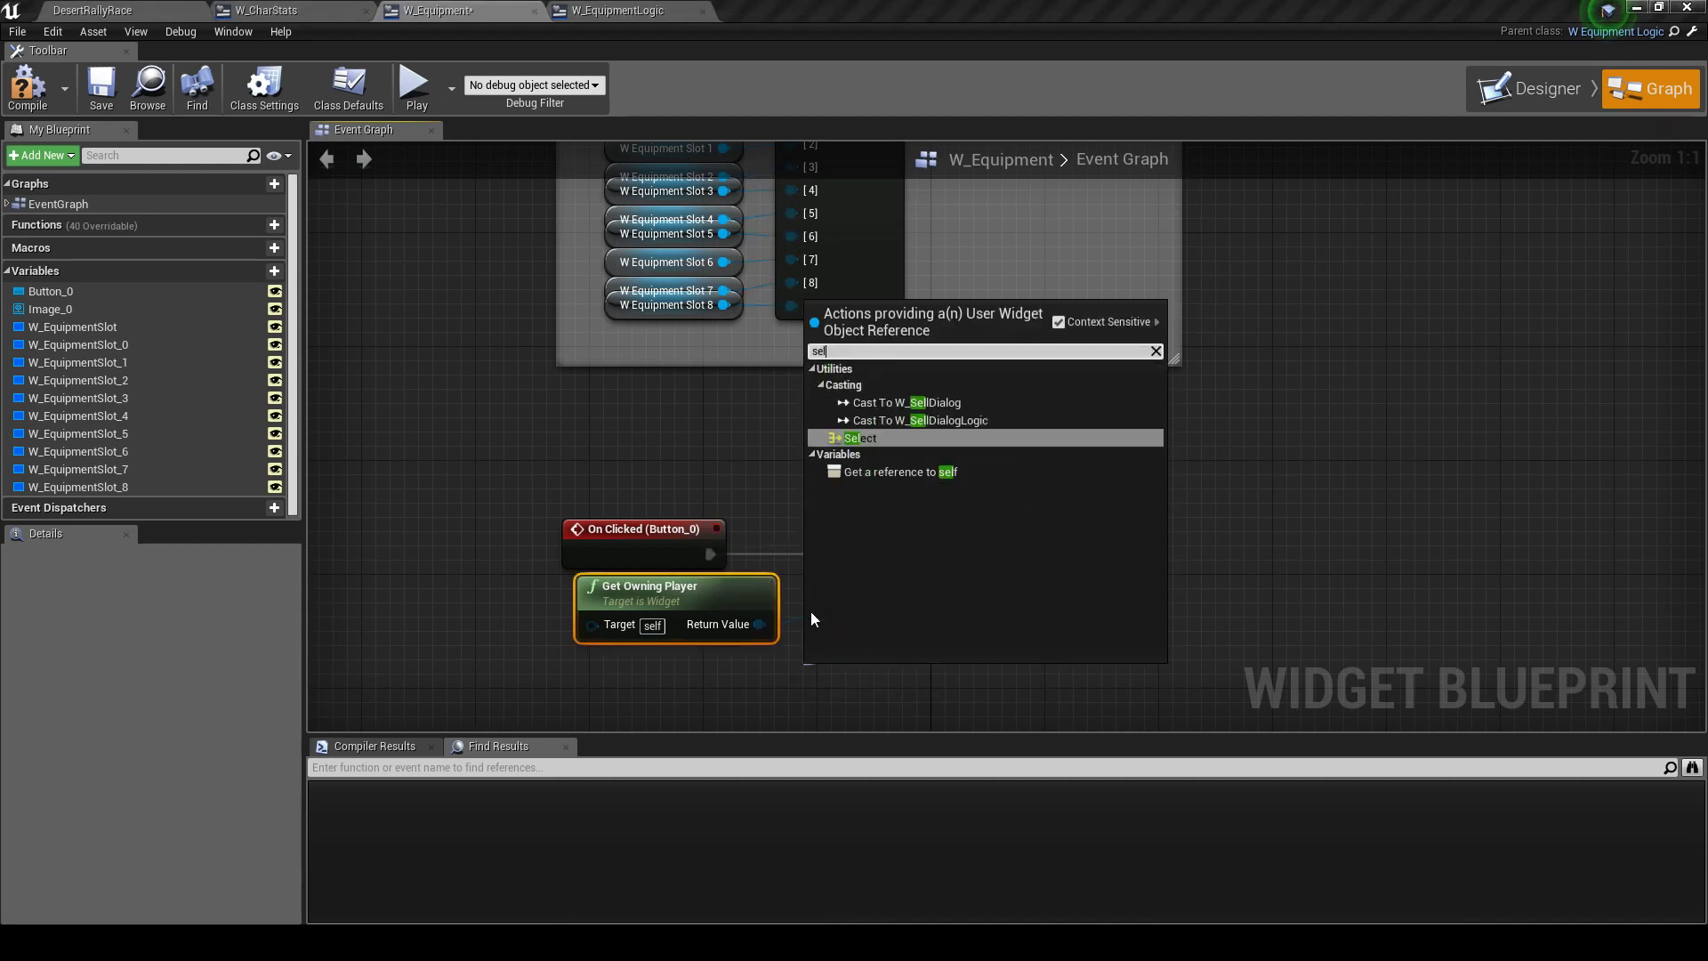
{"action": "key", "text": "Down"}
{"action": "key", "text": "Return"}
{"action": "left_click_drag", "start_coordinate": [801, 695], "coordinate": [718, 661]}
{"action": "left_click_drag", "start_coordinate": [969, 545], "coordinate": [941, 544]}
{"action": "left_click", "coordinate": [27, 87]}
{"action": "left_click", "coordinate": [546, 474]}
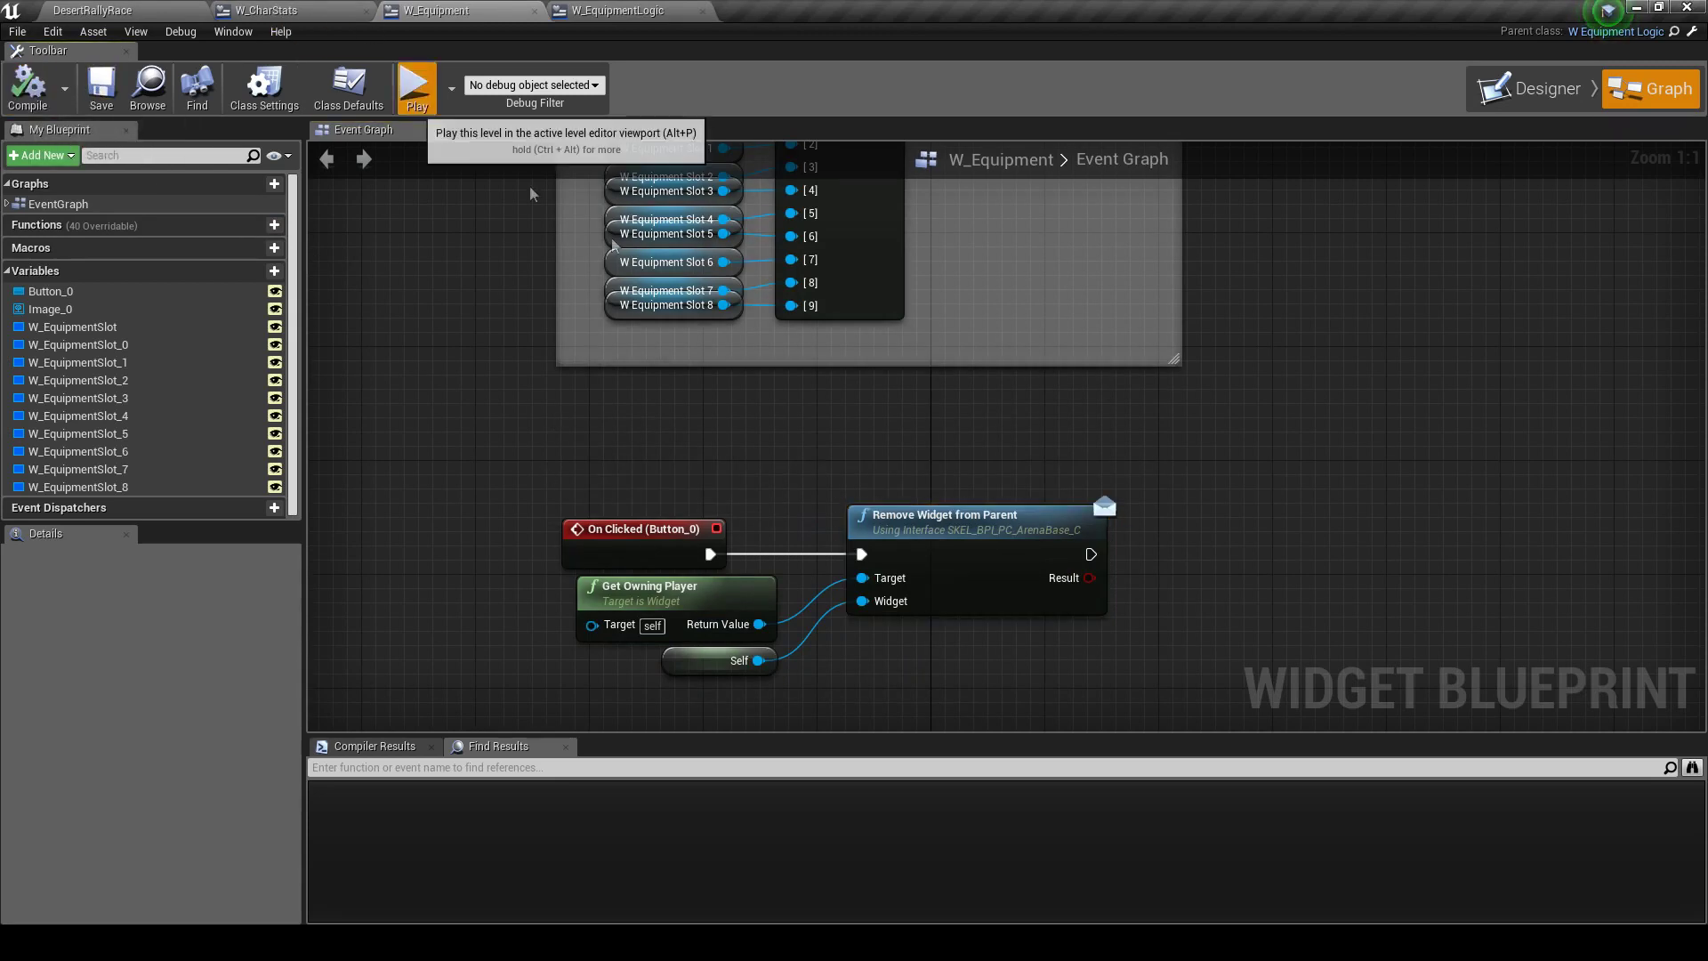
{"action": "left_click", "coordinate": [415, 86]}
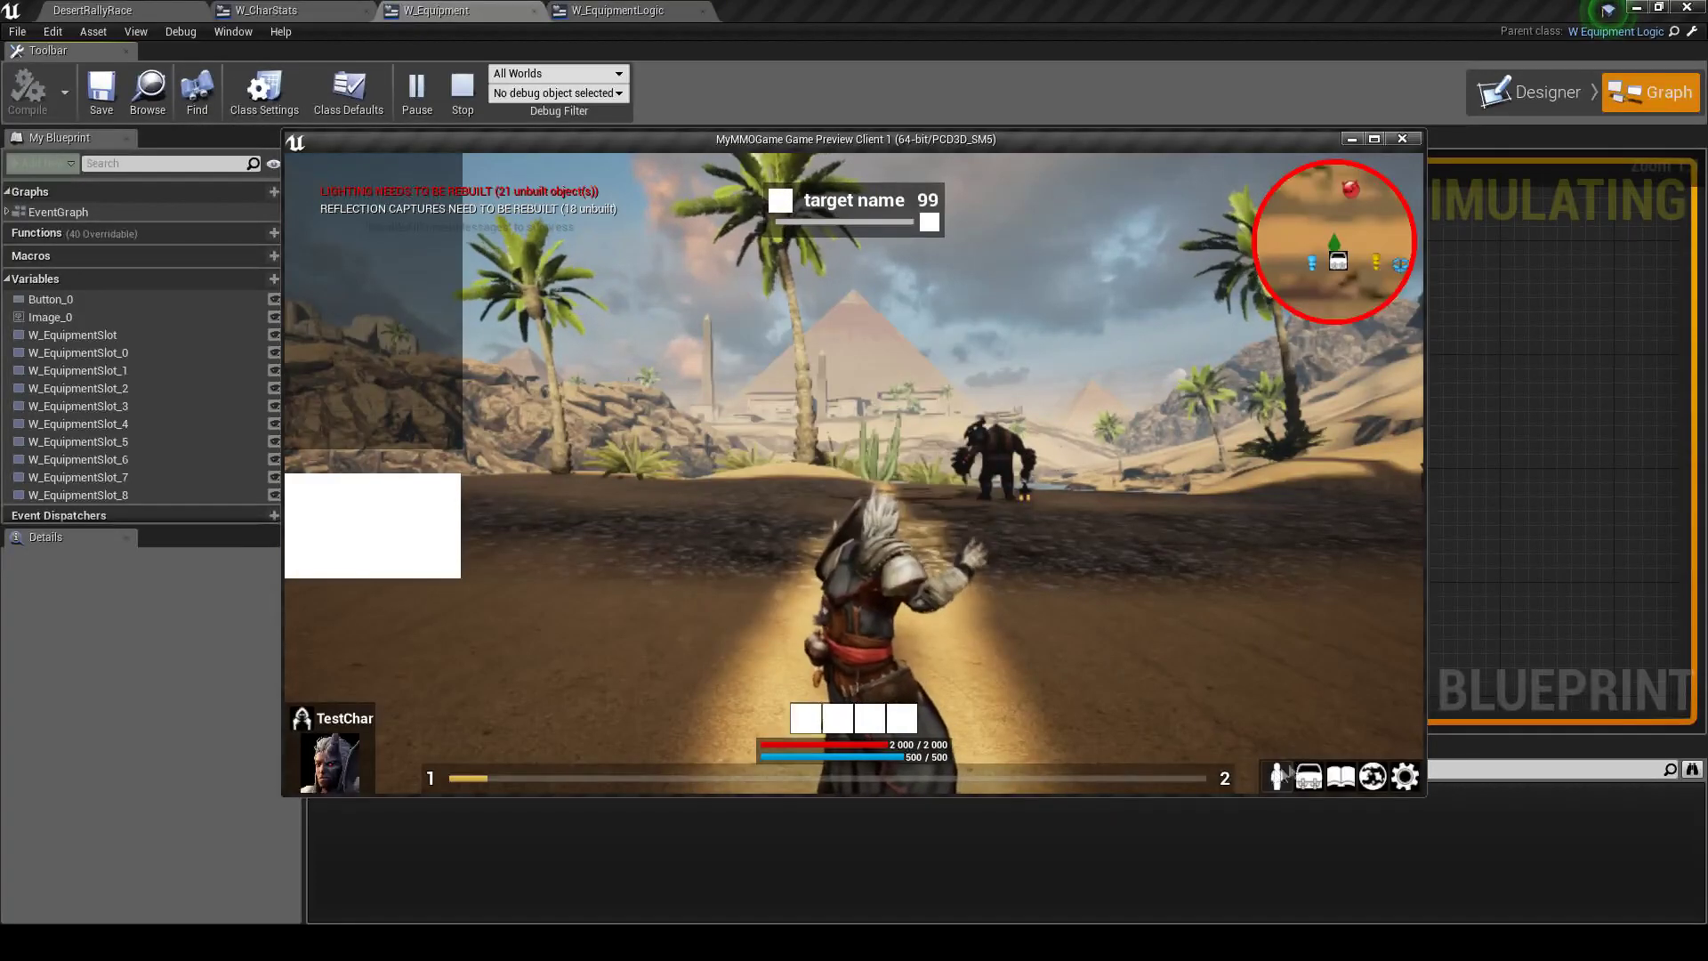
{"action": "key", "text": "e"}
{"action": "key", "text": "e"}
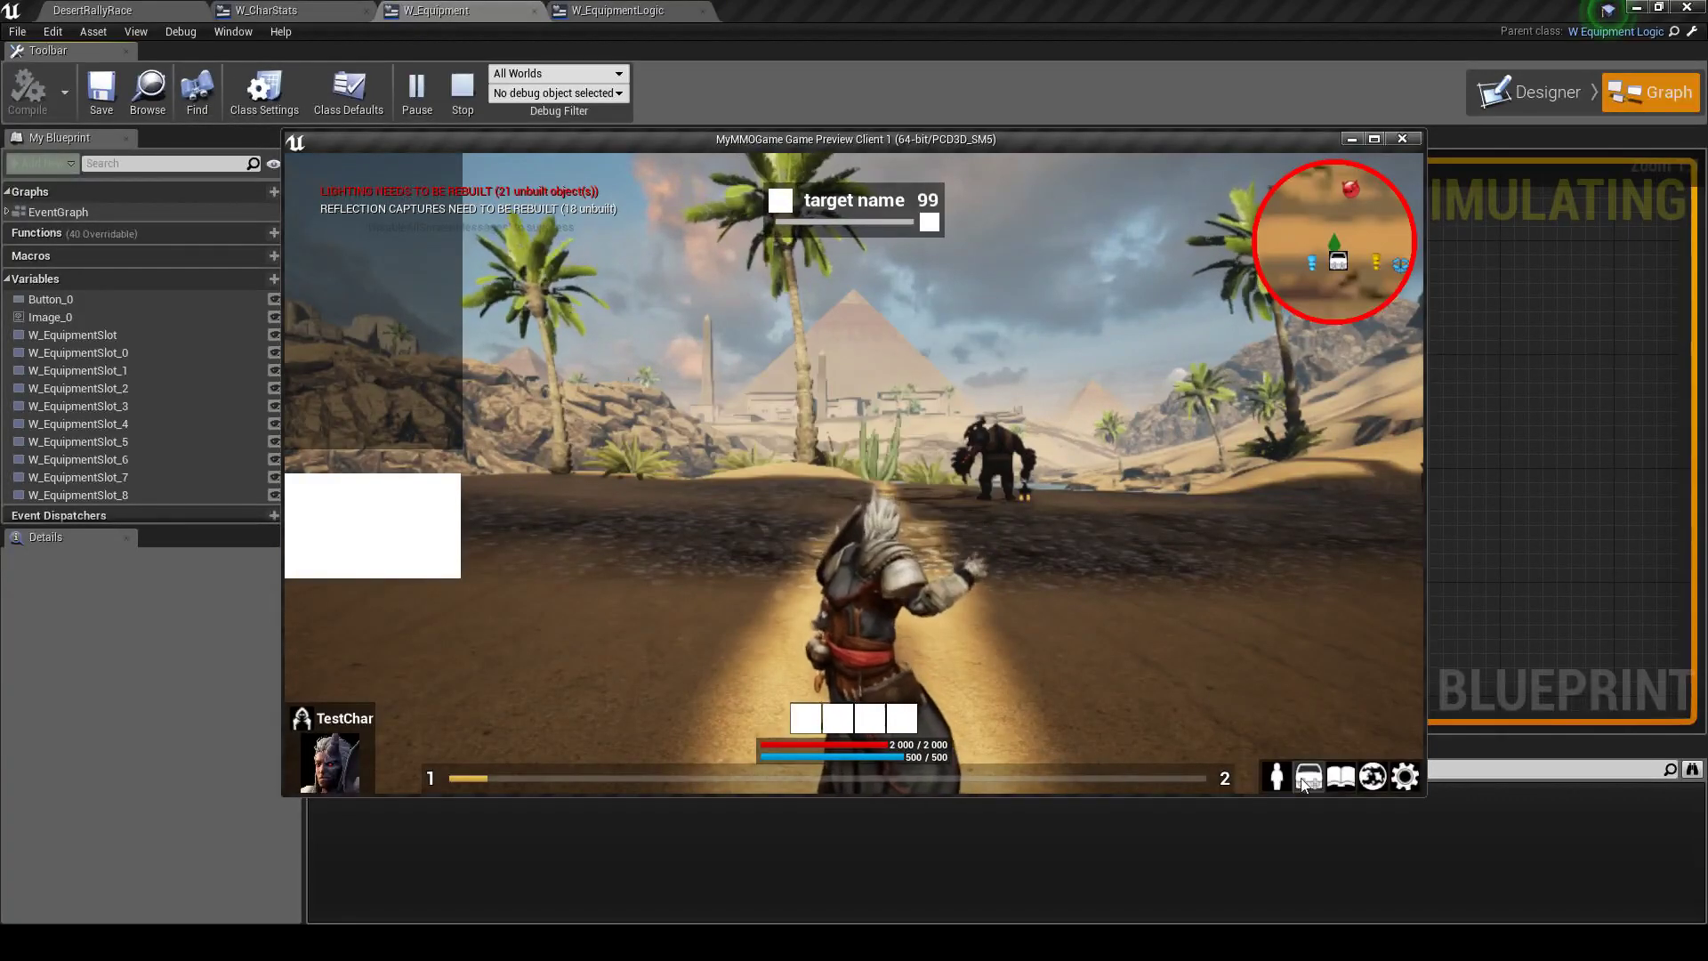
{"action": "key", "text": "i"}
{"action": "key", "text": "e"}
{"action": "left_click", "coordinate": [984, 320]}
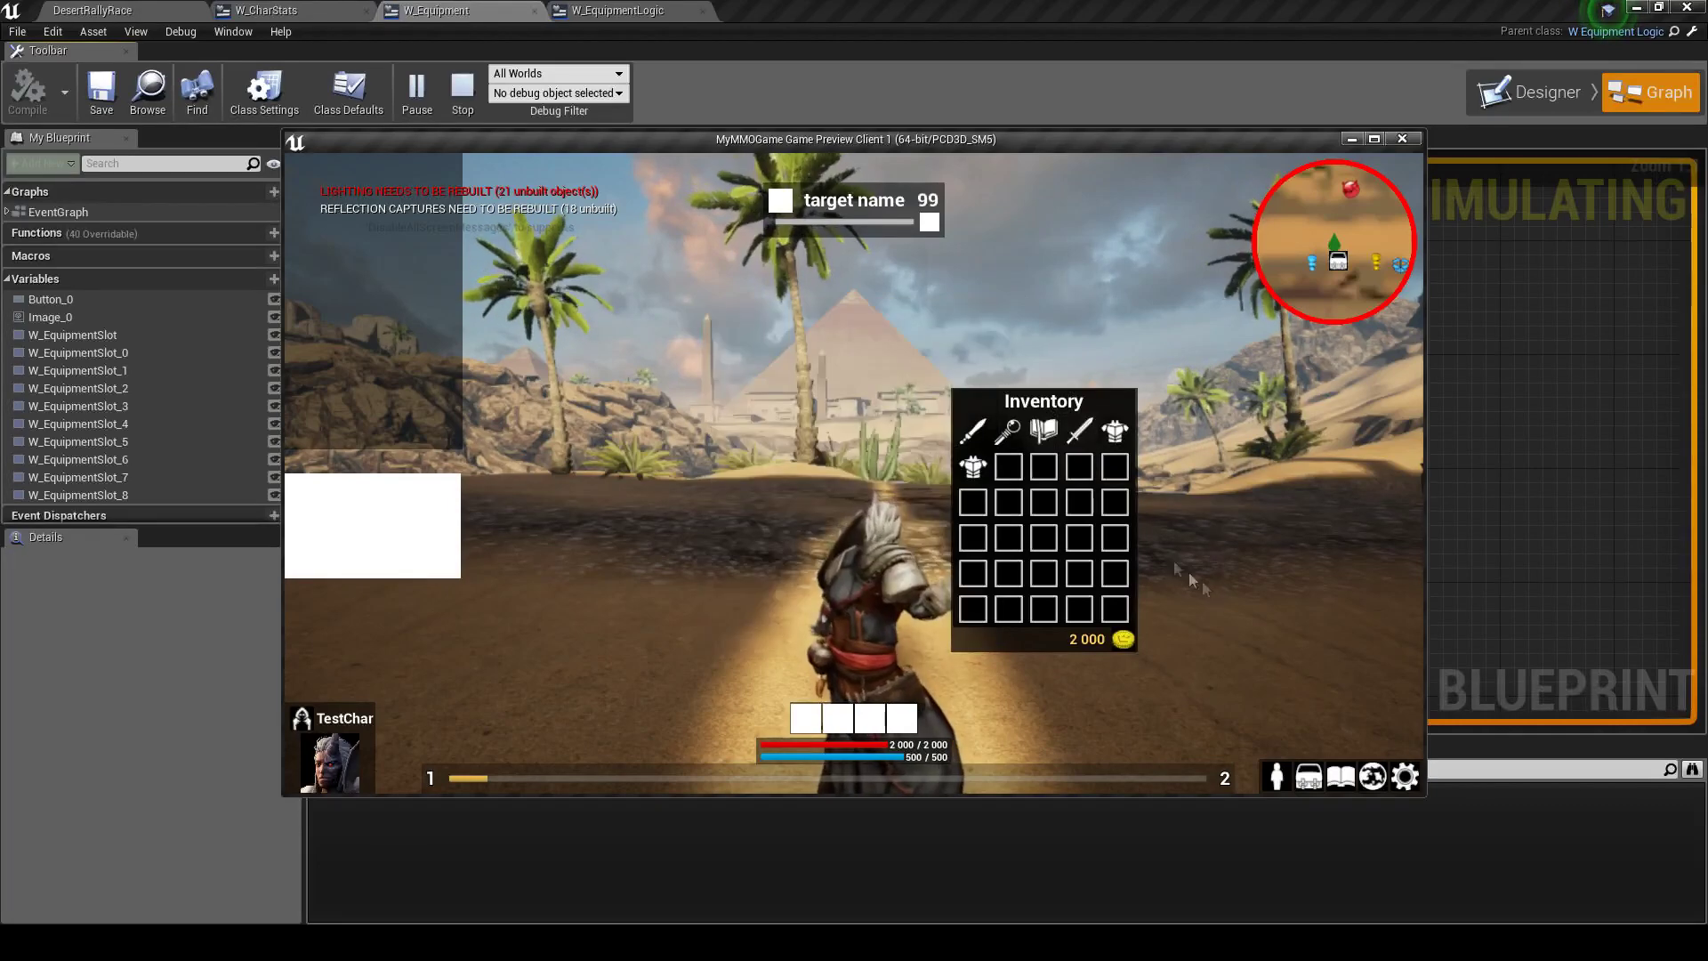
{"action": "left_click", "coordinate": [1276, 779]}
{"action": "left_click", "coordinate": [1277, 779]}
{"action": "left_click", "coordinate": [1277, 778]}
{"action": "left_click", "coordinate": [1276, 778]}
{"action": "left_click", "coordinate": [1277, 778]}
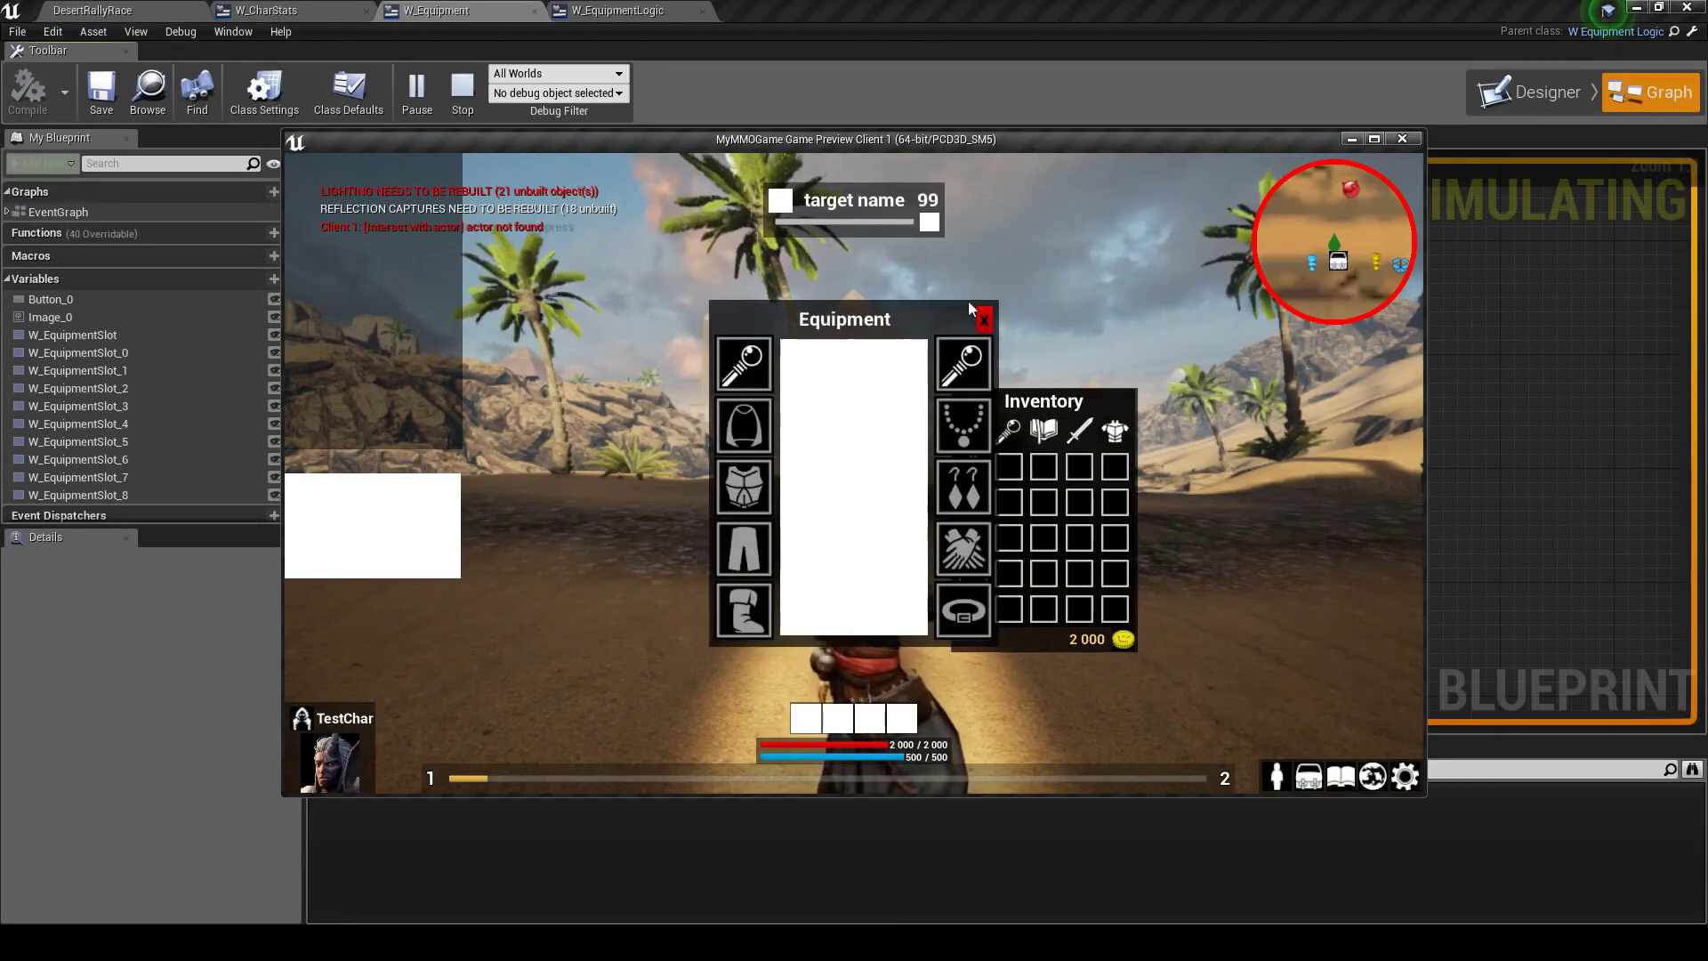
{"action": "left_click", "coordinate": [1276, 778]}
{"action": "key", "text": "Escape"}
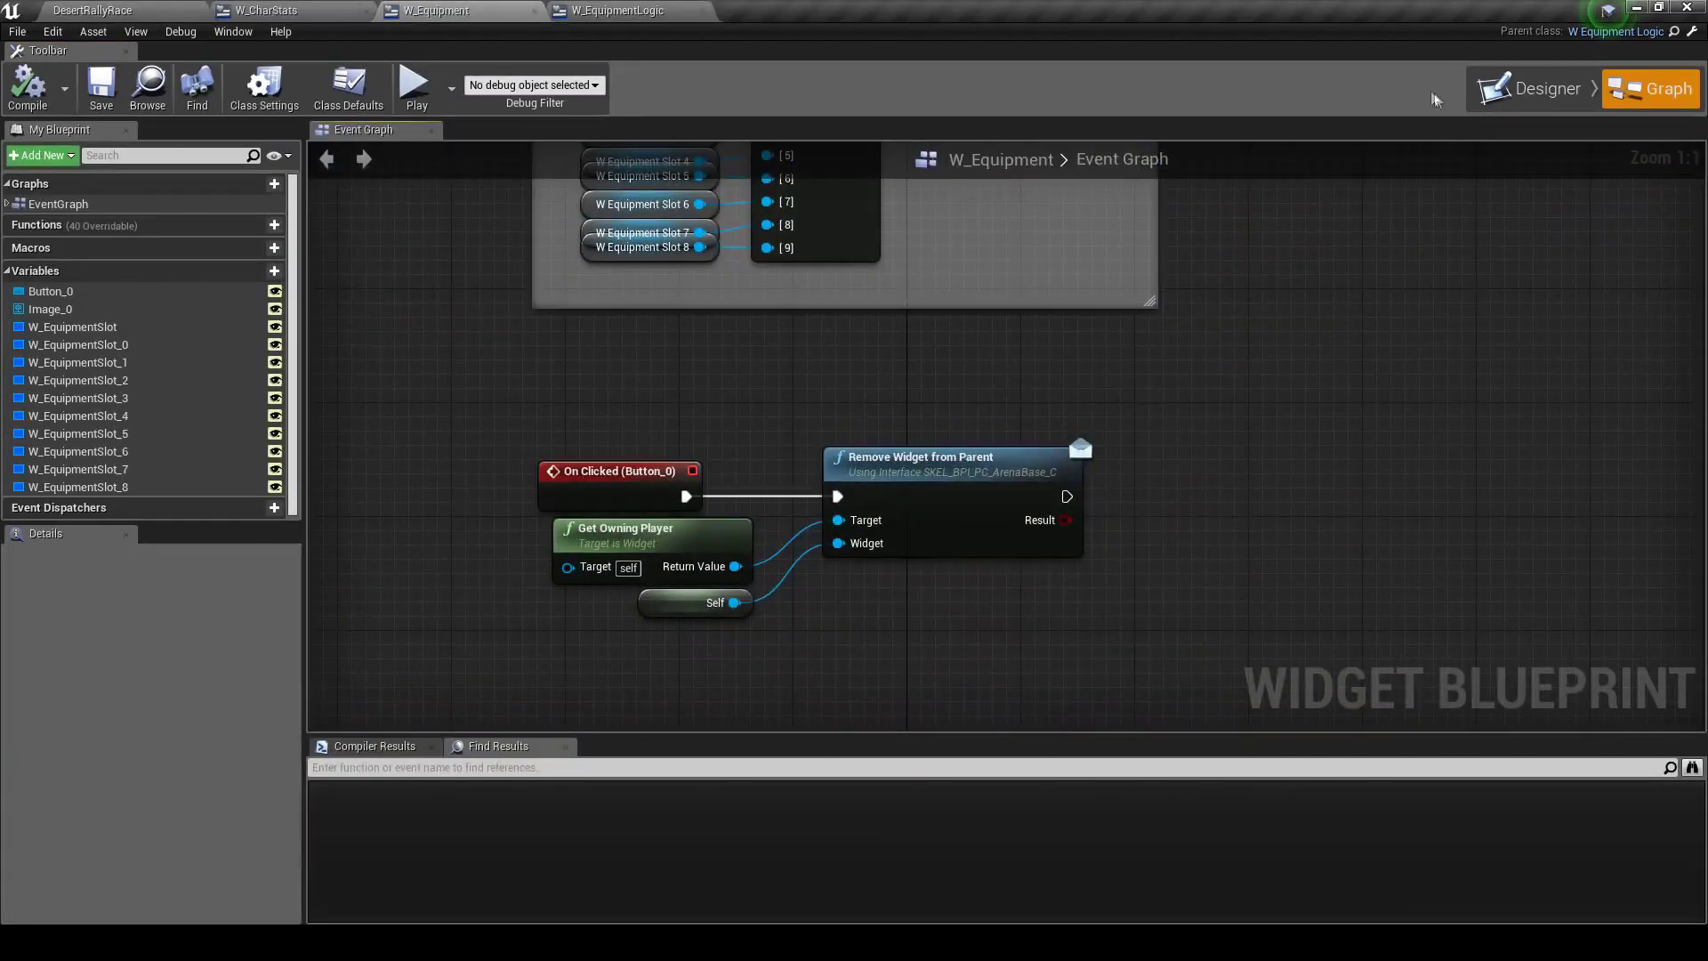
Add a new Button, Button_1, into the header Horizontal Box left of the red X
{"action": "scroll", "coordinate": [955, 397], "scroll_direction": "down", "scroll_amount": 1}
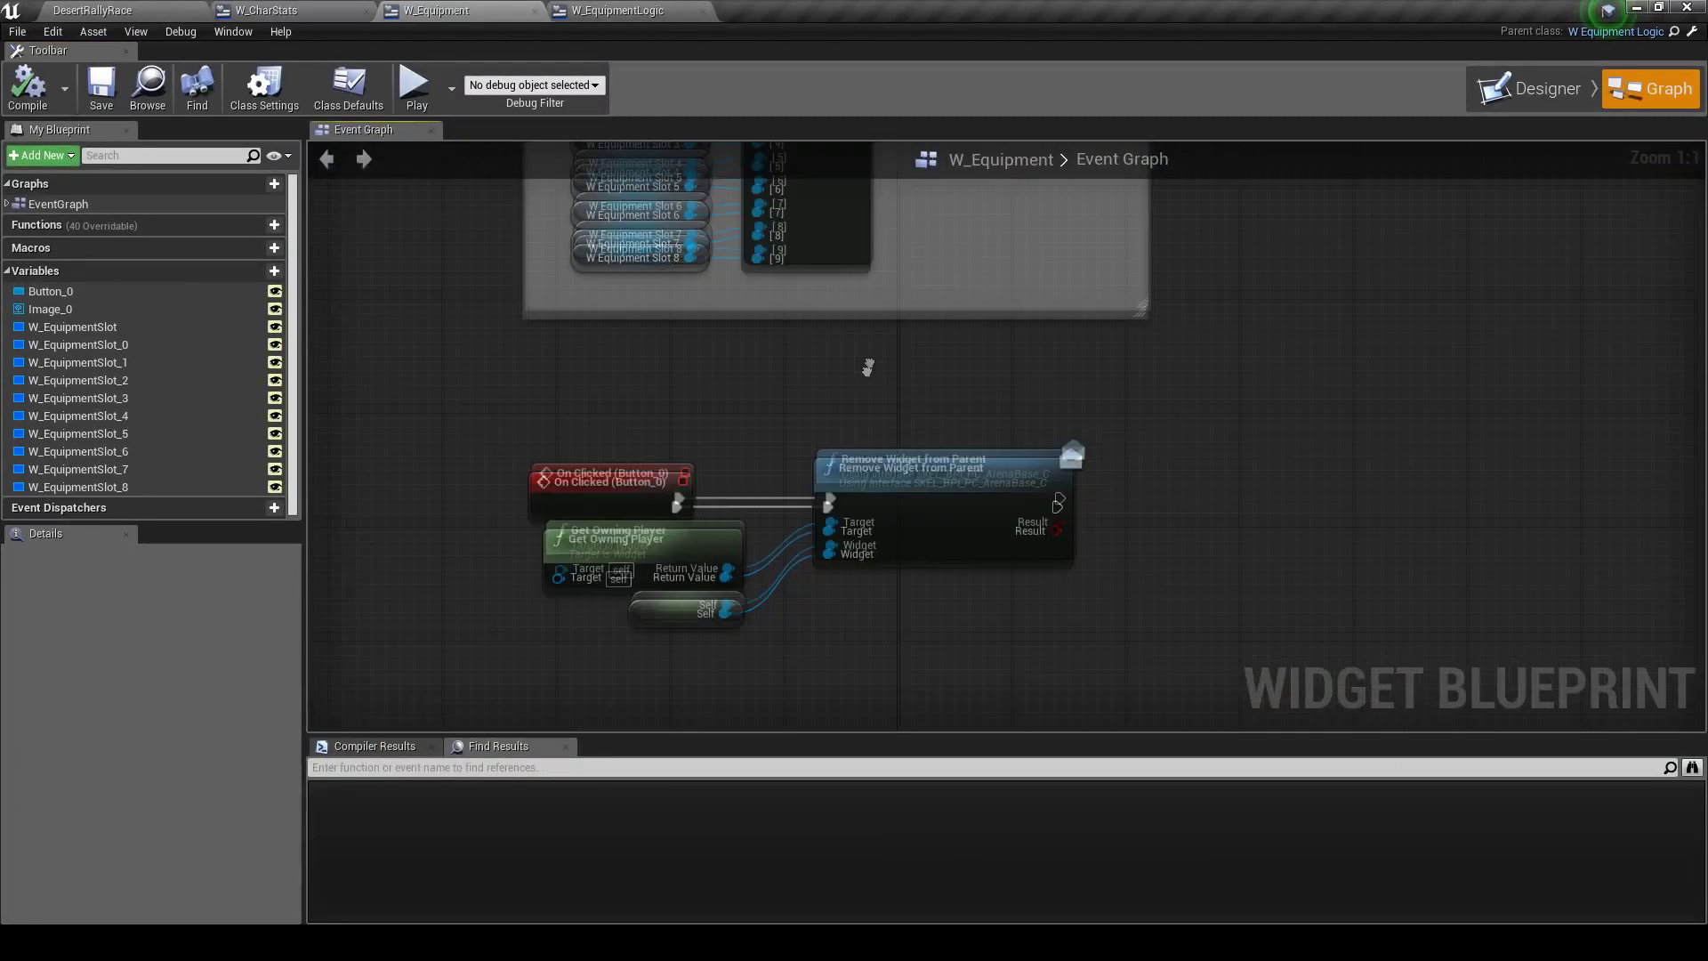
{"action": "left_click", "coordinate": [1530, 88]}
{"action": "scroll", "coordinate": [777, 346], "scroll_direction": "up", "scroll_amount": 5}
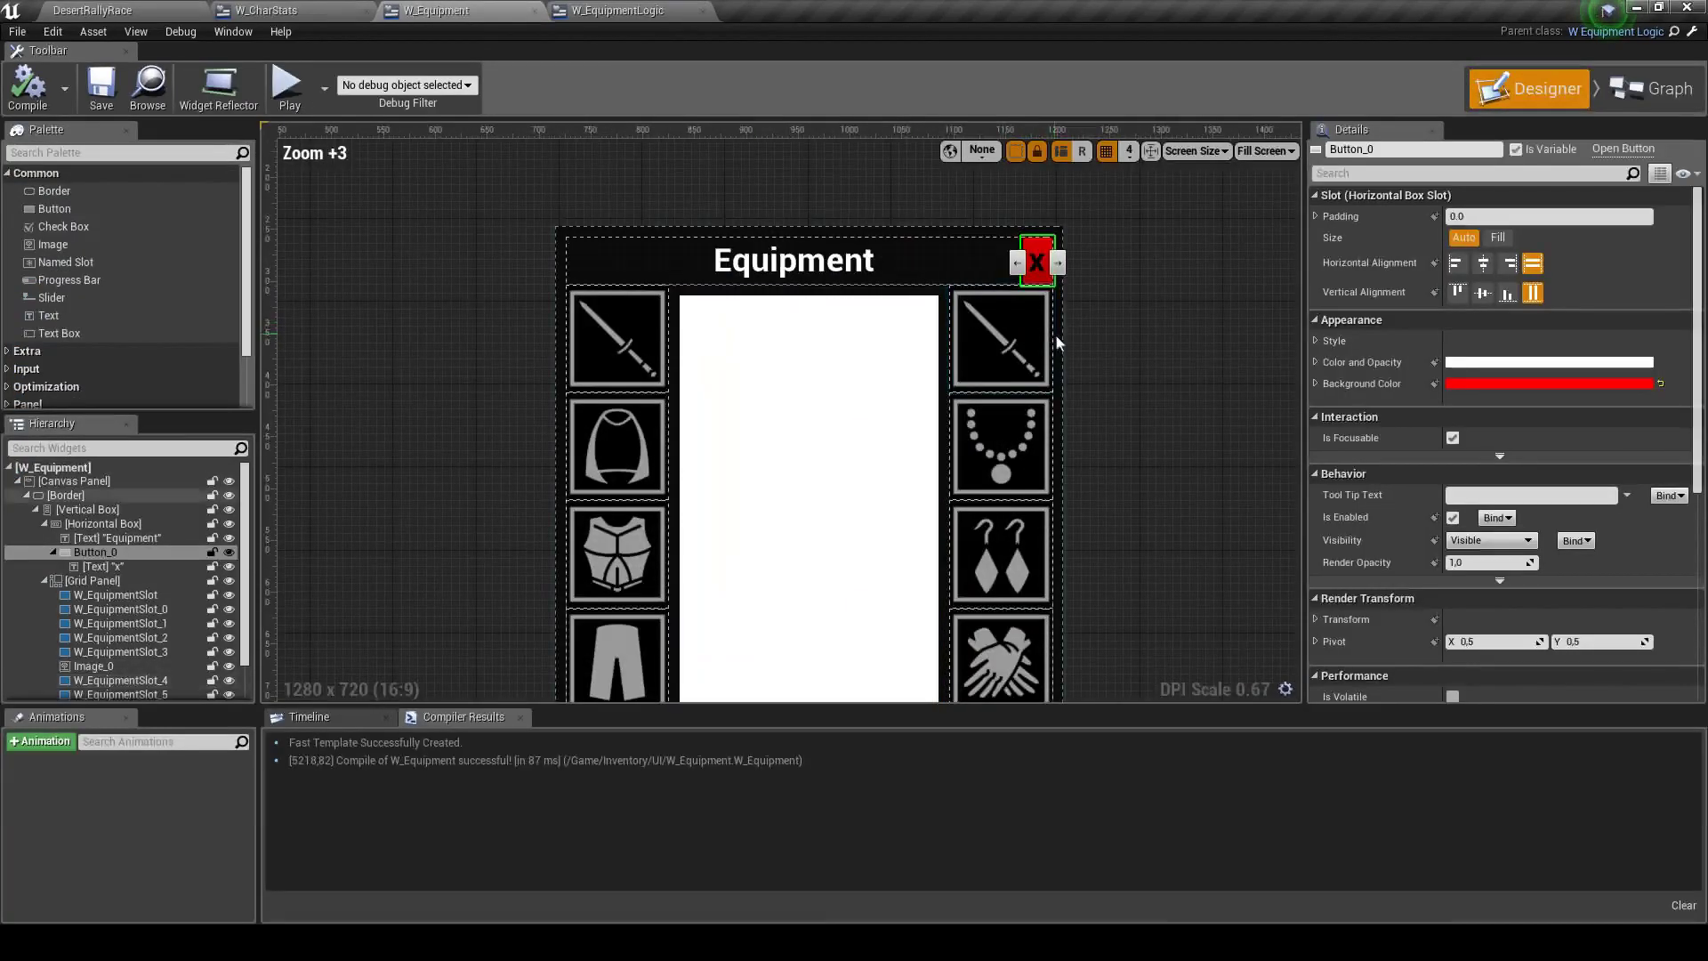
{"action": "scroll", "coordinate": [776, 344], "scroll_direction": "up", "scroll_amount": 1}
{"action": "left_click", "coordinate": [777, 342]}
{"action": "scroll", "coordinate": [772, 338], "scroll_direction": "up", "scroll_amount": 2}
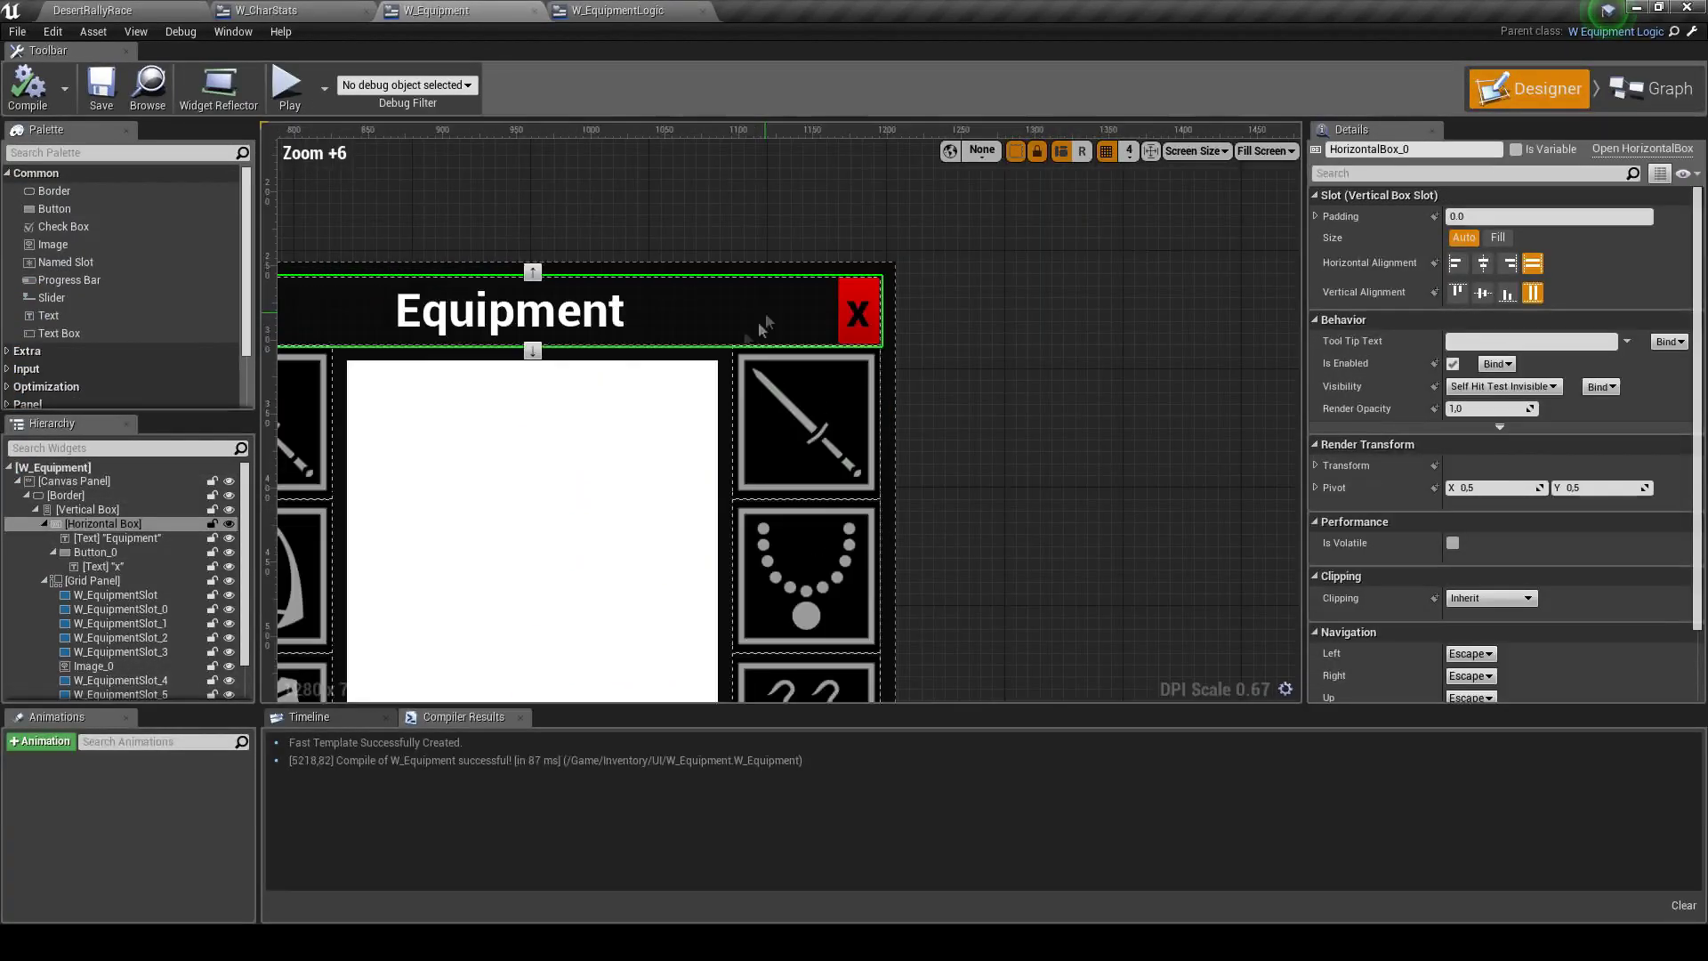
{"action": "left_click", "coordinate": [95, 551]}
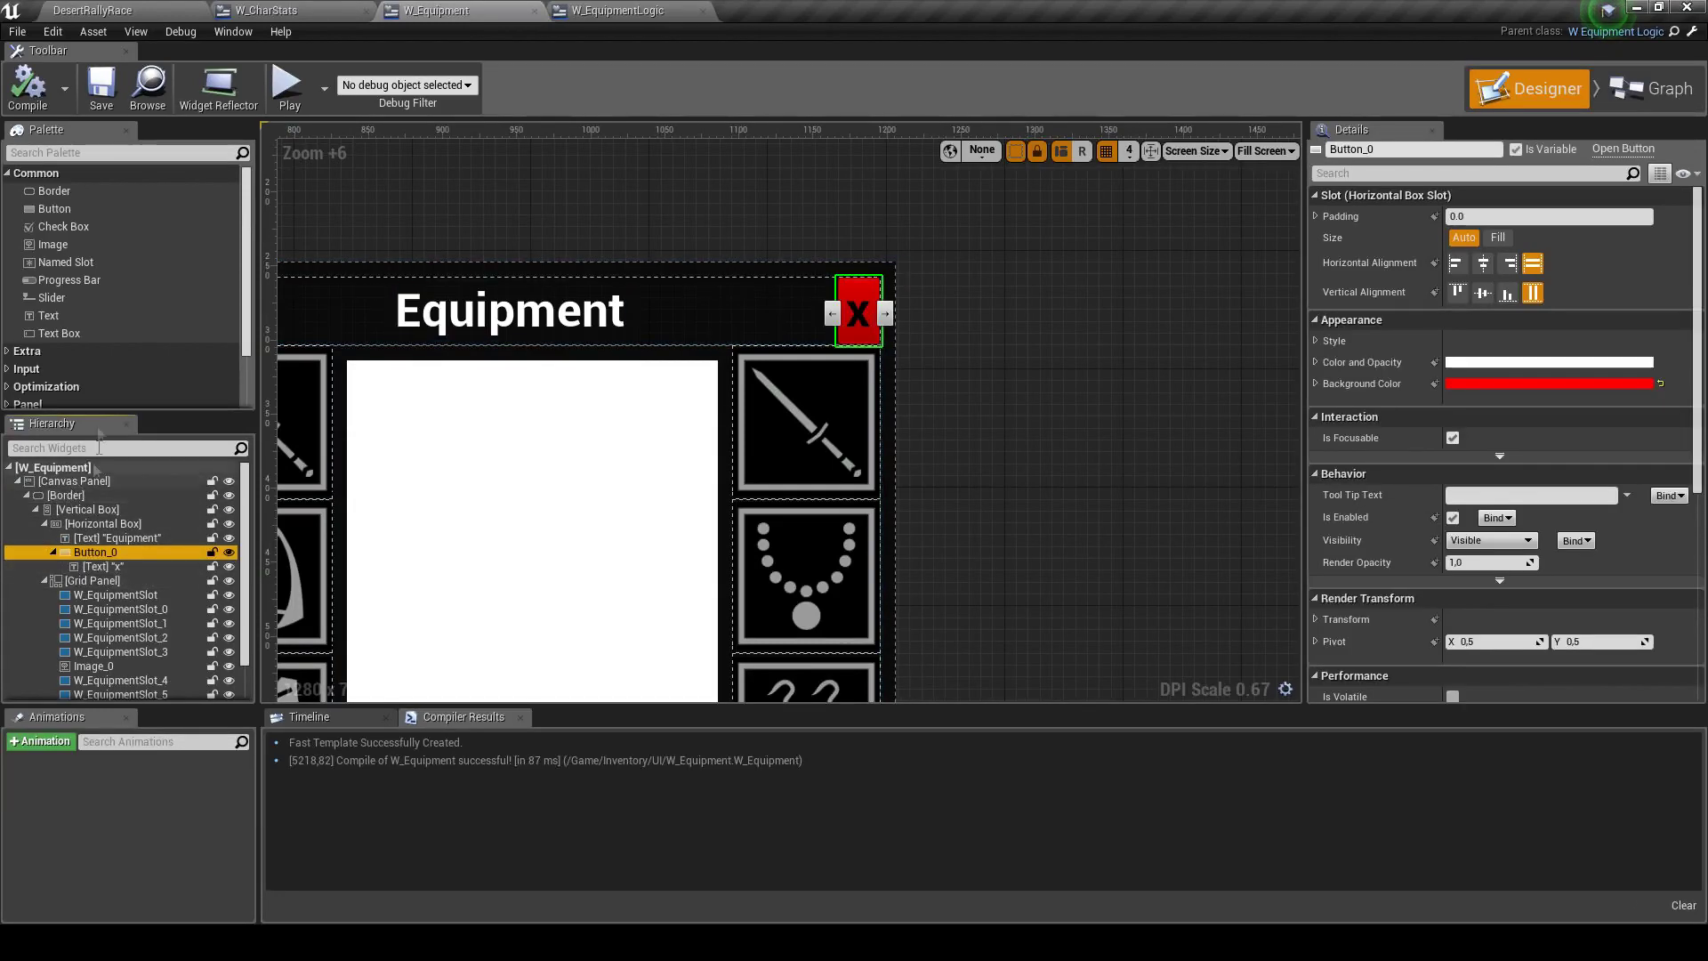
{"action": "left_click", "coordinate": [90, 151]}
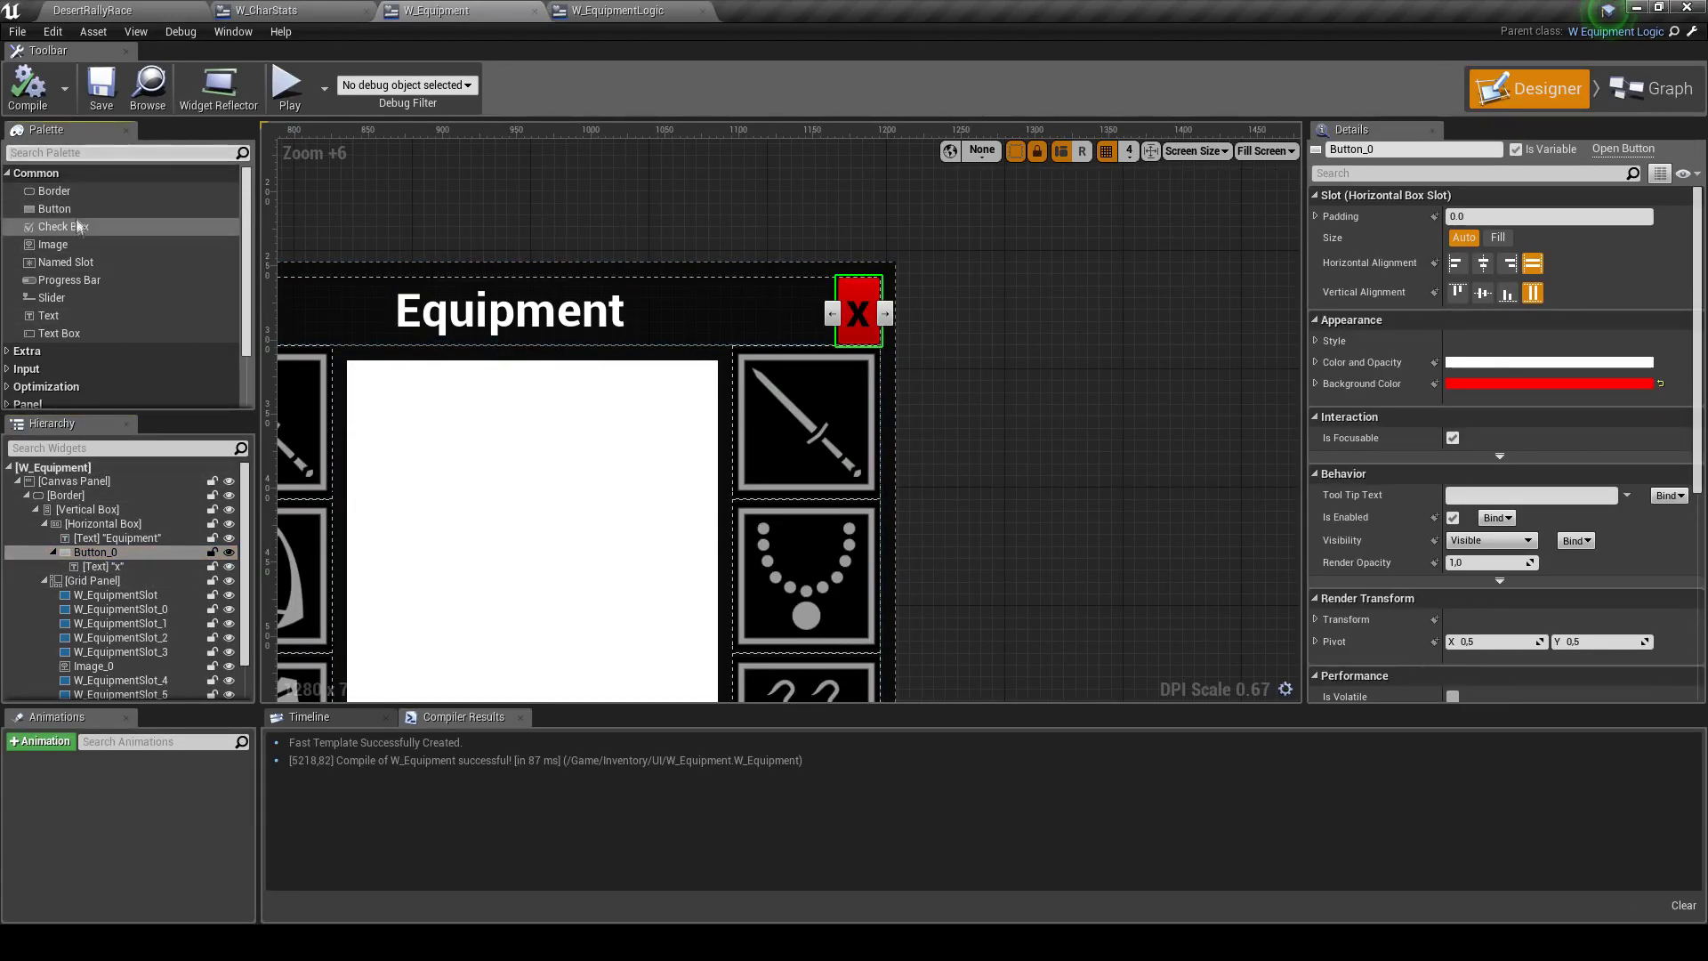
{"action": "mouse_move", "coordinate": [54, 209]}
{"action": "left_mouse_down"}
{"action": "mouse_move", "coordinate": [131, 534]}
{"action": "mouse_move", "coordinate": [90, 551]}
{"action": "left_mouse_up"}
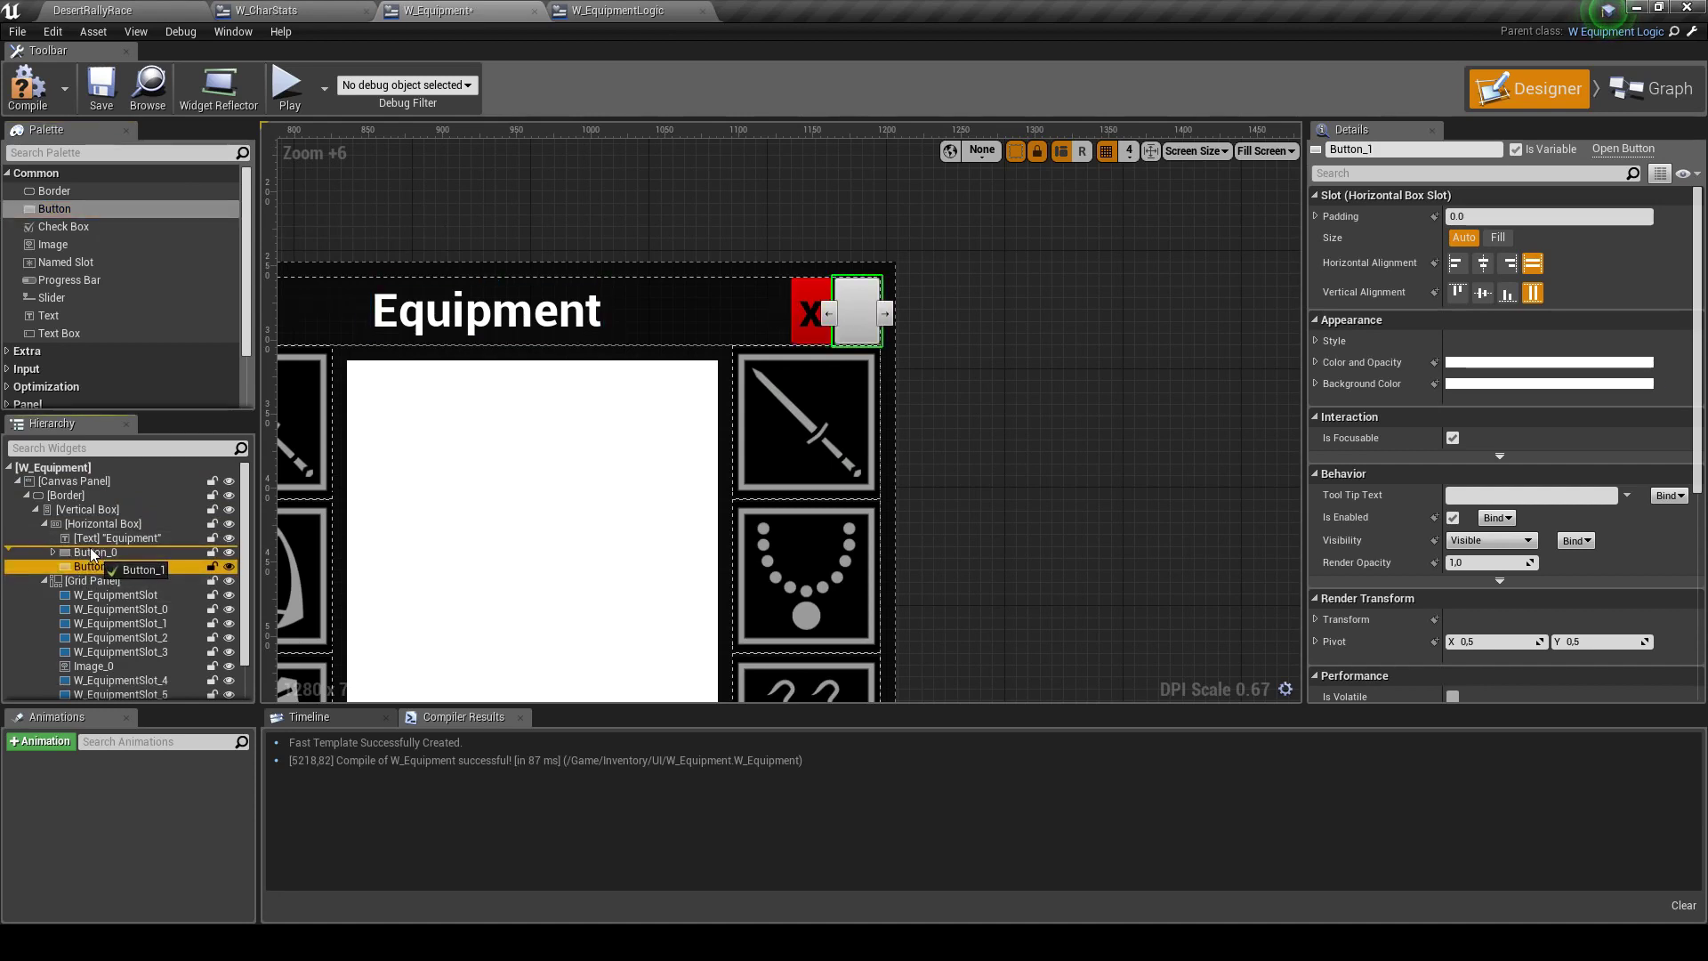
{"action": "left_click_drag", "start_coordinate": [92, 555], "coordinate": [96, 561]}
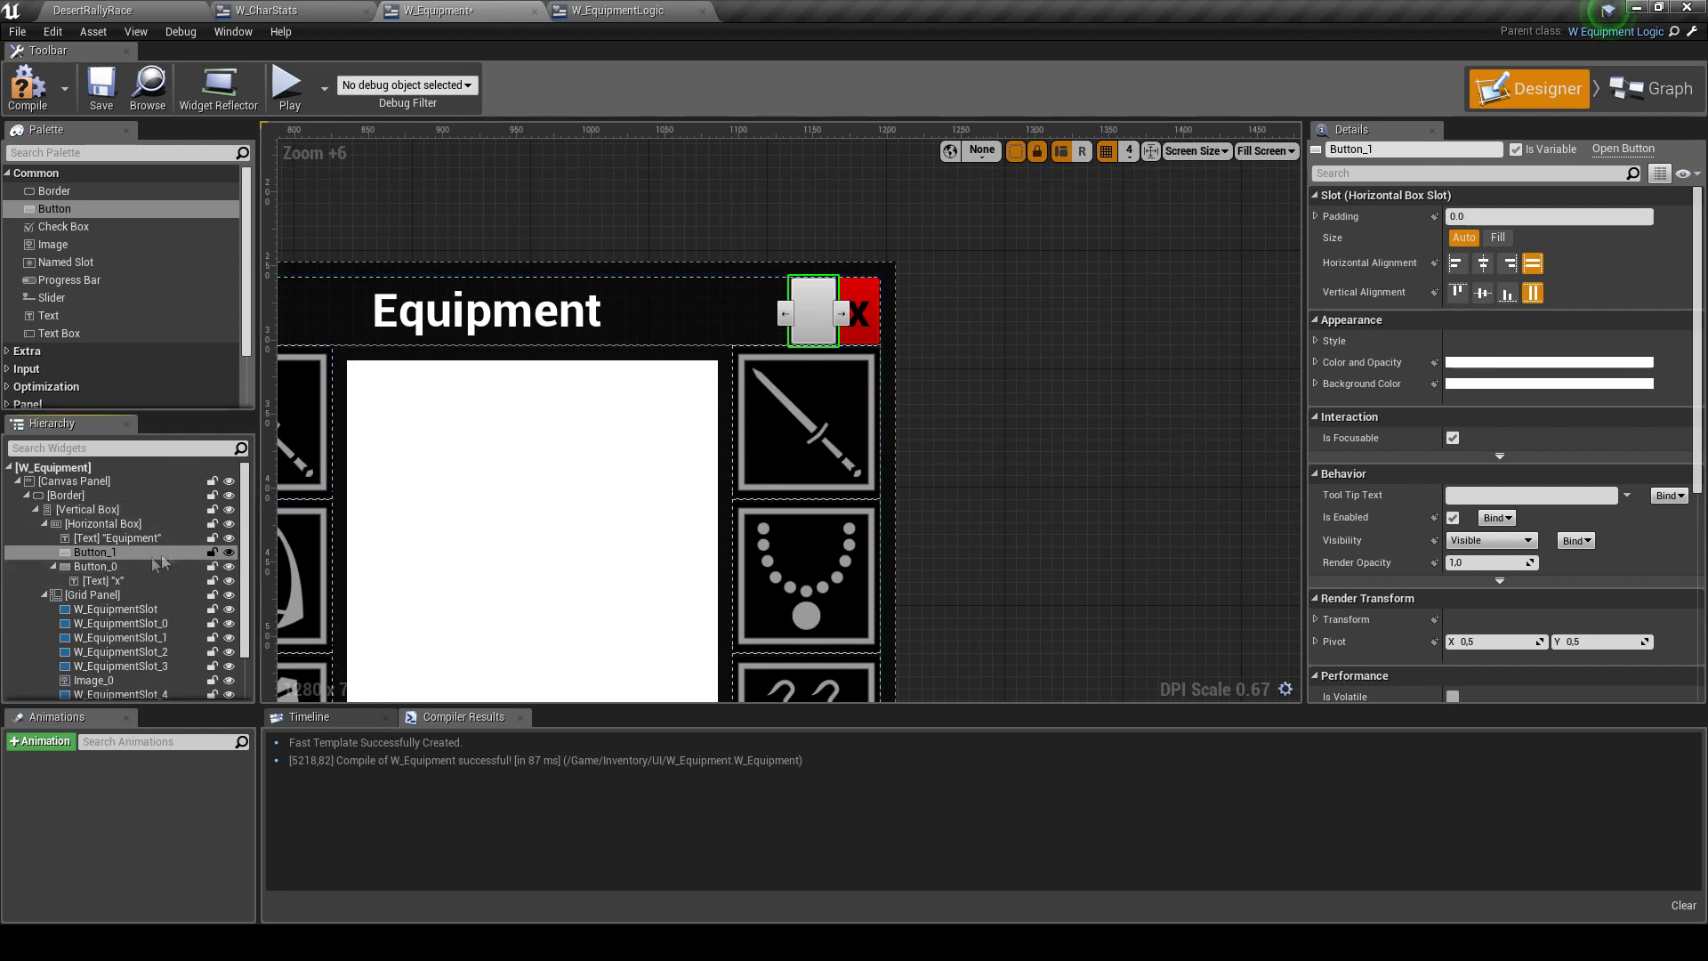
Check Button_1's padding, reselect it and search the Palette for 'text' to find a Text widget
{"action": "left_click", "coordinate": [1316, 217]}
{"action": "scroll", "coordinate": [625, 461], "scroll_direction": "down", "scroll_amount": 1}
{"action": "scroll", "coordinate": [625, 461], "scroll_direction": "down", "scroll_amount": 2}
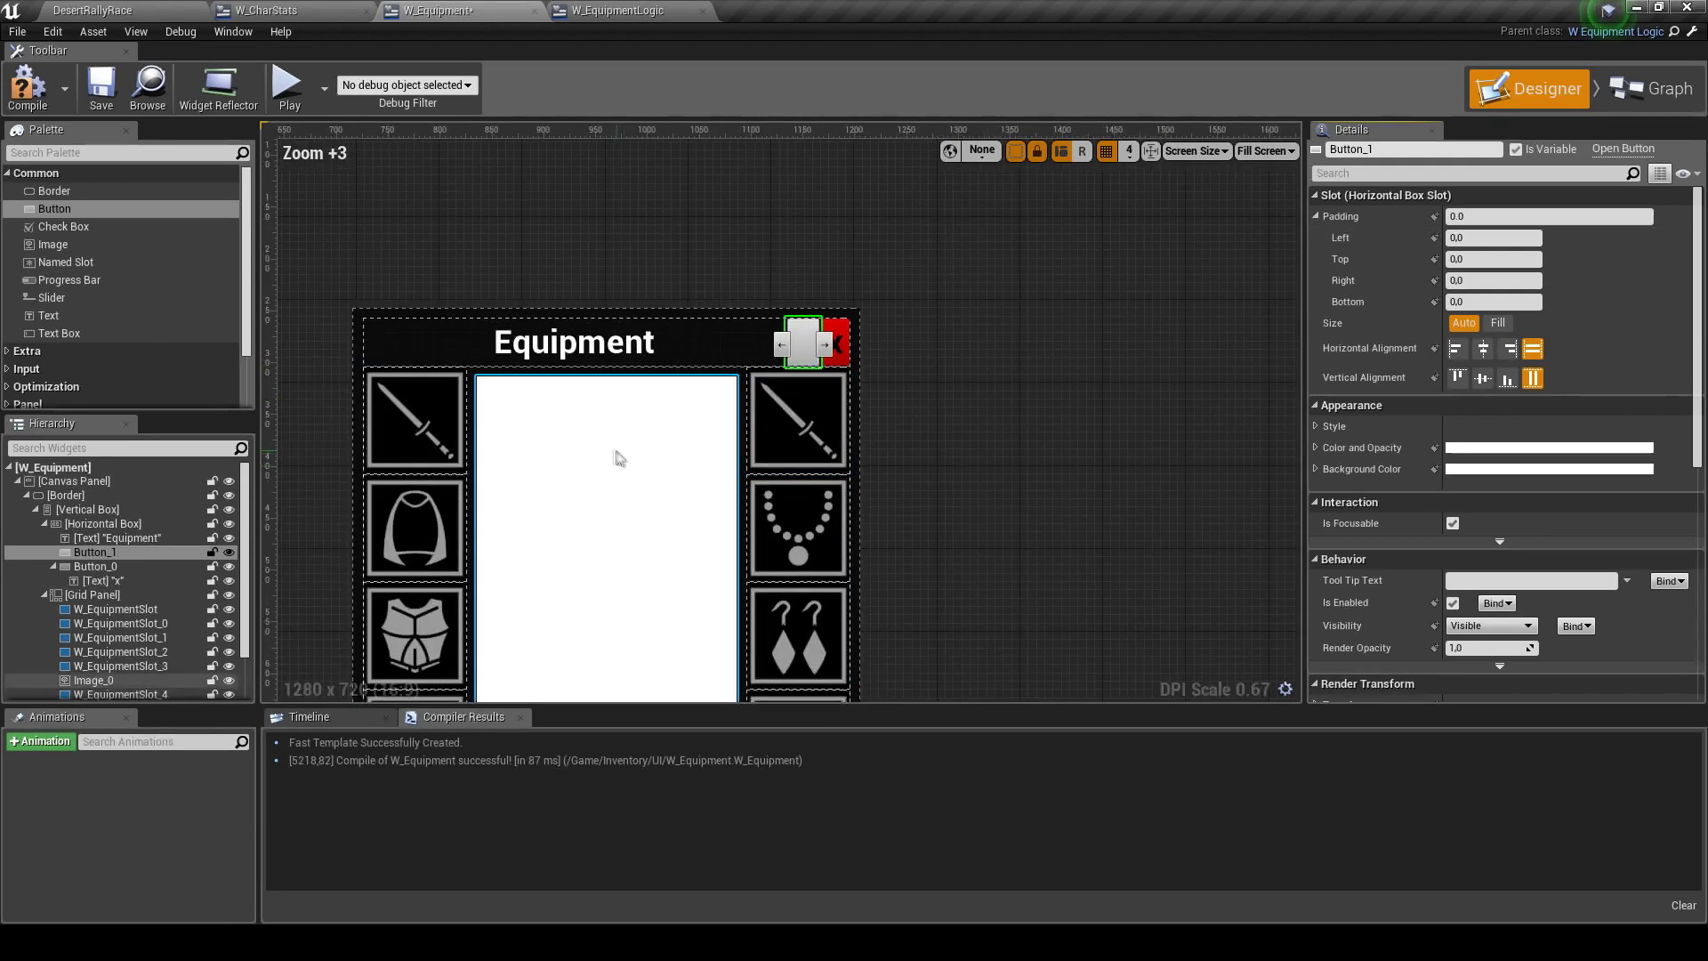
{"action": "left_click", "coordinate": [573, 343]}
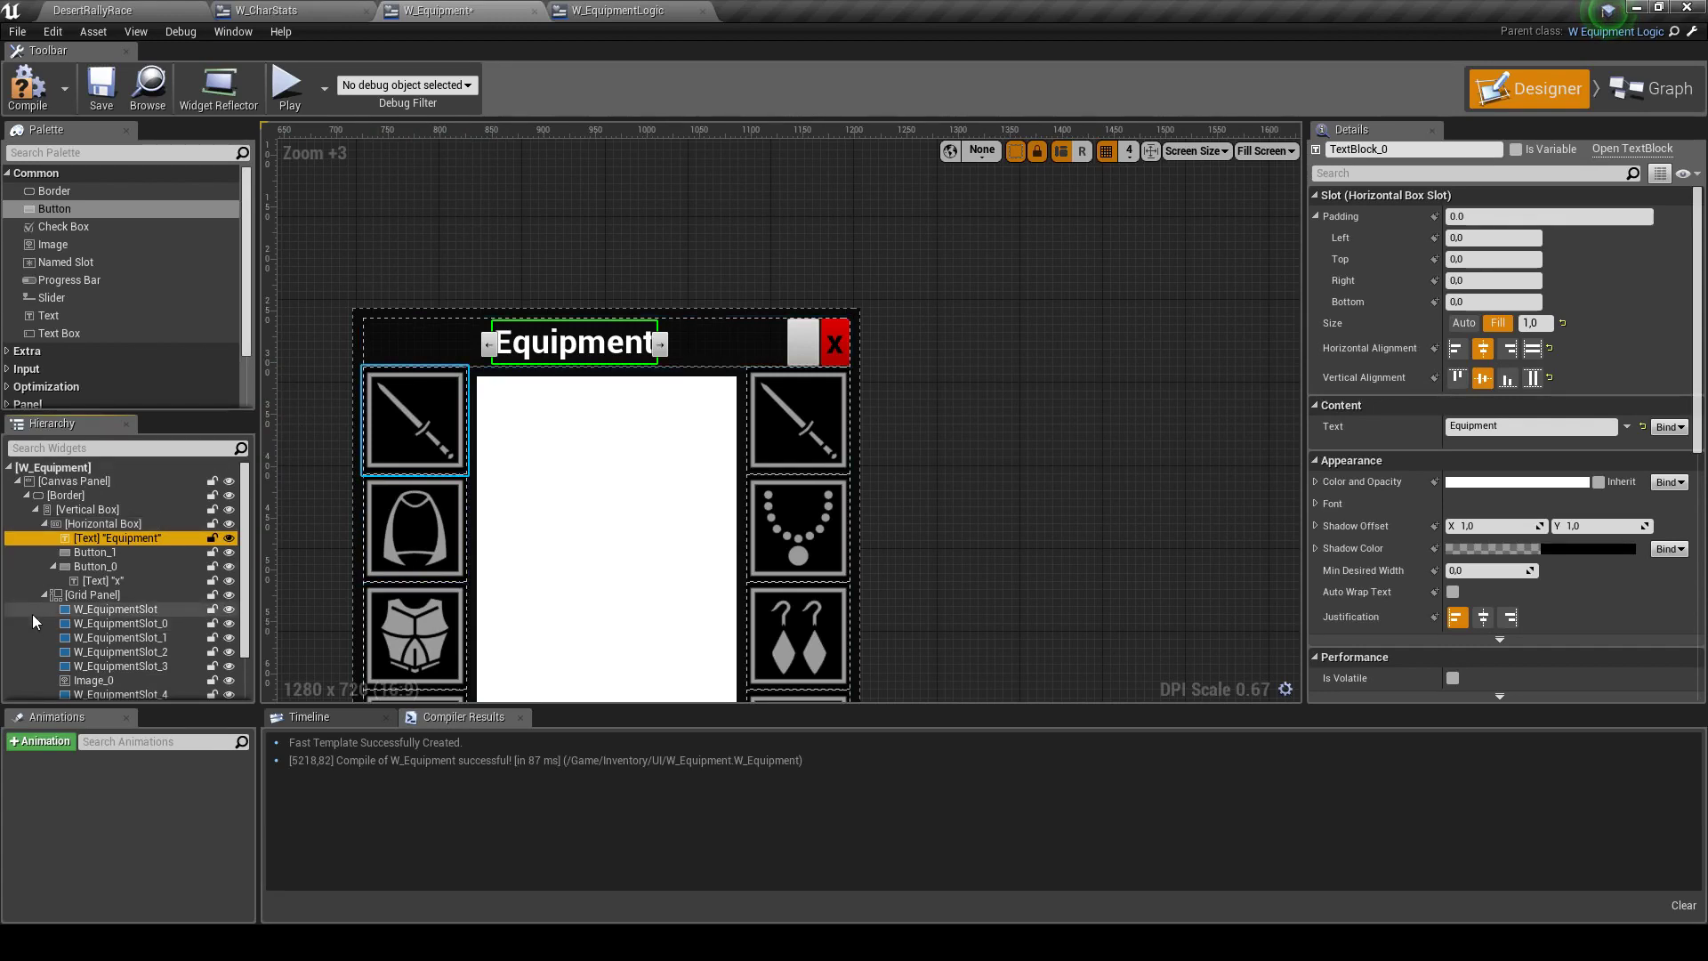
{"action": "left_click", "coordinate": [94, 552]}
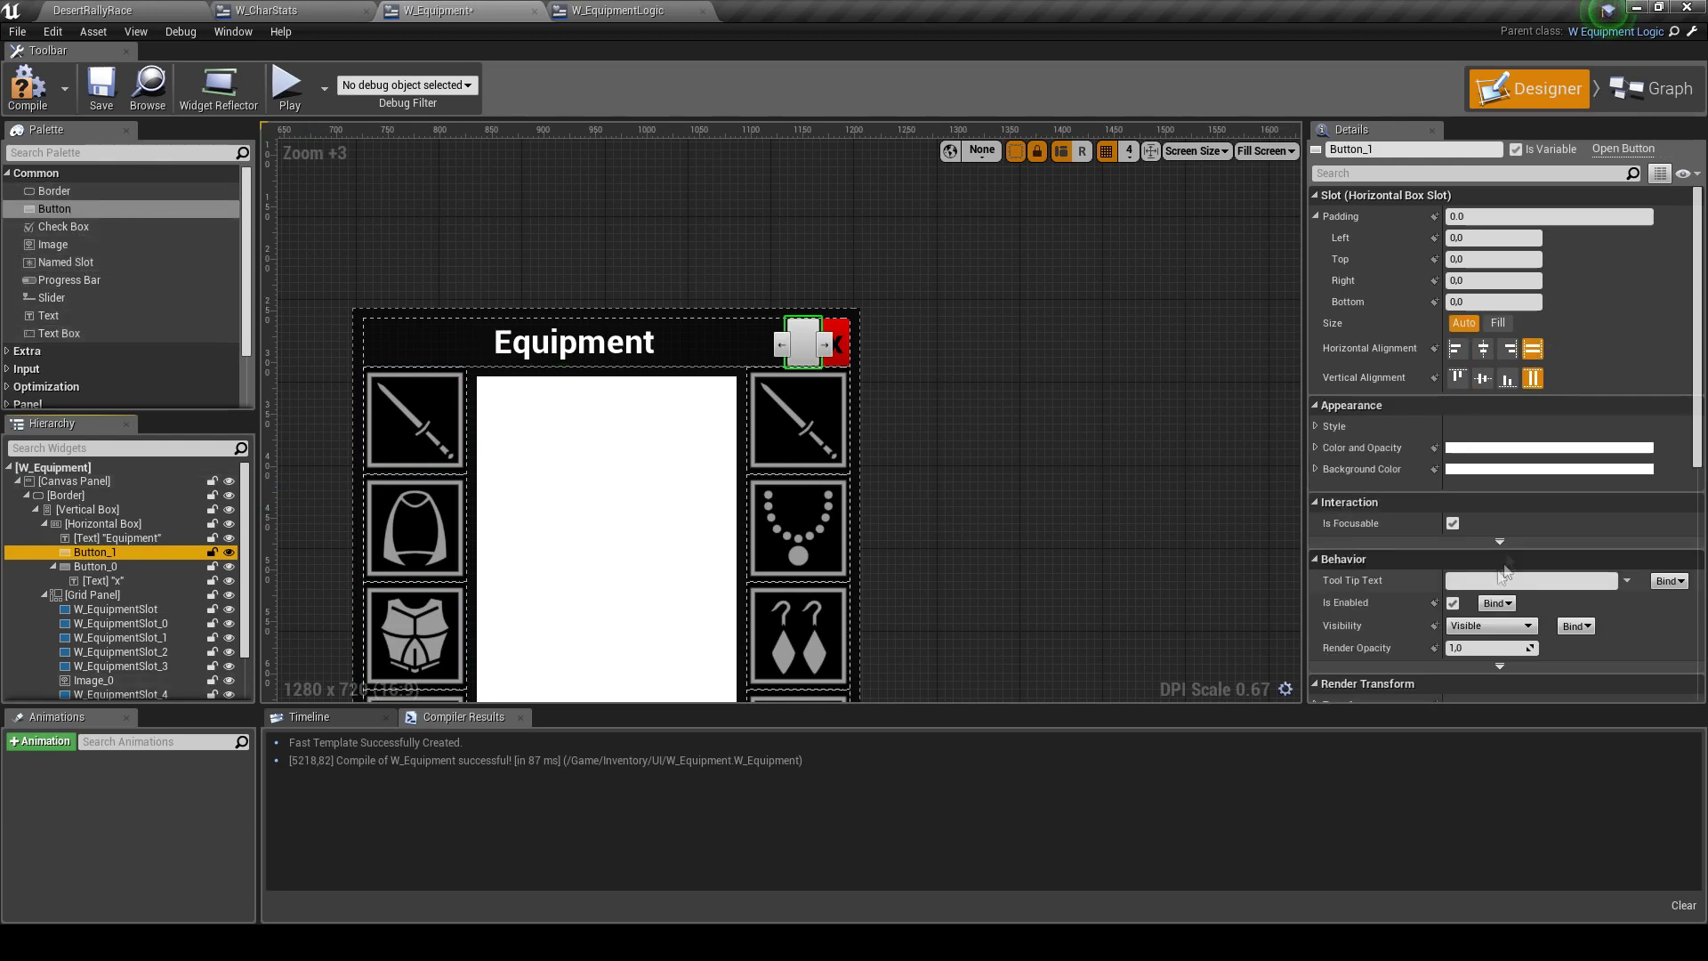
{"action": "left_click", "coordinate": [71, 152]}
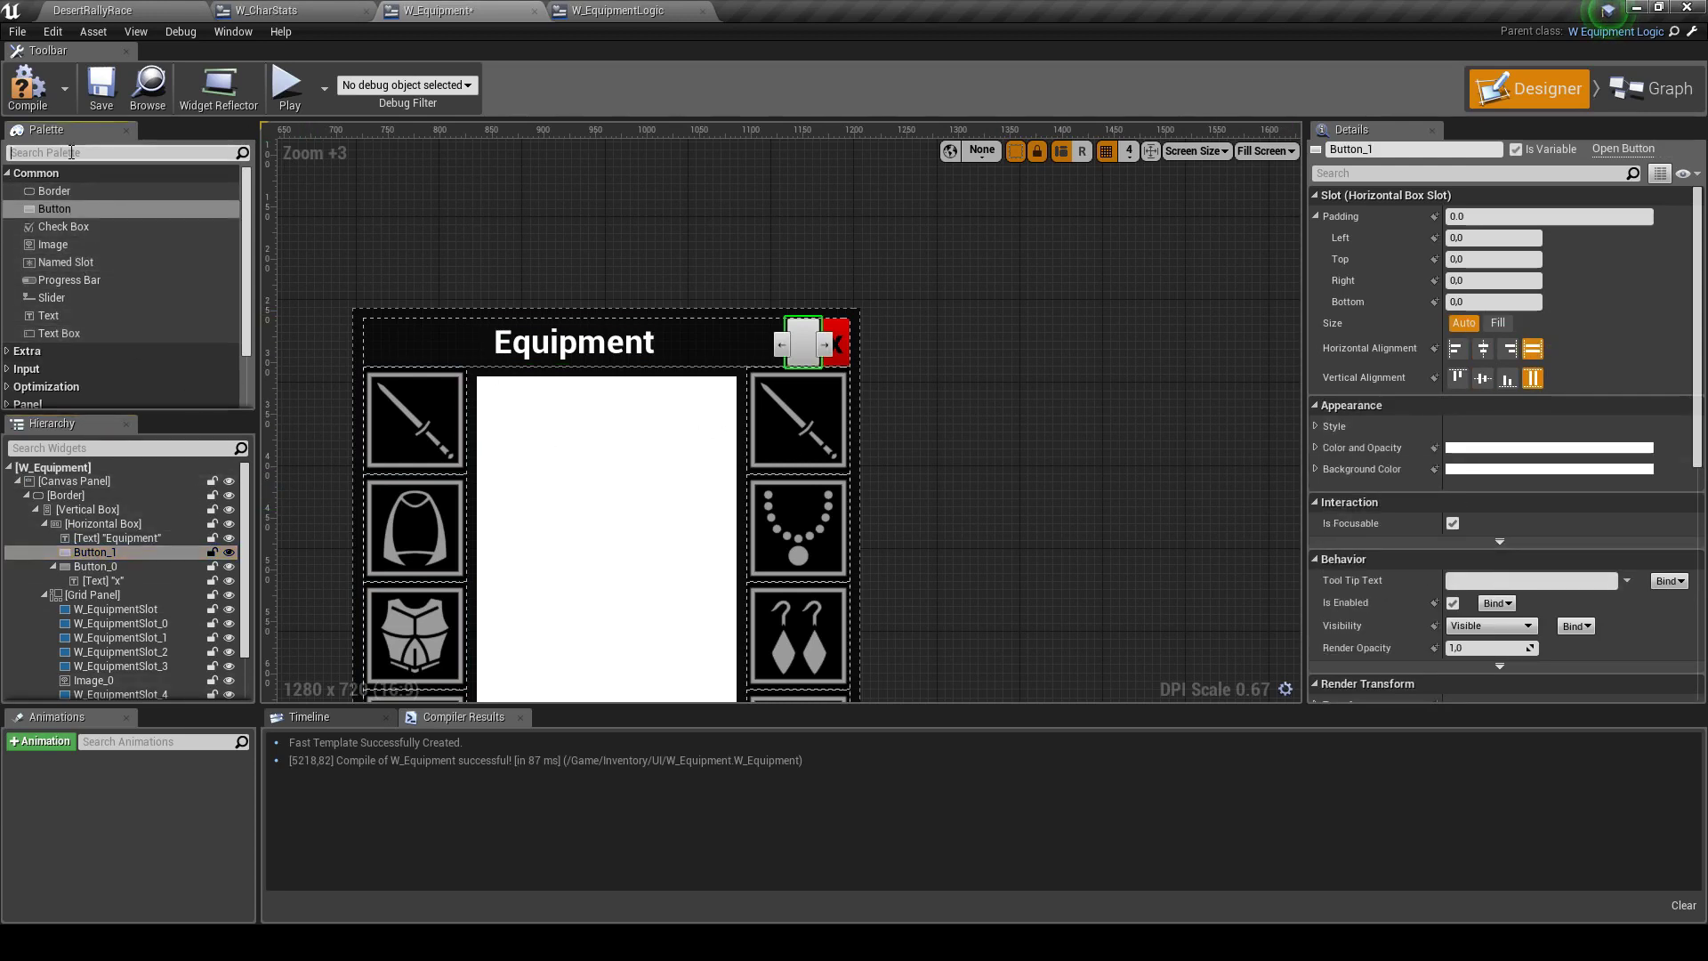
{"action": "type", "text": "text"}
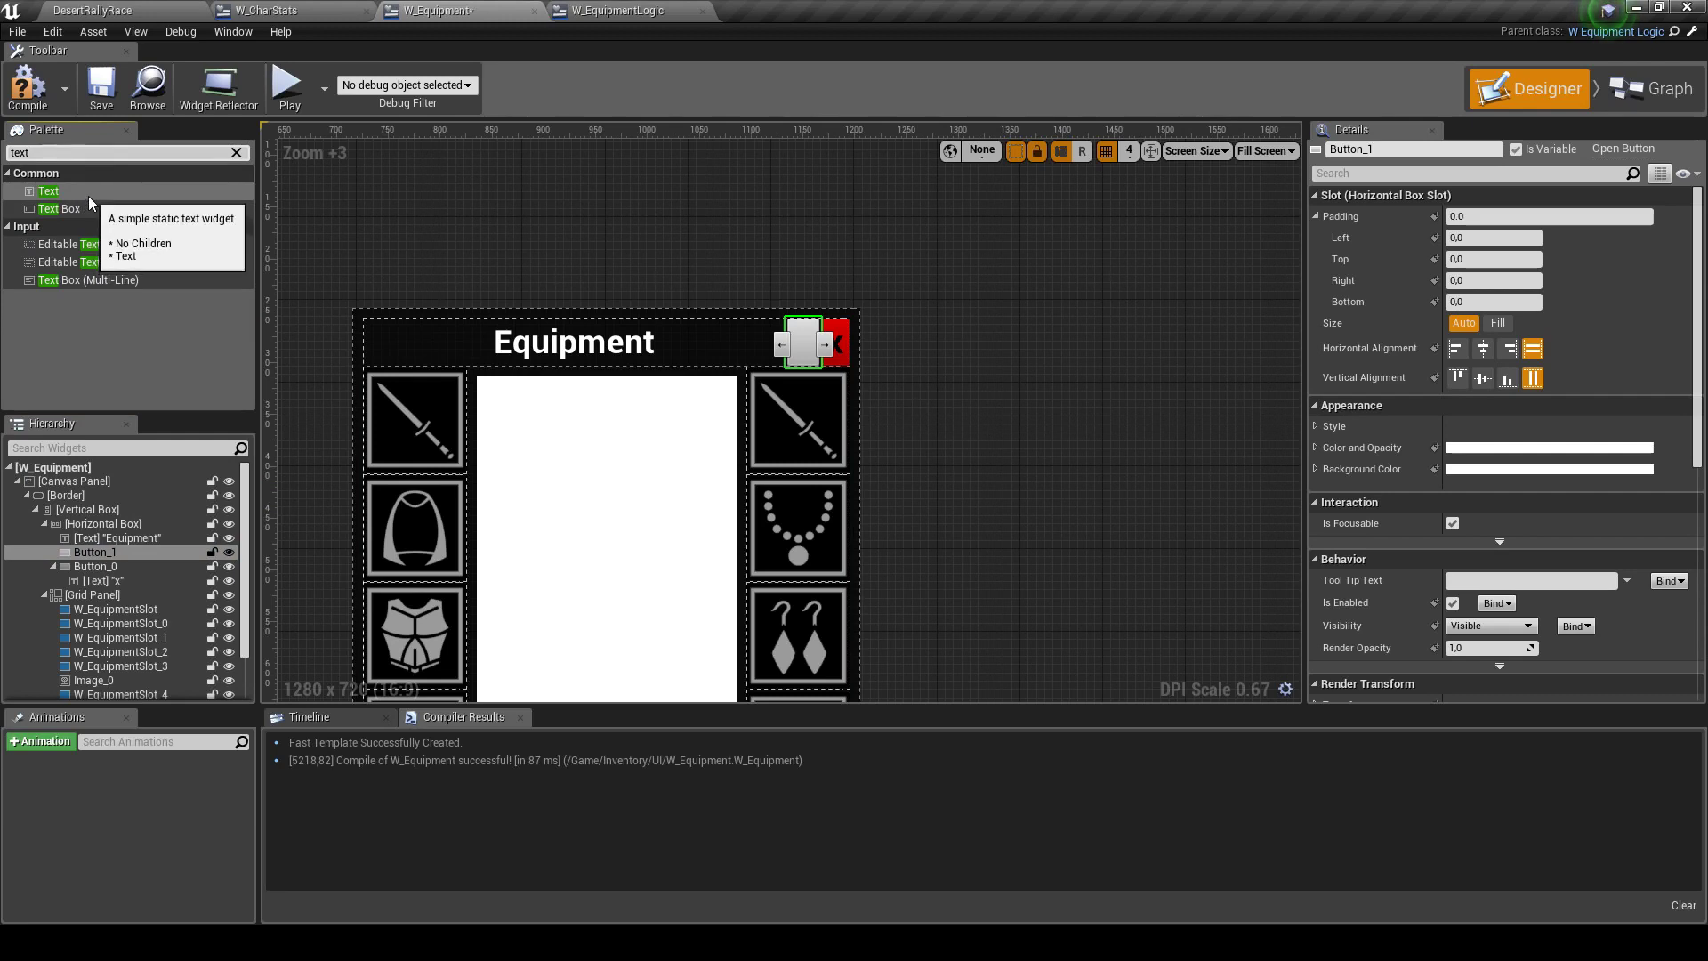
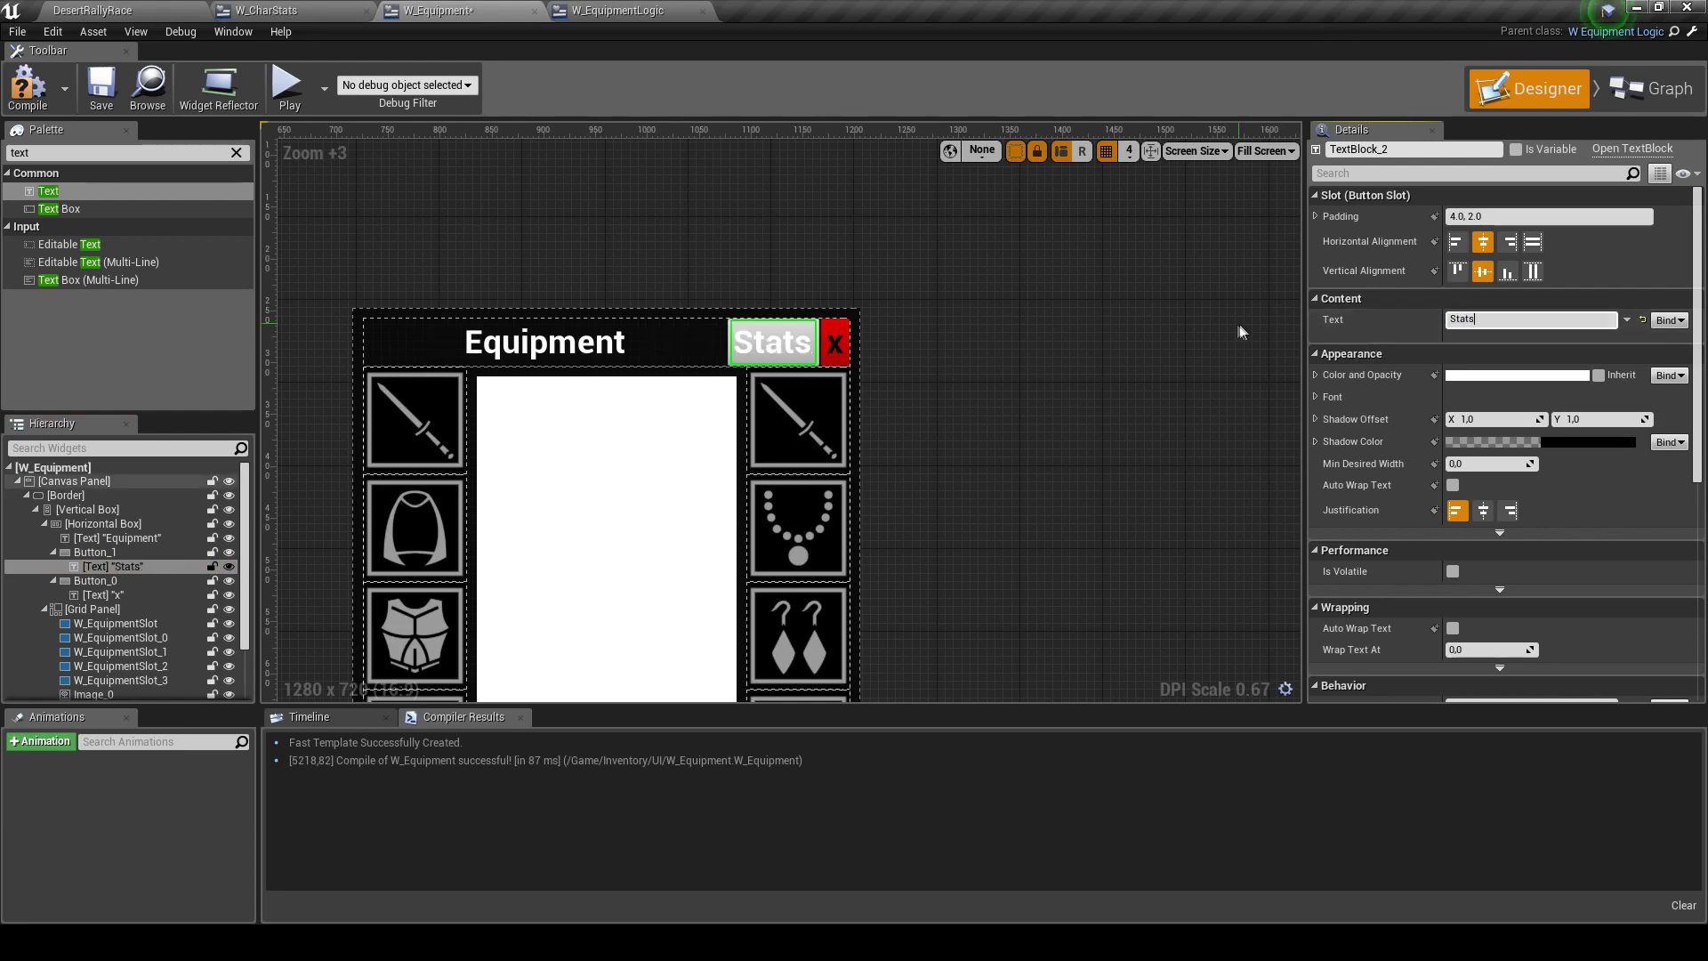
Set the Stats label's font size to 12
{"action": "scroll", "coordinate": [655, 465], "scroll_direction": "down", "scroll_amount": 1}
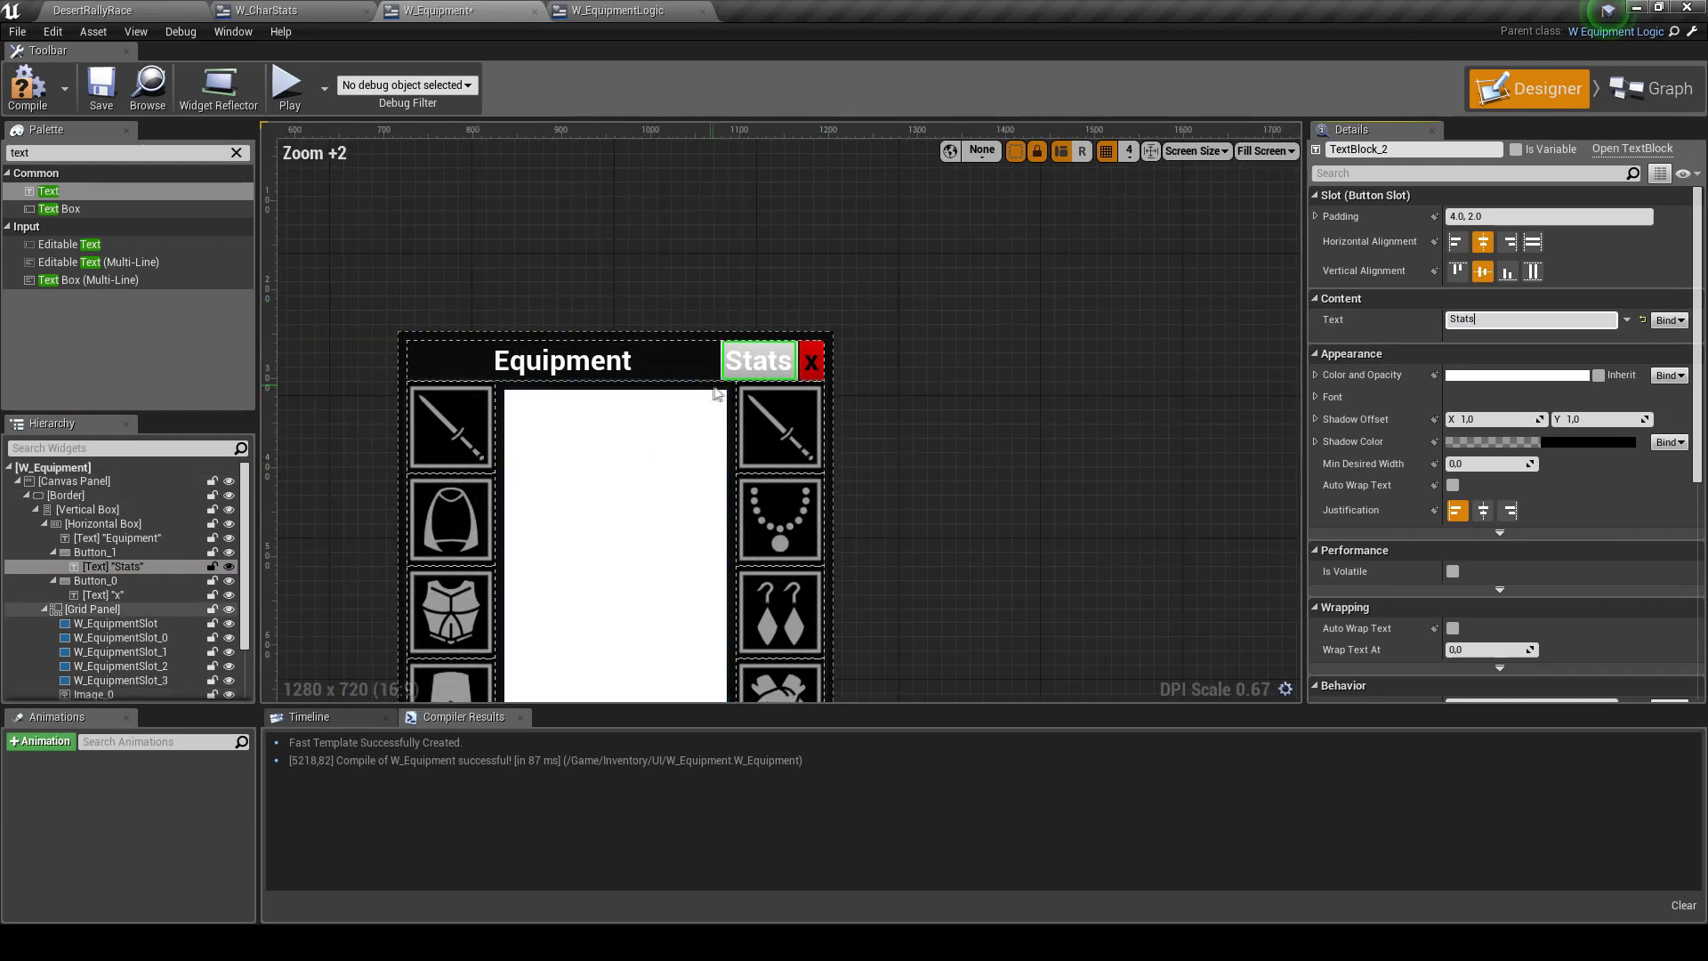
{"action": "left_click", "coordinate": [120, 555]}
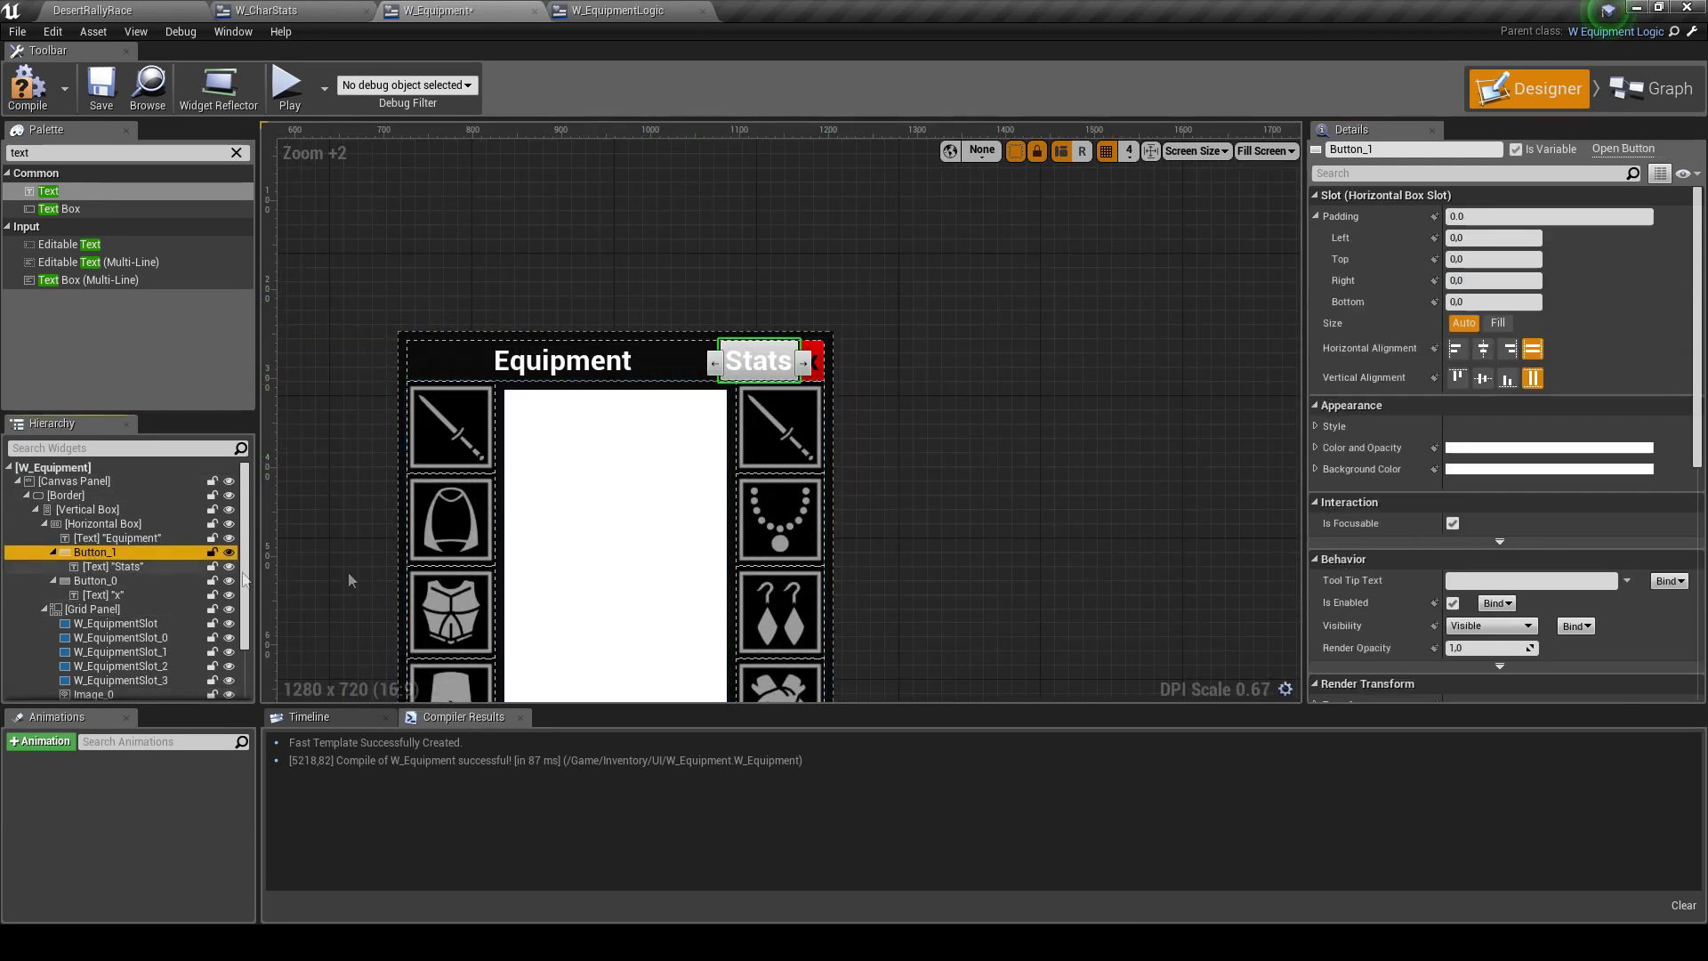
{"action": "left_click", "coordinate": [116, 567]}
{"action": "scroll", "coordinate": [1494, 459], "scroll_direction": "down", "scroll_amount": 2}
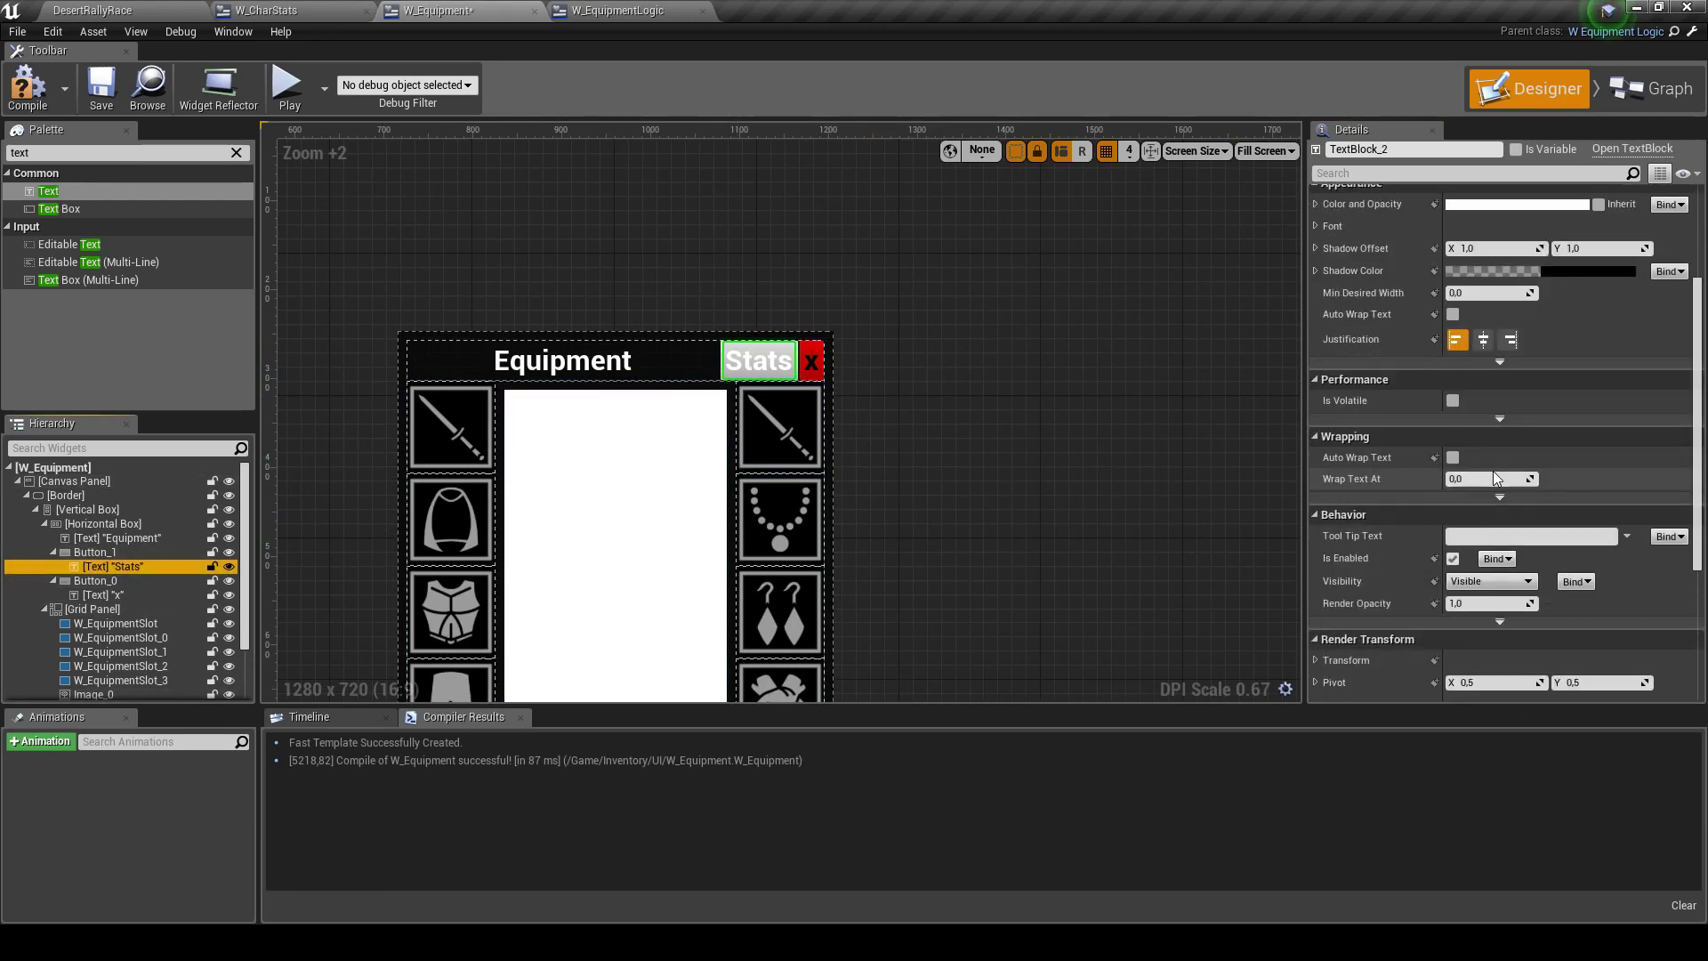
{"action": "scroll", "coordinate": [1493, 472], "scroll_direction": "down", "scroll_amount": 2}
{"action": "scroll", "coordinate": [1510, 438], "scroll_direction": "up", "scroll_amount": 4}
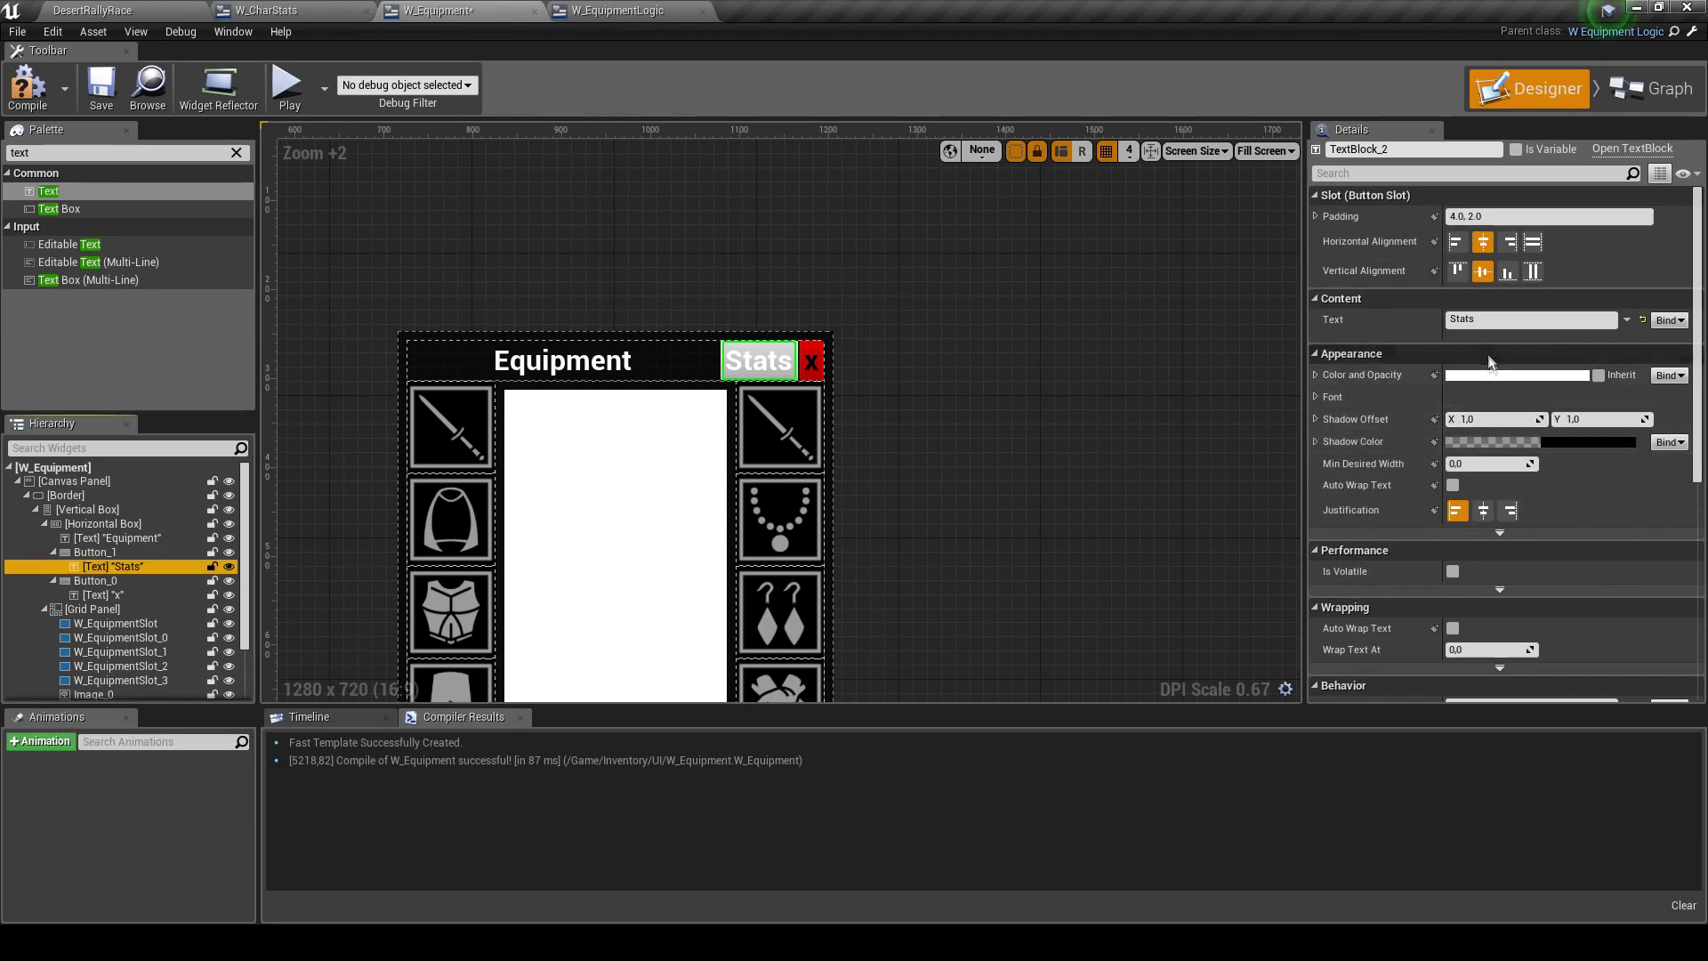
{"action": "scroll", "coordinate": [1503, 338], "scroll_direction": "down", "scroll_amount": 2}
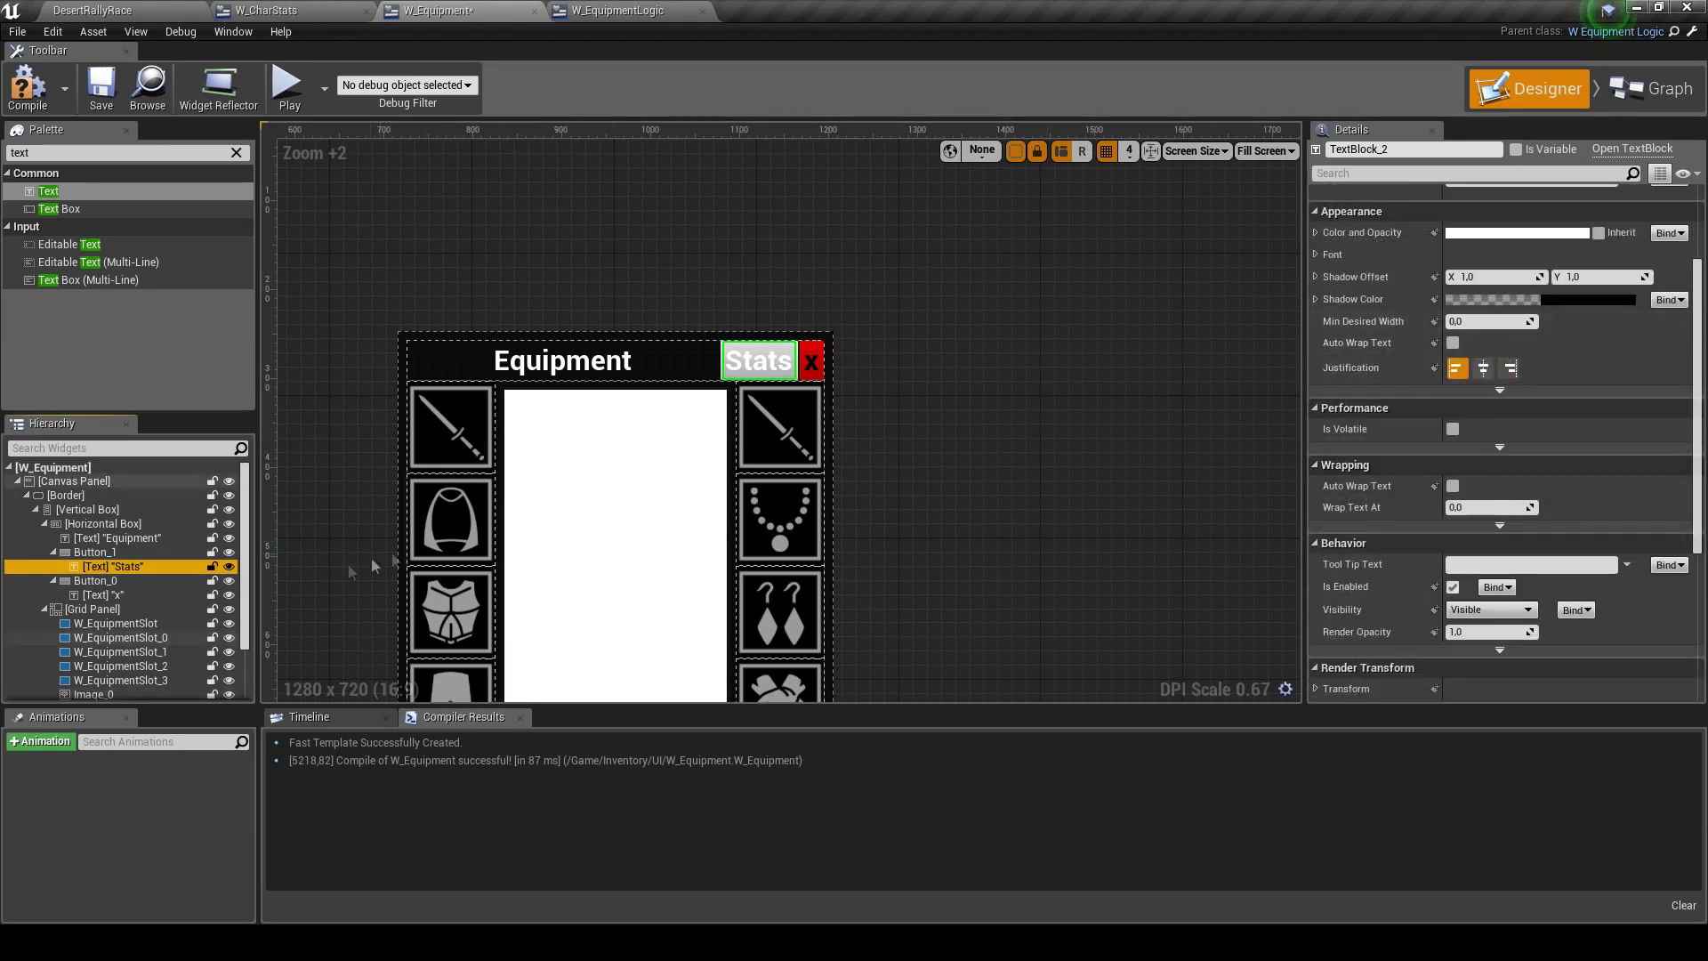
{"action": "left_click", "coordinate": [1318, 256]}
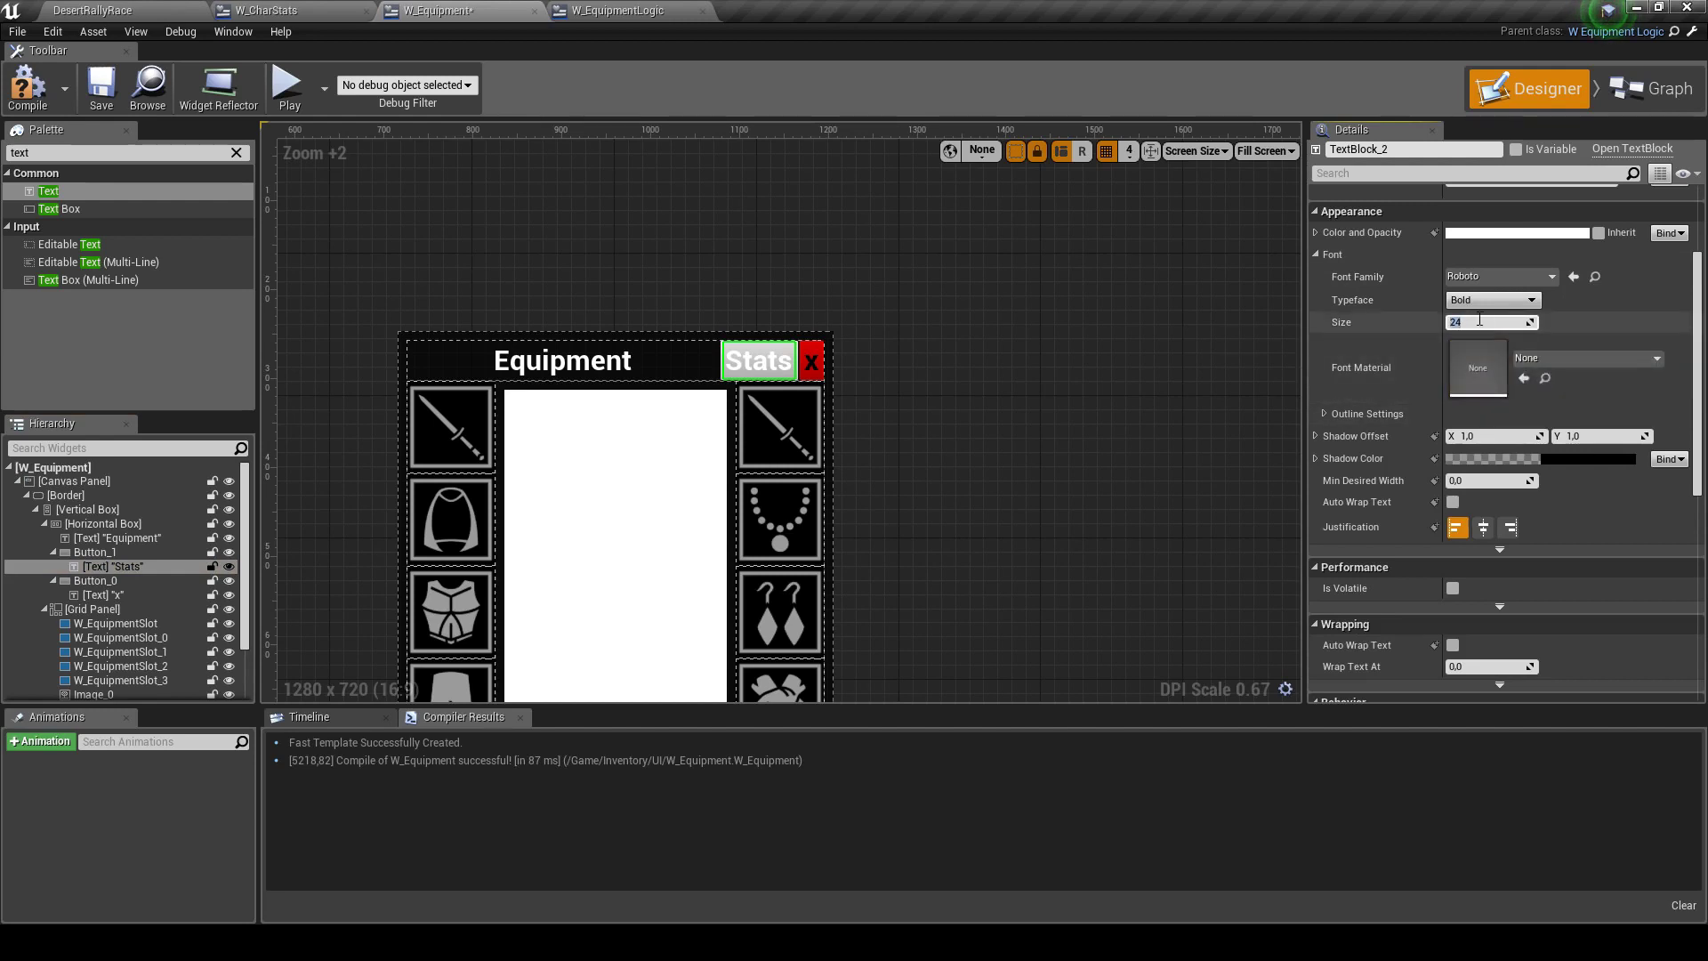
{"action": "type", "text": "12"}
{"action": "key", "text": "Return"}
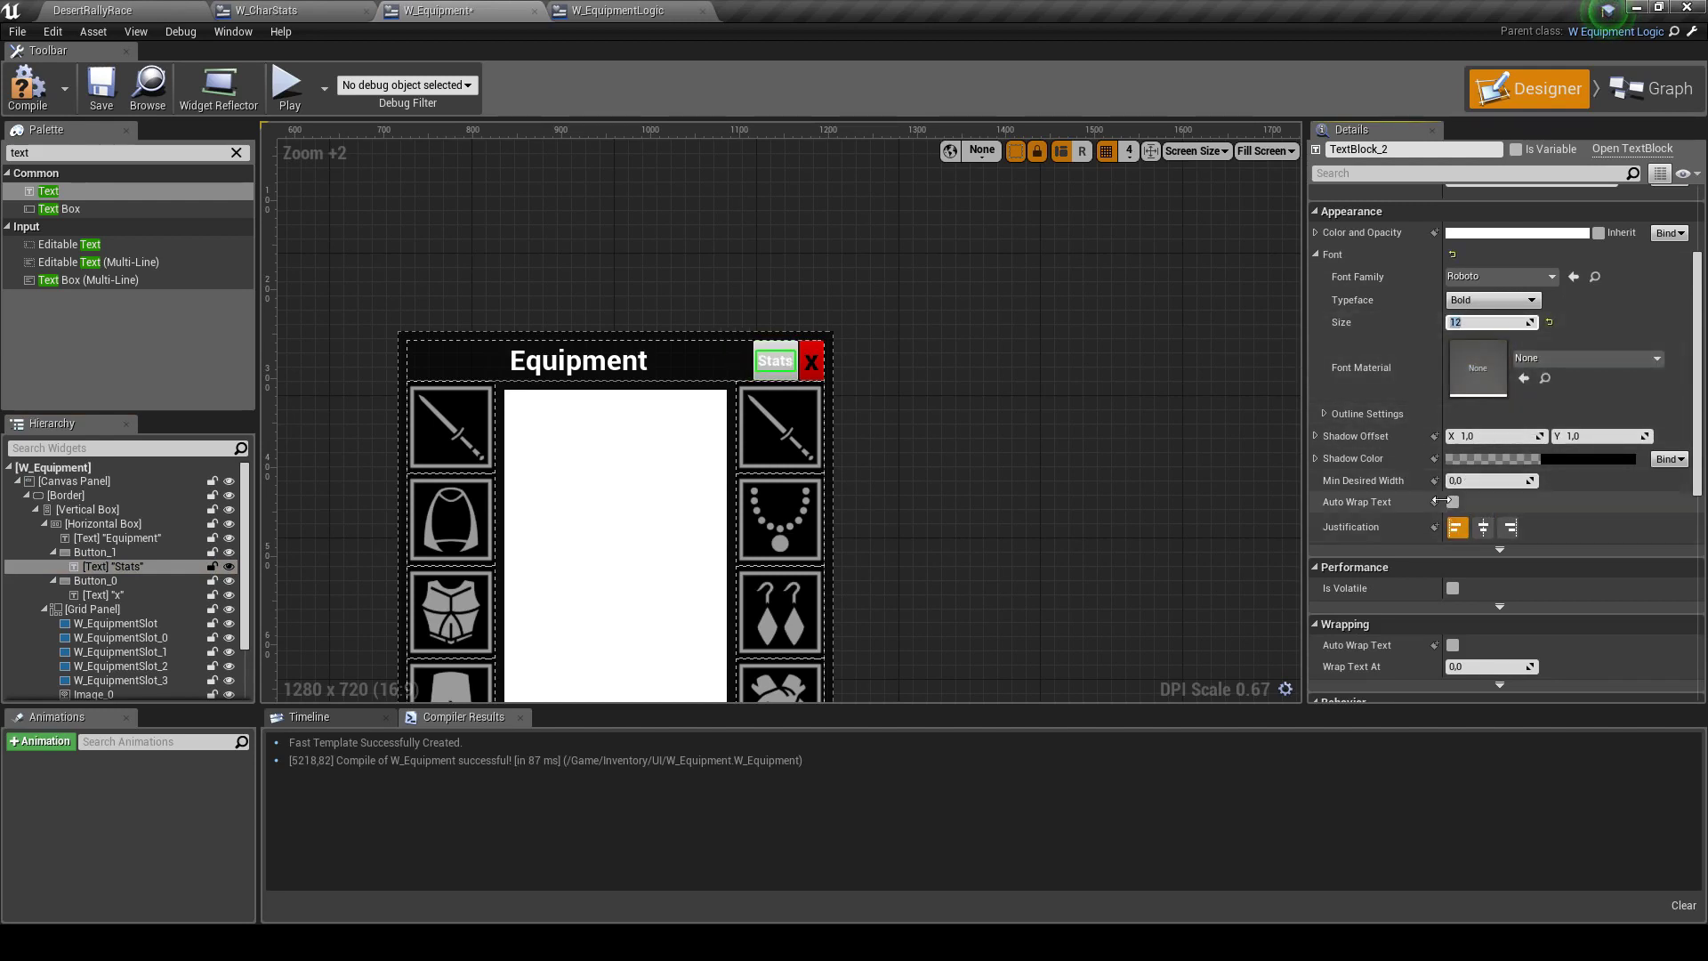
Give the Stats label an outline size of 1 and compile W_Equipment
{"action": "scroll", "coordinate": [1472, 401], "scroll_direction": "up", "scroll_amount": 2}
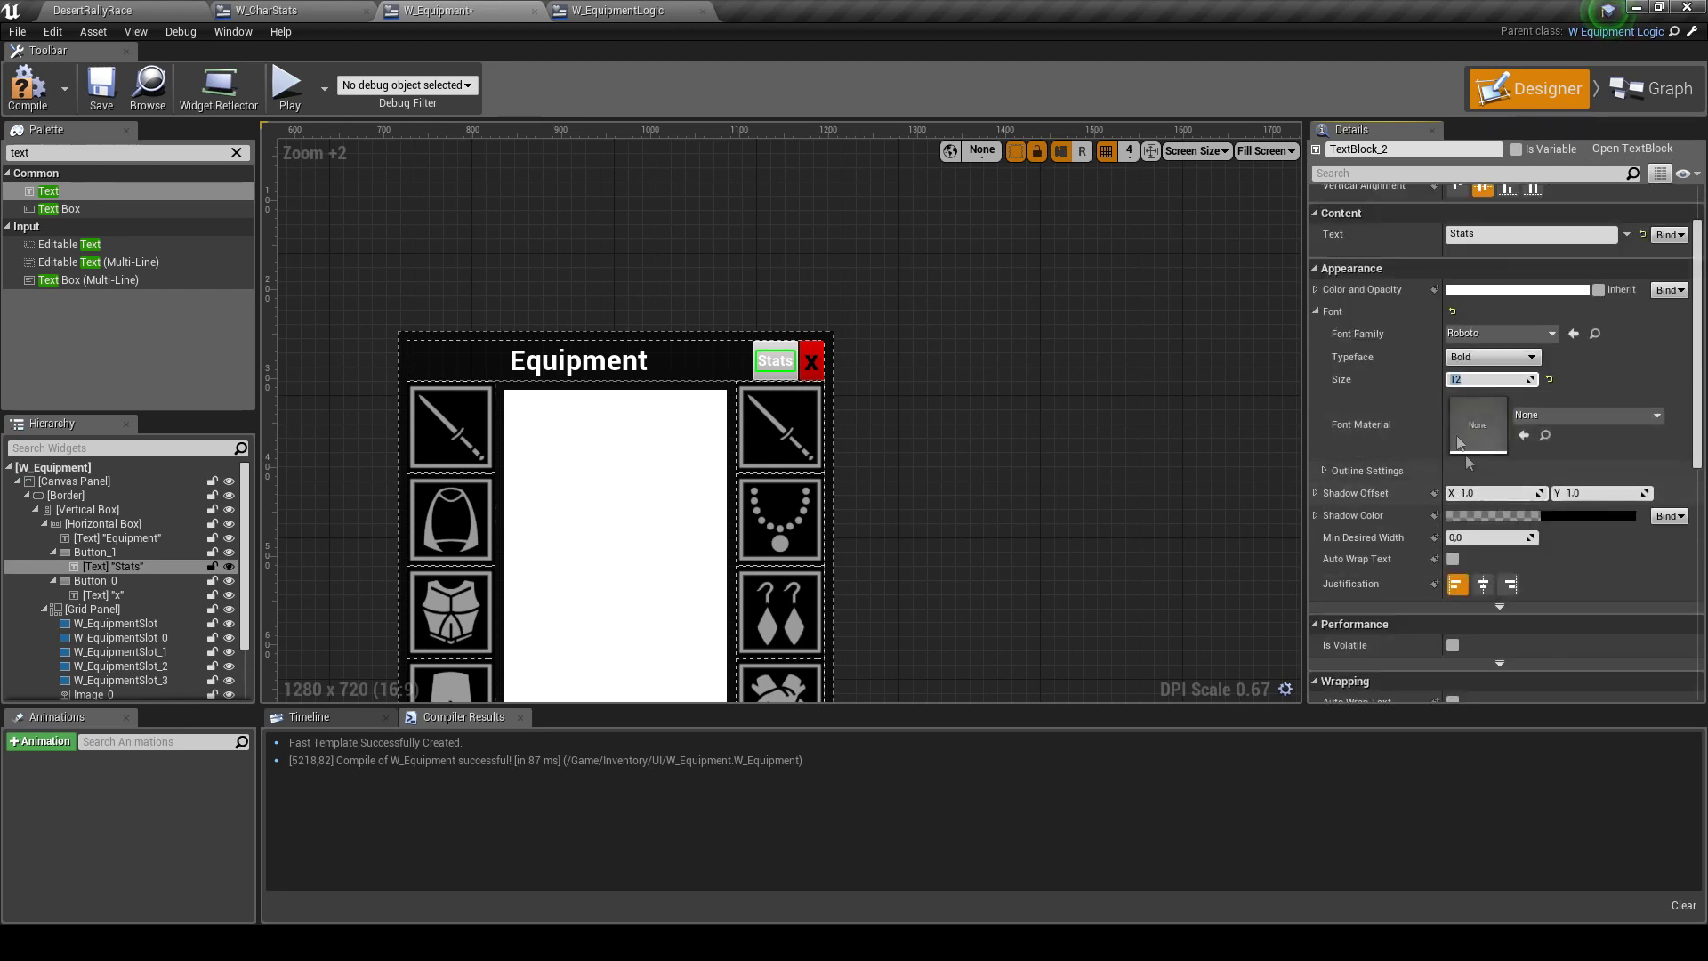
{"action": "scroll", "coordinate": [1465, 455], "scroll_direction": "up", "scroll_amount": 1}
{"action": "left_click", "coordinate": [1326, 500]}
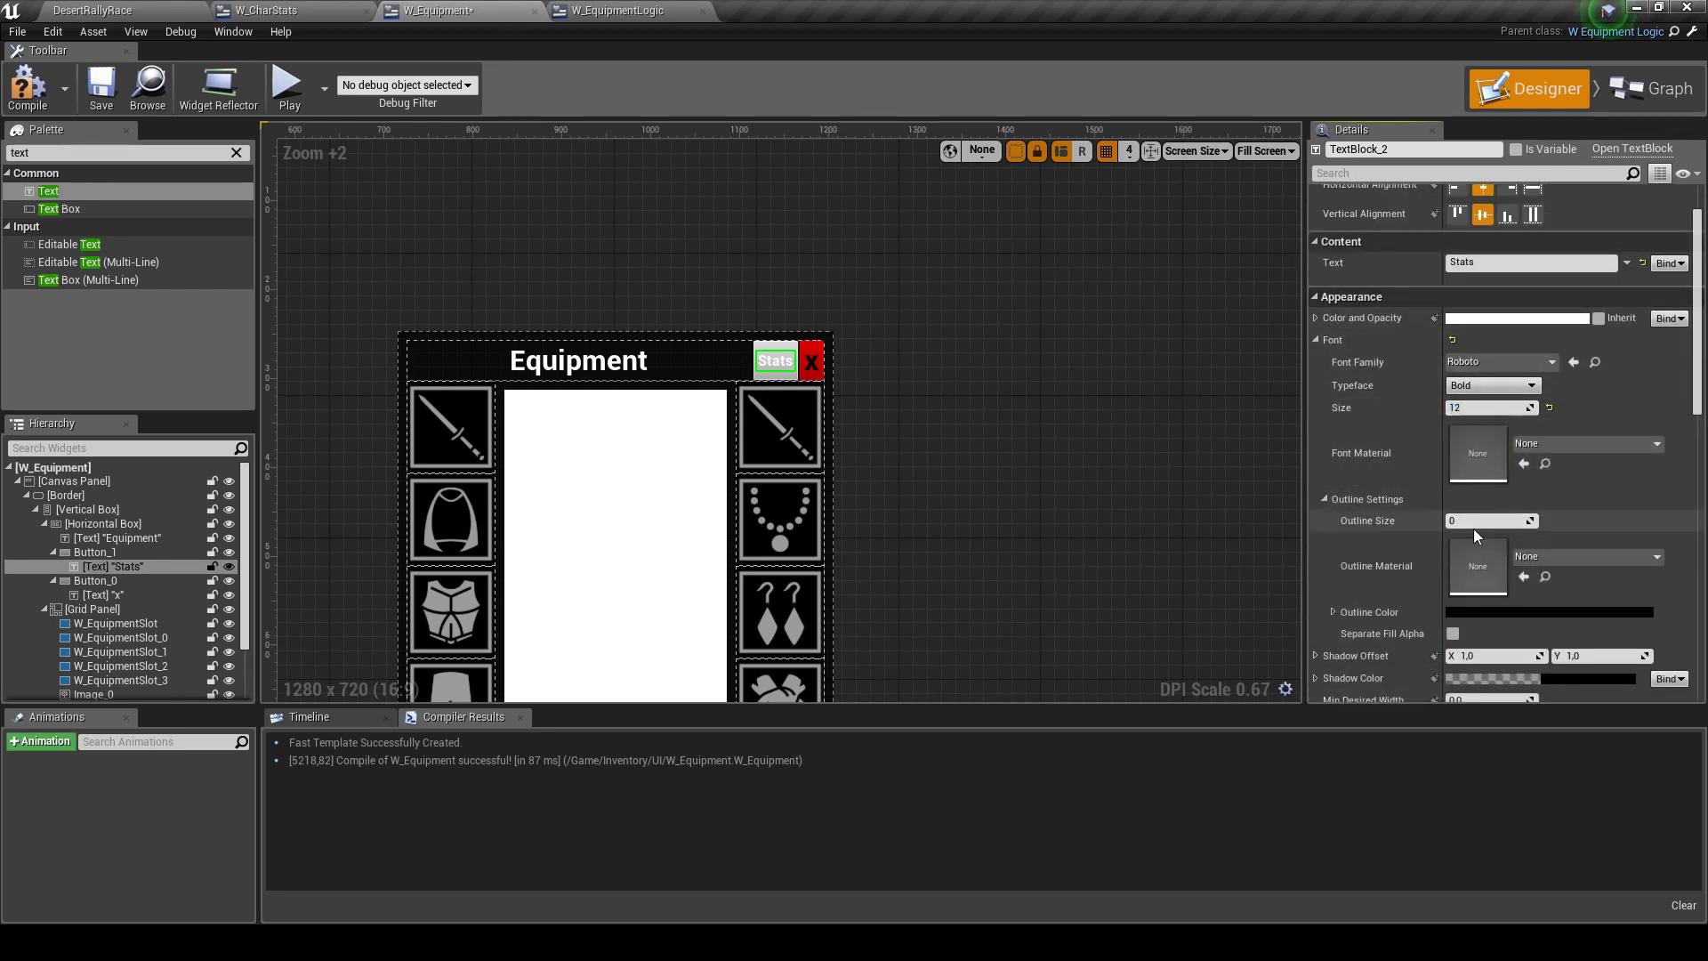
{"action": "type", "text": "1"}
{"action": "key", "text": "Return"}
{"action": "scroll", "coordinate": [819, 426], "scroll_direction": "up", "scroll_amount": 5}
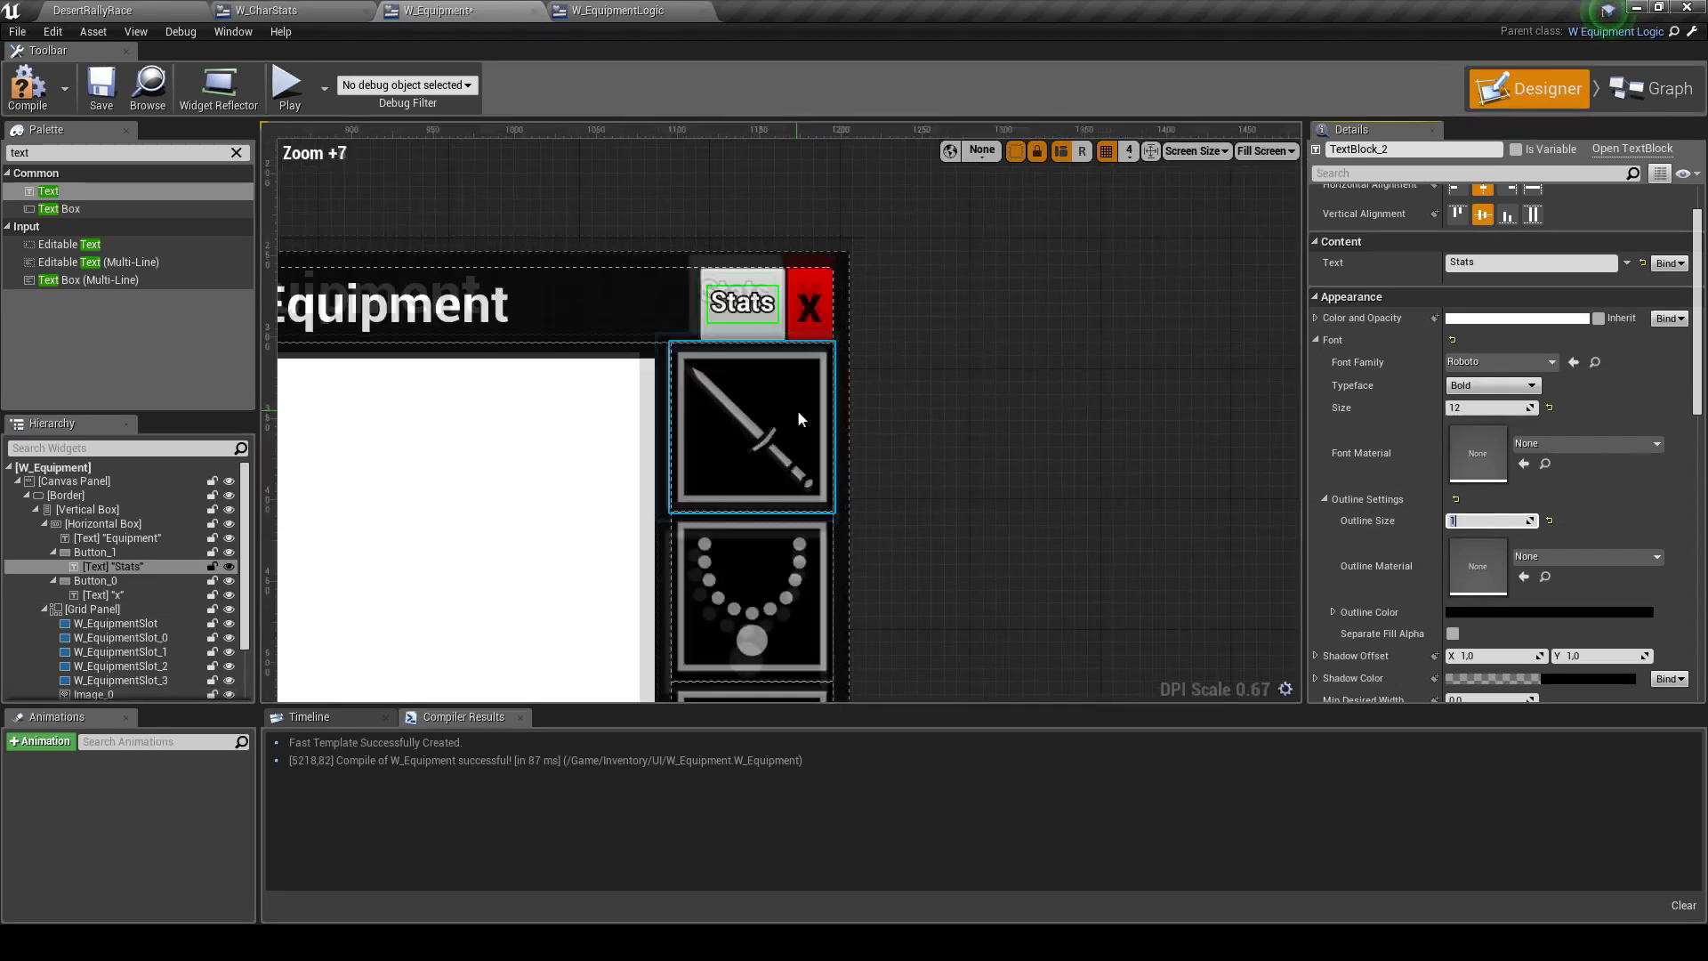
{"action": "scroll", "coordinate": [932, 341], "scroll_direction": "up", "scroll_amount": 1}
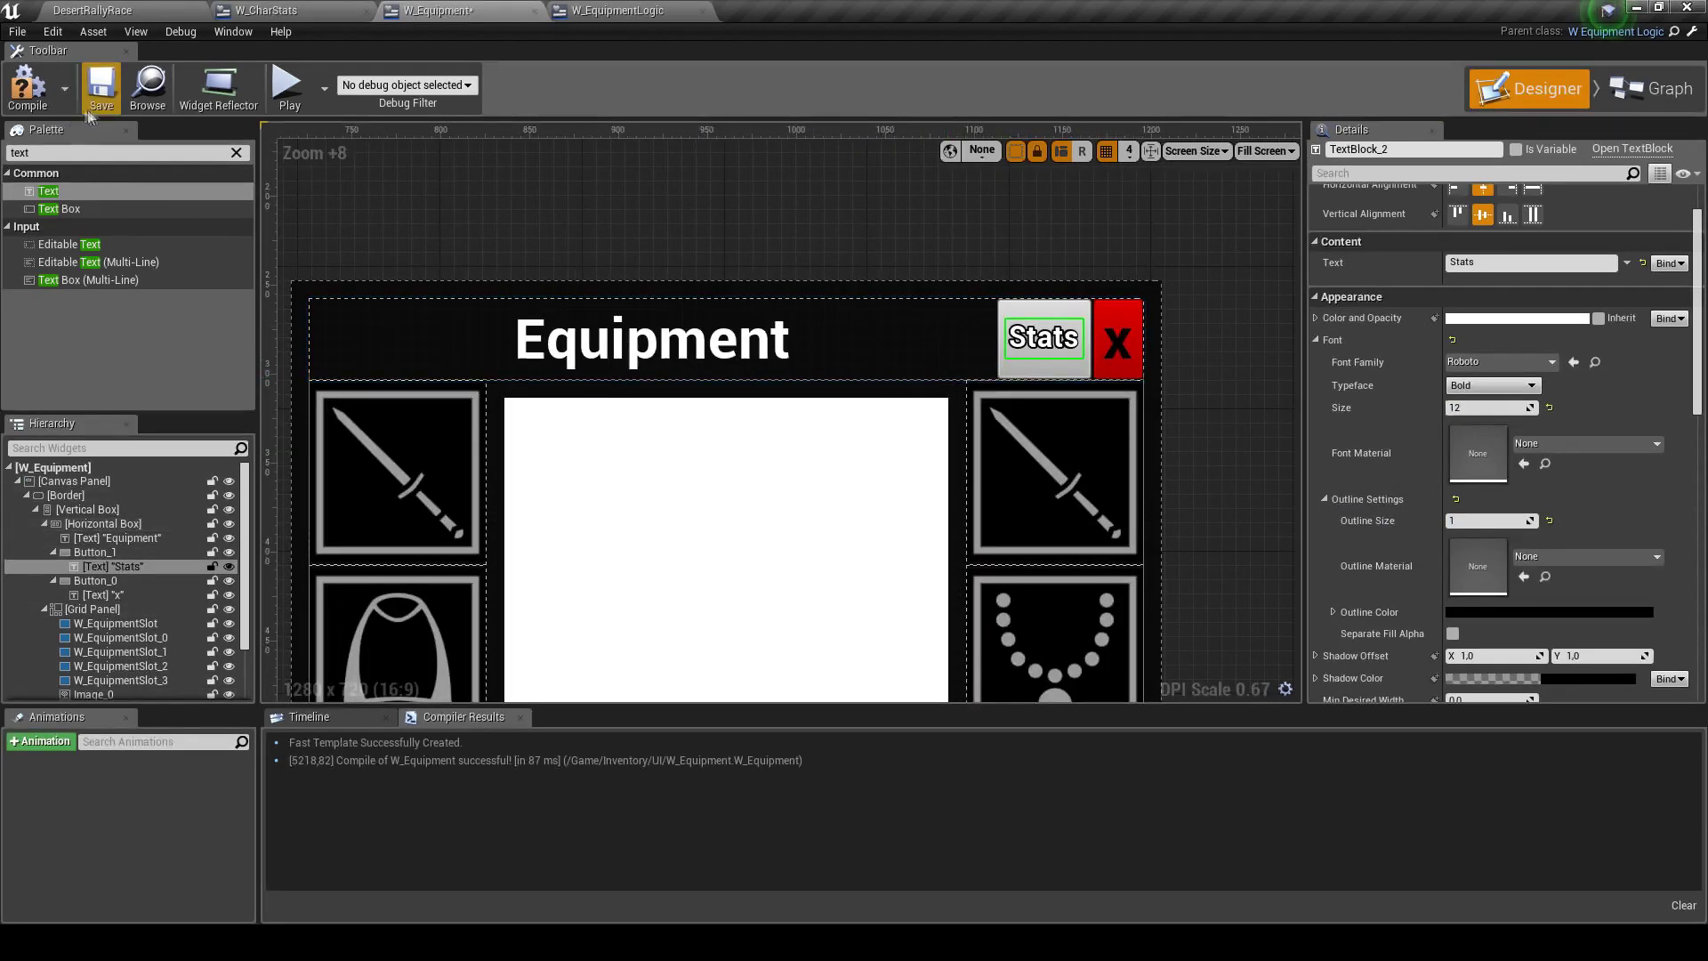
{"action": "left_click", "coordinate": [19, 96]}
{"action": "left_click", "coordinate": [96, 553]}
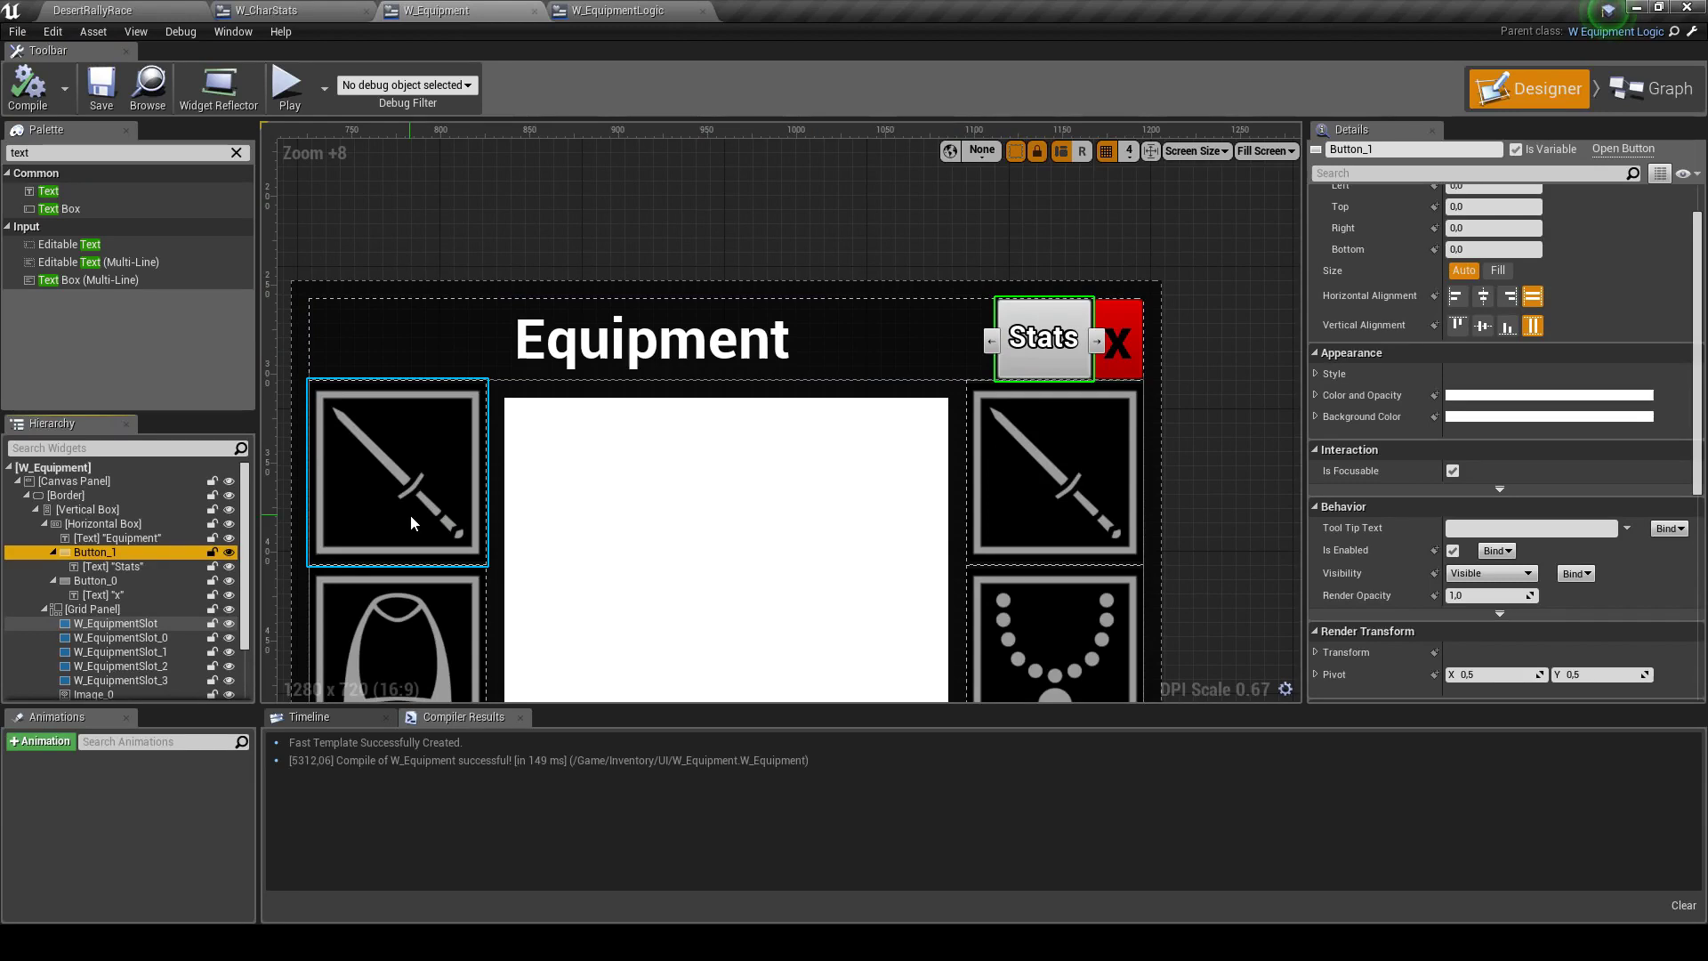
Collapse the Horizontal Box and Grid Panel groups and select the root Canvas Panel
{"action": "scroll", "coordinate": [890, 374], "scroll_direction": "down", "scroll_amount": 1}
{"action": "scroll", "coordinate": [1181, 408], "scroll_direction": "down", "scroll_amount": 3}
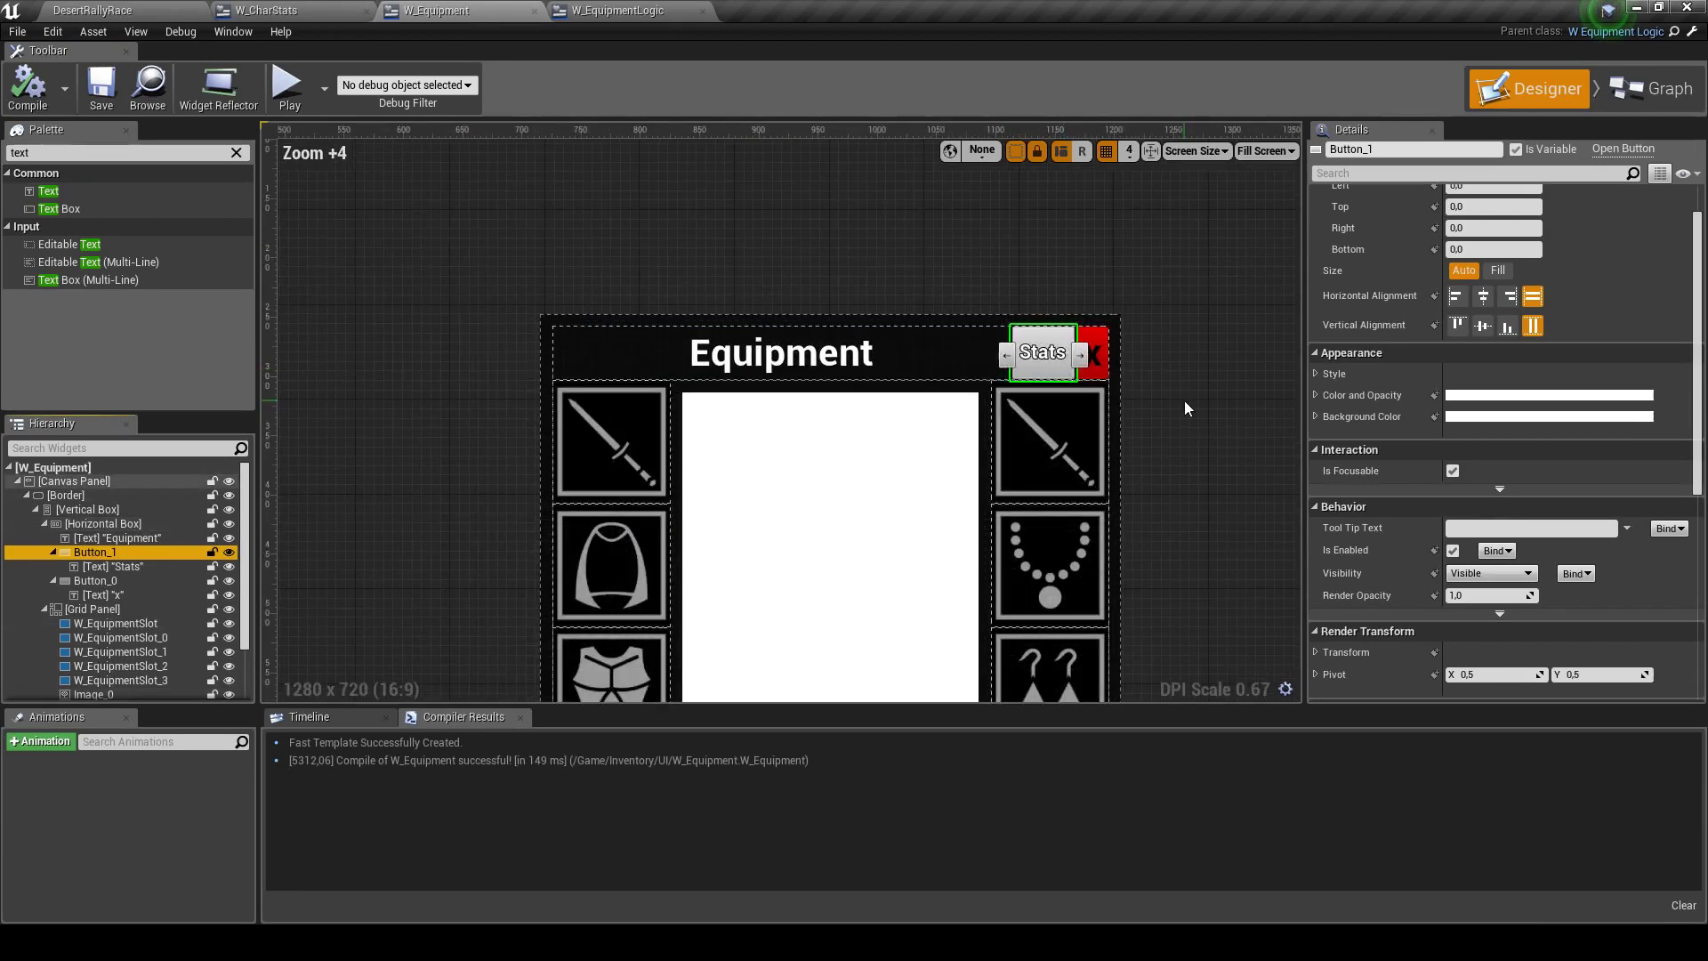
{"action": "right_click_drag", "start_coordinate": [1042, 228], "coordinate": [771, 263]}
{"action": "scroll", "coordinate": [889, 427], "scroll_direction": "down", "scroll_amount": 3}
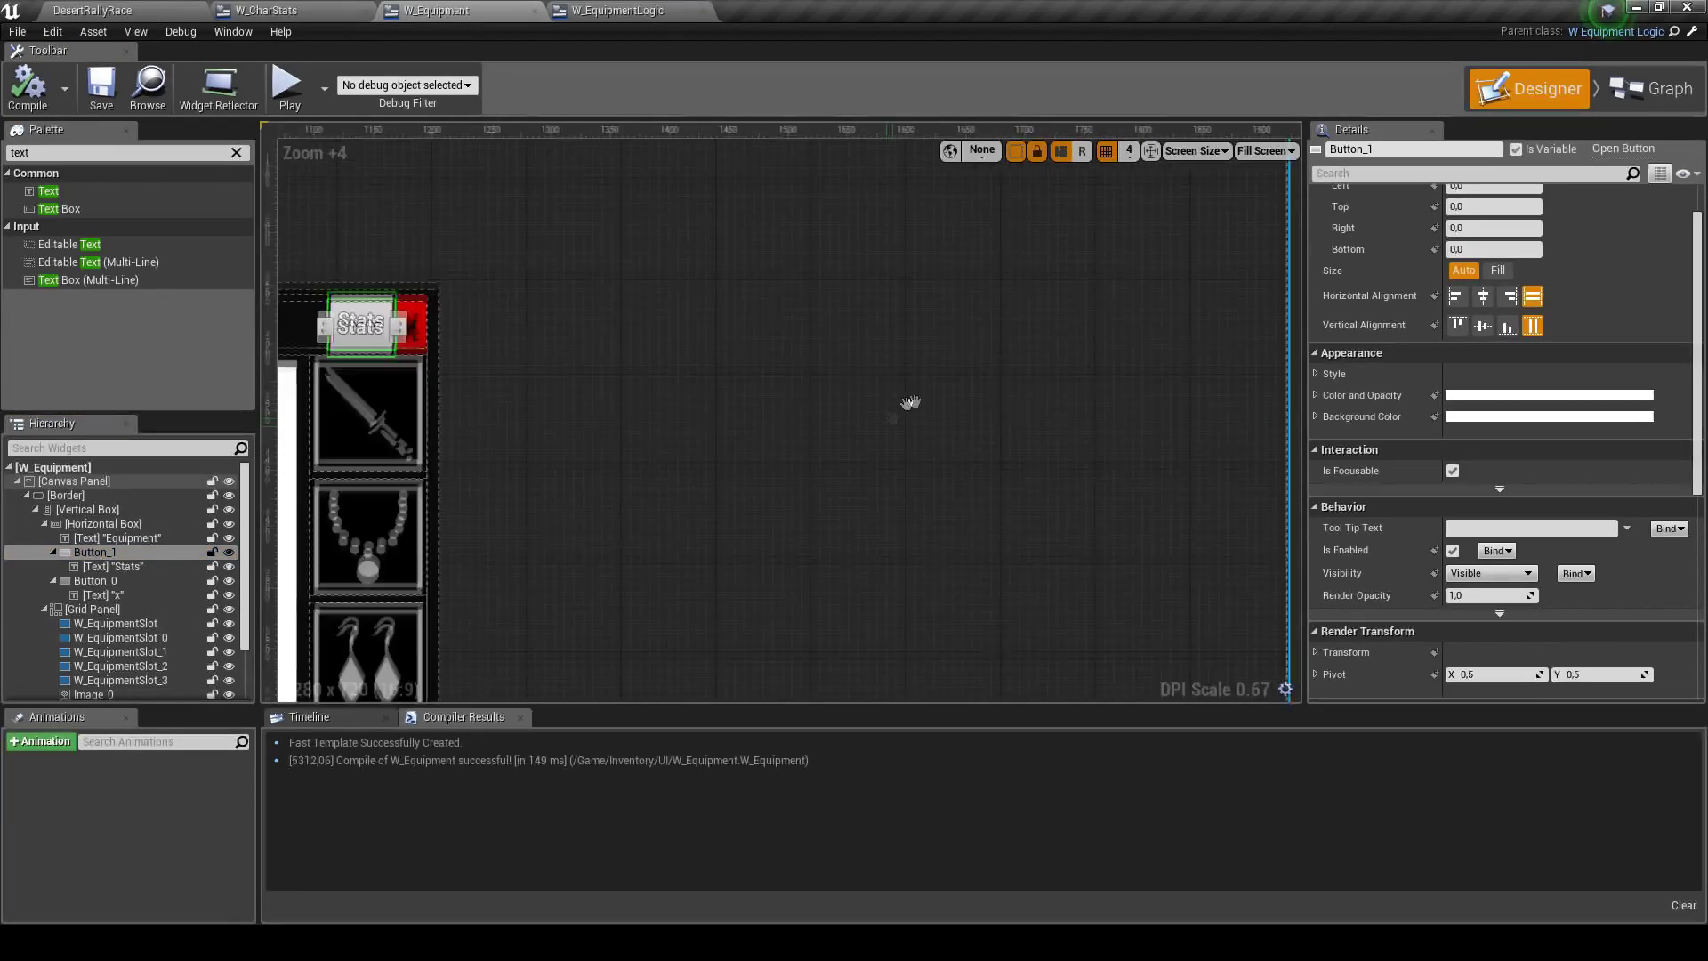
{"action": "right_click_drag", "start_coordinate": [869, 335], "coordinate": [949, 344]}
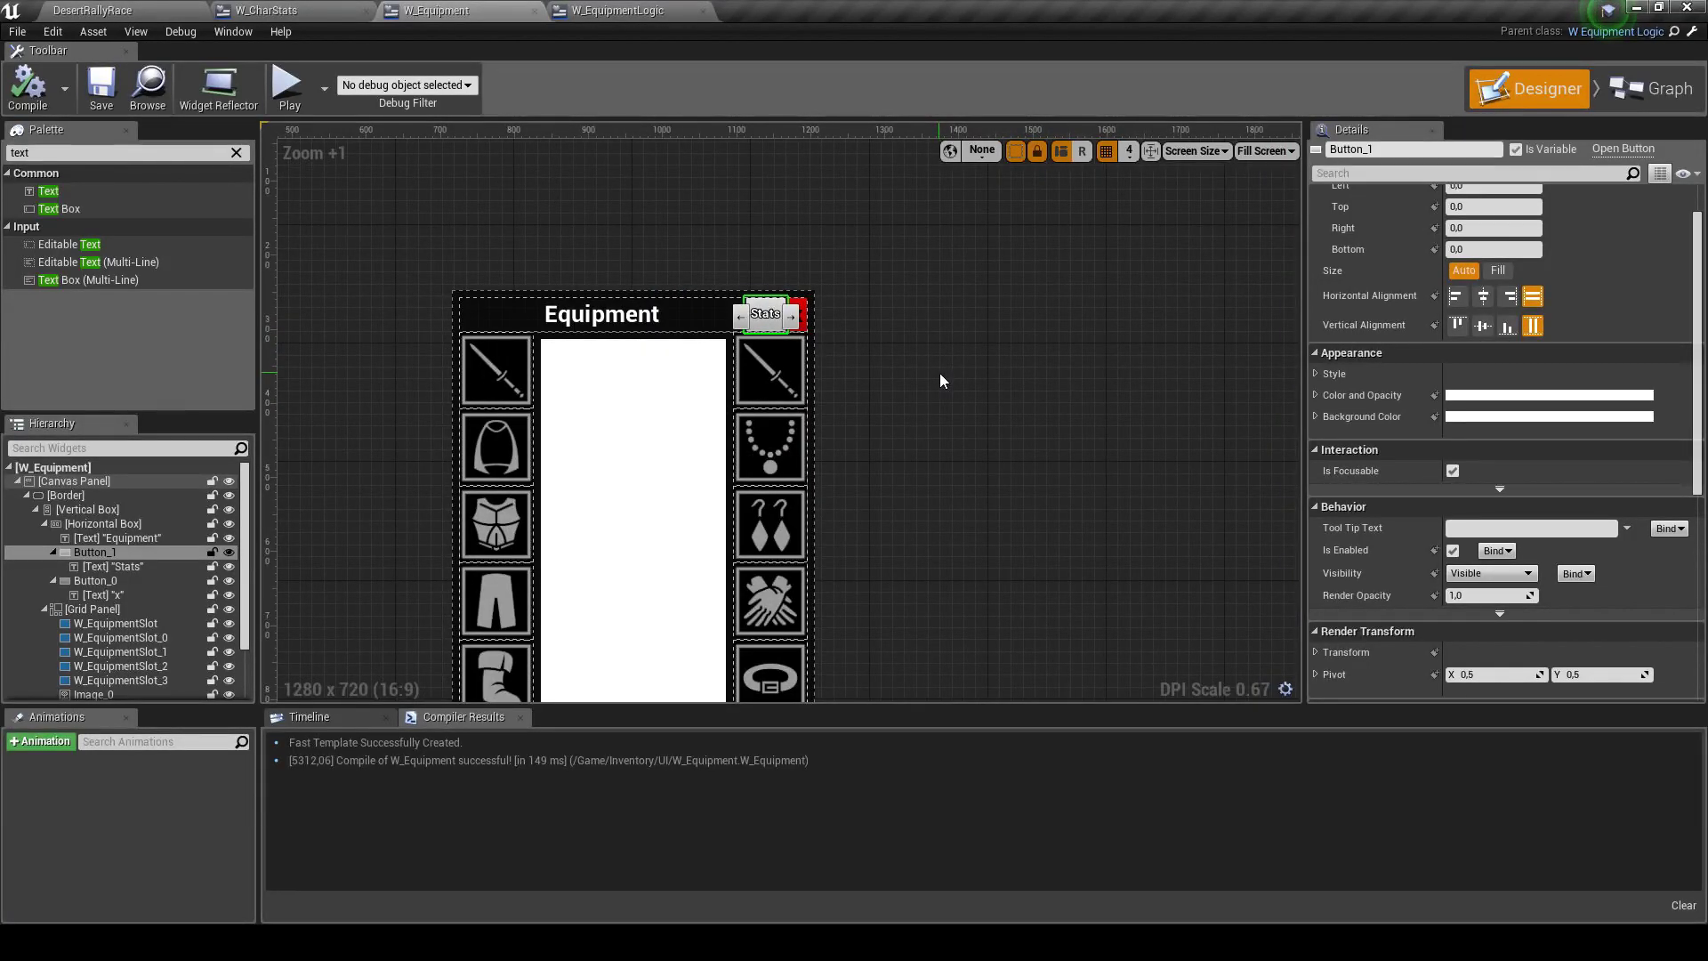
{"action": "right_click_drag", "start_coordinate": [941, 380], "coordinate": [852, 325]}
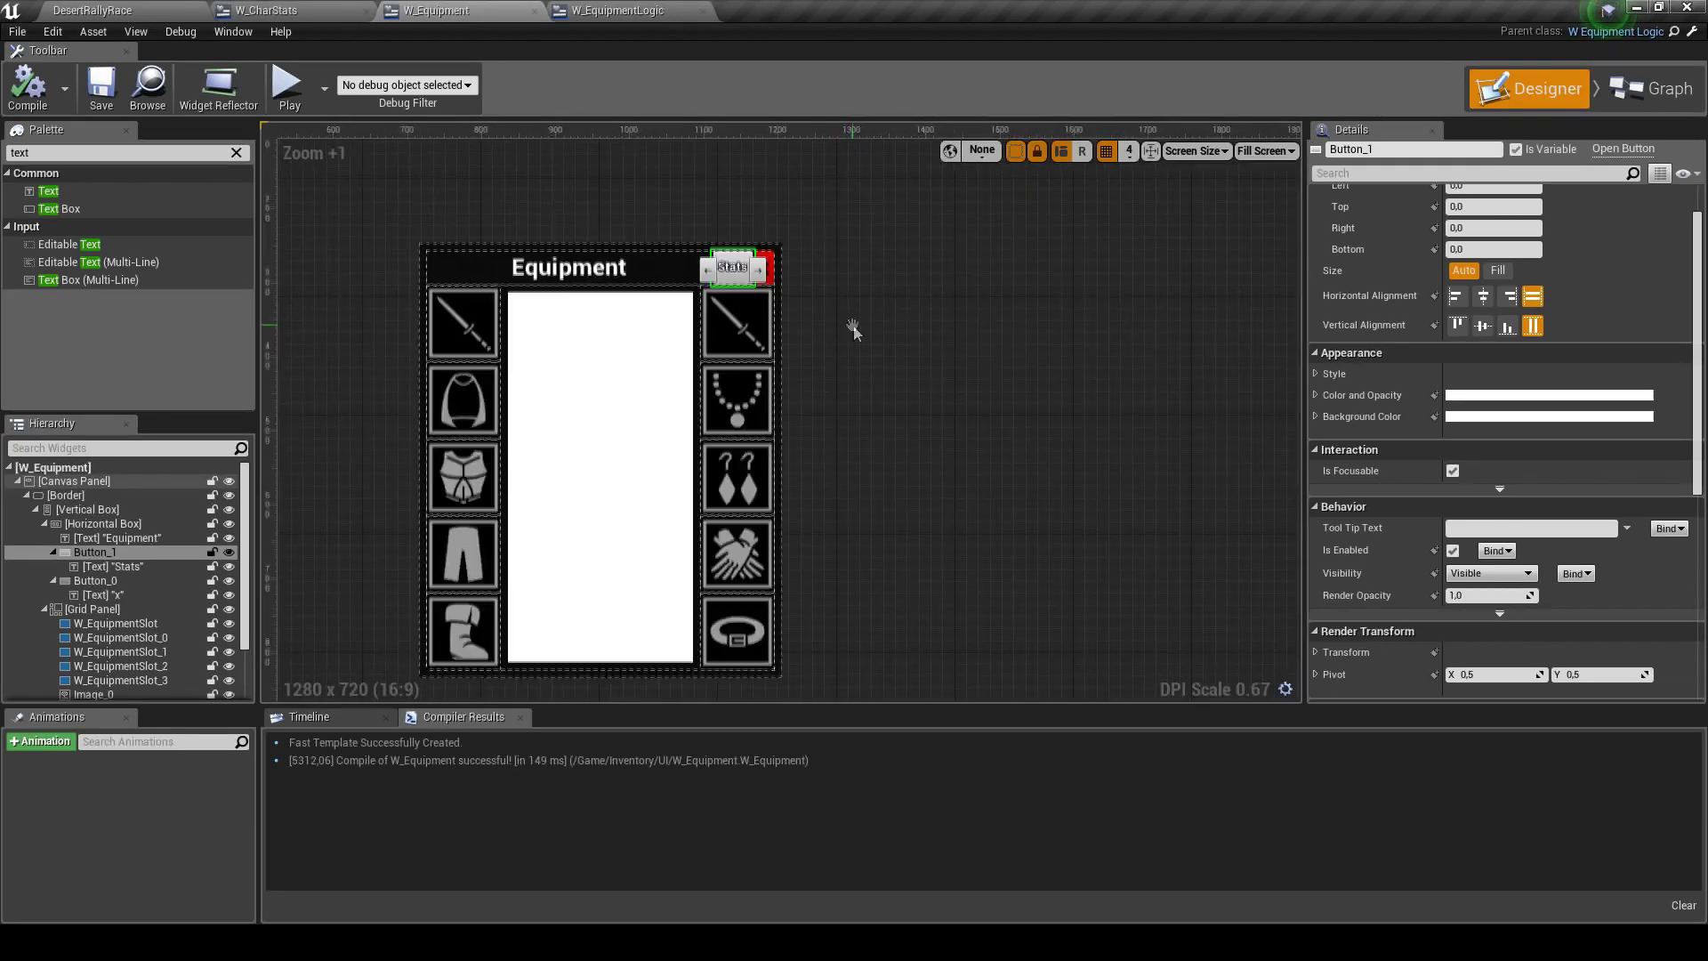
{"action": "left_click", "coordinate": [43, 524]}
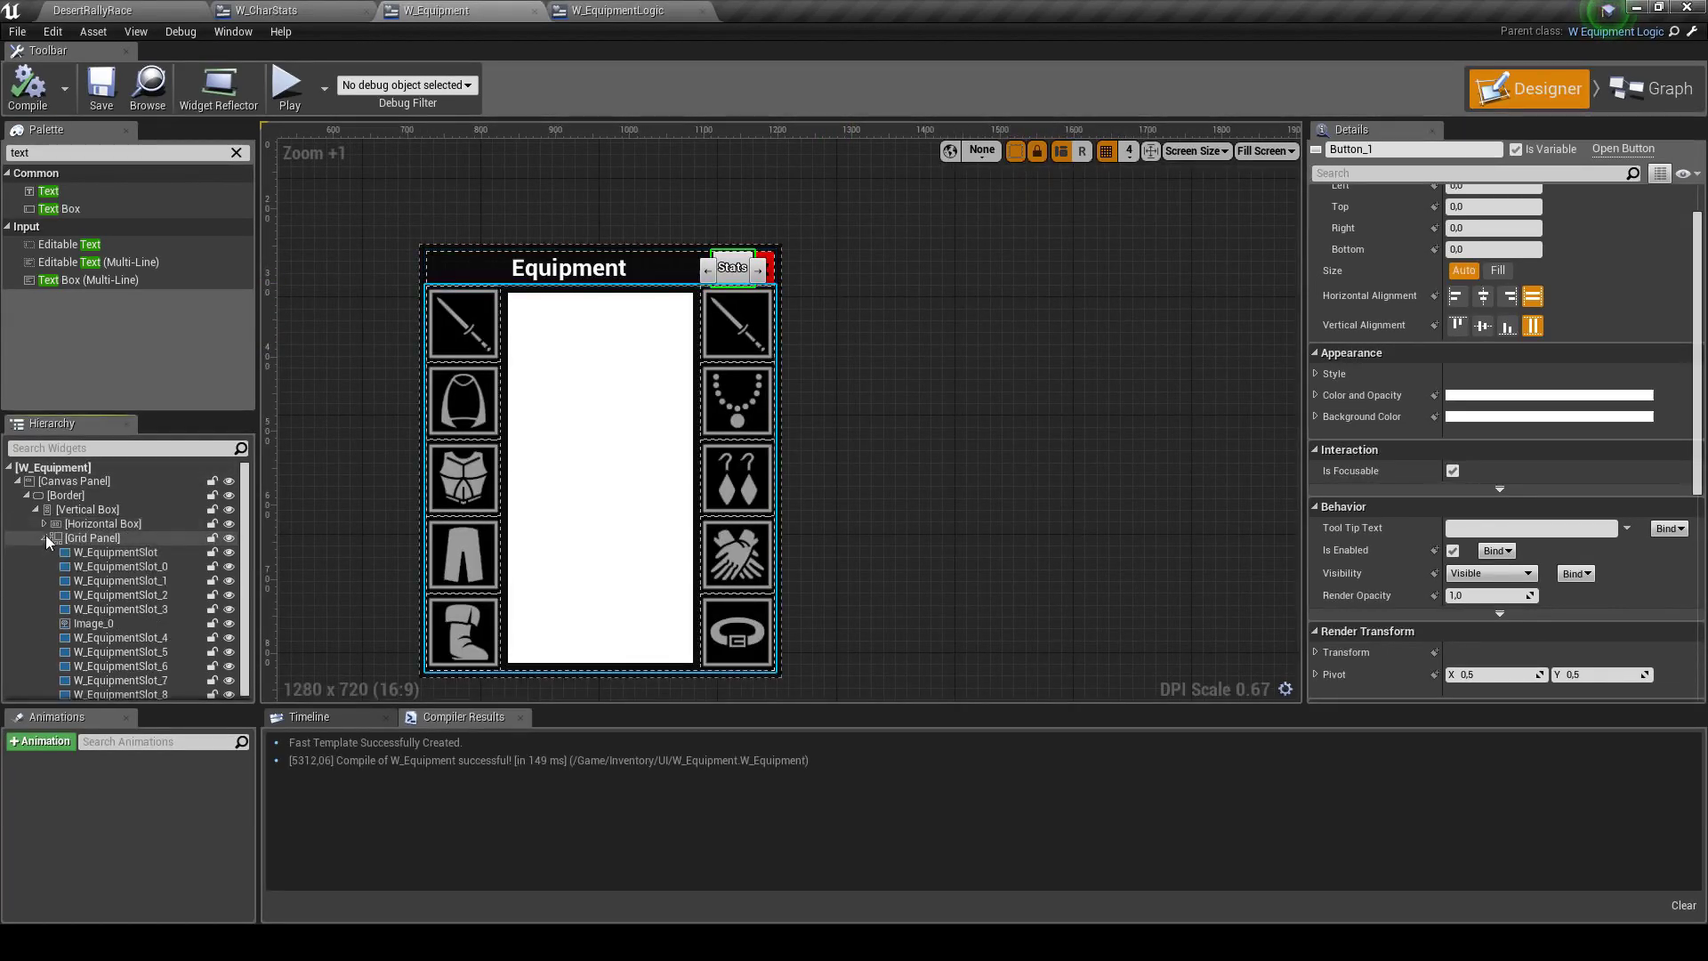
{"action": "left_click", "coordinate": [46, 535]}
{"action": "left_click", "coordinate": [44, 535]}
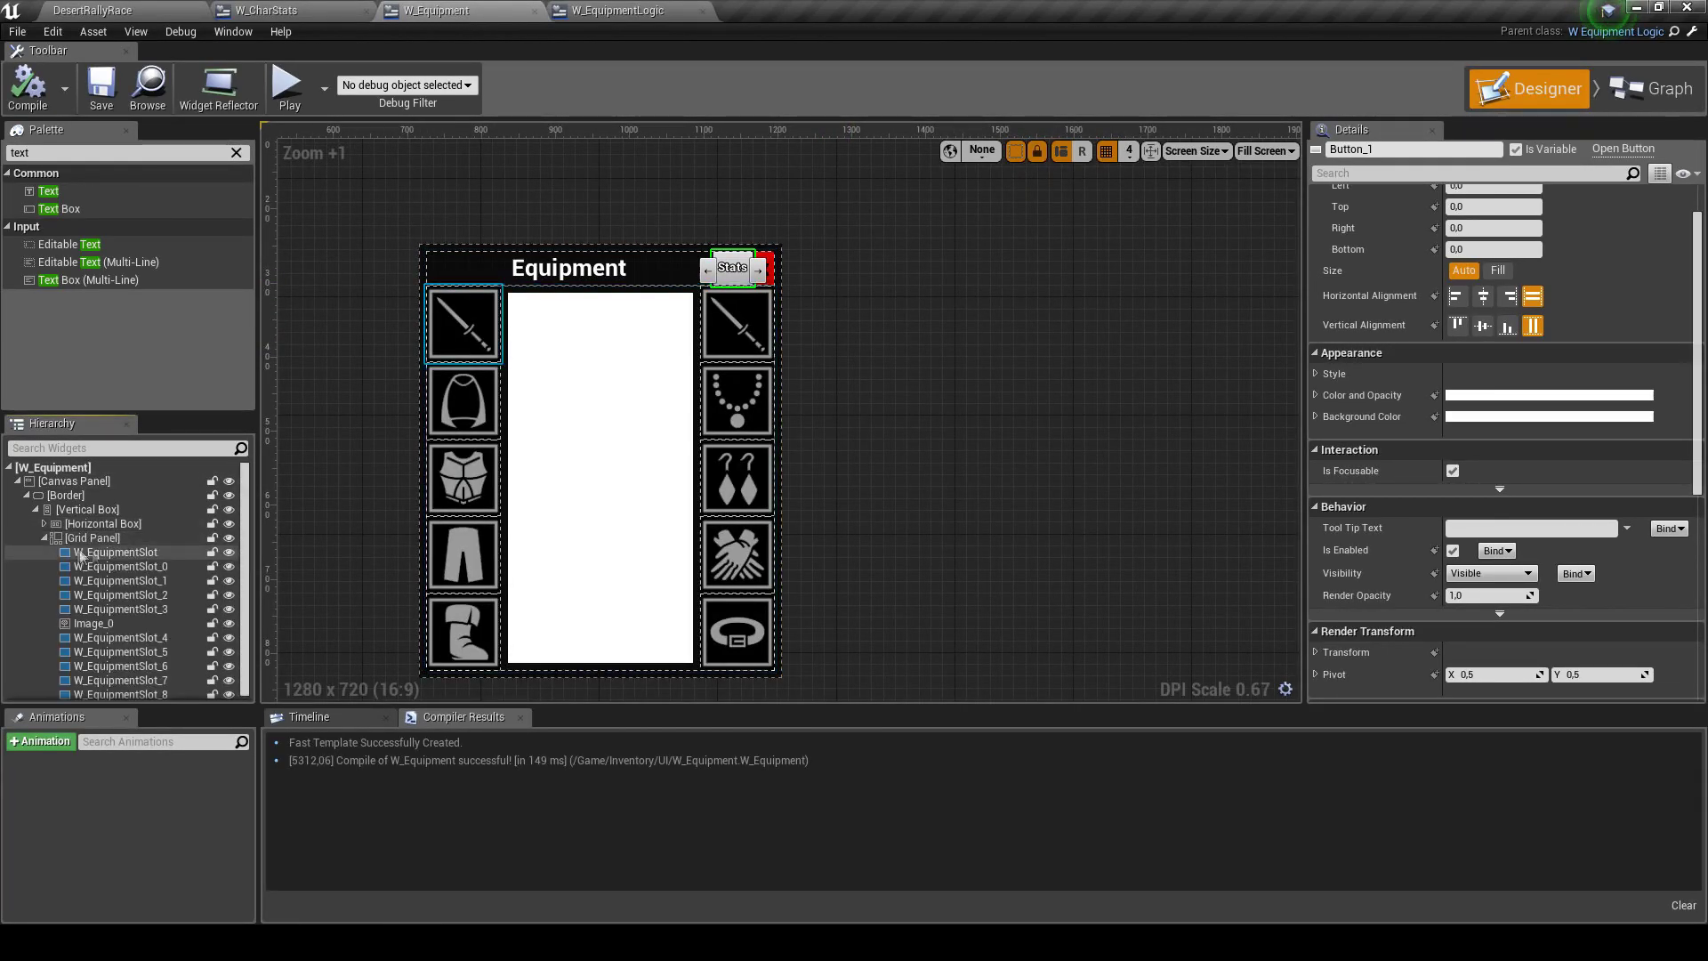
{"action": "left_click", "coordinate": [837, 265]}
{"action": "left_click", "coordinate": [45, 538]}
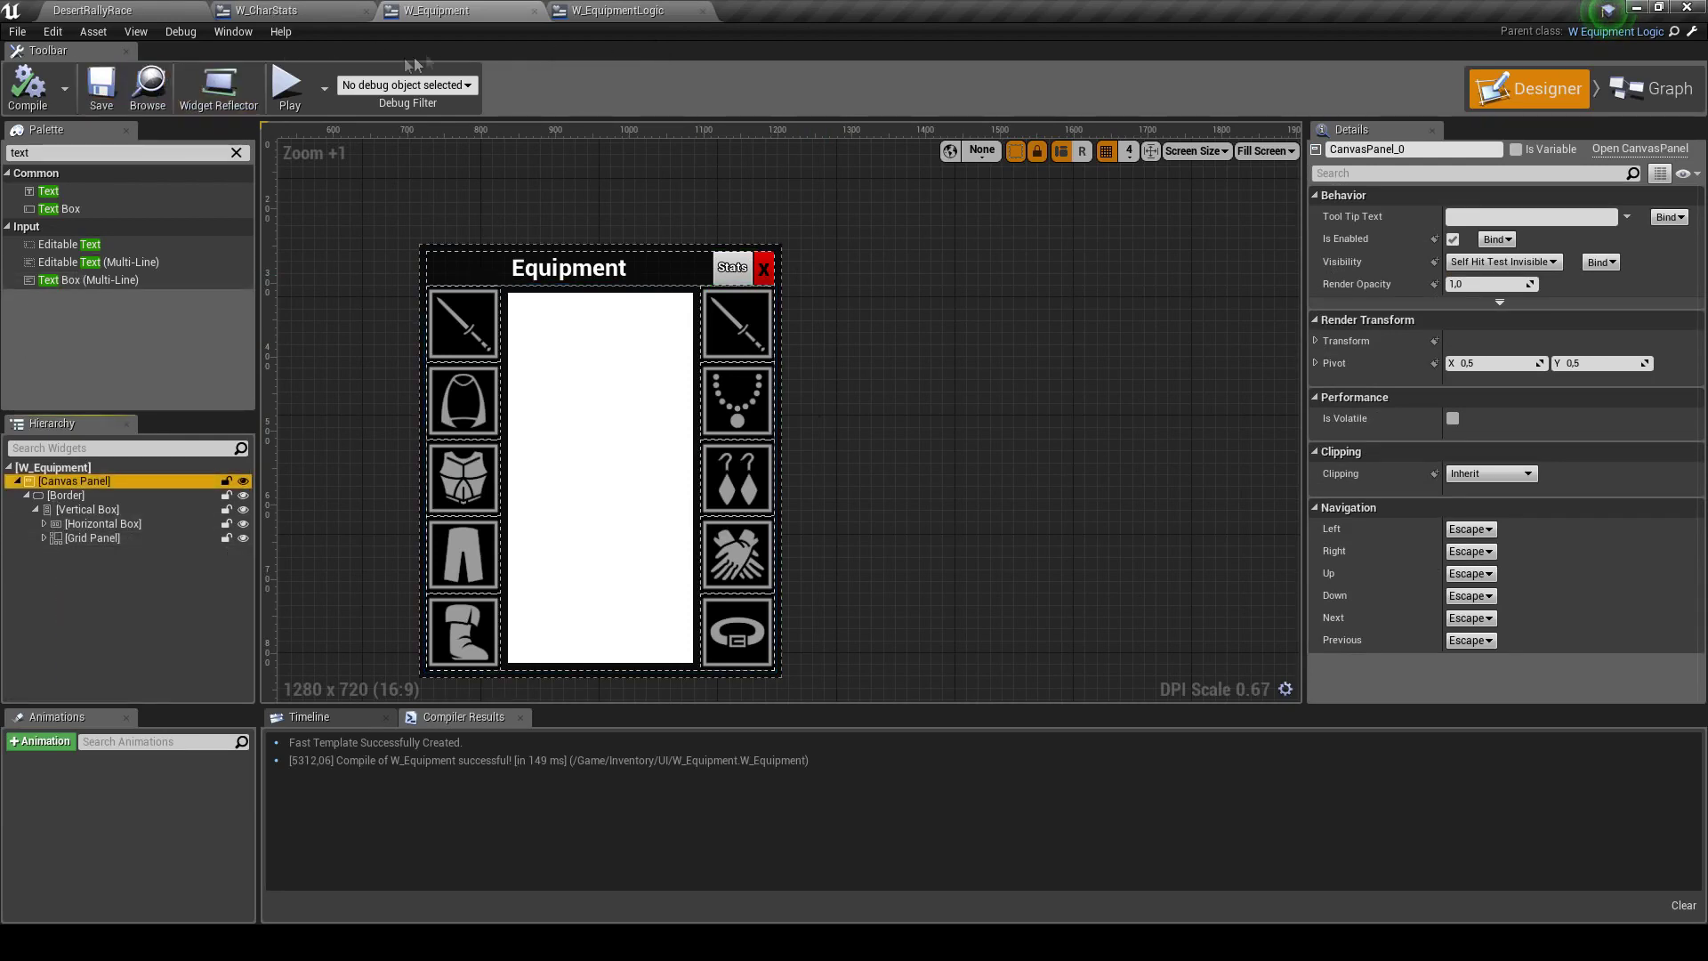
Search the Palette for 'char' and drop W_CharStats right of the Equipment window
{"action": "left_click", "coordinate": [109, 158]}
{"action": "type", "text": "char"}
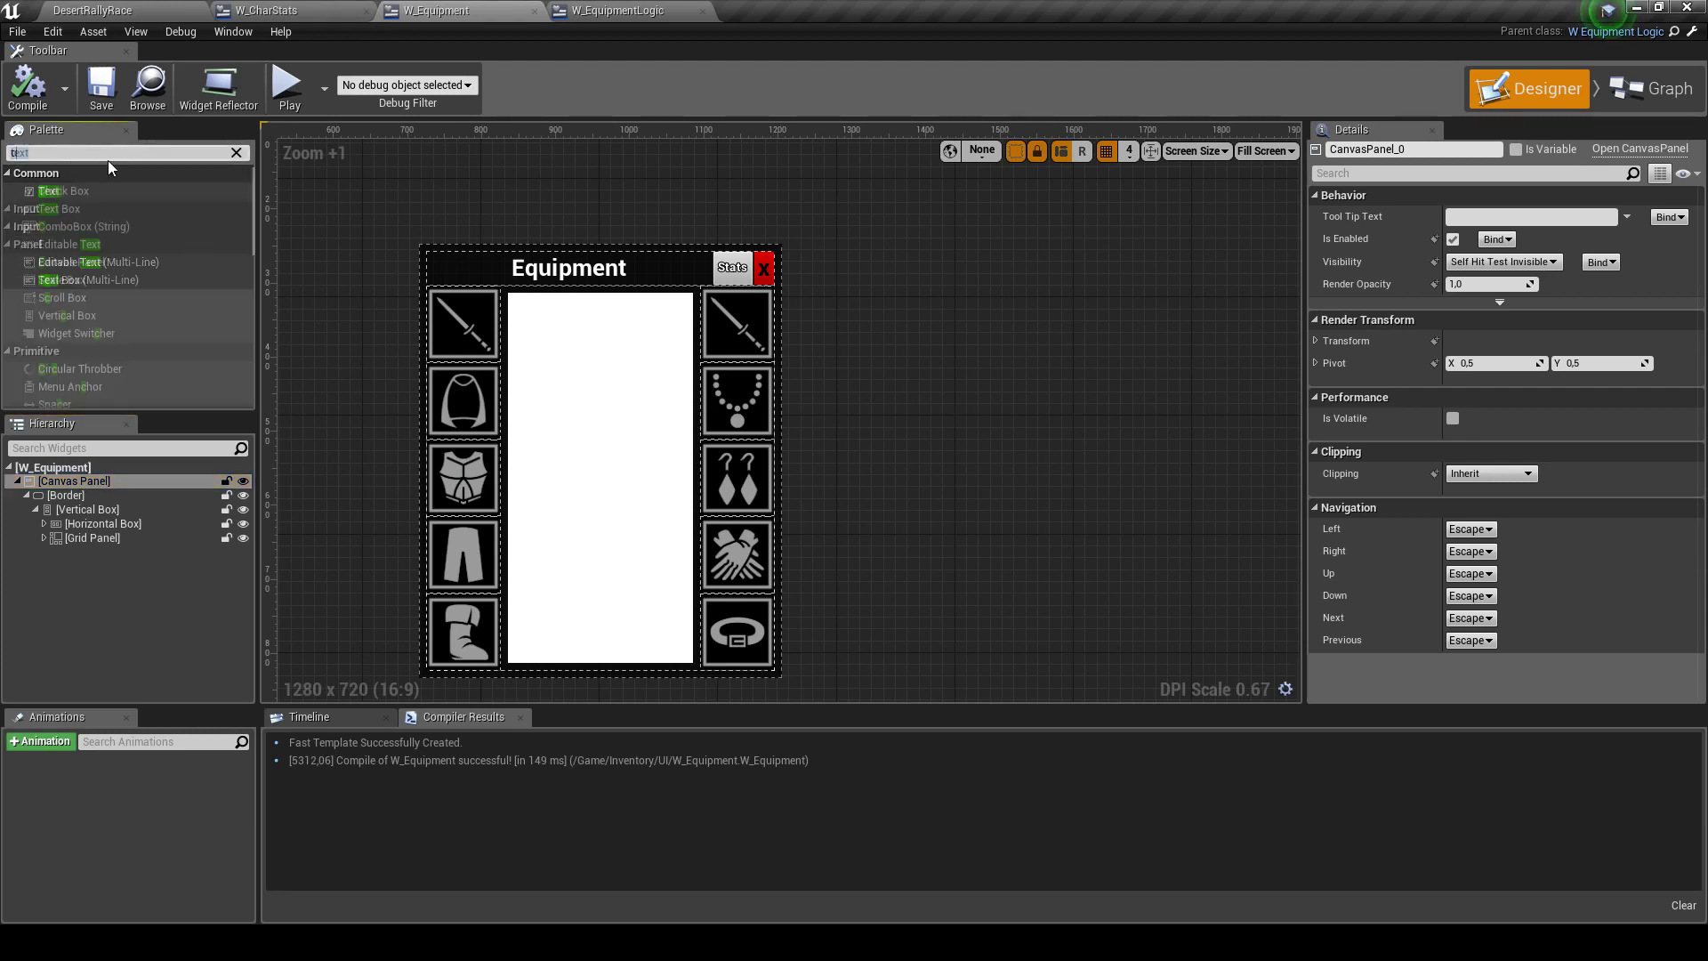
{"action": "left_click_drag", "start_coordinate": [70, 208], "coordinate": [877, 269]}
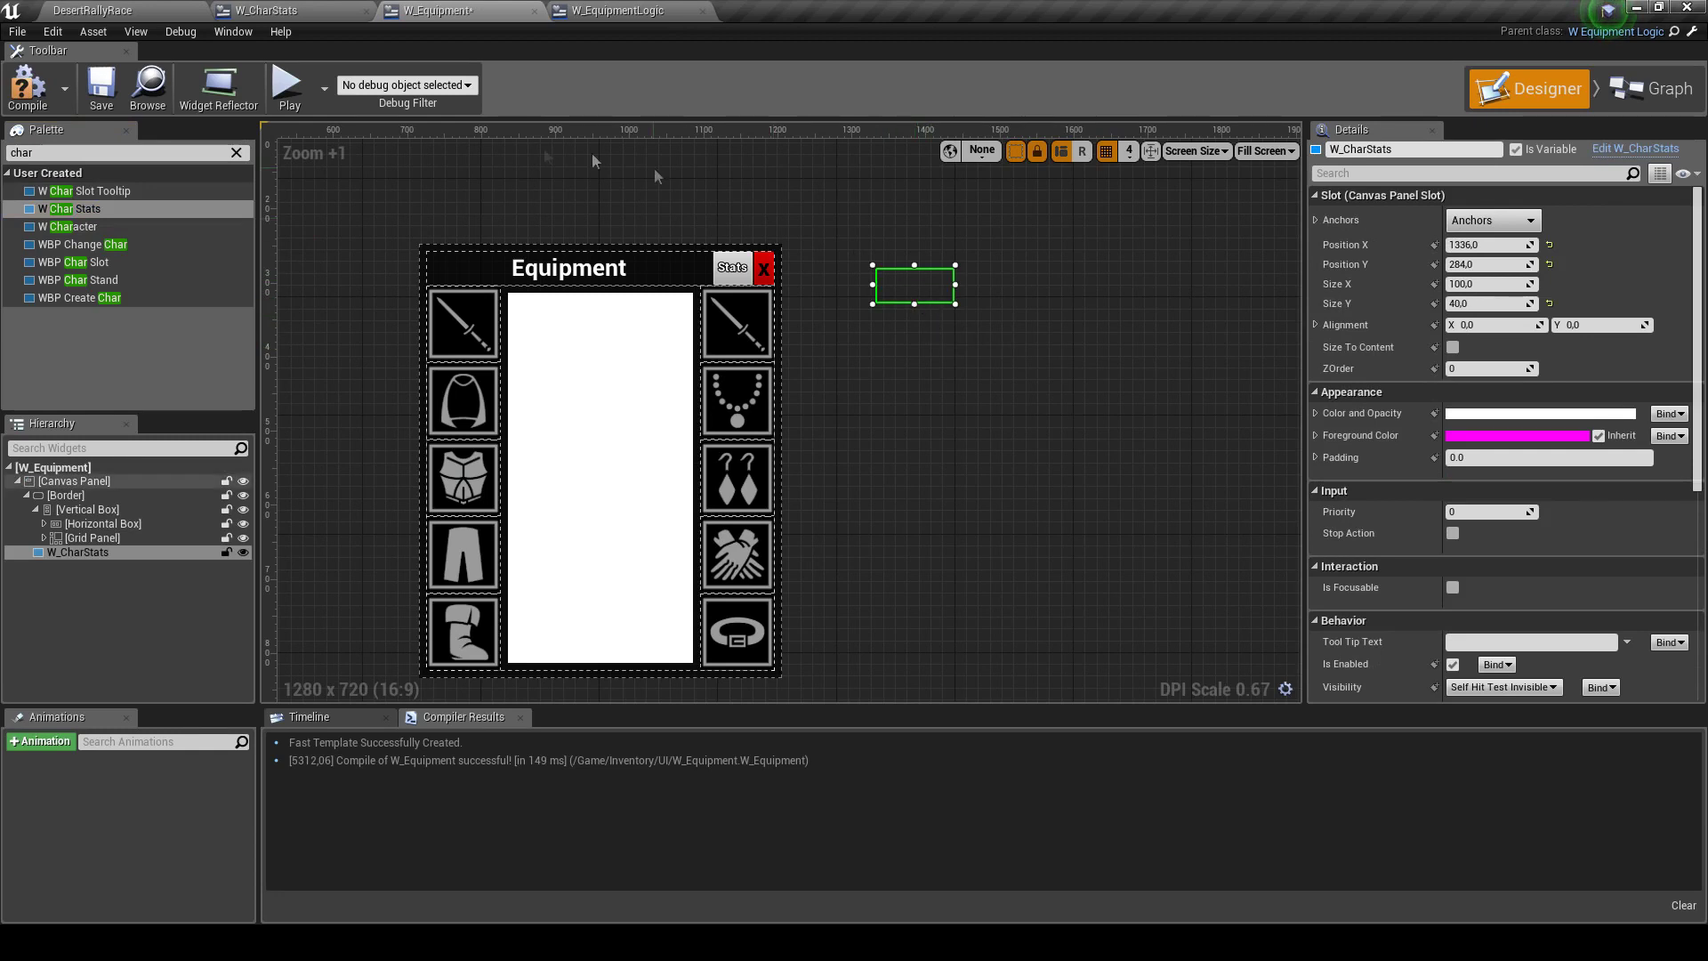
Replace W_CharStats's root Canvas Panel with a Border
{"action": "left_click", "coordinate": [280, 10]}
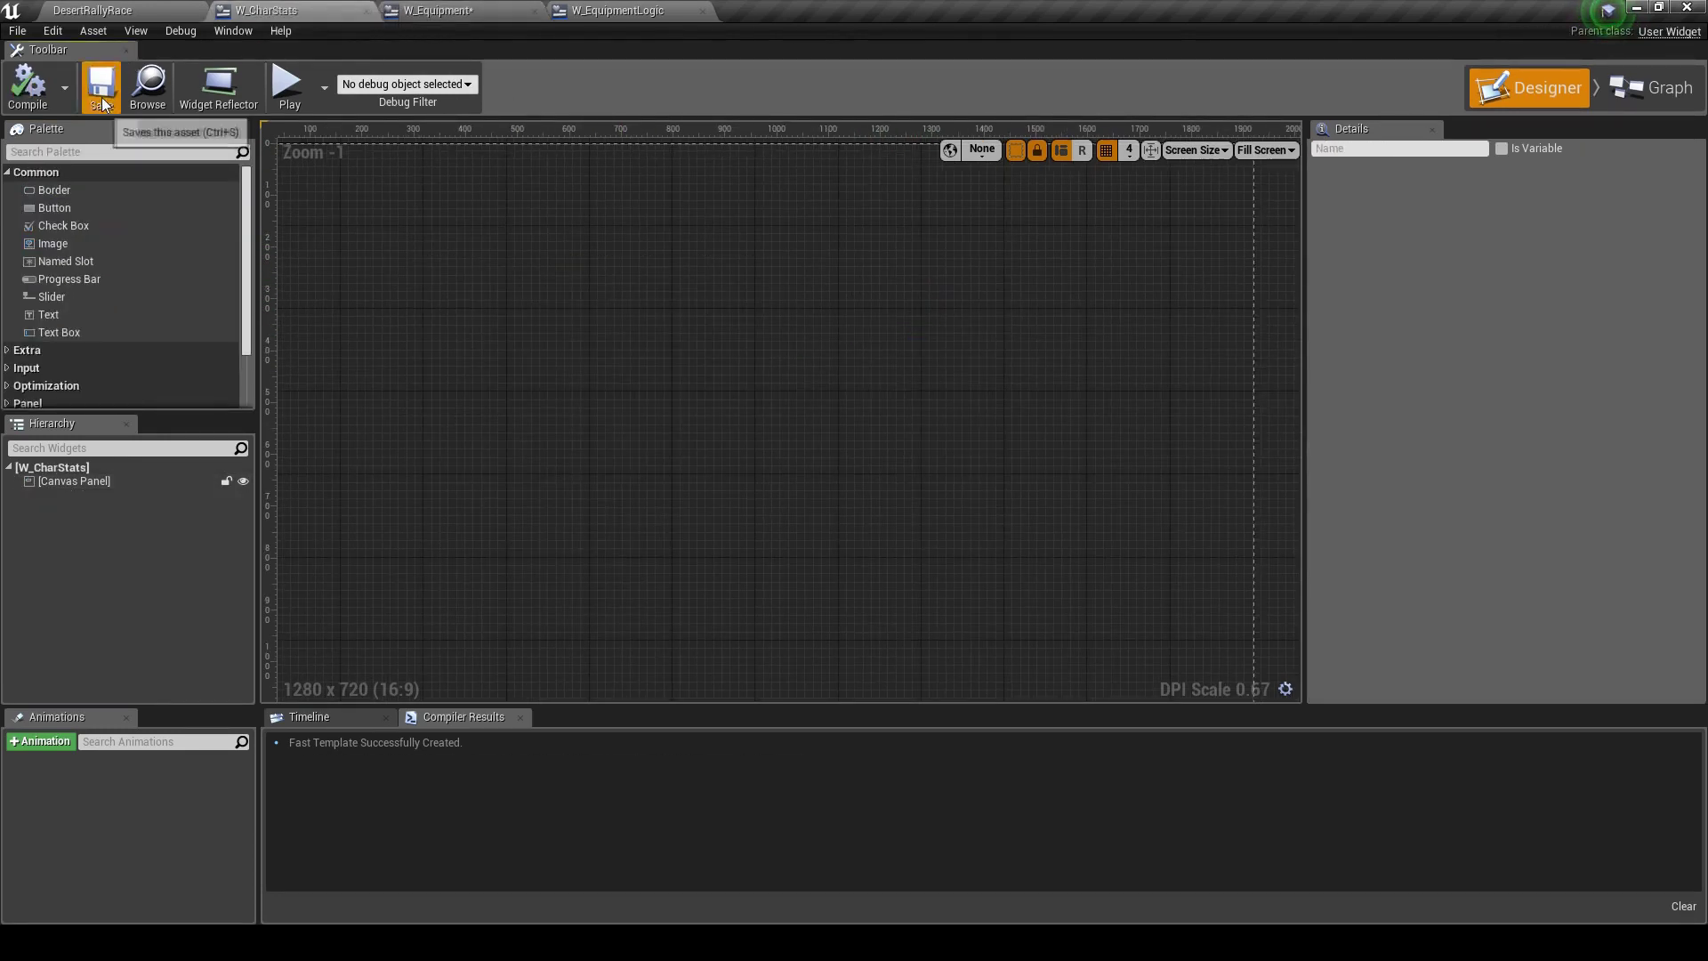
{"action": "left_click", "coordinate": [109, 480]}
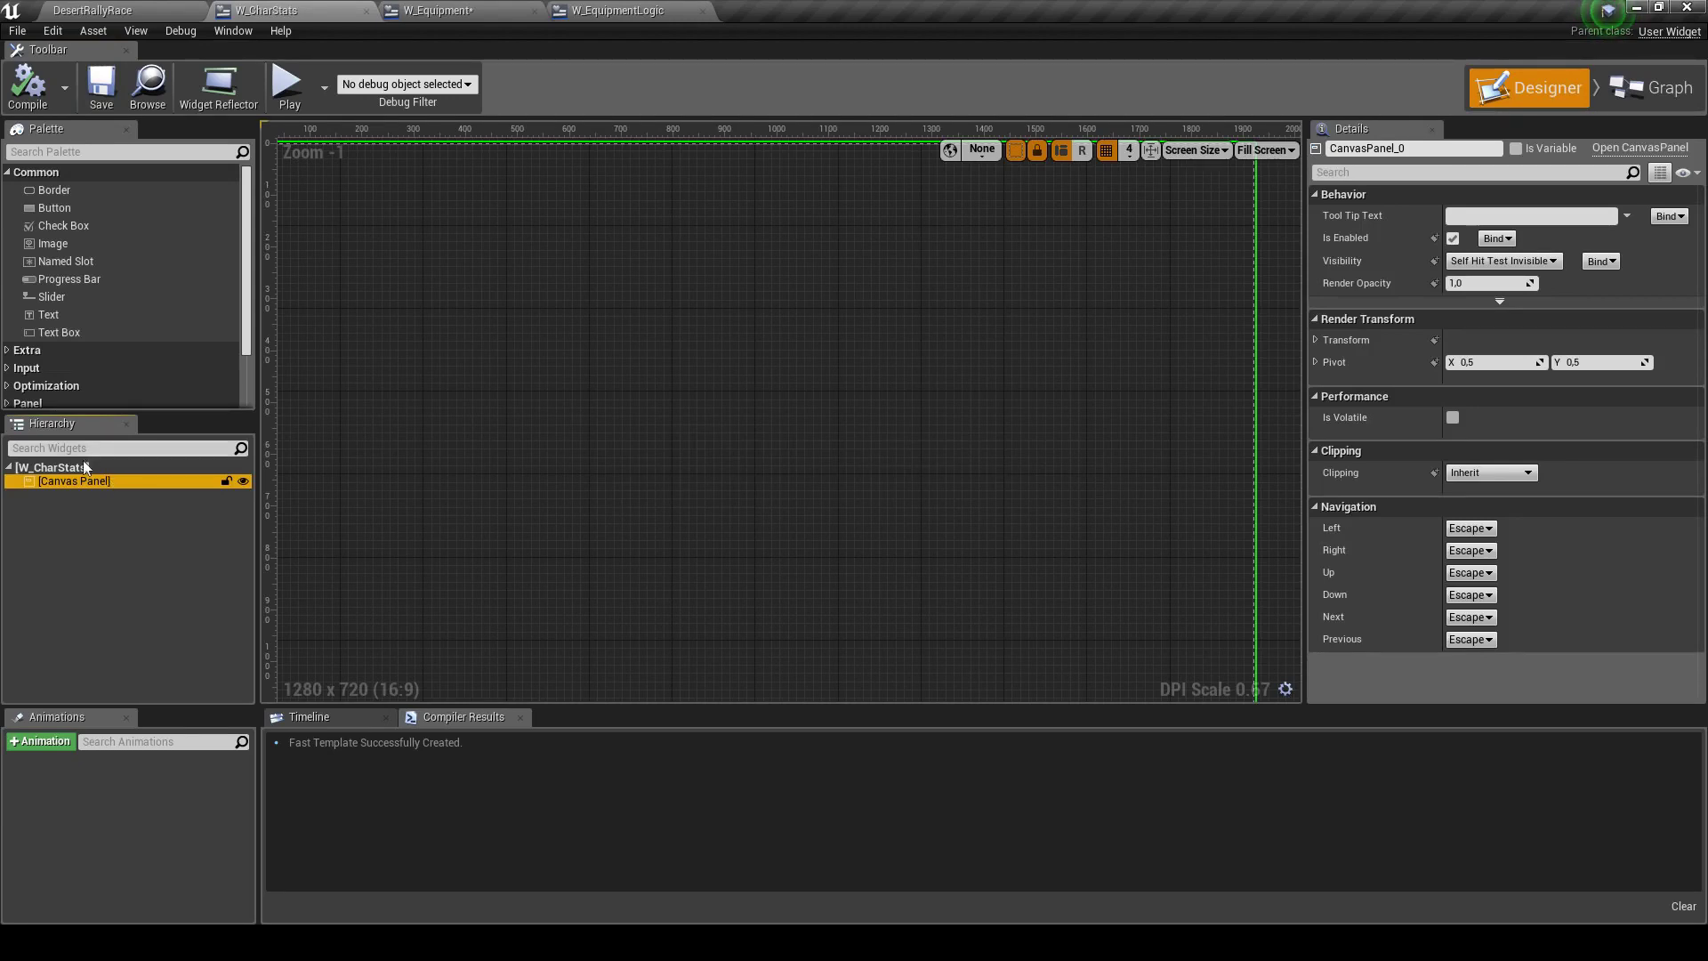
{"action": "key", "text": "Delete"}
{"action": "left_click_drag", "start_coordinate": [55, 189], "coordinate": [103, 469]}
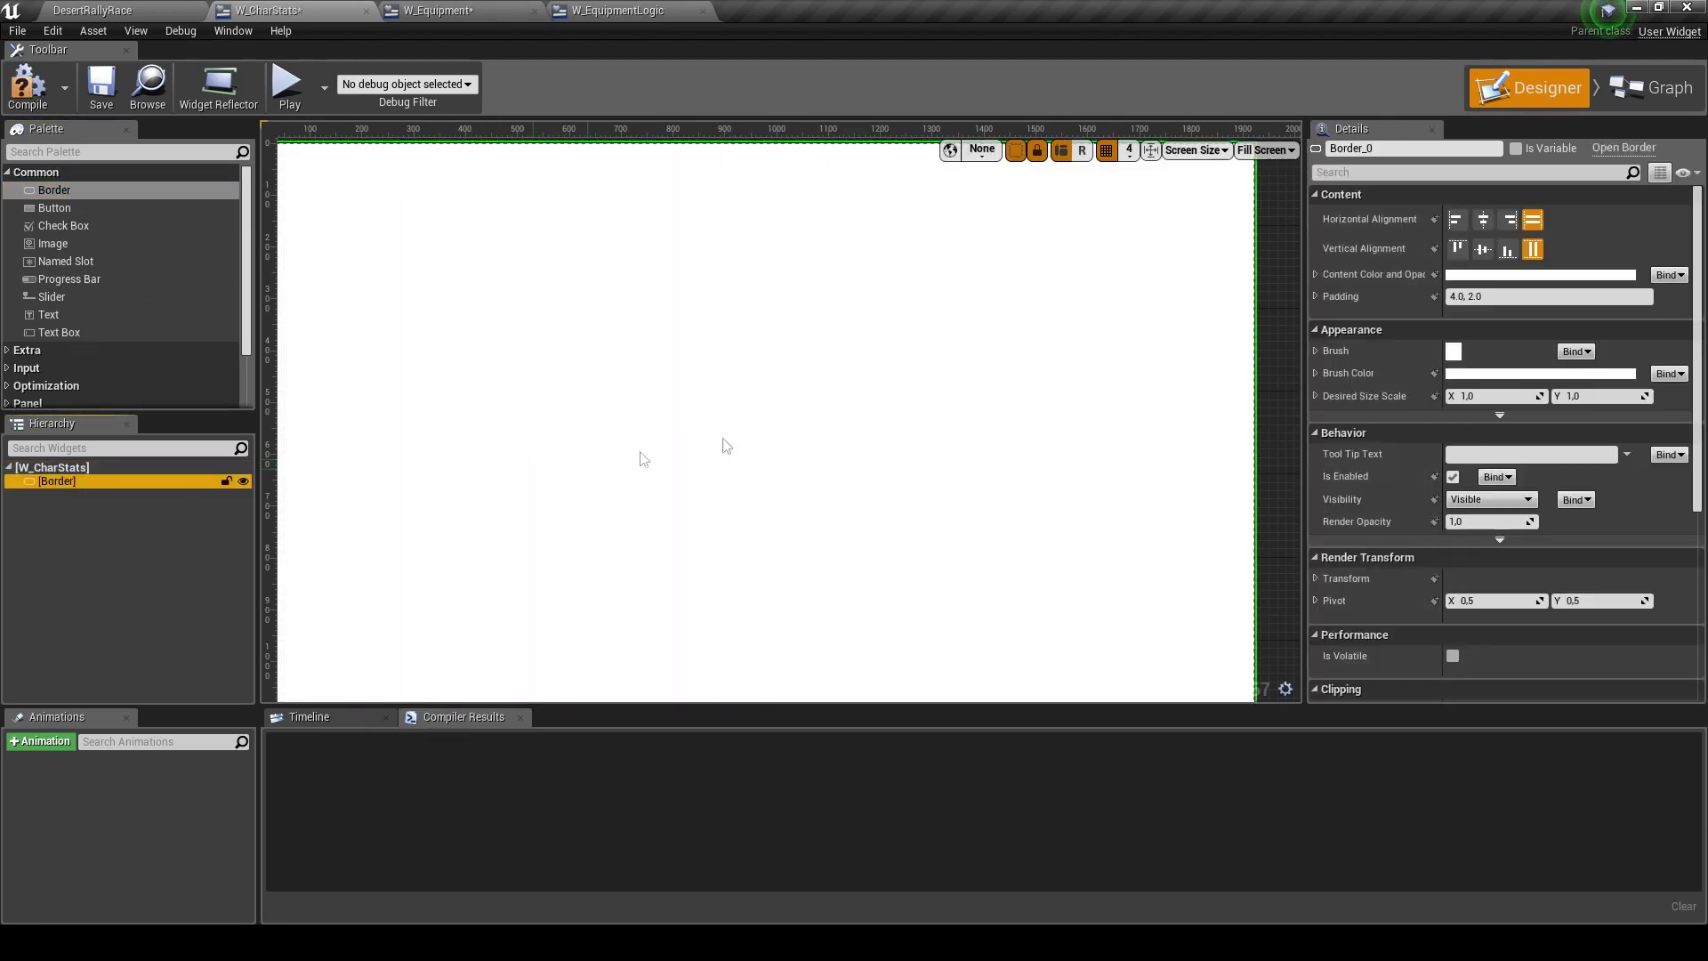
Set the Border's brush colour to black and return to W_Equipment
{"action": "scroll", "coordinate": [869, 489], "scroll_direction": "down", "scroll_amount": 5}
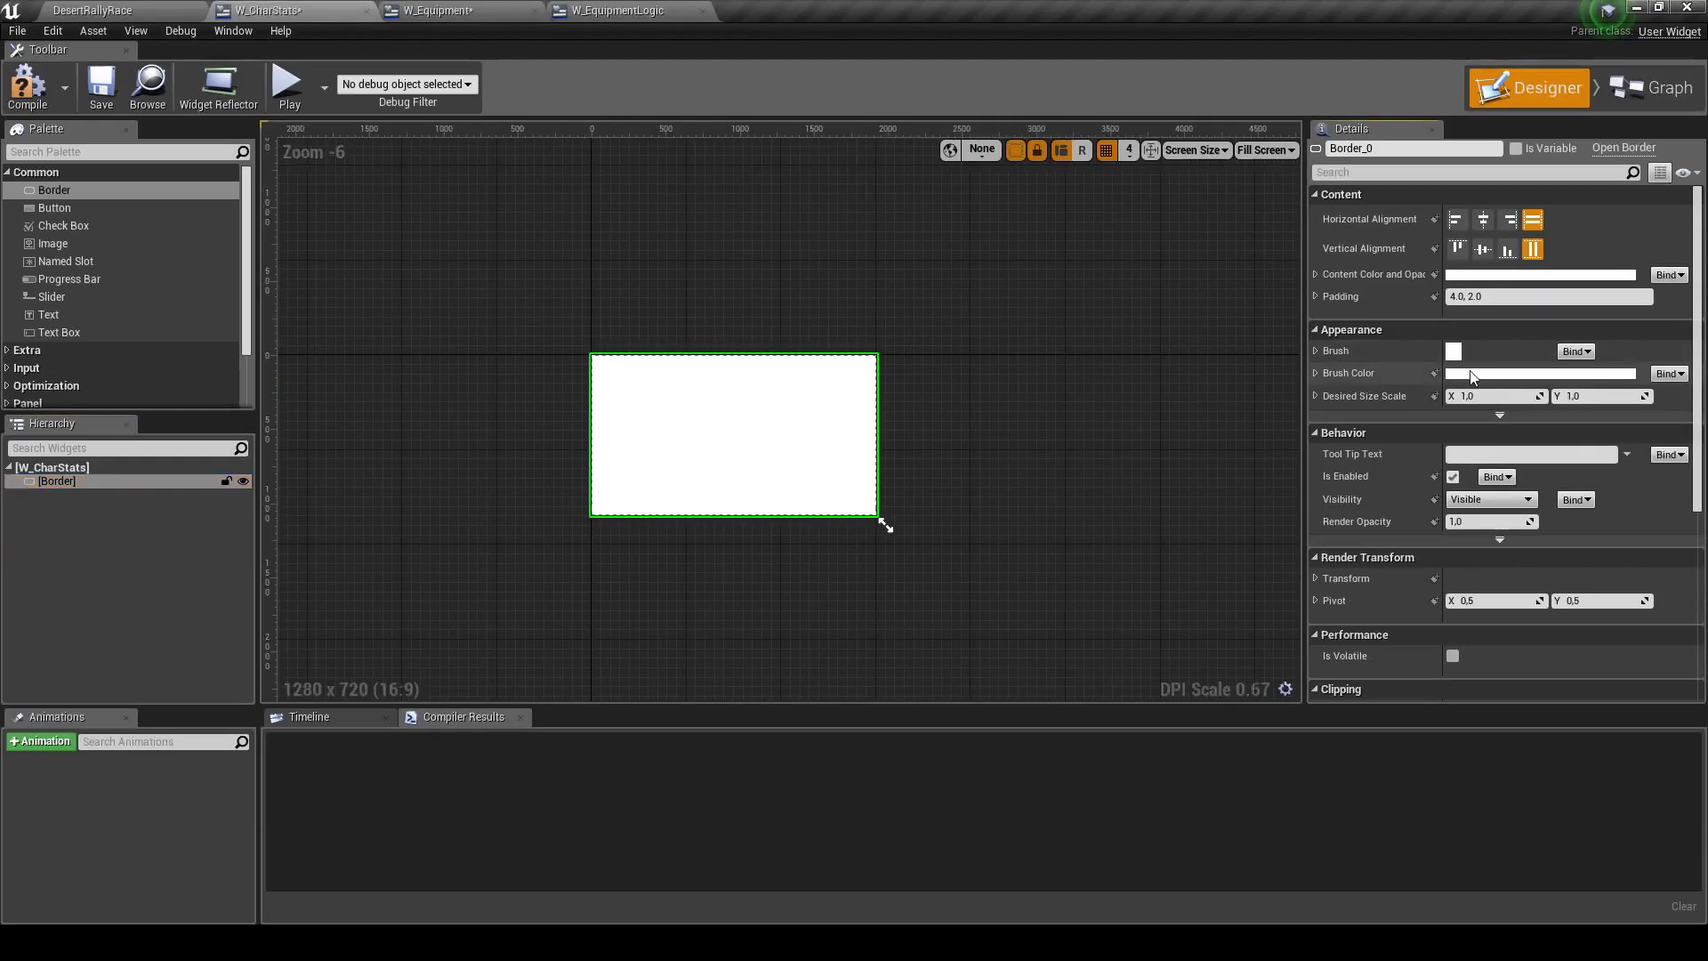
{"action": "left_click", "coordinate": [1539, 373]}
{"action": "left_click_drag", "start_coordinate": [1344, 445], "coordinate": [1366, 623]}
{"action": "left_click", "coordinate": [1353, 800]}
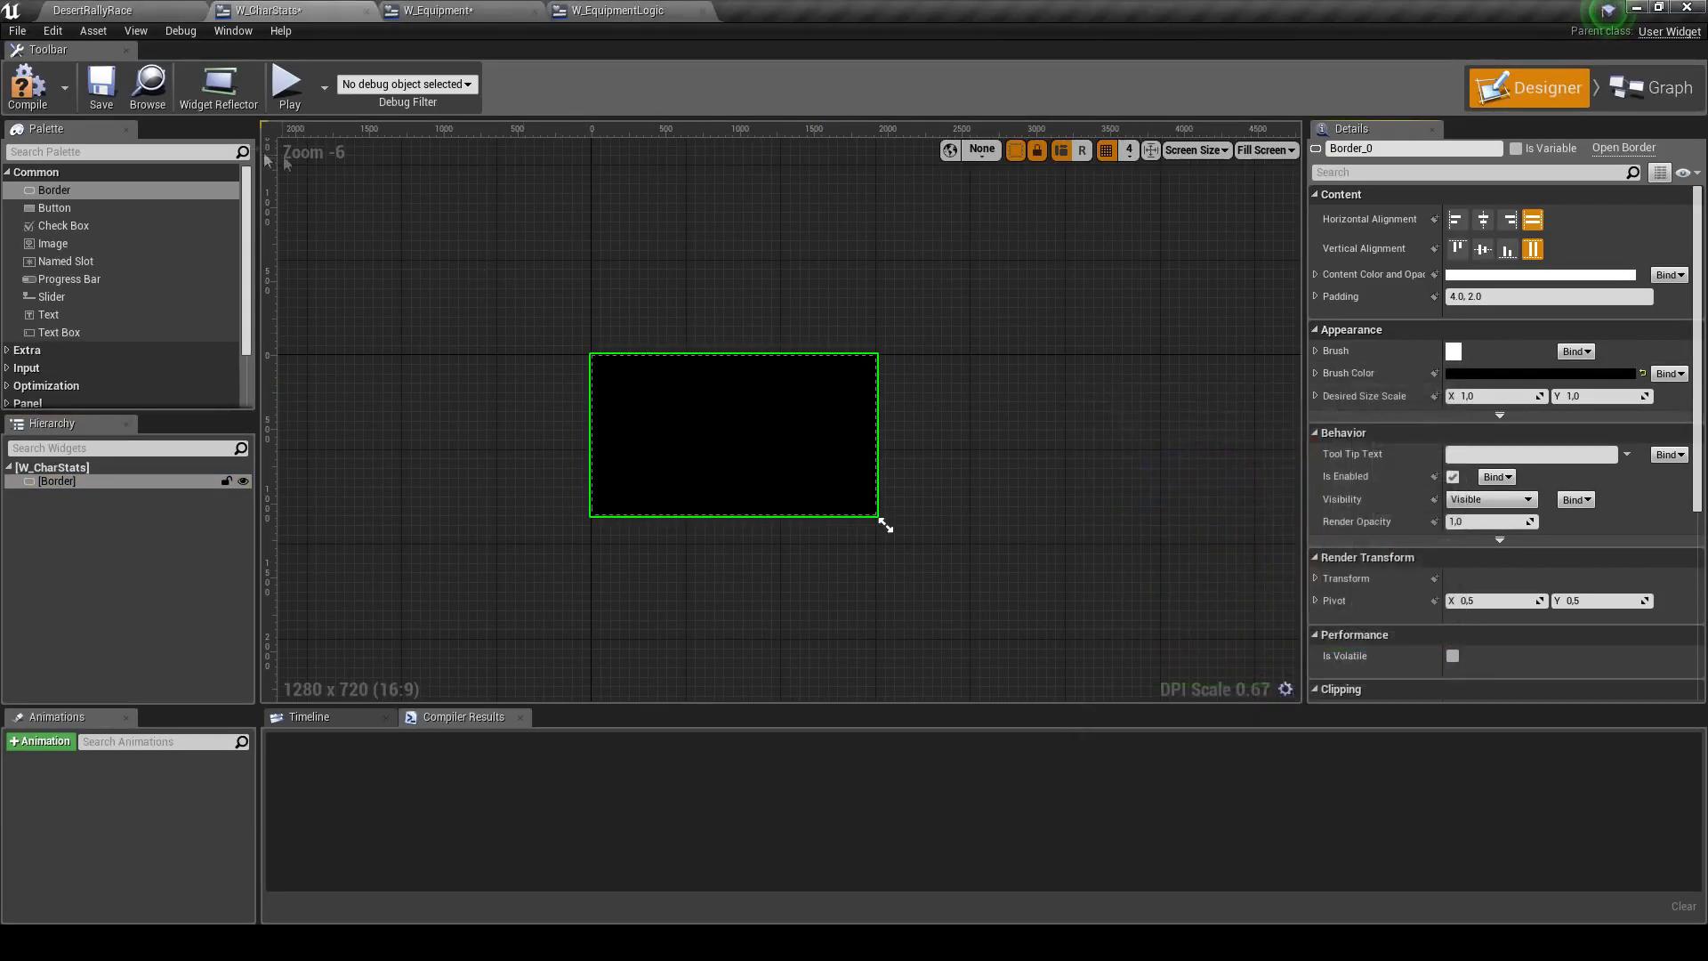
{"action": "left_click", "coordinate": [439, 9]}
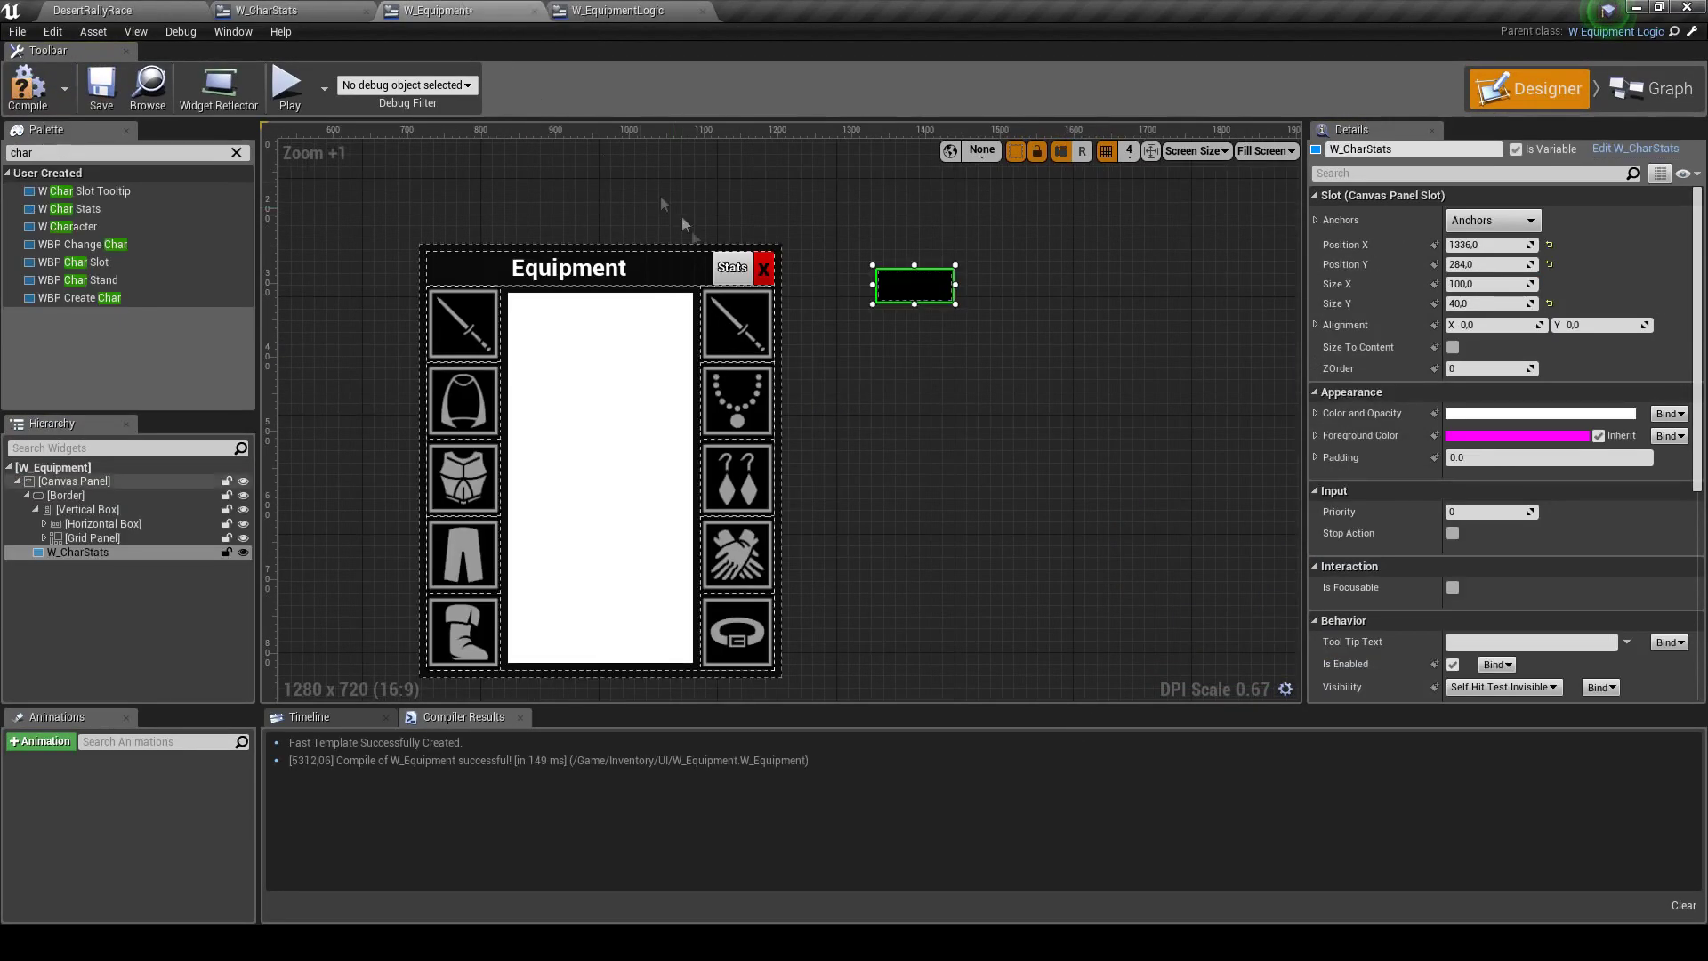
Resize W_CharStats to about 344×399 and place it at 1236, 252 beside the Equipment window
{"action": "left_click_drag", "start_coordinate": [956, 306], "coordinate": [1136, 570]}
{"action": "mouse_move", "coordinate": [1002, 484]}
{"action": "left_mouse_down"}
{"action": "mouse_move", "coordinate": [965, 428]}
{"action": "mouse_move", "coordinate": [915, 409]}
{"action": "left_mouse_up"}
{"action": "scroll", "coordinate": [920, 481], "scroll_direction": "up", "scroll_amount": 1}
{"action": "scroll", "coordinate": [917, 472], "scroll_direction": "up", "scroll_amount": 1}
{"action": "scroll", "coordinate": [823, 328], "scroll_direction": "down", "scroll_amount": 2}
{"action": "scroll", "coordinate": [823, 327], "scroll_direction": "up", "scroll_amount": 1}
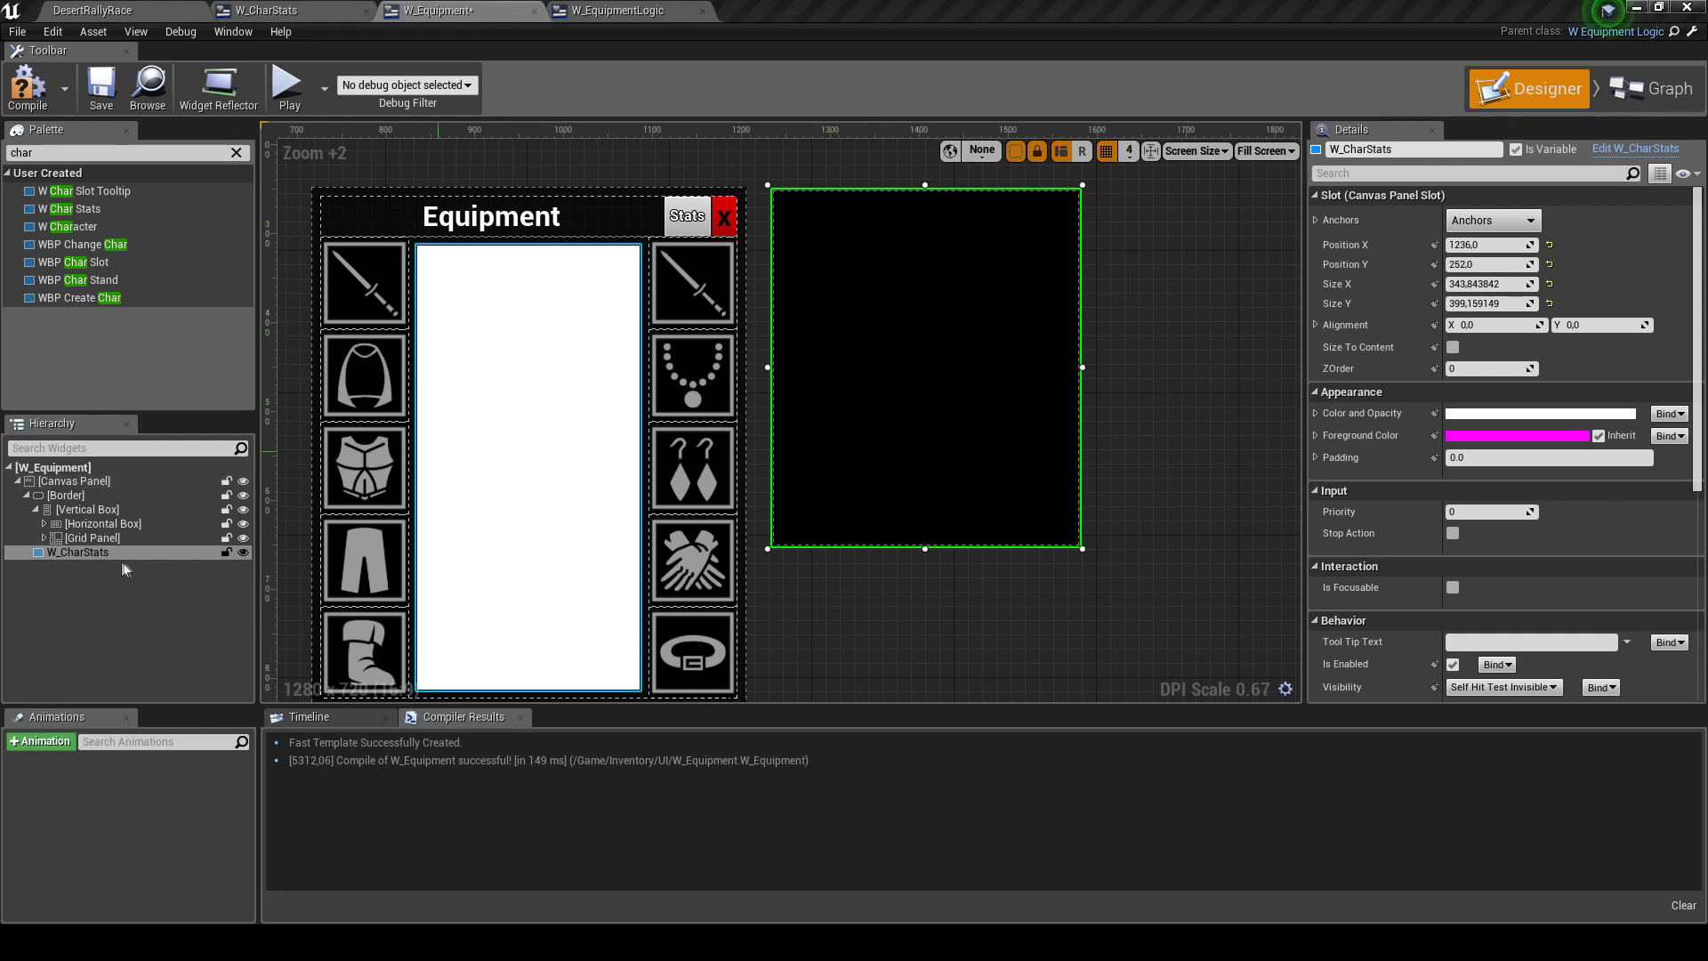
{"action": "left_click", "coordinate": [250, 8]}
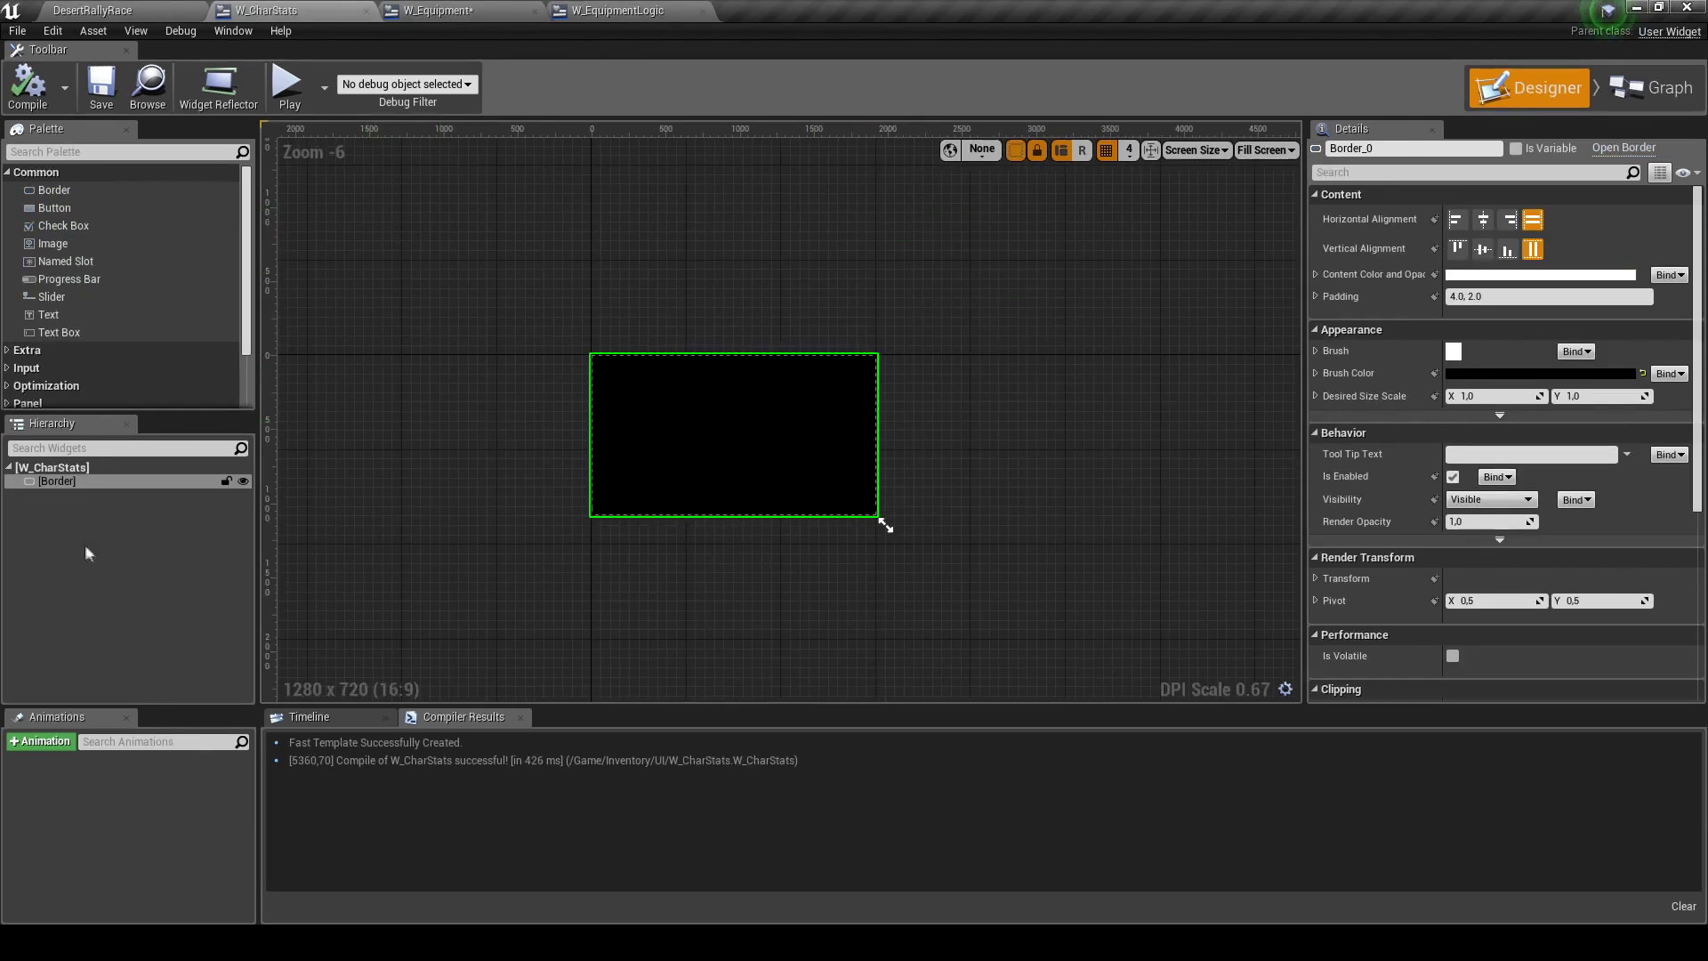
Put a Vertical Box inside W_CharStats's Border
{"action": "left_click", "coordinate": [428, 10]}
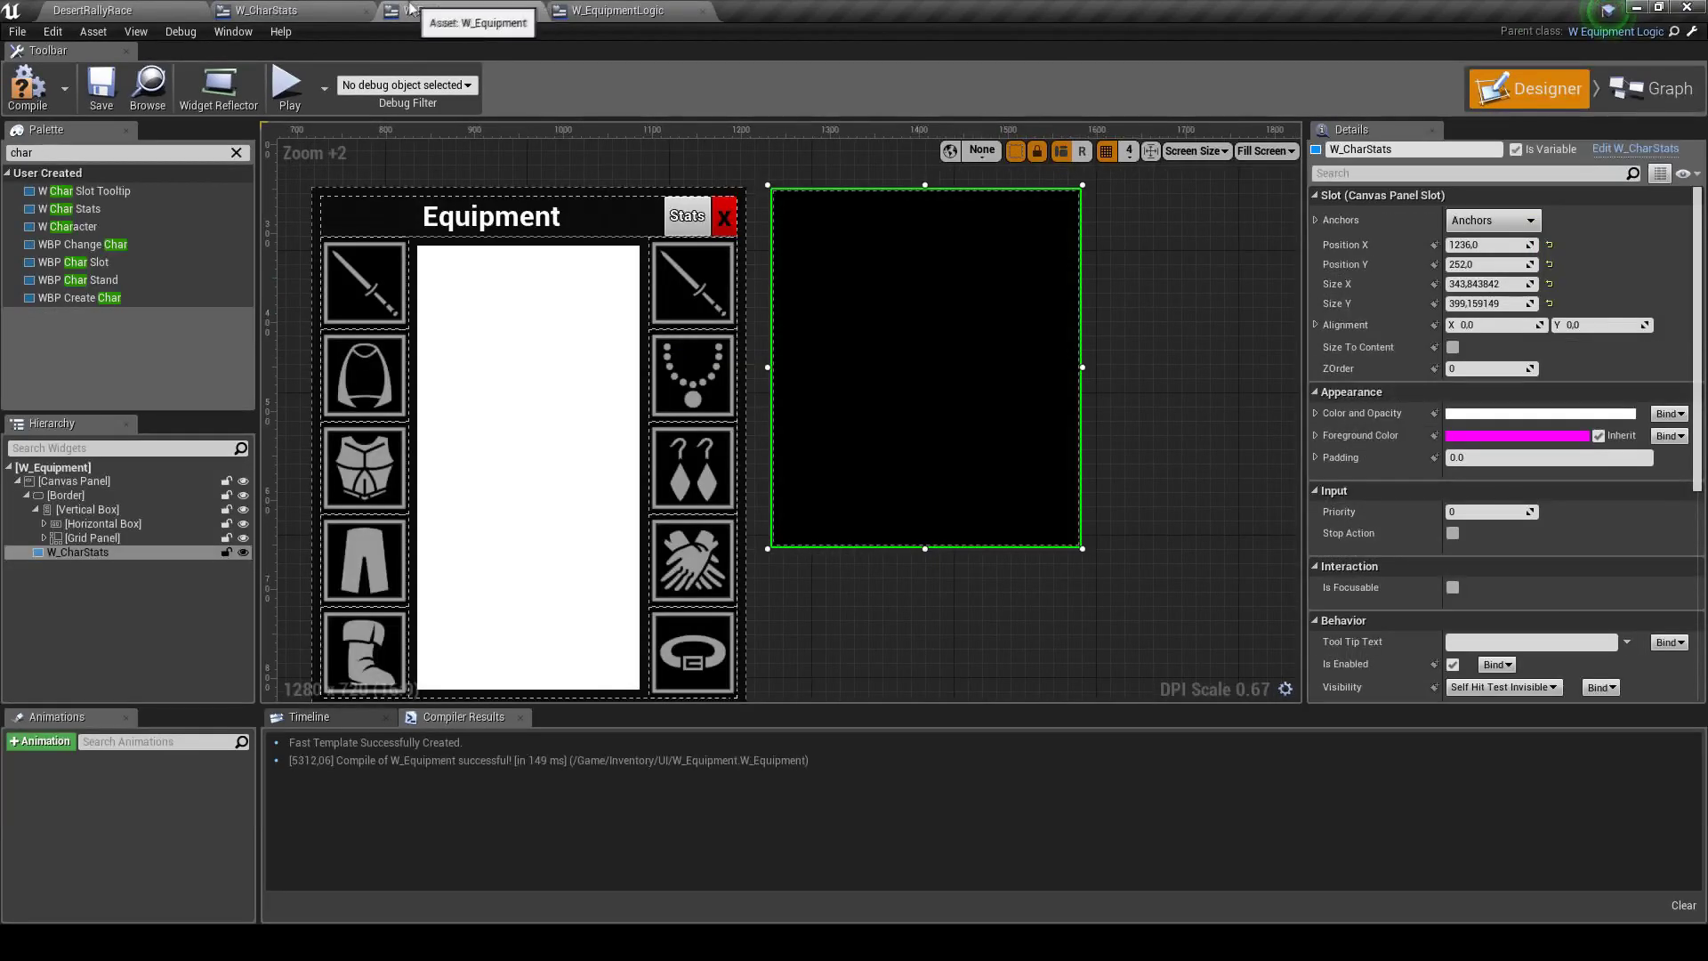
{"action": "left_click", "coordinate": [322, 12]}
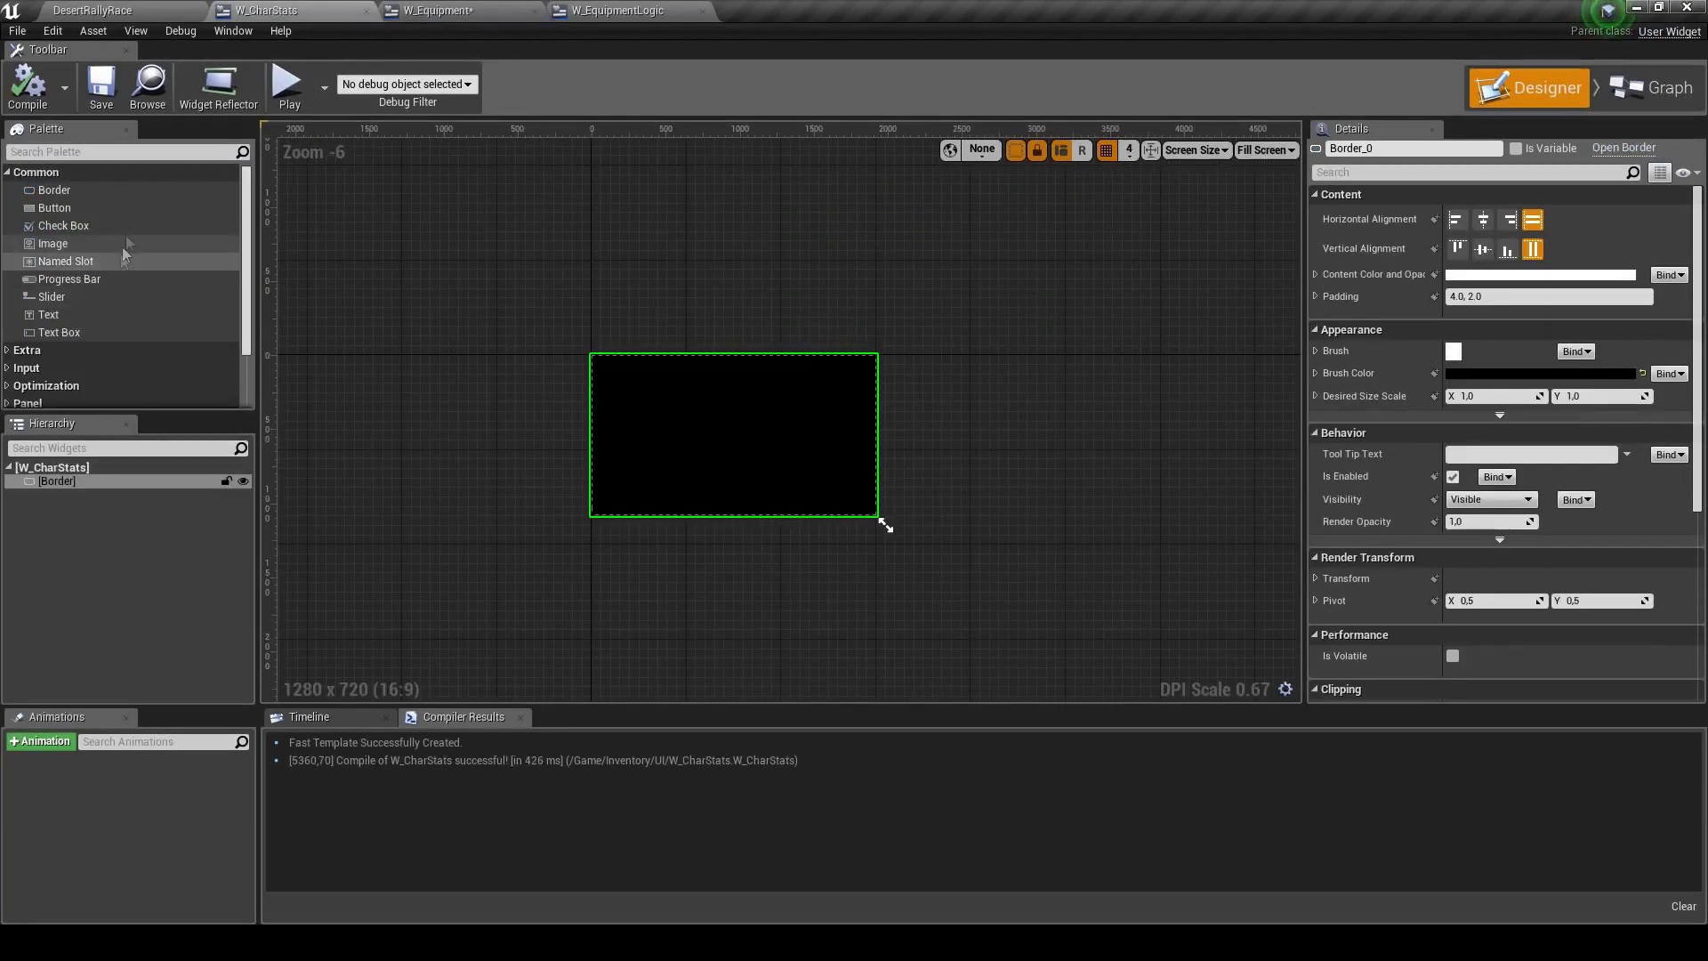
{"action": "left_click", "coordinate": [57, 153]}
{"action": "type", "text": "ver"}
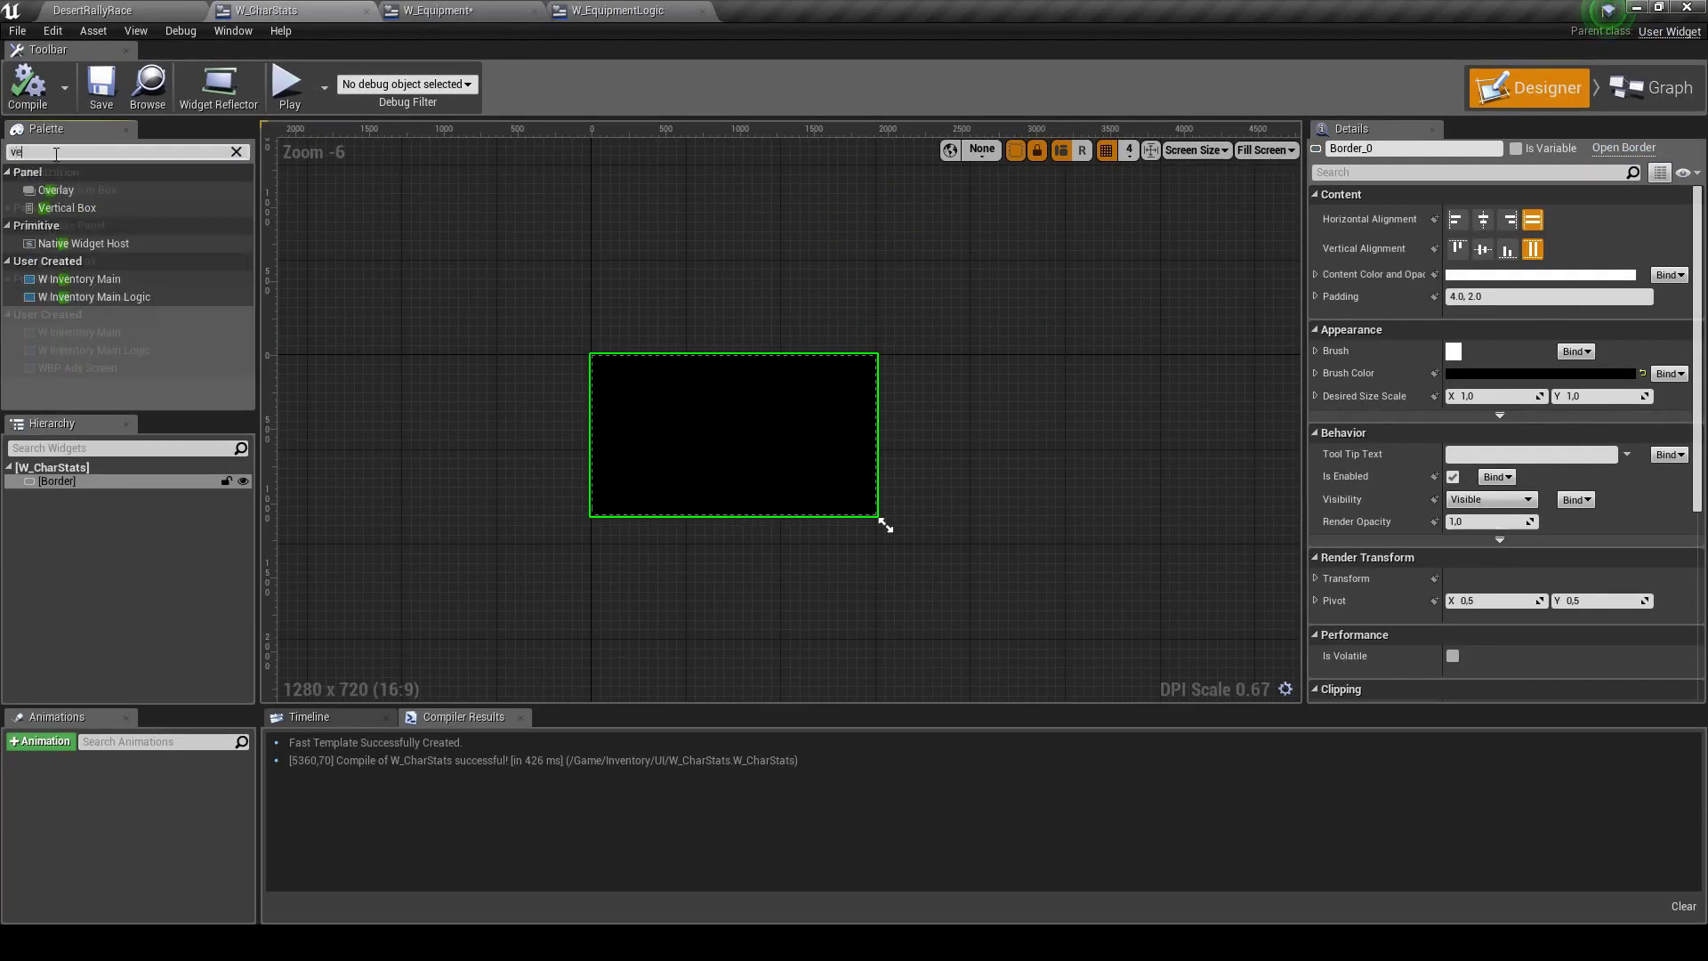
{"action": "left_click_drag", "start_coordinate": [64, 207], "coordinate": [87, 491]}
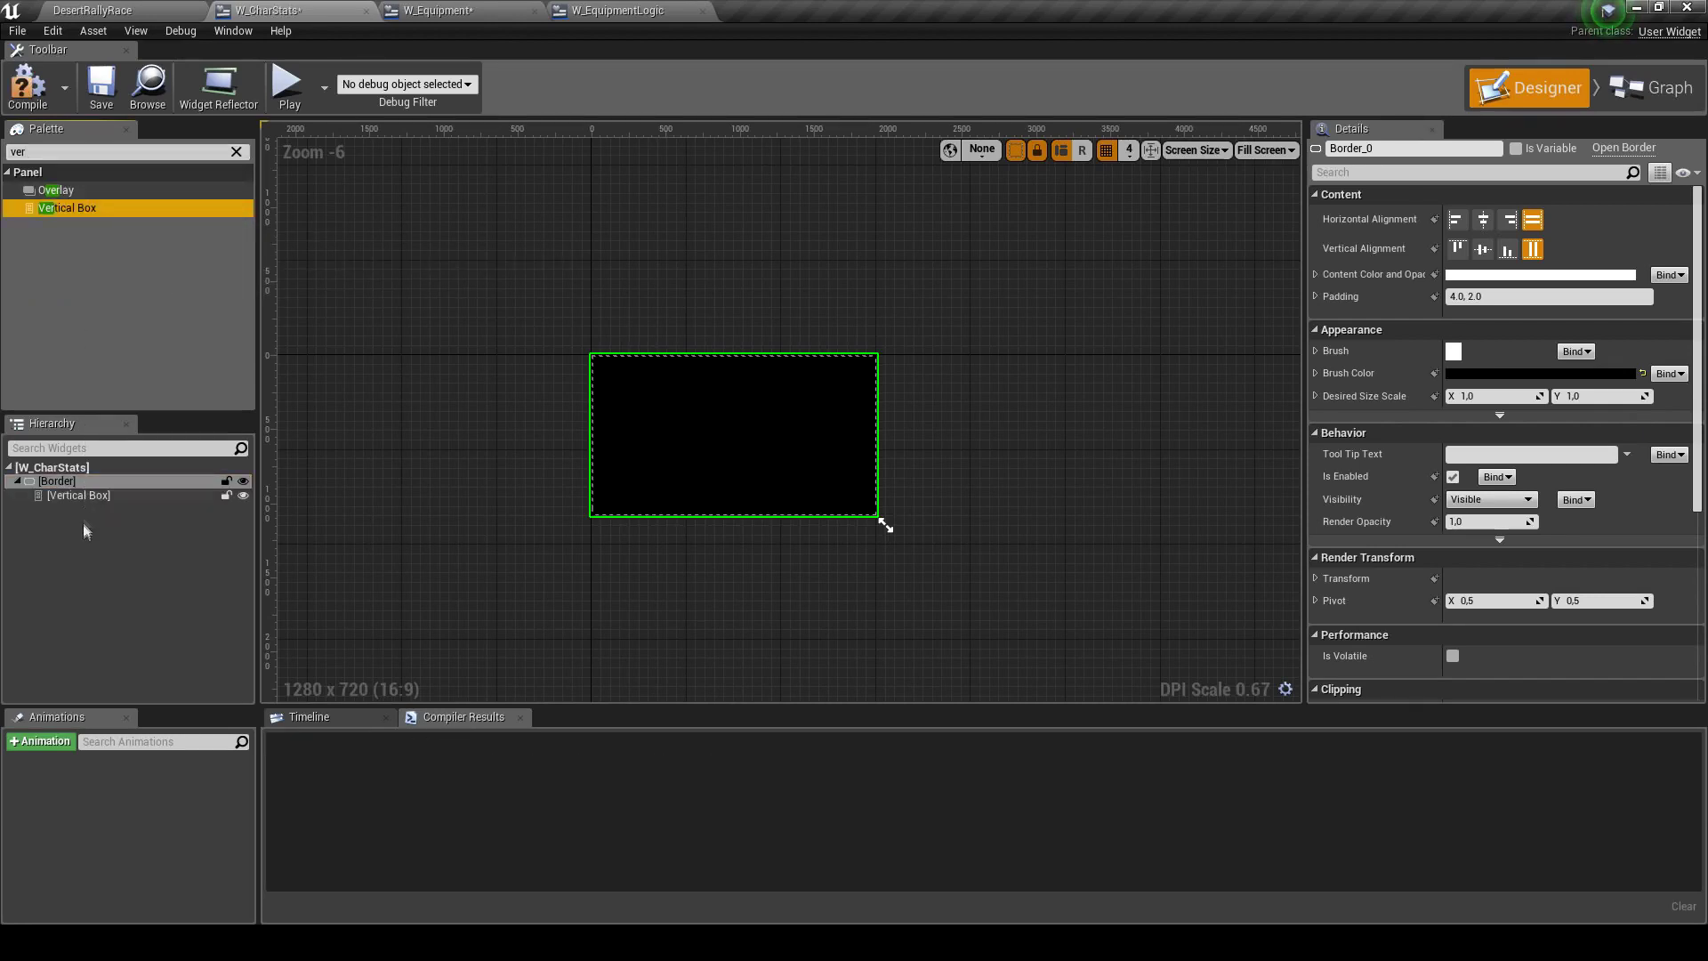
Add a Text reading 'char name' to the Vertical Box, centred horizontally and vertically
{"action": "key", "text": "BackSpace"}
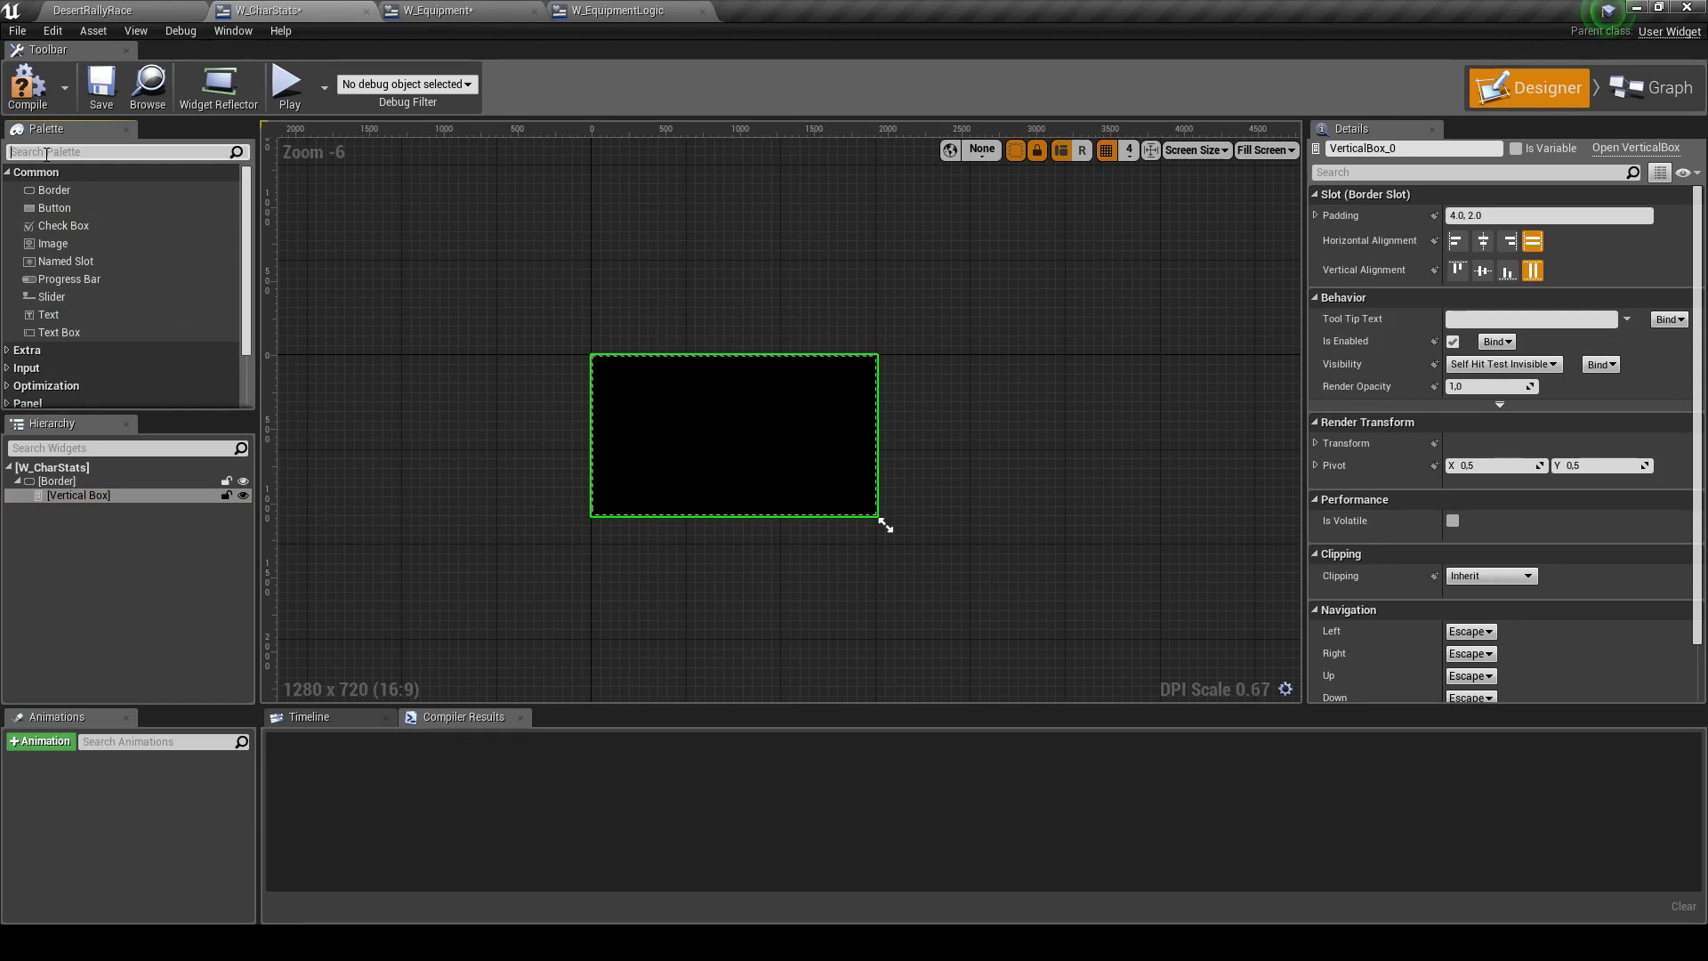
{"action": "type", "text": "text"}
{"action": "left_click_drag", "start_coordinate": [48, 191], "coordinate": [89, 498]}
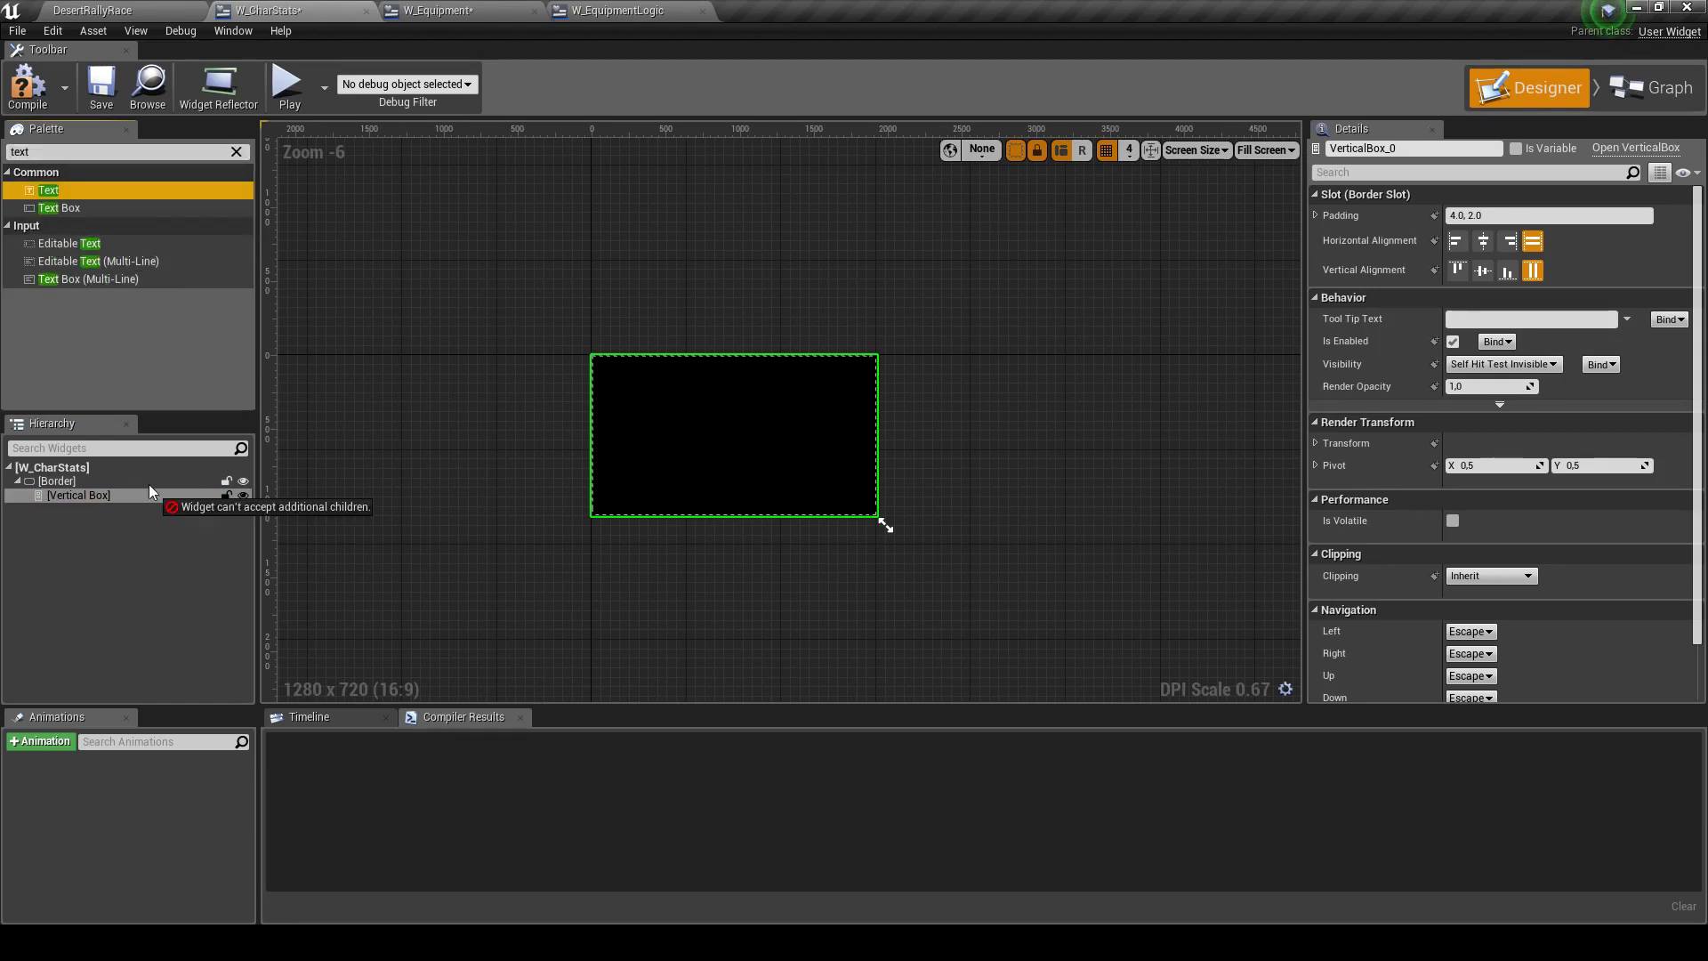
{"action": "left_click", "coordinate": [101, 514]}
{"action": "left_click", "coordinate": [1592, 341]}
{"action": "type", "text": "char name"}
{"action": "key", "text": "Return"}
{"action": "left_click", "coordinate": [1483, 263]}
{"action": "left_click", "coordinate": [1483, 292]}
Nest a second Vertical Box below the 'char name' title
{"action": "scroll", "coordinate": [671, 418], "scroll_direction": "up", "scroll_amount": 4}
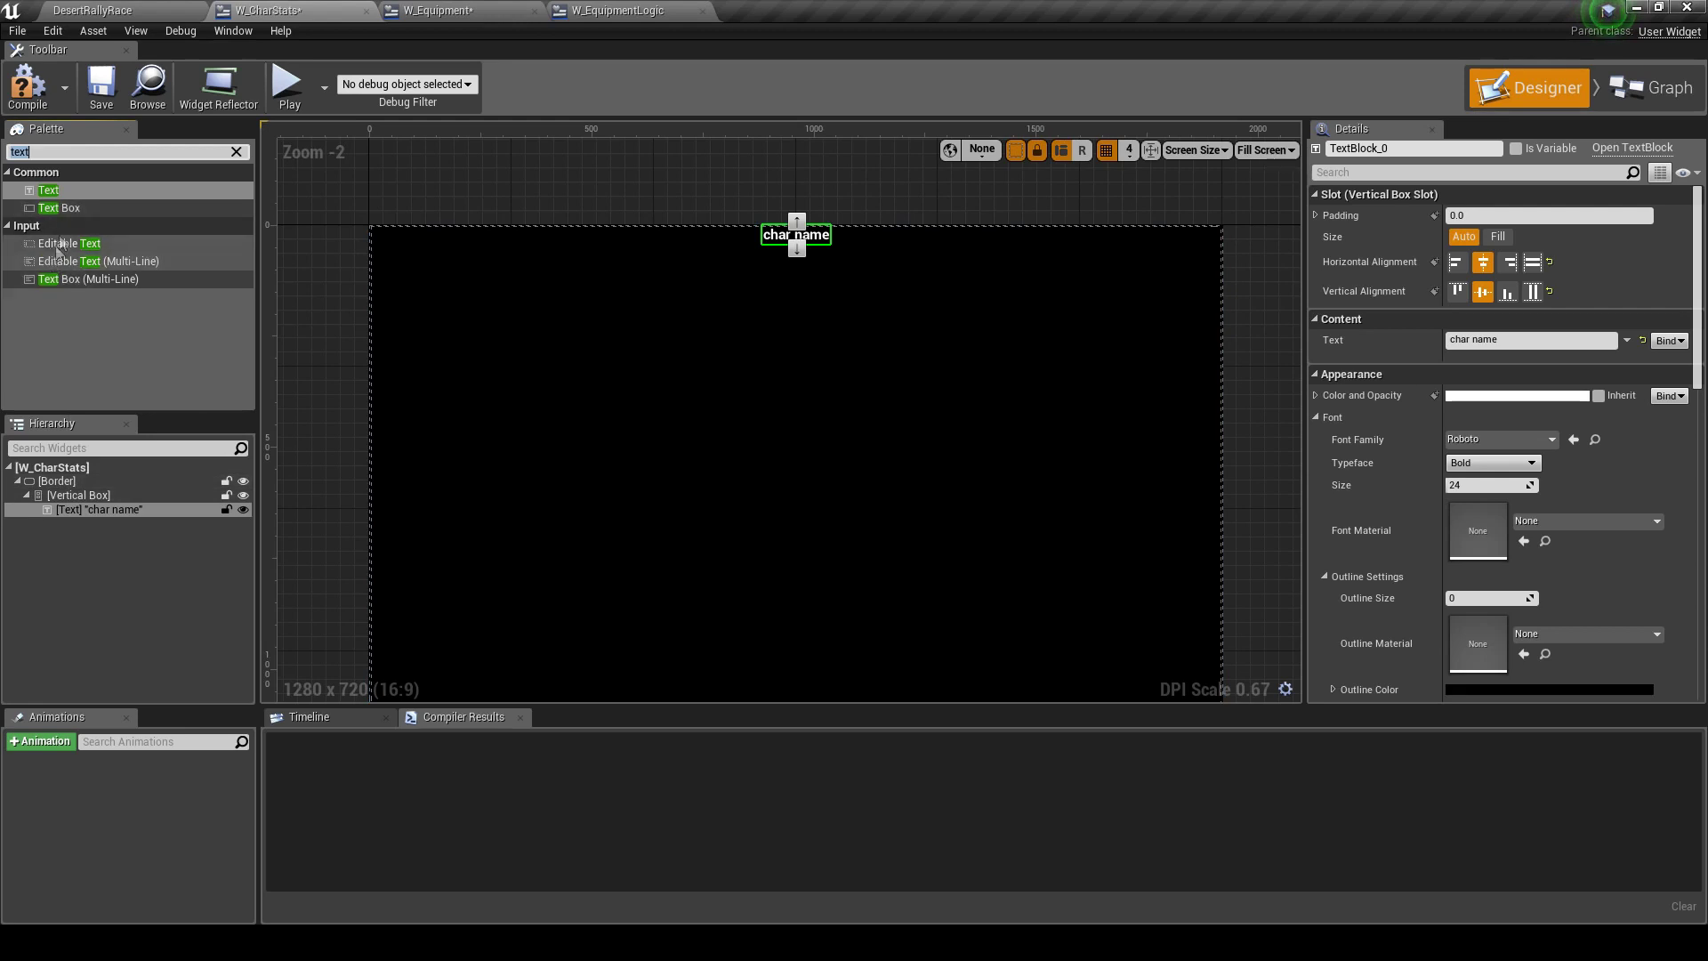
{"action": "type", "text": "ver"}
{"action": "left_click_drag", "start_coordinate": [67, 207], "coordinate": [85, 523]}
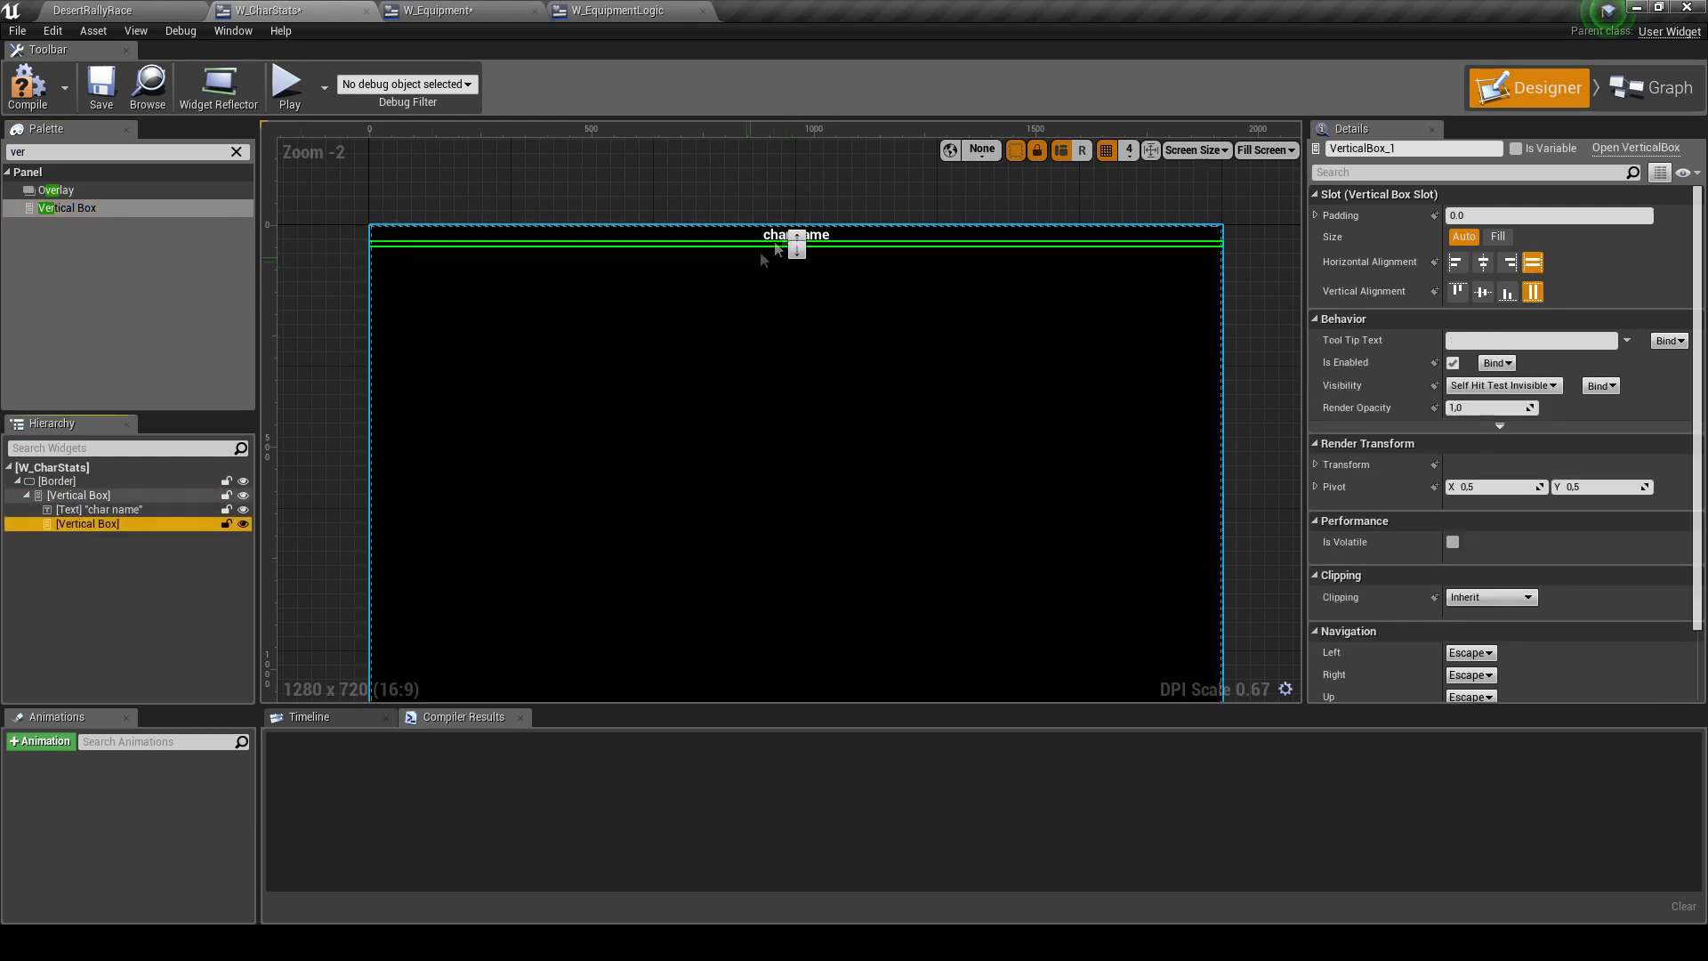
{"action": "left_click", "coordinate": [68, 149]}
{"action": "type", "text": "ho"}
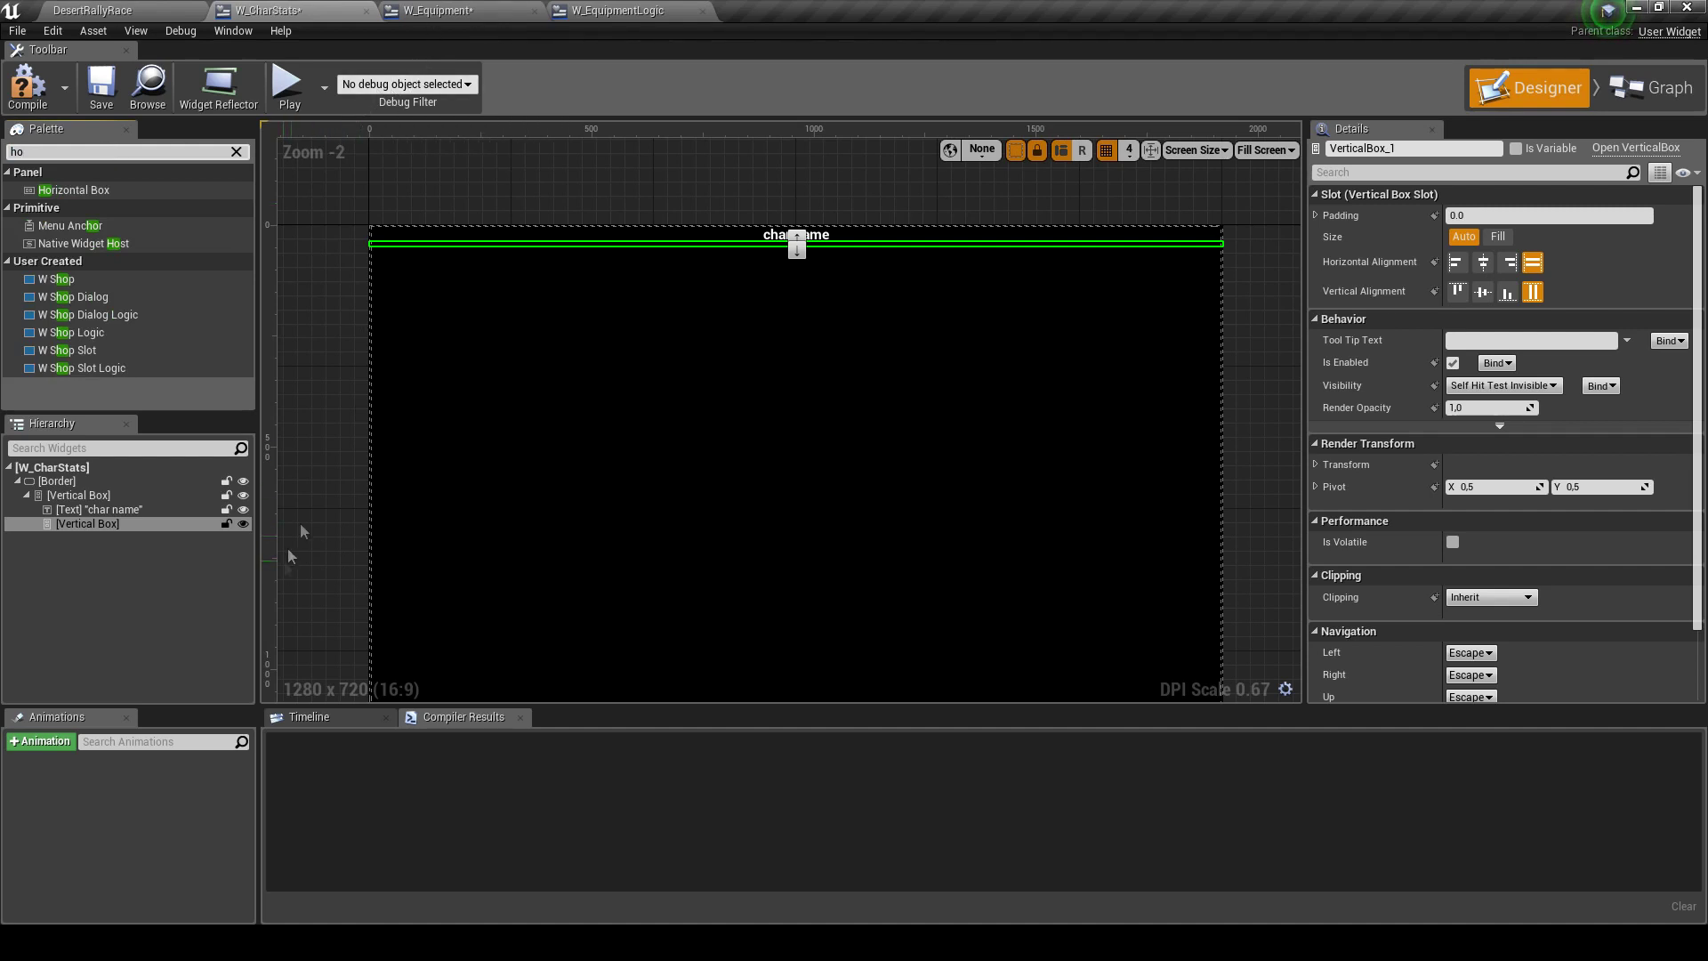
{"action": "left_click", "coordinate": [498, 11]}
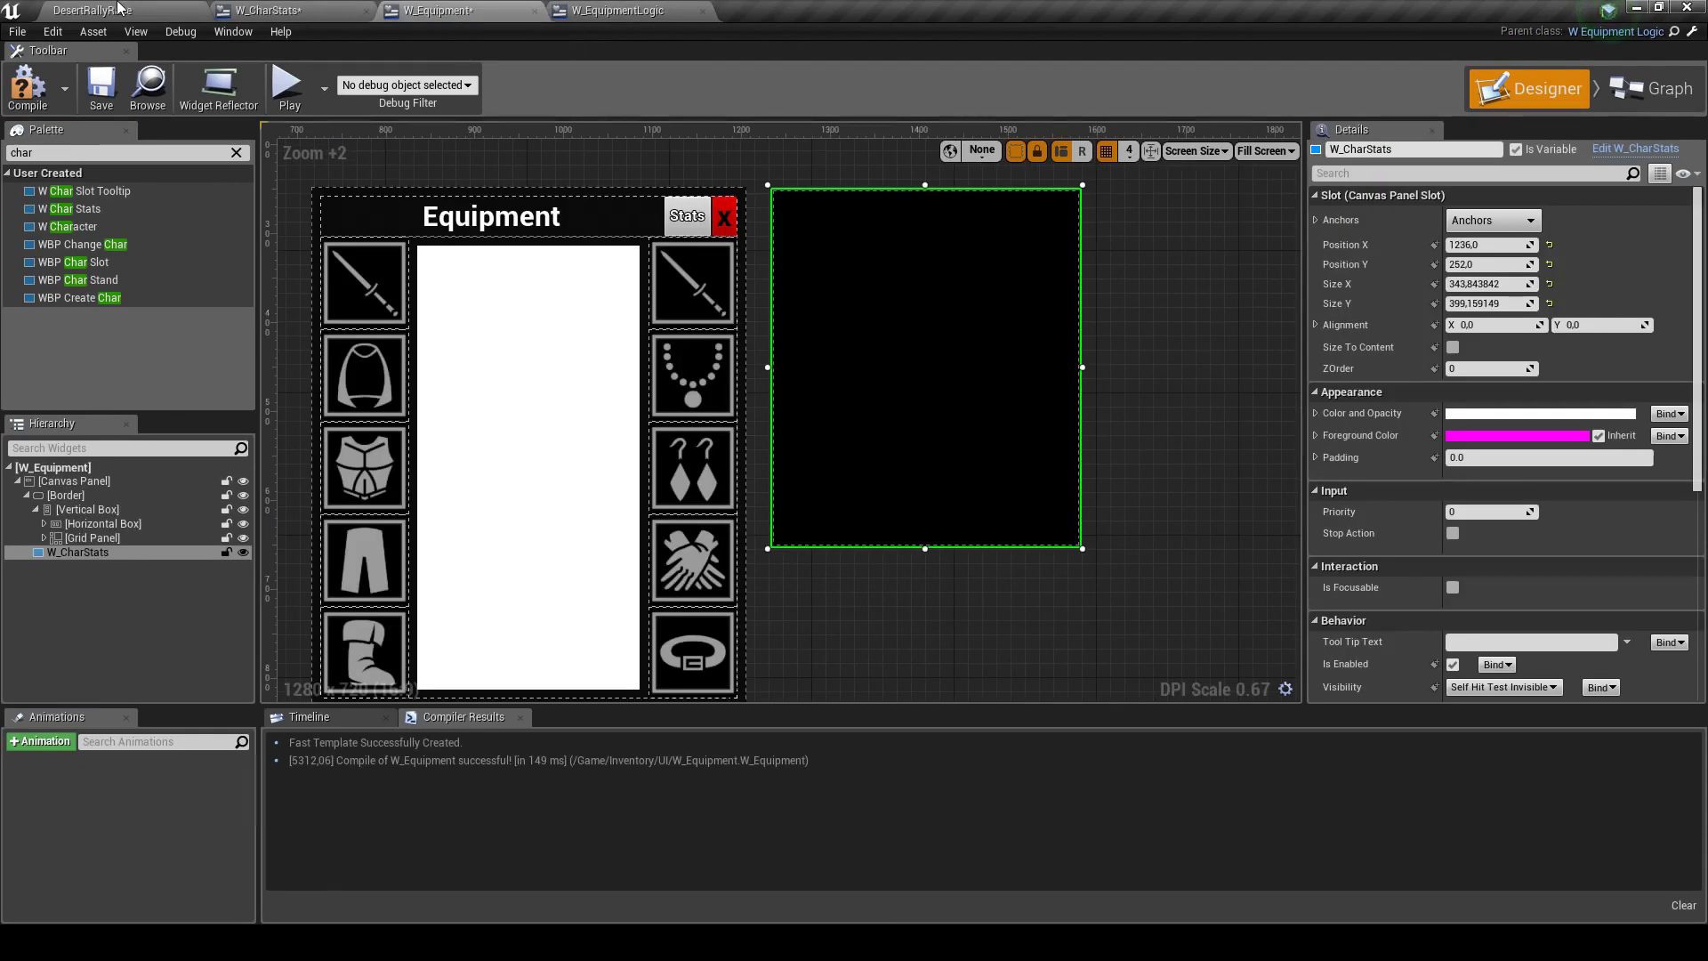
Open W_ArmorBonus and take its HorizontalBox_avoidance row
{"action": "left_click", "coordinate": [119, 8]}
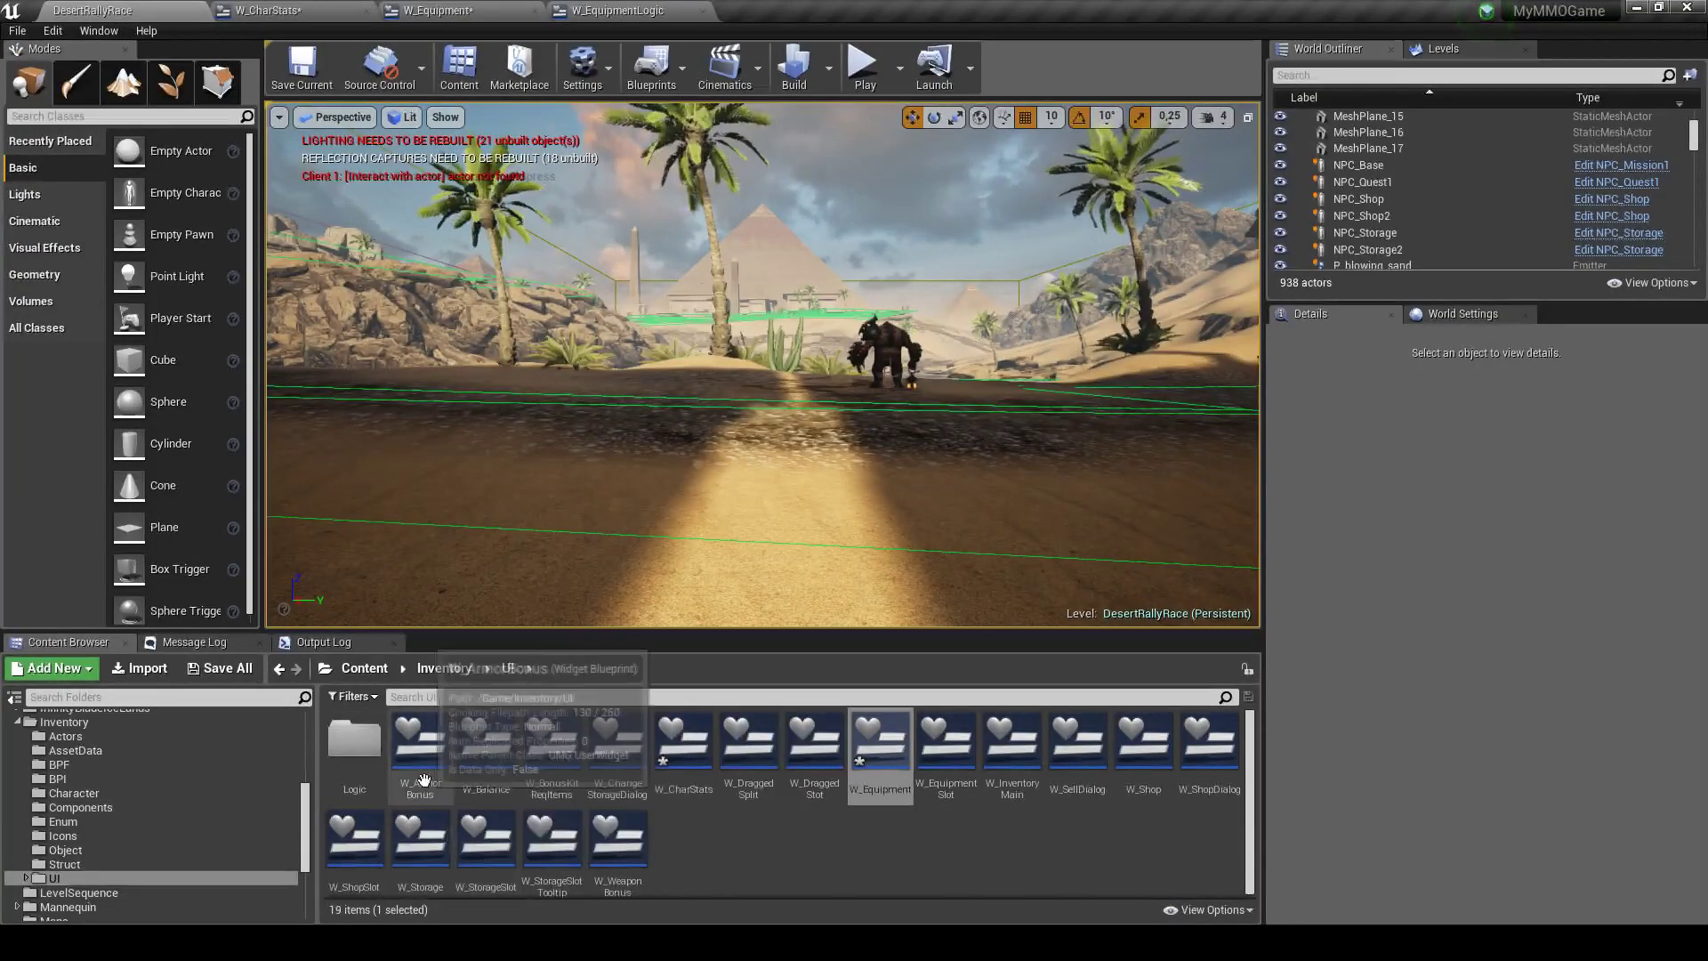
{"action": "double_click", "coordinate": [420, 742]}
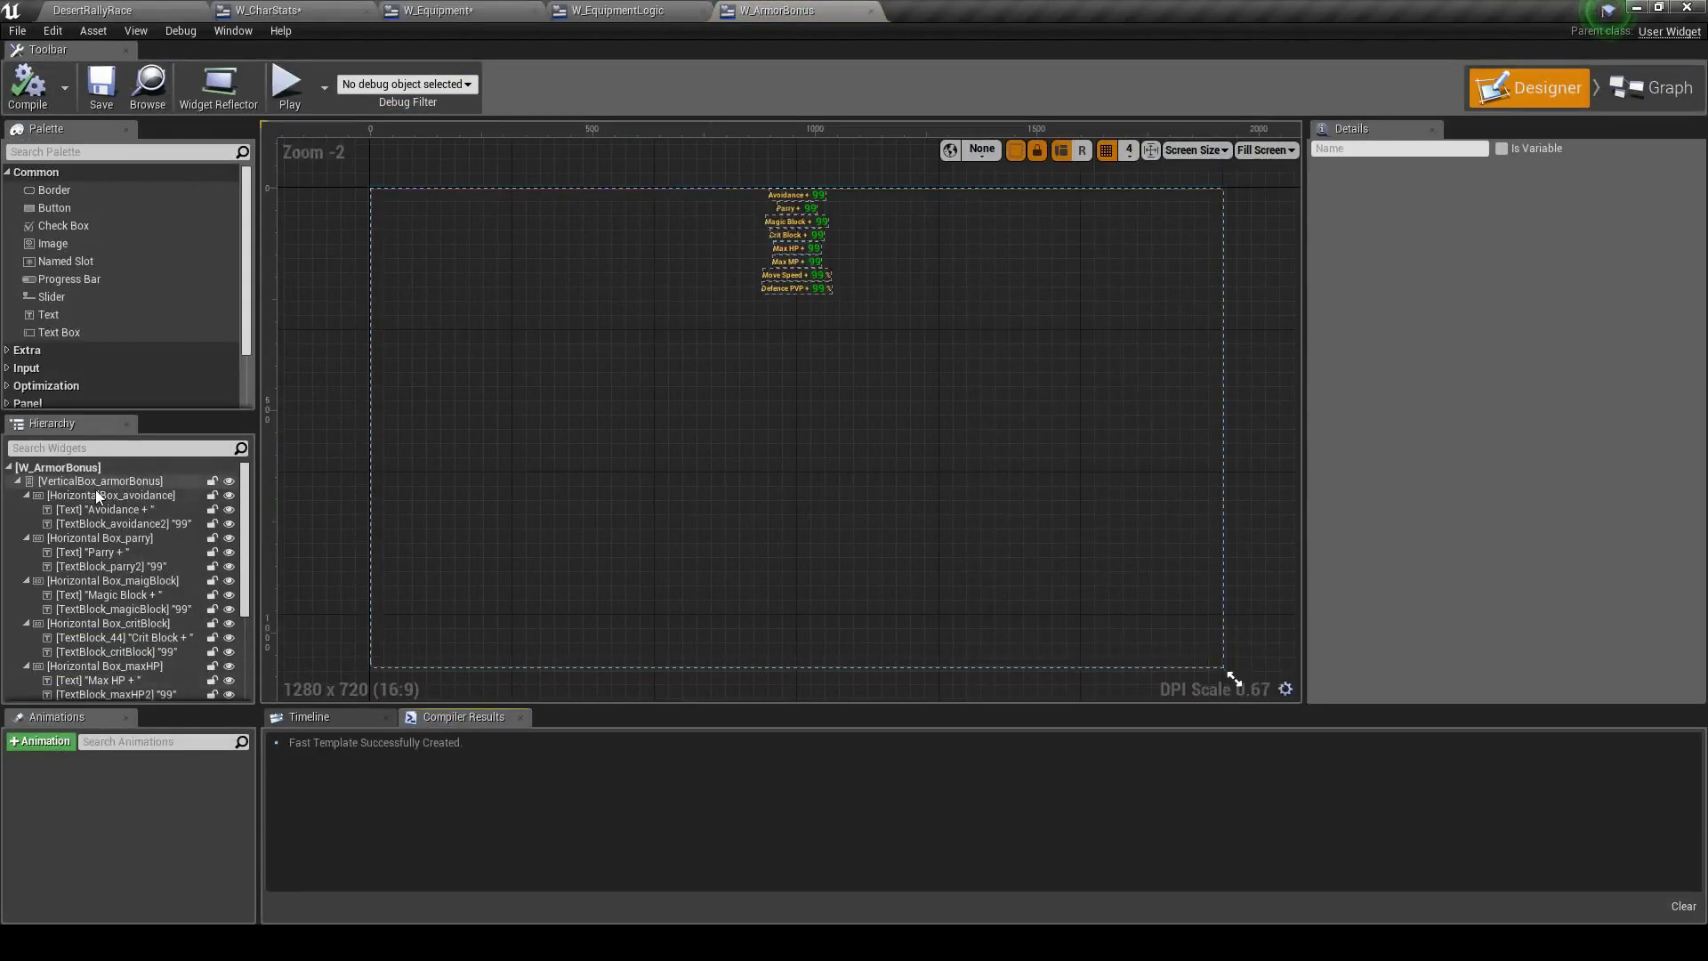
{"action": "left_click", "coordinate": [99, 500]}
{"action": "double_click", "coordinate": [138, 504]}
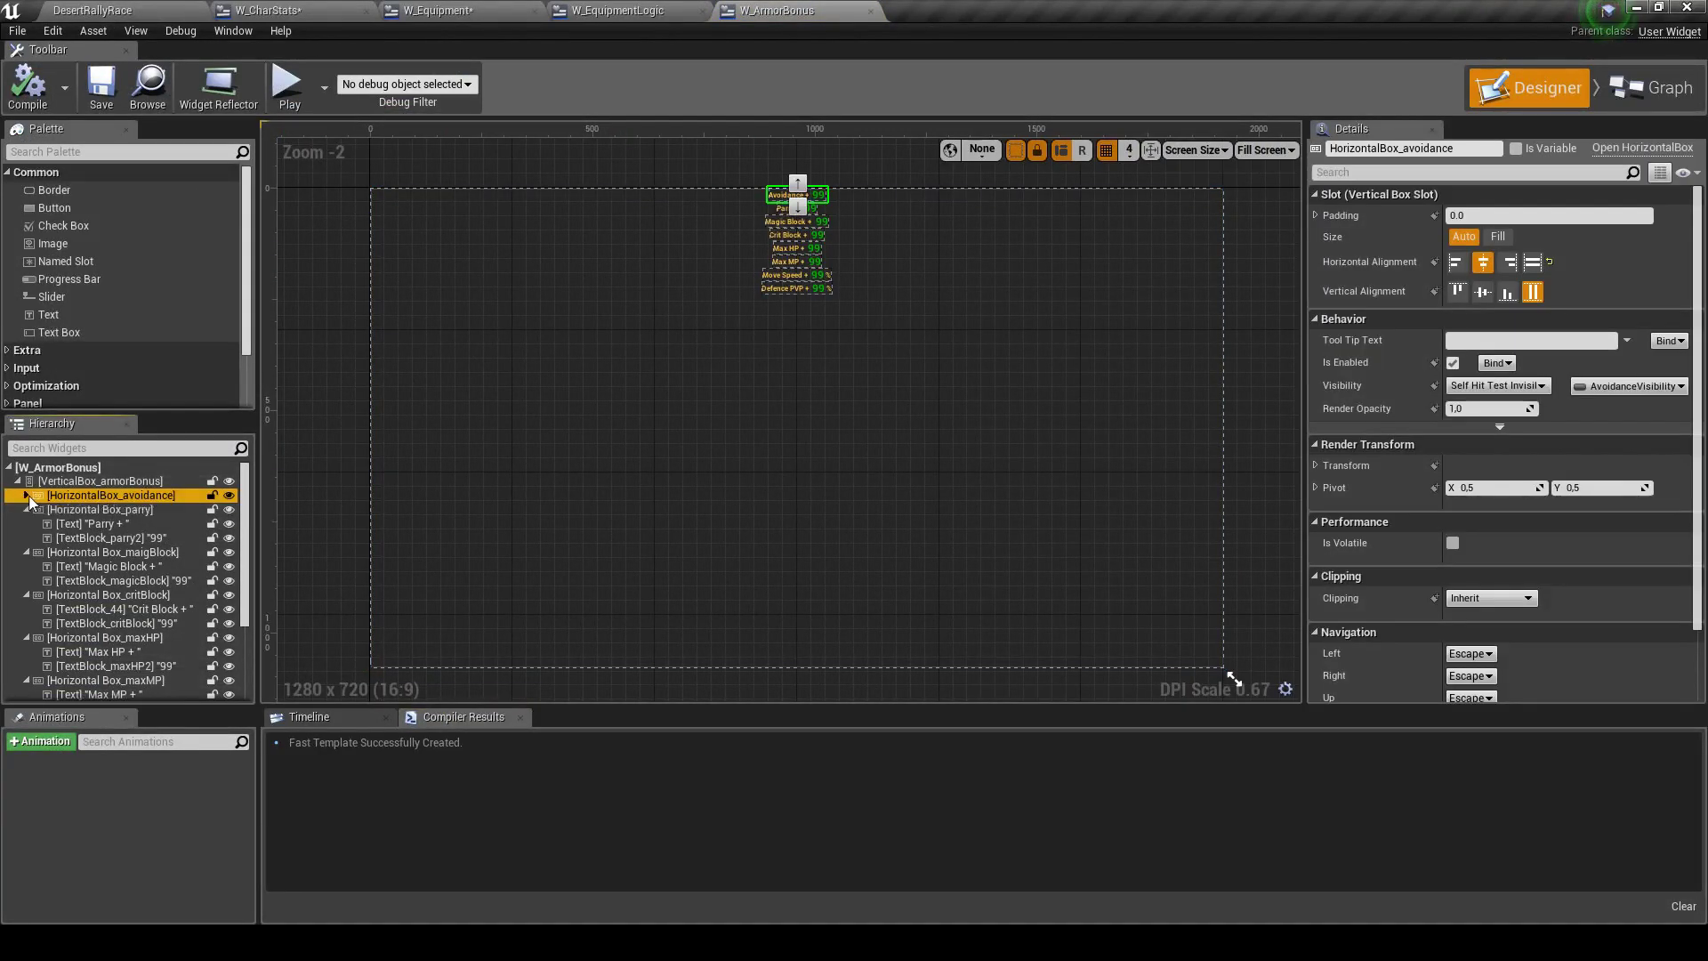
Place the 'Avoidance + 99' row into W_CharStats's inner Vertical Box
{"action": "left_click", "coordinate": [405, 13]}
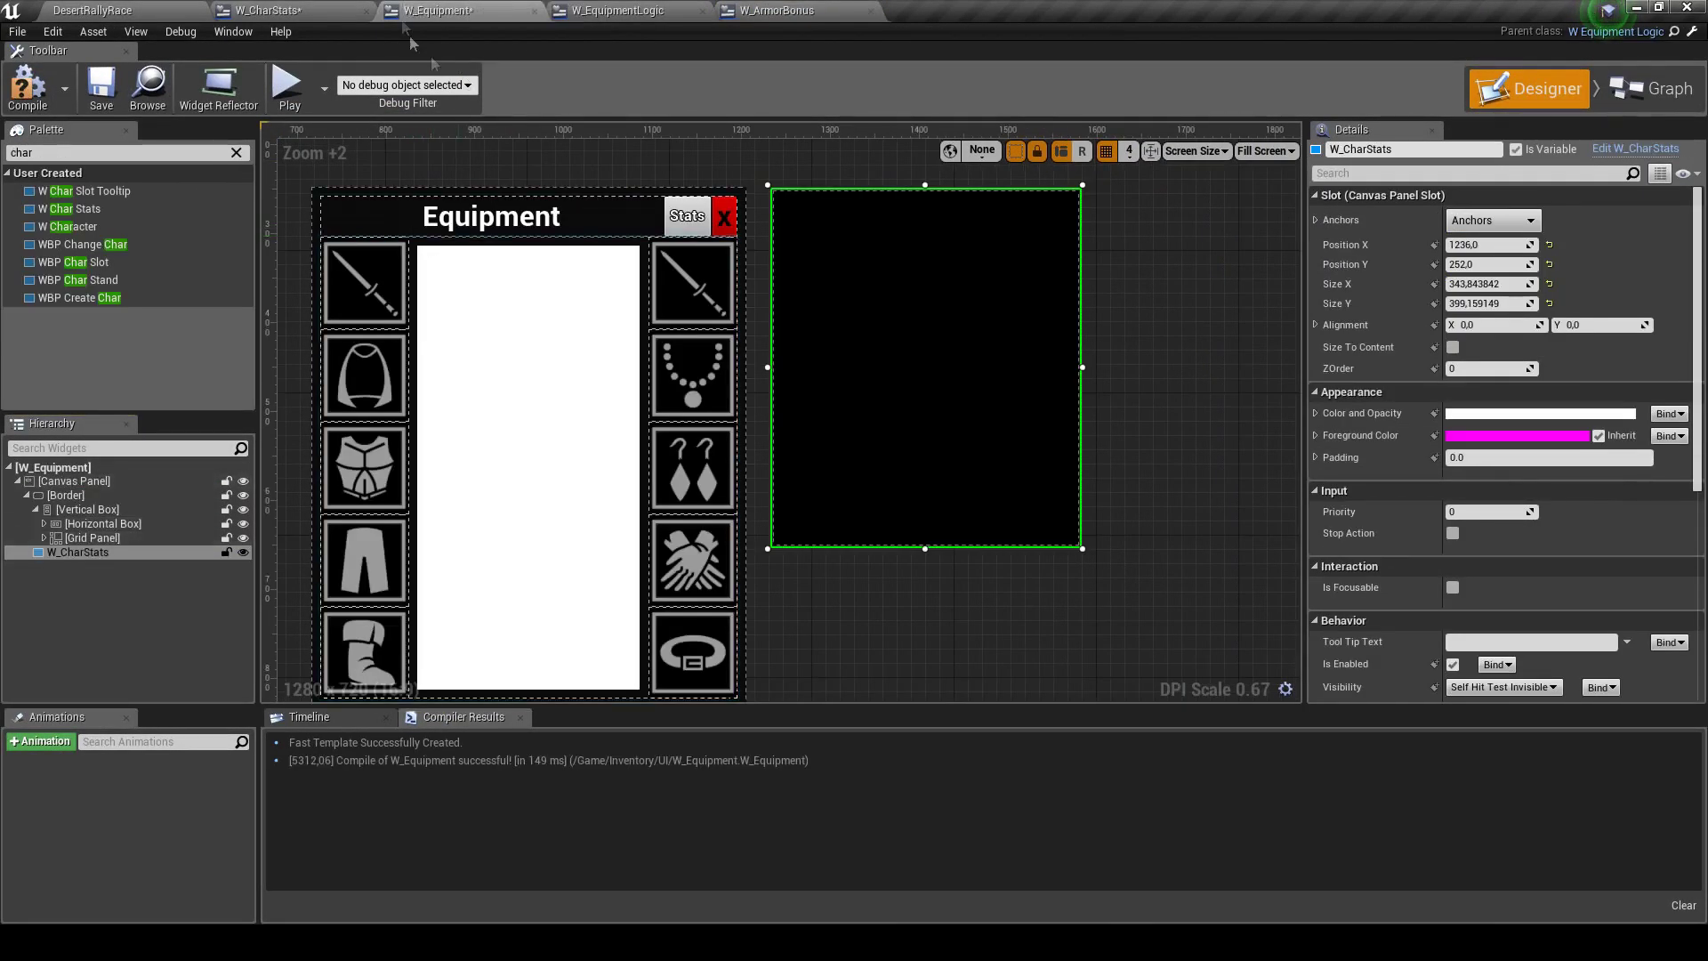
{"action": "left_click", "coordinate": [338, 10]}
{"action": "left_click", "coordinate": [119, 522]}
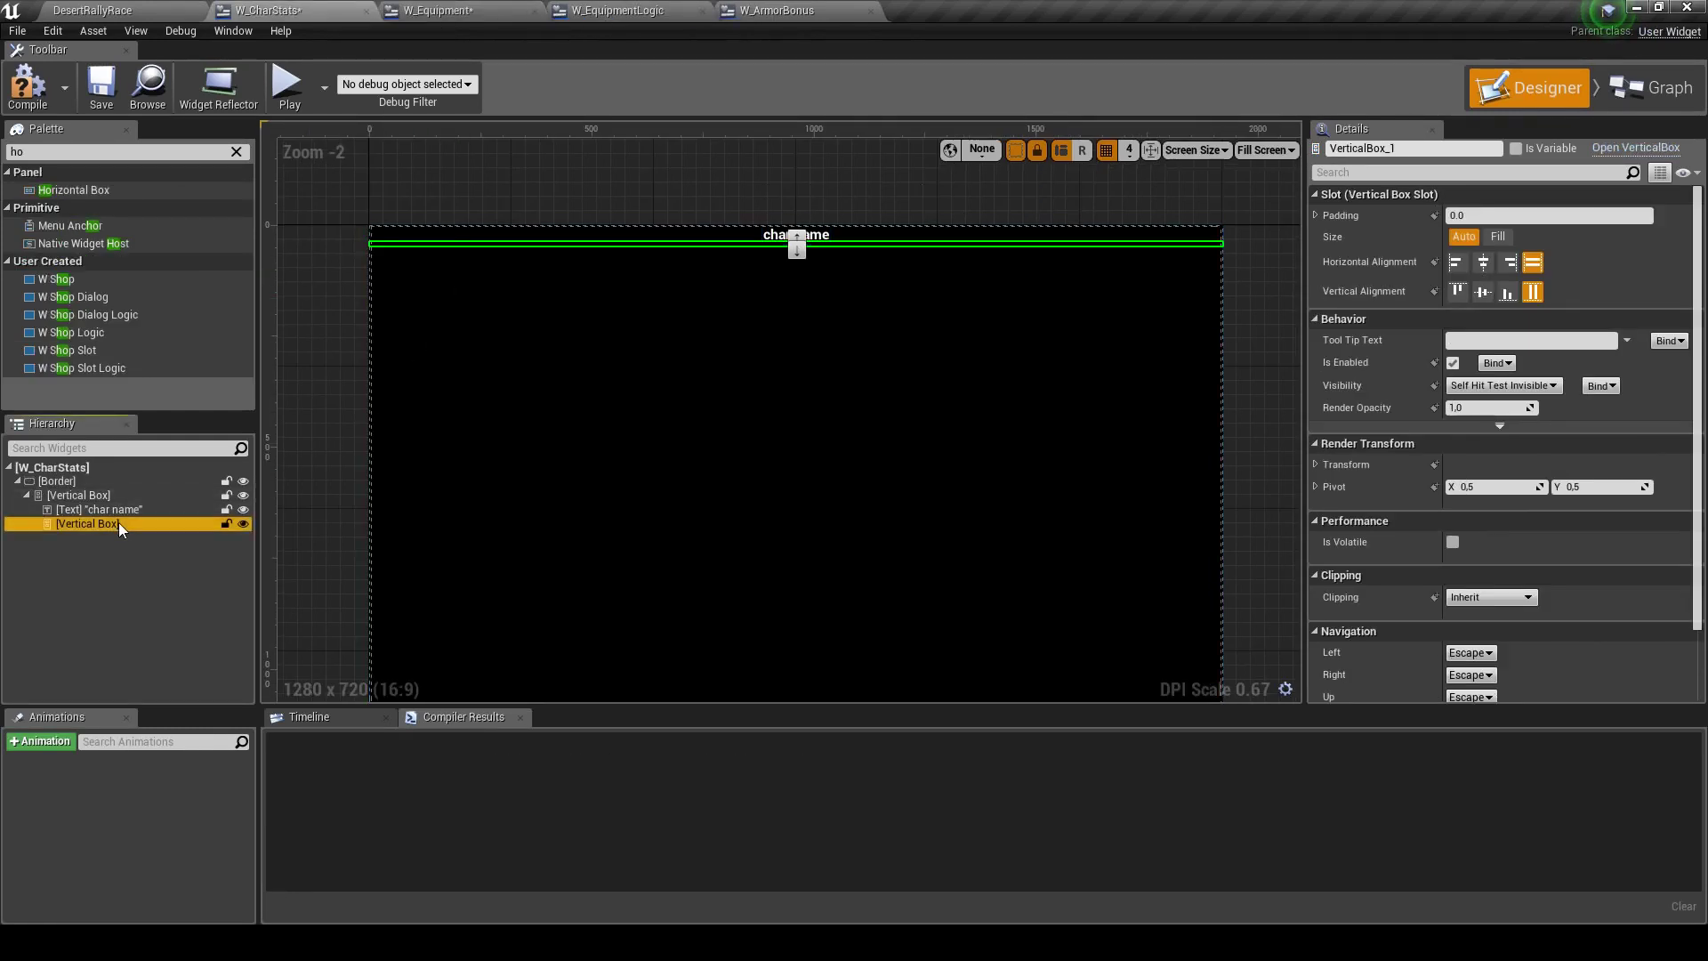
{"action": "left_click", "coordinate": [35, 524]}
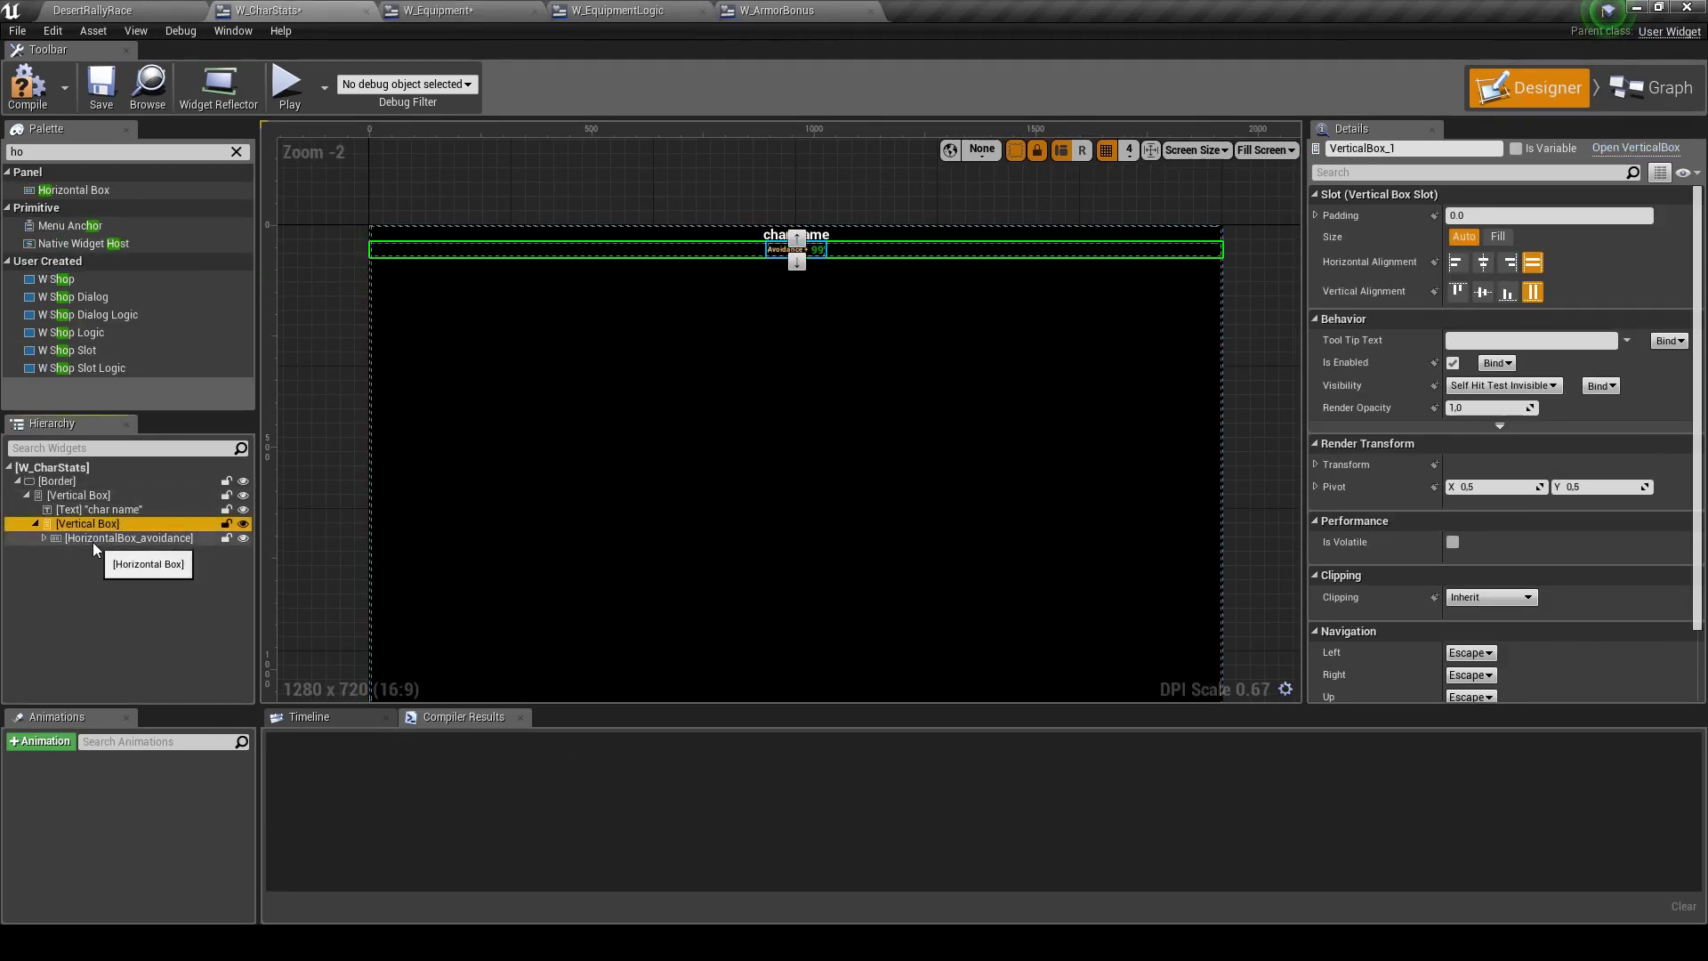
{"action": "left_click", "coordinate": [133, 537]}
{"action": "key", "text": "f"}
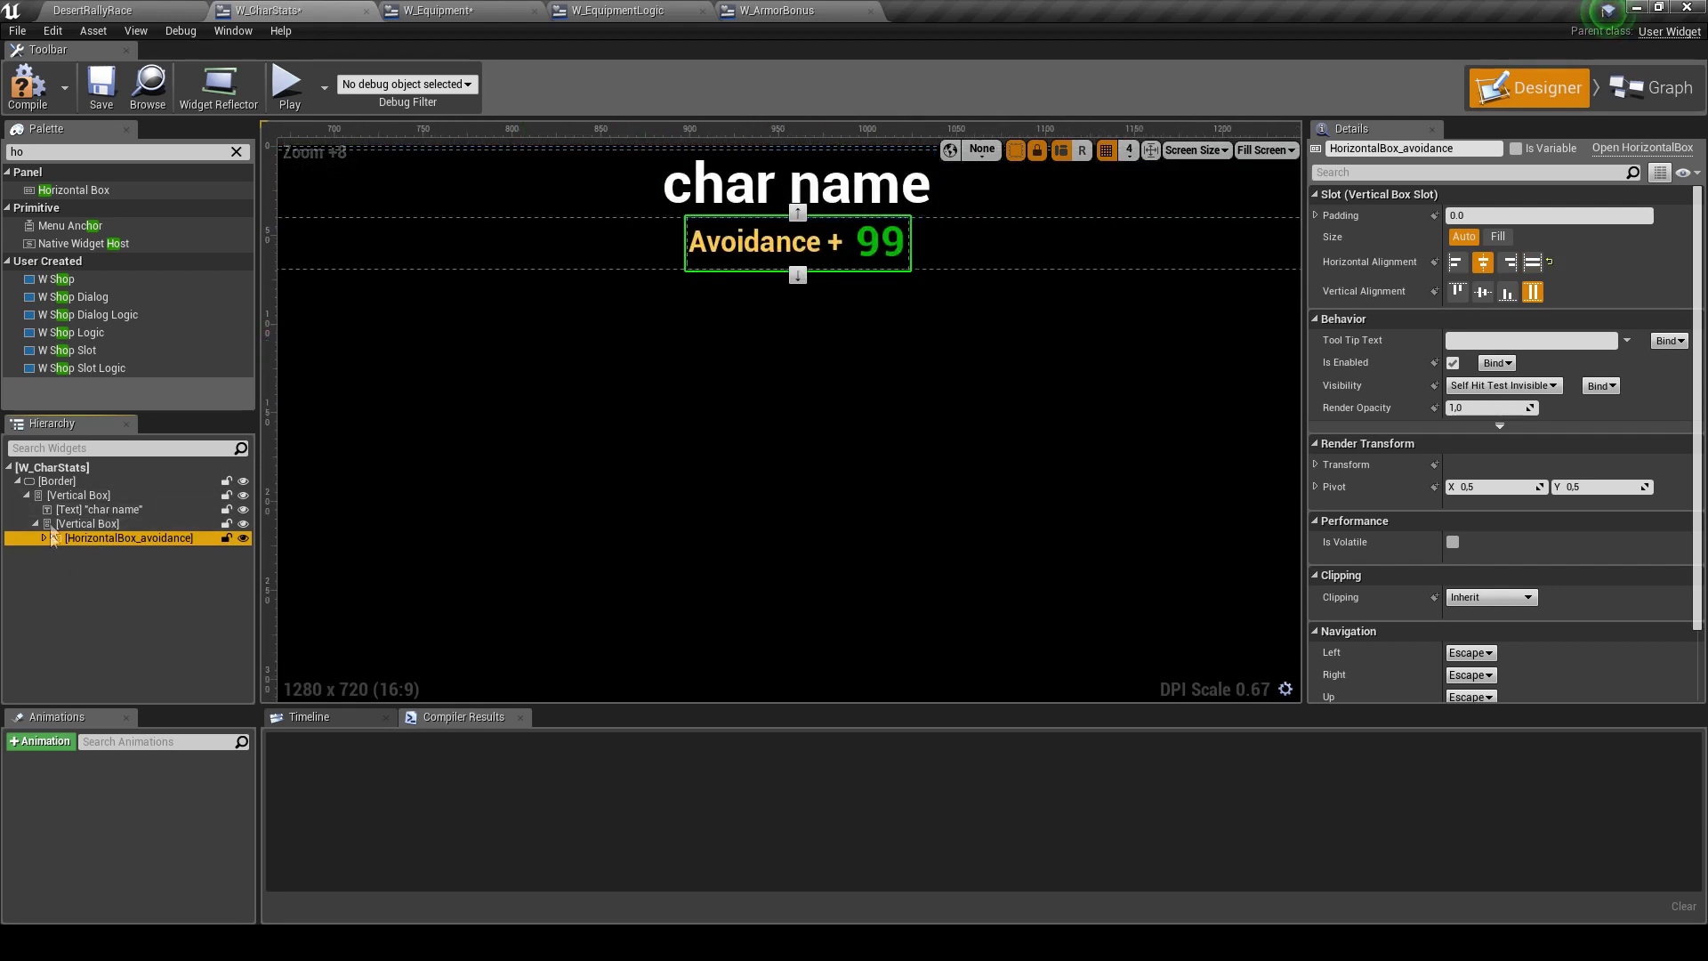
{"action": "left_click", "coordinate": [74, 511]}
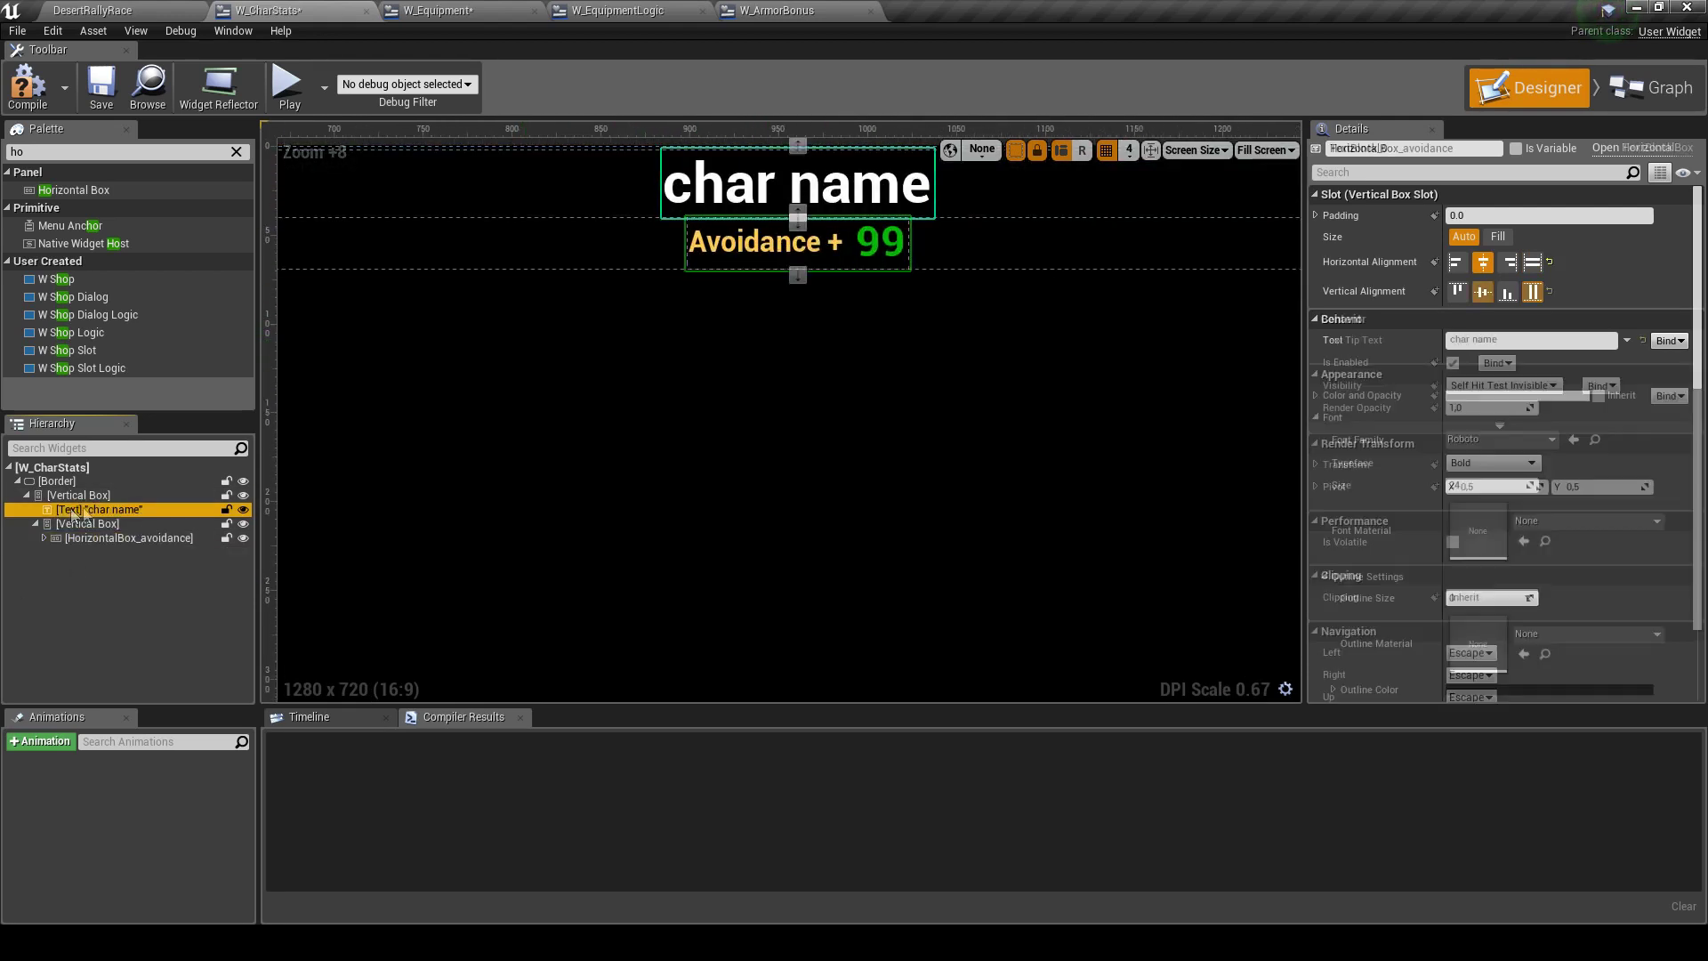
Colour the 'char name' title cyan-blue (00BCFFFF) with green at 0.5
{"action": "left_click", "coordinate": [1546, 397]}
{"action": "left_click", "coordinate": [1548, 397]}
{"action": "left_click_drag", "start_coordinate": [1293, 550], "coordinate": [1208, 481]}
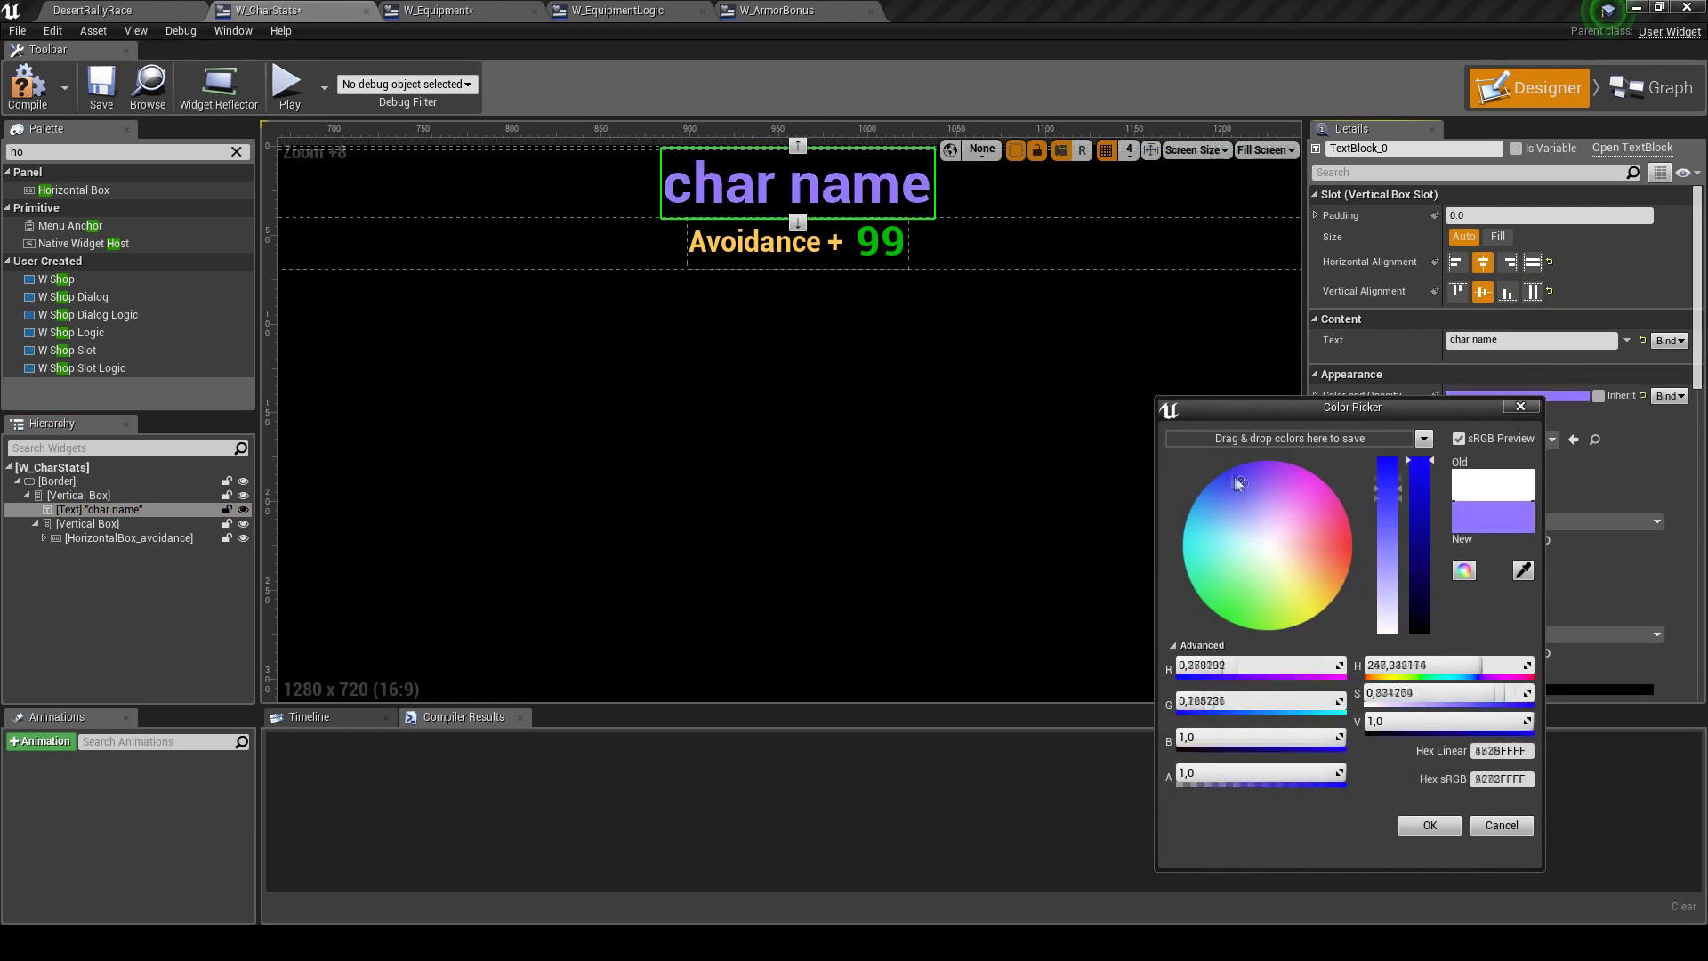
{"action": "left_click", "coordinate": [1249, 701]}
{"action": "type", "text": "0,5"}
{"action": "key", "text": "Return"}
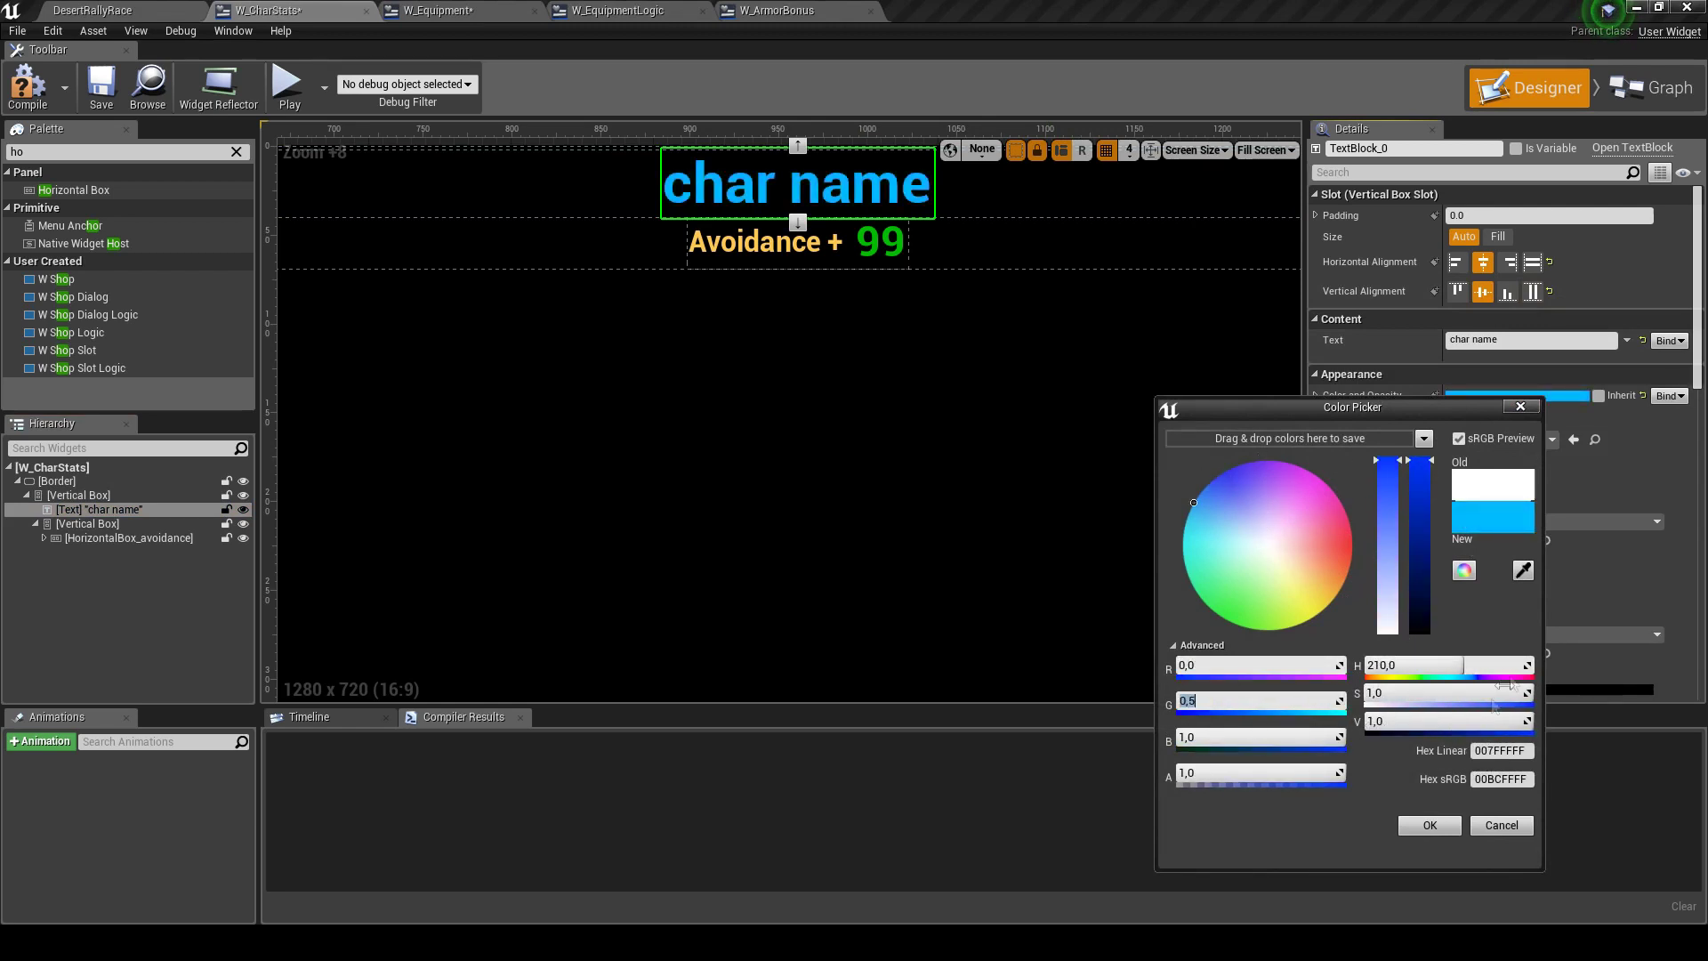
{"action": "left_click_drag", "start_coordinate": [1490, 531], "coordinate": [1290, 438]}
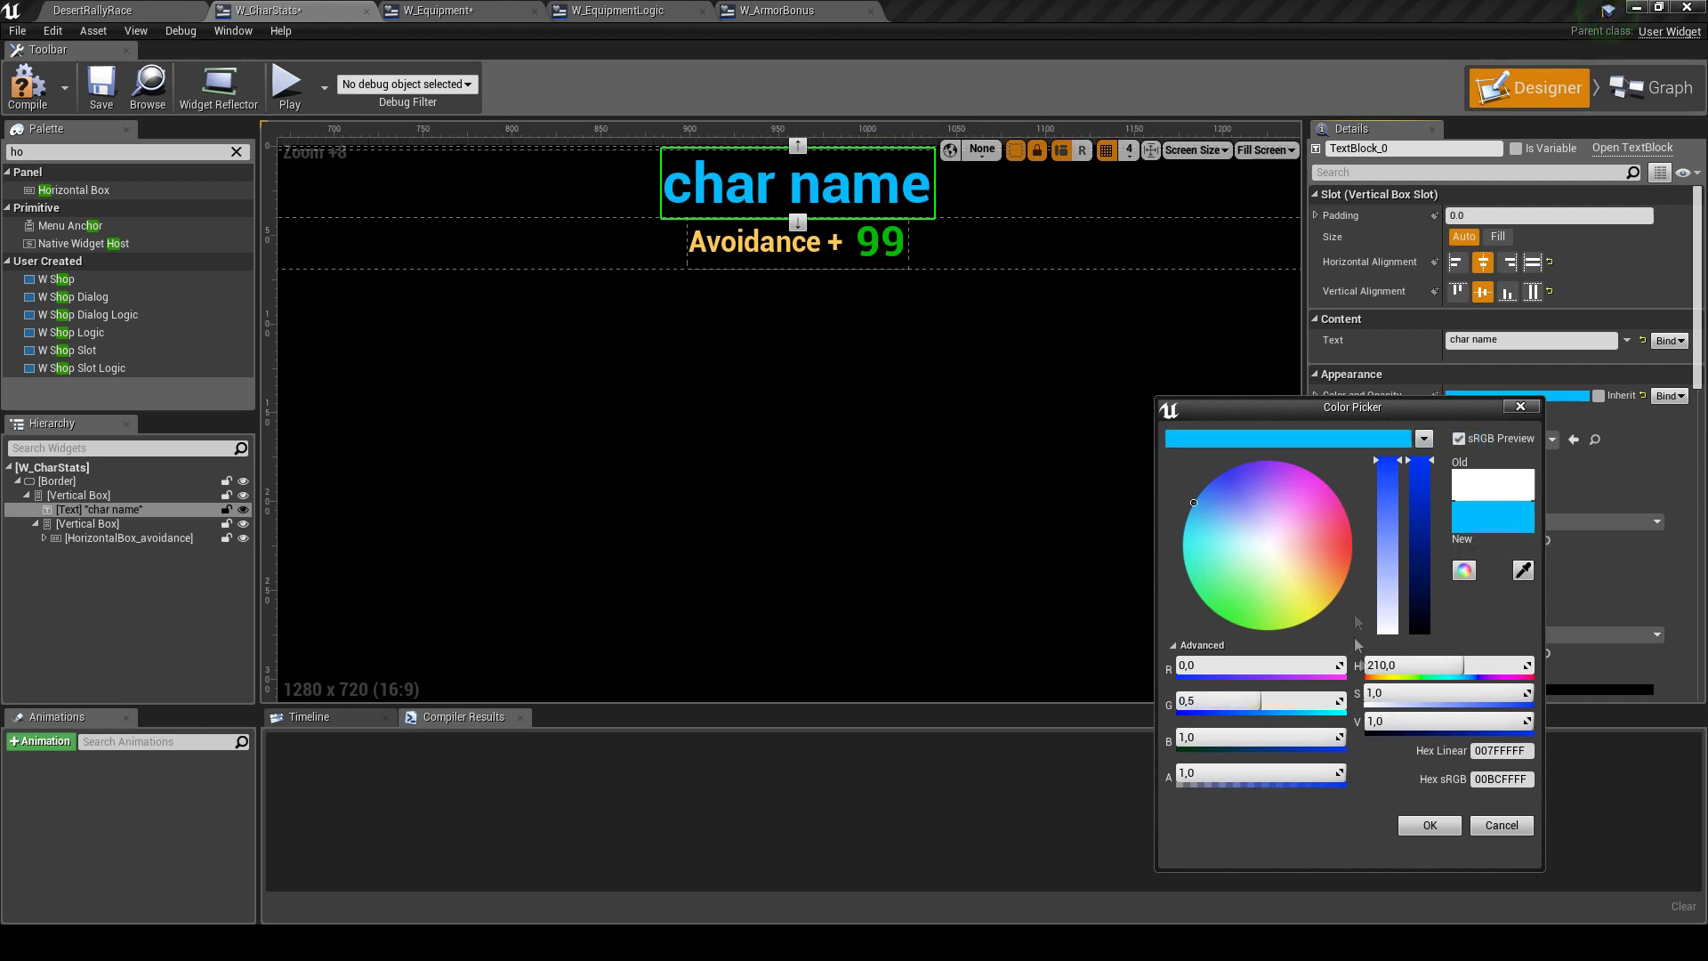
{"action": "left_click", "coordinate": [1427, 824]}
Save W_CharStats and expand the Avoidance row to its label text
{"action": "scroll", "coordinate": [823, 316], "scroll_direction": "down", "scroll_amount": 5}
{"action": "scroll", "coordinate": [836, 267], "scroll_direction": "up", "scroll_amount": 4}
{"action": "scroll", "coordinate": [851, 356], "scroll_direction": "up", "scroll_amount": 2}
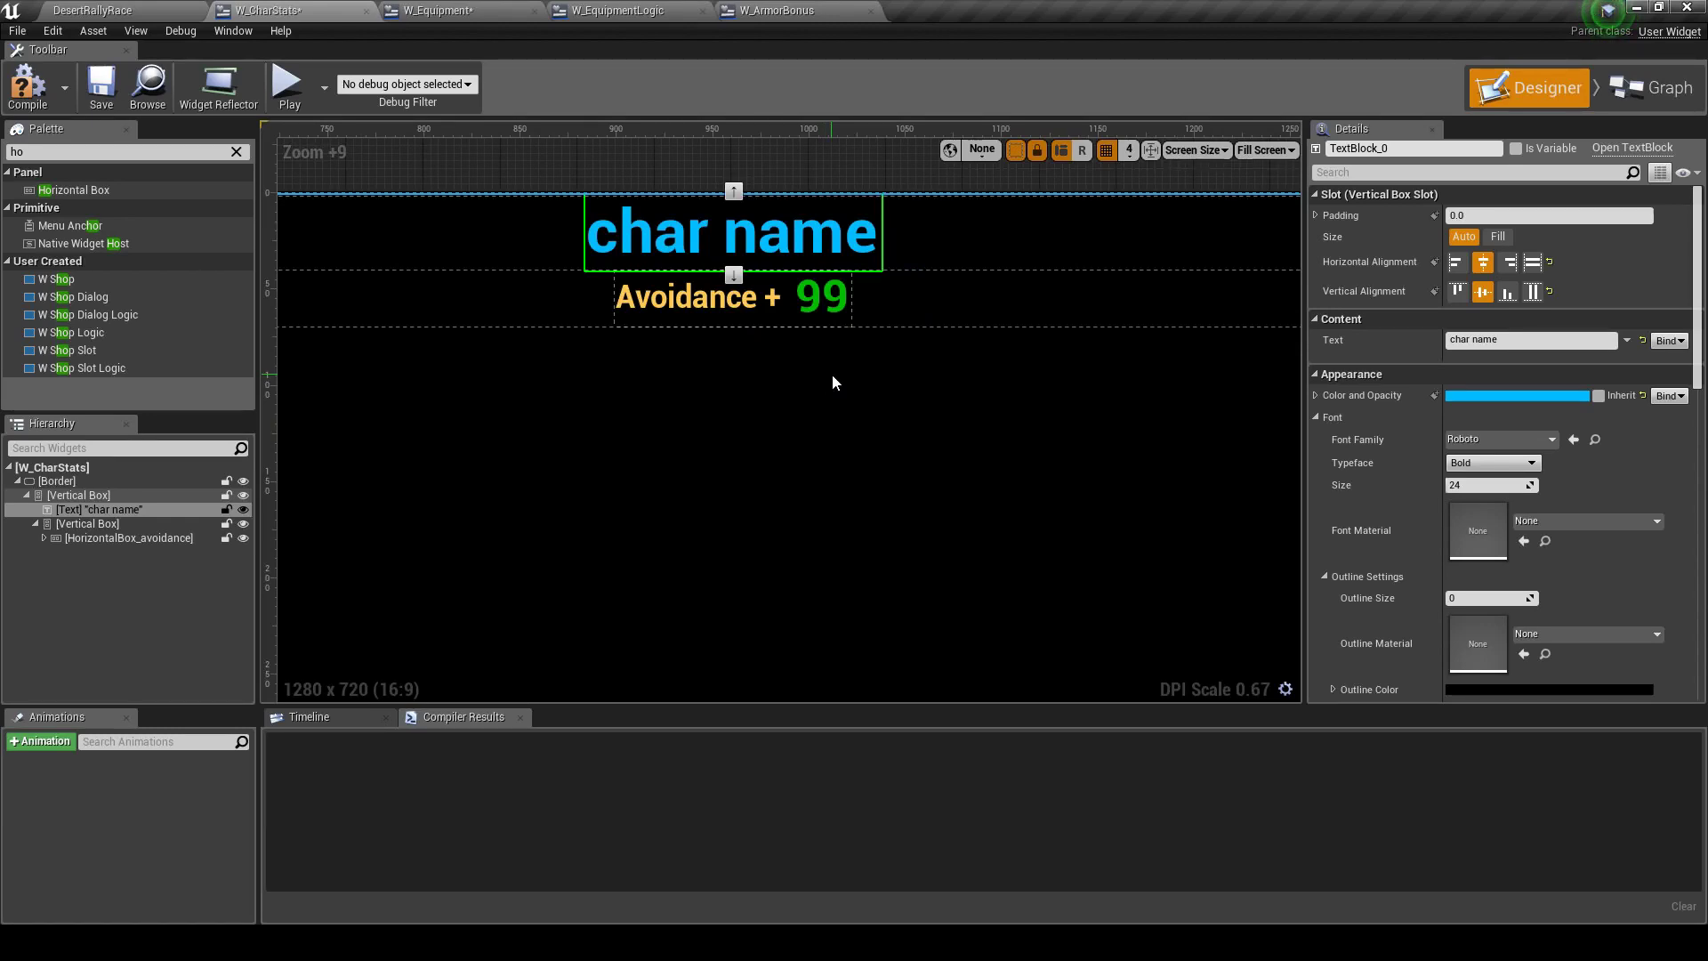
{"action": "key", "text": "ctrl+s"}
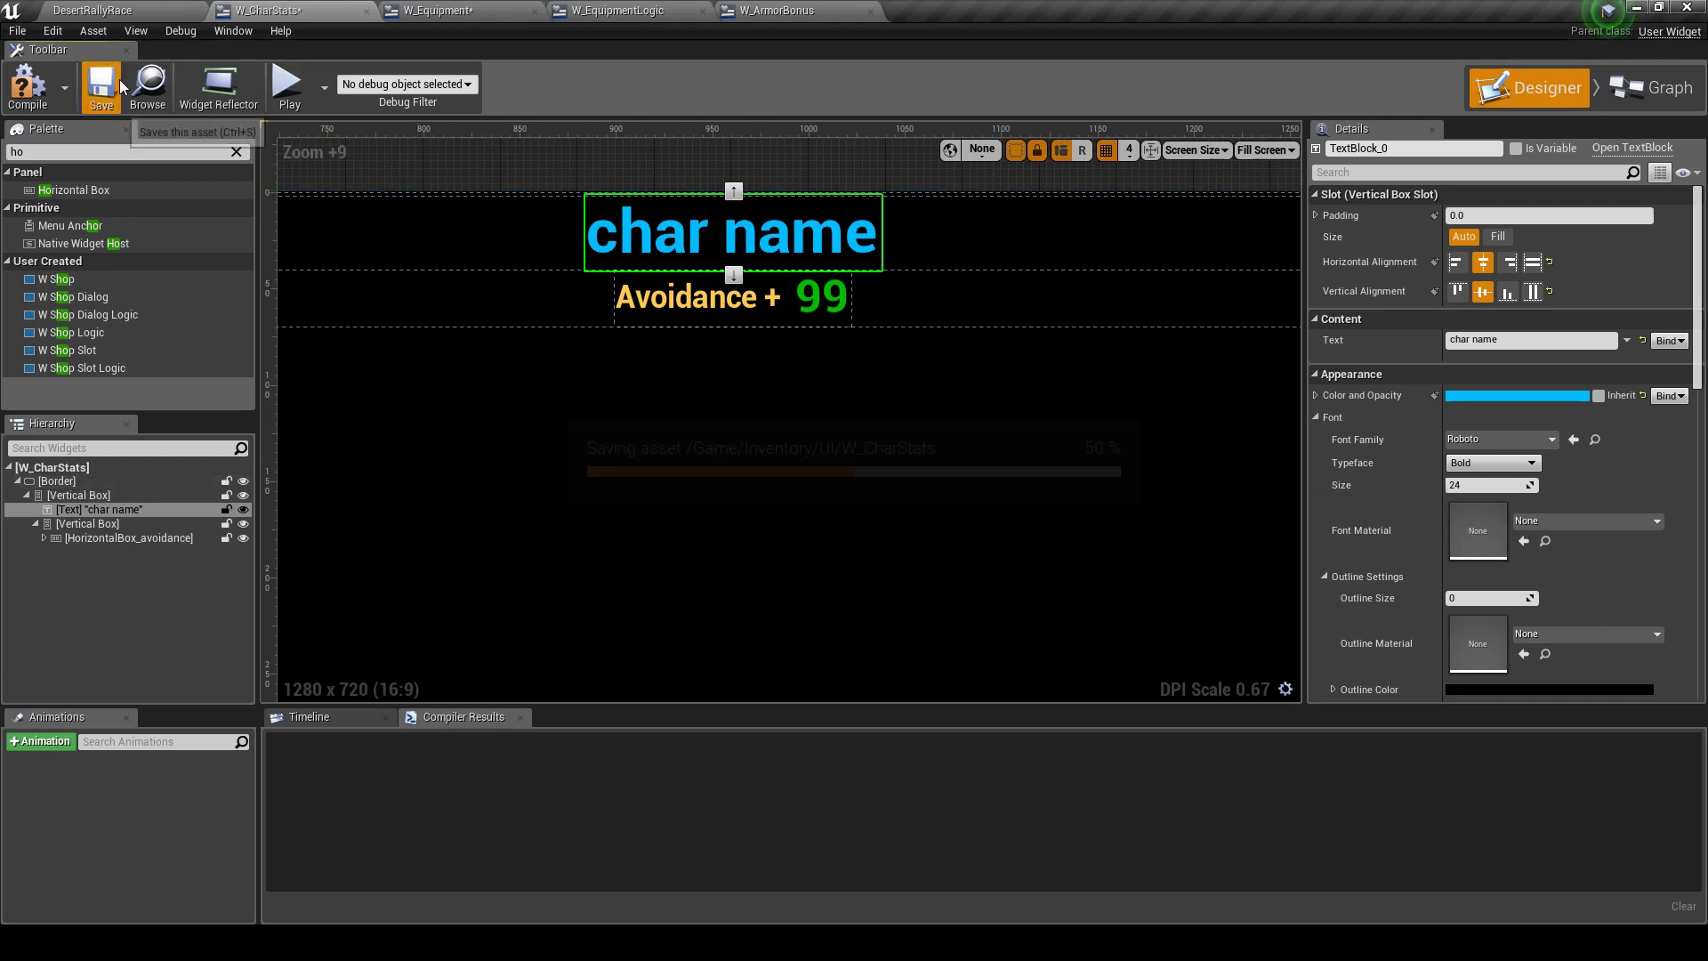
{"action": "scroll", "coordinate": [613, 273], "scroll_direction": "down", "scroll_amount": 2}
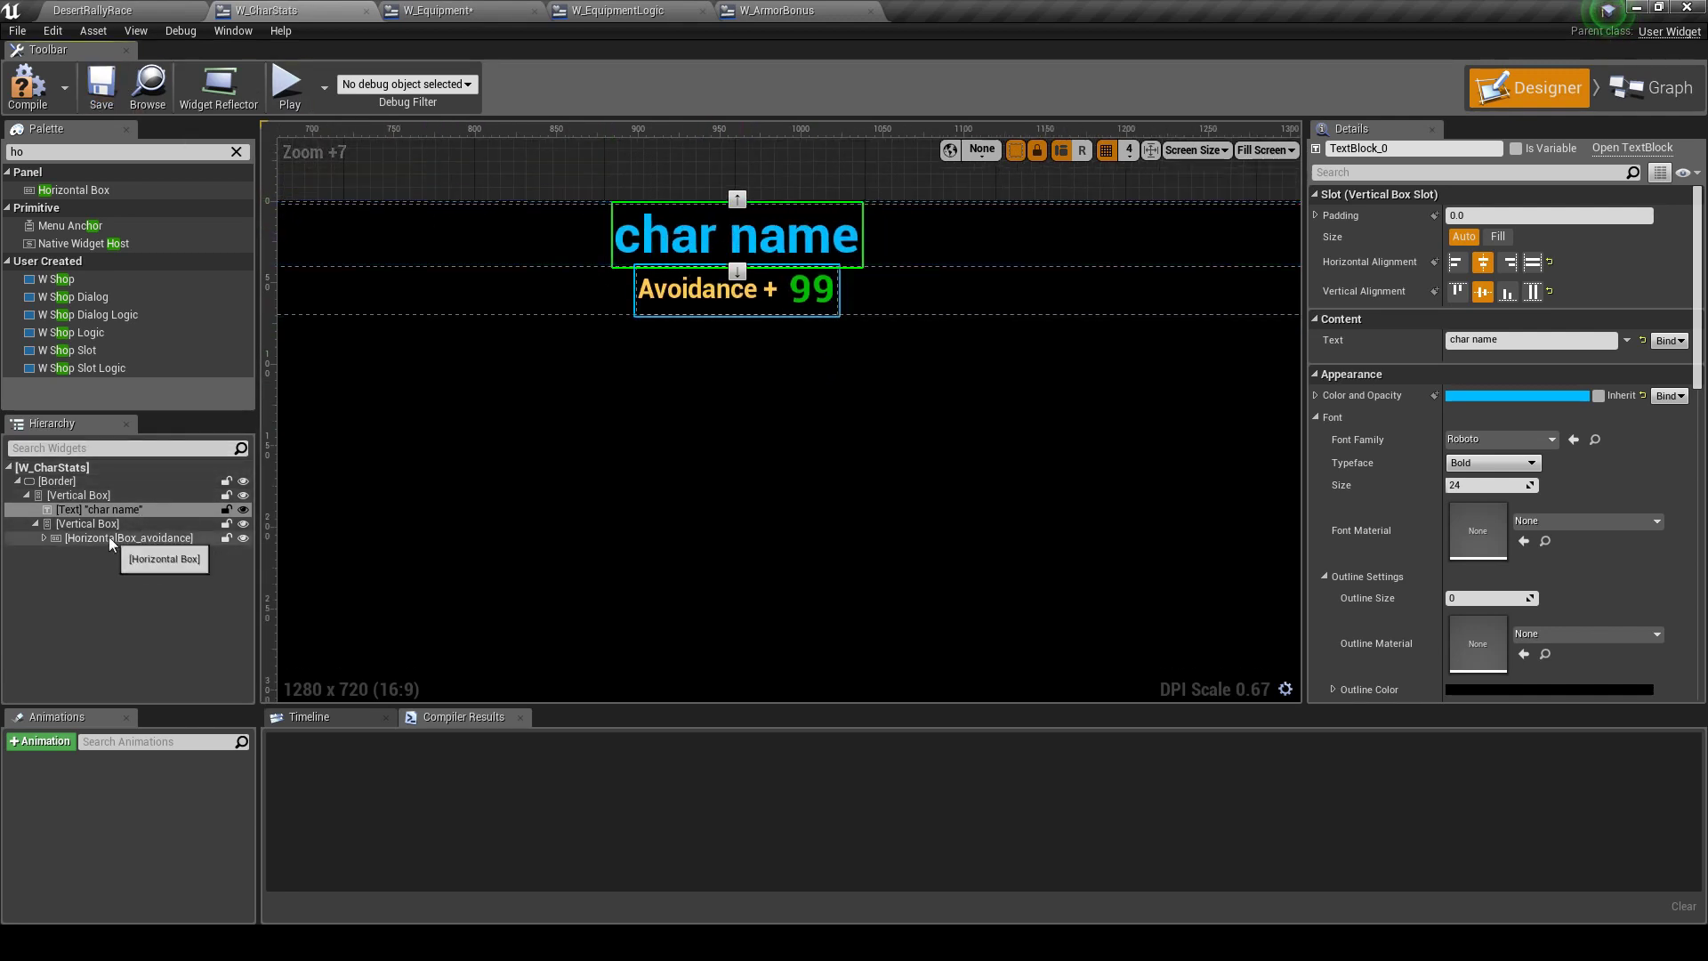
{"action": "left_click", "coordinate": [87, 523]}
{"action": "double_click", "coordinate": [133, 538]}
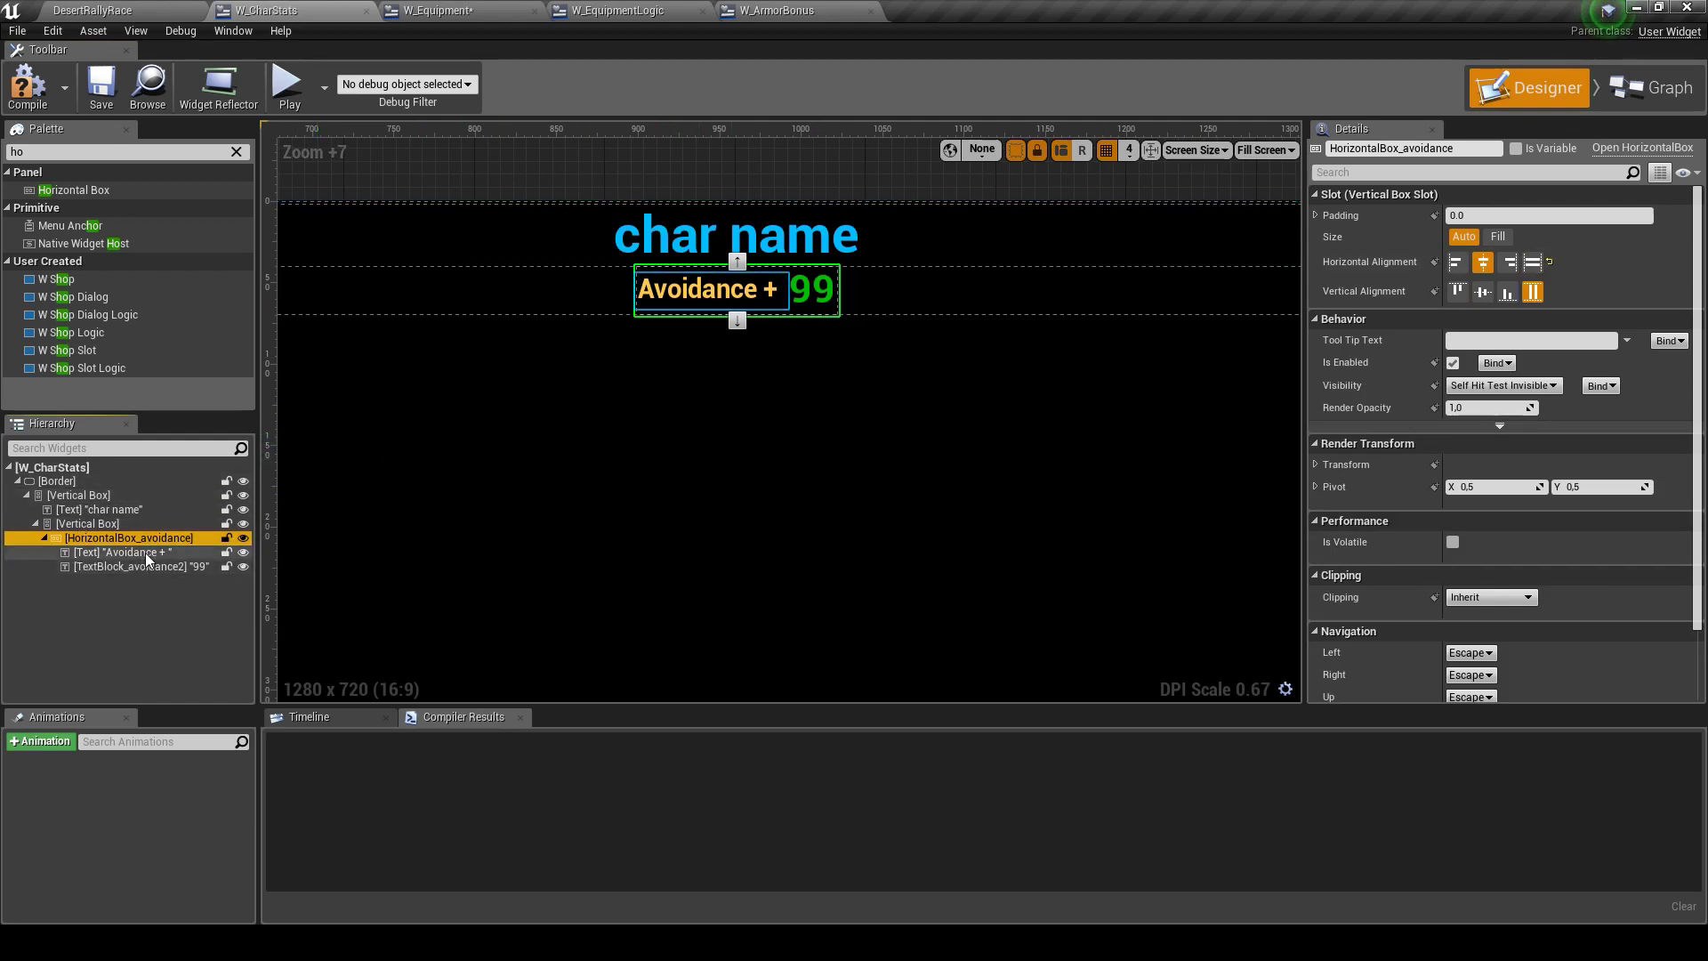
{"action": "left_click", "coordinate": [147, 554]}
{"action": "left_click", "coordinate": [650, 9]}
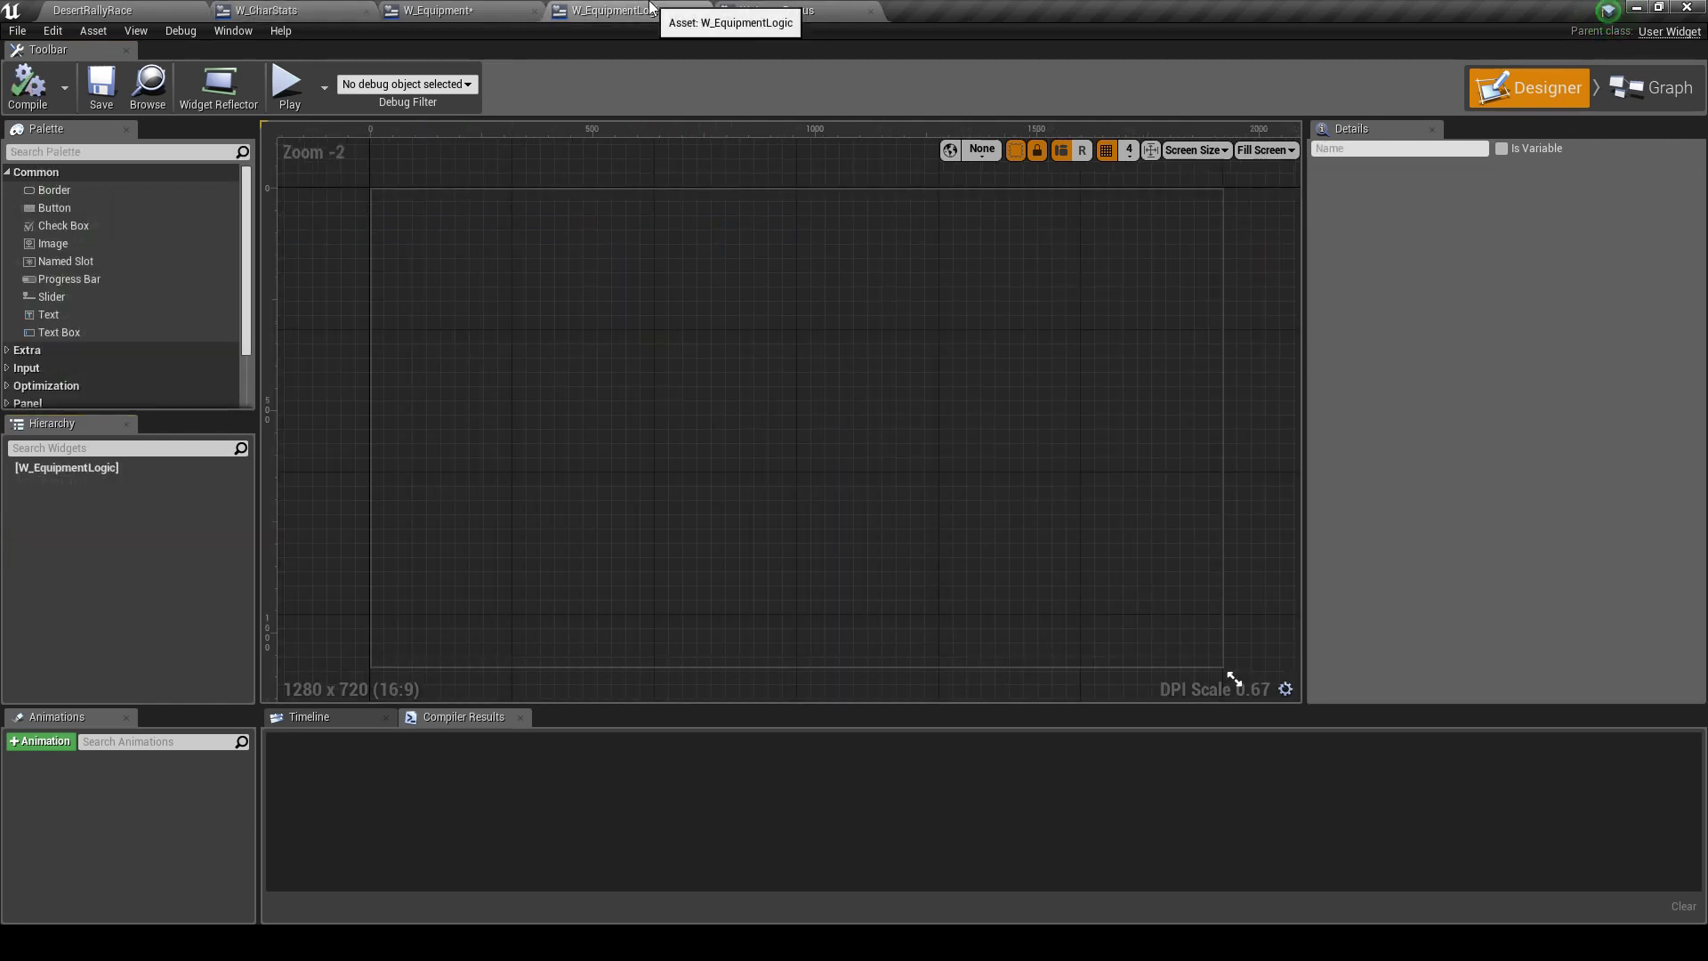
Find W_WeaponBonus via a 'bonu' search and select its HorizontalBox_bonusAttack row
{"action": "left_click", "coordinate": [776, 10]}
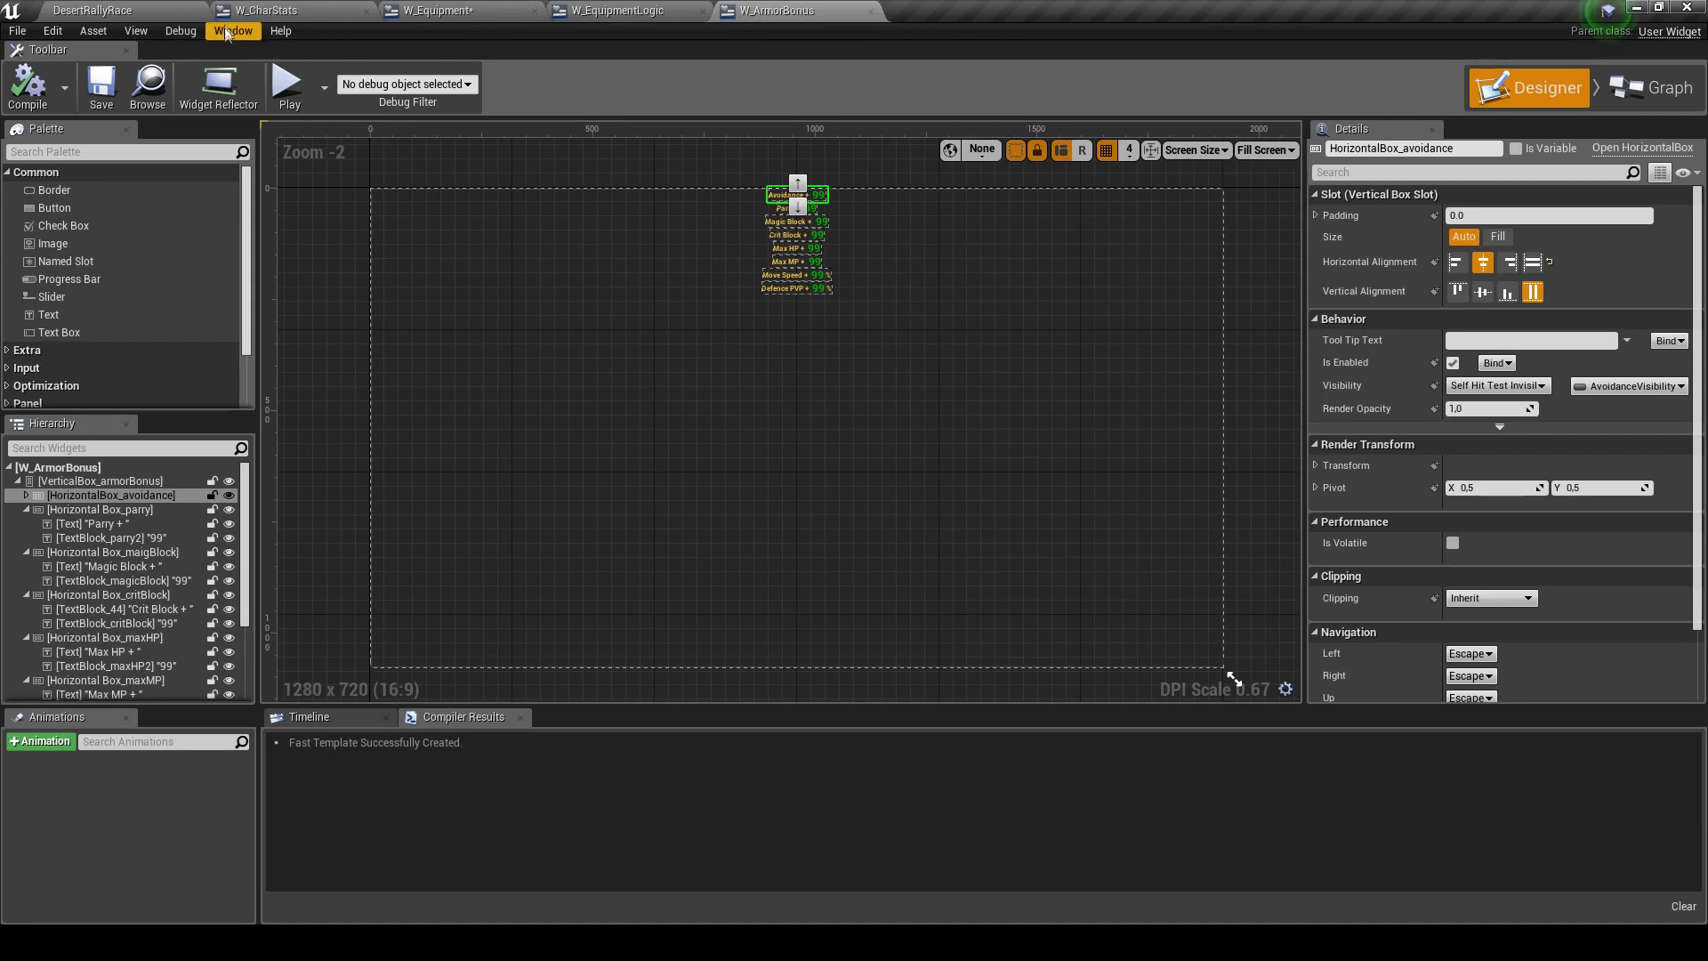
{"action": "left_click", "coordinate": [174, 10]}
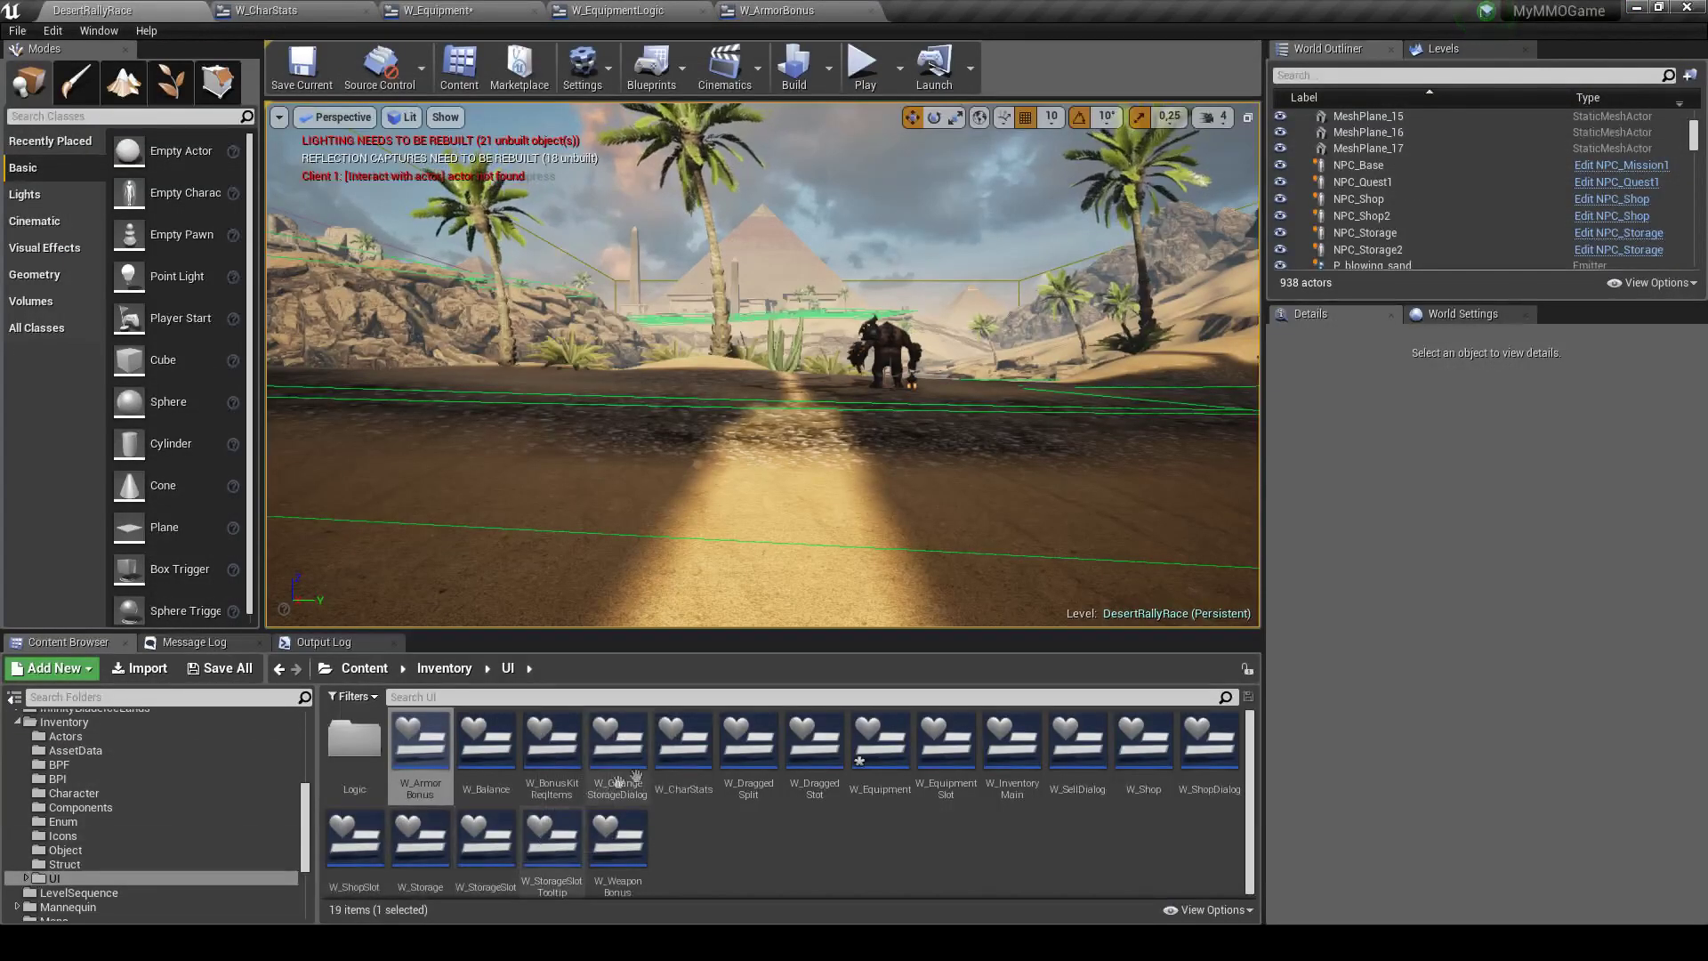
{"action": "left_click", "coordinate": [514, 698]}
{"action": "type", "text": "bonu"}
{"action": "double_click", "coordinate": [486, 743]}
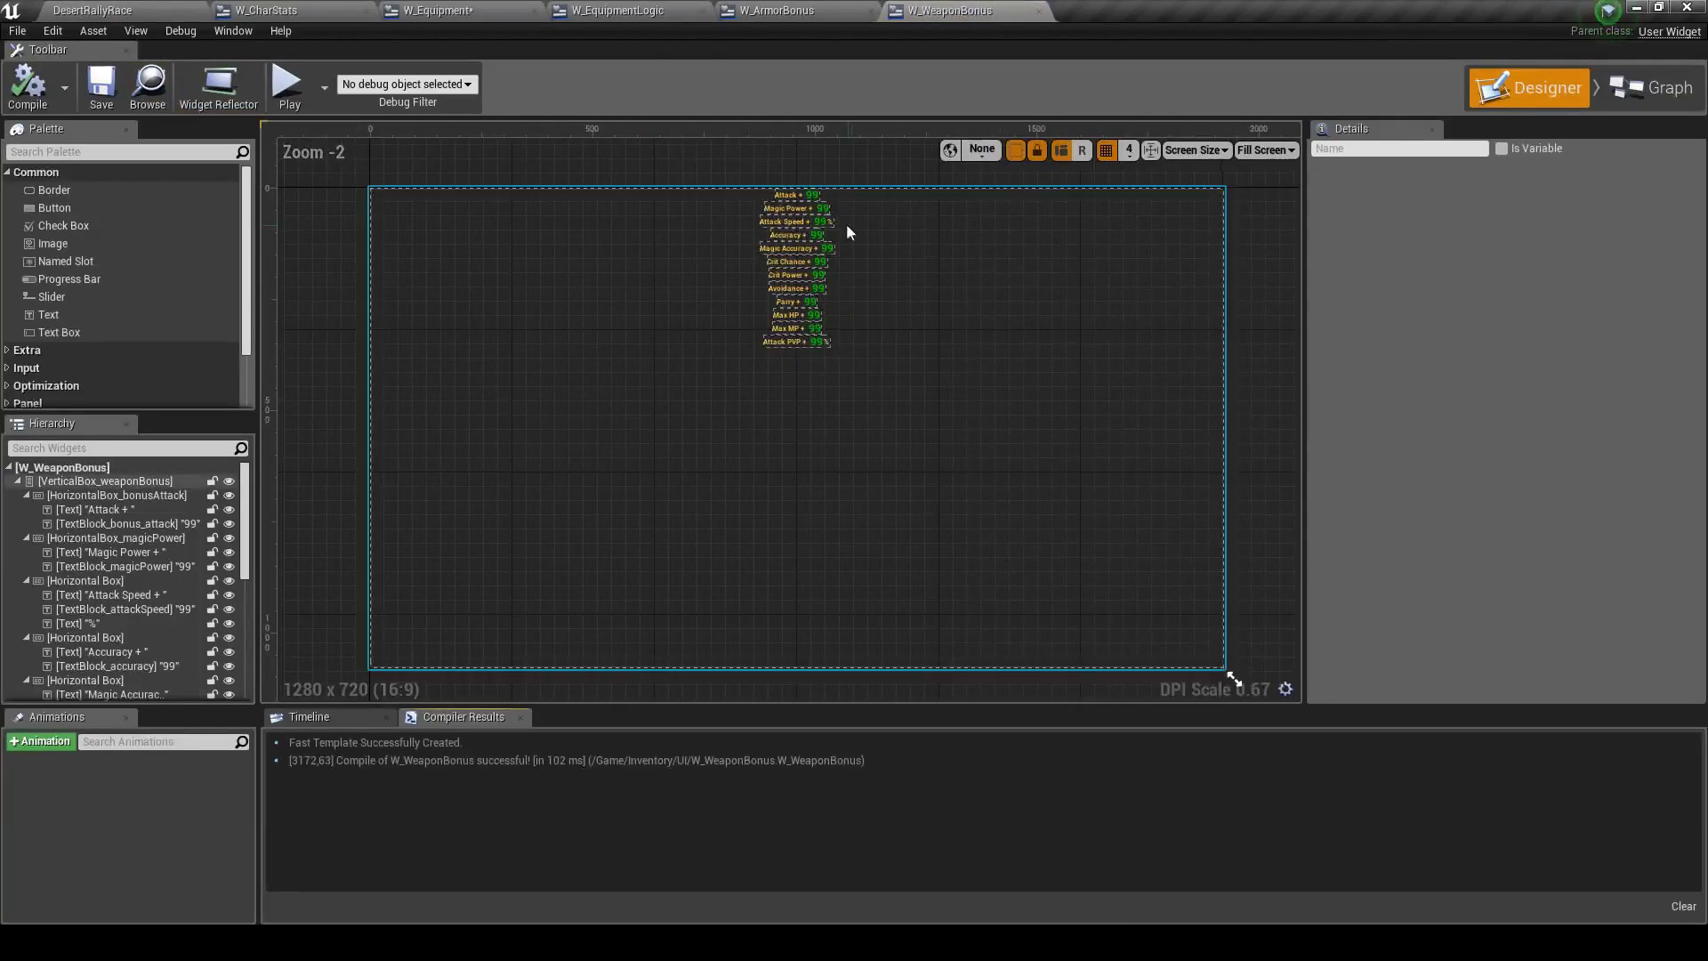
{"action": "scroll", "coordinate": [847, 232], "scroll_direction": "up", "scroll_amount": 4}
{"action": "scroll", "coordinate": [790, 192], "scroll_direction": "up", "scroll_amount": 2}
{"action": "left_click", "coordinate": [735, 169]}
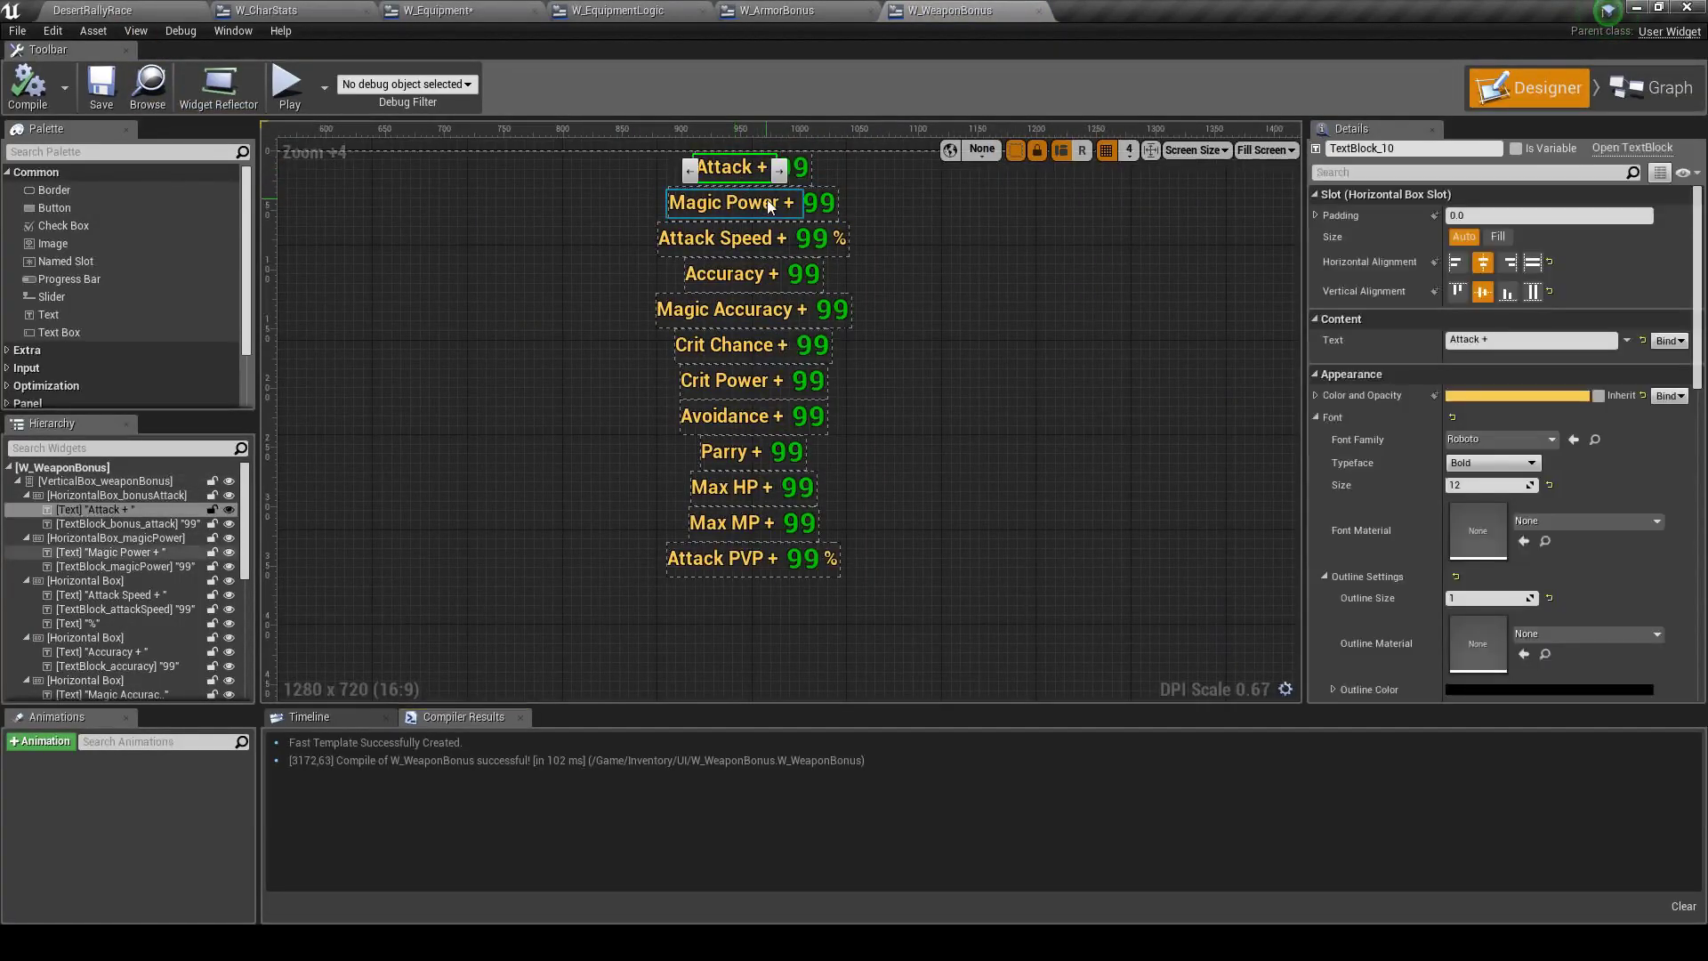
{"action": "left_click", "coordinate": [98, 496]}
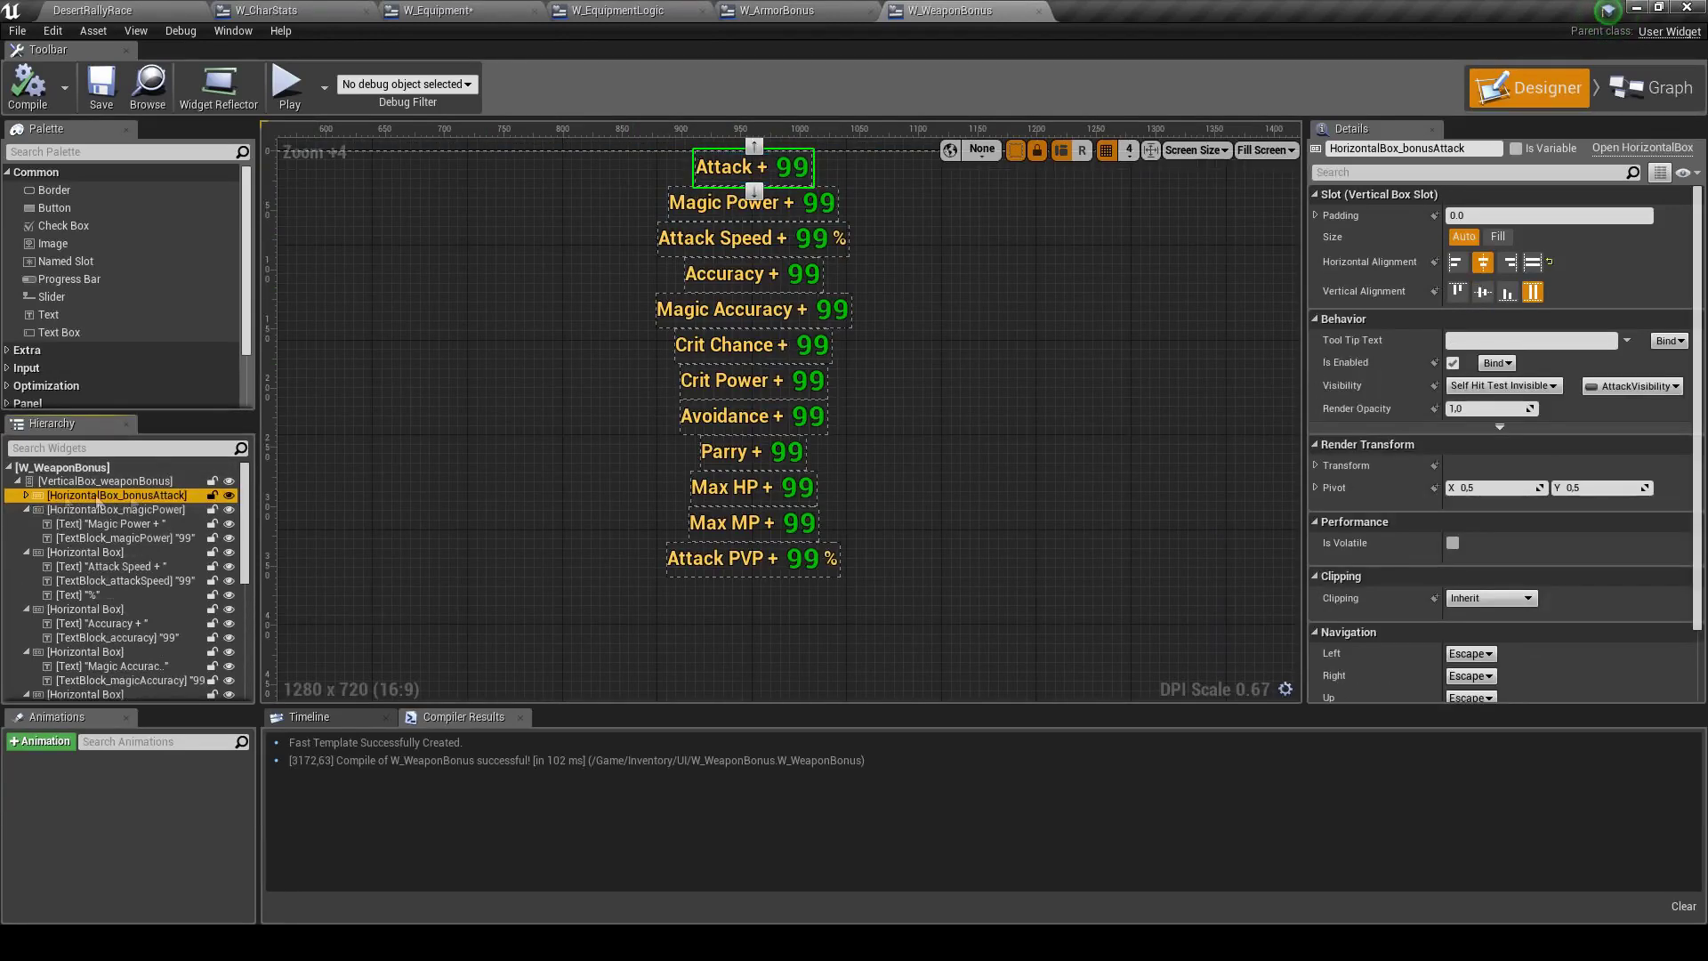
Paste the 'Attack + 99' row into W_CharStats above the Avoidance row
{"action": "left_click", "coordinate": [492, 15]}
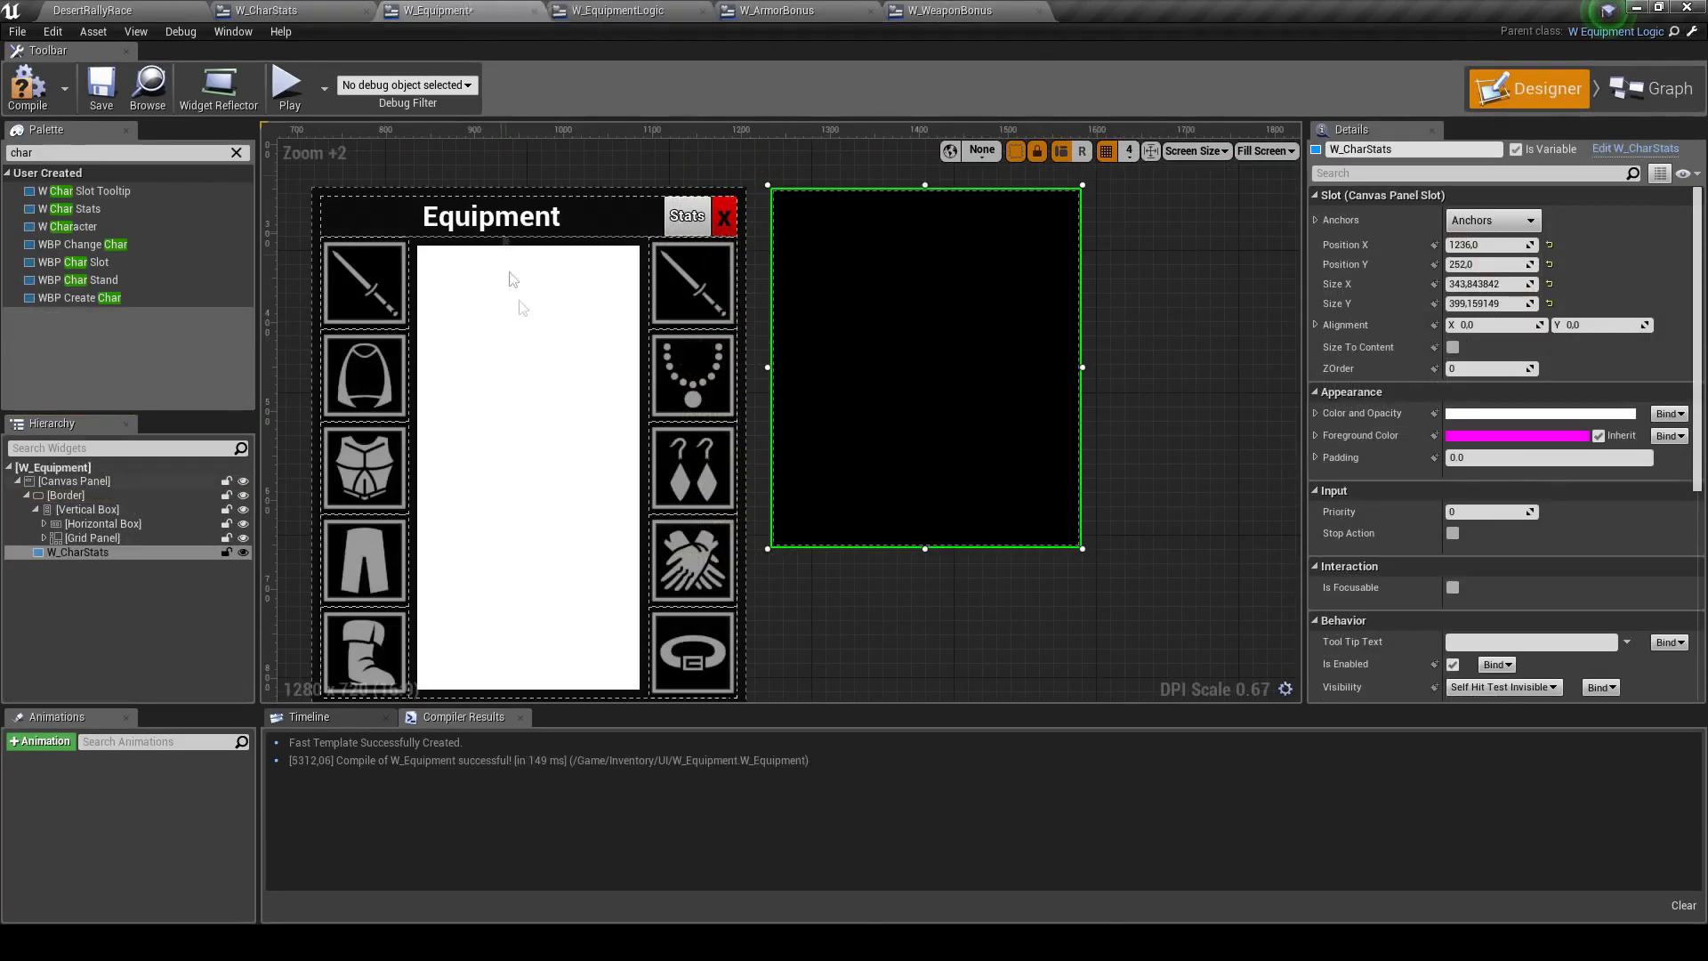
{"action": "left_click_drag", "start_coordinate": [354, 18], "coordinate": [612, 11]}
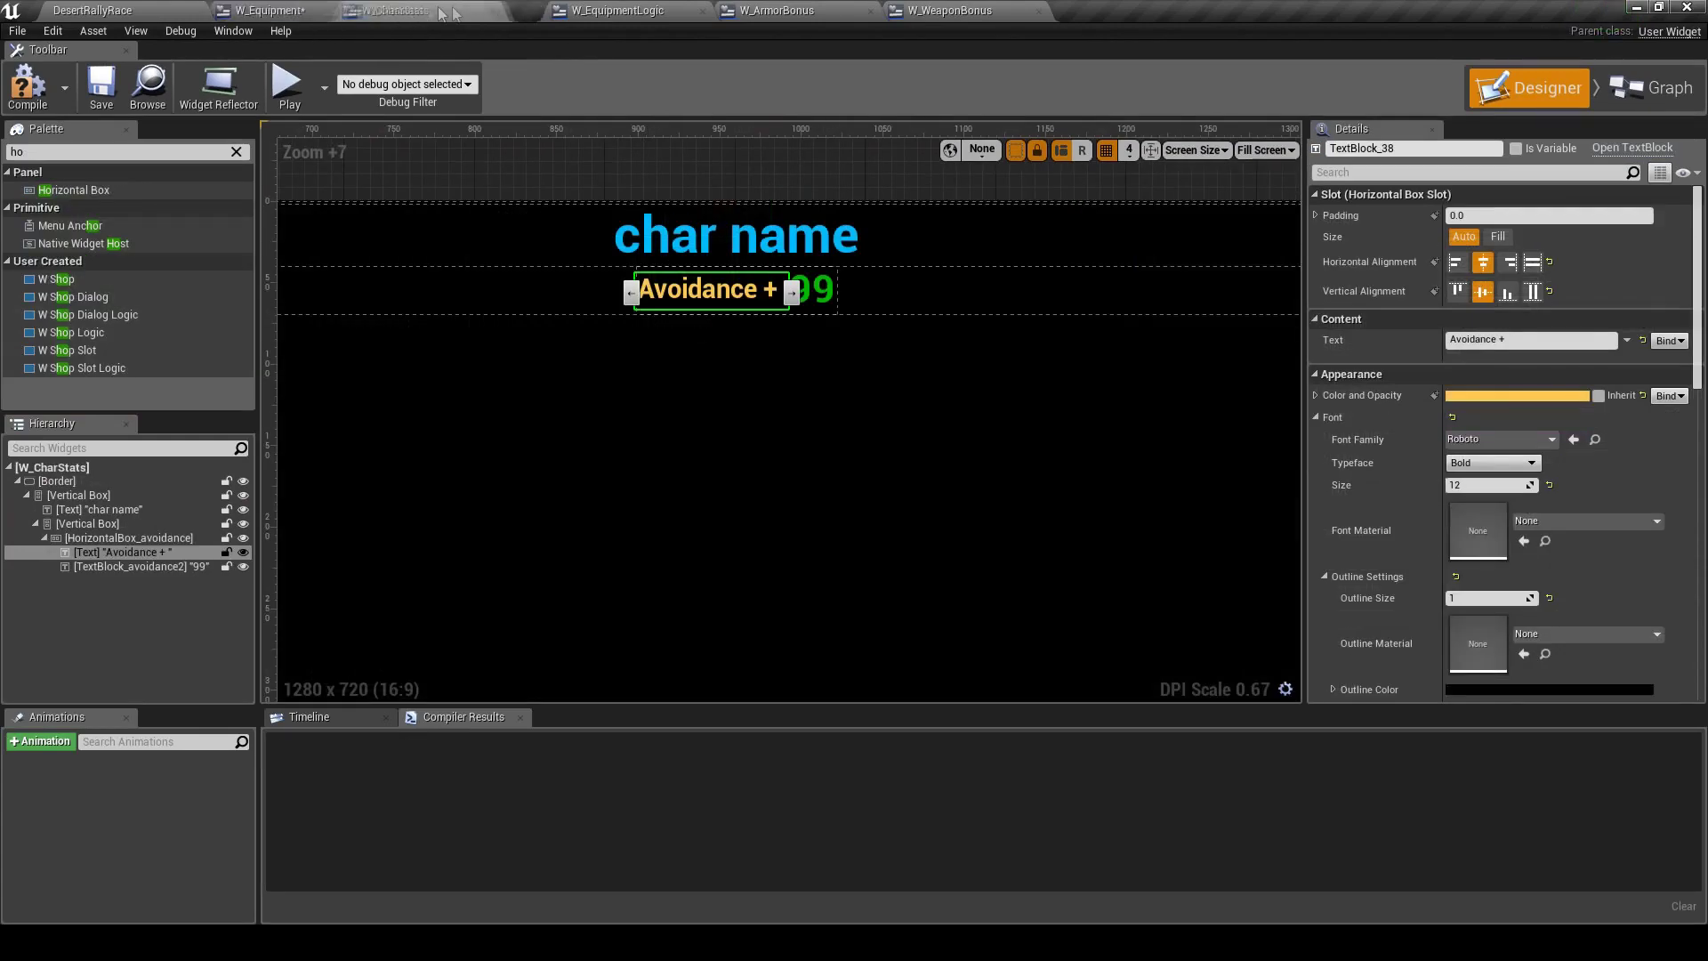
{"action": "left_click", "coordinate": [98, 525]}
{"action": "key", "text": "ctrl+v"}
{"action": "left_click_drag", "start_coordinate": [72, 584], "coordinate": [77, 534]}
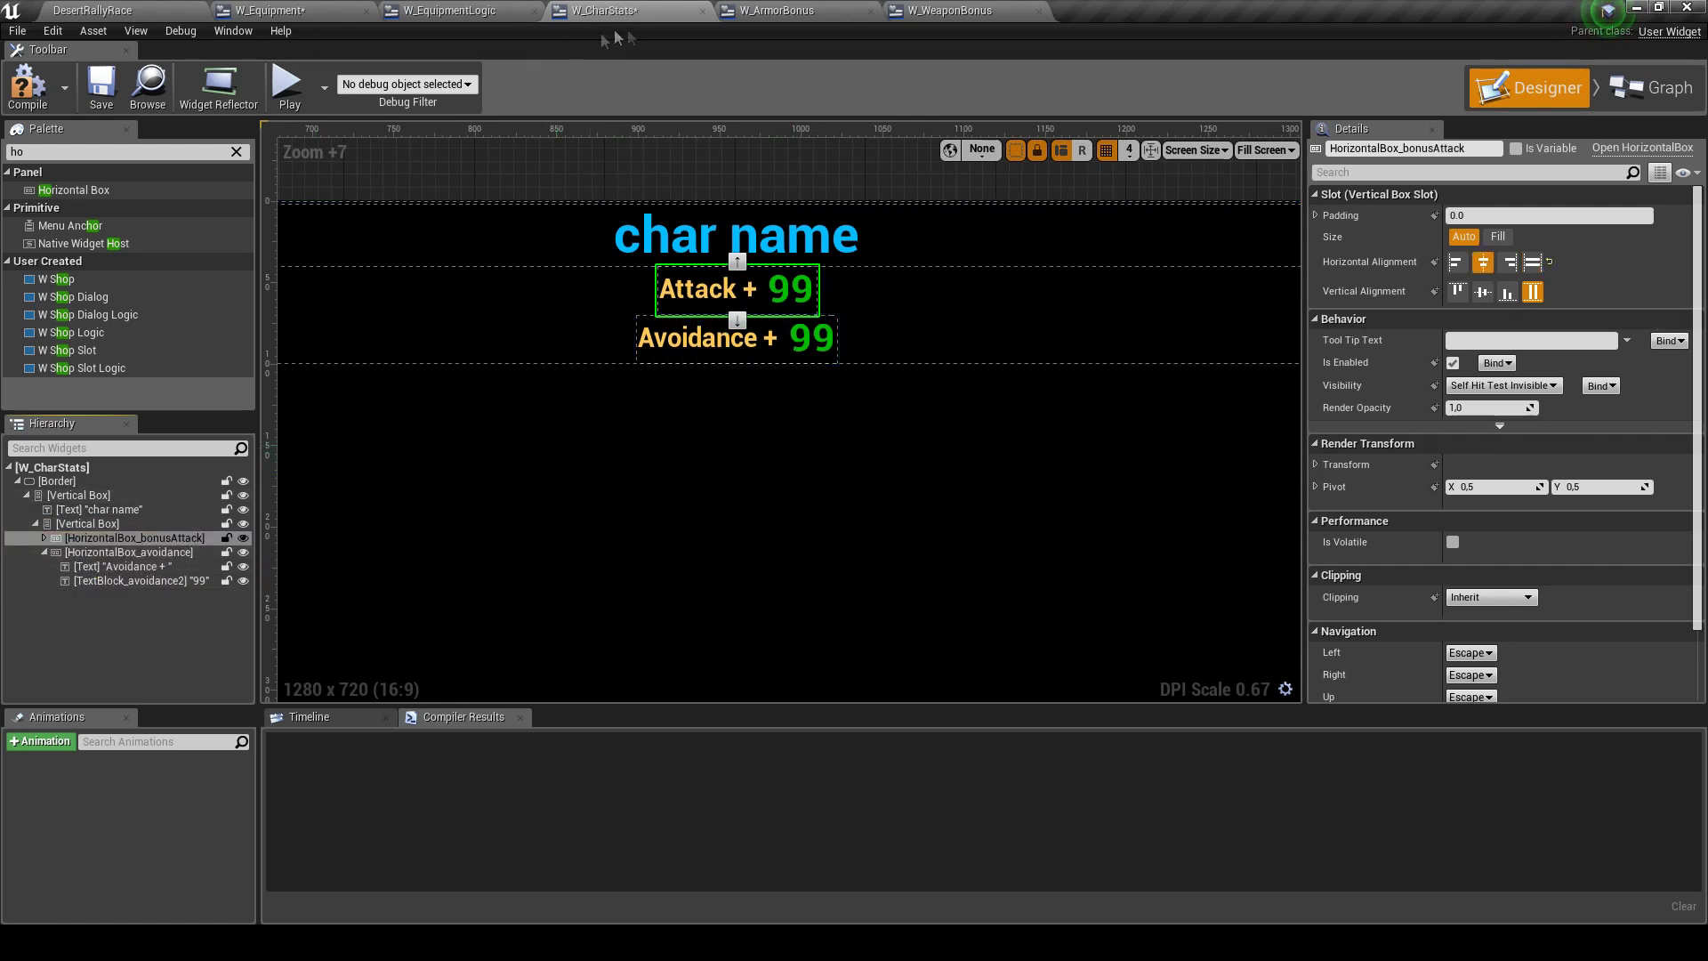
In W_WeaponBonus, collapse all stat rows and select Attack through Attack PVP
{"action": "left_click_drag", "start_coordinate": [948, 11], "coordinate": [778, 10]}
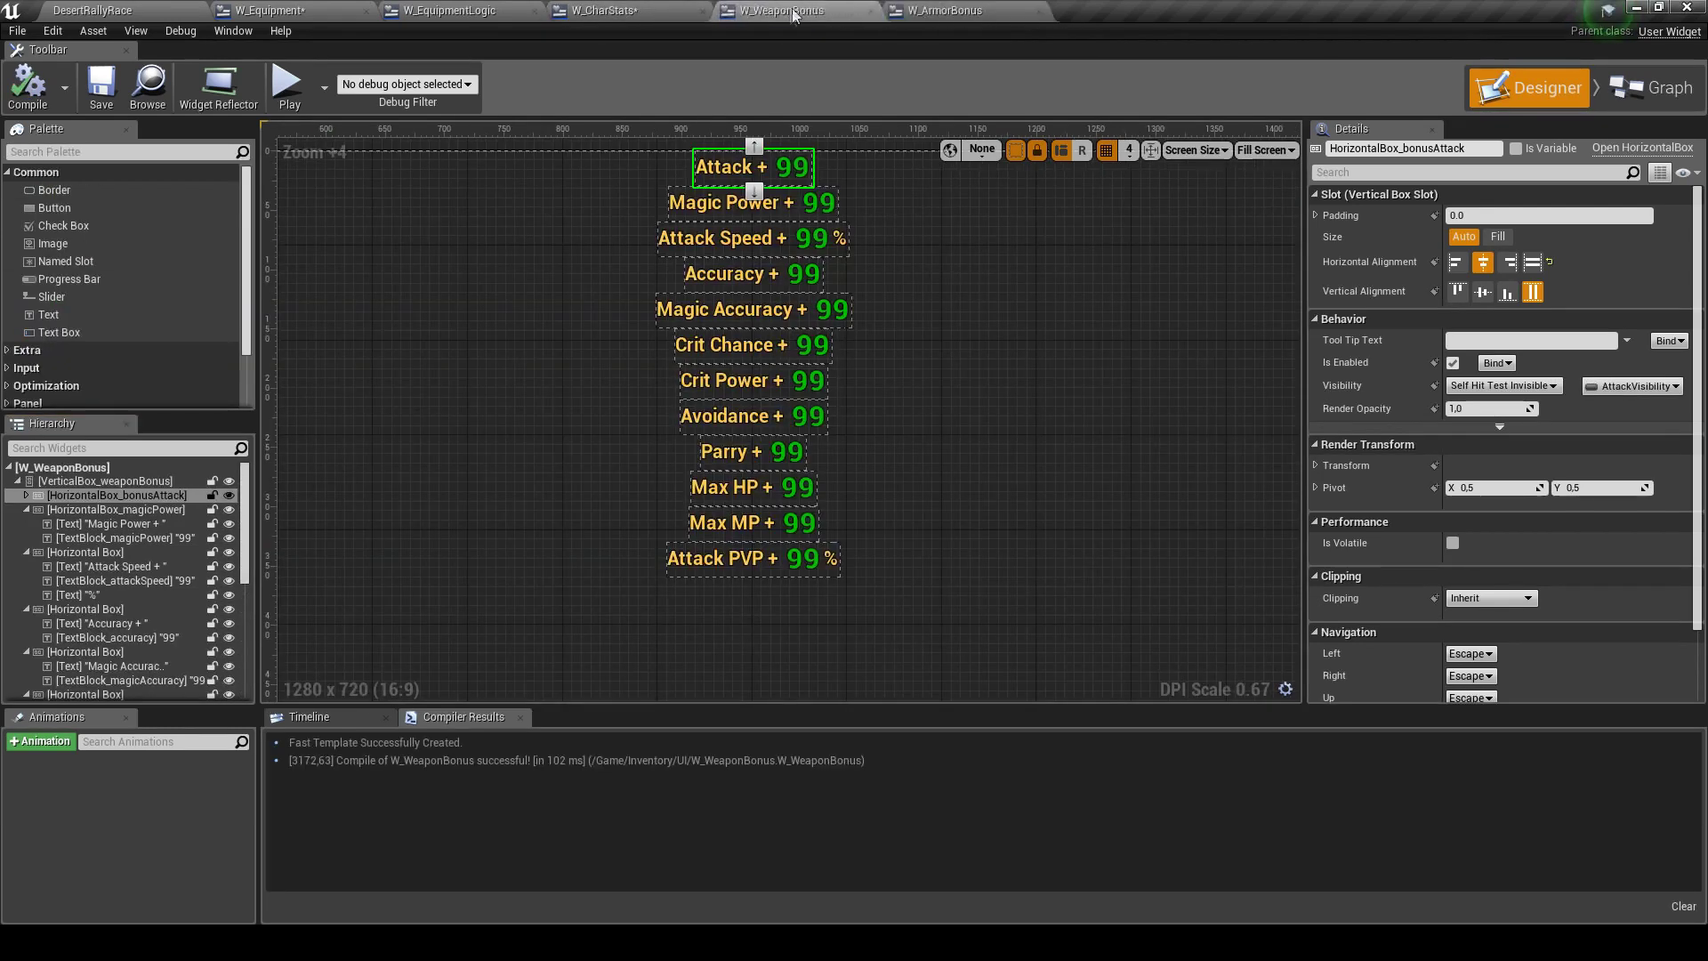
{"action": "left_click", "coordinate": [699, 211]}
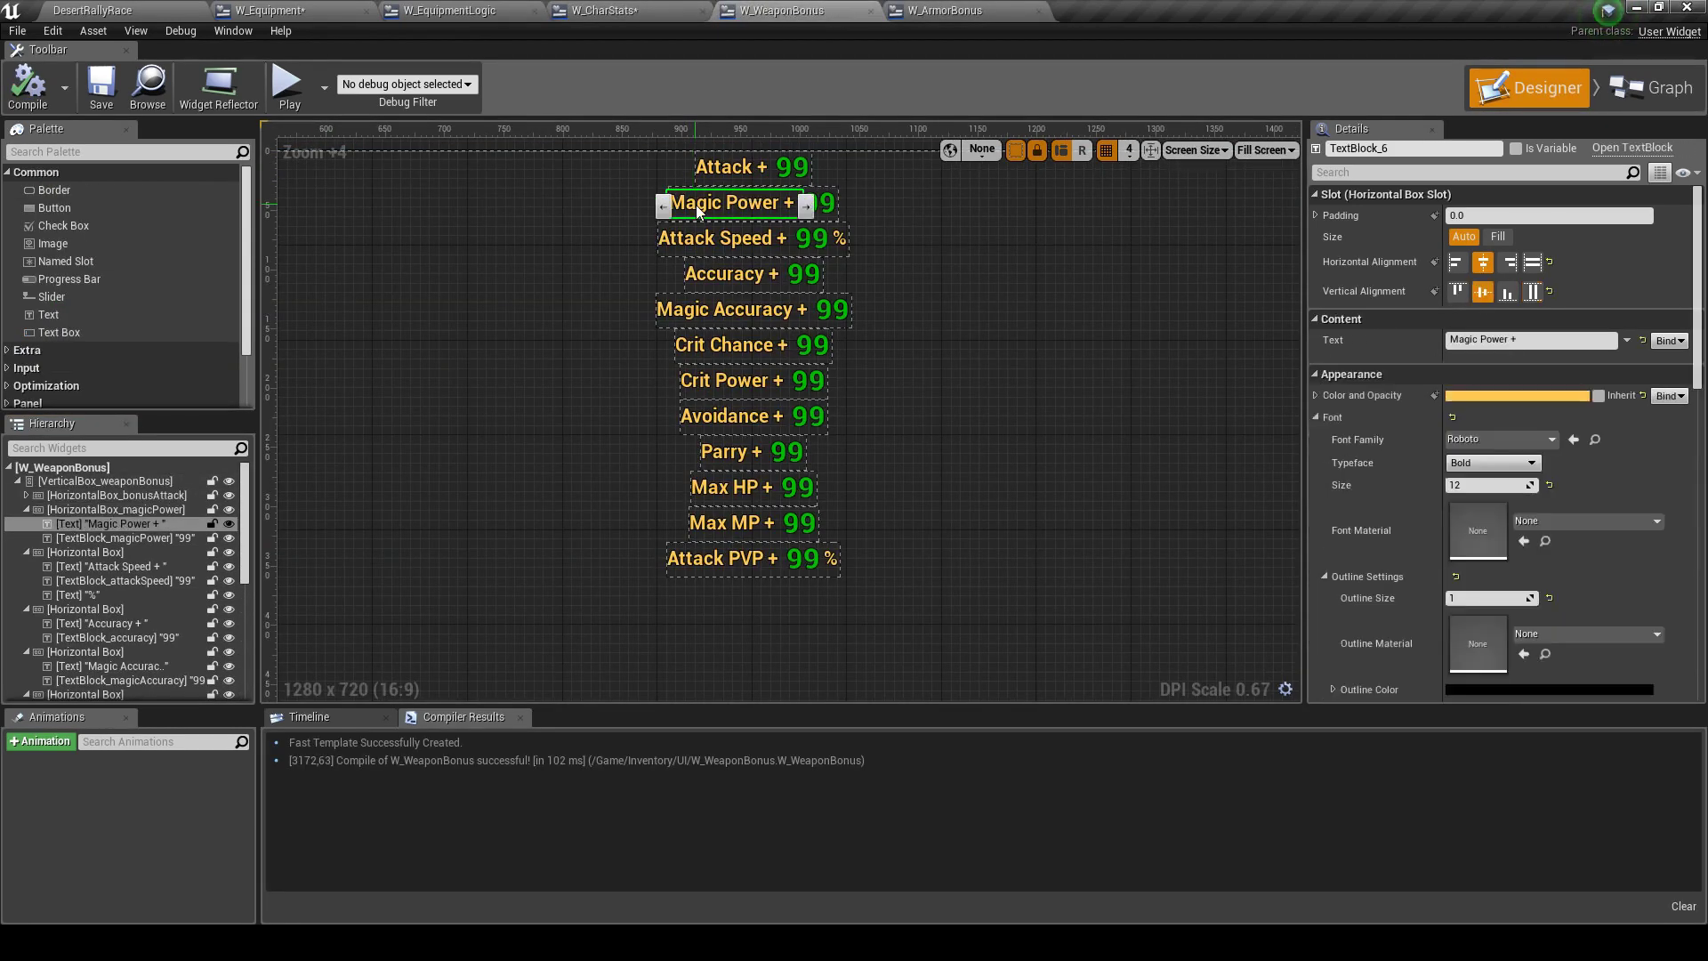
{"action": "left_click", "coordinate": [28, 511]}
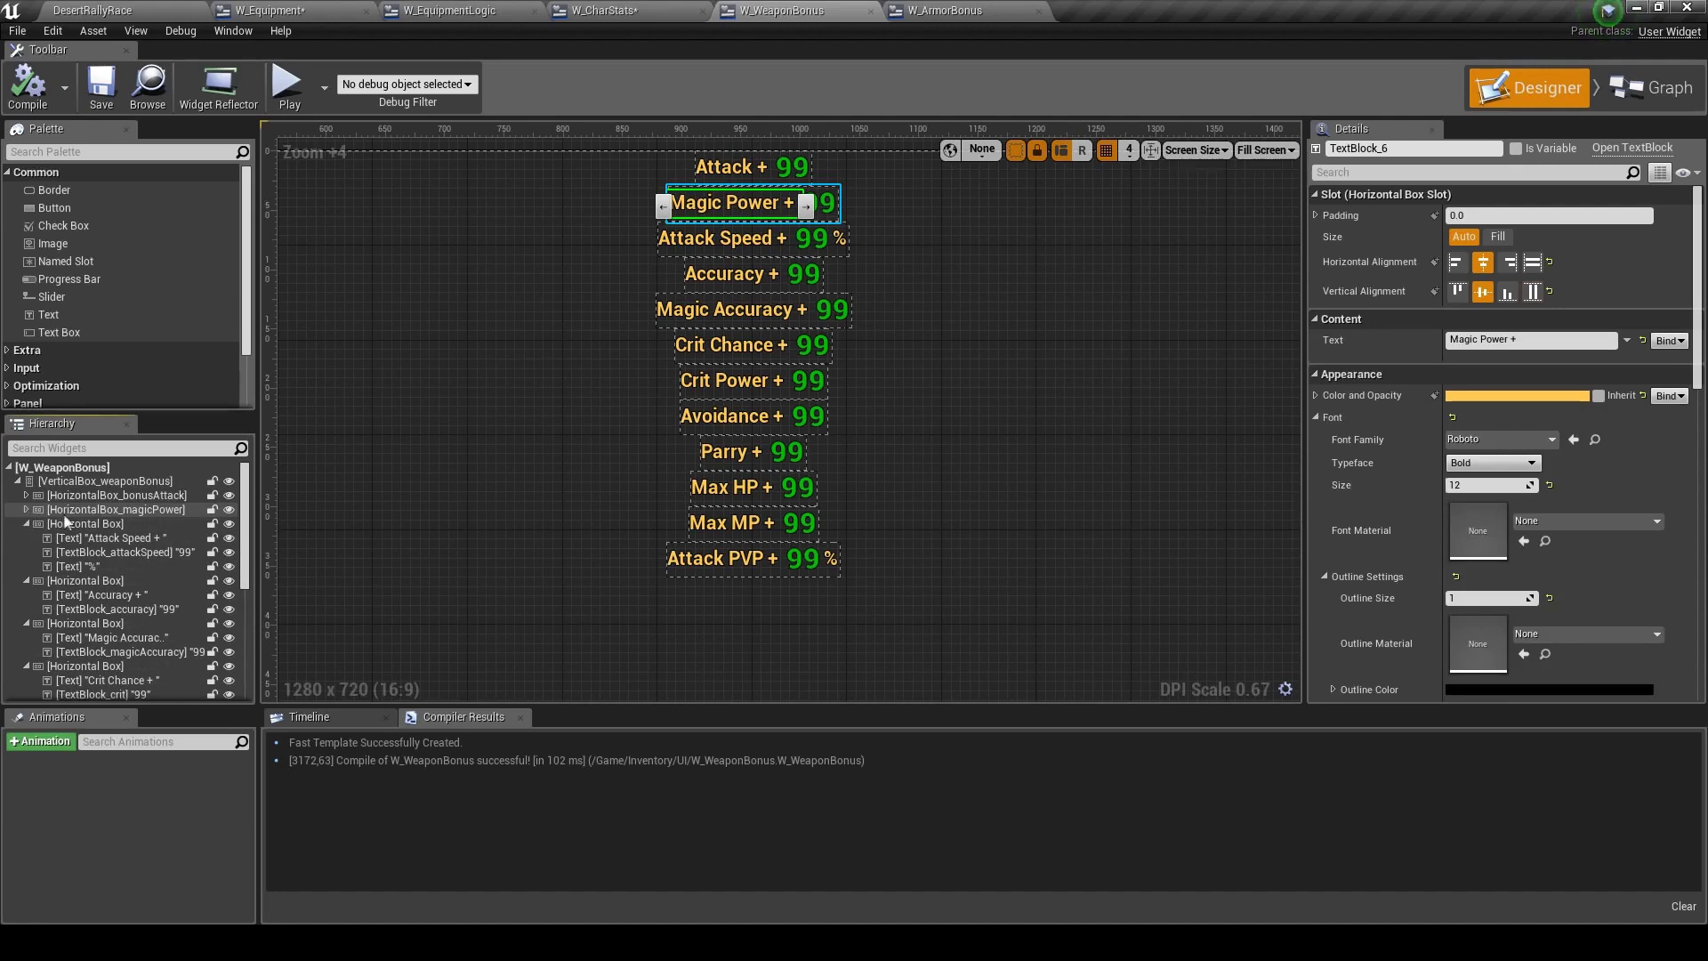
{"action": "left_click", "coordinate": [27, 525]}
{"action": "left_click", "coordinate": [28, 539]}
{"action": "left_click", "coordinate": [28, 554]}
{"action": "left_click", "coordinate": [28, 568]}
{"action": "left_click", "coordinate": [28, 582]}
{"action": "left_click", "coordinate": [28, 596]}
{"action": "left_click", "coordinate": [27, 610]}
{"action": "left_click", "coordinate": [27, 625]}
{"action": "left_click", "coordinate": [28, 638]}
{"action": "left_click", "coordinate": [27, 652]}
{"action": "left_click", "coordinate": [102, 496]}
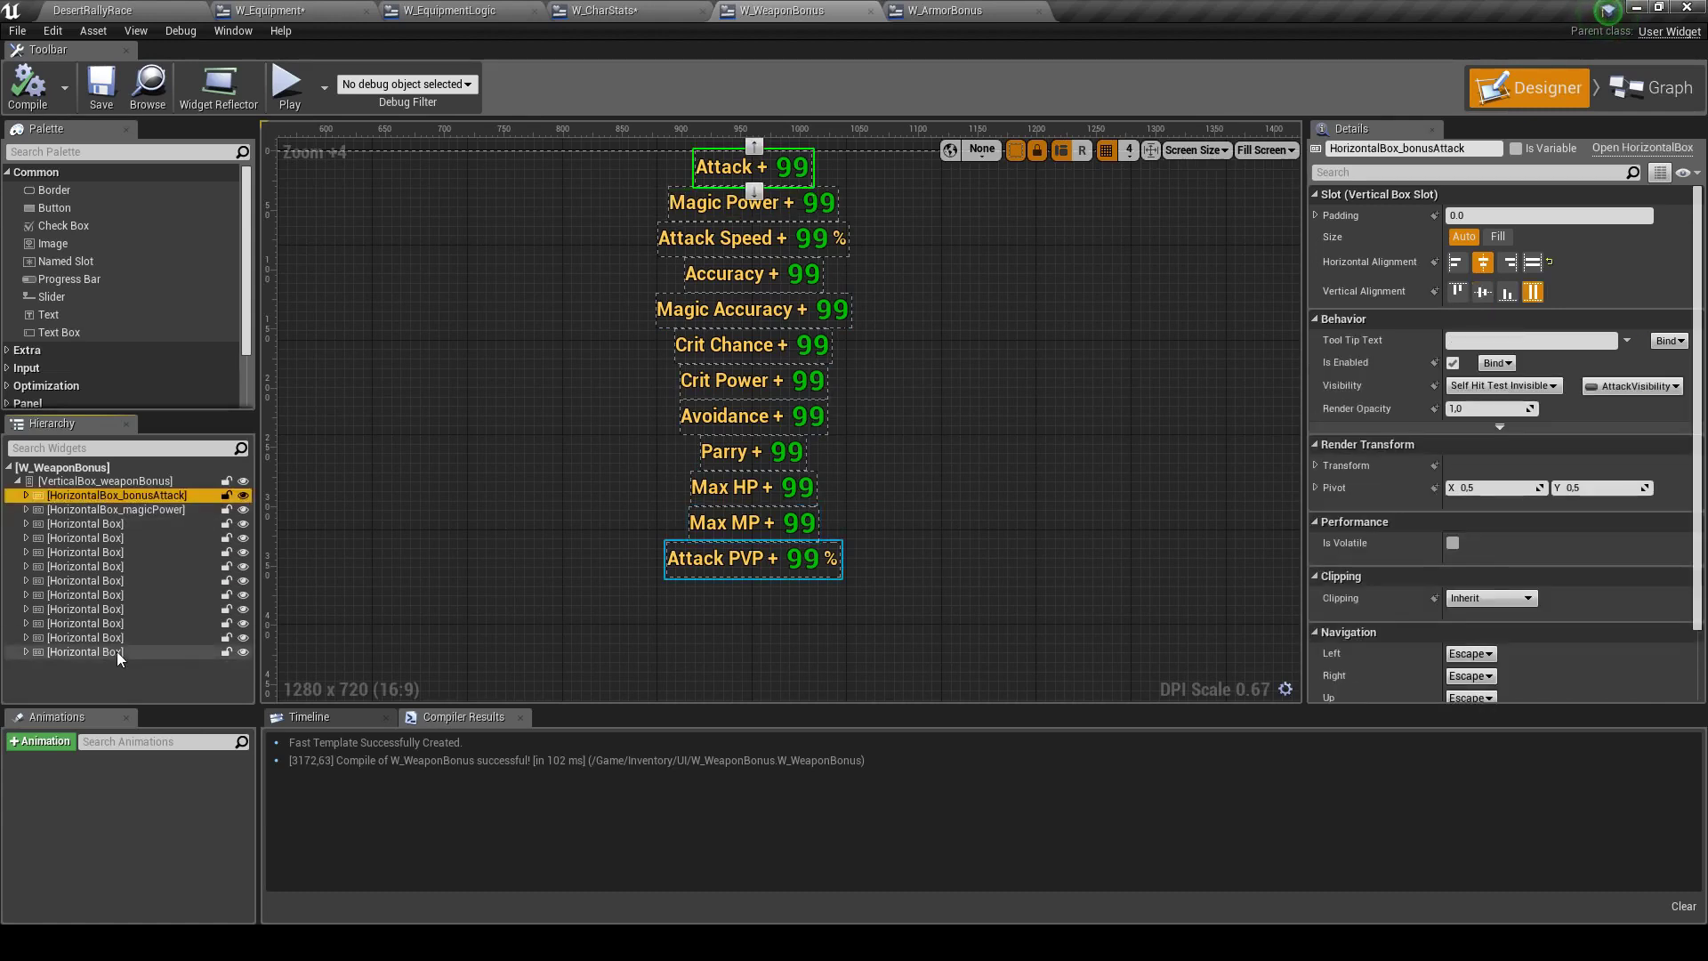
{"action": "left_click", "coordinate": [89, 652], "text": "shift"}
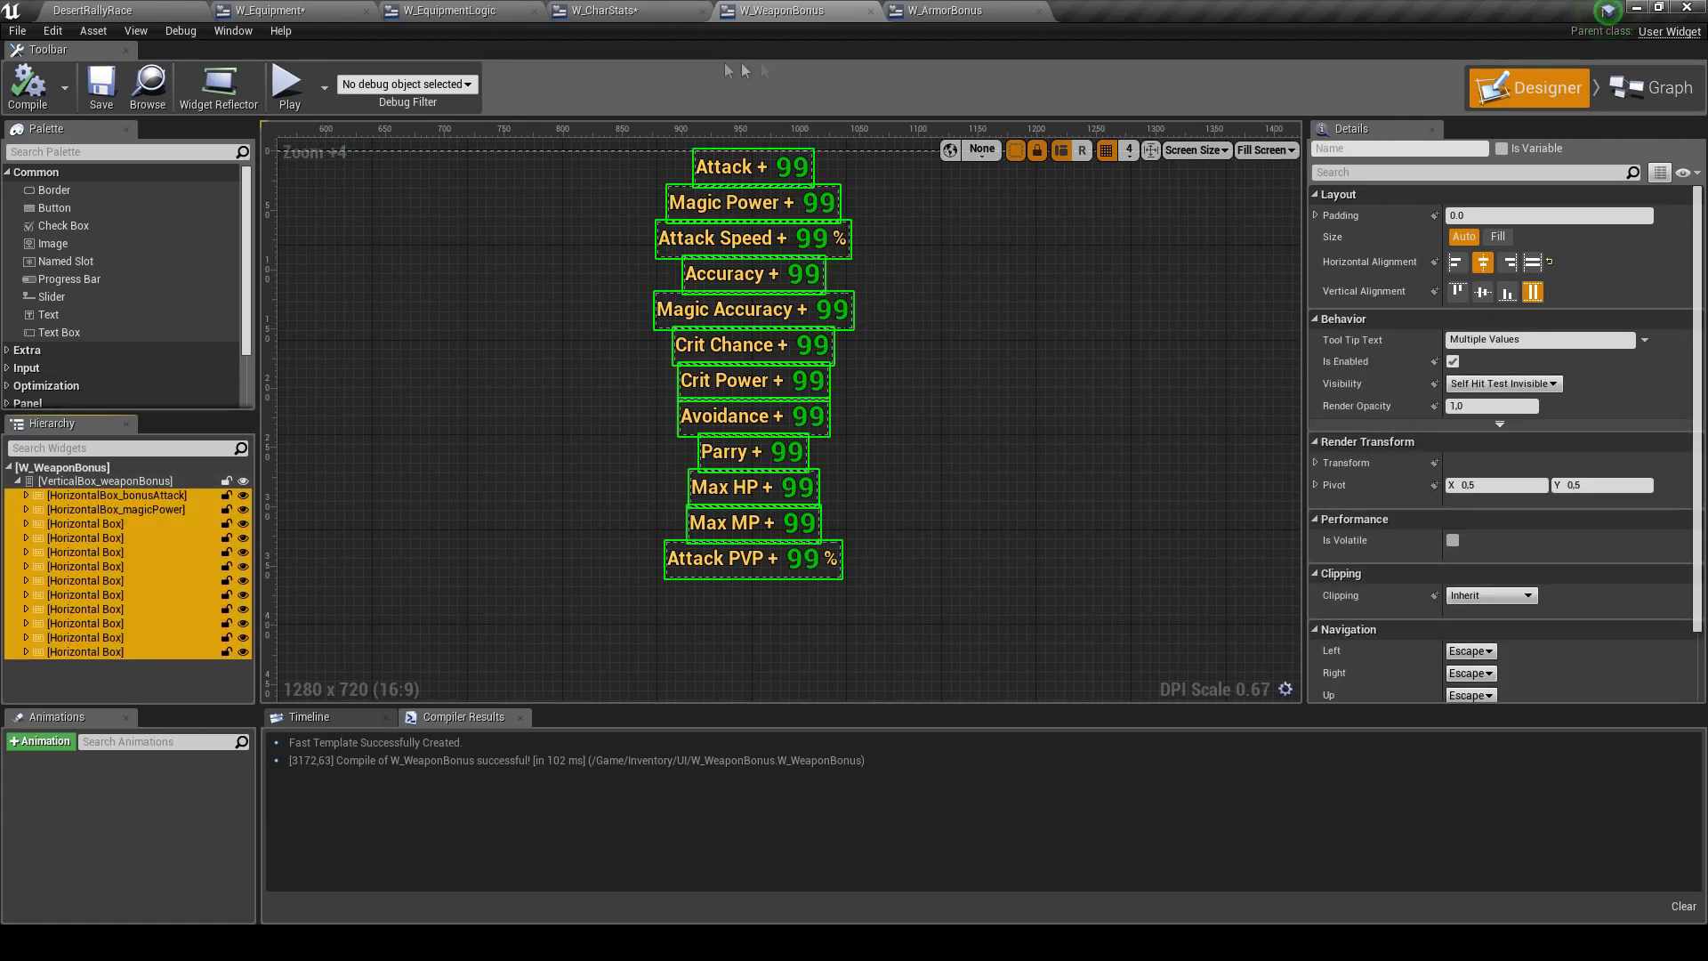
{"action": "left_click", "coordinate": [642, 18]}
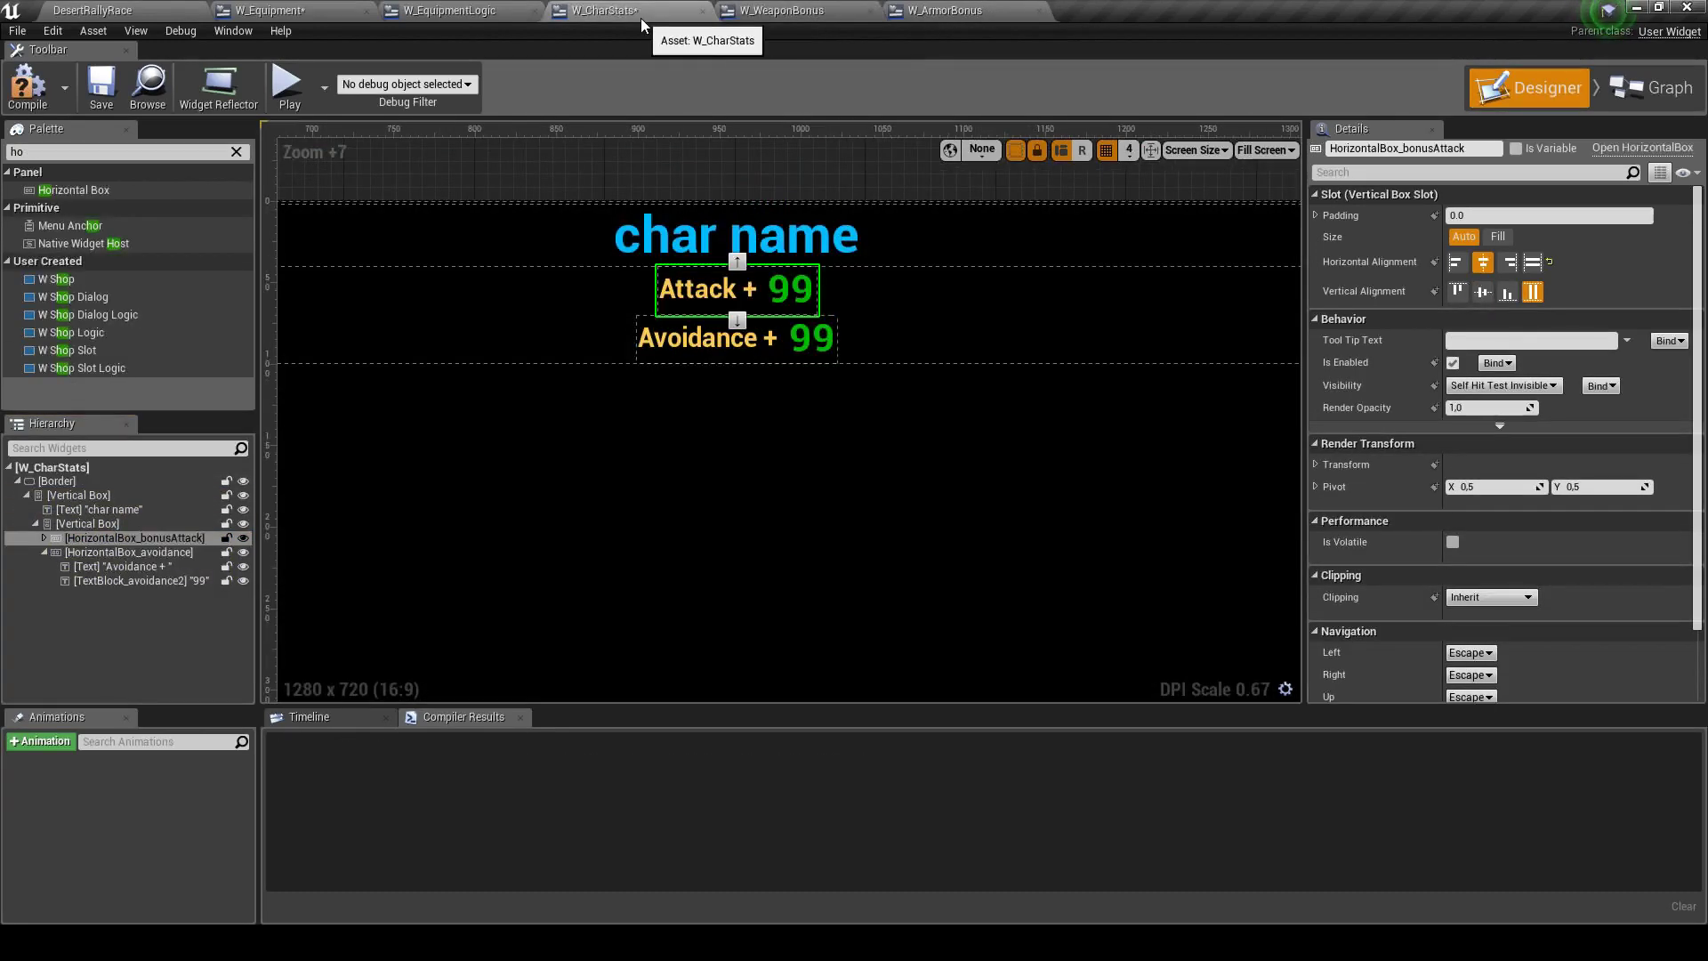
Replace the Attack and Avoidance rows with the twelve pasted weapon stats, Attack through Attack PVP
{"action": "left_click", "coordinate": [55, 552]}
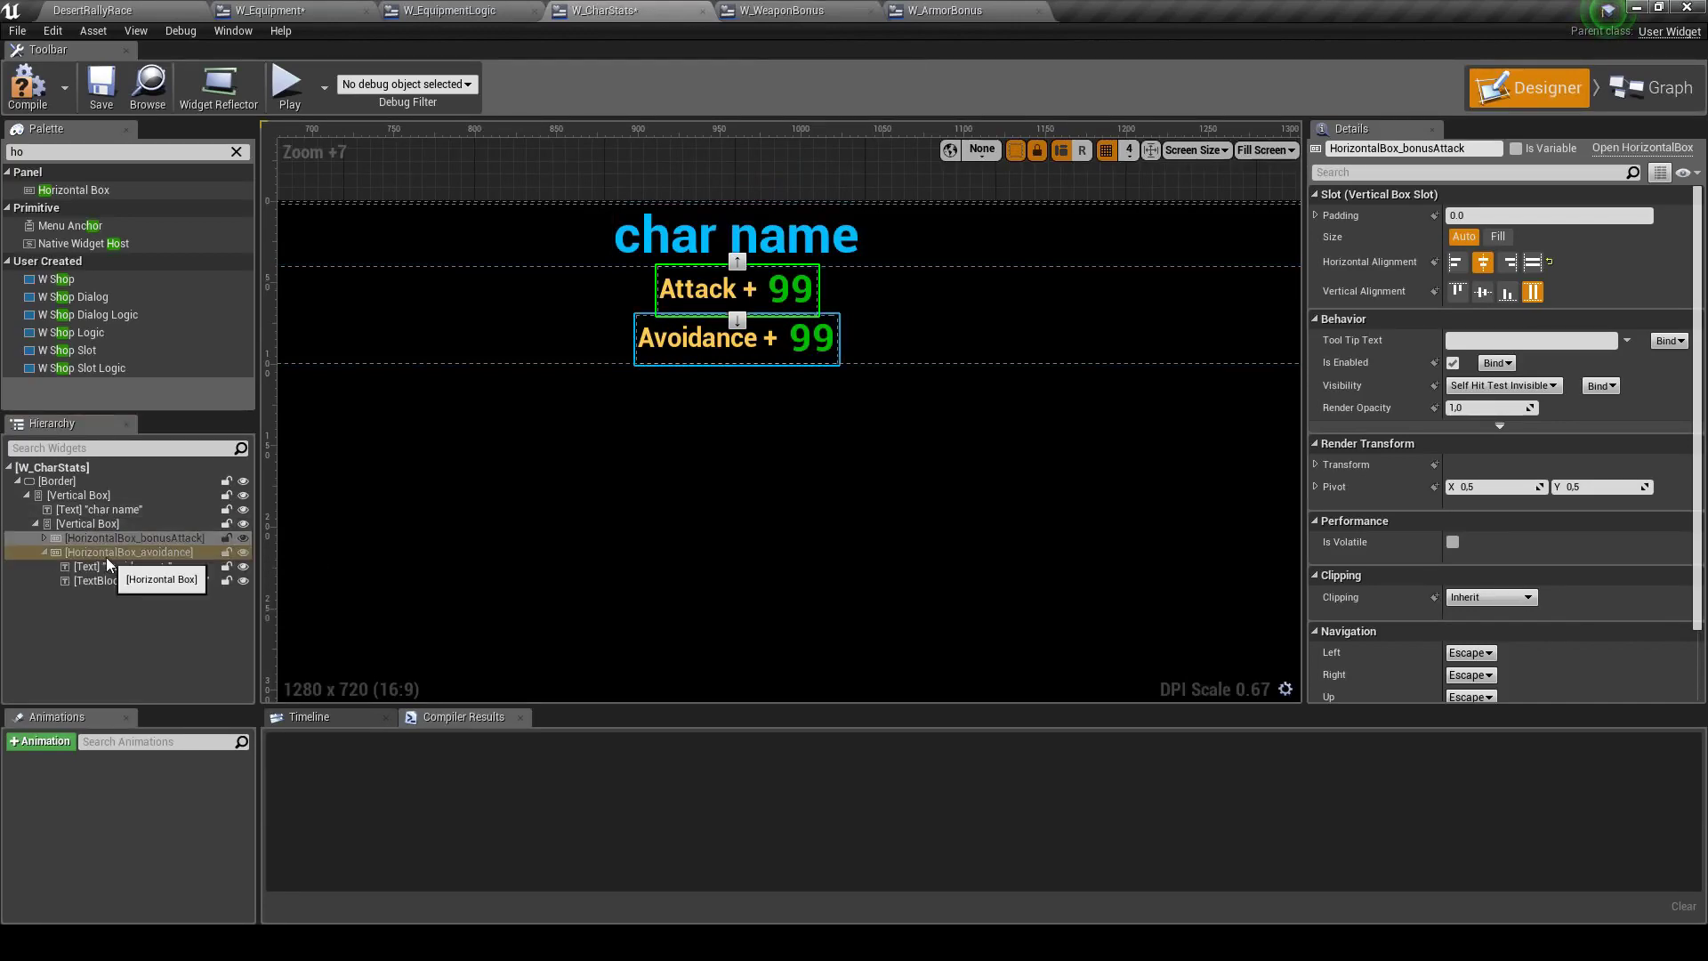
{"action": "key", "text": "Delete"}
{"action": "left_click", "coordinate": [105, 537]}
{"action": "key", "text": "Delete"}
{"action": "left_click", "coordinate": [82, 523]}
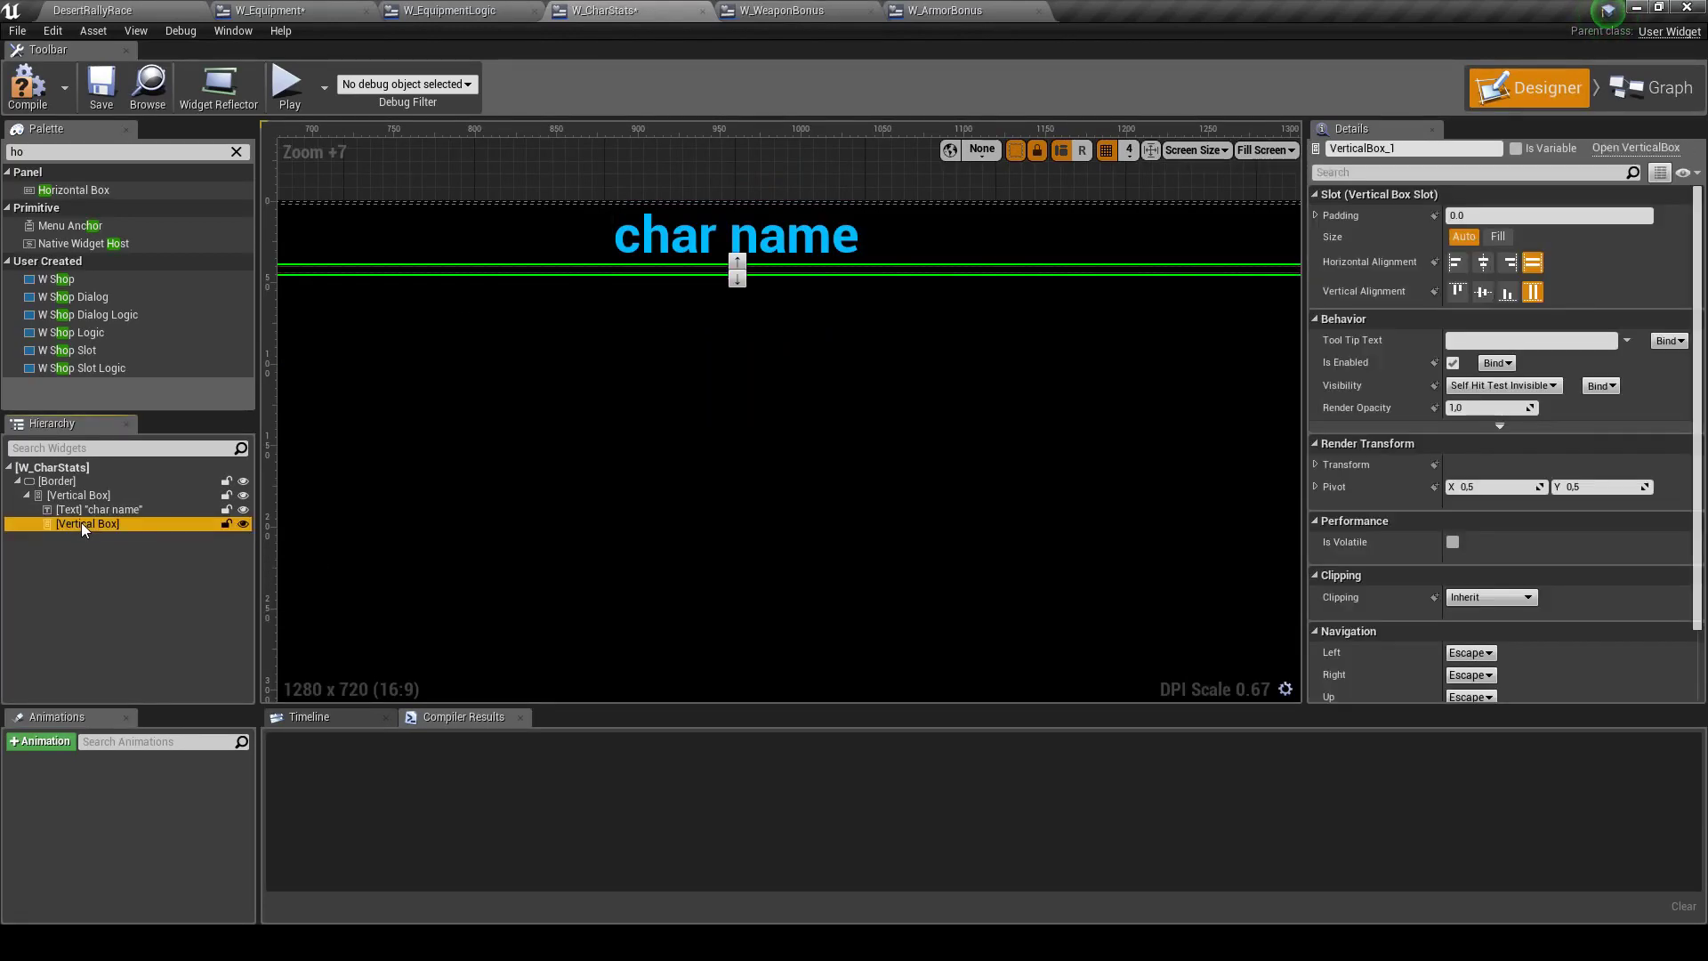
{"action": "key", "text": "ctrl+v"}
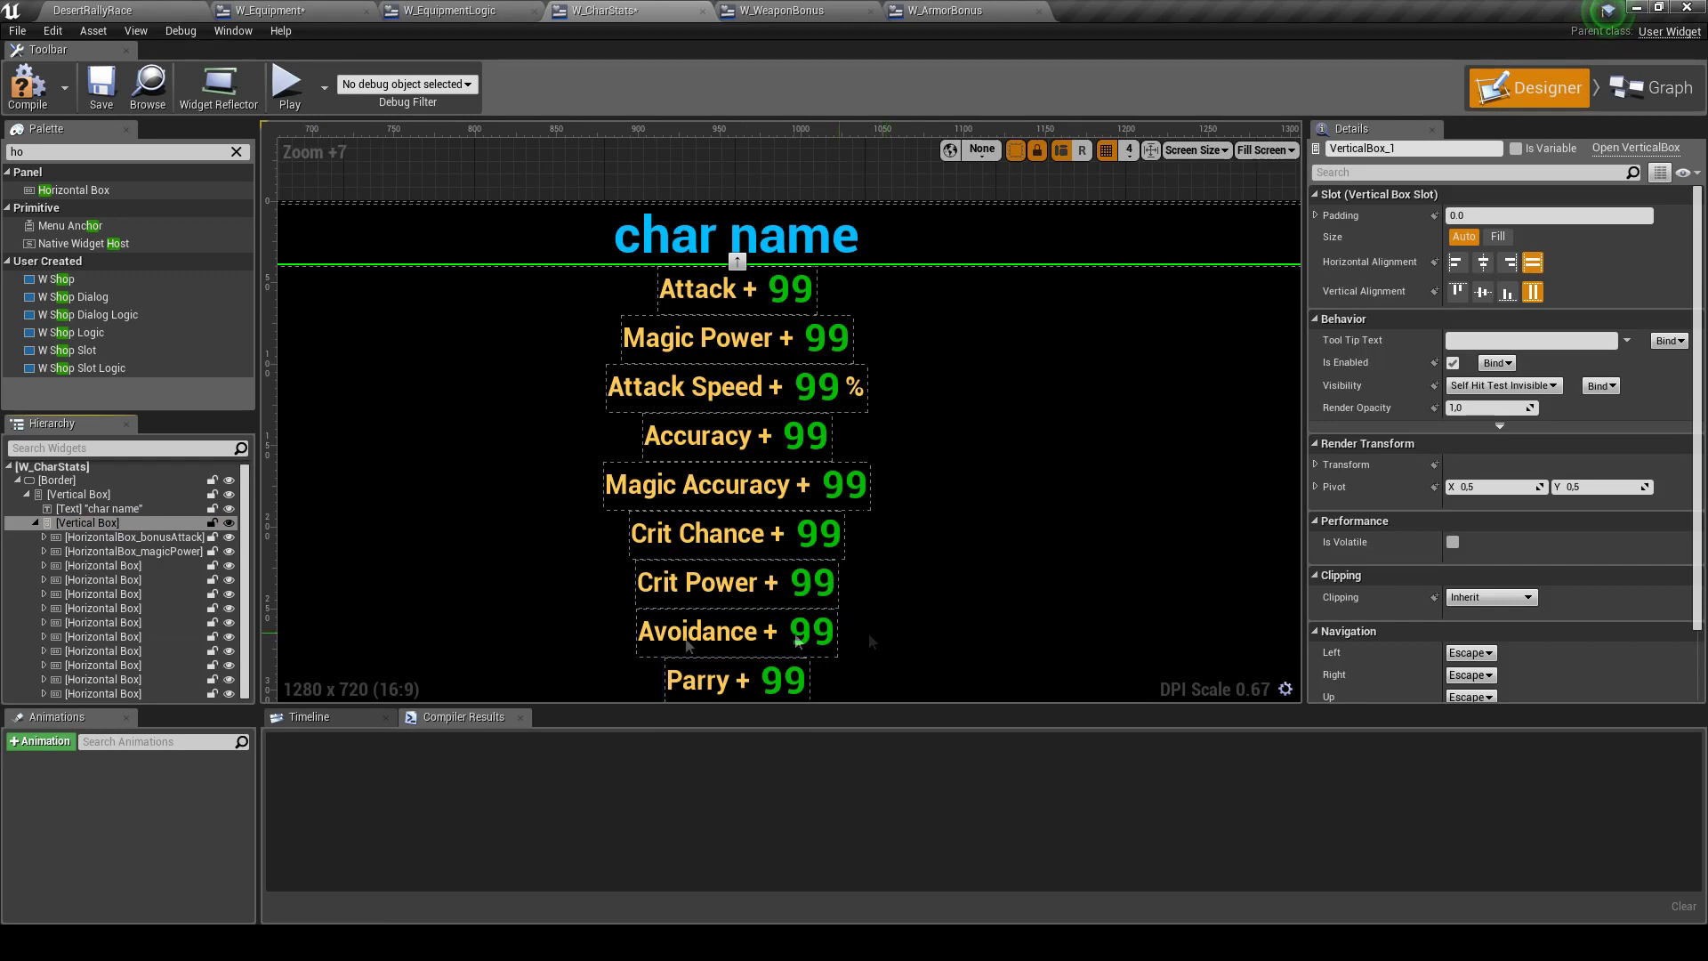
{"action": "scroll", "coordinate": [578, 634], "scroll_direction": "down", "scroll_amount": 8}
{"action": "scroll", "coordinate": [939, 509], "scroll_direction": "down", "scroll_amount": 2}
{"action": "scroll", "coordinate": [737, 382], "scroll_direction": "up", "scroll_amount": 4}
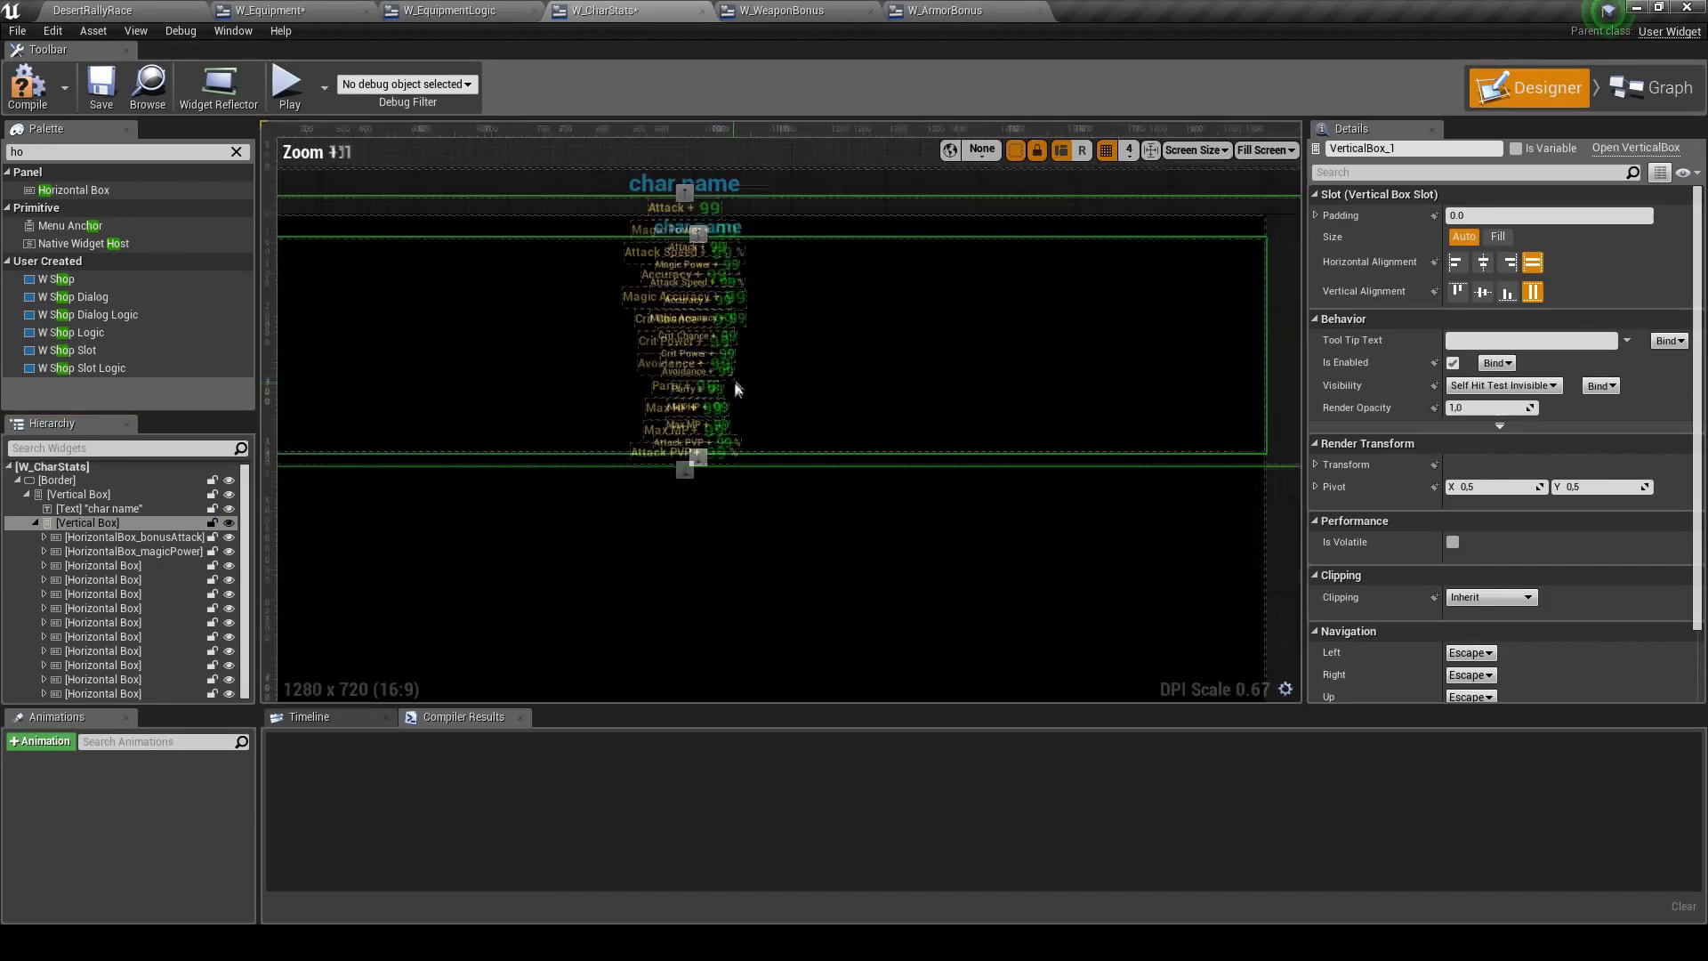
{"action": "scroll", "coordinate": [856, 374], "scroll_direction": "up", "scroll_amount": 3}
{"action": "right_click_drag", "start_coordinate": [859, 374], "coordinate": [959, 478]}
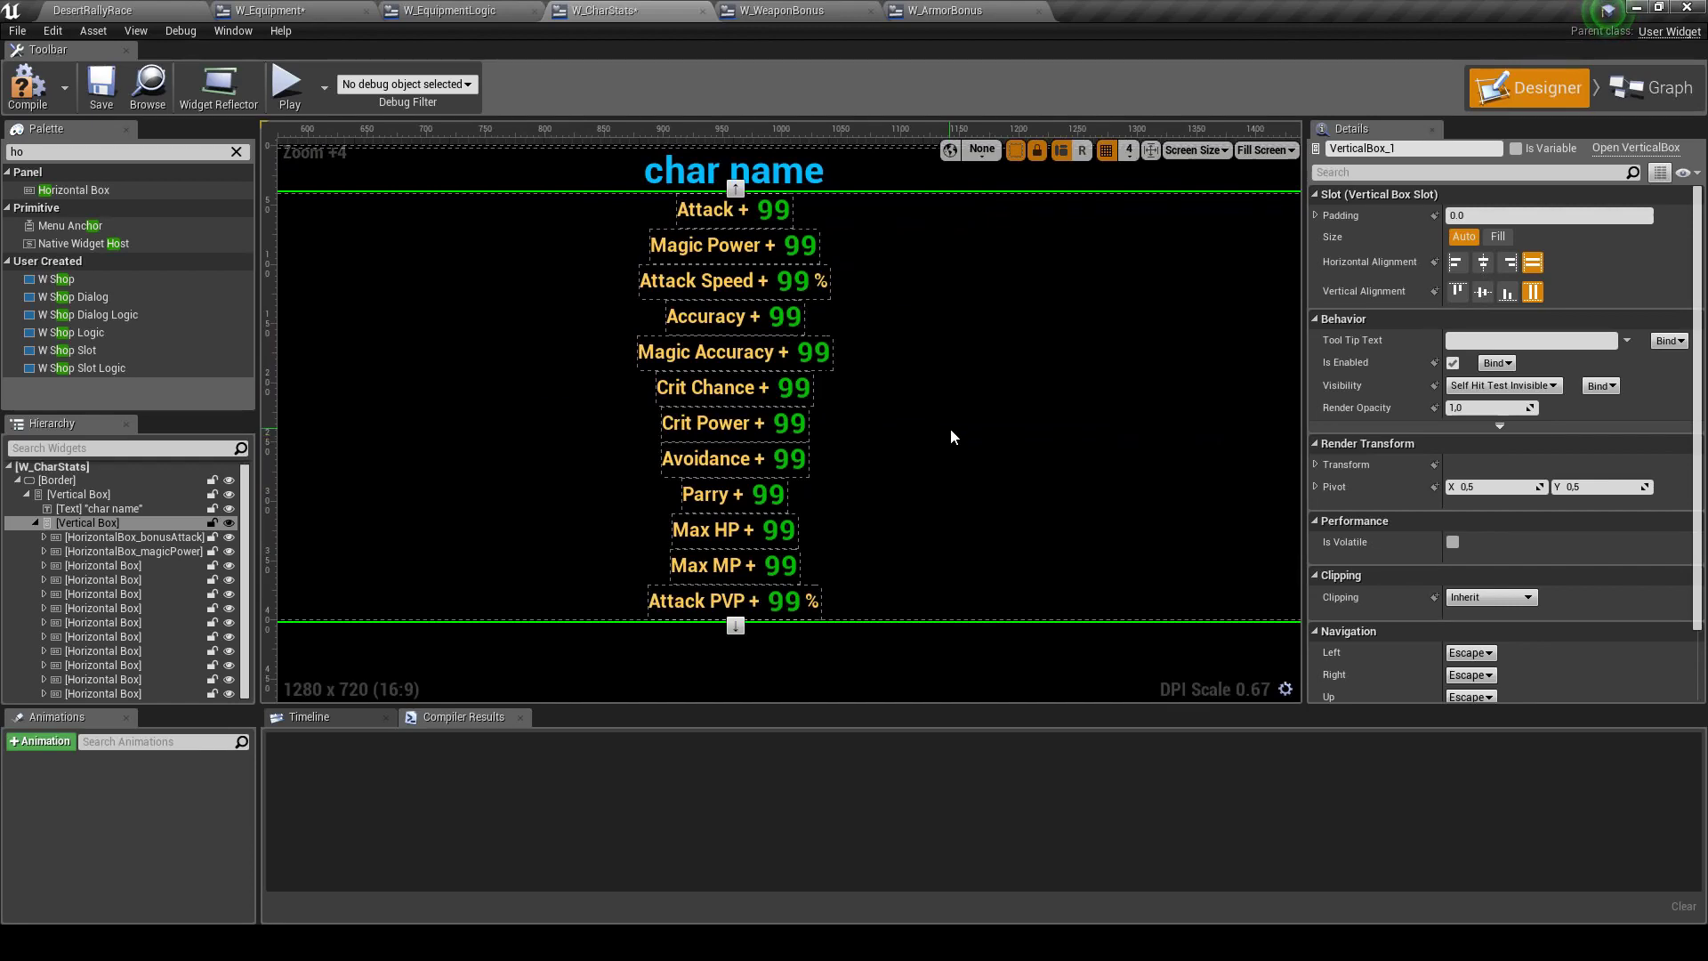
{"action": "scroll", "coordinate": [890, 423], "scroll_direction": "down", "scroll_amount": 5}
{"action": "scroll", "coordinate": [890, 423], "scroll_direction": "down", "scroll_amount": 1}
{"action": "scroll", "coordinate": [826, 410], "scroll_direction": "up", "scroll_amount": 5}
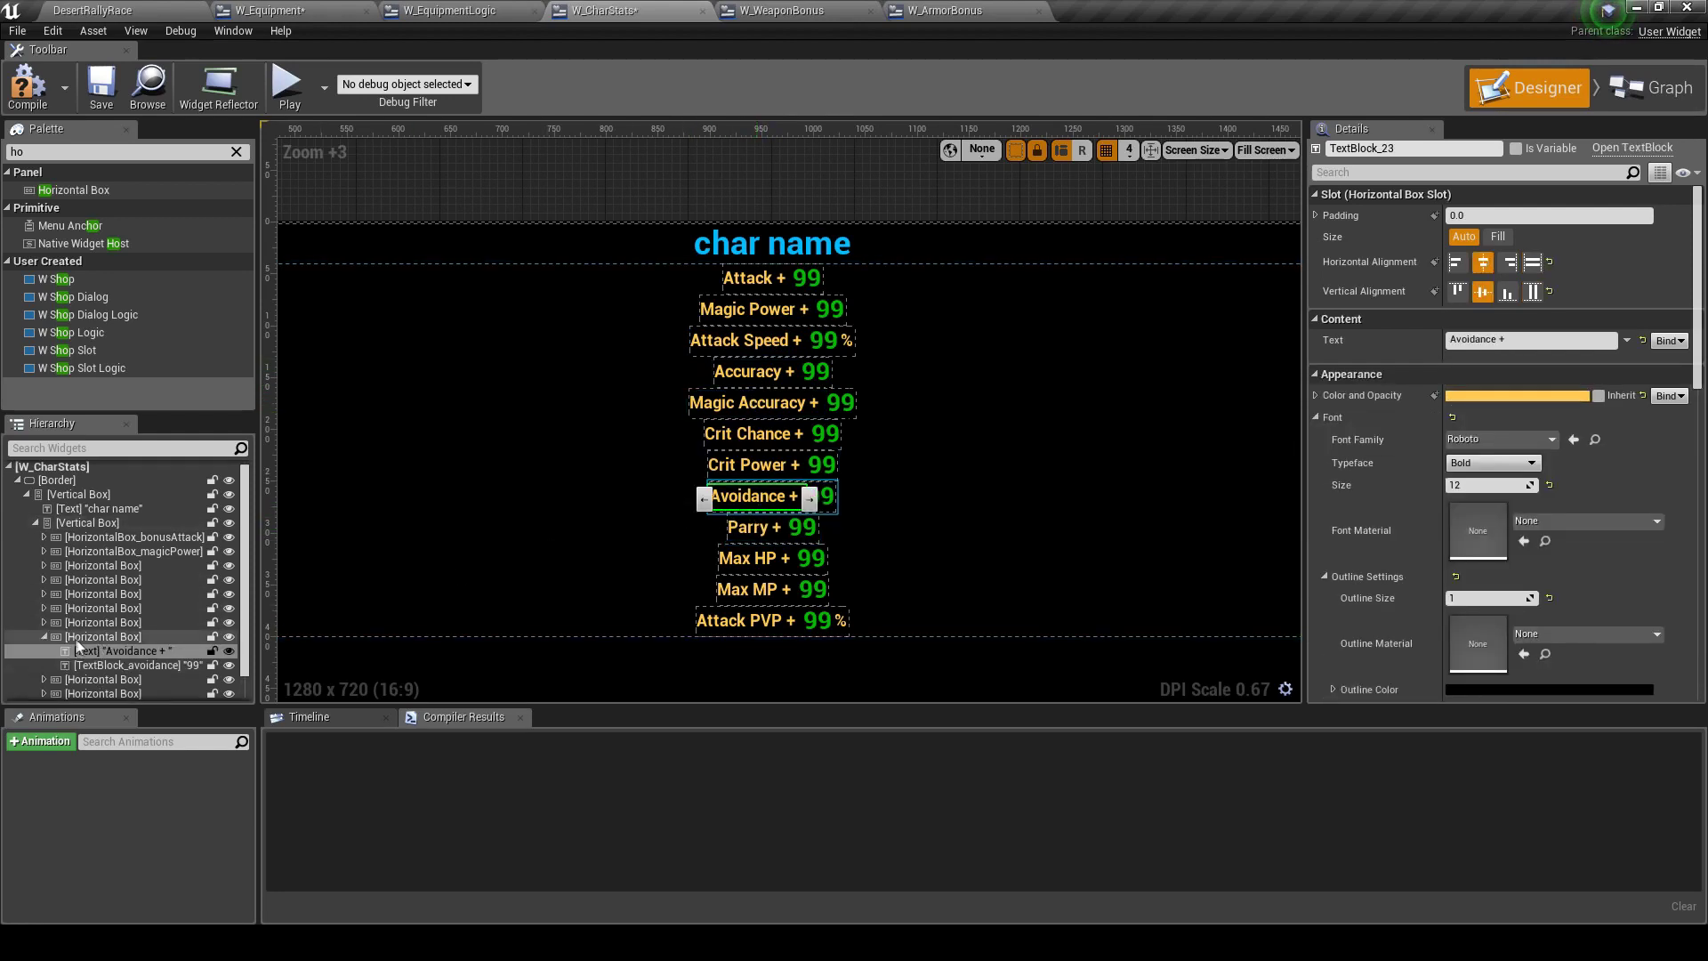
Delete the Avoidance and Parry rows from W_CharStats
{"action": "left_click", "coordinate": [165, 637]}
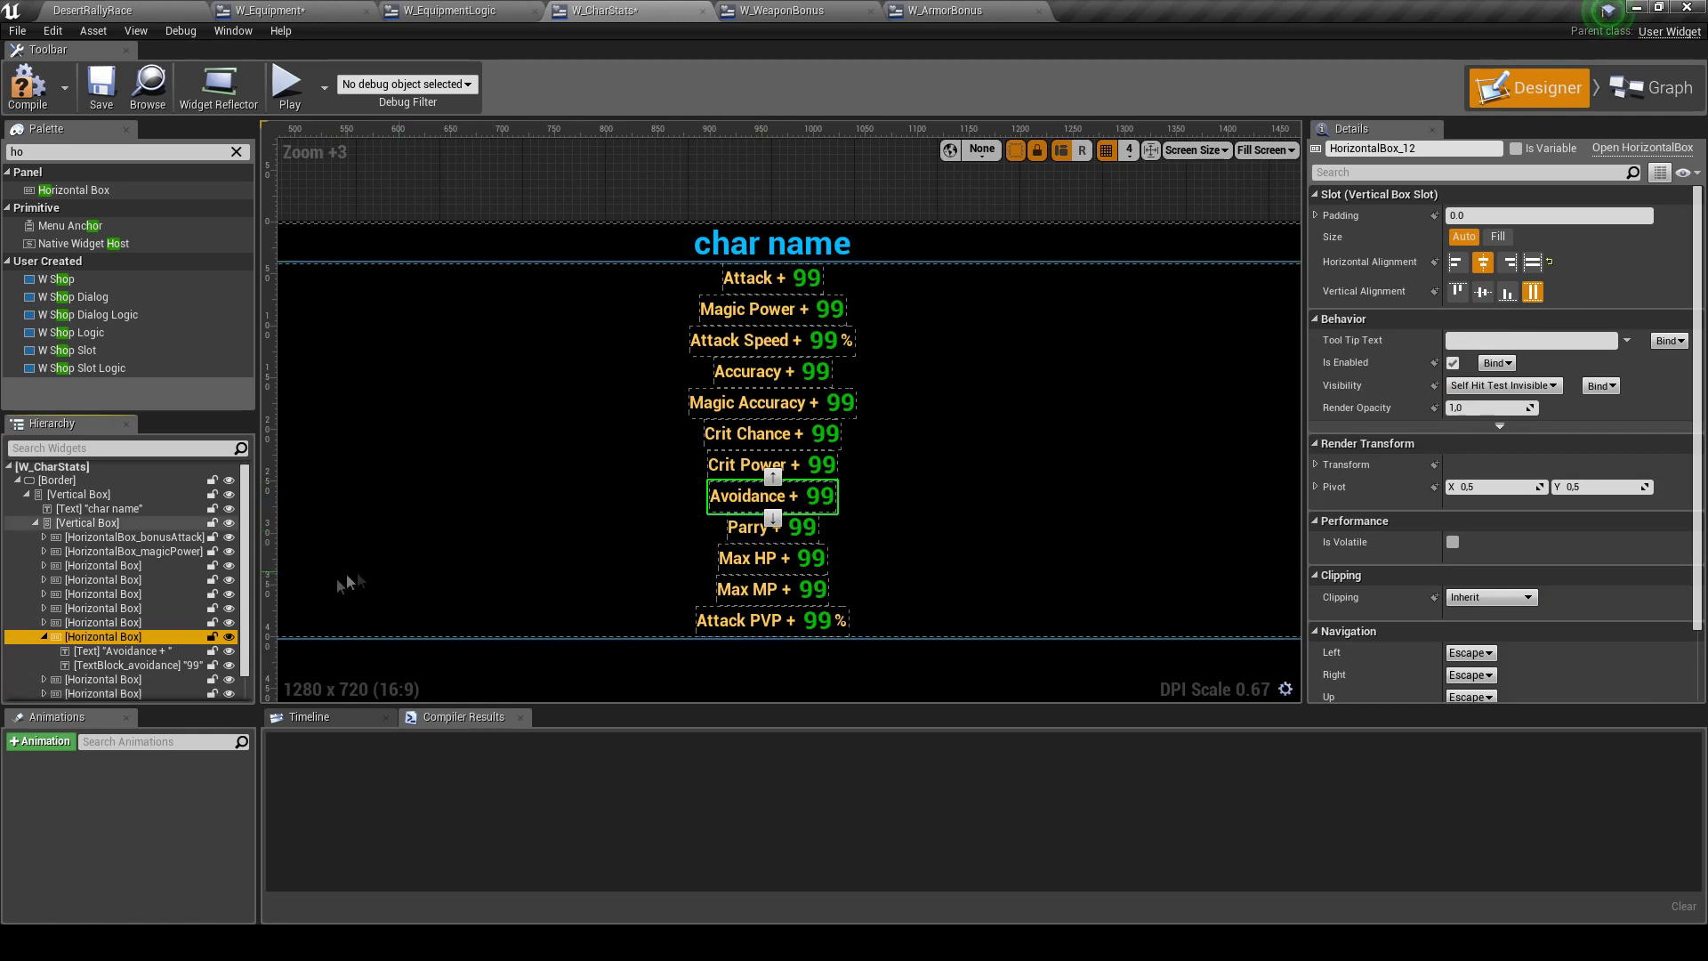
{"action": "key", "text": "Delete"}
{"action": "left_click", "coordinate": [752, 505]}
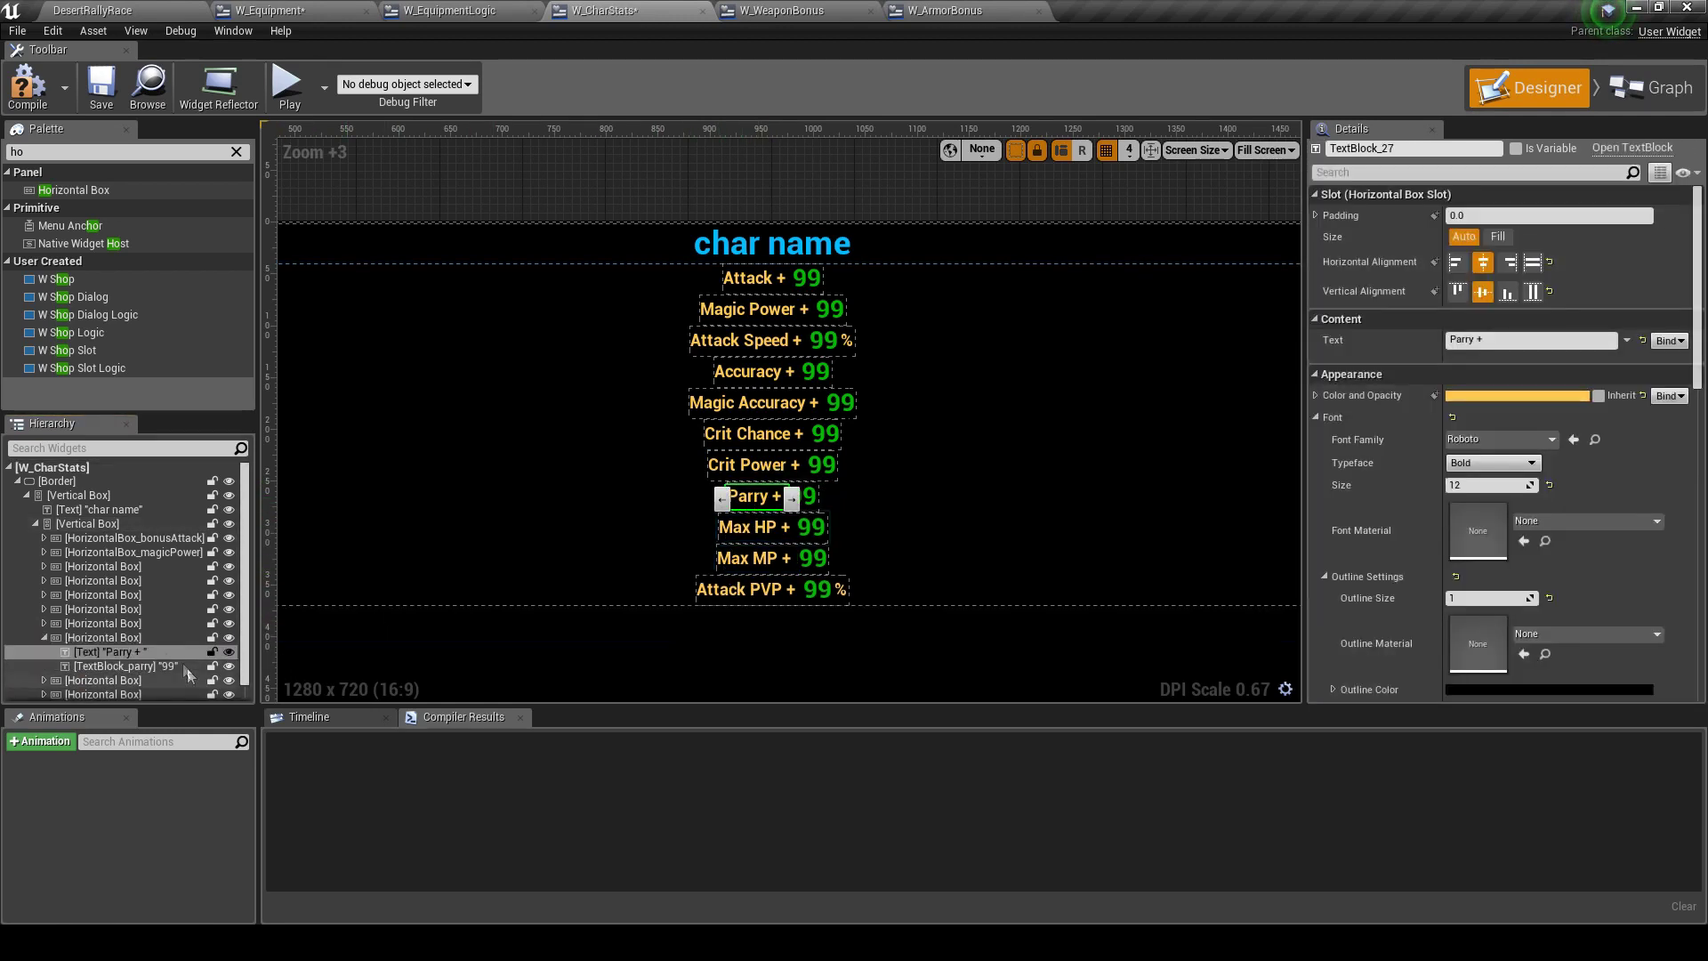
{"action": "key", "text": "Delete"}
Delete the Max HP and Max MP rows, leaving eight stats from Attack to Attack PVP
{"action": "left_click", "coordinate": [734, 499]}
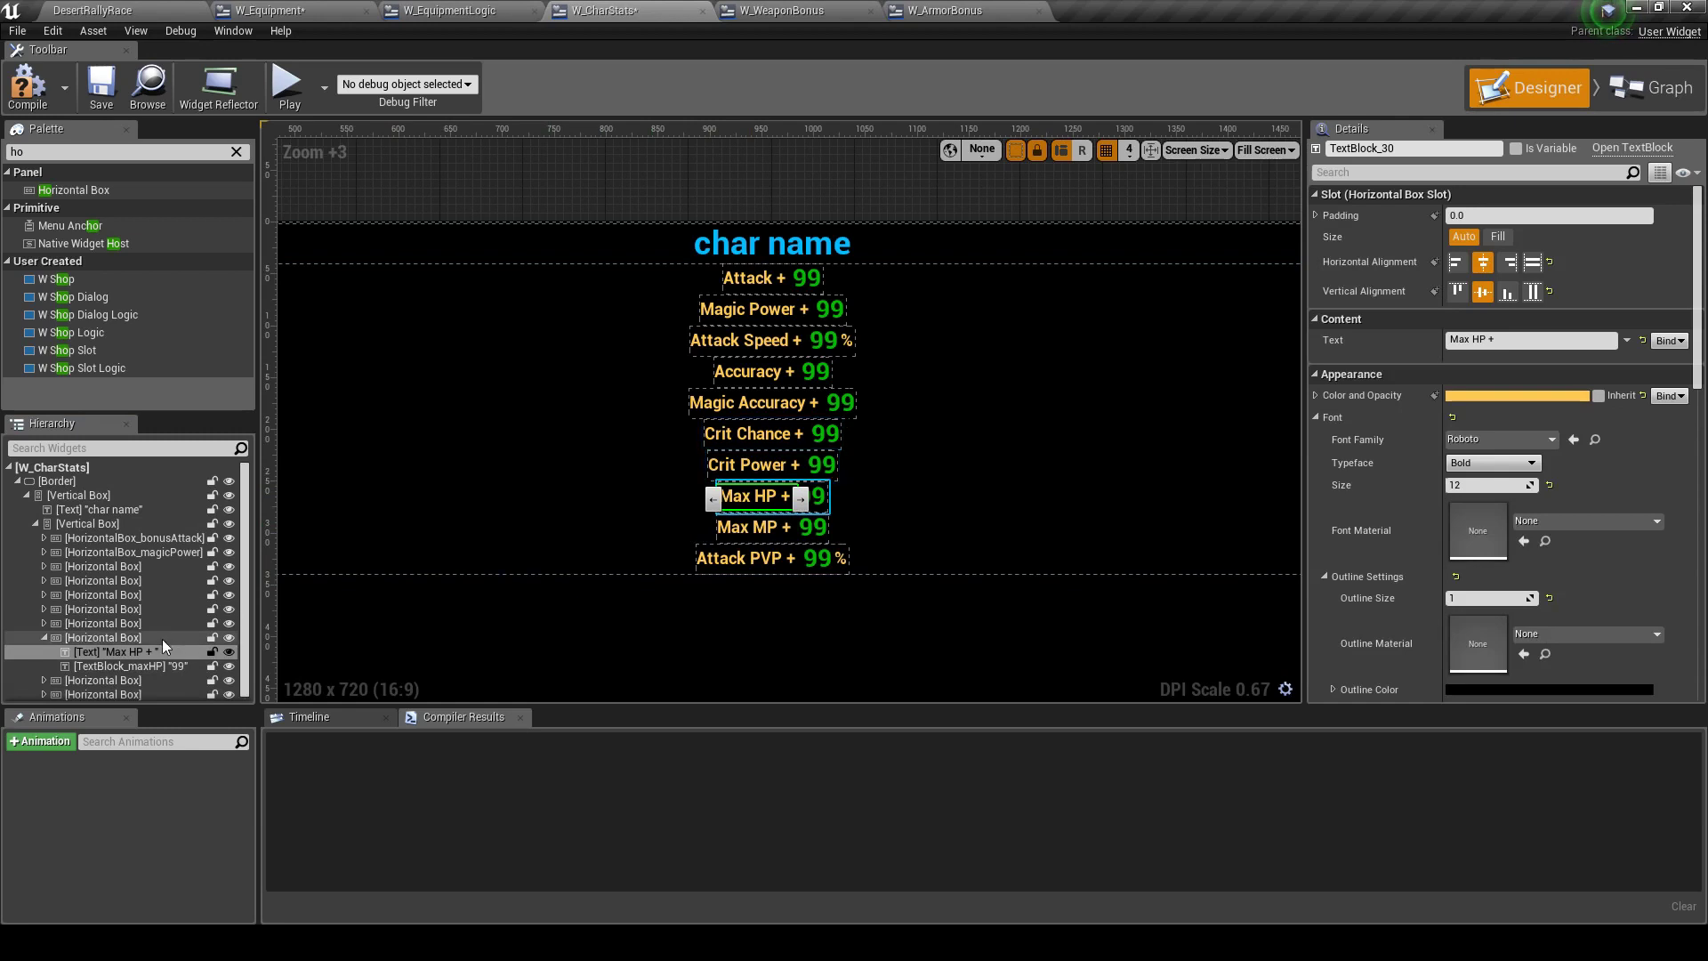
{"action": "left_click", "coordinate": [104, 637]}
{"action": "key", "text": "Delete"}
{"action": "left_click", "coordinate": [99, 636]}
{"action": "key", "text": "Delete"}
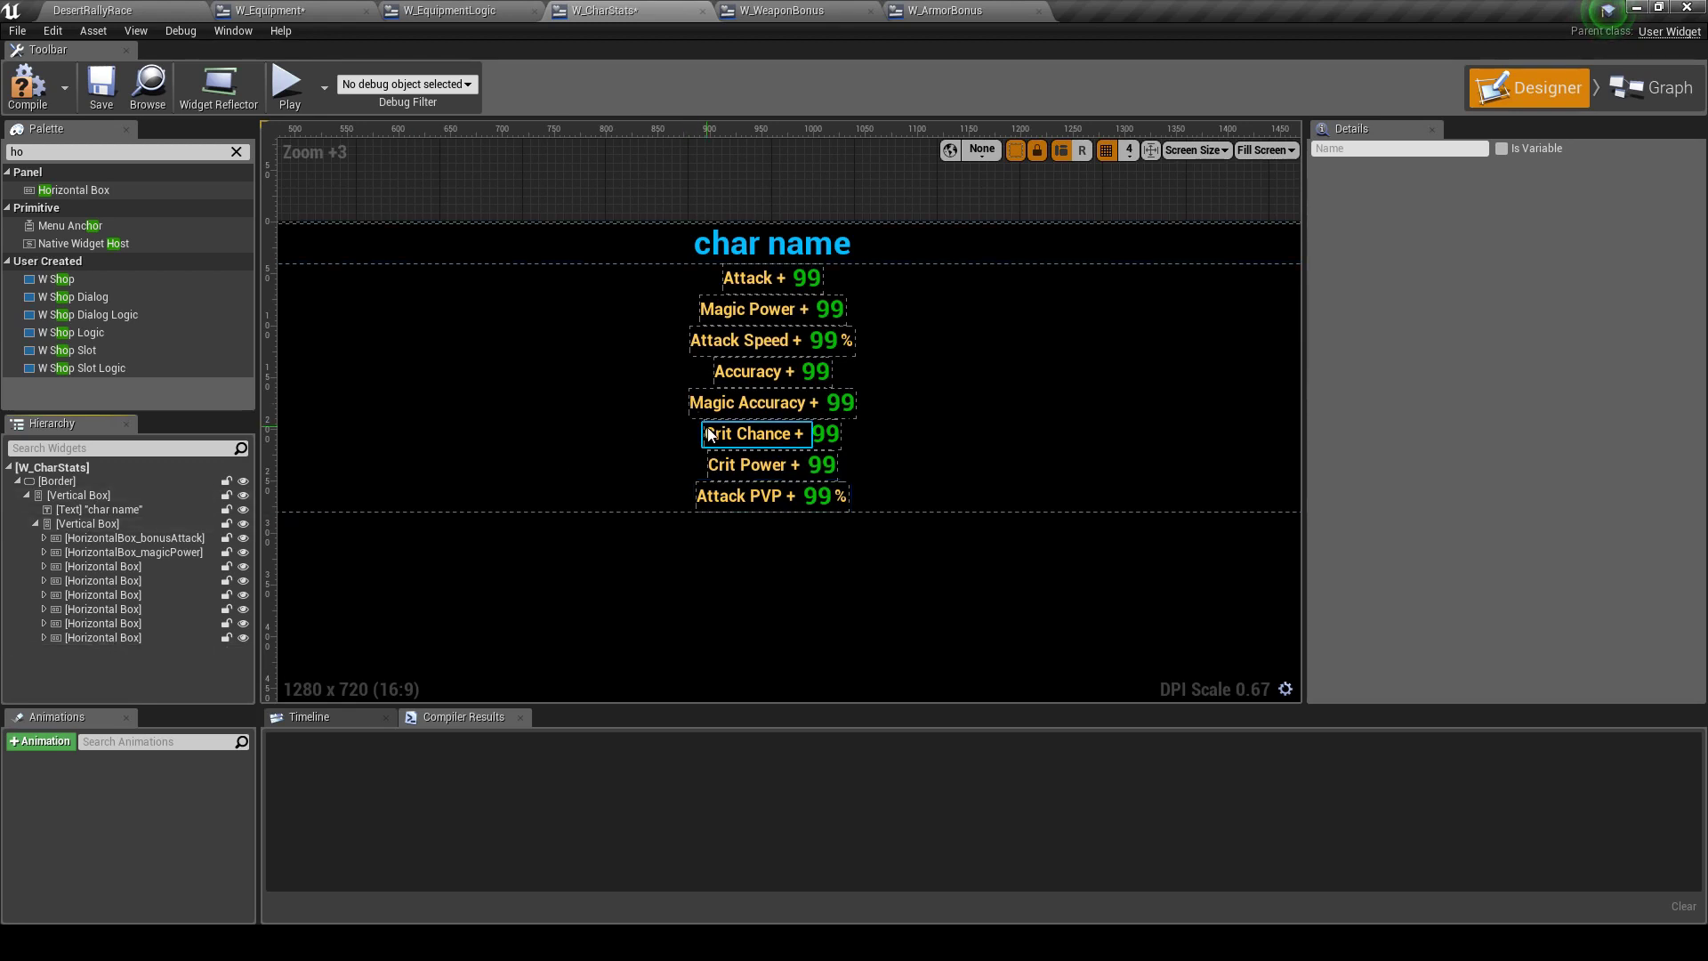
{"action": "scroll", "coordinate": [651, 407], "scroll_direction": "down", "scroll_amount": 2}
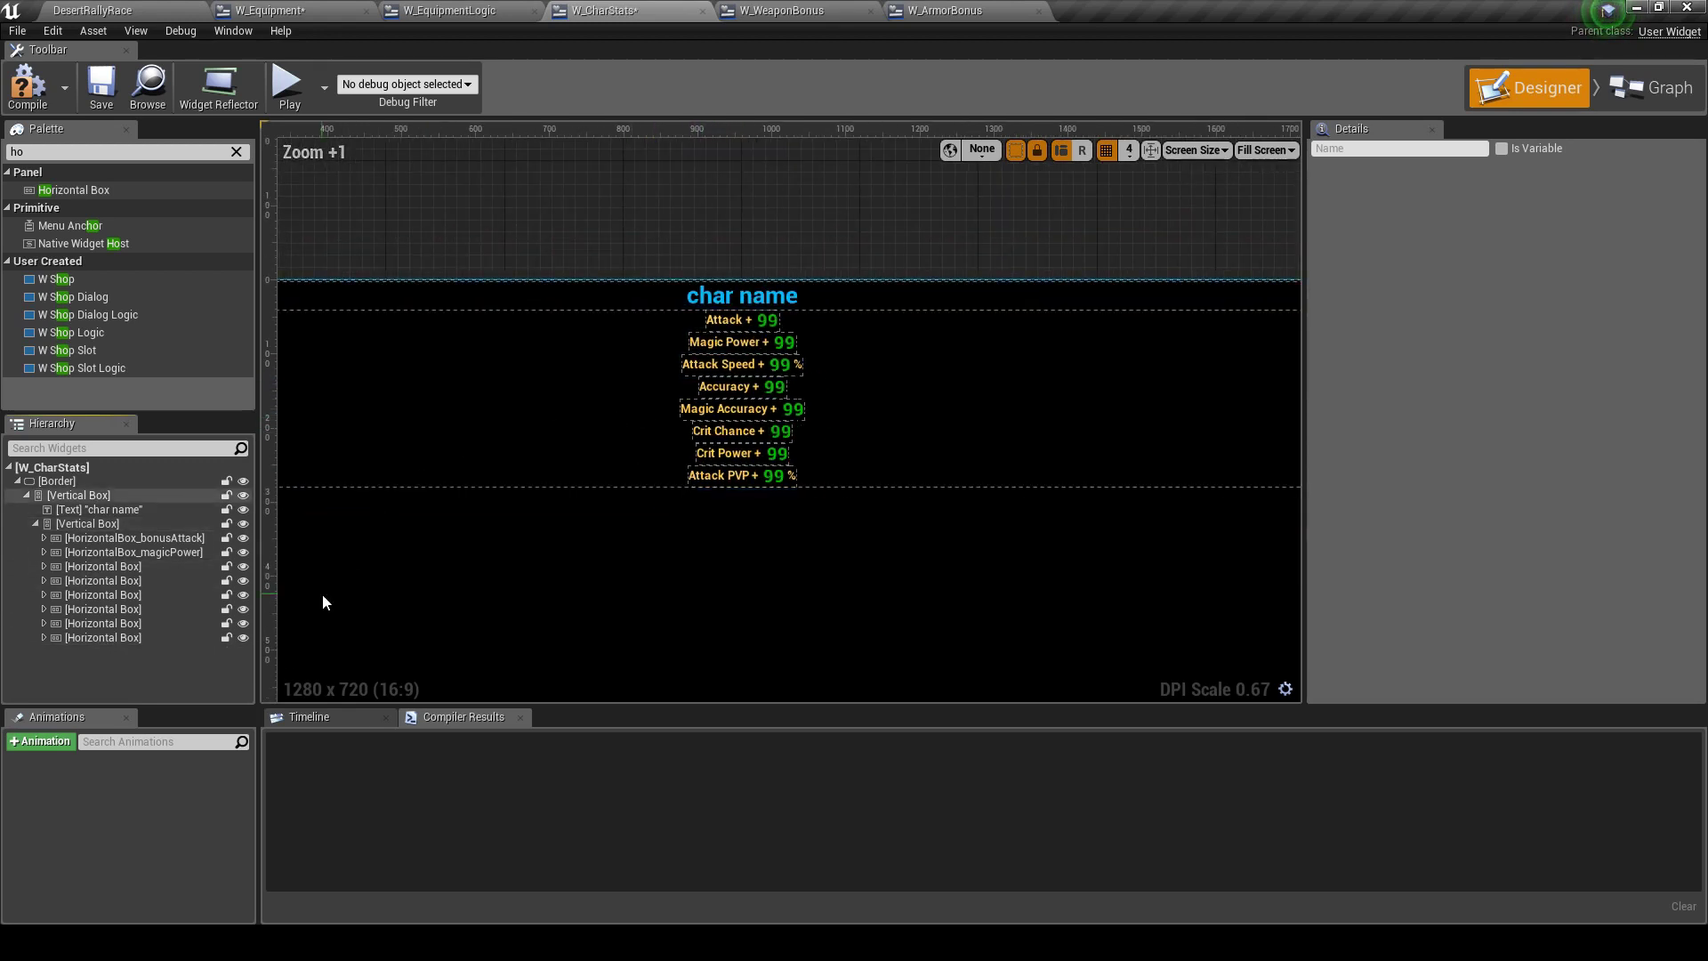
{"action": "scroll", "coordinate": [605, 433], "scroll_direction": "down", "scroll_amount": 3}
{"action": "scroll", "coordinate": [584, 422], "scroll_direction": "up", "scroll_amount": 2}
{"action": "scroll", "coordinate": [606, 426], "scroll_direction": "up", "scroll_amount": 2}
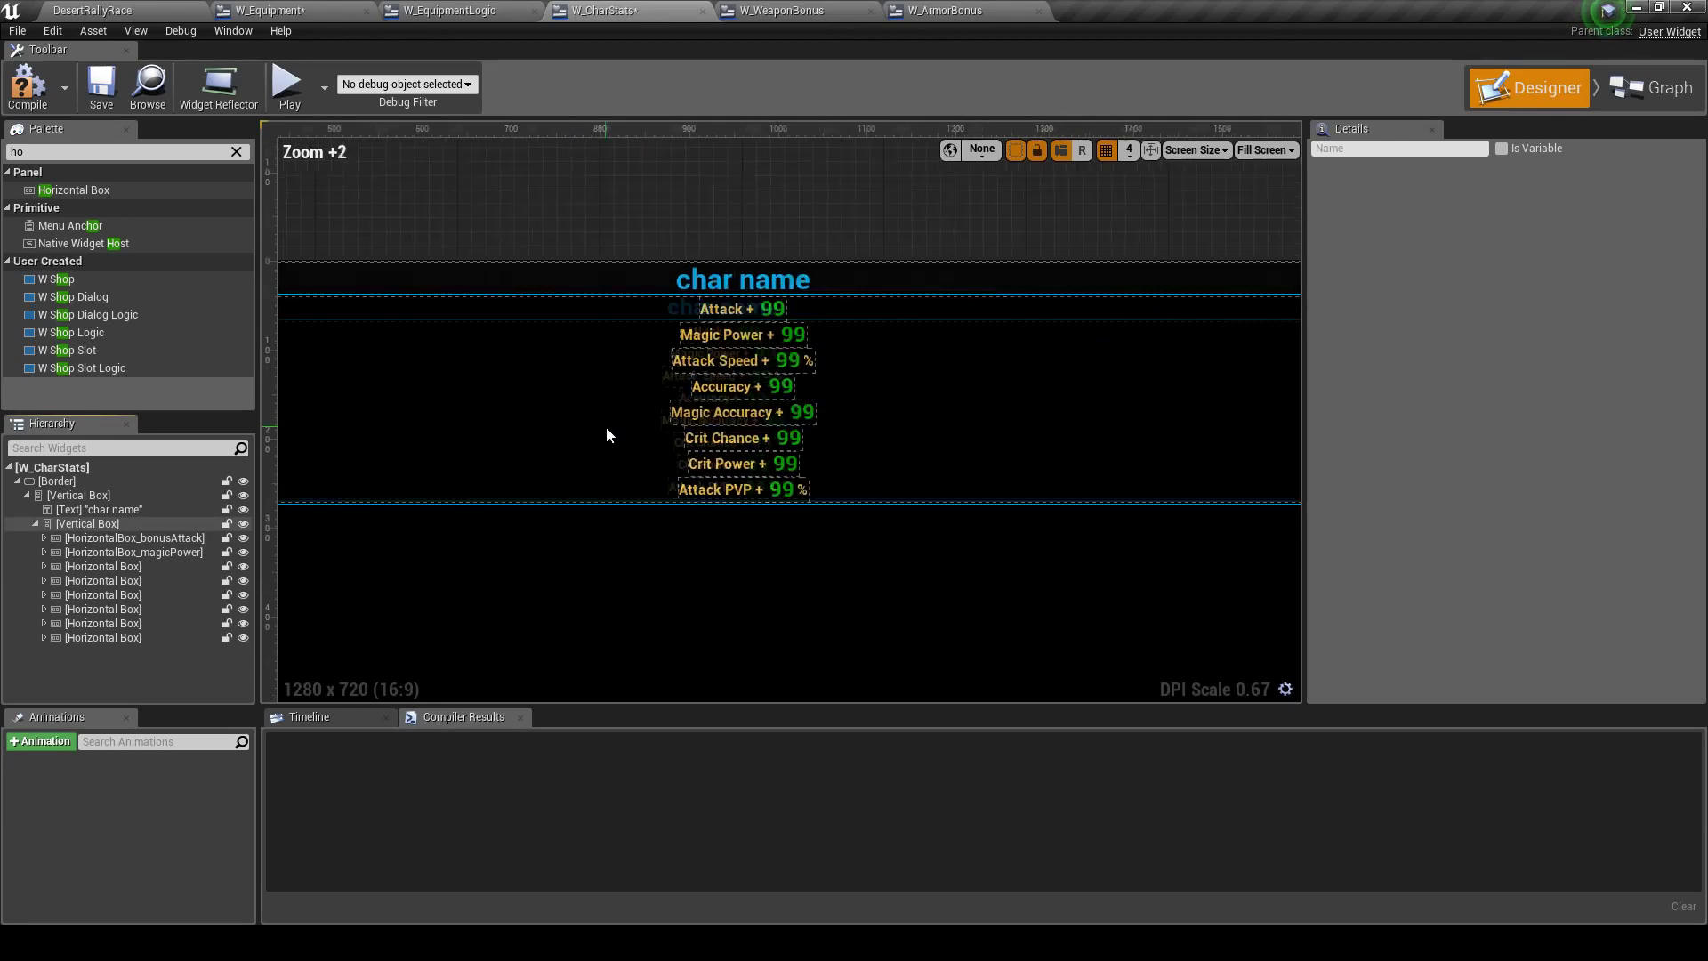
{"action": "scroll", "coordinate": [534, 436], "scroll_direction": "up", "scroll_amount": 1}
{"action": "left_click", "coordinate": [104, 524]}
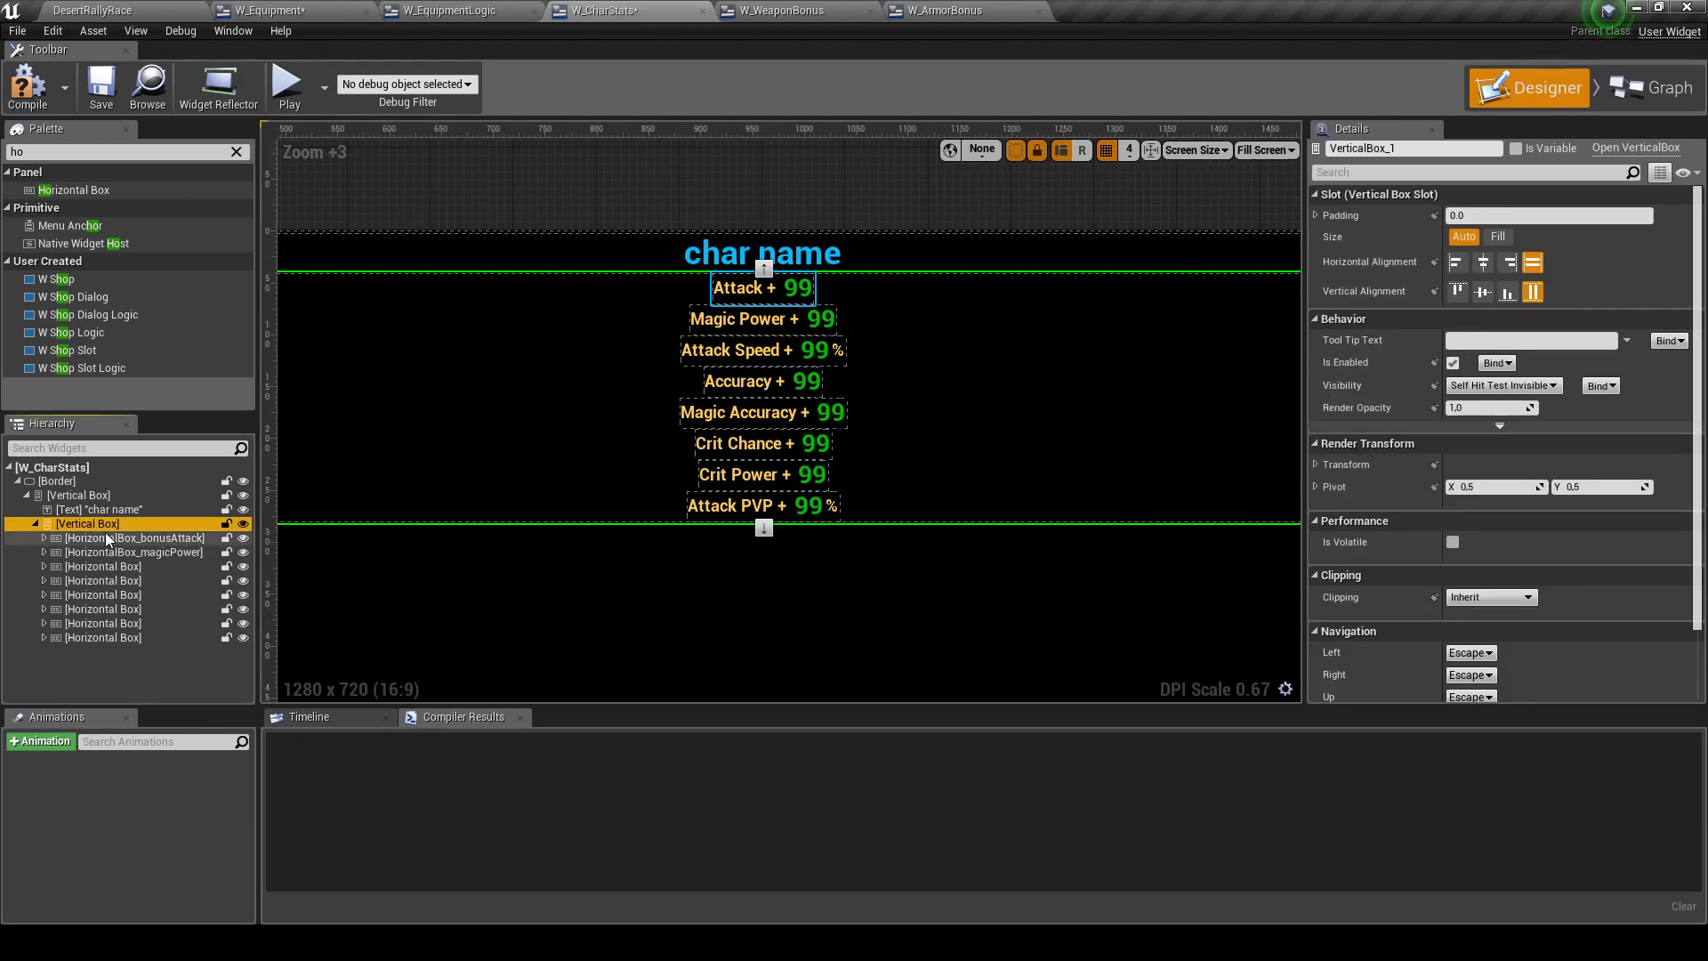
Wrap the eight-row stat Vertical Box in a Horizontal Box
{"action": "right_click", "coordinate": [98, 526]}
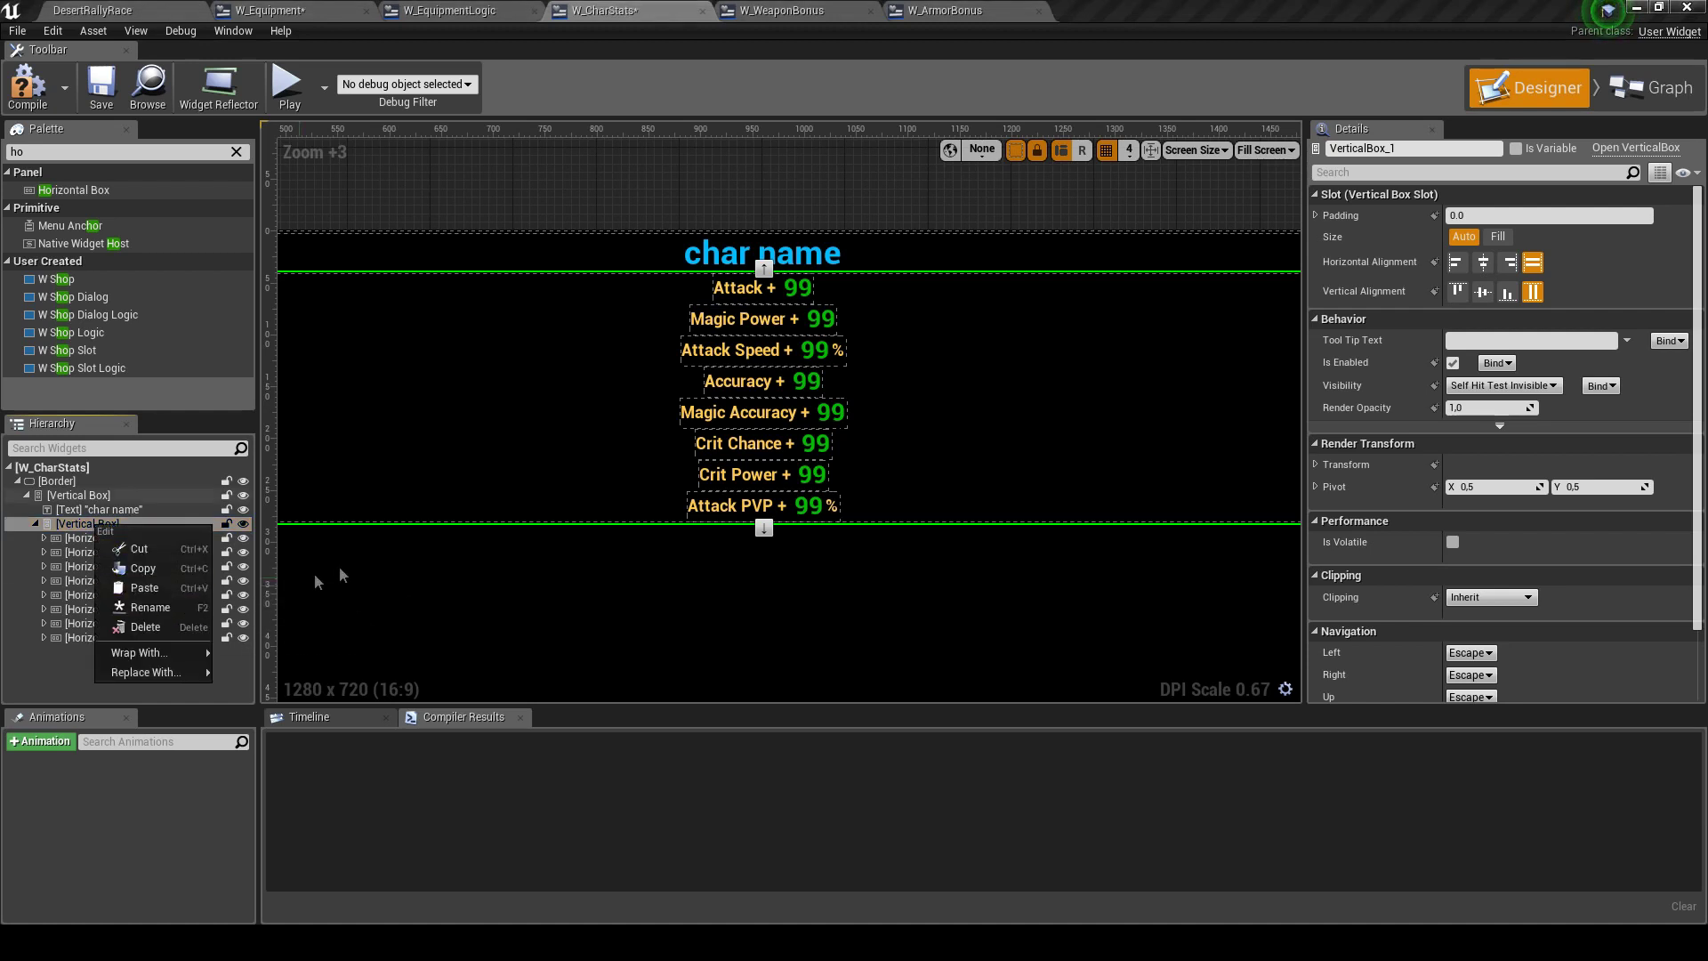
{"action": "mouse_move", "coordinate": [142, 652]}
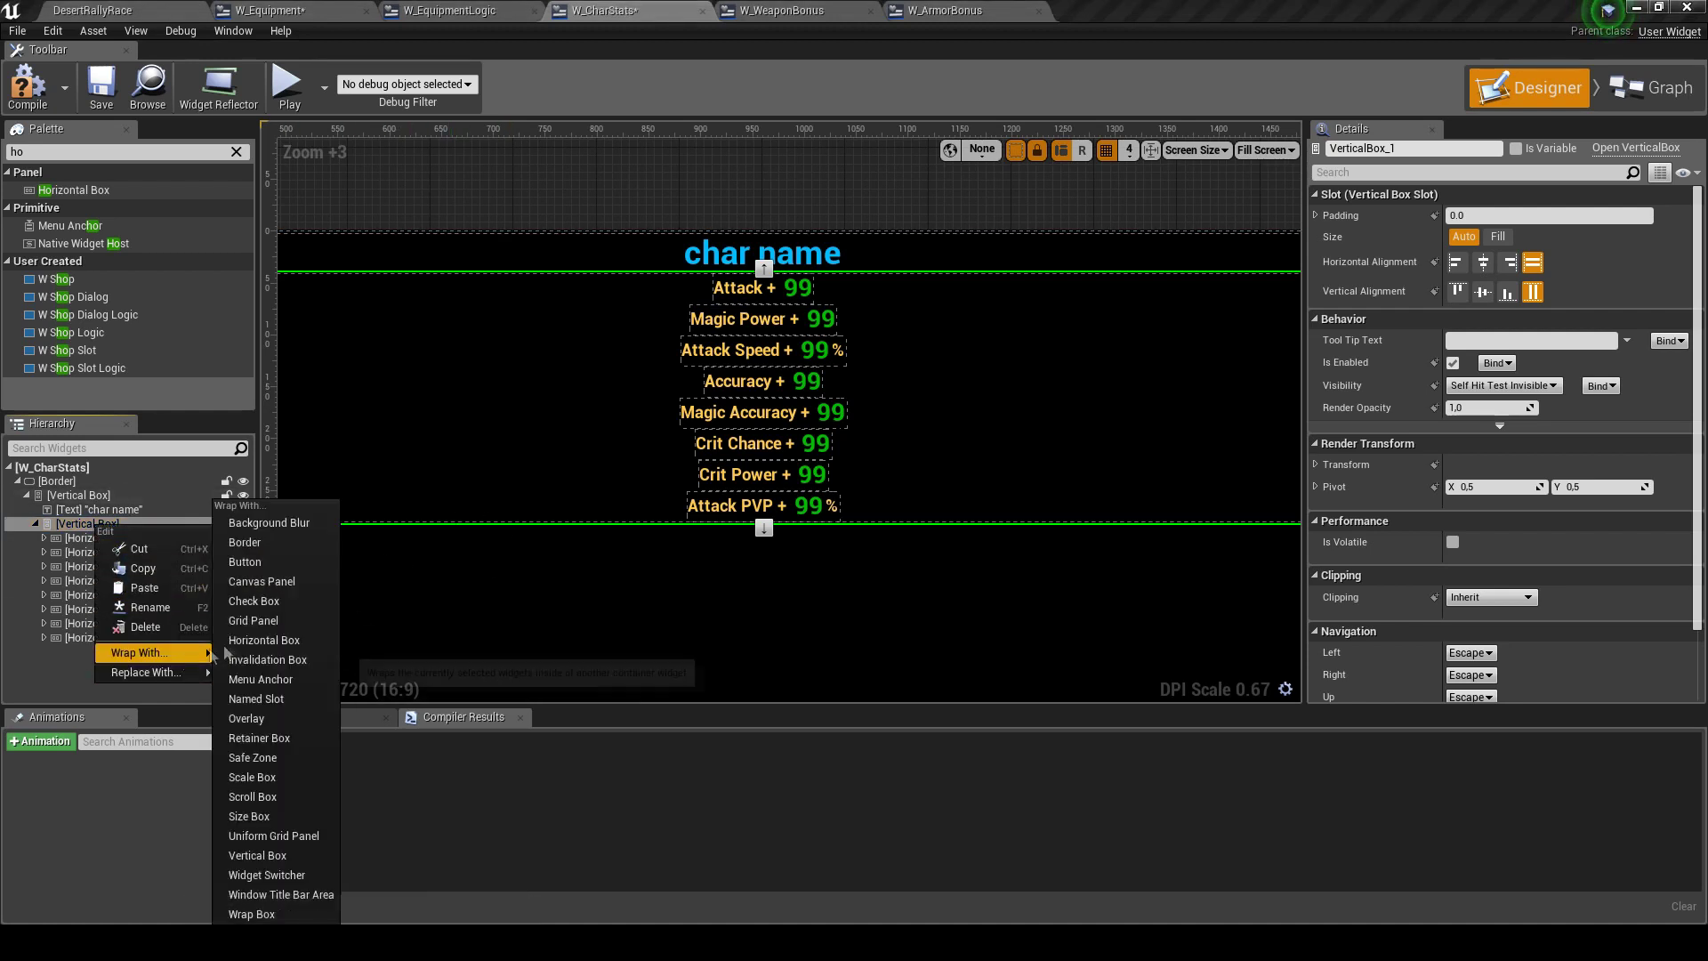
{"action": "left_click", "coordinate": [308, 644]}
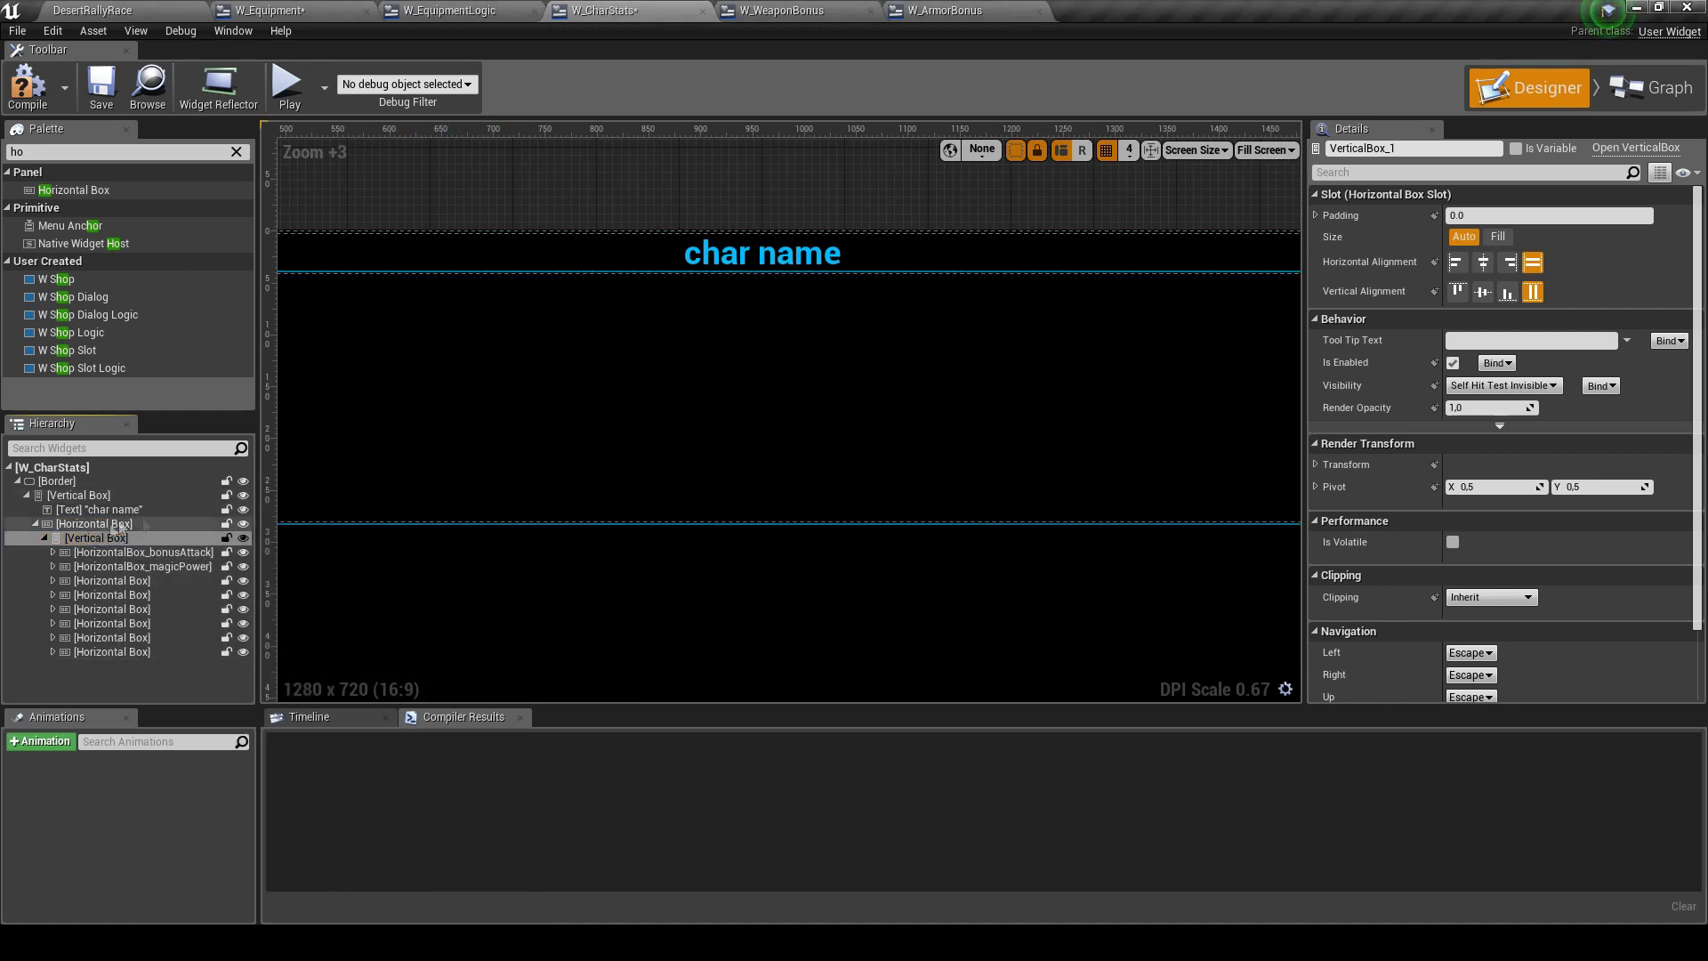
{"action": "scroll", "coordinate": [579, 430], "scroll_direction": "down", "scroll_amount": 2}
{"action": "scroll", "coordinate": [806, 389], "scroll_direction": "down", "scroll_amount": 3}
{"action": "scroll", "coordinate": [806, 389], "scroll_direction": "up", "scroll_amount": 3}
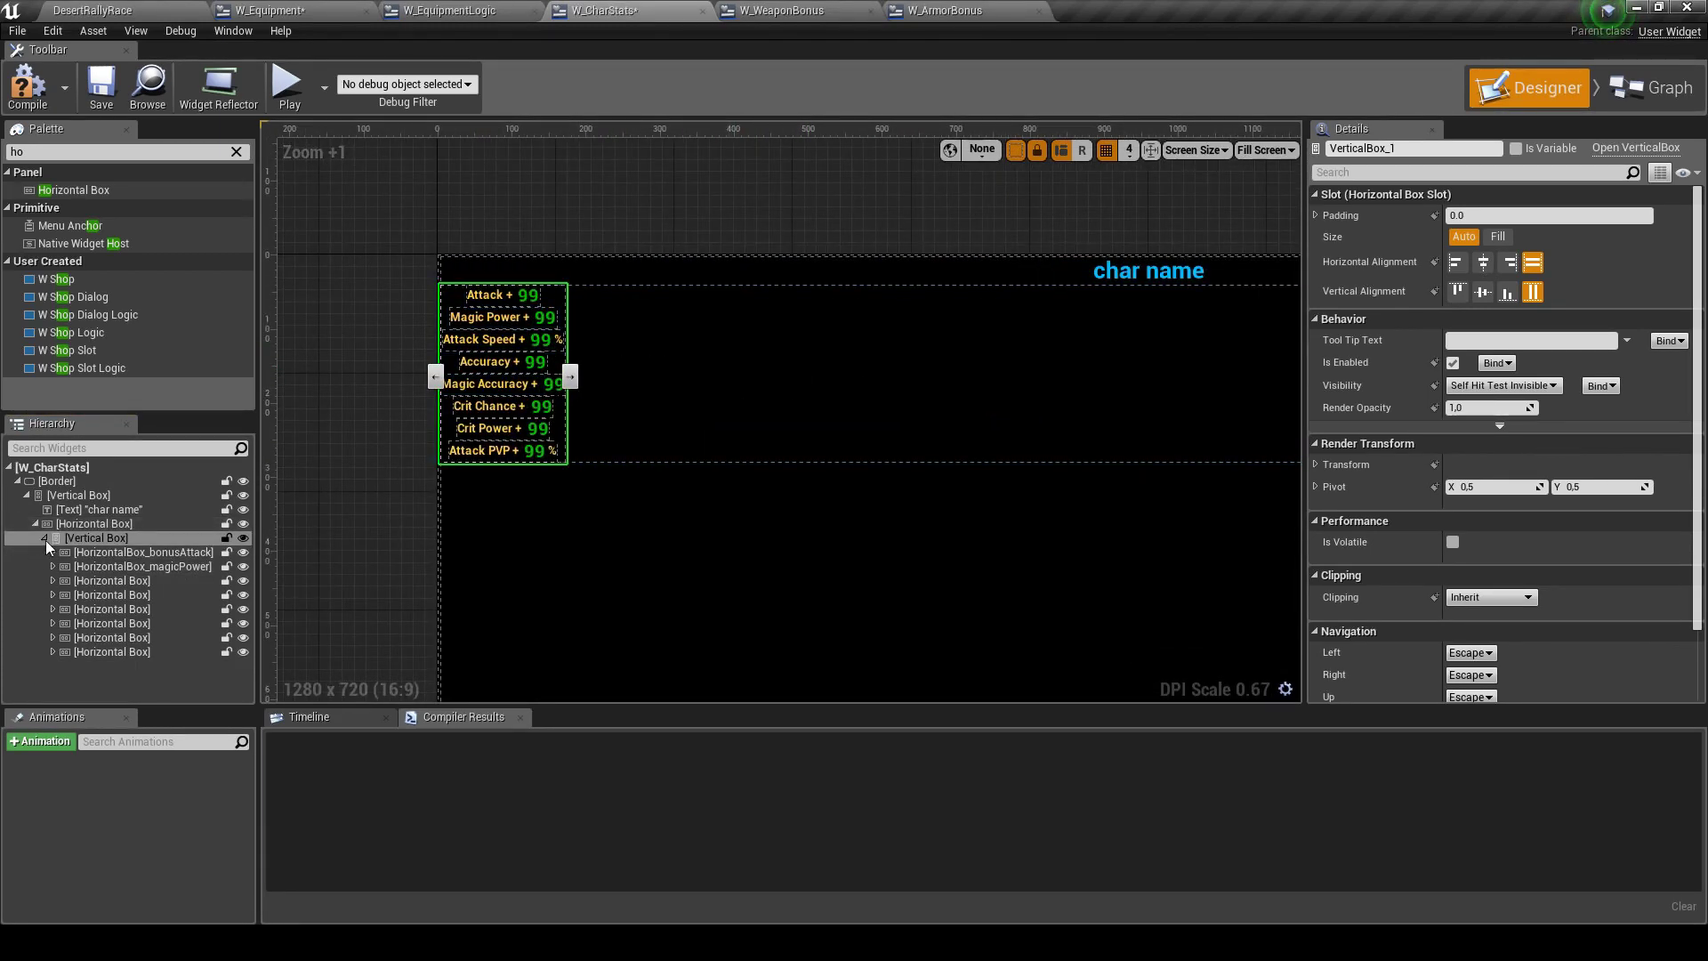
{"action": "left_click", "coordinate": [45, 537]}
{"action": "left_click", "coordinate": [93, 523]}
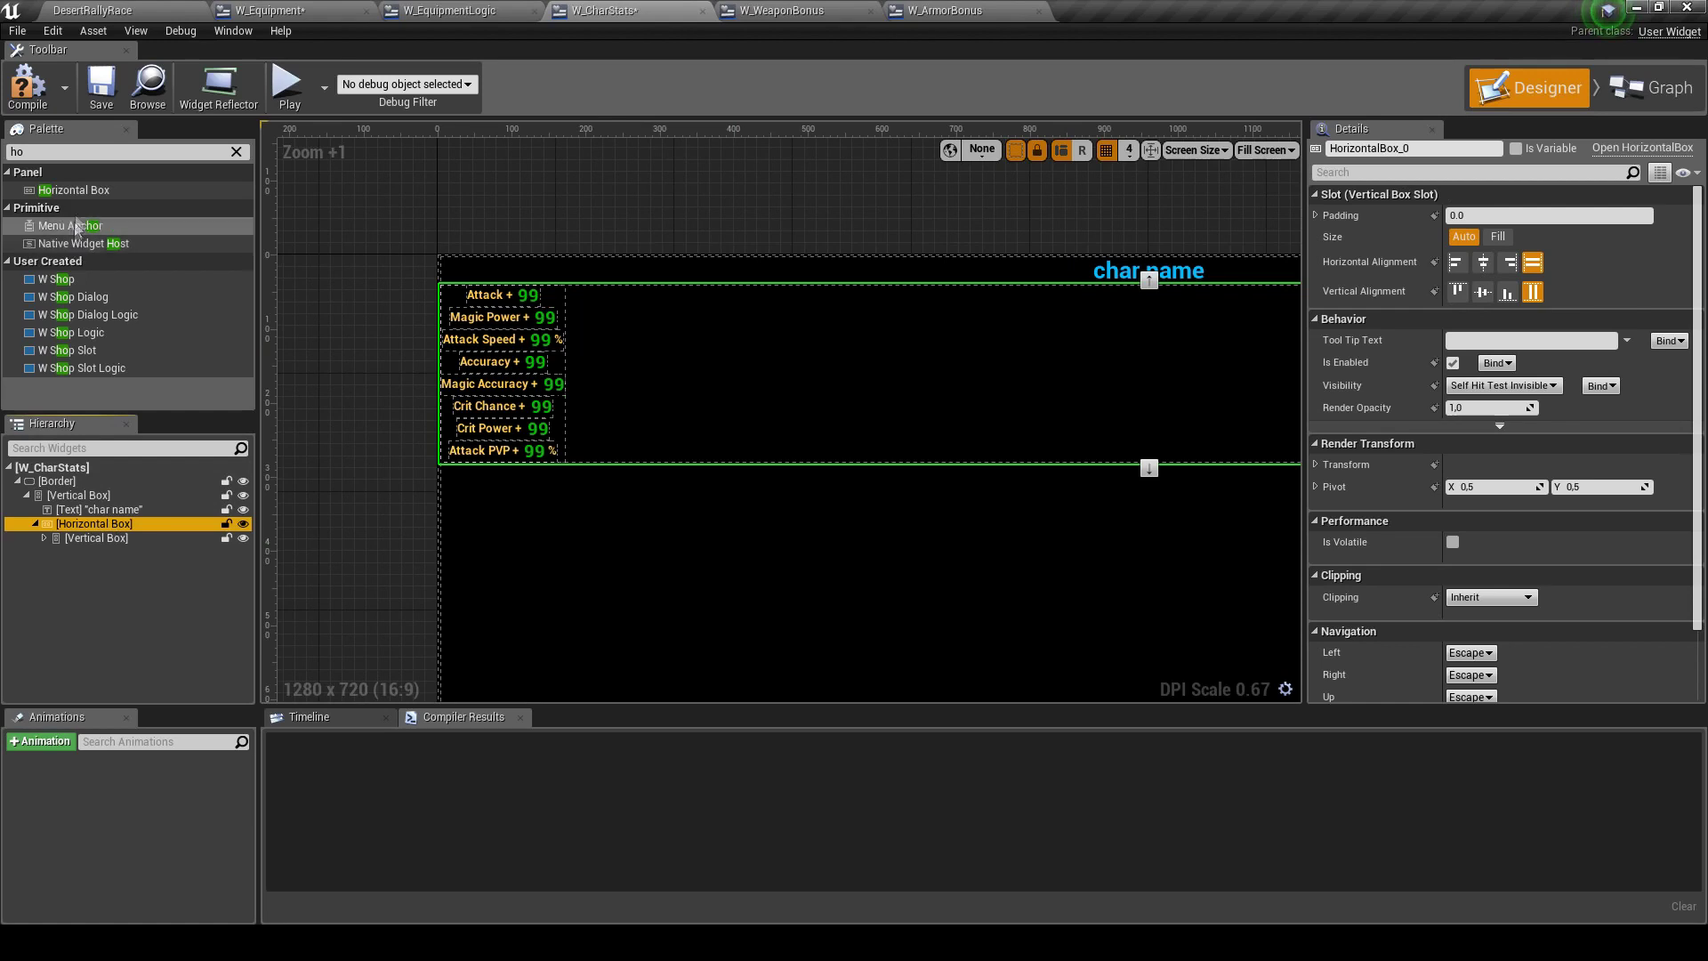
Add a new empty Vertical Box inside the Horizontal Box beside the stat column
{"action": "left_click", "coordinate": [62, 153]}
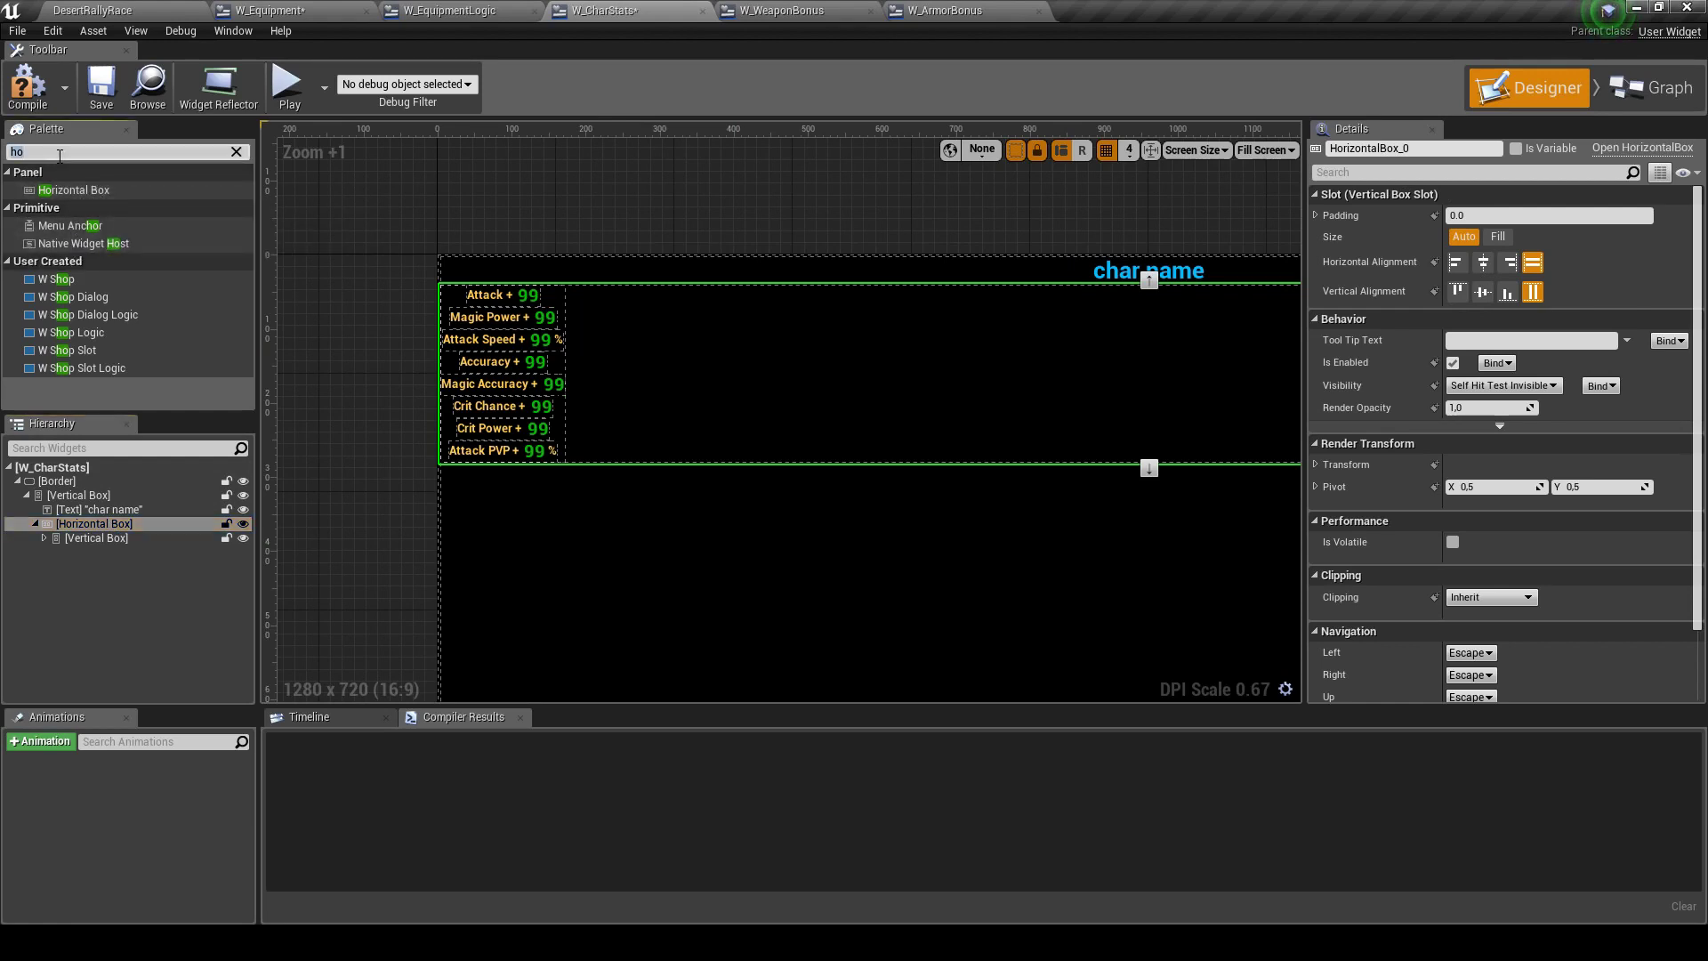
{"action": "type", "text": "ver"}
{"action": "left_click_drag", "start_coordinate": [67, 207], "coordinate": [102, 533]}
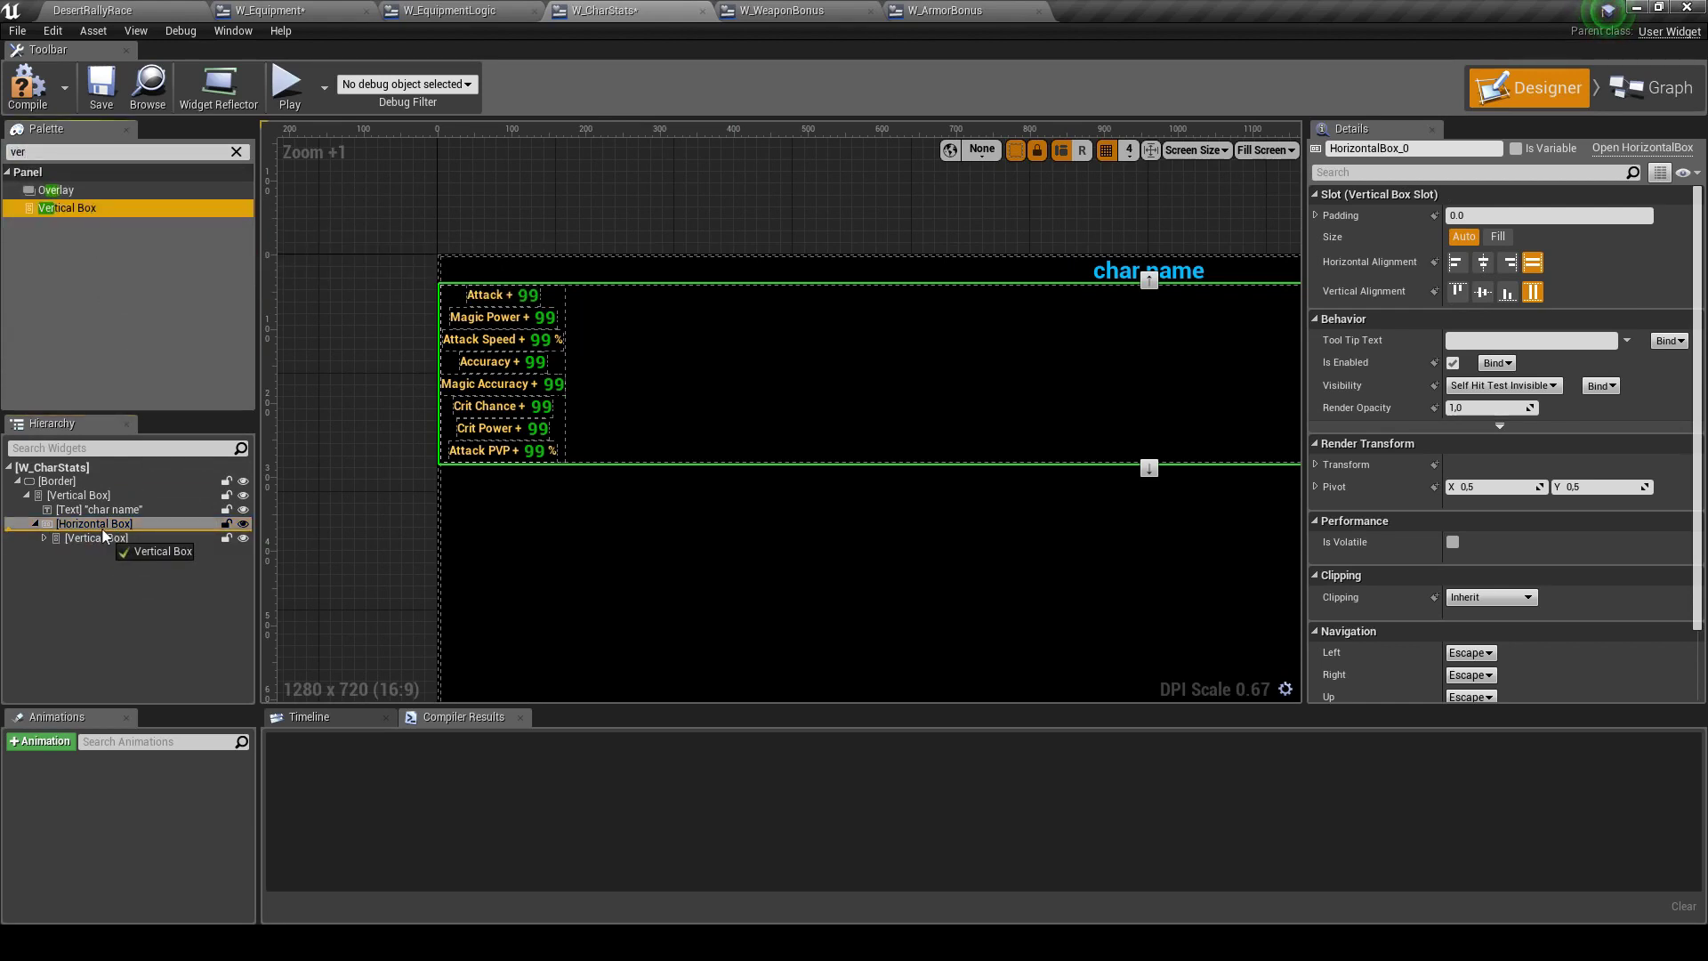
{"action": "left_click_drag", "start_coordinate": [102, 528], "coordinate": [112, 527]}
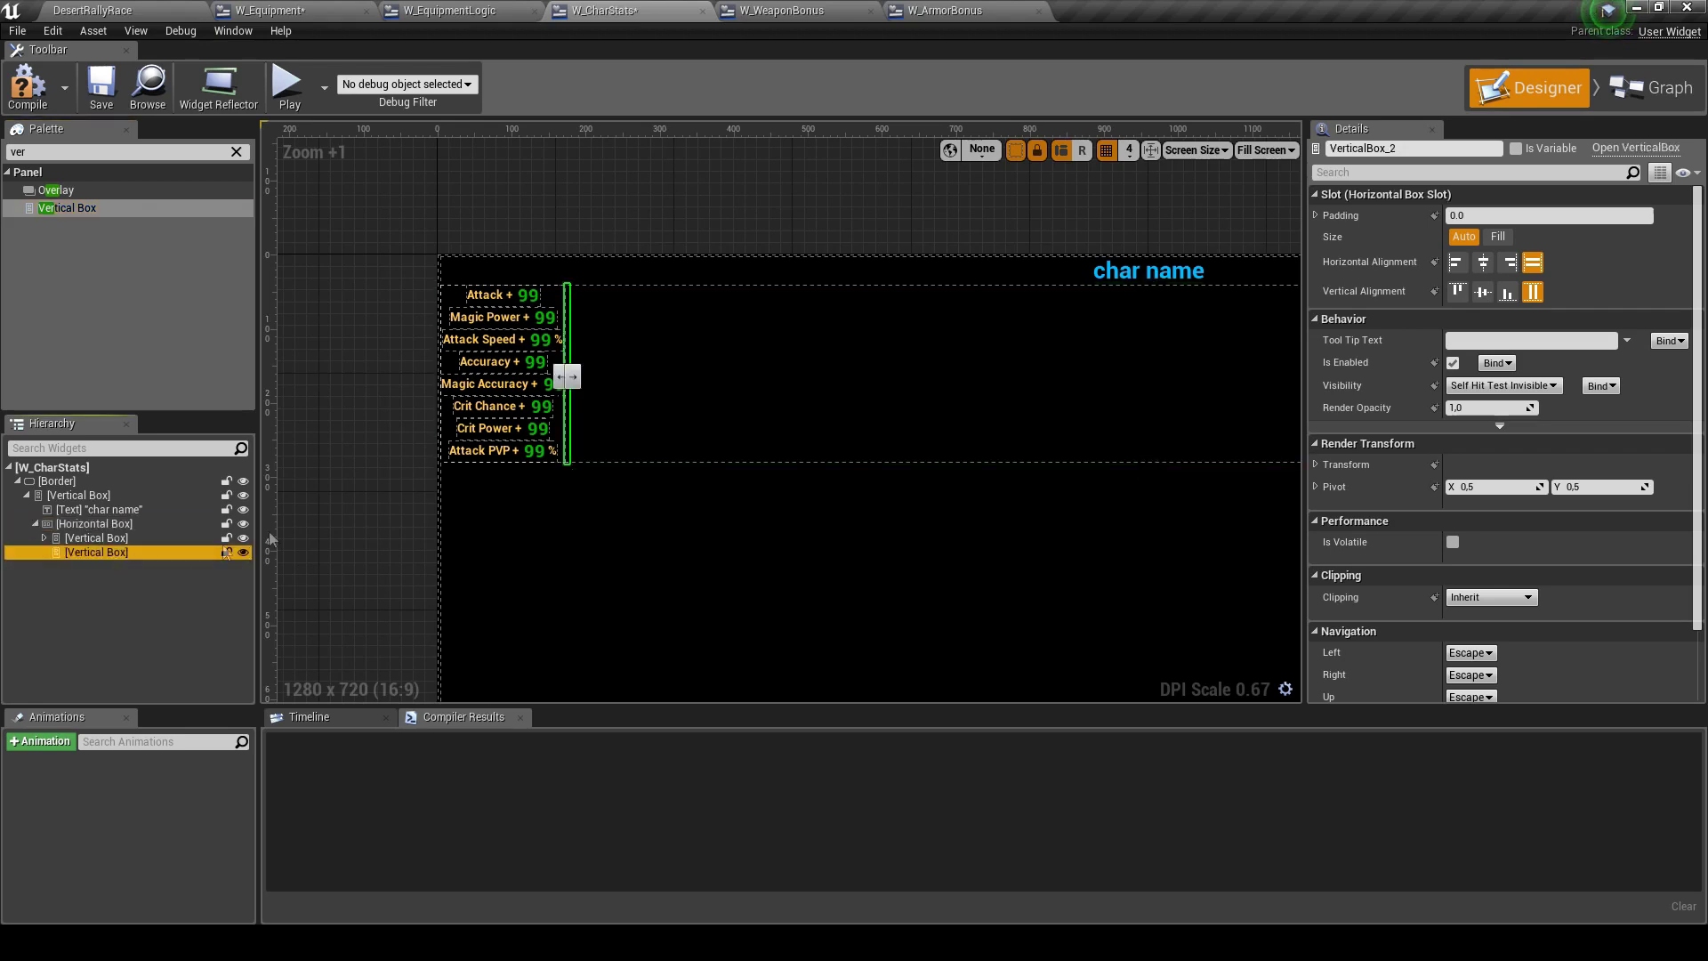
{"action": "left_click", "coordinate": [943, 11]}
In W_ArmorBonus, collapse and select all eight armour stat rows, Avoidance to Defence PVP
{"action": "scroll", "coordinate": [762, 153], "scroll_direction": "up", "scroll_amount": 3}
{"action": "scroll", "coordinate": [741, 181], "scroll_direction": "up", "scroll_amount": 2}
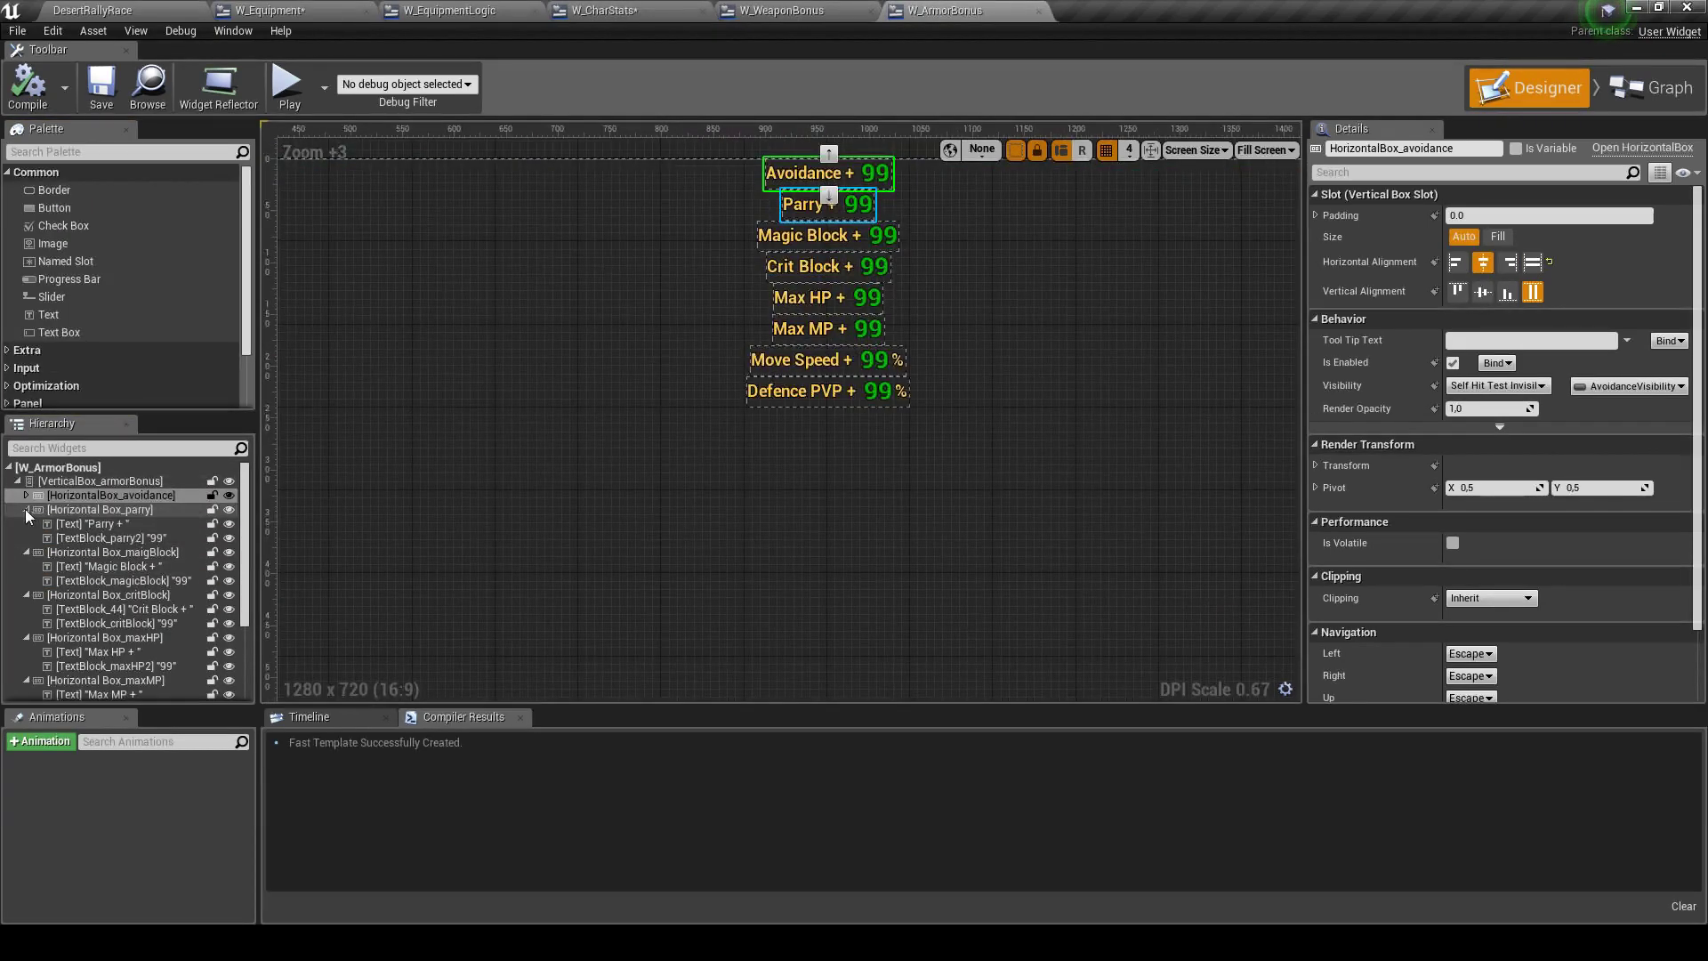
{"action": "left_click", "coordinate": [26, 508]}
{"action": "left_click", "coordinate": [26, 523]}
{"action": "left_click", "coordinate": [26, 538]}
{"action": "left_click", "coordinate": [26, 551]}
{"action": "left_click", "coordinate": [26, 566]}
{"action": "left_click", "coordinate": [26, 580]}
{"action": "left_click", "coordinate": [25, 594]}
{"action": "left_click", "coordinate": [93, 510]}
{"action": "left_click", "coordinate": [93, 494], "text": "ctrl"}
{"action": "left_click", "coordinate": [100, 594], "text": "shift"}
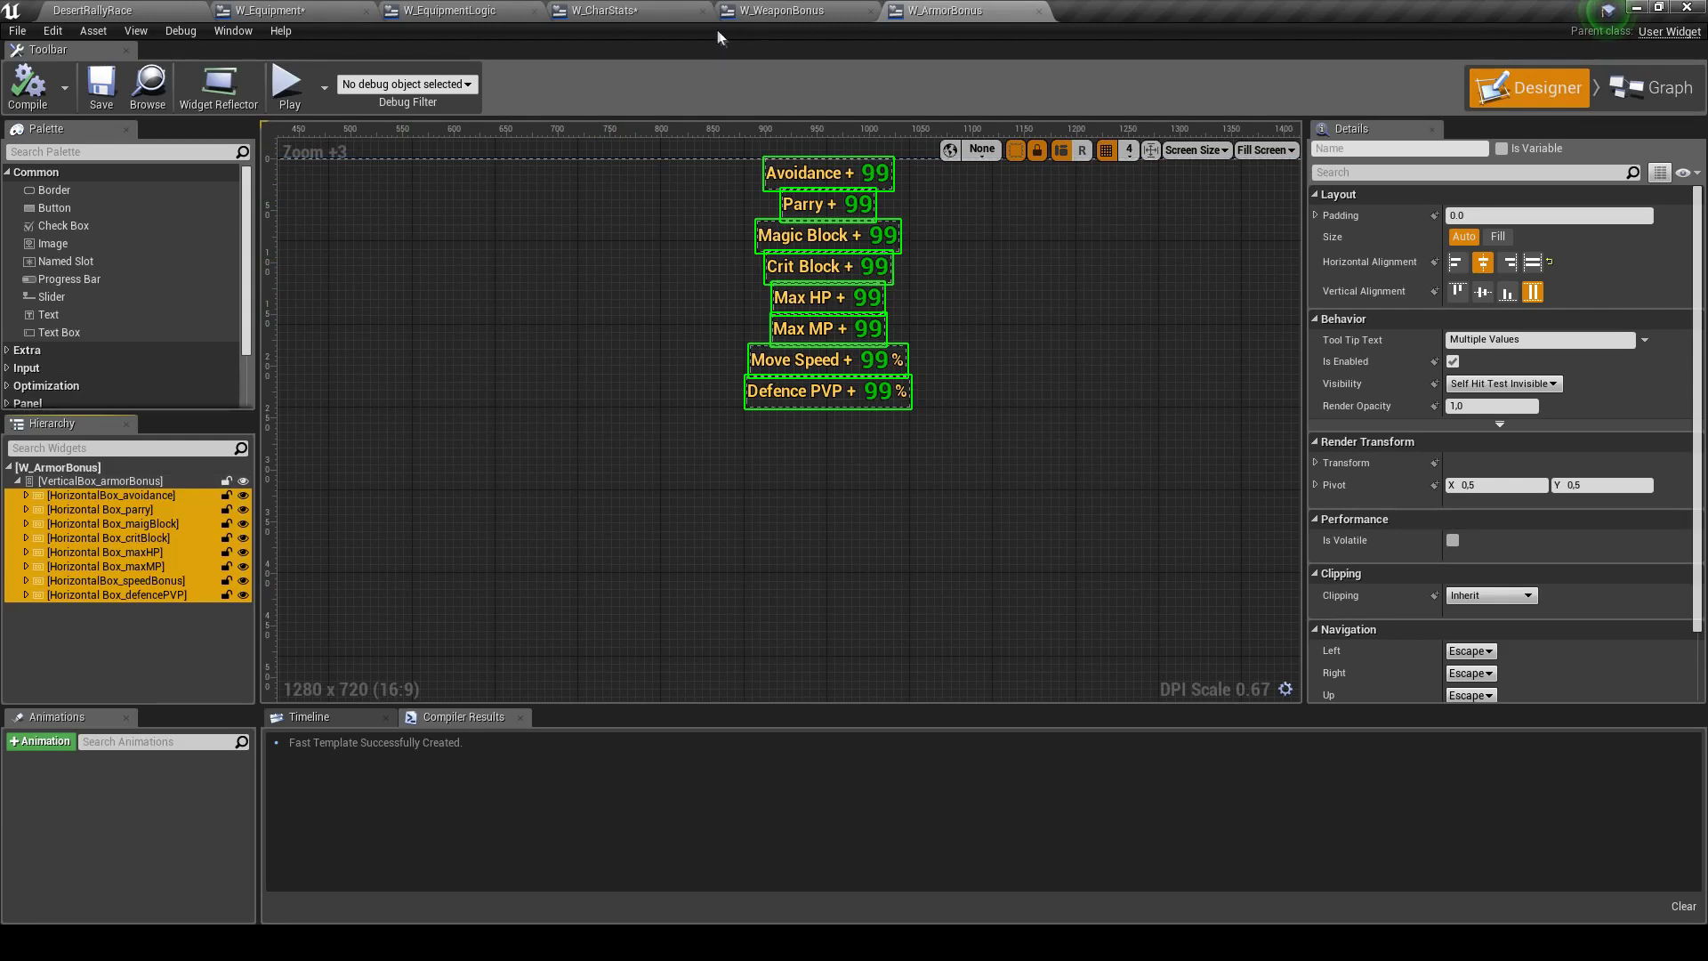
Paste the eight armour rows into W_CharStats' empty second column
{"action": "left_click", "coordinate": [587, 11]}
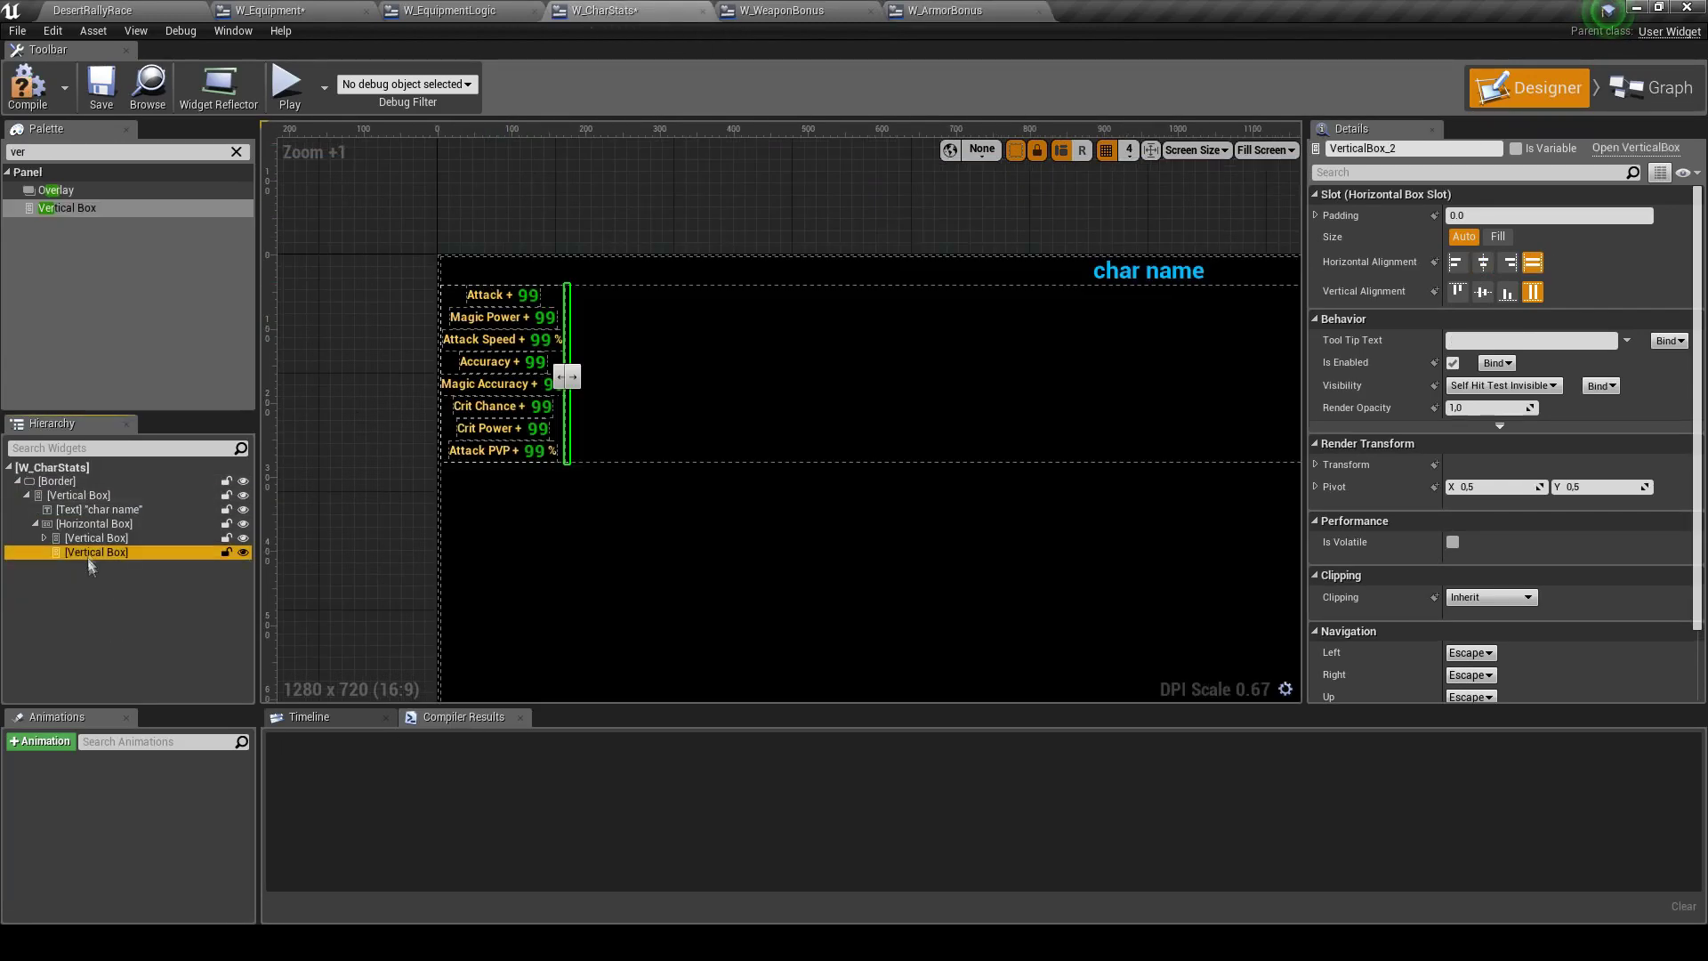
{"action": "key", "text": "ctrl+v"}
{"action": "scroll", "coordinate": [537, 321], "scroll_direction": "up", "scroll_amount": 4}
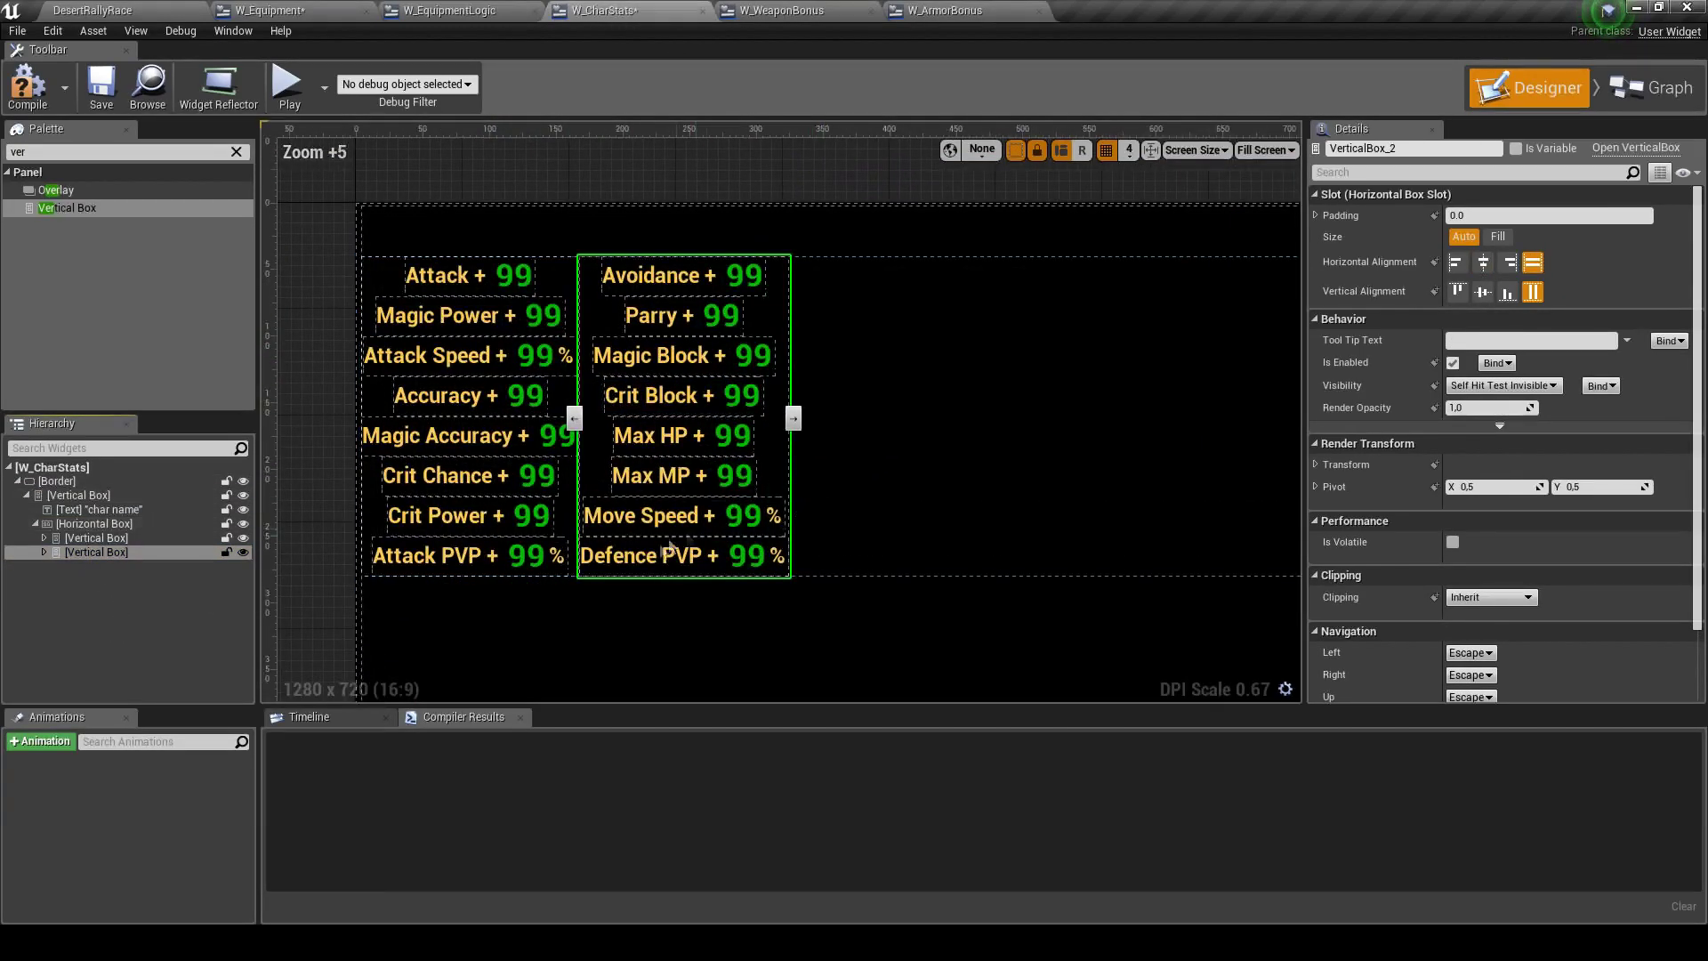
{"action": "scroll", "coordinate": [553, 589], "scroll_direction": "up", "scroll_amount": 1}
{"action": "scroll", "coordinate": [546, 579], "scroll_direction": "down", "scroll_amount": 1}
{"action": "scroll", "coordinate": [552, 580], "scroll_direction": "up", "scroll_amount": 1}
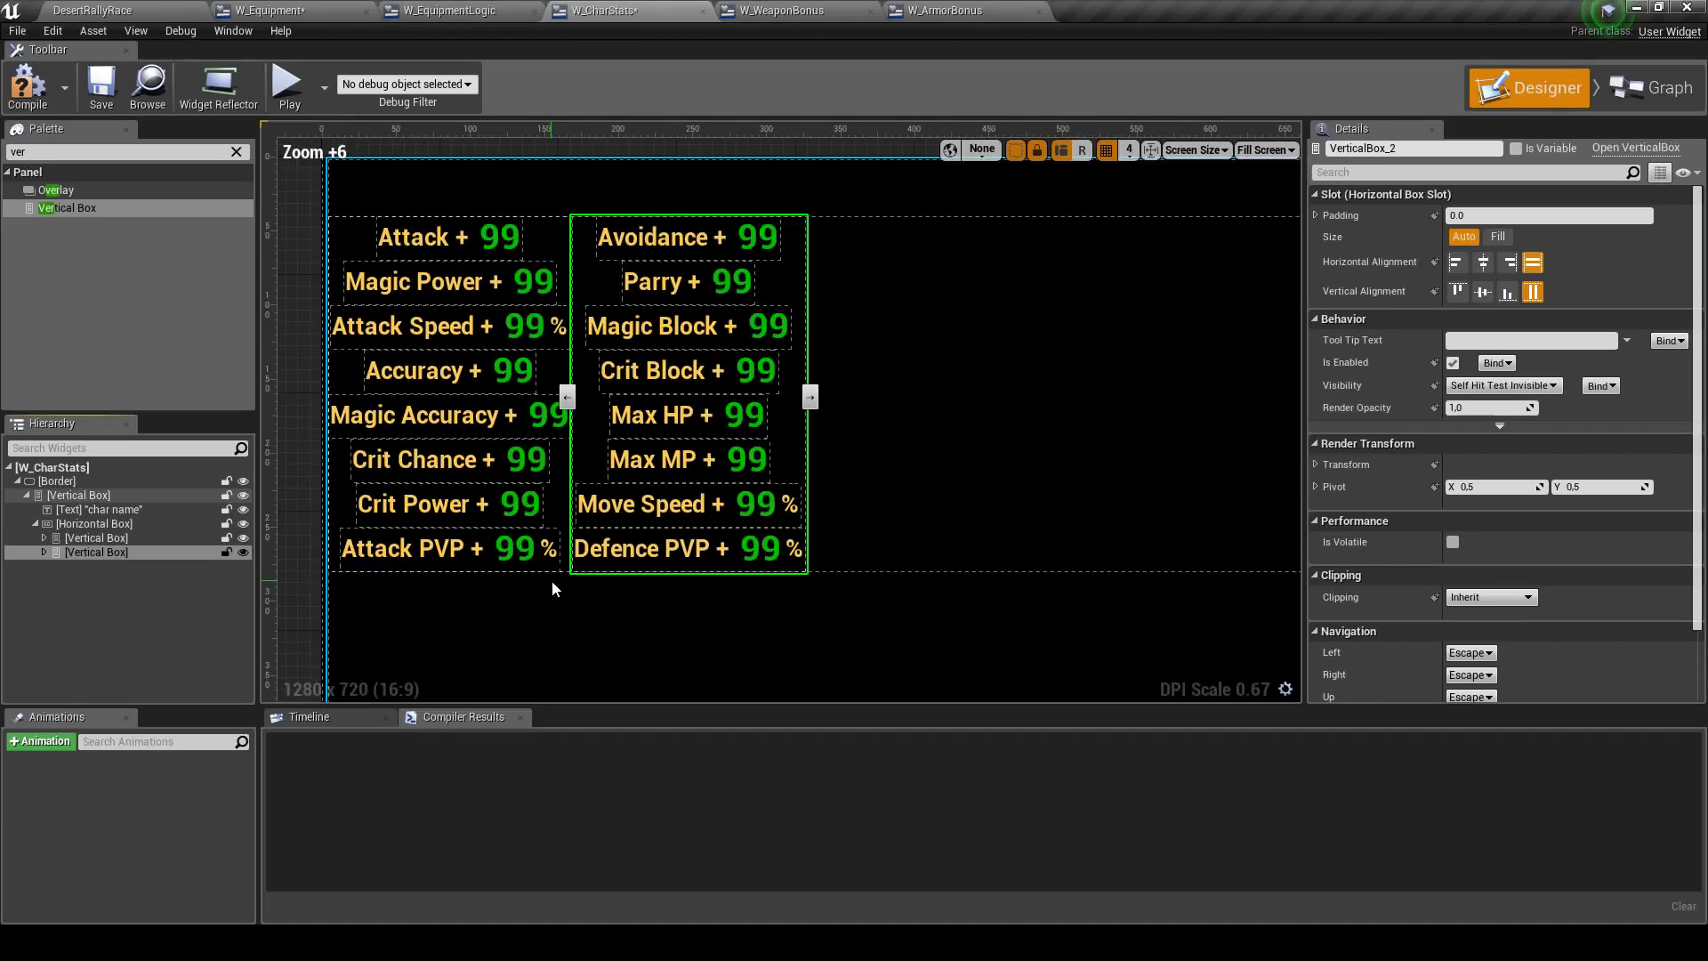
{"action": "left_click", "coordinate": [573, 589]}
{"action": "right_click_drag", "start_coordinate": [542, 578], "coordinate": [633, 595]}
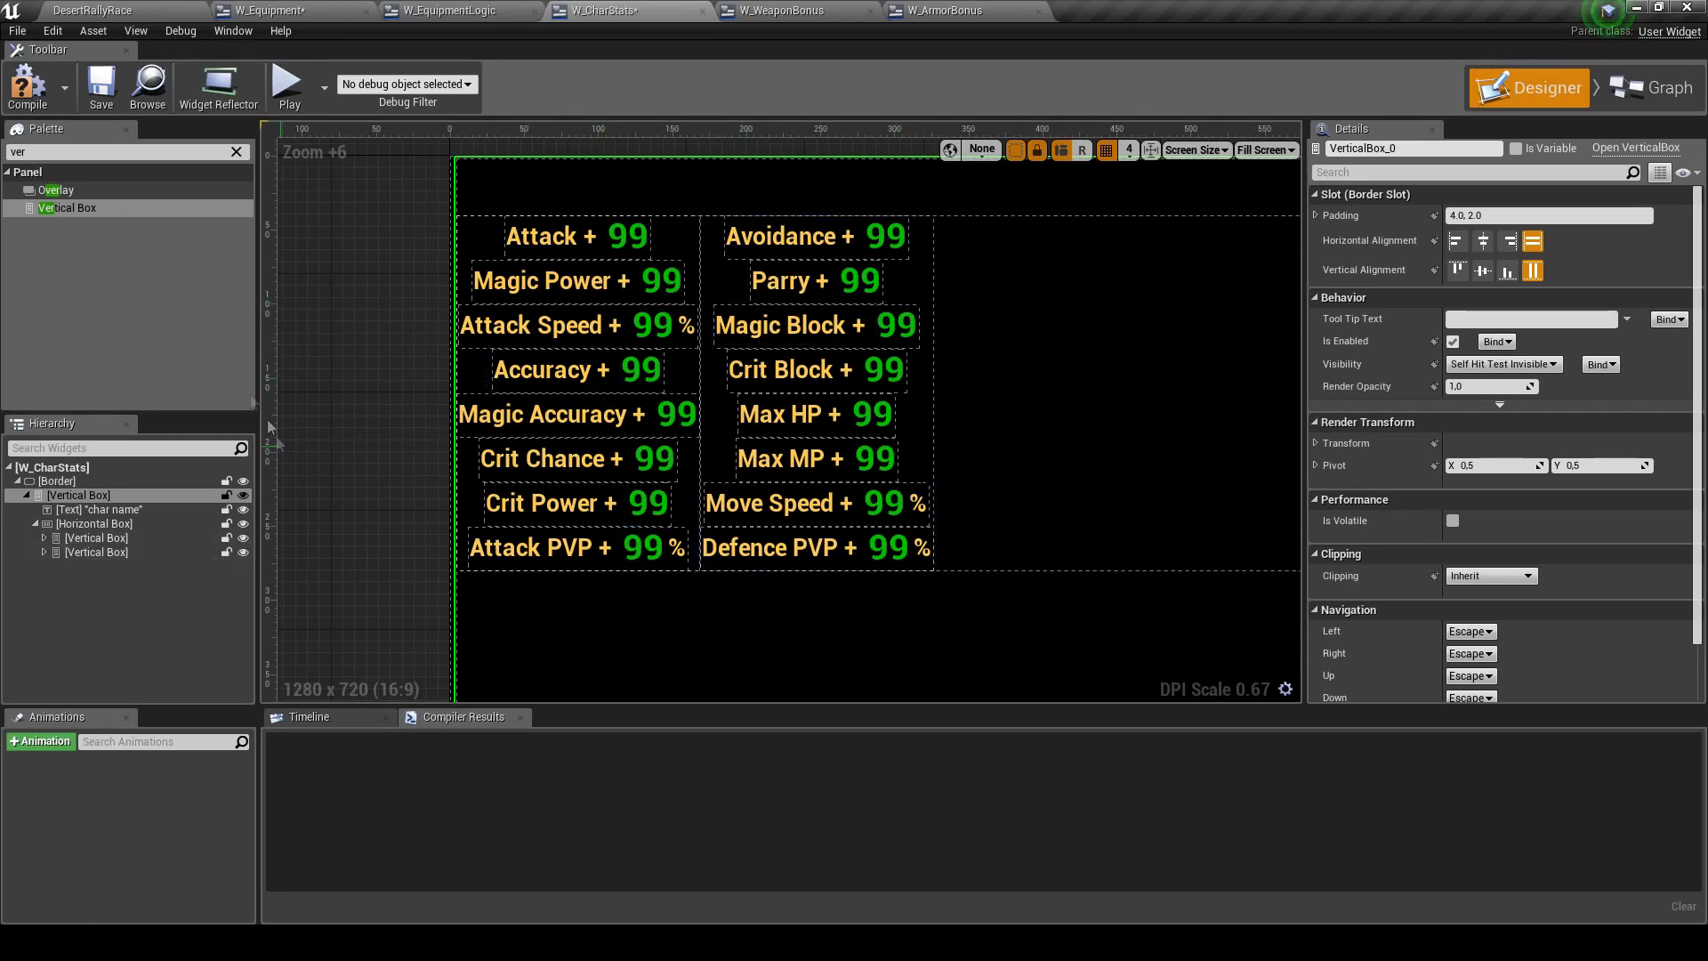
Compile W_CharStats and preview it at Desired on Screen size
{"action": "left_click", "coordinate": [40, 100]}
{"action": "scroll", "coordinate": [1006, 446], "scroll_direction": "down", "scroll_amount": 4}
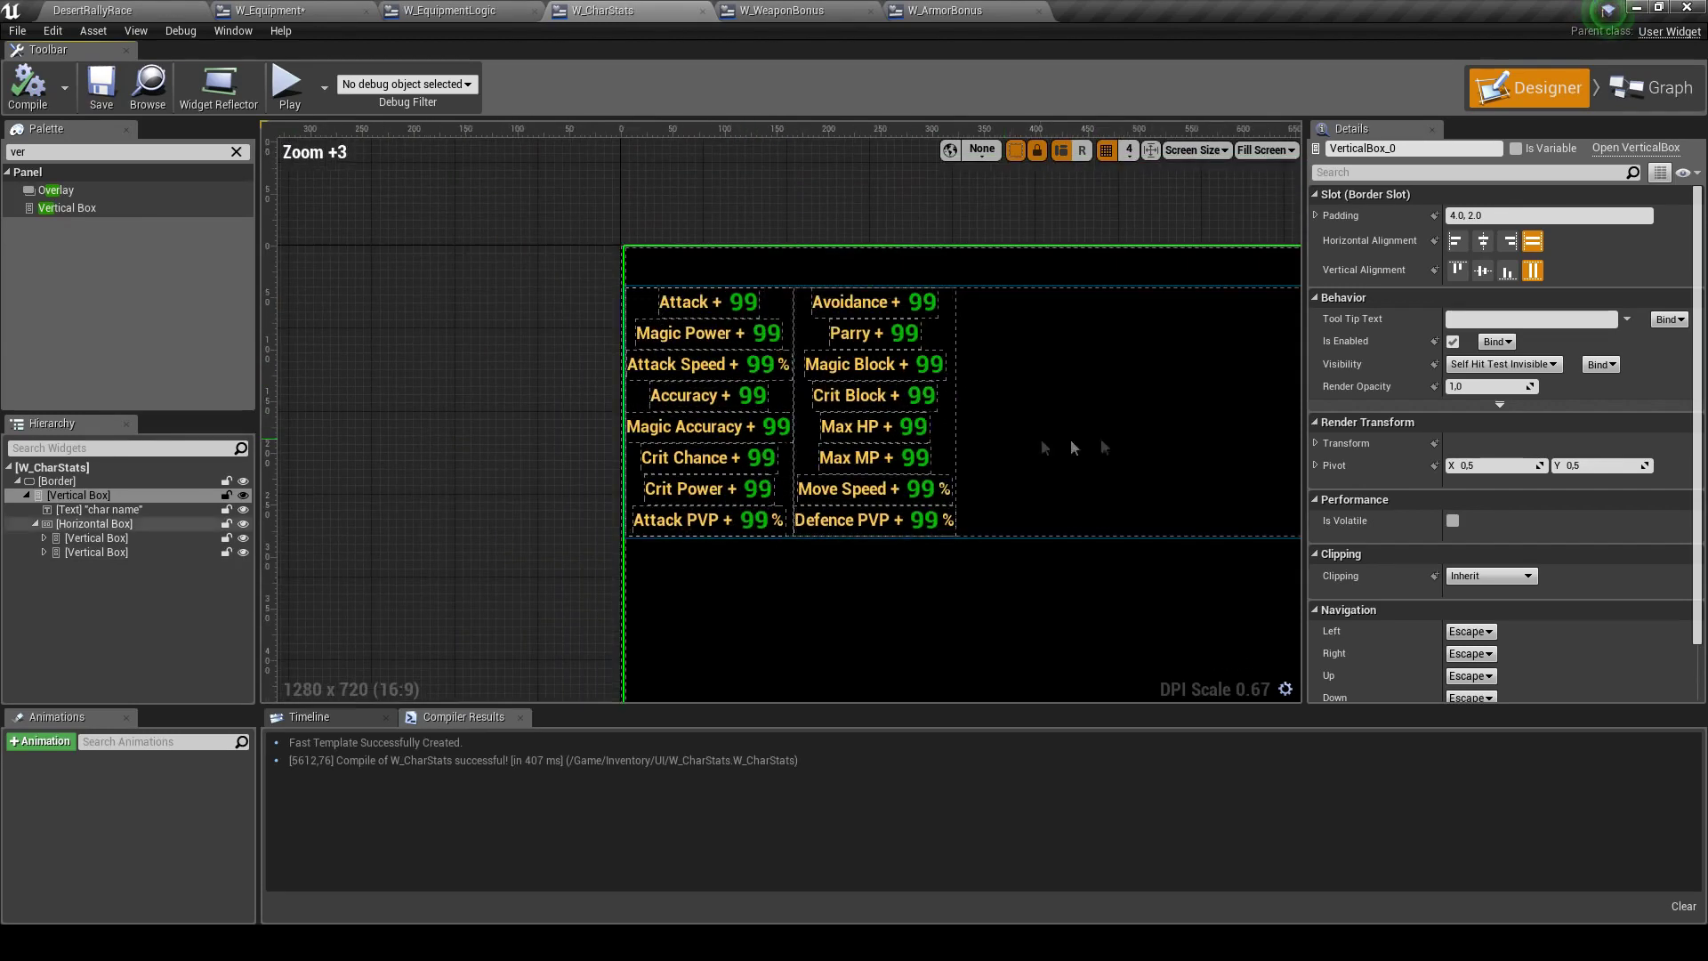
{"action": "right_click_drag", "start_coordinate": [534, 366], "coordinate": [330, 334]}
{"action": "left_click", "coordinate": [1265, 150]}
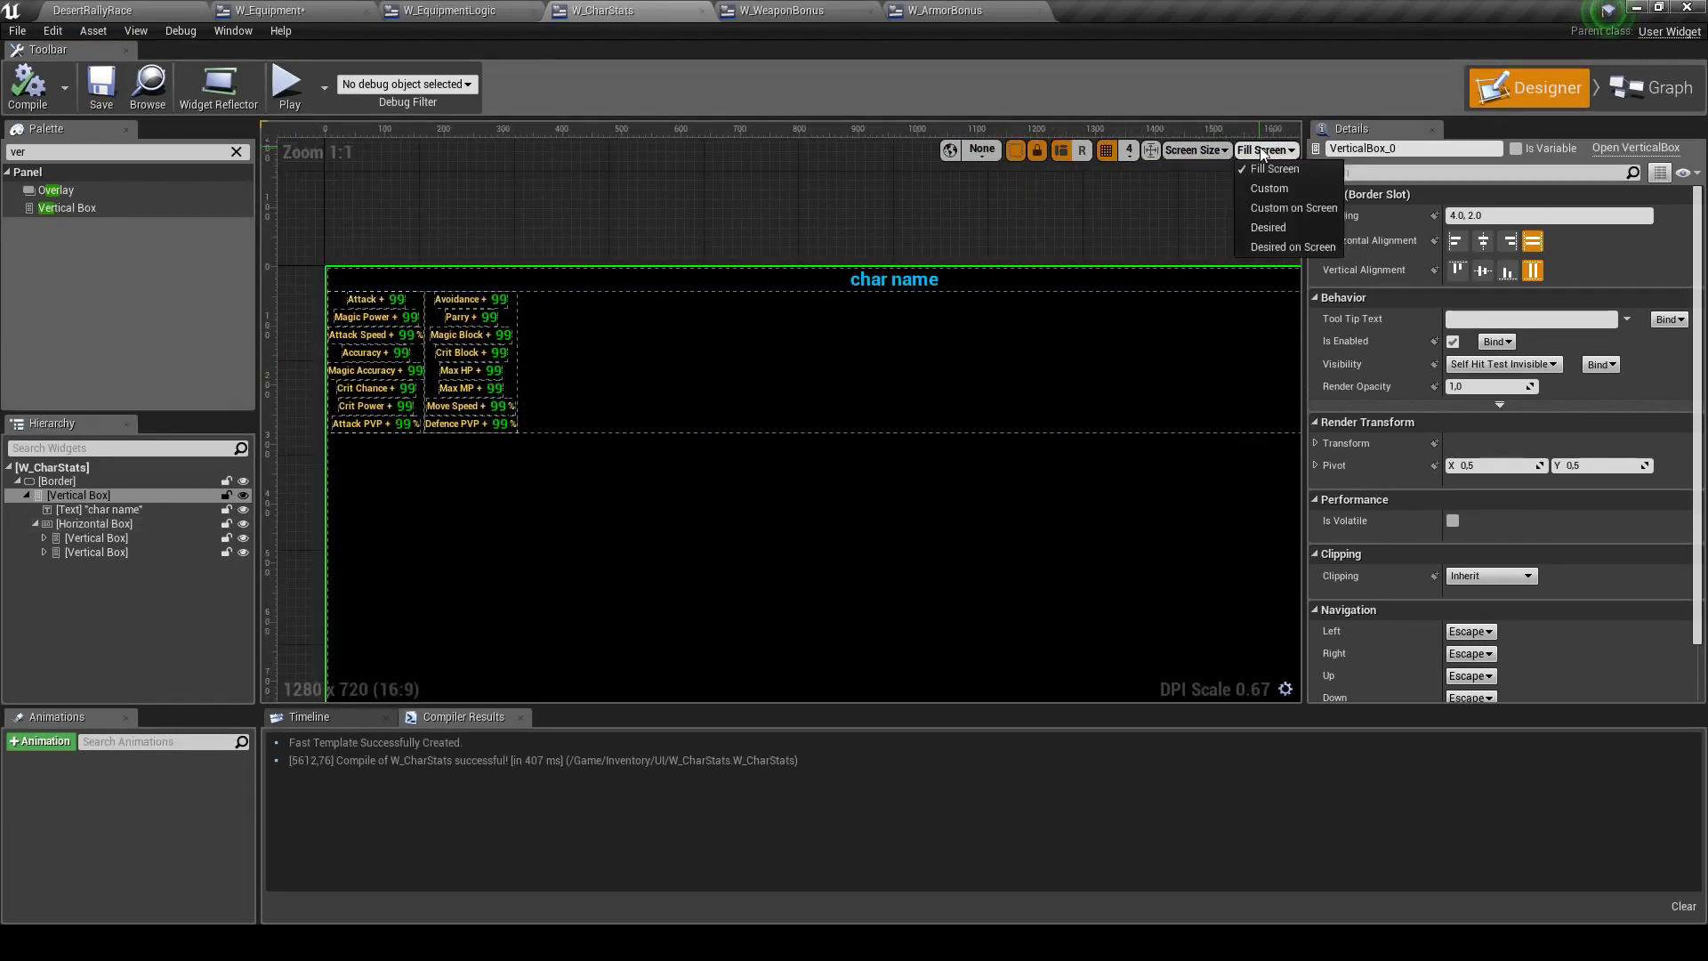
{"action": "left_click", "coordinate": [1267, 248]}
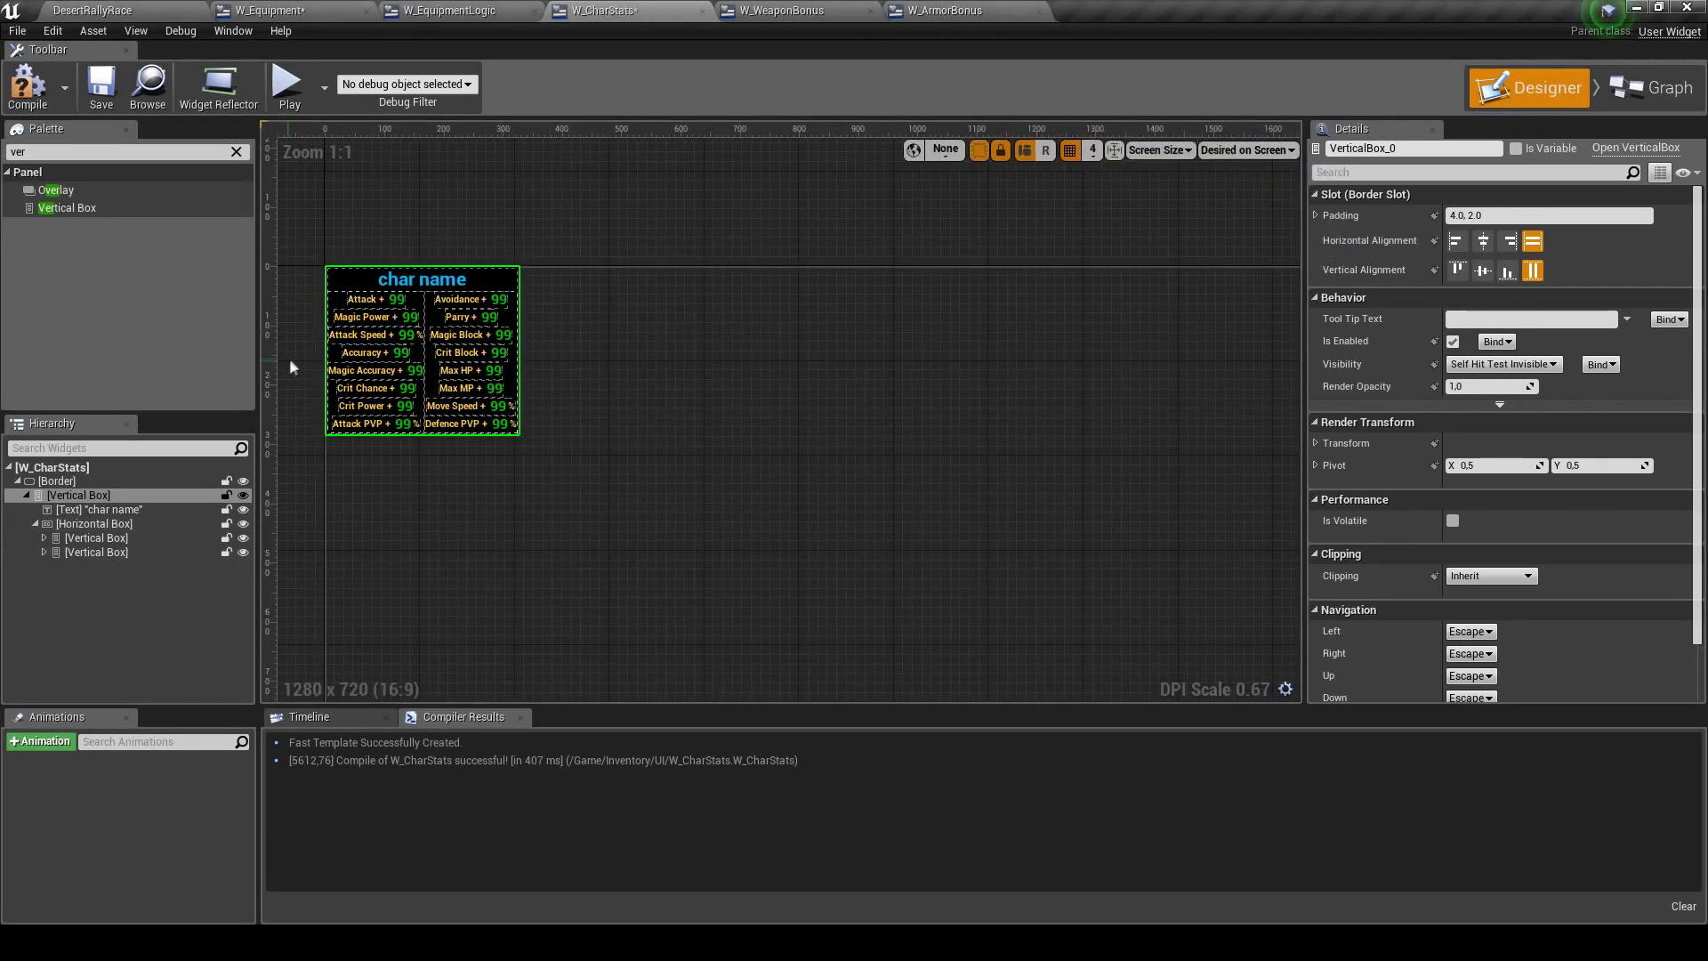
{"action": "scroll", "coordinate": [303, 372], "scroll_direction": "up", "scroll_amount": 5}
{"action": "right_click_drag", "start_coordinate": [815, 418], "coordinate": [917, 539]}
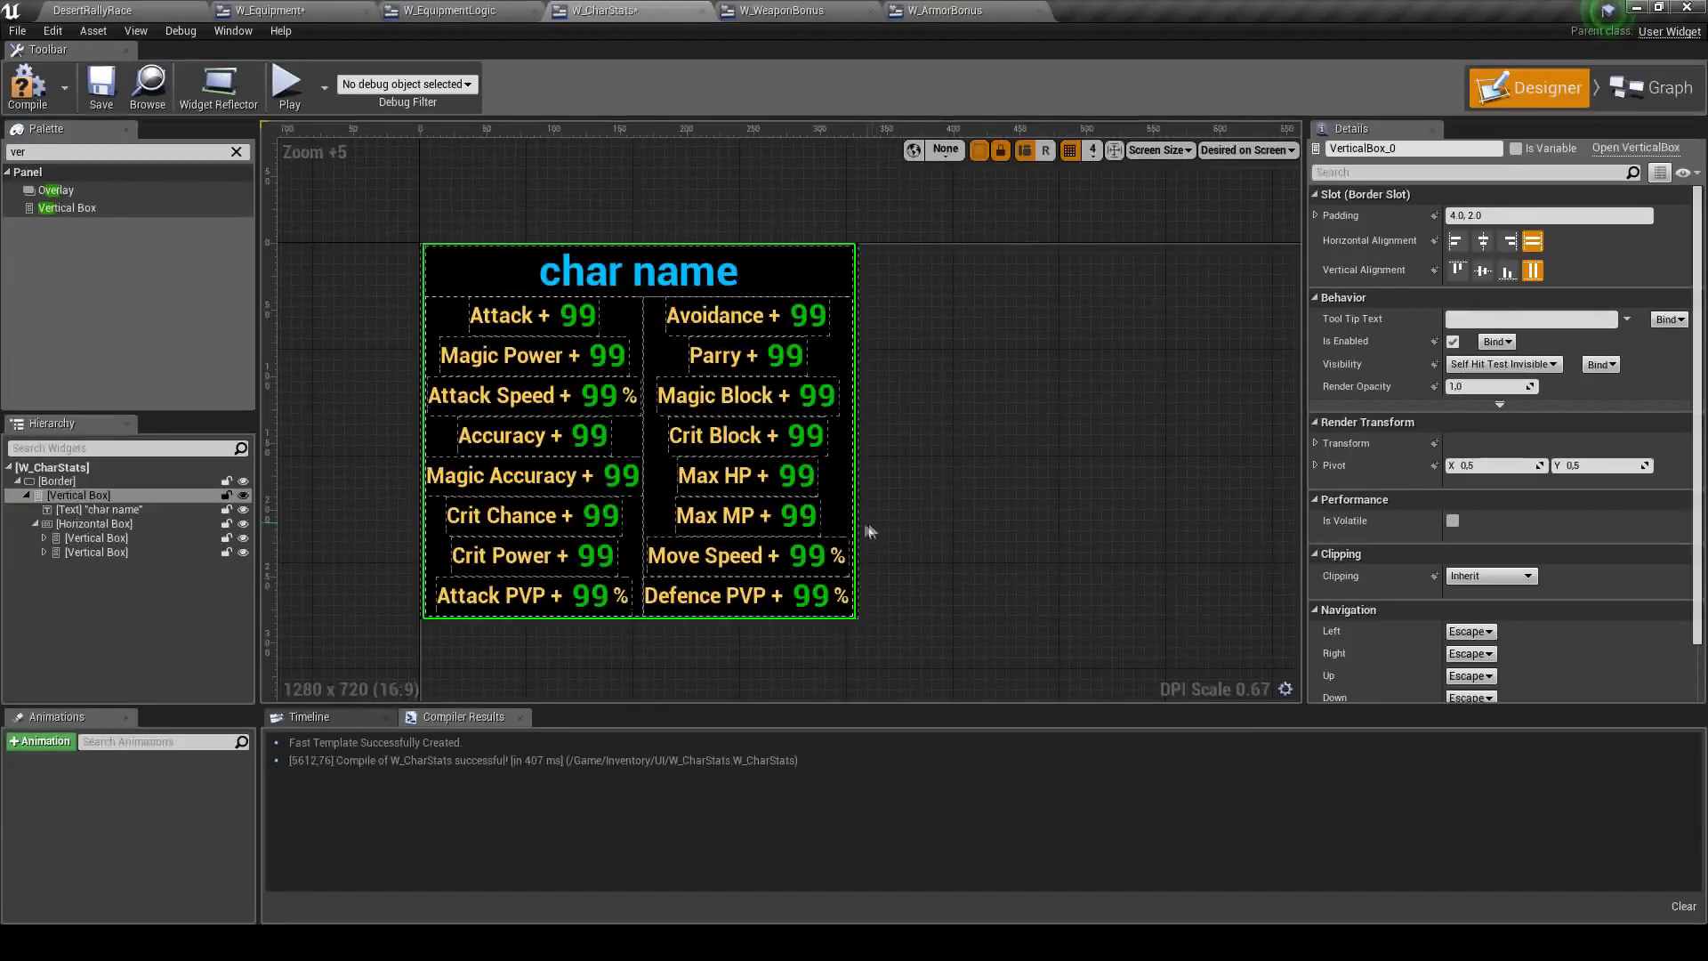
{"action": "left_click", "coordinate": [100, 100]}
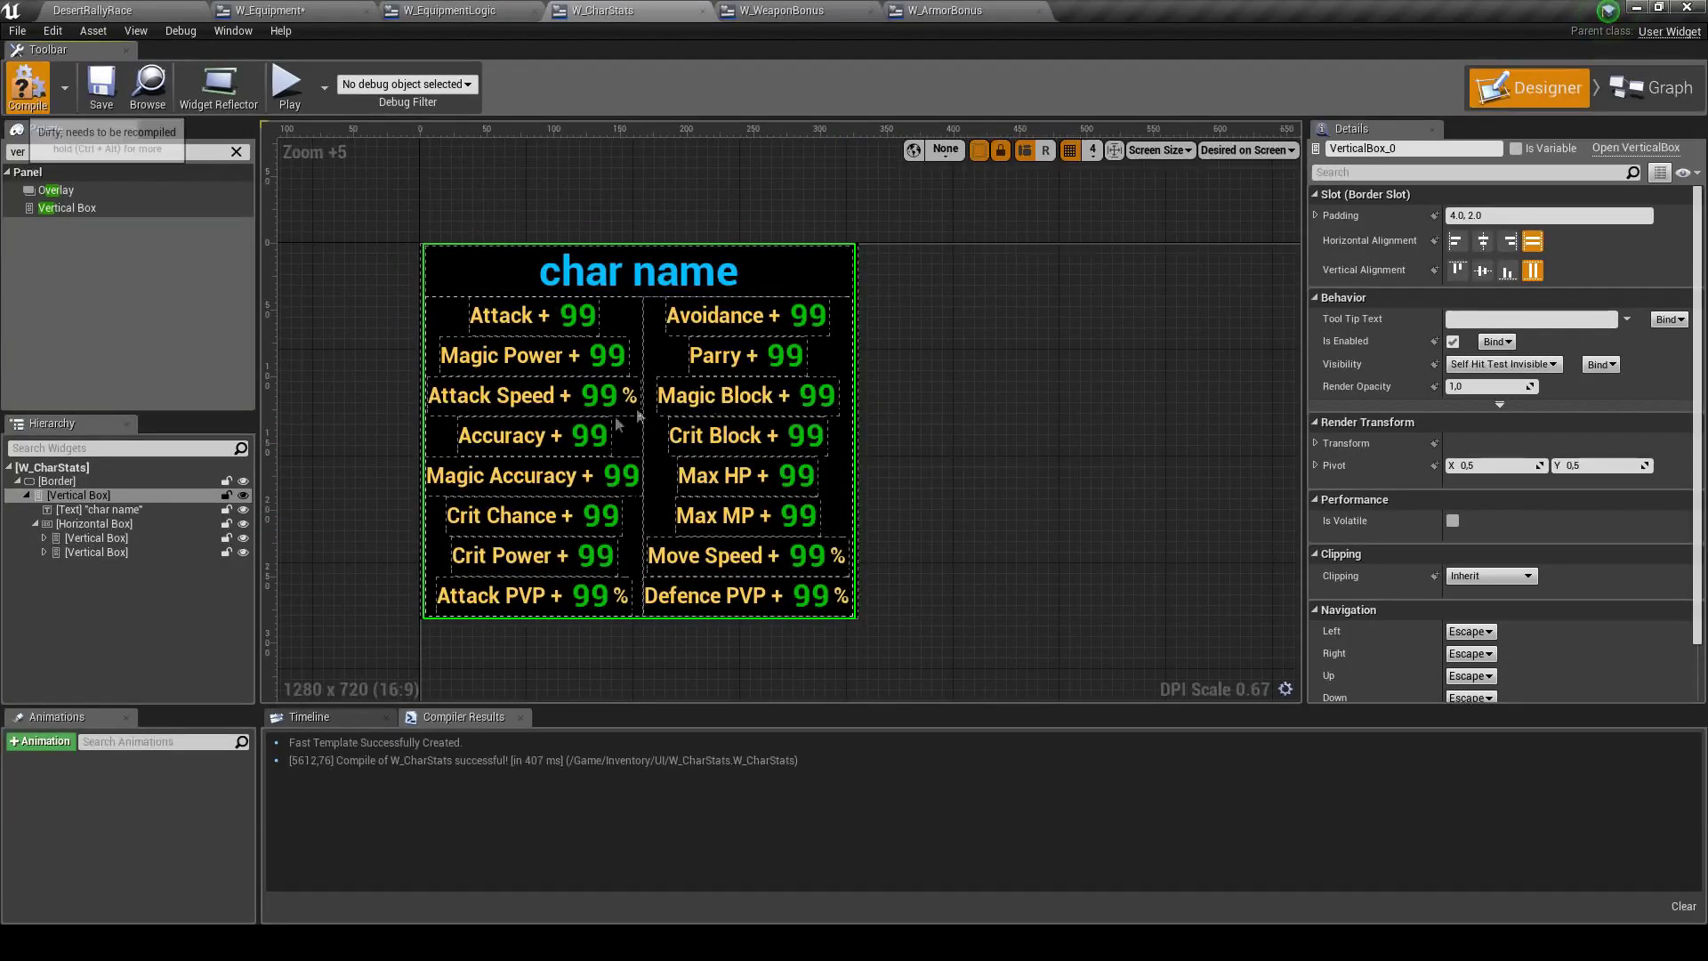
Give the outer Vertical Box 10.0 padding, then compile and save W_CharStats
{"action": "left_click", "coordinate": [472, 11]}
{"action": "left_click", "coordinate": [590, 10]}
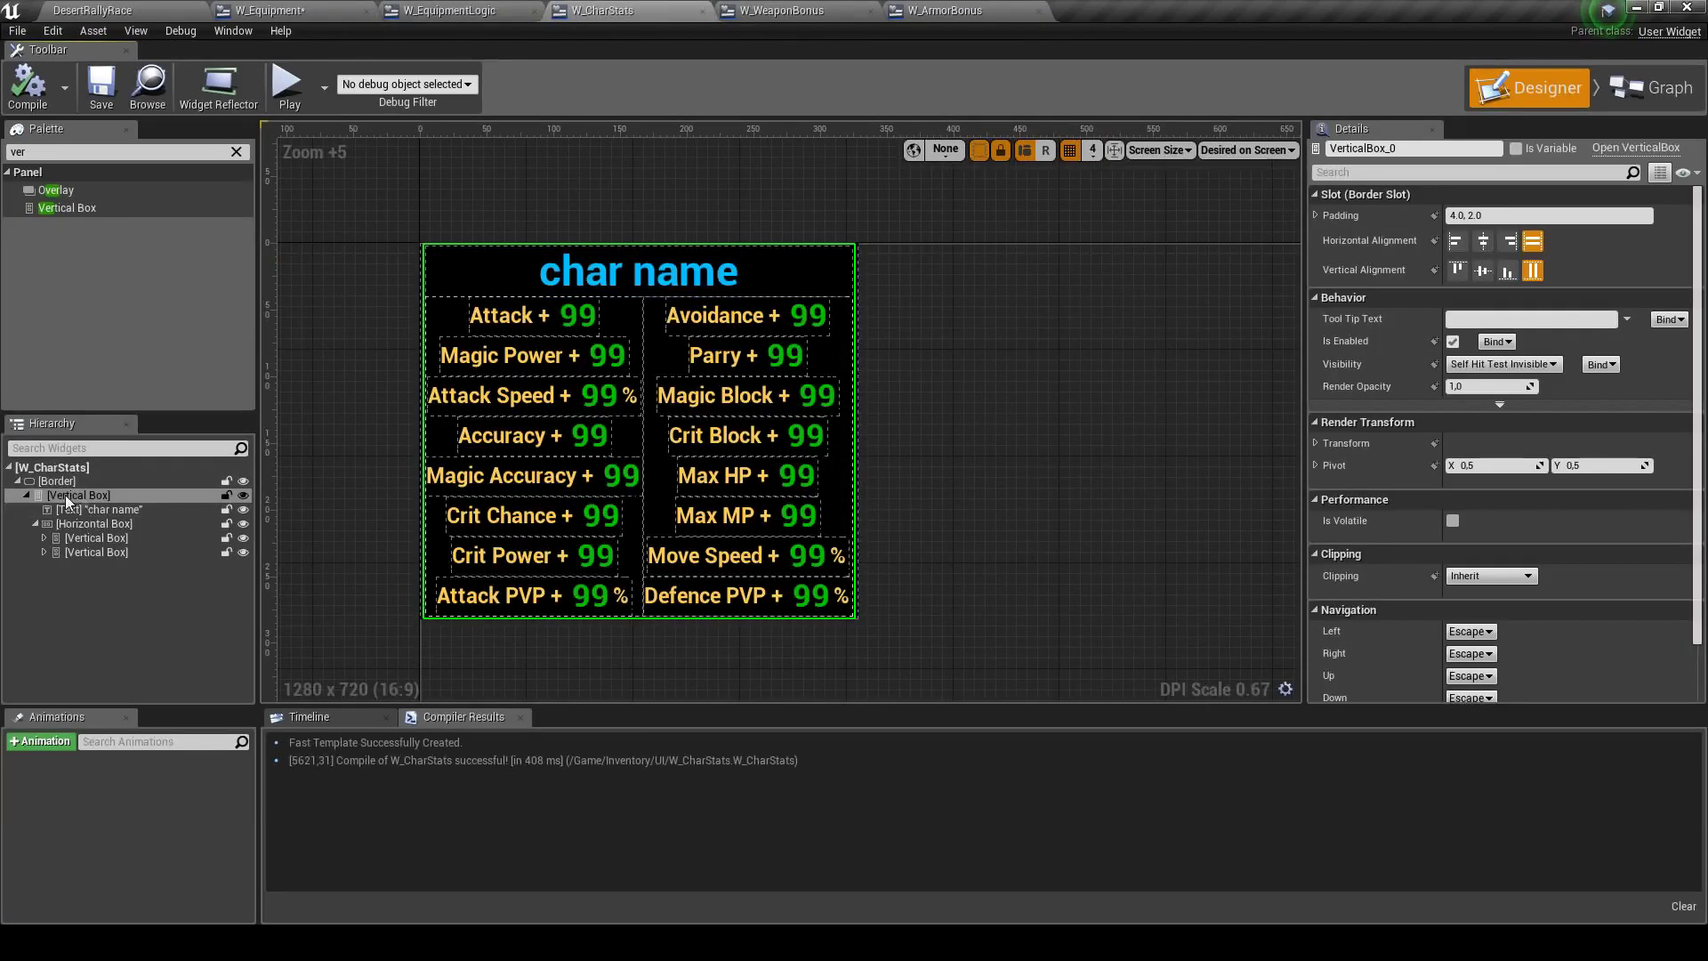
{"action": "left_click", "coordinate": [1508, 215]}
{"action": "type", "text": "0"}
{"action": "key", "text": "Return"}
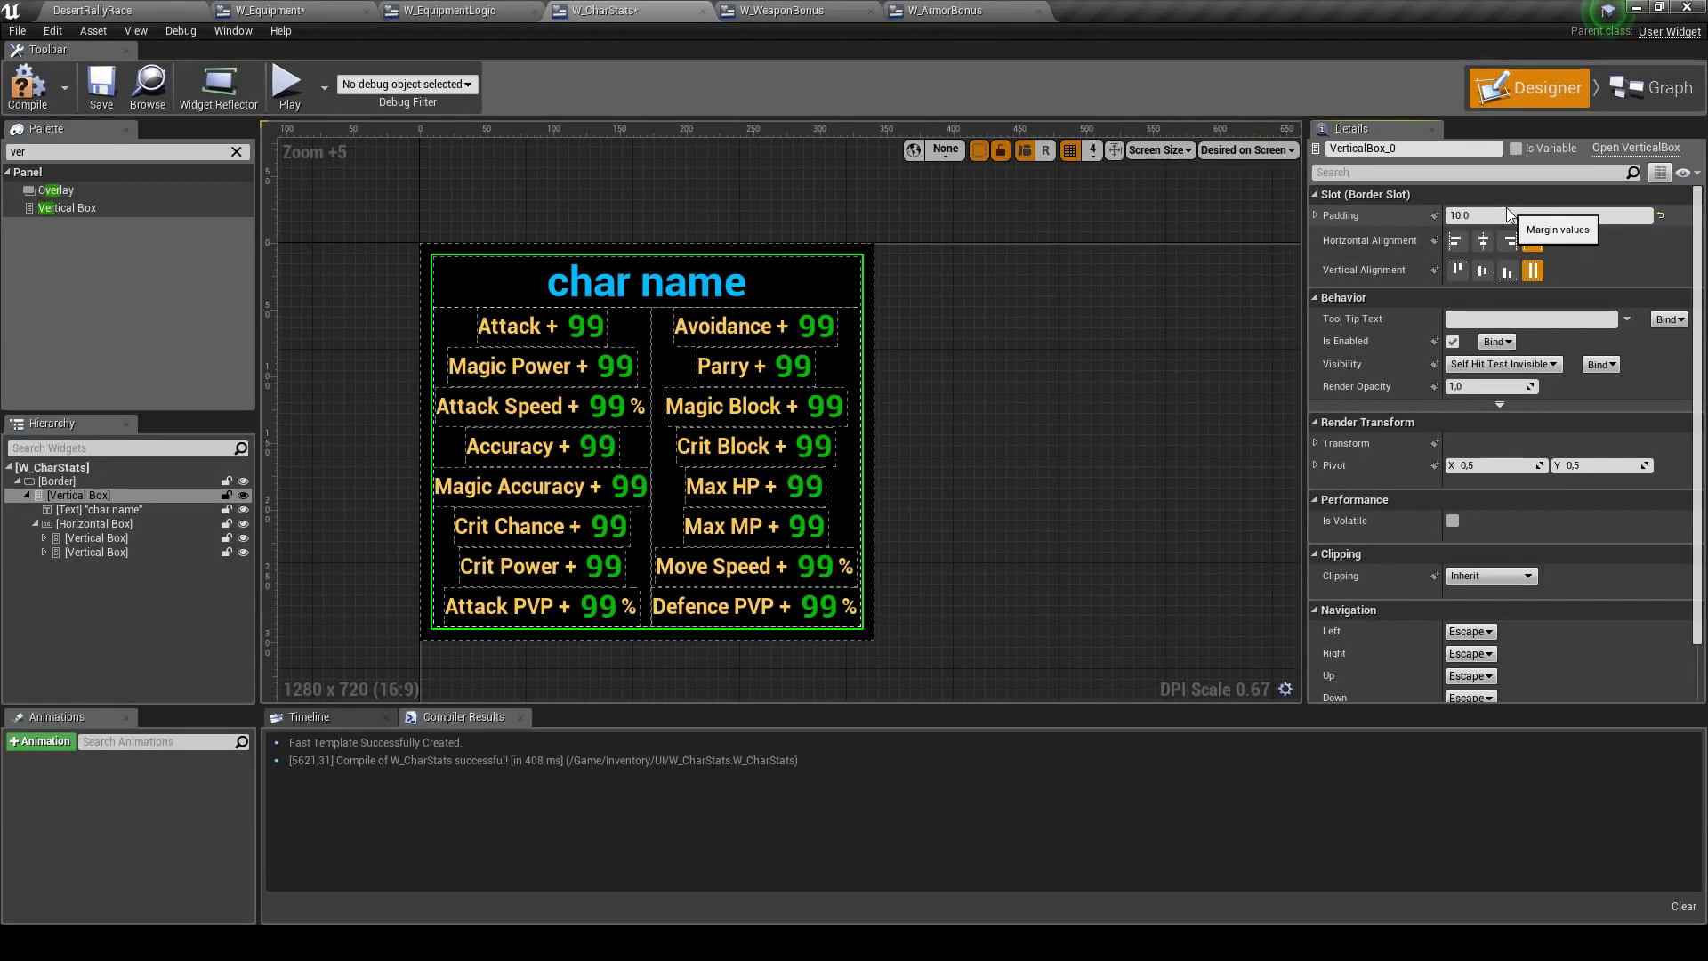
{"action": "left_click", "coordinate": [99, 84]}
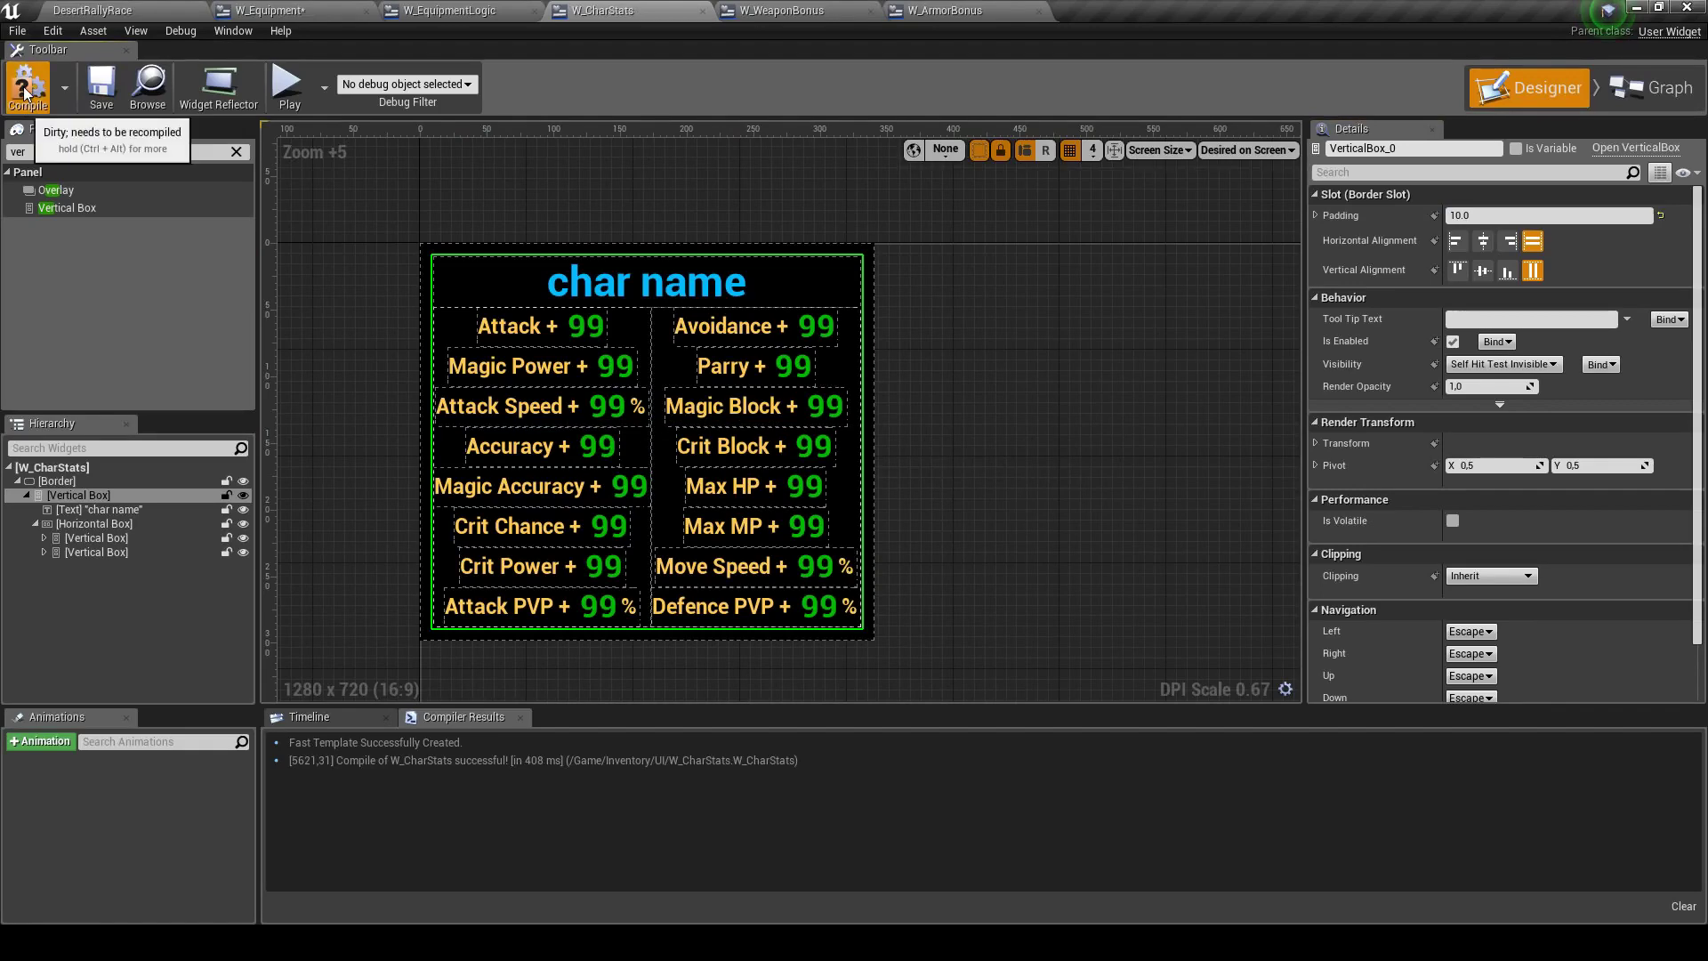
{"action": "left_click", "coordinate": [438, 10]}
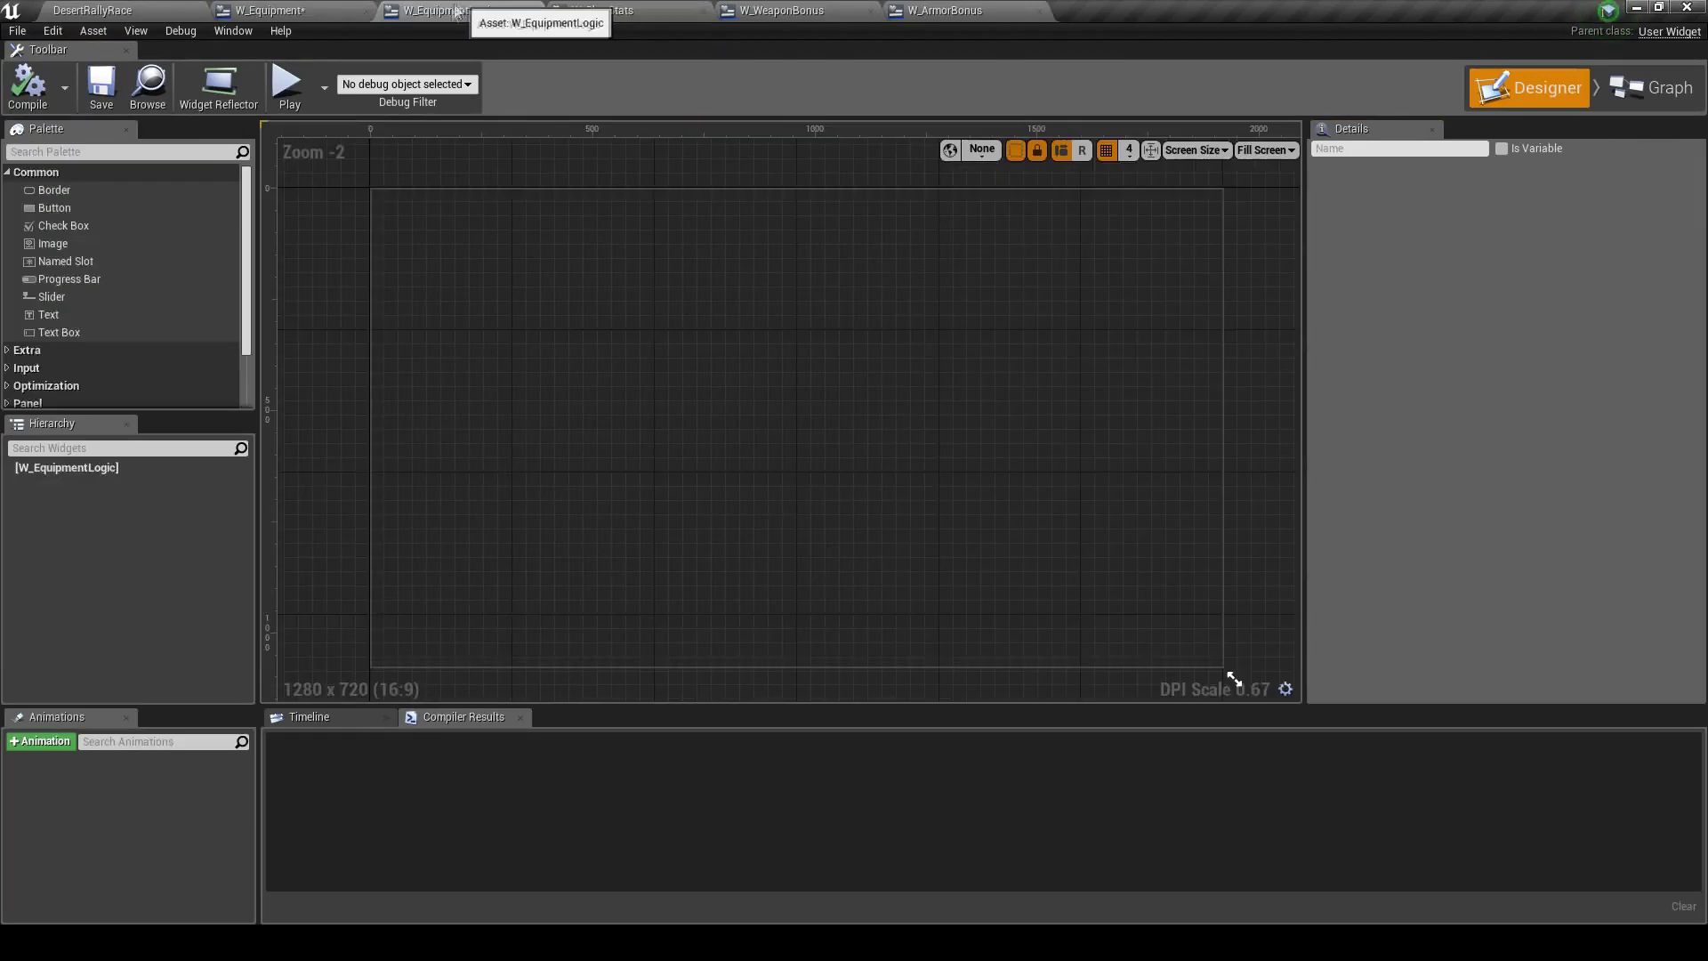
In W_Equipment, set W_CharStats to Size To Content and move it beside the Equipment window
{"action": "left_click", "coordinate": [337, 13]}
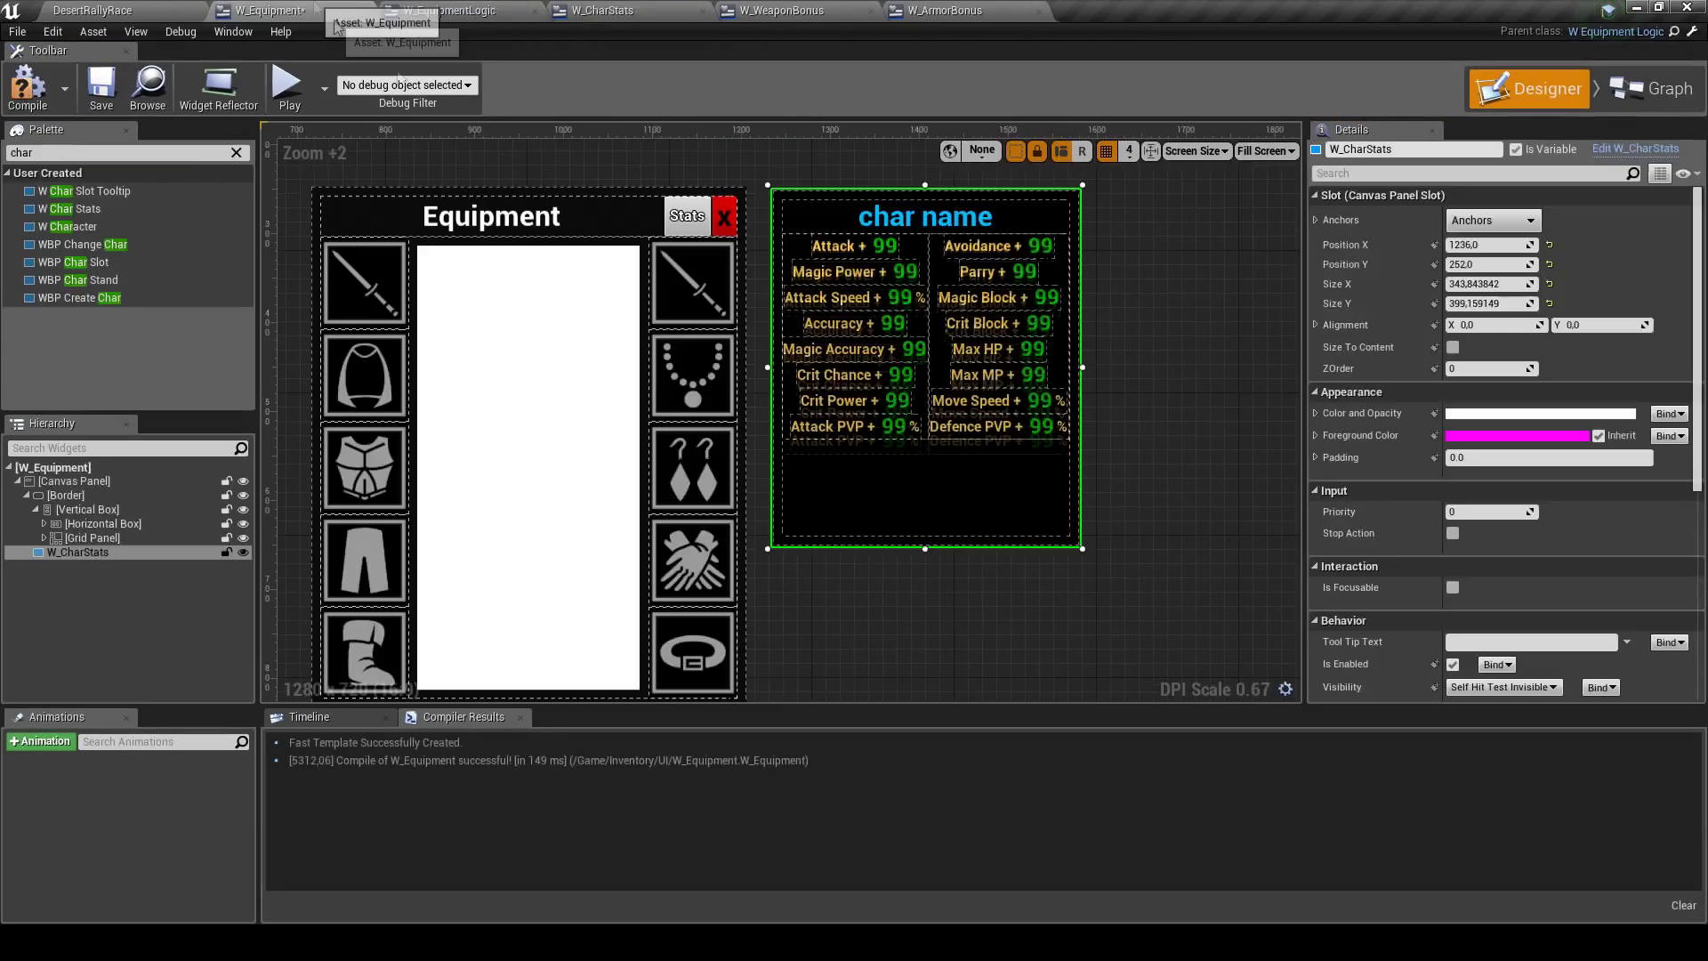
{"action": "left_click", "coordinate": [1453, 347]}
{"action": "scroll", "coordinate": [822, 203], "scroll_direction": "up", "scroll_amount": 3}
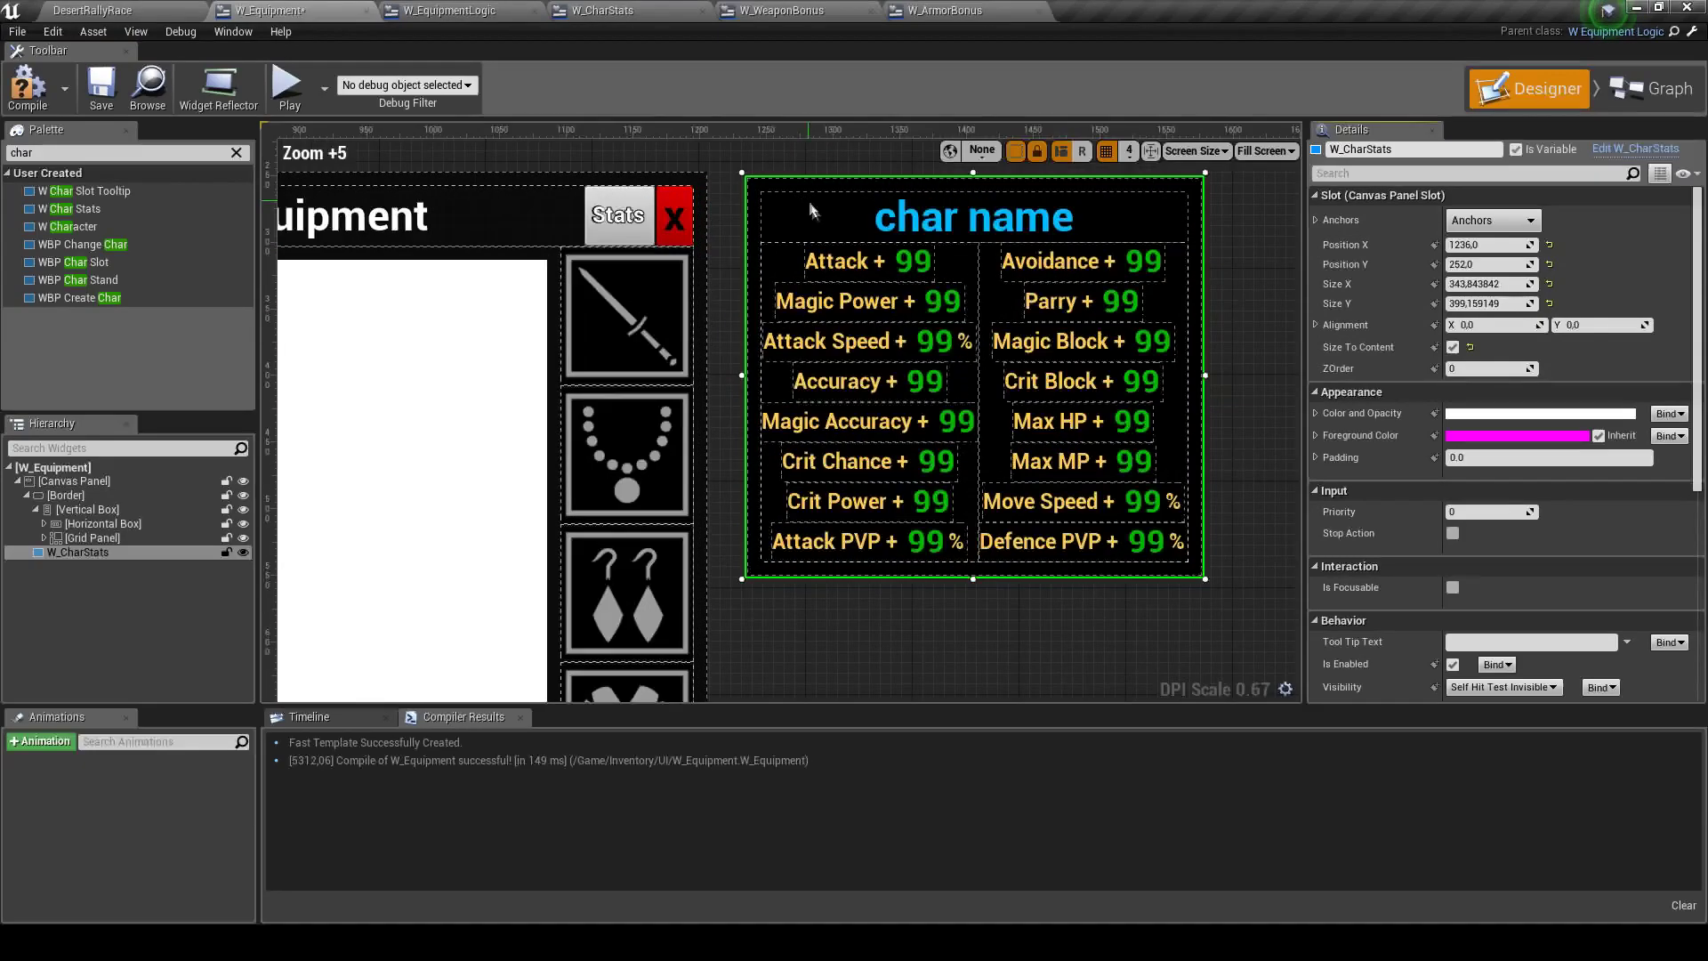
{"action": "left_click_drag", "start_coordinate": [792, 207], "coordinate": [760, 201]}
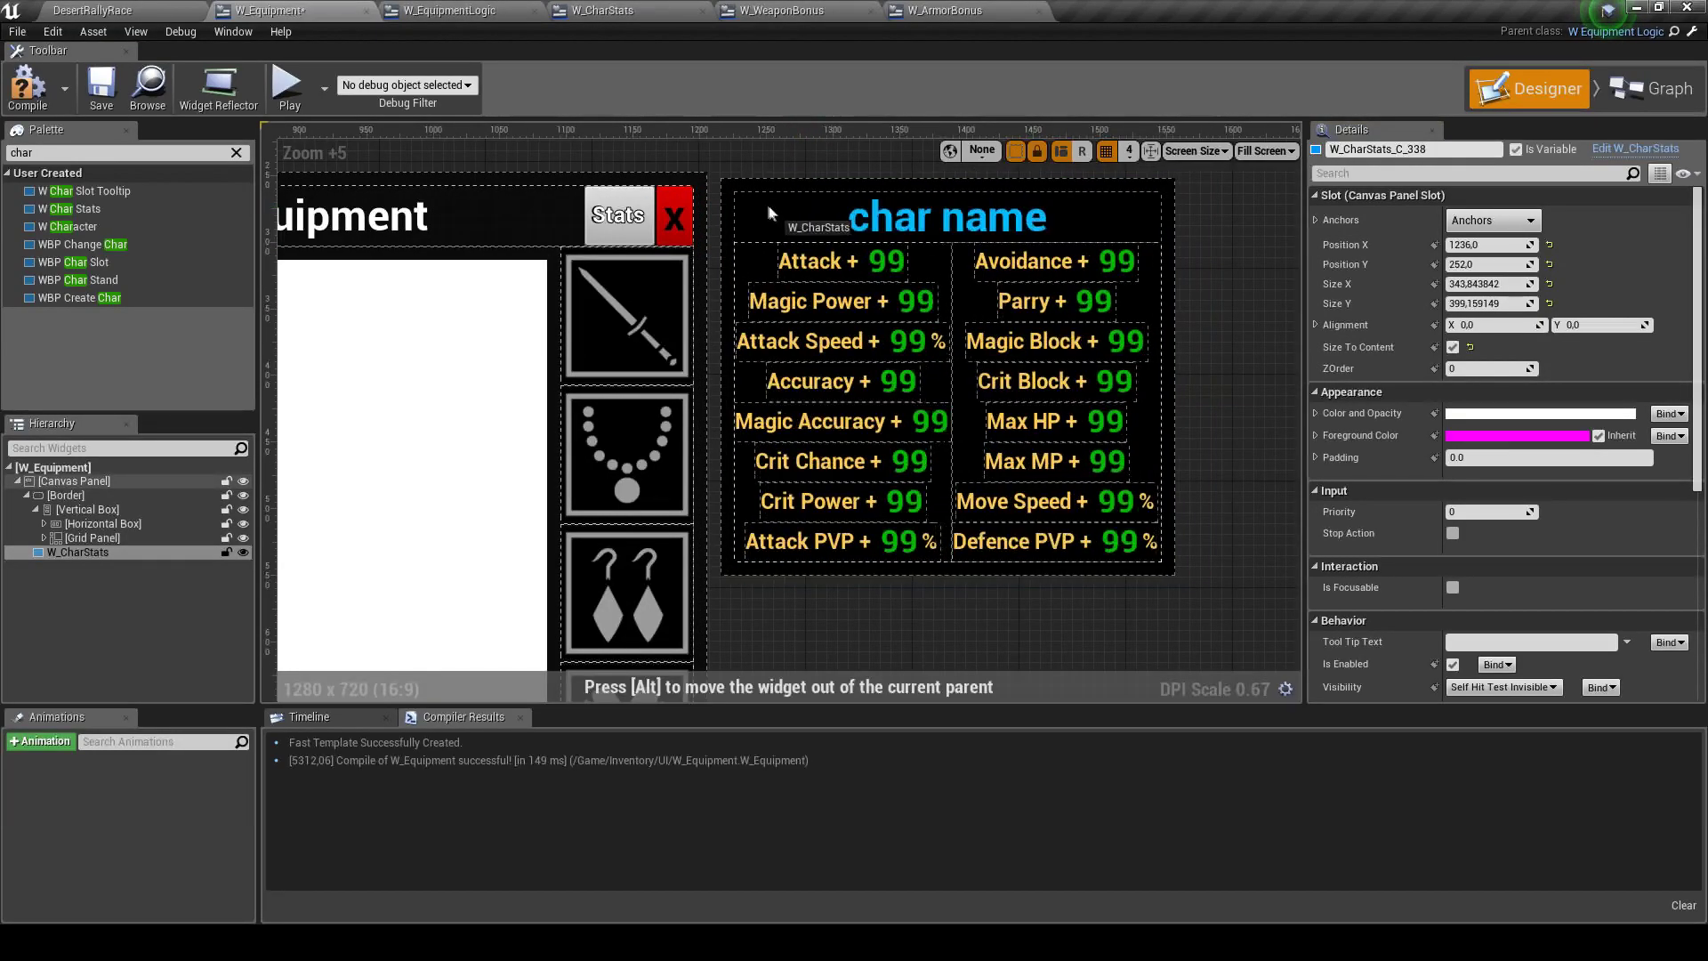
{"action": "scroll", "coordinate": [760, 201], "scroll_direction": "down", "scroll_amount": 3}
{"action": "scroll", "coordinate": [766, 264], "scroll_direction": "down", "scroll_amount": 2}
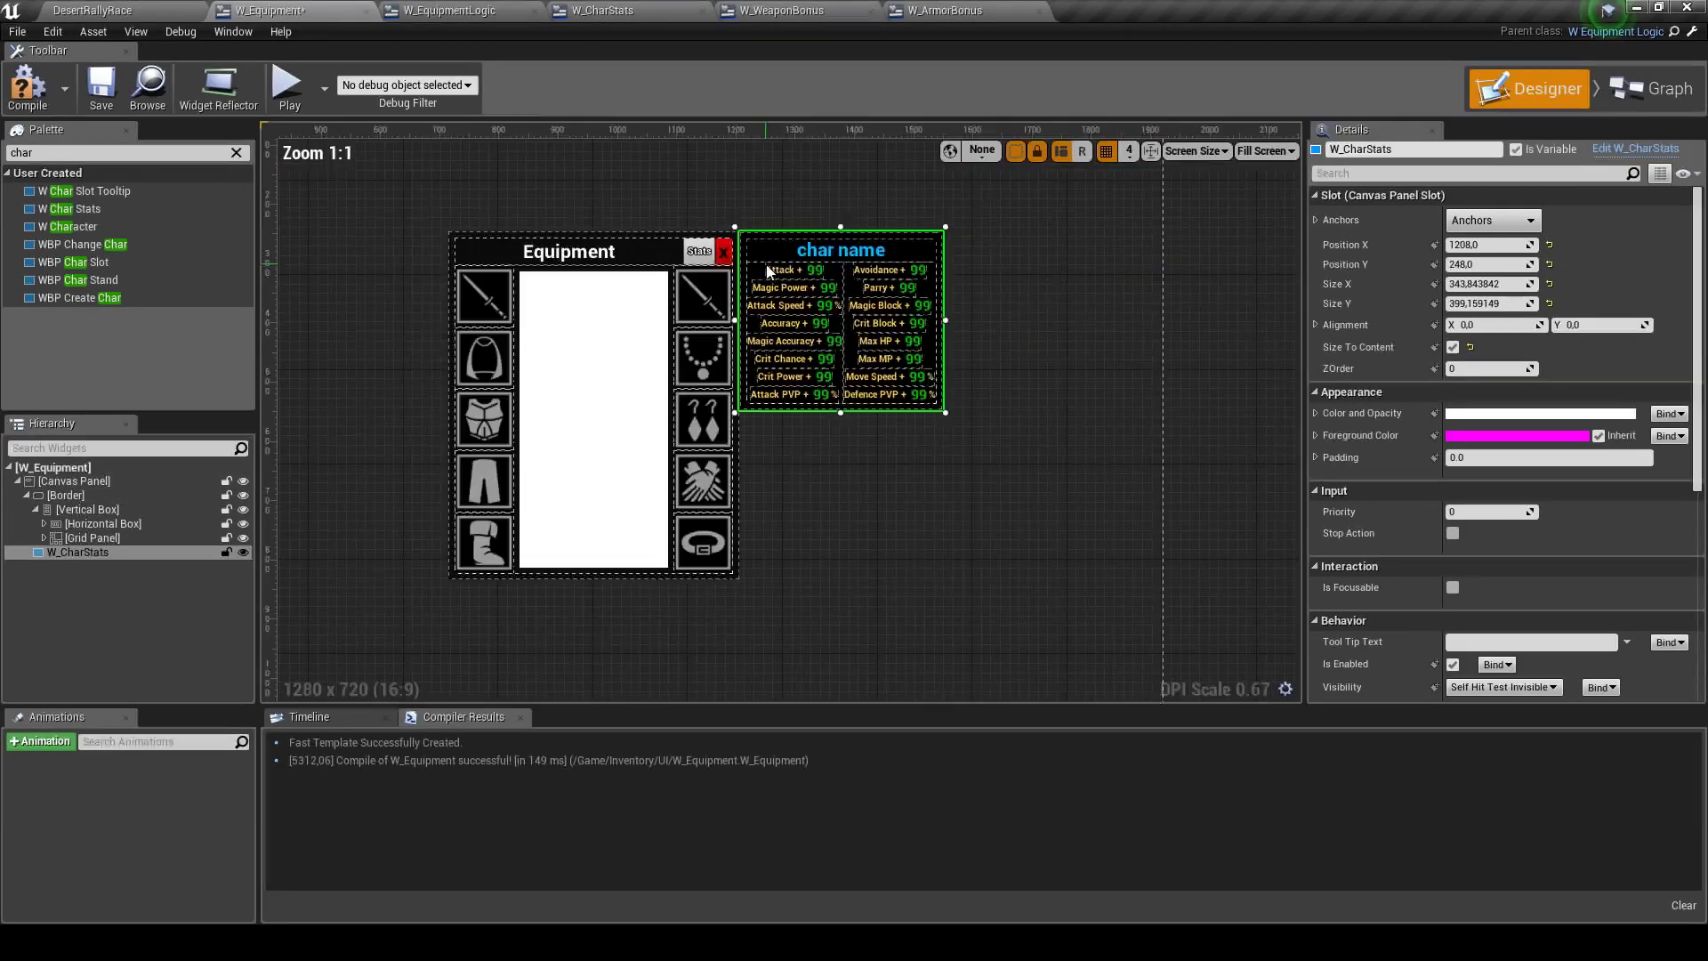
Anchor W_CharStats to the centre of the canvas
{"action": "left_click", "coordinate": [589, 280]}
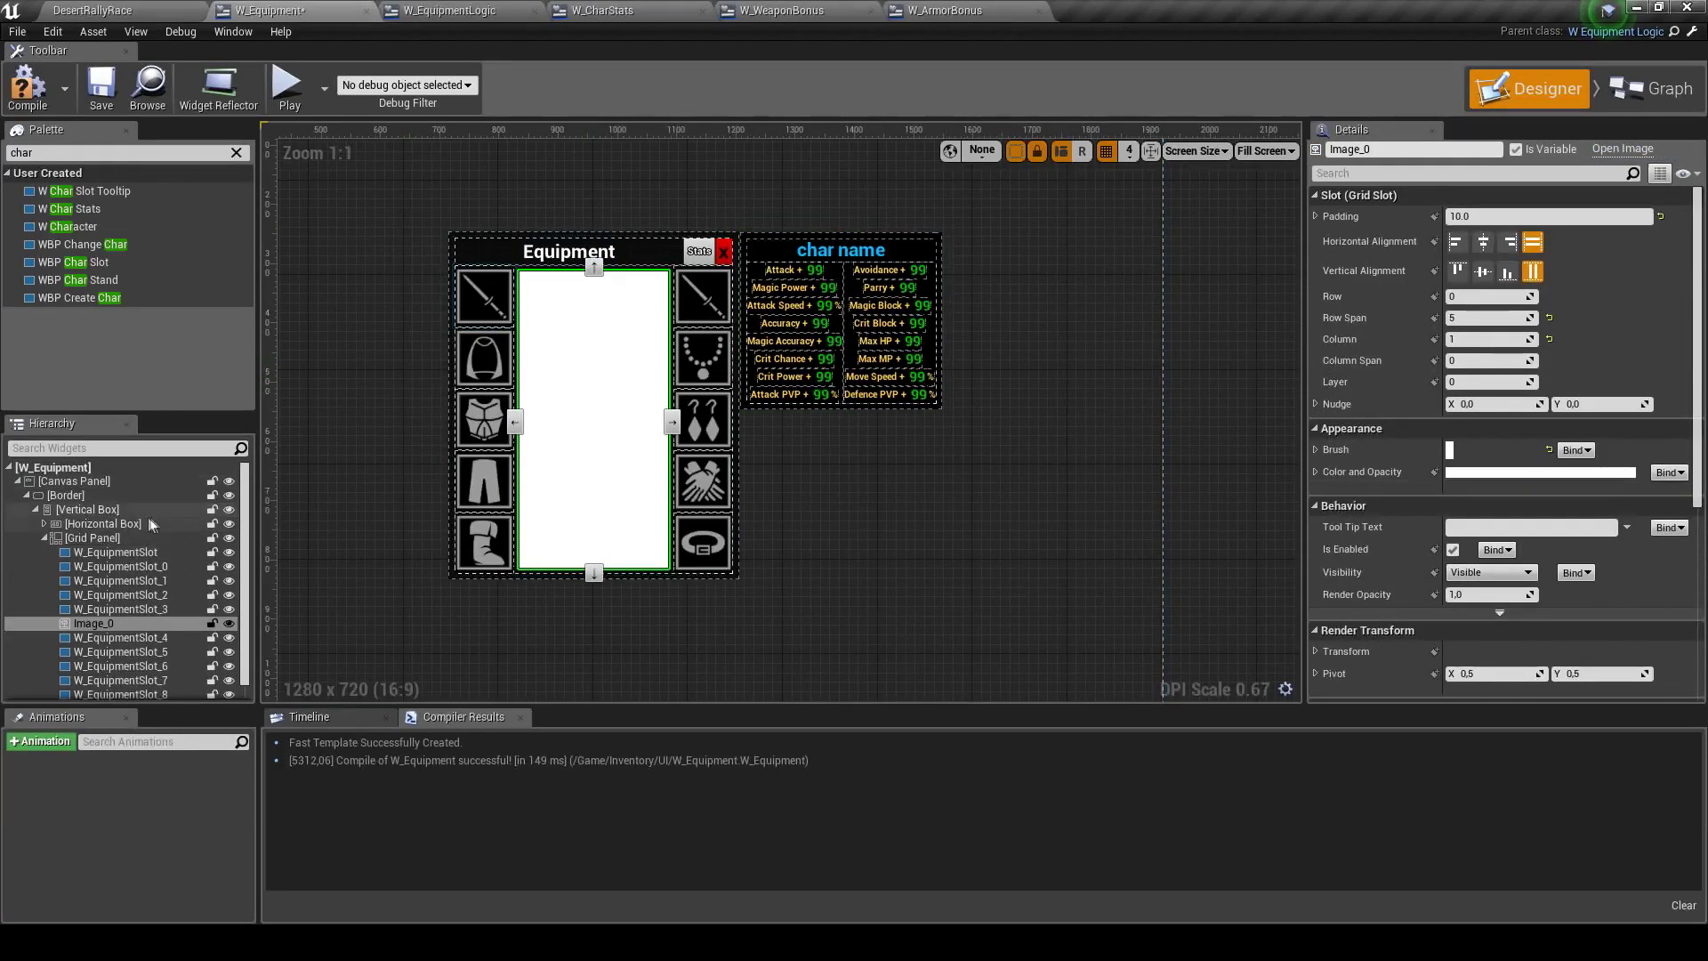
{"action": "left_click", "coordinate": [103, 523]}
{"action": "left_click", "coordinate": [96, 496]}
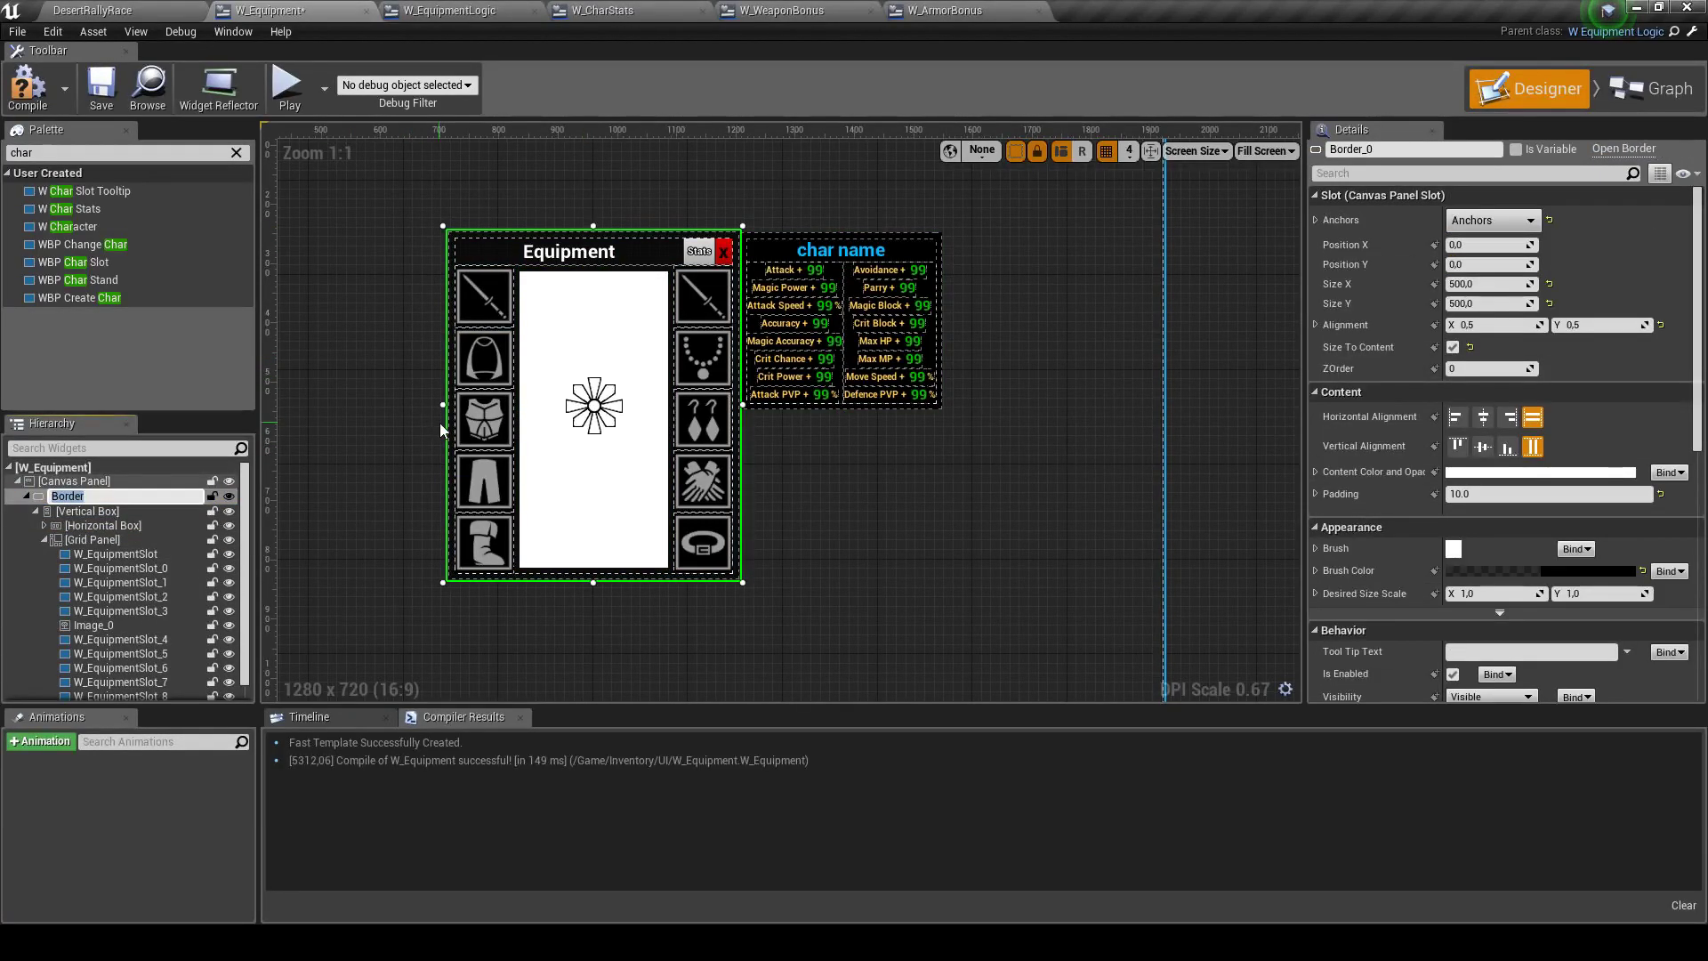
{"action": "scroll", "coordinate": [579, 458], "scroll_direction": "down", "scroll_amount": 6}
{"action": "scroll", "coordinate": [516, 434], "scroll_direction": "up", "scroll_amount": 6}
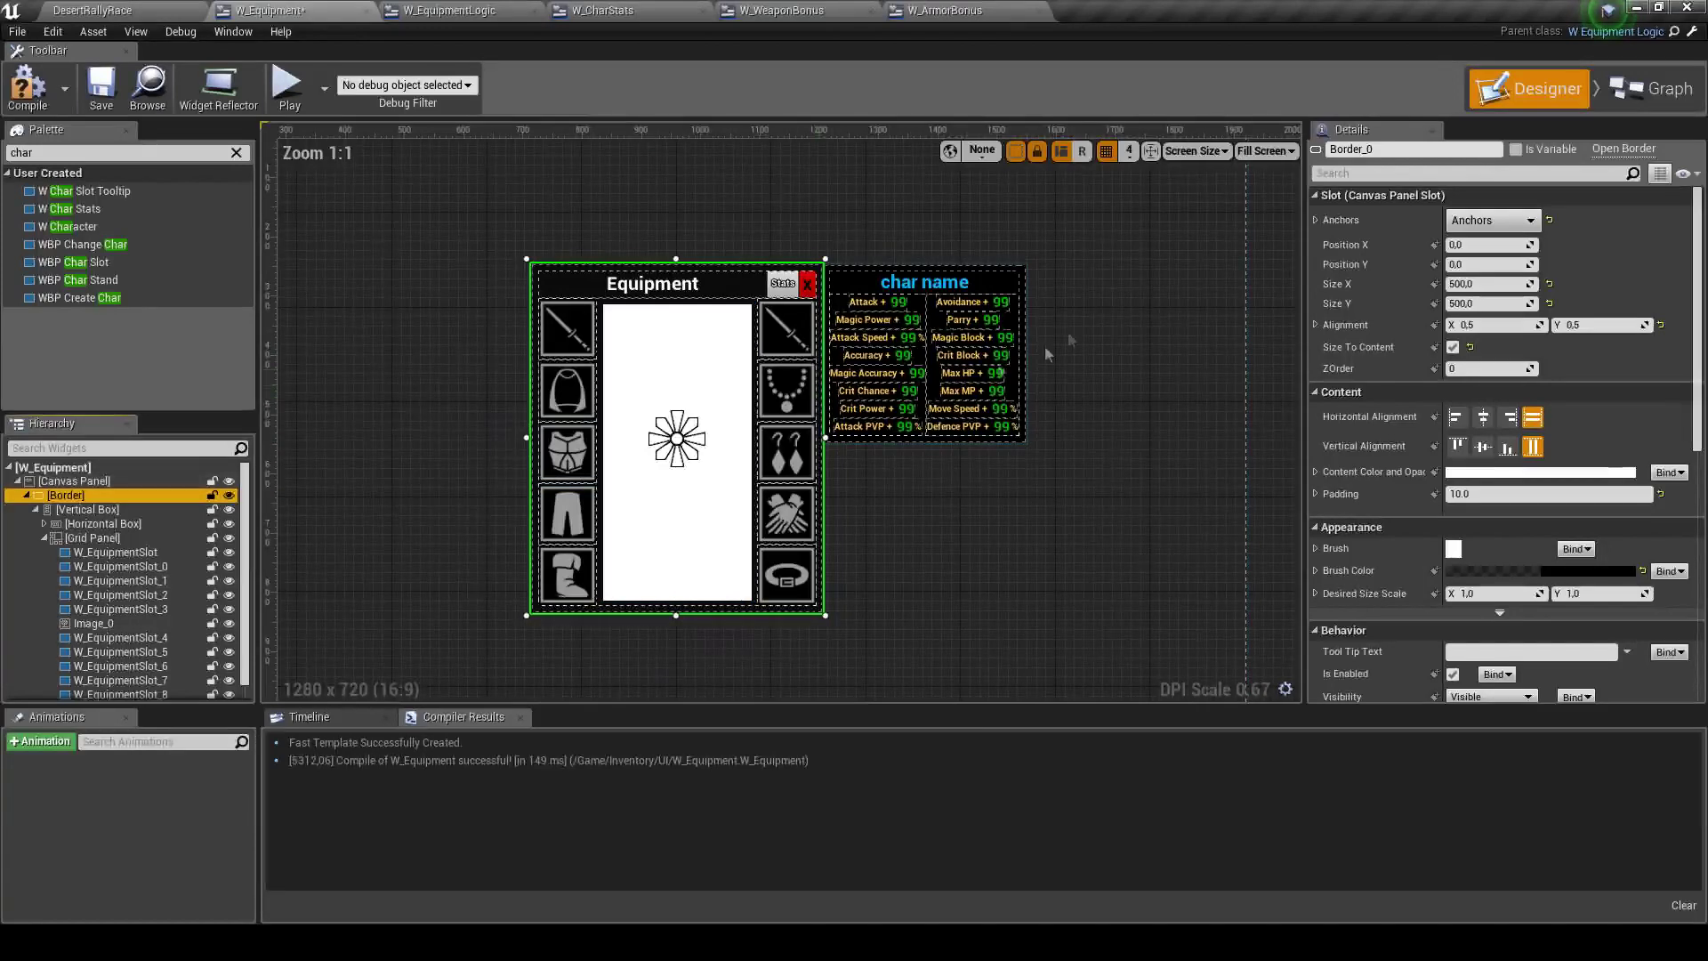
{"action": "left_click", "coordinate": [27, 496]}
{"action": "left_click", "coordinate": [62, 509]}
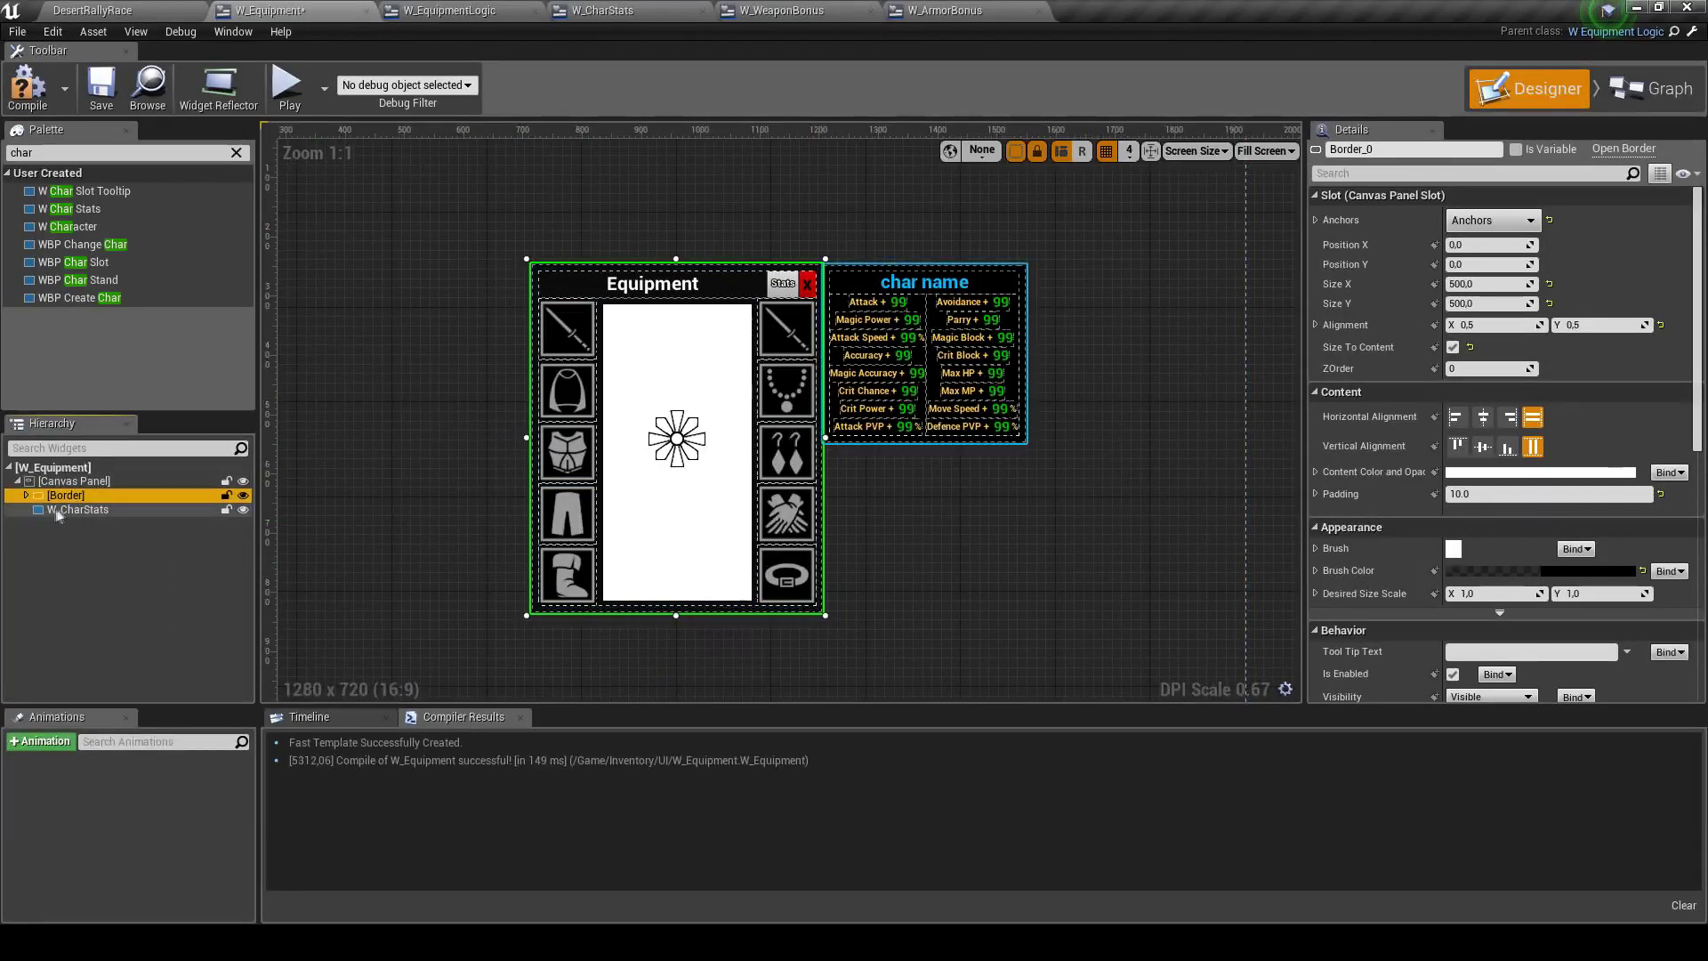
{"action": "left_click", "coordinate": [1493, 221]}
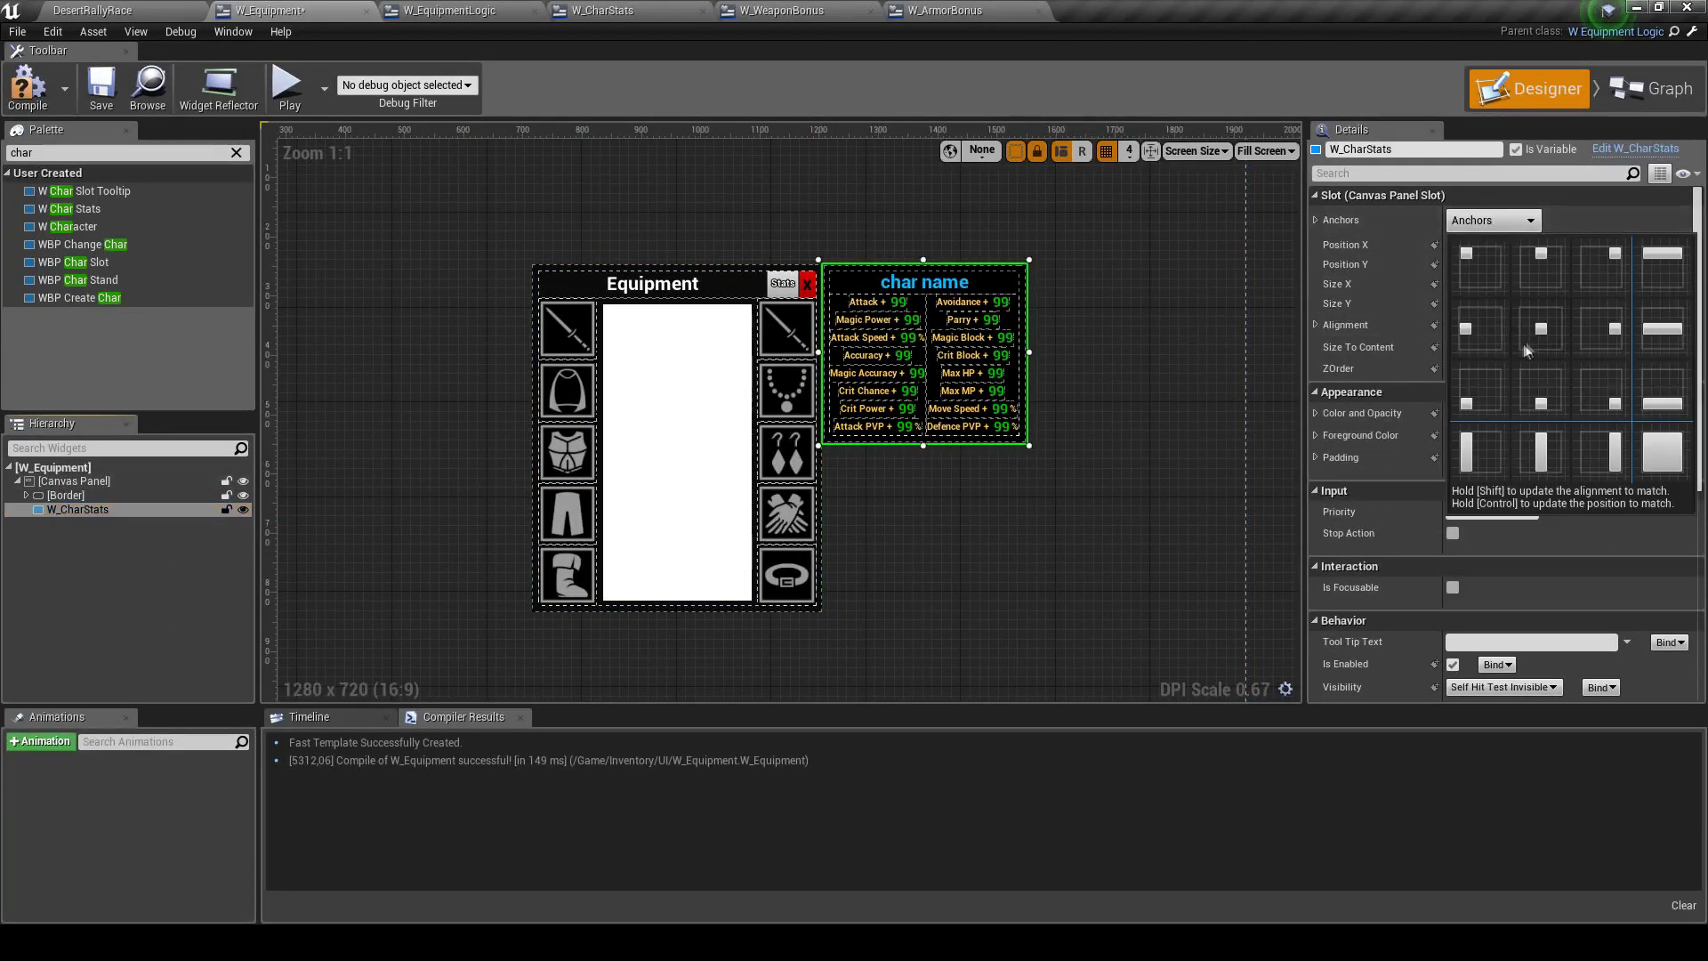
{"action": "left_click", "coordinate": [1522, 343]}
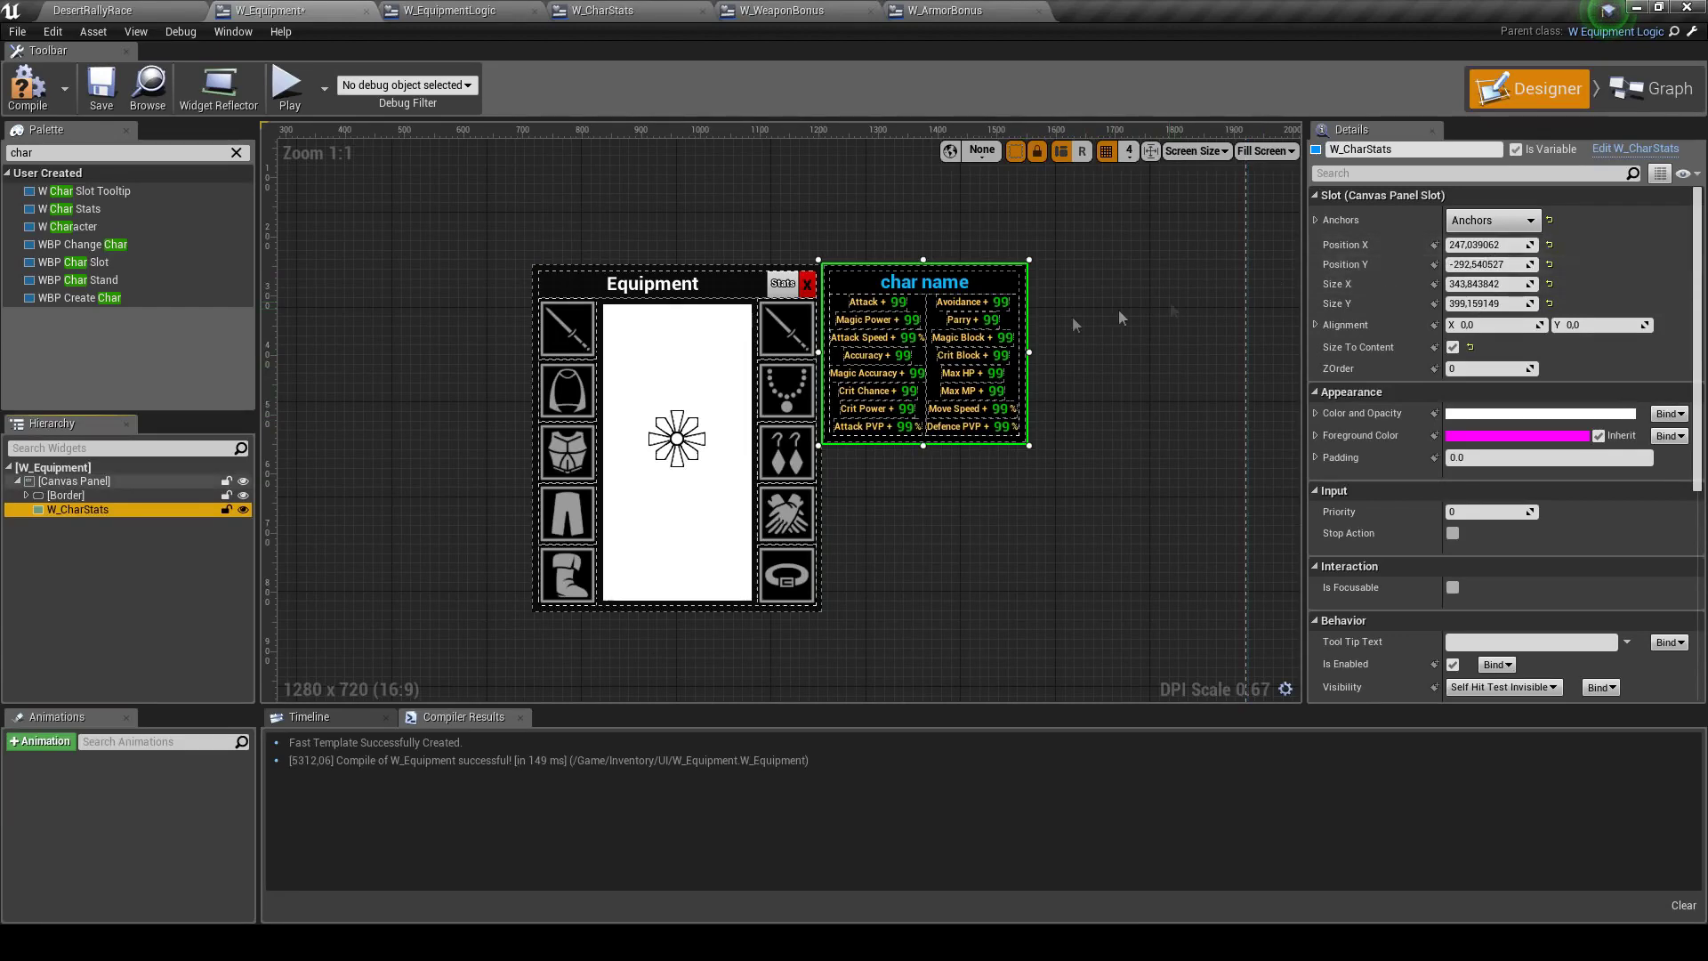
{"action": "scroll", "coordinate": [1041, 356], "scroll_direction": "up", "scroll_amount": 5}
{"action": "right_click_drag", "start_coordinate": [702, 555], "coordinate": [907, 555]}
{"action": "scroll", "coordinate": [900, 555], "scroll_direction": "down", "scroll_amount": 2}
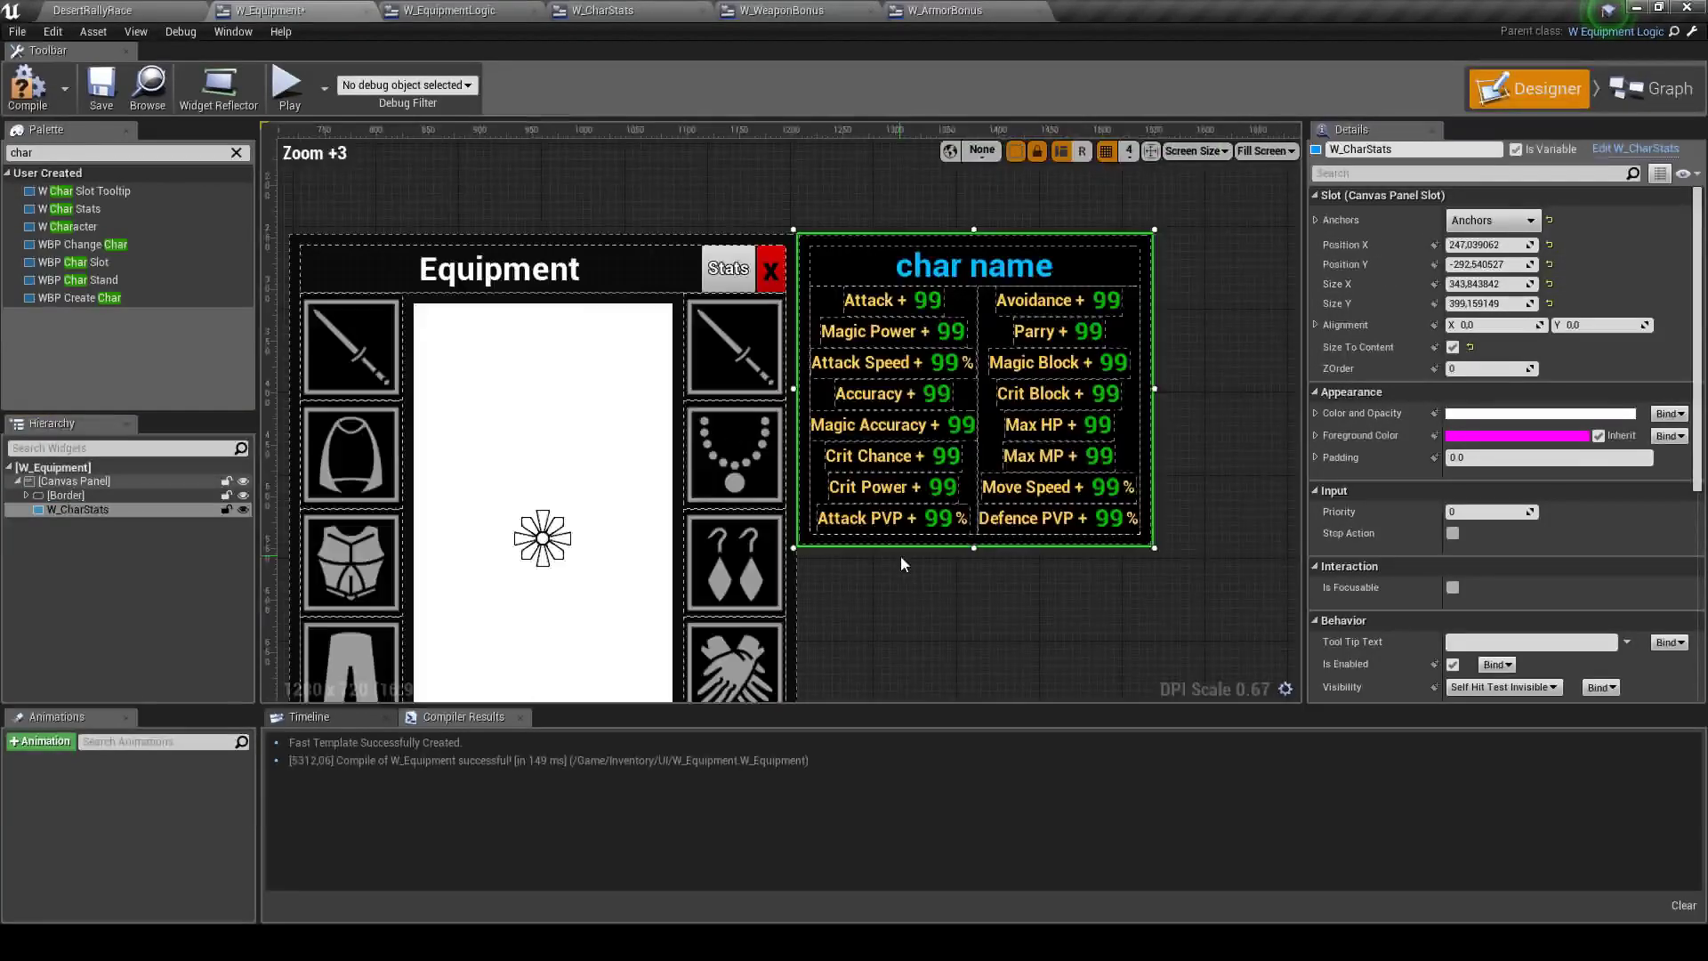
Set W_CharStats to height 400, Position Y -290 and Position X 250
{"action": "left_click", "coordinate": [1503, 304]}
{"action": "type", "text": "340"}
{"action": "key", "text": "Return"}
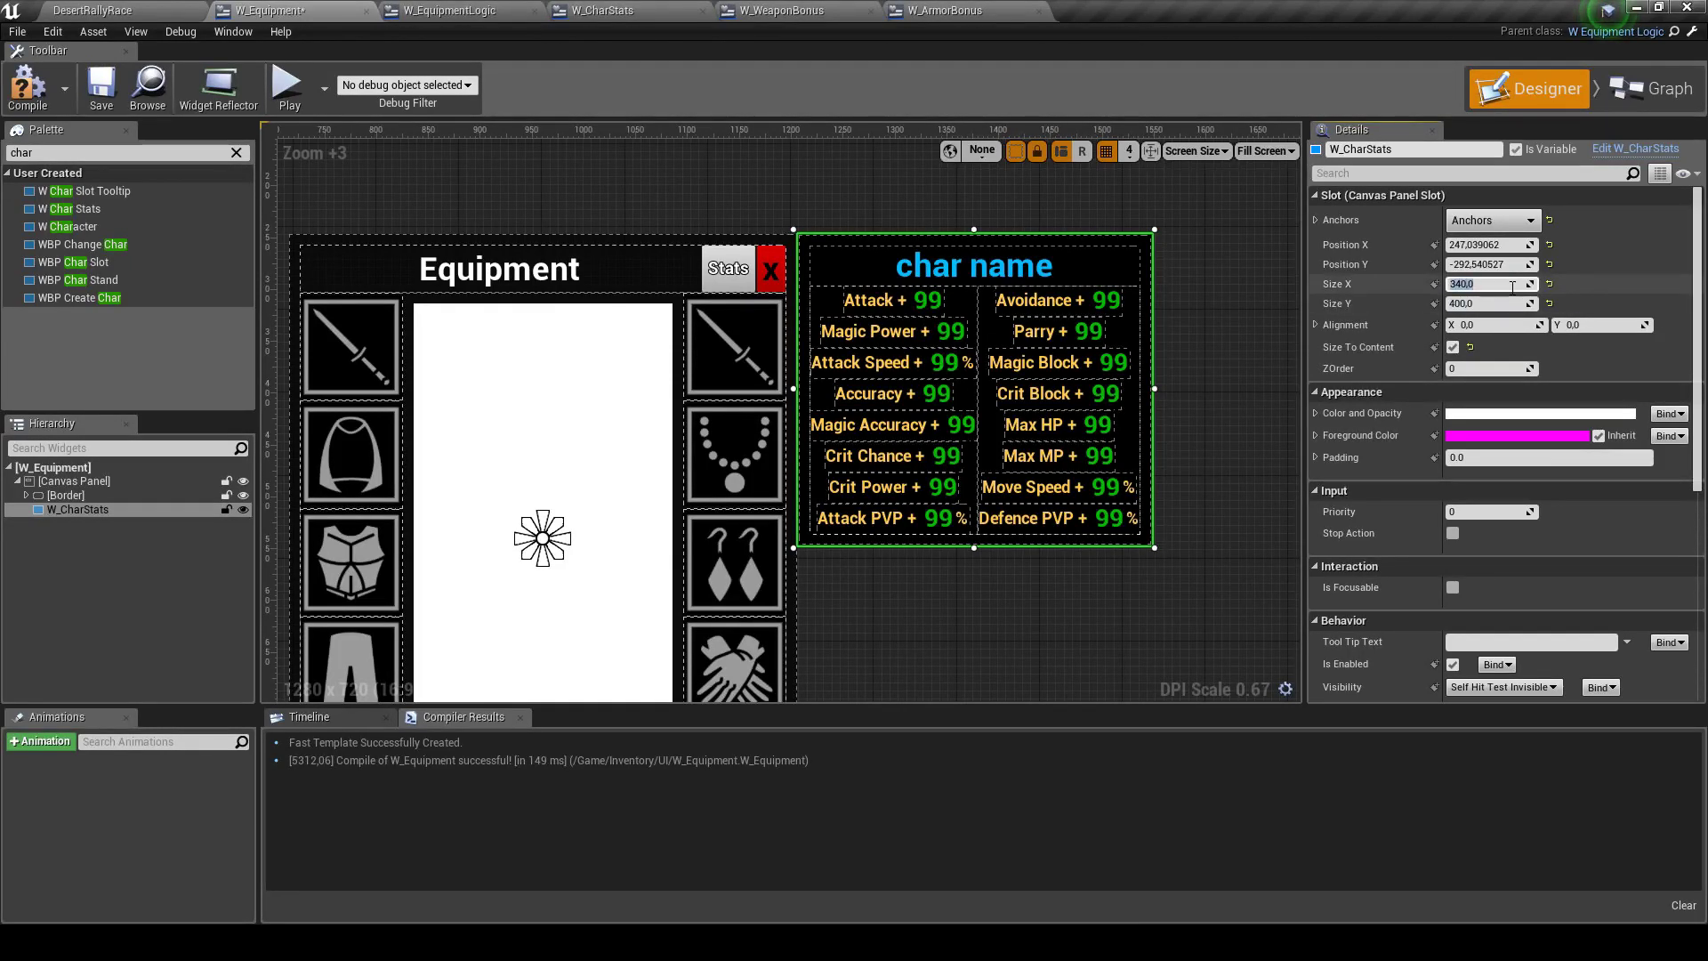
{"action": "left_click", "coordinate": [1497, 264]}
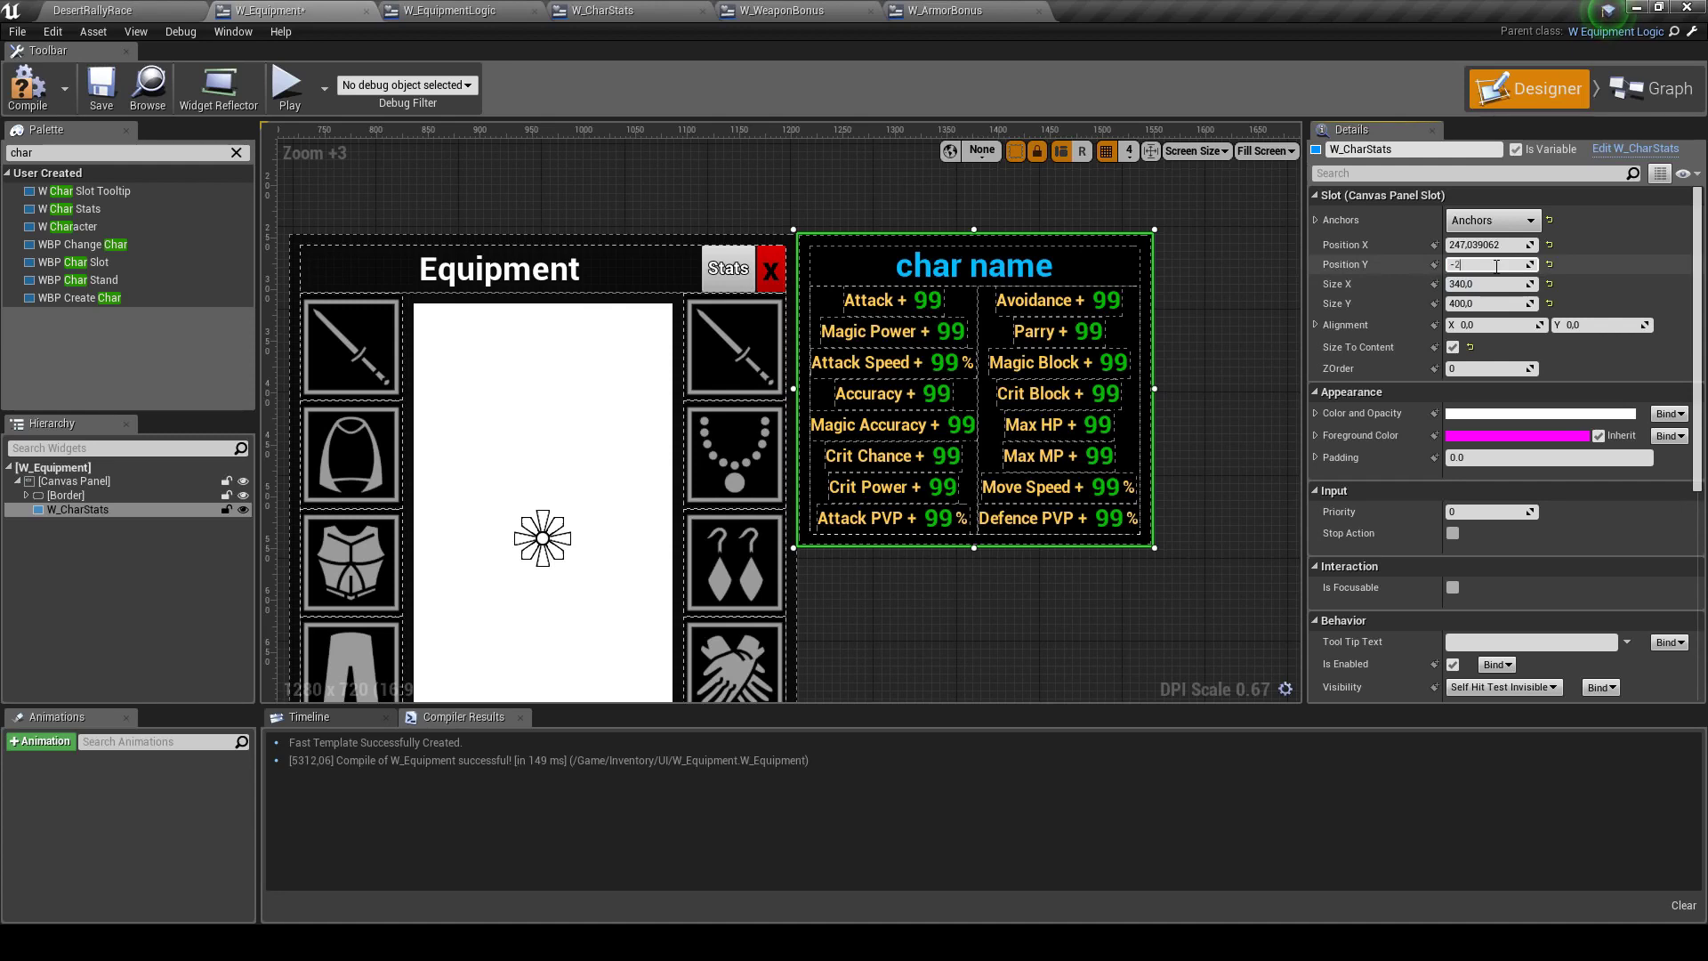
{"action": "key", "text": "Return"}
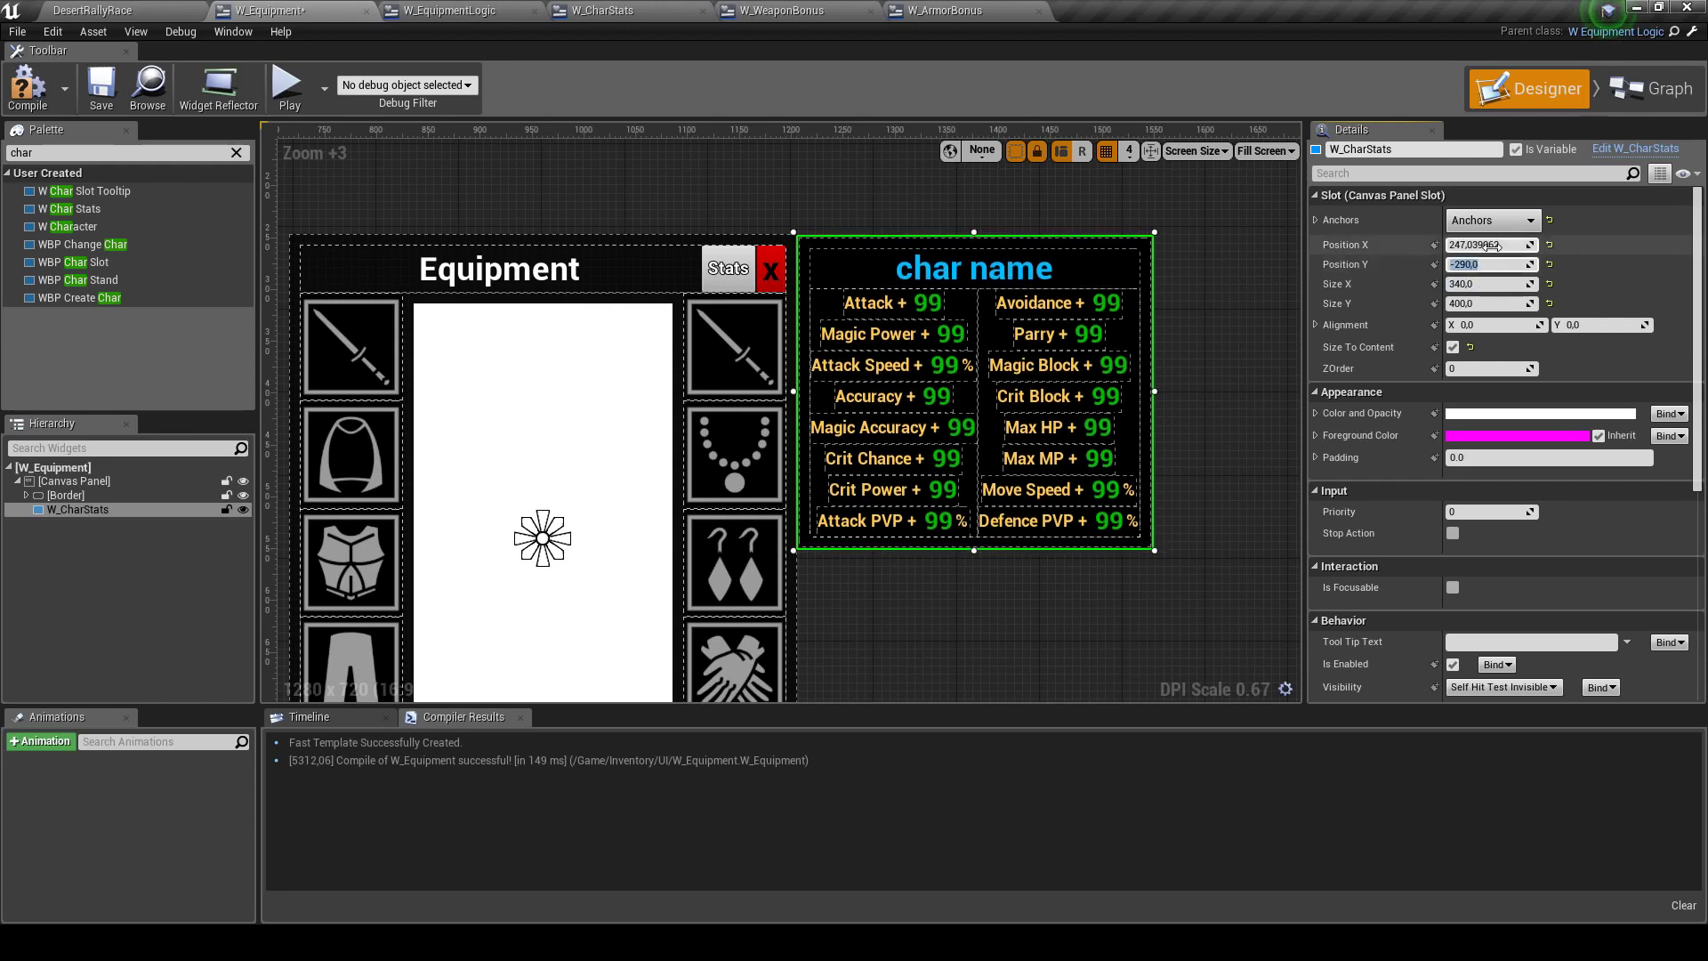
{"action": "type", "text": "250"}
{"action": "key", "text": "Return"}
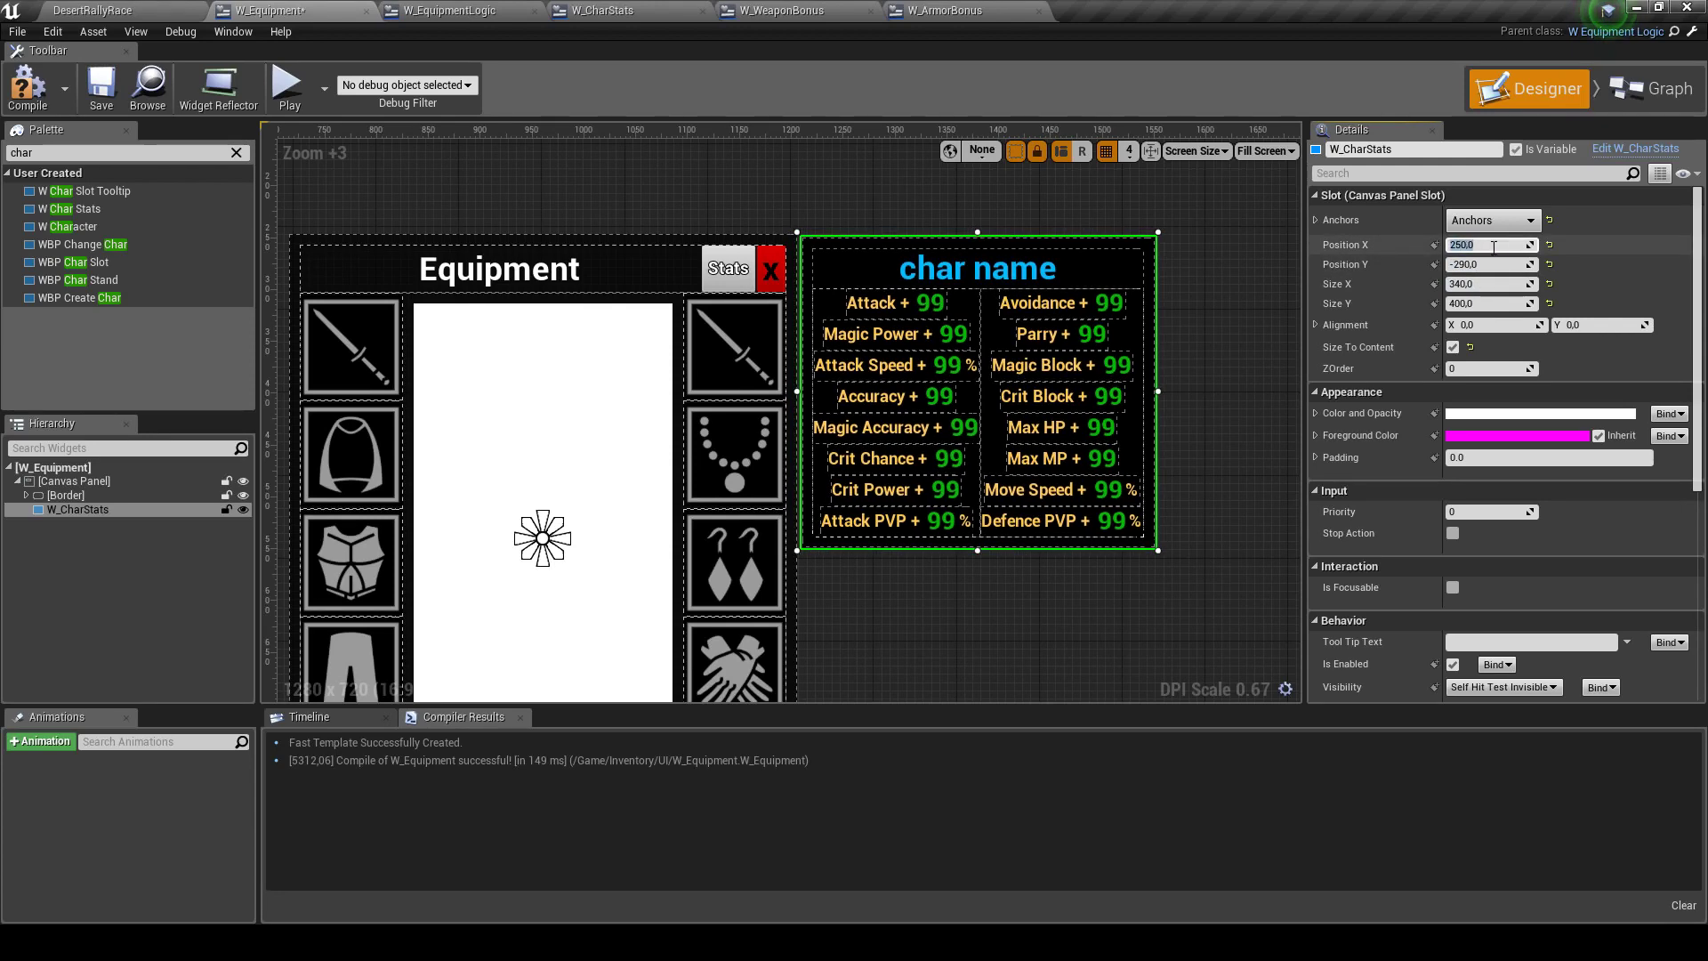
{"action": "left_click", "coordinate": [889, 613]}
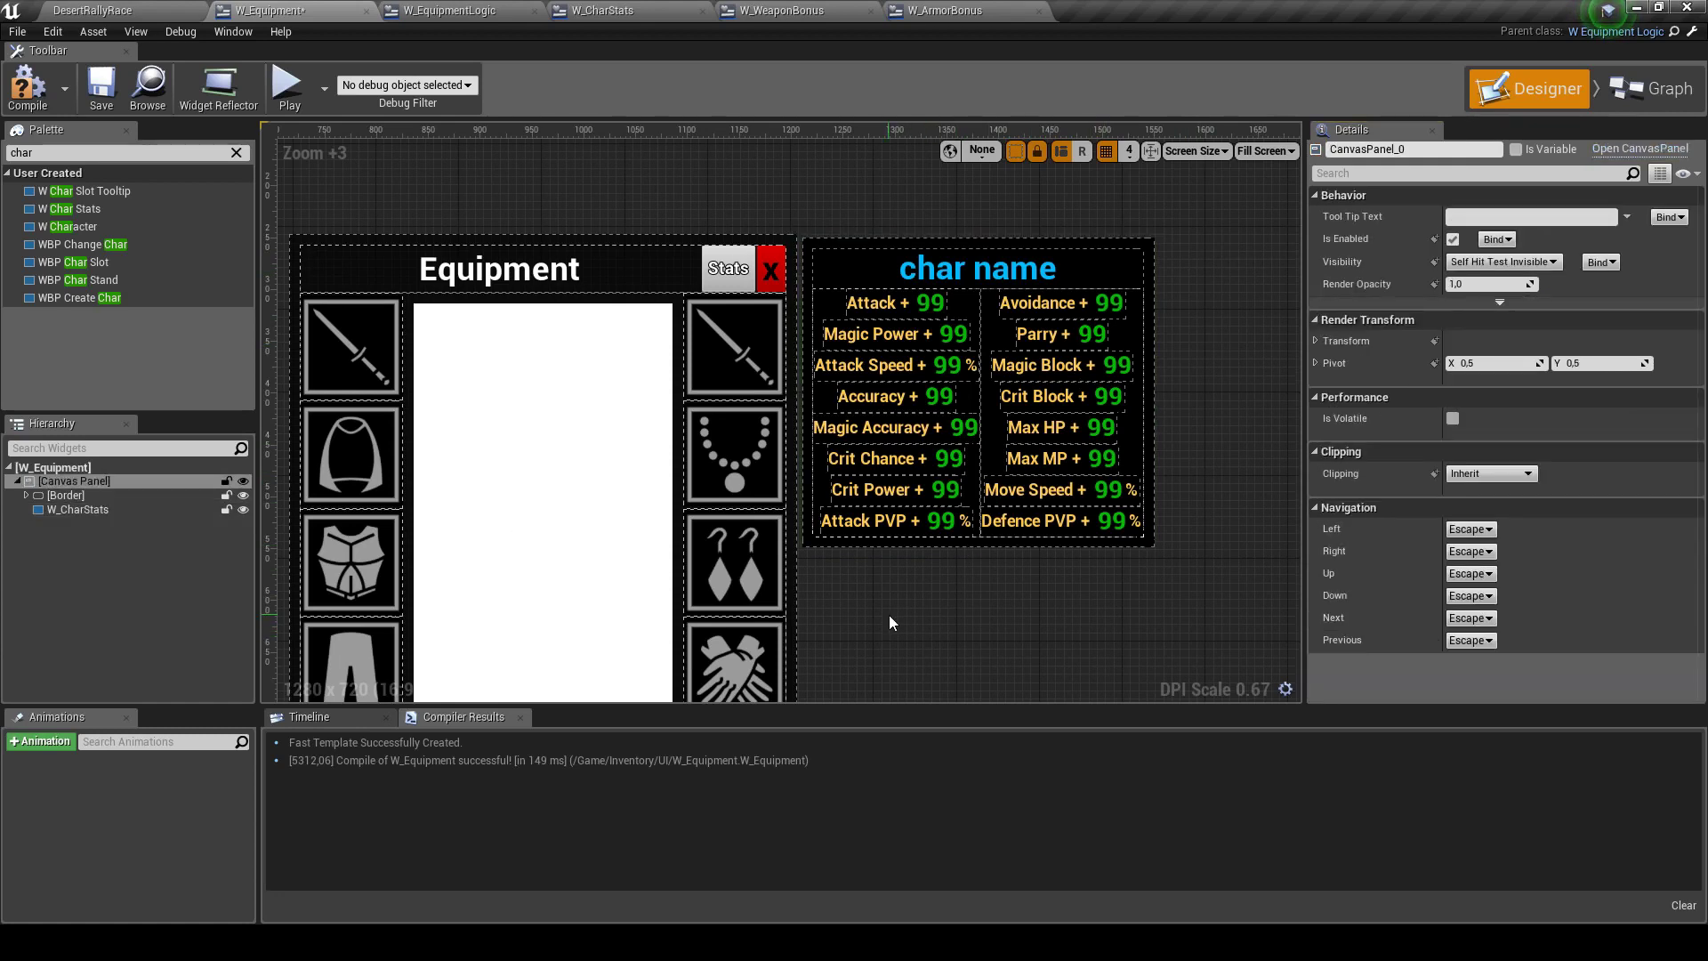
Lower W_CharStats' Position X slightly so it sits flush against the Equipment window
{"action": "left_click", "coordinate": [884, 544]}
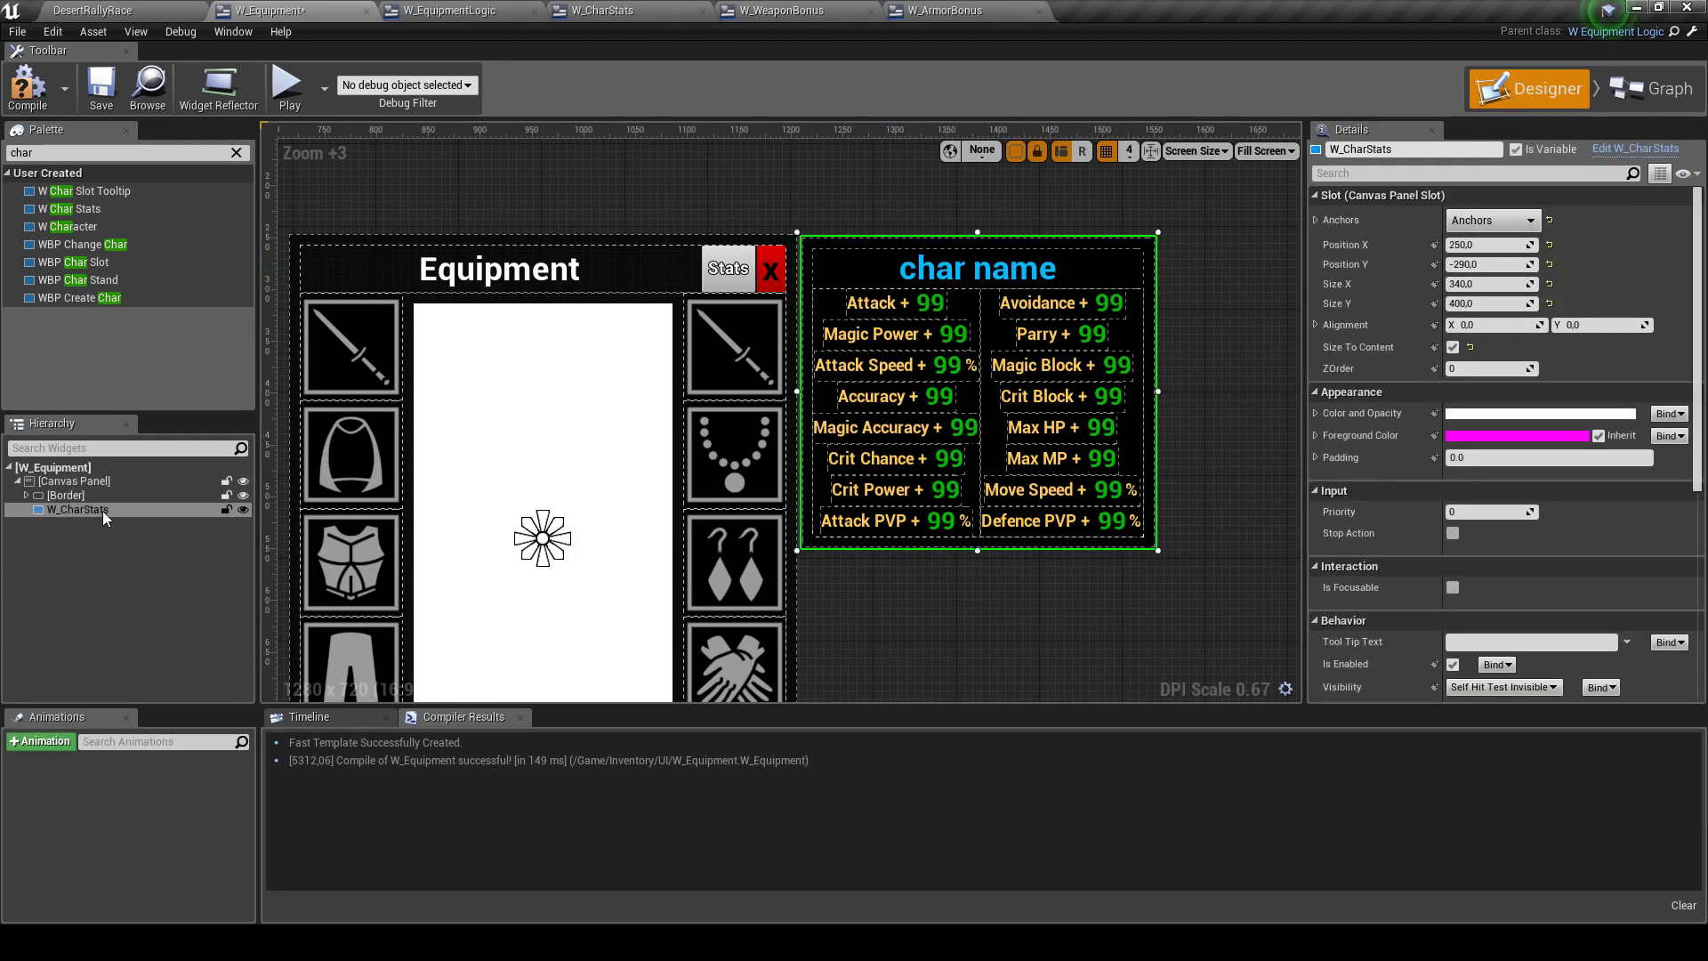
{"action": "left_click", "coordinate": [1491, 244]}
{"action": "type", "text": "40"}
{"action": "key", "text": "Return"}
{"action": "left_click", "coordinate": [1122, 646]}
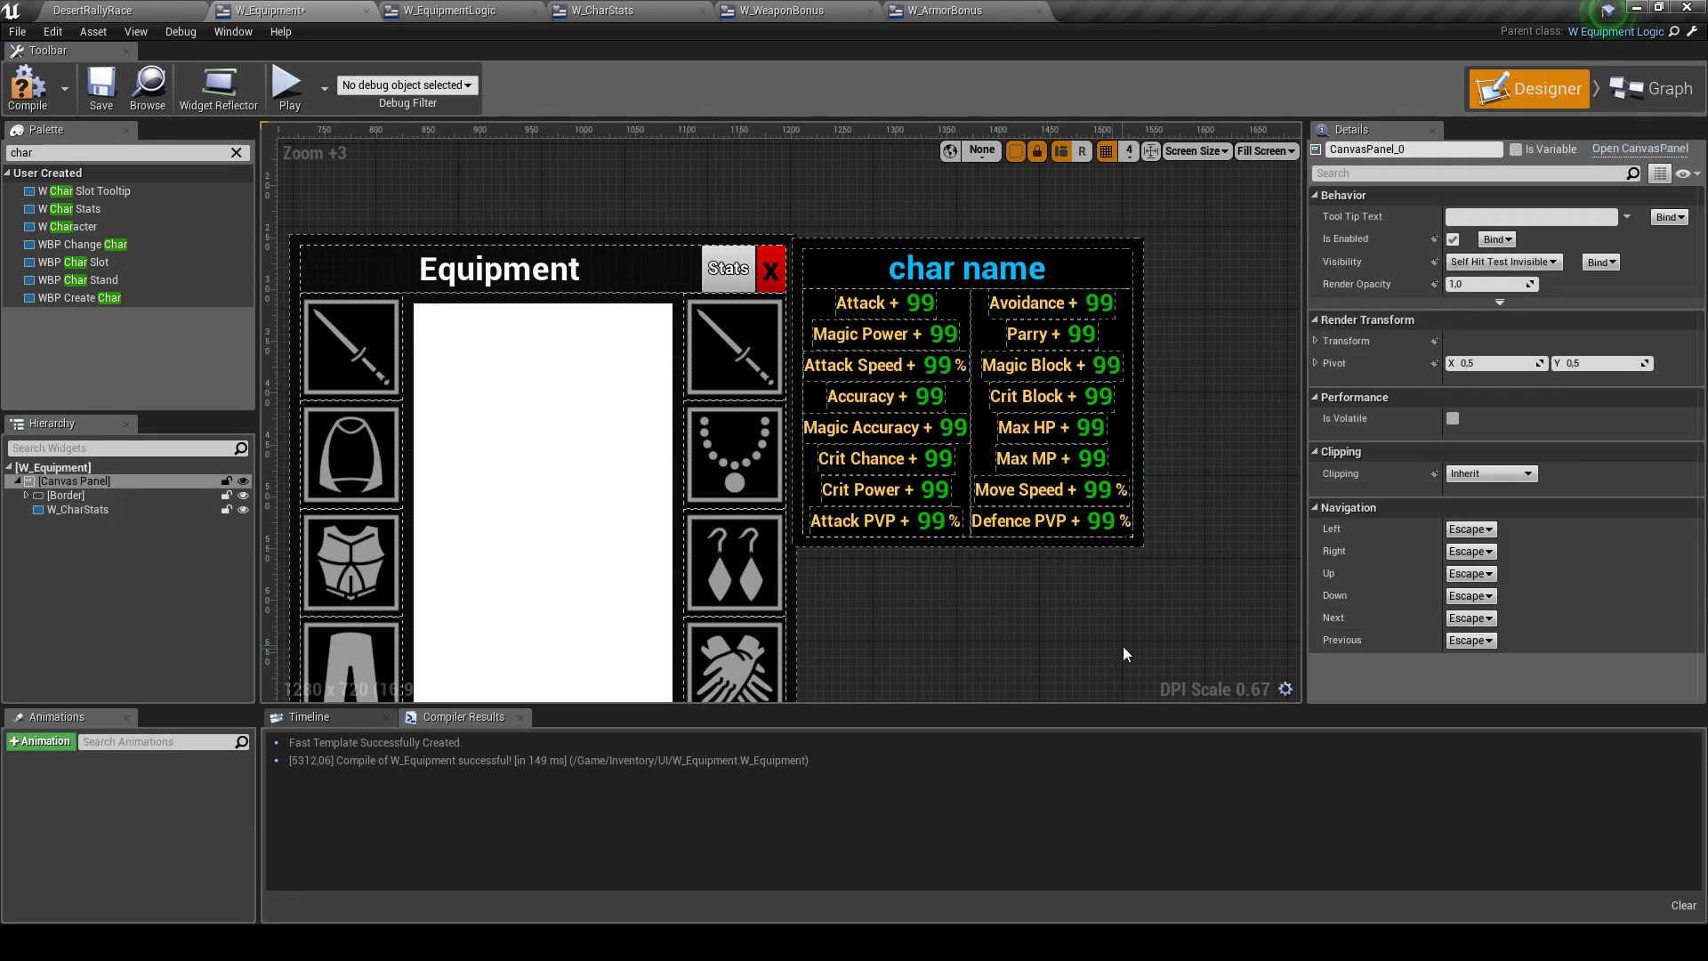
{"action": "scroll", "coordinate": [964, 465], "scroll_direction": "down", "scroll_amount": 2}
{"action": "scroll", "coordinate": [938, 562], "scroll_direction": "down", "scroll_amount": 1}
{"action": "scroll", "coordinate": [952, 554], "scroll_direction": "up", "scroll_amount": 3}
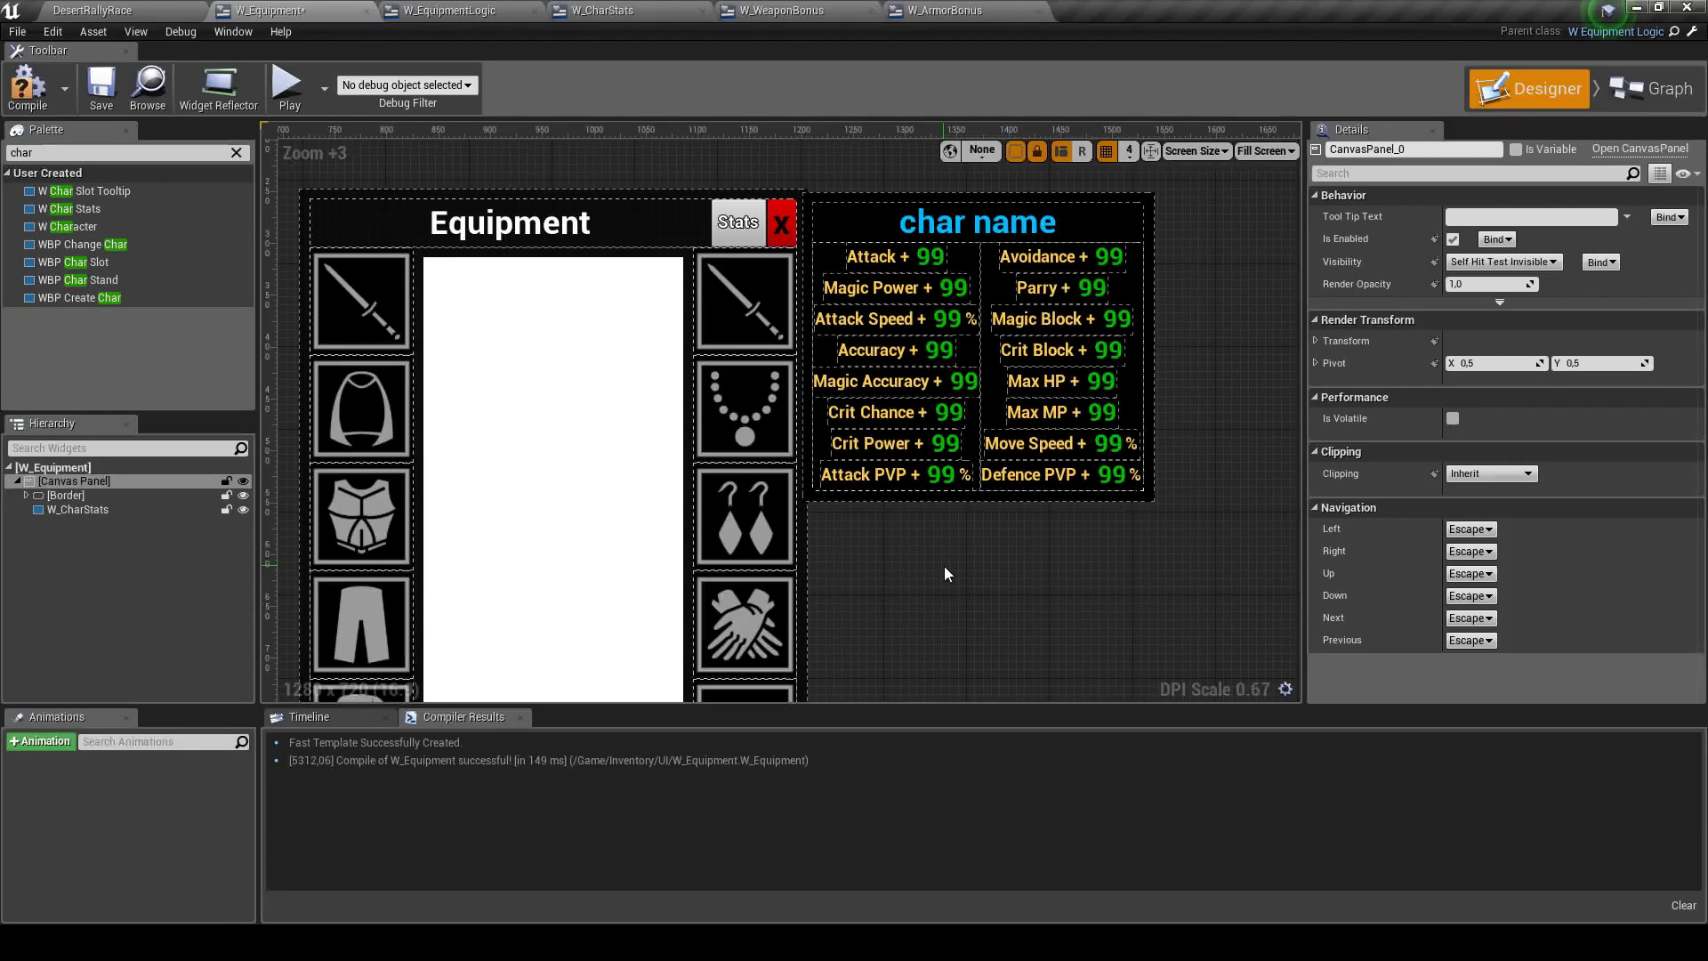
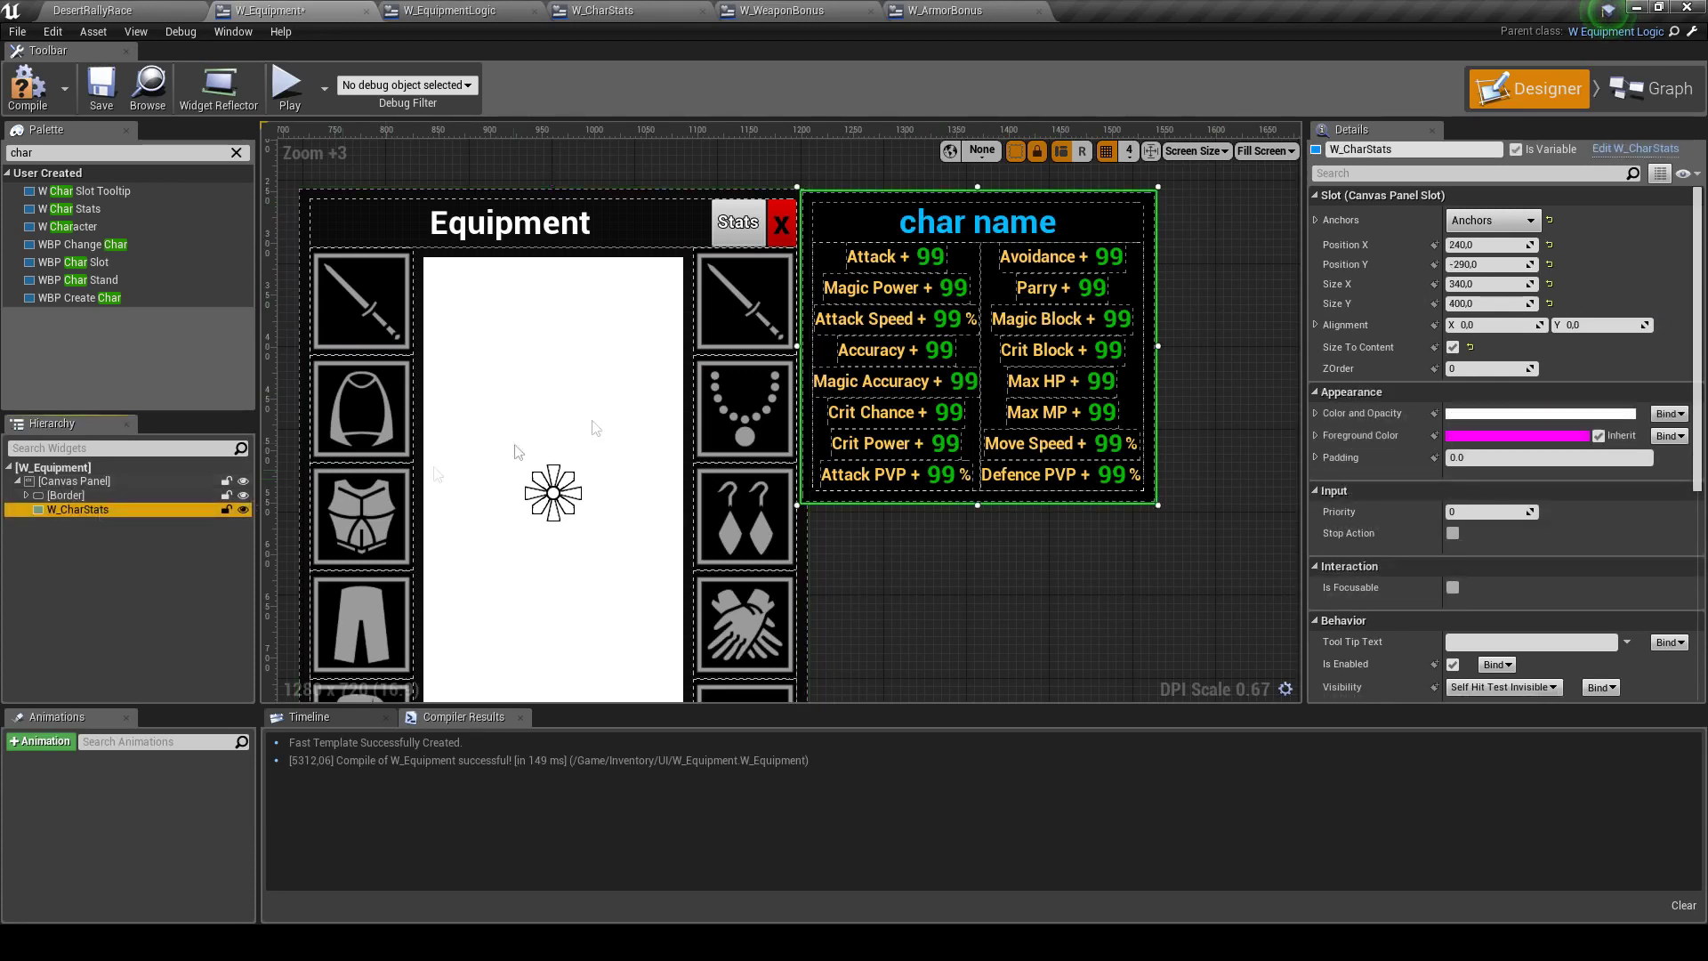
Try W_CharStats Position Y values -280, -300, -290 and -295, settling on -292
{"action": "left_click", "coordinate": [1497, 265]}
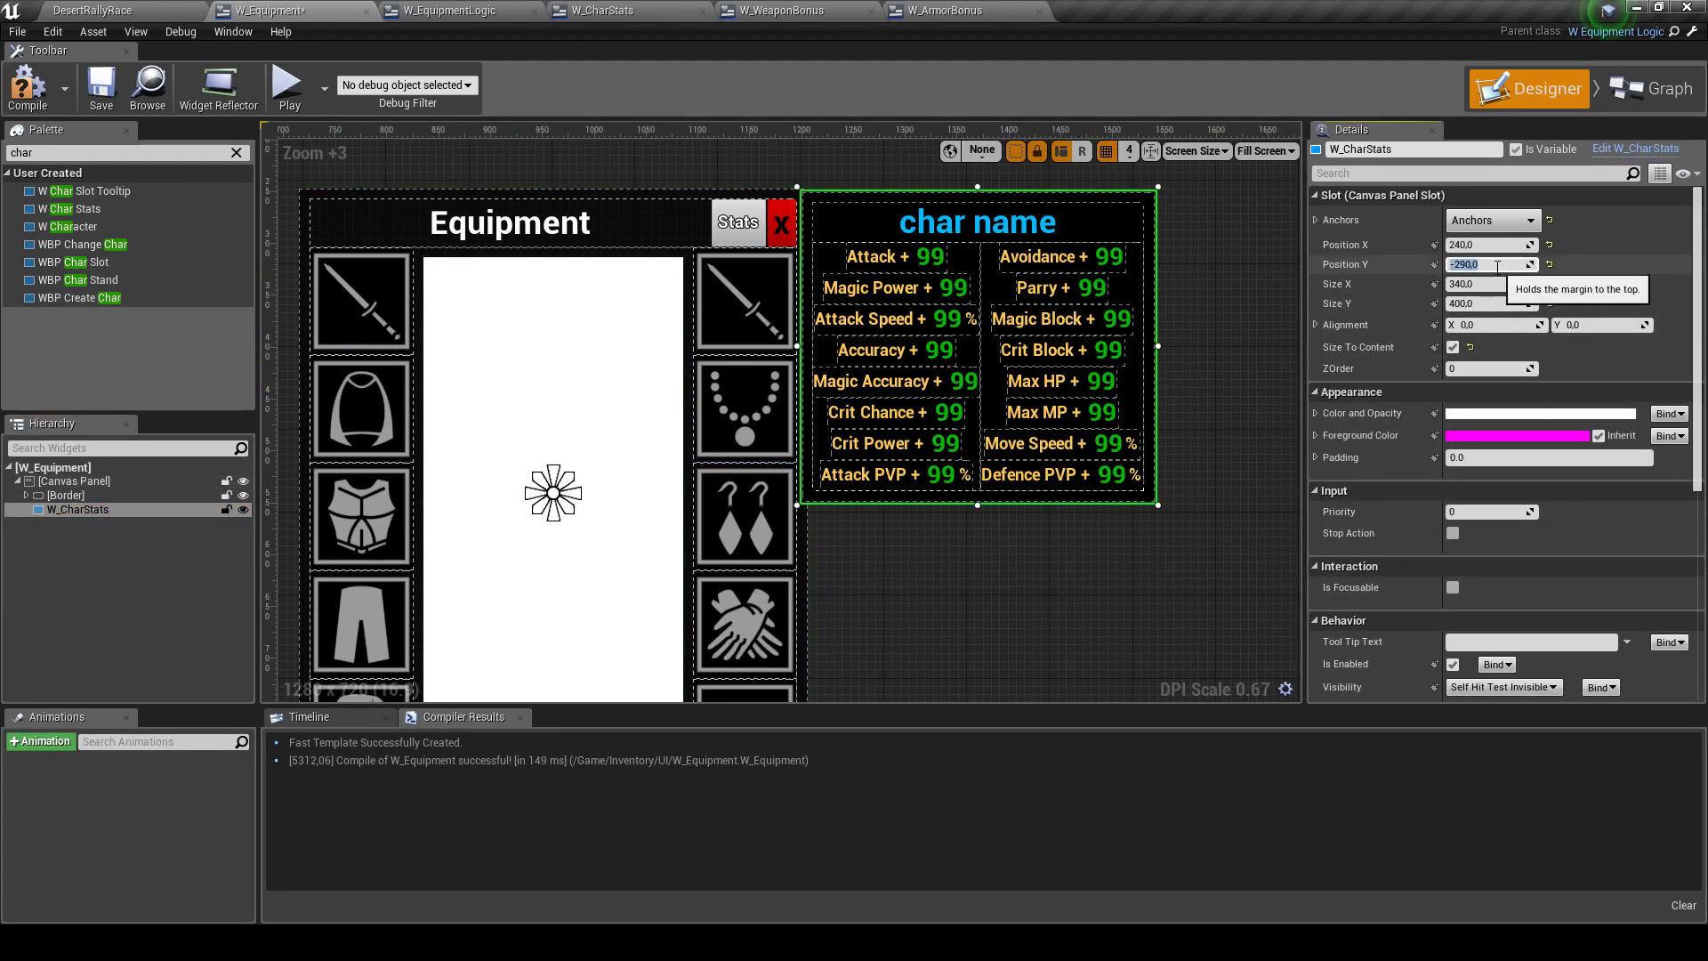
{"action": "type", "text": "-280"}
{"action": "type", "text": "-300"}
{"action": "key", "text": "Return"}
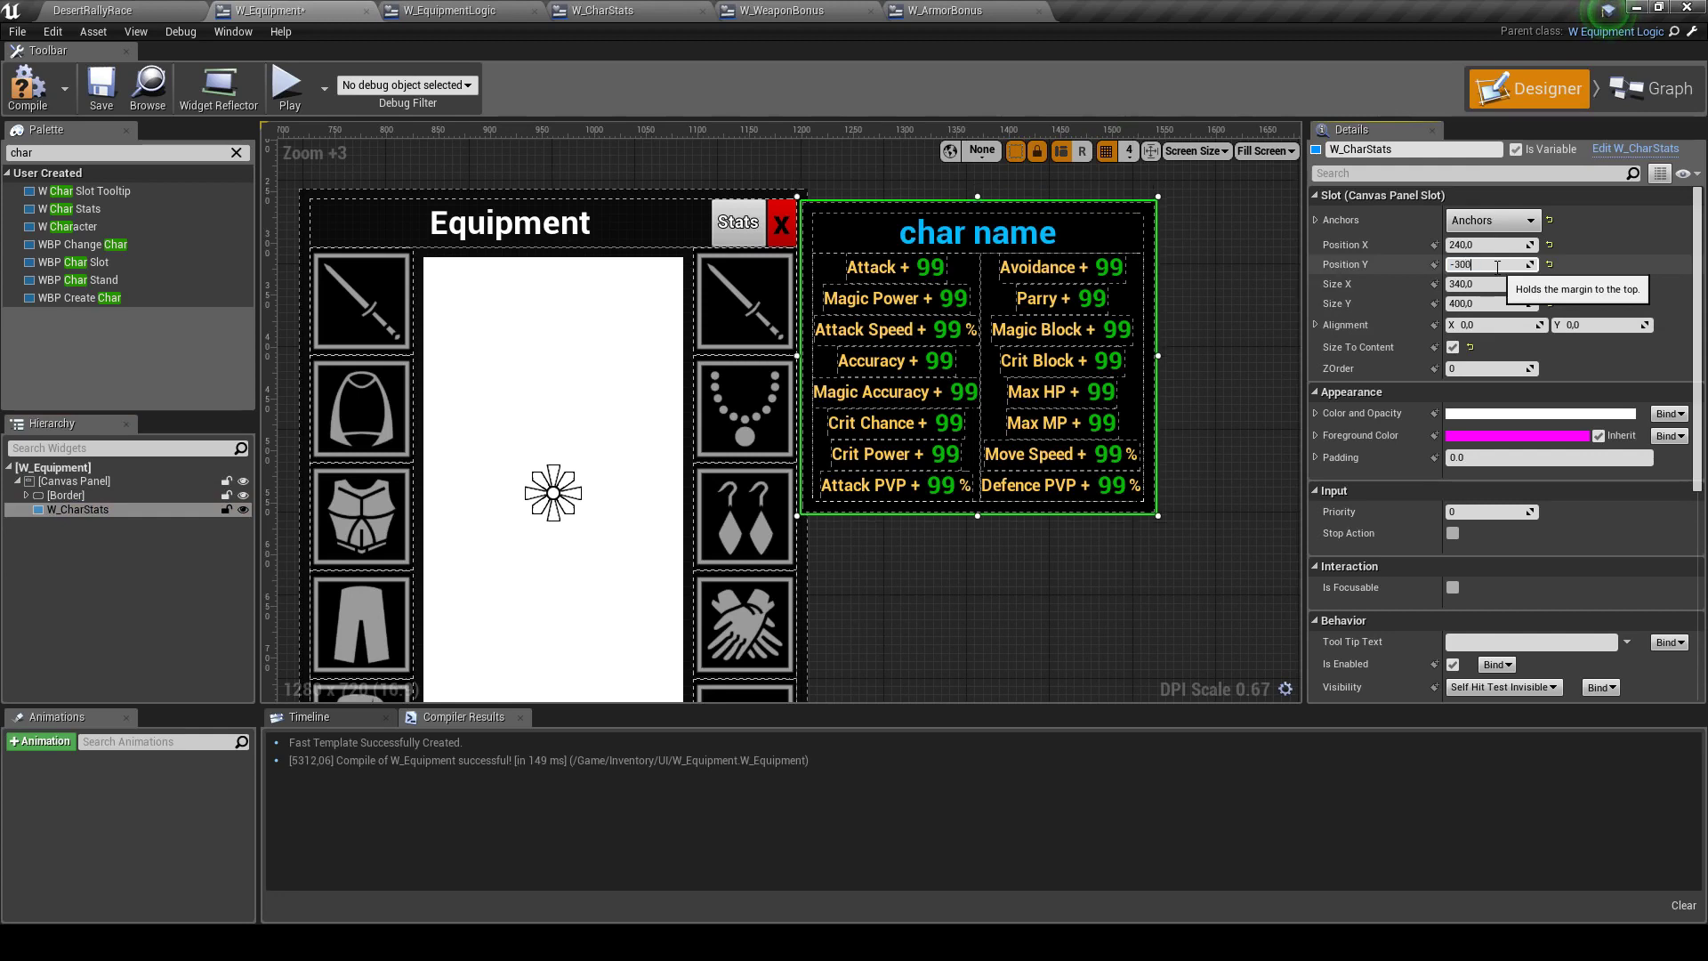
{"action": "key", "text": "Return"}
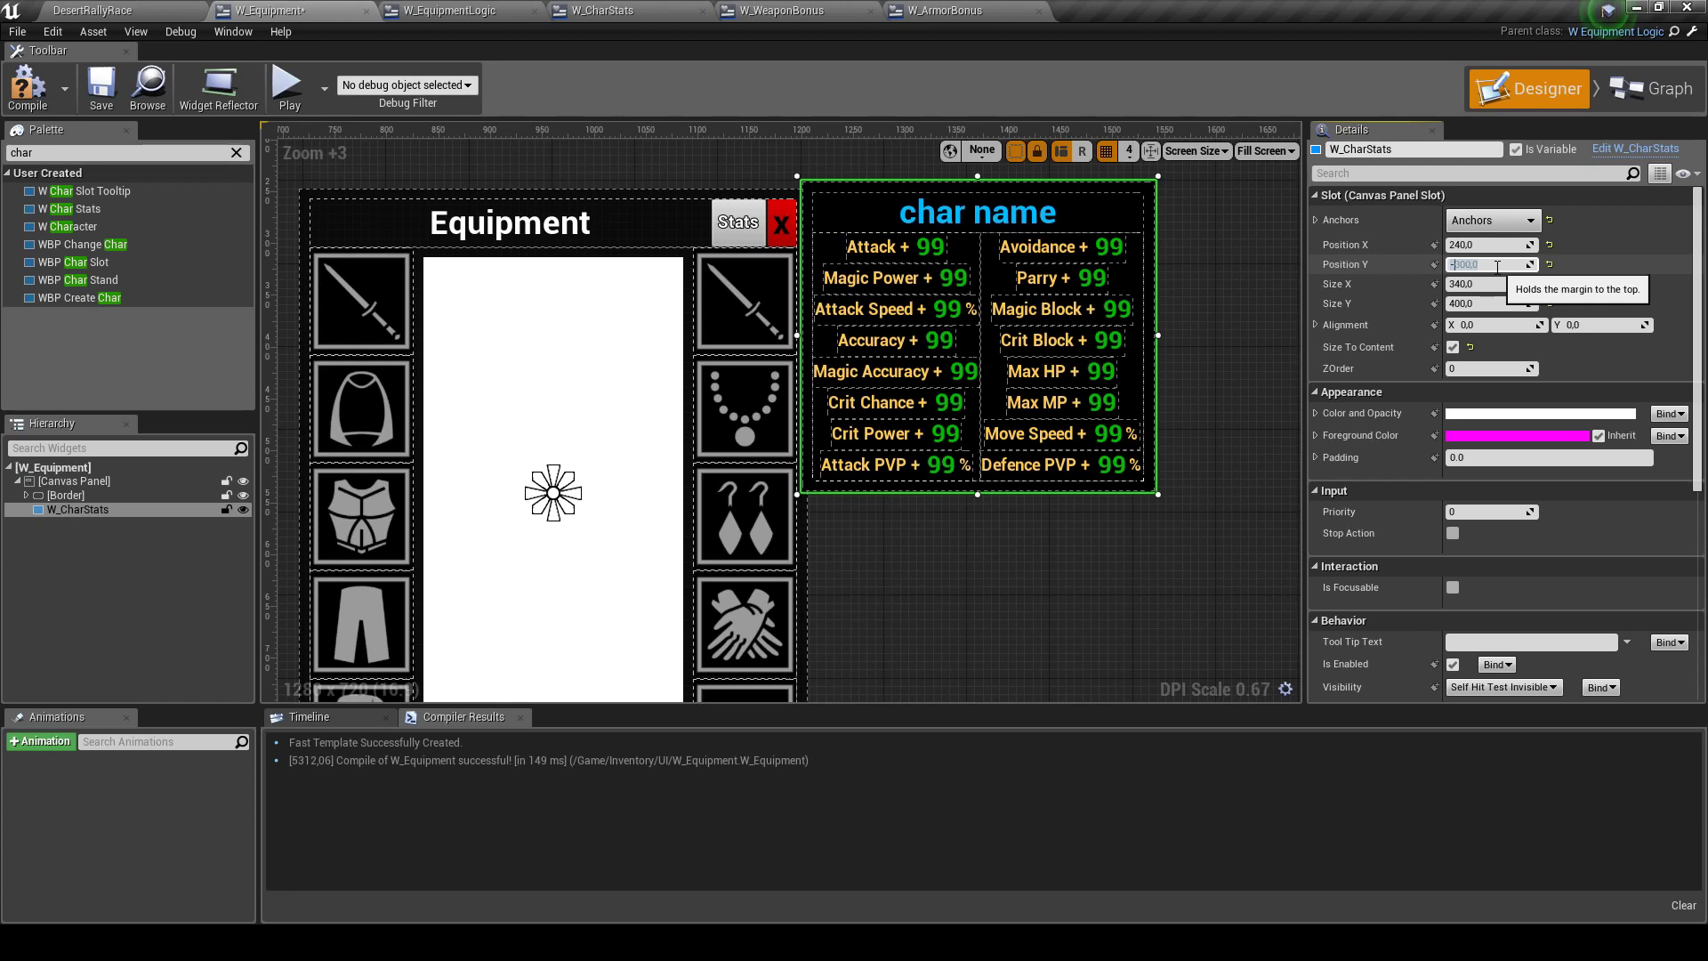
{"action": "type", "text": "90"}
{"action": "key", "text": "Return"}
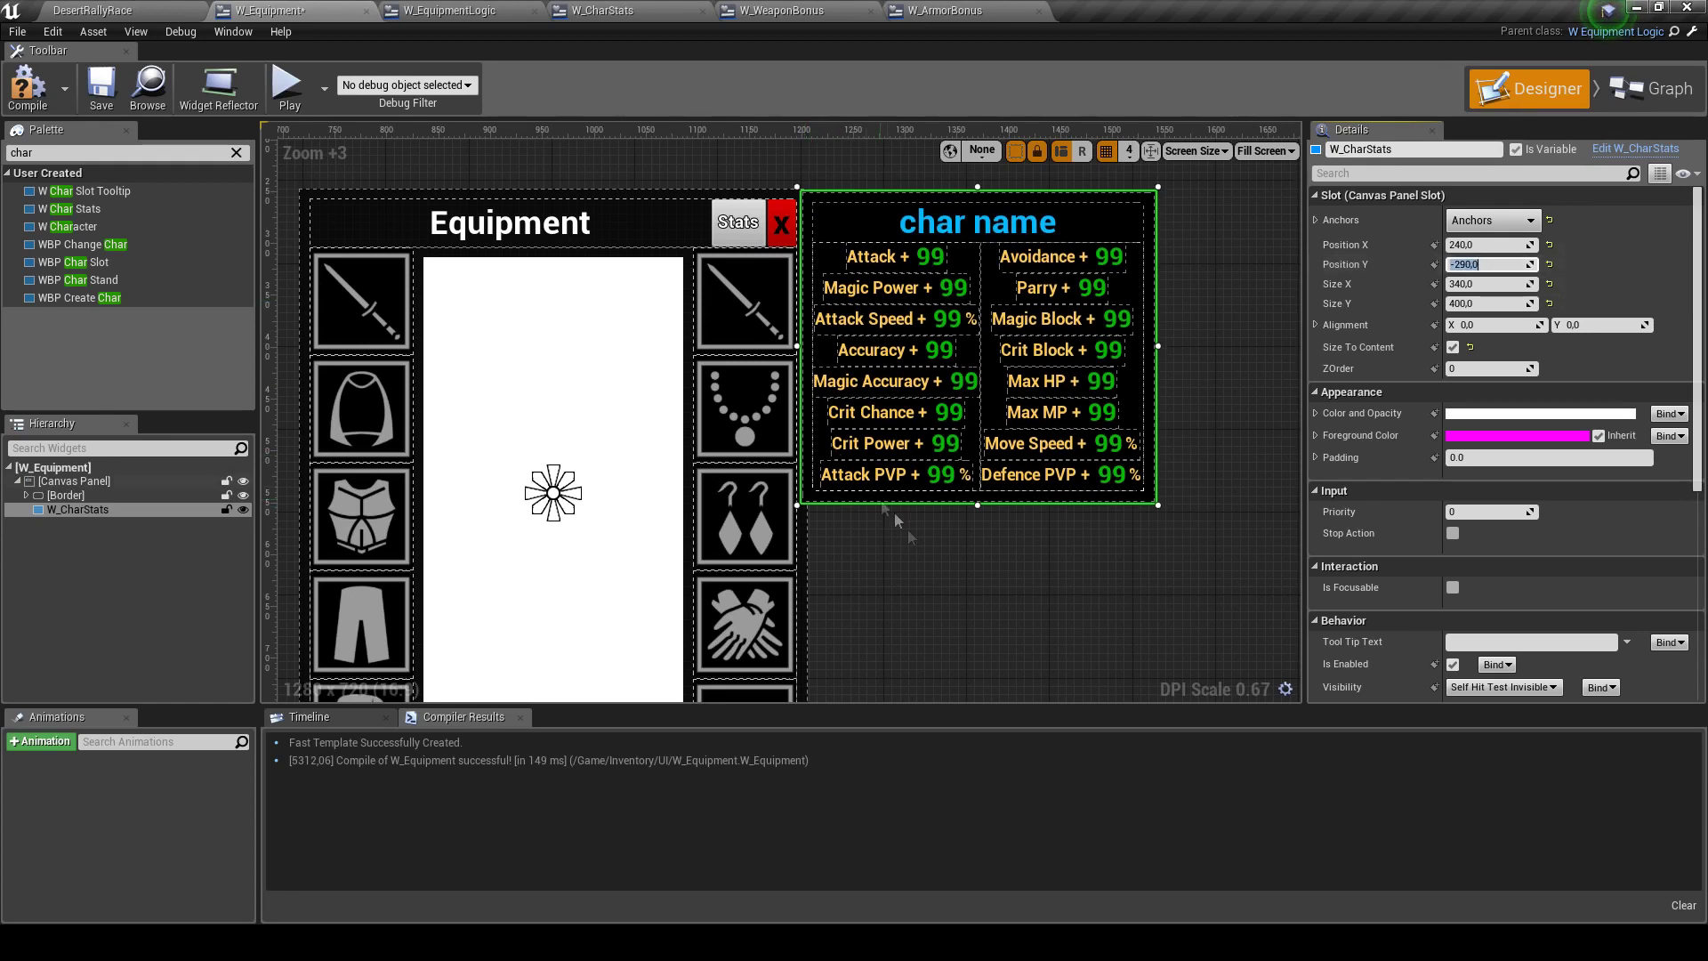
{"action": "left_click", "coordinate": [178, 511]}
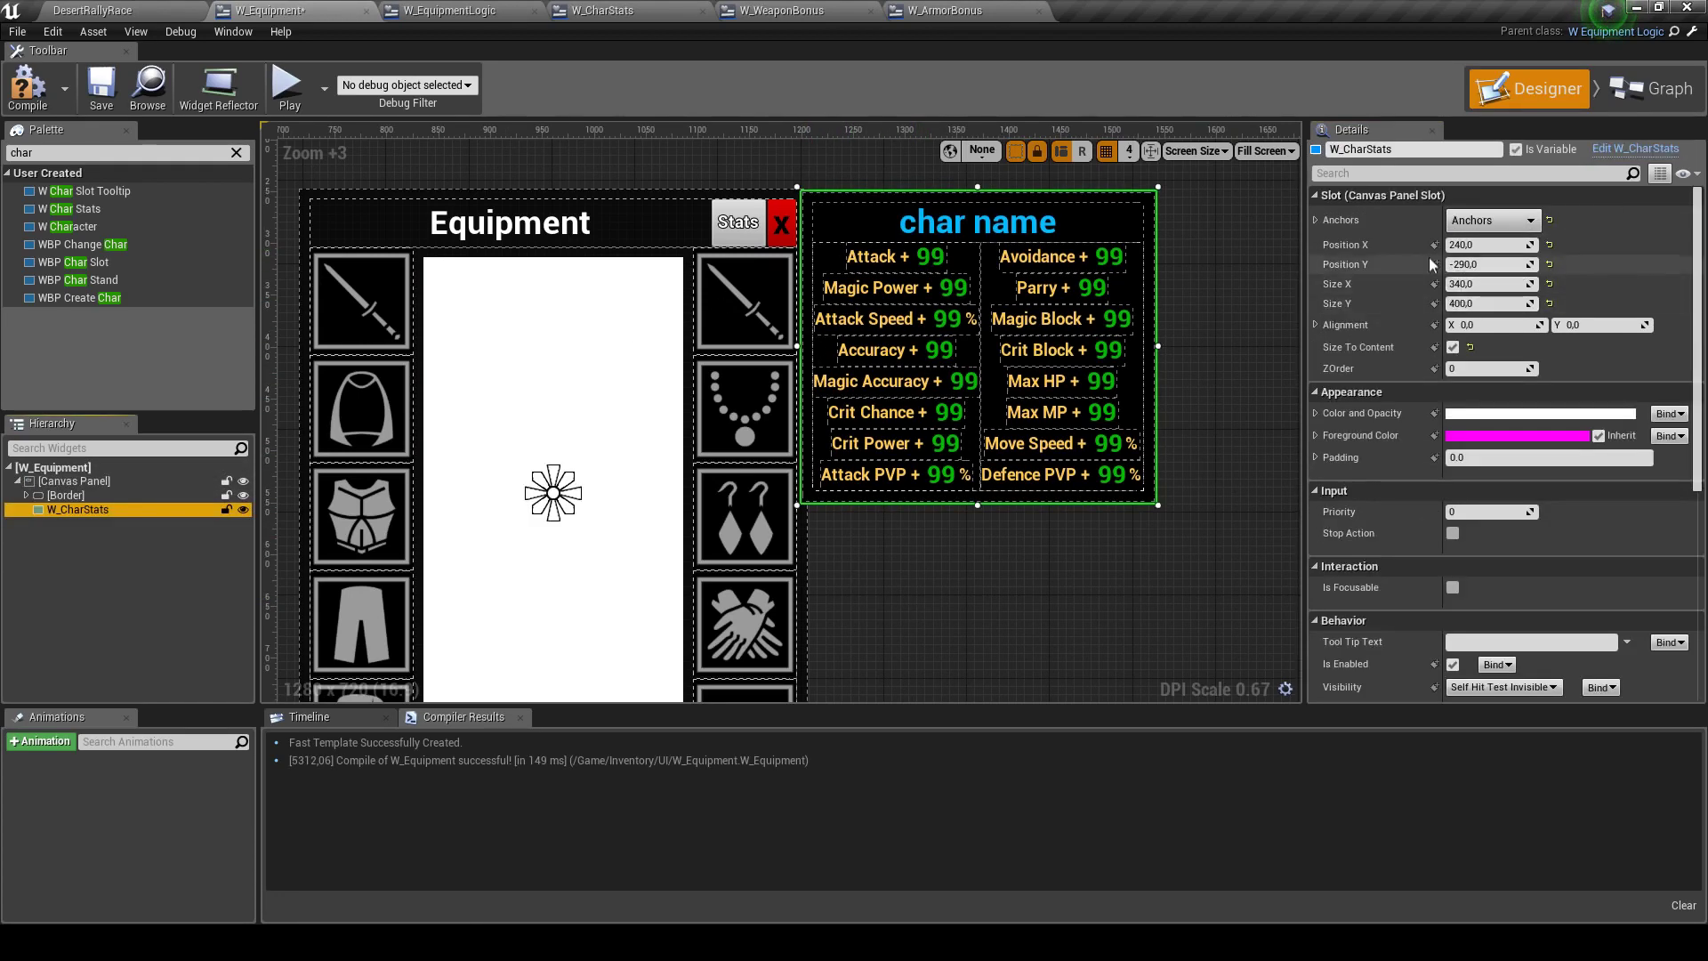
{"action": "left_click", "coordinate": [1499, 263]}
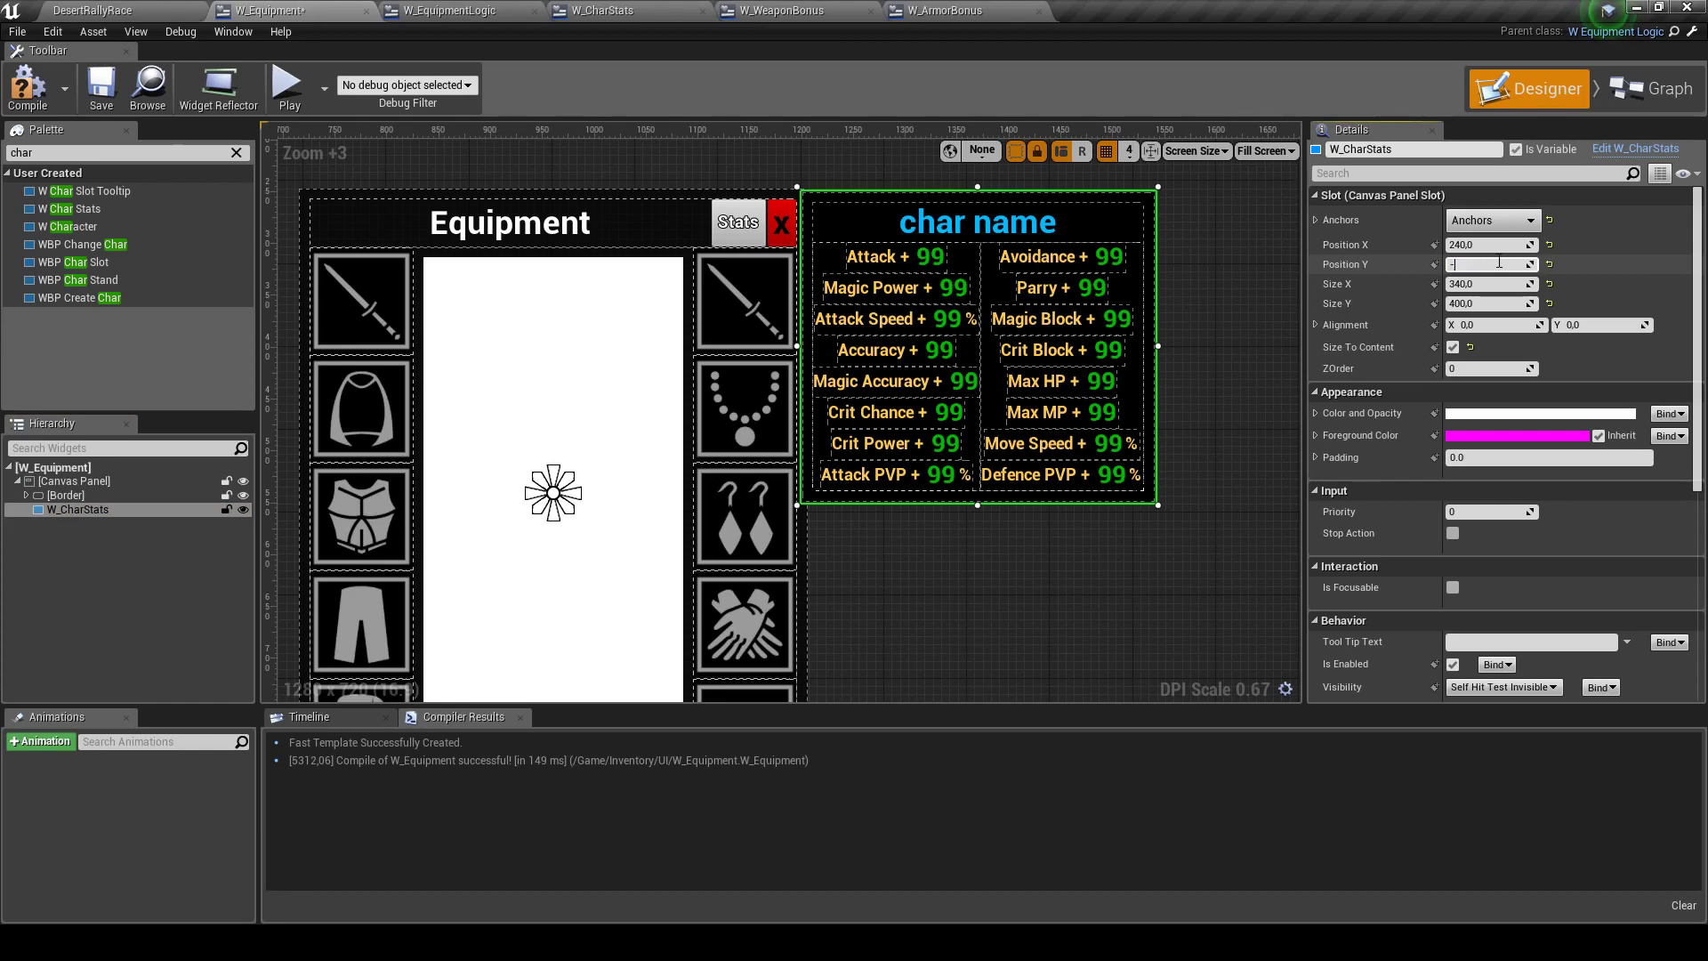
{"action": "type", "text": "-29"}
{"action": "type", "text": "5"}
{"action": "key", "text": "Return"}
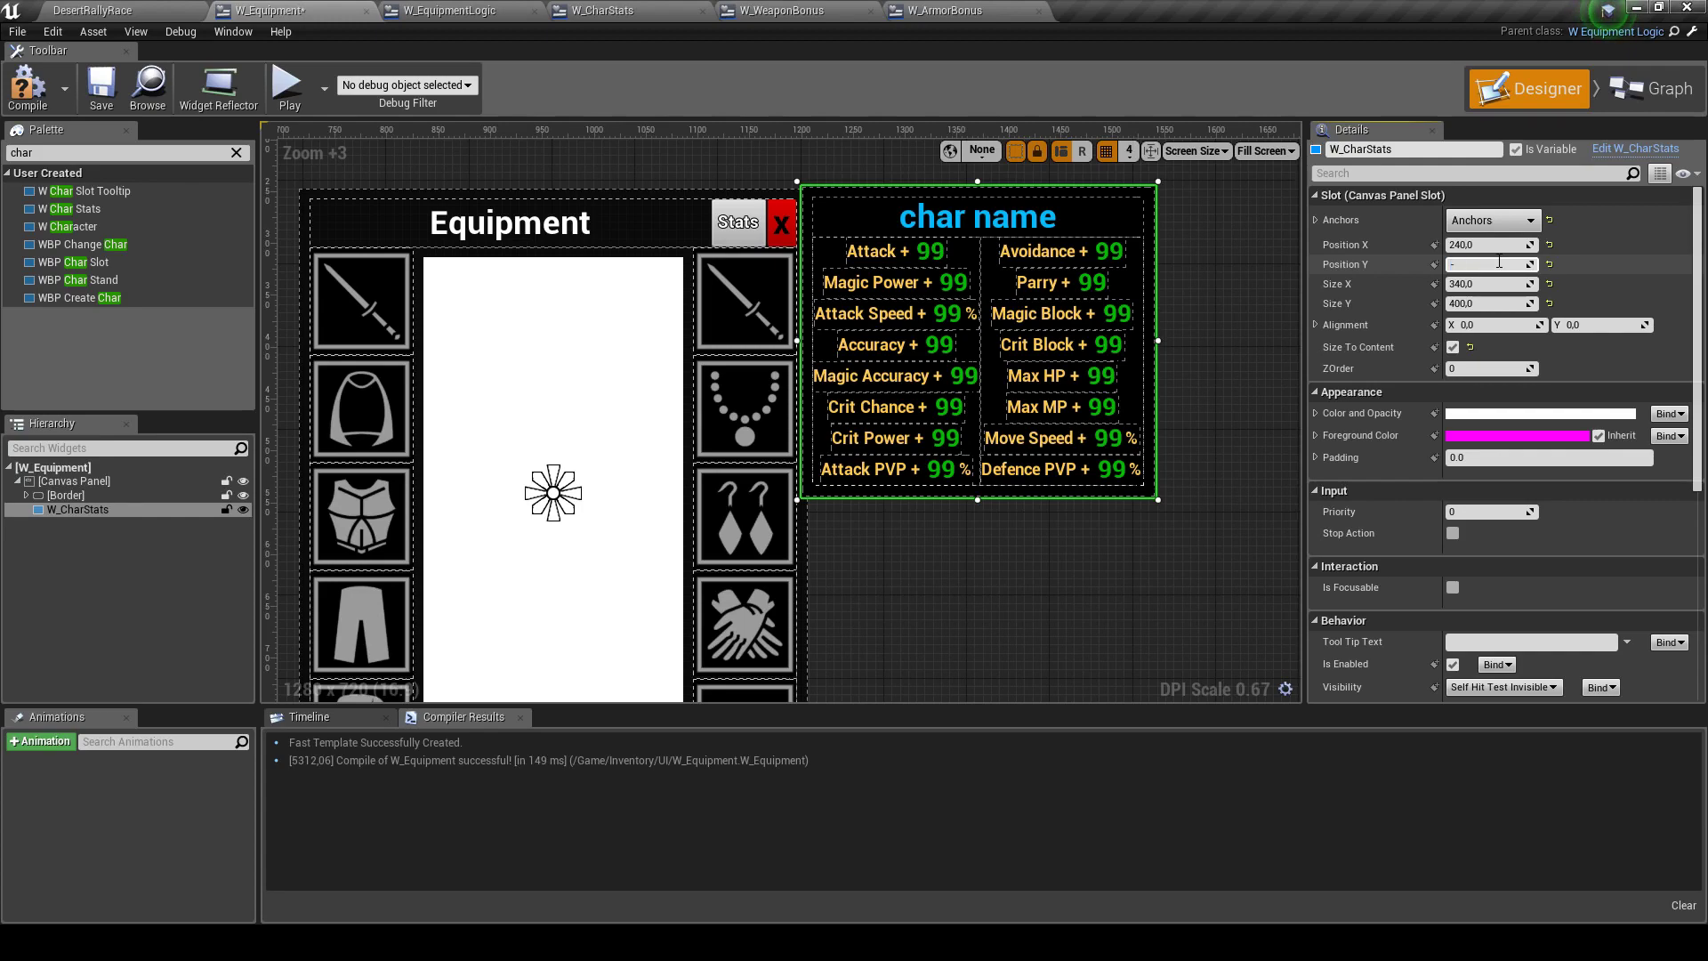
{"action": "key", "text": "Return"}
{"action": "left_click", "coordinate": [800, 233]}
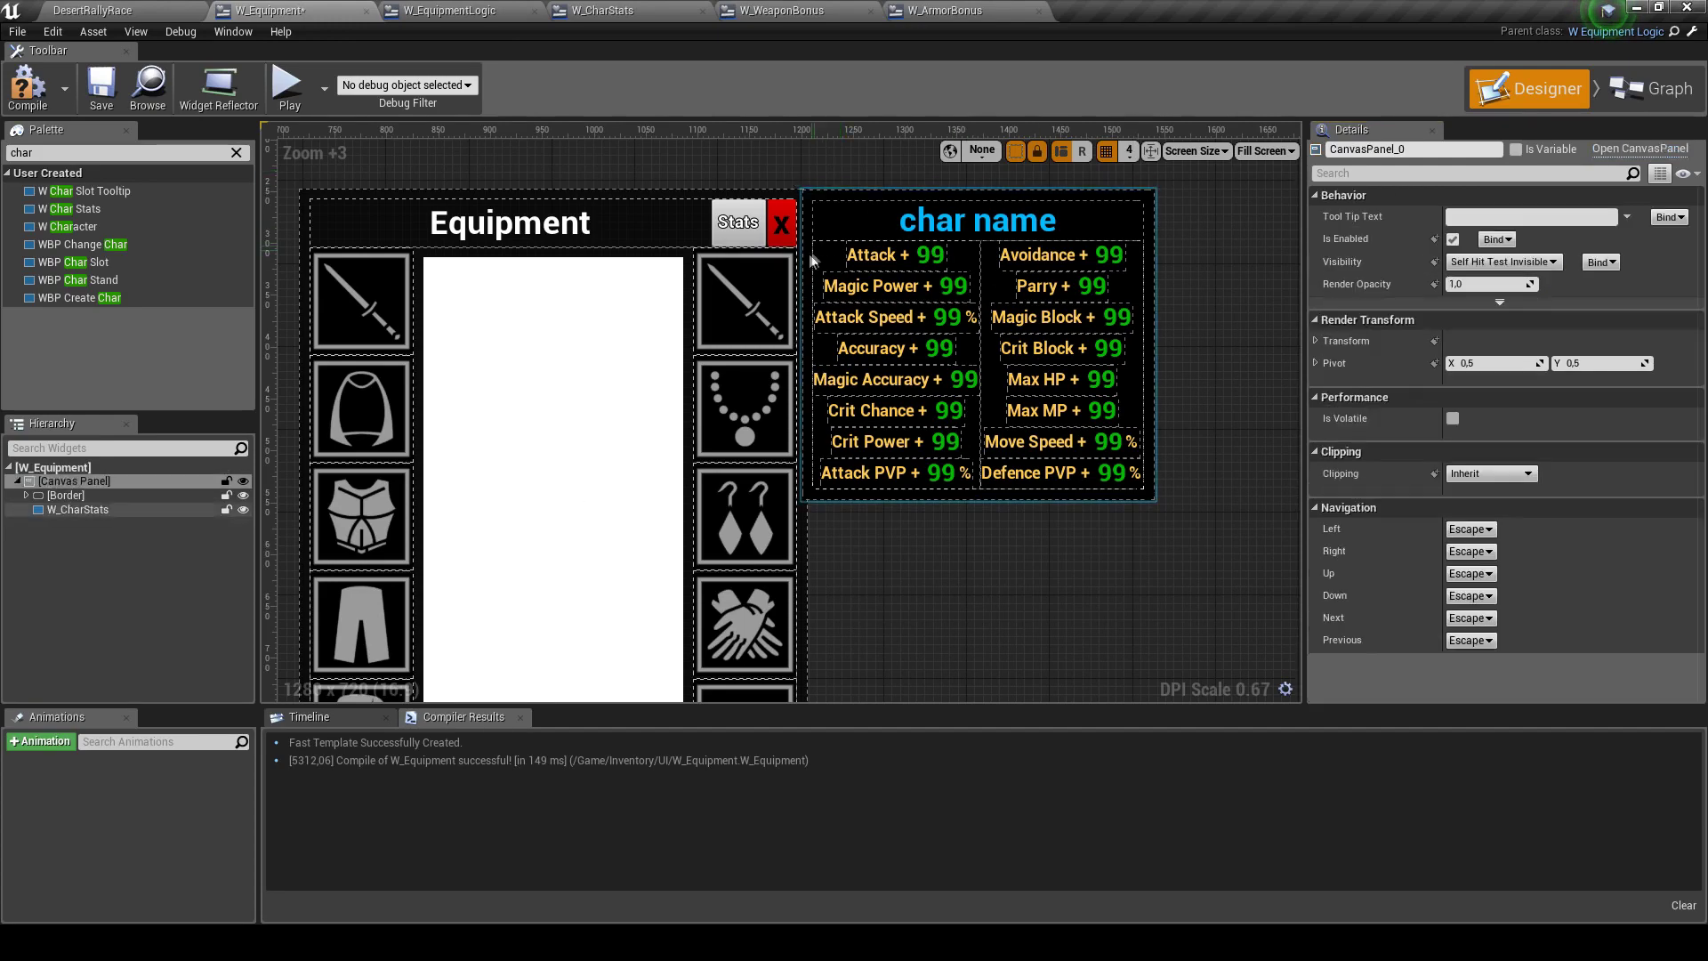
Zoom in, reselect W_CharStats and nudge its Position Y to -293
{"action": "scroll", "coordinate": [801, 233], "scroll_direction": "up", "scroll_amount": 4}
{"action": "scroll", "coordinate": [800, 233], "scroll_direction": "up", "scroll_amount": 3}
{"action": "scroll", "coordinate": [845, 221], "scroll_direction": "up", "scroll_amount": 3}
{"action": "scroll", "coordinate": [800, 196], "scroll_direction": "up", "scroll_amount": 4}
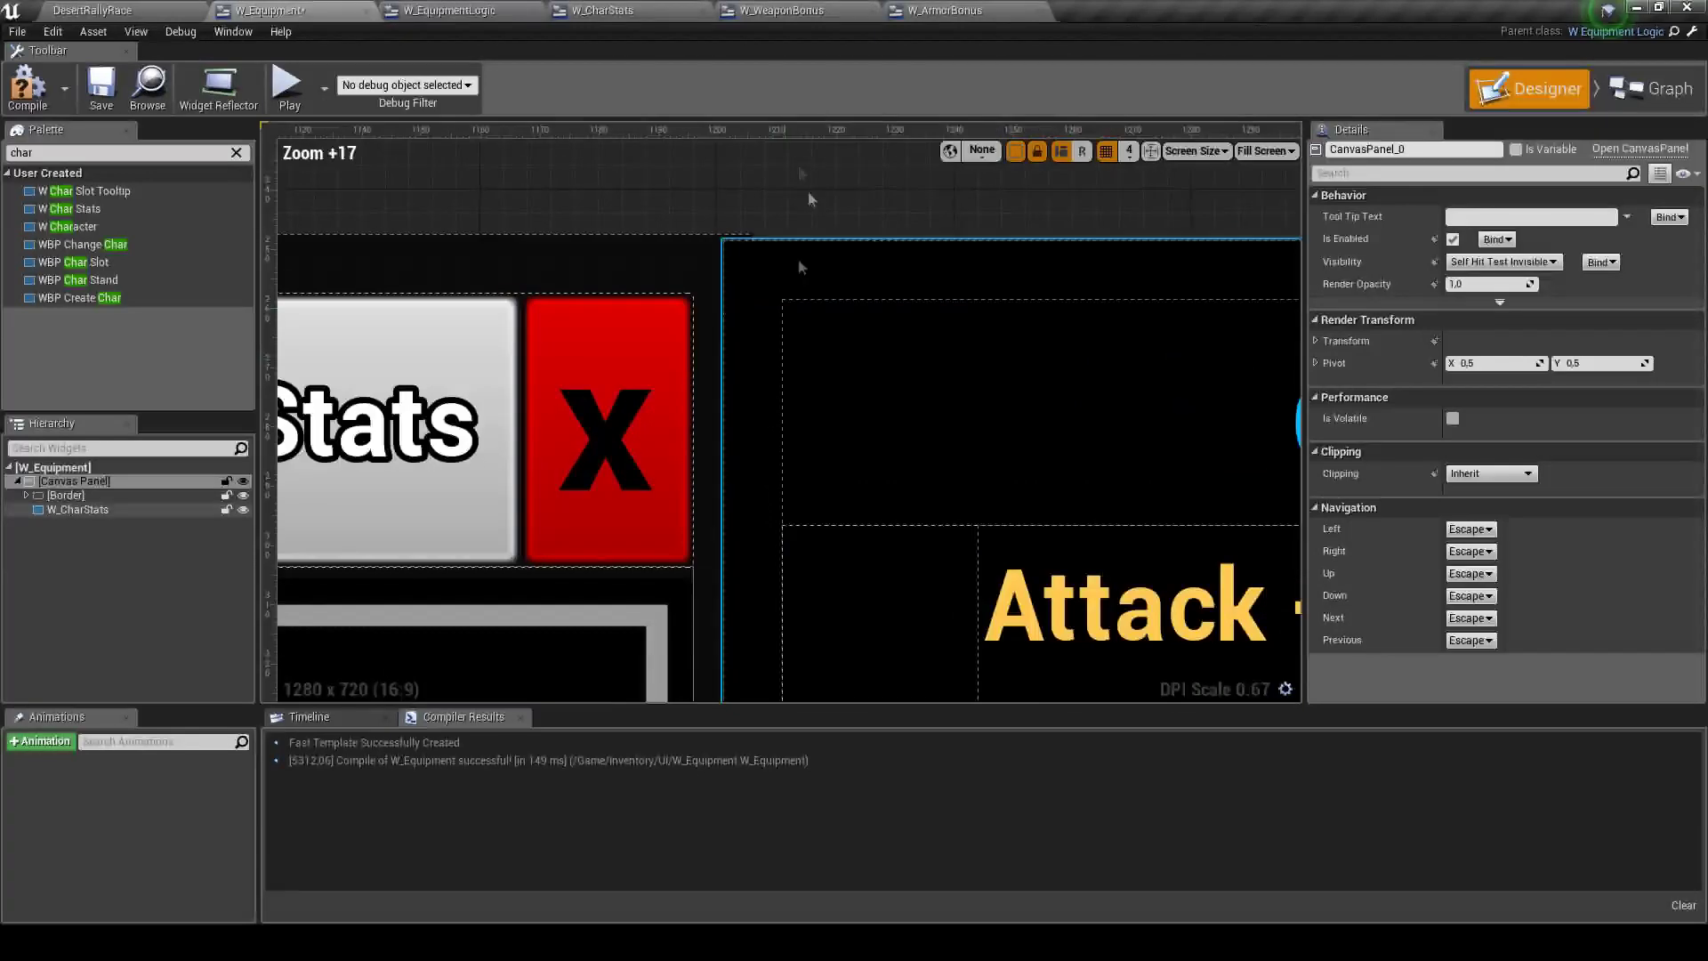
{"action": "left_click", "coordinate": [98, 510]}
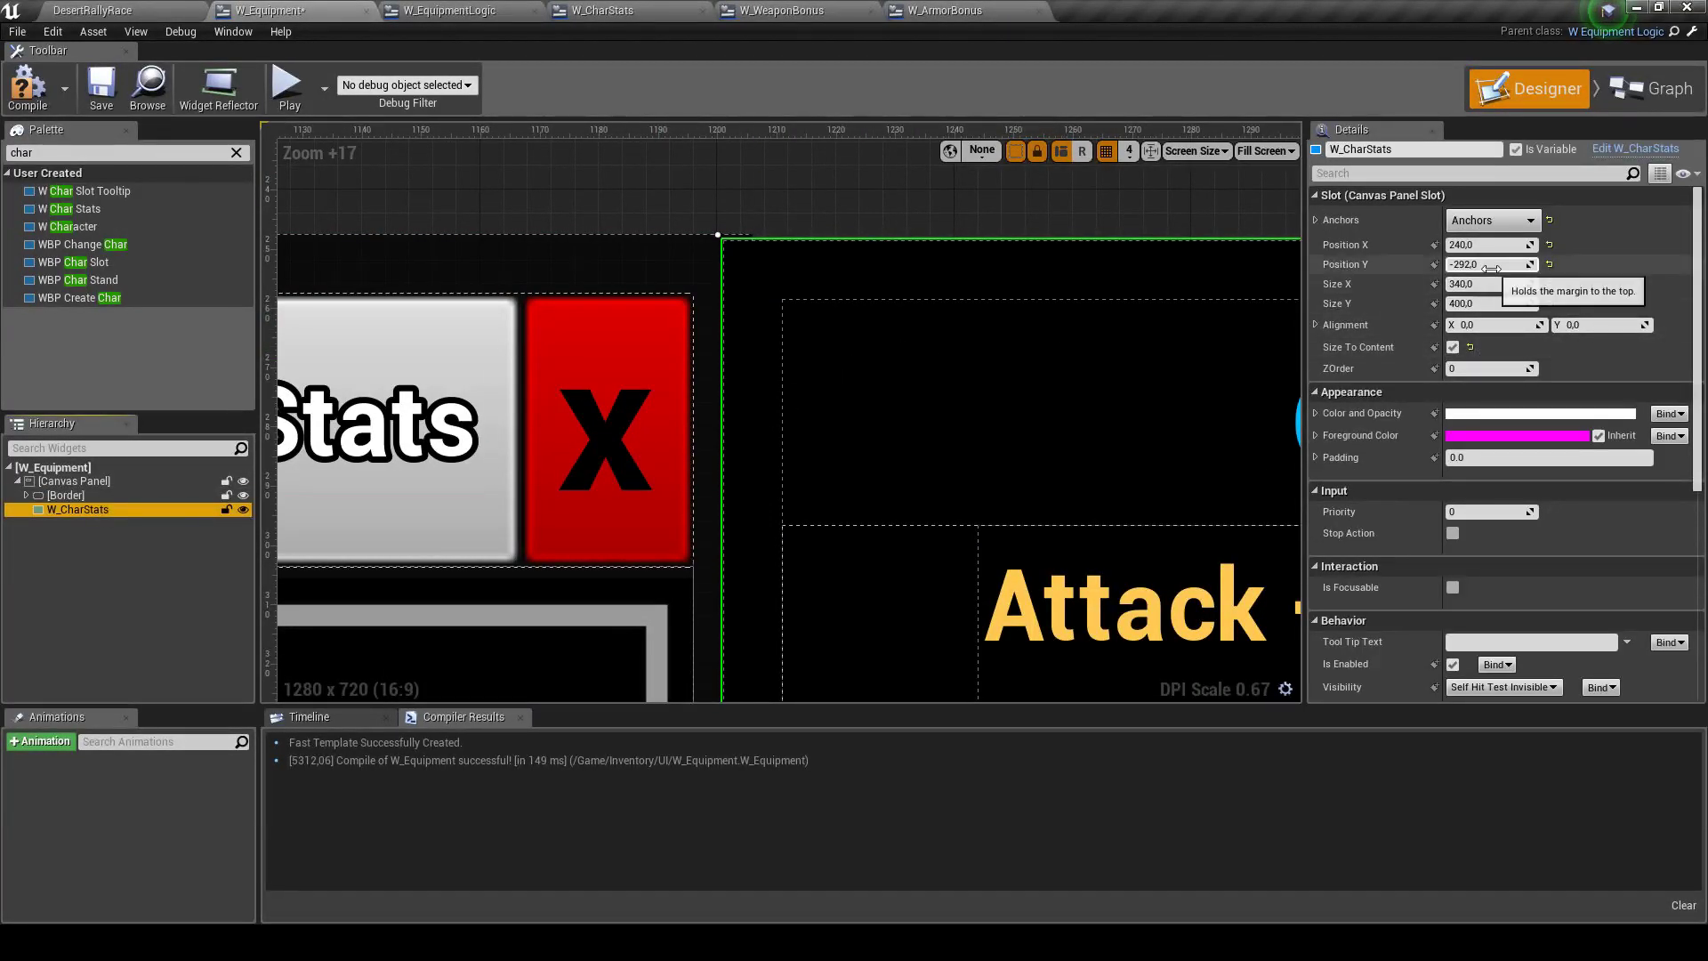
{"action": "left_click", "coordinate": [1502, 266]}
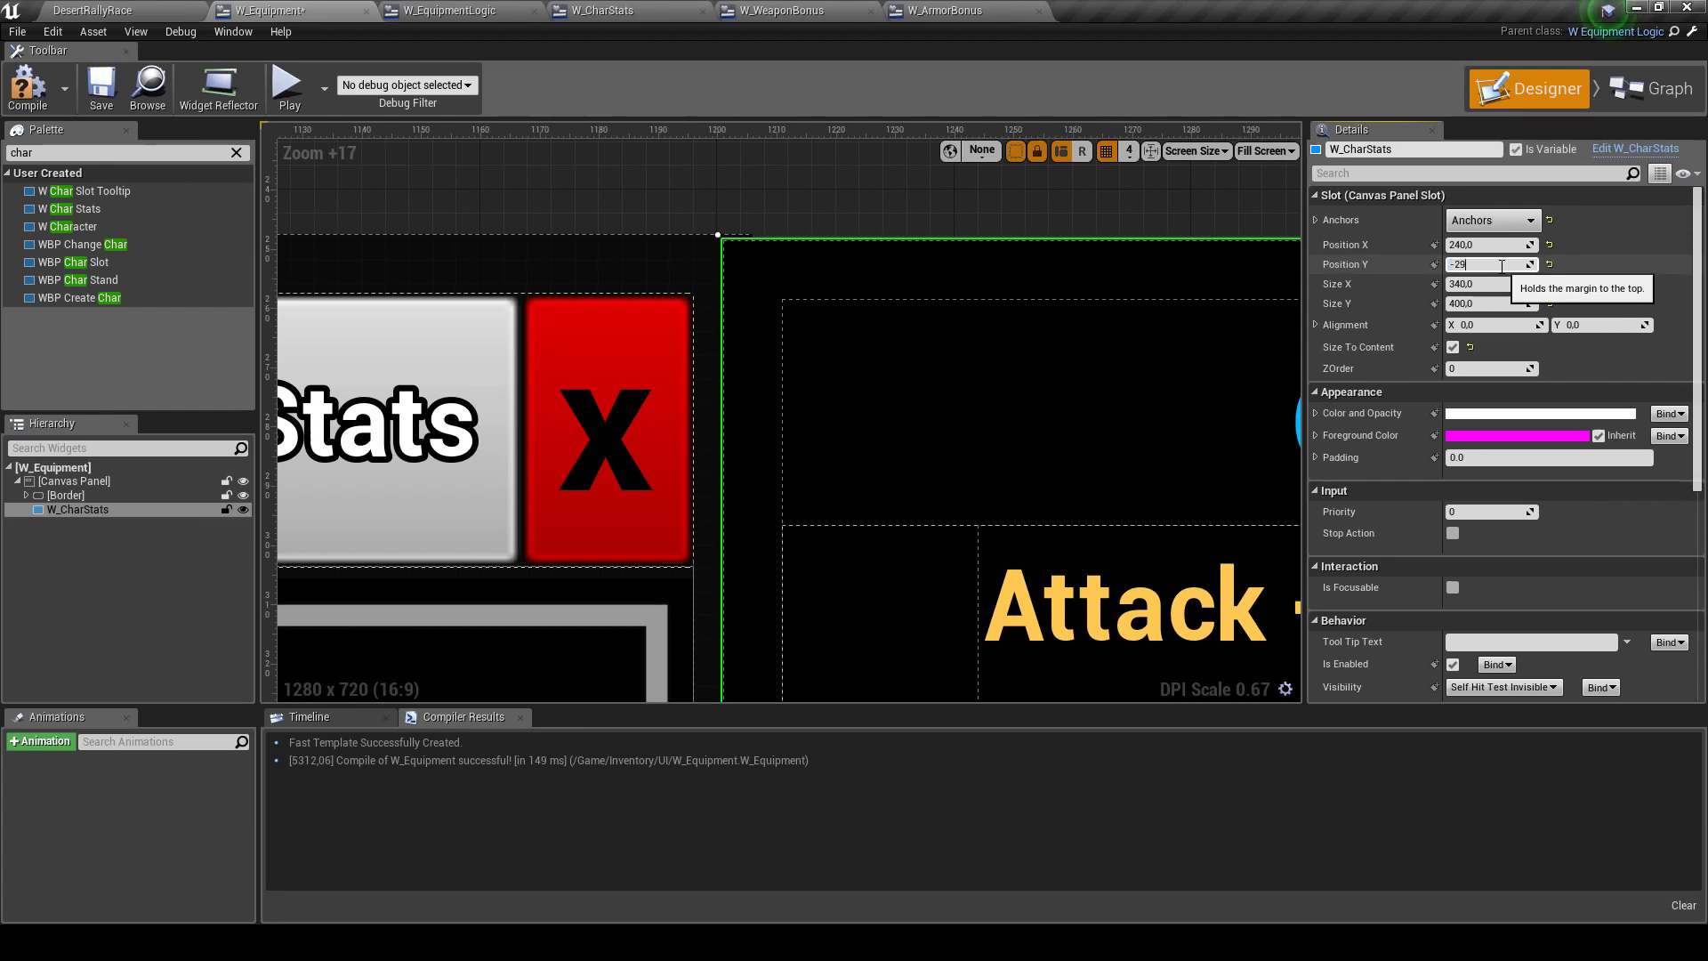
{"action": "type", "text": "3"}
{"action": "key", "text": "Return"}
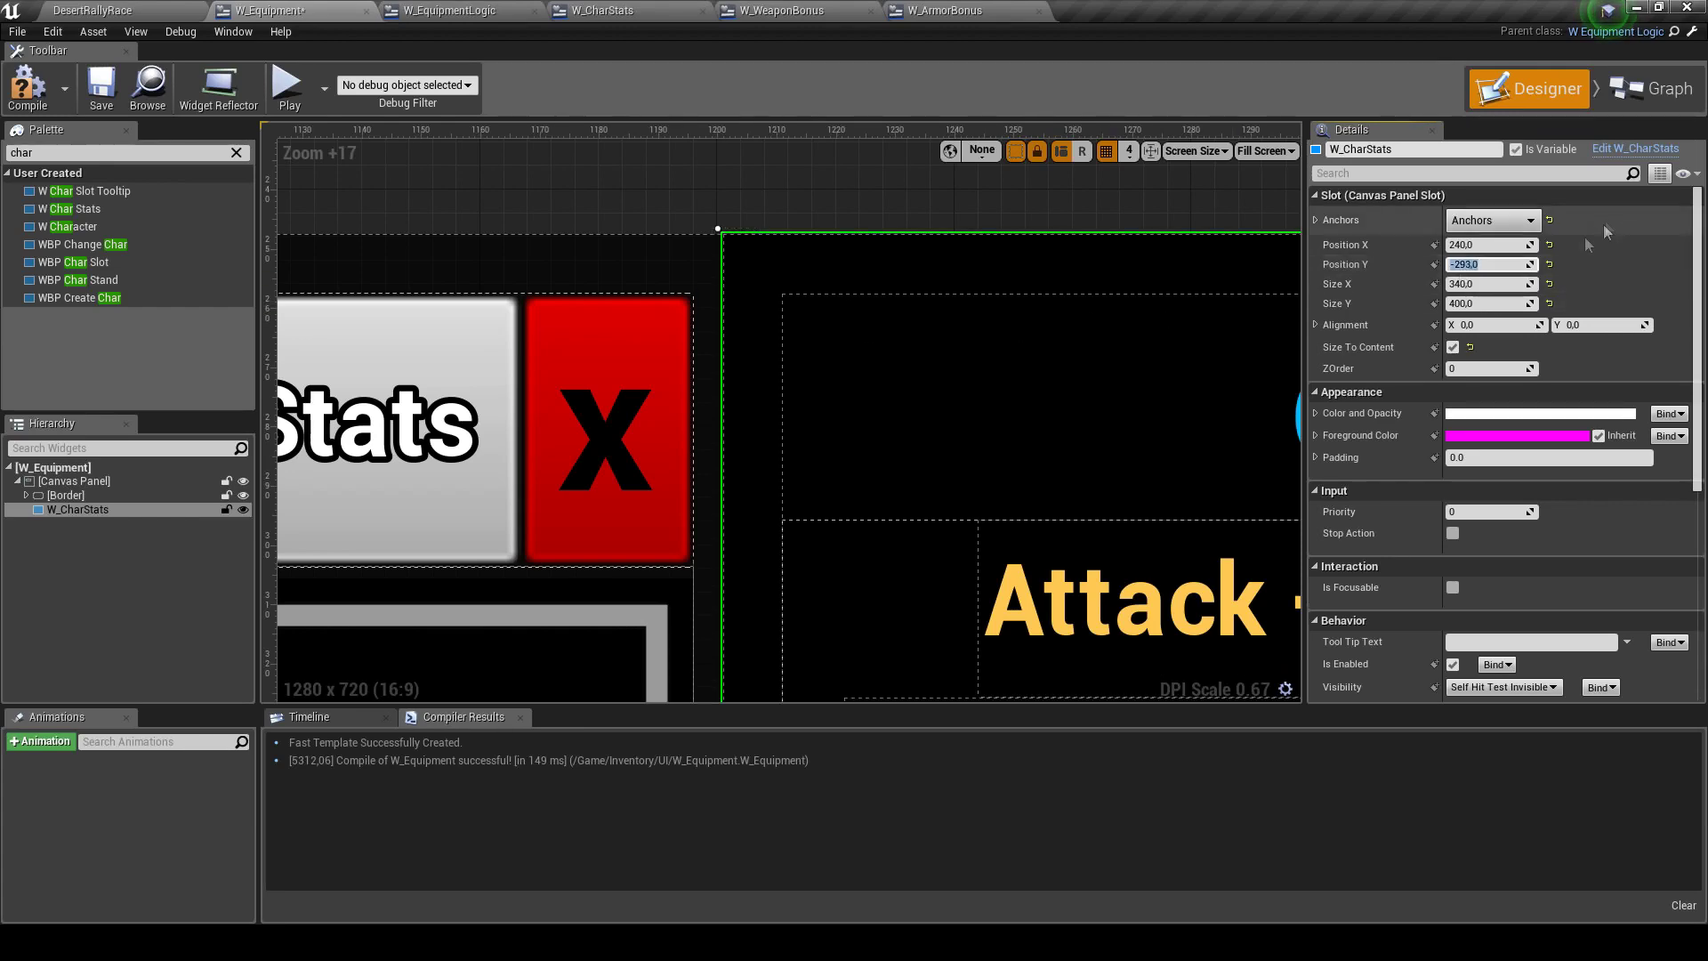
Try Position X values 252, 242 and 246, settling on 245, and check the alignment
{"action": "scroll", "coordinate": [763, 477], "scroll_direction": "down", "scroll_amount": 4}
{"action": "mouse_move", "coordinate": [763, 478]}
{"action": "right_mouse_down"}
{"action": "mouse_move", "coordinate": [761, 498]}
{"action": "mouse_move", "coordinate": [840, 344]}
{"action": "right_mouse_up"}
{"action": "scroll", "coordinate": [760, 498], "scroll_direction": "up", "scroll_amount": 3}
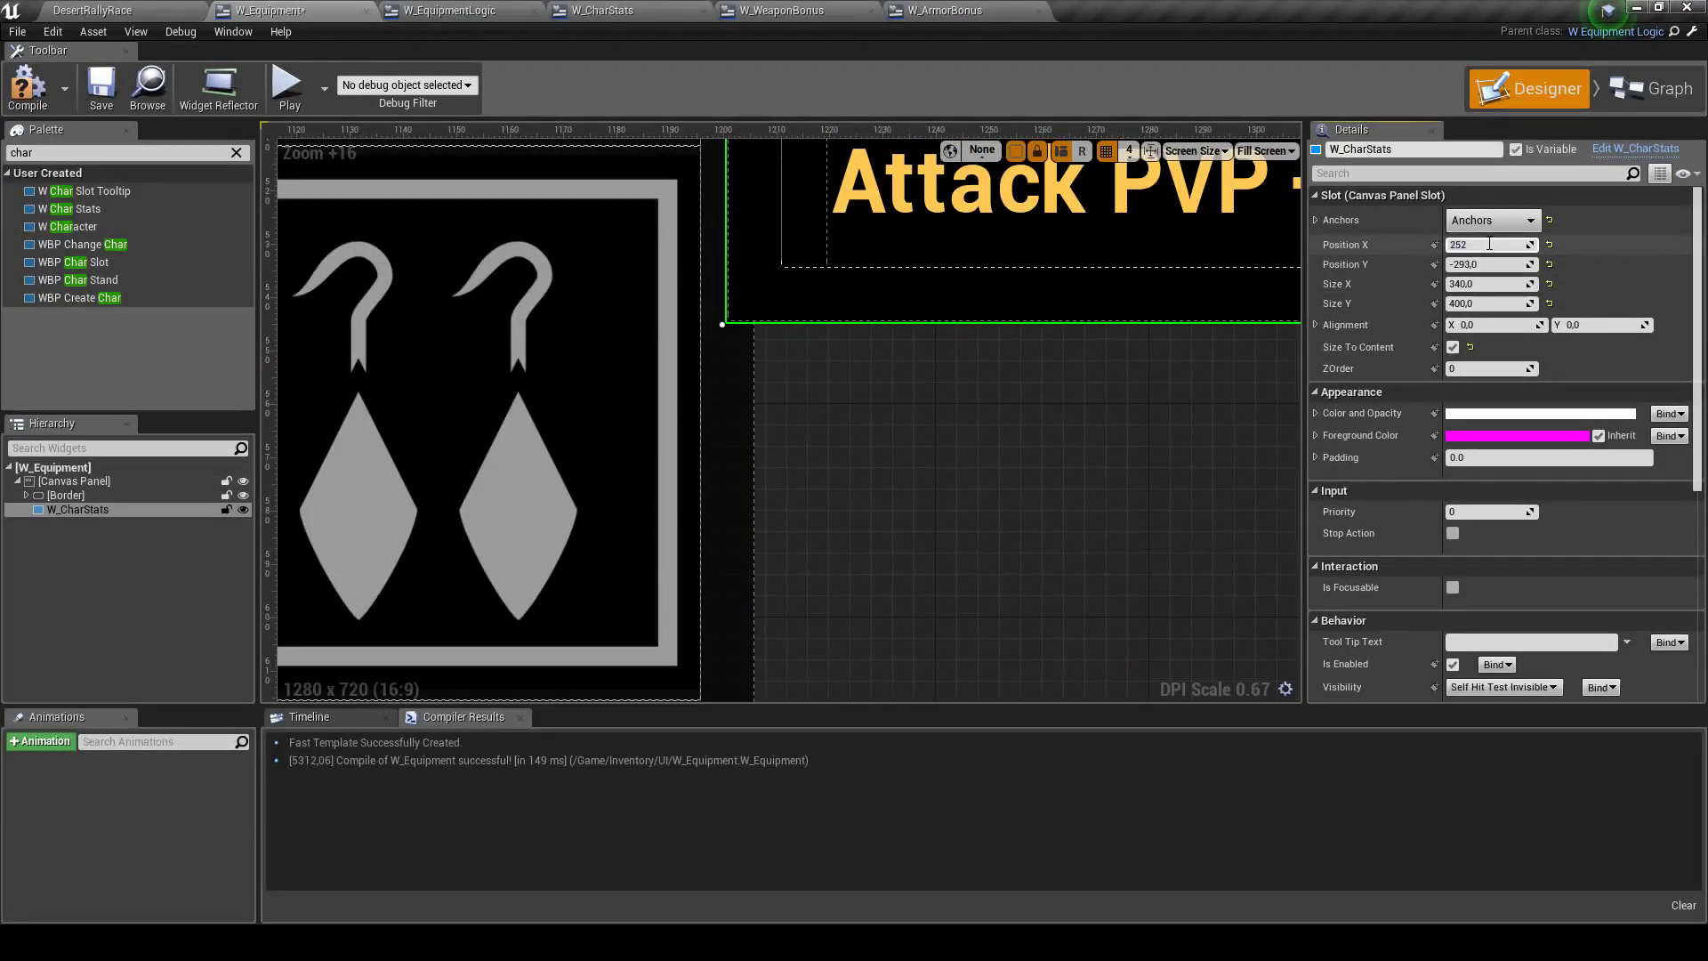
{"action": "key", "text": "Return"}
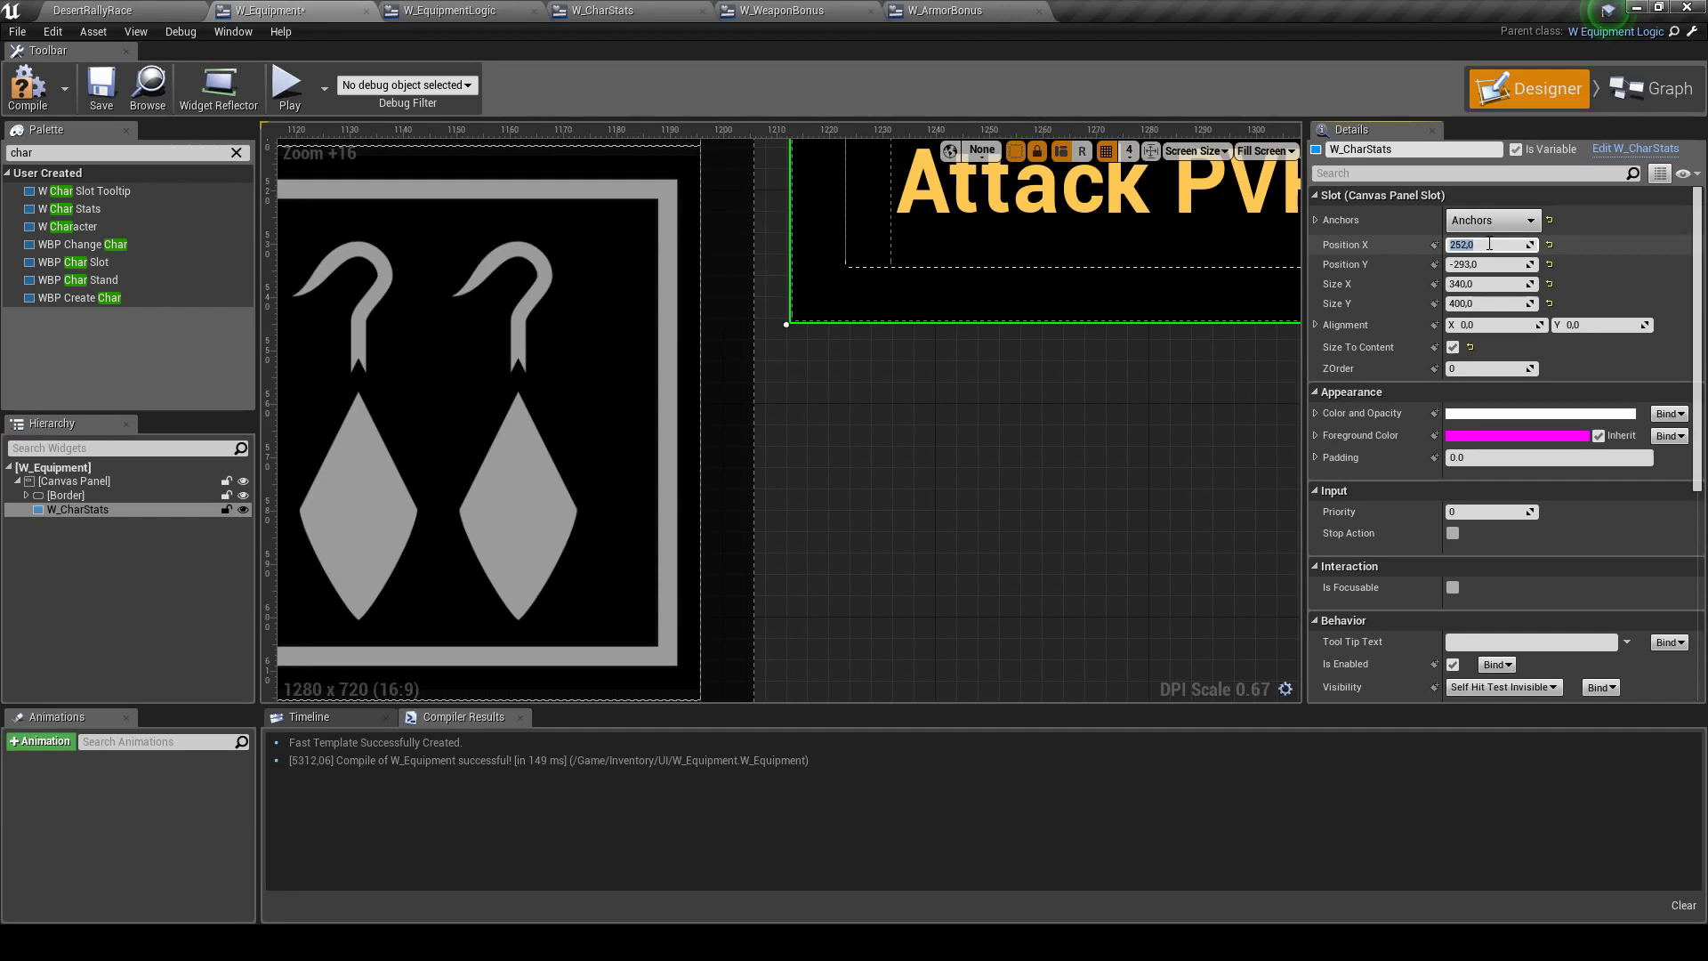
{"action": "type", "text": "246"}
{"action": "key", "text": "Return"}
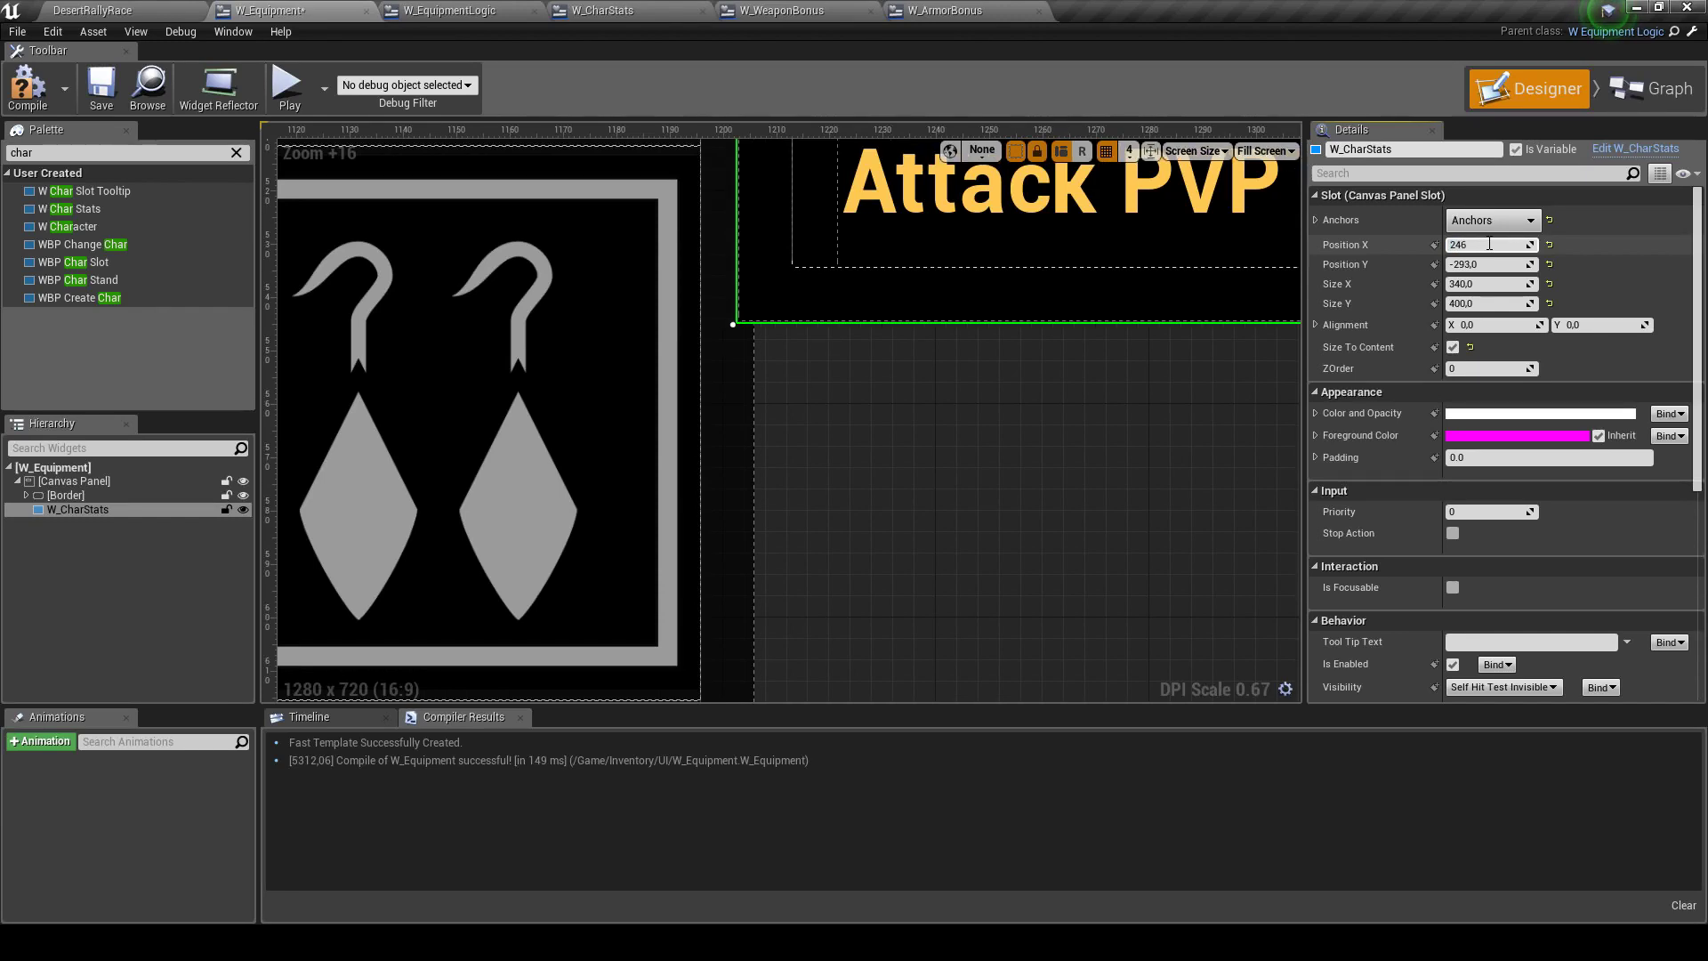
{"action": "key", "text": "Return"}
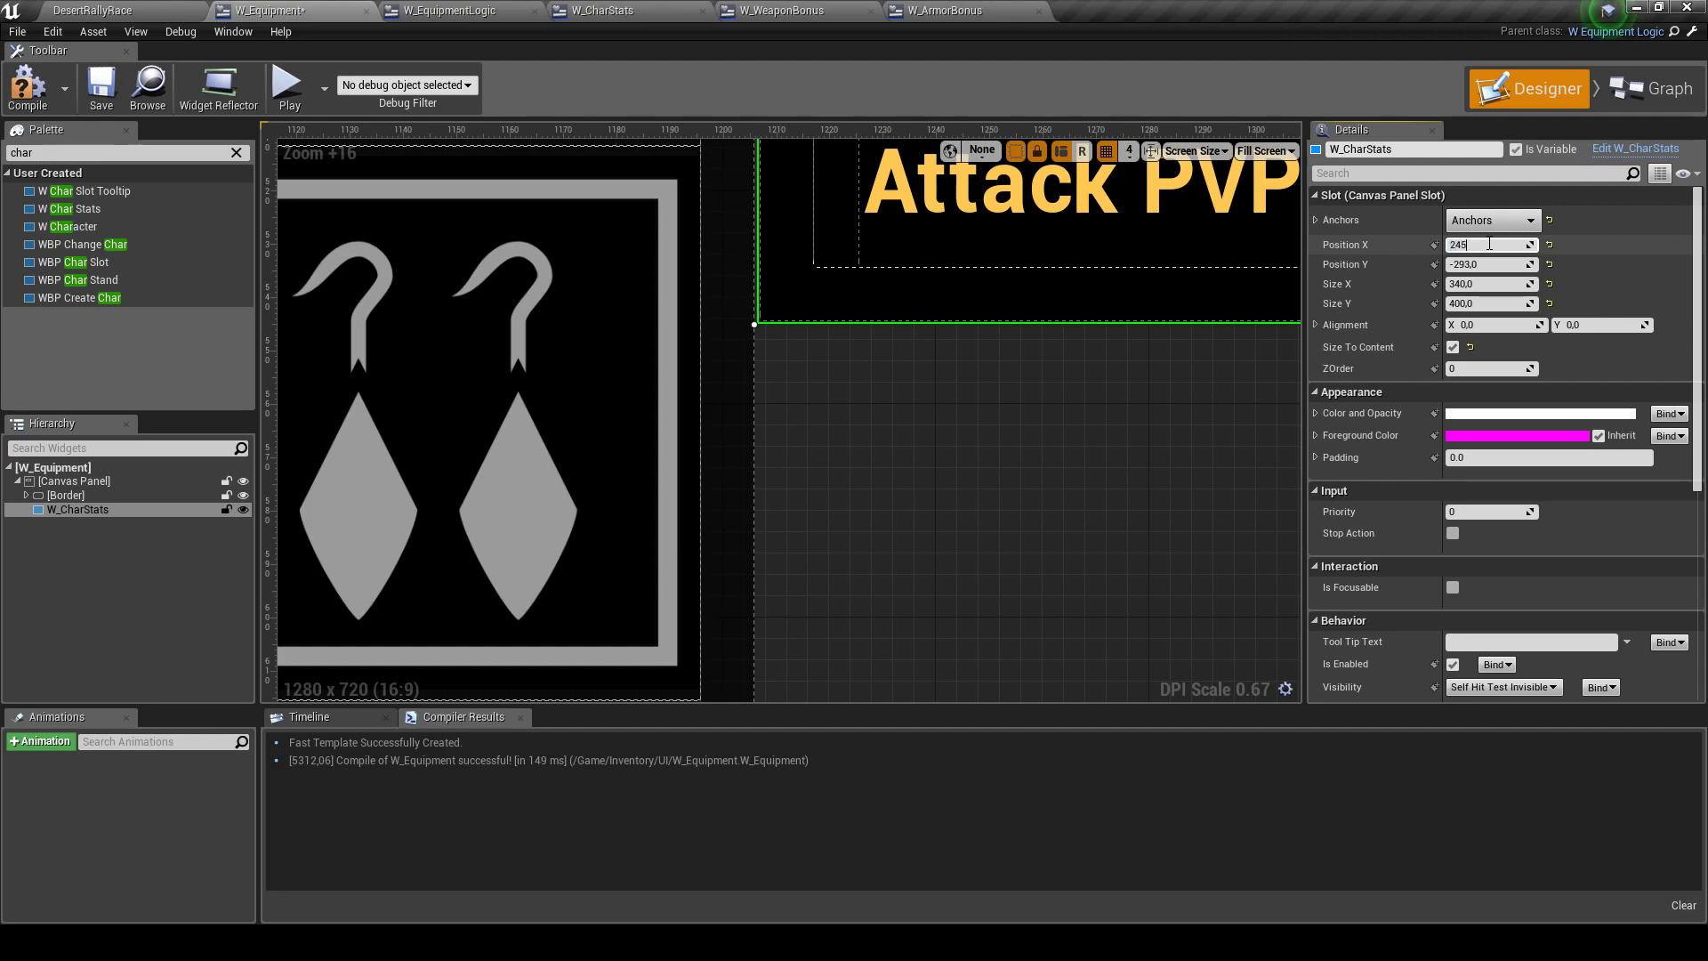
{"action": "key", "text": "Return"}
{"action": "left_click", "coordinate": [886, 376]}
{"action": "scroll", "coordinate": [883, 388], "scroll_direction": "down", "scroll_amount": 4}
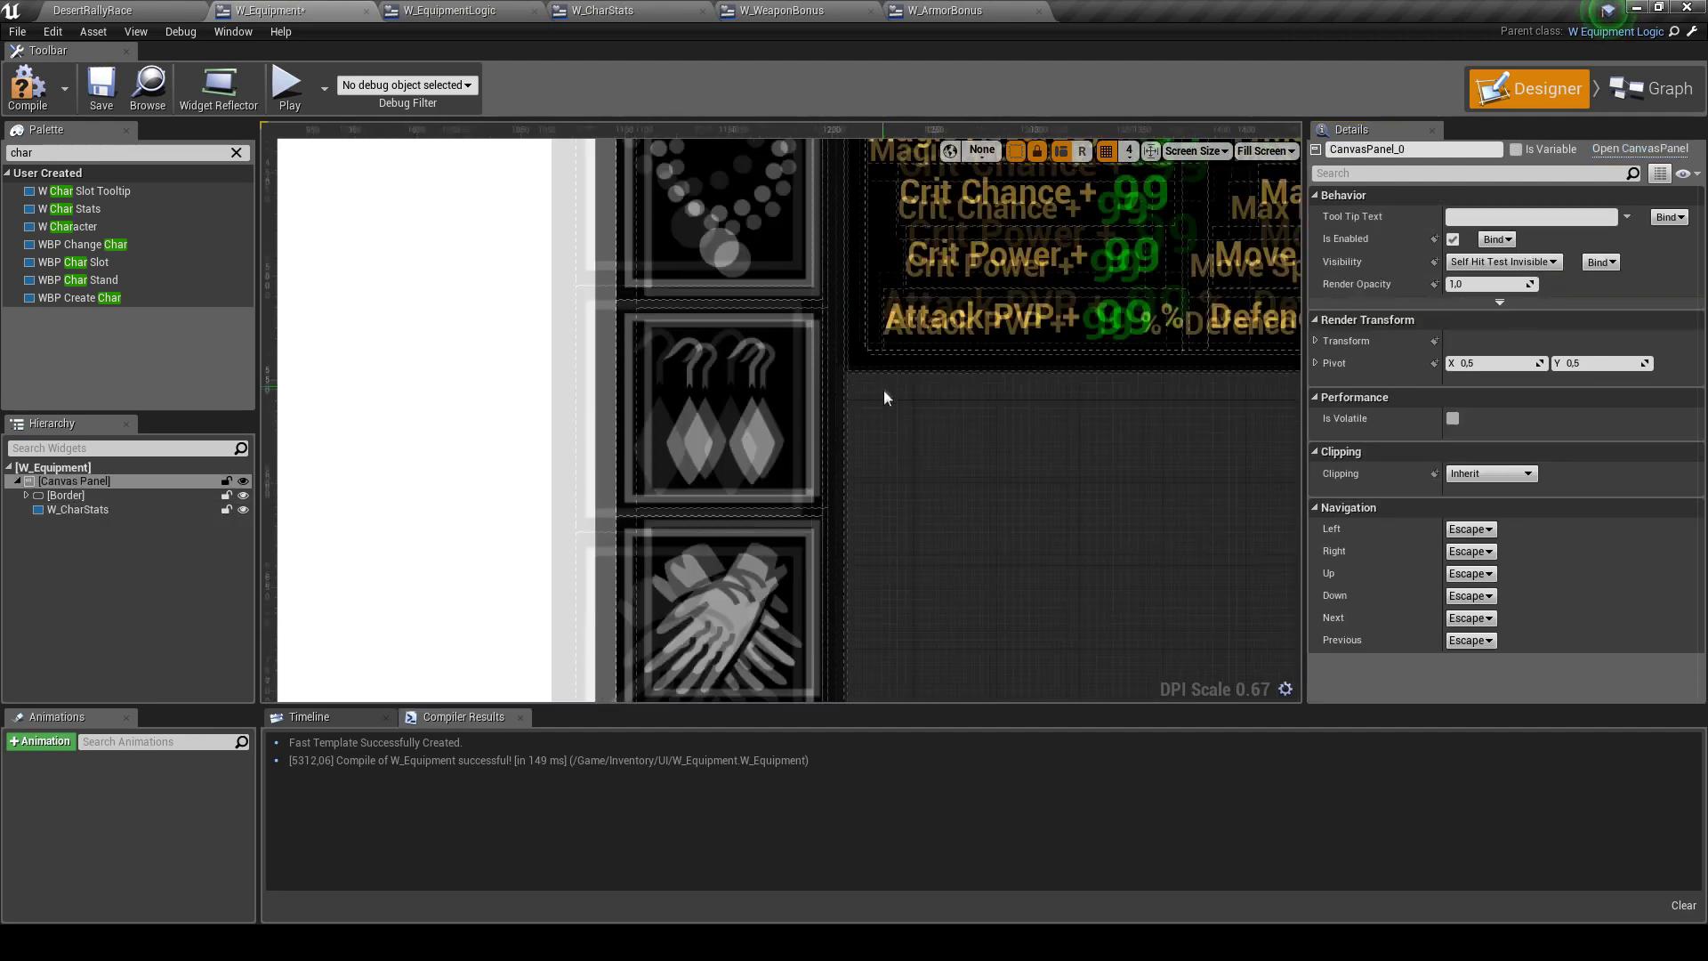
{"action": "scroll", "coordinate": [884, 387], "scroll_direction": "down", "scroll_amount": 4}
{"action": "scroll", "coordinate": [856, 646], "scroll_direction": "down", "scroll_amount": 5}
{"action": "scroll", "coordinate": [854, 647], "scroll_direction": "up", "scroll_amount": 5}
{"action": "scroll", "coordinate": [767, 562], "scroll_direction": "up", "scroll_amount": 9}
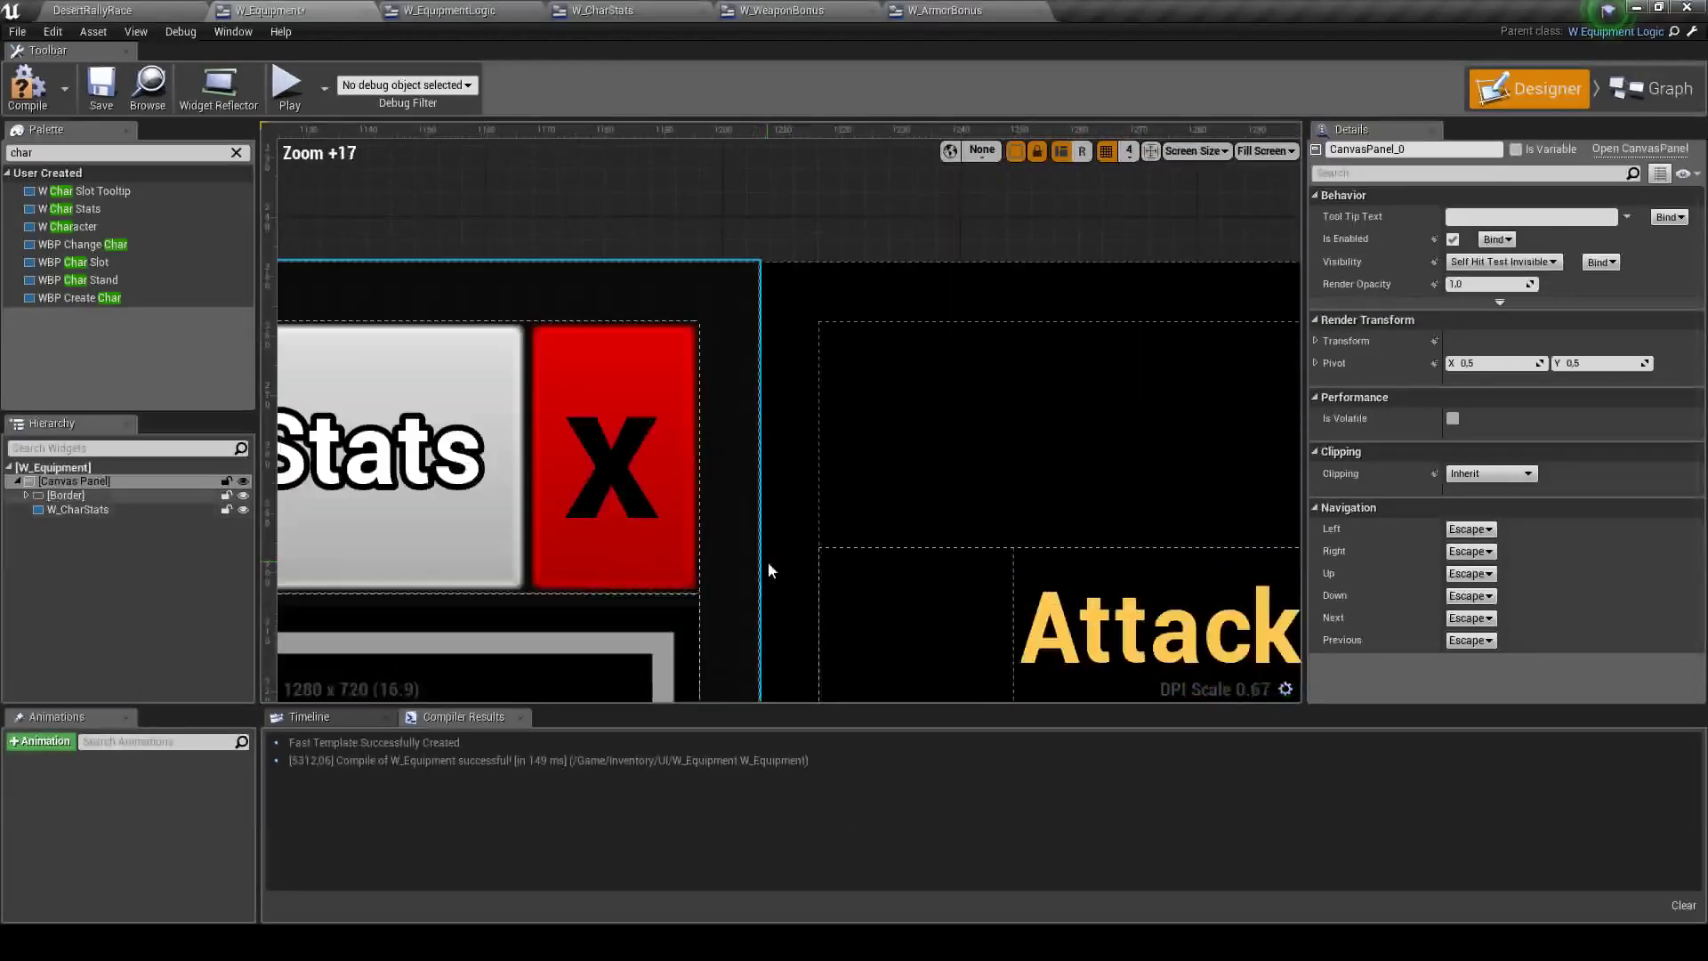
{"action": "scroll", "coordinate": [885, 365], "scroll_direction": "down", "scroll_amount": 9}
{"action": "scroll", "coordinate": [880, 305], "scroll_direction": "down", "scroll_amount": 6}
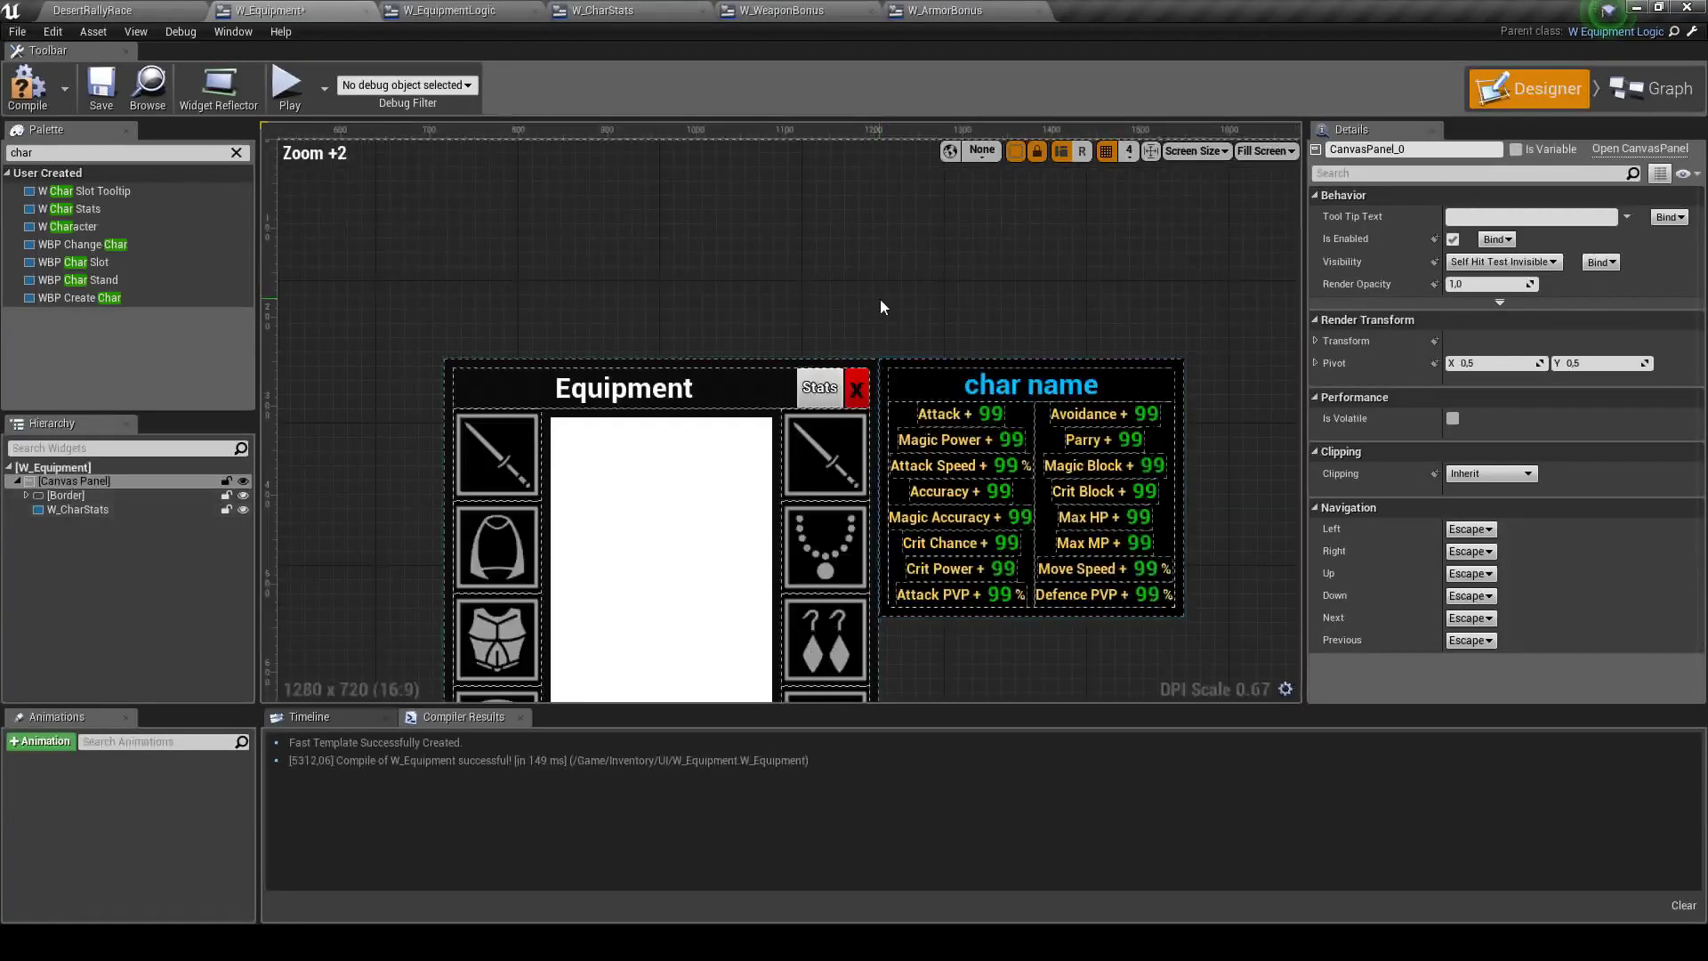
{"action": "scroll", "coordinate": [826, 322], "scroll_direction": "down", "scroll_amount": 5}
Compile W_Equipment and pan around the designer to check the panel layout
{"action": "left_click", "coordinate": [28, 86]}
{"action": "scroll", "coordinate": [851, 371], "scroll_direction": "up", "scroll_amount": 6}
{"action": "scroll", "coordinate": [932, 488], "scroll_direction": "down", "scroll_amount": 2}
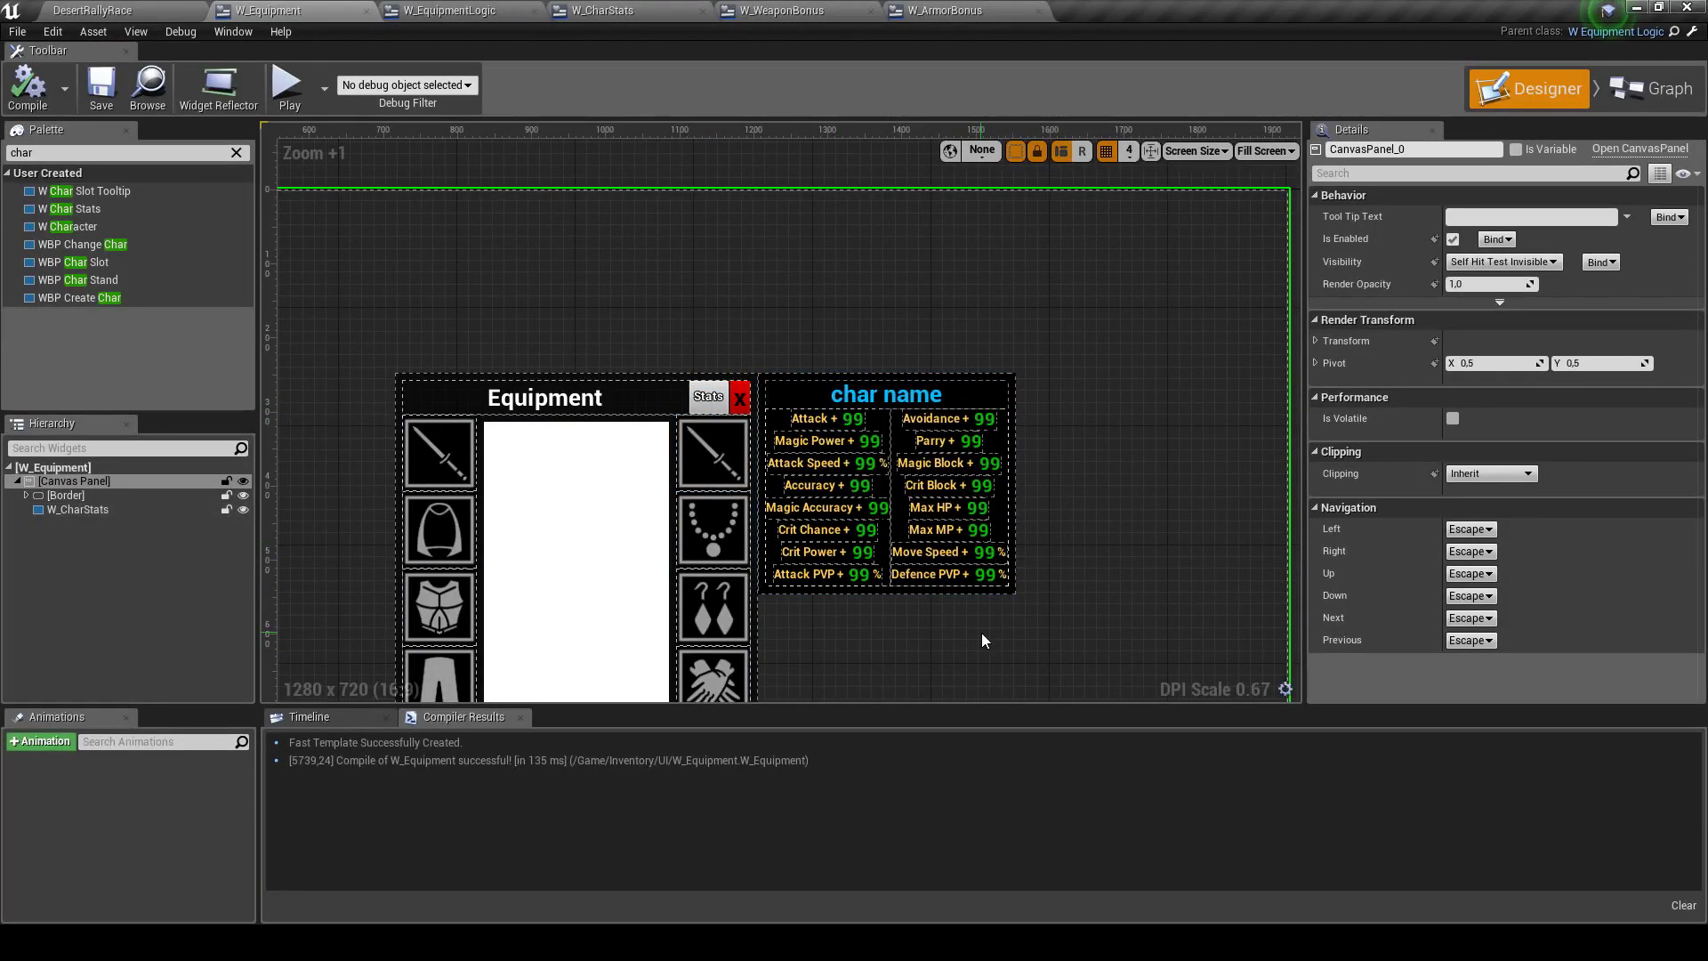
{"action": "mouse_move", "coordinate": [927, 639]}
{"action": "right_mouse_down"}
{"action": "mouse_move", "coordinate": [876, 532]}
{"action": "mouse_move", "coordinate": [1299, 469]}
{"action": "right_mouse_up"}
{"action": "right_click_drag", "start_coordinate": [878, 436], "coordinate": [419, 461]}
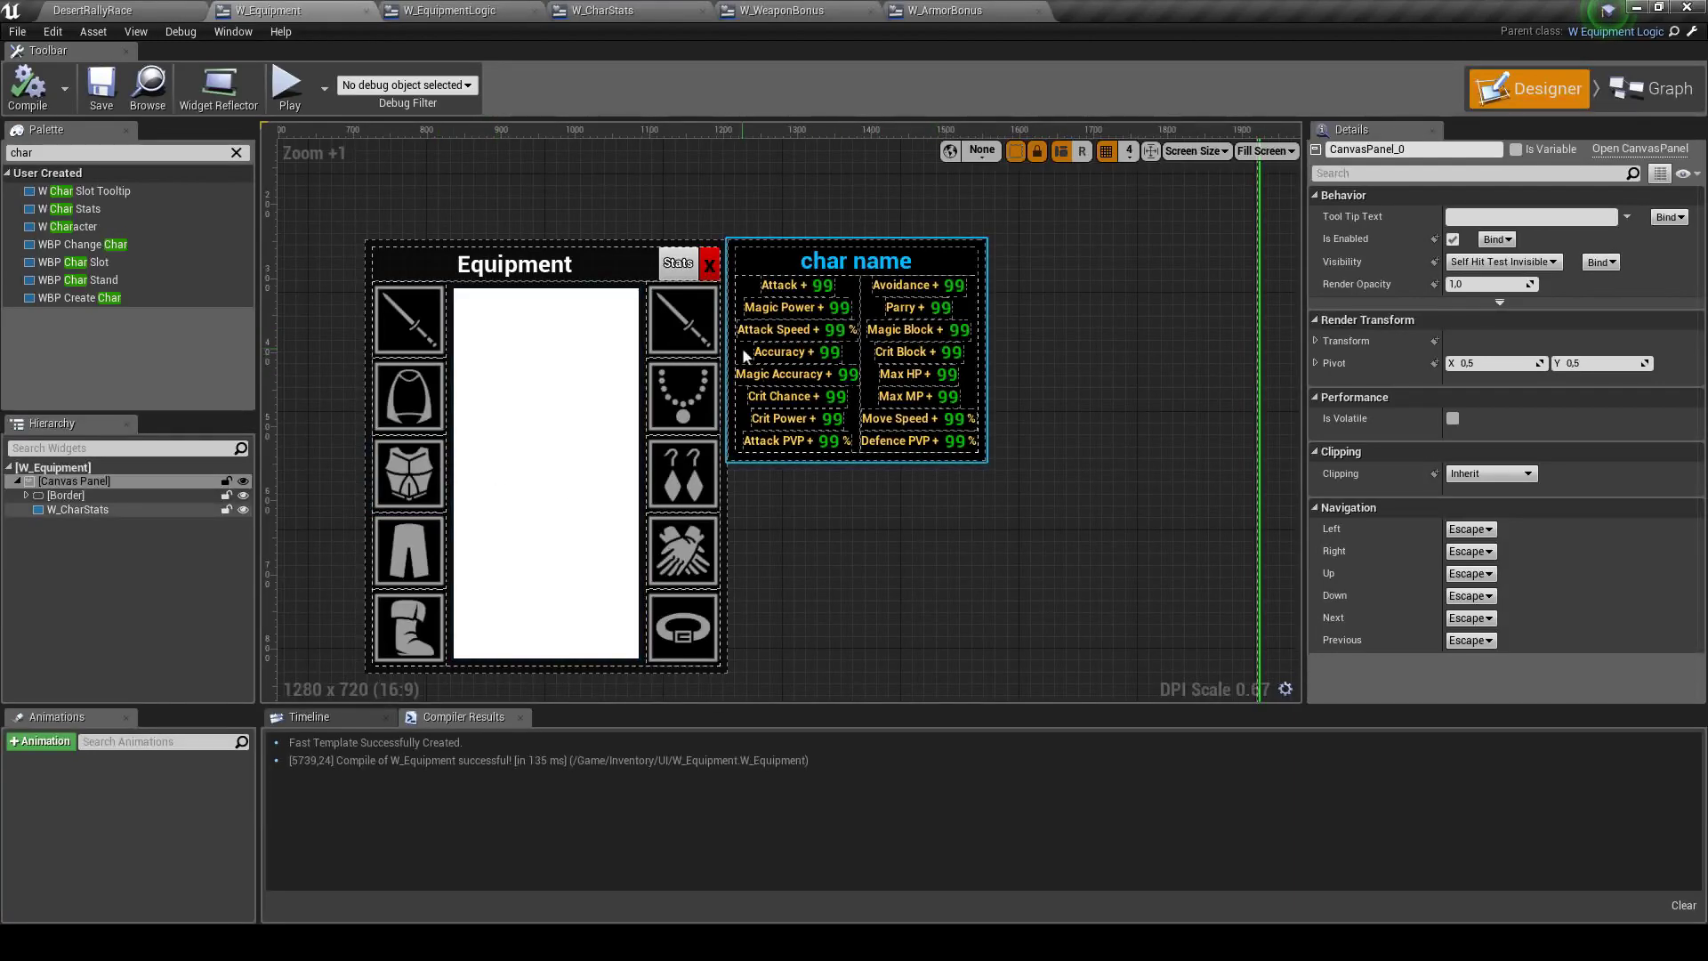
{"action": "scroll", "coordinate": [907, 464], "scroll_direction": "down", "scroll_amount": 1}
{"action": "scroll", "coordinate": [907, 464], "scroll_direction": "down", "scroll_amount": 1}
{"action": "scroll", "coordinate": [814, 557], "scroll_direction": "up", "scroll_amount": 3}
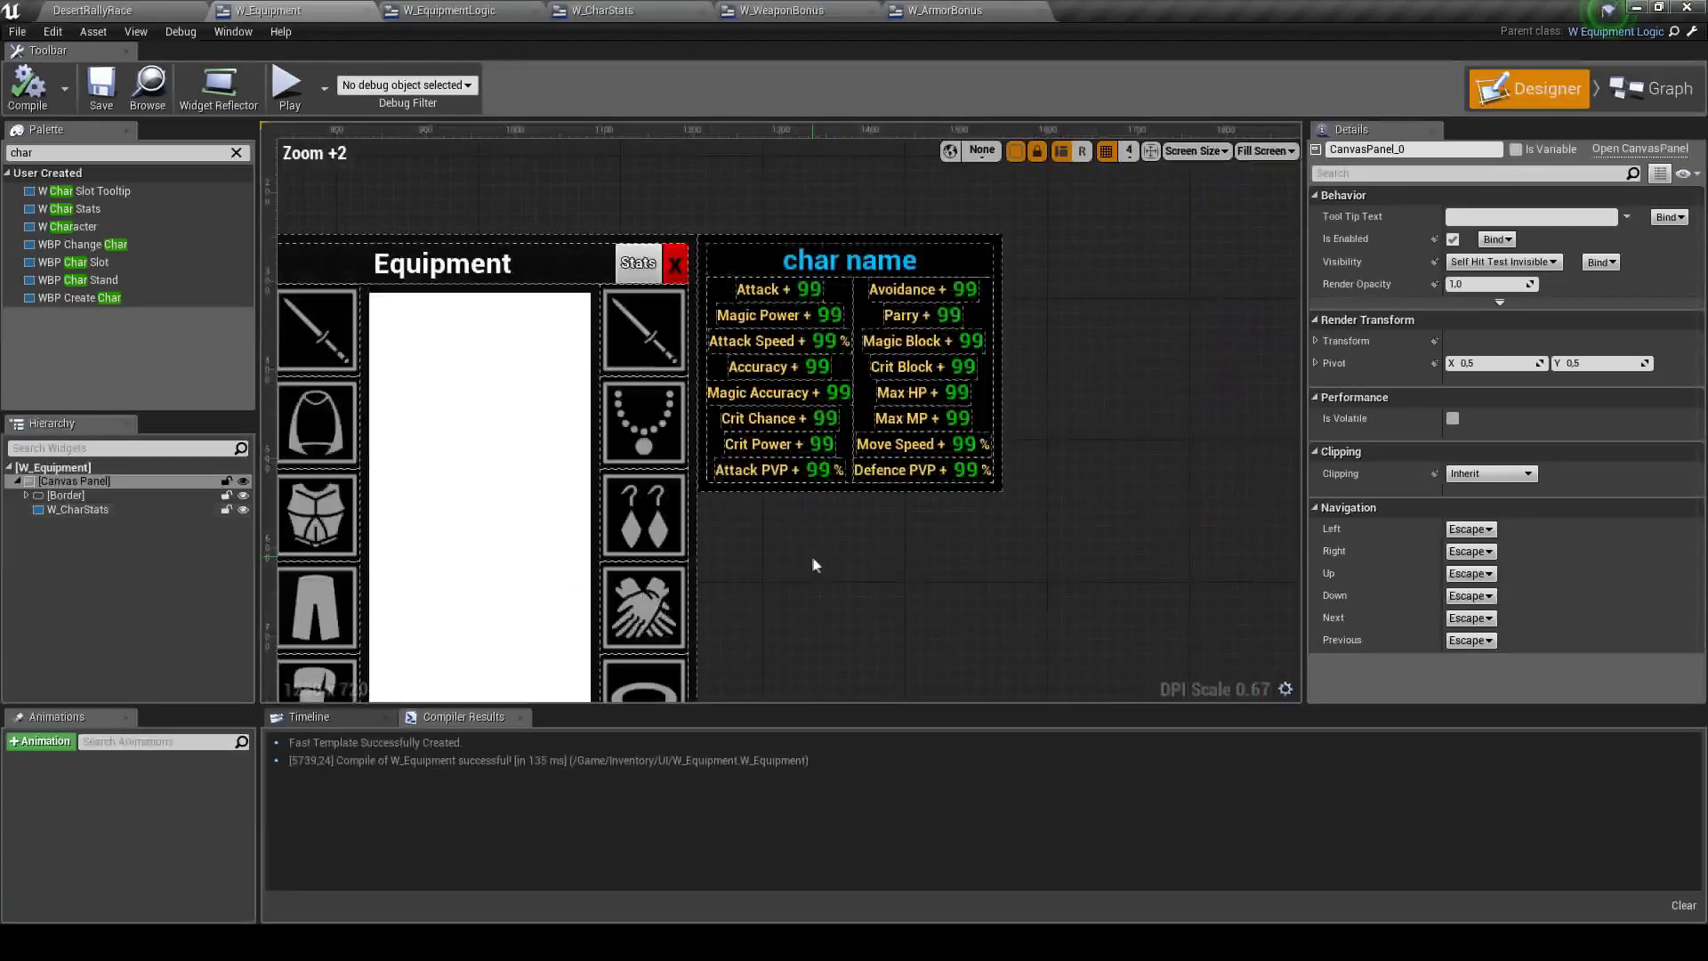
Select W_CharStats and open the binding options for its Visibility property
{"action": "left_click", "coordinate": [77, 509]}
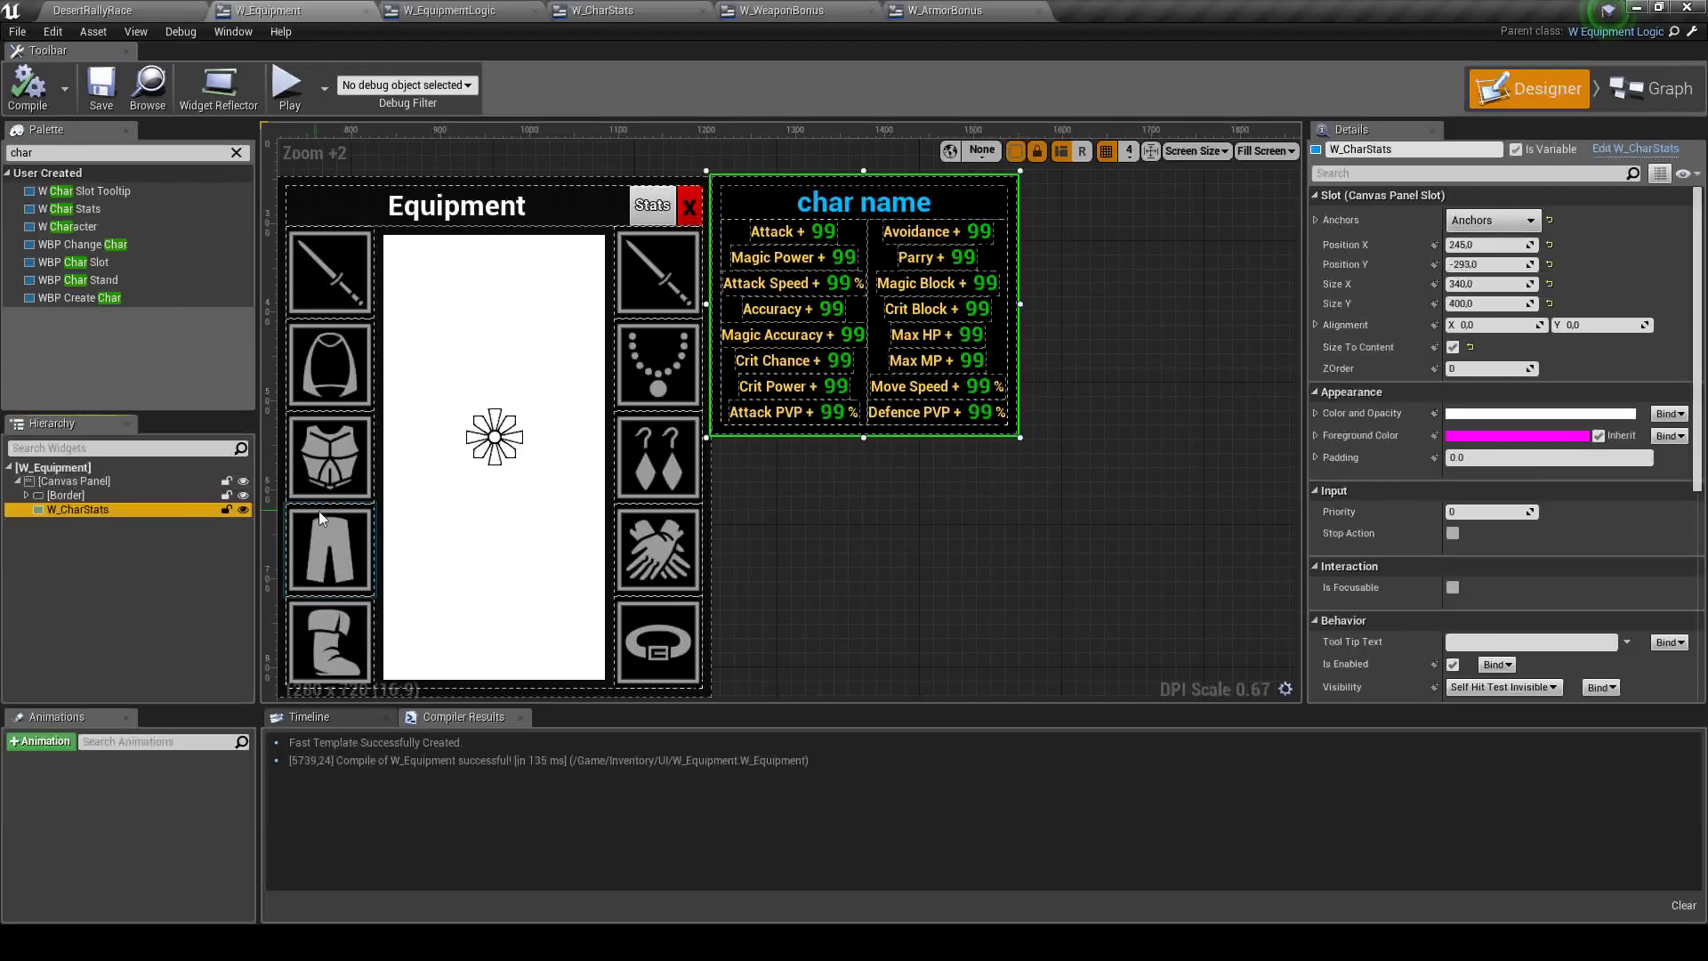
{"action": "scroll", "coordinate": [735, 541], "scroll_direction": "down", "scroll_amount": 1}
{"action": "scroll", "coordinate": [790, 539], "scroll_direction": "down", "scroll_amount": 2}
{"action": "scroll", "coordinate": [1565, 481], "scroll_direction": "down", "scroll_amount": 3}
{"action": "scroll", "coordinate": [654, 419], "scroll_direction": "up", "scroll_amount": 4}
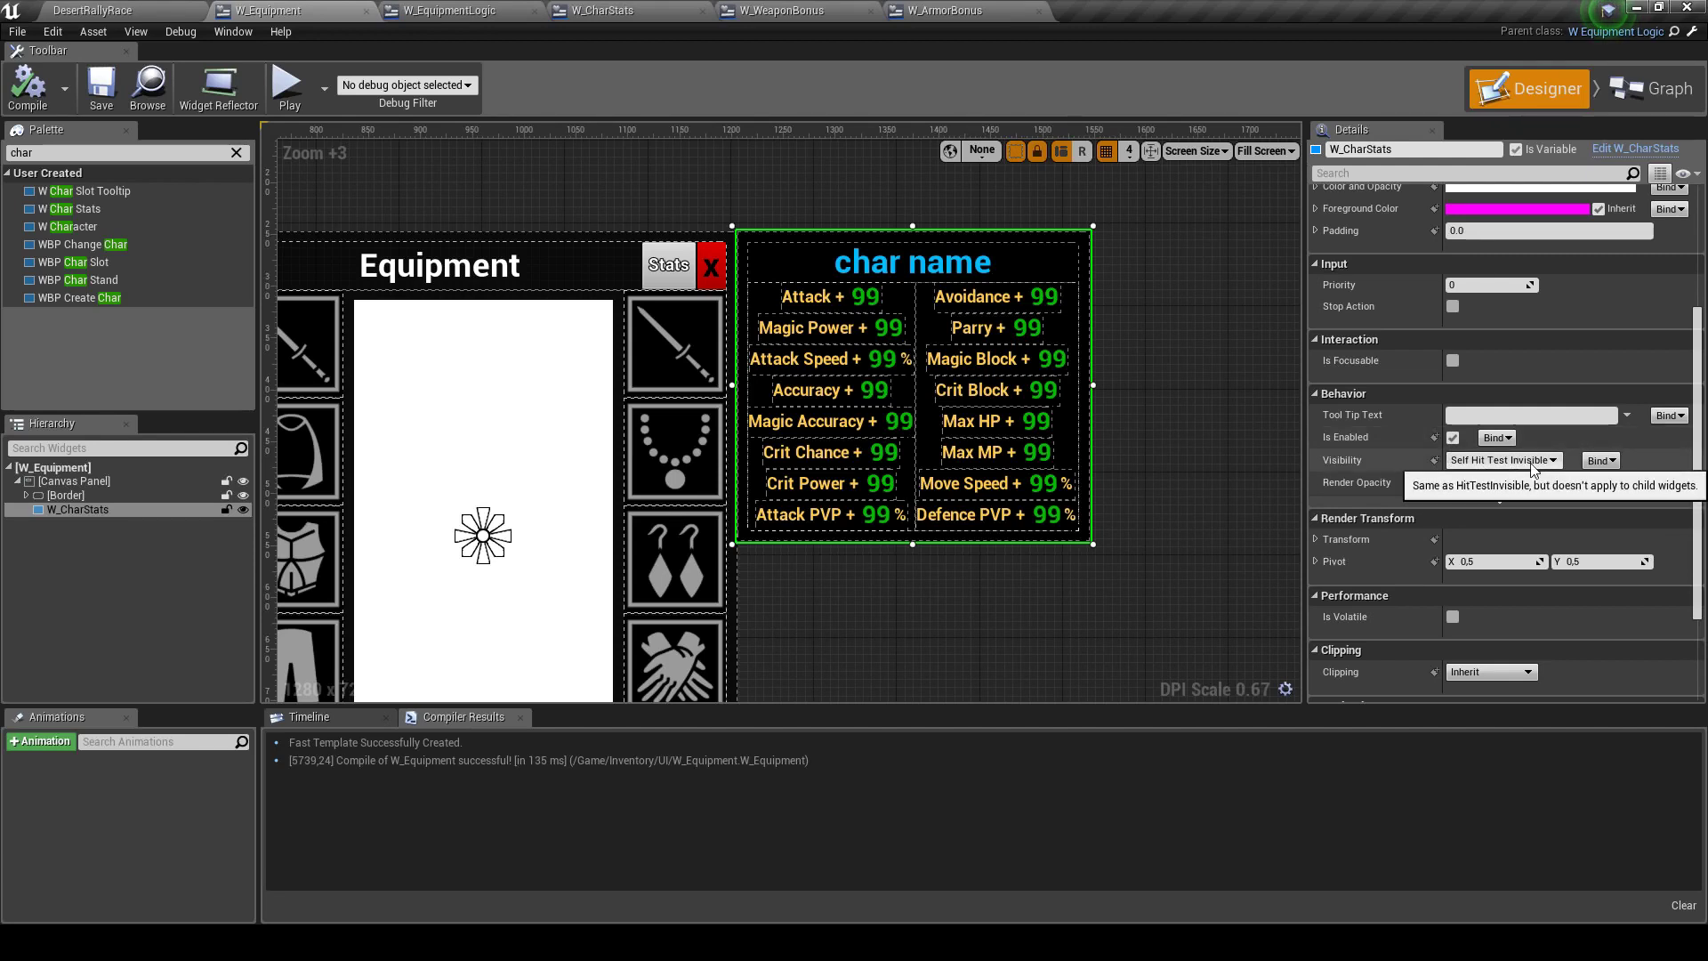
{"action": "left_click", "coordinate": [1599, 462]}
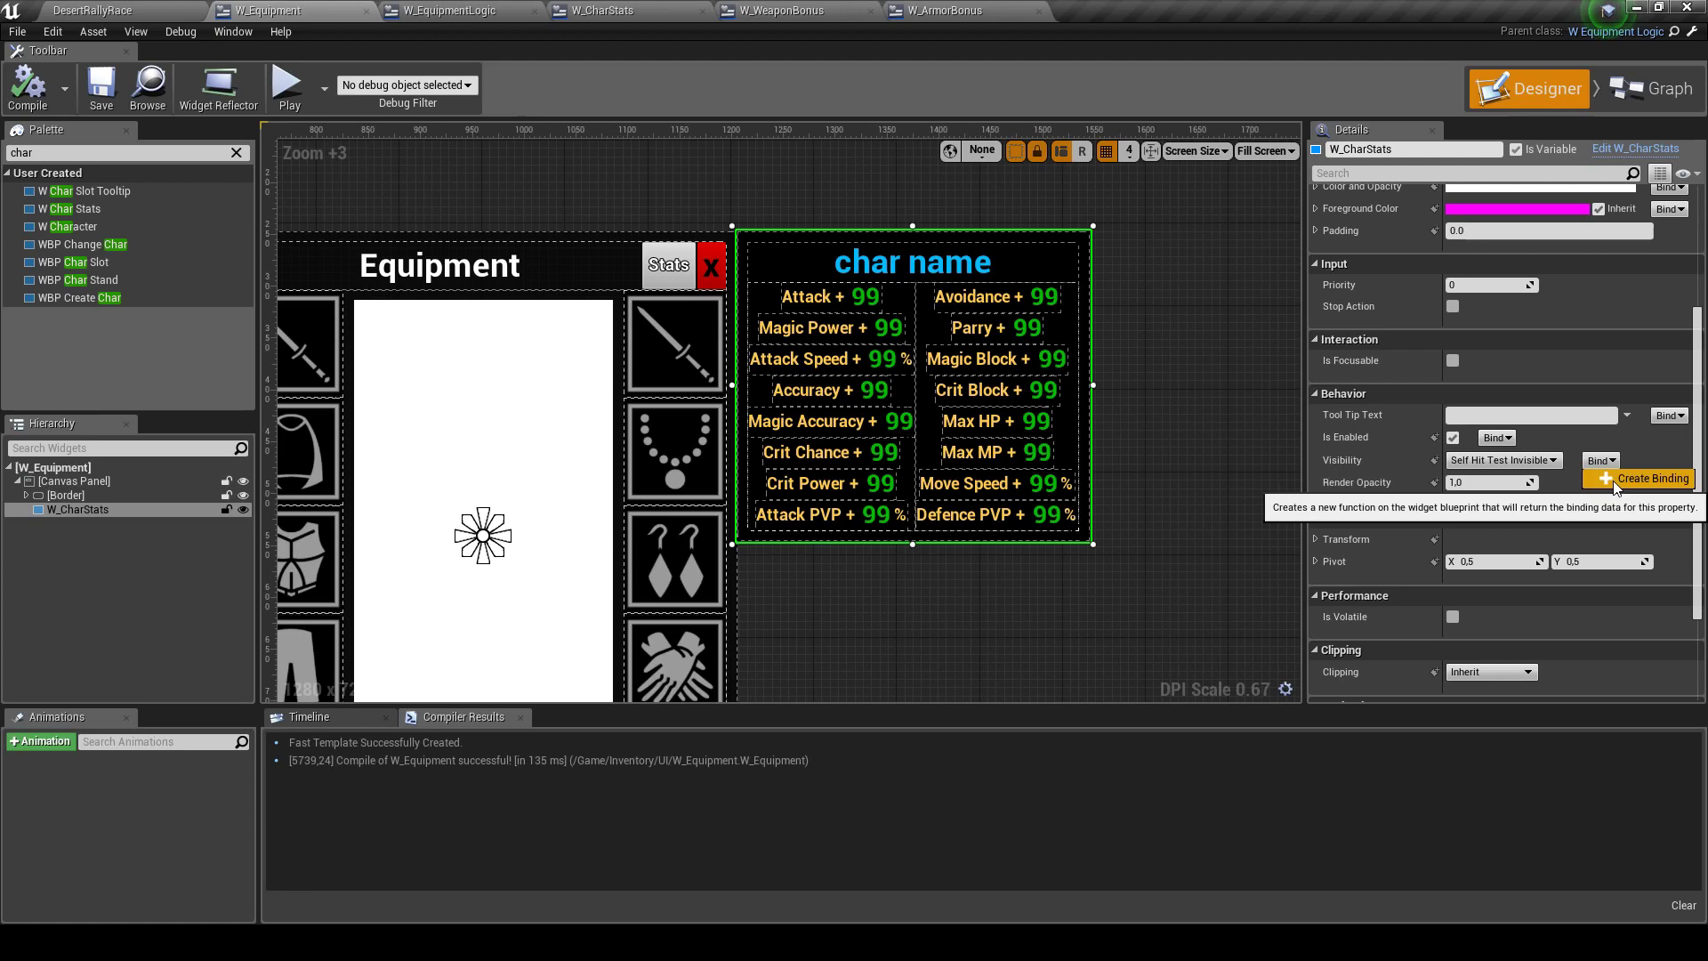
Create a binding function for the panel's visibility and save W_Equipment
{"action": "left_click", "coordinate": [1615, 480]}
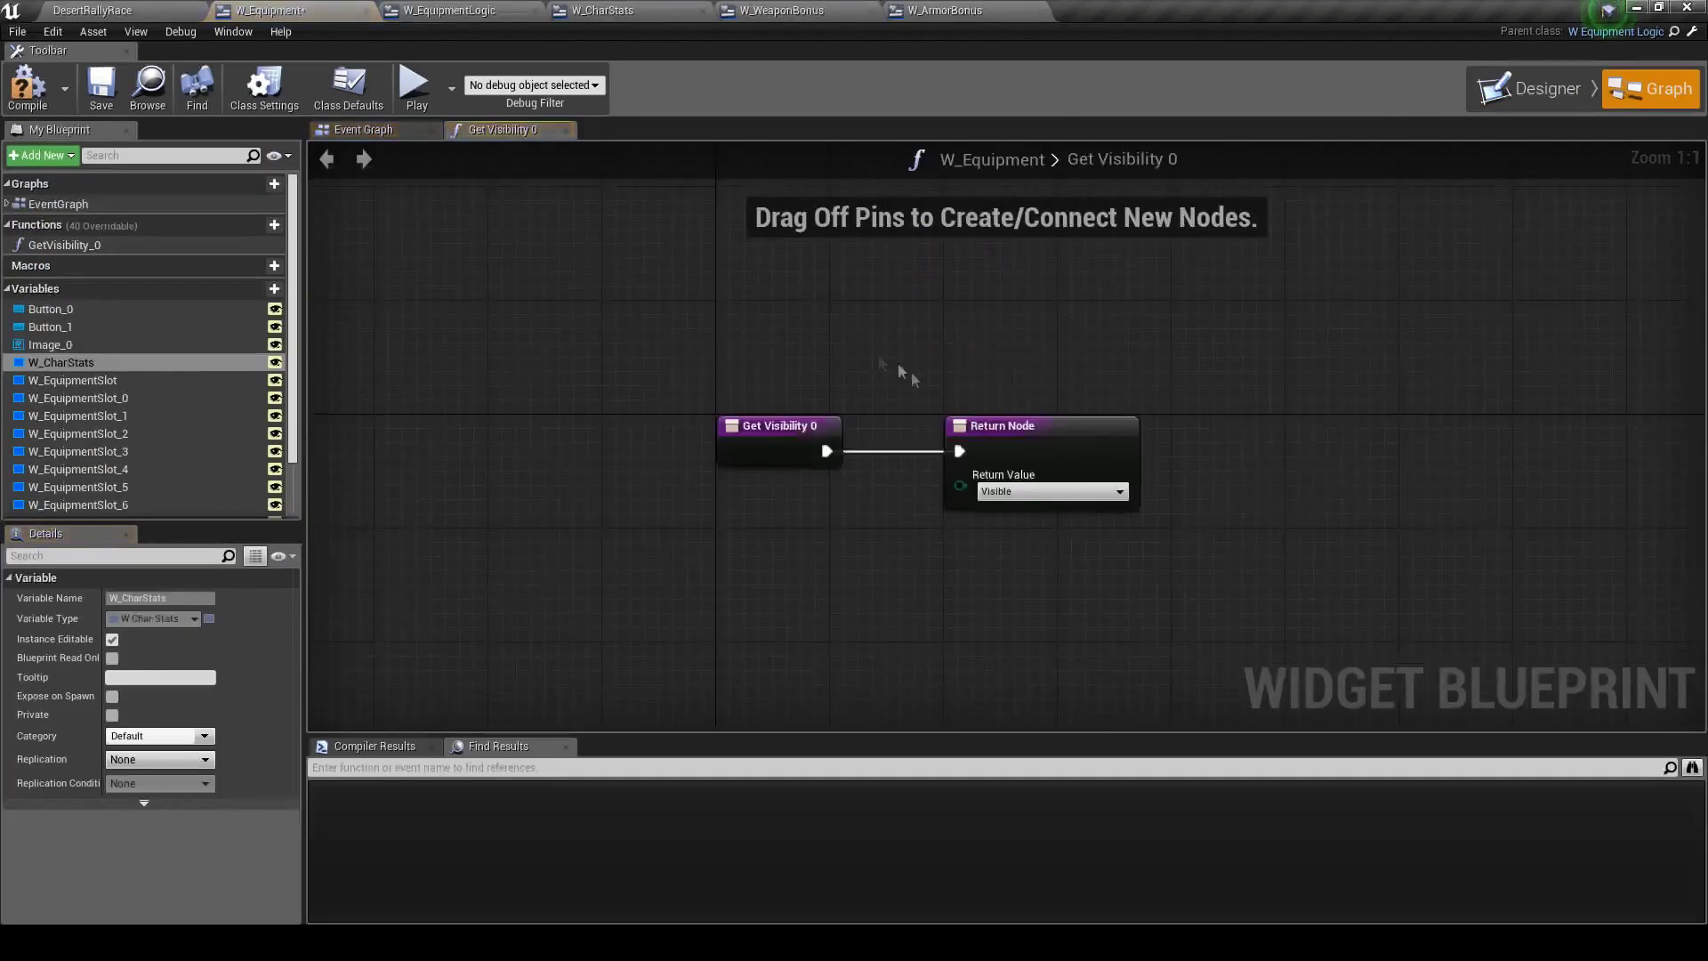
{"action": "left_click", "coordinate": [100, 87]}
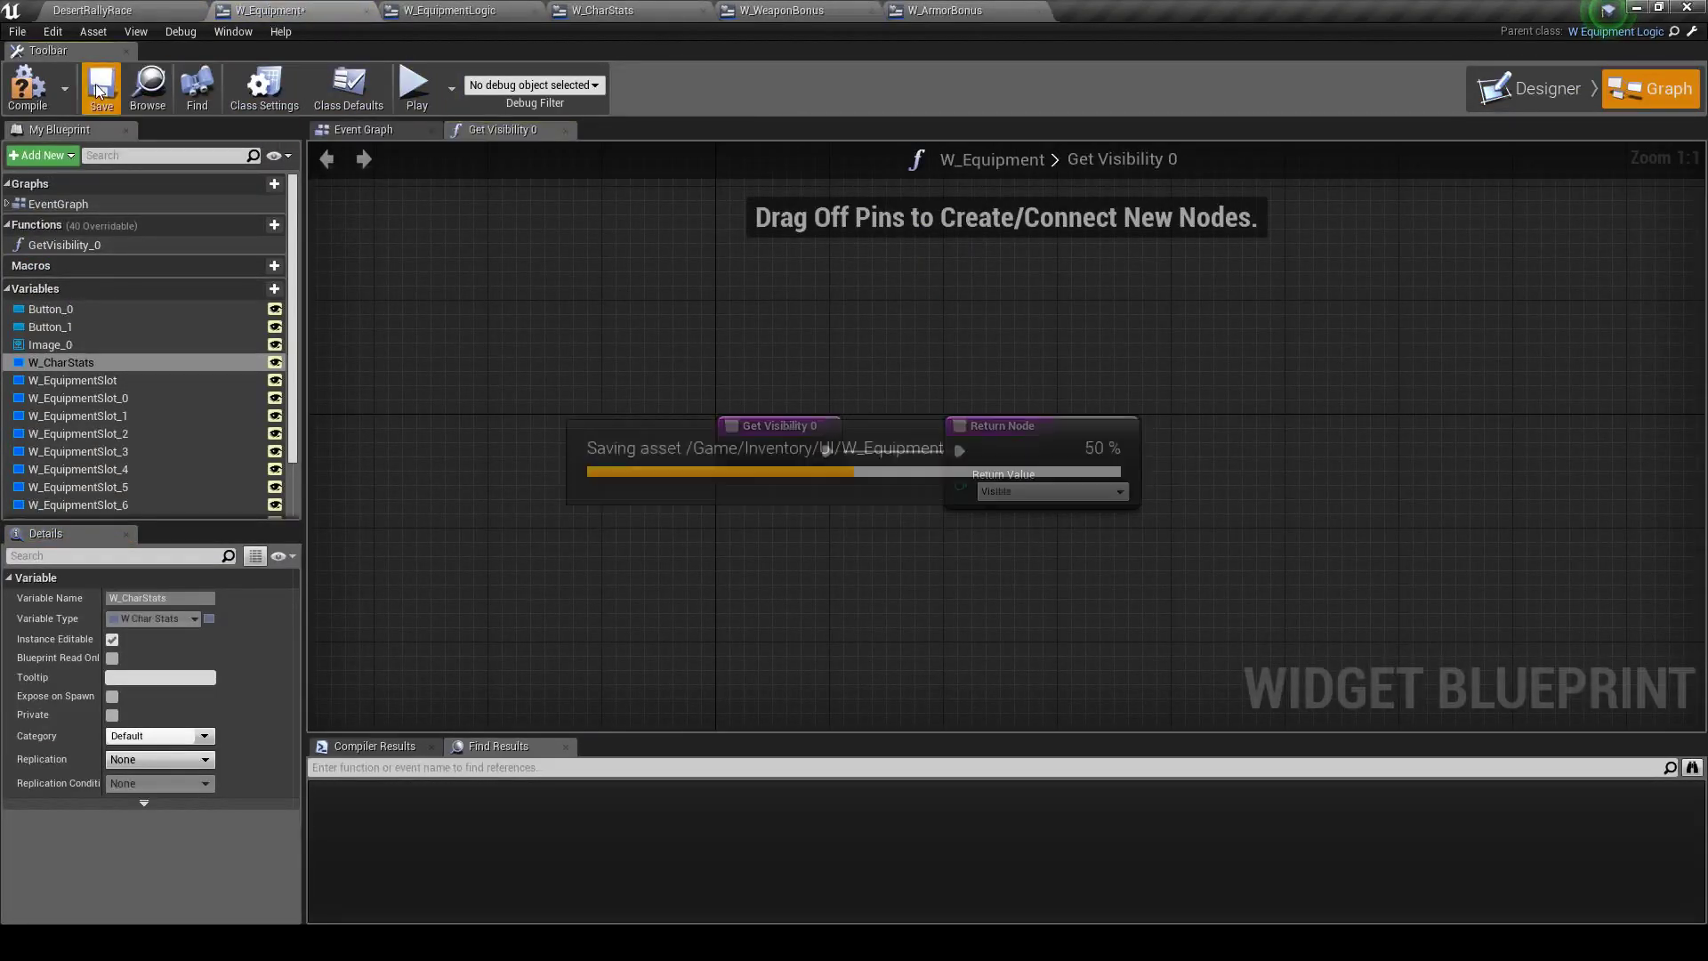
{"action": "left_click", "coordinate": [451, 12]}
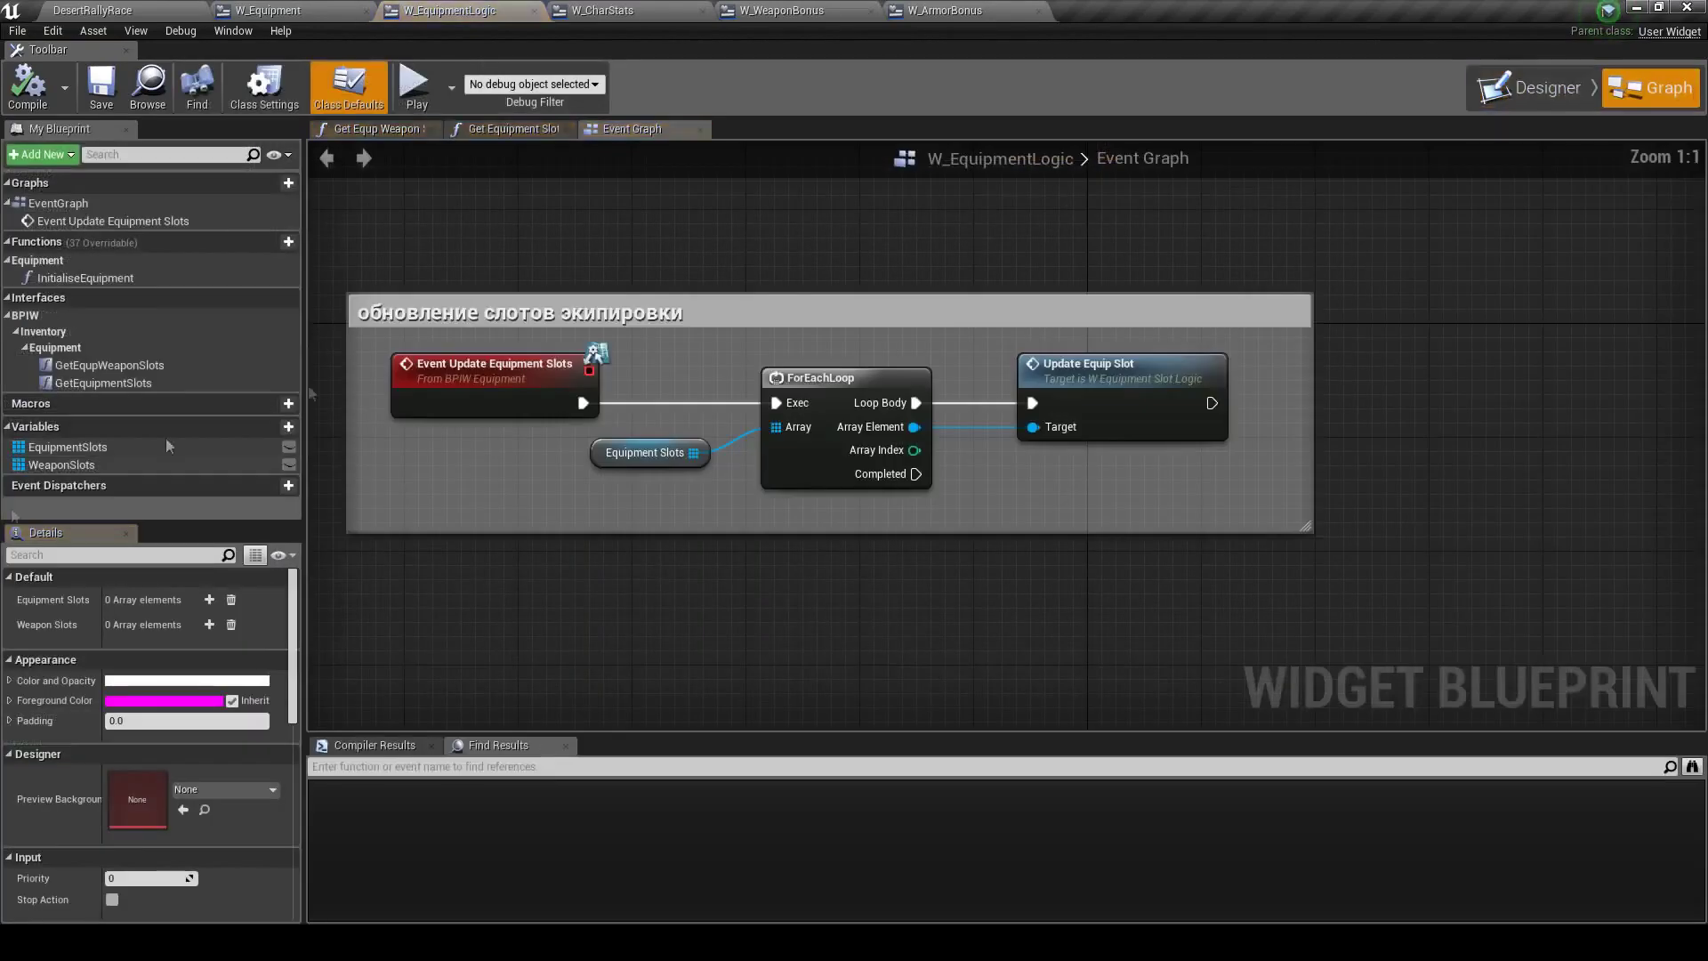
In W_EquipmentLogic, add a private ESlateVisibility variable CharStatsVisibility, then save and compile
{"action": "left_click", "coordinate": [288, 426]}
{"action": "type", "text": "CharStatsVisibility"}
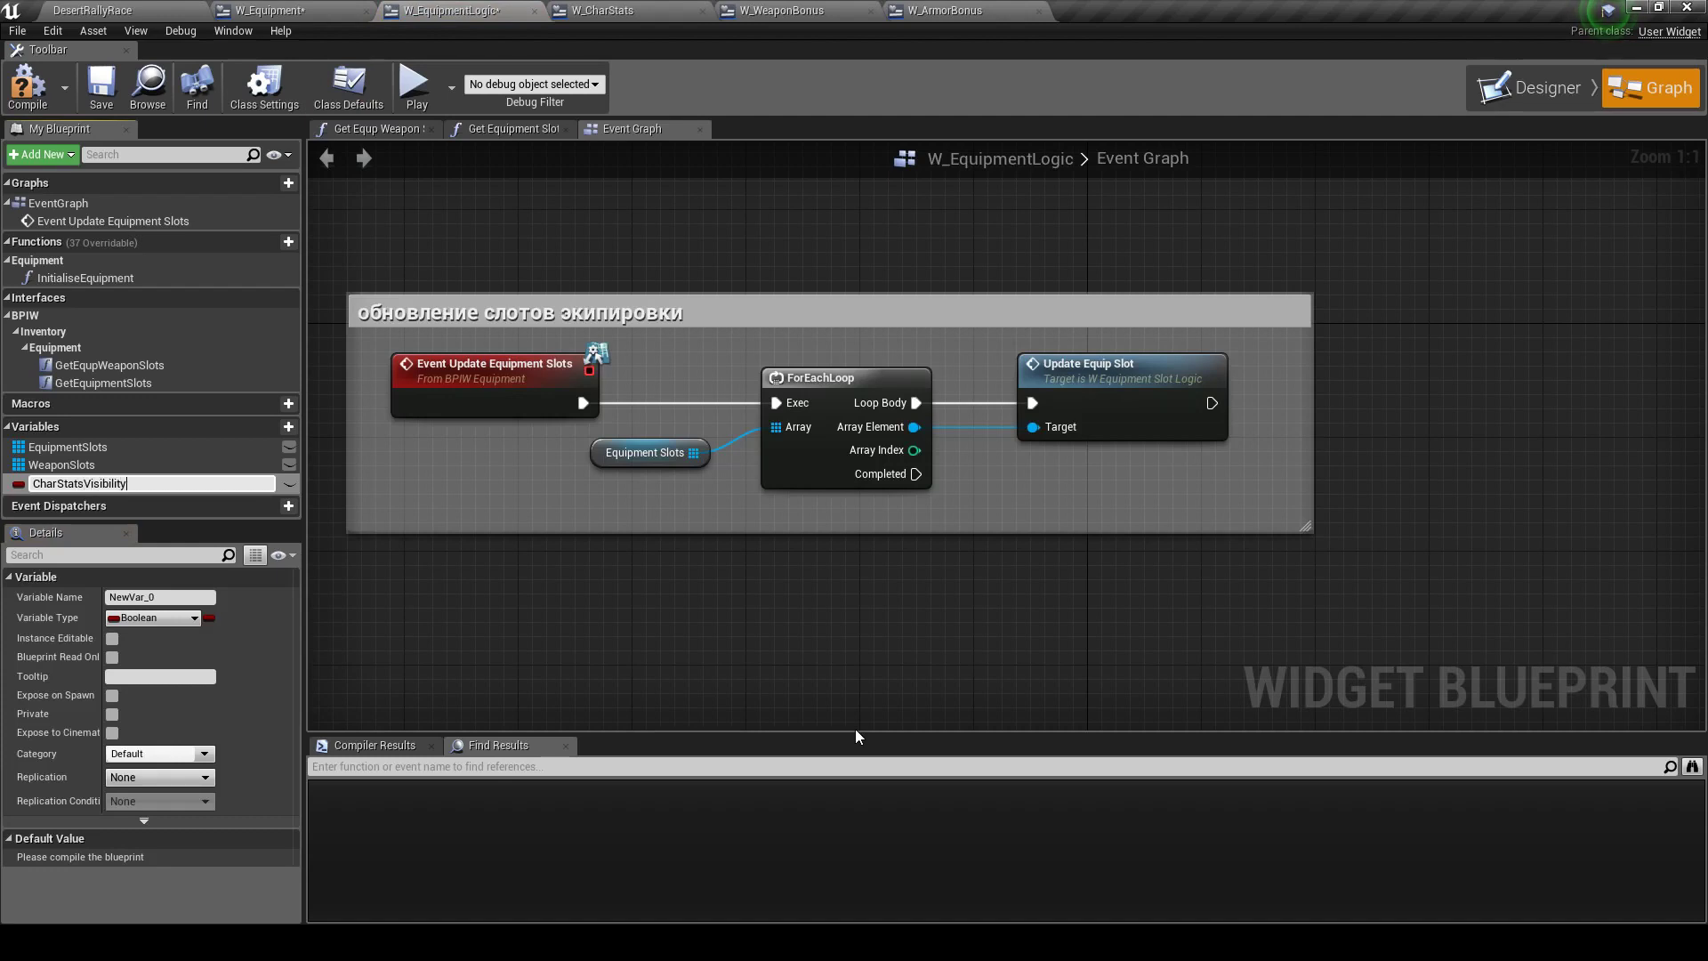
{"action": "key", "text": "Return"}
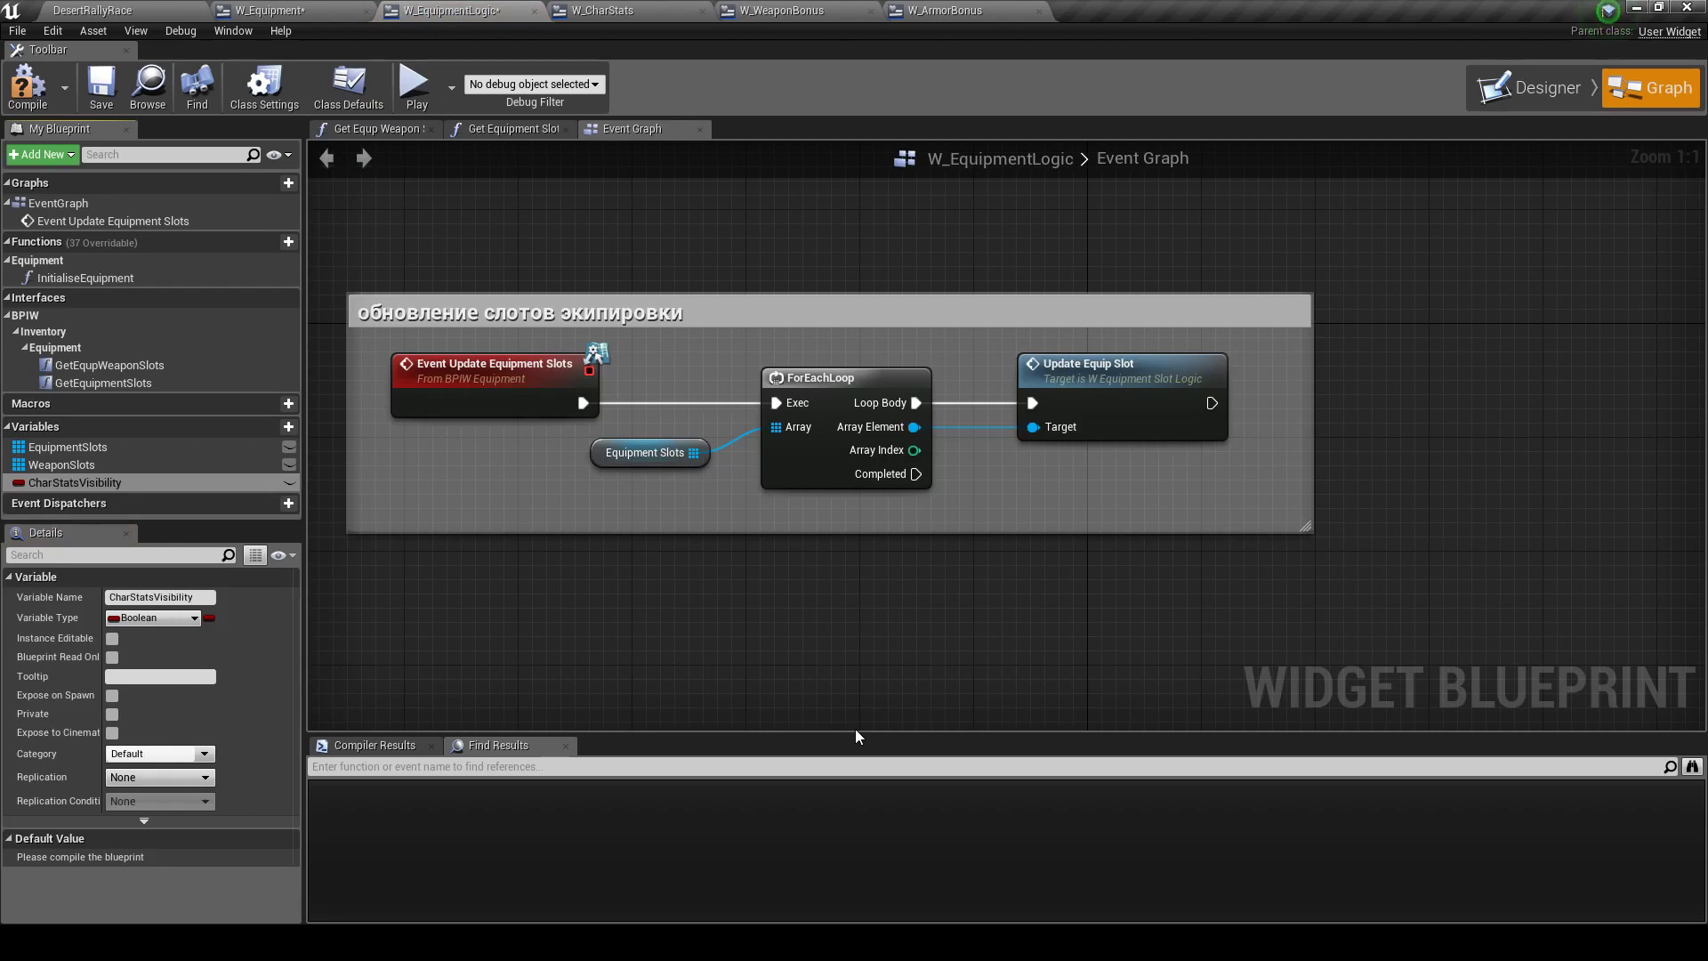
{"action": "left_click", "coordinate": [162, 617]}
{"action": "type", "text": "e"}
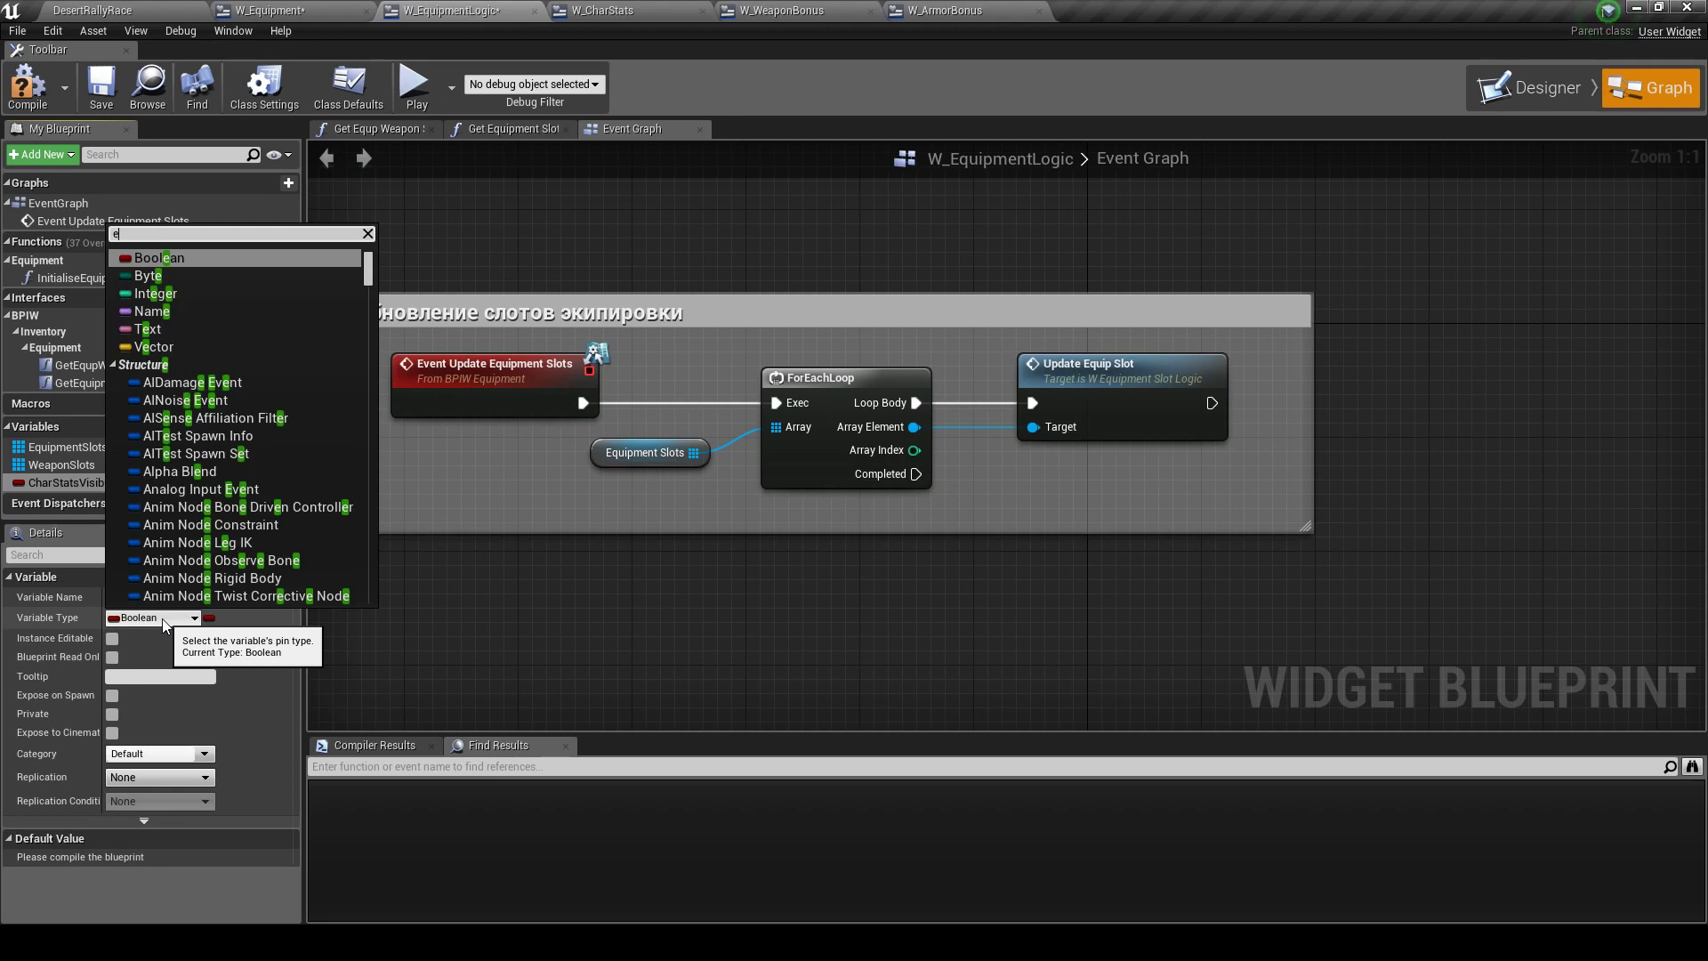
{"action": "type", "text": "slatevi"}
{"action": "key", "text": "Return"}
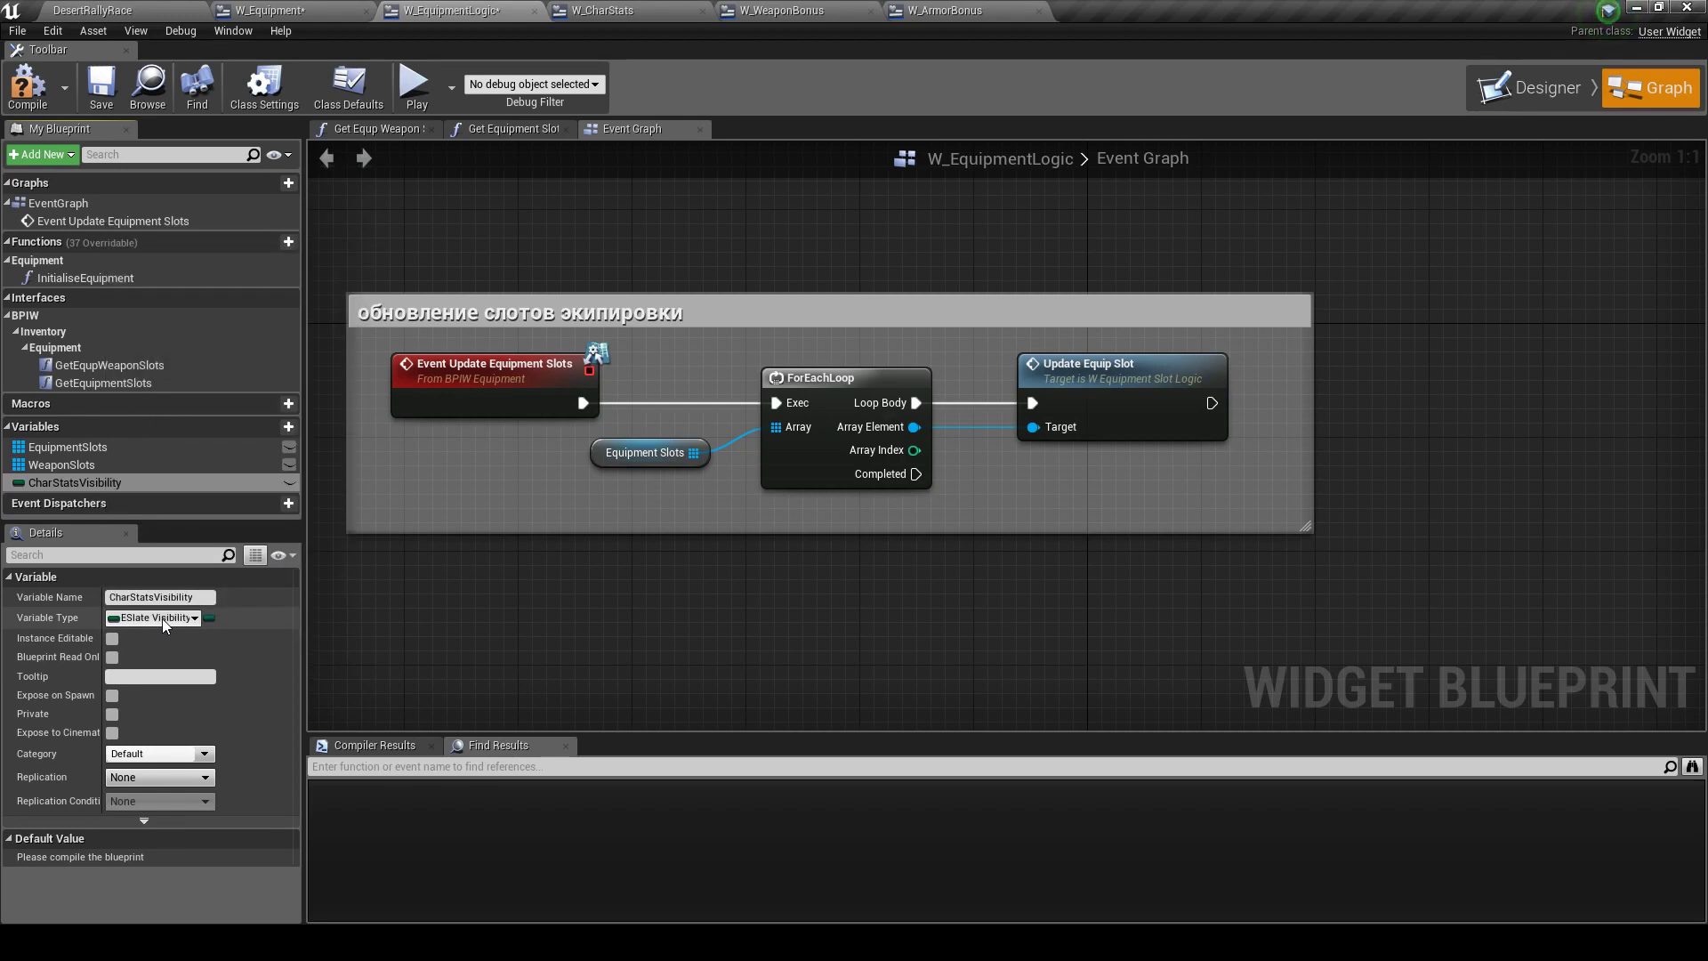
{"action": "left_click", "coordinate": [112, 714]}
{"action": "left_click", "coordinate": [102, 85]}
{"action": "left_click", "coordinate": [27, 85]}
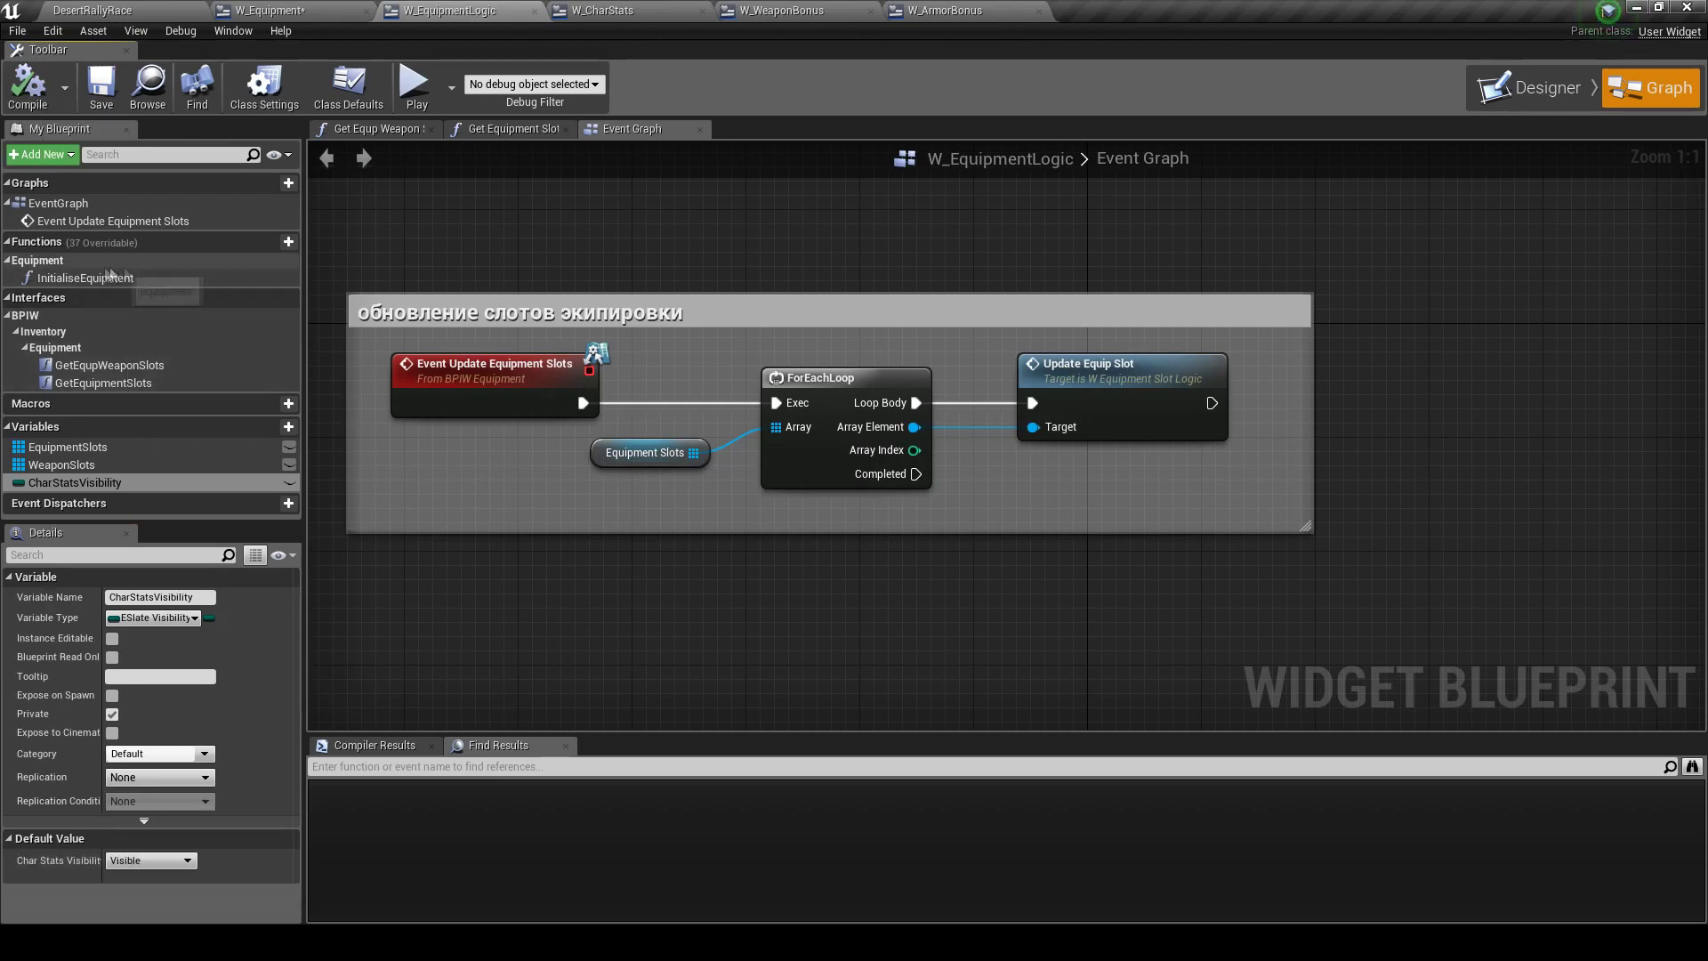
{"action": "left_click", "coordinate": [264, 240]}
{"action": "type", "text": "GetCharacterStats"}
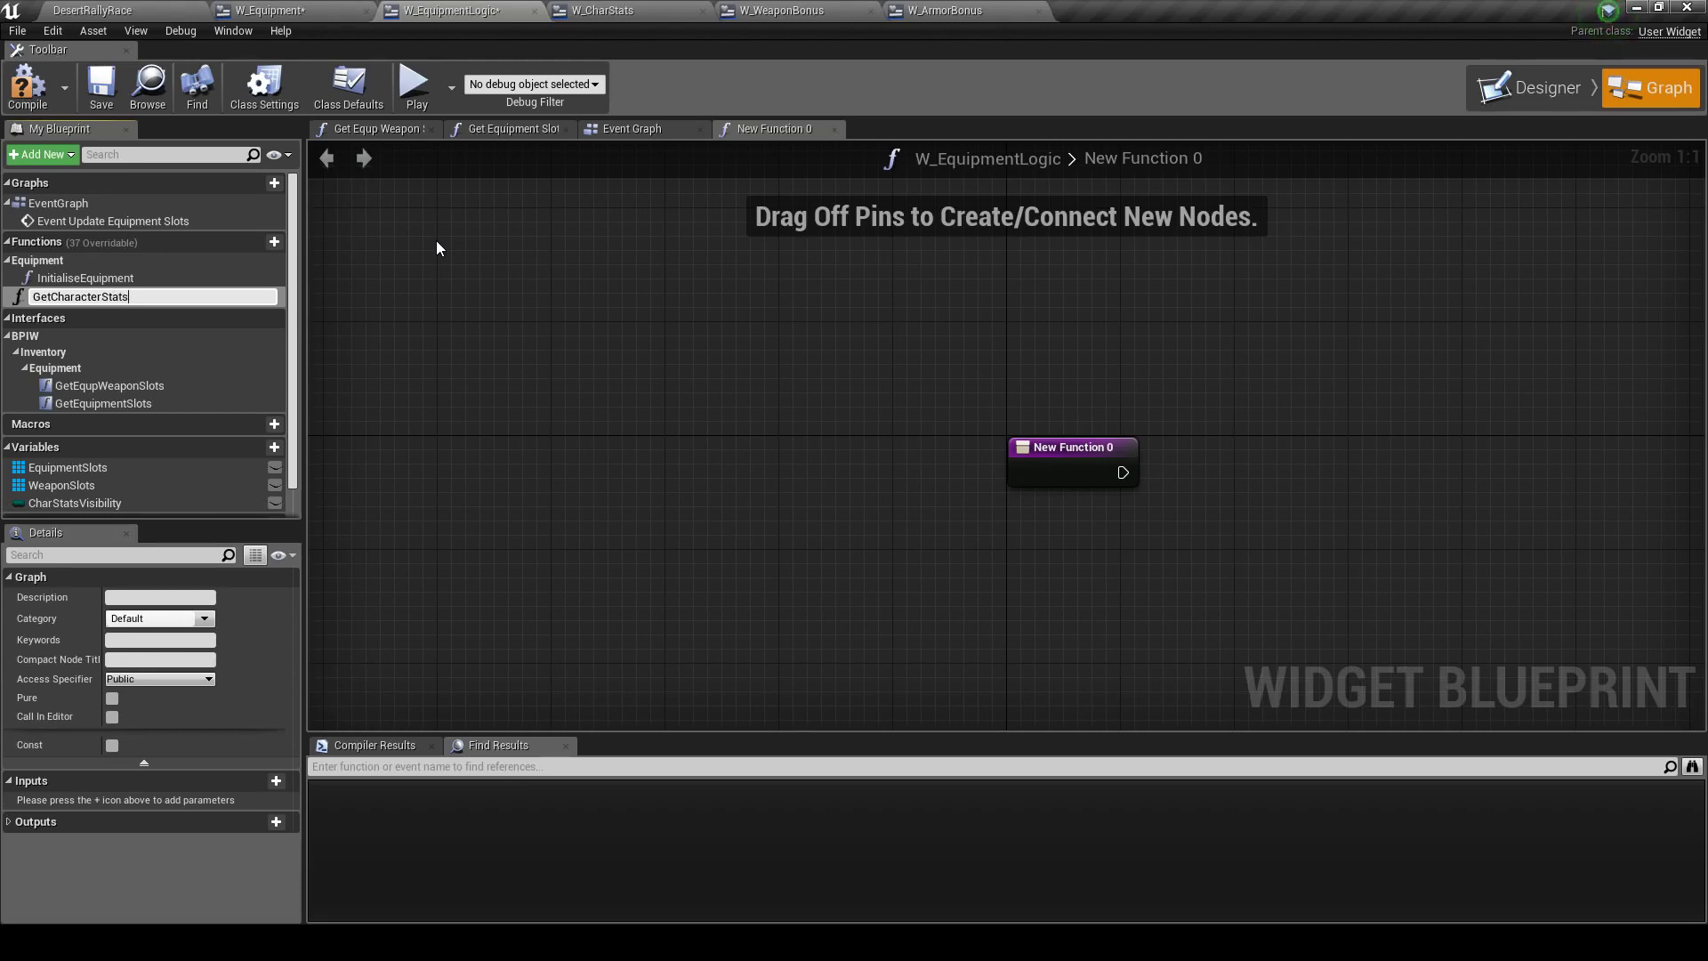
Name the function GetCharacterStatsVisibility in Equipment and wire a CharStatsVisibility getter into its return
{"action": "type", "text": "Visibility"}
{"action": "key", "text": "Return"}
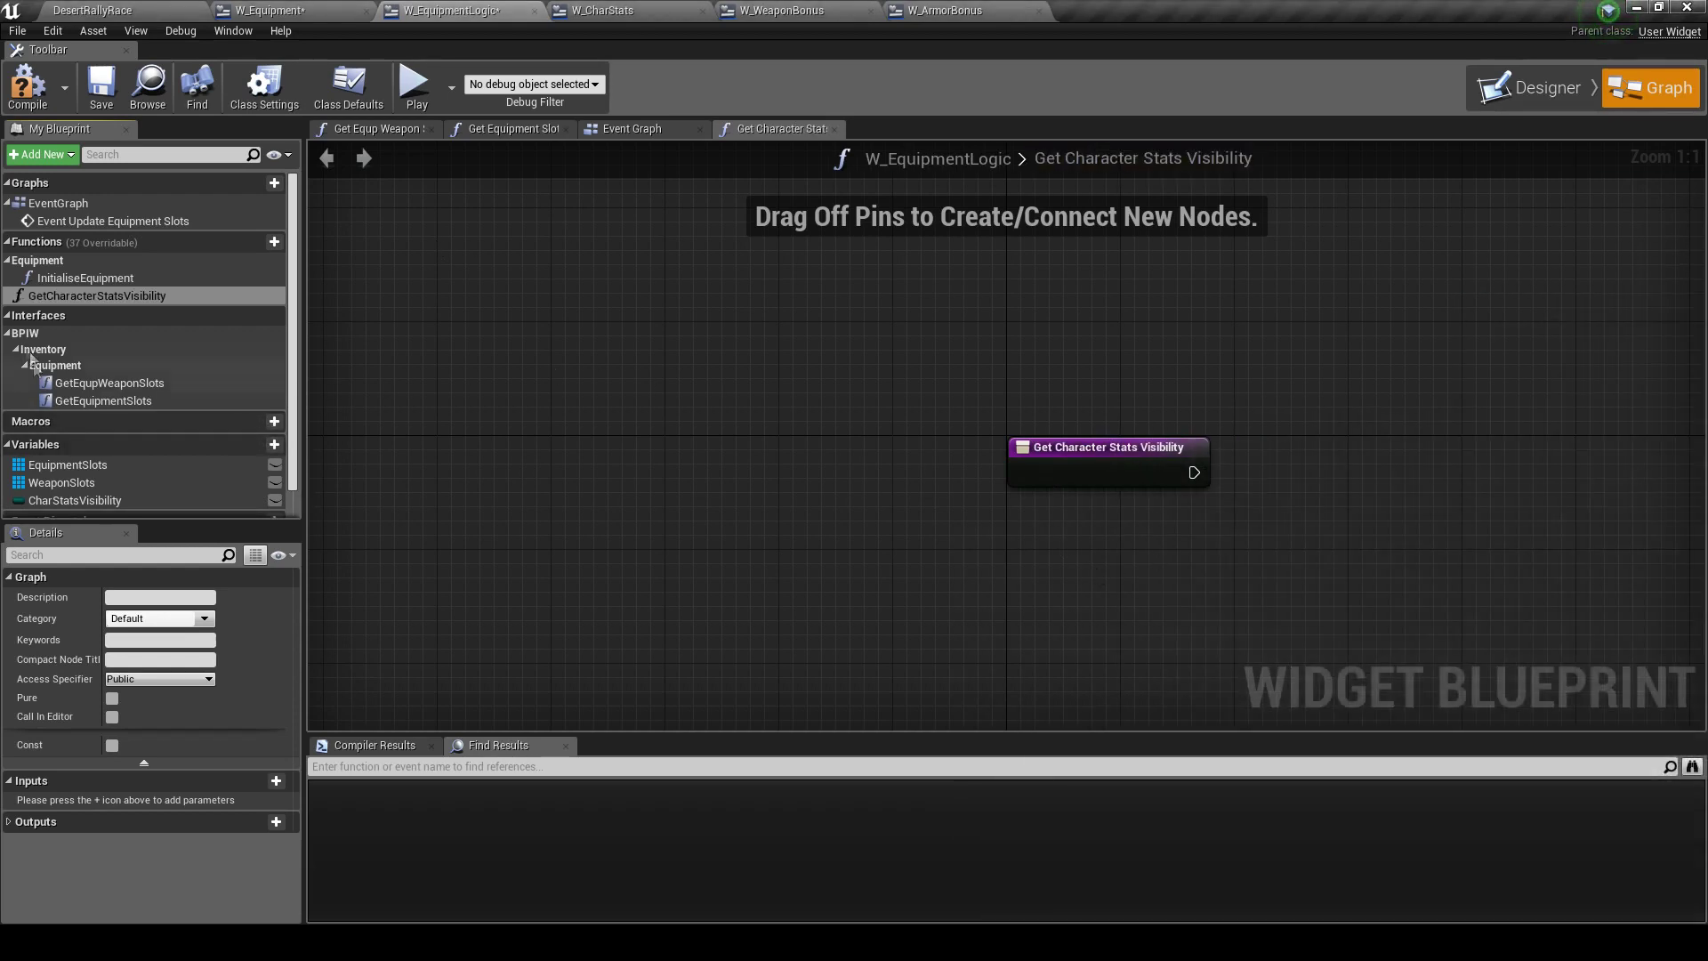
{"action": "left_click_drag", "start_coordinate": [80, 296], "coordinate": [38, 262]}
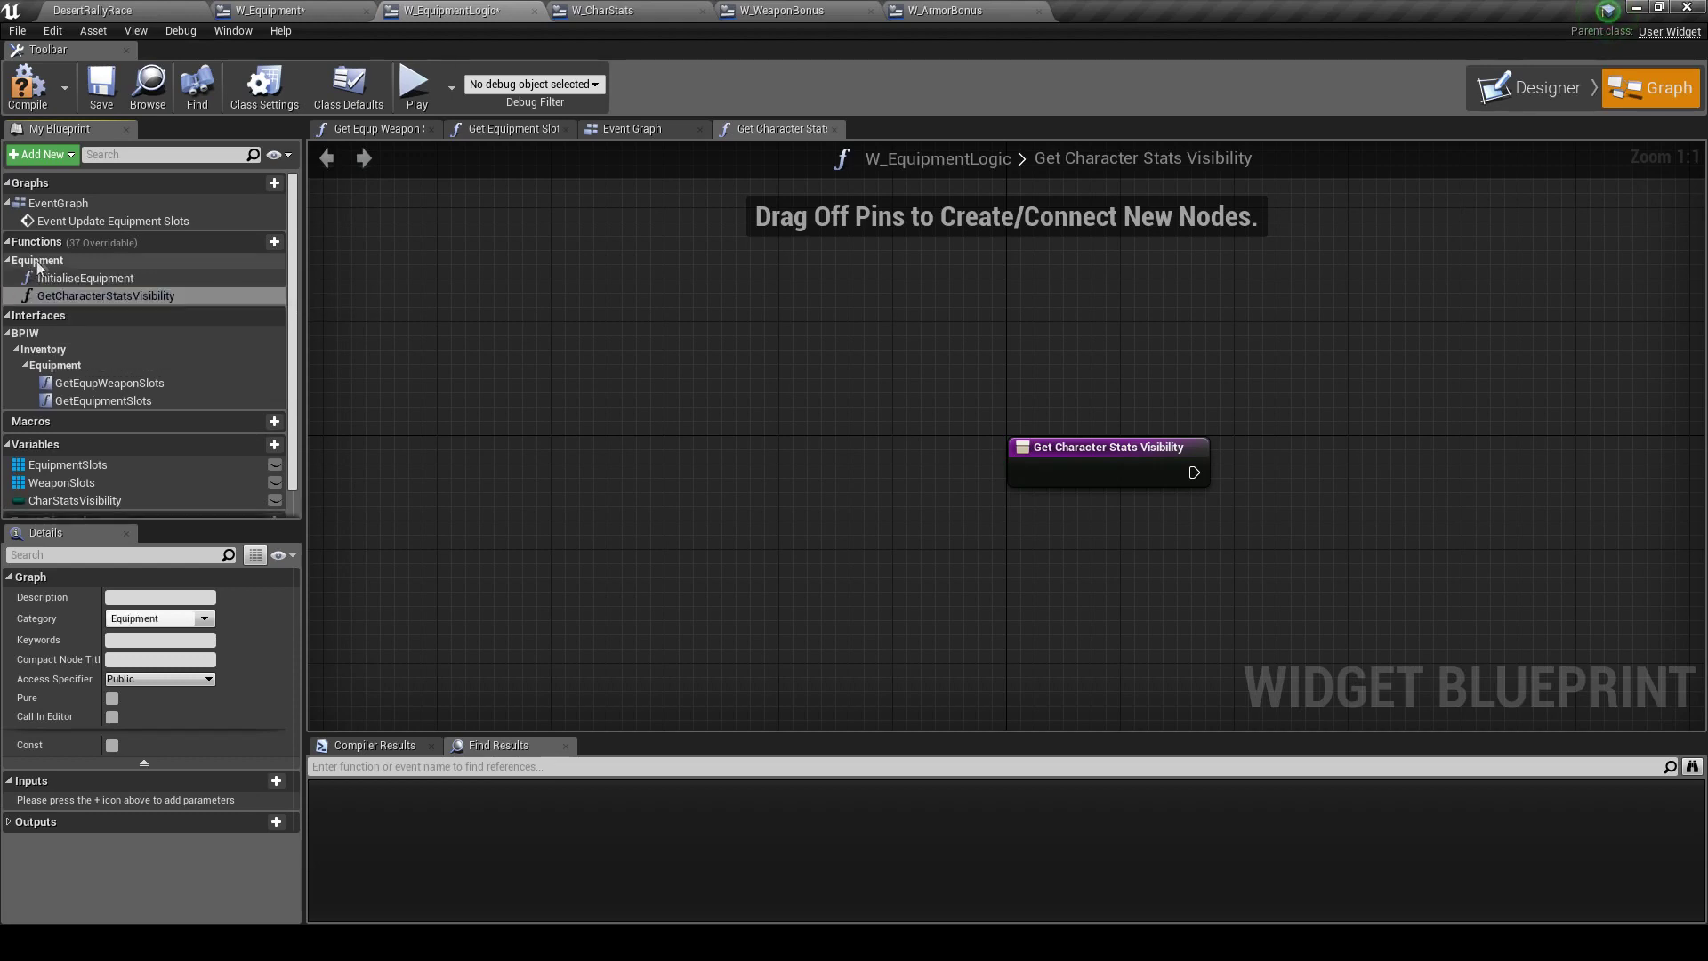
{"action": "left_click", "coordinate": [275, 821]}
{"action": "left_click", "coordinate": [267, 844]}
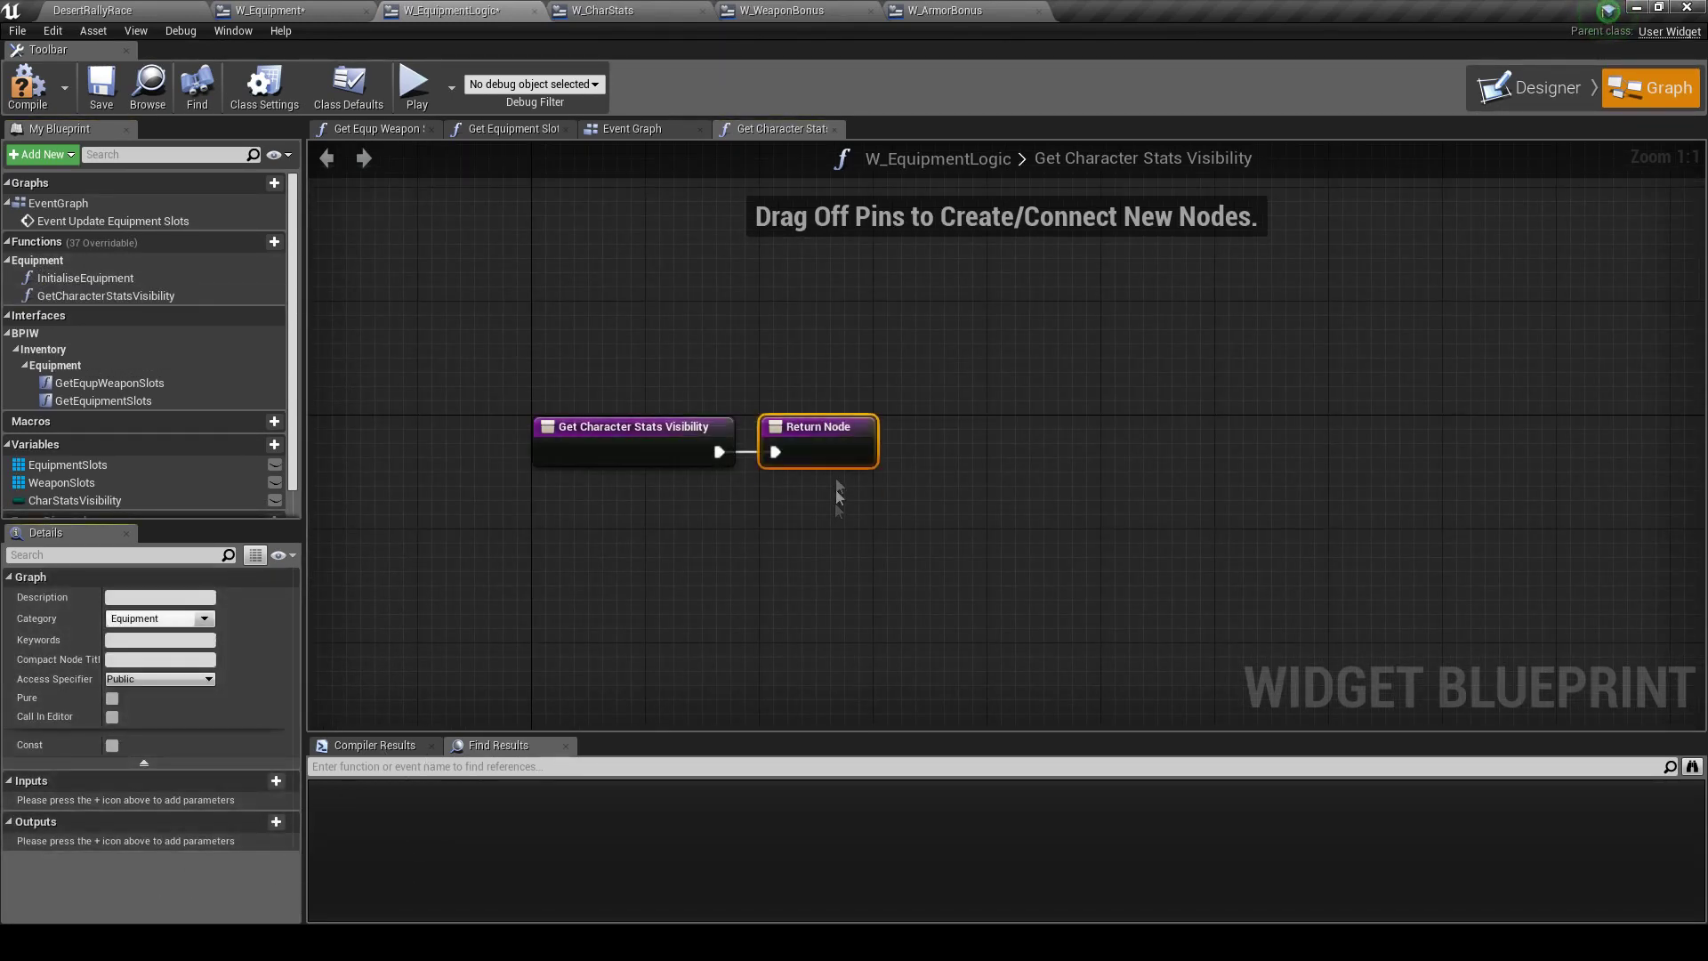
{"action": "left_click_drag", "start_coordinate": [816, 440], "coordinate": [1086, 439]}
{"action": "mouse_move", "coordinate": [75, 500]}
{"action": "left_mouse_down", "text": "ctrl"}
{"action": "mouse_move", "coordinate": [783, 501]}
{"action": "mouse_move", "coordinate": [1089, 459]}
{"action": "left_mouse_up", "text": "ctrl"}
{"action": "left_click", "coordinate": [85, 844]}
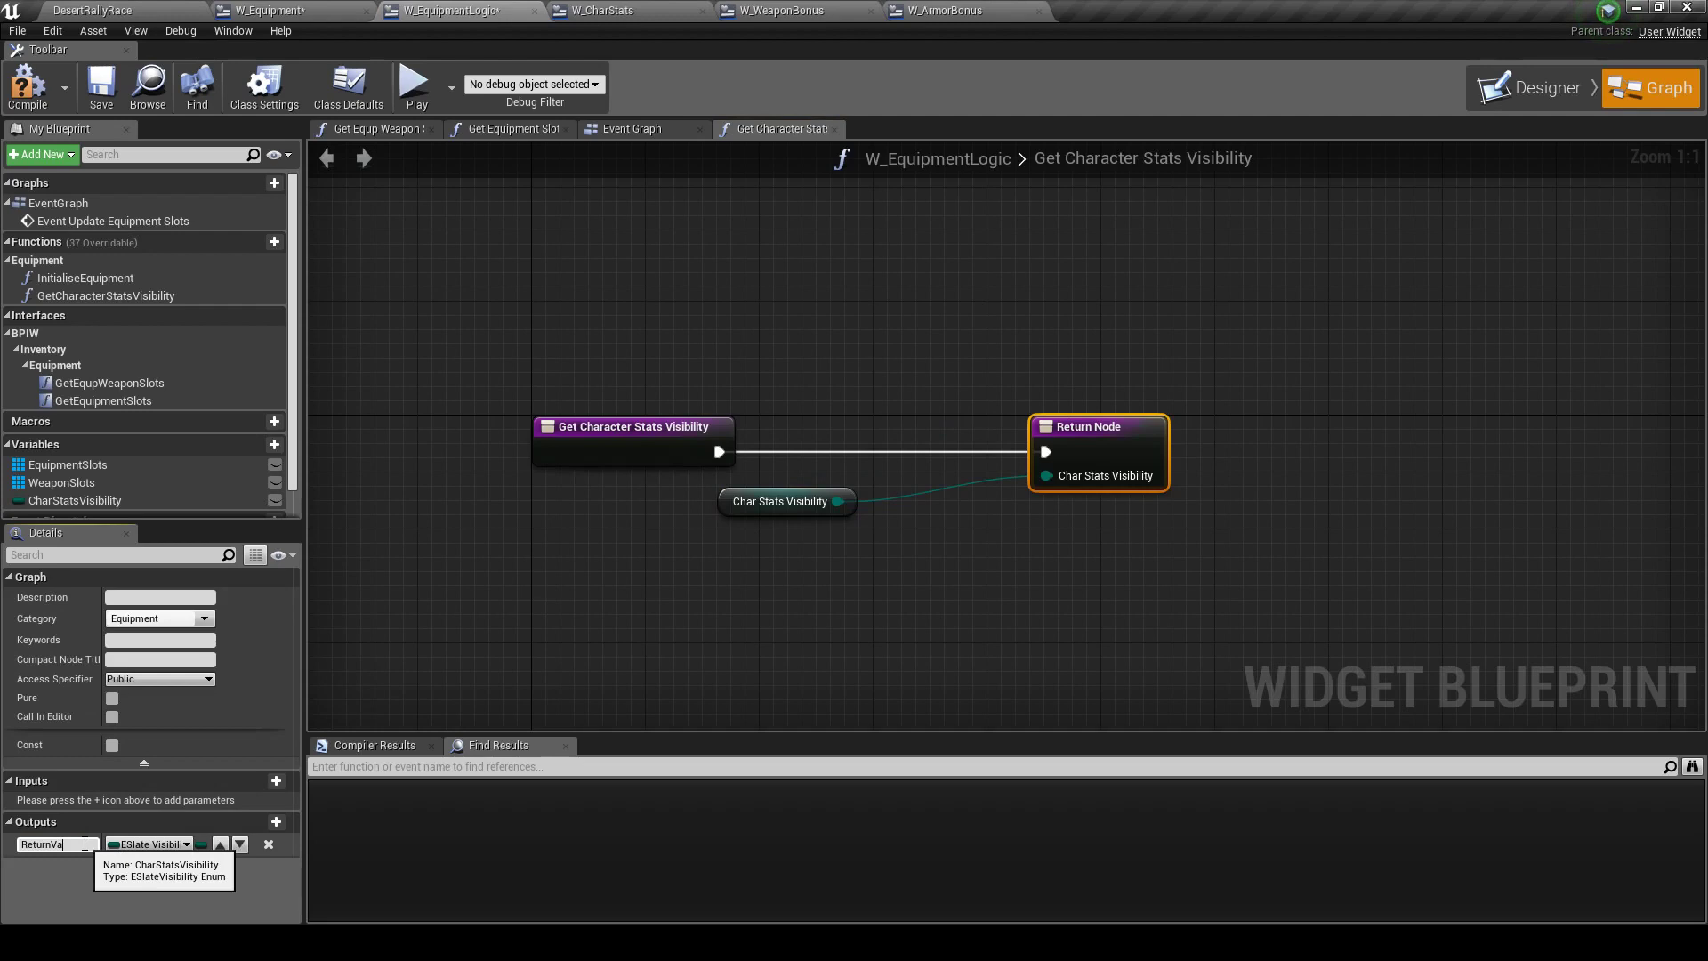
Name the output ReturnValue, mark the function Pure and Const, compile, and save W_Equipment
{"action": "type", "text": "lue"}
{"action": "key", "text": "Return"}
{"action": "left_click", "coordinate": [111, 697]}
{"action": "left_click", "coordinate": [112, 744]}
{"action": "left_click", "coordinate": [27, 87]}
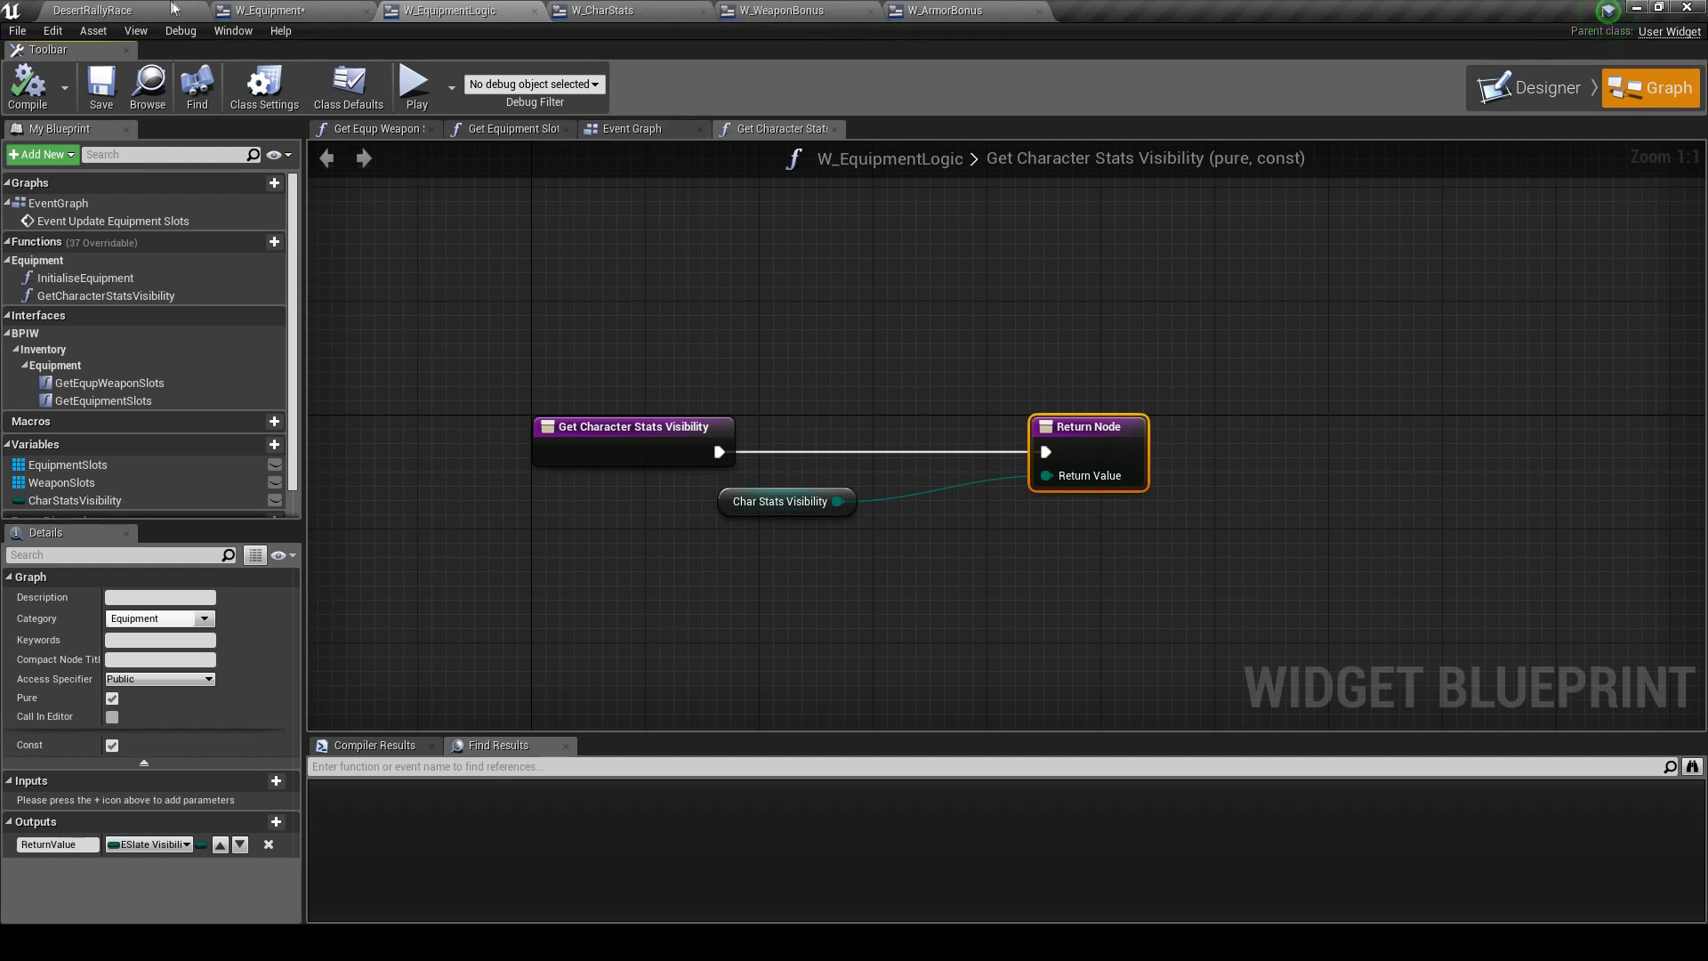
{"action": "left_click", "coordinate": [266, 10]}
{"action": "left_click", "coordinate": [102, 87]}
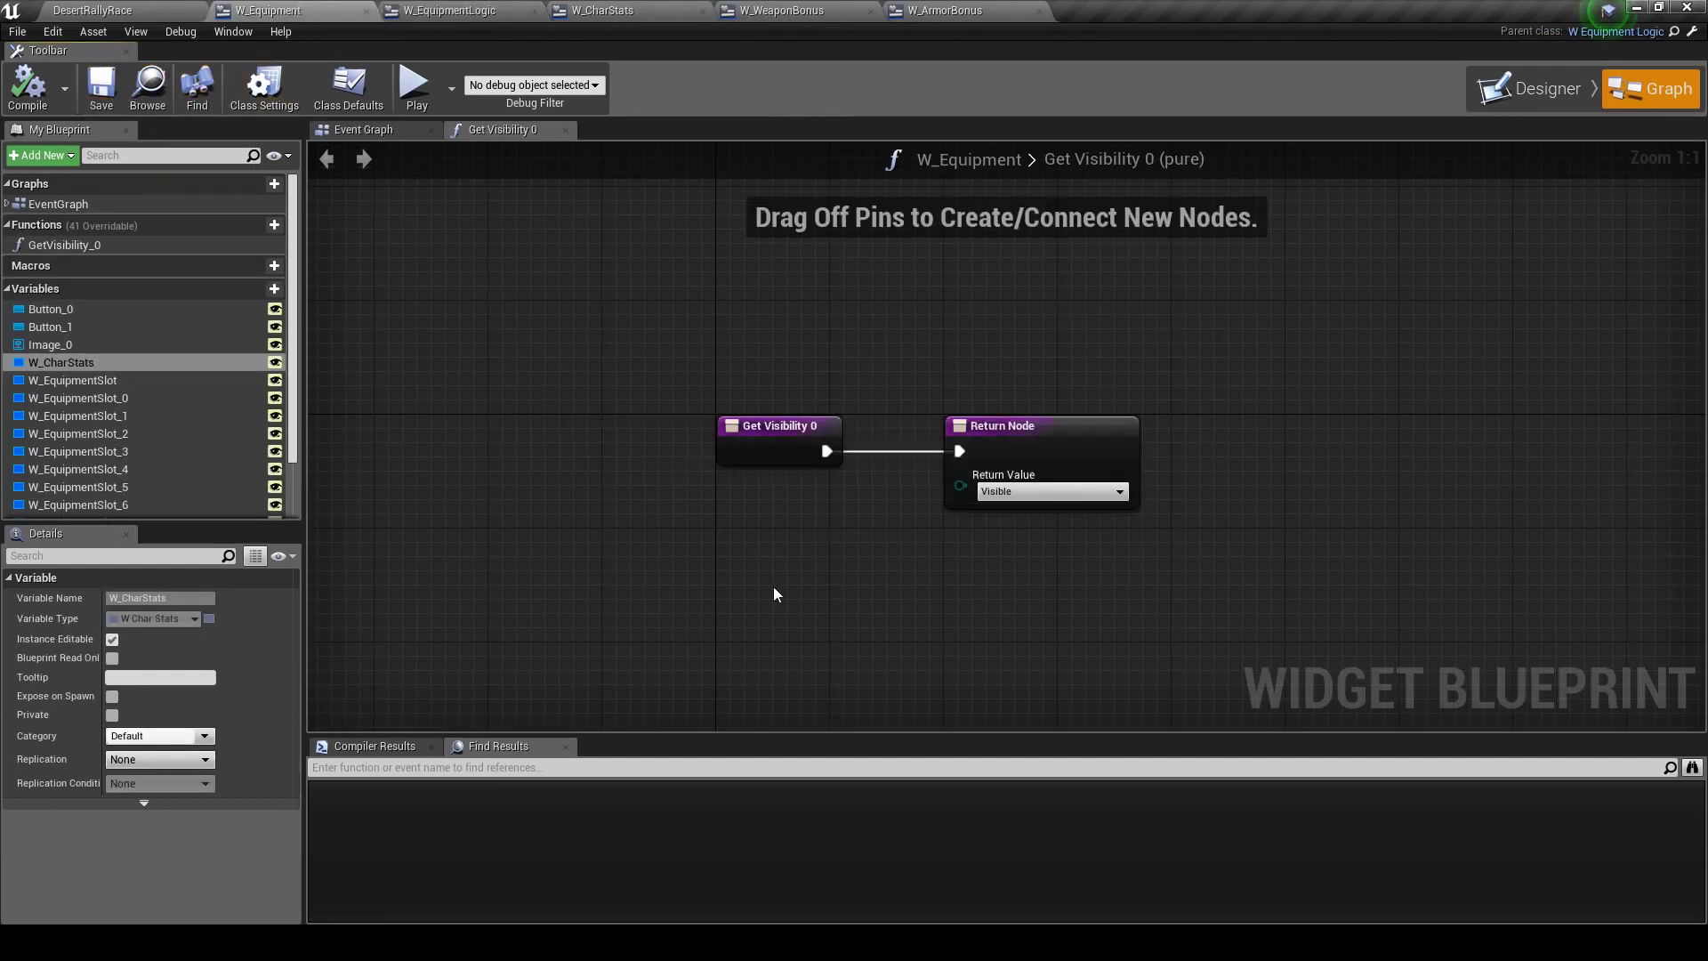
Feed GetVisibility_0's Return Value from a Get Character Stats Visibility node, arrange the nodes, and save
{"action": "mouse_move", "coordinate": [960, 485]}
{"action": "left_mouse_down"}
{"action": "mouse_move", "coordinate": [894, 522]}
{"action": "mouse_move", "coordinate": [692, 576]}
{"action": "left_mouse_up"}
{"action": "key", "text": "Escape"}
{"action": "type", "text": "character stats"}
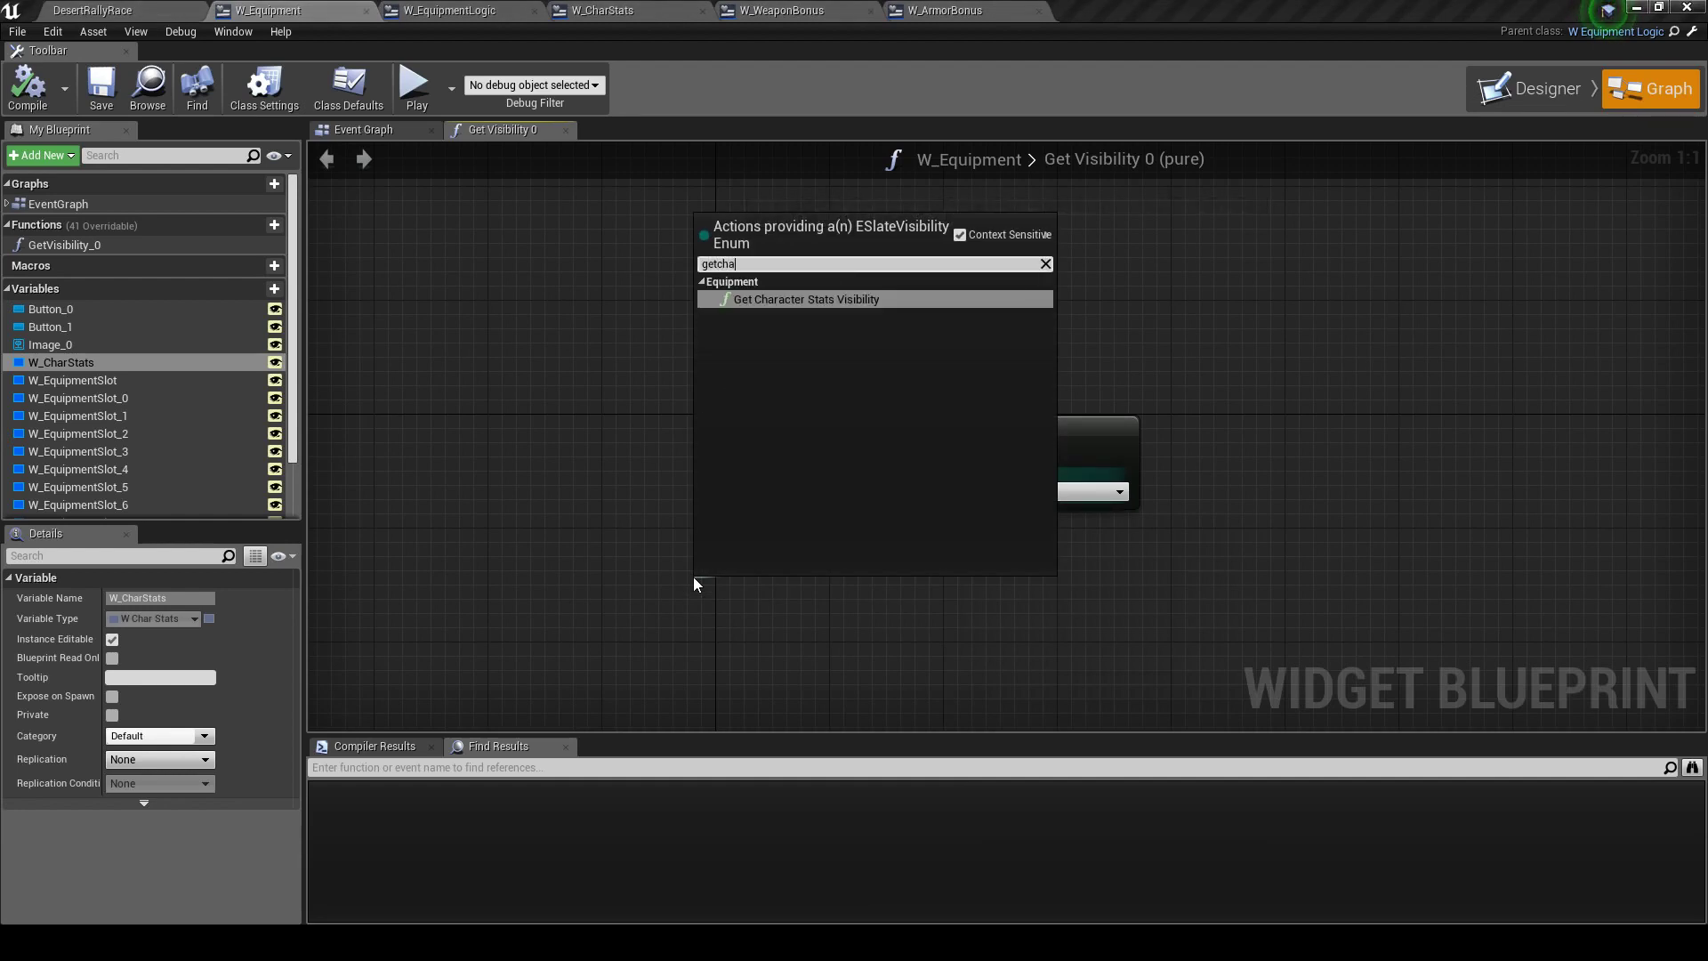
{"action": "key", "text": "Return"}
{"action": "left_click_drag", "start_coordinate": [695, 583], "coordinate": [854, 468]}
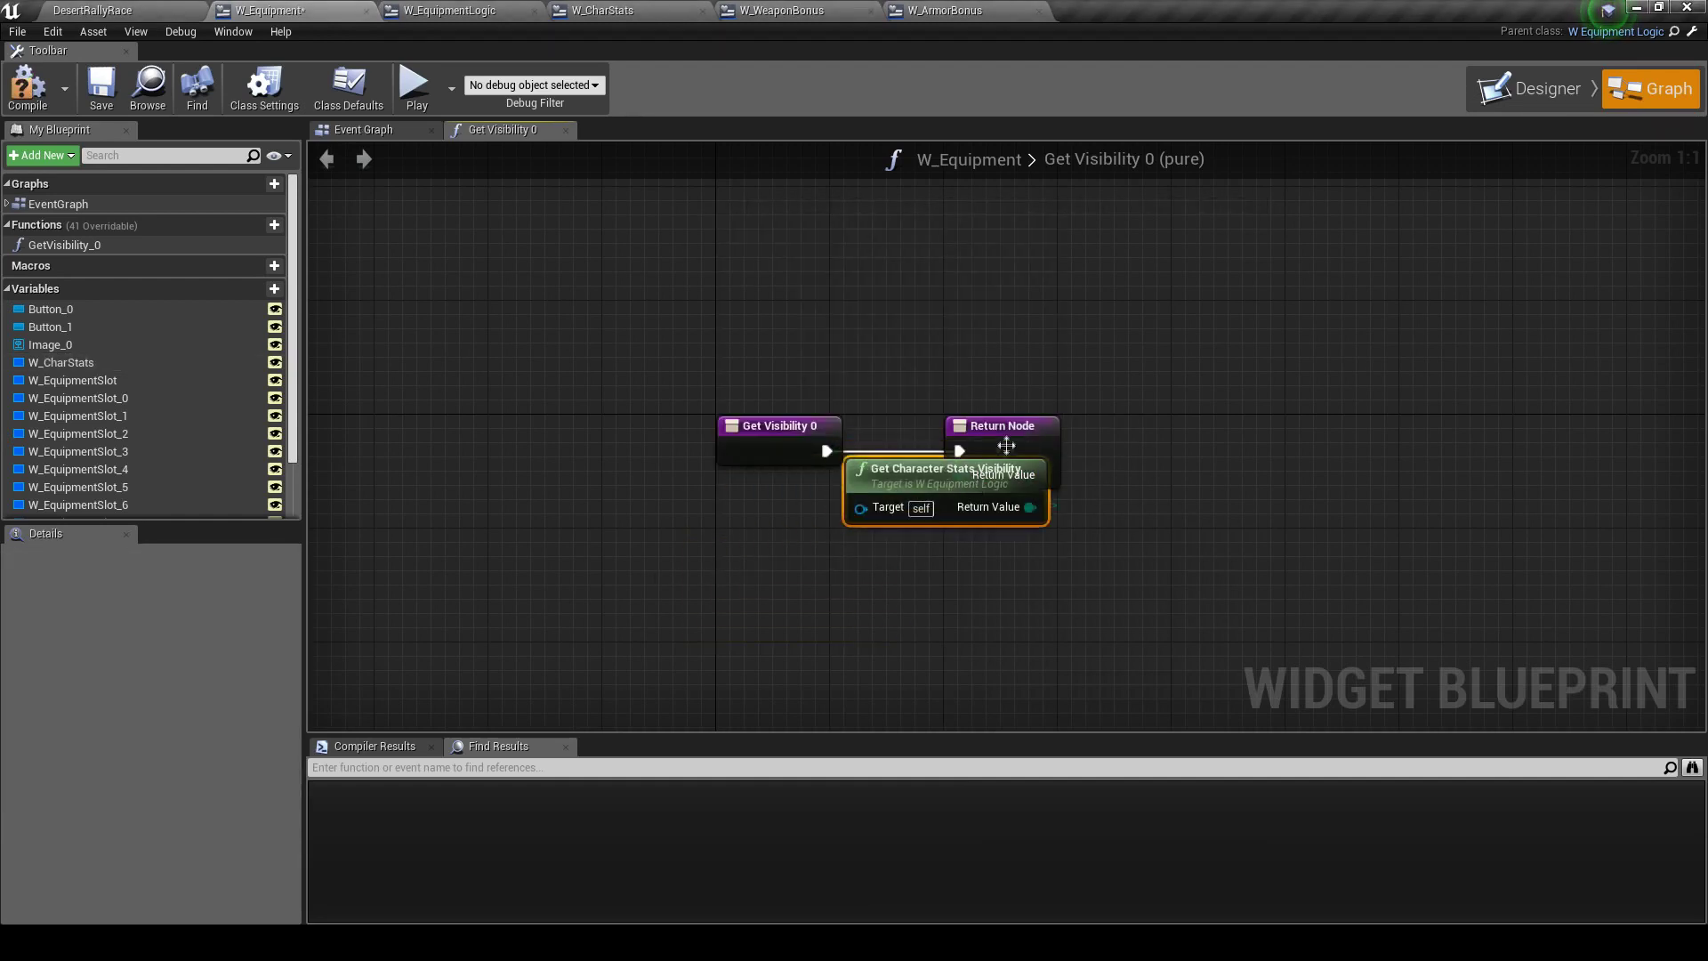
{"action": "left_click_drag", "start_coordinate": [990, 443], "coordinate": [1159, 442]}
{"action": "left_click_drag", "start_coordinate": [874, 459], "coordinate": [888, 459]}
{"action": "left_click", "coordinate": [102, 87]}
Set CharStatsVisibility's default value to Collapsed in W_EquipmentLogic and save
{"action": "left_click", "coordinate": [450, 10]}
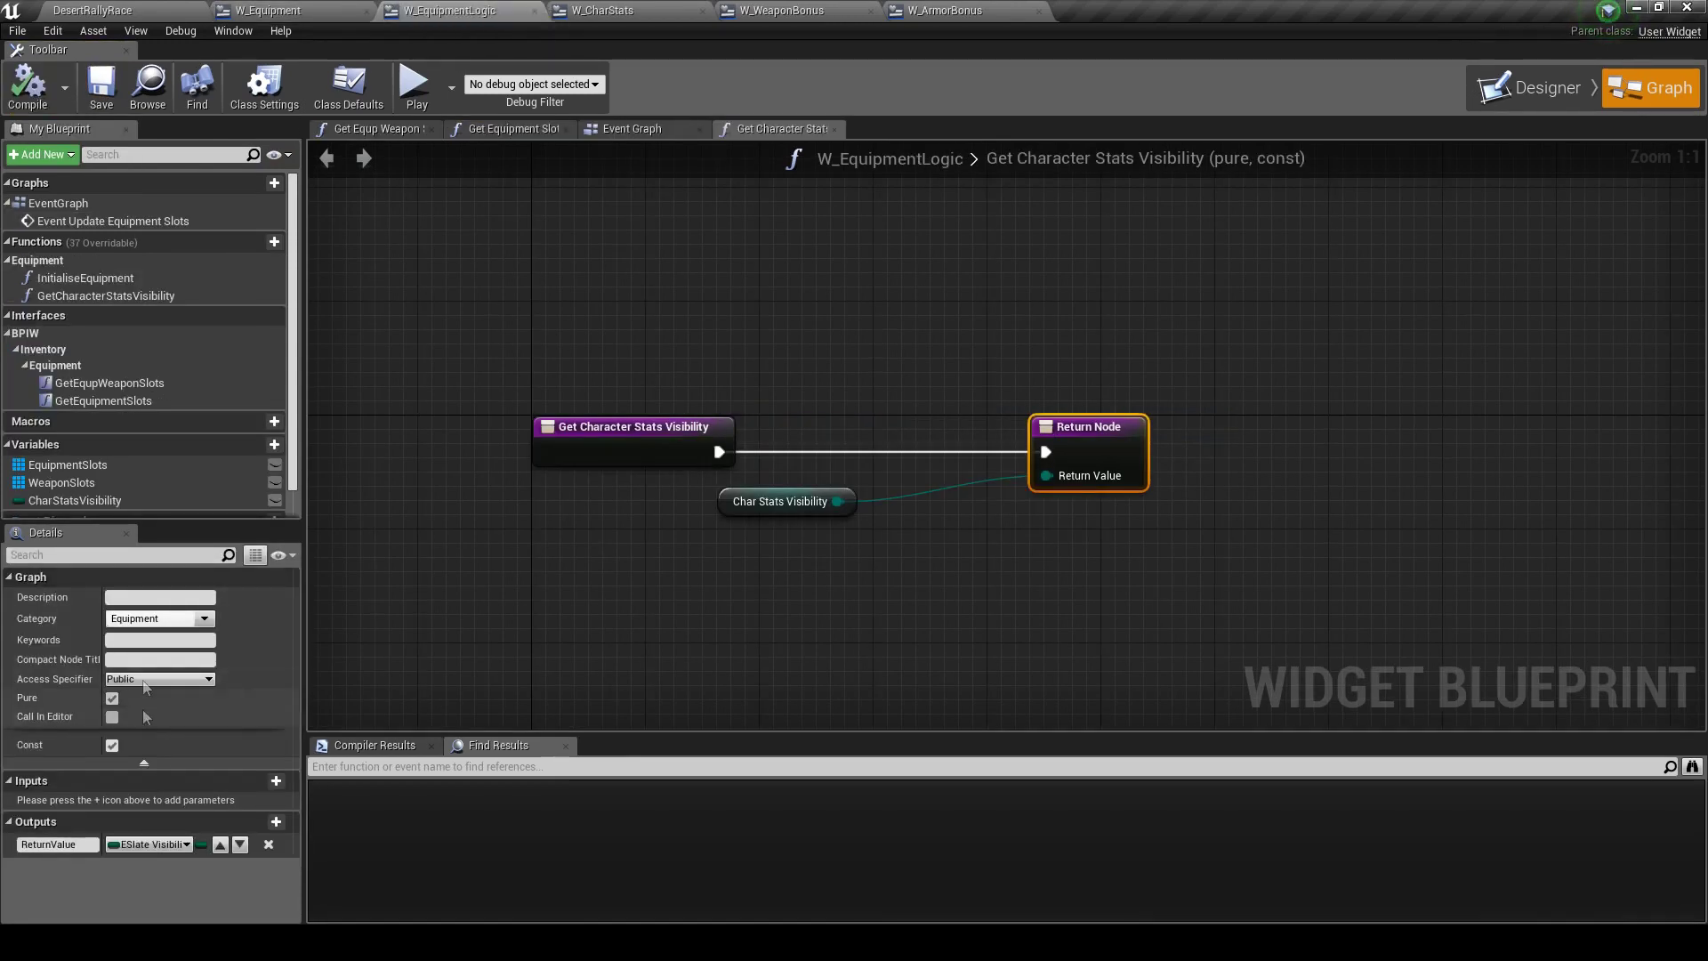
{"action": "left_click", "coordinate": [105, 500]}
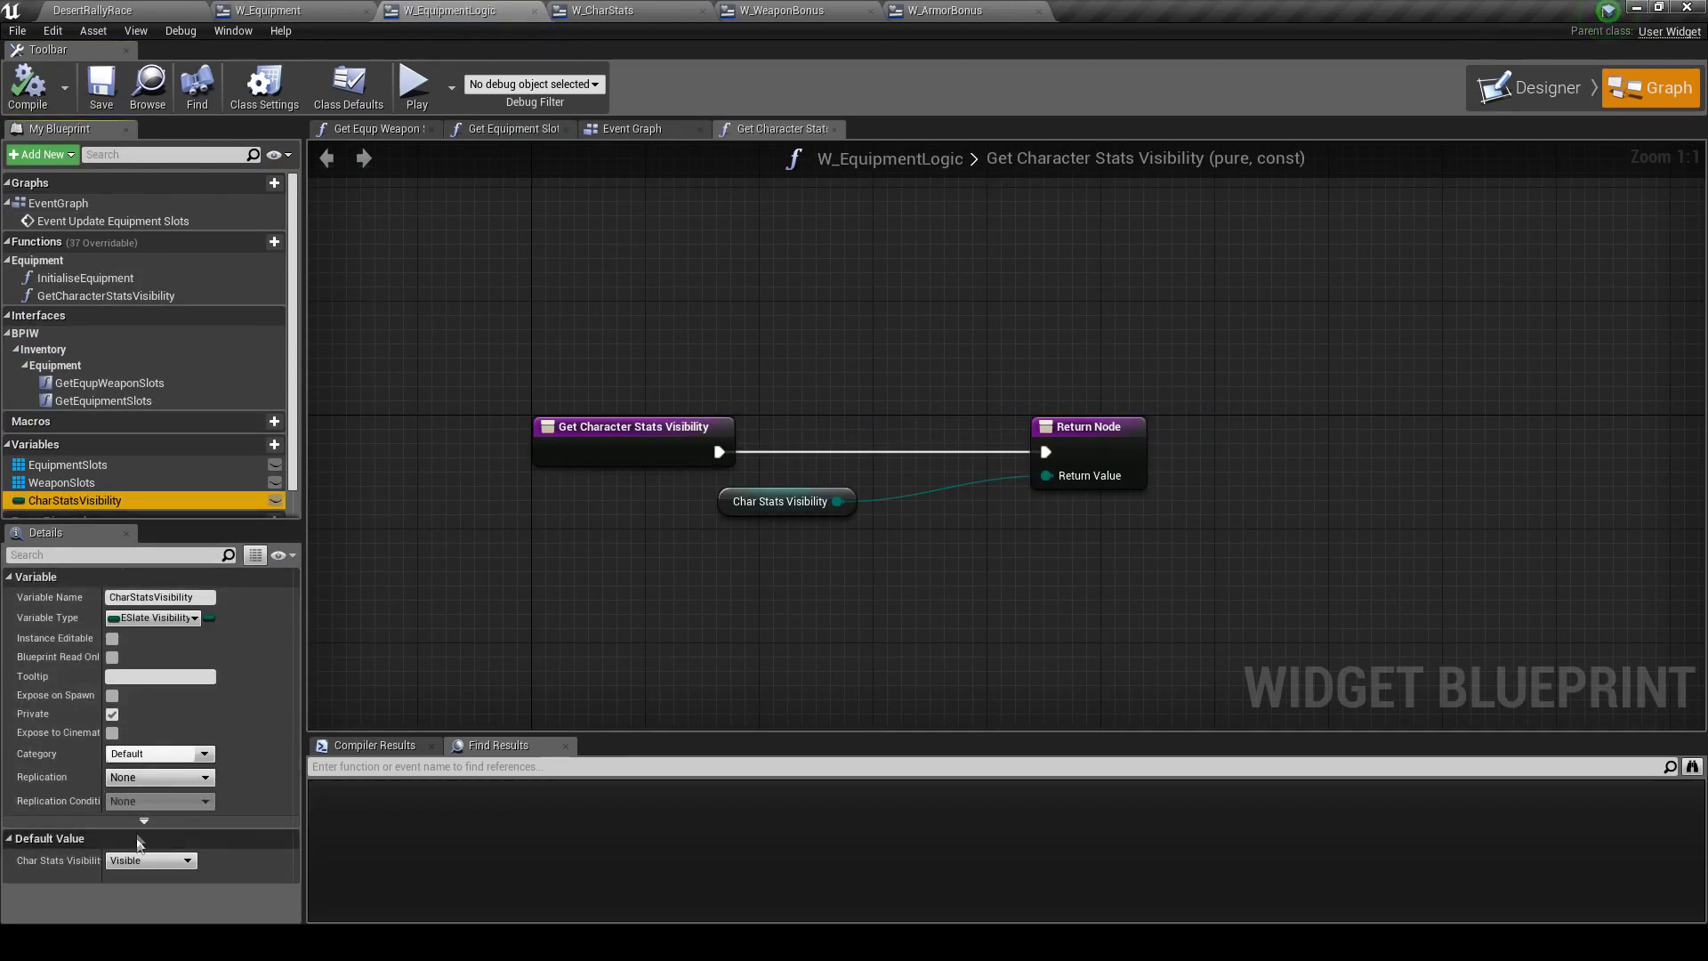
{"action": "left_click", "coordinate": [148, 860]}
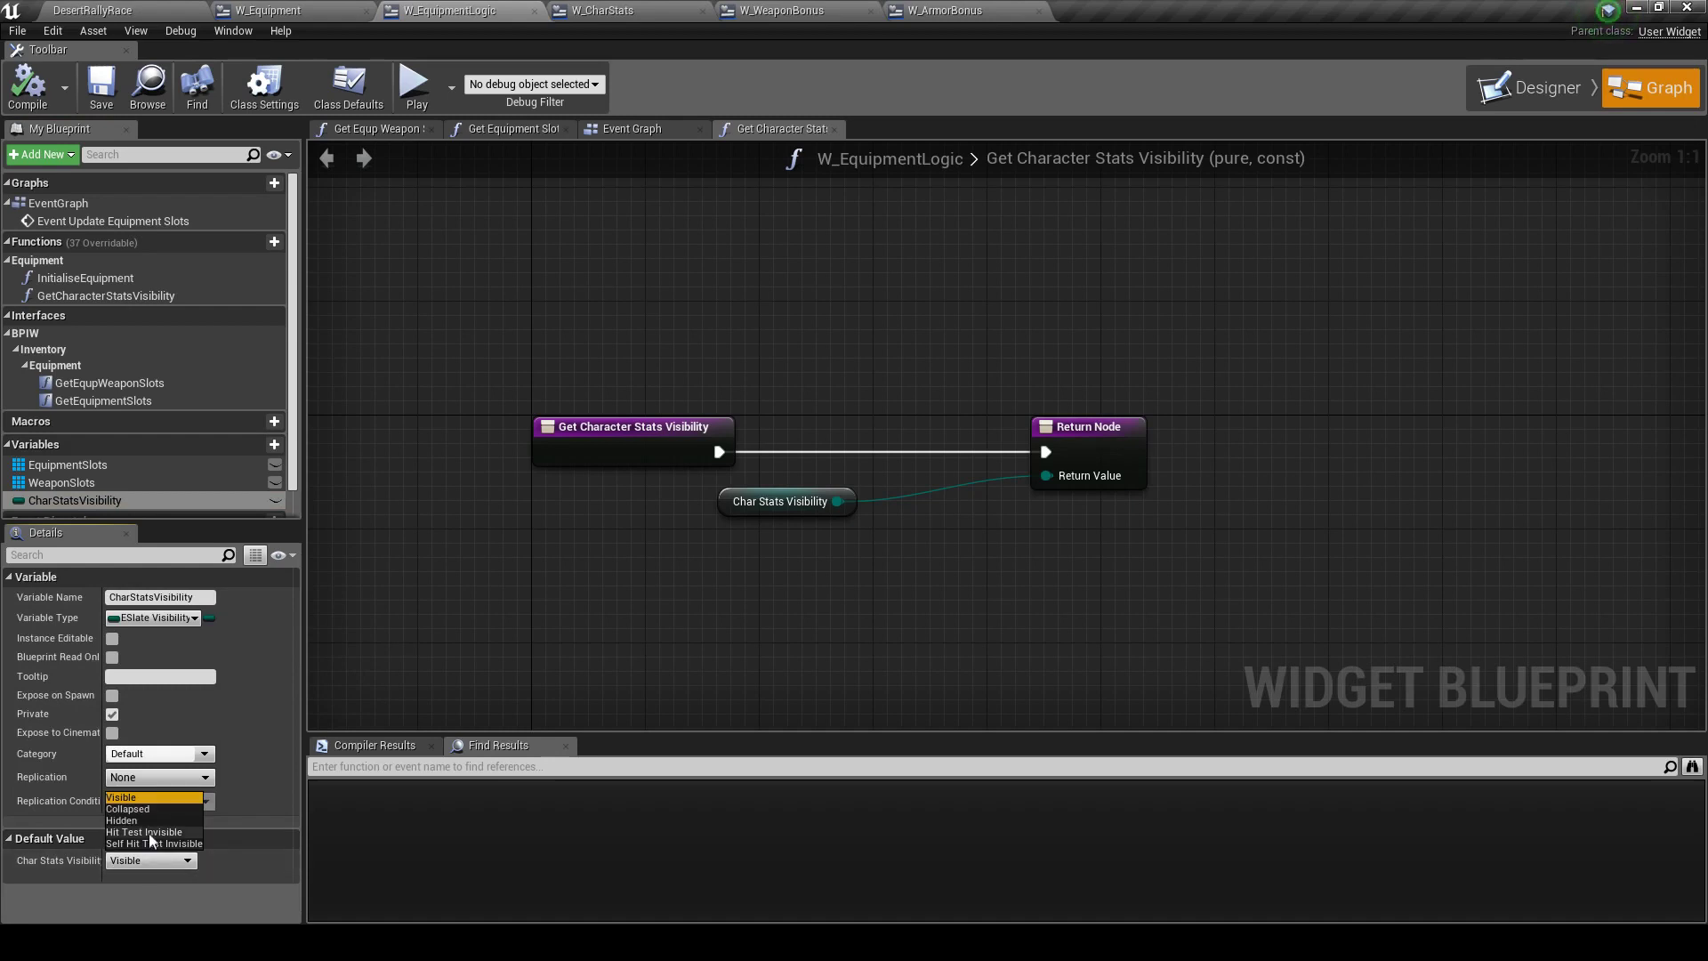
{"action": "left_click", "coordinate": [133, 808]}
{"action": "left_click", "coordinate": [101, 84]}
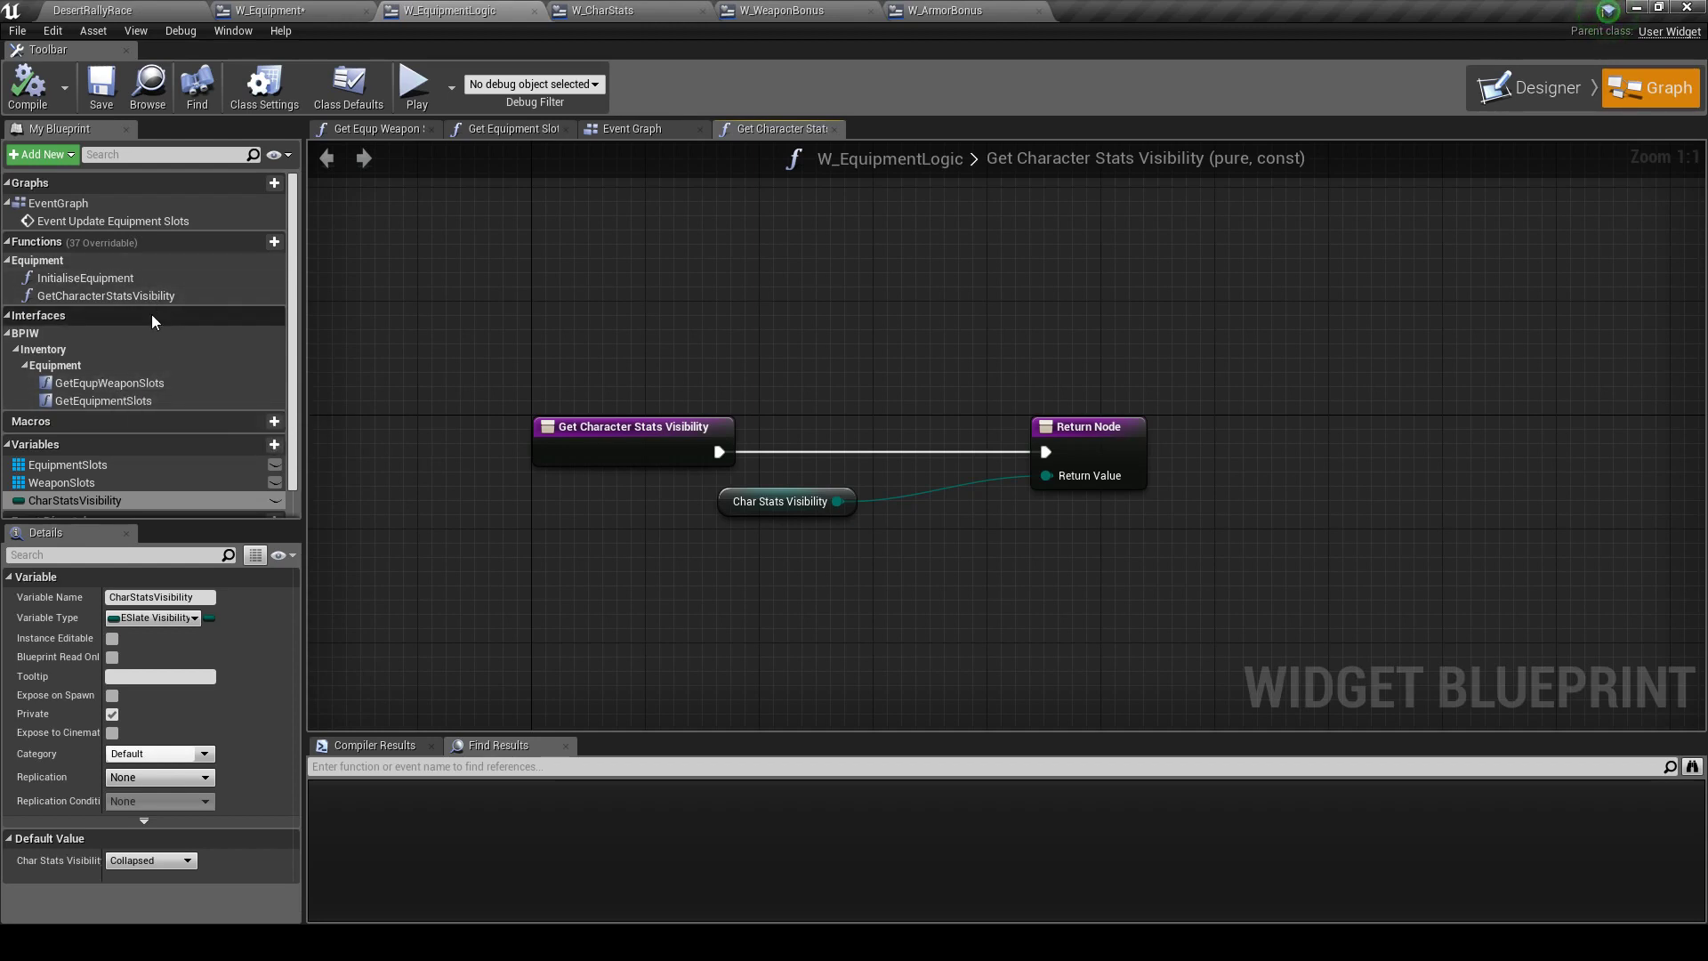
Select the CharacterStatsVisibility text within the GetCharacterStatsVisibility function name to copy it
{"action": "mouse_move", "coordinate": [276, 248]}
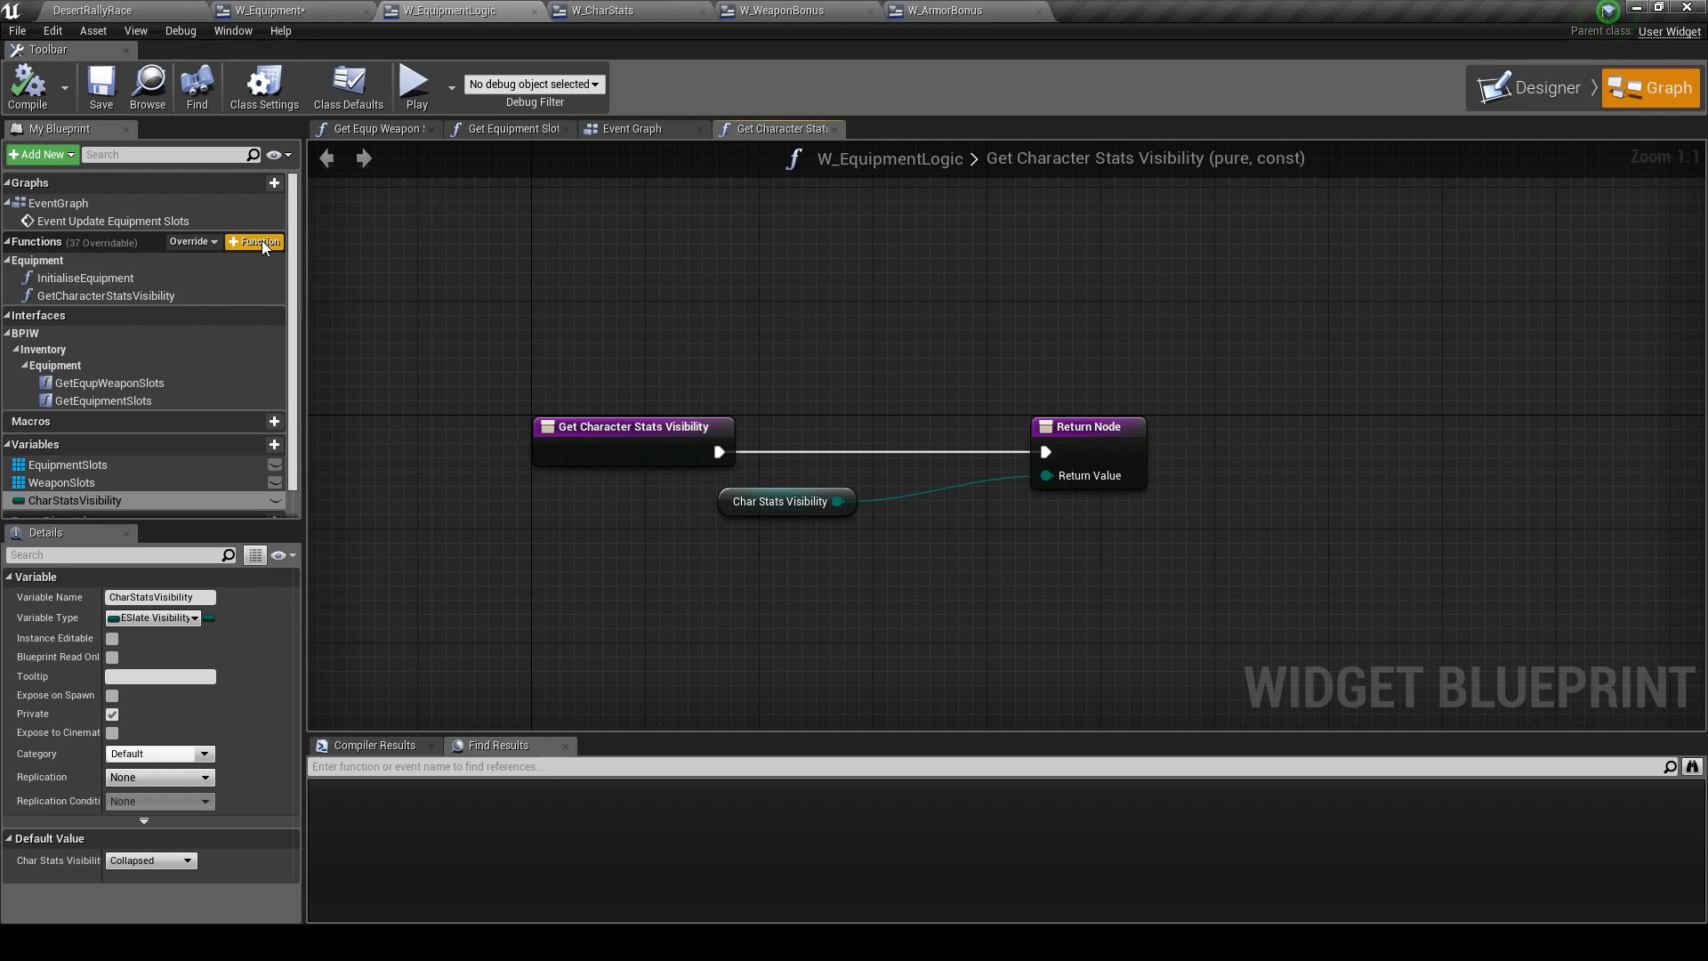
{"action": "left_click", "coordinate": [160, 296]}
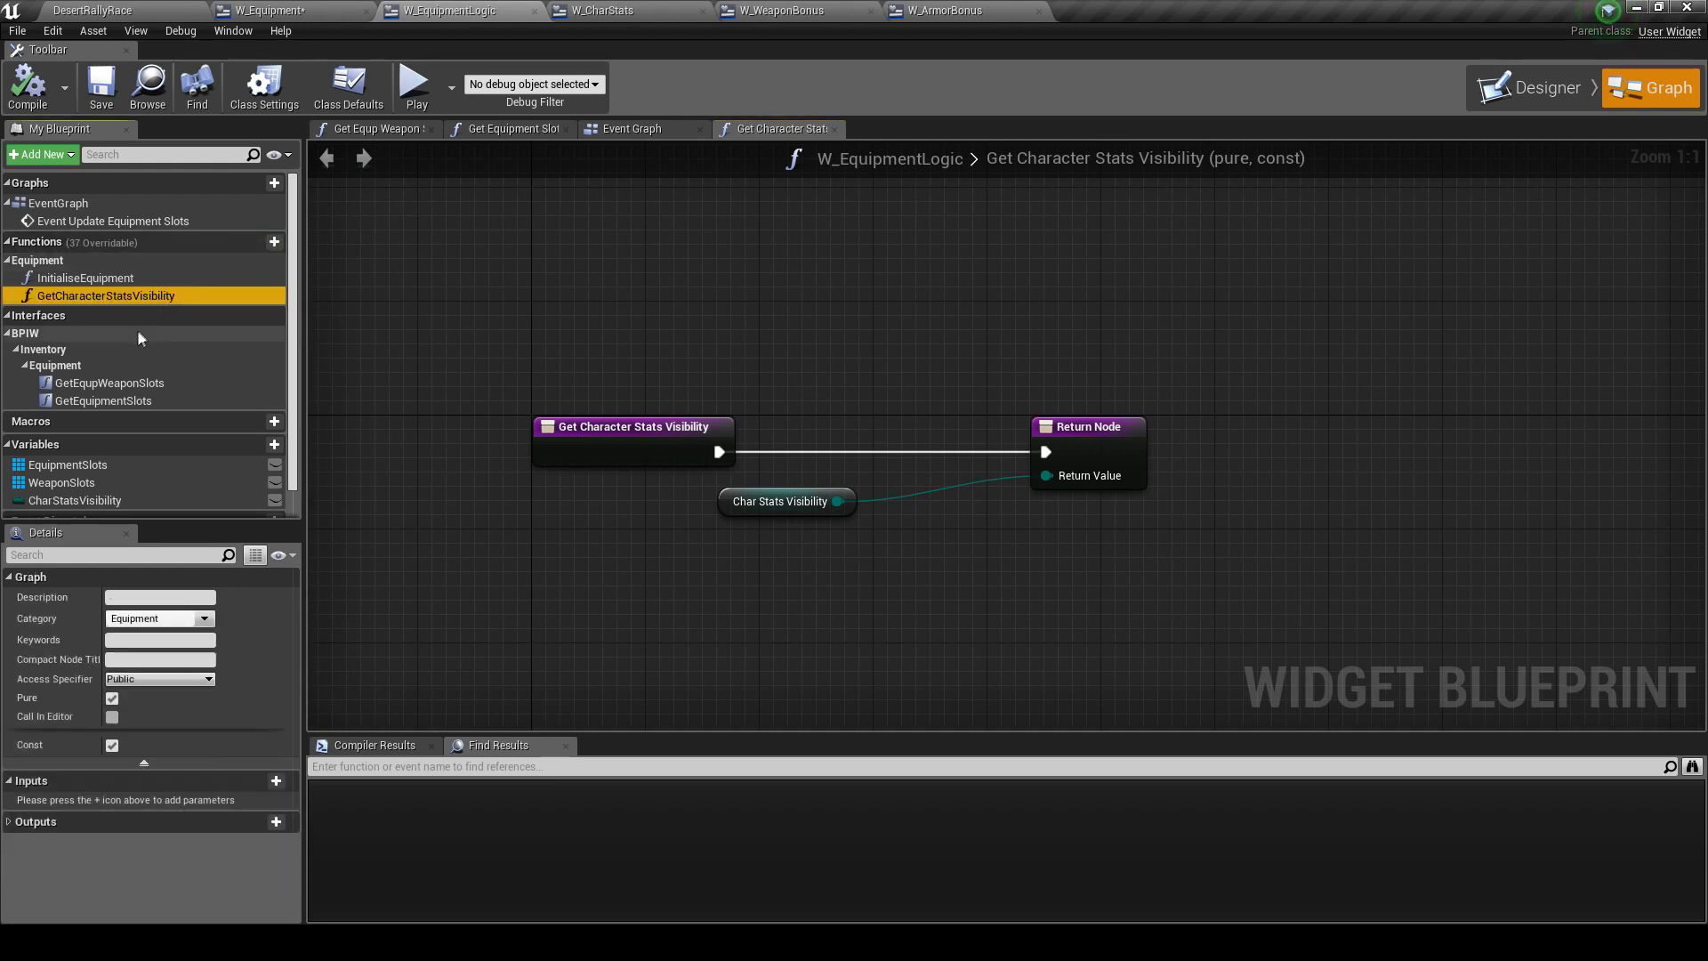
{"action": "left_click", "coordinate": [64, 297]}
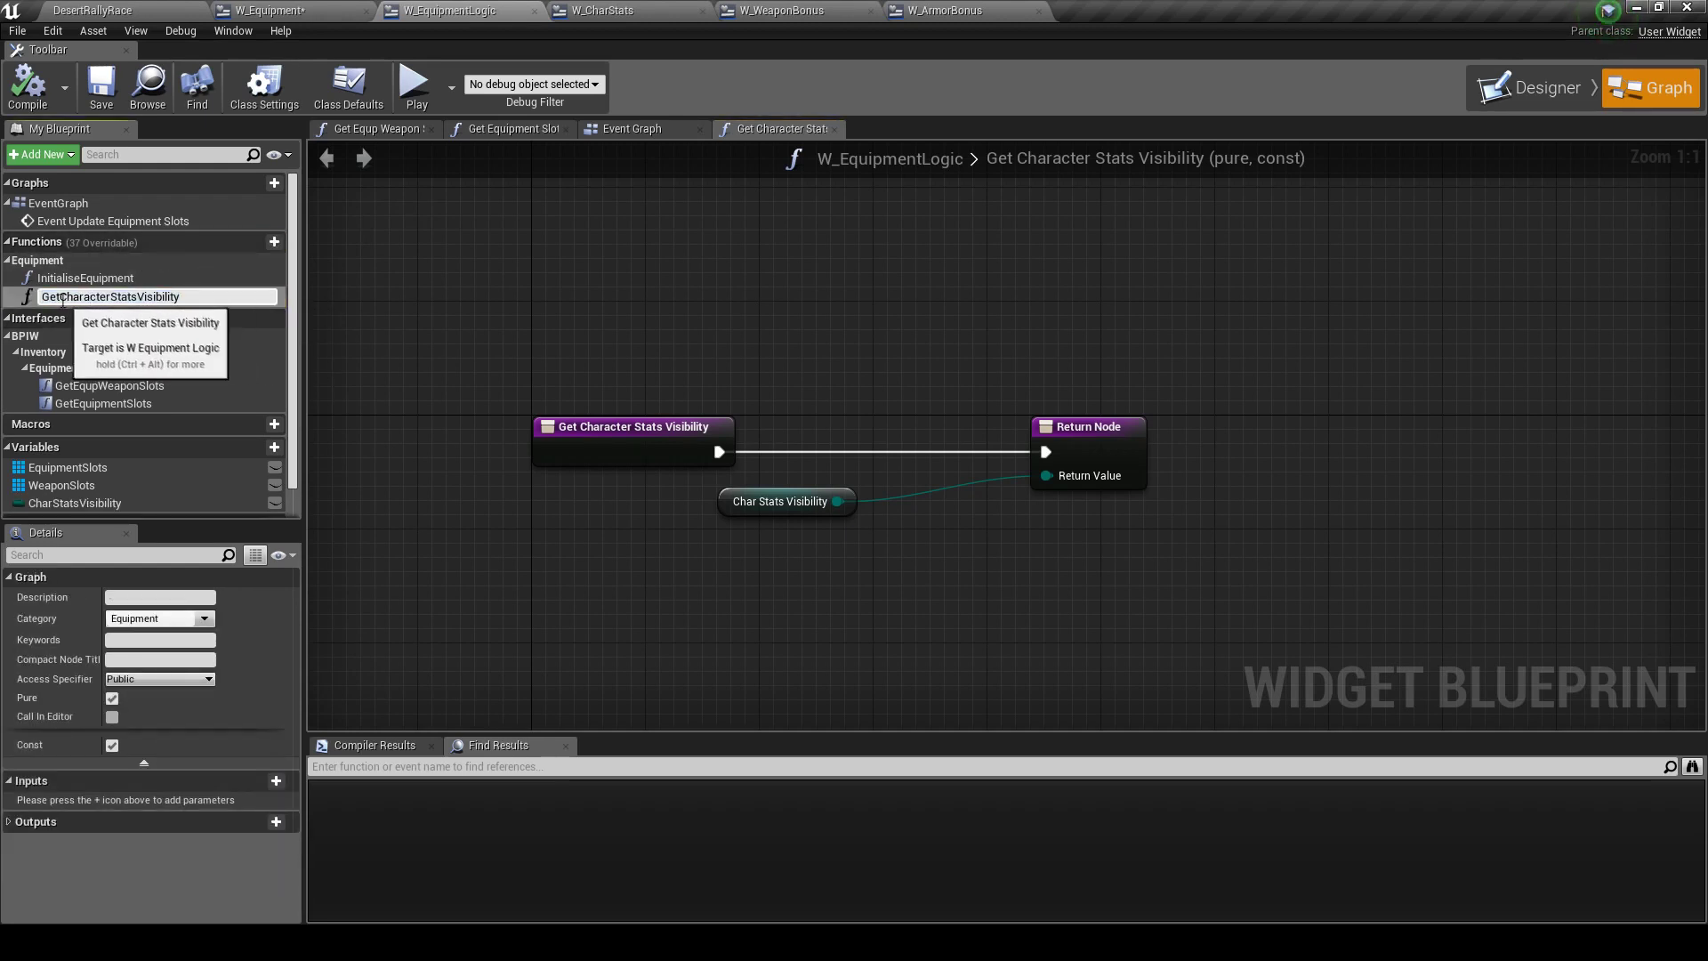
{"action": "left_click_drag", "start_coordinate": [61, 297], "coordinate": [187, 297]}
{"action": "key", "text": "ctrl+c"}
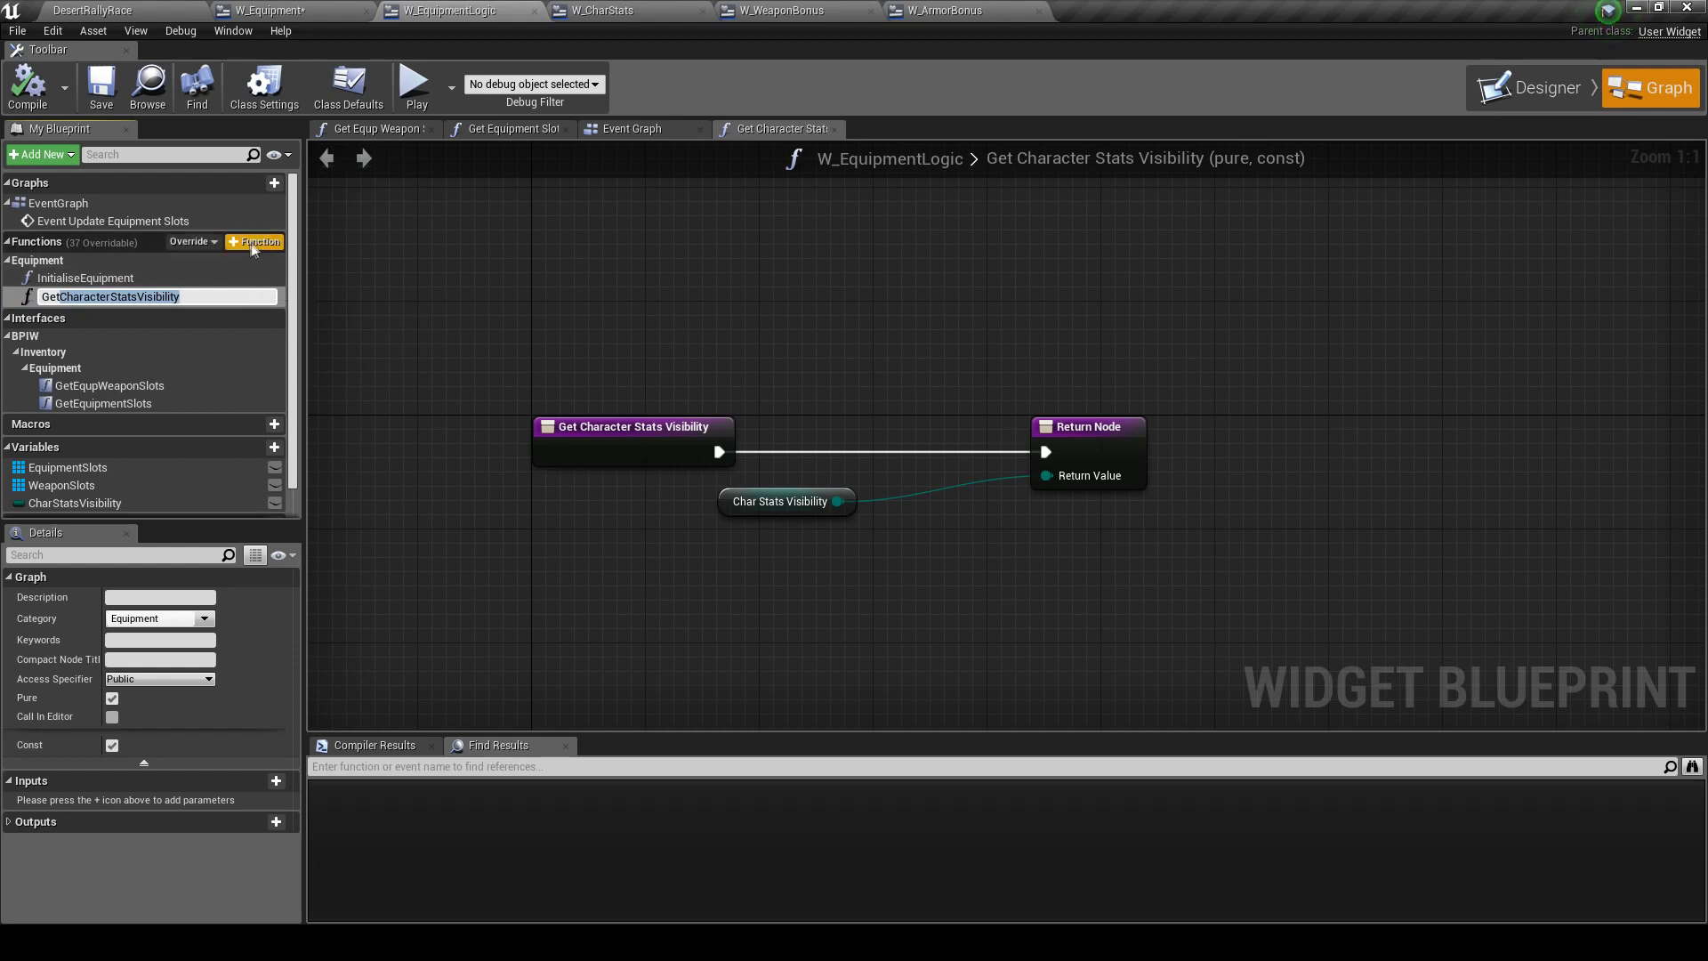
Add a SetCharacterStatsVisibility function in the Equipment category
{"action": "left_click", "coordinate": [252, 243]}
{"action": "type", "text": "Set"}
{"action": "key", "text": "ctrl+v"}
{"action": "key", "text": "Return"}
{"action": "left_click_drag", "start_coordinate": [93, 313], "coordinate": [45, 261]}
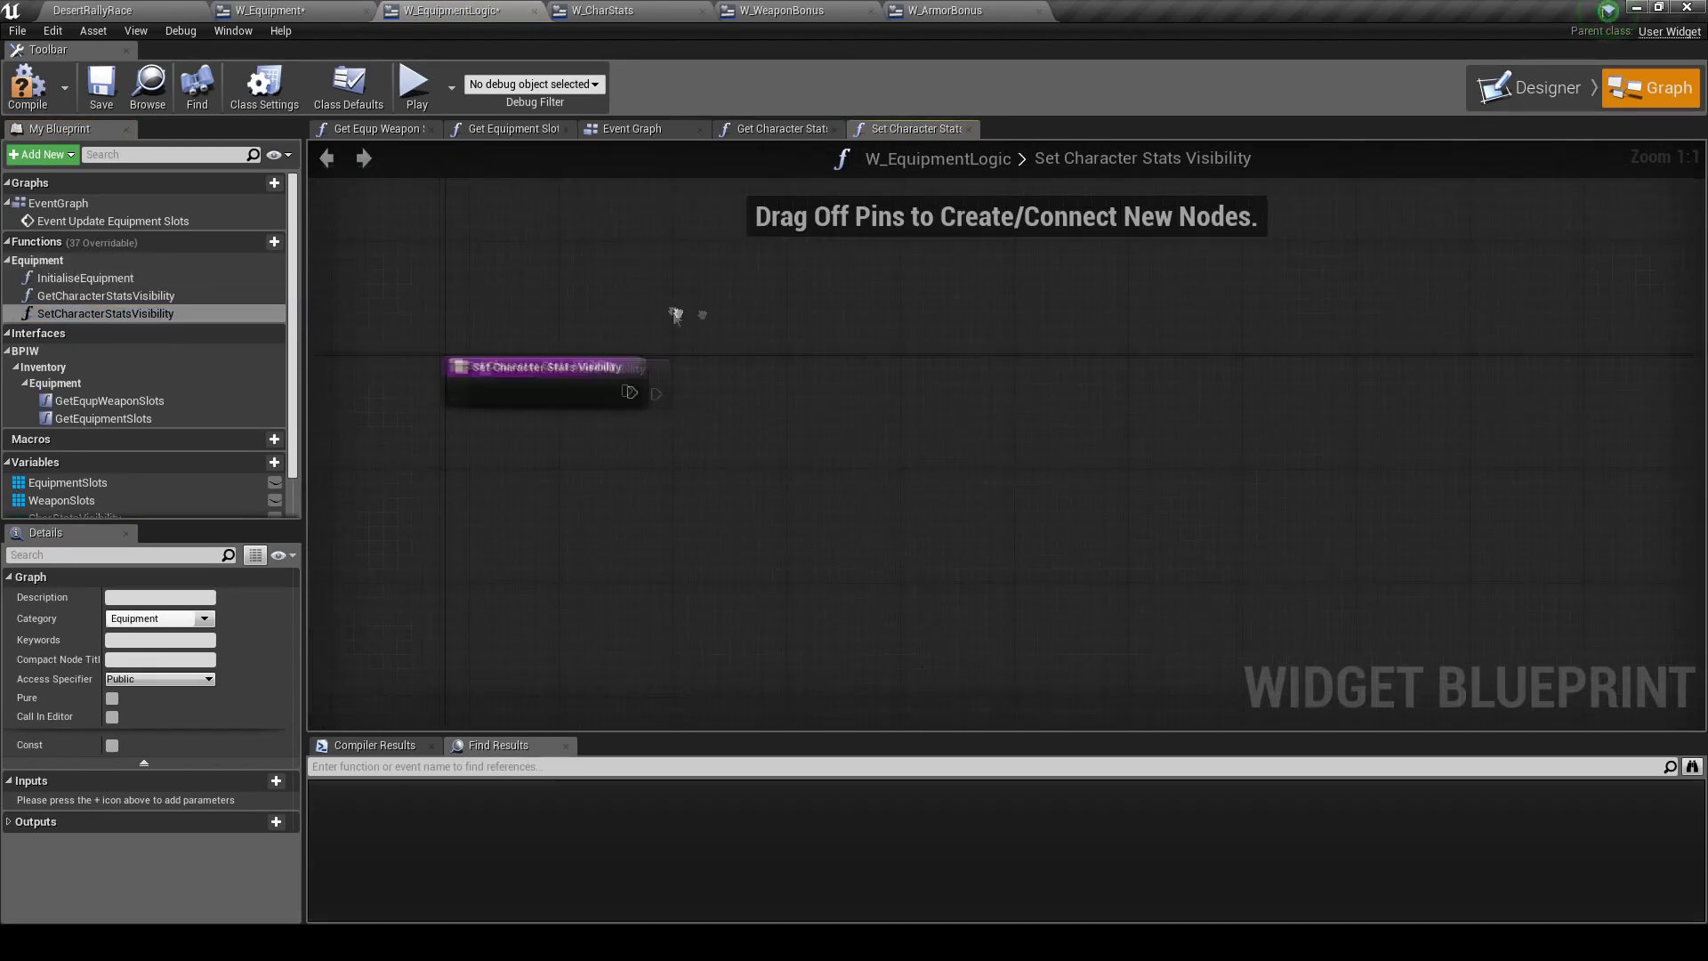
Add a SET CharStatsVisibility node fed by a new NewValue input, and compile
{"action": "scroll", "coordinate": [110, 500], "scroll_direction": "down", "scroll_amount": 2}
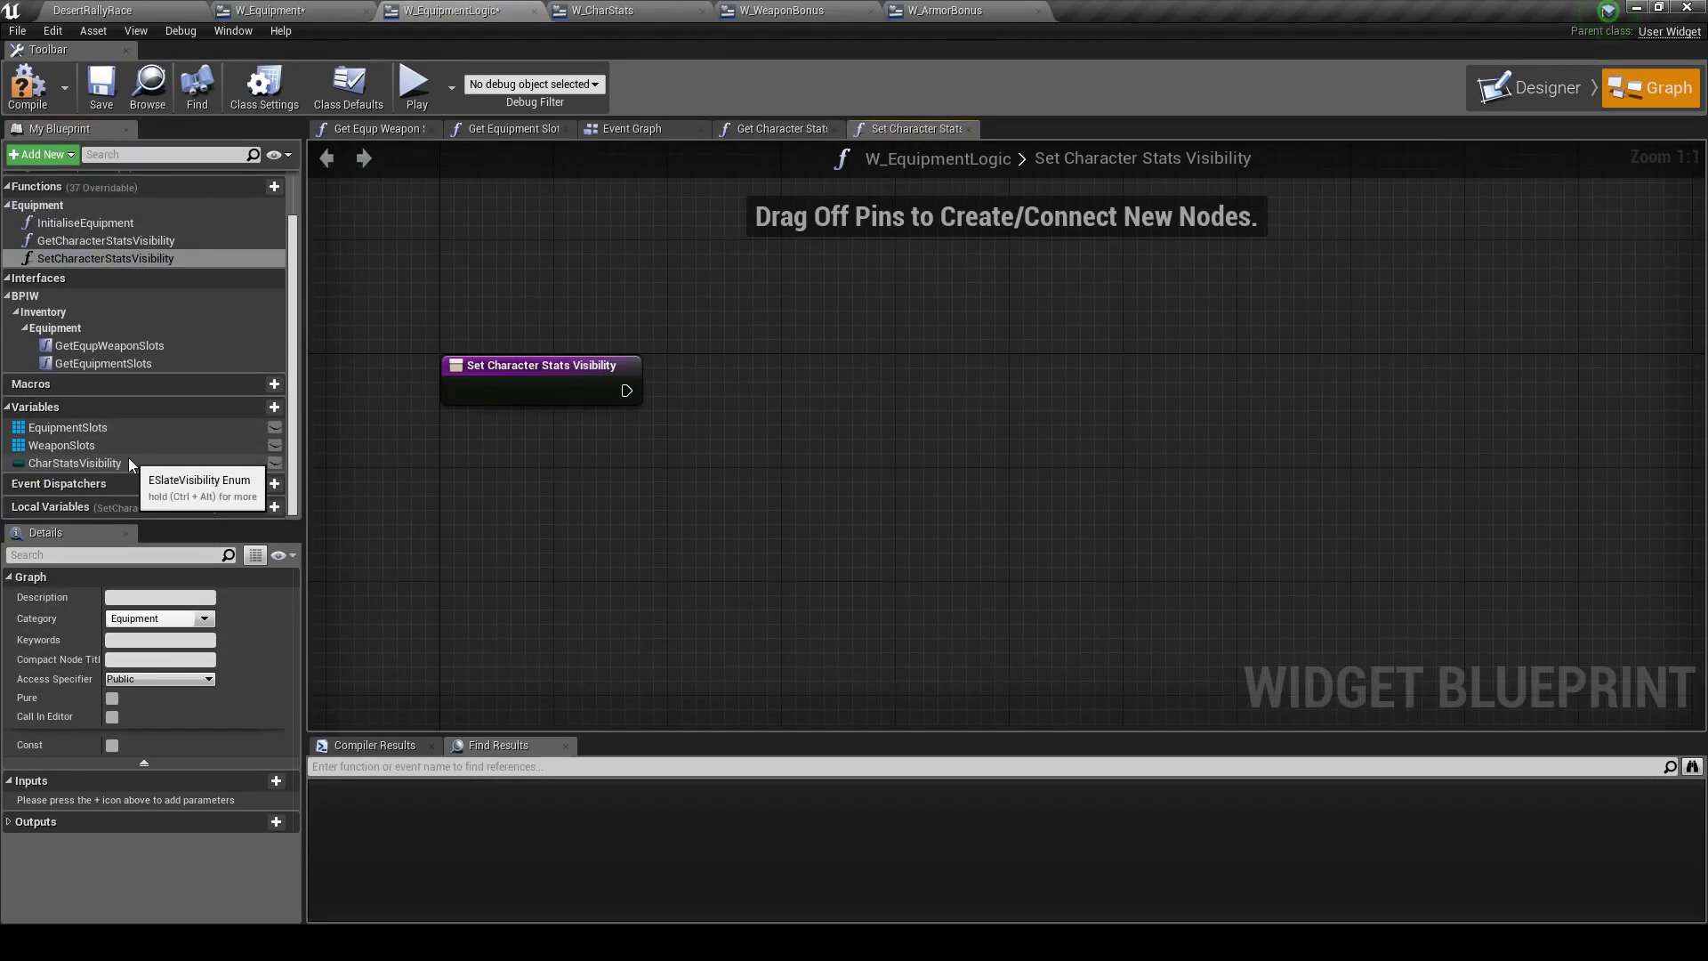
{"action": "left_click_drag", "start_coordinate": [129, 457], "coordinate": [738, 369]}
{"action": "left_click", "coordinate": [793, 400]}
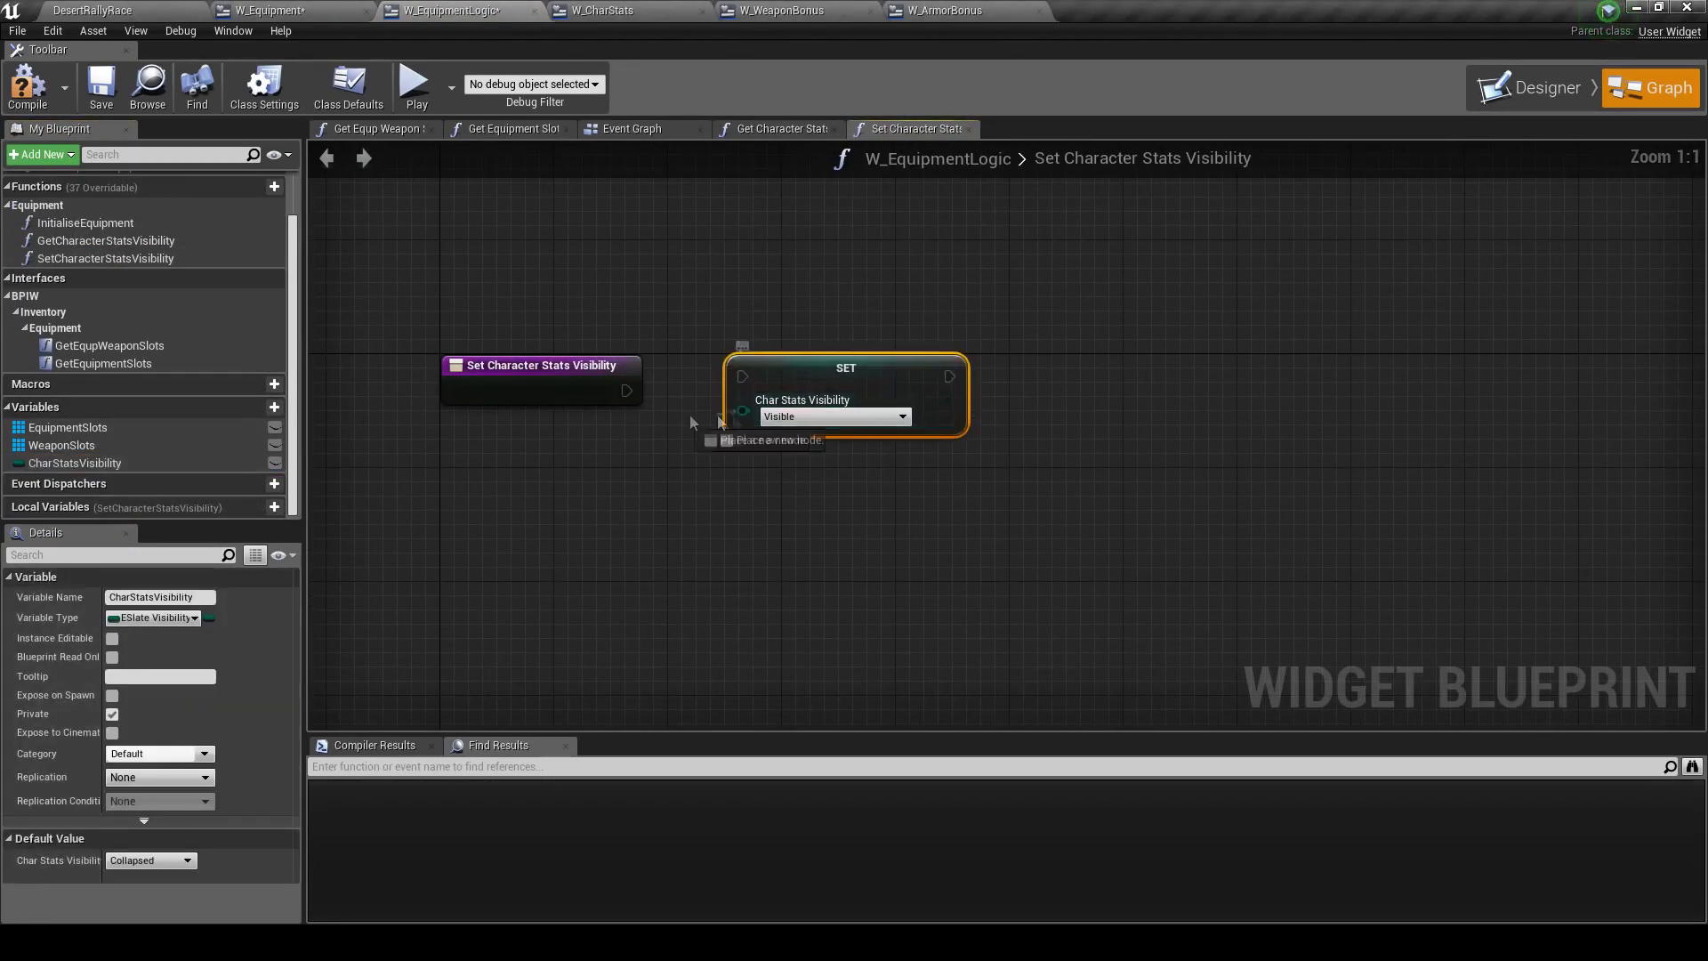
{"action": "left_click_drag", "start_coordinate": [694, 421], "coordinate": [591, 396]}
{"action": "left_click", "coordinate": [557, 420]}
{"action": "left_click", "coordinate": [82, 775]}
{"action": "type", "text": "NewValue"}
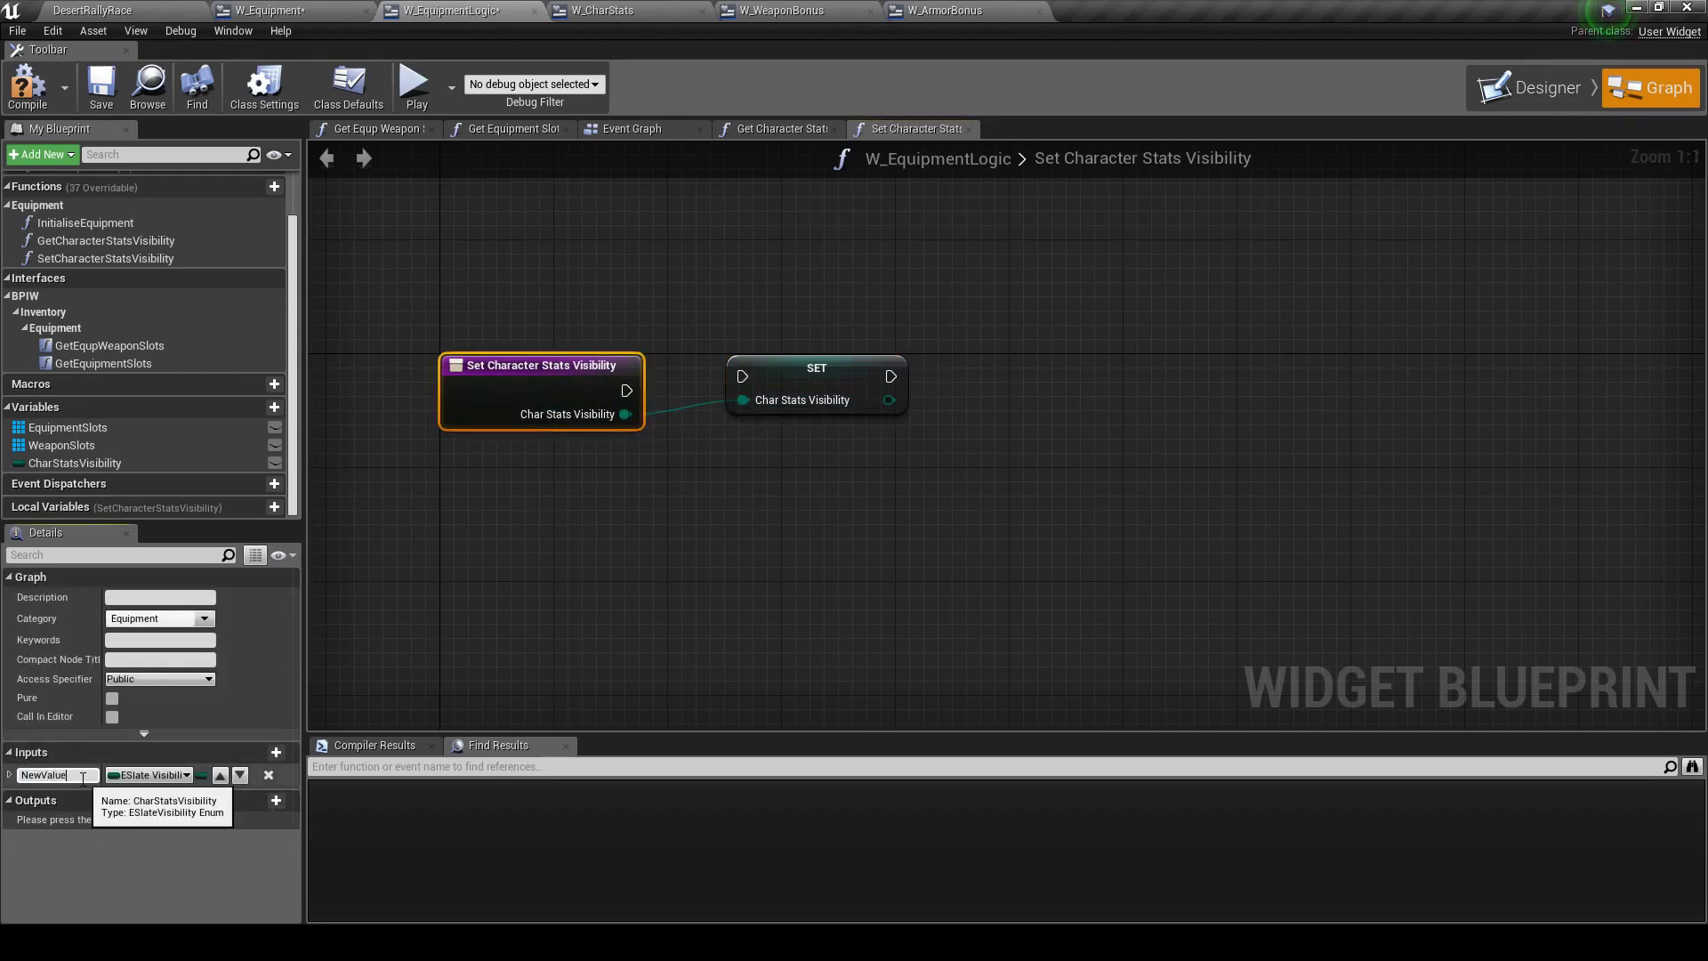
{"action": "key", "text": "Return"}
{"action": "mouse_move", "coordinate": [614, 389]}
{"action": "left_mouse_down"}
{"action": "mouse_move", "coordinate": [587, 392]}
{"action": "mouse_move", "coordinate": [603, 392]}
{"action": "left_mouse_up"}
{"action": "left_click_drag", "start_coordinate": [762, 371], "coordinate": [673, 385]}
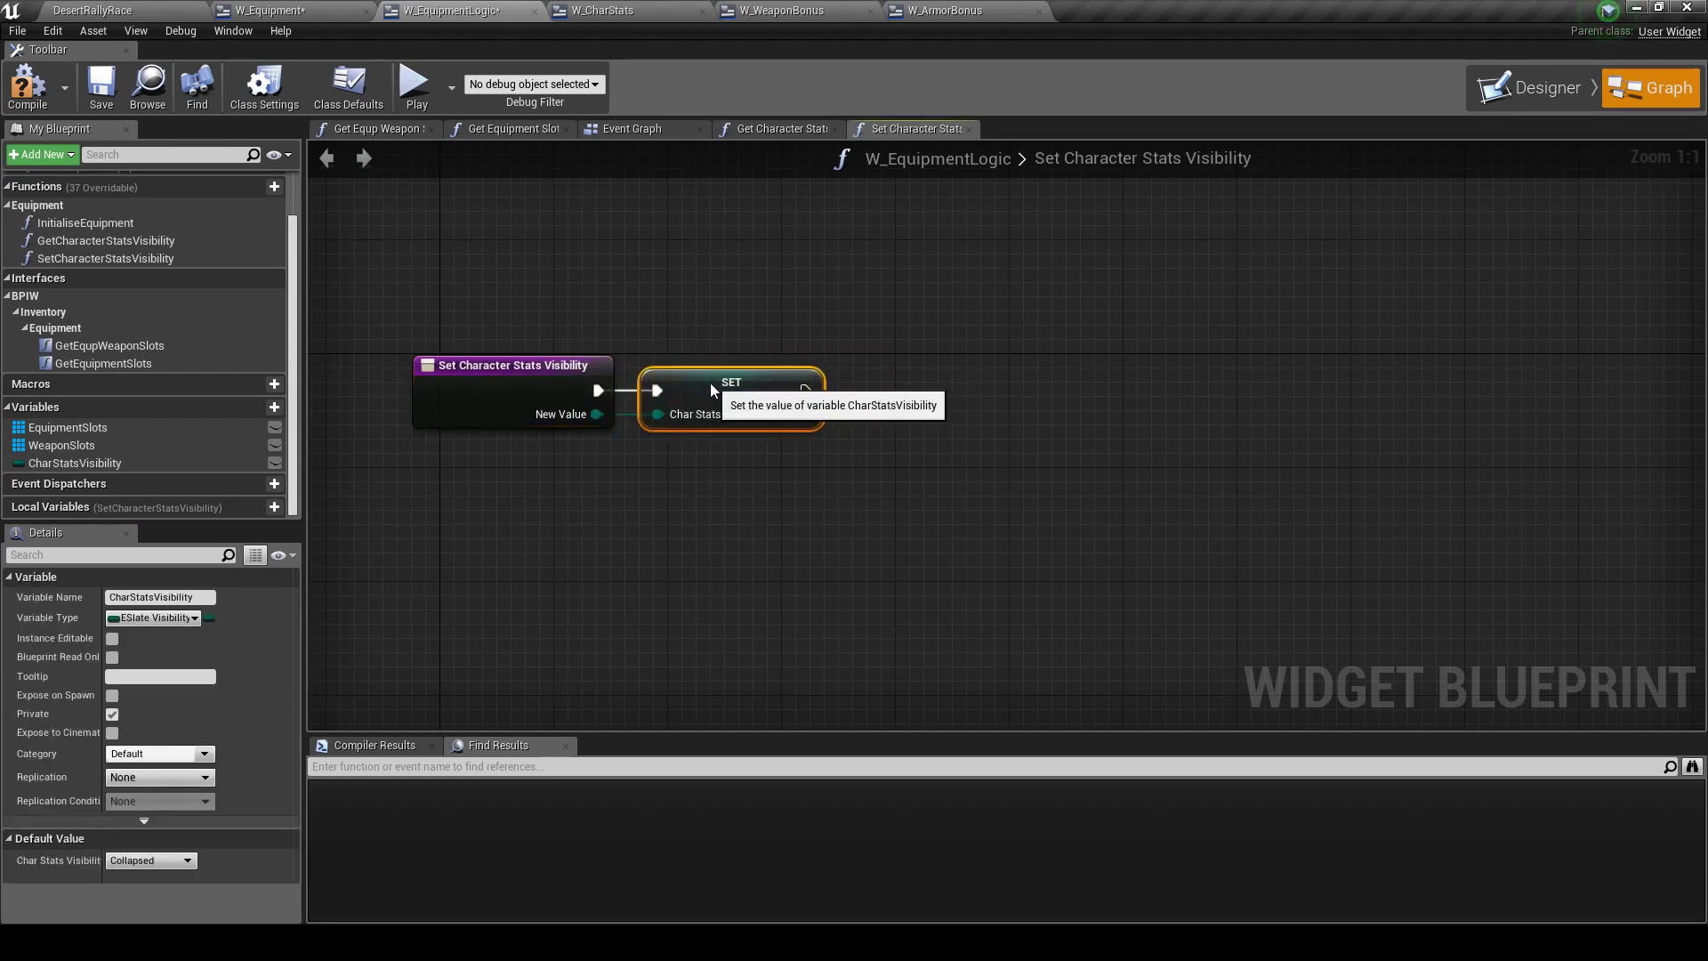
{"action": "left_click", "coordinate": [26, 84]}
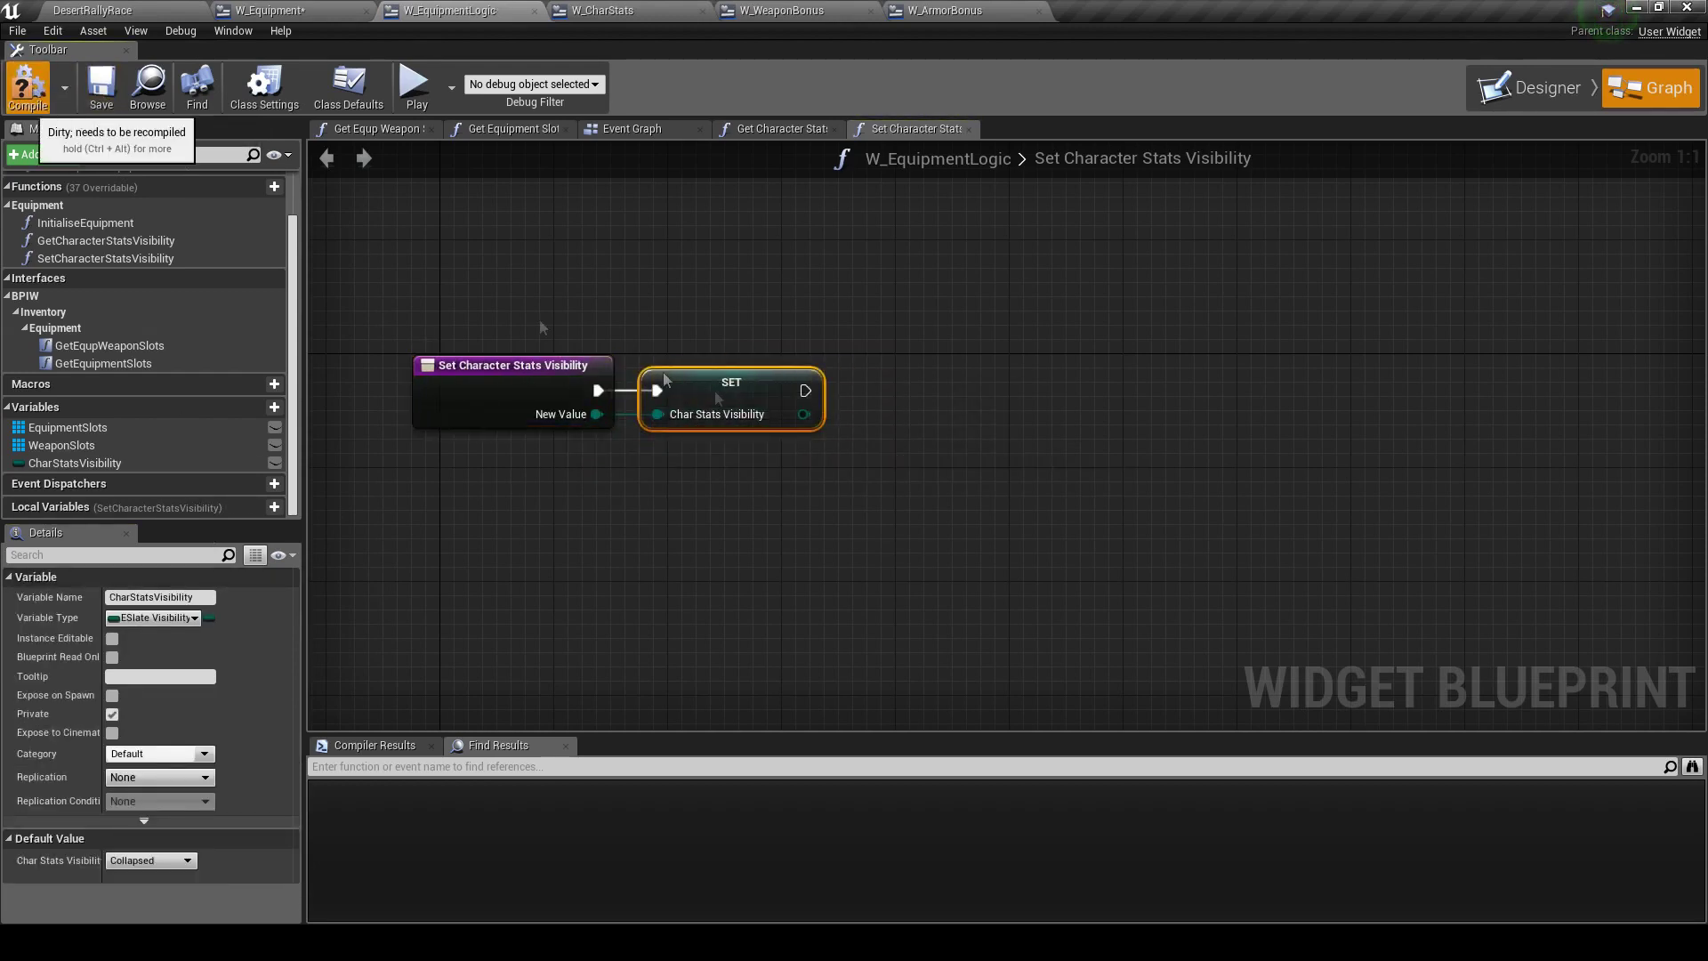
{"action": "left_click", "coordinate": [602, 323]}
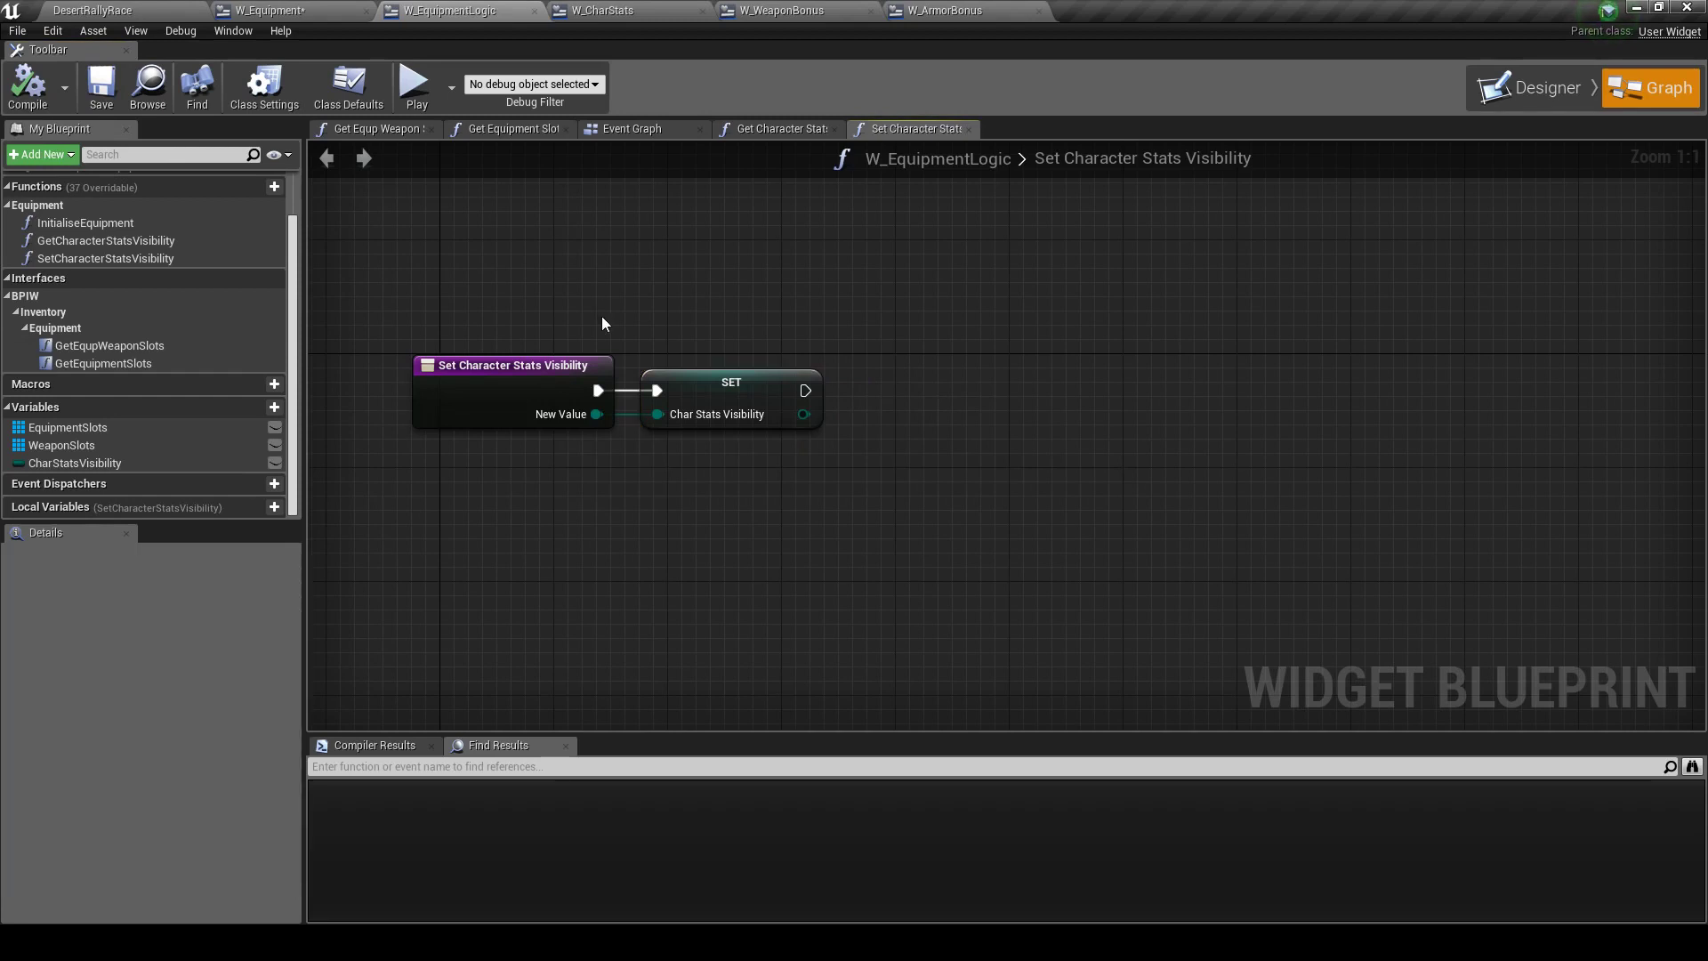
Make NewValue a Boolean and drive the SET value through a Select node indexed by it
{"action": "left_click", "coordinate": [469, 397]}
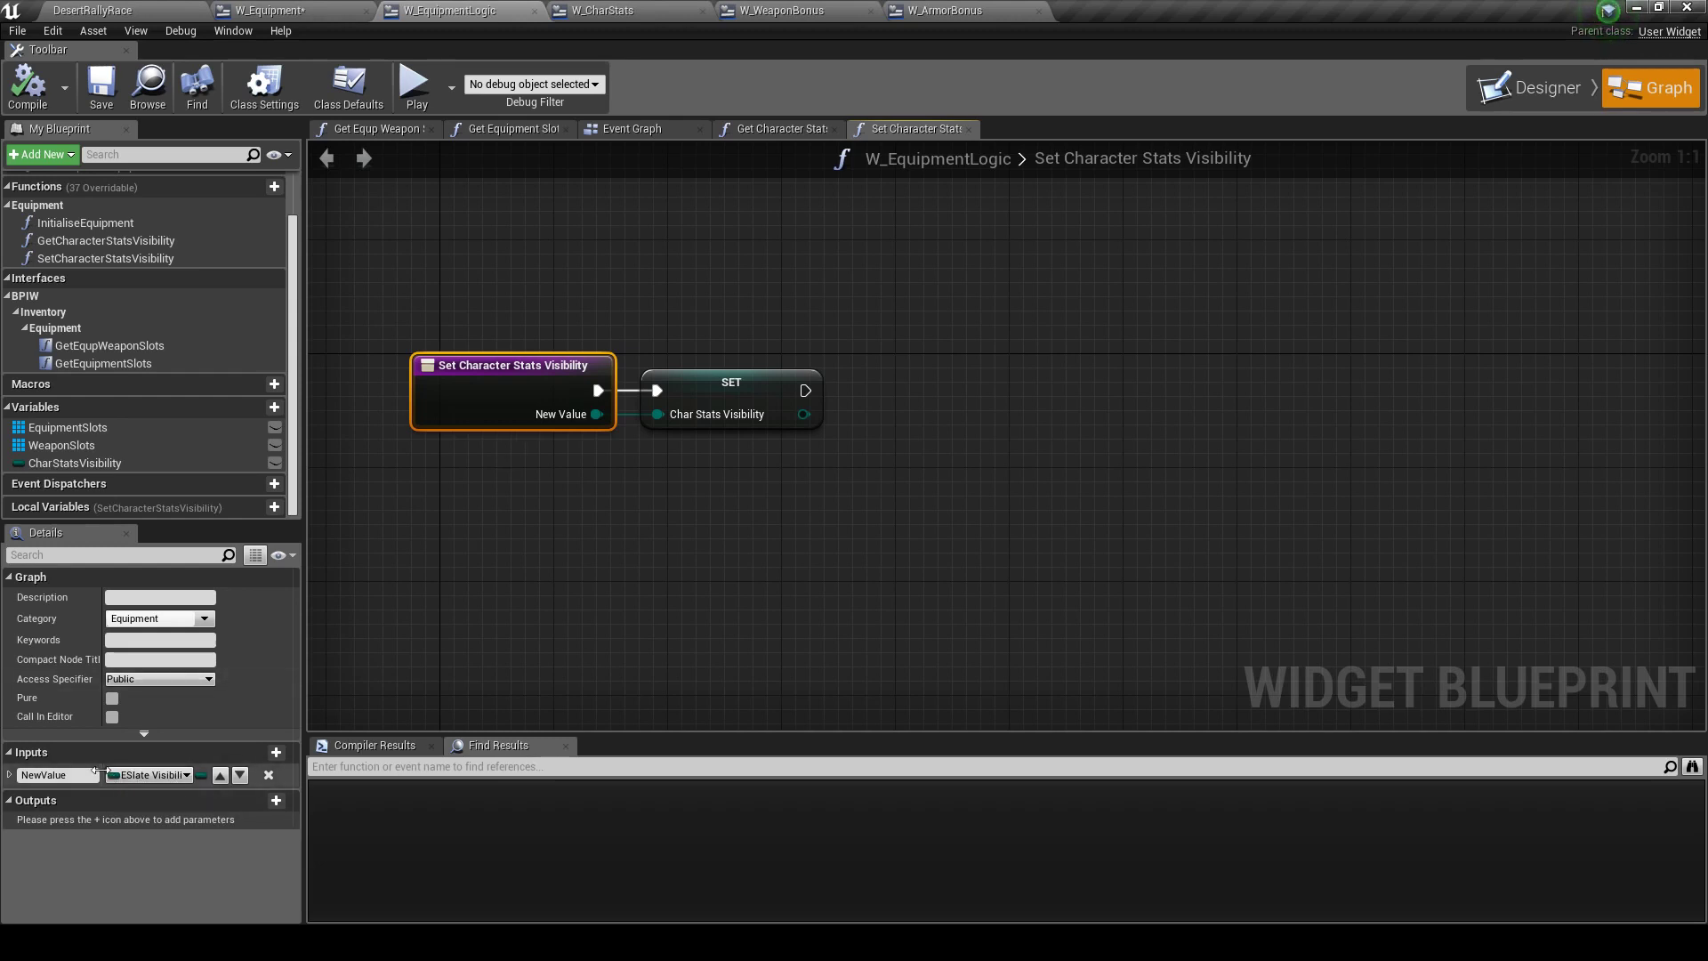
{"action": "left_click", "coordinate": [147, 775]}
{"action": "left_click", "coordinate": [208, 415]}
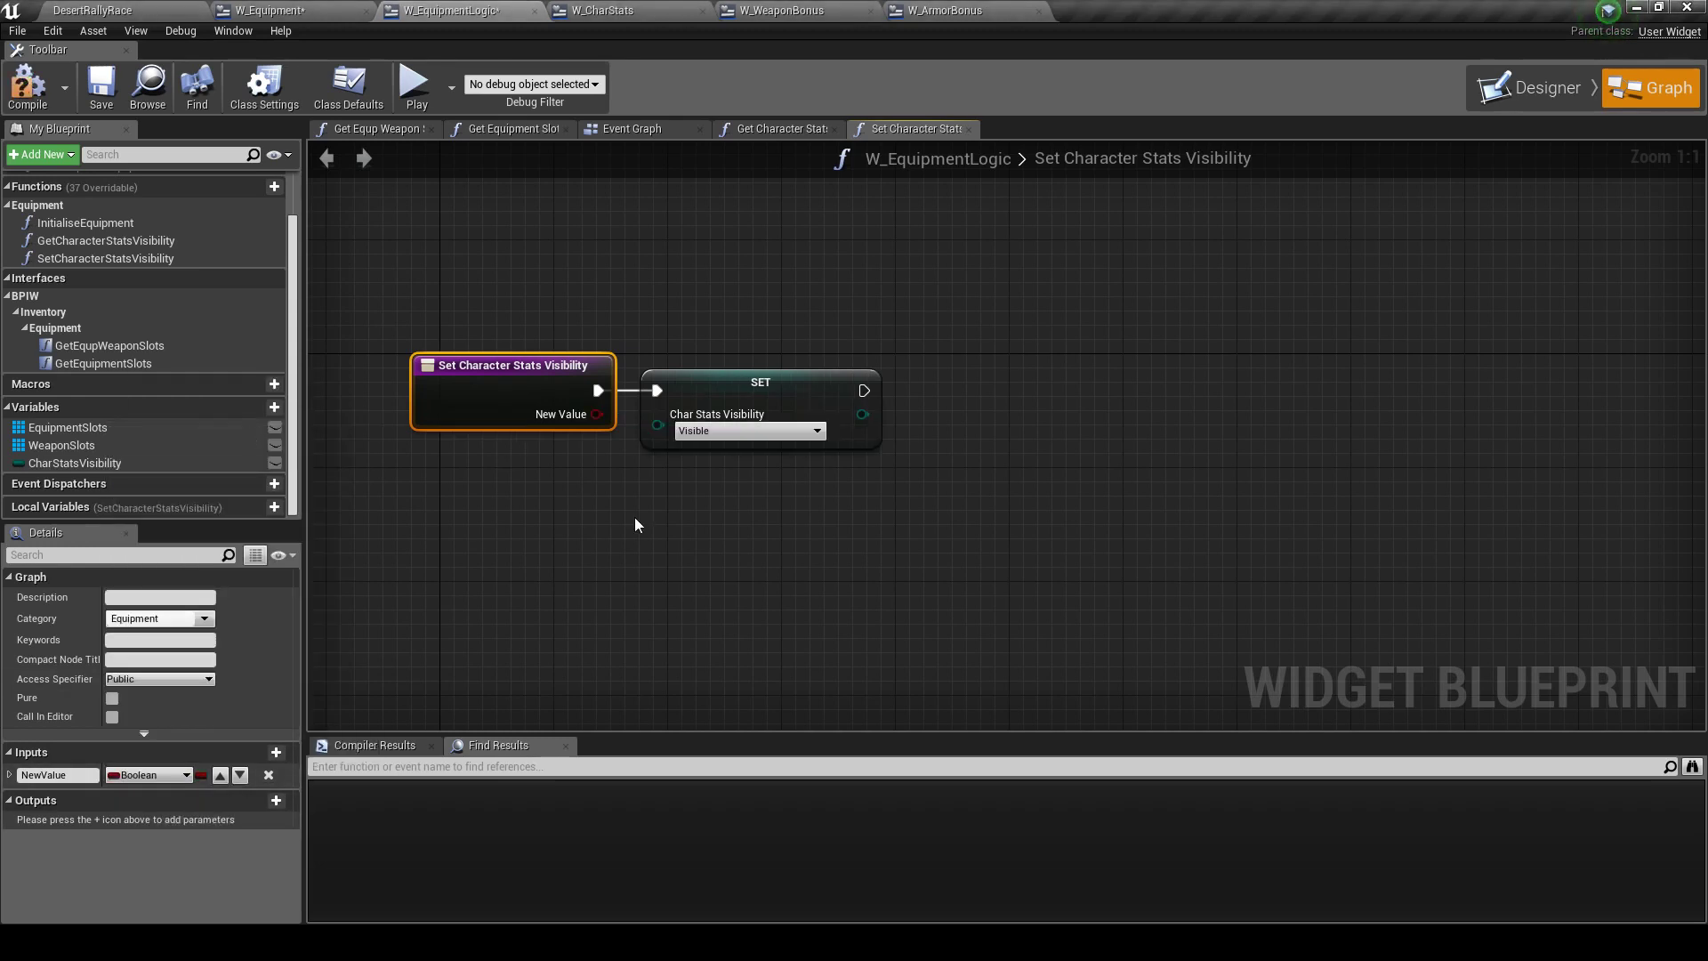
{"action": "mouse_move", "coordinate": [692, 447]}
{"action": "left_mouse_down"}
{"action": "mouse_move", "coordinate": [1146, 447]}
{"action": "mouse_move", "coordinate": [916, 514]}
{"action": "mouse_move", "coordinate": [842, 415]}
{"action": "mouse_move", "coordinate": [813, 415]}
{"action": "left_mouse_up"}
{"action": "type", "text": "select"}
{"action": "key", "text": "Return"}
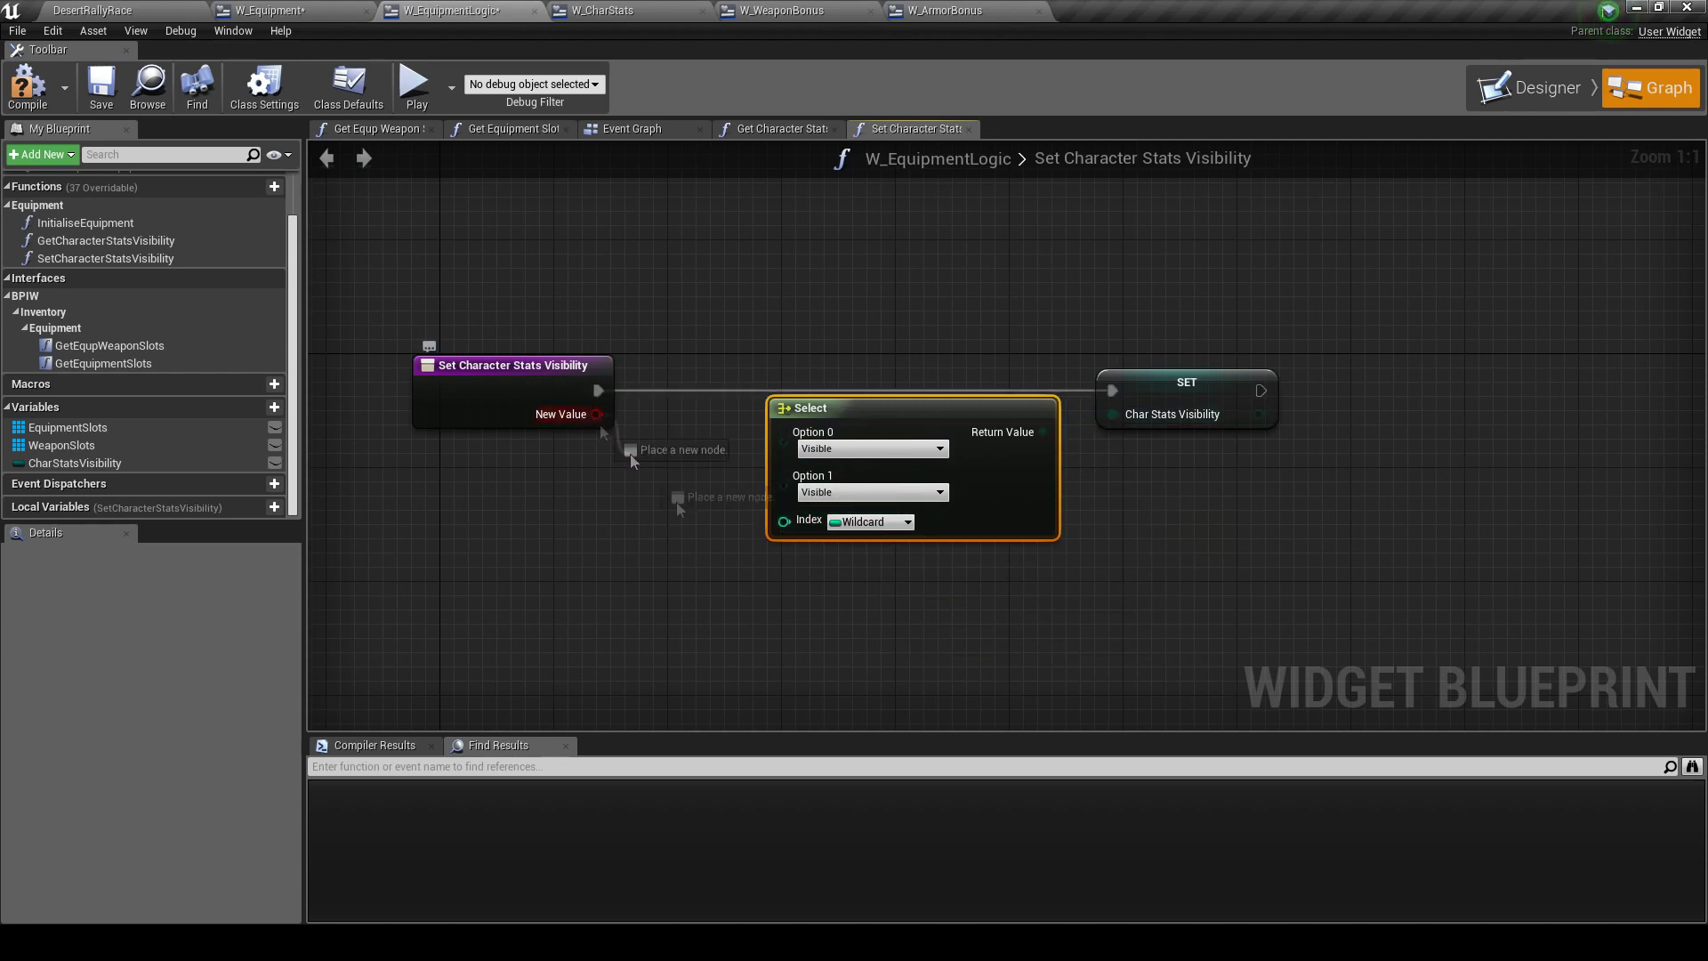
{"action": "left_click_drag", "start_coordinate": [818, 528], "coordinate": [814, 525]}
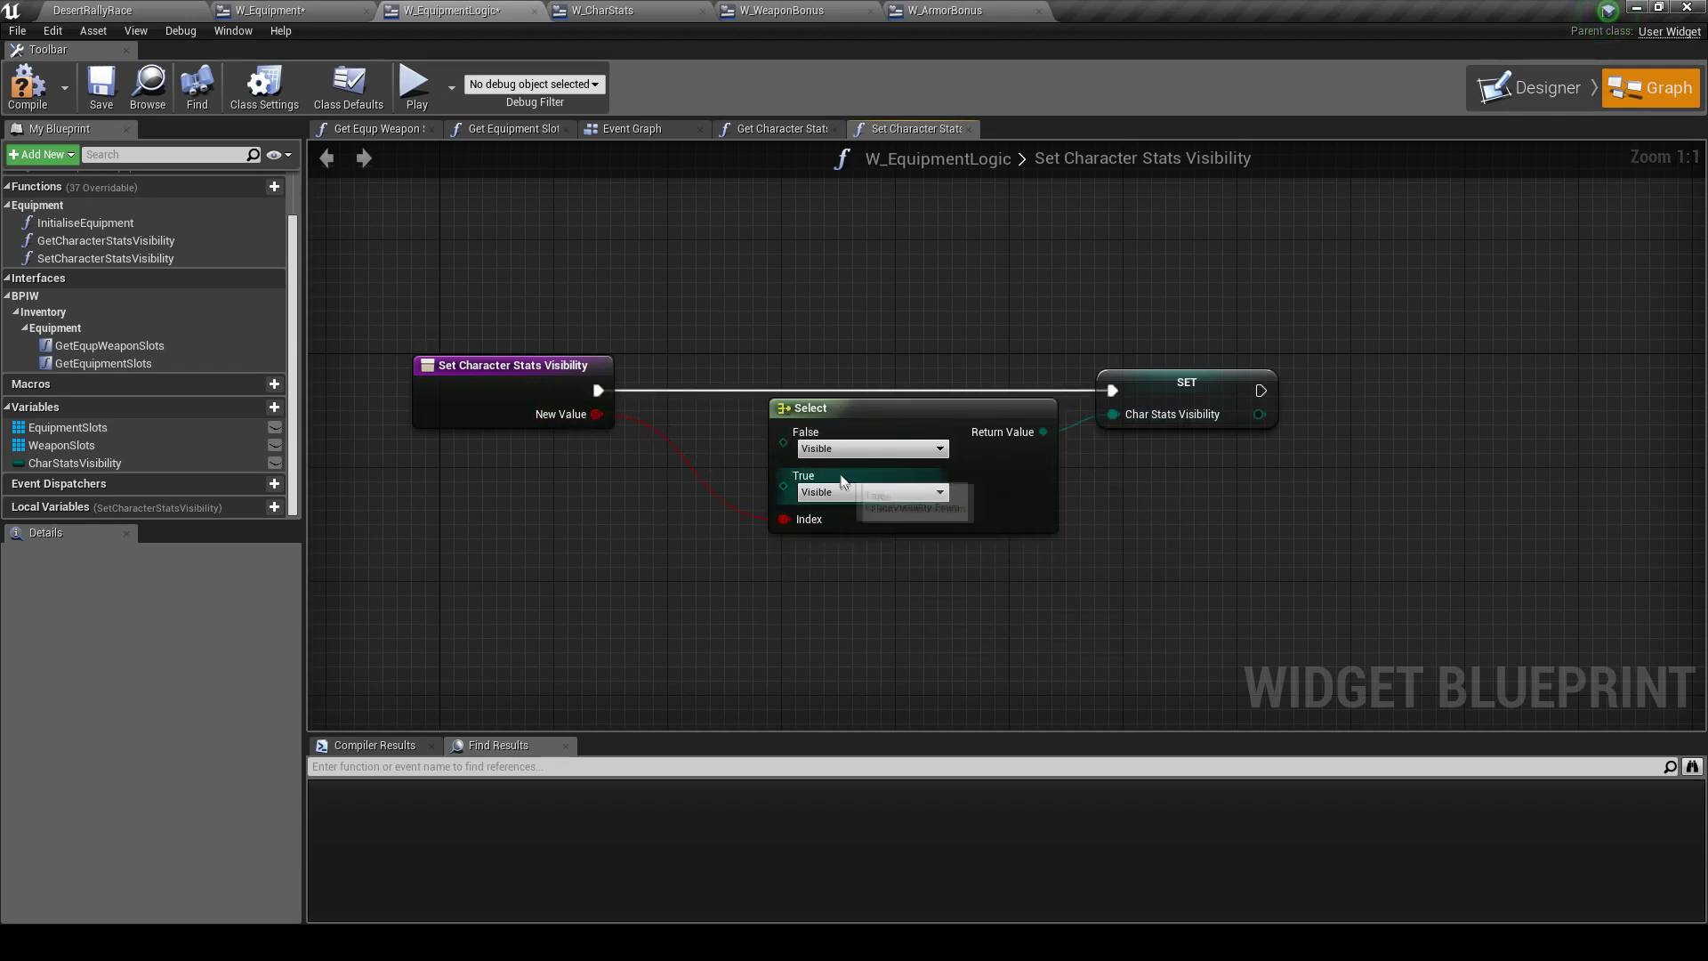
Set the Select node's False option to Collapsed, keeping True as Visible
{"action": "left_click", "coordinate": [850, 449]}
{"action": "left_click", "coordinate": [848, 464]}
{"action": "left_click", "coordinate": [841, 492]}
{"action": "left_click", "coordinate": [740, 573]}
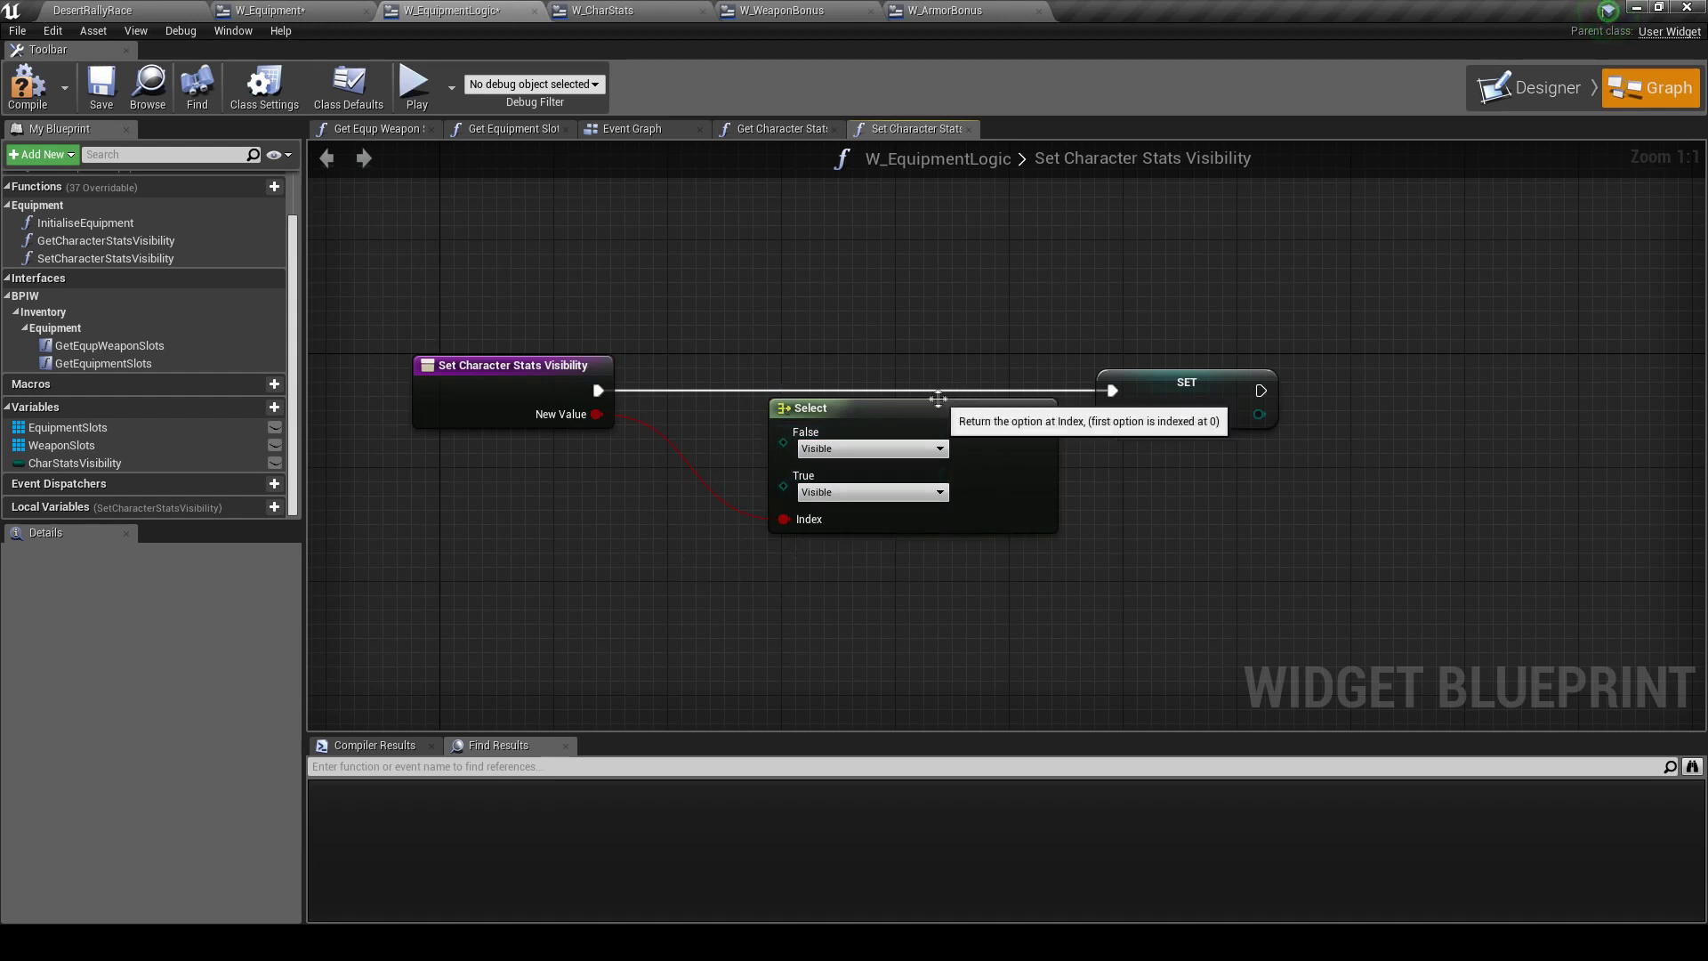
{"action": "left_click_drag", "start_coordinate": [932, 407], "coordinate": [904, 408]}
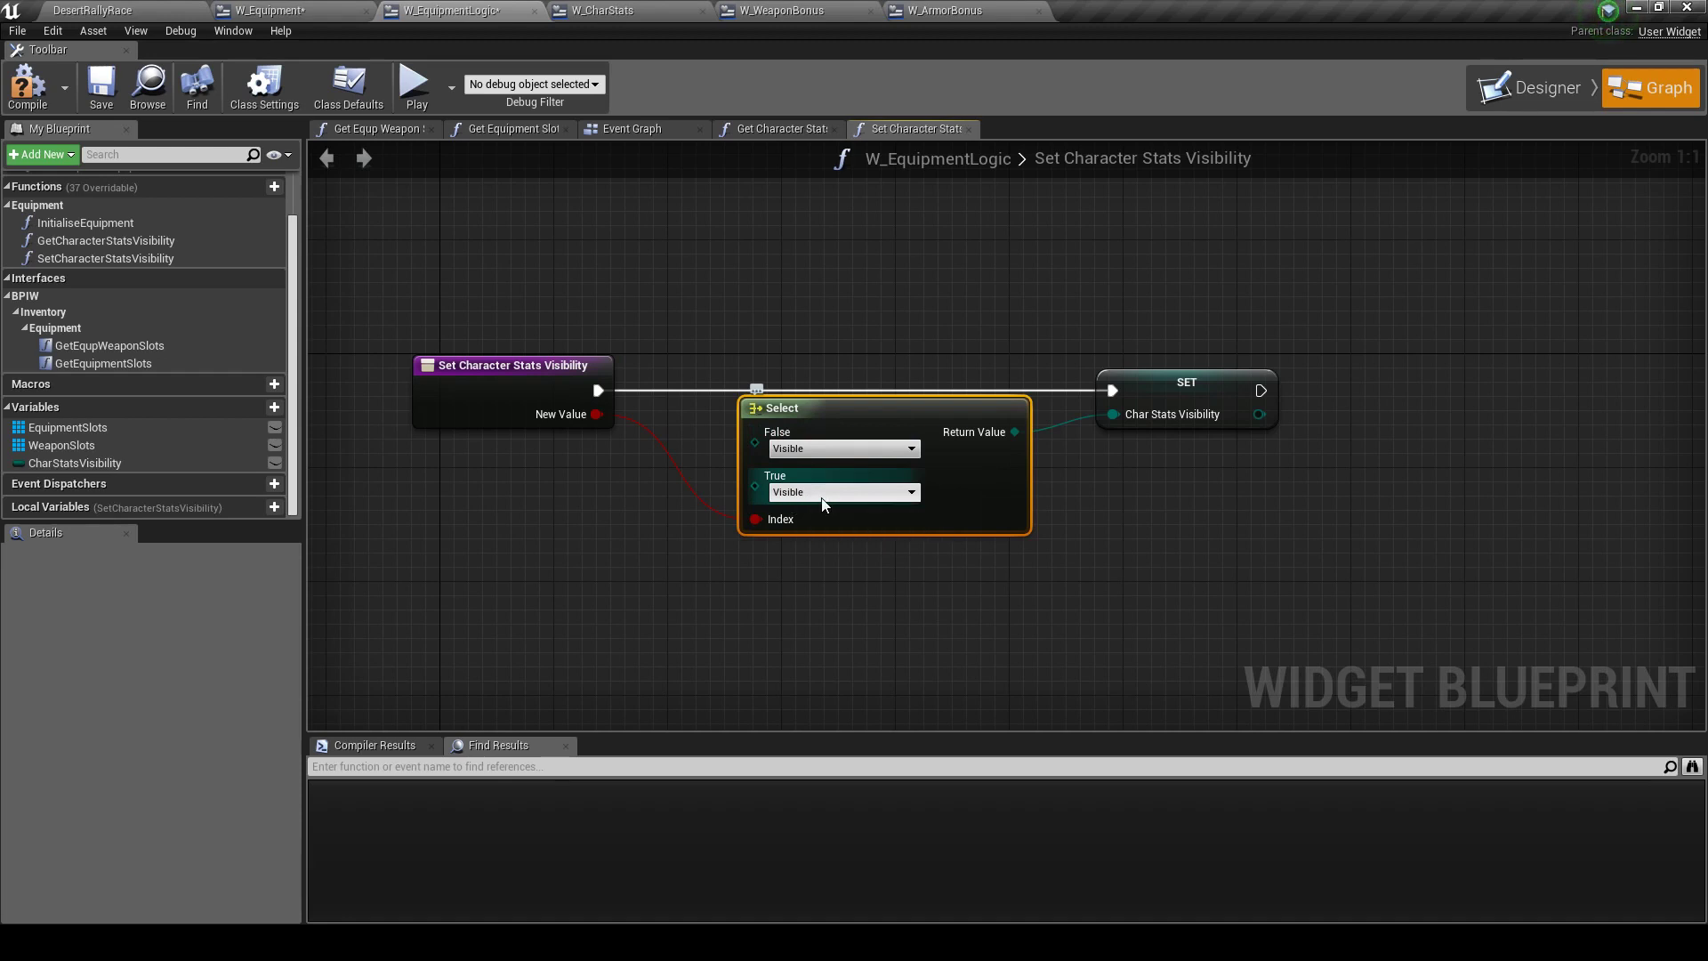
{"action": "left_click", "coordinate": [810, 448]}
{"action": "left_click", "coordinate": [808, 476]}
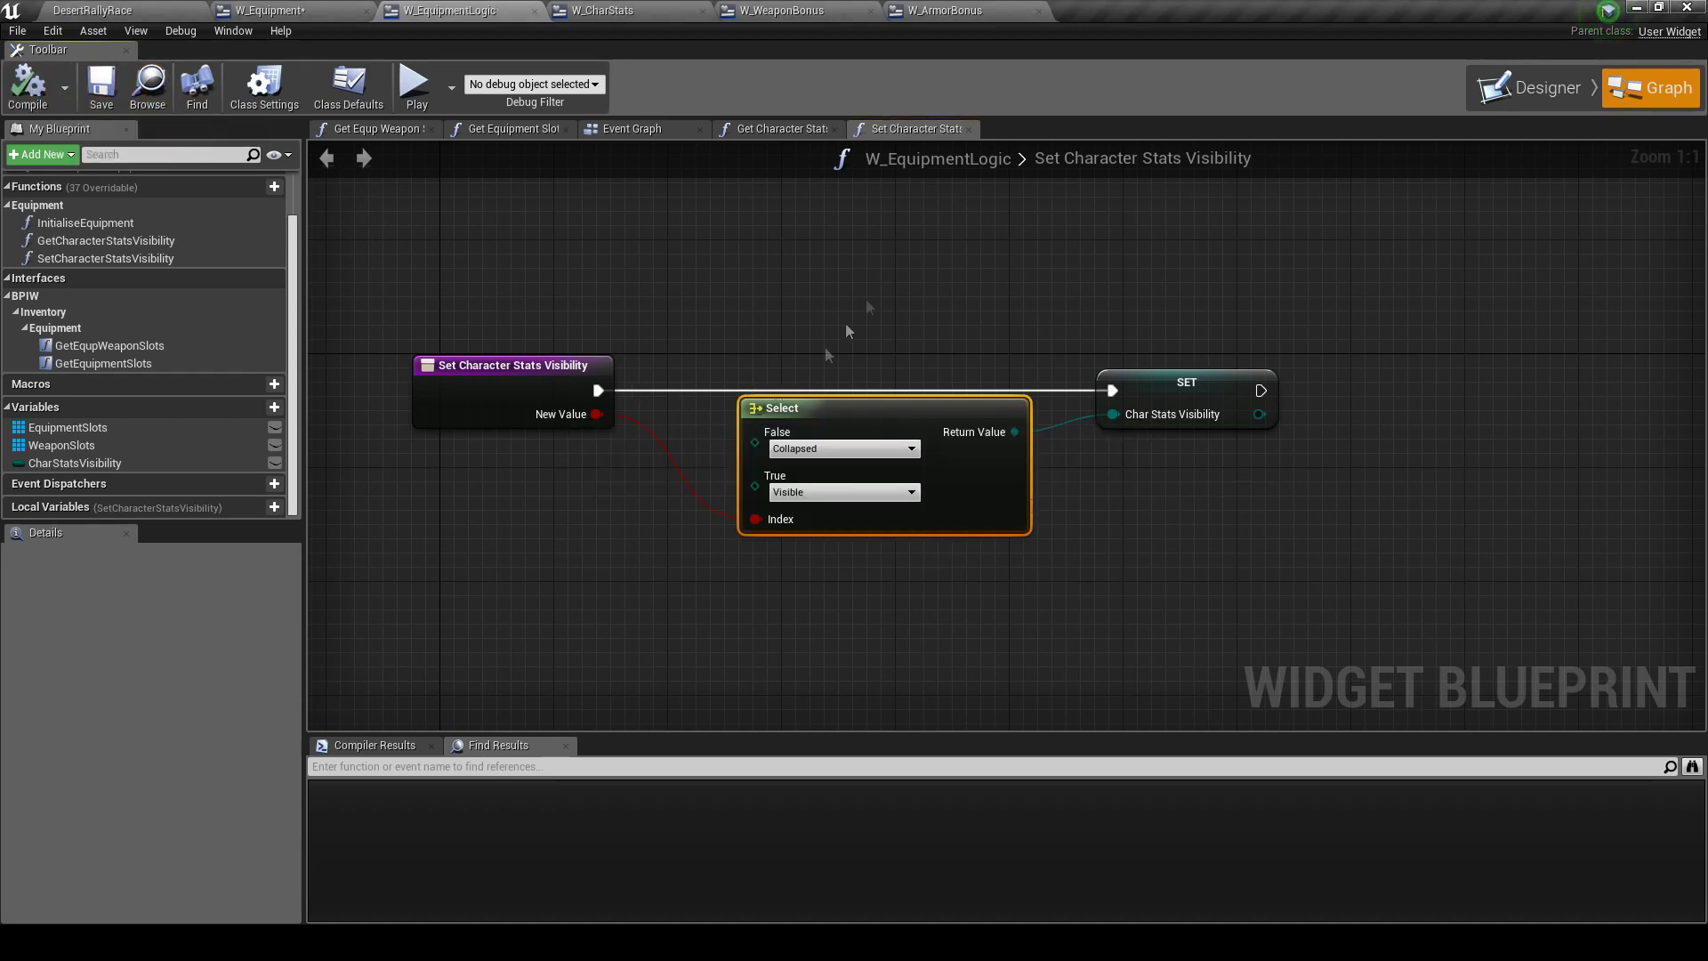
{"action": "left_click", "coordinate": [557, 392]}
Close the Get Character Stats, Get Equipment Slot and Get Equp Weapon graph tabs, keeping the Event Graph
{"action": "left_click", "coordinate": [969, 129]}
{"action": "left_click", "coordinate": [835, 129]}
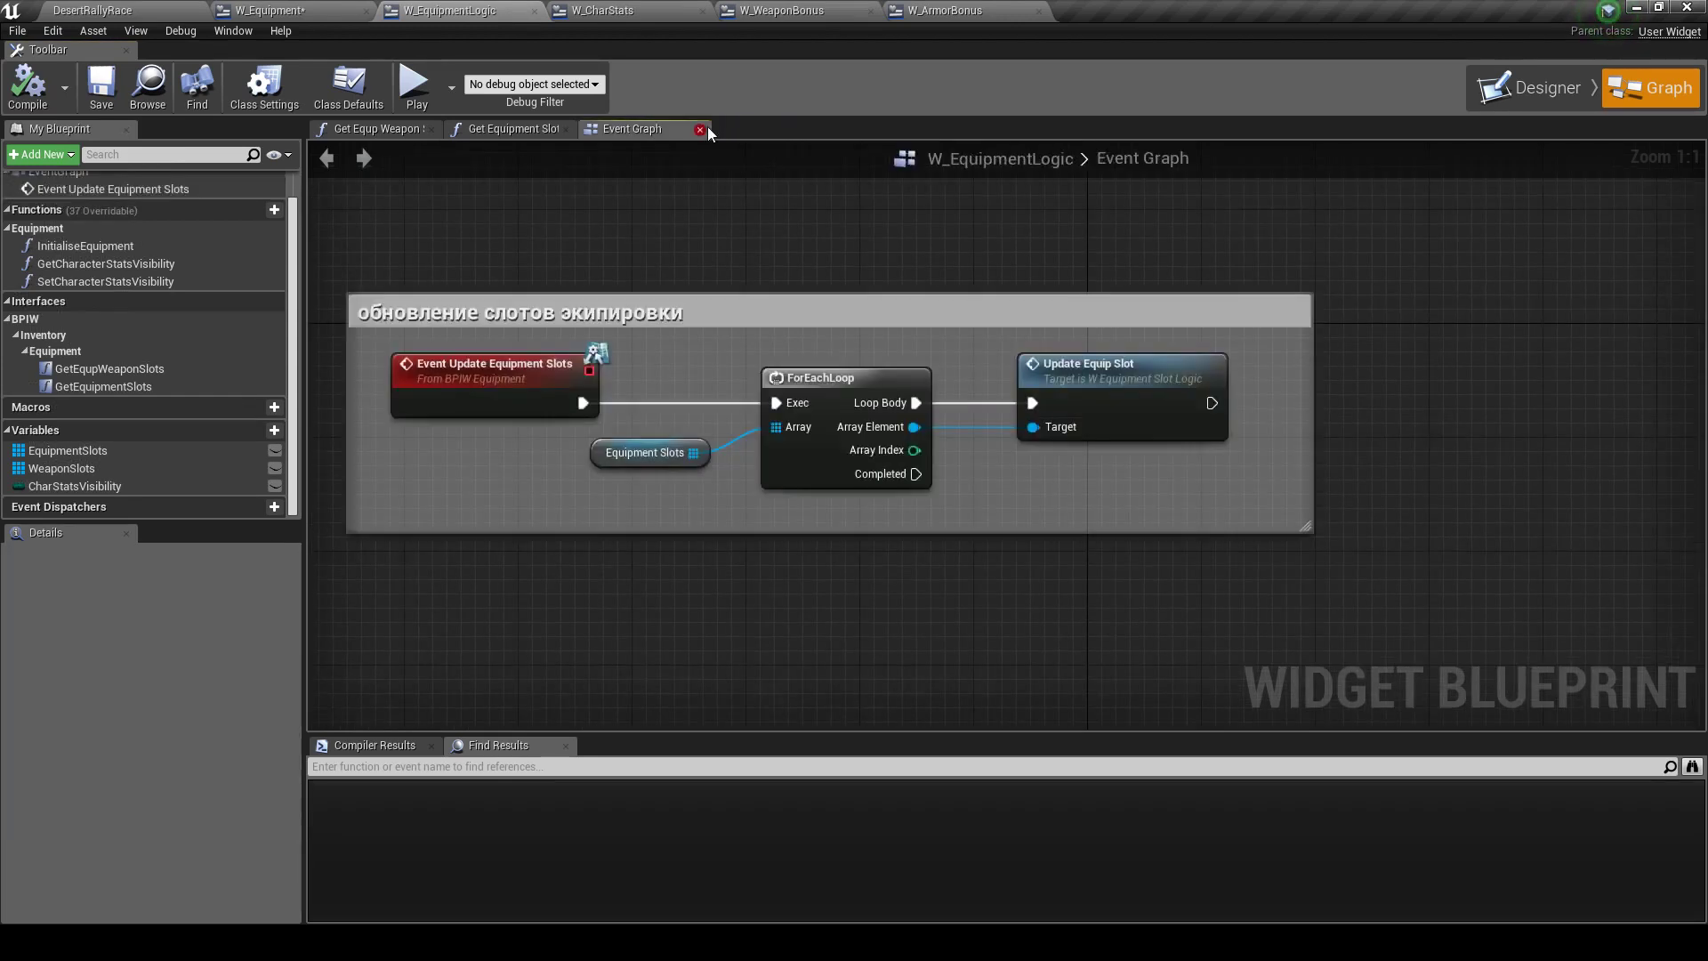
{"action": "left_click", "coordinate": [516, 129]}
{"action": "left_click", "coordinate": [567, 129]}
{"action": "left_click", "coordinate": [433, 129]}
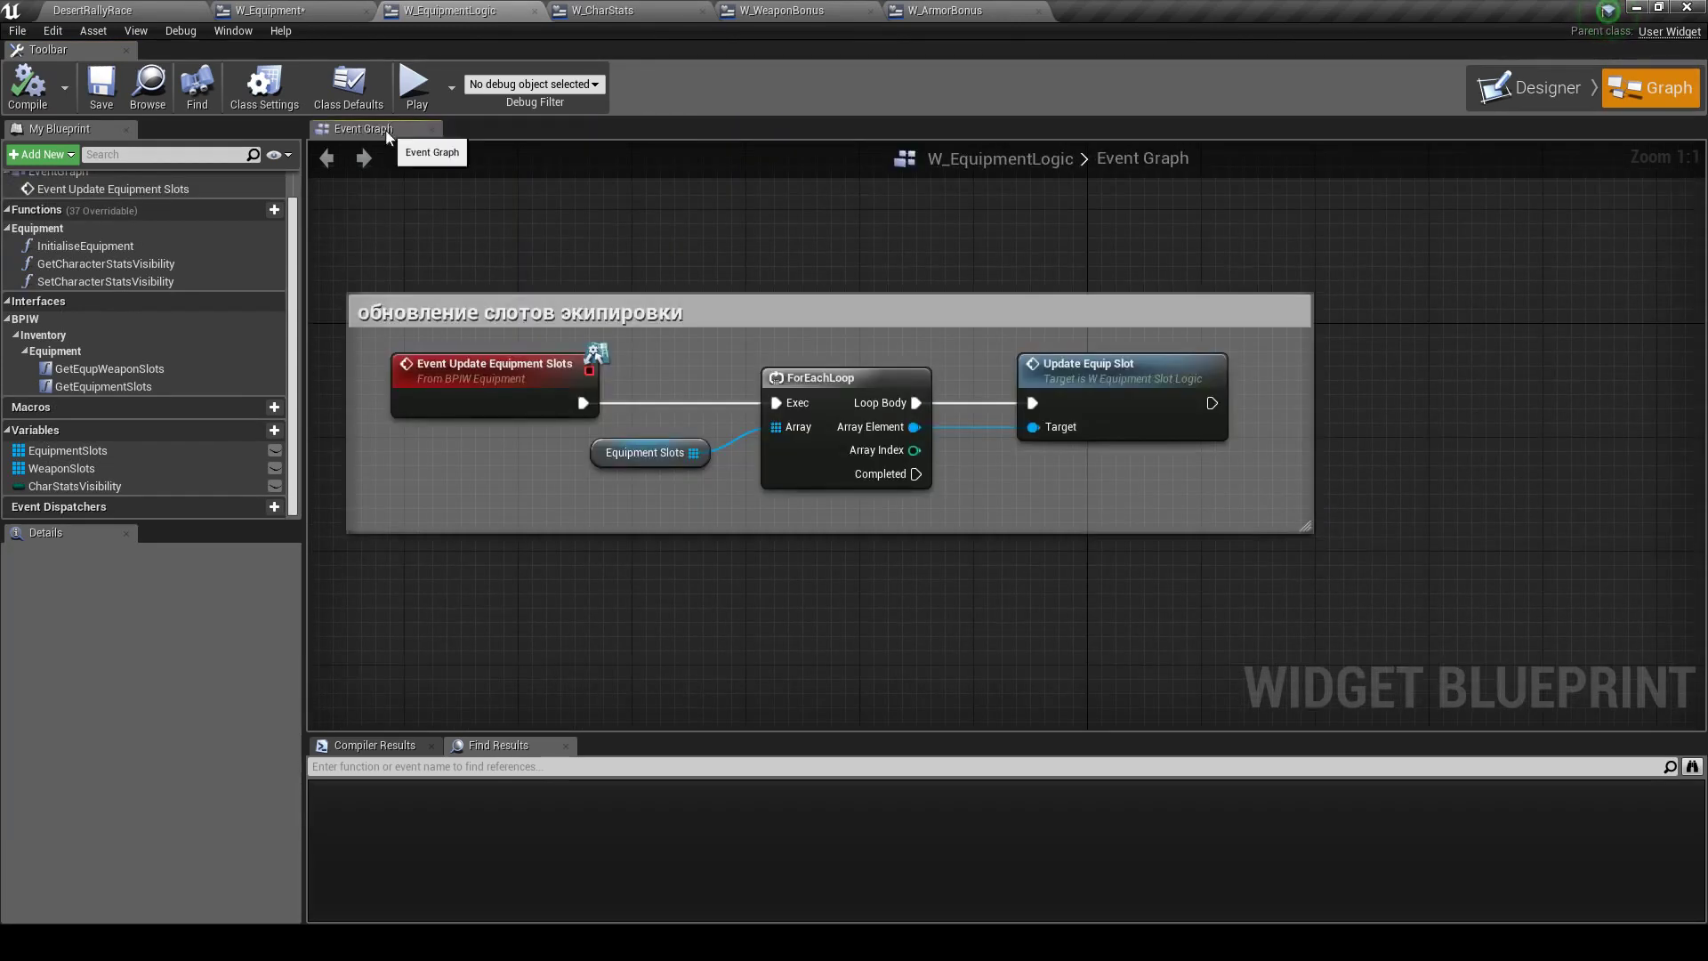
Look over W_CharStats and close it, then save the W_Equipment widget blueprint
{"action": "left_click", "coordinate": [677, 11]}
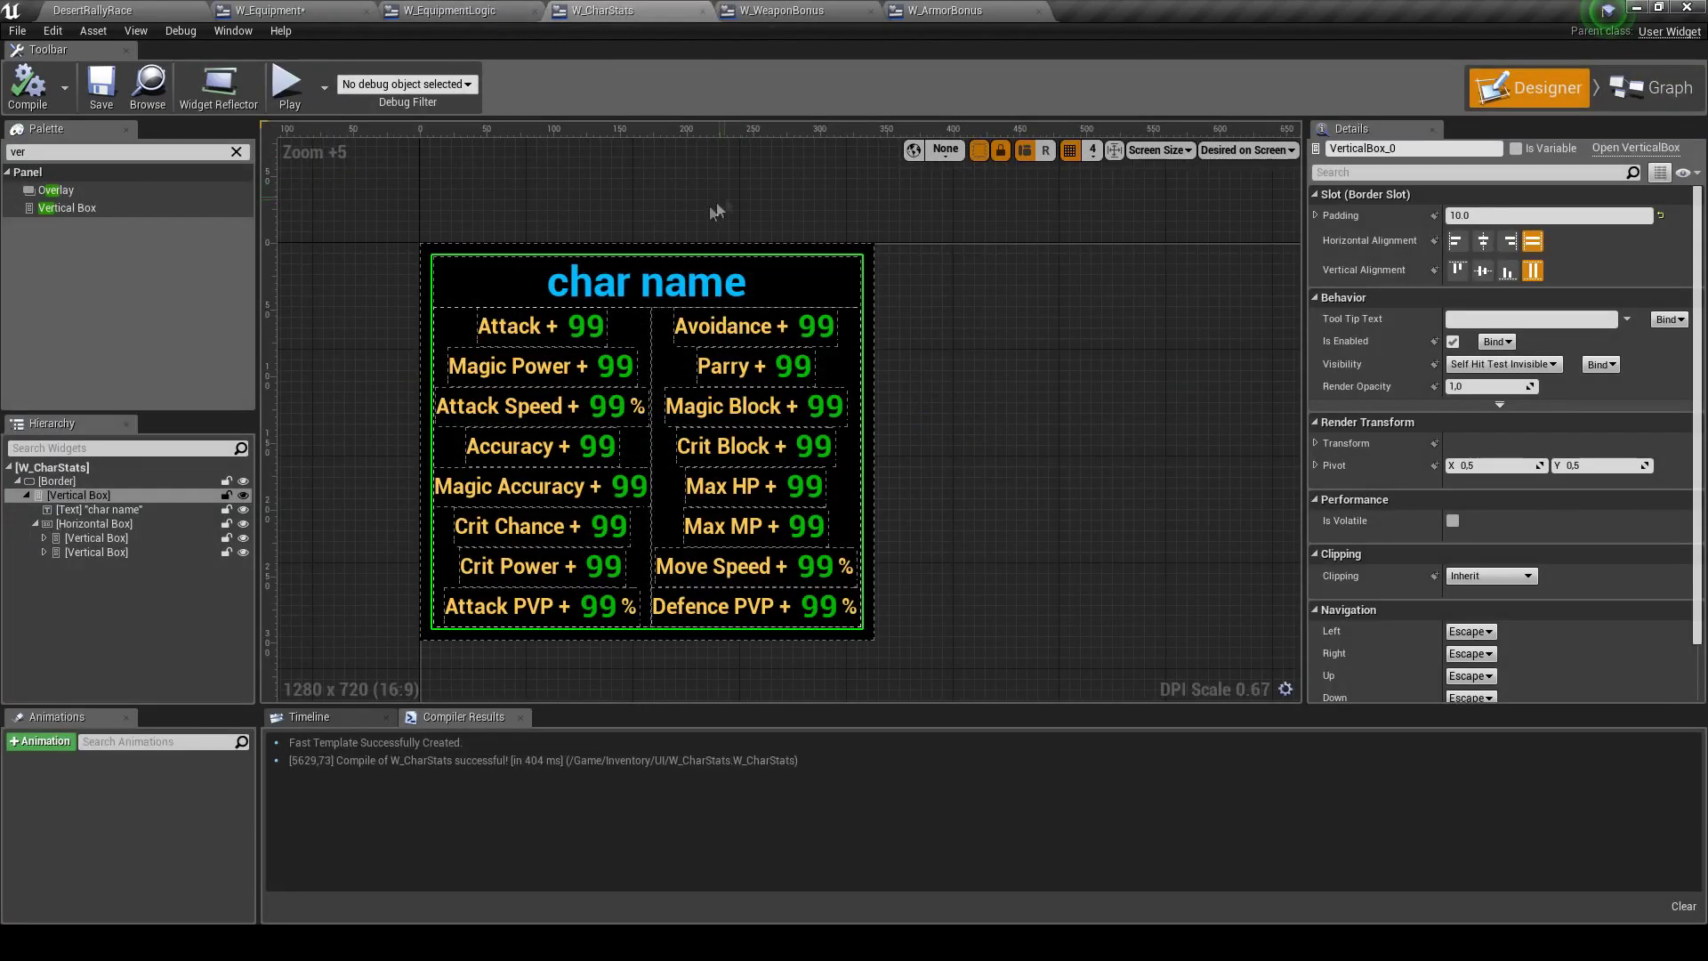
{"action": "scroll", "coordinate": [736, 197], "scroll_direction": "down", "scroll_amount": 2}
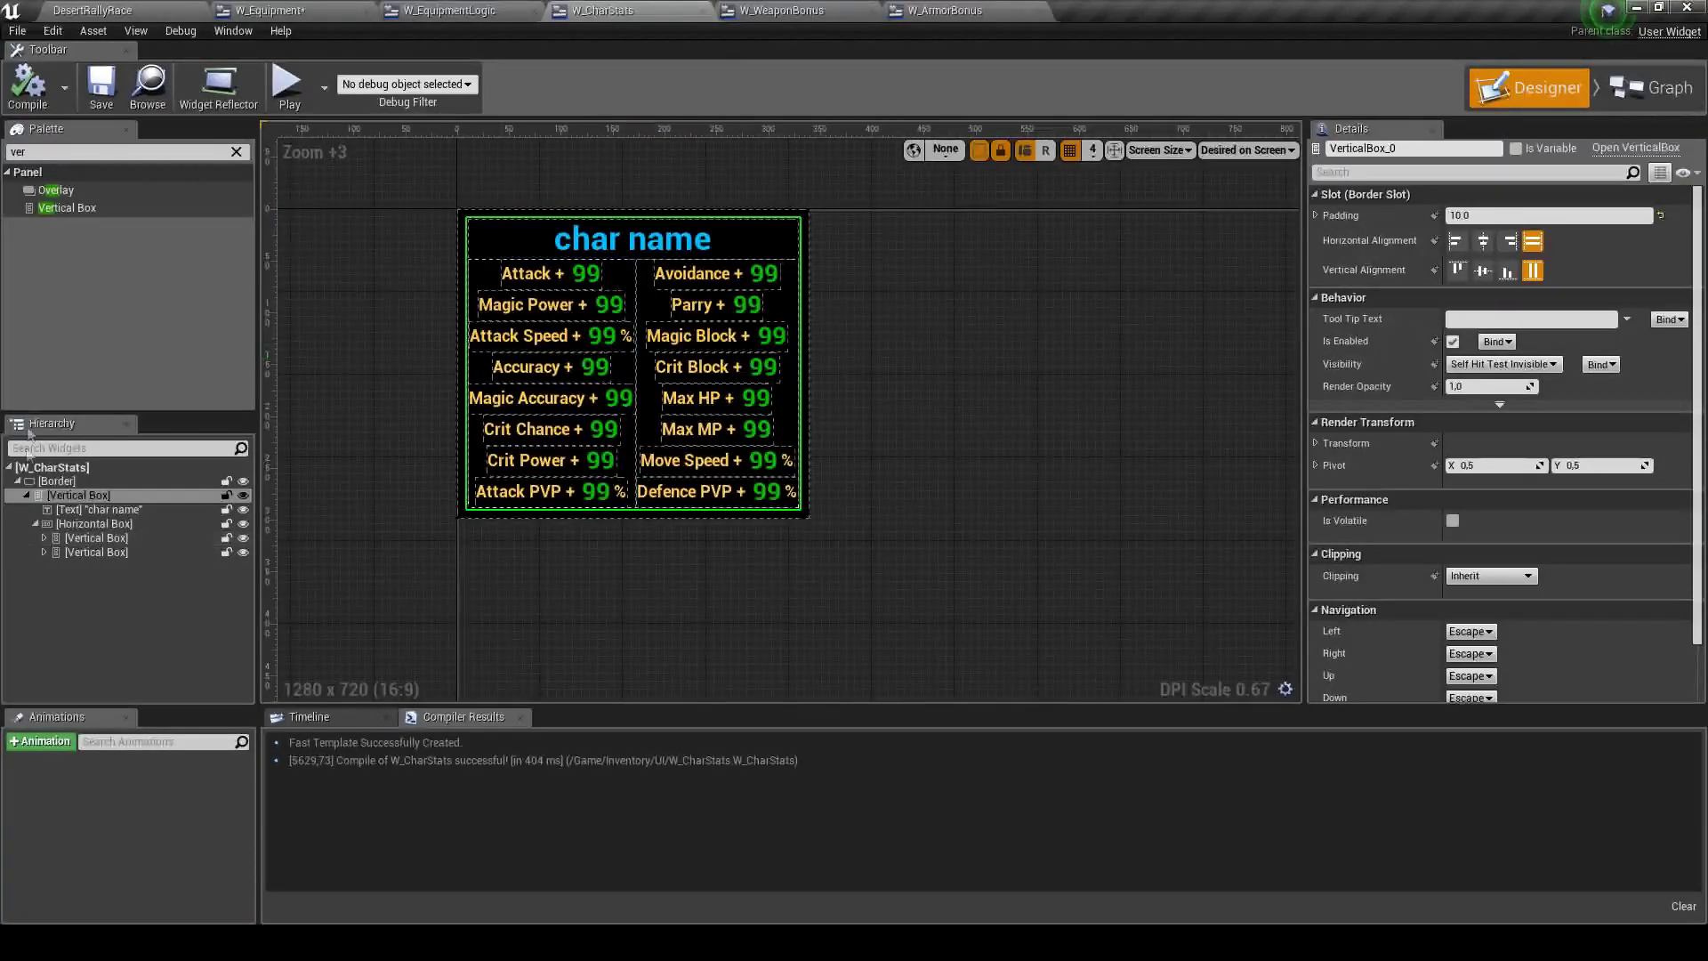
{"action": "left_click", "coordinate": [703, 11]}
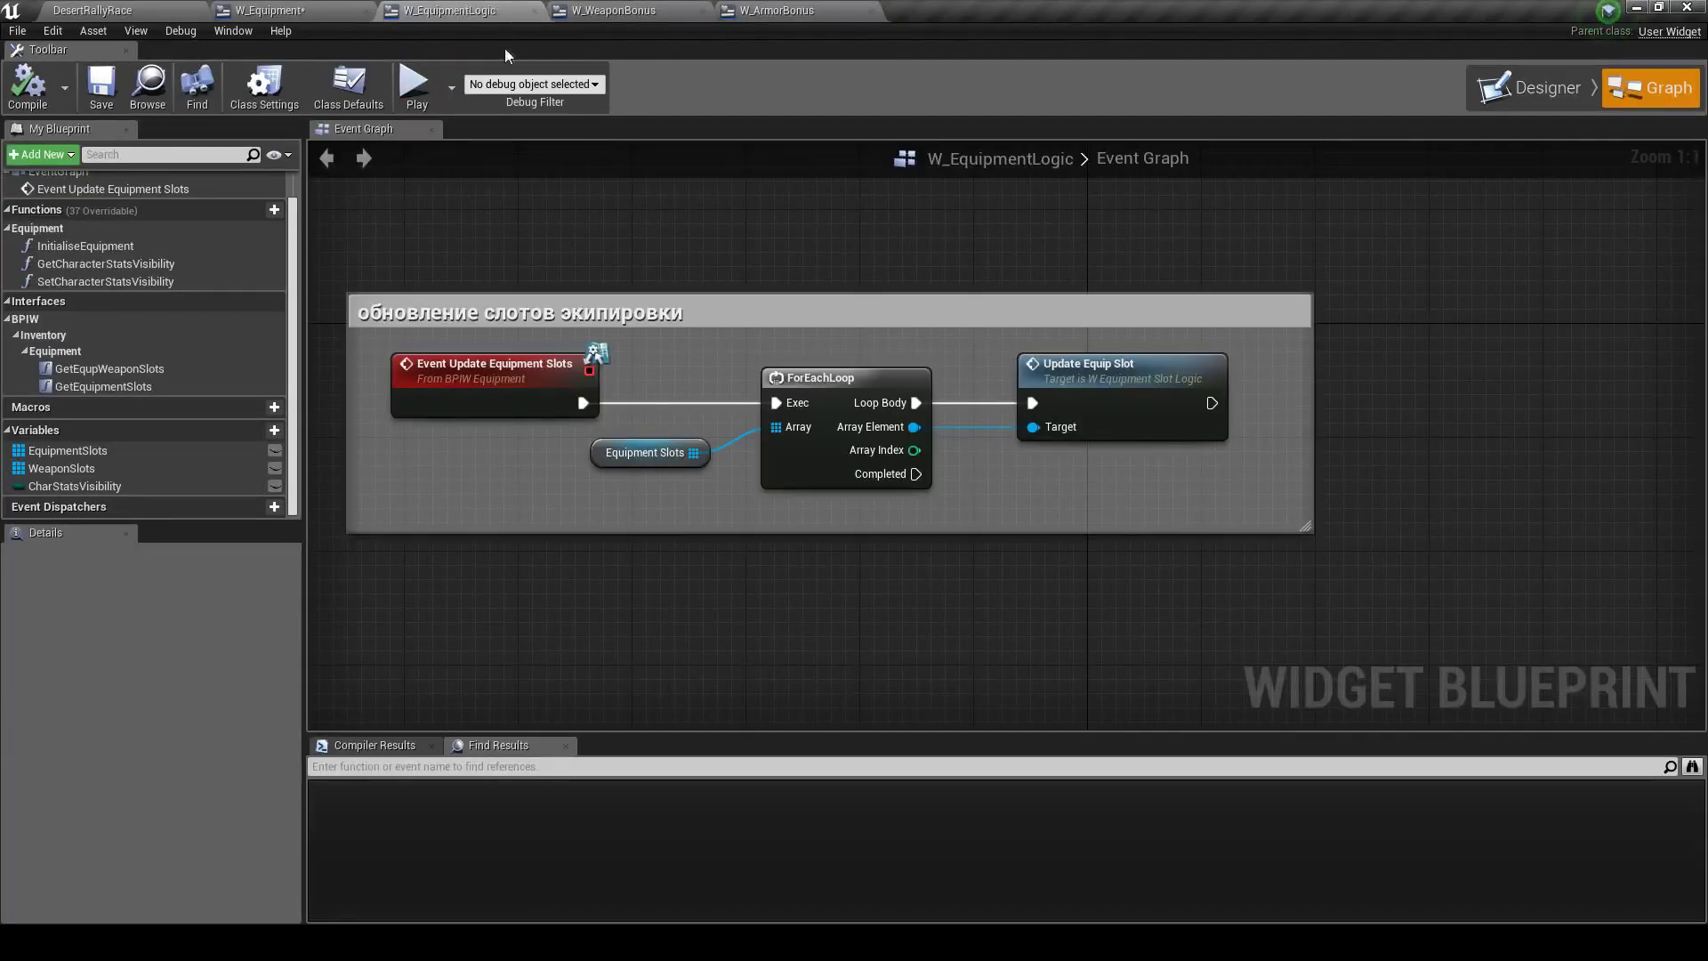
{"action": "left_click", "coordinate": [329, 12]}
{"action": "left_click", "coordinate": [100, 86]}
Add an On Clicked event for the Stats button (Button_1) from W_Equipment's designer
{"action": "left_click", "coordinate": [565, 131]}
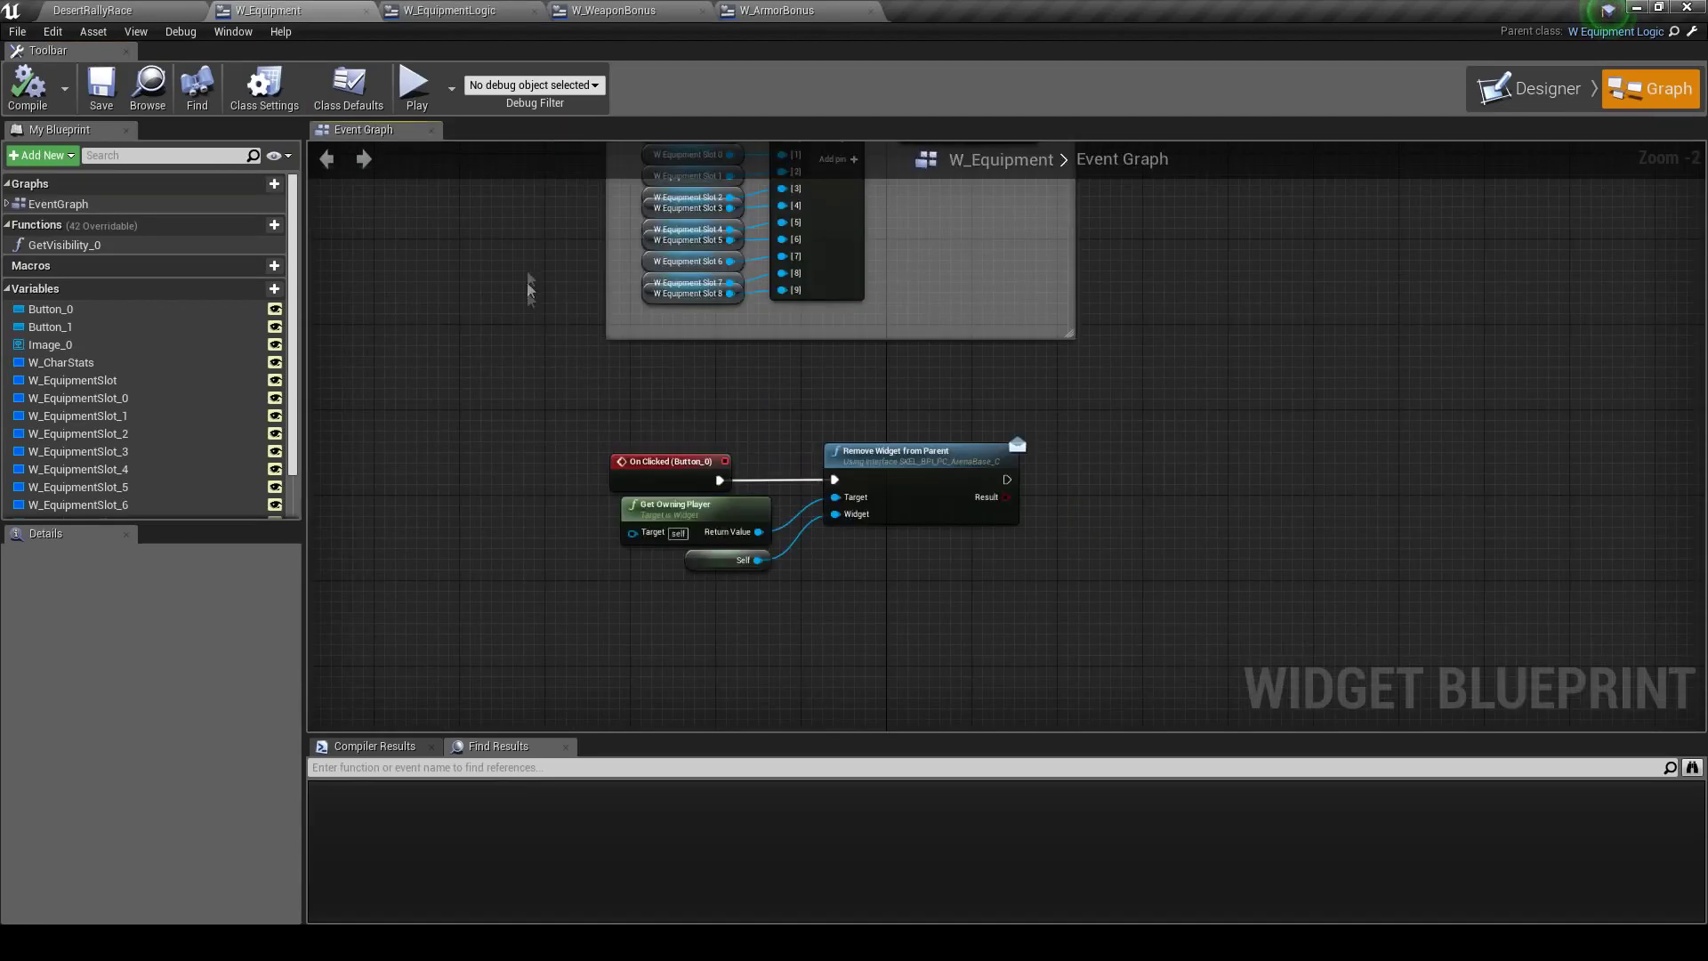
{"action": "left_click", "coordinate": [1530, 88]}
{"action": "scroll", "coordinate": [874, 318], "scroll_direction": "up", "scroll_amount": 7}
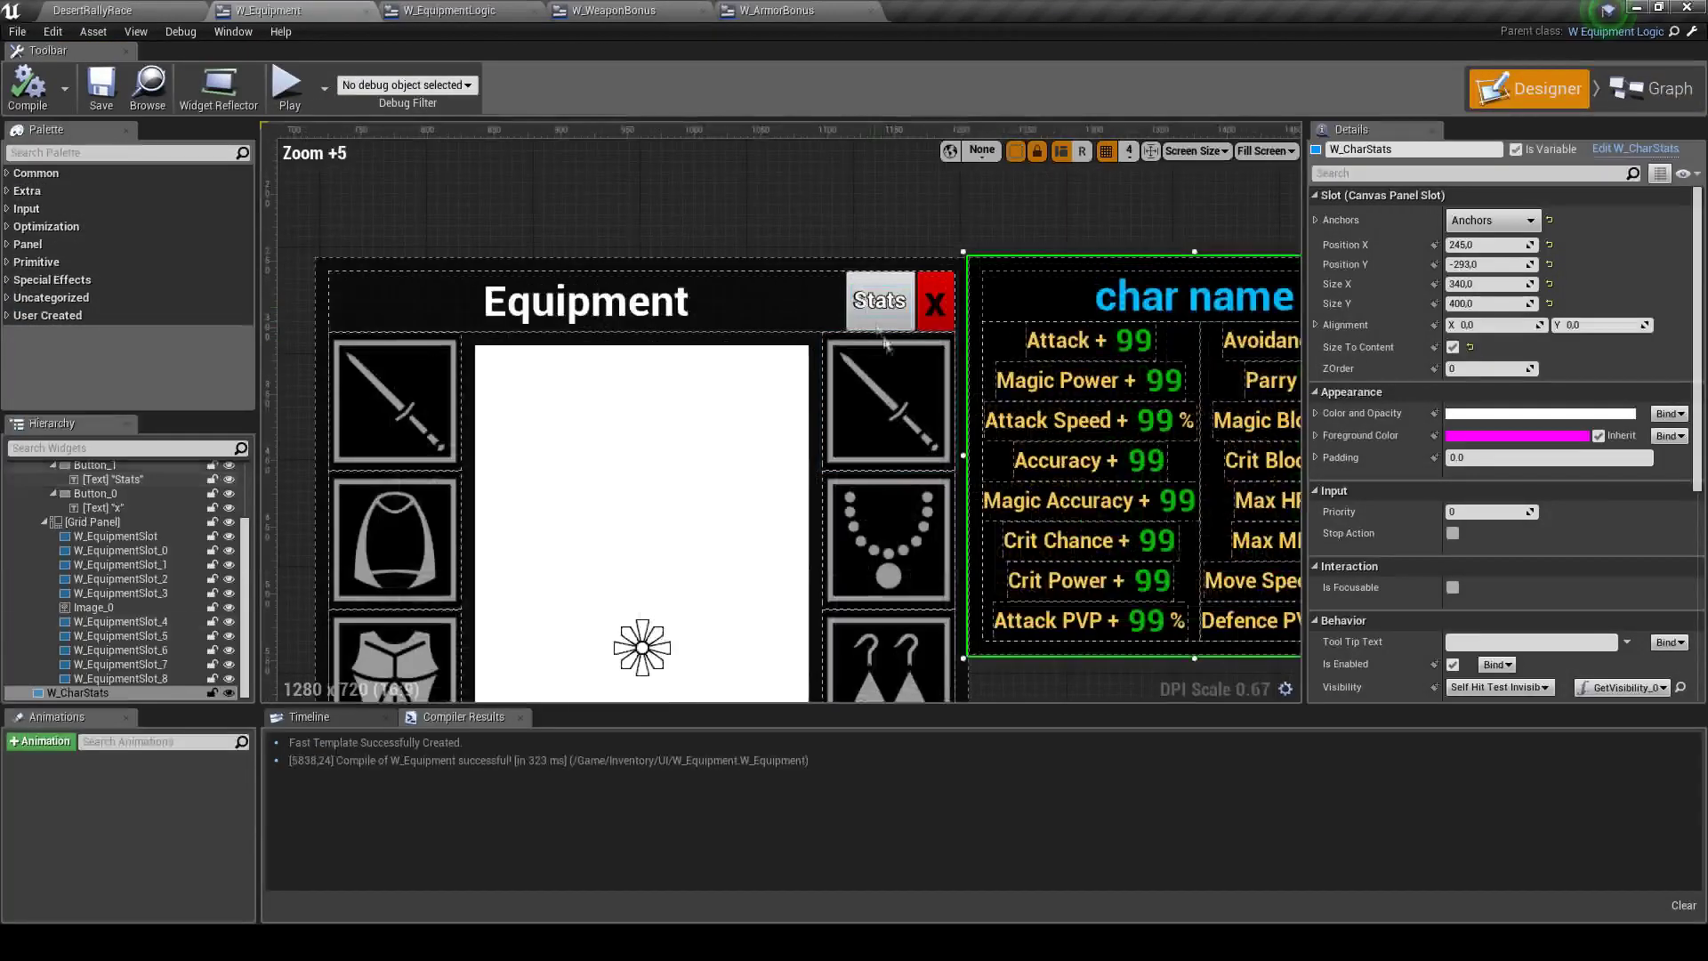
{"action": "left_click", "coordinate": [873, 324]}
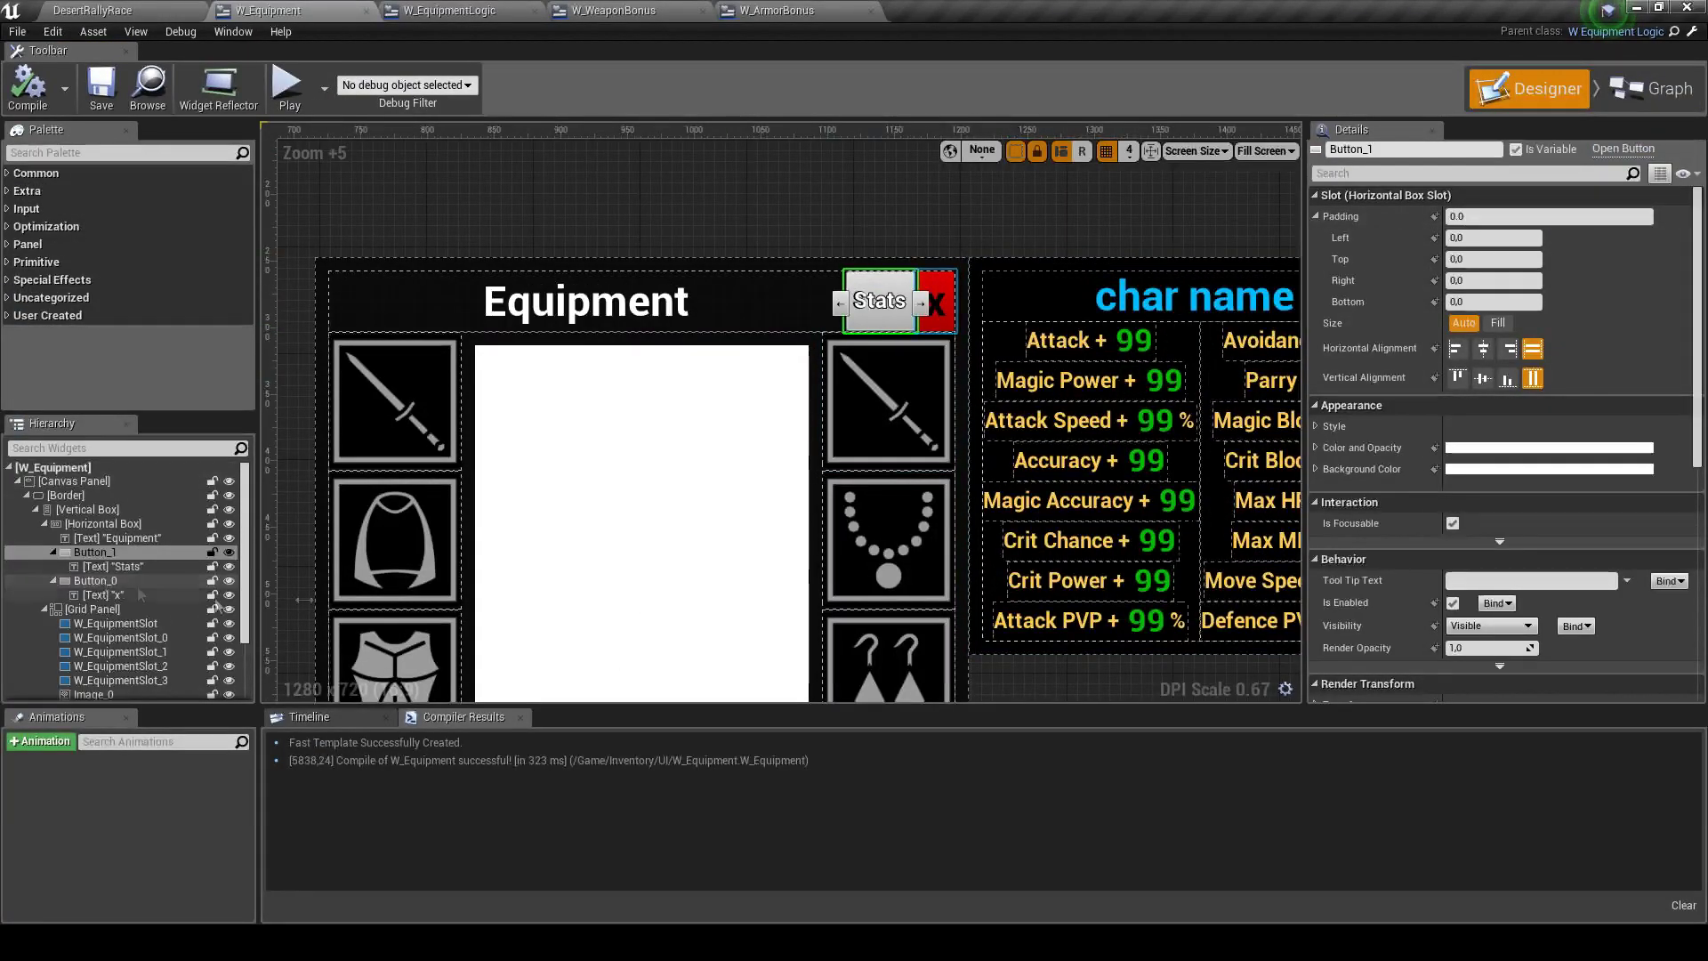
{"action": "scroll", "coordinate": [1446, 566], "scroll_direction": "down", "scroll_amount": 5}
{"action": "left_click", "coordinate": [1469, 592]}
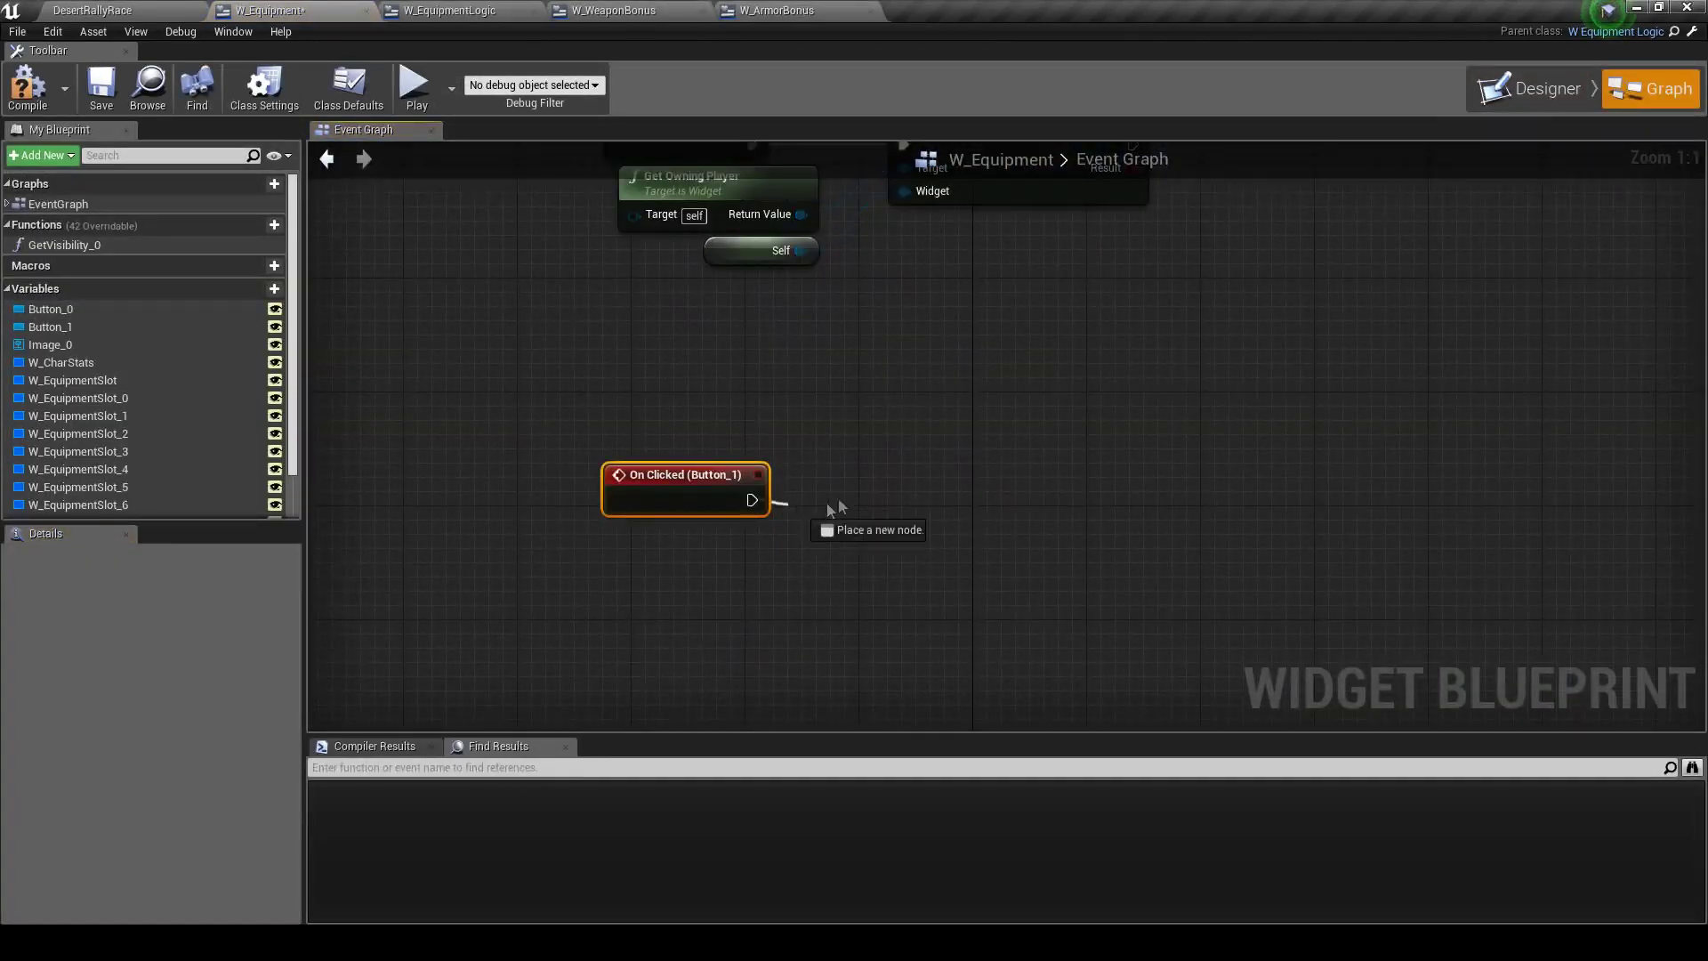
Call Set Character Stats Visibility from Button_1's On Clicked event
{"action": "left_click_drag", "start_coordinate": [838, 503], "coordinate": [864, 487]}
{"action": "type", "text": "setcha"}
{"action": "key", "text": "Return"}
{"action": "left_click_drag", "start_coordinate": [930, 494], "coordinate": [1132, 477]}
Insert a FlipFlop before Set Character Stats Visibility, wire its outputs, and compile W_Equipment
{"action": "left_click_drag", "start_coordinate": [752, 500], "coordinate": [845, 559]}
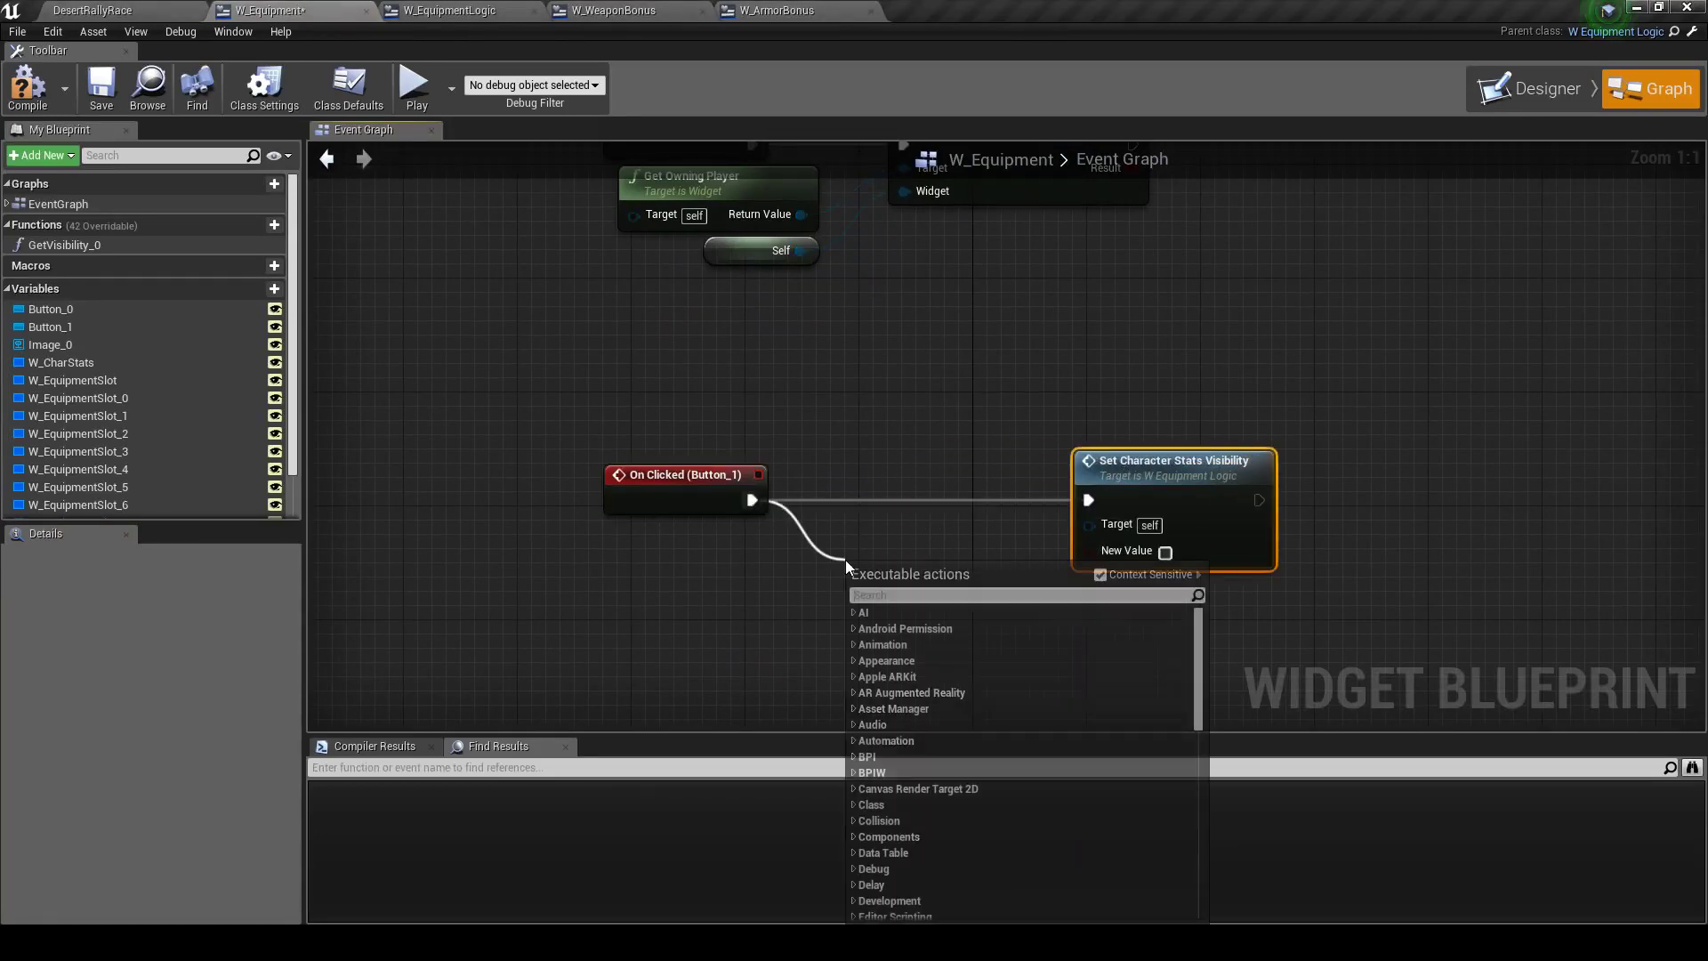
{"action": "type", "text": "flip"}
{"action": "key", "text": "Return"}
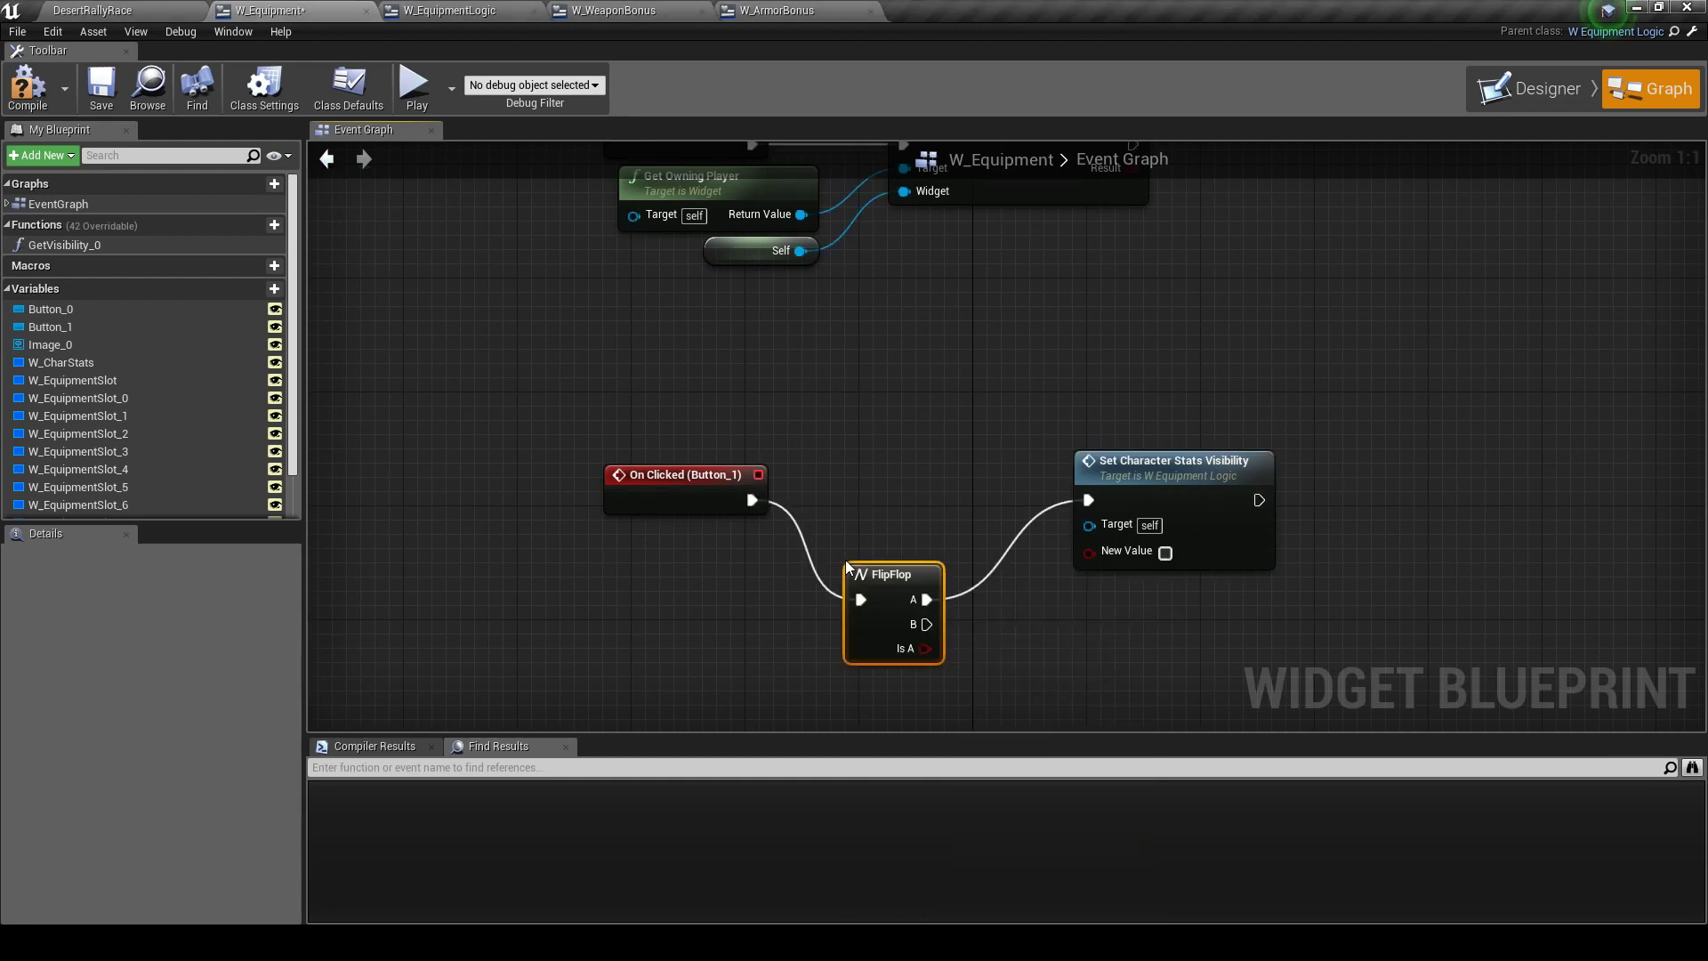
{"action": "mouse_move", "coordinate": [893, 596]}
{"action": "left_mouse_down"}
{"action": "mouse_move", "coordinate": [883, 495]}
{"action": "mouse_move", "coordinate": [1091, 552]}
{"action": "left_mouse_up"}
{"action": "mouse_move", "coordinate": [912, 525]}
{"action": "left_mouse_down"}
{"action": "mouse_move", "coordinate": [1088, 500]}
{"action": "mouse_move", "coordinate": [1016, 550]}
{"action": "left_mouse_up"}
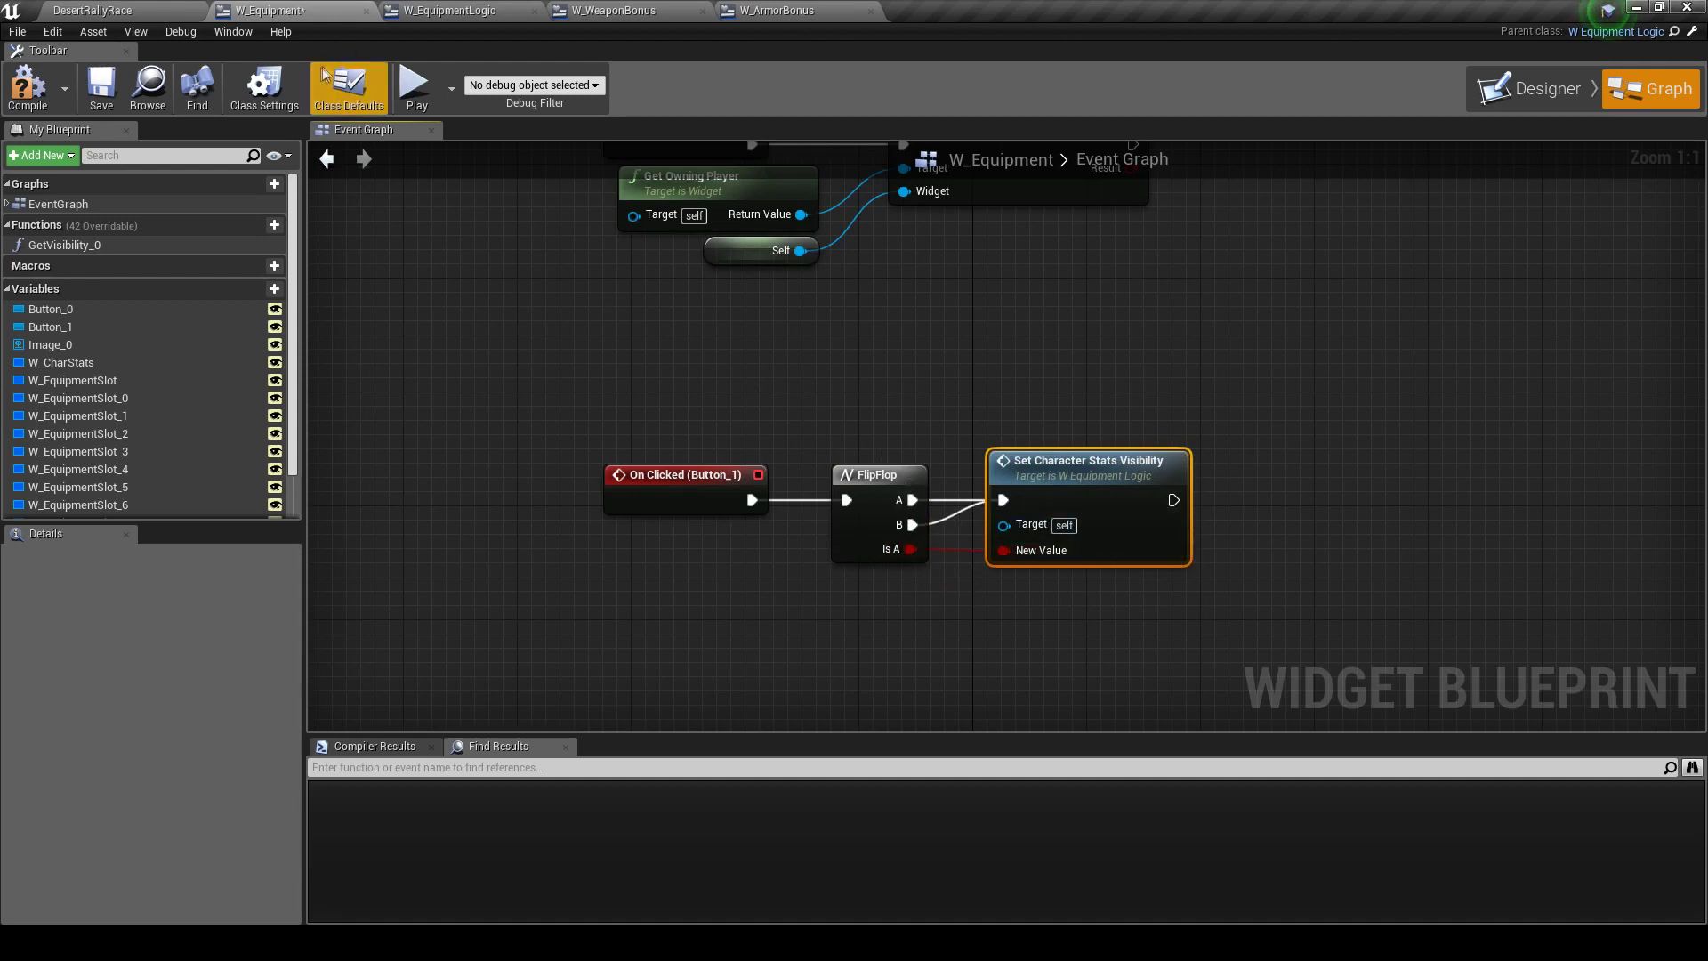
{"action": "left_click", "coordinate": [42, 107]}
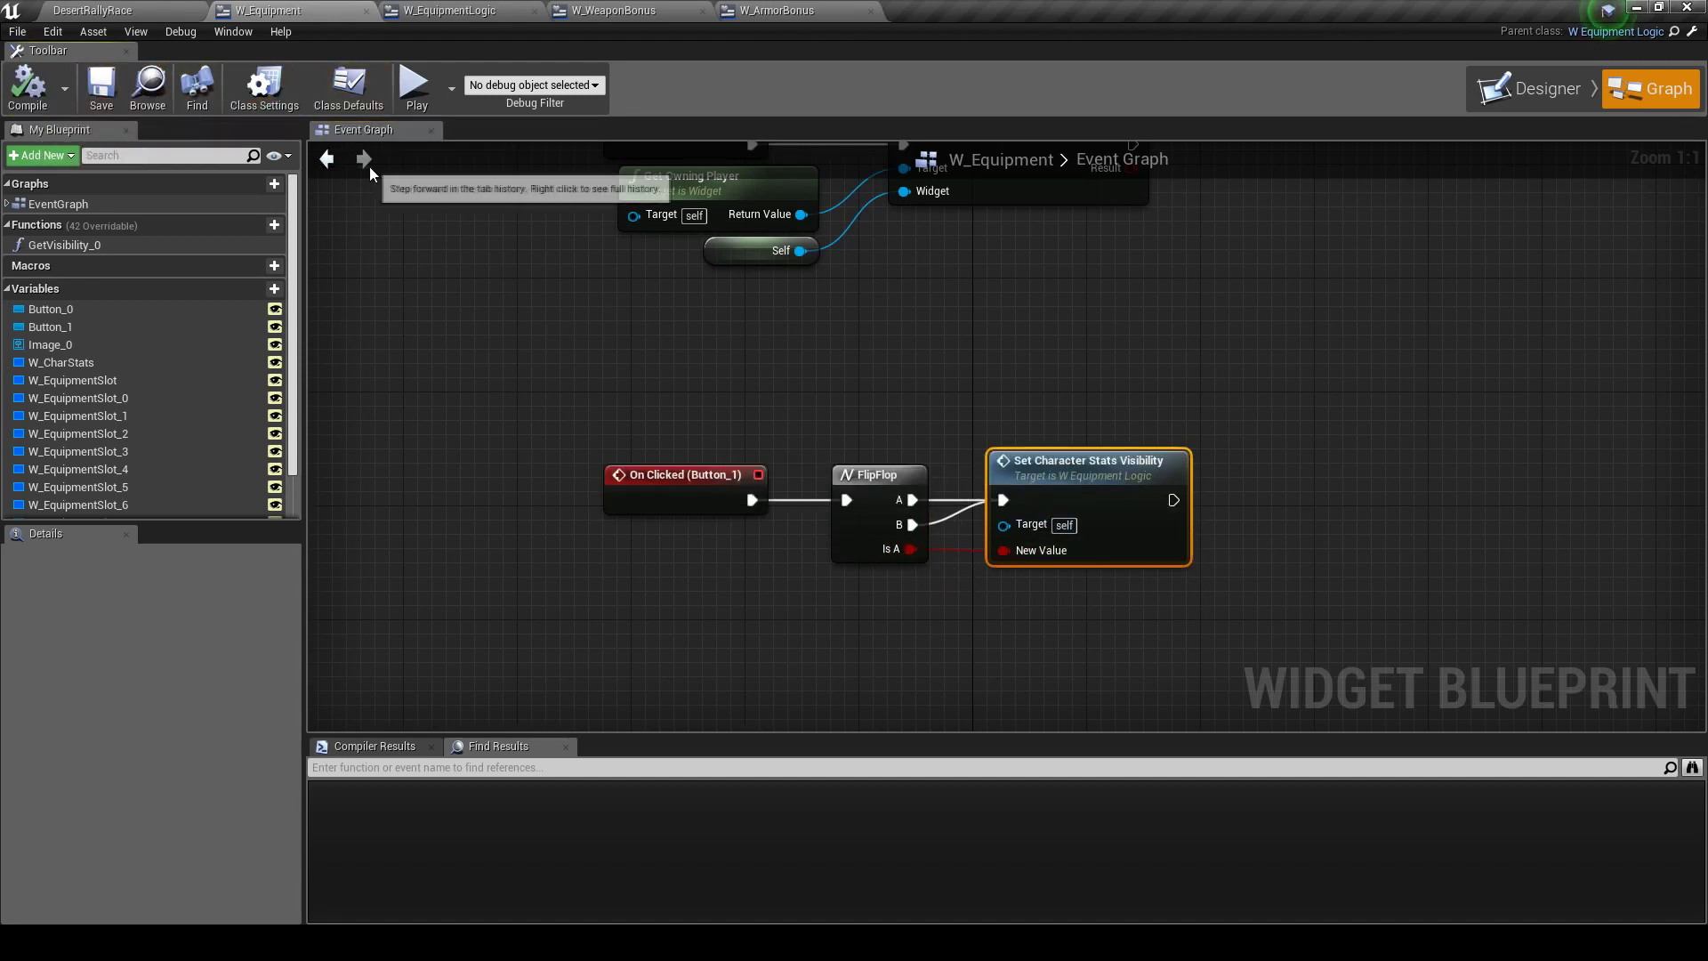
Delete the FlipFlop and wire the click event straight into Set Character Stats Visibility
{"action": "left_click", "coordinate": [877, 533]}
{"action": "key", "text": "Delete"}
{"action": "left_click_drag", "start_coordinate": [1058, 477], "coordinate": [931, 480]}
{"action": "left_click_drag", "start_coordinate": [717, 492], "coordinate": [877, 499]}
In Set Character Stats Visibility, remove the New Value input, add a Char Stats Visibility getter, and delete the old Select
{"action": "double_click", "coordinate": [884, 499]}
{"action": "left_click", "coordinate": [801, 480]}
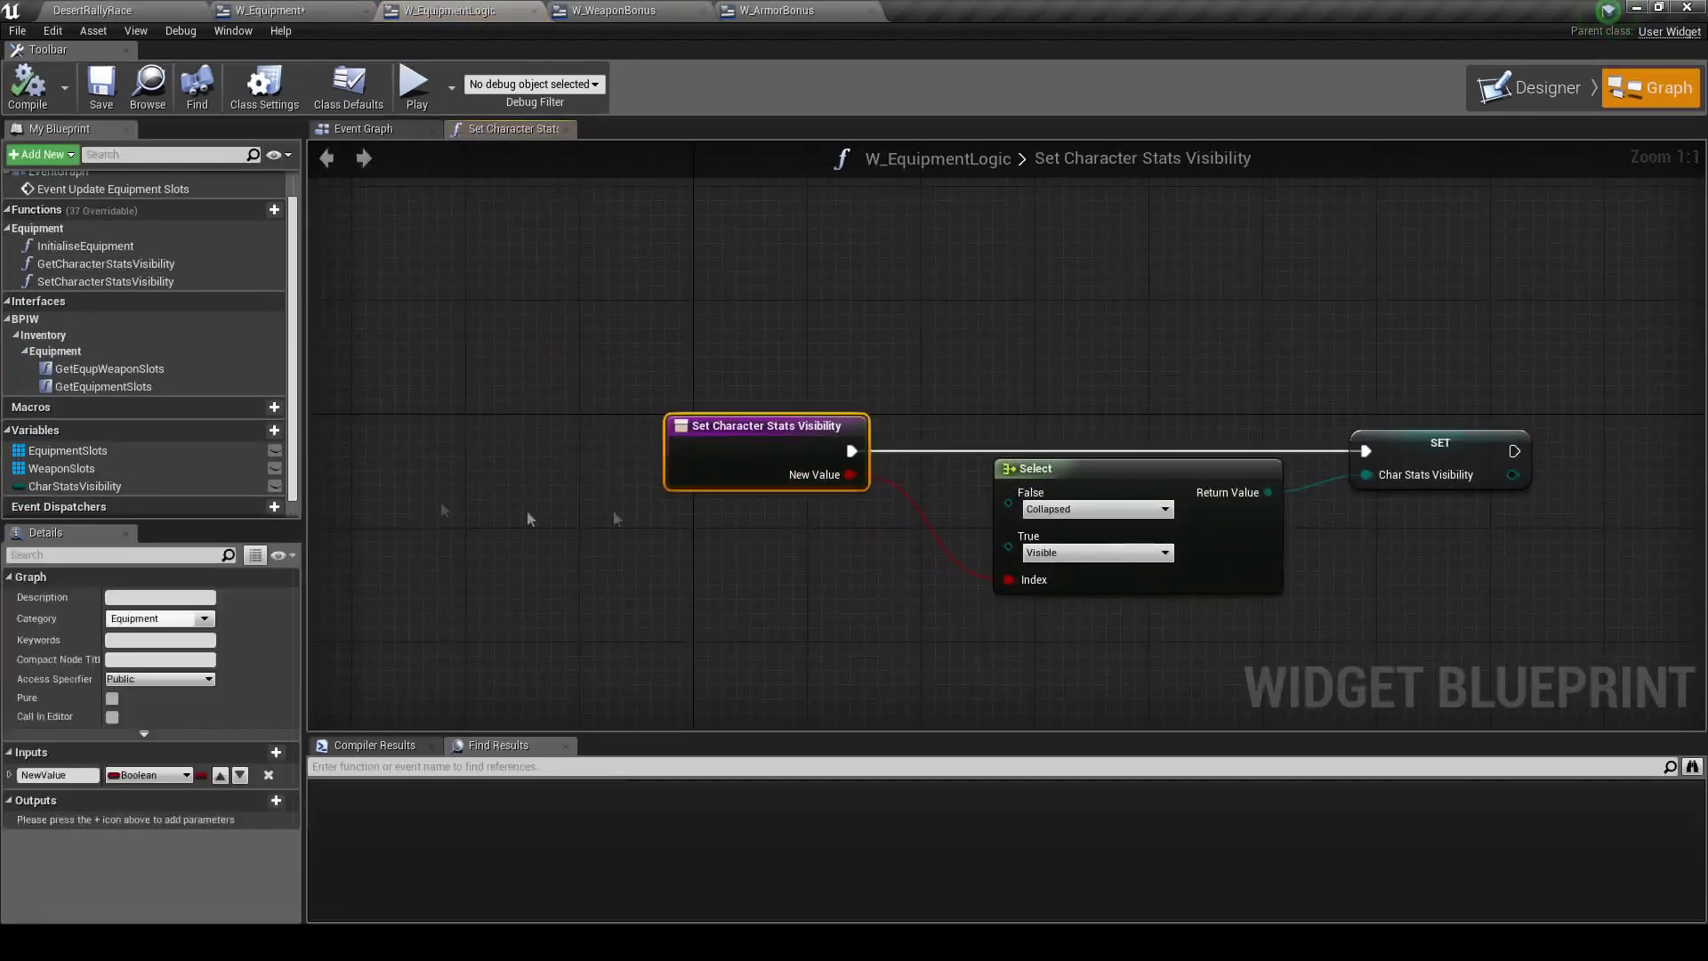
{"action": "left_click", "coordinate": [268, 775]}
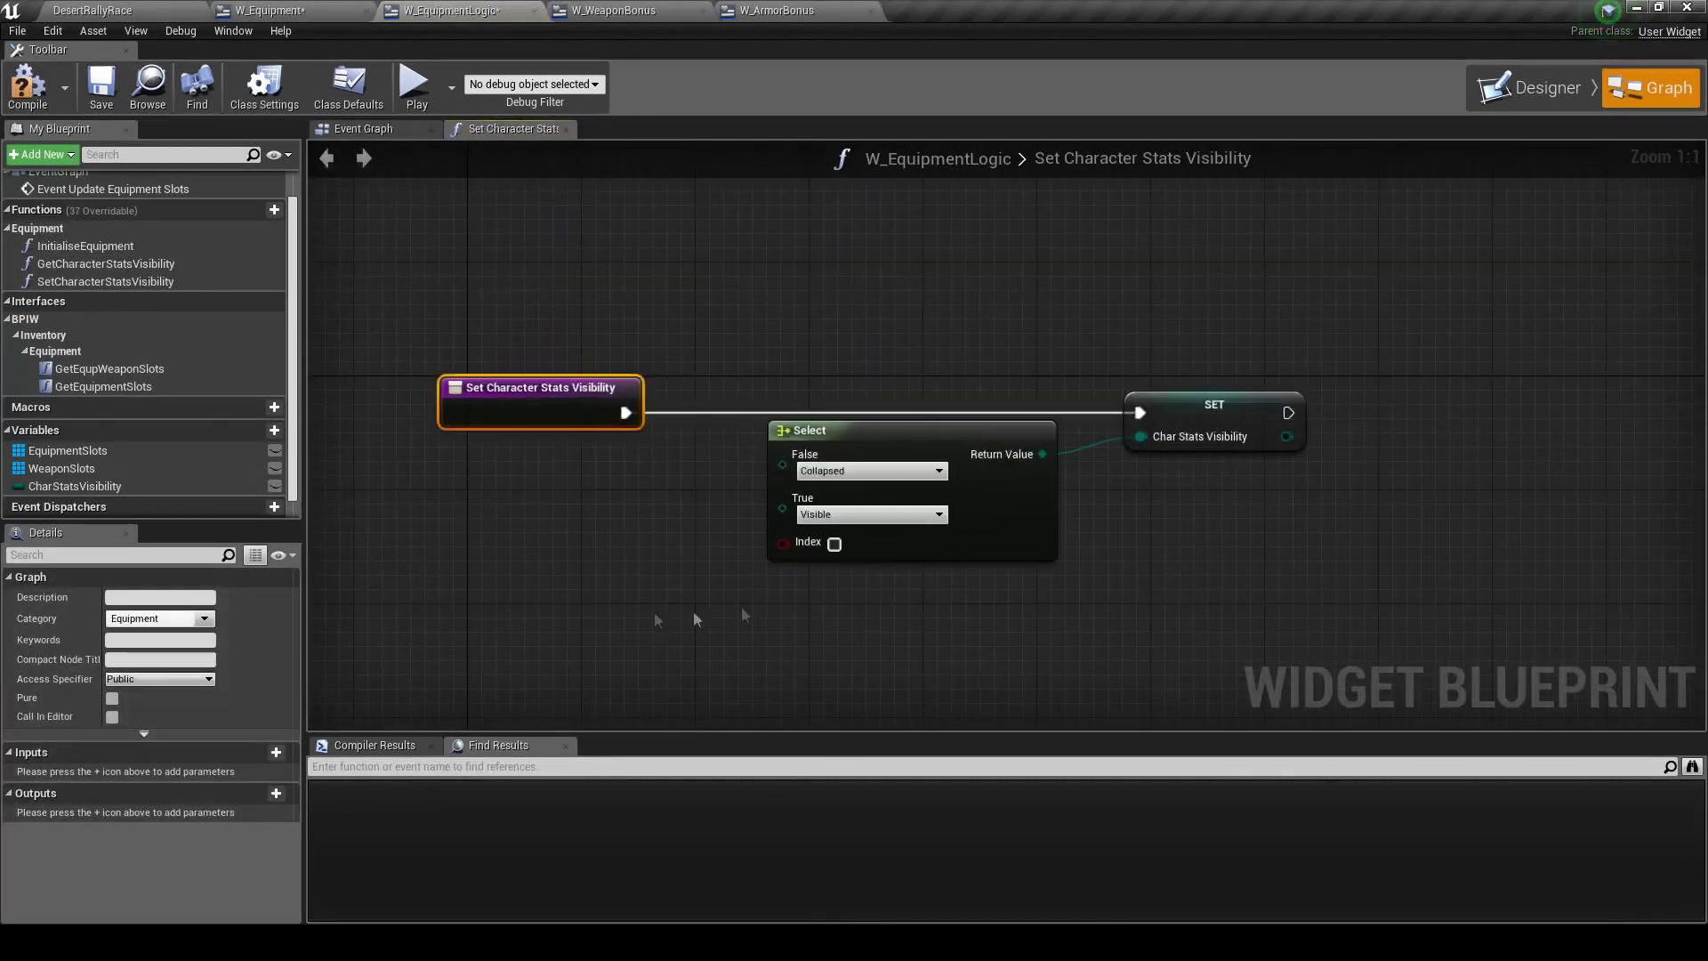
{"action": "left_click_drag", "start_coordinate": [74, 486], "coordinate": [568, 582], "text": "ctrl"}
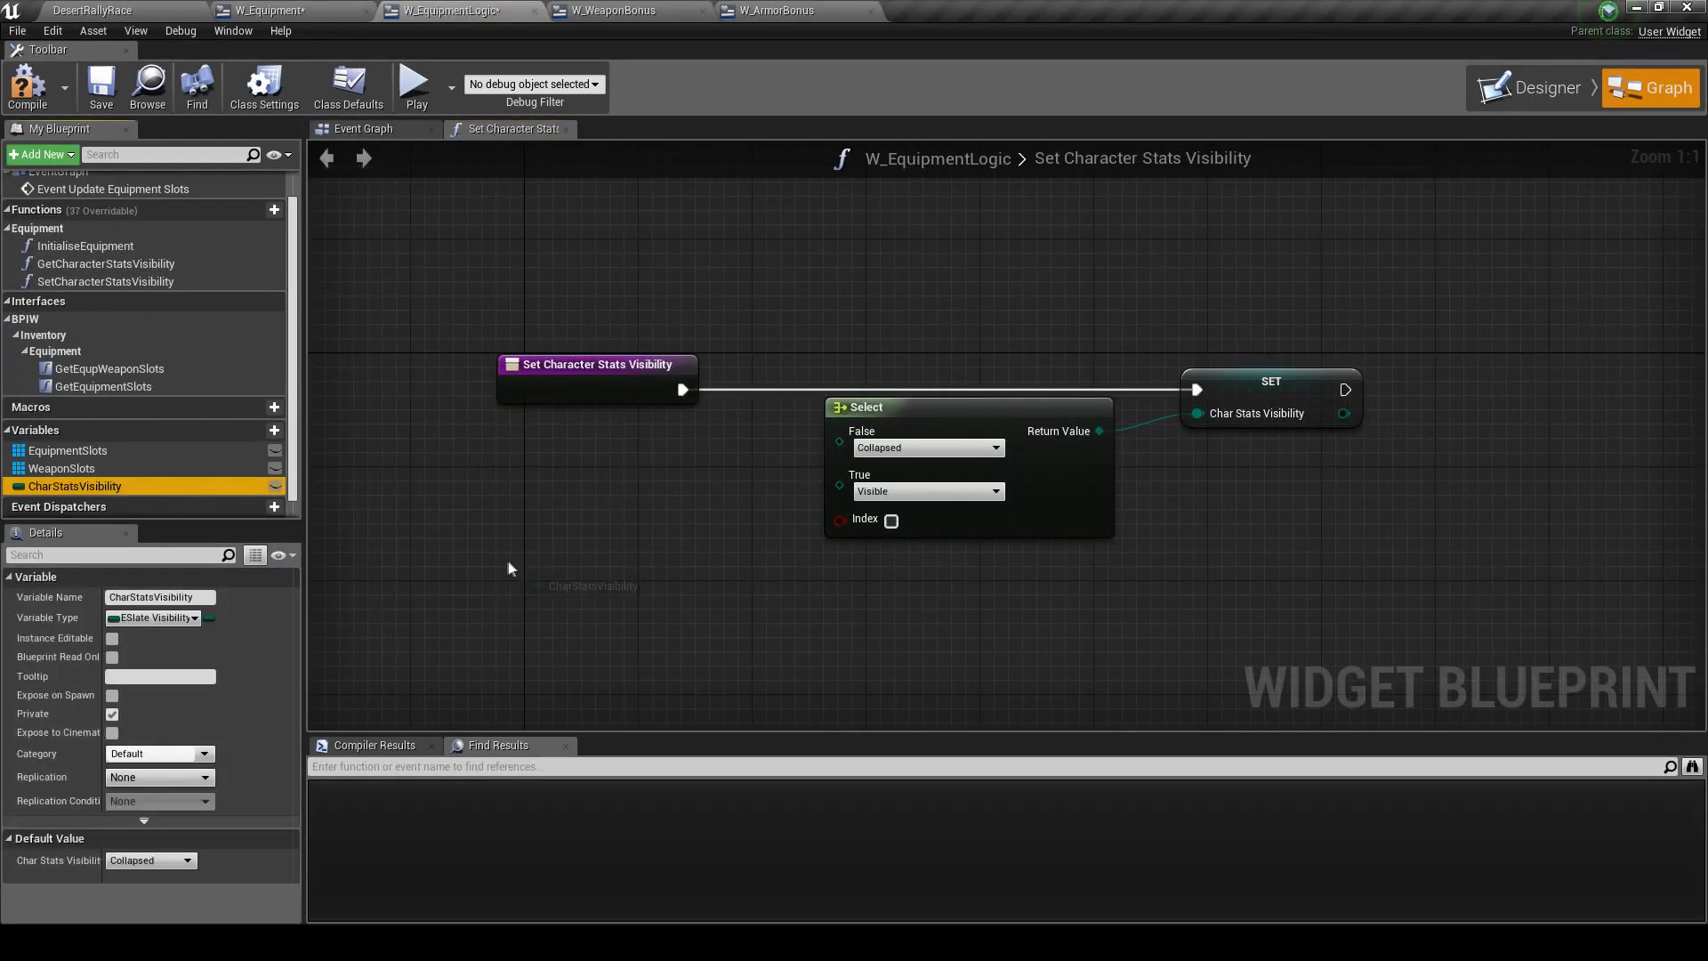
{"action": "left_click", "coordinate": [1005, 420]}
{"action": "key", "text": "Delete"}
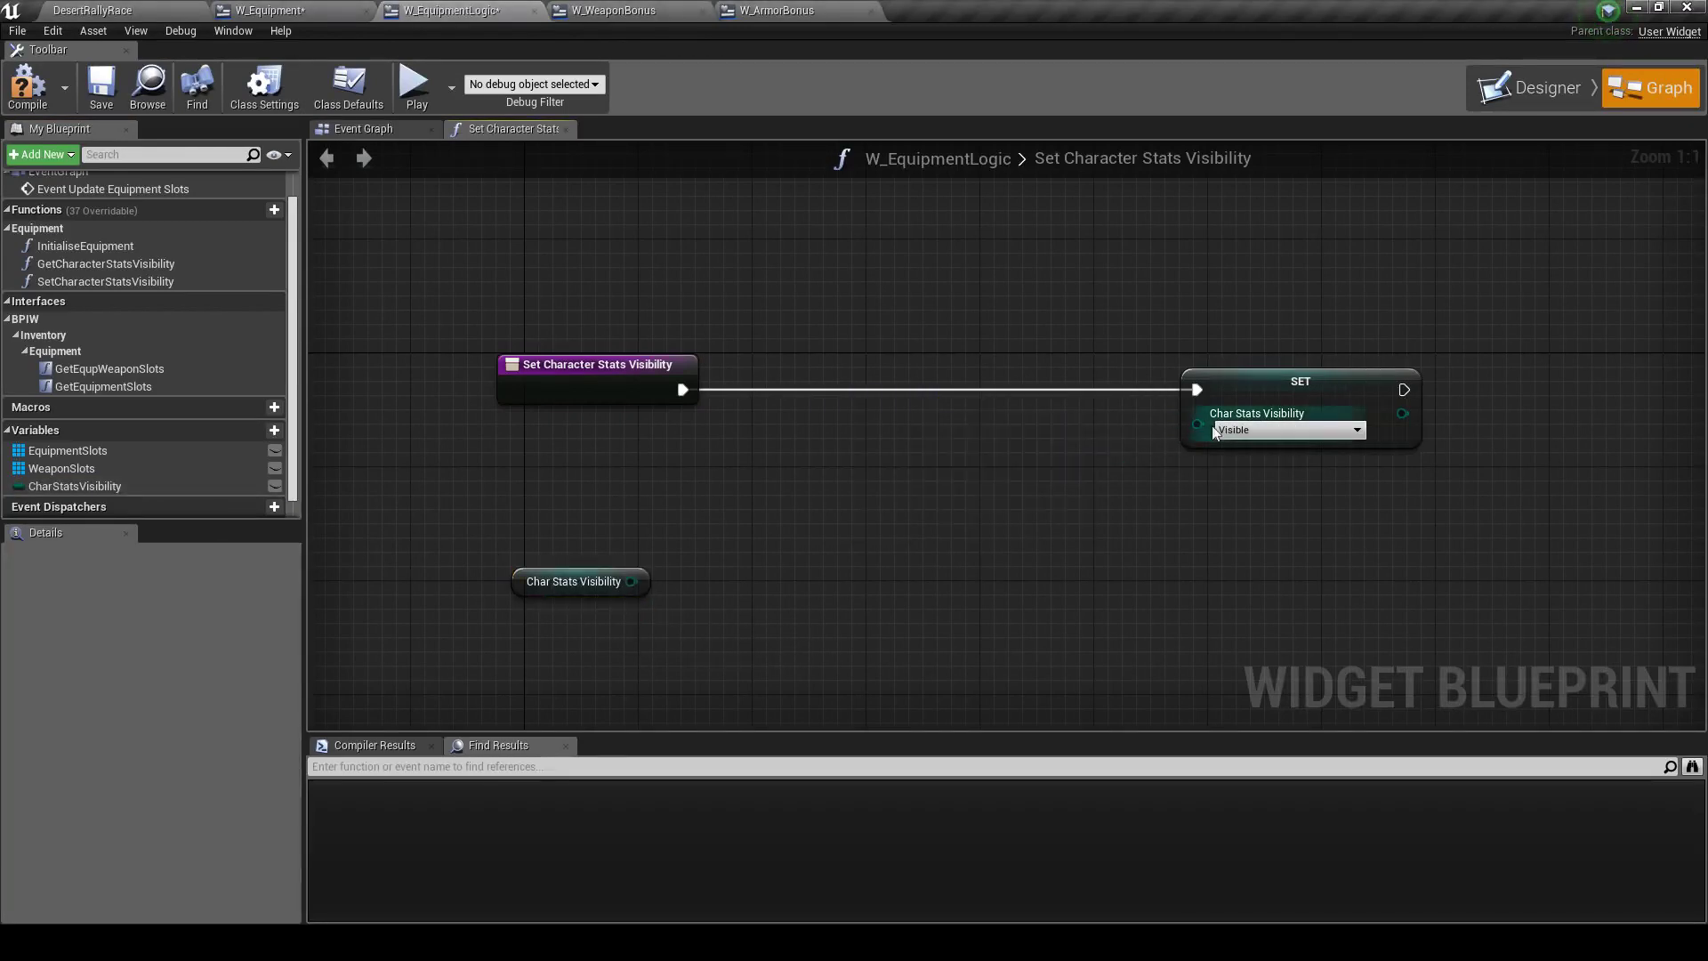
Add a new Select feeding SET, indexed by the Char Stats Visibility getter
{"action": "left_click_drag", "start_coordinate": [1197, 412], "coordinate": [1062, 526]}
{"action": "type", "text": "select"}
{"action": "key", "text": "Return"}
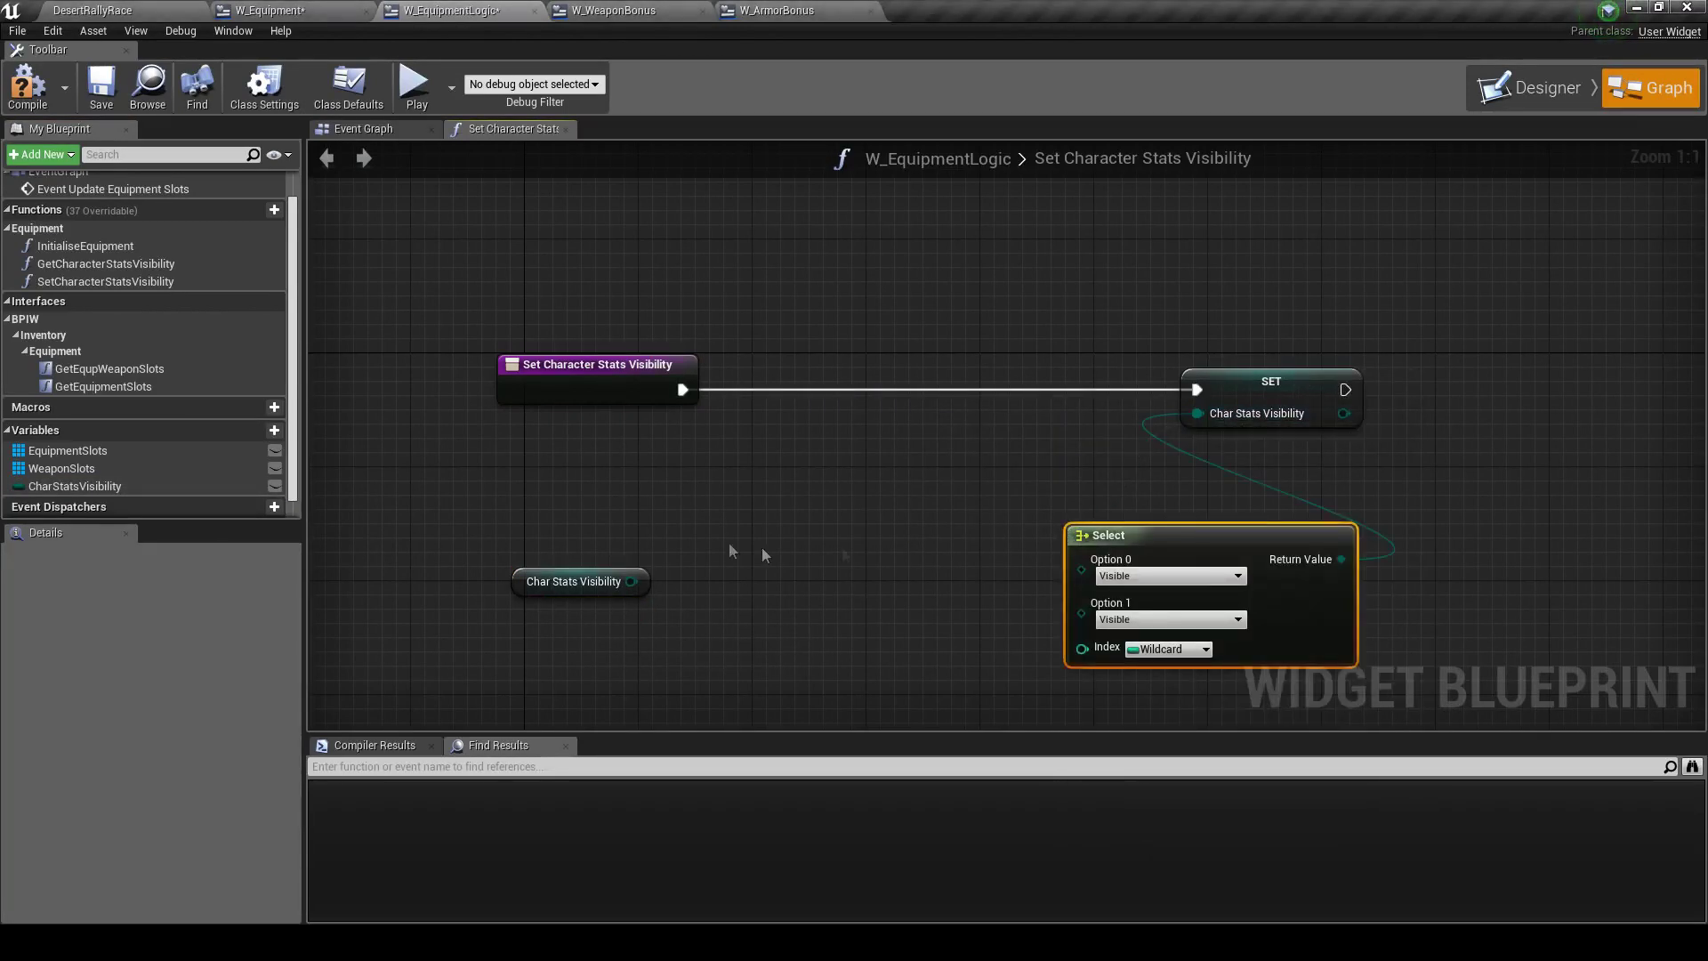
{"action": "left_click_drag", "start_coordinate": [631, 581], "coordinate": [1081, 649]}
{"action": "left_click_drag", "start_coordinate": [1160, 532], "coordinate": [915, 404]}
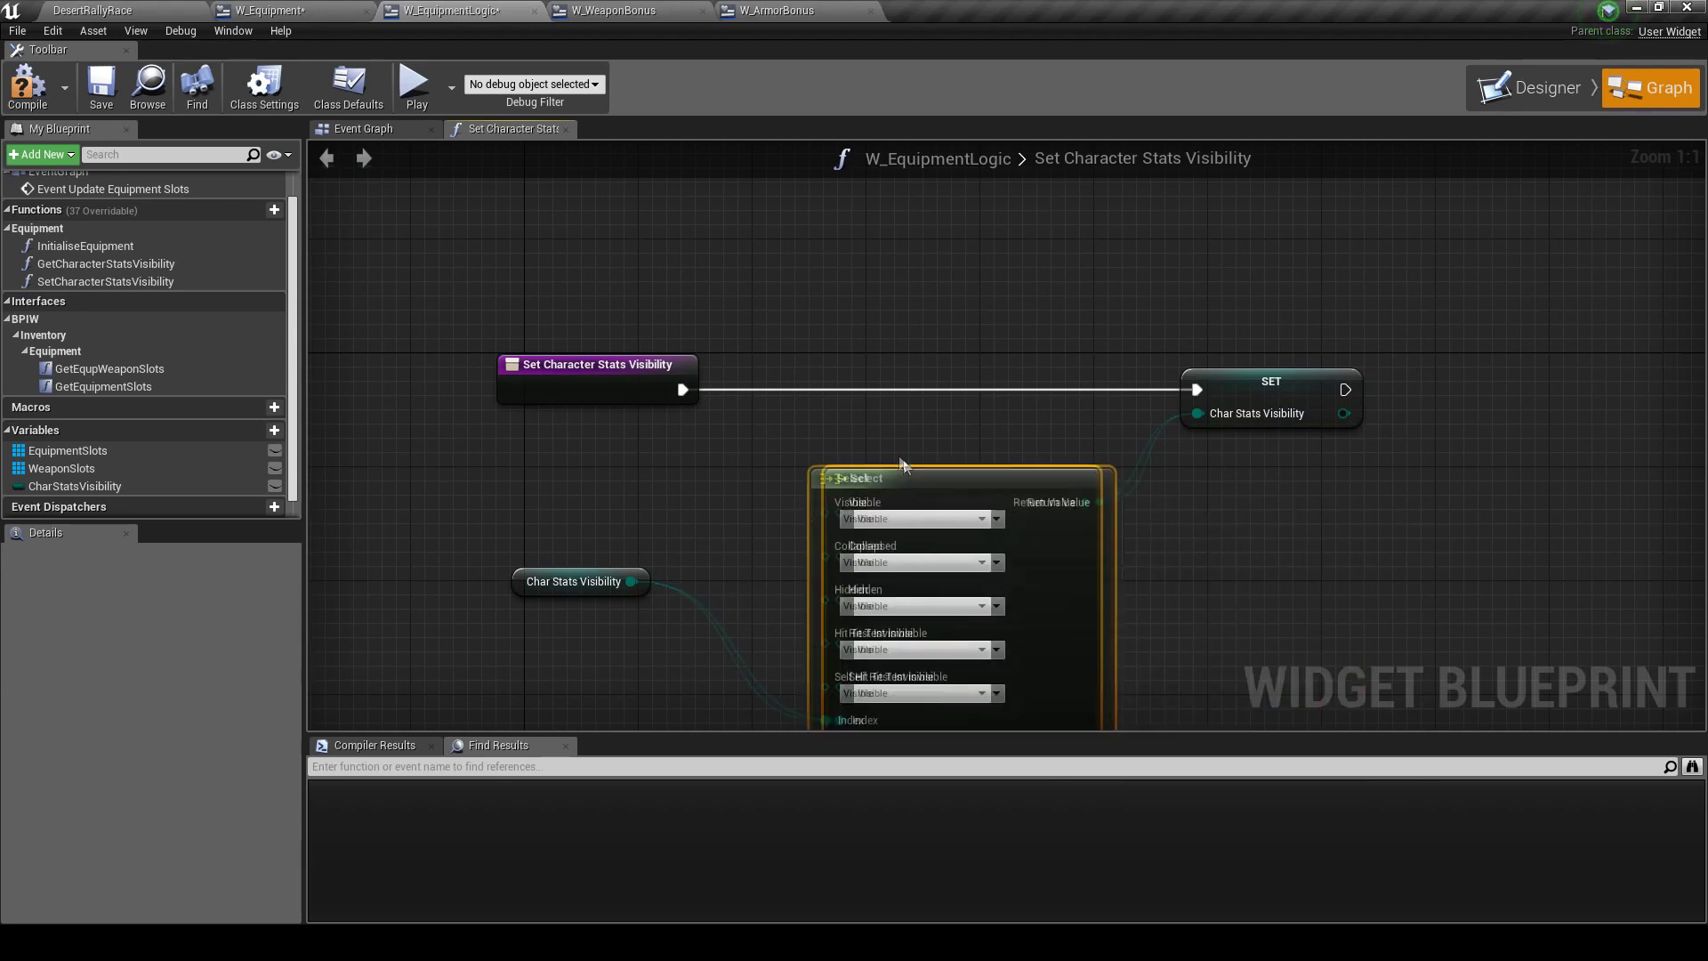
{"action": "right_click_drag", "start_coordinate": [642, 572], "coordinate": [630, 476]}
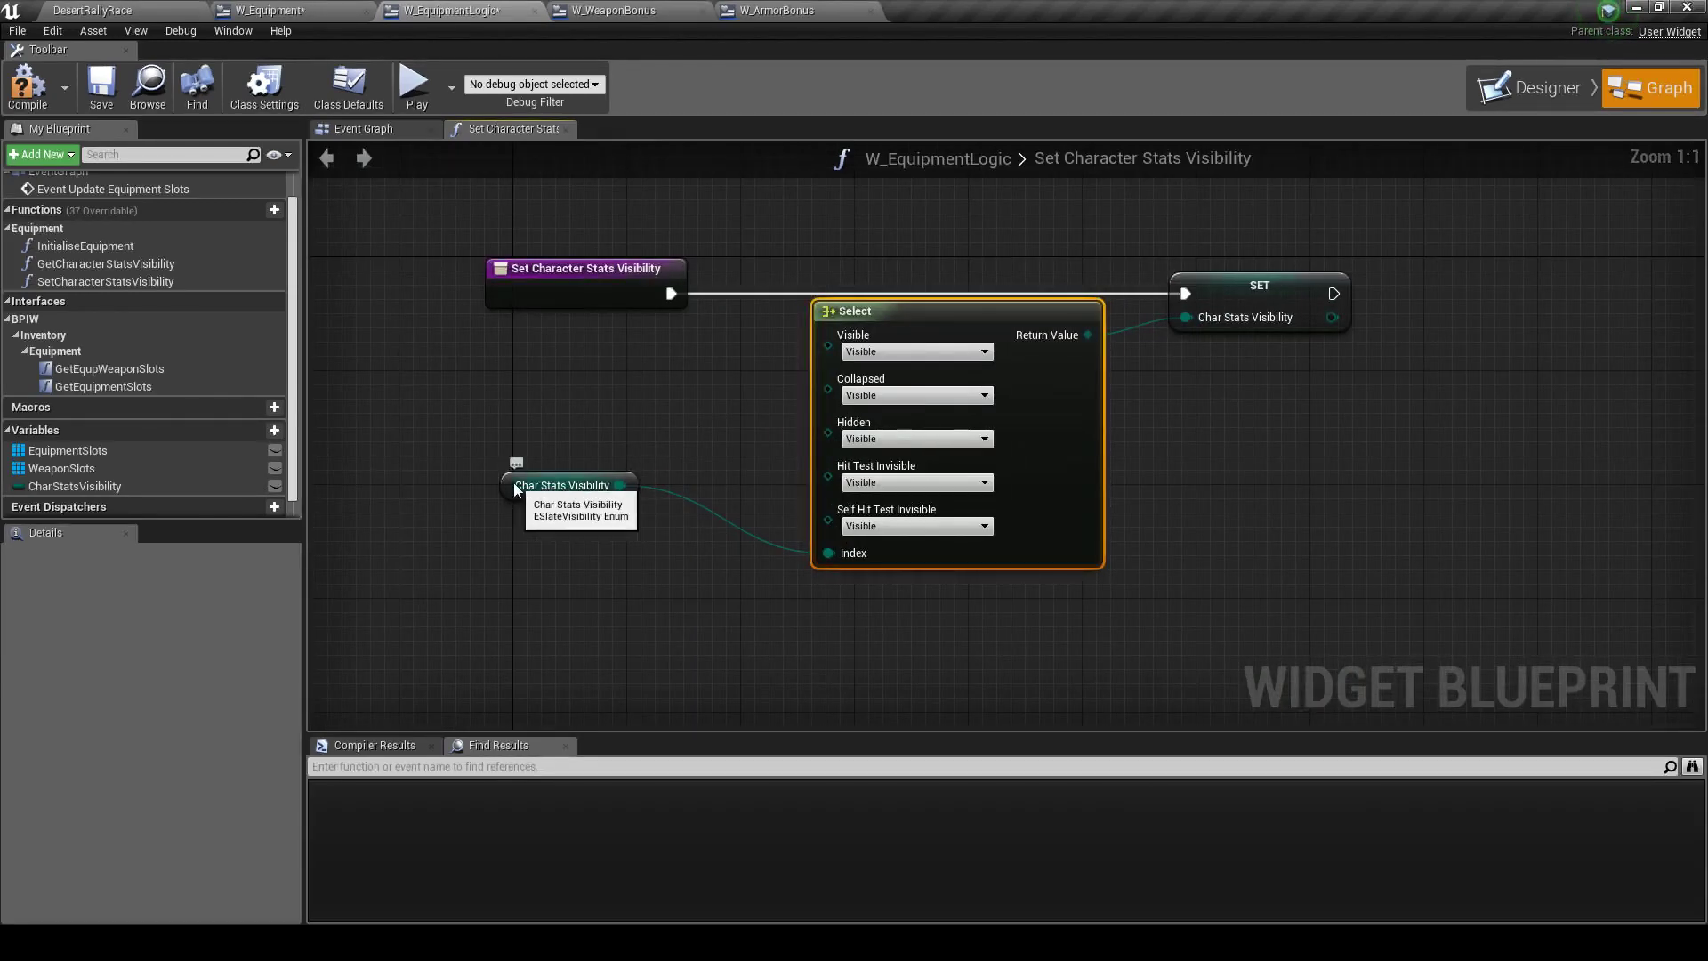
{"action": "left_click_drag", "start_coordinate": [514, 486], "coordinate": [551, 516]}
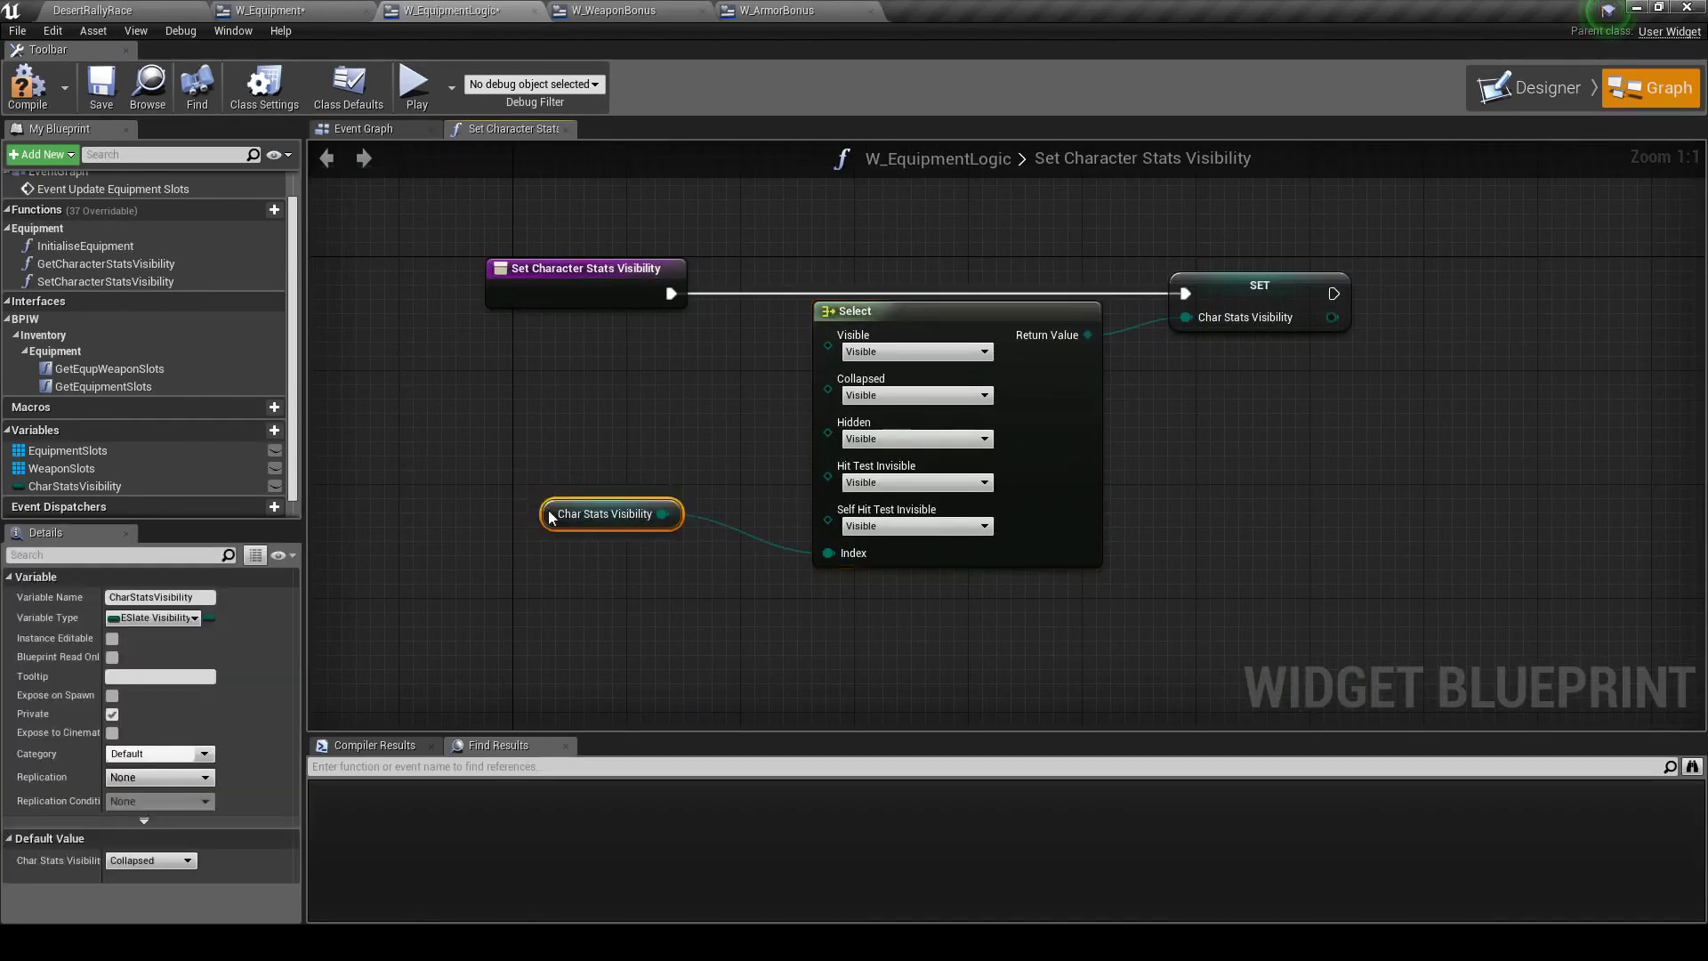
Set the Select so Collapsed returns Visible and Visible, Hidden, Hit Test Invisible, Self Hit Test Invisible return Collapsed
{"action": "left_click", "coordinate": [889, 353]}
{"action": "left_click", "coordinate": [885, 381]}
{"action": "left_click", "coordinate": [884, 395]}
{"action": "left_click", "coordinate": [890, 411]}
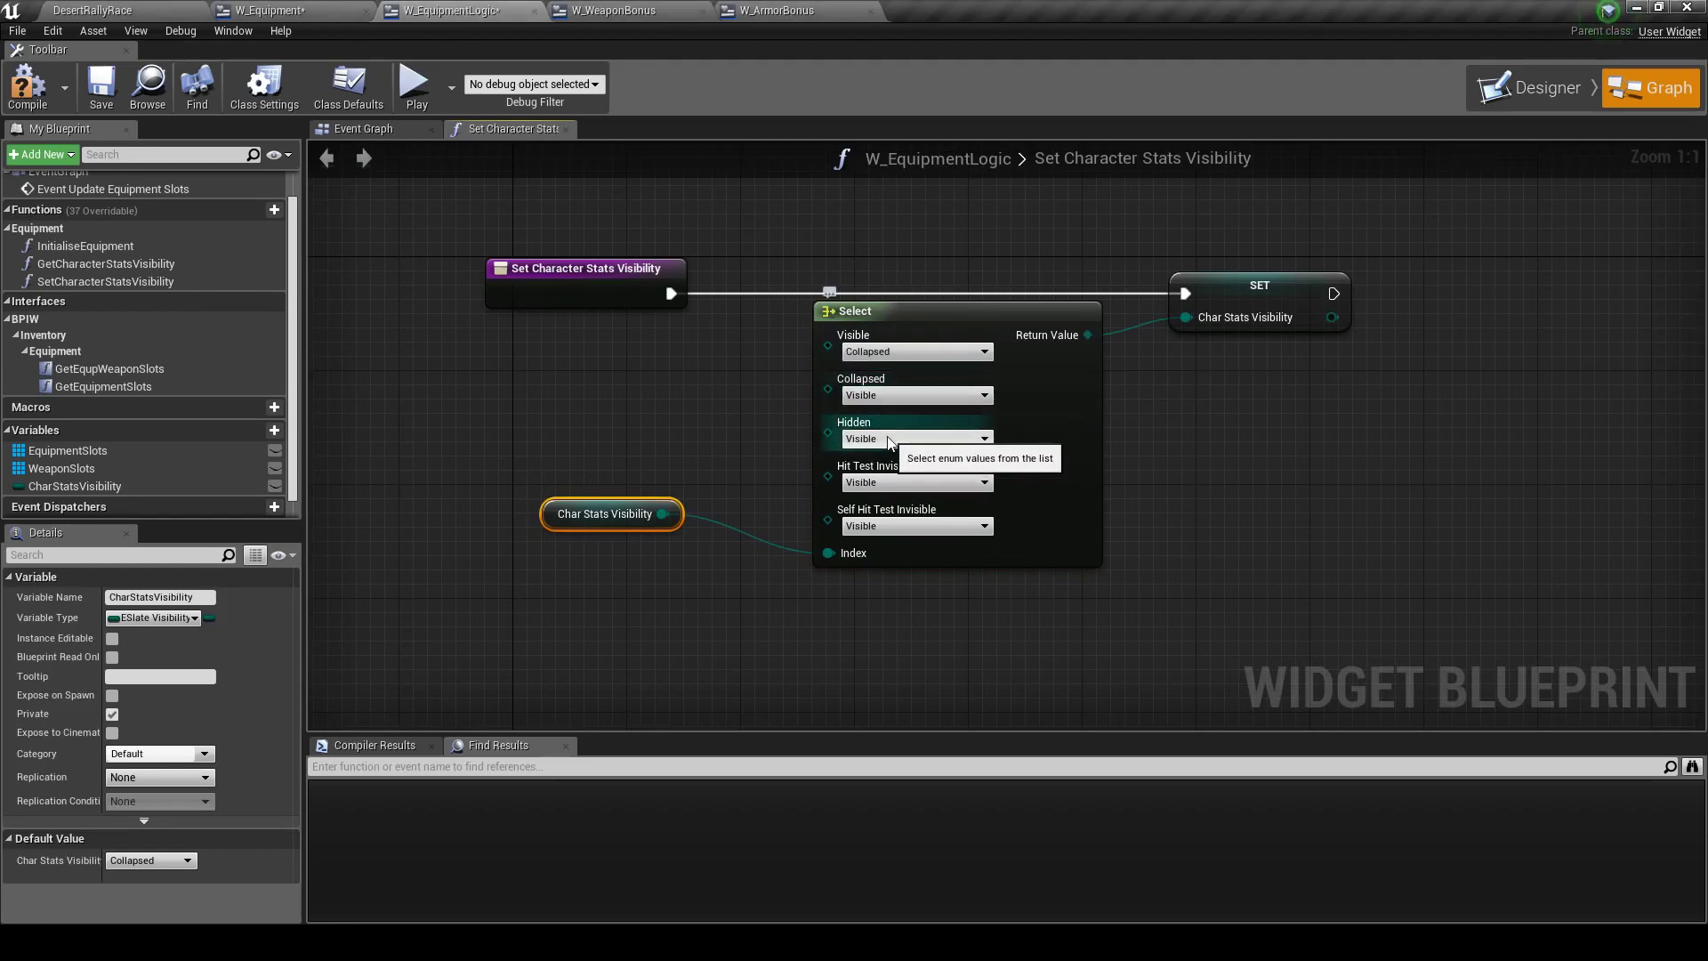
{"action": "left_click", "coordinate": [890, 439]}
{"action": "left_click", "coordinate": [865, 465]}
{"action": "left_click", "coordinate": [876, 482]}
{"action": "left_click", "coordinate": [860, 509]}
{"action": "left_click", "coordinate": [890, 526]}
{"action": "left_click", "coordinate": [860, 553]}
Tidy the getter, compile and save W_EquipmentLogic, and start a test play of the level
{"action": "left_click_drag", "start_coordinate": [554, 509], "coordinate": [596, 552]}
{"action": "left_click", "coordinate": [724, 436]}
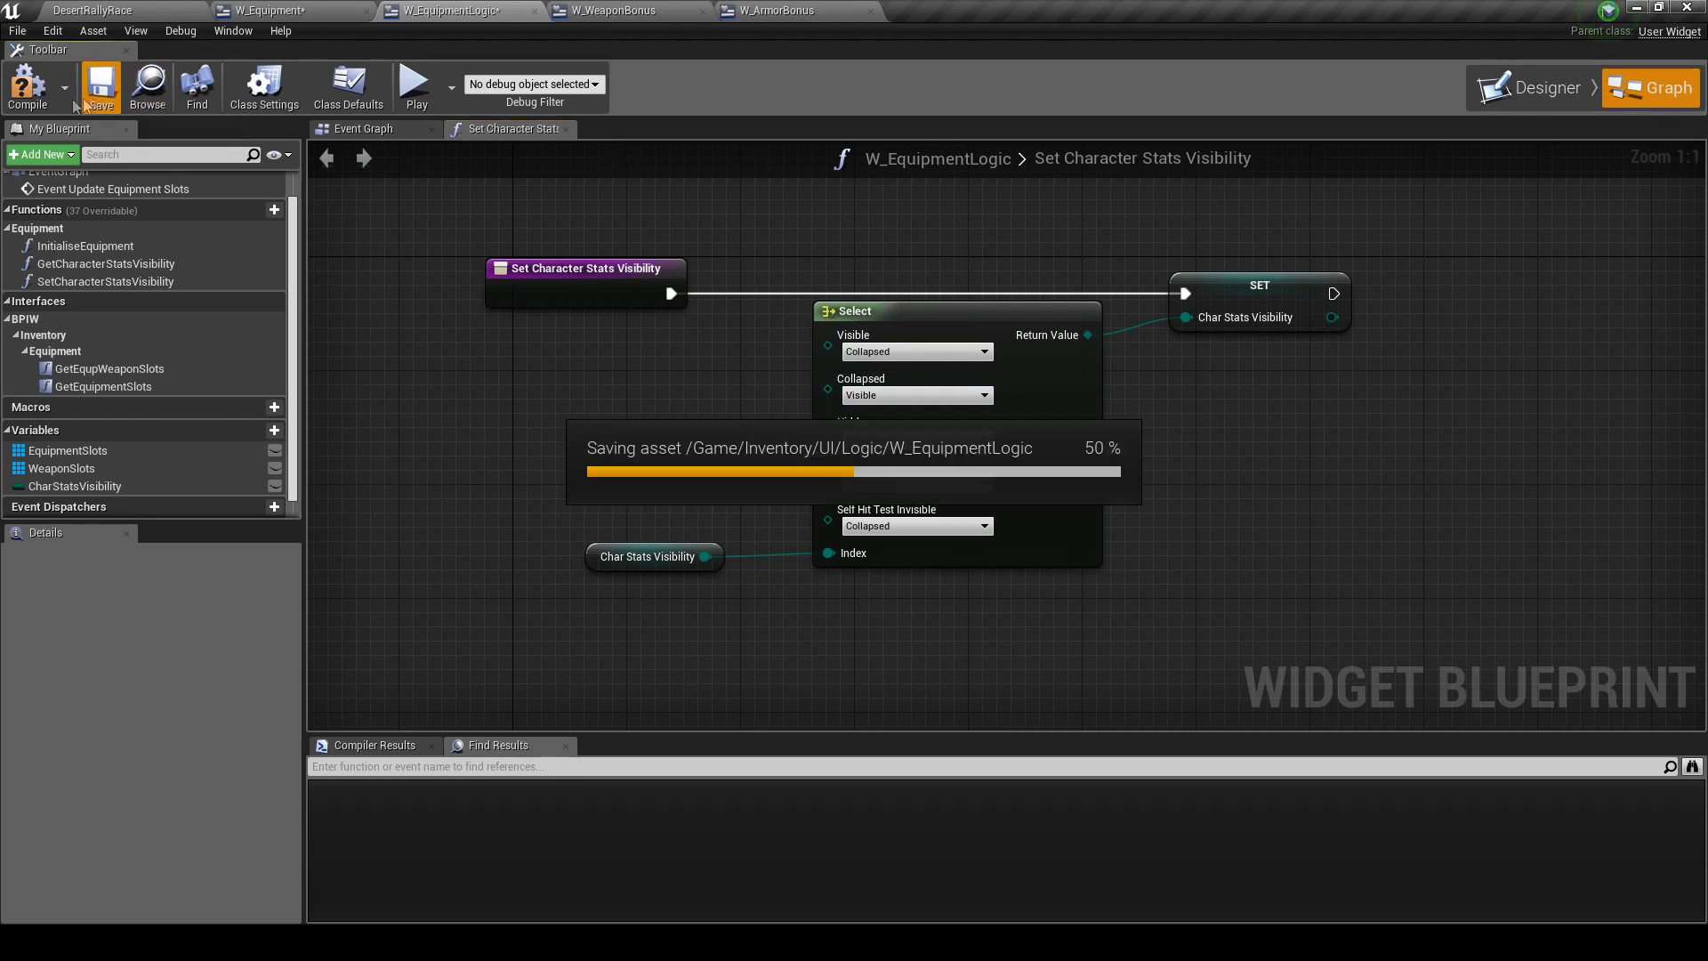
{"action": "left_click", "coordinate": [27, 84]}
{"action": "left_click", "coordinate": [416, 89]}
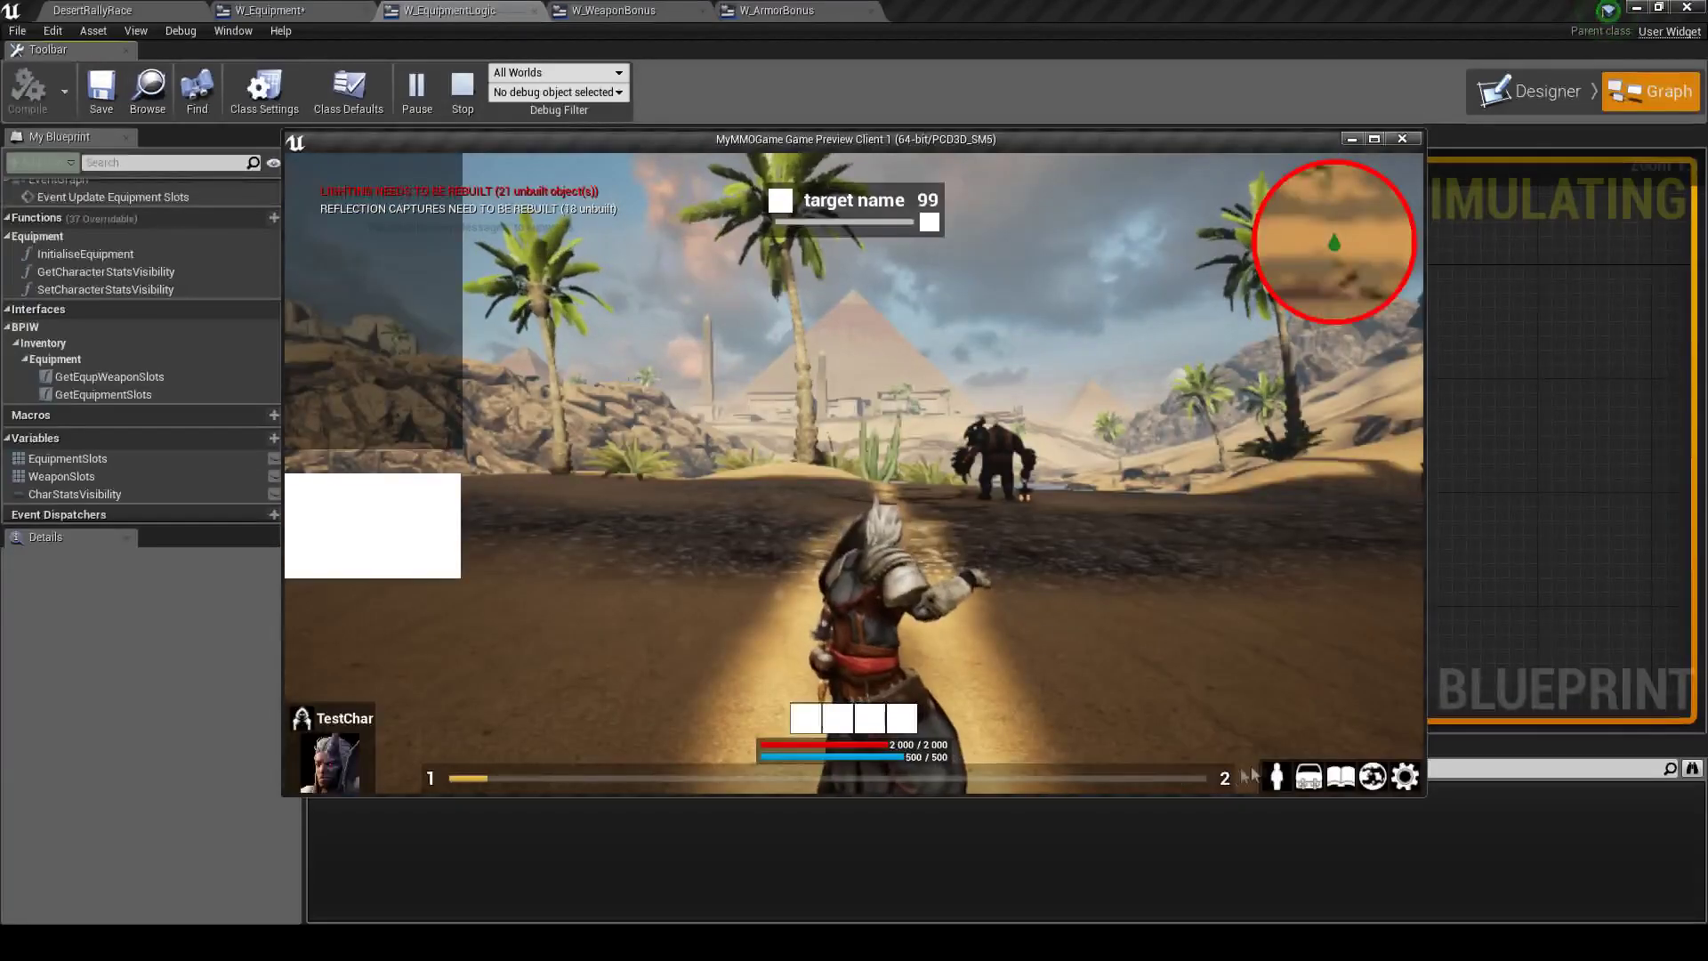
{"action": "key", "text": "c"}
{"action": "left_click", "coordinate": [957, 320]}
{"action": "left_click", "coordinate": [957, 326]}
{"action": "left_click", "coordinate": [958, 323]}
{"action": "left_click", "coordinate": [959, 321]}
{"action": "left_click", "coordinate": [960, 318]}
{"action": "left_click", "coordinate": [961, 320]}
{"action": "left_click", "coordinate": [961, 321]}
{"action": "left_click", "coordinate": [962, 323]}
{"action": "left_click", "coordinate": [962, 324]}
{"action": "left_click", "coordinate": [961, 323]}
{"action": "left_click", "coordinate": [961, 324]}
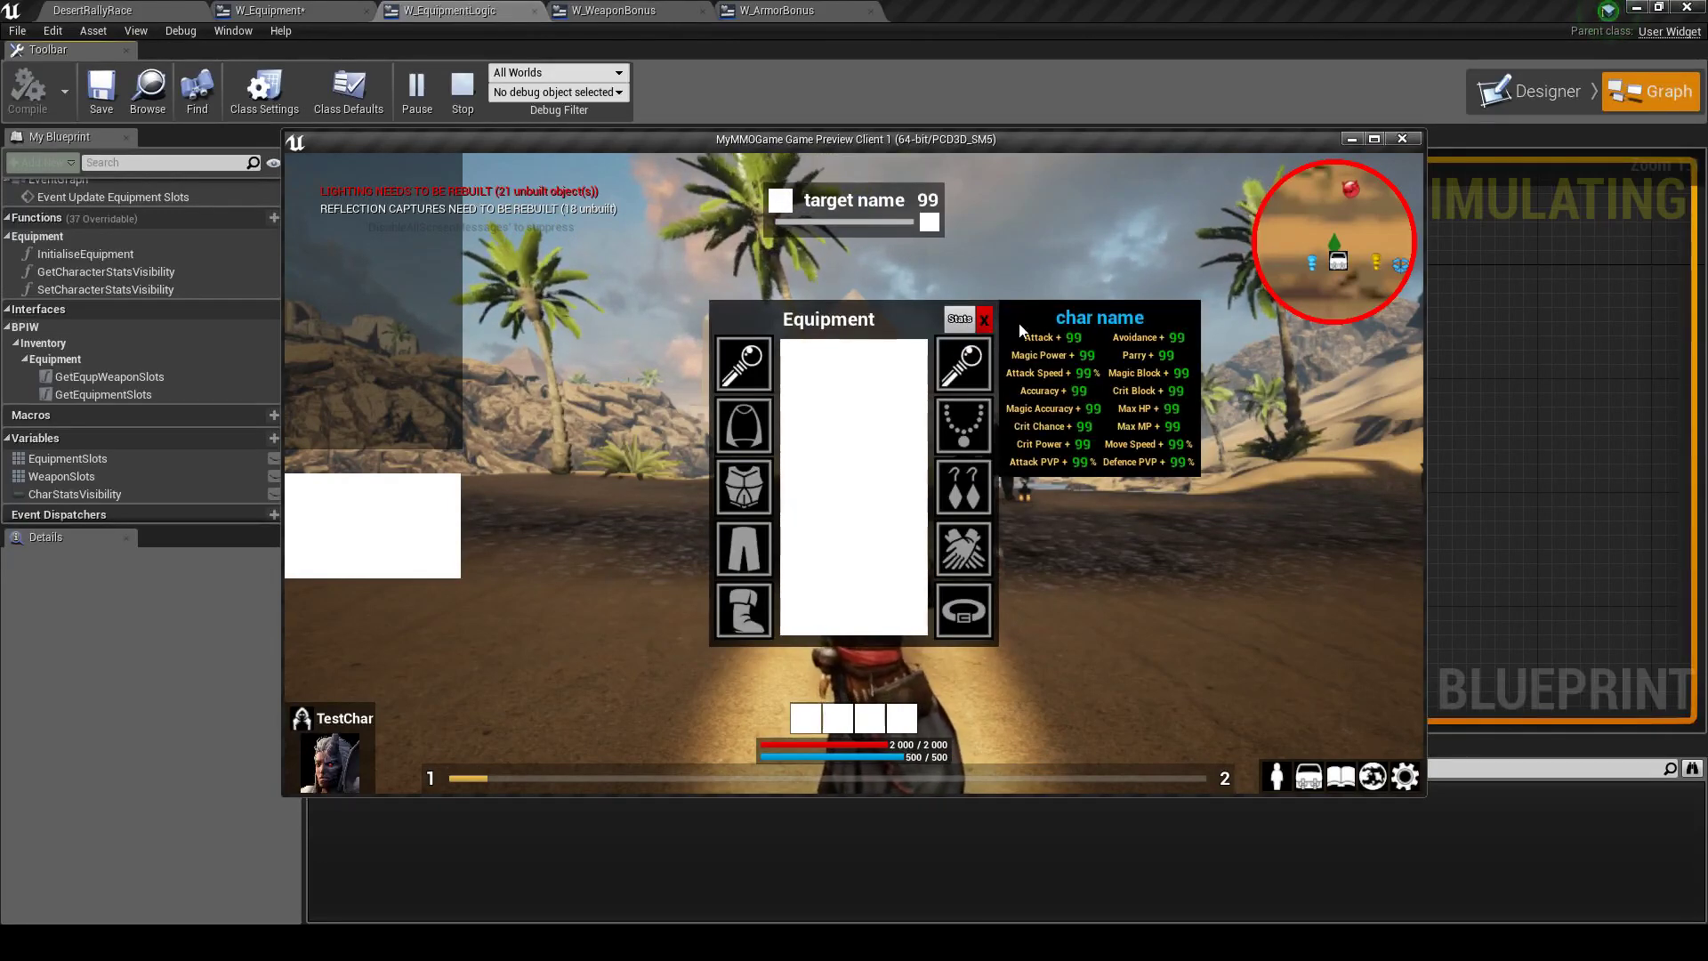
{"action": "key", "text": "Escape"}
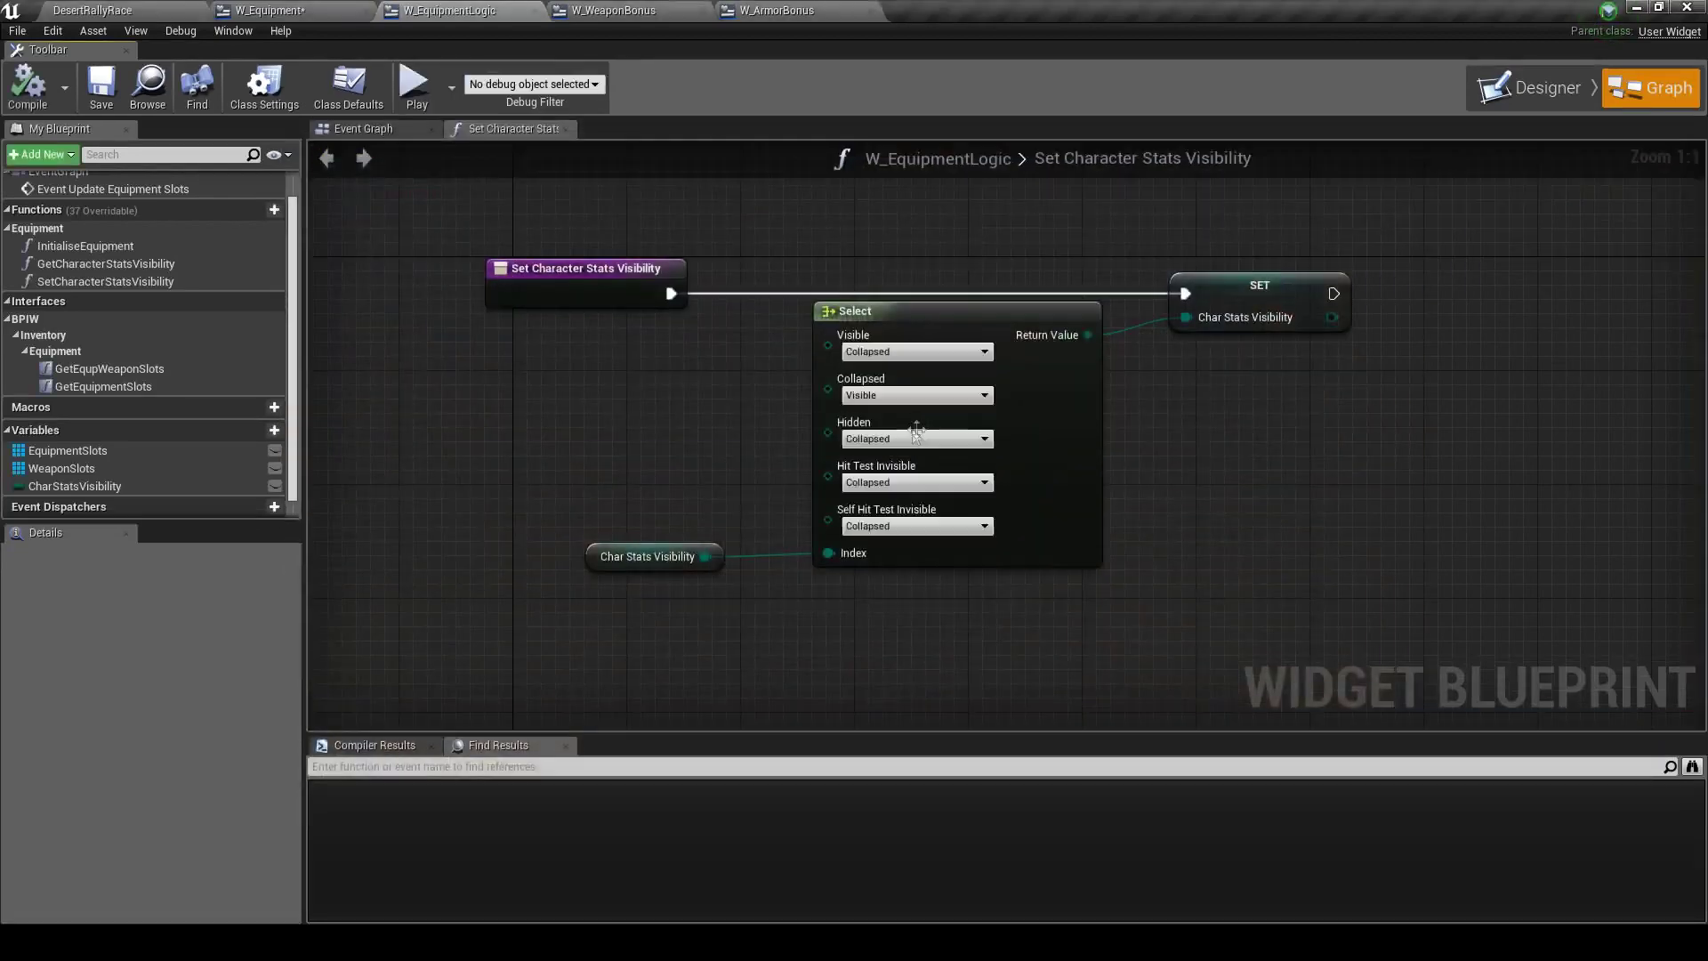
Create a new GetCharacterName function in W_EquipmentLogic's Equipment category
{"action": "left_click", "coordinate": [566, 129]}
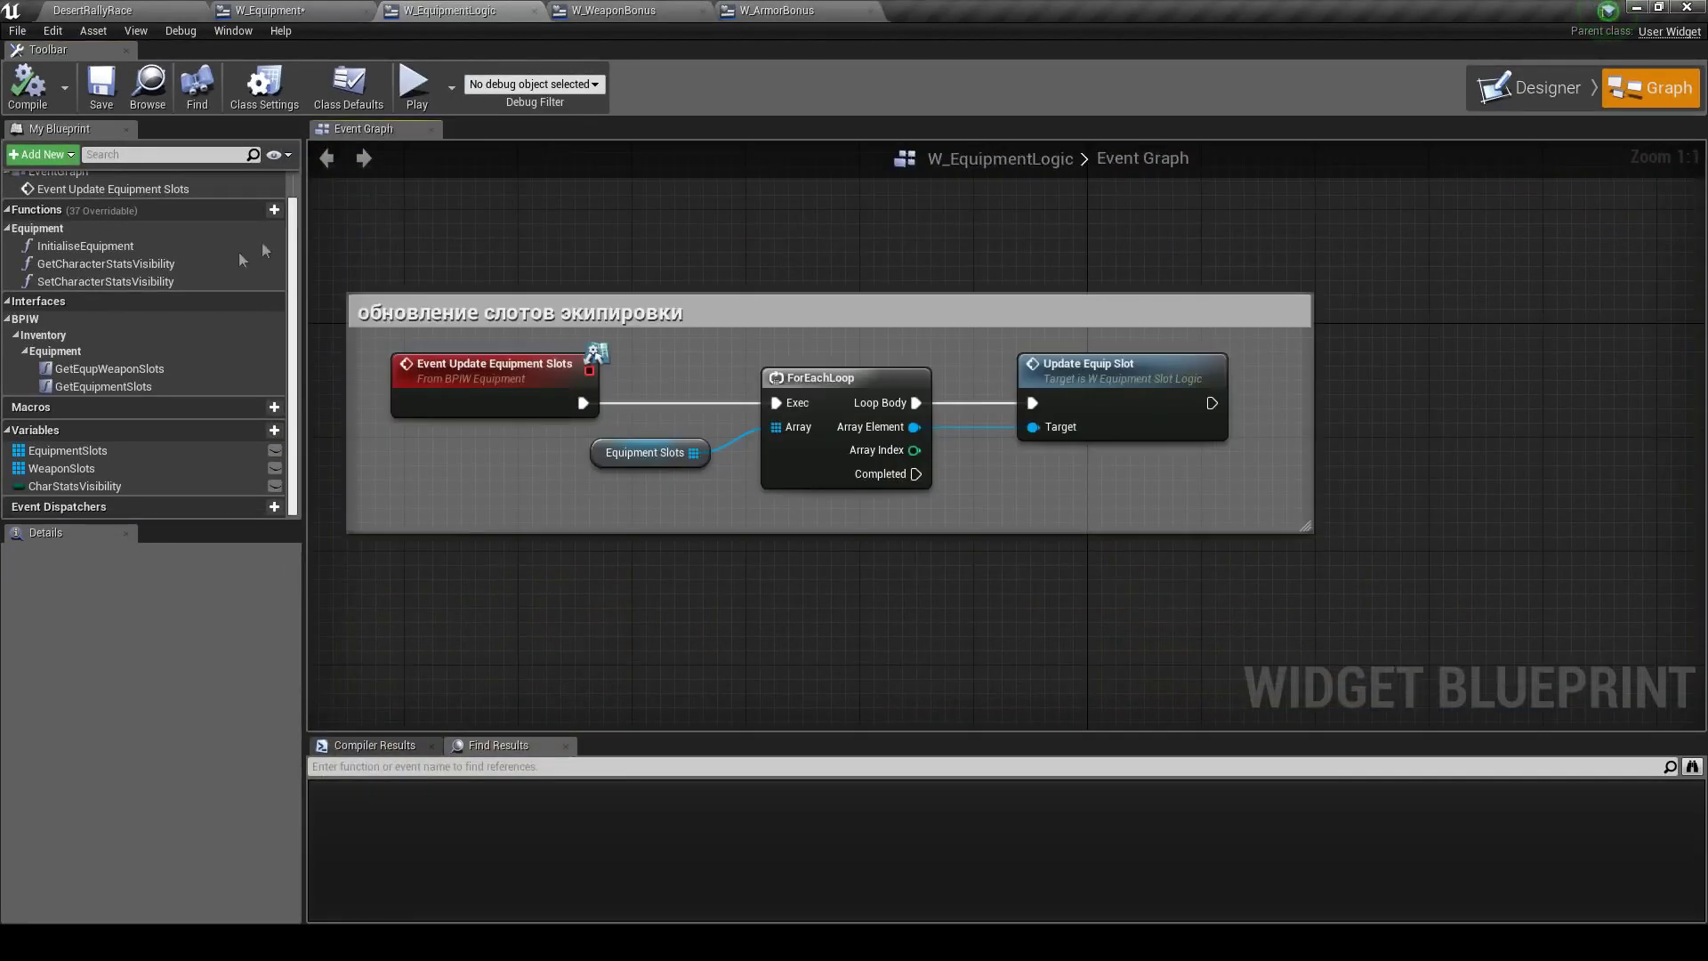
{"action": "left_click", "coordinate": [274, 209]}
{"action": "type", "text": "GetCharacter"}
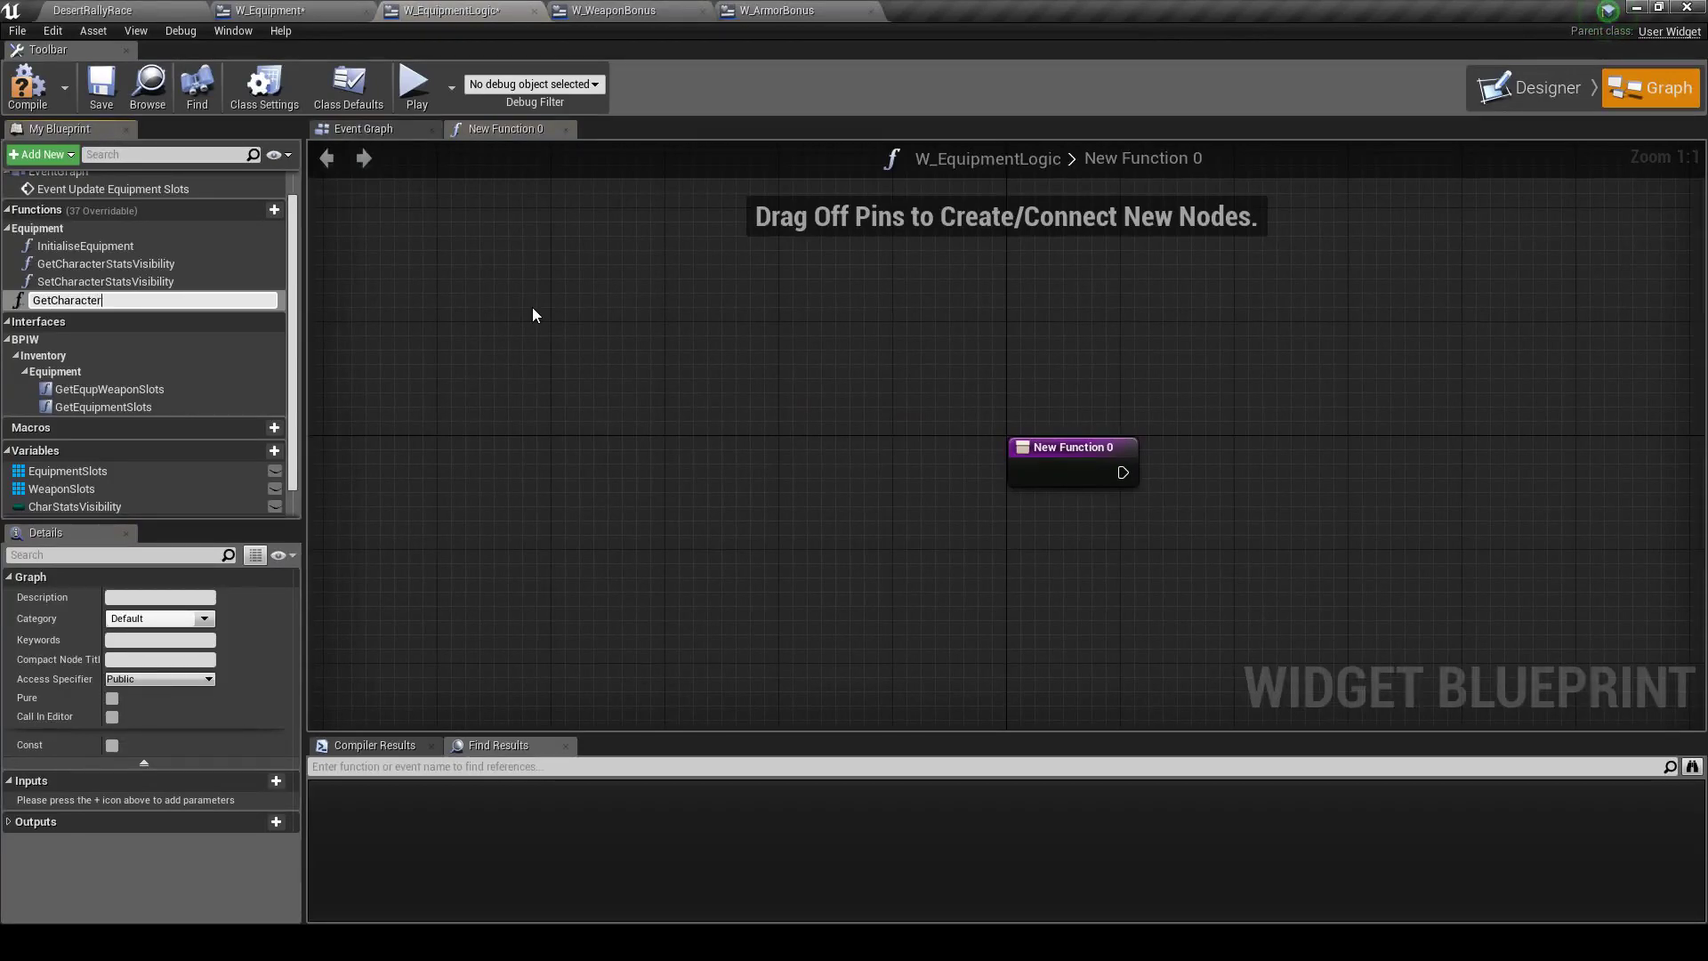
{"action": "type", "text": "Name"}
{"action": "key", "text": "Return"}
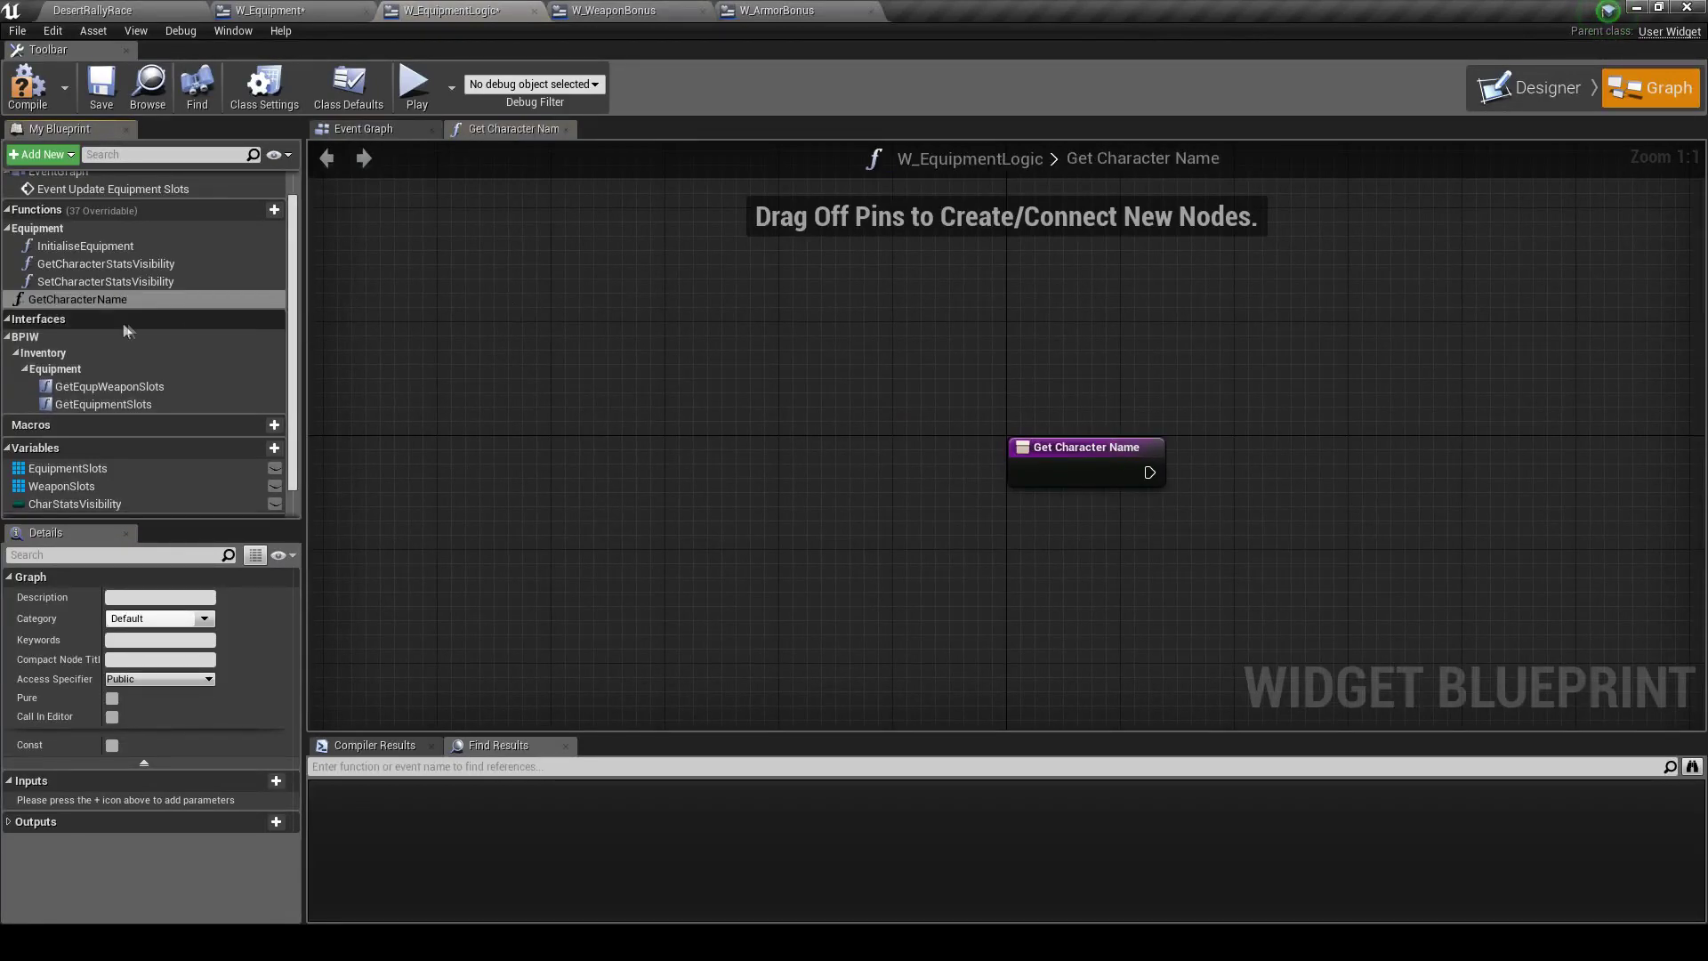
{"action": "left_click_drag", "start_coordinate": [78, 304], "coordinate": [55, 224]}
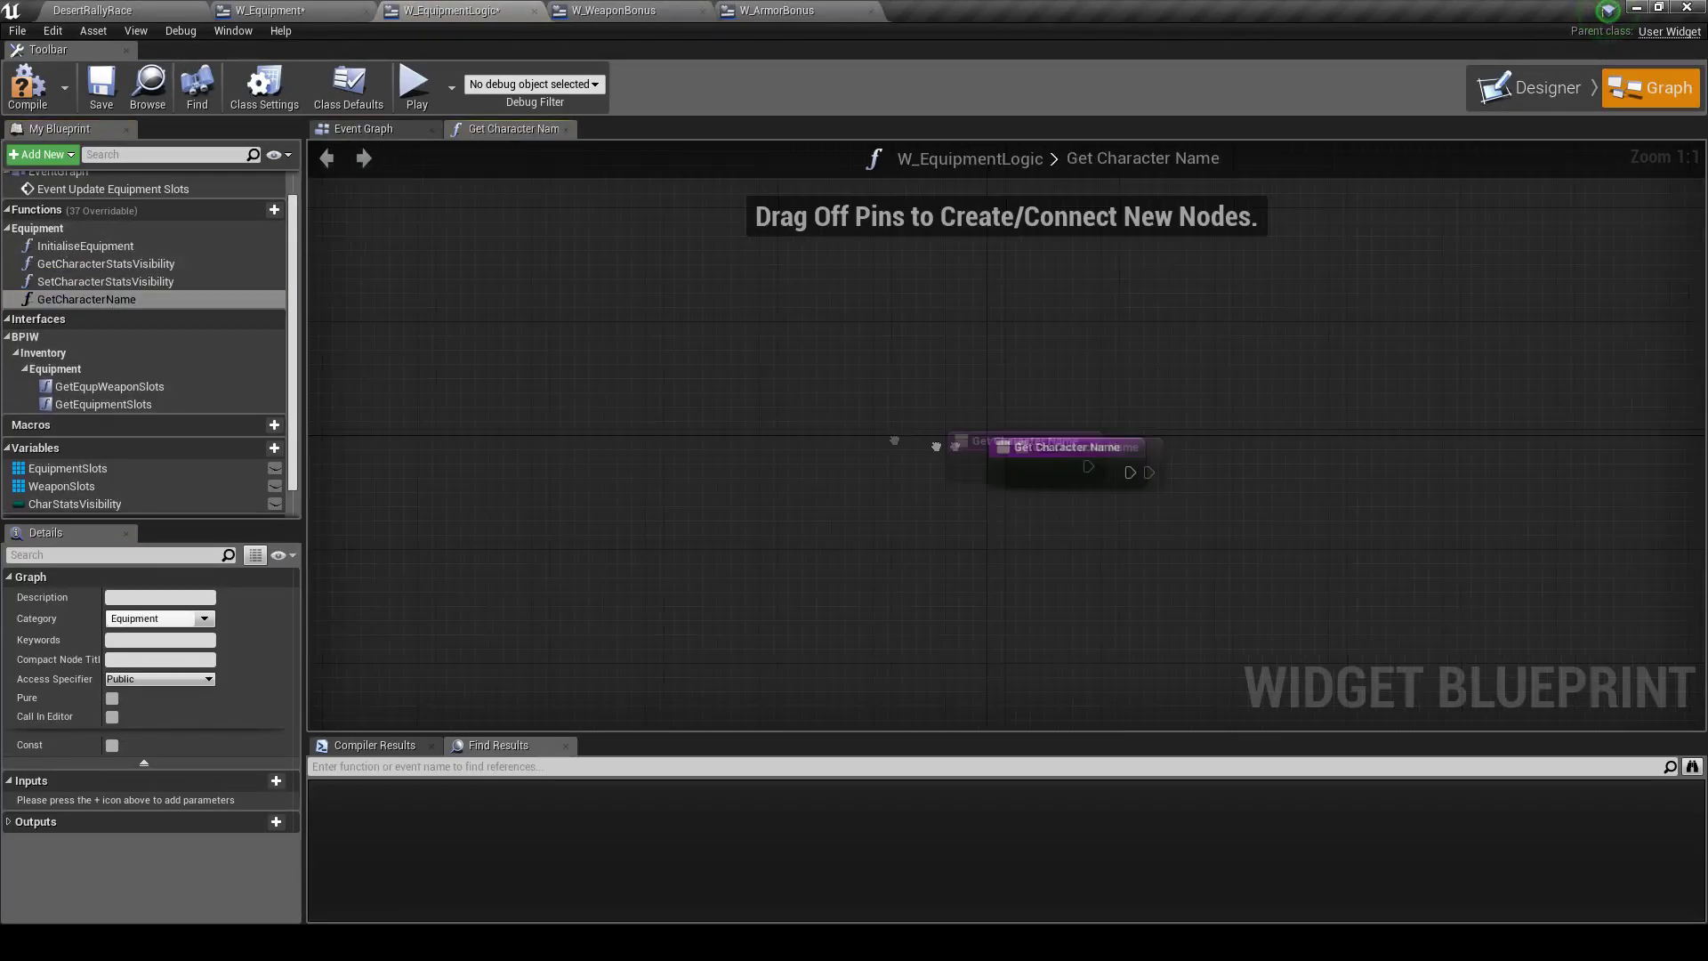
Give GetCharacterName a String output and move its Return Node further right
{"action": "left_click", "coordinate": [276, 821]}
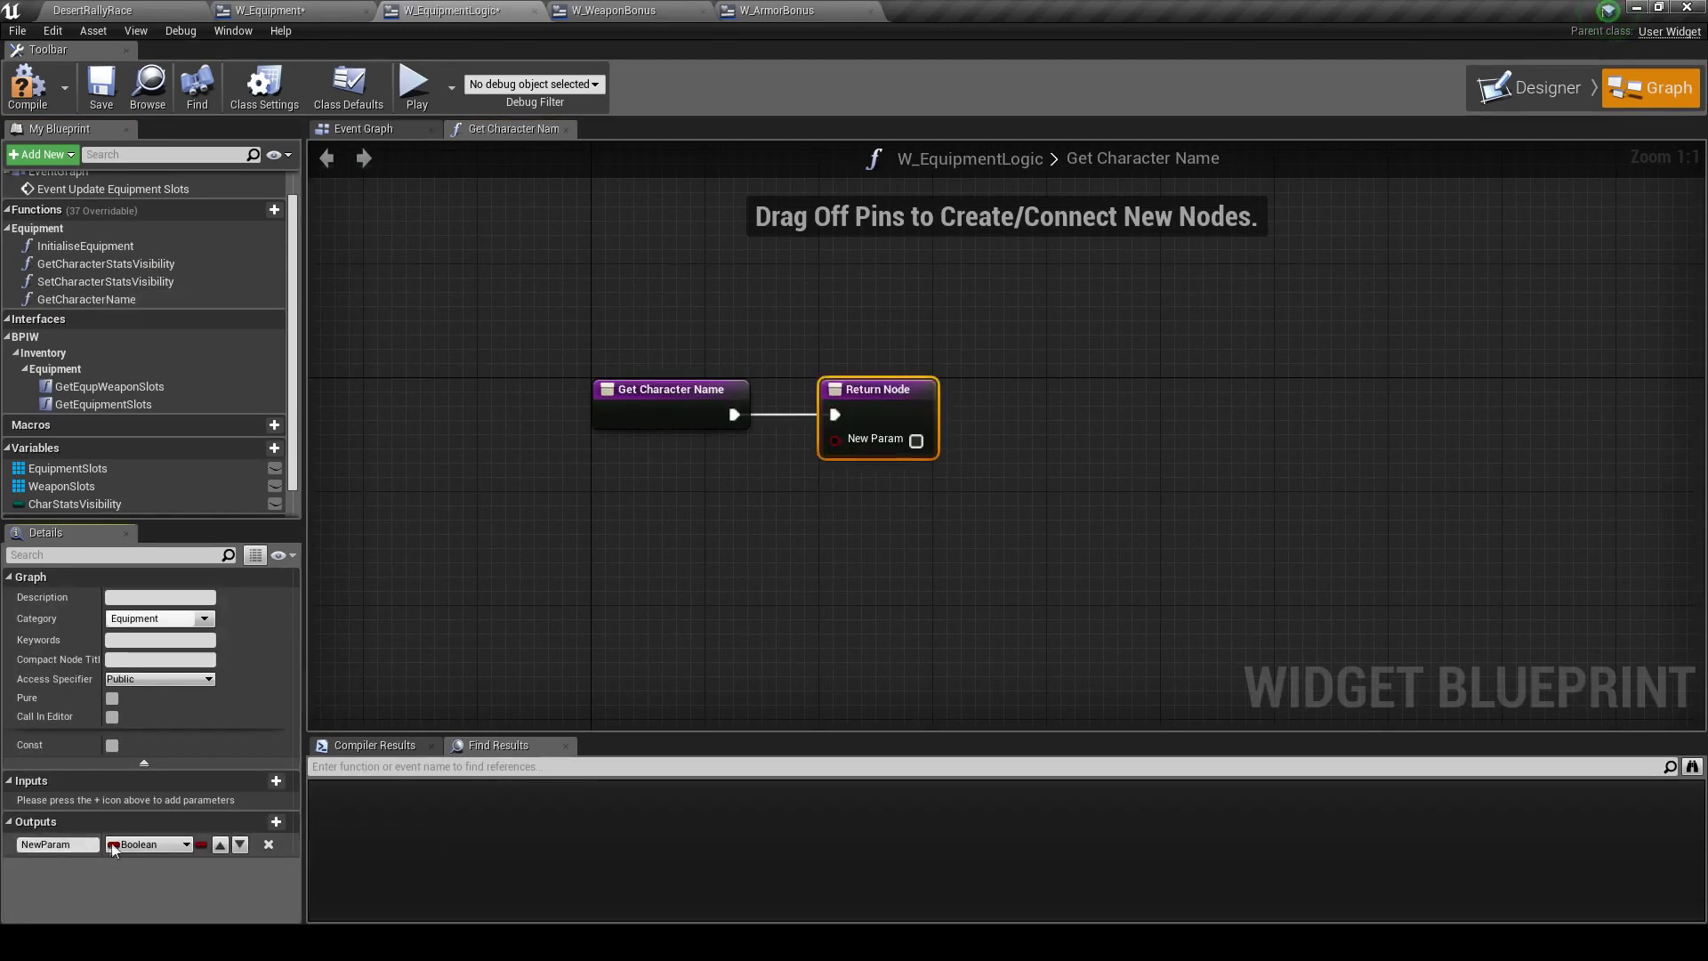
{"action": "left_click", "coordinate": [142, 844]}
{"action": "left_click", "coordinate": [147, 587]}
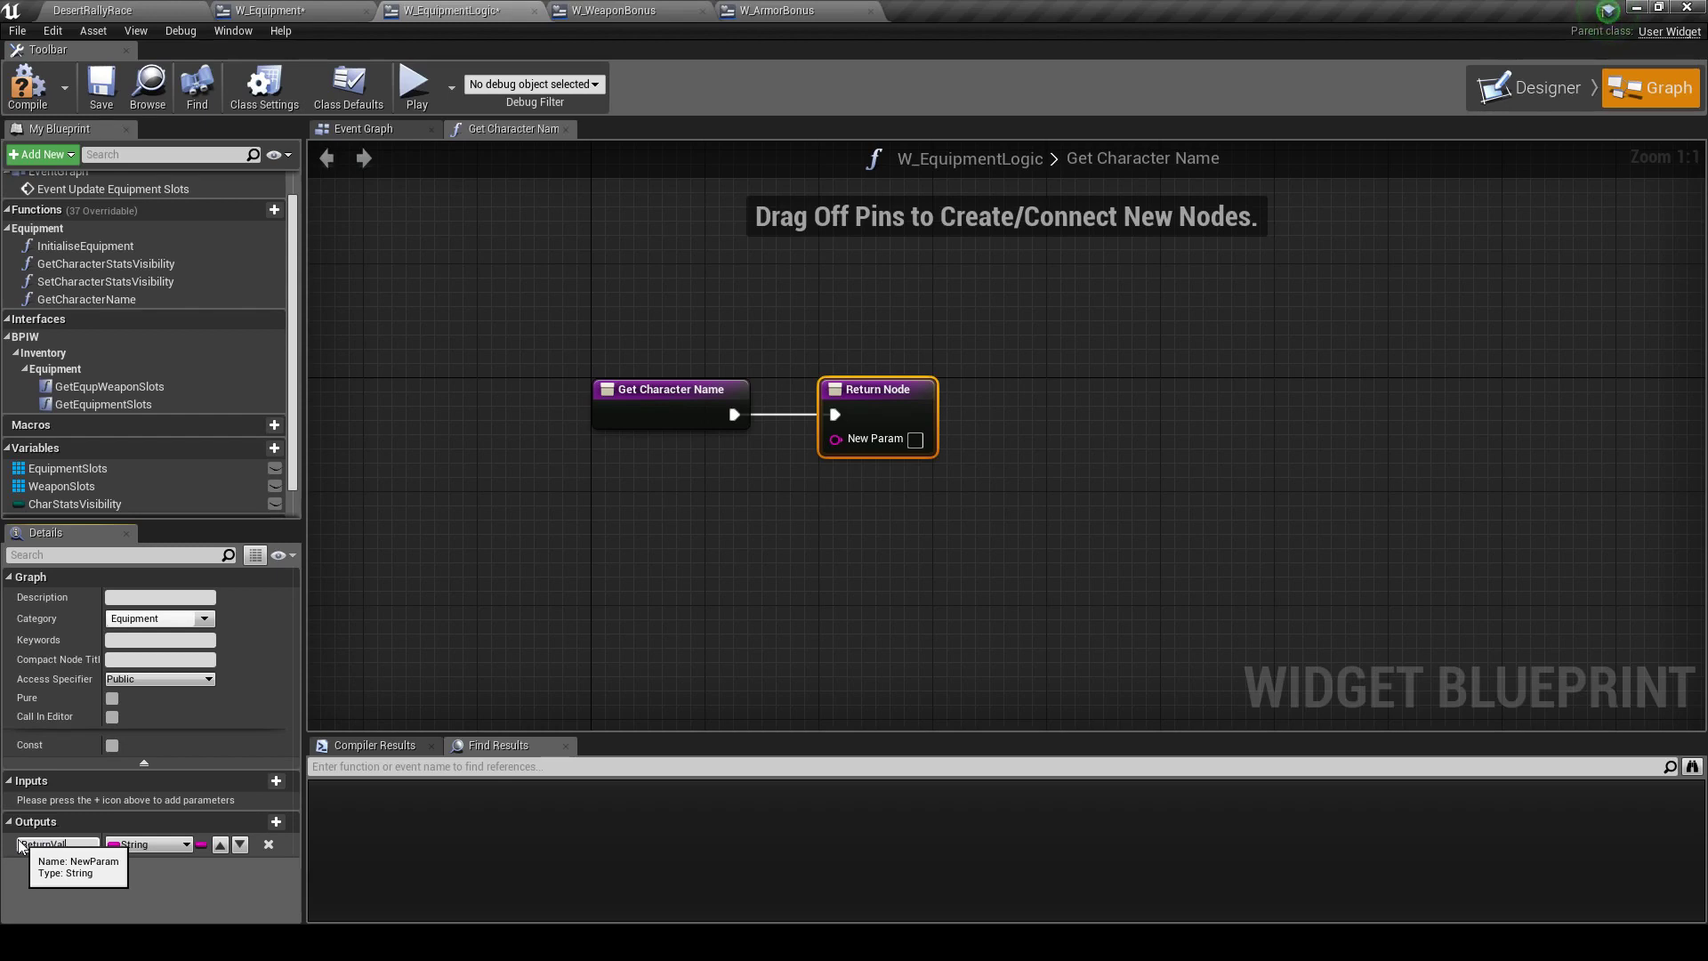
{"action": "left_click_drag", "start_coordinate": [908, 405], "coordinate": [1407, 420]}
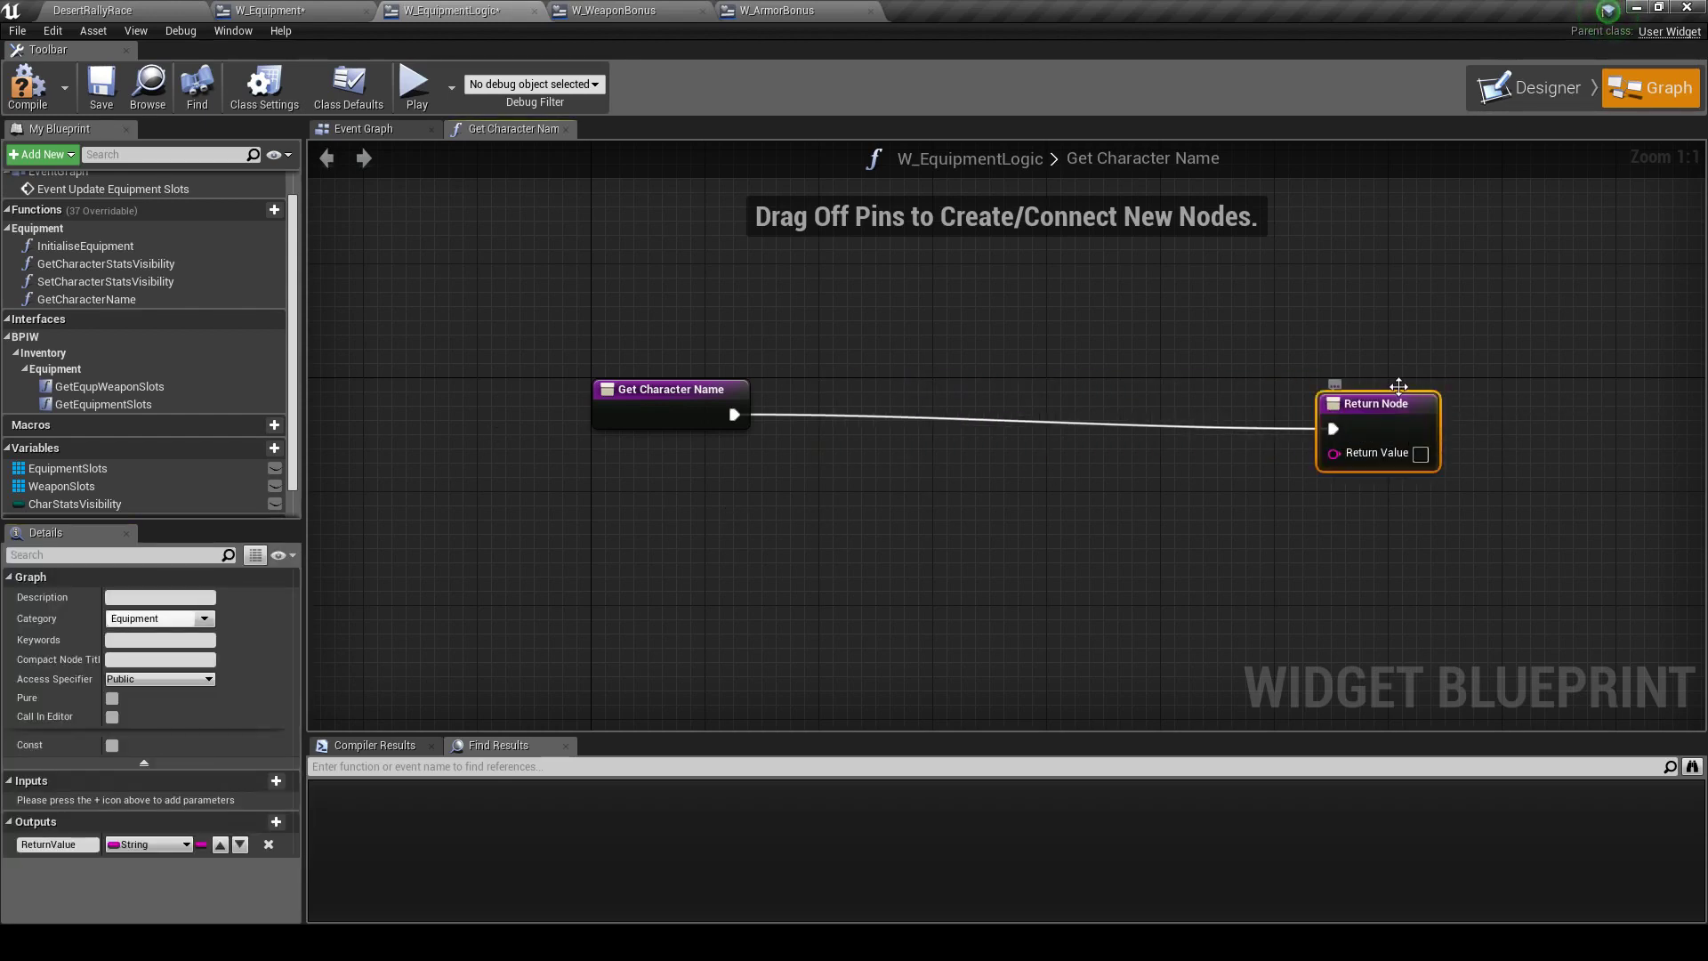
{"action": "left_click_drag", "start_coordinate": [1392, 412], "coordinate": [1391, 398]}
{"action": "right_click", "coordinate": [665, 522]}
Add a Get Owning Player node and wire a Player State getter from its Return Value
{"action": "type", "text": "ownin"}
{"action": "key", "text": "Return"}
{"action": "left_click_drag", "start_coordinate": [735, 529], "coordinate": [557, 520]}
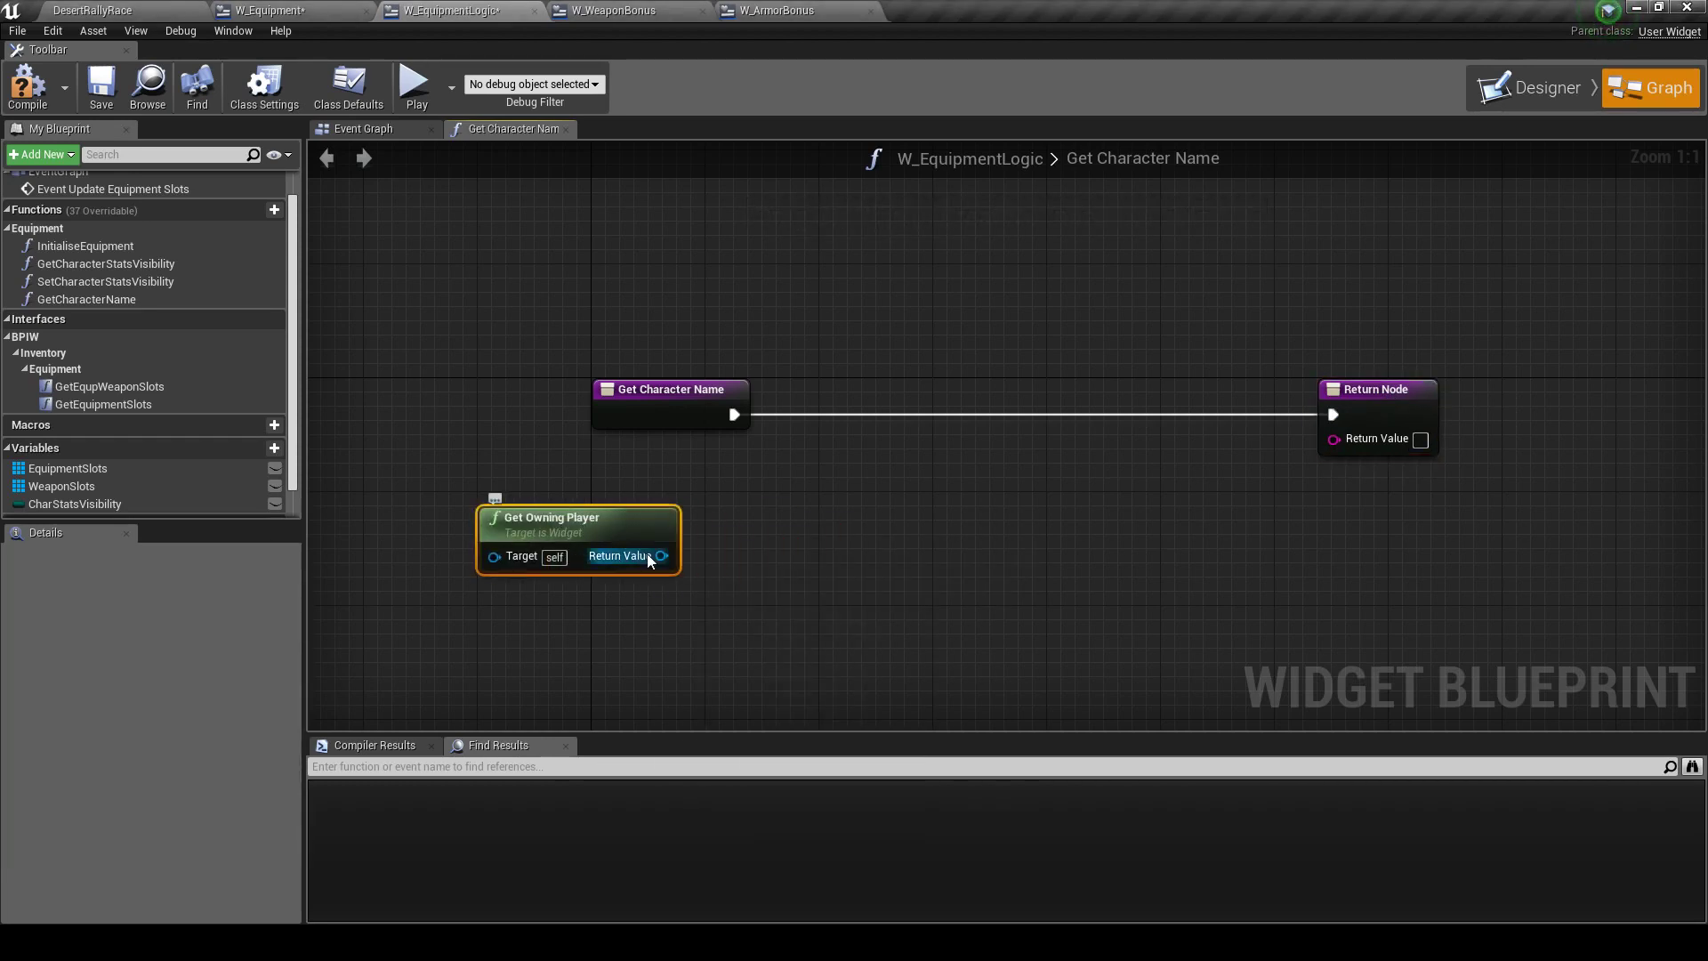
{"action": "left_click_drag", "start_coordinate": [650, 558], "coordinate": [750, 532]}
{"action": "type", "text": "controlle"}
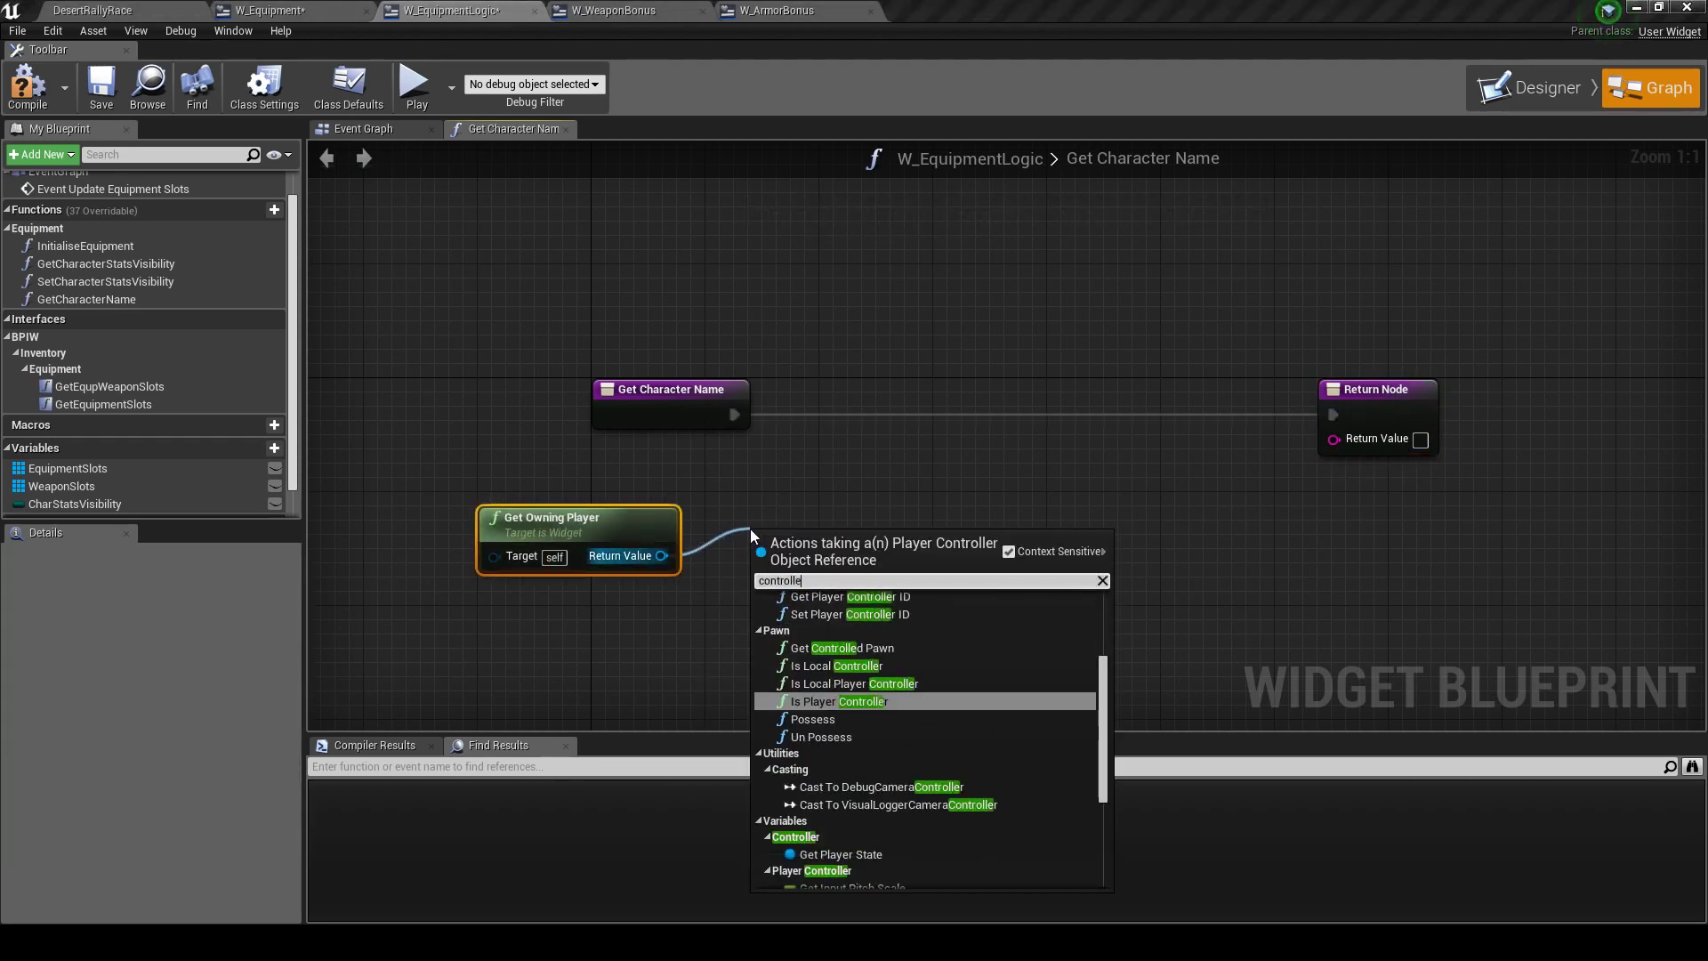
{"action": "type", "text": "r"}
{"action": "left_click_drag", "start_coordinate": [661, 555], "coordinate": [771, 548]}
{"action": "type", "text": "playerst"}
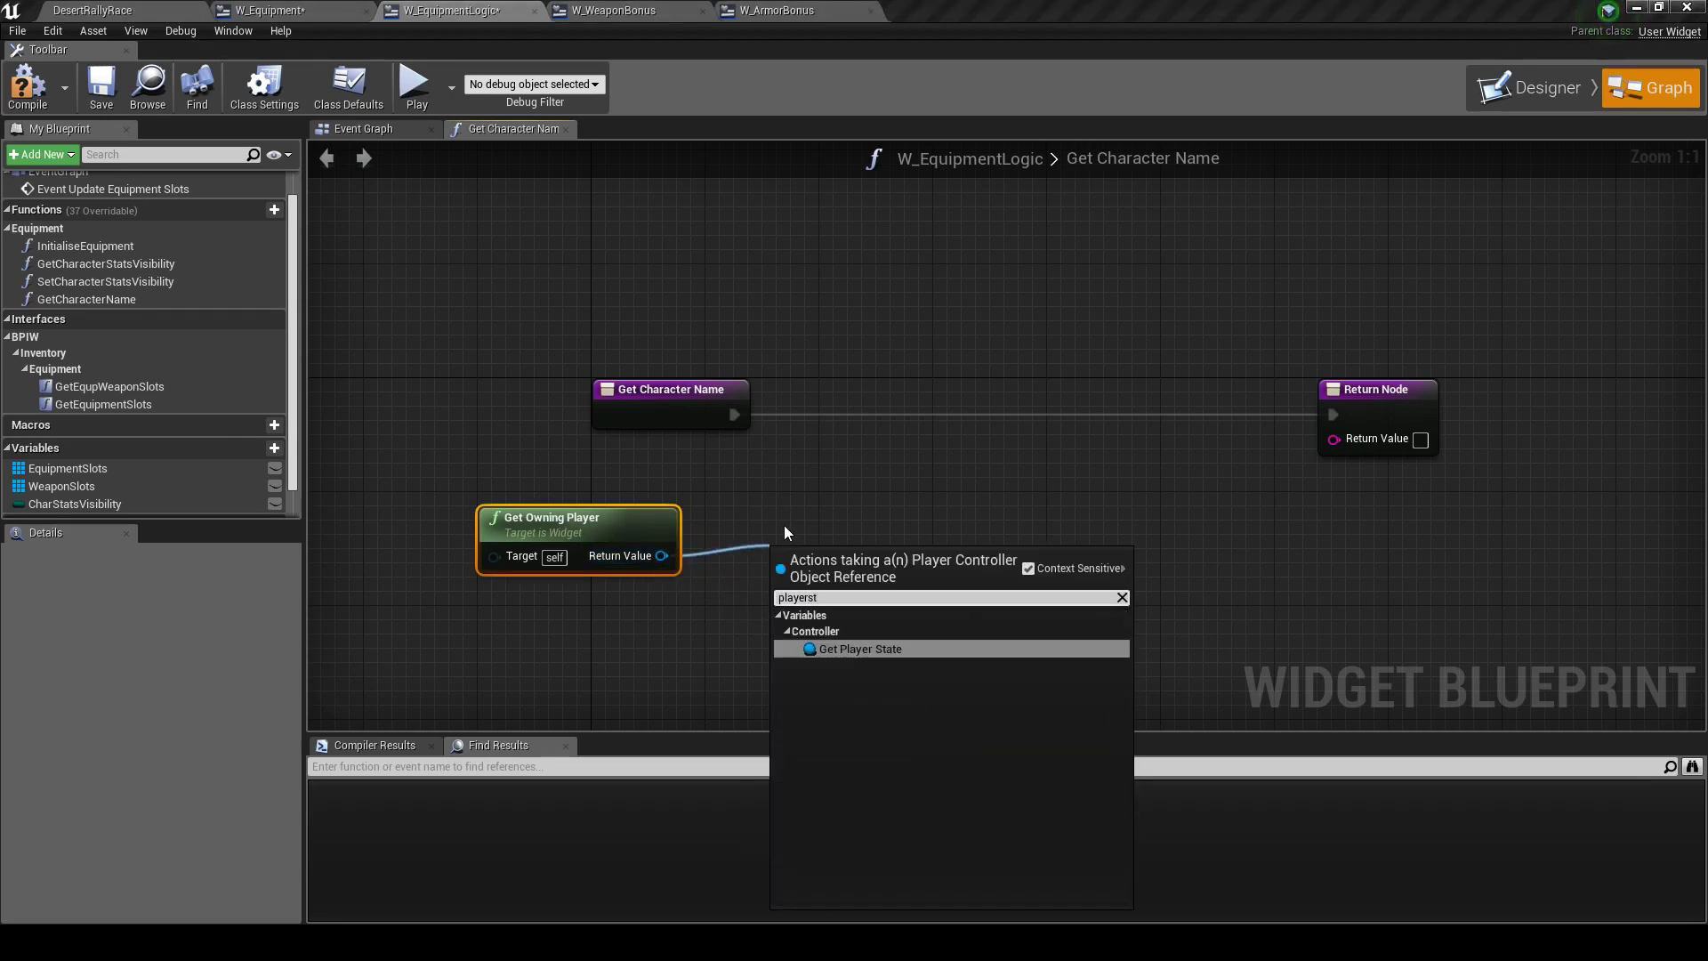
{"action": "key", "text": "Return"}
{"action": "mouse_move", "coordinate": [912, 560]}
{"action": "left_mouse_down"}
{"action": "mouse_move", "coordinate": [833, 560]}
{"action": "mouse_move", "coordinate": [969, 536]}
{"action": "left_mouse_up"}
Try Get Player Name into the Return Value, then delete it and the Player State node
{"action": "type", "text": "playerna"}
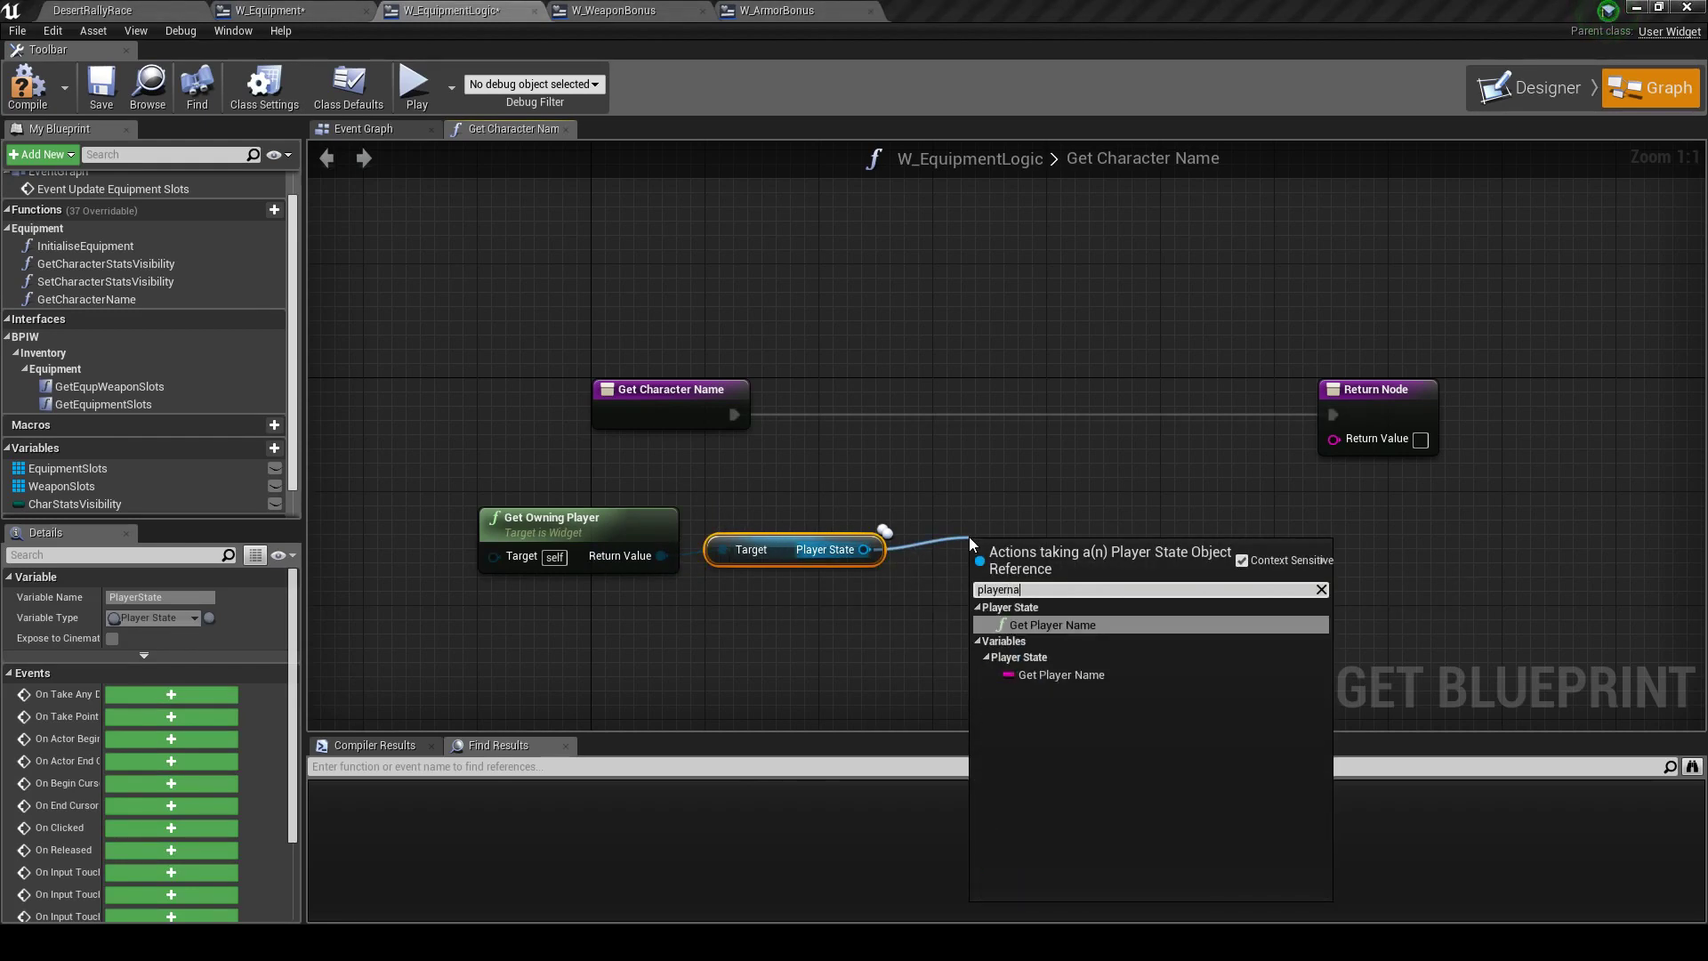
{"action": "key", "text": "Return"}
{"action": "mouse_move", "coordinate": [1128, 580]}
{"action": "left_mouse_down"}
{"action": "mouse_move", "coordinate": [1059, 543]}
{"action": "mouse_move", "coordinate": [1333, 438]}
{"action": "left_mouse_up"}
{"action": "left_click_drag", "start_coordinate": [1081, 519], "coordinate": [1094, 532]}
{"action": "left_click", "coordinate": [1025, 622]}
{"action": "left_click", "coordinate": [1005, 525]}
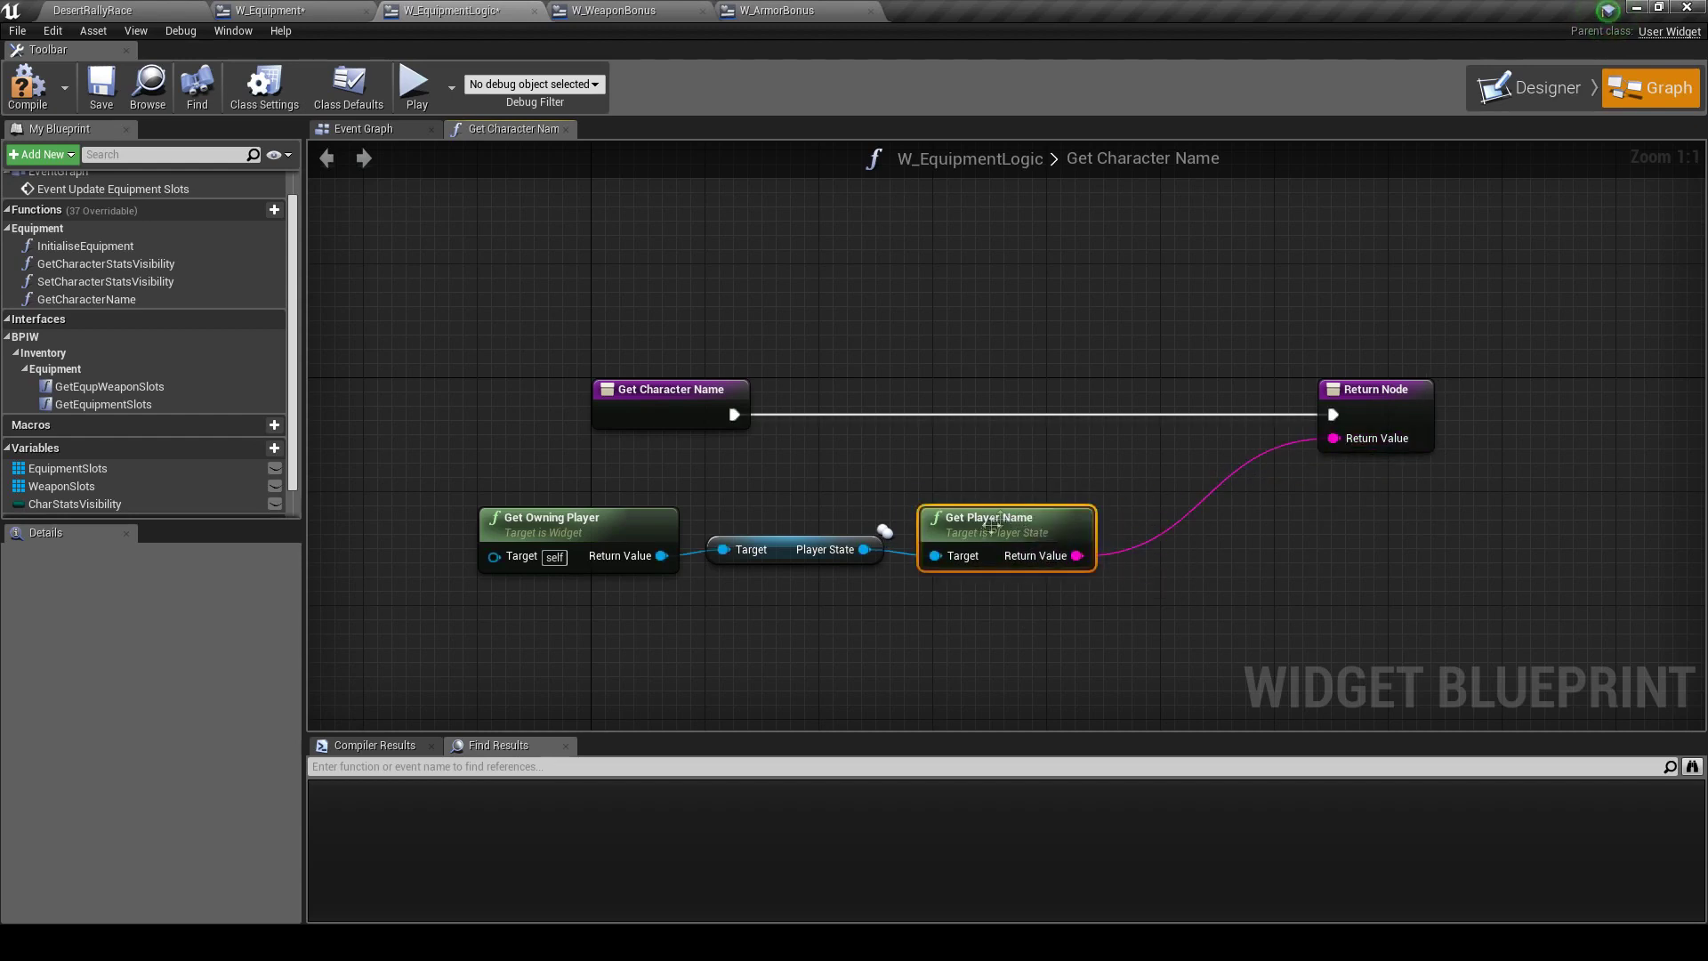
{"action": "right_click_drag", "start_coordinate": [1005, 622], "coordinate": [938, 608]}
{"action": "key", "text": "Delete"}
{"action": "left_click_drag", "start_coordinate": [752, 489], "coordinate": [782, 600]}
{"action": "key", "text": "Delete"}
Chain Player State and Get Current Char Info (Pure) after Get Owning Player
{"action": "left_click_drag", "start_coordinate": [594, 540], "coordinate": [644, 584]}
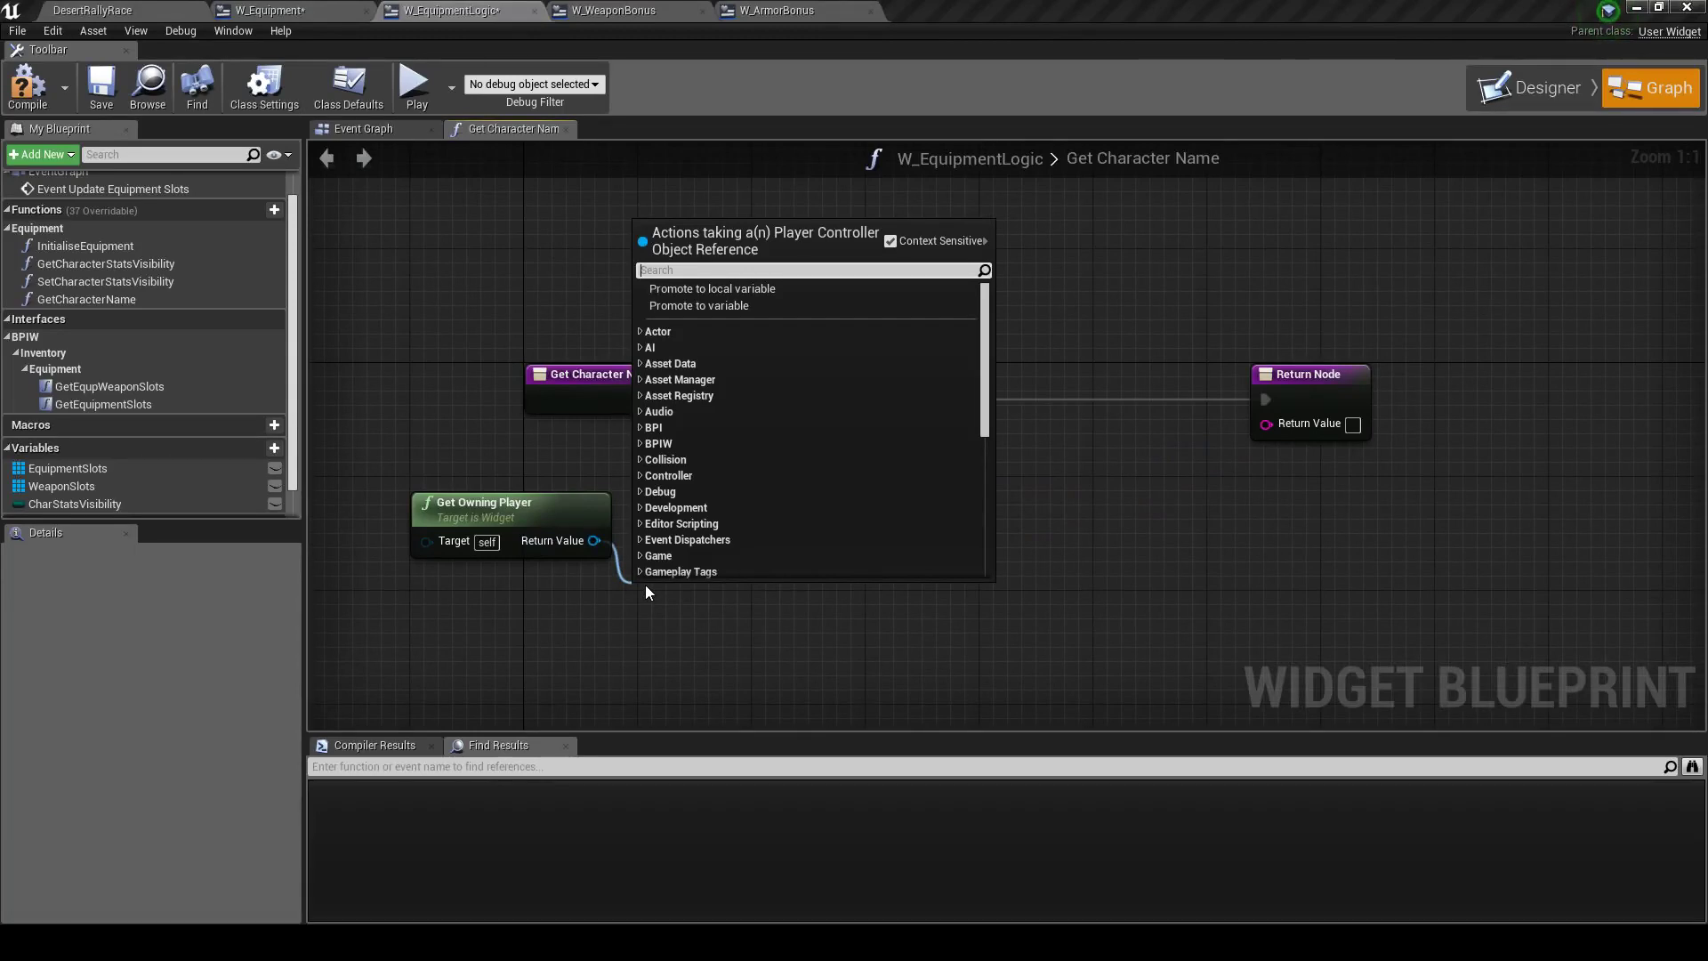
{"action": "type", "text": "cur"}
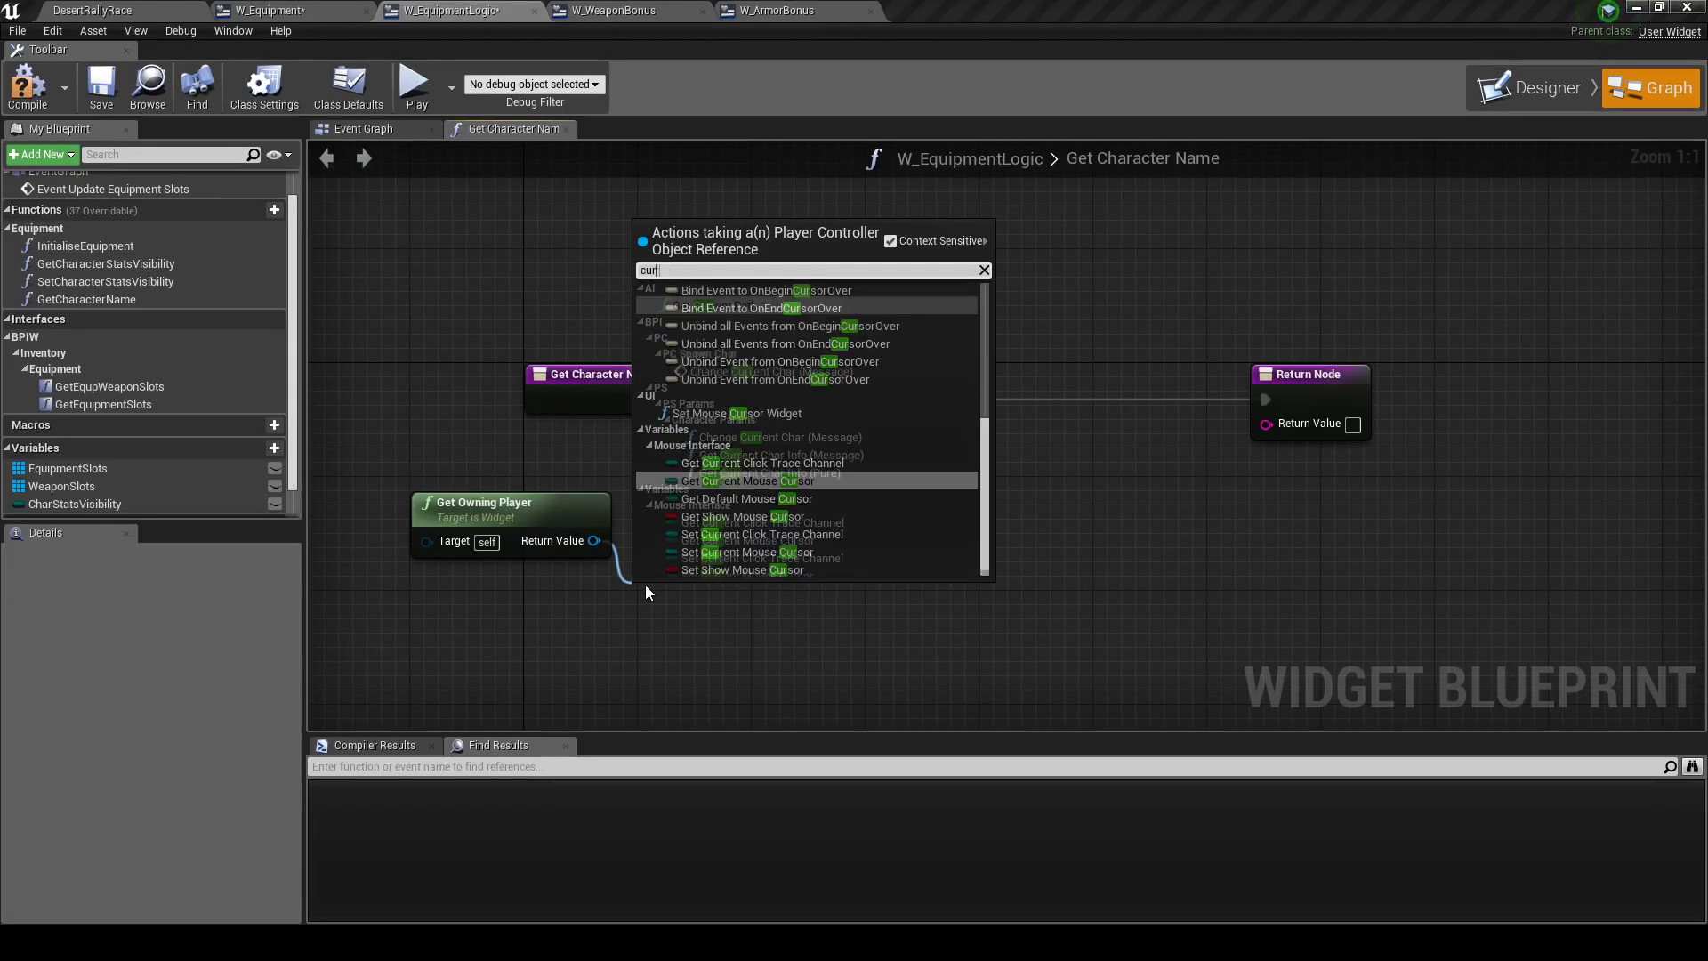
{"action": "type", "text": "ren"}
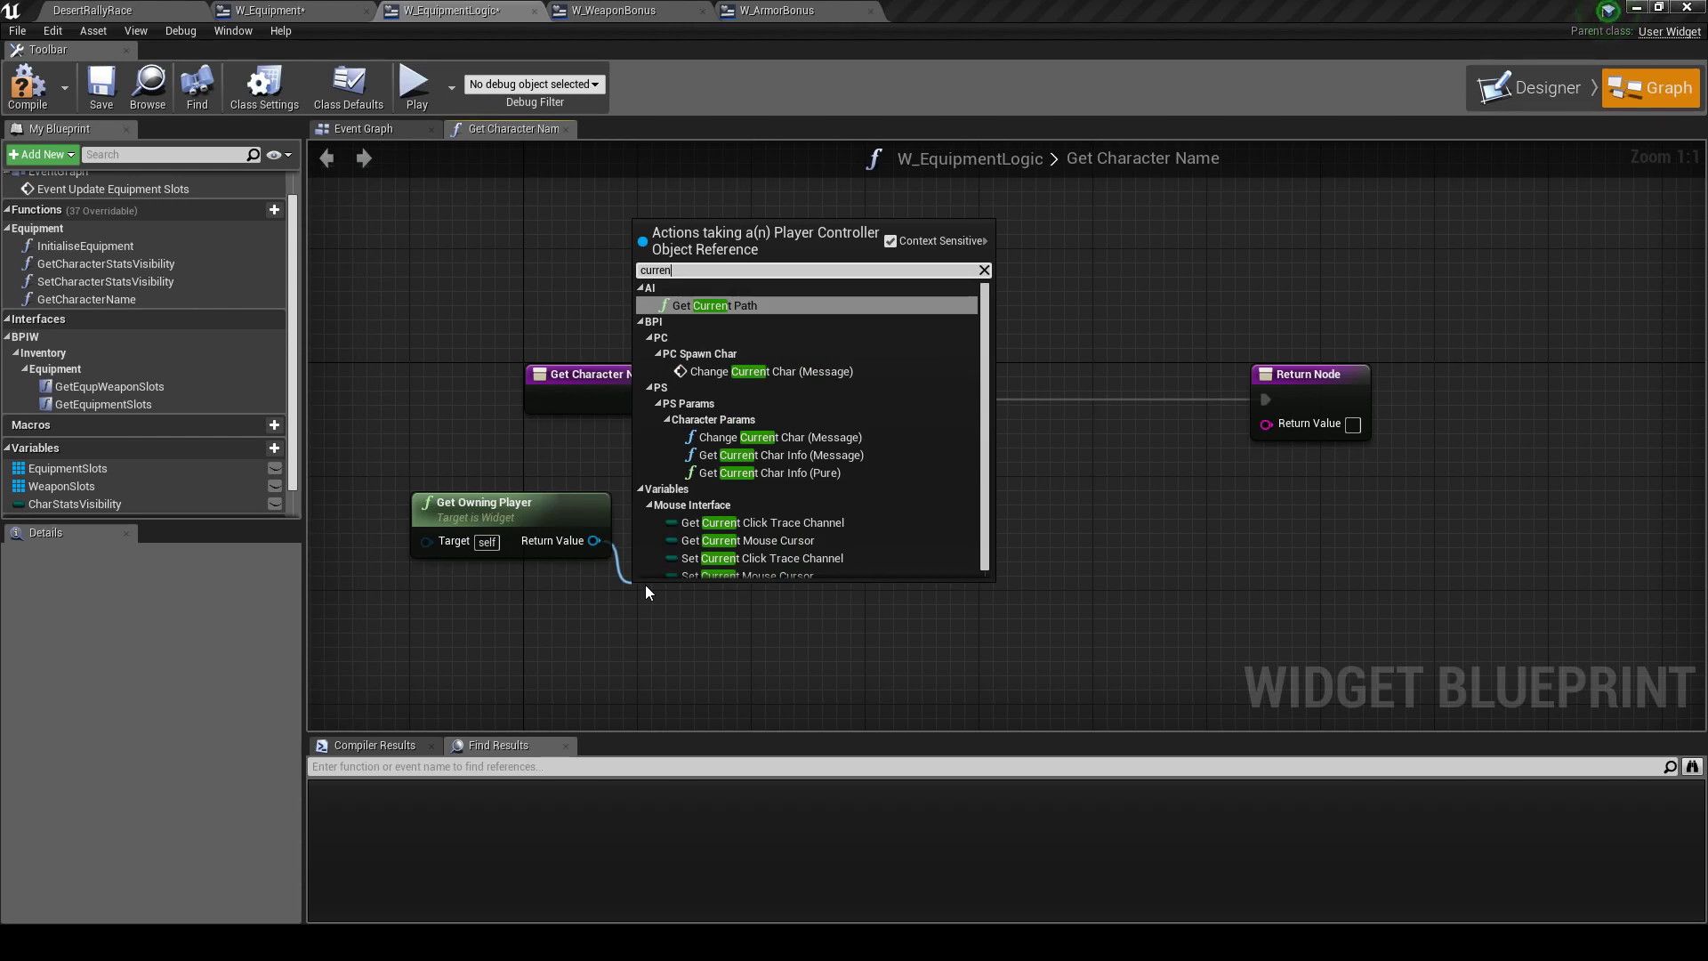
{"action": "left_click", "coordinate": [776, 474]}
{"action": "left_click_drag", "start_coordinate": [594, 540], "coordinate": [701, 506]}
{"action": "type", "text": "player state"}
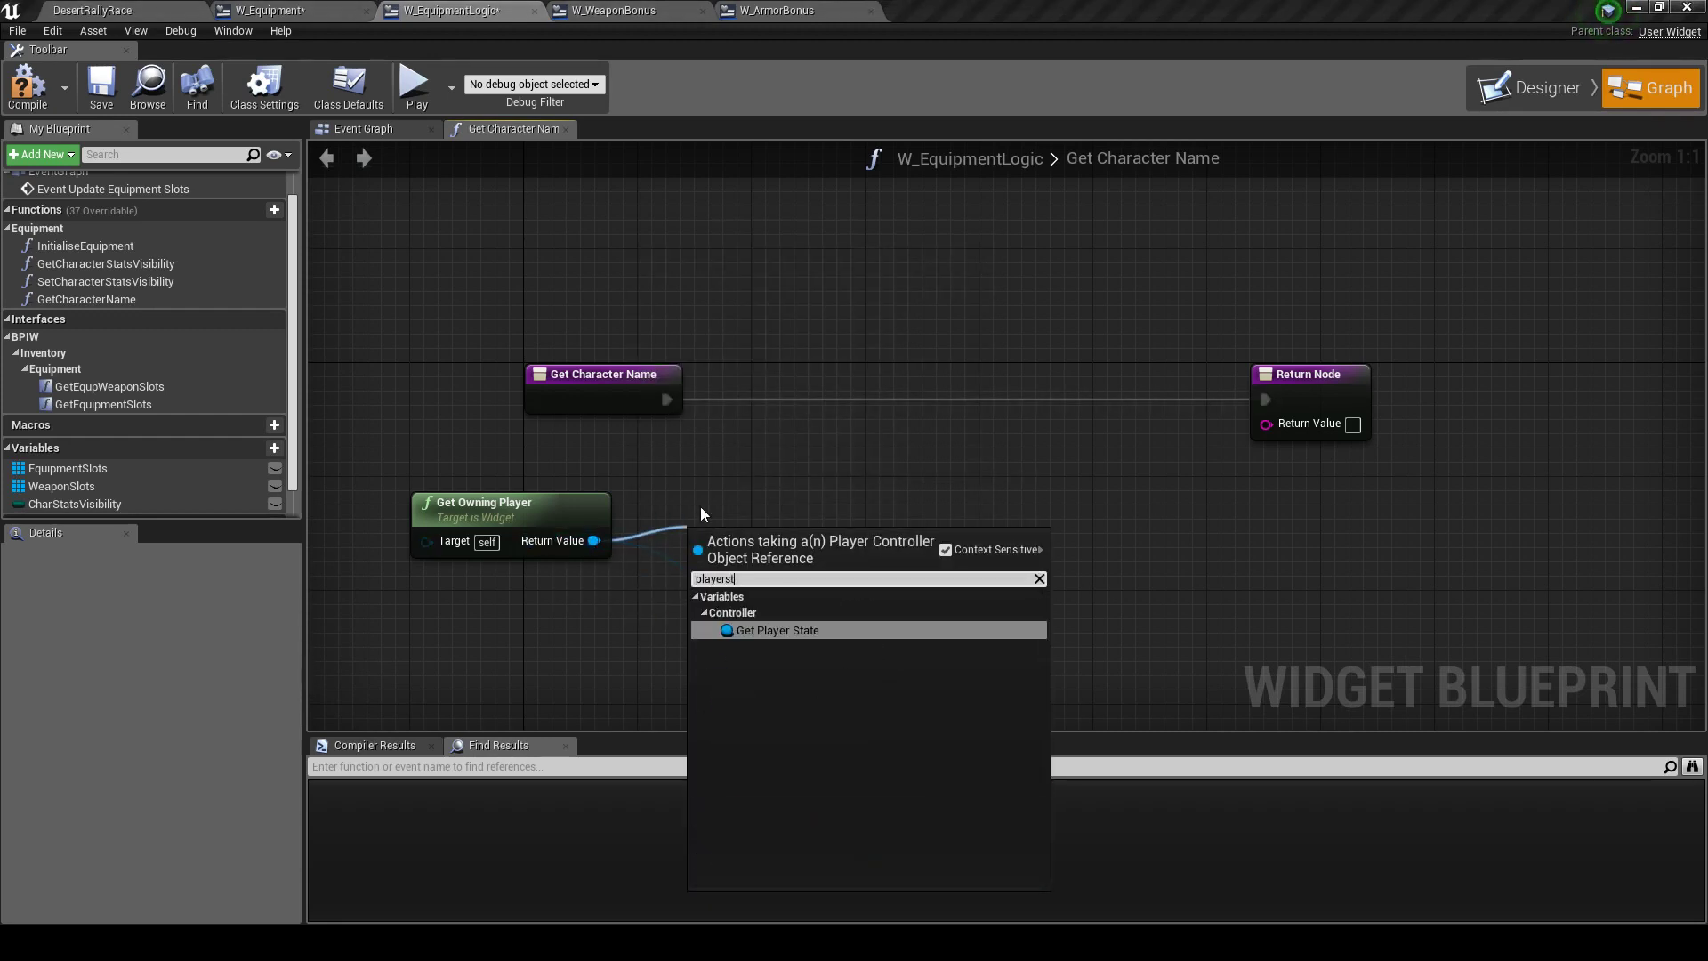
{"action": "key", "text": "Return"}
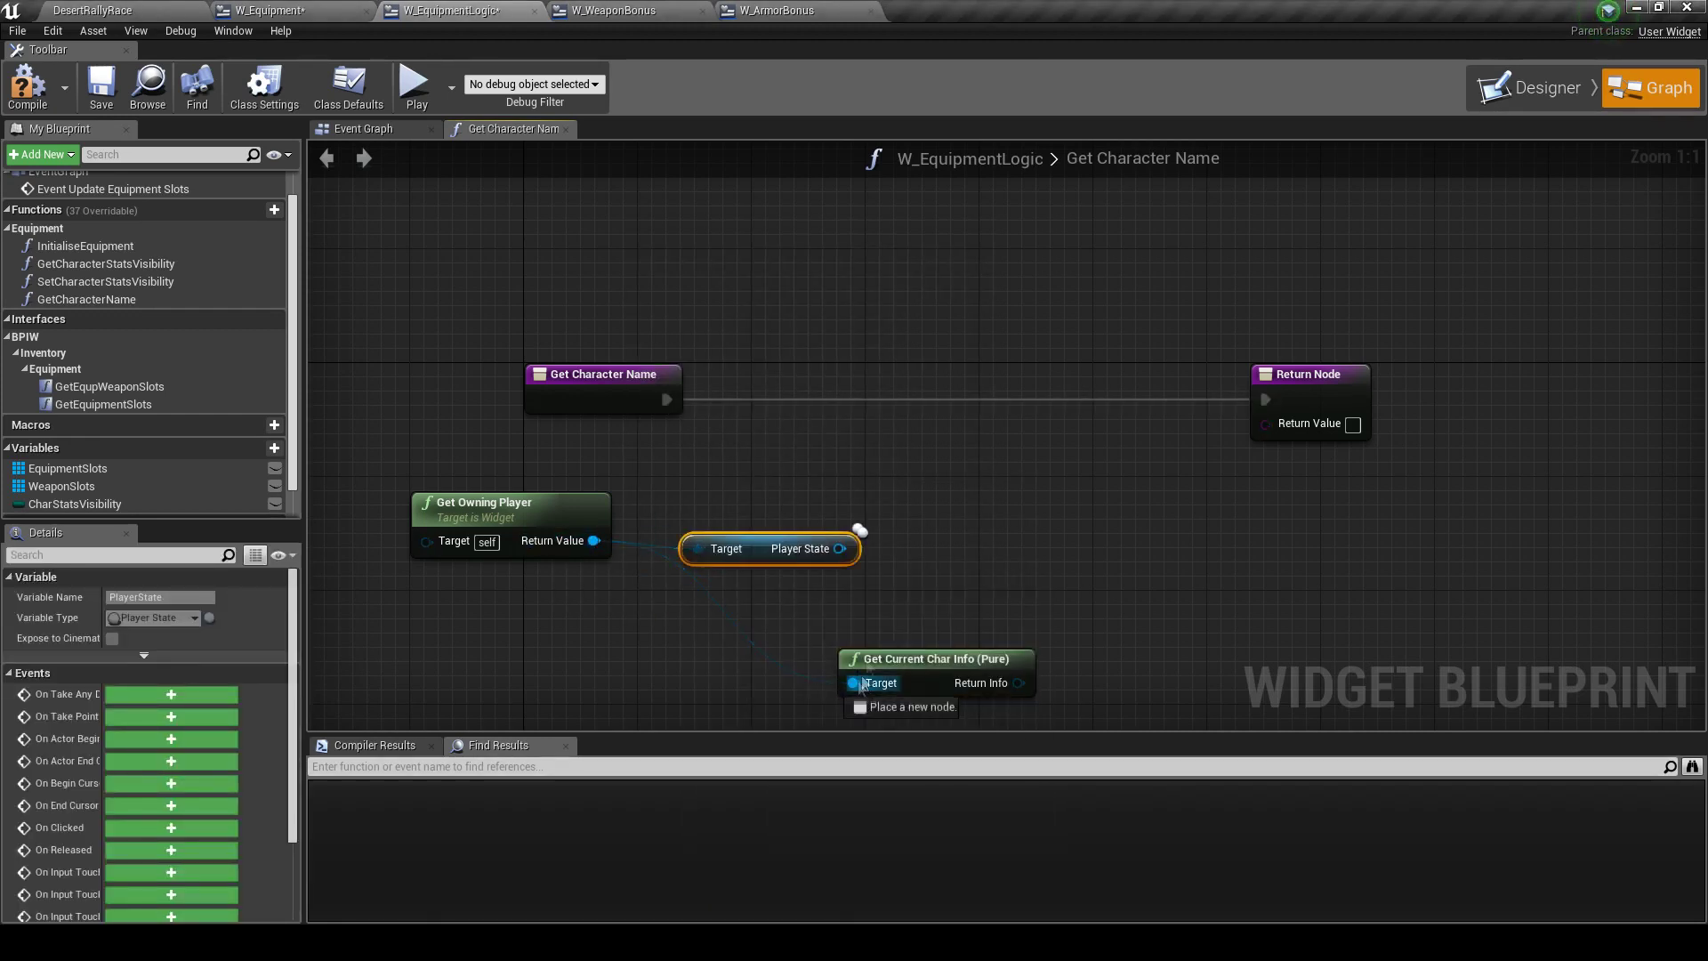
{"action": "left_click_drag", "start_coordinate": [755, 557], "coordinate": [711, 543]}
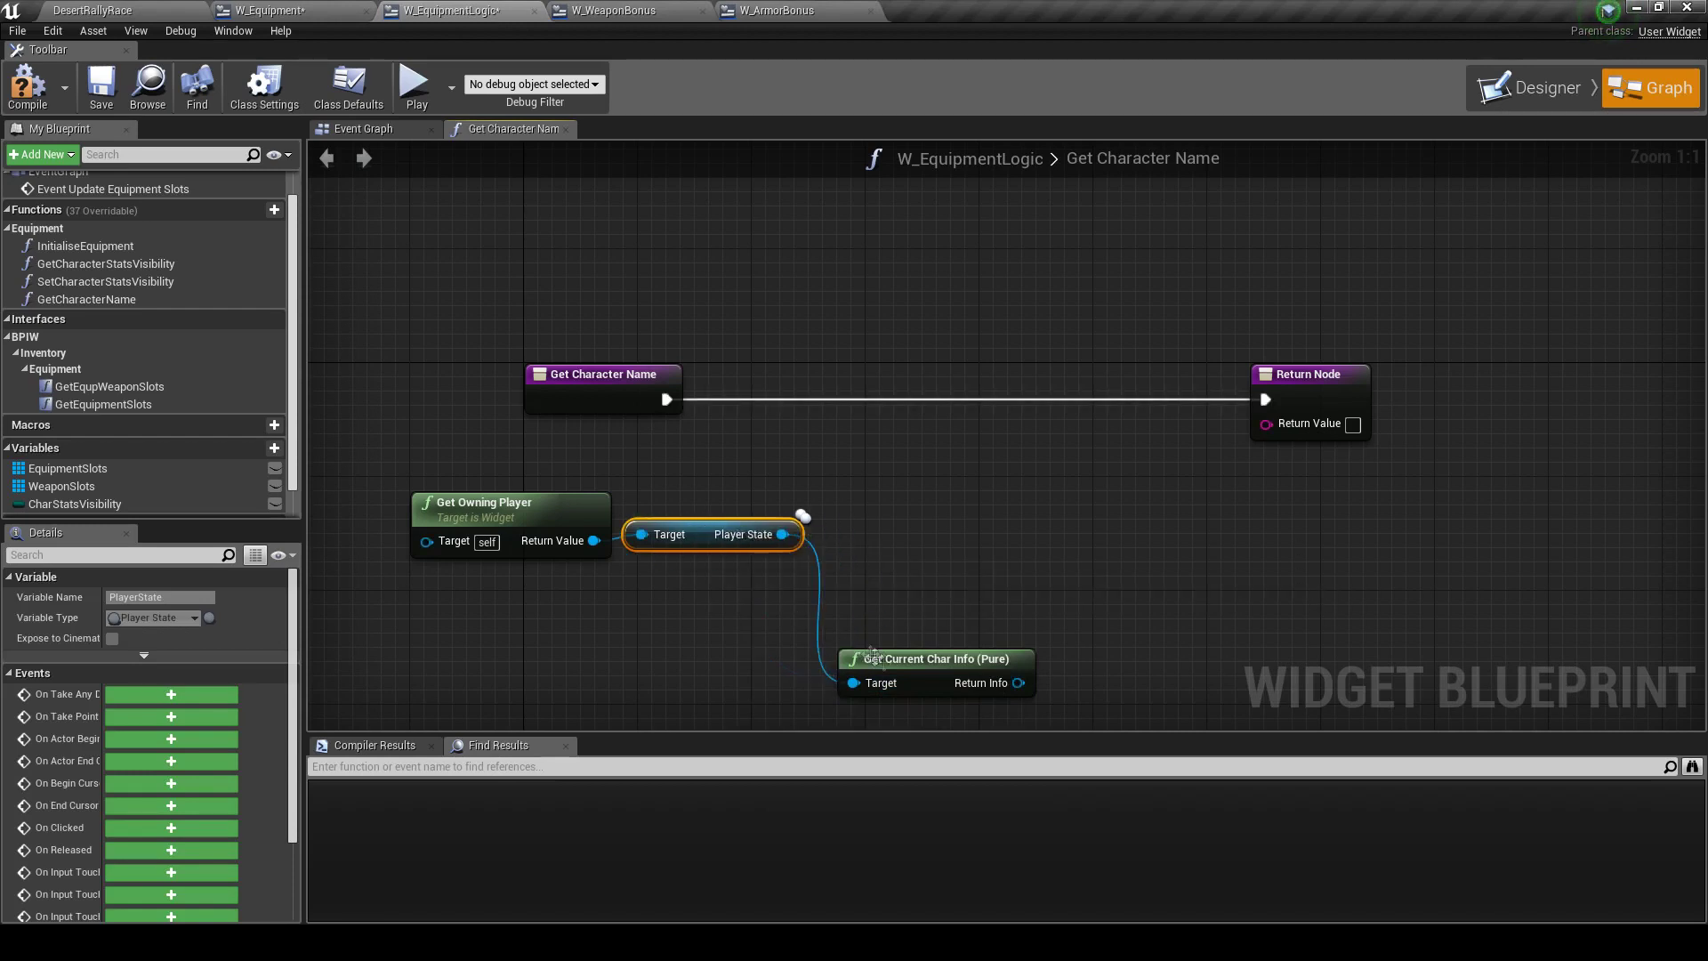
{"action": "left_click_drag", "start_coordinate": [910, 661], "coordinate": [865, 534]}
Wire the char info's Get Name into the Return Node's Return Value and compile
{"action": "left_click_drag", "start_coordinate": [990, 540], "coordinate": [1107, 585]}
{"action": "type", "text": "get name"}
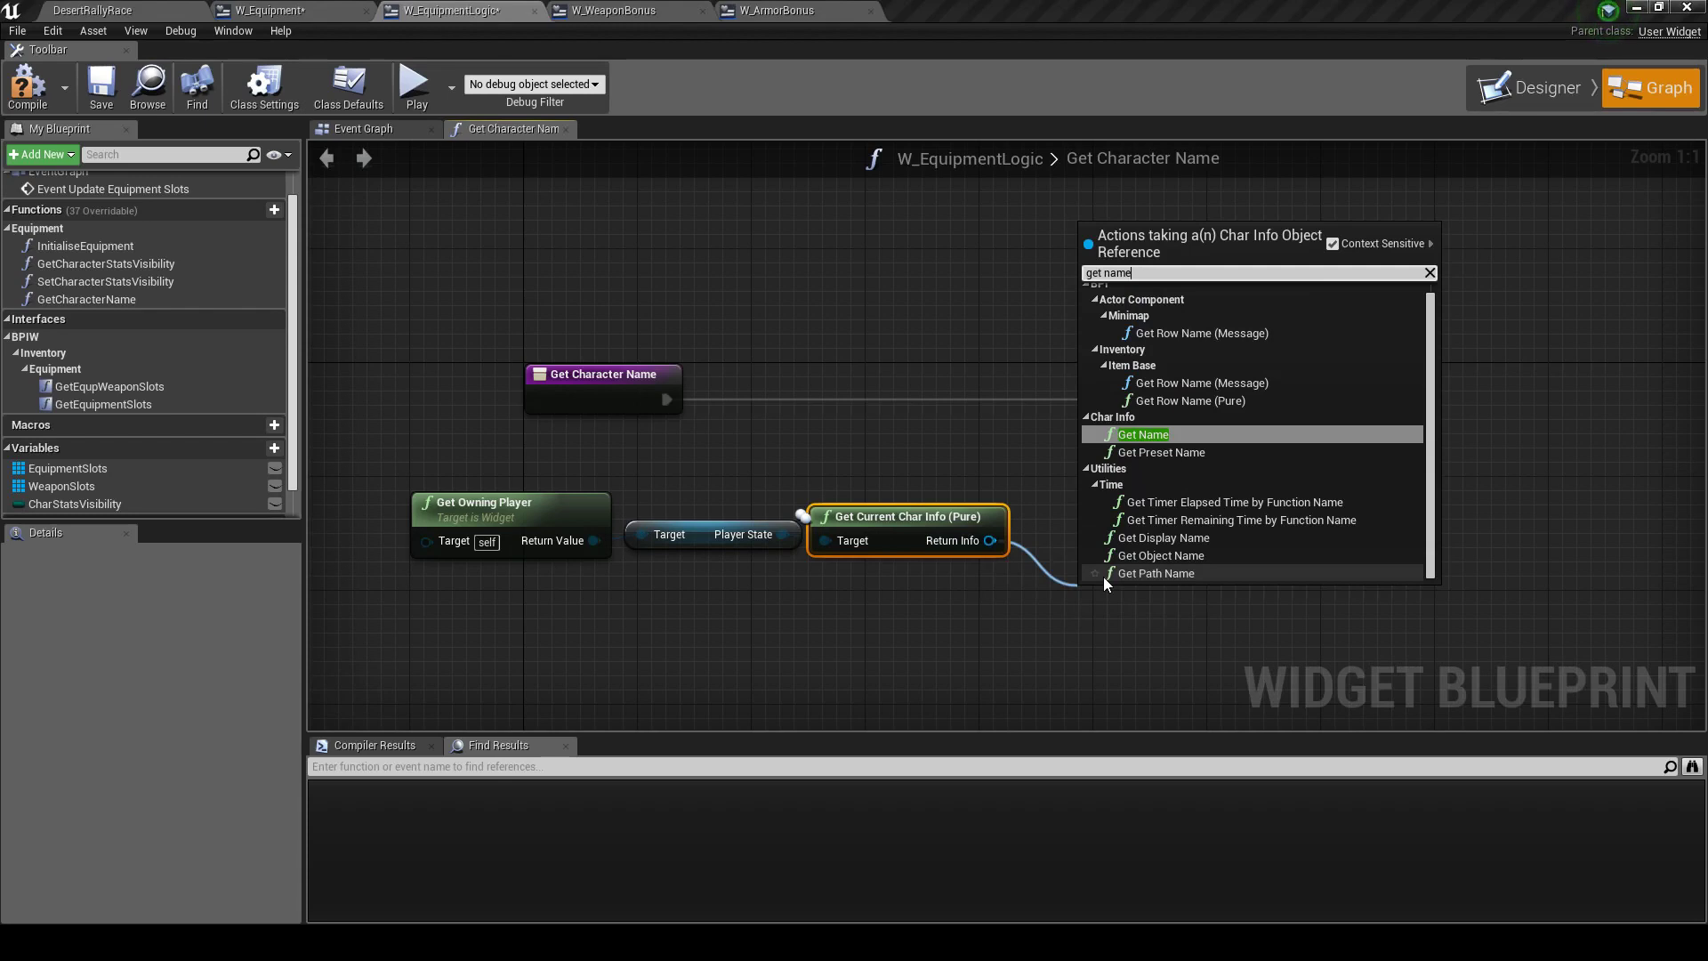
{"action": "left_click", "coordinate": [1157, 436]}
{"action": "left_click_drag", "start_coordinate": [1166, 594], "coordinate": [1110, 495]}
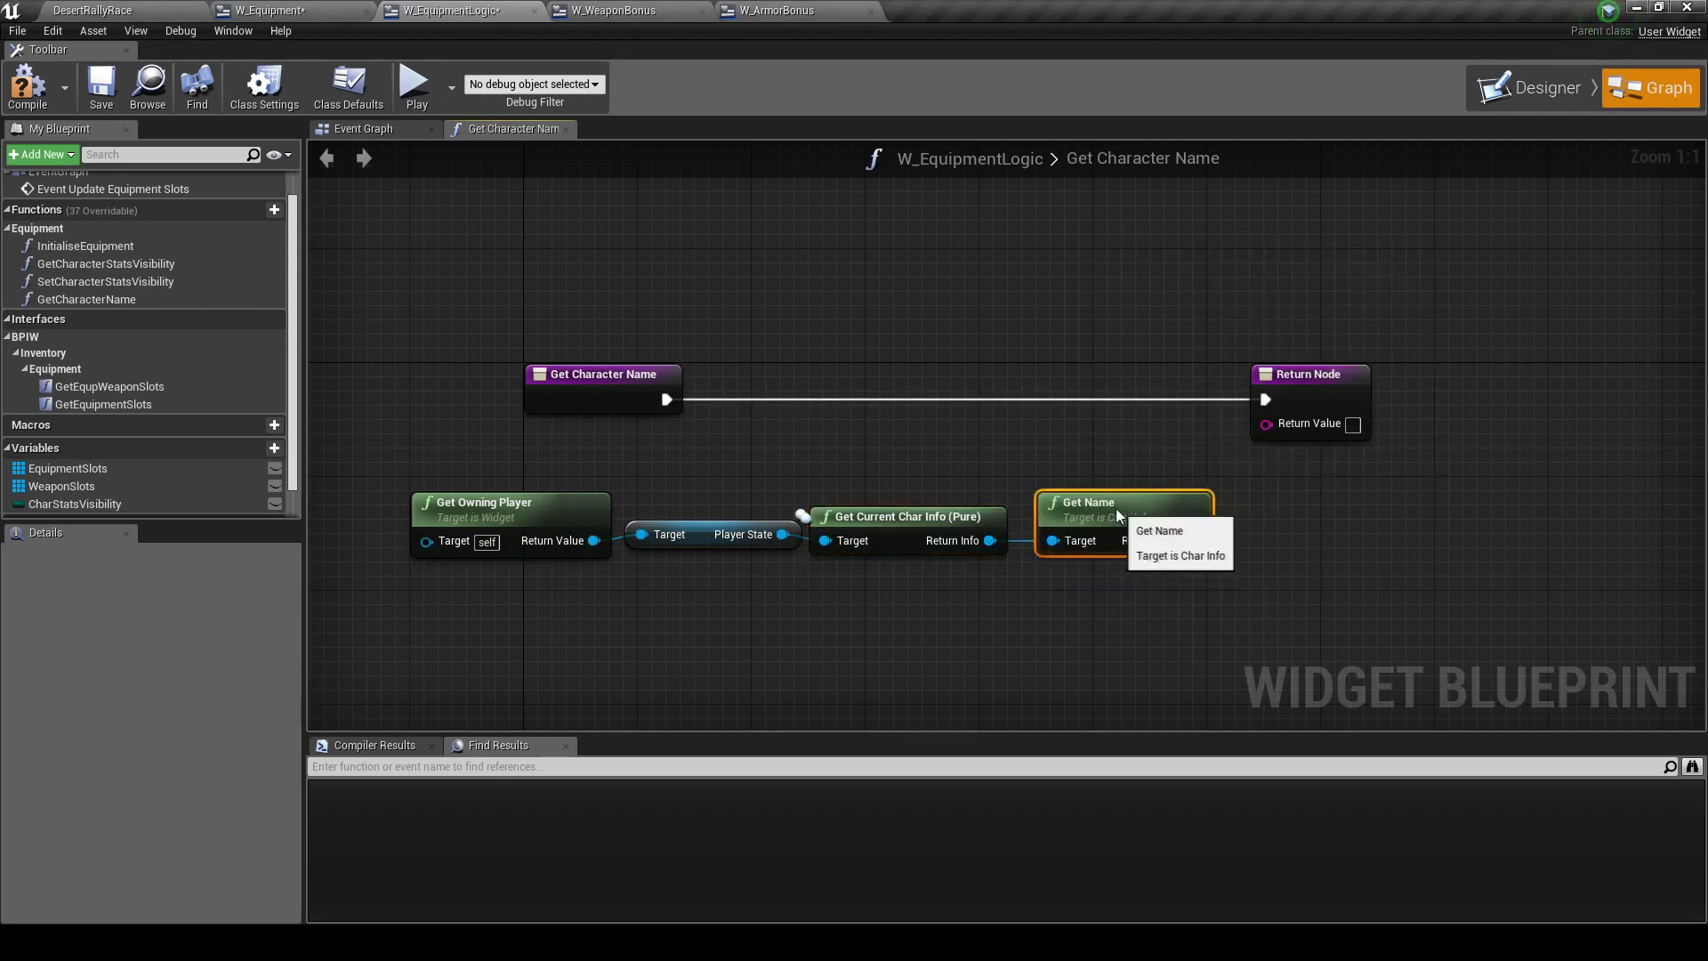
{"action": "left_click_drag", "start_coordinate": [1180, 540], "coordinate": [1266, 424]}
{"action": "mouse_move", "coordinate": [1126, 640]}
{"action": "left_mouse_down"}
{"action": "mouse_move", "coordinate": [499, 534]}
{"action": "mouse_move", "coordinate": [505, 462]}
{"action": "left_mouse_up"}
{"action": "left_click", "coordinate": [102, 82]}
Save W_EquipmentLogic and select the W_CharStats widget in W_Equipment's designer
{"action": "left_click", "coordinate": [27, 84]}
{"action": "left_click", "coordinate": [267, 11]}
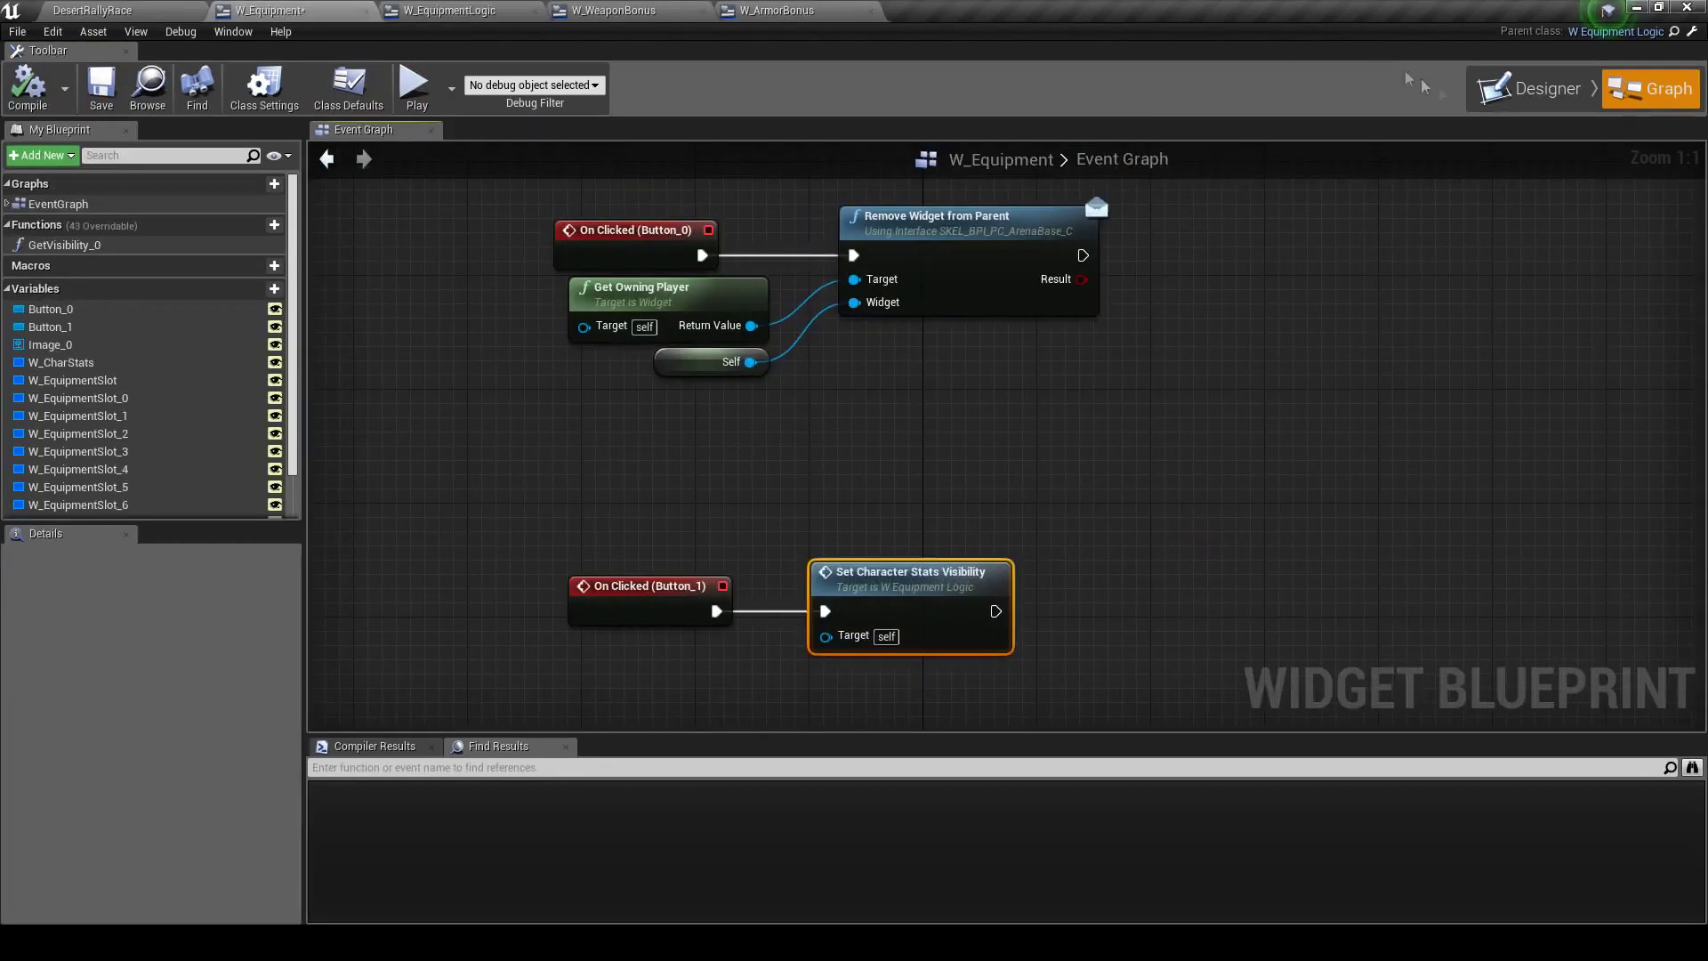
{"action": "left_click", "coordinate": [1535, 89]}
{"action": "left_click", "coordinate": [947, 282]}
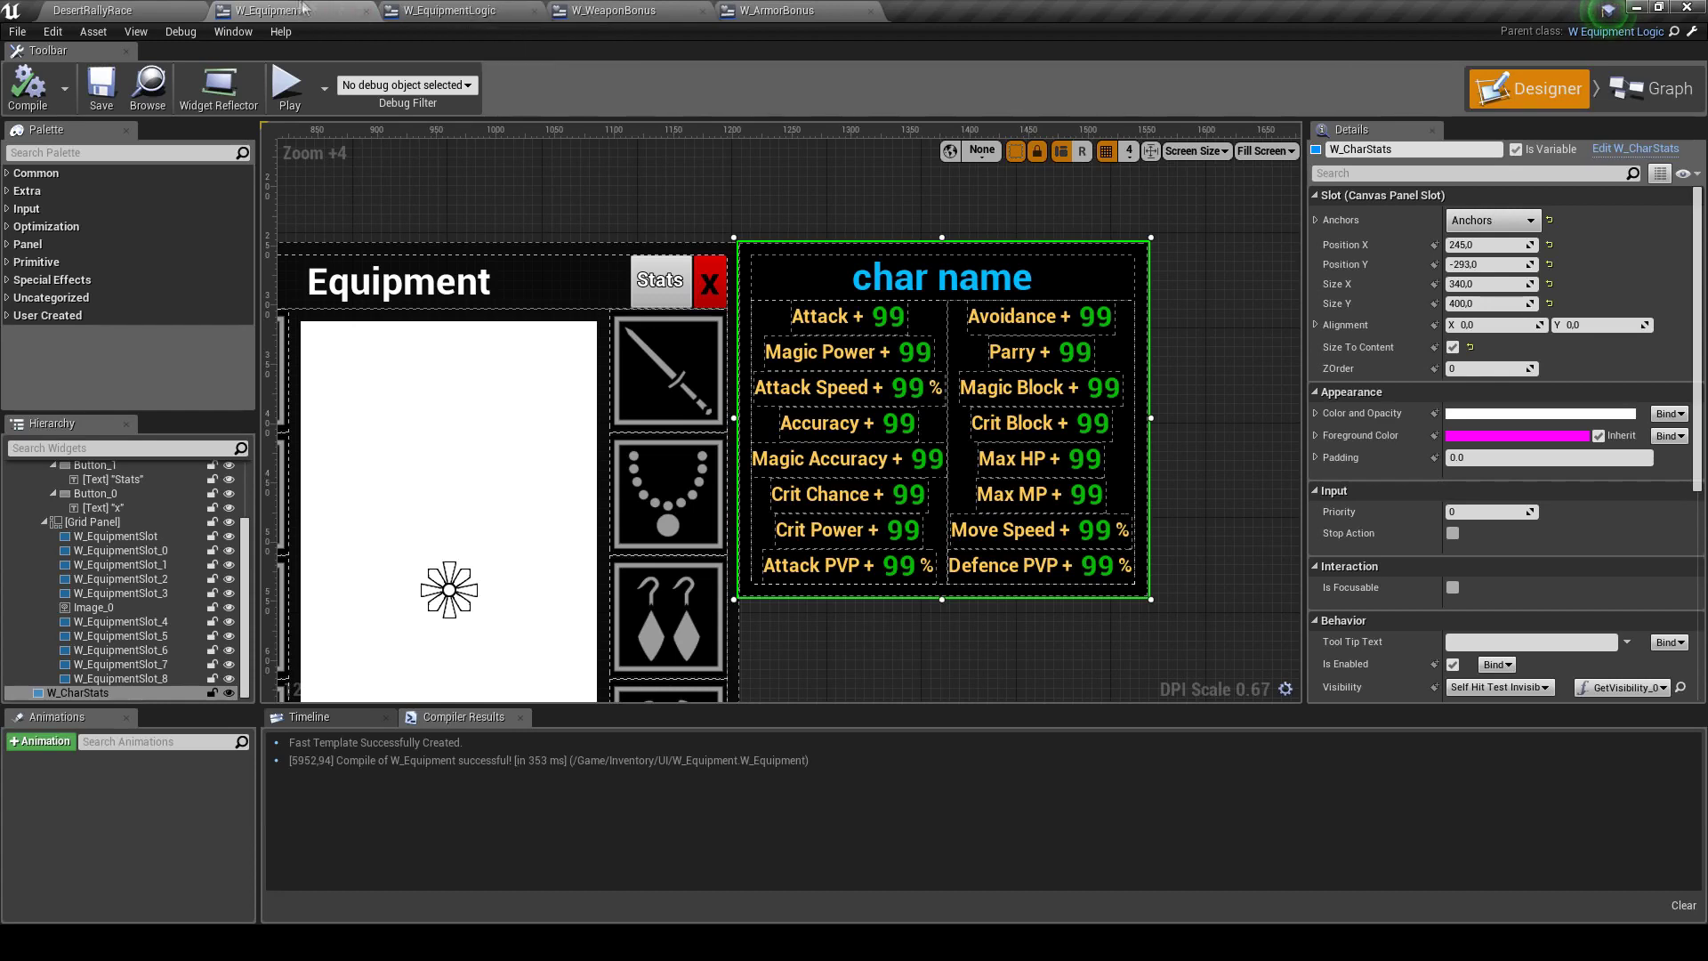
Review the getter chain, then open W_CharStats in its own editor and select the char name text
{"action": "left_click", "coordinate": [472, 15]}
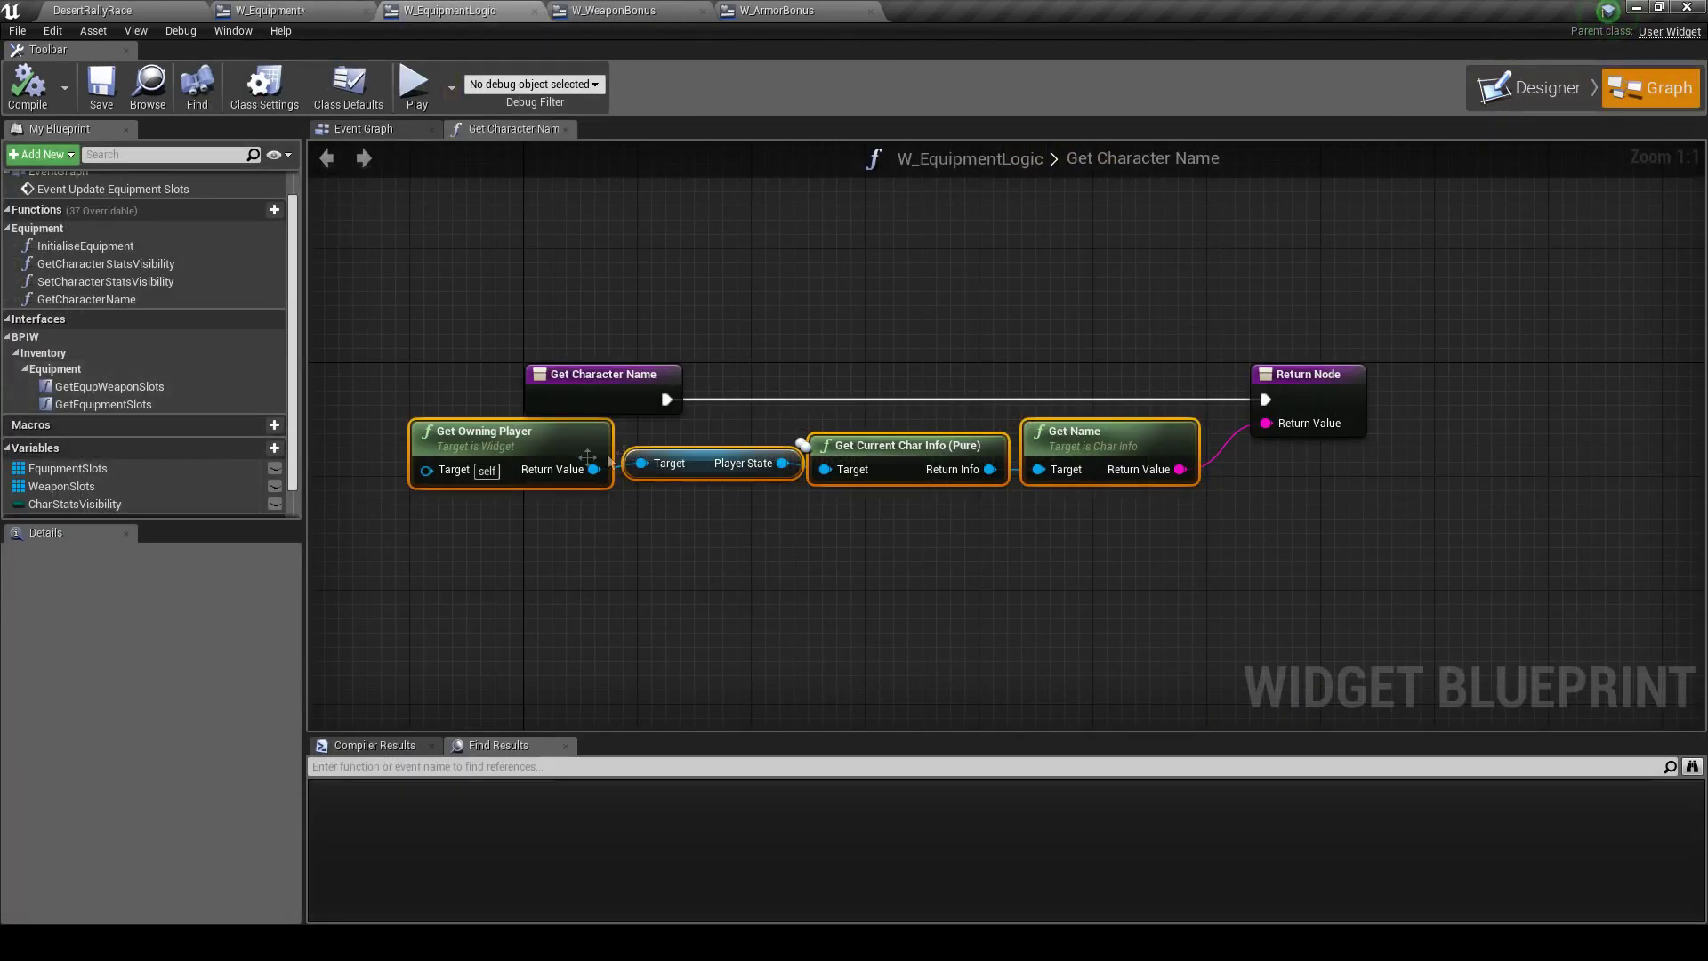
{"action": "left_click_drag", "start_coordinate": [1112, 609], "coordinate": [418, 438]}
{"action": "left_click", "coordinate": [152, 9]}
{"action": "left_click", "coordinate": [266, 10]}
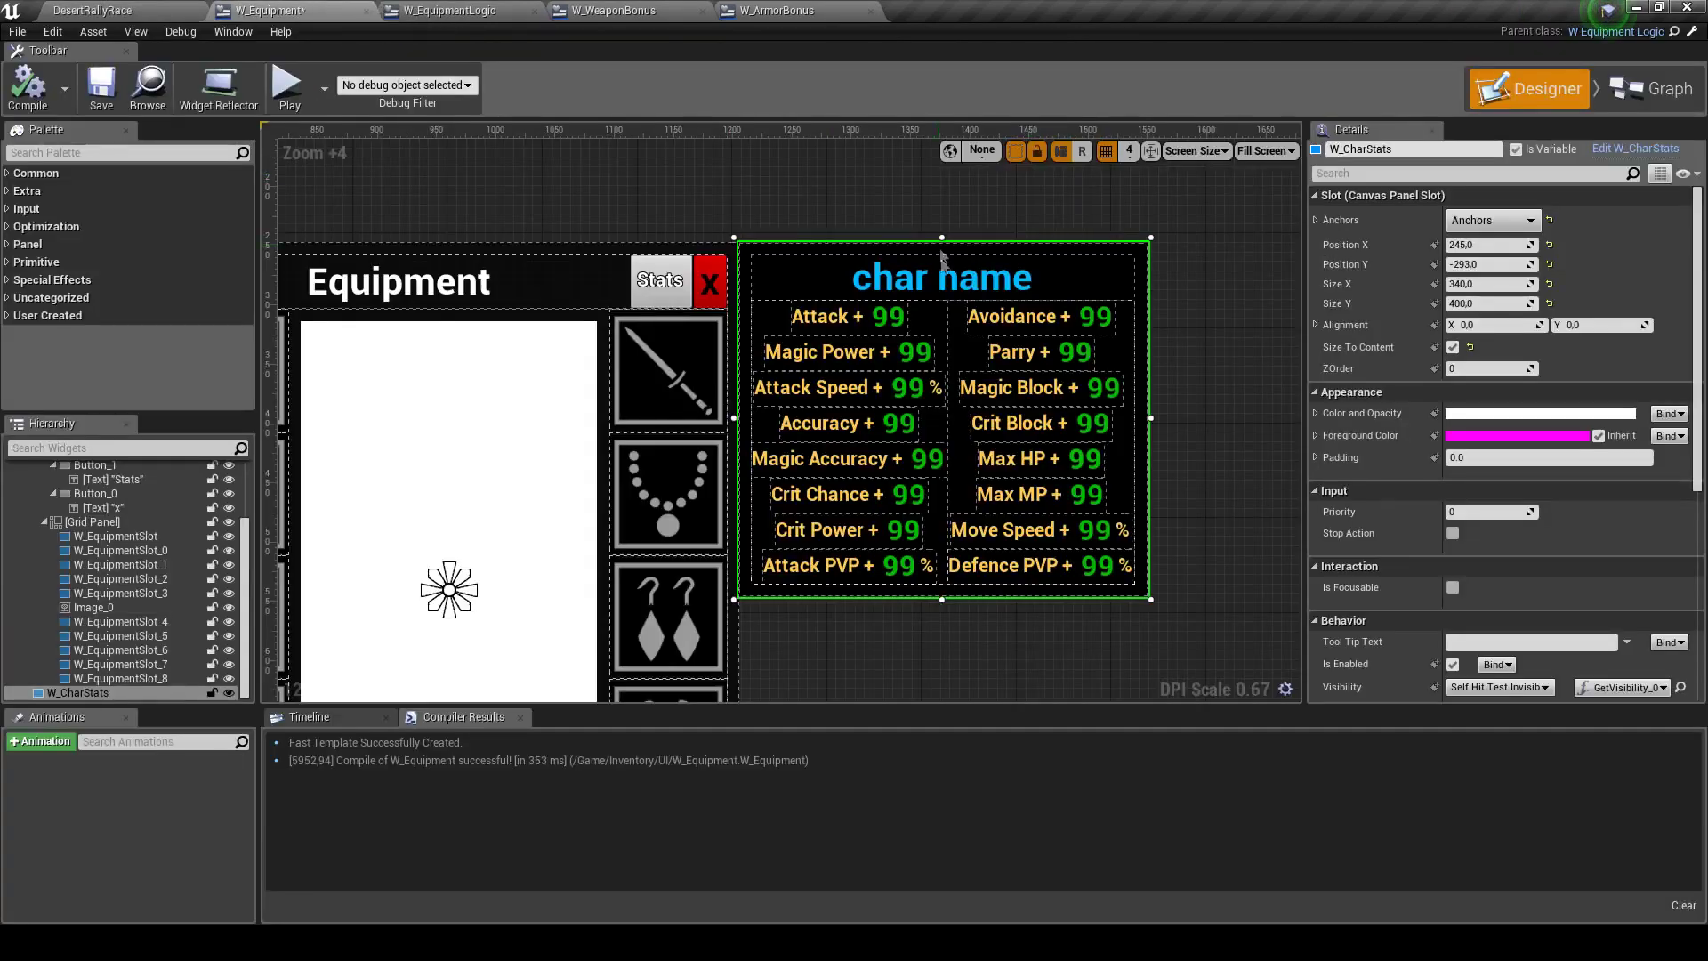
{"action": "left_click", "coordinate": [1635, 149]}
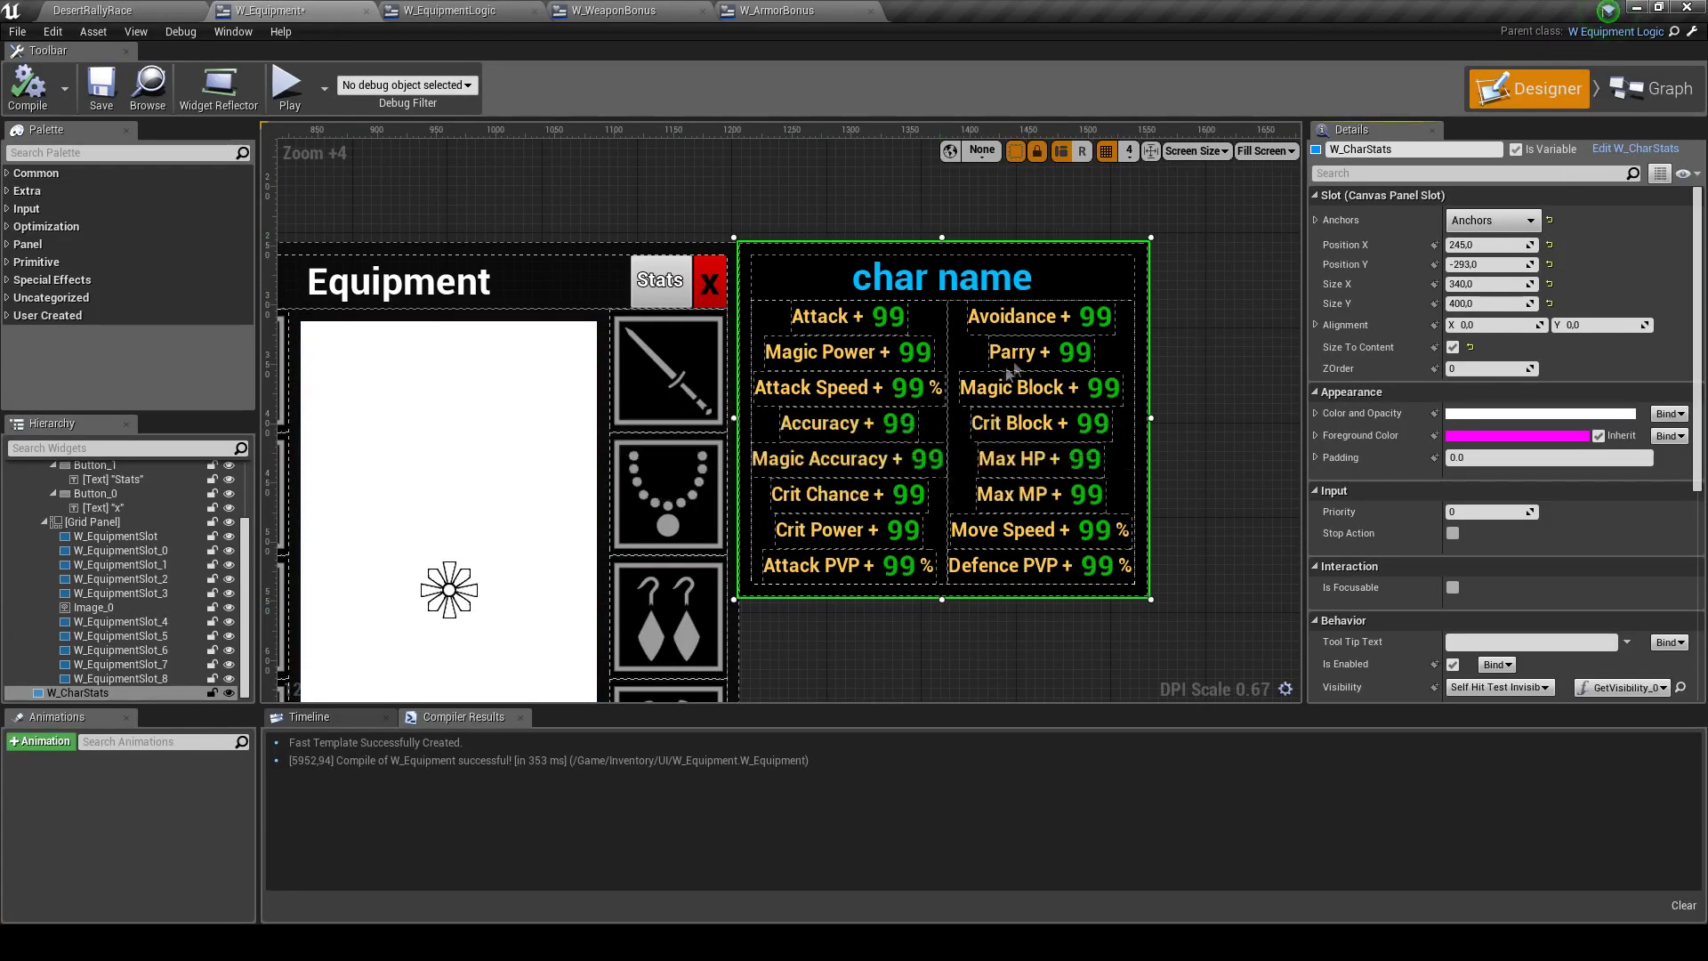
{"action": "left_click", "coordinate": [447, 201]}
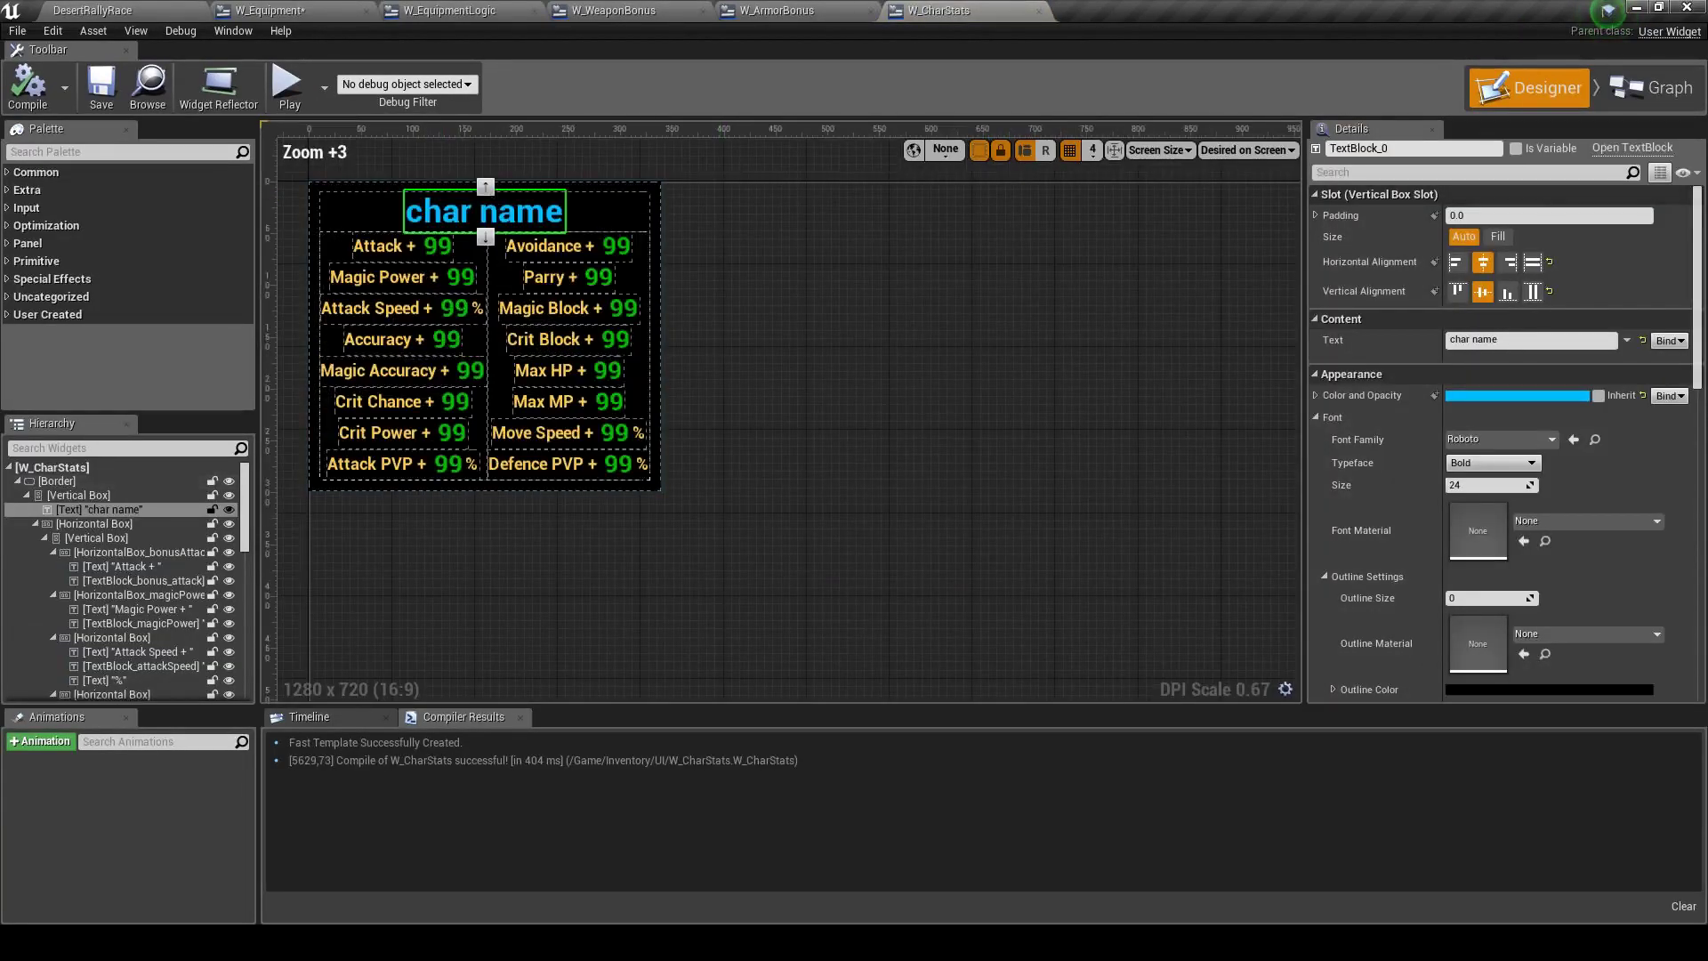
Delete Event Pre Construct and Event Tick from W_CharStats, compile and save, and return to DesertRallyRace
{"action": "left_click", "coordinate": [1656, 87]}
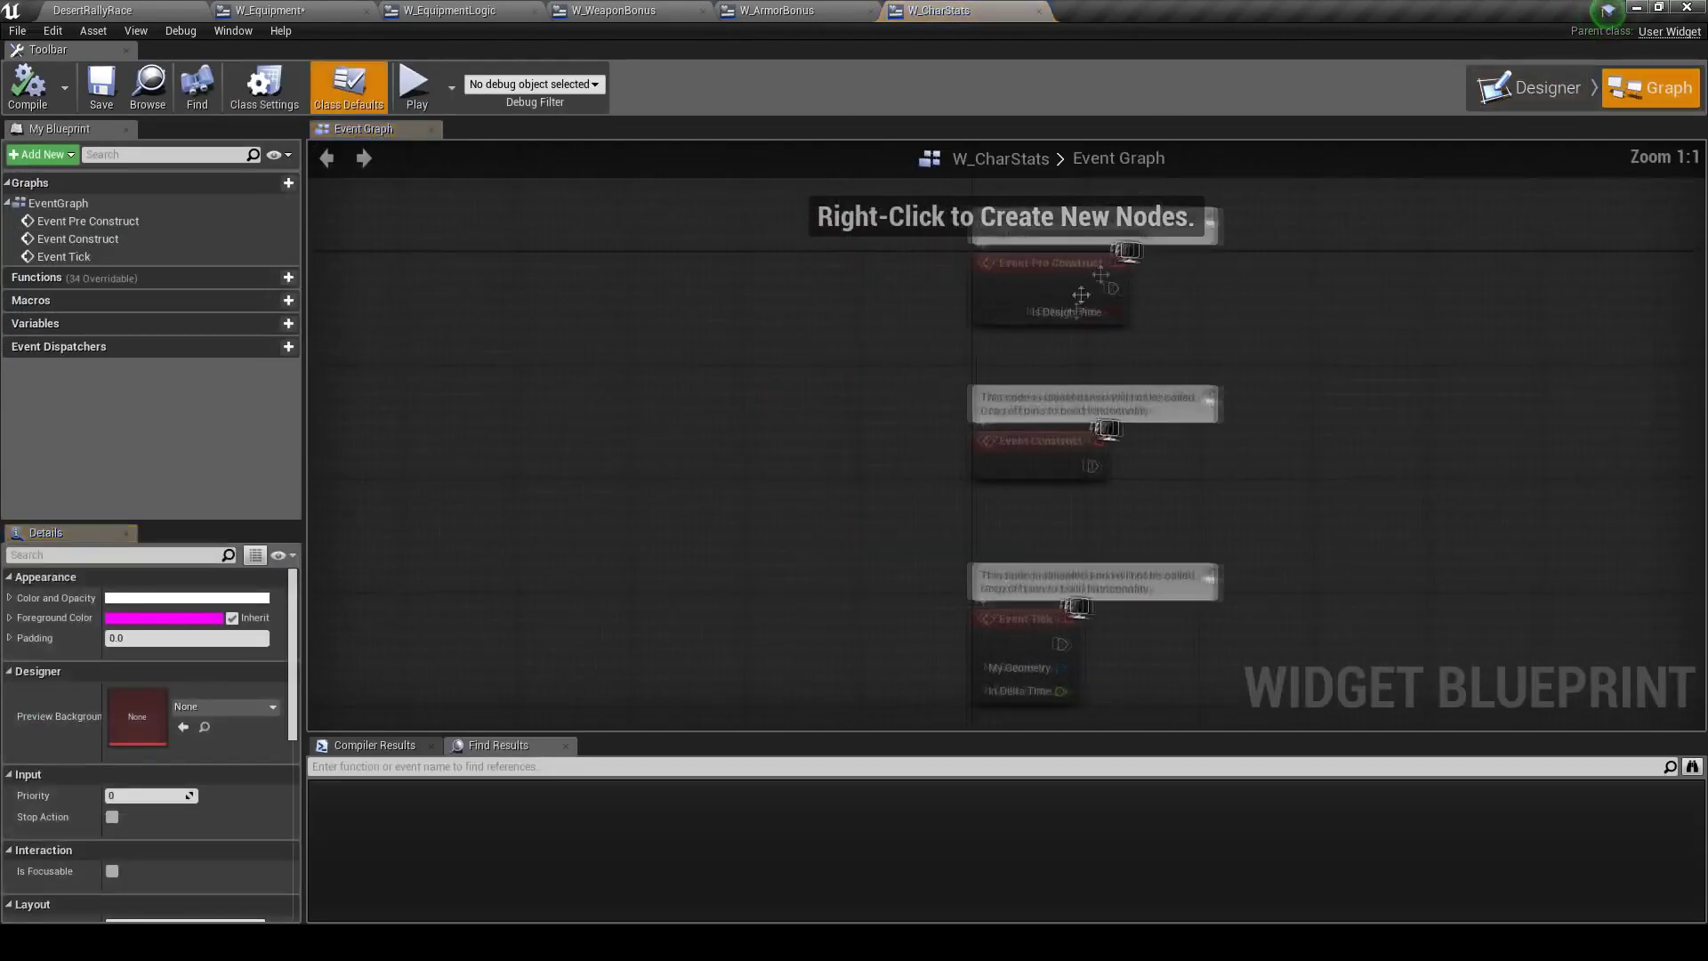
{"action": "key", "text": "Delete"}
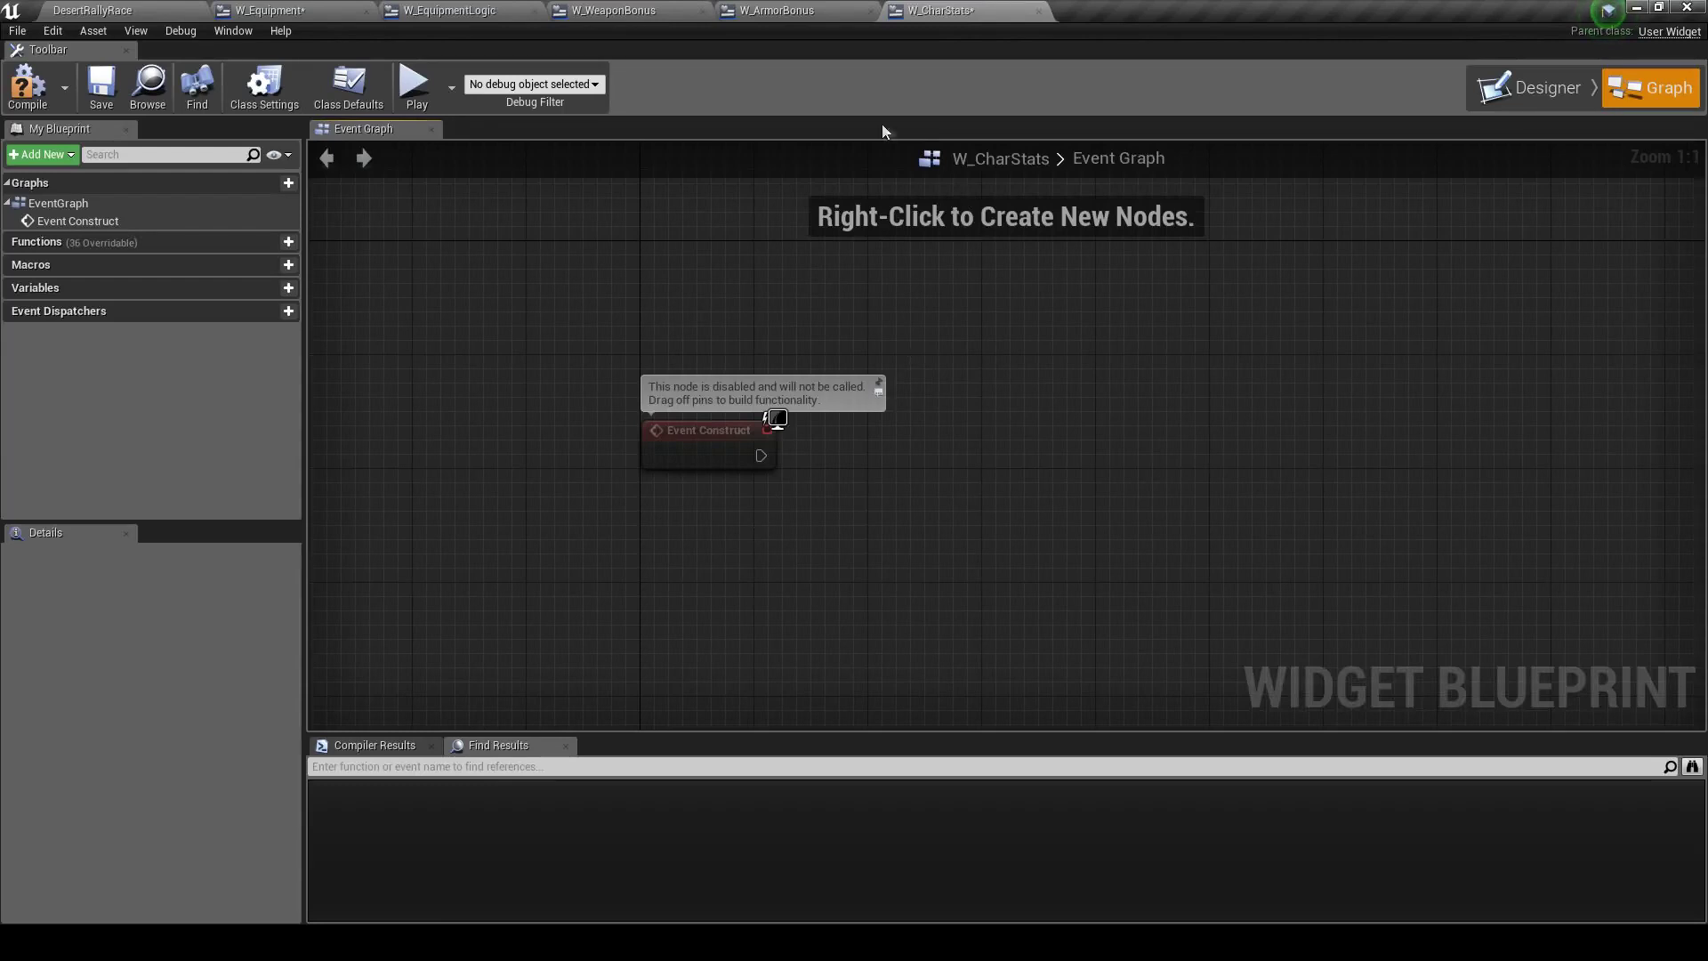
{"action": "left_click", "coordinate": [102, 85]}
{"action": "left_click", "coordinate": [27, 86]}
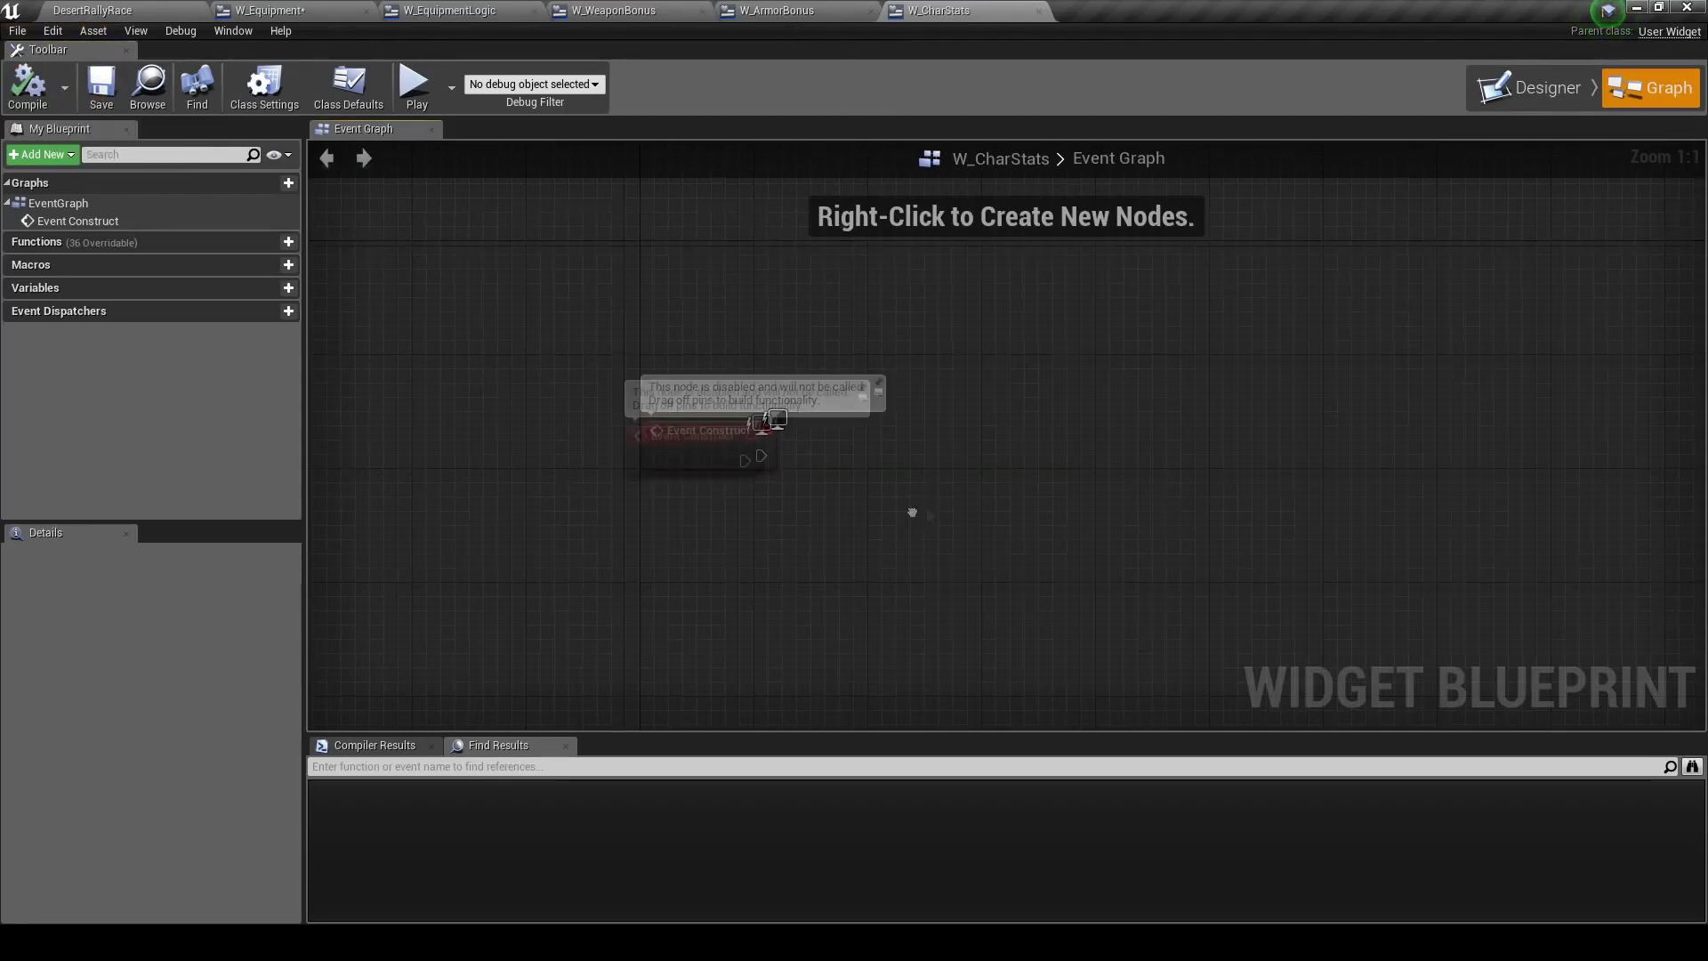
{"action": "right_click_drag", "start_coordinate": [875, 511], "coordinate": [794, 509]}
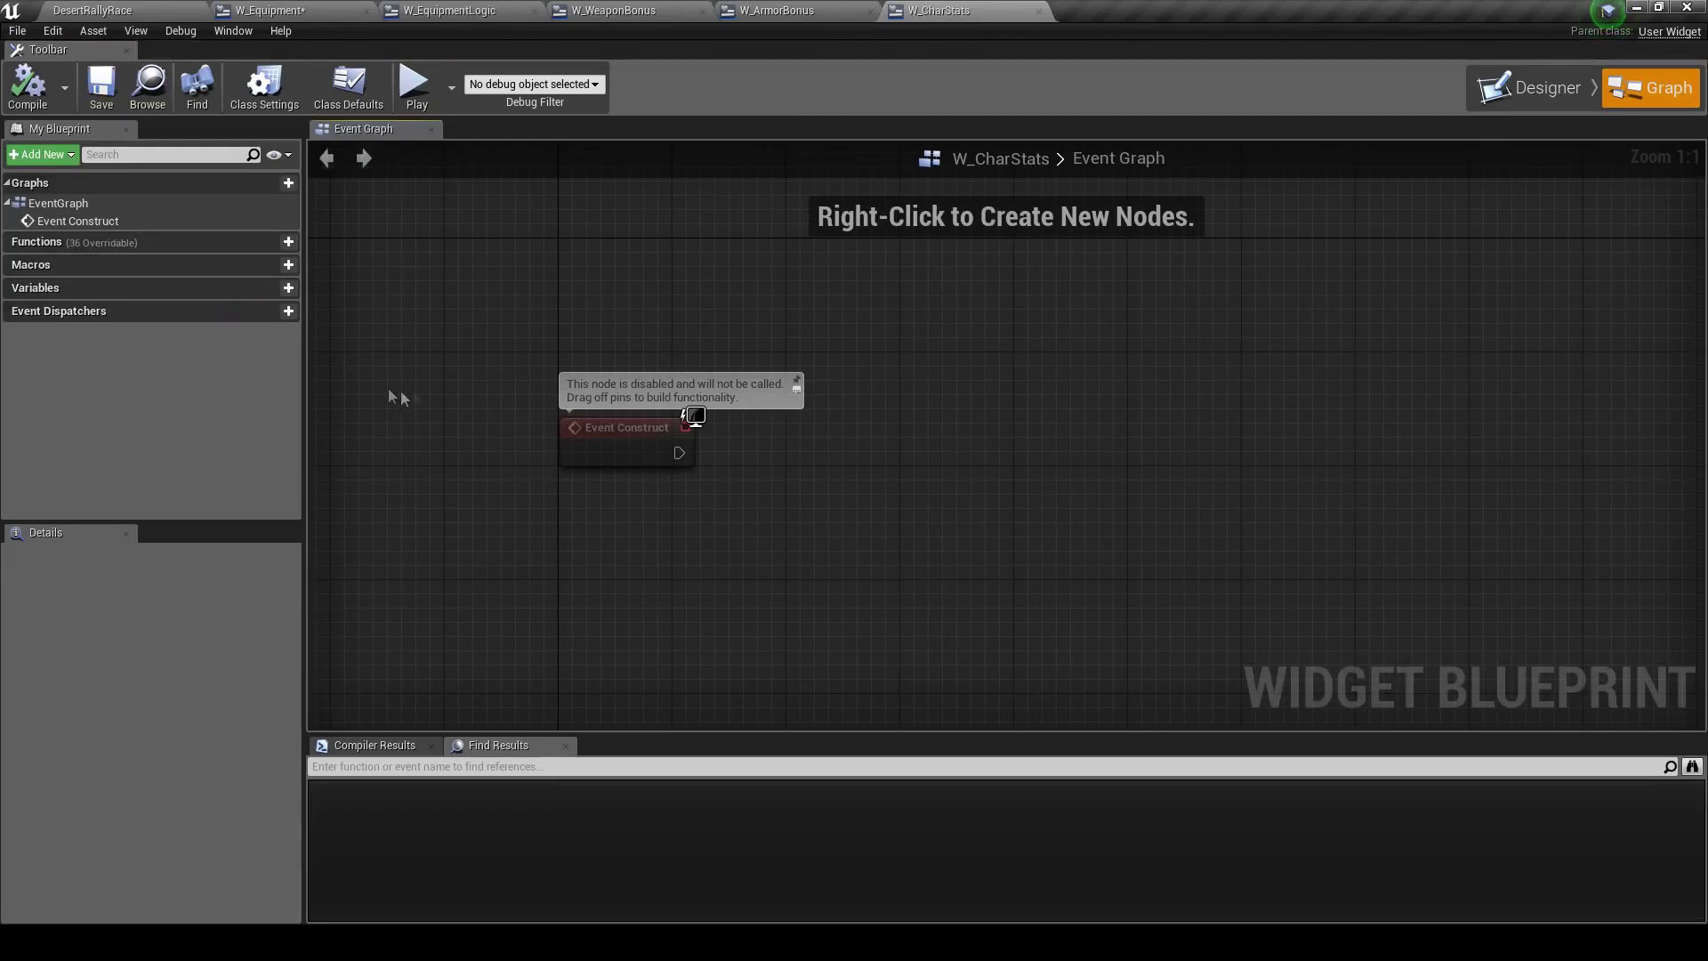
{"action": "right_click_drag", "start_coordinate": [562, 343], "coordinate": [734, 328]}
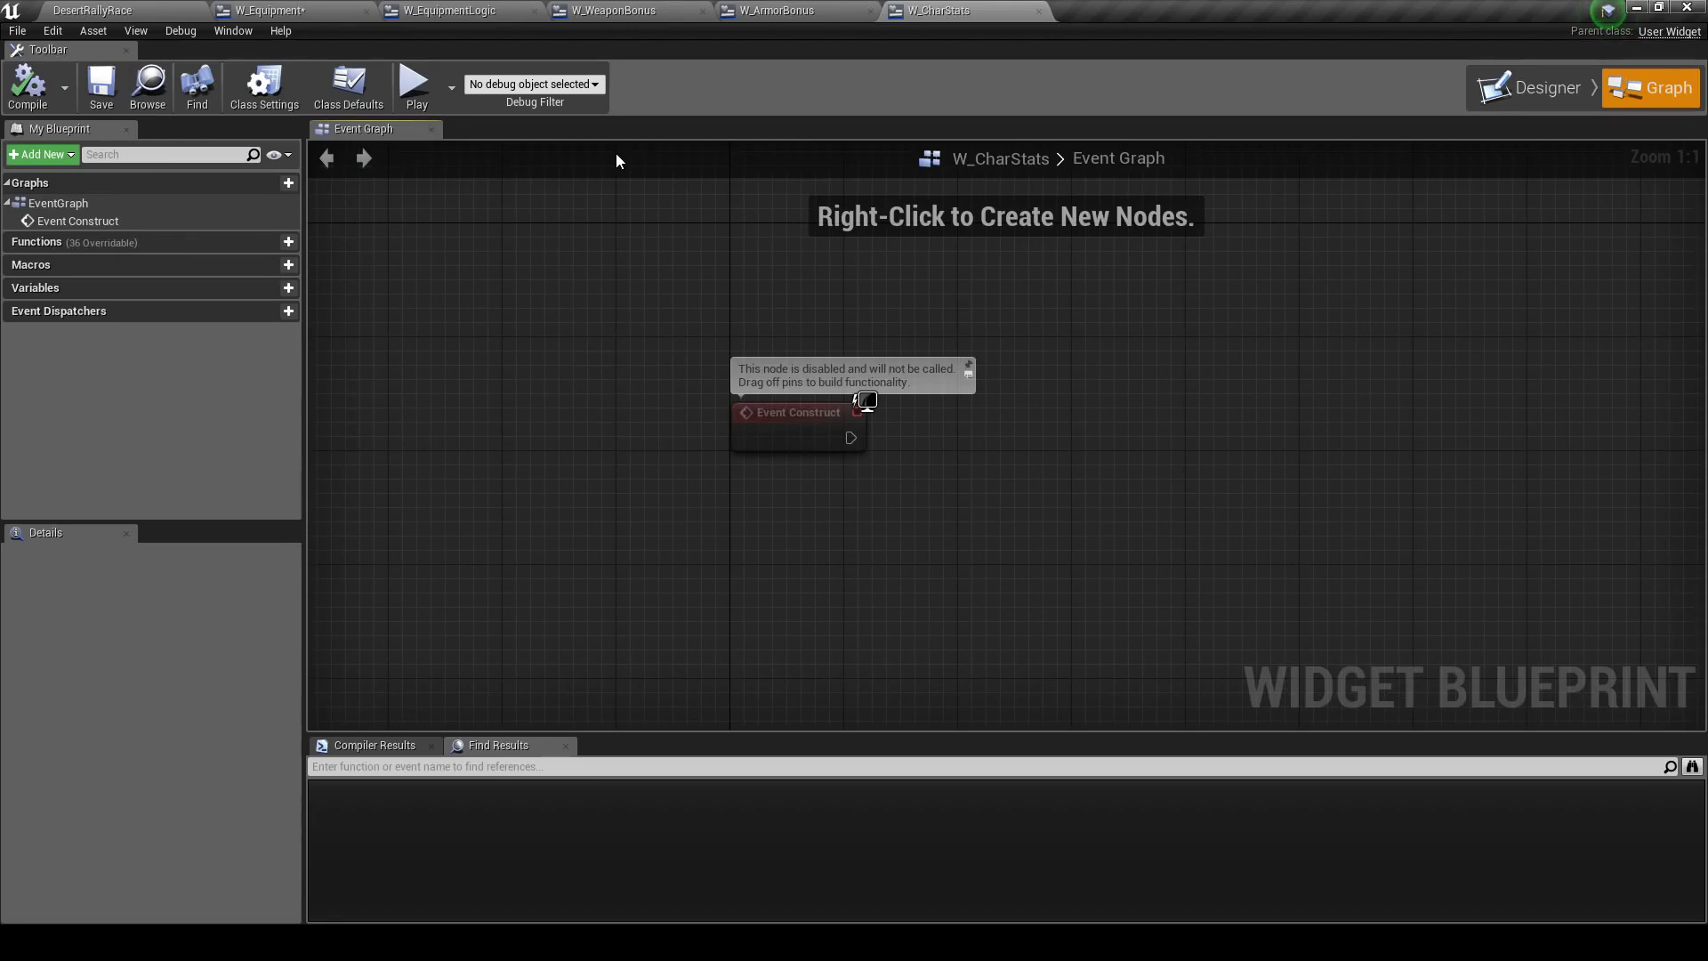
{"action": "left_click", "coordinate": [162, 80]}
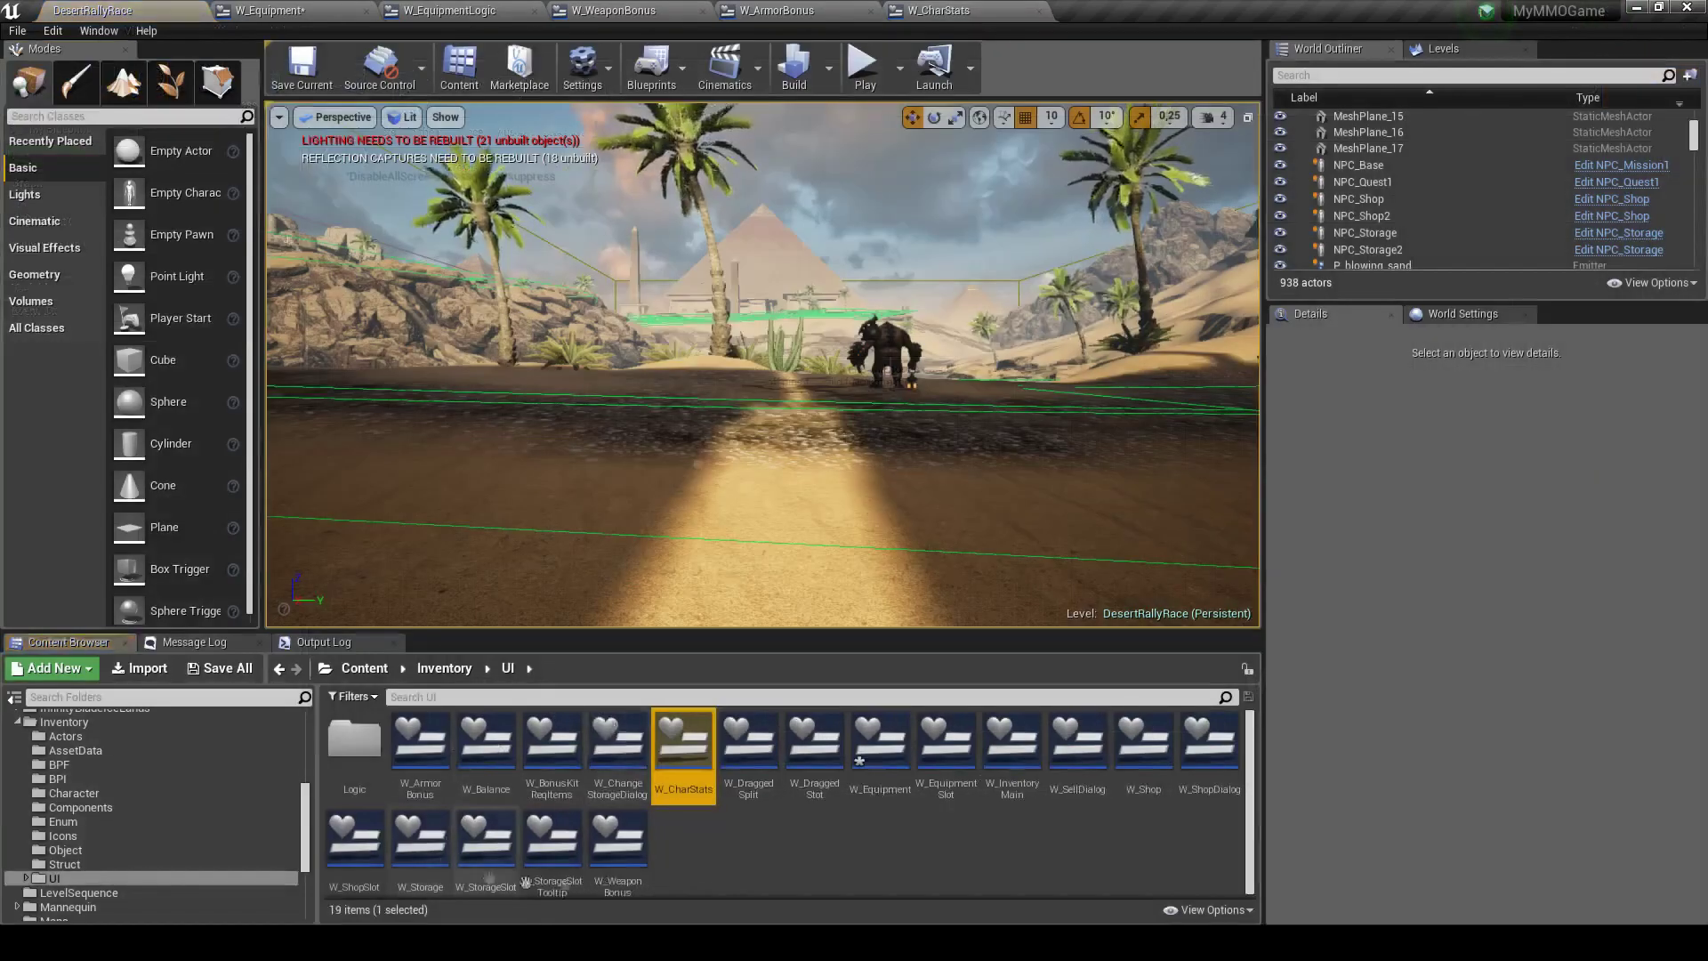
Create a new widget blueprint named W_CharStatsLogic in the UI/Logic folder
{"action": "double_click", "coordinate": [354, 743]}
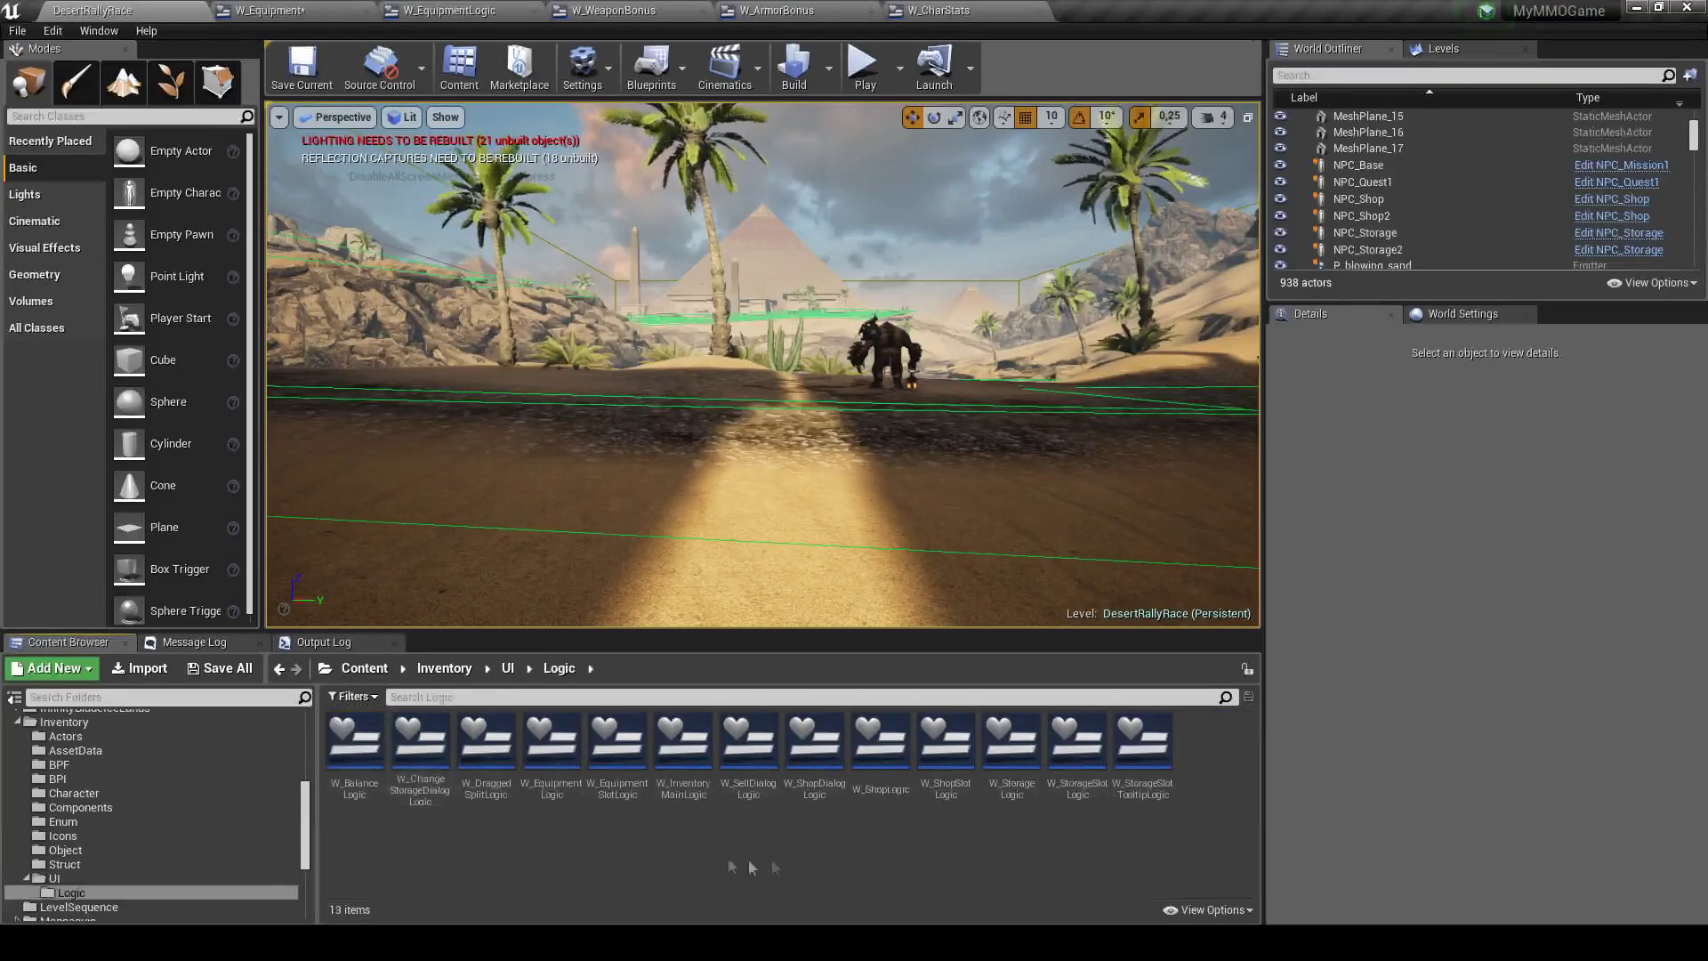
{"action": "right_click", "coordinate": [701, 856]}
{"action": "mouse_move", "coordinate": [791, 846]}
{"action": "left_click", "coordinate": [1000, 900]}
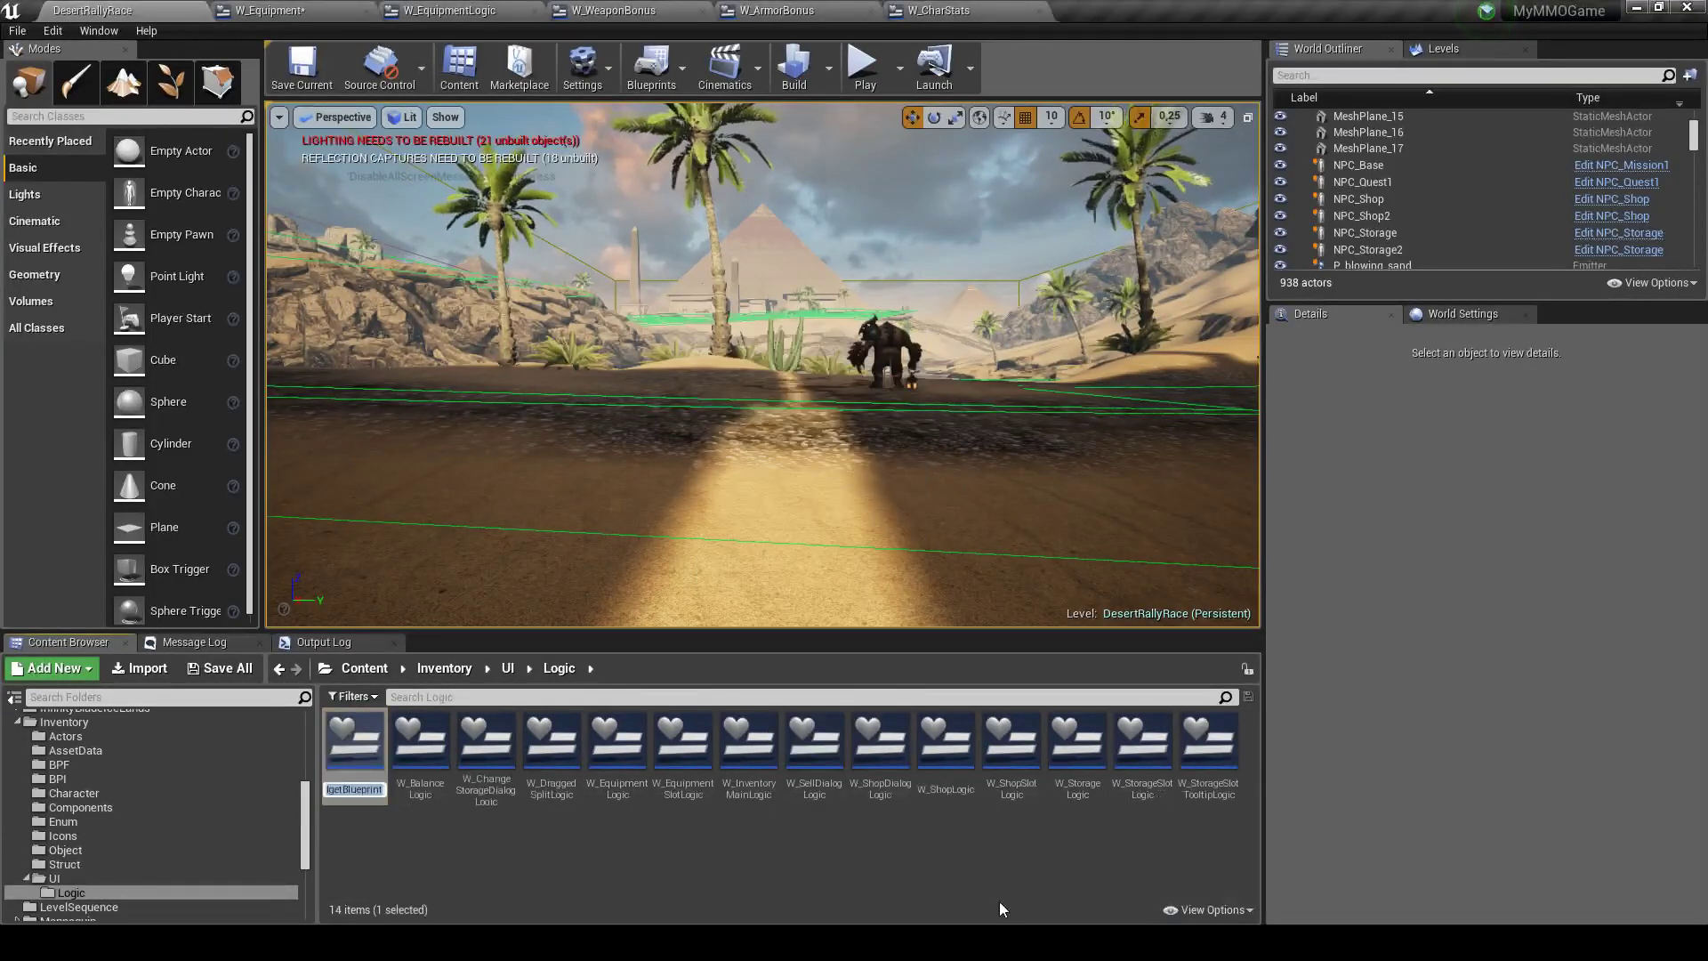
{"action": "type", "text": "W_CharSta"}
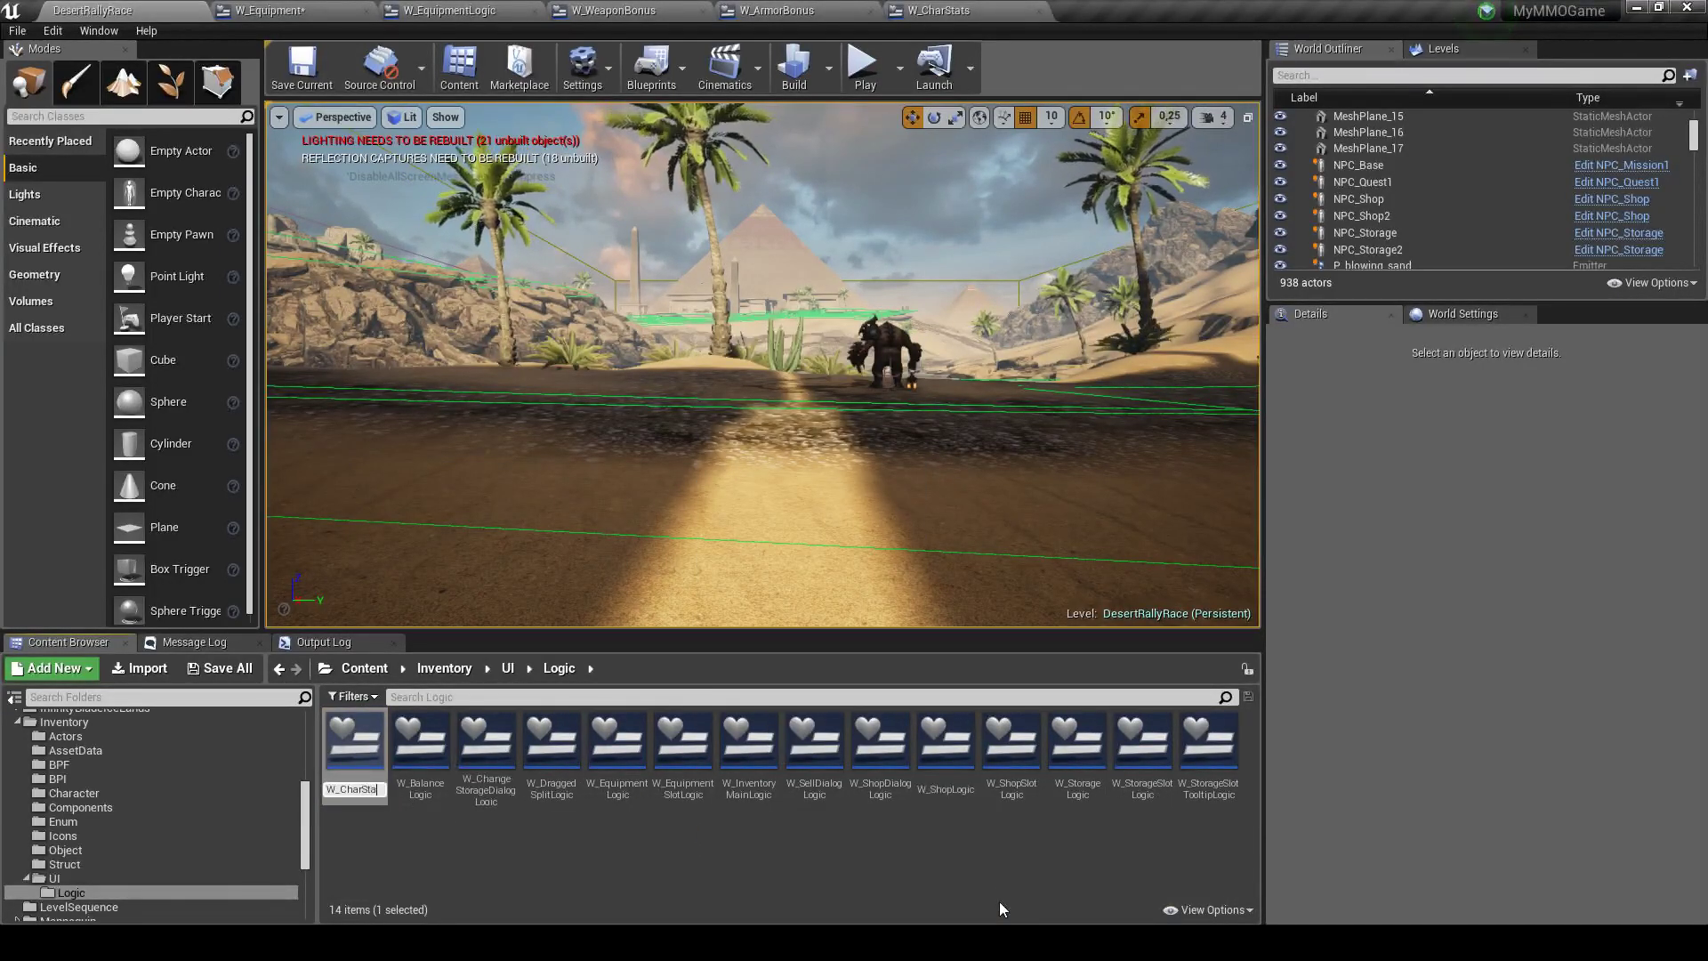
{"action": "type", "text": "tsLogi"}
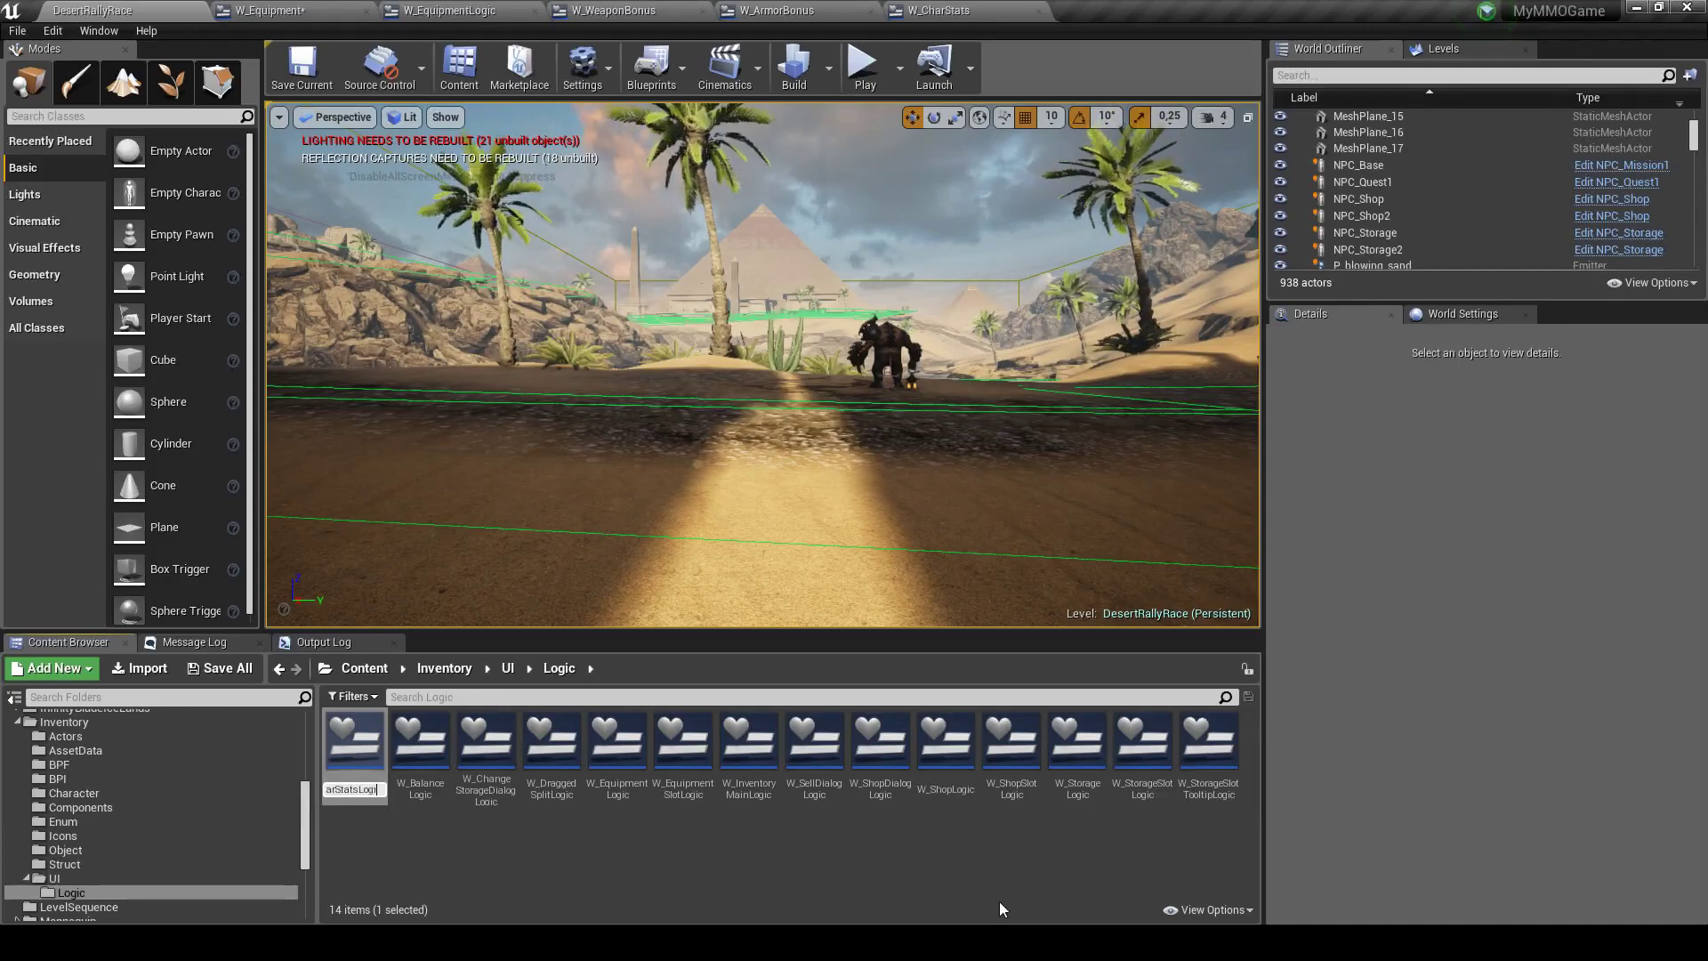
{"action": "type", "text": "c"}
{"action": "key", "text": "Return"}
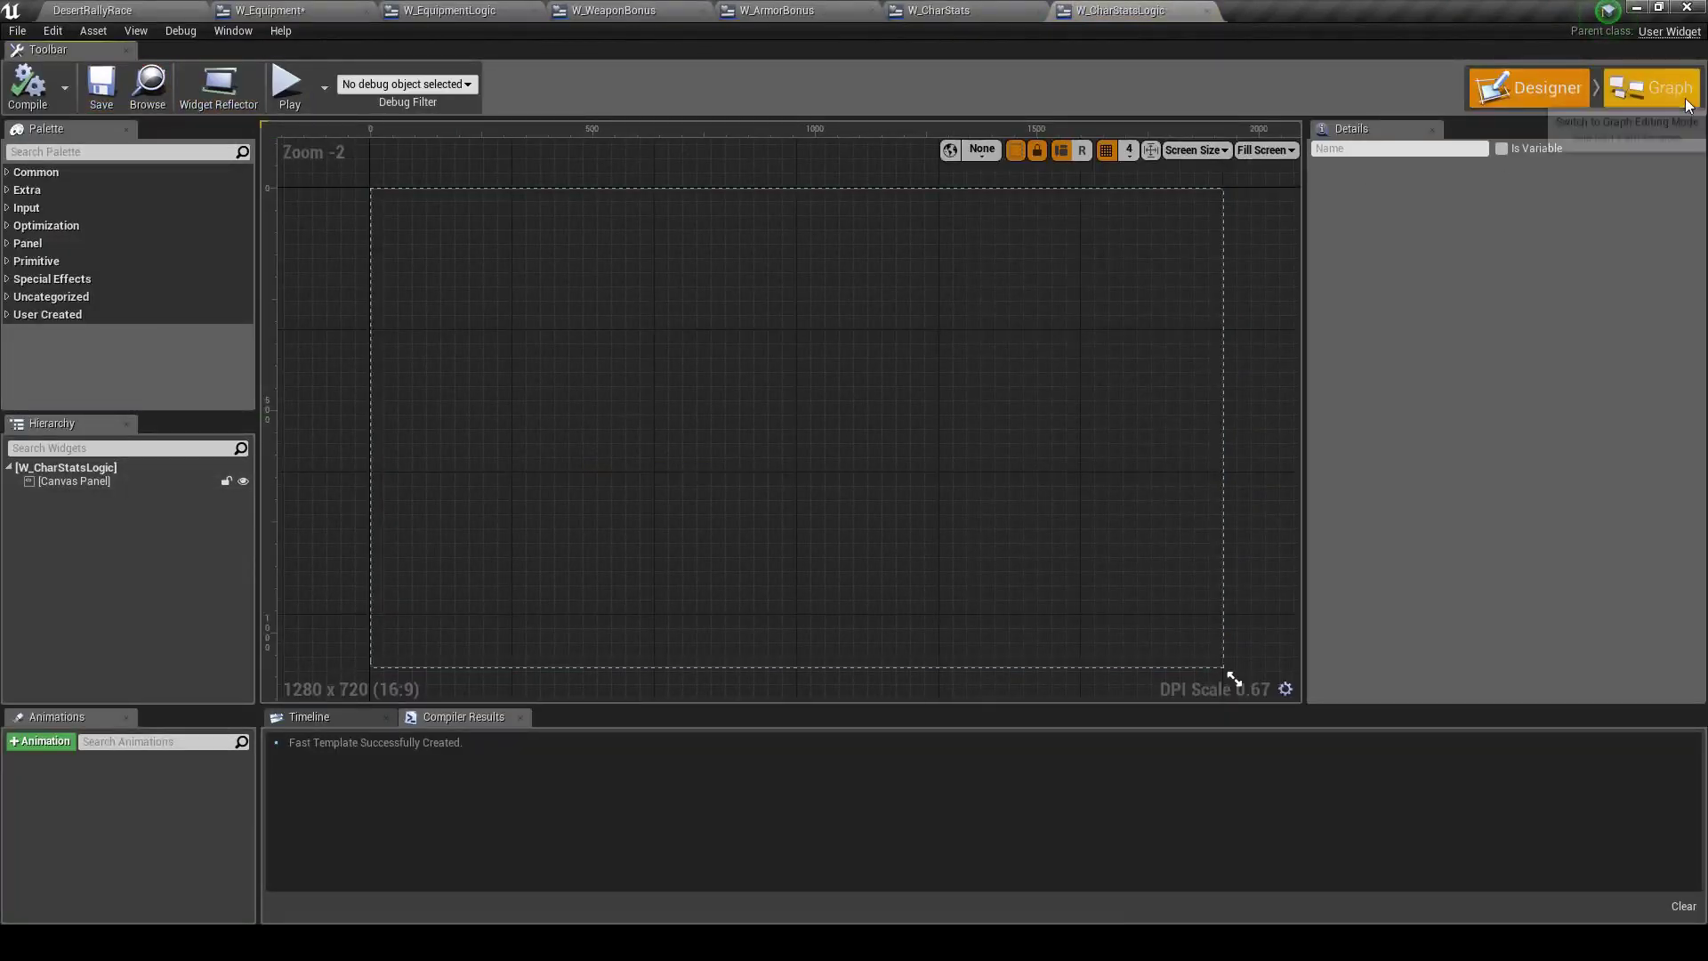
In the W_CharStatsLogic graph, delete a stray variable and add a function named GetCharacterName
{"action": "left_click", "coordinate": [1688, 104]}
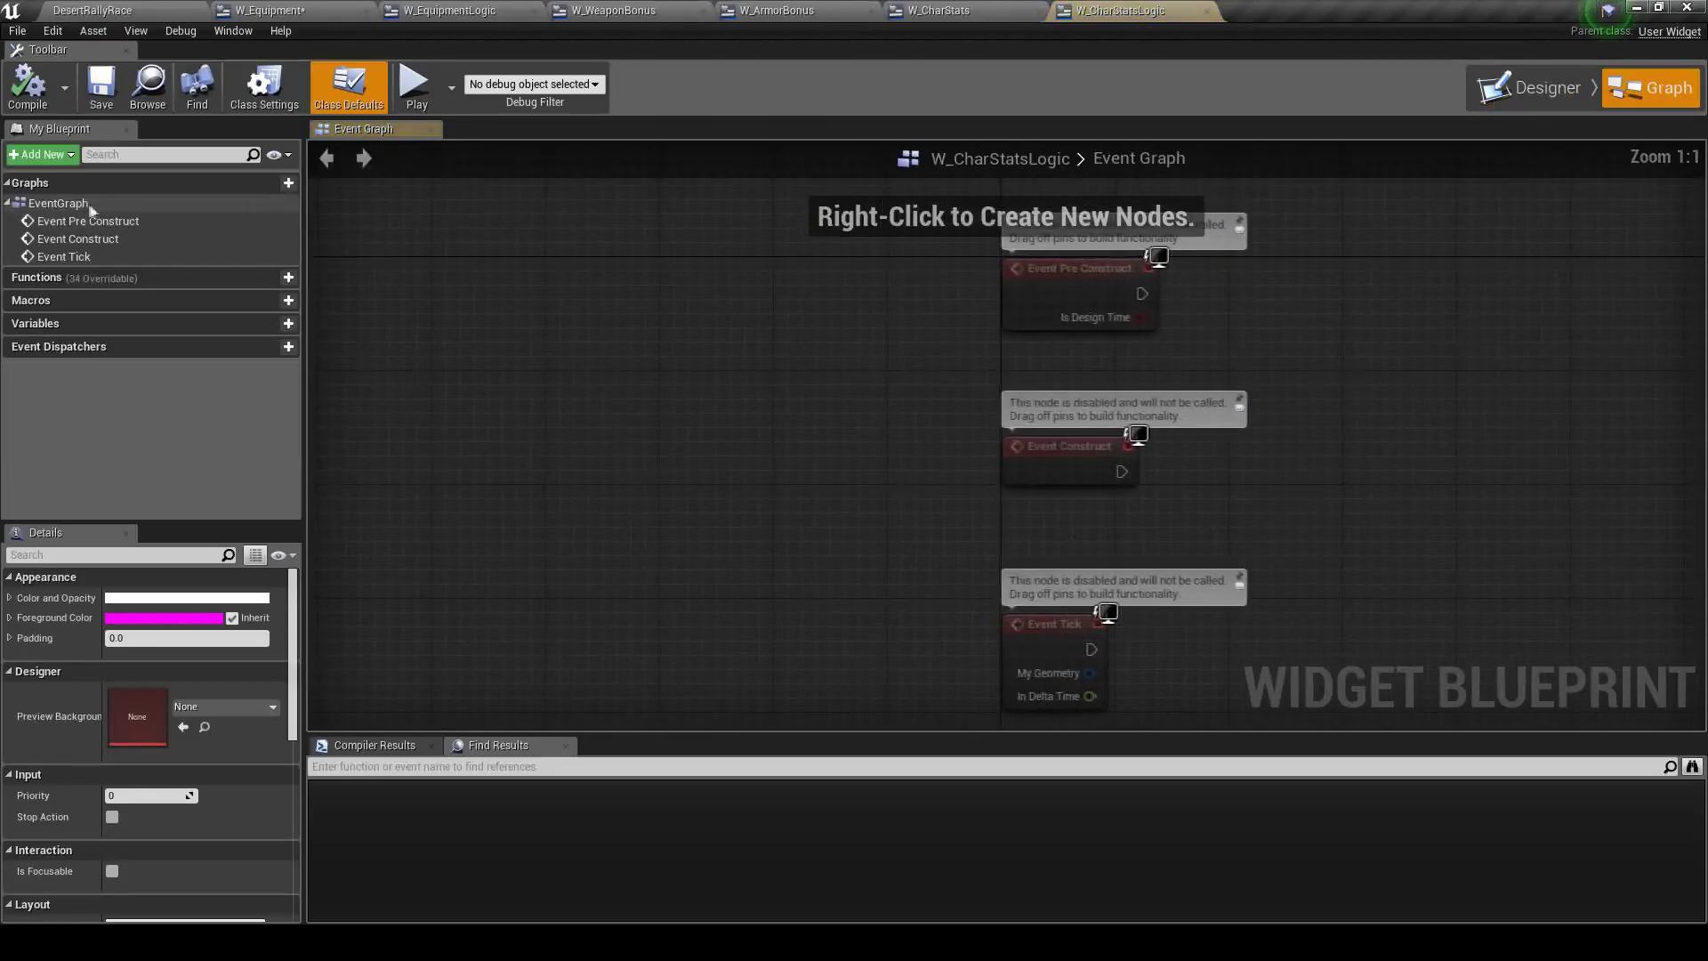
{"action": "left_click", "coordinate": [269, 323]}
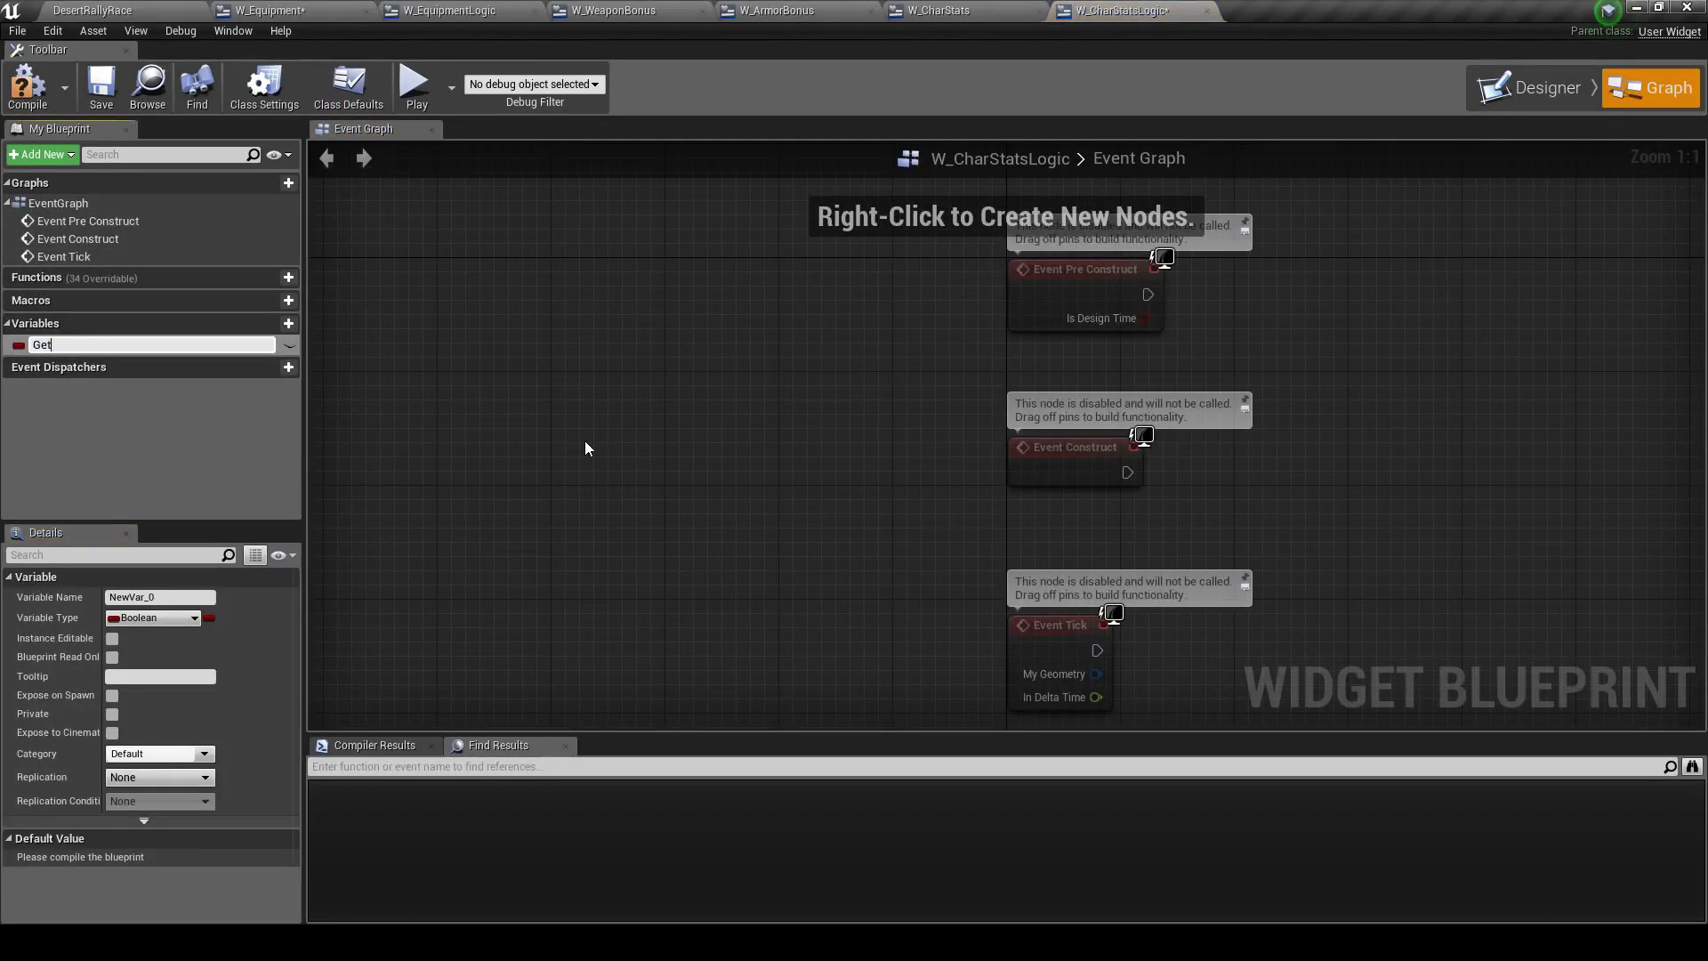
{"action": "key", "text": "Return"}
{"action": "key", "text": "Delete"}
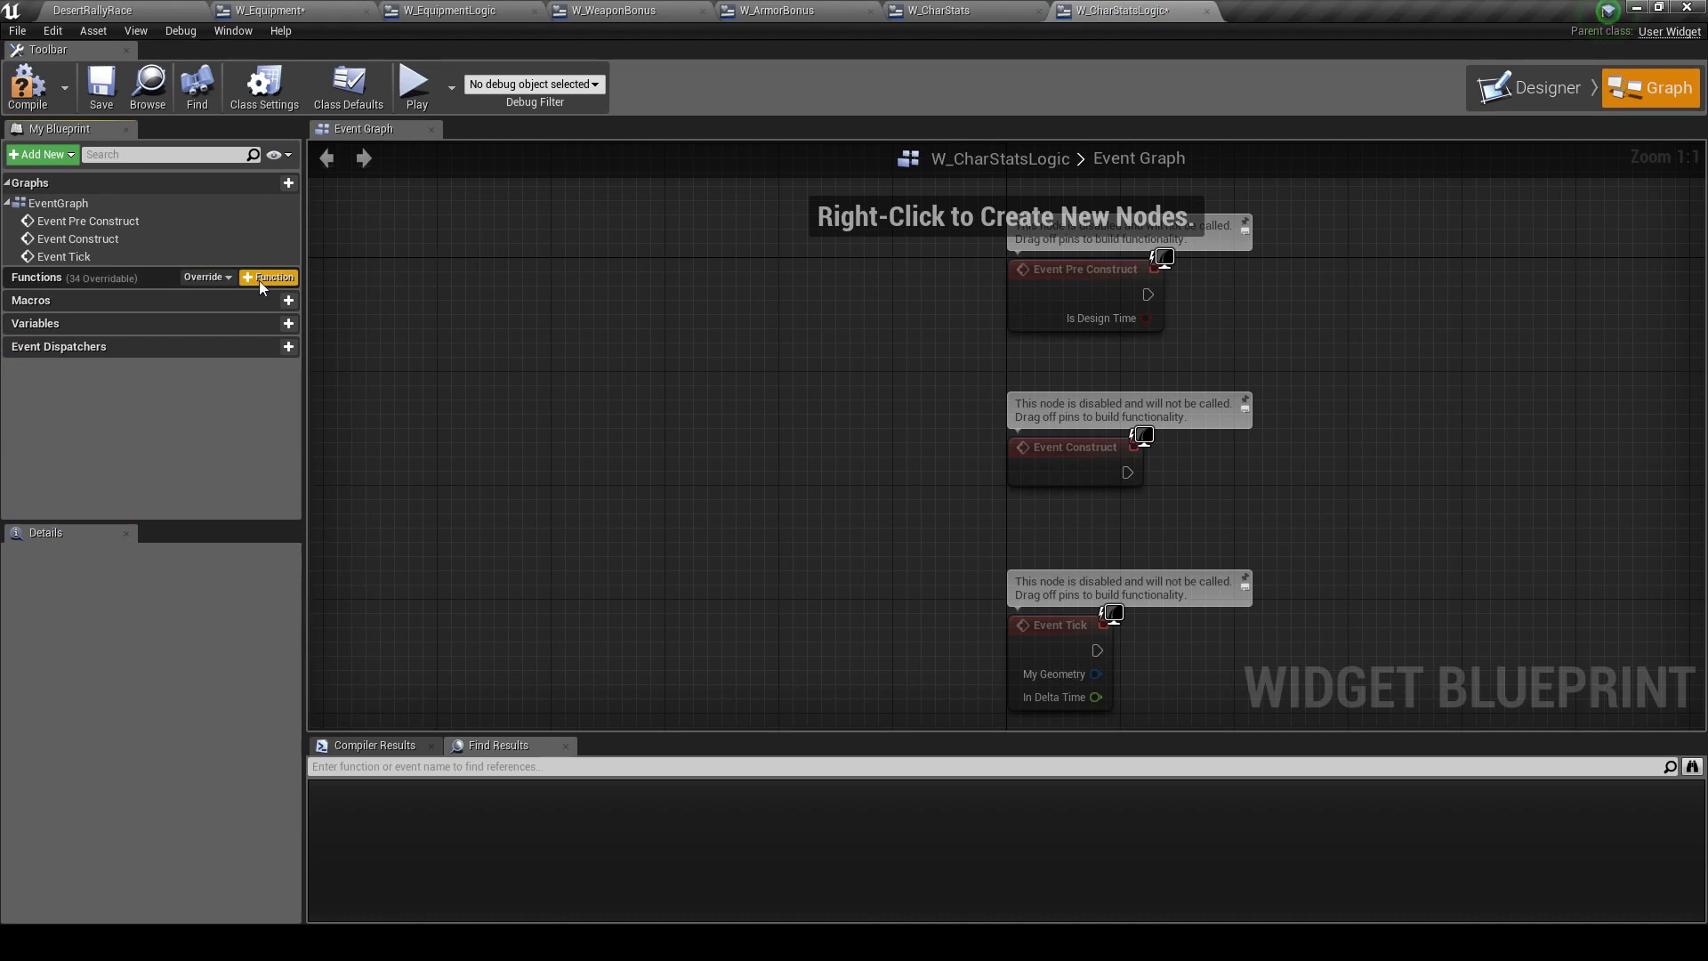
{"action": "left_click", "coordinate": [261, 278]}
{"action": "type", "text": "GetCharac"}
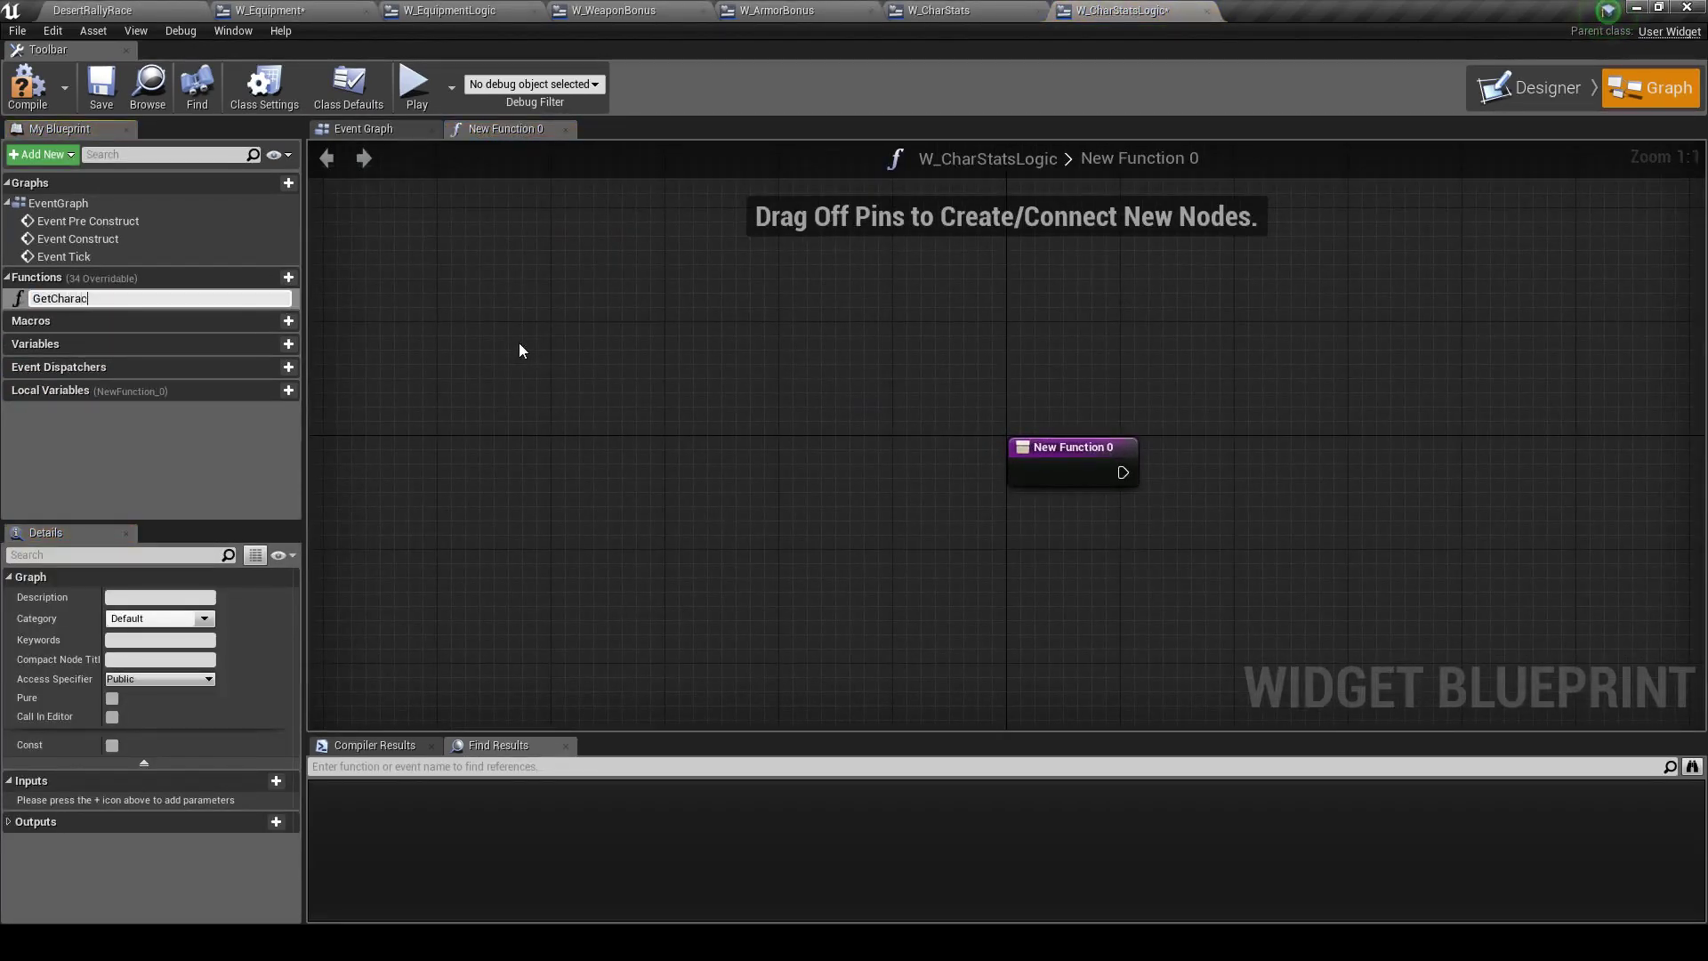
{"action": "type", "text": "terName"}
{"action": "key", "text": "Return"}
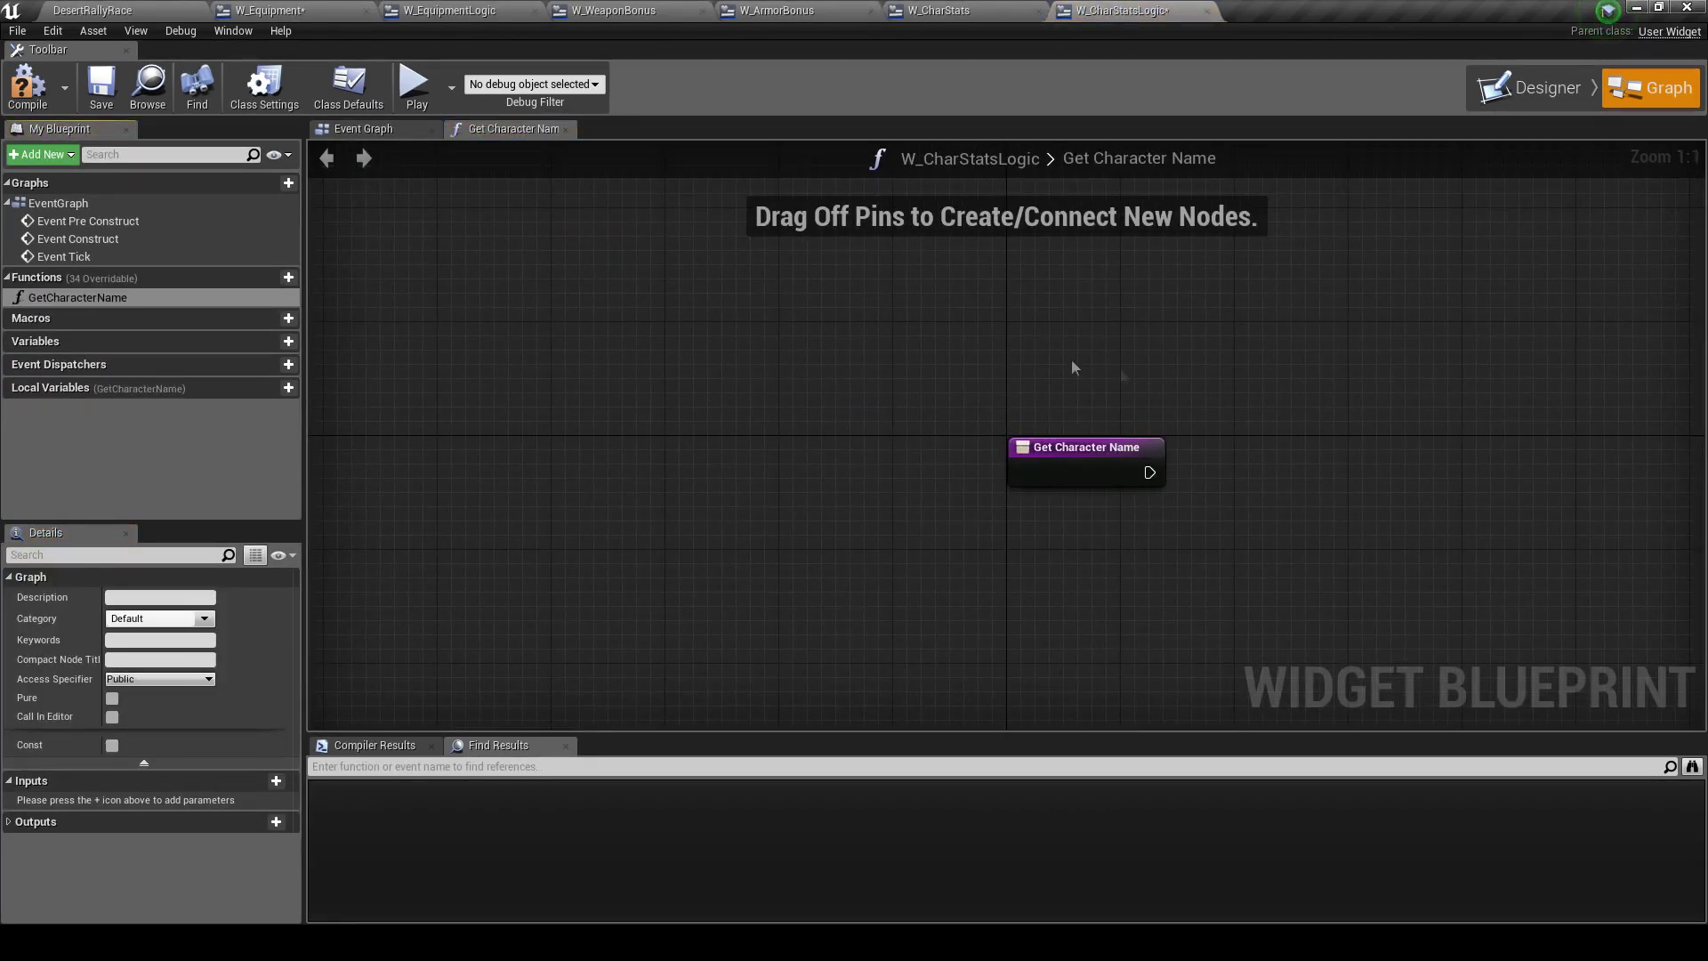
Paste the Get Owning Player→Get Name chain and return its name through a Return Node
{"action": "right_click_drag", "start_coordinate": [1071, 359], "coordinate": [561, 323]}
{"action": "key", "text": "ctrl+v"}
{"action": "left_click_drag", "start_coordinate": [1036, 512], "coordinate": [951, 455]}
{"action": "mouse_move", "coordinate": [640, 436]}
{"action": "left_mouse_down"}
{"action": "mouse_move", "coordinate": [1054, 381]}
{"action": "mouse_move", "coordinate": [1176, 436]}
{"action": "left_mouse_up"}
{"action": "type", "text": "return"}
{"action": "key", "text": "Return"}
{"action": "left_click_drag", "start_coordinate": [1039, 491], "coordinate": [1192, 440]}
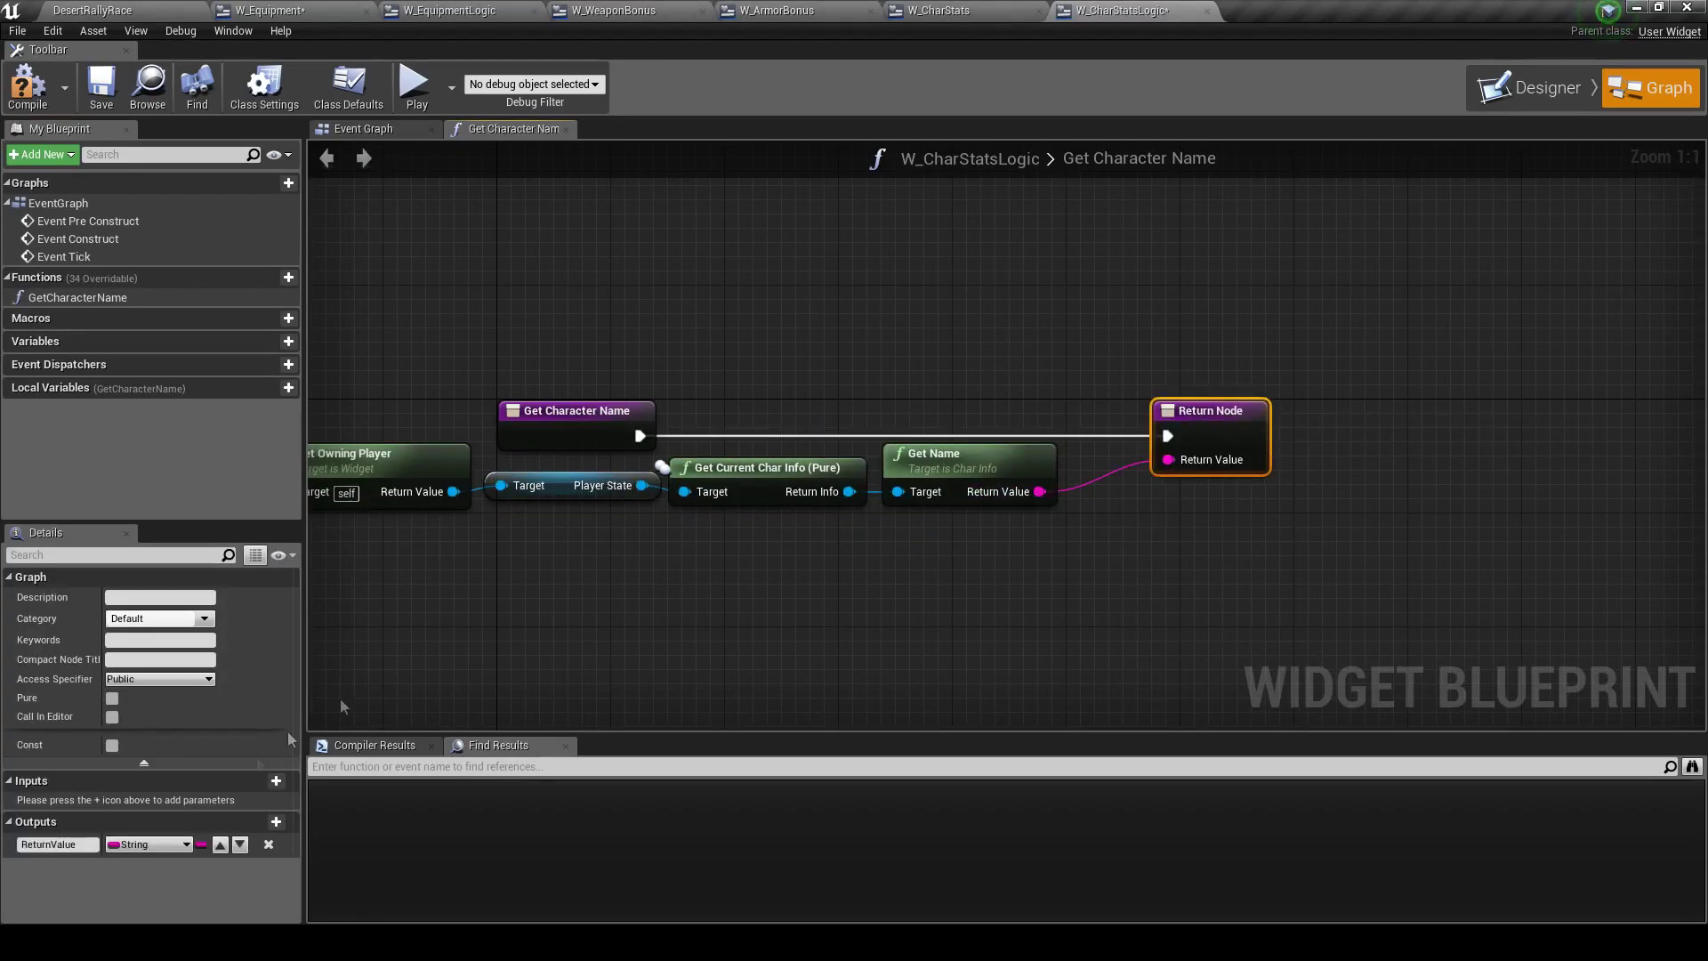
Make GetCharacterName pure and const, compile, and set its category to Character Stats
{"action": "left_click", "coordinate": [112, 698]}
{"action": "left_click", "coordinate": [112, 745]}
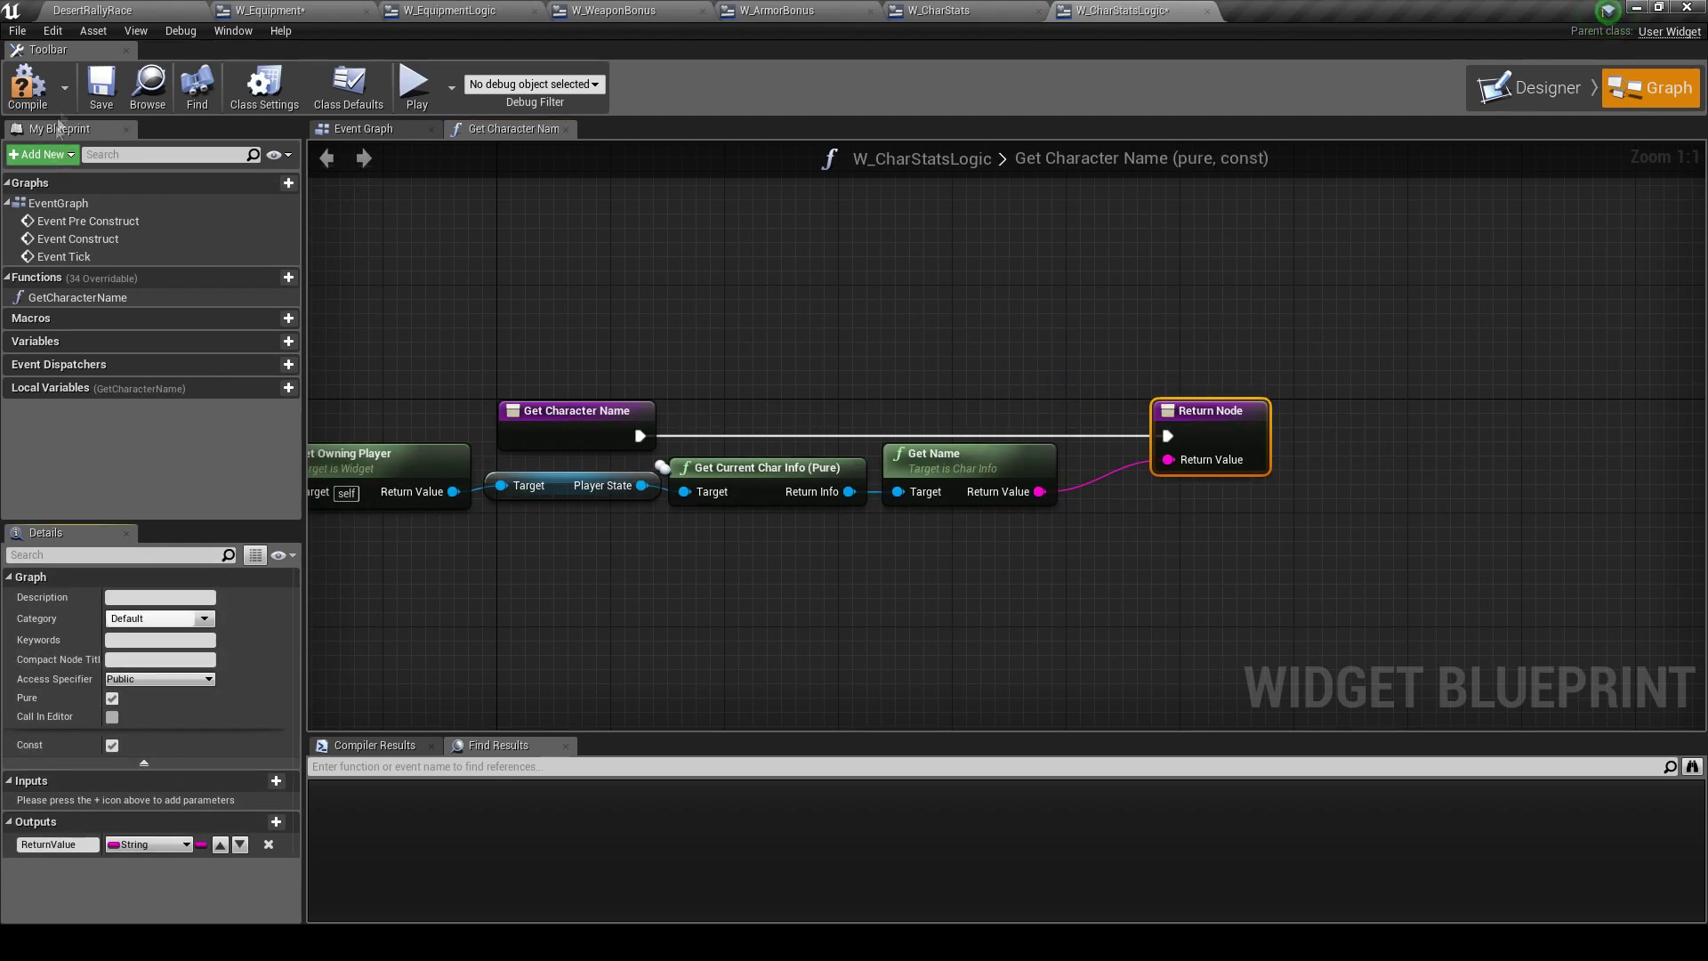
{"action": "left_click", "coordinate": [27, 86]}
{"action": "left_click", "coordinate": [114, 297]}
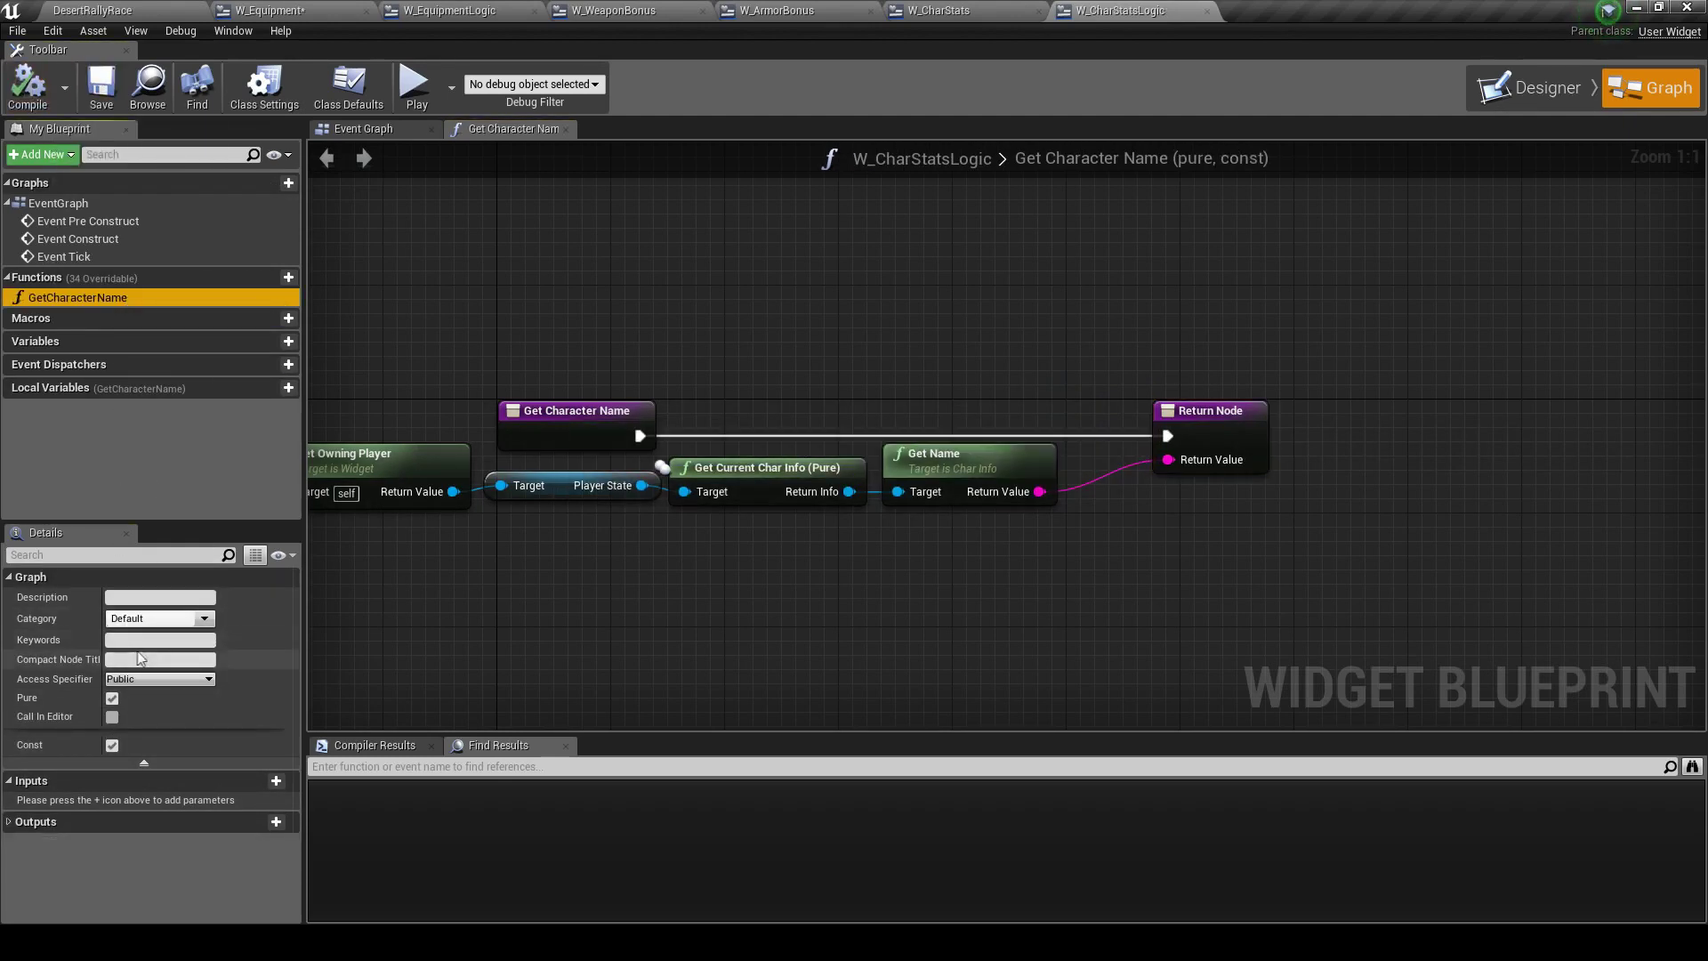
{"action": "left_click", "coordinate": [152, 618]}
{"action": "type", "text": "Character Stats"}
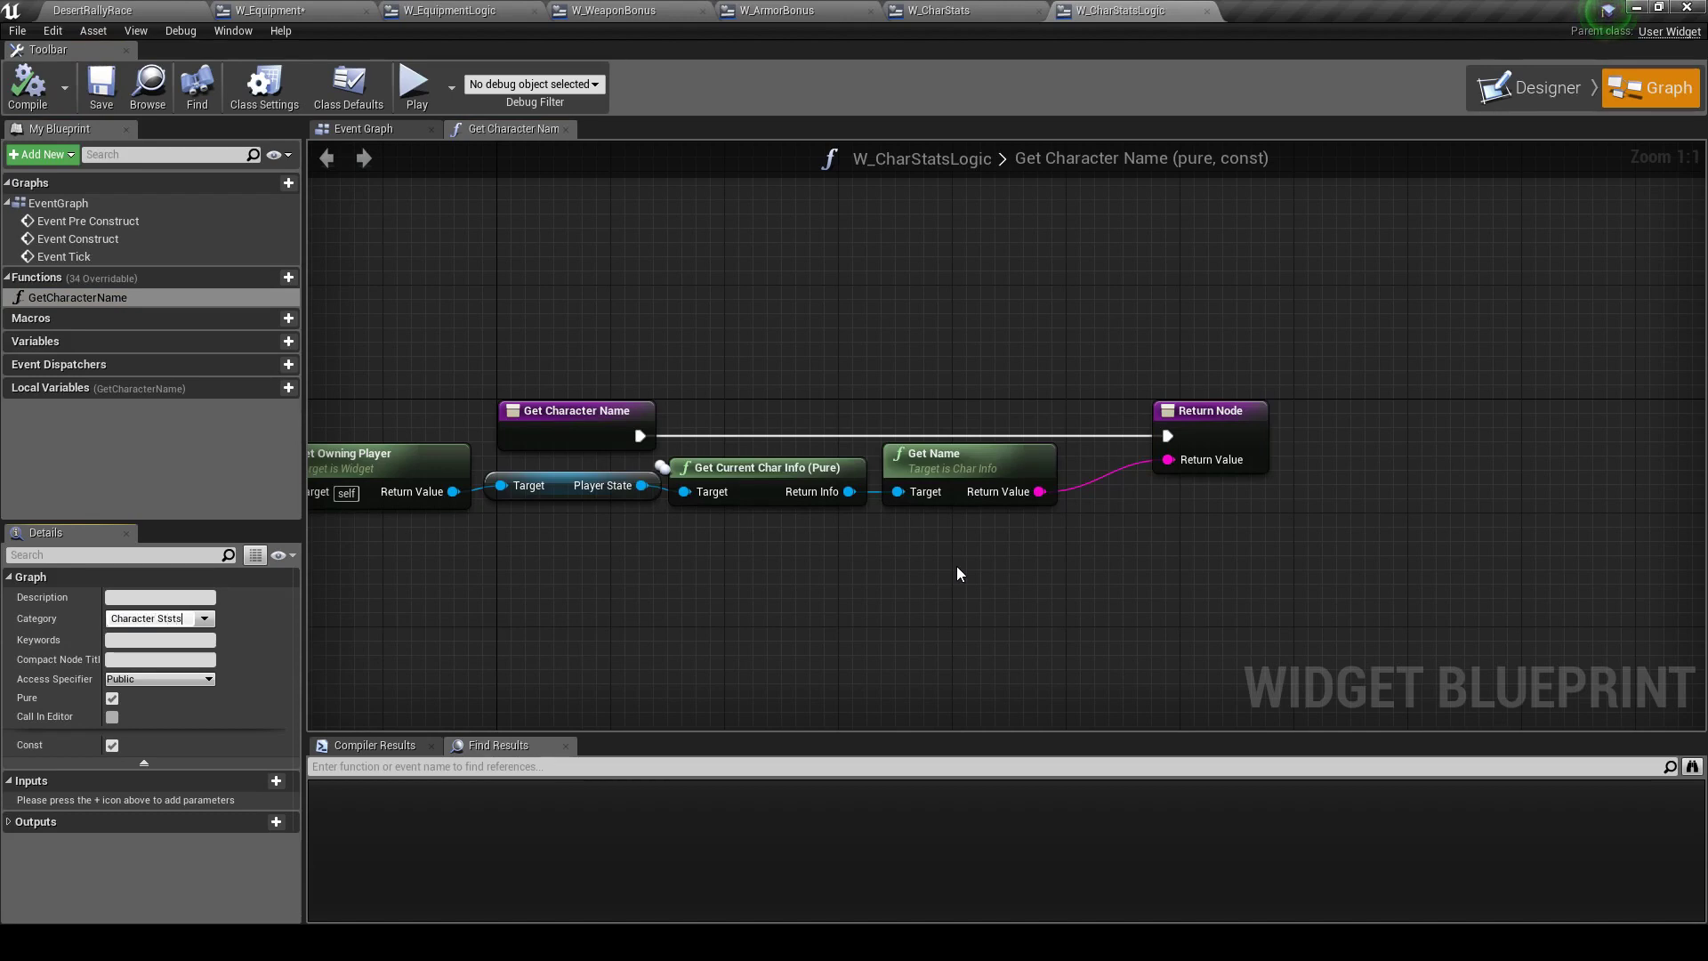
{"action": "key", "text": "Return"}
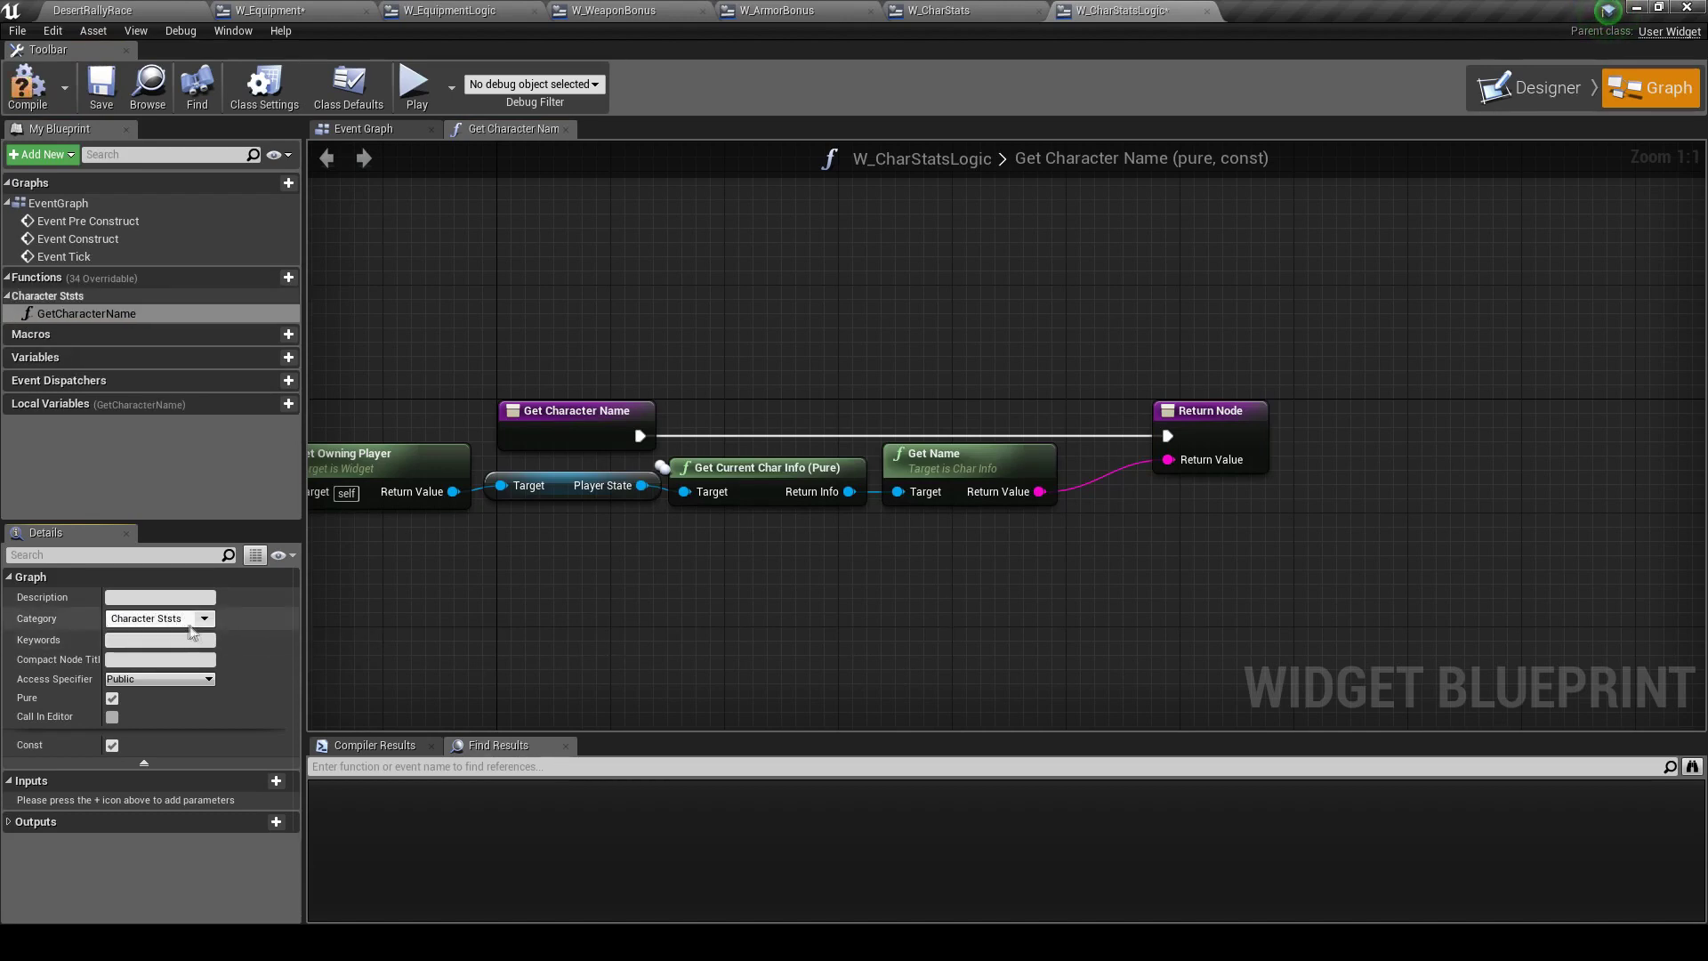
{"action": "left_click", "coordinate": [176, 619]}
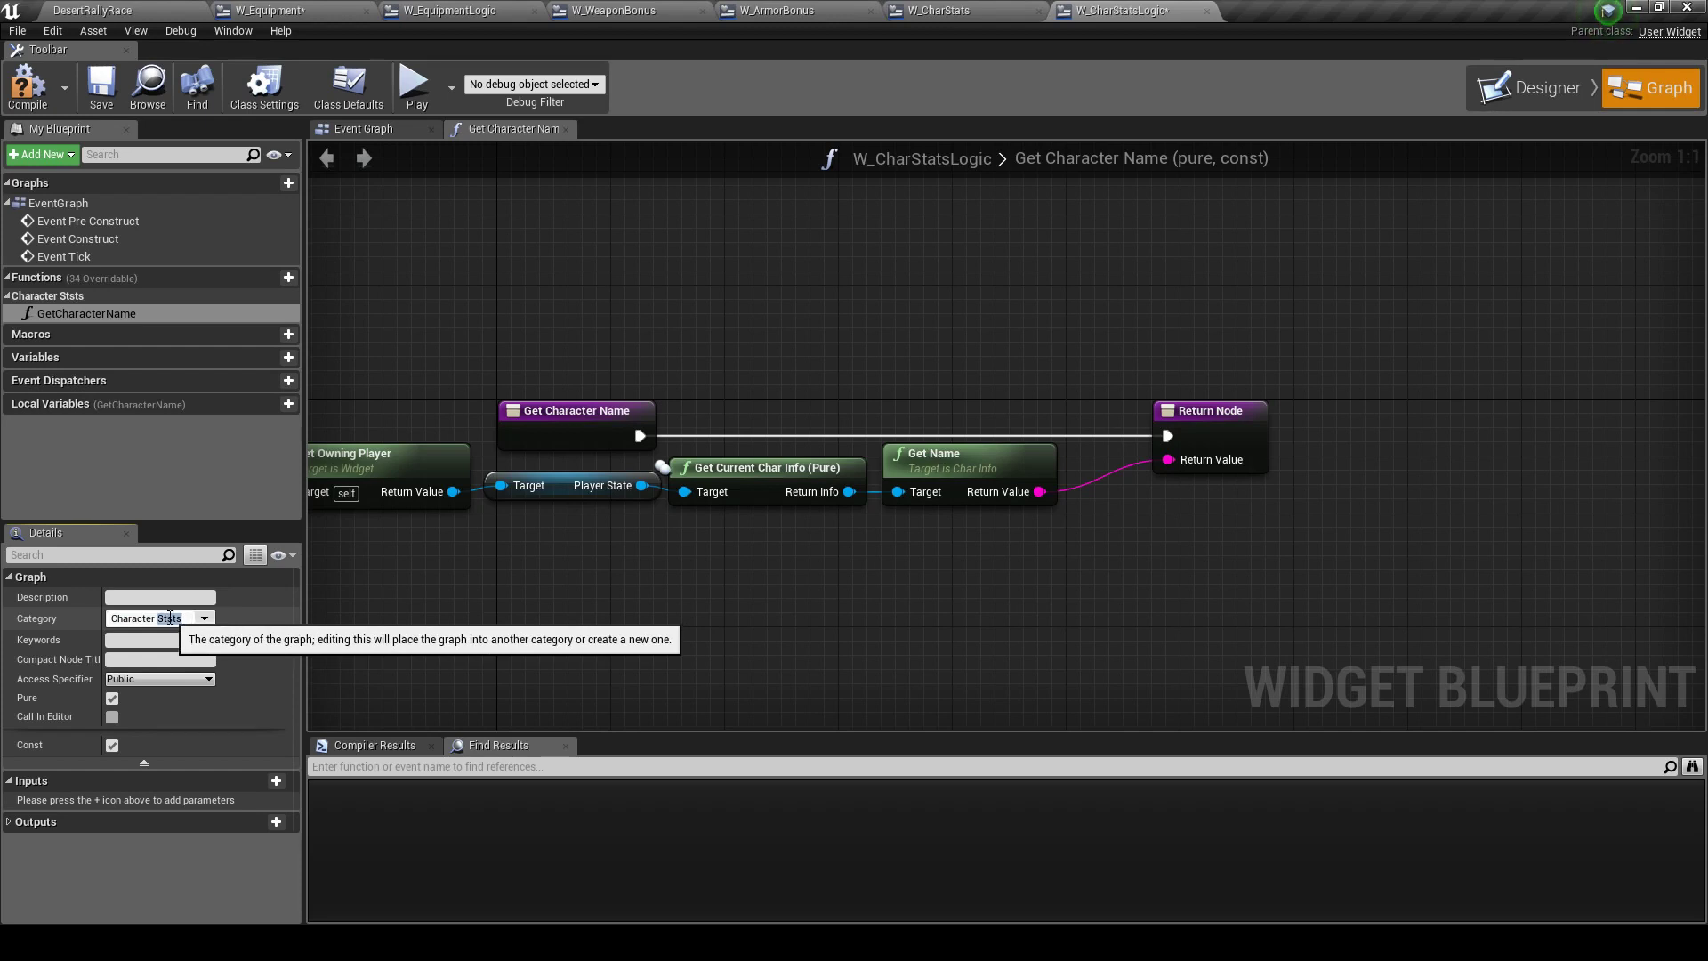
{"action": "key", "text": "BackSpace"}
{"action": "type", "text": "a"}
{"action": "key", "text": "Return"}
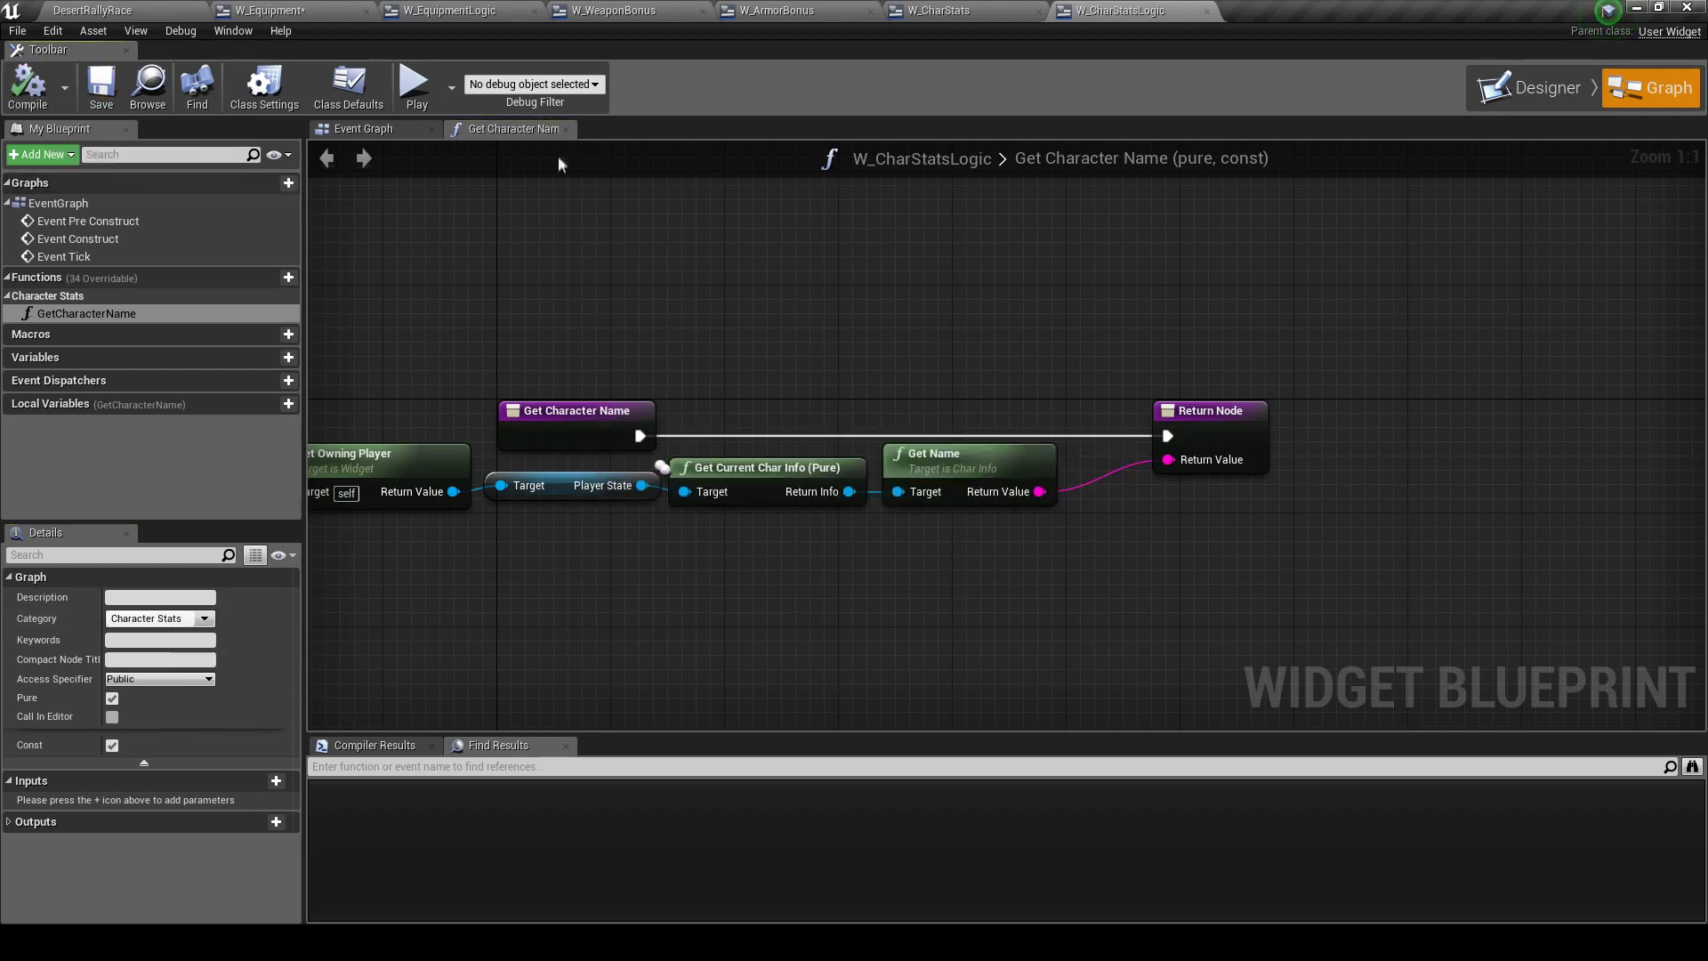
{"action": "left_click", "coordinate": [565, 129]}
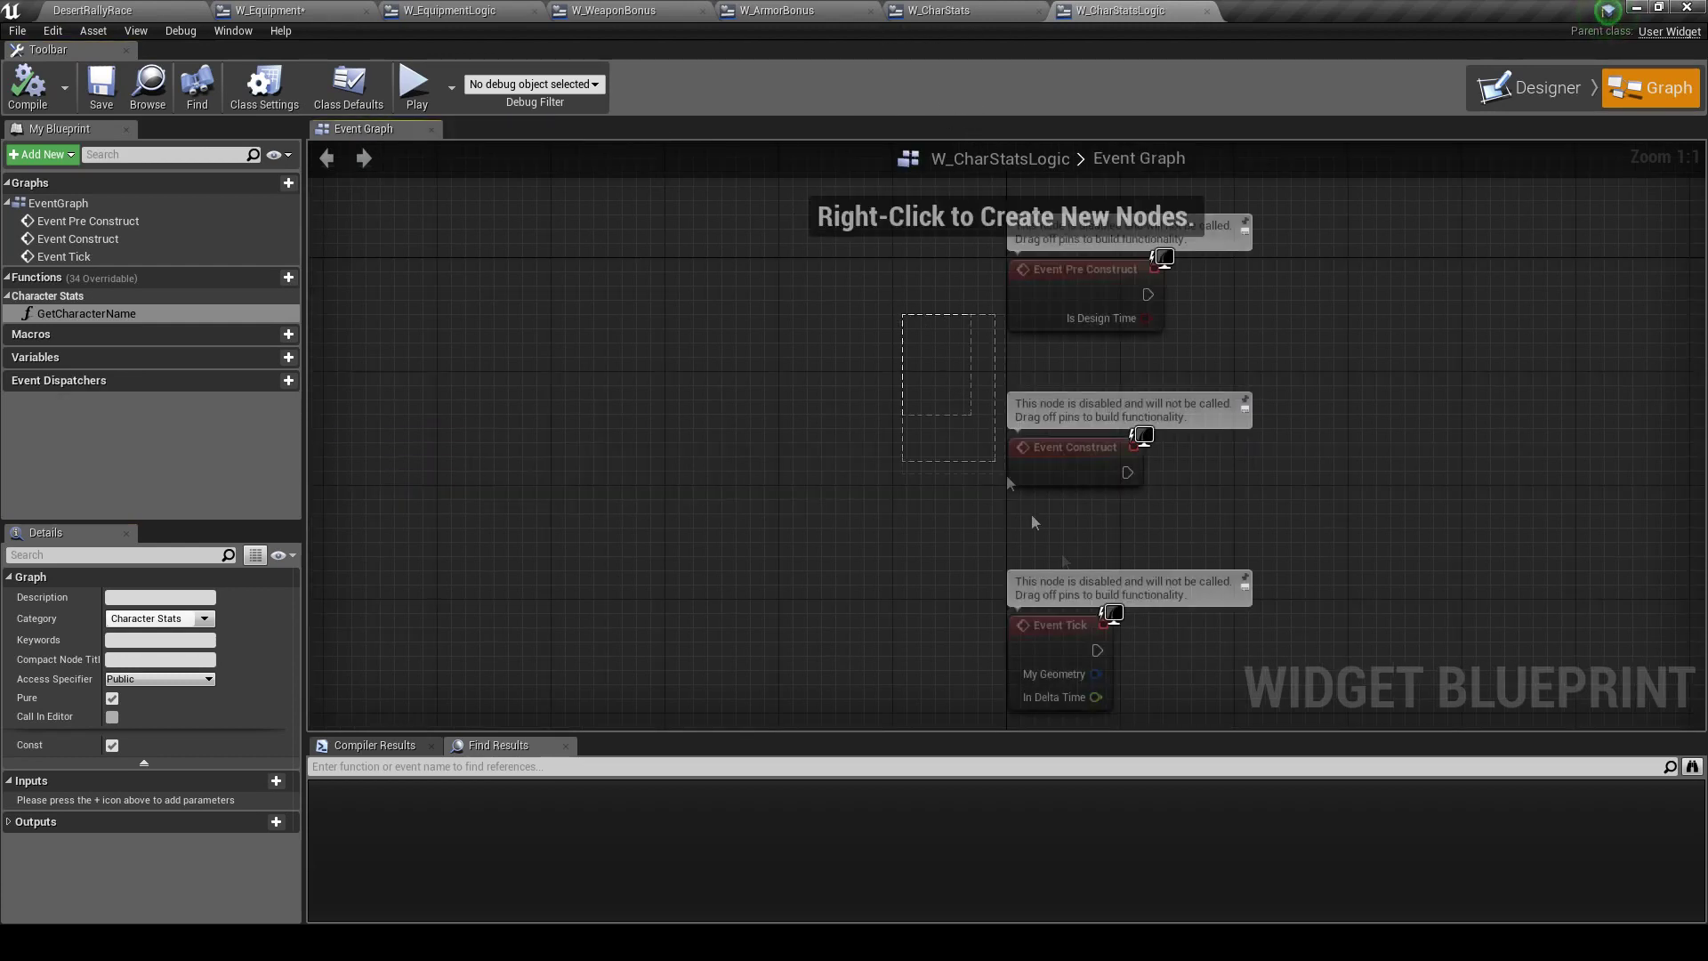
Delete W_CharStatsLogic's default event nodes, mark it Generate Abstract, and compile
{"action": "key", "text": "ctrl+a"}
{"action": "key", "text": "Delete"}
{"action": "left_click", "coordinate": [264, 86]}
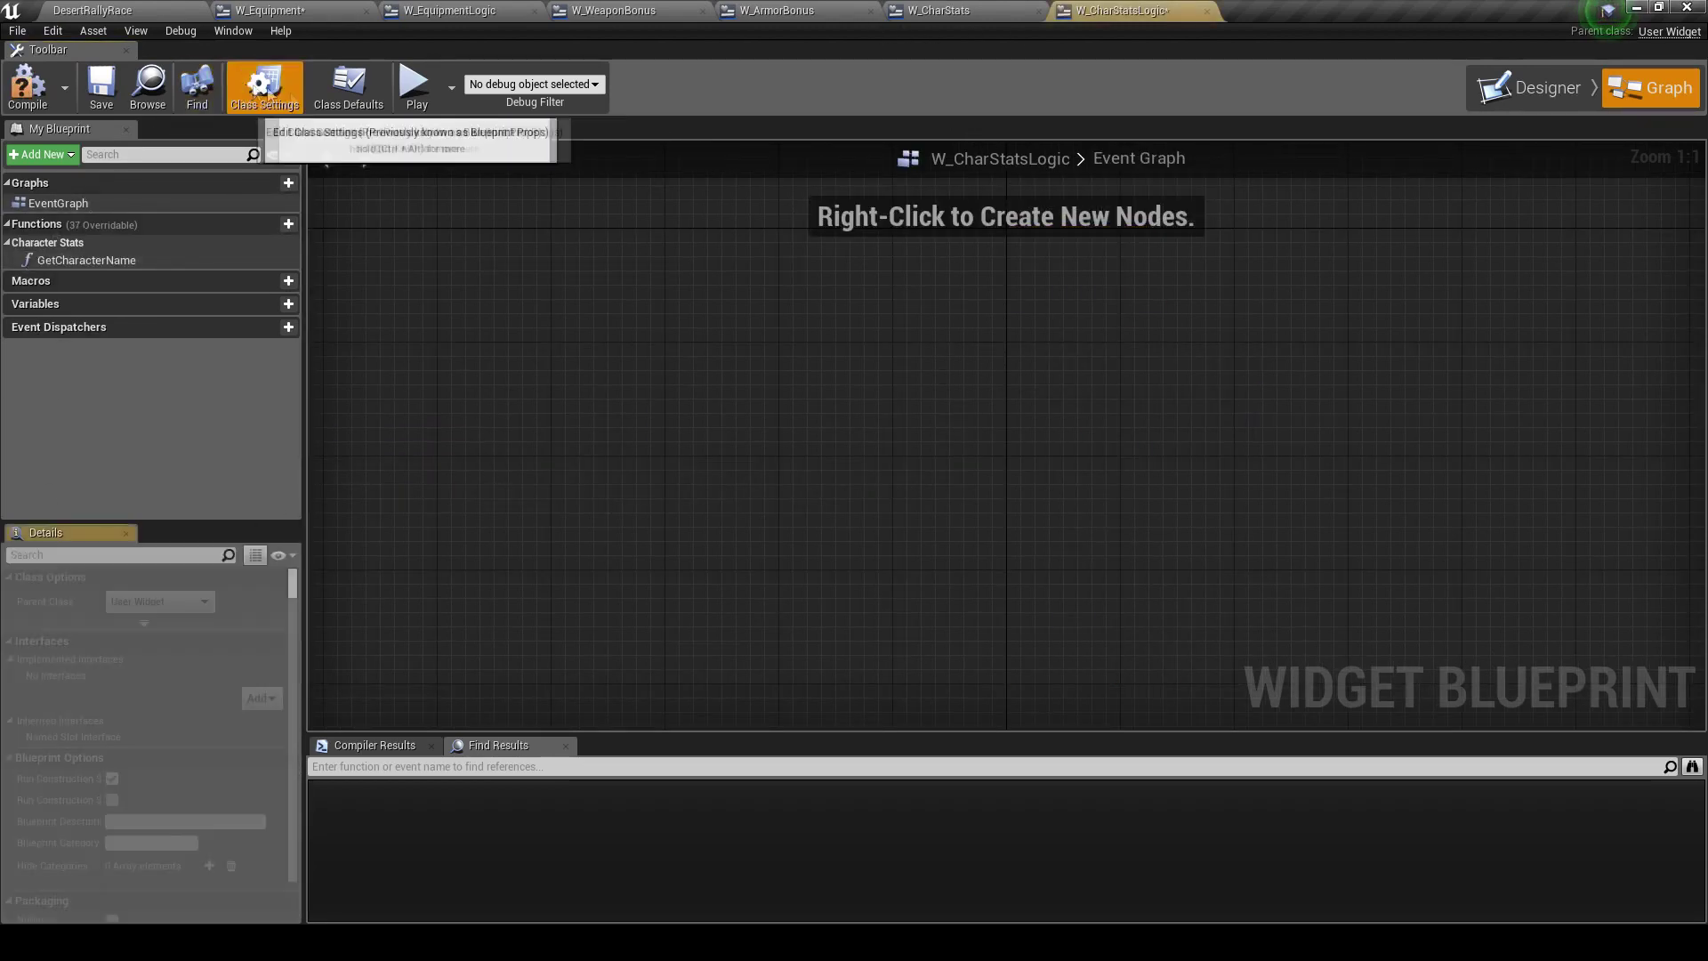
{"action": "left_click", "coordinate": [341, 95]}
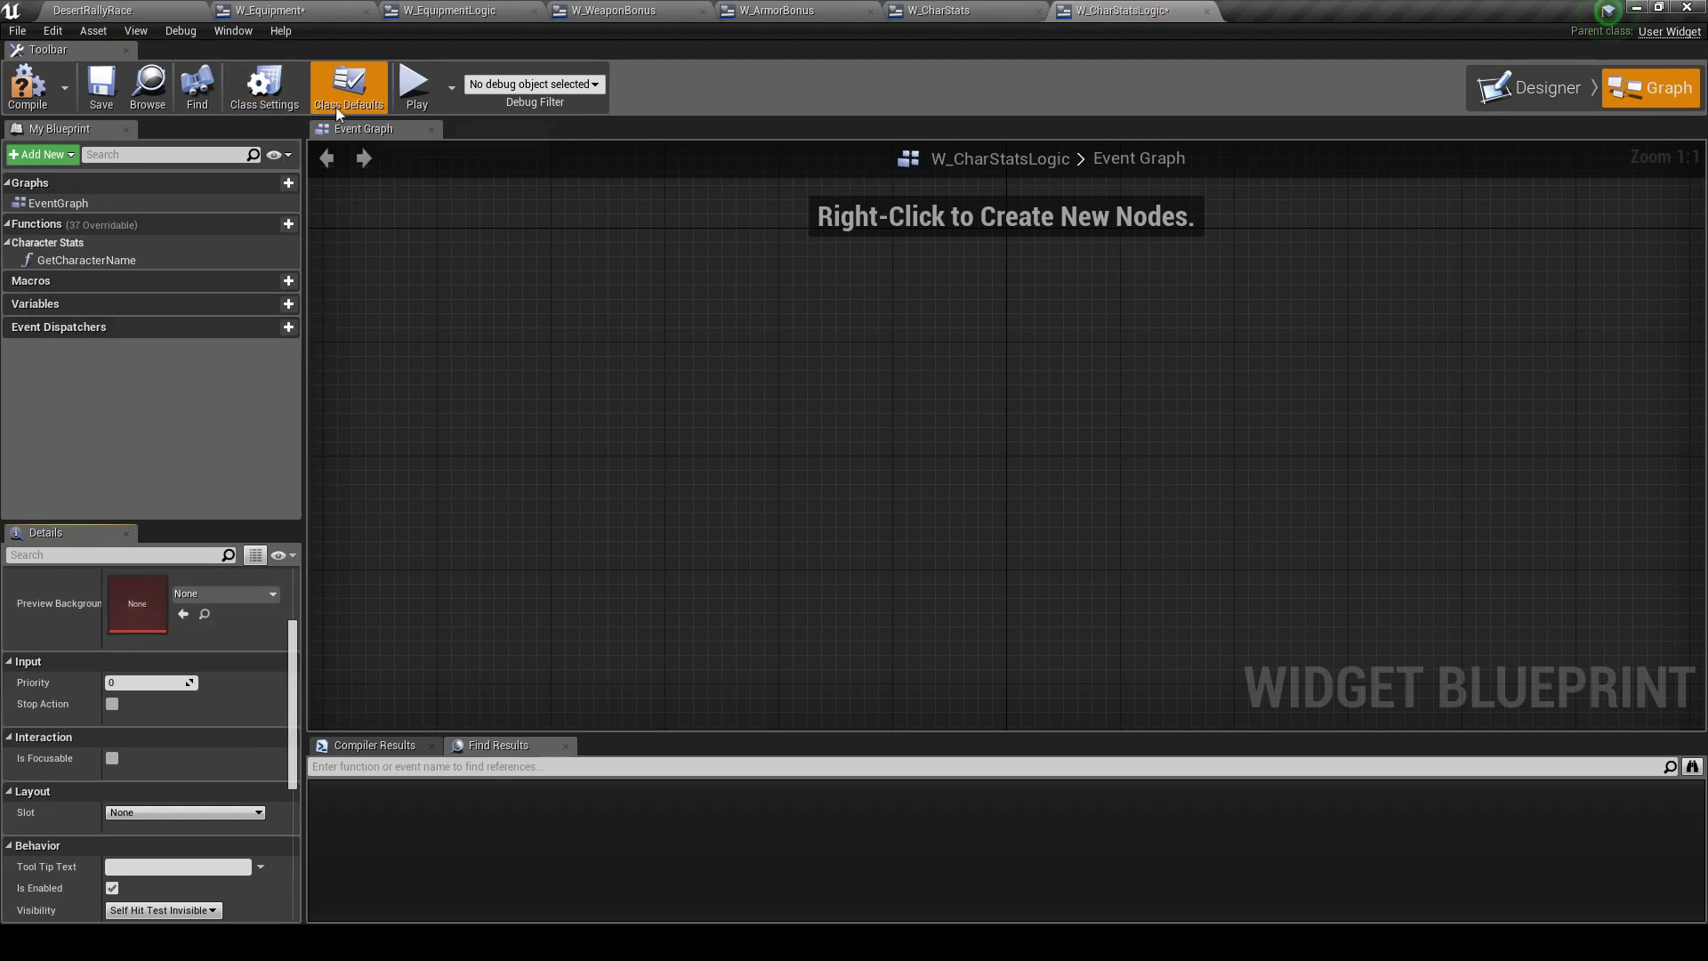
{"action": "left_click", "coordinate": [286, 74]}
{"action": "scroll", "coordinate": [139, 630], "scroll_direction": "up", "scroll_amount": 2}
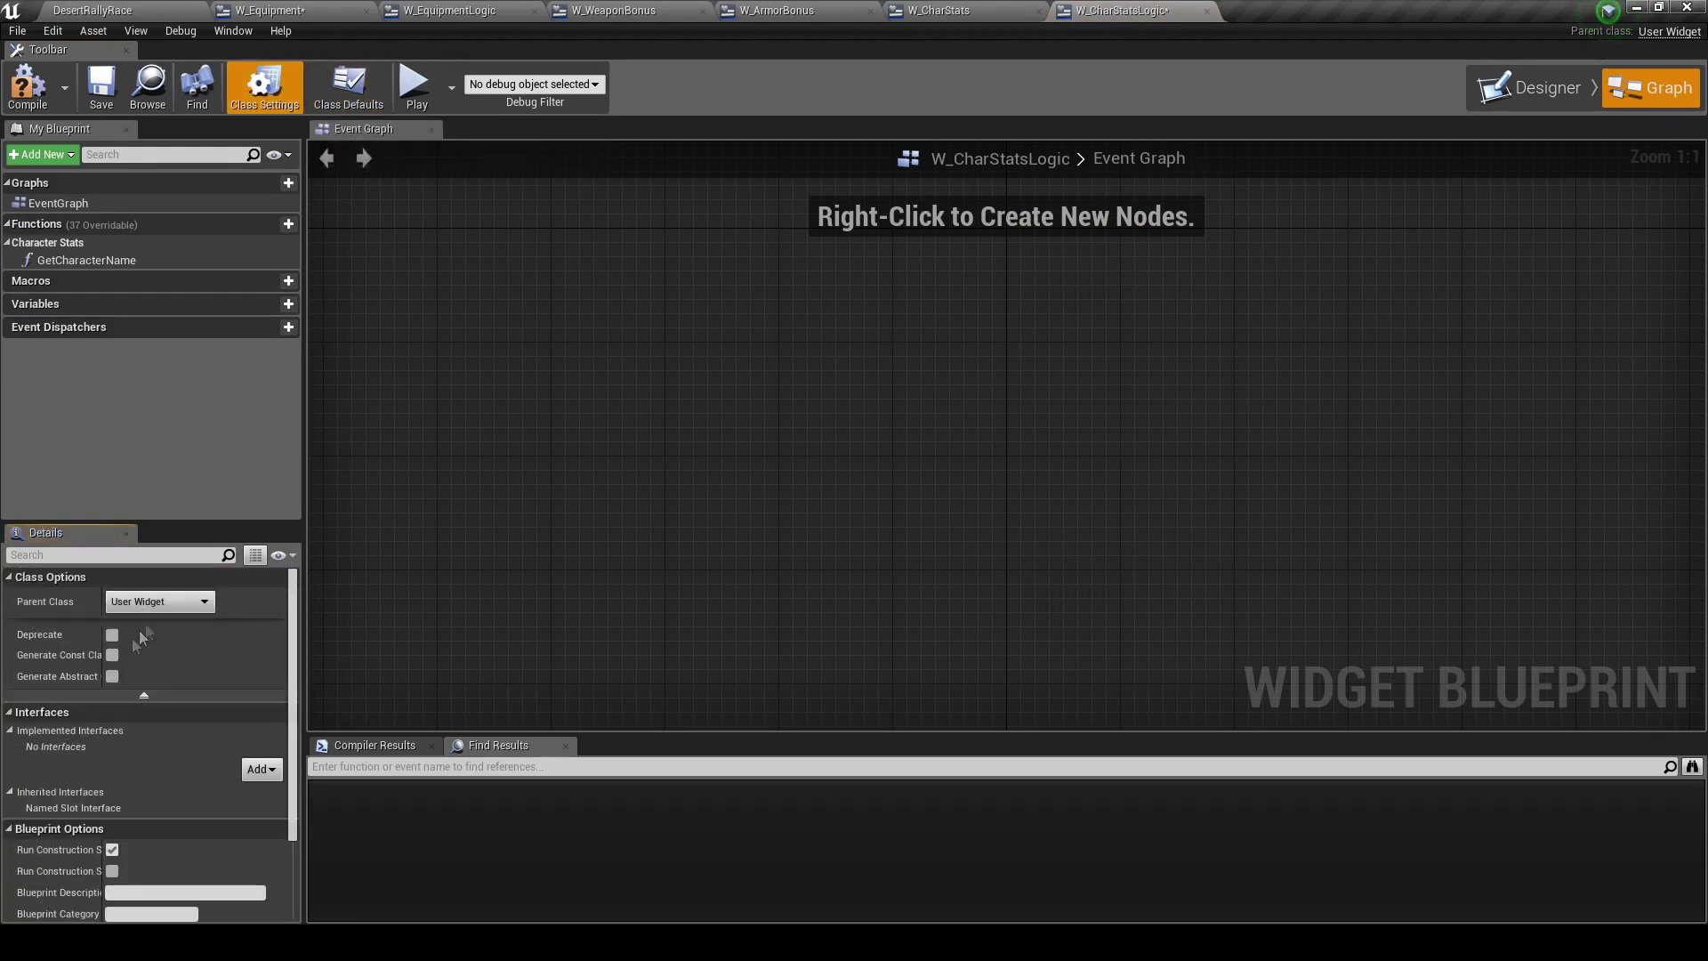
{"action": "left_click", "coordinate": [111, 676]}
{"action": "left_click", "coordinate": [40, 89]}
Set W_CharStats' parent class to W_CharStatsLogic and compile it
{"action": "left_click", "coordinate": [938, 10]}
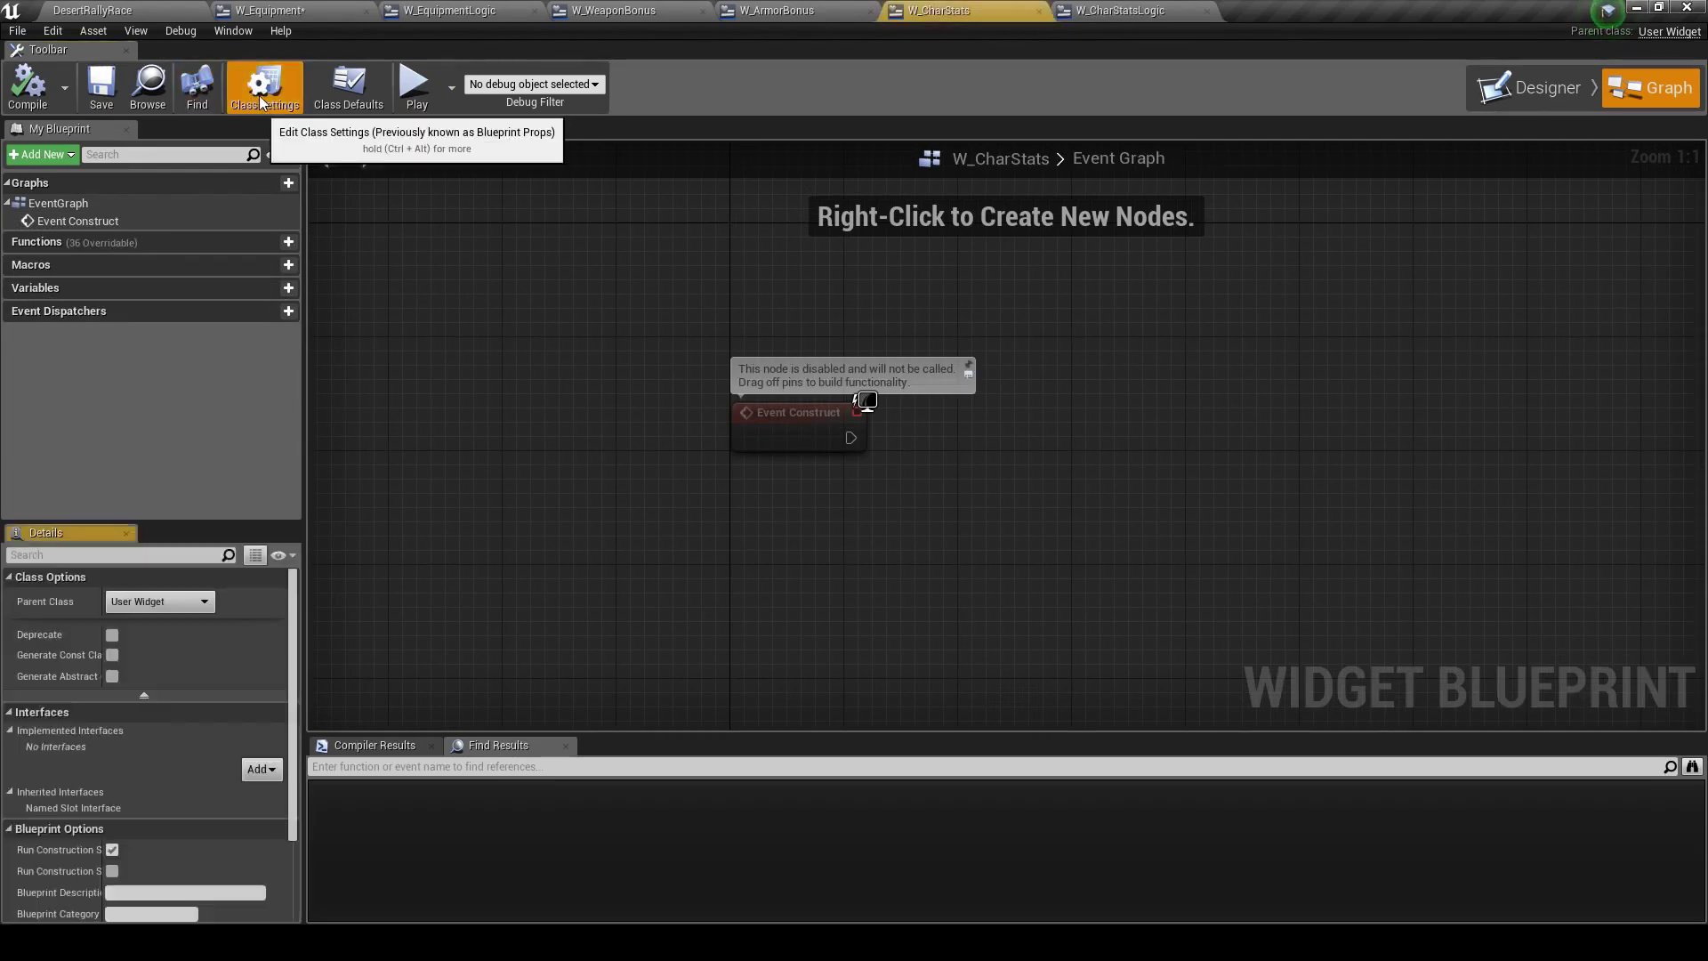
{"action": "left_click", "coordinate": [192, 600]}
{"action": "type", "text": "char"}
{"action": "left_click", "coordinate": [269, 687]}
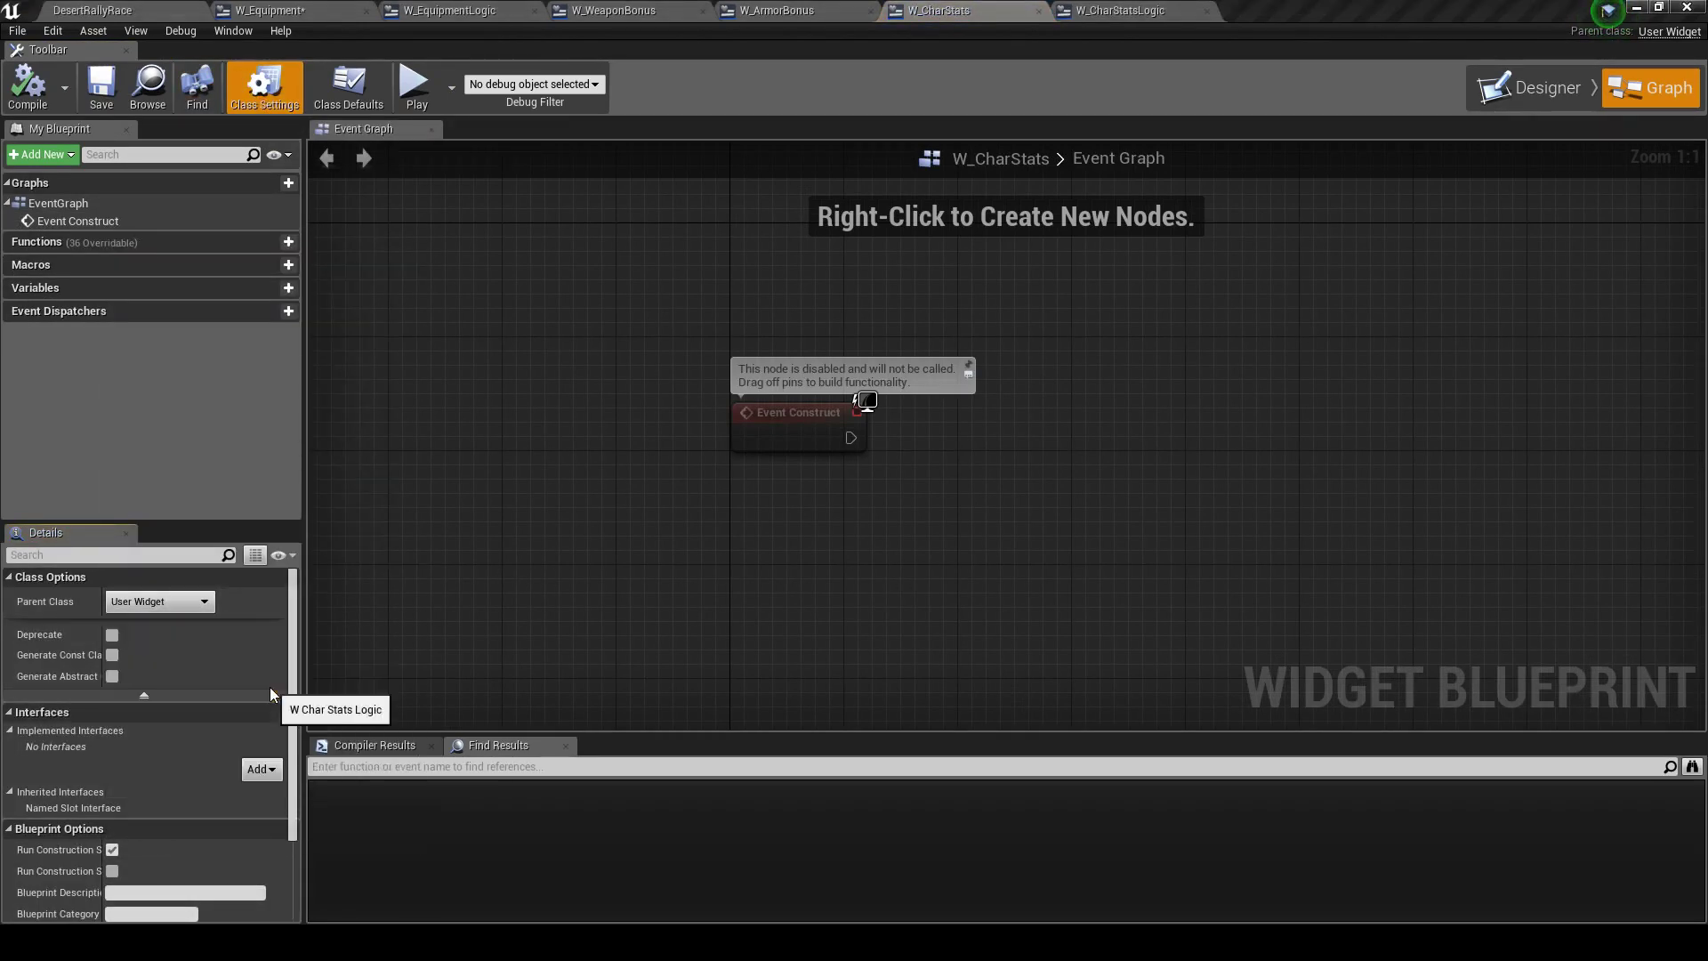
{"action": "left_click", "coordinate": [28, 84]}
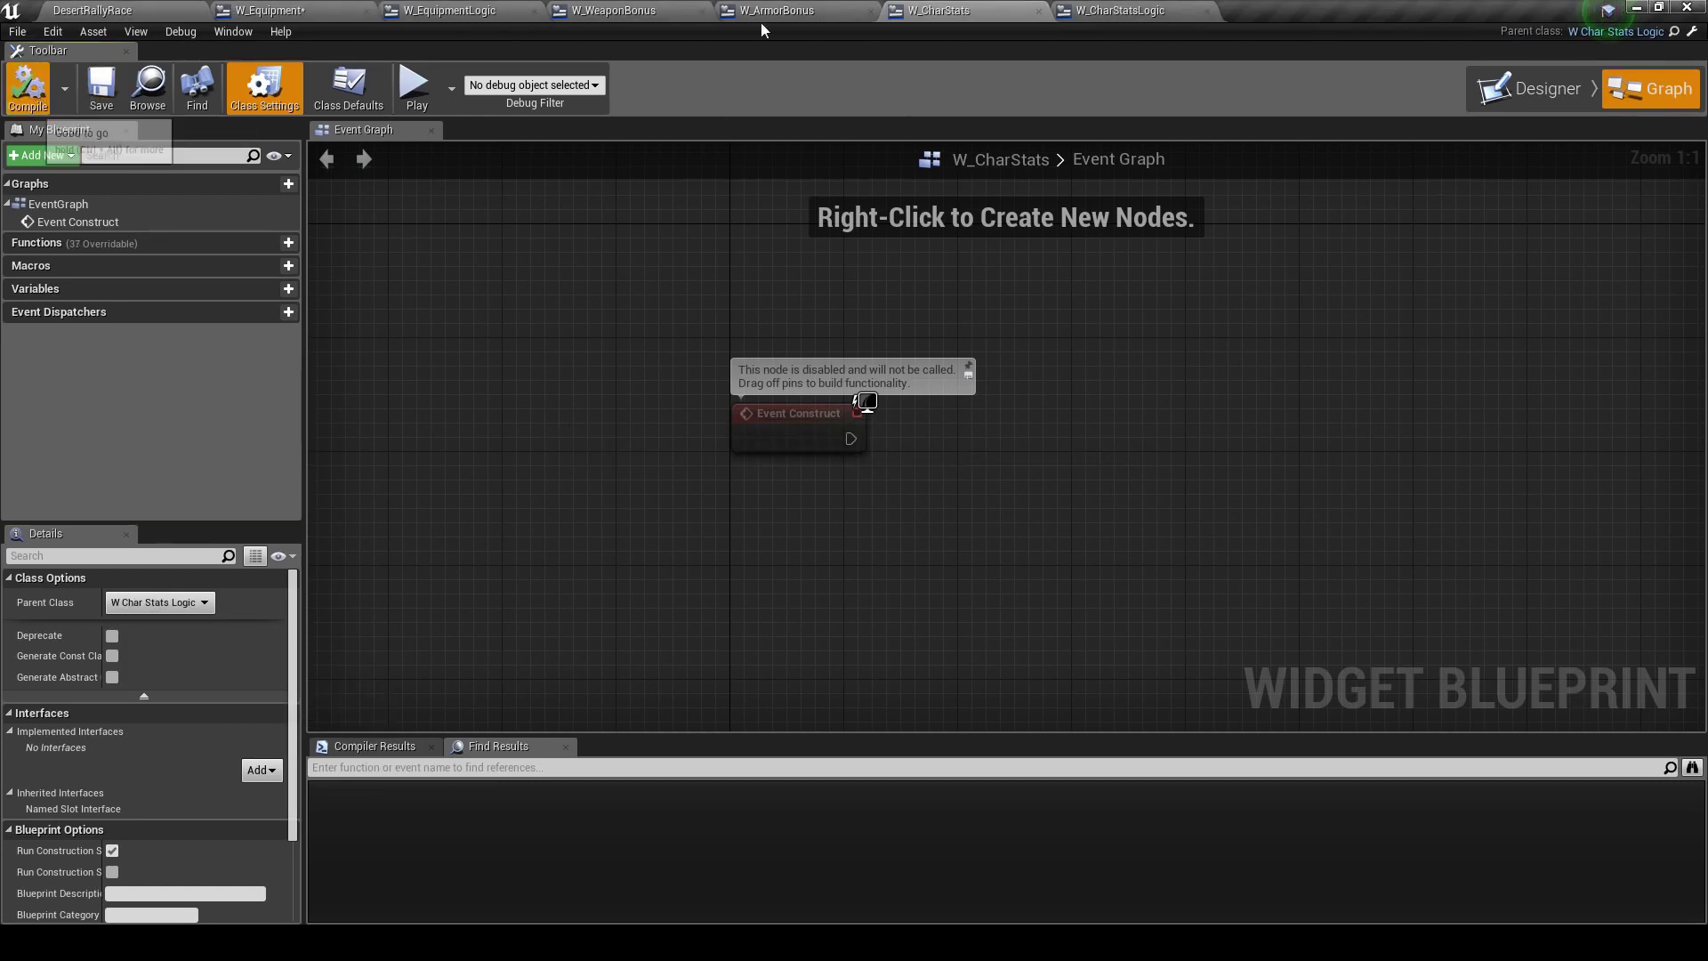
Save both W_CharStatsLogic and W_CharStats
{"action": "left_click", "coordinate": [1120, 10]}
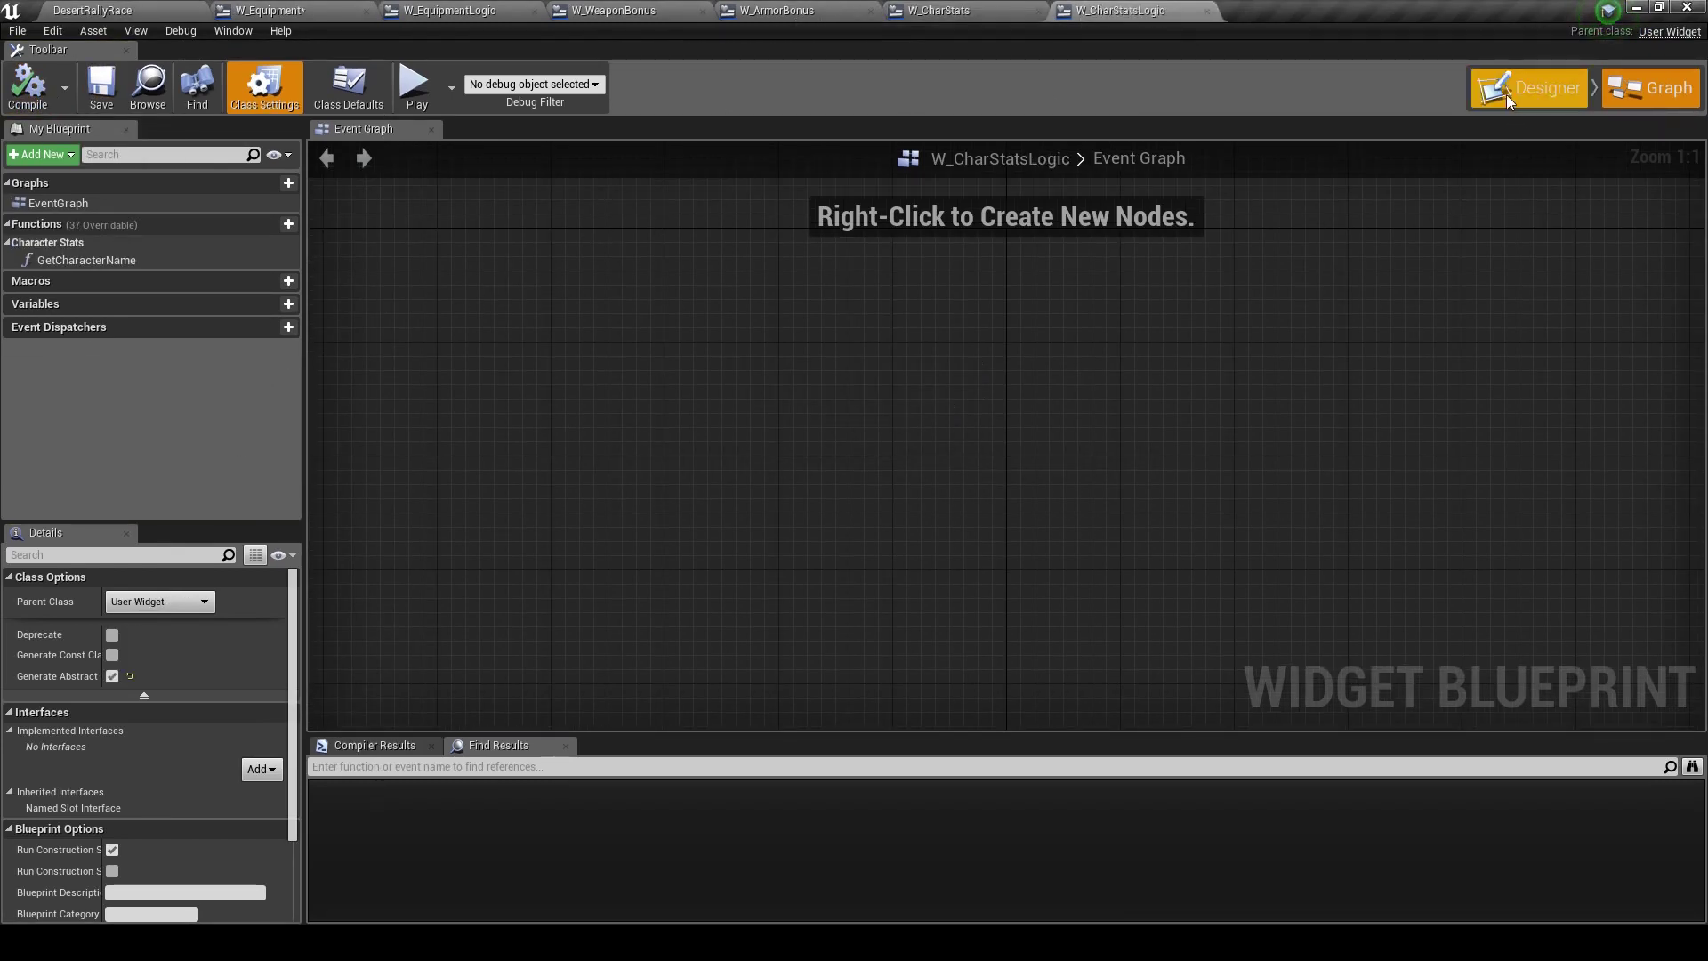
{"action": "left_click", "coordinate": [1530, 87]}
{"action": "left_click", "coordinate": [114, 94]}
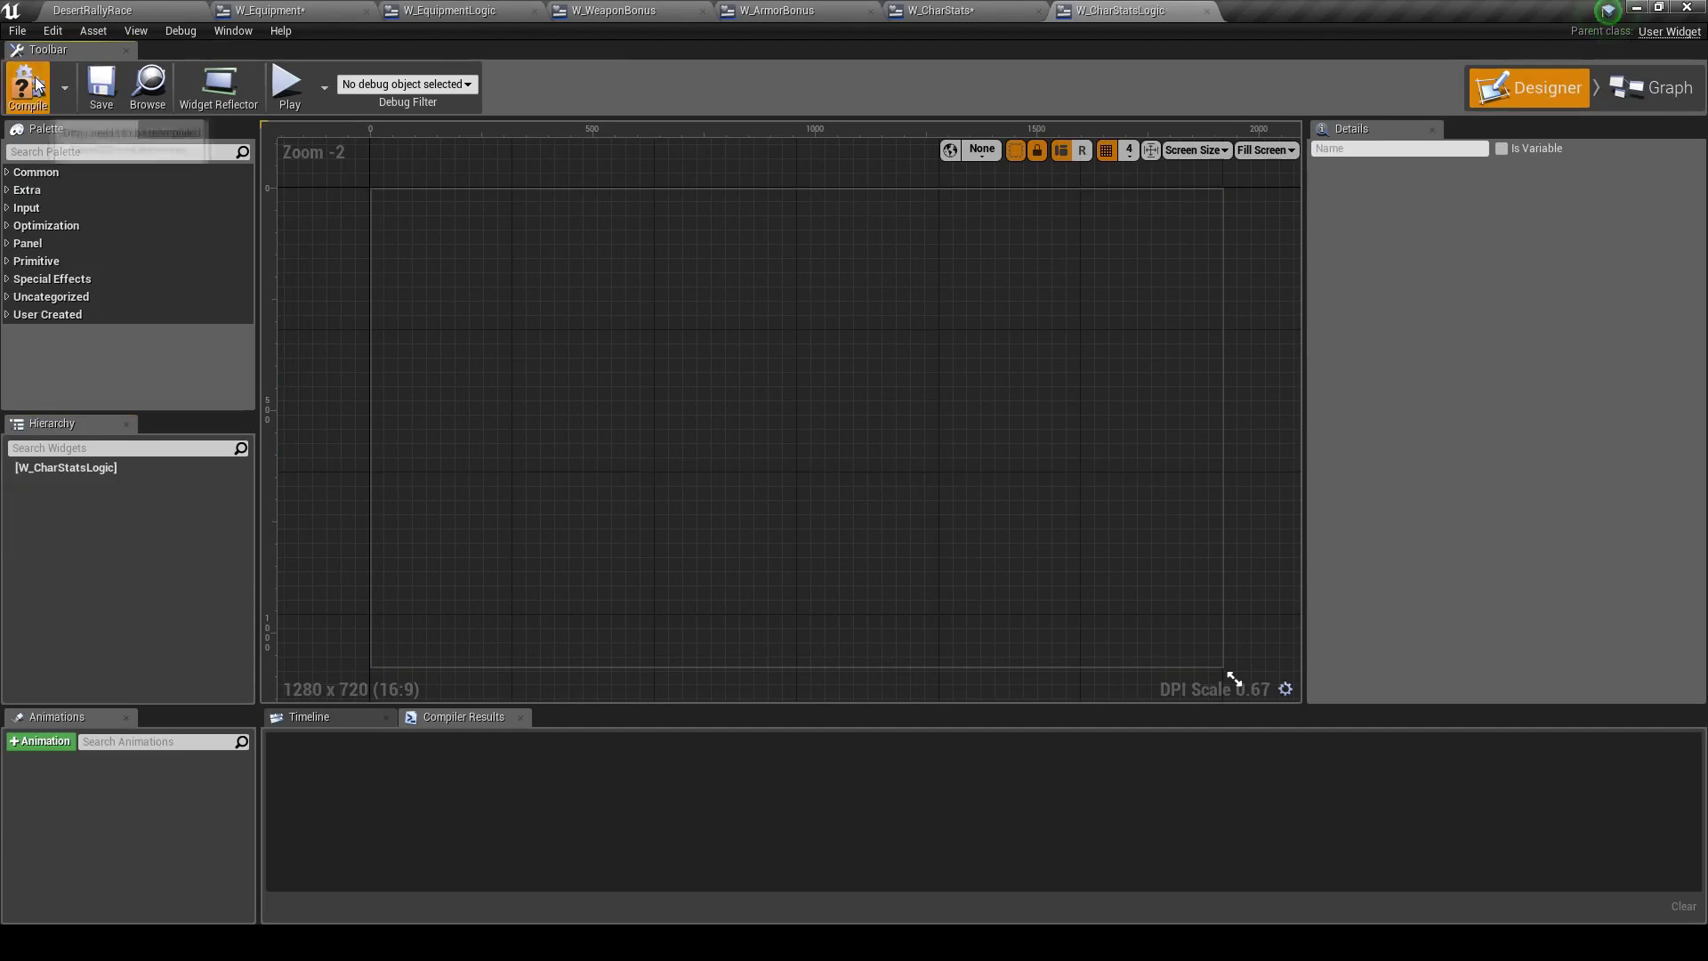
{"action": "left_click", "coordinate": [1014, 11]}
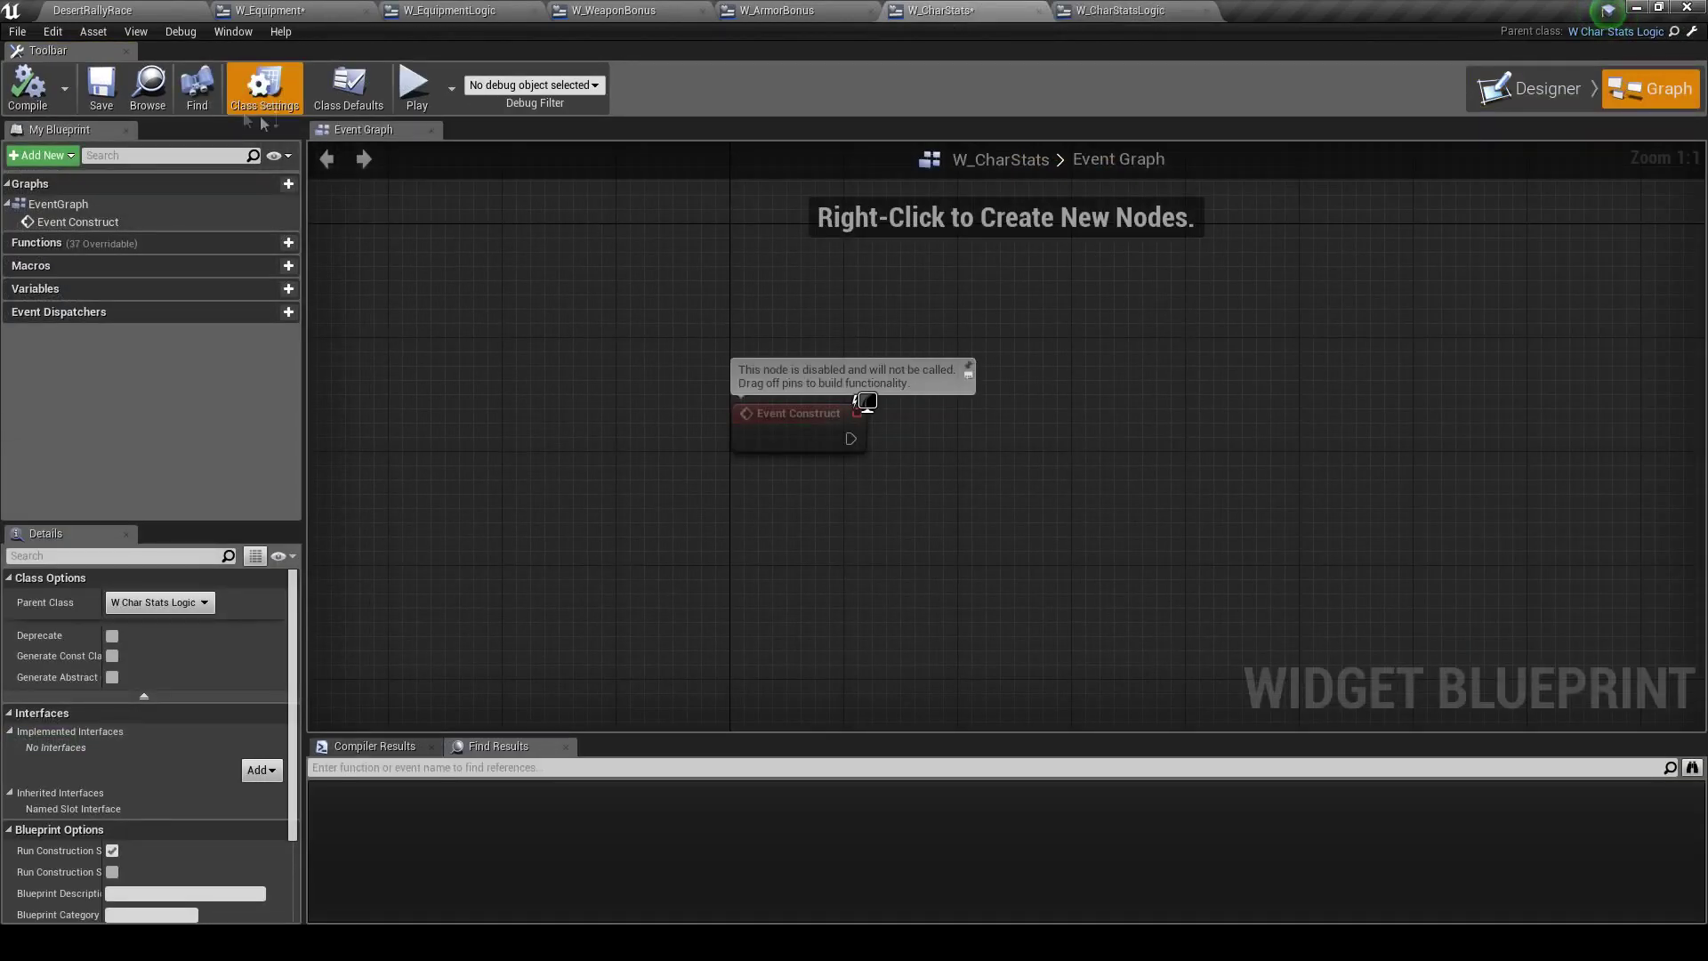
{"action": "left_click", "coordinate": [100, 89]}
{"action": "right_click_drag", "start_coordinate": [1226, 329], "coordinate": [1151, 312]}
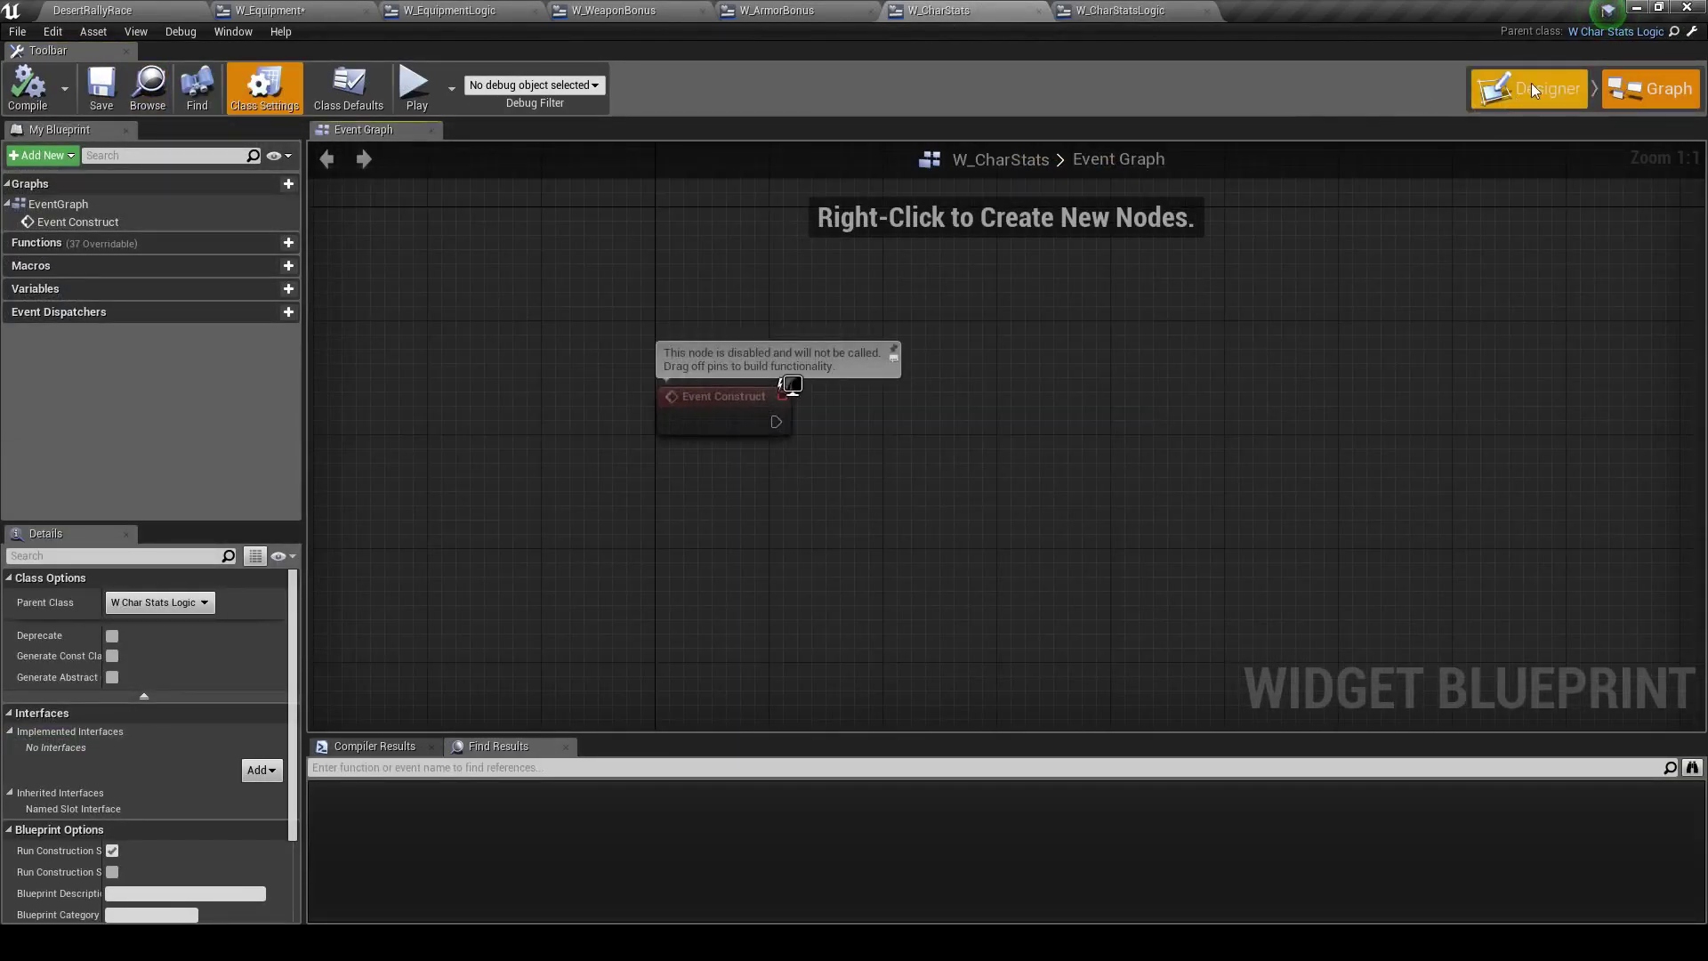
Bind the char name text's Text to GetCharacterName, compile W_CharStats, and start Play
{"action": "left_click", "coordinate": [1533, 89]}
{"action": "scroll", "coordinate": [852, 412], "scroll_direction": "up", "scroll_amount": 7}
{"action": "scroll", "coordinate": [852, 412], "scroll_direction": "up", "scroll_amount": 3}
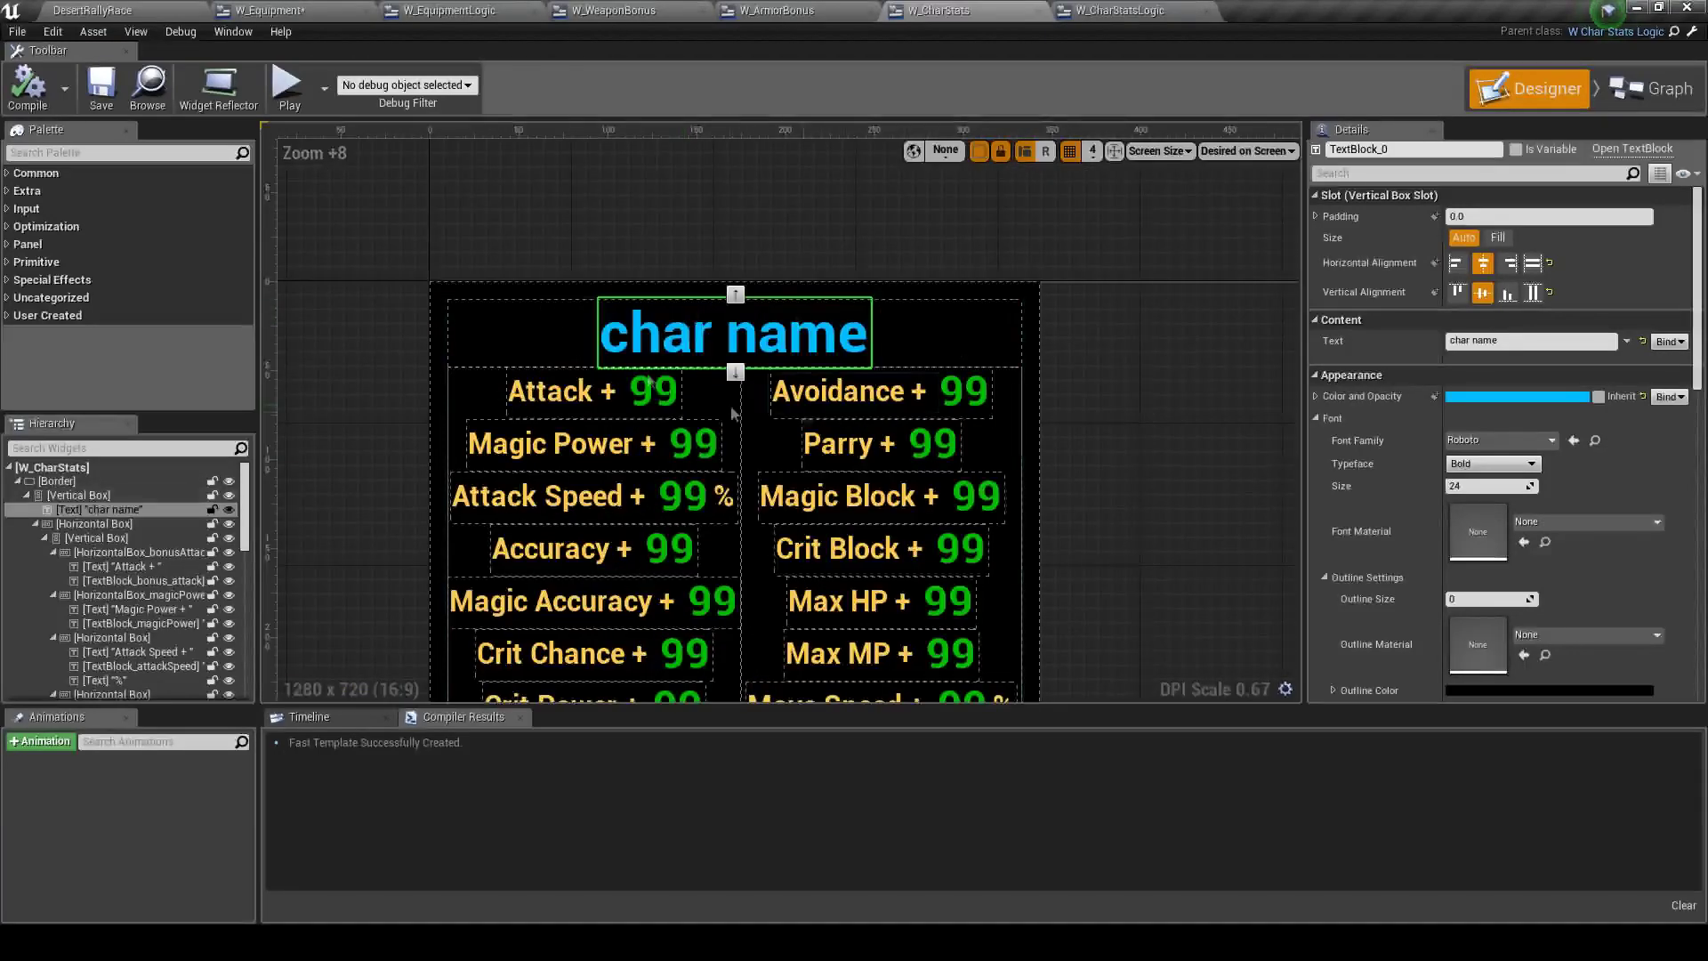
{"action": "left_click", "coordinate": [1683, 341]}
{"action": "left_click", "coordinate": [1665, 402]}
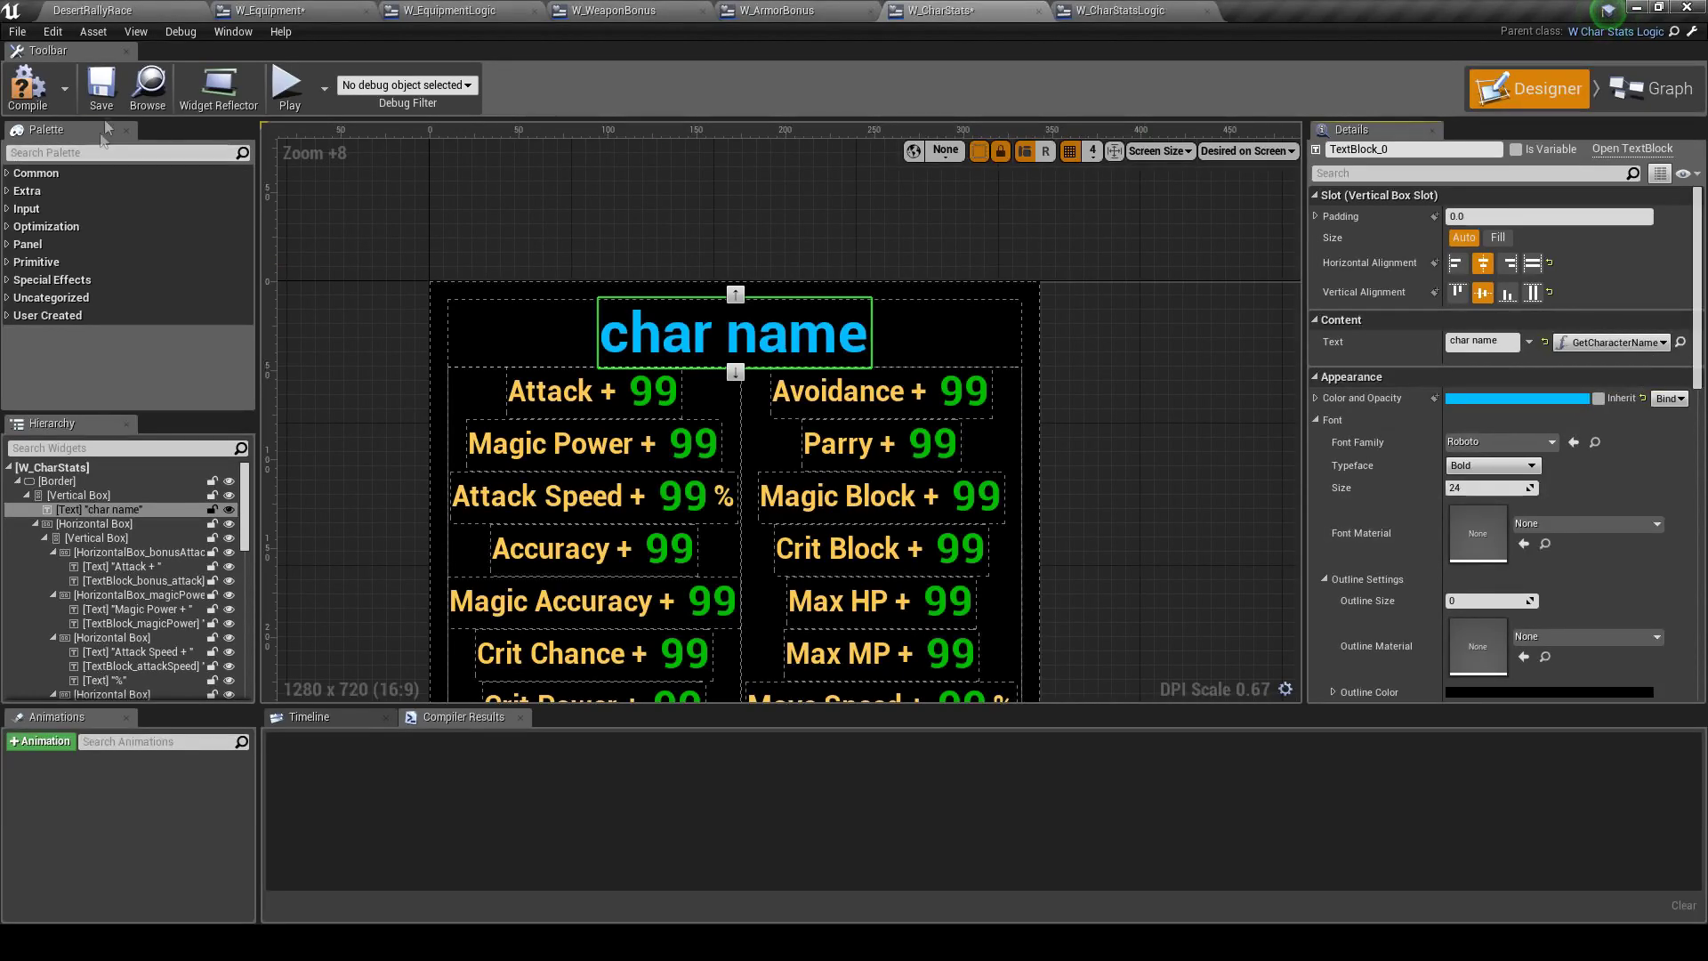
{"action": "left_click", "coordinate": [33, 89]}
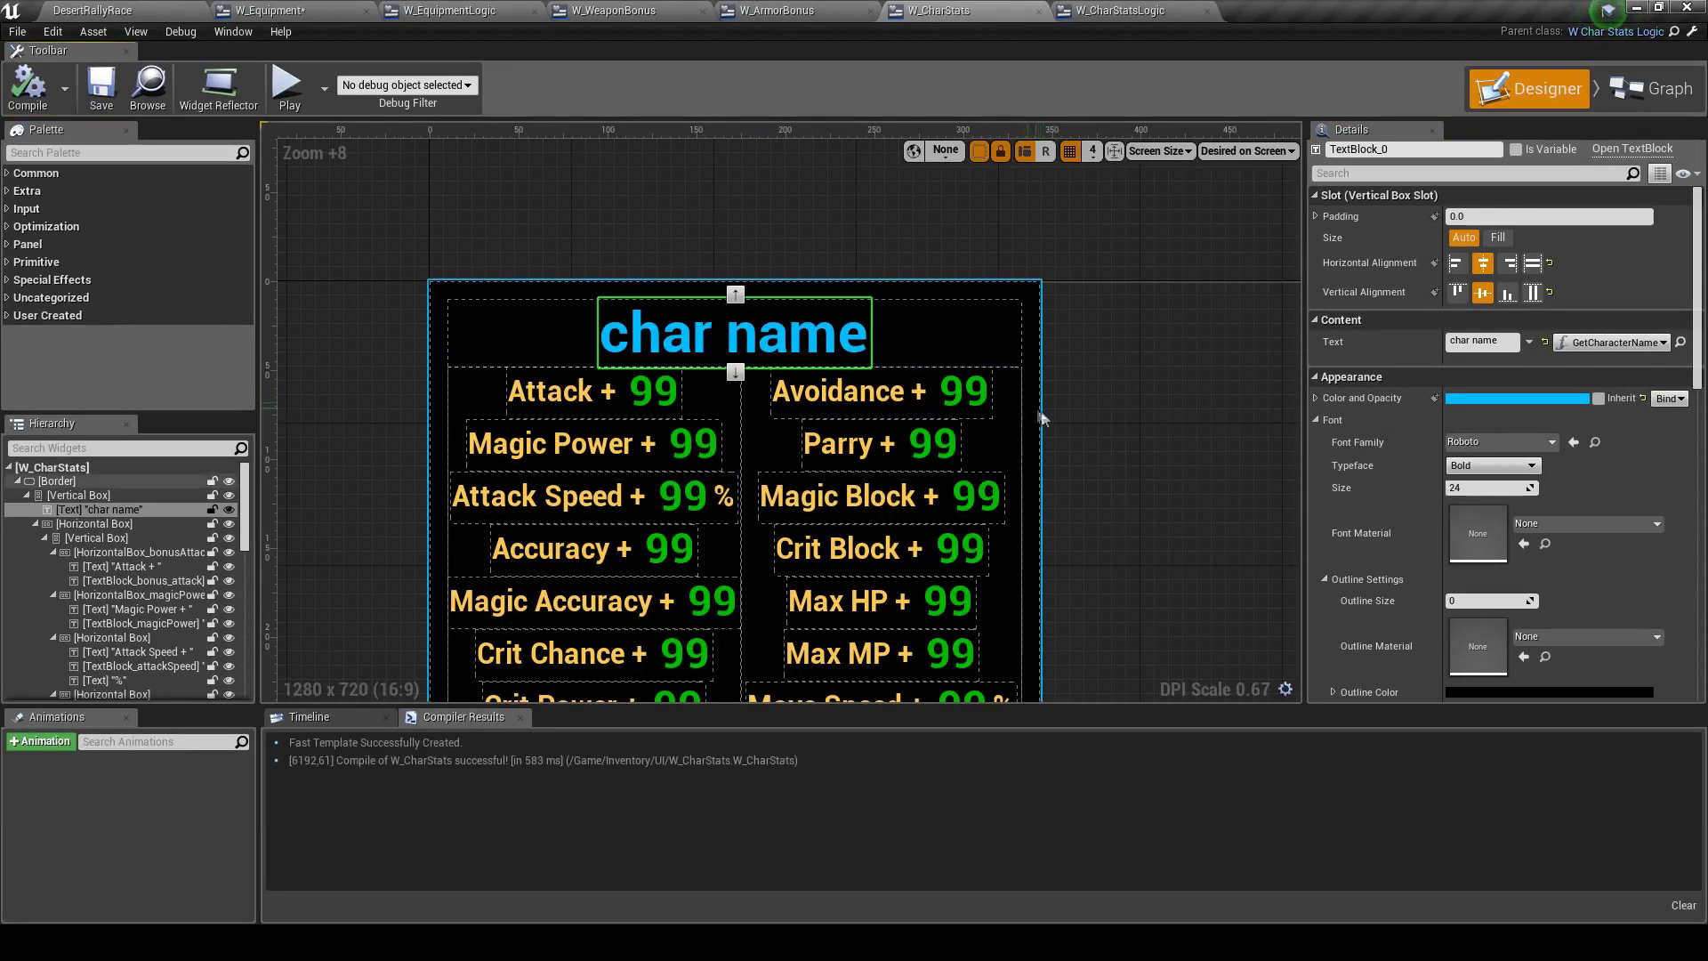
{"action": "left_click", "coordinate": [287, 86]}
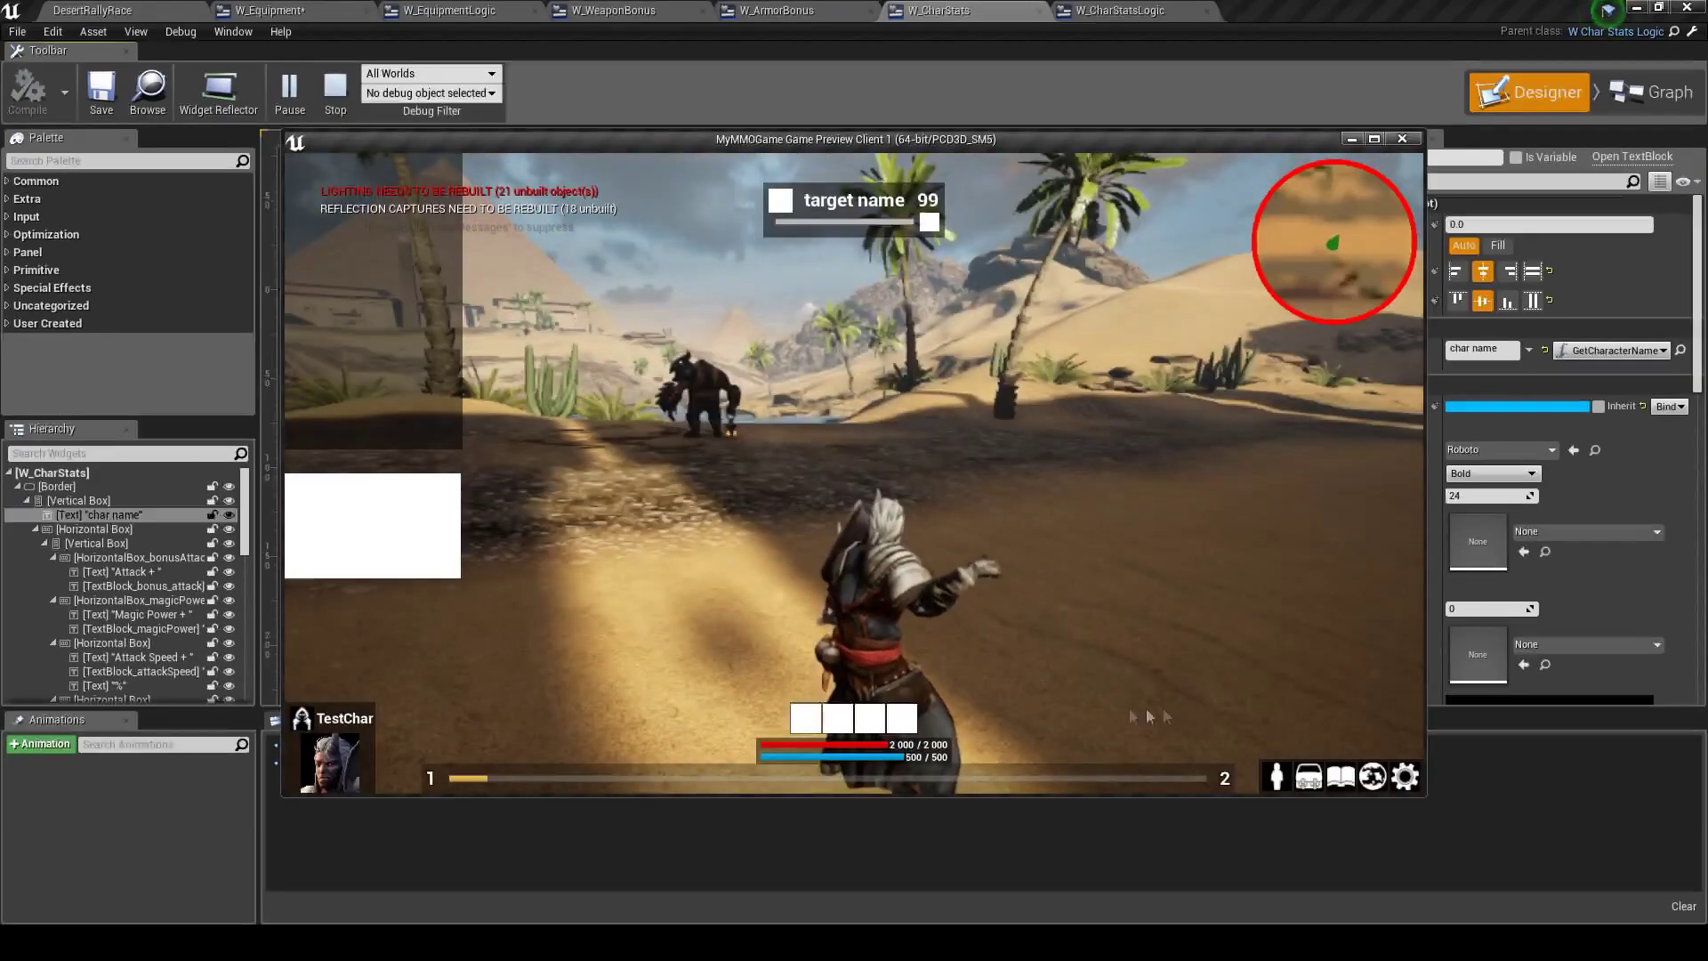
Open the in-game Equipment window to confirm the stats panel shows TestChar, then stop the preview
{"action": "left_click", "coordinate": [1277, 777]}
{"action": "mouse_move", "coordinate": [957, 342]}
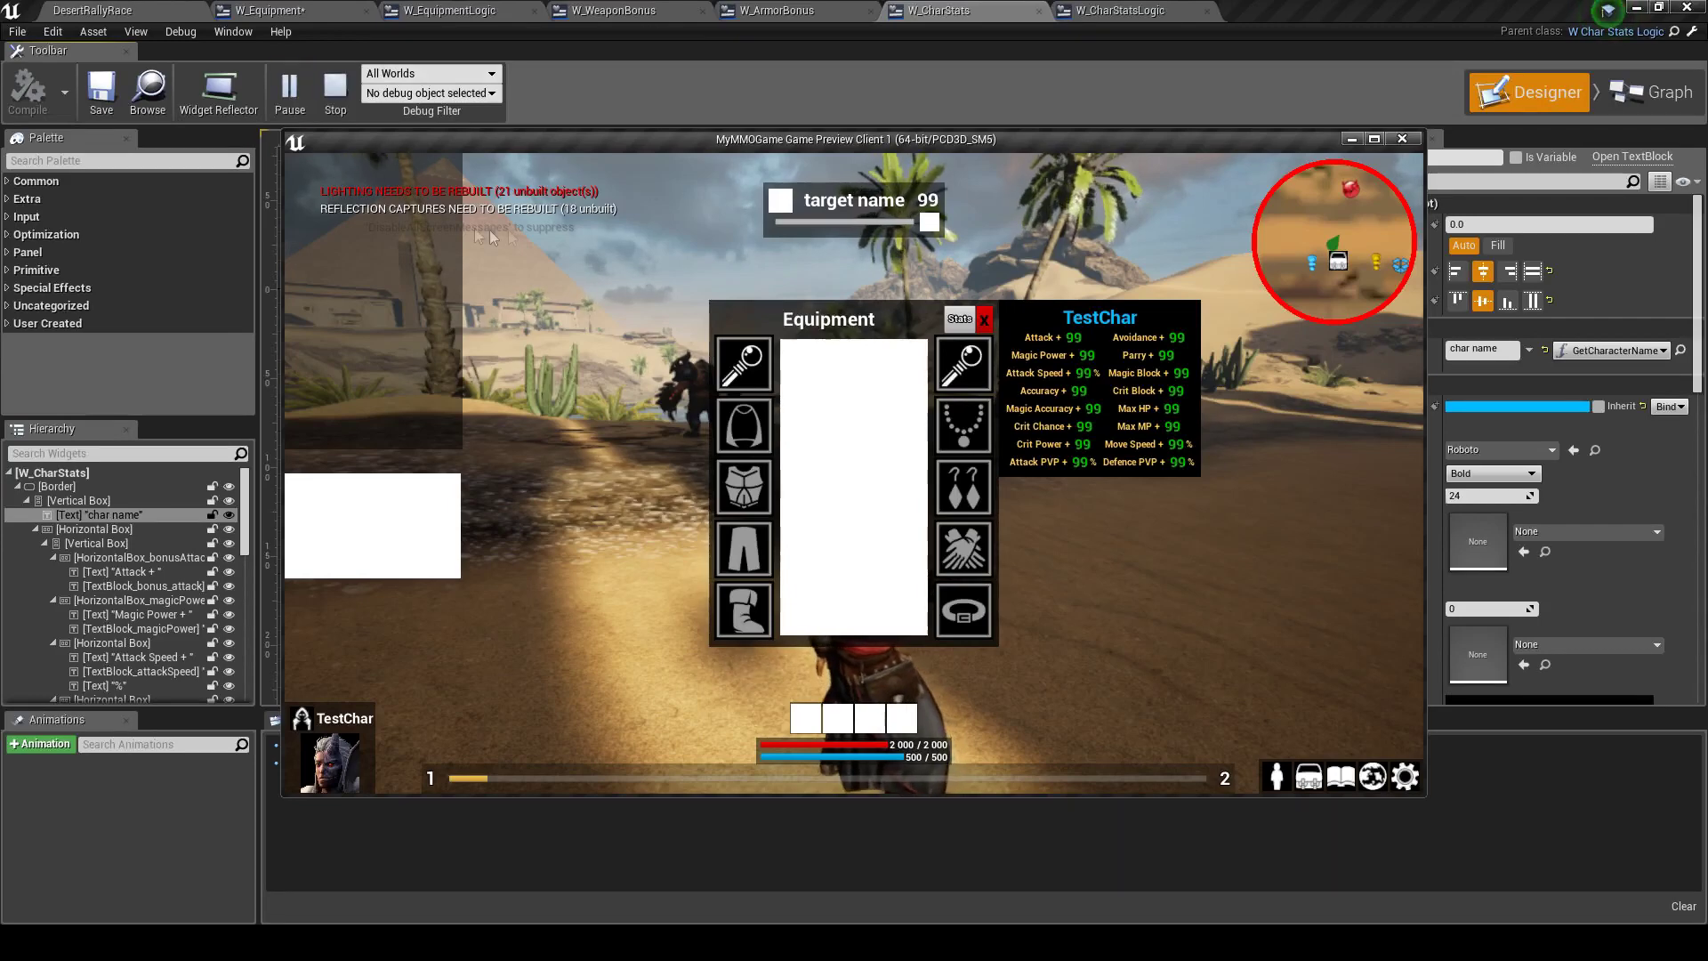
{"action": "left_click", "coordinate": [346, 102]}
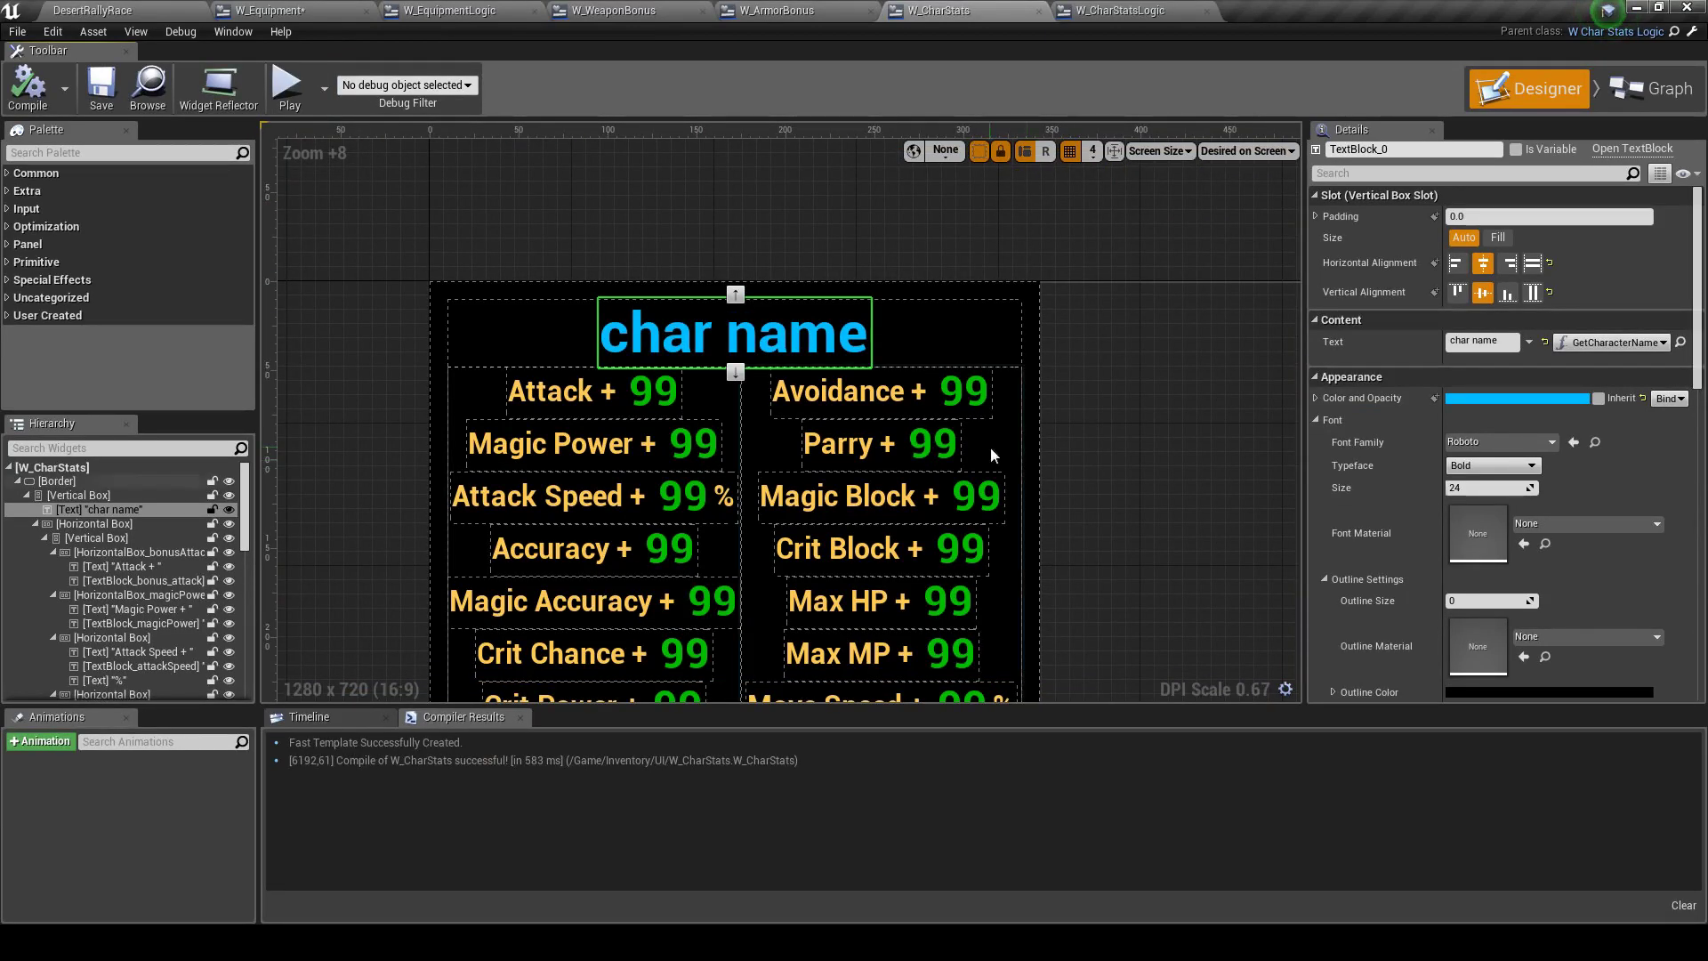
{"action": "scroll", "coordinate": [991, 447], "scroll_direction": "down", "scroll_amount": 6}
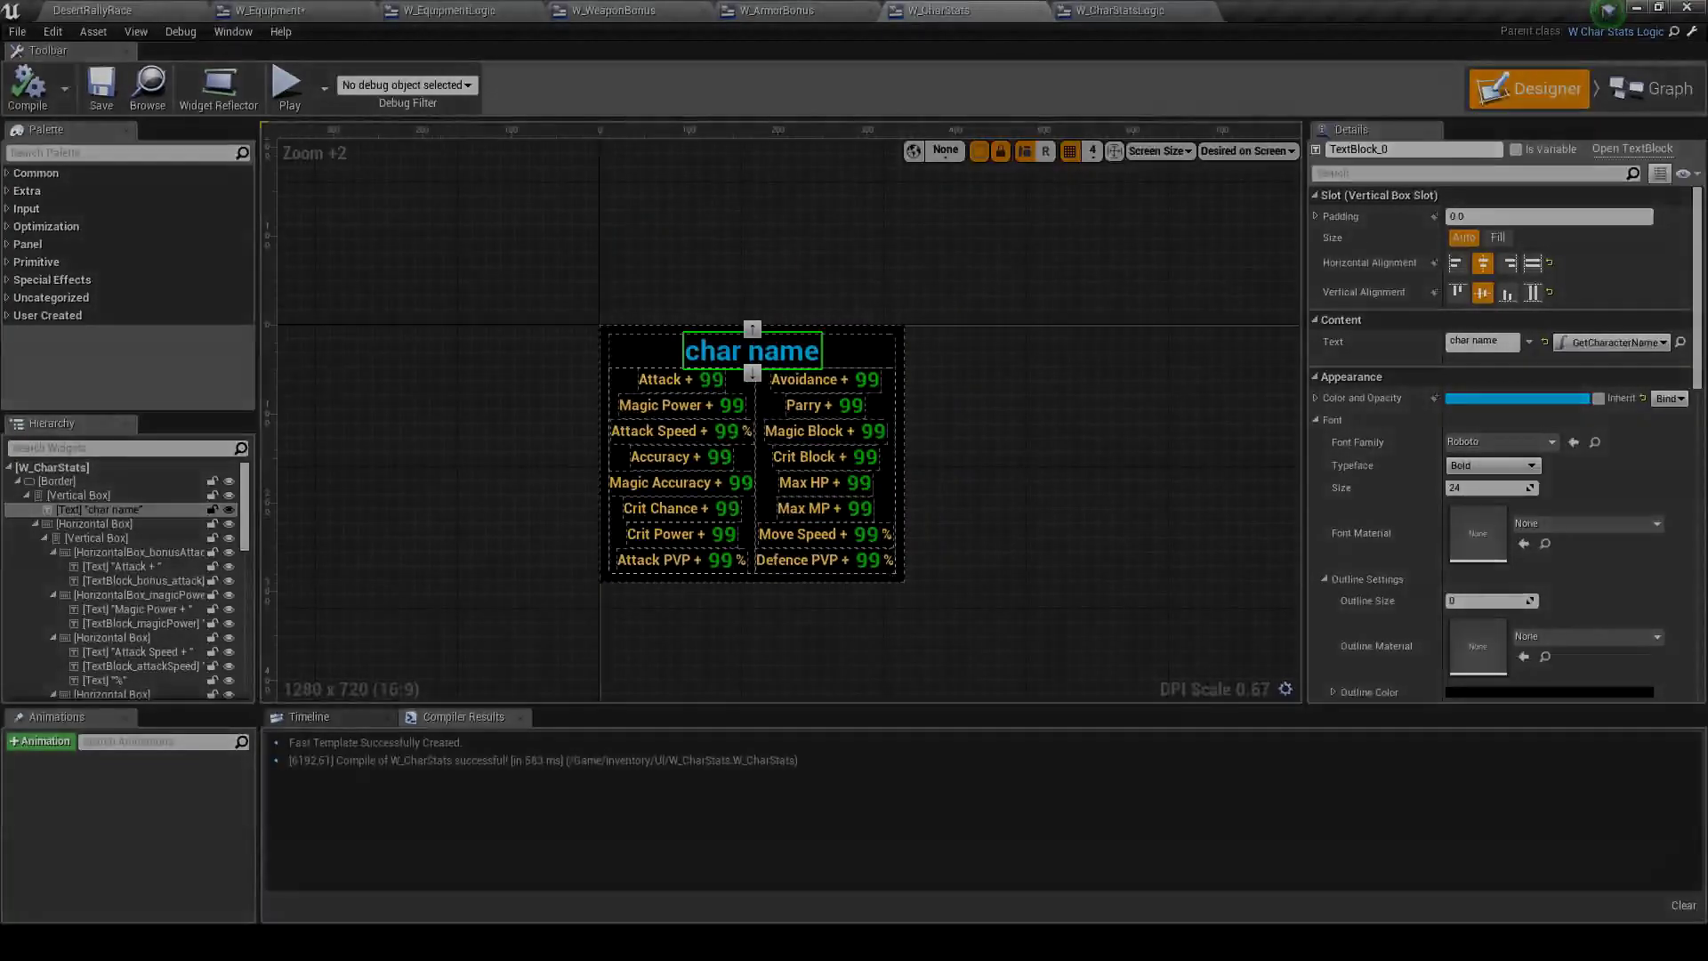